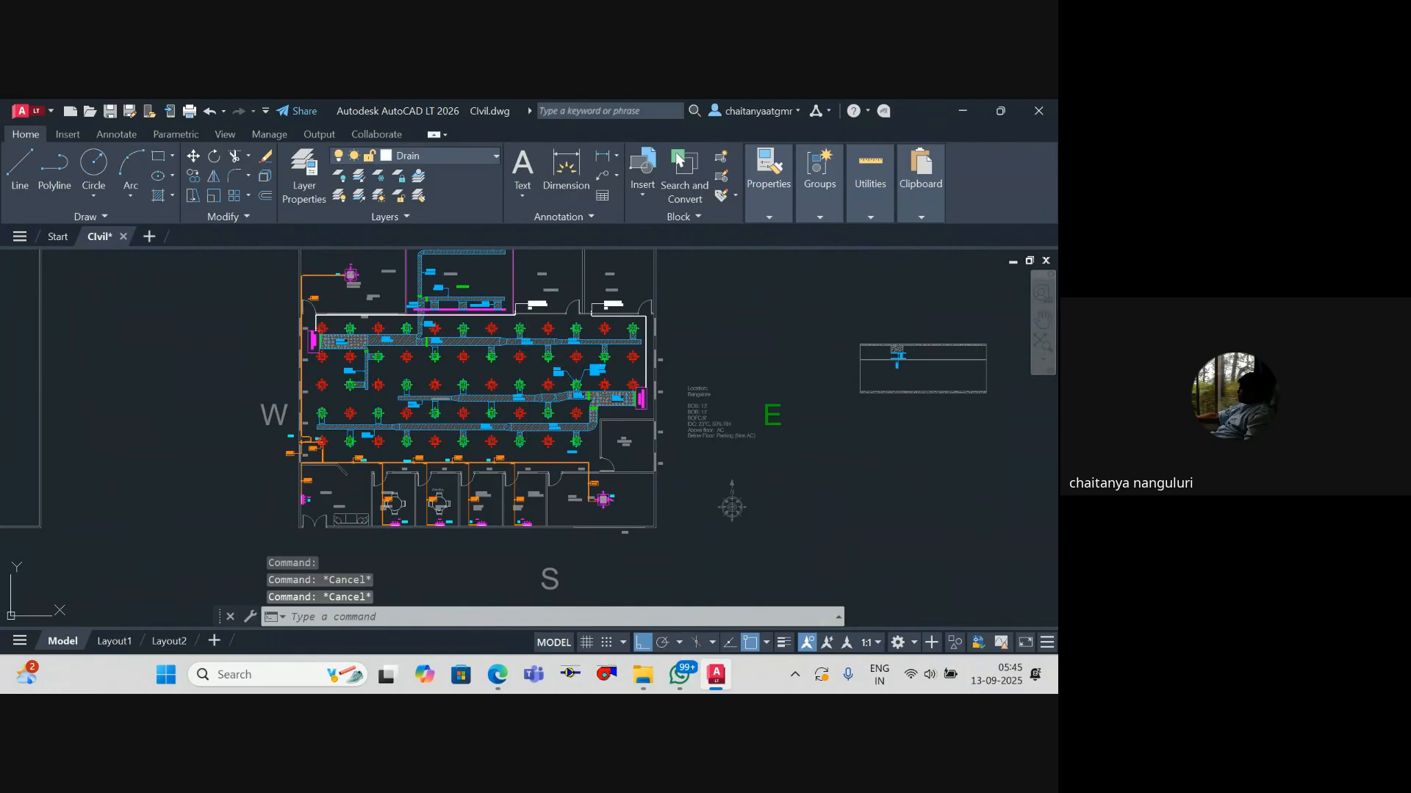
Step: Create a white layer named Section and make it the current layer
text(LA)
key(Return)
click(168, 181)
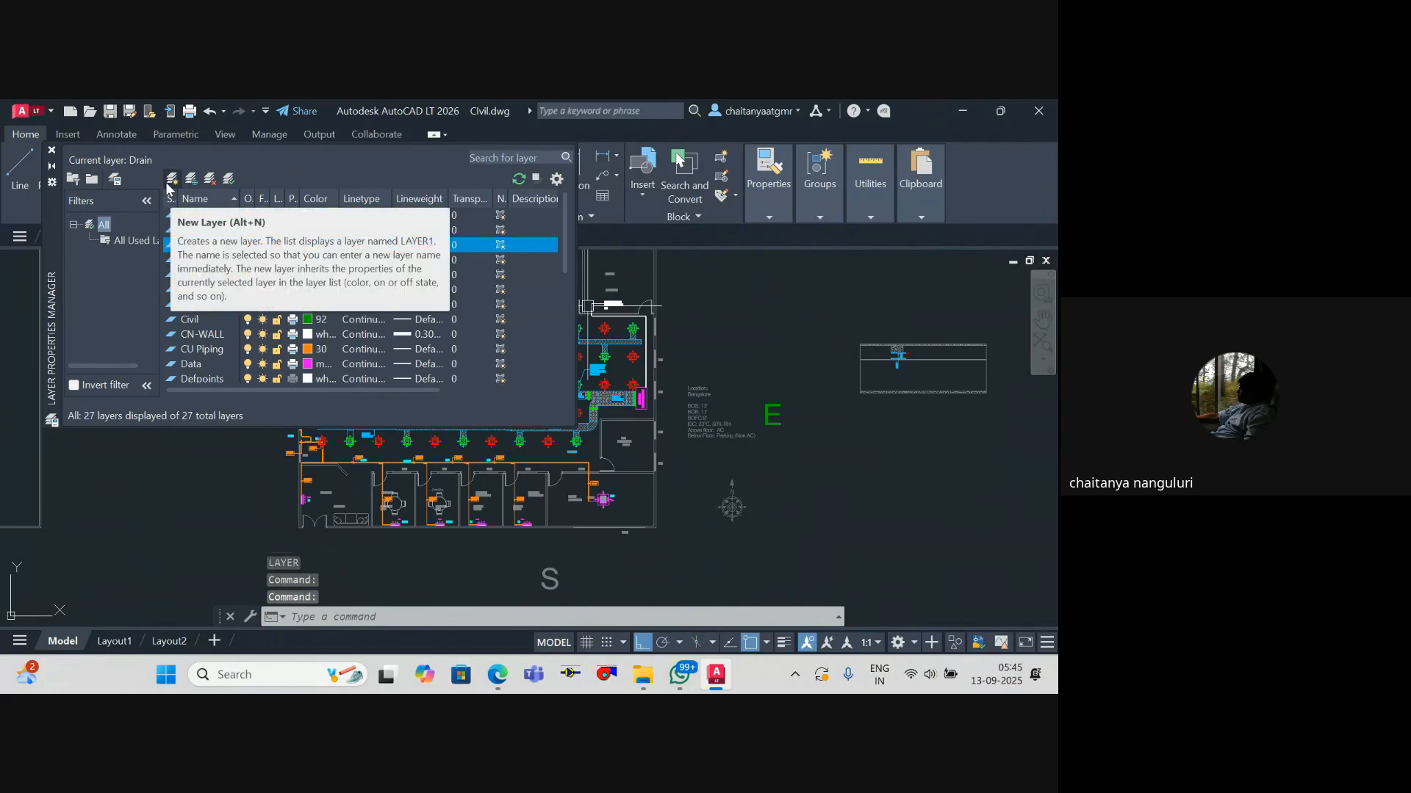
click(312, 247)
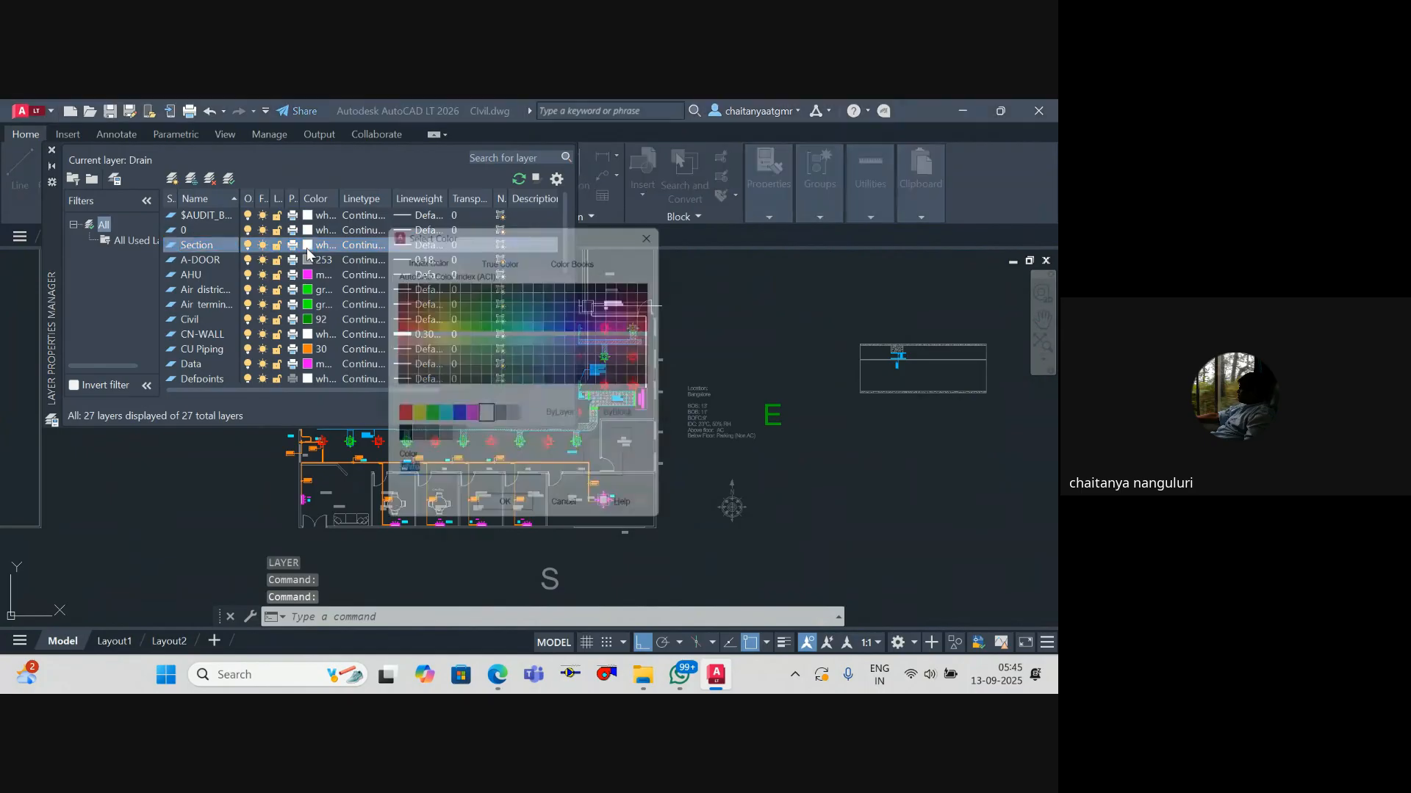
click(500, 529)
click(181, 249)
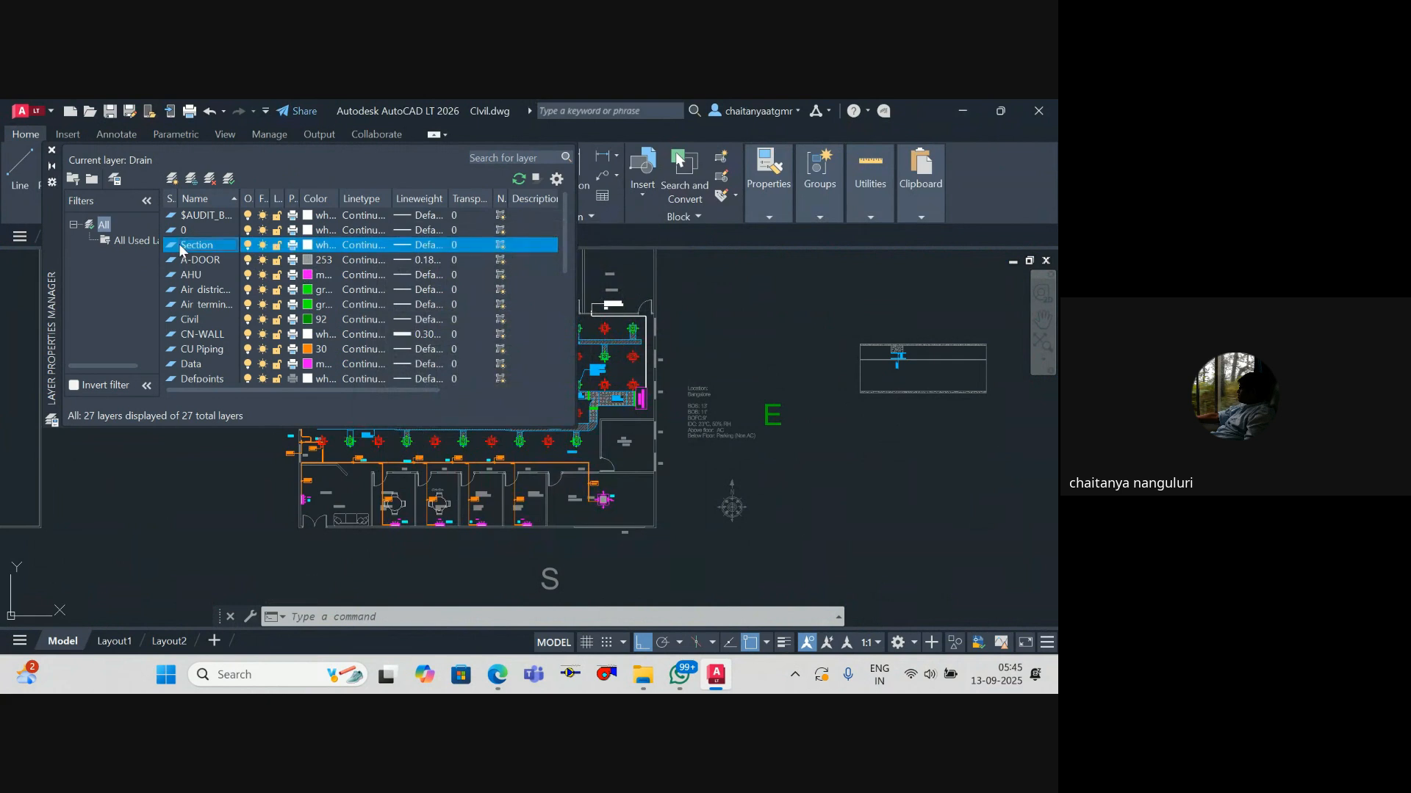
click(52, 149)
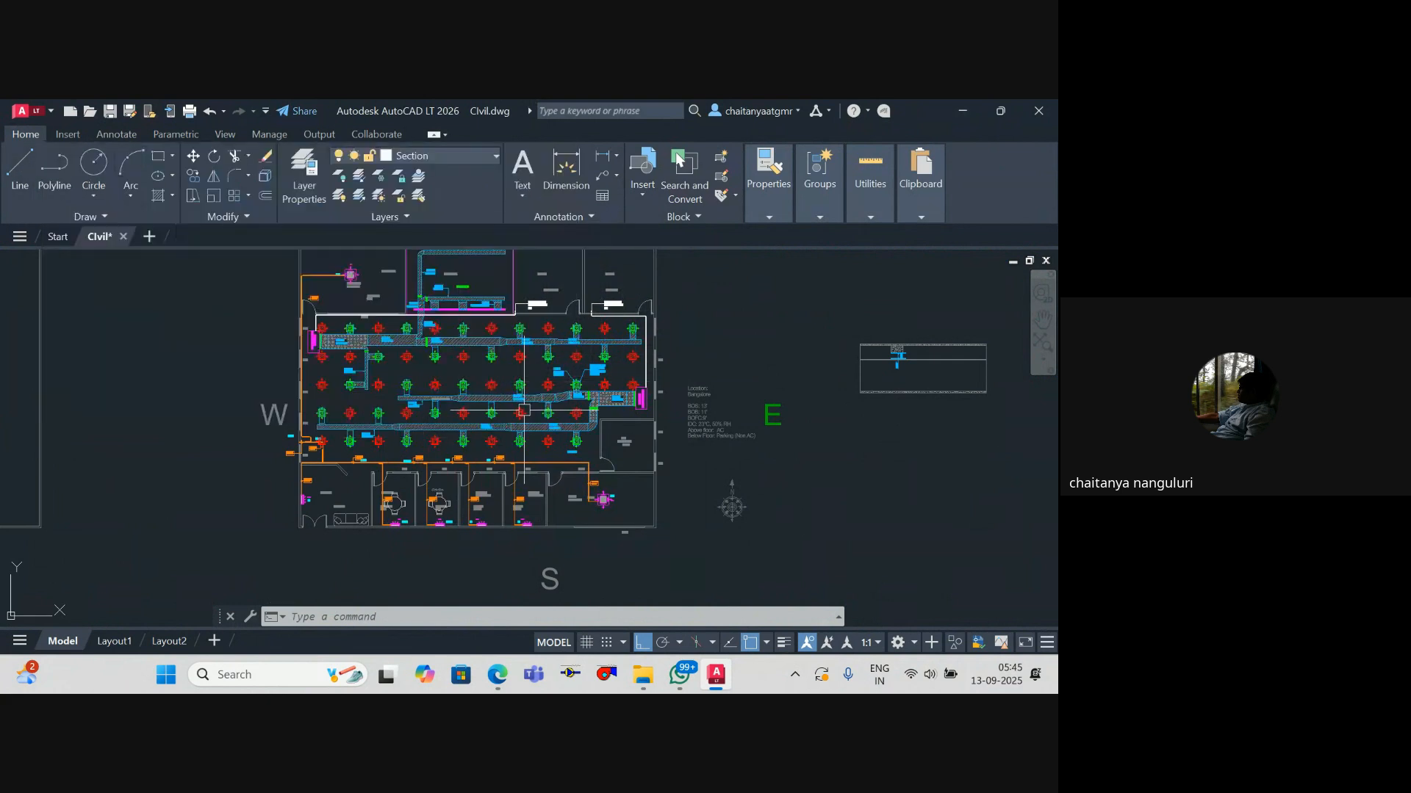
Step: Draw a vertical section-line polyline through Manager cabin 1, from beyond the south wall to beyond the north wall, with short west-facing ends
key(Return)
scroll(433, 507, up, 6)
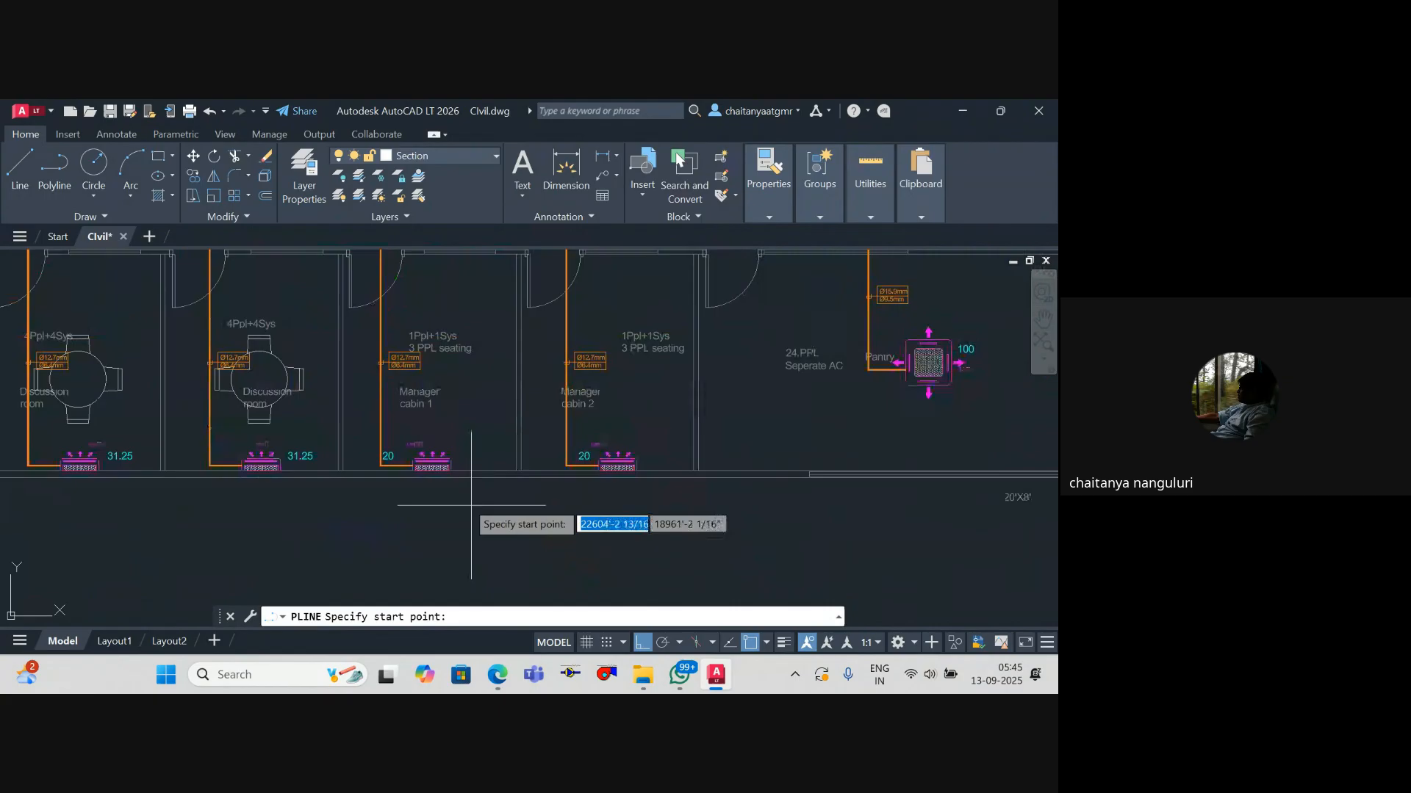
click(433, 502)
scroll(484, 501, up, 4)
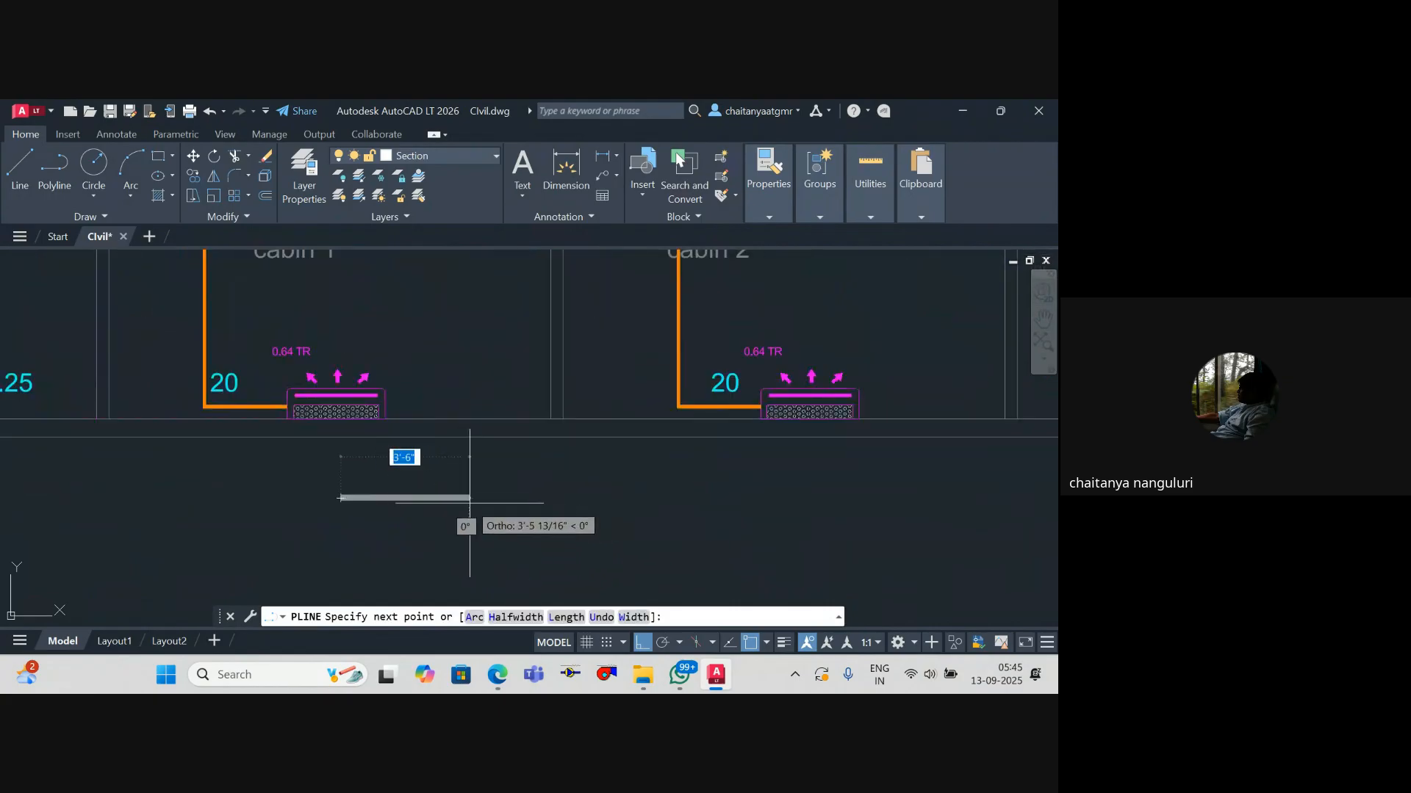
click(470, 499)
scroll(472, 495, down, 6)
scroll(472, 474, up, 3)
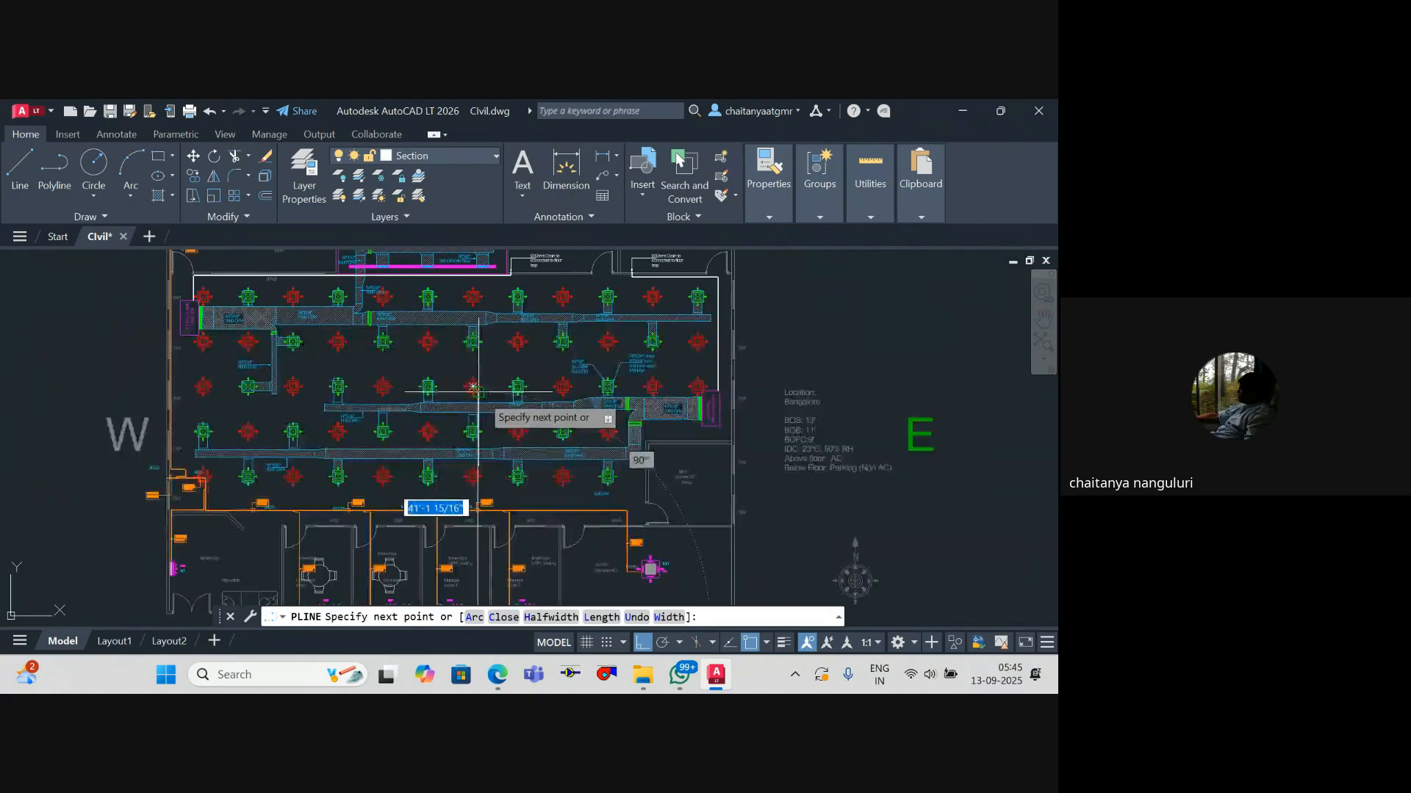
scroll(474, 387, up, 4)
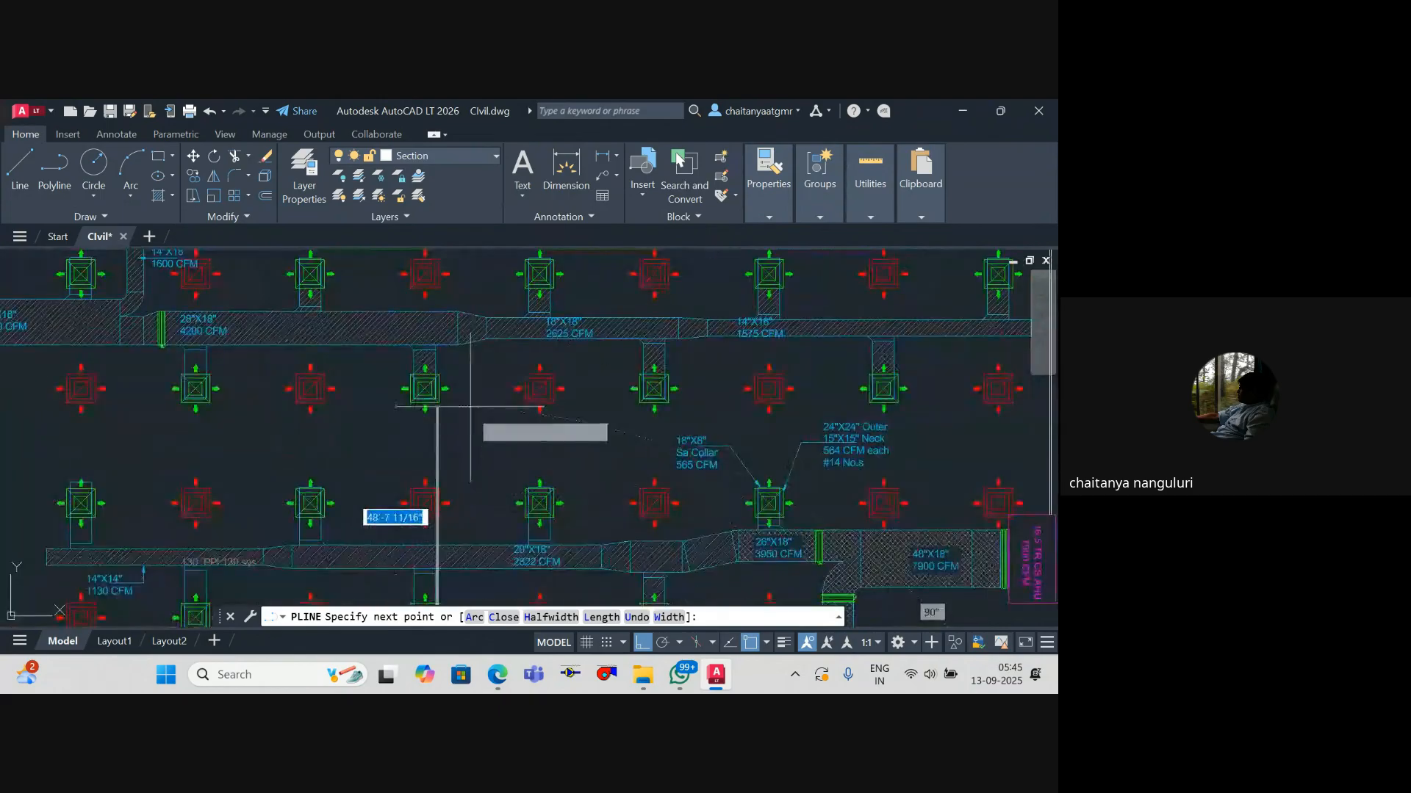
scroll(469, 413, down, 4)
scroll(450, 398, up, 4)
scroll(440, 456, down, 3)
scroll(433, 454, up, 2)
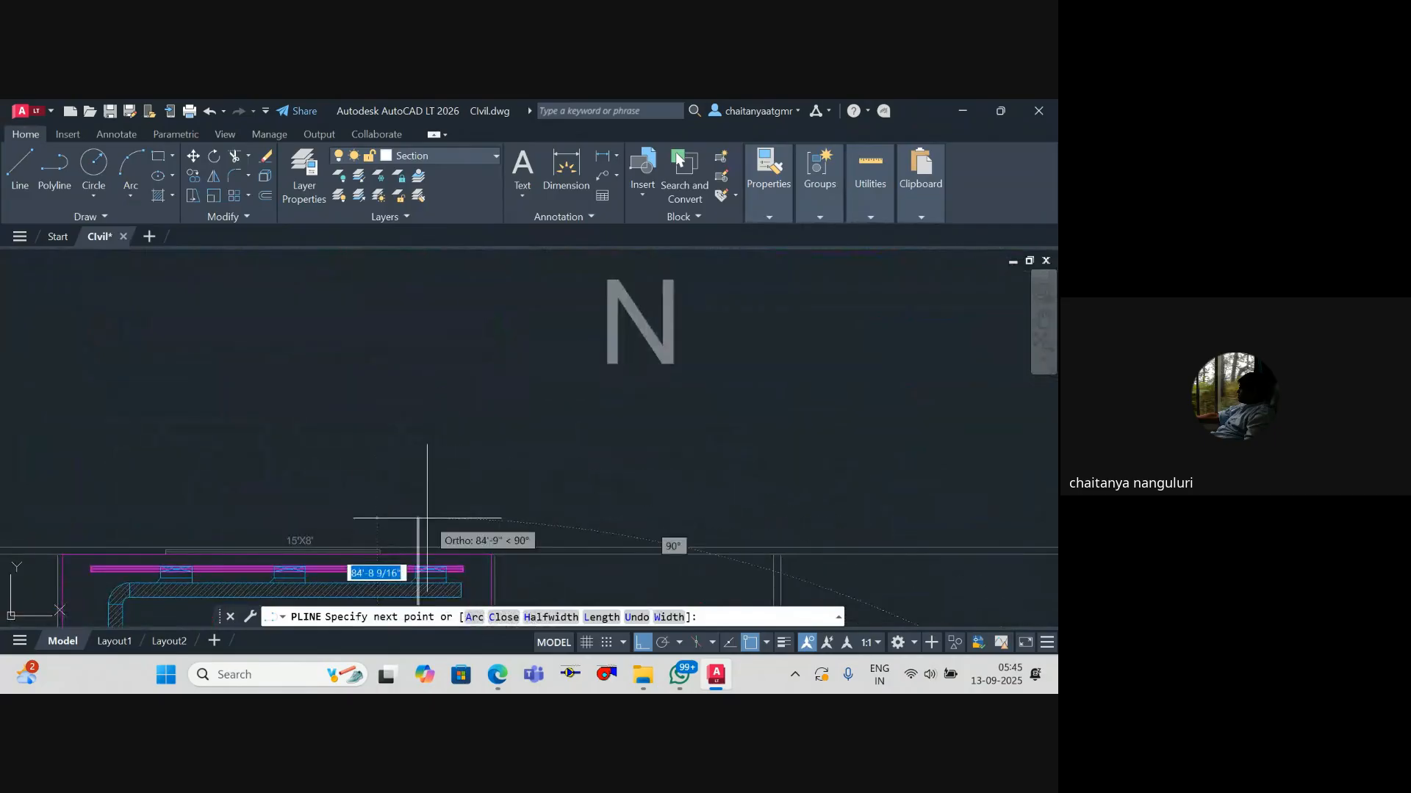
scroll(428, 530, up, 4)
click(420, 535)
click(339, 530)
key(Return)
Step: Copy the whole floor plan with its section line and compass letters horizontally to the empty area east of the small slab detail
scroll(406, 383, down, 2)
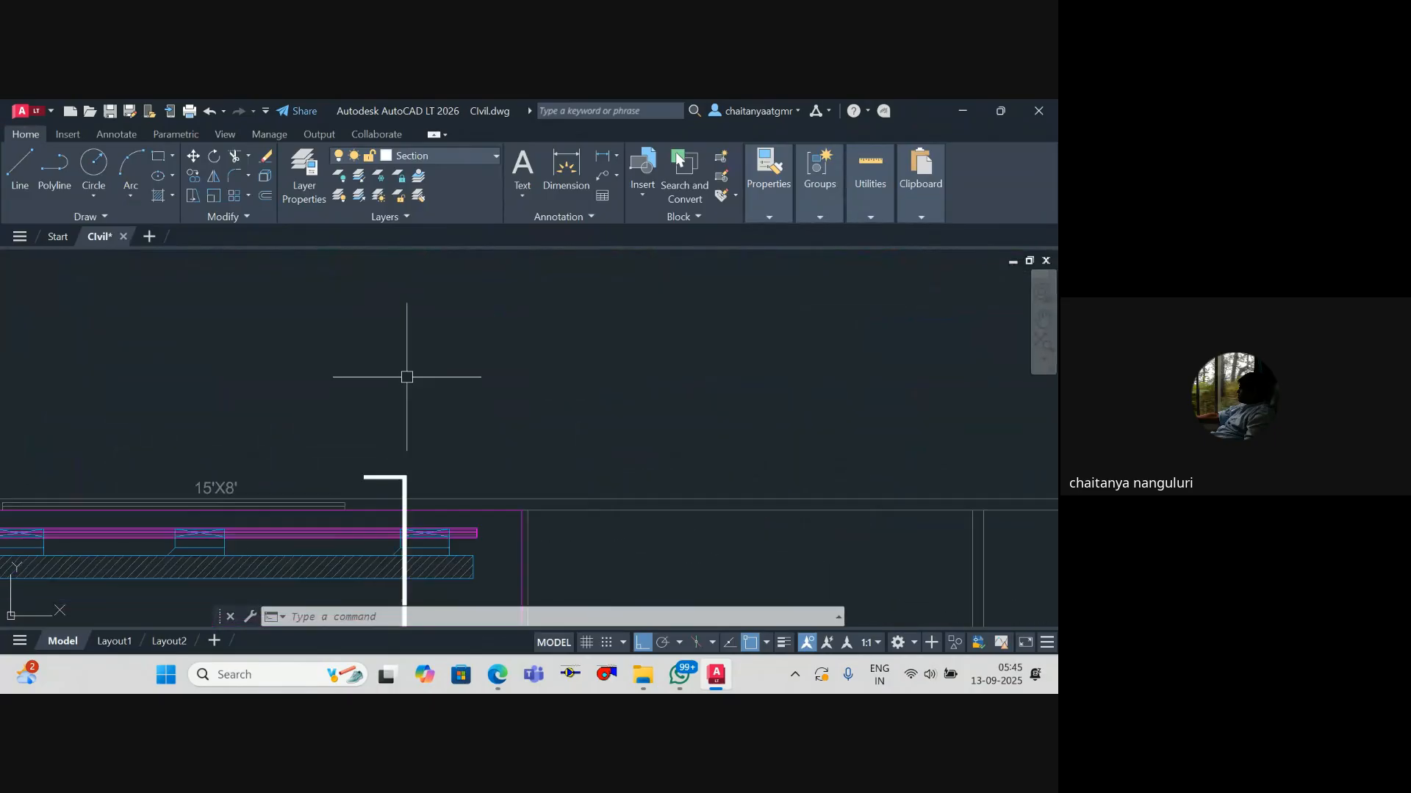
scroll(406, 377, down, 10)
scroll(432, 482, up, 2)
mouse_move(435, 481)
mouse_down()
mouse_move(455, 423)
mouse_move(482, 460)
mouse_up()
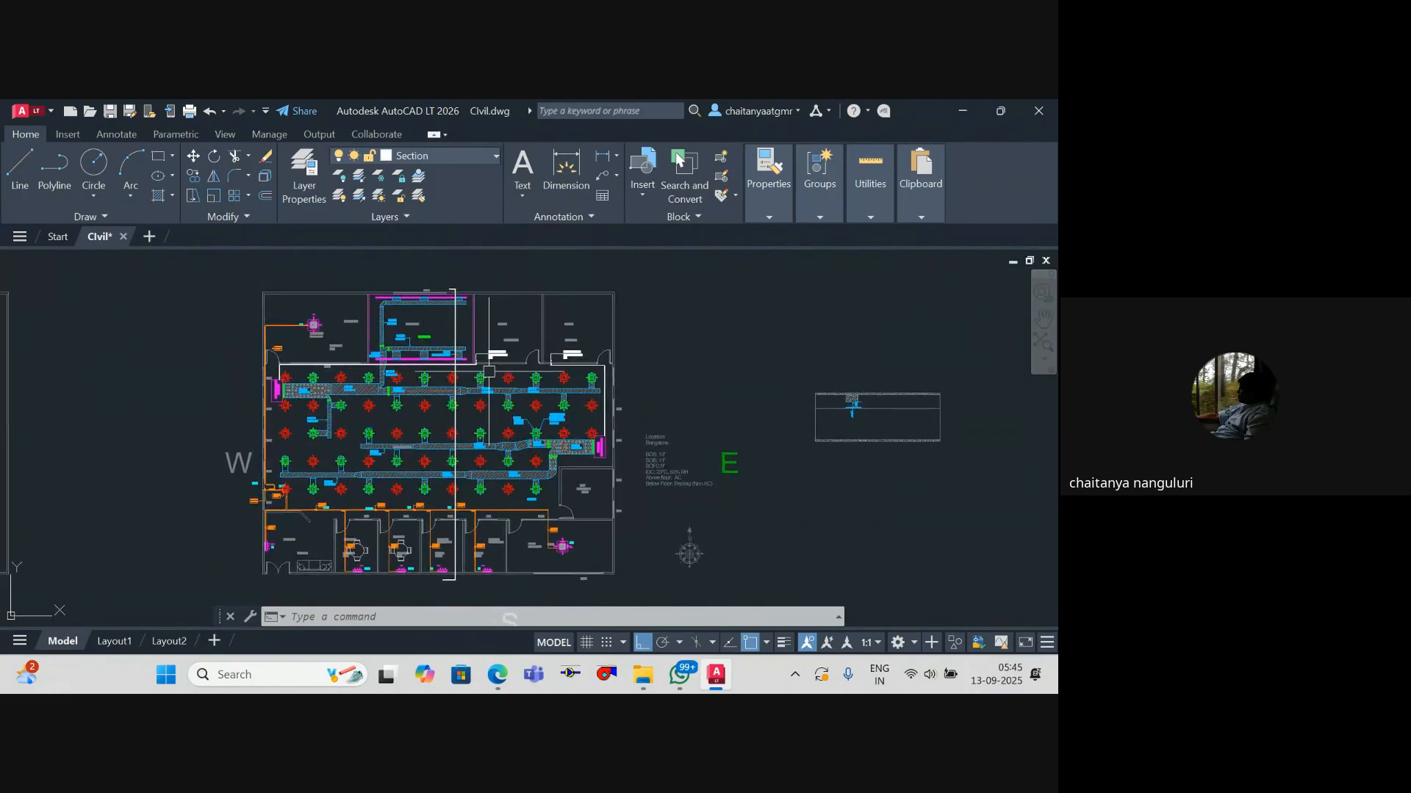
scroll(488, 372, down, 2)
click(350, 274)
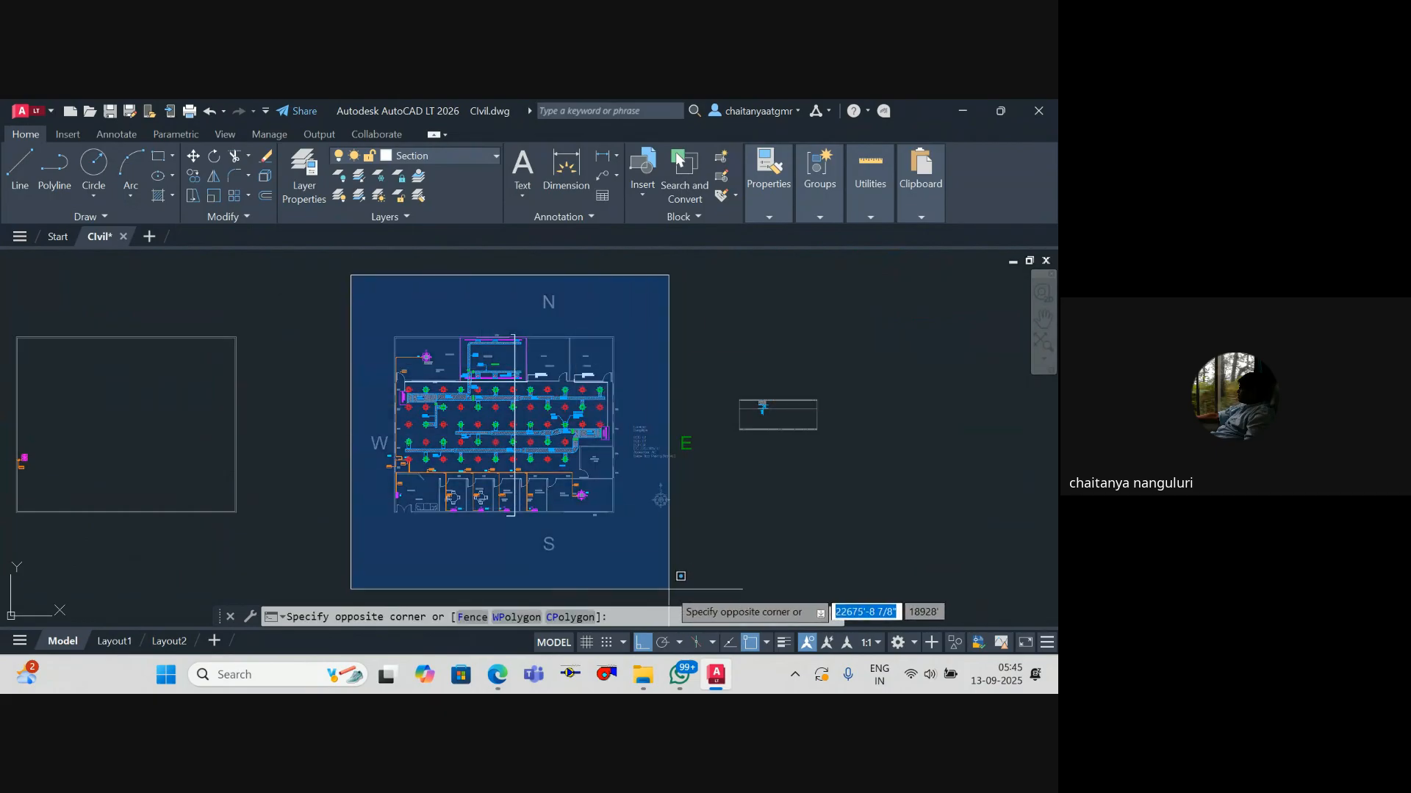
click(632, 588)
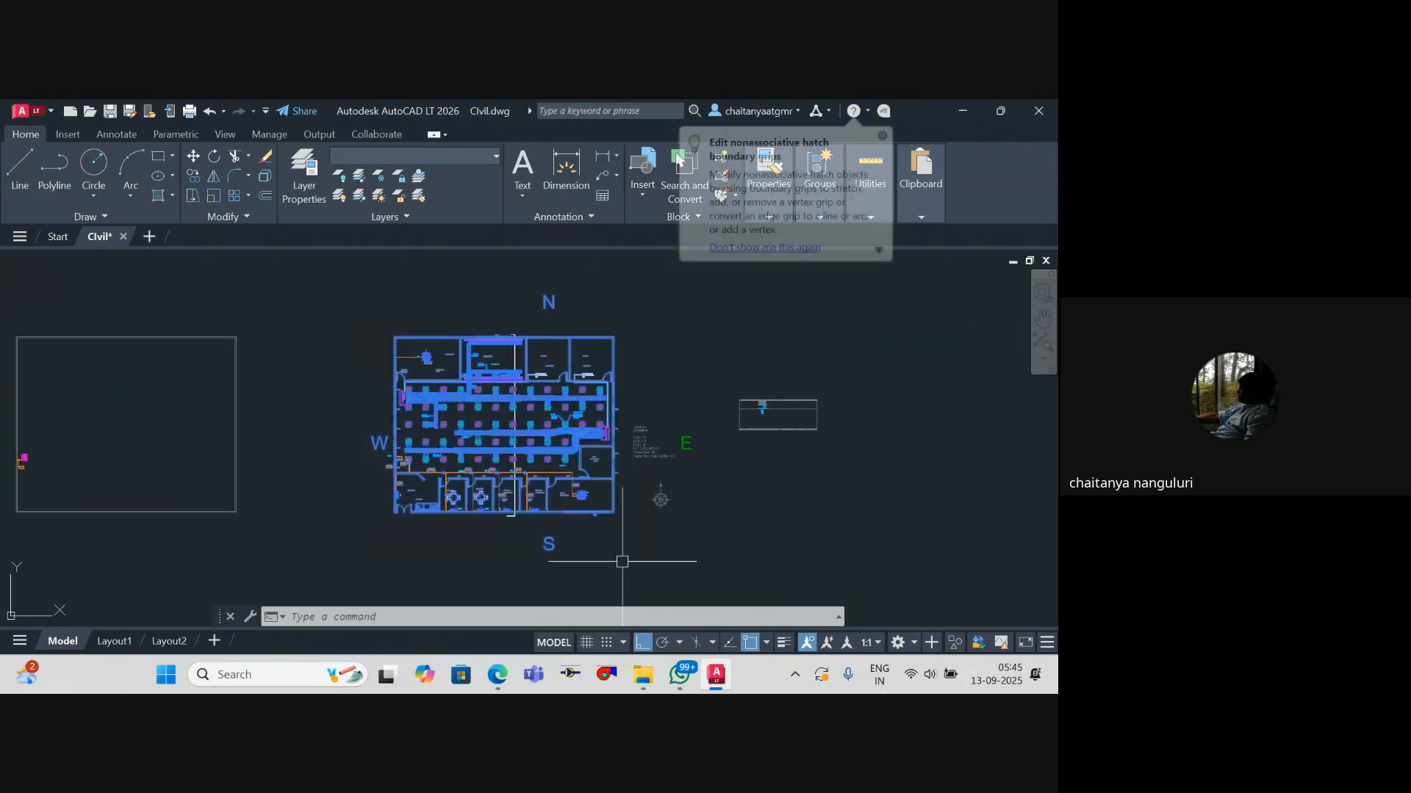
text(co)
key(Return)
click(593, 517)
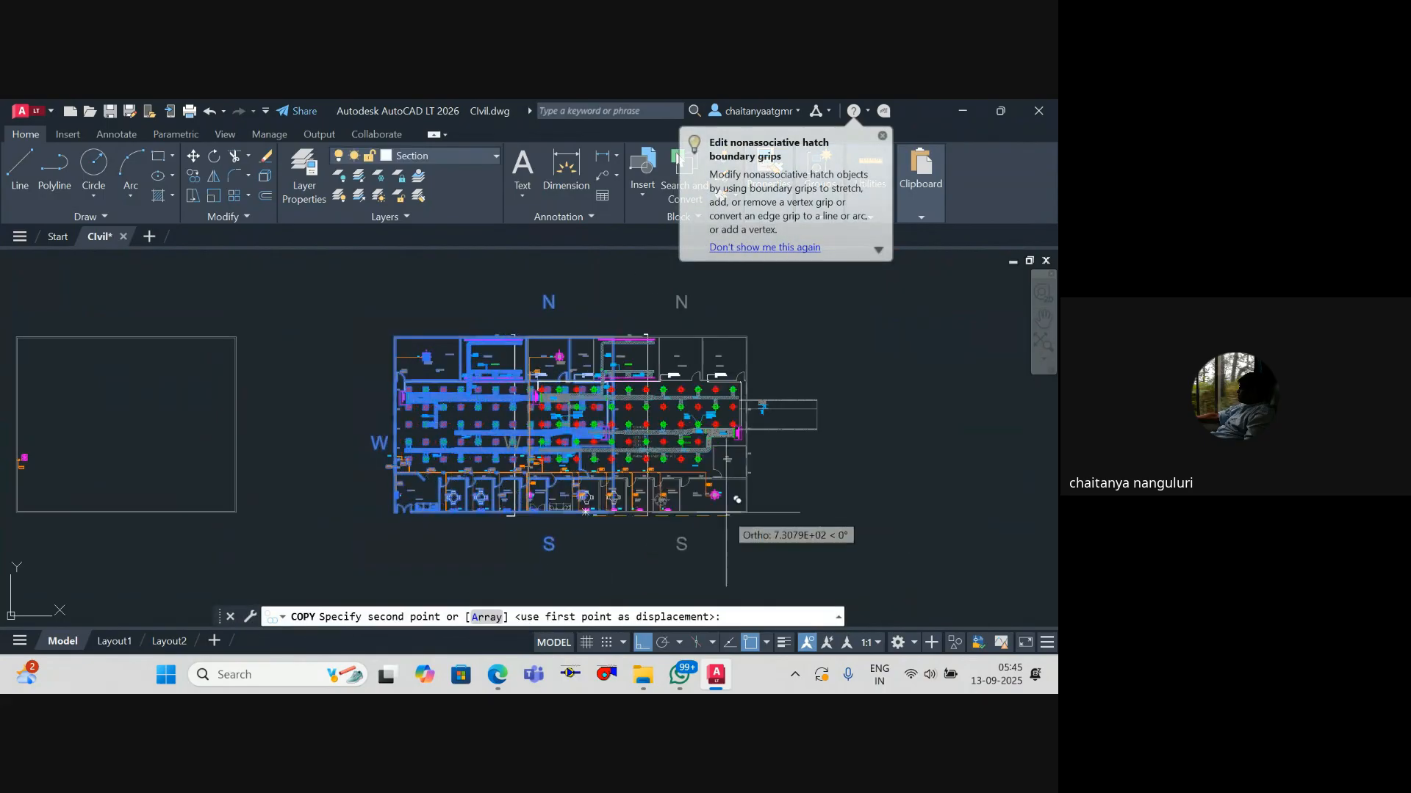
scroll(723, 503, down, 6)
drag(682, 503, 208, 463)
scroll(363, 440, up, 4)
click(672, 467)
key(Escape)
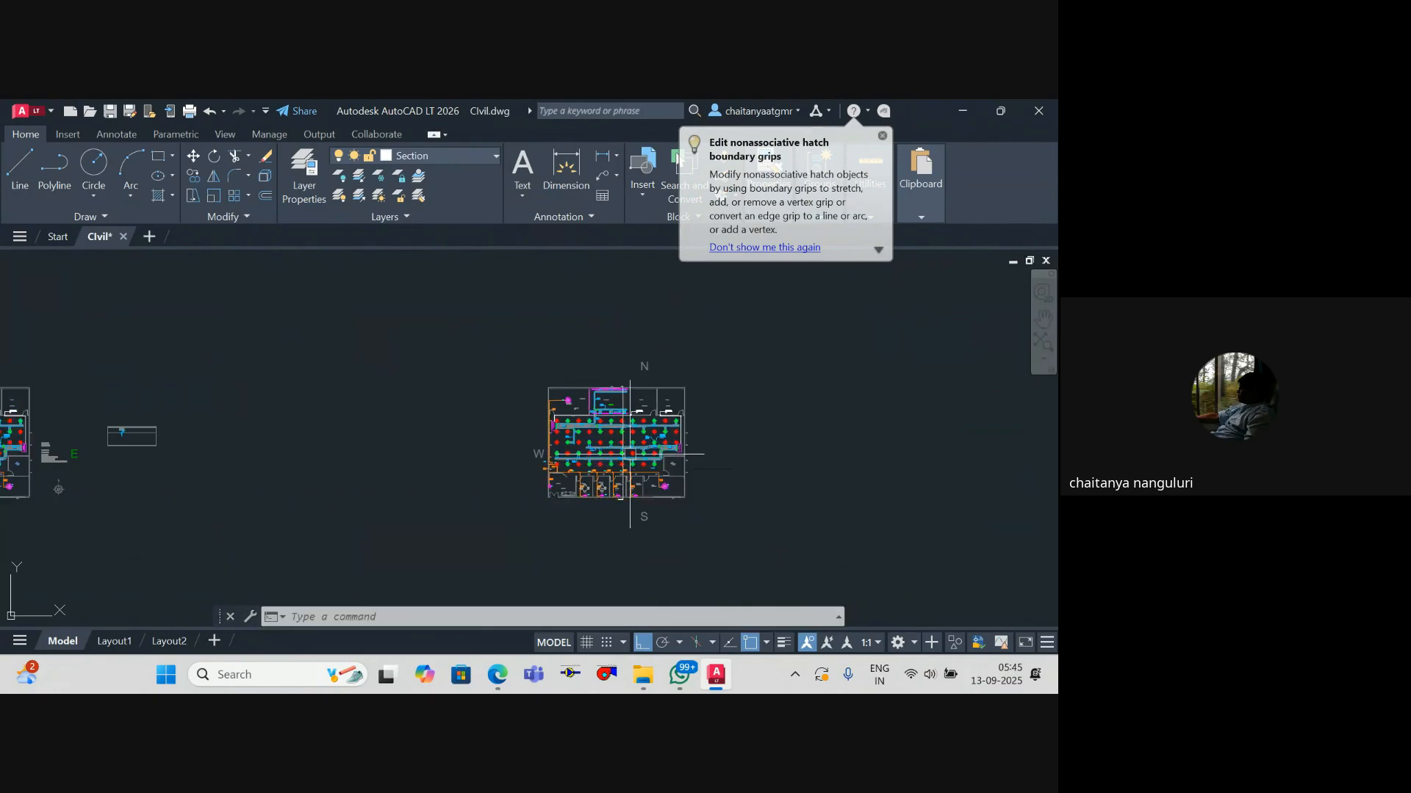
Step: Rotate the copied floor plan 90° clockwise so that its section line runs horizontally
click(499, 336)
click(736, 545)
text(ro)
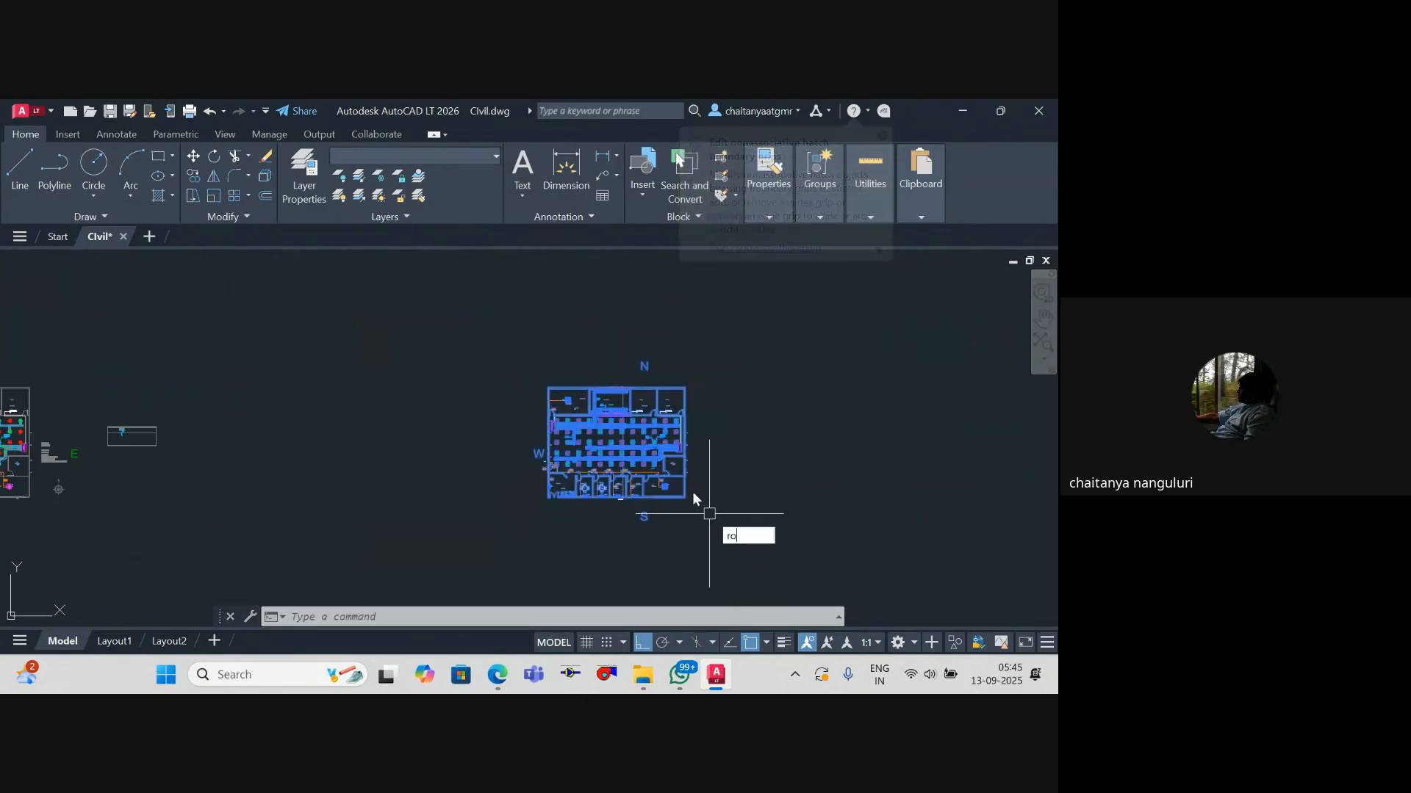
key(Return)
click(684, 470)
click(693, 550)
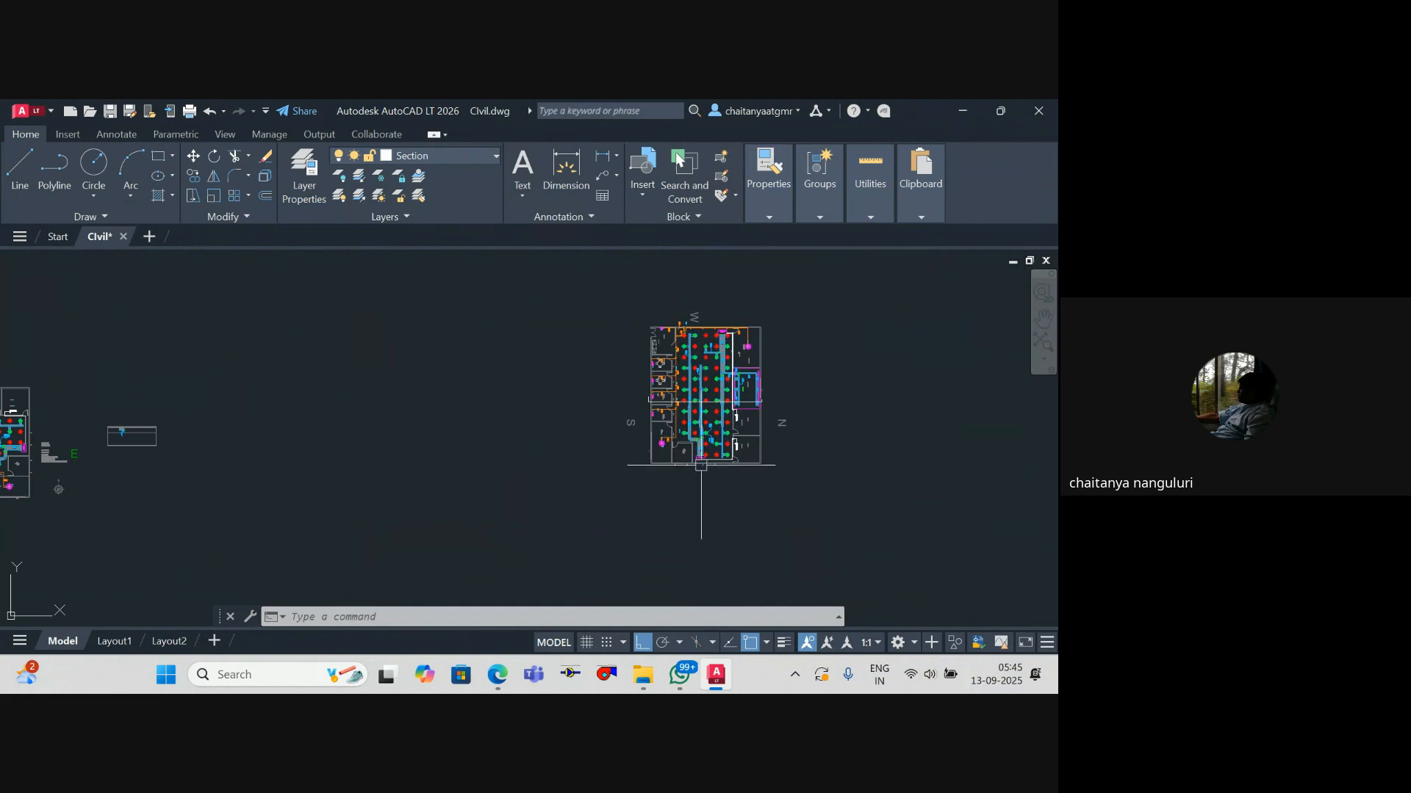
Step: Split the model space into two horizontal viewports
drag(699, 419, 504, 419)
scroll(507, 411, up, 4)
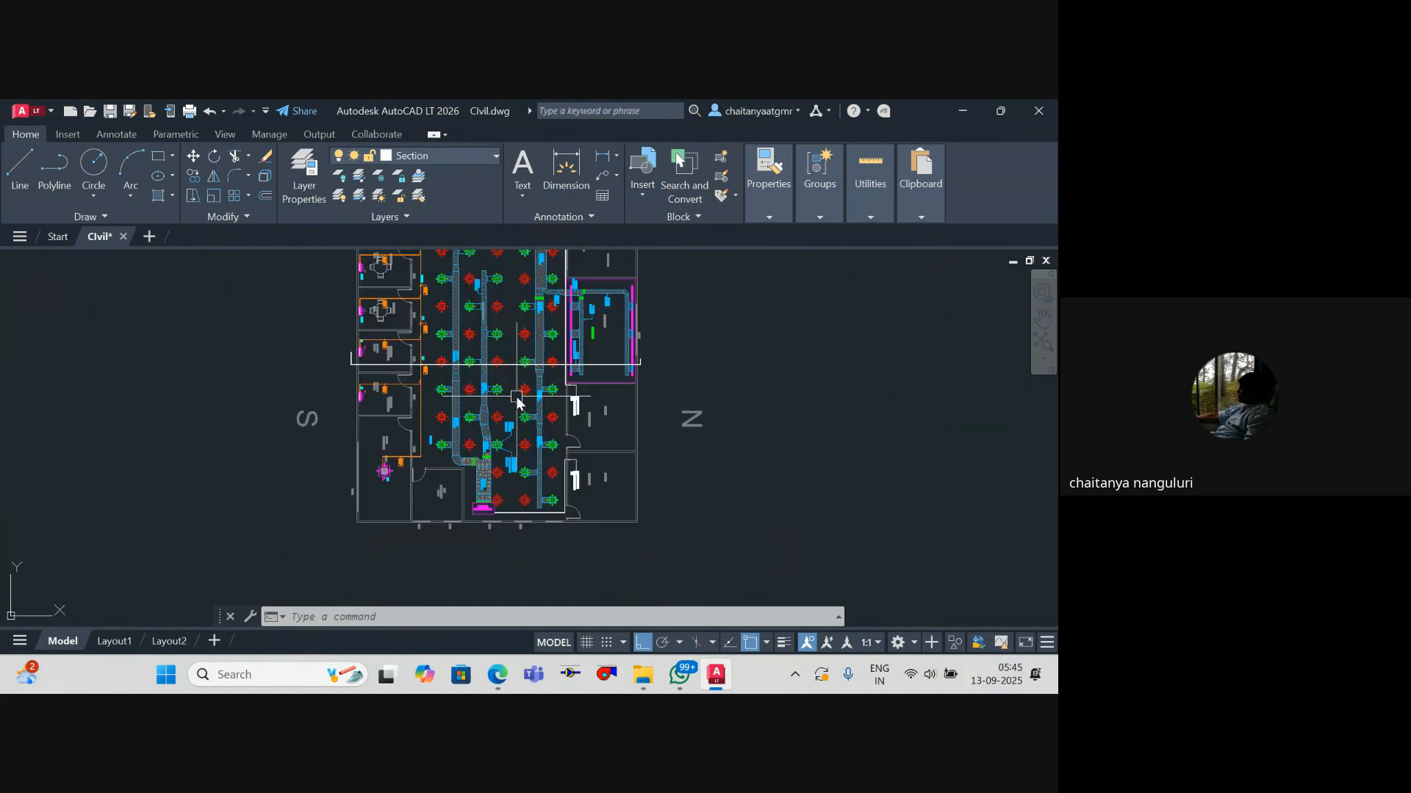
text(vports)
key(Return)
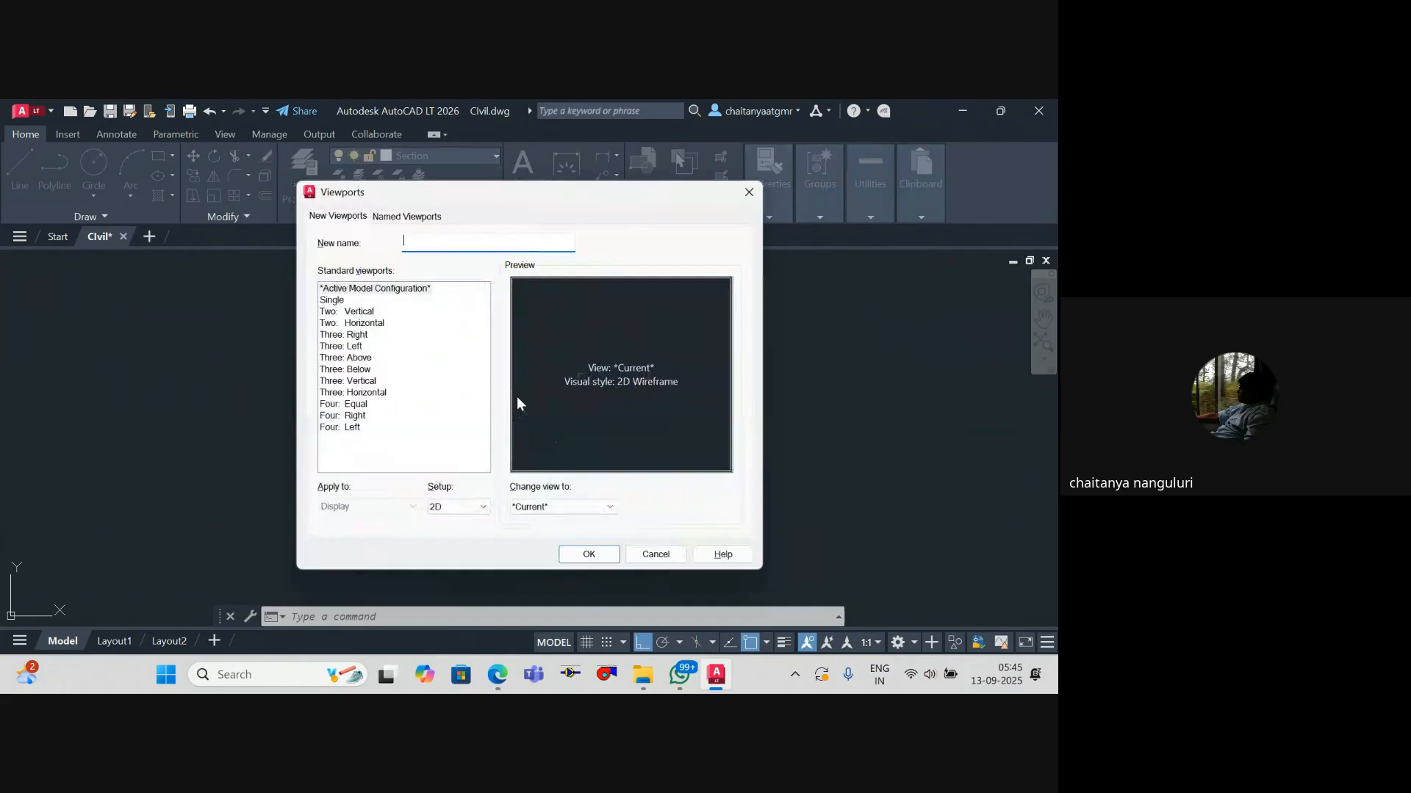
click(327, 323)
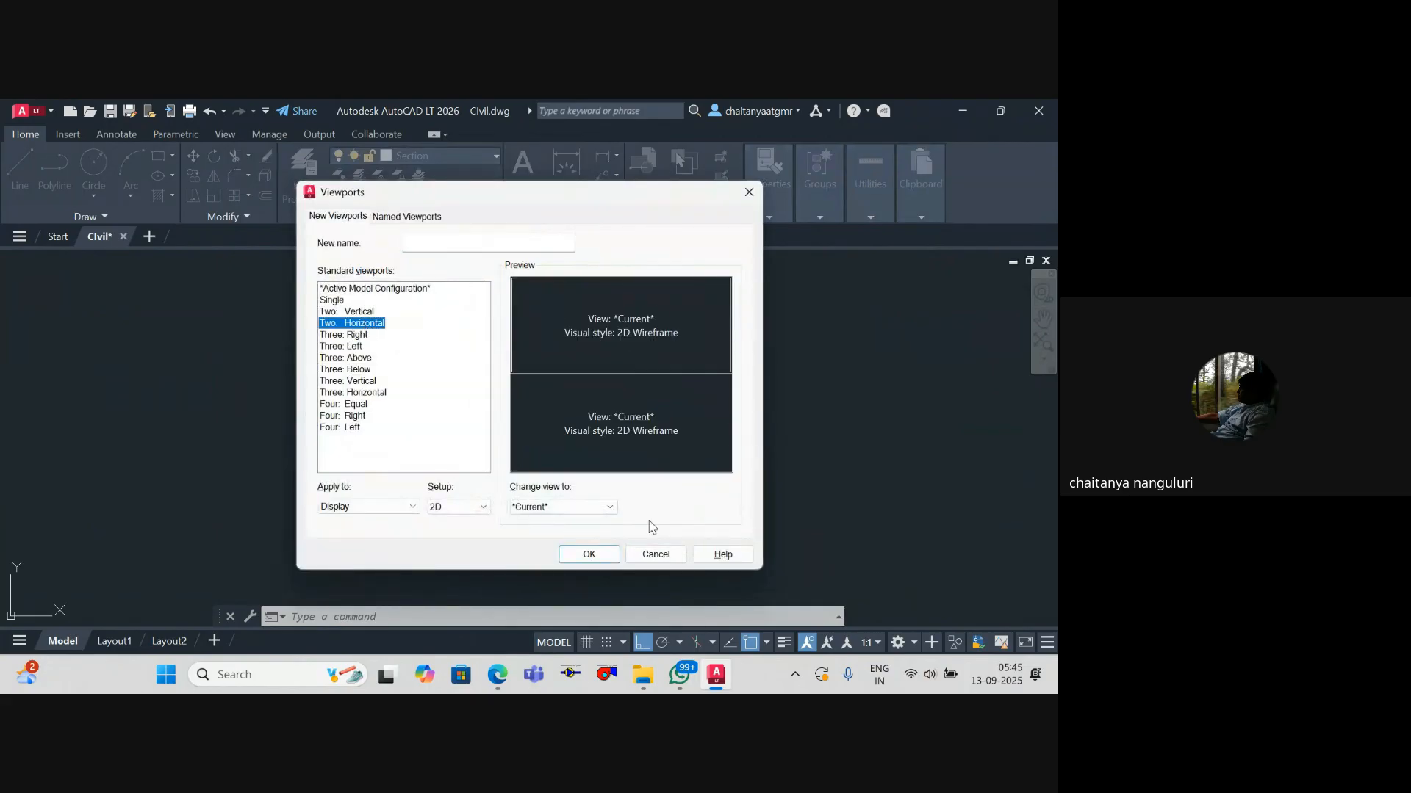
click(588, 555)
Step: Place vertical construction lines through both faces of the south wall where the section line crosses it on the rotated plan
click(682, 504)
scroll(345, 507, down, 2)
drag(379, 529, 562, 404)
click(461, 344)
drag(406, 334, 696, 320)
scroll(459, 289, up, 6)
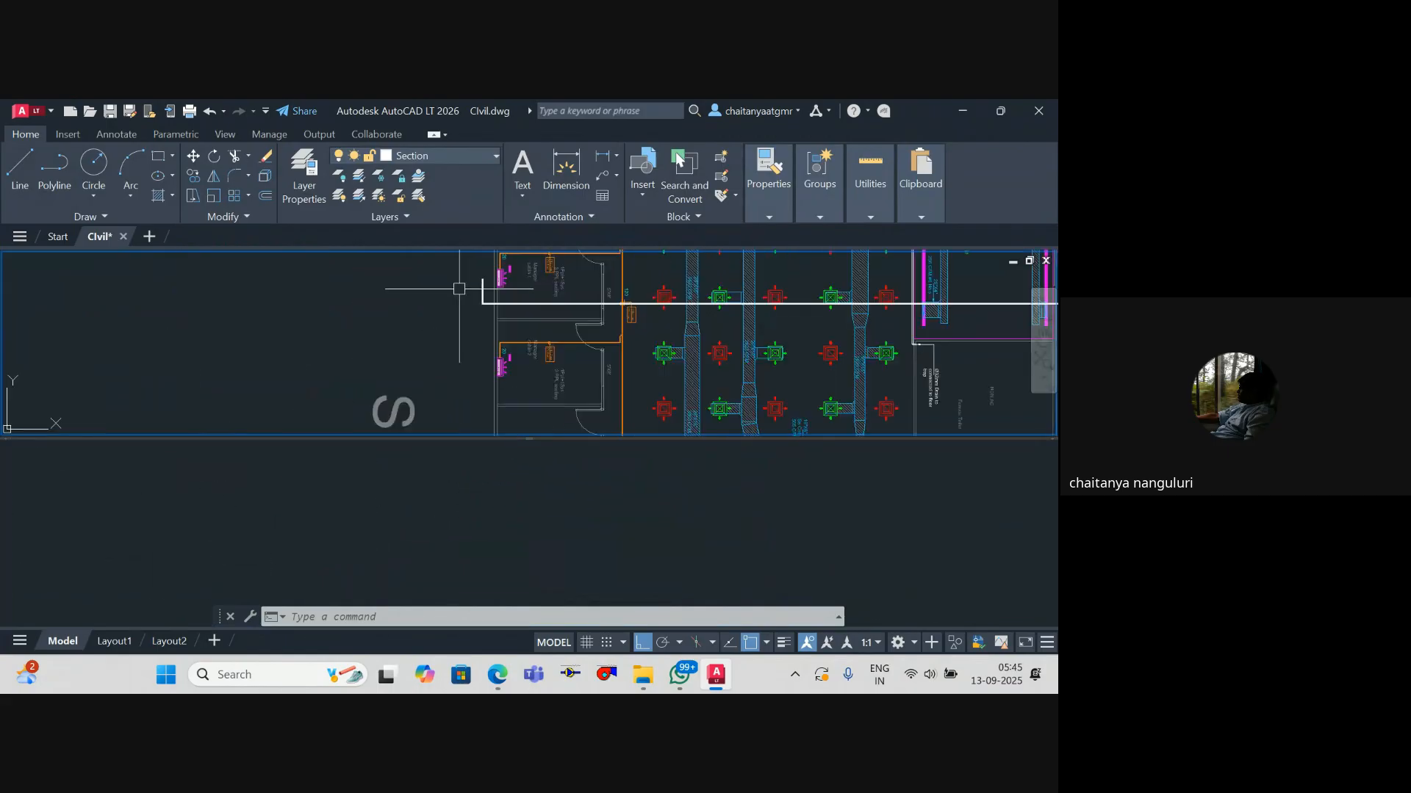
scroll(460, 289, up, 5)
text(xl)
key(Return)
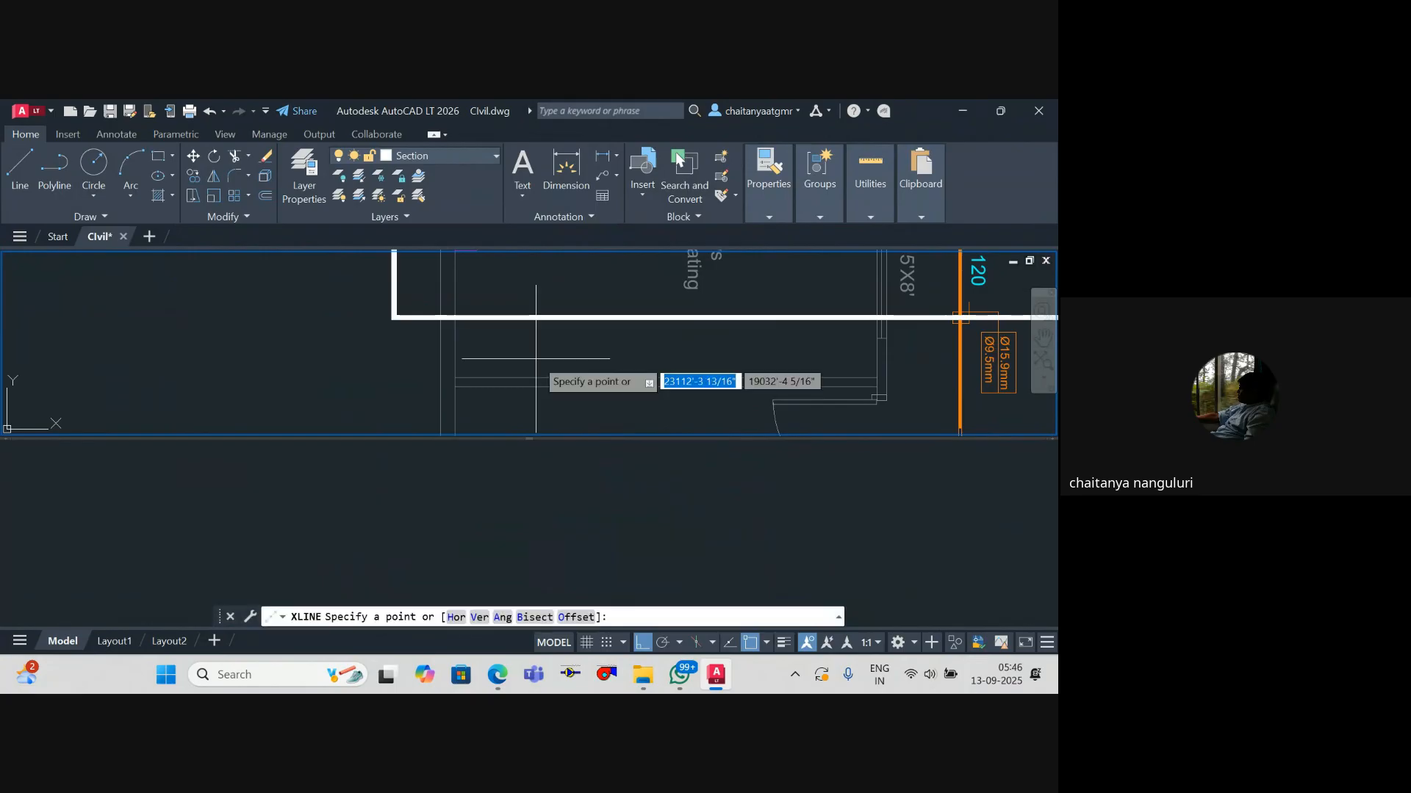
text(v)
key(Return)
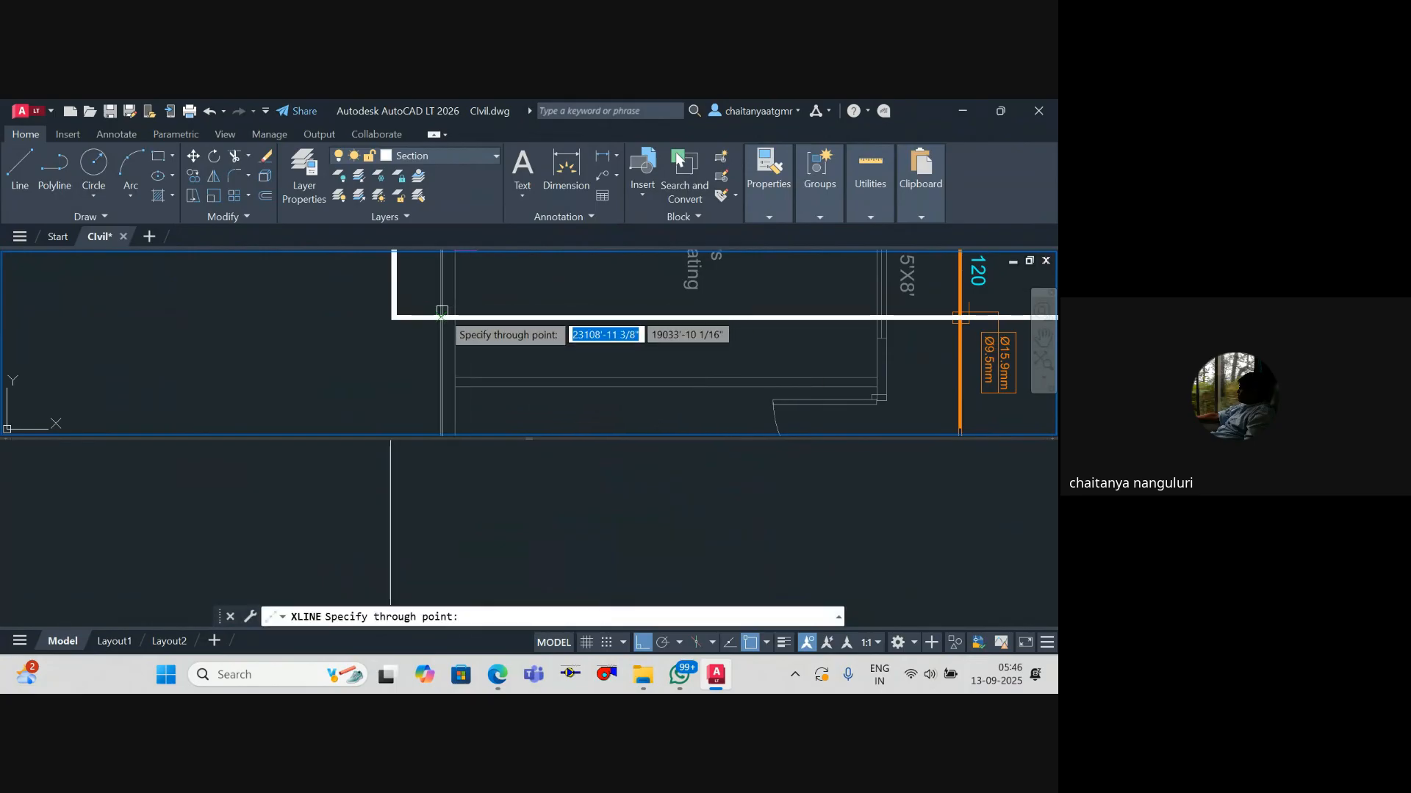
click(440, 318)
click(454, 318)
scroll(620, 373, down, 6)
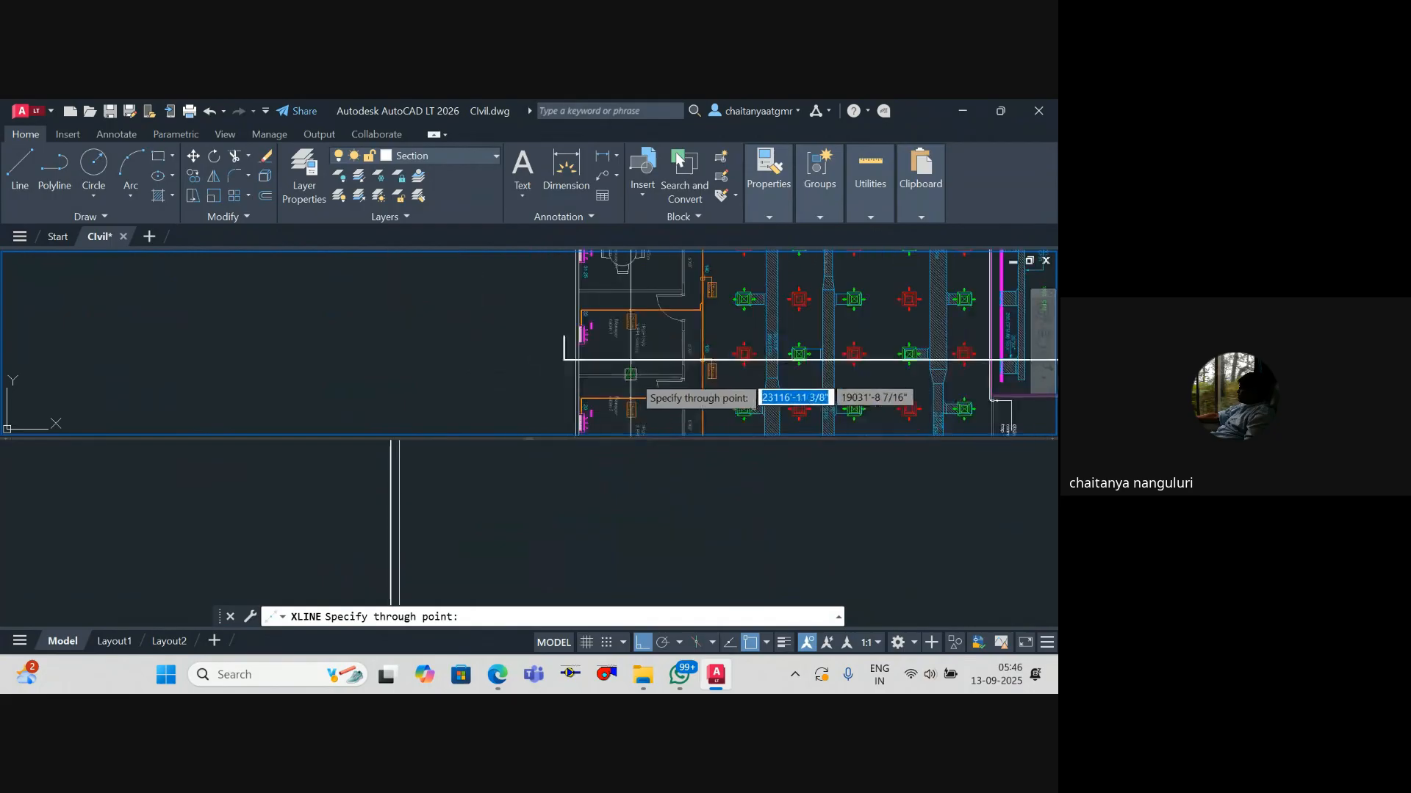
Step: Place vertical construction lines through both faces of the north wall where the section line crosses it
drag(694, 378, 454, 374)
scroll(923, 355, up, 6)
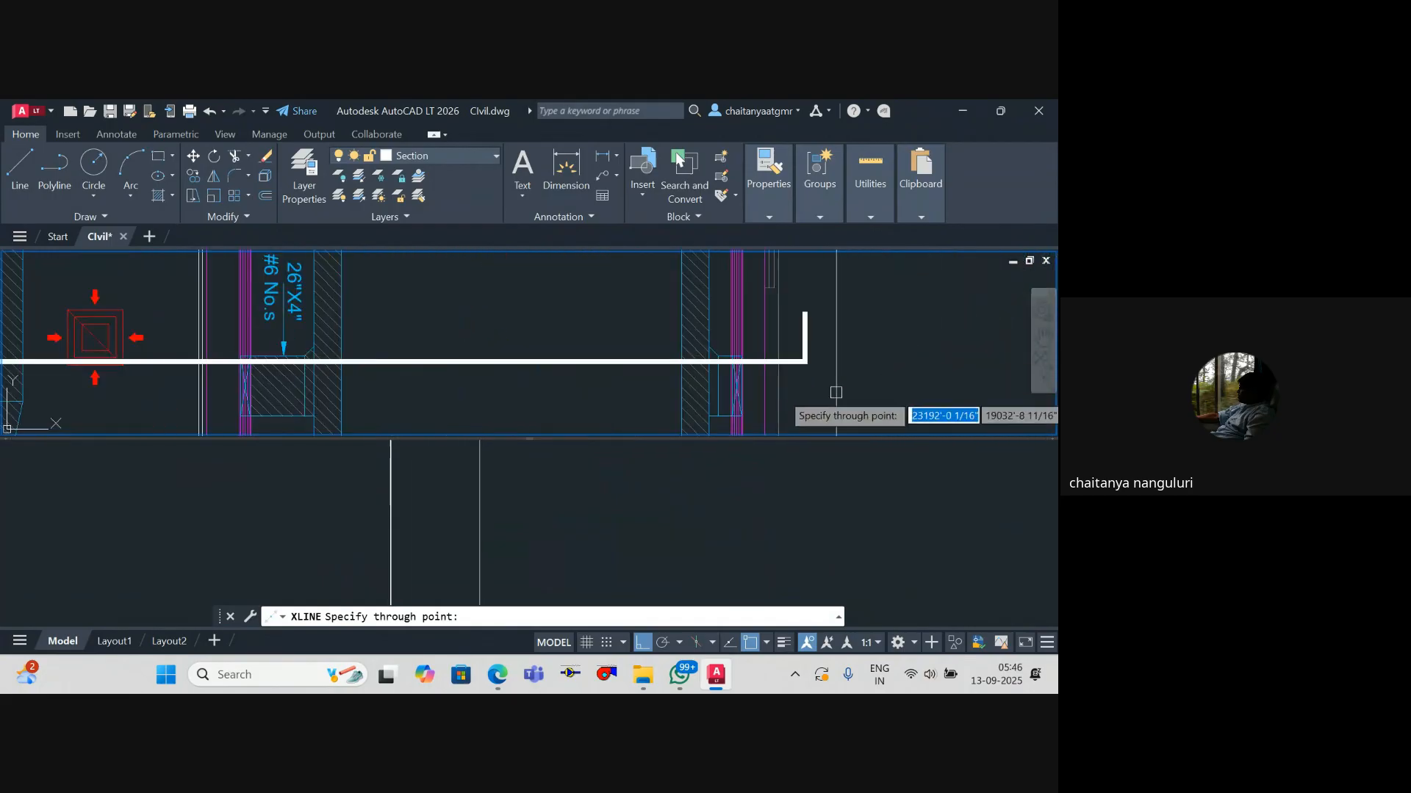
scroll(803, 373, up, 2)
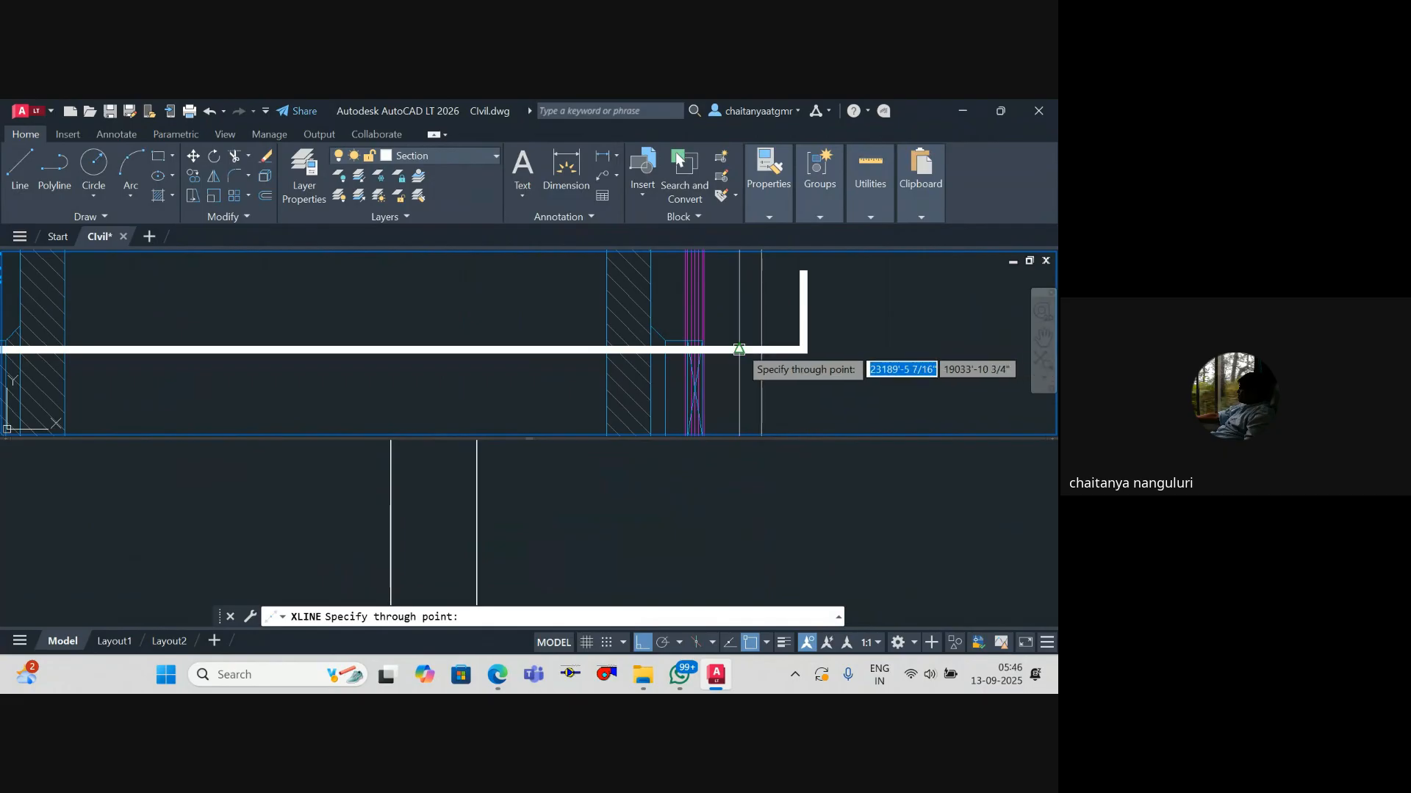
scroll(661, 379, down, 5)
scroll(453, 378, up, 2)
scroll(480, 370, up, 5)
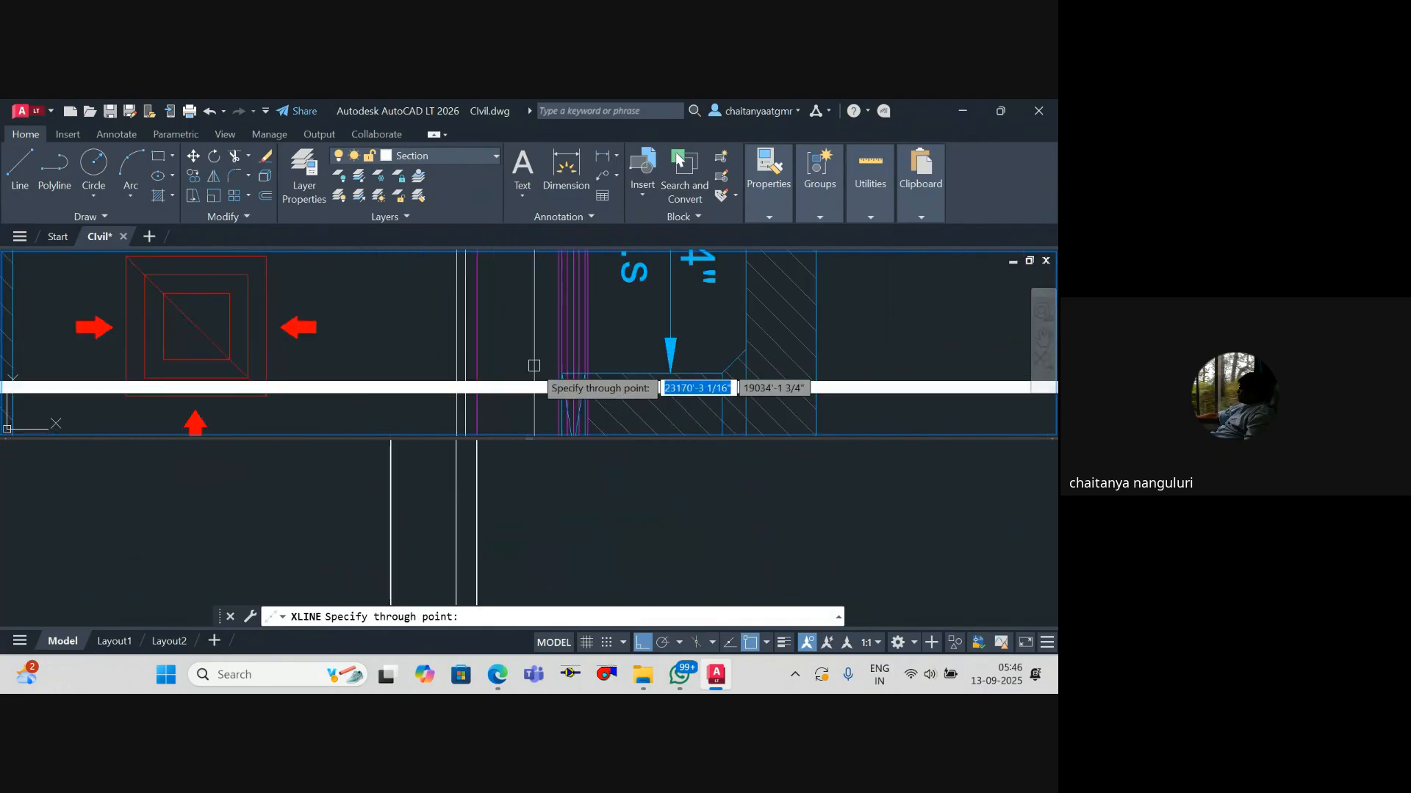
scroll(548, 295, down, 10)
key(Escape)
Step: Draw a horizontal base line below the rotated plan between the outermost south and north construction lines
click(549, 527)
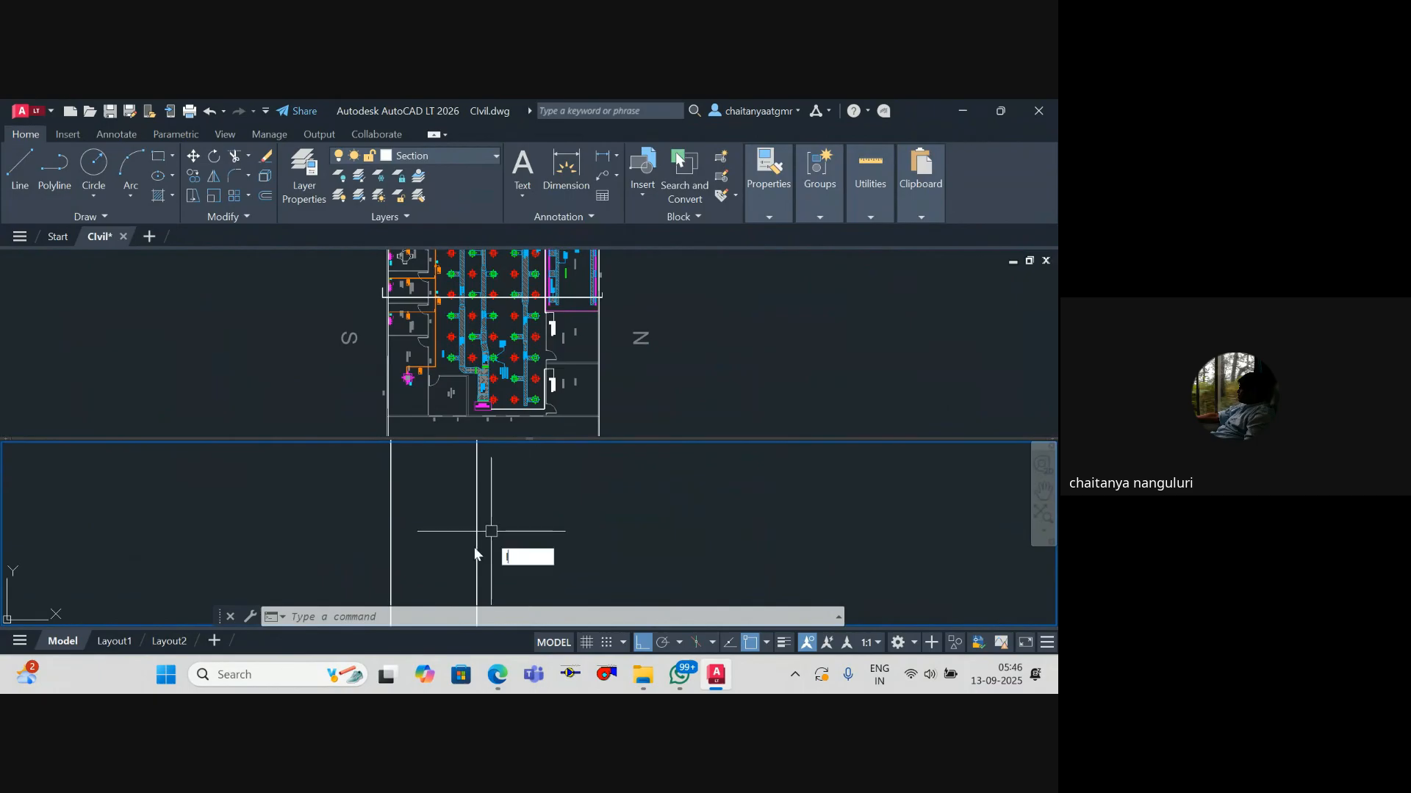
text(l)
key(Return)
scroll(391, 572, up, 6)
click(395, 570)
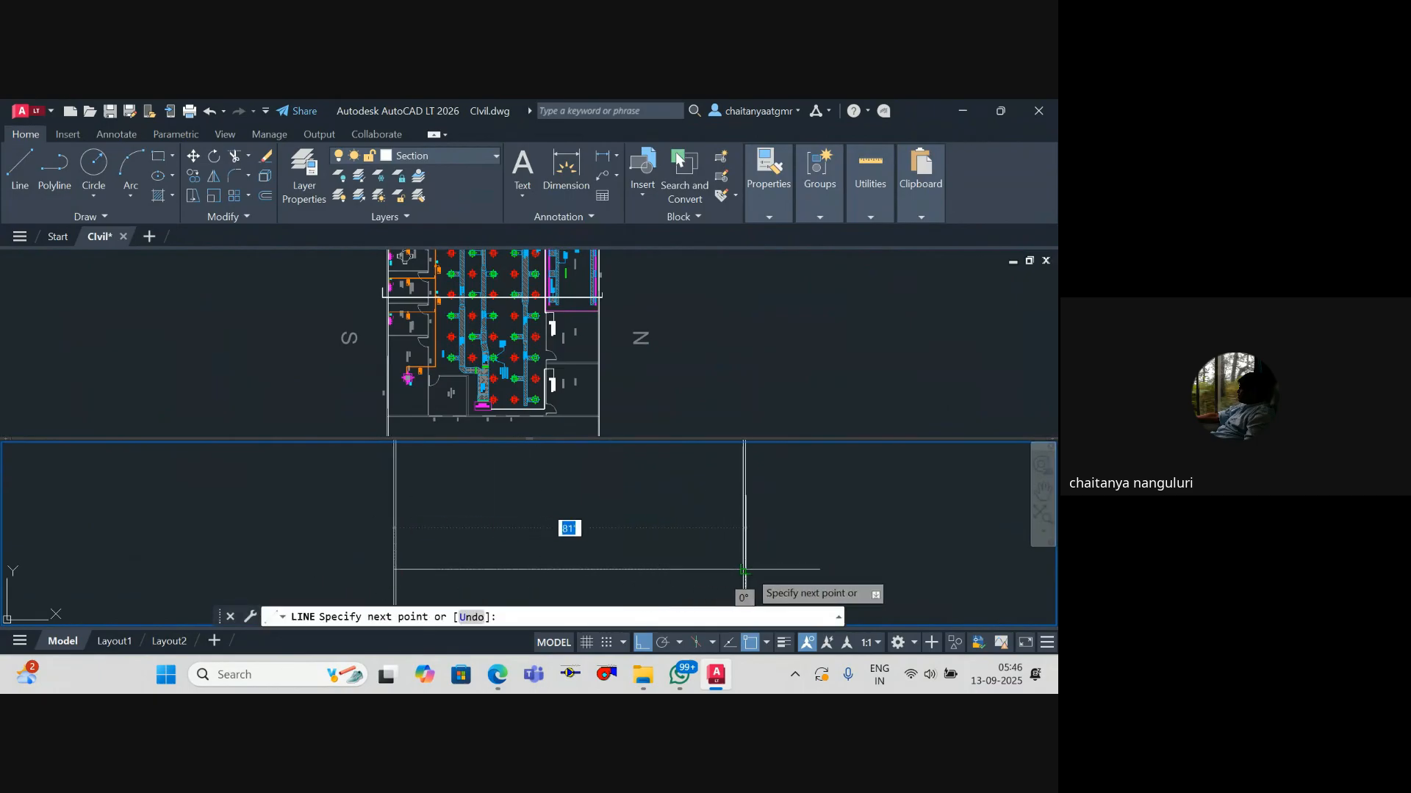
key(Escape)
Step: Examine the existing slab detail and the location notes for the BOS, BOB and BOFC heights, and return to the section base line
scroll(643, 570, down, 5)
scroll(607, 553, up, 15)
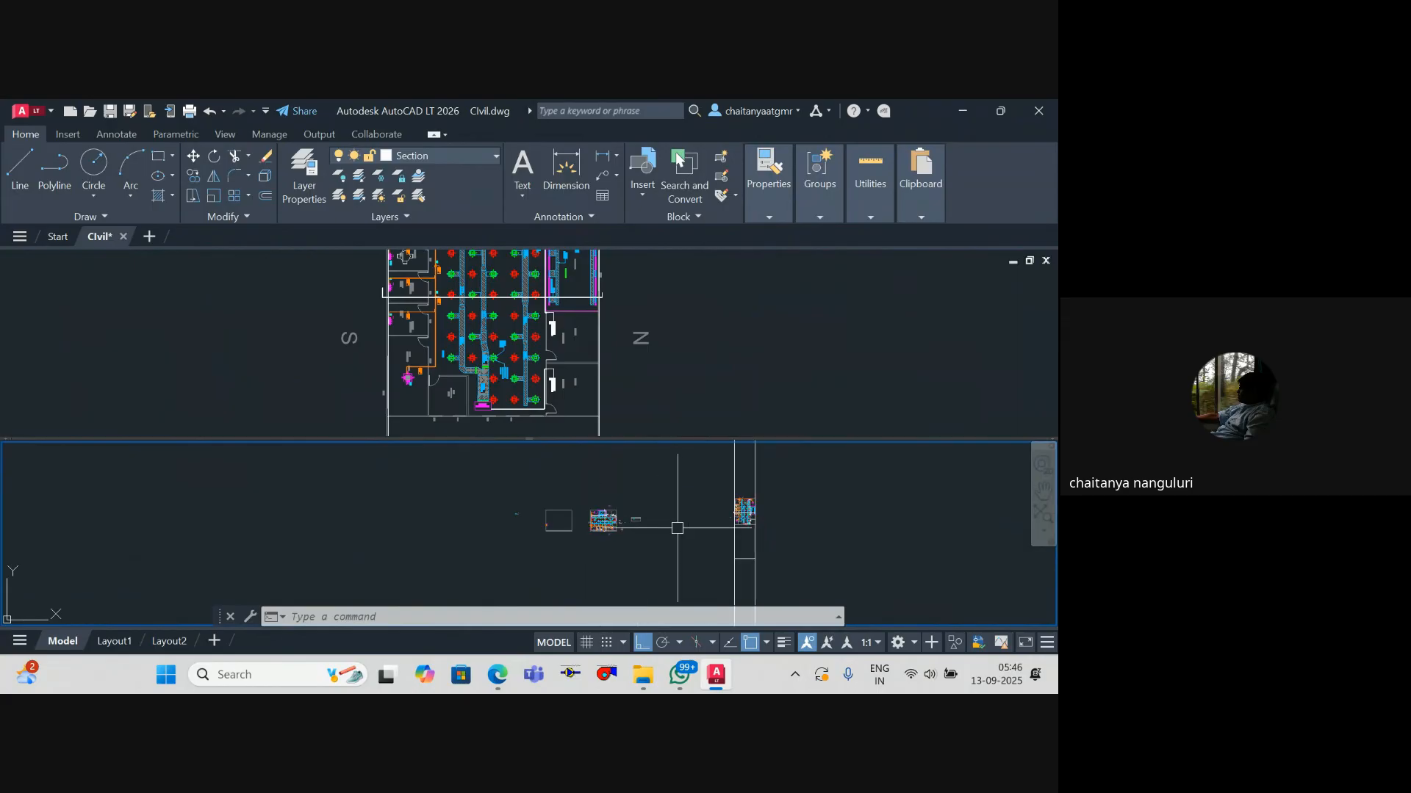
scroll(602, 528, down, 5)
scroll(607, 512, up, 4)
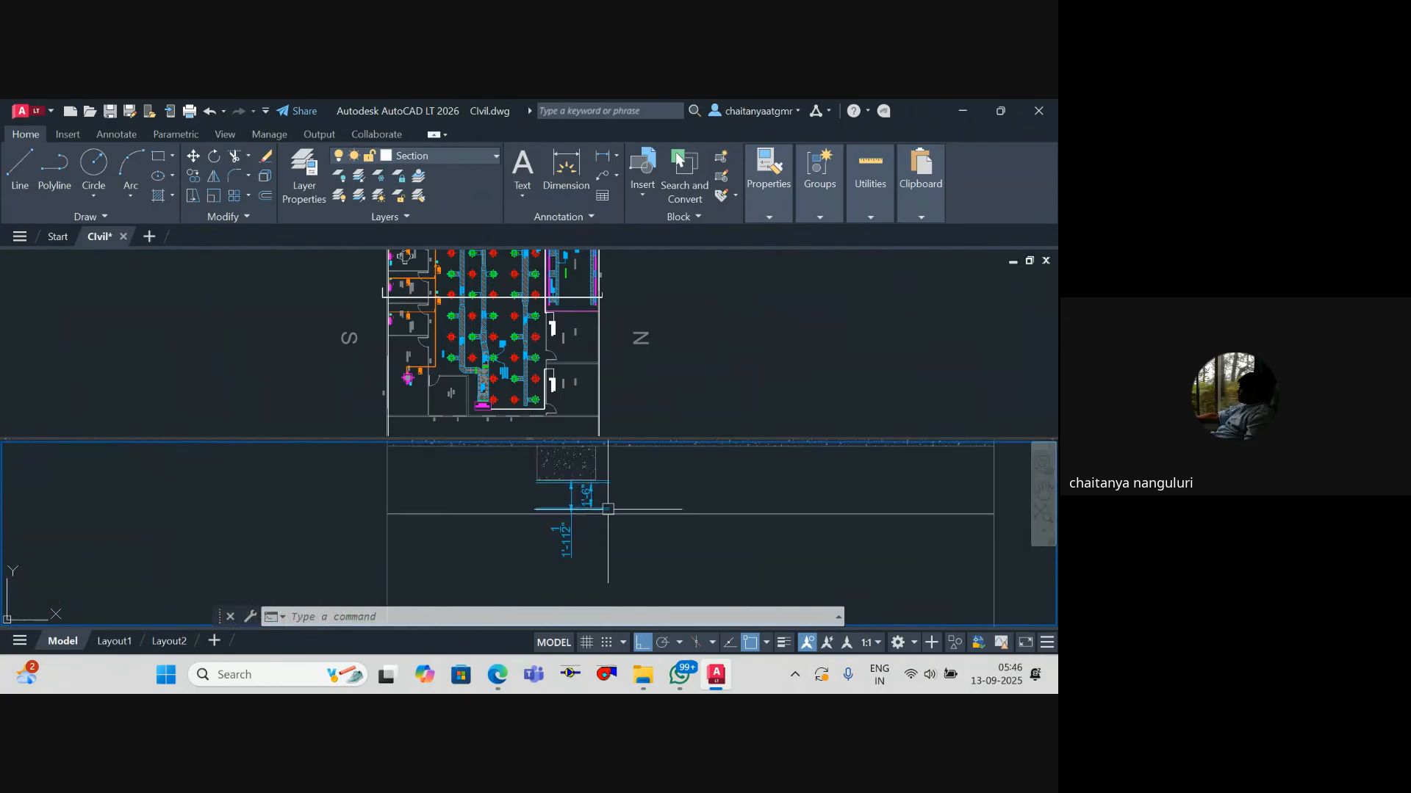
scroll(529, 500, down, 7)
scroll(533, 508, up, 10)
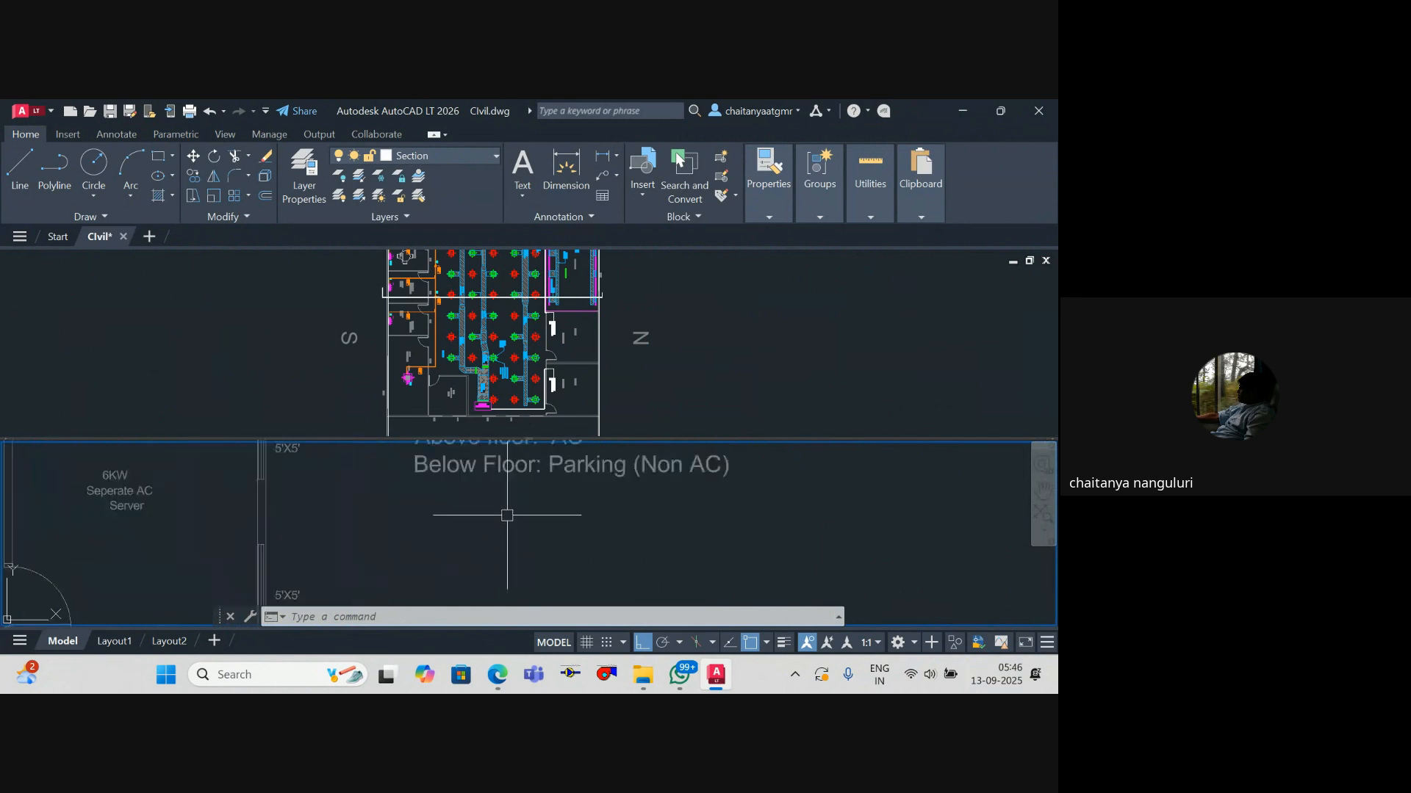
scroll(504, 514, down, 3)
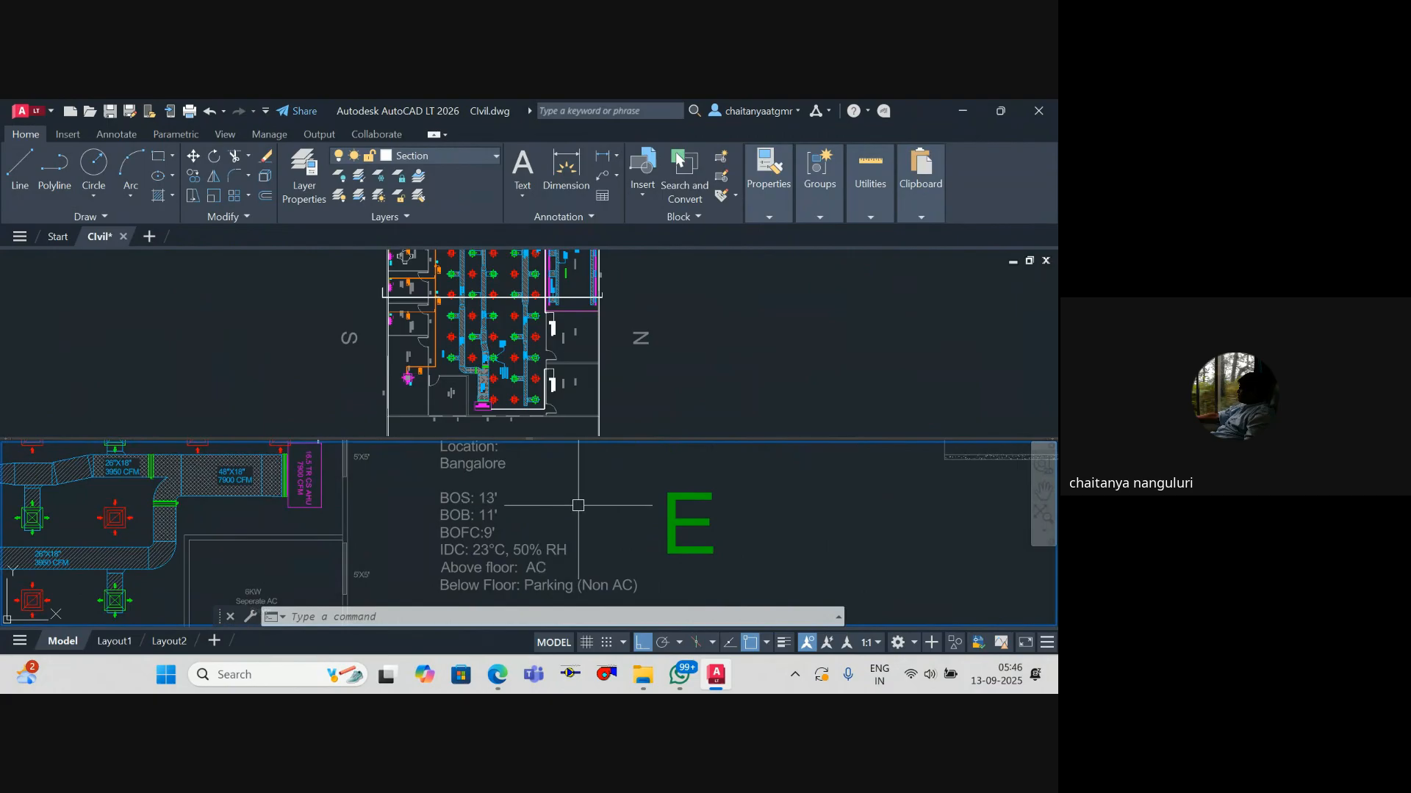
scroll(578, 505, down, 12)
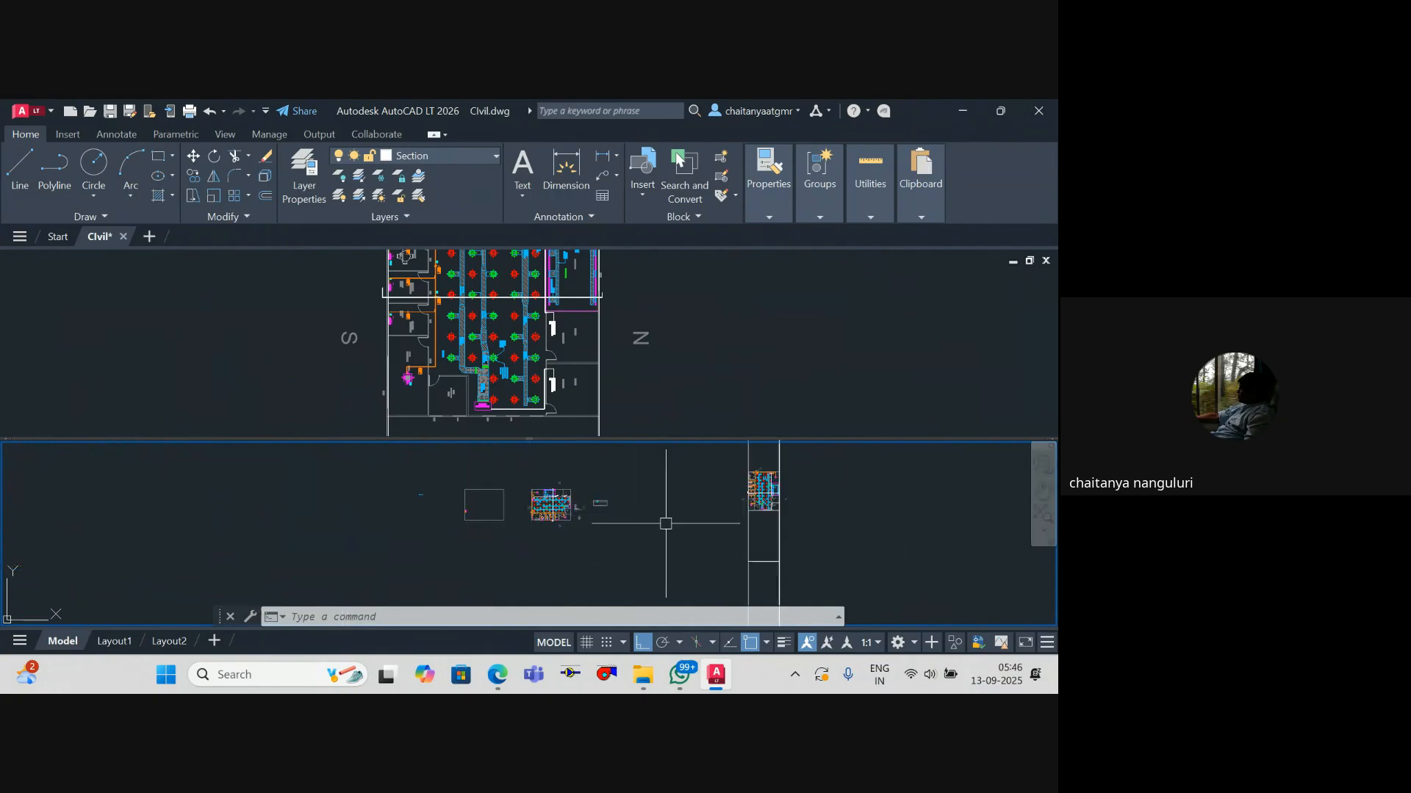
scroll(771, 554, up, 7)
drag(746, 554, 708, 554)
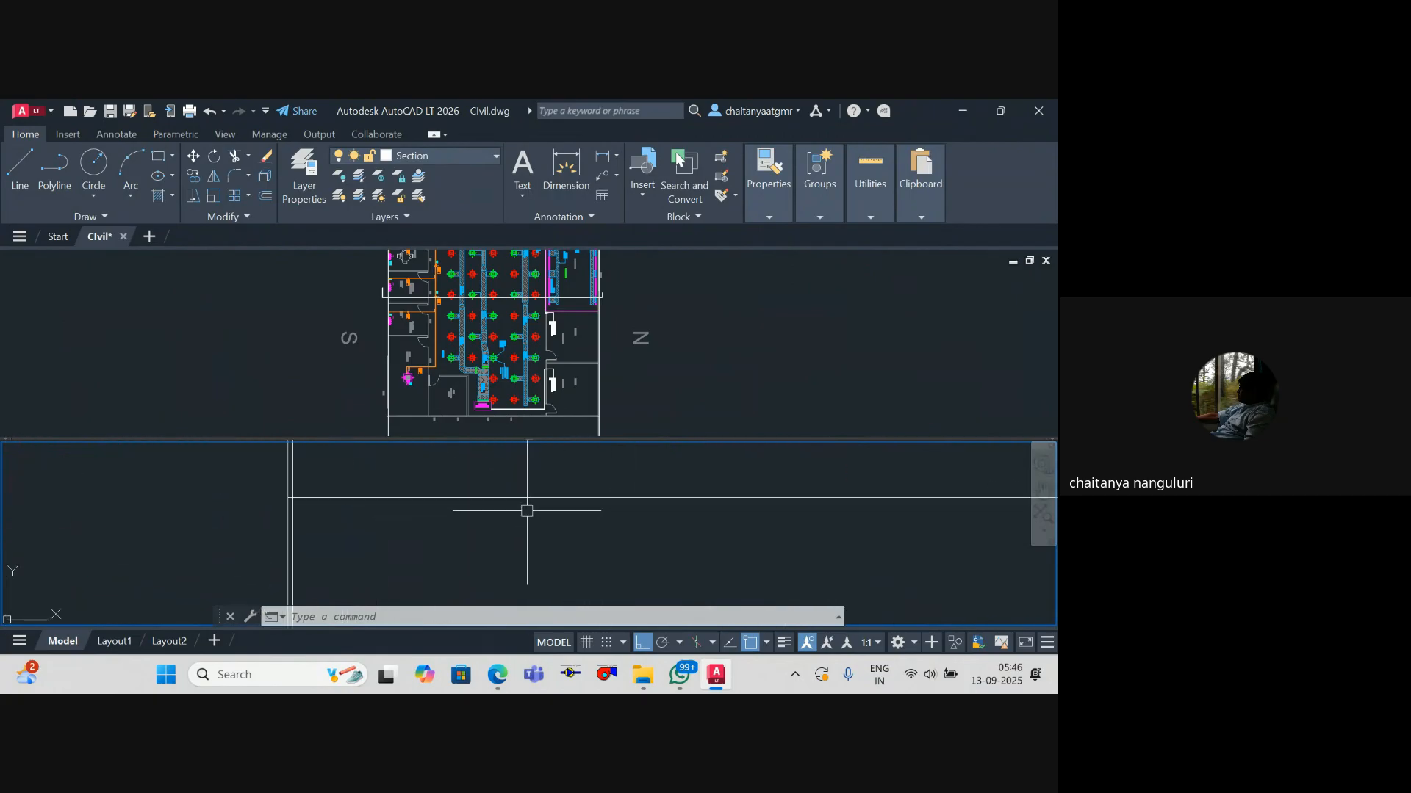
Step: Offset the section base line 13' upward to mark the bottom of the slab
key(Escape)
key(Escape)
text(o)
key(Return)
text(13')
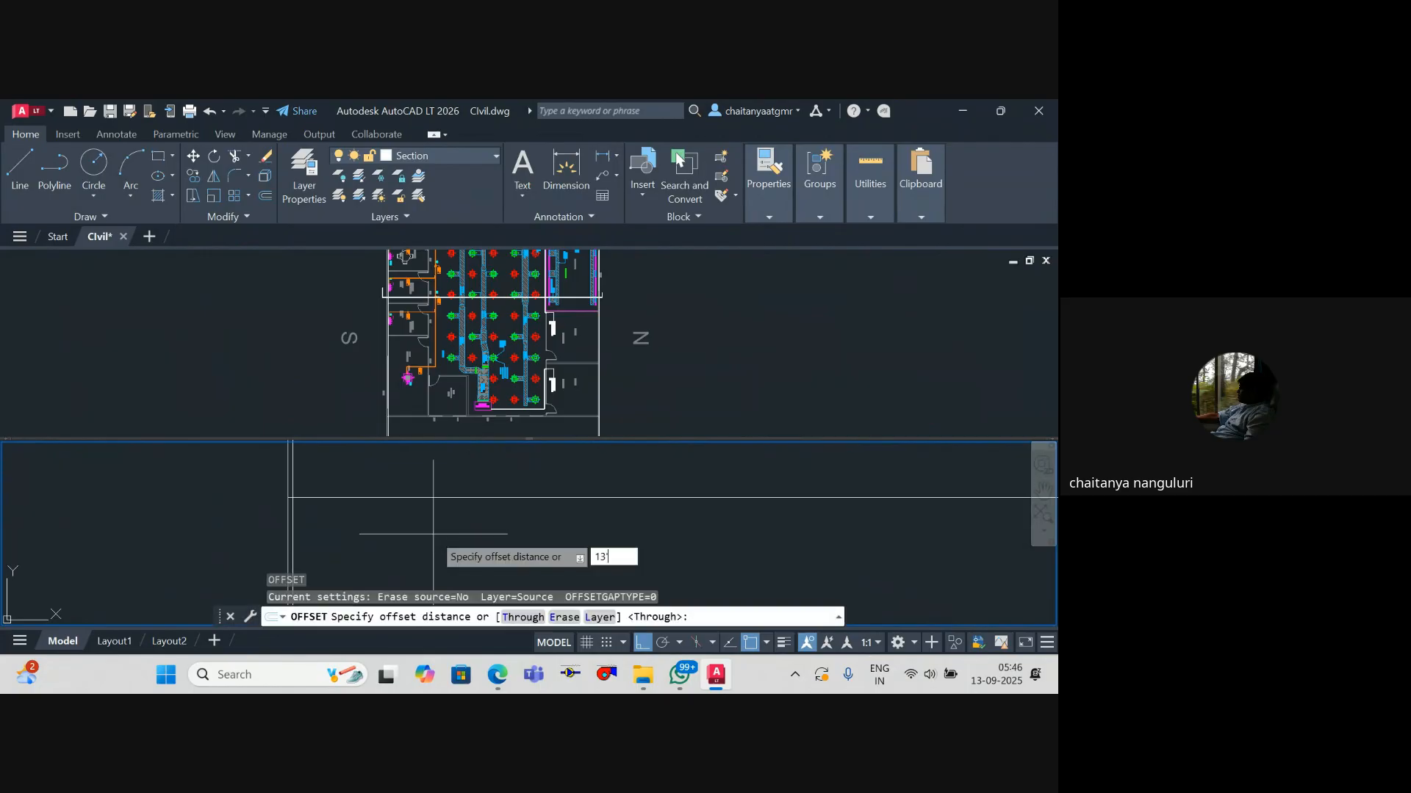
key(Return)
drag(398, 522, 388, 520)
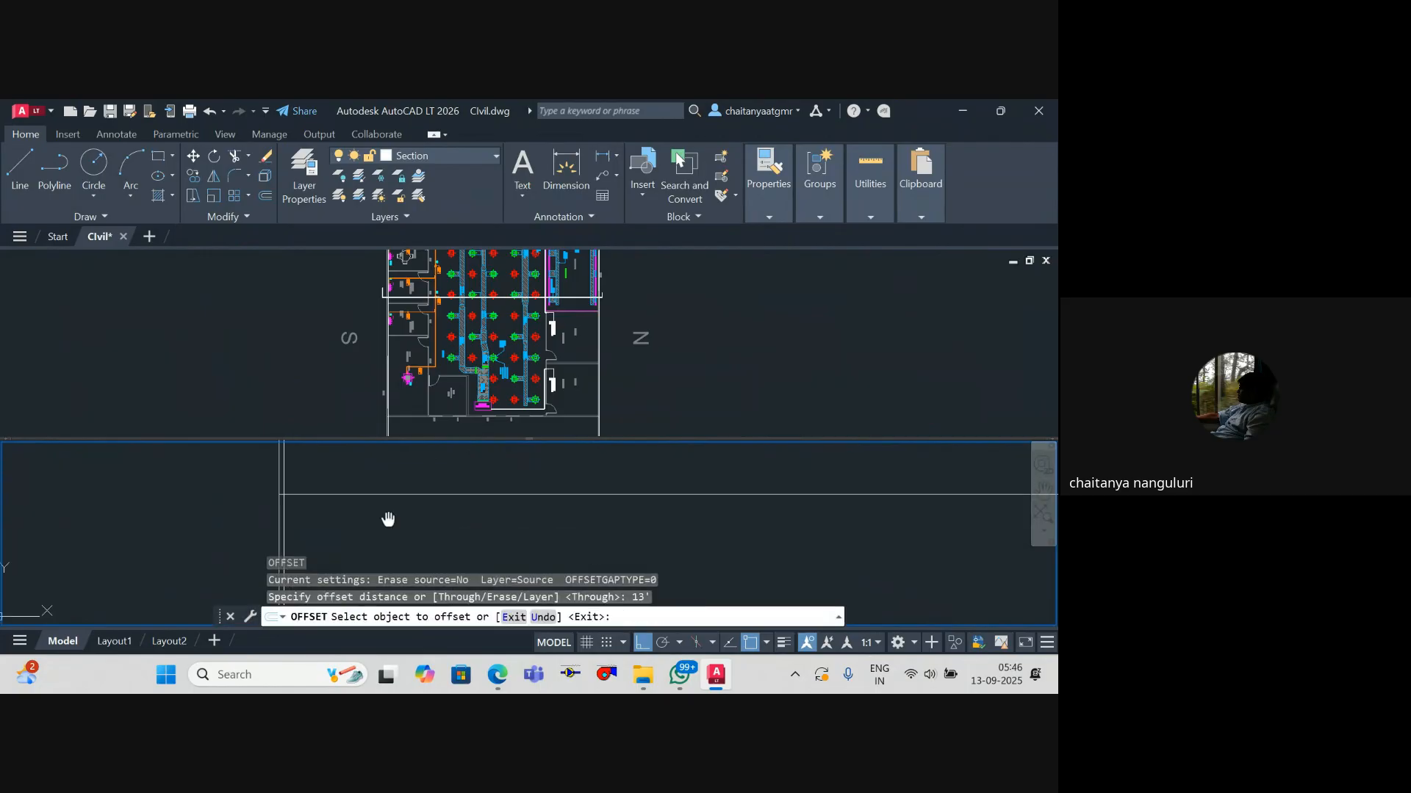
click(393, 552)
click(395, 509)
scroll(405, 514, down, 5)
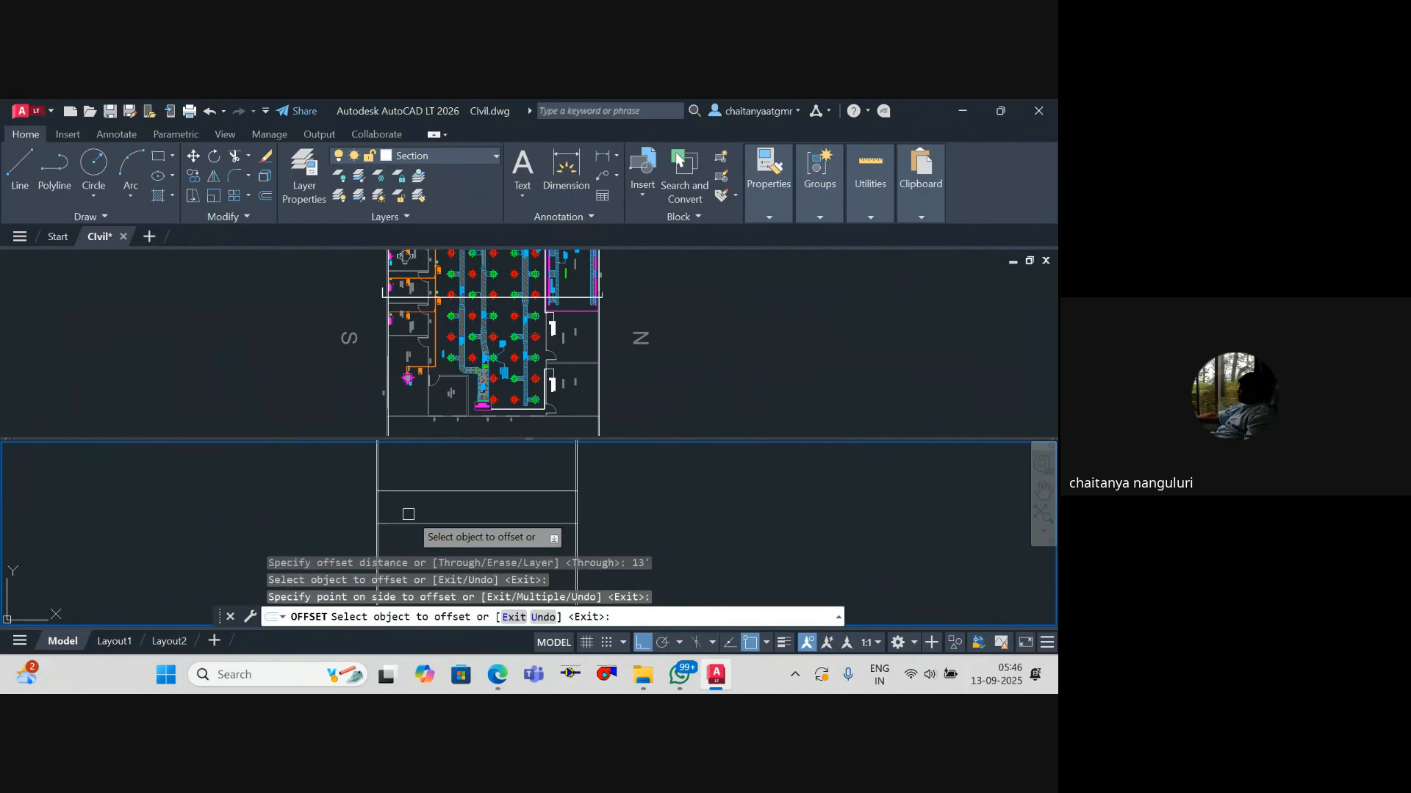
Step: Offset the section base line 9' upward to mark the false ceiling level
key(Escape)
key(Escape)
text(o)
key(Return)
text(9)
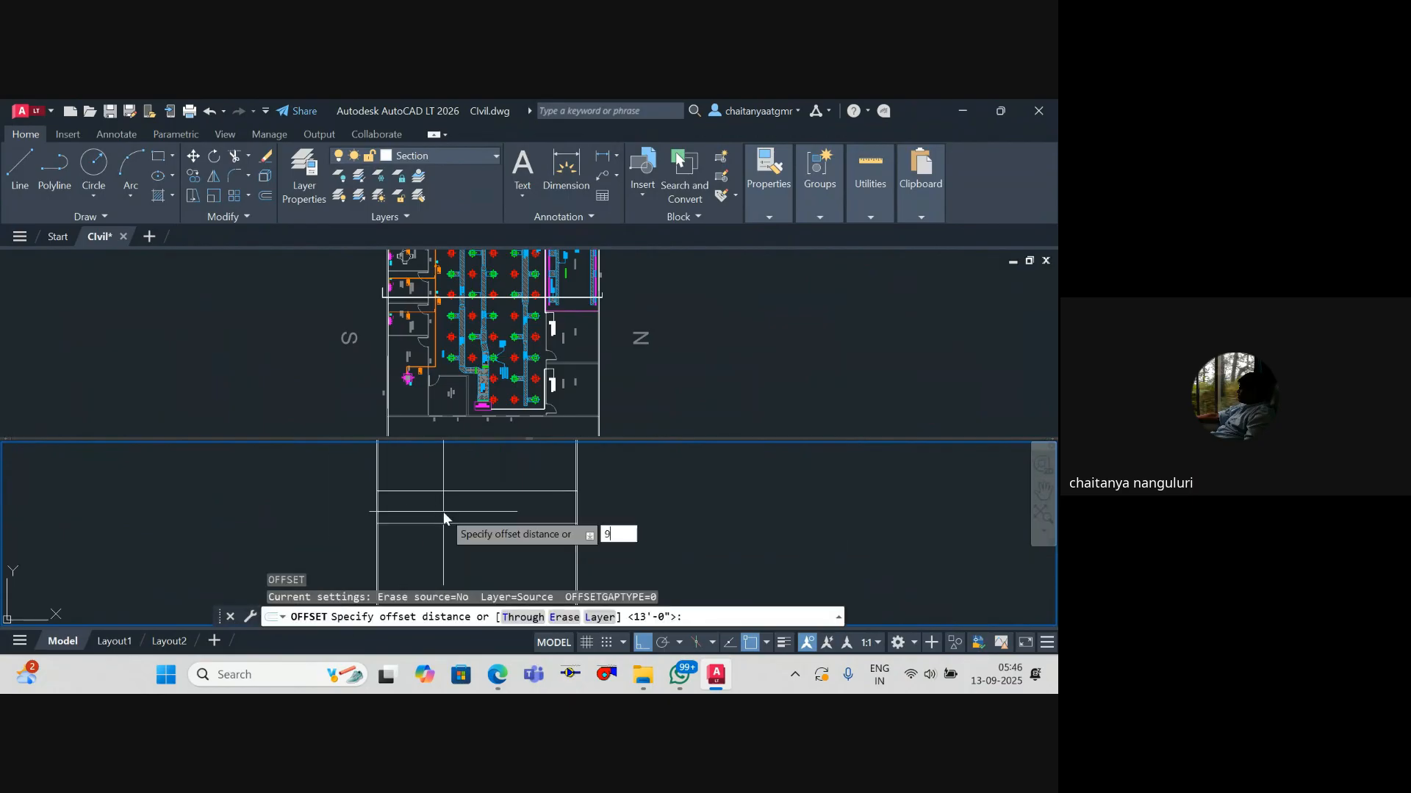
text(')
key(Return)
scroll(424, 521, up, 2)
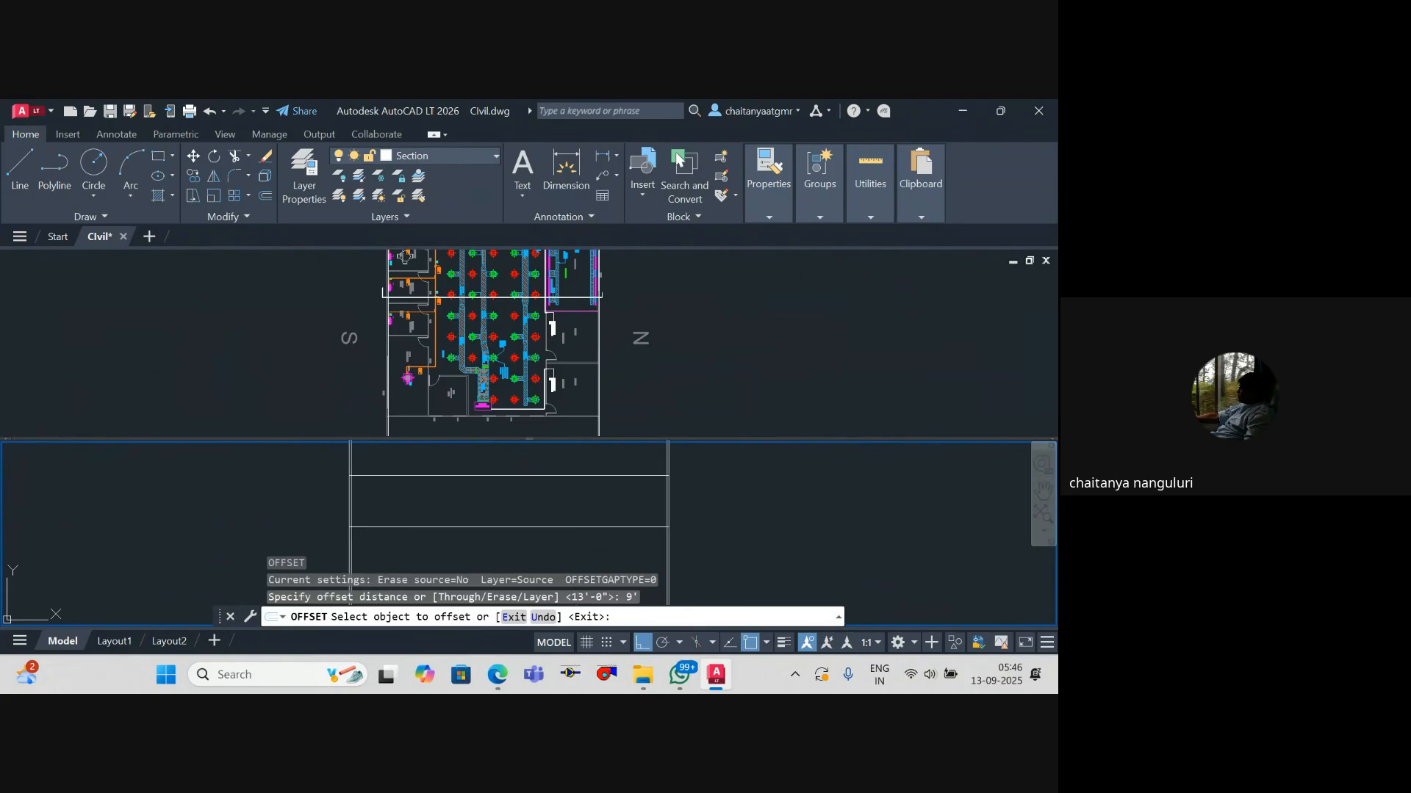
click(493, 526)
click(503, 511)
key(Escape)
key(Escape)
scroll(446, 503, up, 2)
text(o)
key(Return)
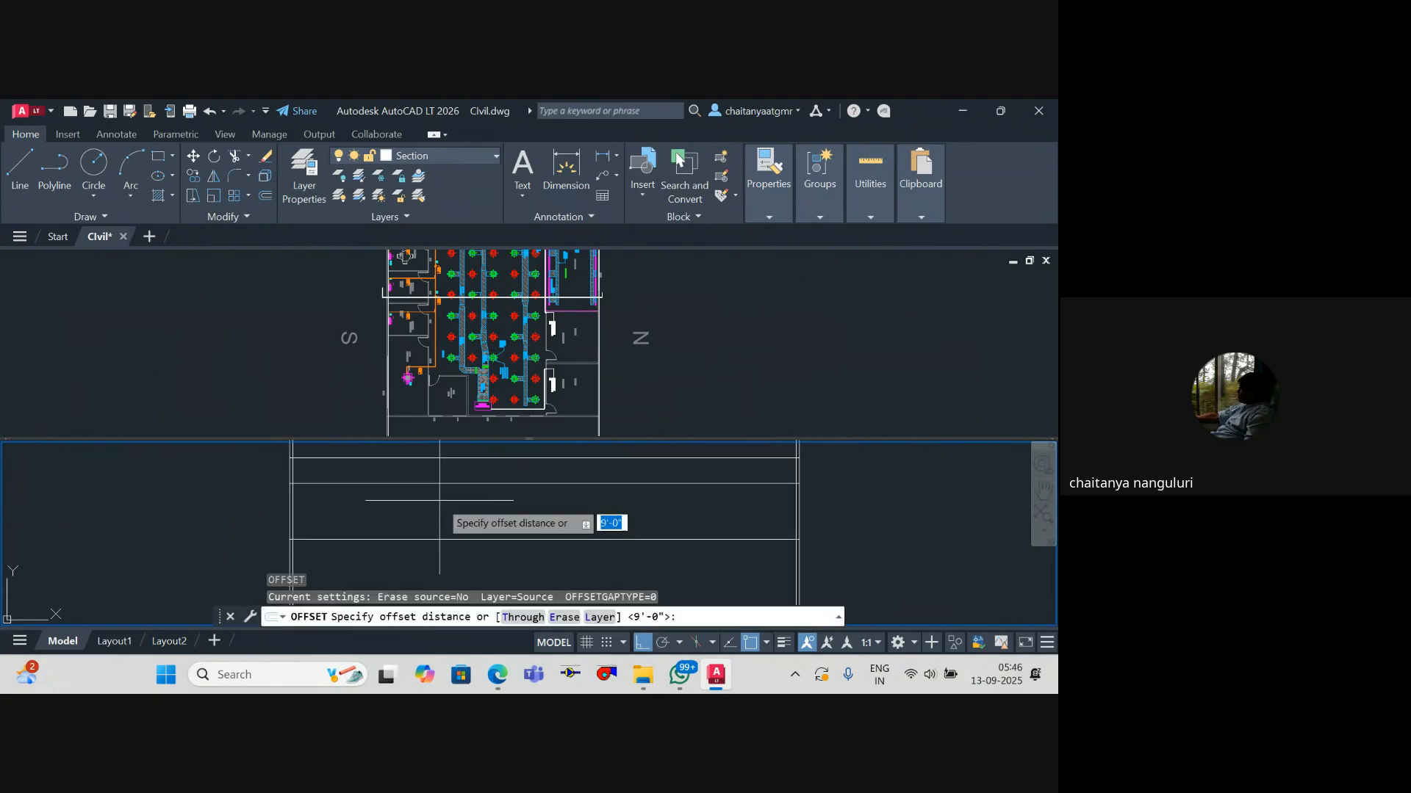
text(1)
key(Escape)
key(Escape)
Step: Offset the section base line 6" downward to give the floor slab its thickness
text(o)
key(Return)
text(6)
key(Return)
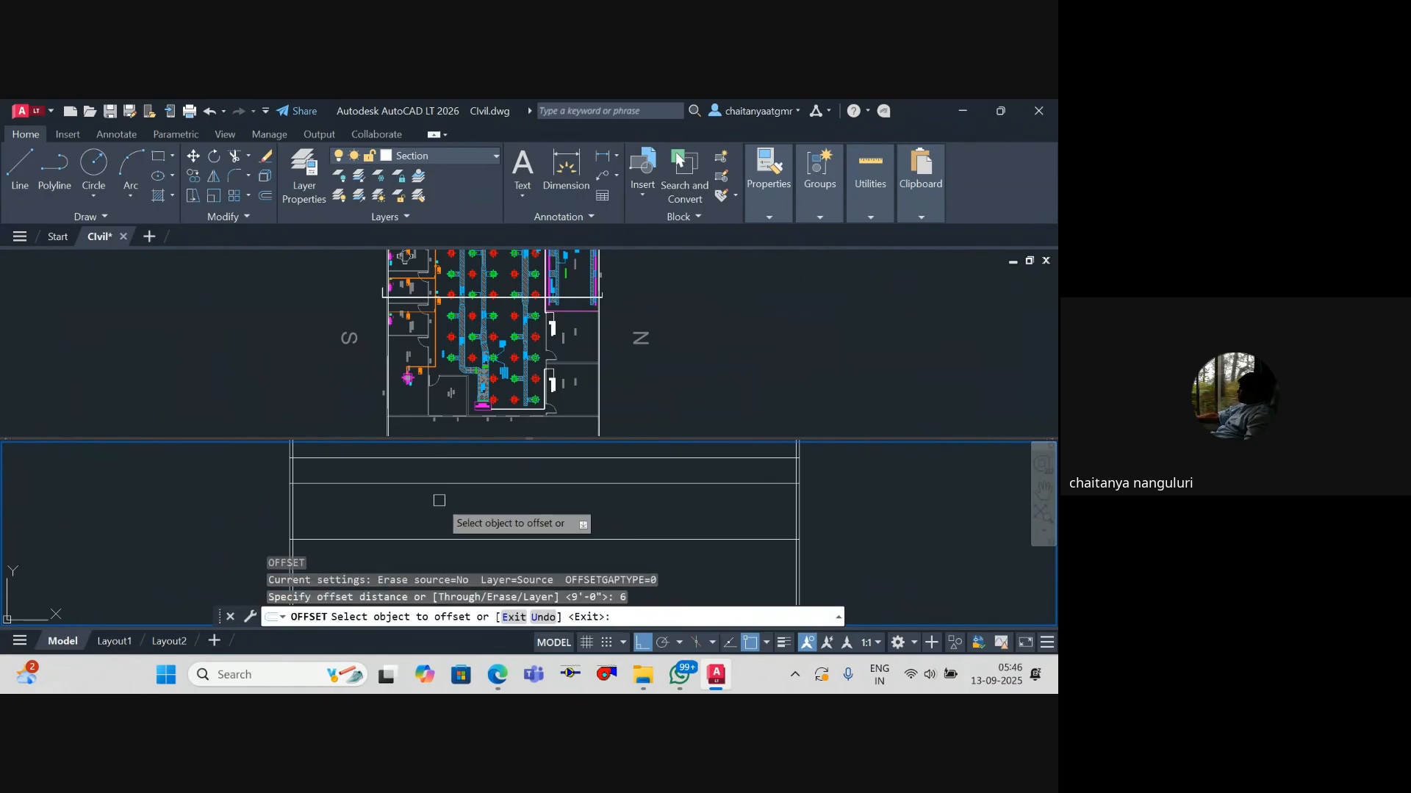
click(405, 537)
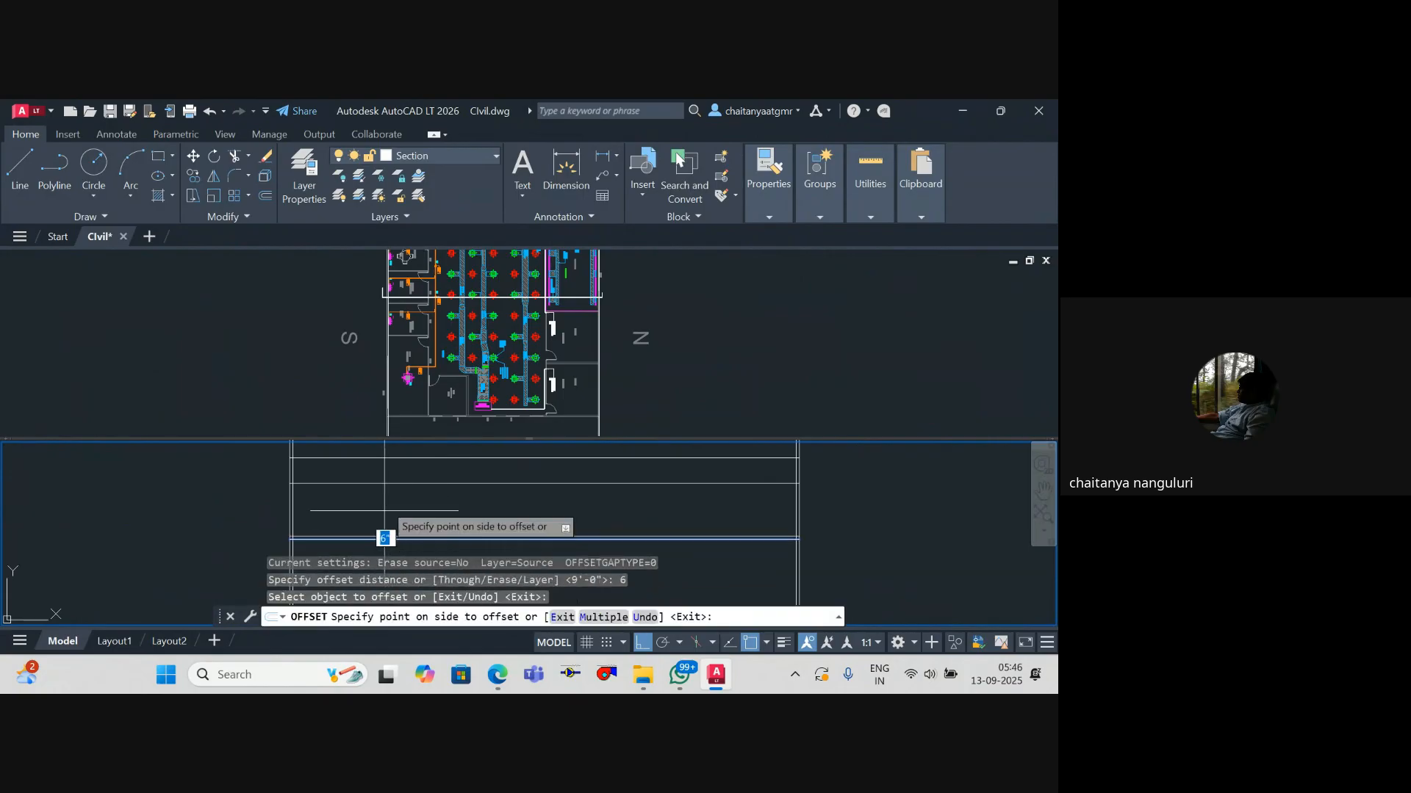
scroll(362, 514, down, 2)
scroll(363, 498, up, 2)
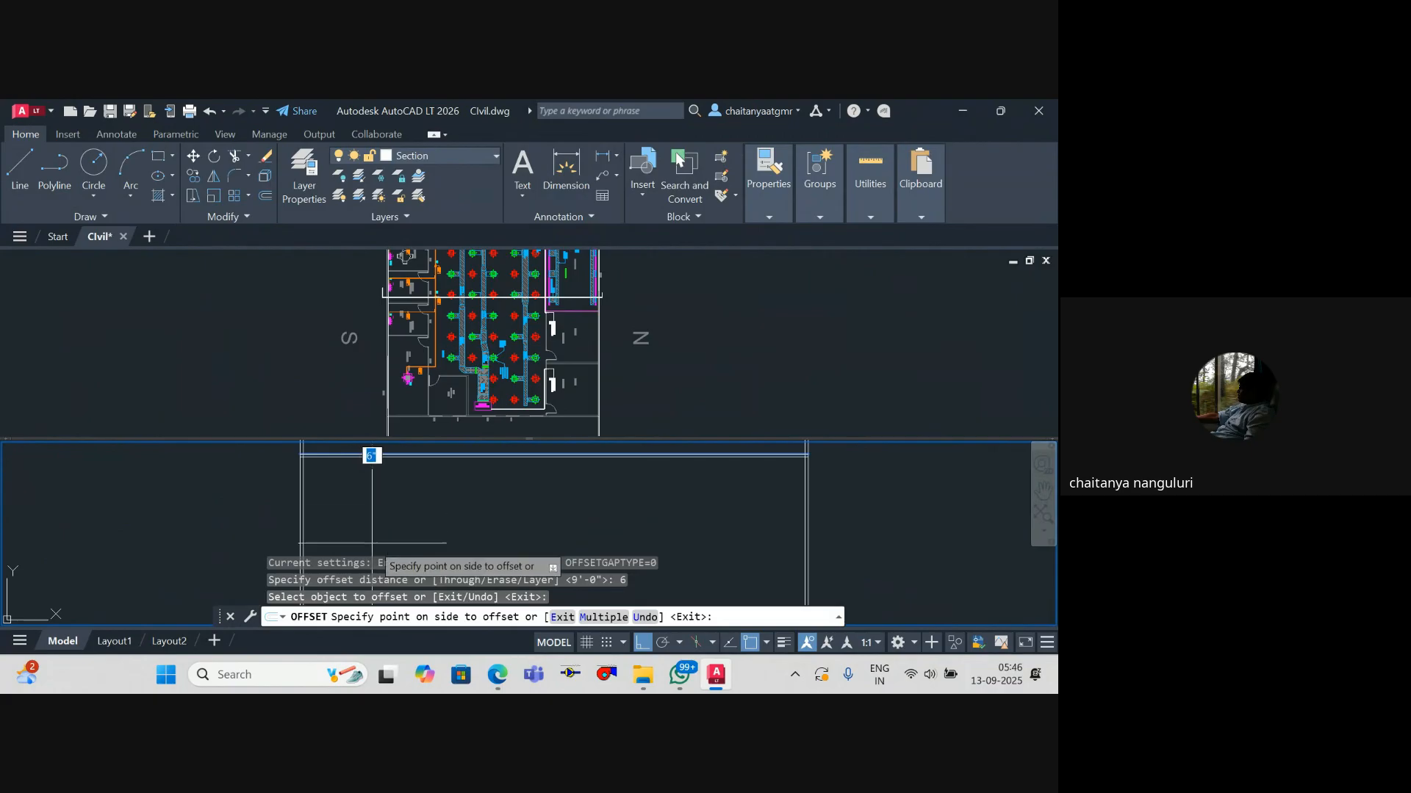
scroll(365, 478, down, 2)
scroll(380, 521, up, 2)
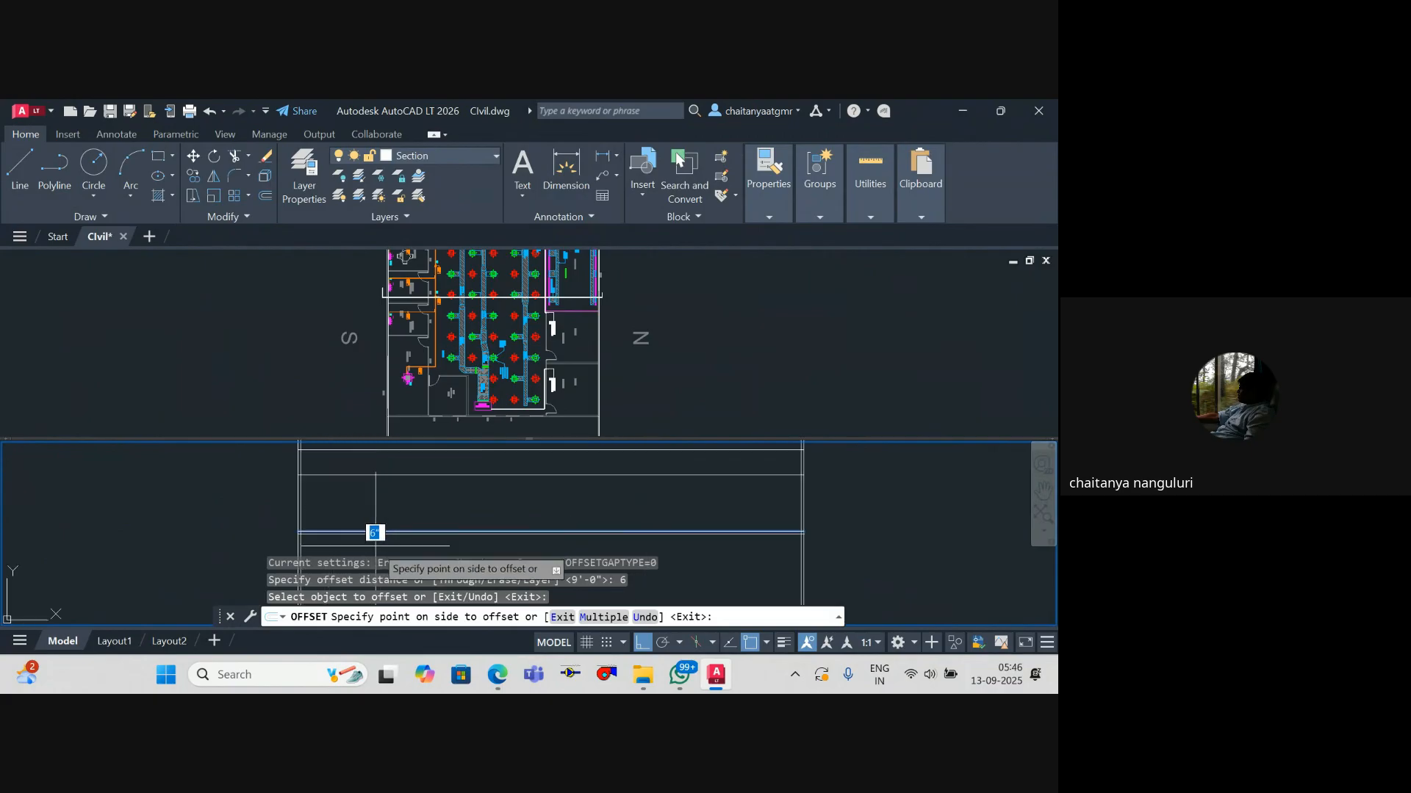
click(375, 545)
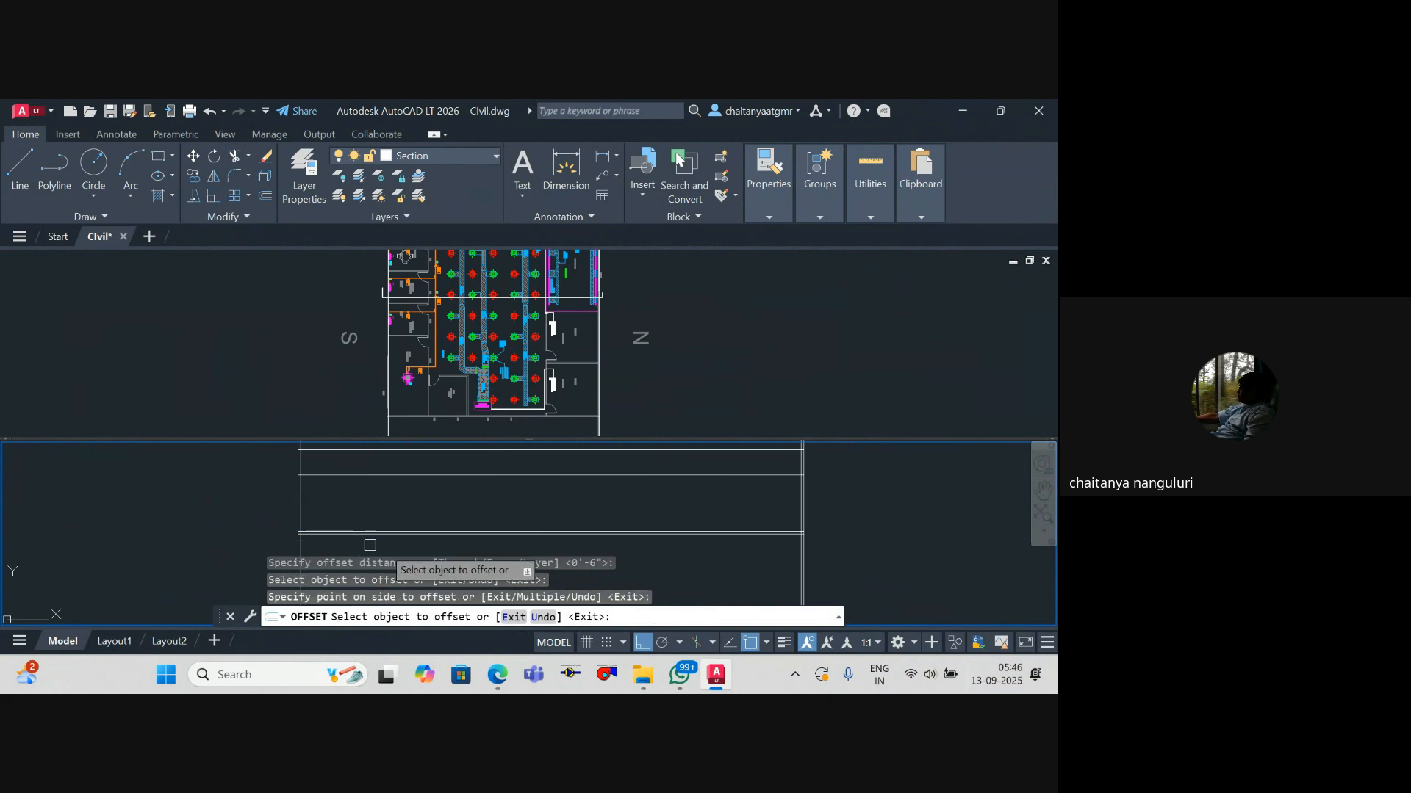
Step: Offset the bottom-of-slab line 6" upward to give the upper slab its thickness
scroll(371, 545, down, 2)
click(386, 489)
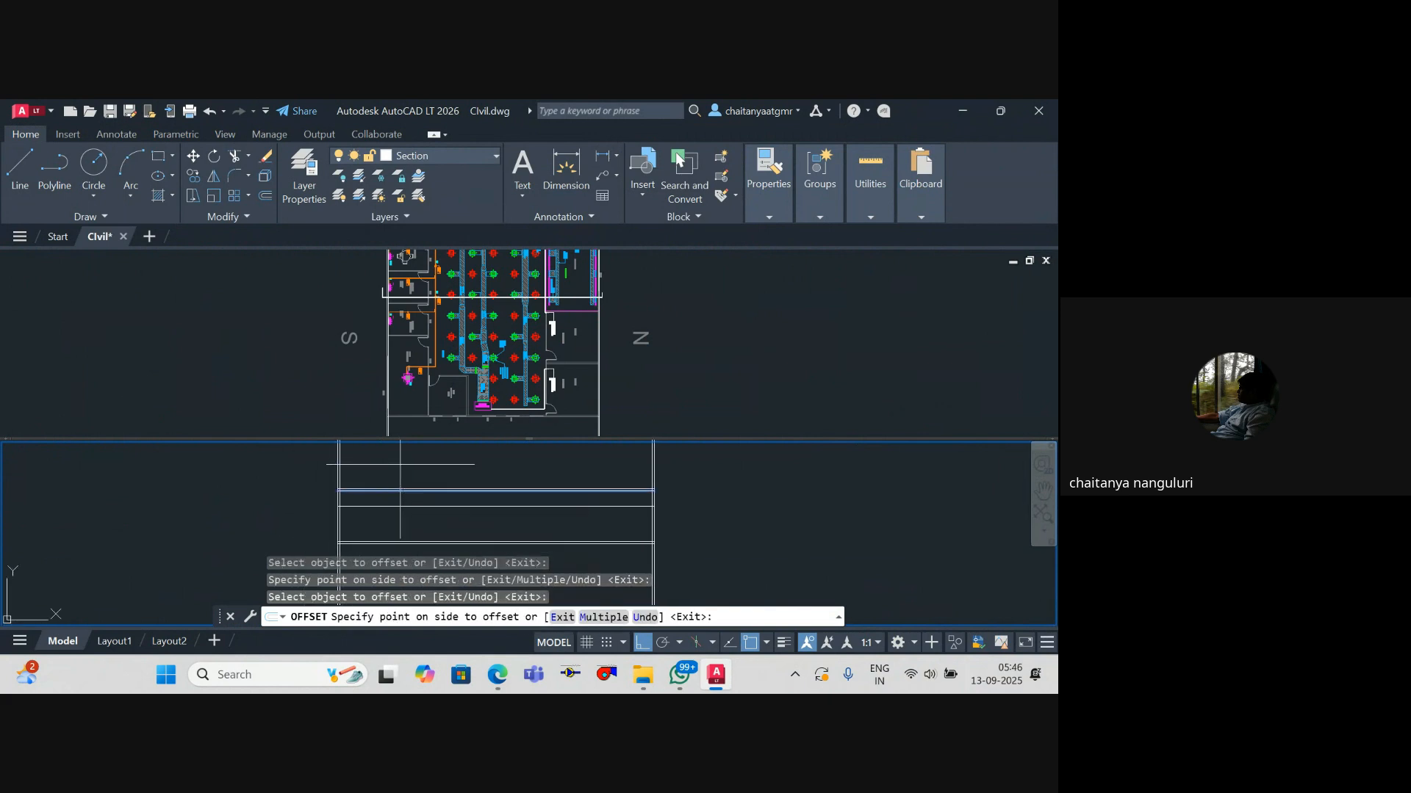
key(Escape)
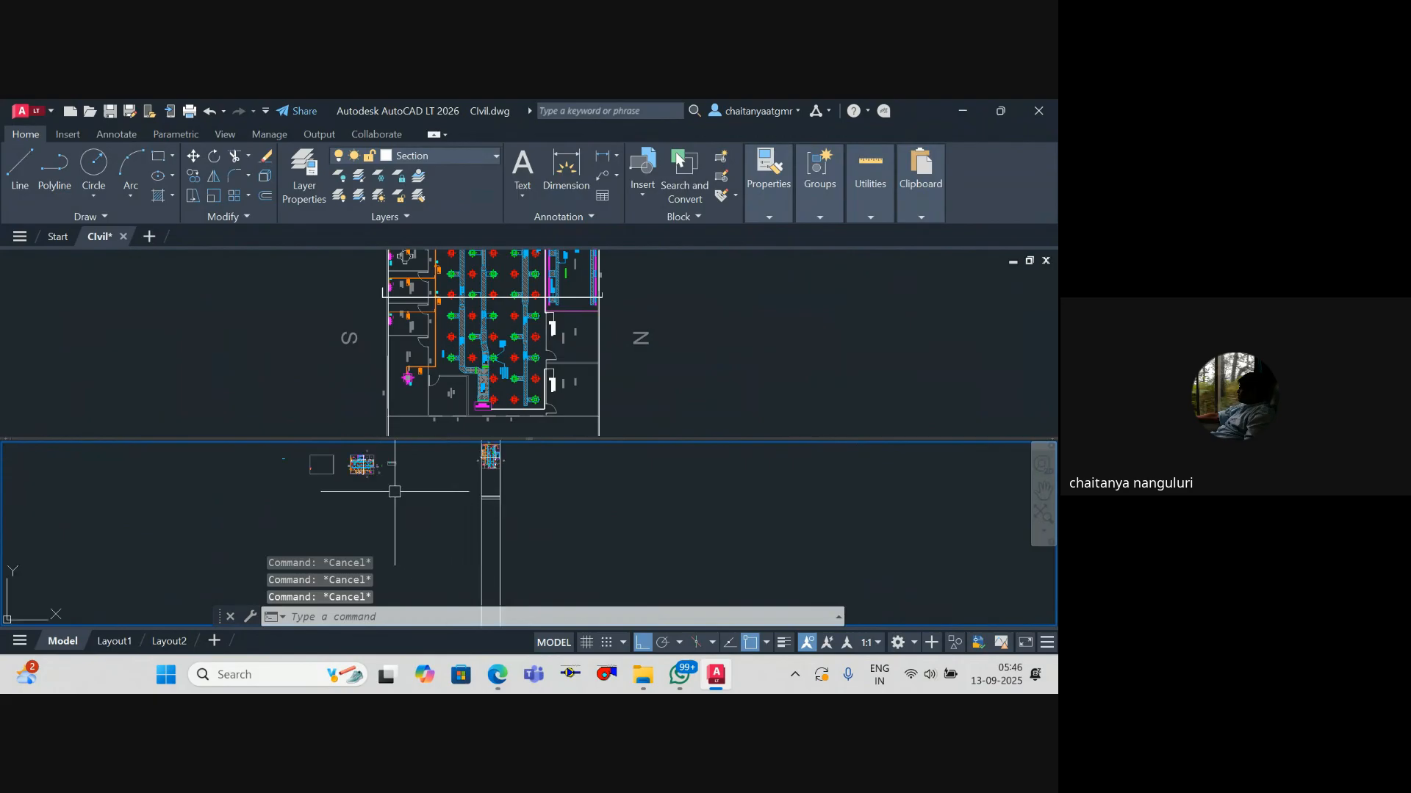
Step: Check the bottom-of-beam height in the location notes beside the original plan and return to the section
scroll(395, 491, up, 8)
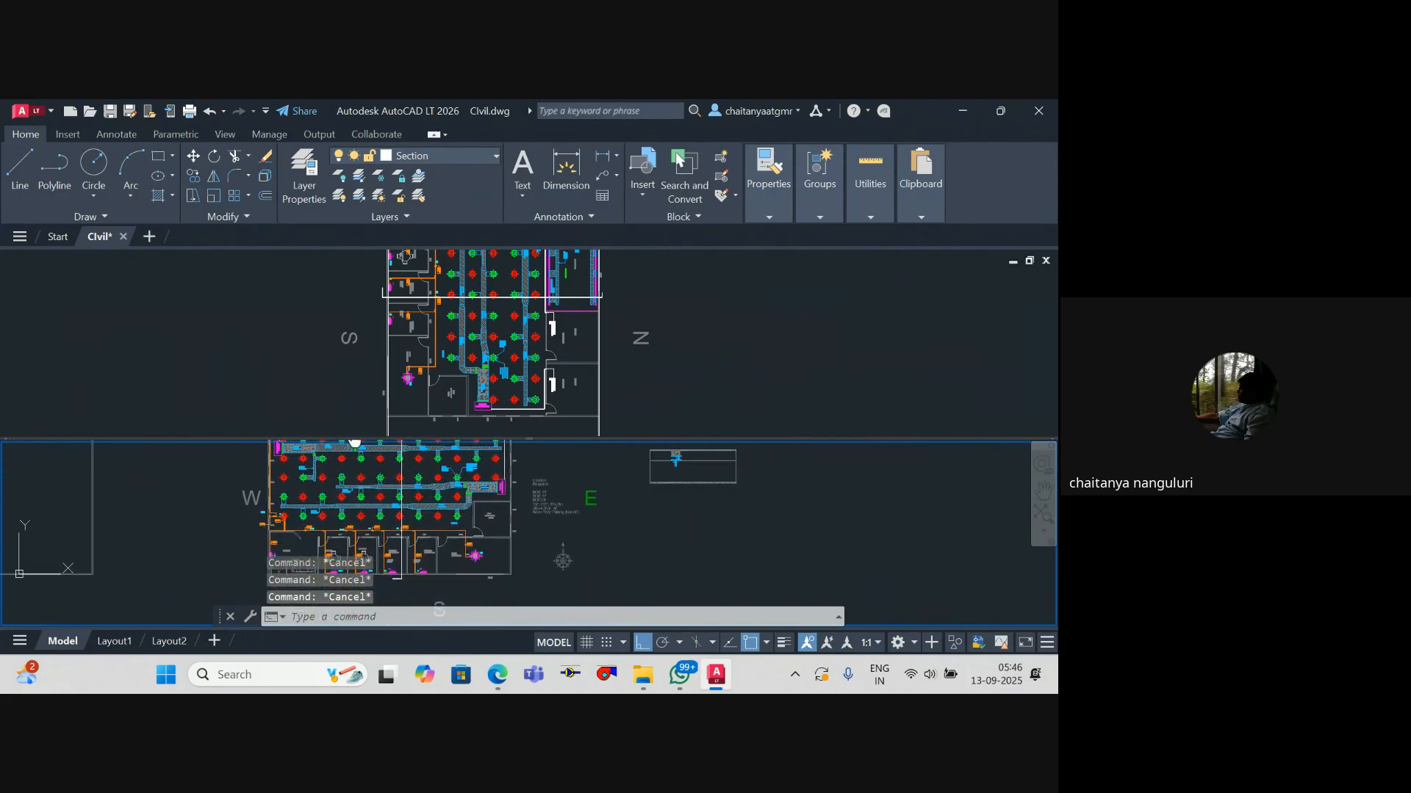
scroll(444, 497, up, 6)
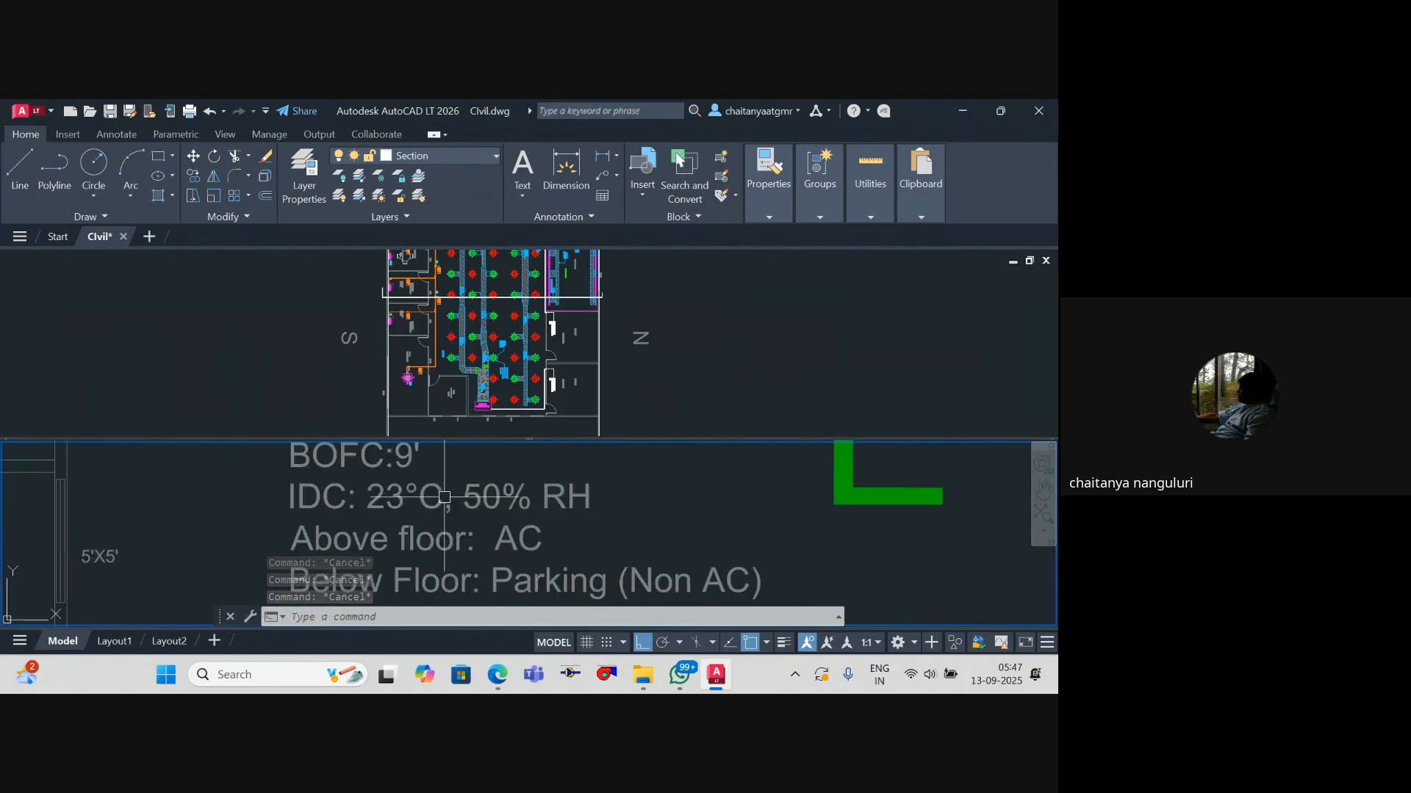
drag(444, 497, 424, 571)
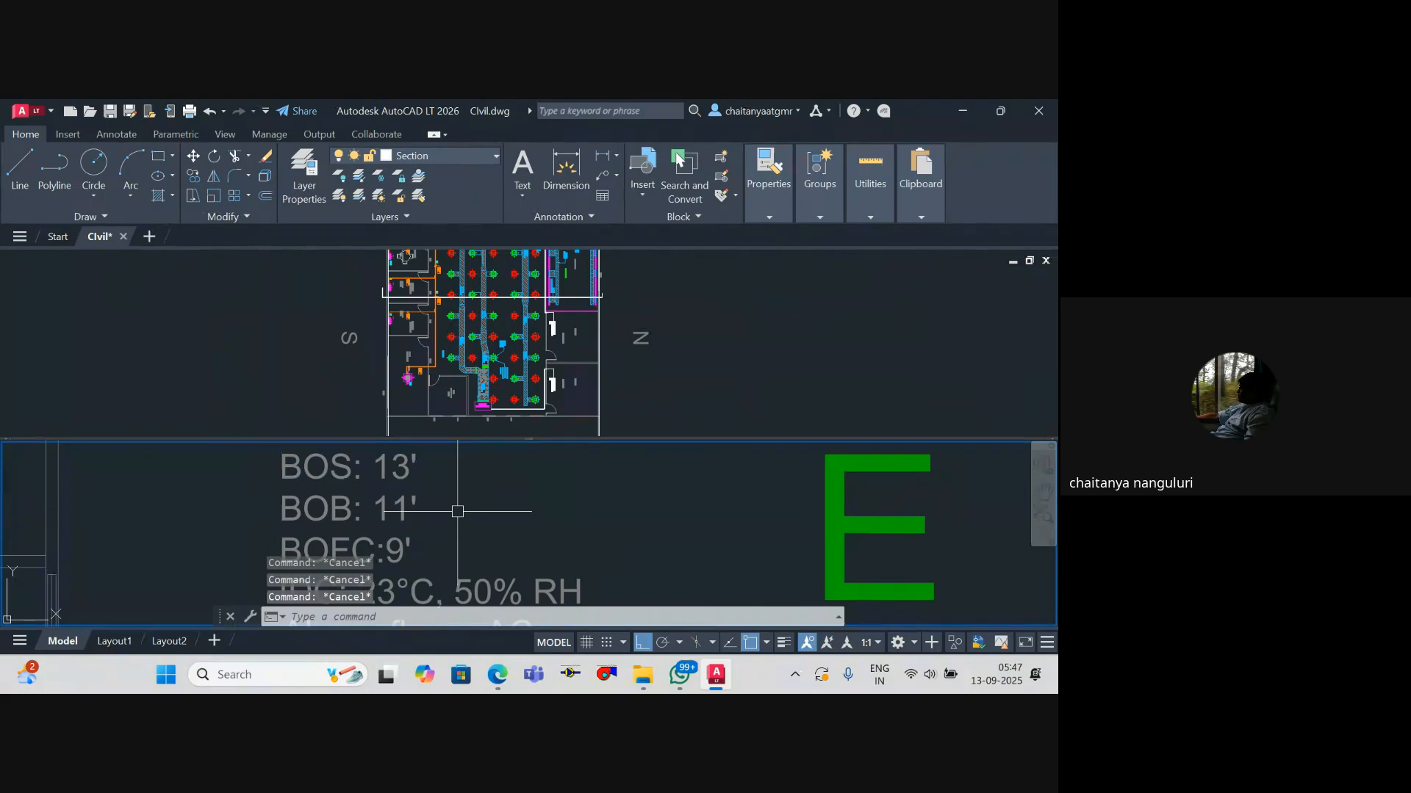
scroll(458, 511, down, 8)
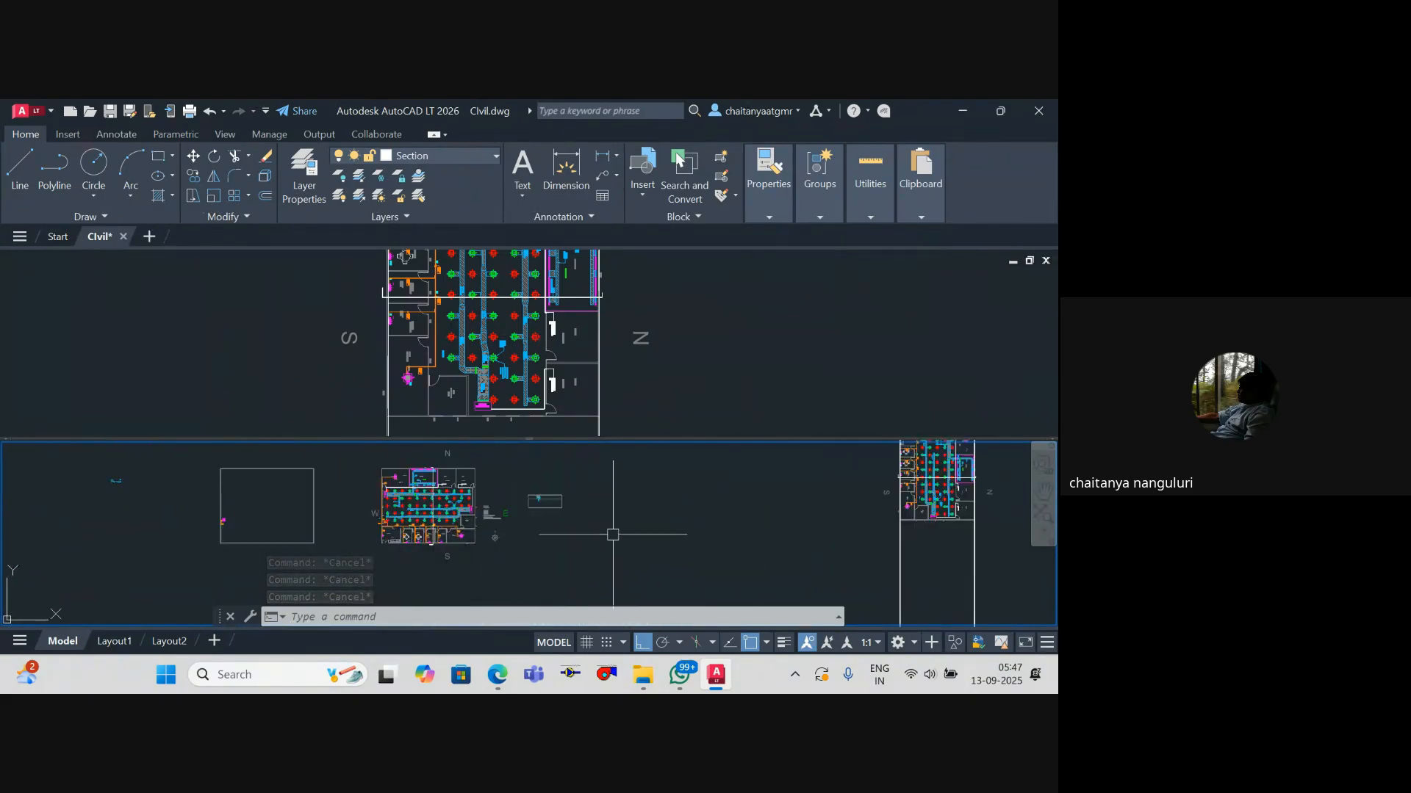
drag(563, 512, 410, 504)
drag(824, 558, 710, 444)
scroll(692, 525, up, 6)
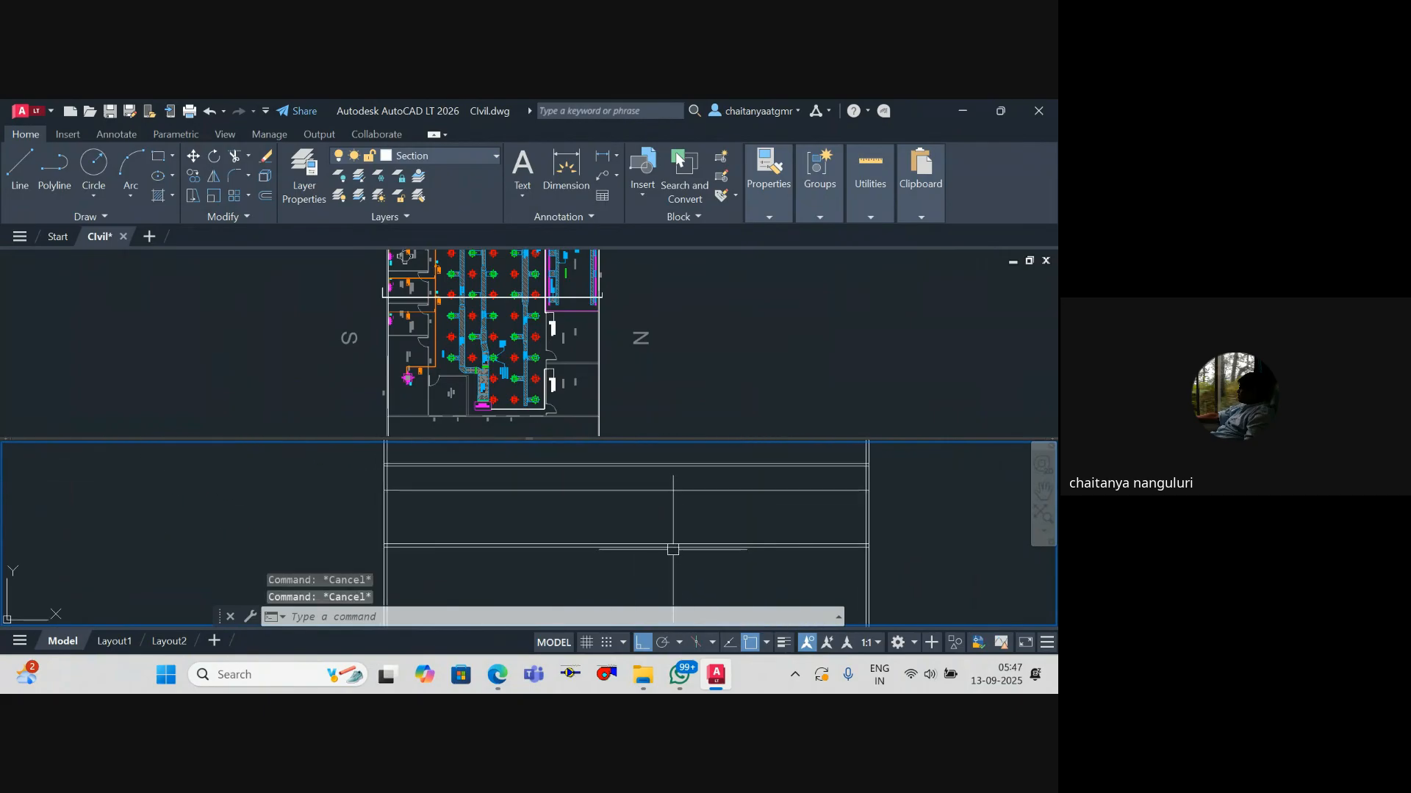
Step: Offset the section base line 11' upward to mark the bottom of the beams
text(o)
key(Return)
text(11)
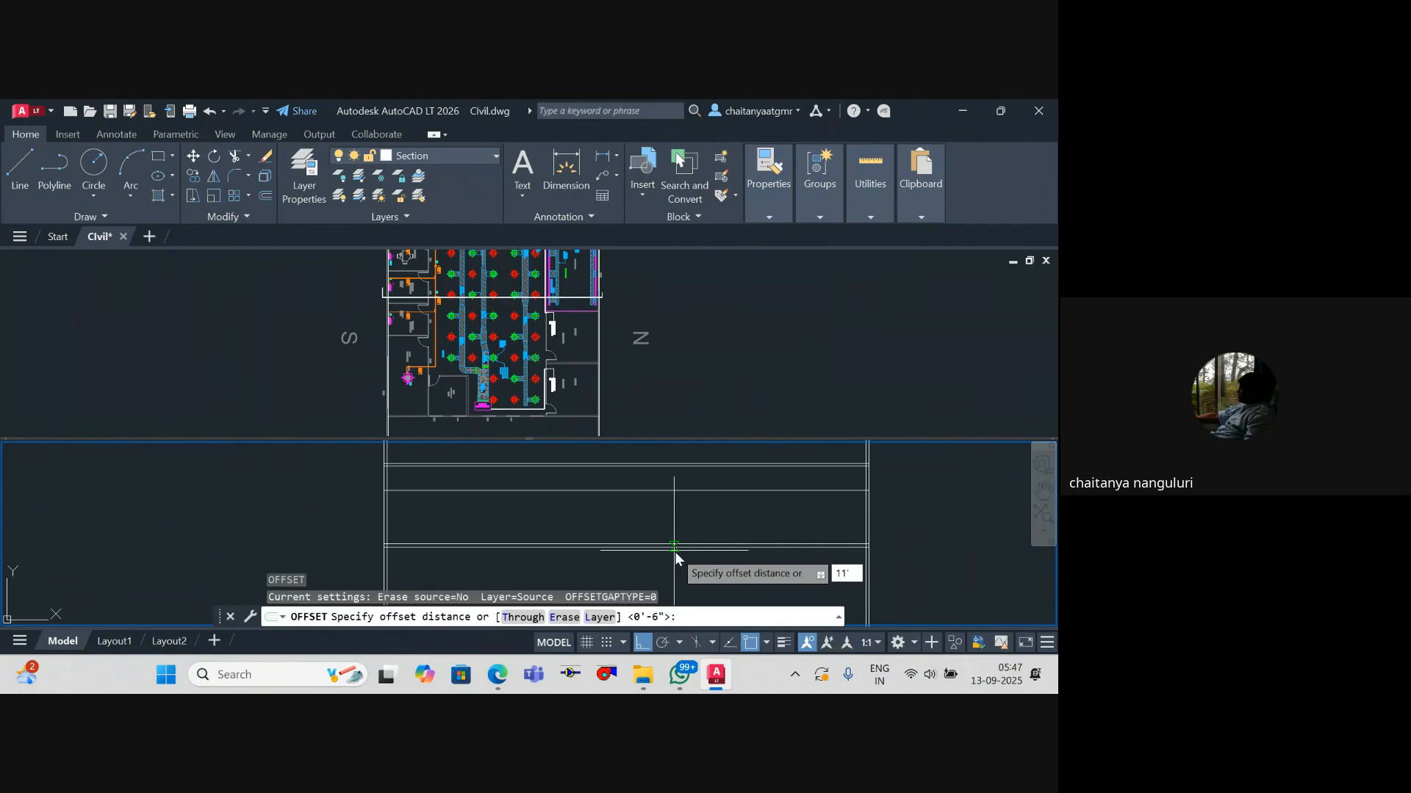
text(')
key(Return)
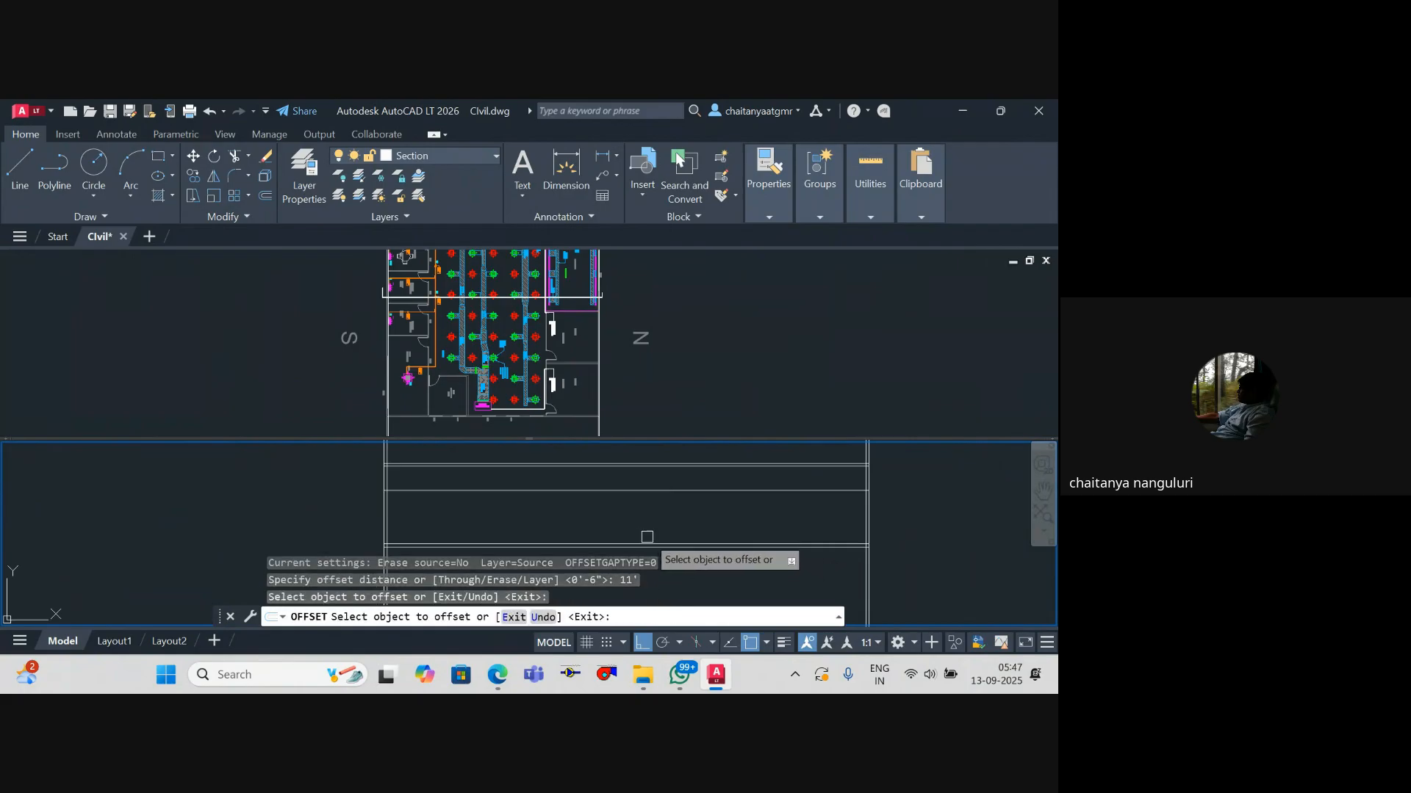
click(646, 491)
click(649, 520)
key(Escape)
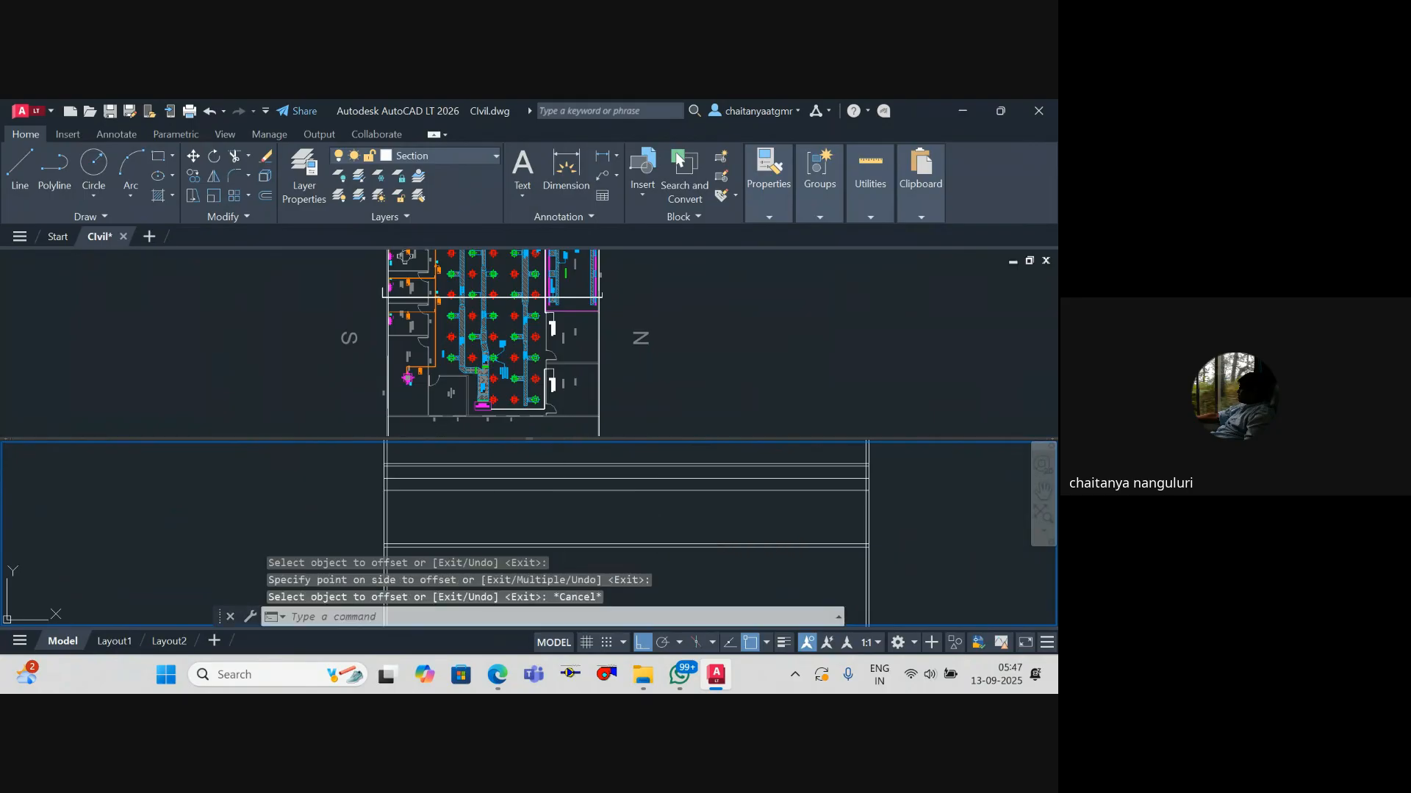
key(Escape)
Step: Draw two vertical beam side lines near the south wall, between the bottom-of-beam line and the underside of the upper slab
text(l)
key(Return)
scroll(441, 485, up, 2)
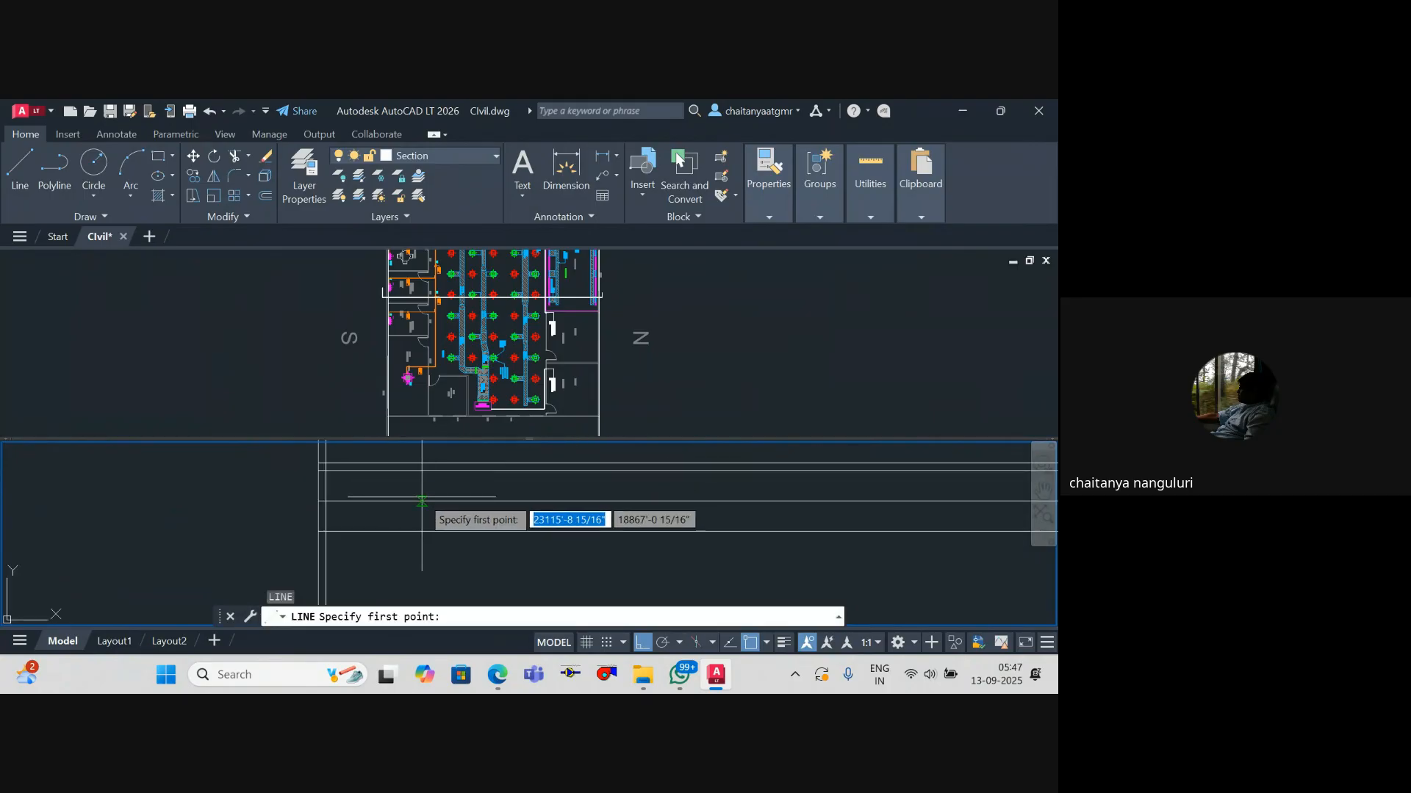
click(422, 471)
click(422, 471)
key(Return)
key(Return)
click(467, 500)
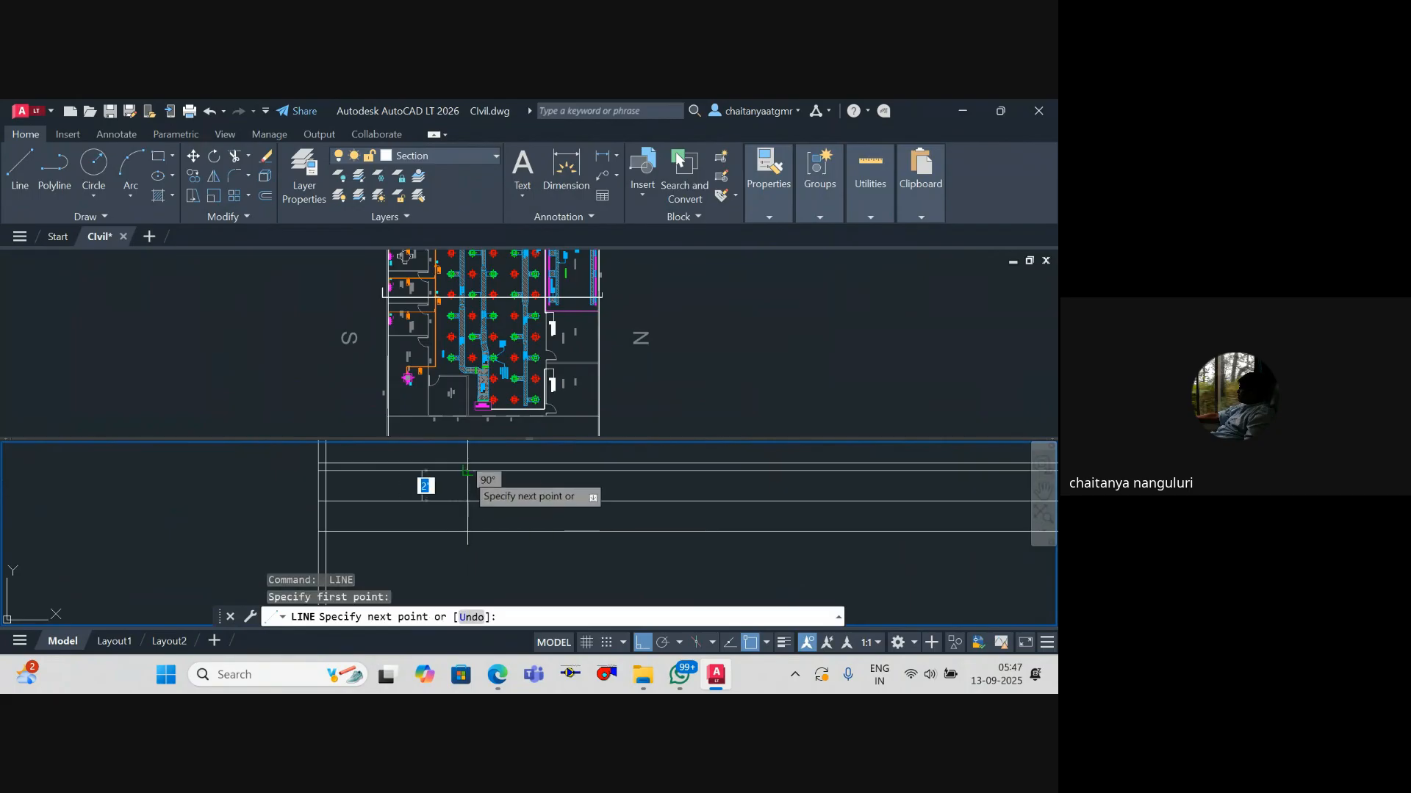
click(468, 472)
key(Escape)
click(480, 489)
click(404, 486)
text(c)
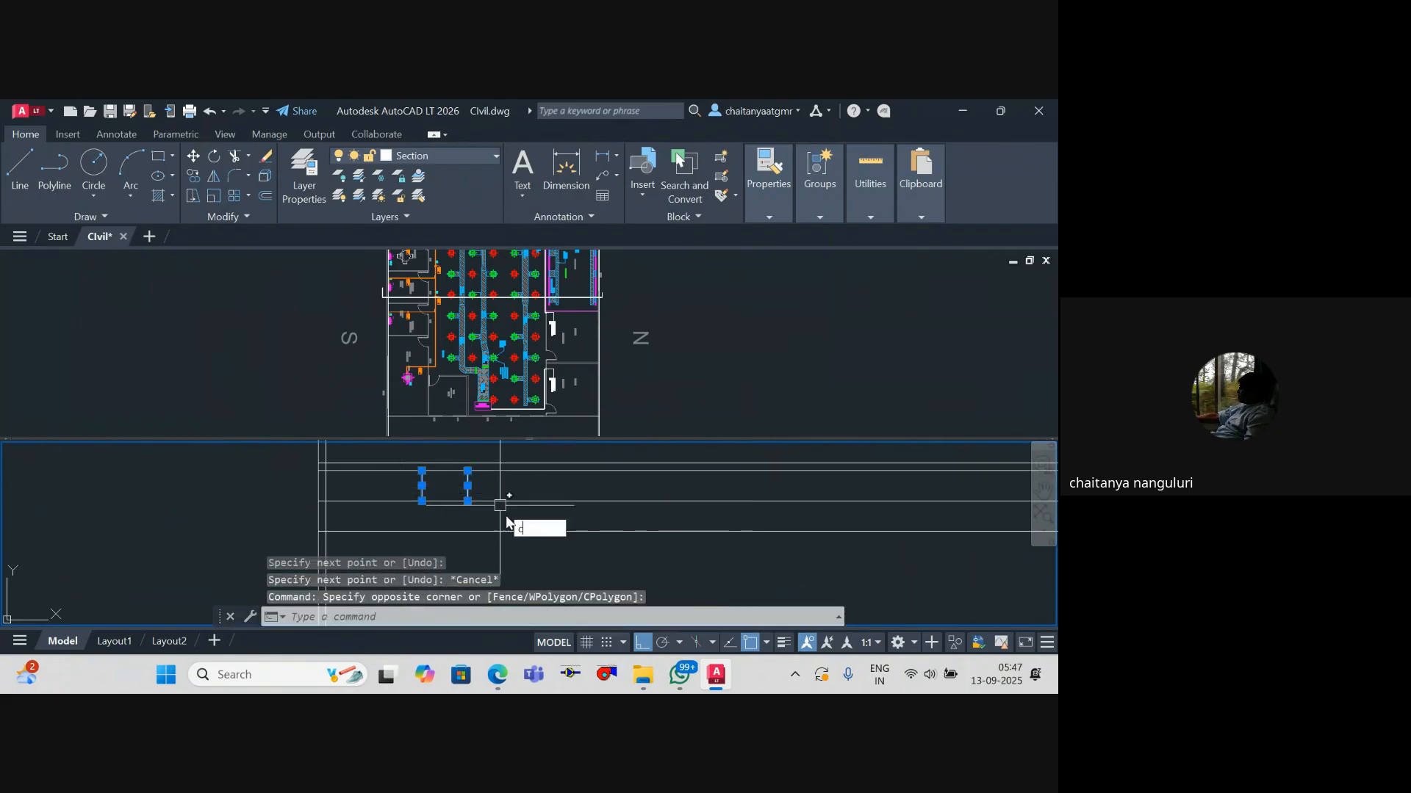
text(o)
key(Return)
key(Escape)
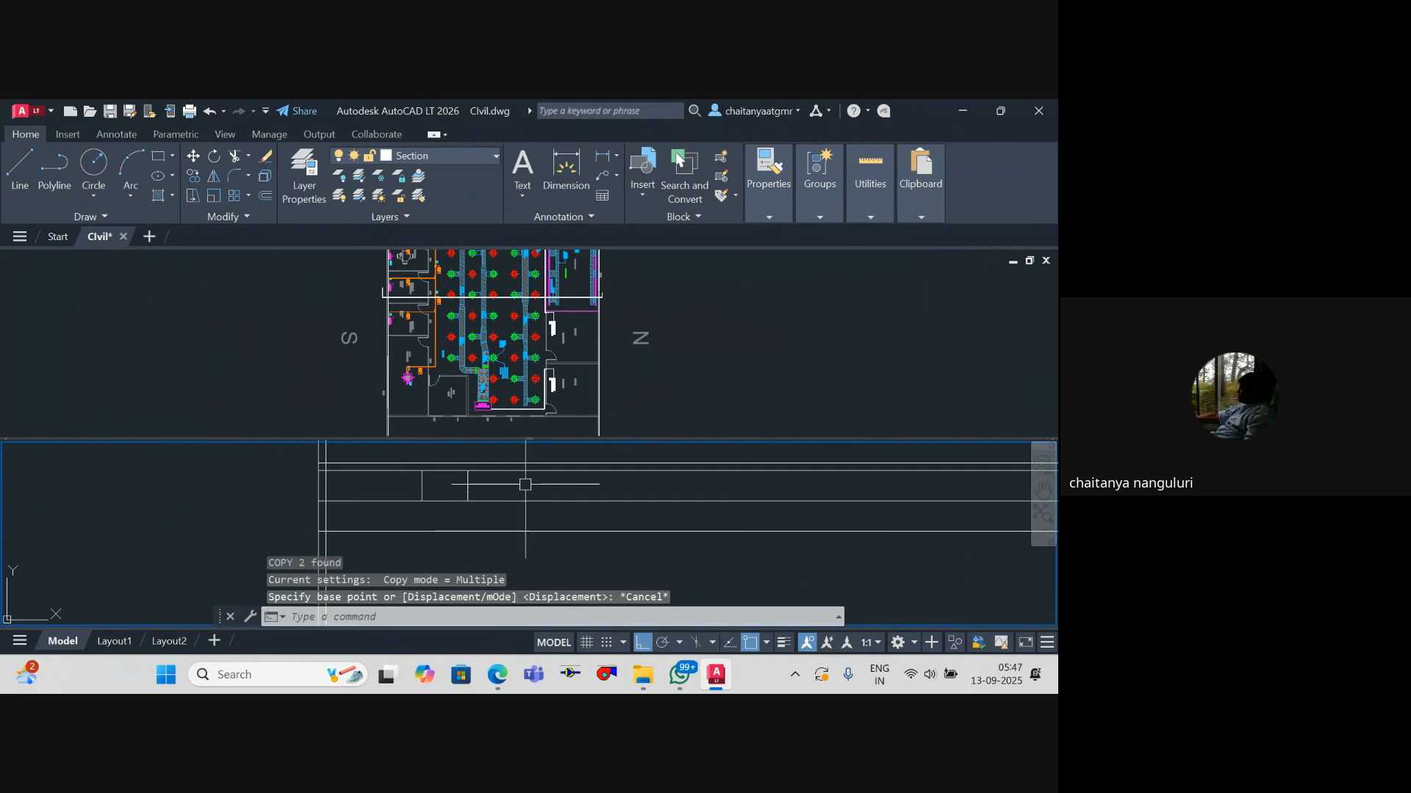
Step: Move the two beam side lines so that the outer one sits on the outer face of the south wall
click(524, 486)
click(398, 491)
text(m)
key(Return)
click(422, 502)
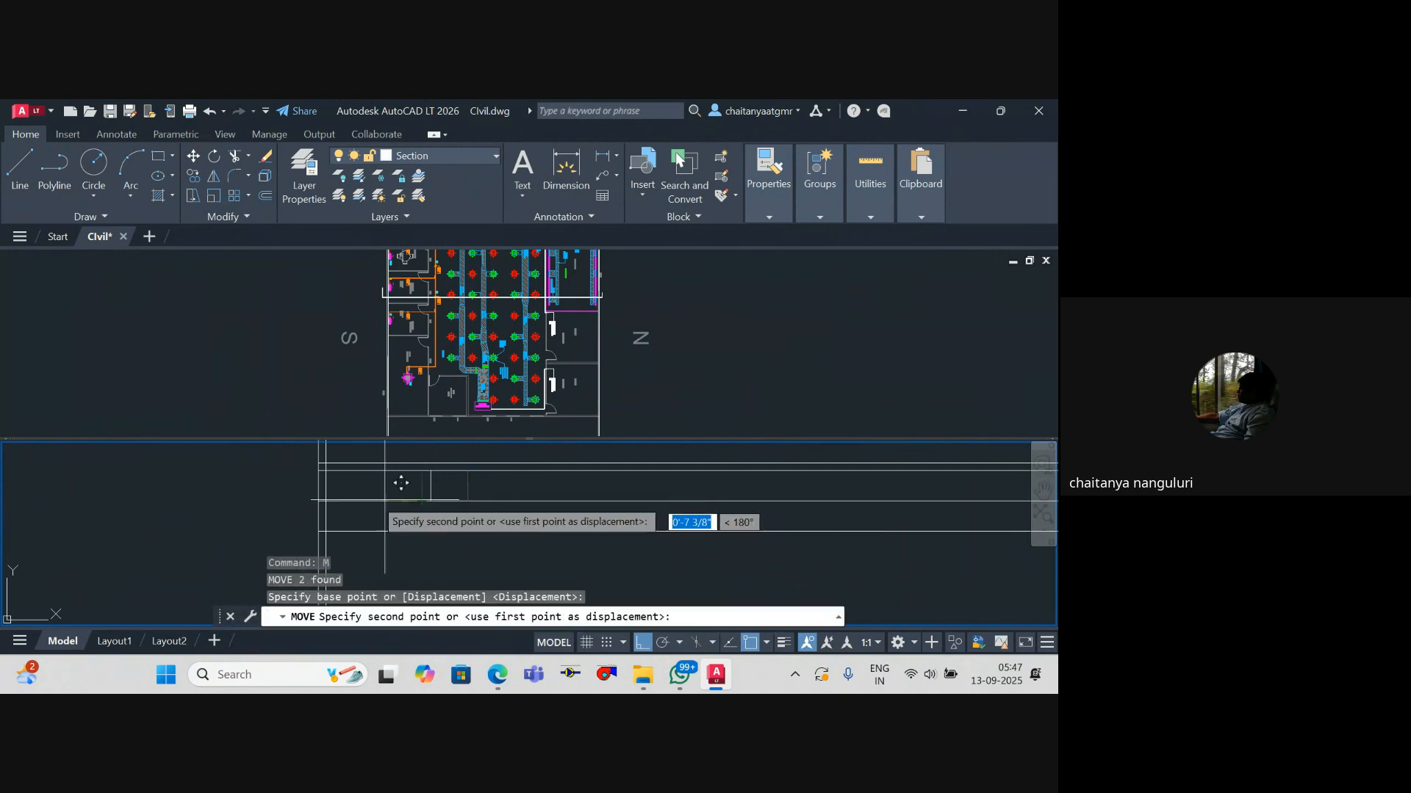
key(Escape)
click(343, 485)
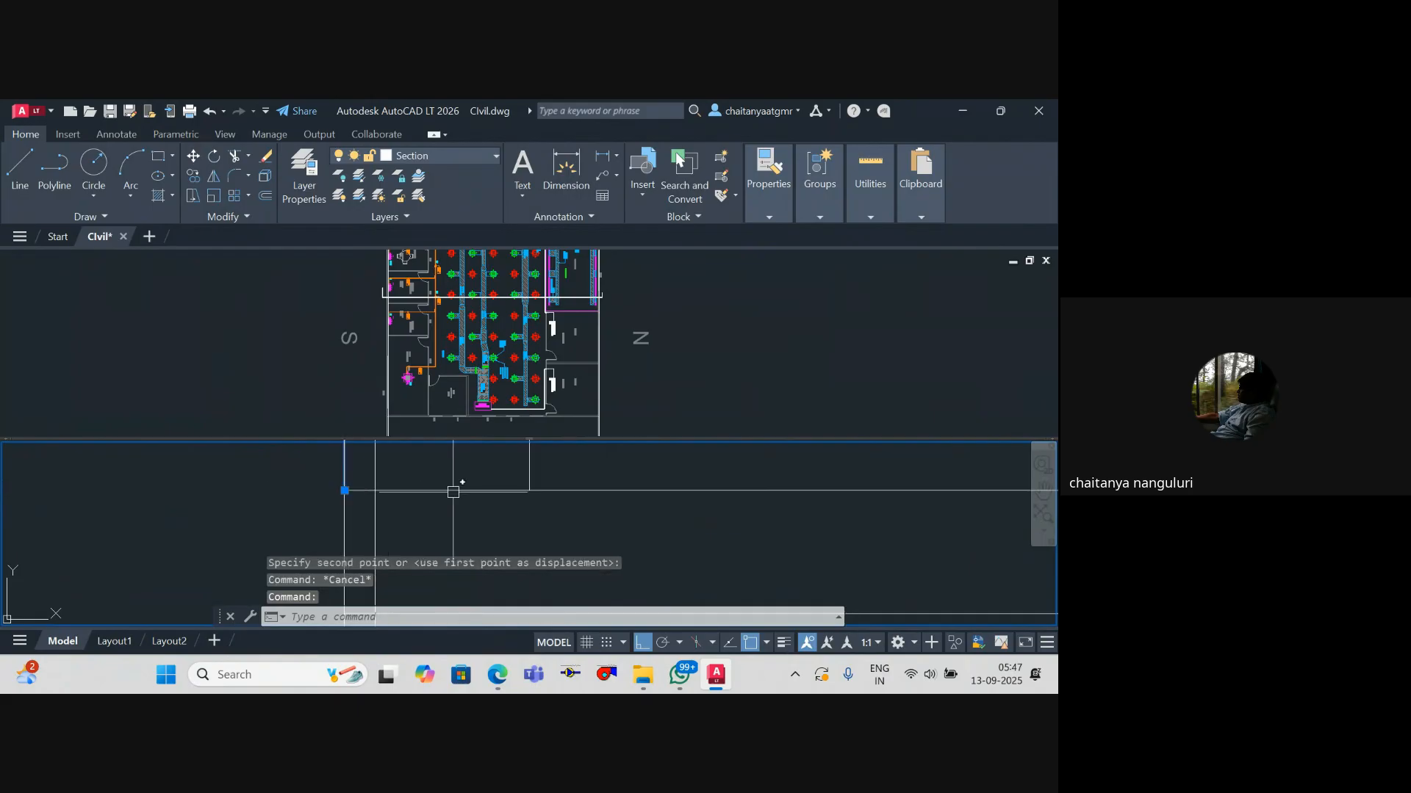
scroll(516, 485, down, 2)
click(521, 467)
scroll(522, 532, down, 2)
drag(626, 538, 548, 529)
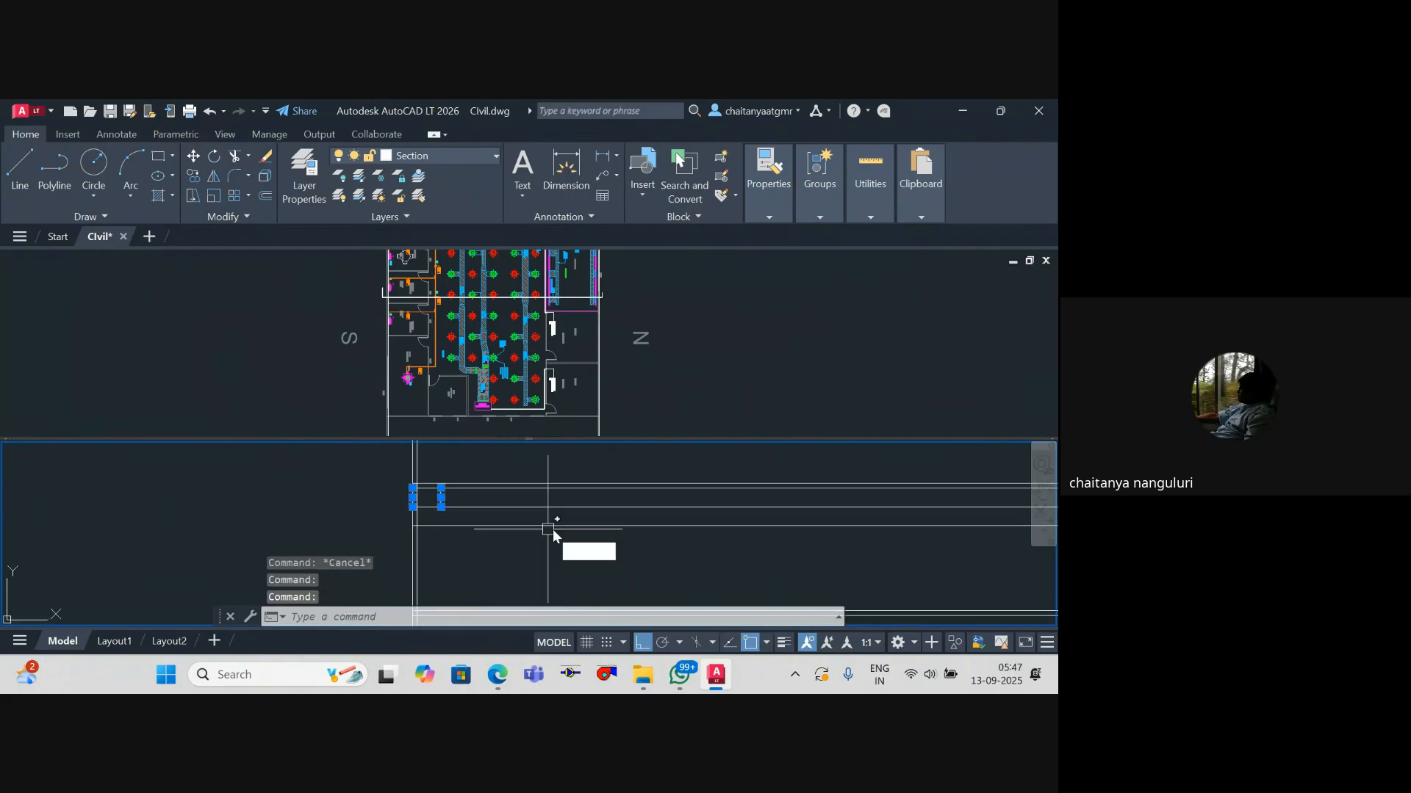
key(Return)
click(548, 529)
key(Escape)
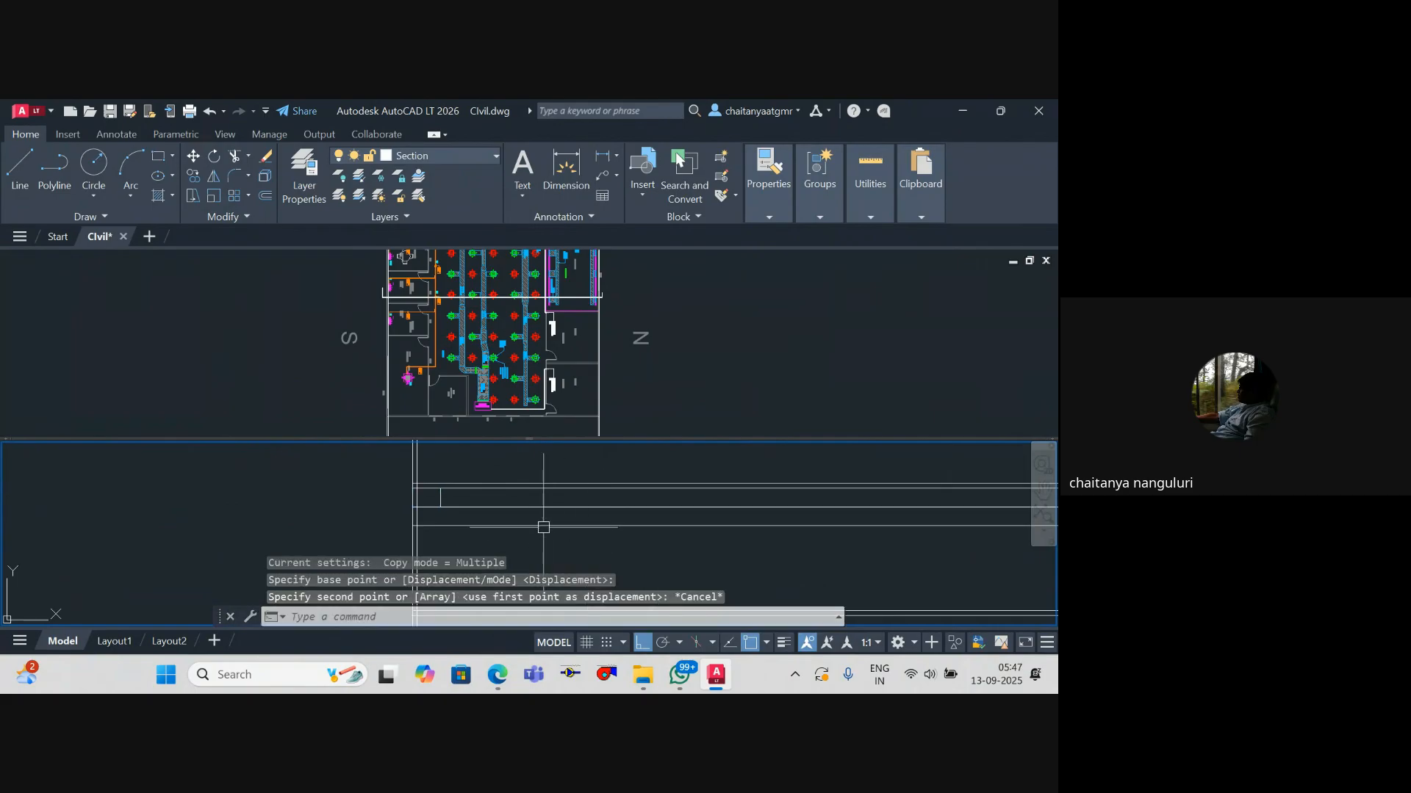
Step: Copy the two south beam side lines to the north wall, aligning the outer one with the wall's outer face
text(co)
key(Return)
text(p)
key(Return)
key(Return)
scroll(439, 495, up, 5)
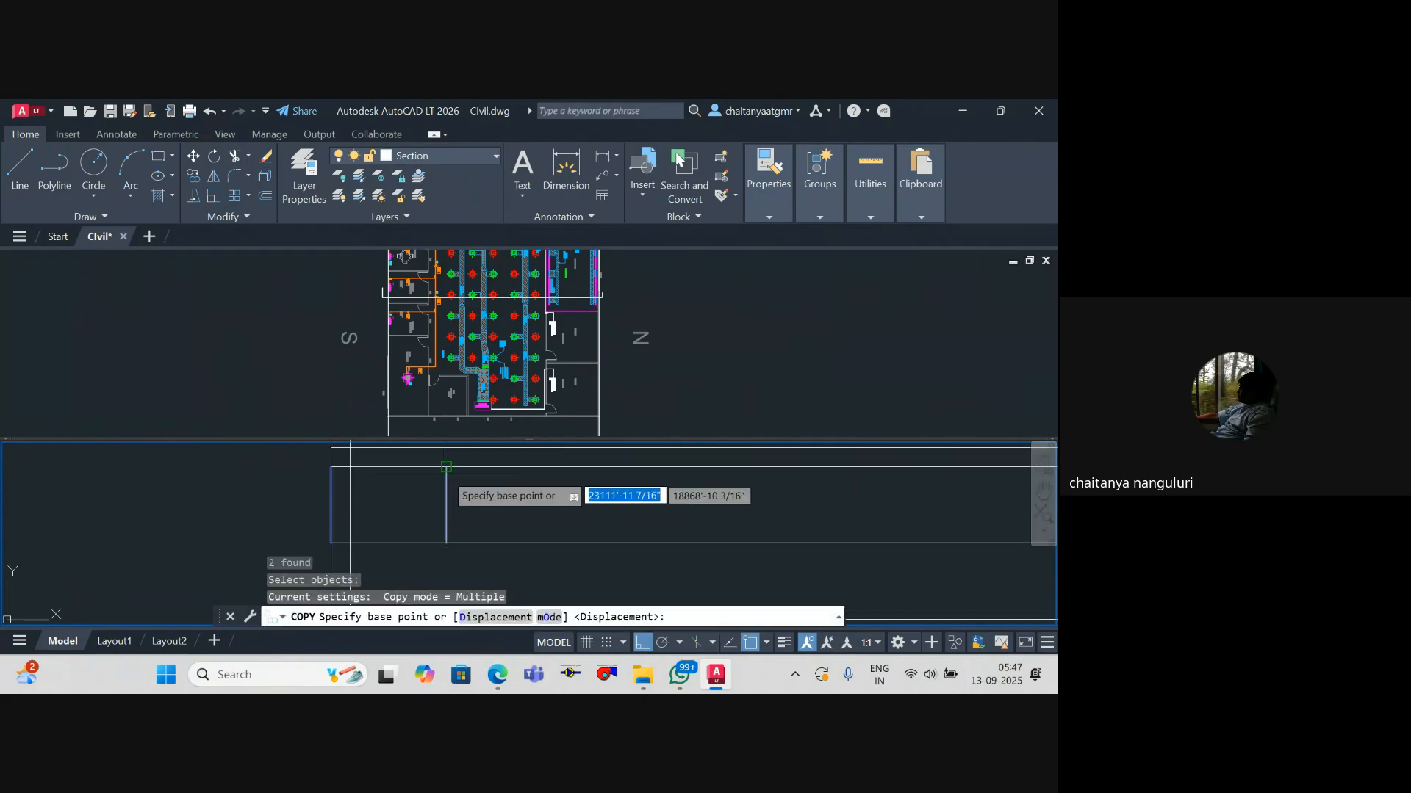
click(446, 469)
scroll(572, 503, down, 12)
scroll(737, 501, up, 10)
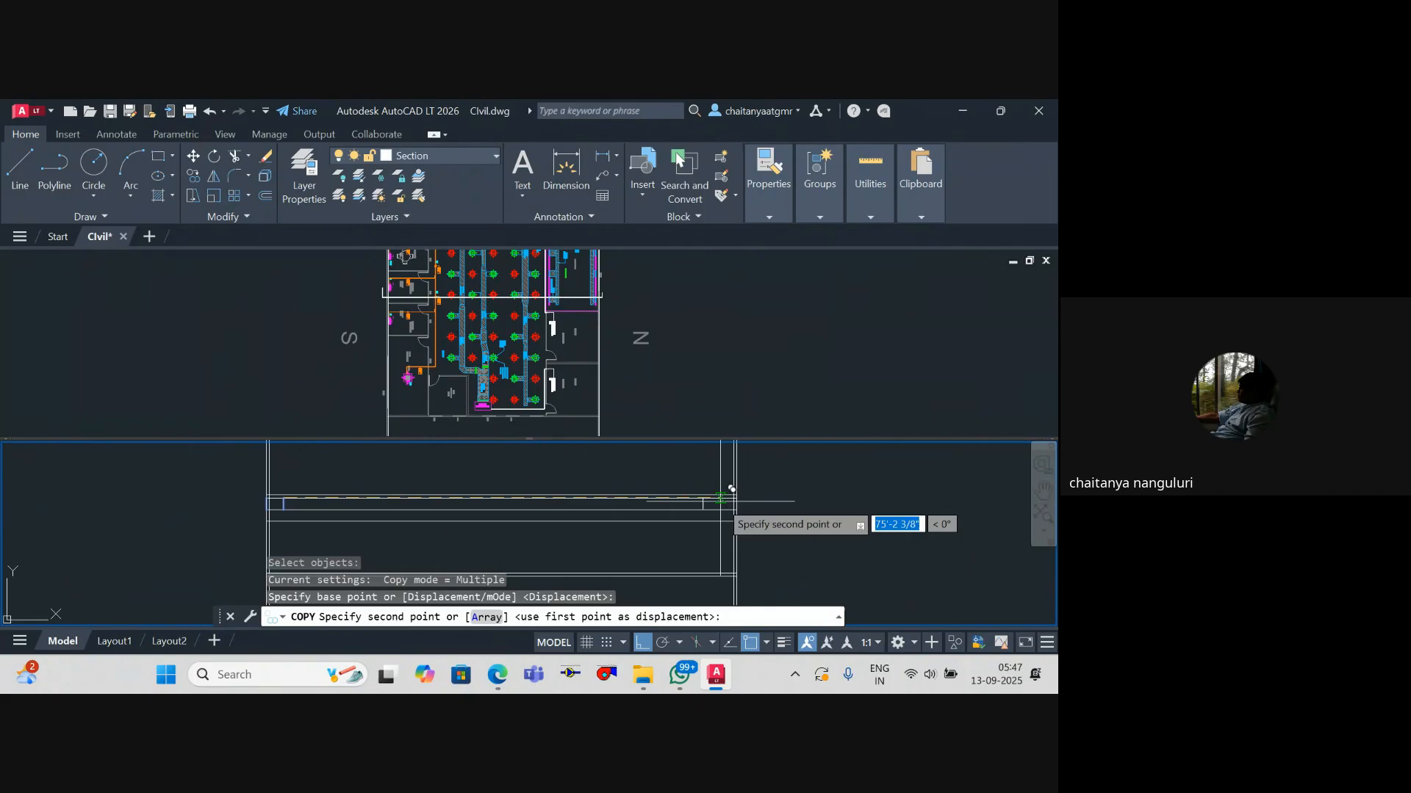
click(775, 481)
key(Escape)
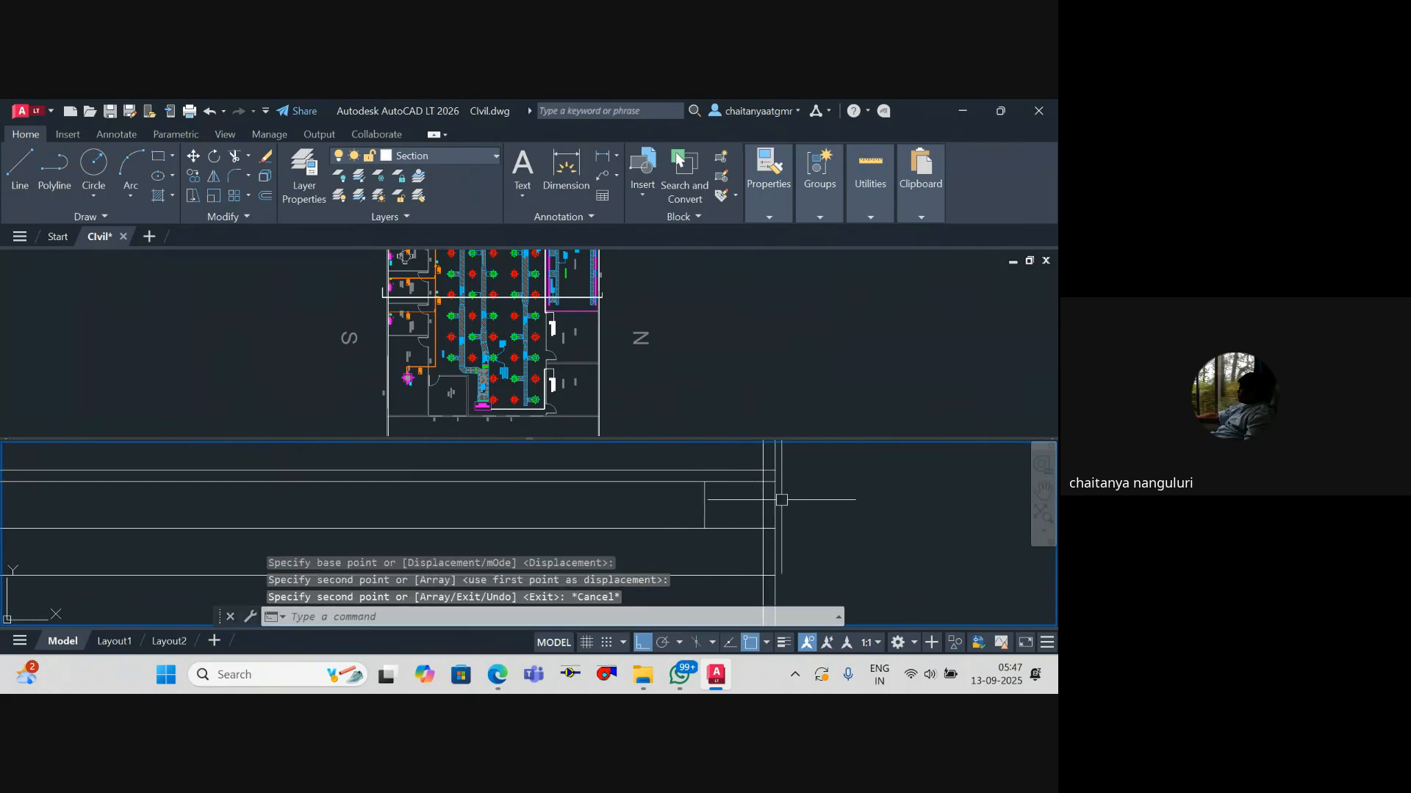
Step: Copy the north beam's two side lines to two intermediate positions between the south and north walls
click(775, 501)
click(703, 505)
text(co)
scroll(771, 517, down, 4)
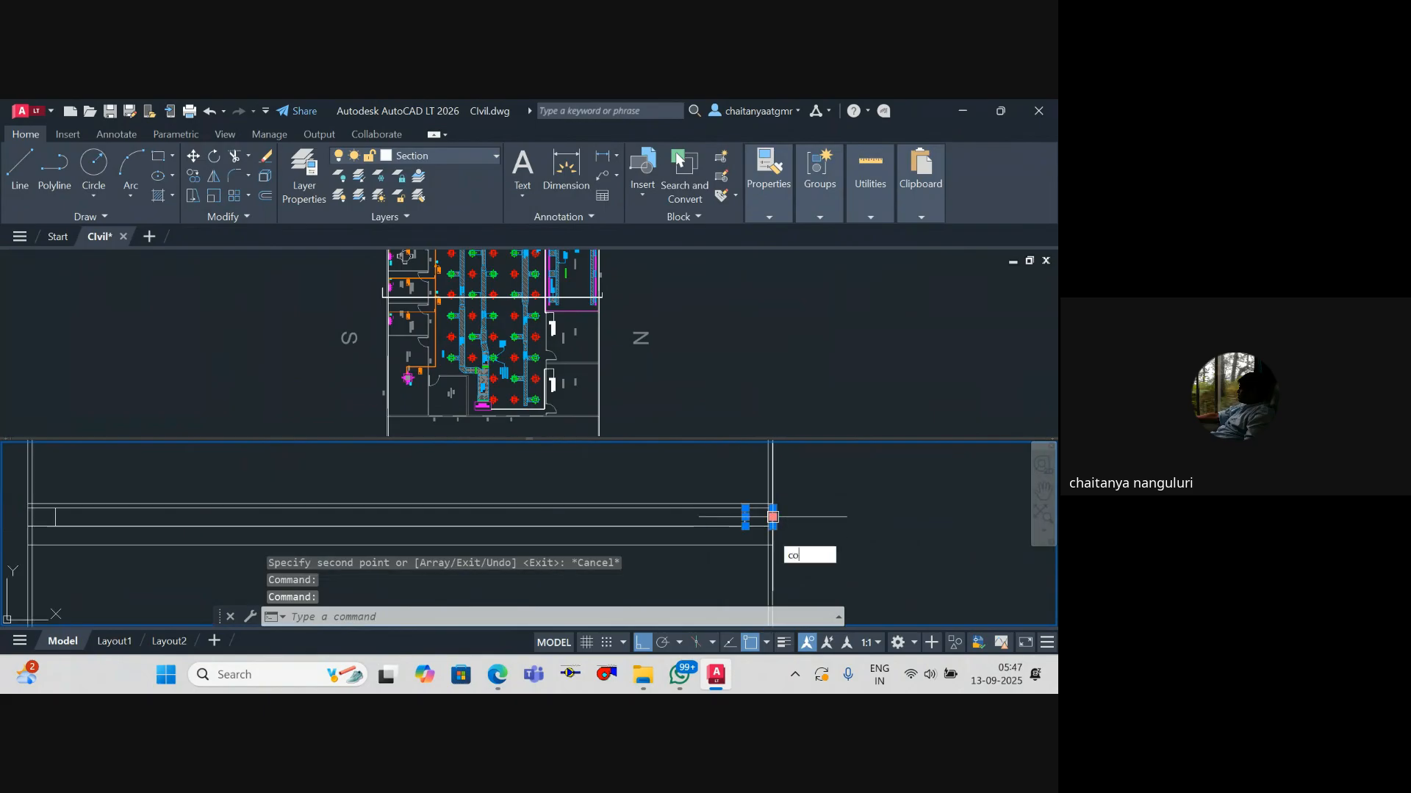
key(space)
click(874, 530)
scroll(516, 545, down, 2)
drag(516, 545, 607, 528)
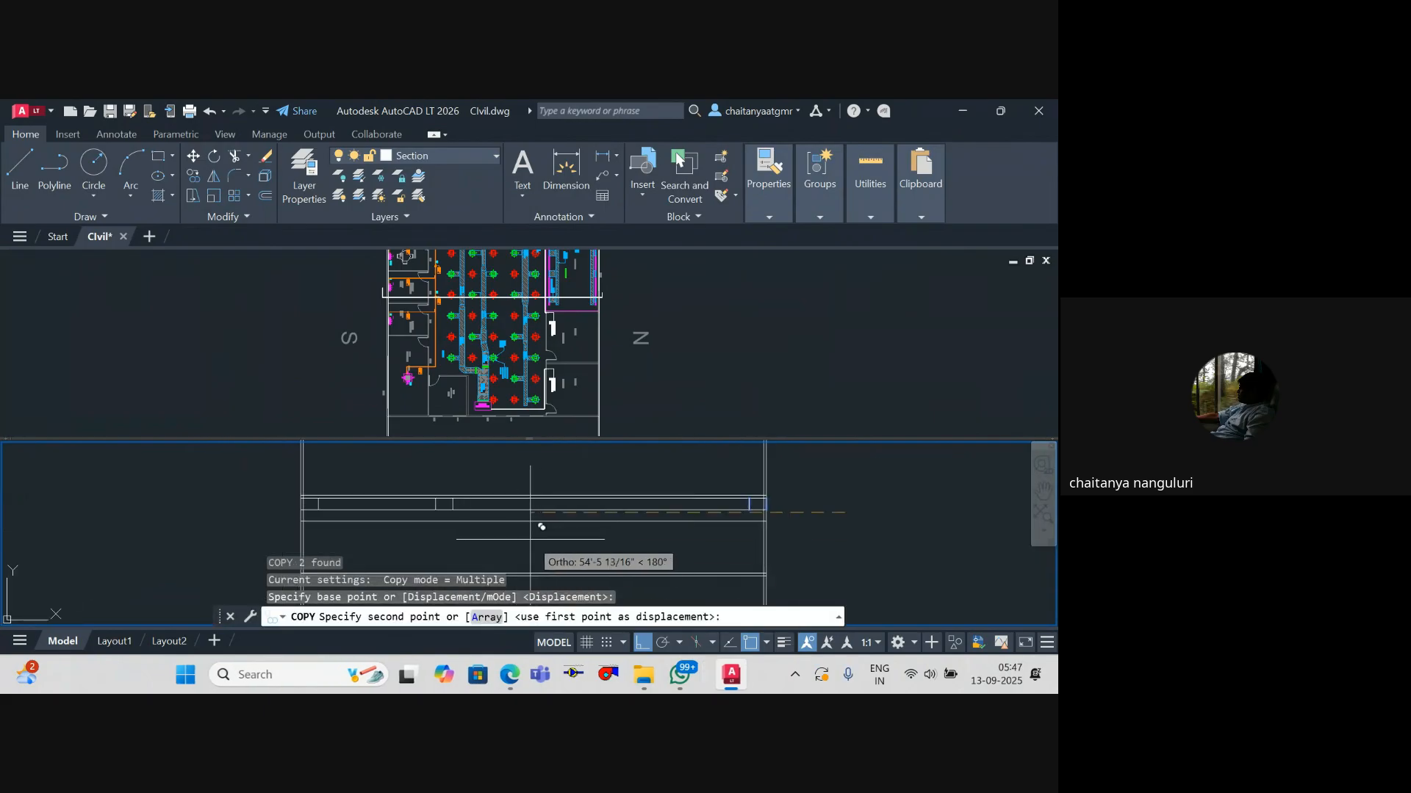
click(499, 540)
key(Escape)
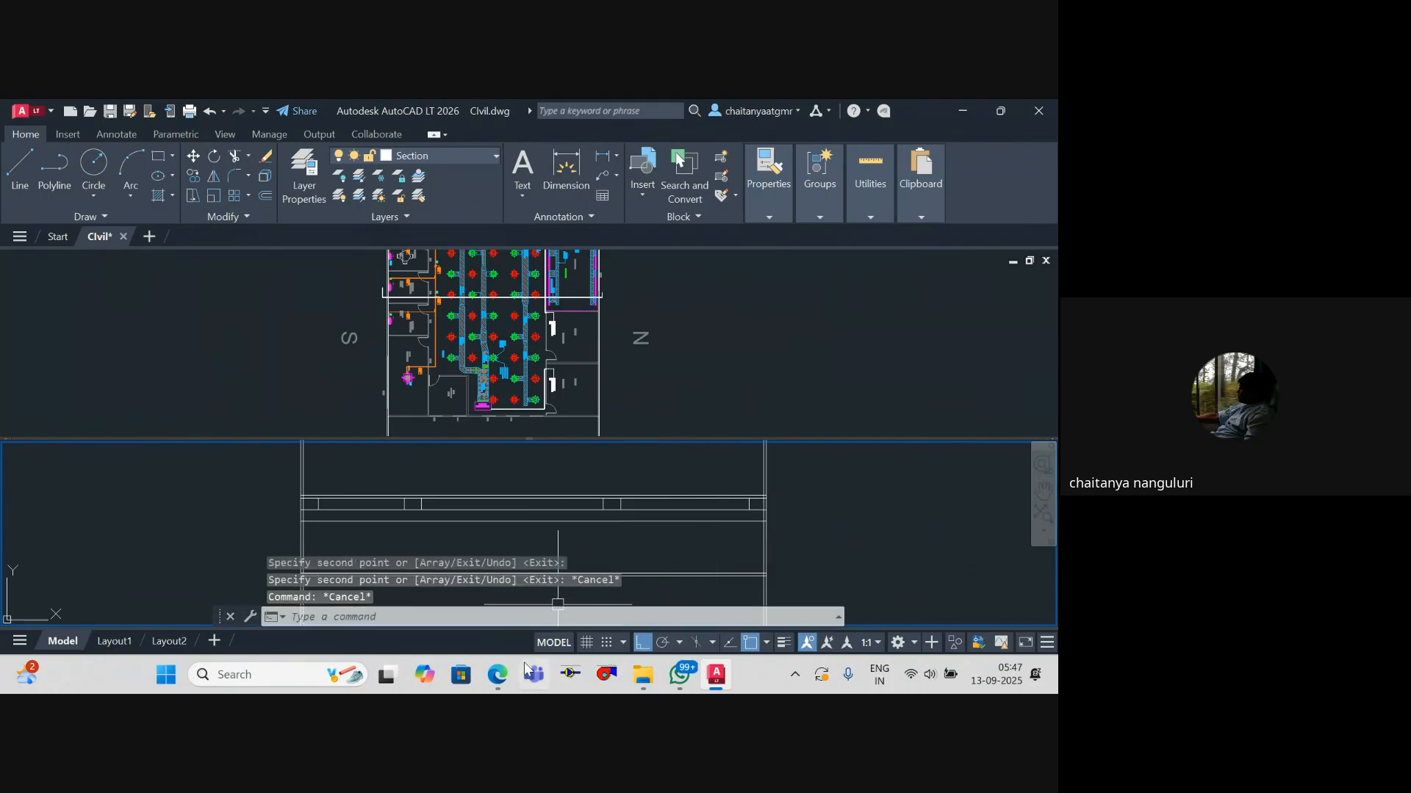
mouse_move(497, 674)
click(466, 597)
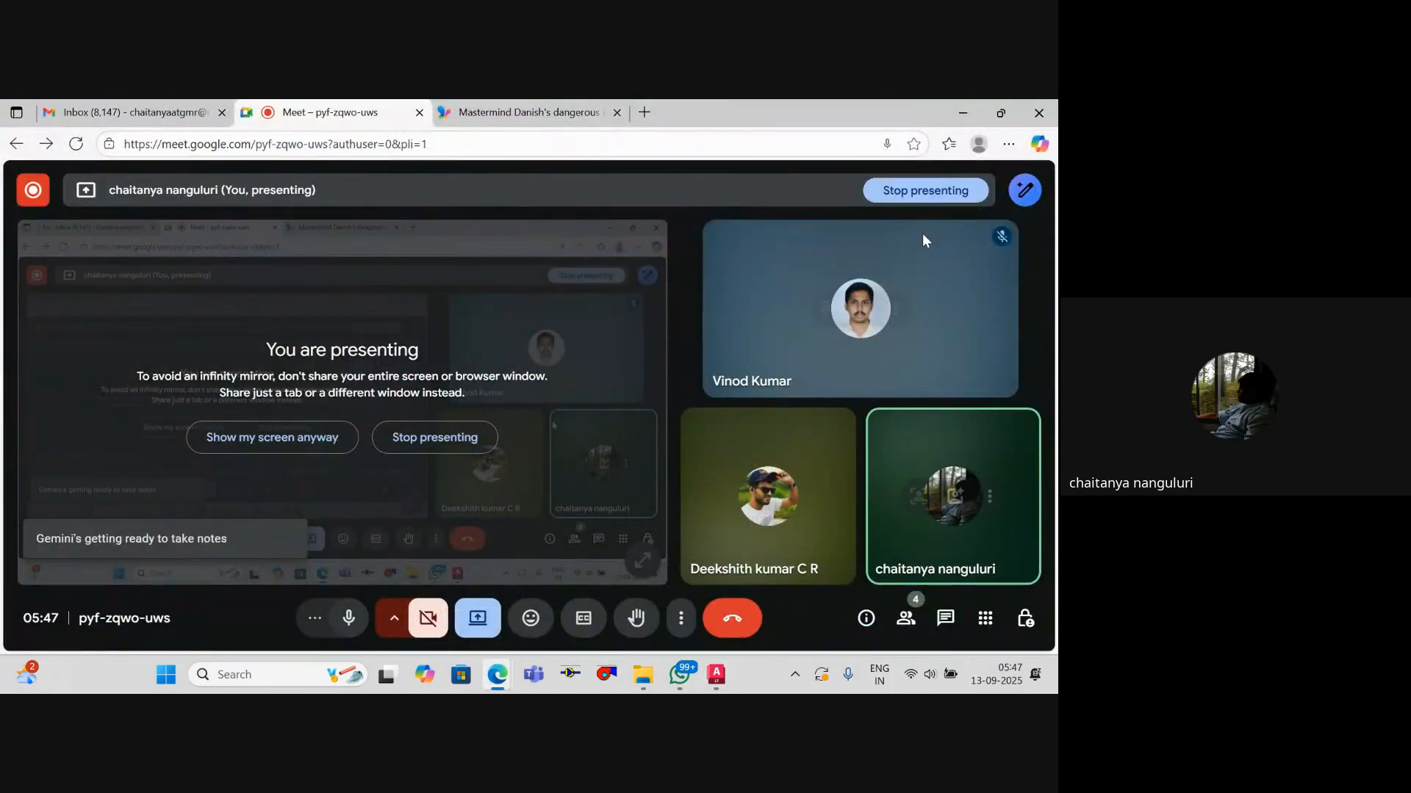
click(974, 118)
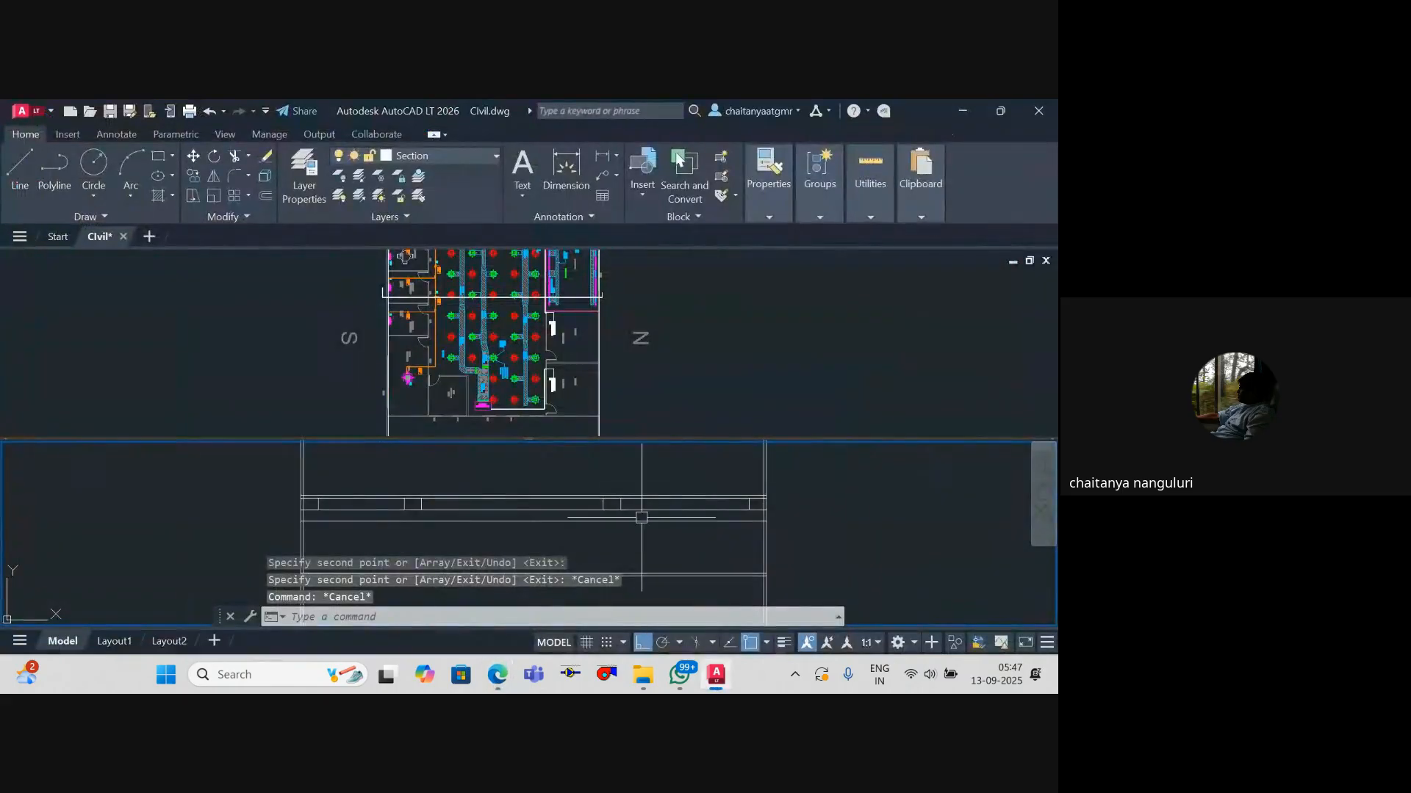
Step: Trim off the south and north wall lines below the floor slab, using the slab's underside as the cutting edge
scroll(639, 519, down, 2)
mouse_move(639, 519)
mouse_down()
mouse_move(670, 488)
mouse_move(648, 513)
mouse_up()
key(Escape)
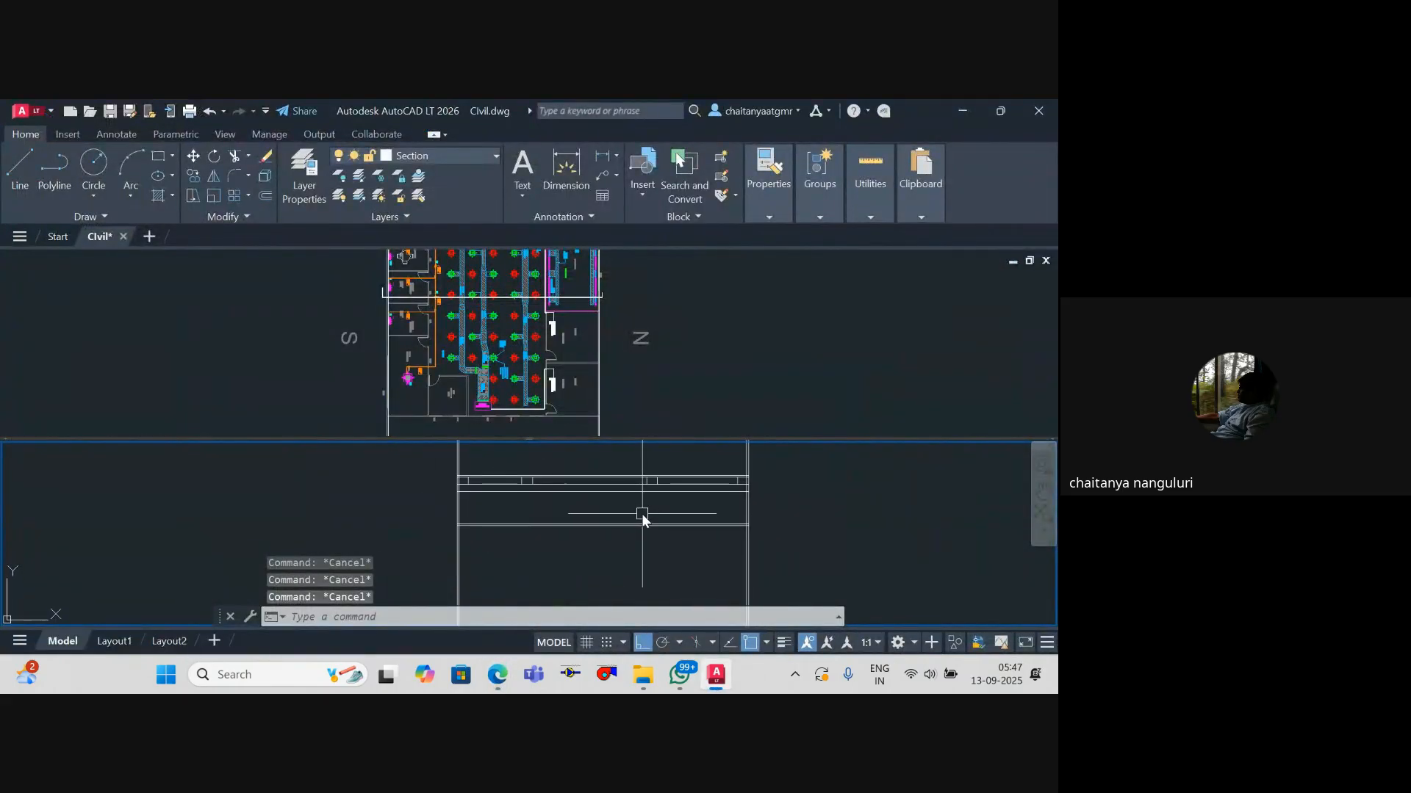
text(tr)
key(Return)
text(t)
key(Return)
scroll(524, 504, up, 2)
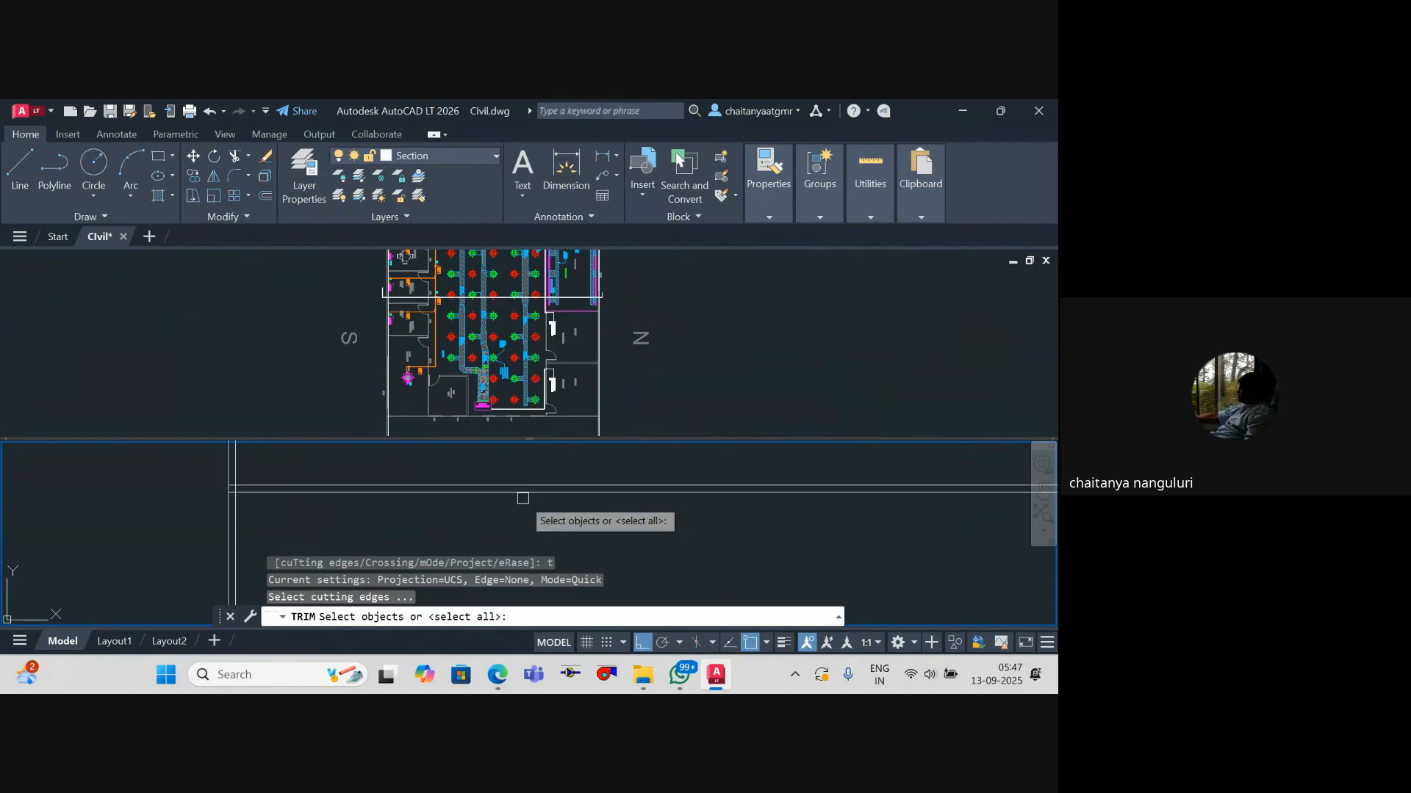
click(516, 496)
scroll(439, 516, down, 5)
key(Return)
click(652, 529)
click(737, 550)
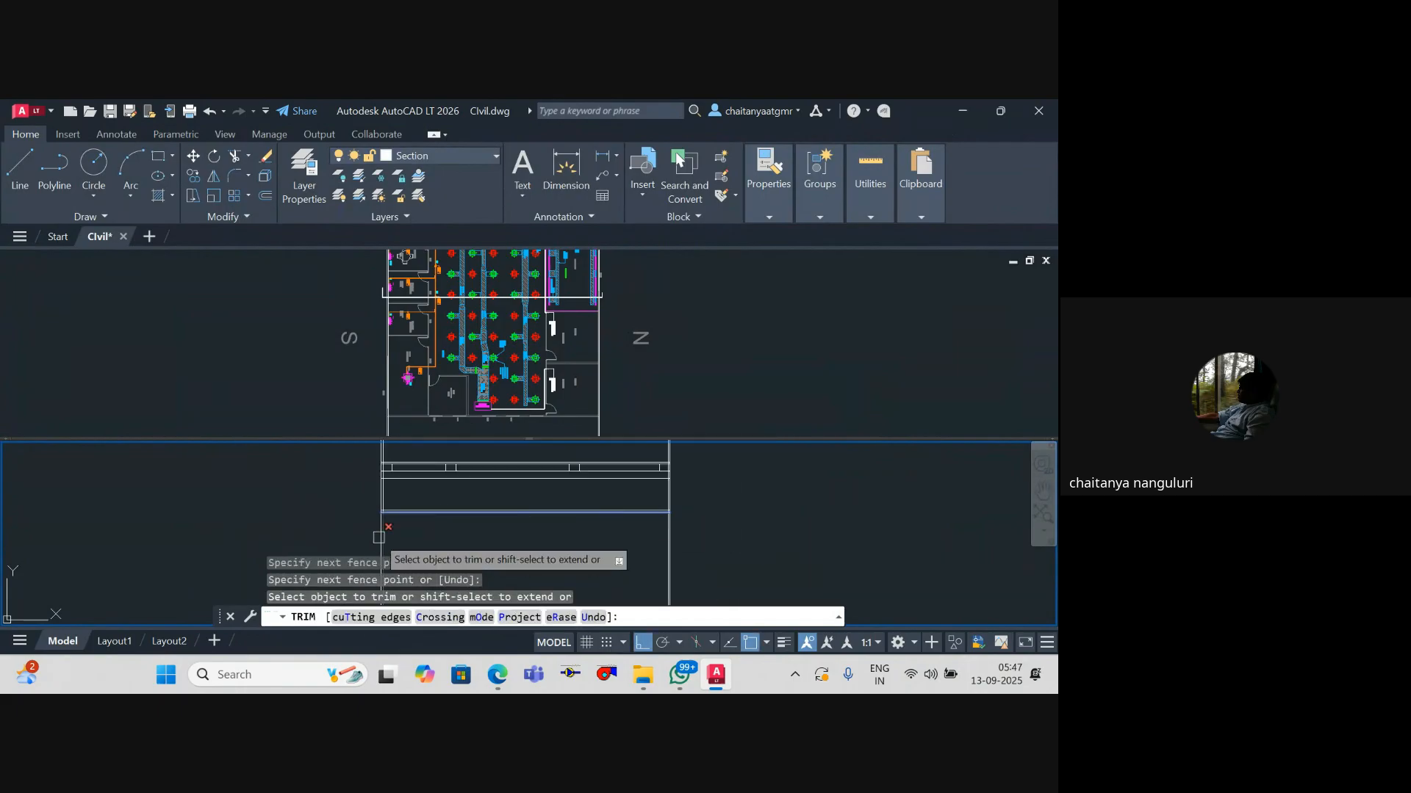
click(342, 539)
click(456, 539)
key(Escape)
scroll(608, 534, down, 2)
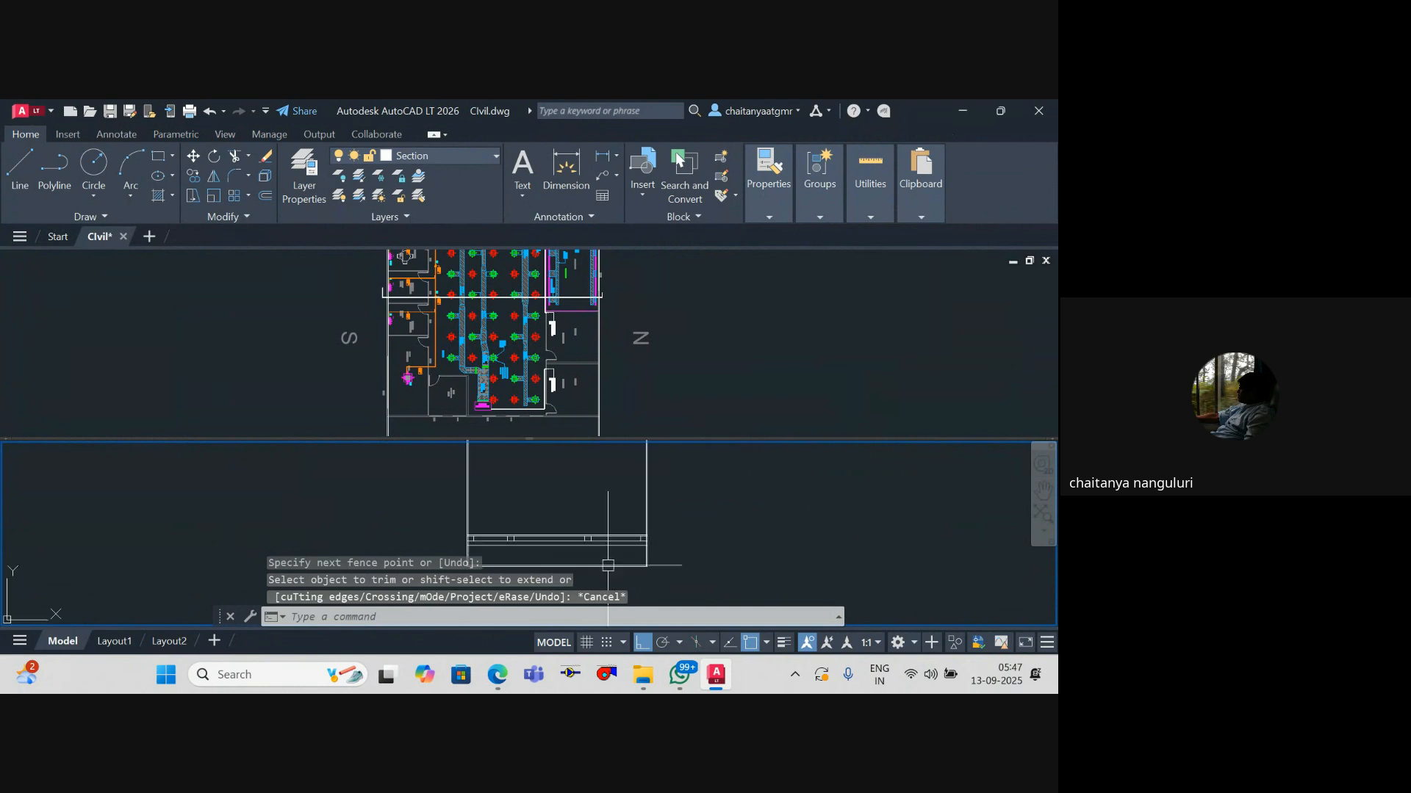
Step: Trim off the south and north wall lines above the upper slab, using the slab's top line as the cutting edge
text(tr)
key(Return)
scroll(504, 529, up, 3)
text(t)
key(Return)
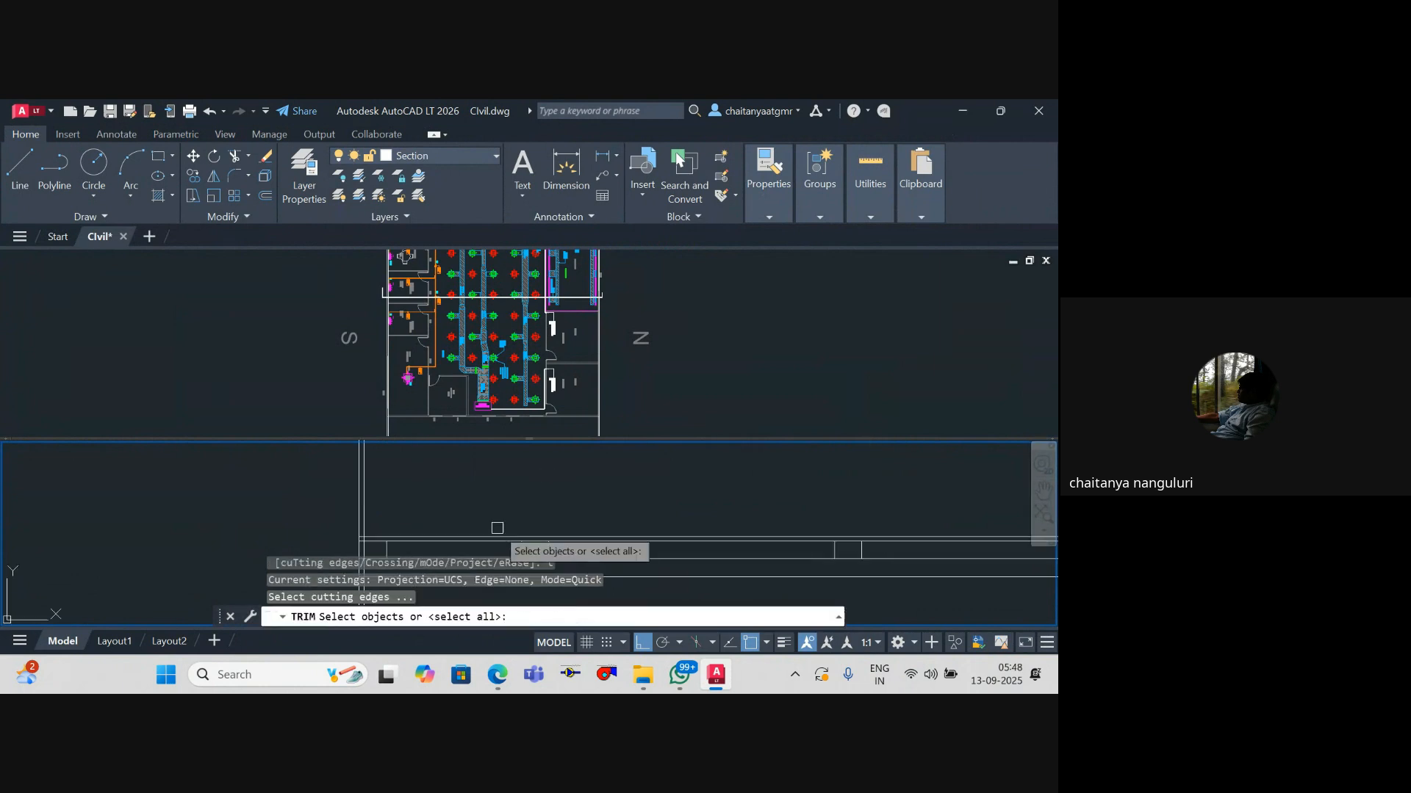
scroll(498, 528, up, 2)
click(487, 540)
scroll(463, 531, down, 6)
key(Return)
click(768, 498)
click(565, 509)
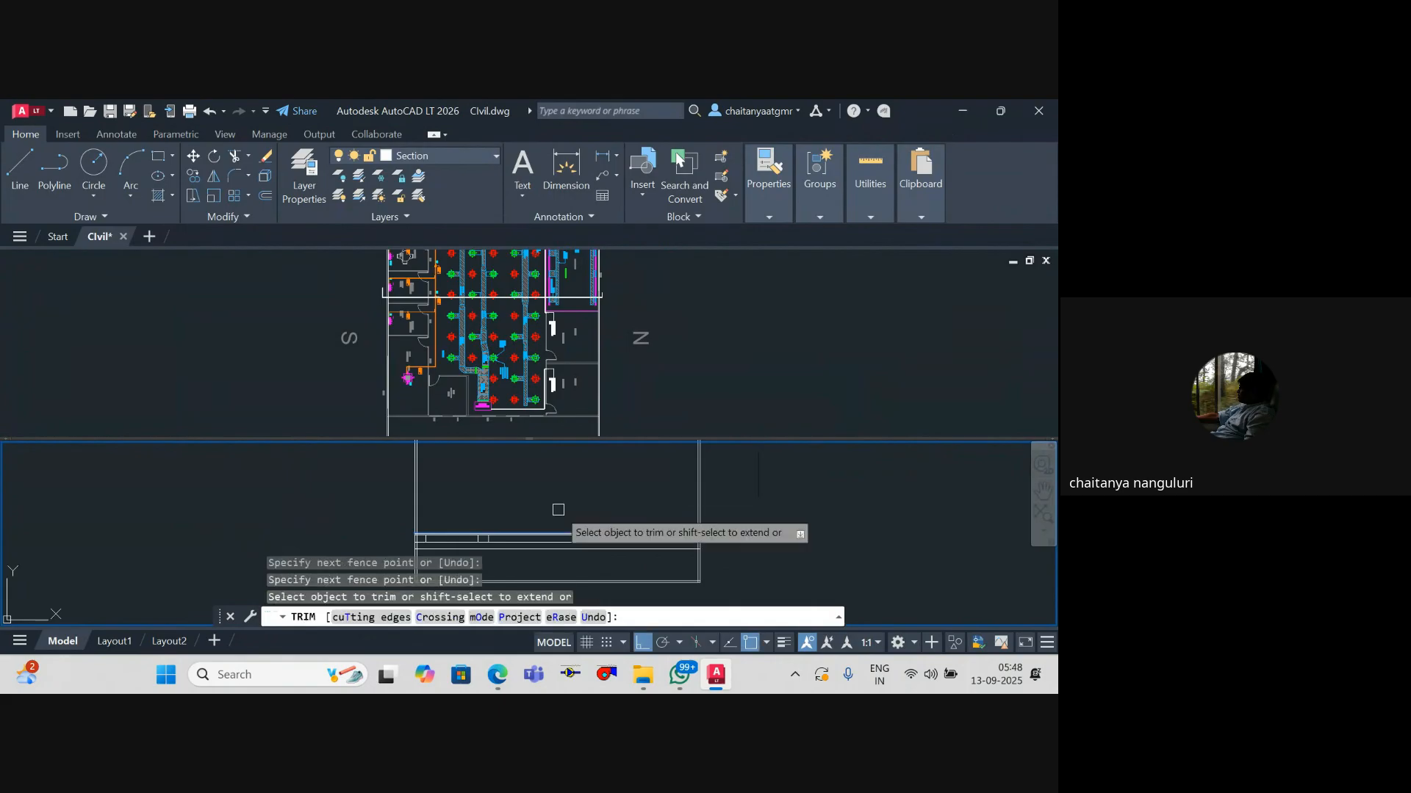
click(357, 505)
key(Escape)
scroll(683, 554, up, 2)
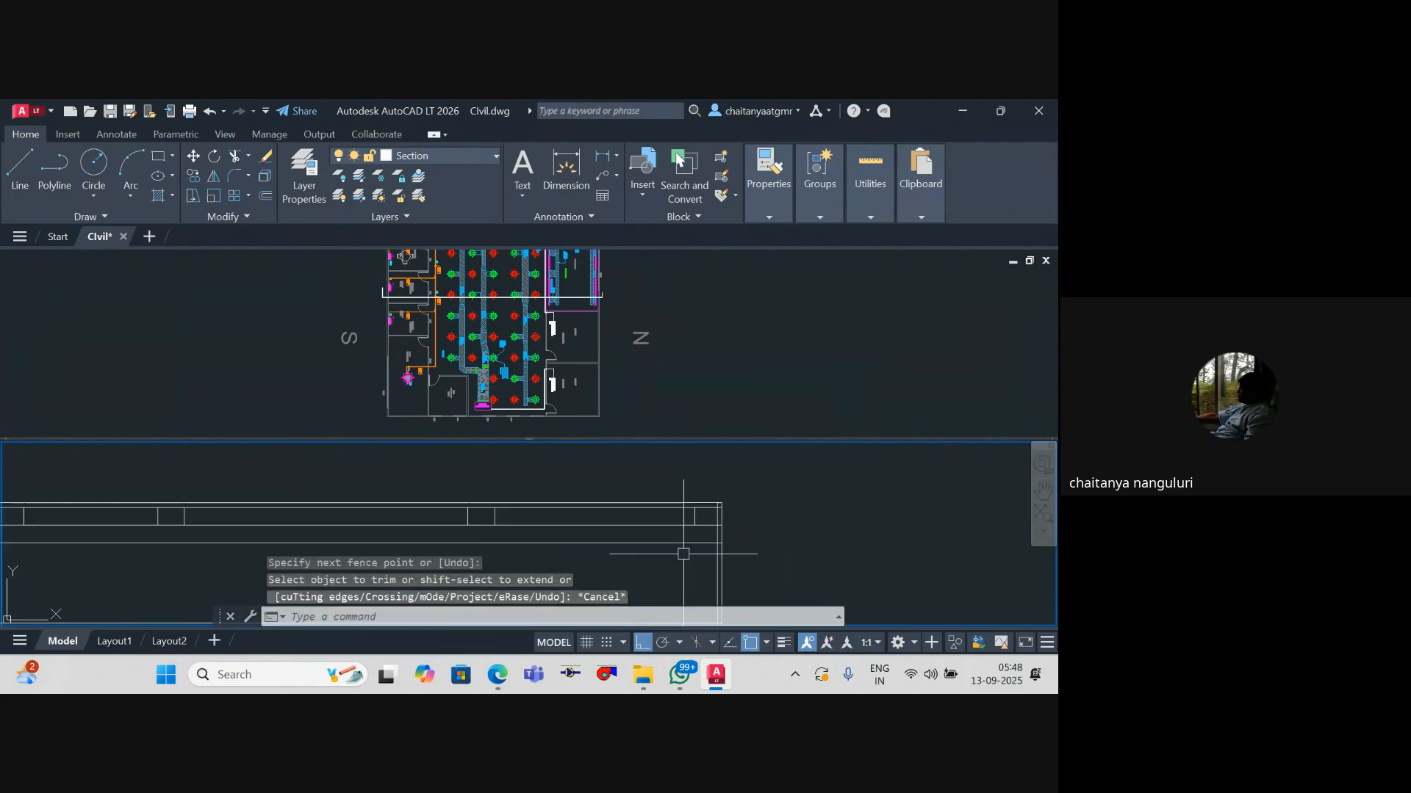
Step: Trim away the bottom-of-beam line in the gaps between the beams
drag(683, 554, 796, 498)
scroll(796, 498, down, 2)
key(Escape)
key(Escape)
scroll(368, 491, up, 2)
text(t)
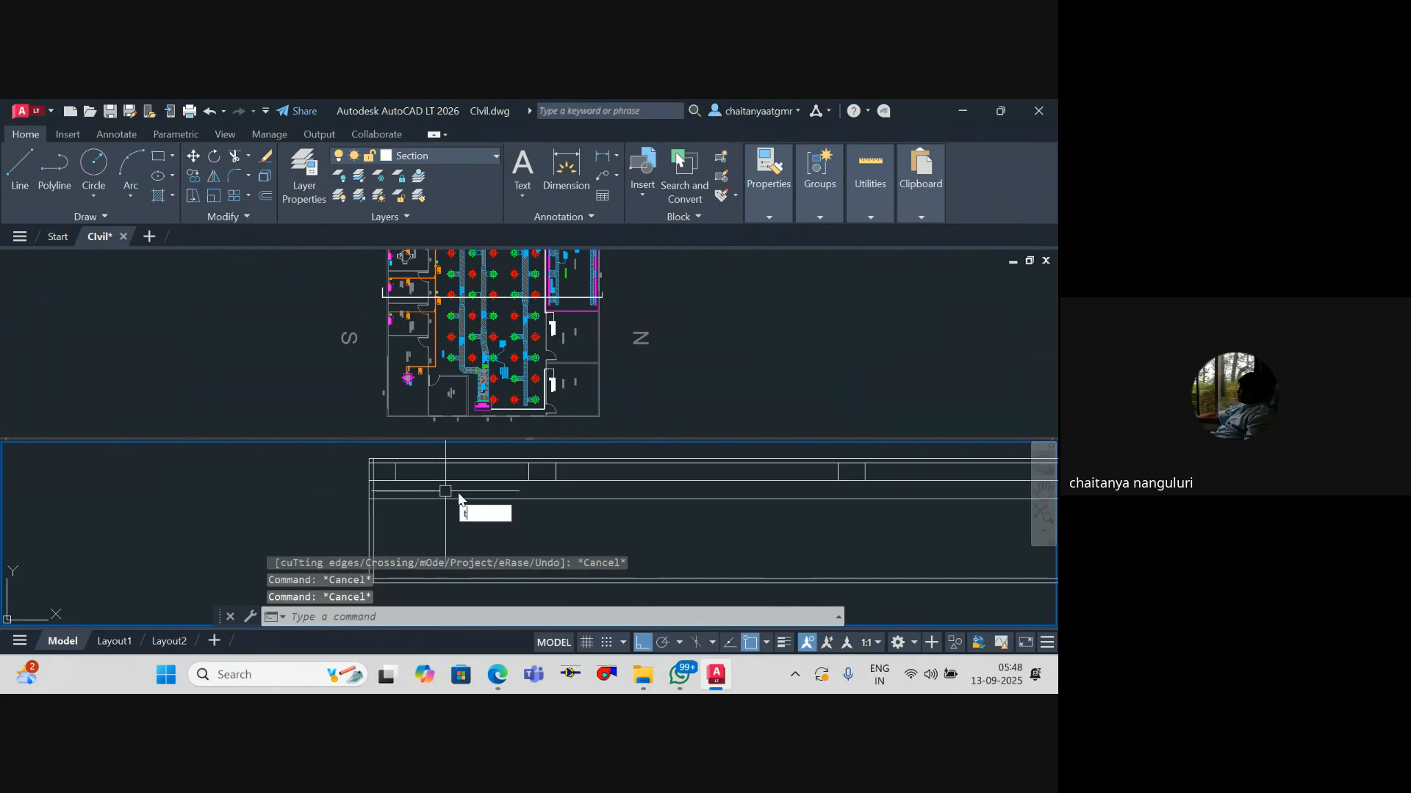
key(Return)
click(459, 481)
click(593, 477)
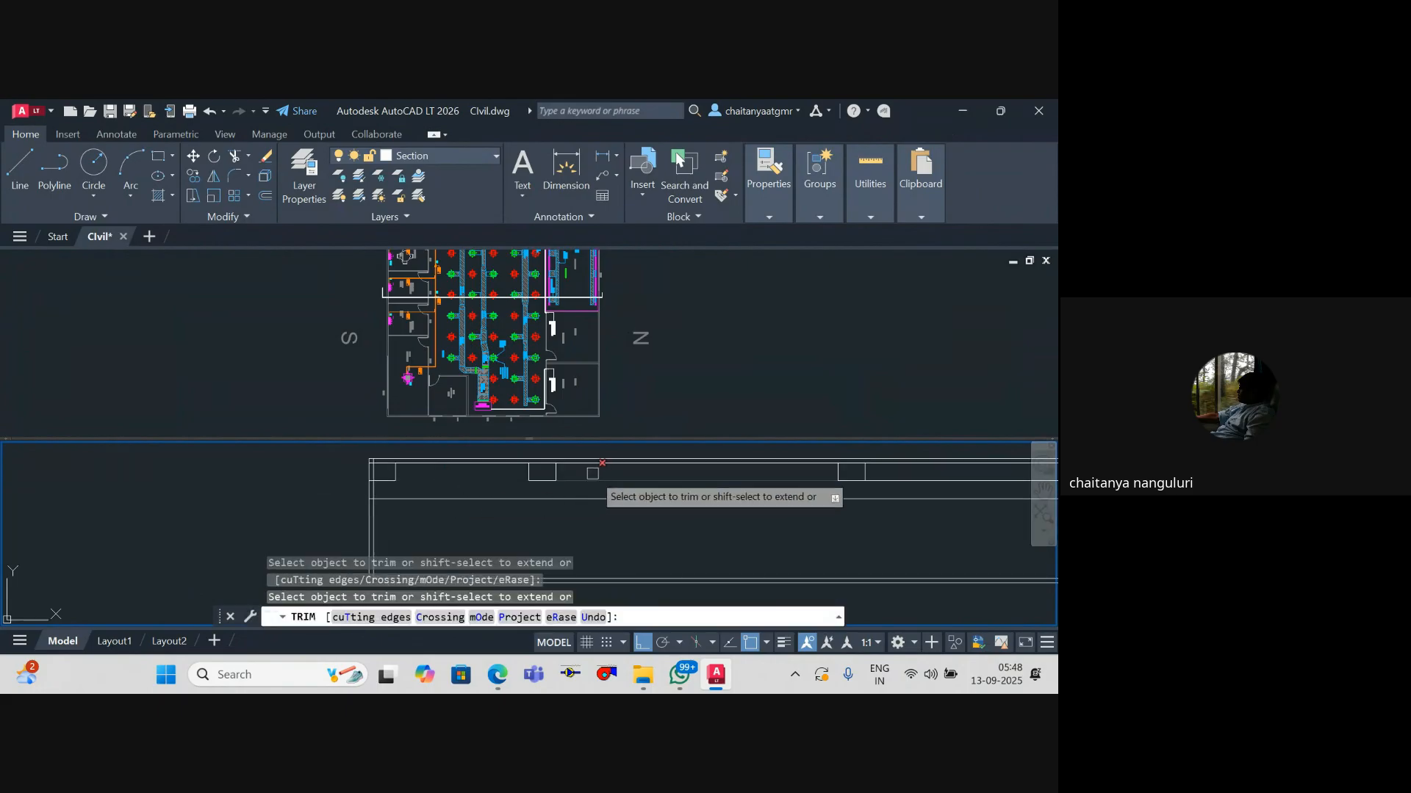
click(884, 480)
drag(866, 482, 531, 491)
key(Escape)
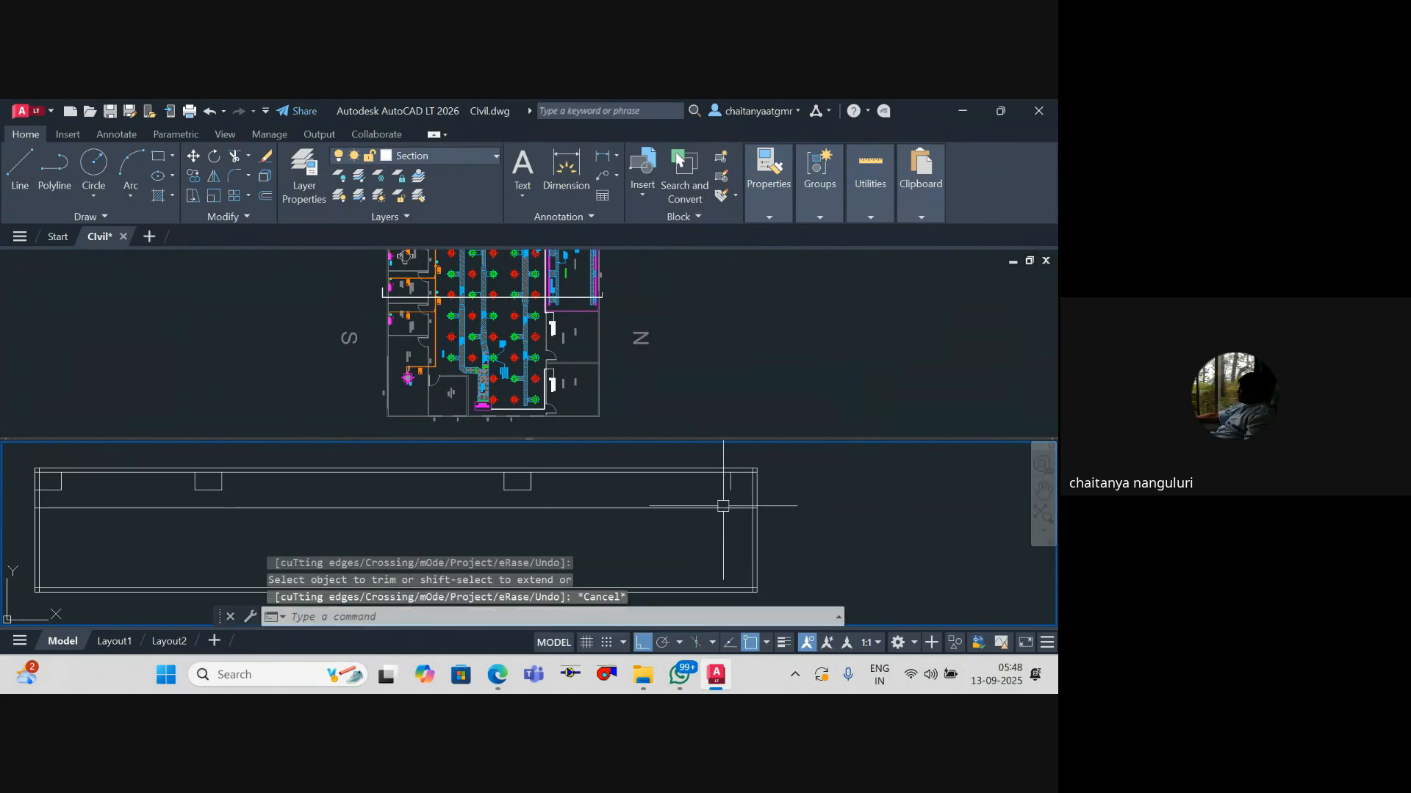
Step: Draw the north beam's bottom line from its inner side line to the outer face of the north wall
text(l)
key(Return)
scroll(726, 493, up, 2)
click(732, 488)
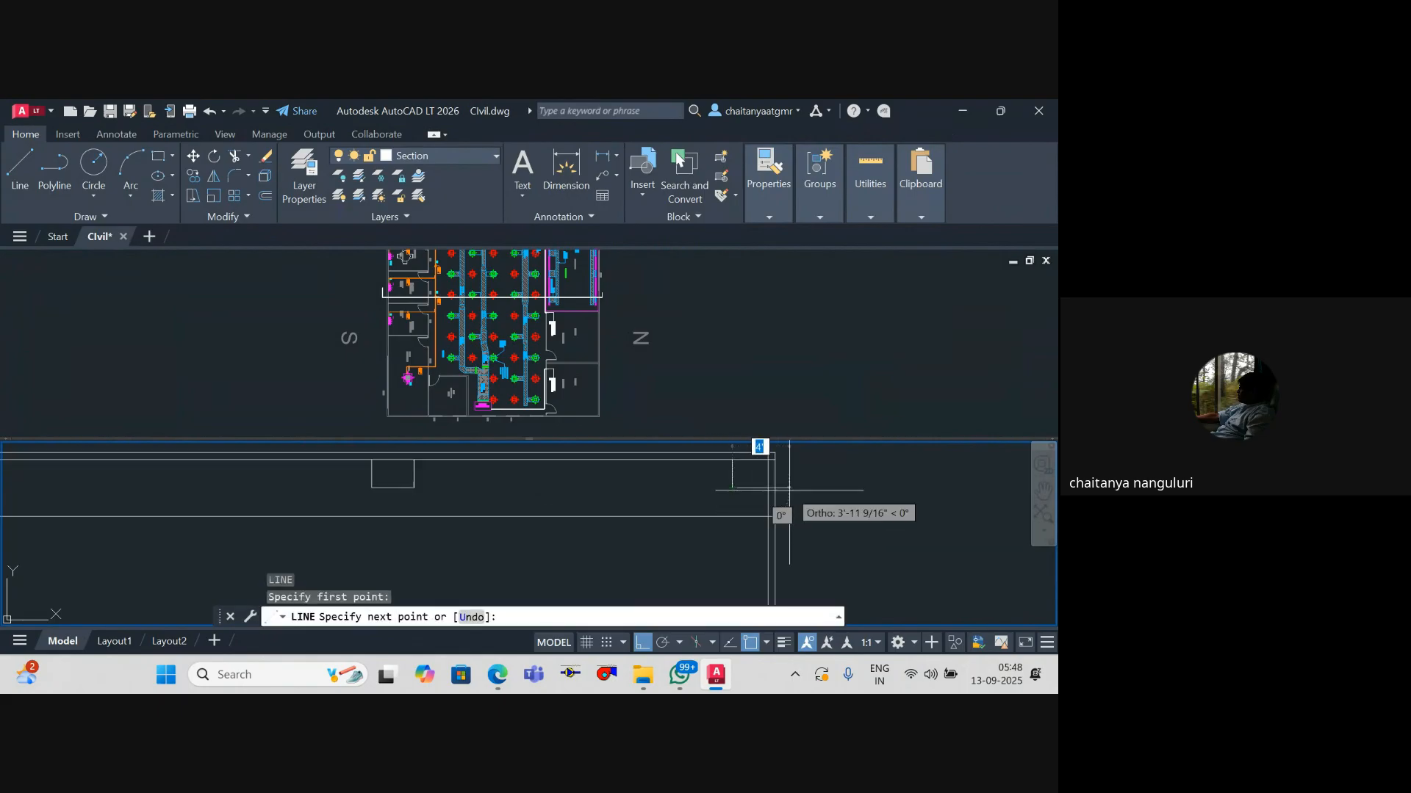
click(780, 496)
key(Escape)
key(Escape)
Step: Trim the inner wall face lines where they run through the north and south end beams
scroll(784, 482, up, 4)
text(tr)
key(Return)
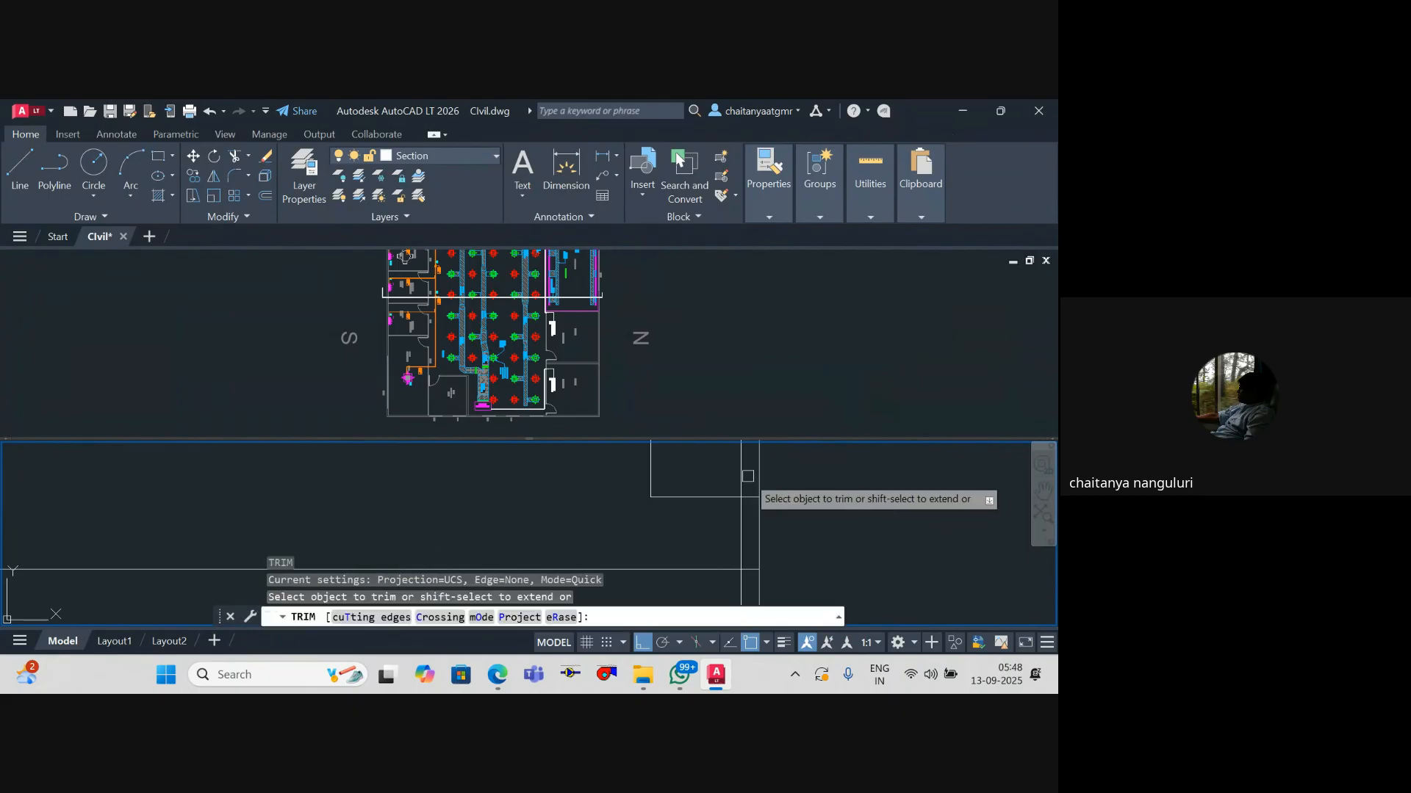
click(741, 471)
scroll(727, 488, down, 5)
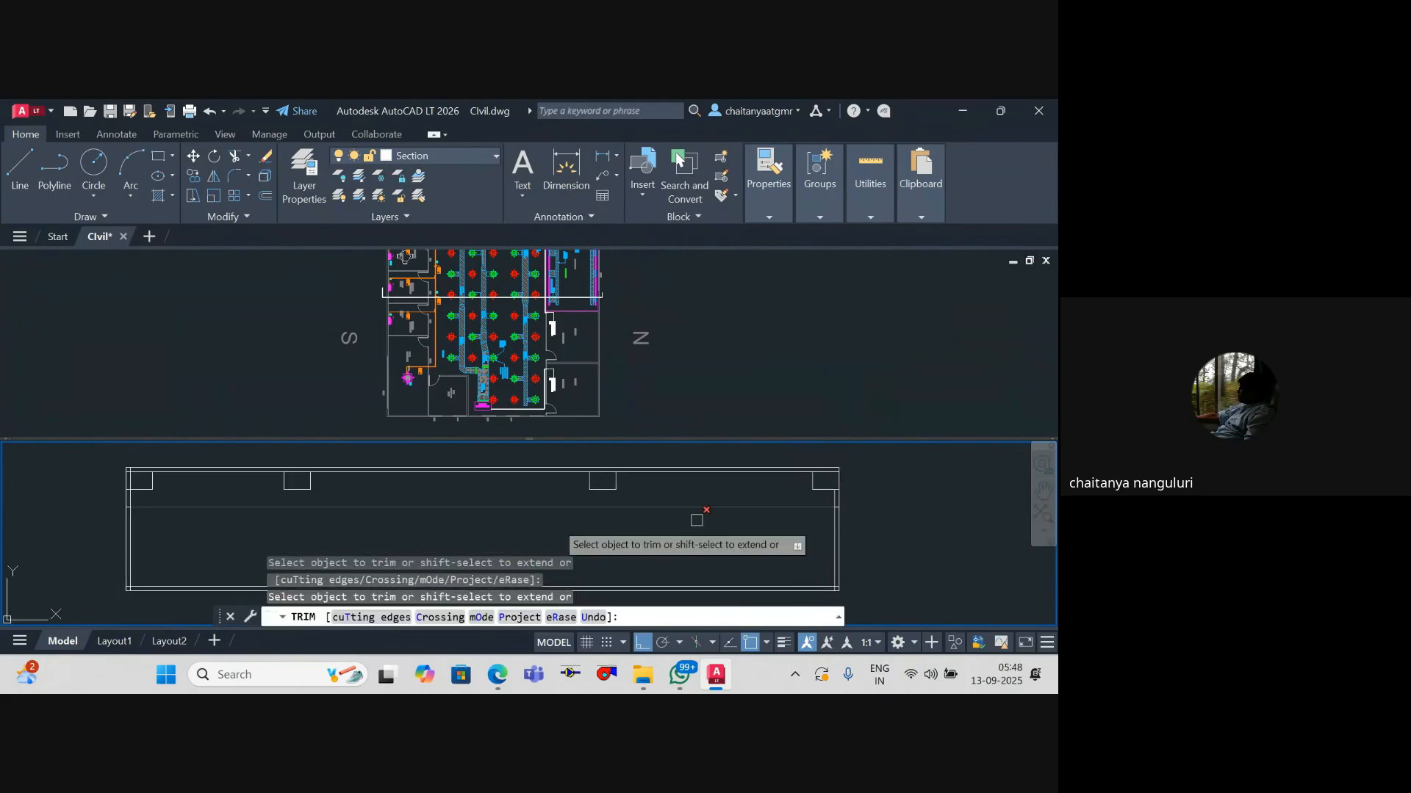
scroll(118, 479, up, 4)
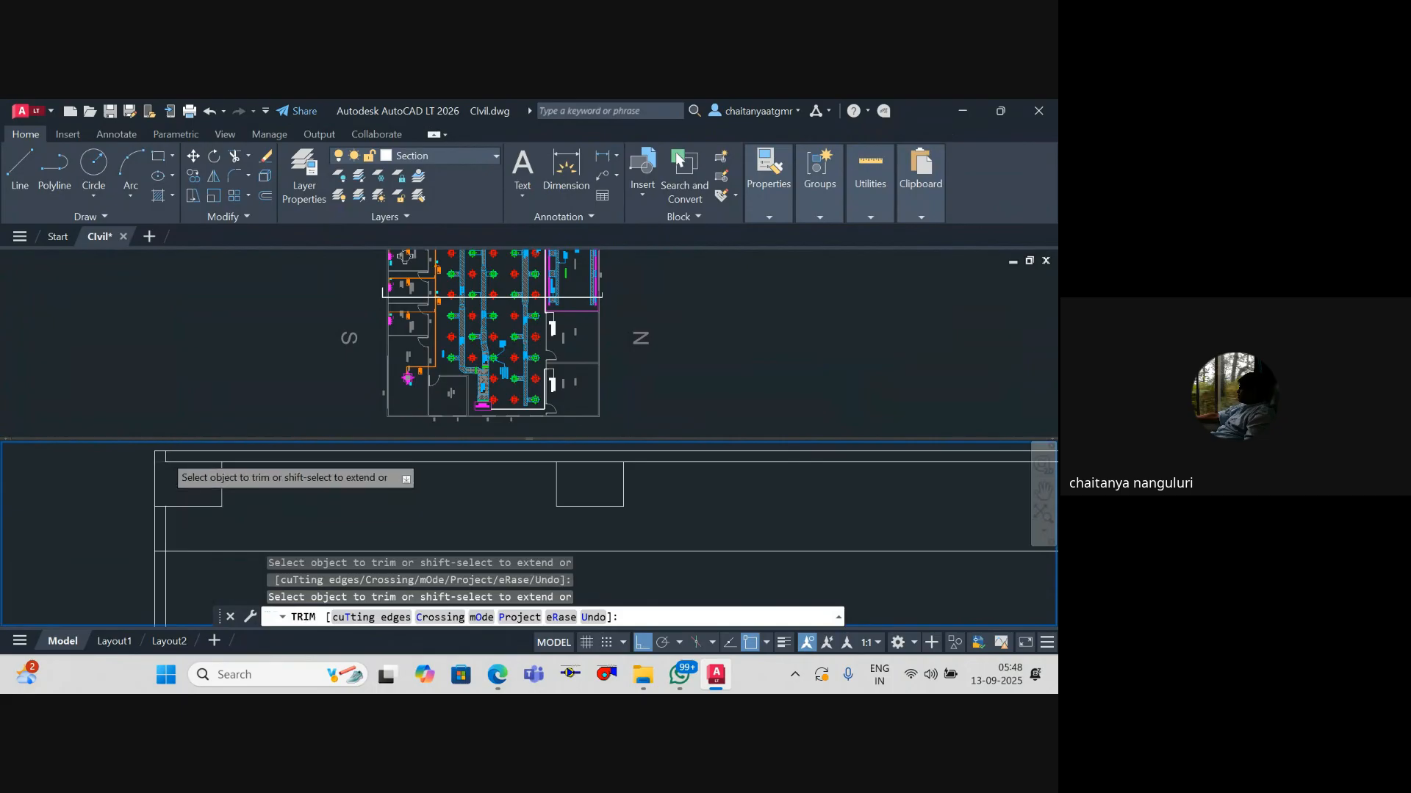
scroll(144, 446, up, 3)
key(Escape)
key(Escape)
key(Escape)
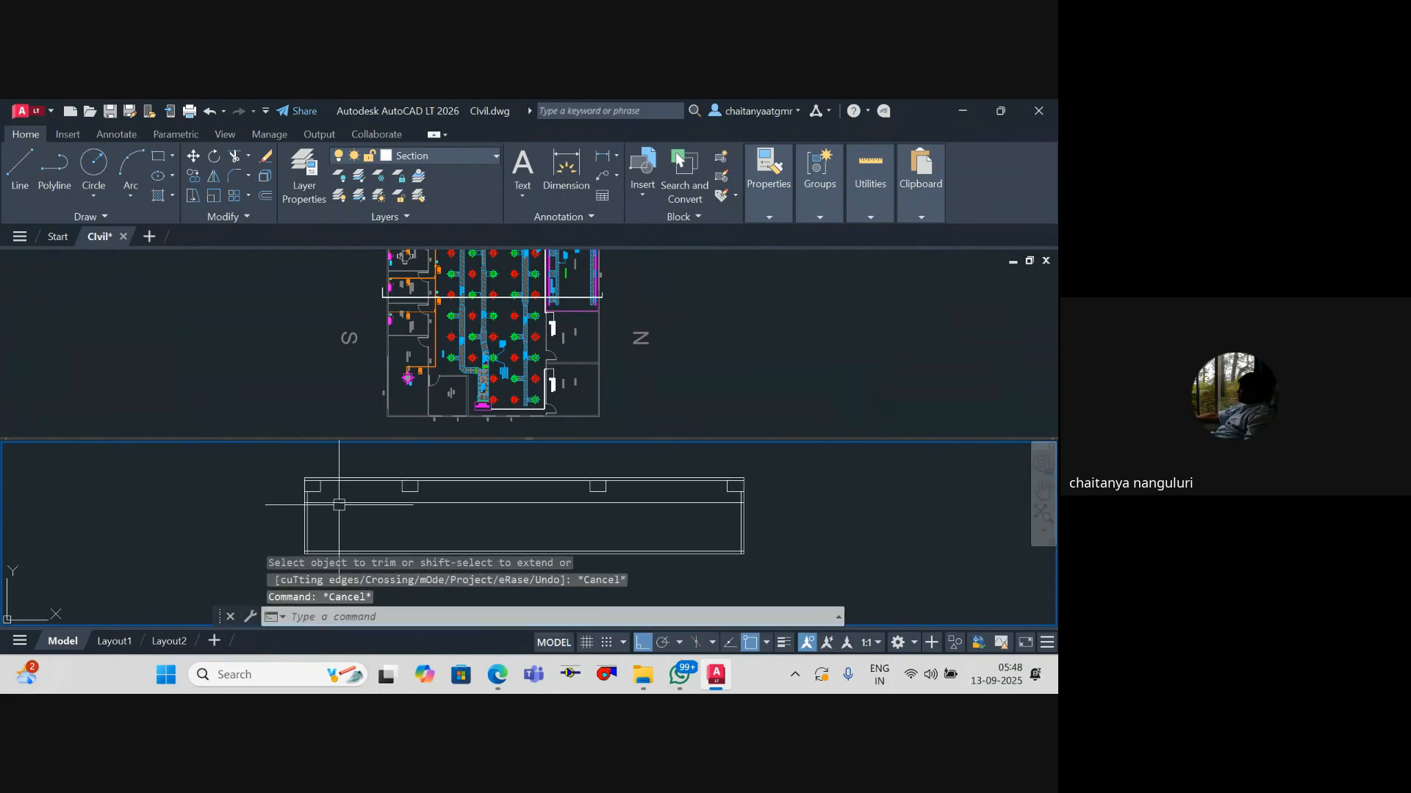
Step: Start a hatch and pick the upper slab, the four beams and the floor slab as the areas to fill
scroll(303, 503, up, 3)
drag(272, 490, 291, 498)
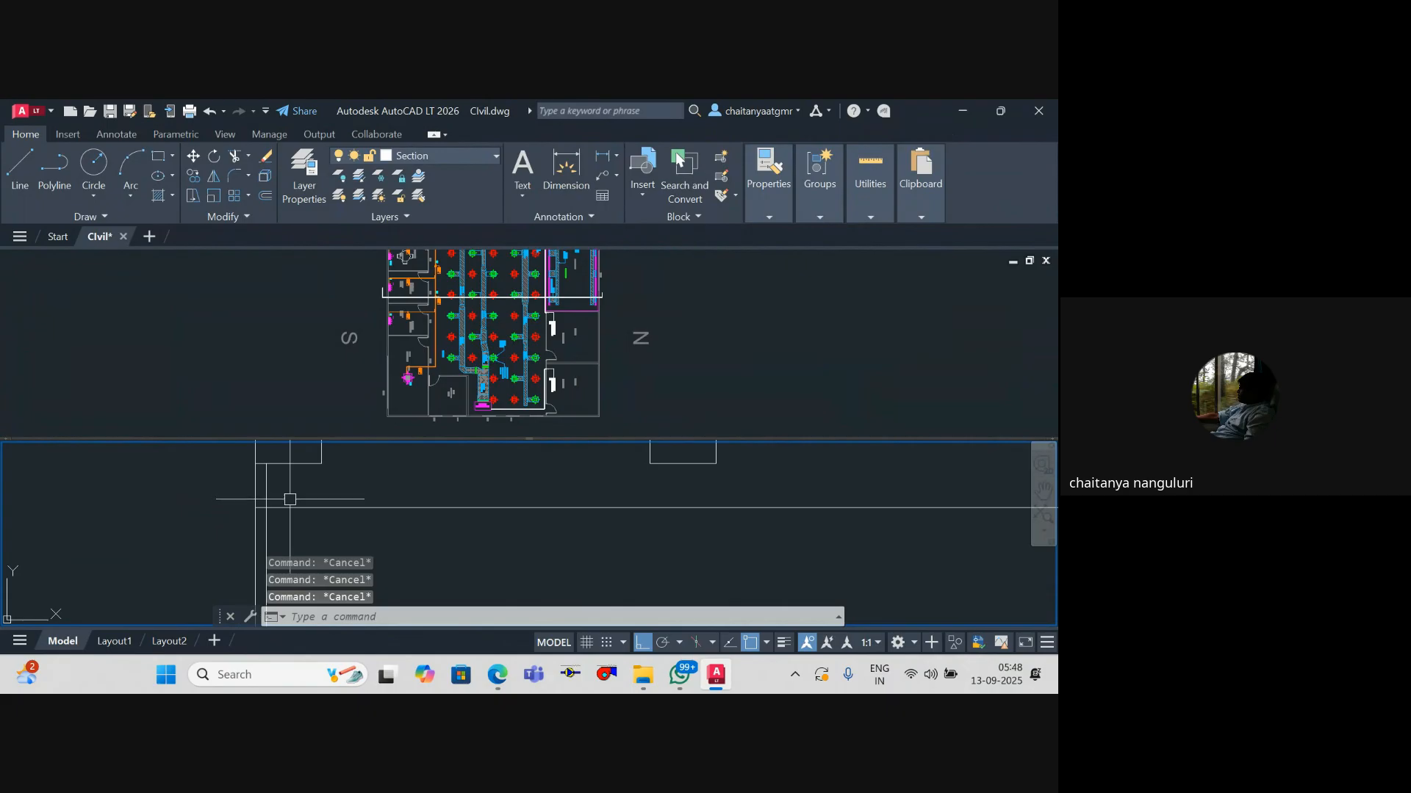
scroll(306, 482, down, 5)
text(h)
key(Return)
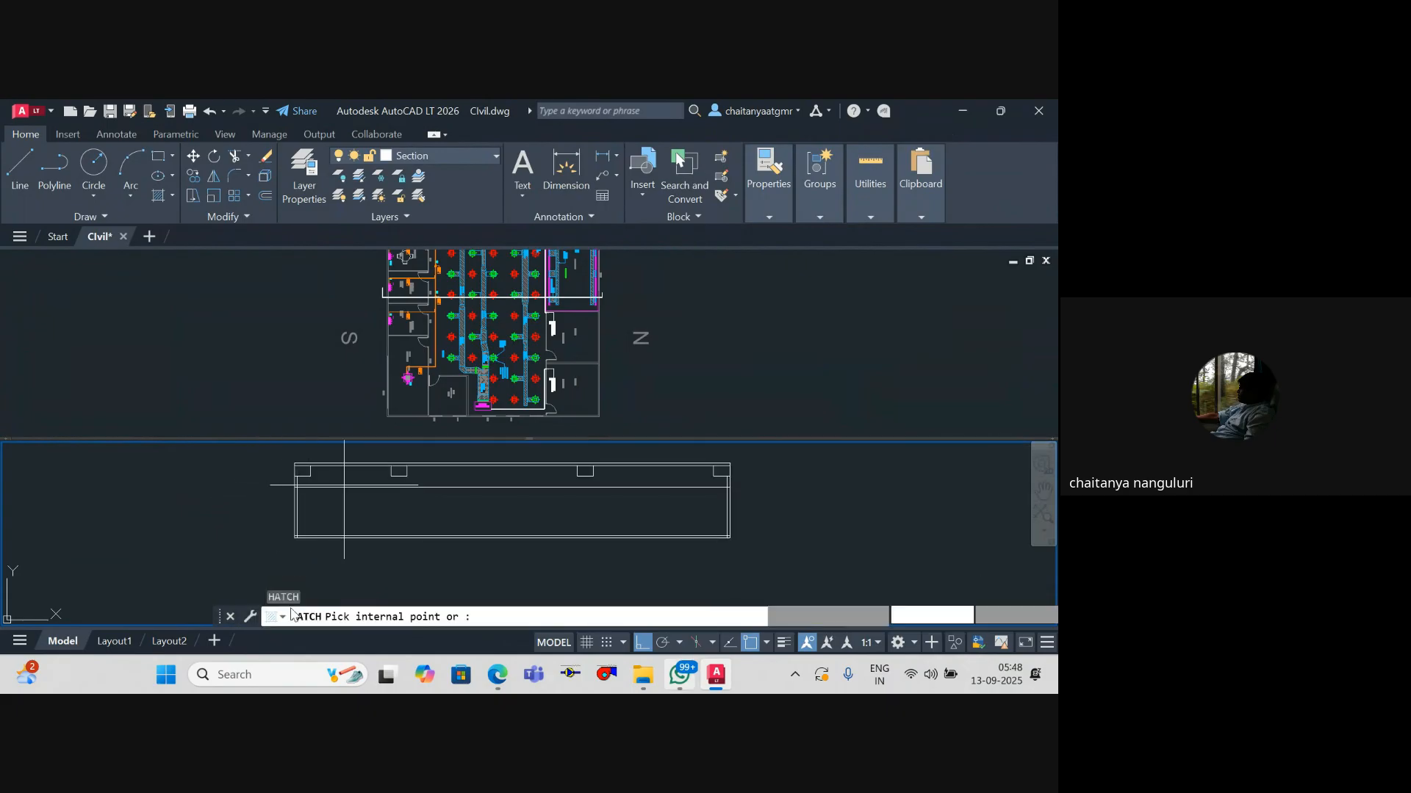
scroll(322, 566, up, 4)
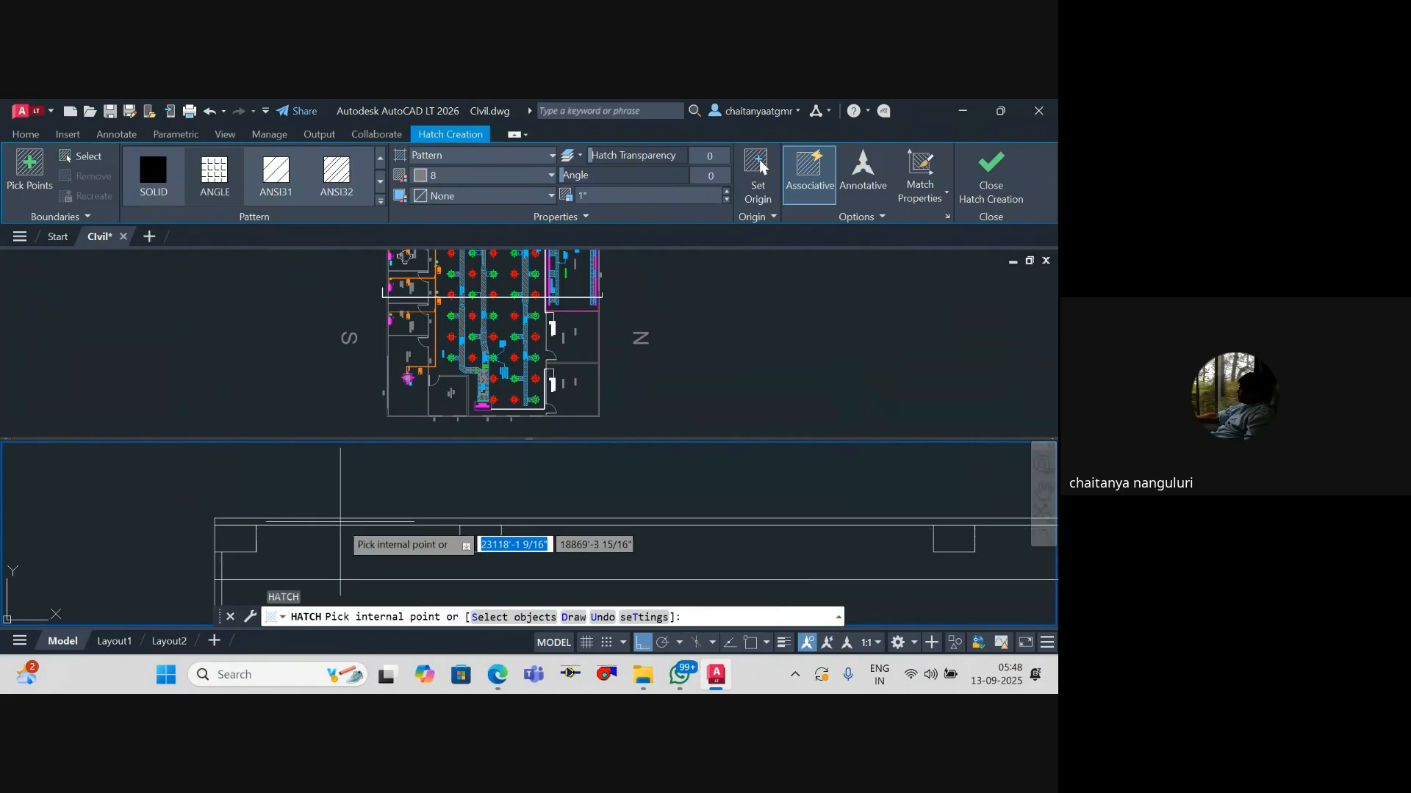
click(343, 521)
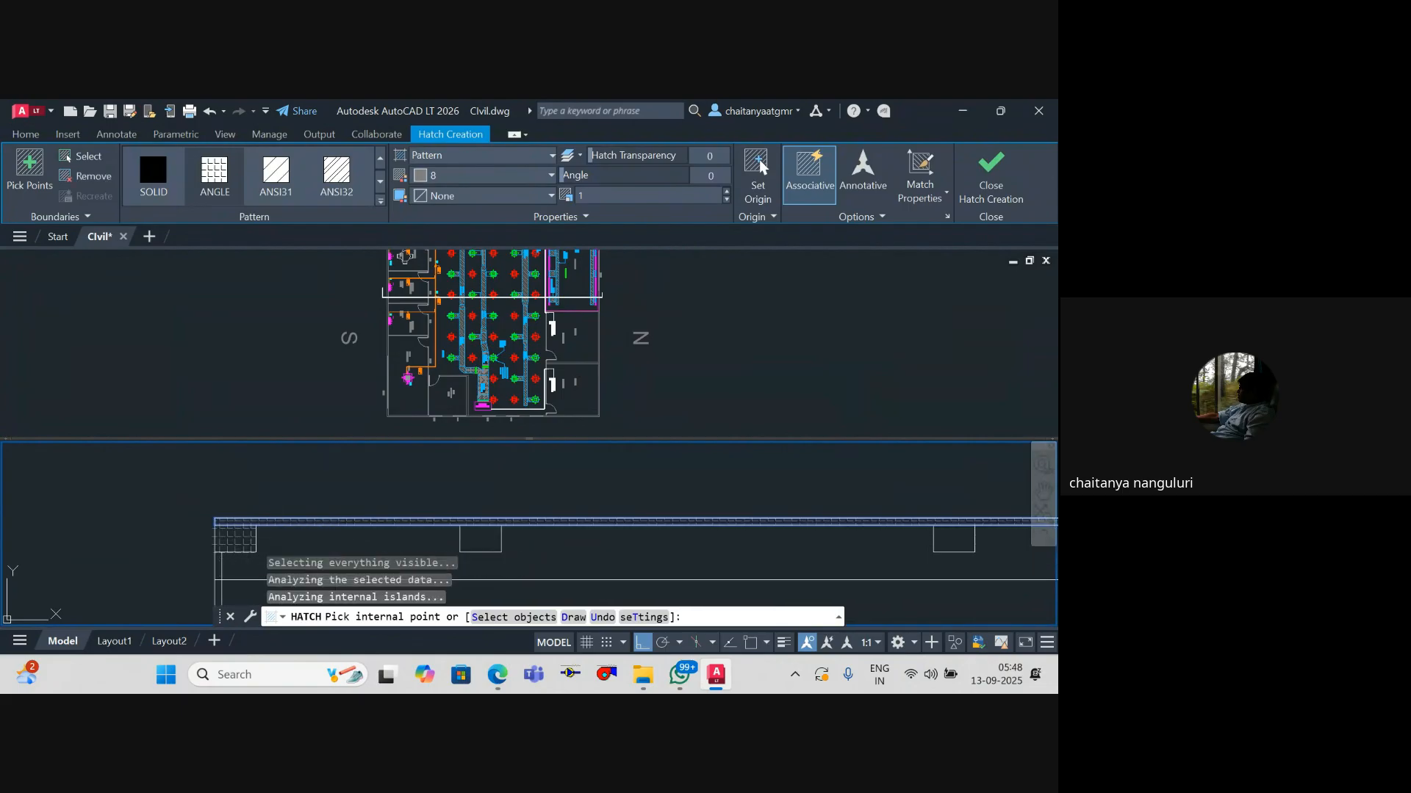
click(948, 546)
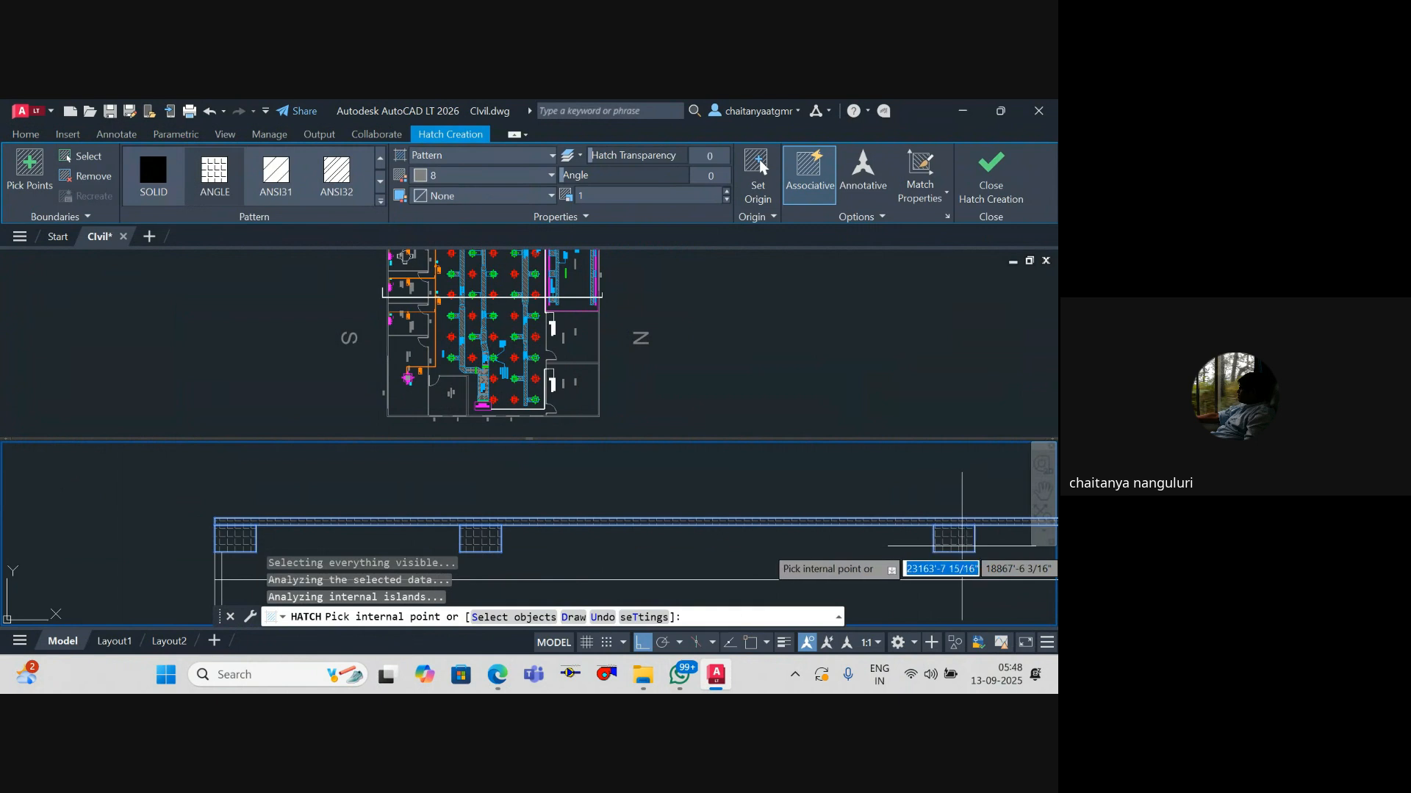
drag(945, 546, 387, 545)
scroll(751, 543, up, 6)
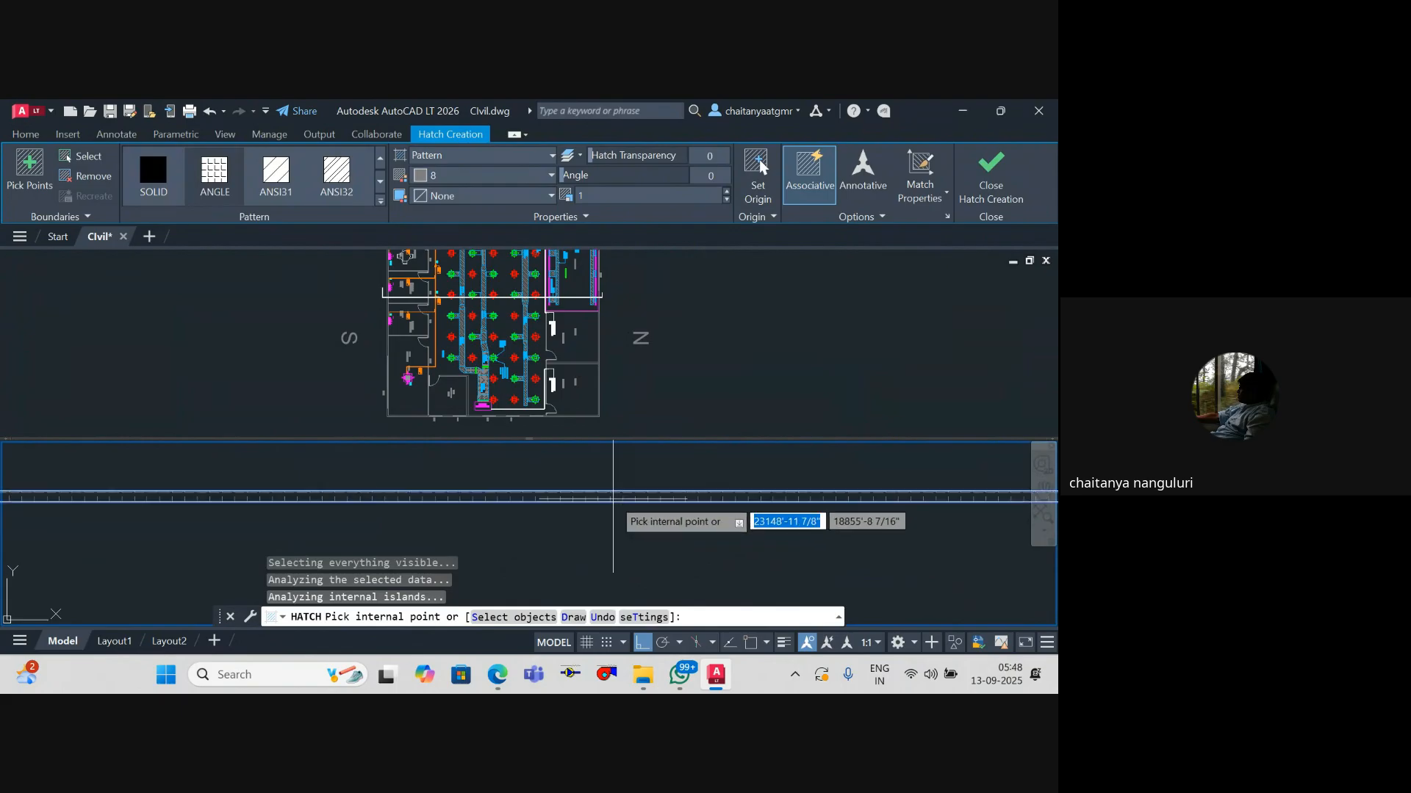
scroll(621, 503, up, 3)
Step: Set the hatch pattern to AR-CONC with a scale of 0.1 and finish the hatch
click(381, 182)
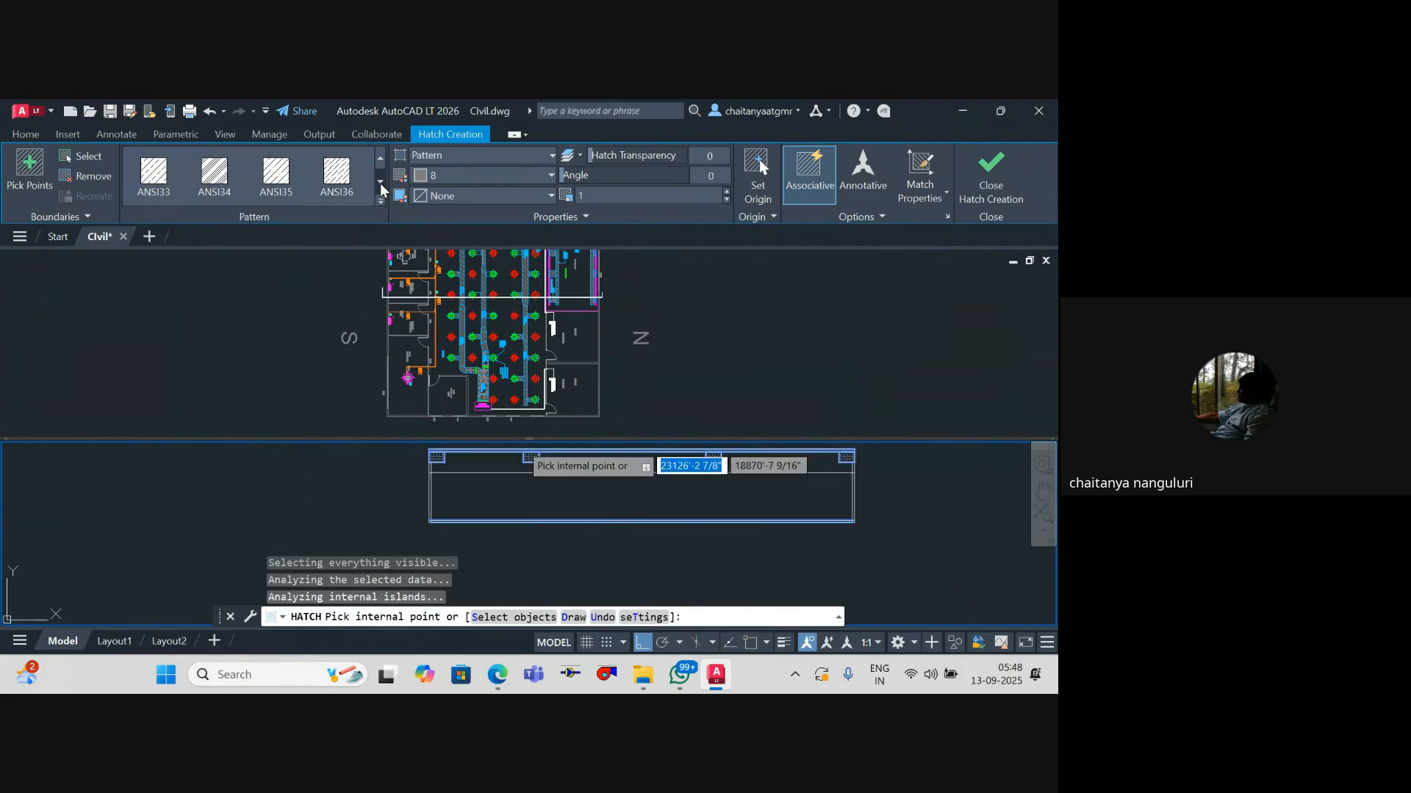
click(340, 184)
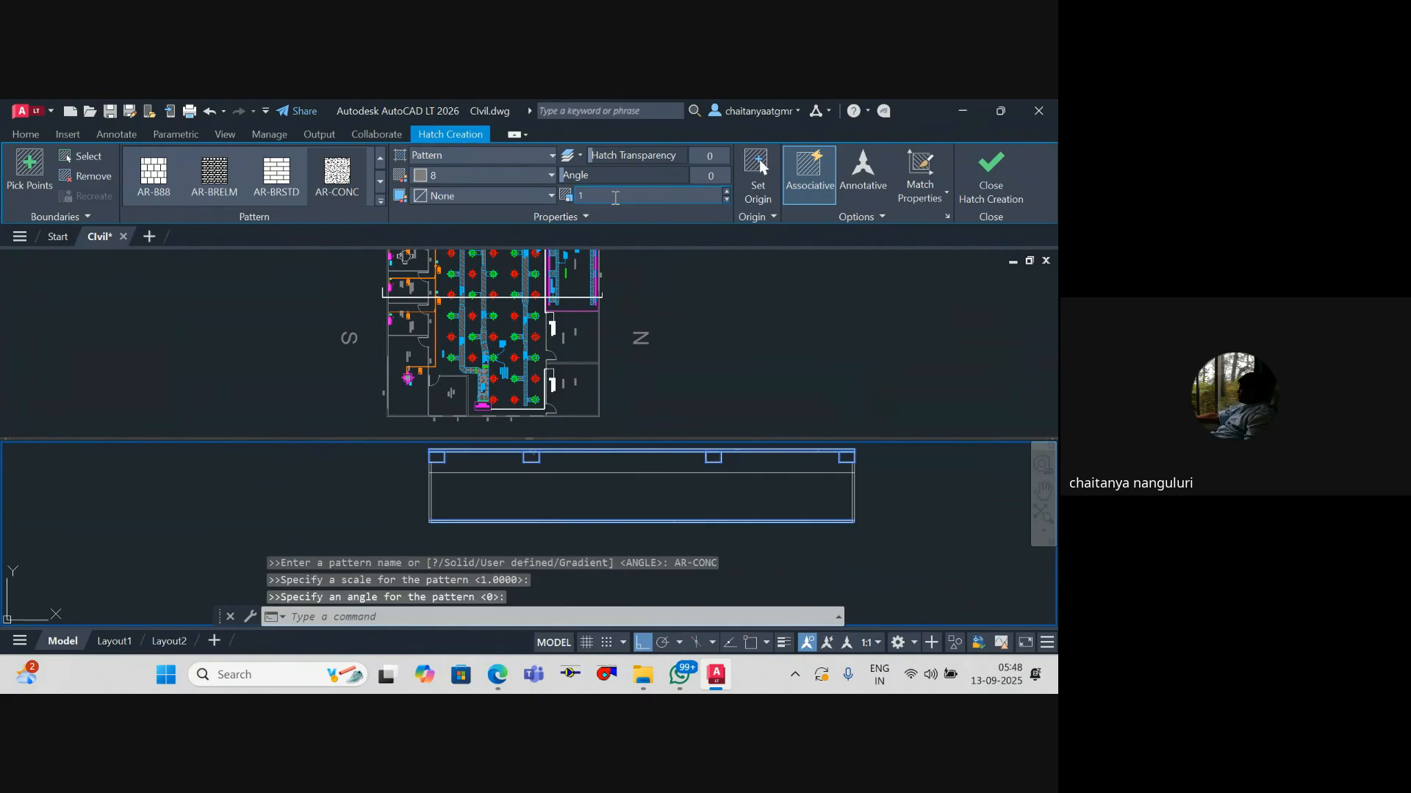
text(0.)
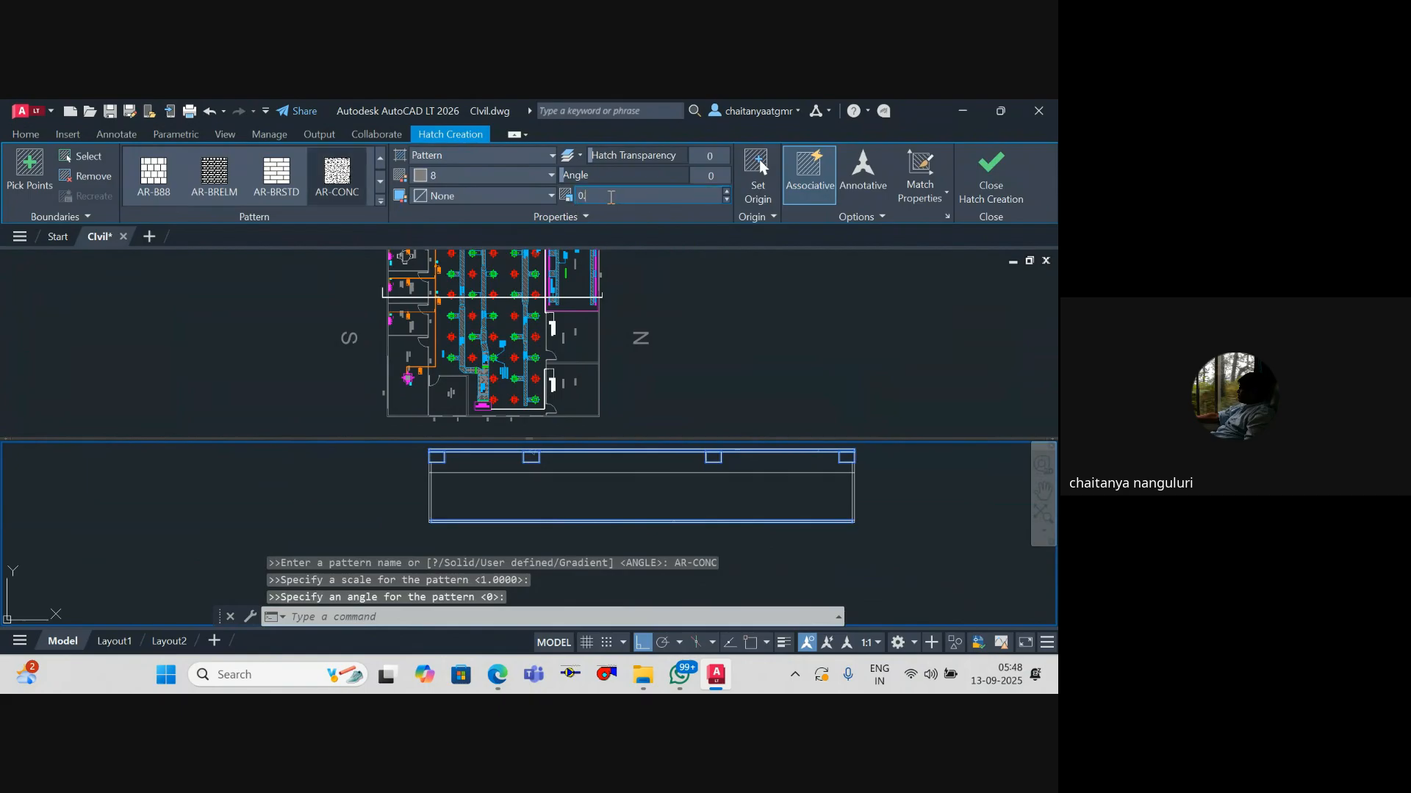
text(1)
key(Return)
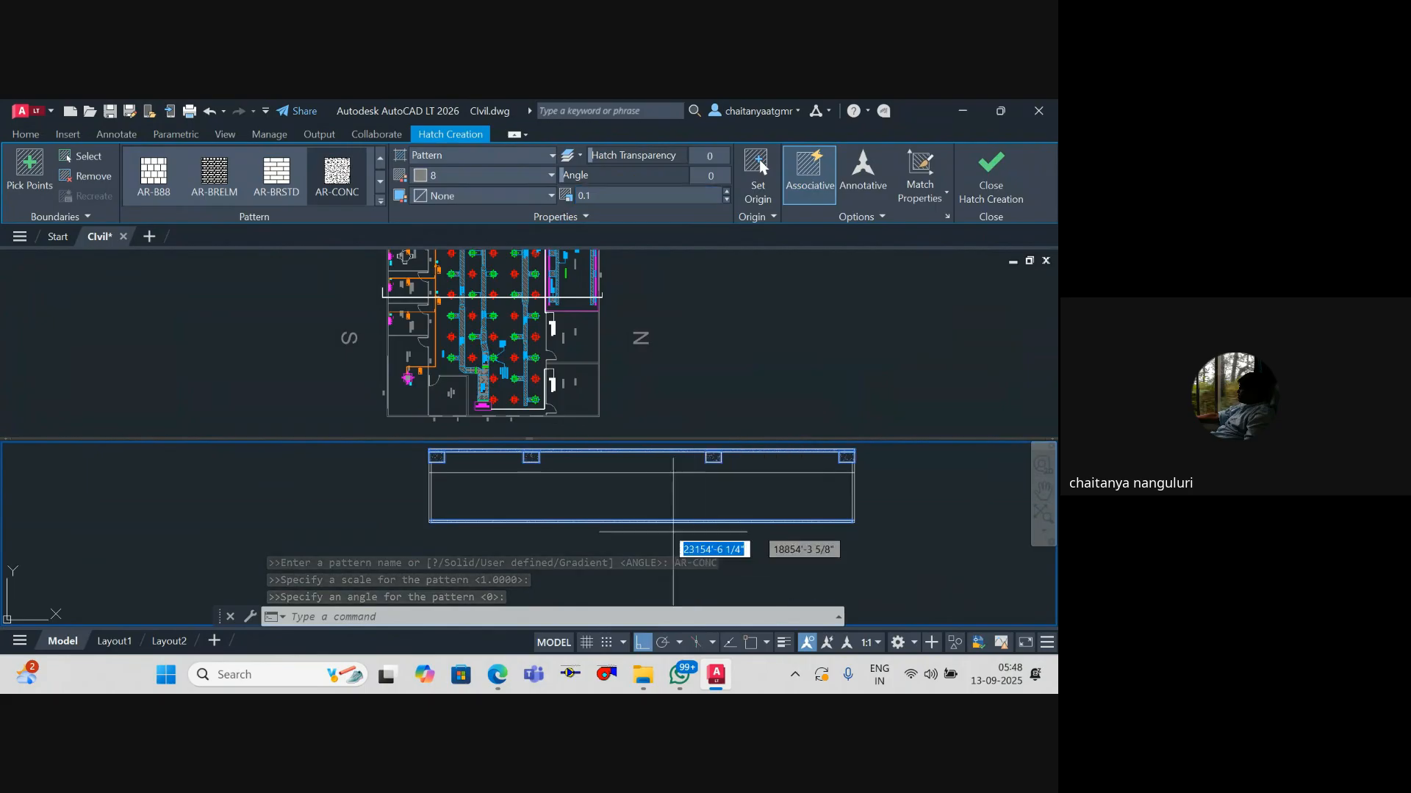
key(Escape)
key(Escape)
drag(605, 513, 616, 535)
scroll(563, 530, up, 2)
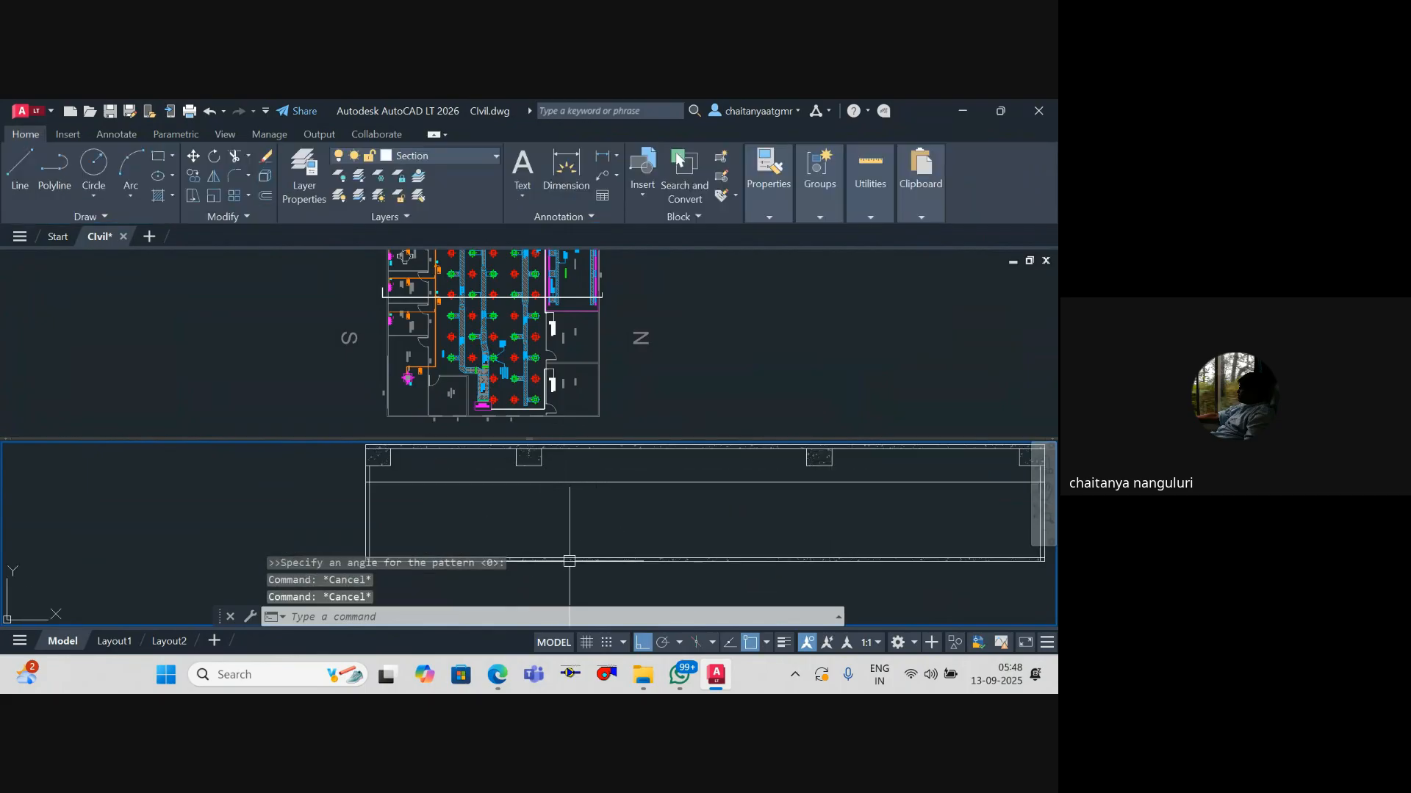
Step: Shorten the false ceiling line at both ends so it stops at the inner faces of the south and north walls
scroll(444, 517, up, 3)
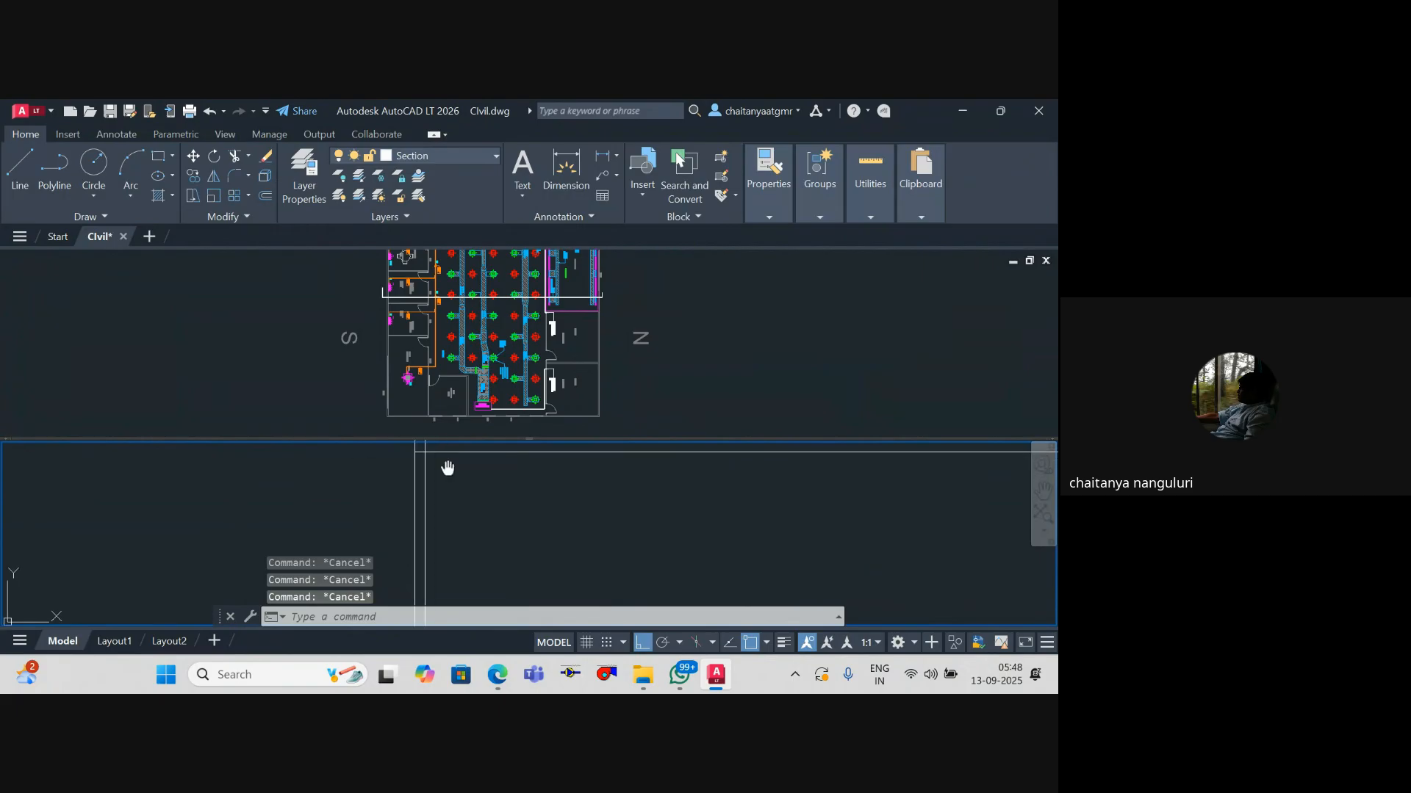
scroll(405, 524, up, 1)
click(397, 520)
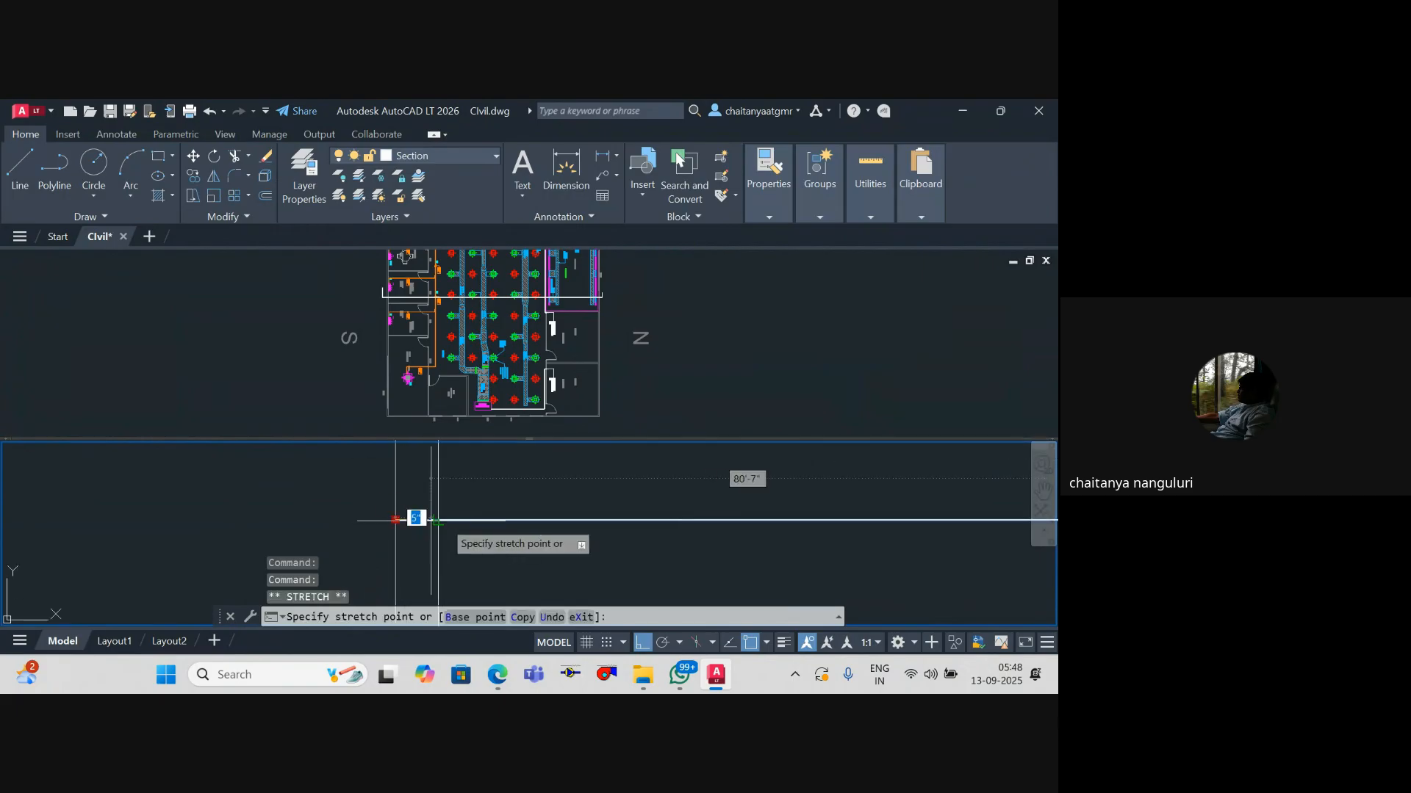
click(438, 520)
key(Escape)
scroll(400, 545, down, 7)
scroll(544, 488, up, 5)
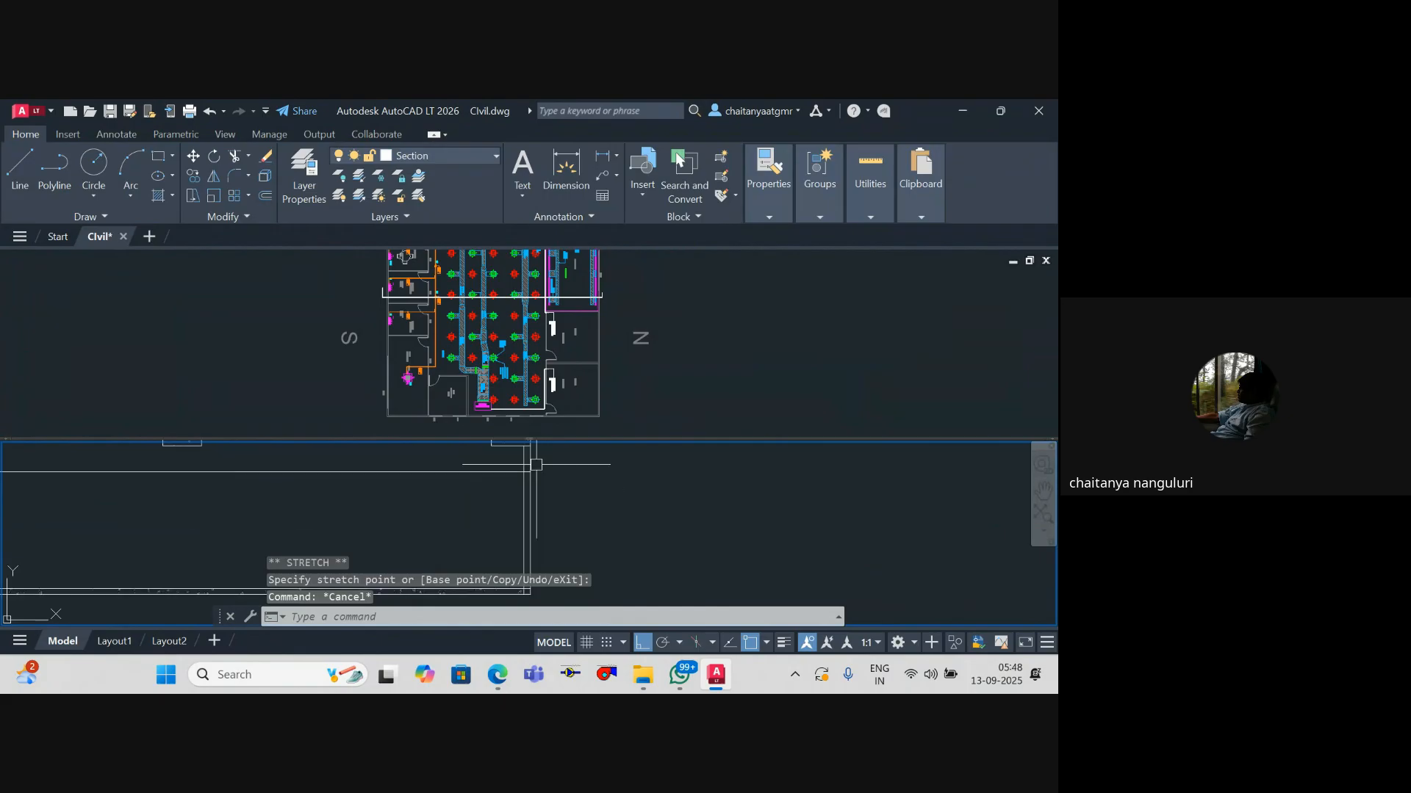
scroll(546, 514, up, 2)
click(520, 521)
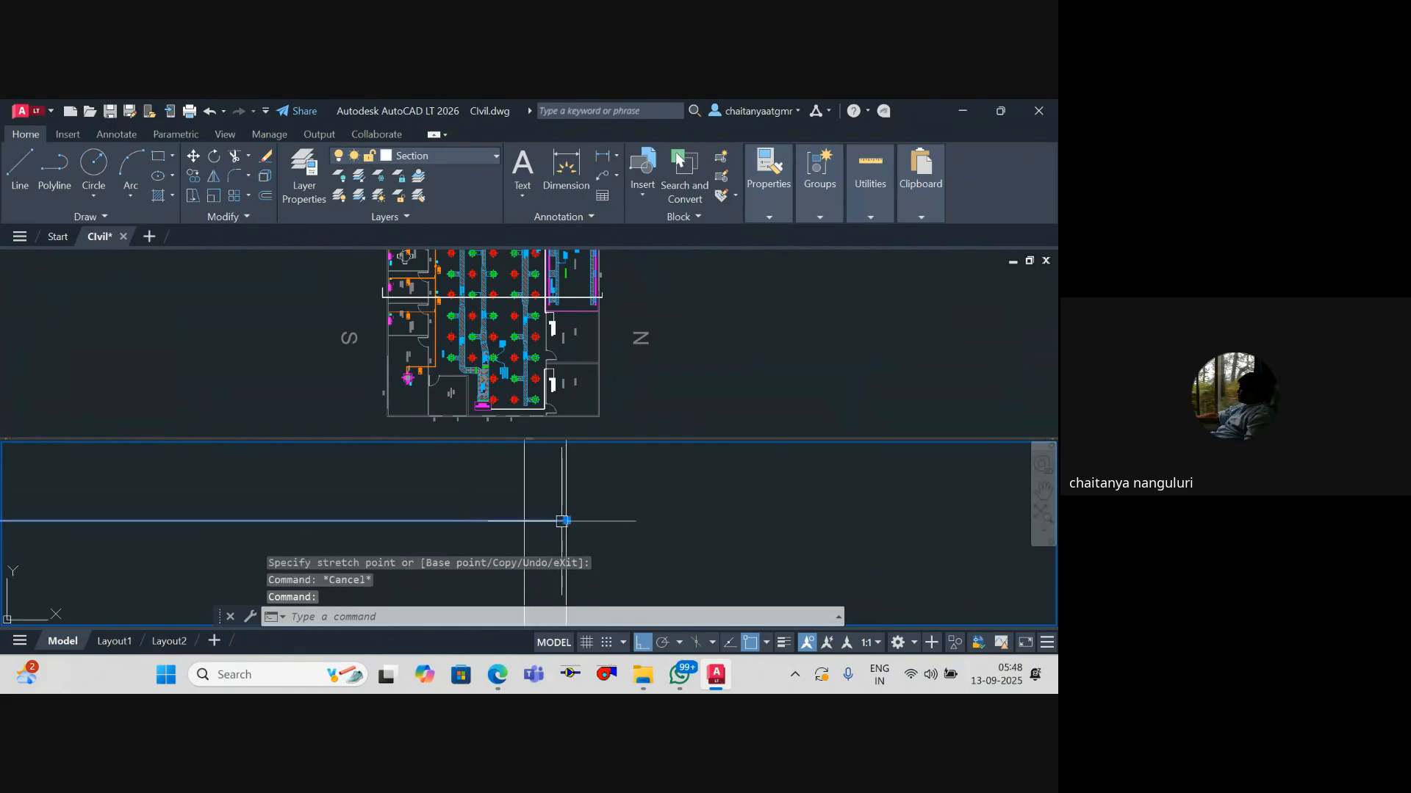
click(565, 521)
click(525, 521)
key(Escape)
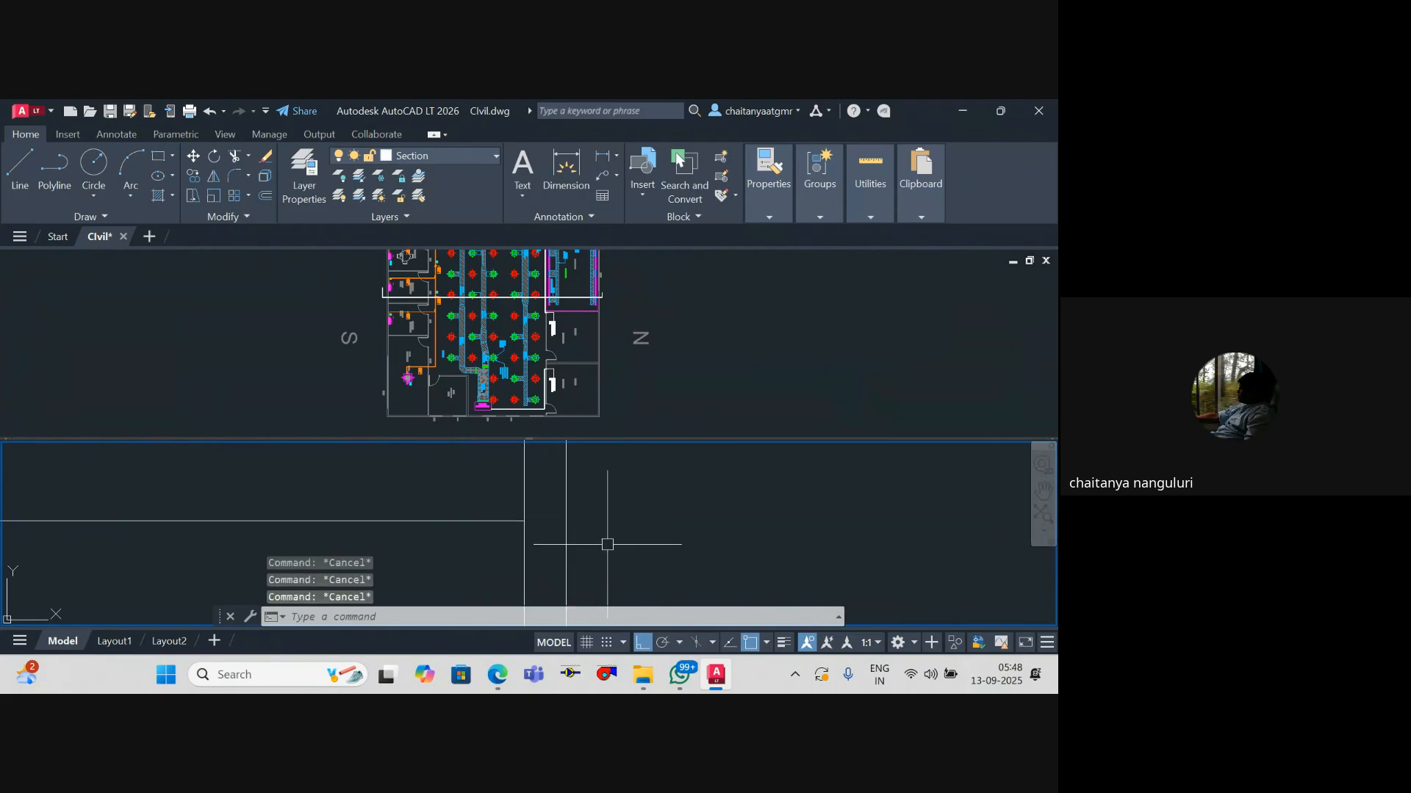
Step: Offset the false ceiling line upward by 0.5 to give the ceiling its thickness
text(o)
key(Return)
text(0.5)
key(Return)
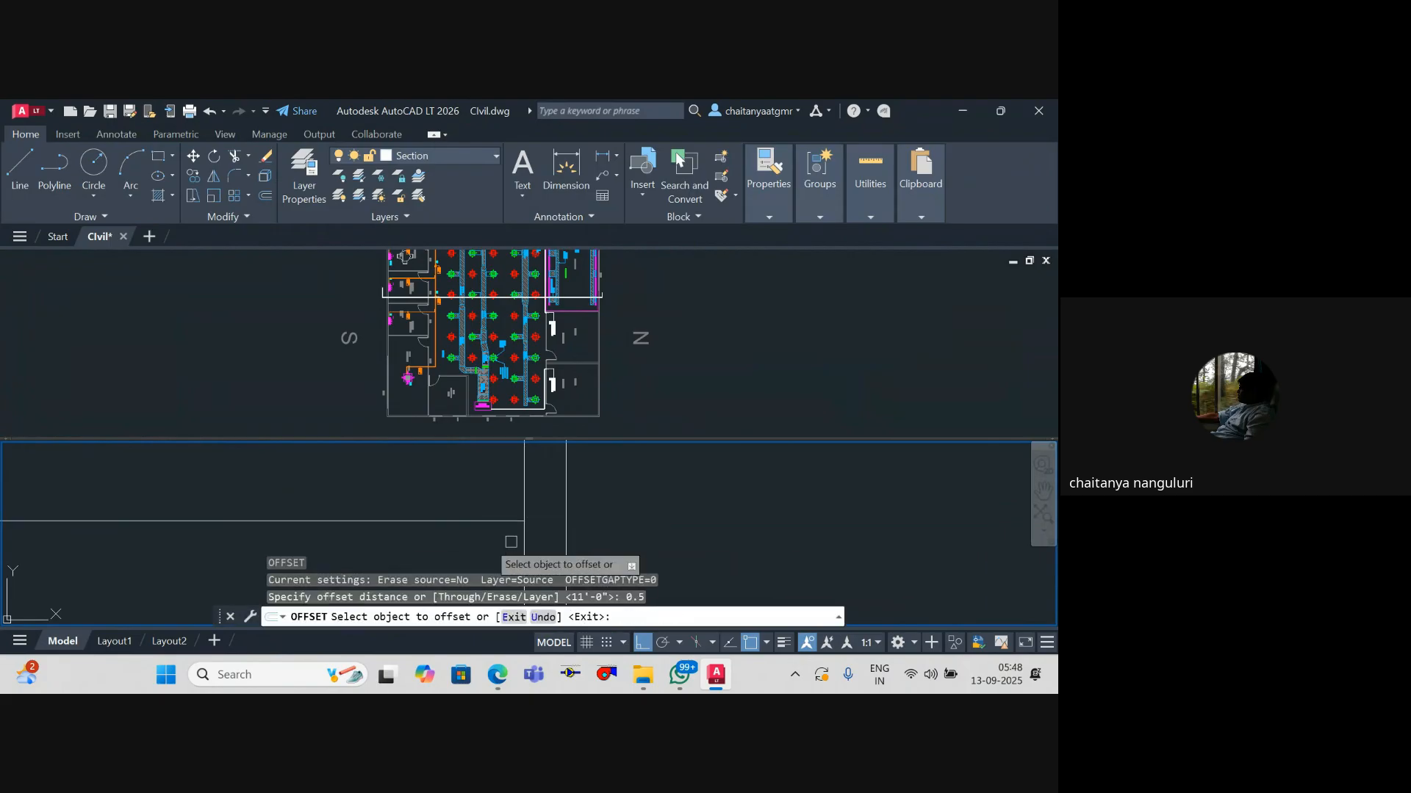
click(444, 521)
click(566, 494)
key(Escape)
key(Escape)
scroll(713, 502, down, 3)
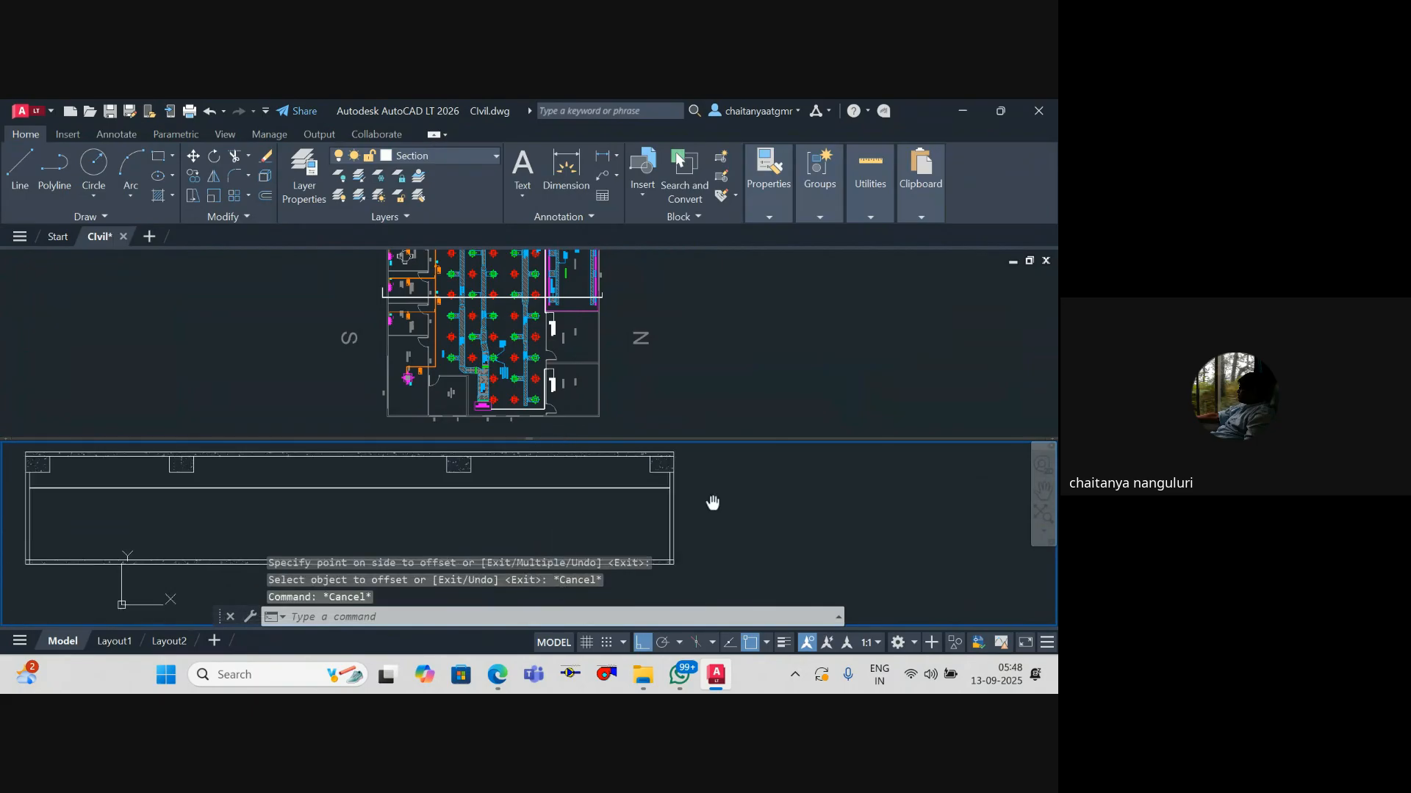
Step: Draw vertical construction lines through both faces of the Manager cabin 1 door-side wall in the plan to project it into the section
drag(713, 503, 948, 502)
drag(752, 528, 750, 540)
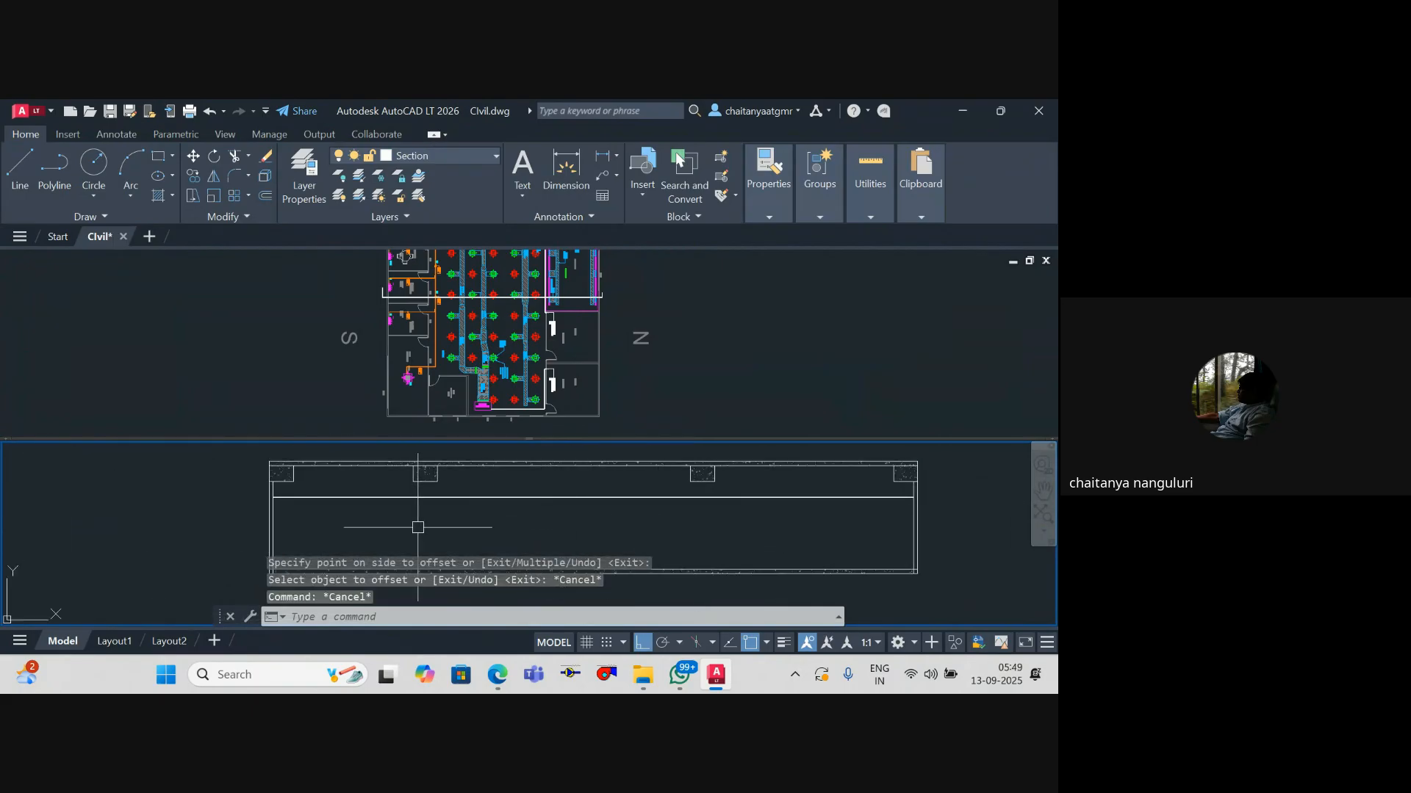
click(473, 345)
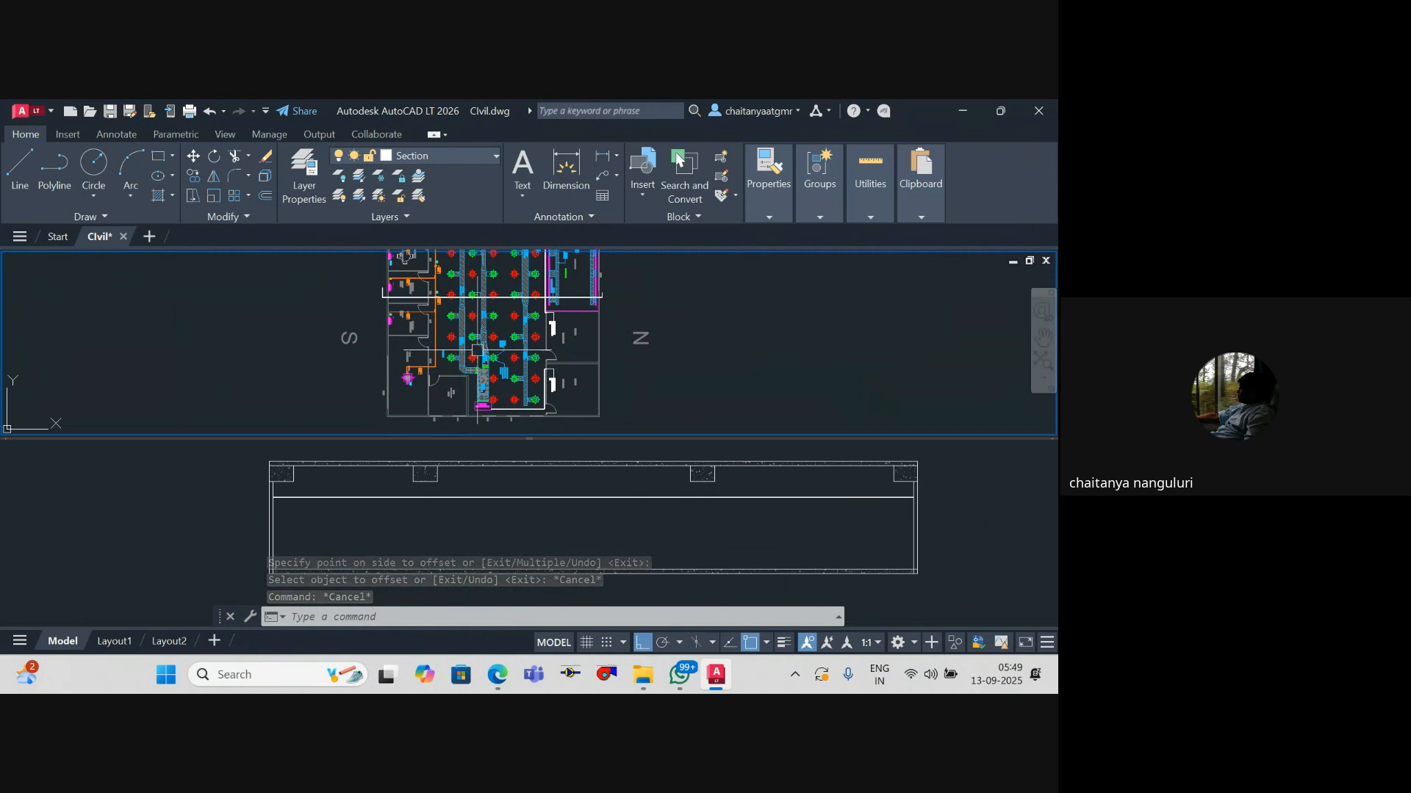
drag(457, 343, 476, 360)
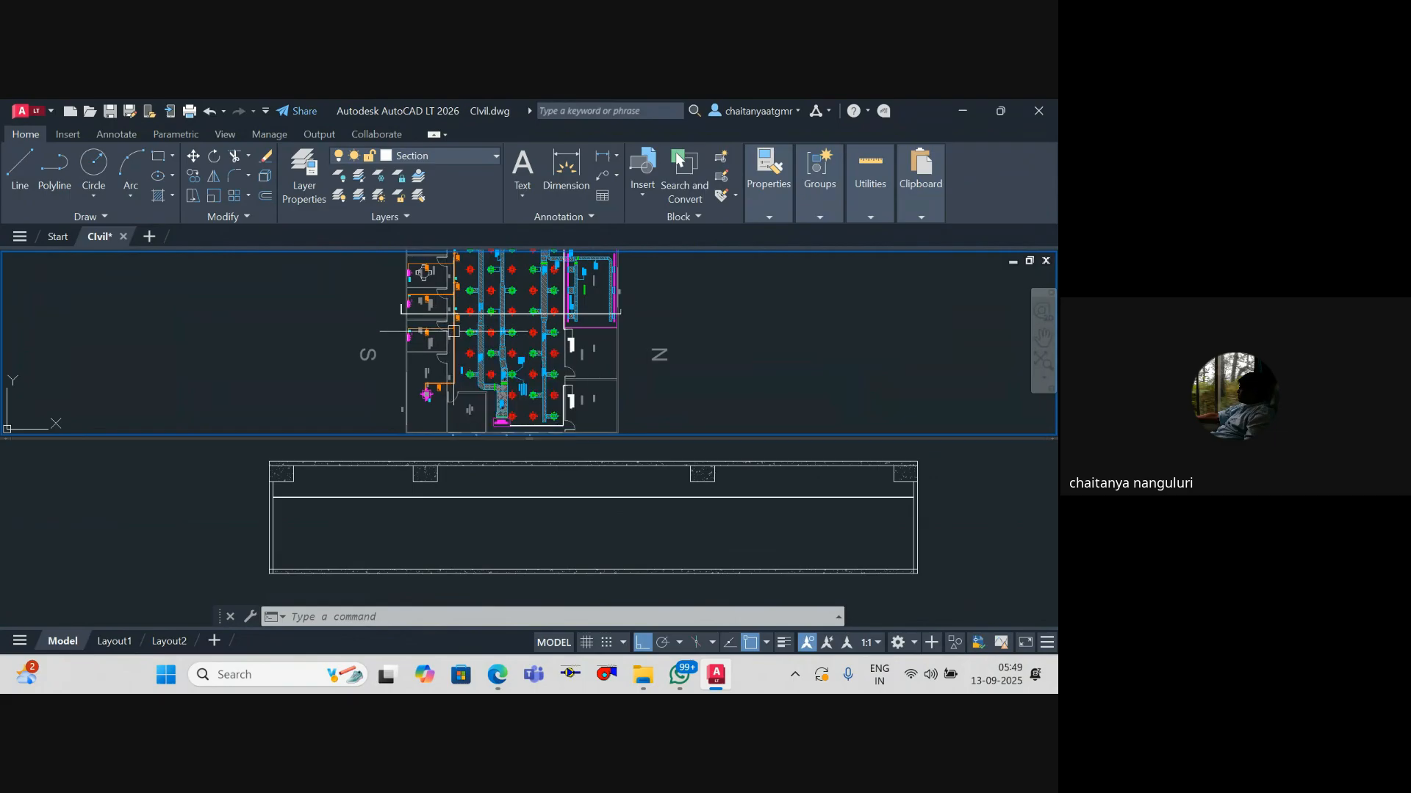
text(l)
key(Return)
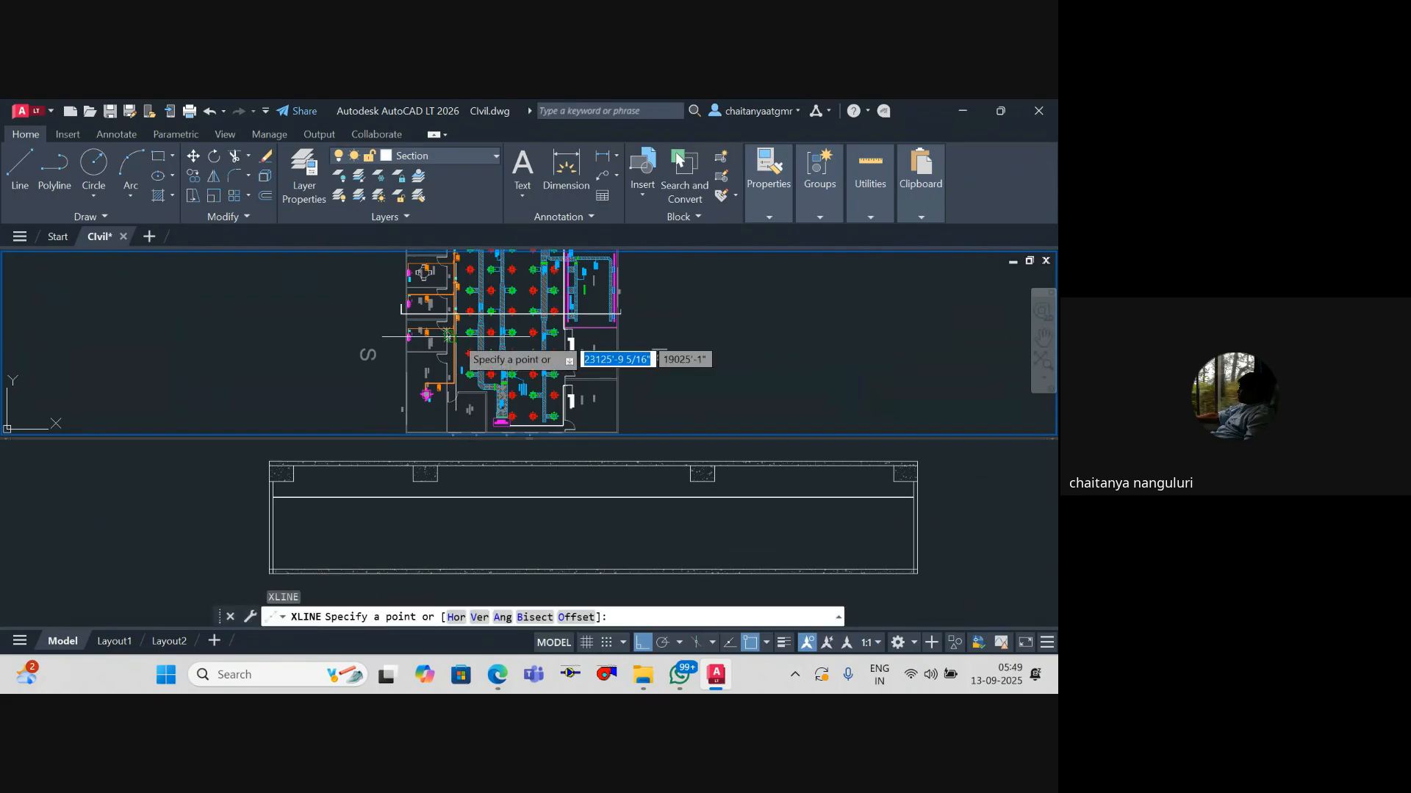
text(v)
key(Return)
scroll(446, 294, up, 6)
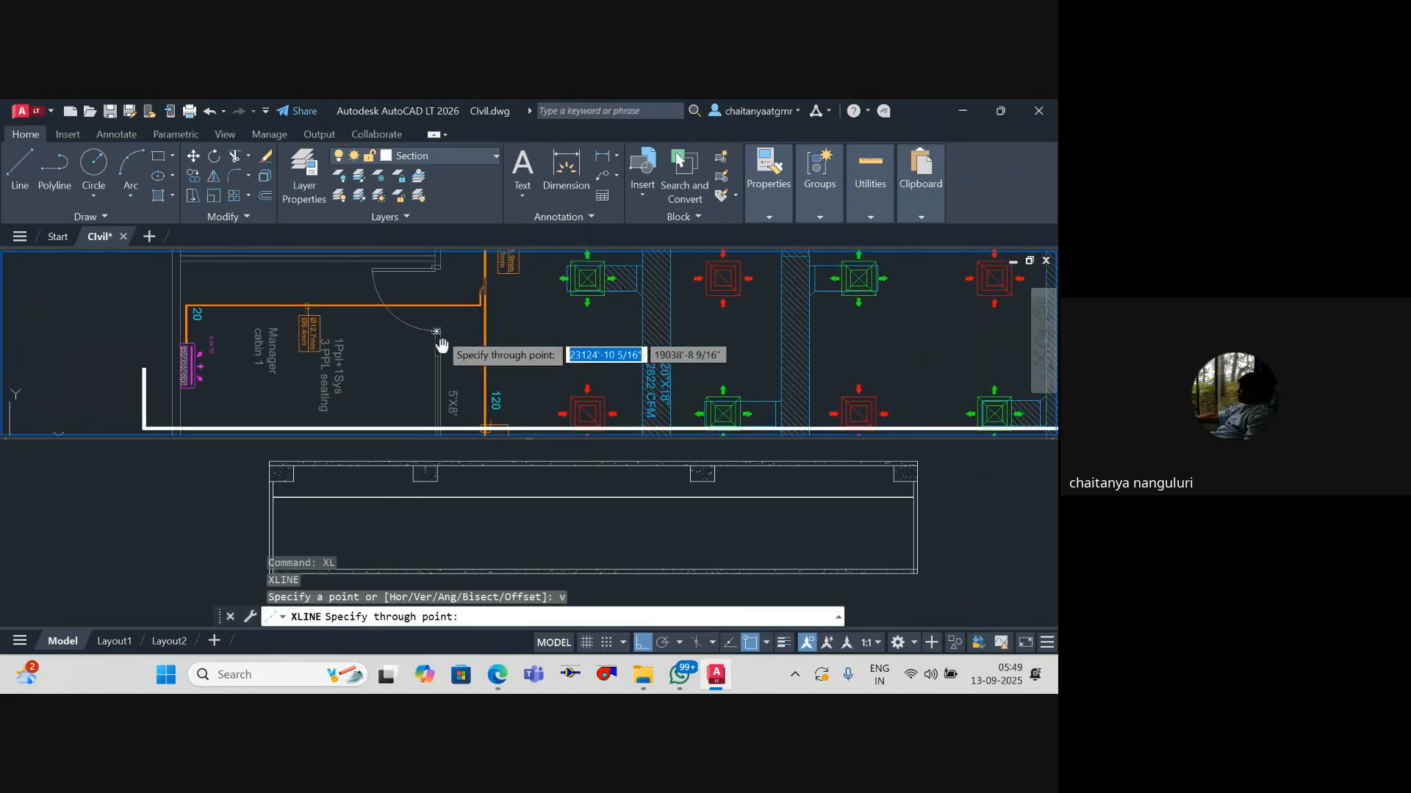
scroll(428, 357, up, 4)
click(427, 356)
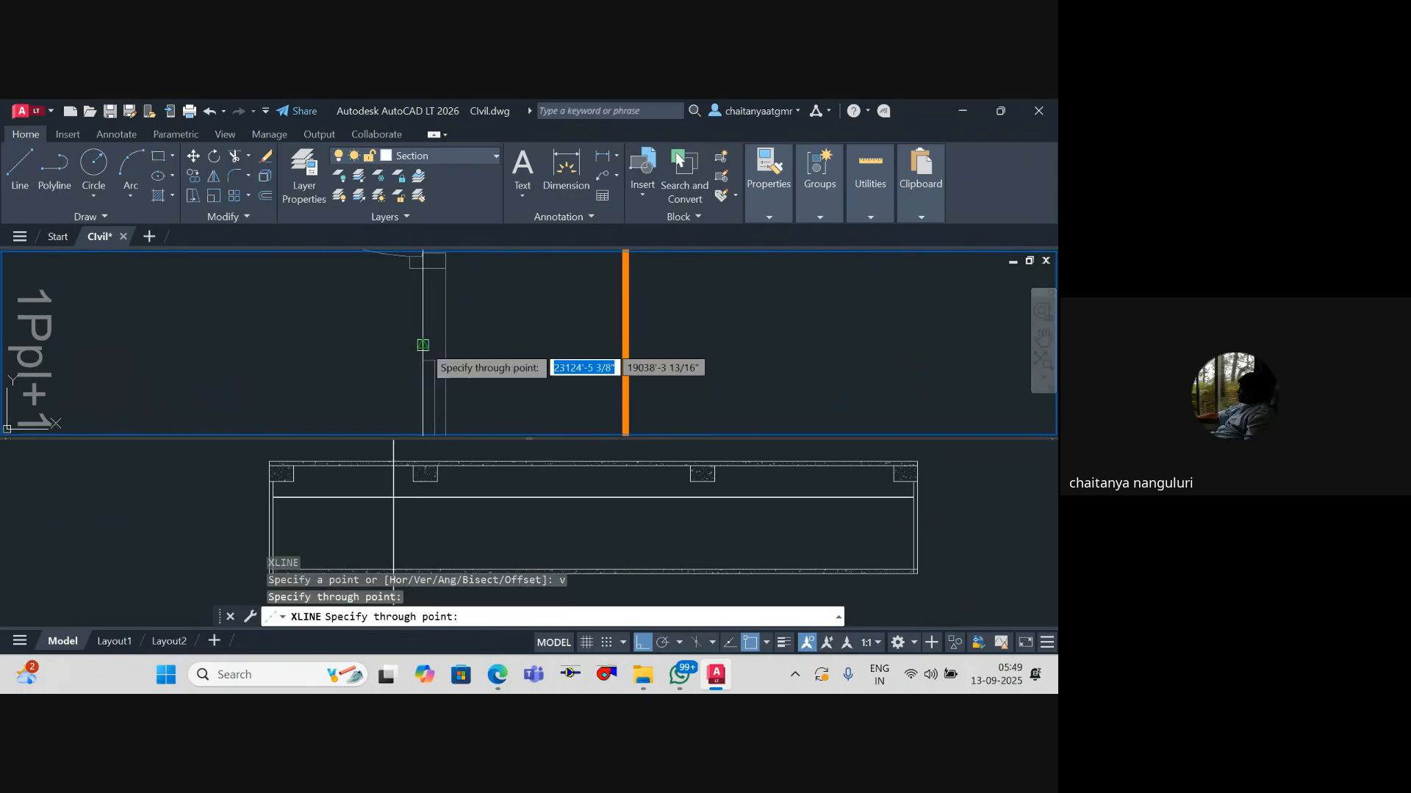
click(450, 343)
Step: Examine the north end of the section line in the plan for further walls to project, and leave the construction line command
scroll(502, 375, down, 6)
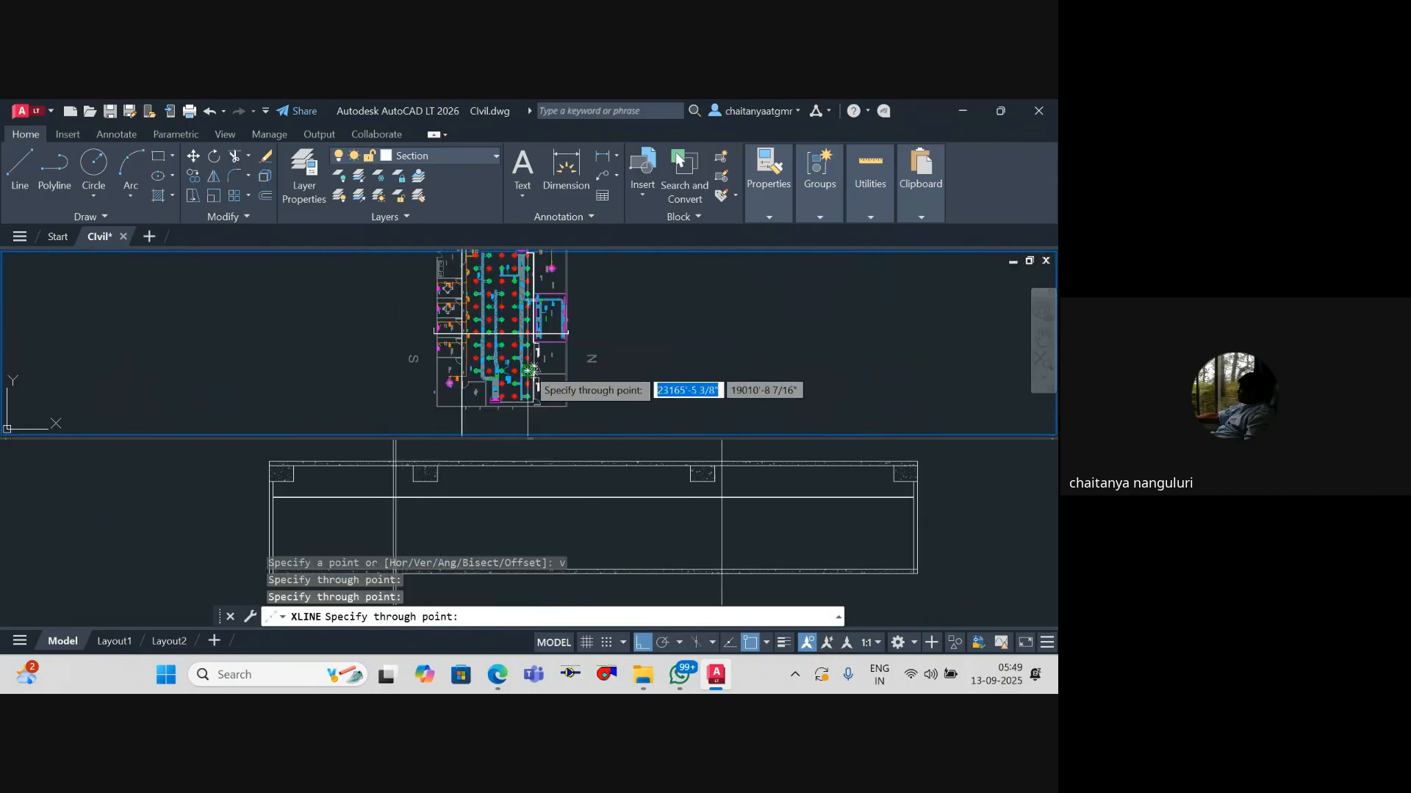
scroll(528, 332, up, 5)
scroll(544, 367, down, 3)
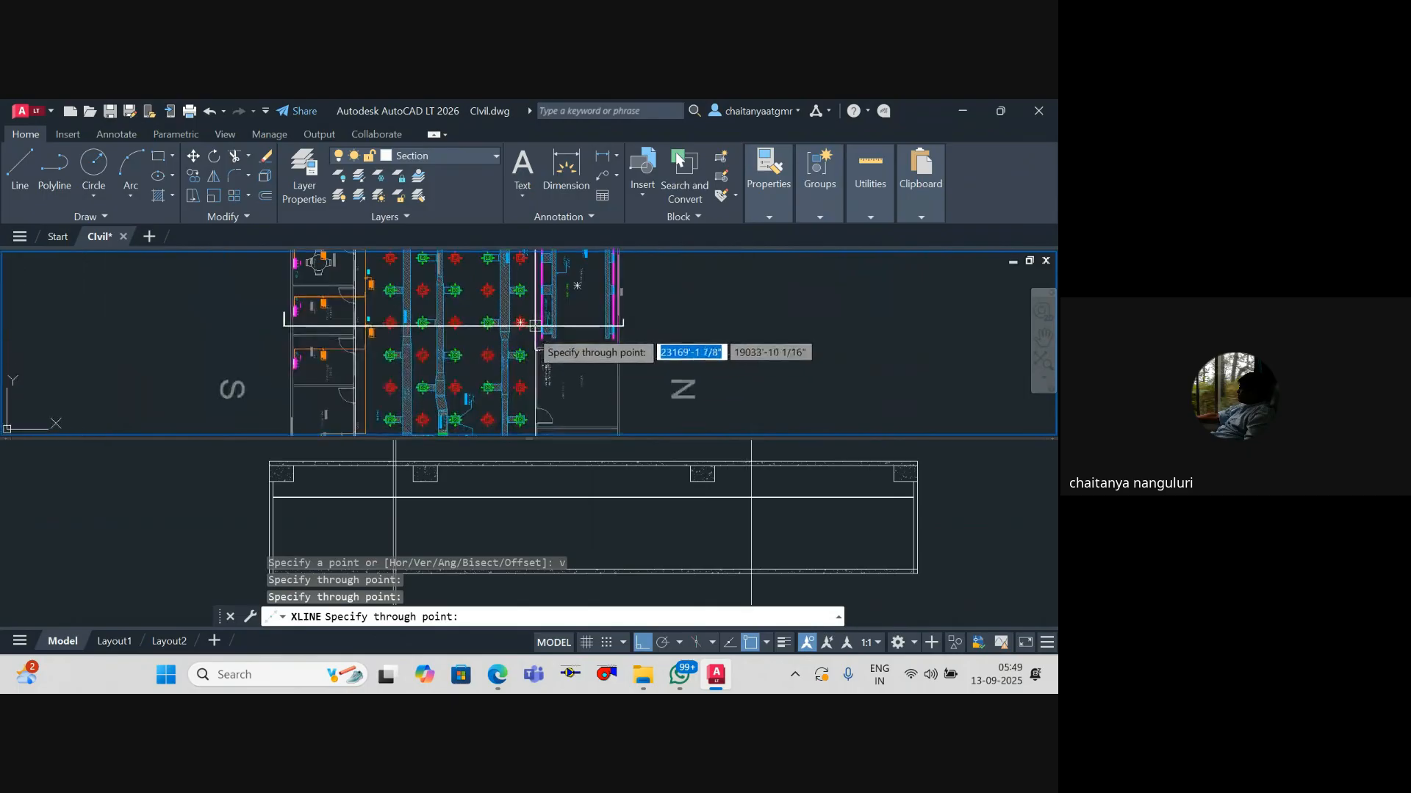
scroll(559, 353, up, 6)
scroll(524, 330, down, 2)
scroll(522, 345, down, 4)
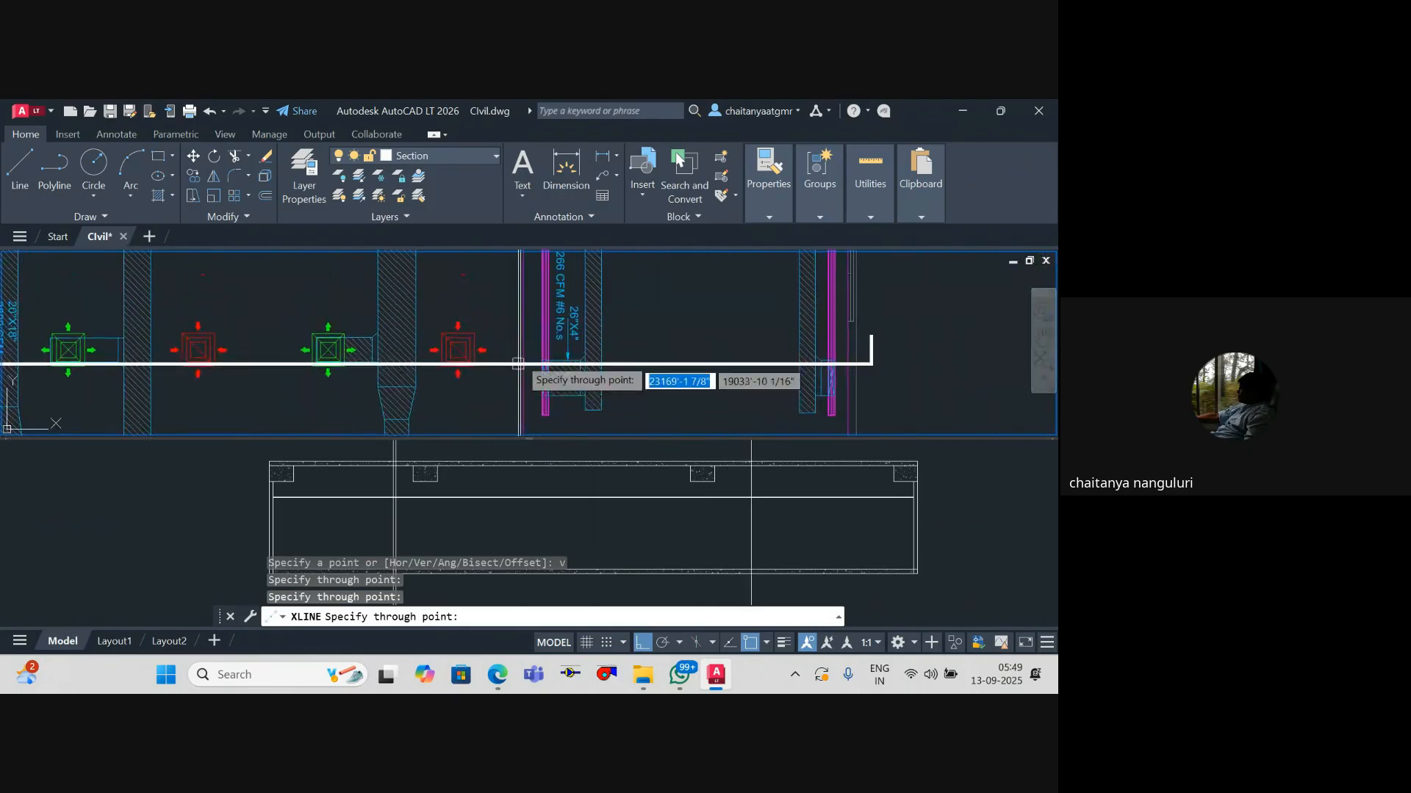
scroll(497, 371, up, 6)
scroll(502, 387, down, 4)
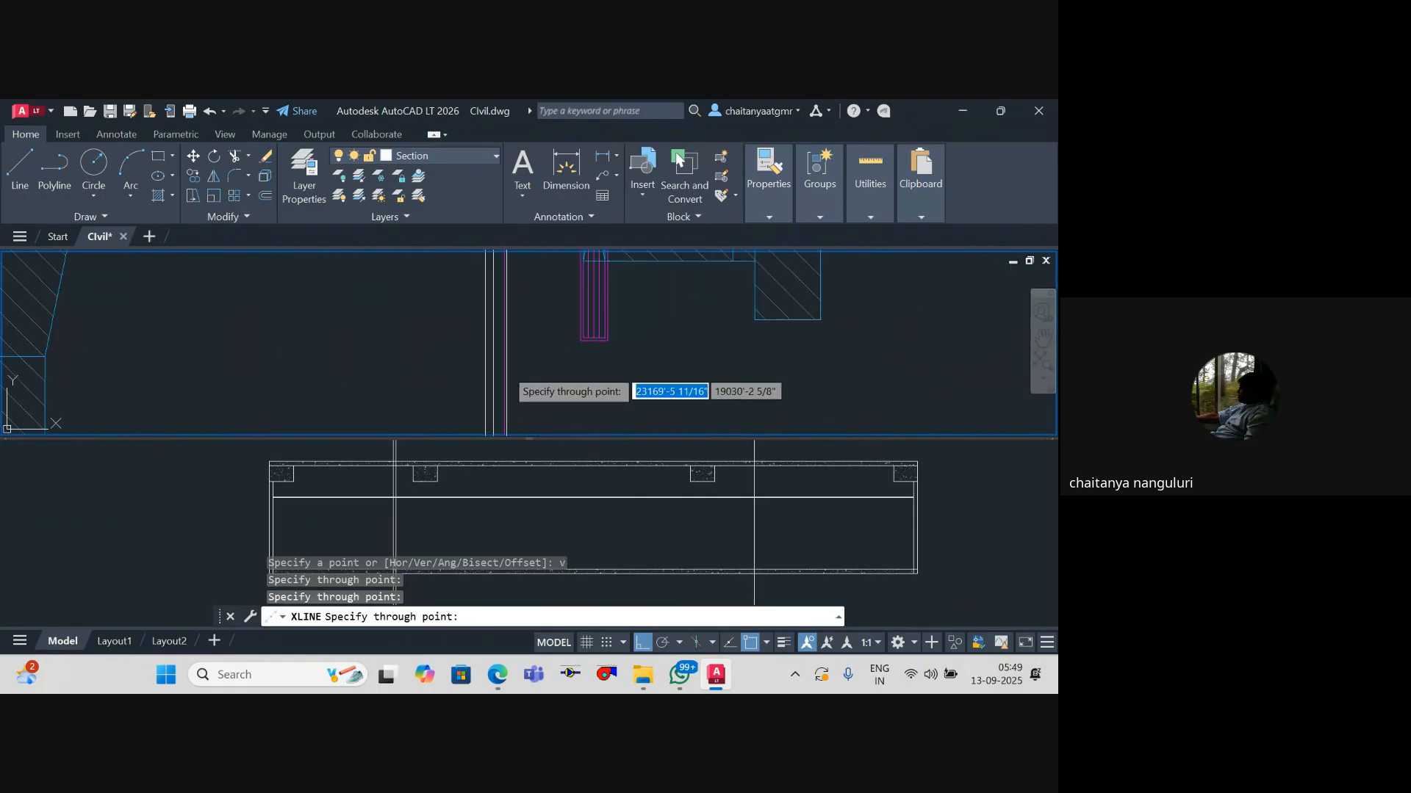
scroll(507, 389, up, 2)
scroll(496, 377, down, 2)
scroll(491, 375, up, 4)
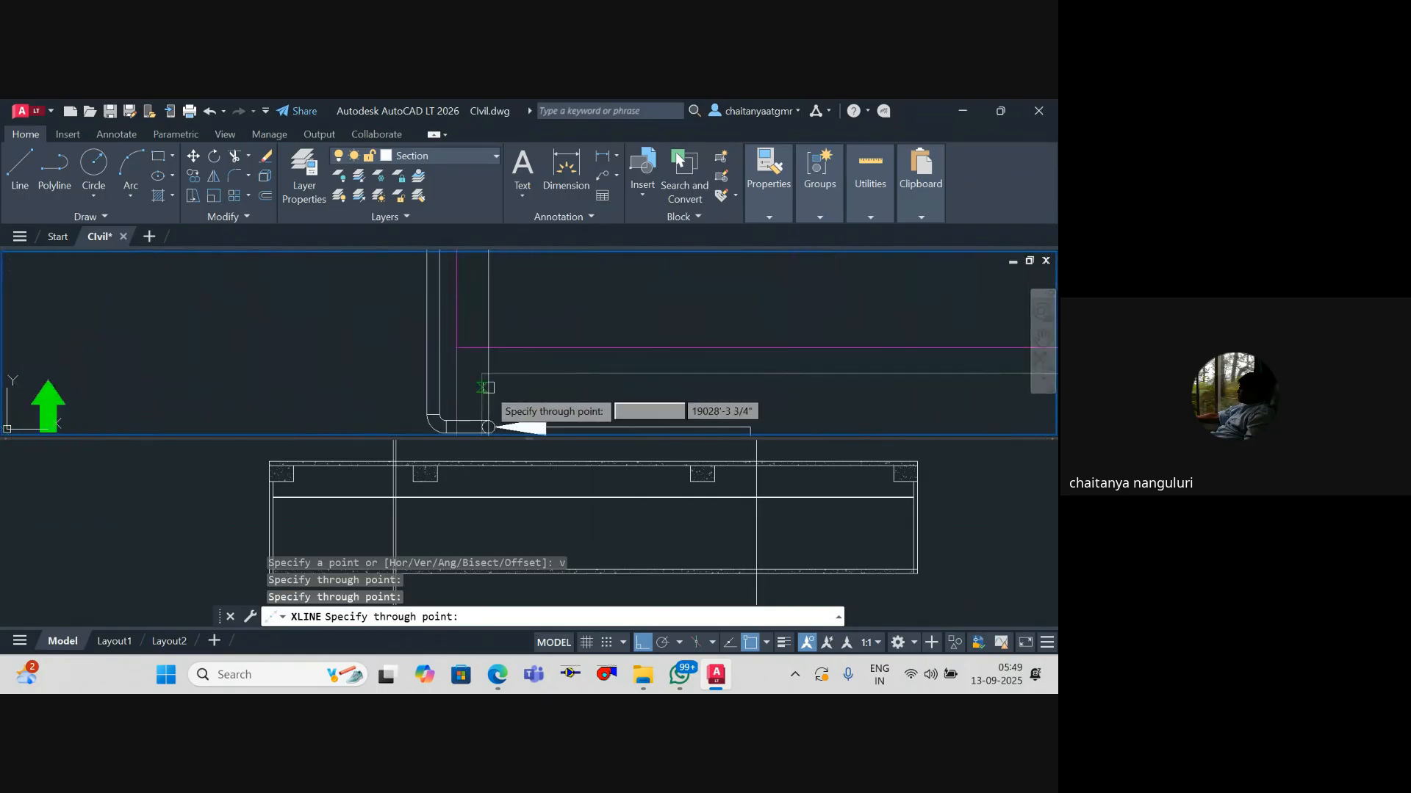
scroll(488, 376, down, 5)
scroll(491, 374, up, 6)
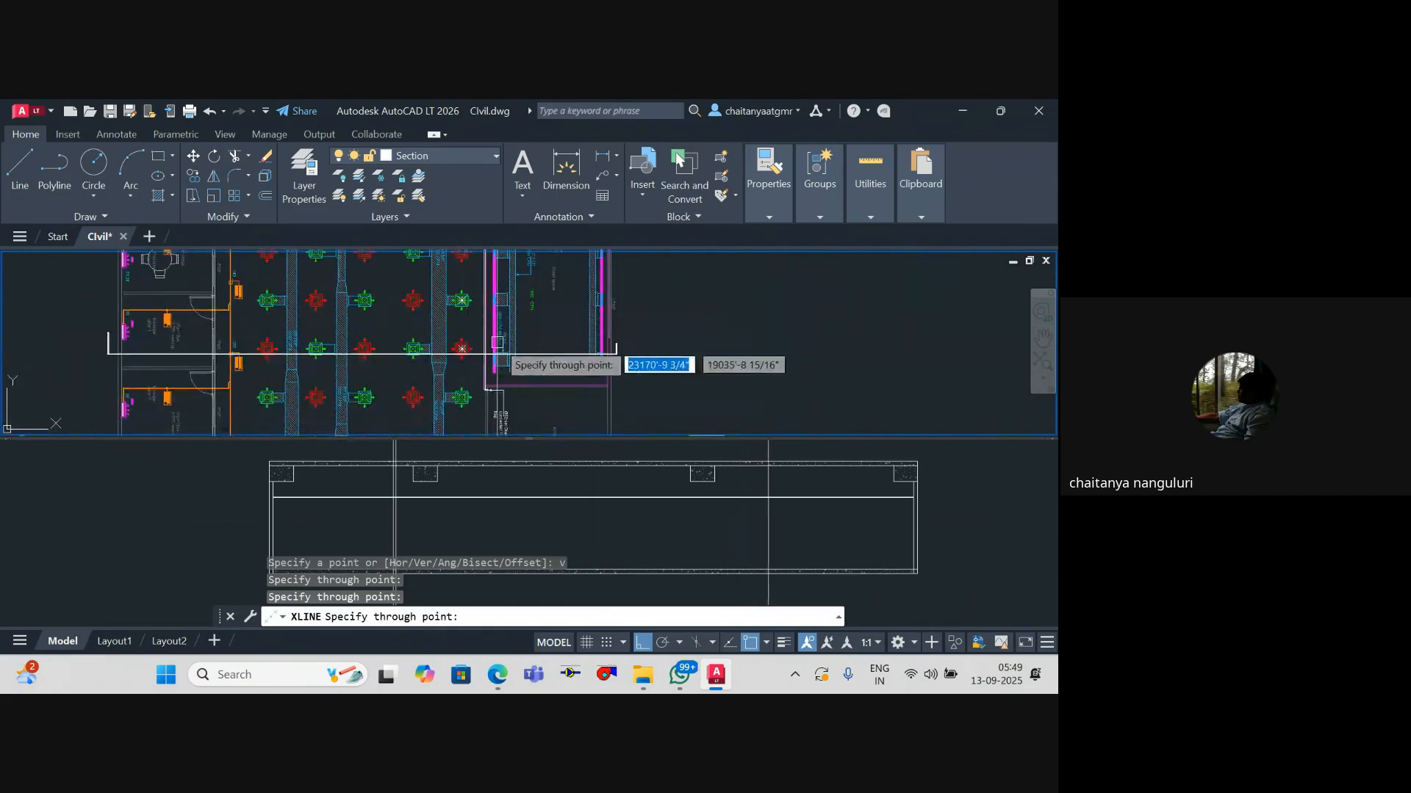
scroll(558, 355, down, 5)
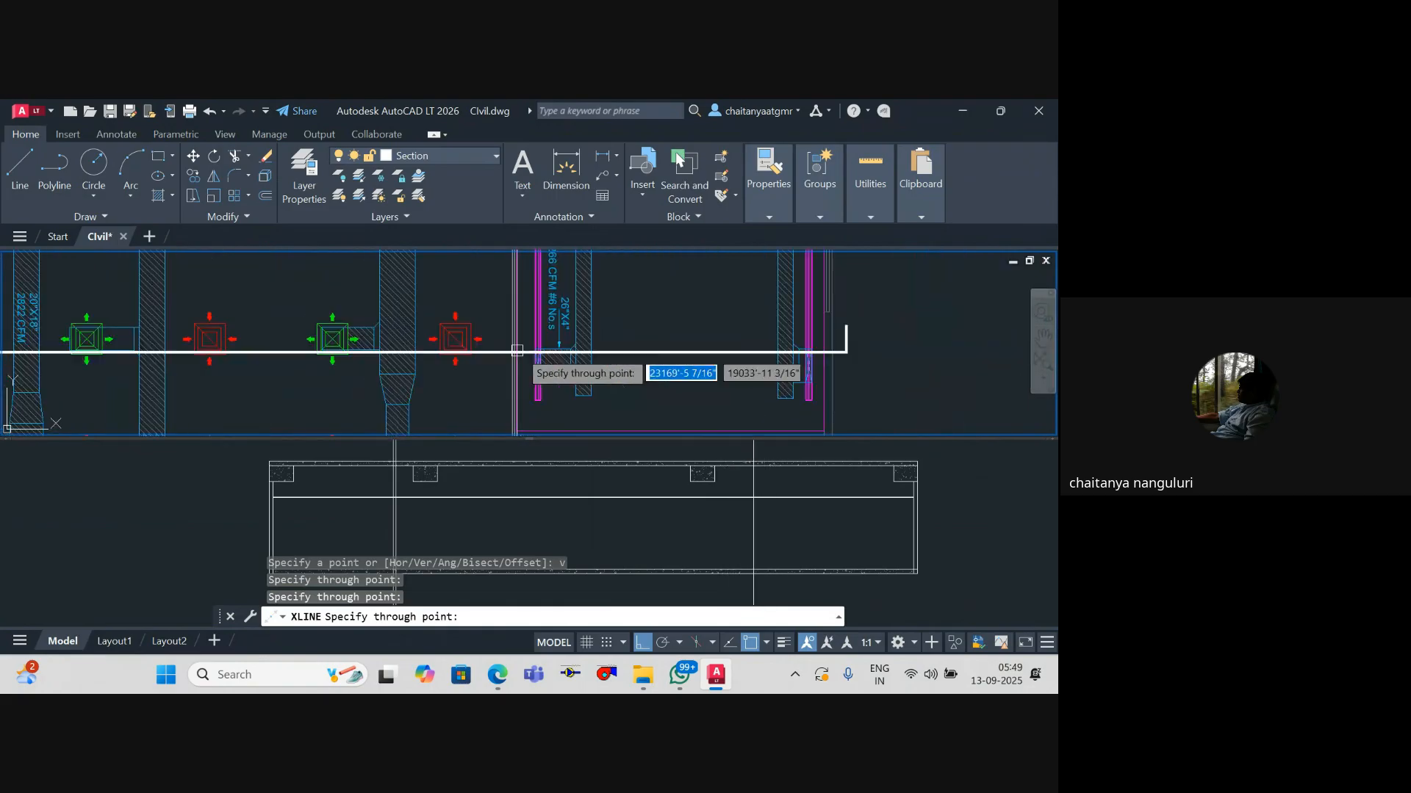
scroll(544, 327, up, 4)
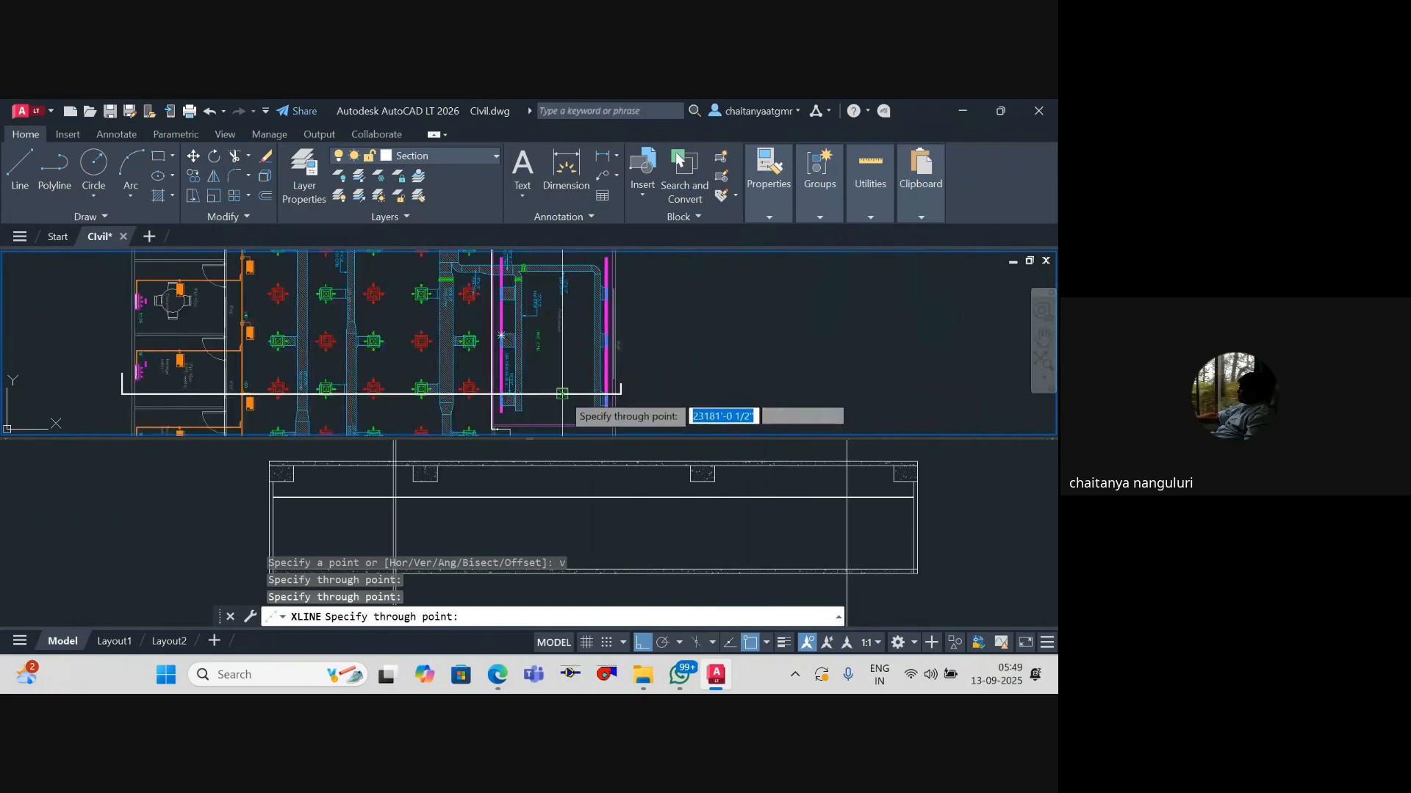
scroll(580, 408, down, 3)
scroll(529, 397, up, 1)
scroll(529, 390, down, 2)
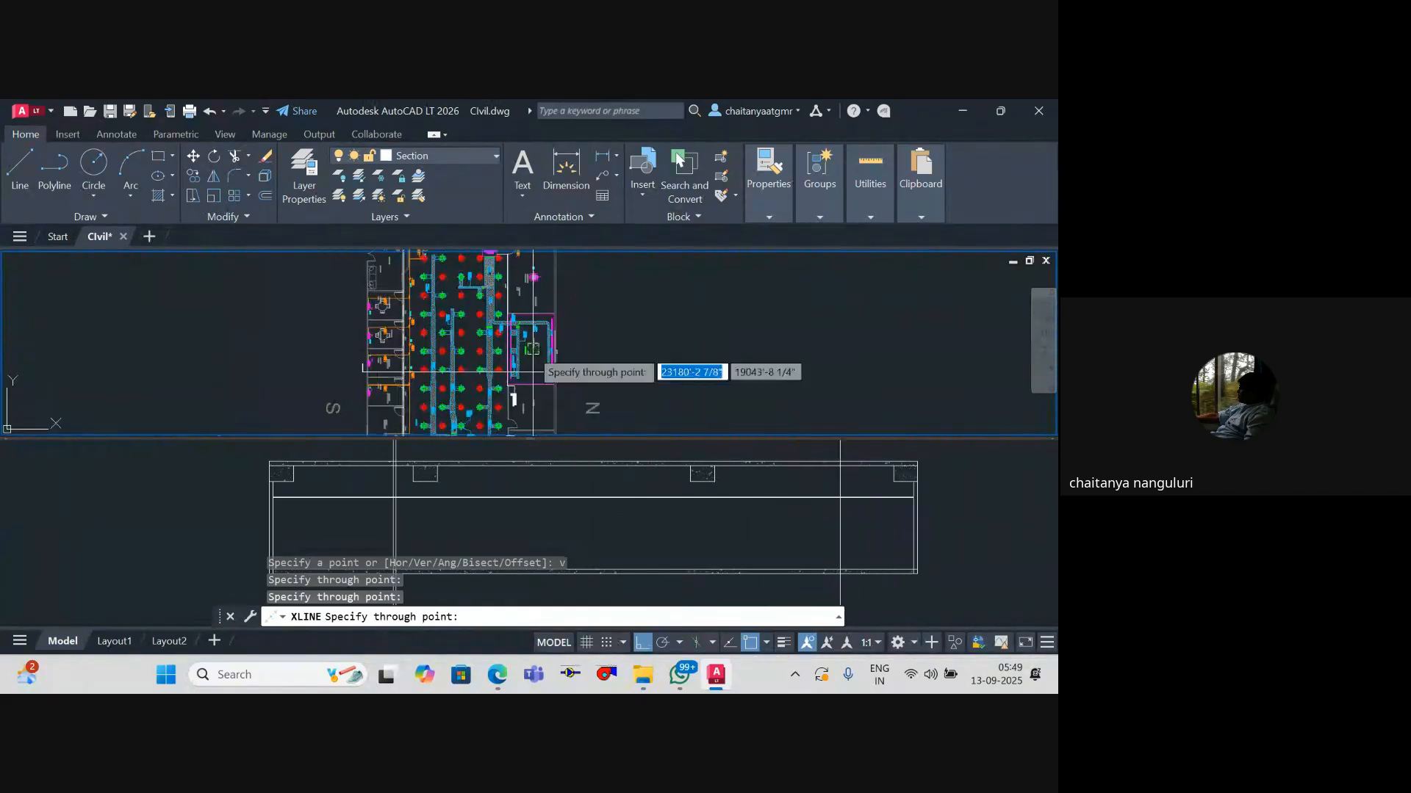
scroll(540, 370, up, 2)
scroll(584, 382, down, 2)
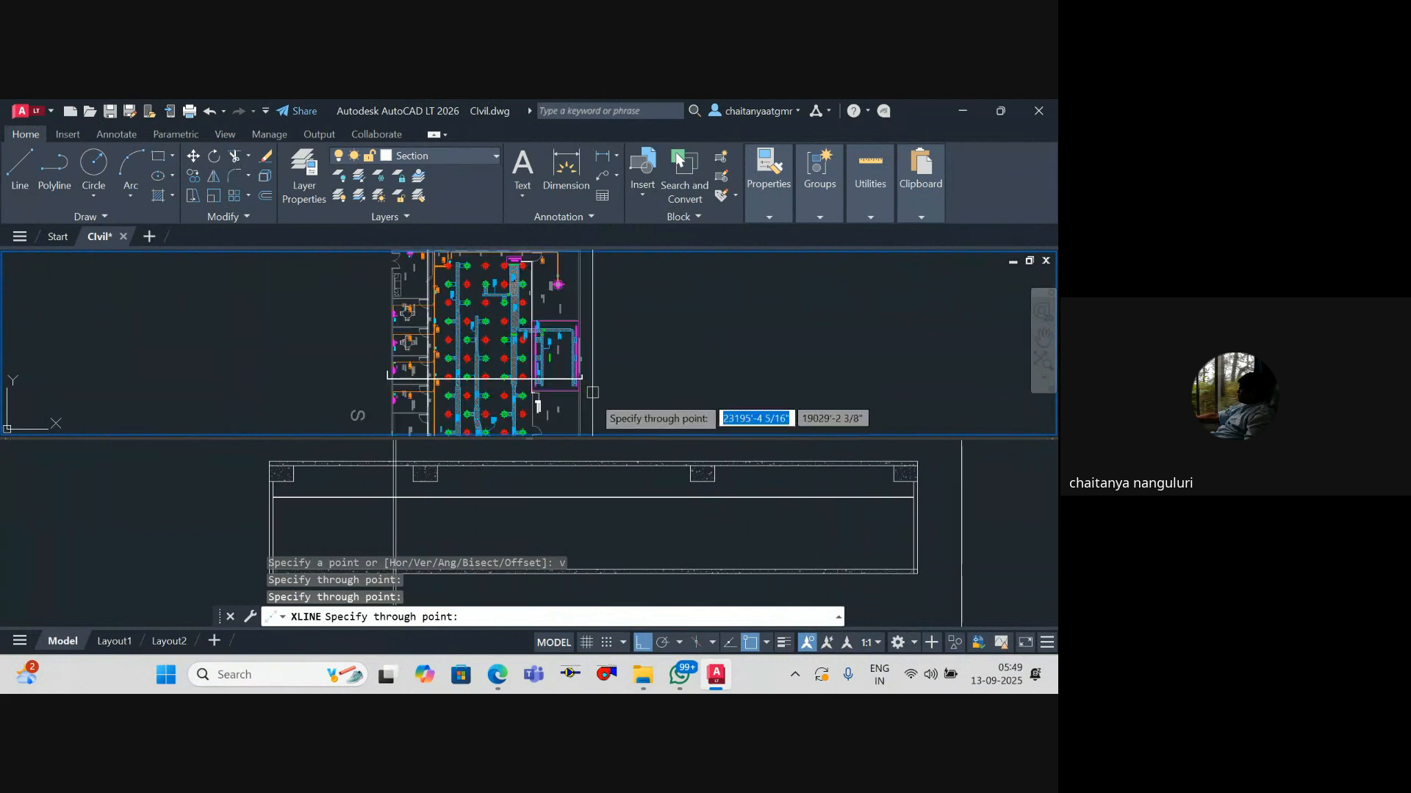
key(Escape)
click(725, 505)
key(Escape)
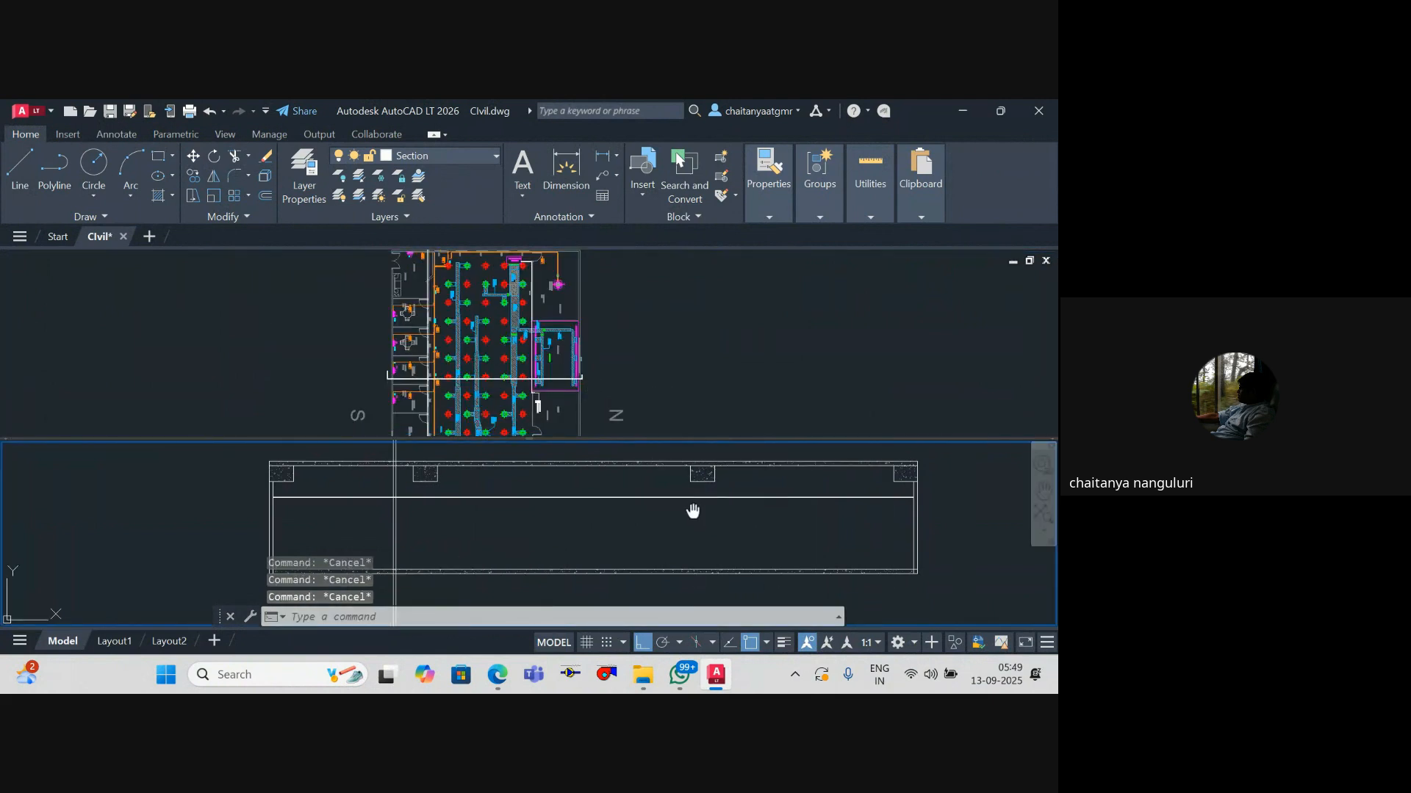
Step: Trim the false ceiling lines between the two projected partition wall faces in the section
drag(692, 511, 695, 526)
scroll(469, 531, up, 2)
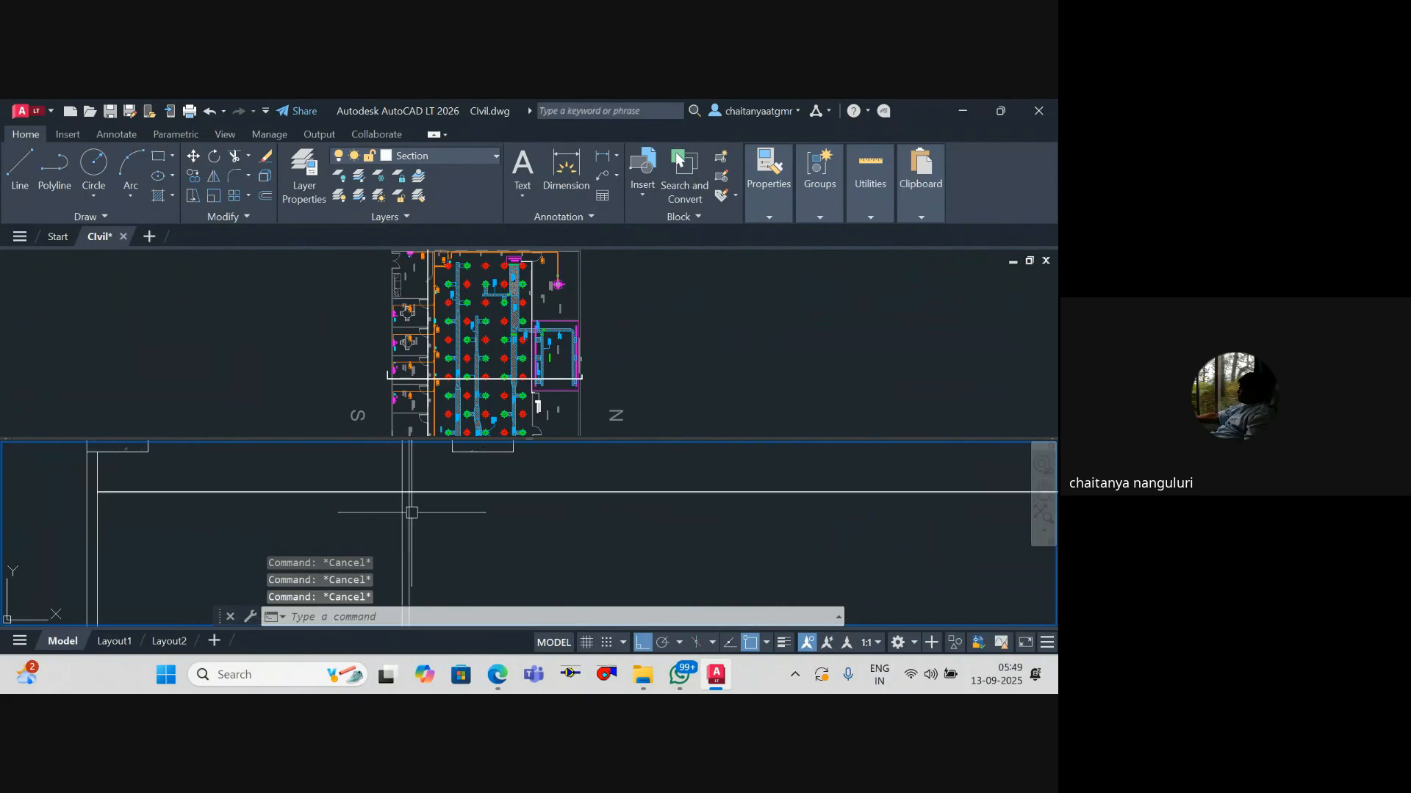
key(Return)
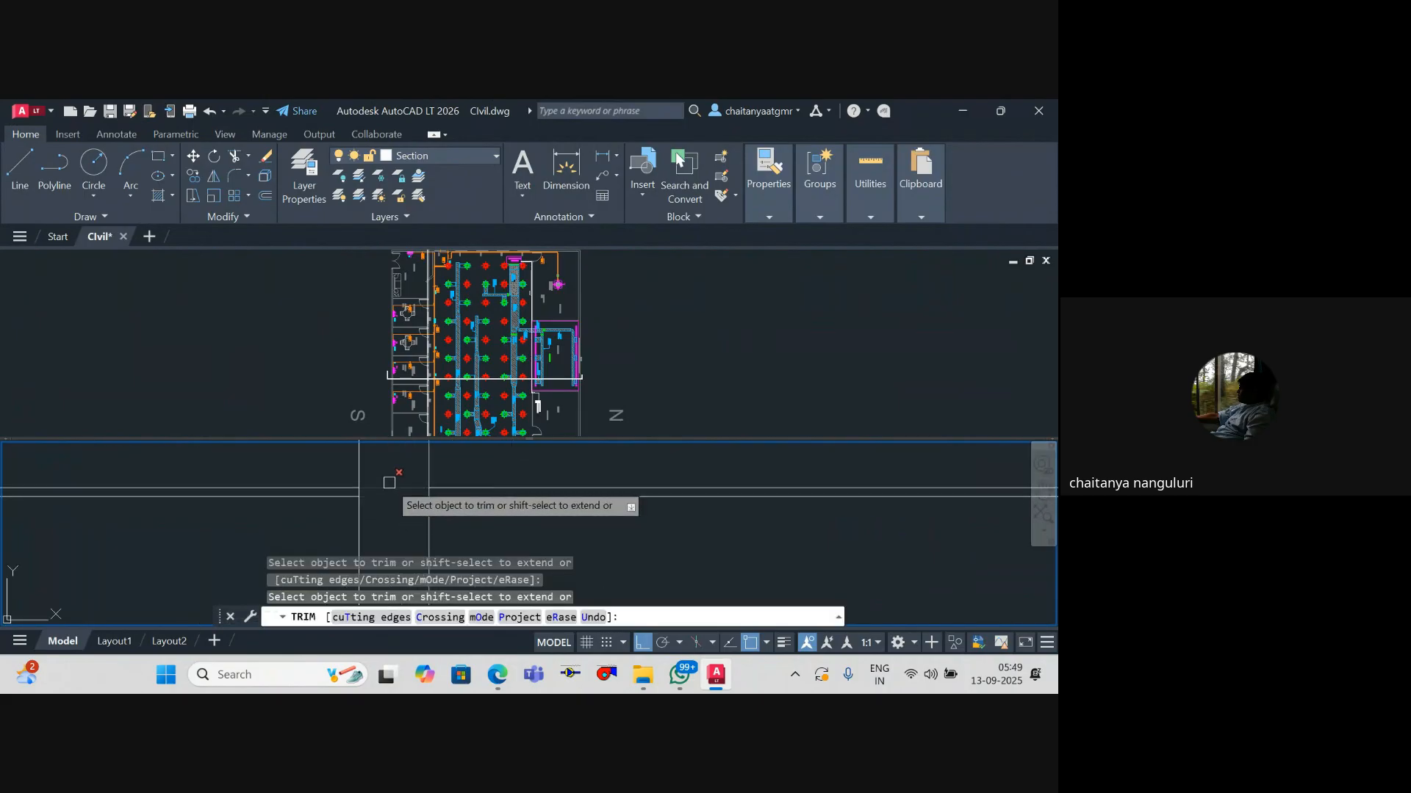
scroll(404, 506, down, 4)
key(Escape)
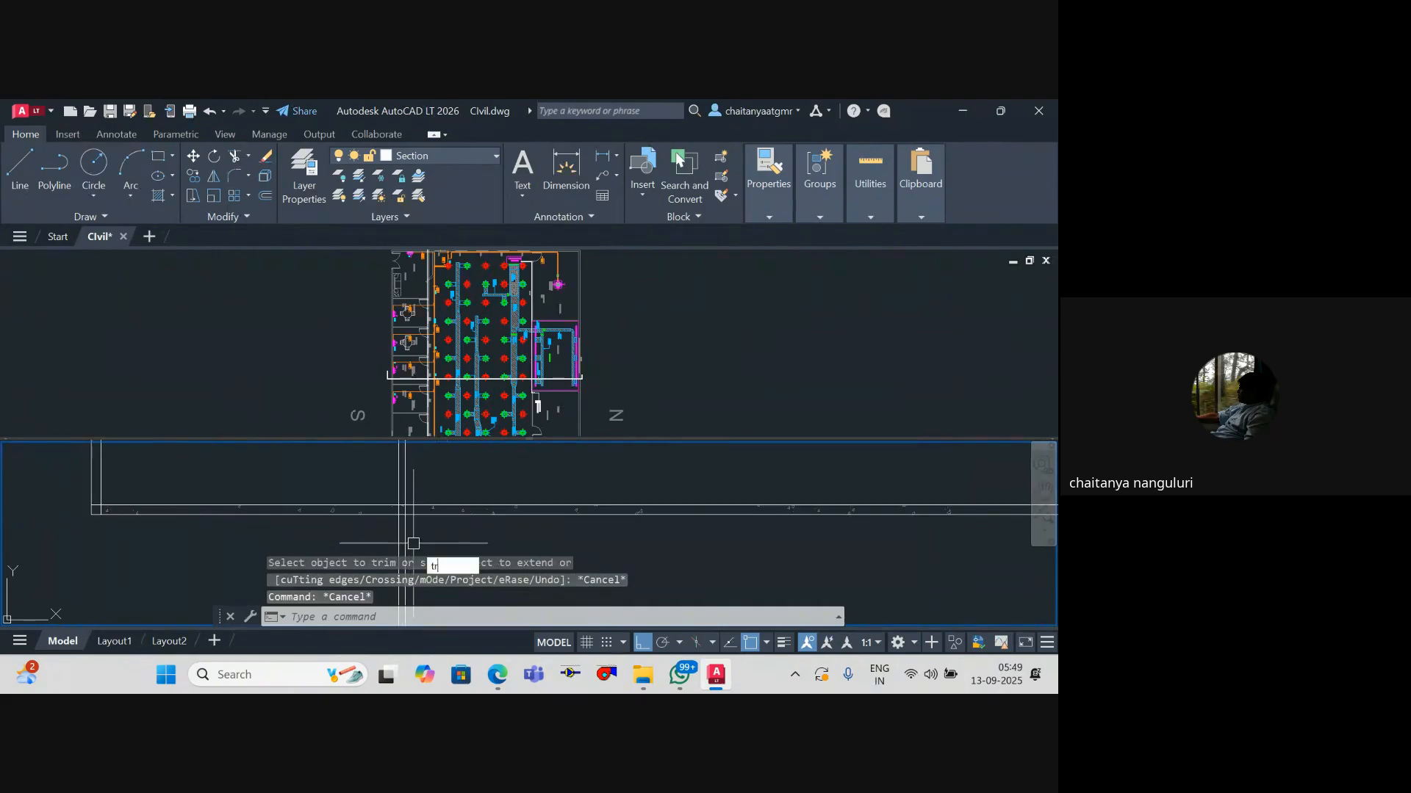
key(Return)
text(t)
key(Return)
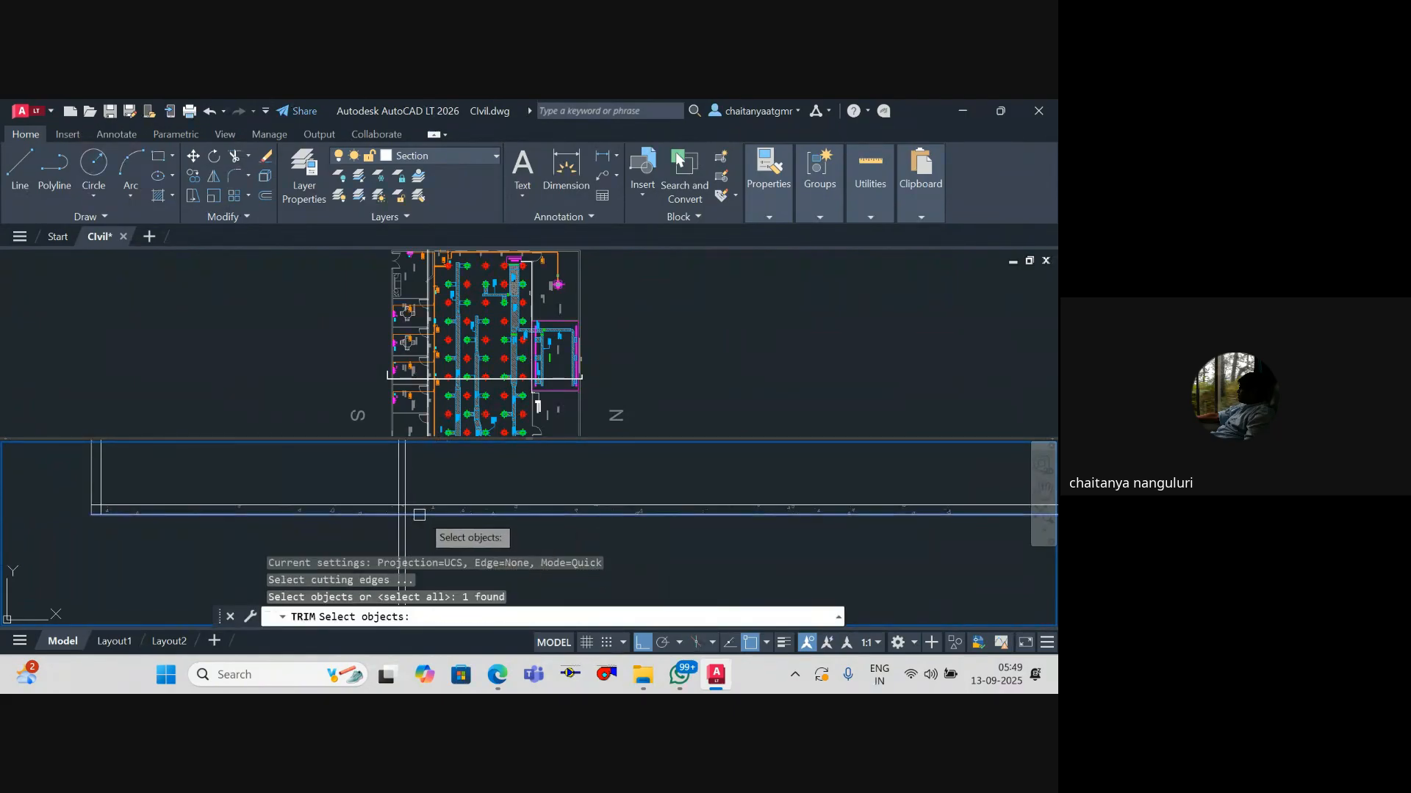
key(Return)
Step: Trim the partition wall lines above and below the room, using the floor slab's top line and the upper slab's underside as cutting edges
text(t)
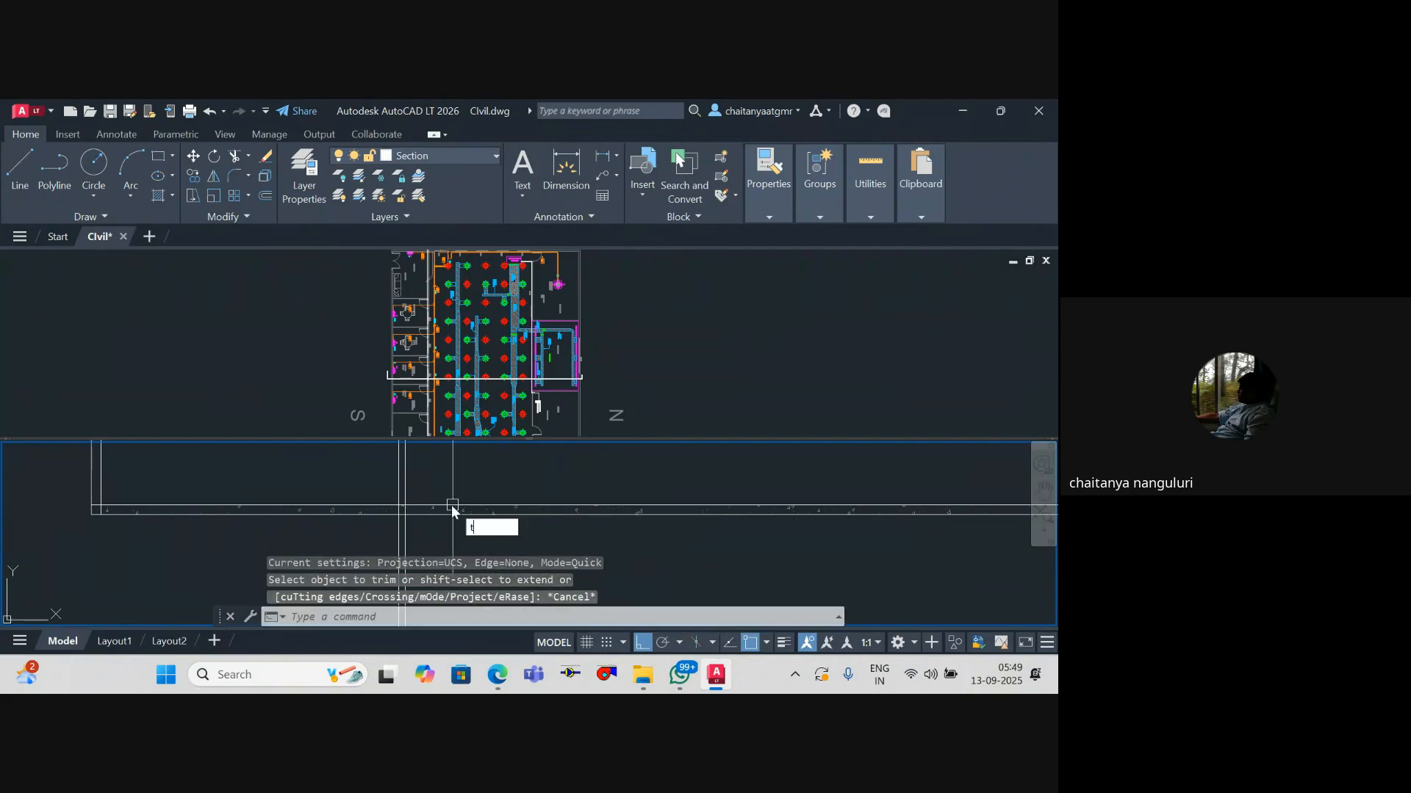
key(Return)
click(422, 506)
scroll(430, 517, down, 6)
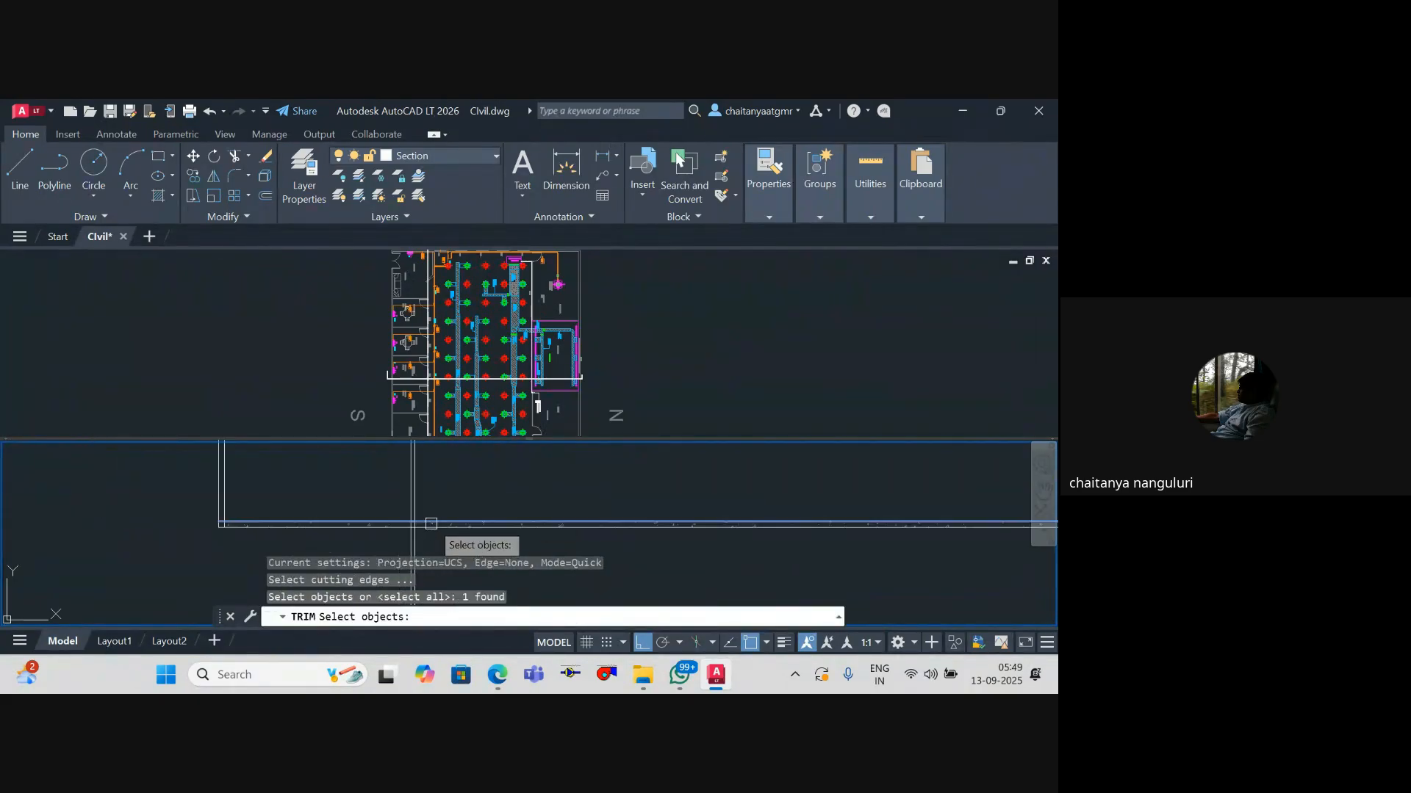
drag(434, 510, 438, 564)
scroll(429, 502, up, 8)
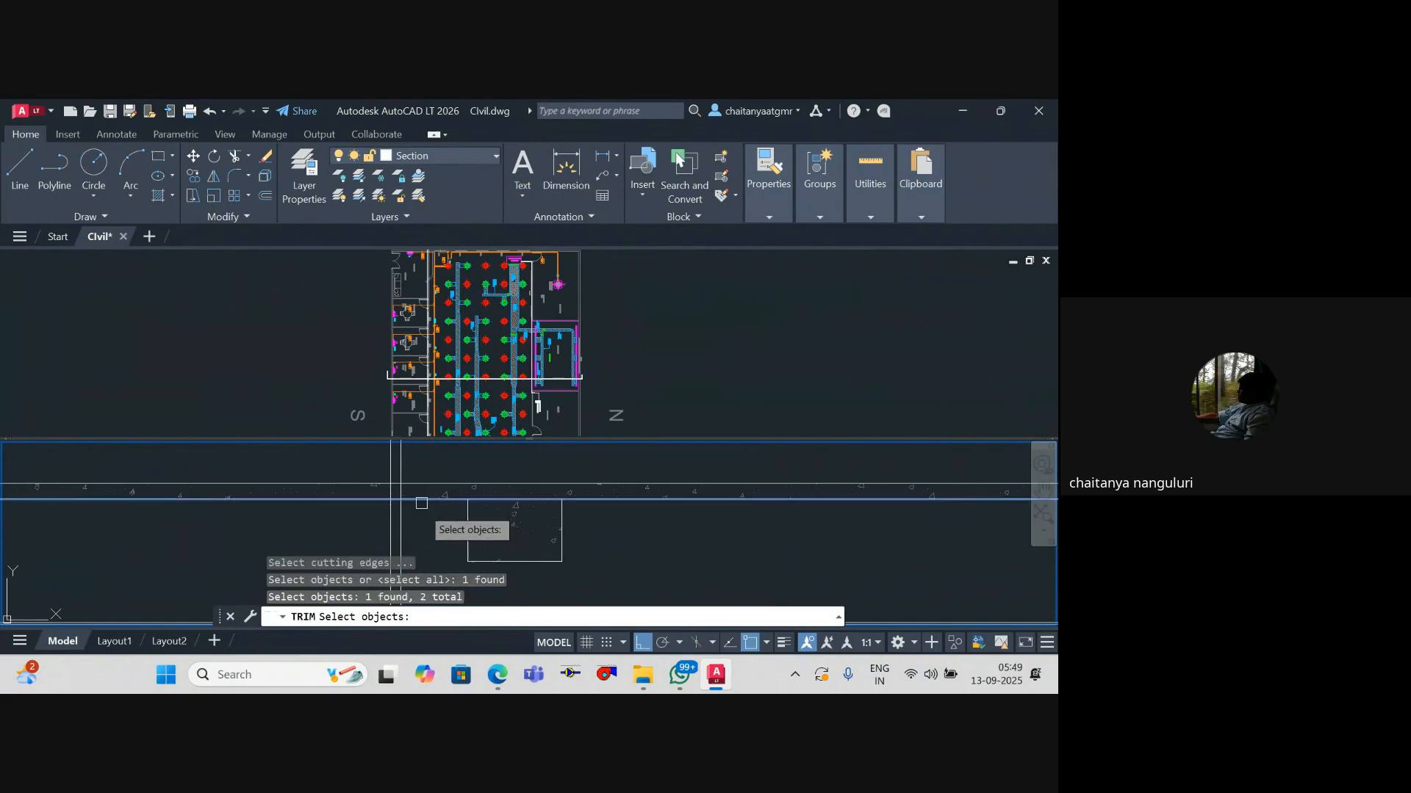
scroll(422, 503, down, 5)
key(Return)
click(434, 485)
click(340, 472)
scroll(425, 473, down, 7)
scroll(442, 524, up, 4)
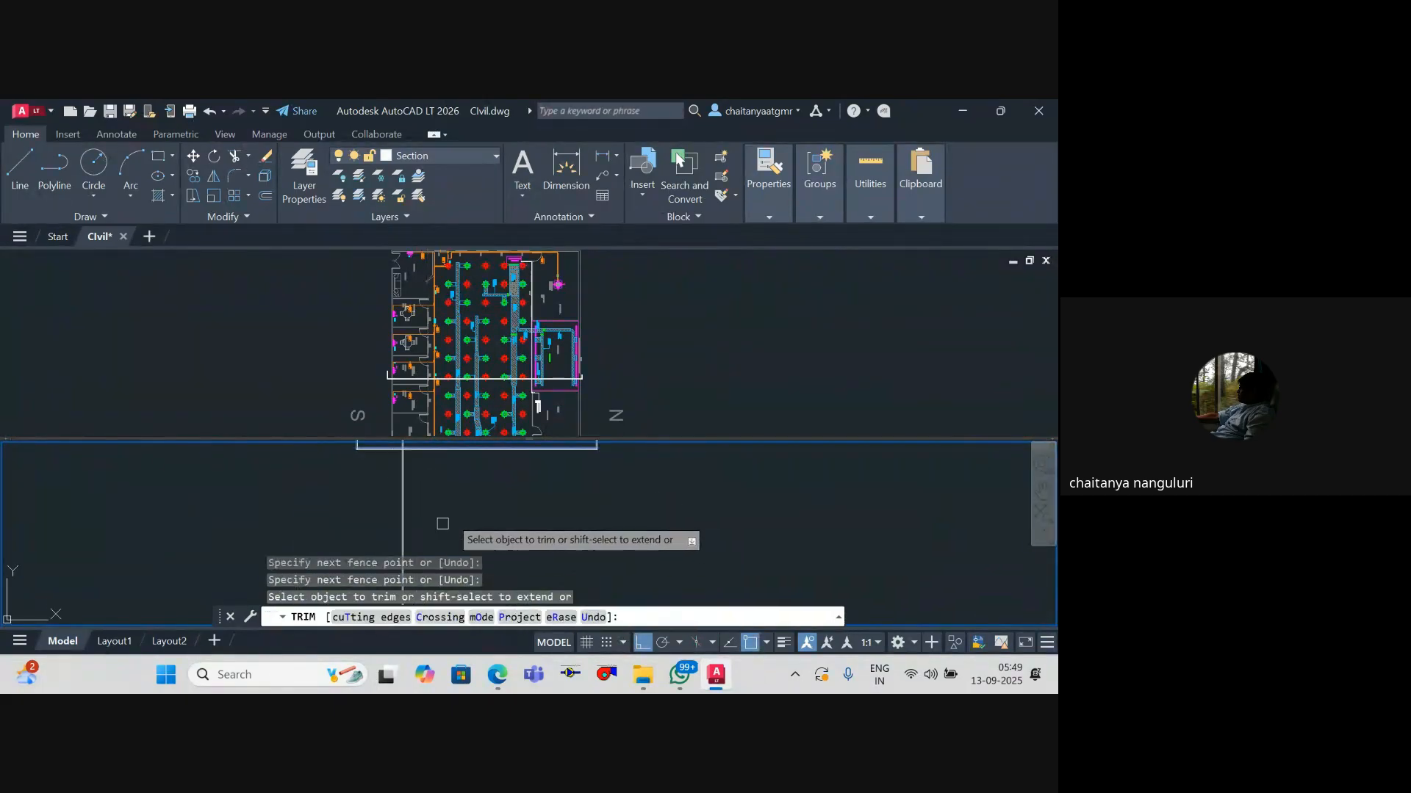
click(443, 523)
key(Return)
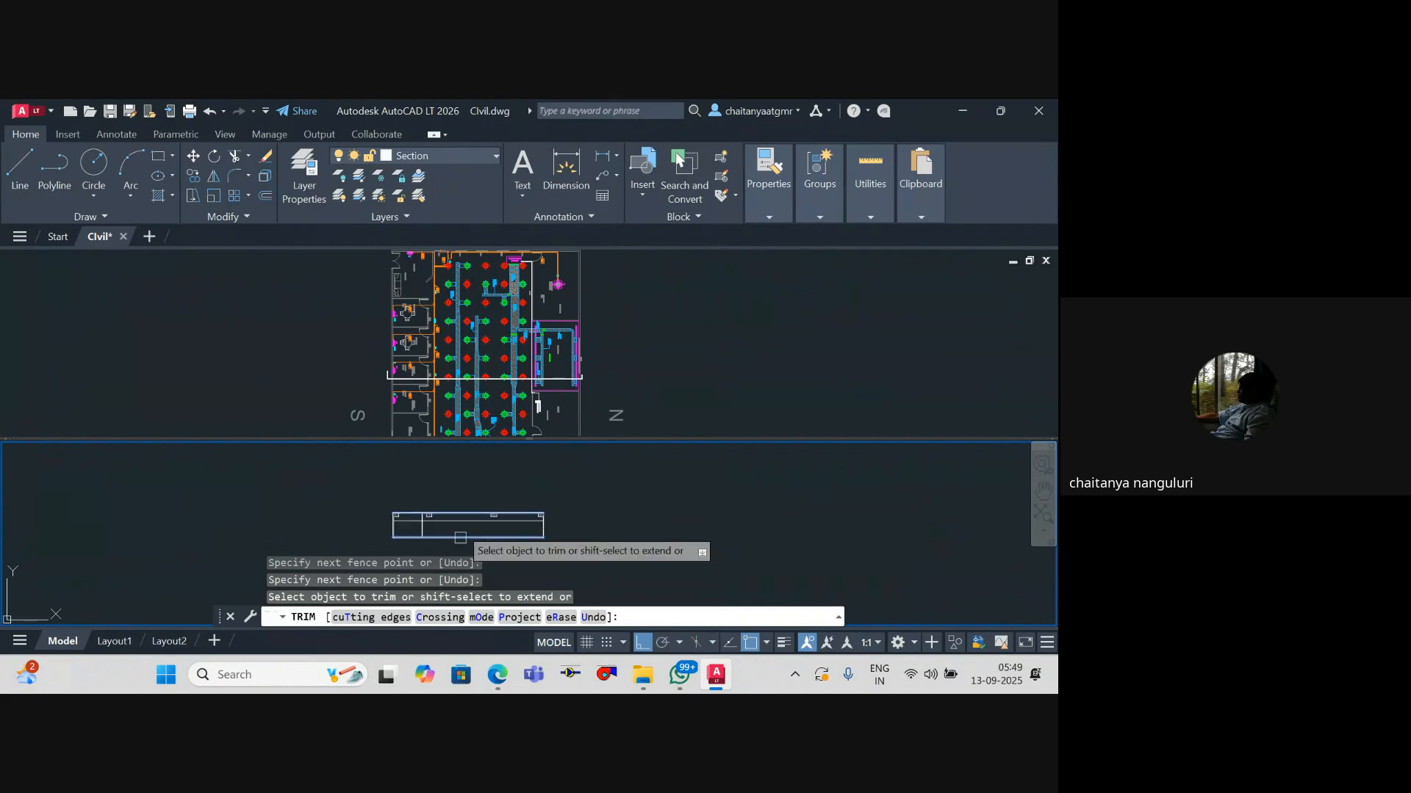
key(Escape)
Step: Compare the section with the rooms, ducts and walls crossed by the section line in the plan
scroll(456, 525, up, 5)
scroll(519, 512, down, 4)
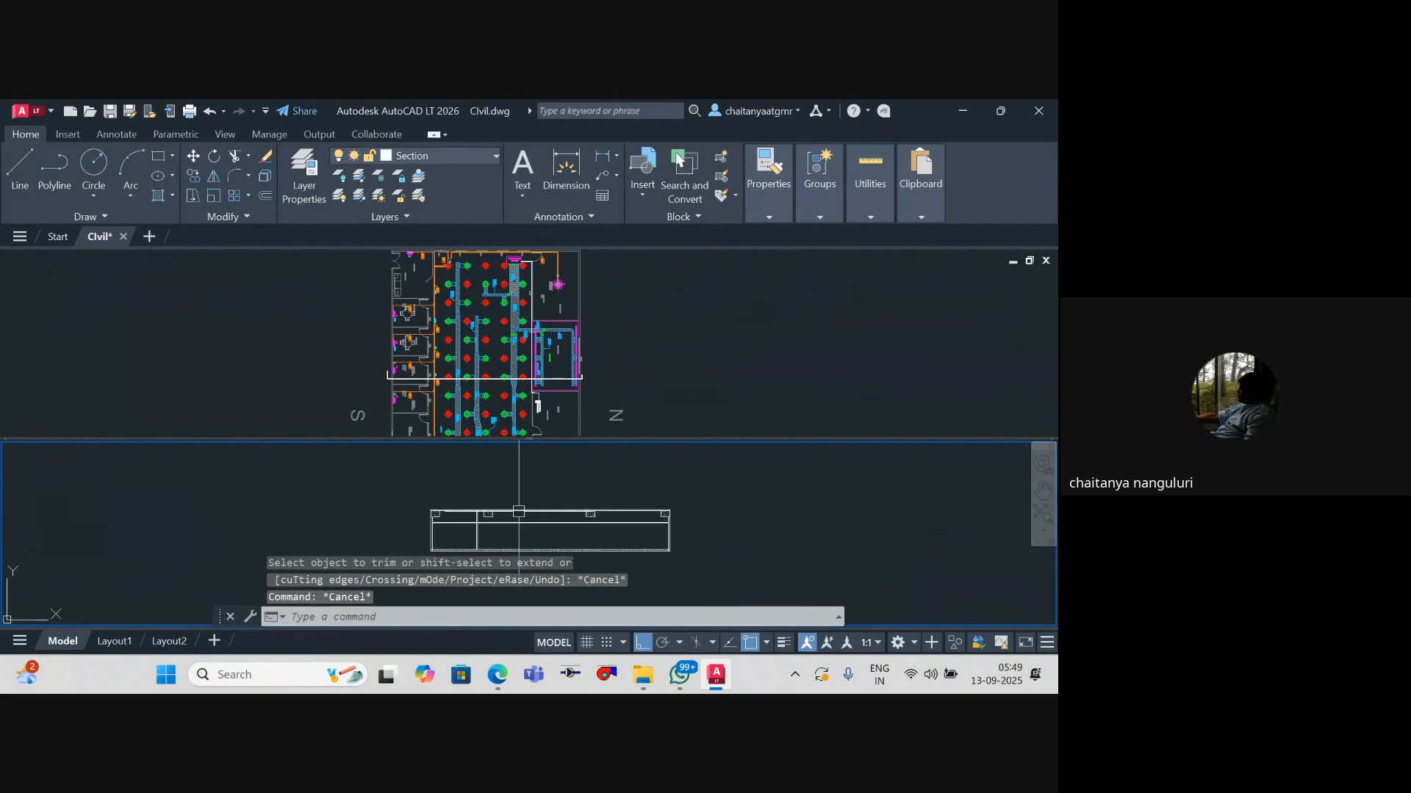
scroll(475, 522, up, 2)
drag(475, 504, 506, 519)
key(Escape)
click(479, 378)
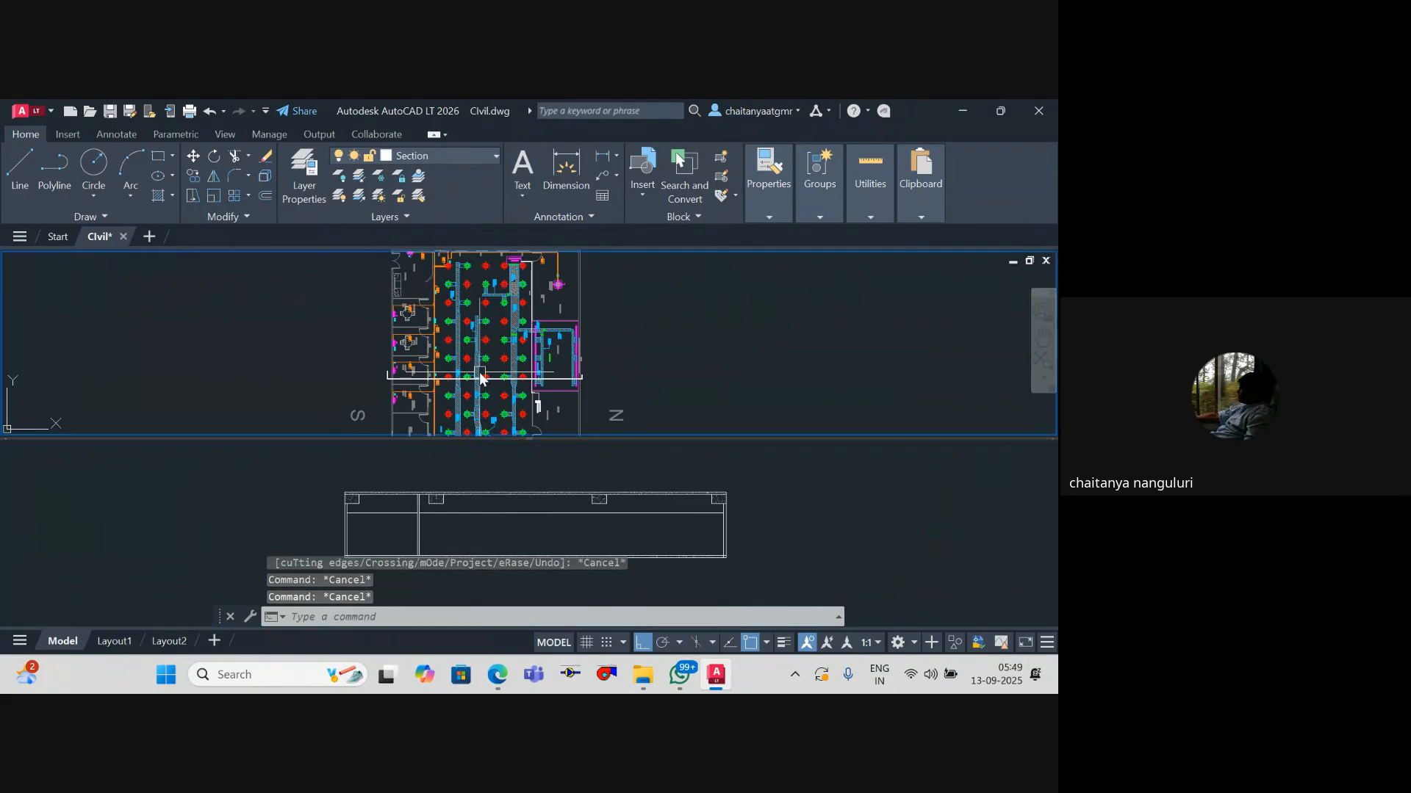
key(Escape)
scroll(490, 358, up, 2)
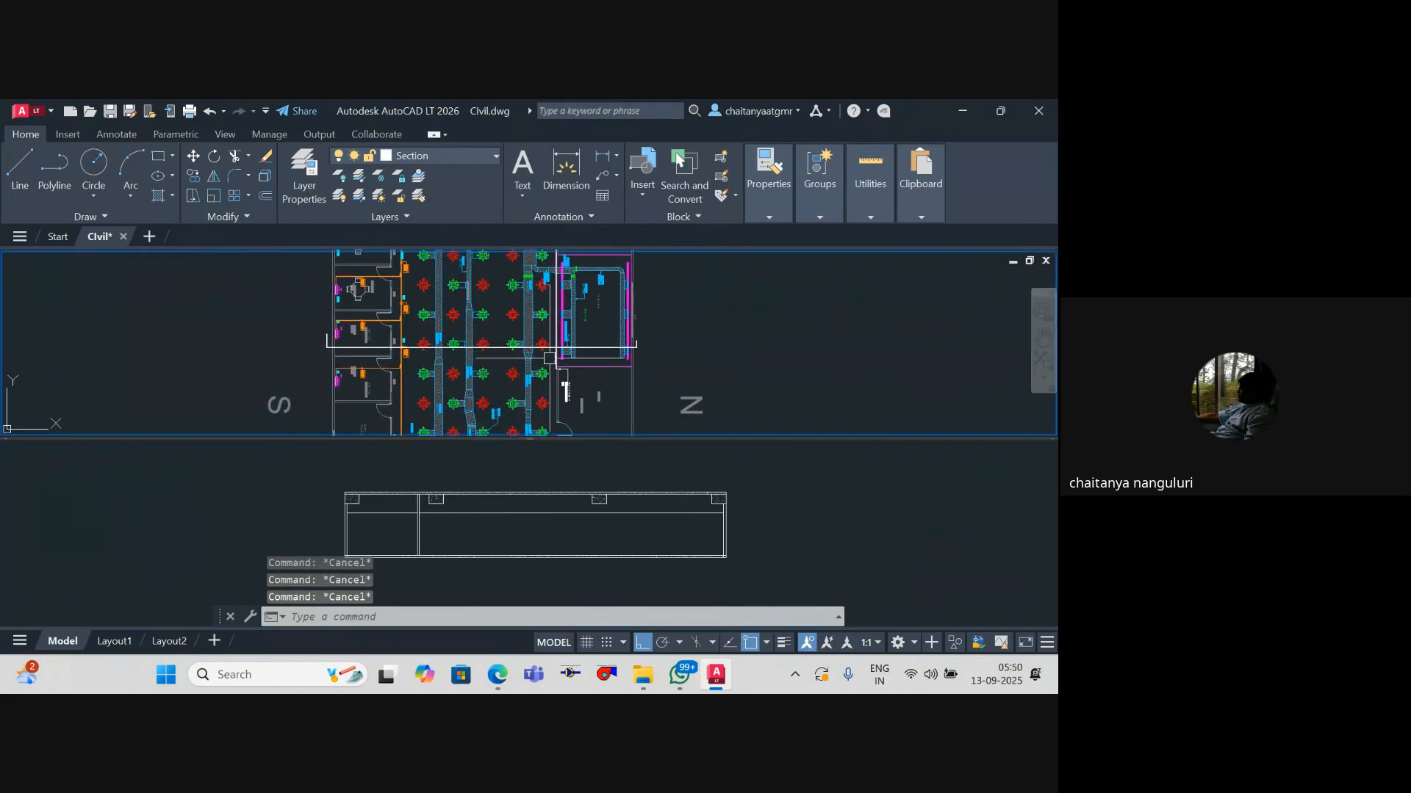
scroll(550, 358, up, 2)
click(520, 527)
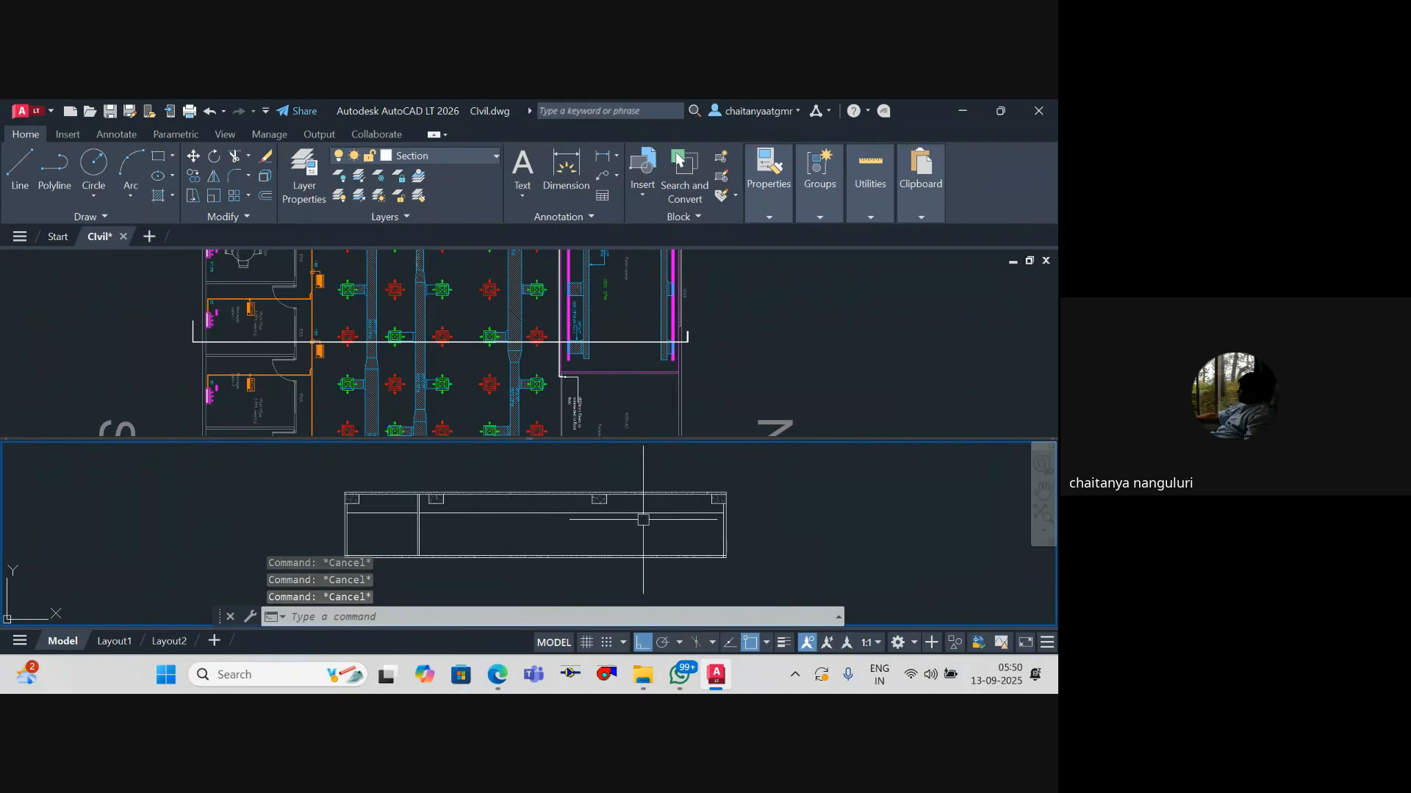
click(595, 338)
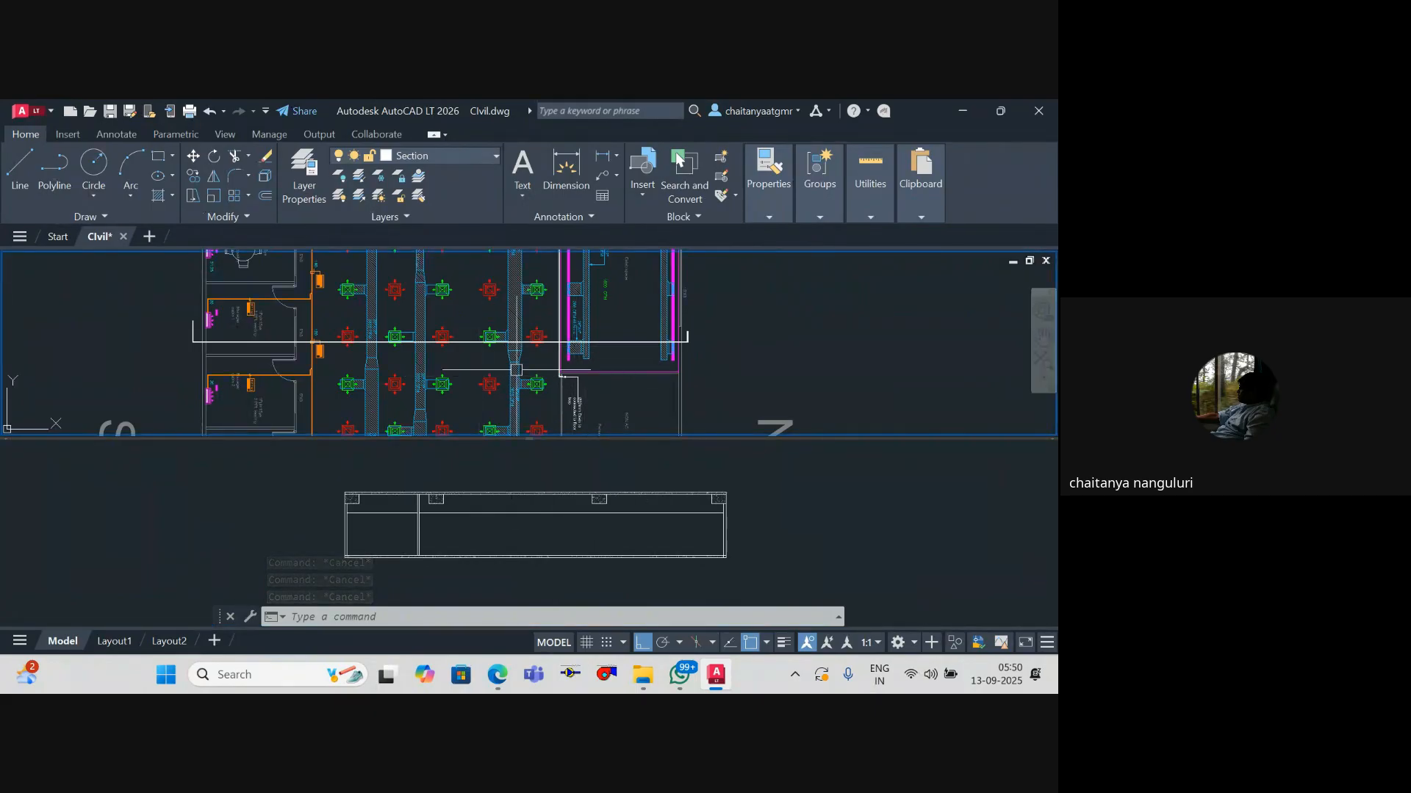
Step: Project both edges of the first two hatched ducts crossed by the section line into the section with vertical construction lines
drag(493, 373, 524, 372)
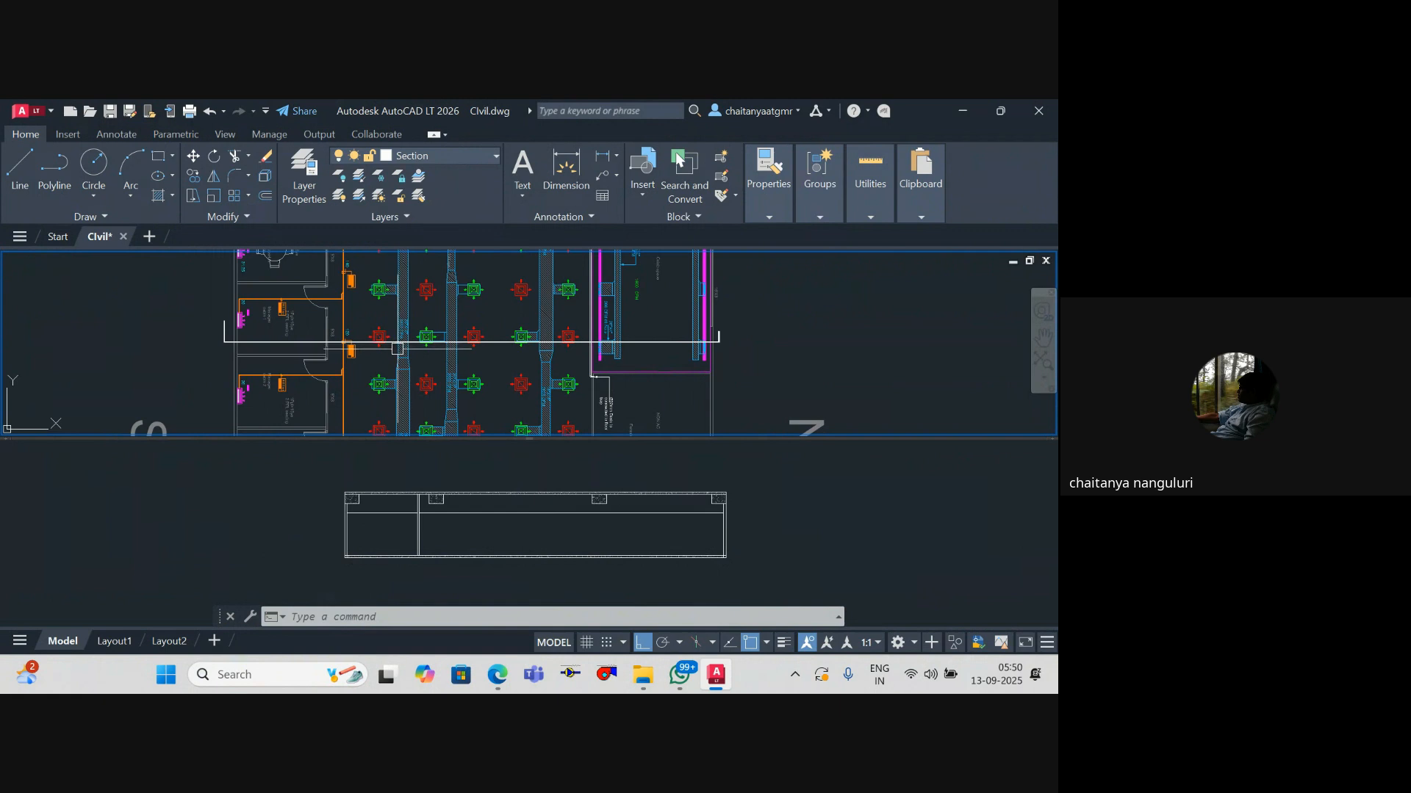
scroll(397, 349, up, 2)
drag(400, 352, 447, 358)
scroll(417, 327, up, 4)
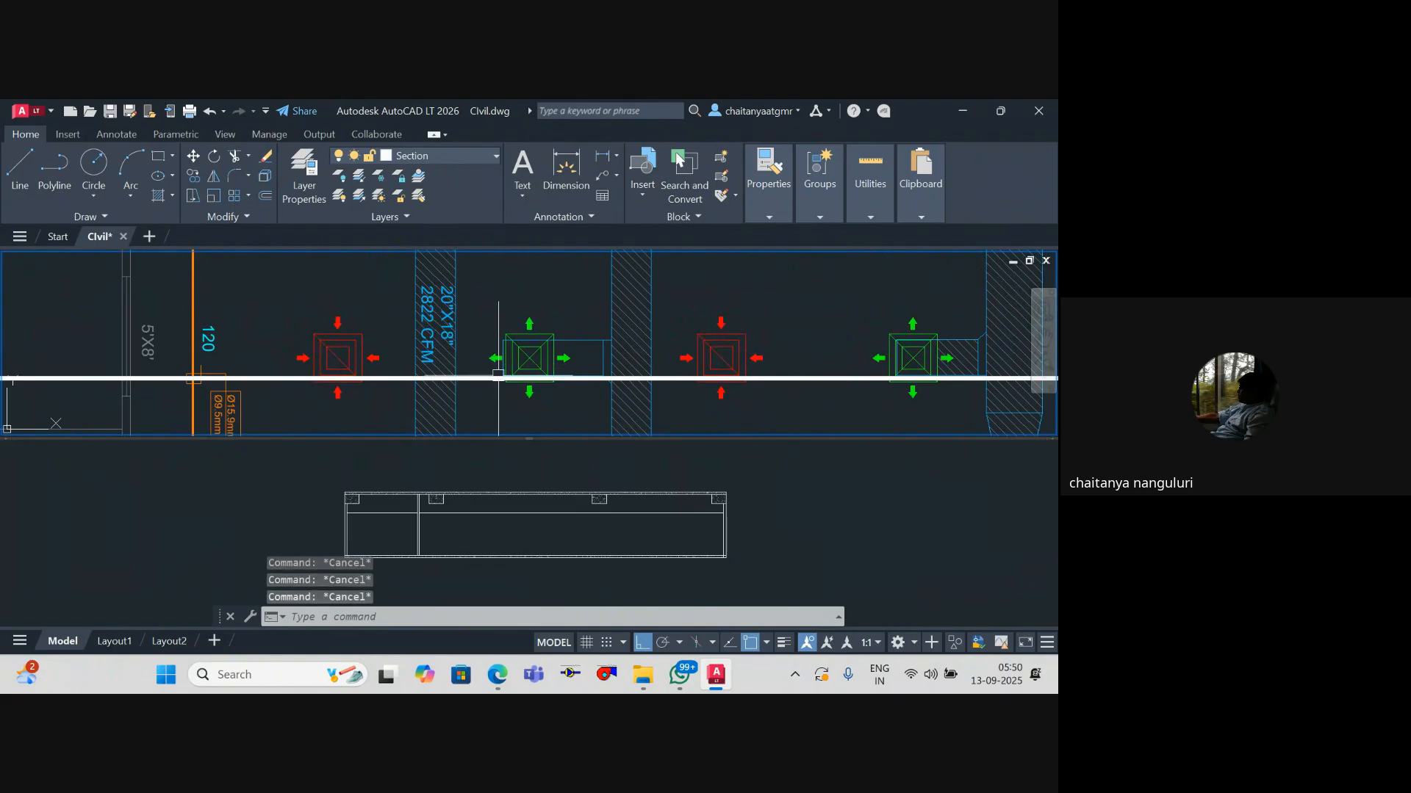
text(xl)
key(Return)
text(v)
key(Return)
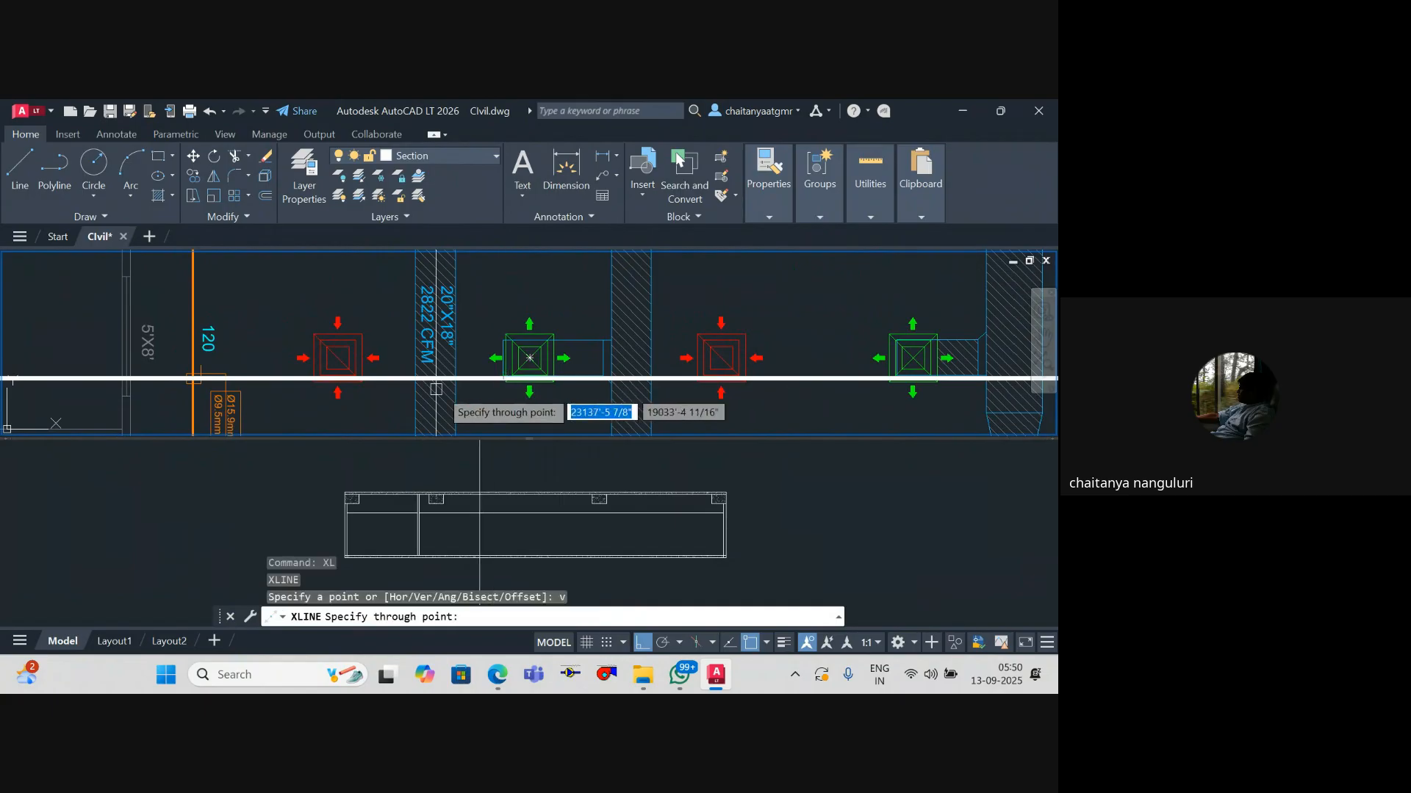
scroll(393, 369, up, 2)
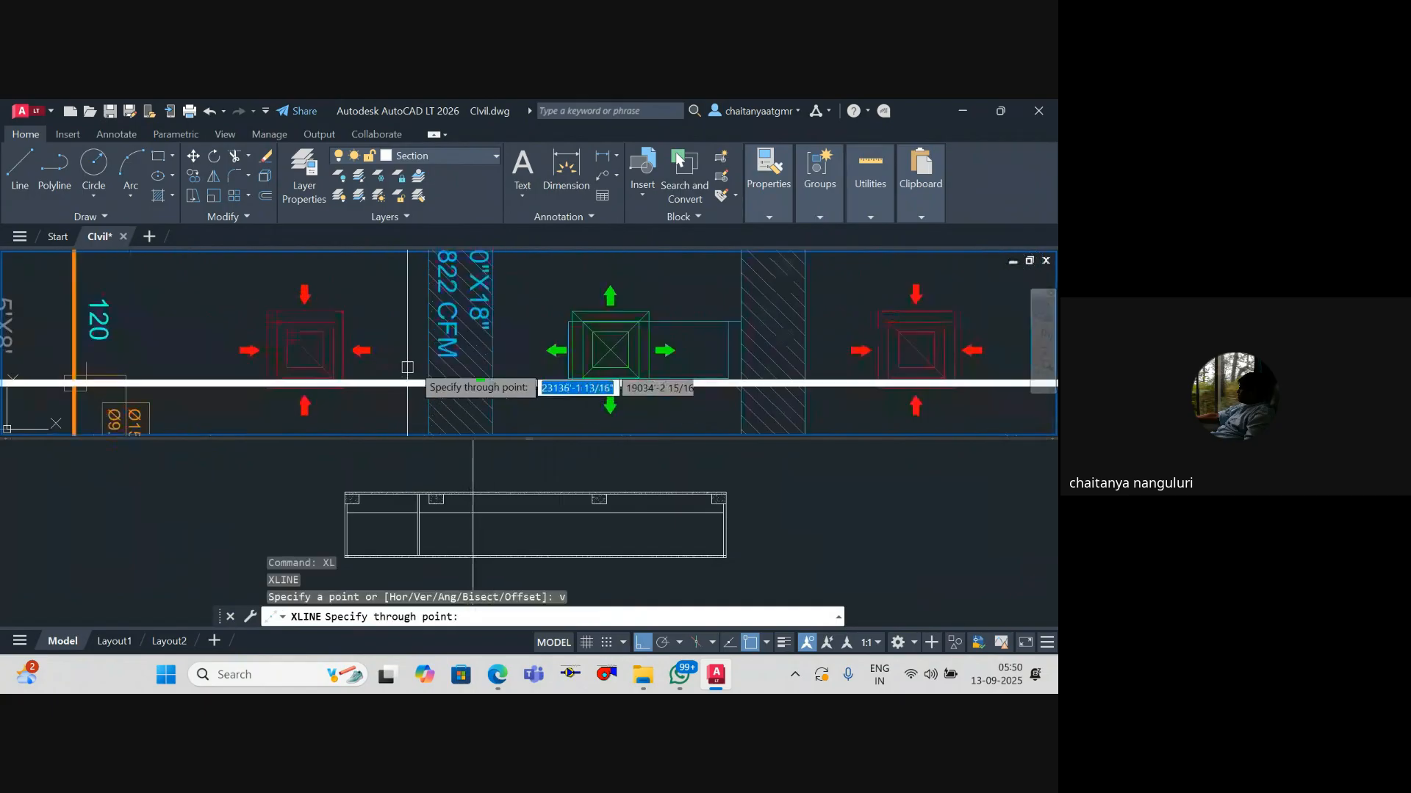
click(501, 349)
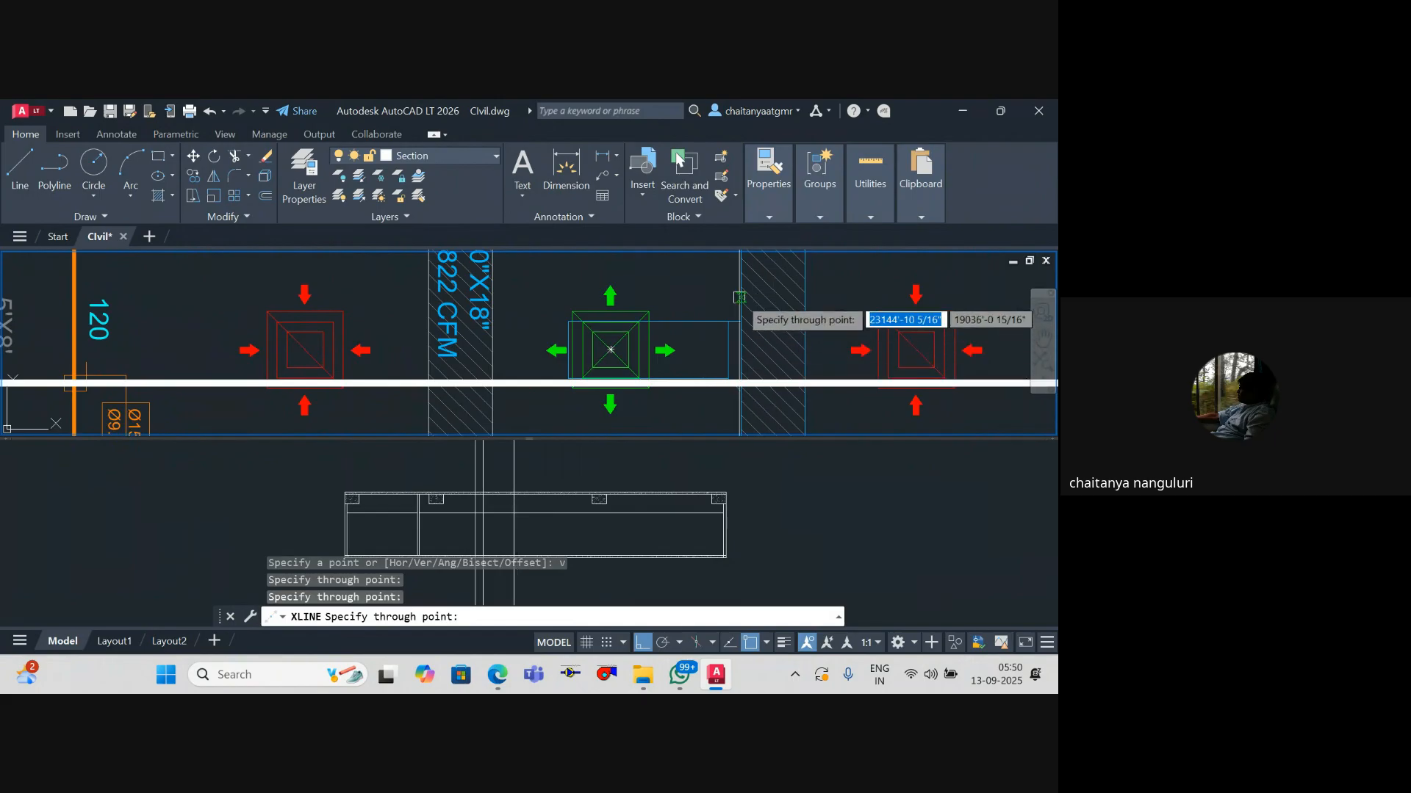
click(740, 297)
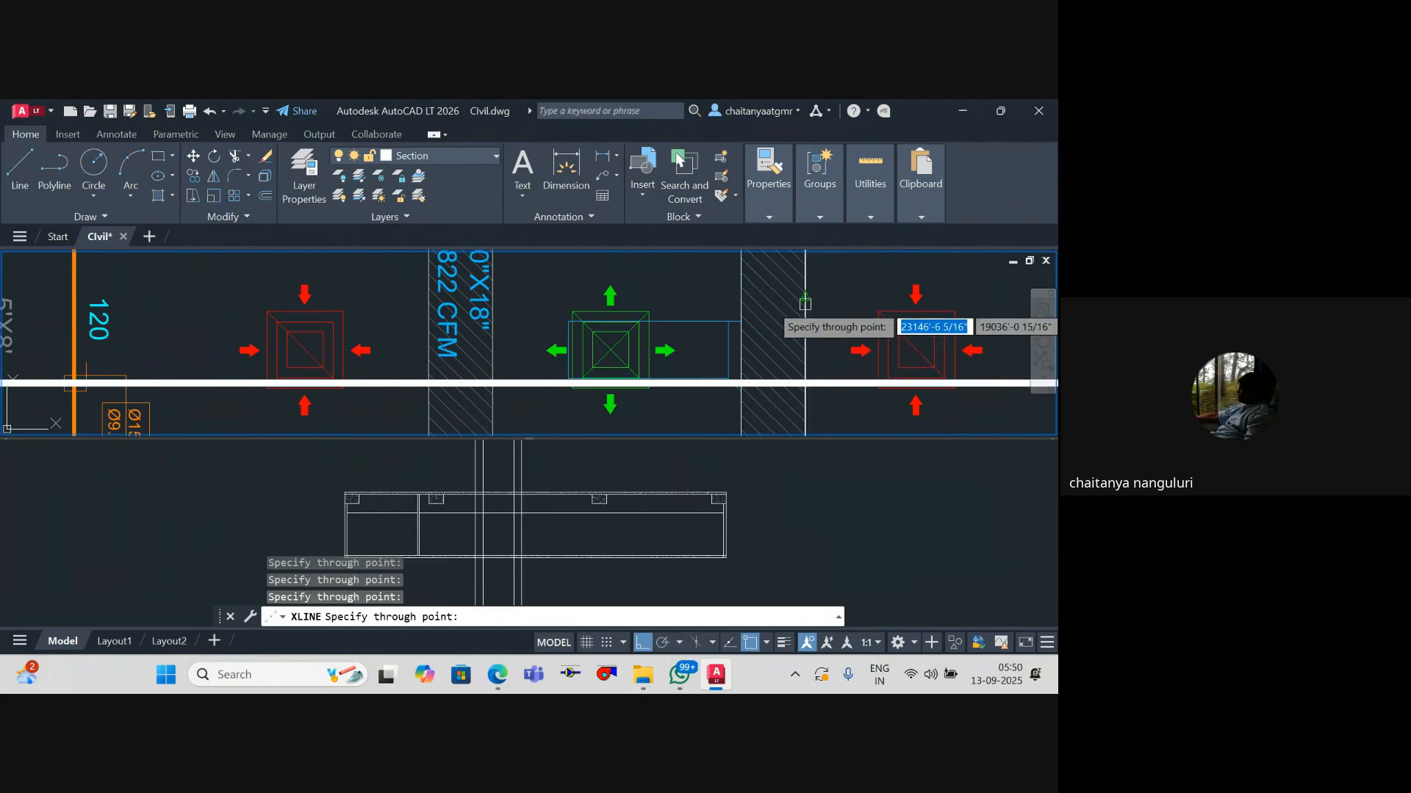
Step: Add vertical construction lines through both edges of the remaining two ducts along the section line
scroll(805, 301, down, 4)
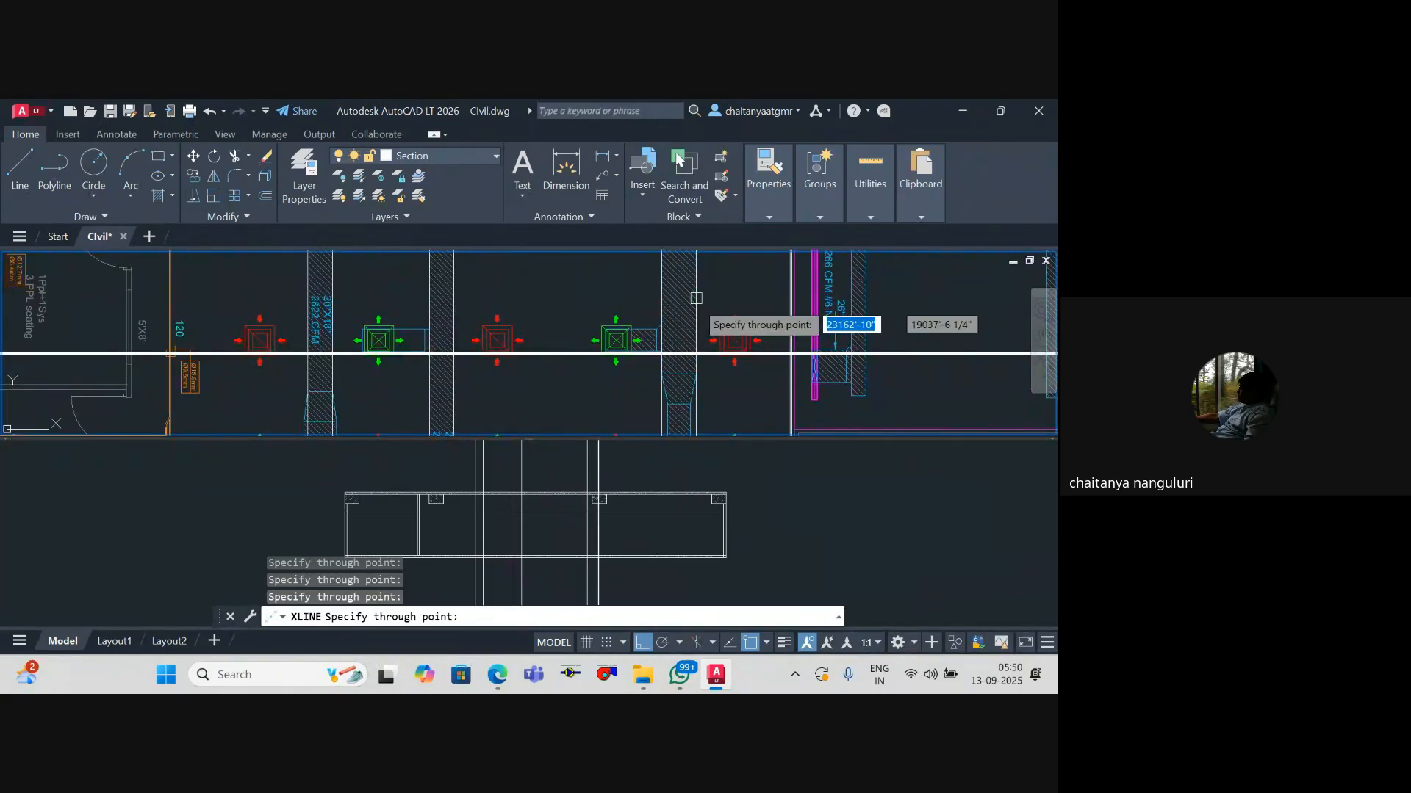
scroll(822, 338, up, 8)
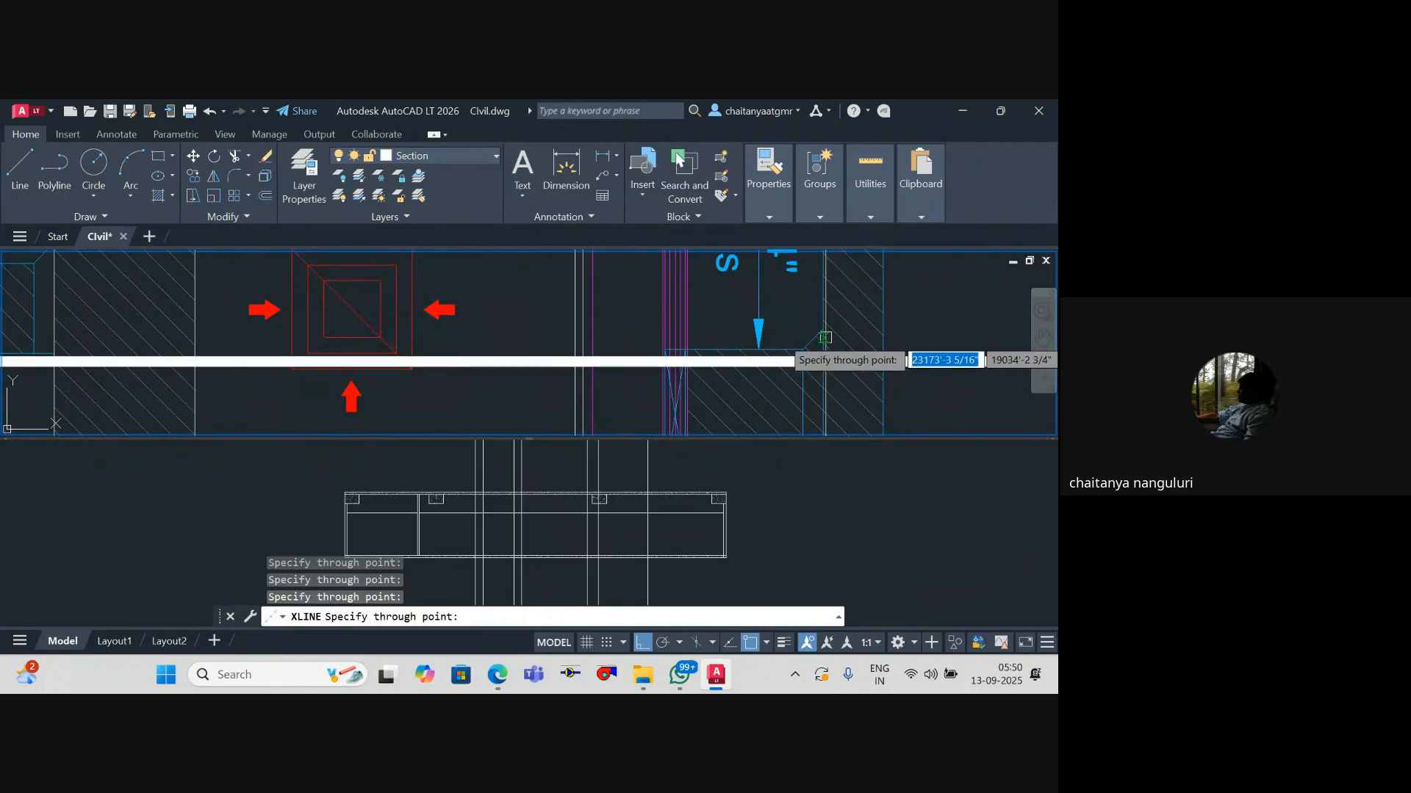
key(Escape)
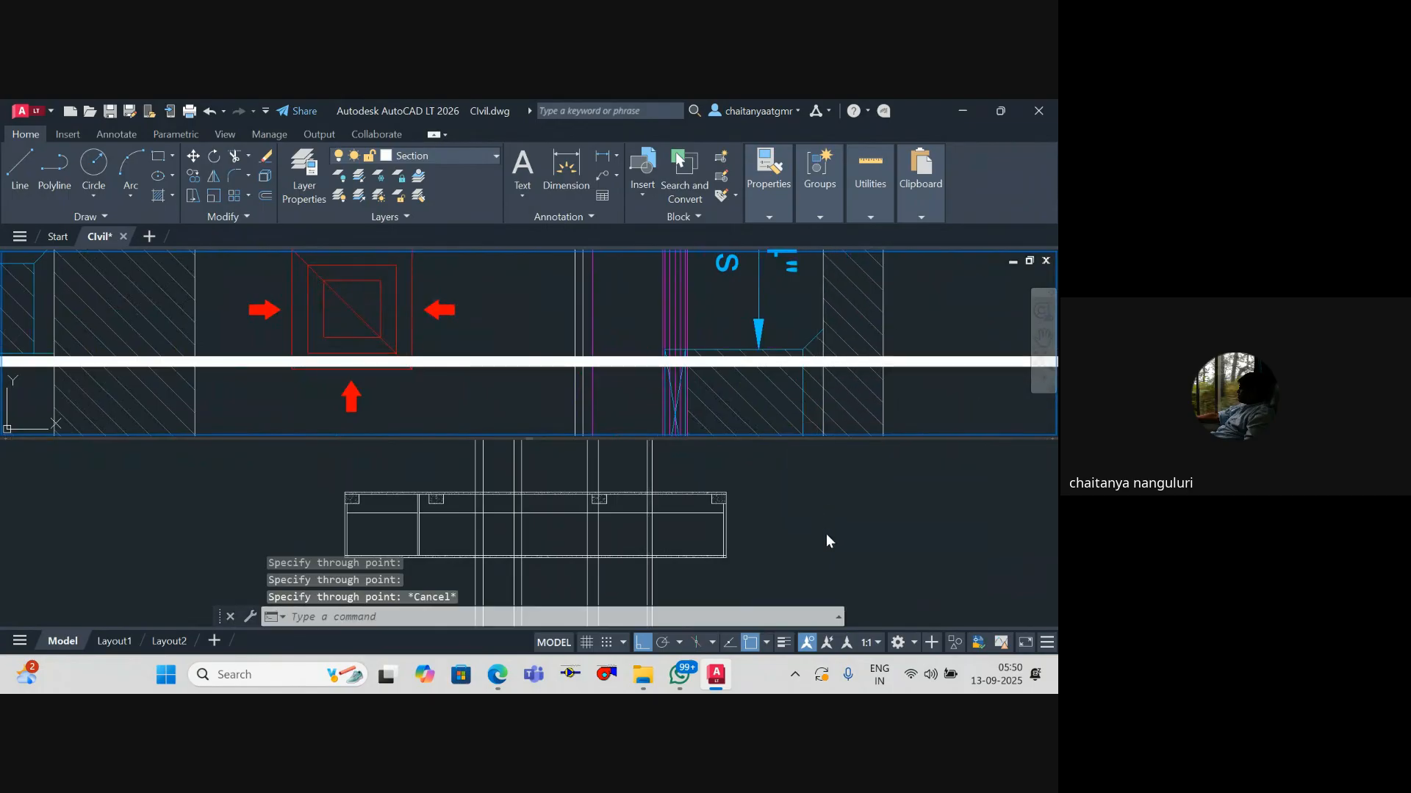
Step: Draw a horizontal line about 47' long from the second beam's lower right corner across all projected duct edges in the section
click(732, 564)
key(Escape)
scroll(533, 521, down, 5)
key(Escape)
scroll(517, 518, up, 11)
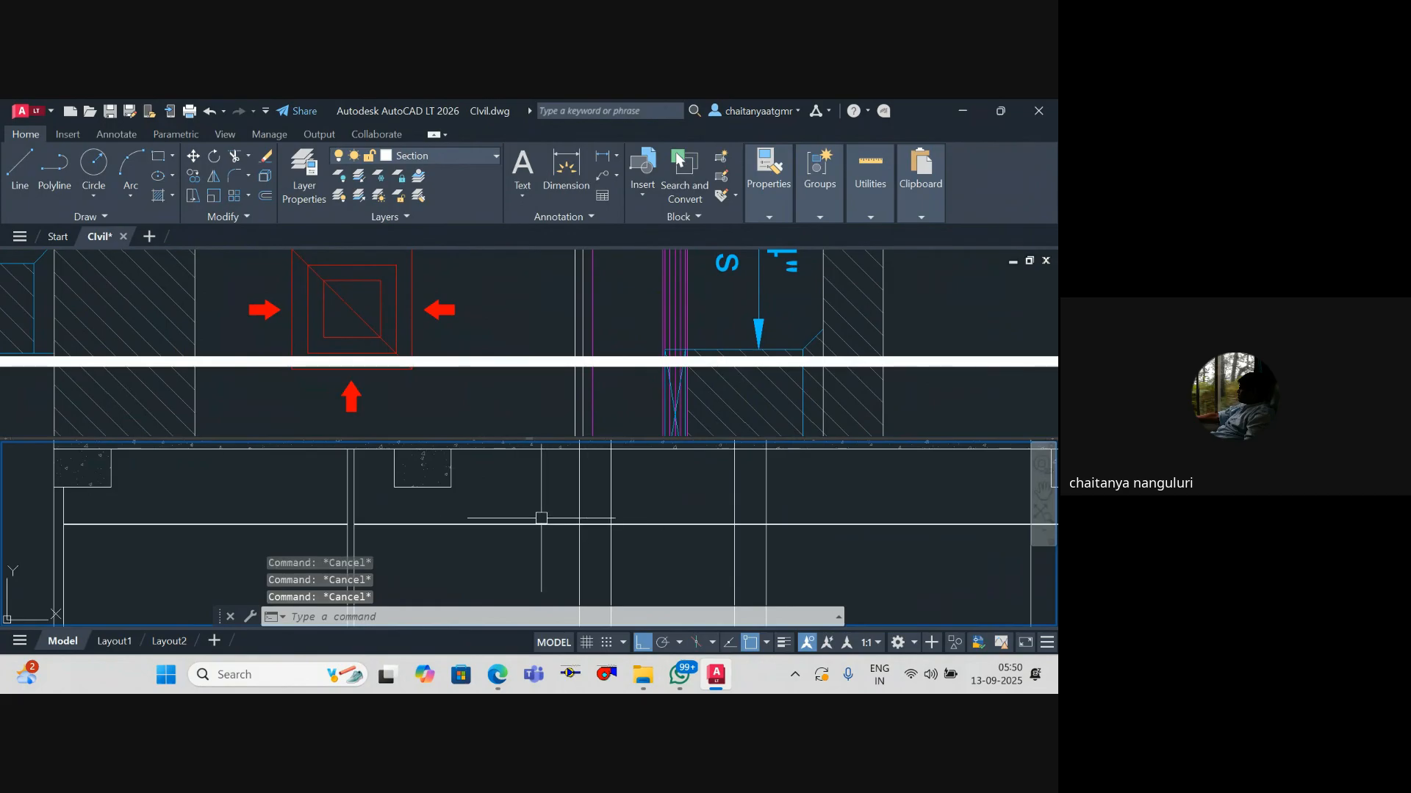
text(l)
key(Return)
click(451, 488)
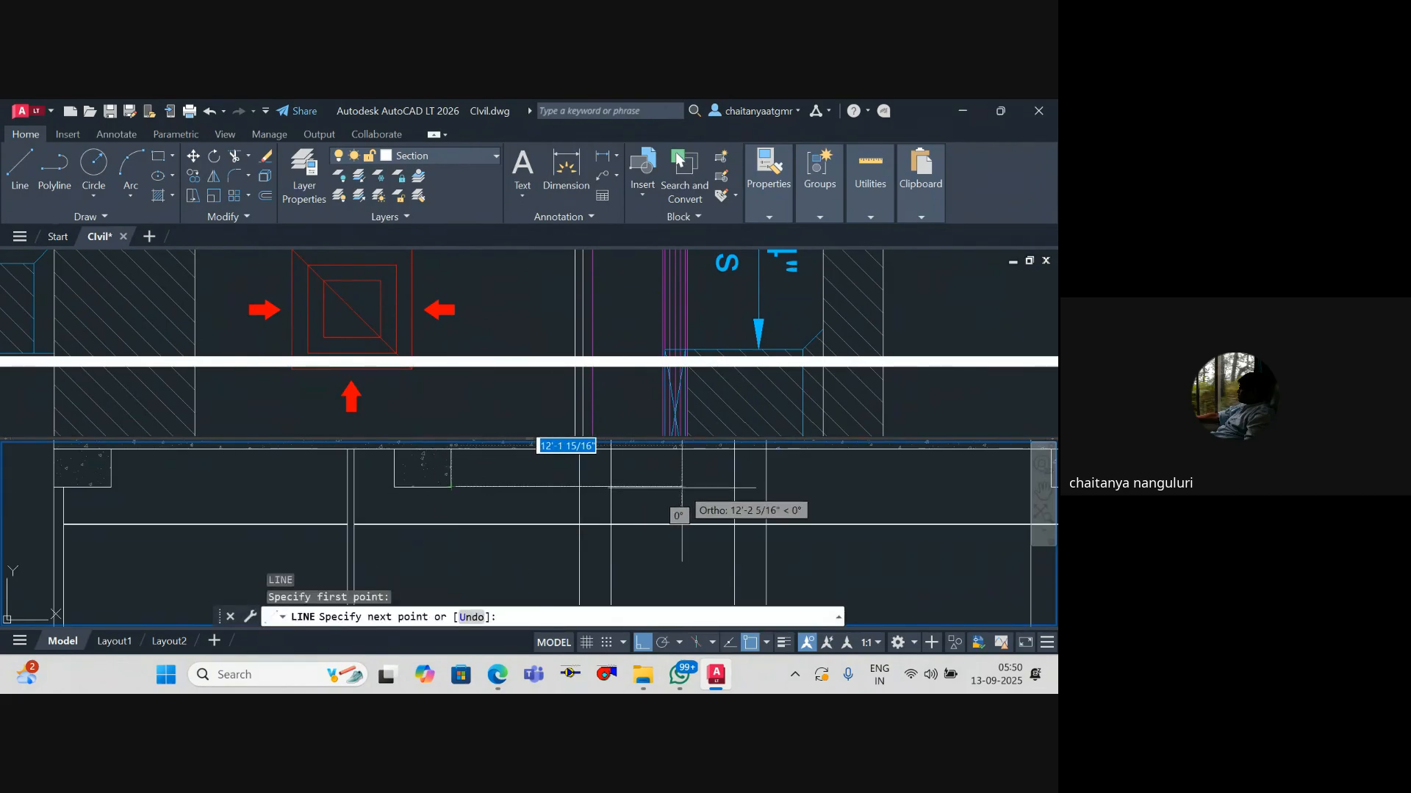
scroll(683, 488, down, 5)
scroll(684, 474, up, 5)
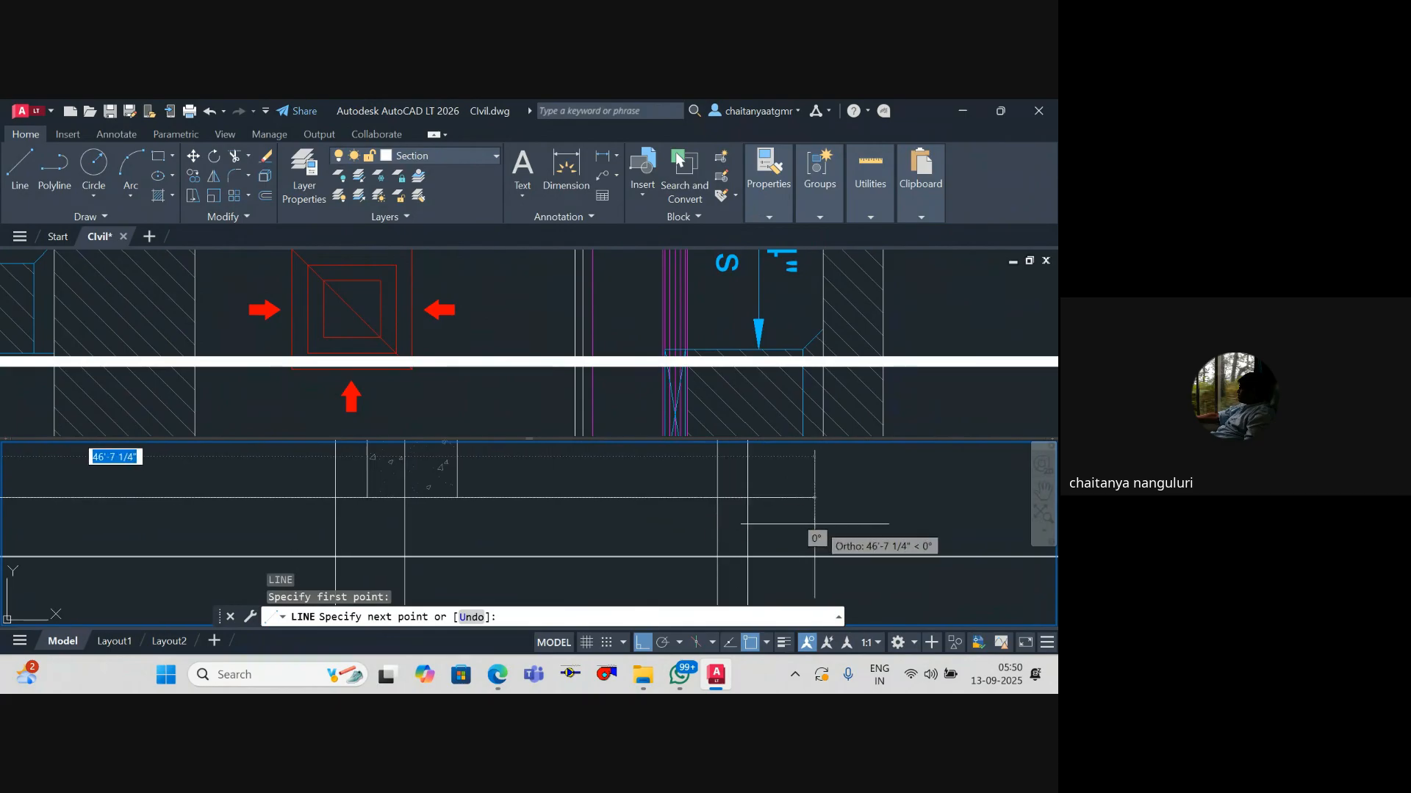
key(Escape)
Step: Move the new horizontal line 2 inches down to set the duct tops below the beams
click(792, 503)
text(m)
key(Return)
click(867, 494)
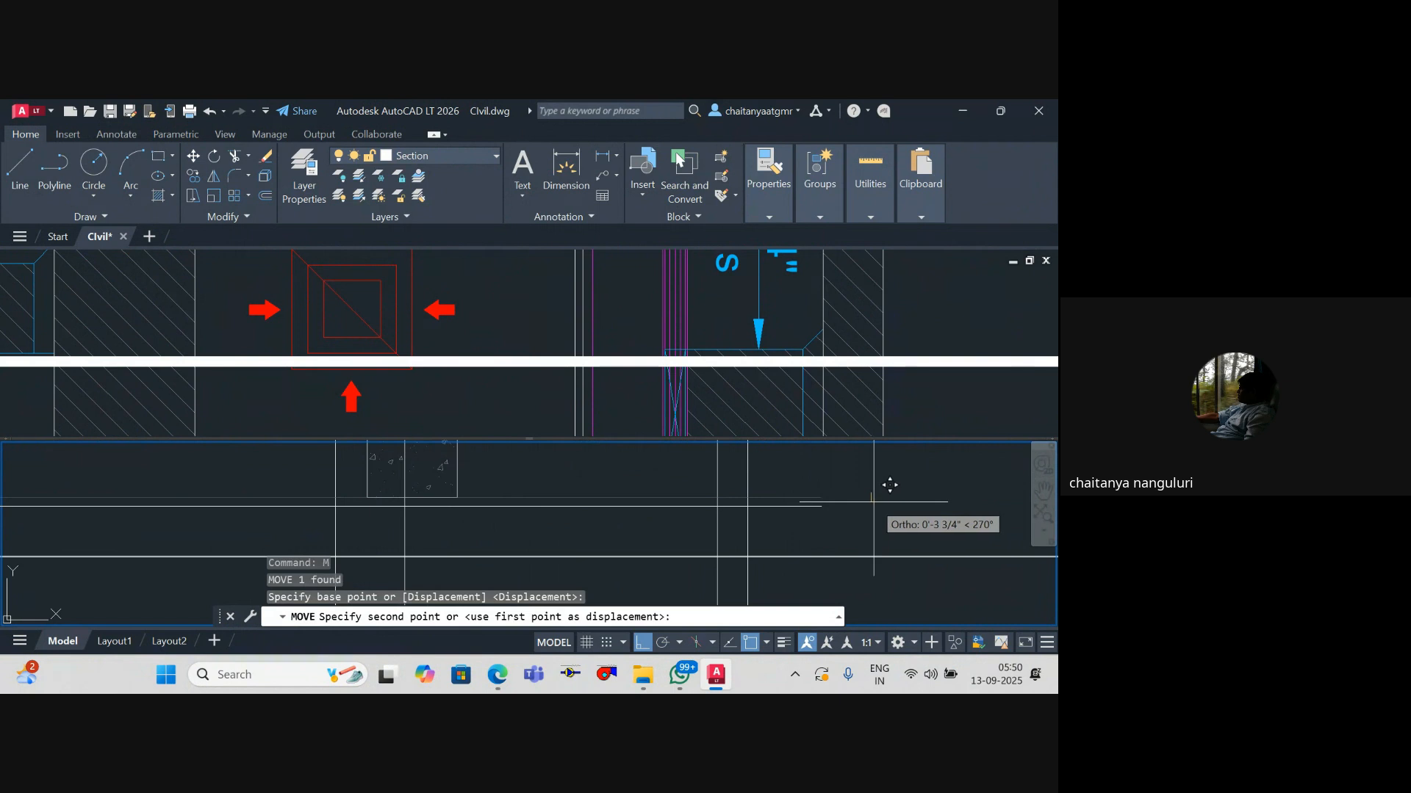
text(2)
key(Return)
key(Escape)
scroll(664, 495, down, 5)
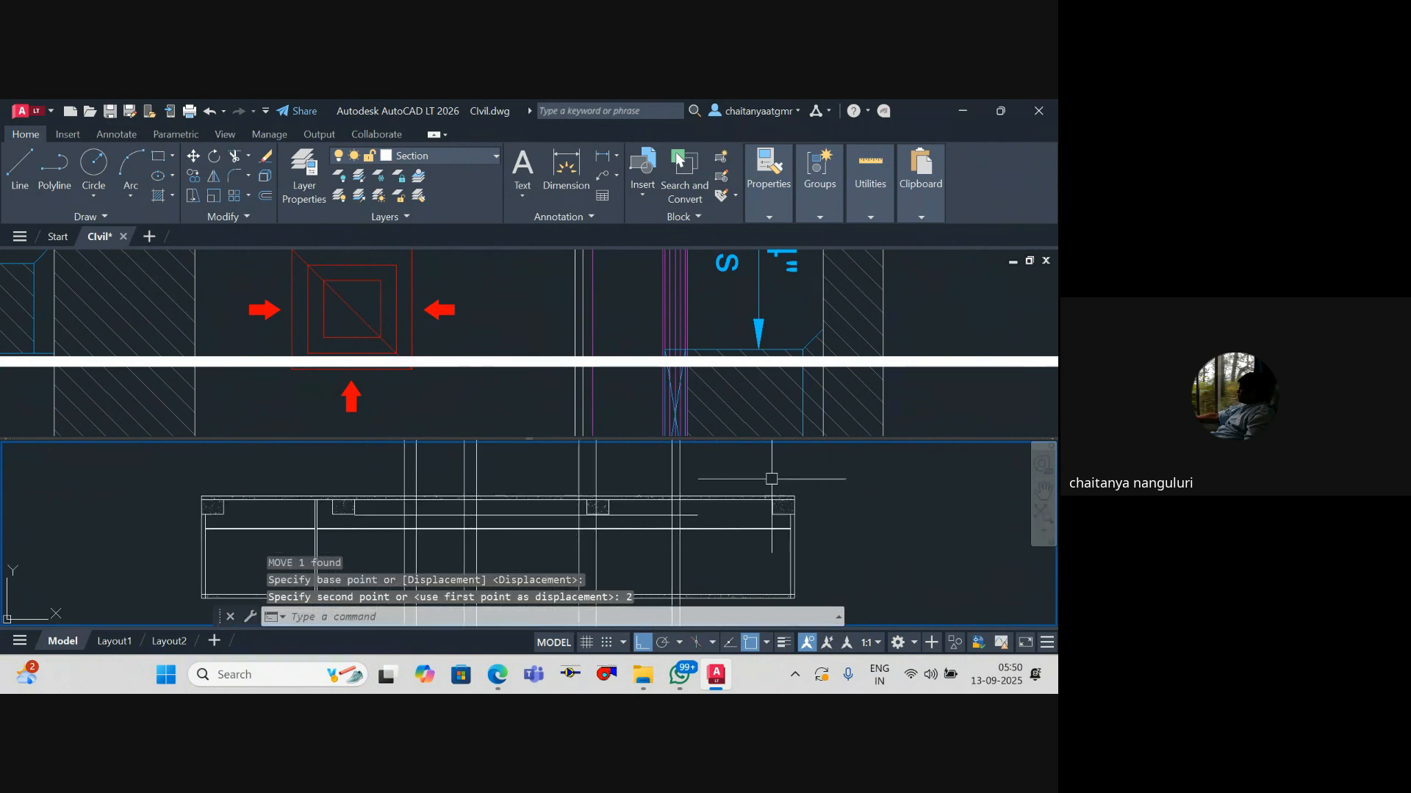
key(Escape)
key(Escape)
Step: Offset the duct top line 18 inches downward to form the duct bottoms
scroll(471, 537, up, 3)
text(o)
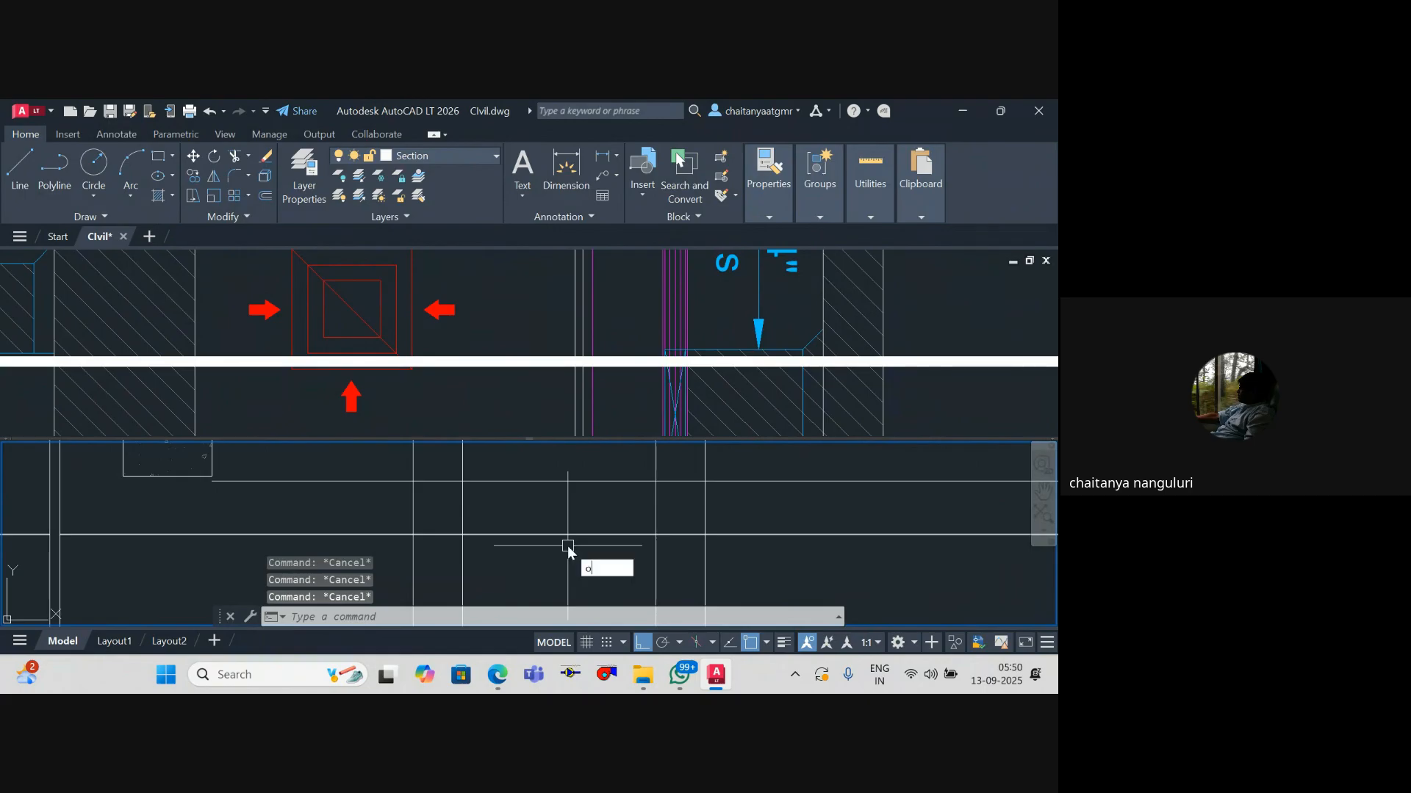
key(Return)
text(18)
key(Return)
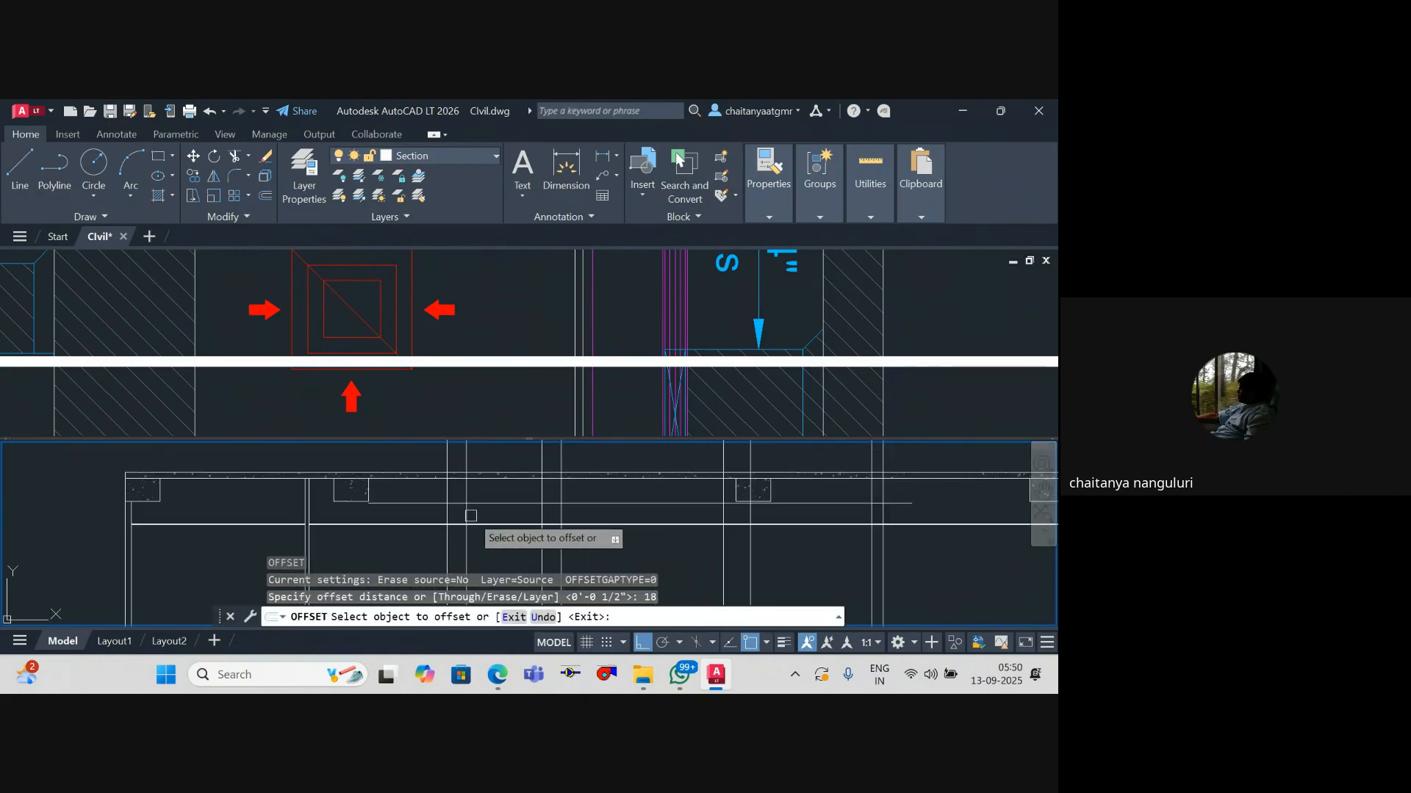
click(478, 504)
click(478, 525)
scroll(589, 516, down, 5)
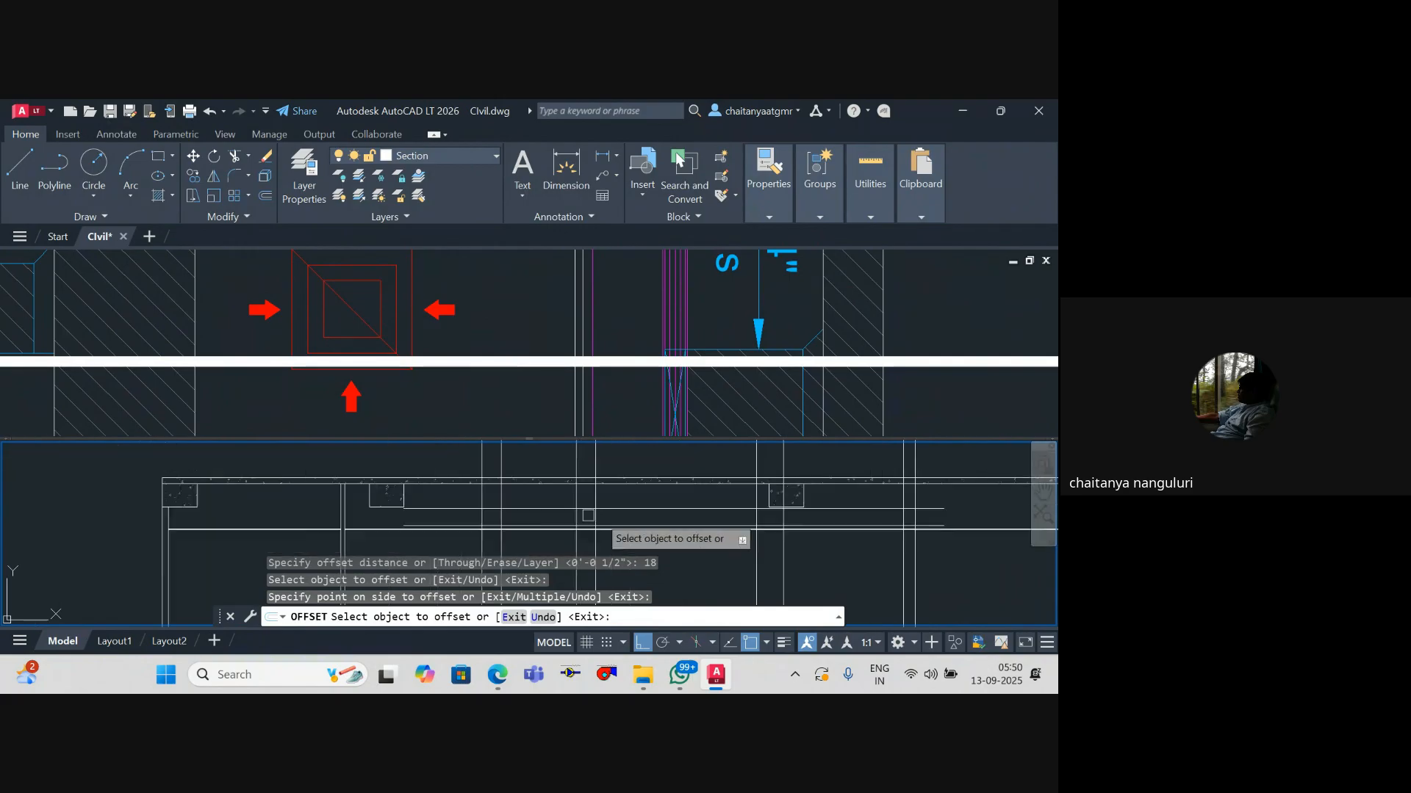
scroll(582, 485, up, 5)
key(Escape)
scroll(582, 483, up, 3)
key(Escape)
key(Escape)
key(Escape)
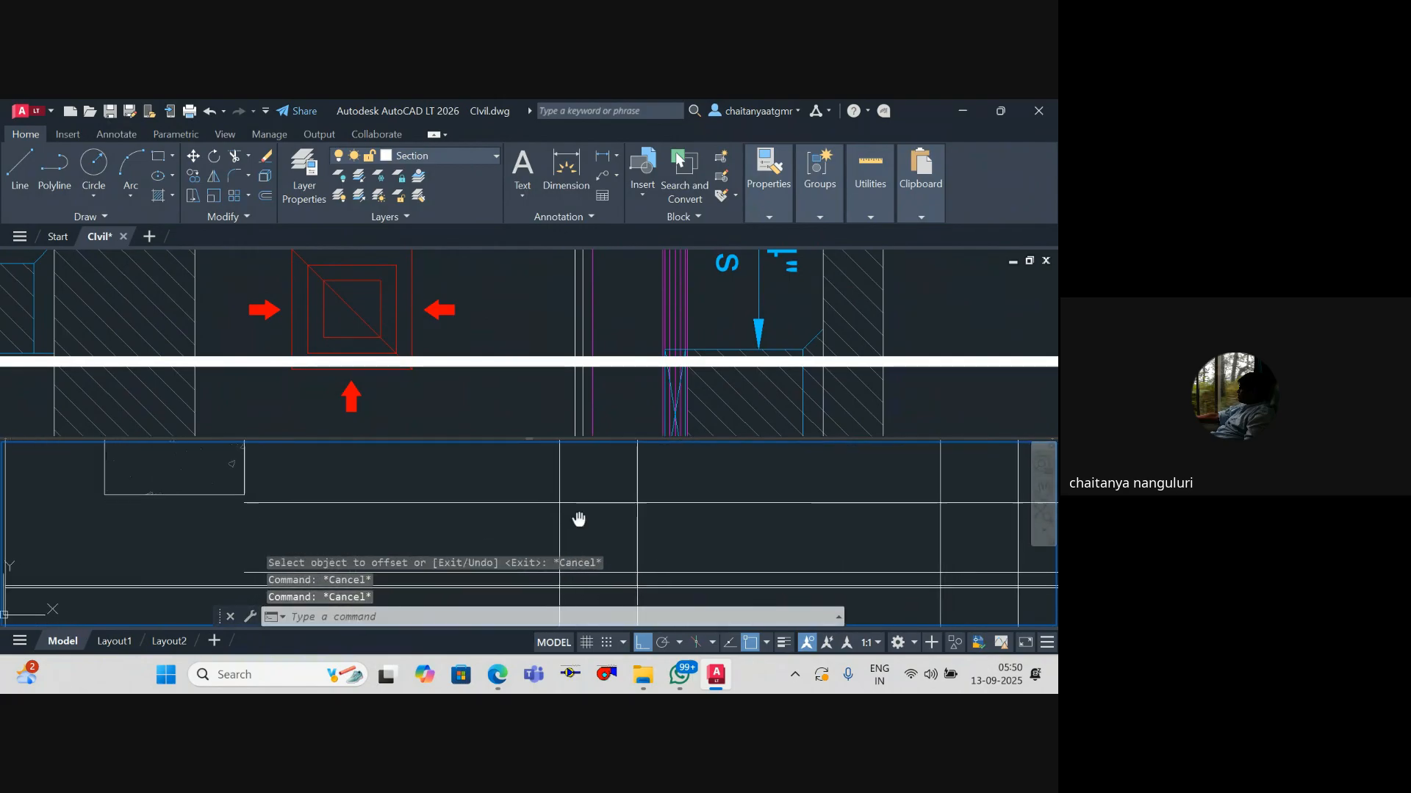
Step: Trim the horizontal duct lines on both sides of the first duct and its edge lines between the upper slab and duct top
key(Return)
click(495, 544)
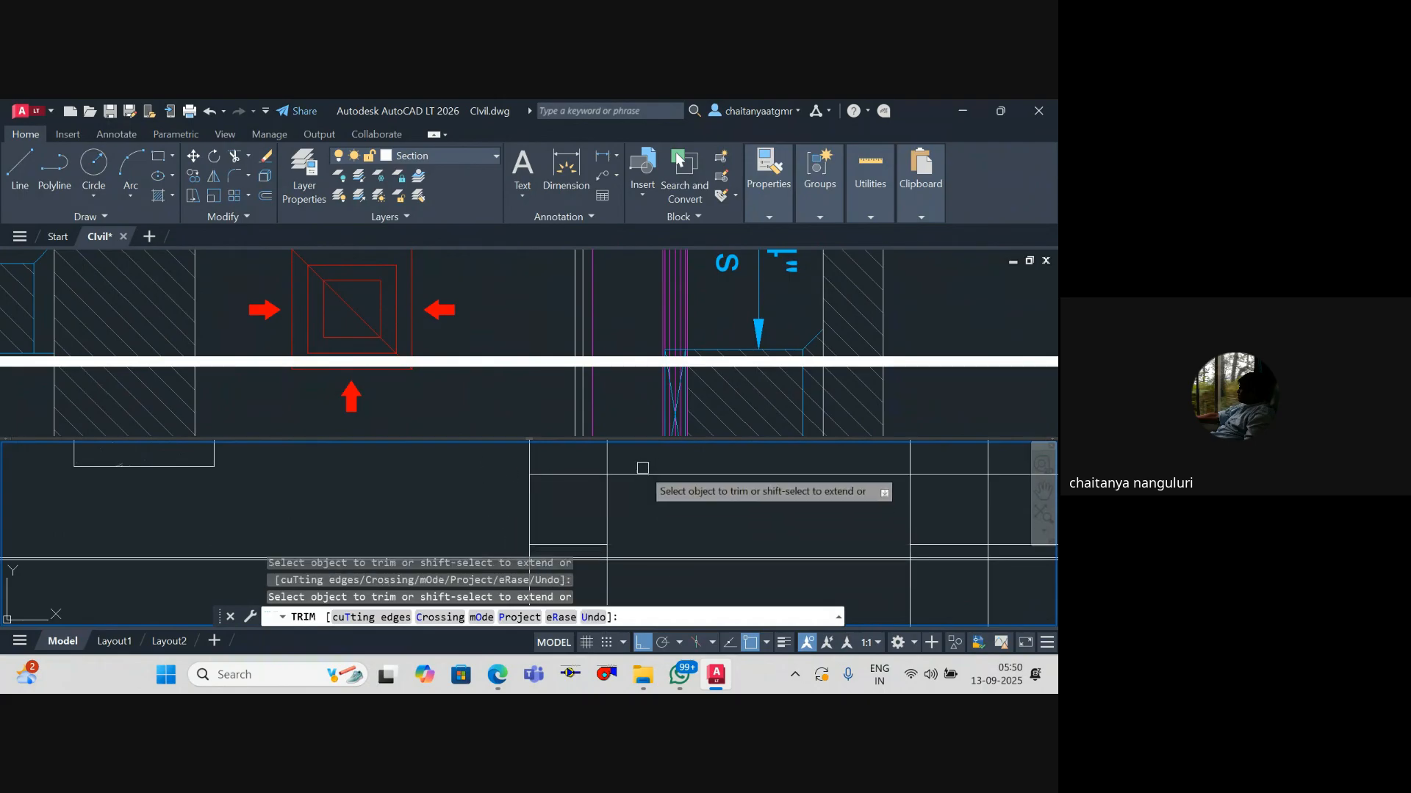
scroll(620, 497, down, 4)
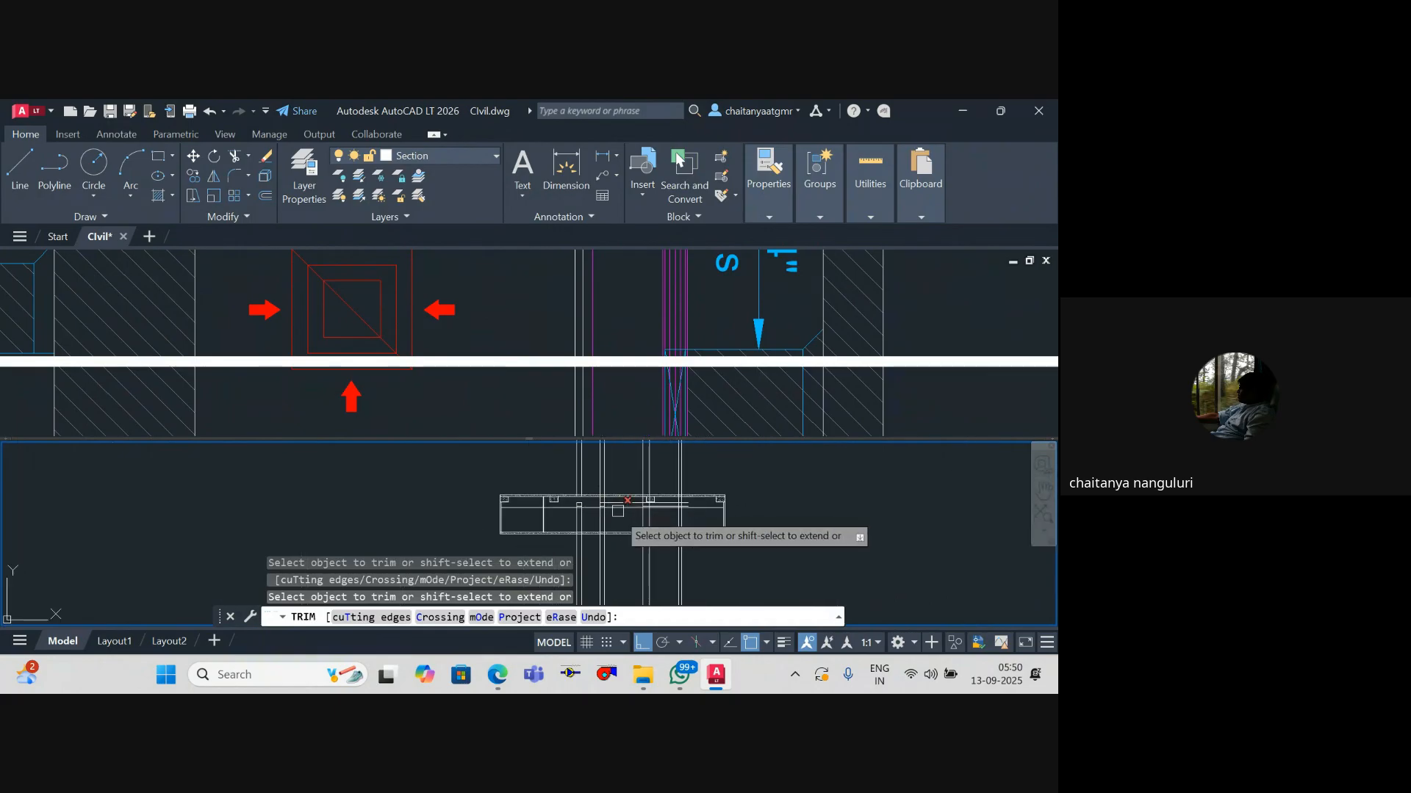
scroll(615, 547, down, 2)
drag(617, 555, 516, 507)
scroll(828, 507, up, 2)
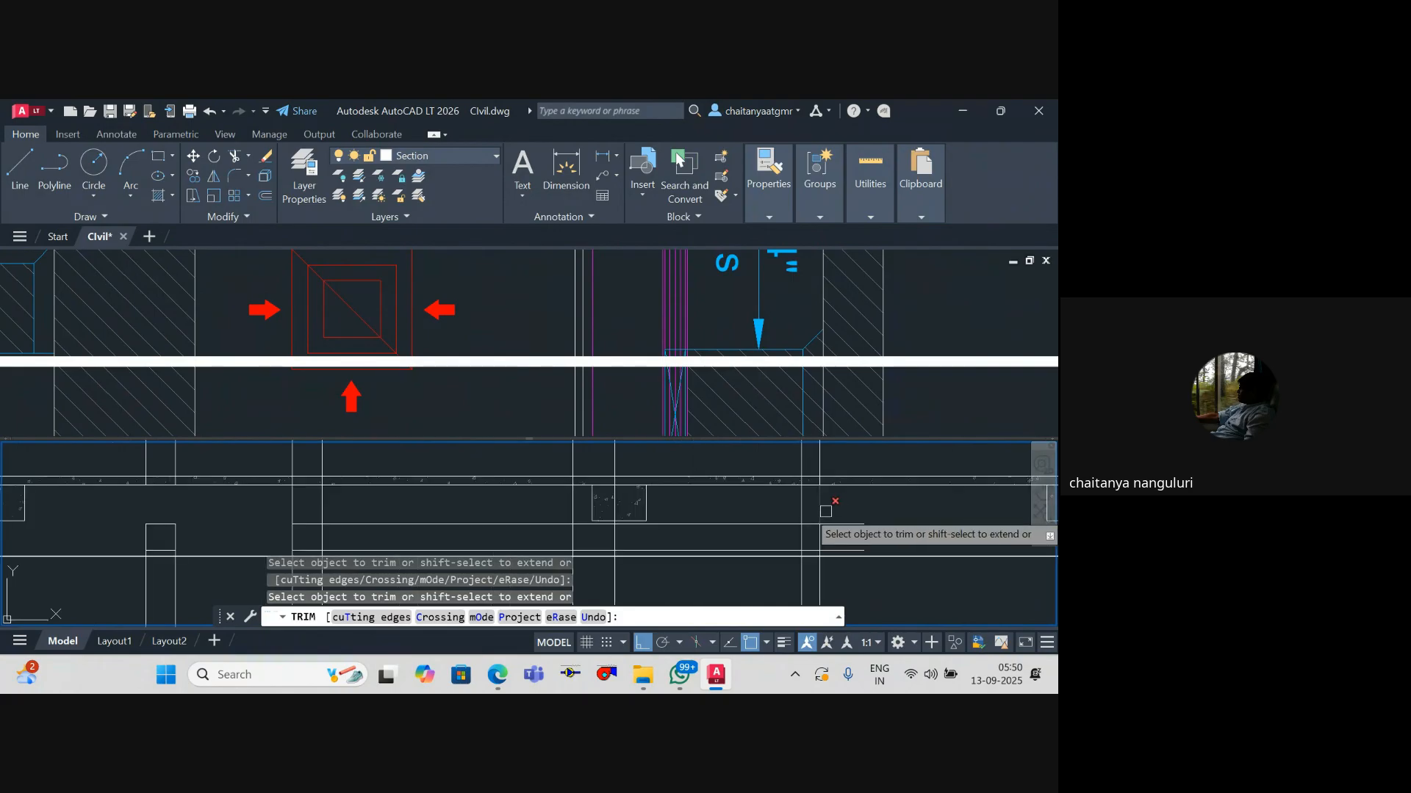
Step: Trim the edge lines of the fourth and second ducts between the upper slab's underside and the duct tops
drag(841, 504, 764, 490)
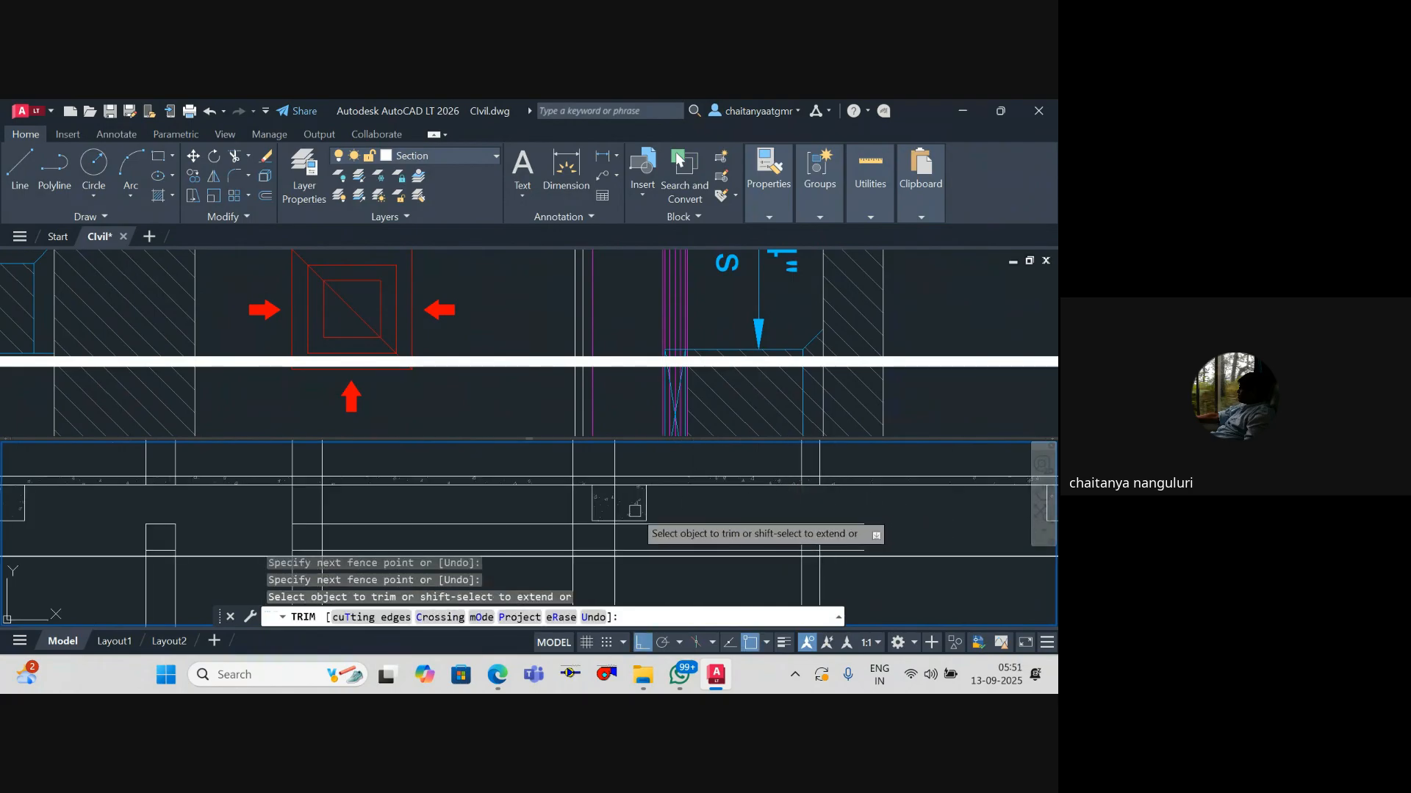
scroll(459, 515, up, 2)
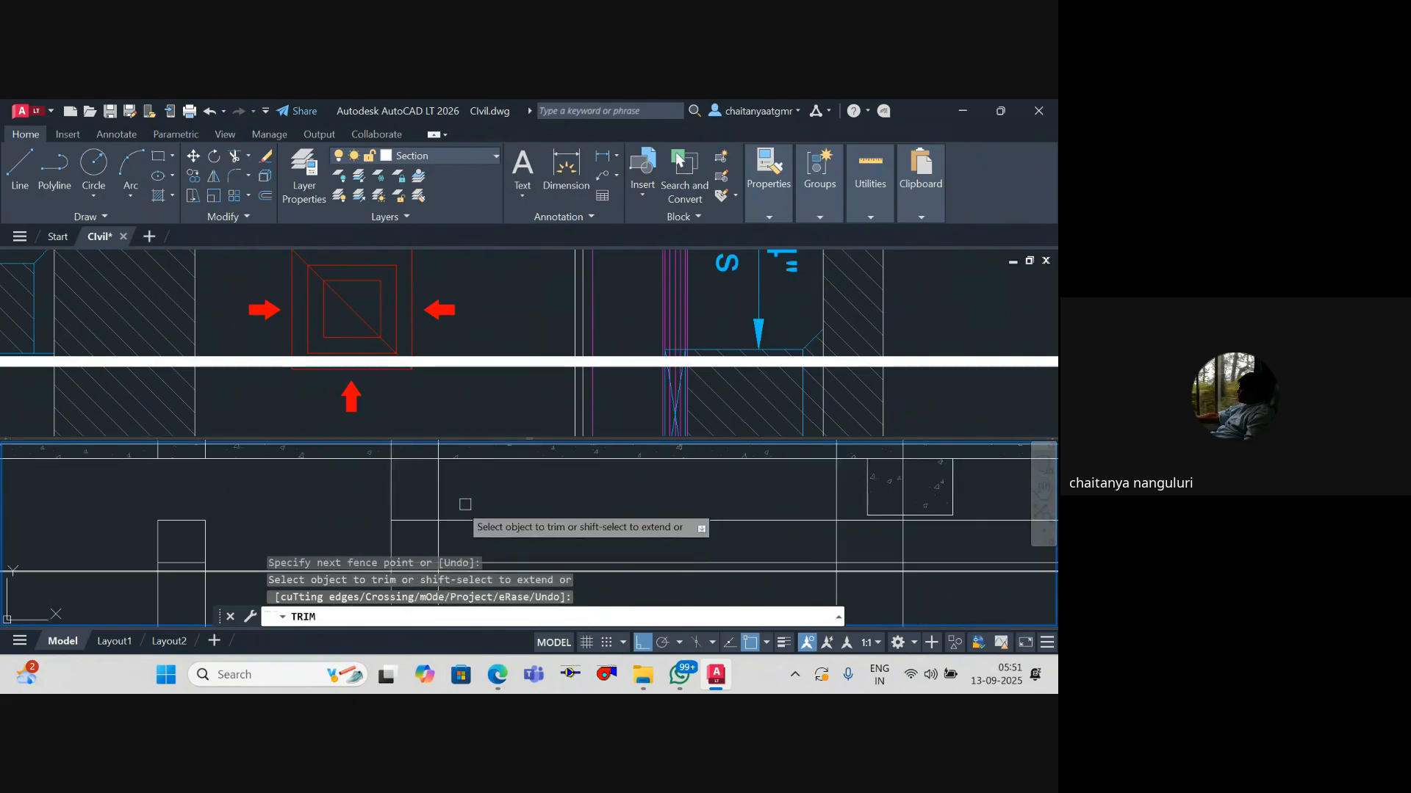
scroll(478, 496, down, 2)
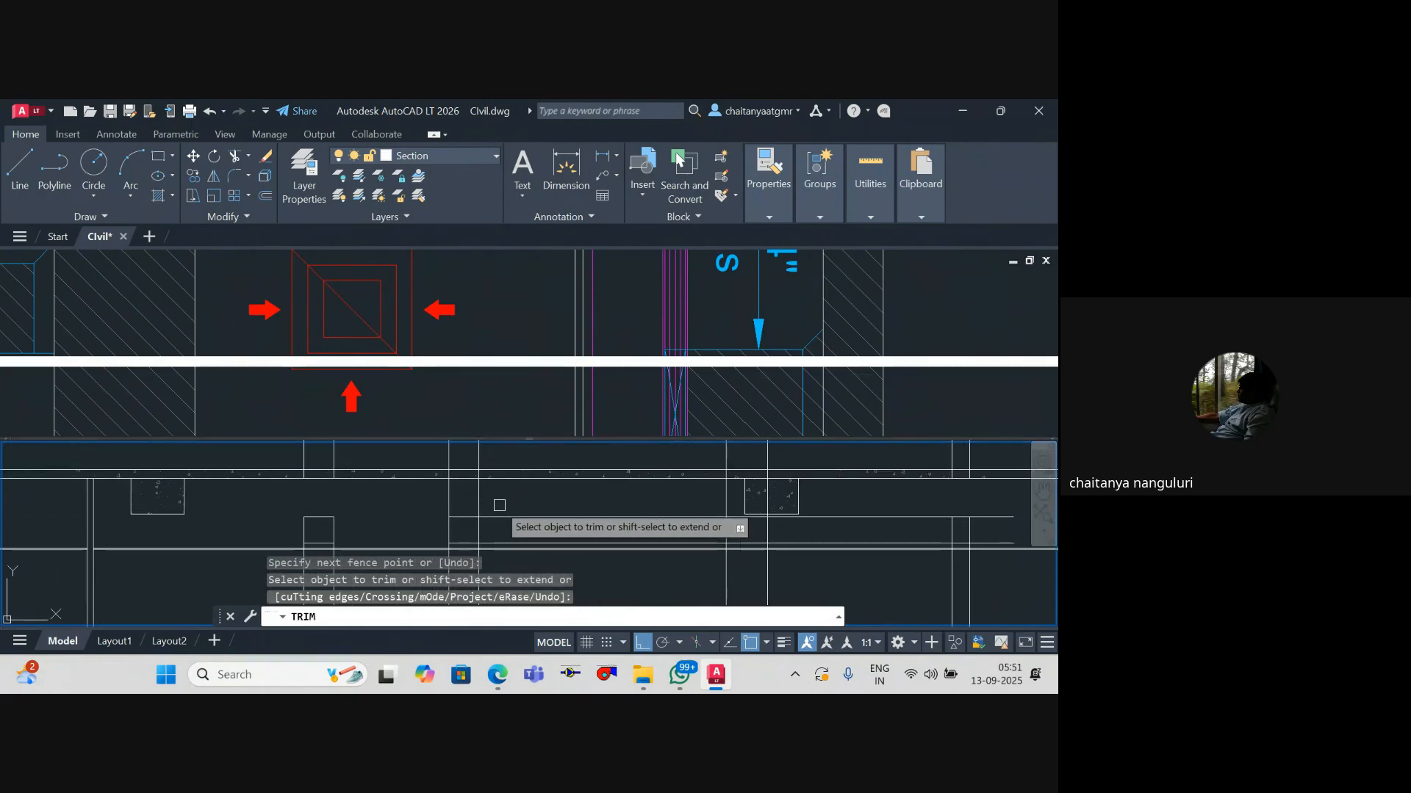
click(479, 496)
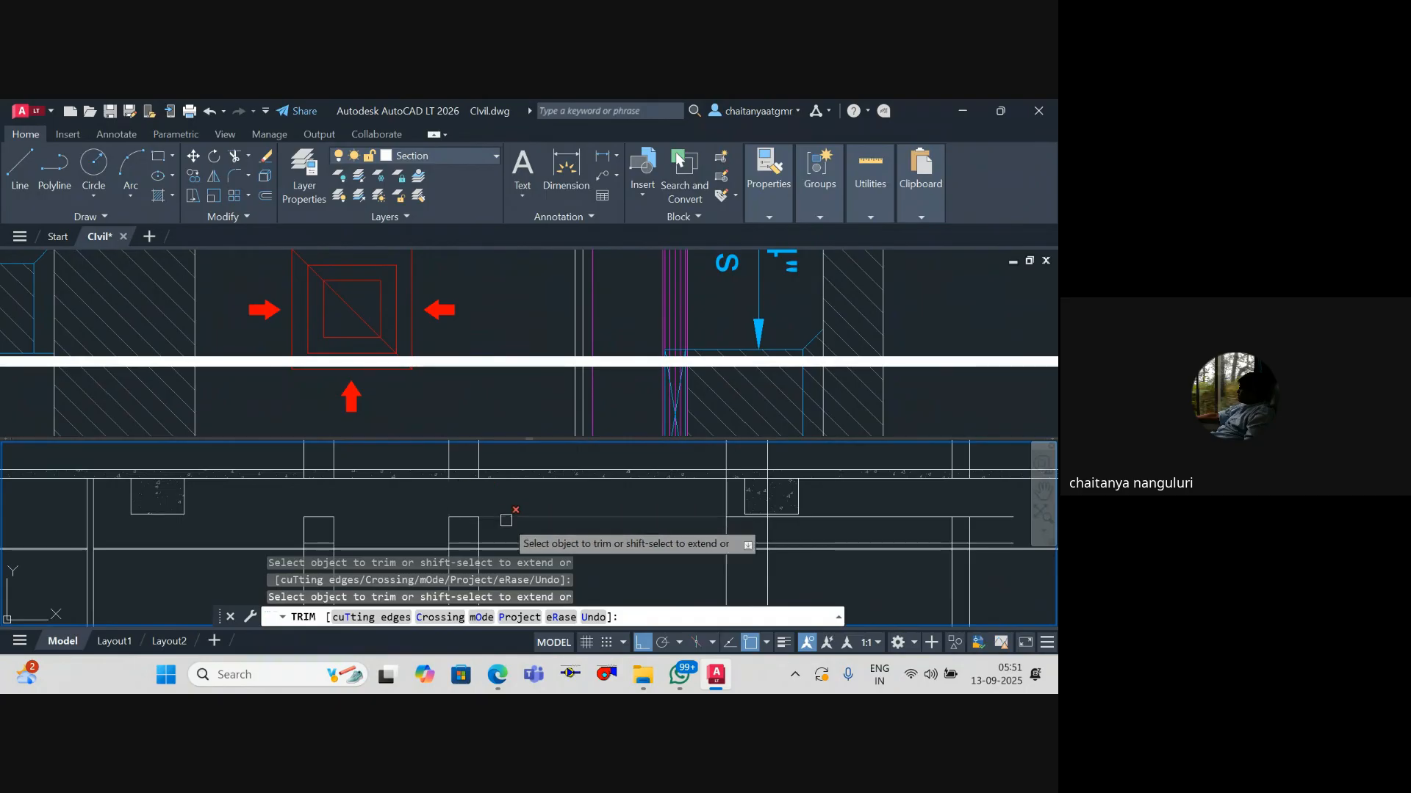
Step: Trim the horizontal duct lines in the gaps between the second, third and fourth ducts and beyond the fourth duct
scroll(524, 530, down, 2)
scroll(441, 495, up, 2)
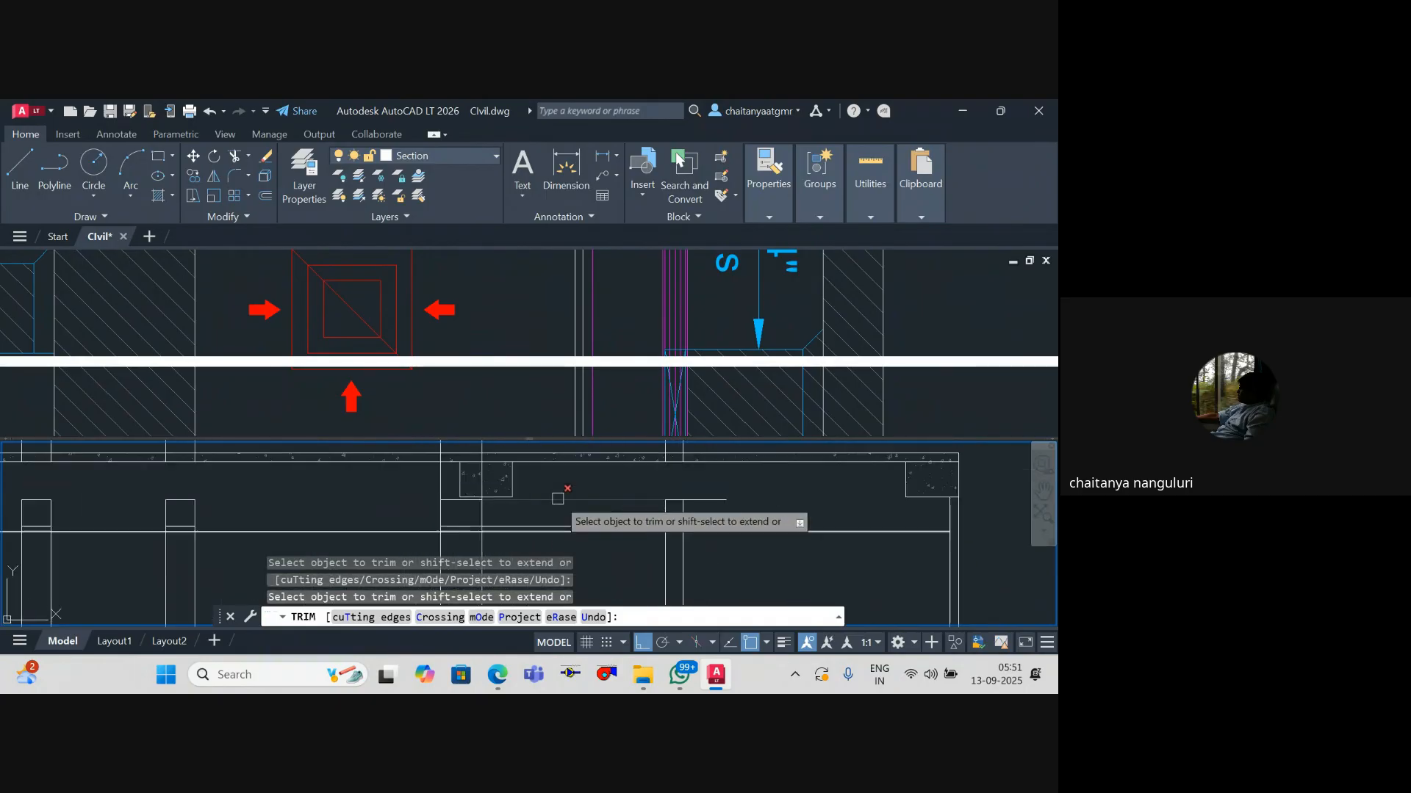
middle_click(530, 530)
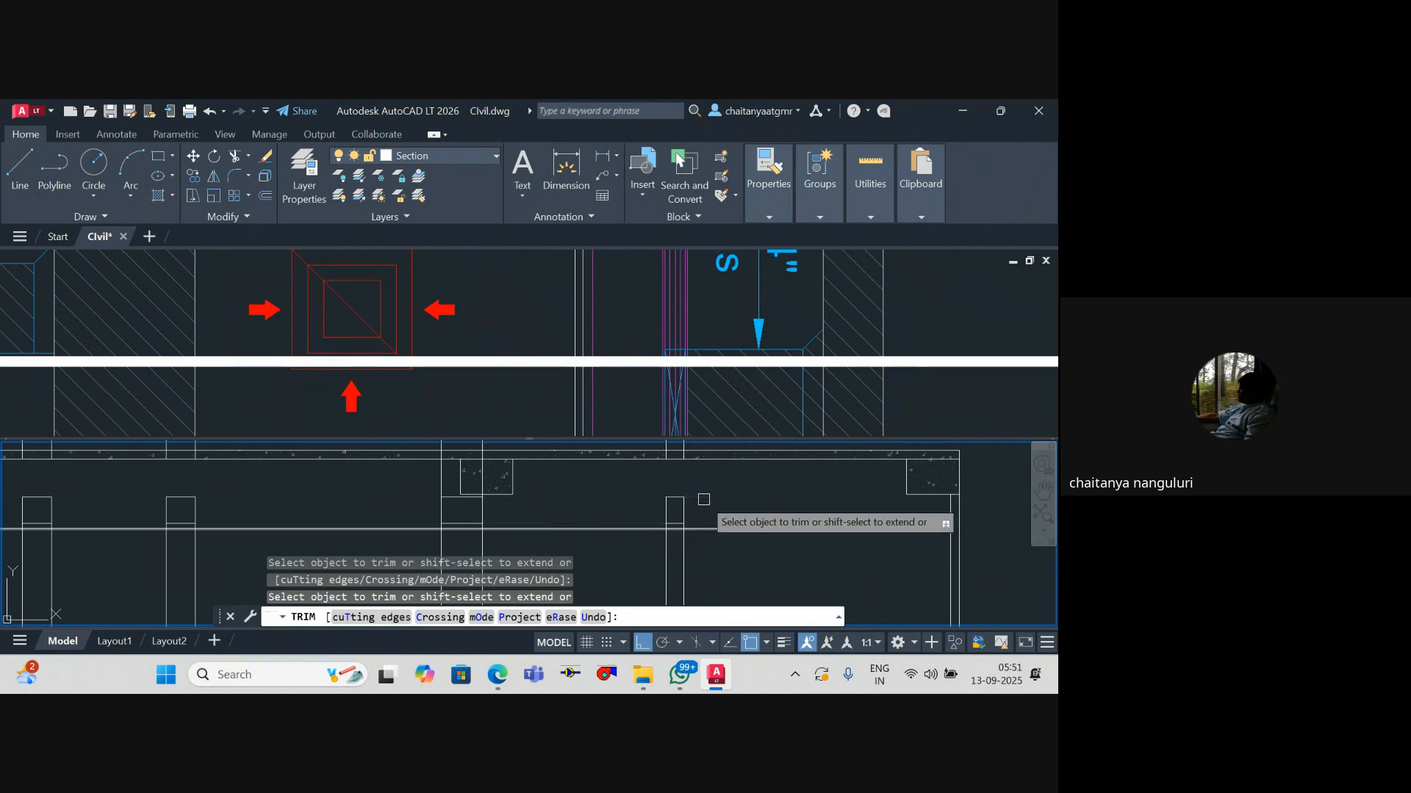
click(704, 499)
drag(471, 484, 474, 505)
scroll(460, 520, up, 2)
scroll(495, 518, down, 3)
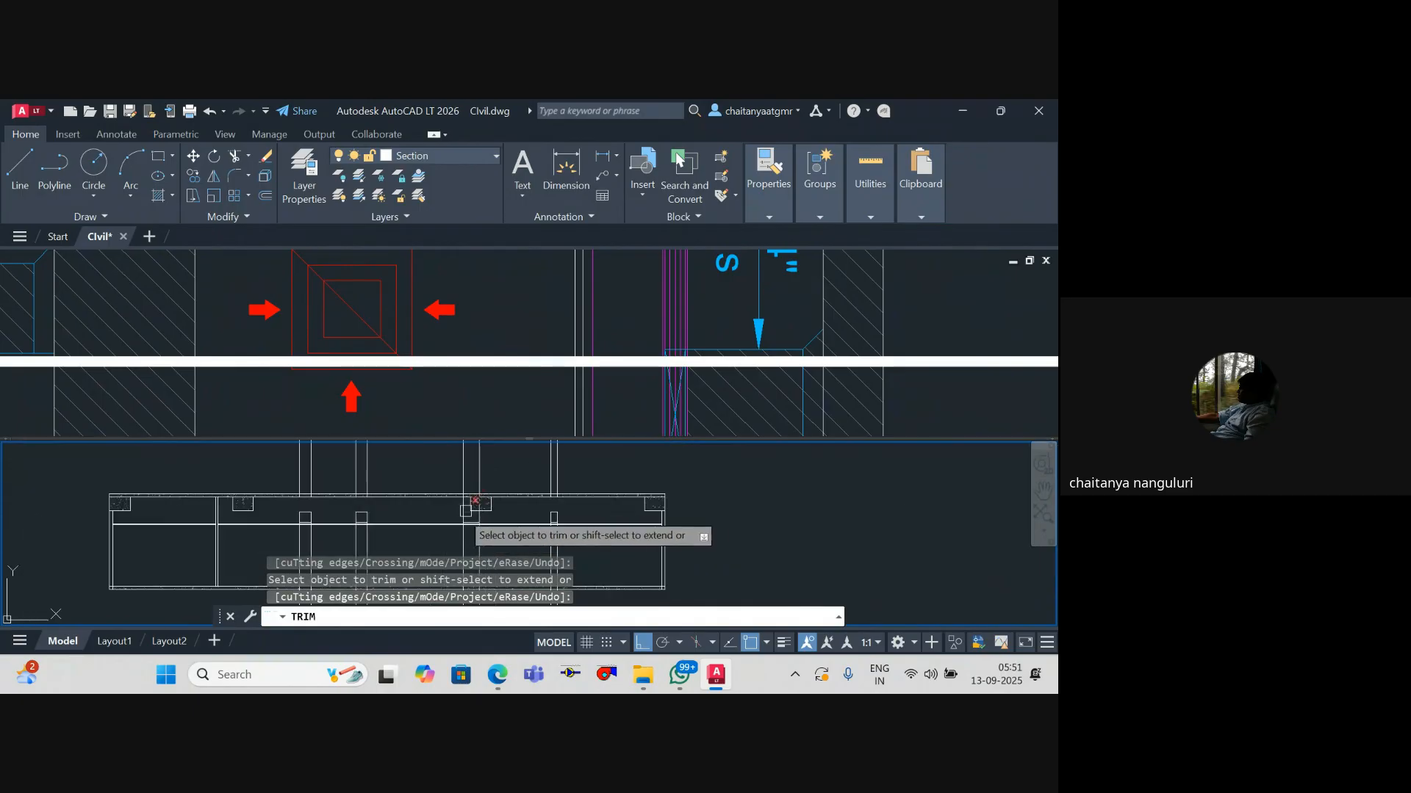
key(Escape)
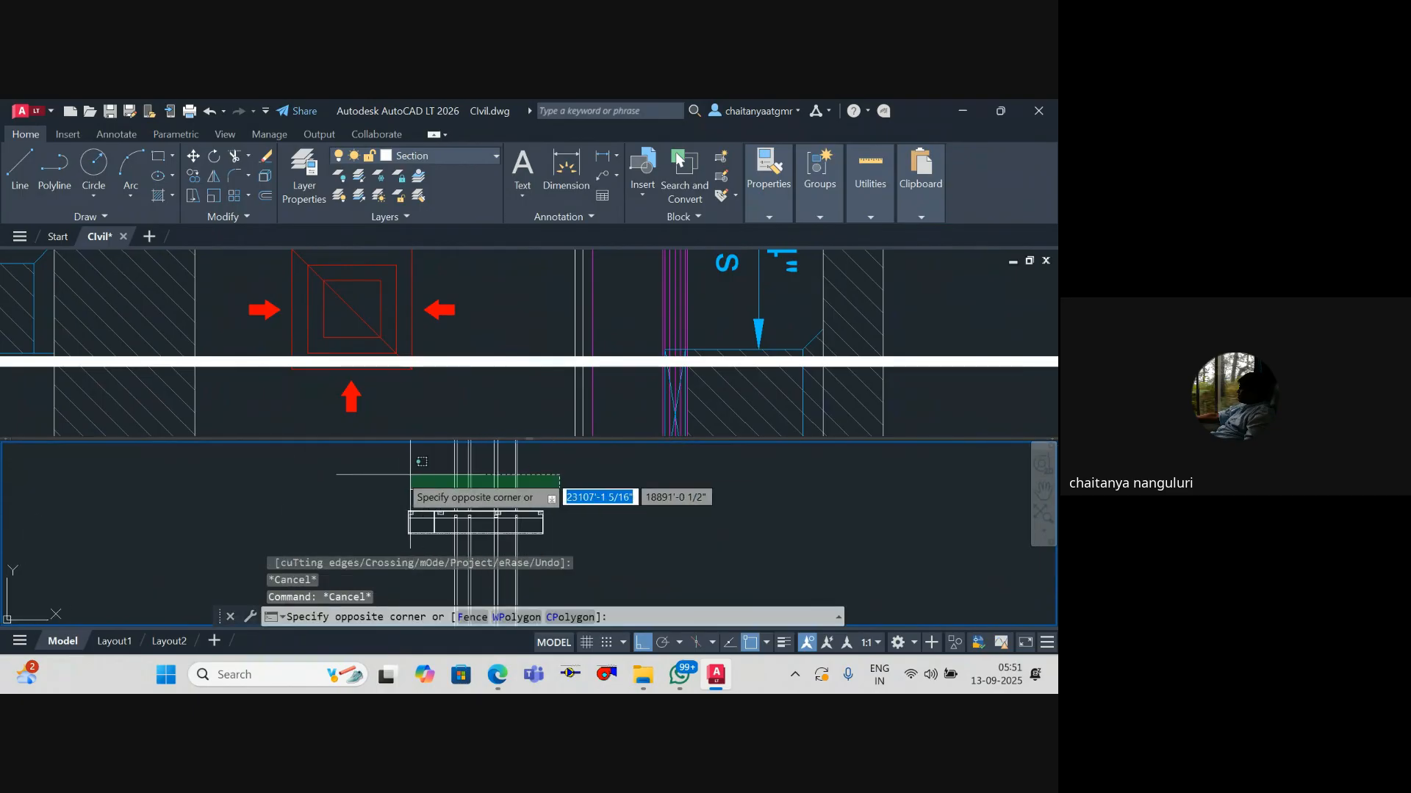
click(410, 475)
scroll(508, 490, up, 4)
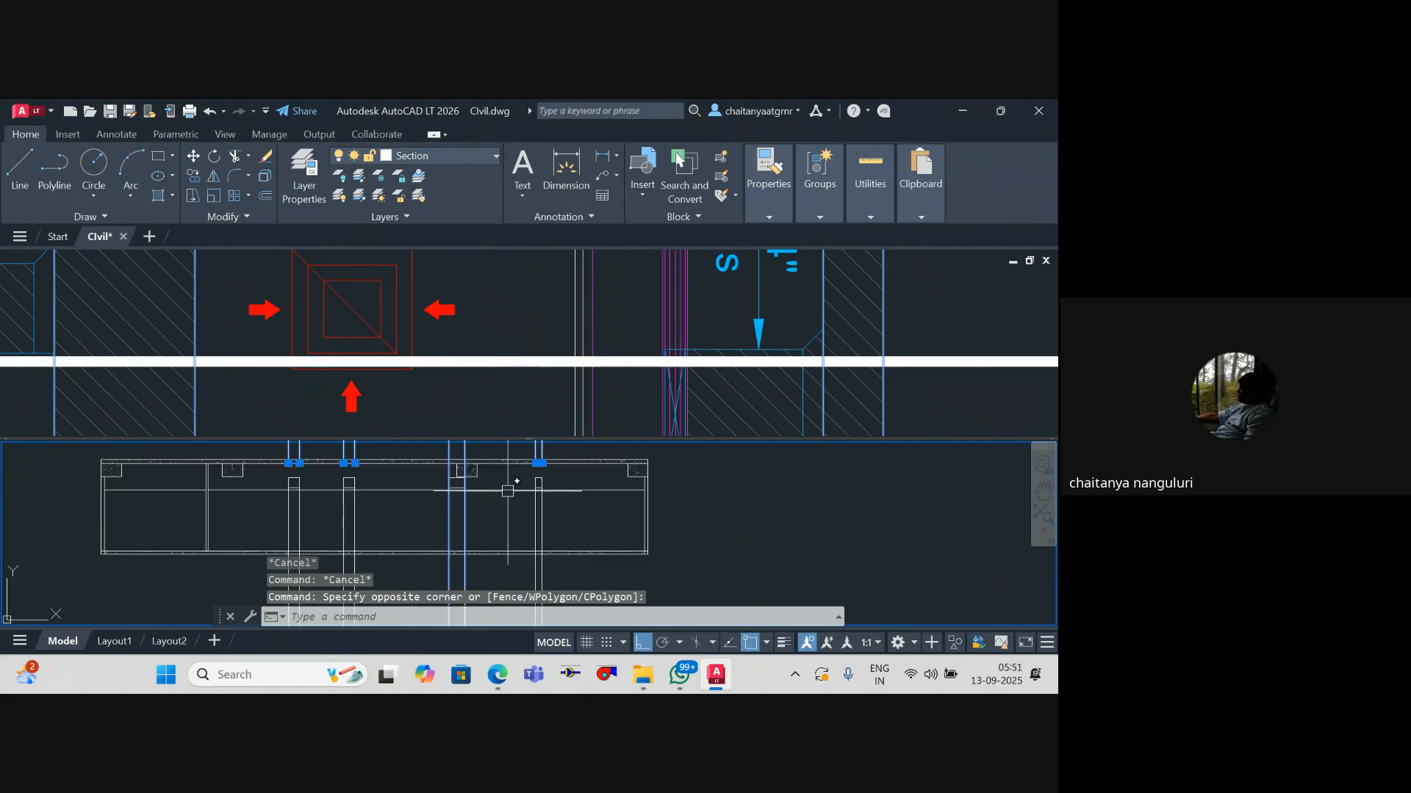
scroll(507, 494, up, 2)
key(Escape)
drag(426, 479, 438, 520)
key(Escape)
Step: Trim the third duct's edge lines above and below the duct, using its top and bottom lines as cutting edges
scroll(437, 519, up, 4)
key(space)
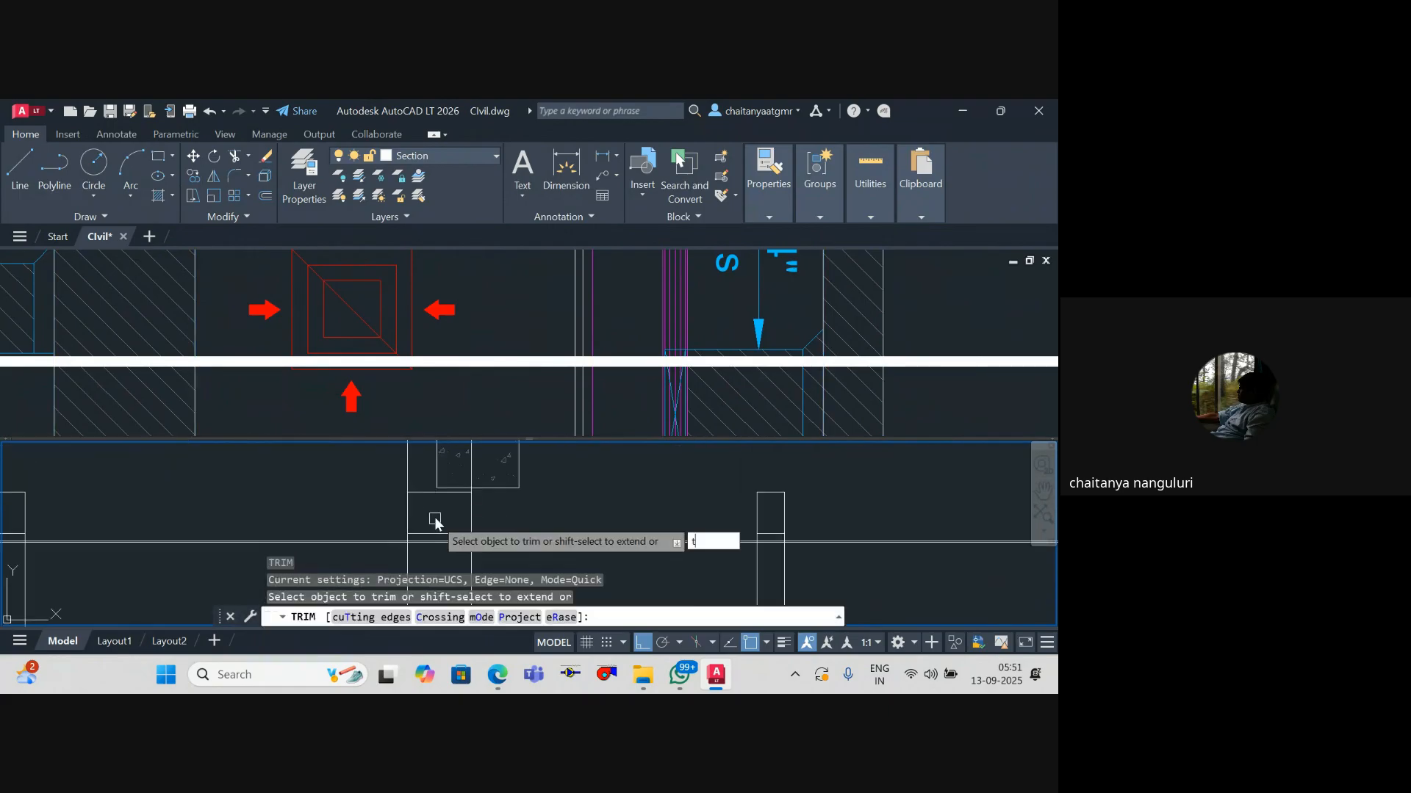
text(t)
key(Return)
click(418, 492)
scroll(427, 536, up, 2)
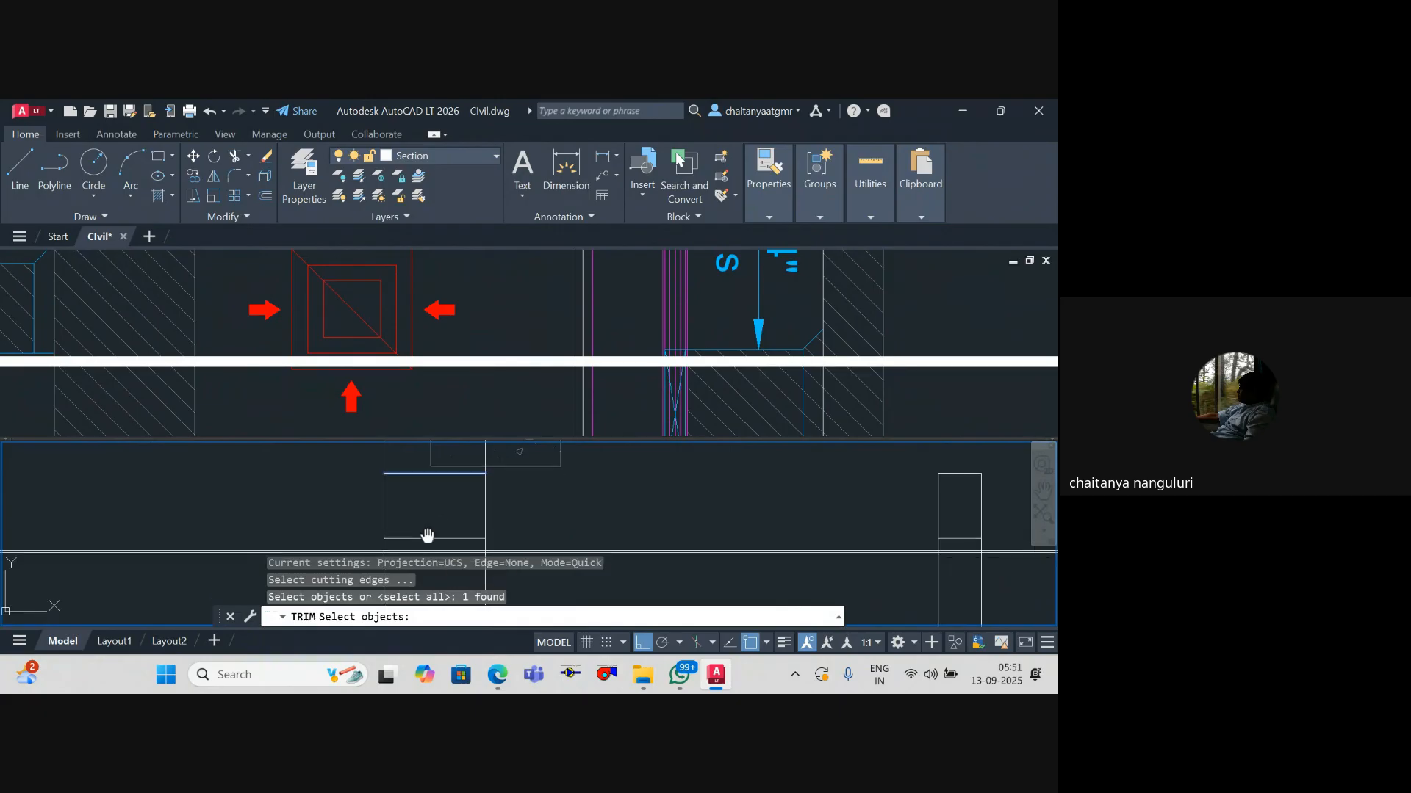
drag(427, 536, 427, 524)
click(408, 528)
key(Return)
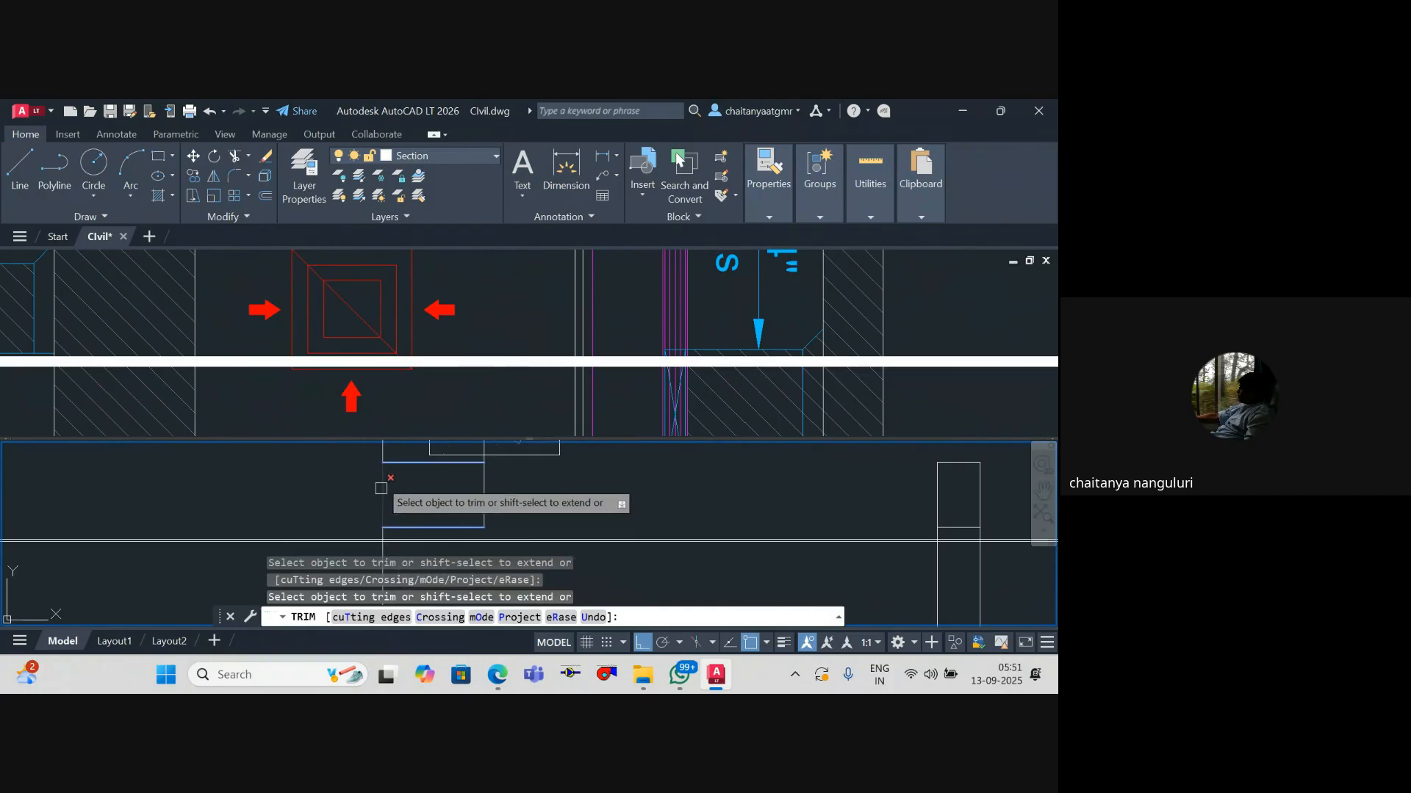
drag(476, 493, 467, 545)
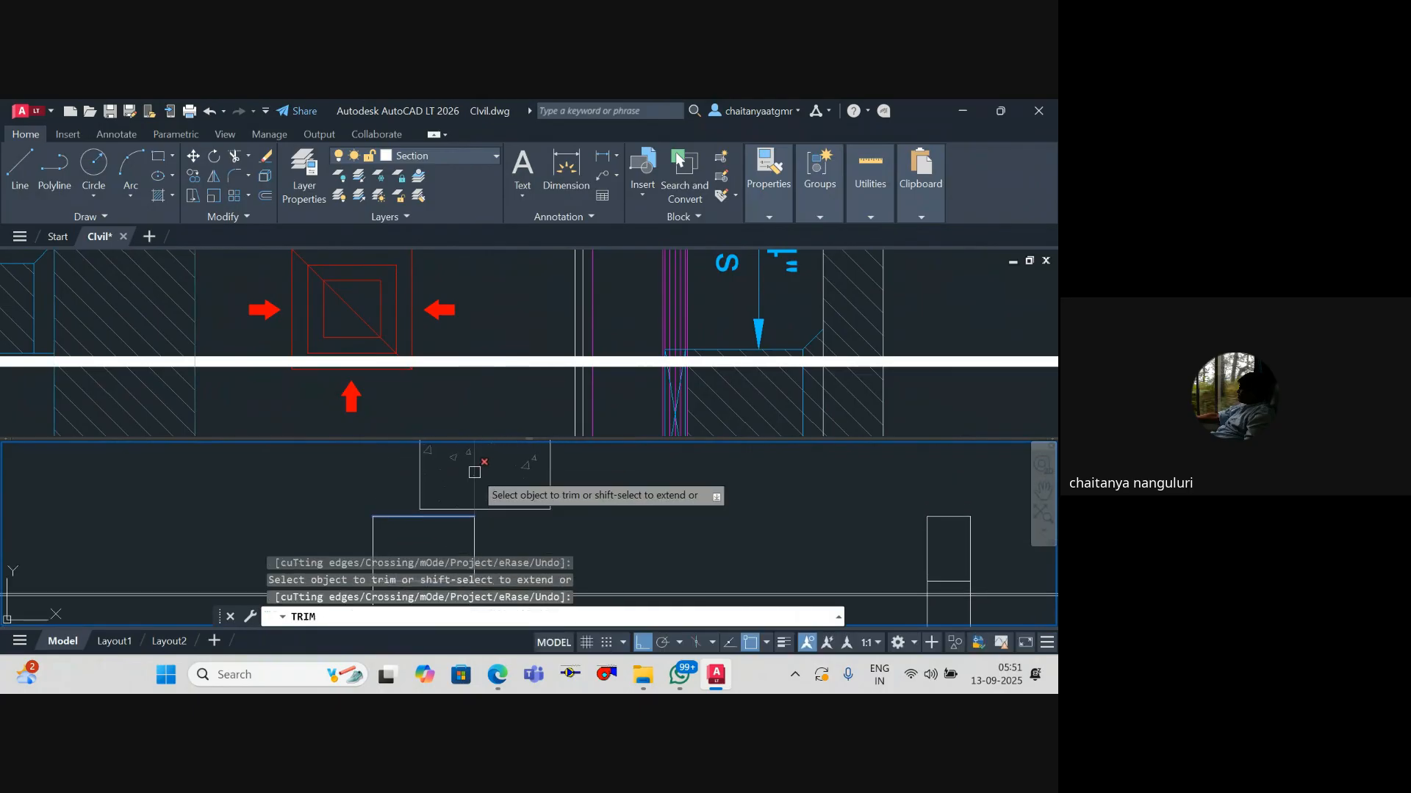
click(476, 472)
scroll(462, 473, down, 7)
scroll(455, 487, up, 2)
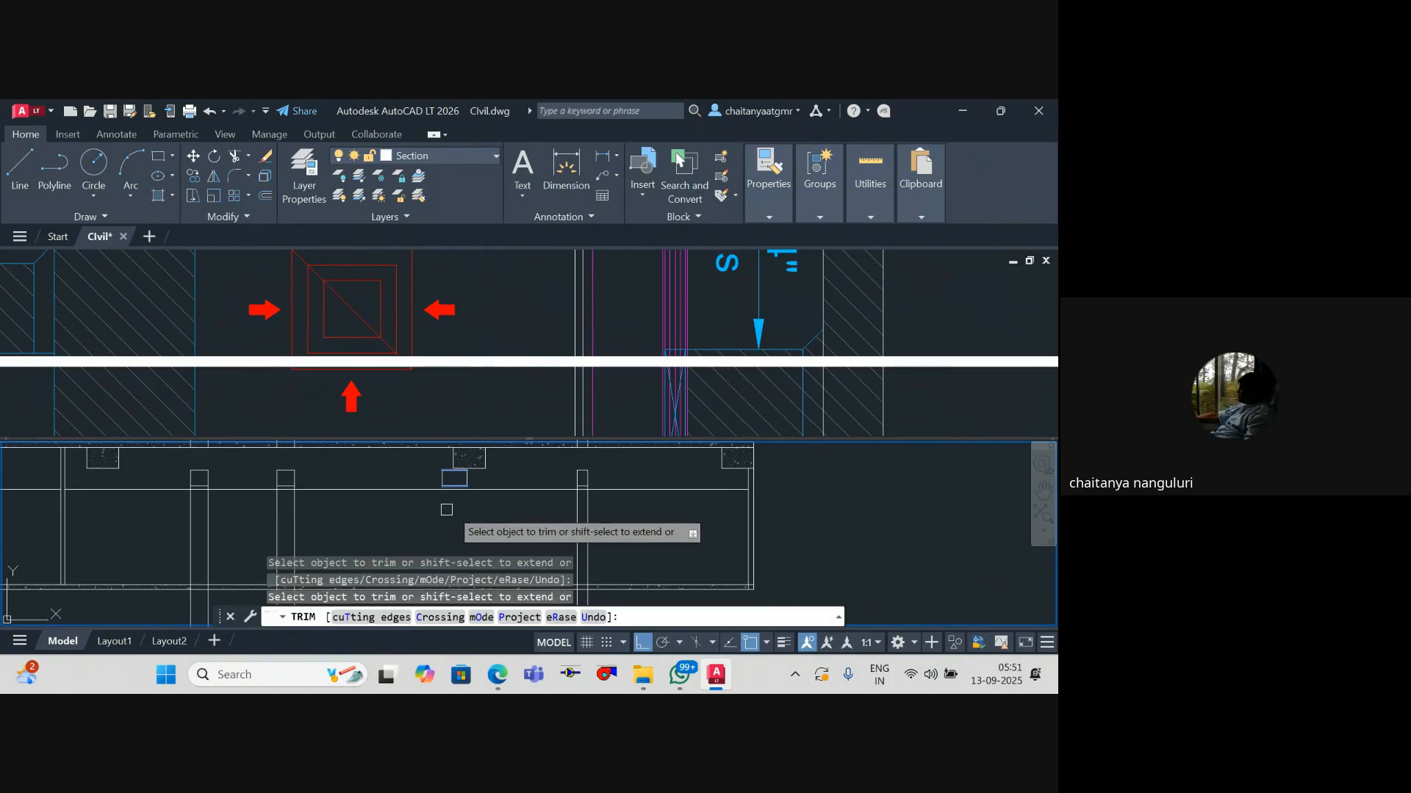
Step: Trim the edge lines below the first, second and fourth ducts, using the ducts' bottom lines as cutting edges
key(Escape)
scroll(286, 504, up, 2)
key(Return)
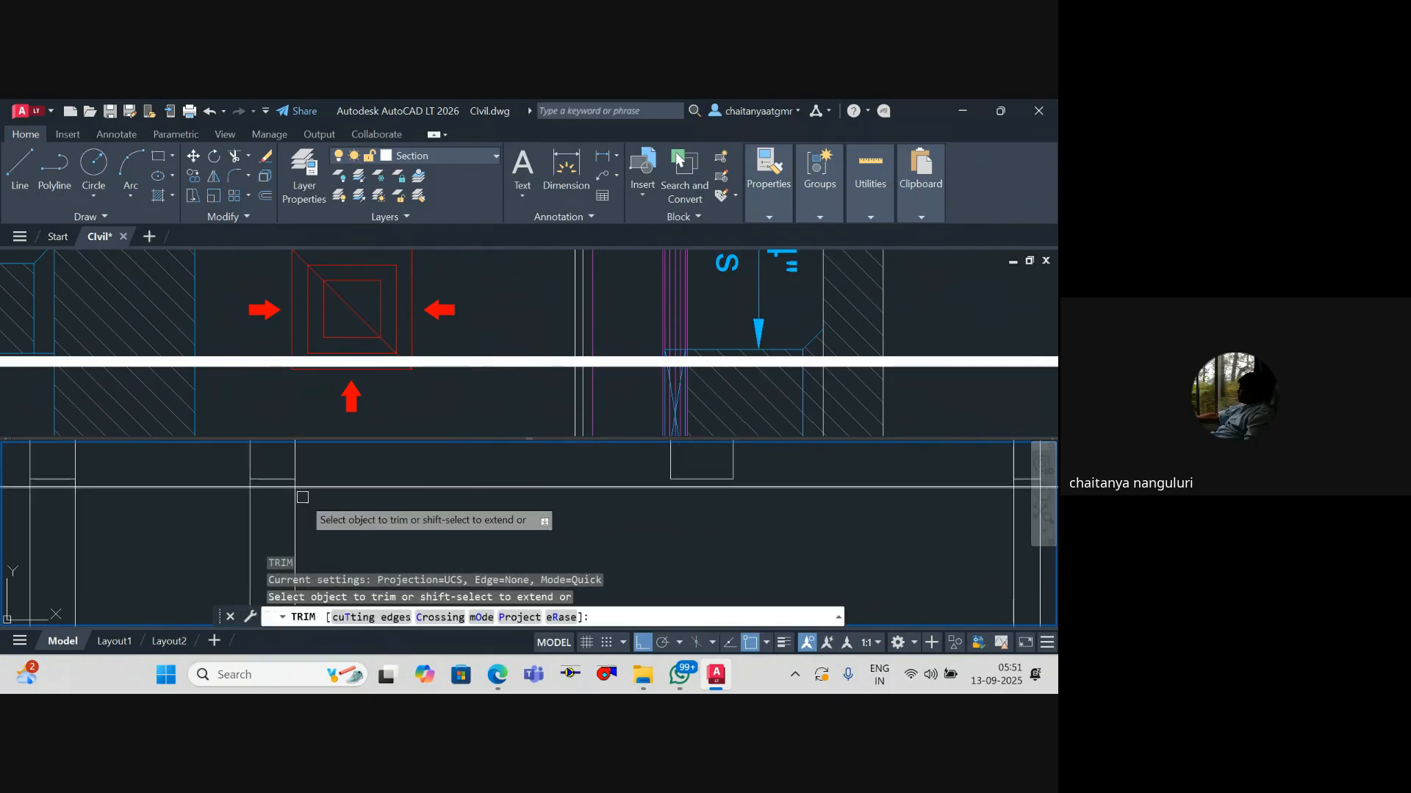
text(t)
key(Return)
scroll(278, 478, up, 2)
click(279, 479)
scroll(527, 493, down, 4)
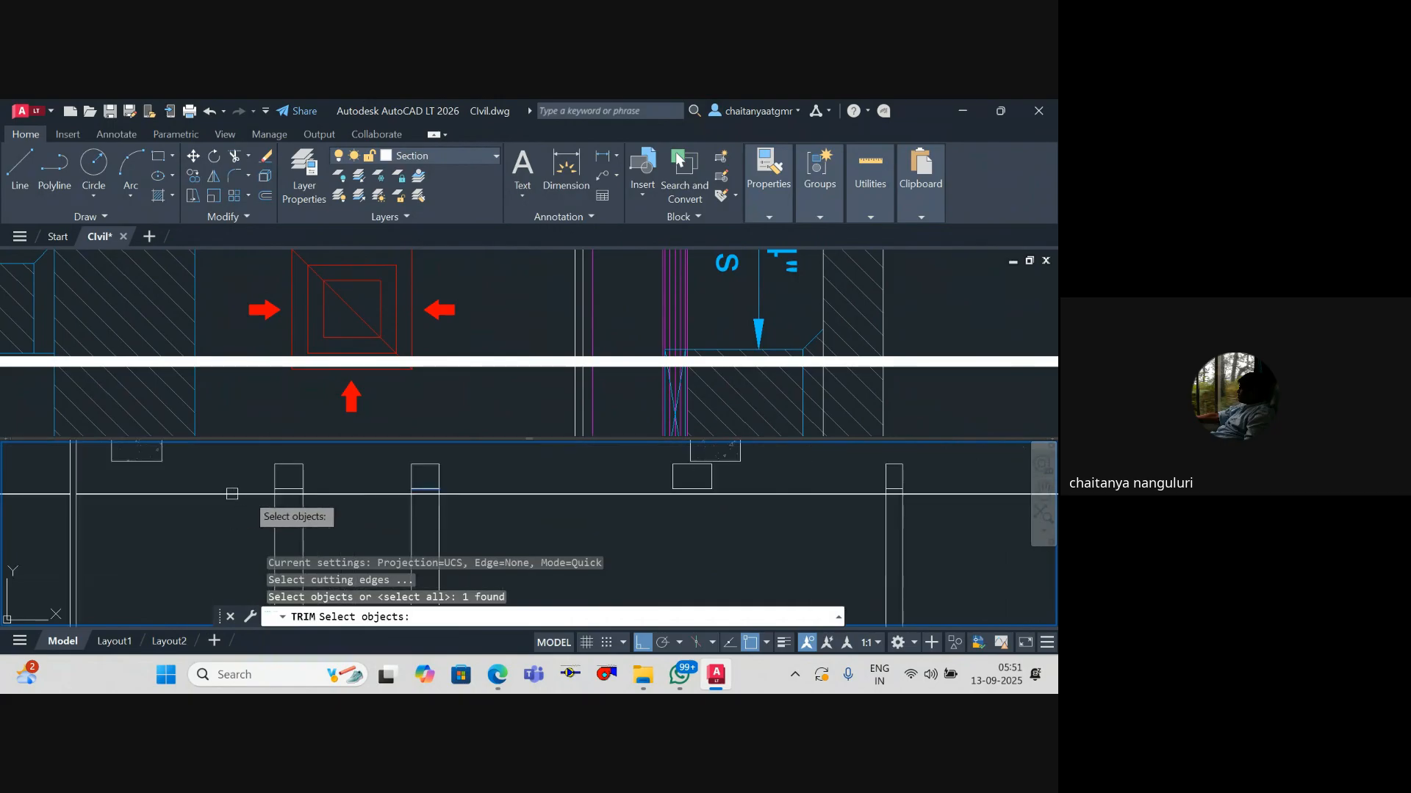
scroll(266, 490, up, 2)
click(305, 482)
scroll(440, 523, up, 3)
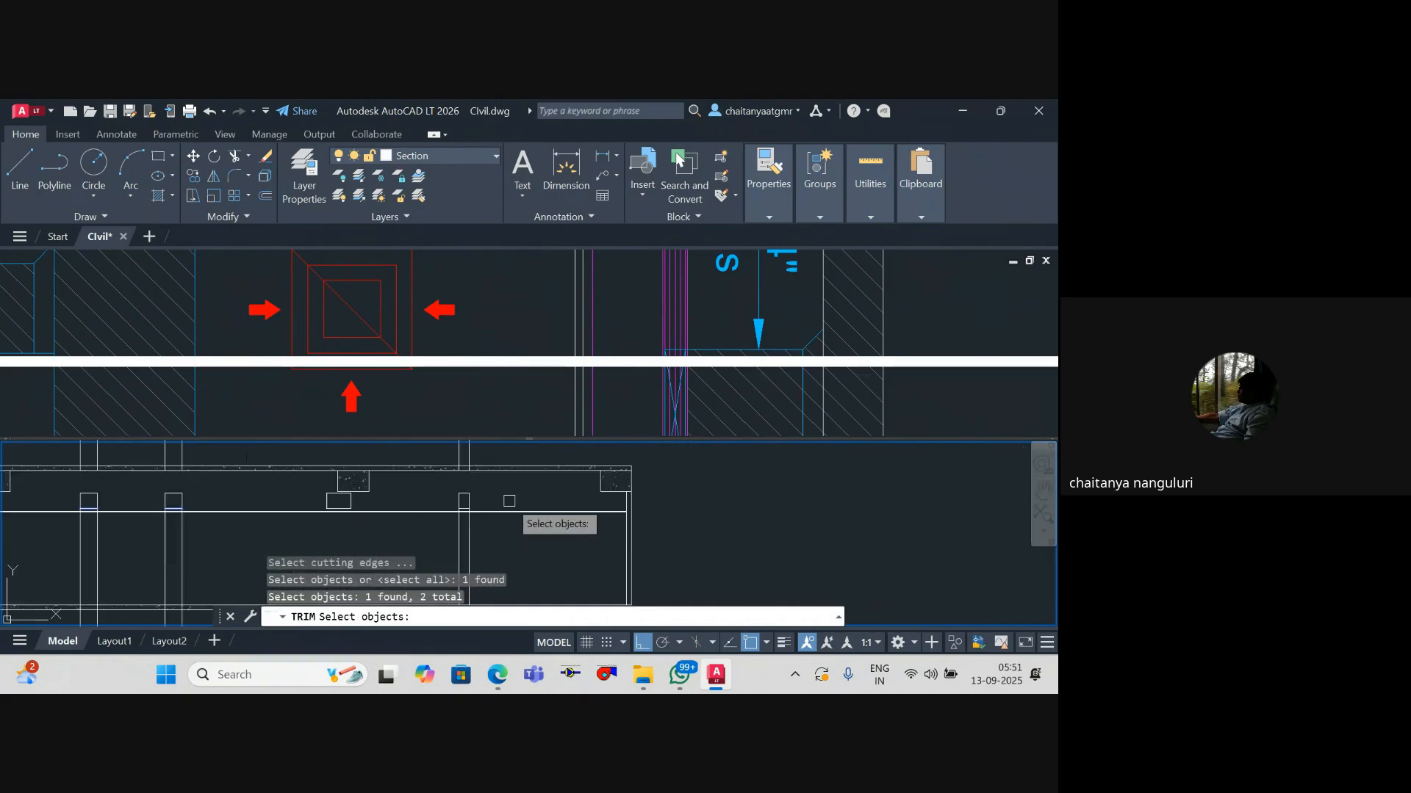
scroll(444, 491, down, 6)
key(Return)
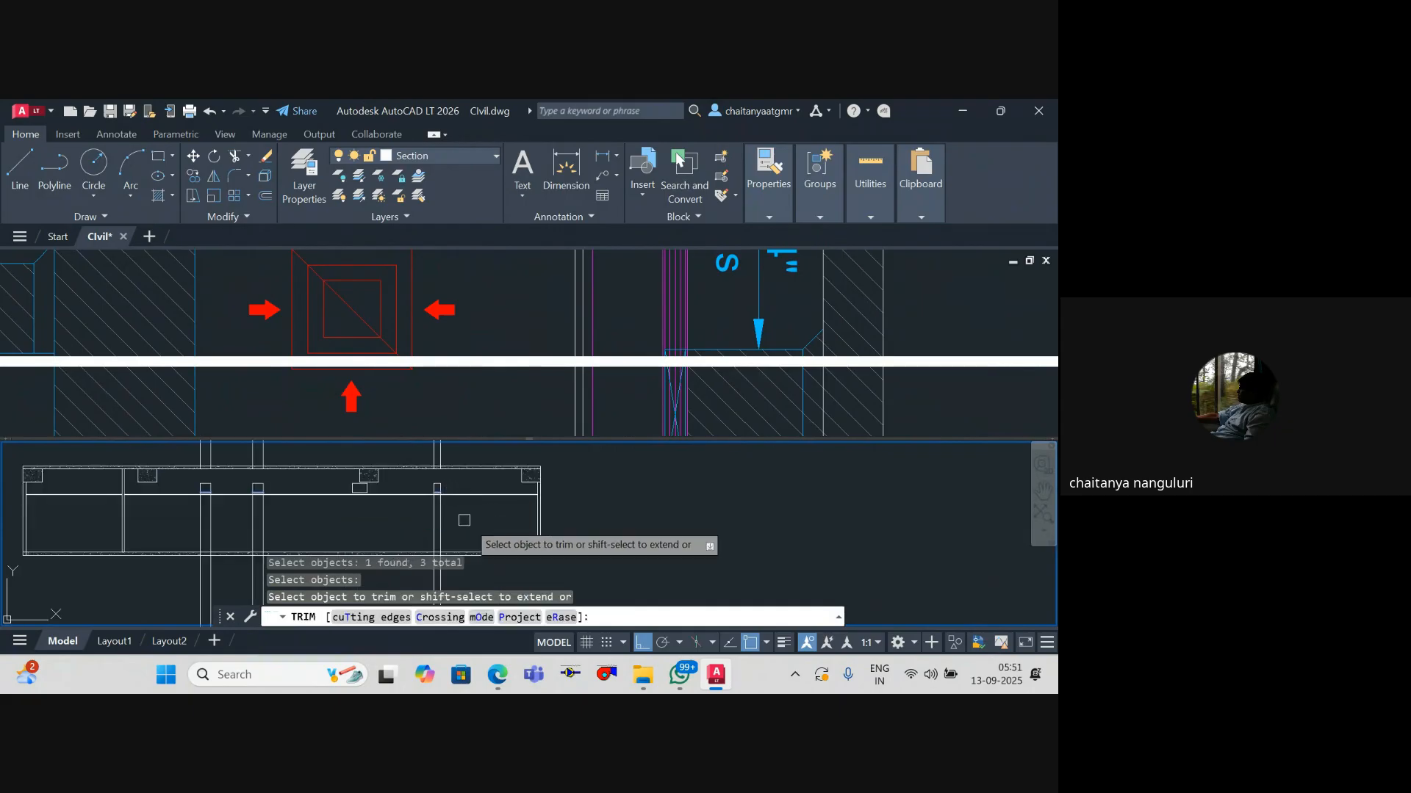
click(471, 522)
key(Return)
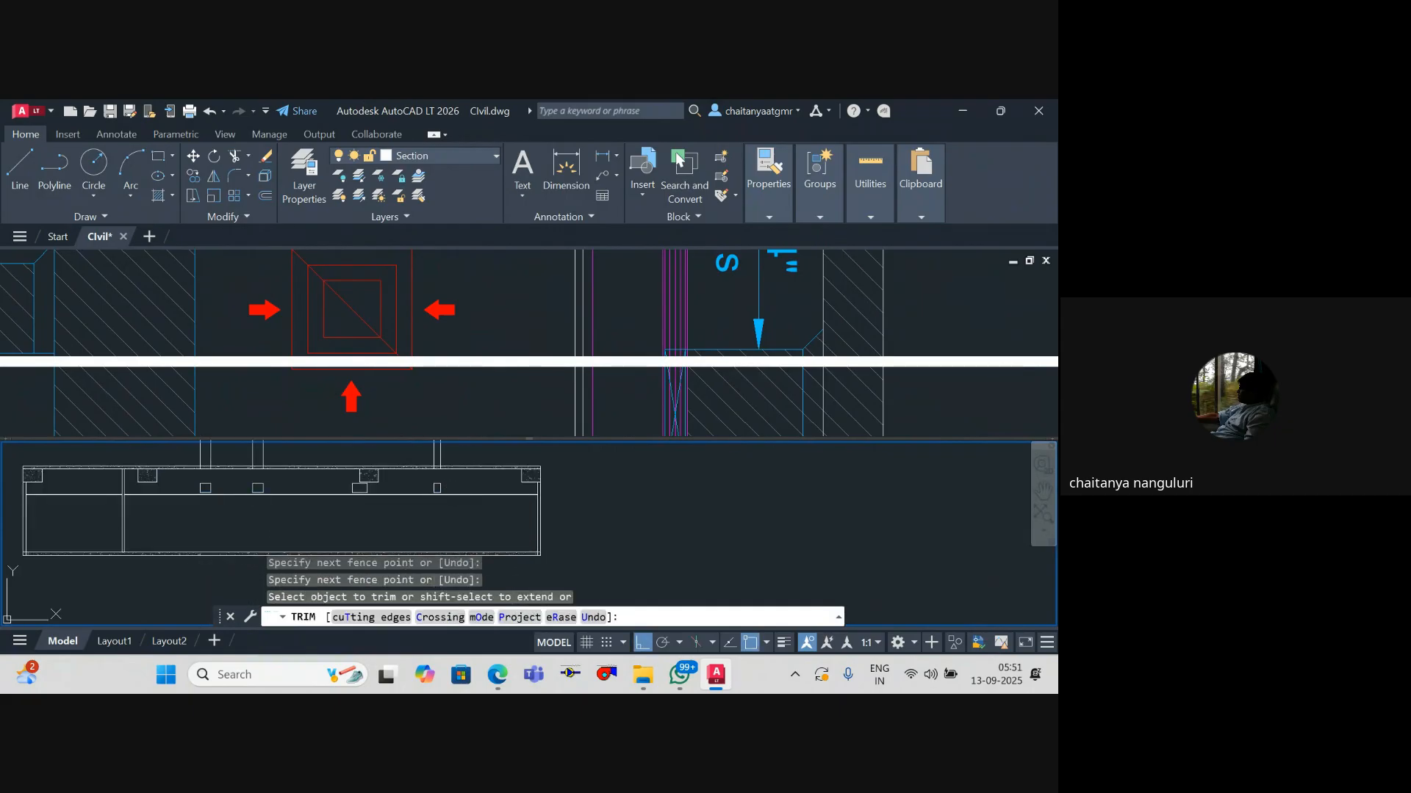
scroll(261, 504, up, 3)
key(Escape)
key(Escape)
Step: Draw two crossing diagonal lines between the opposite corners of the first duct
scroll(276, 499, up, 4)
text(l)
key(Return)
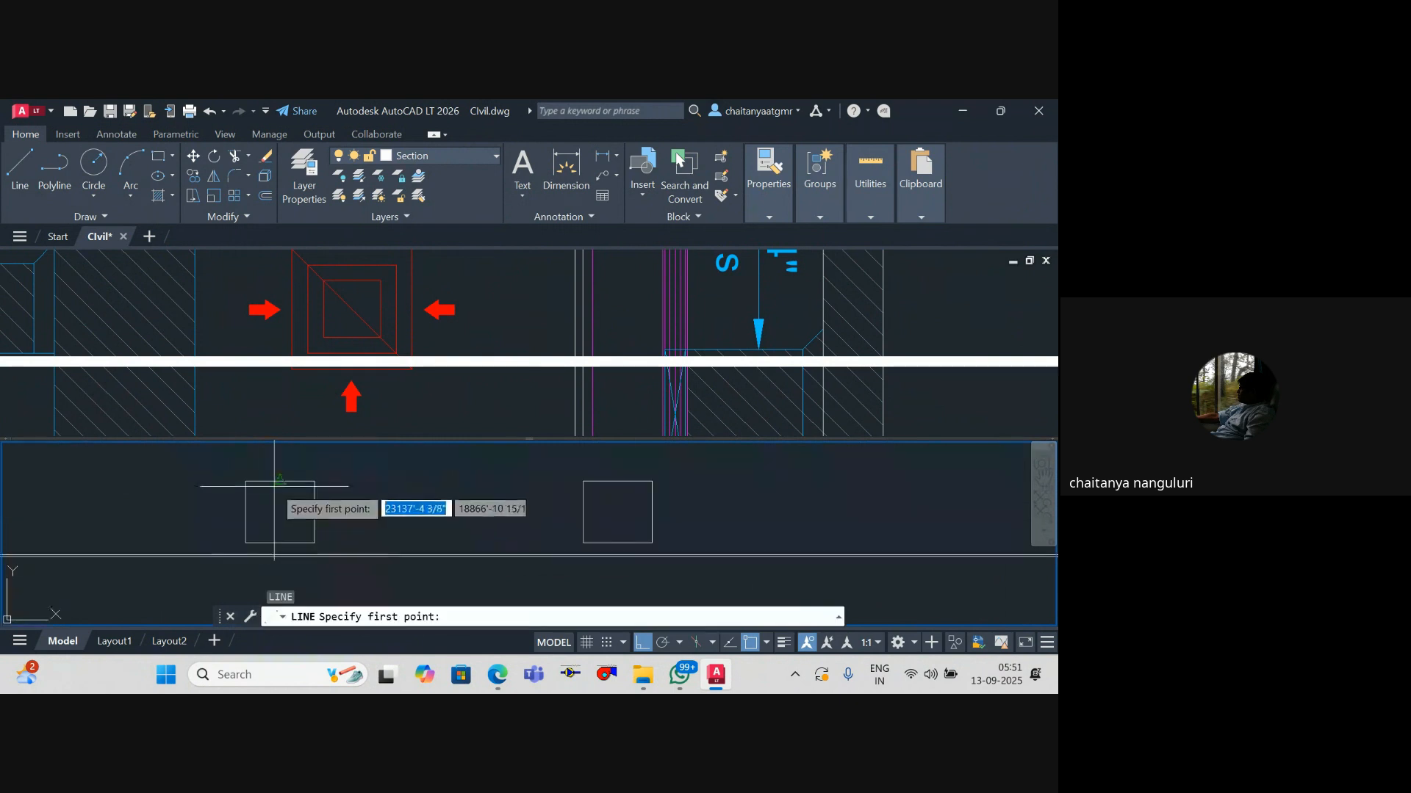
click(245, 481)
key(Escape)
key(space)
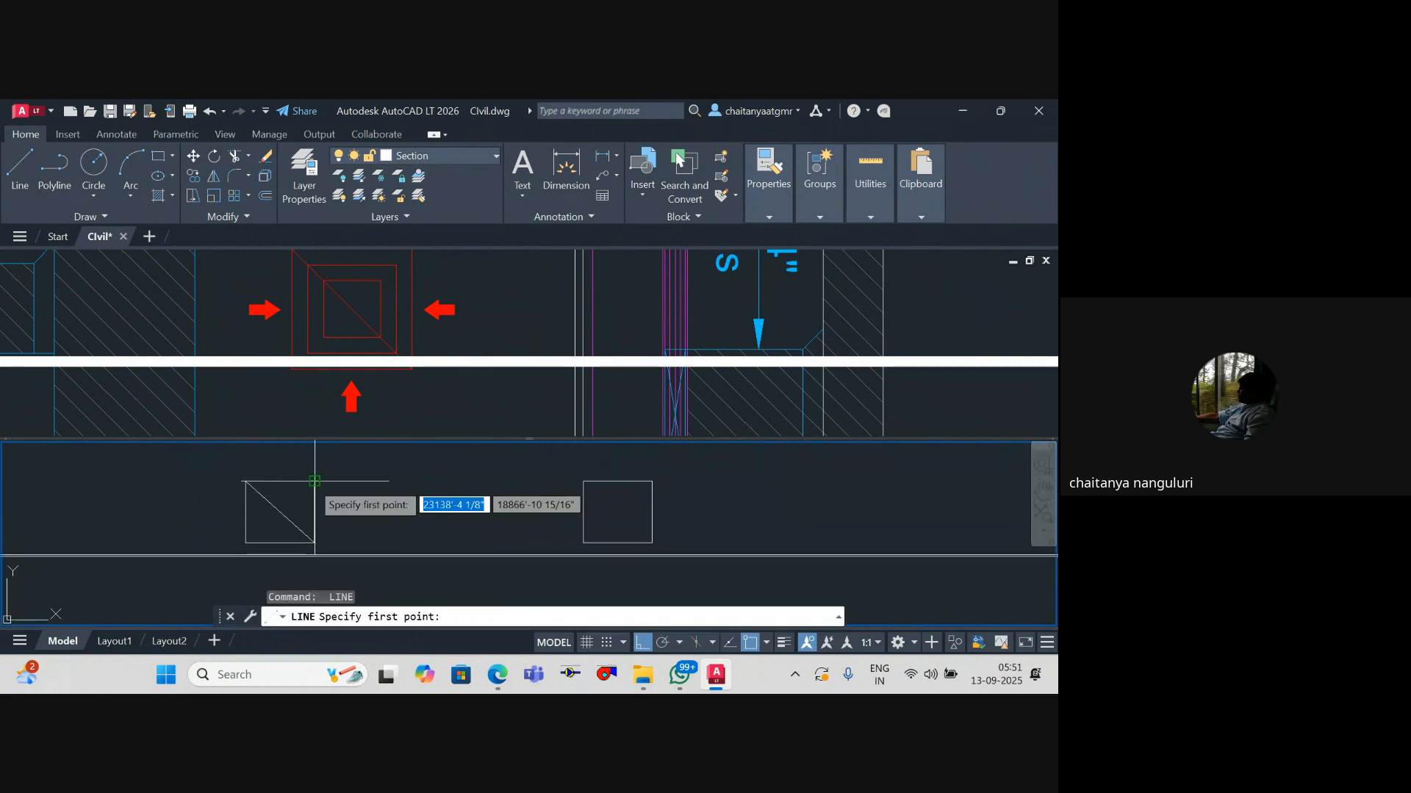
click(314, 482)
click(246, 543)
key(Escape)
Step: Draw crossing diagonals between the opposite corners of the second duct
key(space)
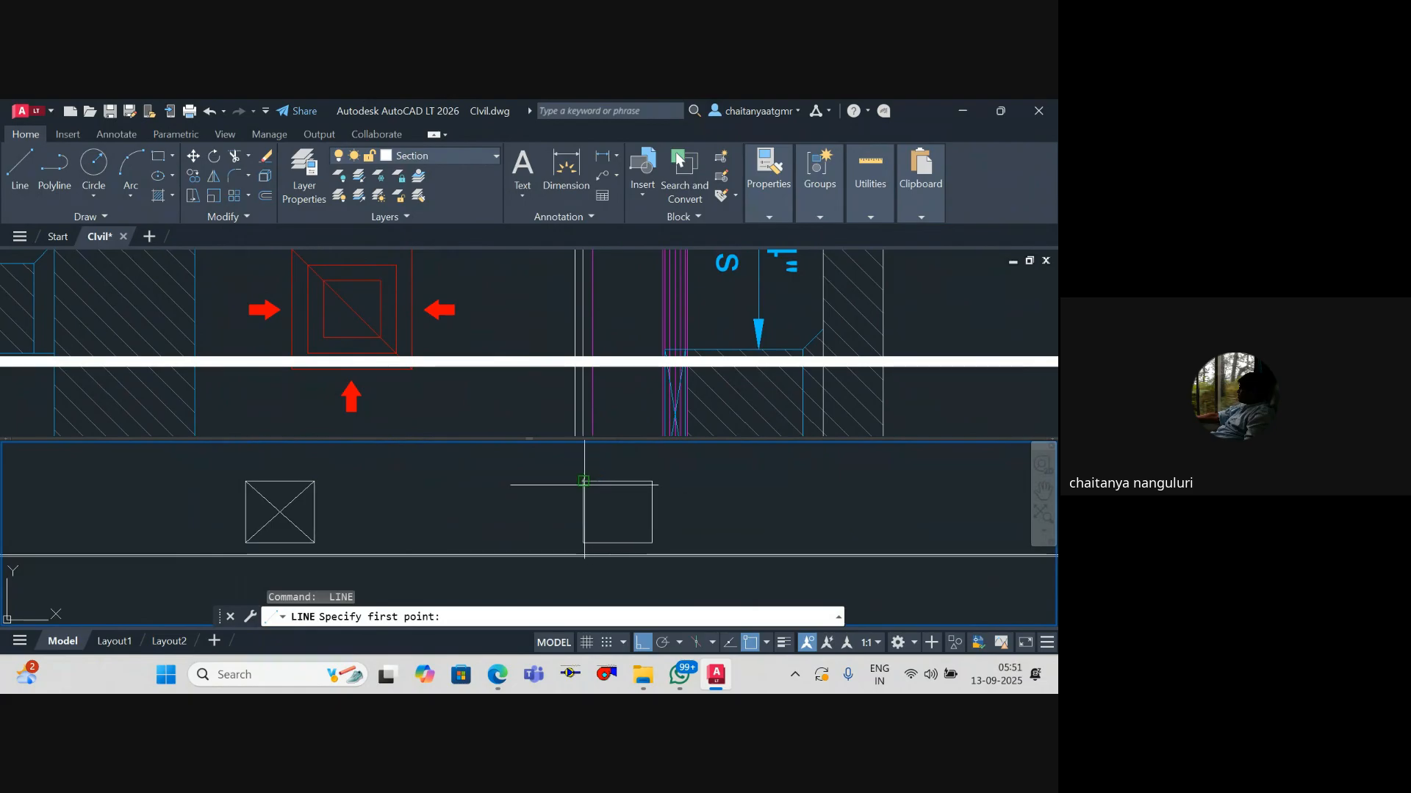
click(582, 481)
click(651, 544)
key(Escape)
key(space)
click(652, 481)
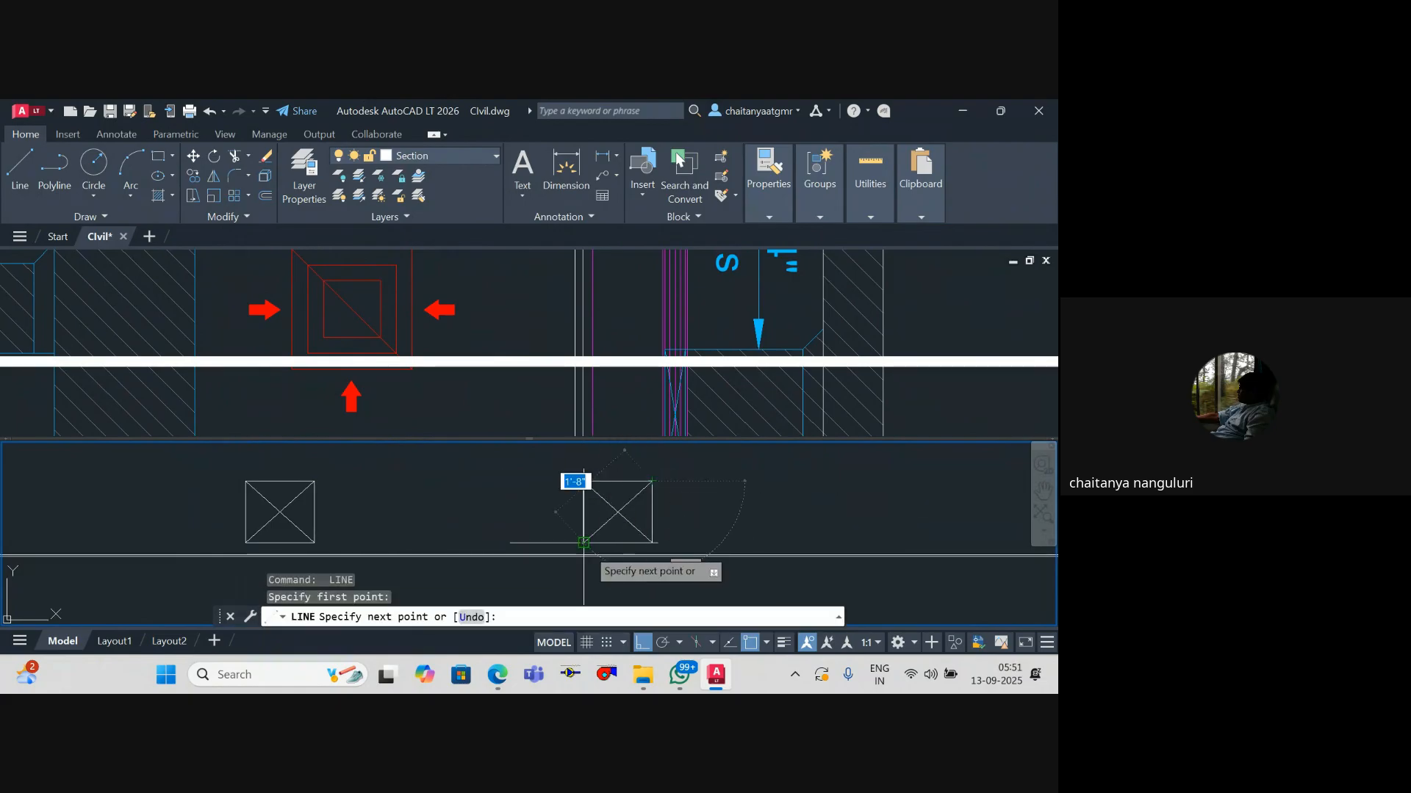
click(582, 543)
key(Escape)
Step: Draw crossing diagonals between the opposite corners of the third duct, just below the beam
scroll(664, 542, down, 6)
drag(757, 540, 598, 538)
scroll(654, 539, up, 4)
key(space)
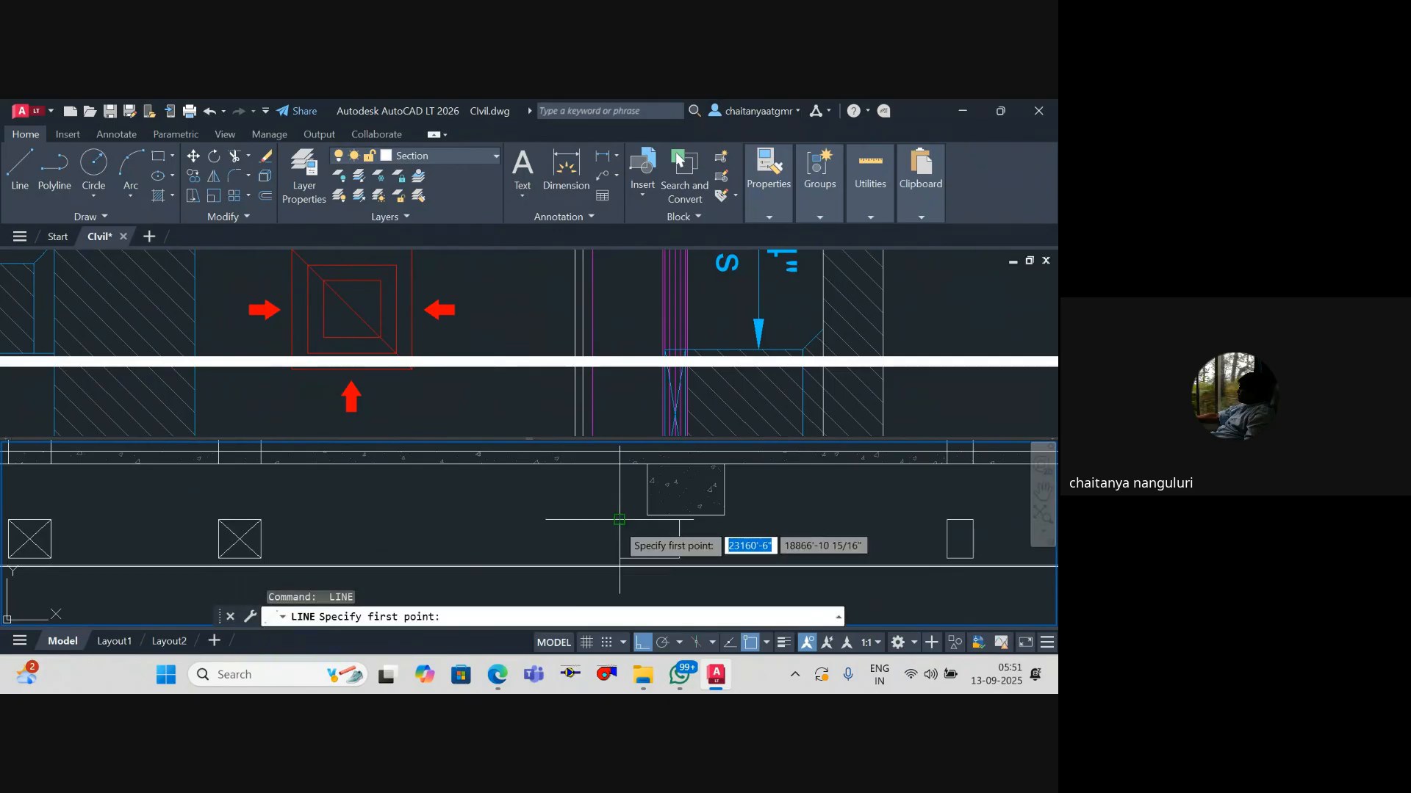
click(620, 520)
click(678, 558)
key(Escape)
key(space)
click(678, 521)
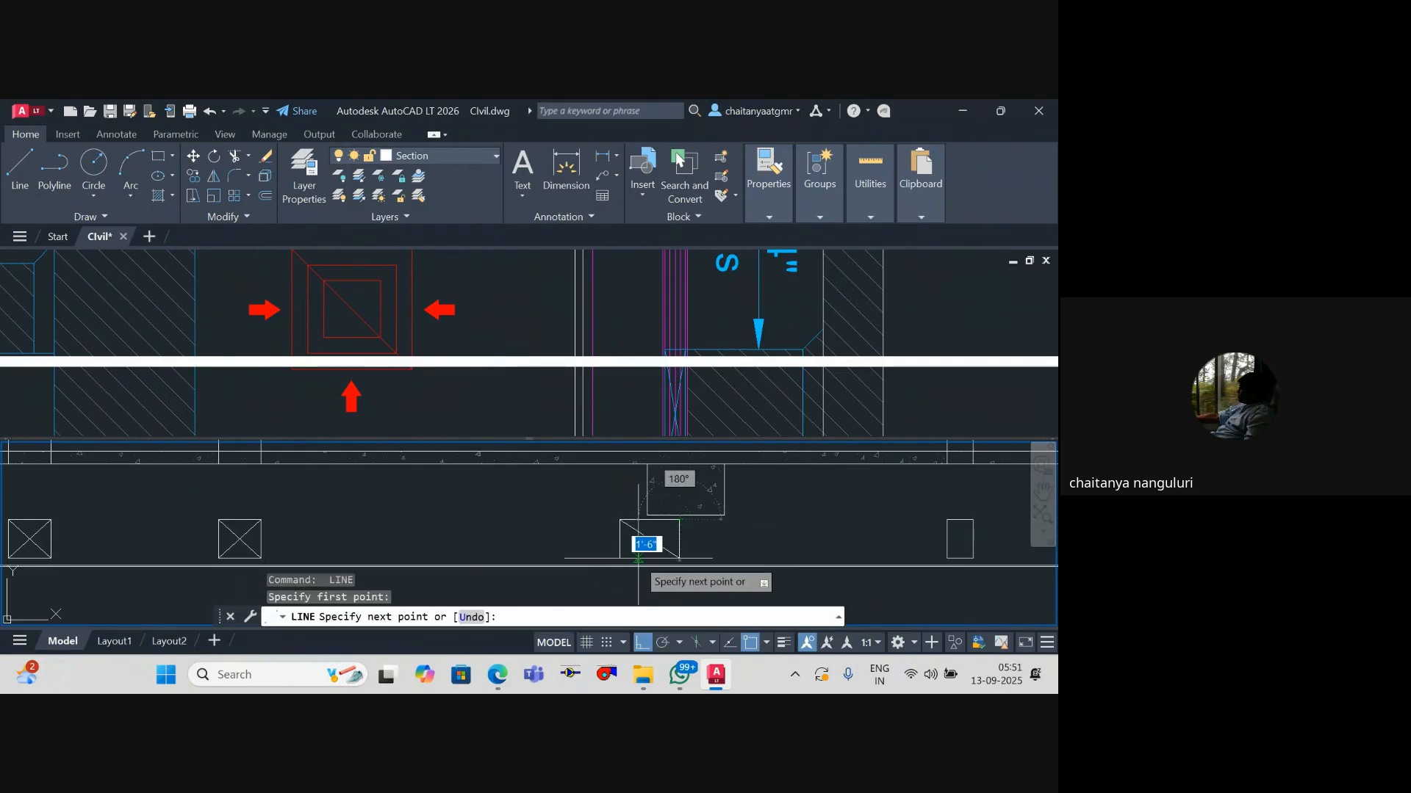
click(620, 558)
key(Escape)
Step: Draw crossing diagonals between the opposite corners of the narrow fourth duct
drag(939, 555, 774, 542)
key(space)
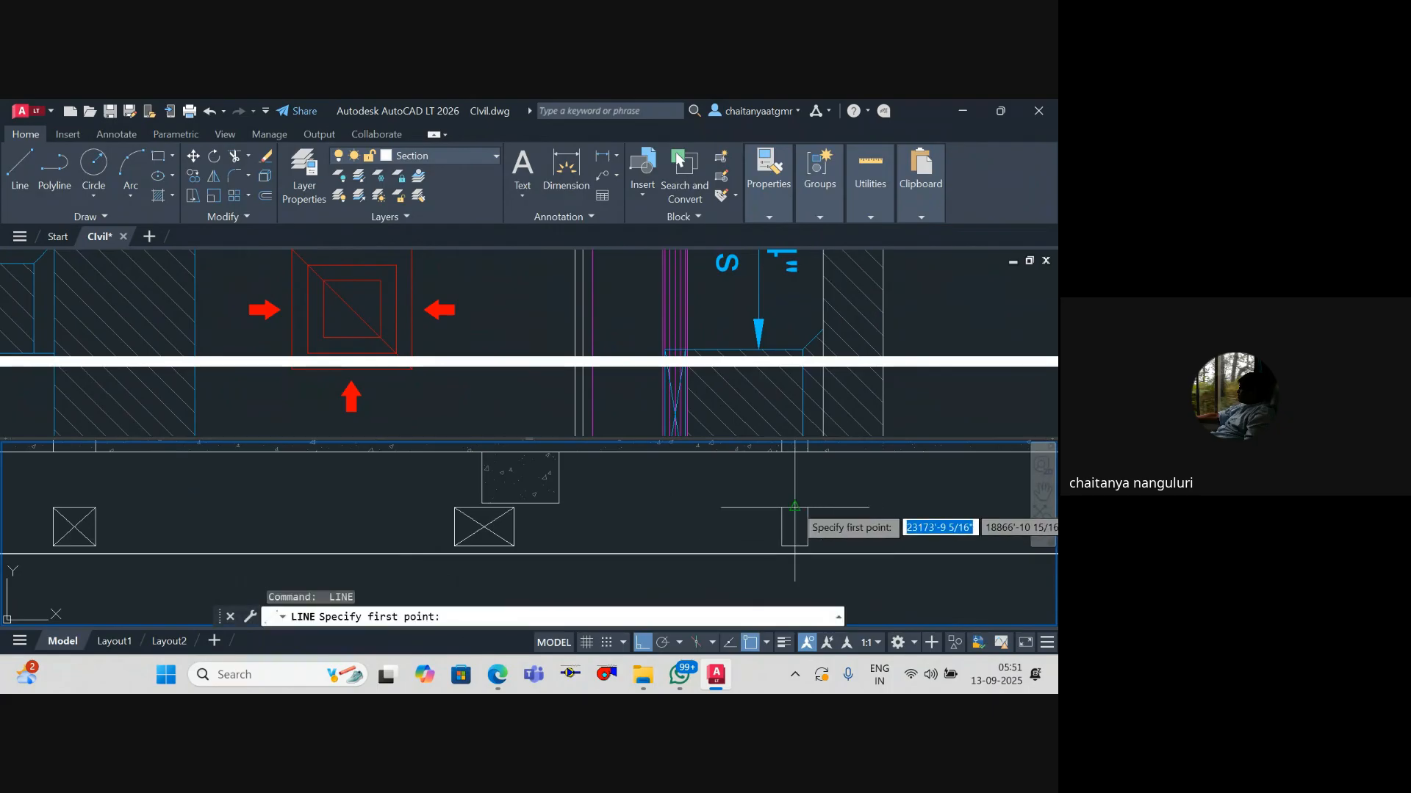
click(782, 508)
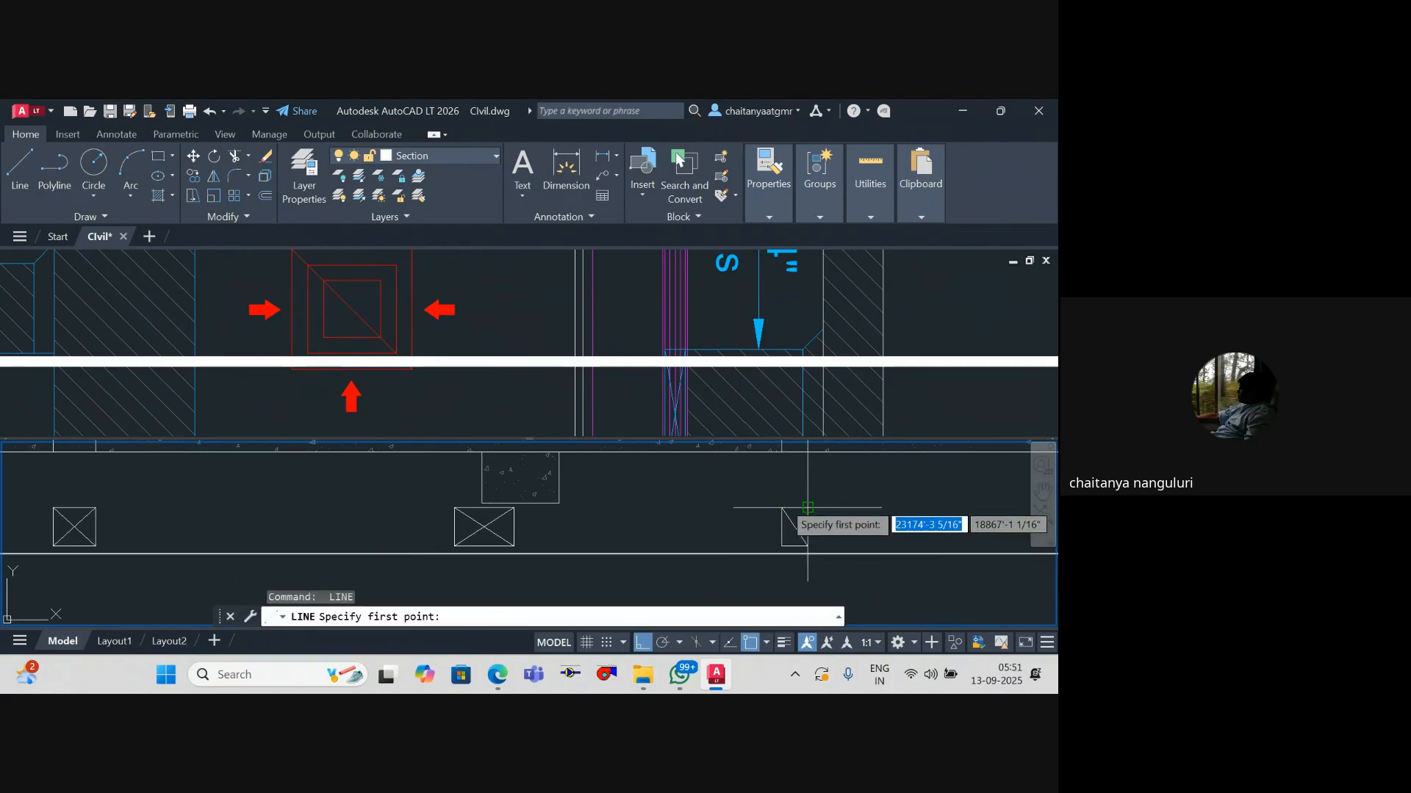
key(Escape)
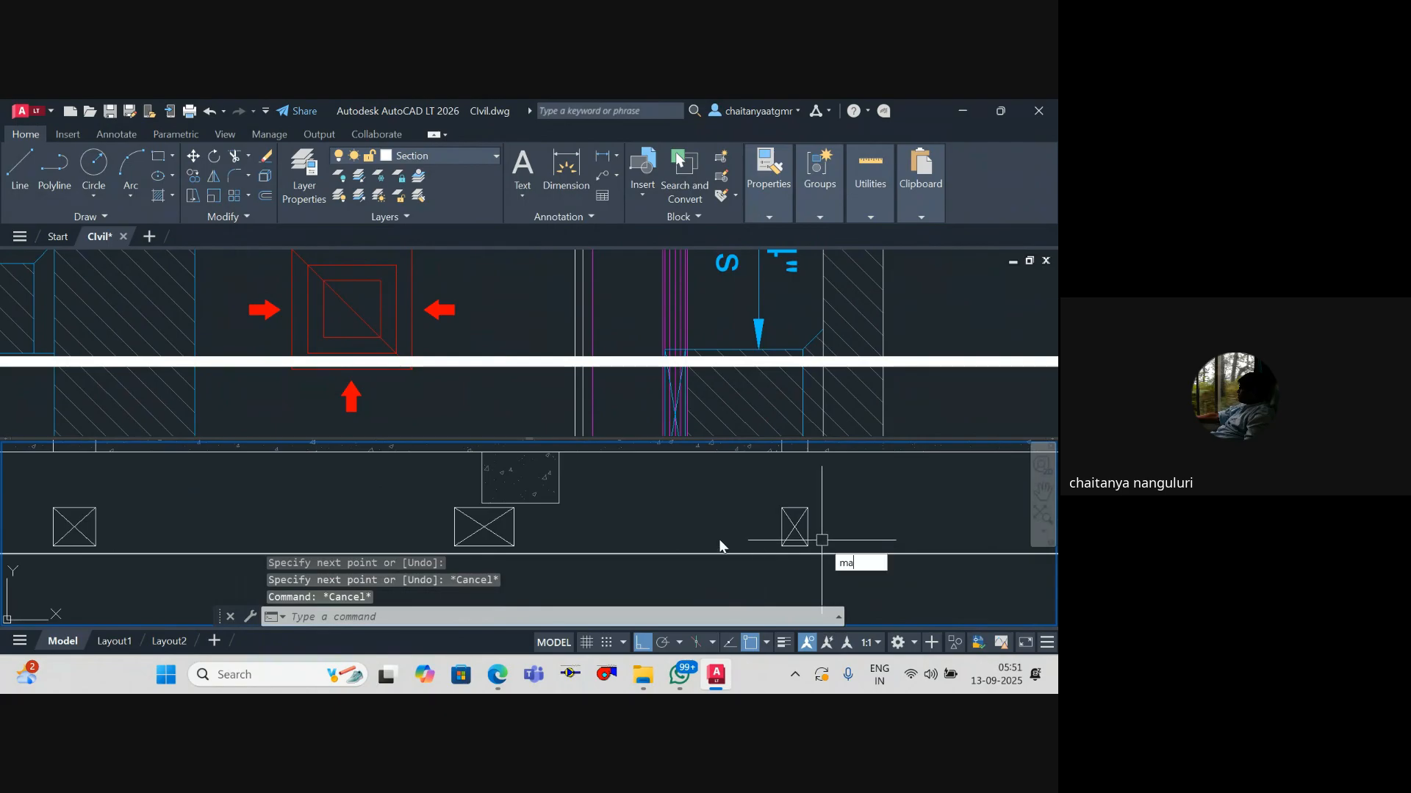
Step: Match the properties of the fourth duct's outline and diagonals to the blue duct line in the floor plan
text(ma)
key(space)
click(684, 330)
scroll(723, 355, up, 6)
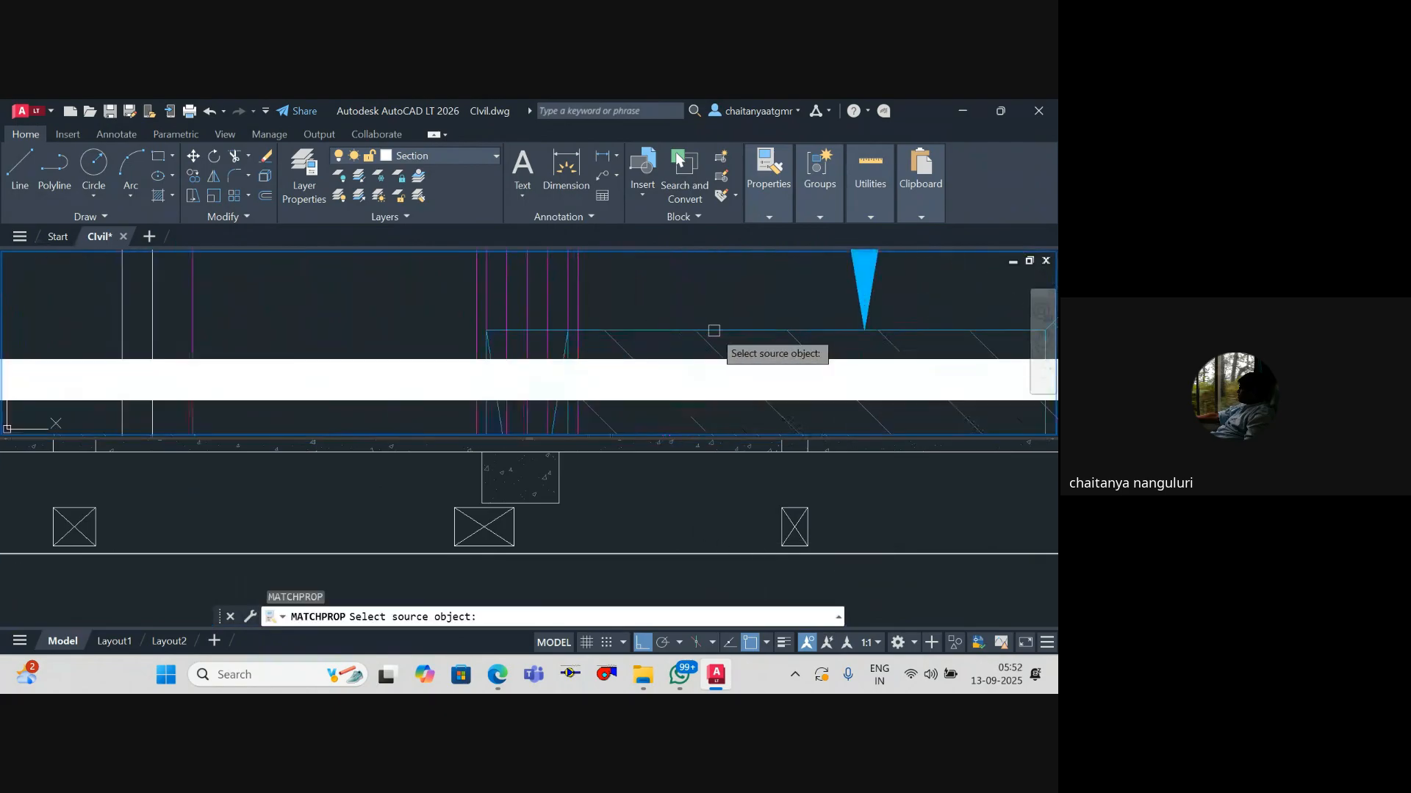
click(714, 331)
click(667, 513)
click(747, 493)
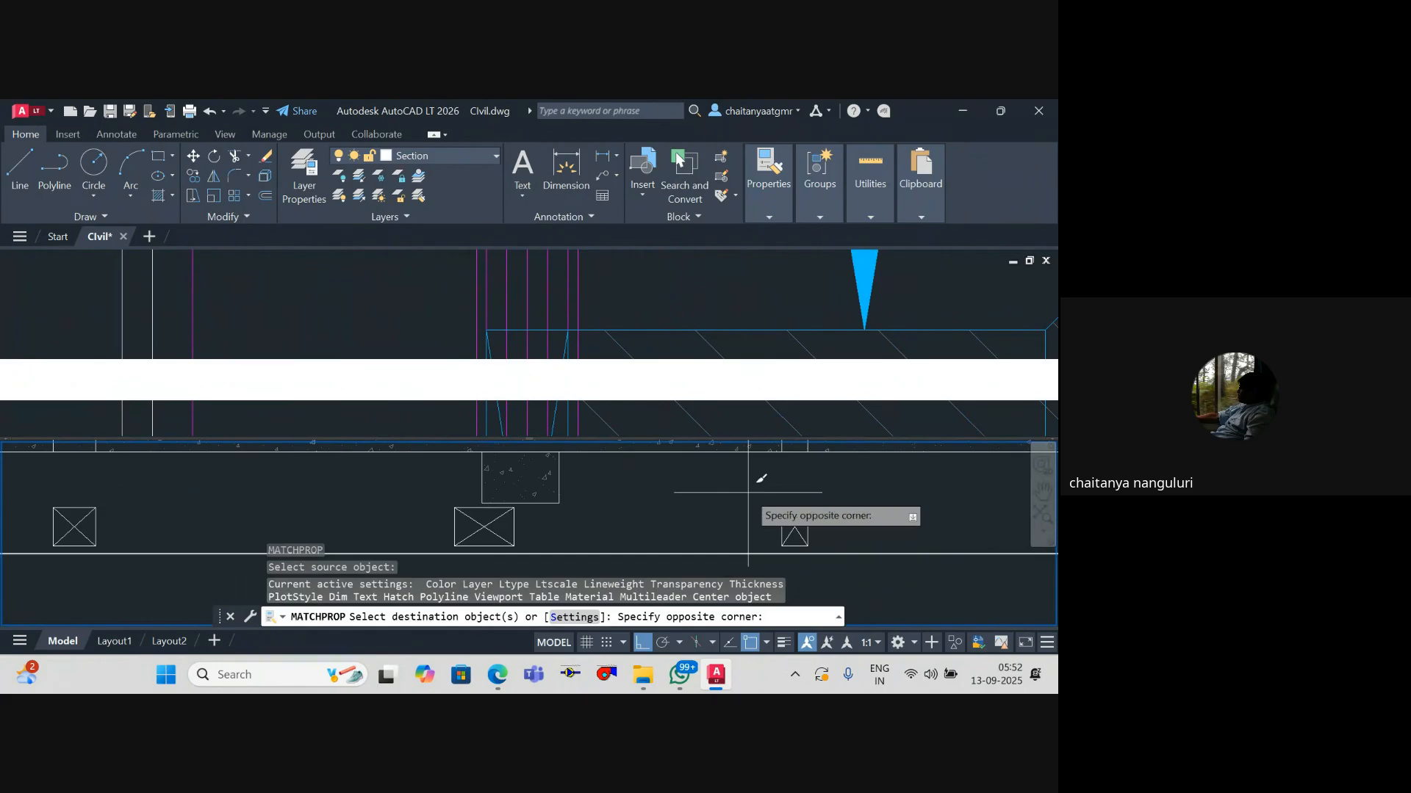
click(833, 562)
Step: Apply the same matched blue duct properties to the outlines and diagonals of the third, first and second ducts
scroll(610, 500, up, 5)
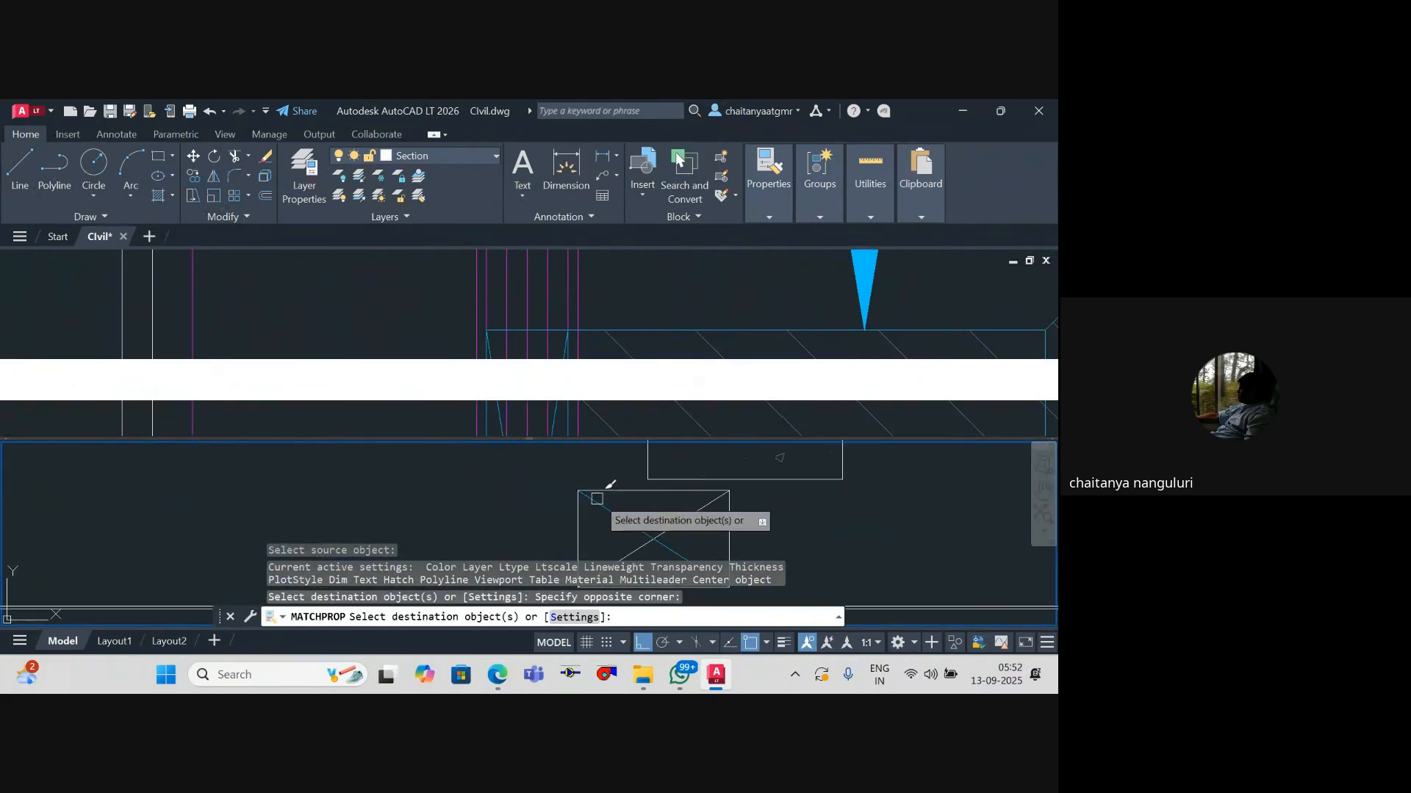
click(579, 501)
click(598, 495)
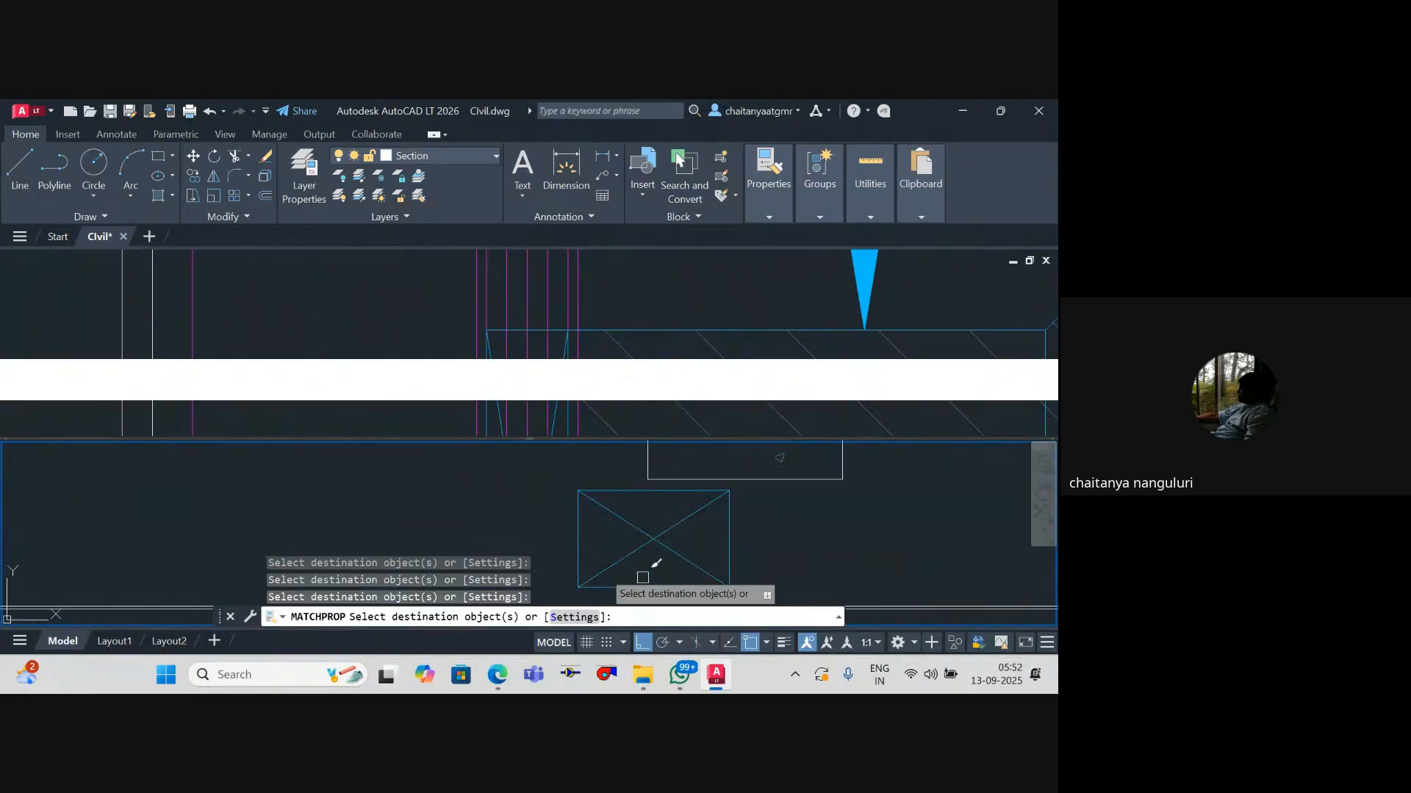
scroll(654, 560, down, 5)
scroll(541, 516, up, 2)
click(369, 494)
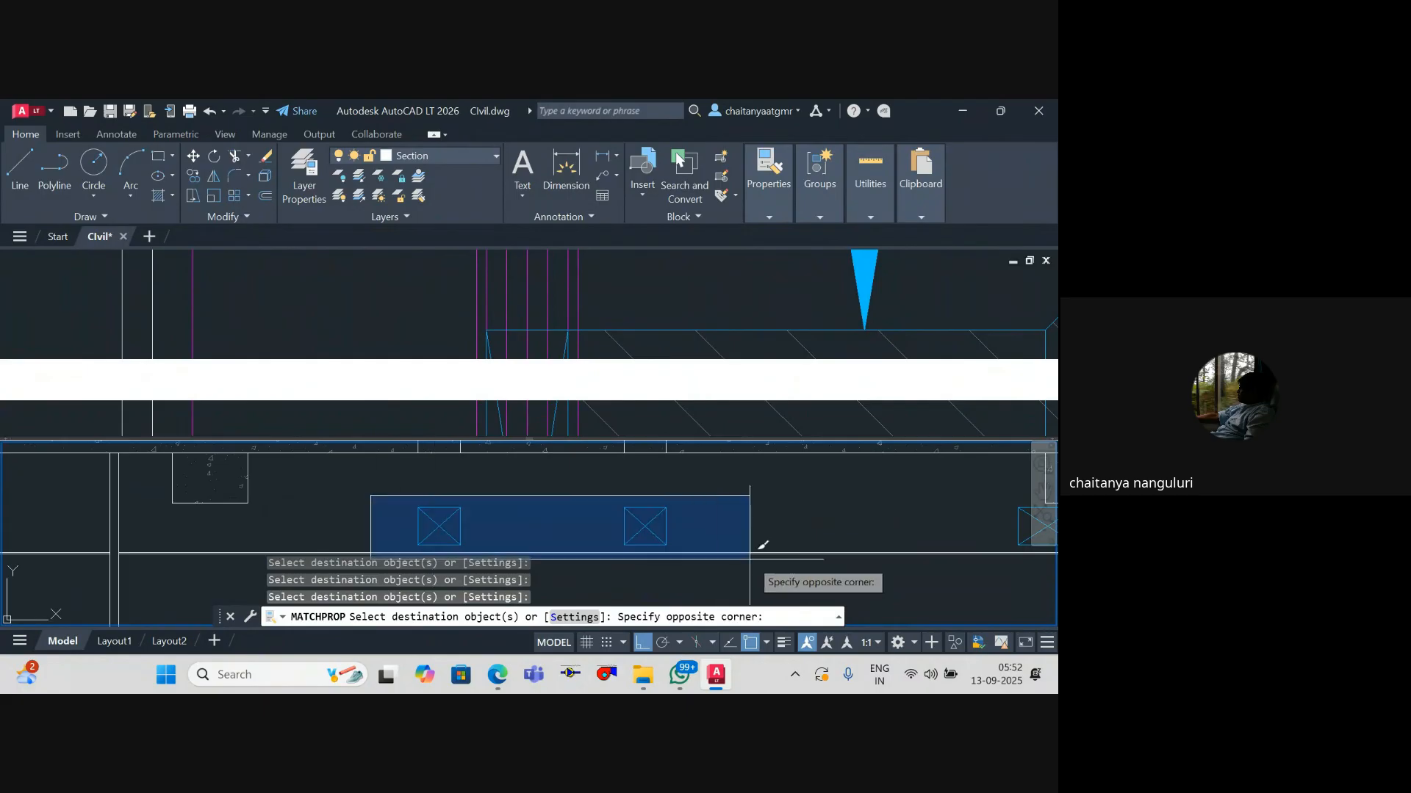
click(751, 568)
key(Escape)
Step: Erase the leftover vertical projection lines above the section's upper slab
scroll(682, 523, down, 3)
scroll(858, 519, up, 3)
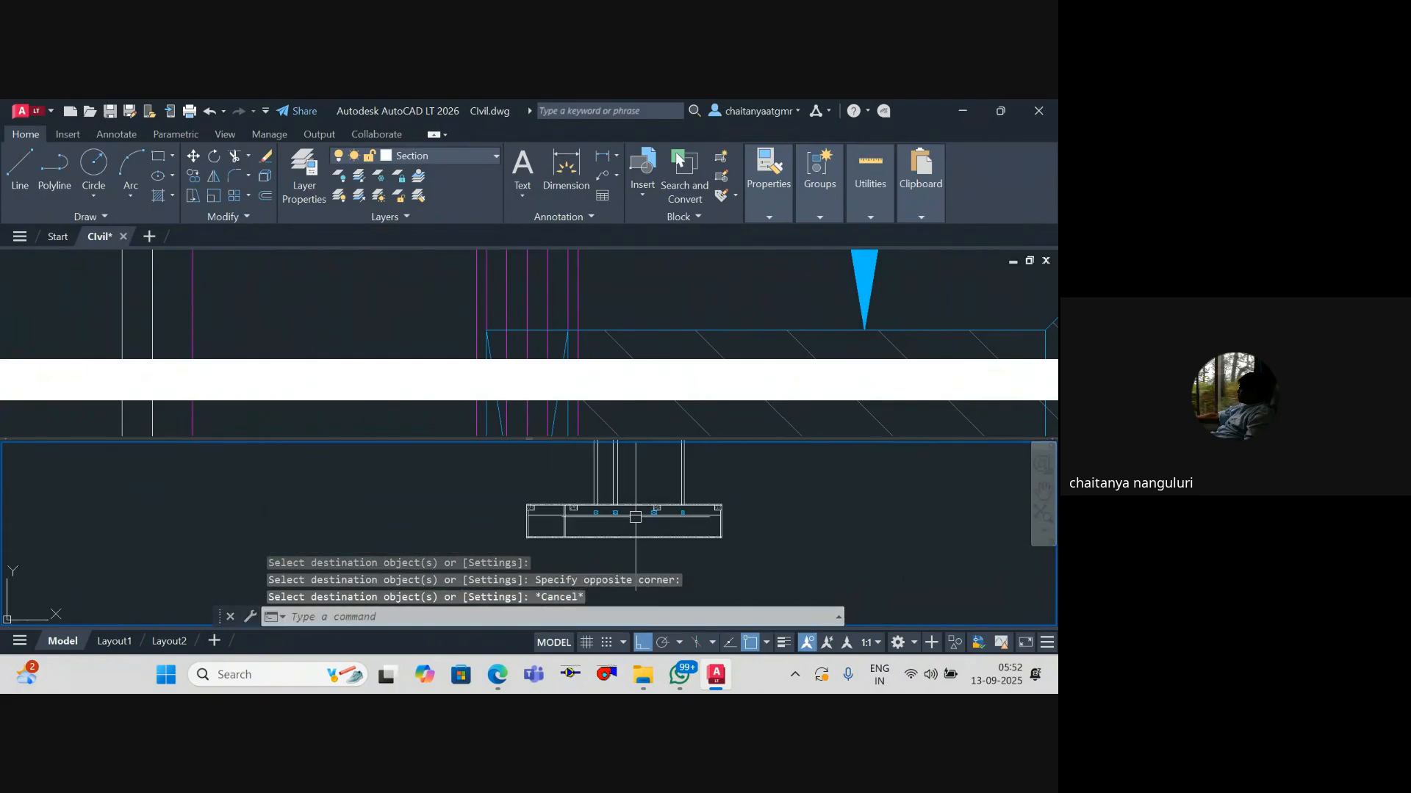
key(Escape)
click(858, 519)
click(345, 480)
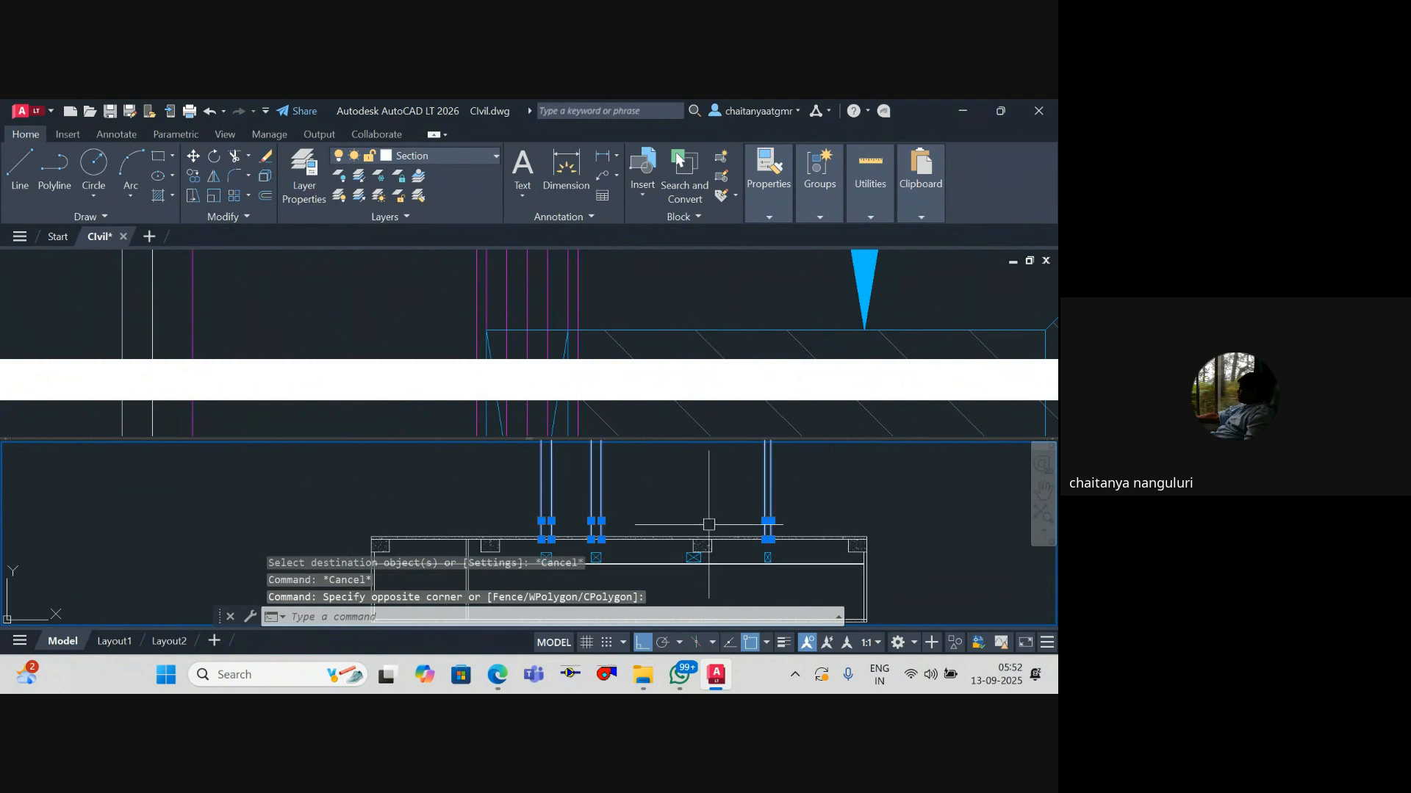
key(Delete)
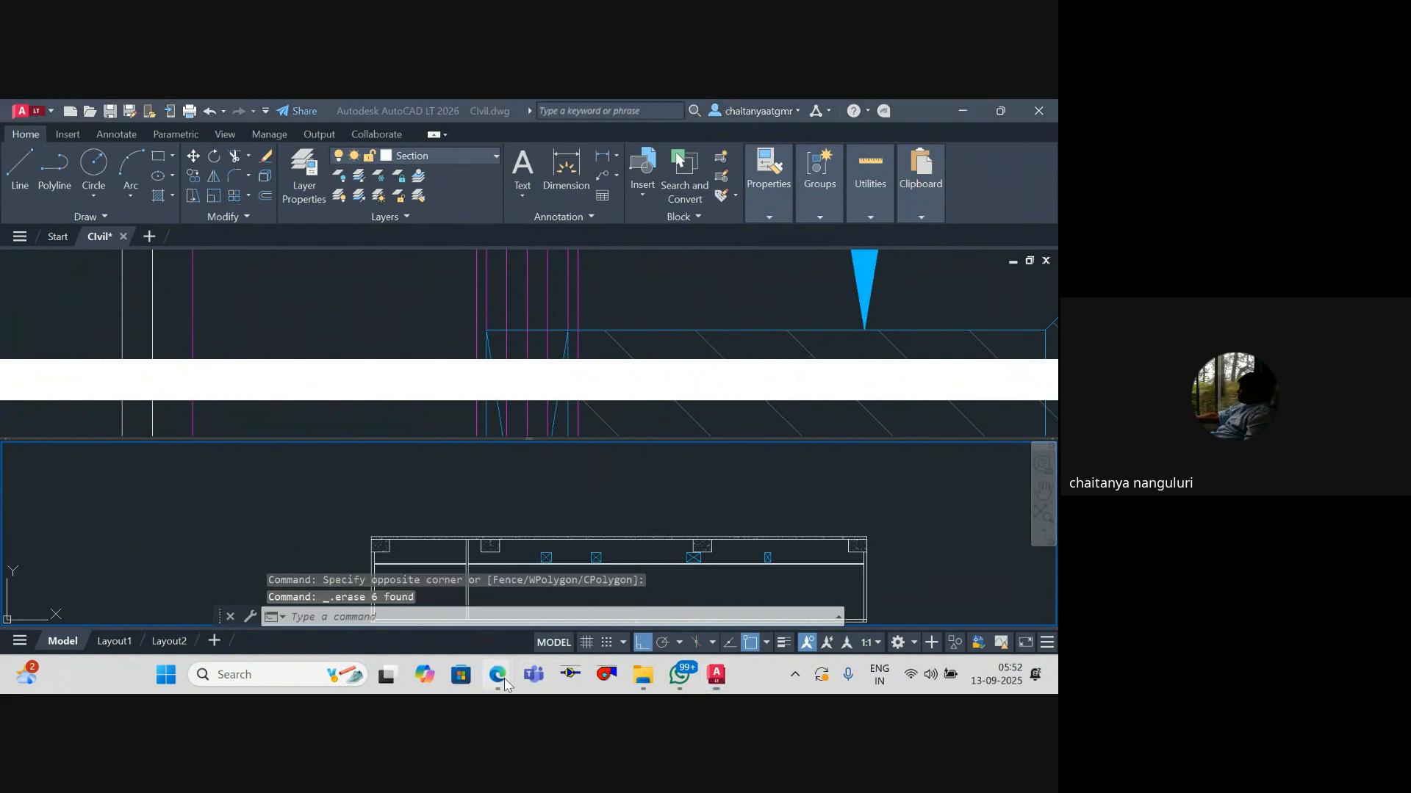
Step: Switch to the Google Meet call in the browser and check its microphone and speaker selection
mouse_move(500, 672)
click(428, 582)
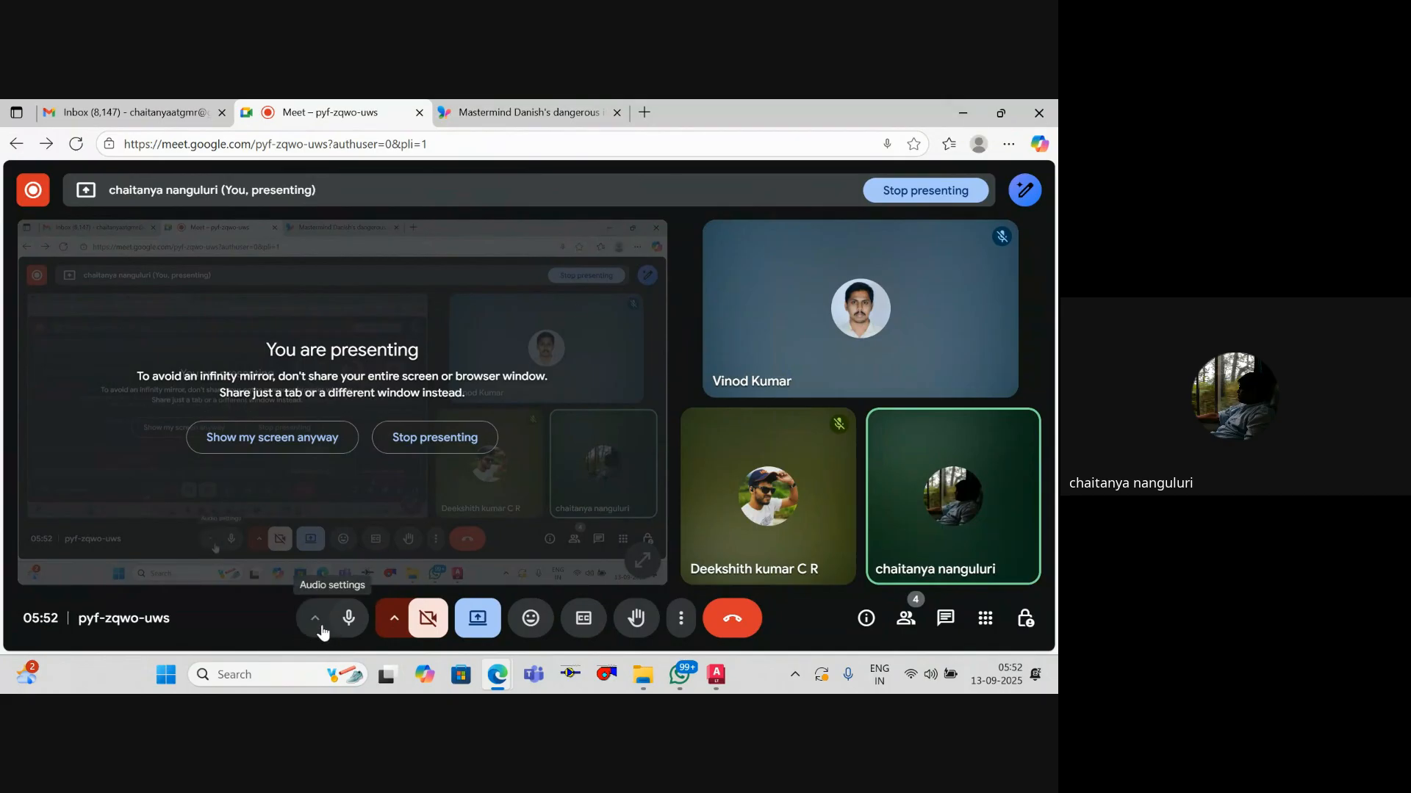
click(321, 629)
click(601, 565)
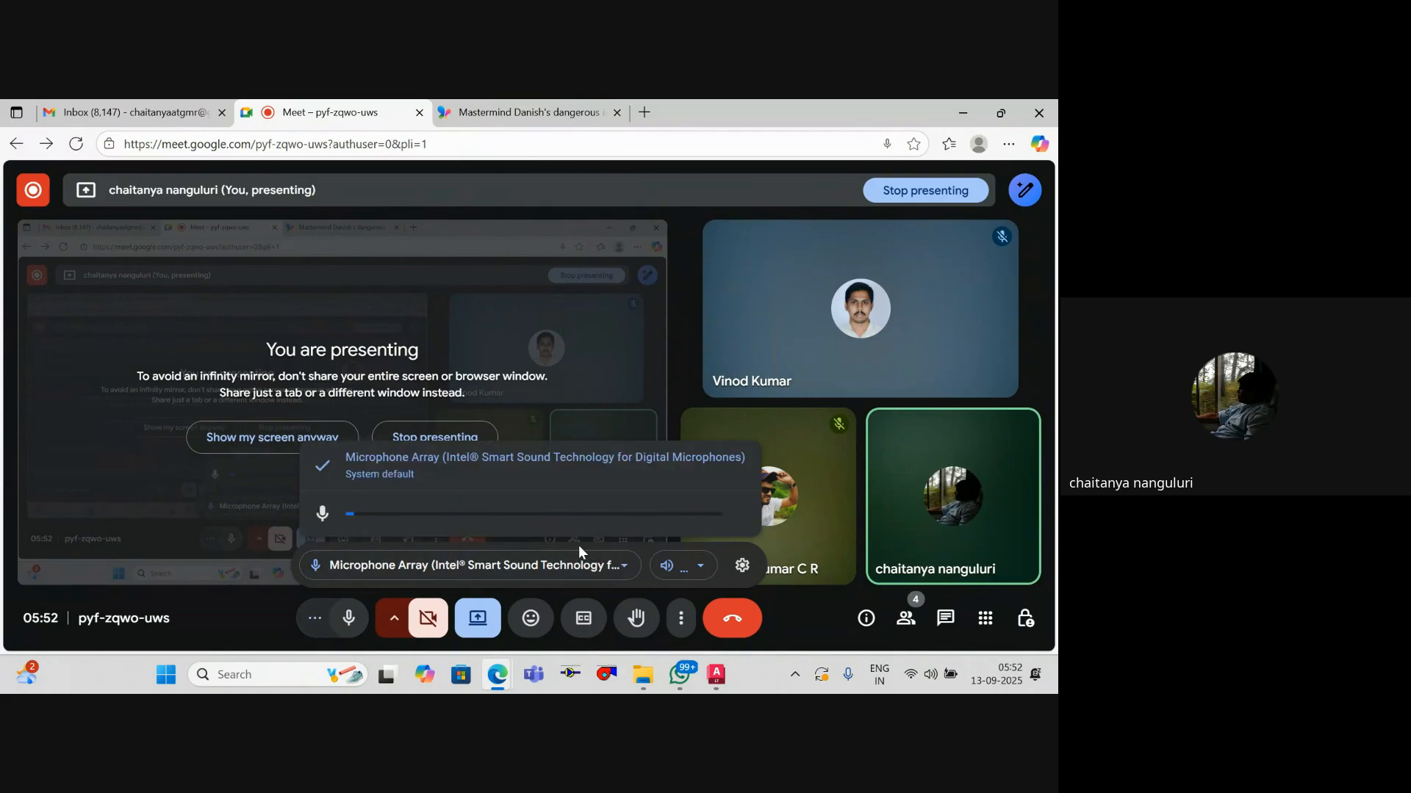
click(612, 567)
click(614, 569)
mouse_move(399, 681)
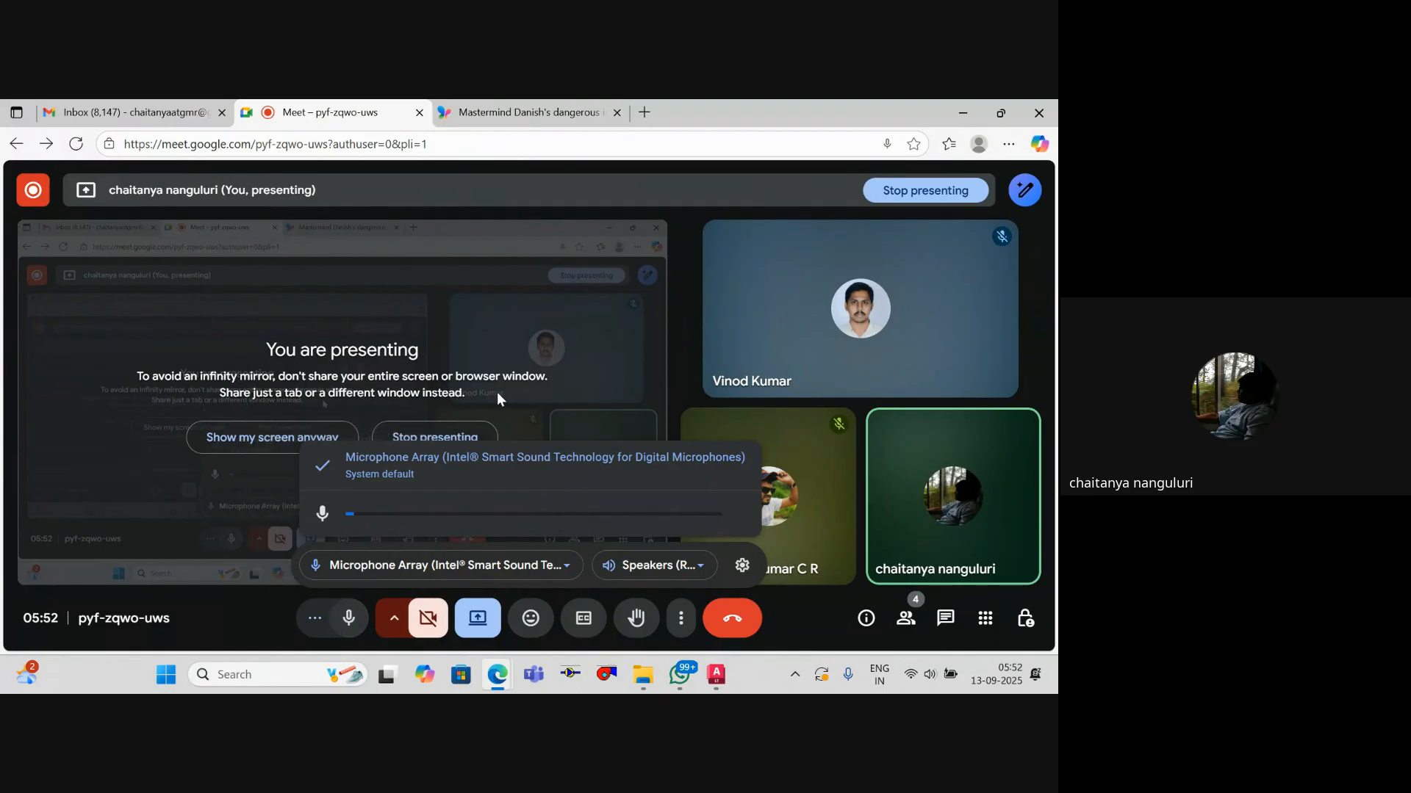
Step: Open the Windows Bluetooth and other devices settings, check the audio headset's connection, and minimize the settings window
click(163, 678)
text(blu)
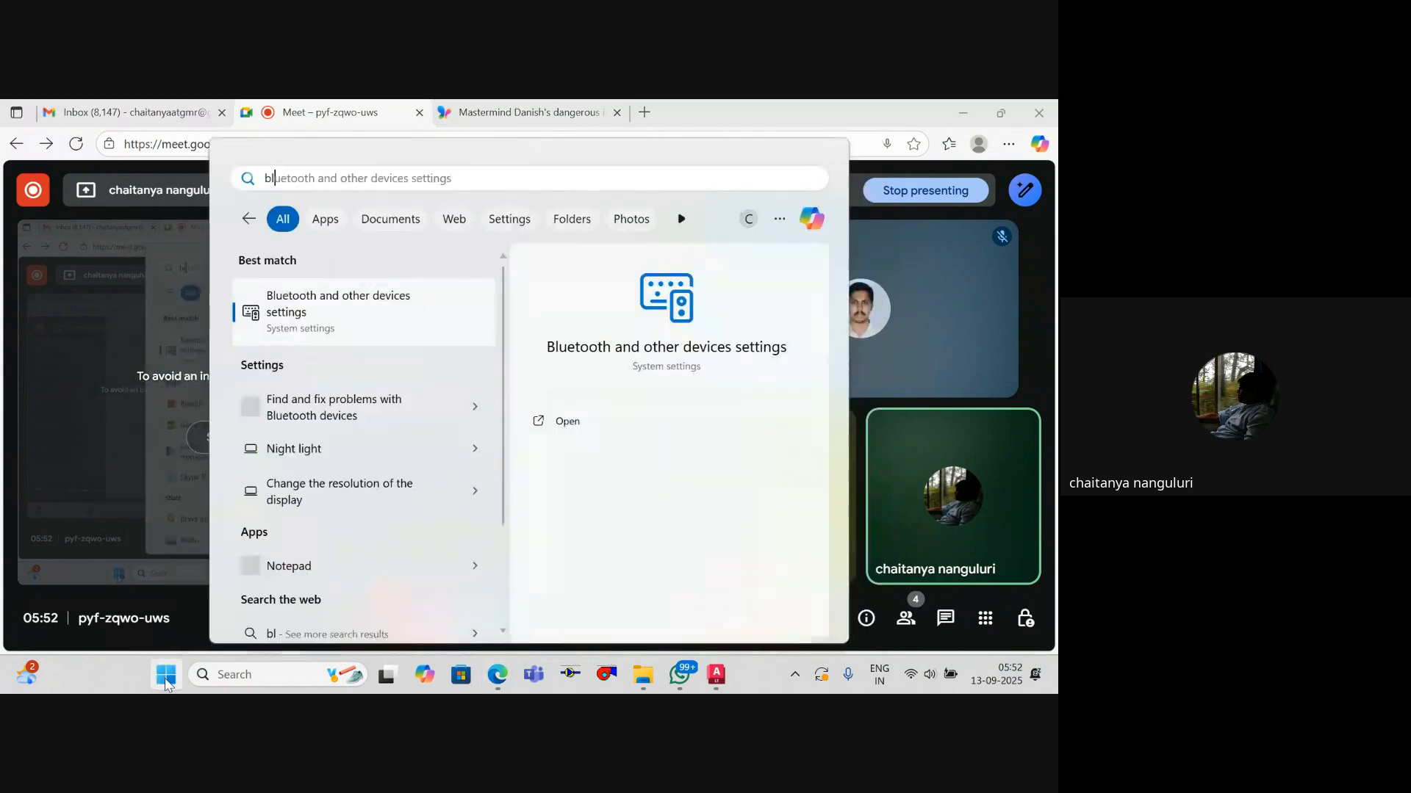
key(Return)
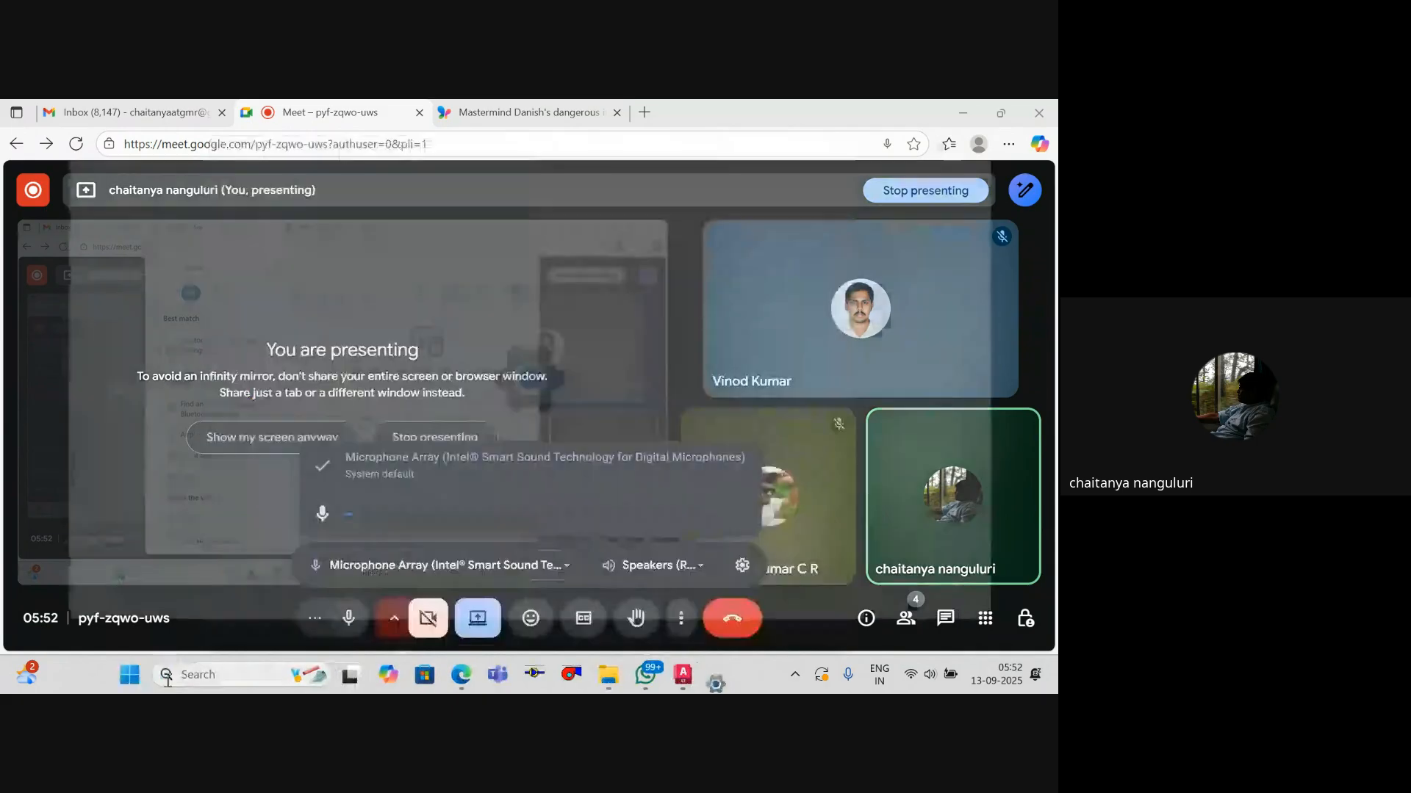
scroll(411, 492, down, 3)
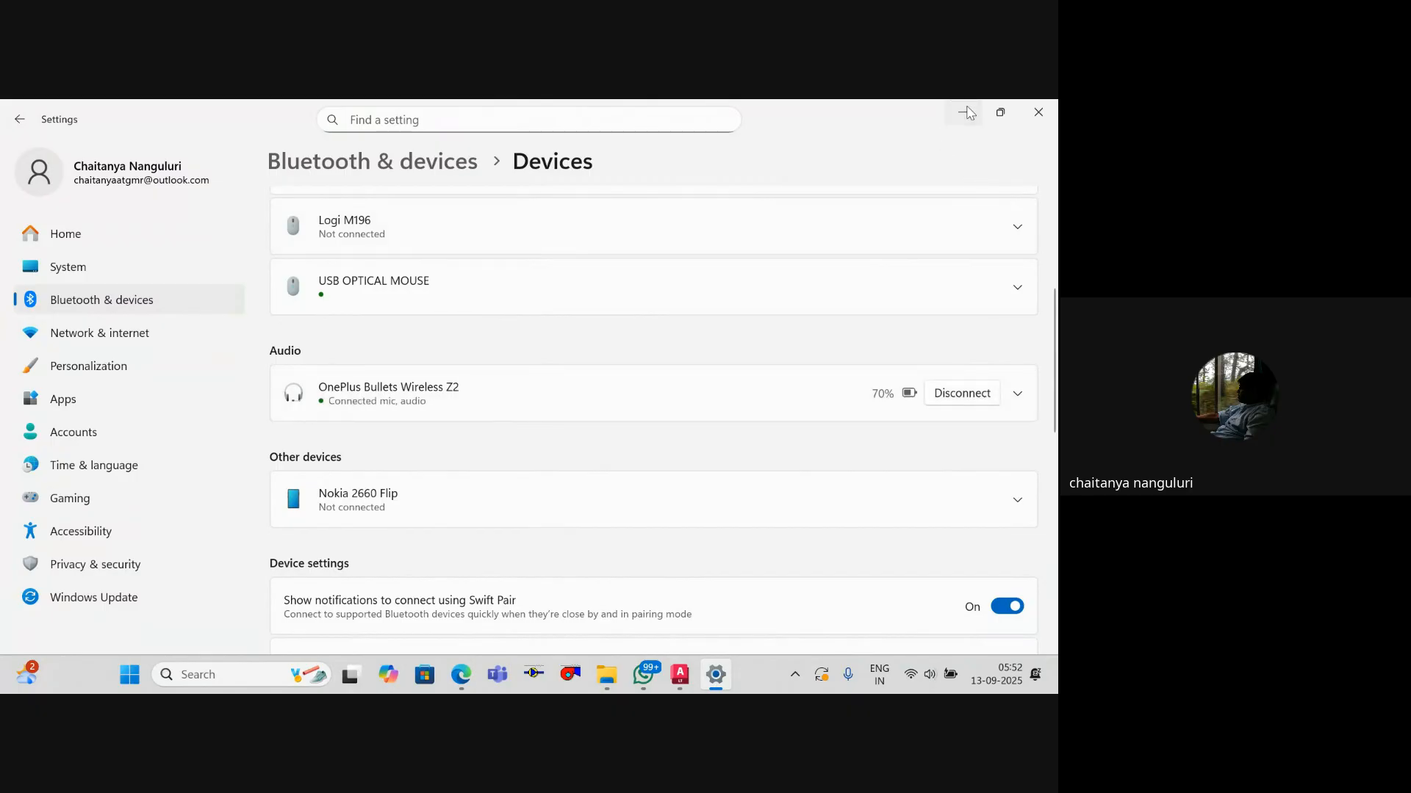
click(964, 112)
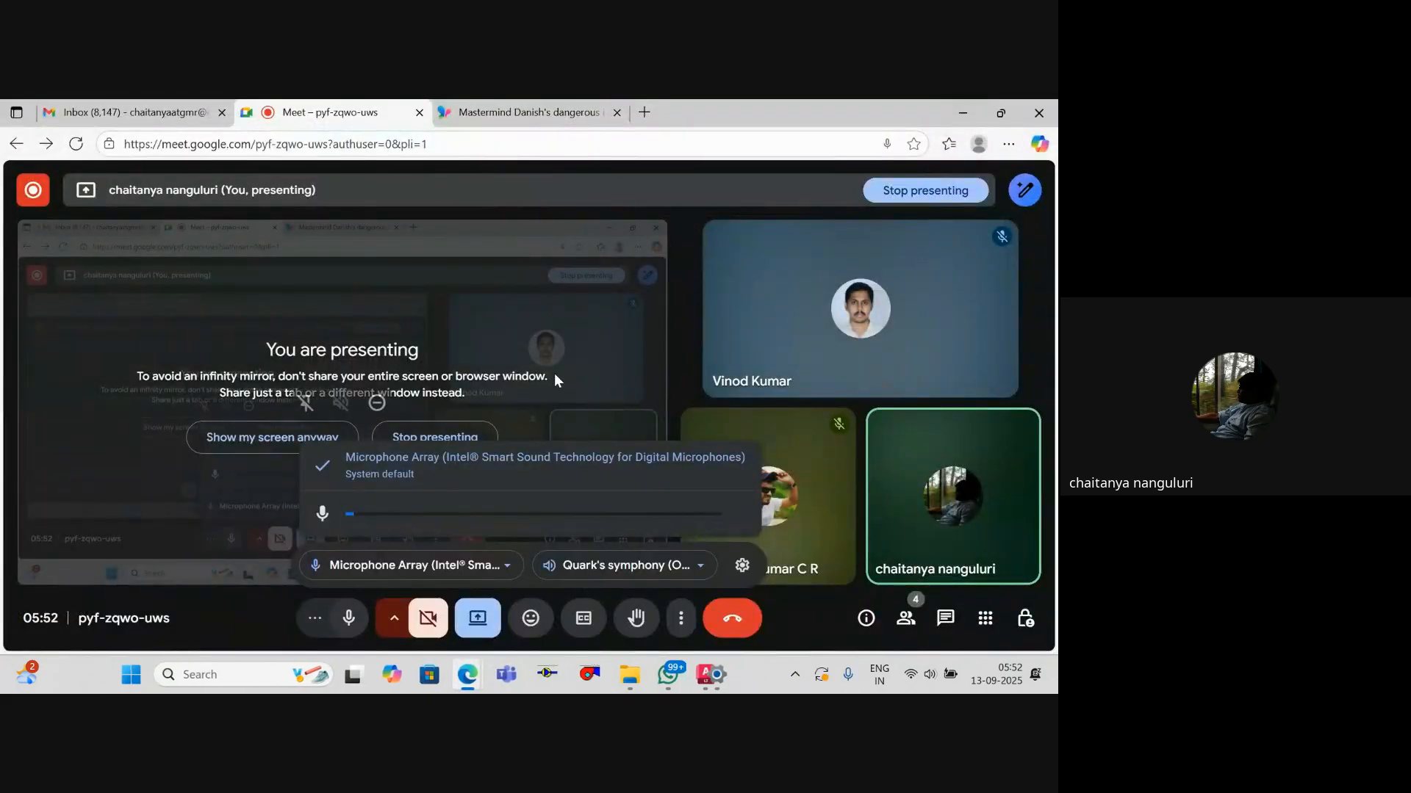
Step: Dismiss the call's audio options and switch back to the Civil.dwg drawing in AutoCAD LT
click(461, 388)
key(alt+Tab)
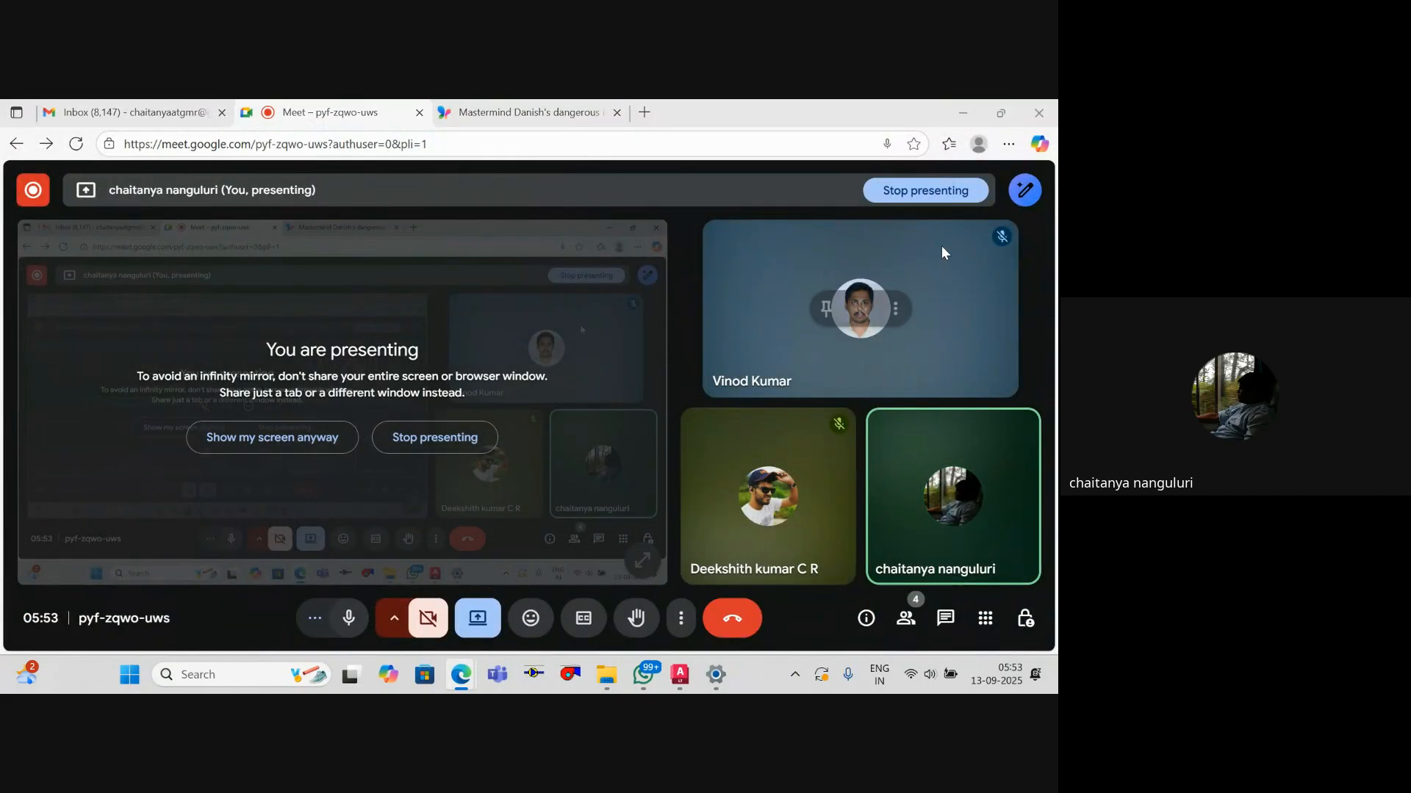
click(716, 674)
click(682, 676)
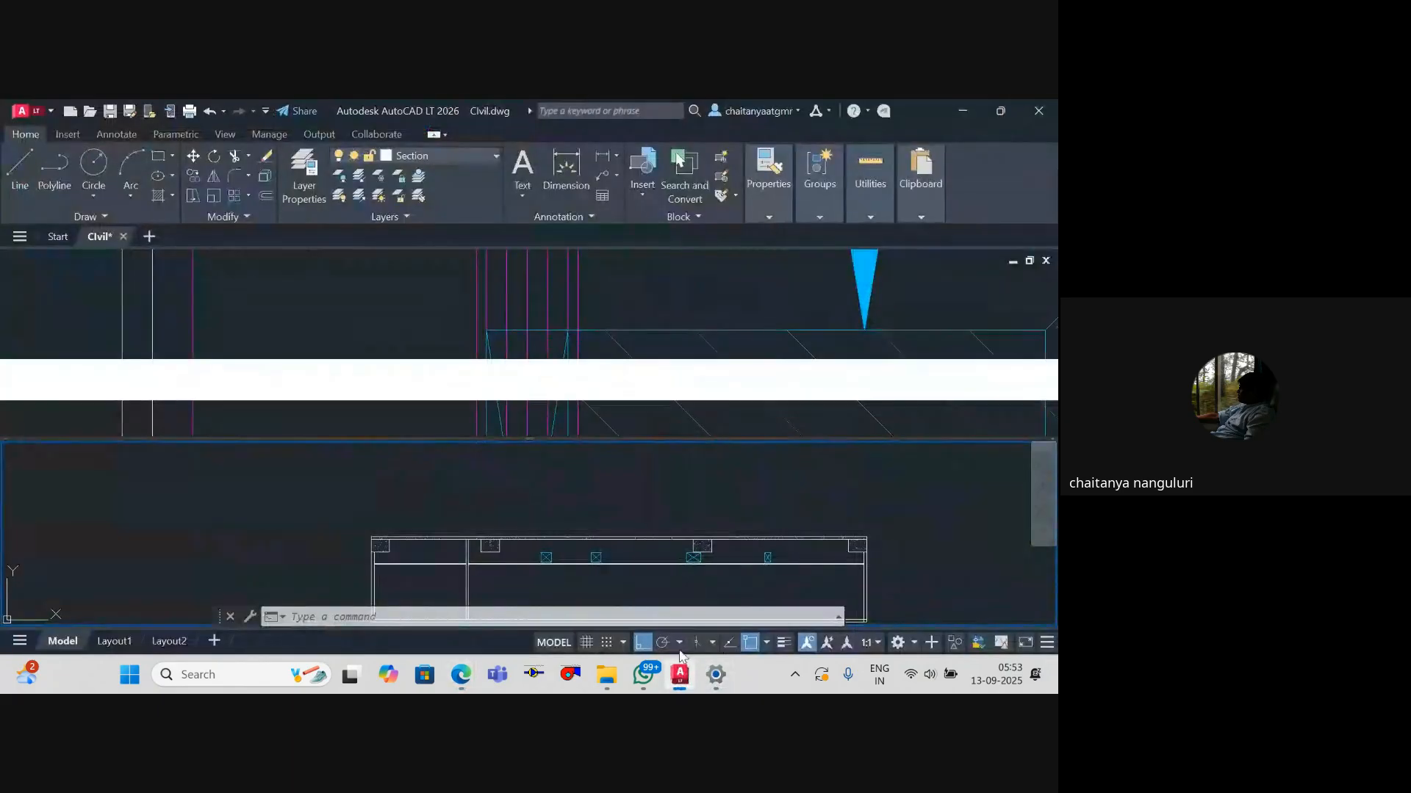
Step: Examine the section's slabs, beams, false ceiling and ducts, and return to the floor plan viewport
scroll(582, 501, down, 5)
scroll(580, 514, up, 6)
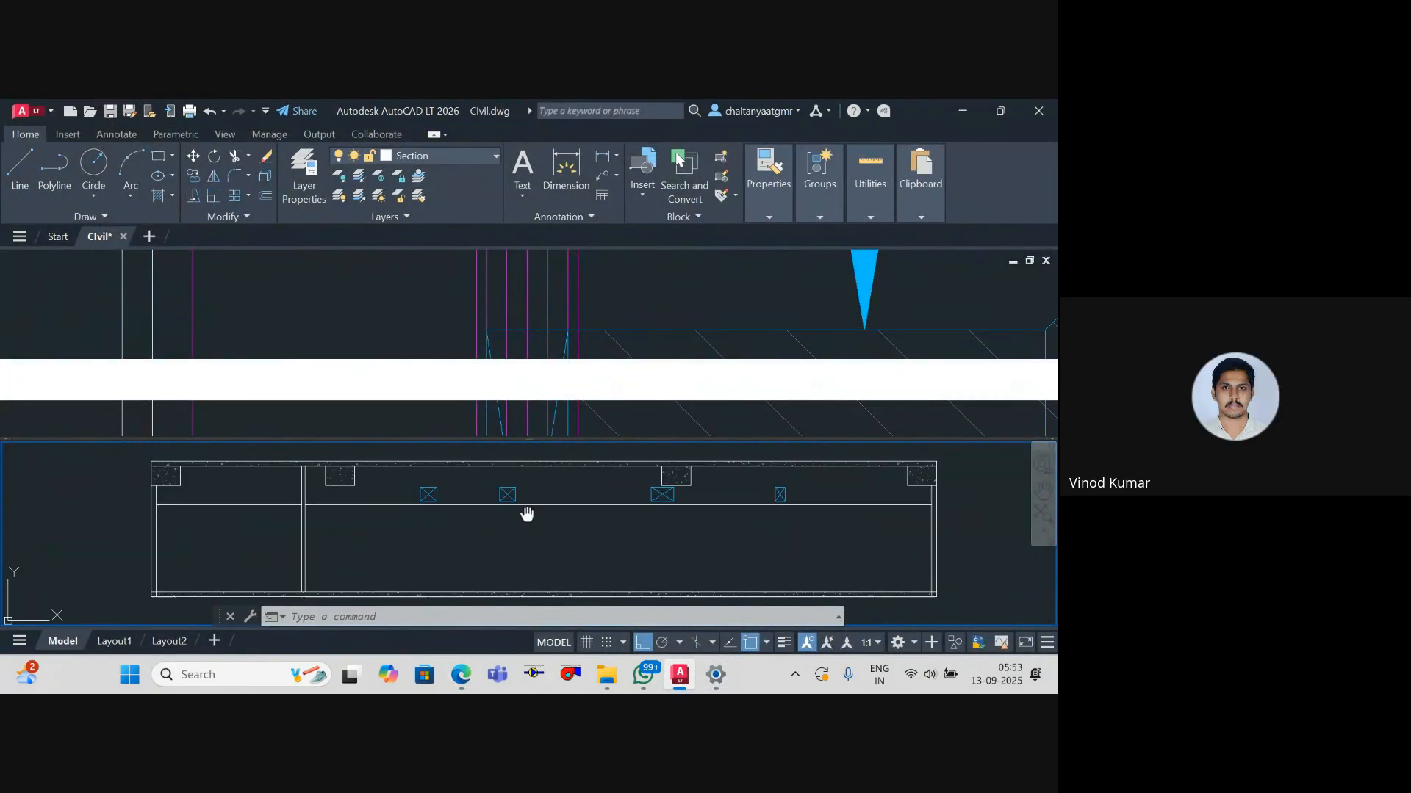
key(Escape)
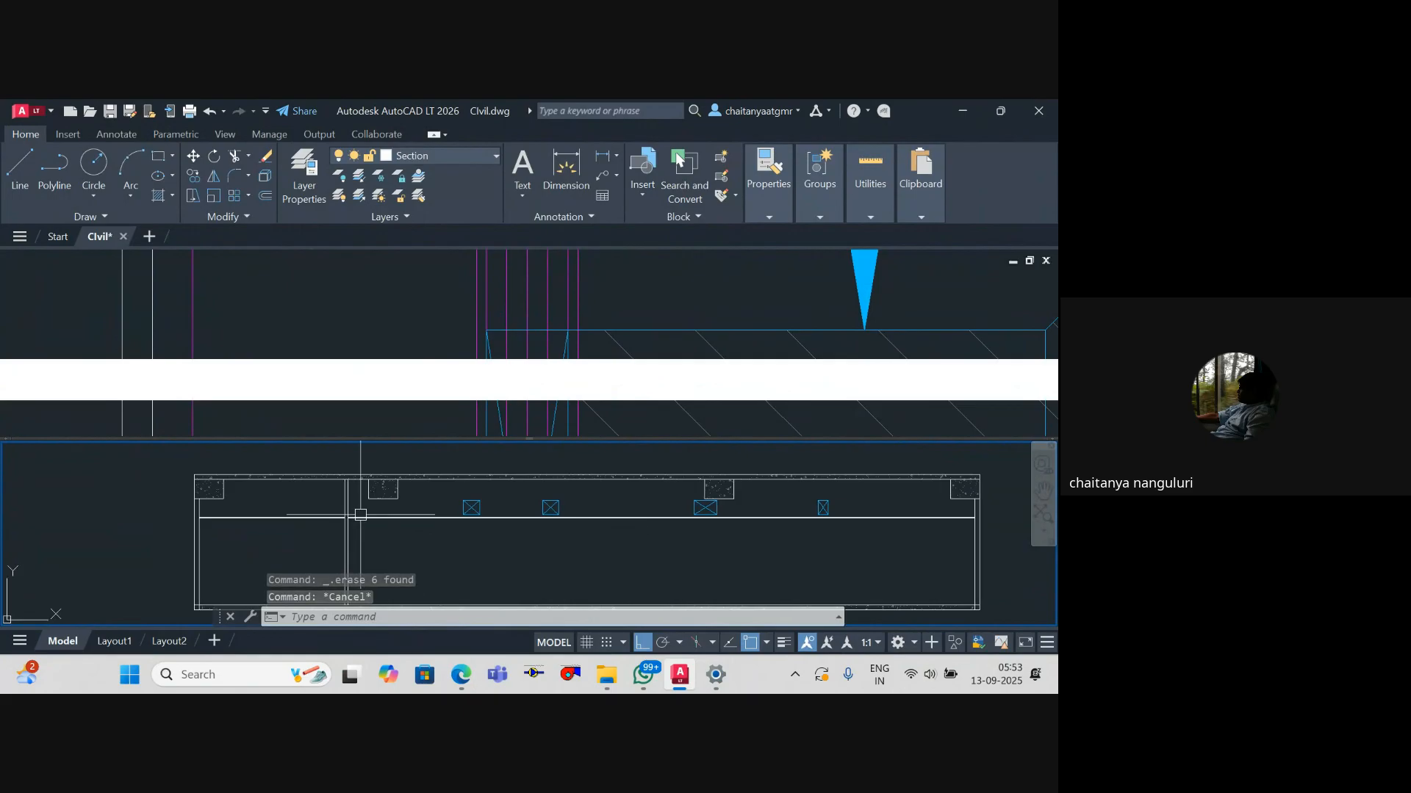
mouse_move(435, 521)
mouse_down()
mouse_move(431, 505)
mouse_move(564, 532)
mouse_move(534, 542)
mouse_up()
key(Escape)
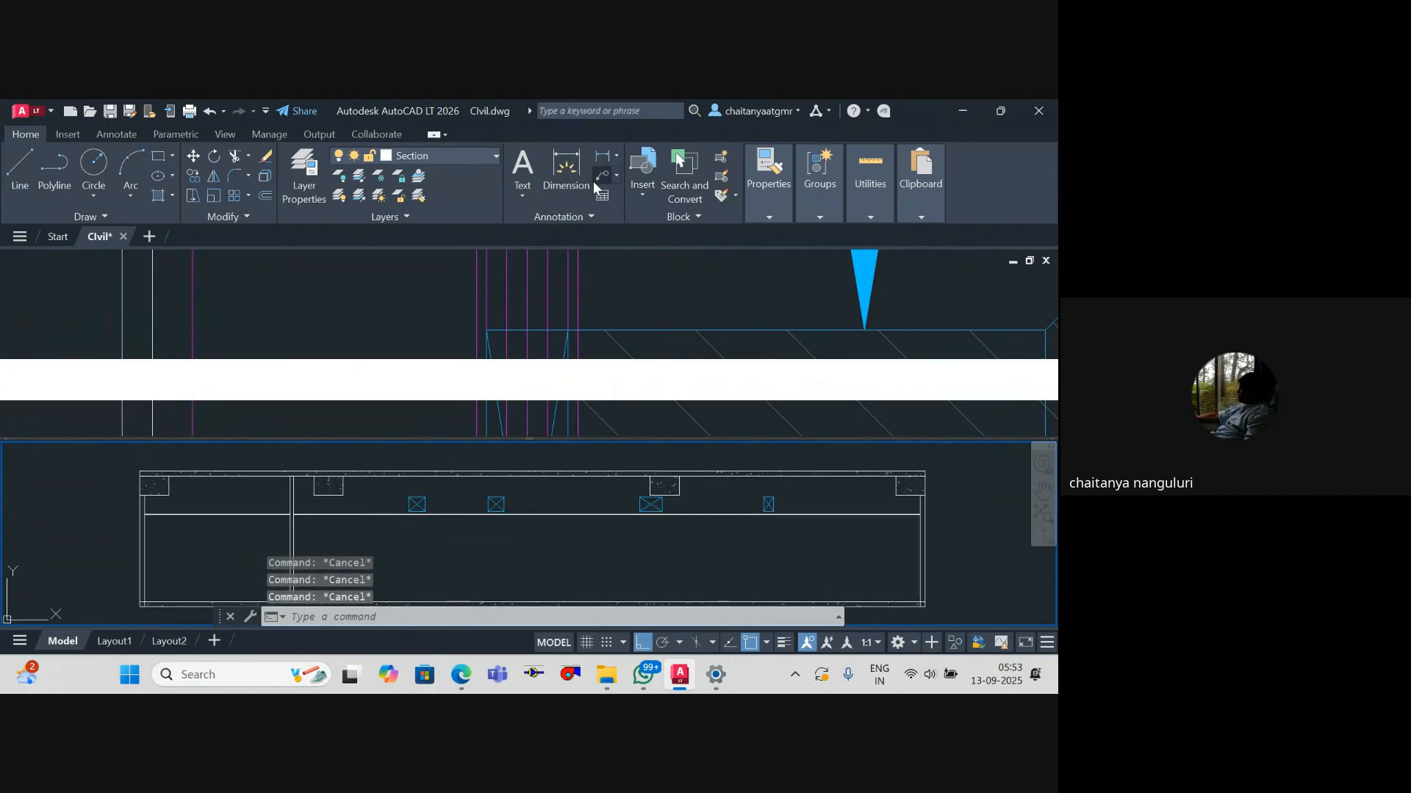
drag(463, 570, 495, 568)
click(519, 349)
scroll(519, 349, down, 6)
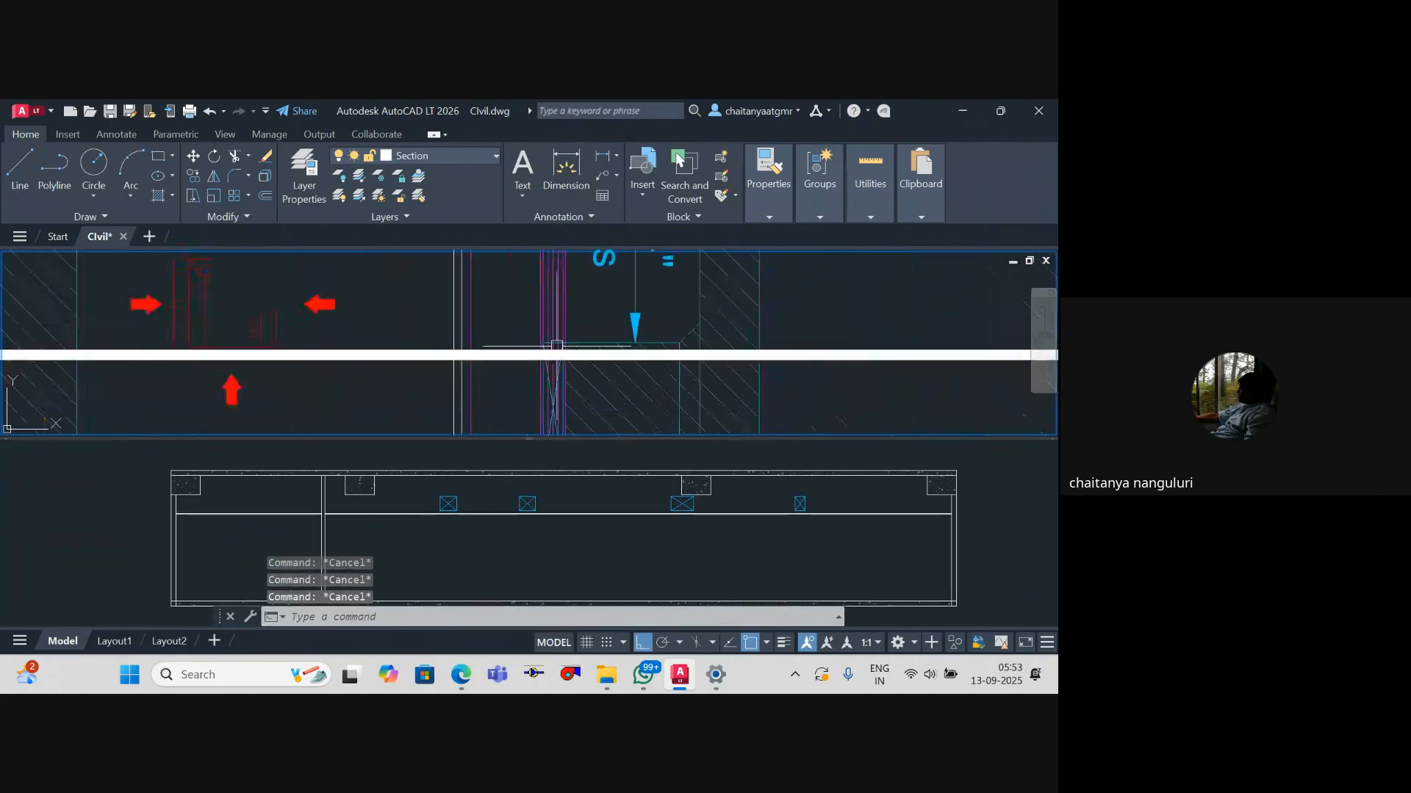
Step: Examine the diffusers, collars and ducts around the section line in the floor plan against the section below
mouse_move(494, 359)
mouse_down()
mouse_move(549, 350)
mouse_move(529, 362)
mouse_up()
click(483, 519)
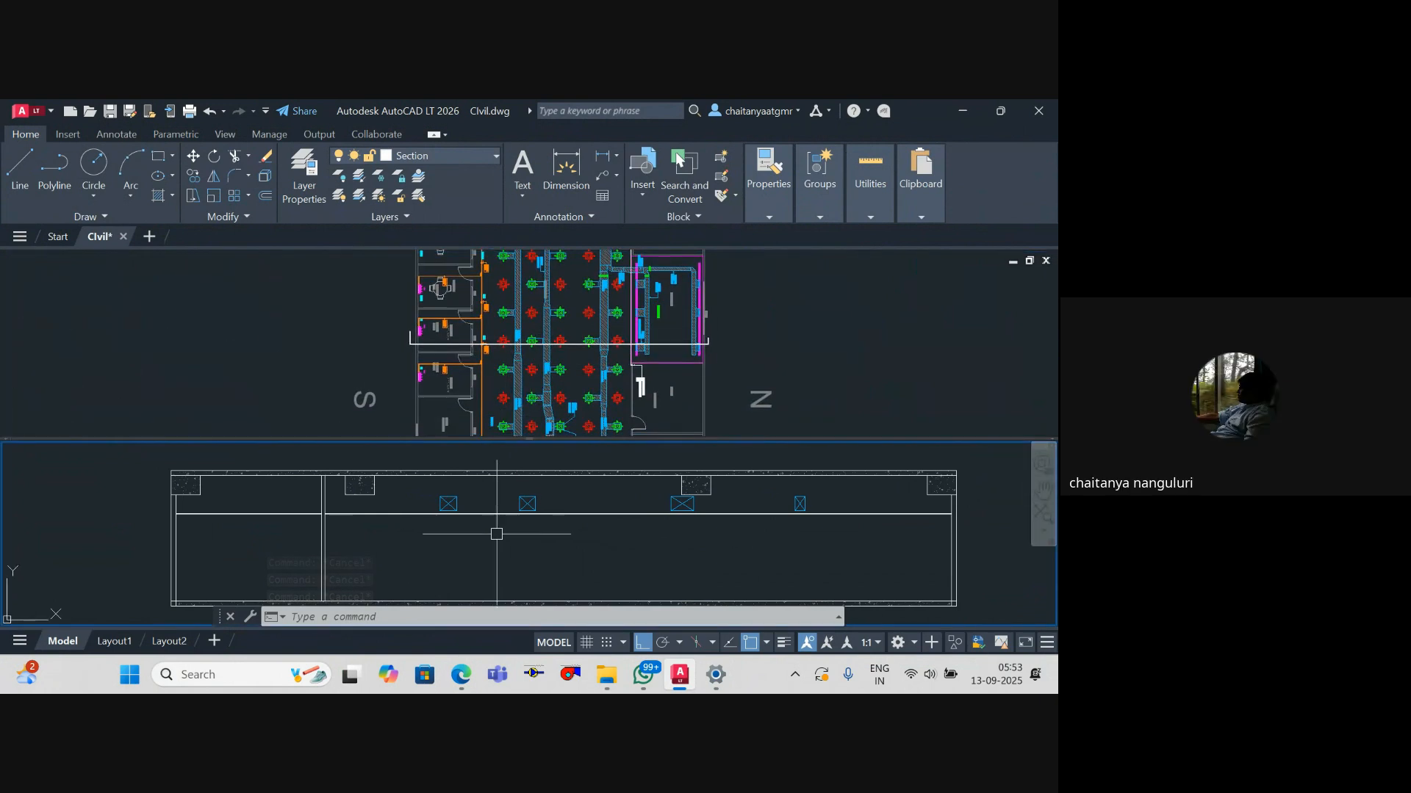
drag(497, 534, 497, 526)
click(518, 359)
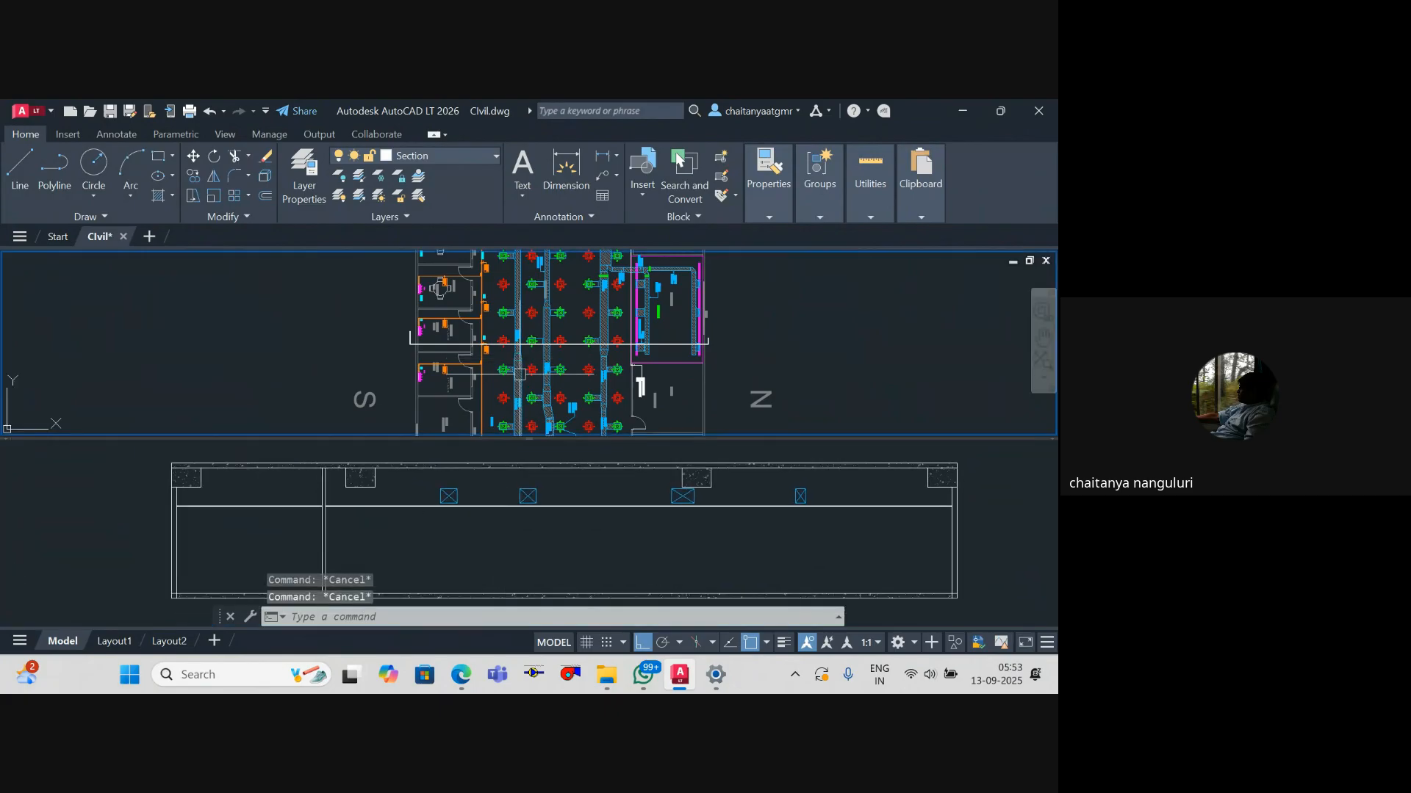
scroll(519, 375, up, 4)
drag(563, 334, 566, 364)
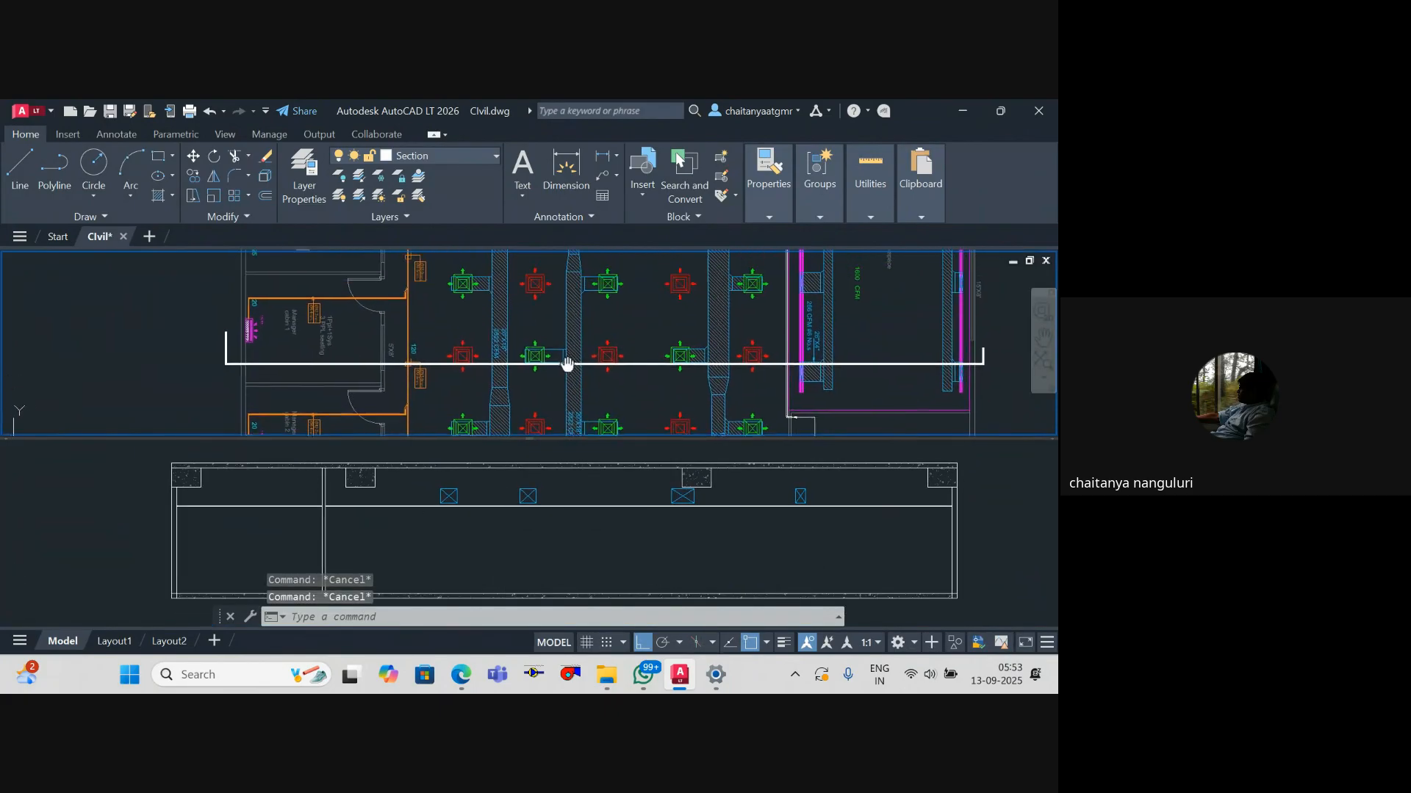
drag(493, 296, 492, 318)
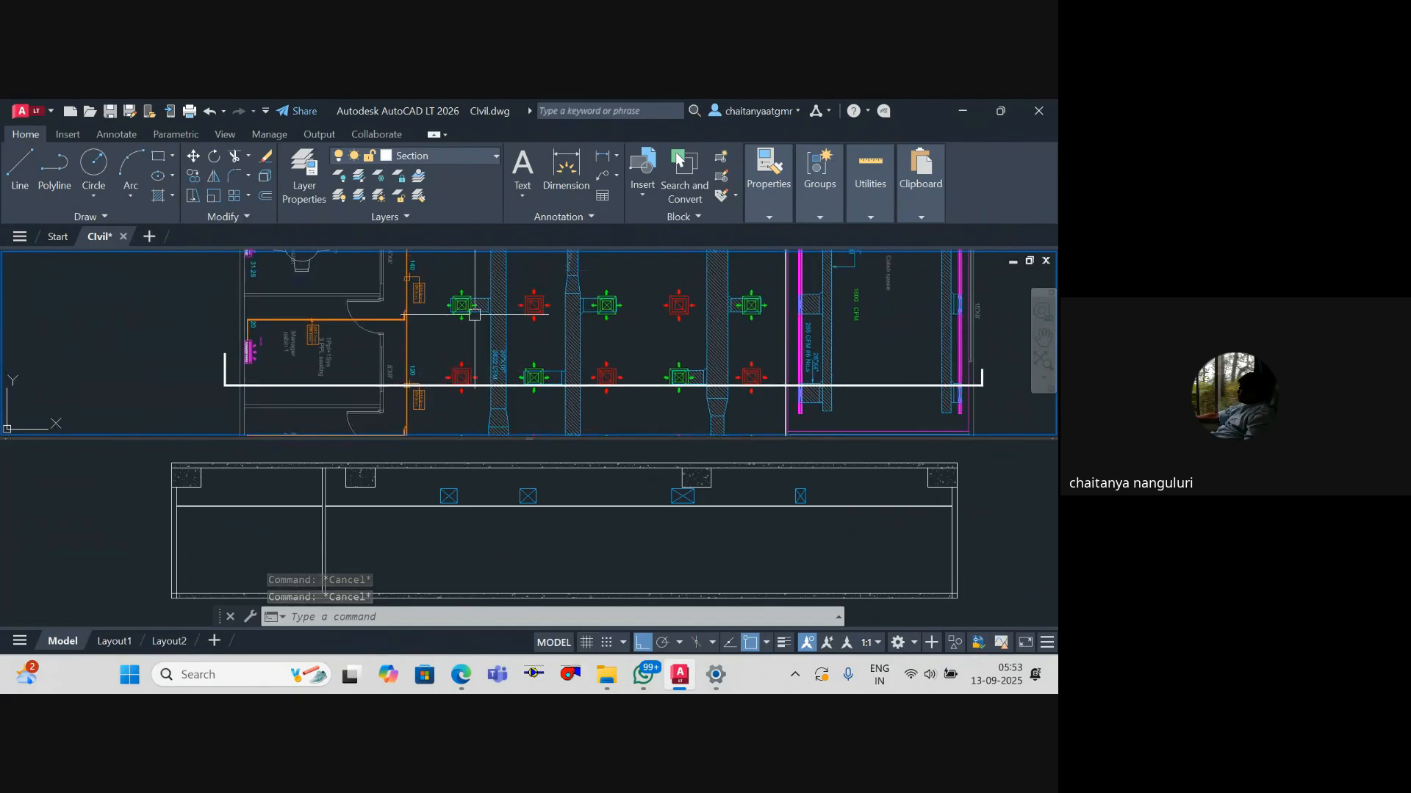
click(460, 563)
click(525, 348)
scroll(540, 360, down, 3)
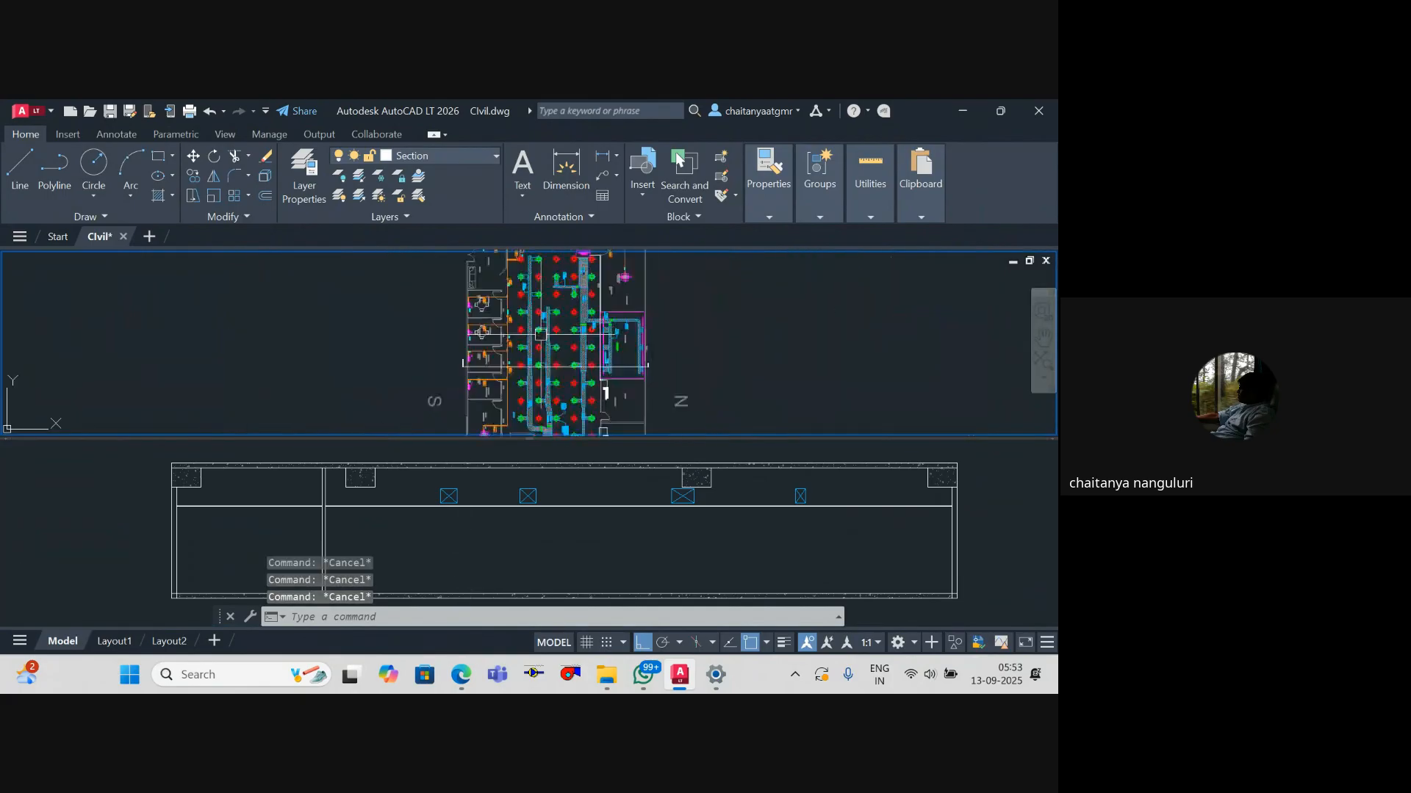
scroll(540, 353, up, 4)
scroll(535, 400, down, 2)
drag(535, 400, 528, 302)
scroll(629, 362, down, 2)
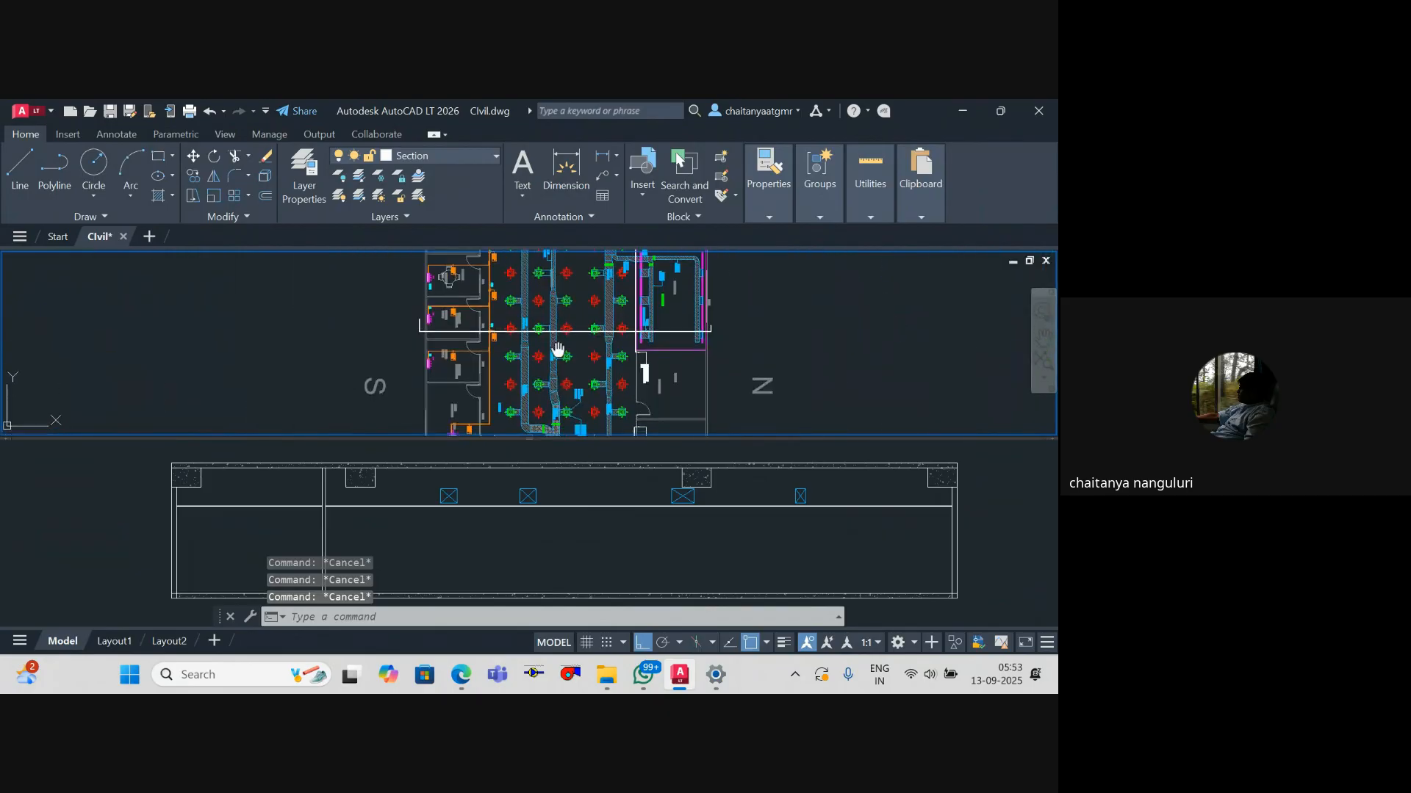
scroll(610, 364, up, 8)
scroll(601, 364, down, 6)
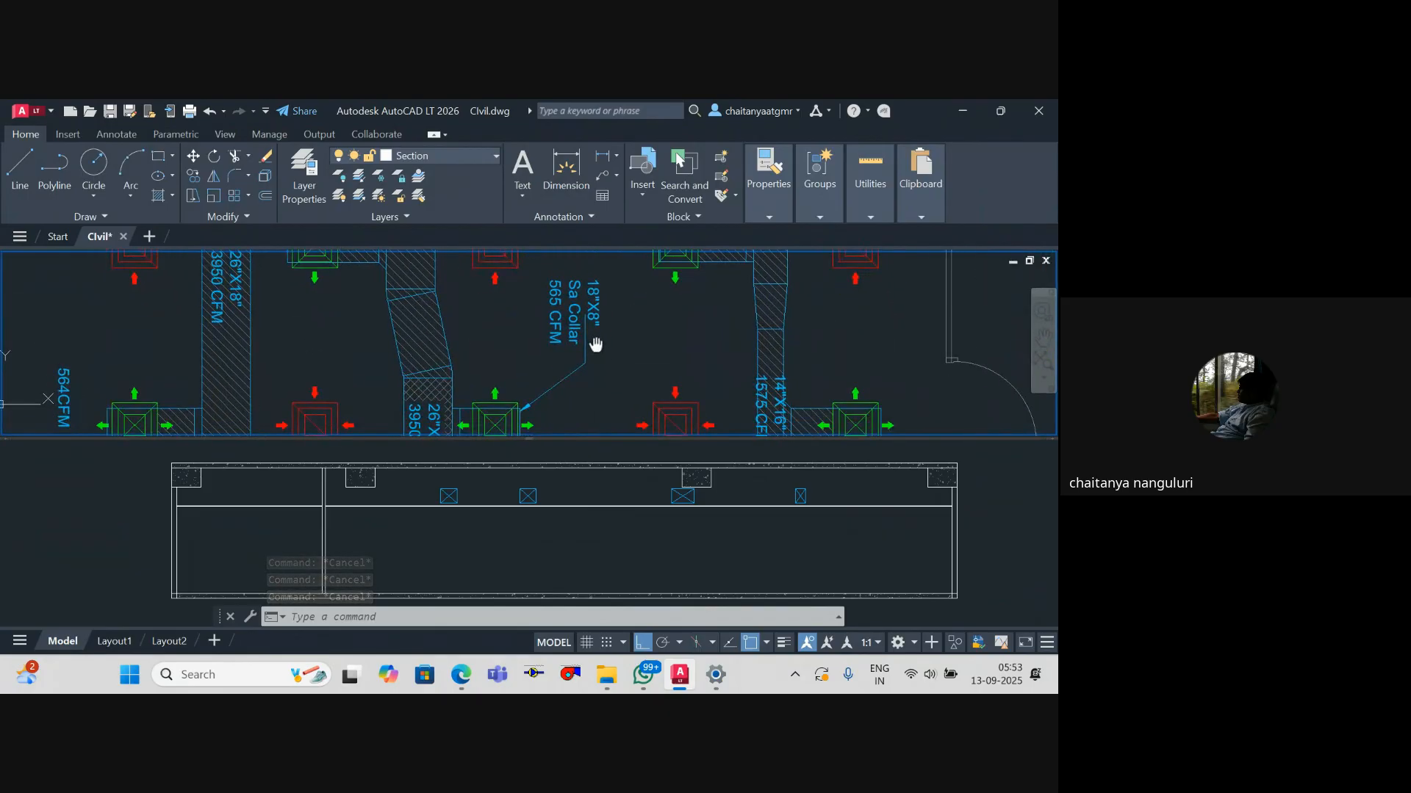
scroll(541, 292, up, 6)
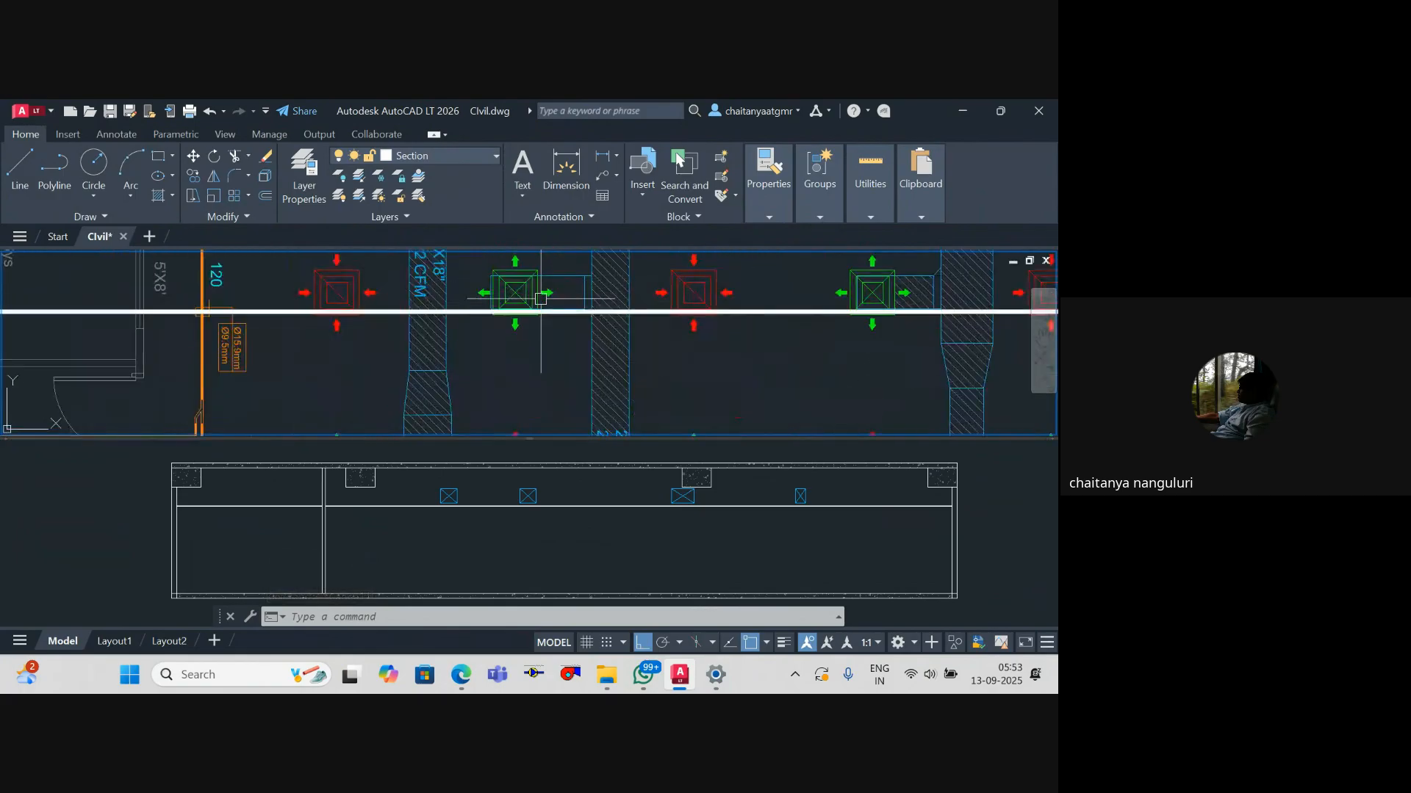
Step: Project a vertical line from the outer end of the green supply diffuser's branch duct in the plan down into the section
key(Escape)
key(Escape)
key(Escape)
text(l)
key(Return)
scroll(514, 338, down, 4)
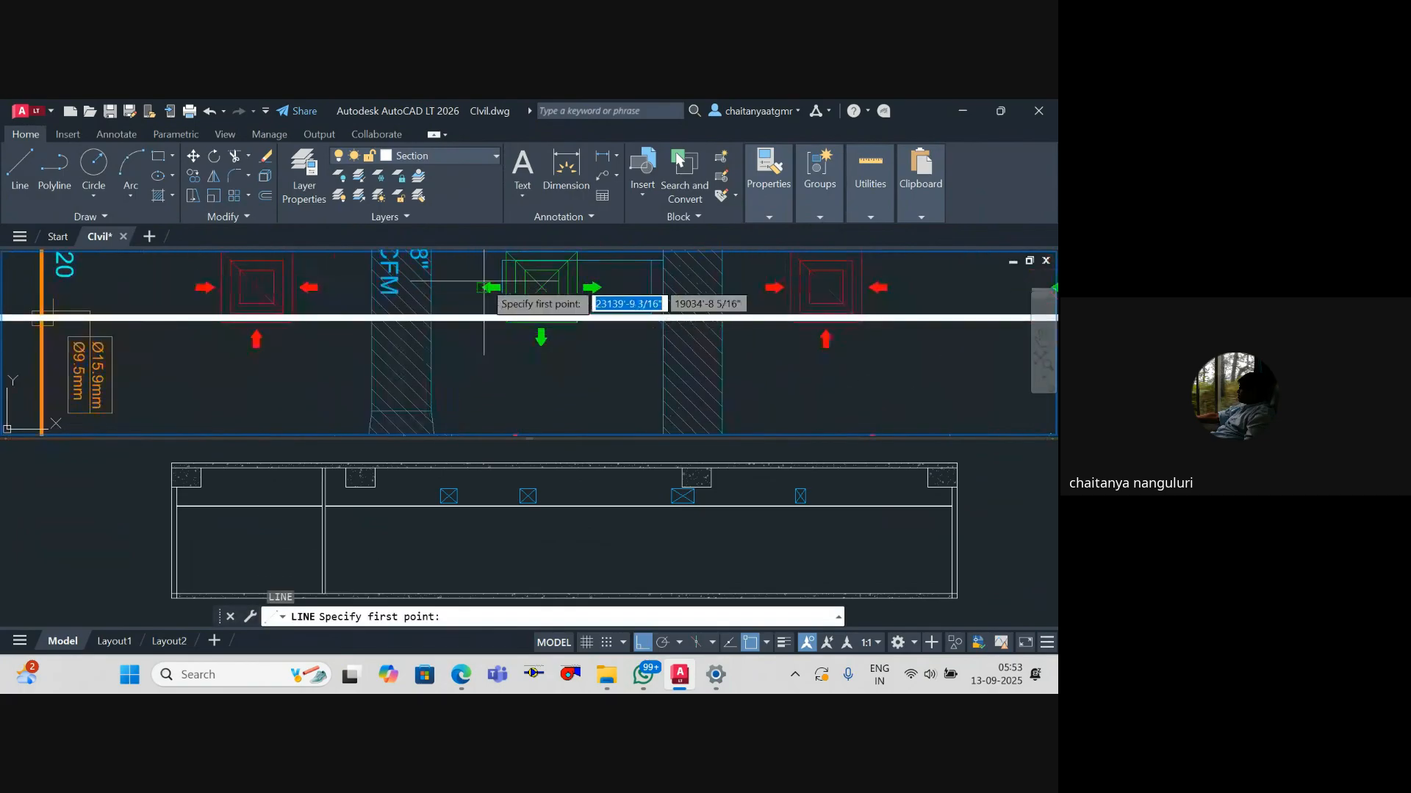
scroll(485, 321, up, 5)
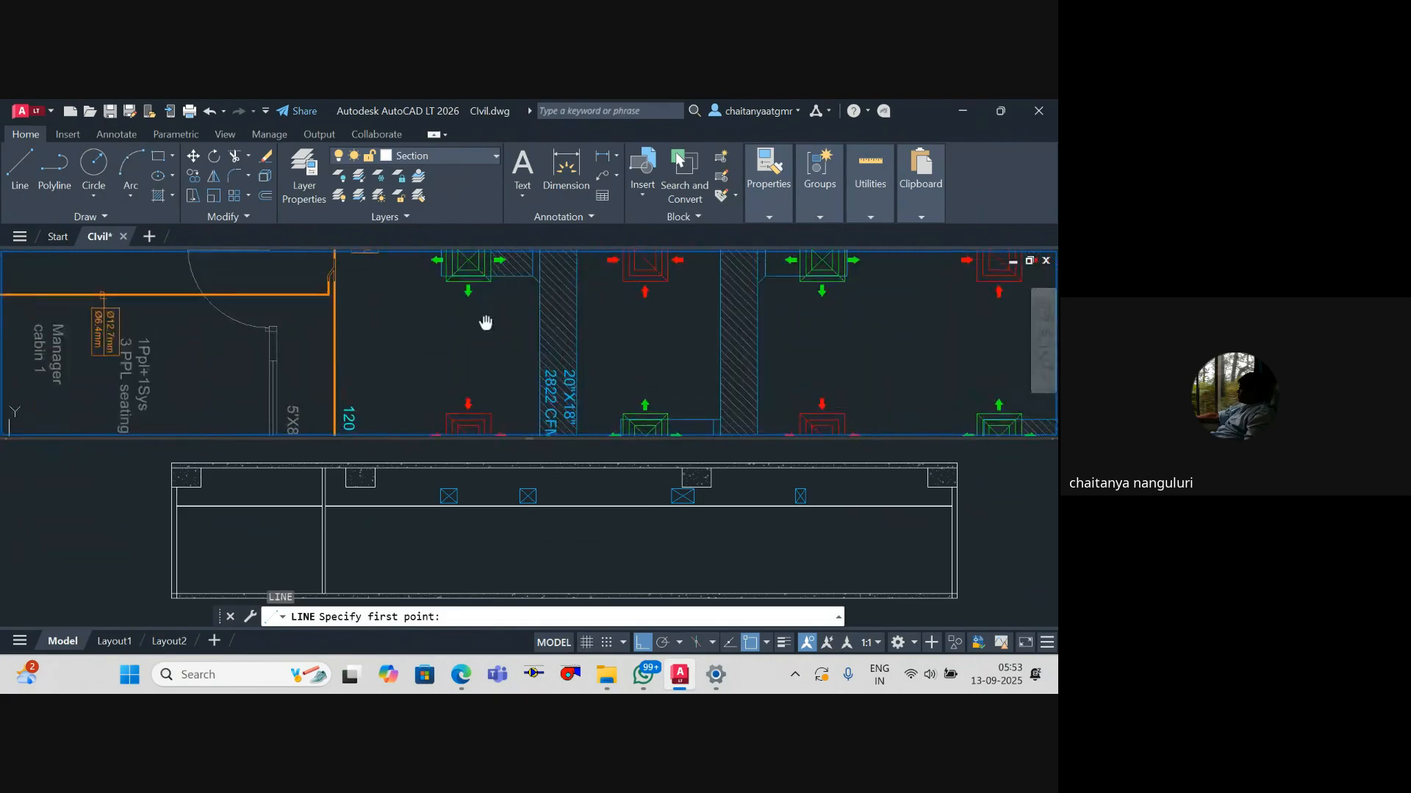
click(418, 282)
click(419, 570)
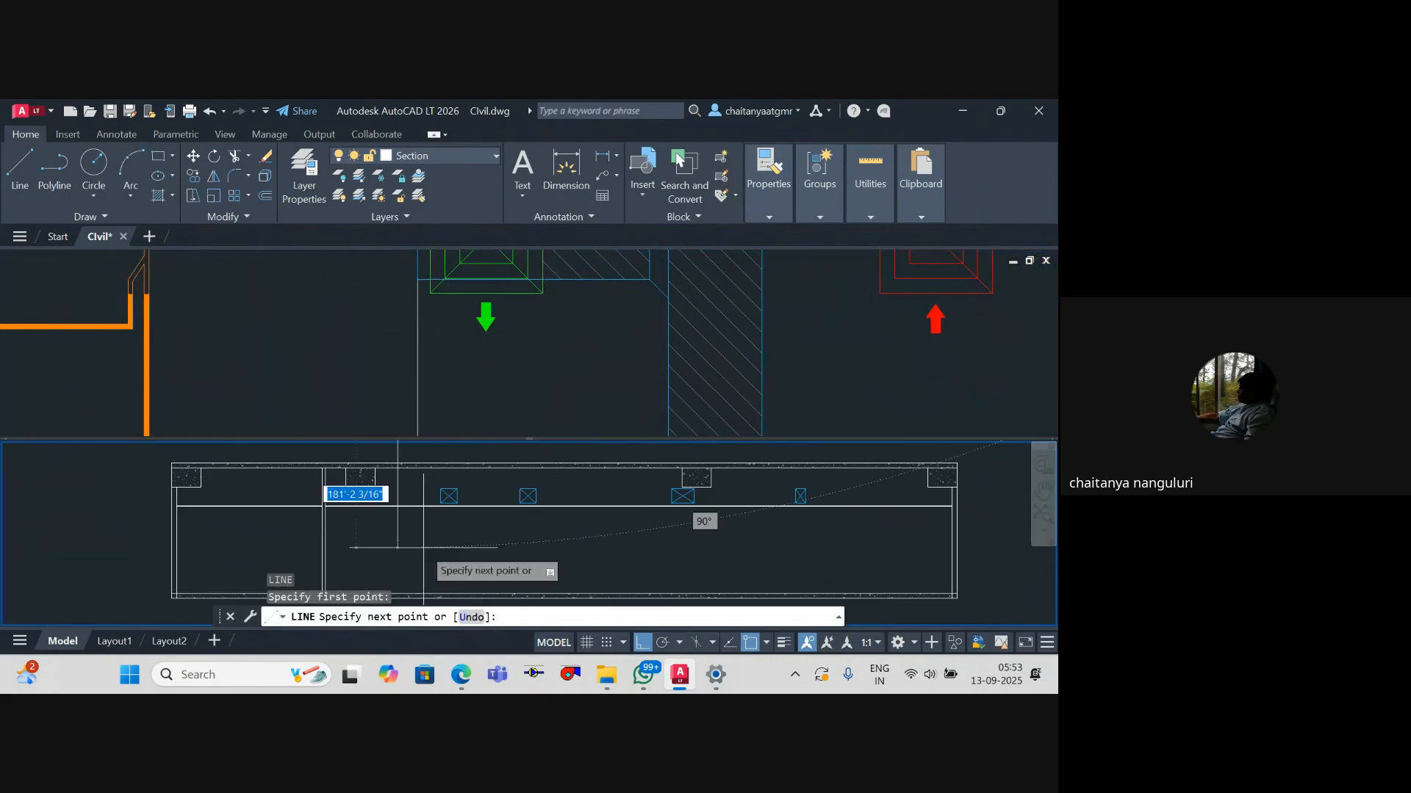
scroll(422, 546, up, 4)
scroll(429, 547, down, 3)
key(Escape)
key(Escape)
key(Escape)
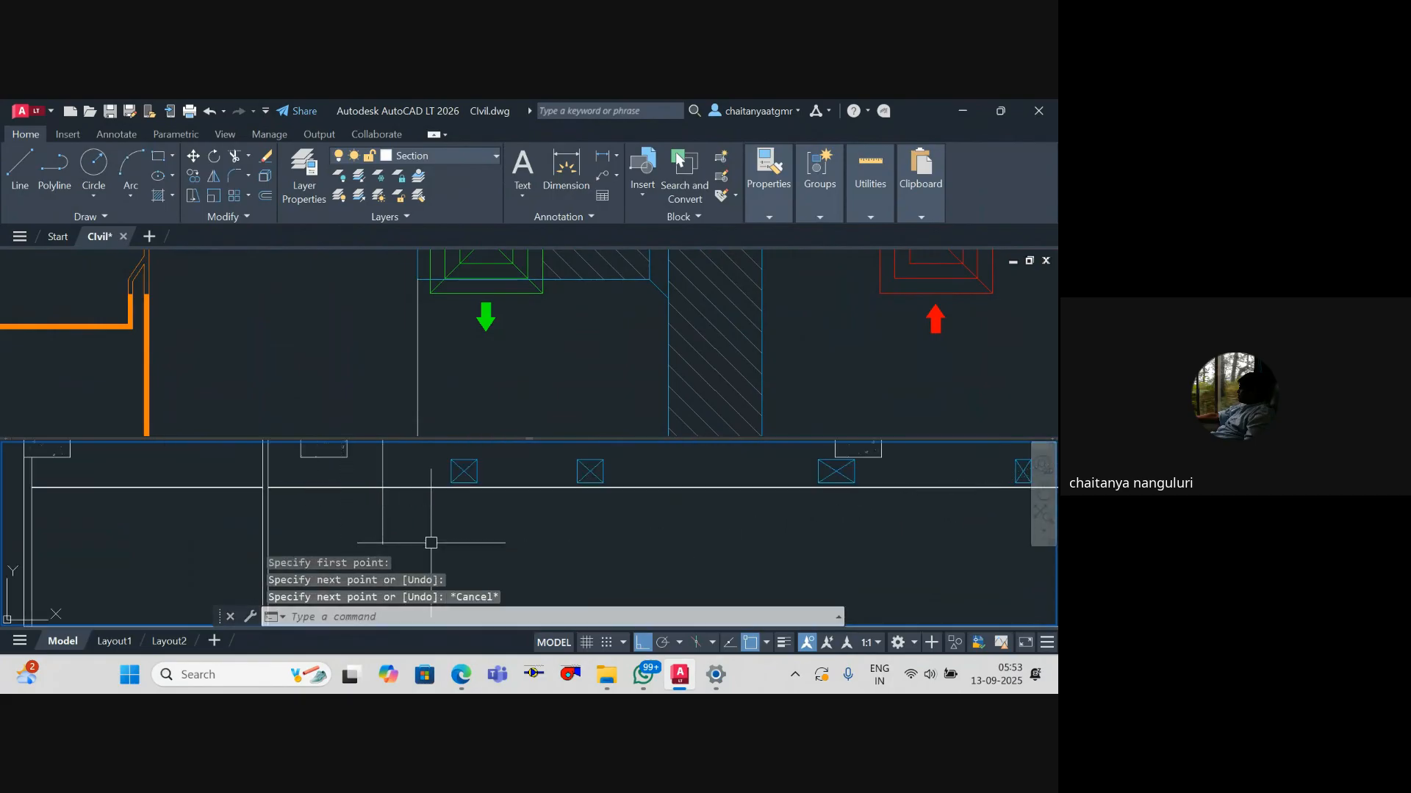
Step: Draw a horizontal line from the midpoint of the first cross-marked duct's side to the projected branch duct line
key(space)
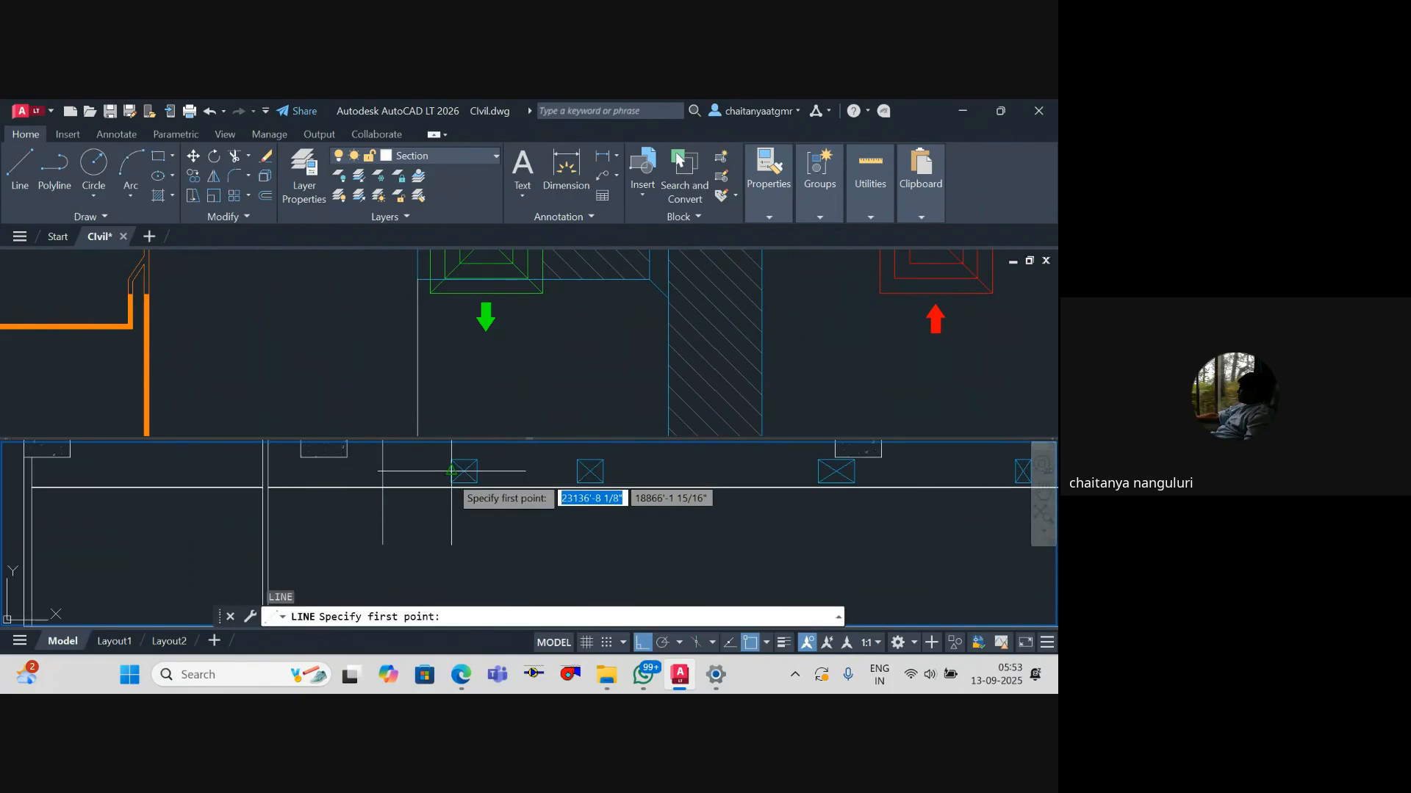
click(452, 472)
key(Escape)
key(Escape)
key(Escape)
Step: Offset the branch duct's horizontal centre line by 4 inches both above and below
text(o)
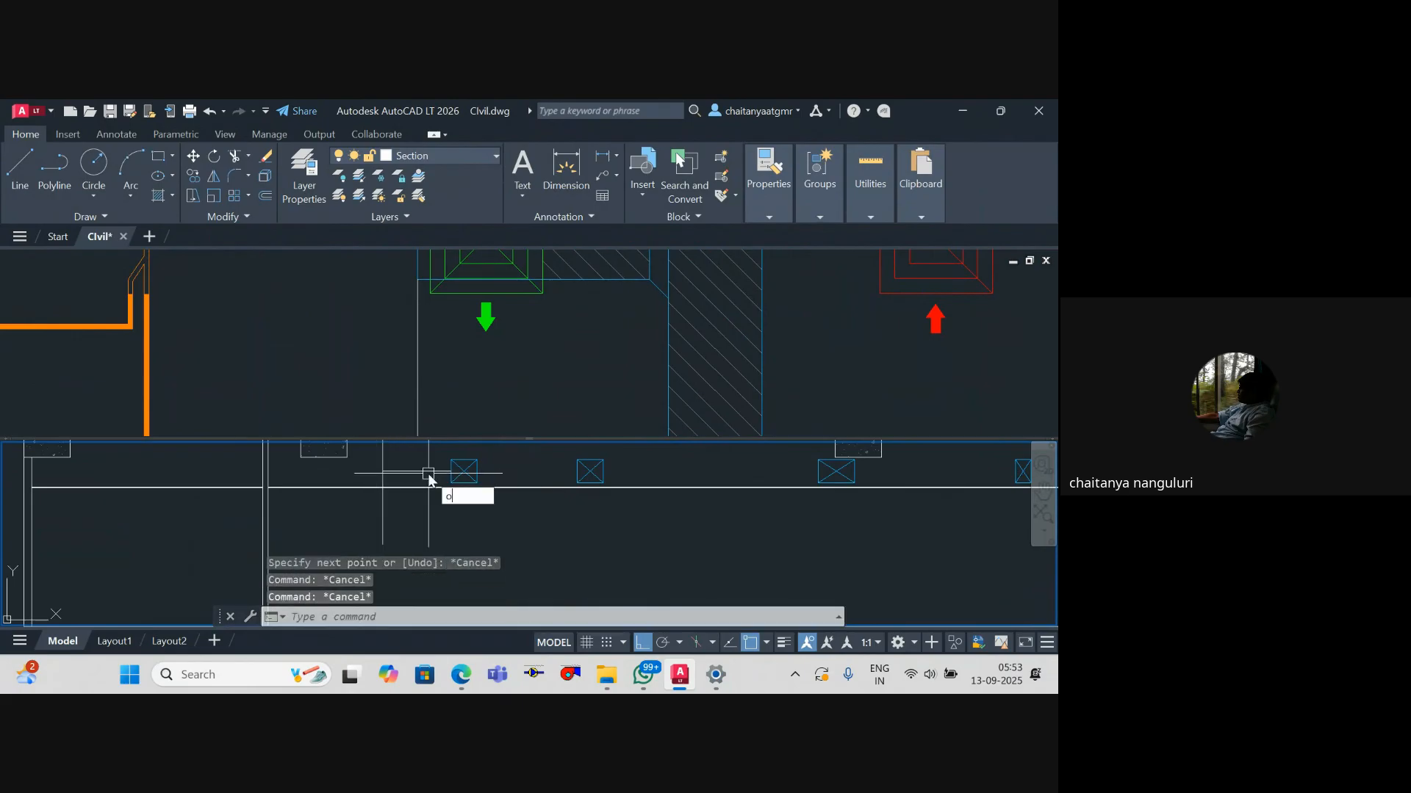
key(Return)
text(4)
key(Return)
scroll(418, 473, up, 3)
click(406, 465)
click(413, 488)
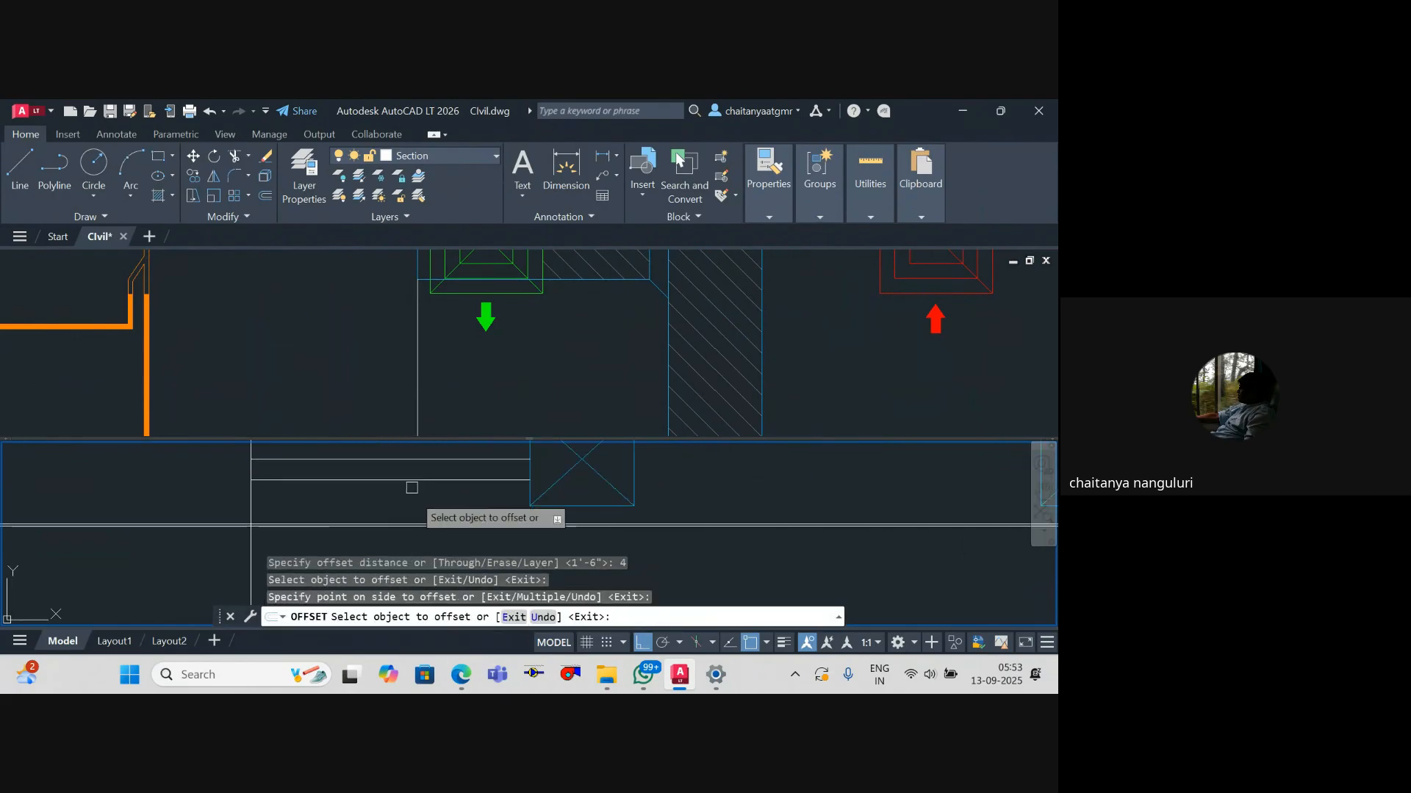
drag(423, 542, 430, 585)
click(417, 503)
click(416, 480)
key(Escape)
key(Escape)
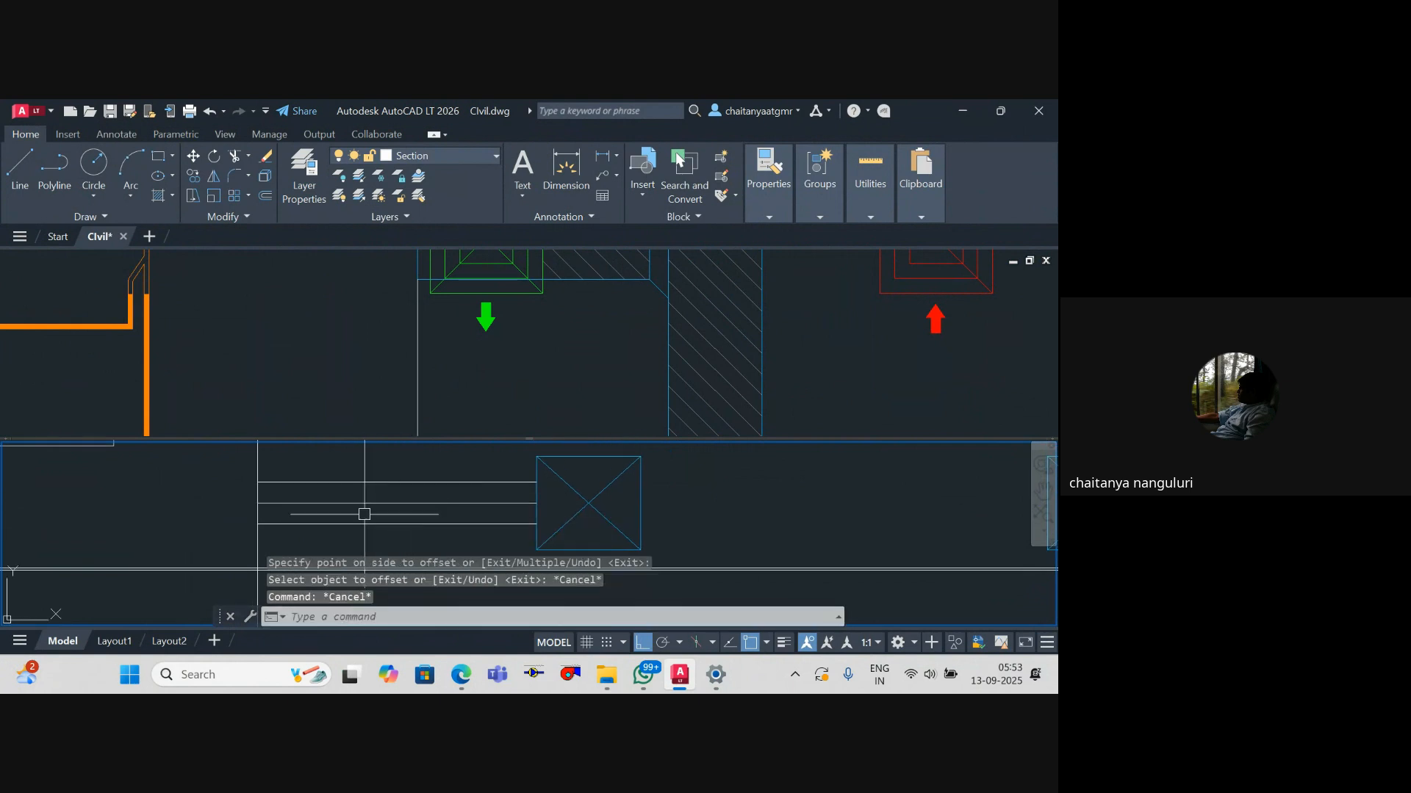
text(tr)
key(Return)
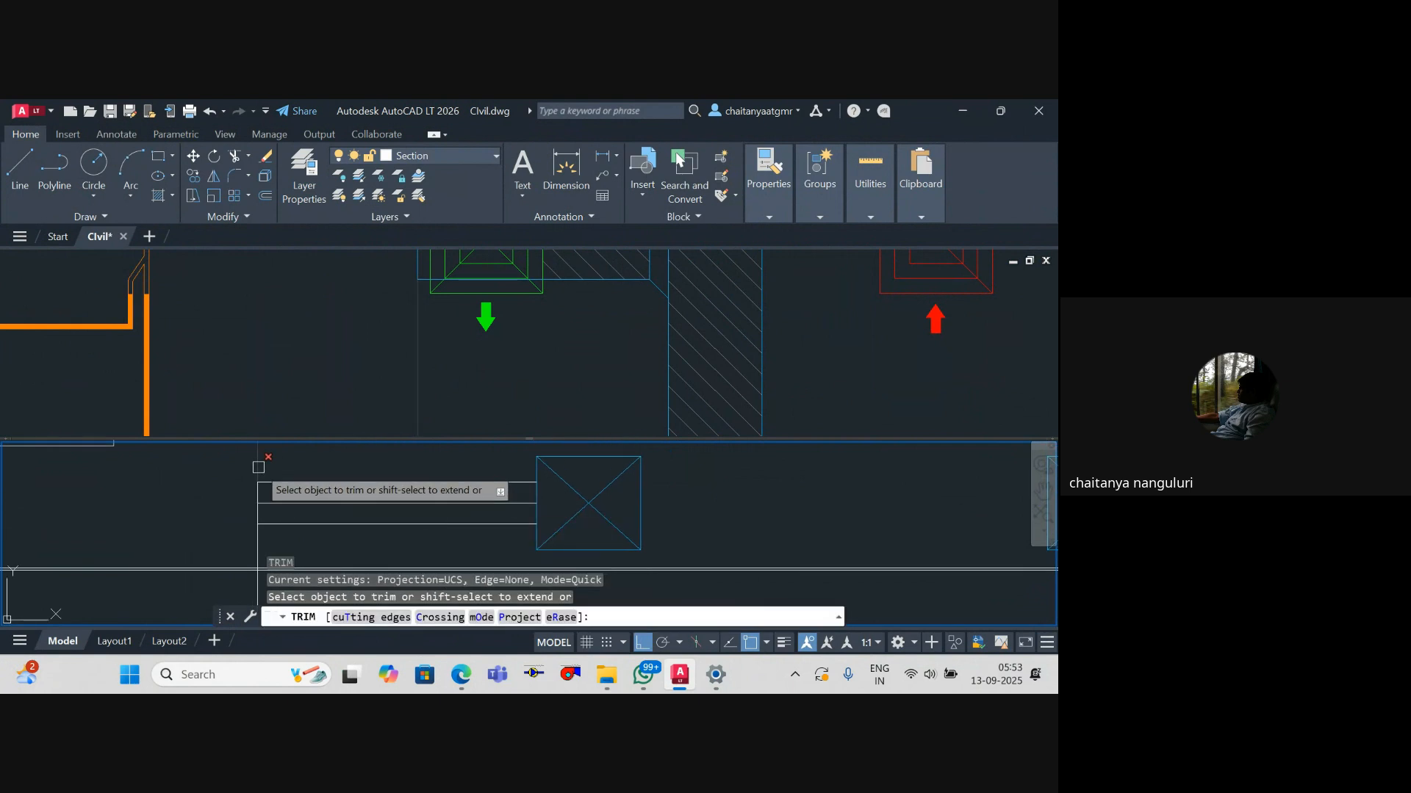
click(258, 468)
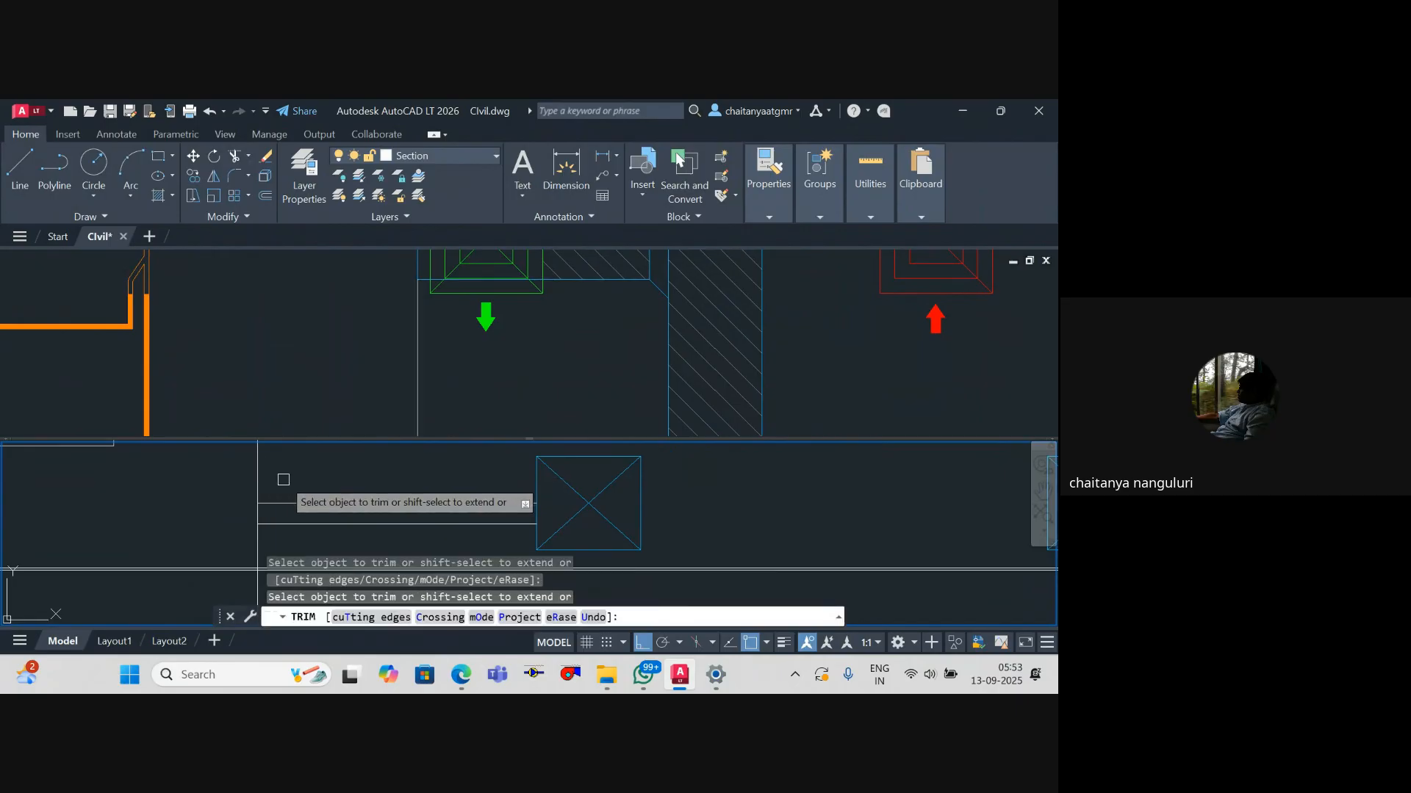
key(ctrl+z)
key(Escape)
Step: Trim the projected vertical line above and below the branch duct, using its two offset lines as cutting edges
key(Return)
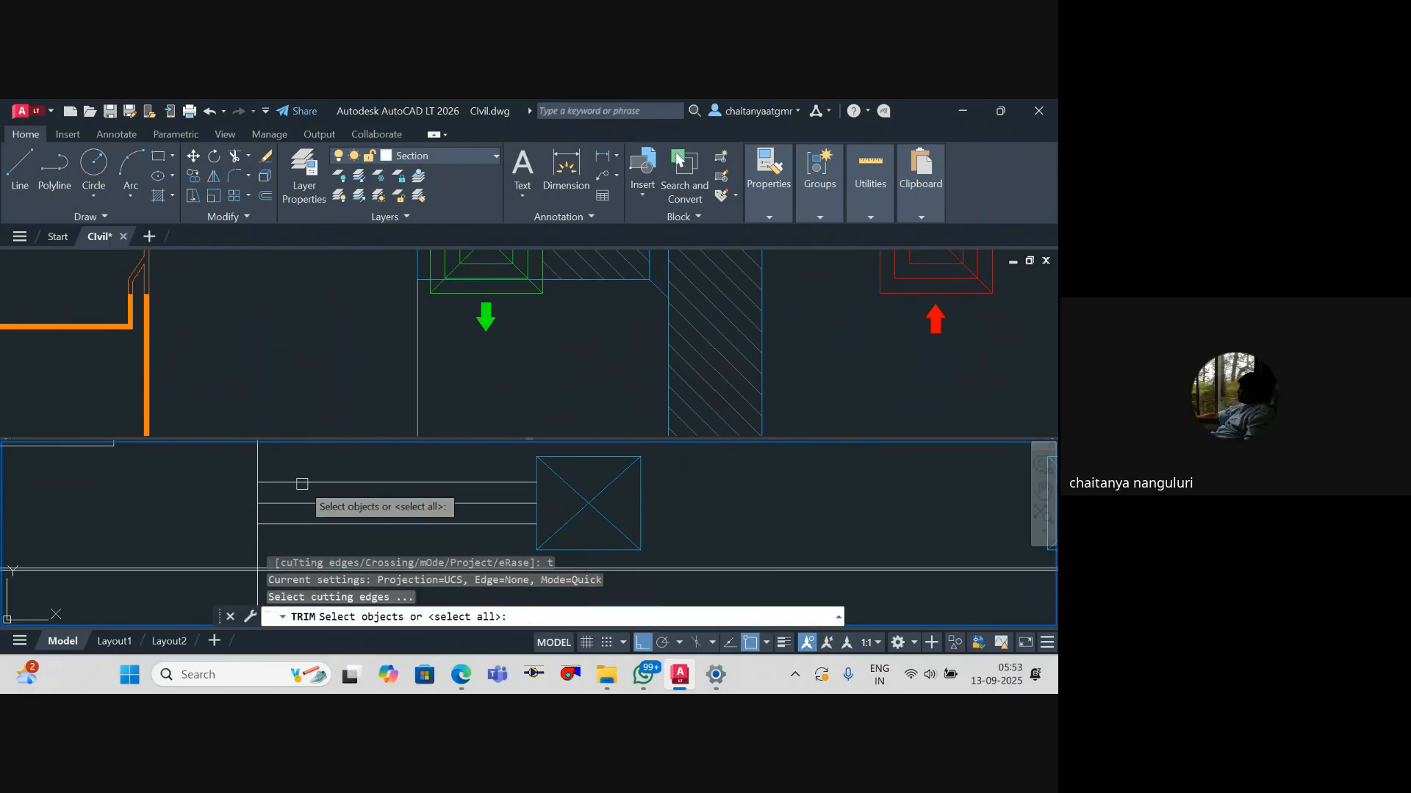
click(297, 485)
click(291, 526)
key(Return)
click(251, 545)
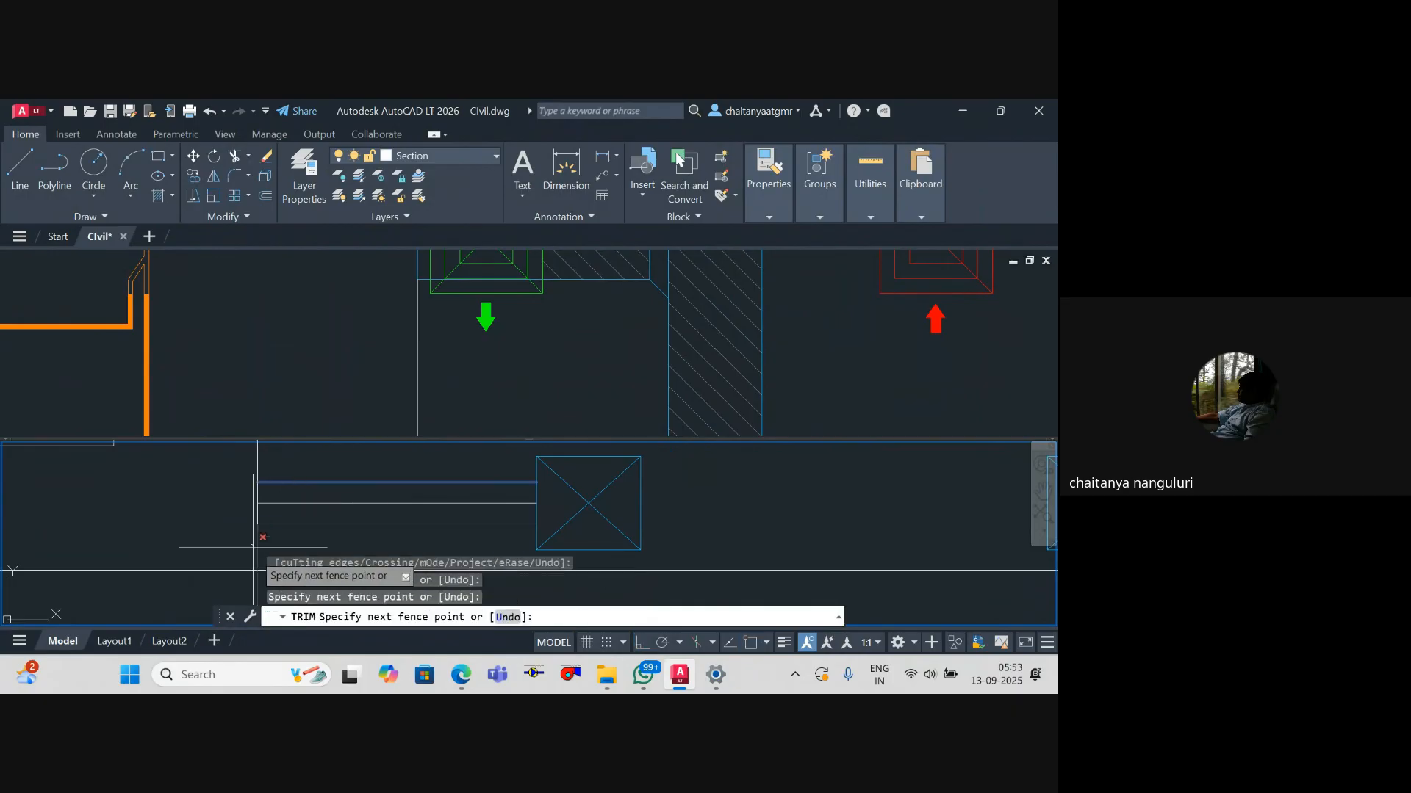
click(265, 542)
key(Escape)
Step: Project a vertical line from the green supply diffuser's centre in the plan down to the false ceiling in the section
click(529, 299)
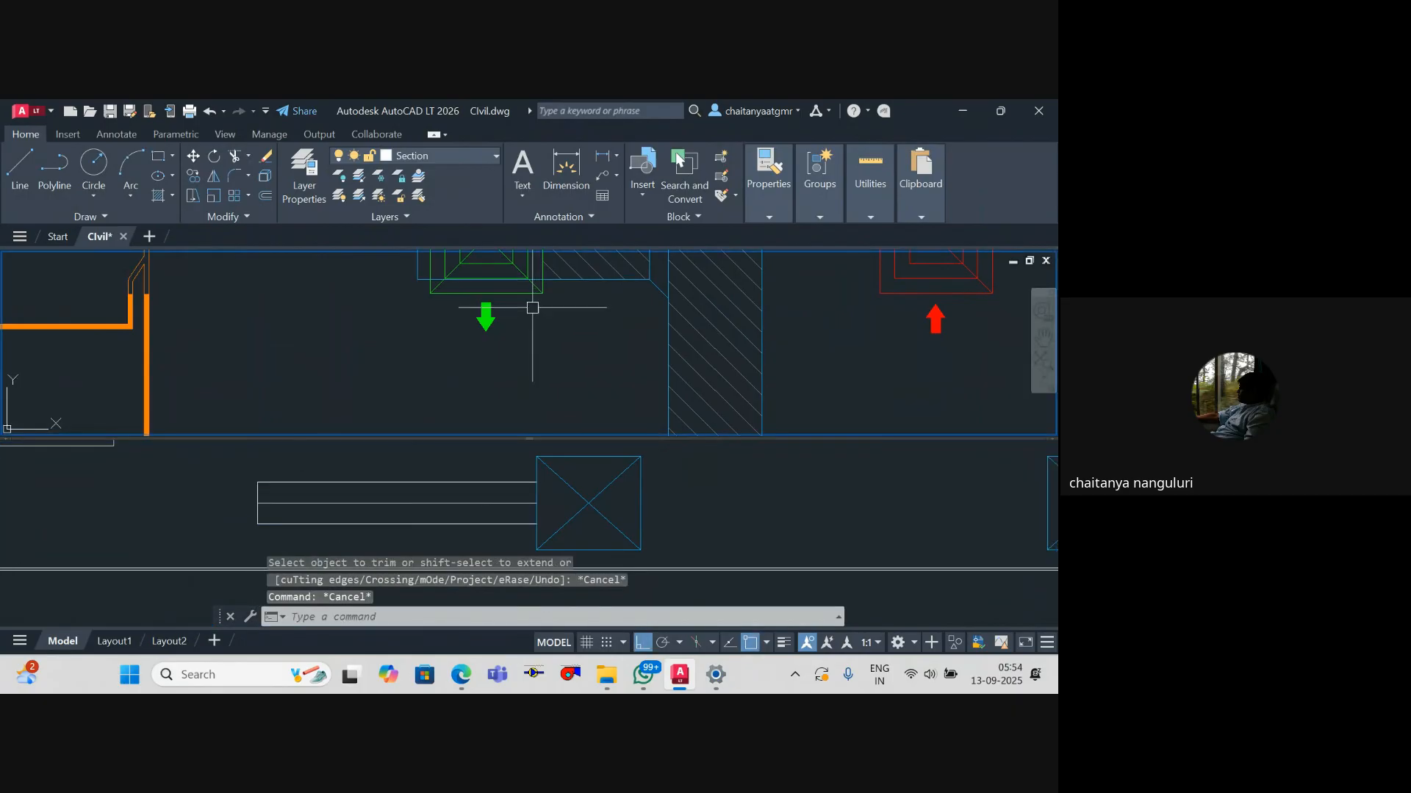
scroll(529, 302, down, 2)
text(l)
key(Return)
click(503, 265)
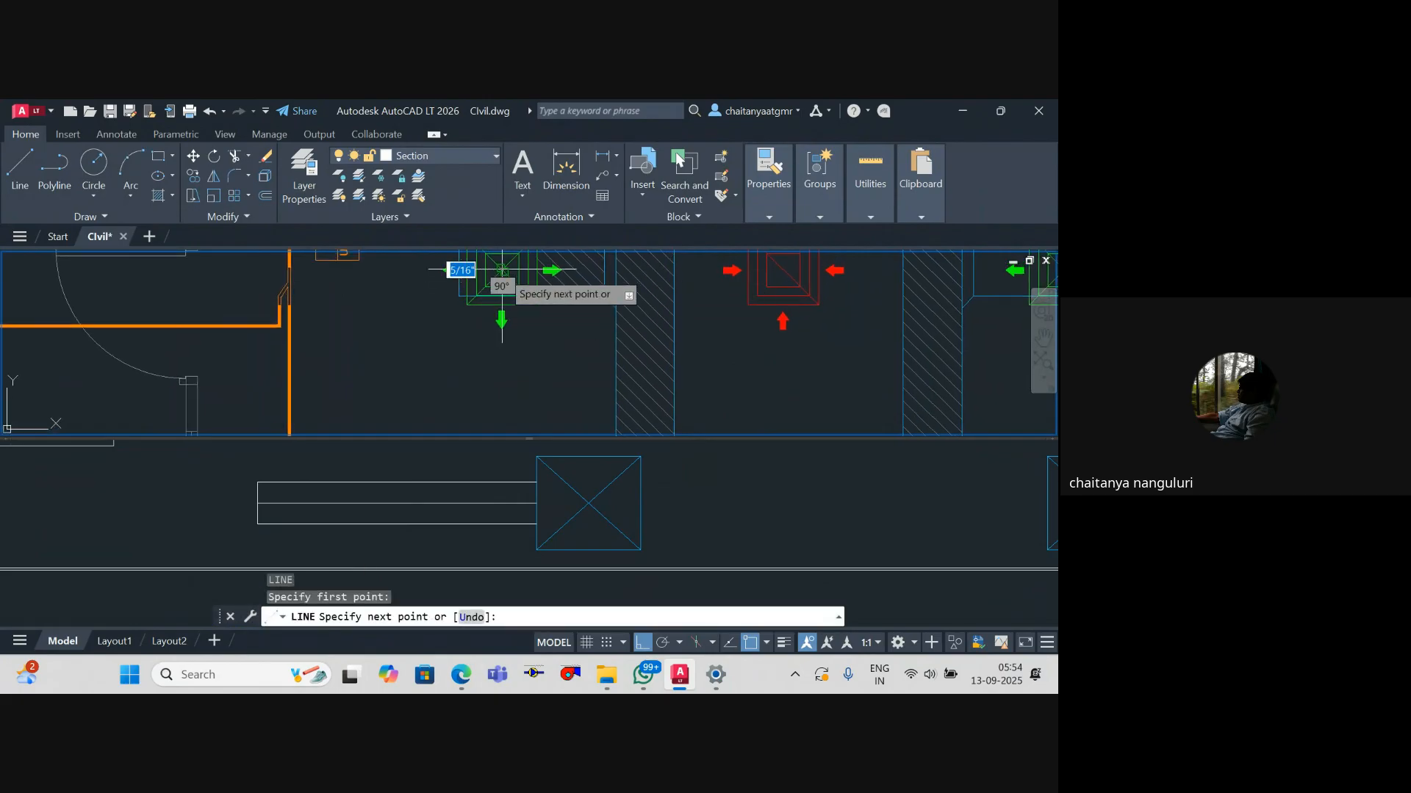
click(479, 561)
scroll(480, 551, down, 2)
scroll(480, 536, up, 4)
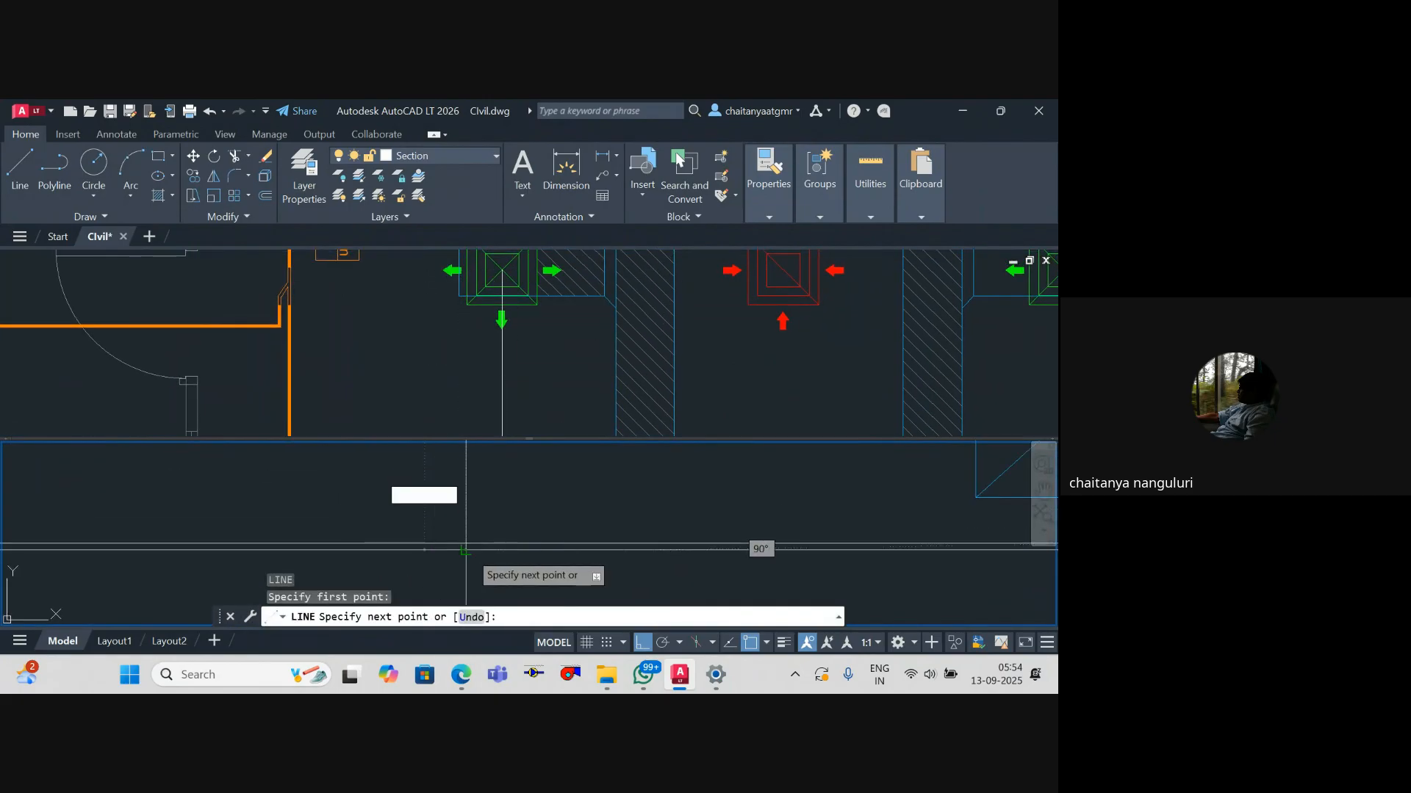
key(Escape)
key(Escape)
Step: Trim the diffuser's projected centre line above the branch duct's lower edge and erase the branch duct's horizontal centre line
click(551, 302)
scroll(551, 302, down, 6)
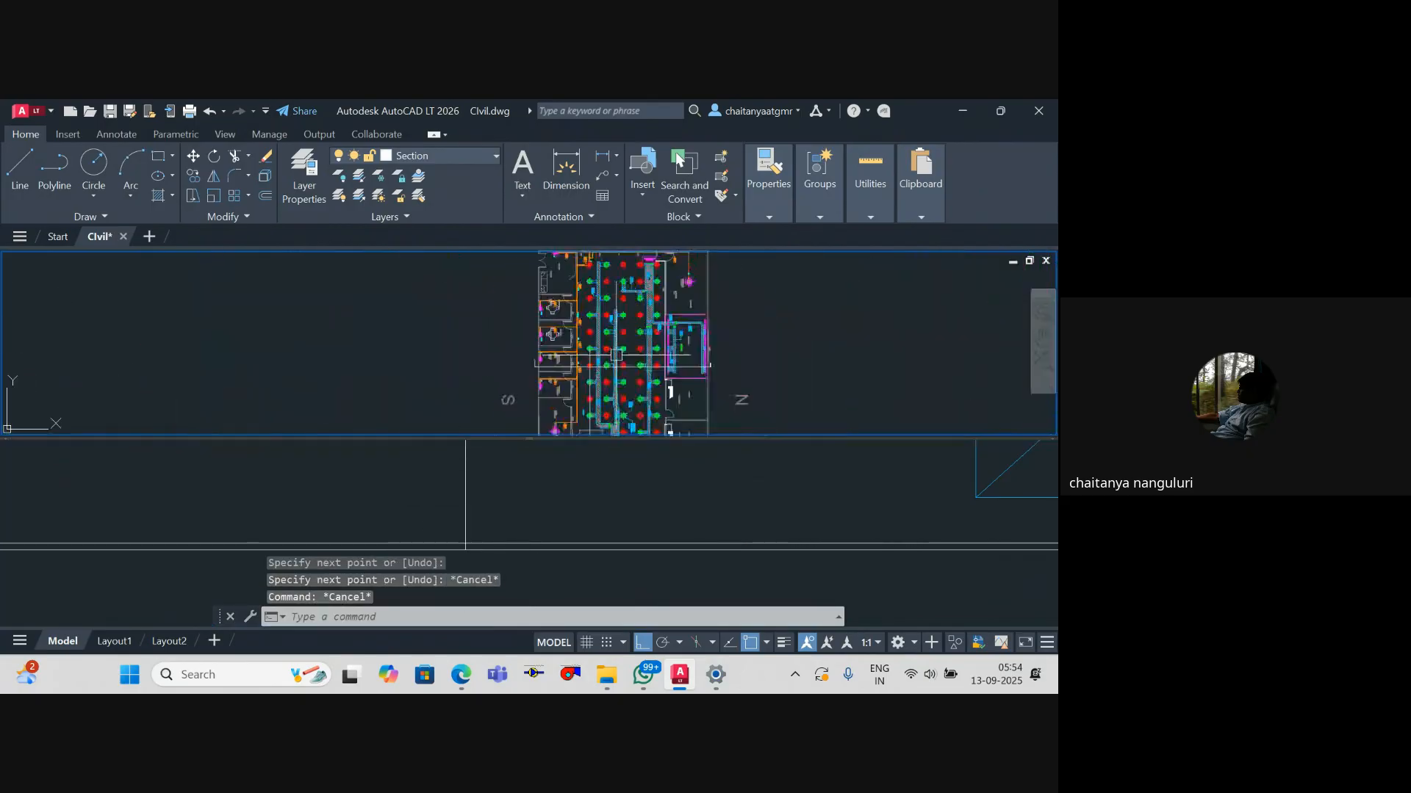
scroll(597, 352, up, 6)
drag(598, 360, 713, 552)
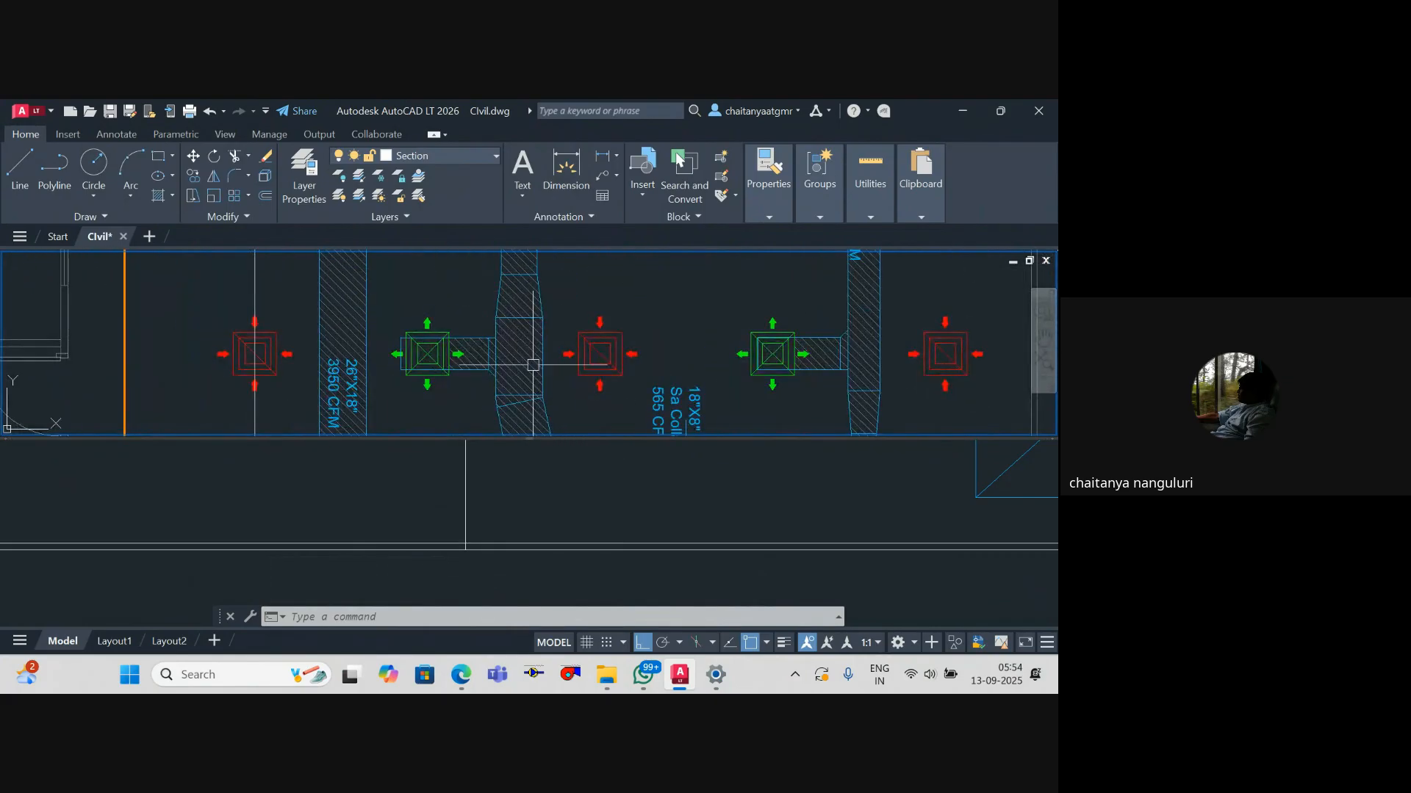
scroll(534, 365, down, 3)
click(504, 558)
scroll(506, 547, down, 2)
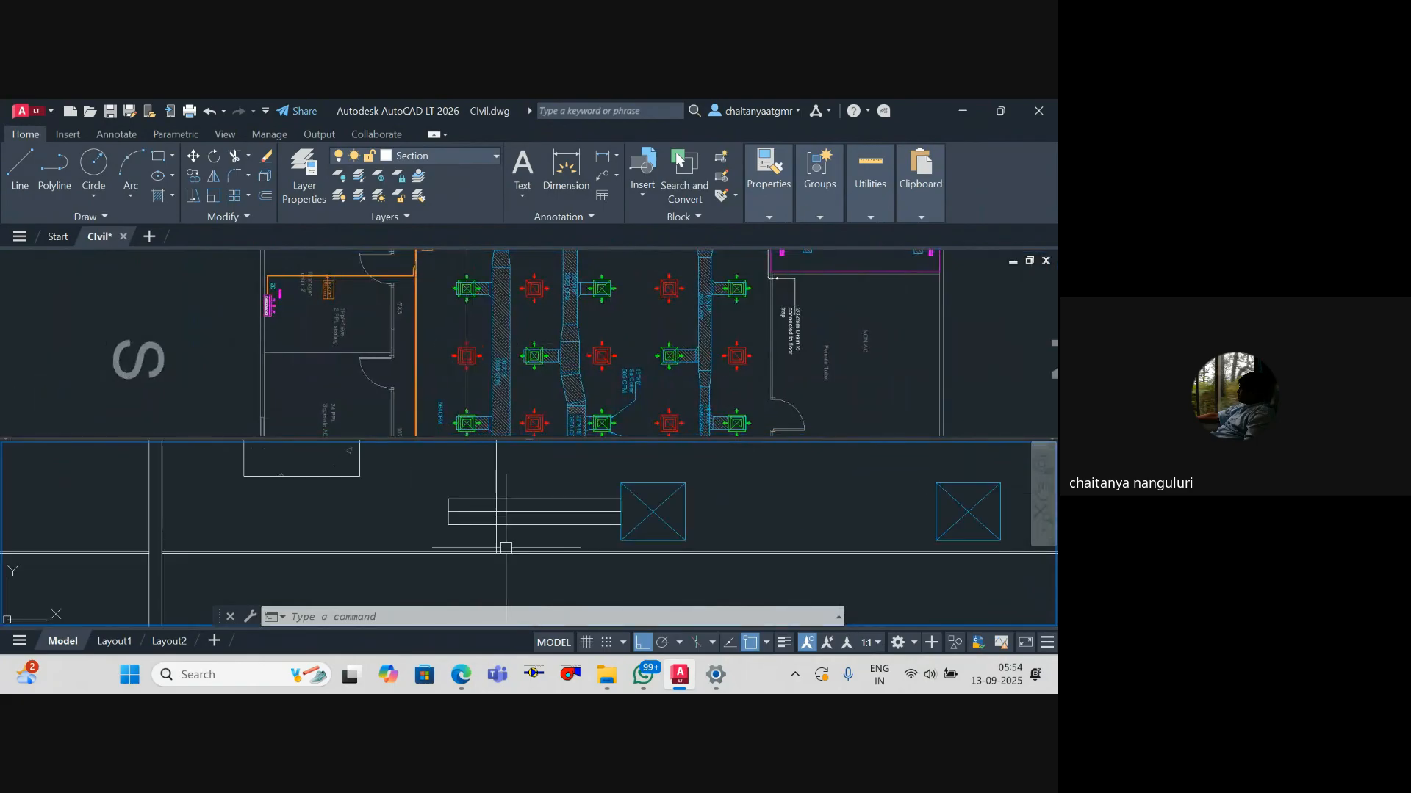
text(tr)
key(Return)
text(t)
key(Return)
scroll(513, 532, up, 4)
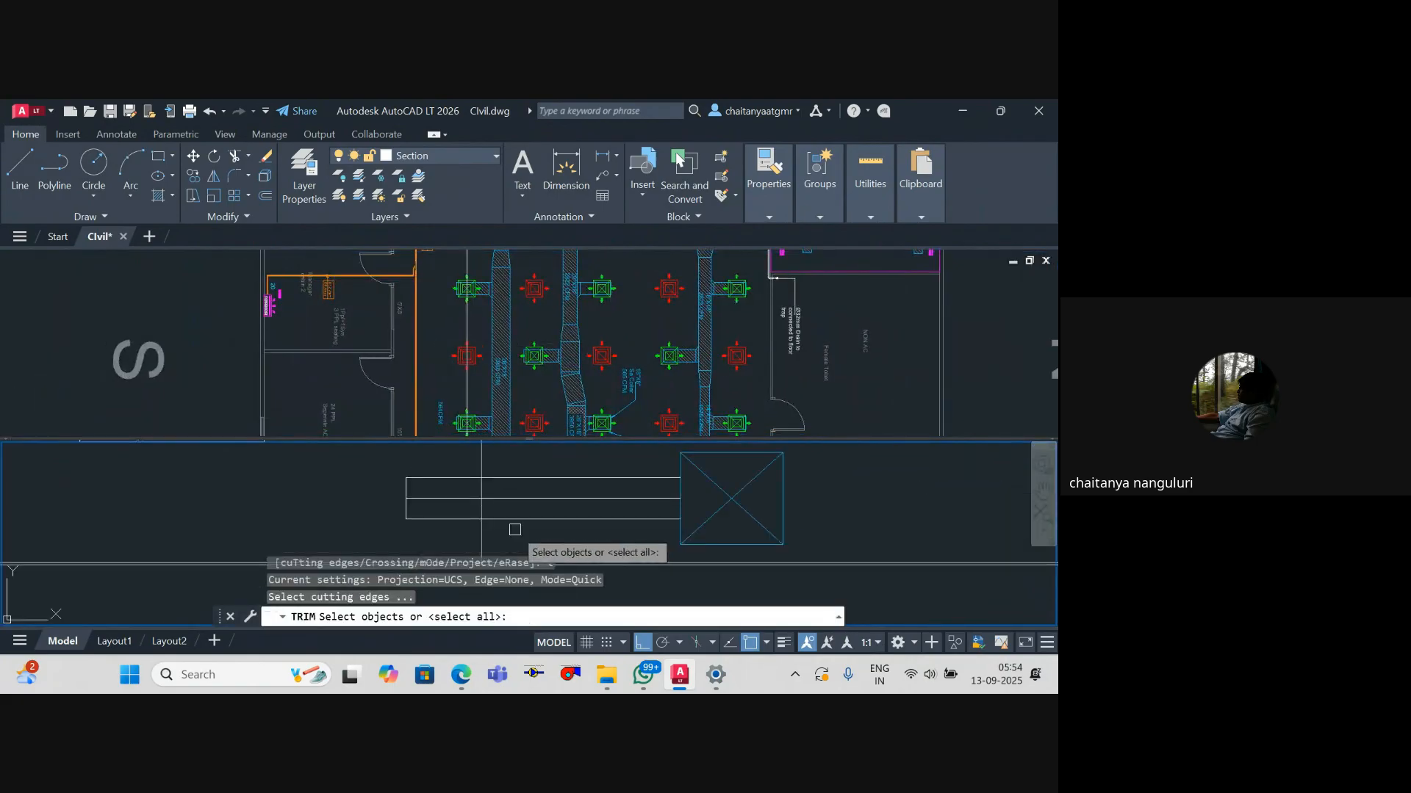
click(498, 511)
scroll(476, 532, down, 4)
key(Return)
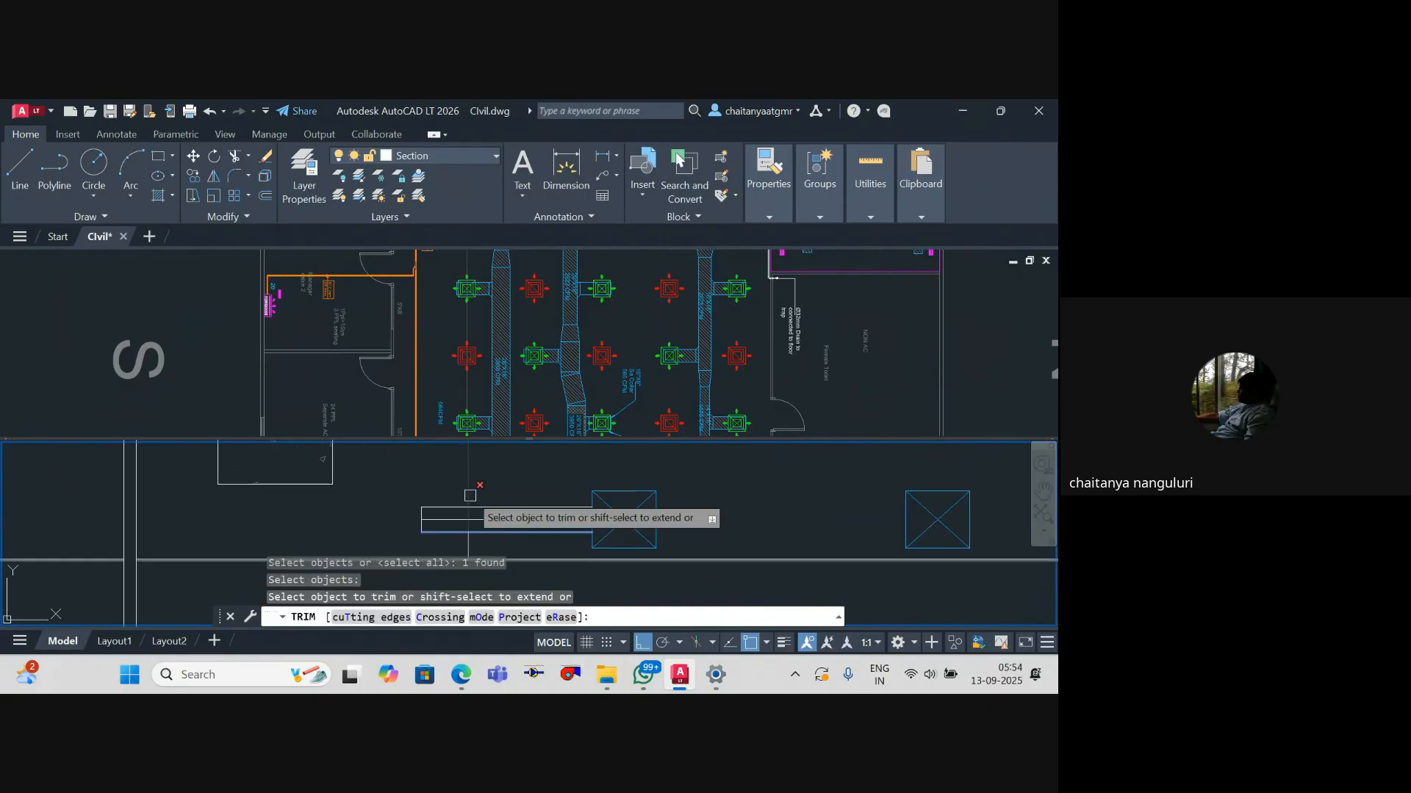
key(Escape)
click(473, 524)
Step: Offset the short vertical line between branch duct and false ceiling by 7.5 inches to both sides
text(o)
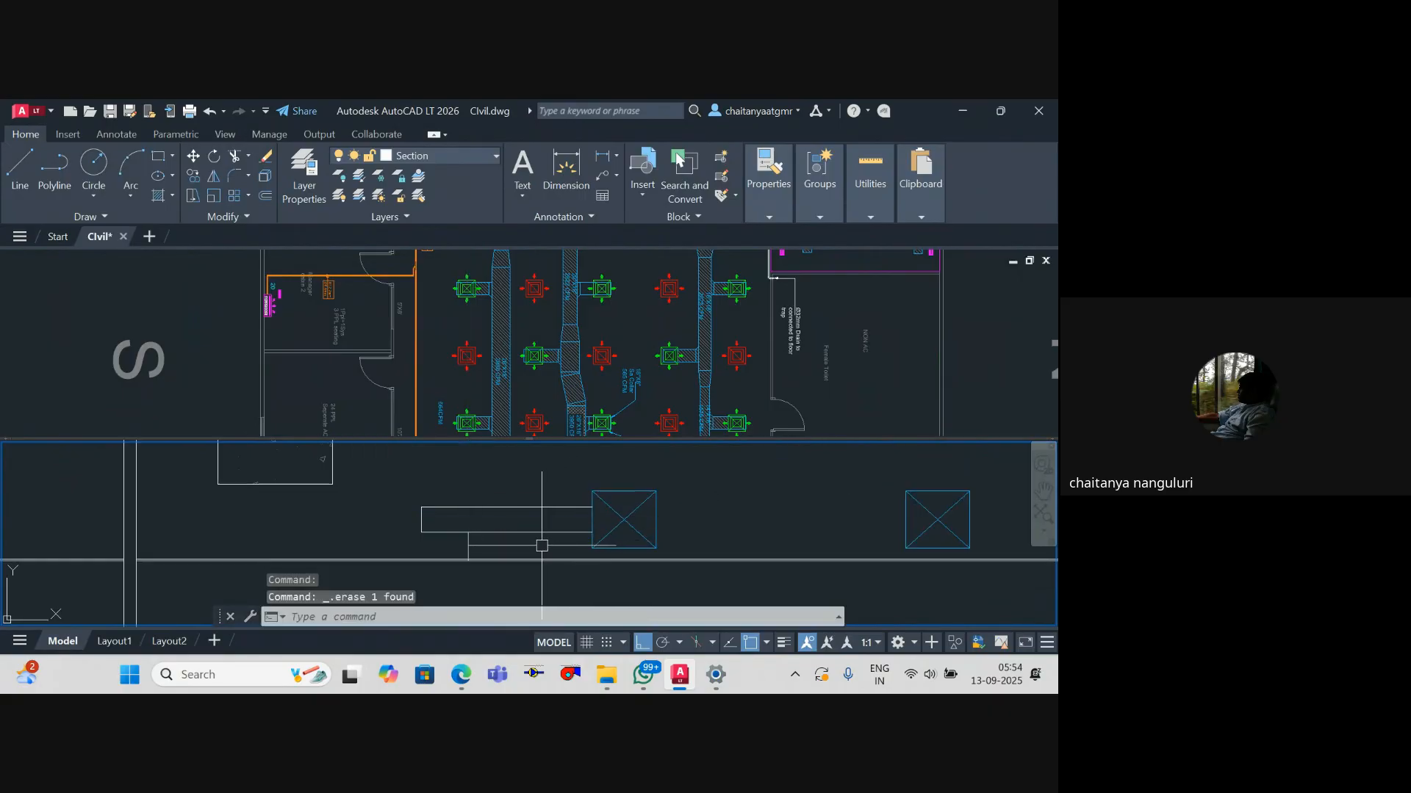
key(Return)
text(7.)
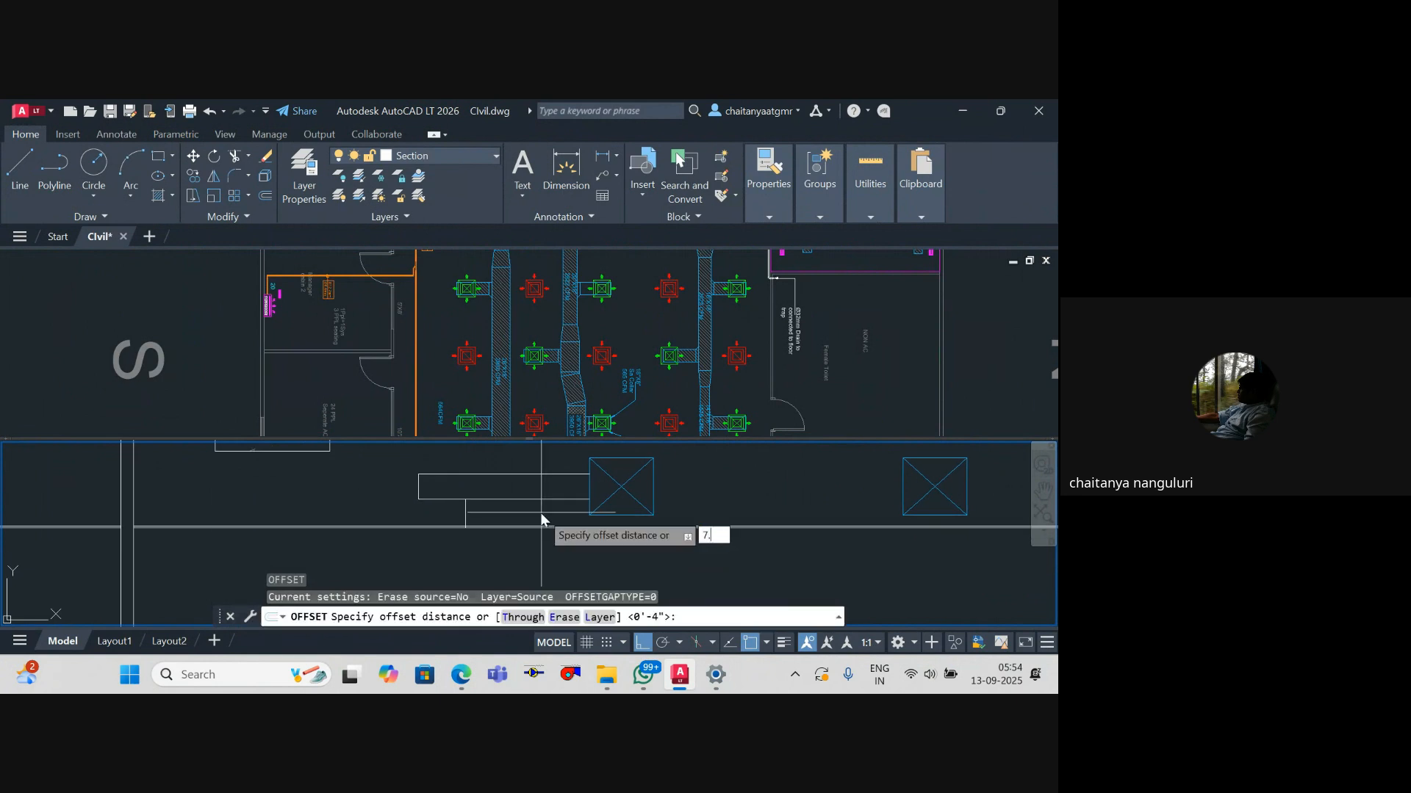
text(5)
key(Return)
scroll(468, 515, up, 4)
click(462, 501)
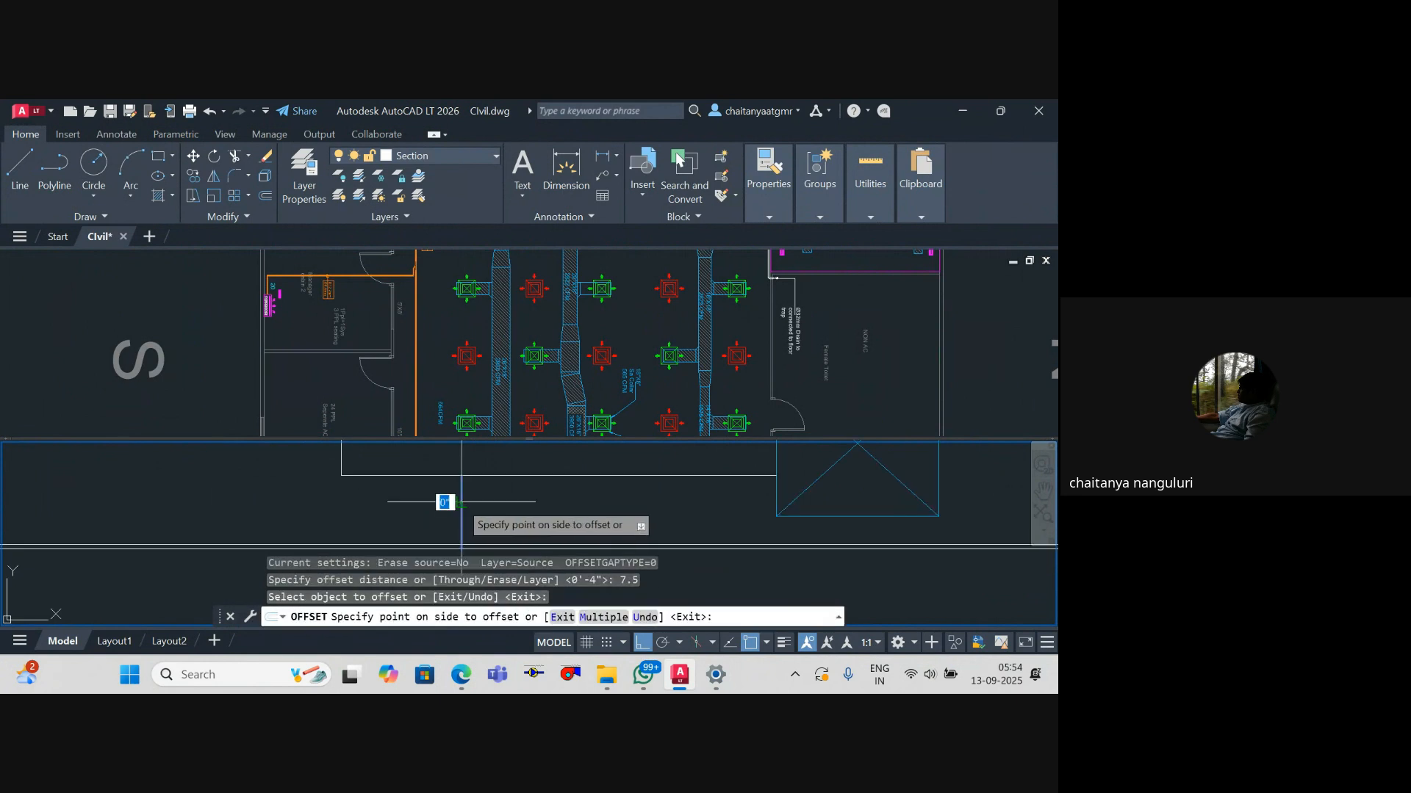
click(444, 502)
click(463, 501)
key(Escape)
key(Escape)
scroll(562, 501, down, 2)
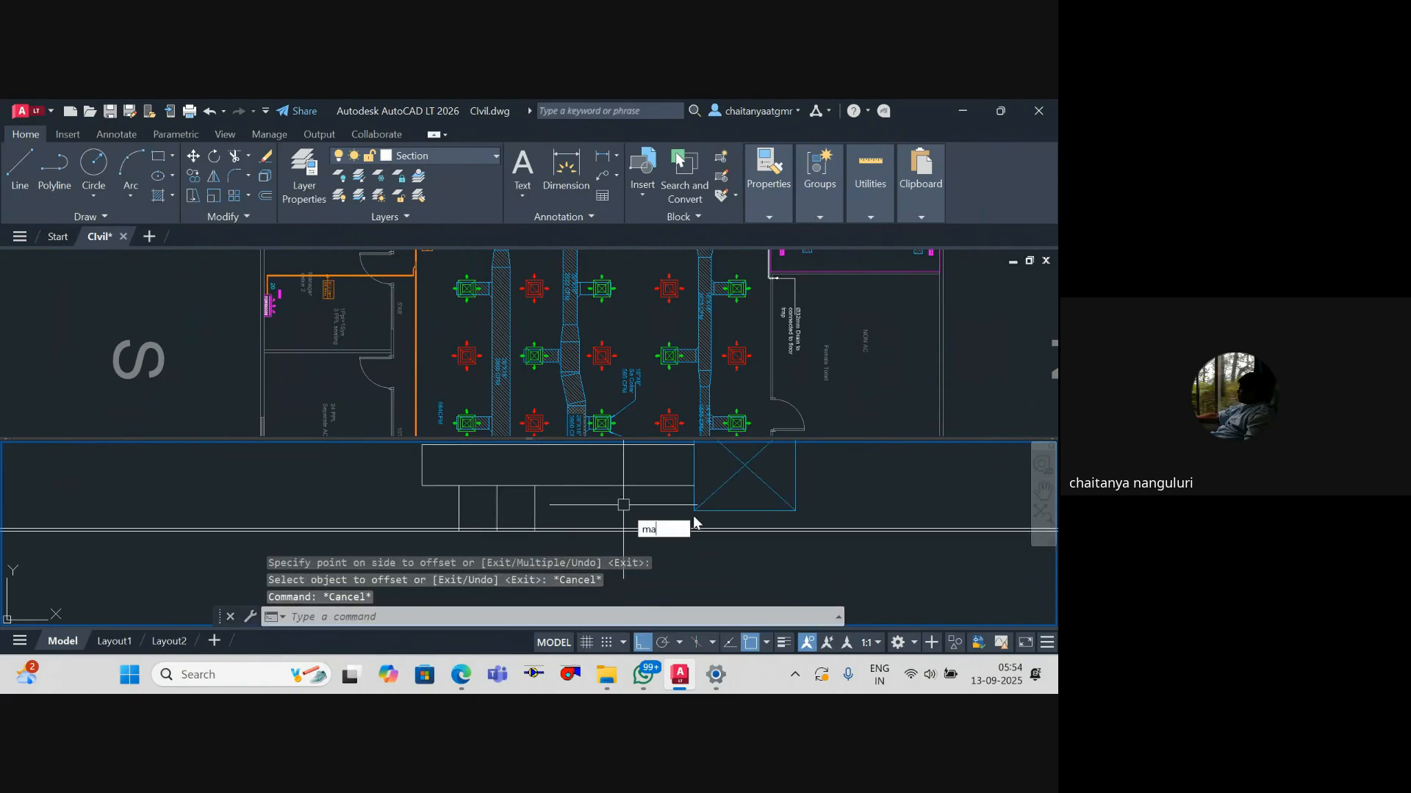
Step: Match the branch duct and the vertical diffuser neck lines to the properties of the cross-marked duct
text(ma)
key(Return)
scroll(715, 513, up, 2)
click(725, 509)
click(499, 496)
scroll(372, 511, down, 6)
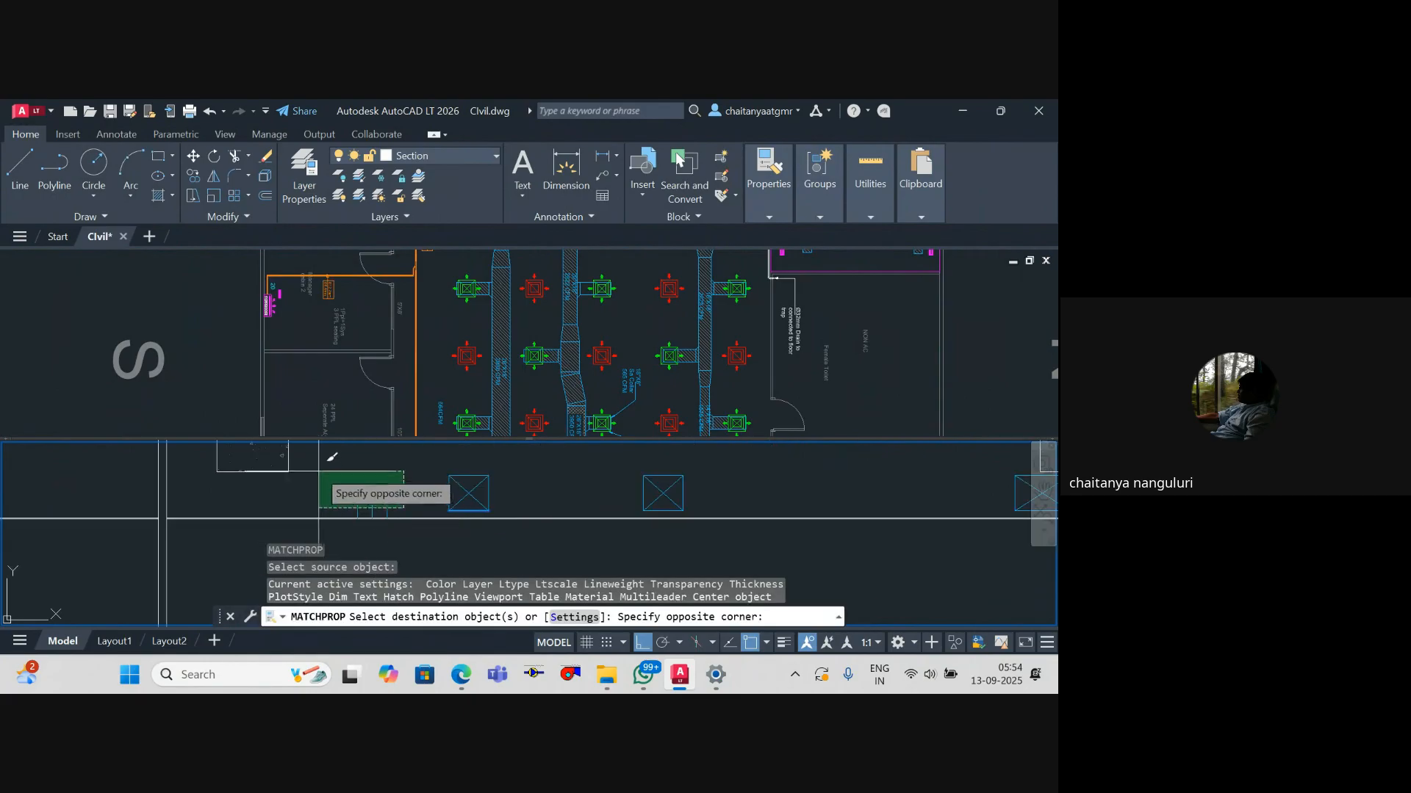
click(318, 471)
key(Escape)
key(Escape)
Step: Draw a 12-inch polyline along the false ceiling from the lower end of the diffuser neck's centre line towards its left side
scroll(364, 532, up, 4)
key(Escape)
key(Escape)
scroll(365, 524, up, 2)
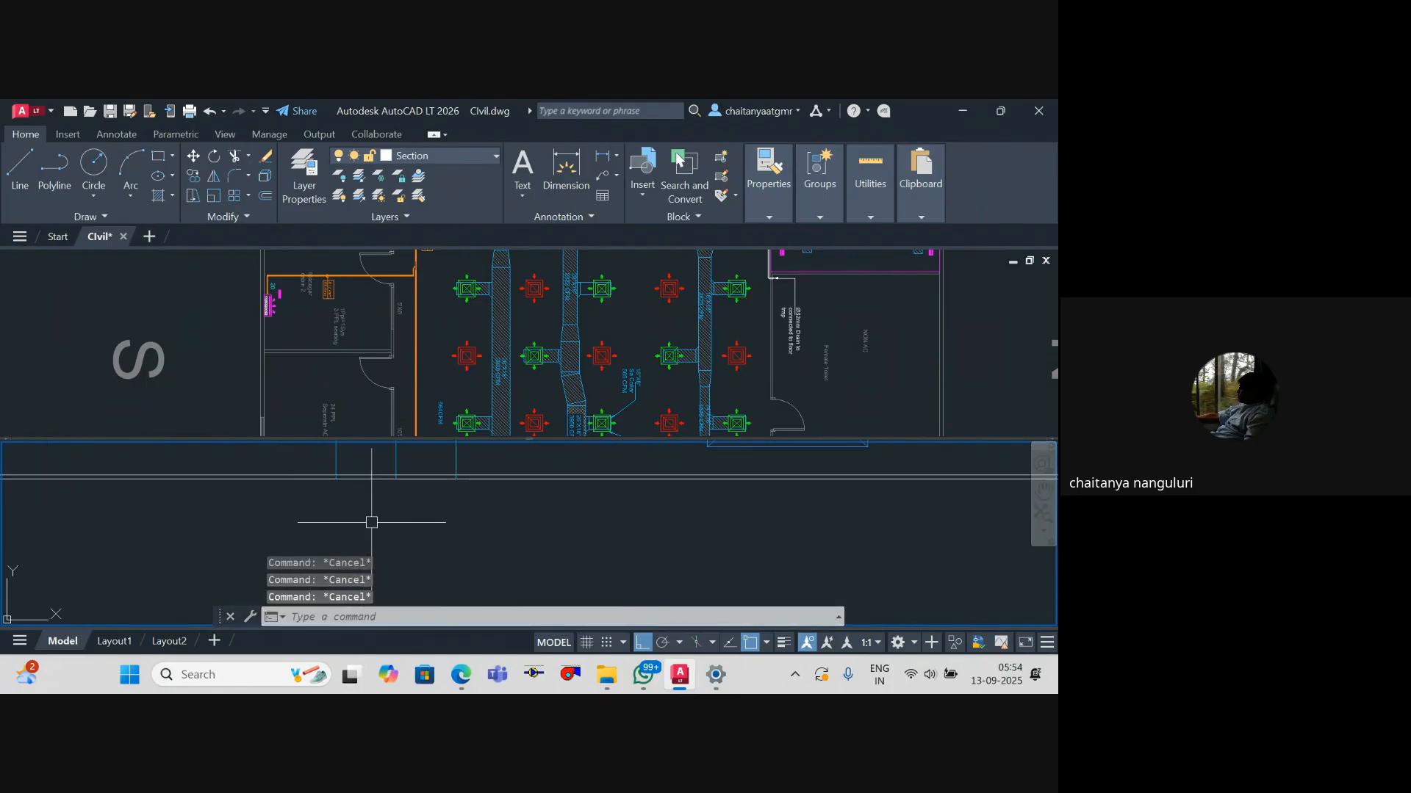
key(Return)
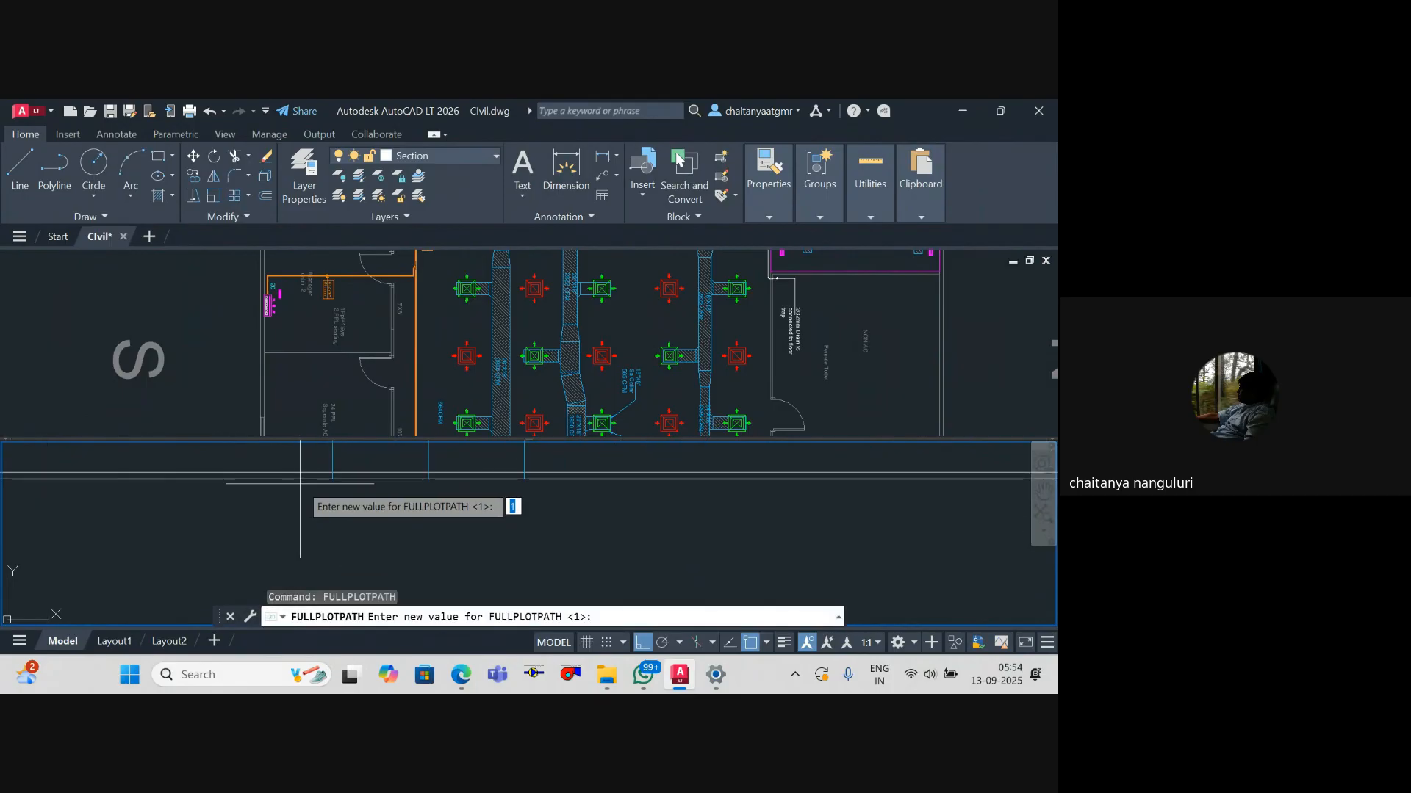
key(Escape)
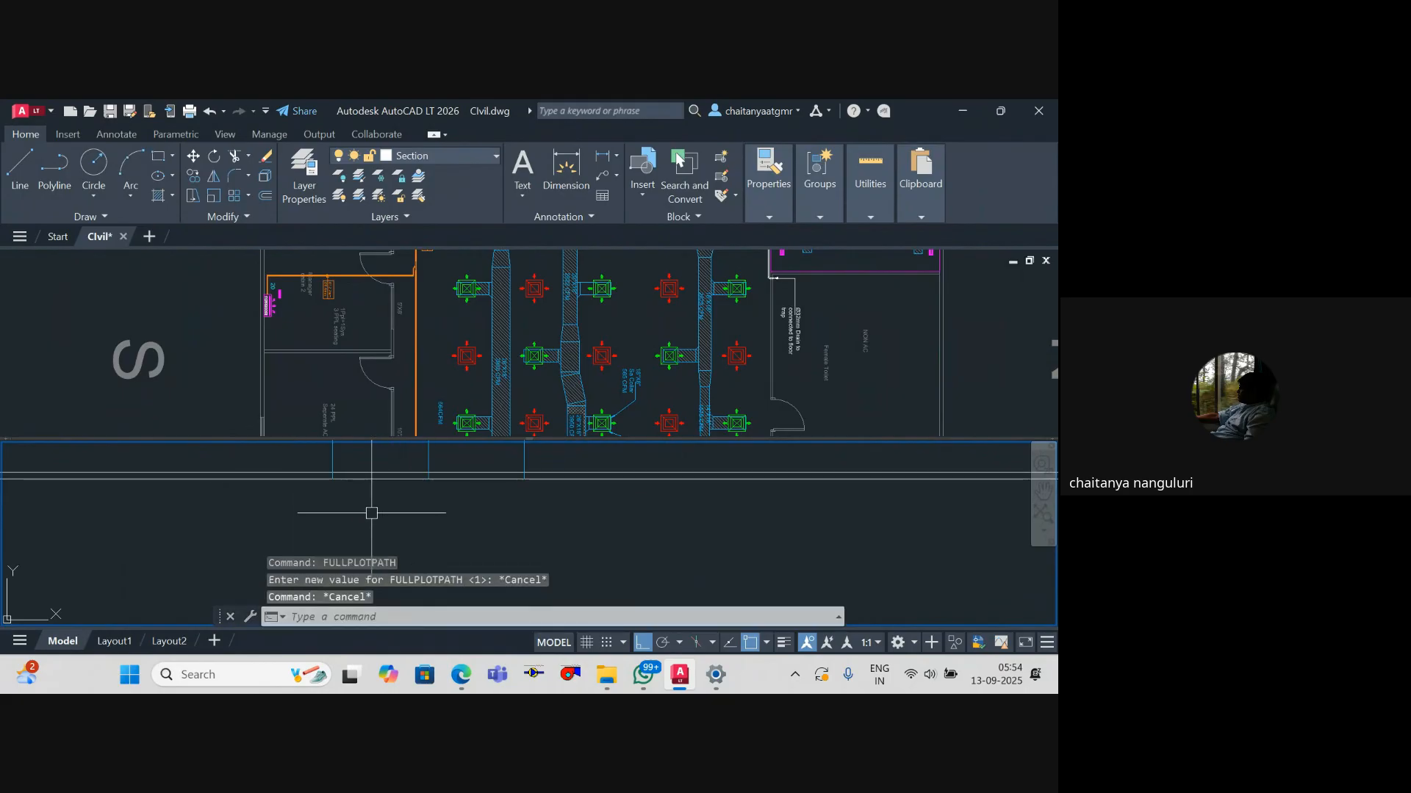
text(pl)
key(Return)
click(429, 478)
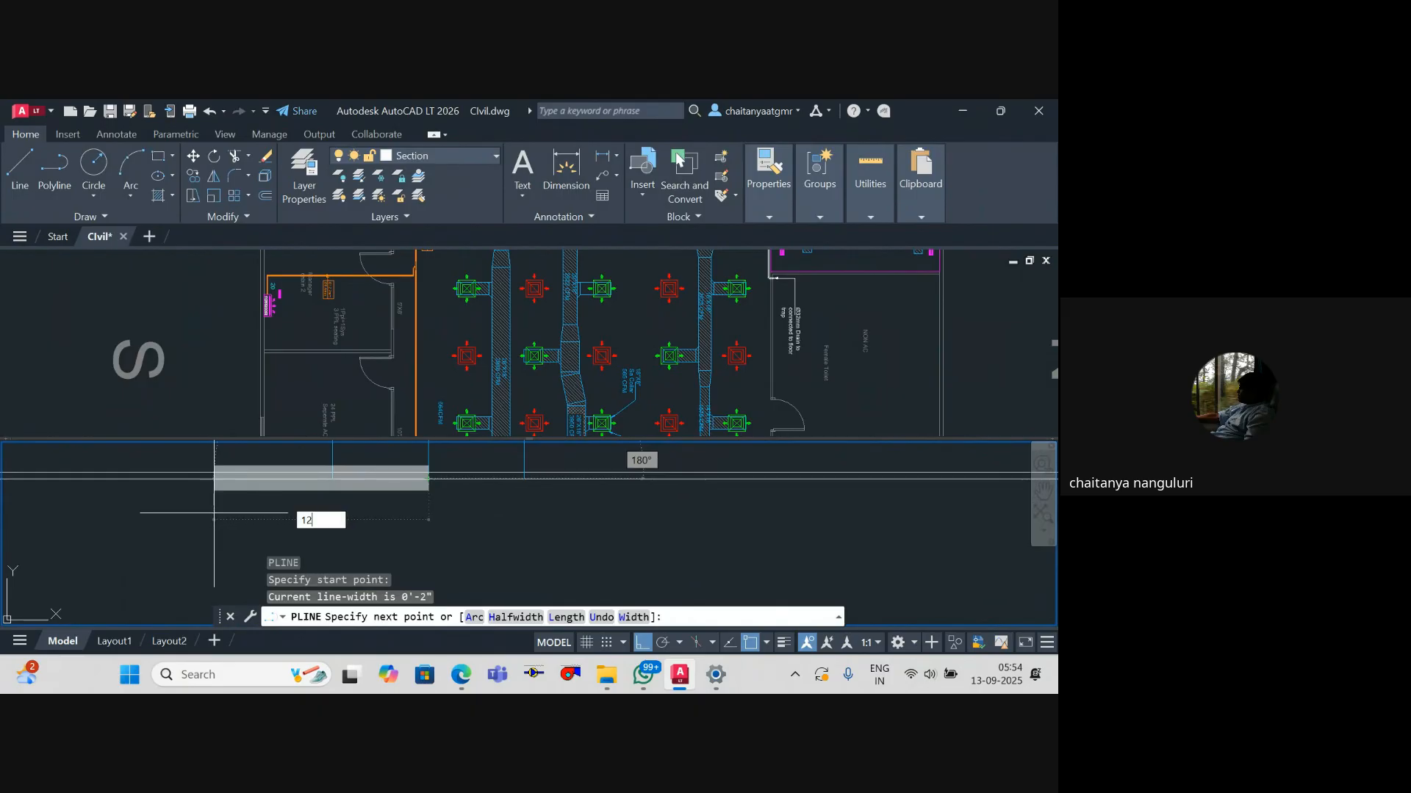
key(Return)
key(Escape)
key(Escape)
Step: Stretch the diffuser polyline's end at the neck centre to the right for a total length of 24 inches
click(293, 486)
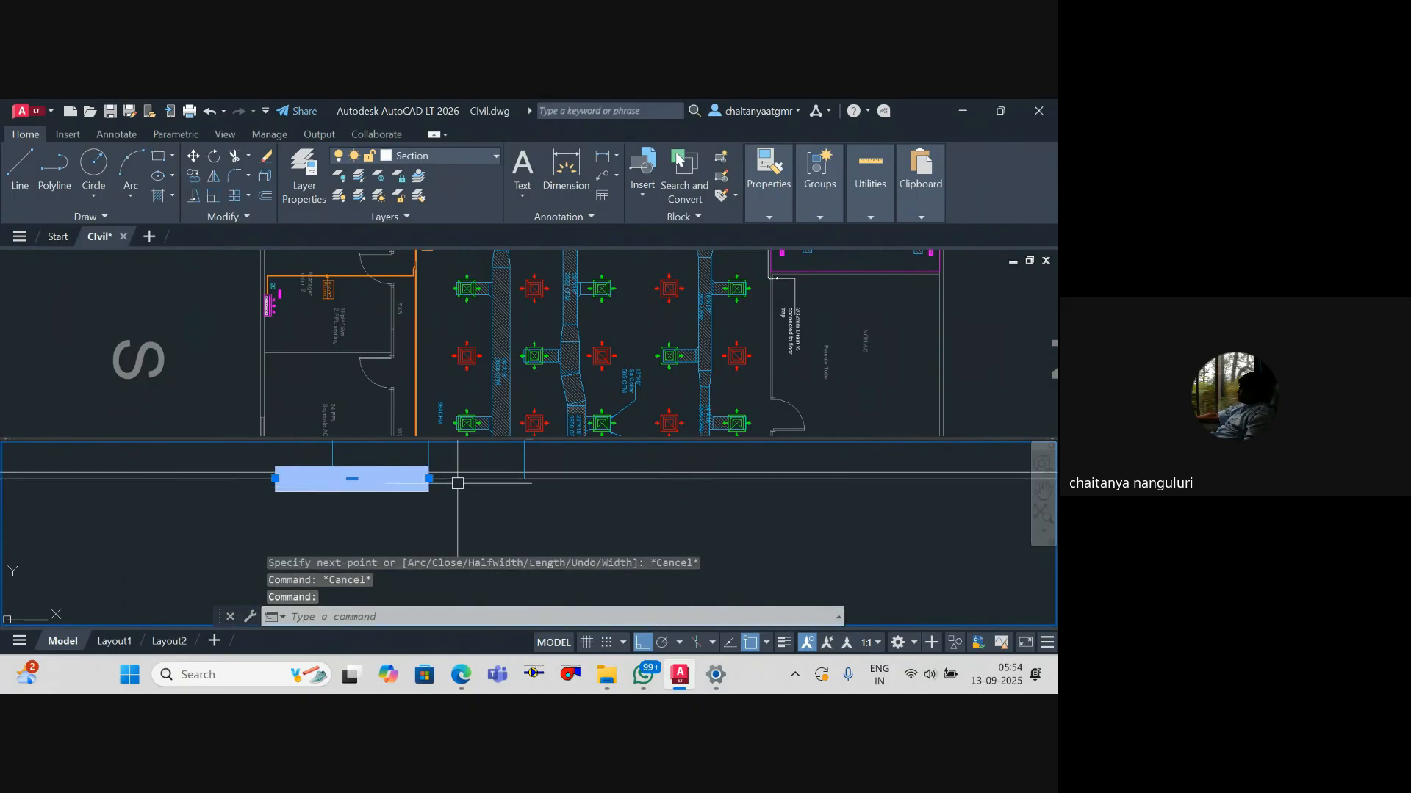
click(428, 479)
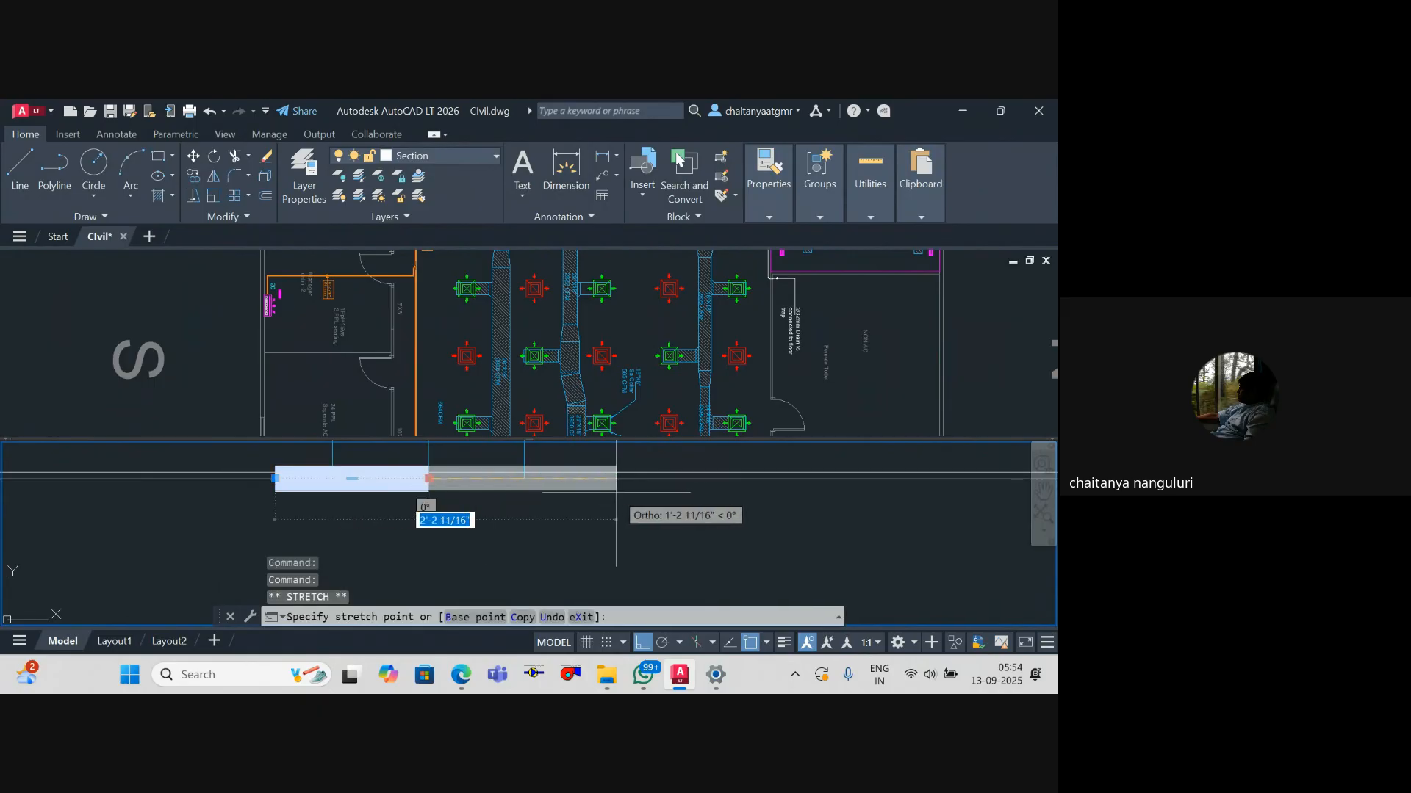
text(12)
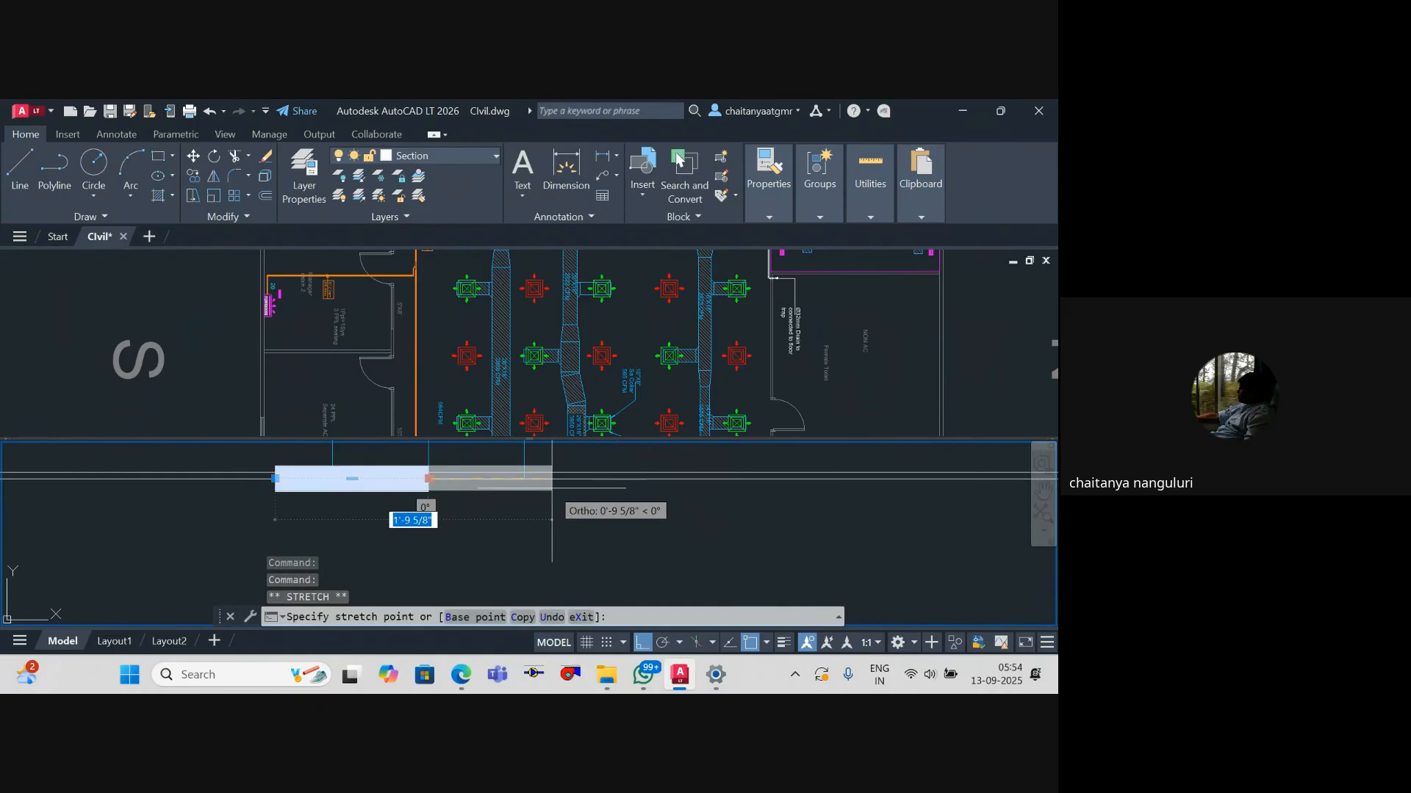
key(Return)
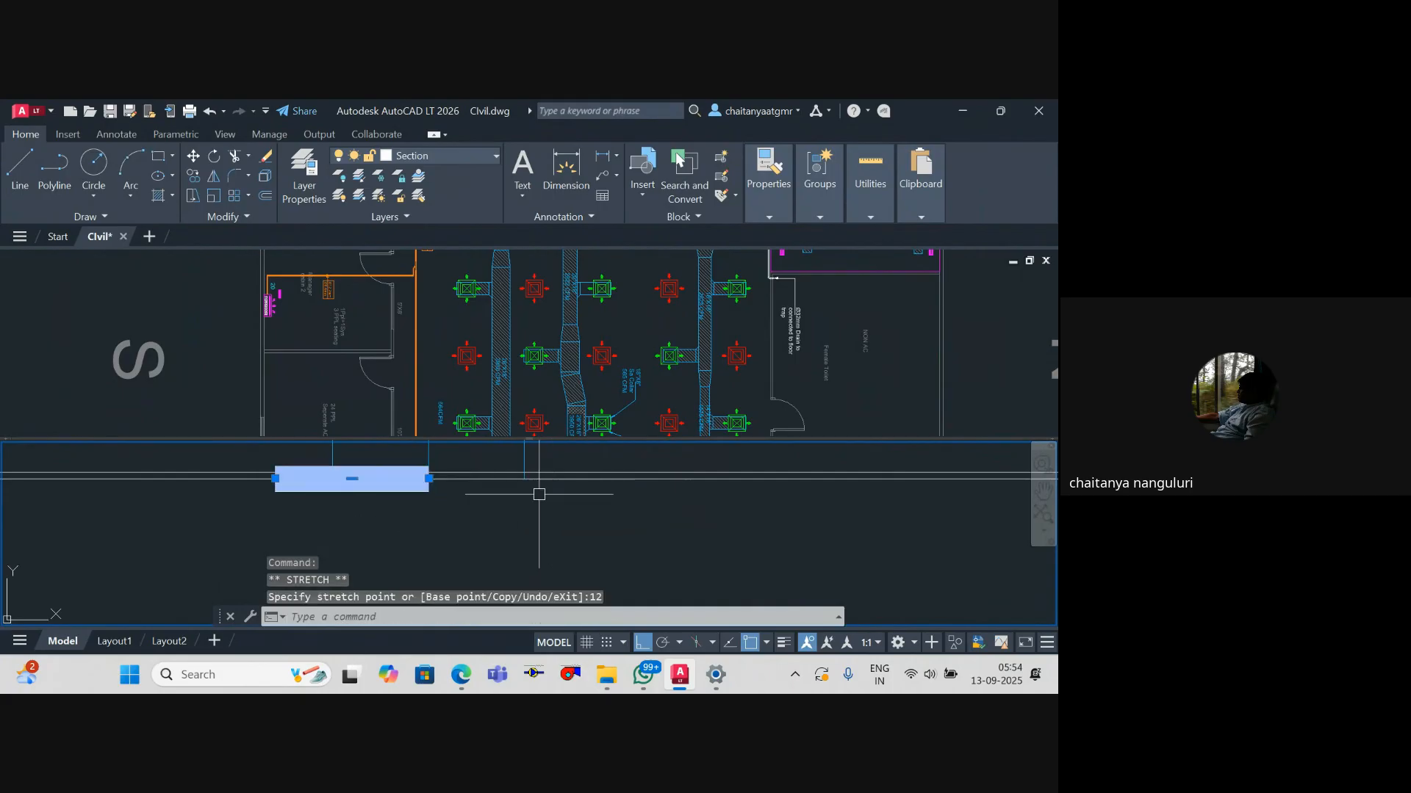
click(429, 478)
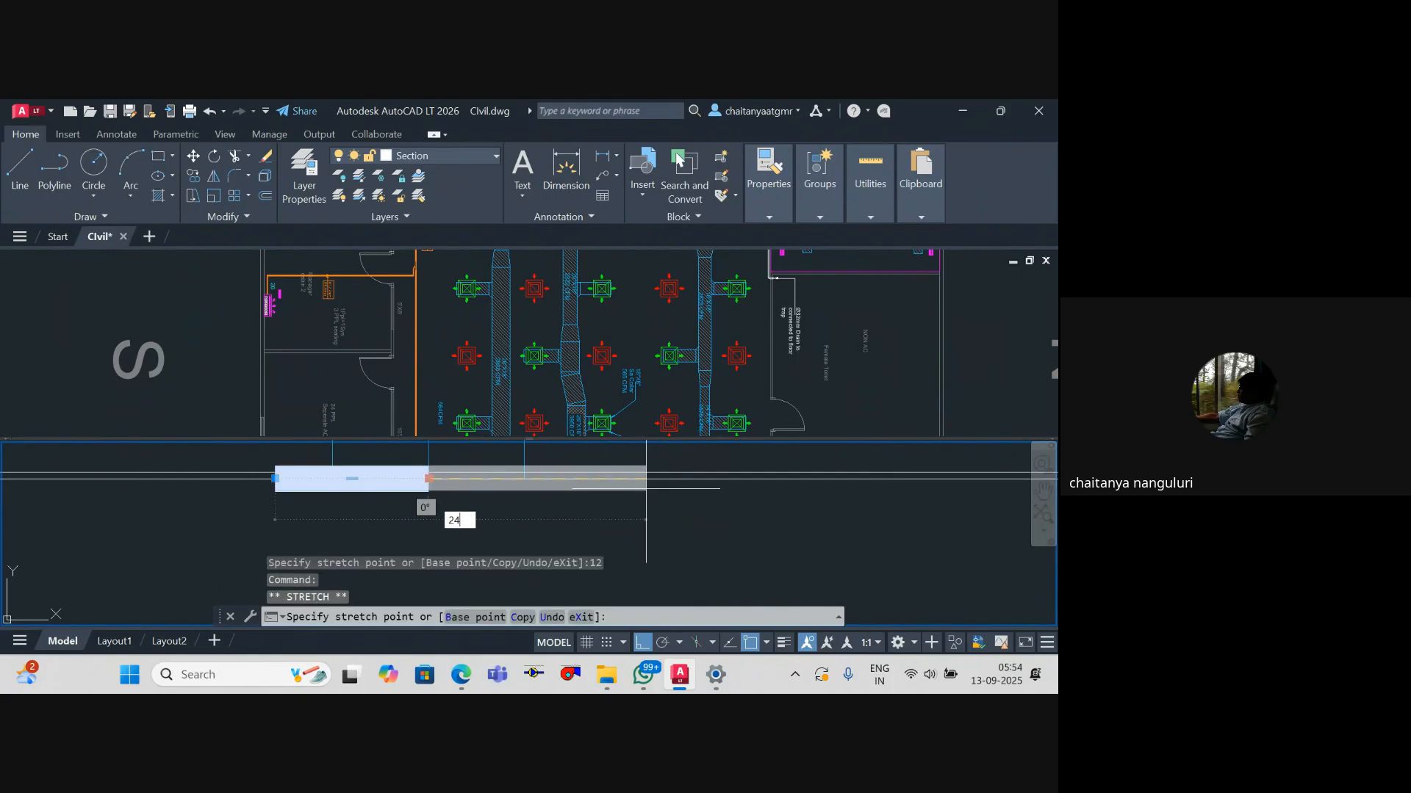
key(Return)
scroll(476, 542, down, 2)
drag(476, 542, 493, 538)
key(Escape)
key(Escape)
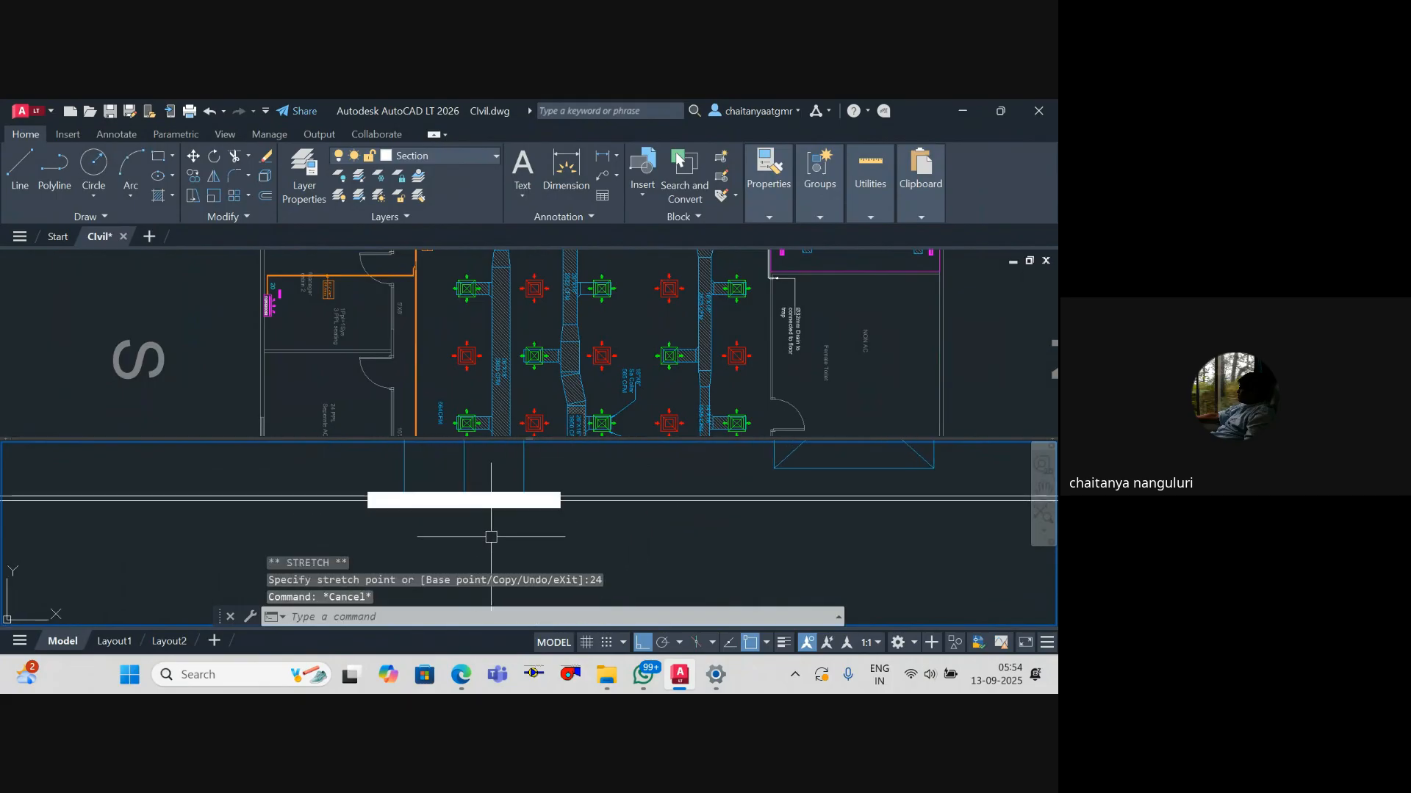
Step: Set the diffuser polyline's colour to Green and erase the vertical centre line between the branch duct and the diffuser
scroll(495, 536, down, 2)
click(506, 527)
mouse_move(782, 204)
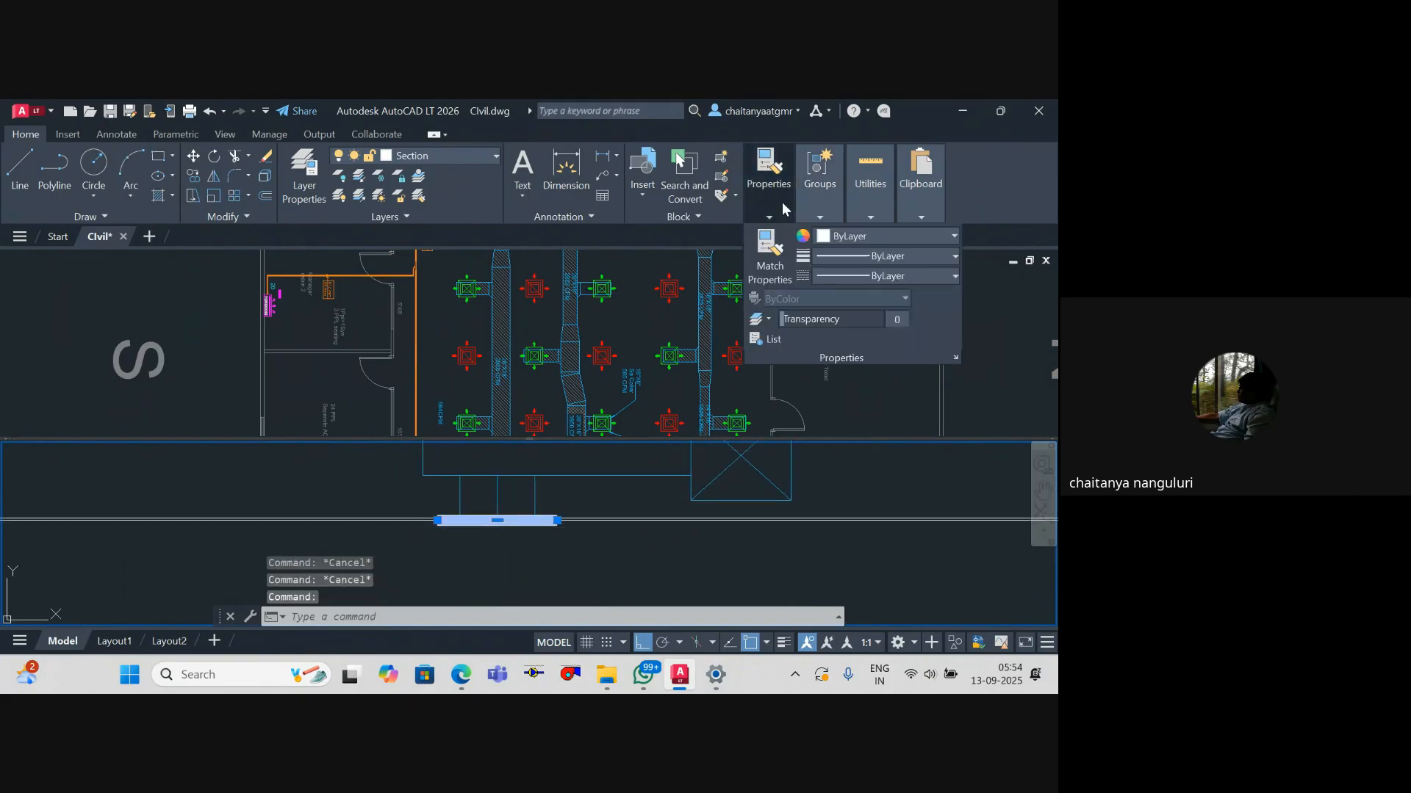
click(839, 236)
click(858, 400)
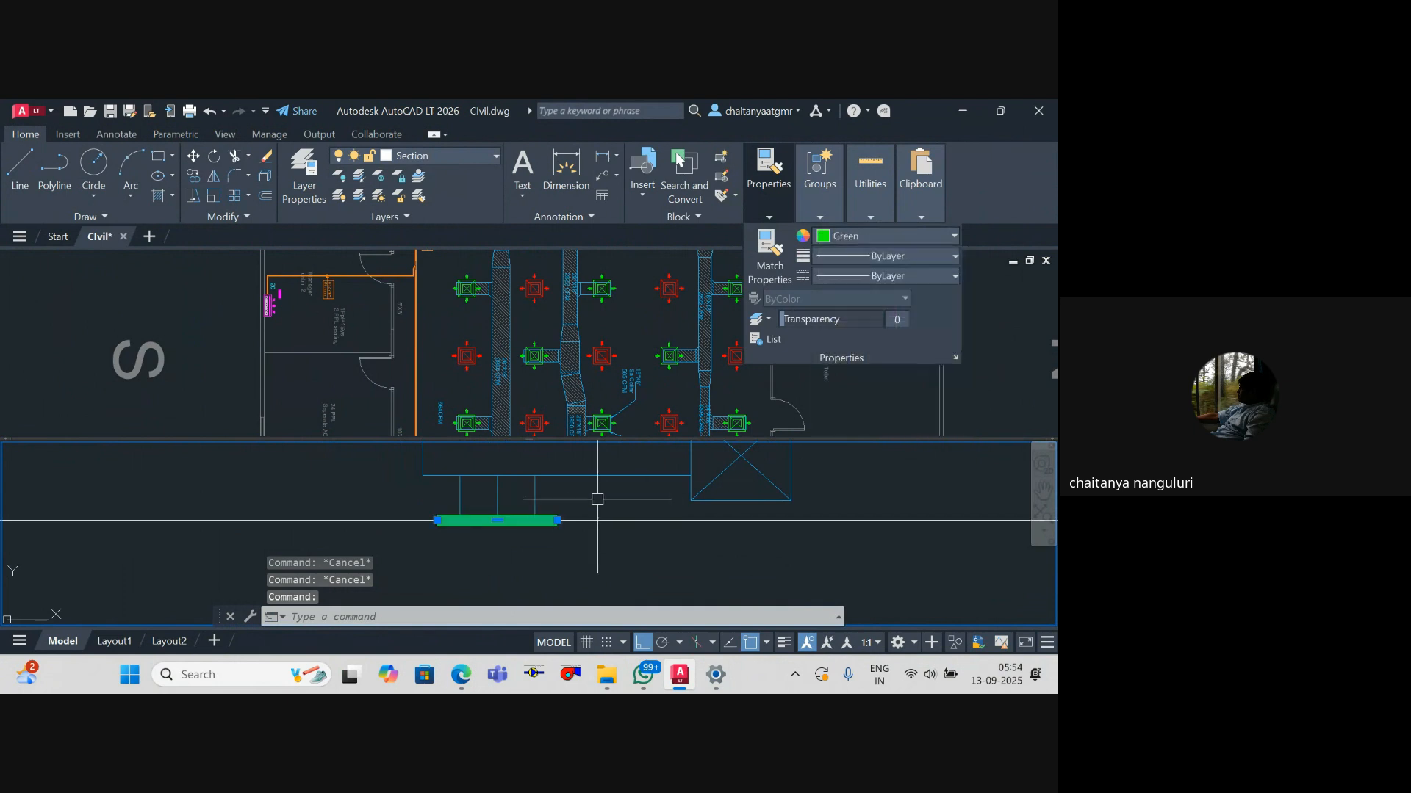
scroll(485, 544, down, 2)
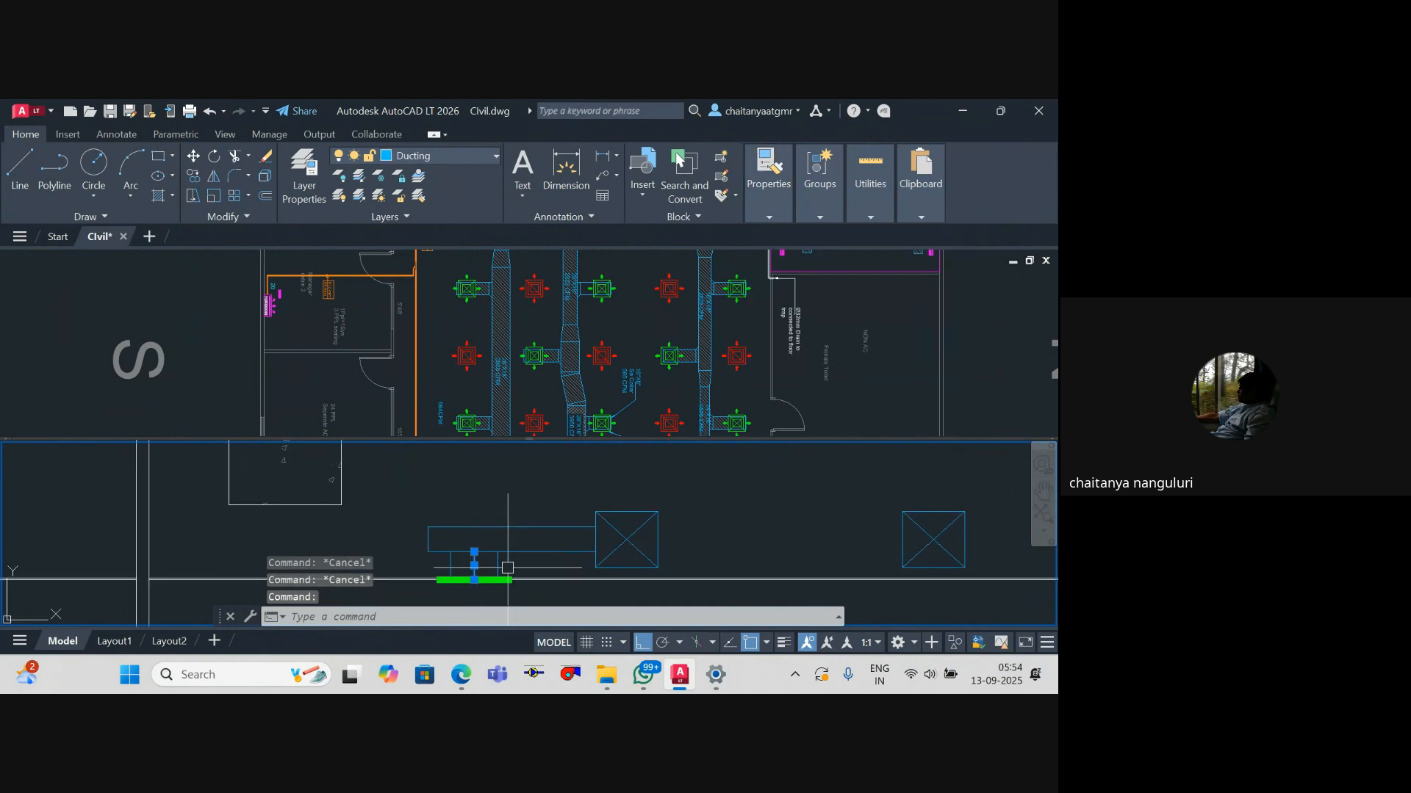
key(Delete)
key(super+shift+s)
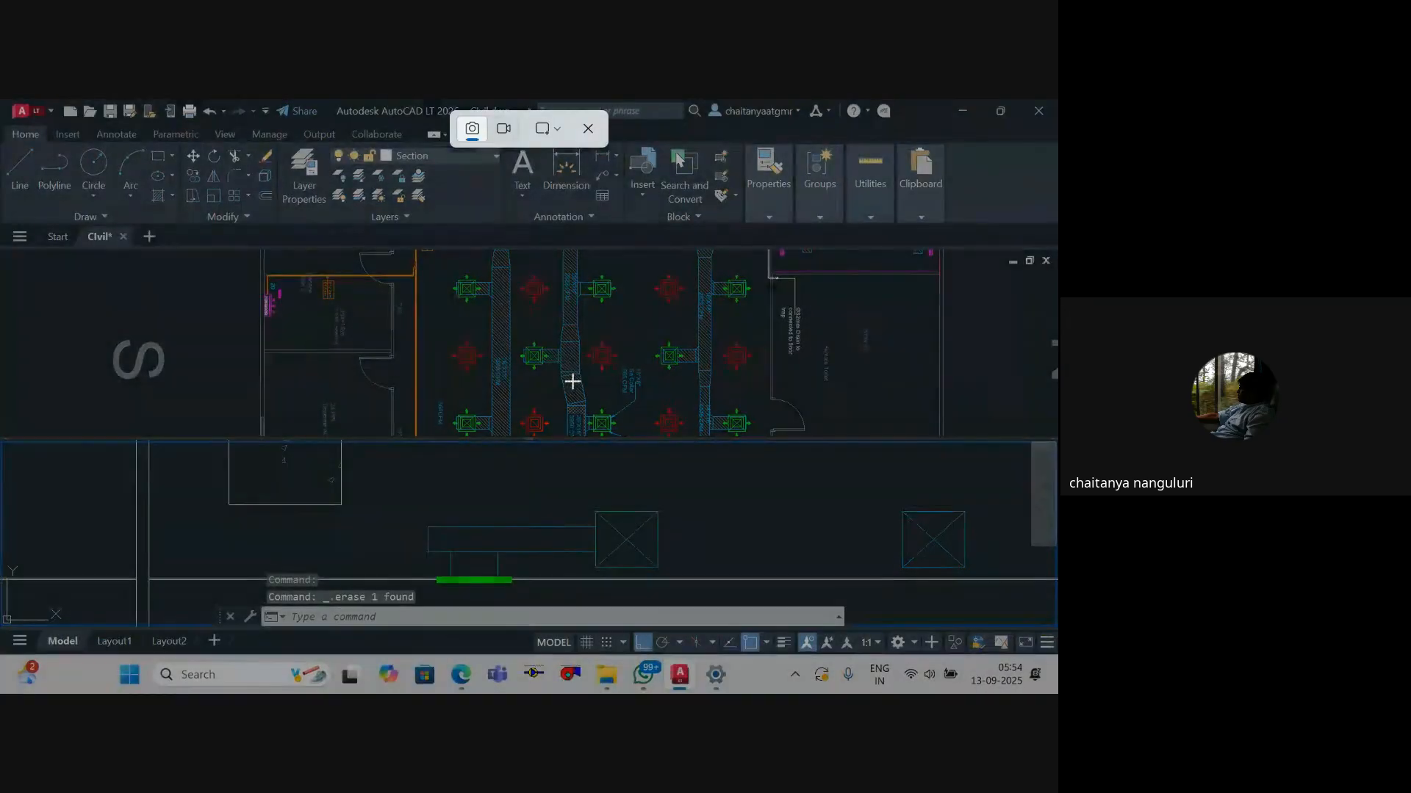
key(Escape)
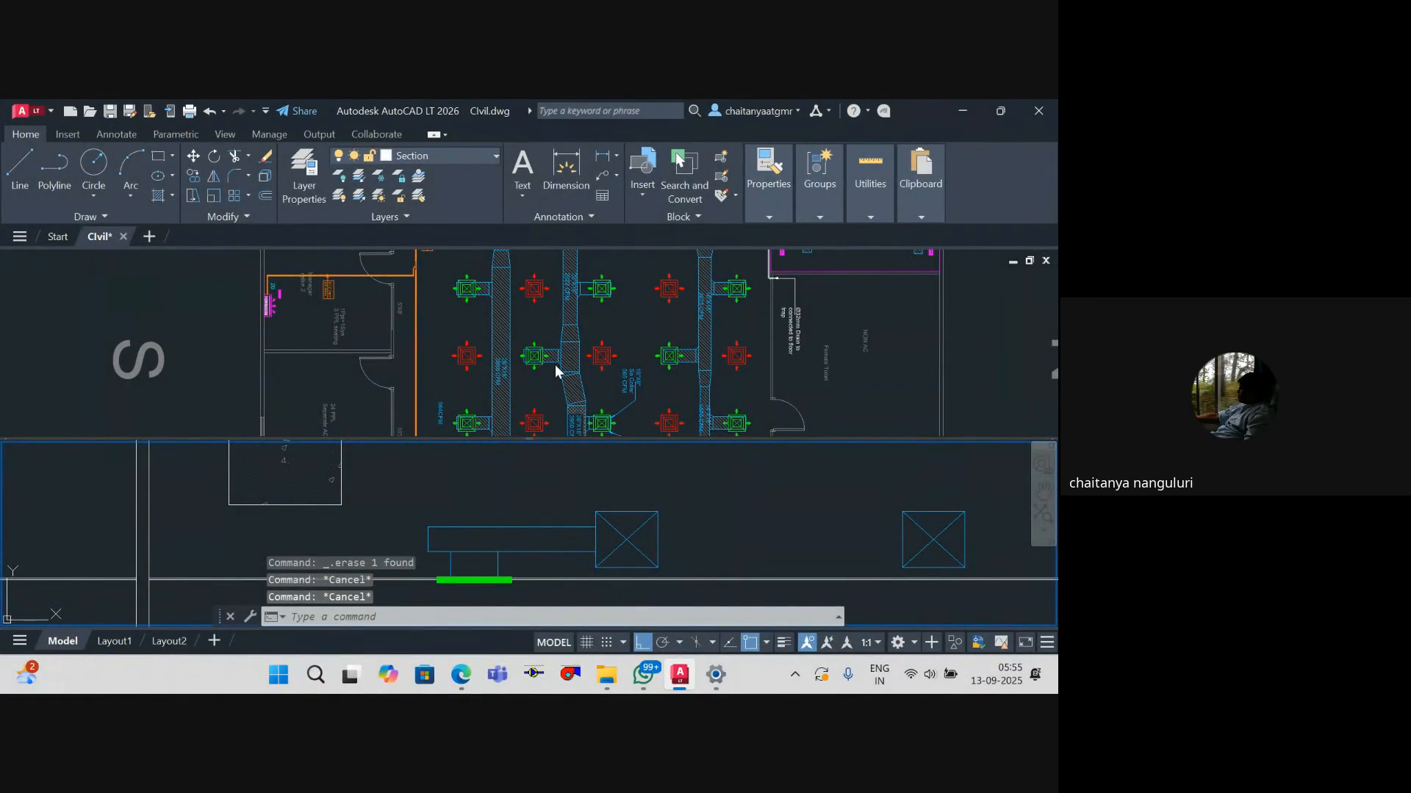
text(x;)
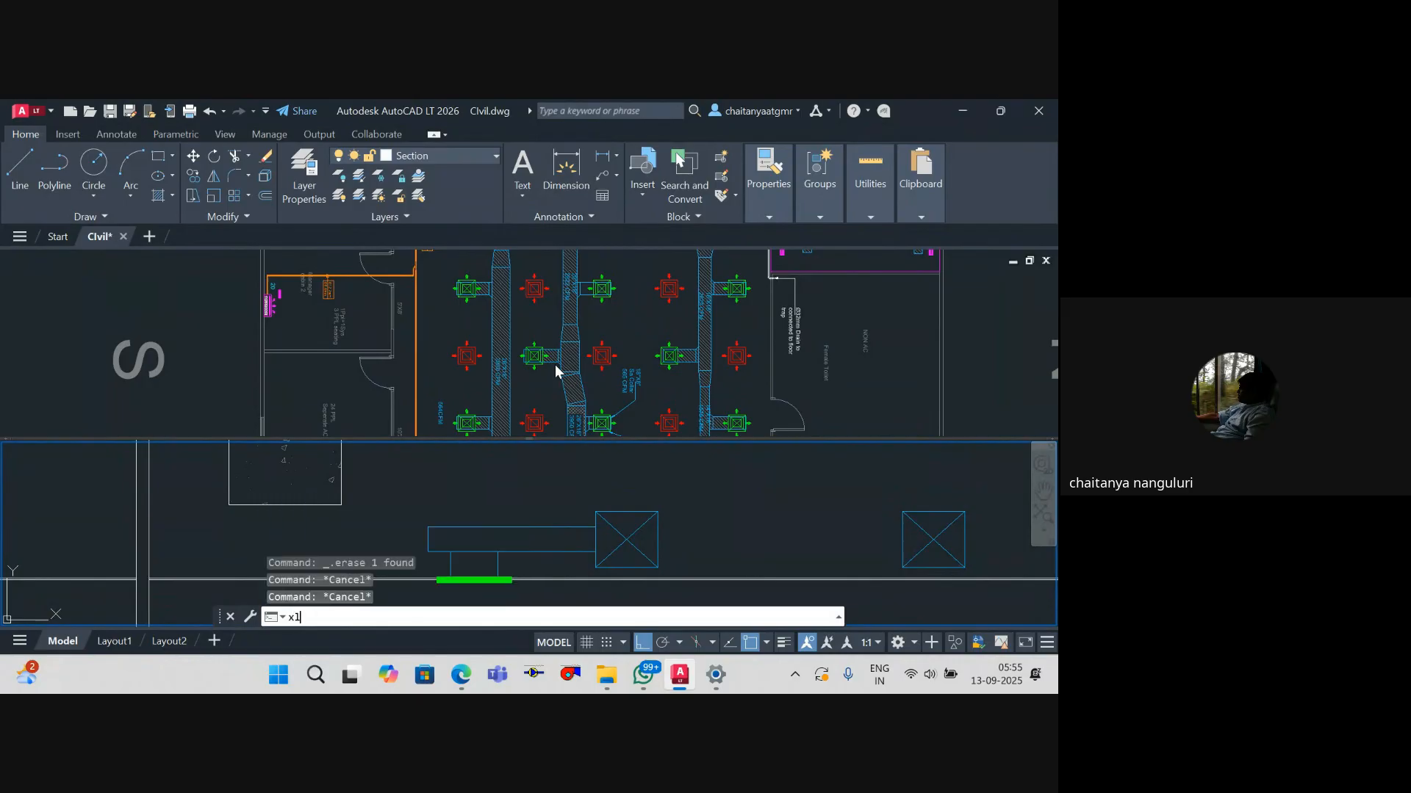
key(Return)
text(V)
key(Return)
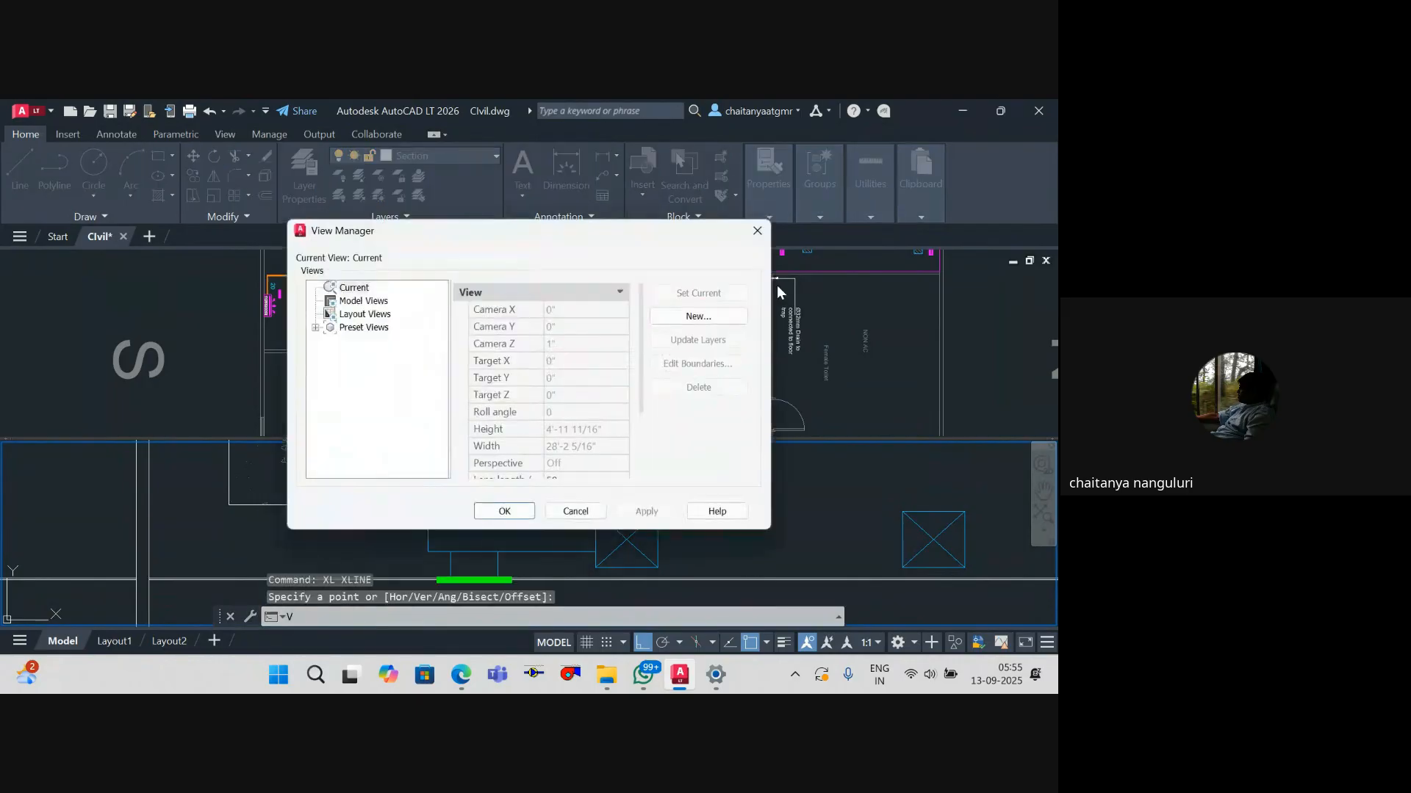
key(Escape)
key(Escape)
Step: Place a vertical construction line through the centre of the green supply diffuser between the first two ducts on the plan's section line
click(650, 303)
scroll(621, 362, down, 3)
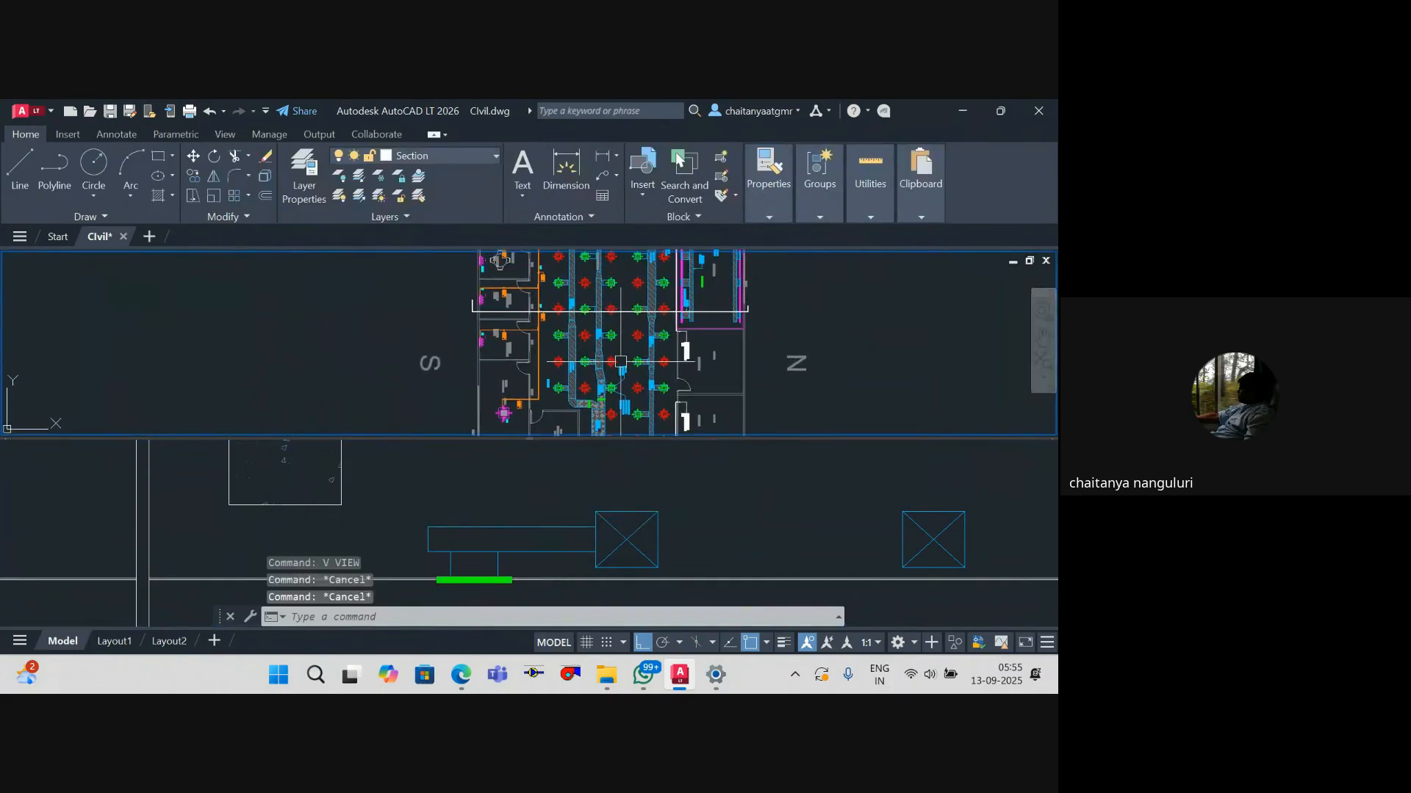
scroll(621, 361, up, 6)
text(x)
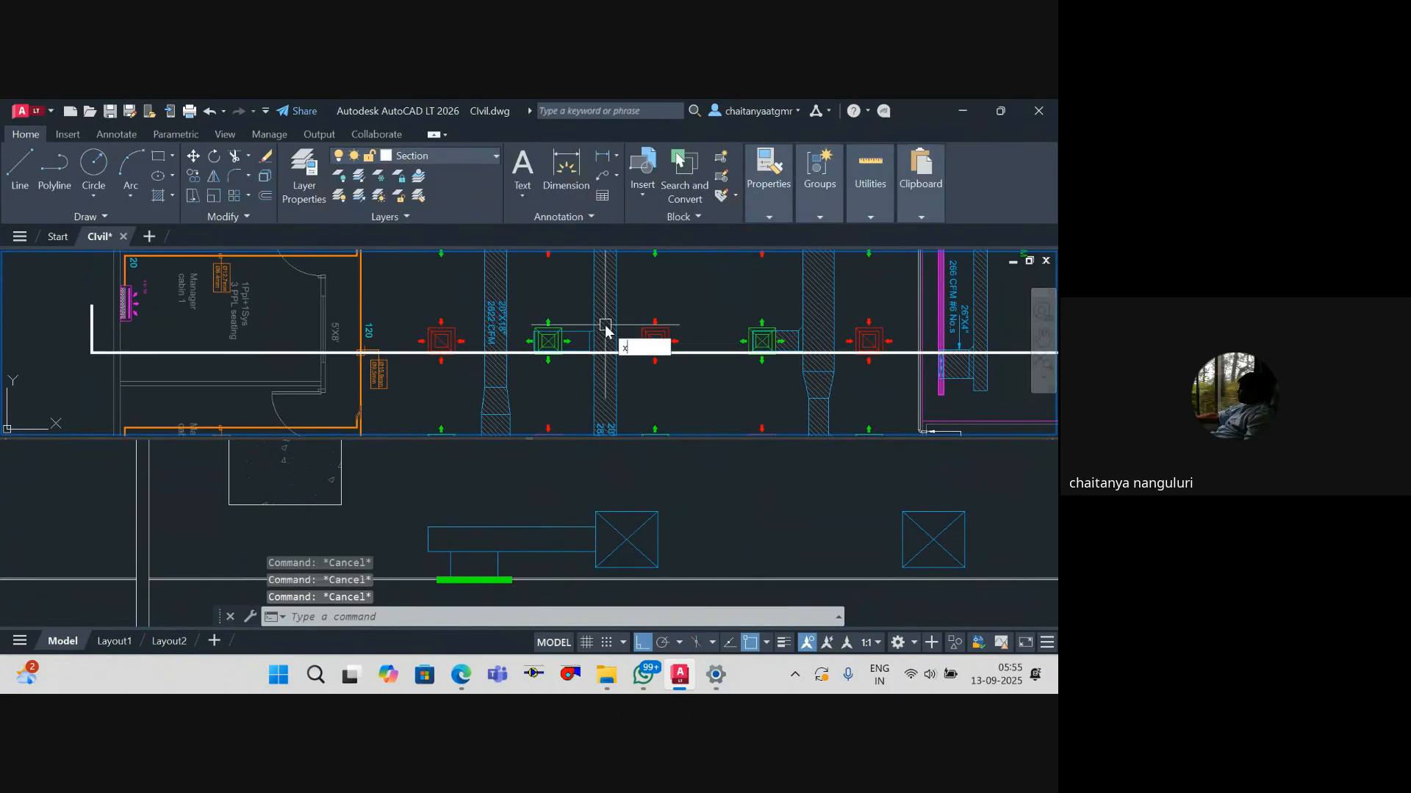
text(l)
key(Return)
text(v)
key(Return)
scroll(553, 326, up, 4)
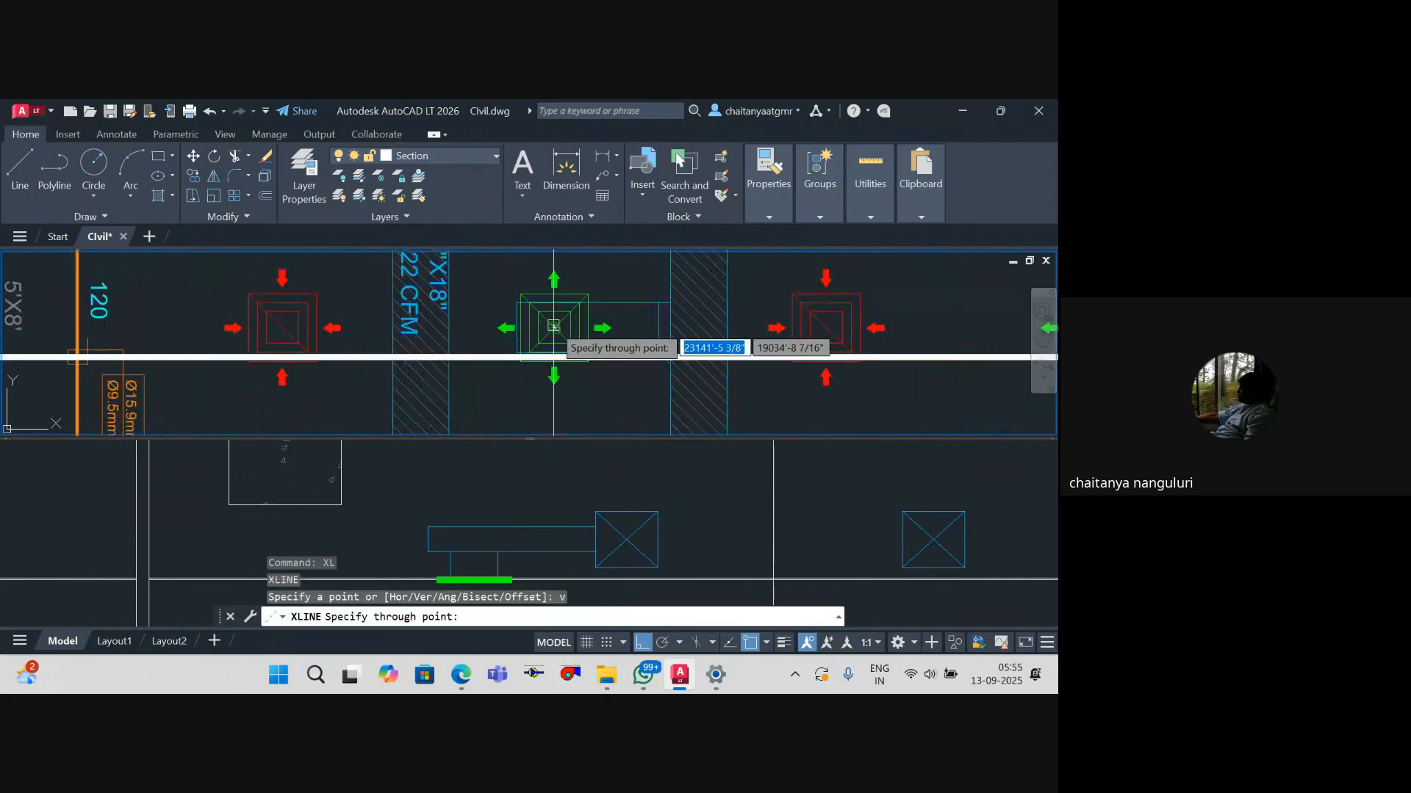
click(554, 326)
key(Escape)
Step: Copy the branch duct, neck and green diffuser from the first duct's centre to the second duct's centre and erase the duplicated duct edge
click(735, 523)
key(Escape)
scroll(736, 523, down, 2)
drag(723, 506, 669, 475)
key(Escape)
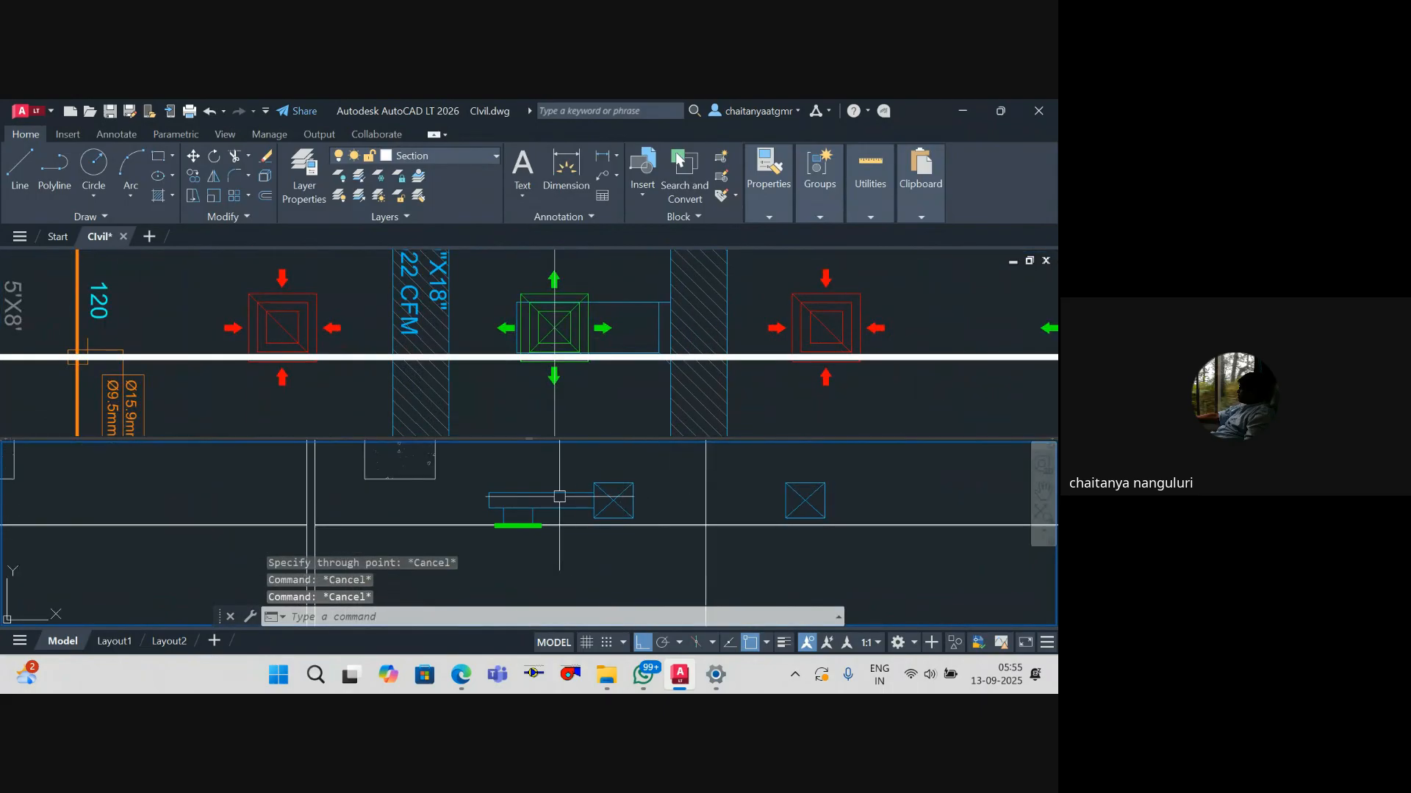
scroll(501, 488, up, 2)
click(446, 474)
click(659, 581)
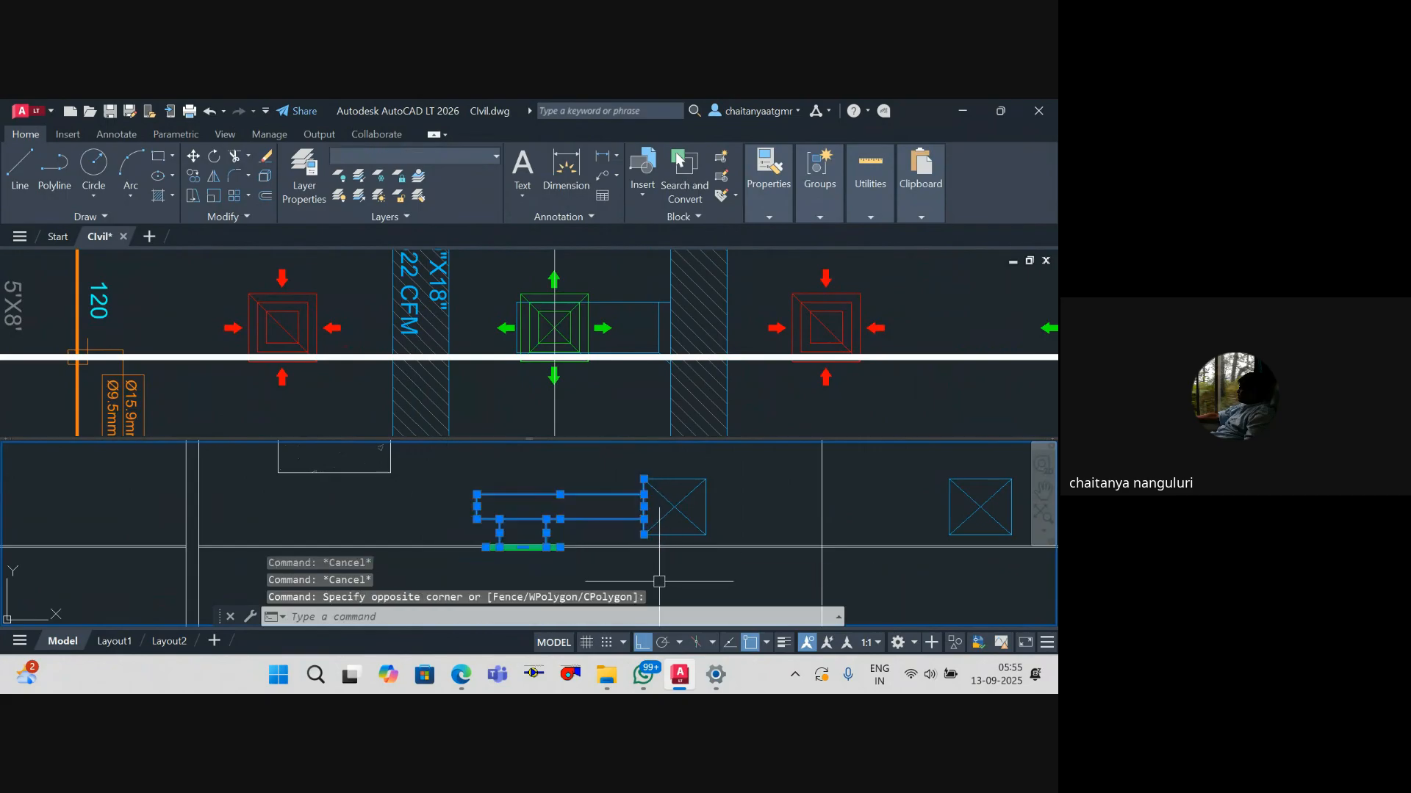
key(Return)
click(675, 507)
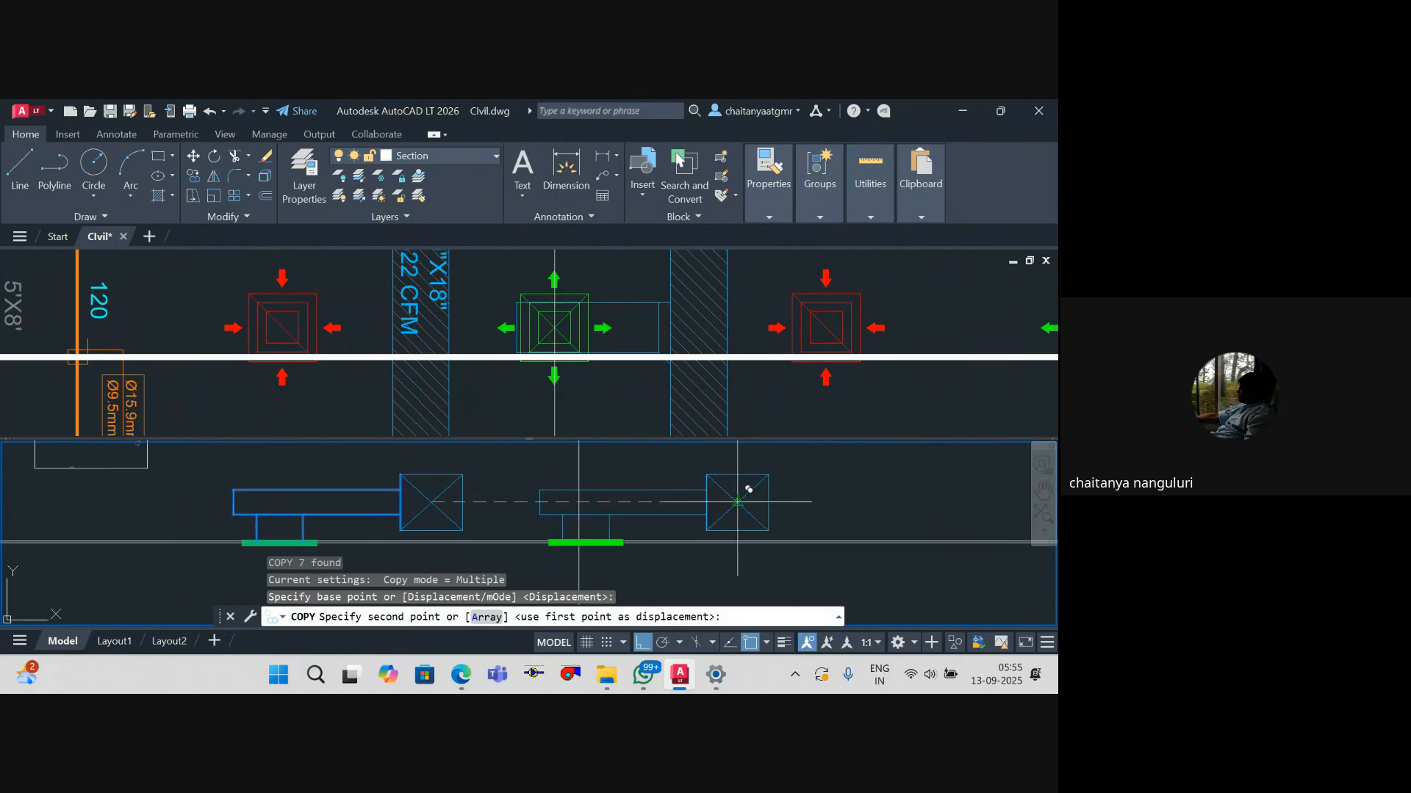
click(707, 502)
key(Escape)
key(Delete)
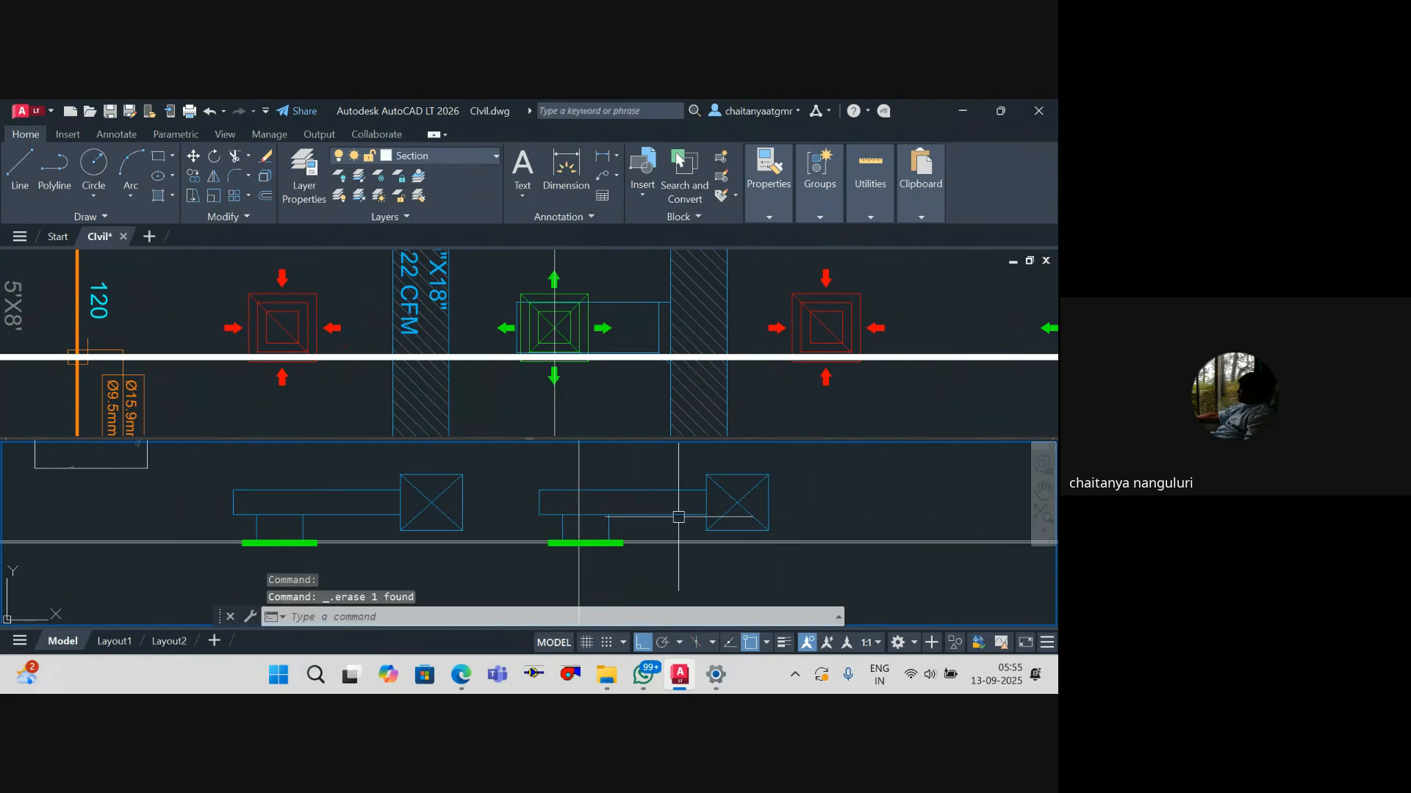
Step: Place a vertical construction line through the centre of the green supply diffuser that feeds from the third duct in the plan
scroll(544, 504, down, 6)
scroll(559, 515, up, 2)
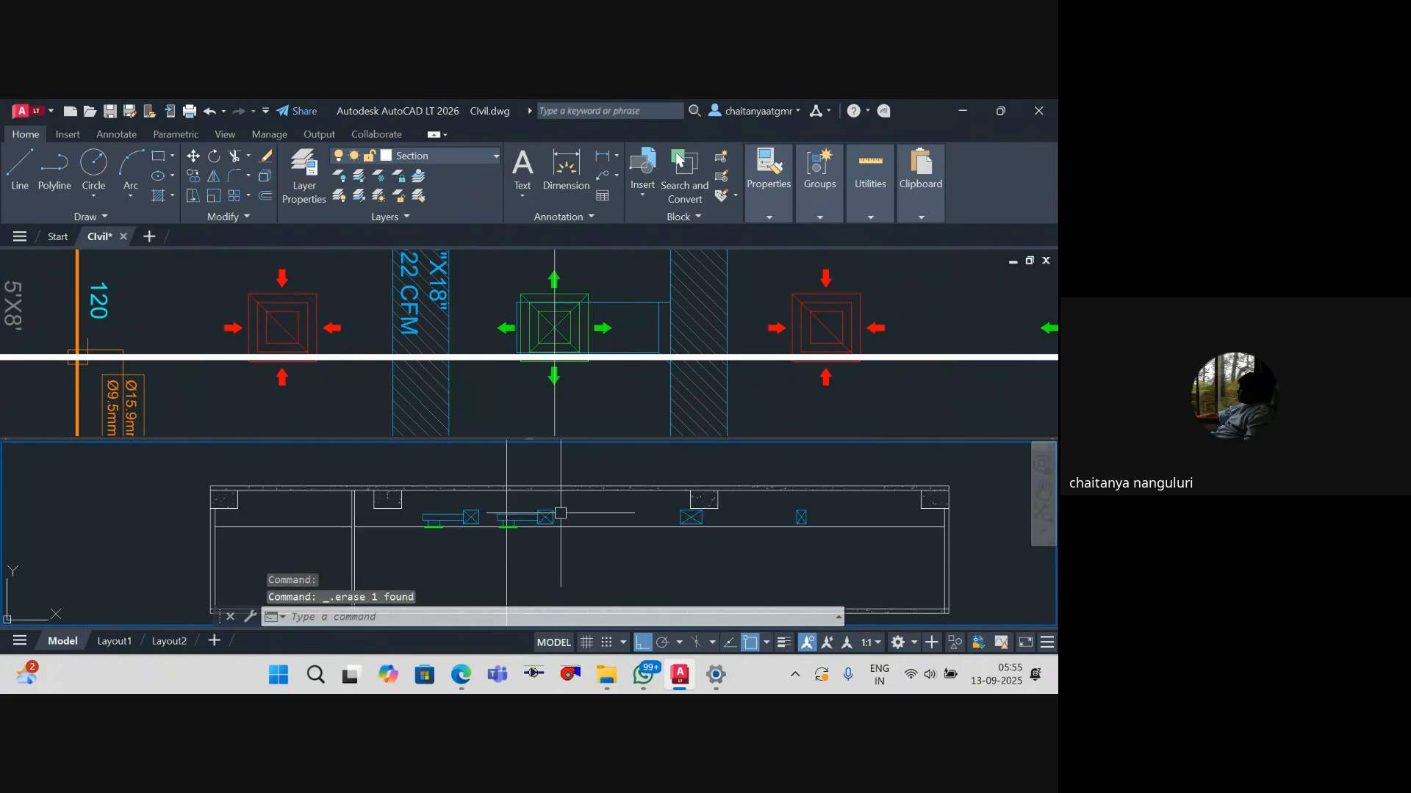
click(690, 366)
scroll(694, 370, down, 6)
scroll(683, 365, up, 3)
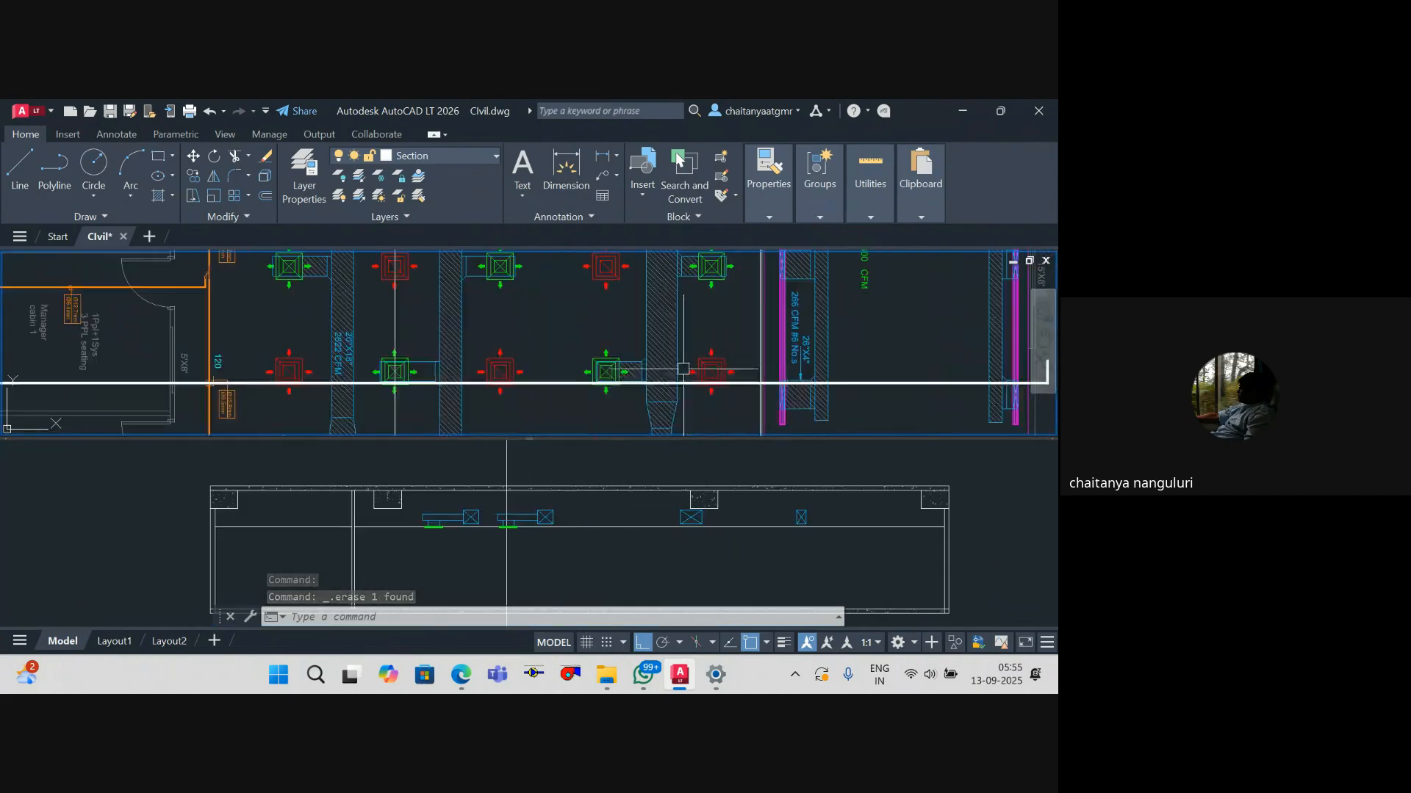
drag(666, 385, 665, 363)
click(693, 545)
click(629, 360)
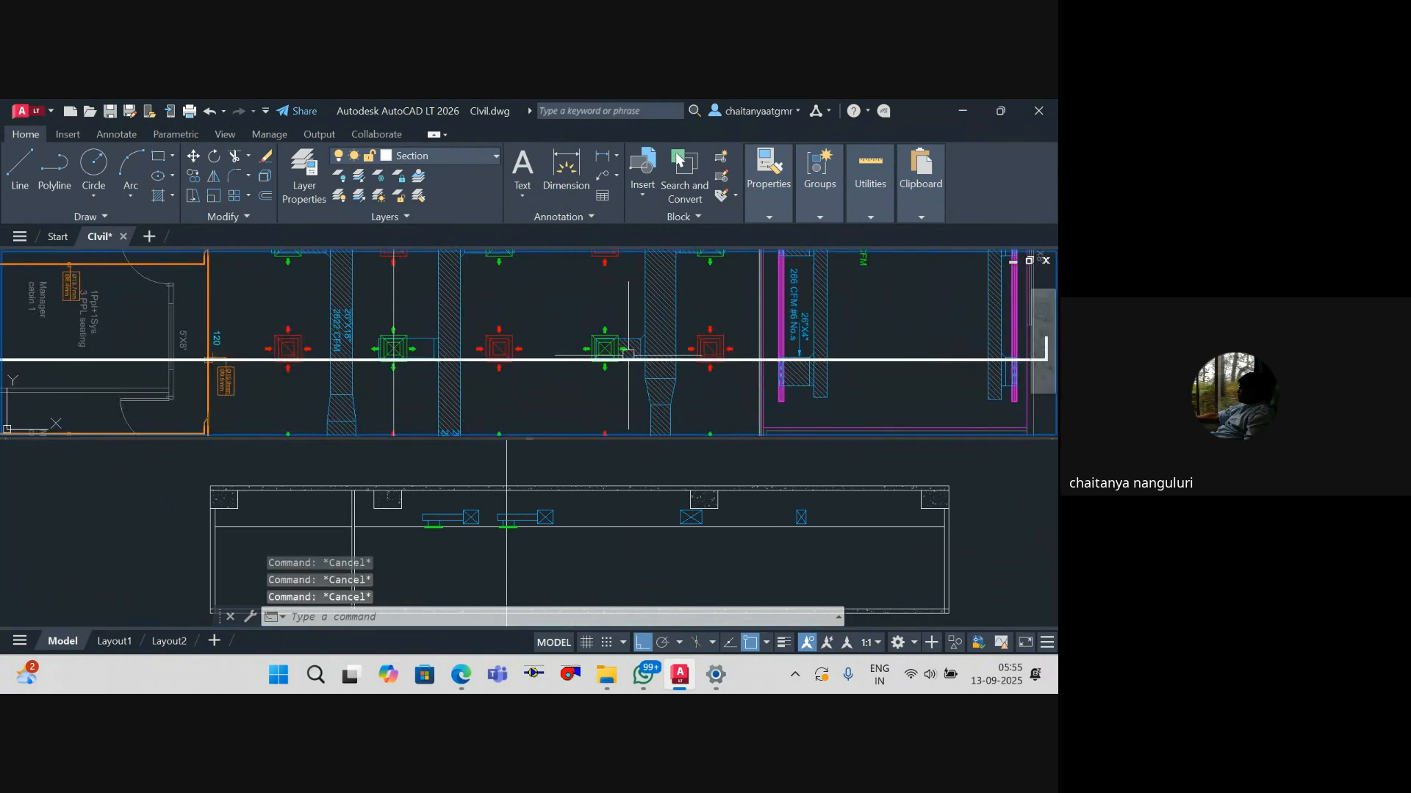
text(xl)
key(Return)
text(v)
key(Return)
scroll(606, 348, up, 3)
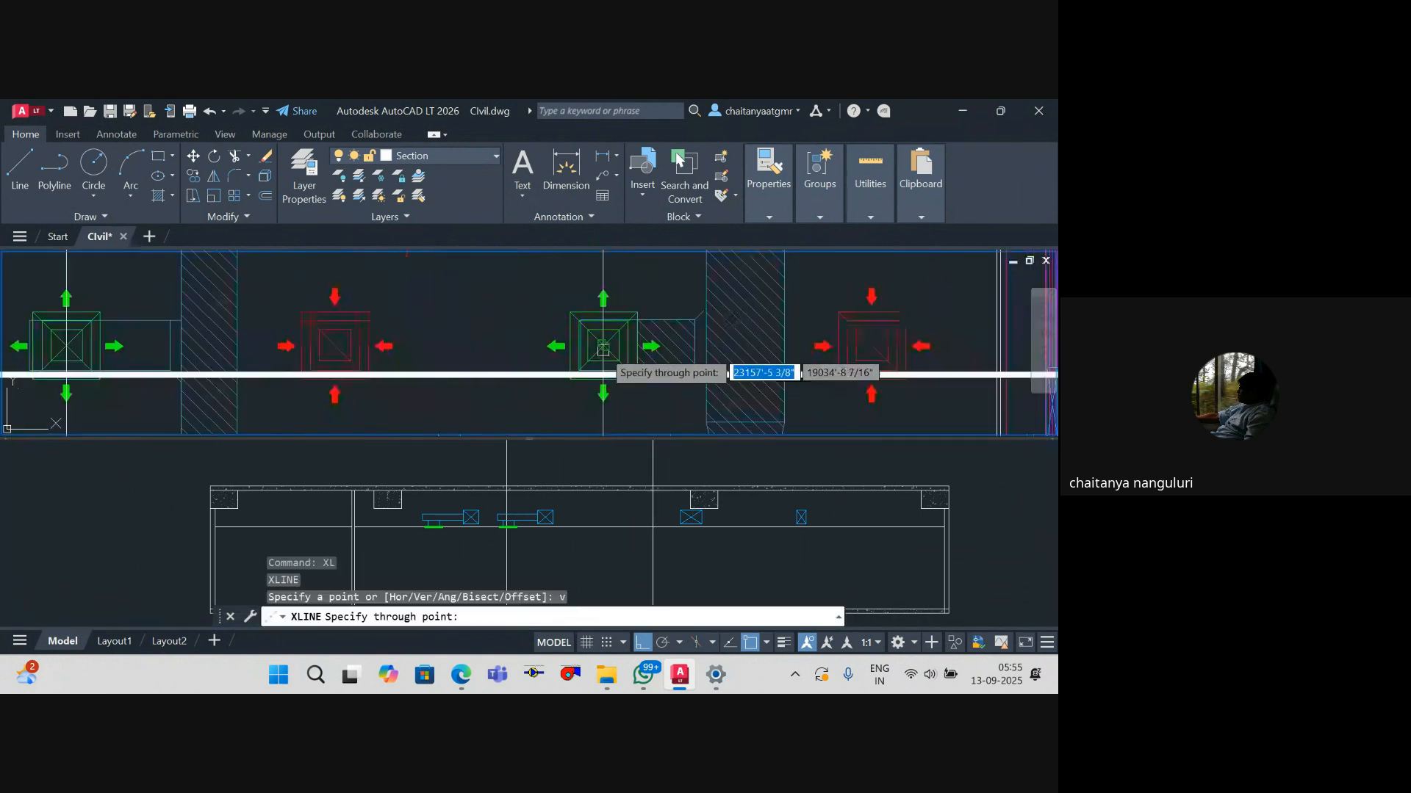
click(603, 346)
key(Escape)
Step: Copy the second duct's branch duct, neck and green diffuser, without the duct edge, to the left side of the third cross-marked duct
click(671, 551)
key(Escape)
key(Escape)
scroll(500, 525, up, 4)
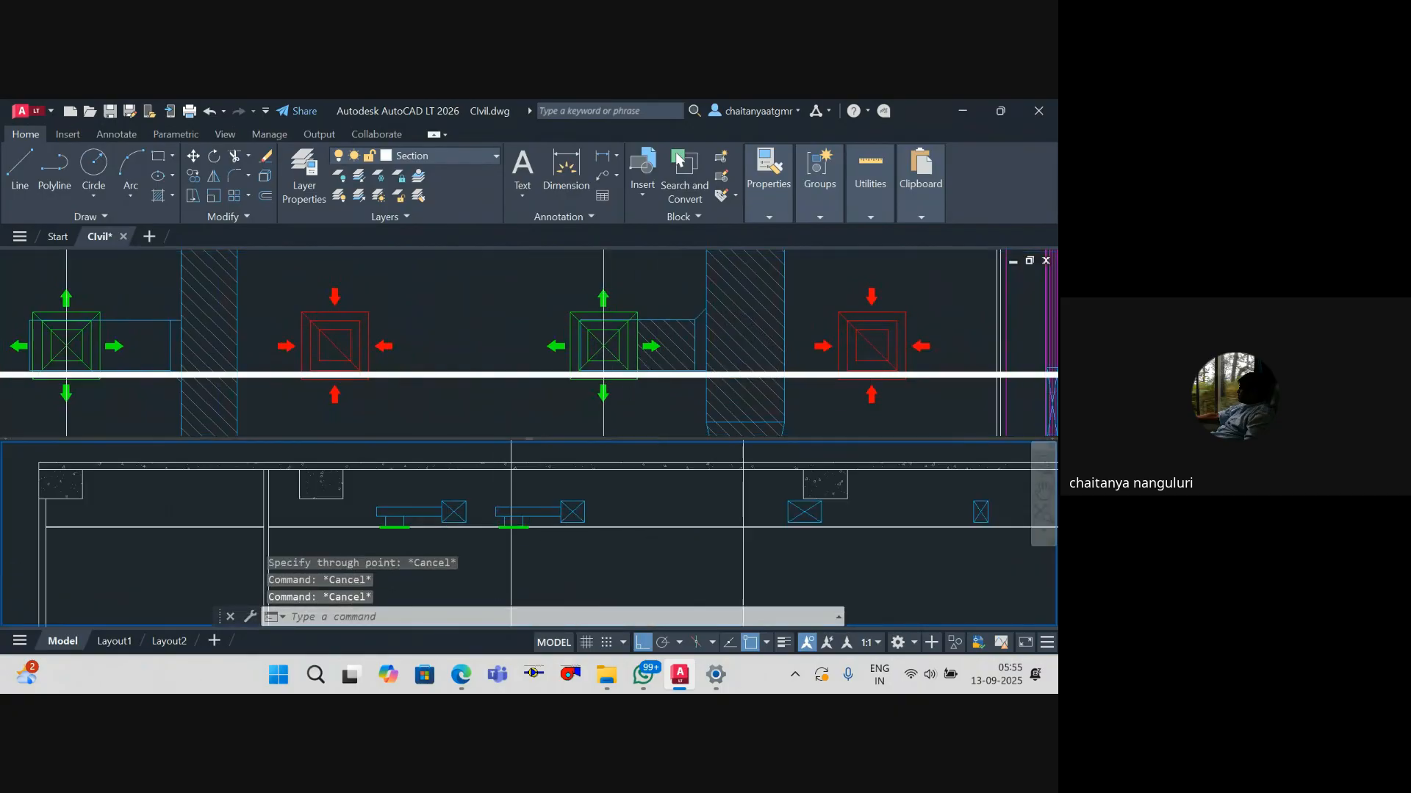
click(481, 479)
click(597, 540)
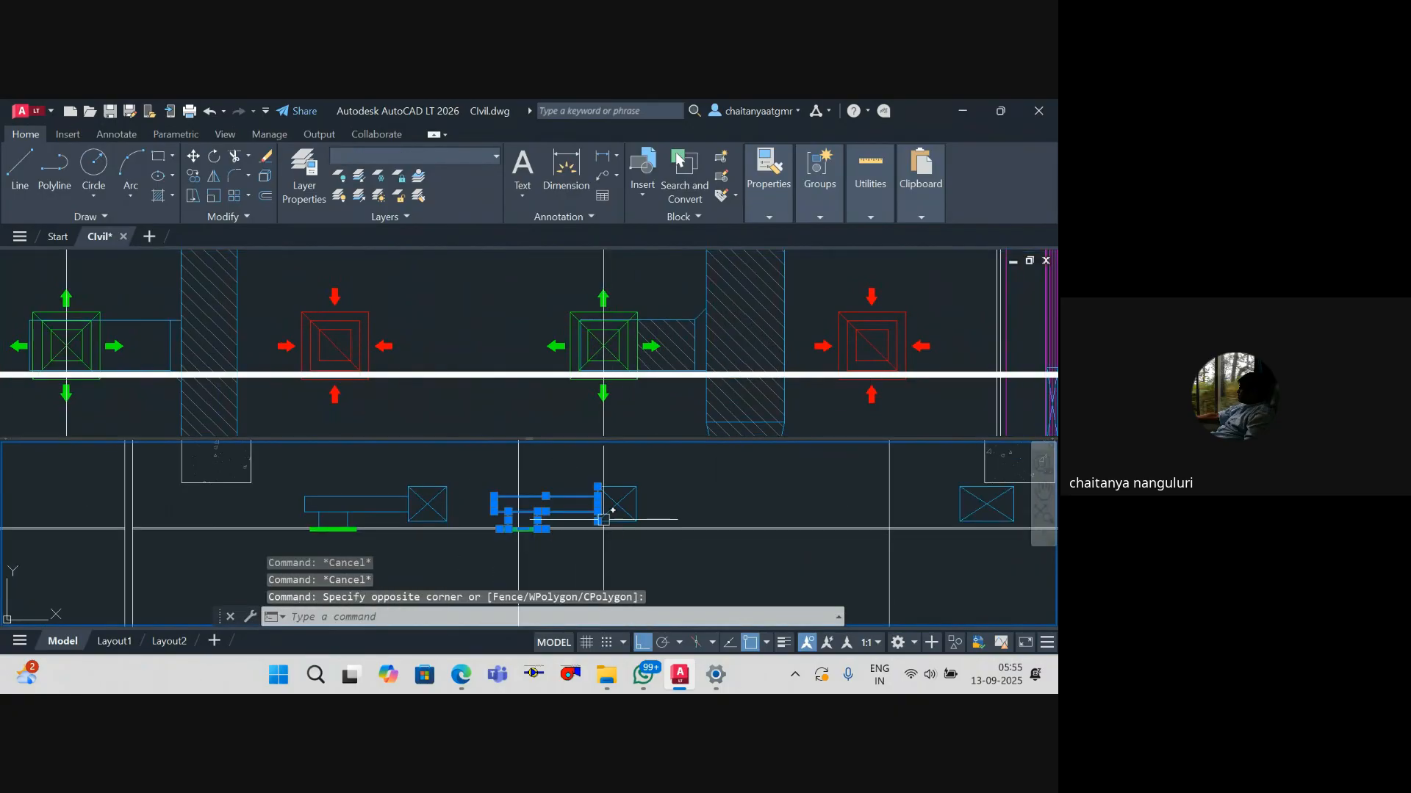
scroll(597, 519, up, 3)
scroll(596, 520, up, 3)
shift+click(624, 523)
shift+click(442, 477)
scroll(535, 533, down, 6)
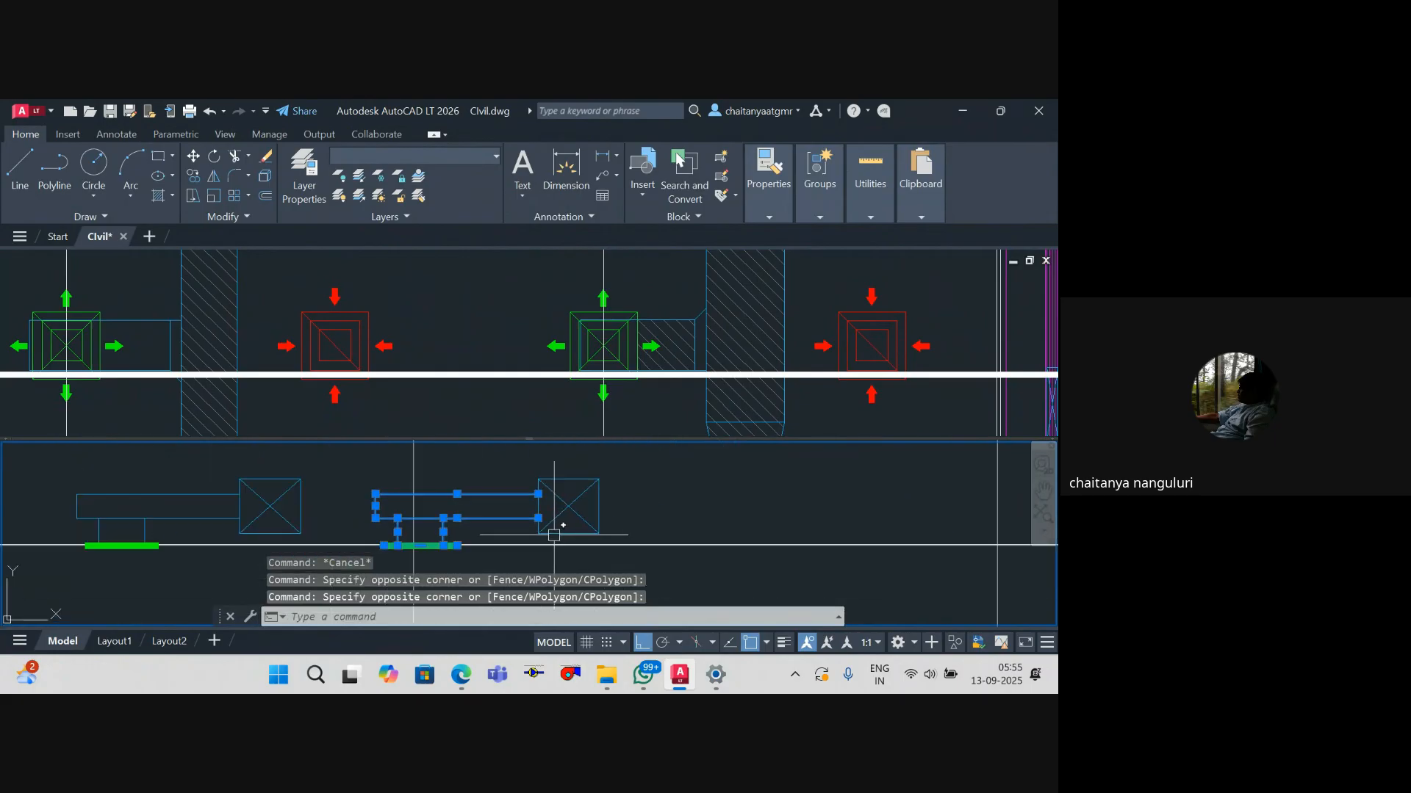
text(o)
key(Return)
click(553, 536)
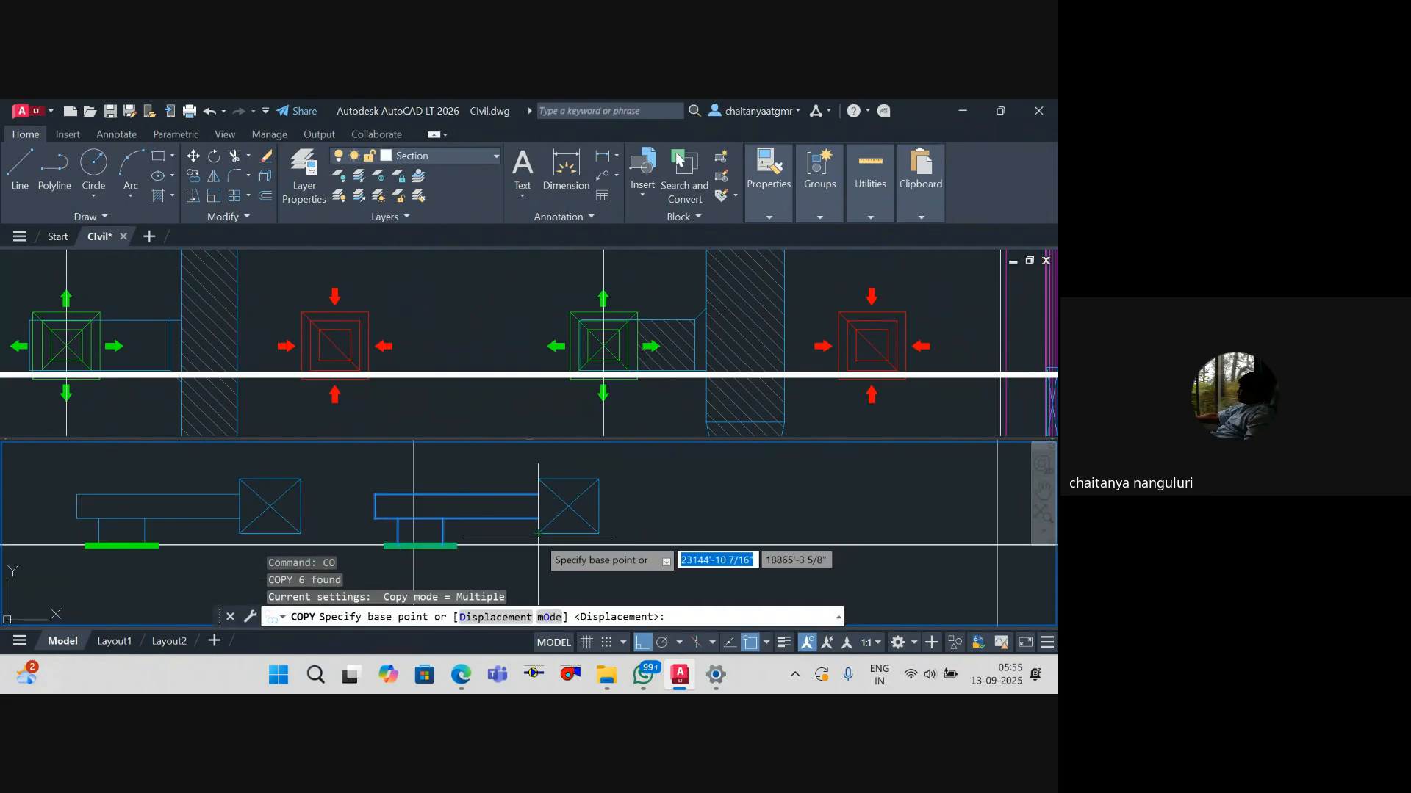
scroll(668, 529, down, 6)
drag(668, 530, 357, 509)
scroll(435, 507, up, 6)
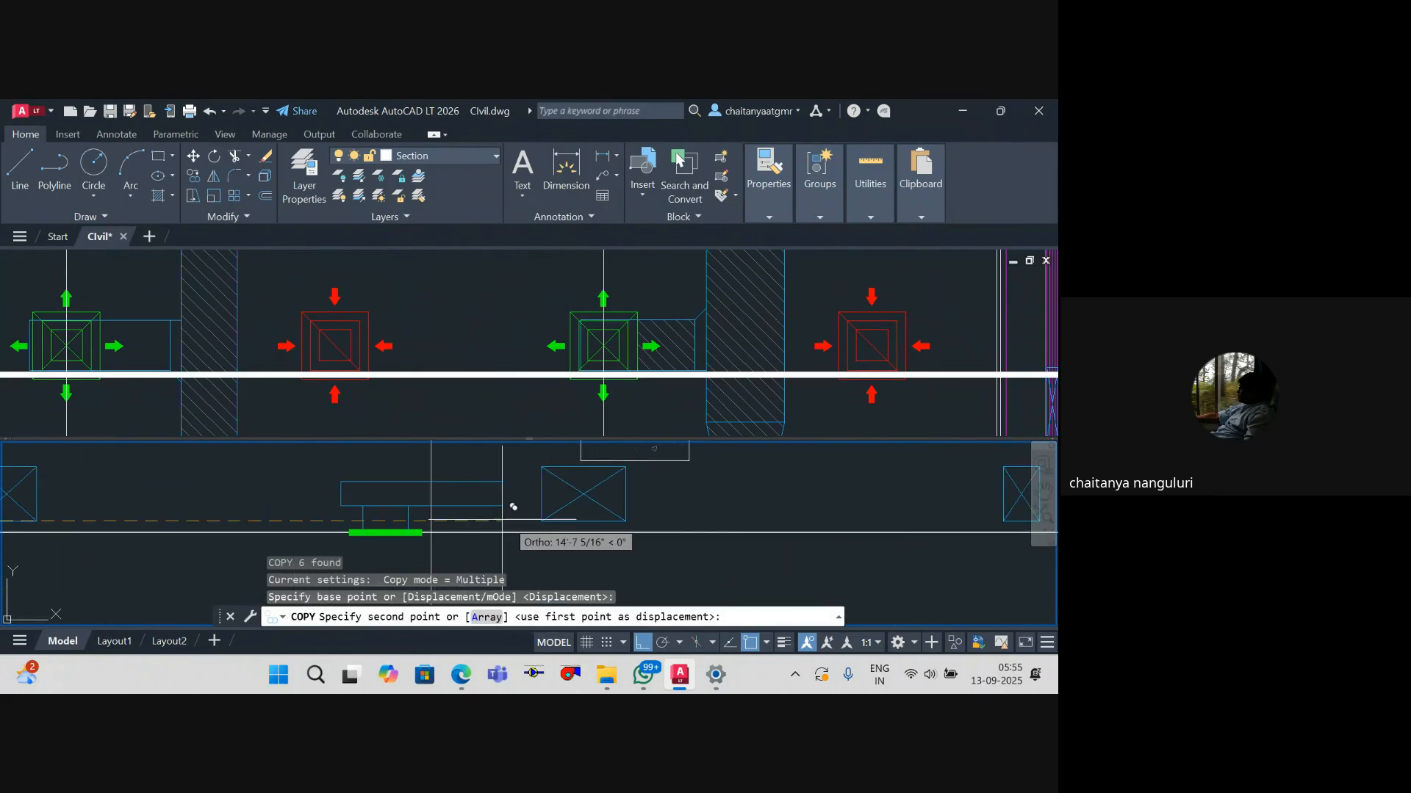
click(553, 508)
key(Escape)
Step: Stretch the third duct's branch duct, neck and green diffuser so the diffuser's centre lies on the vertical construction line
scroll(481, 513, down, 3)
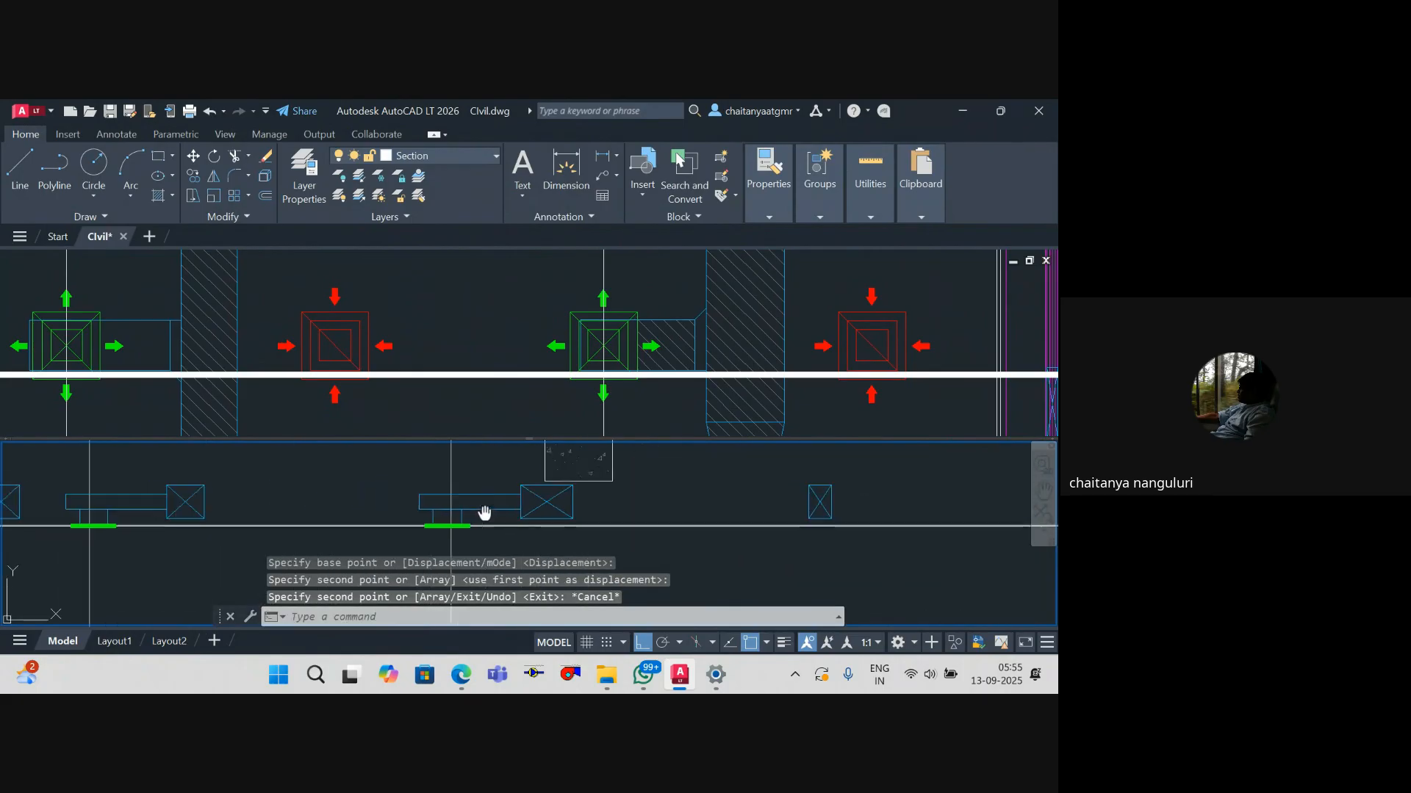
scroll(463, 518, up, 4)
text(s)
key(Return)
click(534, 559)
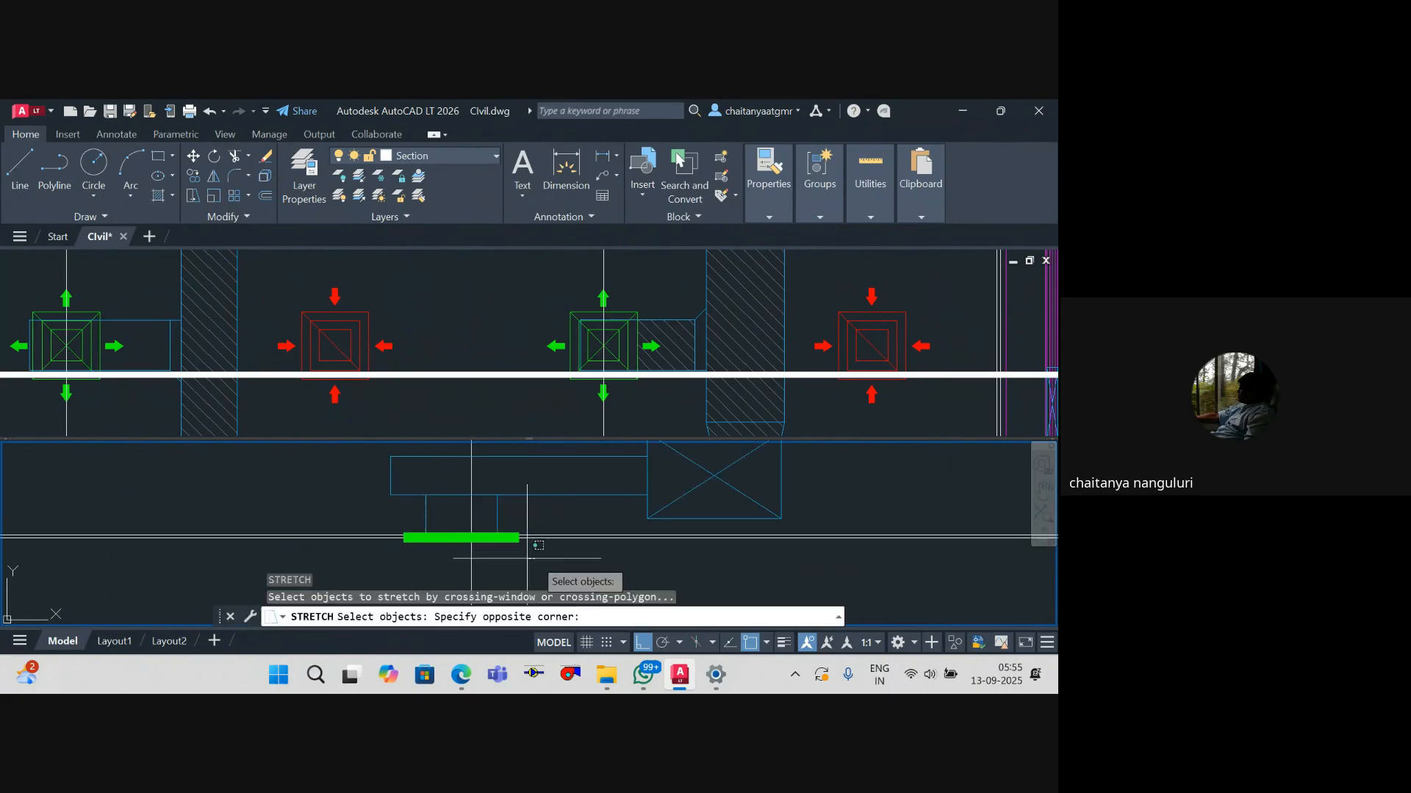
click(327, 448)
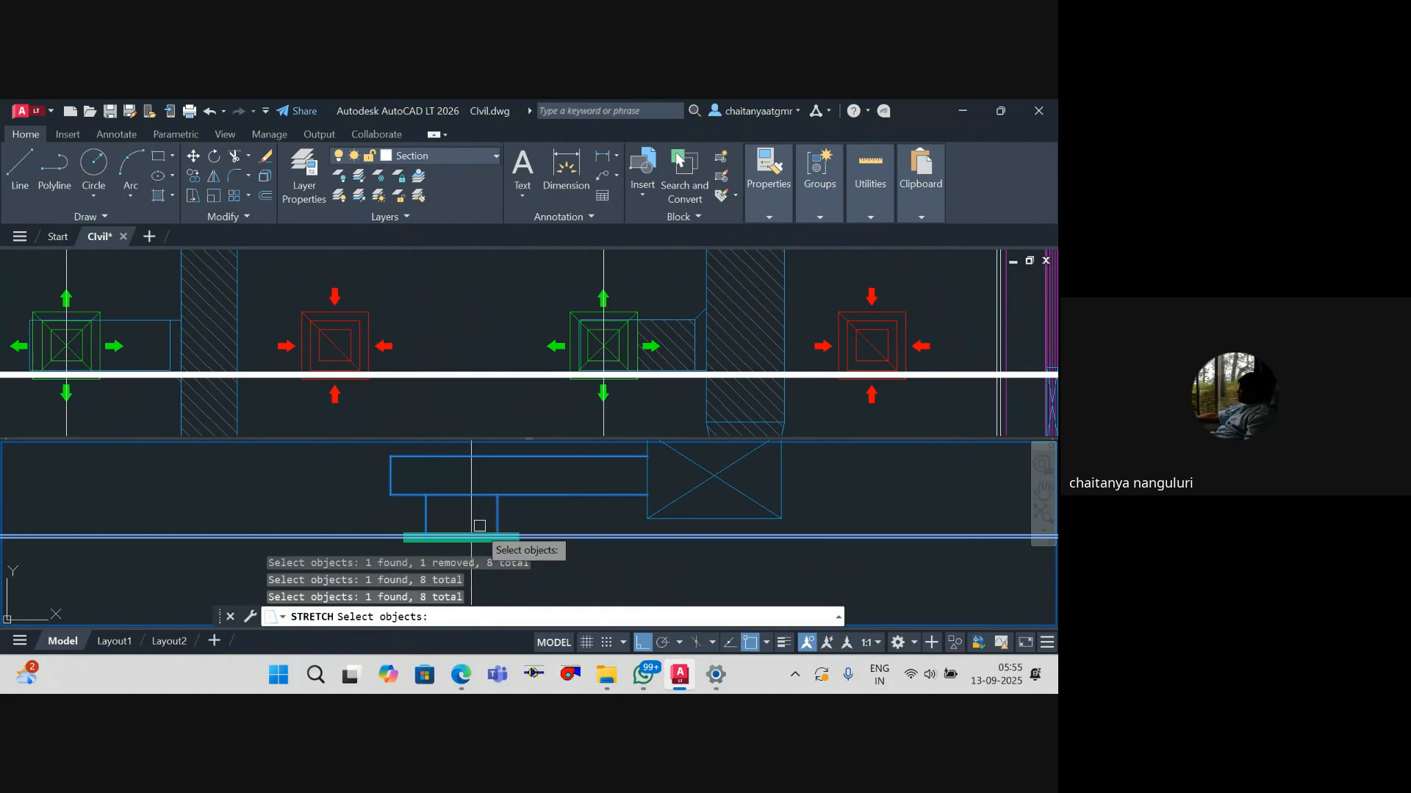
scroll(479, 526, up, 2)
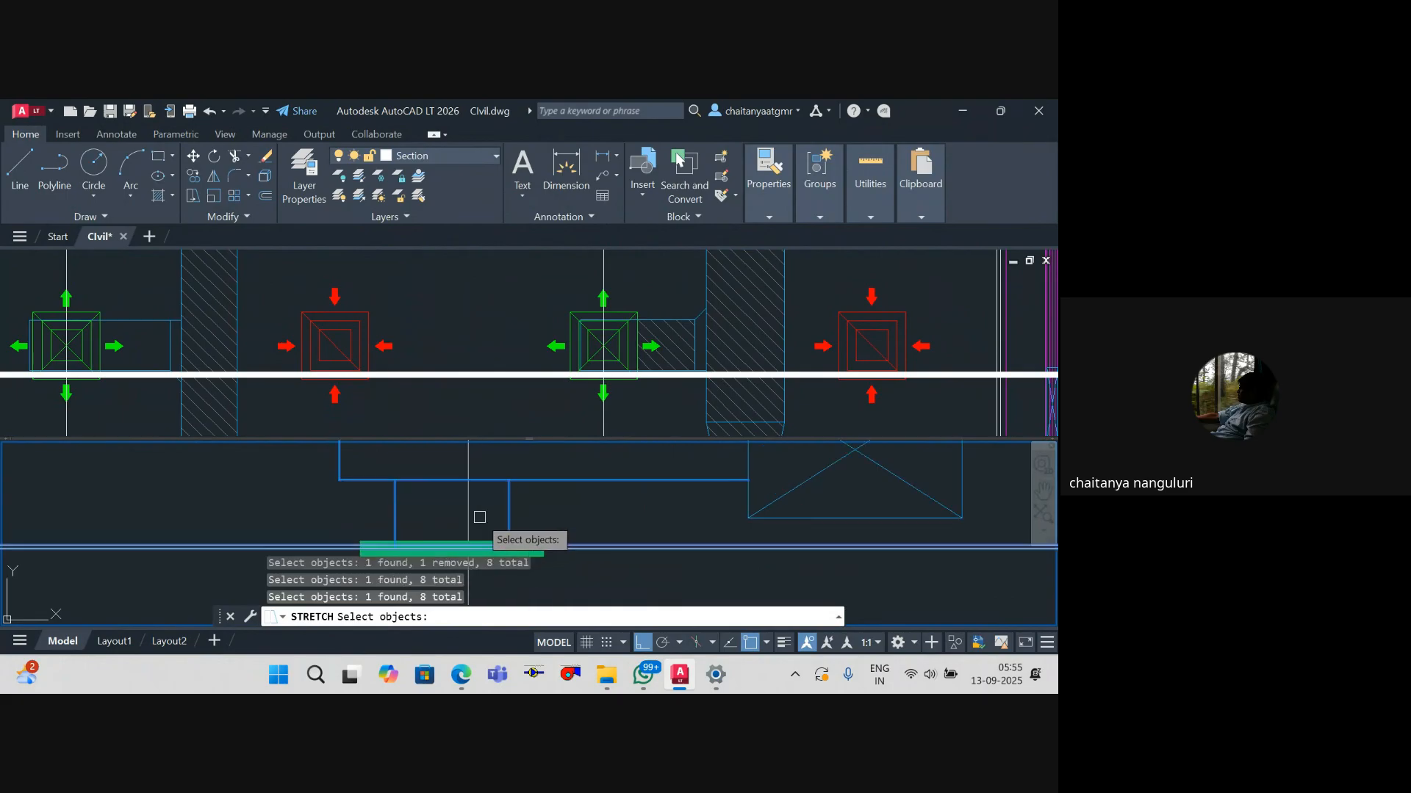
shift+click(195, 565)
shift+click(138, 507)
key(Return)
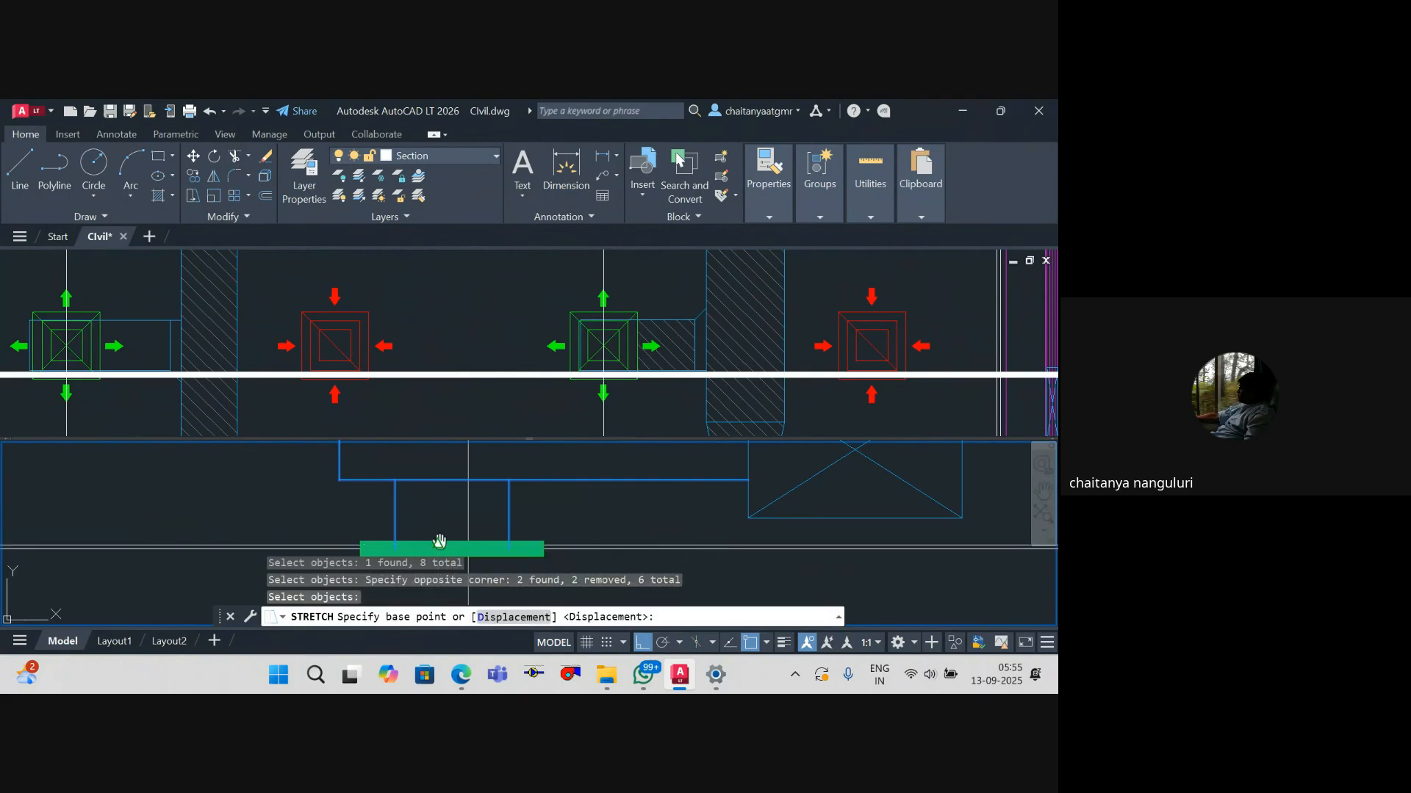
mouse_move(439, 542)
mouse_down()
mouse_move(416, 450)
mouse_move(421, 522)
mouse_up()
scroll(424, 458, up, 2)
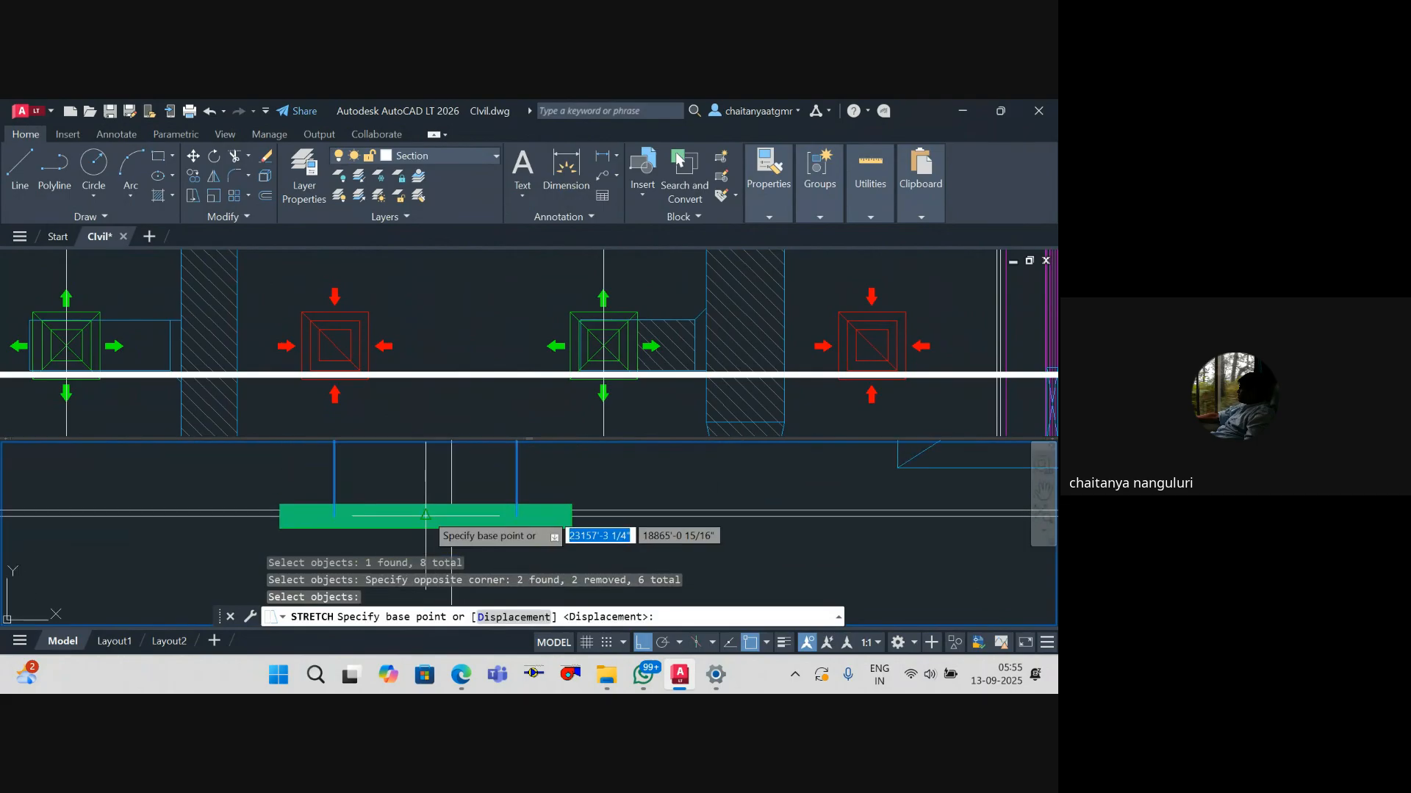
click(425, 514)
click(451, 517)
scroll(485, 539, down, 7)
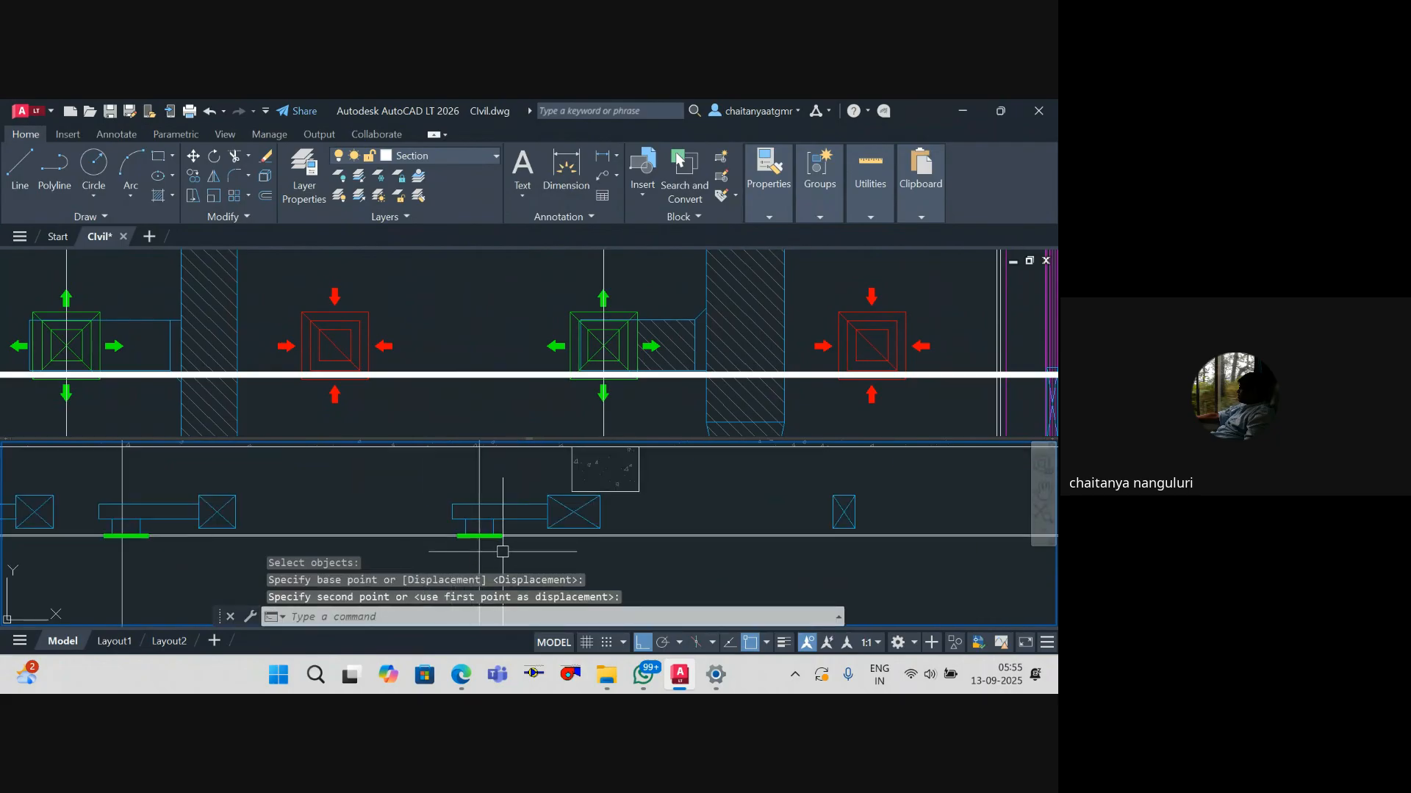
key(Escape)
Step: Erase the vertical construction line through the third duct's green diffuser
scroll(504, 540, up, 2)
drag(482, 532, 469, 583)
click(459, 506)
click(413, 500)
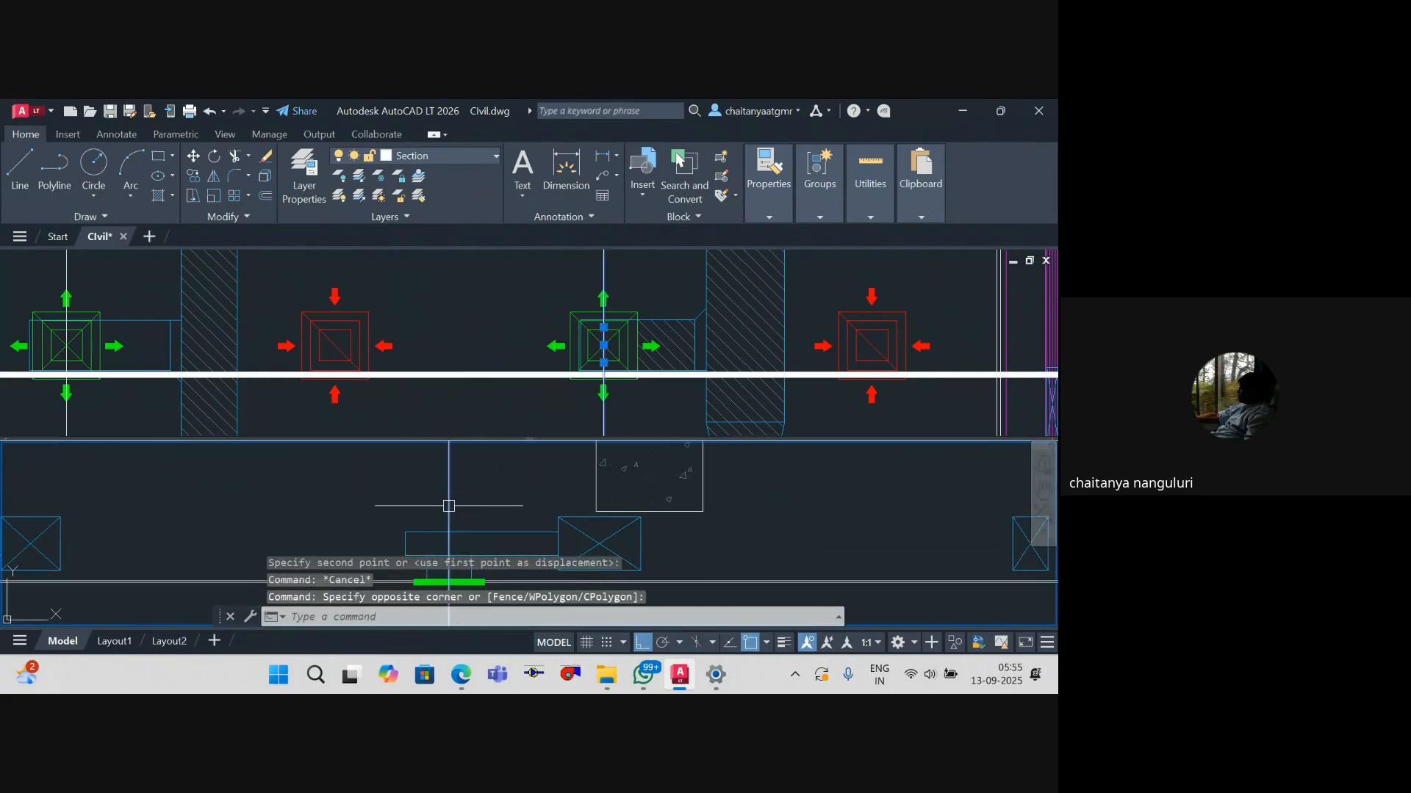
scroll(452, 502, down, 2)
key(Delete)
scroll(637, 516, down, 8)
scroll(637, 516, up, 5)
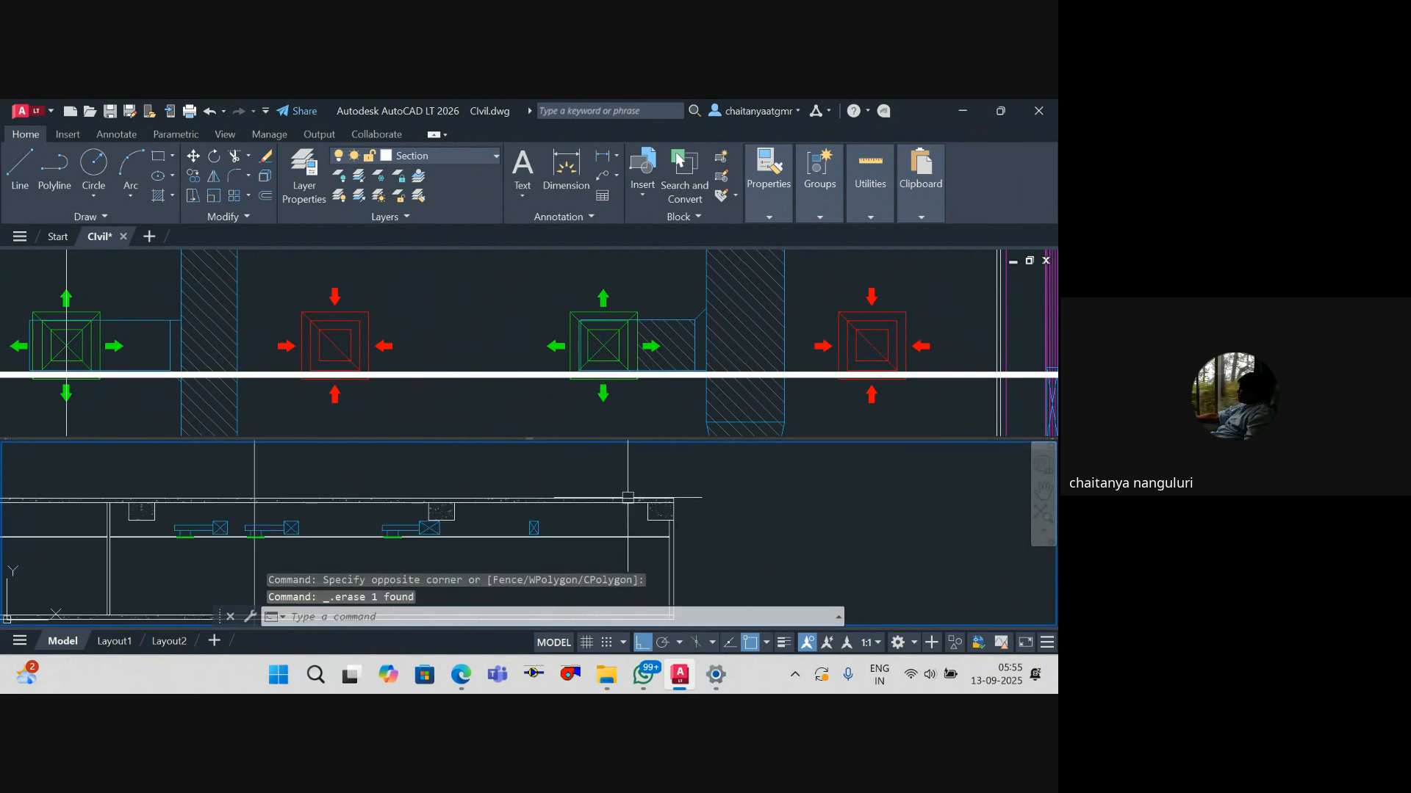
Step: Place a vertical construction line through the centre of the narrow magenta linear diffuser left of the fourth duct in the plan
click(666, 351)
scroll(666, 351, down, 5)
scroll(665, 351, up, 5)
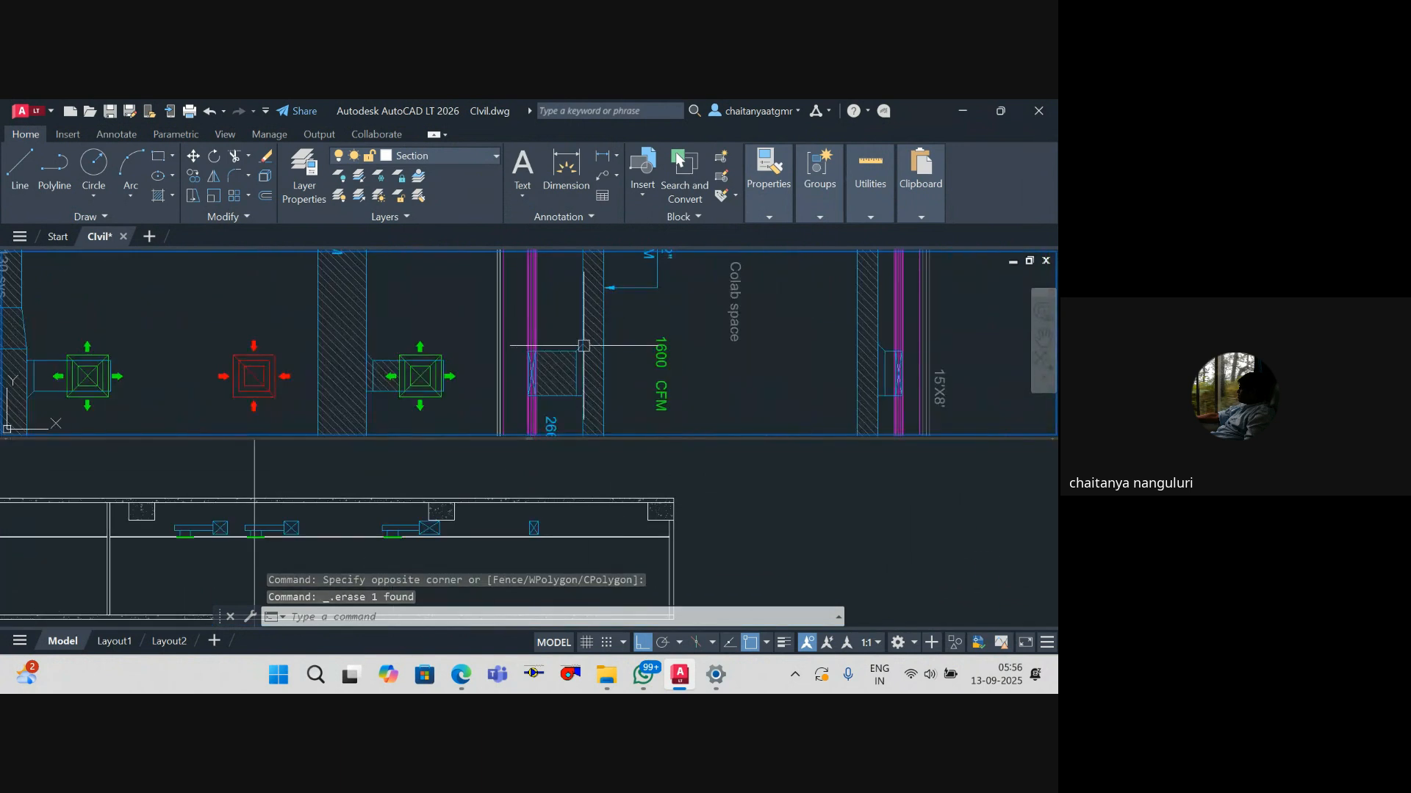
key(Escape)
text(XL)
key(Return)
text(v)
key(Return)
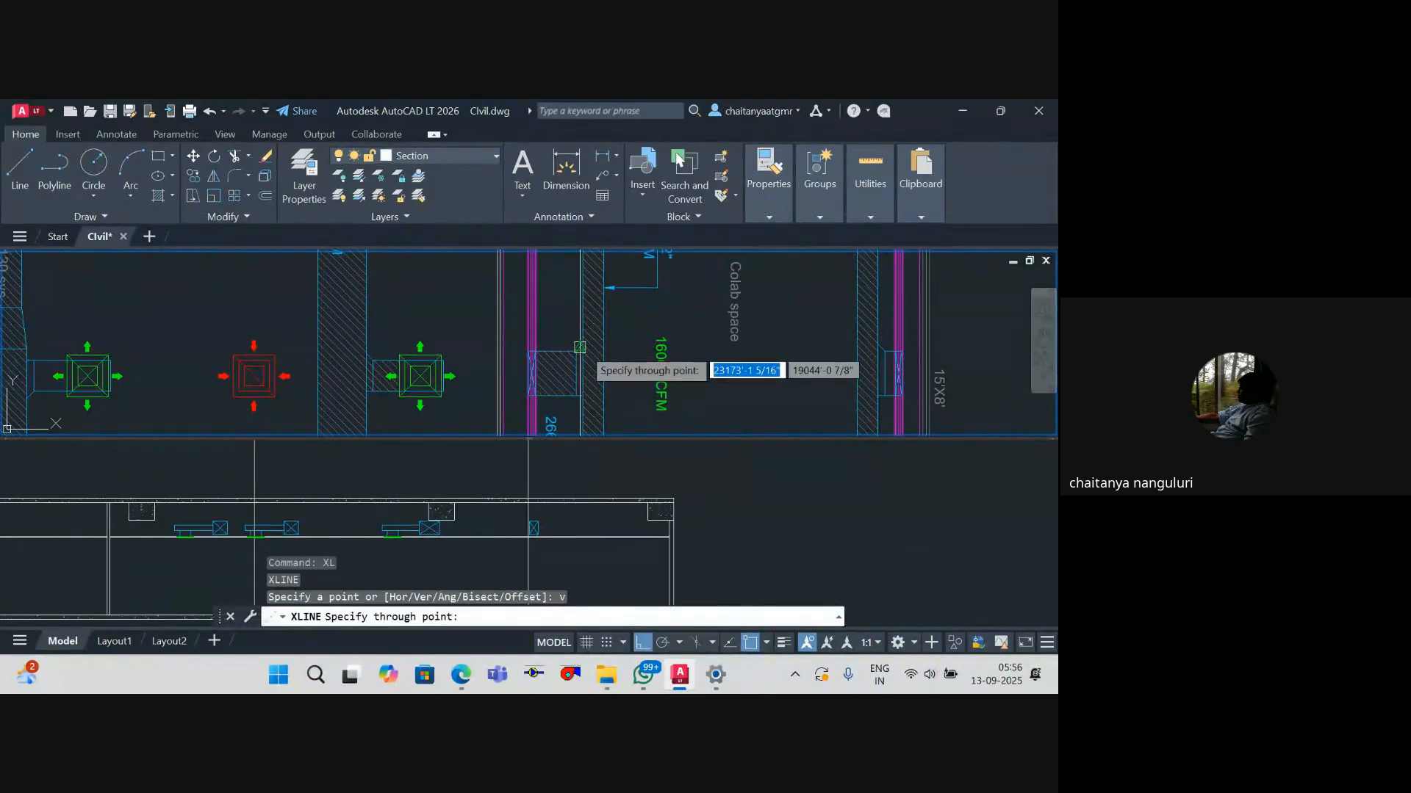
scroll(537, 319, up, 5)
click(531, 356)
key(Escape)
key(Escape)
key(Escape)
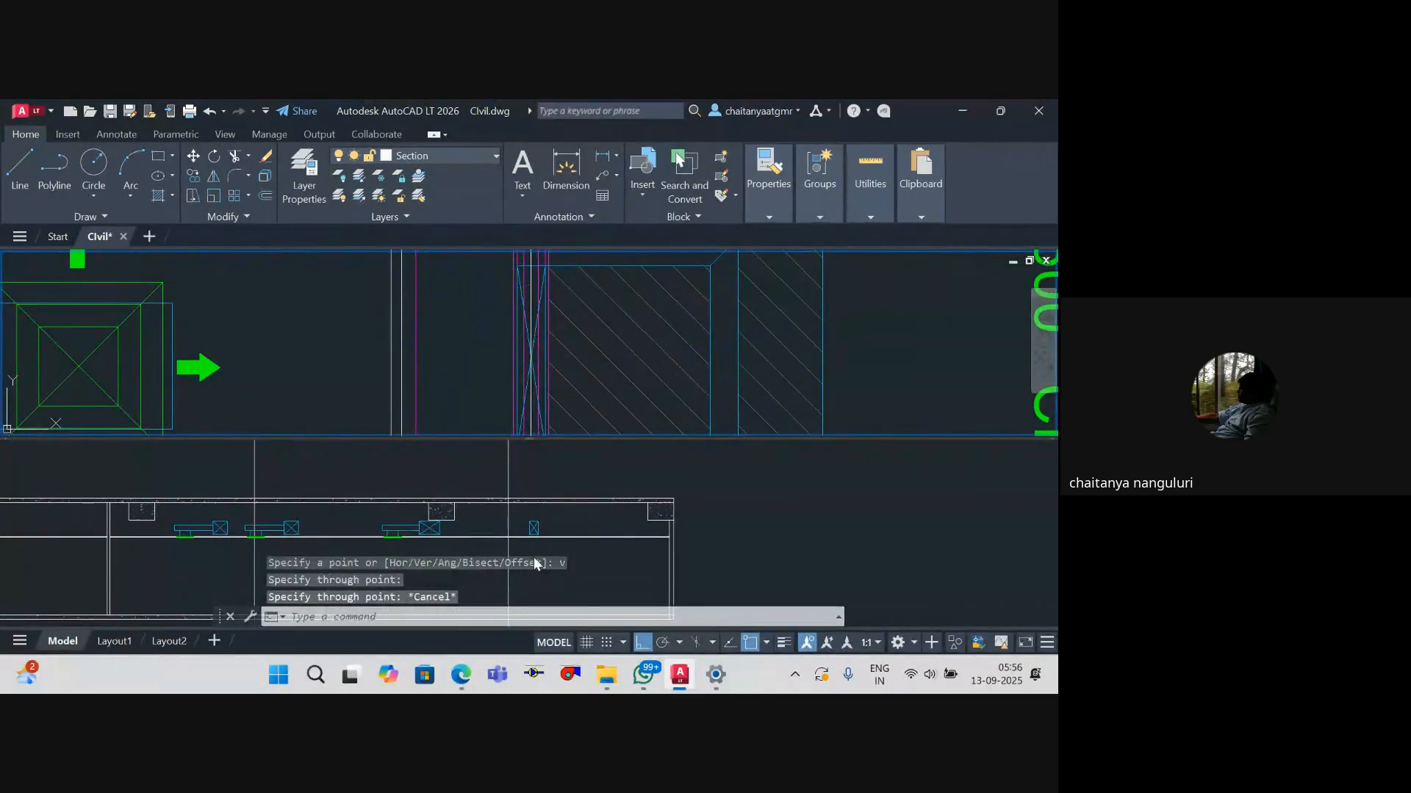
Step: Draw a 4-inch-long, 2-inch-wide horizontal polyline at the false ceiling across the new vertical construction line as the linear diffuser
click(514, 551)
key(Escape)
scroll(512, 546, up, 6)
drag(502, 534, 519, 567)
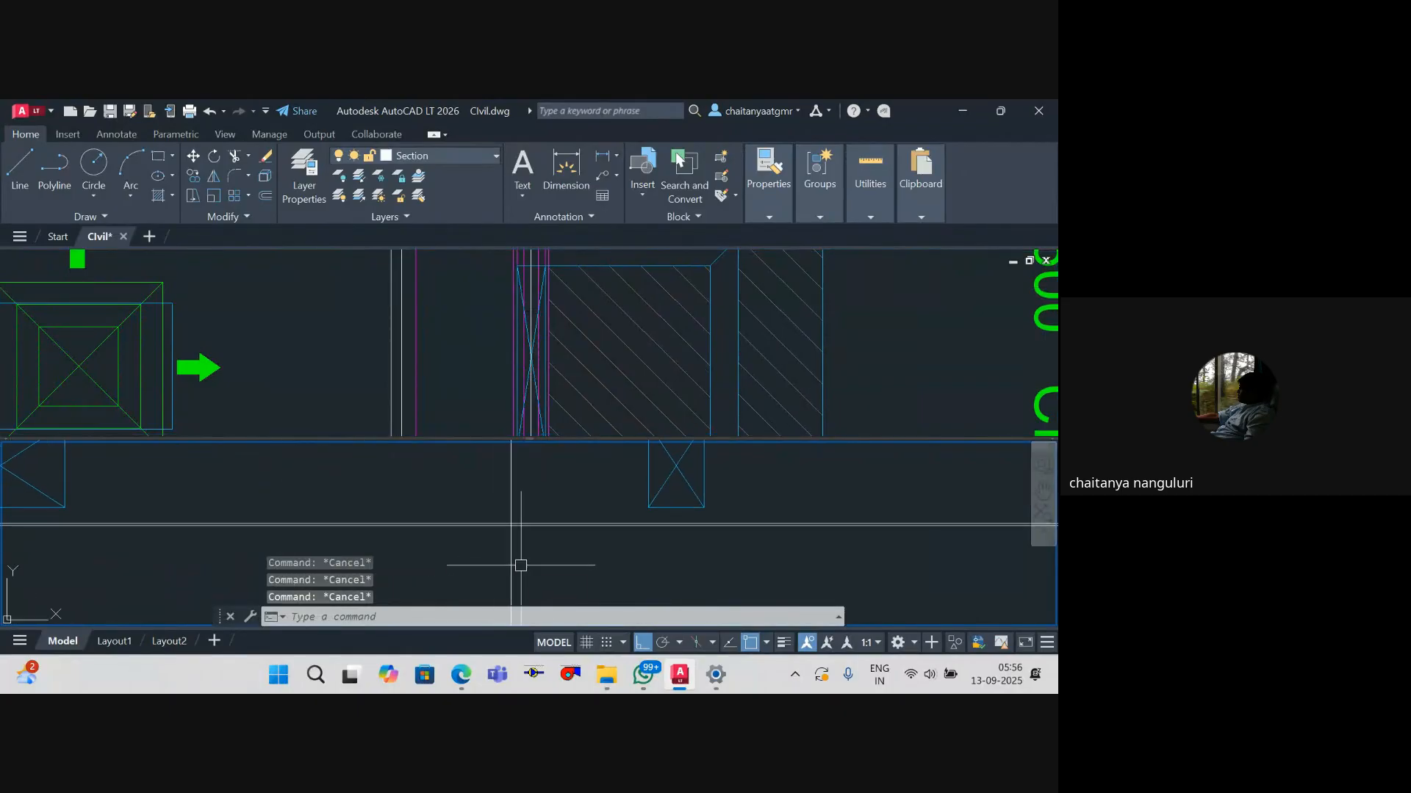
text(pl)
scroll(513, 539, up, 4)
key(Return)
scroll(486, 507, up, 1)
click(479, 524)
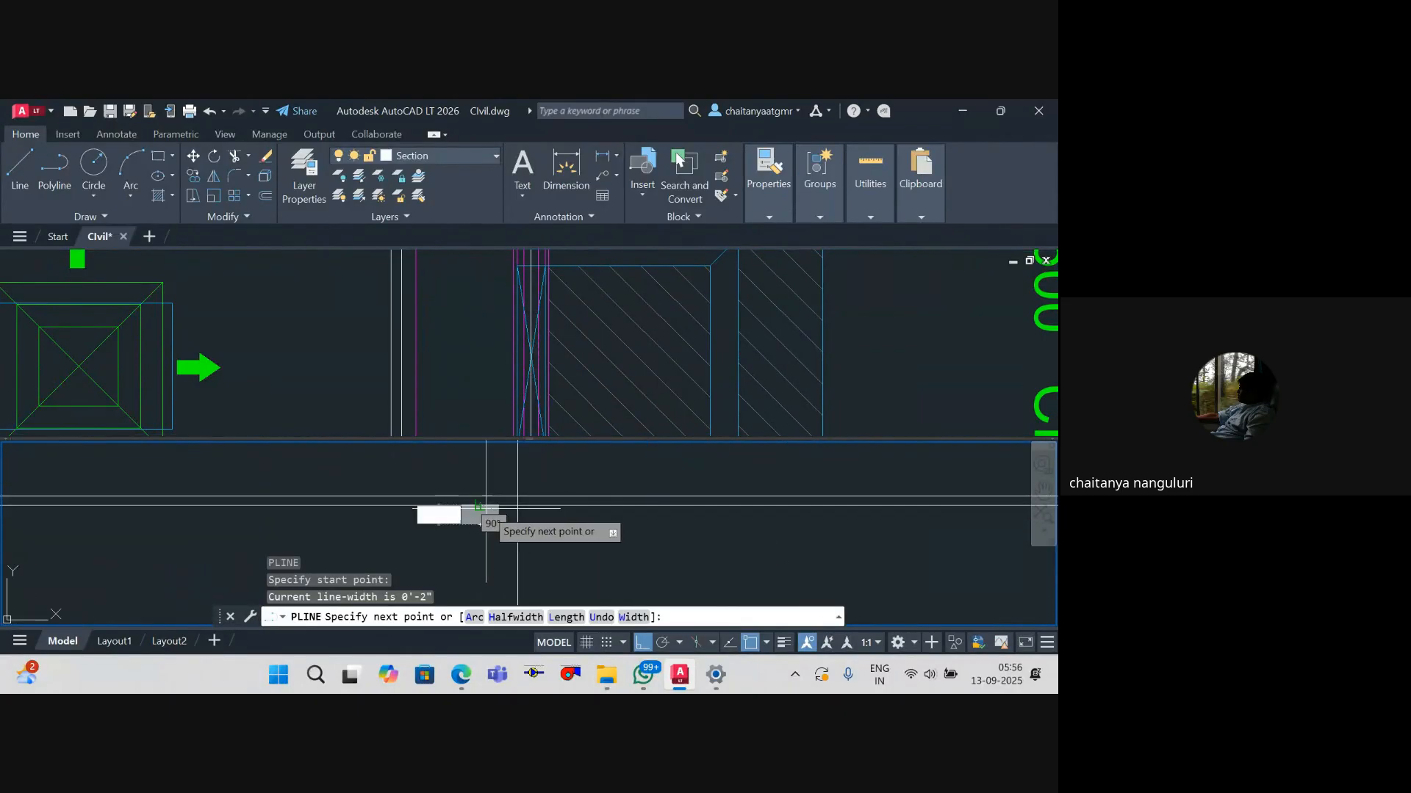
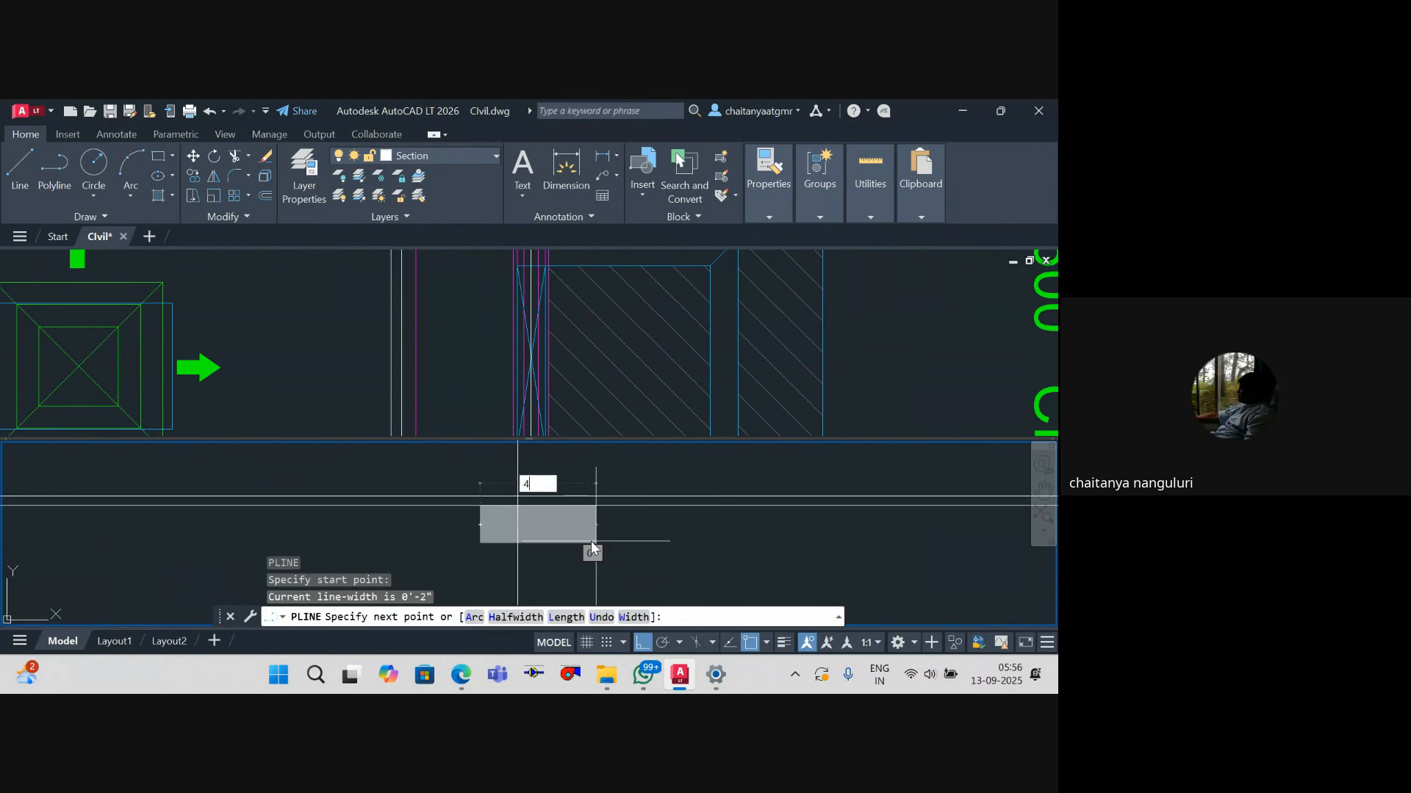
key(Return)
key(Escape)
Step: Move the diffuser polyline by its midpoint onto the intersection of the lower ceiling line and the vertical construction line
click(553, 546)
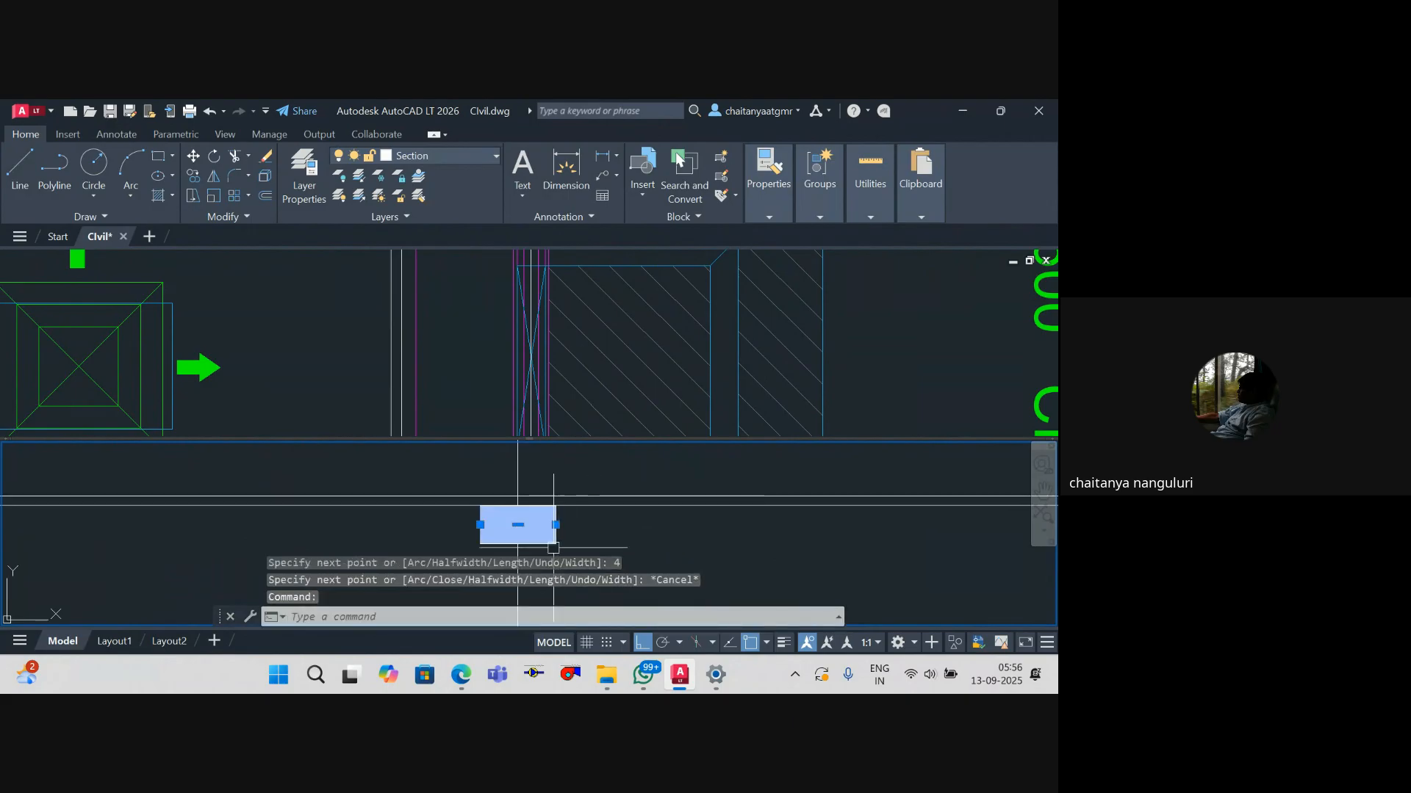
key(Return)
click(518, 524)
click(517, 505)
key(Escape)
scroll(579, 541, down, 6)
drag(579, 541, 522, 567)
key(Escape)
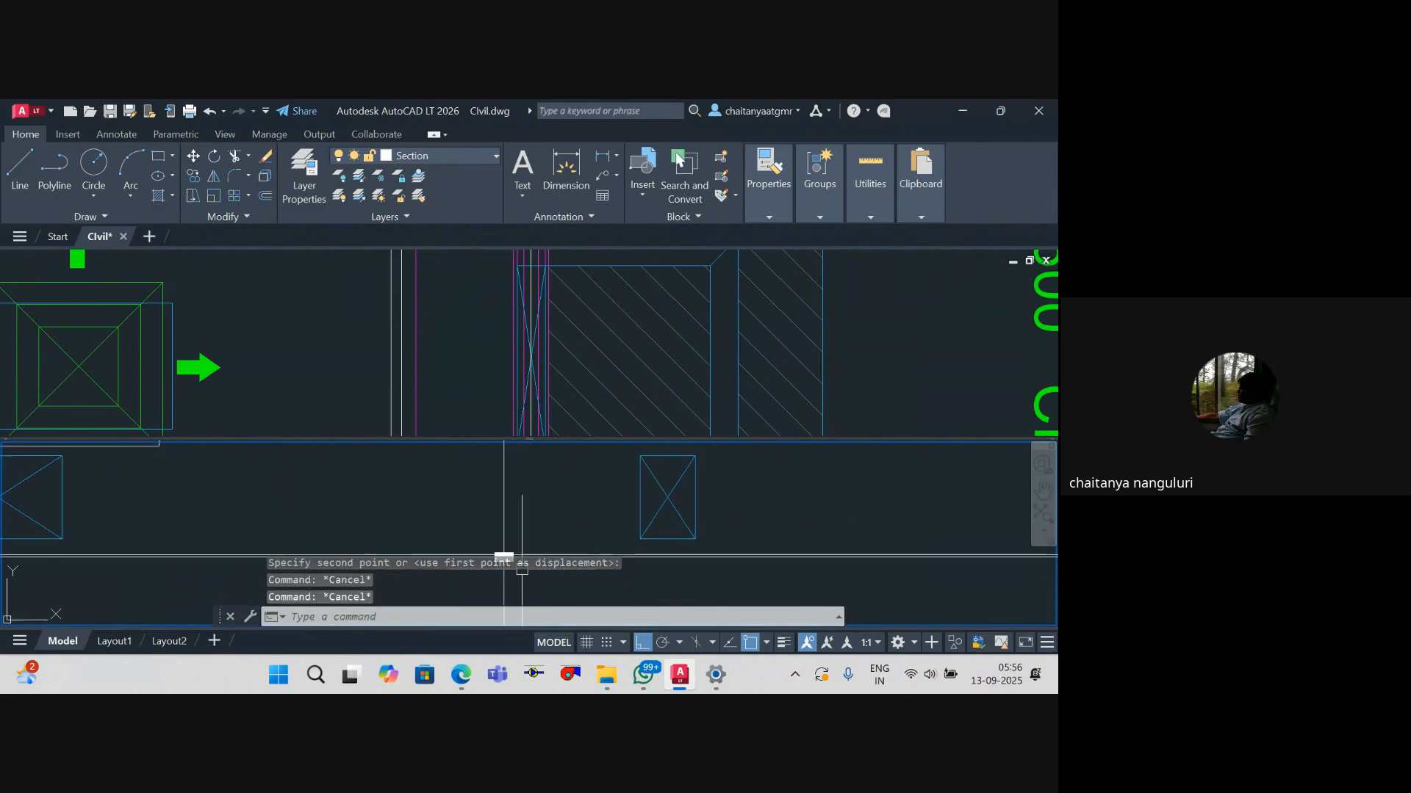
Step: Draw a horizontal line from the midpoint of the fourth duct's left side to the vertical construction line
key(Escape)
text(l)
key(Return)
click(640, 497)
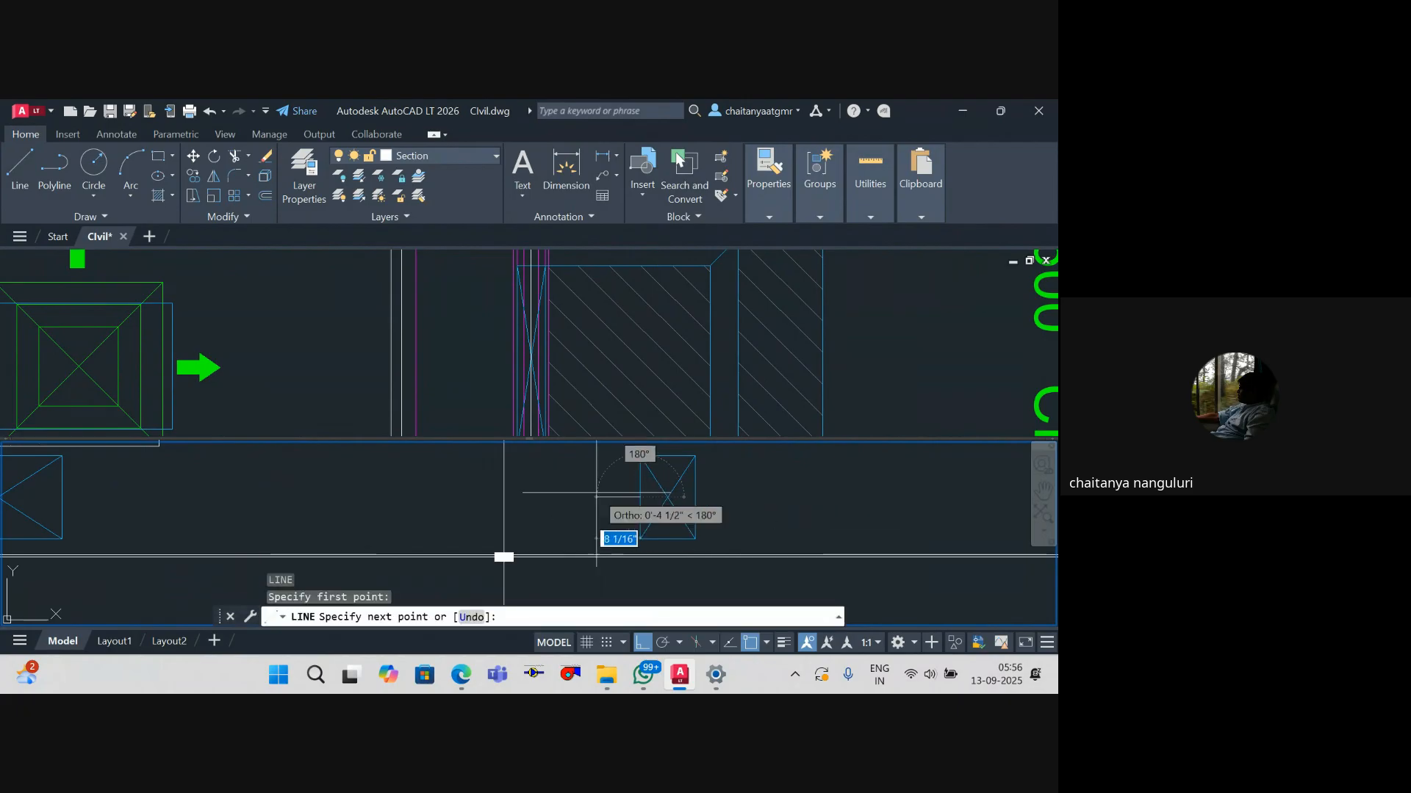
click(504, 498)
key(Escape)
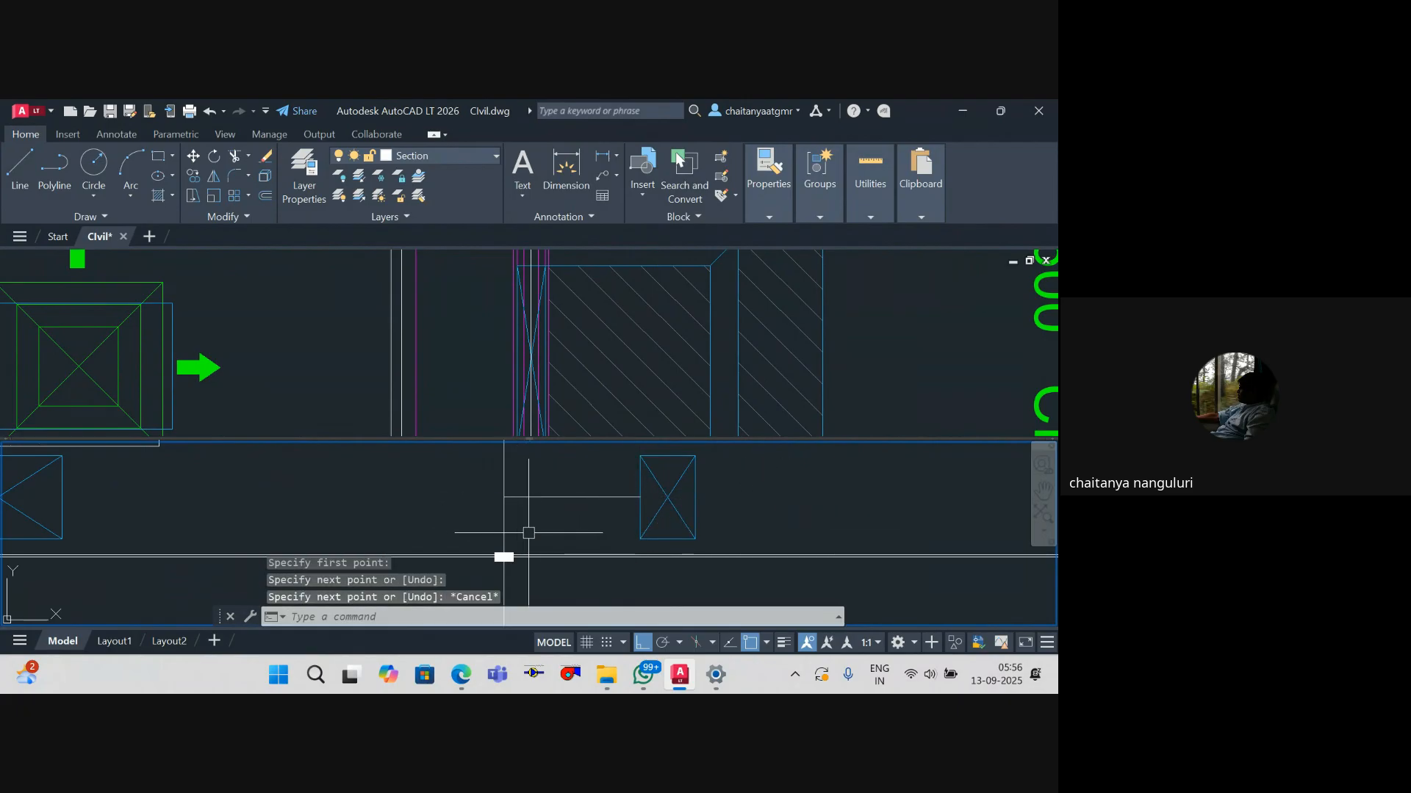
scroll(514, 515, down, 3)
key(Escape)
Step: Check the branch duct size on the plan and offset the horizontal branch centreline 2 inches to both sides
click(577, 340)
scroll(577, 340, down, 10)
drag(598, 354, 586, 321)
scroll(597, 351, up, 5)
scroll(586, 320, down, 3)
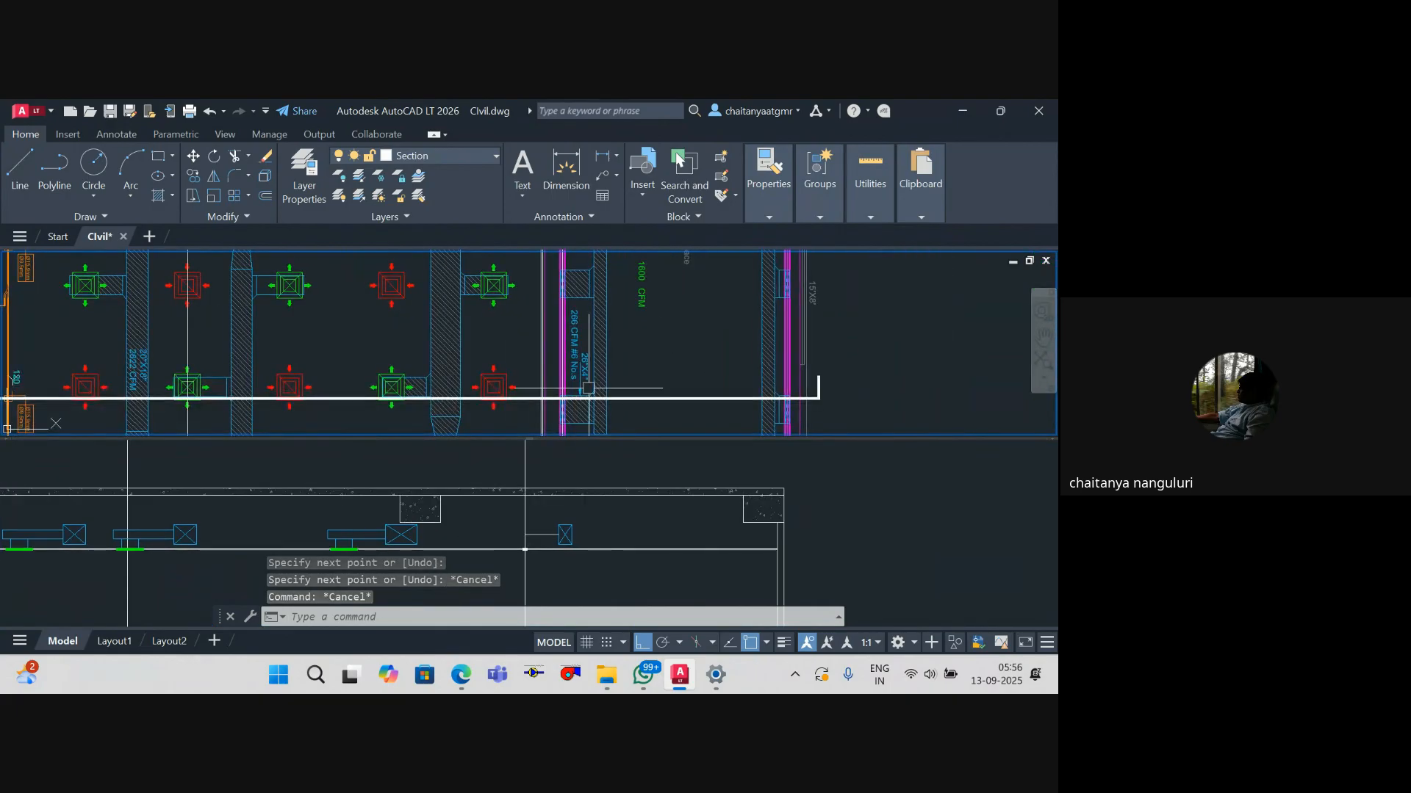
scroll(608, 368, up, 5)
key(Escape)
click(542, 554)
scroll(542, 554, up, 3)
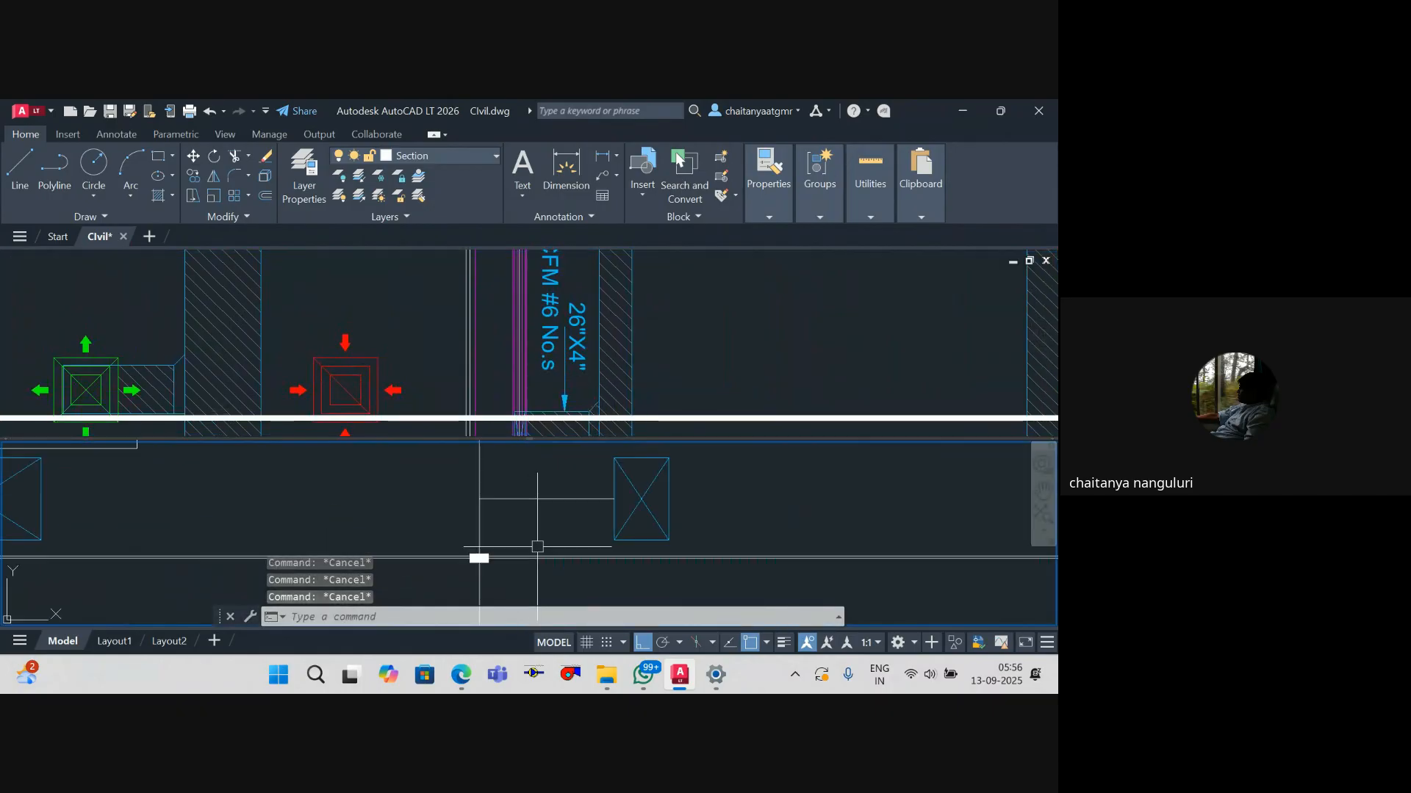
text(o)
key(Return)
text(2)
key(Return)
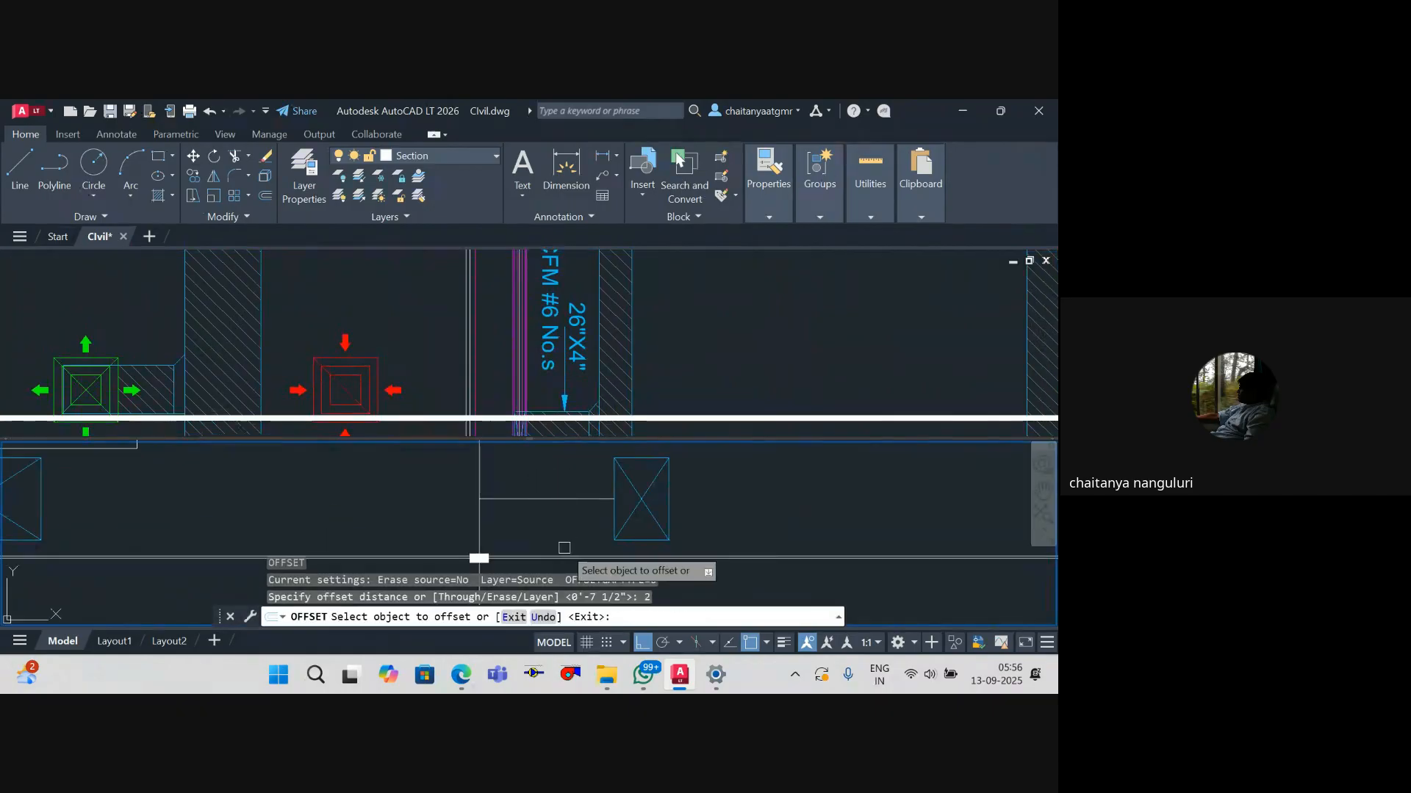
click(518, 501)
click(509, 524)
click(508, 500)
click(507, 474)
Step: Offset the vertical construction line through the linear diffuser 2 inches to both sides
click(481, 512)
click(454, 519)
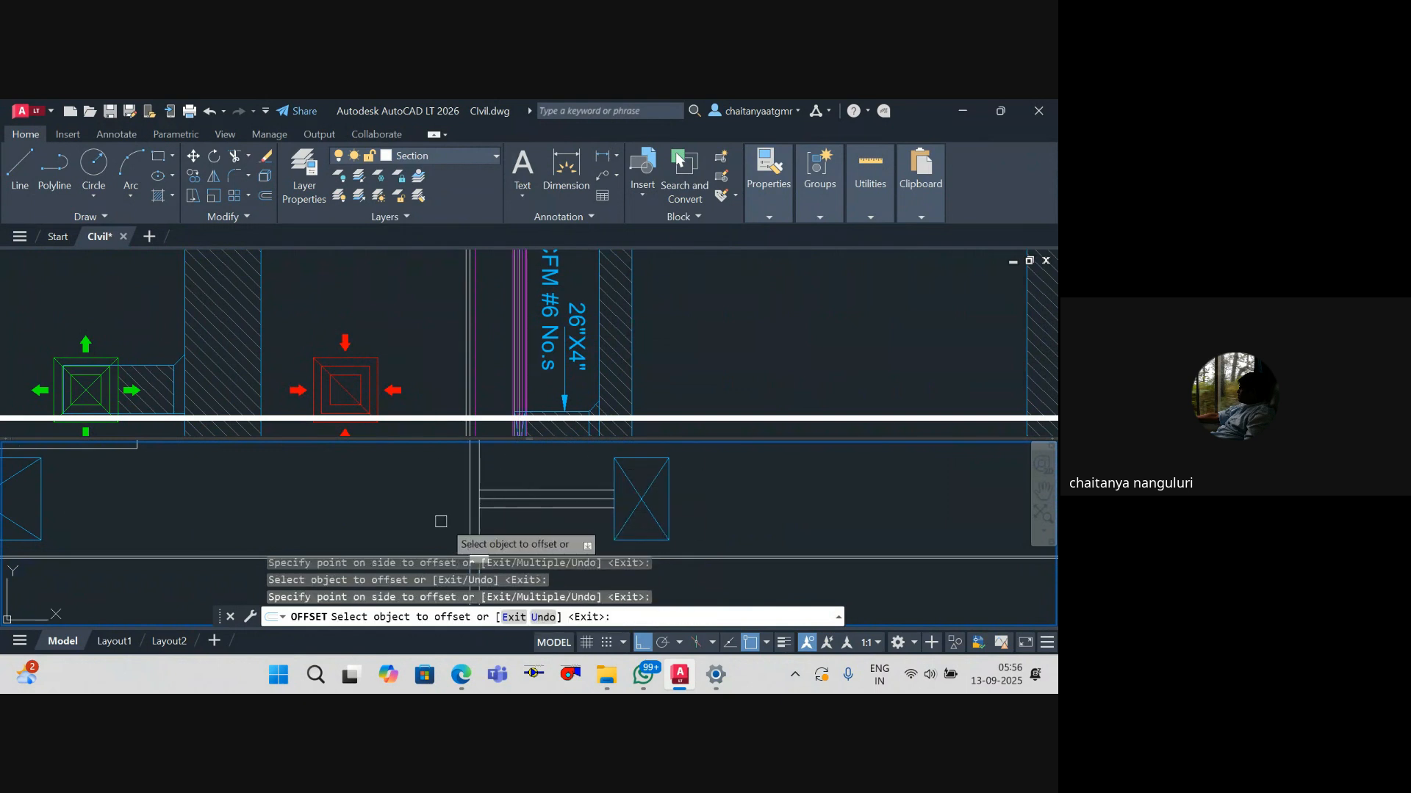
click(483, 523)
click(494, 526)
key(Escape)
key(Escape)
key(Escape)
Step: Fillet the lower branch line and the right vertical line with a 6-inch radius to form the elbow's inner curve
text(f)
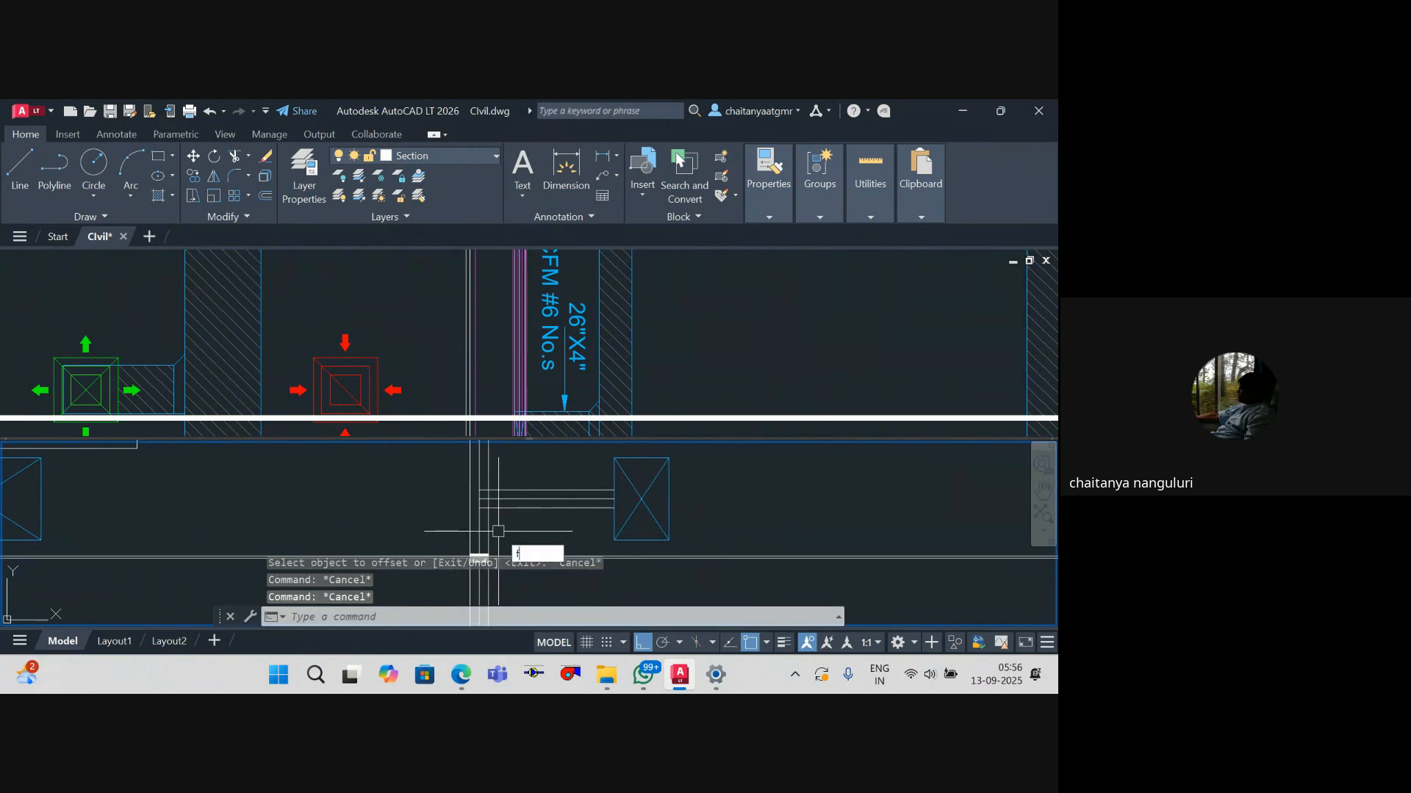
key(Return)
text(r)
key(Return)
text(6)
key(Return)
scroll(491, 515, up, 4)
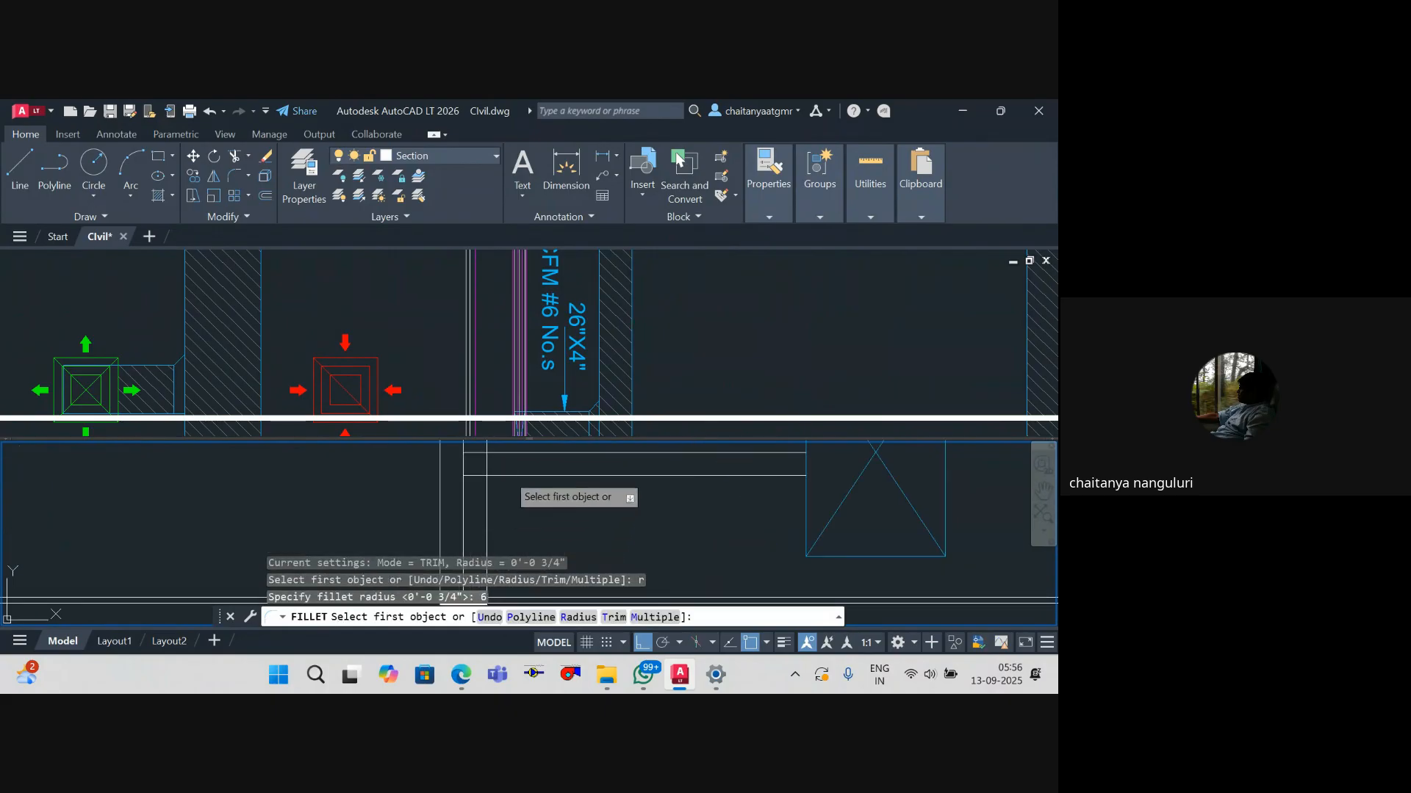
click(506, 474)
click(485, 507)
key(Escape)
scroll(515, 498, down, 4)
key(Escape)
Step: Offset the elbow's inner arc outward by 2 inches, and offset the resulting arc by 2 inches again
scroll(511, 501, up, 2)
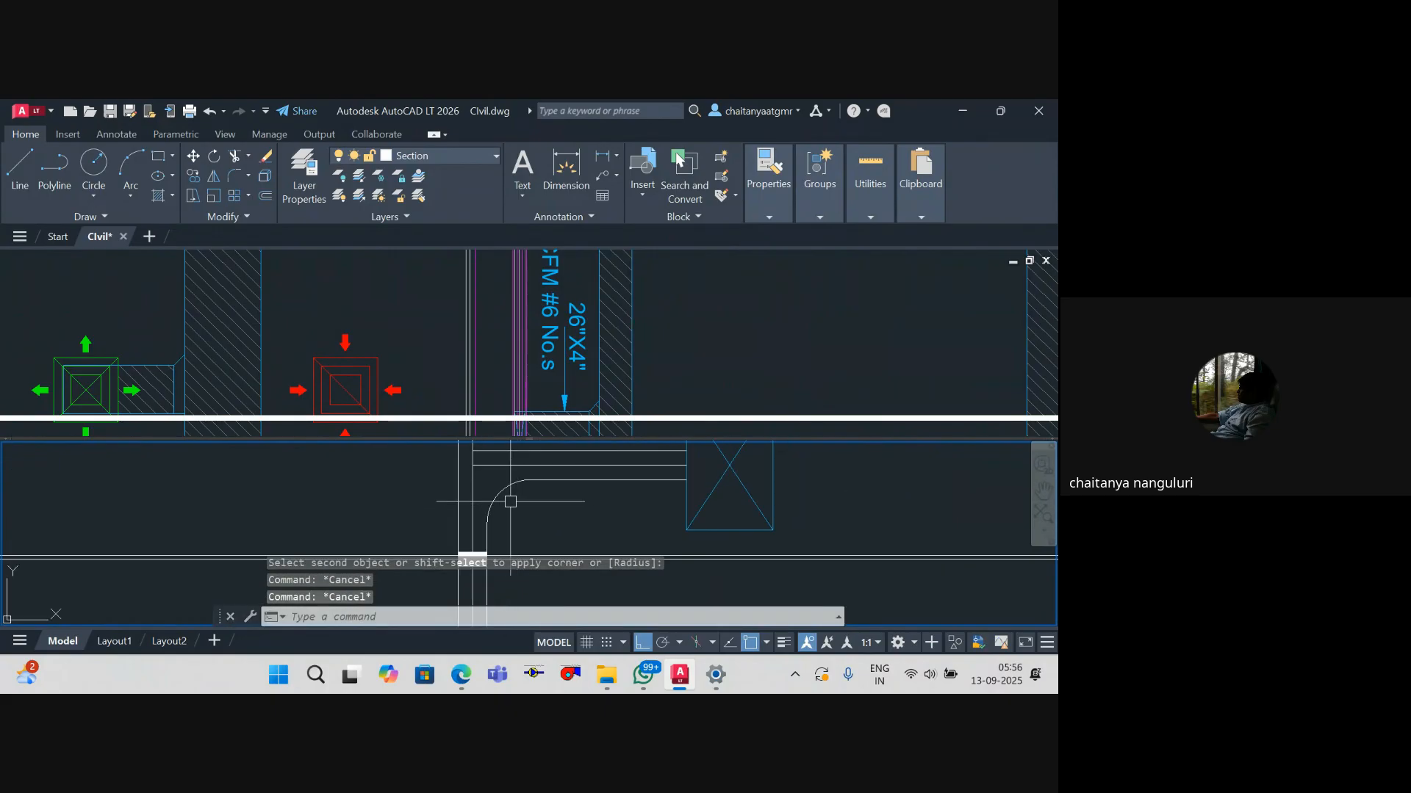
click(497, 496)
key(Return)
key(Return)
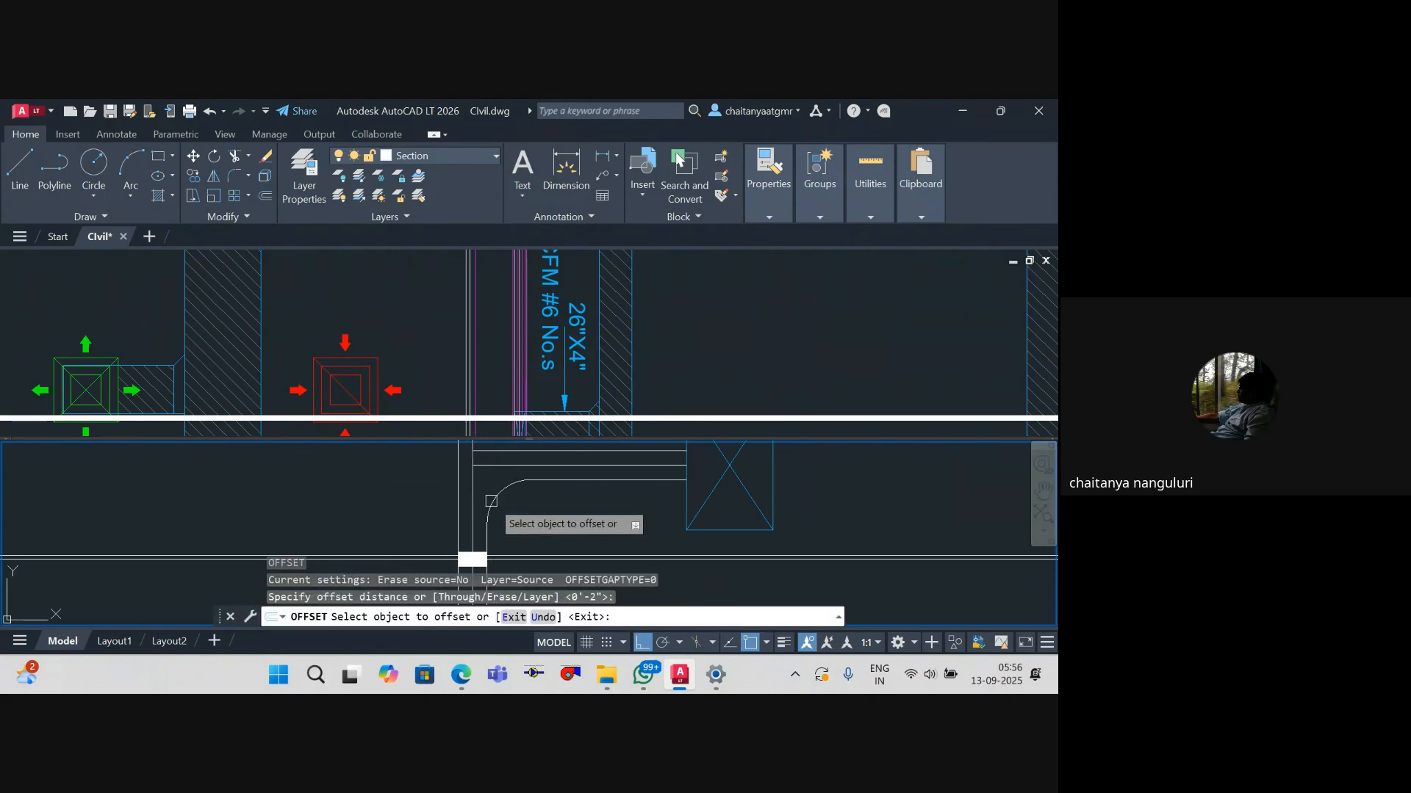
click(491, 504)
click(463, 485)
click(493, 476)
click(476, 471)
key(Escape)
Step: Trim the outer vertical line above the elbow and erase the leftover vertical centreline
text(tr)
key(Return)
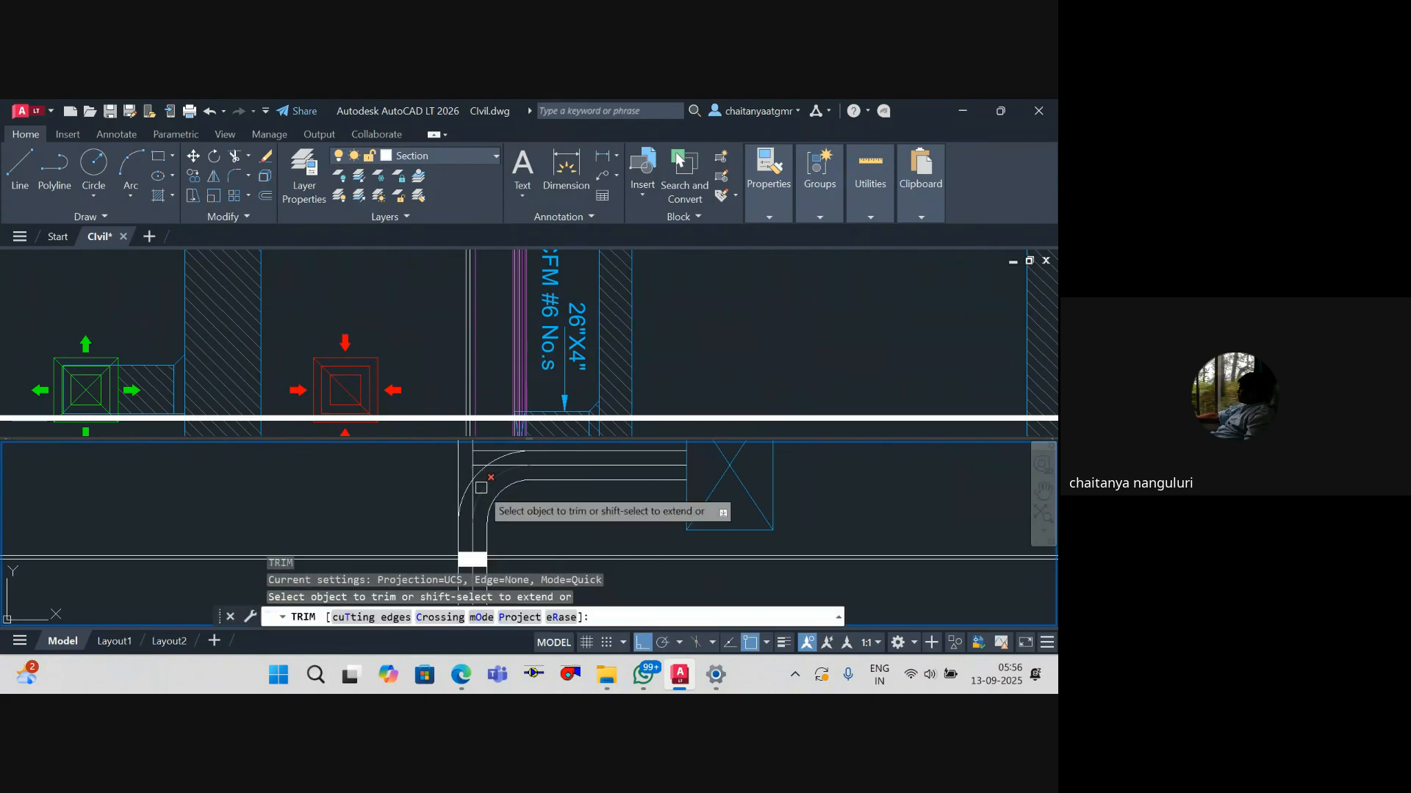
key(Return)
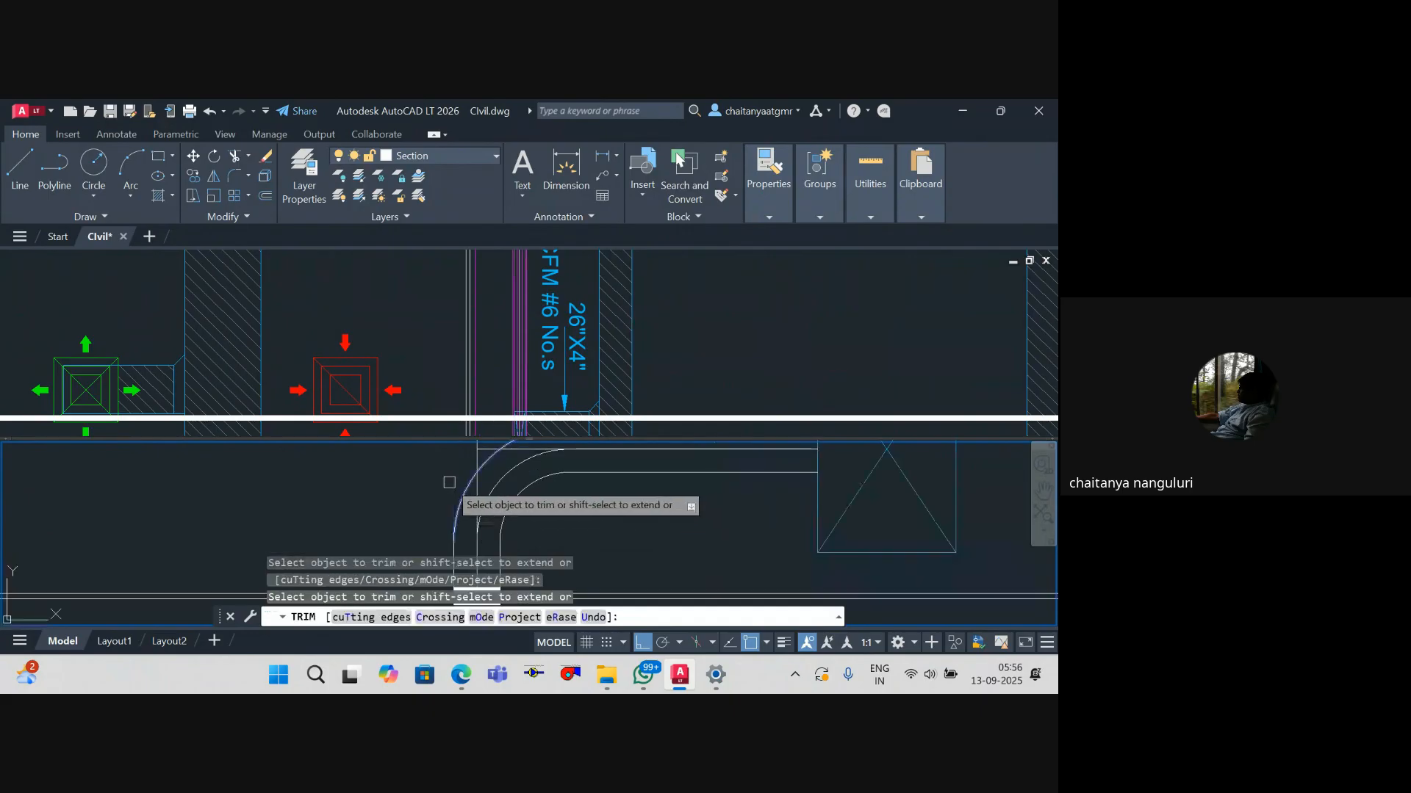
scroll(473, 507, up, 2)
scroll(482, 500, down, 2)
key(Escape)
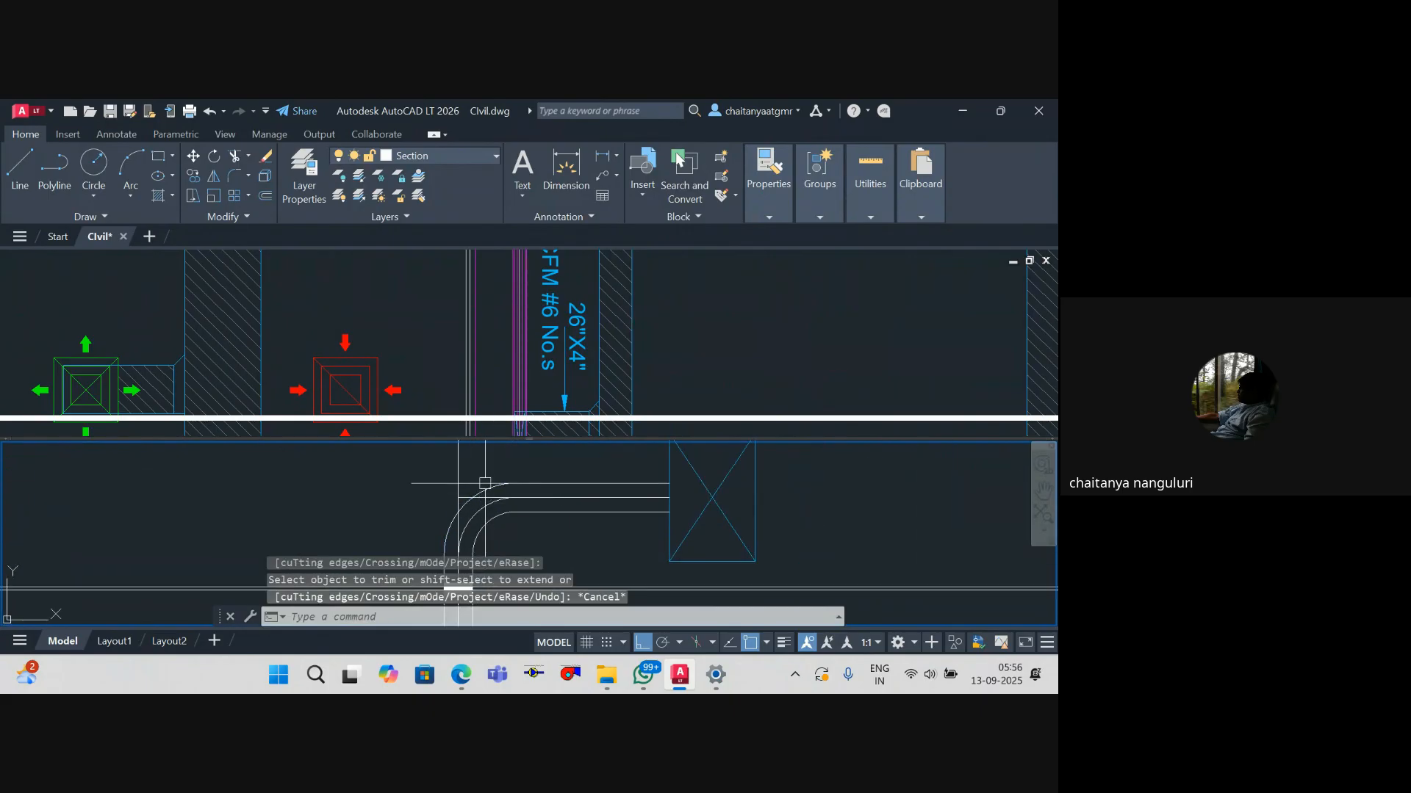
key(Delete)
scroll(504, 487, down, 2)
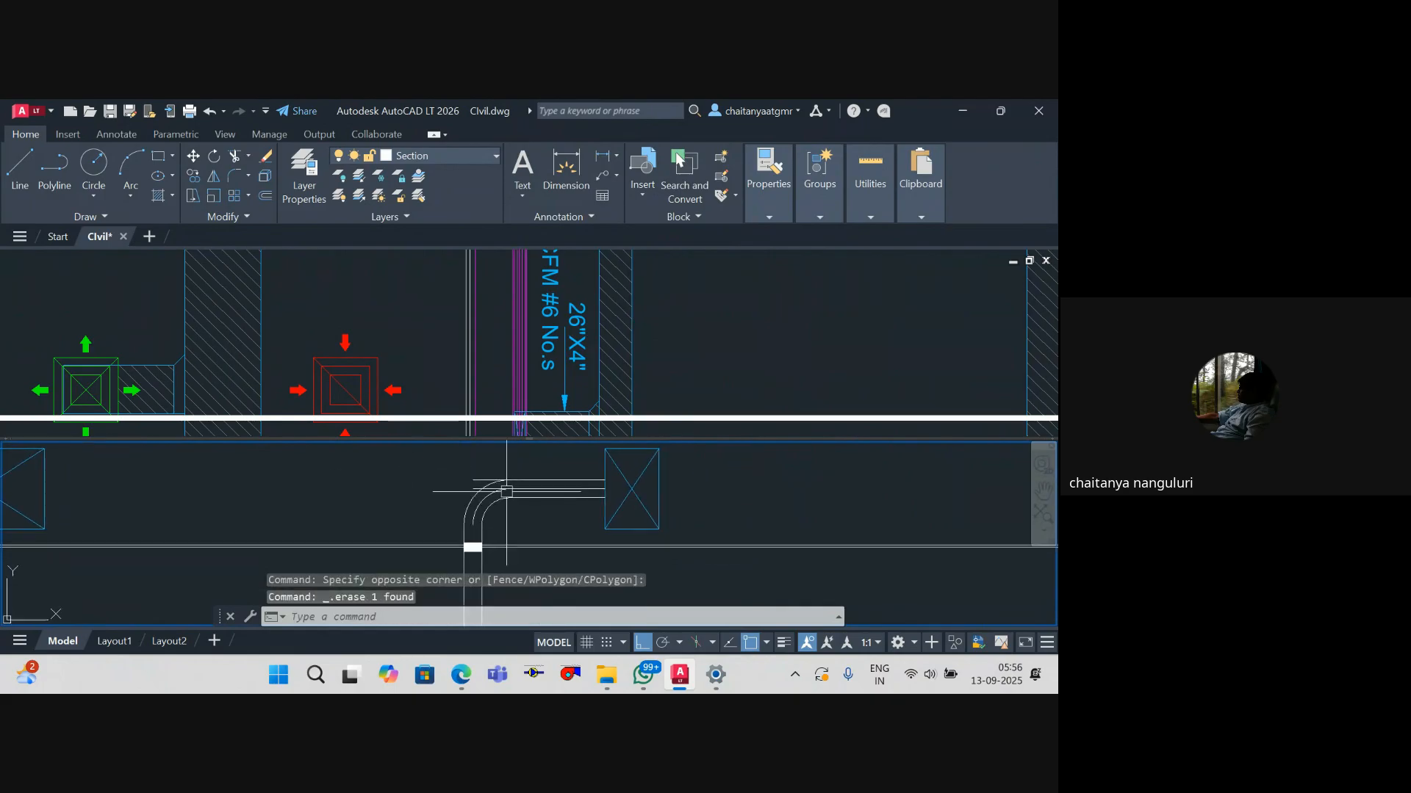
Step: Trim the elbow duct's vertical lines below the false ceiling, using the ceiling line as the cutting edge
text(tr)
key(Return)
text(t)
key(Return)
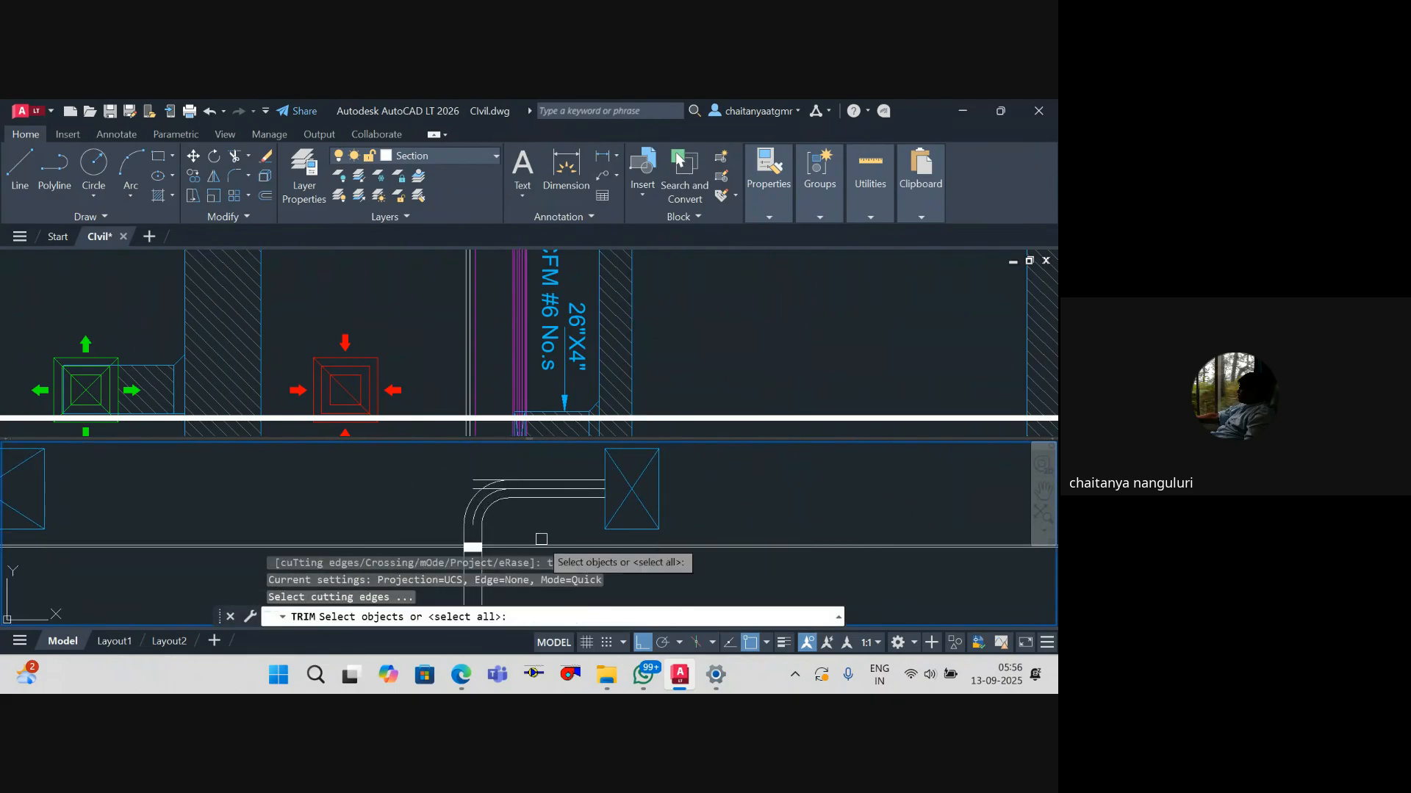
scroll(483, 548, down, 2)
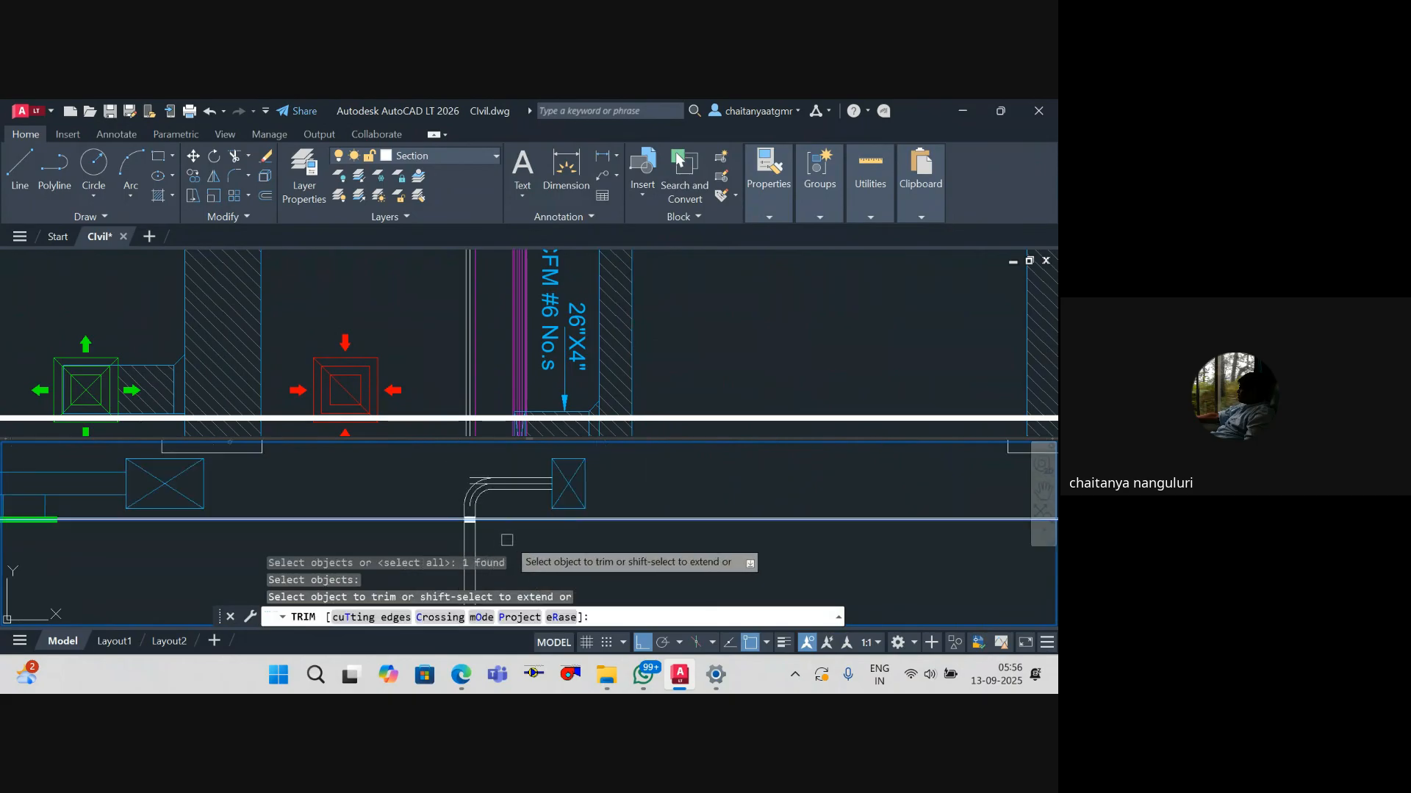
key(Escape)
key(Escape)
key(Escape)
key(Escape)
scroll(527, 518, up, 2)
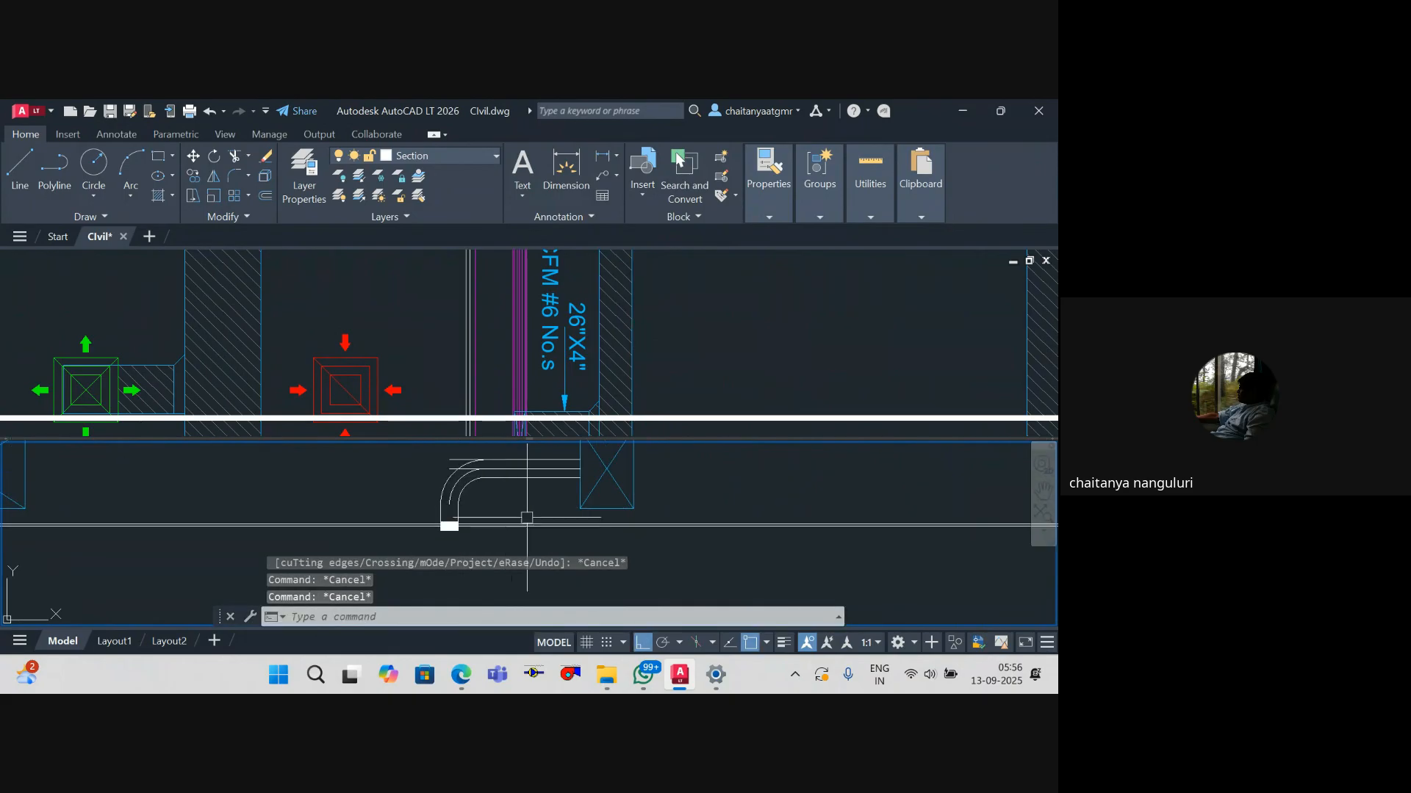
Step: Match the properties of the crossed duct box onto the branch lines and the elbow's arcs and vertical lines
text(ma)
key(Return)
click(608, 507)
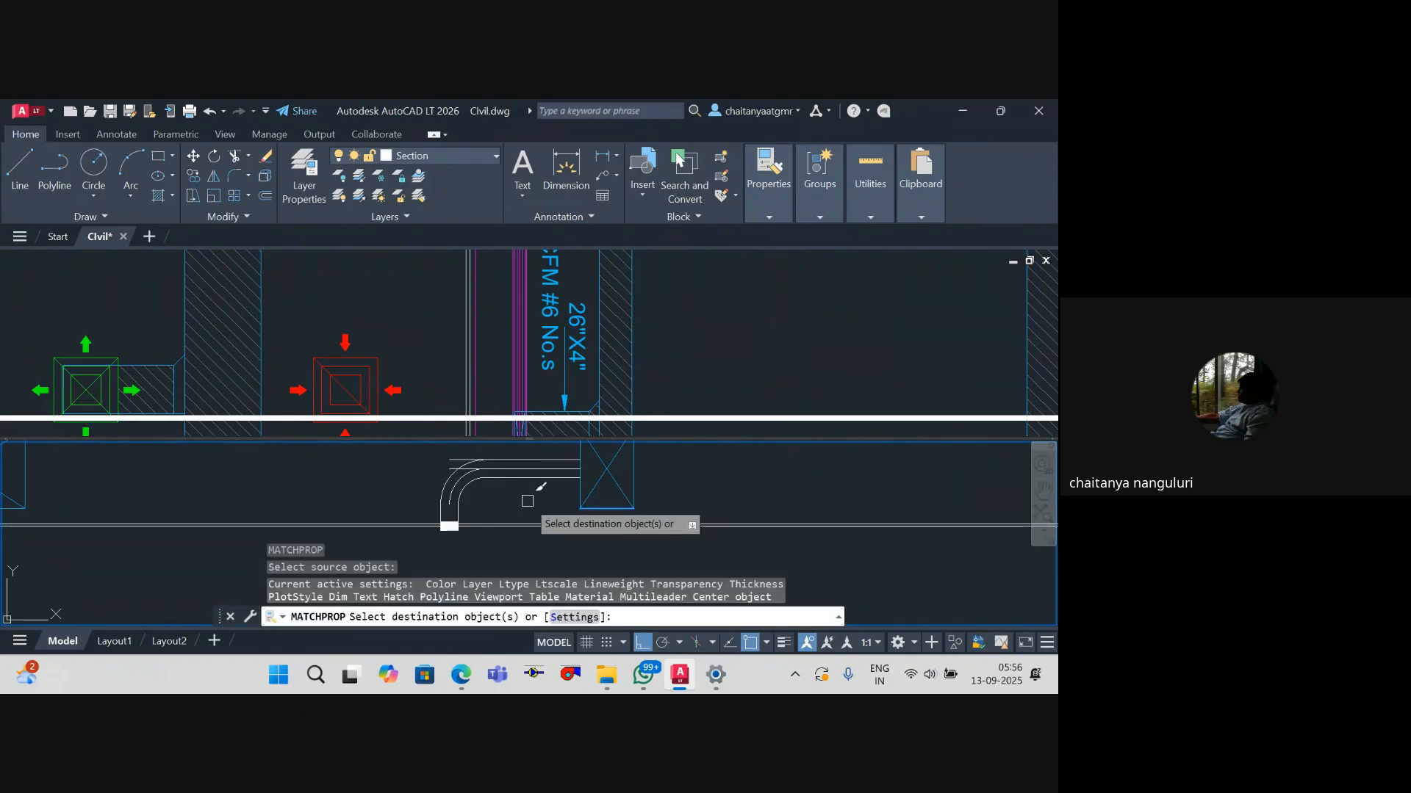
click(411, 459)
scroll(461, 512, up, 4)
click(490, 526)
click(331, 510)
key(Escape)
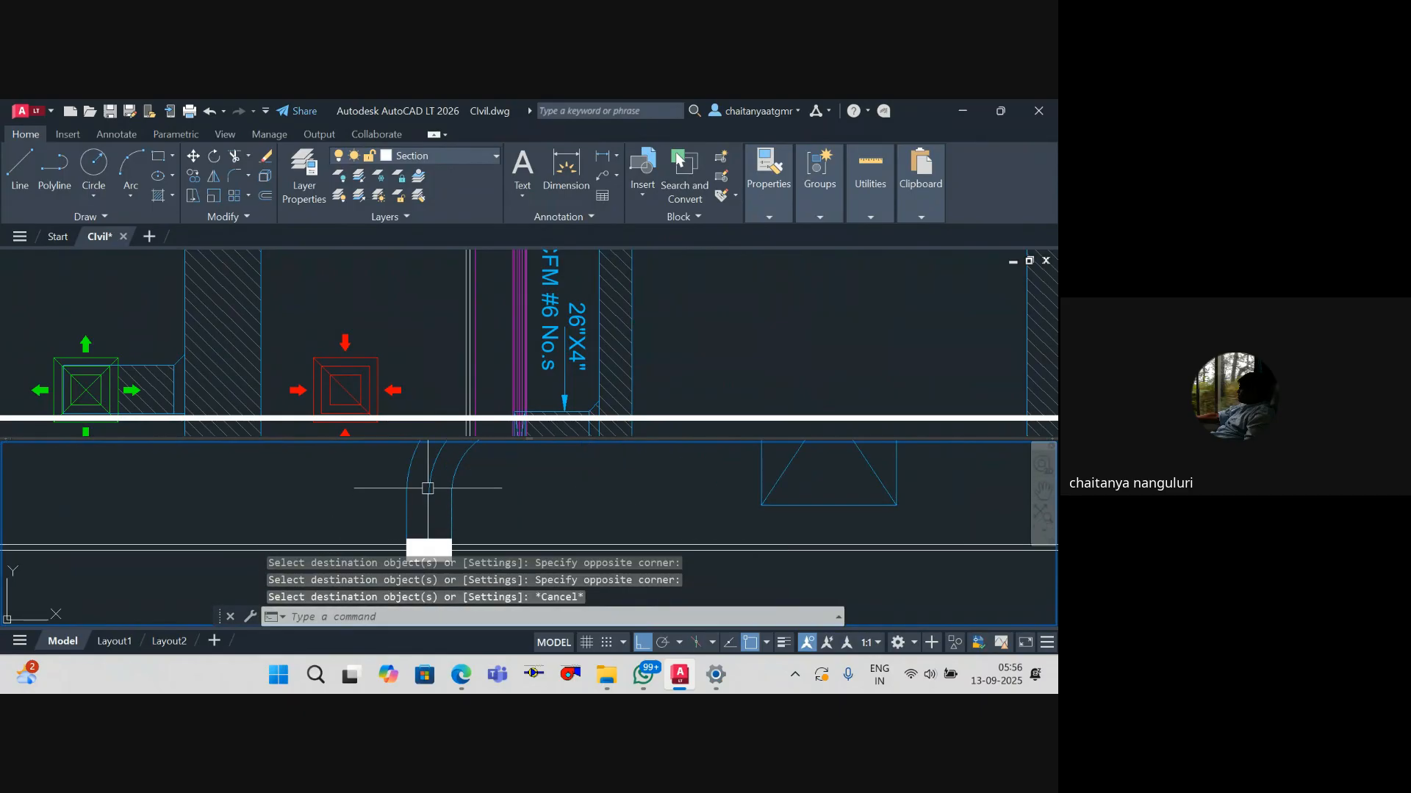
Step: Erase the elbow's middle arc and the branch duct's horizontal centreline
click(427, 489)
scroll(475, 525, down, 6)
key(Delete)
scroll(518, 498, up, 6)
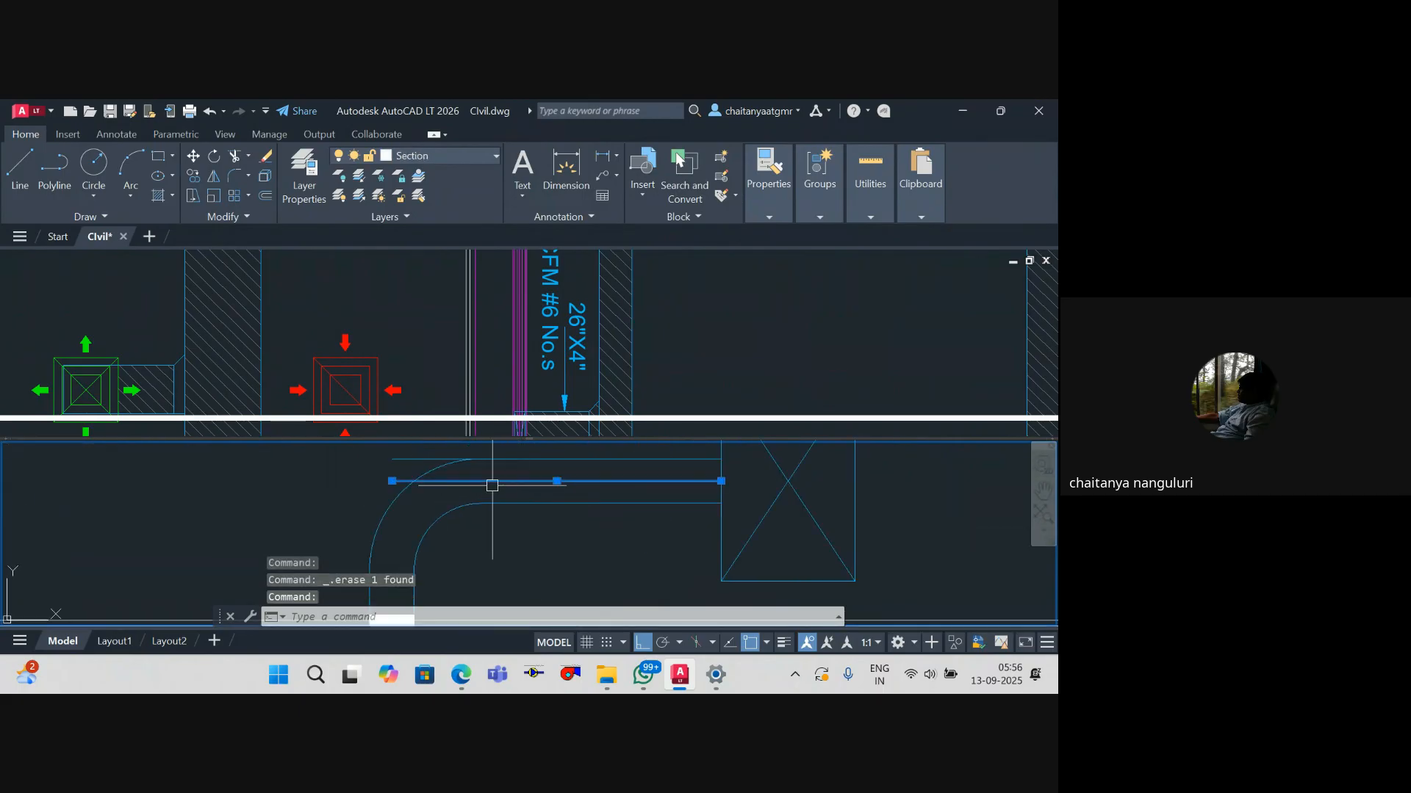
drag(529, 520, 597, 523)
Step: Draw joint lines across both ends of the elbow and match their properties to the duct lines
text(l)
key(Return)
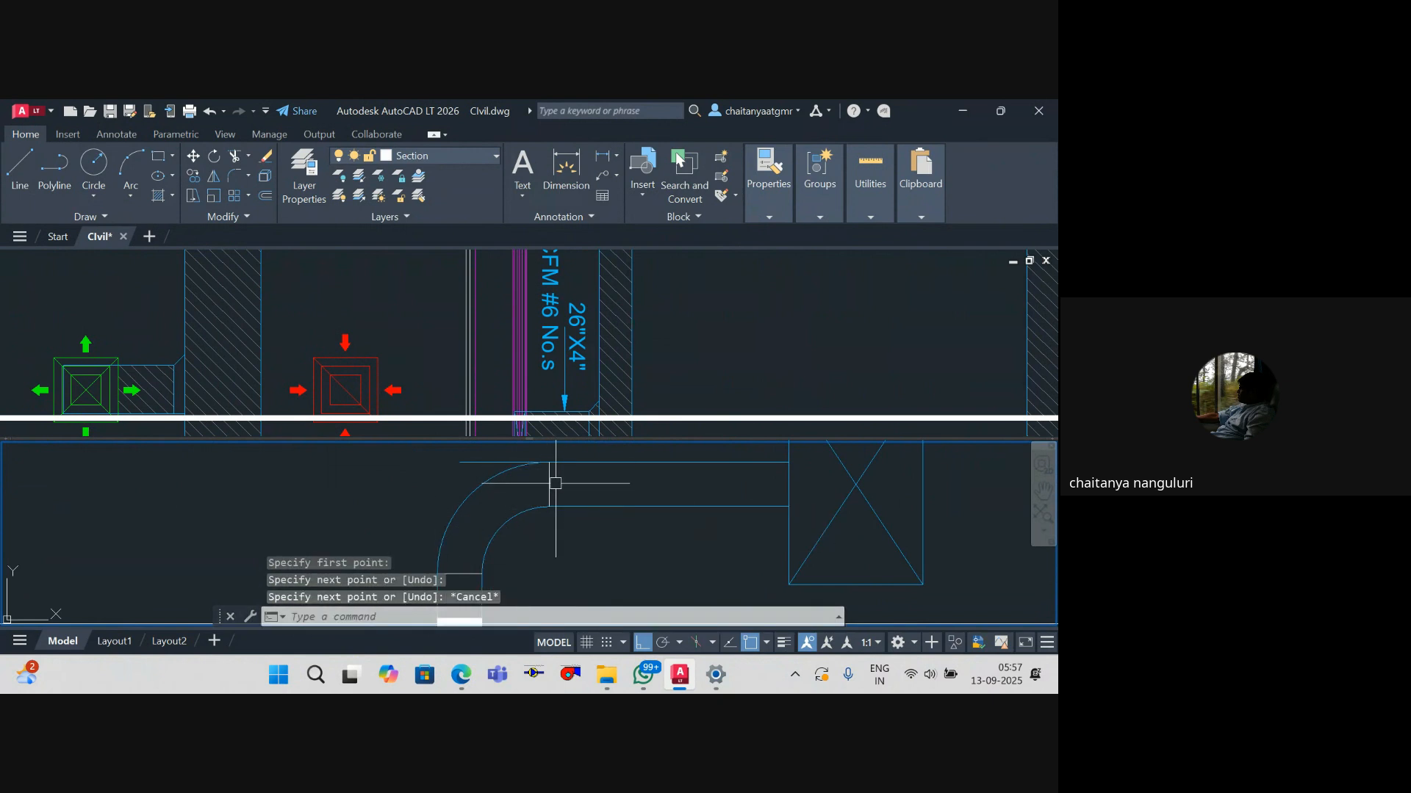
text(ma)
key(Return)
click(545, 504)
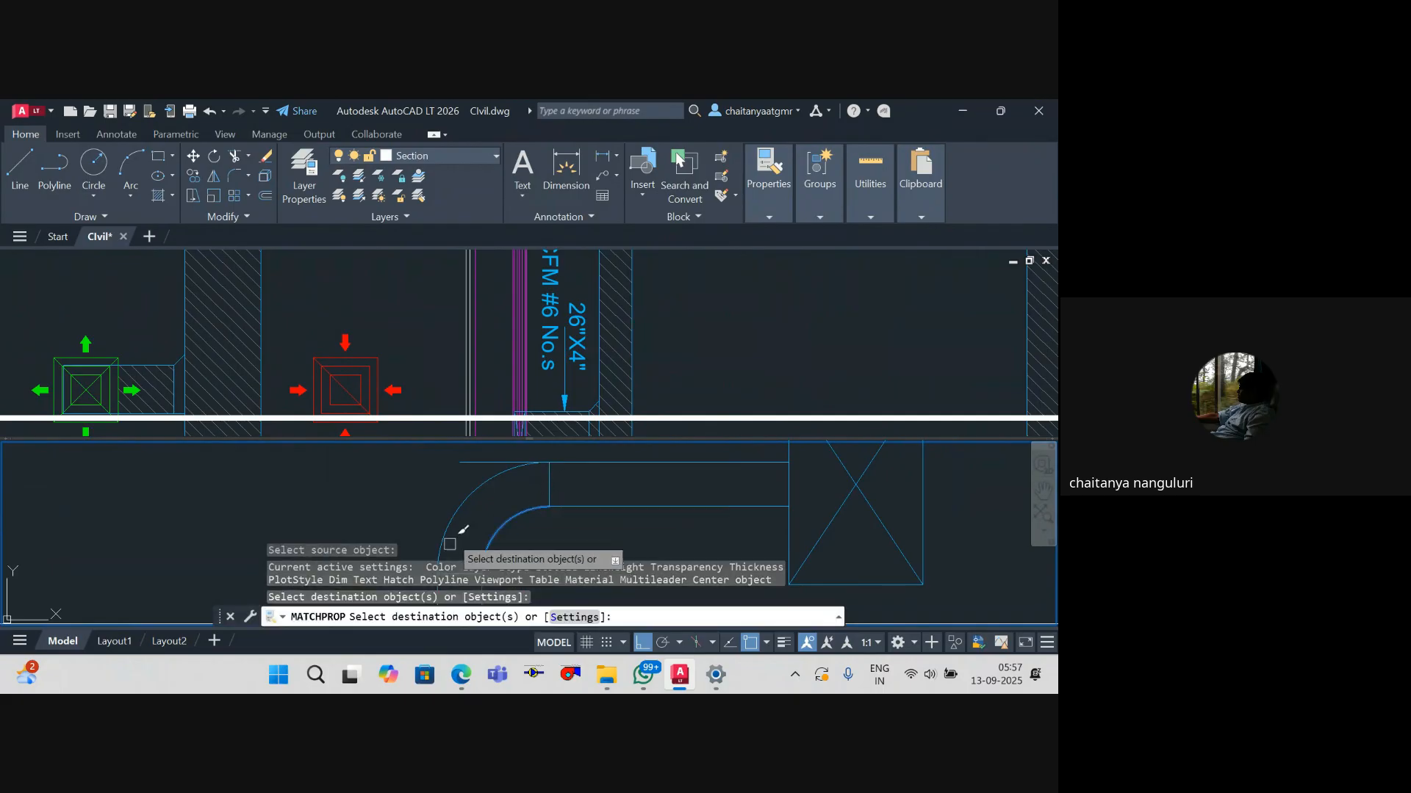
scroll(449, 466, down, 2)
click(445, 512)
key(Escape)
key(Escape)
Step: Trim the upper branch line extending past the elbow, using the vertical joint line as the cutting edge
text(tr)
key(Return)
text(t)
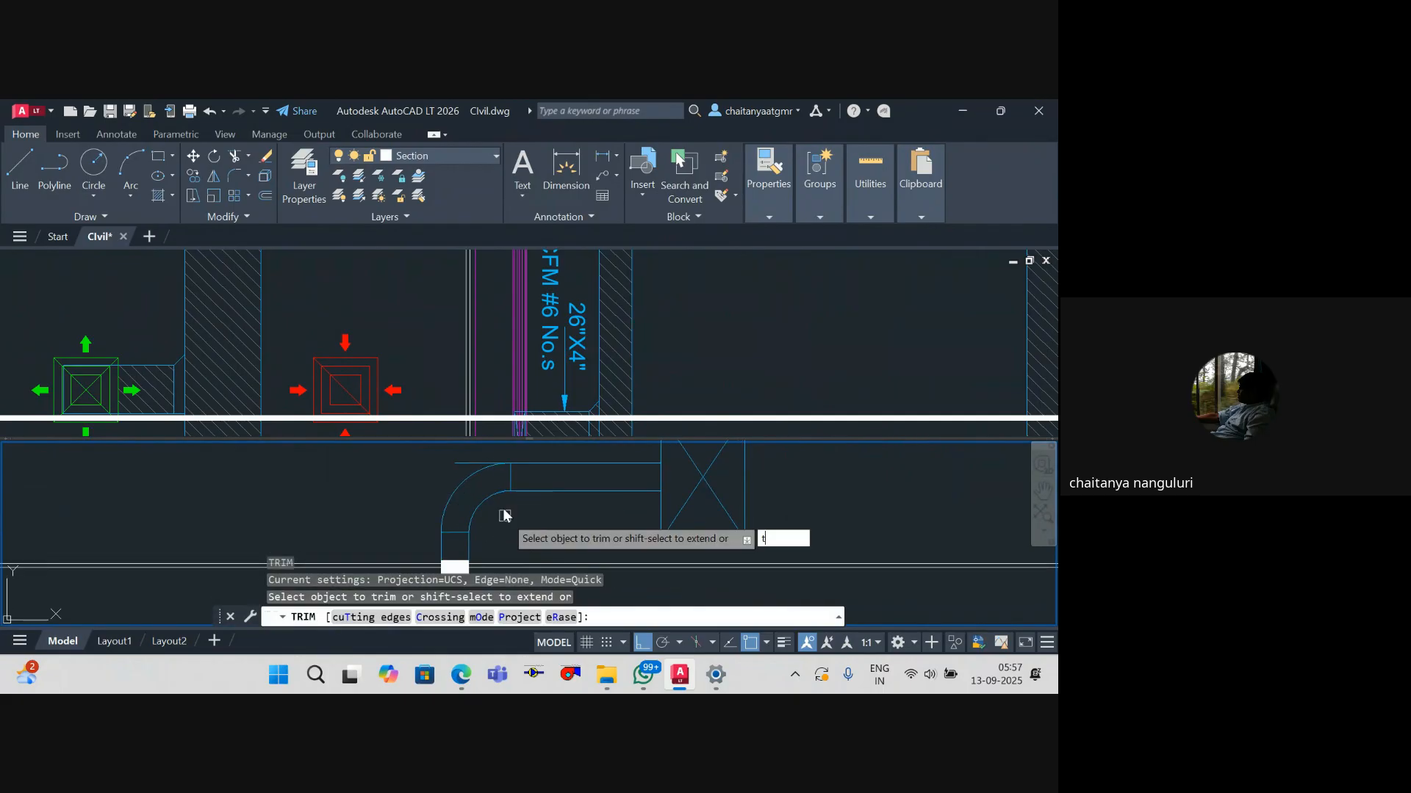
key(Return)
click(510, 476)
key(Return)
click(477, 464)
key(Escape)
key(Escape)
scroll(555, 522, down, 8)
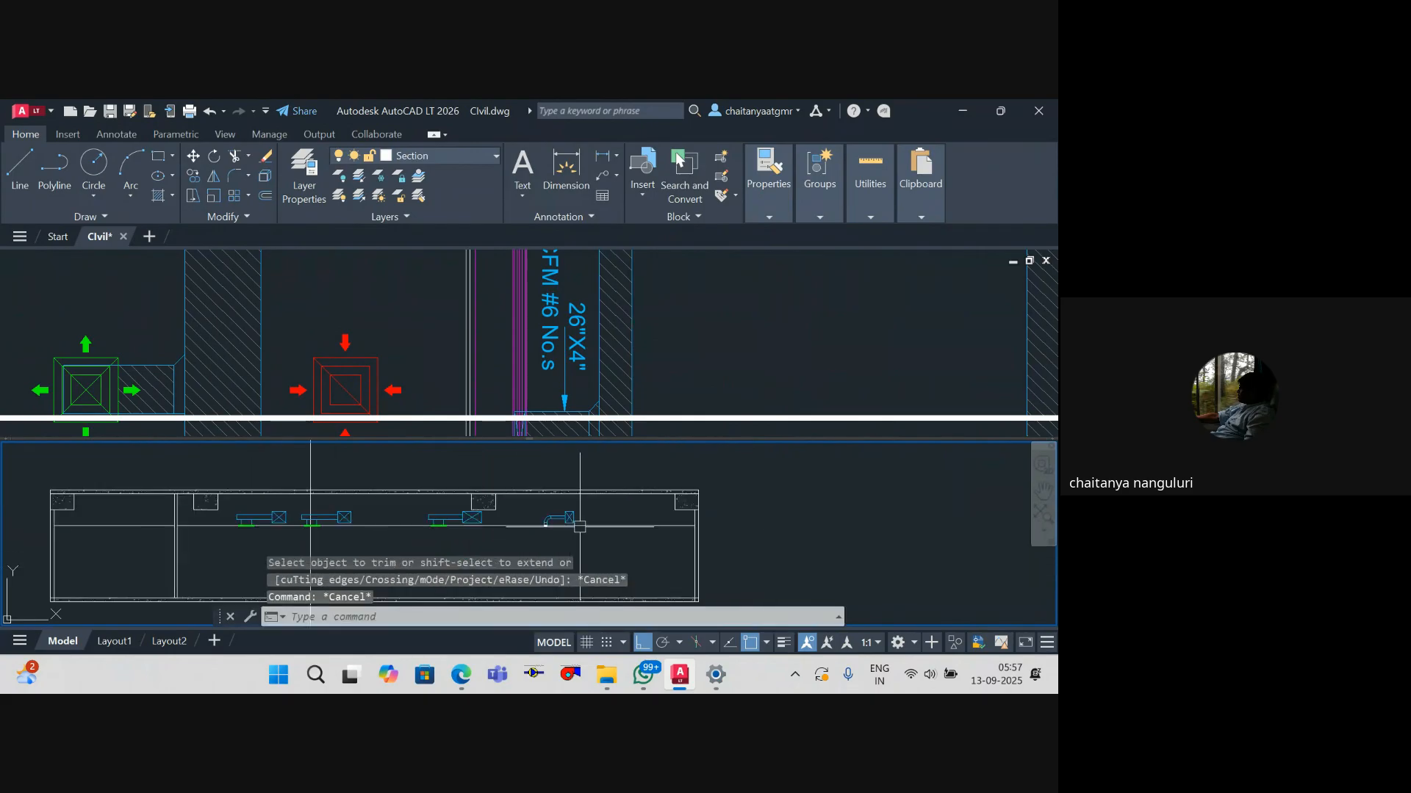
Step: Erase the leftover vertical construction line crossing the building section
scroll(580, 526, down, 2)
drag(579, 527, 671, 510)
scroll(509, 527, up, 2)
key(Escape)
key(Escape)
drag(510, 526, 517, 535)
click(517, 535)
click(461, 533)
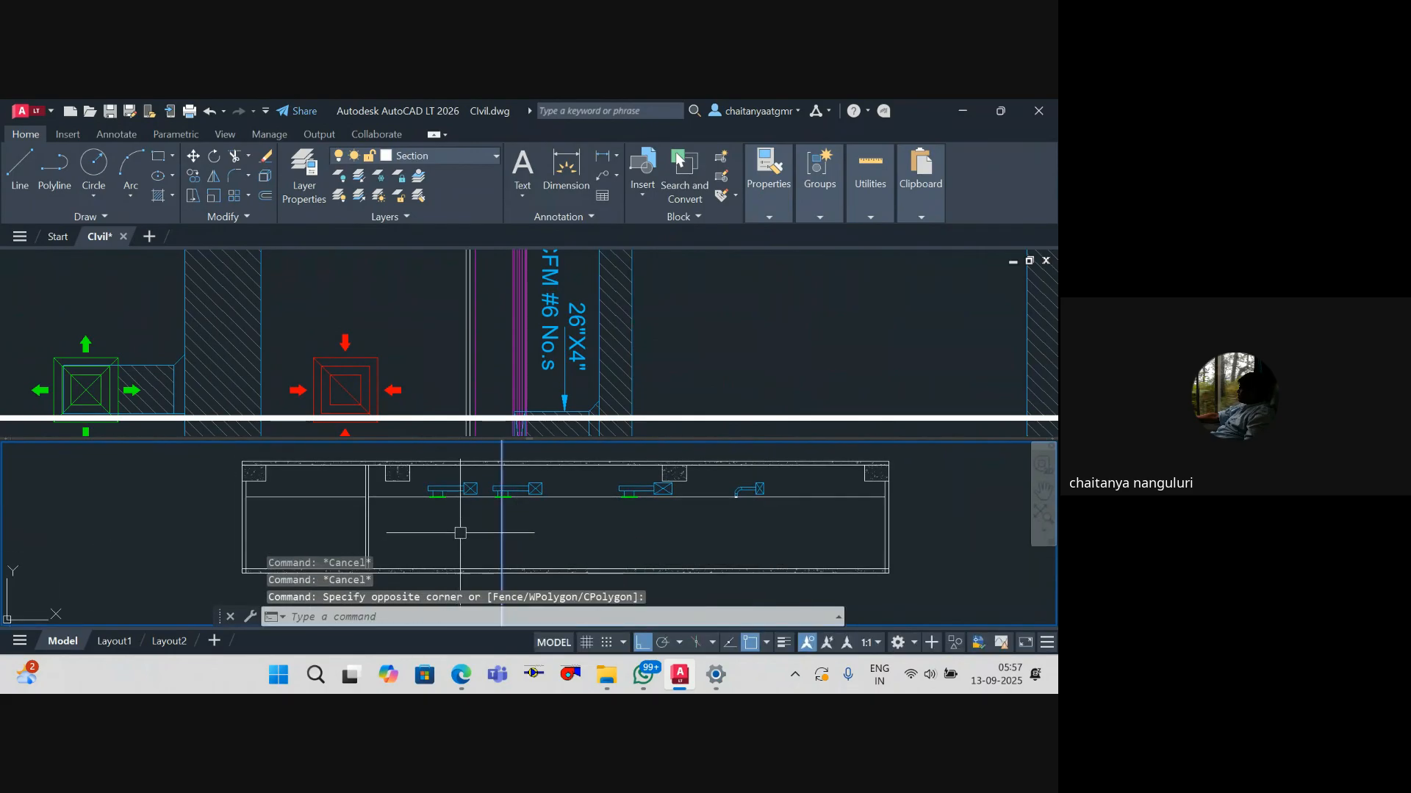
key(Delete)
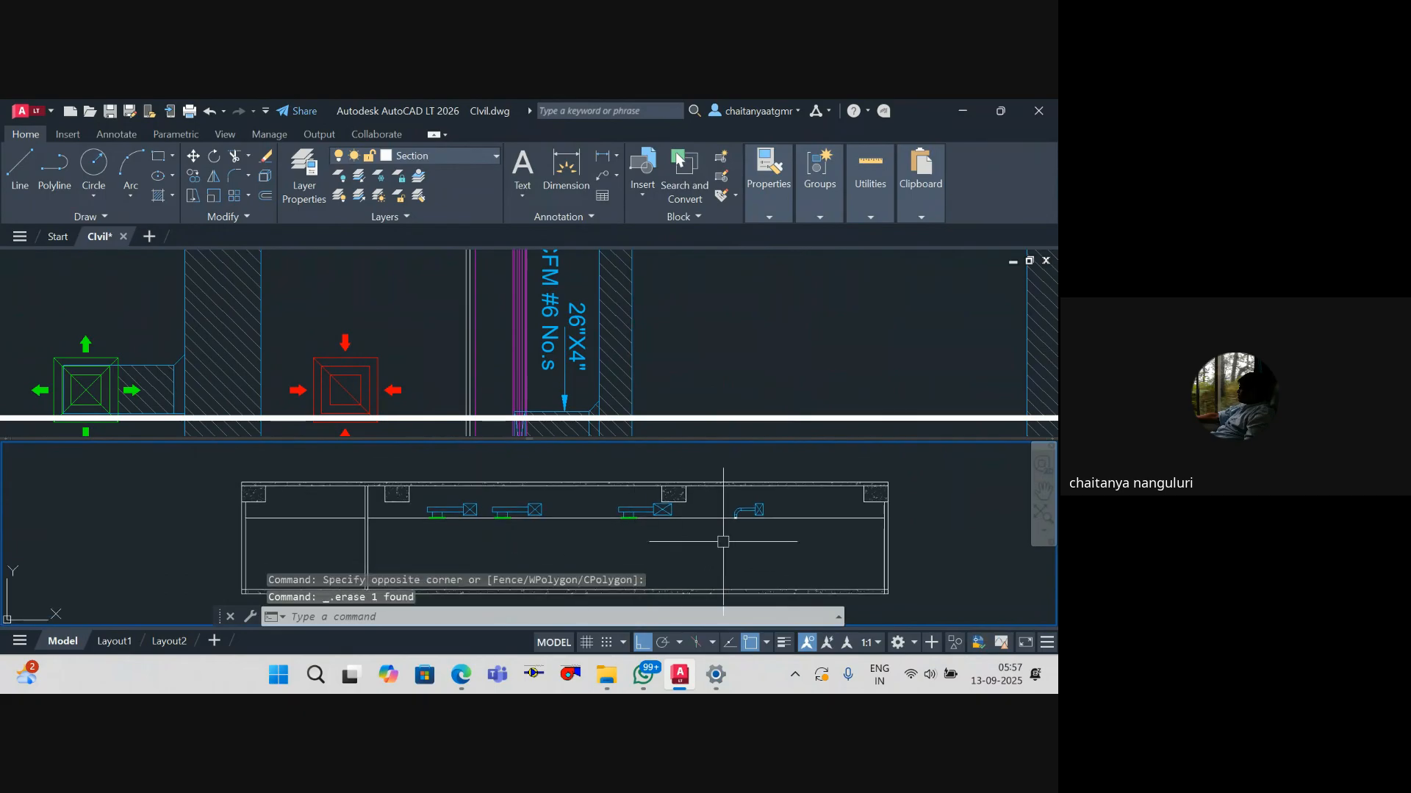
Step: Draw a vertical construction line through the centre of the duct nearest the north end of the section line in the plan
scroll(769, 510, up, 3)
click(620, 324)
scroll(621, 345, down, 6)
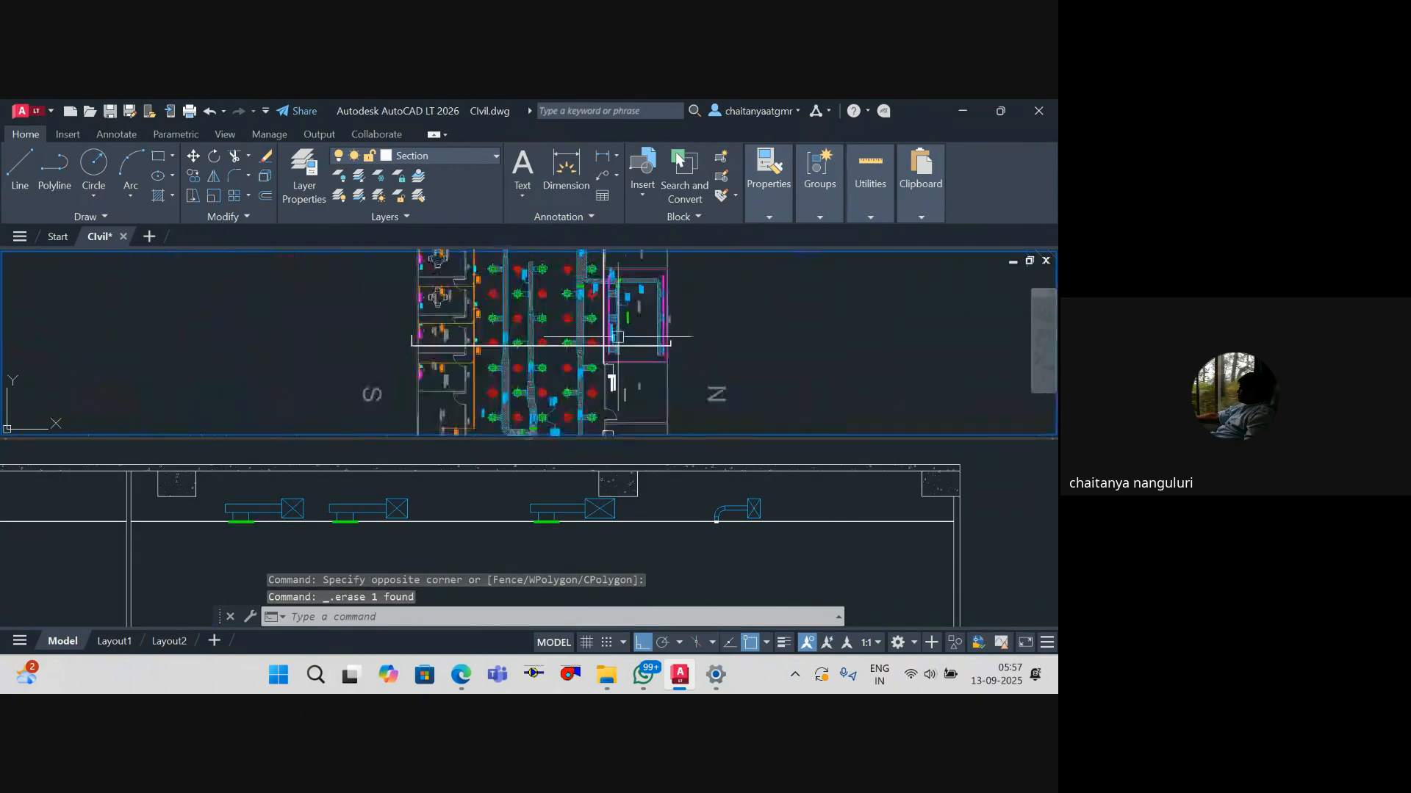
drag(624, 340, 595, 350)
click(662, 547)
click(608, 364)
key(Escape)
key(Escape)
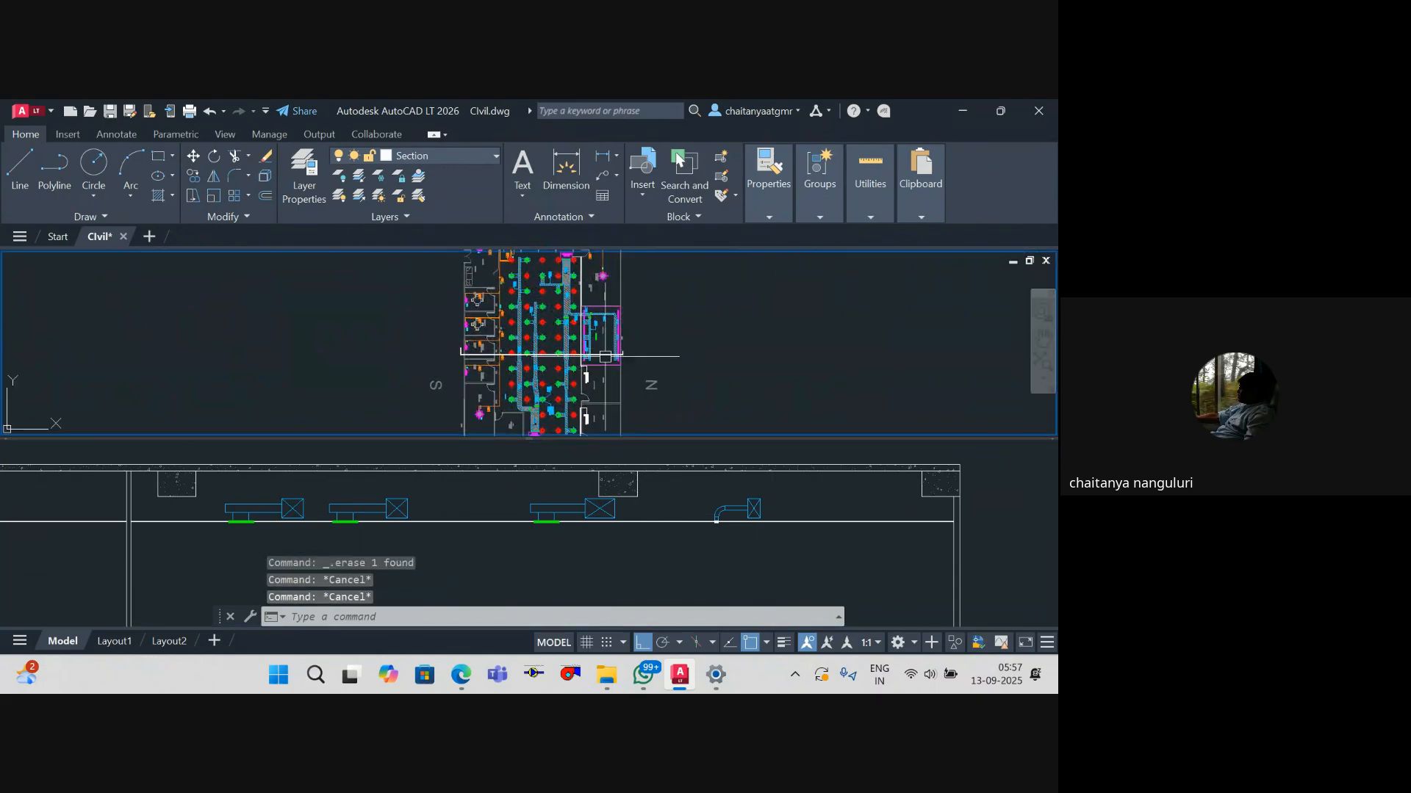
scroll(628, 343, up, 6)
key(Escape)
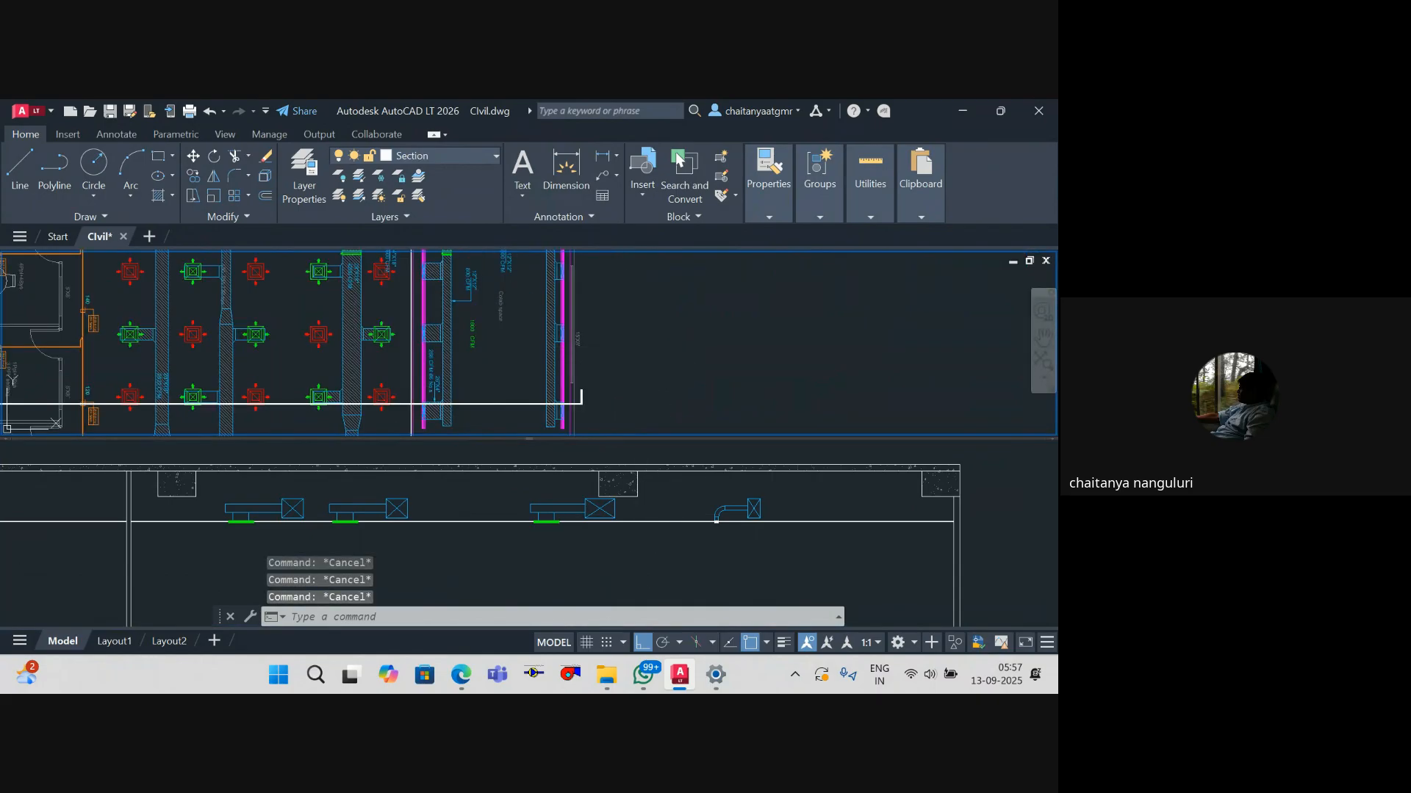
text(xl)
key(Return)
text(v)
key(Return)
scroll(544, 353, up, 3)
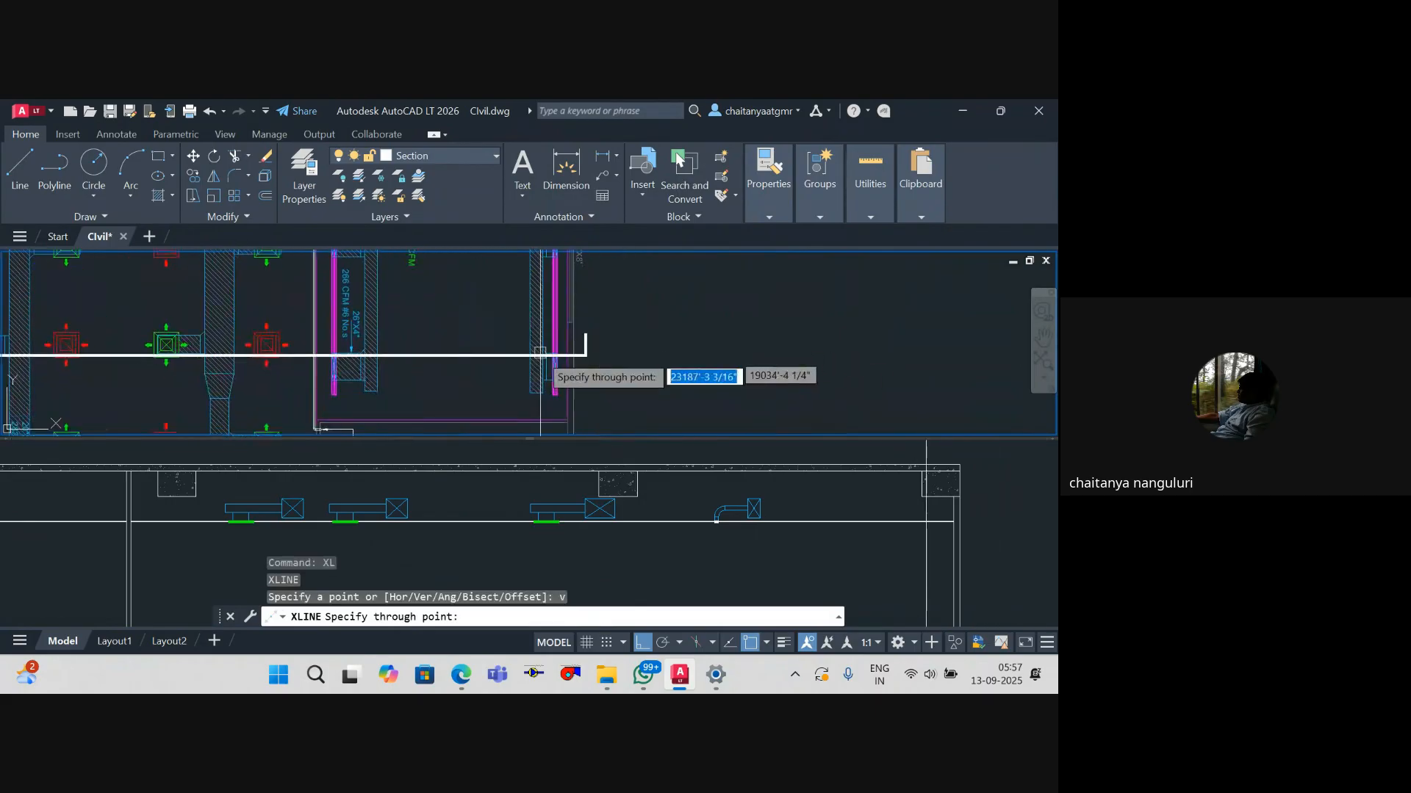
scroll(540, 352, up, 2)
key(Escape)
key(Escape)
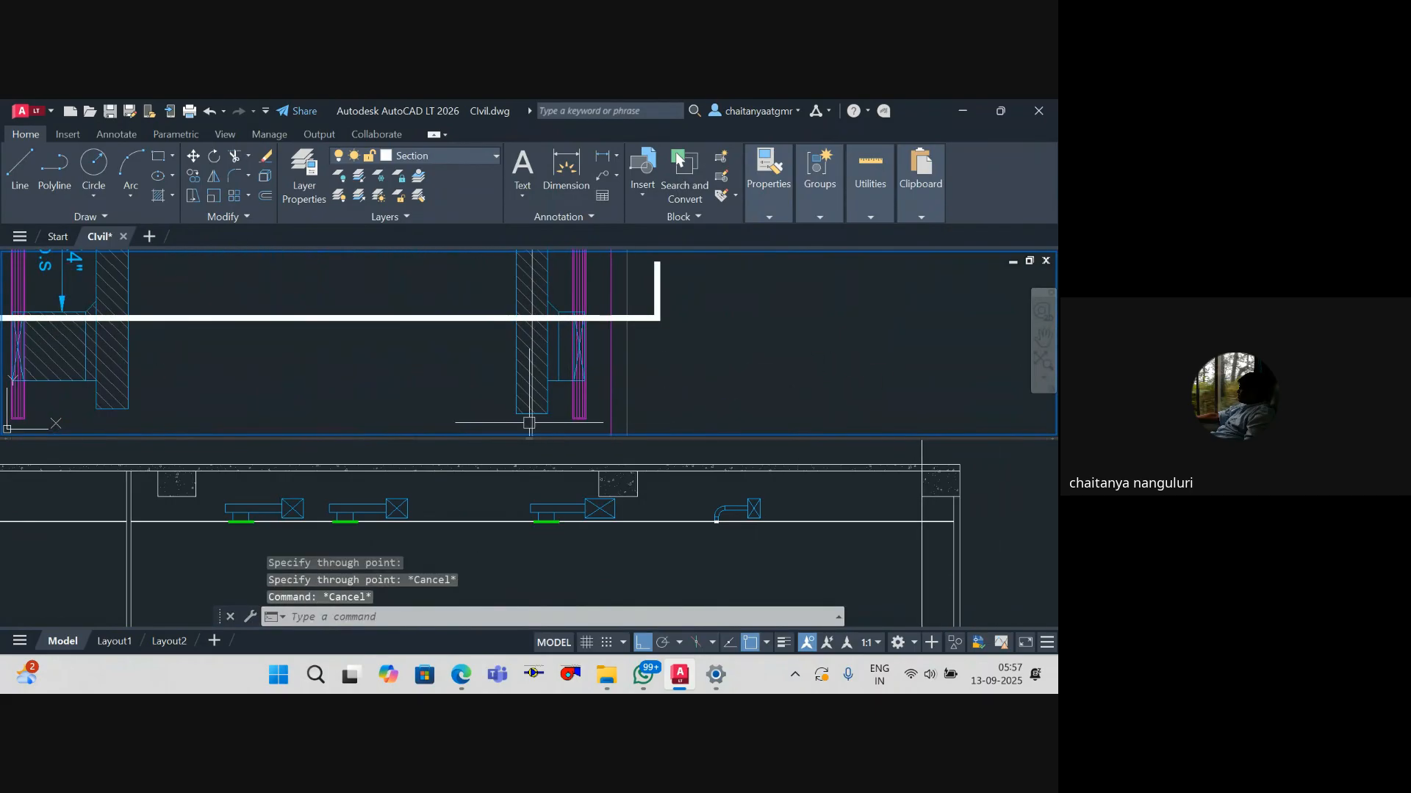
Step: Draw a second vertical construction line through the centre of the linear diffuser beside that duct
text(xl)
key(Return)
text(v)
key(Return)
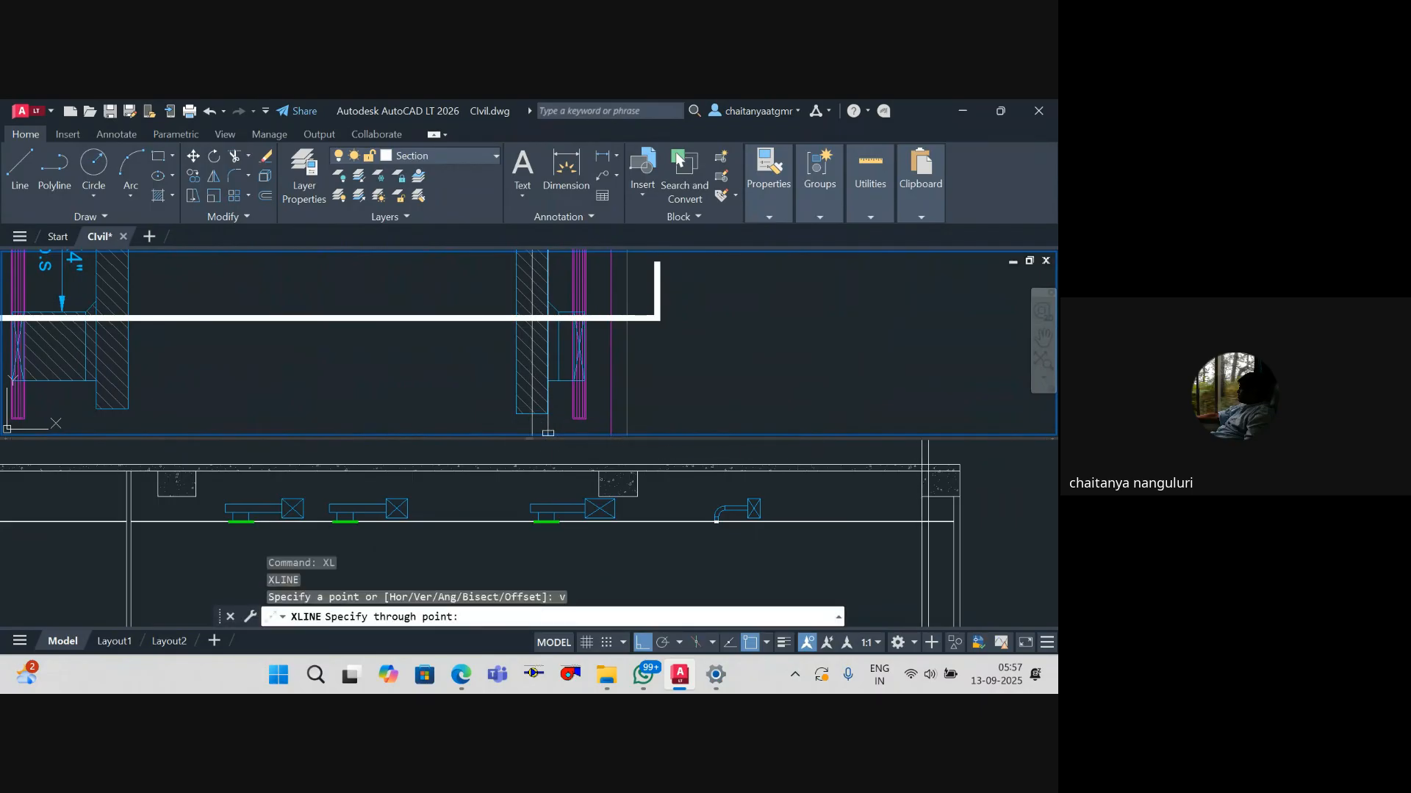
scroll(535, 423, up, 3)
key(Escape)
key(Escape)
Step: Mirror the elbow duct, duct box and linear diffuser about a vertical axis towards the north wall, keeping the source objects
click(819, 541)
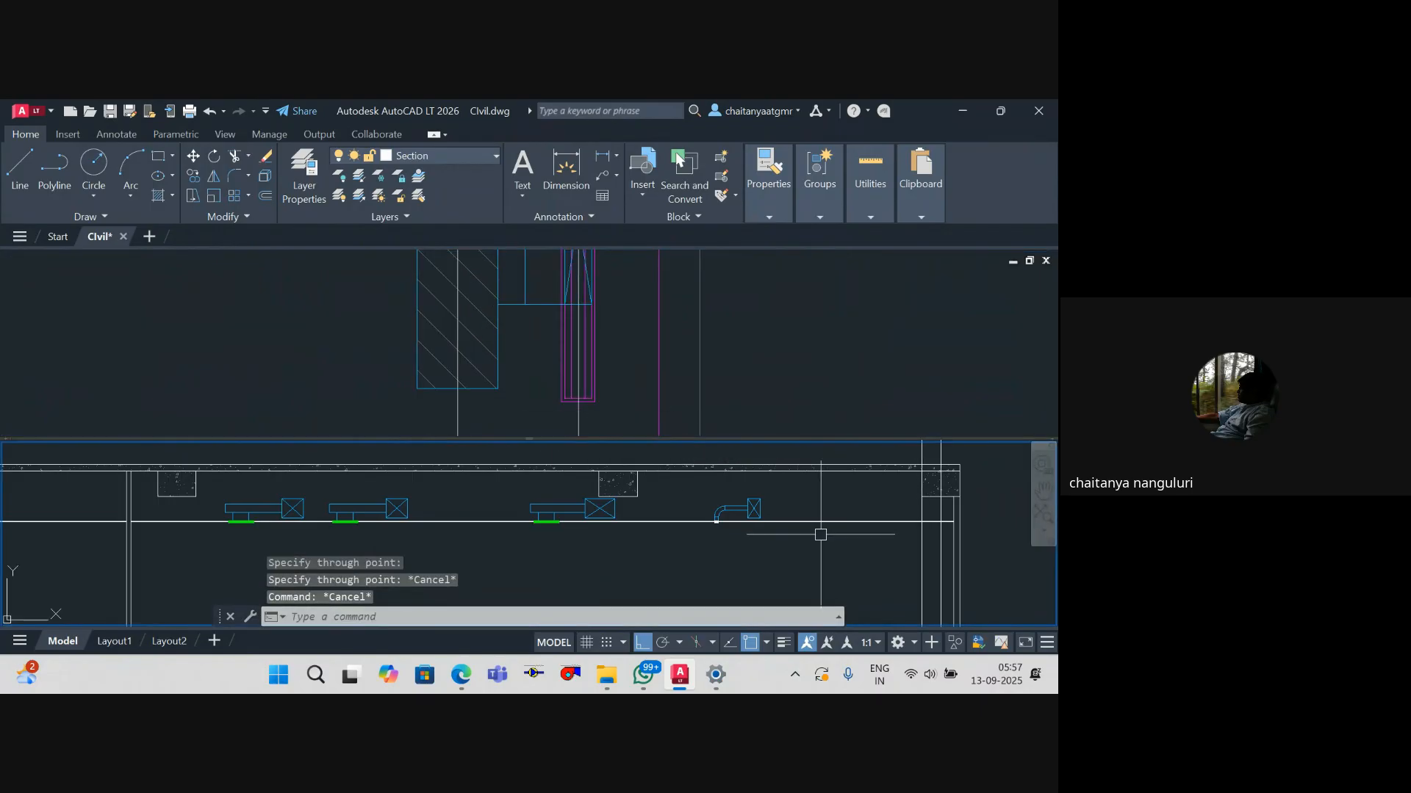
click(690, 479)
click(815, 552)
text(m)
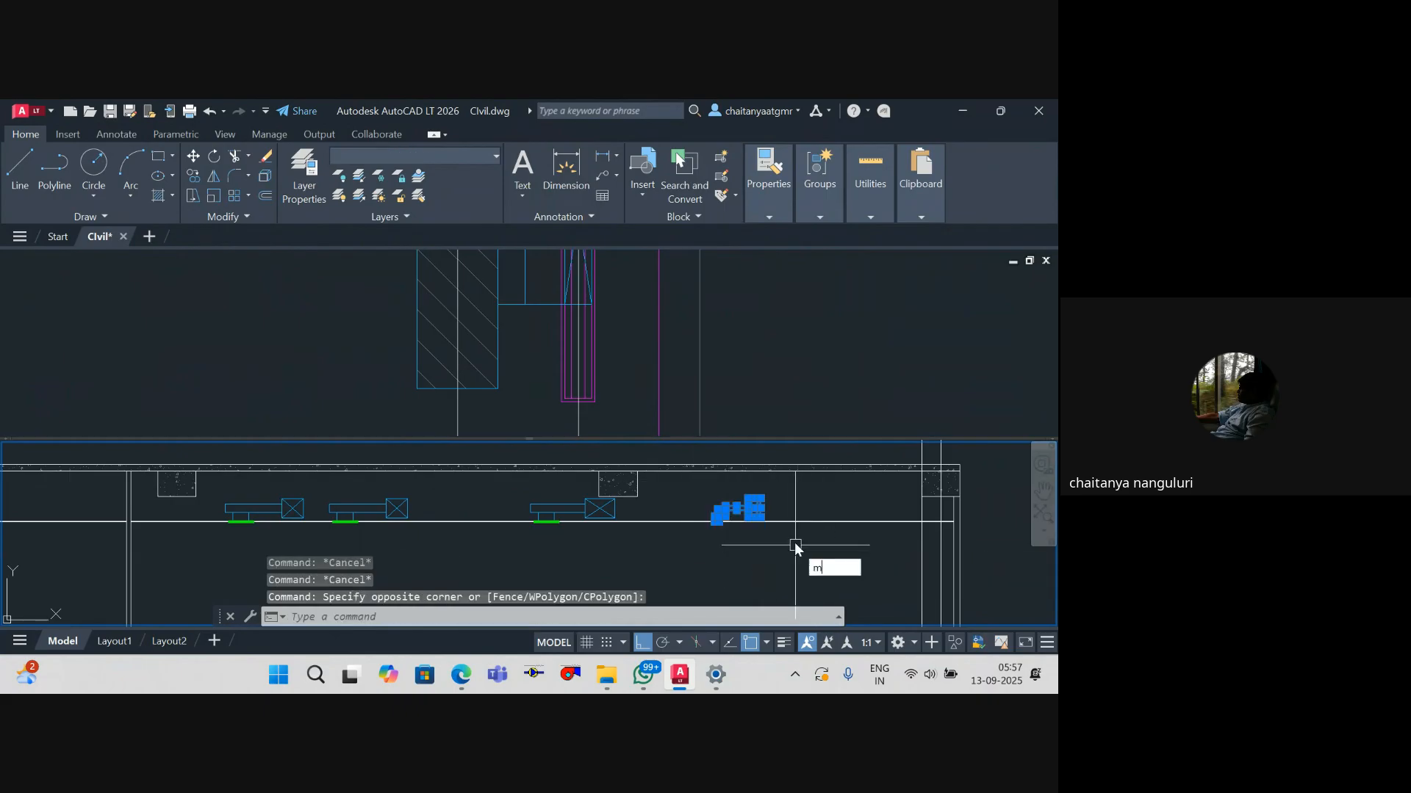
text(i)
key(Return)
click(808, 513)
click(808, 499)
key(Return)
key(Escape)
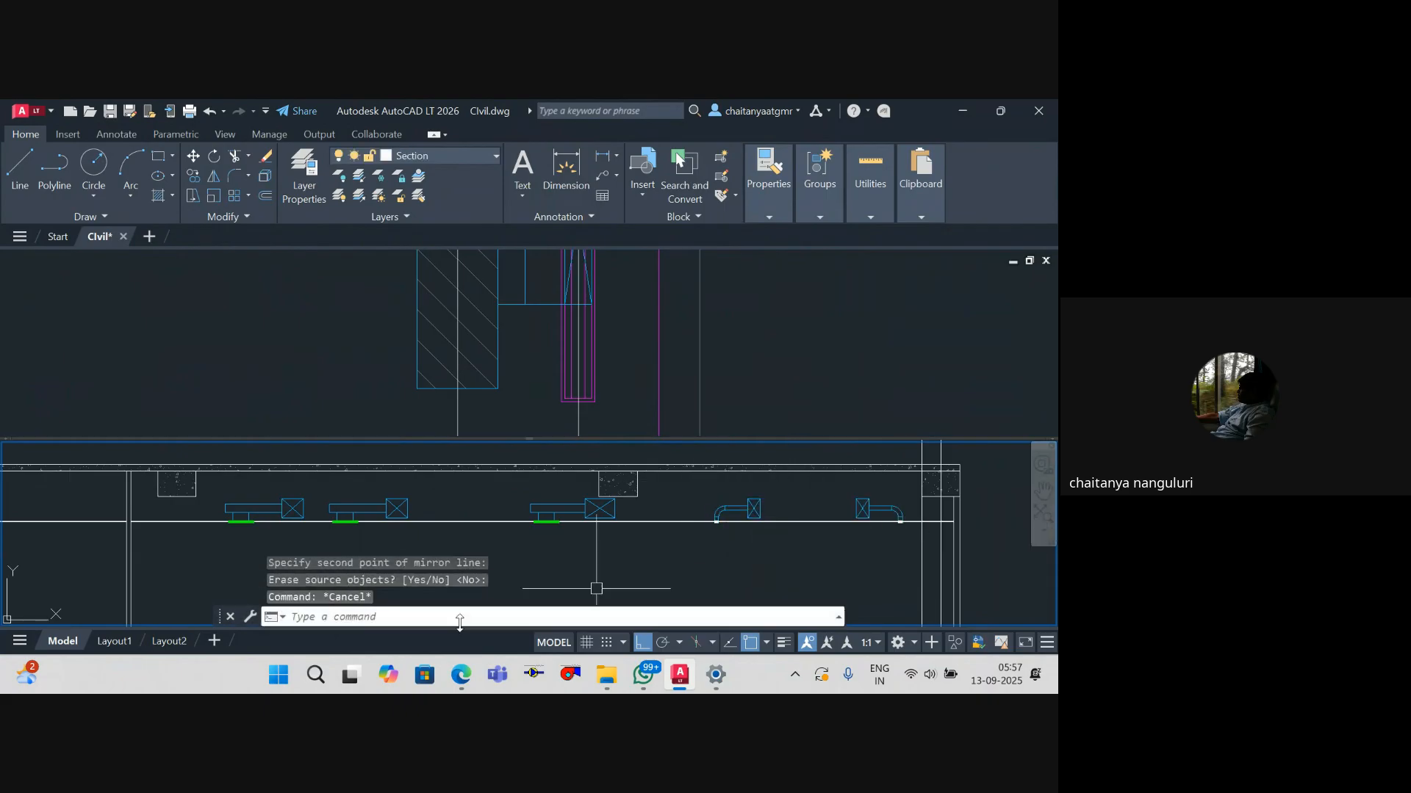
Step: Switch to the Google Meet call, admit the waiting participant and return to AutoCAD
mouse_move(460, 674)
click(391, 598)
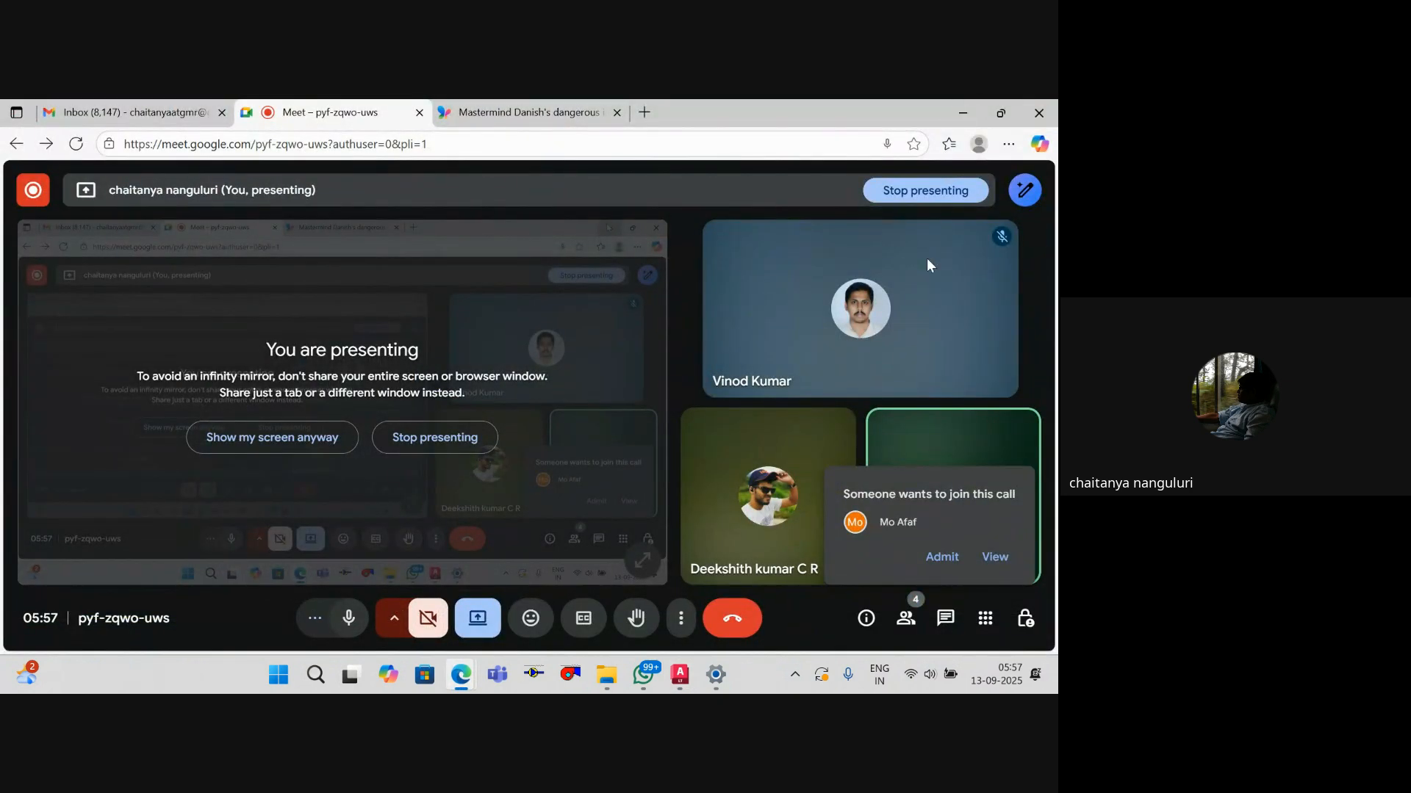
click(943, 558)
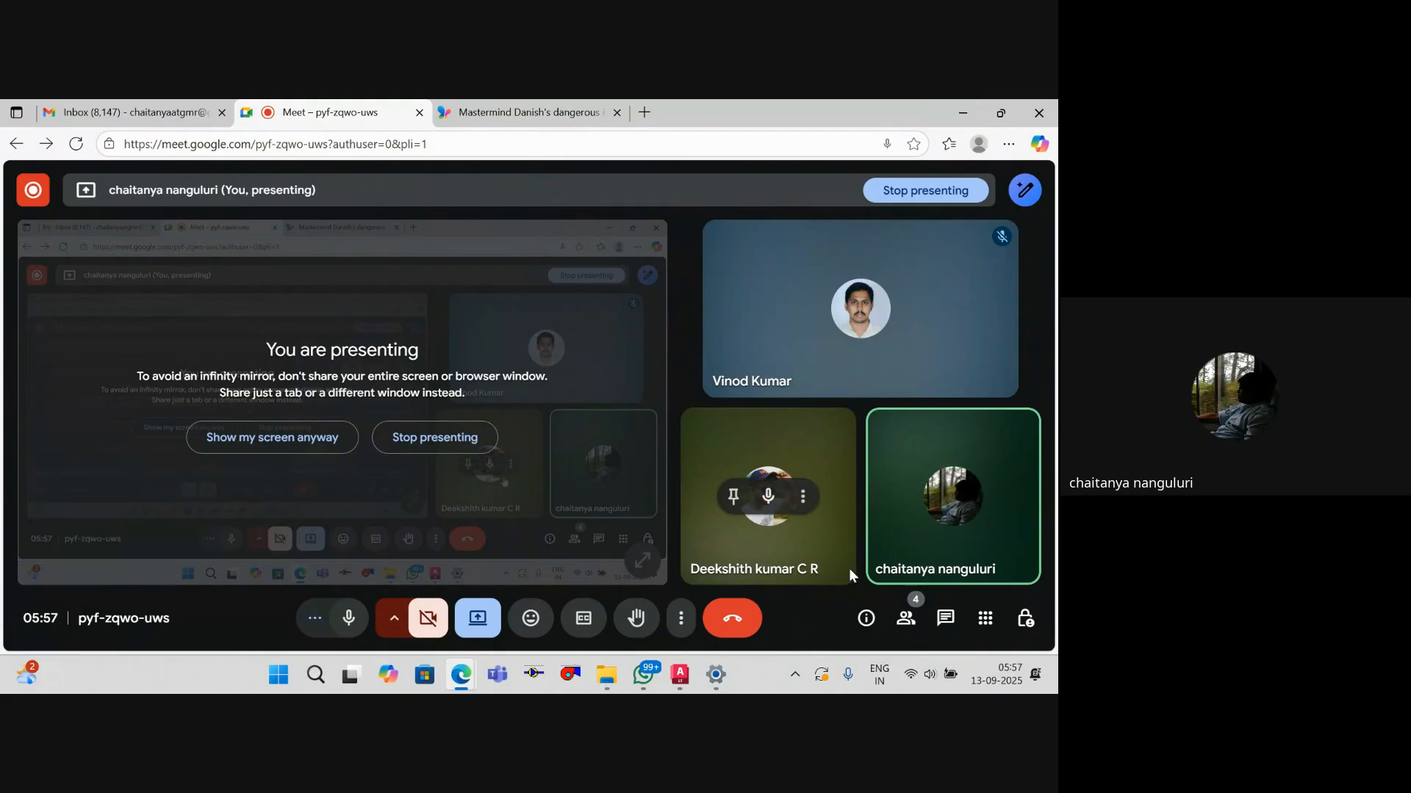
click(968, 115)
drag(824, 579, 714, 567)
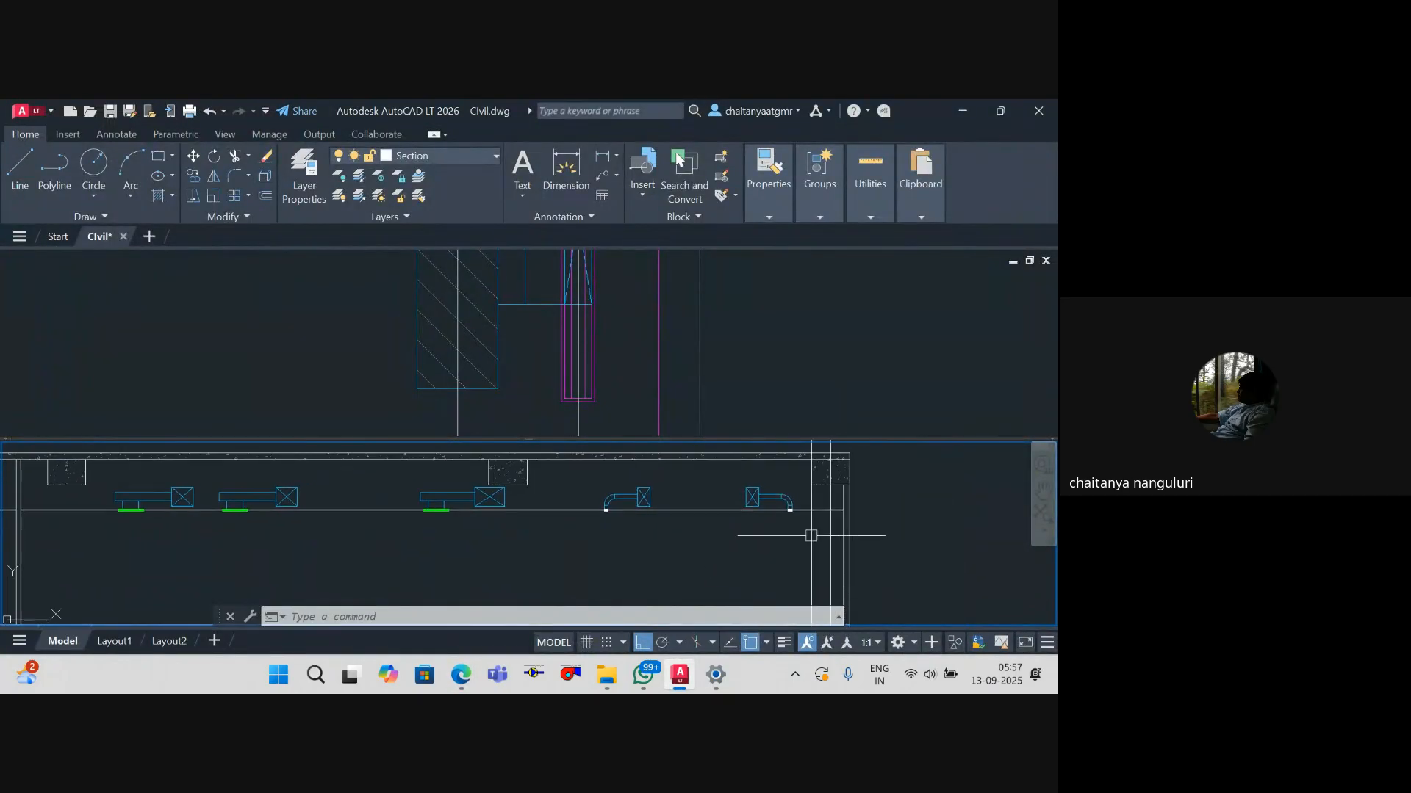
scroll(805, 524, up, 5)
key(Escape)
key(Escape)
key(Escape)
key(Return)
click(803, 543)
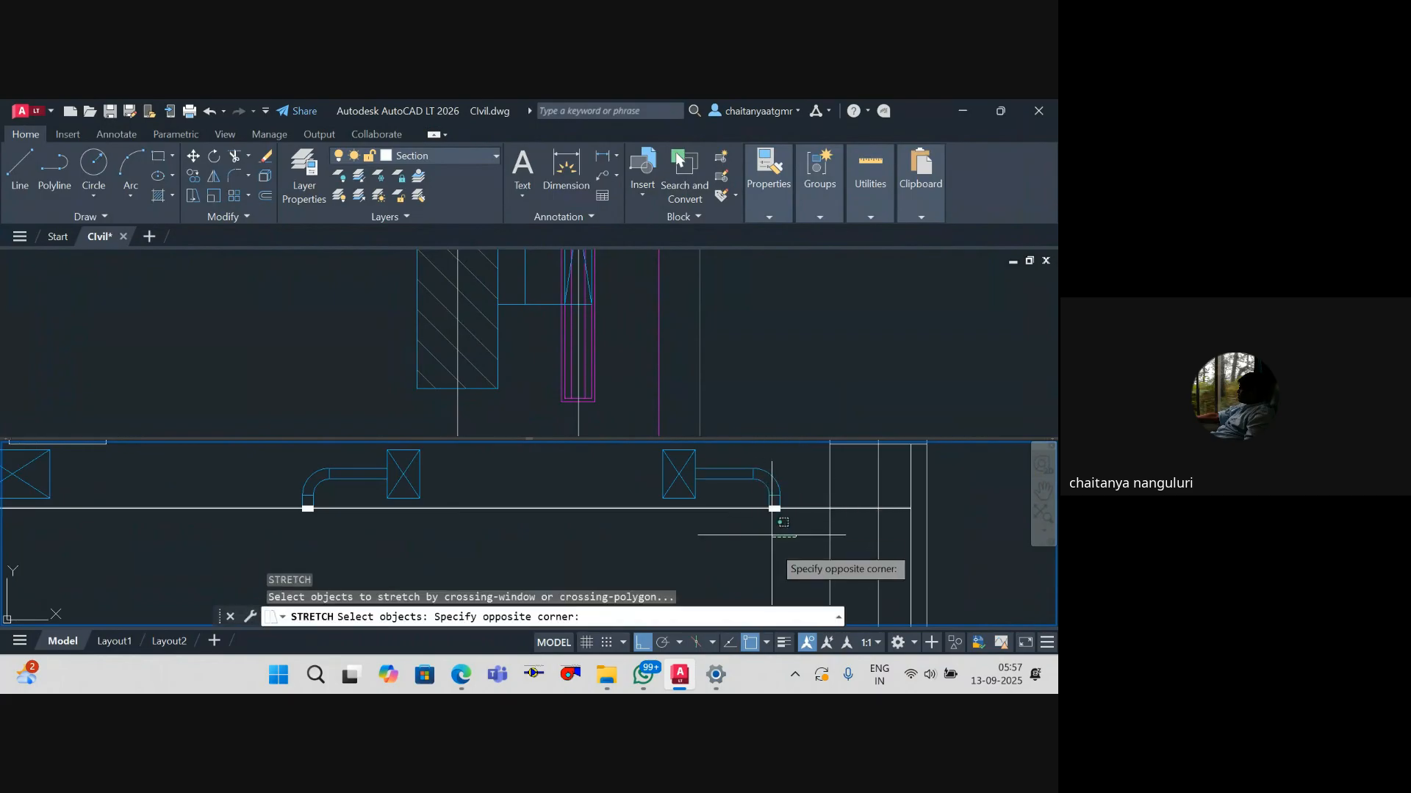
key(Escape)
key(Escape)
Step: Move the mirrored duct assembly horizontally so its linear diffuser is centred on the outer construction line
scroll(700, 494, down, 5)
click(700, 494)
click(823, 530)
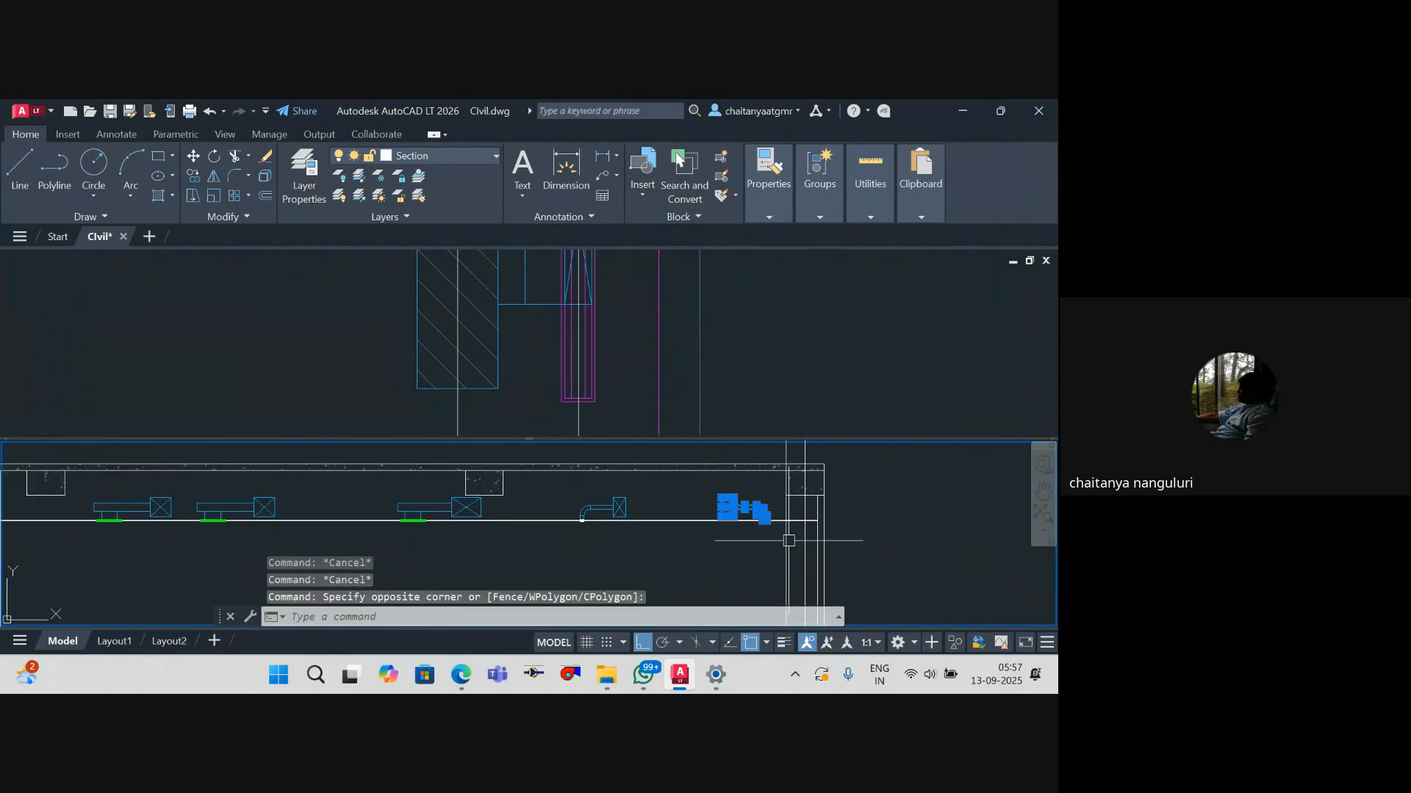
scroll(783, 533, up, 6)
text(m)
key(Return)
click(730, 508)
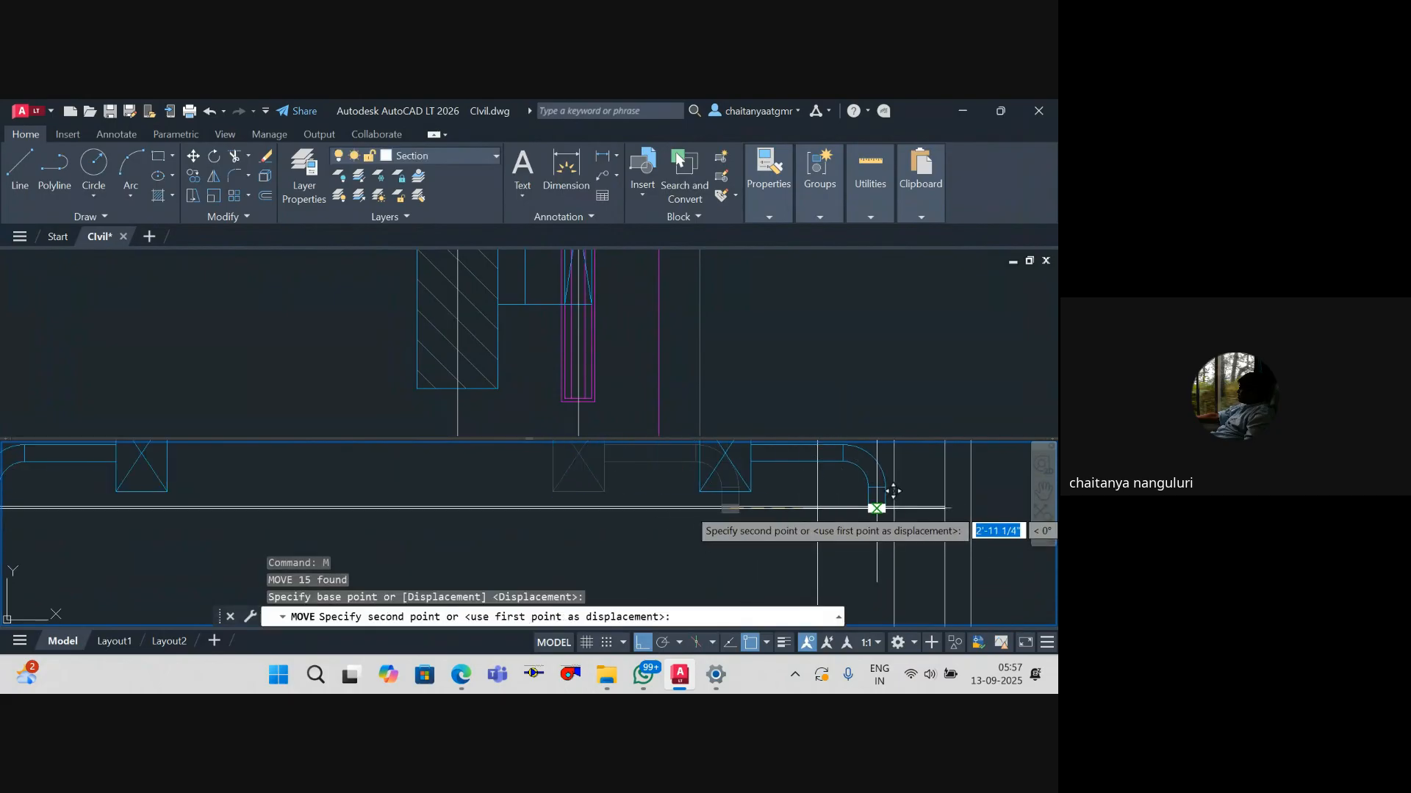
key(Escape)
Step: Stretch the mirrored branch so its duct box is centred on the inner construction line
scroll(875, 511, down, 2)
scroll(761, 555, up, 4)
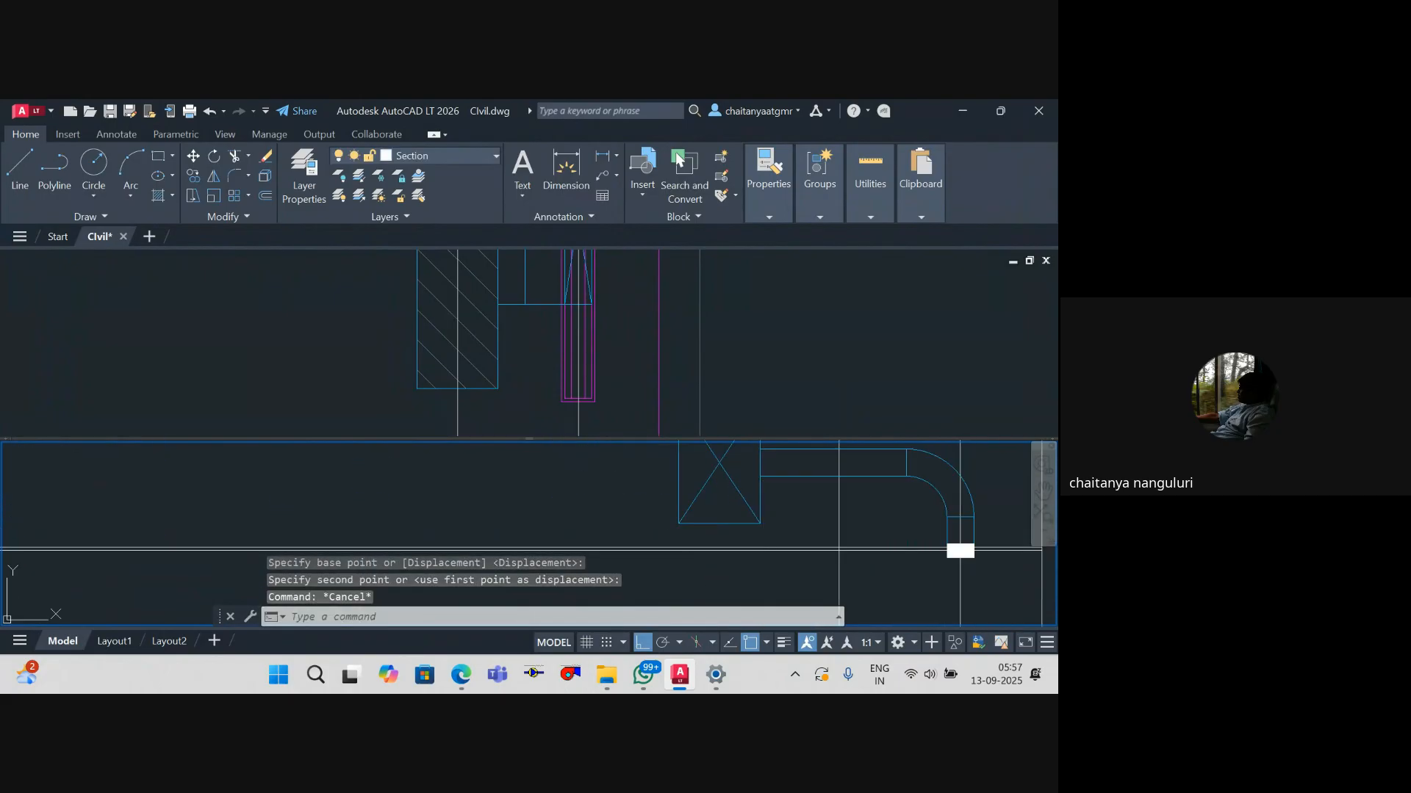
text(s)
key(Return)
click(774, 535)
scroll(749, 526, down, 2)
click(663, 468)
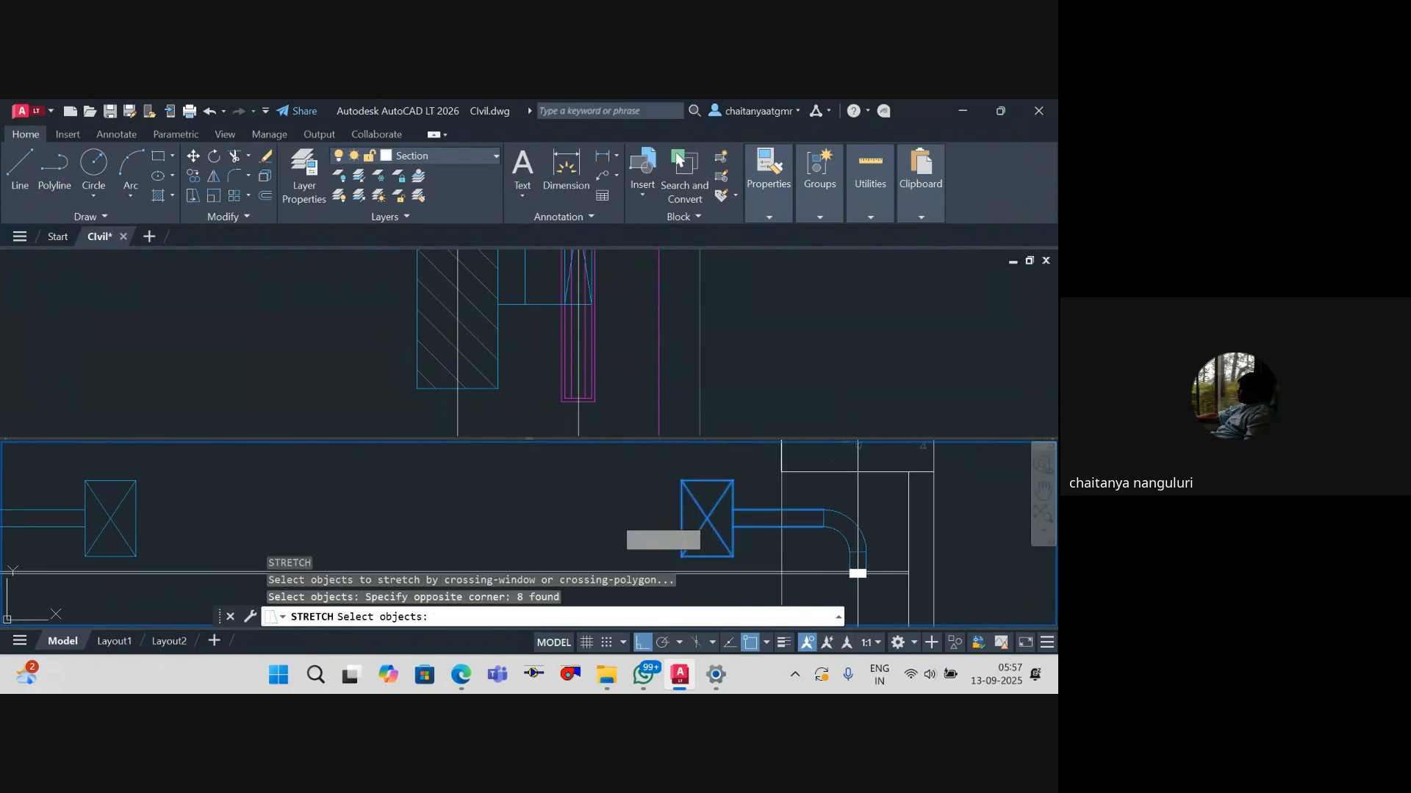
key(Return)
click(707, 519)
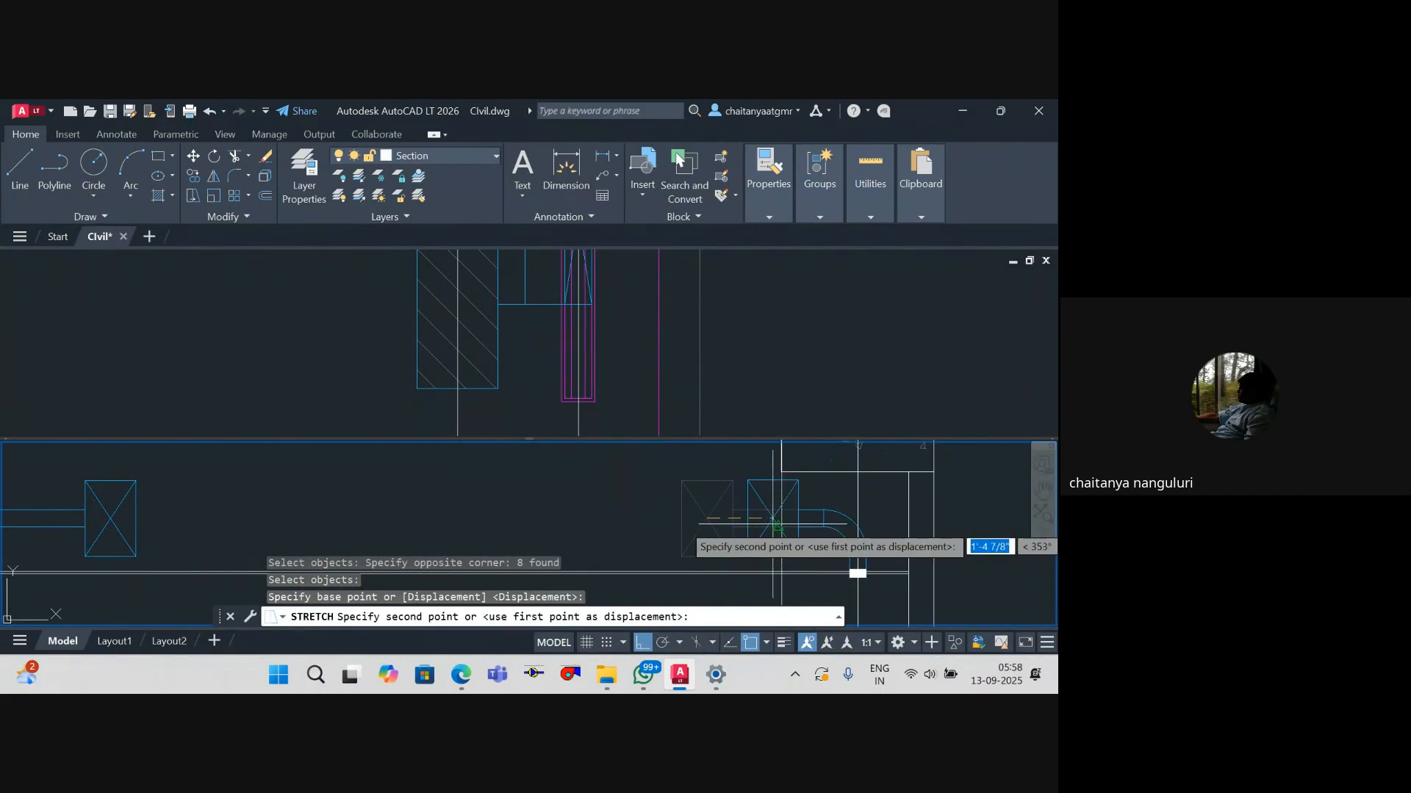
key(Escape)
key(Escape)
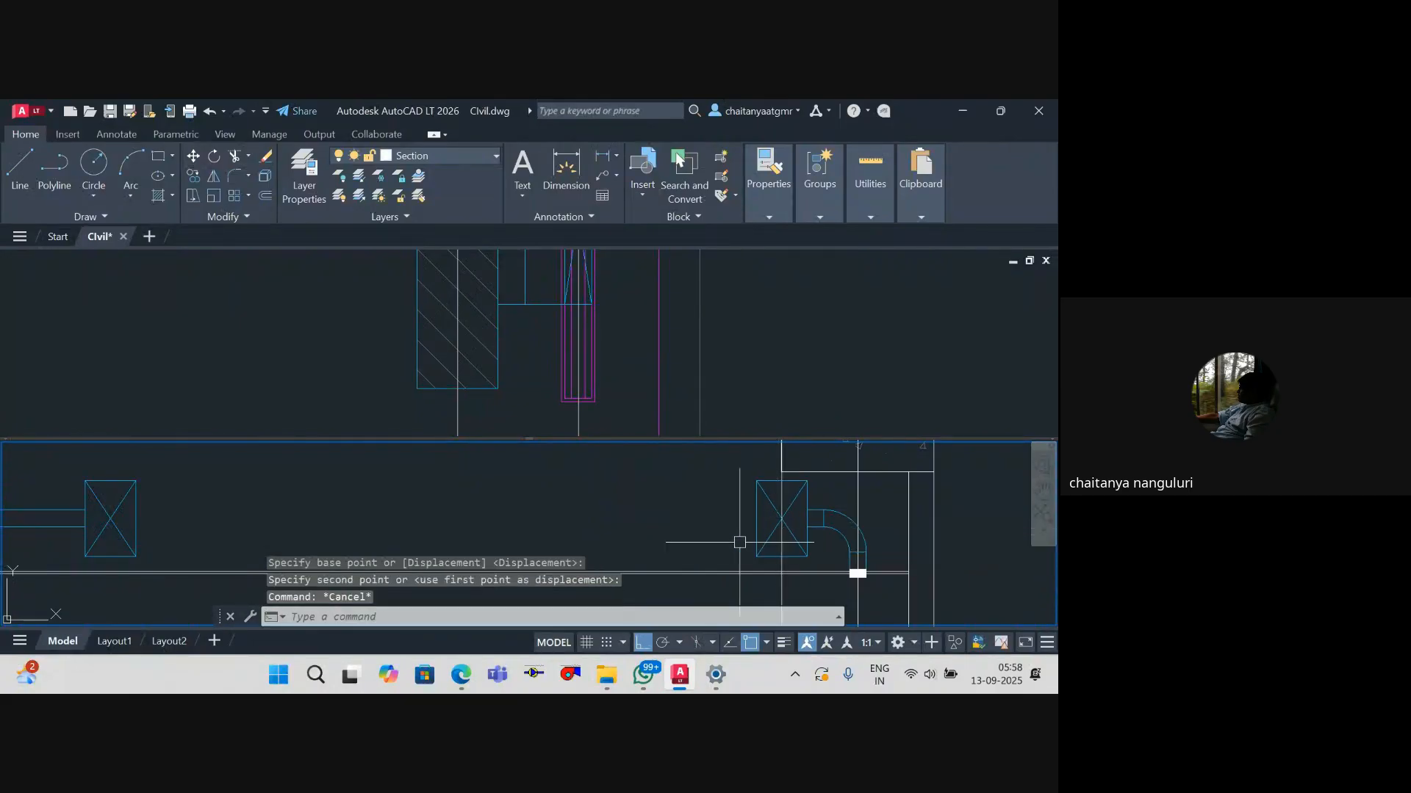
Step: Check the participants in the Google Meet call and return to AutoCAD
mouse_move(461, 674)
click(418, 596)
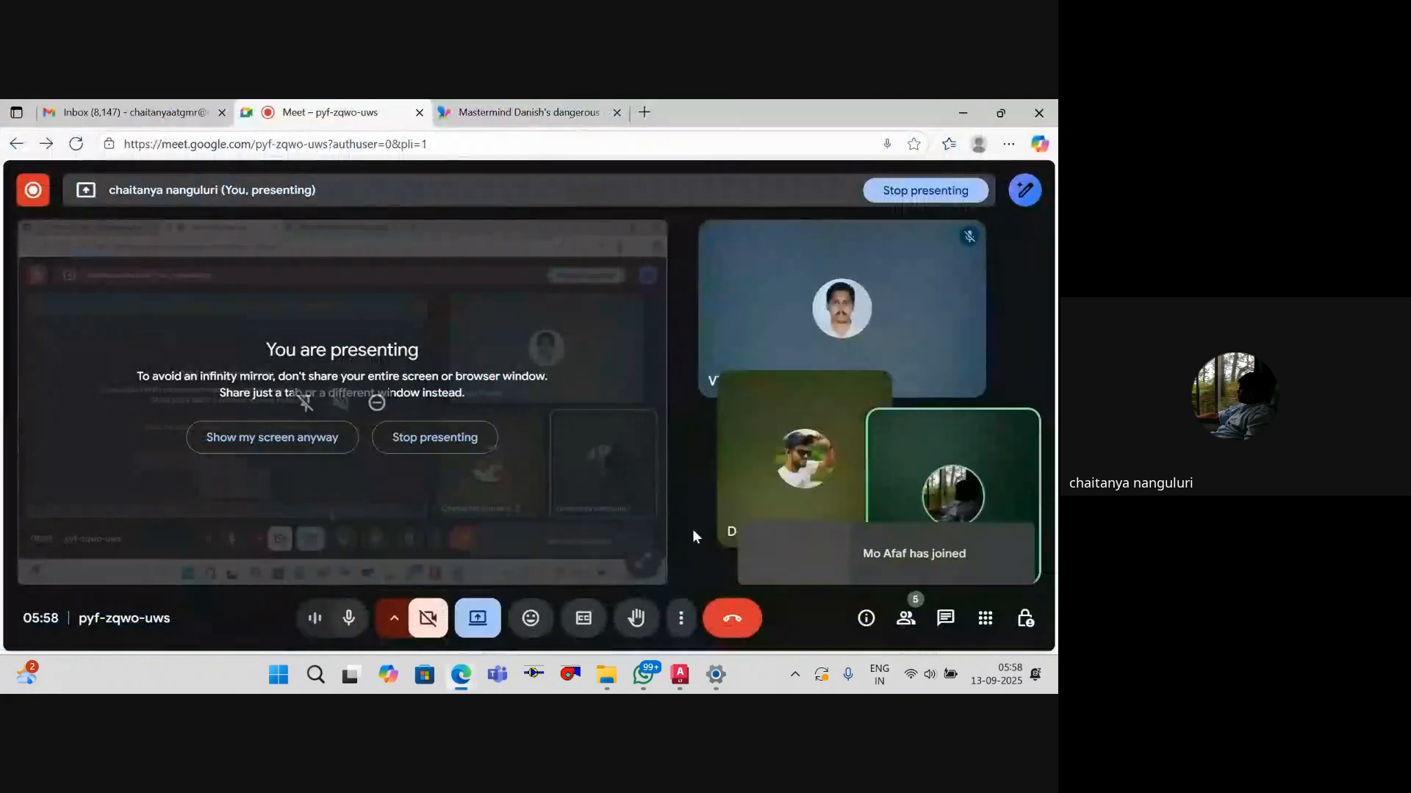
click(966, 113)
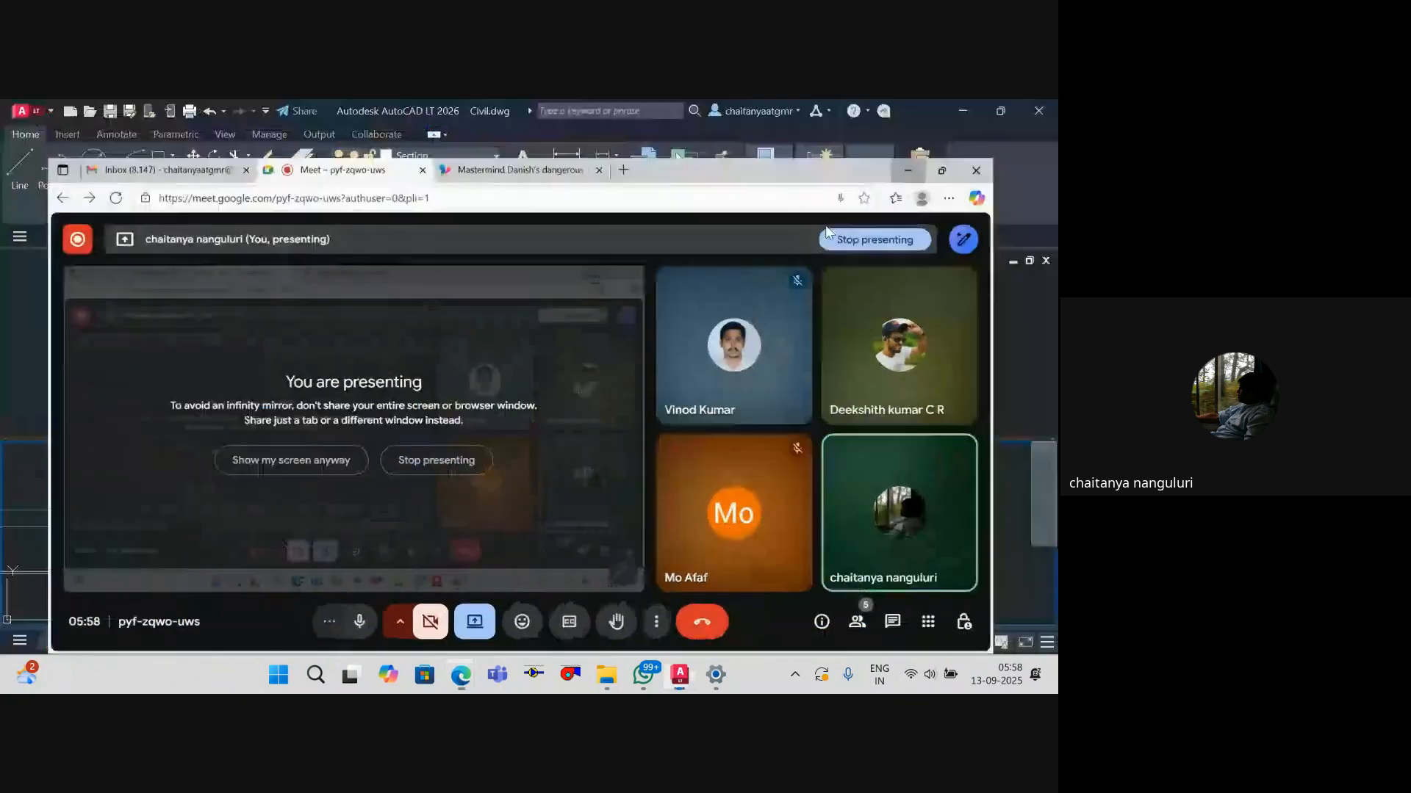
Step: Erase the two vertical construction lines passing through the mirrored duct and diffuser
drag(810, 496, 804, 579)
scroll(804, 579, up, 2)
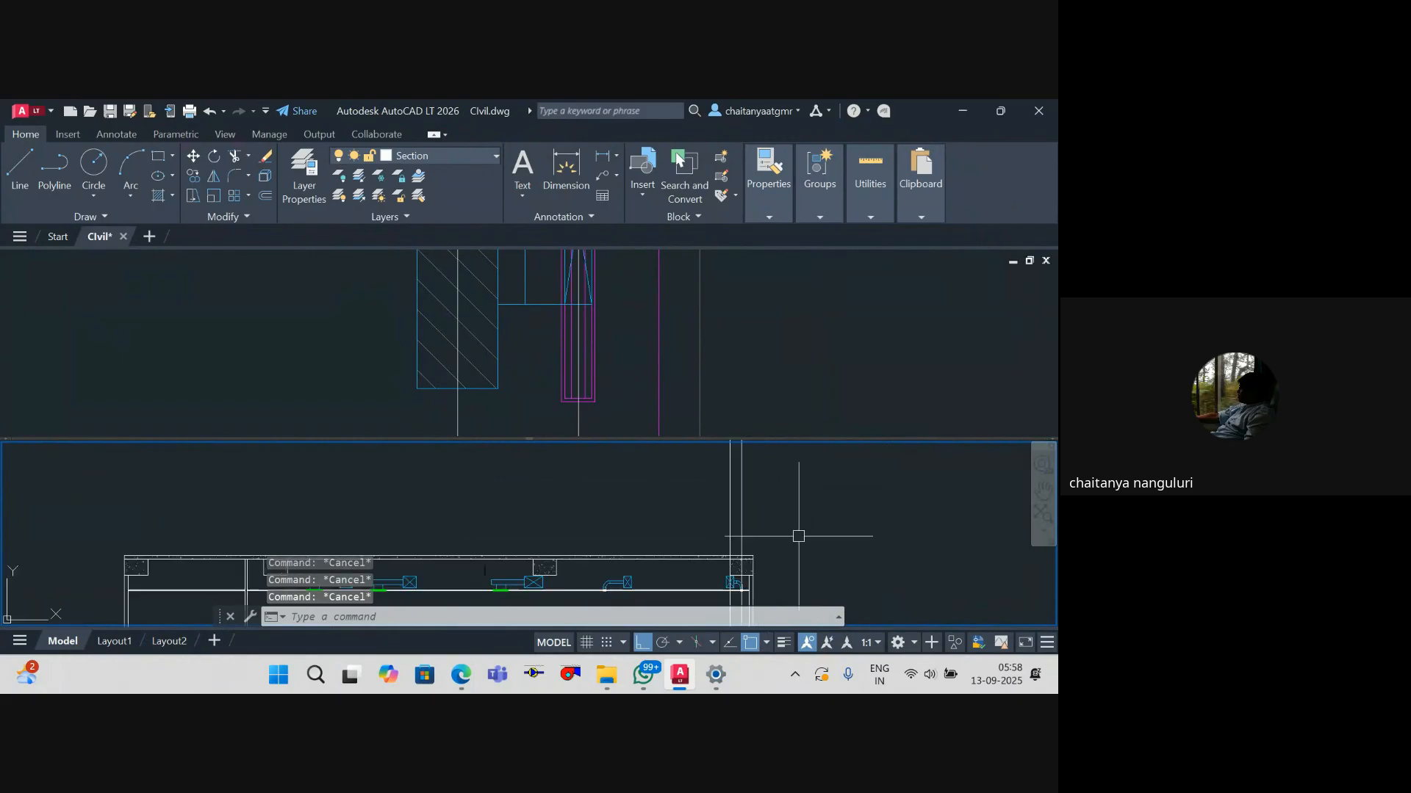
click(805, 491)
click(582, 502)
key(Delete)
scroll(713, 506, down, 3)
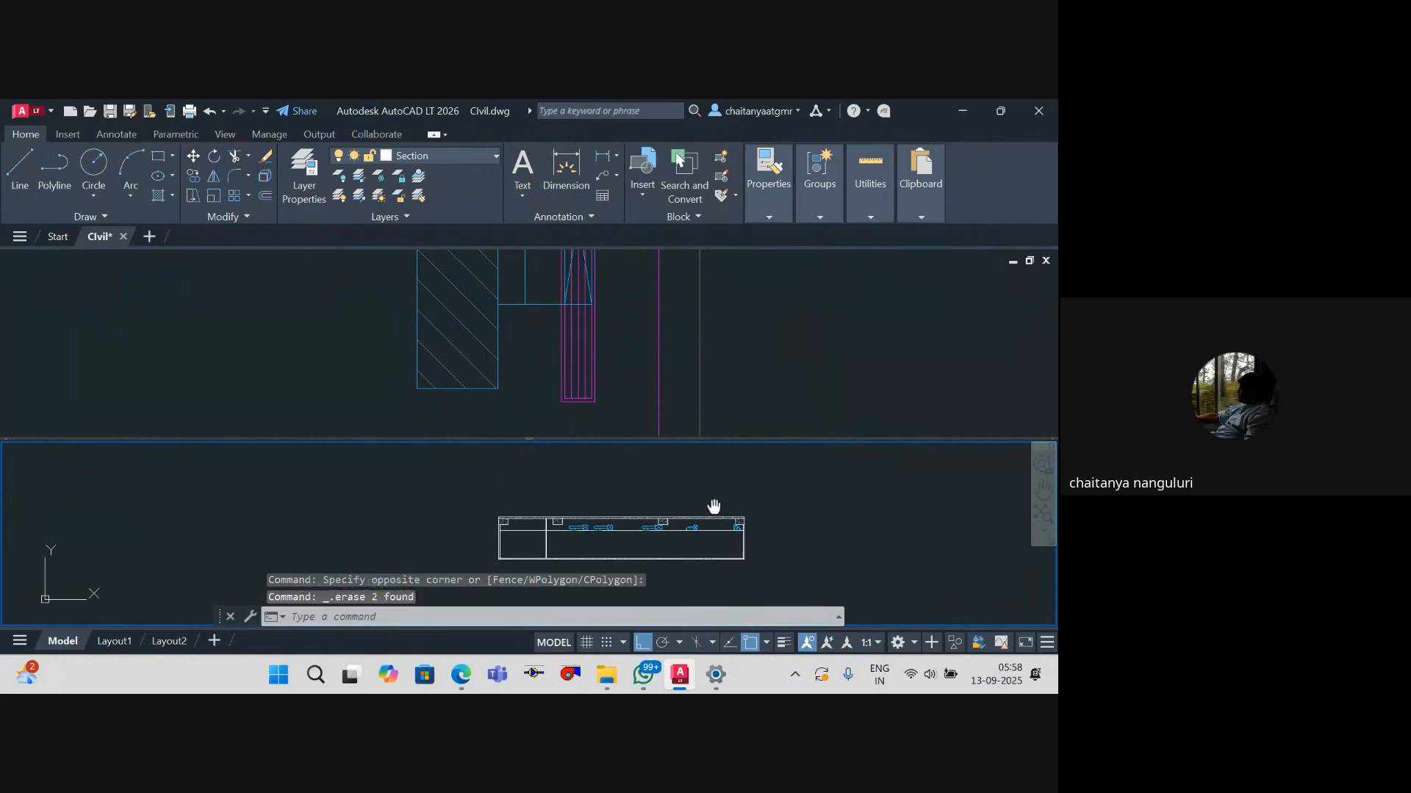
key(Escape)
scroll(592, 534, up, 4)
mouse_move(586, 533)
mouse_down()
mouse_move(651, 535)
mouse_move(607, 535)
mouse_up()
key(Escape)
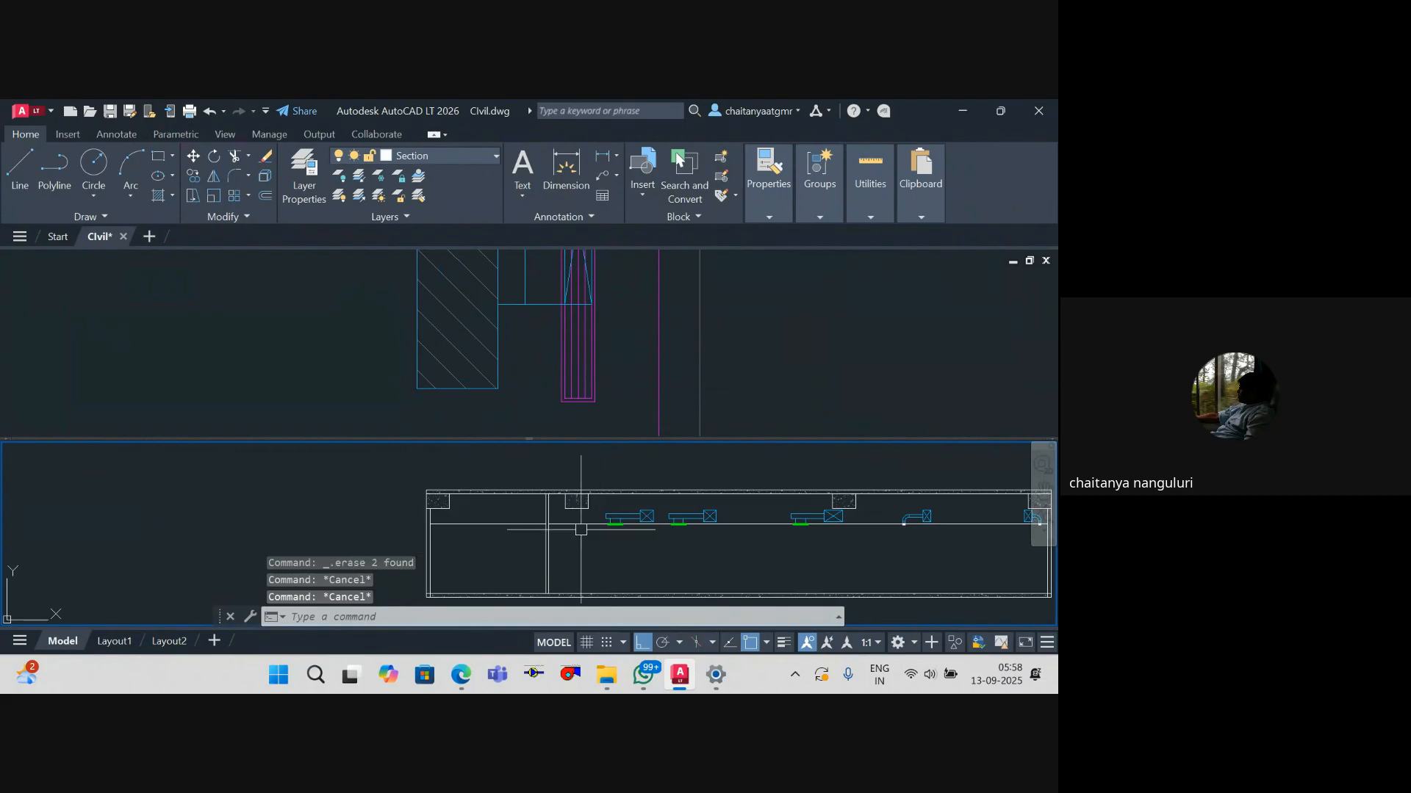
Step: Examine the section's ceiling and wall areas and the matching section cut line on the floor plan
key(Escape)
scroll(679, 537, down, 2)
drag(878, 521, 784, 519)
scroll(805, 521, up, 3)
scroll(584, 577, down, 1)
mouse_move(494, 550)
mouse_down()
mouse_move(563, 564)
mouse_move(569, 549)
mouse_up()
scroll(564, 558, down, 2)
scroll(569, 548, up, 2)
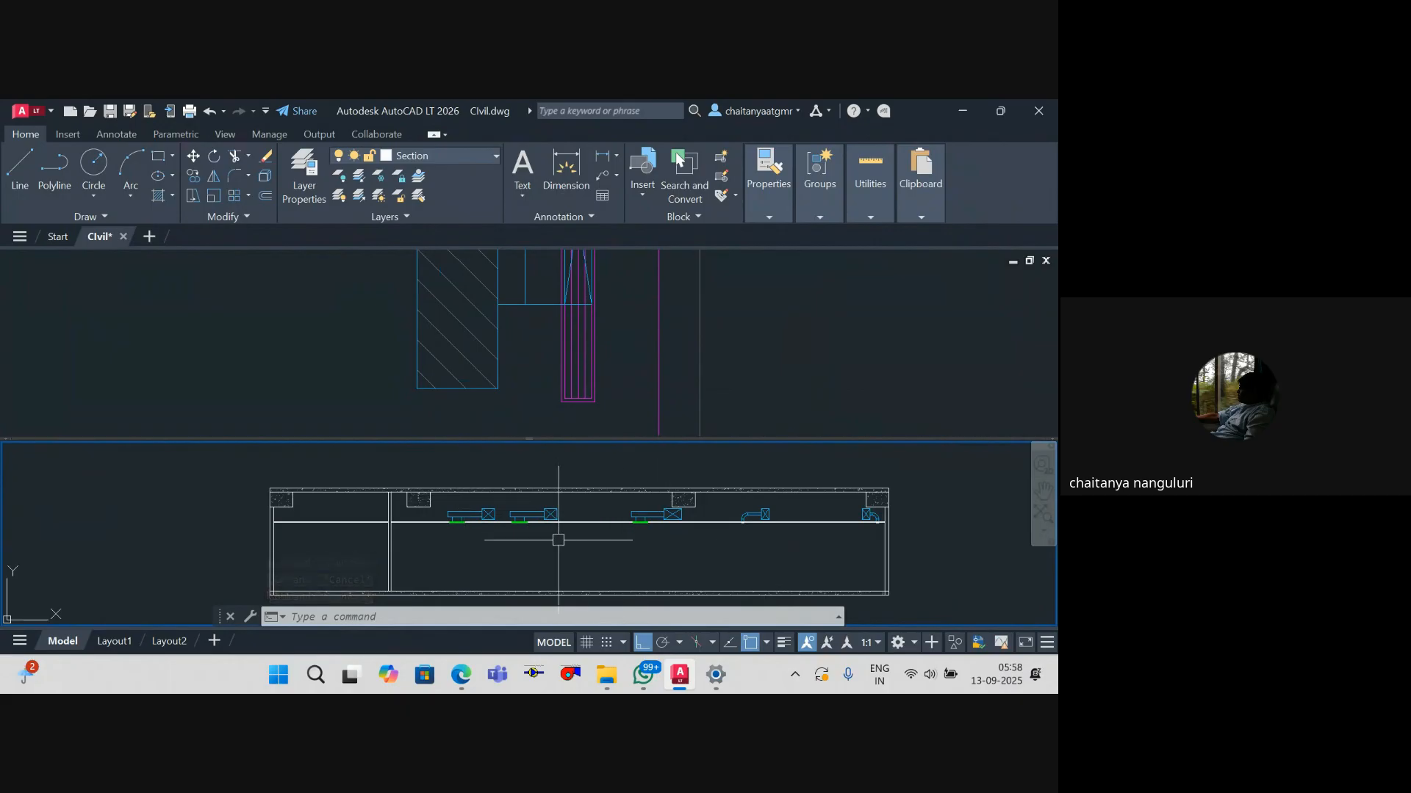
drag(619, 547, 622, 545)
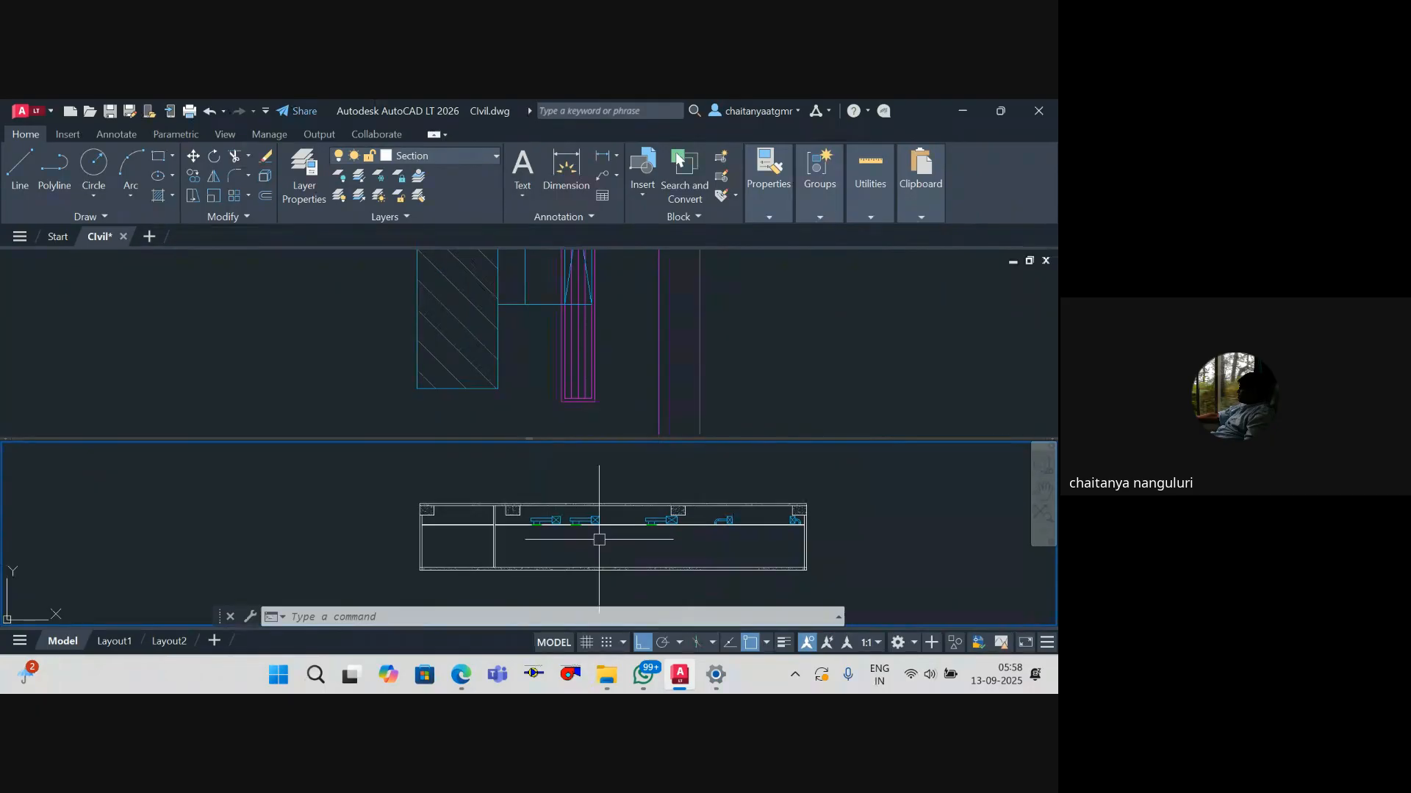
scroll(478, 541, up, 5)
drag(472, 542, 479, 534)
key(Escape)
key(Escape)
key(Escape)
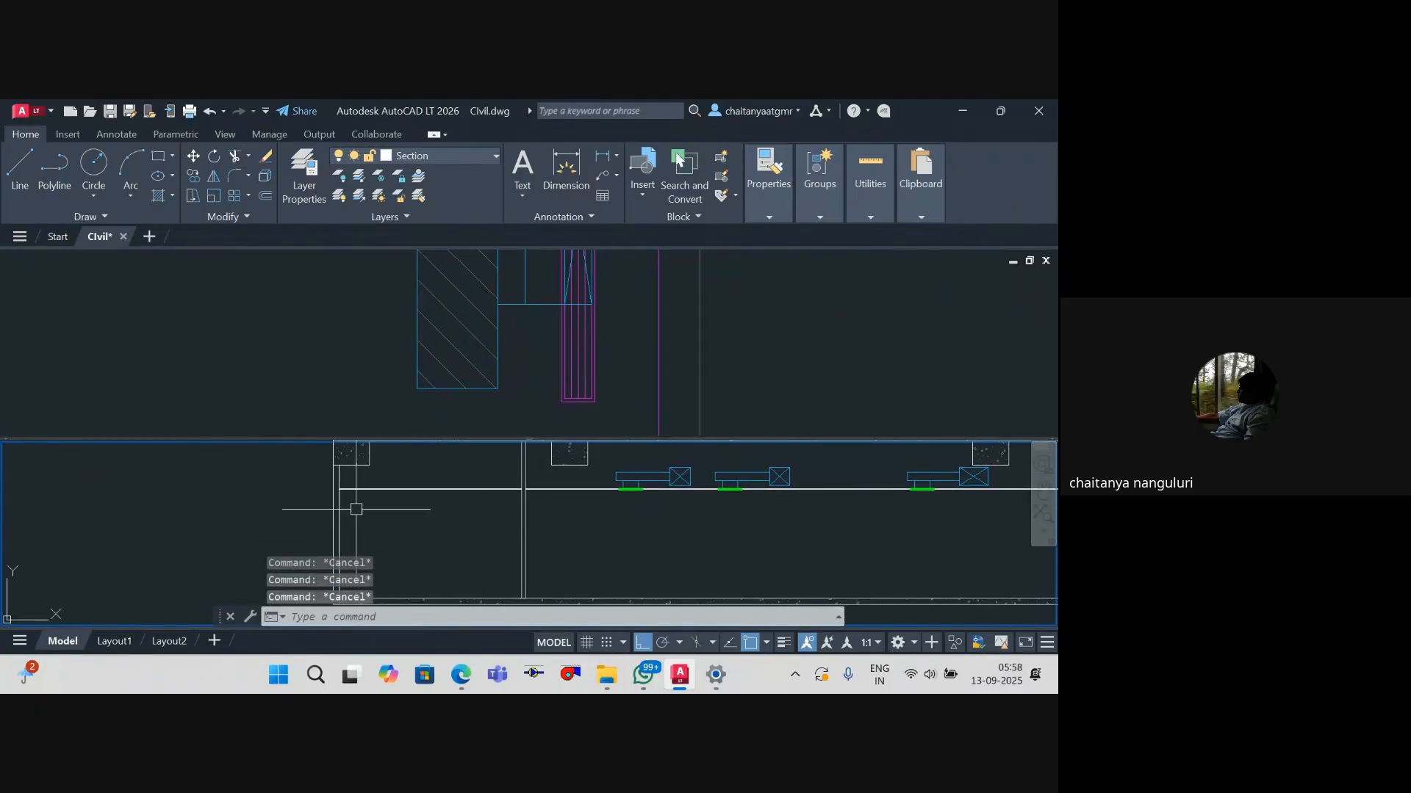
click(464, 271)
scroll(556, 327, down, 16)
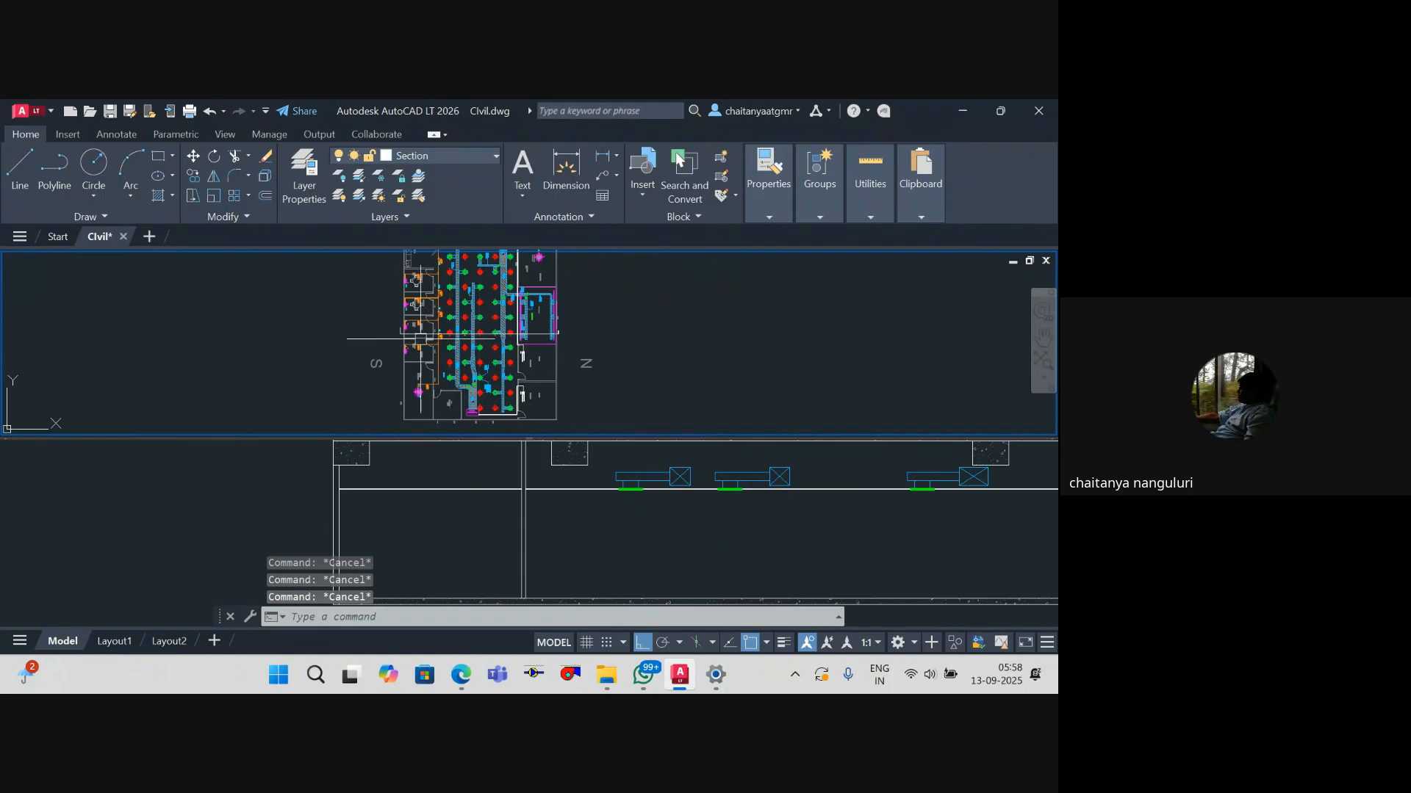
scroll(410, 336, up, 7)
drag(410, 337, 471, 331)
Step: Draw a rectangle about 11 in wide and 1 ft 4 in high beside the section's left wall
click(413, 556)
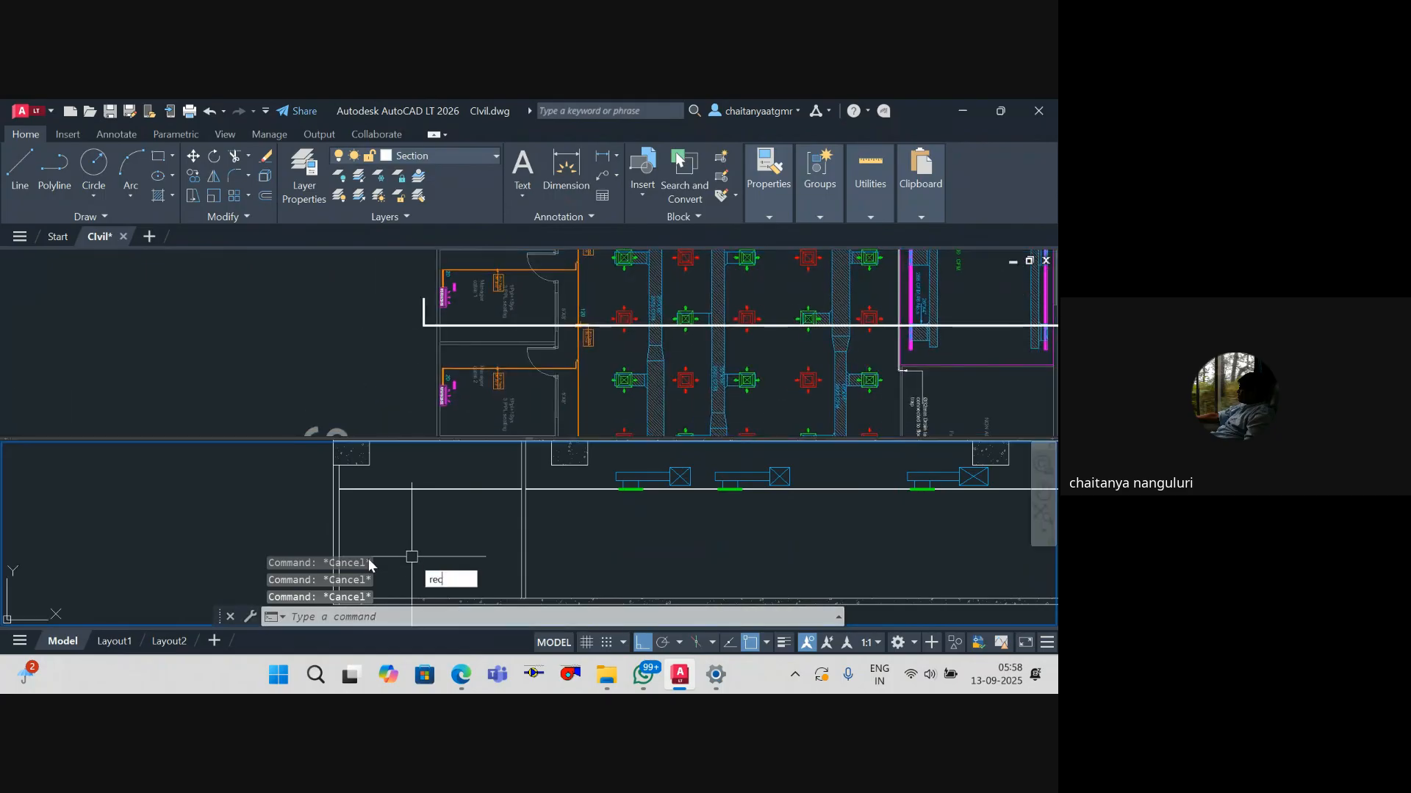
text(rec)
key(Return)
scroll(347, 523, up, 6)
click(352, 479)
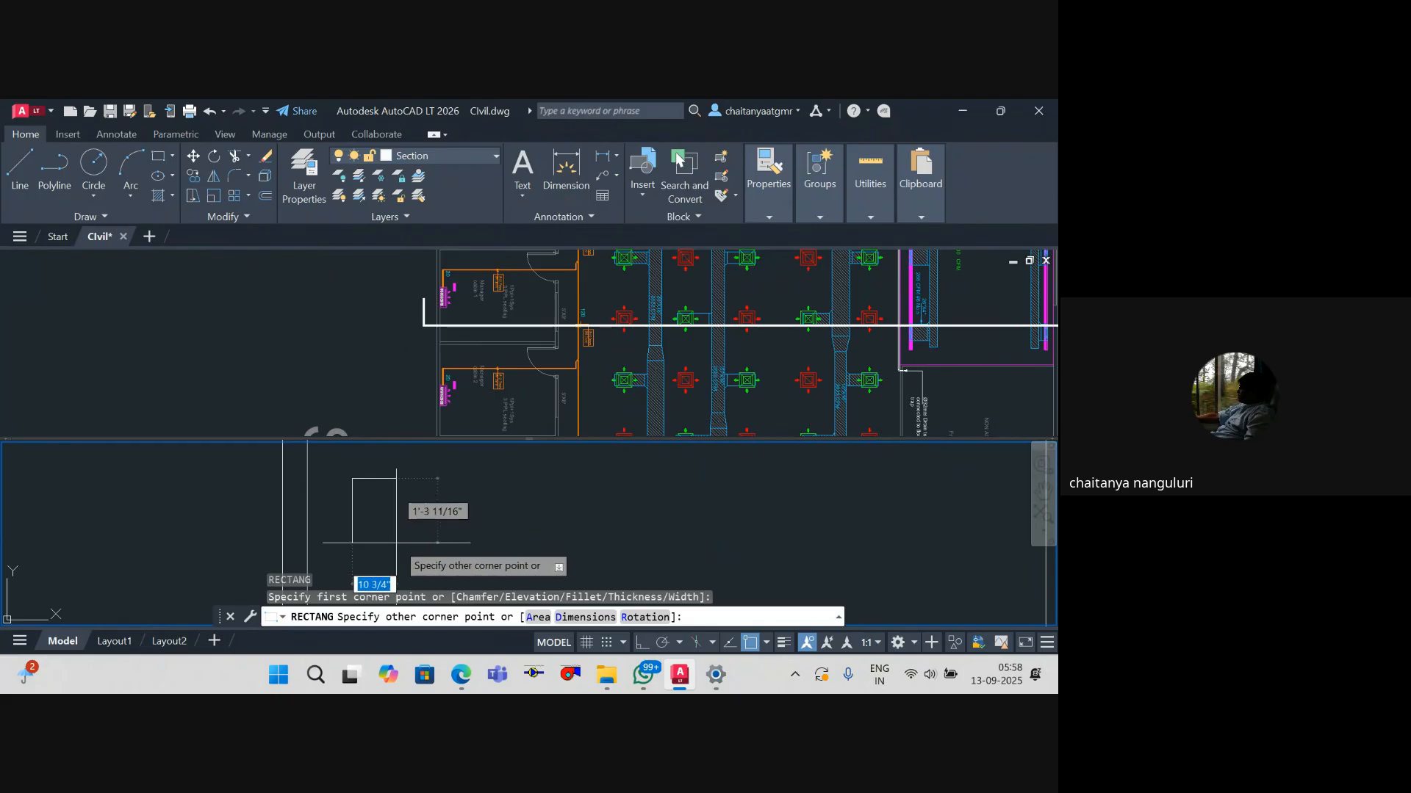
click(399, 543)
key(Escape)
key(Escape)
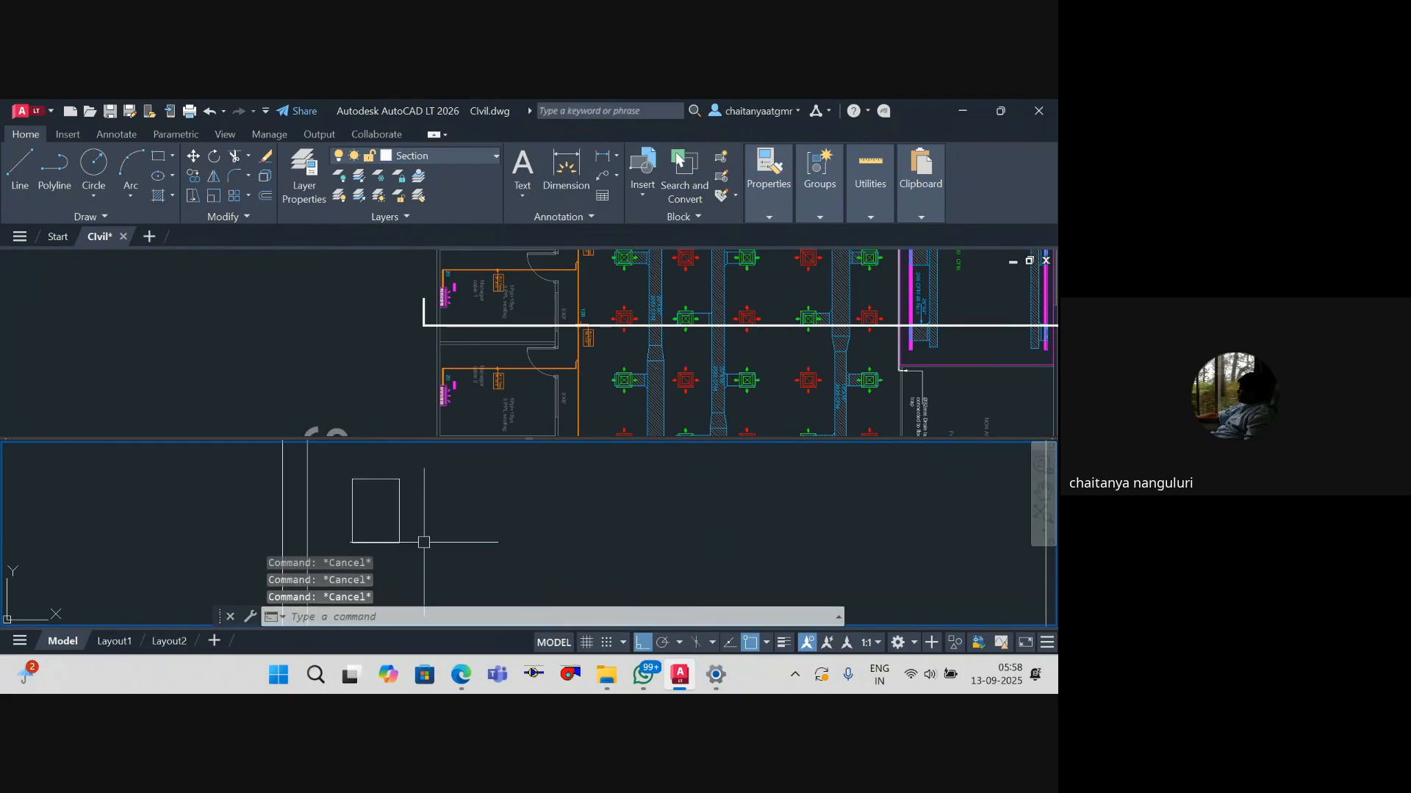
Step: Fillet the upper right corner of the small rectangle, picking two nearby points to define a small radius
text(f)
key(Return)
text(r)
key(Return)
scroll(424, 542, up, 2)
click(423, 540)
click(422, 548)
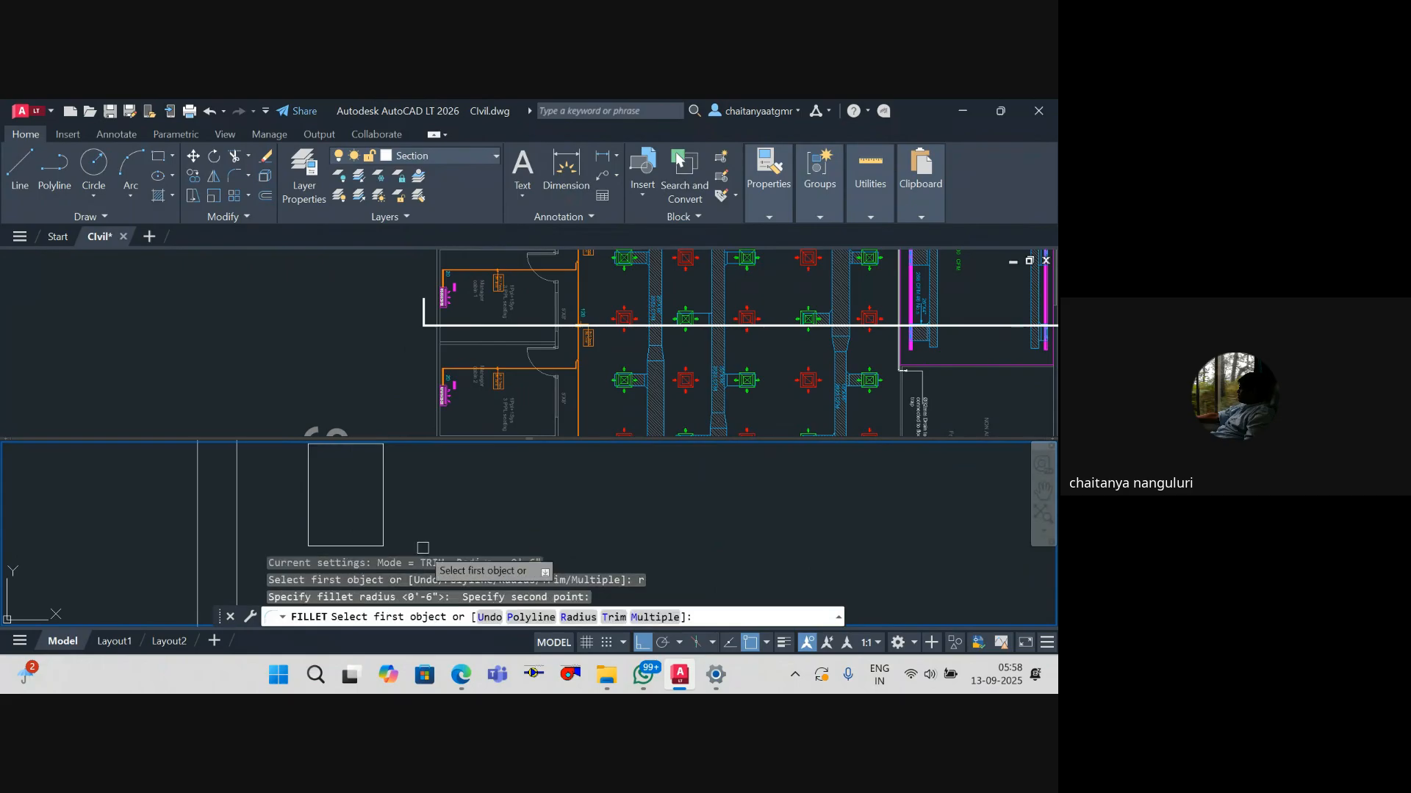
scroll(422, 549, down, 2)
drag(422, 548, 492, 569)
click(467, 529)
click(449, 504)
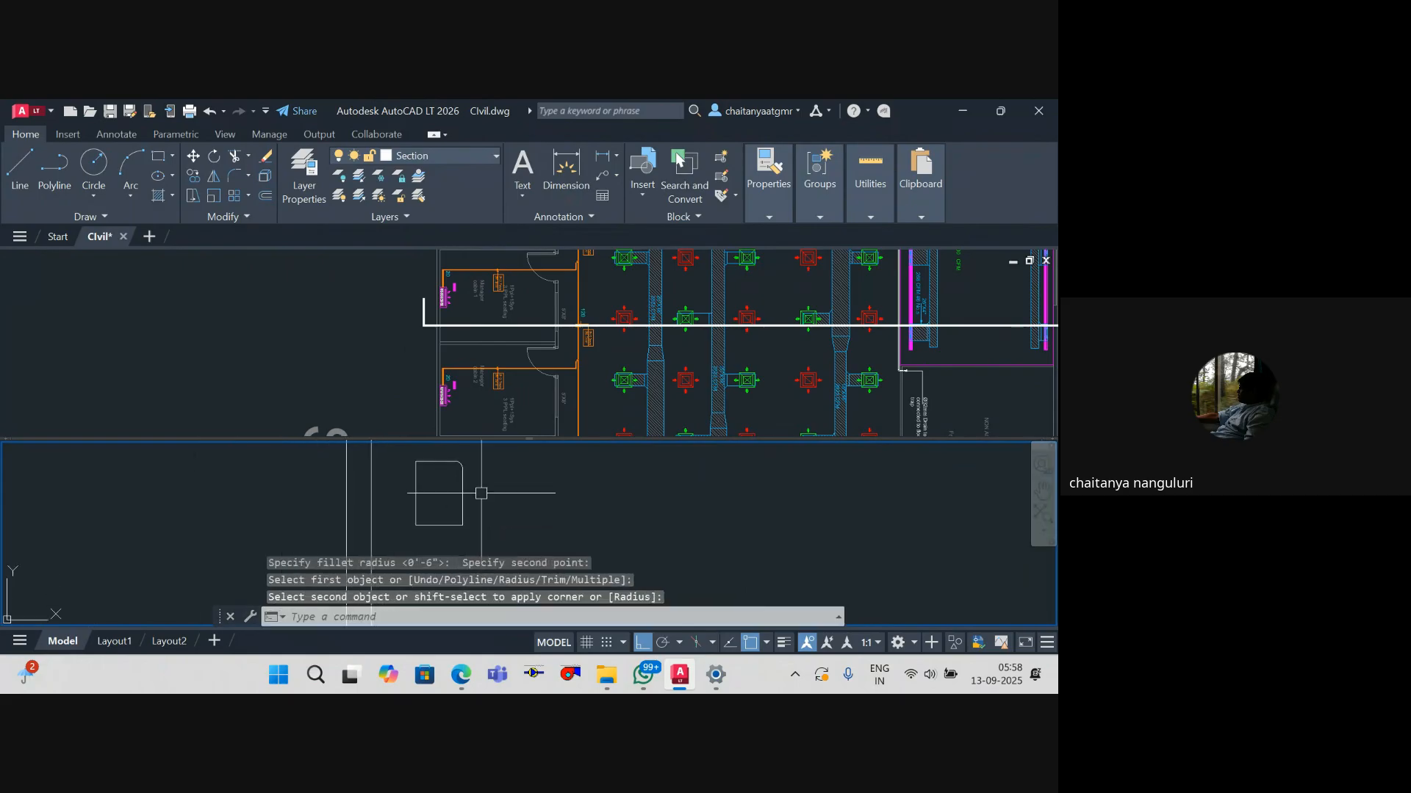
key(Escape)
Step: Move the rounded rectangle by its lower left corner against the inner face of the left wall, below the false ceiling
scroll(501, 536, down, 2)
click(497, 537)
click(454, 513)
text(m)
key(Return)
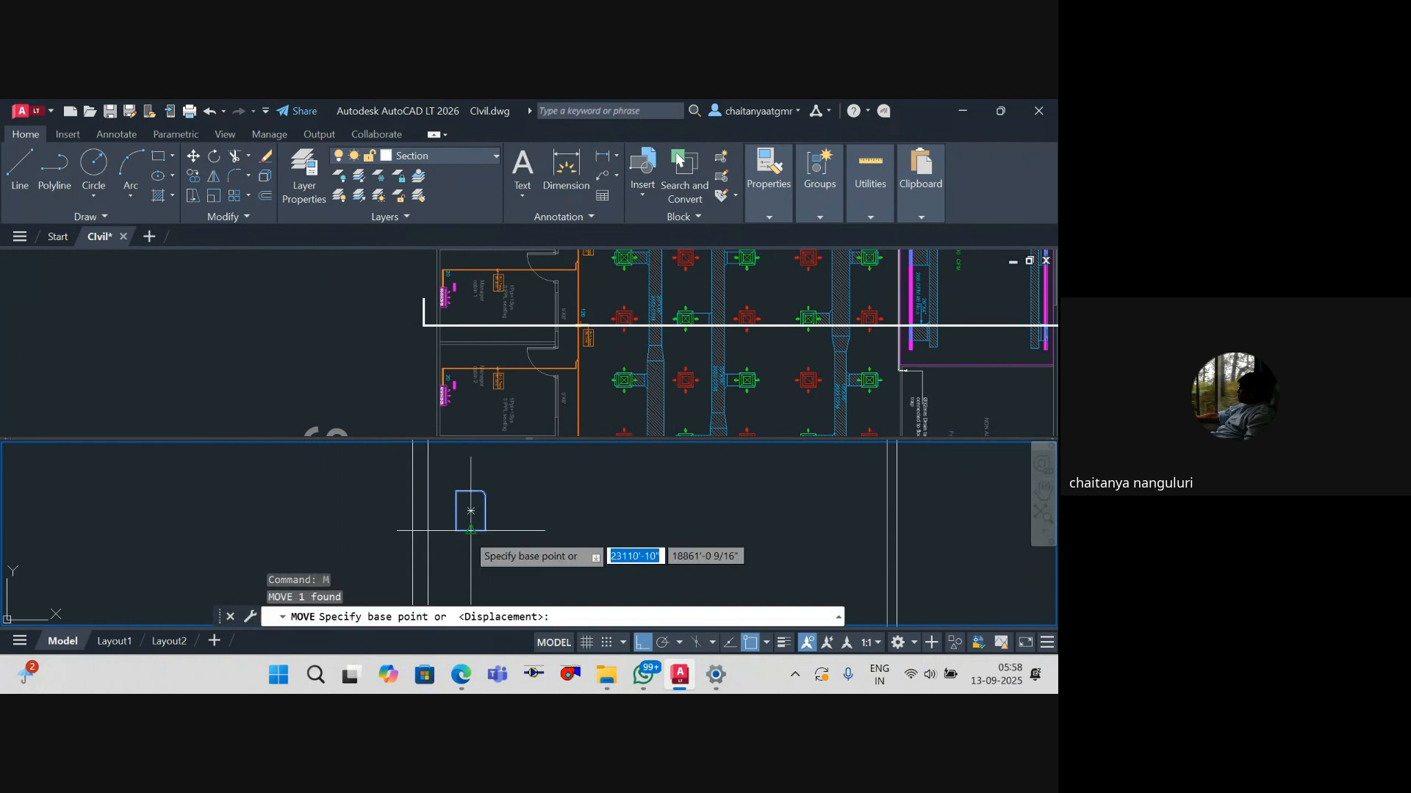
click(456, 531)
scroll(470, 507, down, 2)
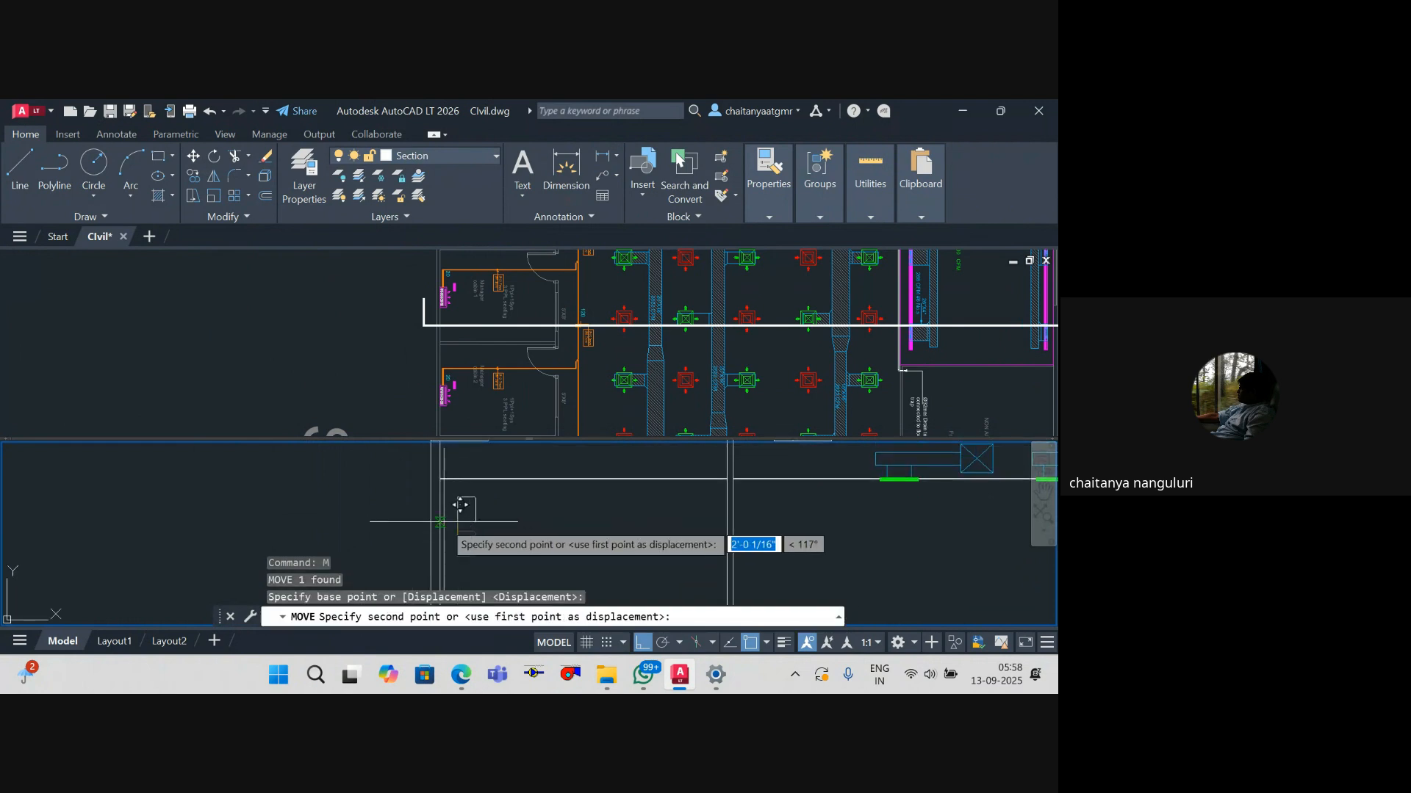
key(Escape)
key(Escape)
Step: Hatch the interior of the rounded rectangle on the left wall
text(h)
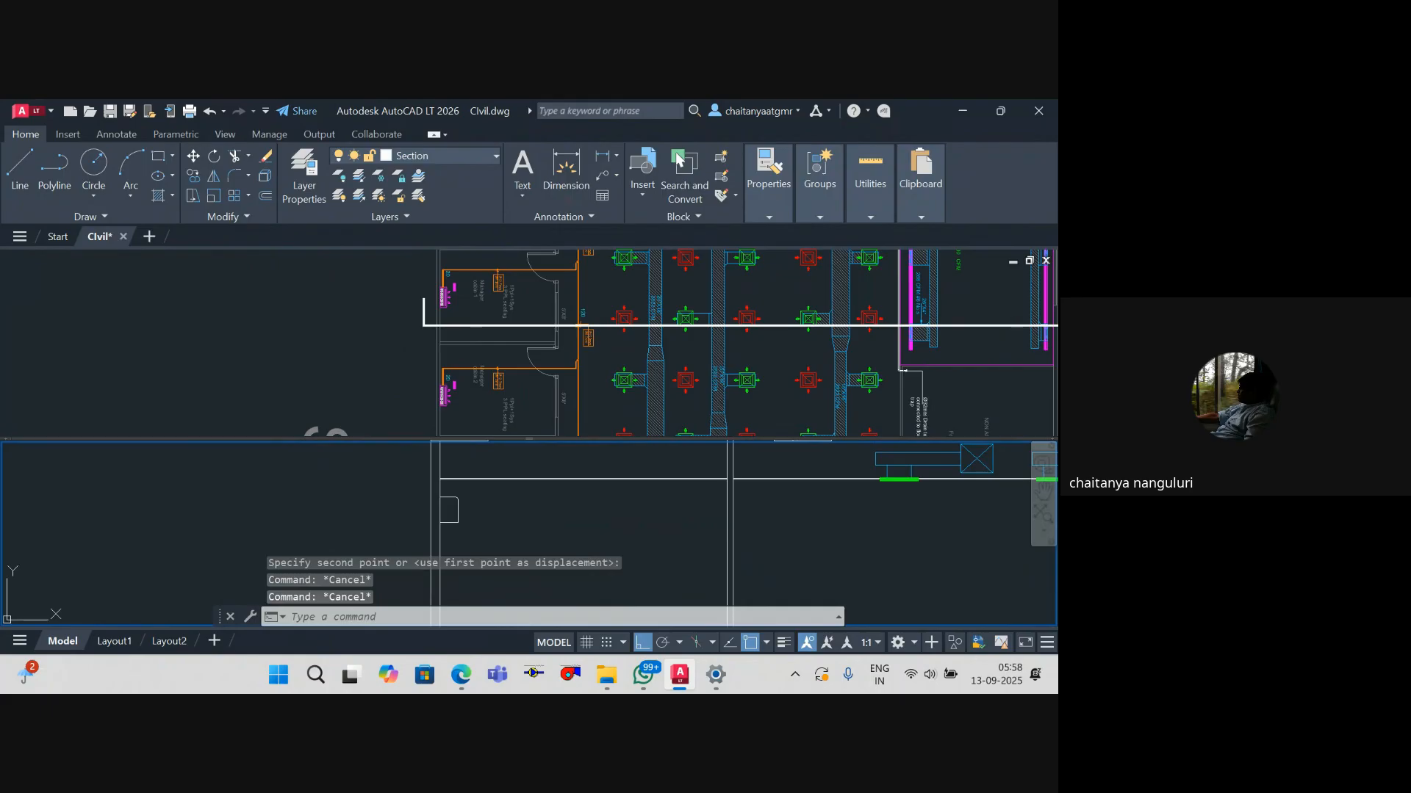
key(Return)
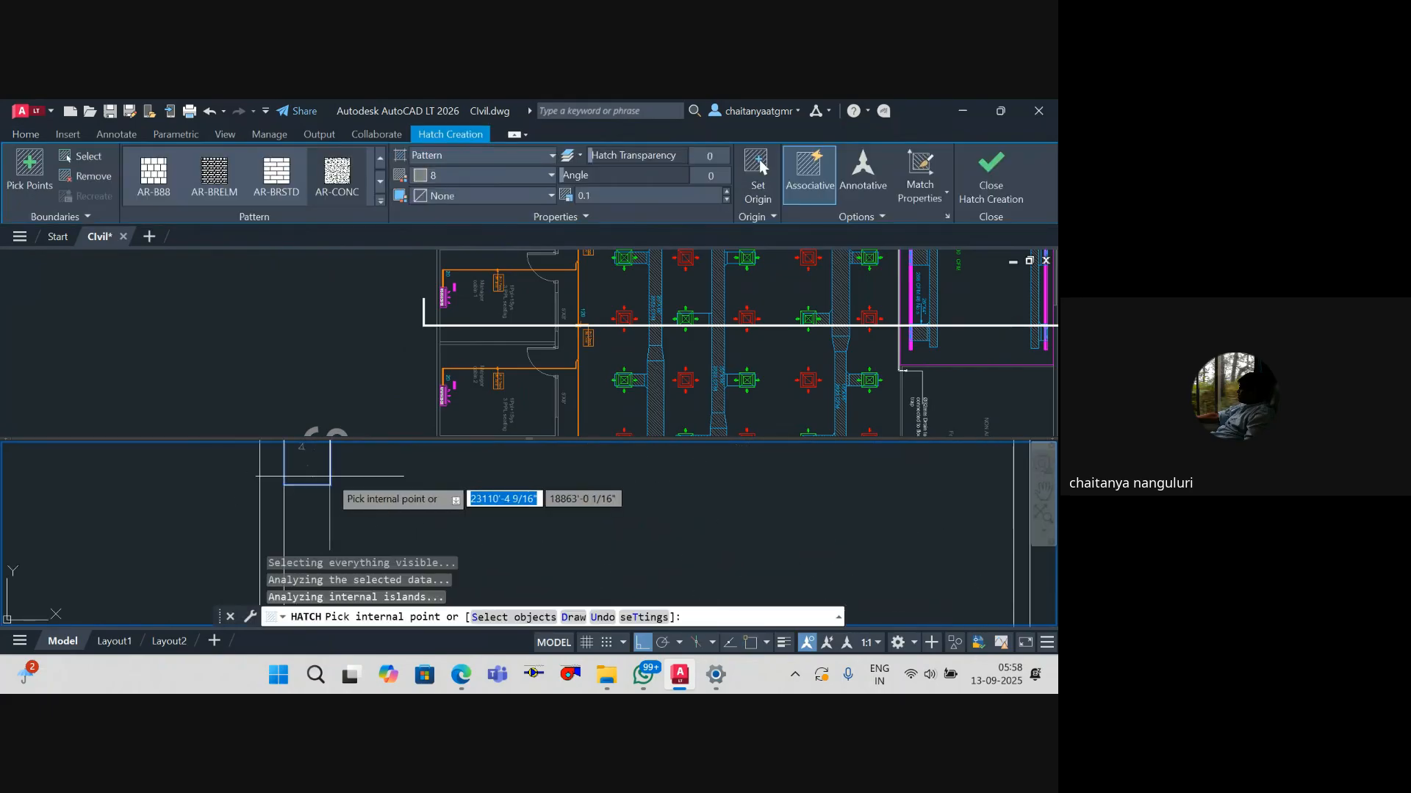
key(Return)
Step: Change the rounded rectangle's hatch color to Magenta and its pattern to SOLID
click(376, 528)
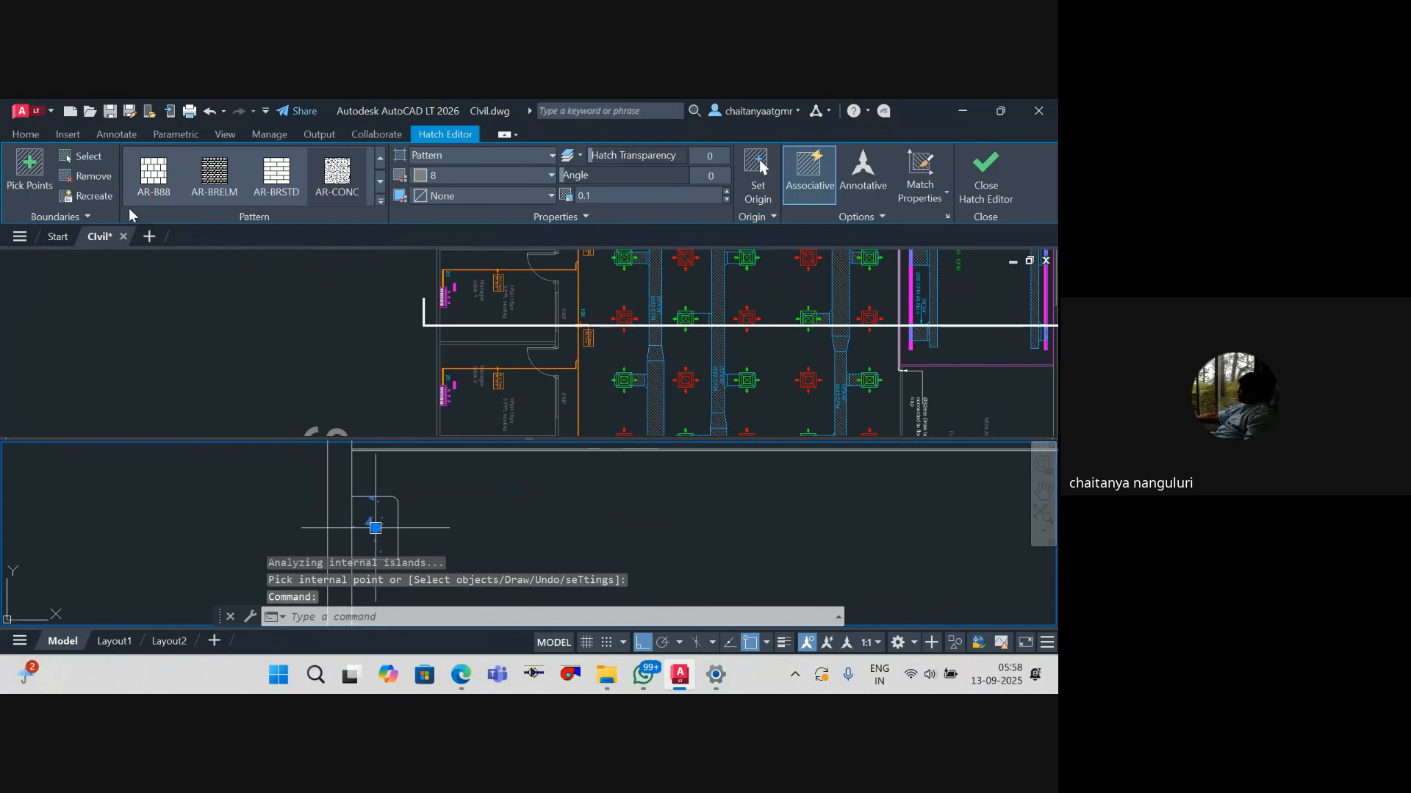
click(26, 135)
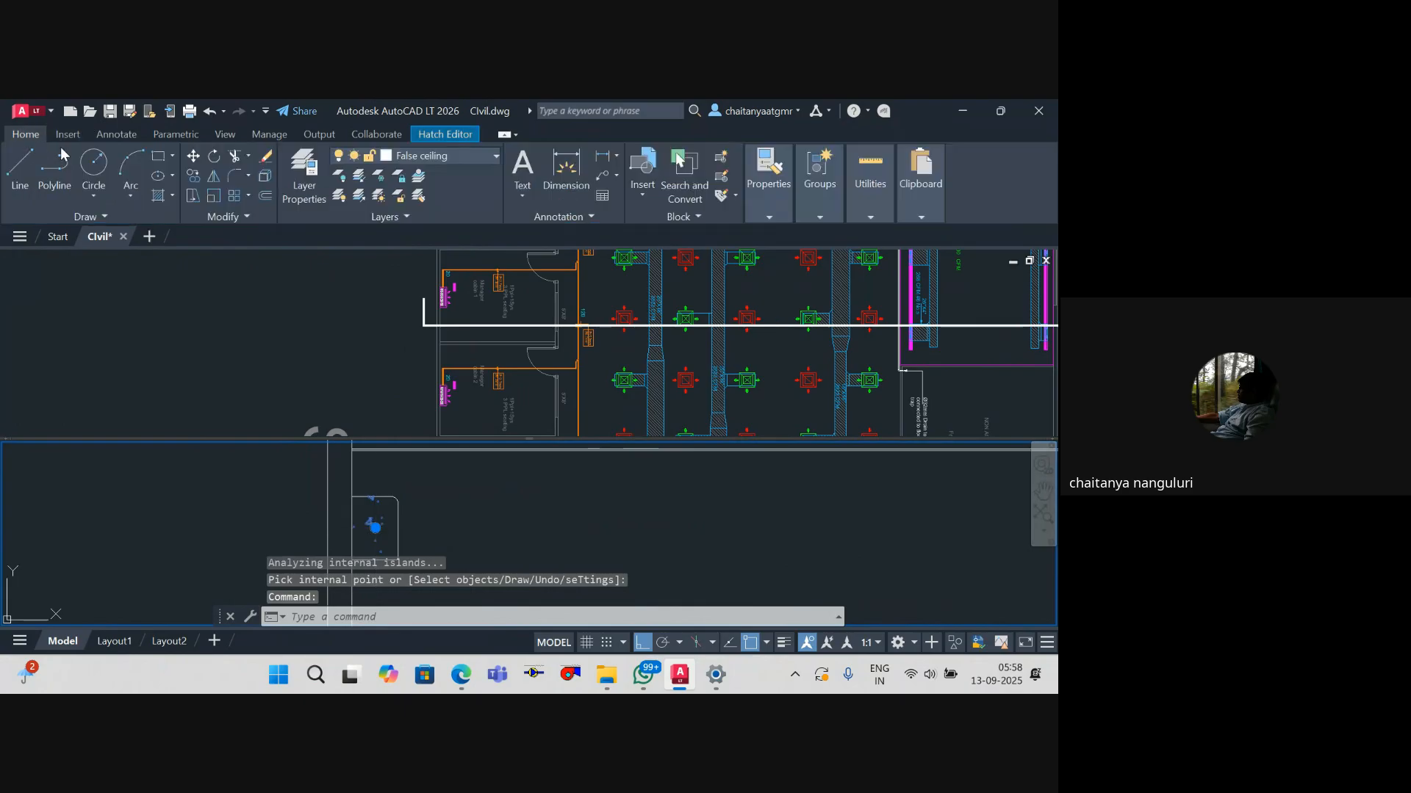
click(450, 135)
click(432, 179)
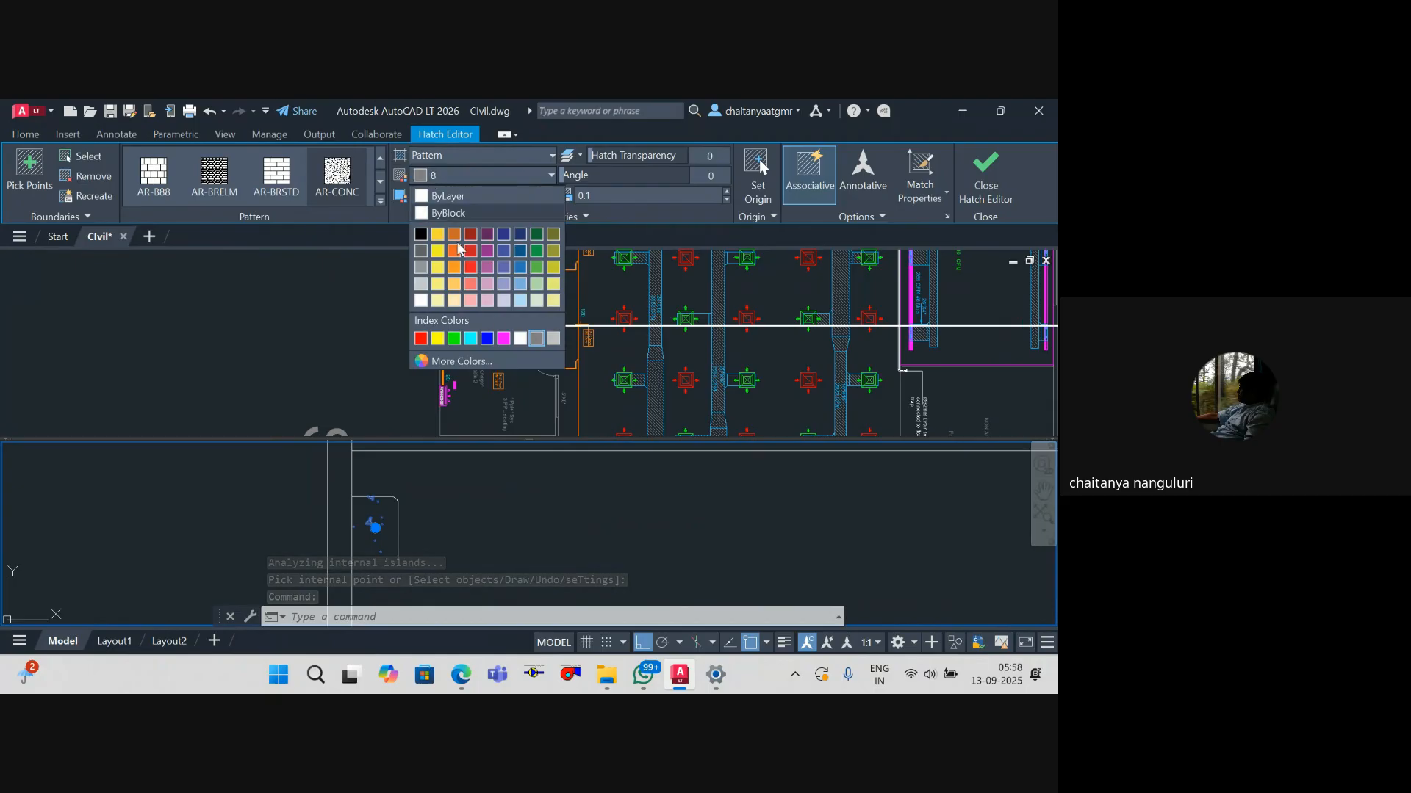
click(504, 339)
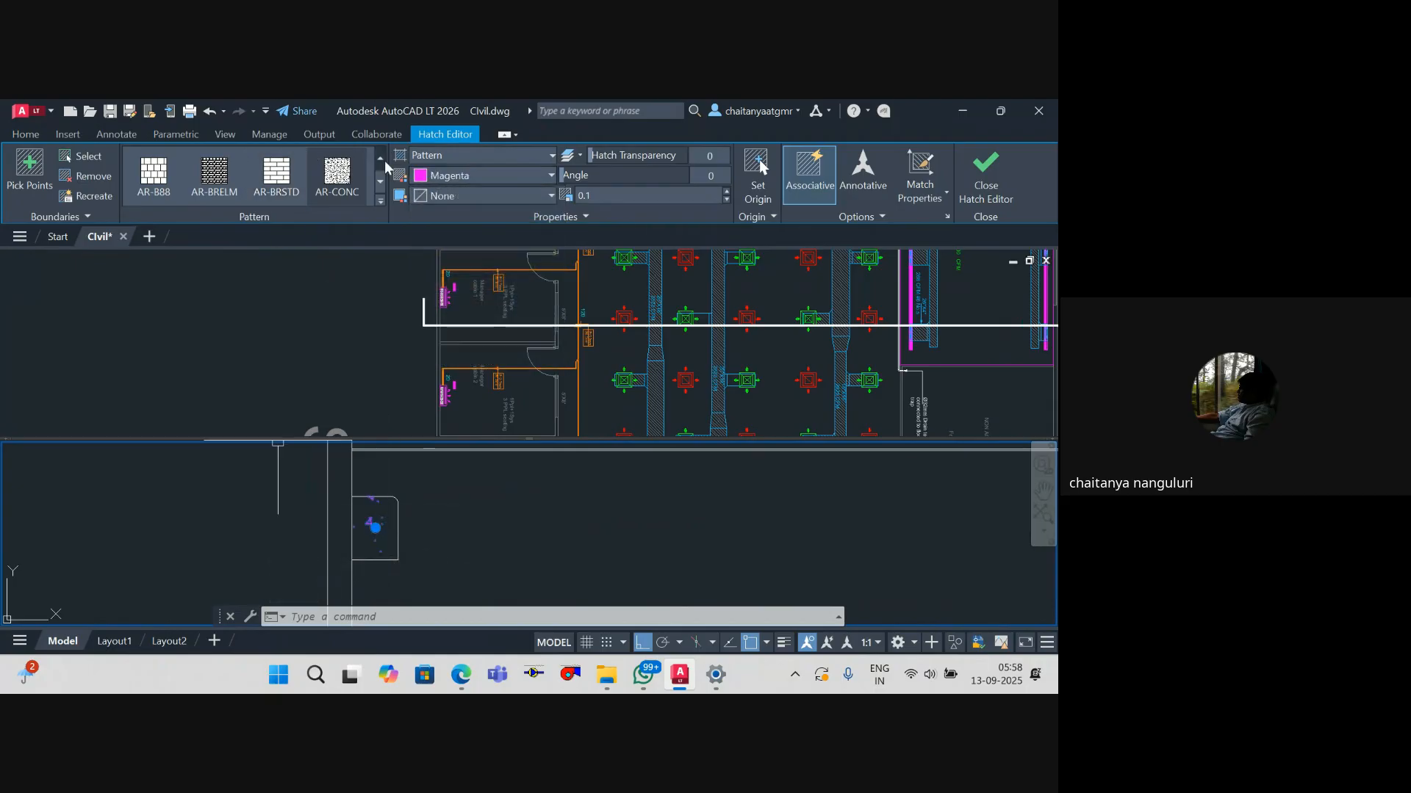
click(379, 188)
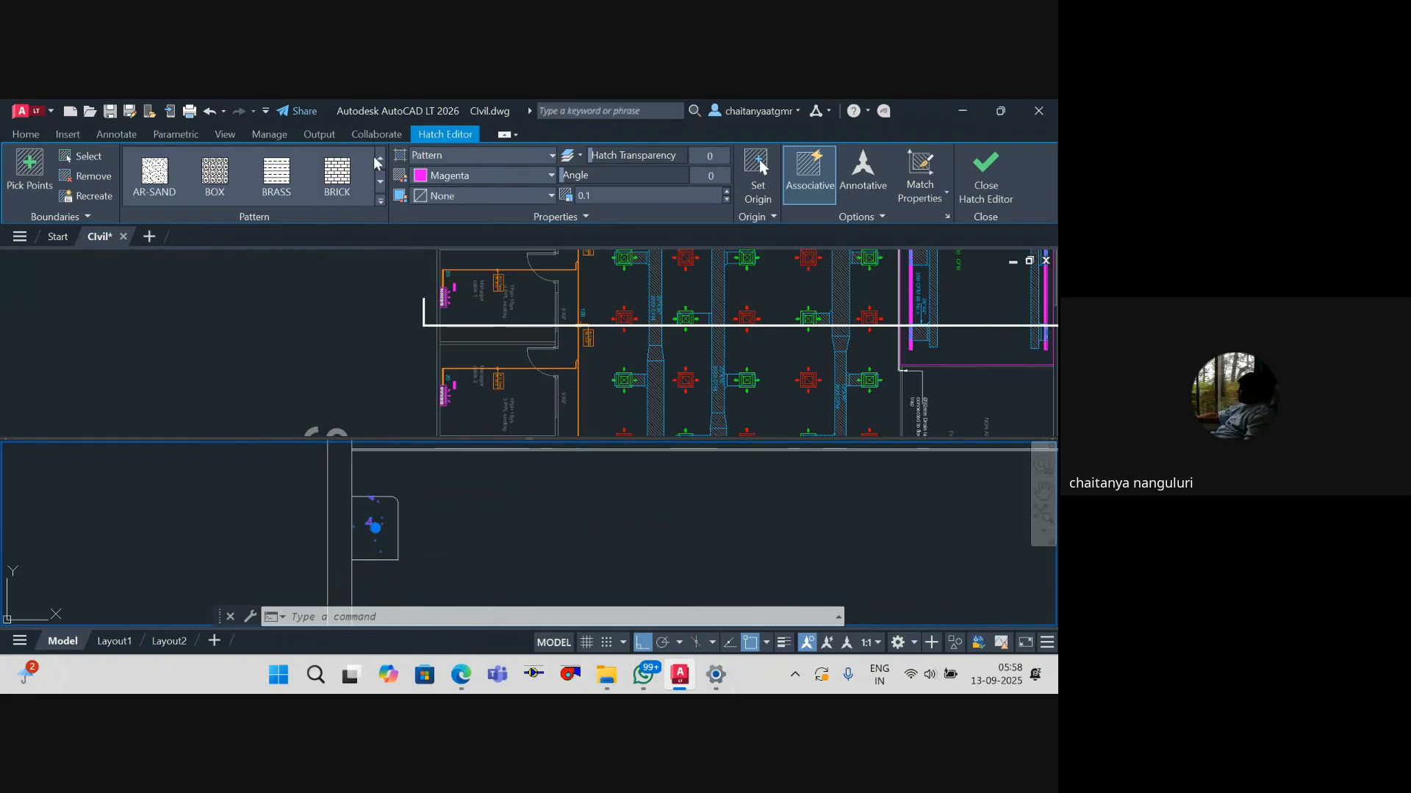
click(379, 157)
click(379, 157)
click(379, 158)
click(136, 171)
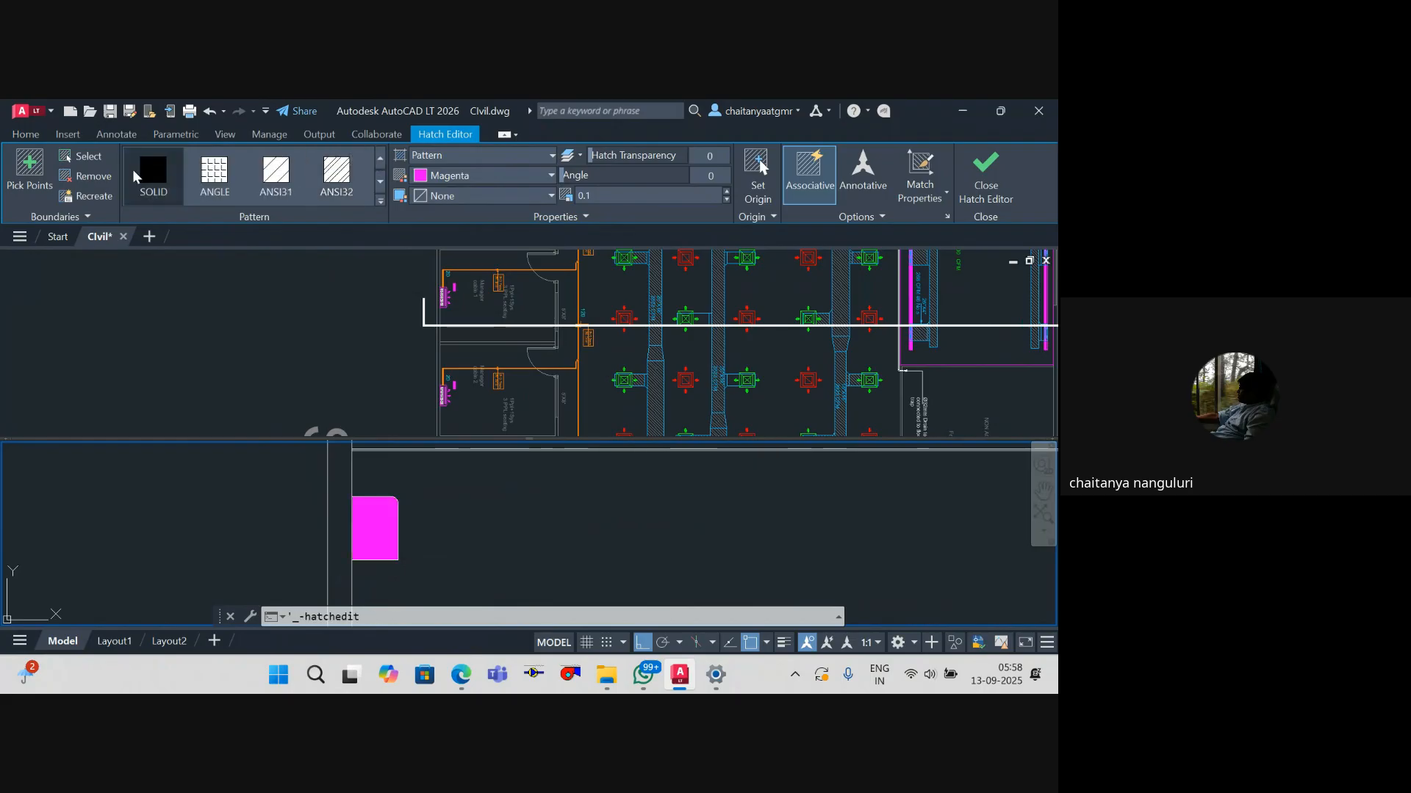
key(Escape)
Step: Match the rounded rectangle's outline properties to those of its magenta solid hatch
scroll(470, 491, down, 3)
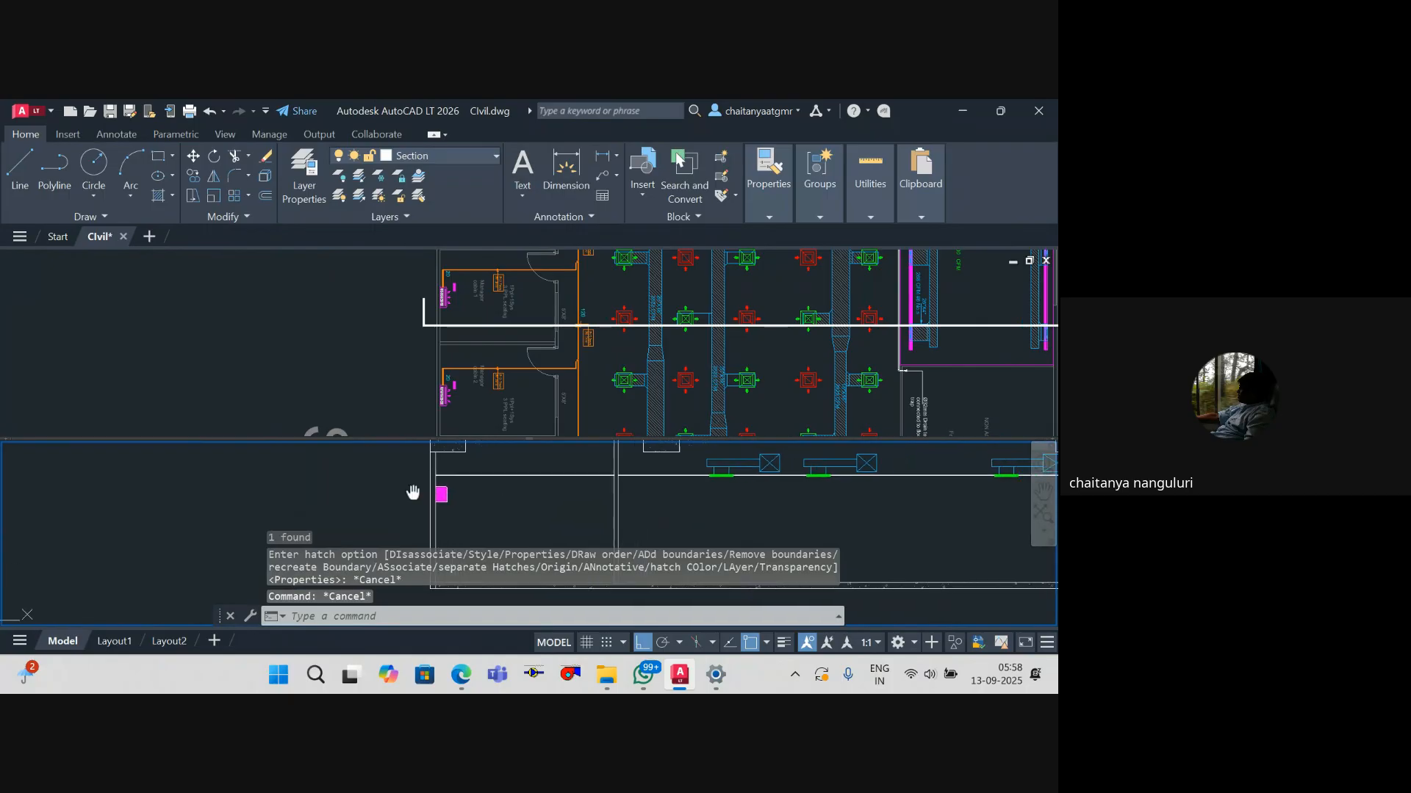
text(ma)
key(Return)
click(435, 489)
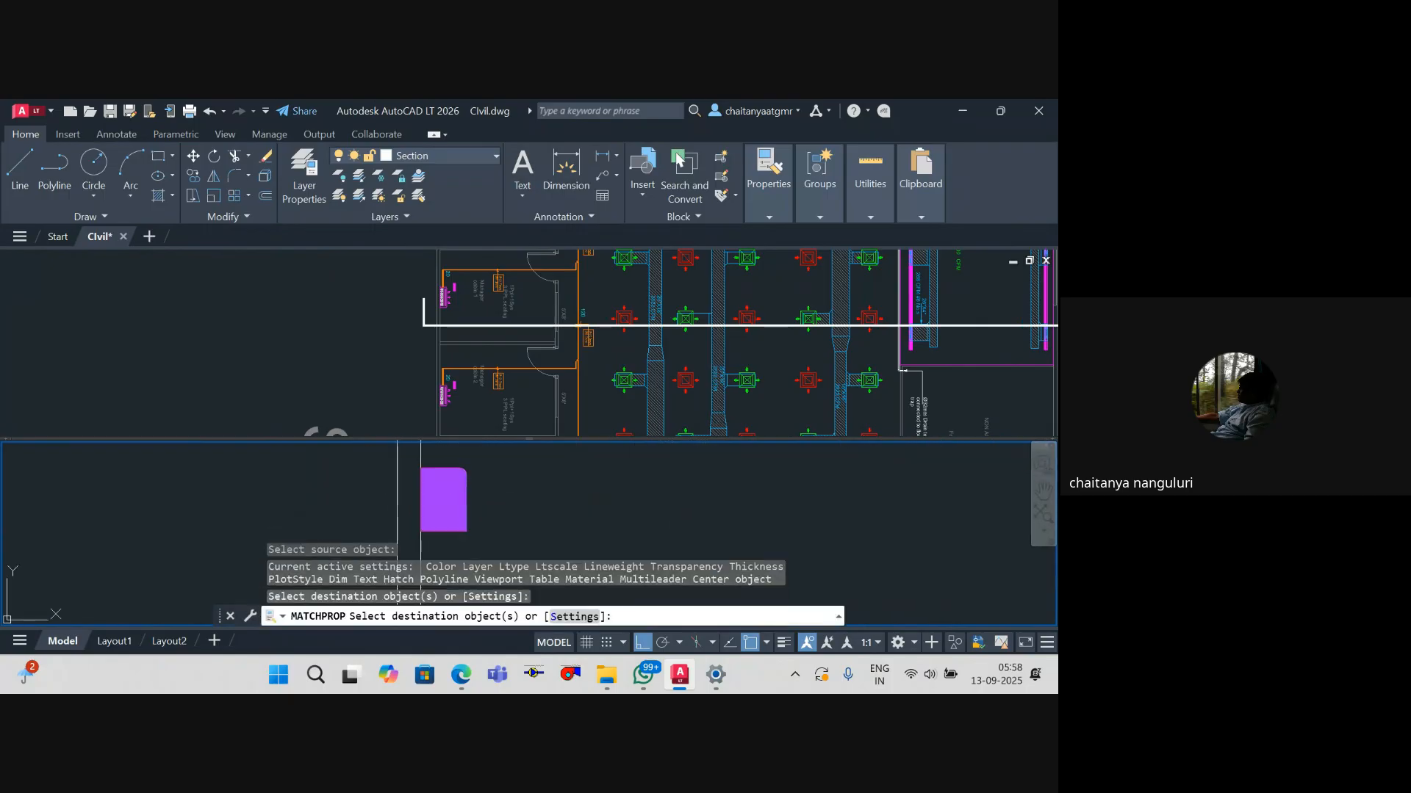
key(Escape)
scroll(528, 505, down, 3)
key(Escape)
key(Escape)
scroll(592, 506, up, 2)
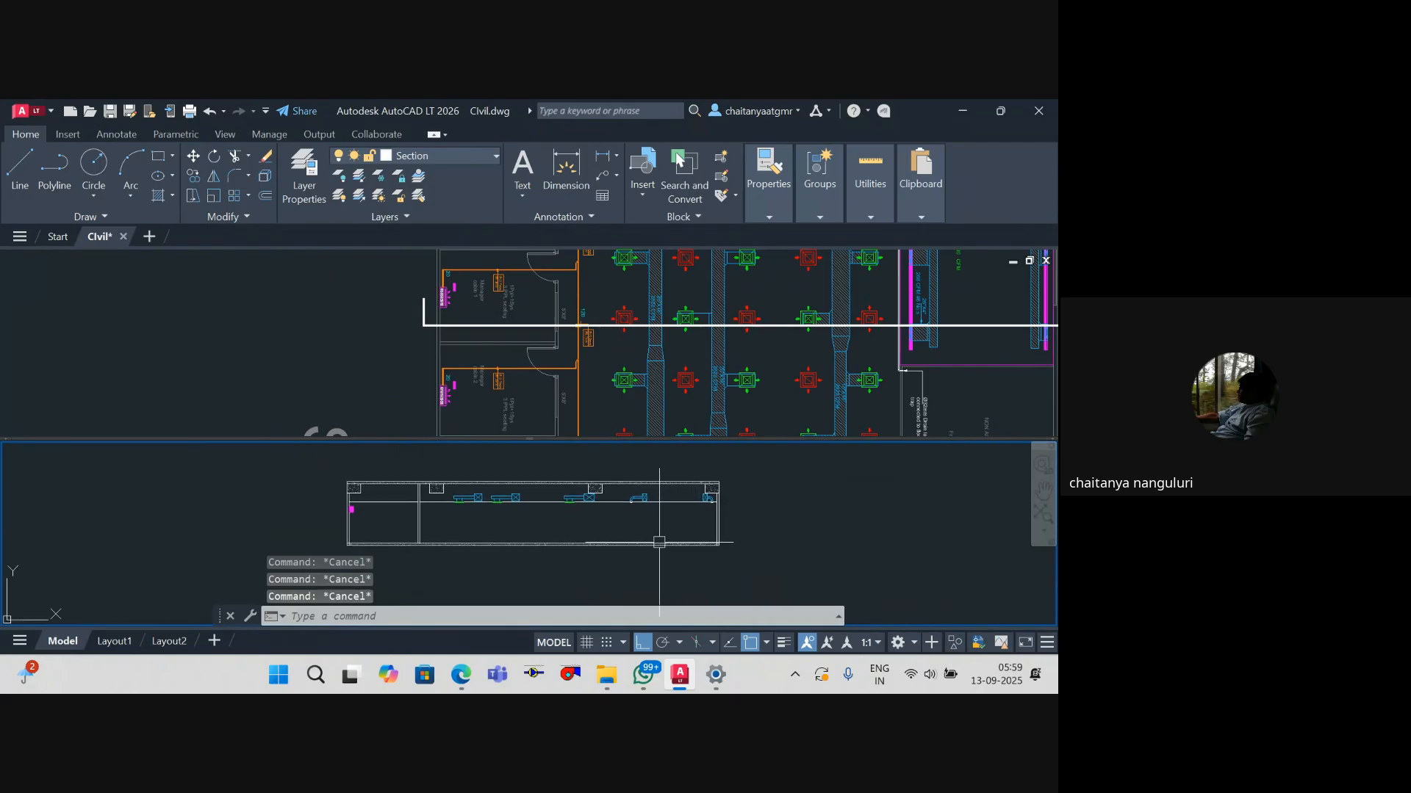
Step: Switch the model space viewport configuration to Single, keeping the section view
text(vpor)
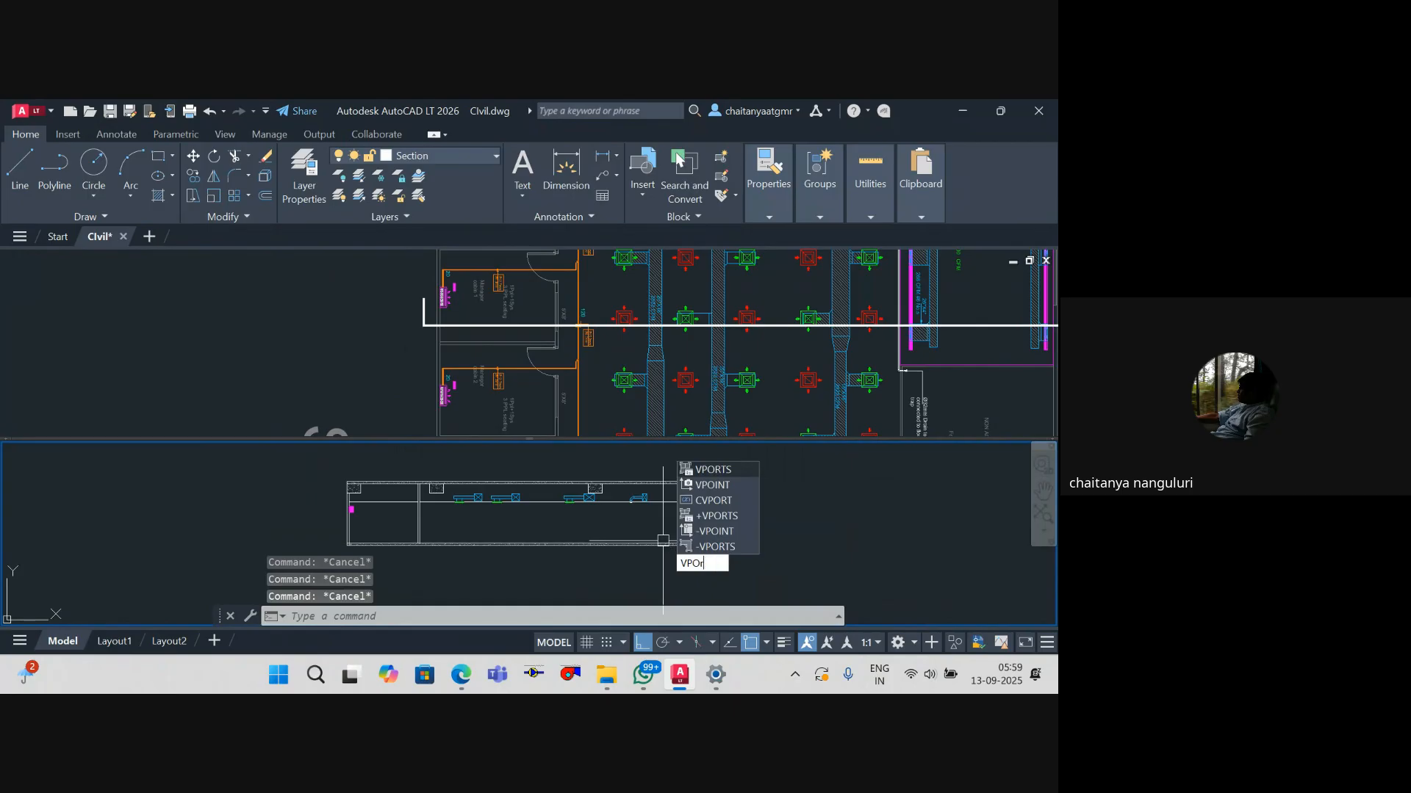
key(Return)
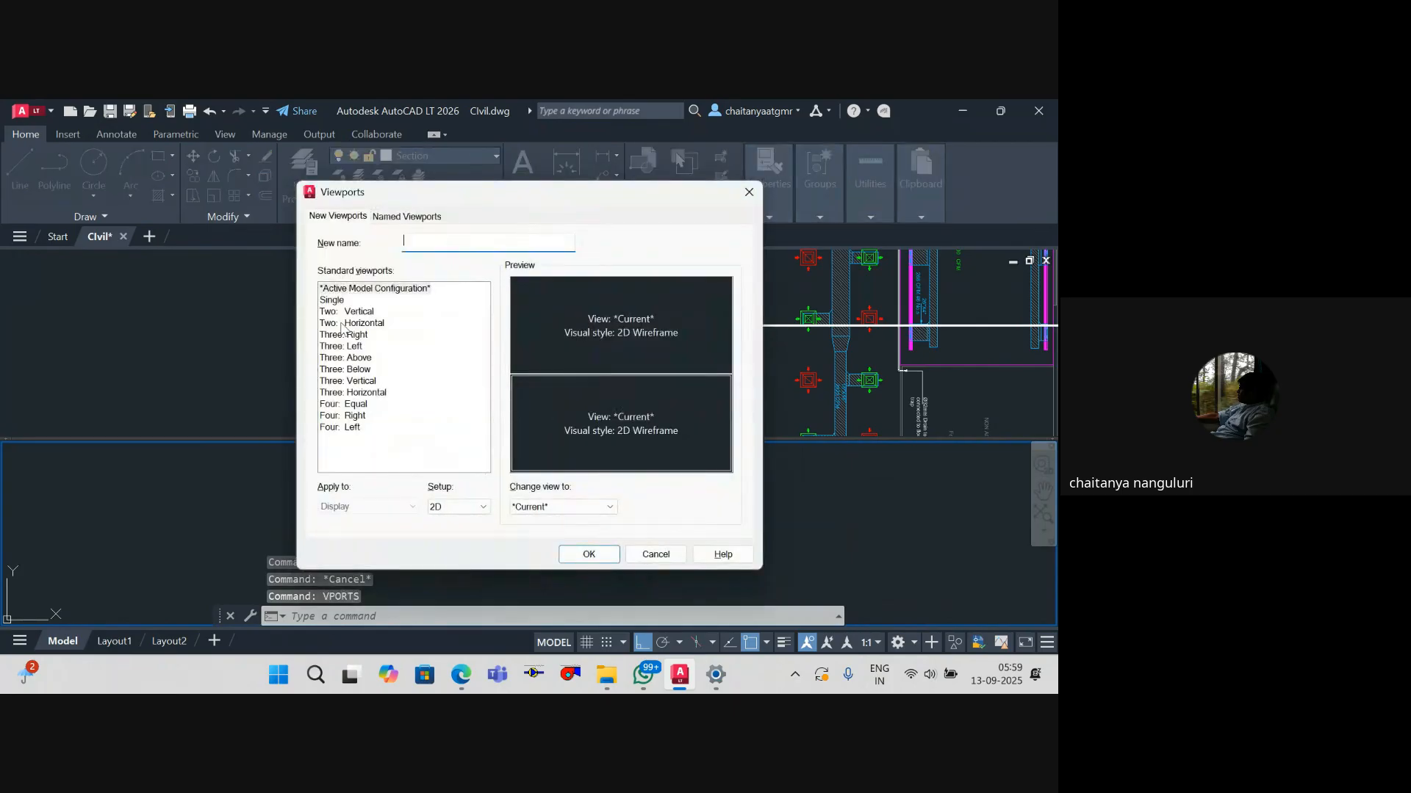
click(337, 300)
click(592, 557)
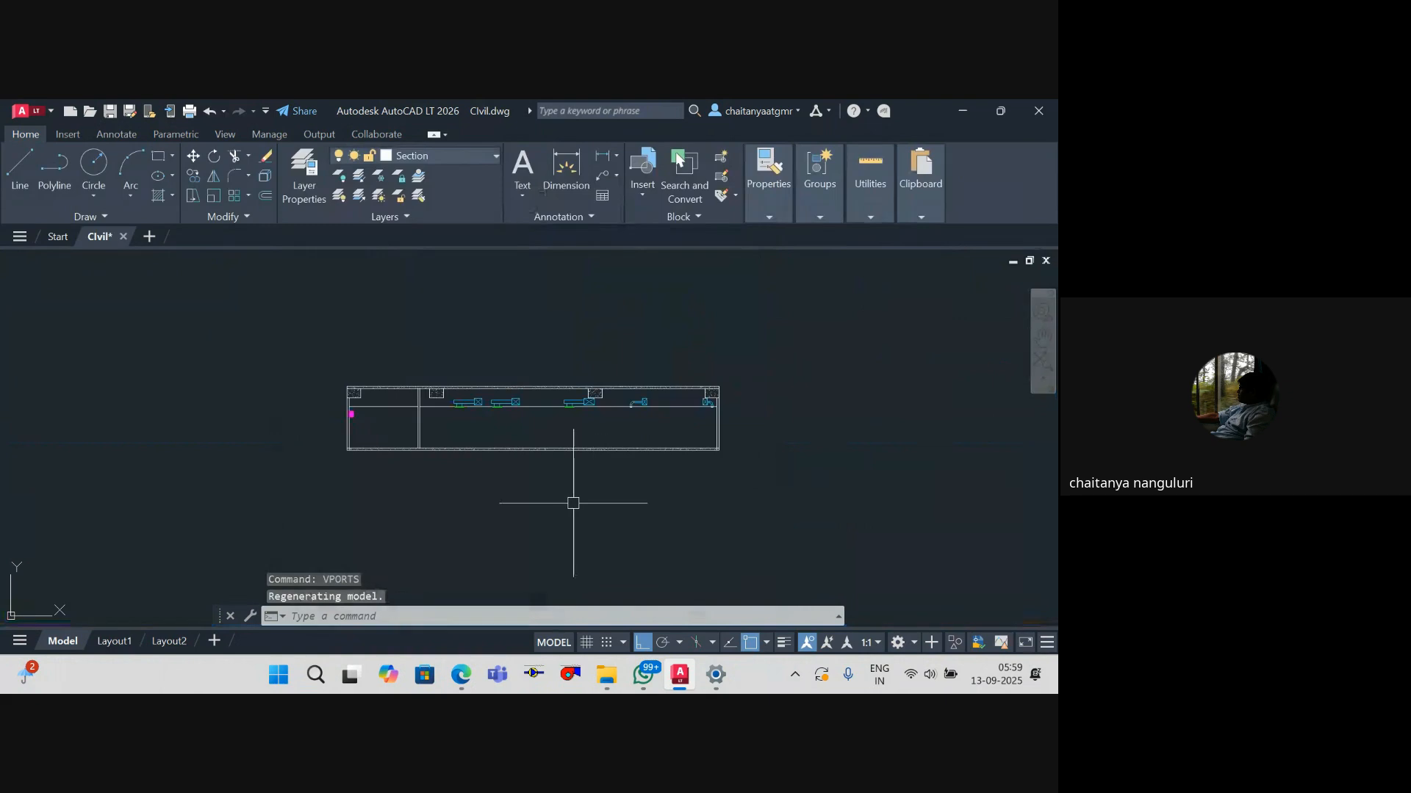
Step: Move the complete section drawing across to the space below the floor plan's south side
scroll(565, 445, down, 3)
key(Escape)
key(Escape)
scroll(526, 419, up, 2)
click(430, 422)
click(819, 529)
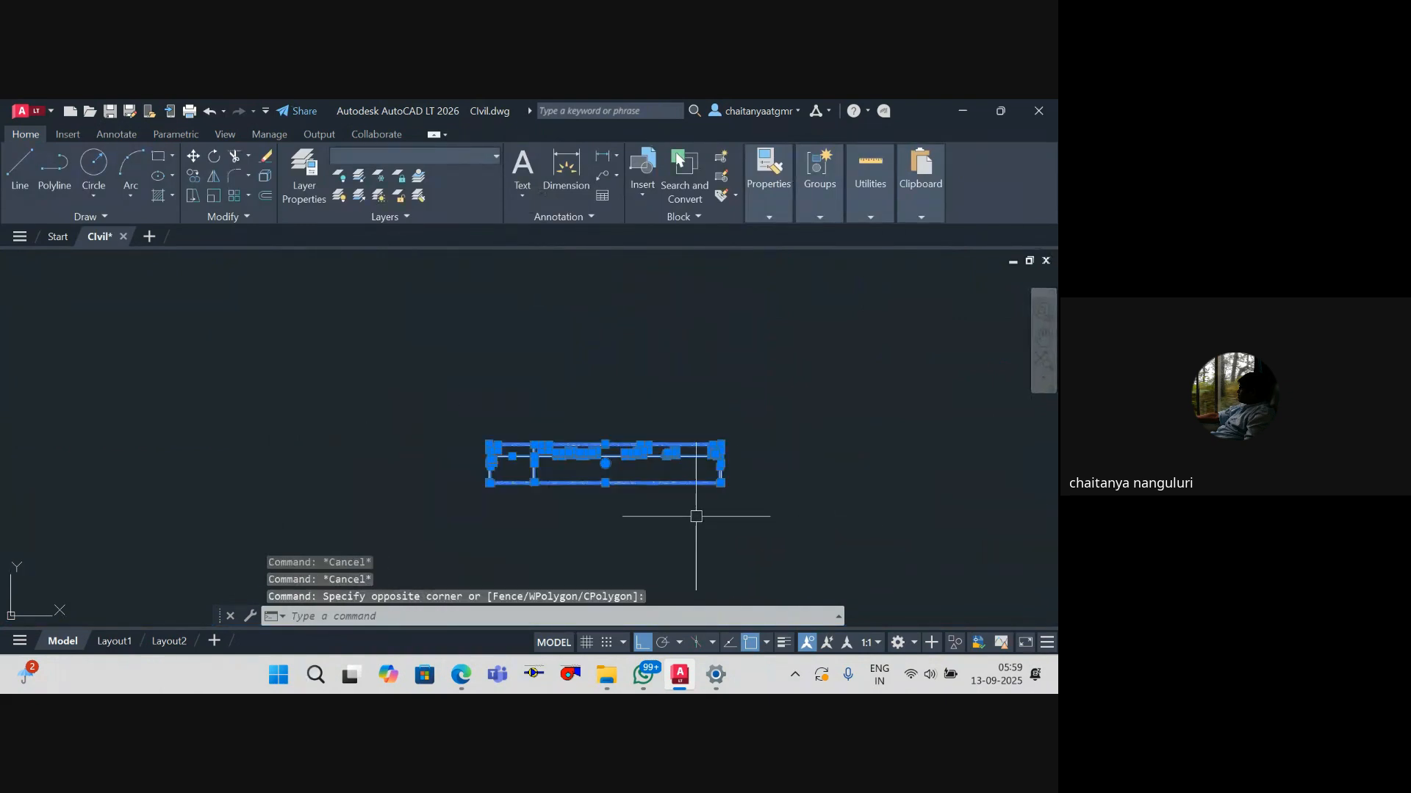
text(m)
key(Return)
click(595, 474)
scroll(464, 480, down, 5)
drag(465, 480, 742, 449)
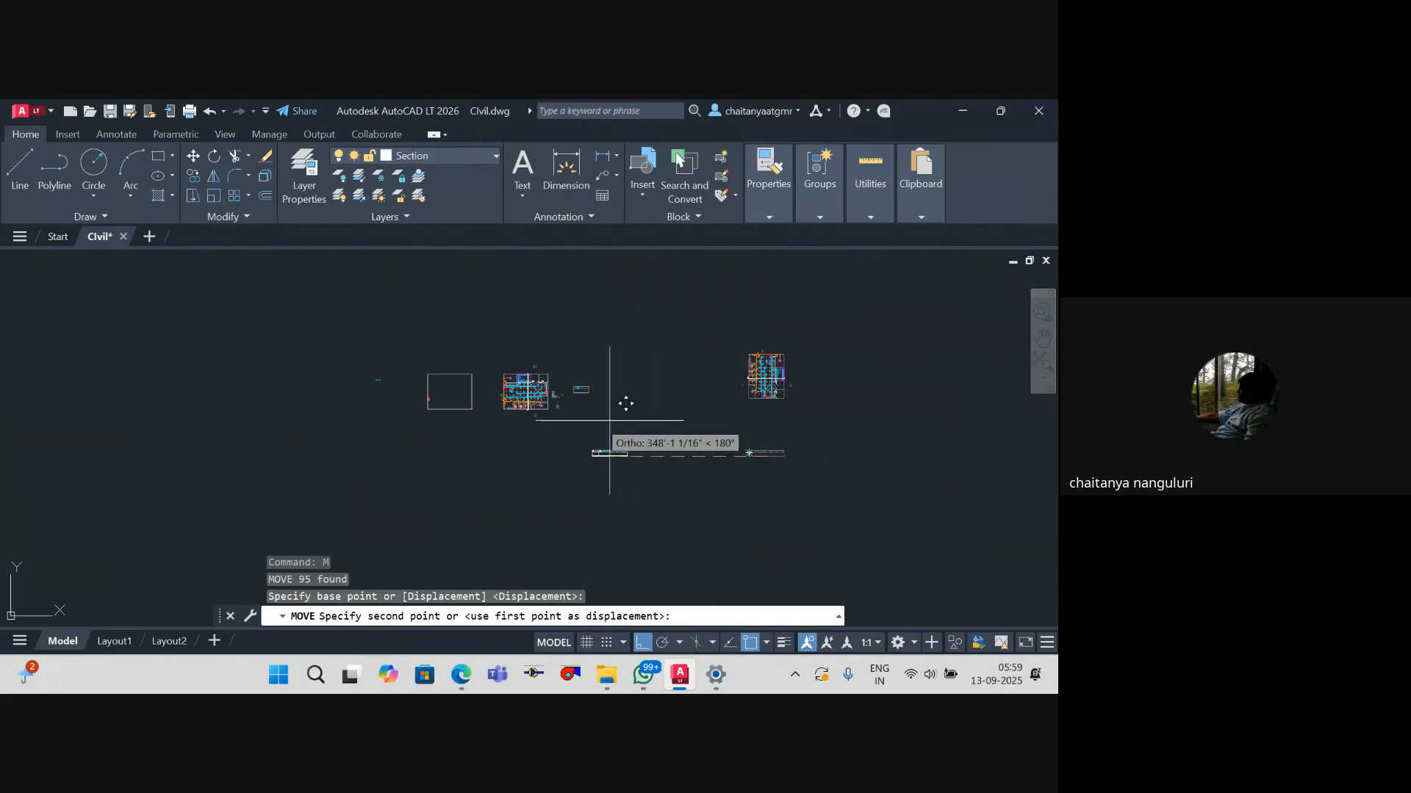
scroll(537, 424, up, 8)
scroll(488, 461, down, 6)
scroll(482, 471, up, 5)
click(482, 474)
key(Escape)
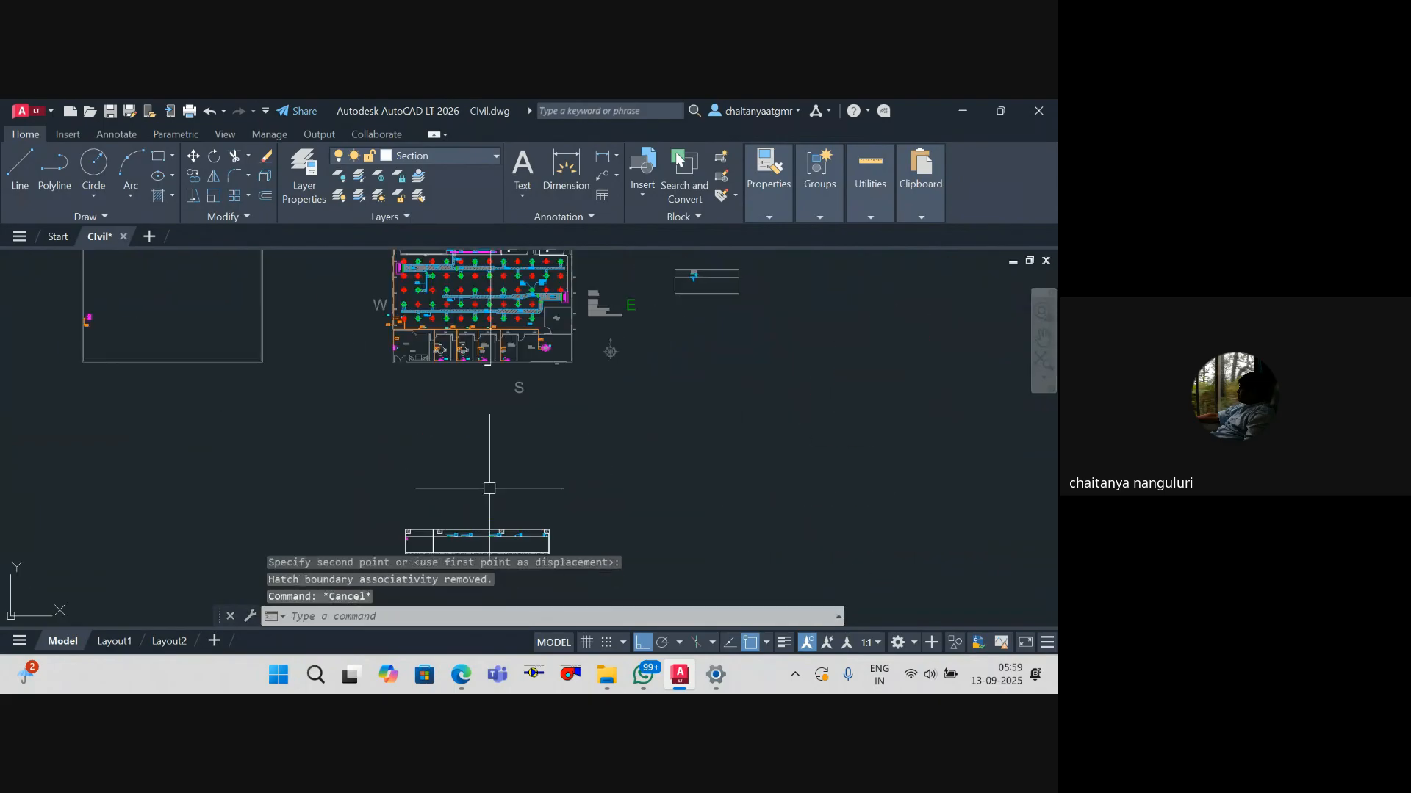
Step: Move the complete section drawing straight up, closer to the floor plan's south side
drag(487, 488, 488, 457)
key(Escape)
click(579, 535)
click(283, 472)
text(m)
key(Return)
click(711, 551)
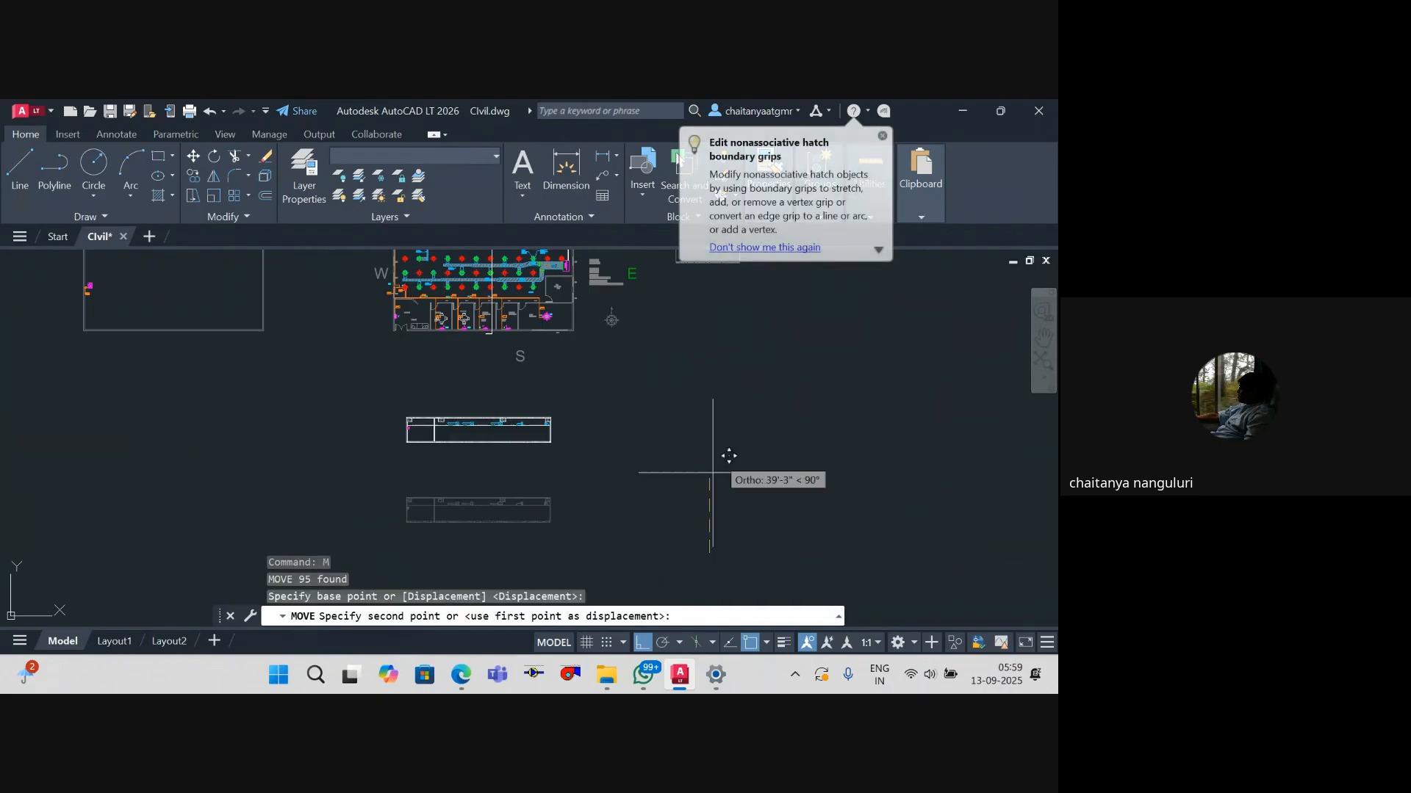
click(711, 444)
key(Escape)
drag(538, 397, 554, 492)
key(Escape)
key(Escape)
scroll(558, 364, up, 10)
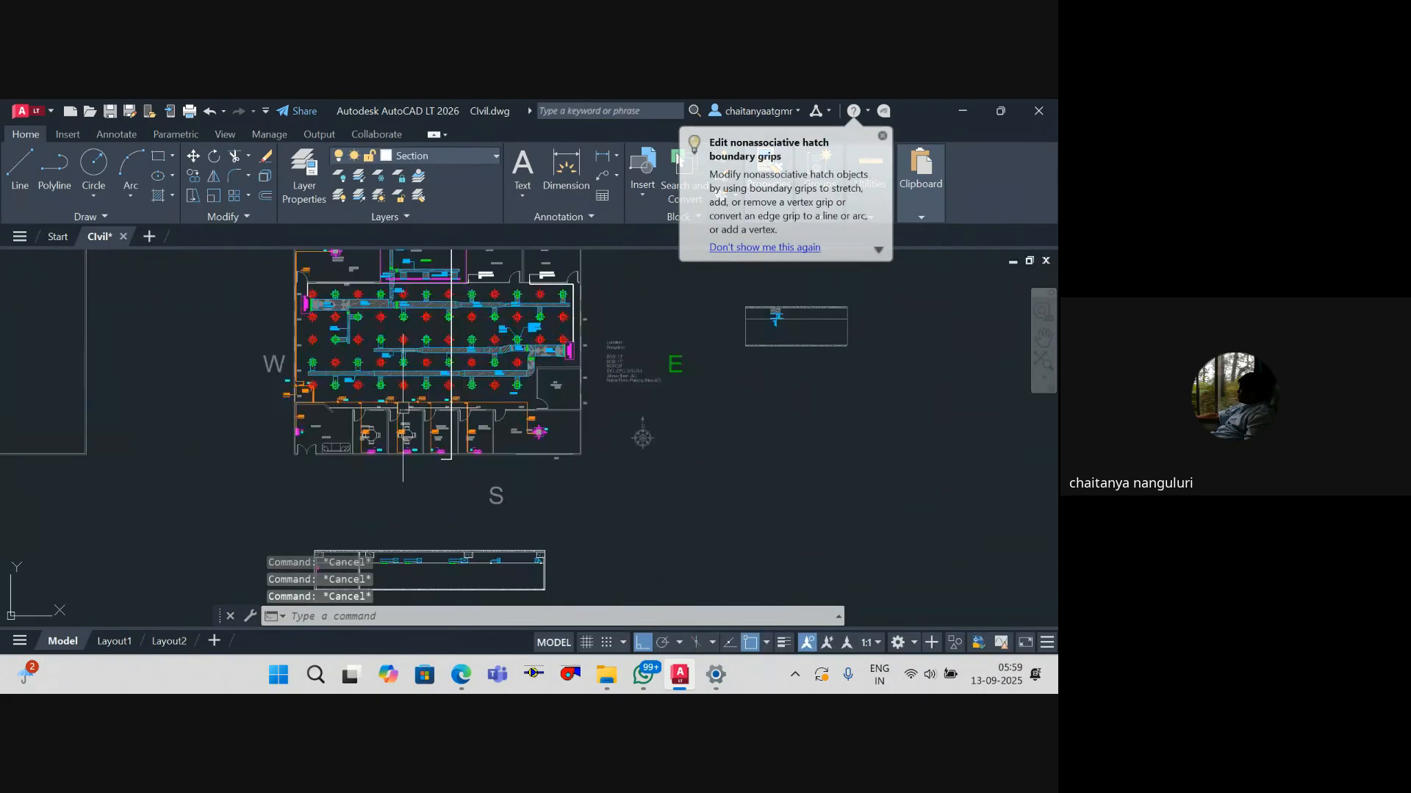
click(520, 350)
text(co)
key(Return)
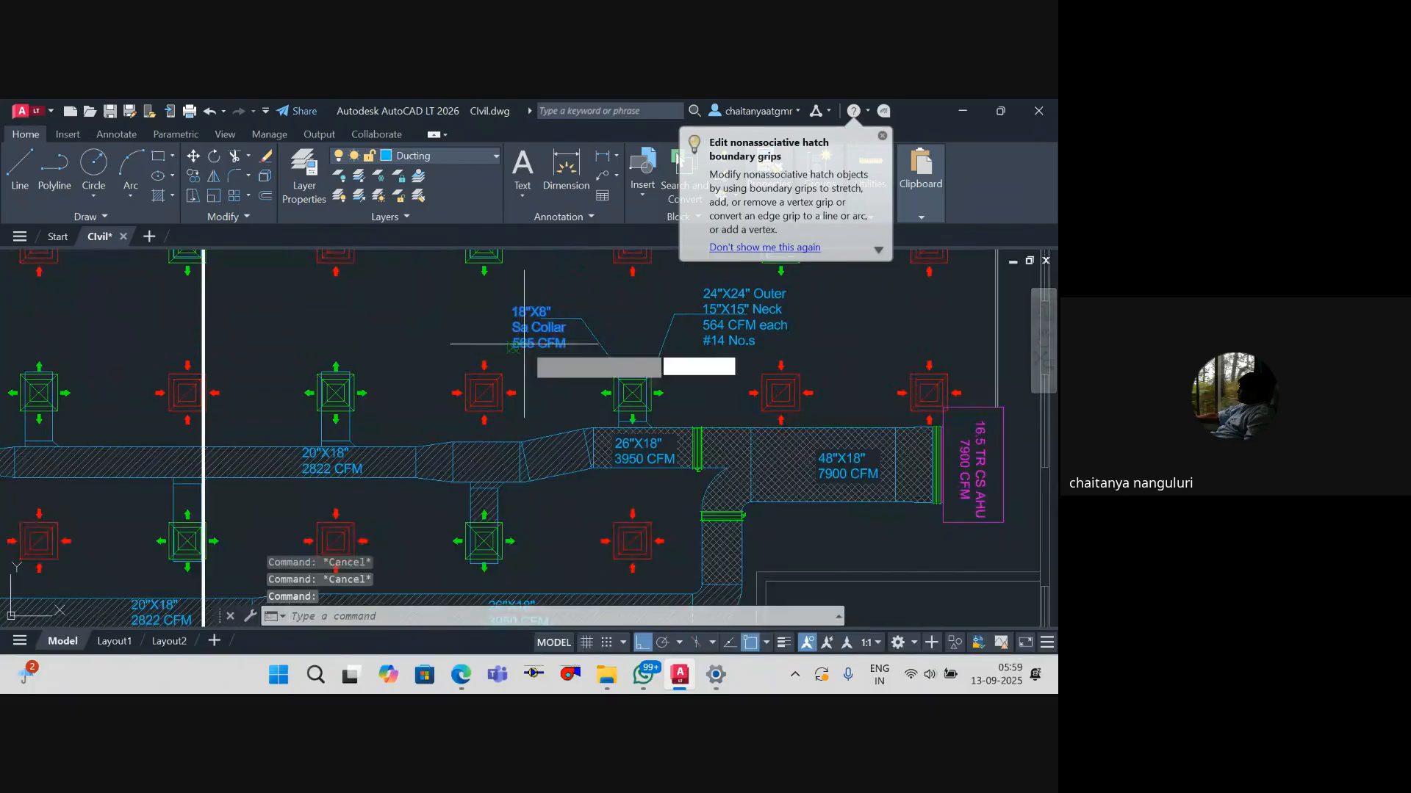
click(525, 347)
scroll(538, 471, down, 9)
scroll(537, 531, up, 4)
scroll(537, 542, up, 4)
drag(539, 551, 551, 444)
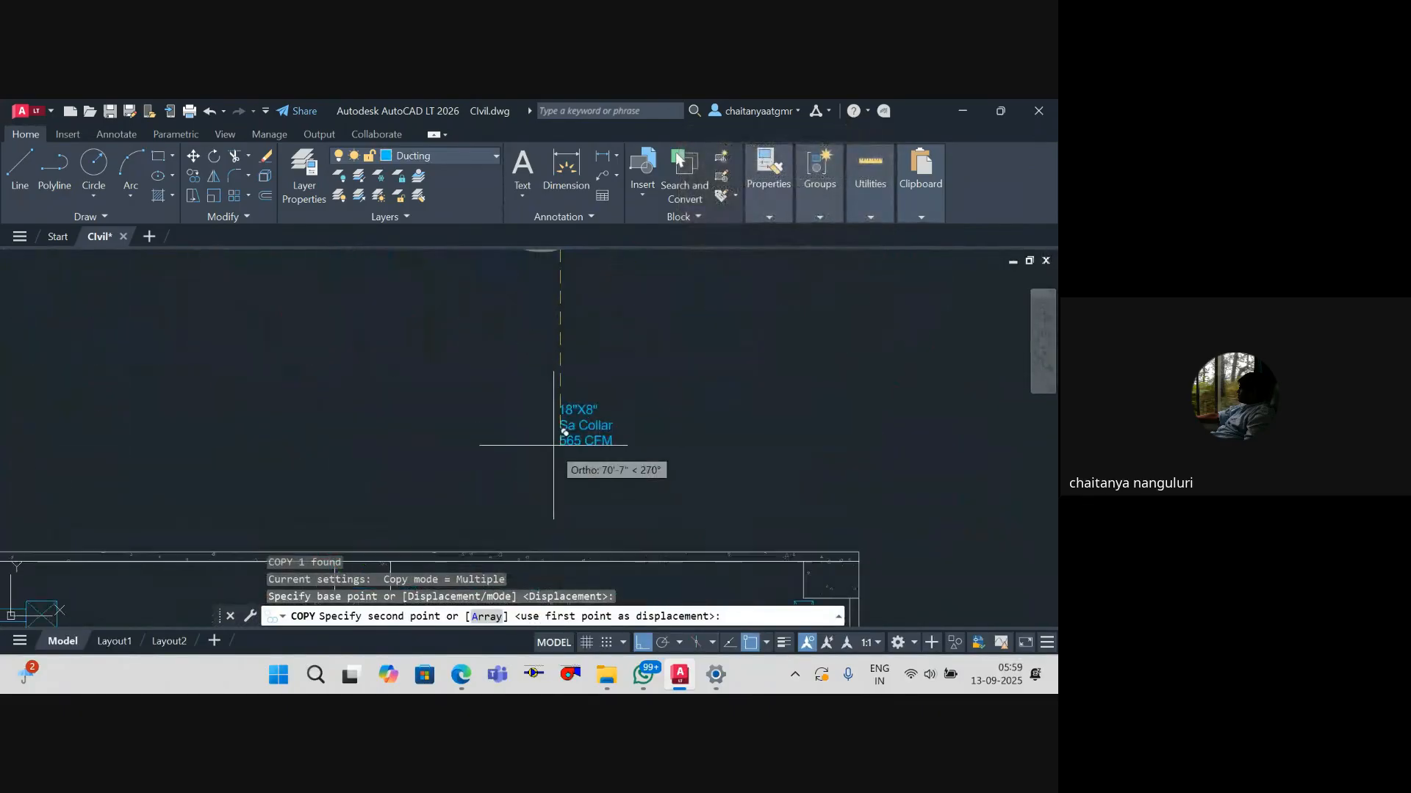
drag(558, 512, 554, 438)
key(Escape)
scroll(579, 448, down, 2)
scroll(579, 448, down, 4)
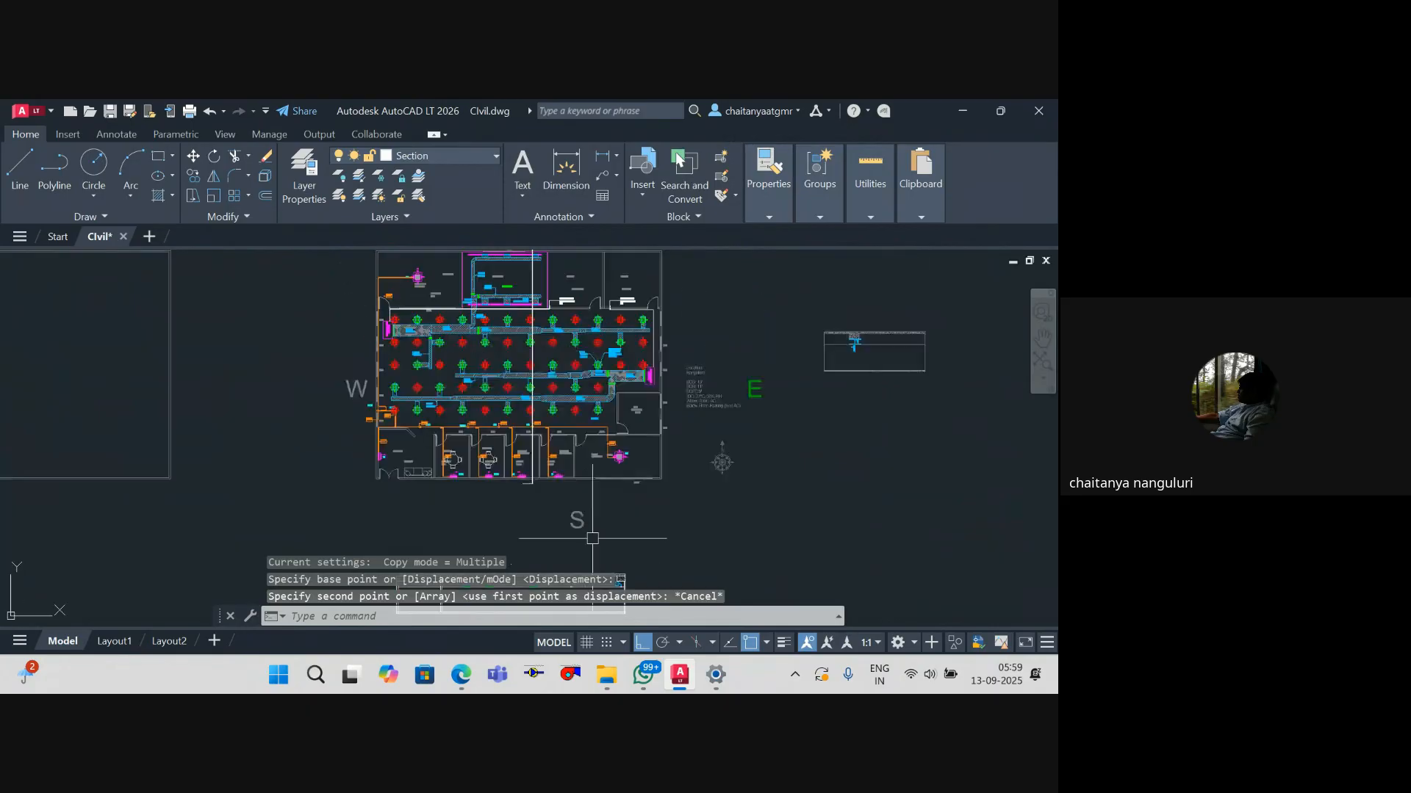
Step: Copy the 18"X8" "Sa Collar" 565 CFM label from the duct plan to just above the section drawing
scroll(586, 371, up, 7)
key(Escape)
key(Escape)
click(587, 371)
text(co)
key(Return)
click(584, 388)
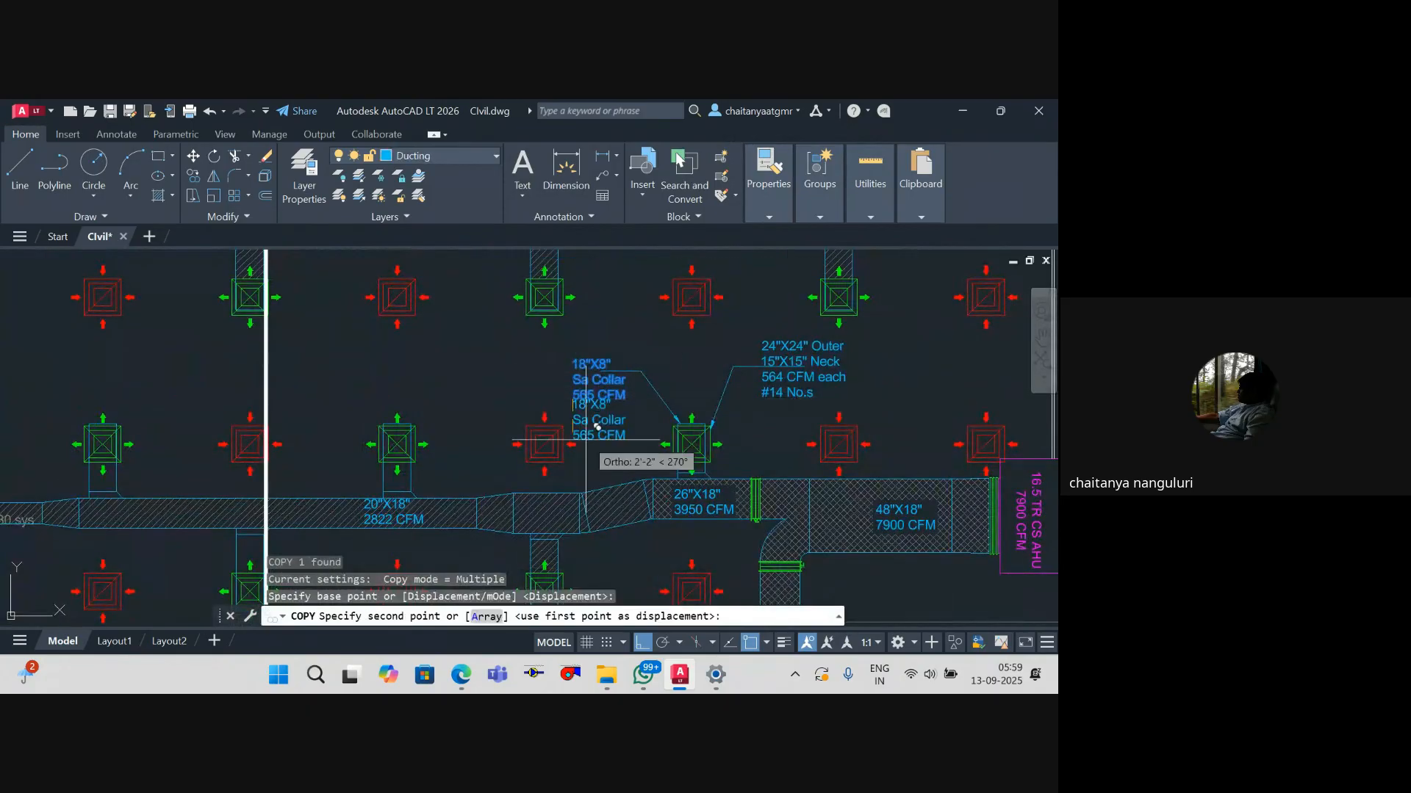
scroll(588, 397, down, 5)
scroll(599, 436, up, 4)
scroll(599, 436, up, 2)
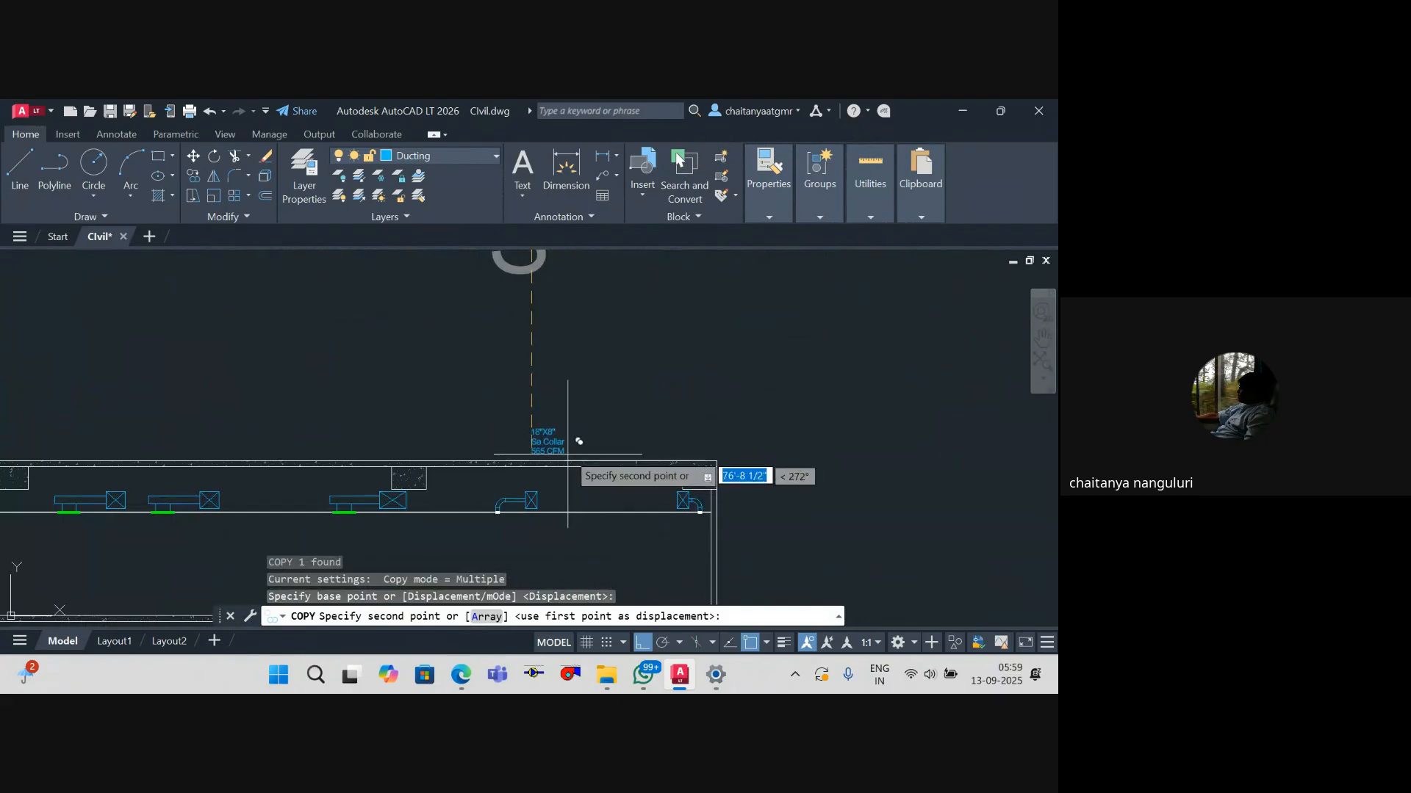
click(570, 445)
key(Escape)
Step: Match the copied label's properties to those of the section's top slab line
text(ma)
key(Return)
click(560, 468)
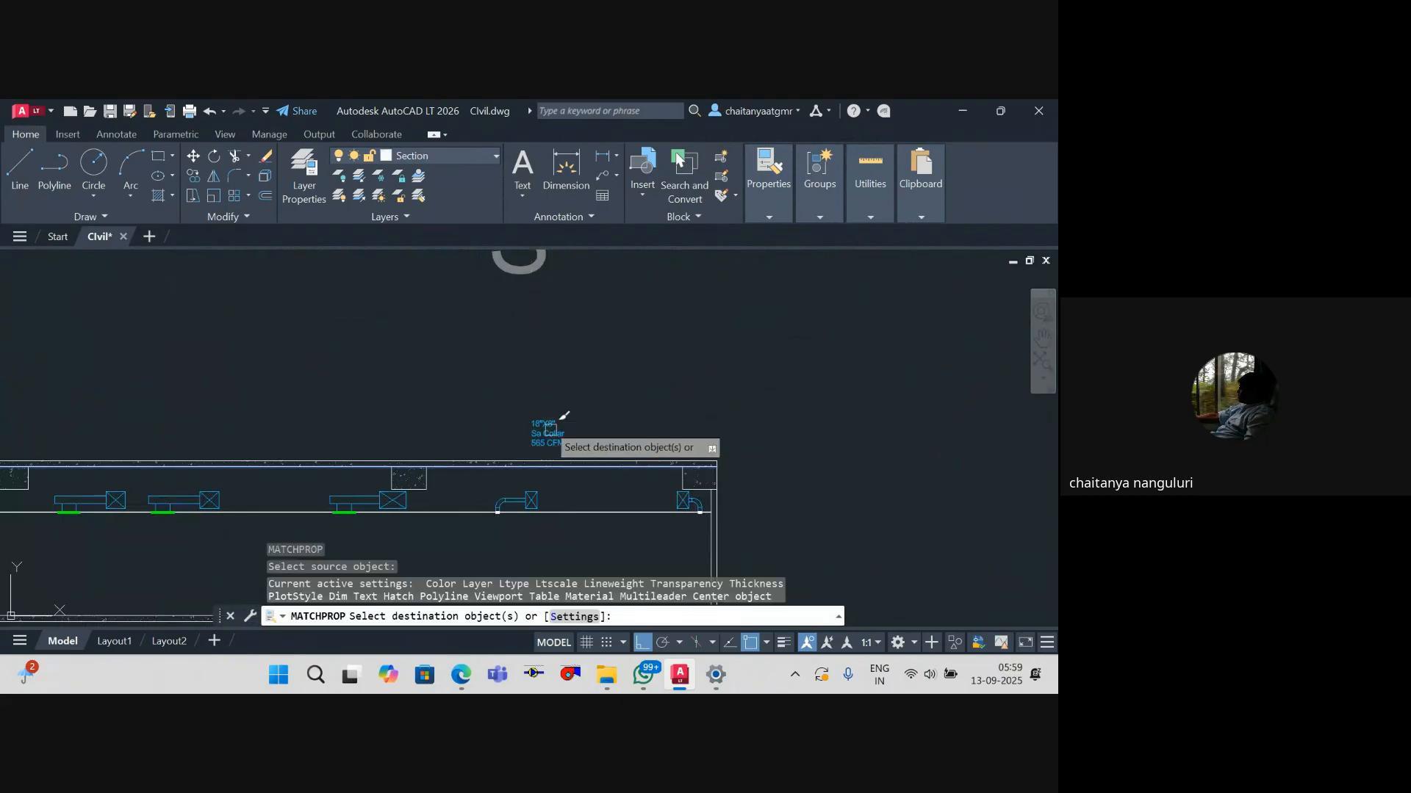
click(548, 432)
key(Escape)
Step: Replace the copied label's entire text with "Section A-A"
double_click(546, 428)
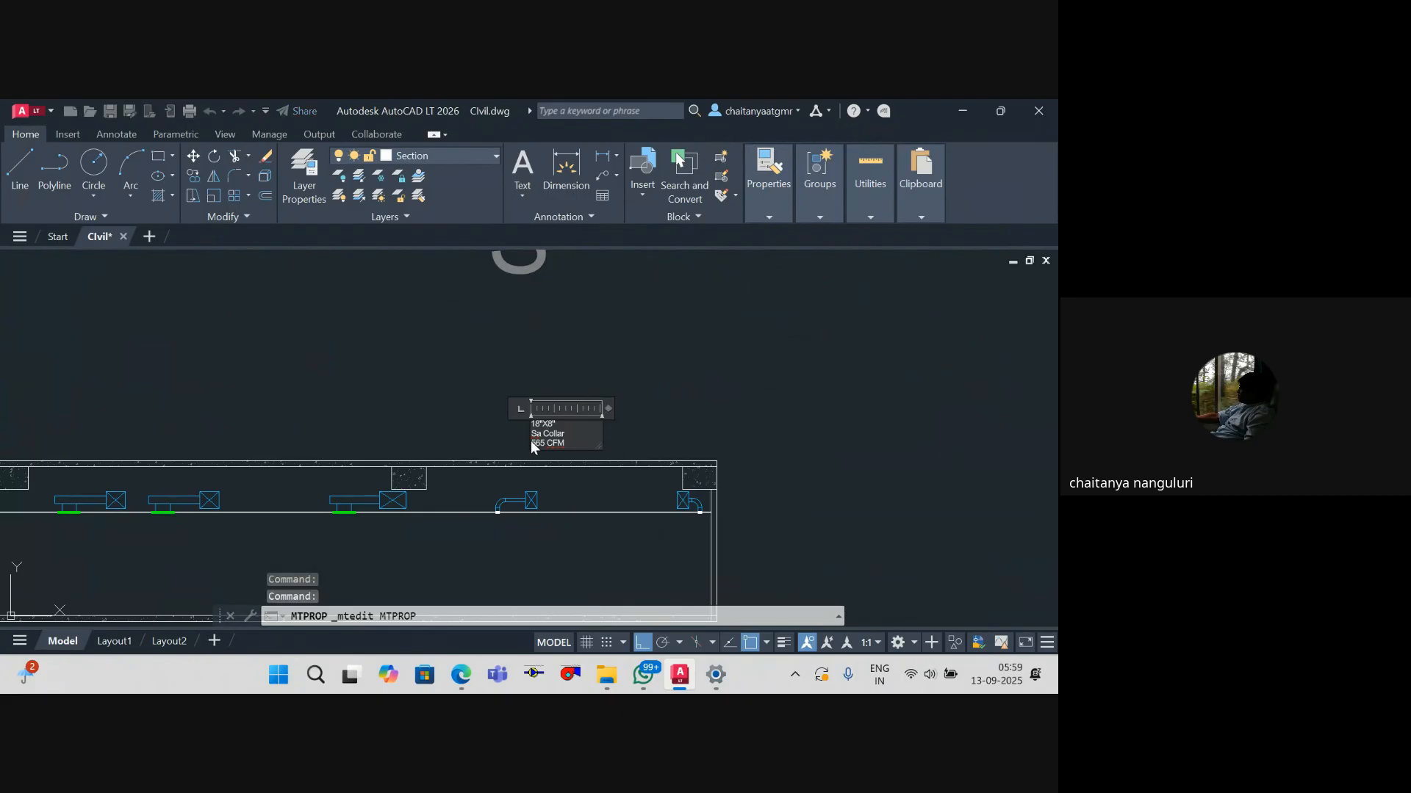
key(ctrl+a)
text(Se)
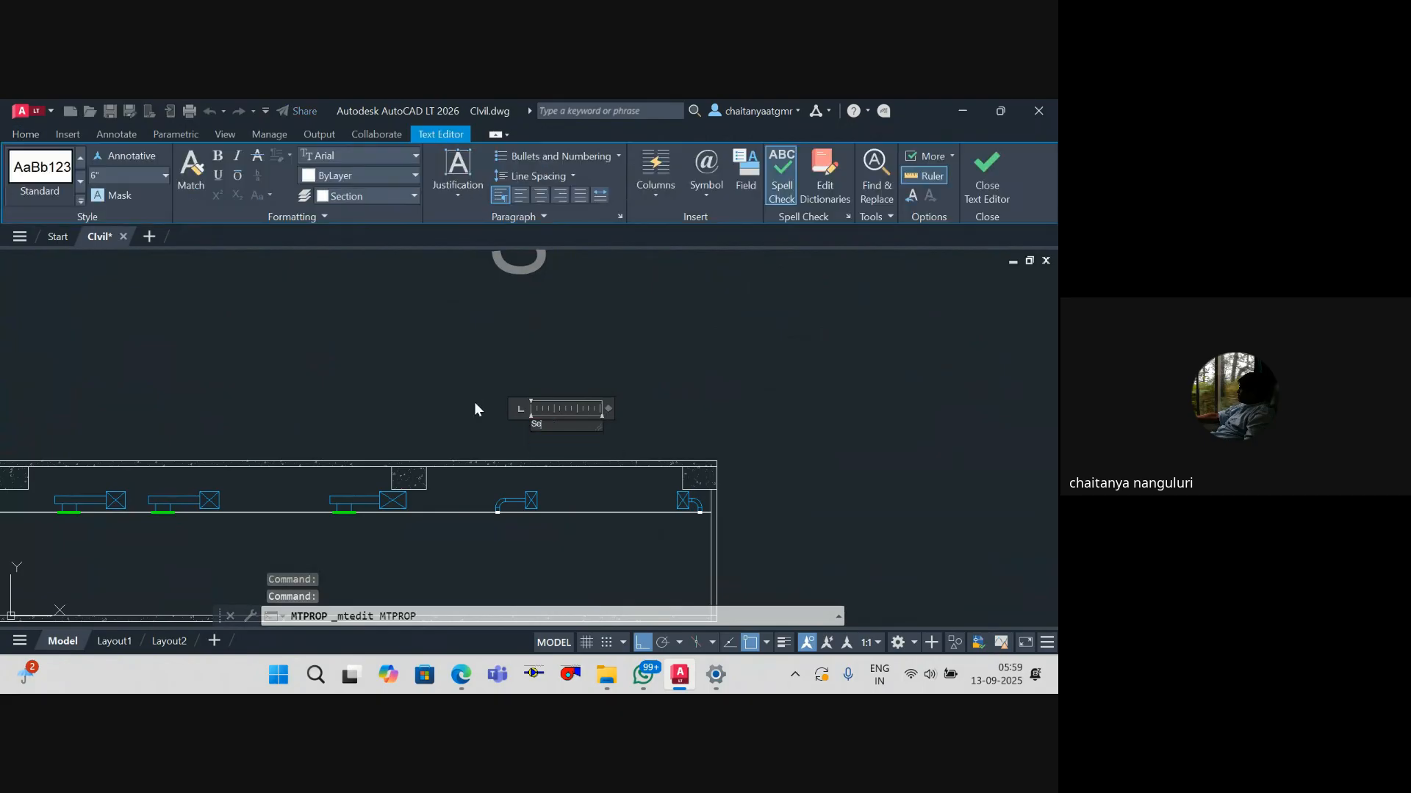
text(ction A-A)
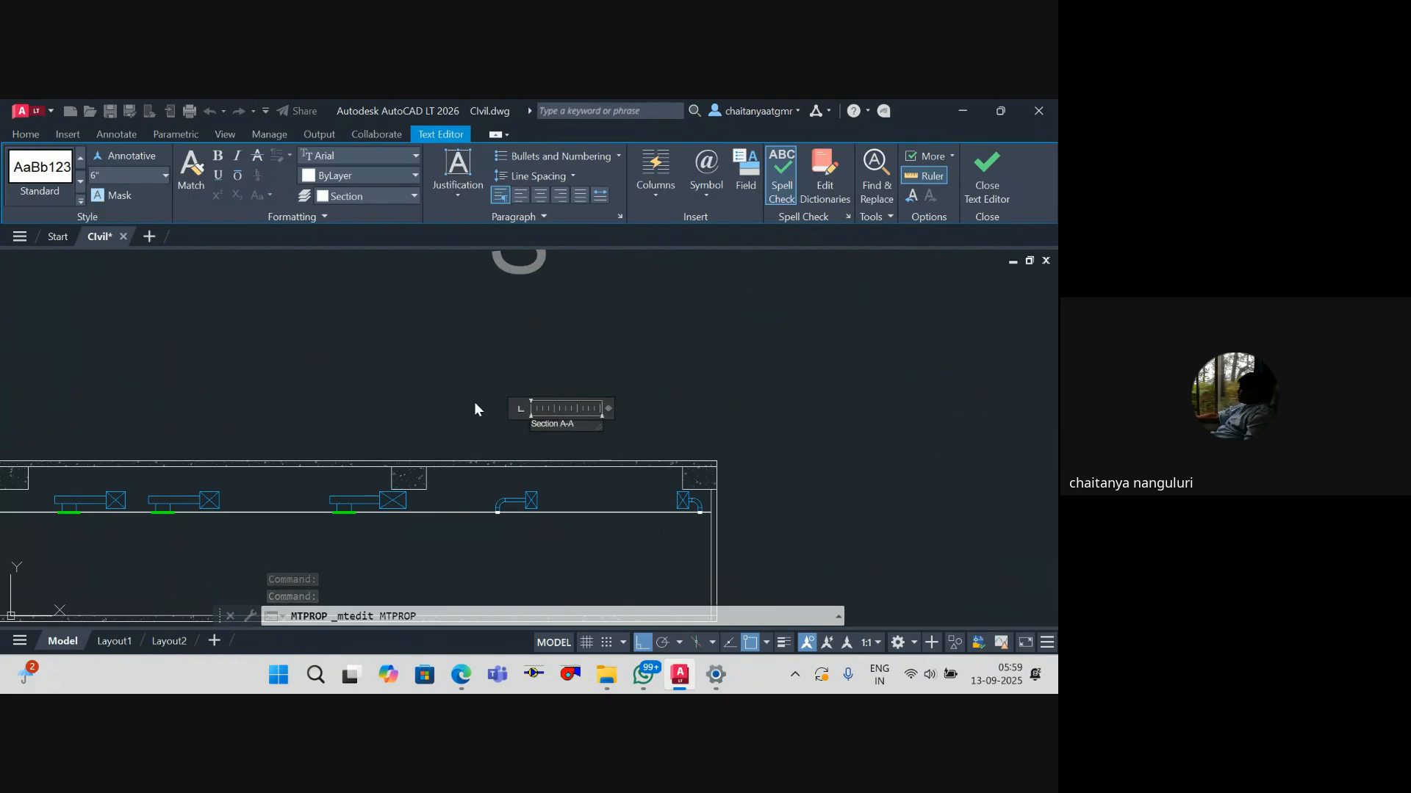
key(Escape)
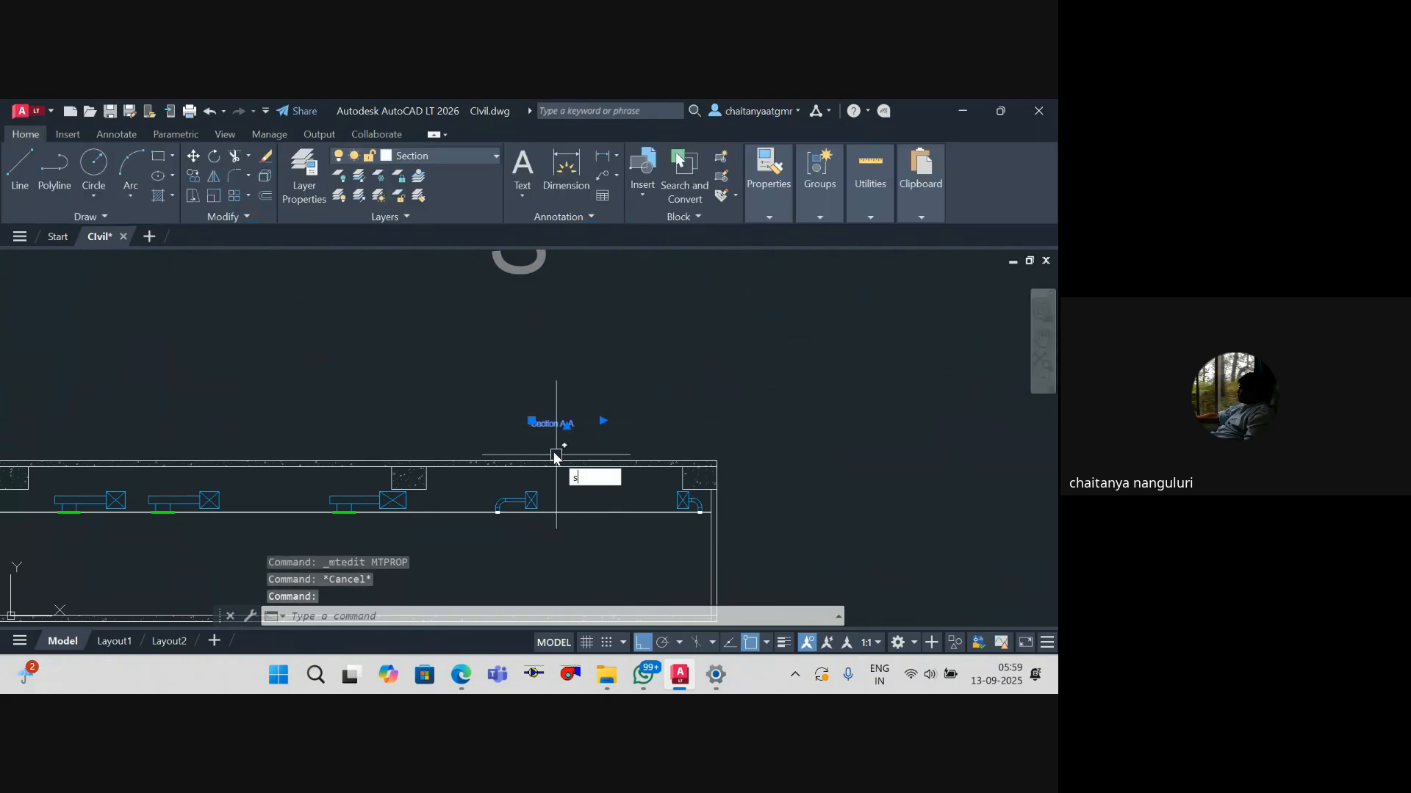
Step: Scale the "Section A-A" title by a factor of 5
key(Return)
click(550, 443)
text(5)
key(Return)
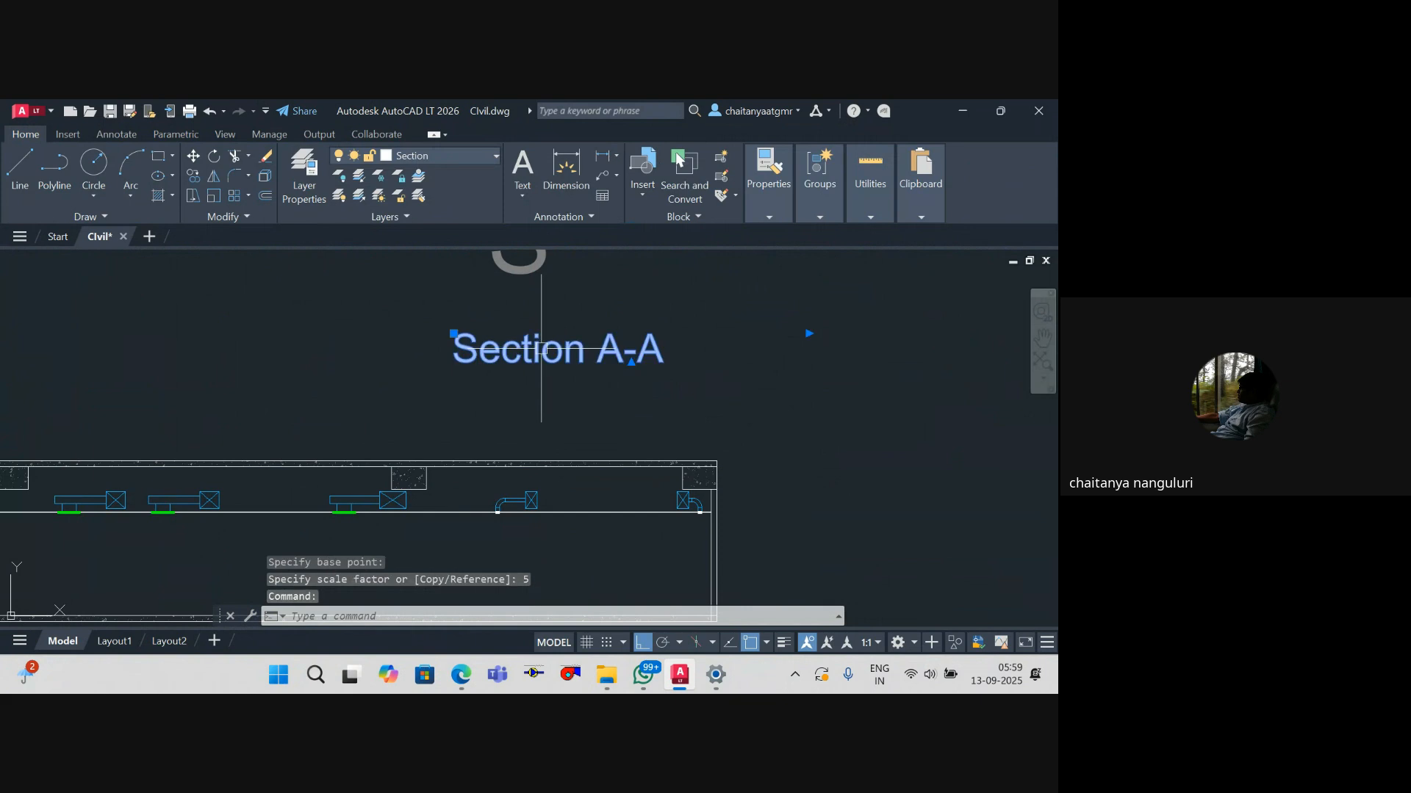
Step: Move the "Section A-A" title horizontally so it is centred over the section drawing
scroll(630, 401, down, 4)
text(m)
key(Return)
click(751, 394)
click(634, 397)
key(Escape)
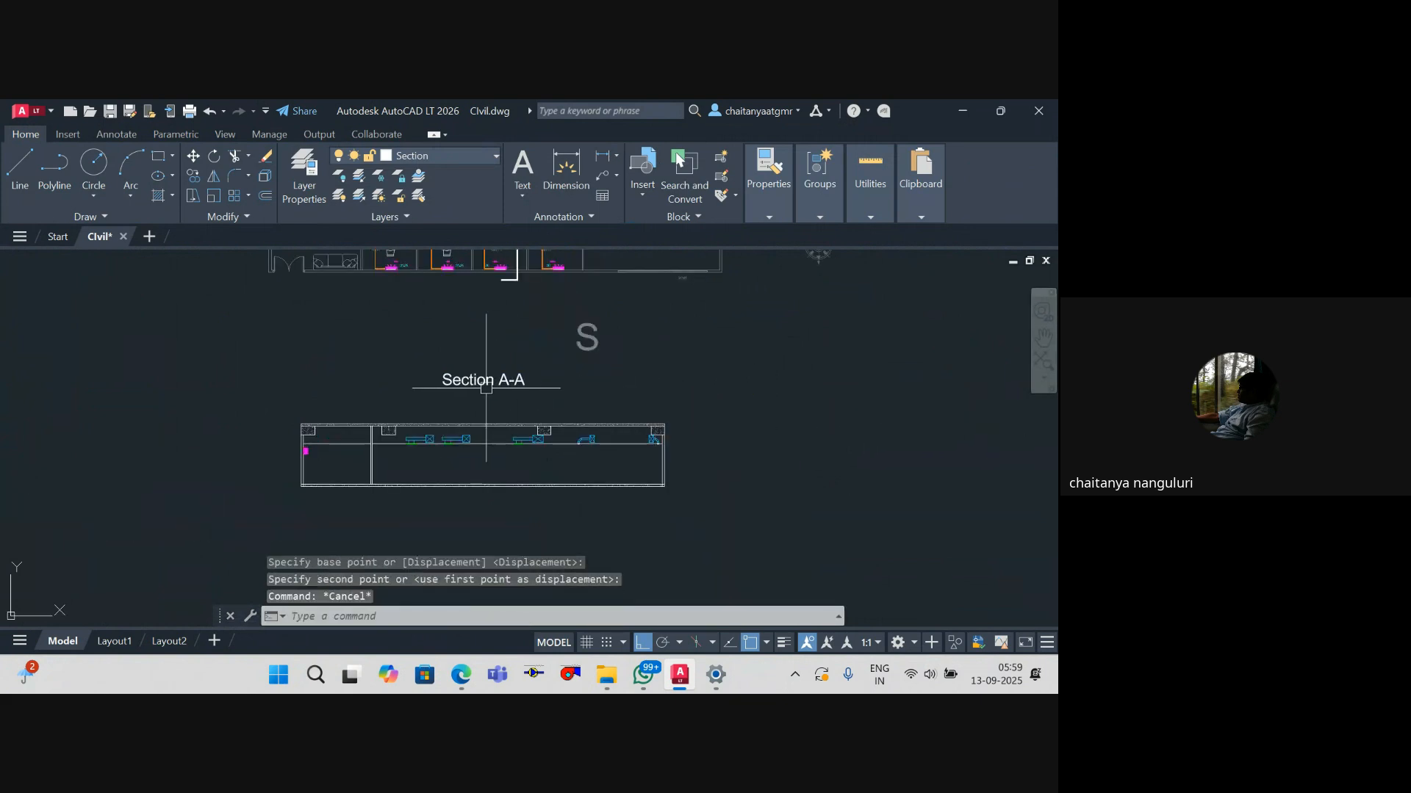
Step: Move the "Section A-A" title straight down, close to the section's top slab
click(485, 388)
text(m)
key(Return)
click(750, 374)
click(745, 407)
key(Escape)
Step: Copy the "Section A-A" title straight up into the space between the section and the floor plan
click(490, 416)
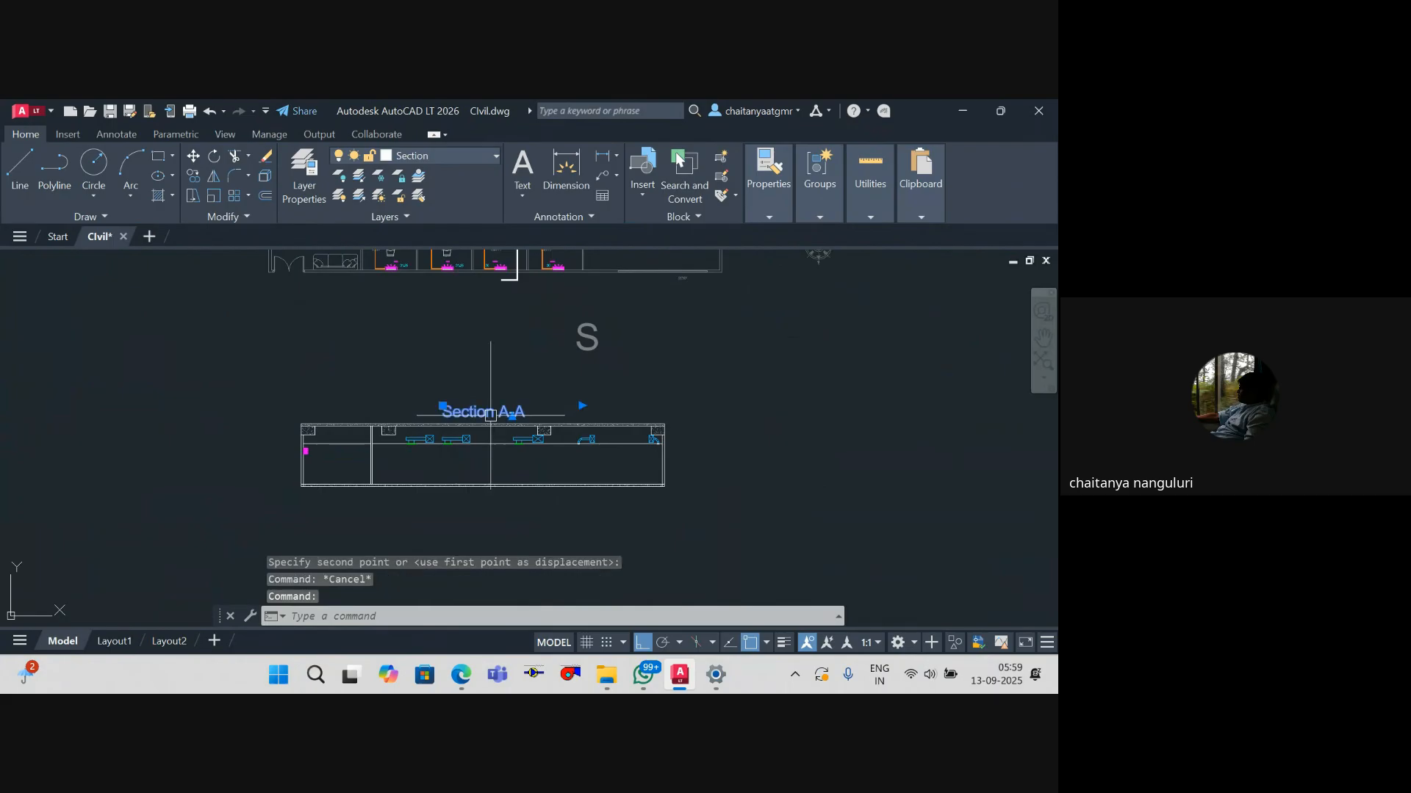
key(Return)
click(474, 410)
click(474, 341)
key(Escape)
Step: Rotate the copied title to read vertically and replace its text with "A"
text(r)
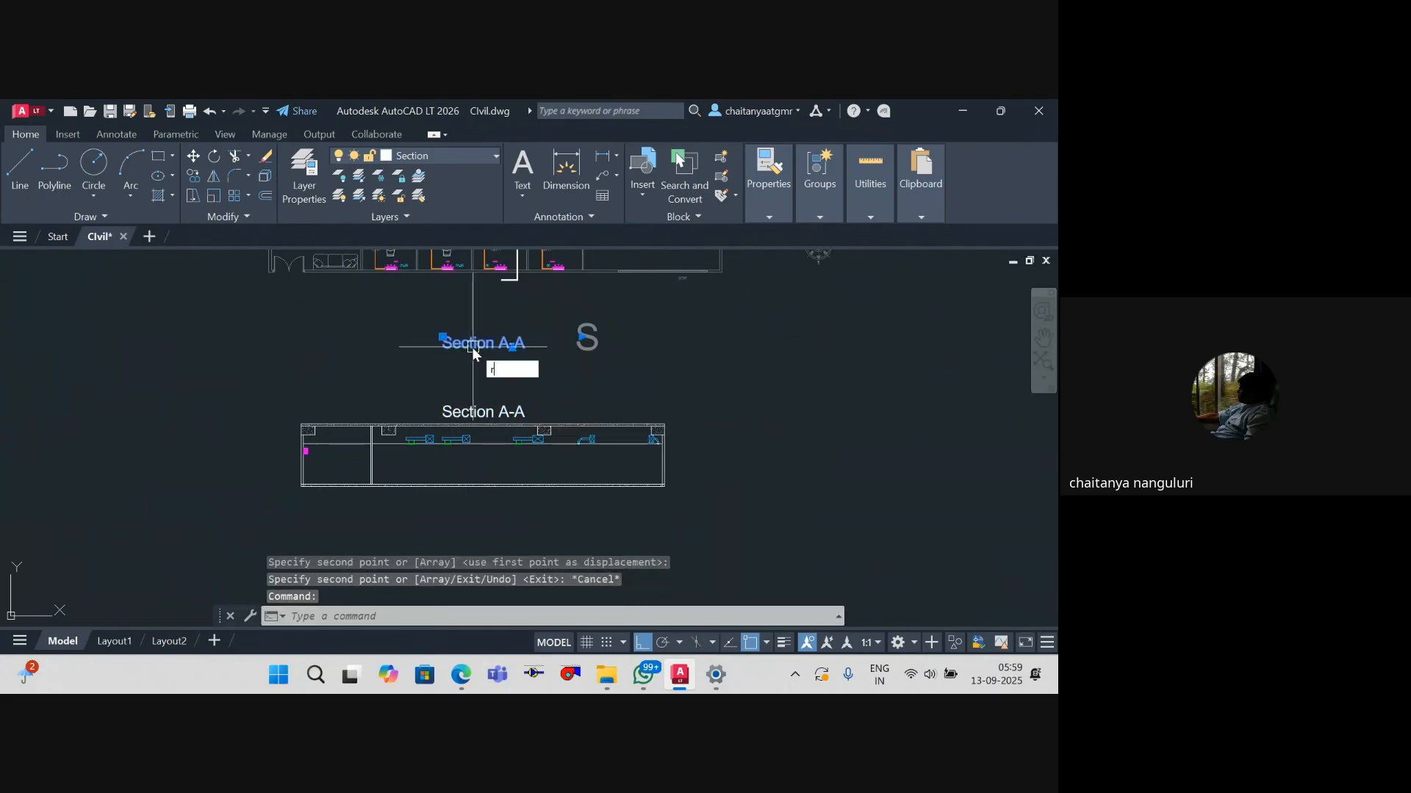
text(o)
key(Return)
click(442, 349)
click(445, 324)
key(Escape)
double_click(436, 336)
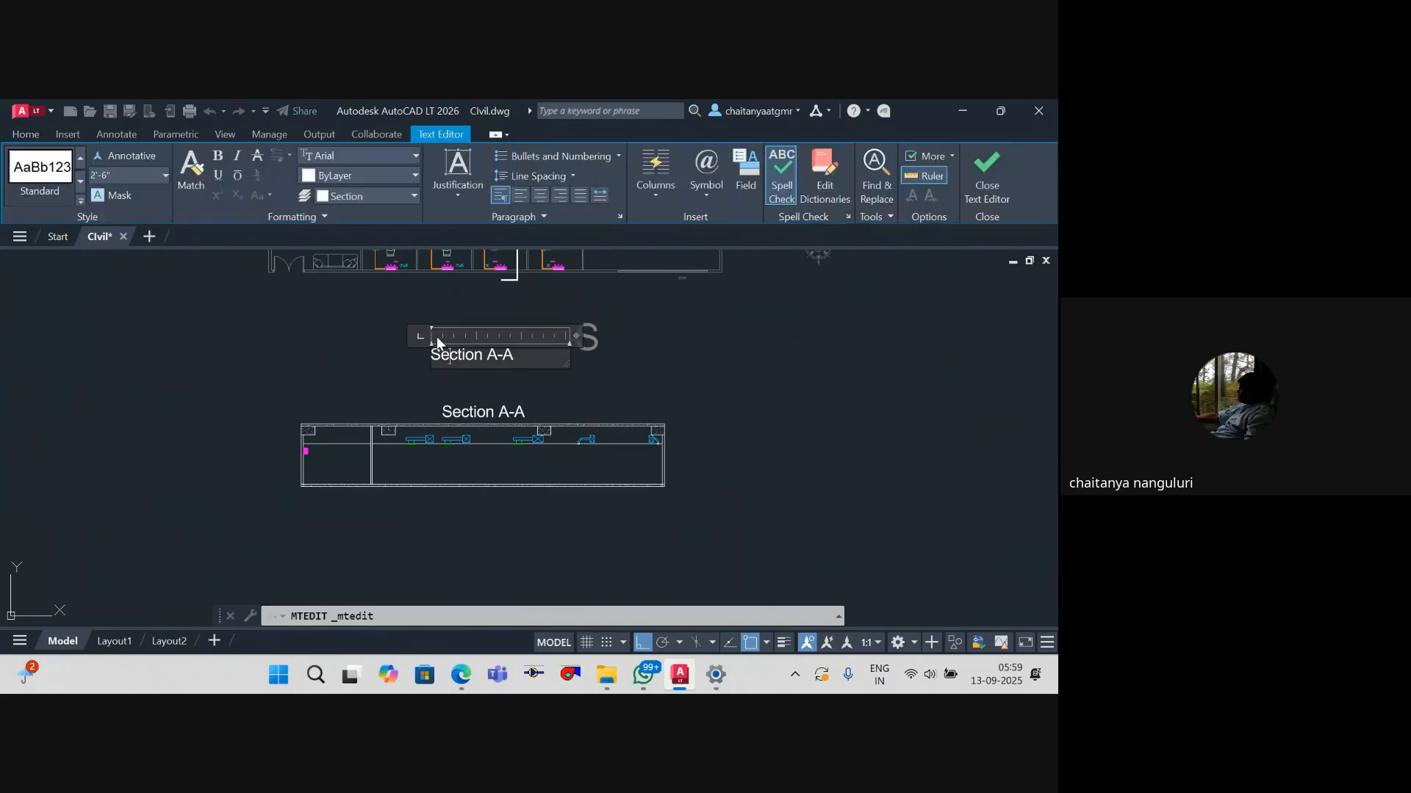
text(A)
click(468, 424)
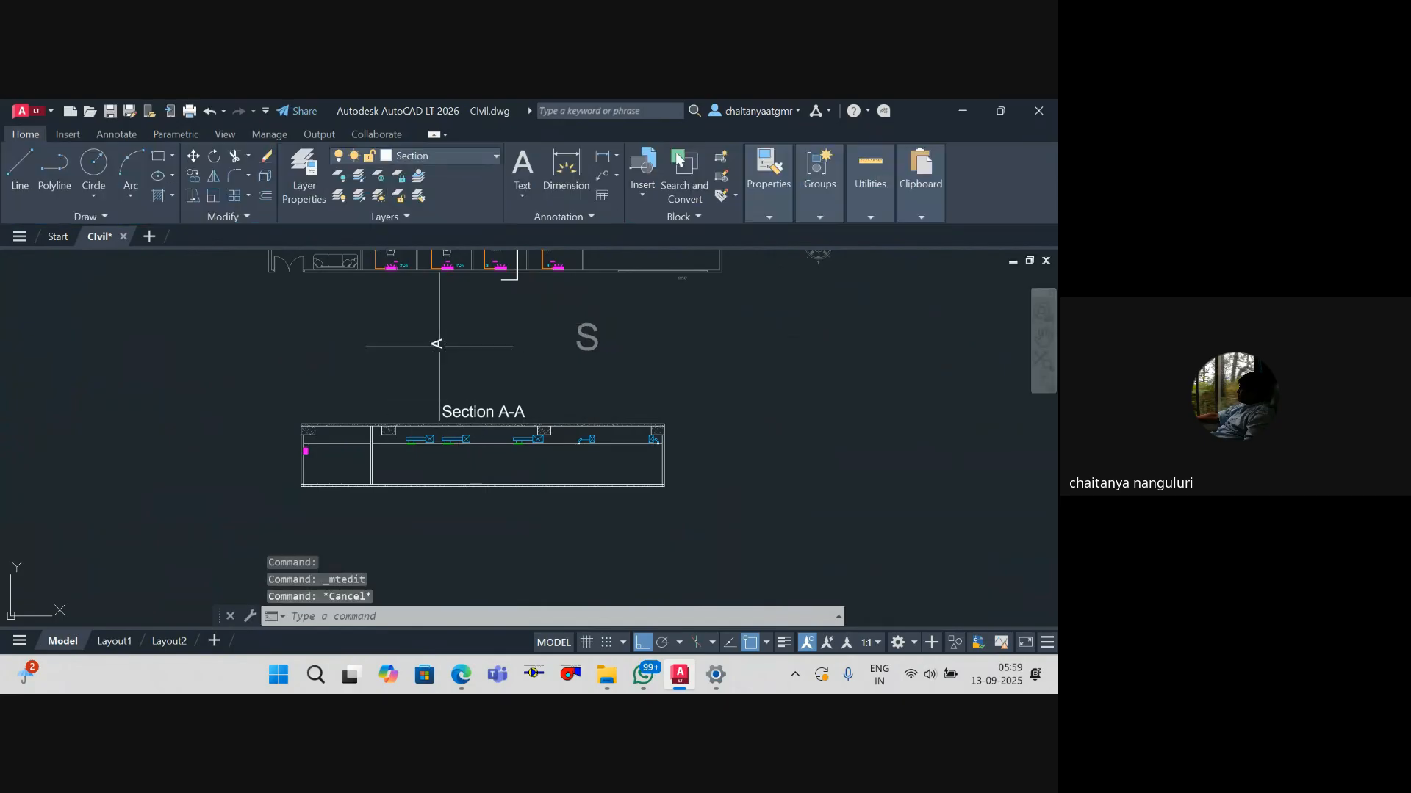
Step: Move the rotated "A" straight up to the level of the section line's south end
drag(518, 363, 526, 504)
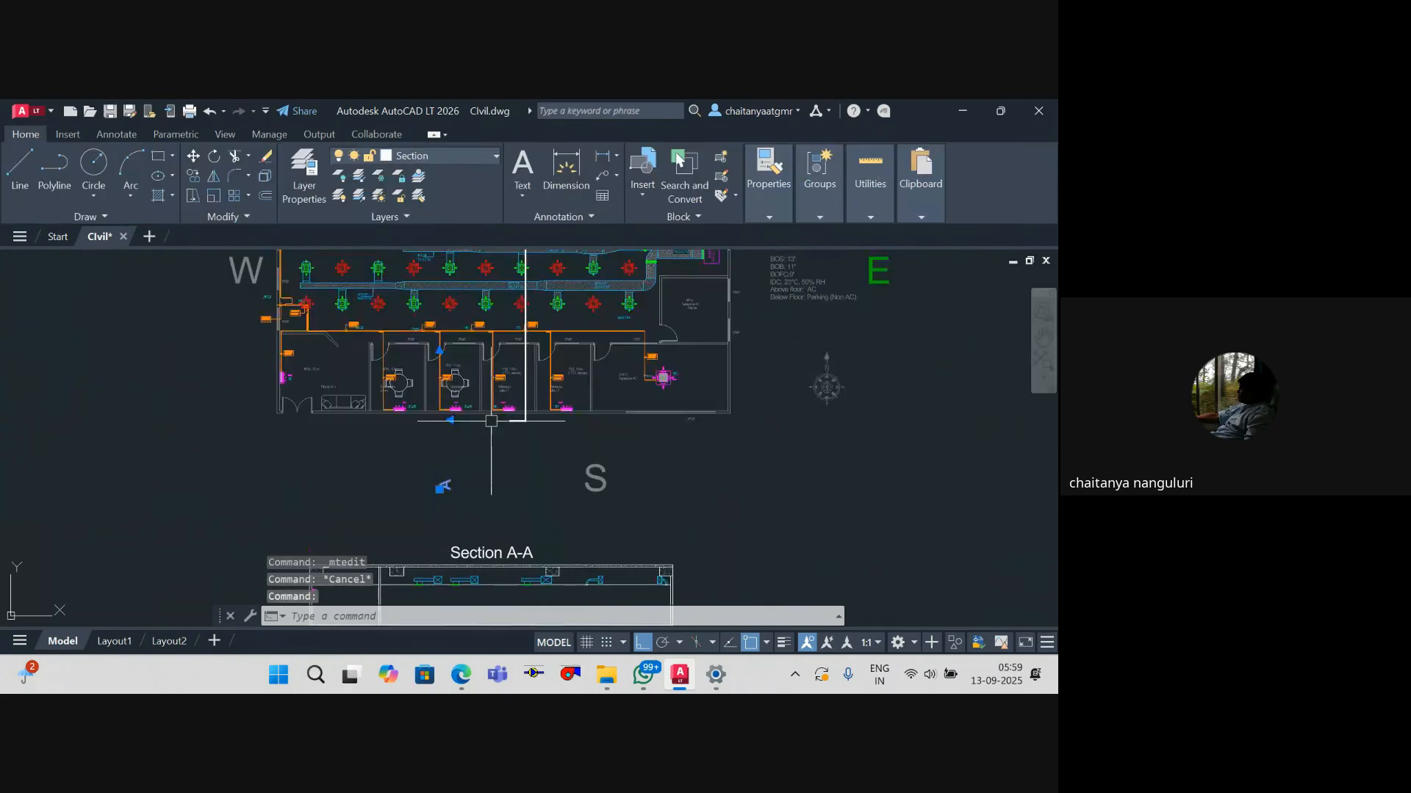
click(439, 351)
scroll(441, 477, up, 4)
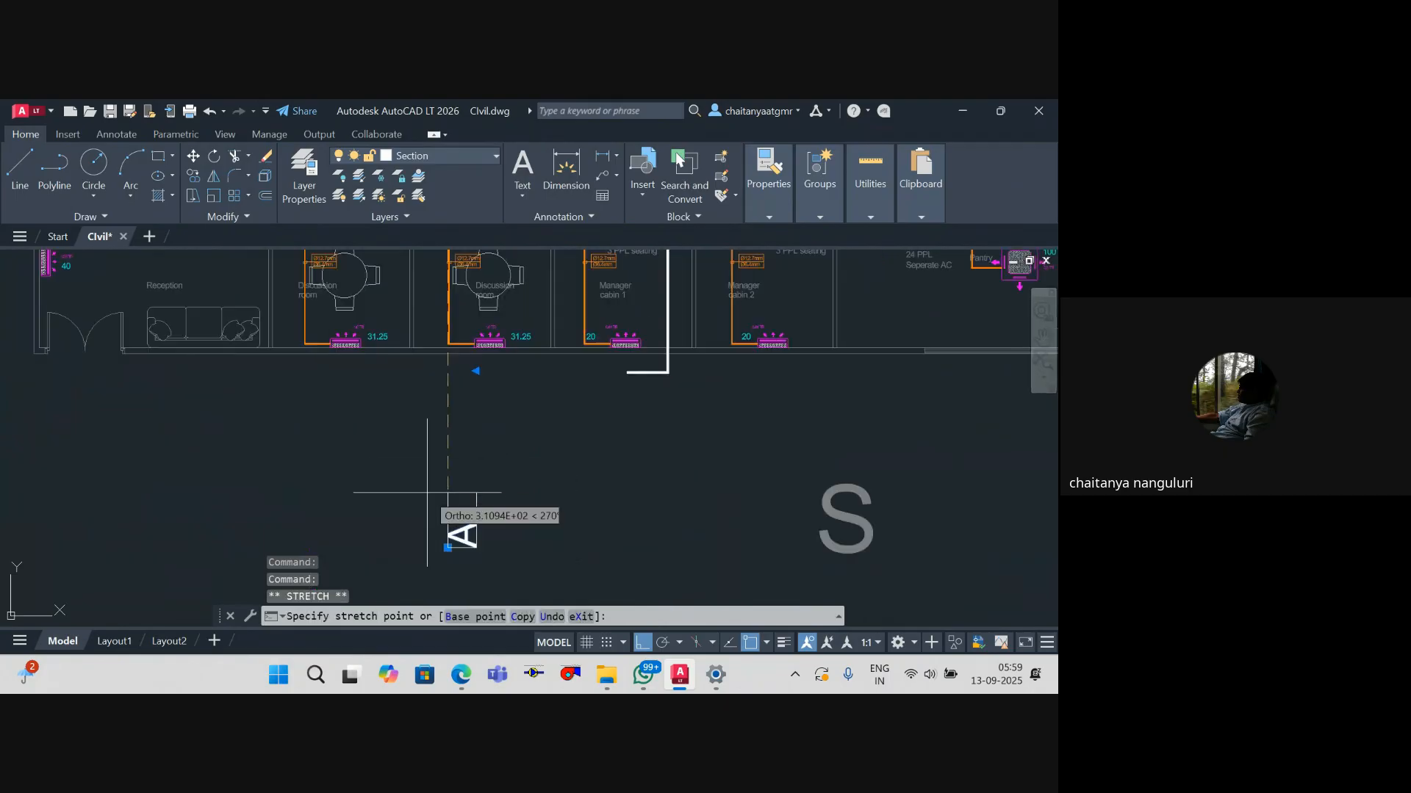
key(space)
click(559, 546)
click(570, 392)
key(Escape)
Step: Move the "A" horizontally so it sits beside the short arm at the section line's south end
click(454, 393)
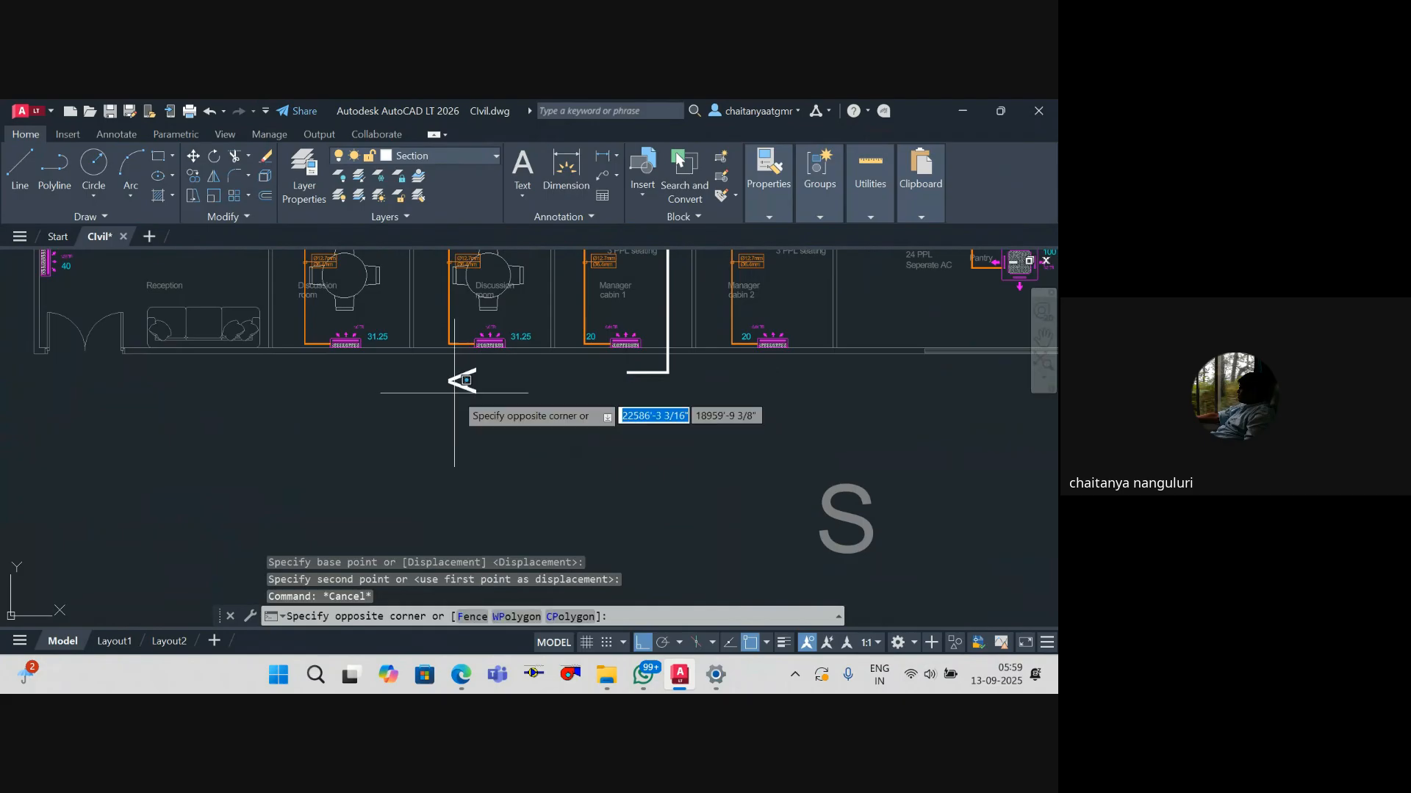
click(478, 367)
text(m)
key(space)
click(471, 450)
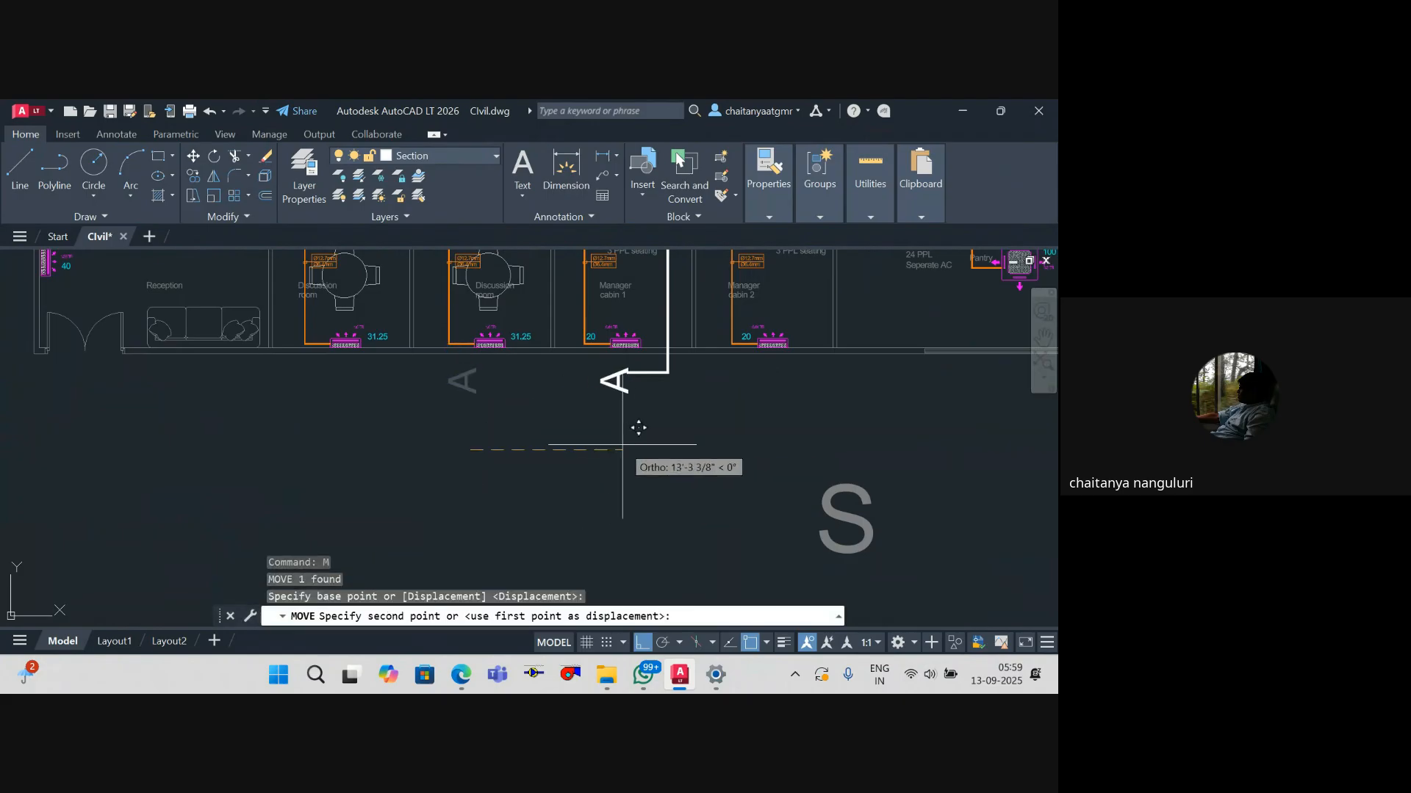
click(611, 444)
key(Escape)
Step: Copy the "A" marker from the section line's south end to its north end
click(602, 392)
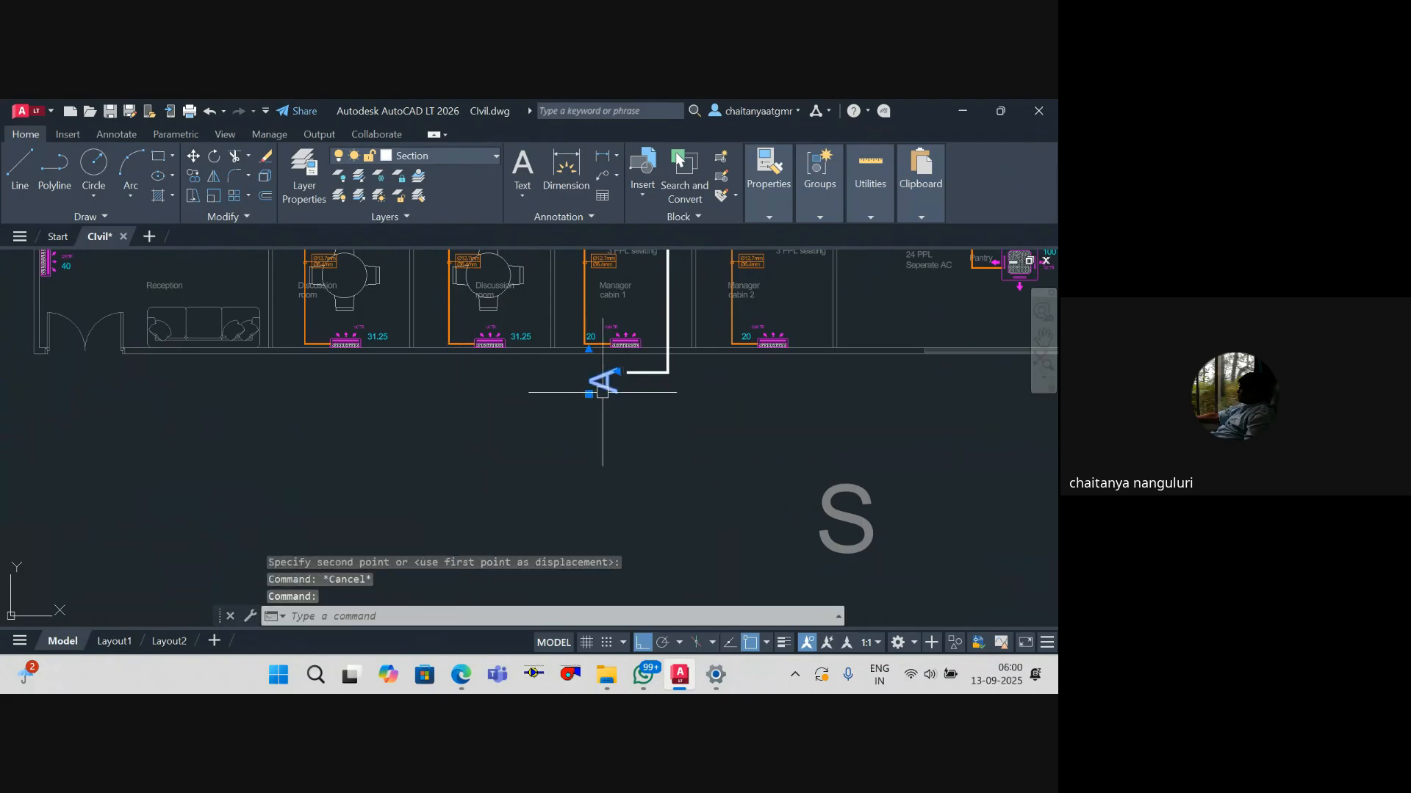
text(co)
key(space)
click(644, 389)
scroll(628, 508, down, 8)
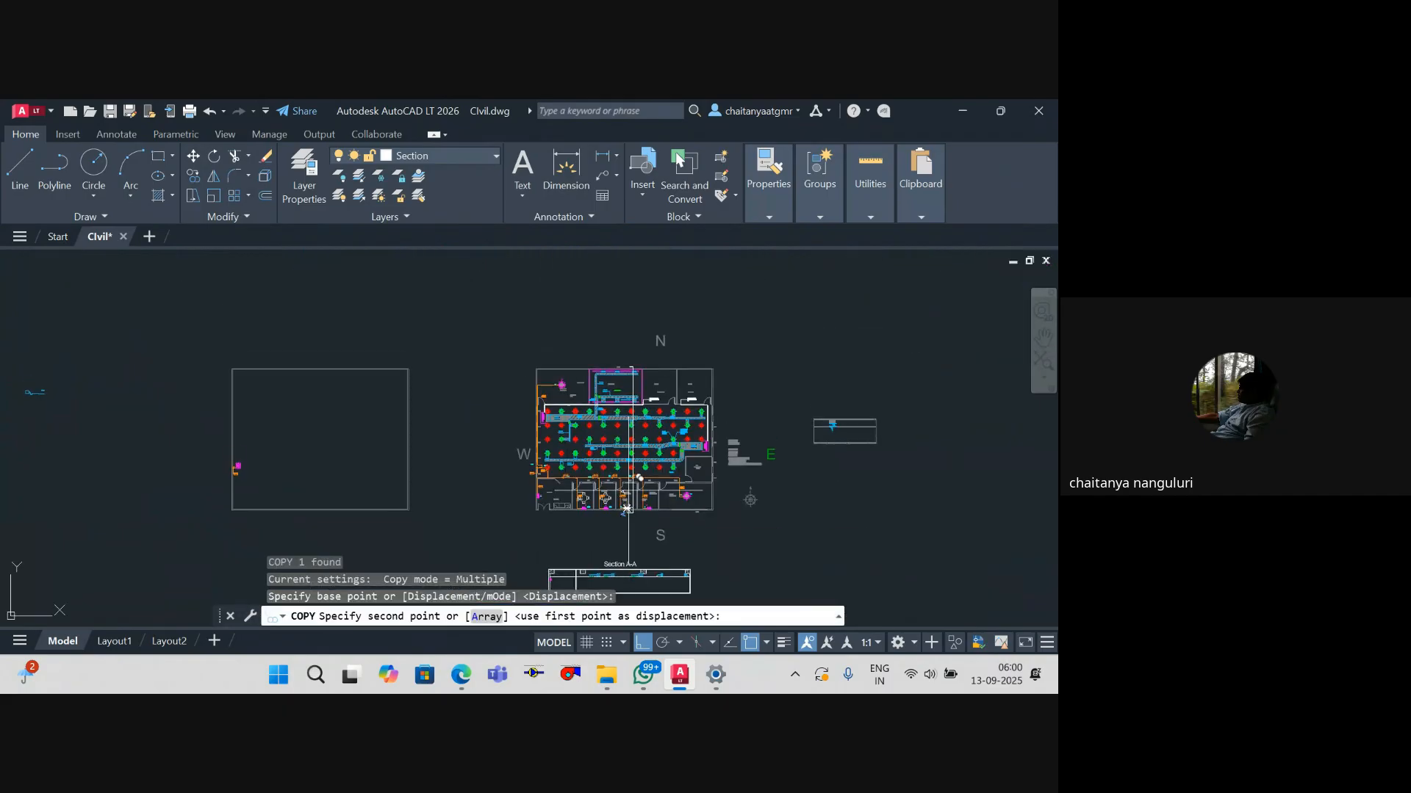
scroll(629, 365, up, 8)
click(645, 392)
key(Escape)
Step: Move the north "A" marker to line up with the short arm at the section line's north end
click(589, 396)
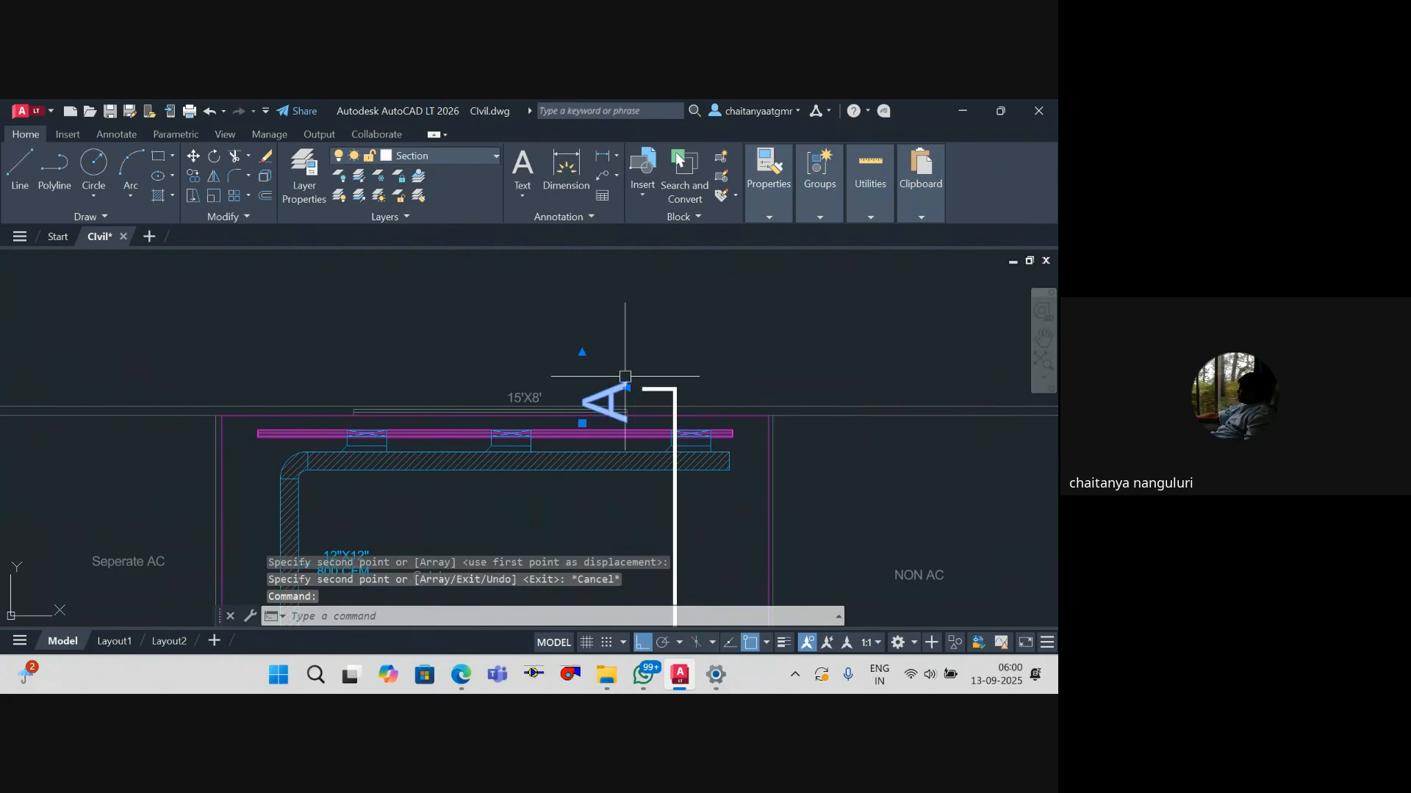
text(m)
key(space)
click(642, 358)
key(Escape)
key(Escape)
key(Escape)
Step: Erase the complete small leftover section drawing east of the floor plan
scroll(640, 367, down, 6)
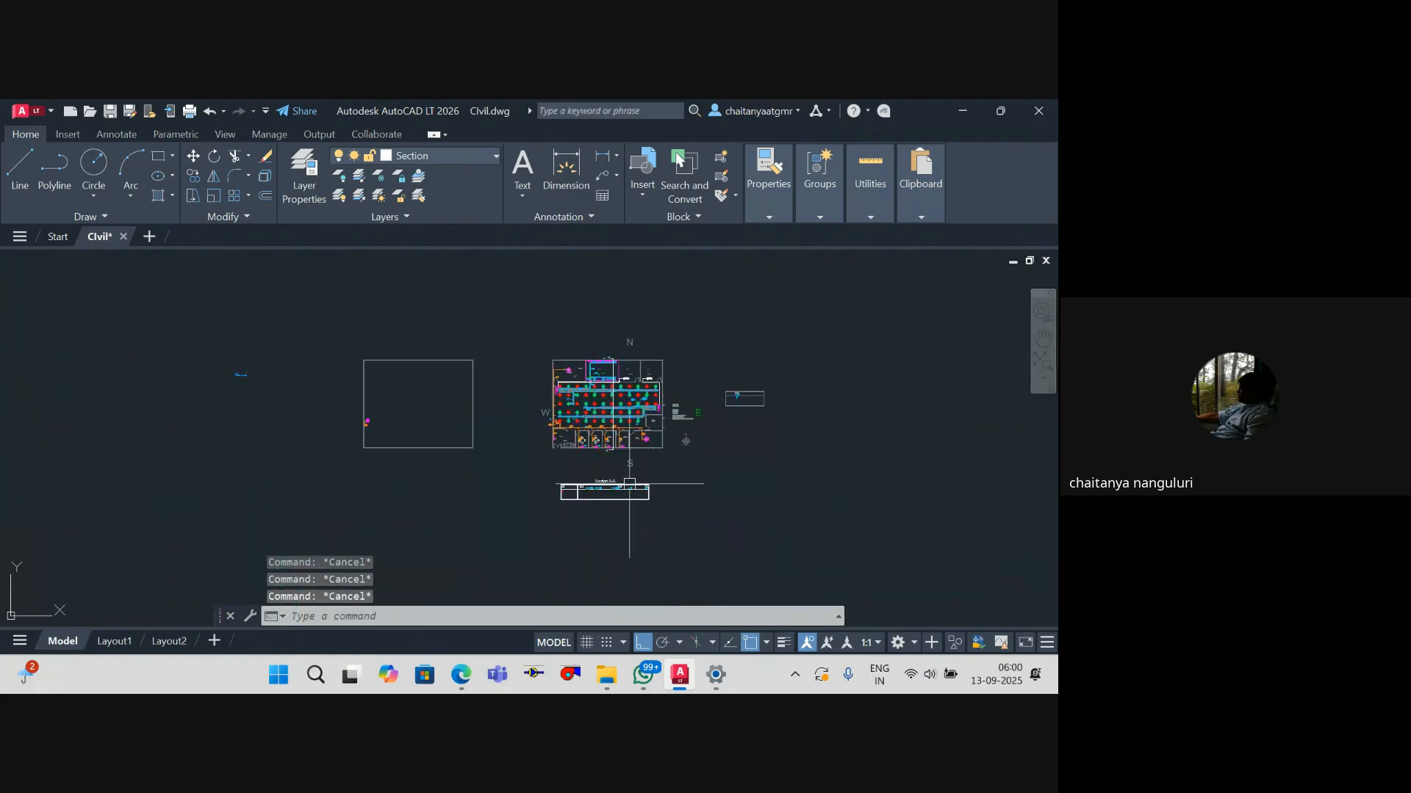
scroll(608, 498, up, 5)
drag(567, 490, 595, 426)
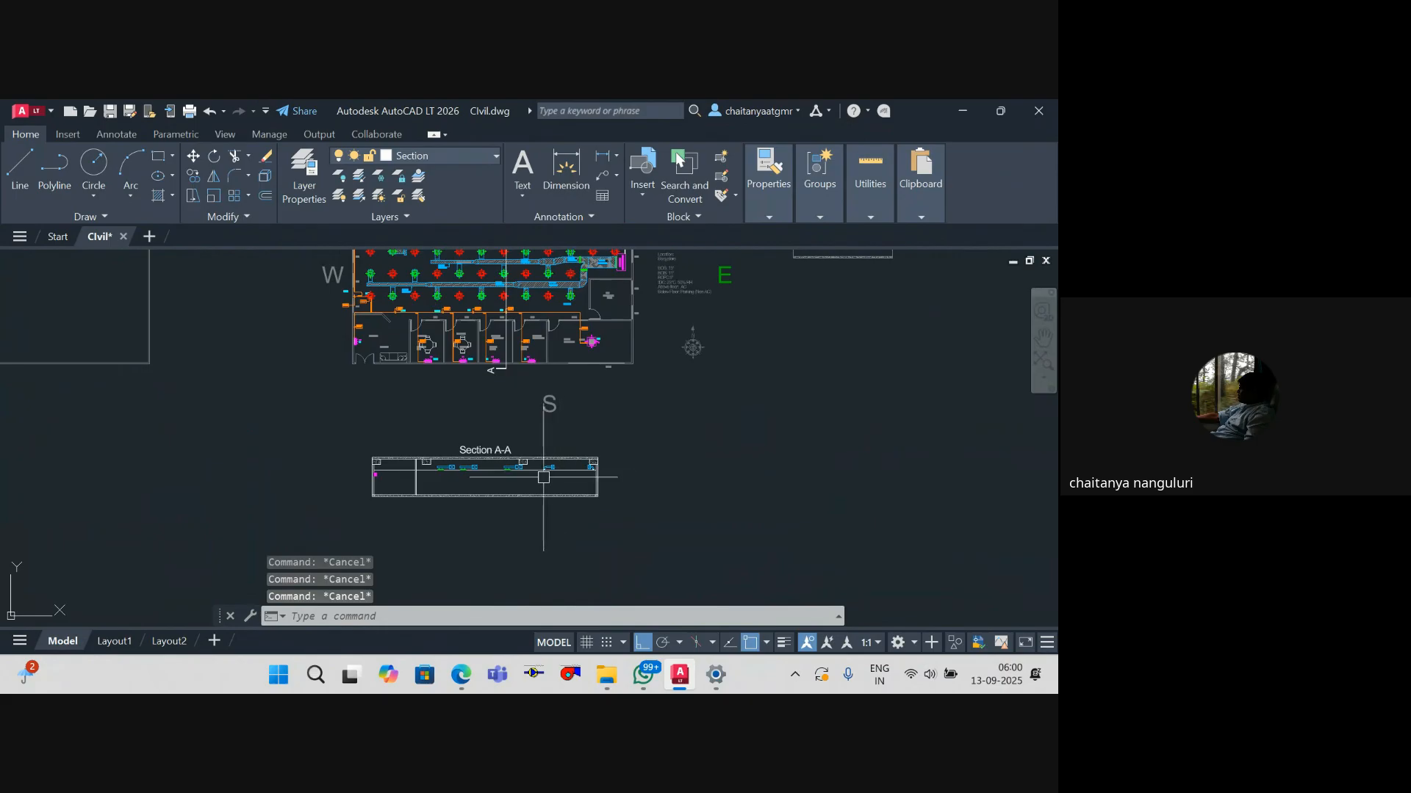
scroll(541, 478, up, 4)
scroll(539, 478, down, 4)
drag(536, 481, 538, 512)
drag(539, 423, 546, 471)
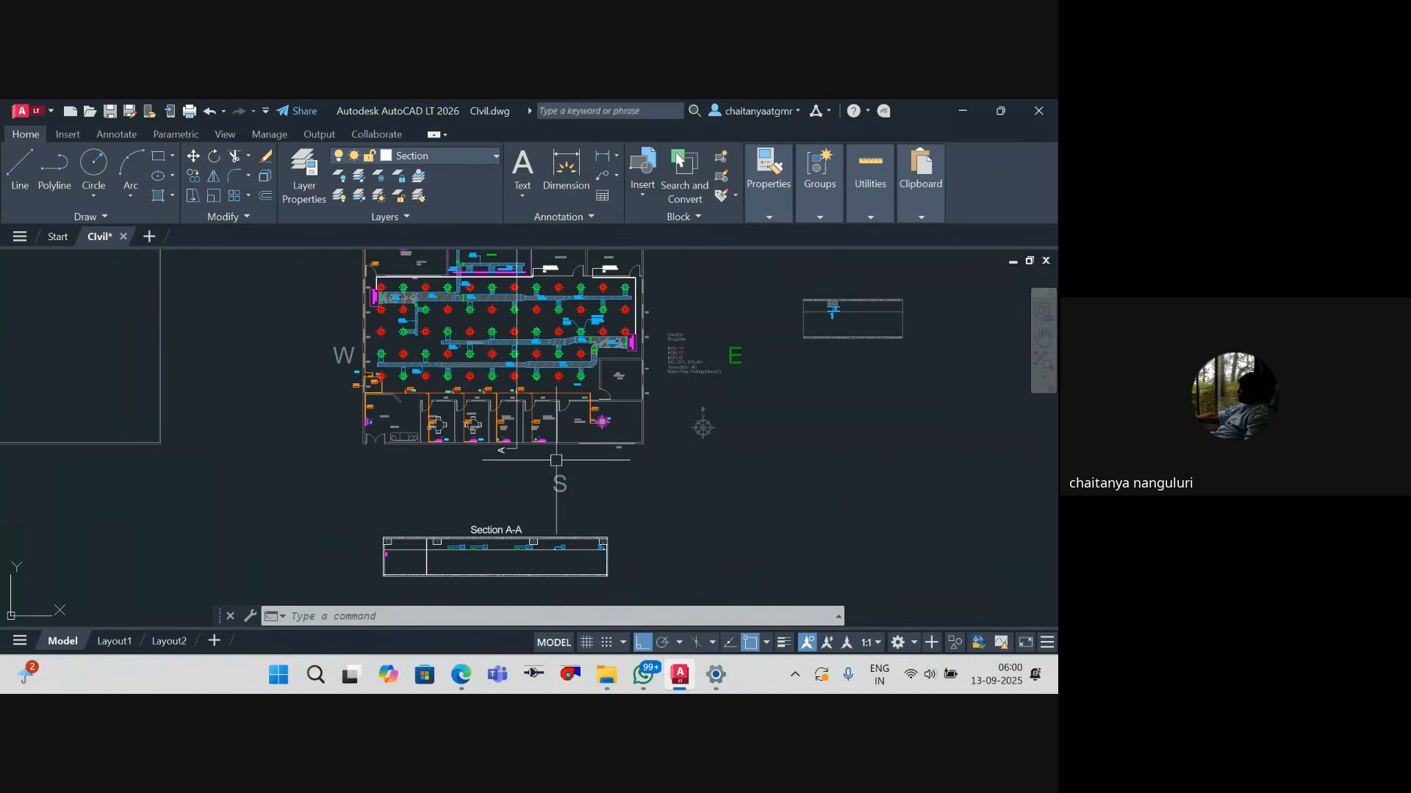
drag(925, 381, 824, 431)
click(857, 425)
click(688, 312)
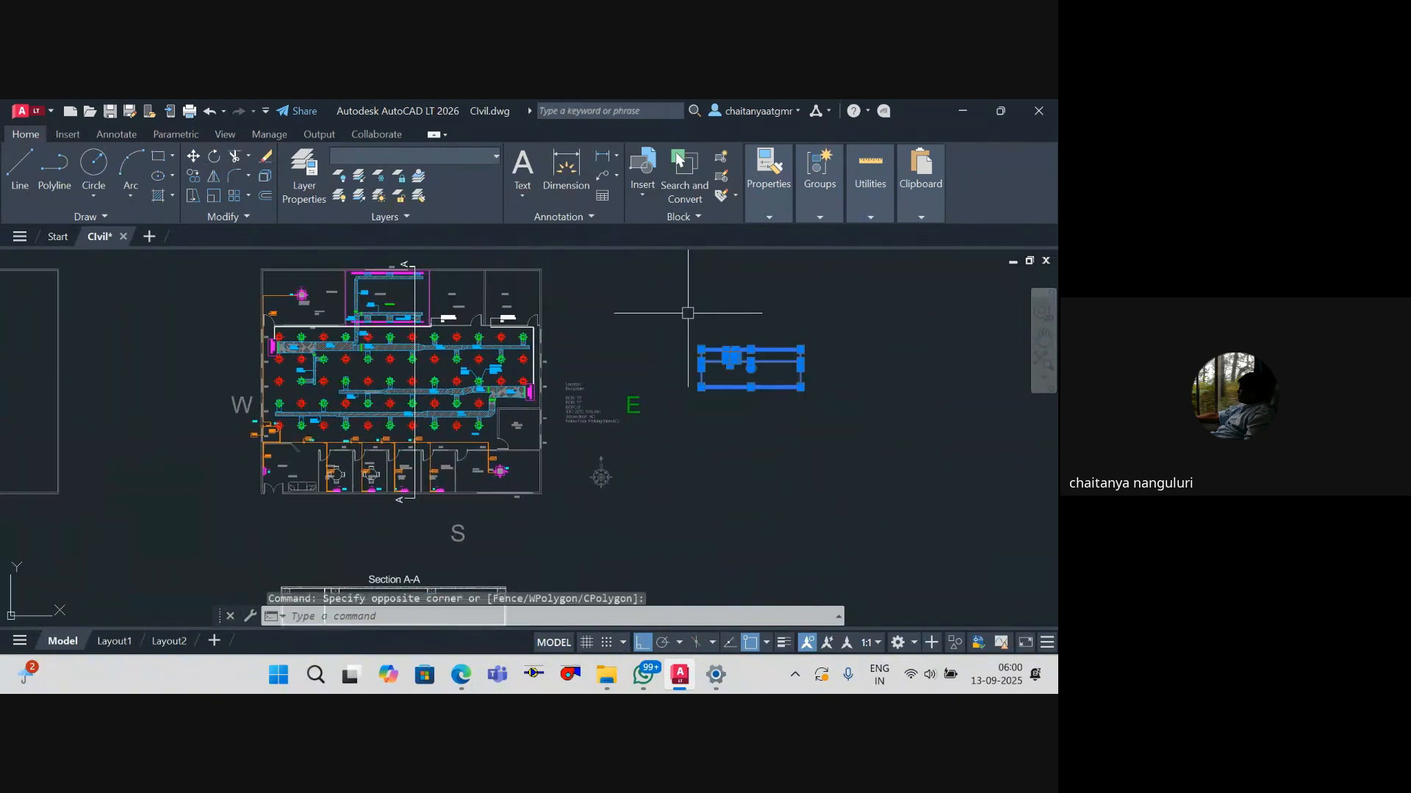
key(Delete)
Step: Add a vertical linear dimension in Section A-A from the underside of the top slab to the floor
scroll(712, 380, down, 3)
scroll(593, 440, up, 8)
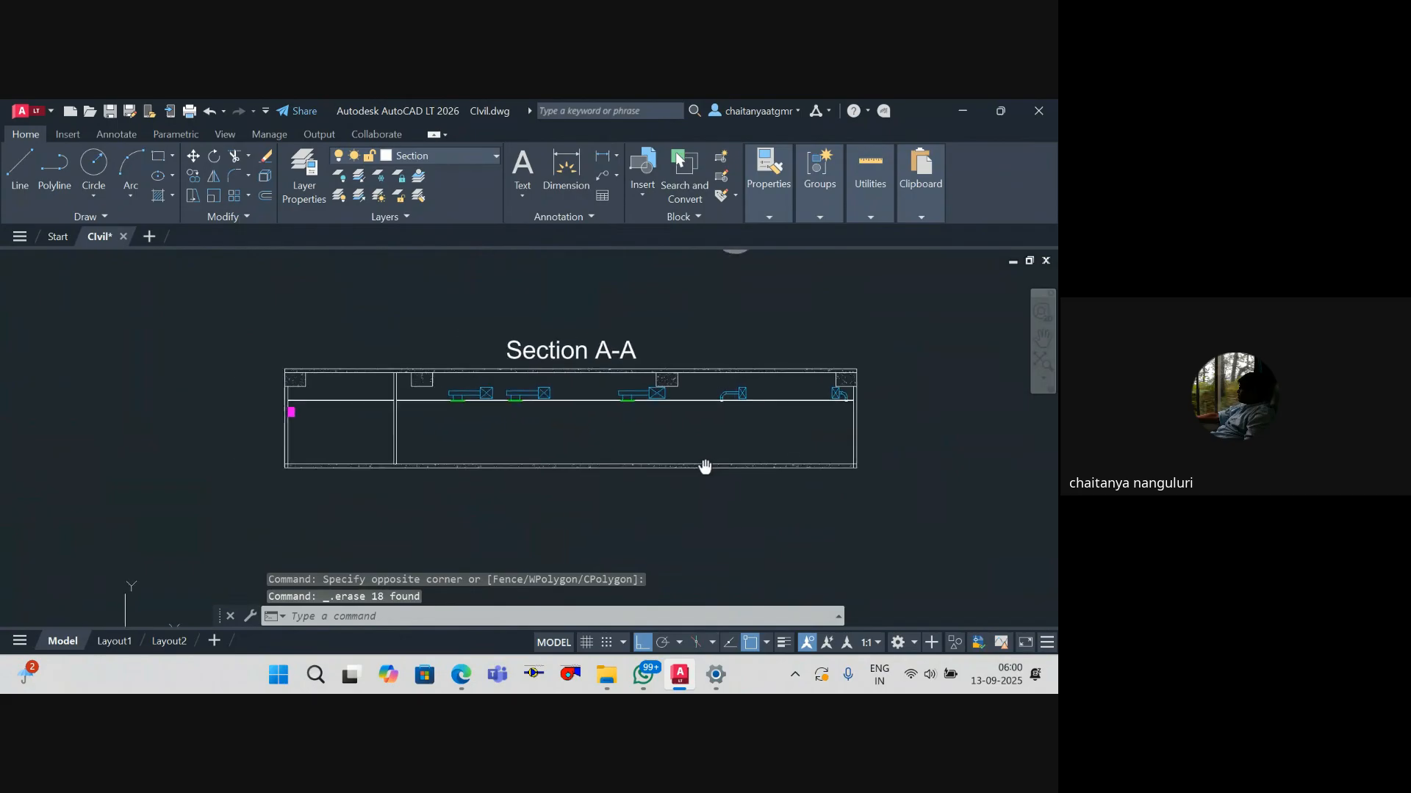
click(602, 162)
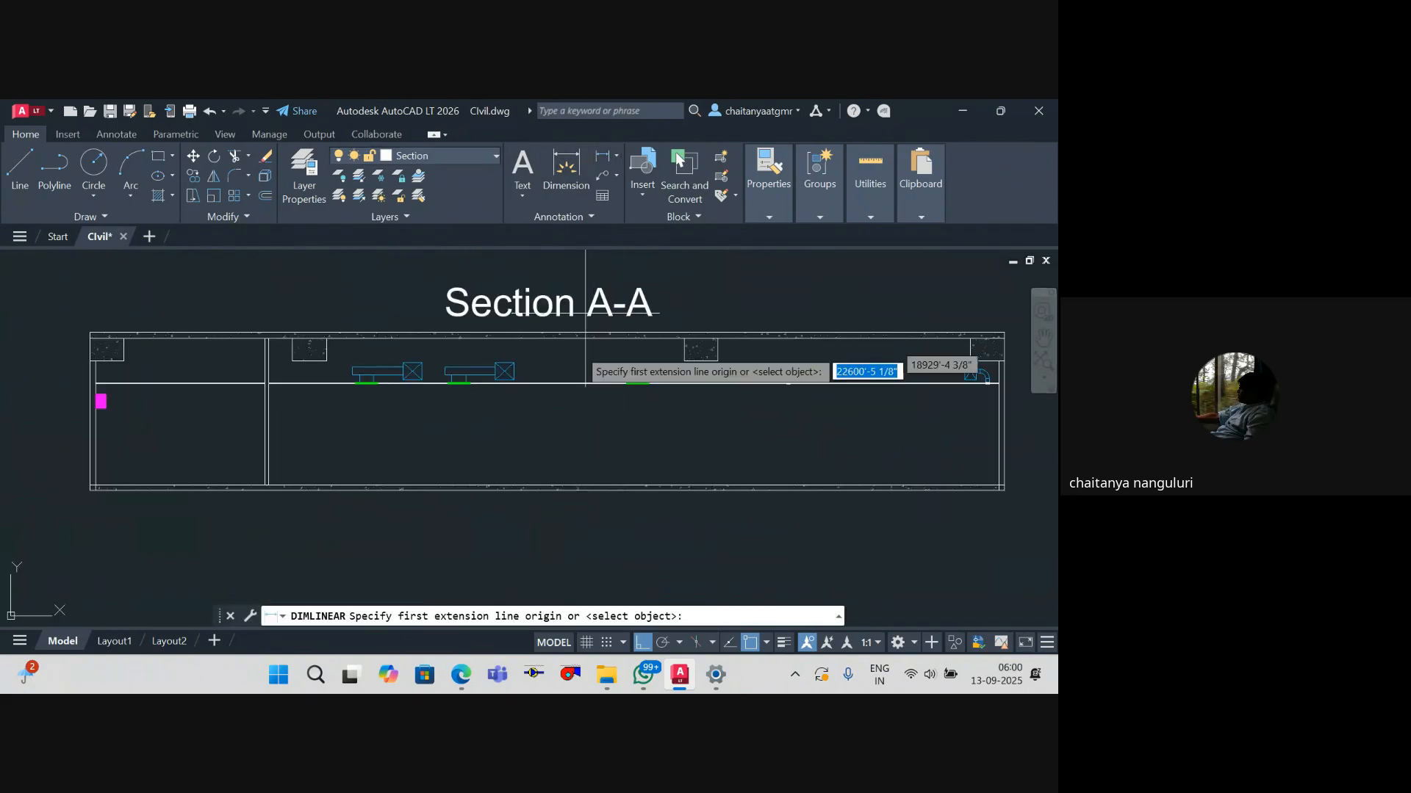
scroll(583, 367, up, 5)
click(583, 321)
scroll(586, 370, down, 5)
scroll(586, 370, up, 5)
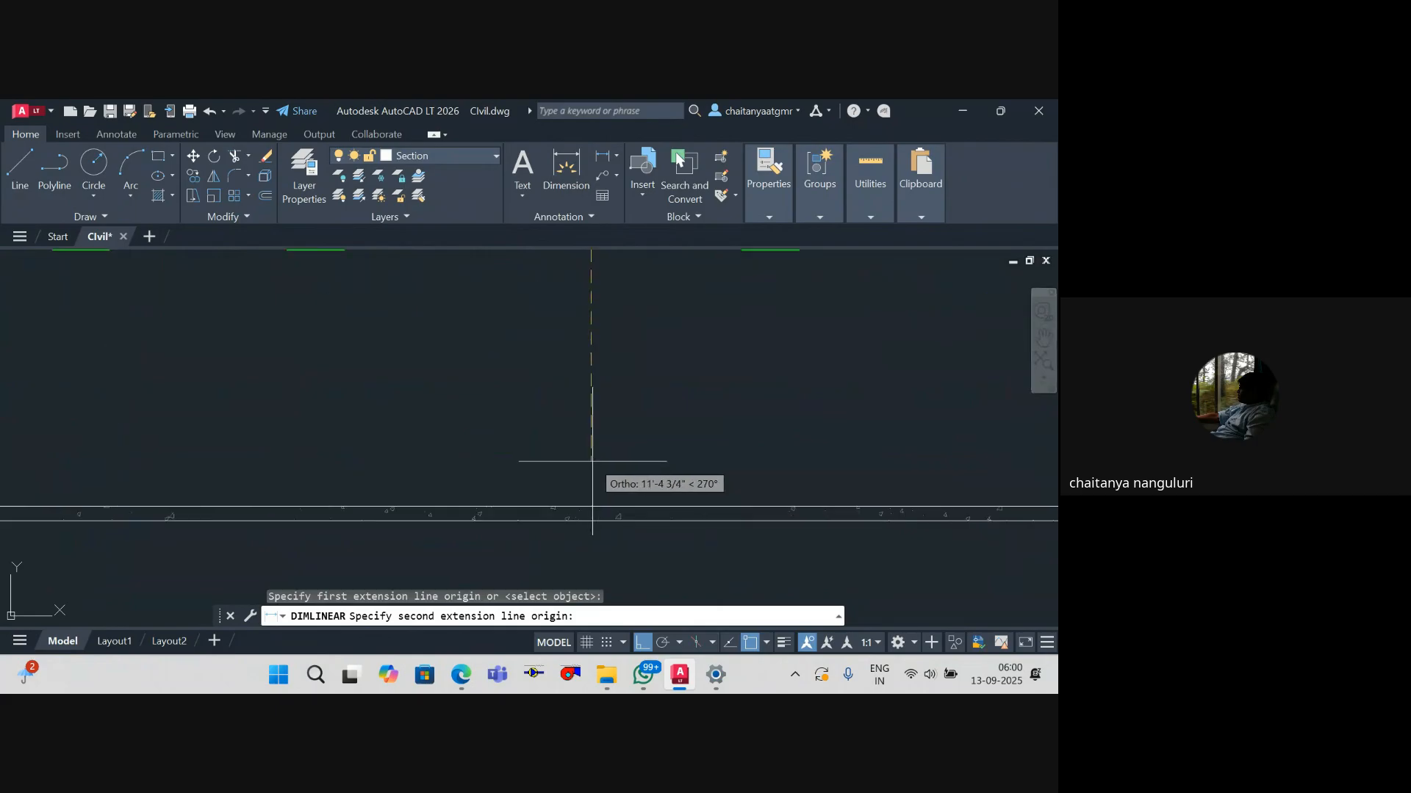
click(596, 507)
click(585, 317)
key(Escape)
Step: Add the prefix "BOS:" to the text of the slab height dimension
double_click(585, 318)
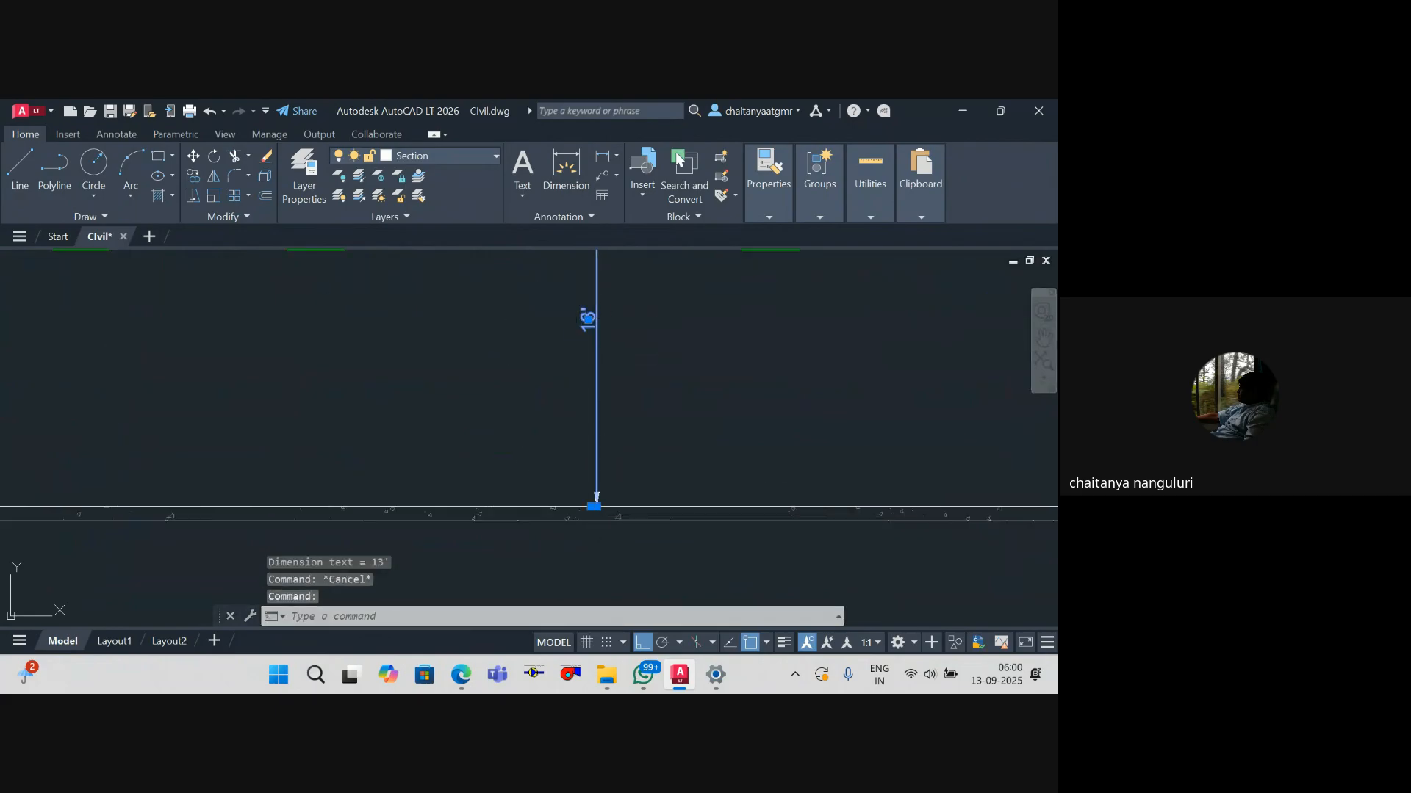
text(BOS)
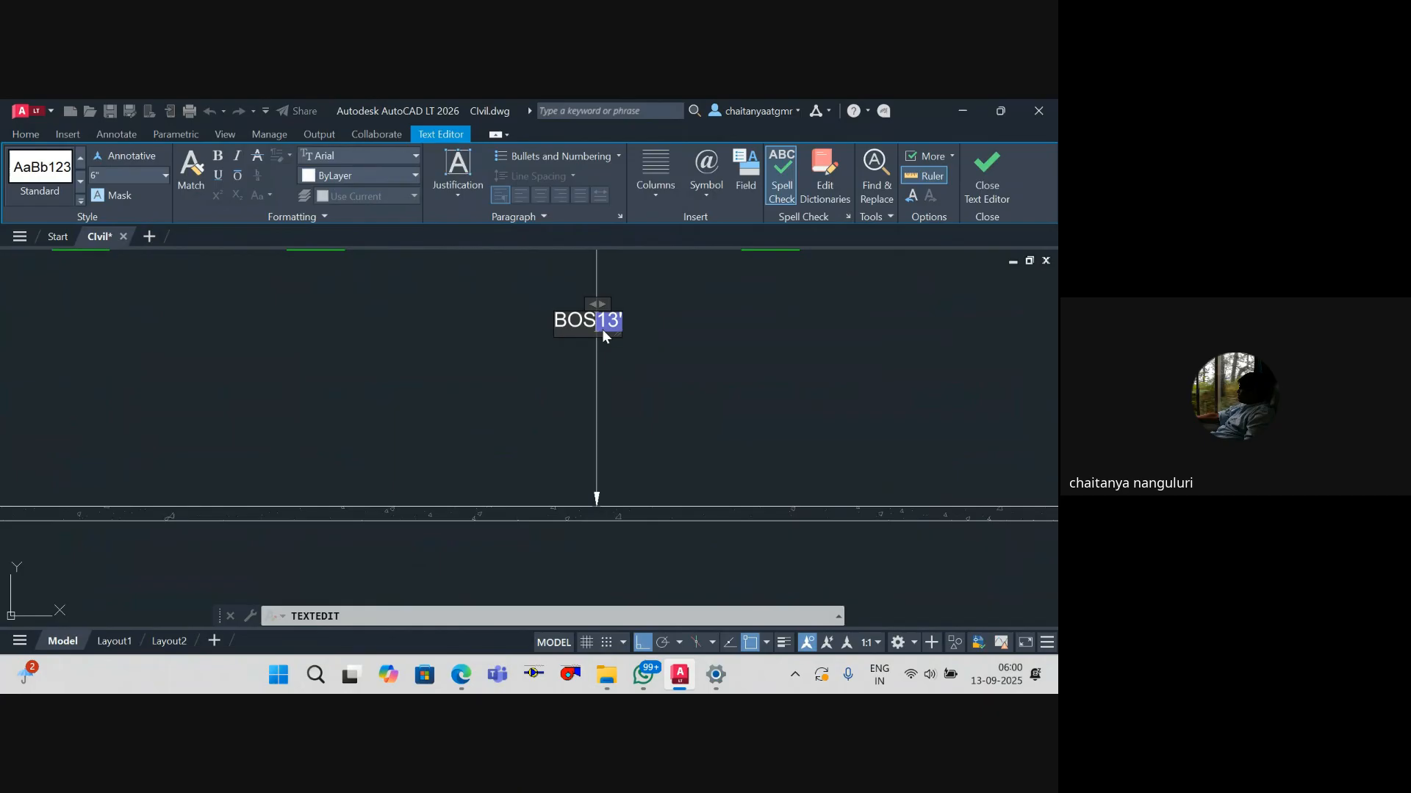
click(701, 386)
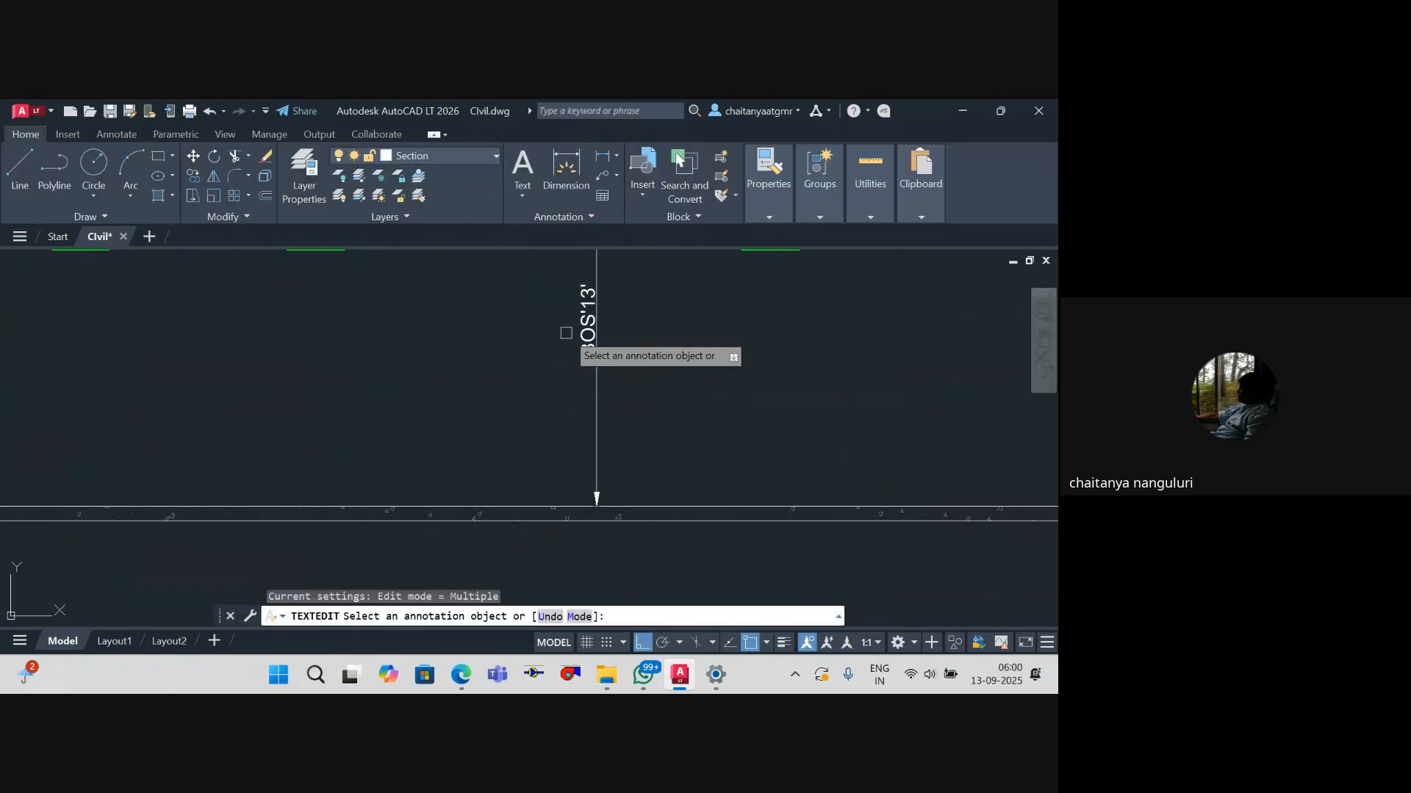
click(592, 345)
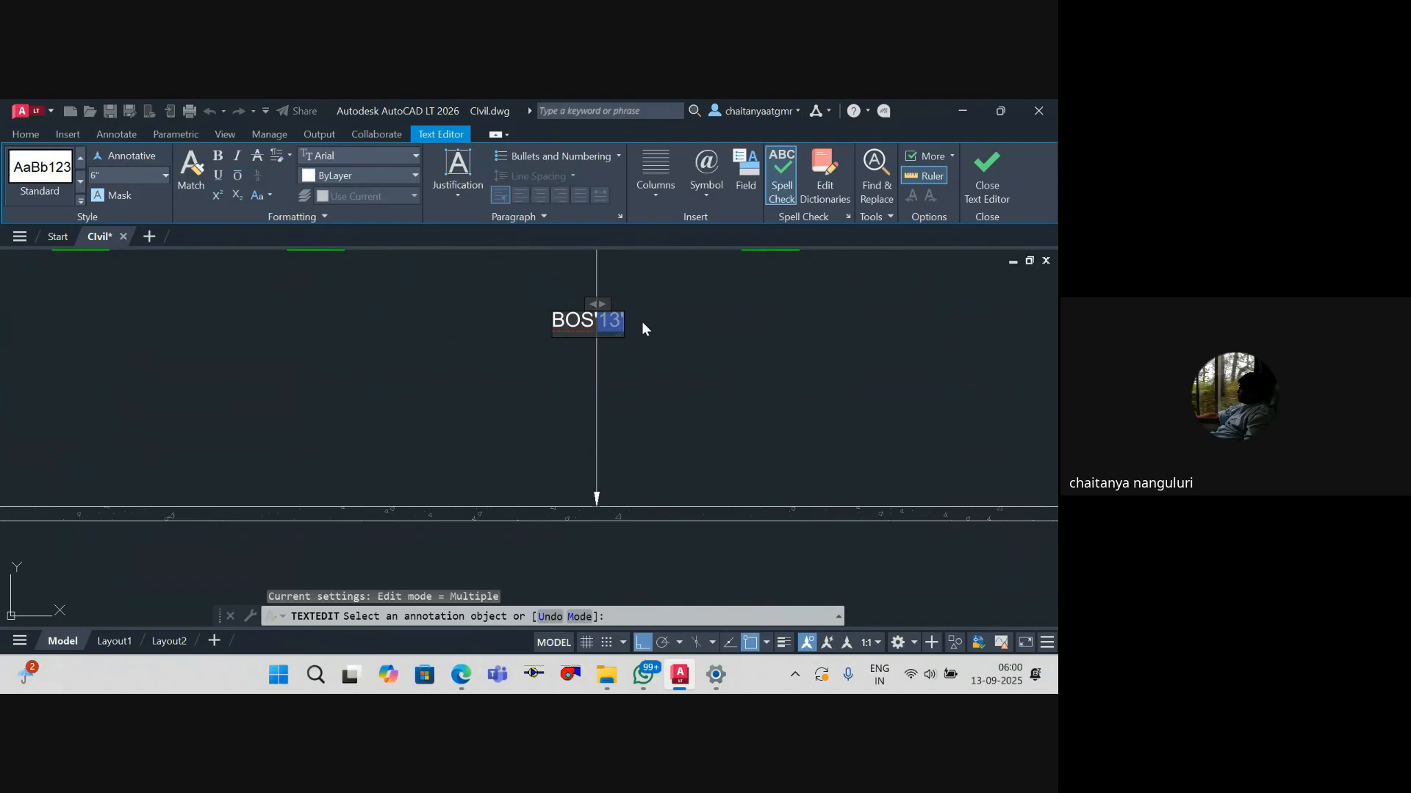
key(BackSpace)
text(:)
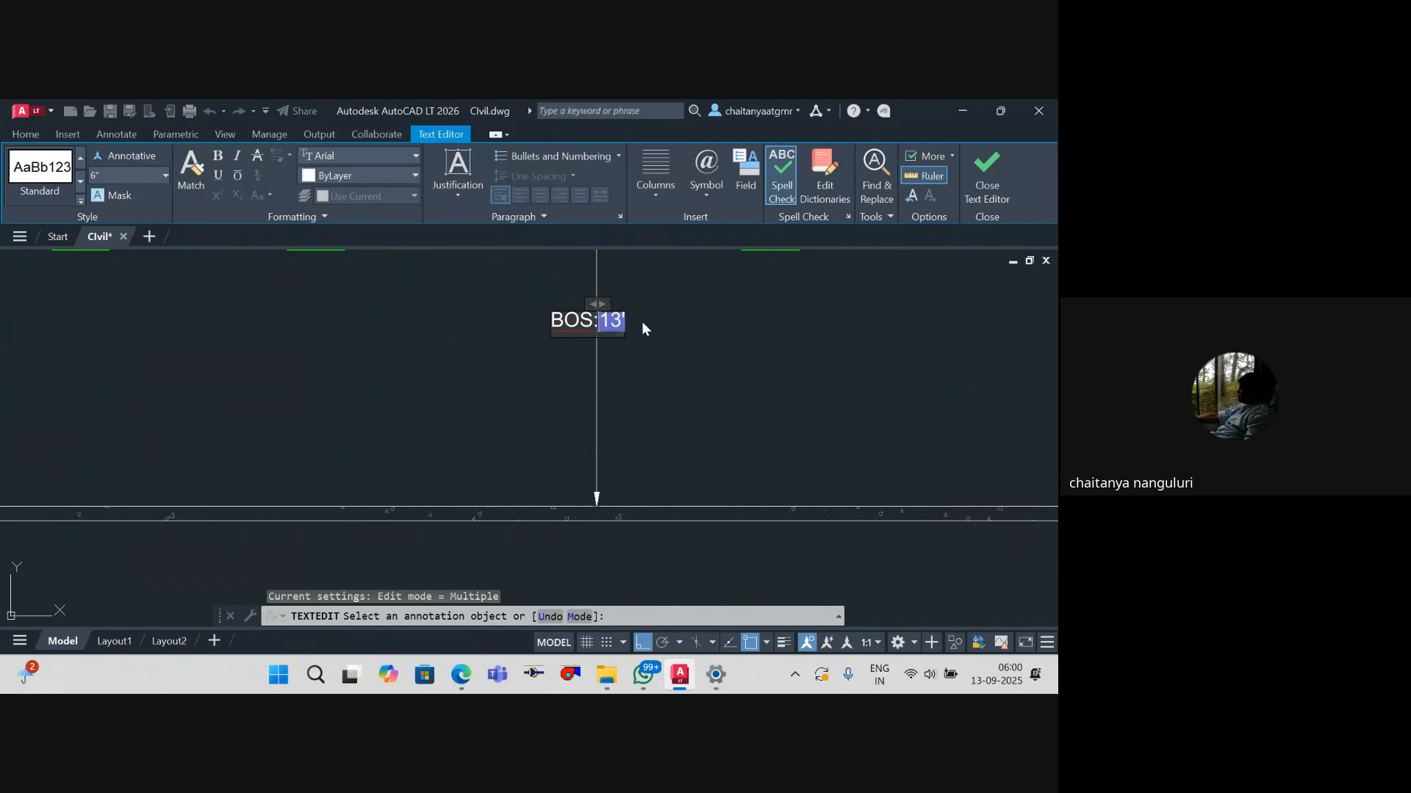
click(756, 431)
scroll(639, 484, down, 3)
key(Escape)
key(Escape)
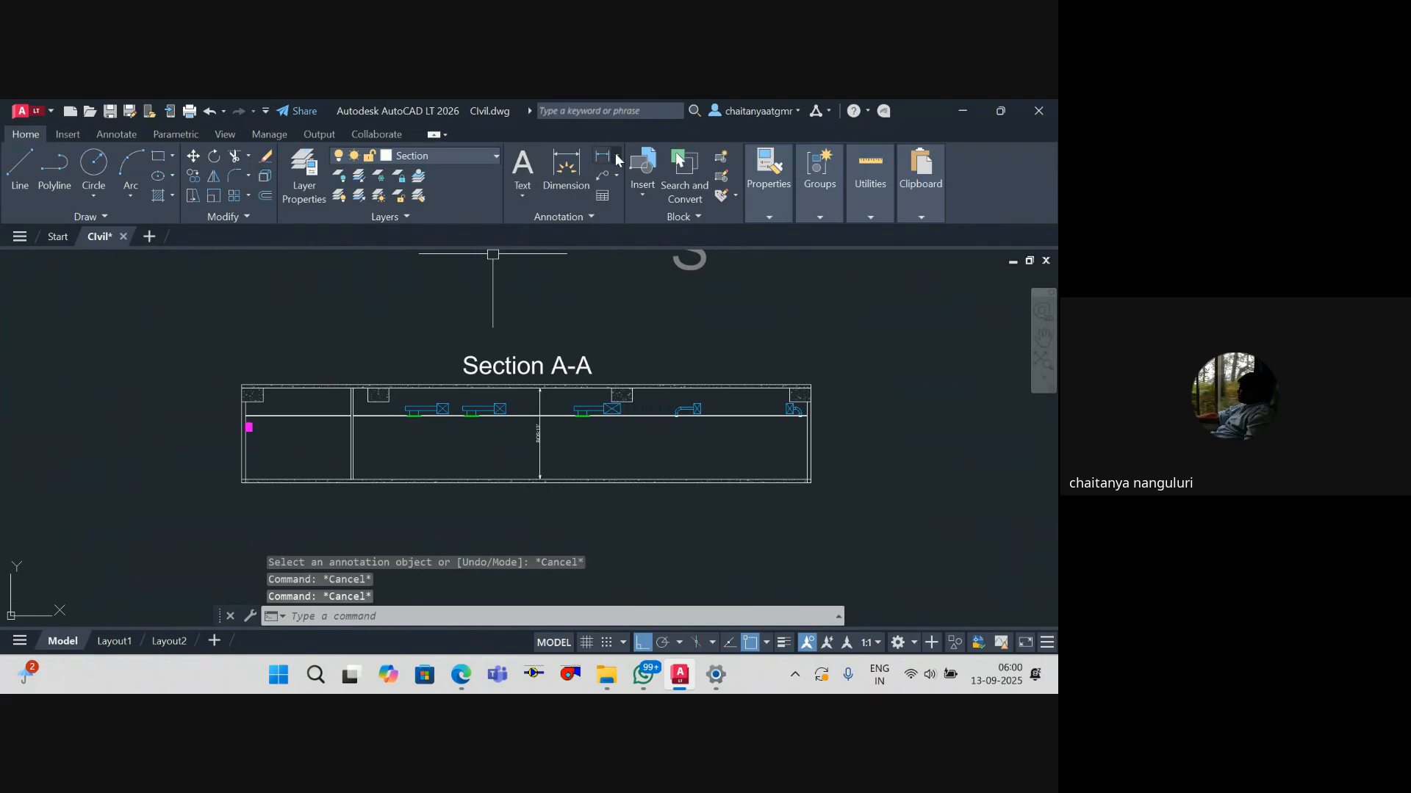
Step: Add a vertical linear dimension from the bottom corner of the third beam from the west end to the floor
click(607, 159)
scroll(620, 410, up, 4)
click(649, 390)
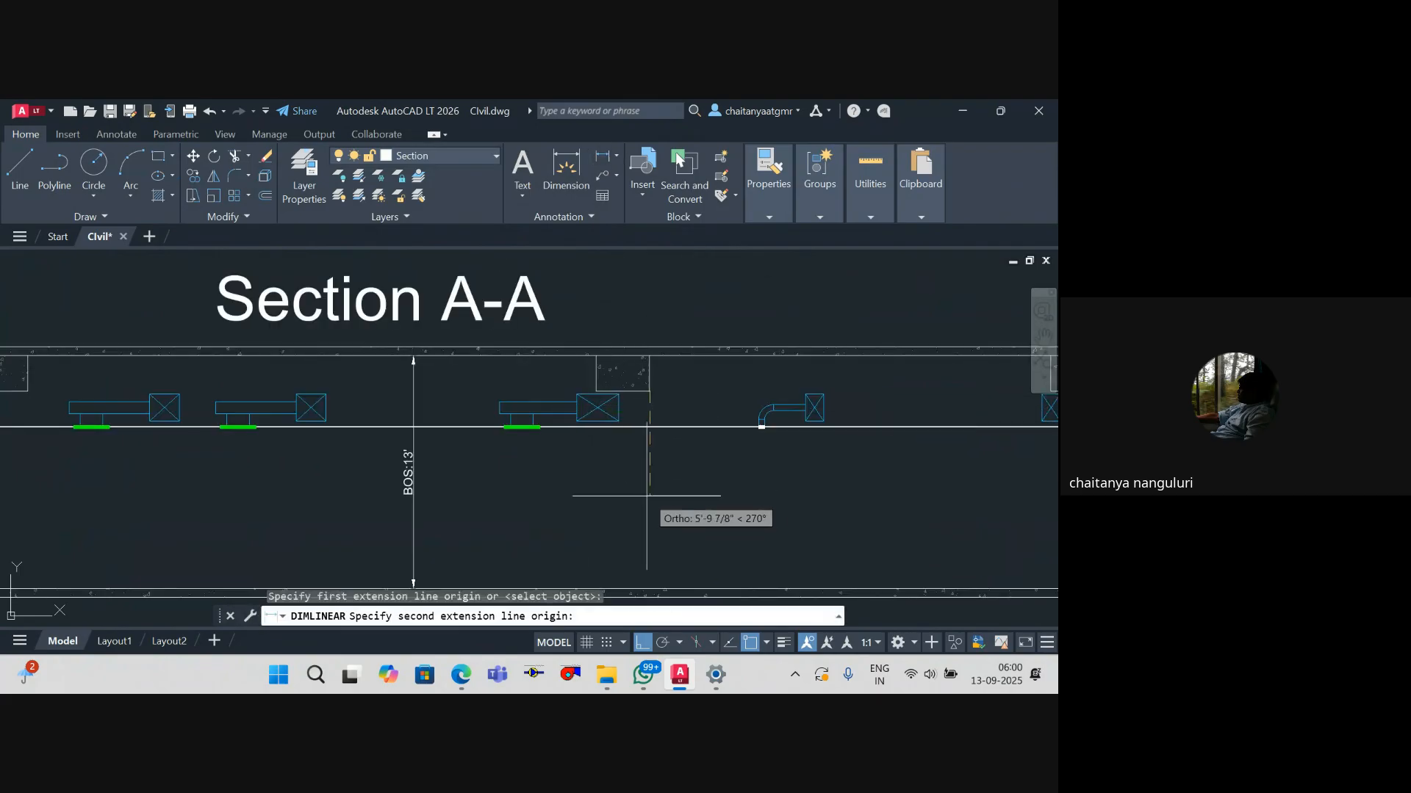
drag(647, 494, 626, 384)
click(626, 476)
click(629, 432)
key(Escape)
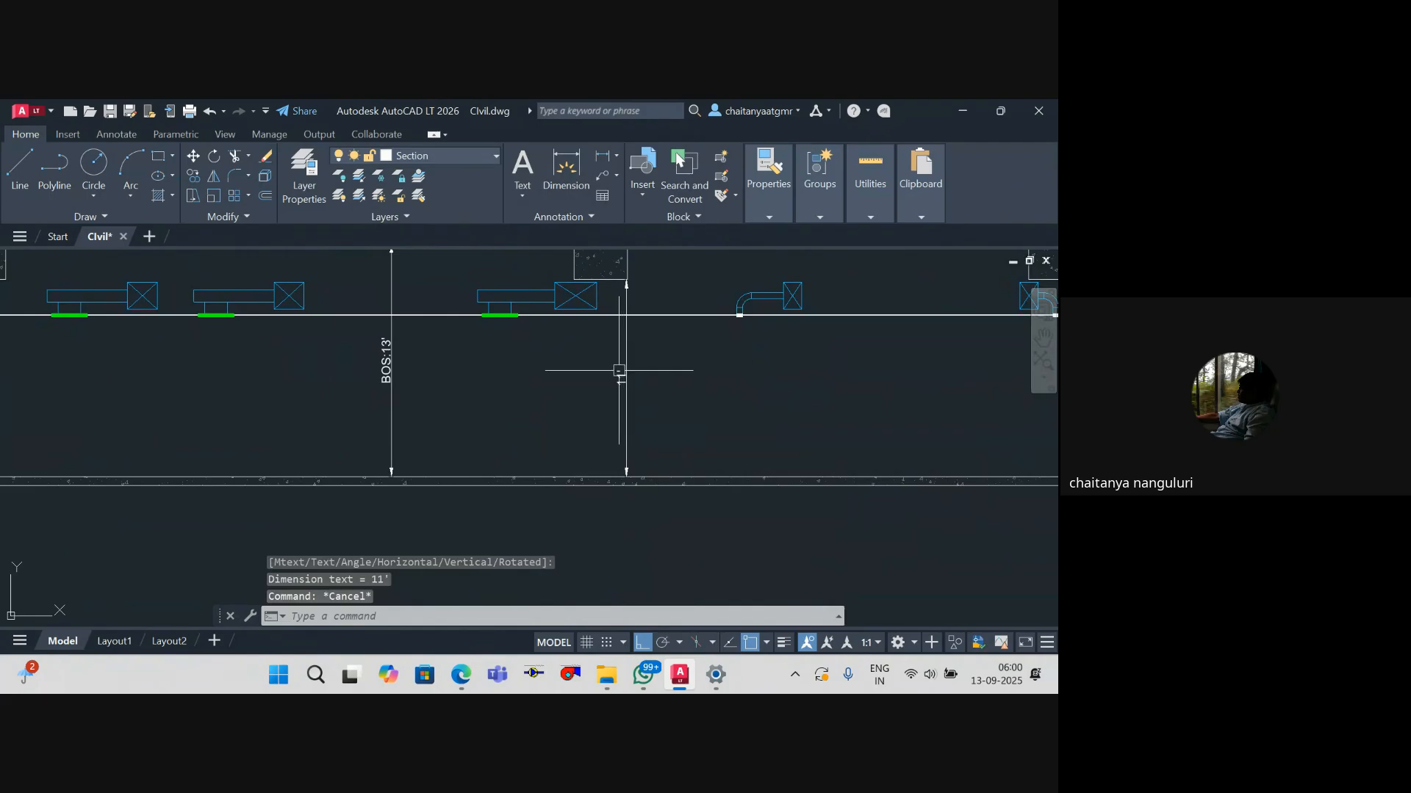
Step: Add the prefix "BOB:" to the text of the beam height dimension
click(620, 378)
double_click(629, 381)
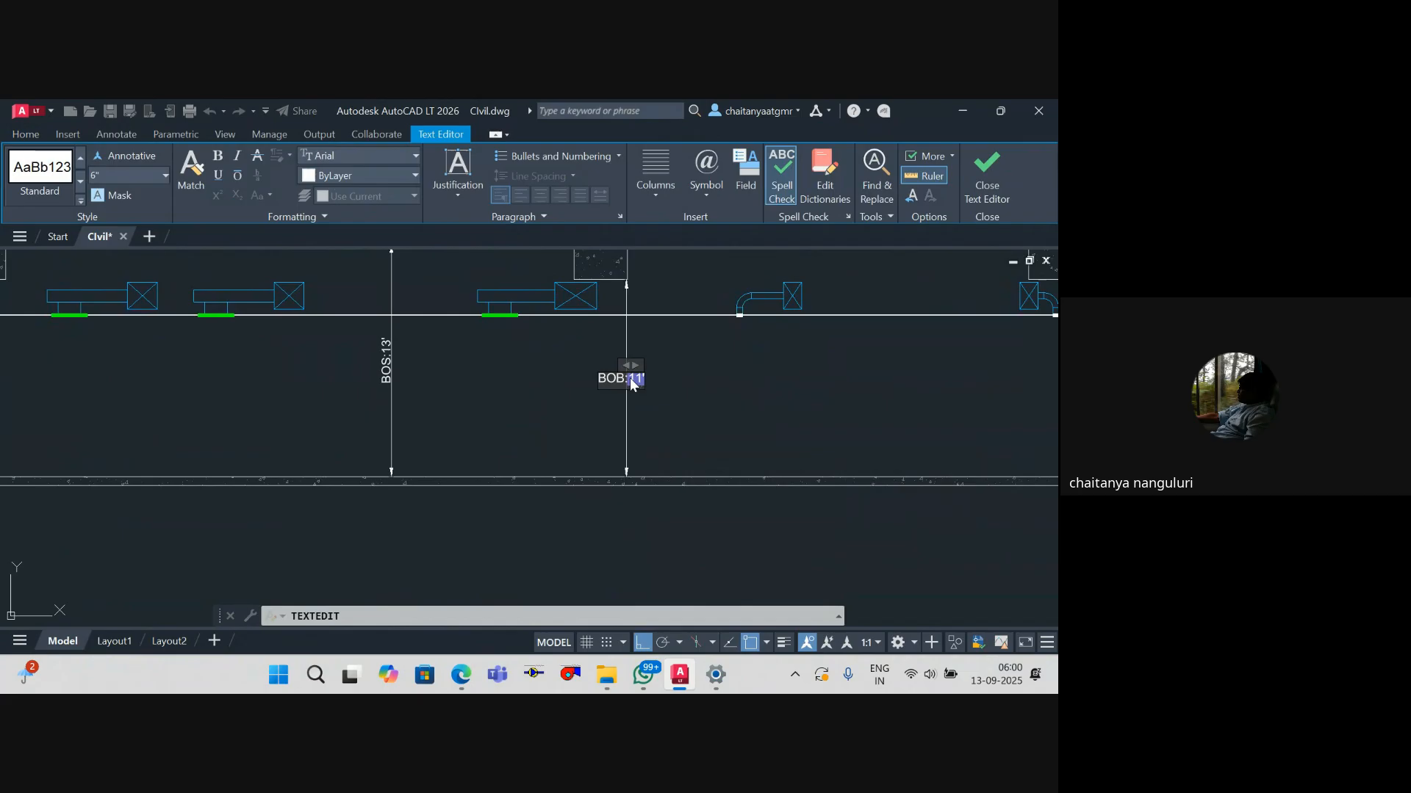
scroll(665, 375, down, 2)
key(Escape)
key(Escape)
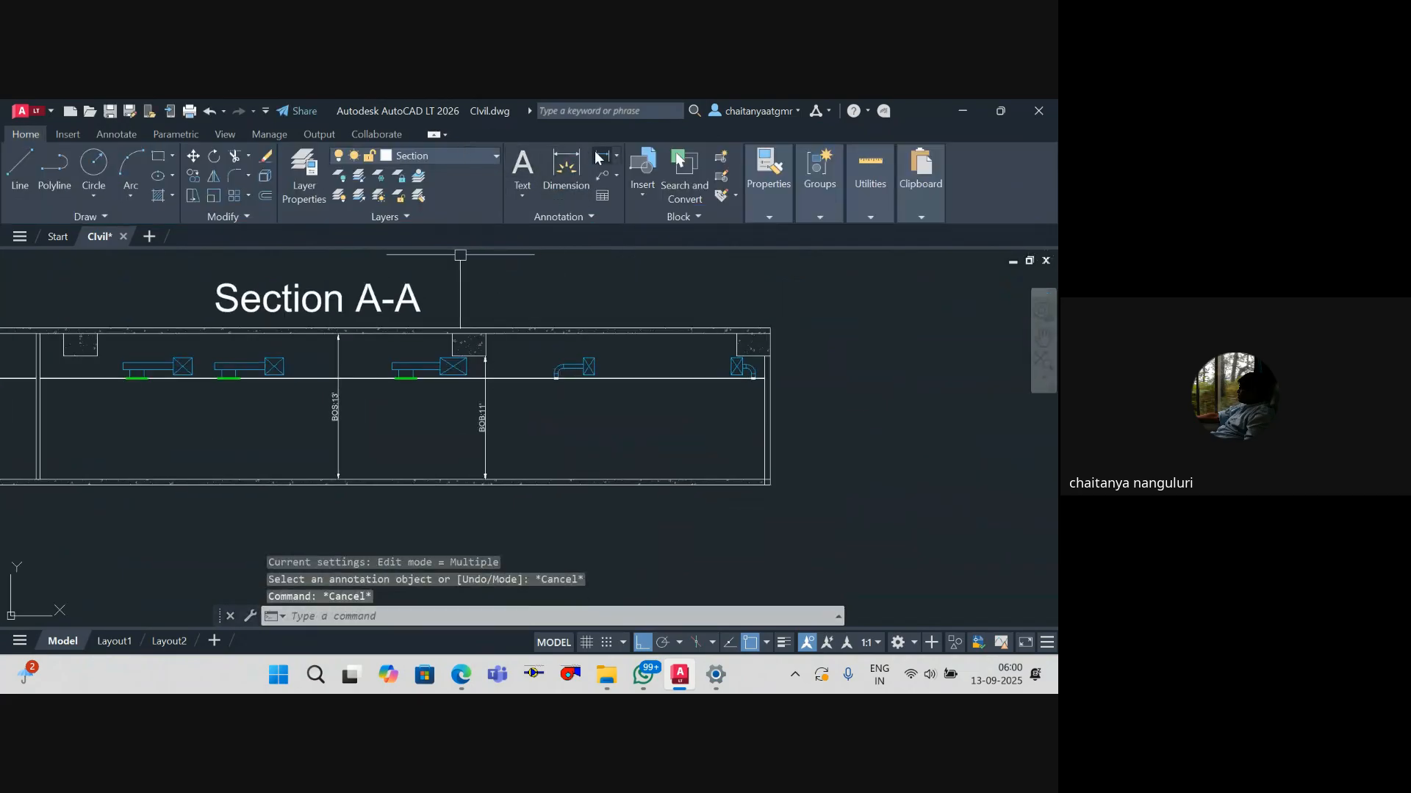
Step: Add a vertical linear dimension from the false ceiling line to the floor in the eastern part of Section A-A
click(608, 158)
click(612, 380)
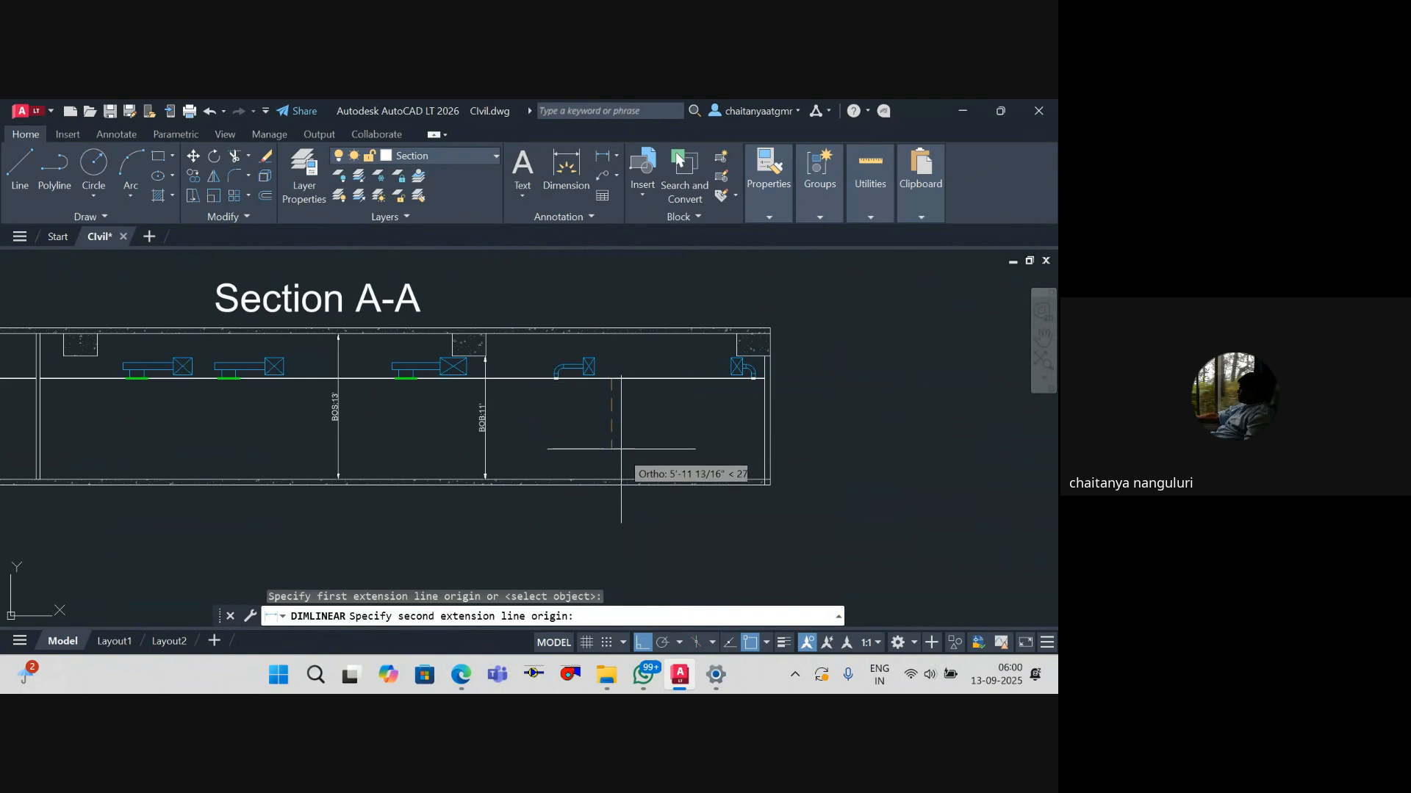
click(611, 479)
click(614, 442)
Step: Add the prefix "BOFC:" to the text of the false ceiling height dimension
scroll(611, 441, up, 4)
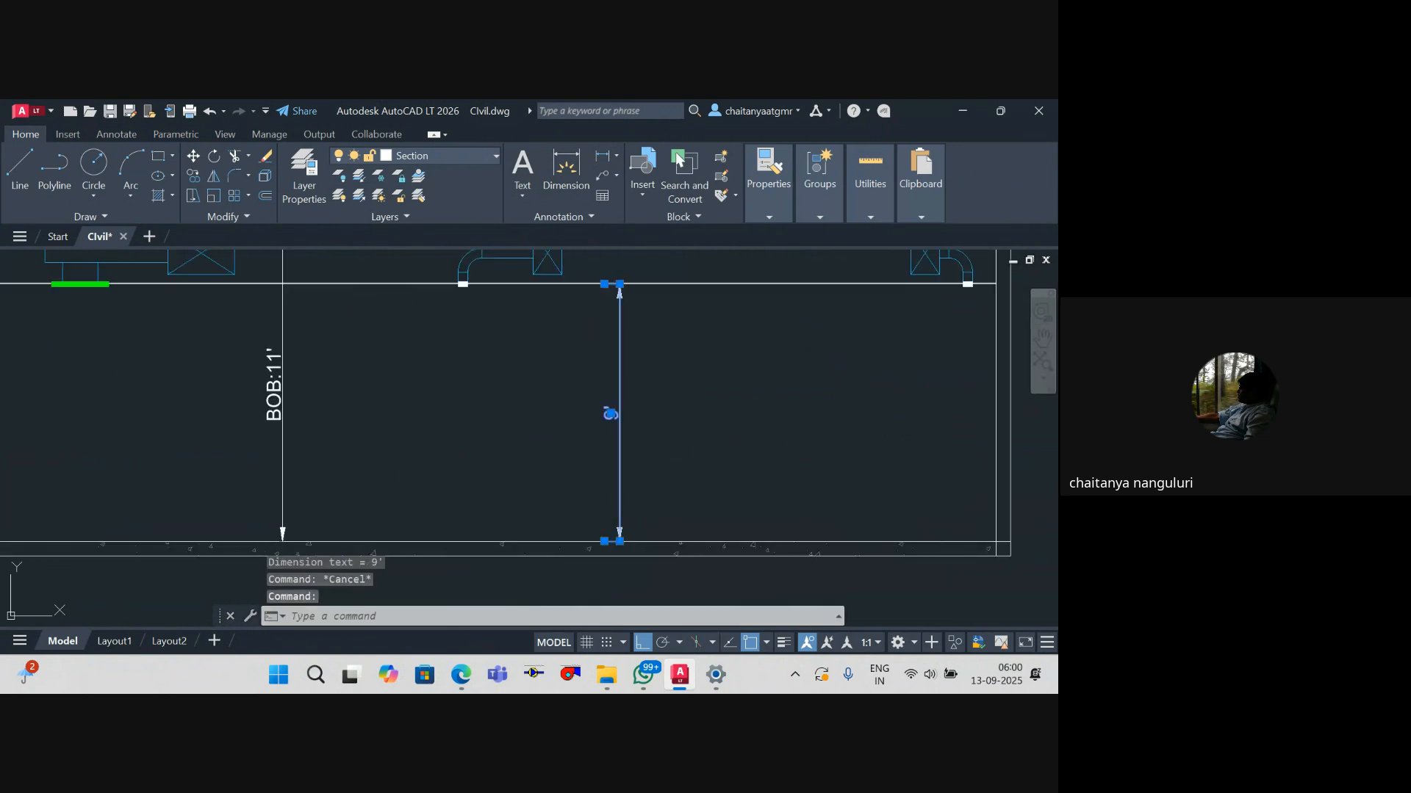
double_click(609, 413)
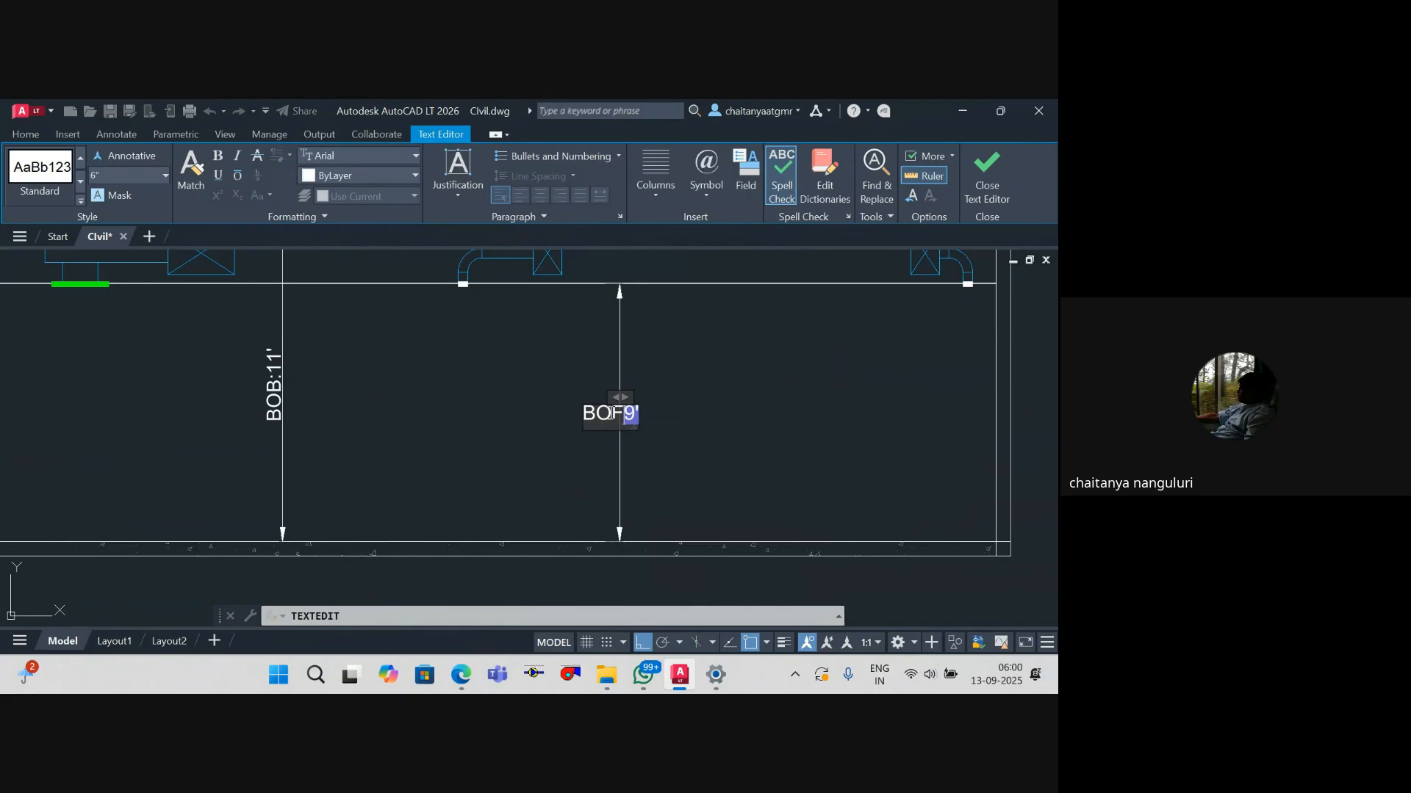
click(779, 458)
scroll(816, 474, down, 4)
key(Escape)
key(Escape)
key(Escape)
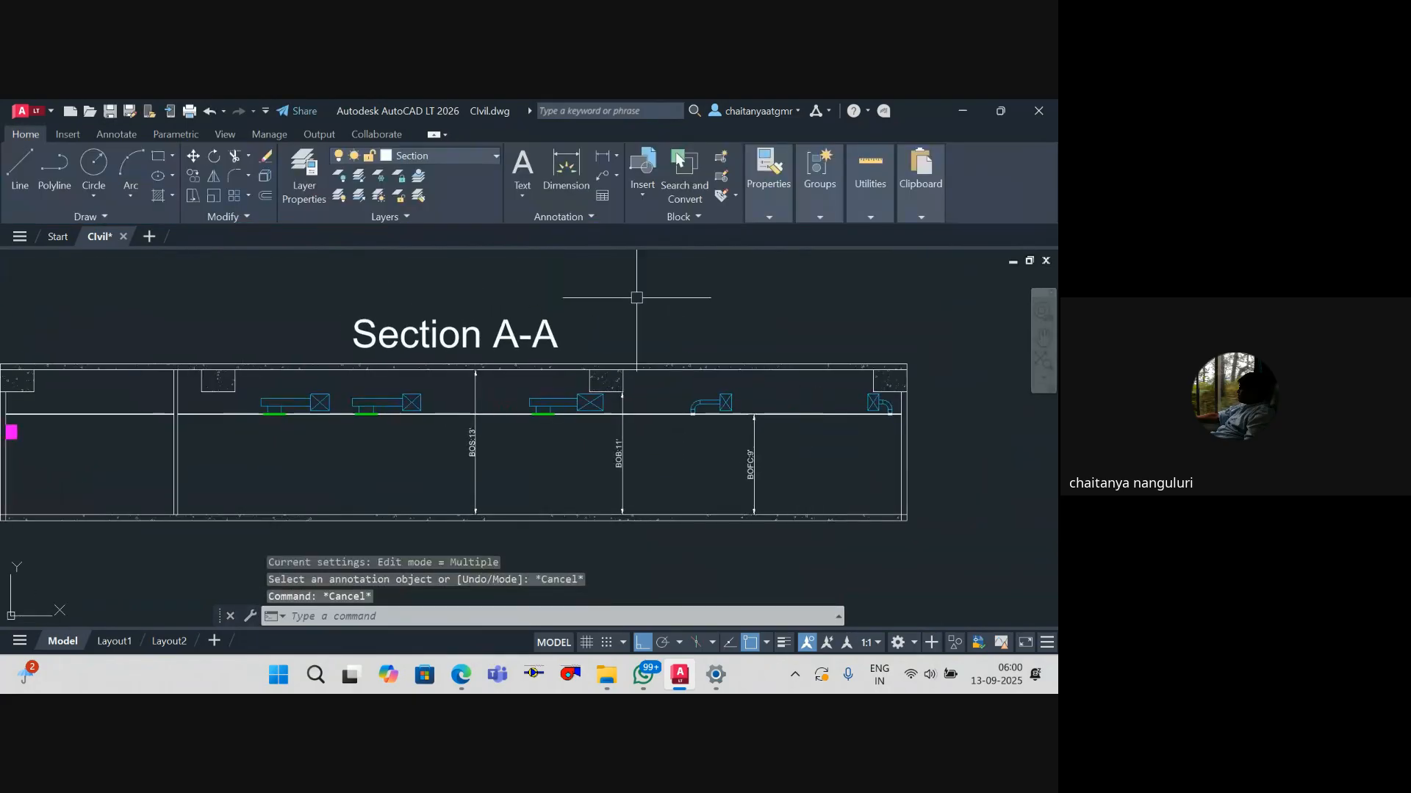
Step: Add a vertical linear dimension from the underside of the second crossed duct box from the west to the floor
click(601, 159)
scroll(415, 425, up, 8)
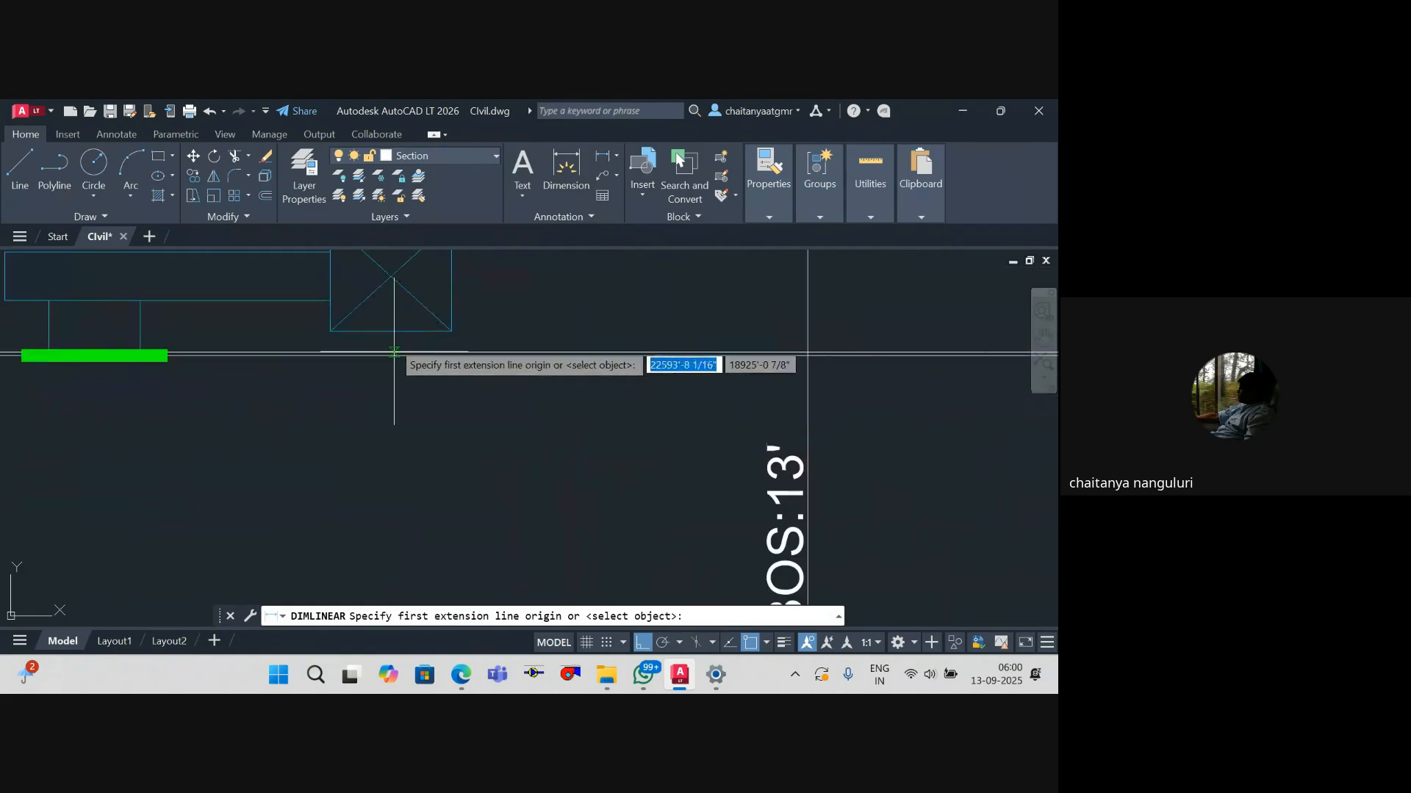
click(392, 330)
scroll(395, 370, down, 6)
scroll(382, 485, up, 3)
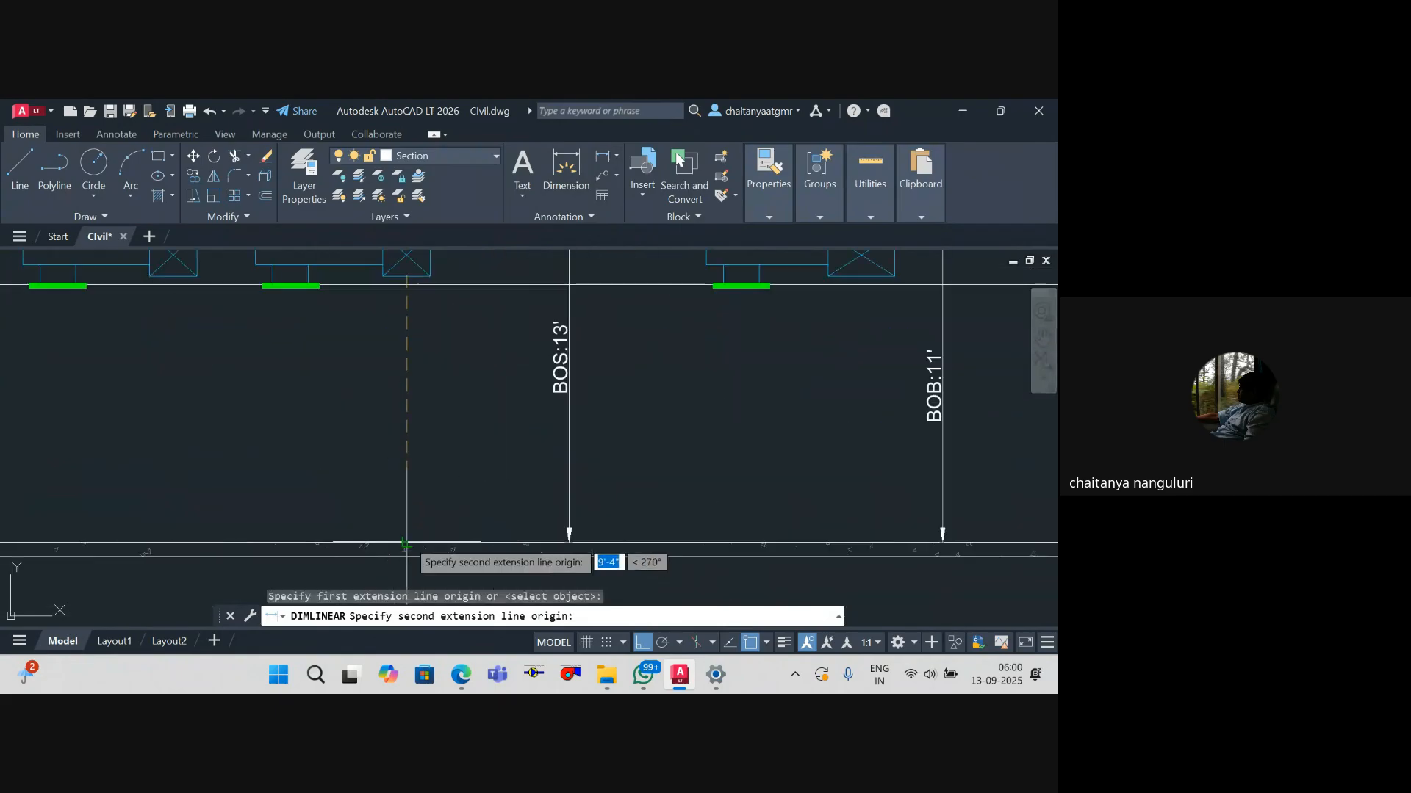
click(406, 543)
click(405, 483)
key(Escape)
Step: Add the prefix "BOD:" to the text of the duct height dimension
click(391, 394)
double_click(397, 411)
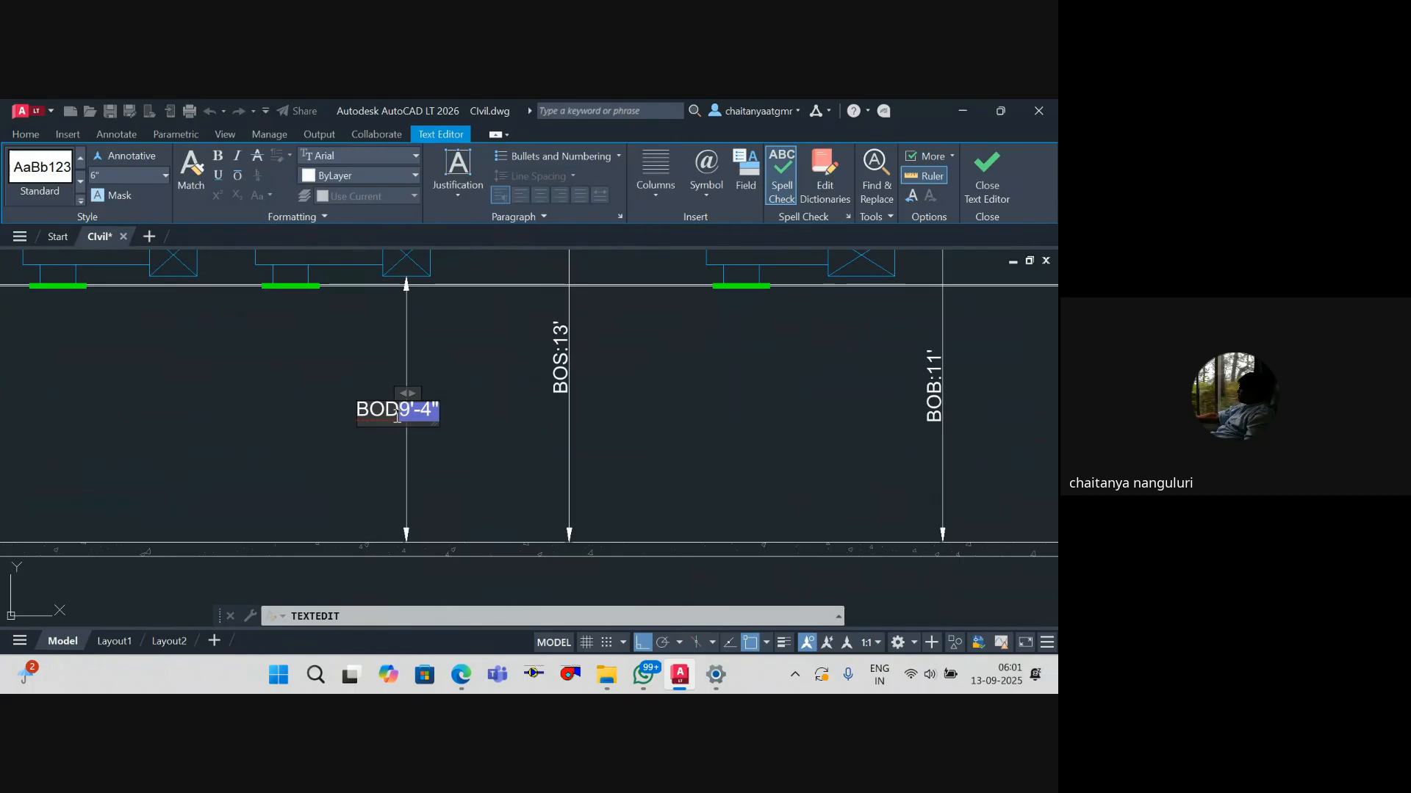
click(573, 408)
key(Escape)
scroll(584, 407, down, 4)
key(Escape)
Step: Examine the size labels of the ducts cut by the section line in the floor plan and compare with Section A-A
mouse_move(583, 406)
mouse_down()
mouse_move(516, 435)
mouse_move(533, 480)
mouse_up()
scroll(584, 413, up, 2)
scroll(504, 387, down, 8)
drag(503, 305, 516, 425)
scroll(532, 399, up, 6)
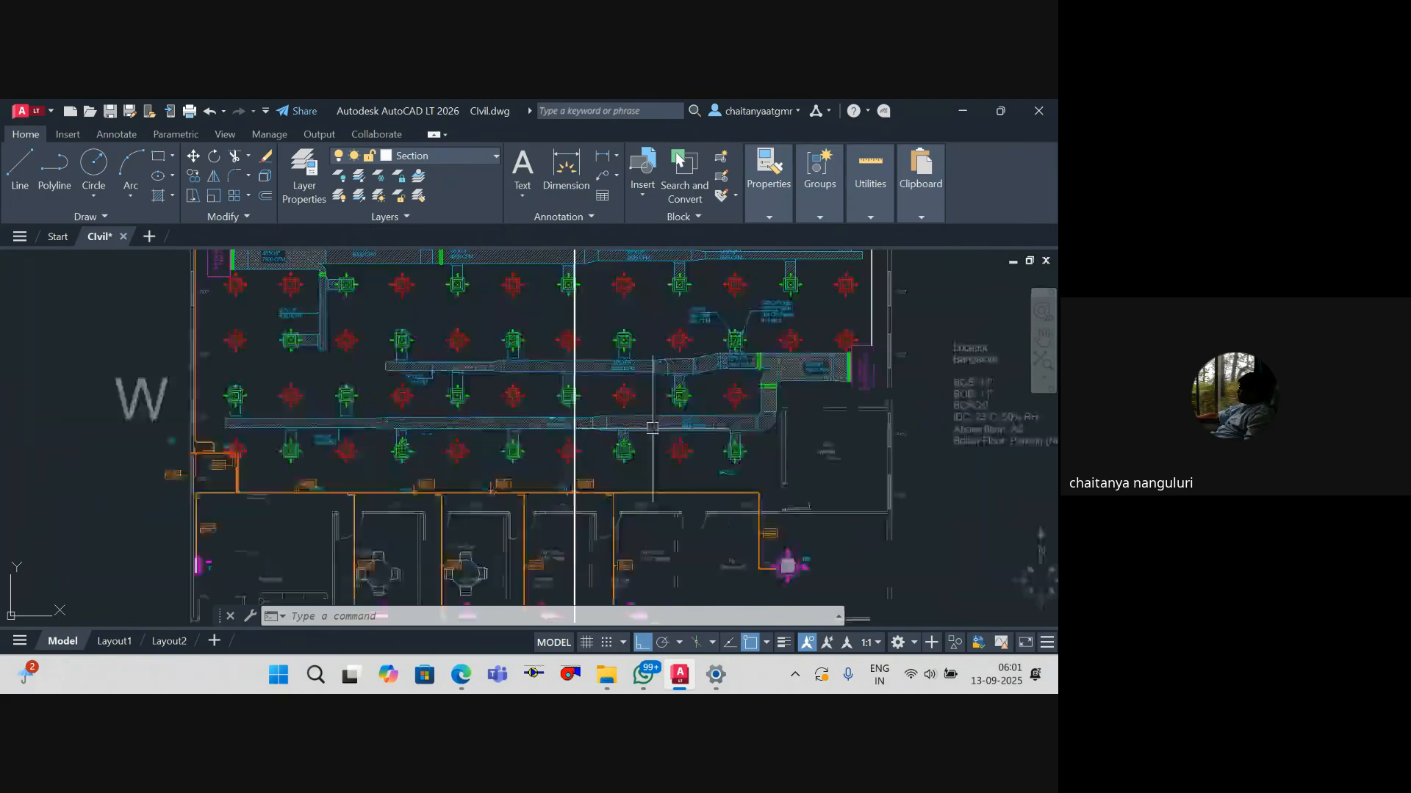
scroll(353, 465, up, 2)
scroll(353, 465, up, 1)
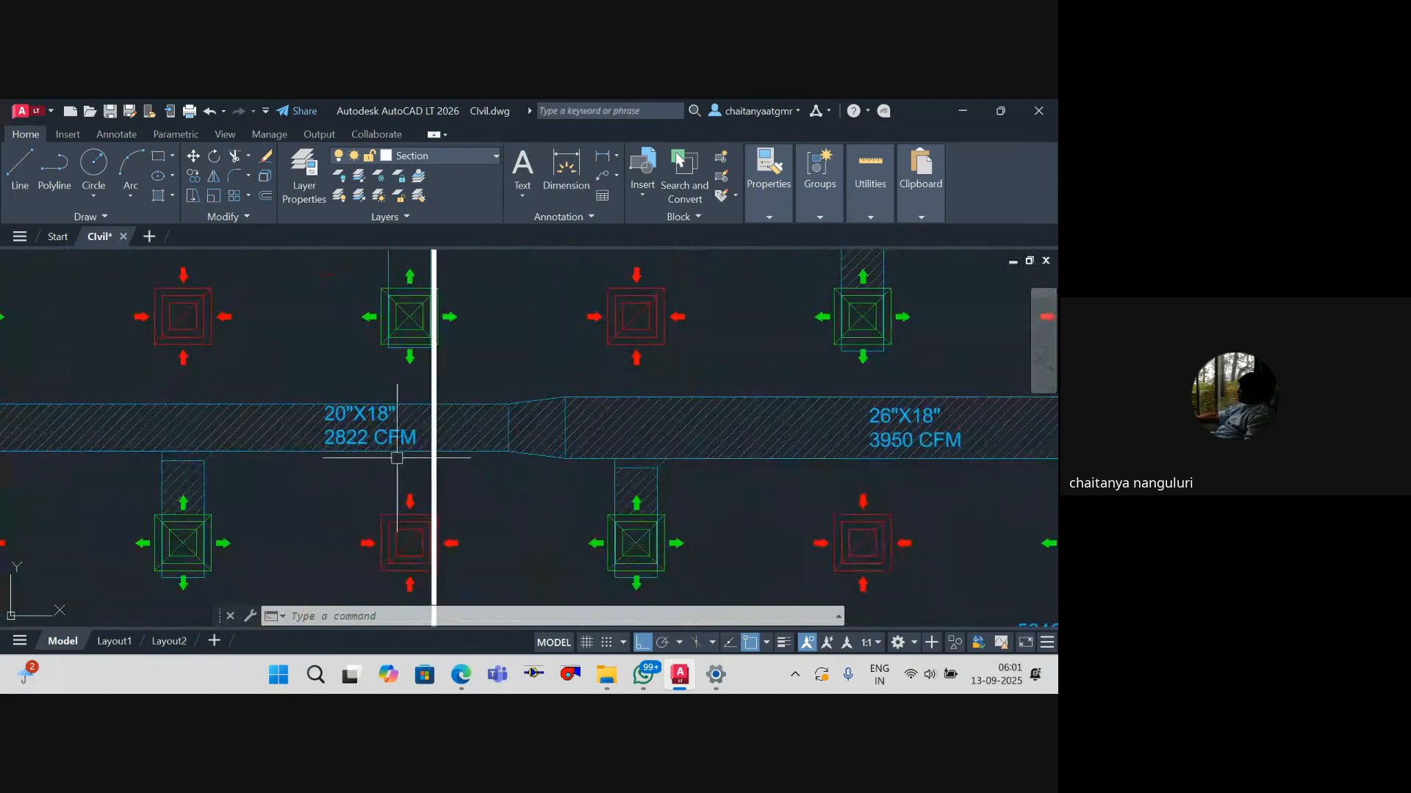
scroll(397, 450, down, 6)
drag(403, 362, 406, 325)
scroll(407, 505, up, 10)
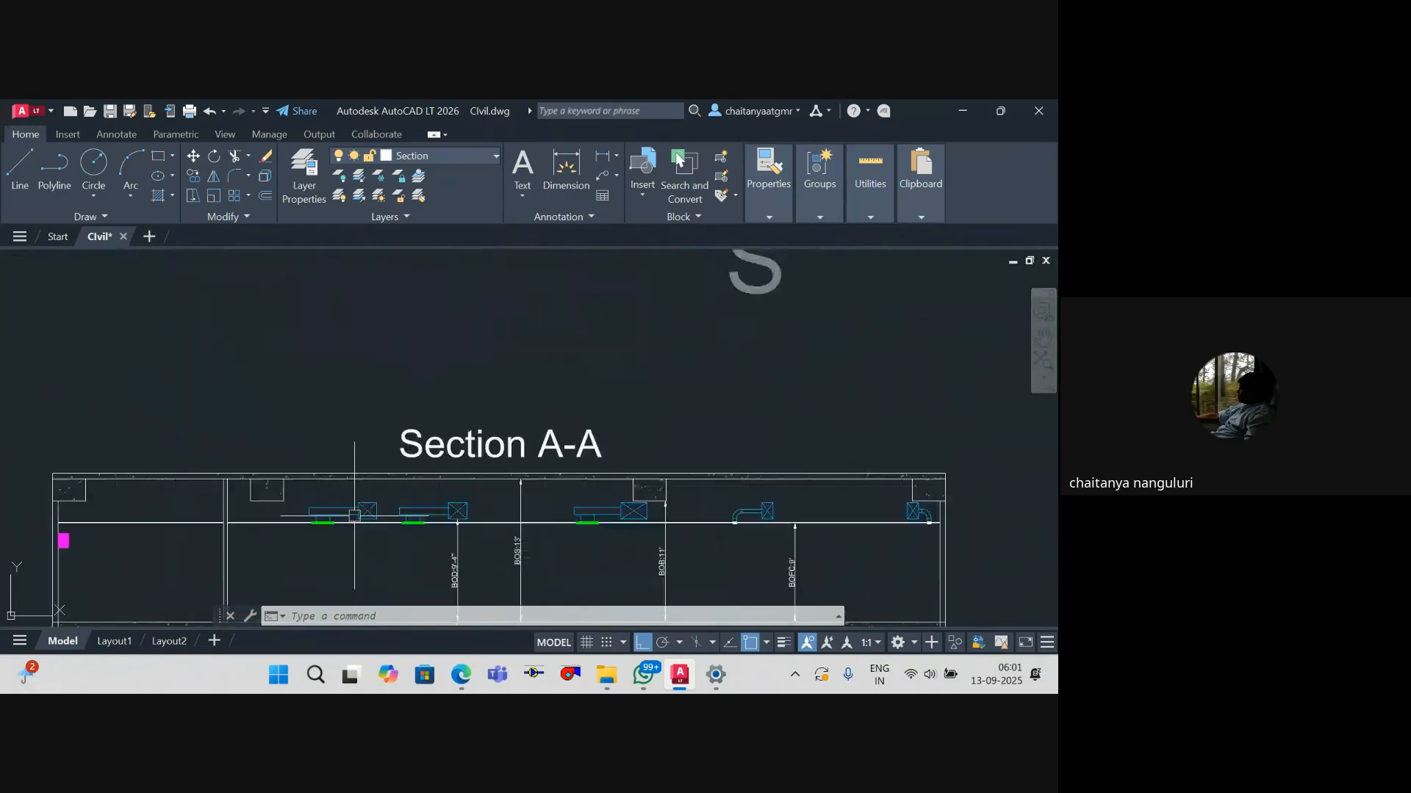
scroll(564, 500, down, 2)
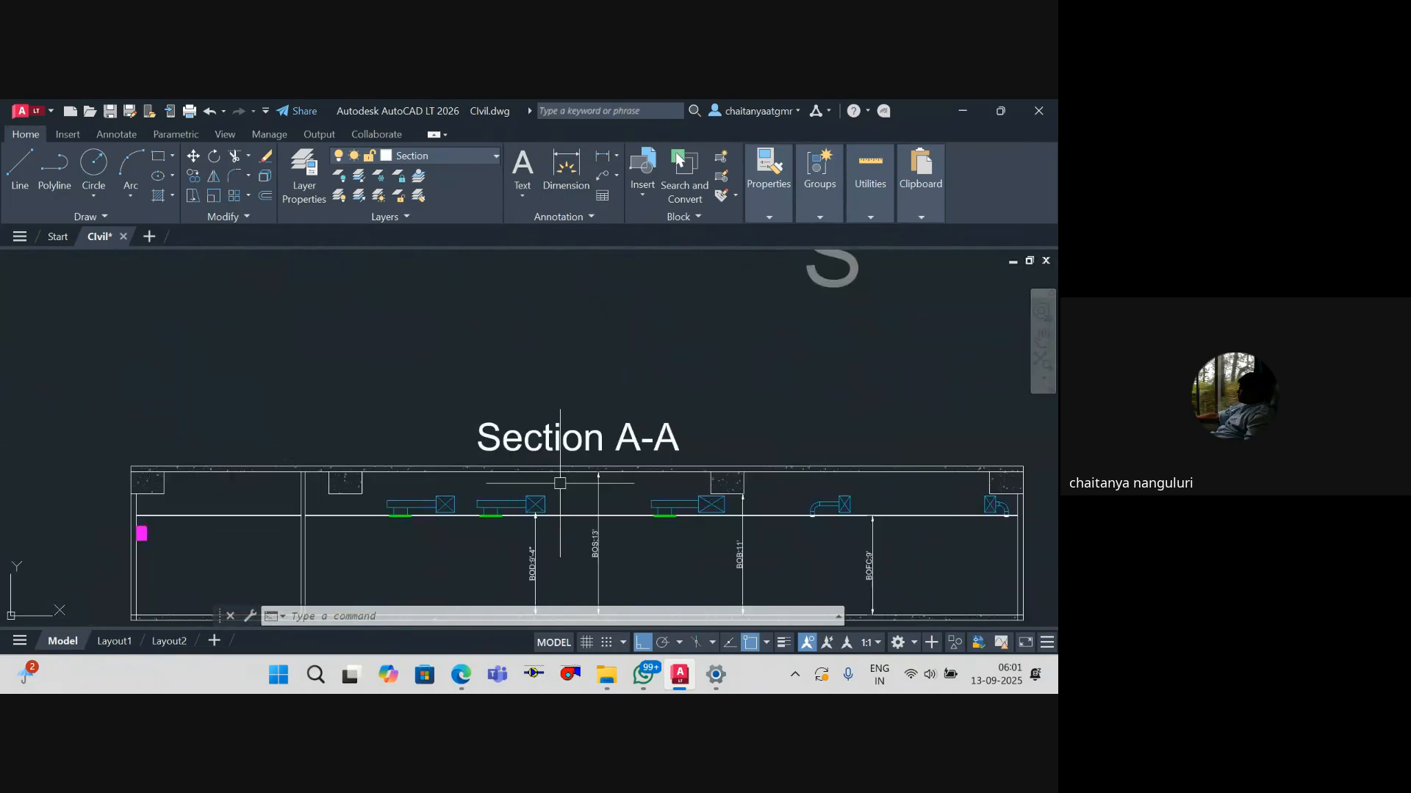
Step: Copy the 18"X8" Sa Collar label from the floor plan to above the westernmost crossed duct box in Section A-A
drag(561, 481, 582, 419)
scroll(551, 447, down, 6)
scroll(632, 342, up, 8)
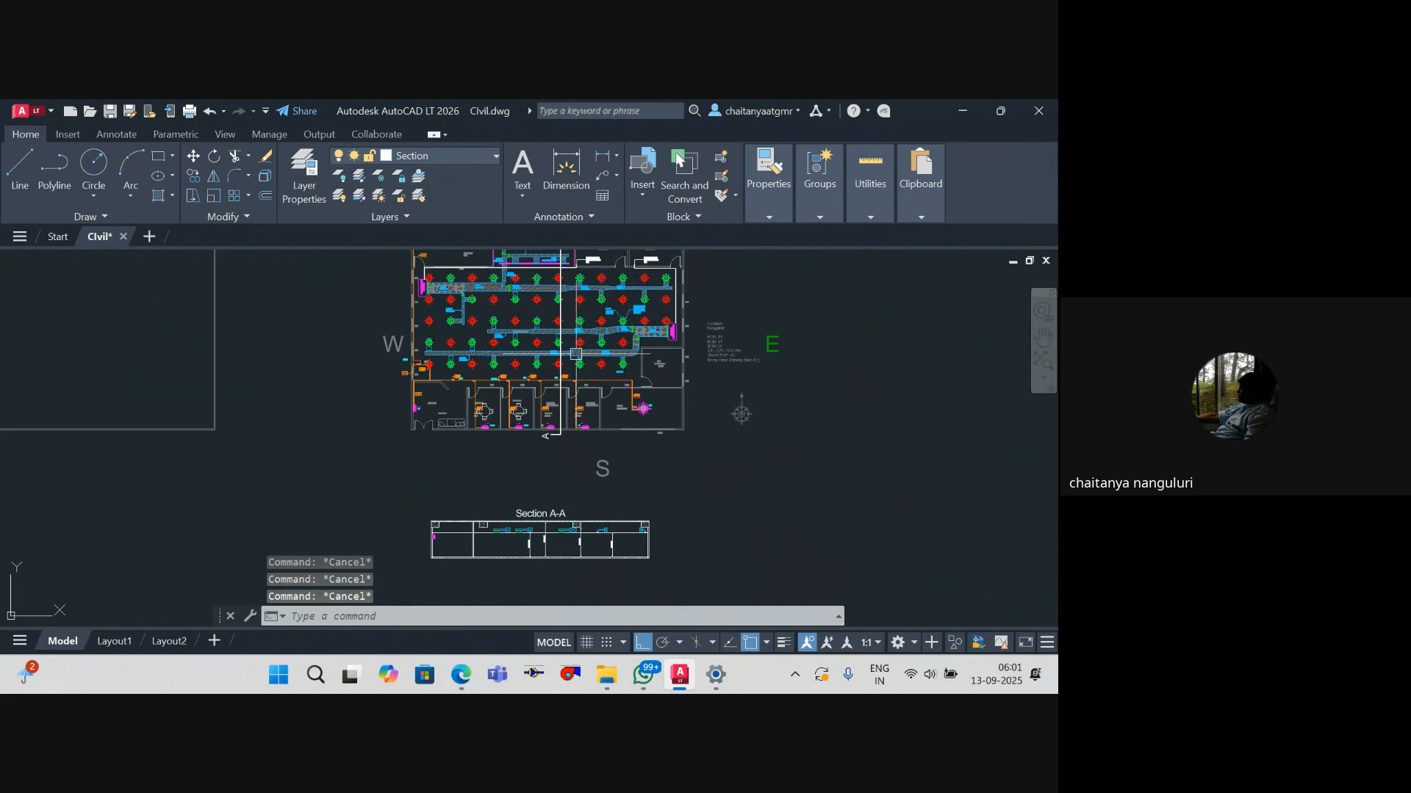
scroll(632, 341, up, 2)
click(632, 343)
text(co)
key(Return)
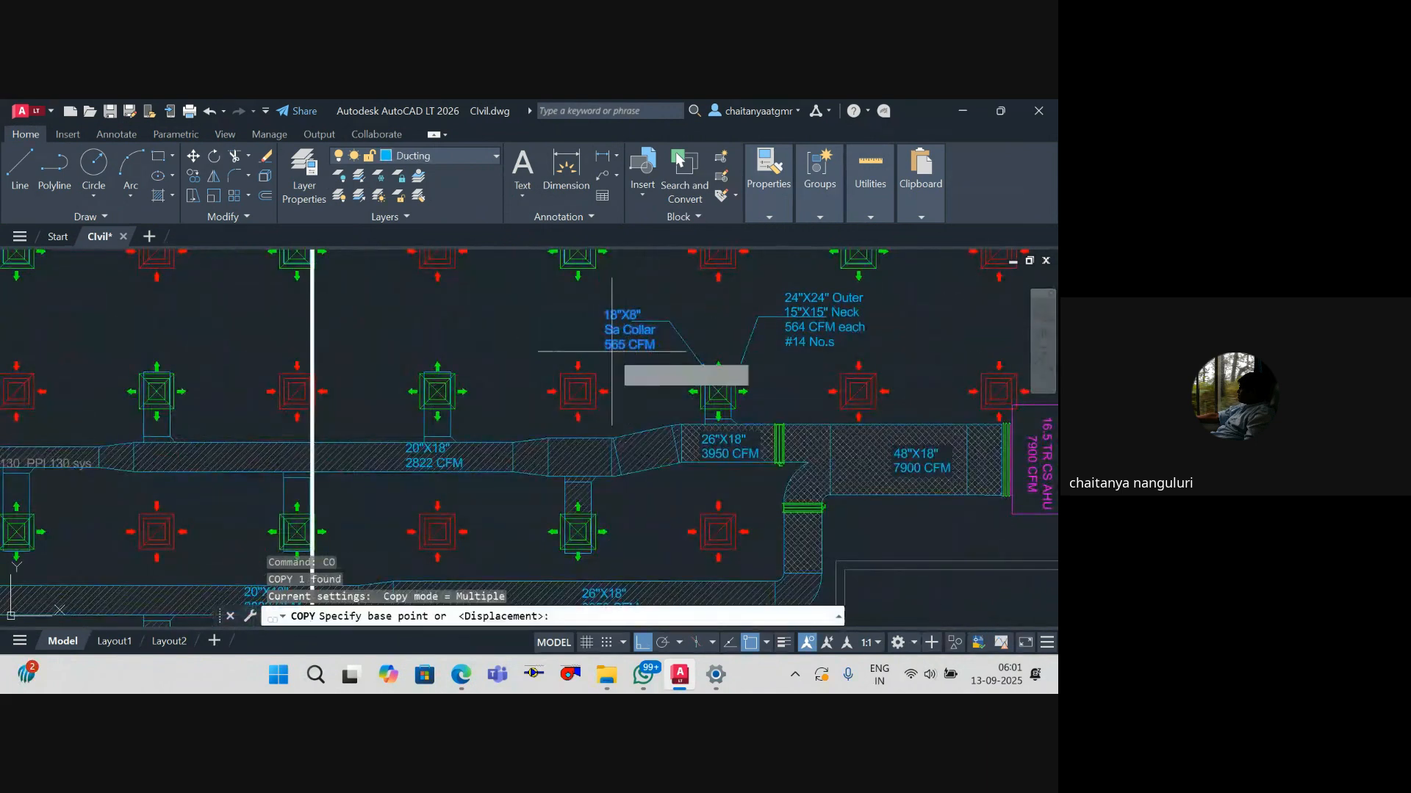
click(610, 349)
scroll(608, 452, down, 8)
drag(612, 452, 608, 251)
scroll(537, 432, up, 9)
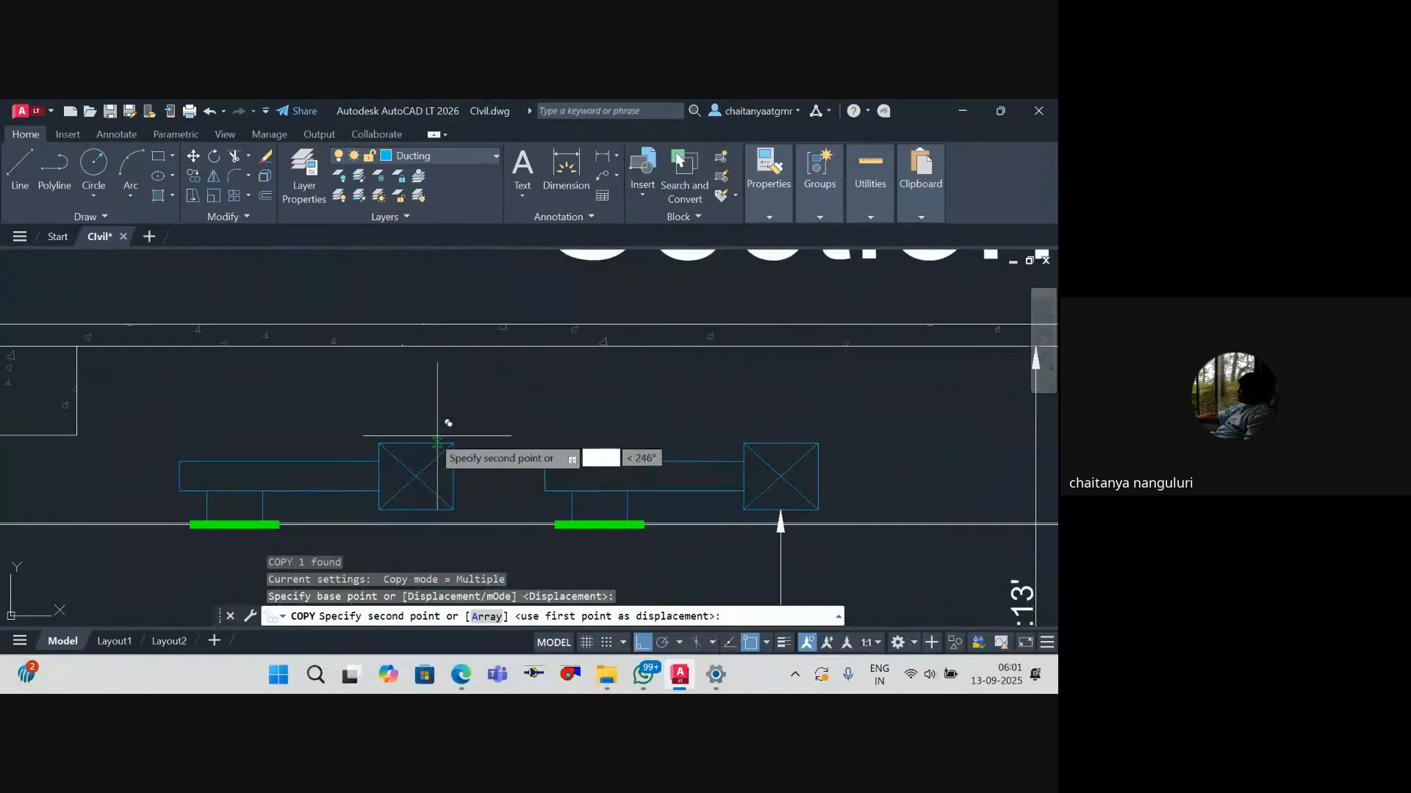
click(433, 403)
key(Escape)
Step: Replace the text of the copied label with 18"X20"
double_click(433, 402)
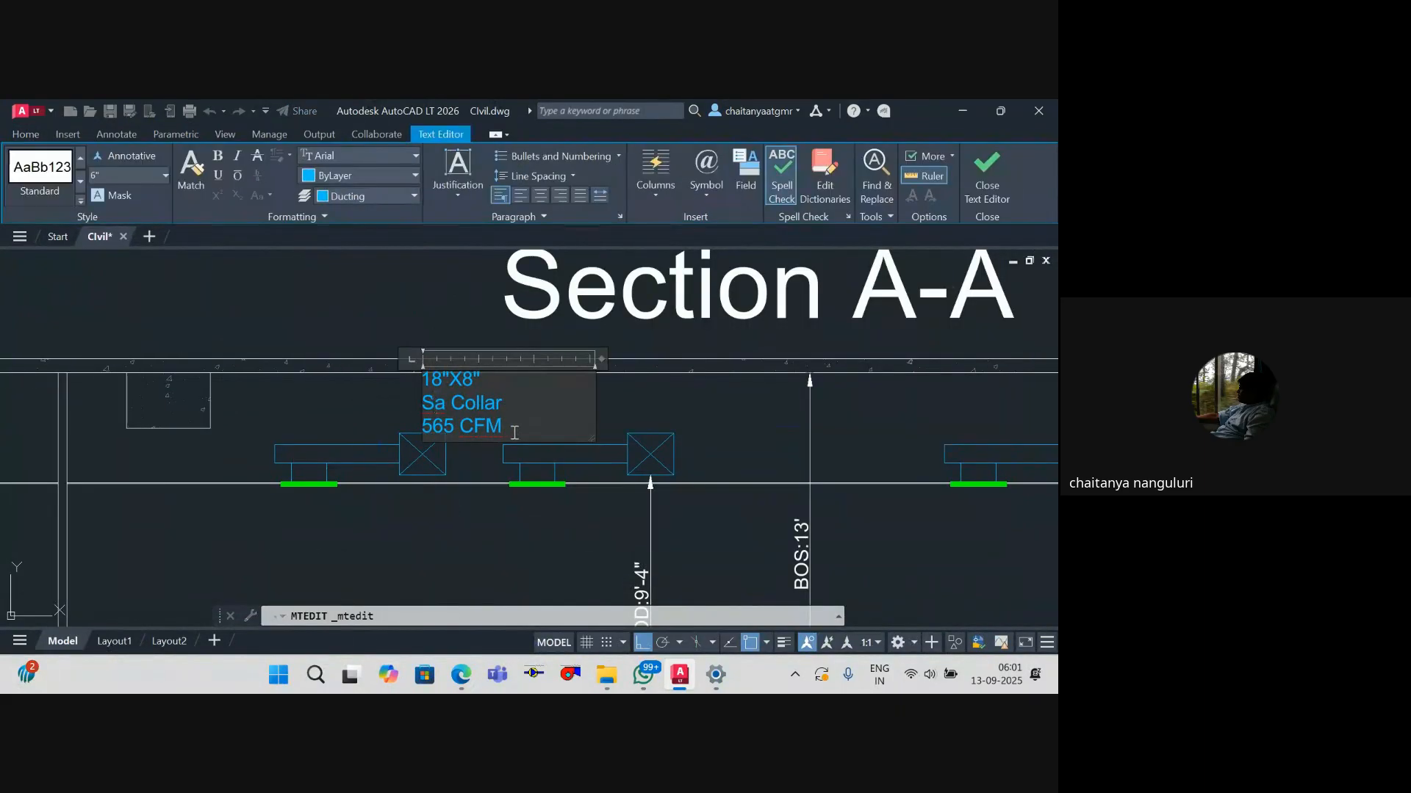
text(18")
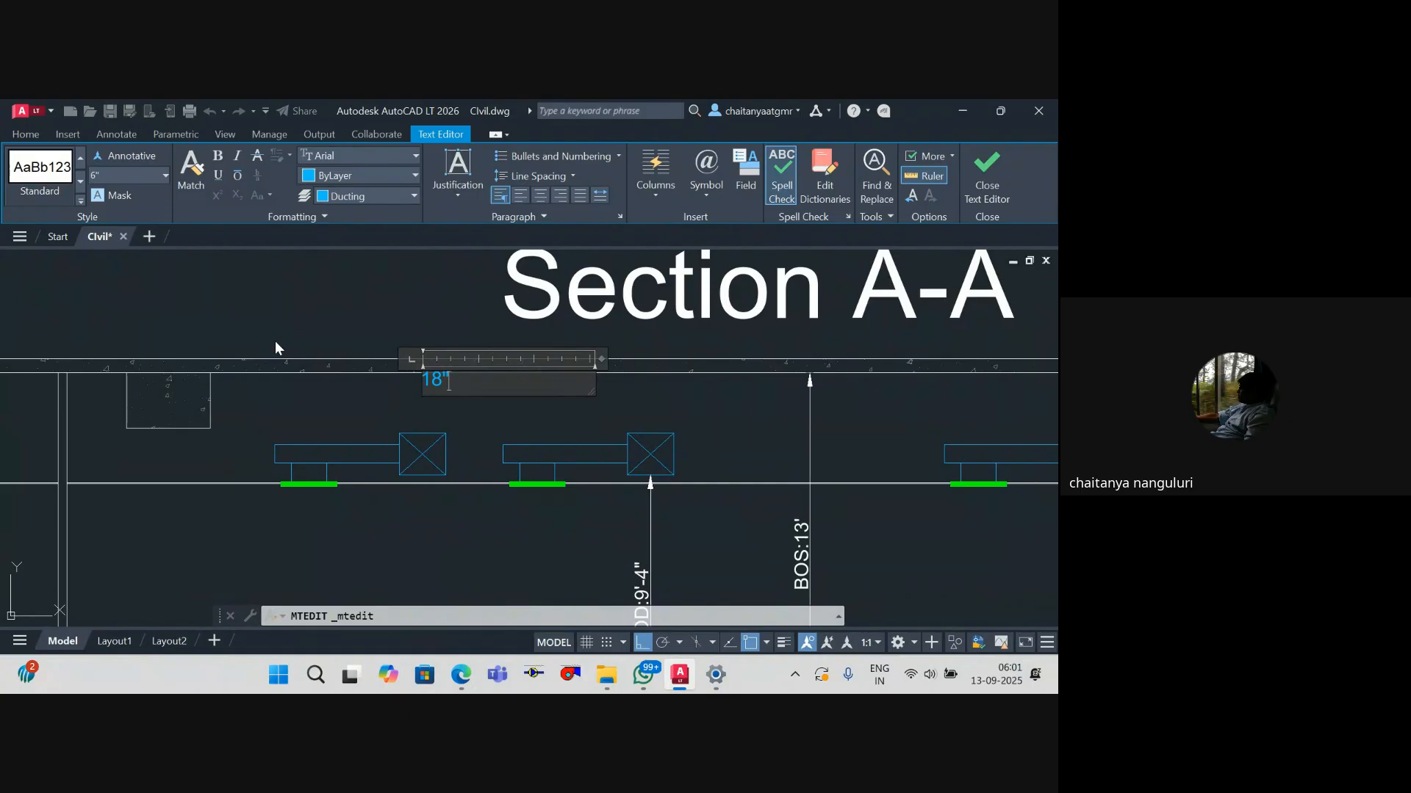
text(X20")
click(275, 341)
key(Escape)
Step: Move the 18"X20" label down between the top slab and the duct
click(457, 382)
text(m)
key(space)
scroll(498, 406, up, 2)
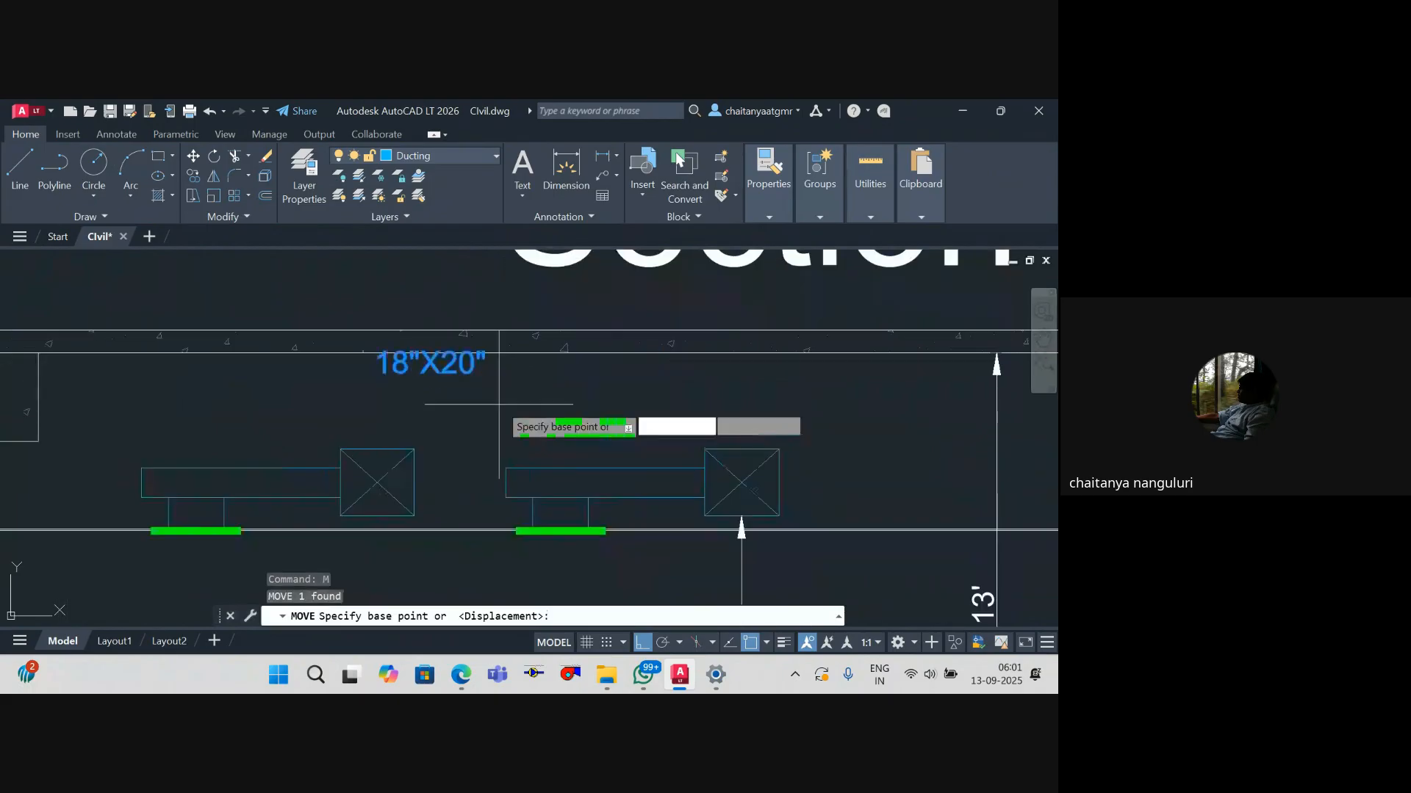
click(527, 391)
key(Escape)
Step: Draw a leader without text from the top edge of the westernmost crossed duct box, running upward and bending east above the label
text(le)
key(space)
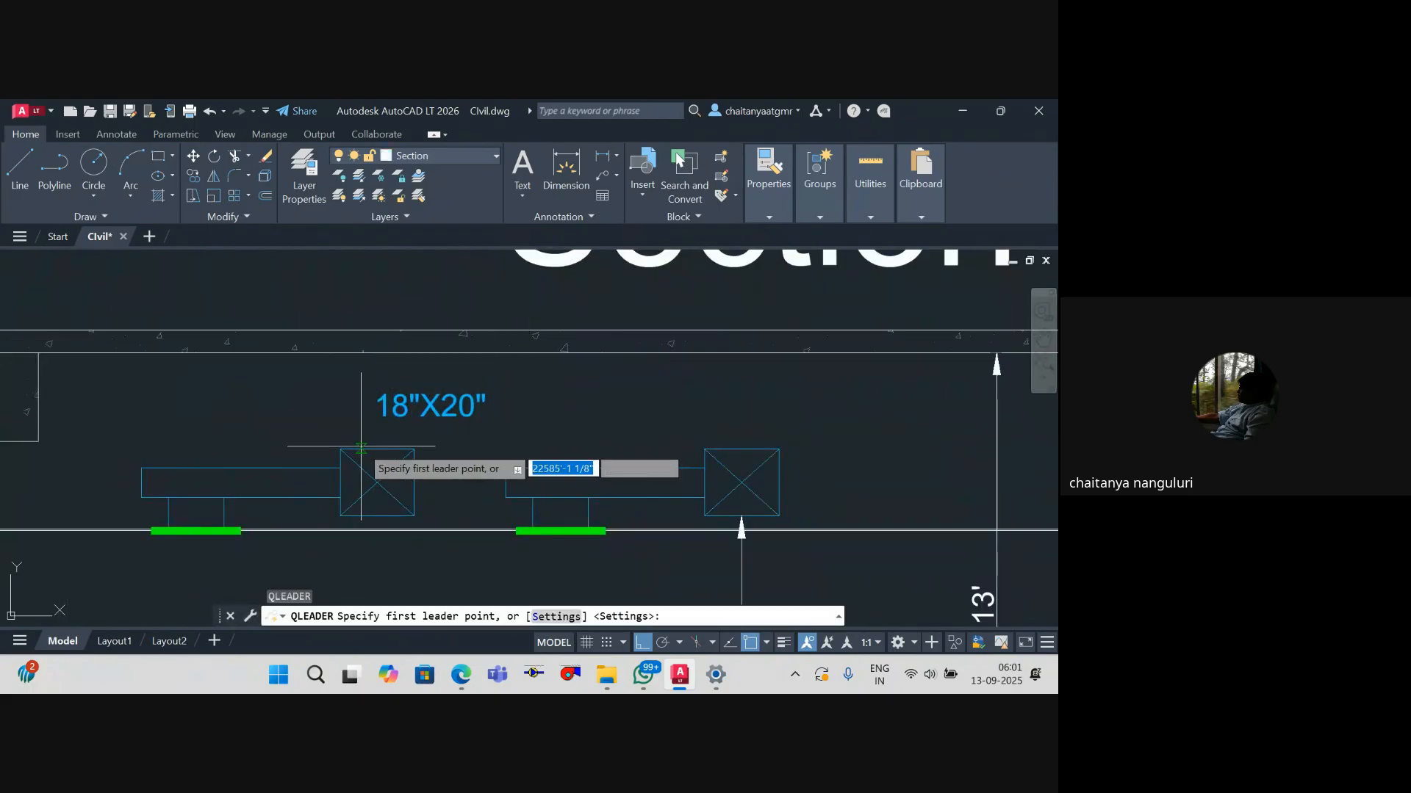
click(369, 449)
scroll(363, 394, up, 4)
click(363, 393)
scroll(650, 371, up, 2)
click(650, 371)
key(Escape)
scroll(501, 401, down, 4)
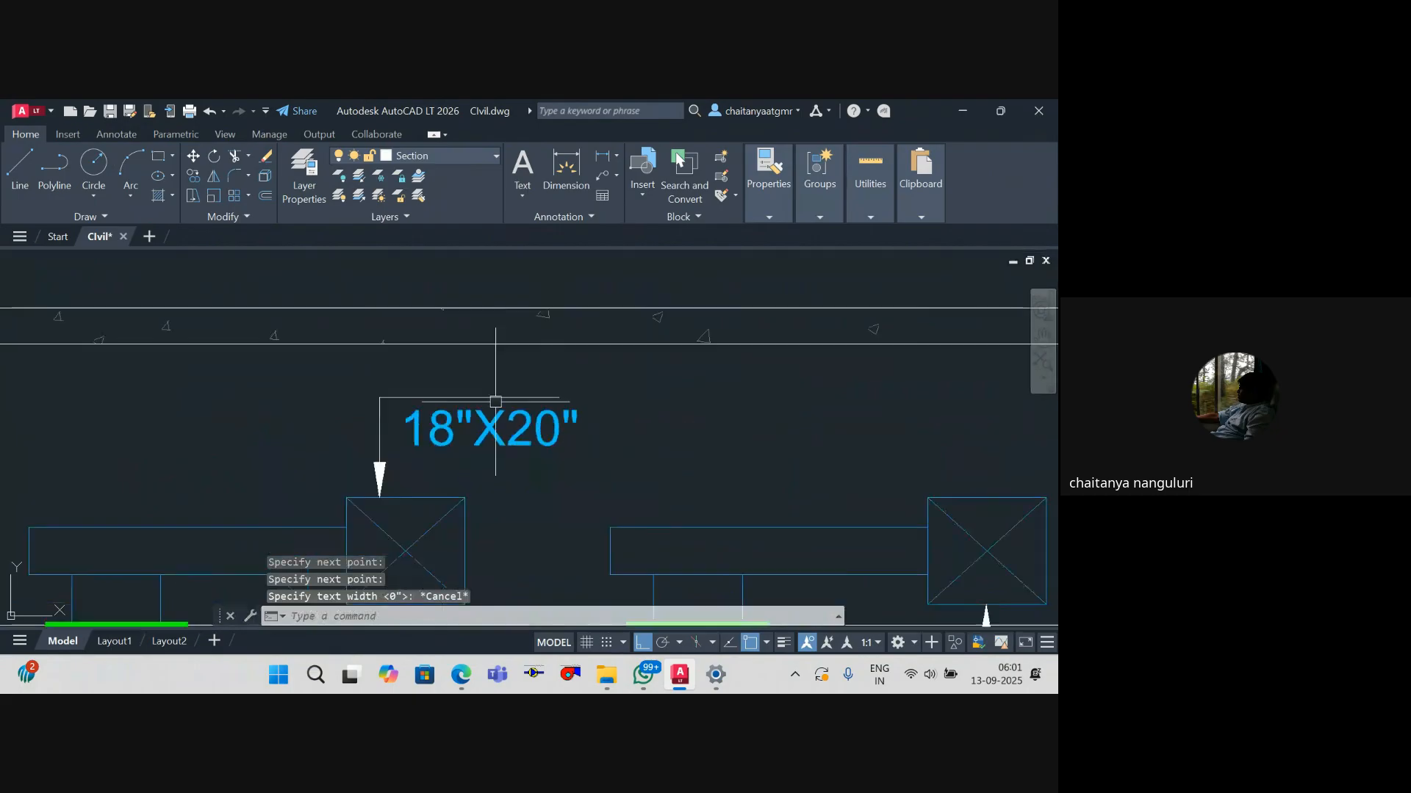
Step: Move the 18"X20" label horizontally east toward the free end of the leader
click(460, 419)
text(m)
key(space)
click(433, 471)
click(569, 470)
key(Escape)
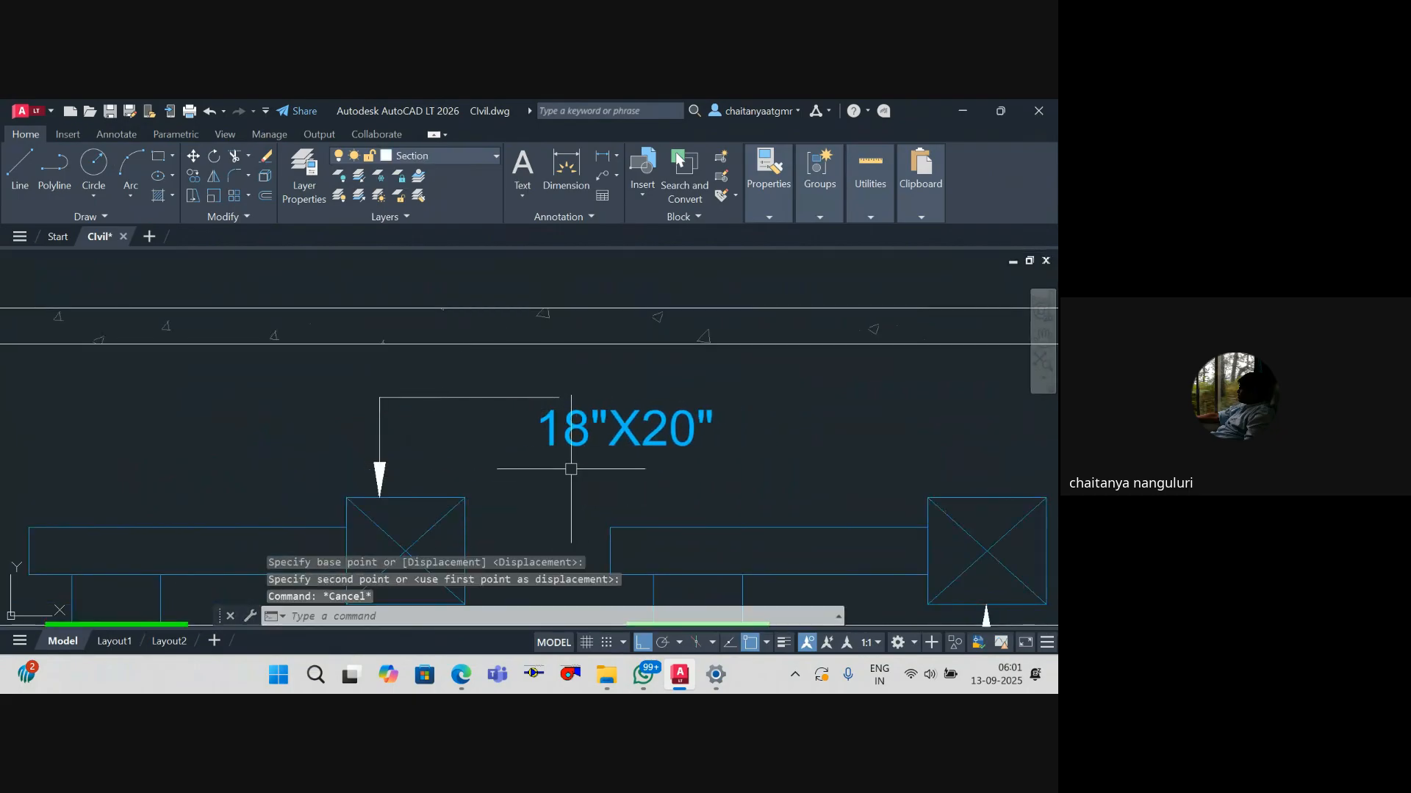
Step: Raise the 18"X20" label level with the leader line and shift it slightly east to start at the leader's end
click(571, 431)
text(m)
key(space)
click(612, 528)
click(634, 493)
key(Escape)
key(Escape)
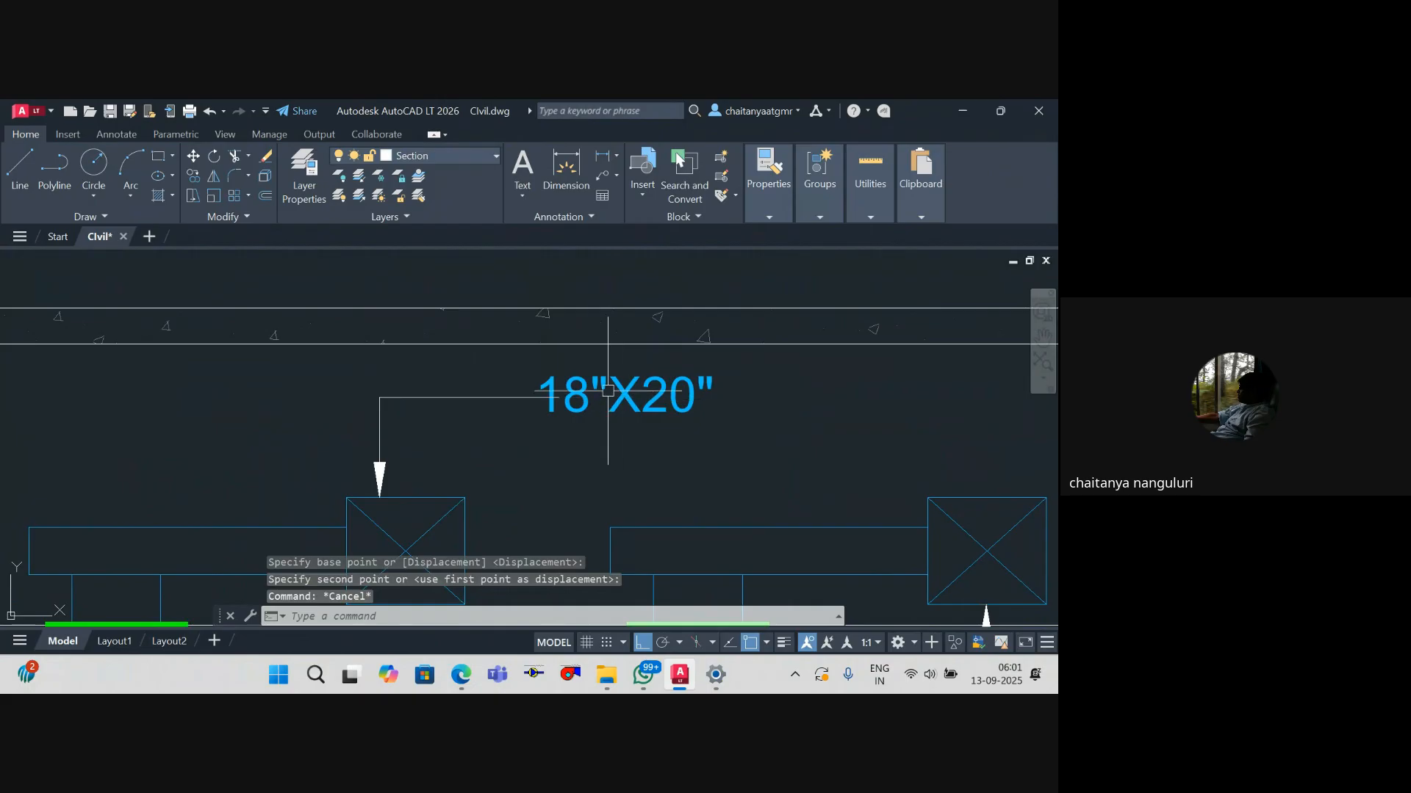
click(608, 397)
text(m)
key(space)
click(589, 432)
click(611, 444)
key(Escape)
key(Escape)
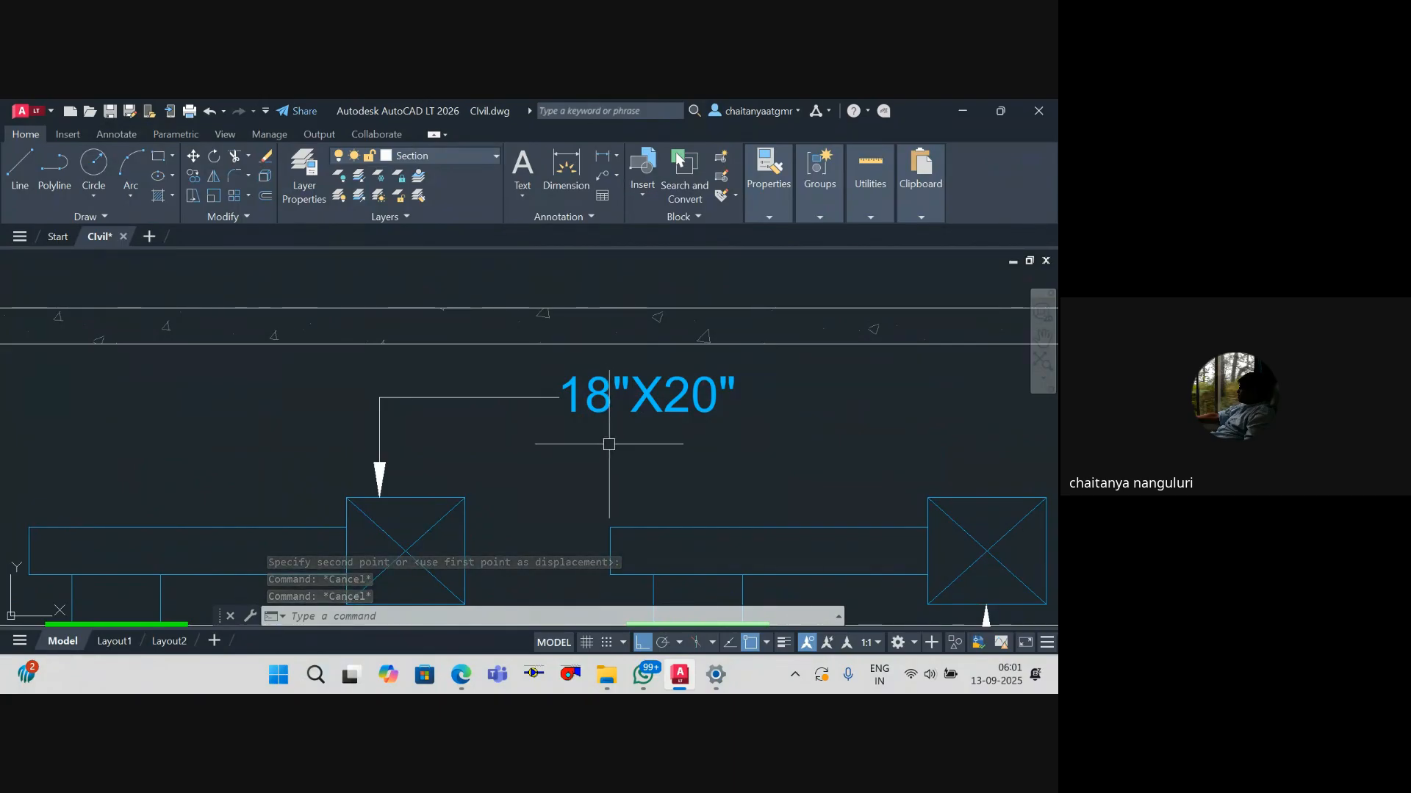
Step: Review the labelled Section A-A together with the ducts and section line in the floor plan
scroll(609, 444, down, 6)
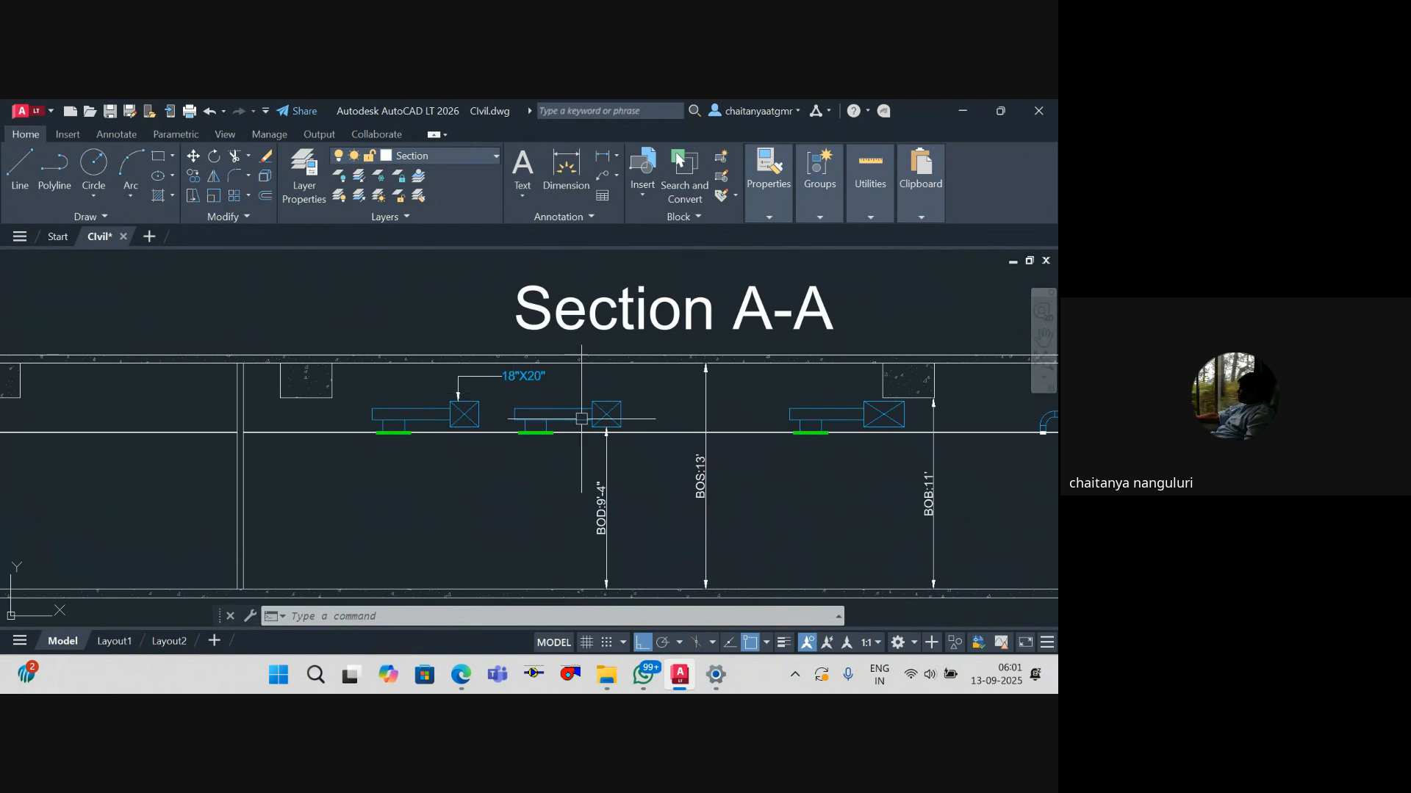
scroll(582, 418, down, 6)
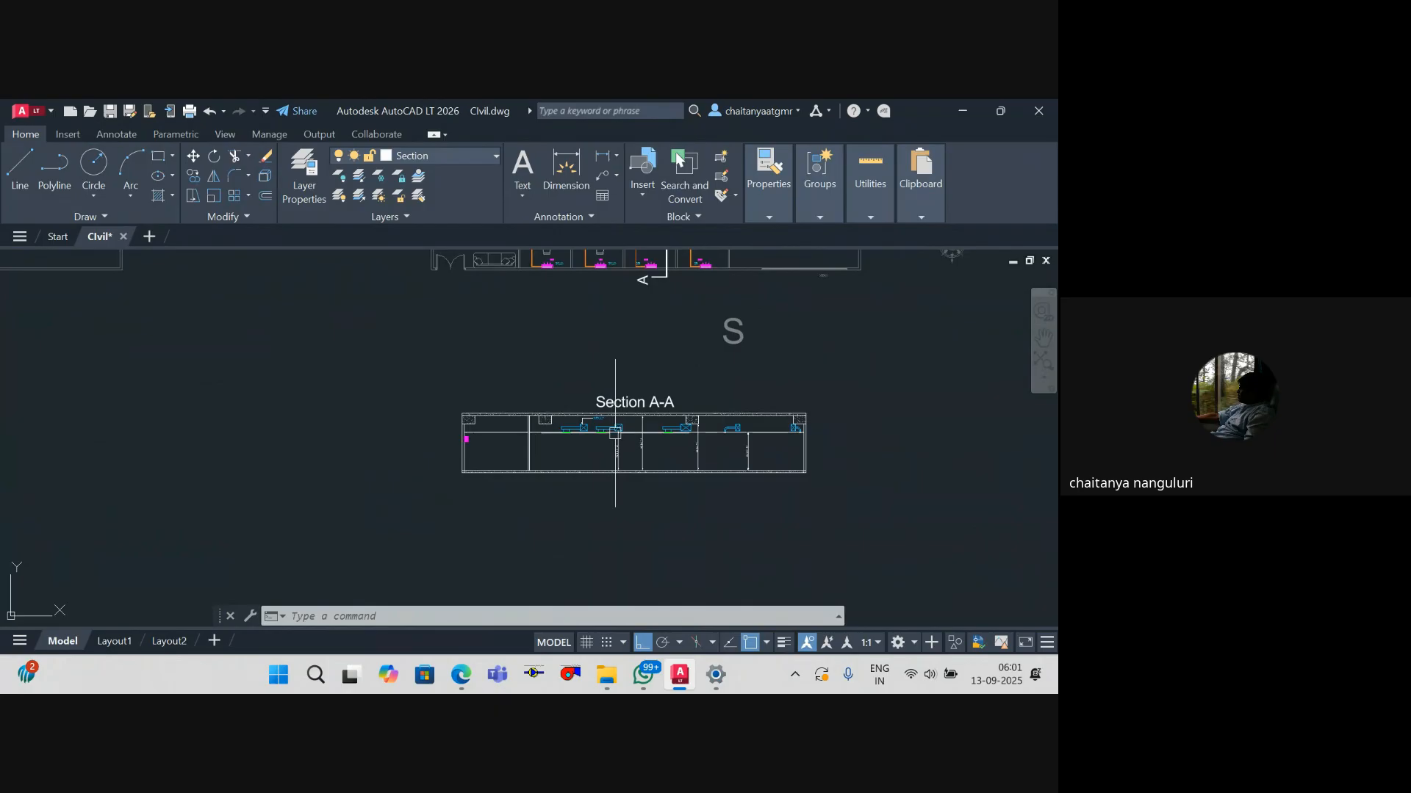
scroll(615, 433, up, 5)
scroll(615, 435, down, 2)
drag(633, 457, 585, 457)
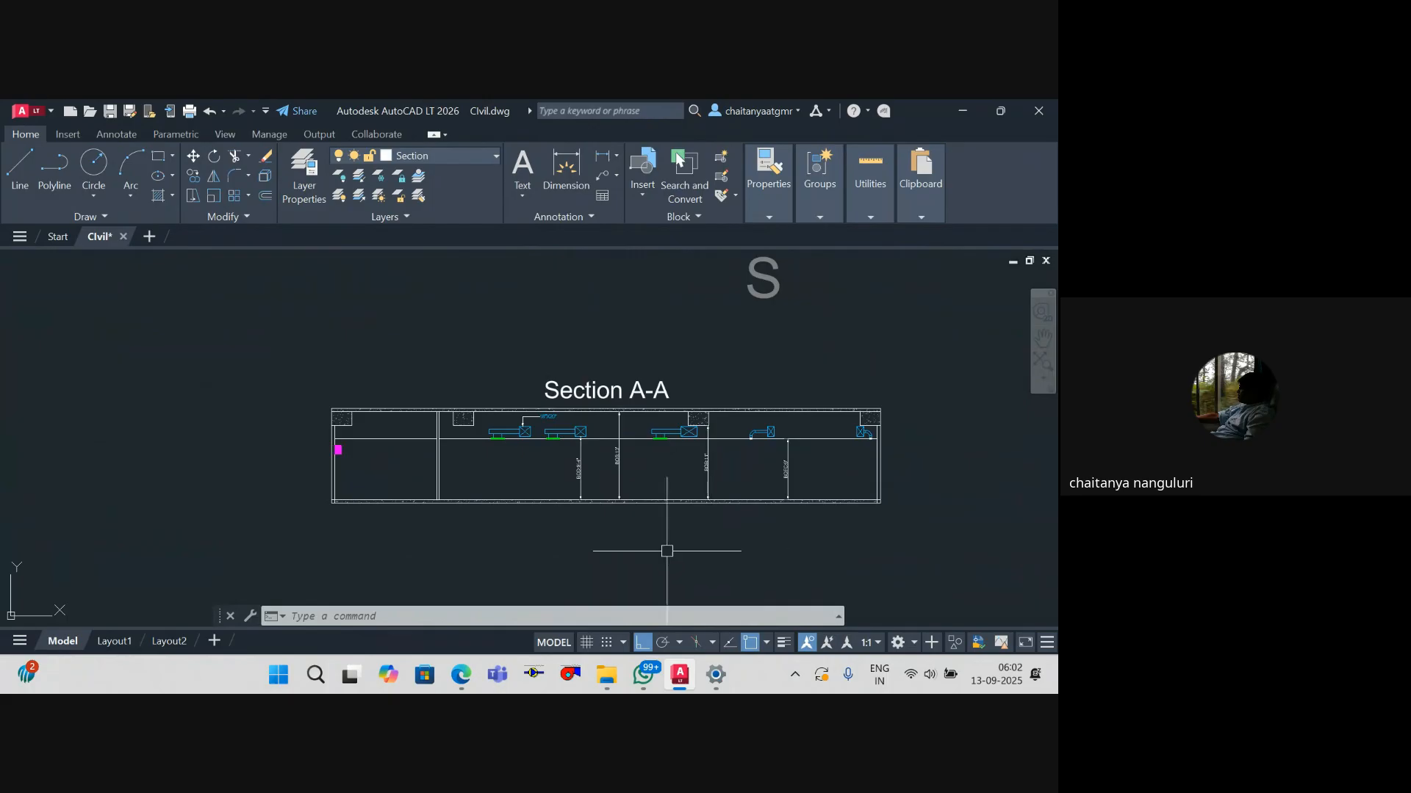
scroll(653, 411, down, 6)
scroll(652, 435, up, 8)
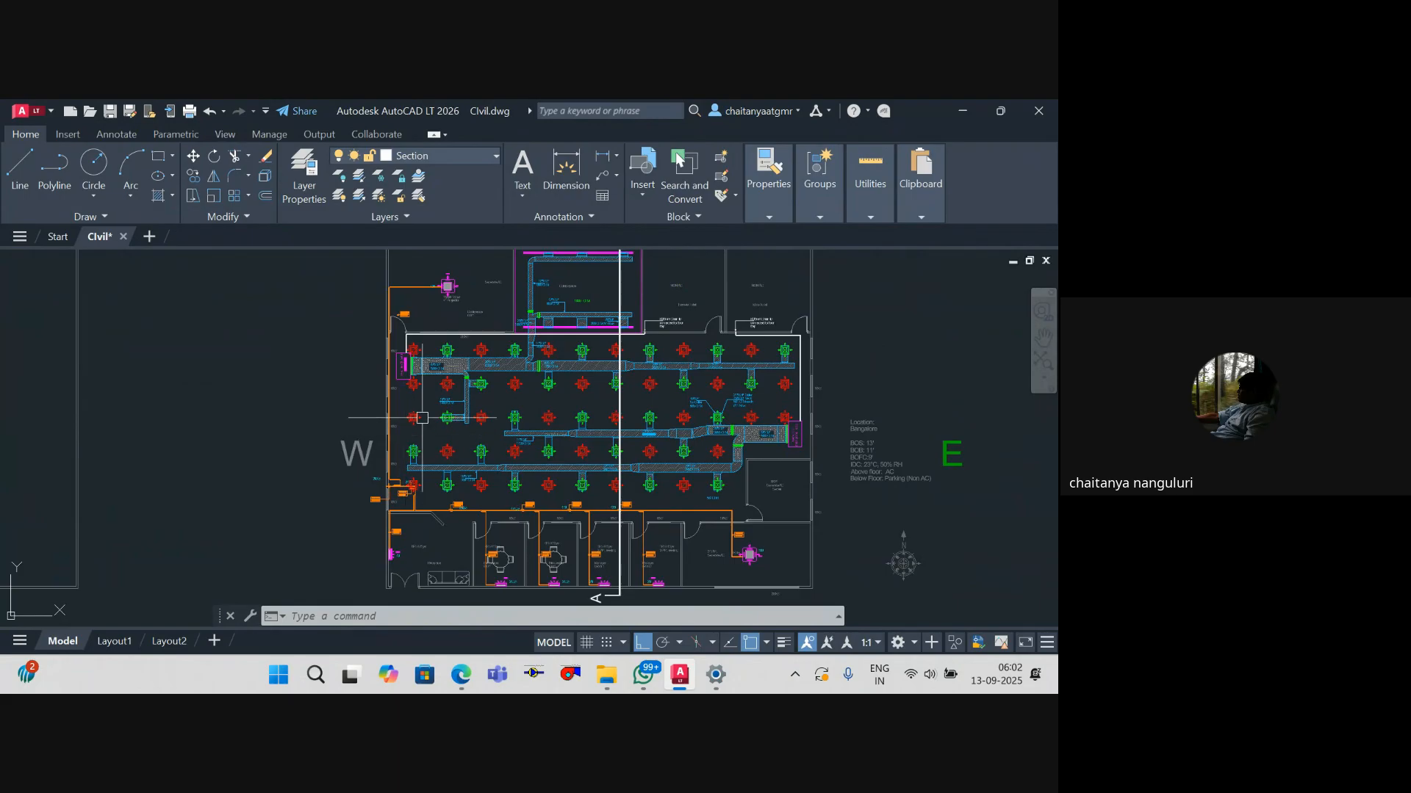
scroll(422, 418, down, 4)
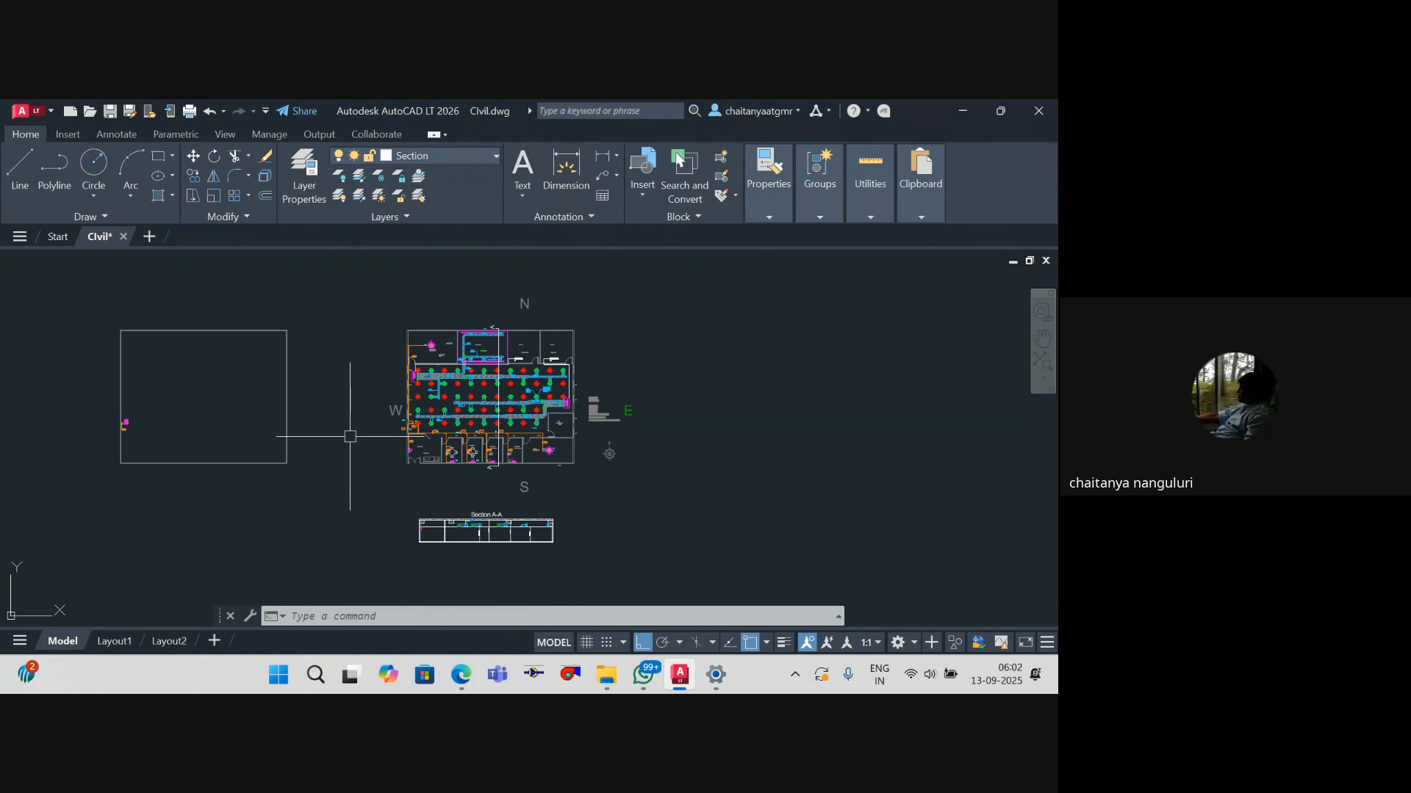
scroll(416, 361, up, 6)
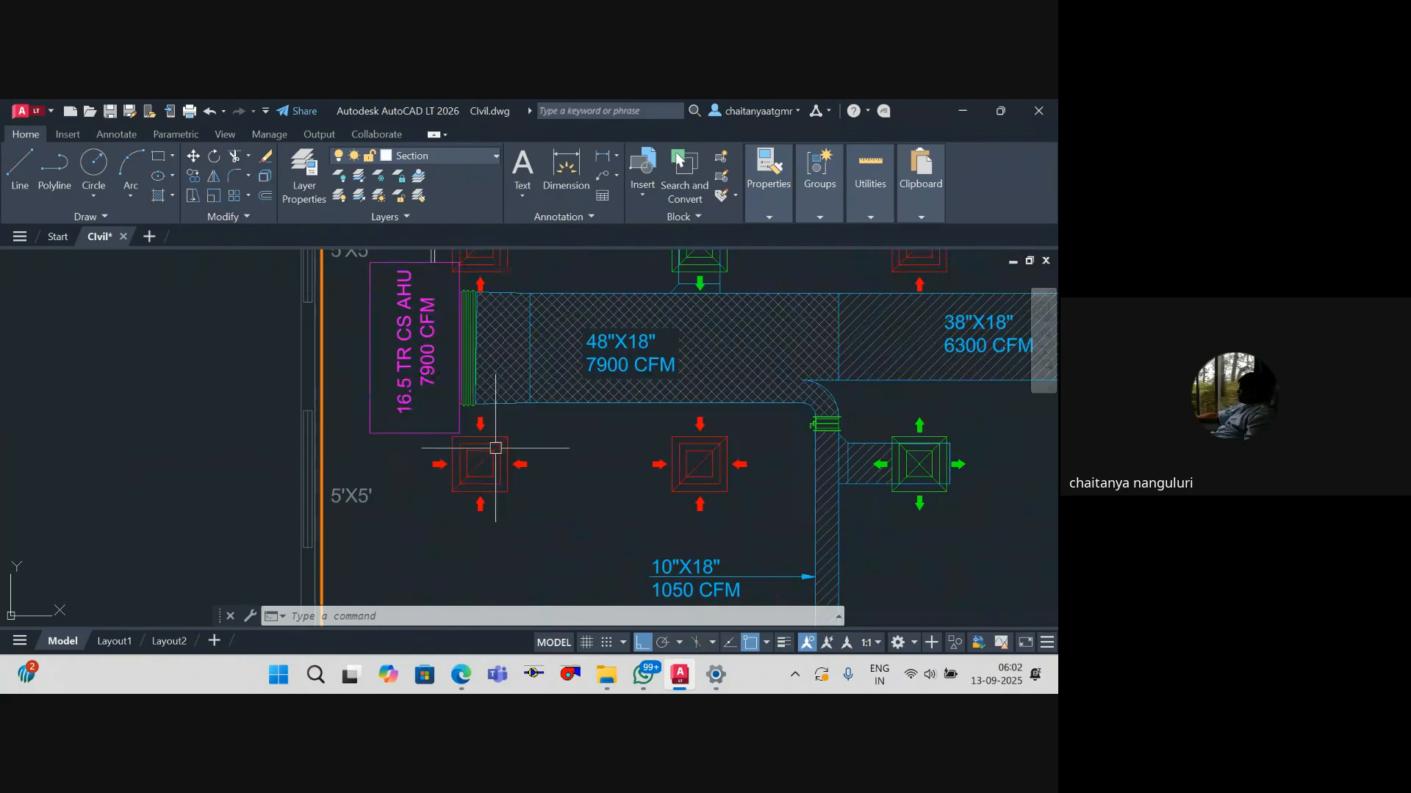
scroll(544, 420, down, 8)
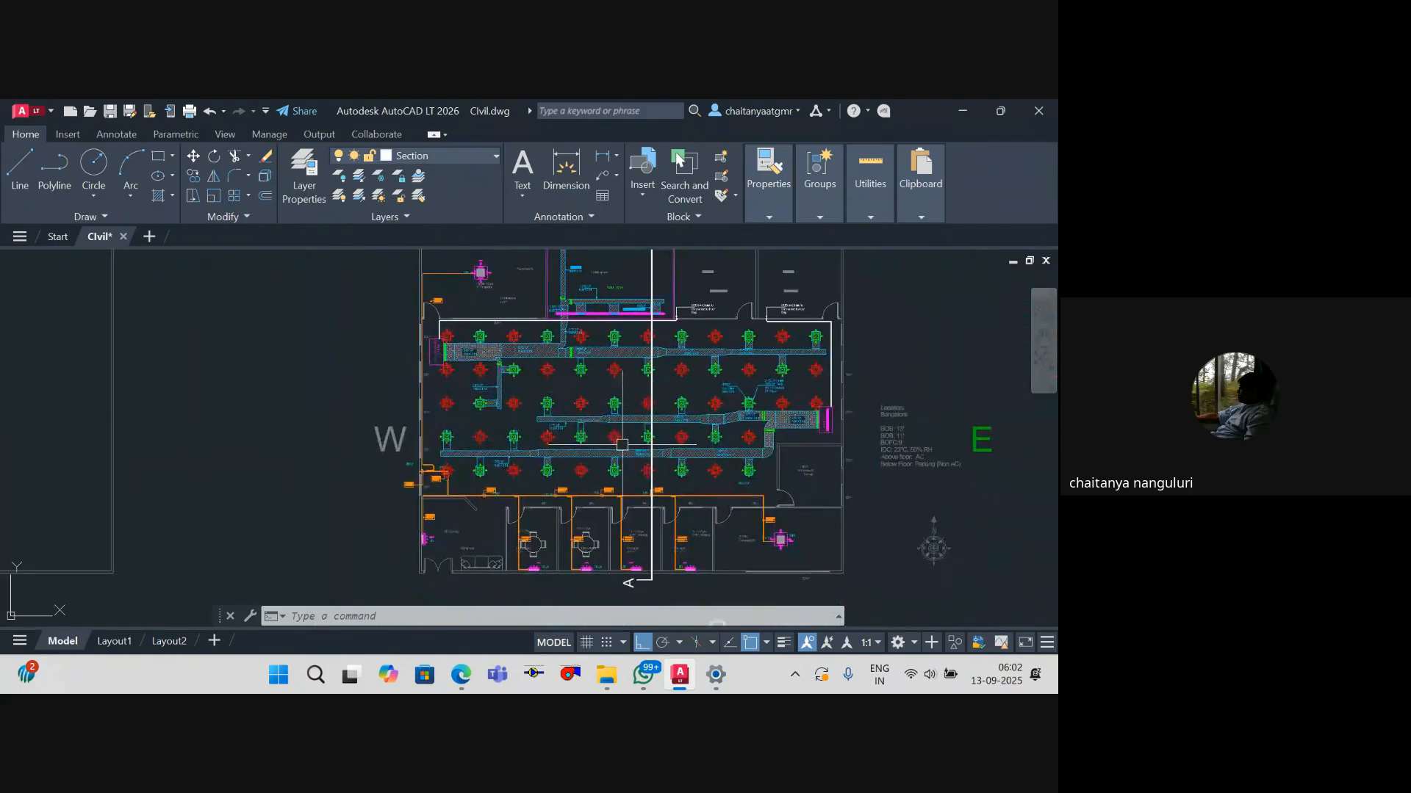
drag(586, 471, 560, 422)
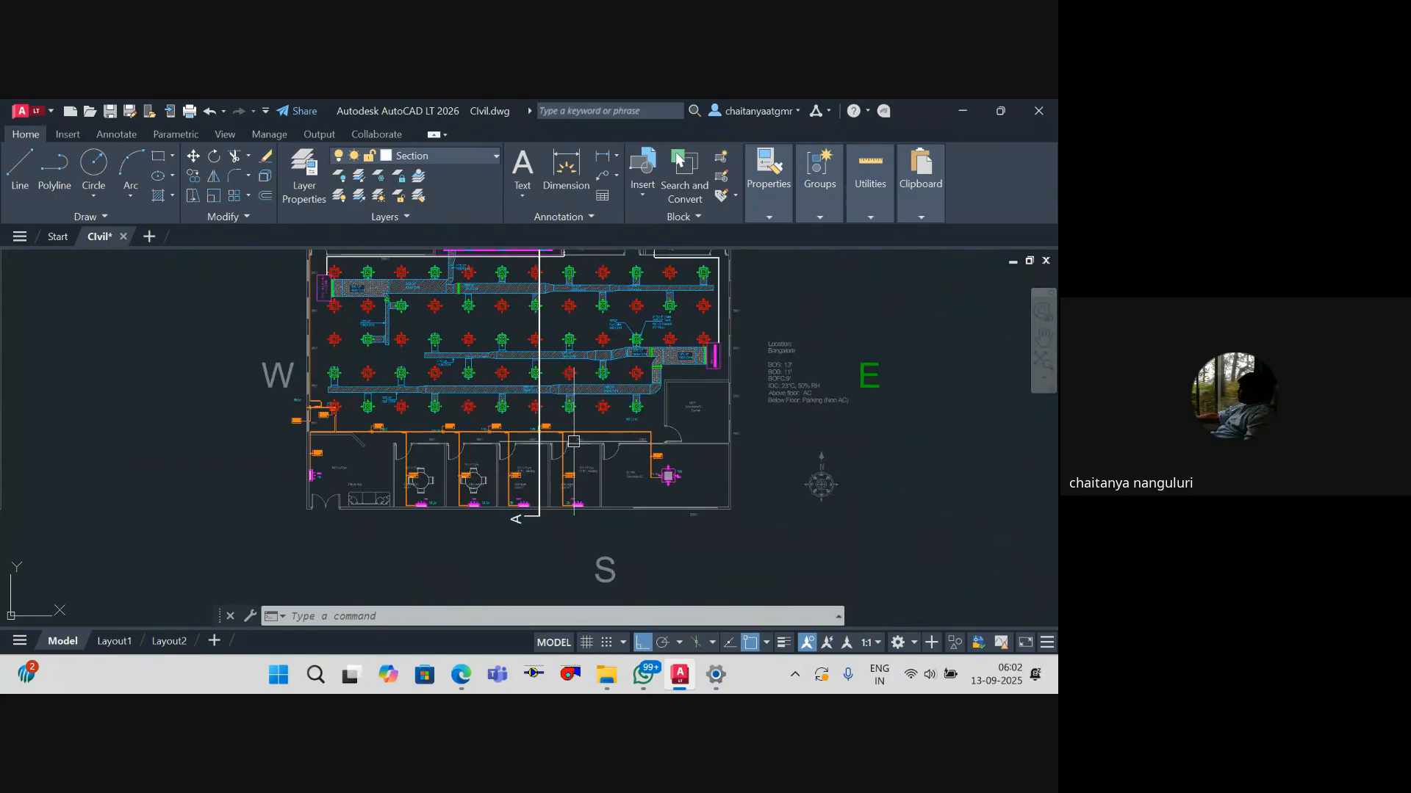
scroll(579, 449, down, 5)
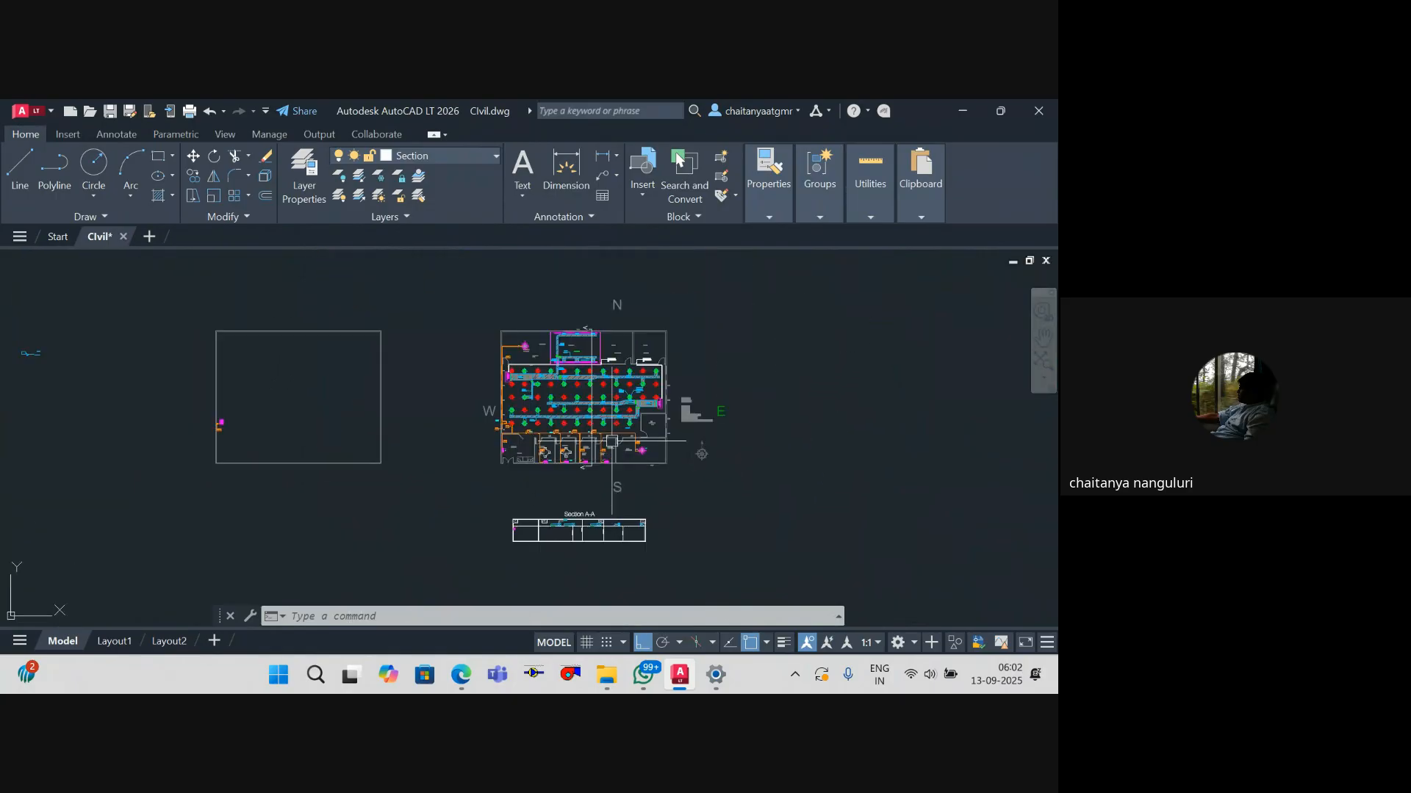
scroll(459, 389, up, 2)
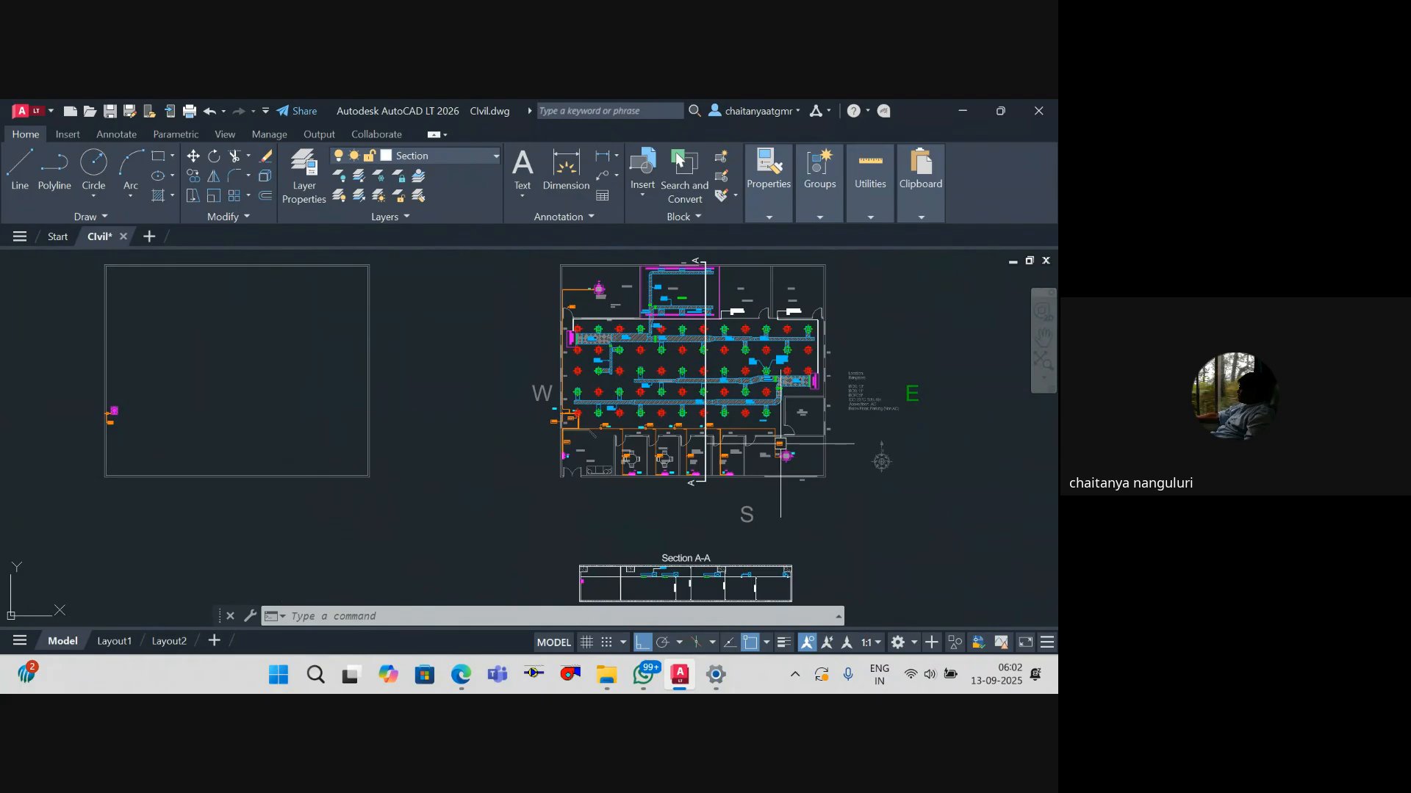
scroll(573, 316, up, 9)
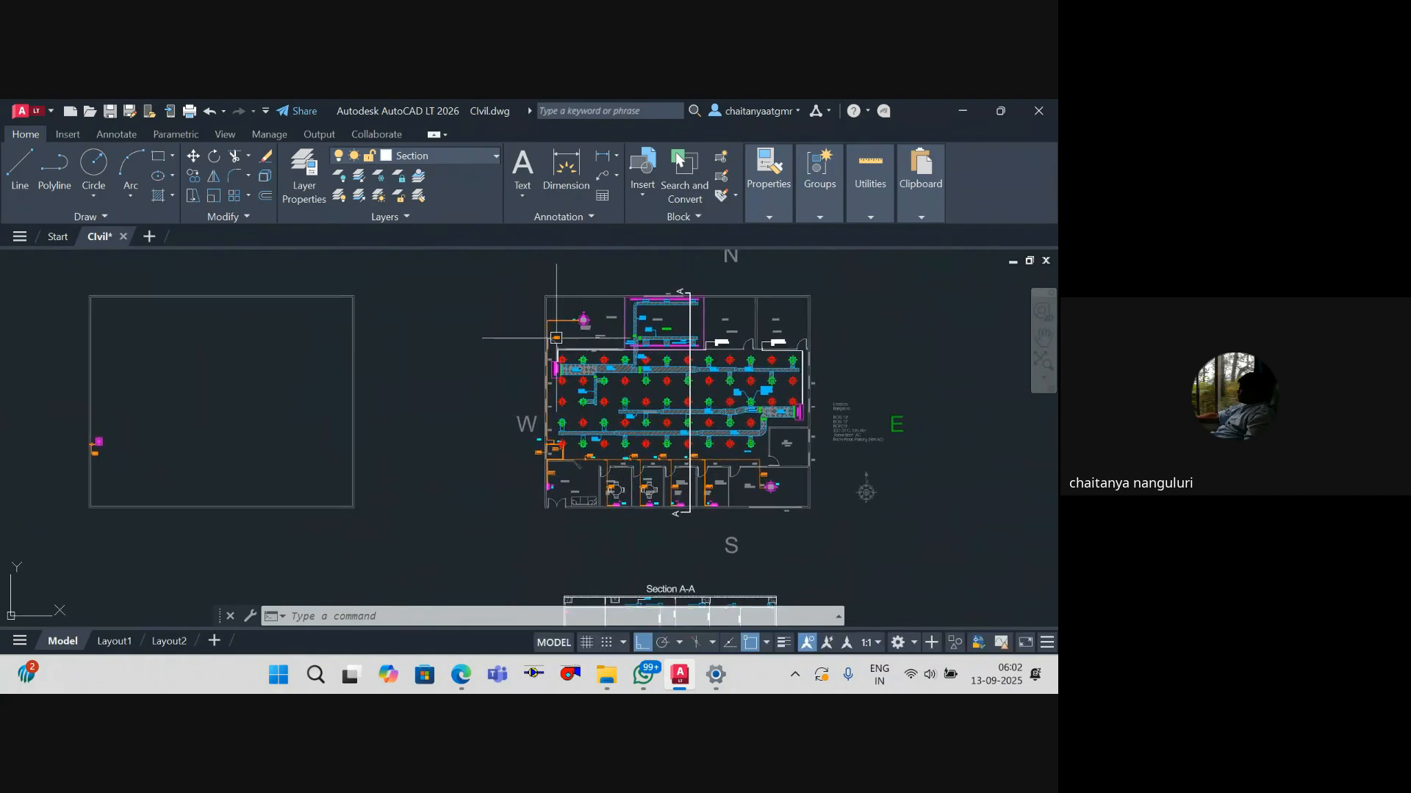
Step: Start a polyline on the lower edge of the west 16.5 TR CS AHU and set its start and end width to 1"
key(Escape)
key(Escape)
key(Escape)
text(l)
key(Return)
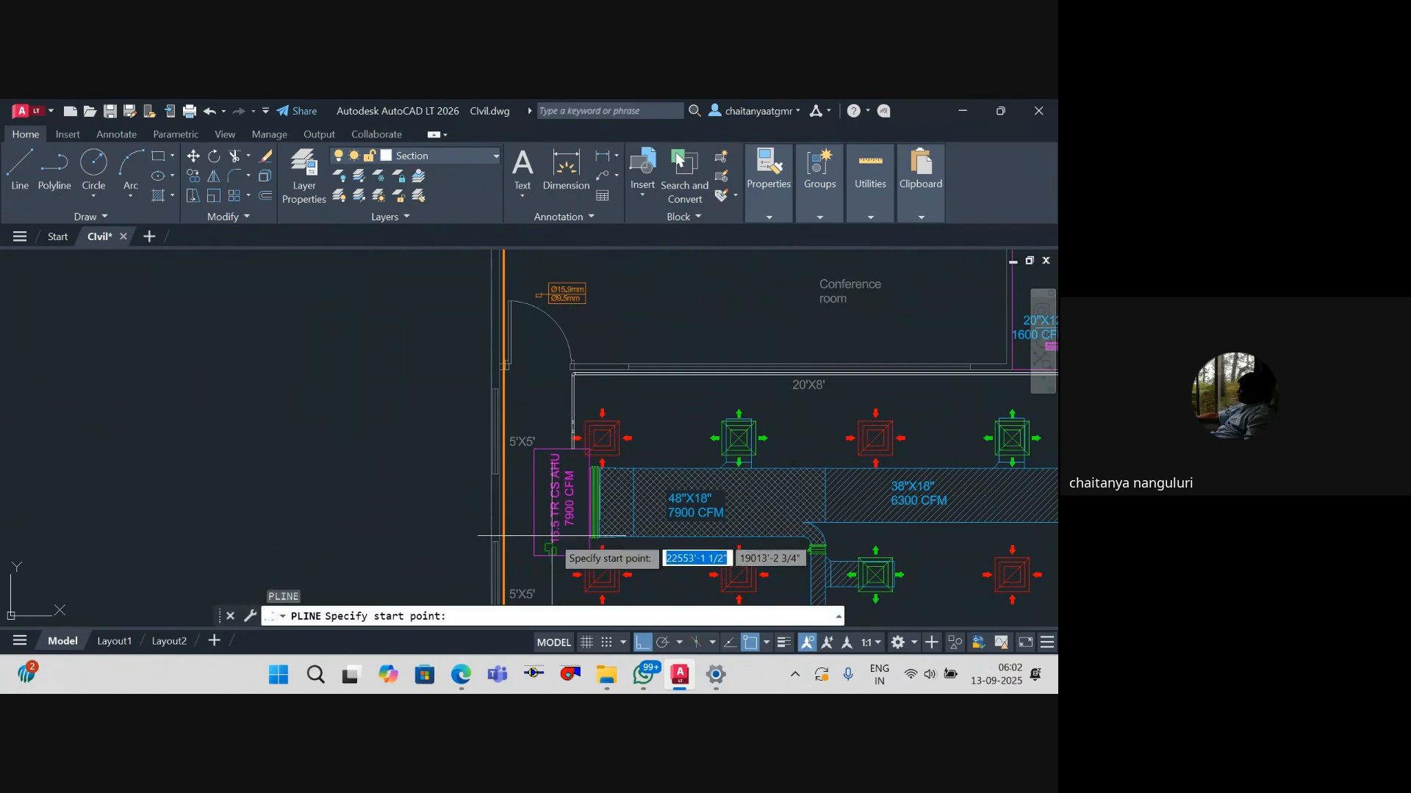
scroll(544, 426, up, 5)
click(534, 431)
scroll(534, 432, up, 2)
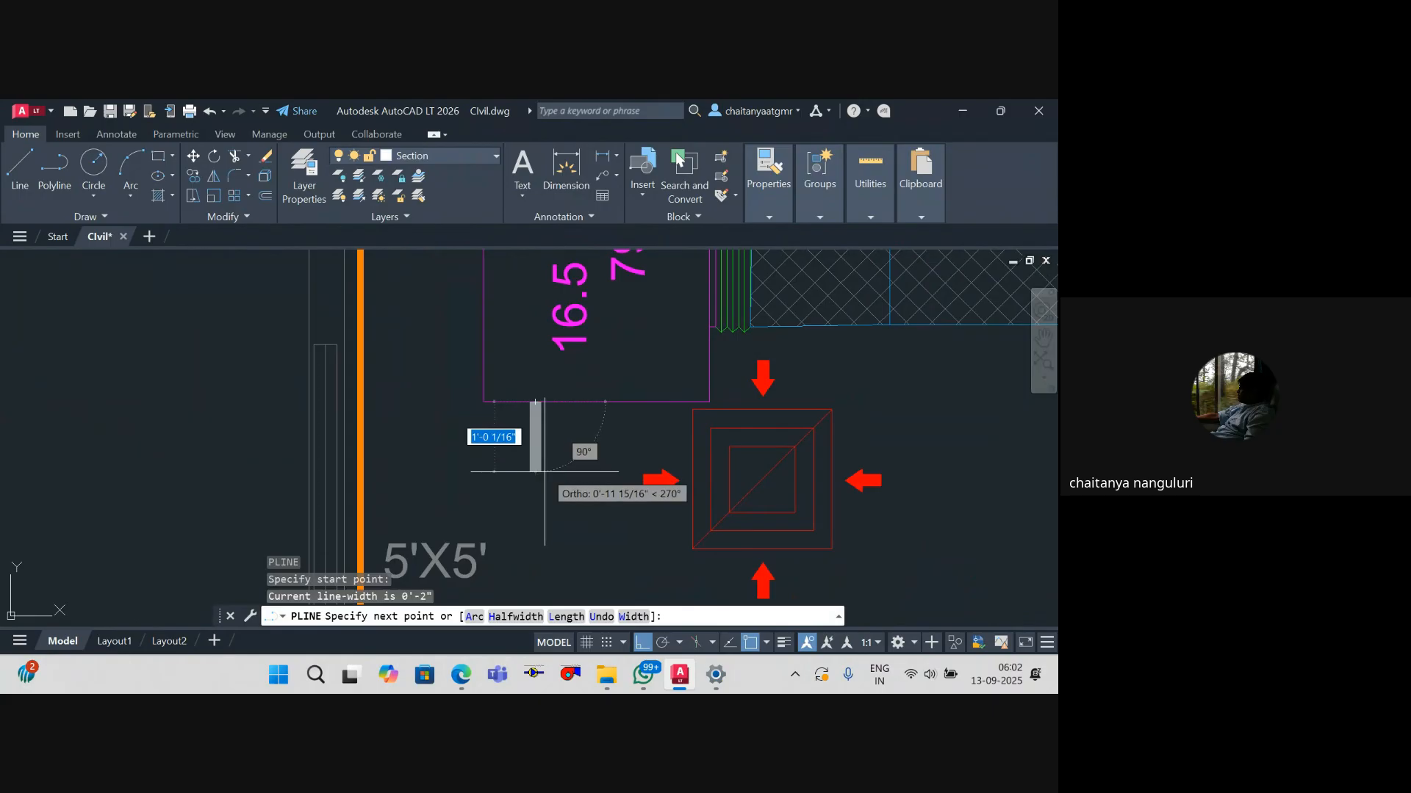
scroll(545, 472, up, 2)
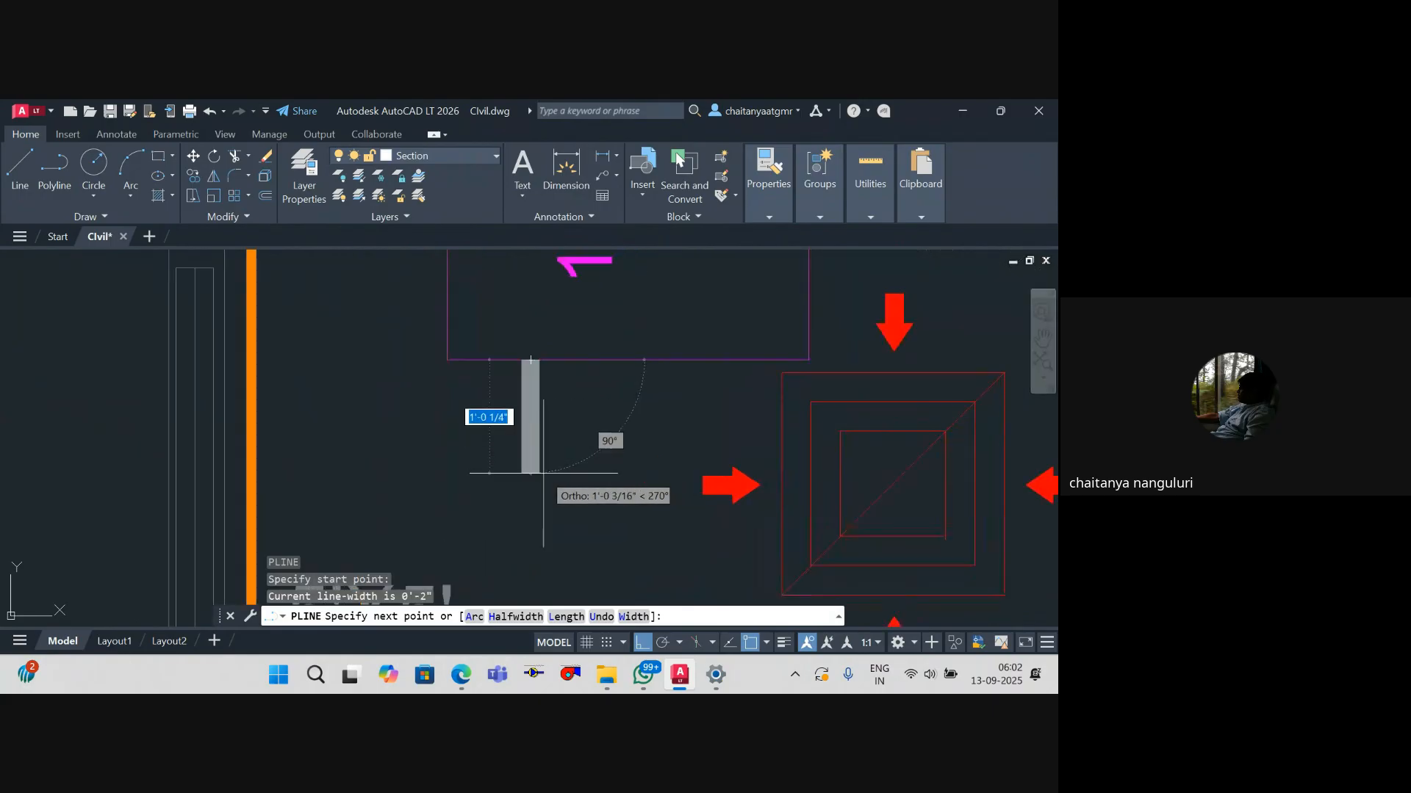
scroll(545, 473, down, 6)
scroll(540, 439, up, 5)
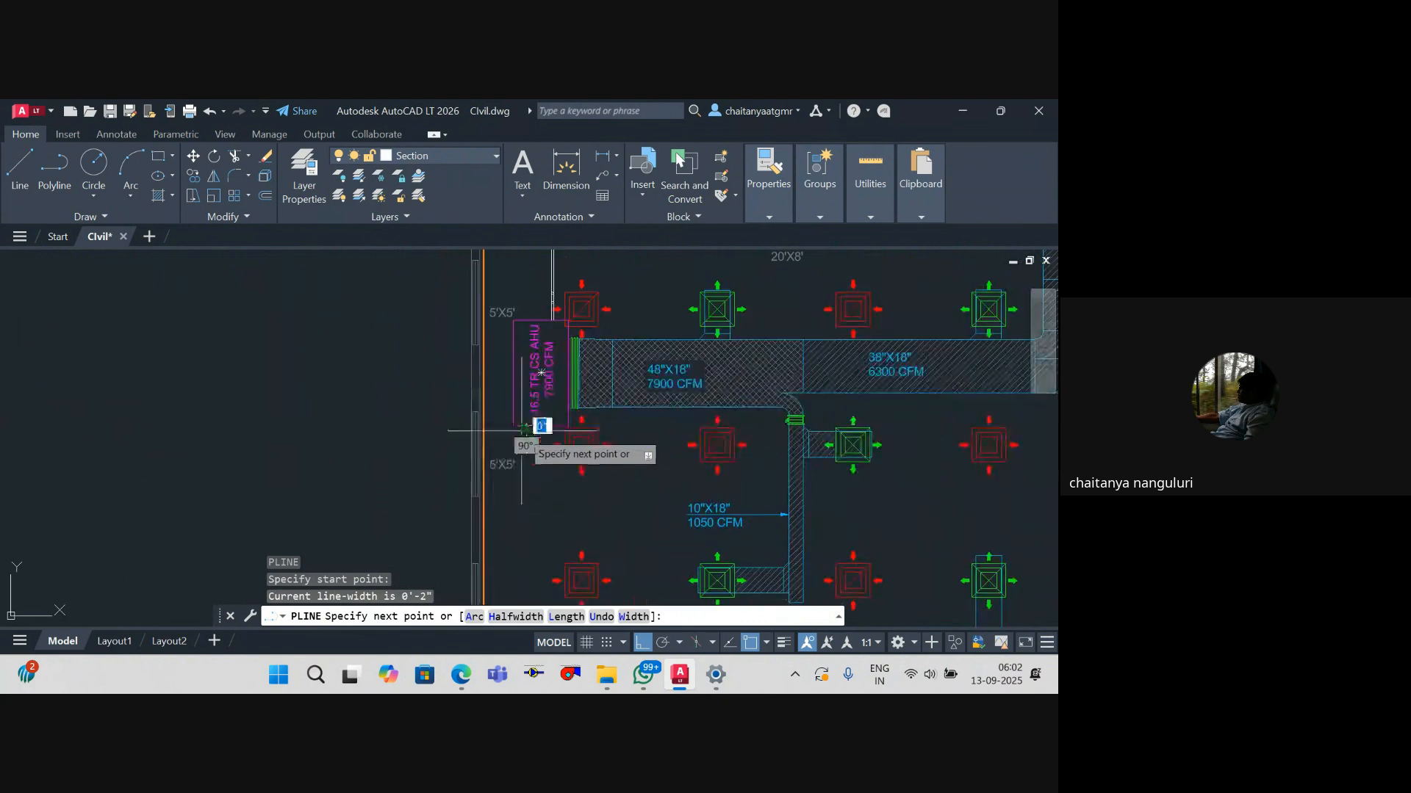
scroll(534, 438, up, 2)
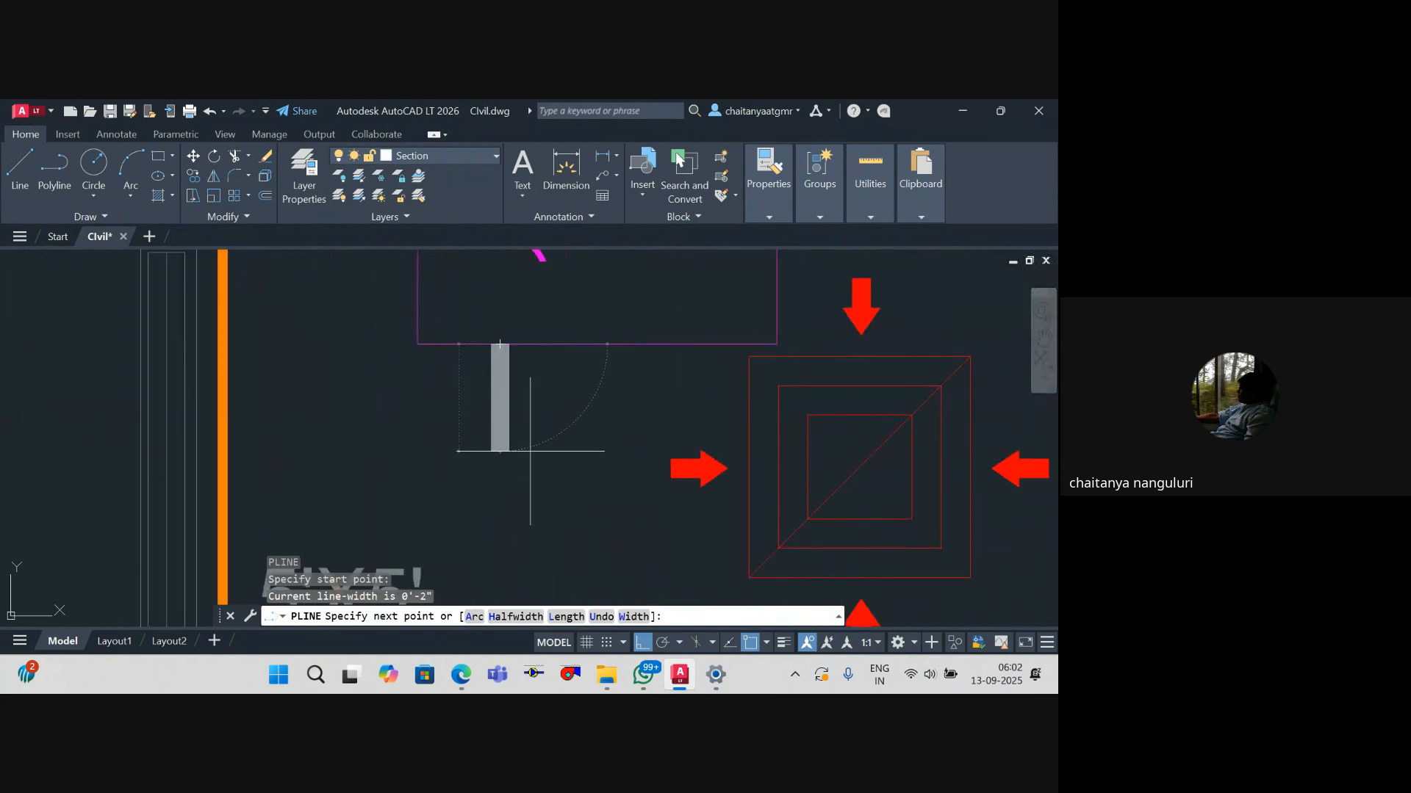
text(w)
key(Return)
text(1)
key(Return)
text(1)
key(Return)
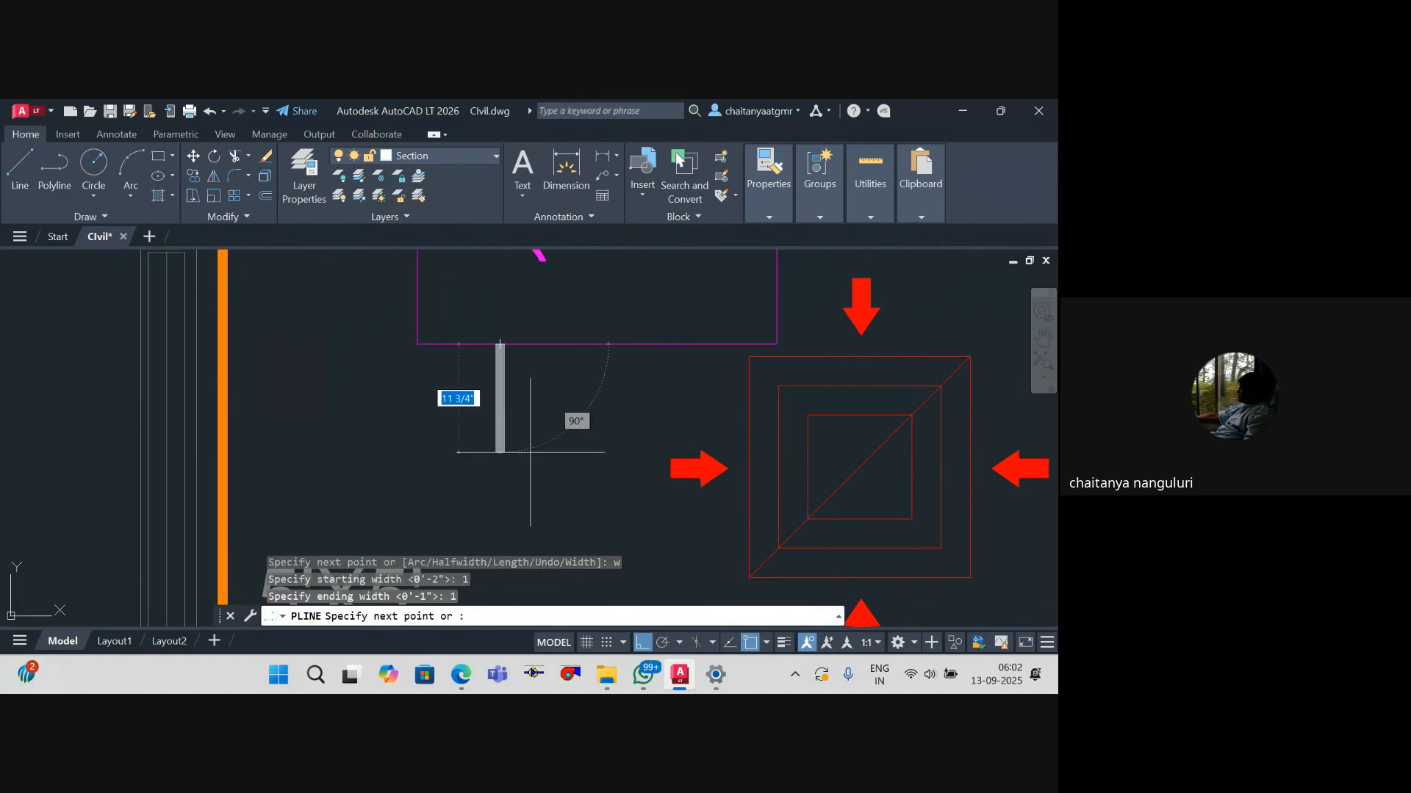
Step: Run the polyline about 1' south from the west AHU, then west through the outer wall to end just outside it
click(499, 461)
scroll(280, 472, down, 3)
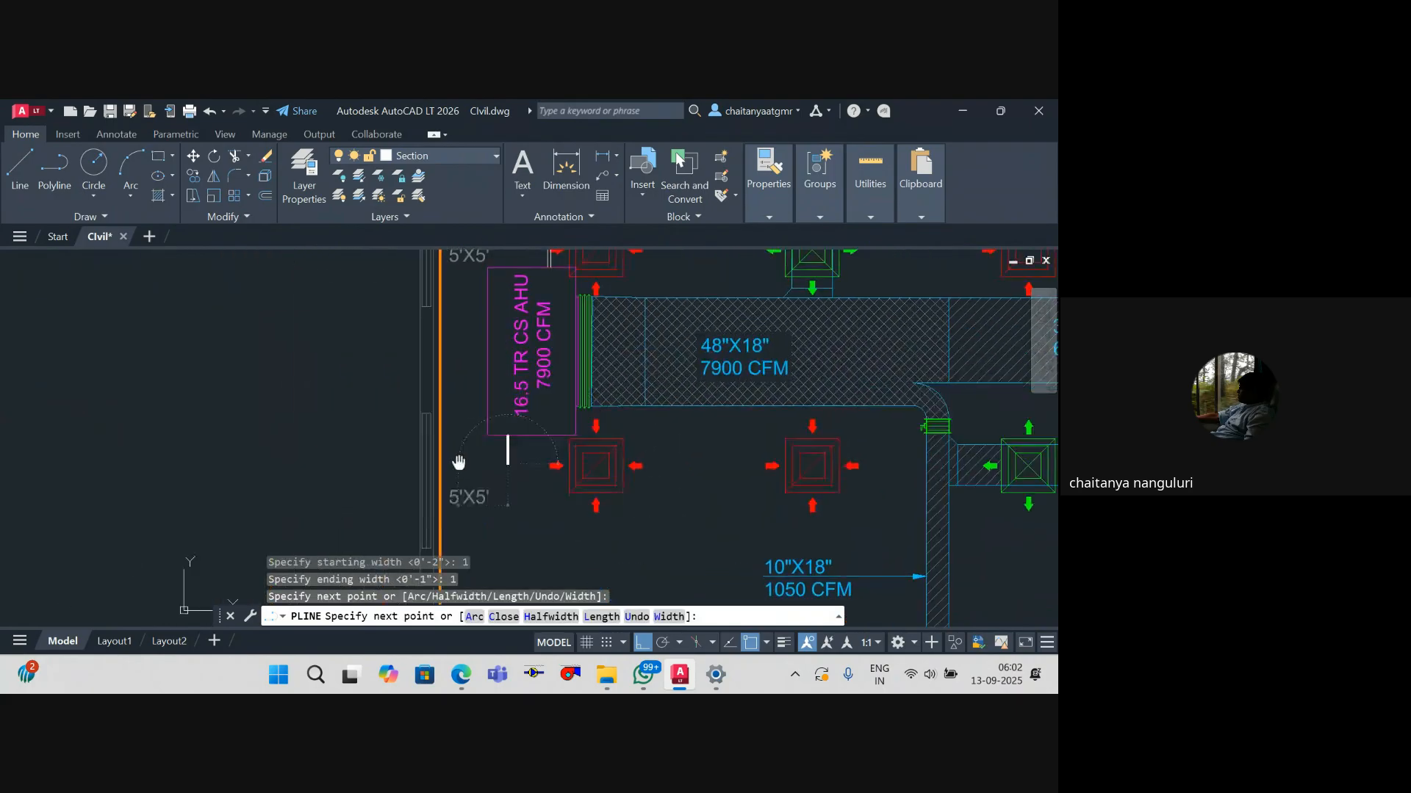
scroll(346, 478, up, 3)
scroll(377, 478, down, 2)
scroll(349, 477, up, 2)
click(350, 476)
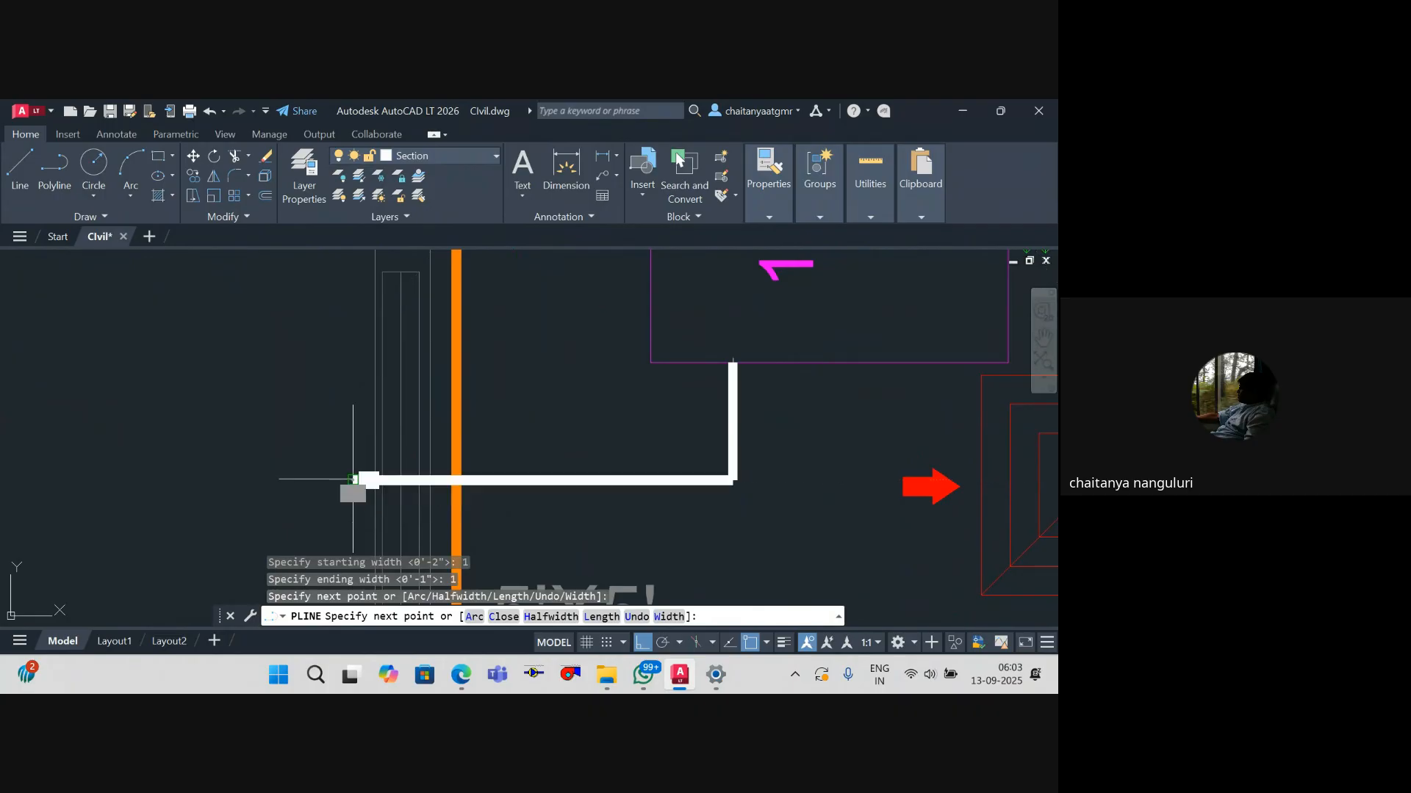
key(Escape)
key(Escape)
Step: Change the colour of the new polyline at the west AHU to magenta
scroll(529, 467, down, 6)
drag(577, 471, 492, 471)
key(Escape)
click(497, 469)
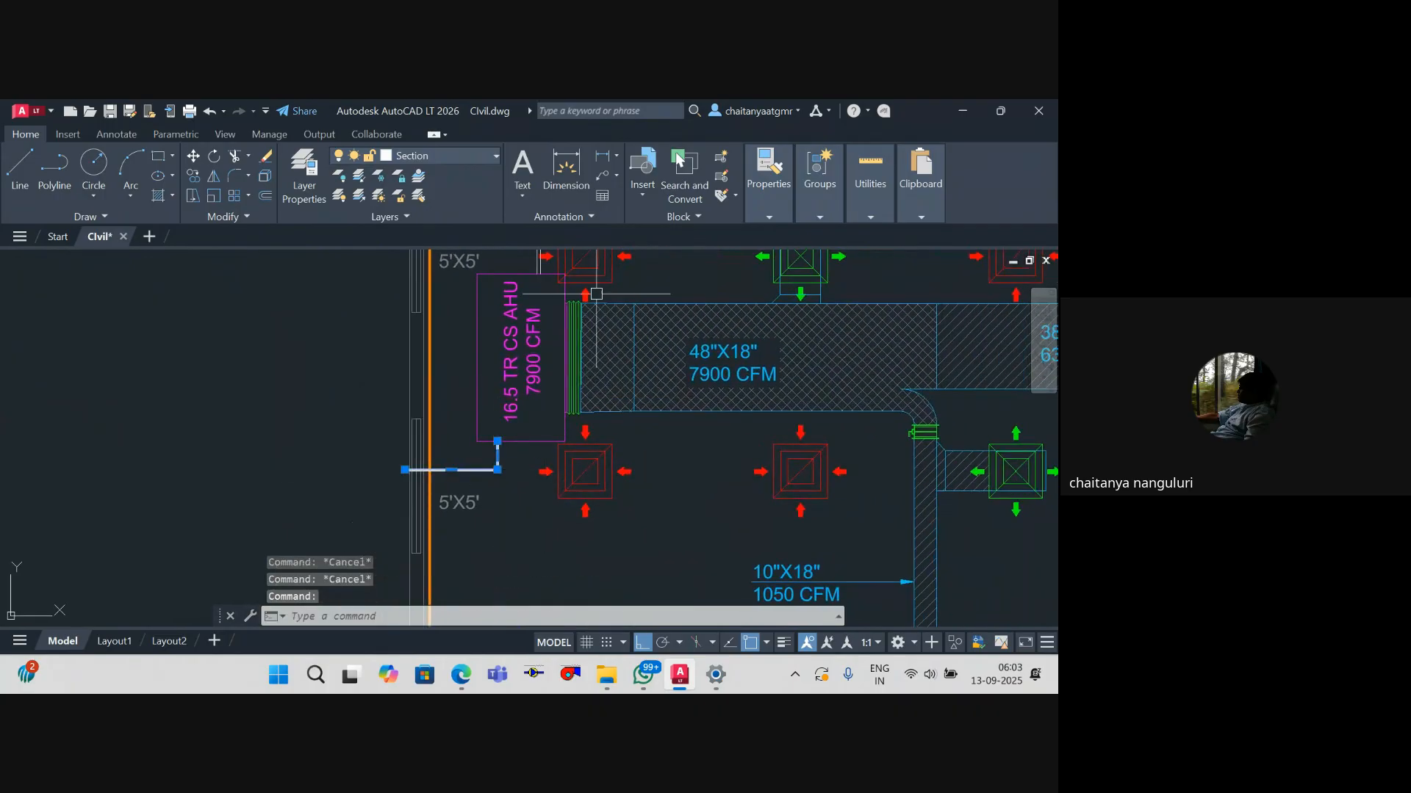
mouse_move(773, 177)
click(824, 237)
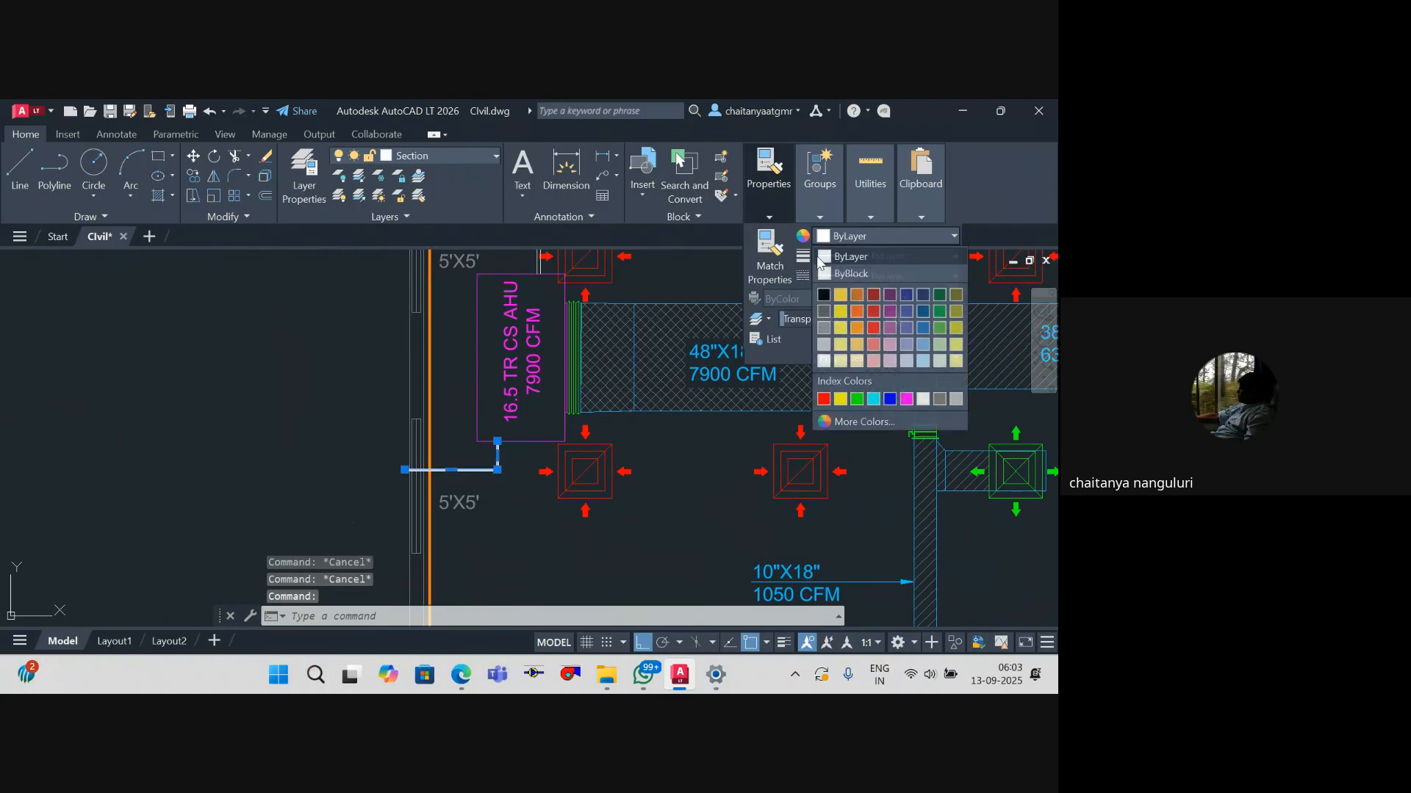
click(906, 400)
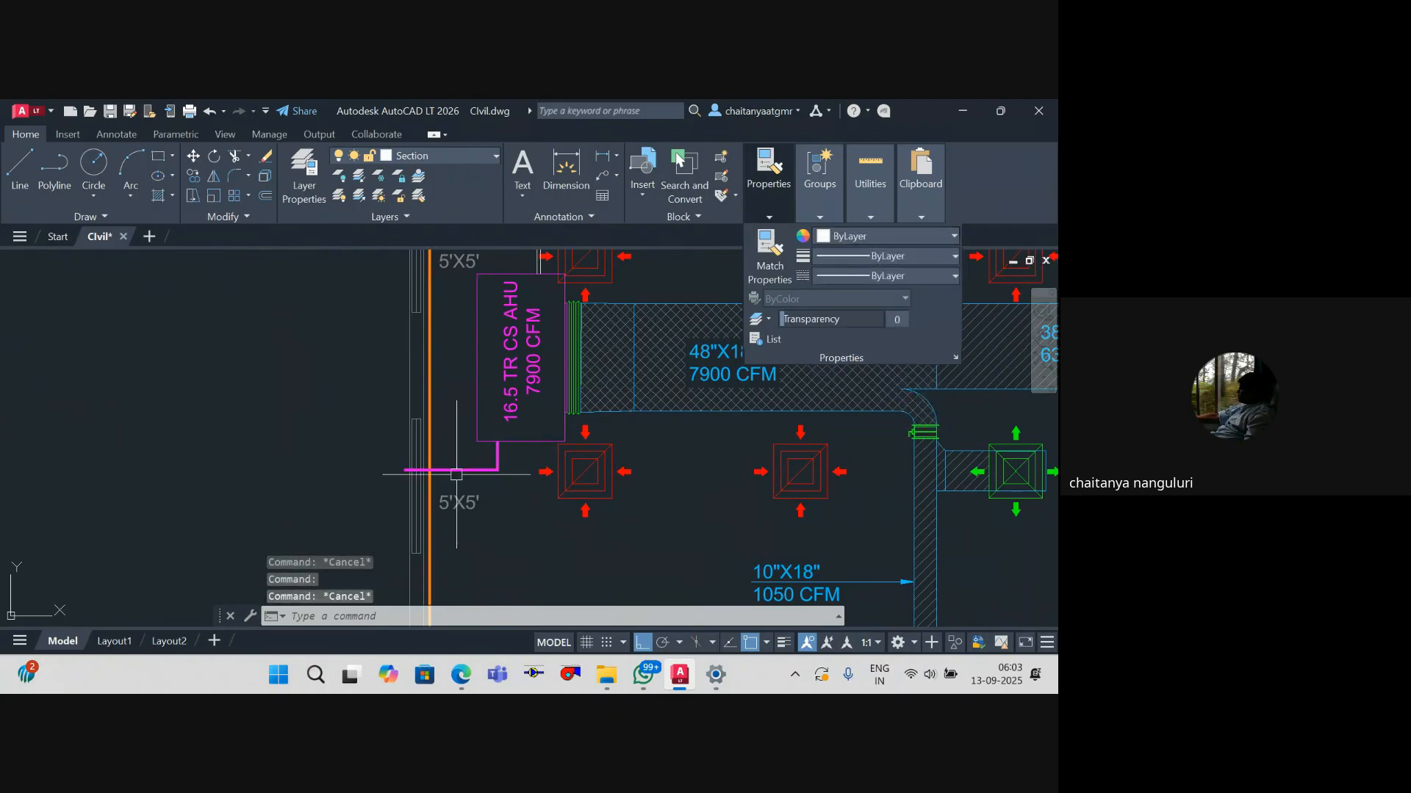
key(Escape)
Step: Draw a circle with a 1" diameter centred on the outer end of the west AHU's magenta polyline
scroll(635, 468, down, 10)
scroll(485, 452, up, 9)
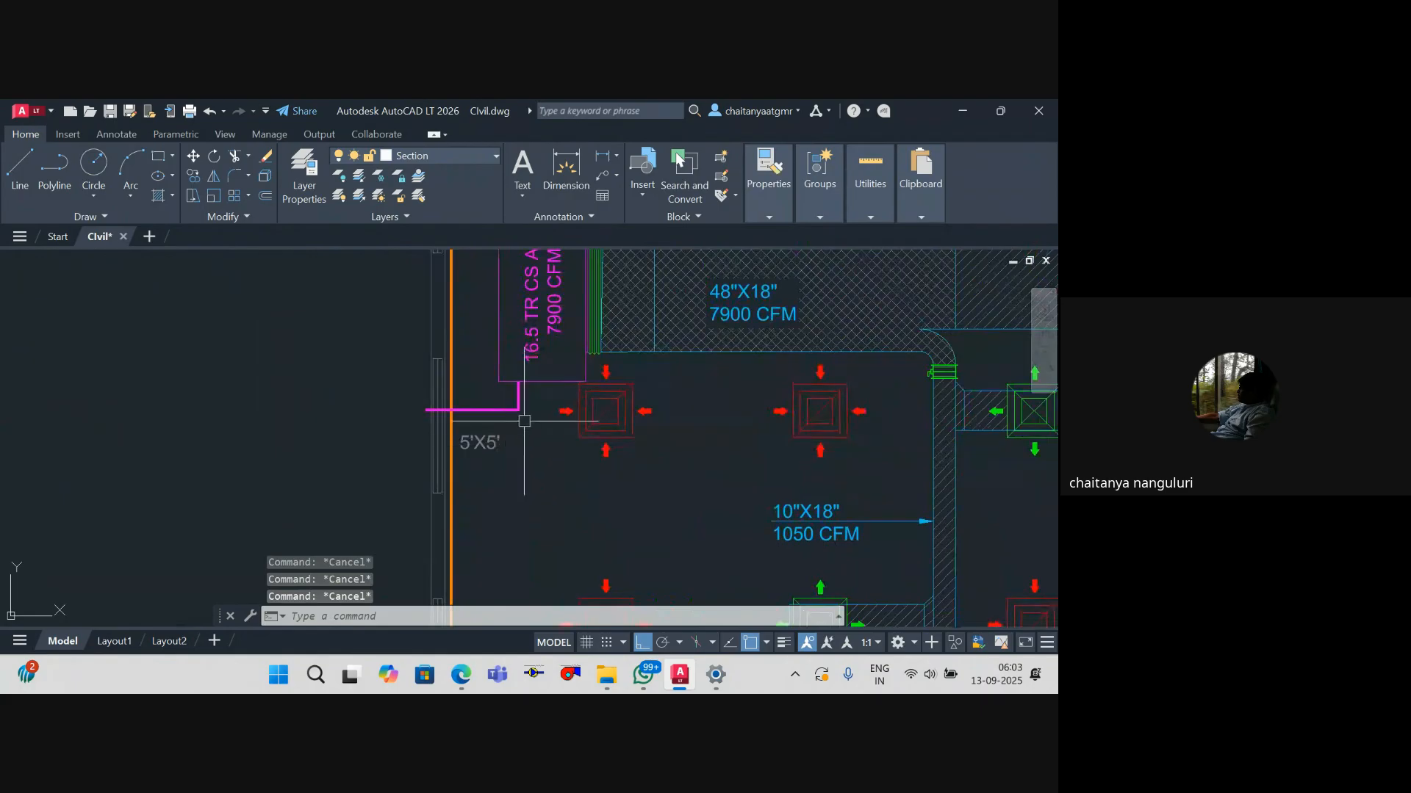
scroll(440, 420, up, 4)
key(Return)
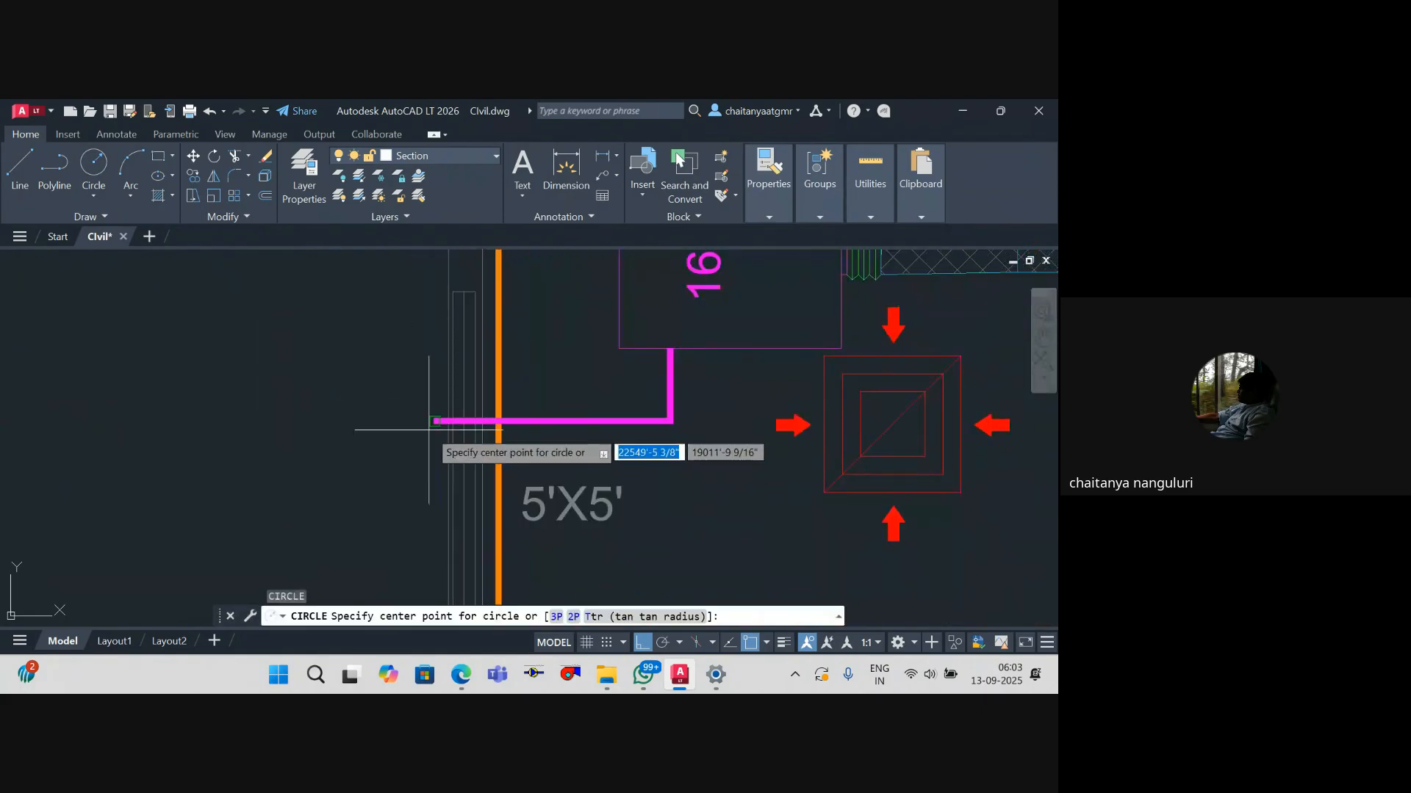
click(435, 421)
text(d)
key(Return)
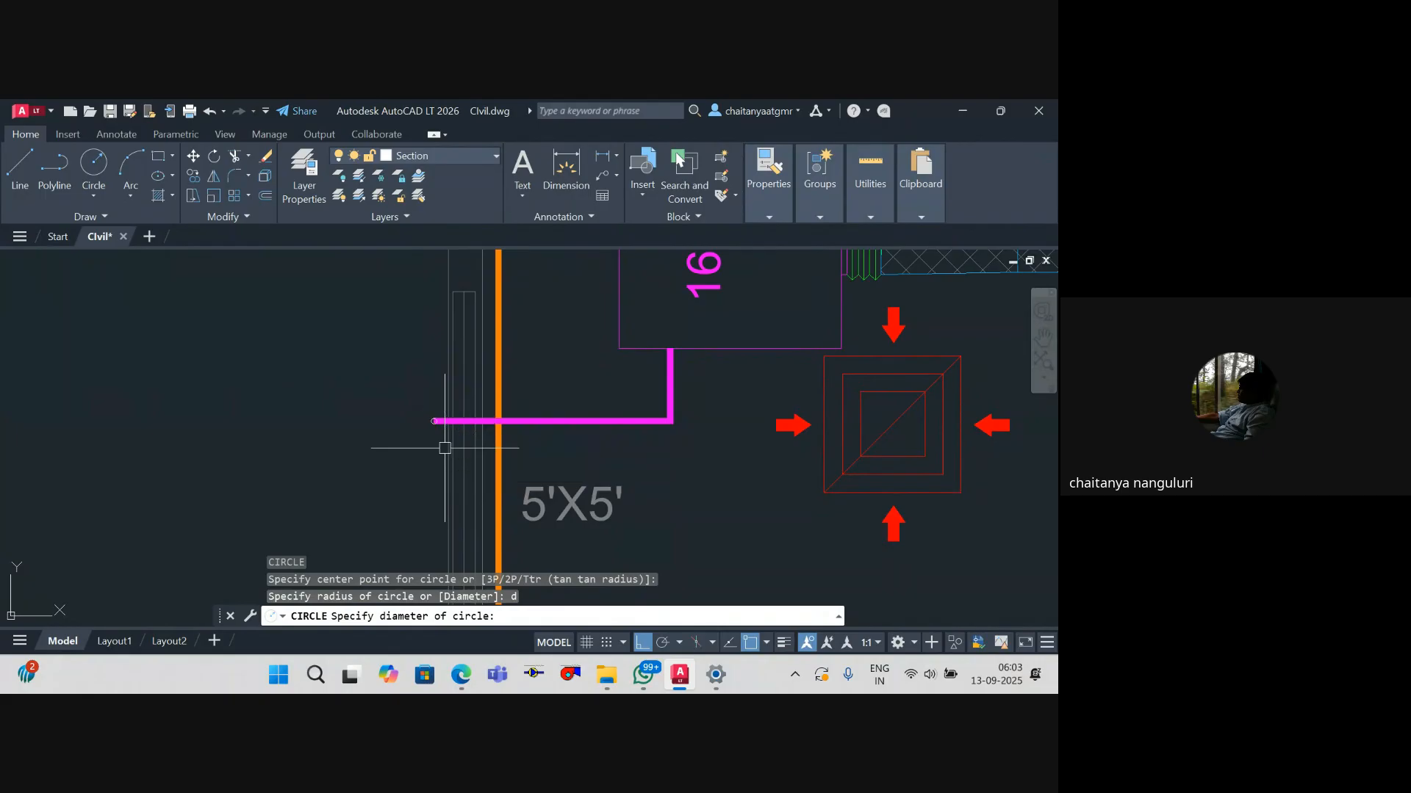
text(2)
key(Return)
Step: Trim away the part of the west magenta polyline that lies inside the end circle
scroll(424, 417, up, 8)
key(Escape)
text(tr)
key(Return)
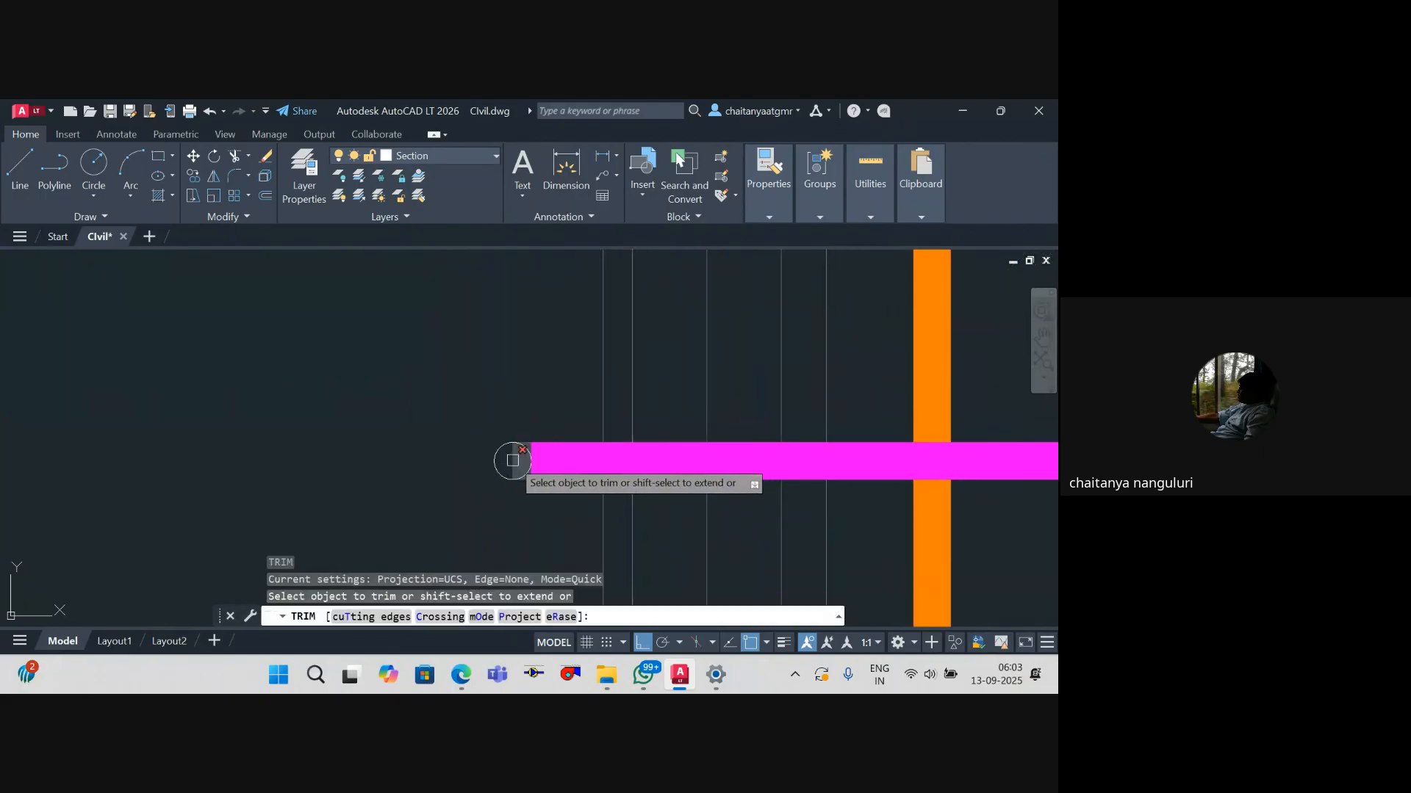
key(Escape)
Step: Match the properties of the west magenta polyline onto its end circle
text(ma)
key(Return)
click(542, 472)
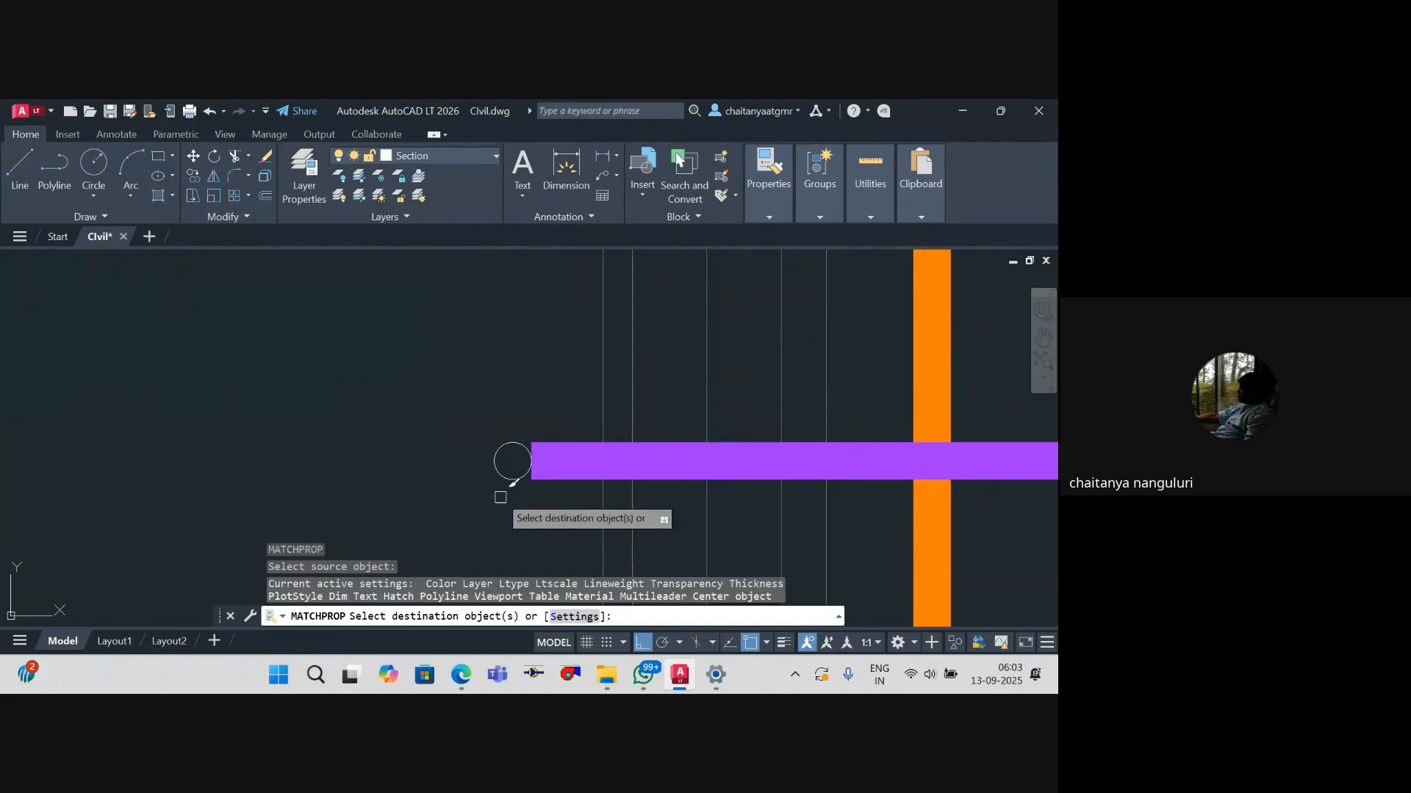
click(503, 478)
key(Escape)
key(Escape)
Step: Stretch the outer end of the west polyline together with its circle slightly east, closer to the outer wall
text(s)
key(Return)
click(551, 512)
click(465, 419)
key(Return)
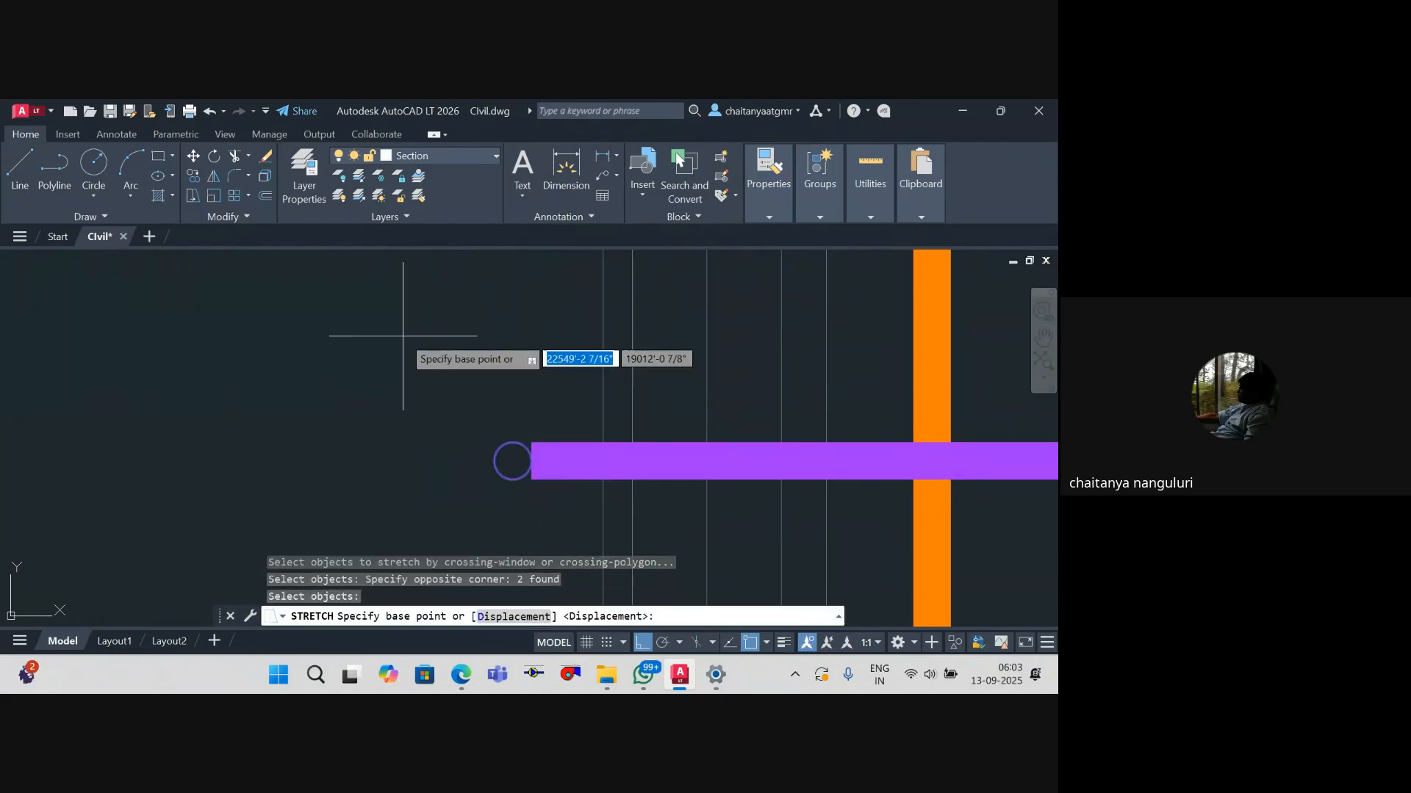
click(438, 324)
key(Escape)
key(Escape)
Step: Draw a 1" wide polyline from the lower edge of the east AHU, about 2' south and then east through the outer wall
scroll(611, 449, down, 10)
scroll(611, 449, down, 15)
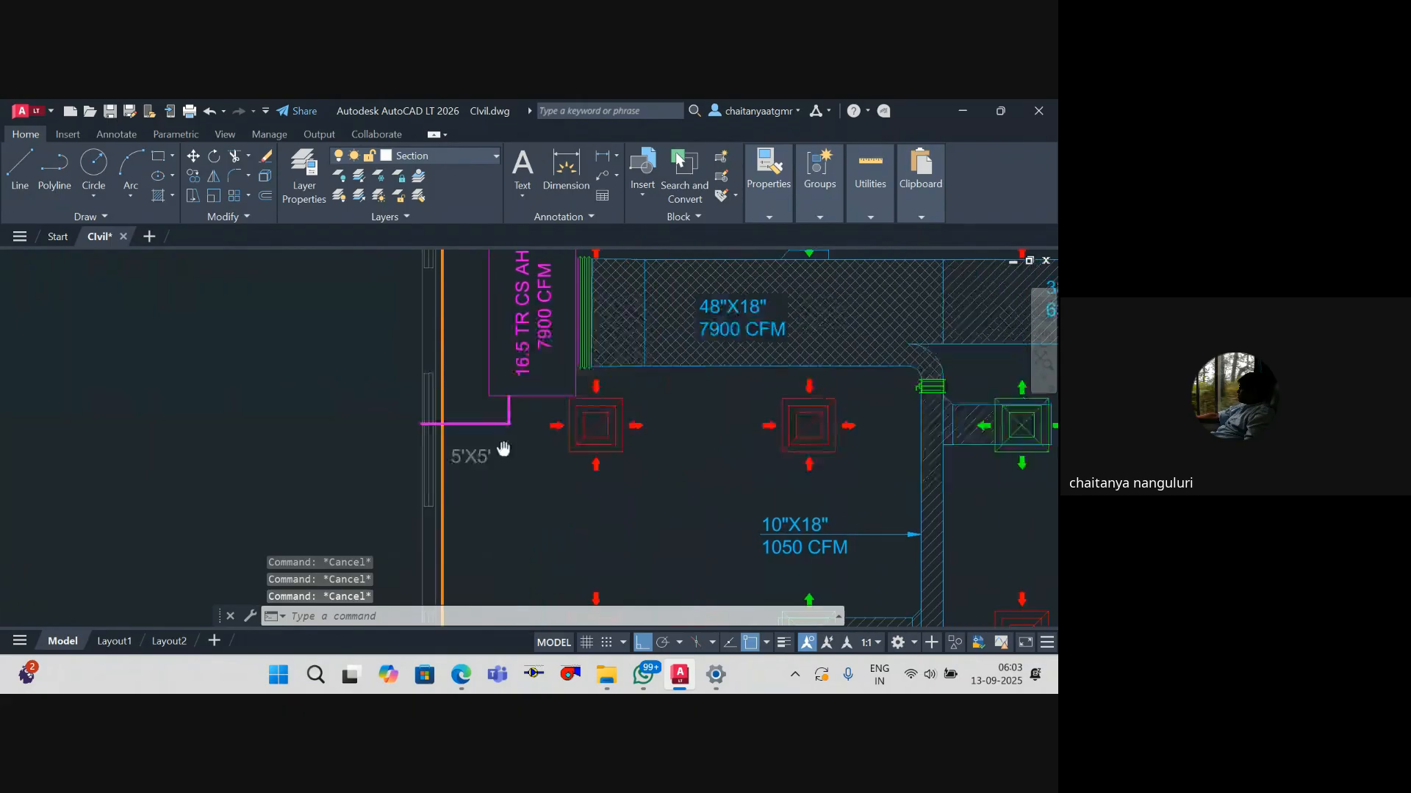
scroll(713, 461, up, 8)
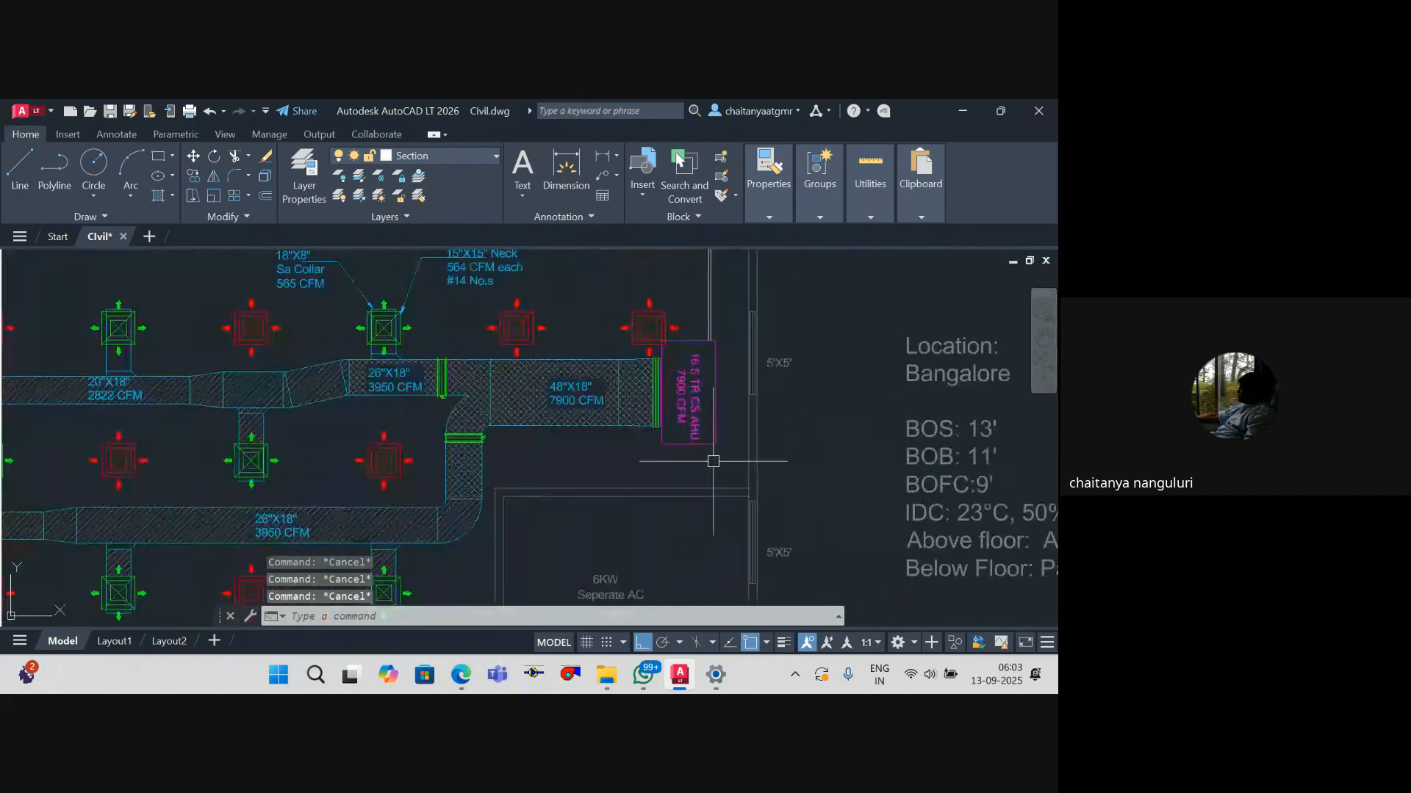
text(l)
key(Return)
scroll(698, 467, up, 5)
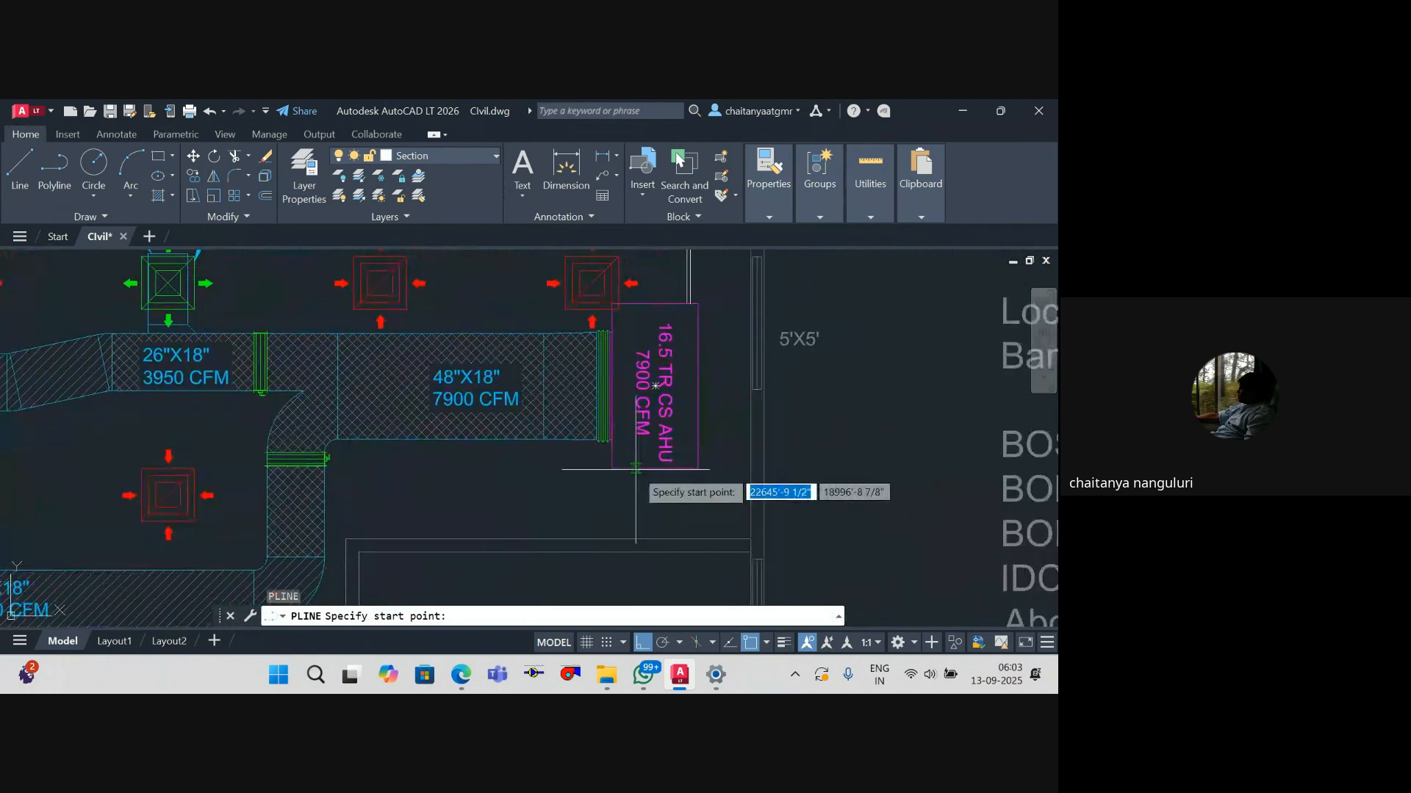
click(676, 443)
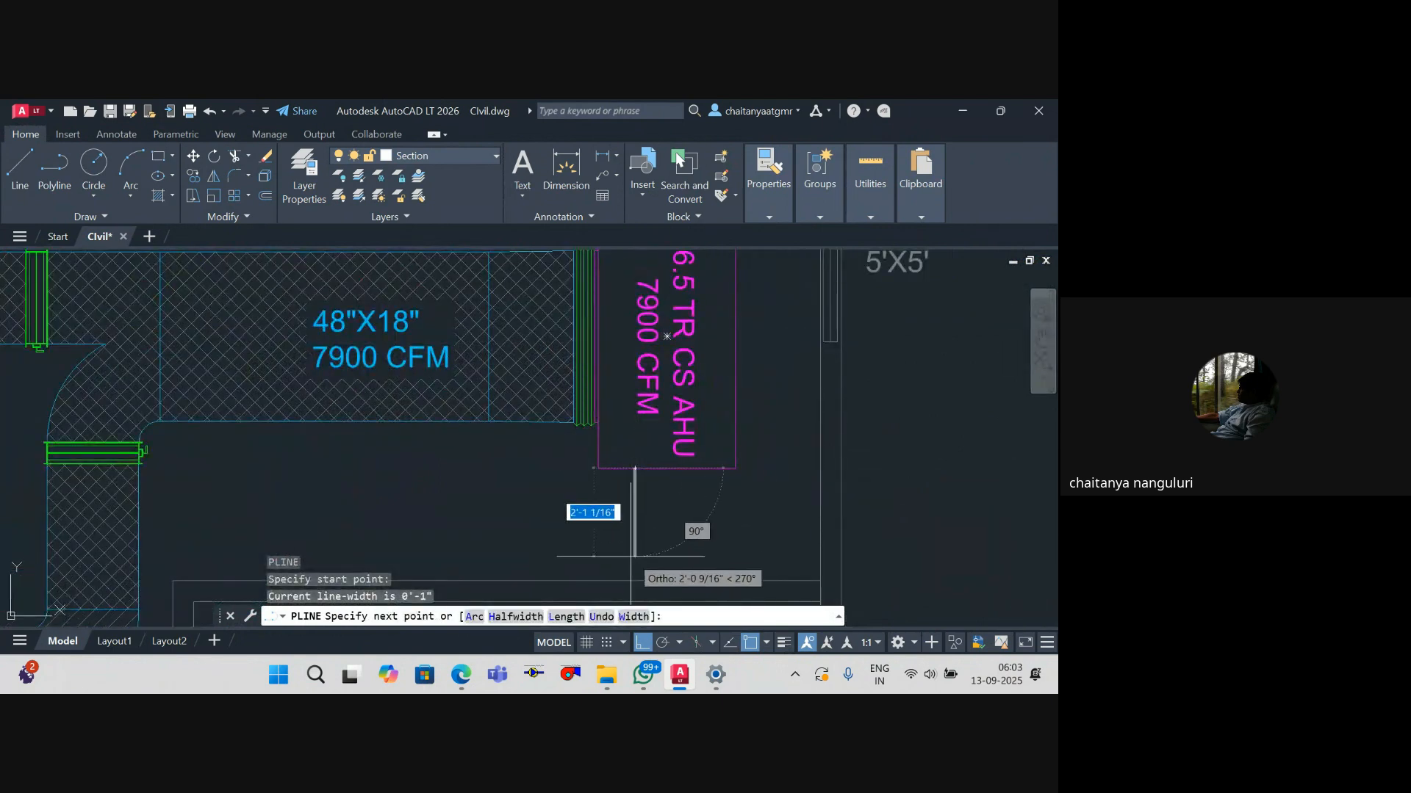
click(637, 565)
scroll(868, 556, up, 2)
click(839, 583)
key(Escape)
key(Escape)
Step: Match the properties of the west AHU's magenta polyline onto the new polyline at the east AHU
scroll(819, 517, down, 8)
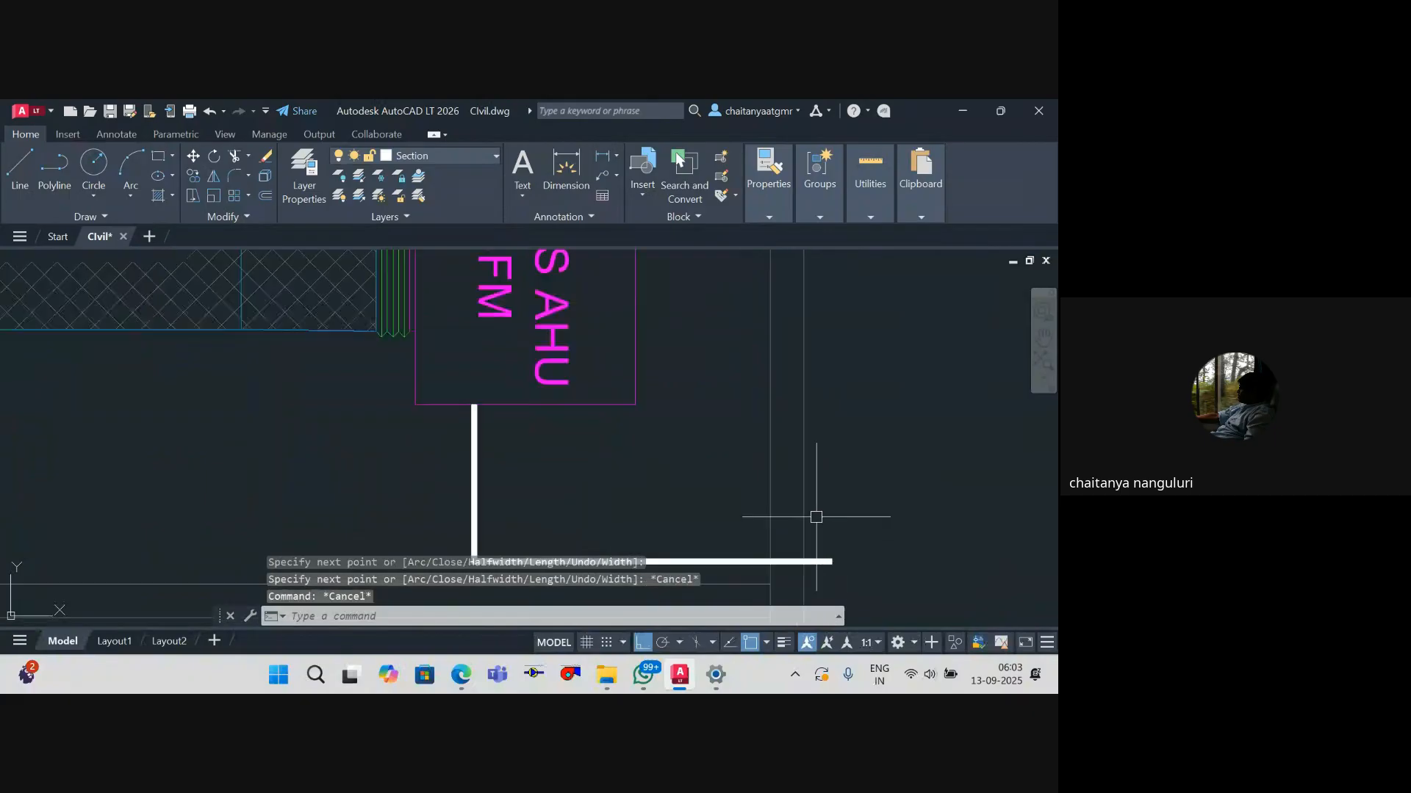
text(ma)
key(Return)
scroll(571, 428, up, 1)
scroll(580, 441, up, 4)
click(554, 474)
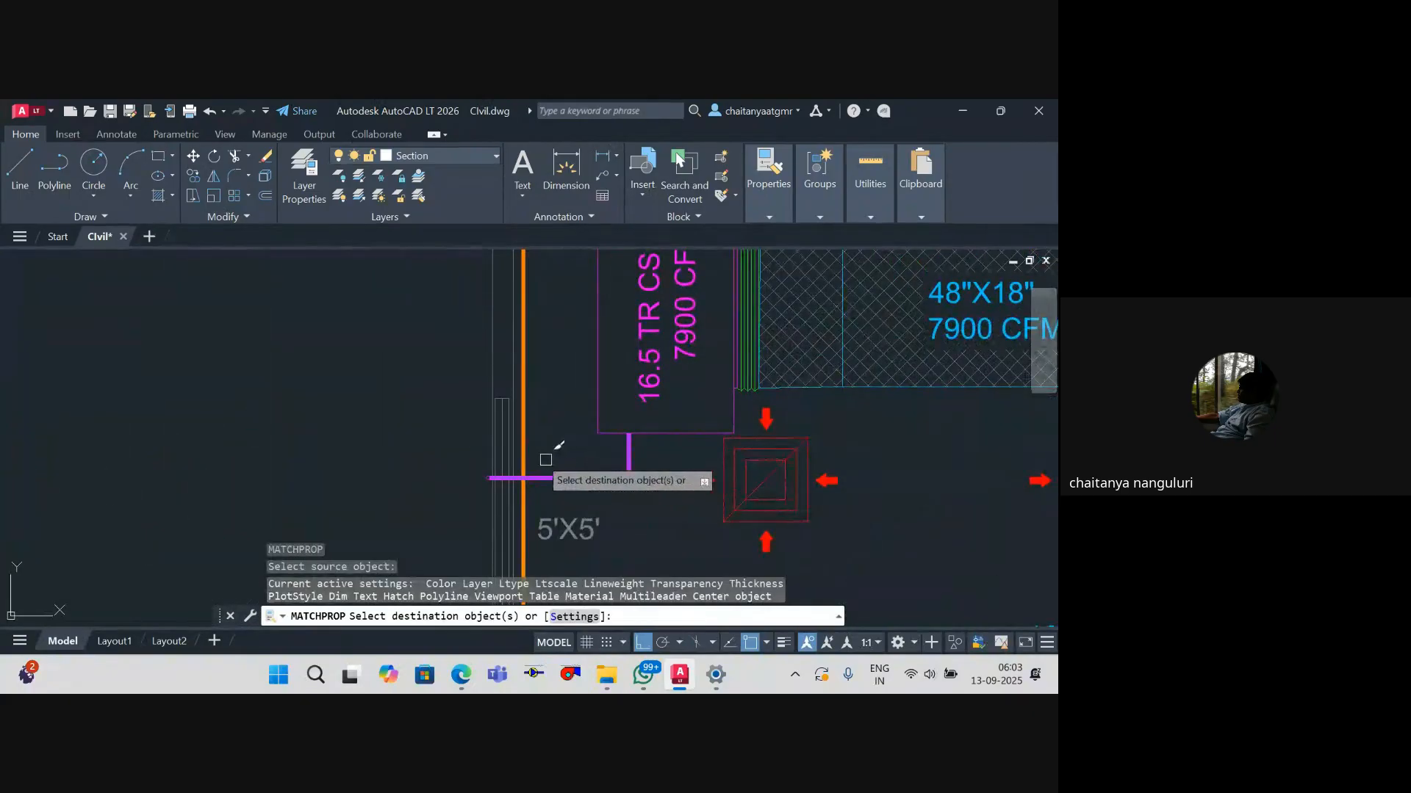
scroll(738, 478, down, 5)
scroll(711, 438, up, 4)
click(699, 449)
key(Escape)
key(Escape)
key(Escape)
scroll(719, 447, up, 4)
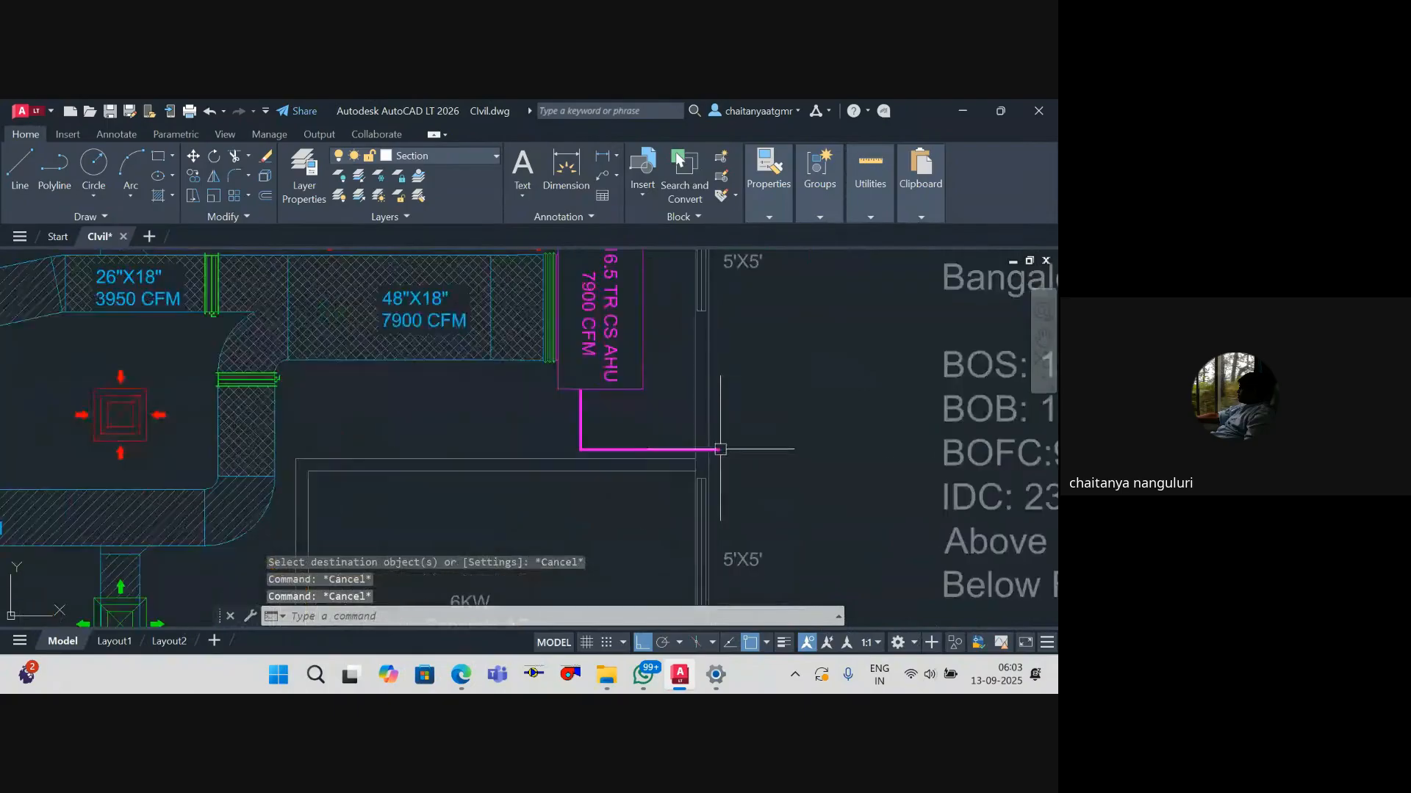
Step: Draw a circle with a 1" diameter centred on the outer end of the east AHU's polyline
text(c)
key(Return)
scroll(729, 448, up, 4)
click(705, 451)
text(d)
key(Return)
text(1)
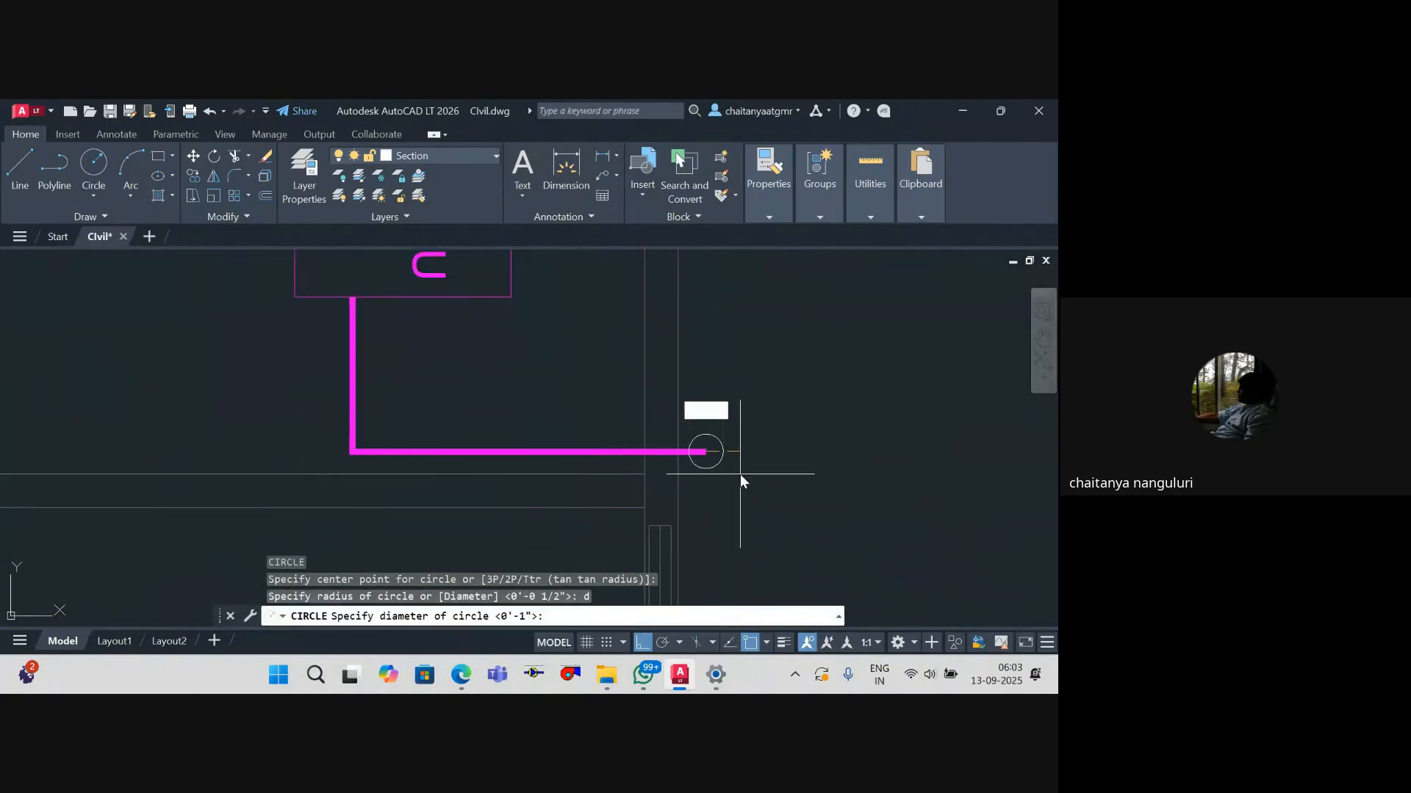
key(Return)
key(Escape)
Step: Trim away the part of the east AHU's polyline that lies inside its end circle
scroll(670, 413, up, 5)
text(tr)
key(Return)
click(573, 366)
key(Escape)
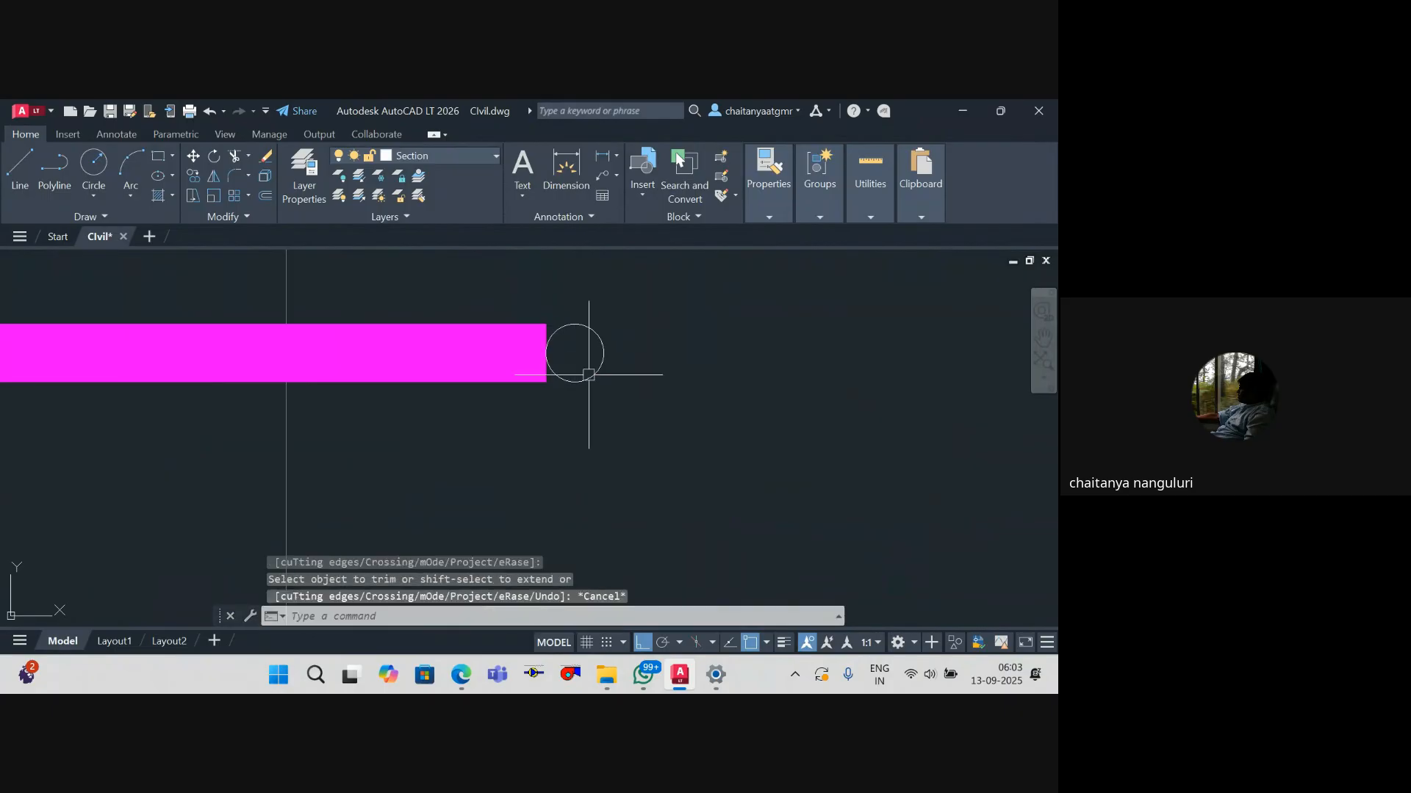
key(Escape)
Step: Match the properties of a magenta AHU polyline onto the circle at the east polyline's end
scroll(619, 419, down, 5)
text(ma)
key(Return)
scroll(626, 423, down, 5)
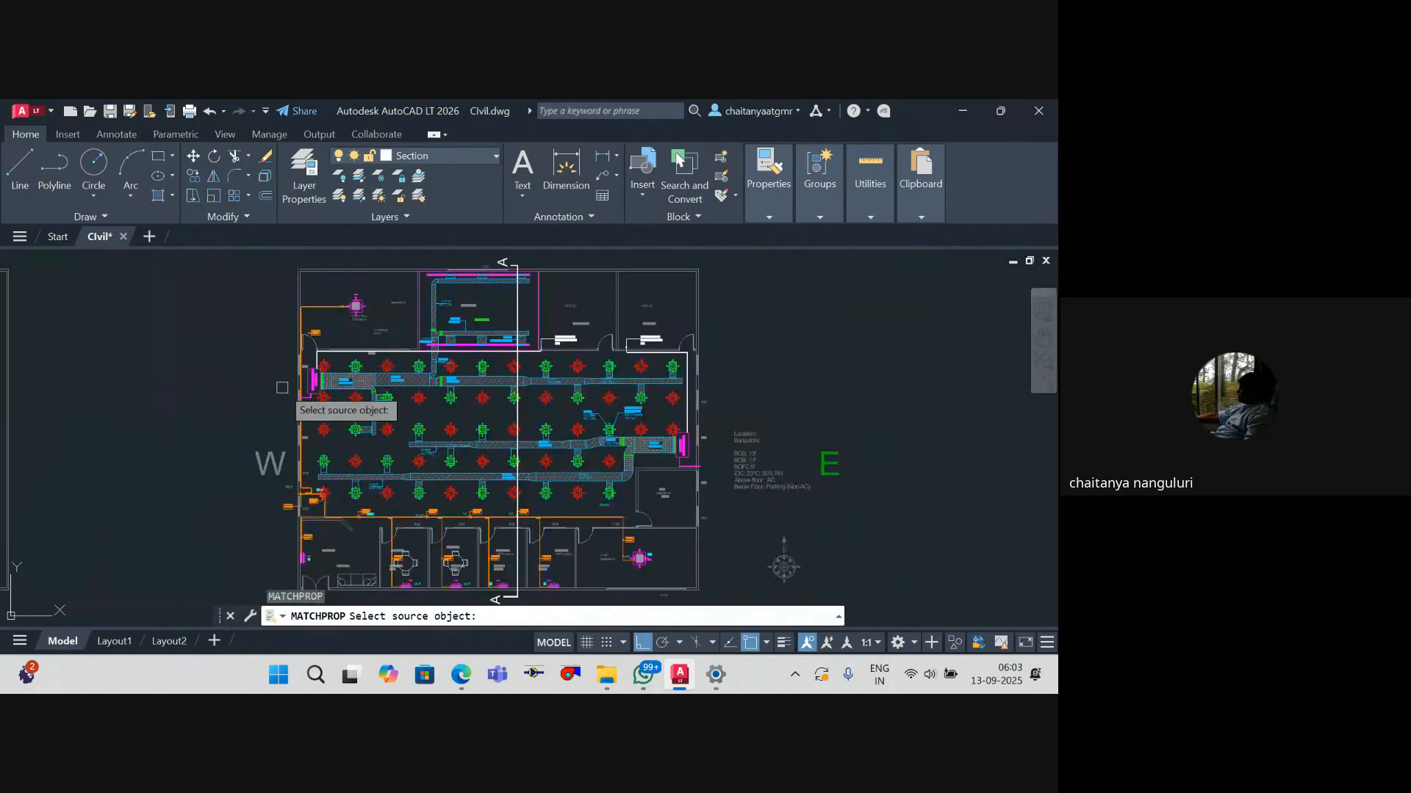
scroll(433, 411, up, 3)
scroll(469, 397, down, 1)
scroll(749, 482, up, 6)
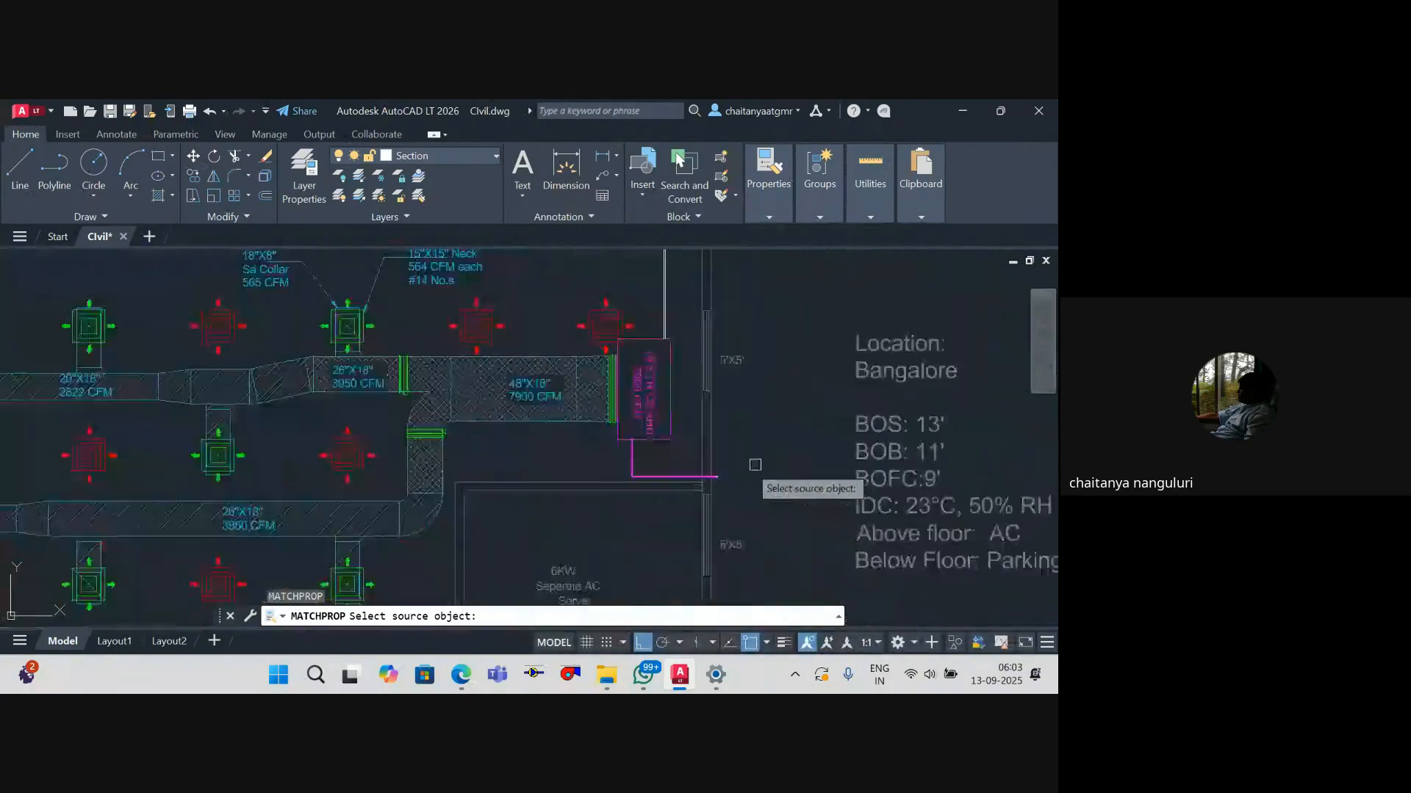
click(632, 489)
scroll(704, 485, up, 3)
key(Escape)
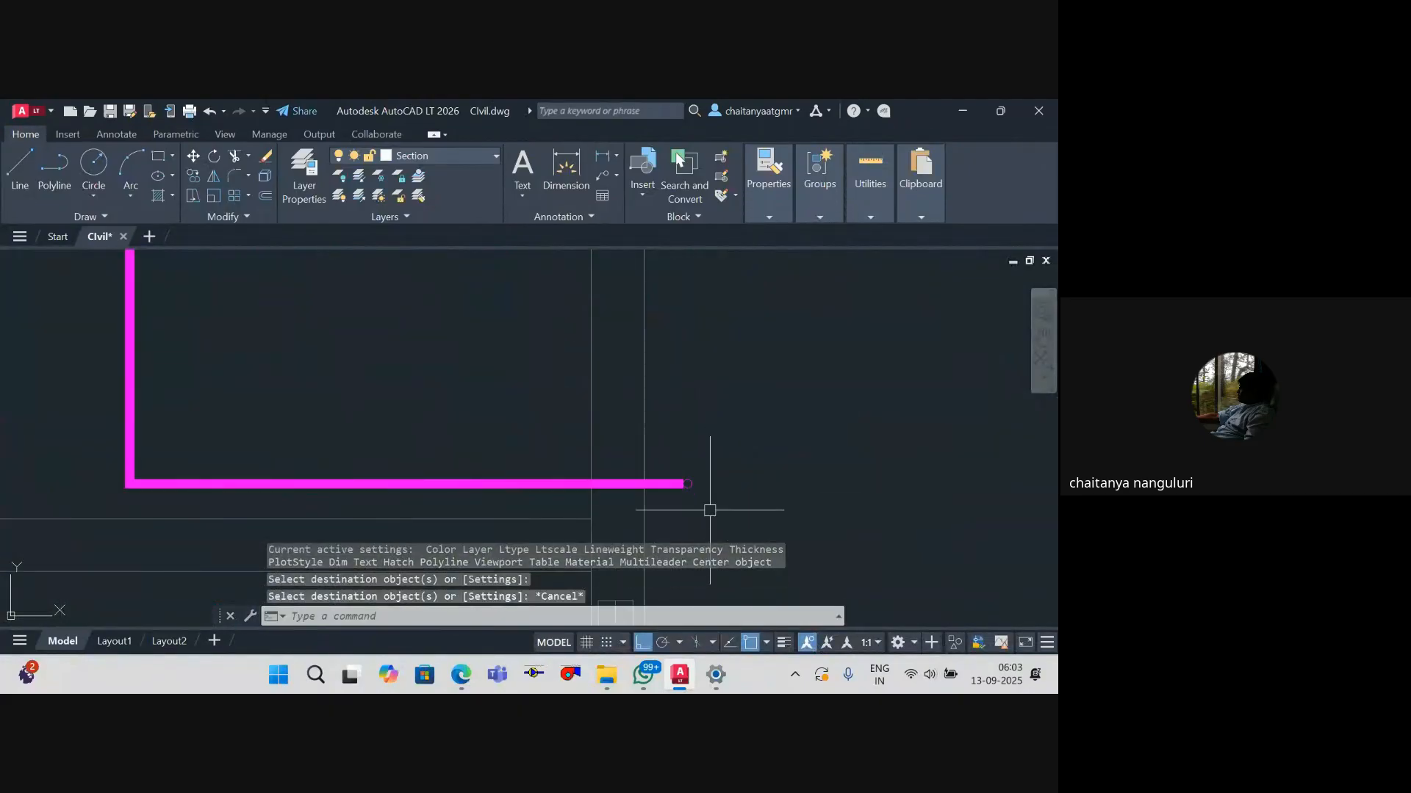
Step: Stretch the outer end of the east polyline together with its circle slightly west, closer to the outer wall
text(s)
key(Return)
click(710, 511)
click(670, 422)
key(Return)
click(768, 421)
click(751, 421)
key(Escape)
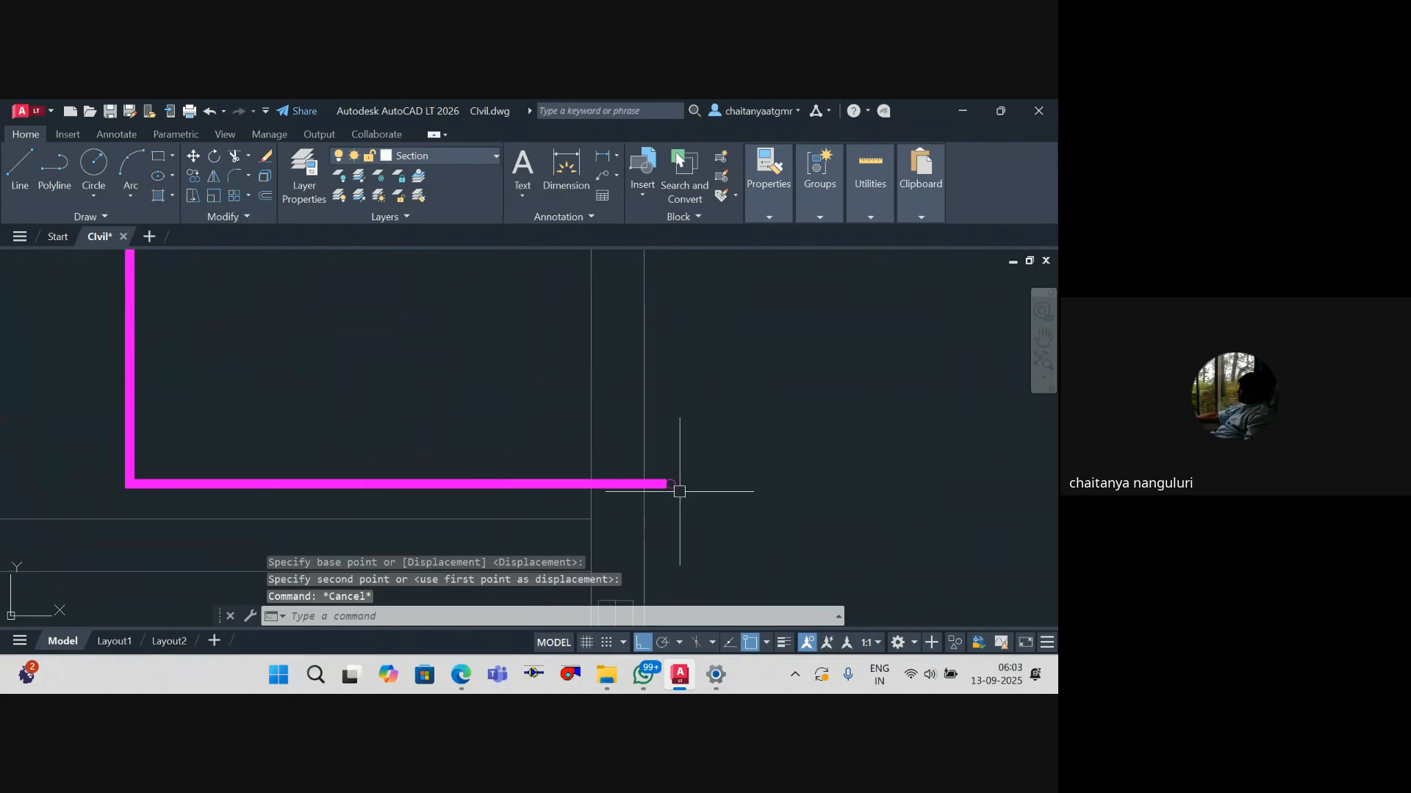
Step: Copy the end circle of the west AHU's polyline into the empty outline, using the southwest building corners as base and destination points
scroll(808, 484, down, 8)
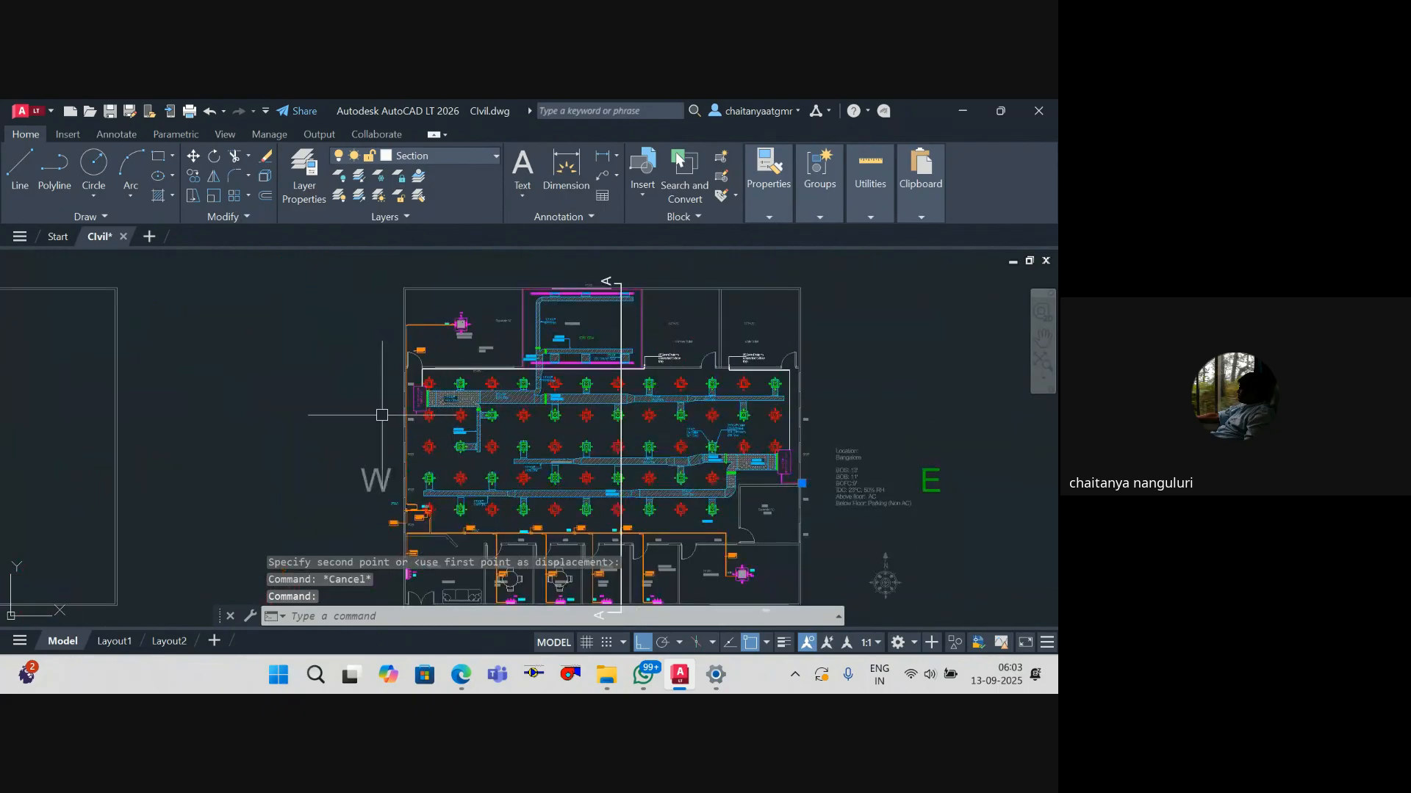
scroll(381, 415, up, 8)
click(479, 424)
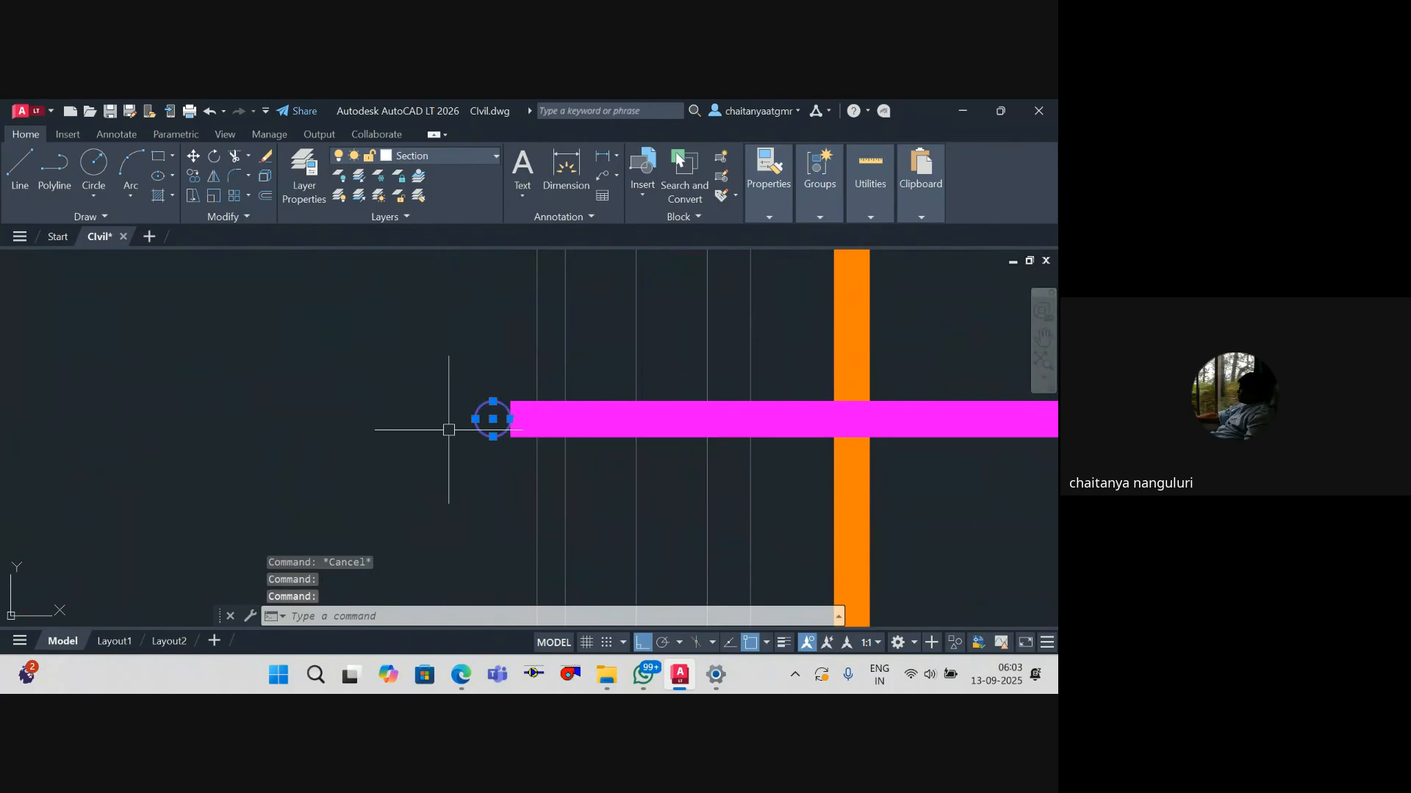
text(co)
key(Return)
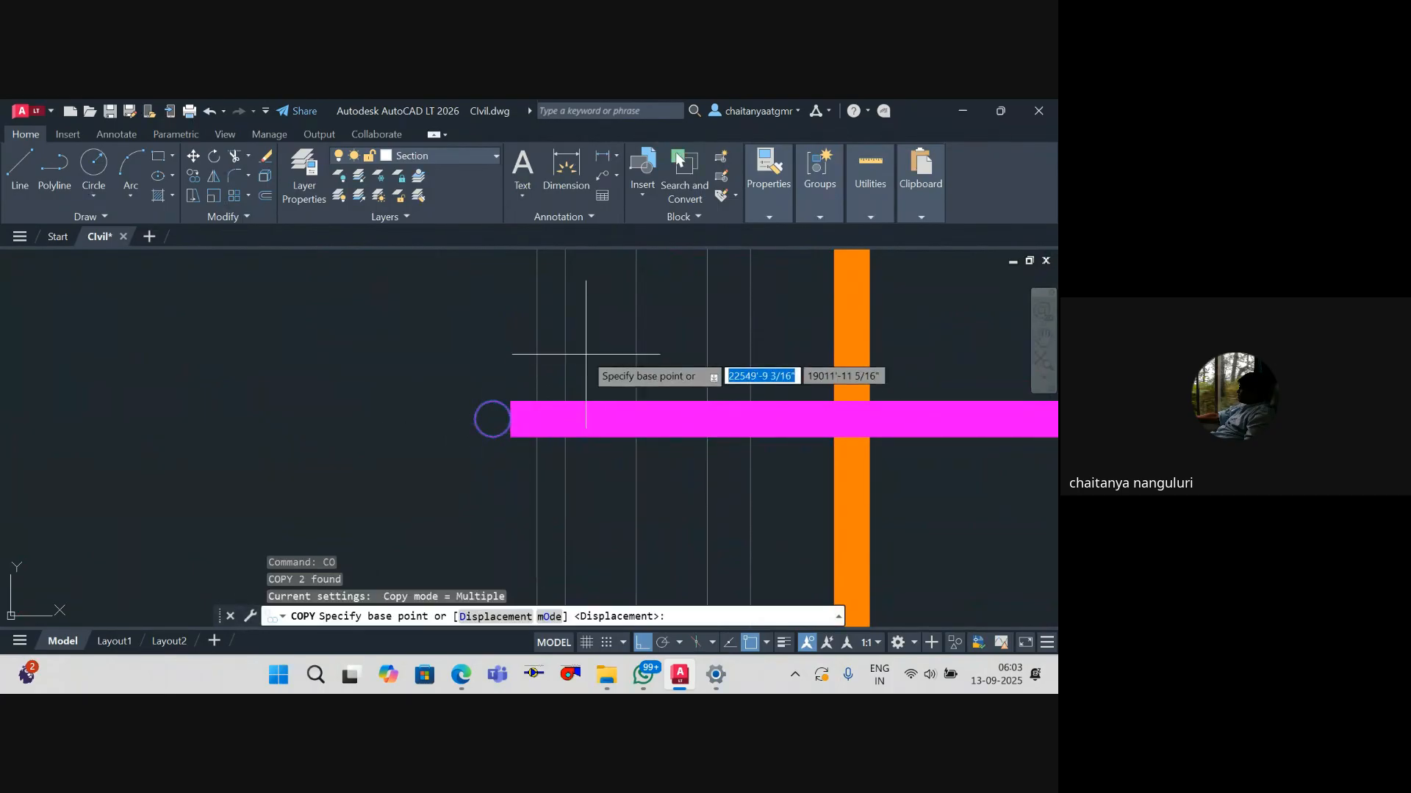
scroll(557, 402, down, 8)
scroll(557, 402, up, 8)
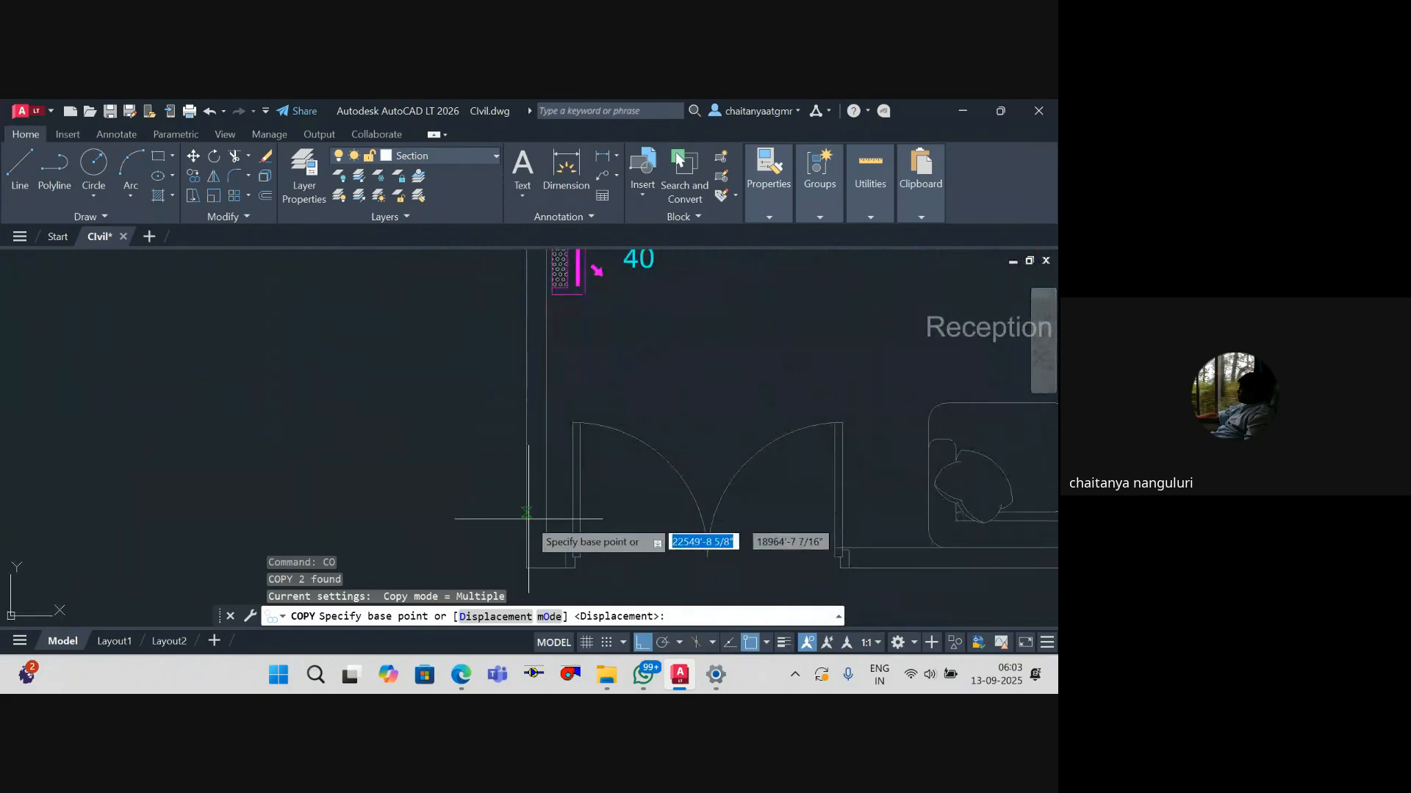
click(527, 552)
scroll(466, 551, down, 4)
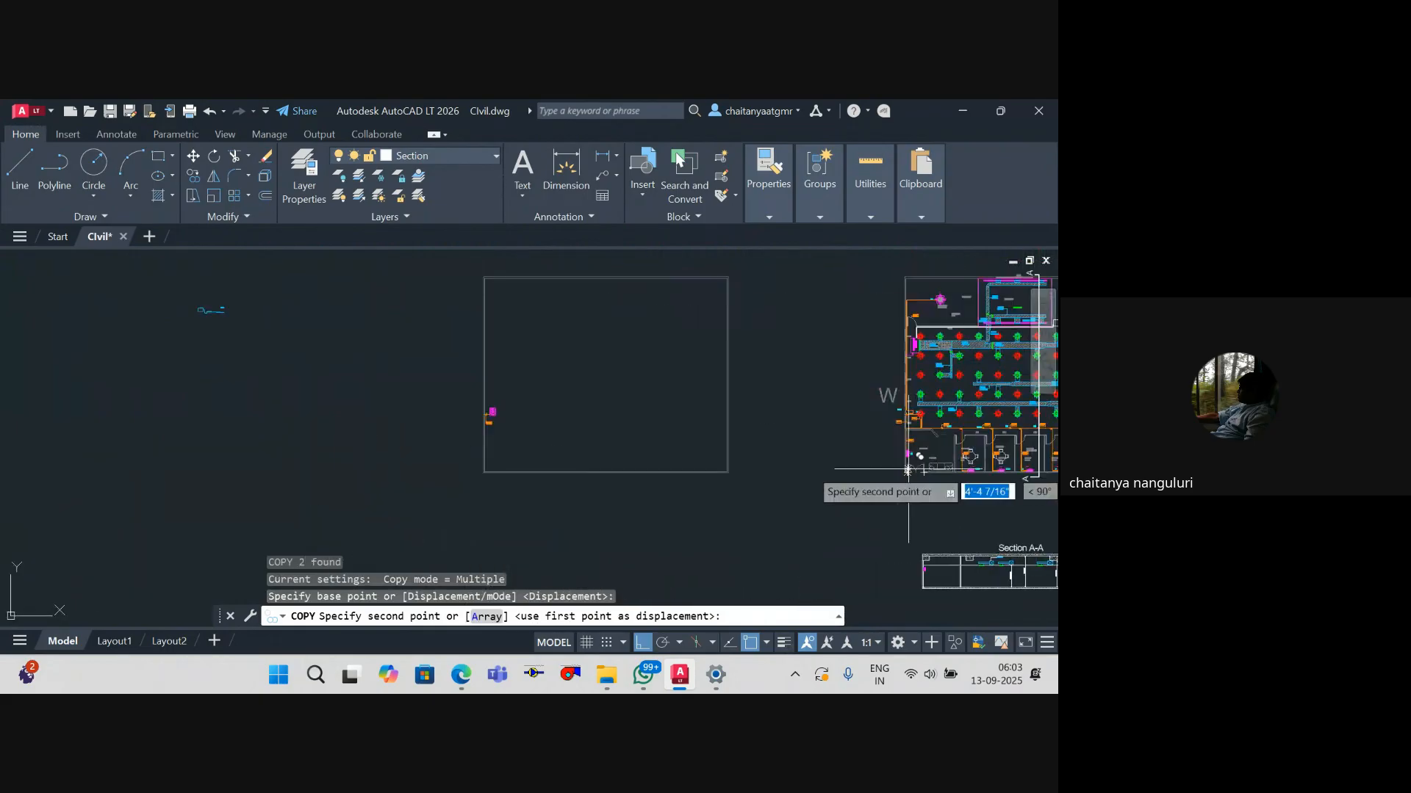
scroll(470, 474, up, 6)
click(452, 474)
key(Escape)
scroll(514, 440, down, 5)
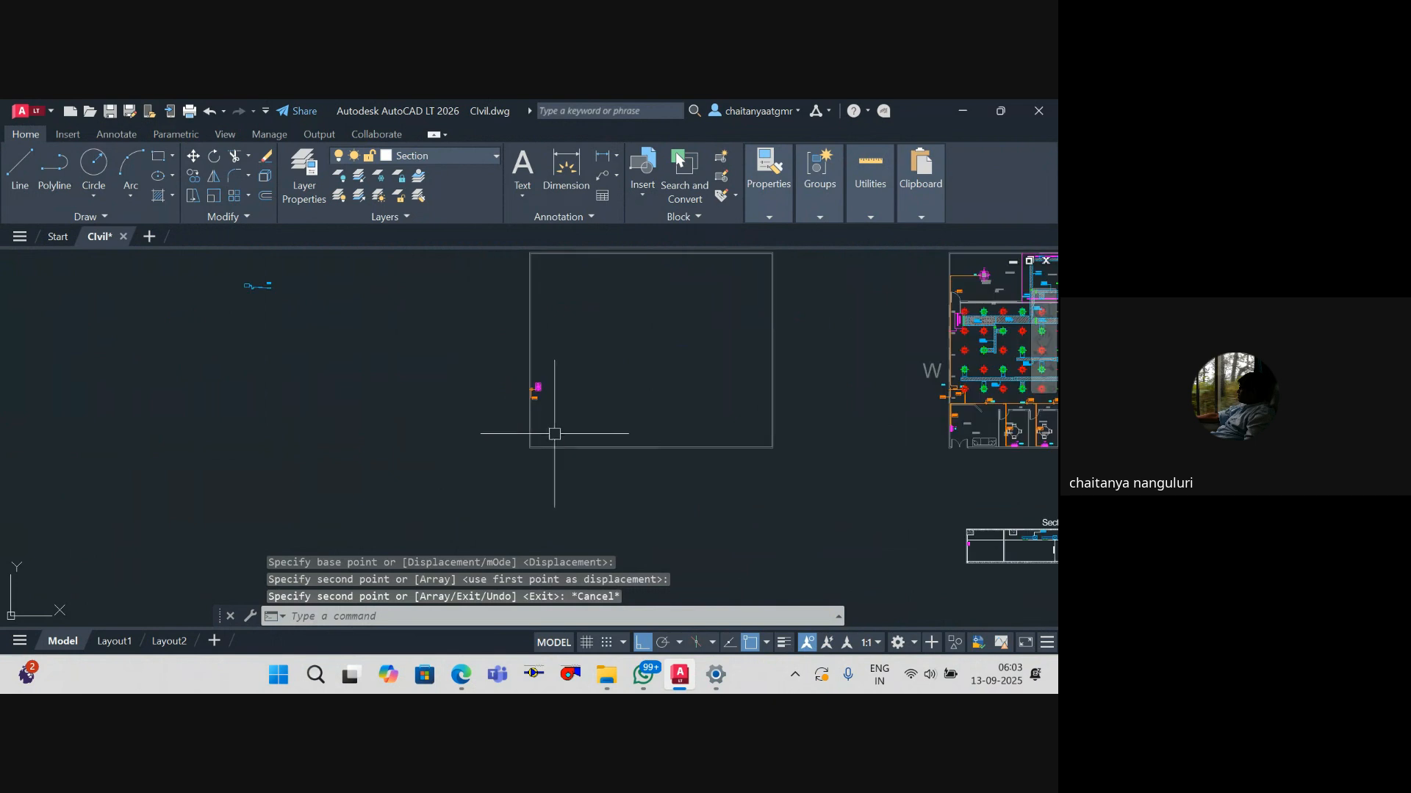
key(Escape)
drag(776, 490, 764, 446)
scroll(545, 399, up, 5)
key(Escape)
key(Escape)
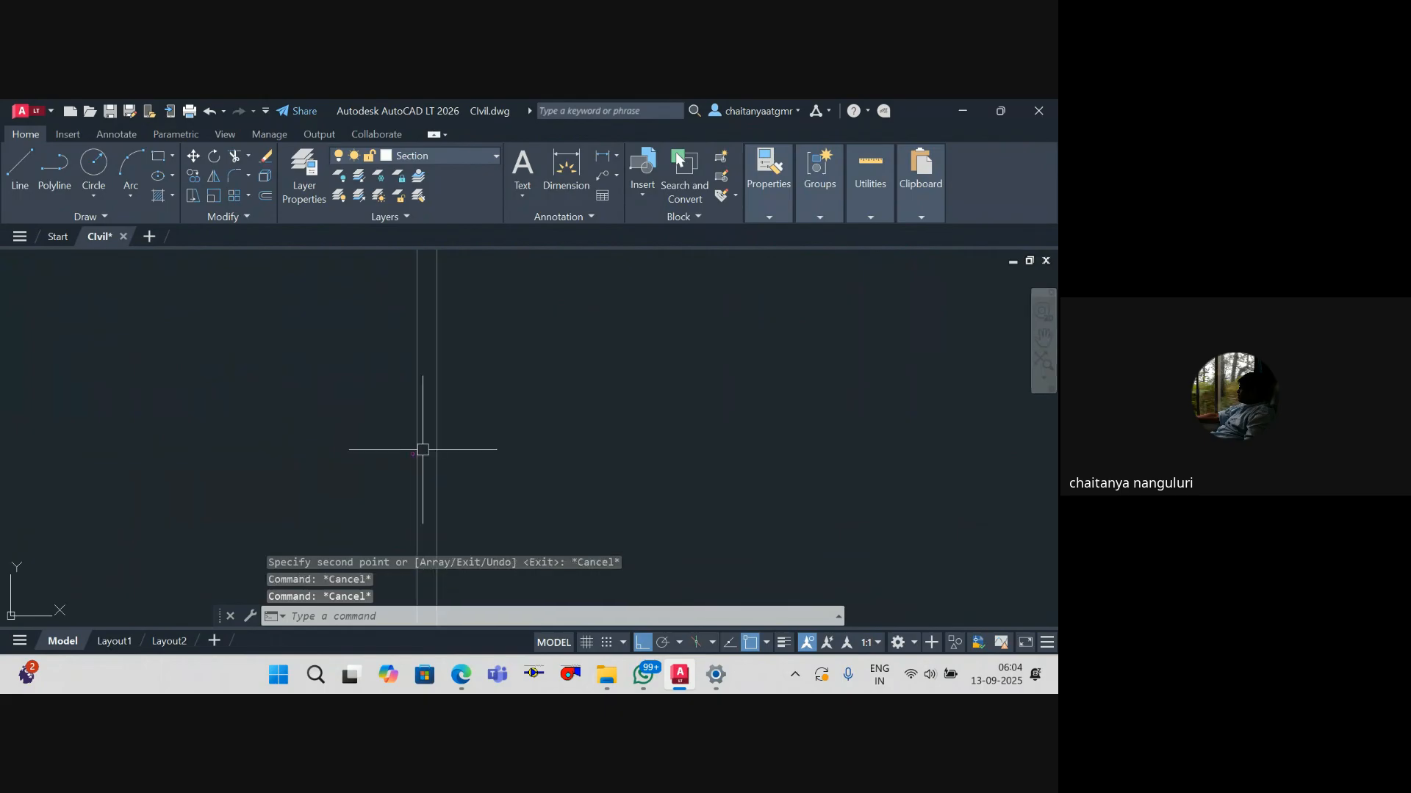
Step: Draw a short horizontal polyline from the copied circle east across the outline's west wall
text(l)
key(Return)
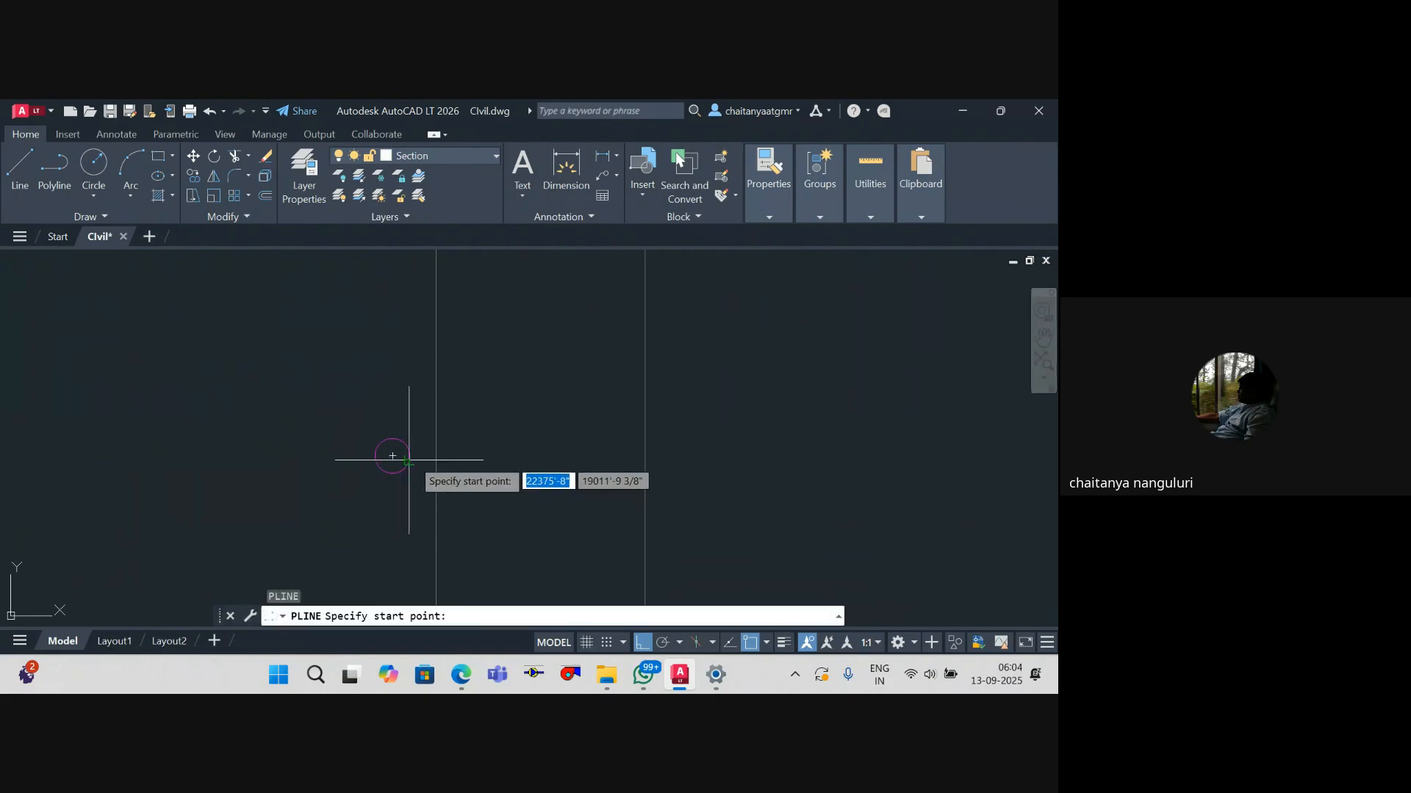
click(388, 461)
scroll(589, 460, down, 4)
scroll(830, 459, up, 5)
click(563, 451)
key(Escape)
key(Escape)
key(Escape)
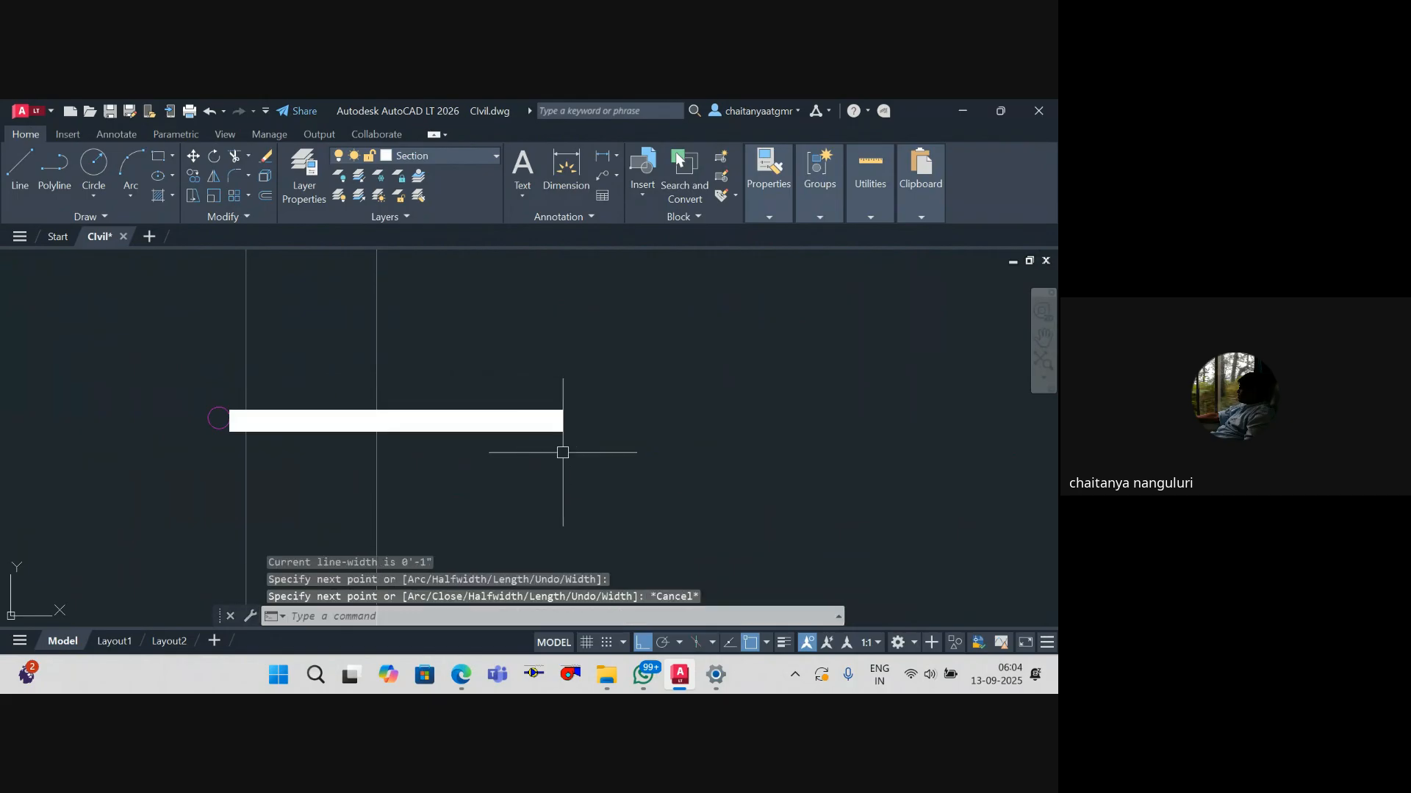
Step: Match the properties of the west AHU's magenta polyline onto the new white polyline crossing the outline's west wall
scroll(507, 437, down, 15)
text(ma)
key(Return)
scroll(717, 411, up, 10)
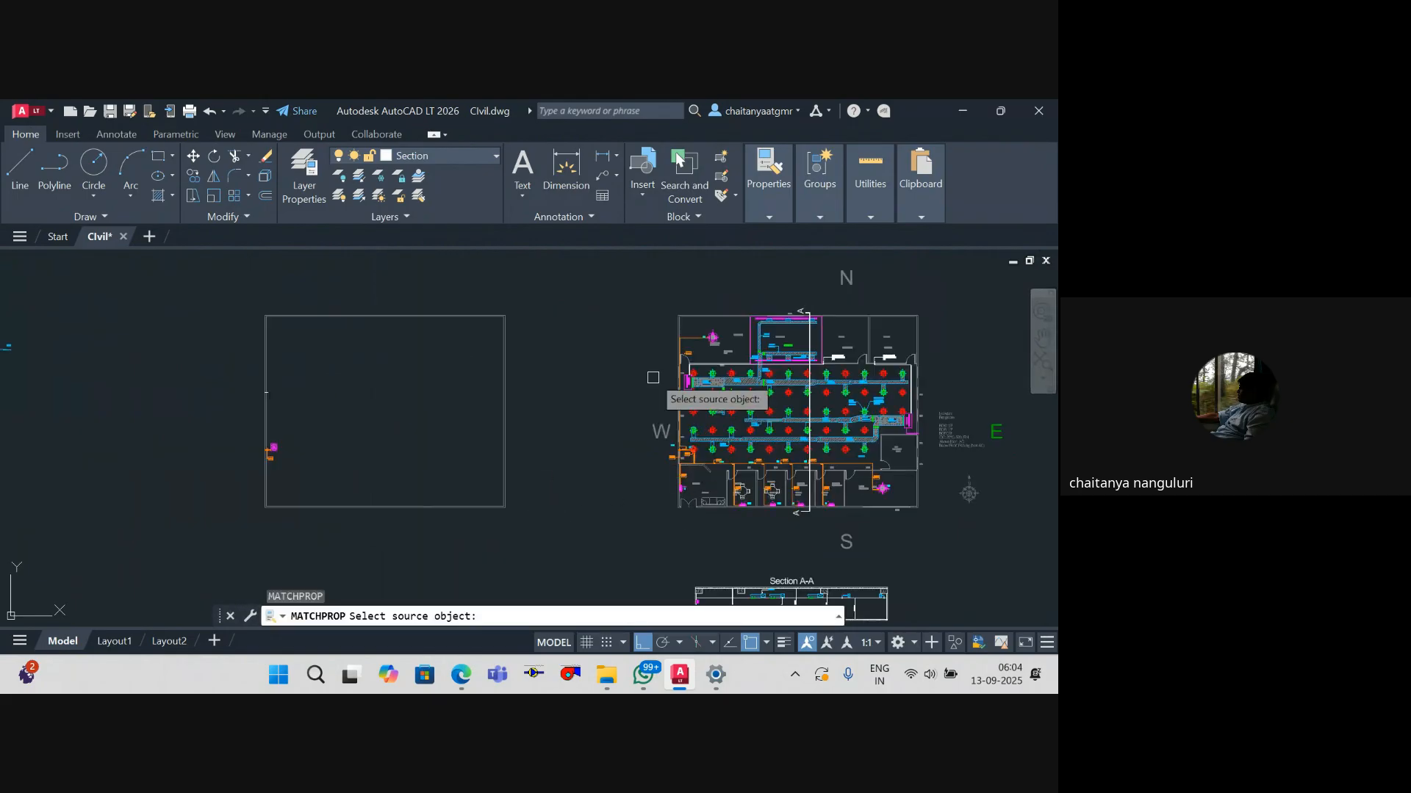
click(795, 468)
scroll(795, 468, down, 8)
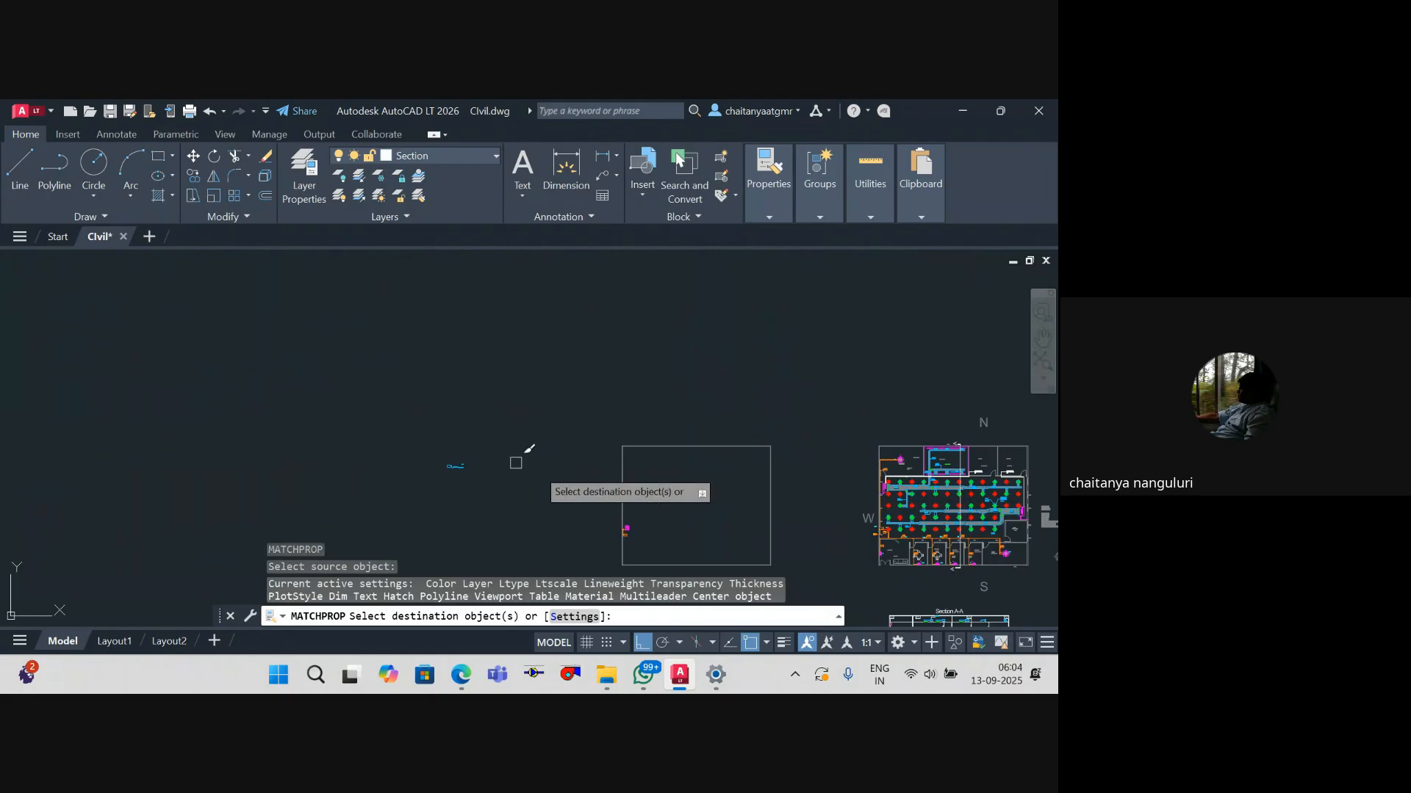
scroll(664, 507, up, 10)
click(450, 544)
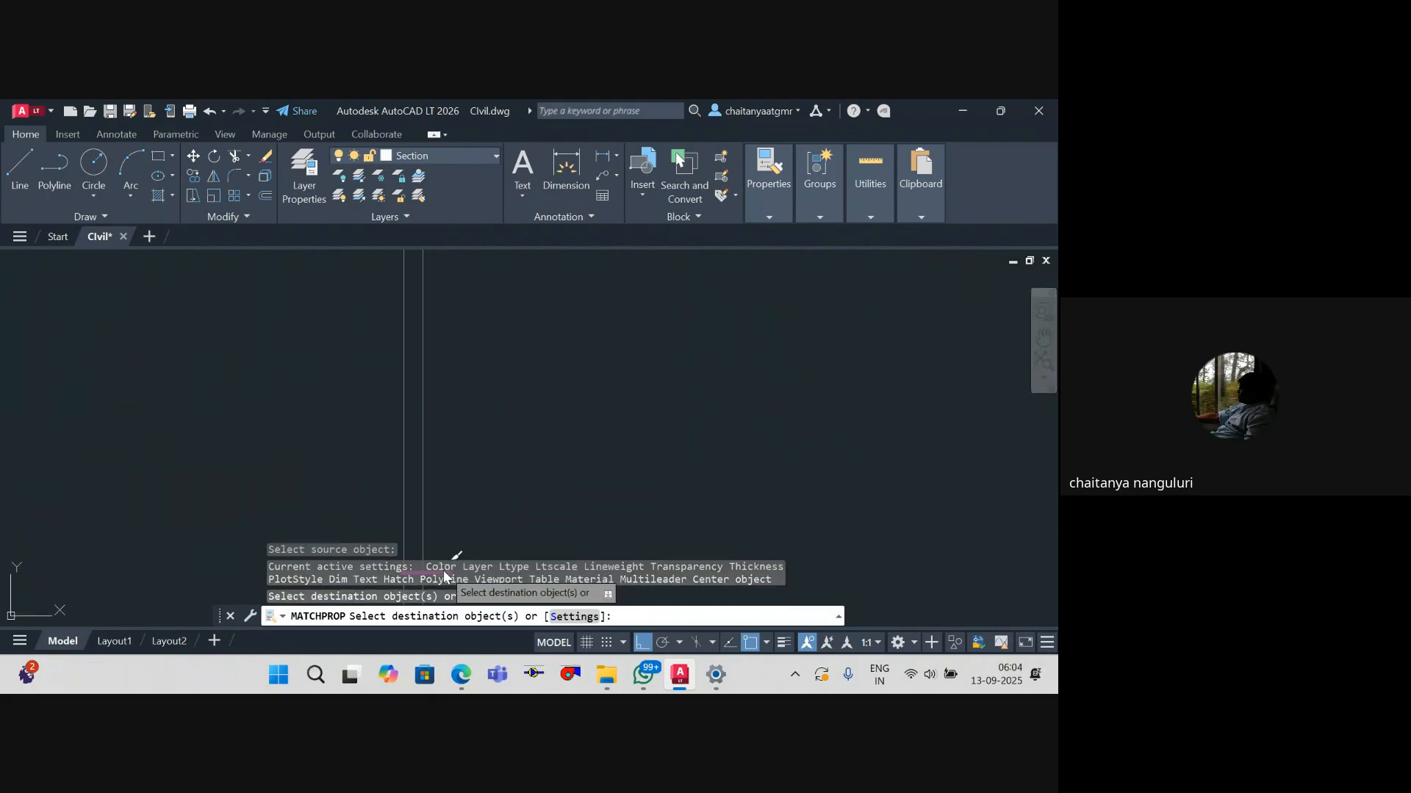
key(Escape)
key(Escape)
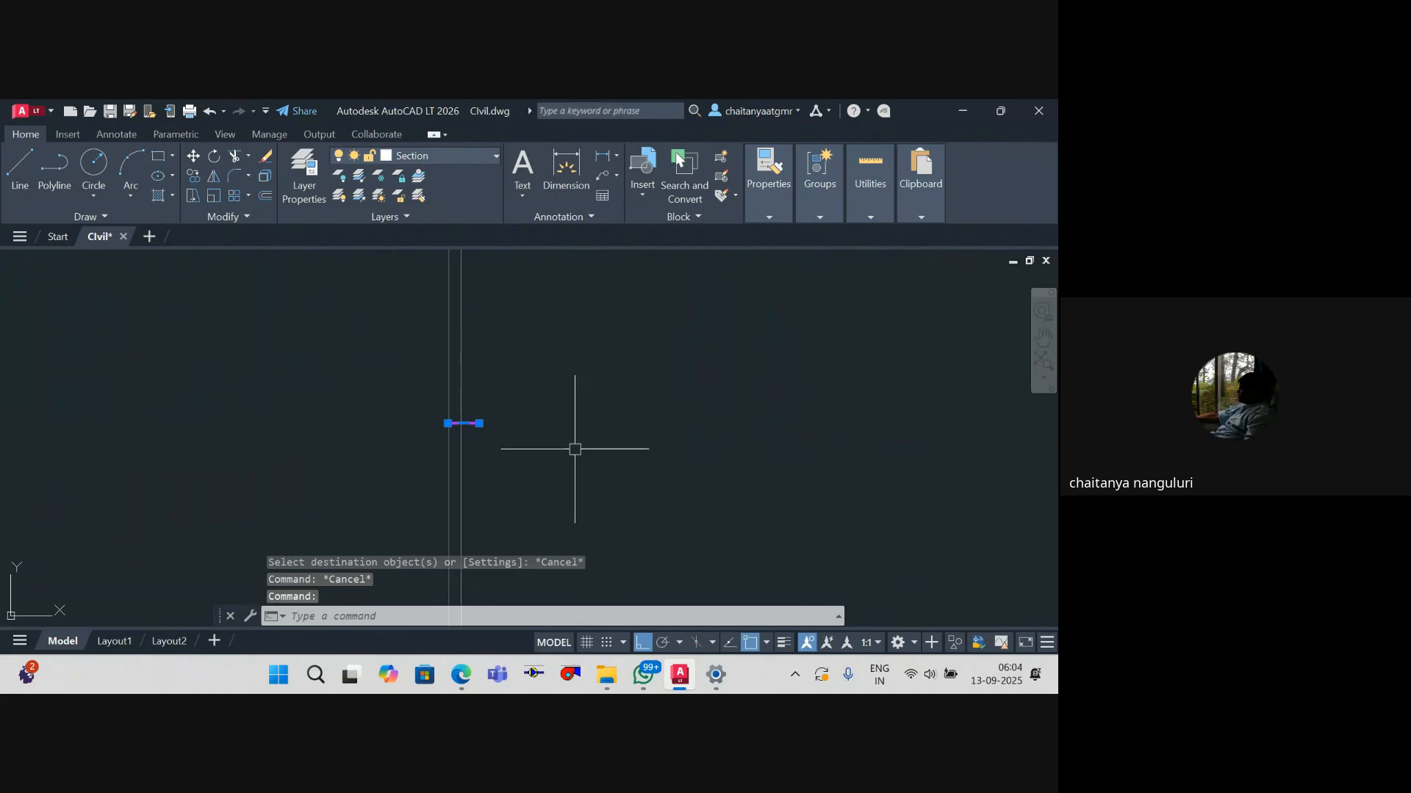
key(Escape)
scroll(570, 403, down, 5)
drag(570, 403, 462, 382)
scroll(453, 391, up, 5)
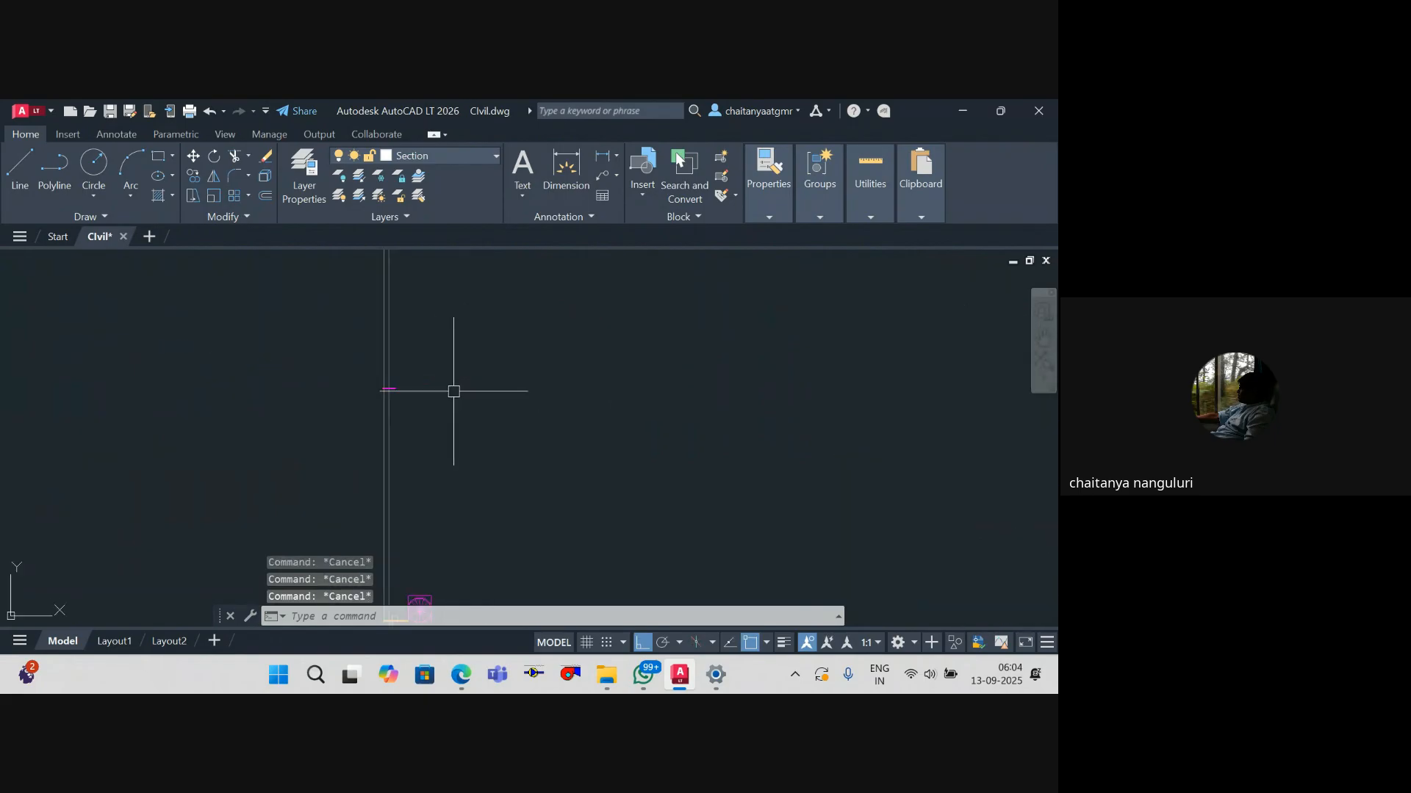
text(erc)
key(Return)
scroll(432, 368, up, 3)
click(369, 363)
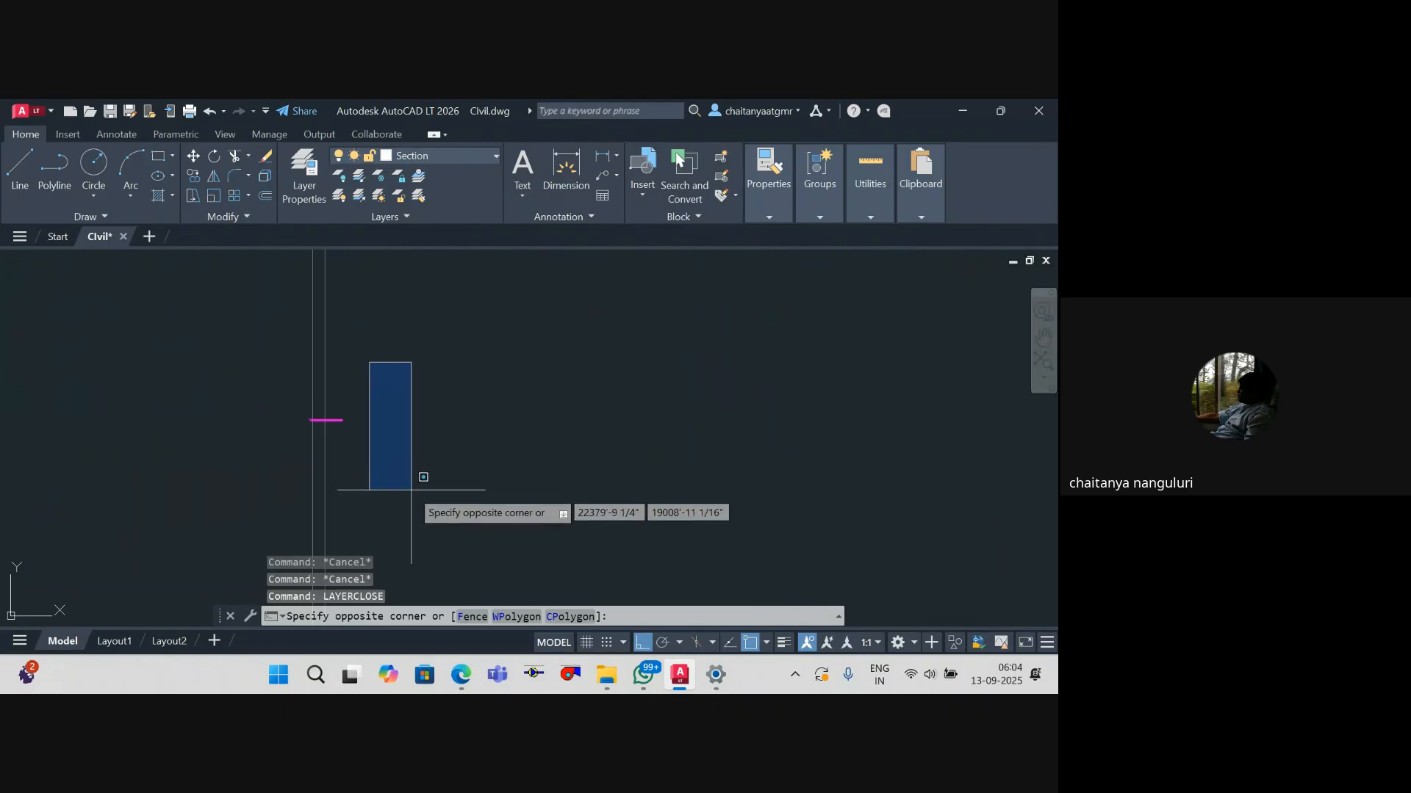
key(Escape)
Step: Draw a tall rectangle about 1'-10" wide inside the outline, just east of the short magenta line
text(rec)
key(Return)
click(380, 355)
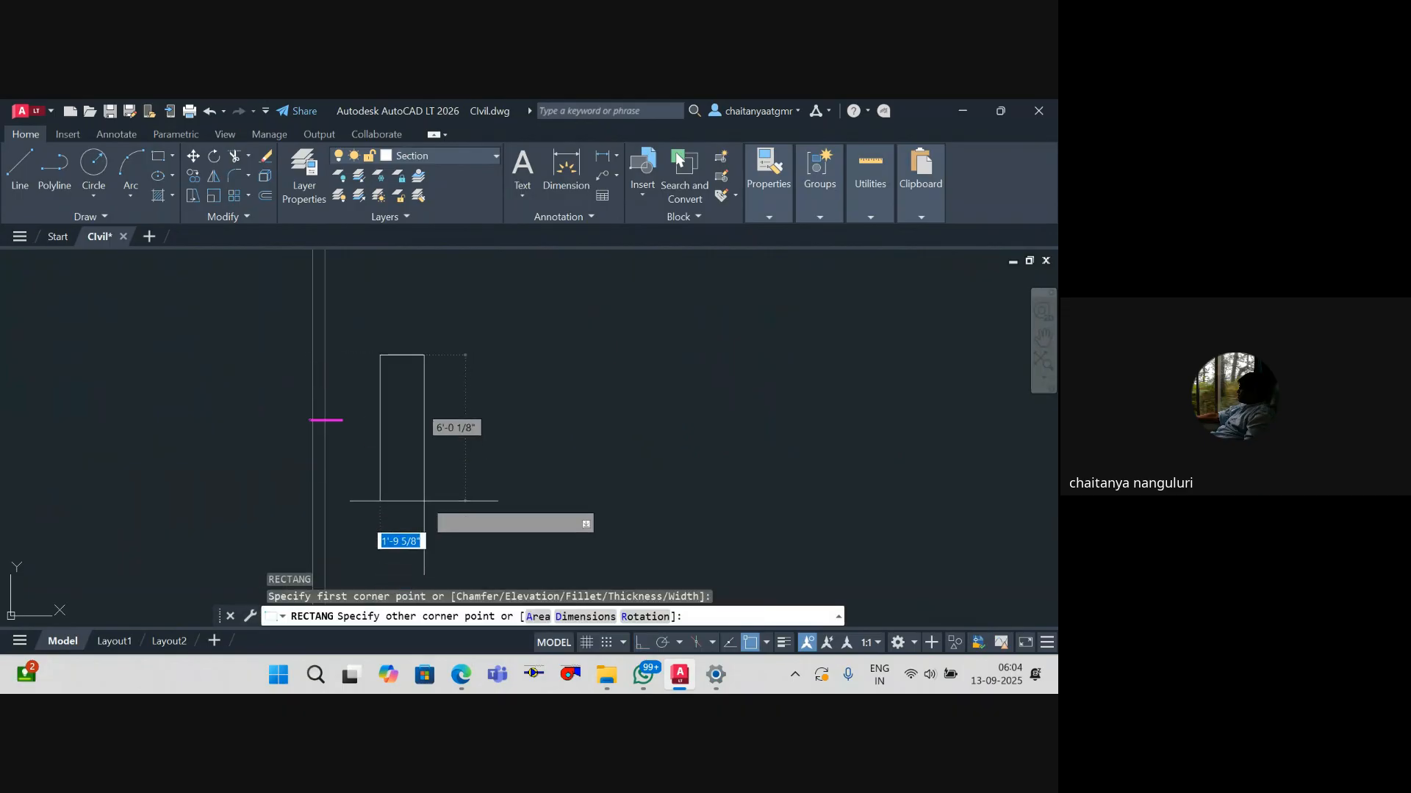
click(425, 522)
key(Escape)
click(427, 507)
key(Escape)
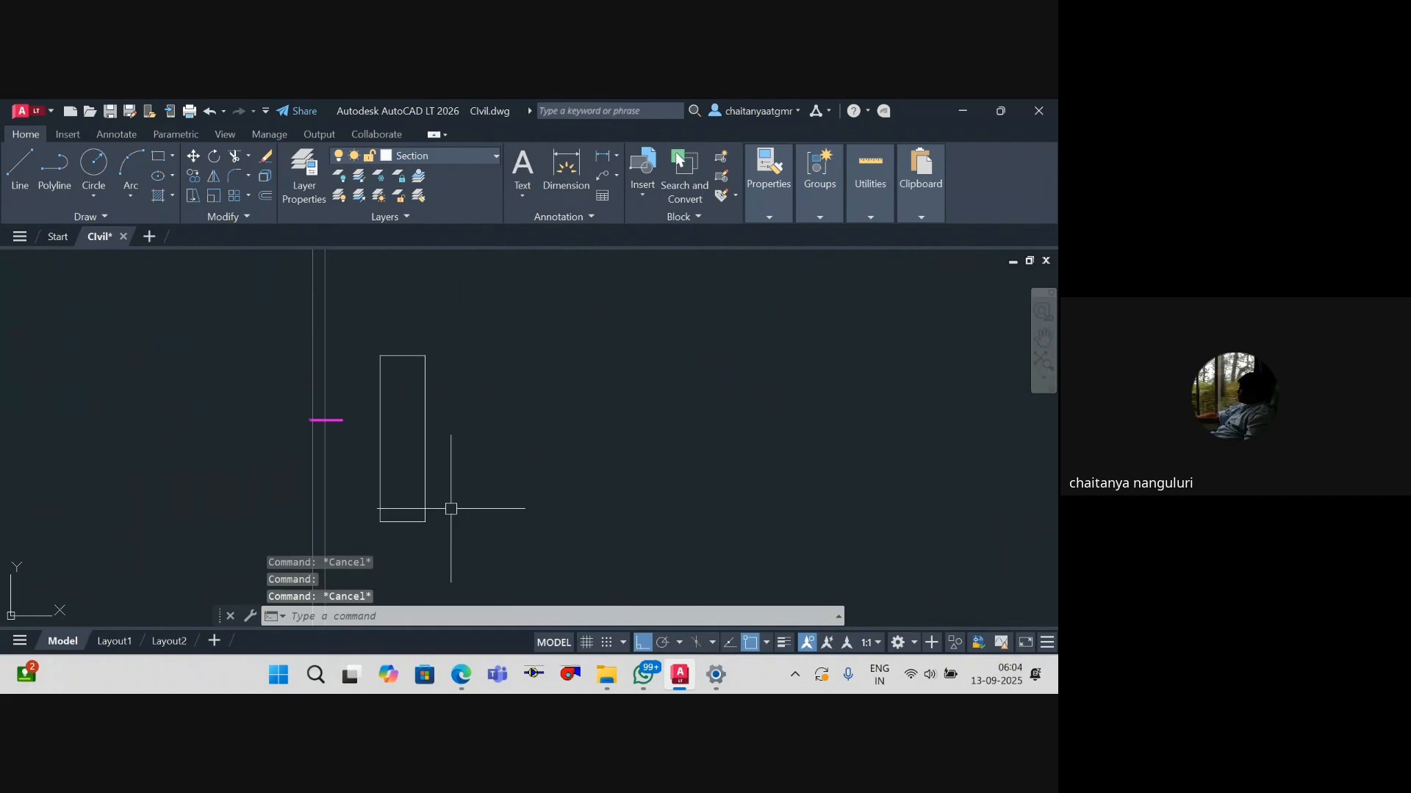
text(ma)
key(Return)
click(323, 420)
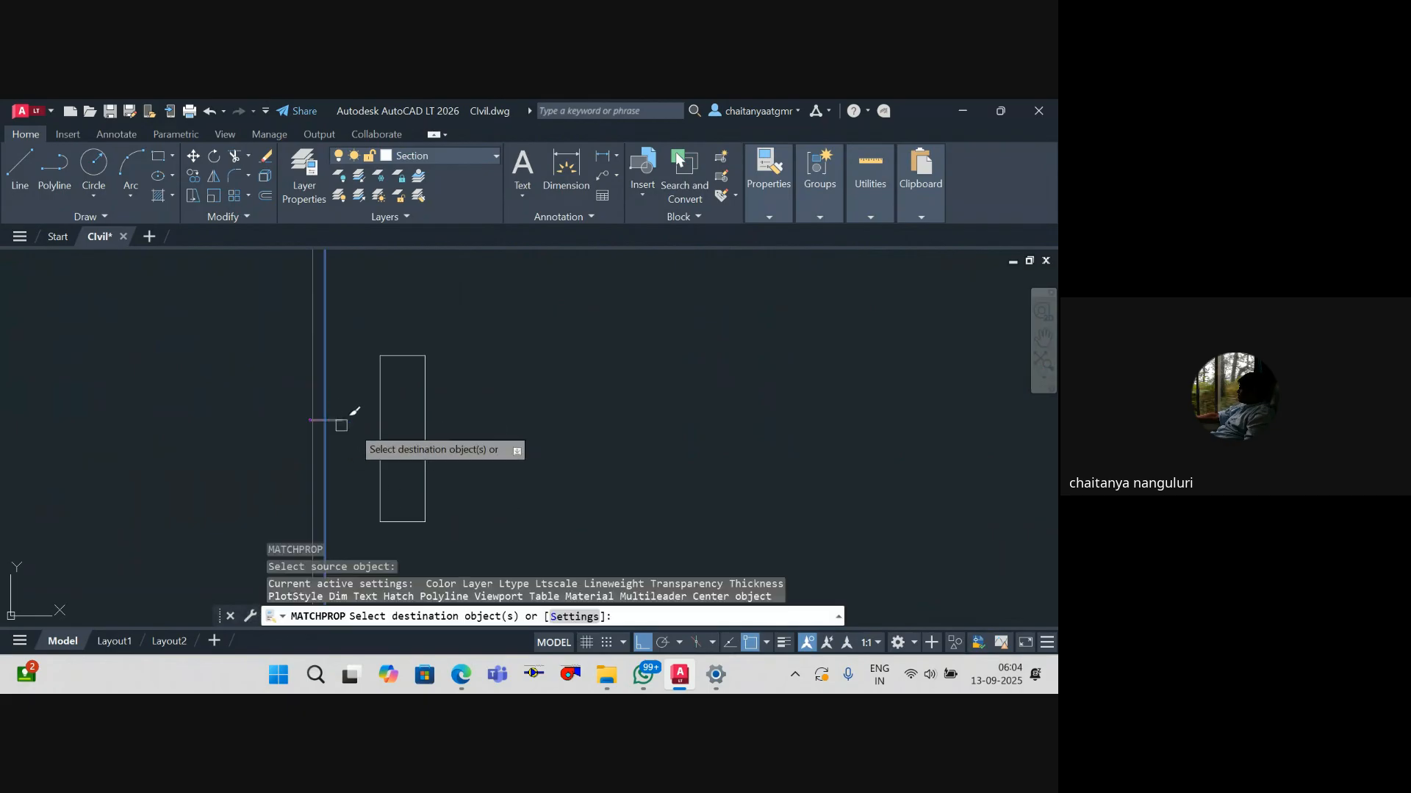
key(Escape)
Step: Match the properties of the short magenta line onto the tall rectangle
text(ma)
key(Return)
click(343, 419)
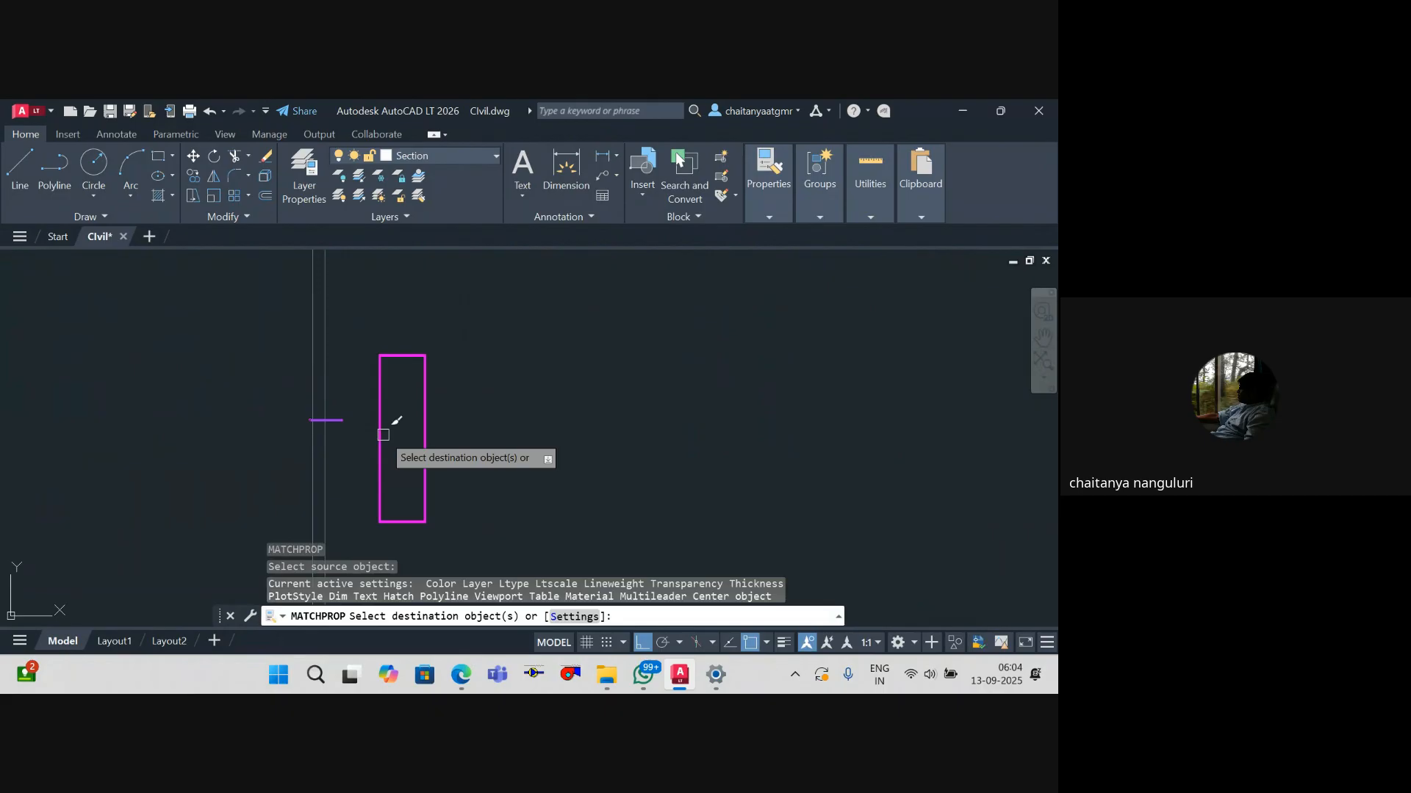
click(384, 435)
key(Escape)
key(Escape)
Step: Copy the magenta rectangle straight north so that two stacked rectangles stand along the outline's west wall
click(385, 443)
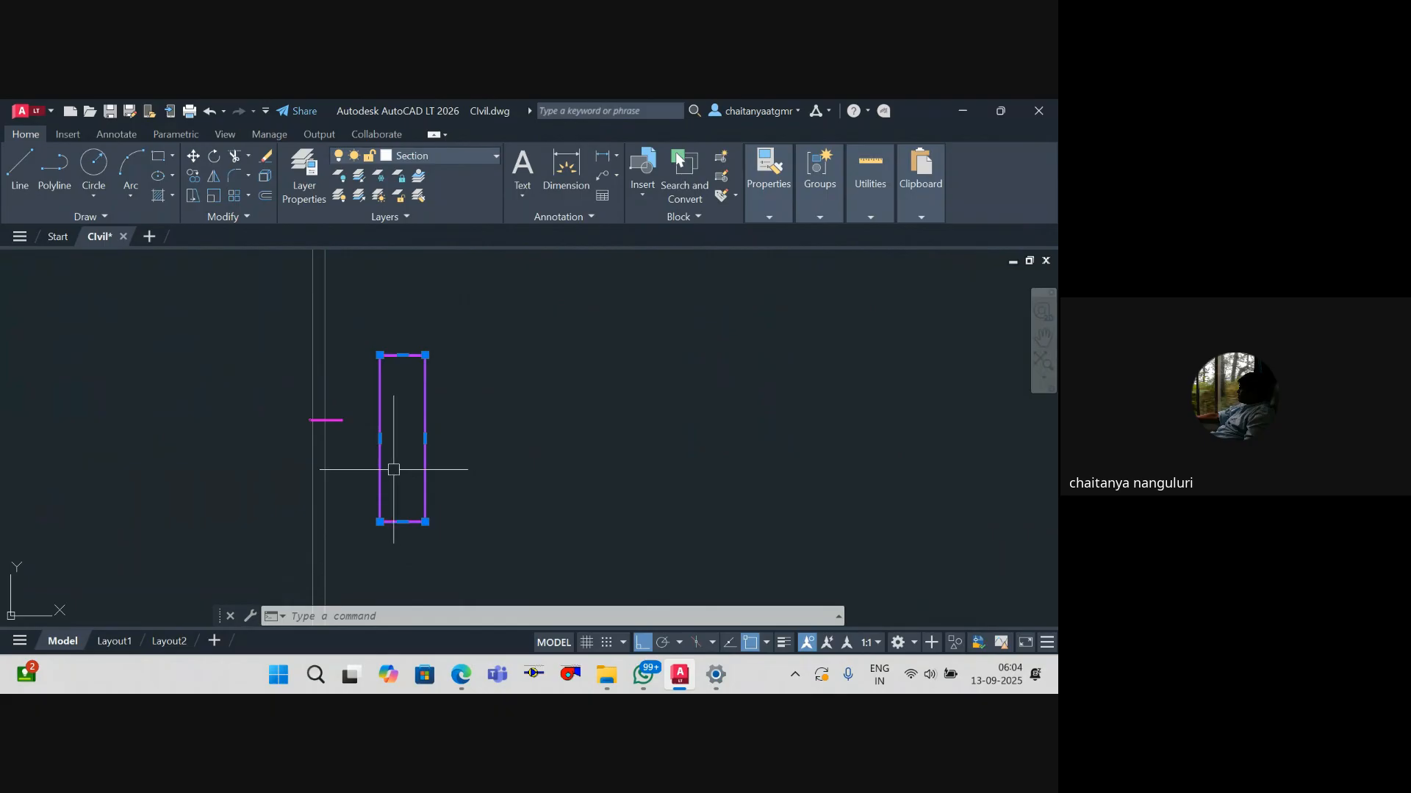
key(Escape)
scroll(423, 457, down, 2)
text(o)
key(Return)
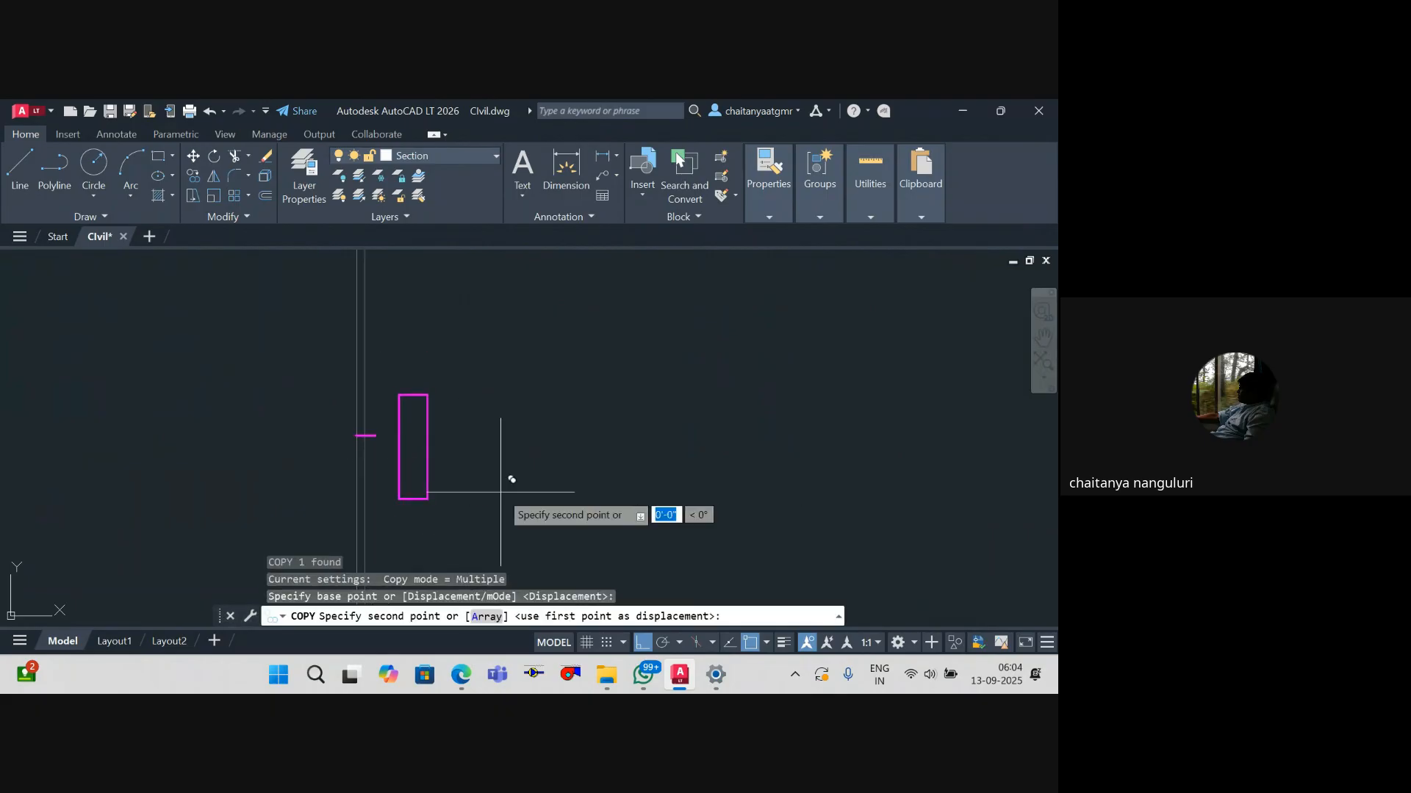
click(500, 491)
key(Escape)
key(Escape)
key(Escape)
scroll(515, 434, down, 6)
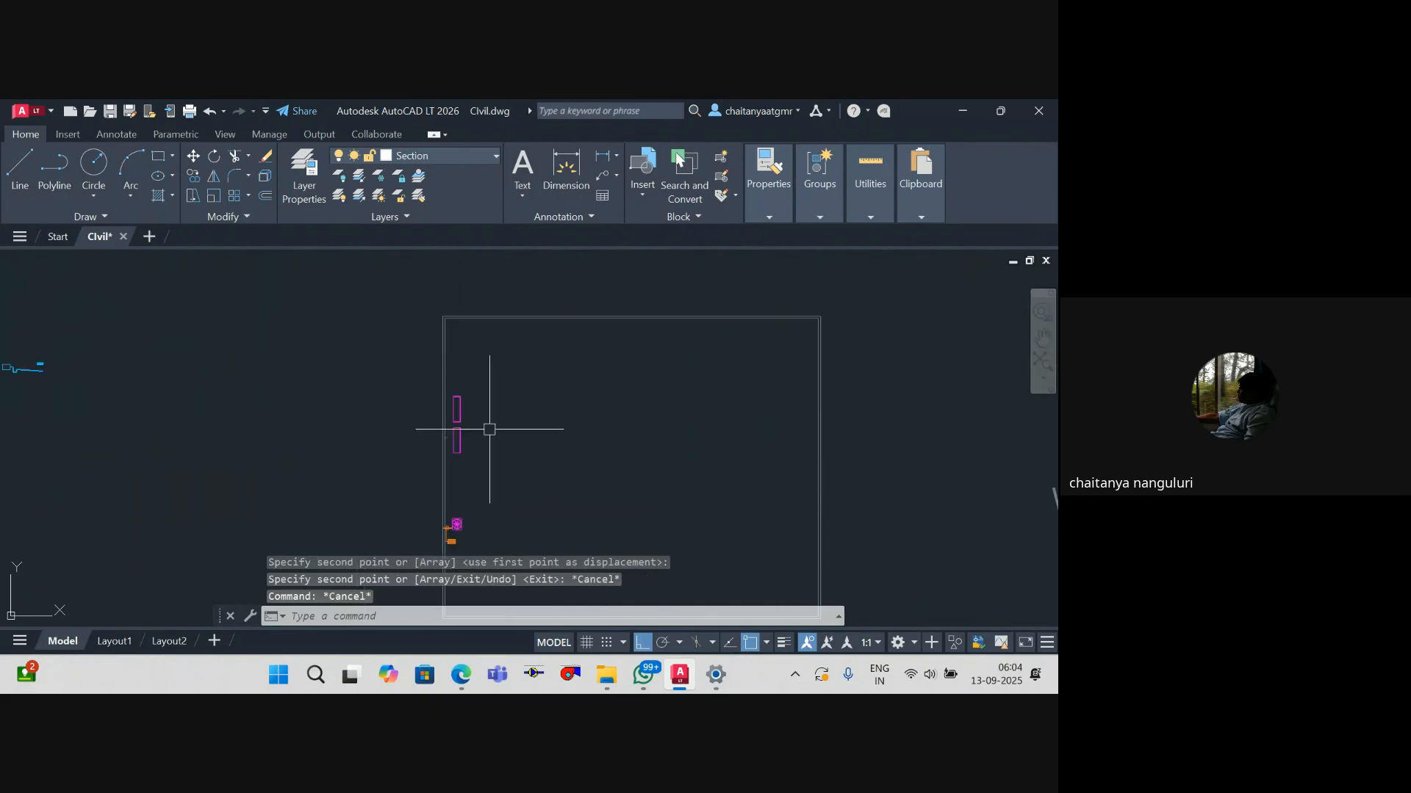
Step: Offset the west AHU's magenta polyline outward to the southeast to create a second parallel line through the wall
scroll(631, 359, up, 8)
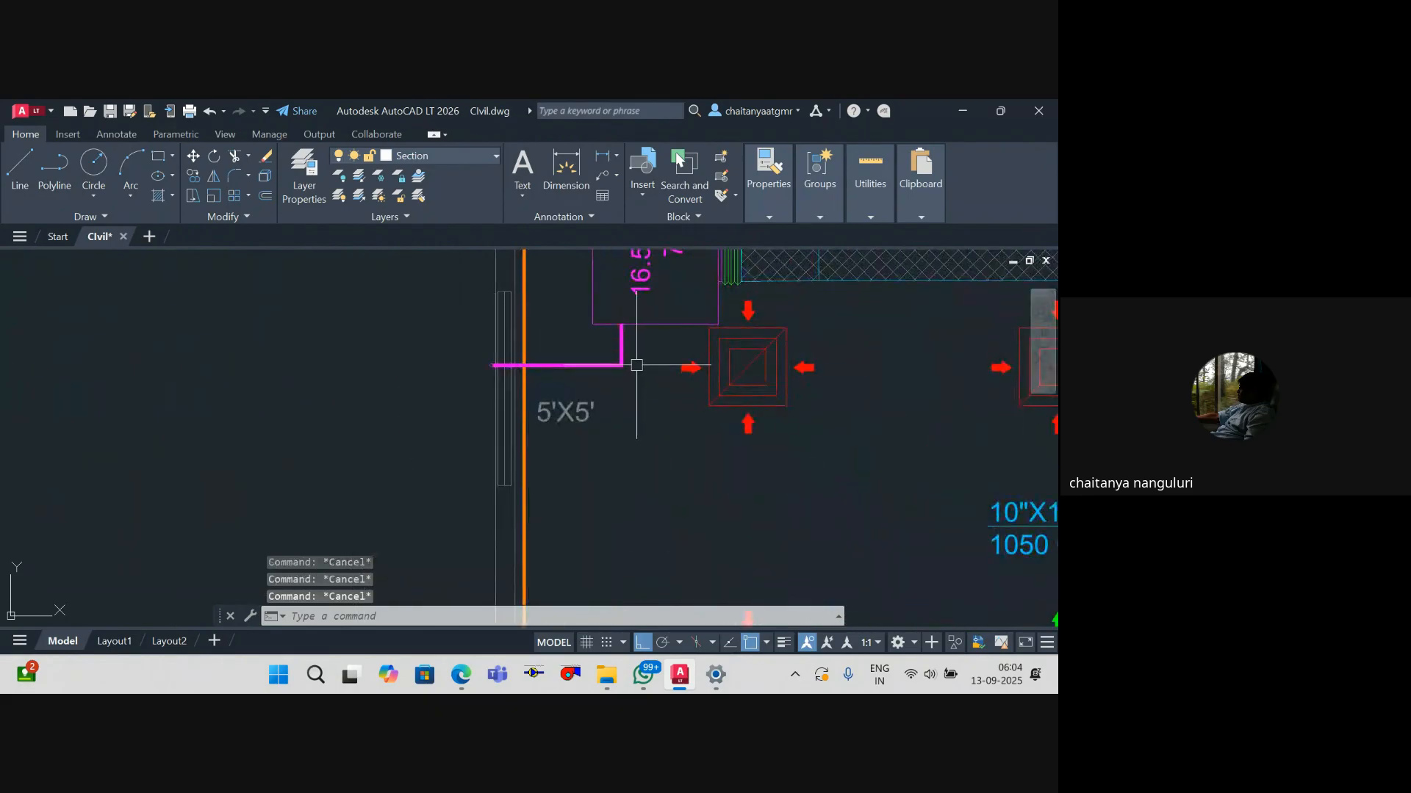
scroll(625, 338, up, 4)
text(o)
key(Return)
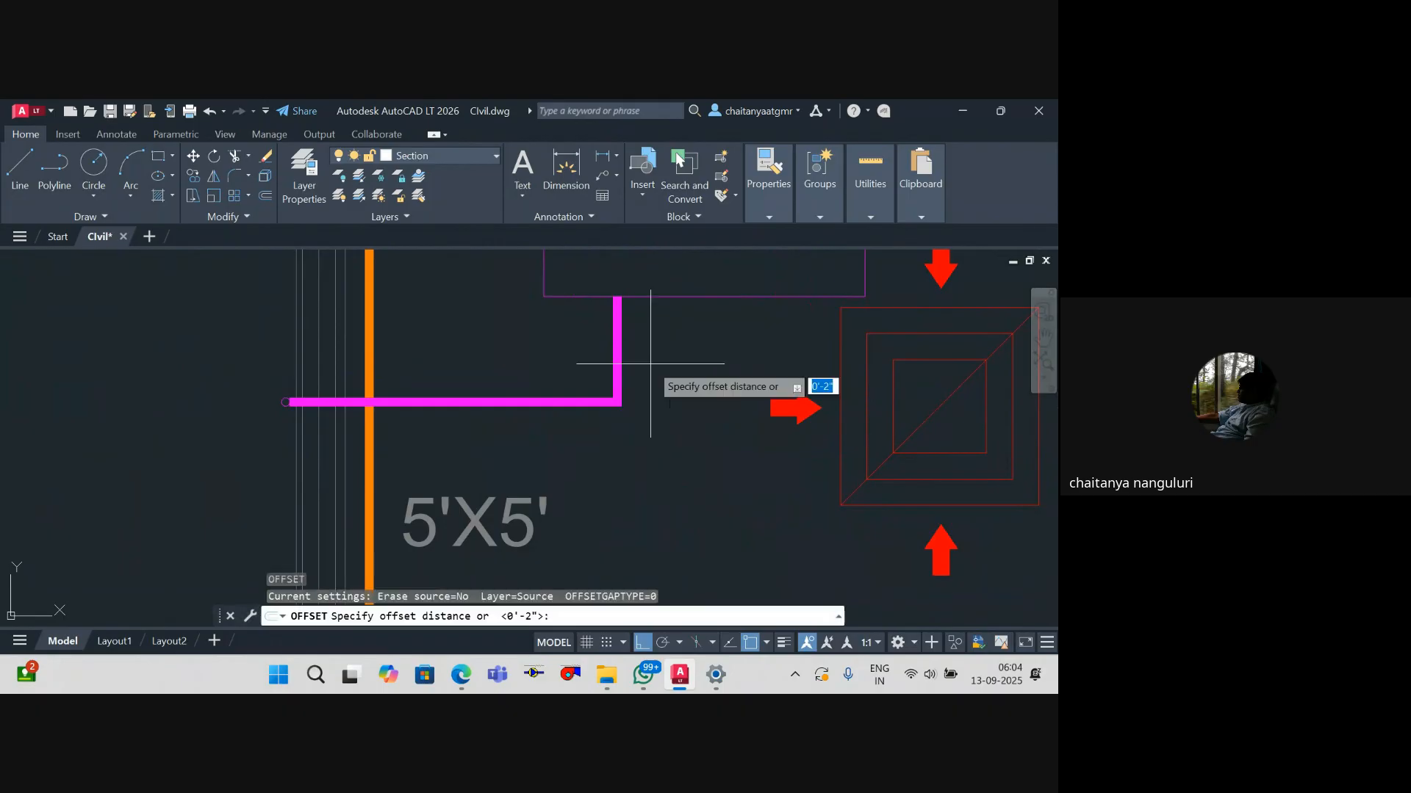
click(626, 357)
click(652, 366)
click(618, 360)
click(665, 358)
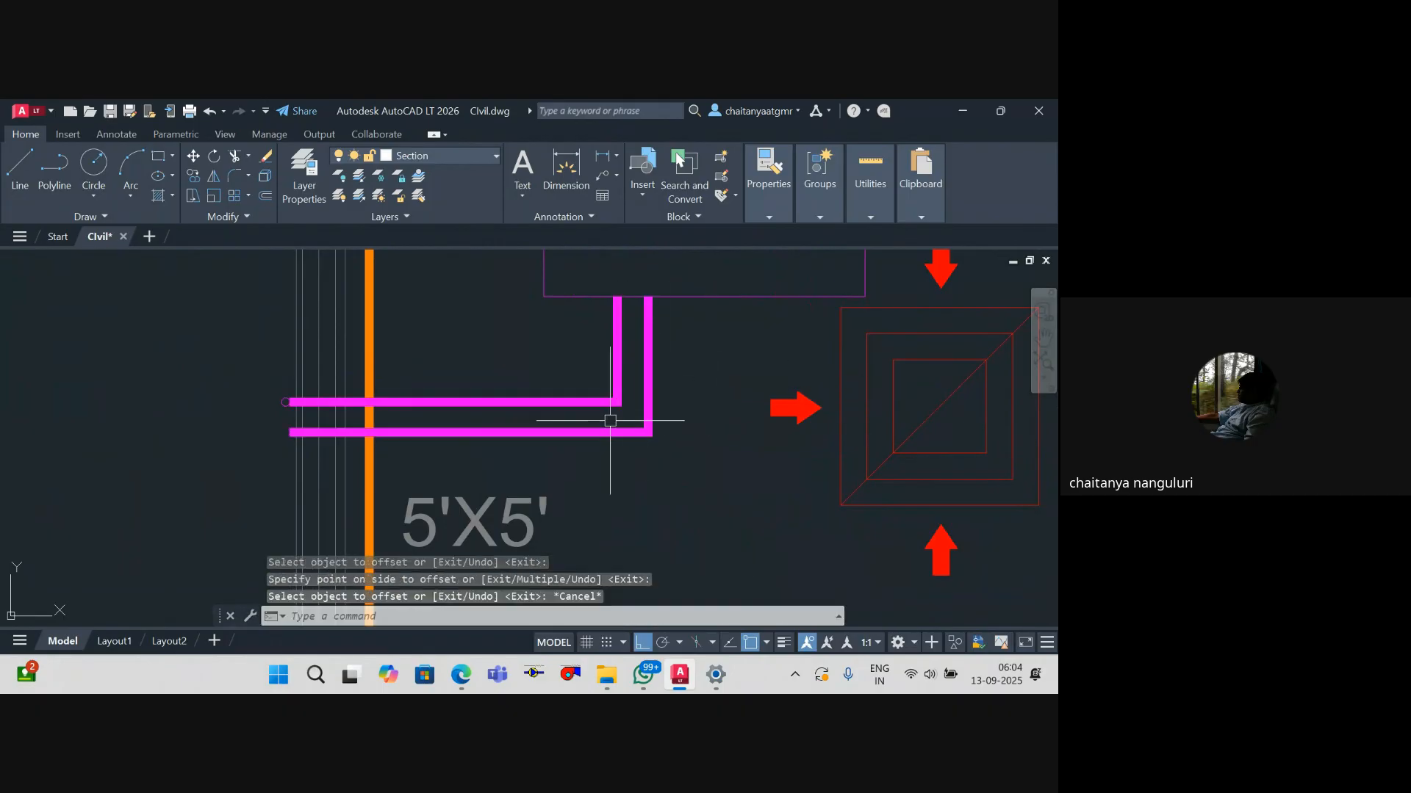
scroll(646, 409, down, 5)
key(Escape)
key(Escape)
key(Escape)
Step: Copy the end circle of the west AHU's original polyline south onto the outer end of the offset polyline
scroll(409, 403, up, 8)
click(446, 315)
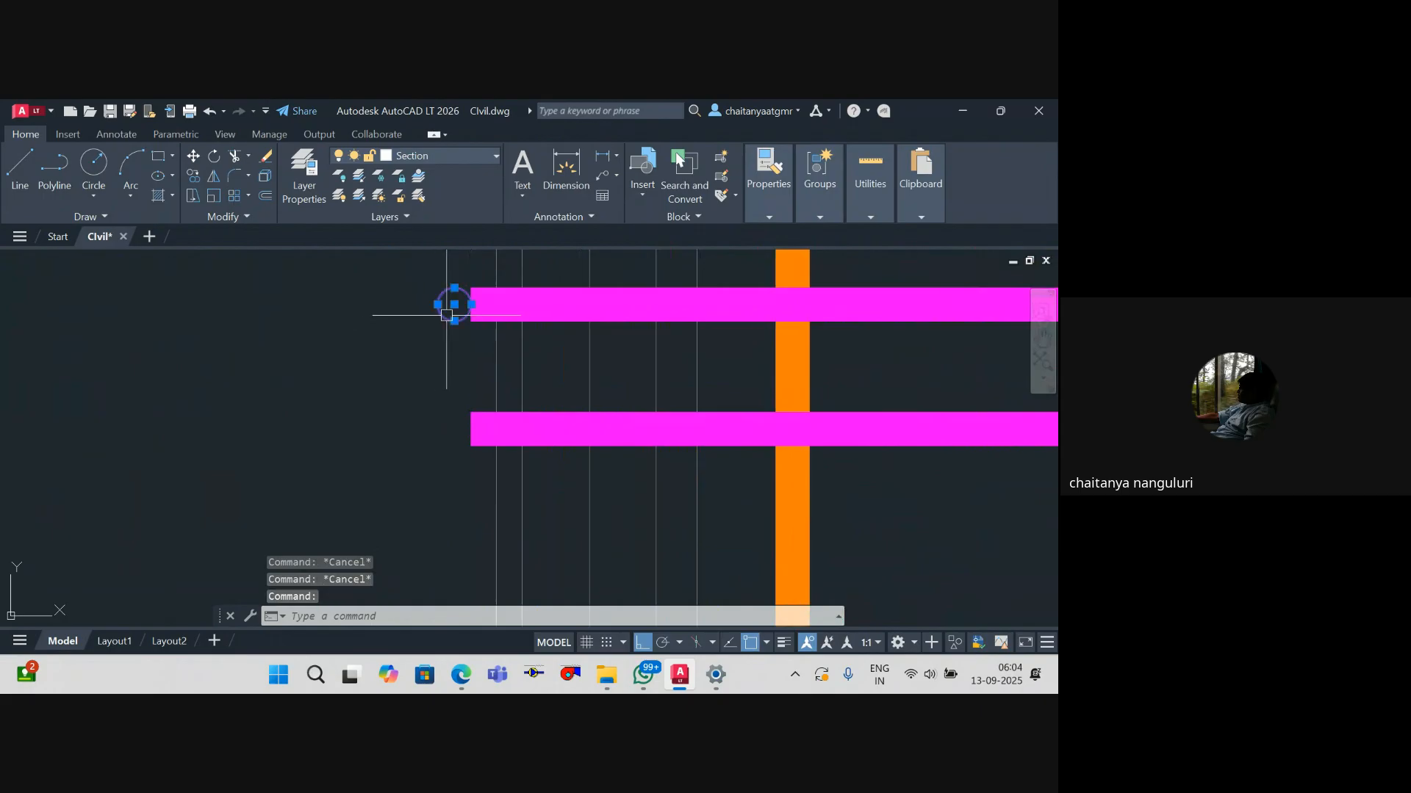
text(co)
key(Return)
click(454, 304)
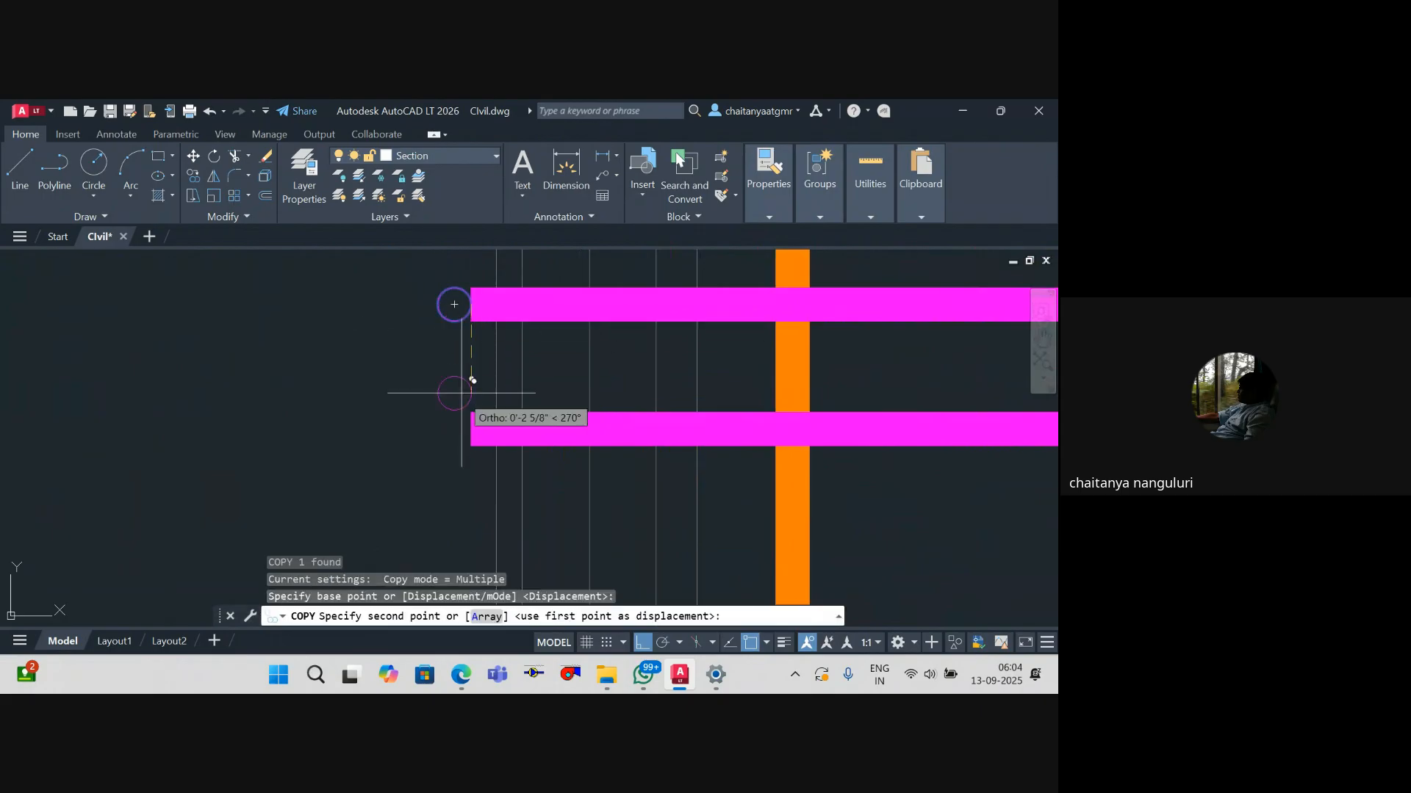
click(463, 426)
key(Escape)
key(Escape)
key(Escape)
scroll(607, 440, down, 6)
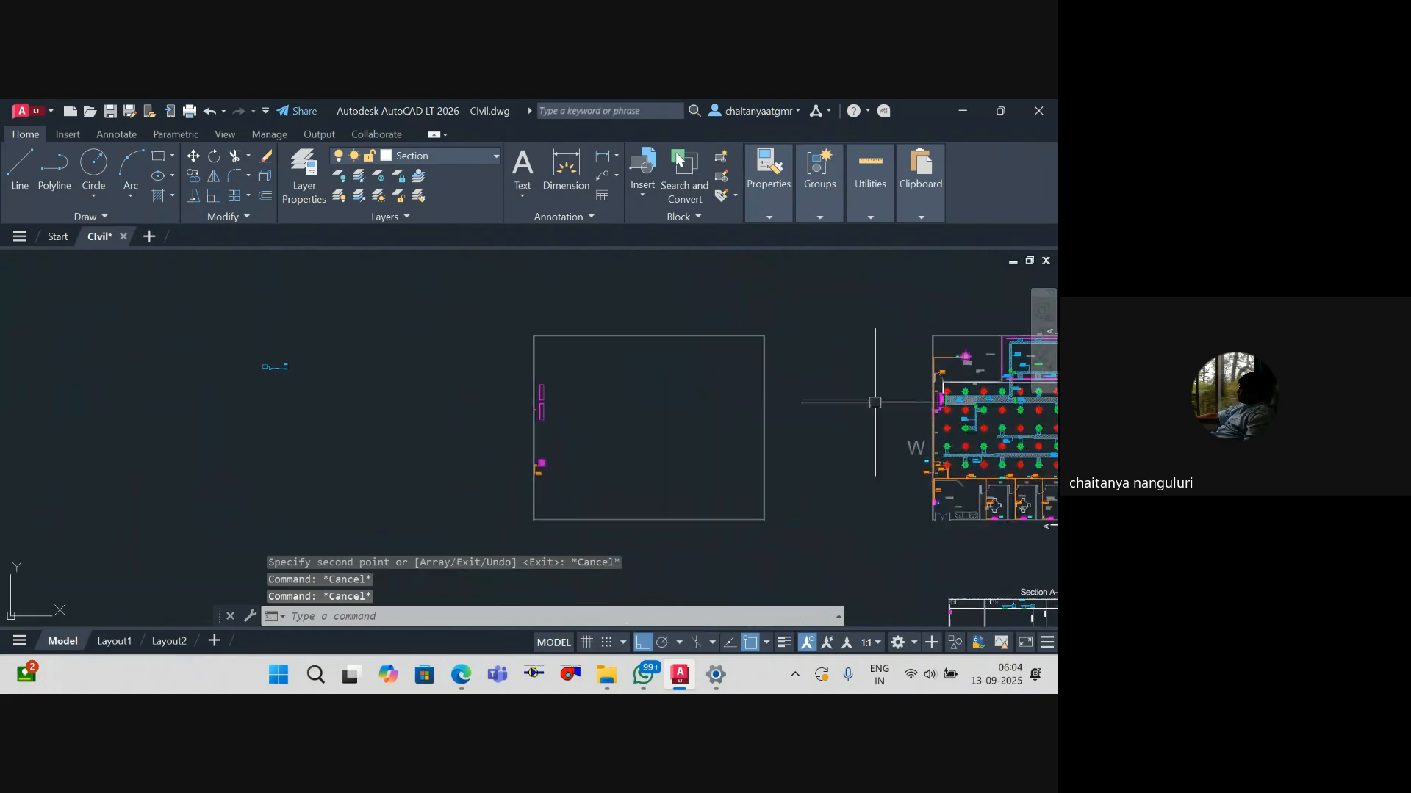
Step: Copy the short magenta line and its end circle slightly south, across the west wall of the separate outline
scroll(512, 411, up, 2)
drag(598, 425, 353, 424)
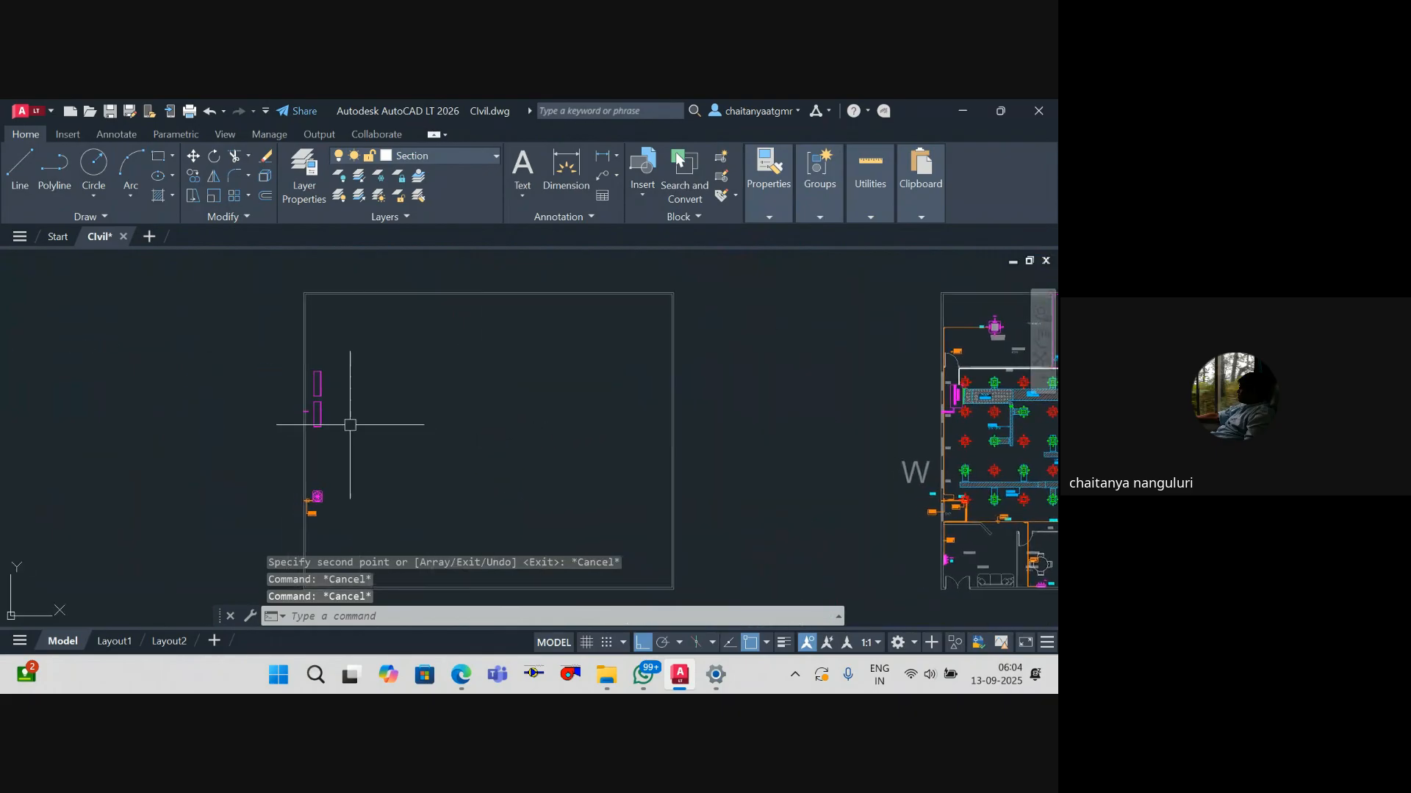
scroll(308, 422, up, 4)
scroll(315, 417, up, 6)
click(318, 371)
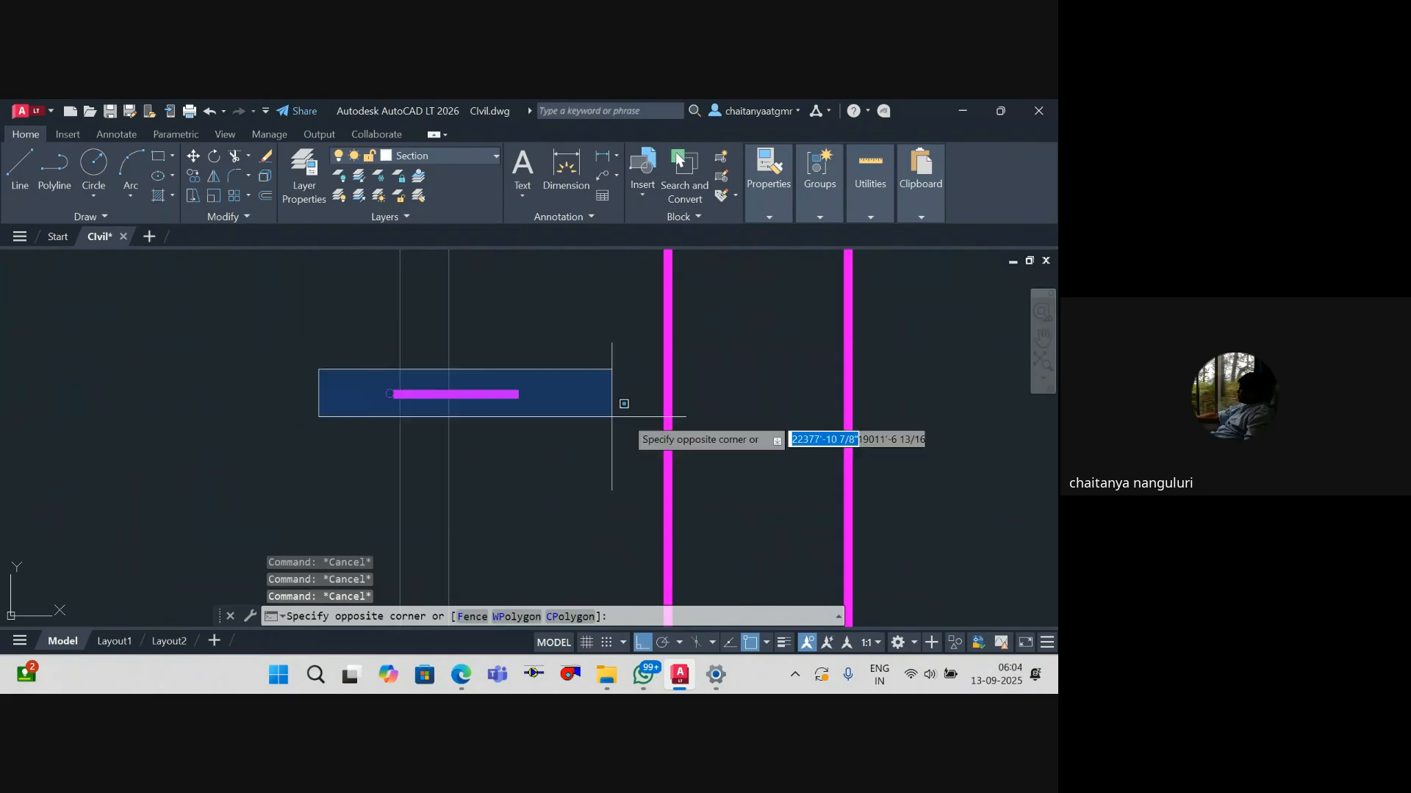
click(611, 424)
text(co)
key(space)
click(575, 429)
click(582, 479)
key(Escape)
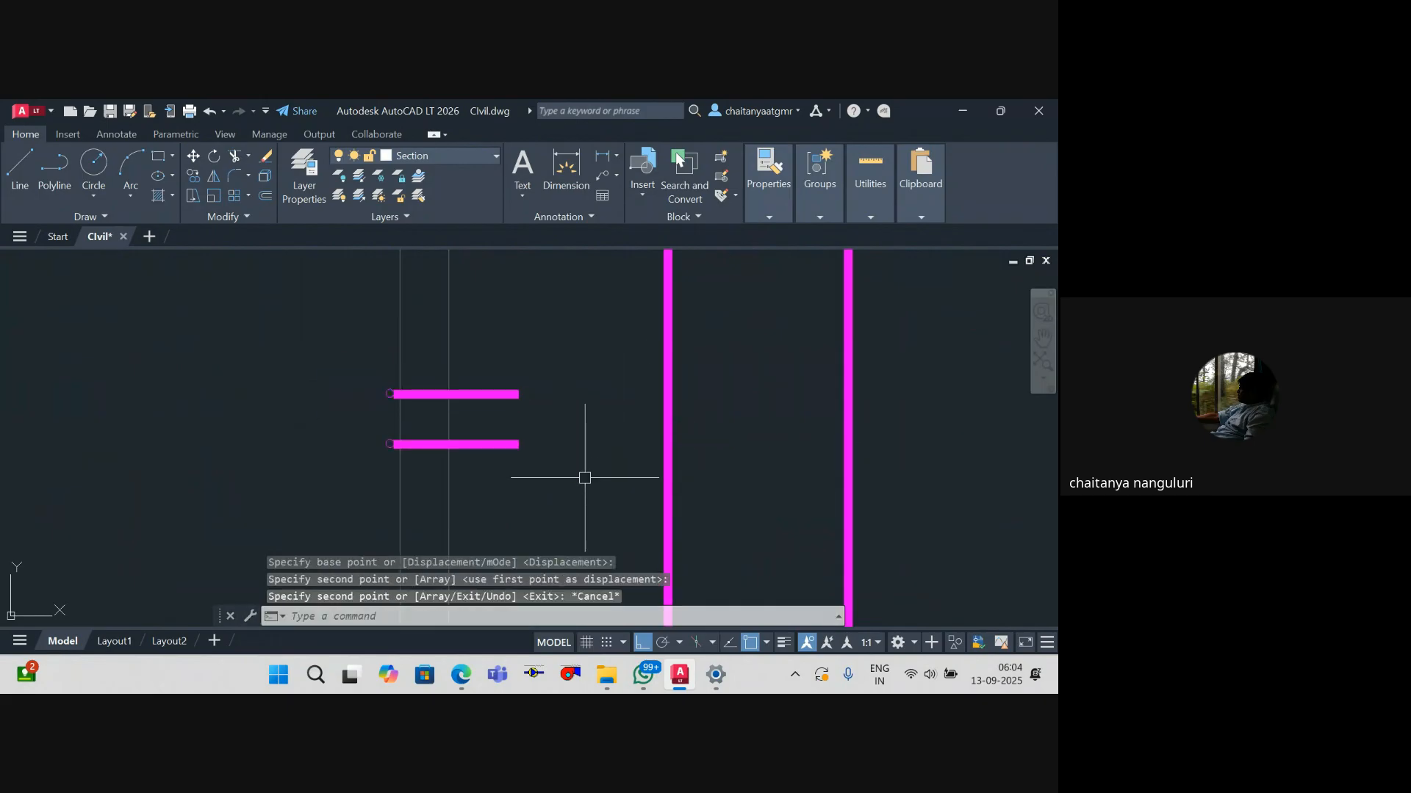
key(Escape)
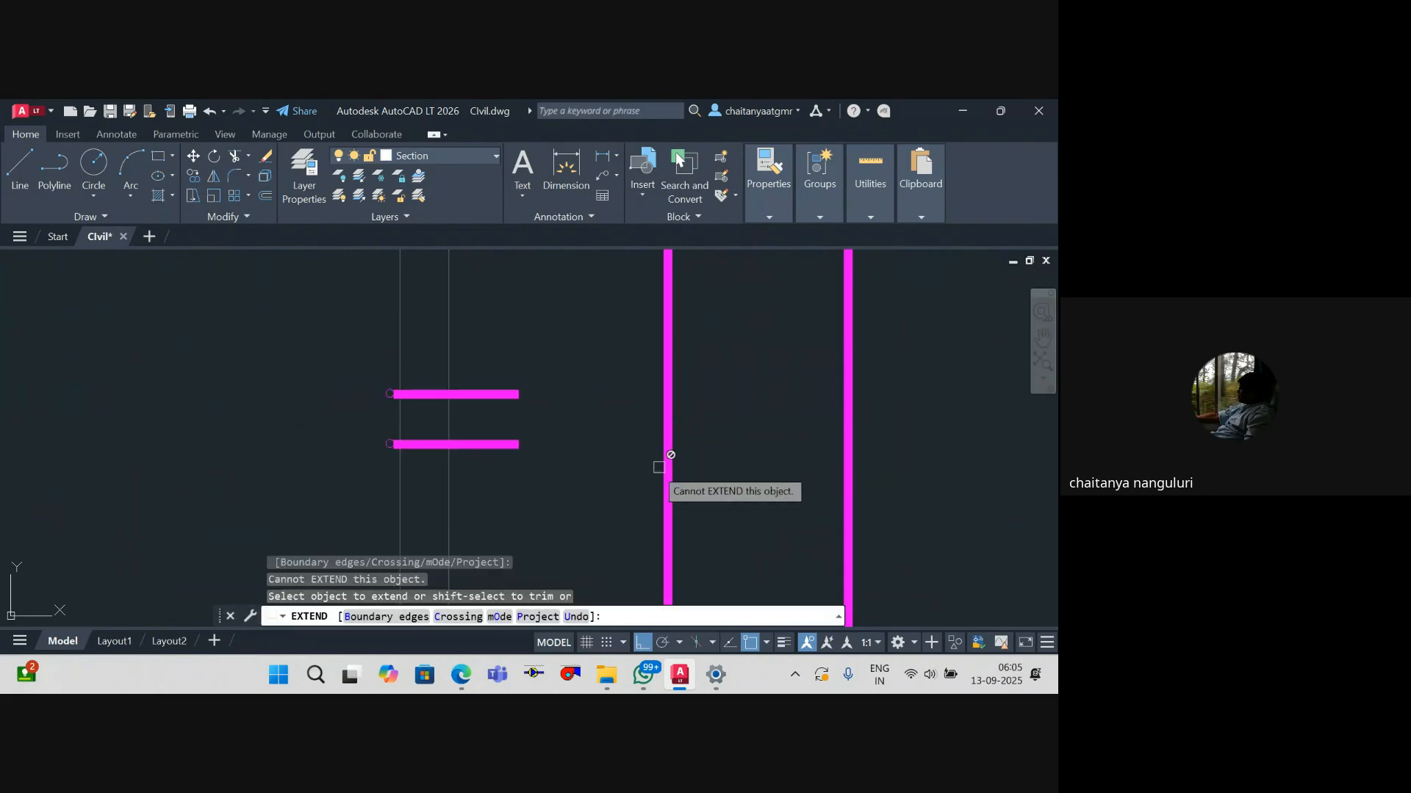
Step: Extend the southern short magenta line east to the near edge of the southern rectangle
click(490, 444)
key(Escape)
scroll(559, 443, down, 6)
drag(561, 442, 579, 496)
key(Escape)
key(Escape)
Step: Draw a polyline from the northern short line's east end north, east and up to the bottom edge of the northern rectangle
text(pl)
scroll(564, 489, up, 4)
key(Return)
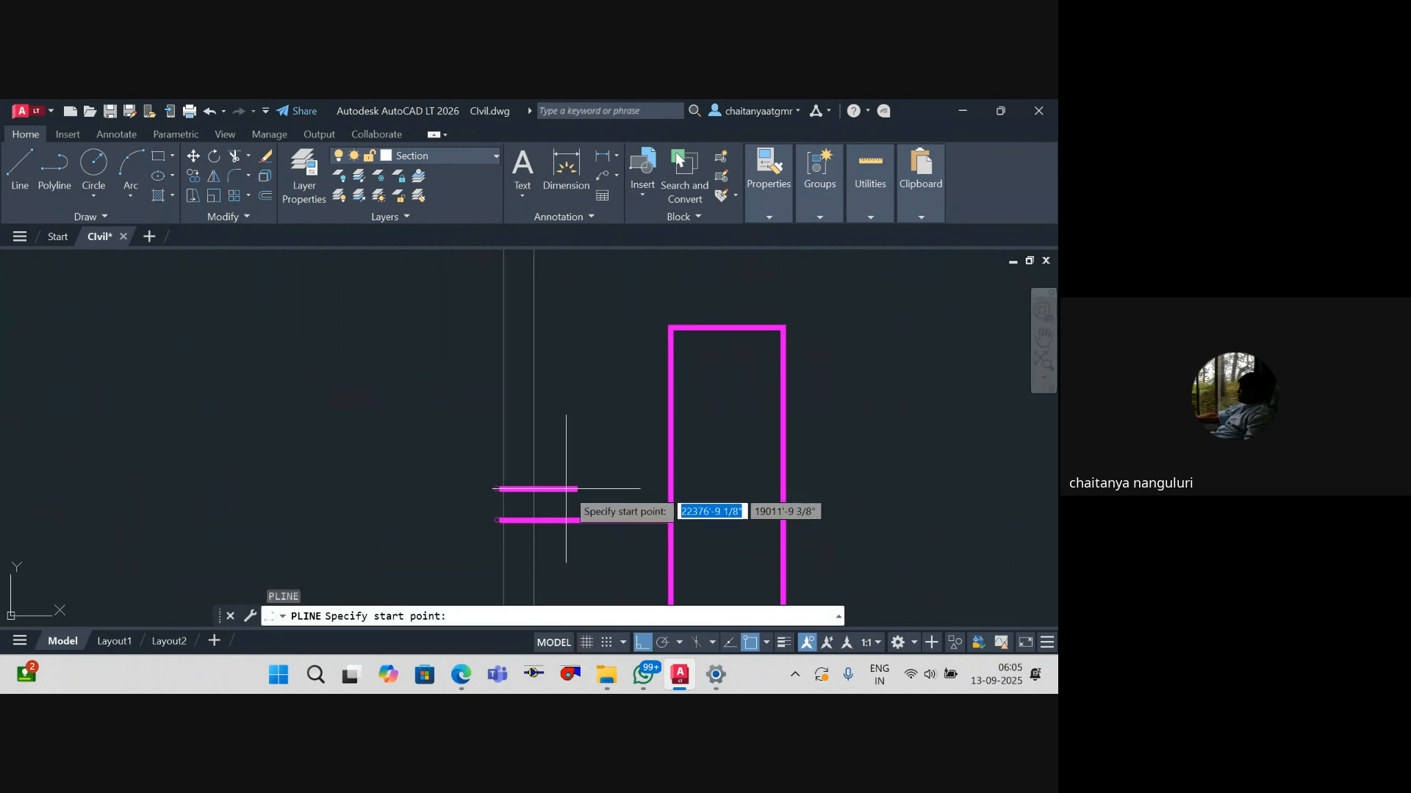
click(576, 488)
scroll(577, 405, down, 2)
drag(577, 403, 567, 482)
scroll(573, 406, up, 2)
click(572, 393)
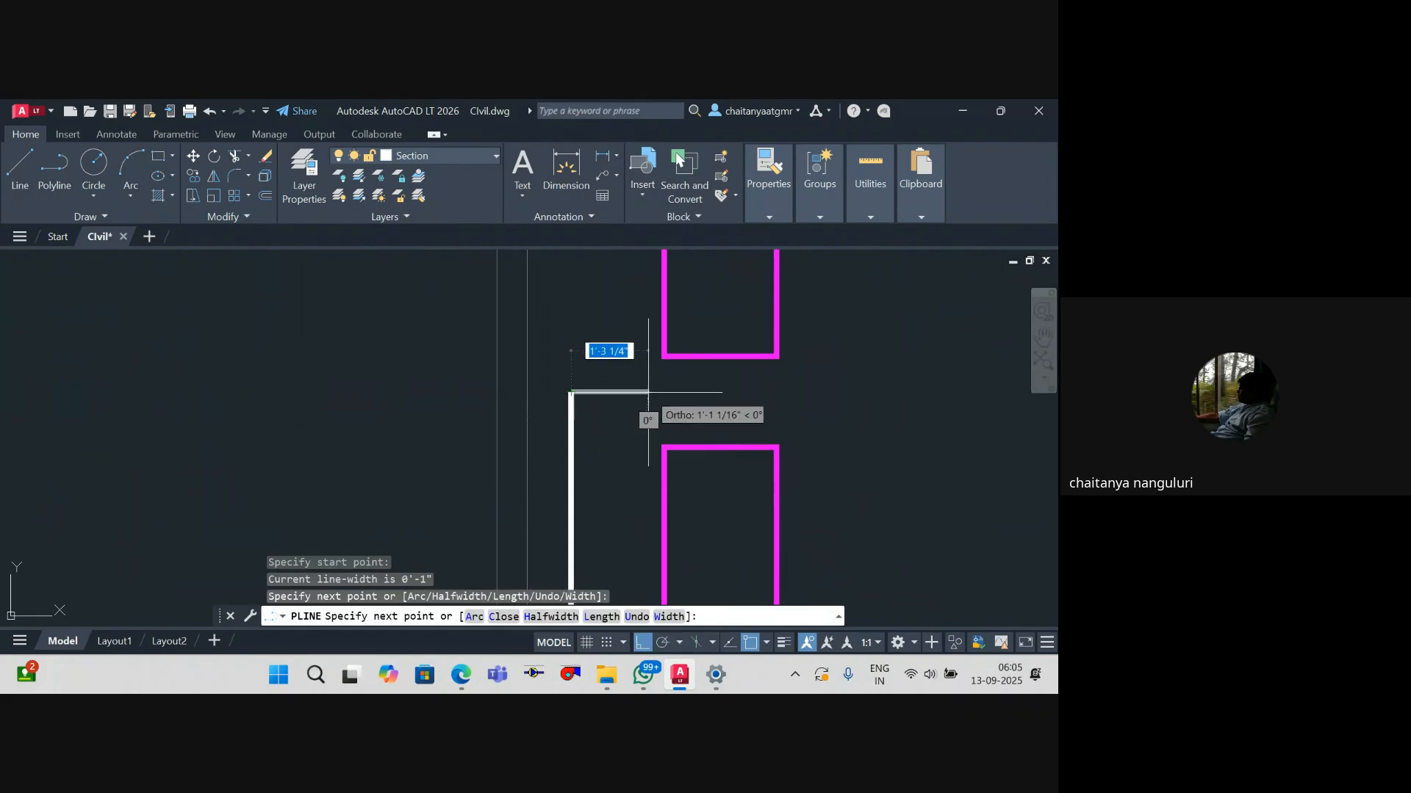
click(704, 393)
click(703, 357)
key(Escape)
key(Escape)
Step: Match the new white polyline's properties to the magenta southern rectangle
text(ma)
key(Return)
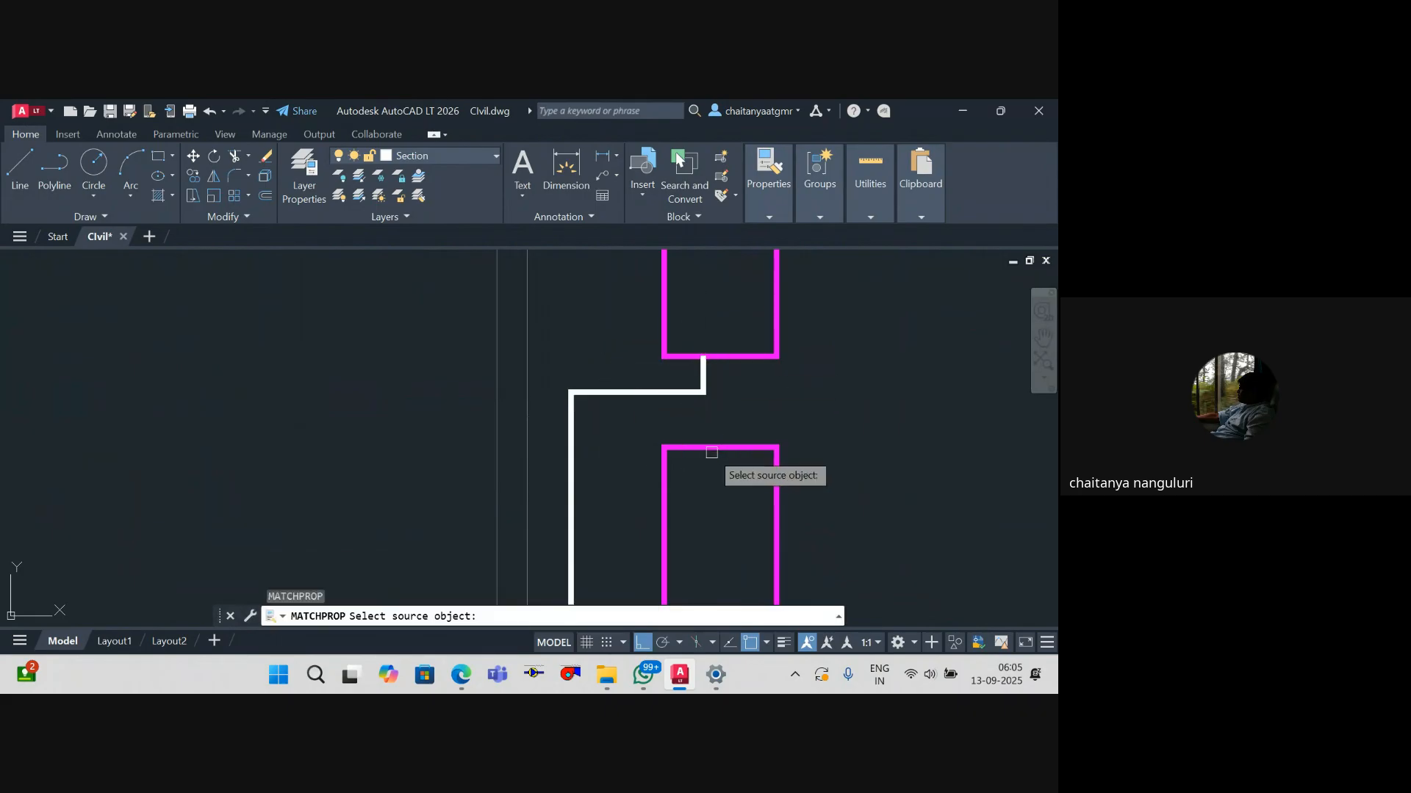
click(714, 446)
click(645, 396)
key(Escape)
key(Escape)
scroll(648, 401, down, 2)
Step: Explode the northern and southern magenta rectangles in the separate outline
click(694, 419)
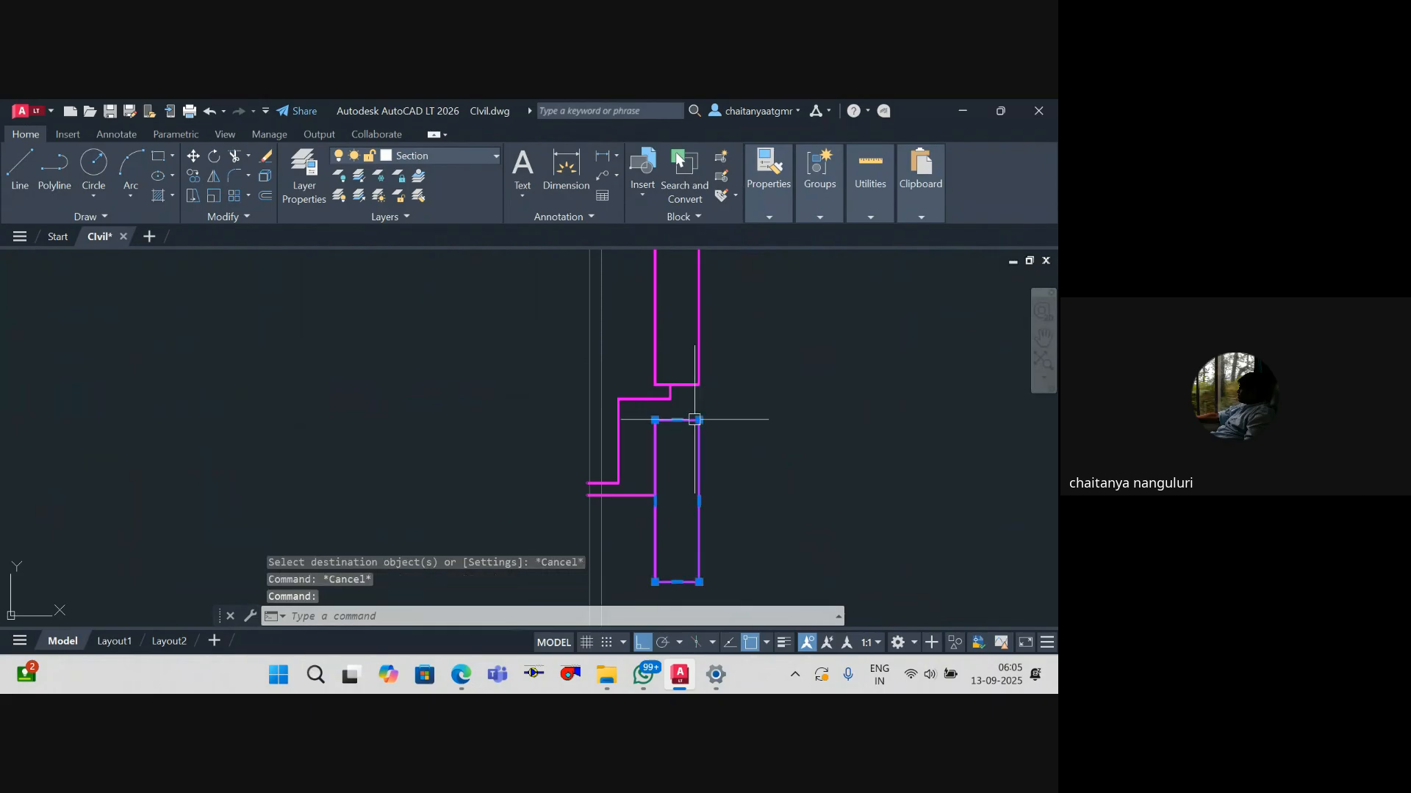
click(698, 379)
text(x)
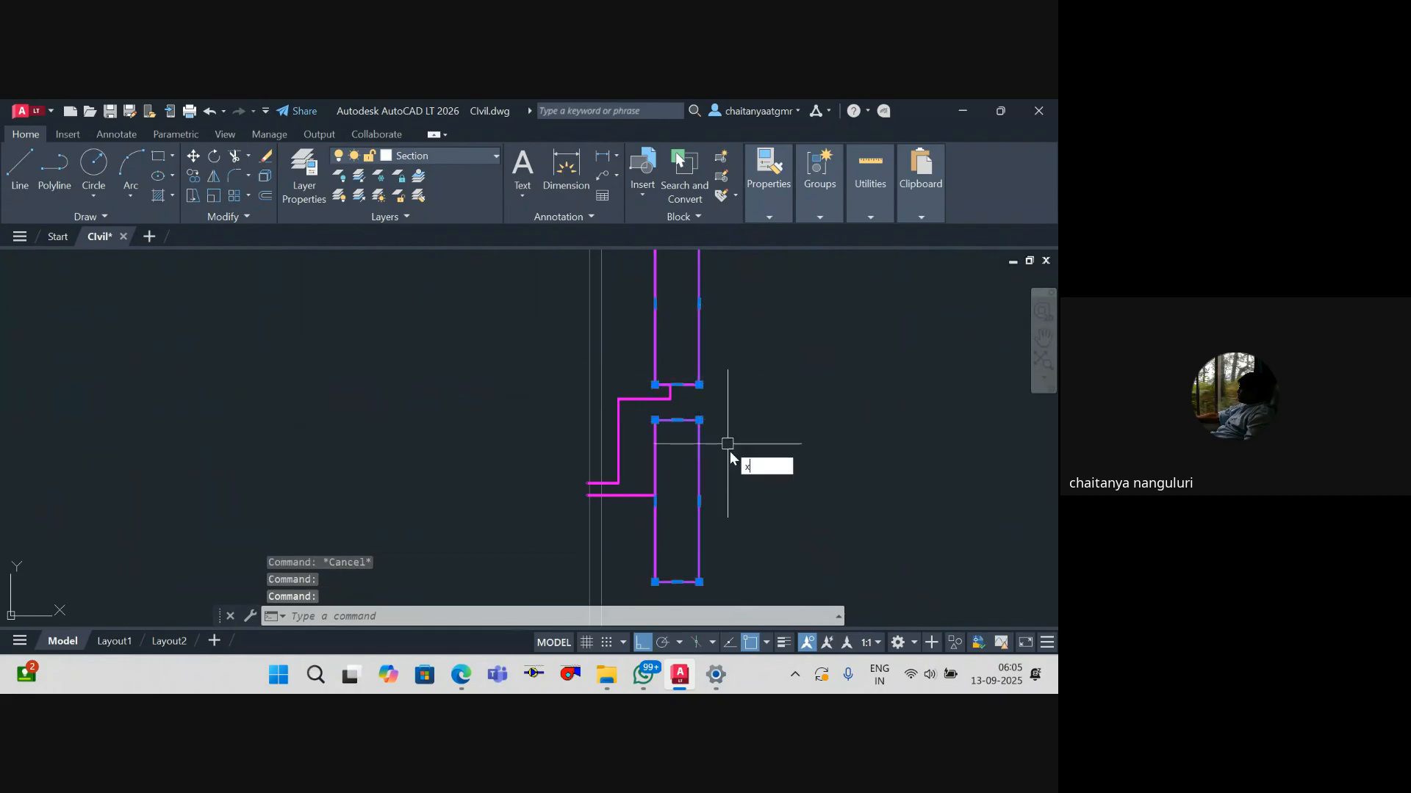
key(Return)
scroll(654, 456, down, 6)
key(Escape)
key(Escape)
key(Escape)
Step: Copy the Ø28.6mm / Ø12.7mm pipe size label north to just below the southern magenta rectangle
scroll(353, 477, up, 8)
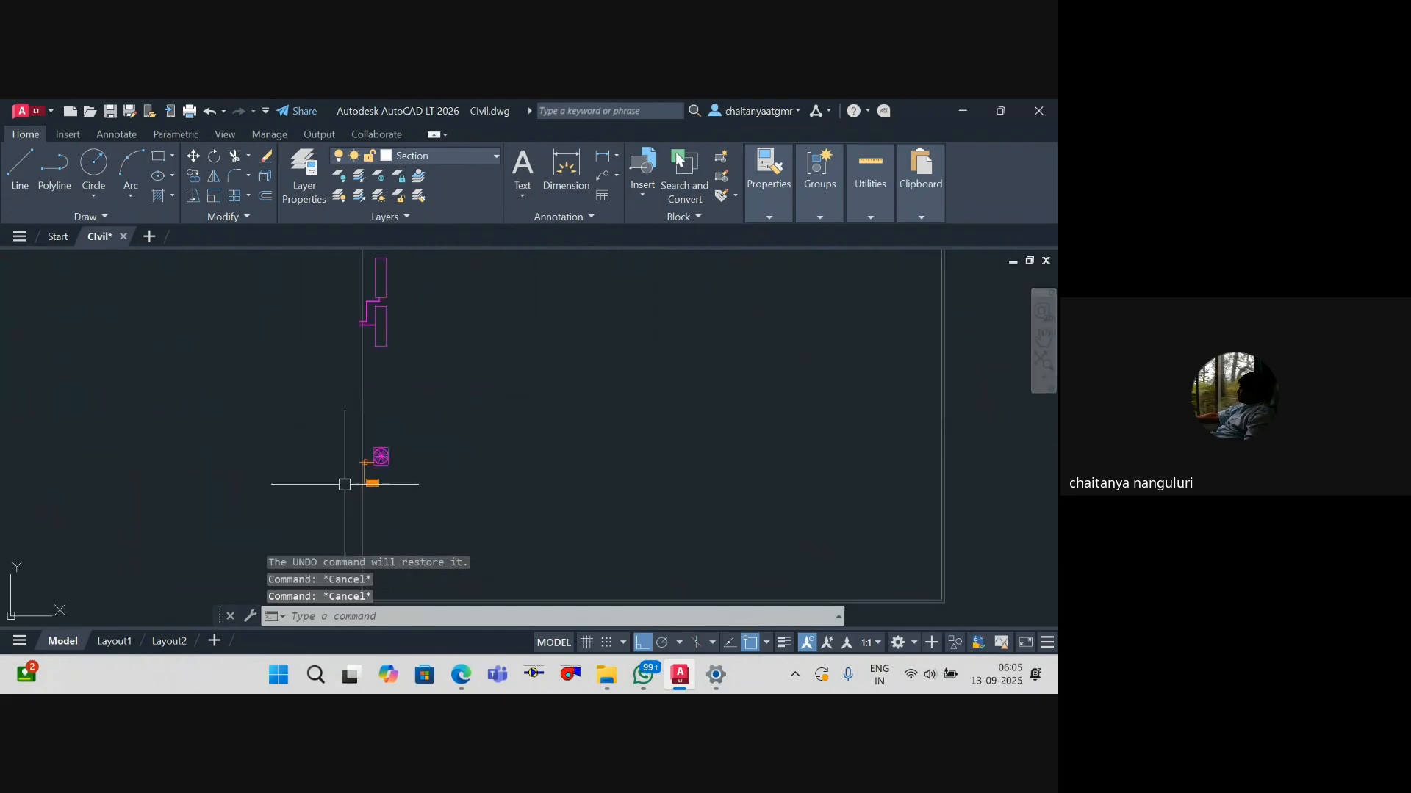
click(356, 494)
text(co)
key(Return)
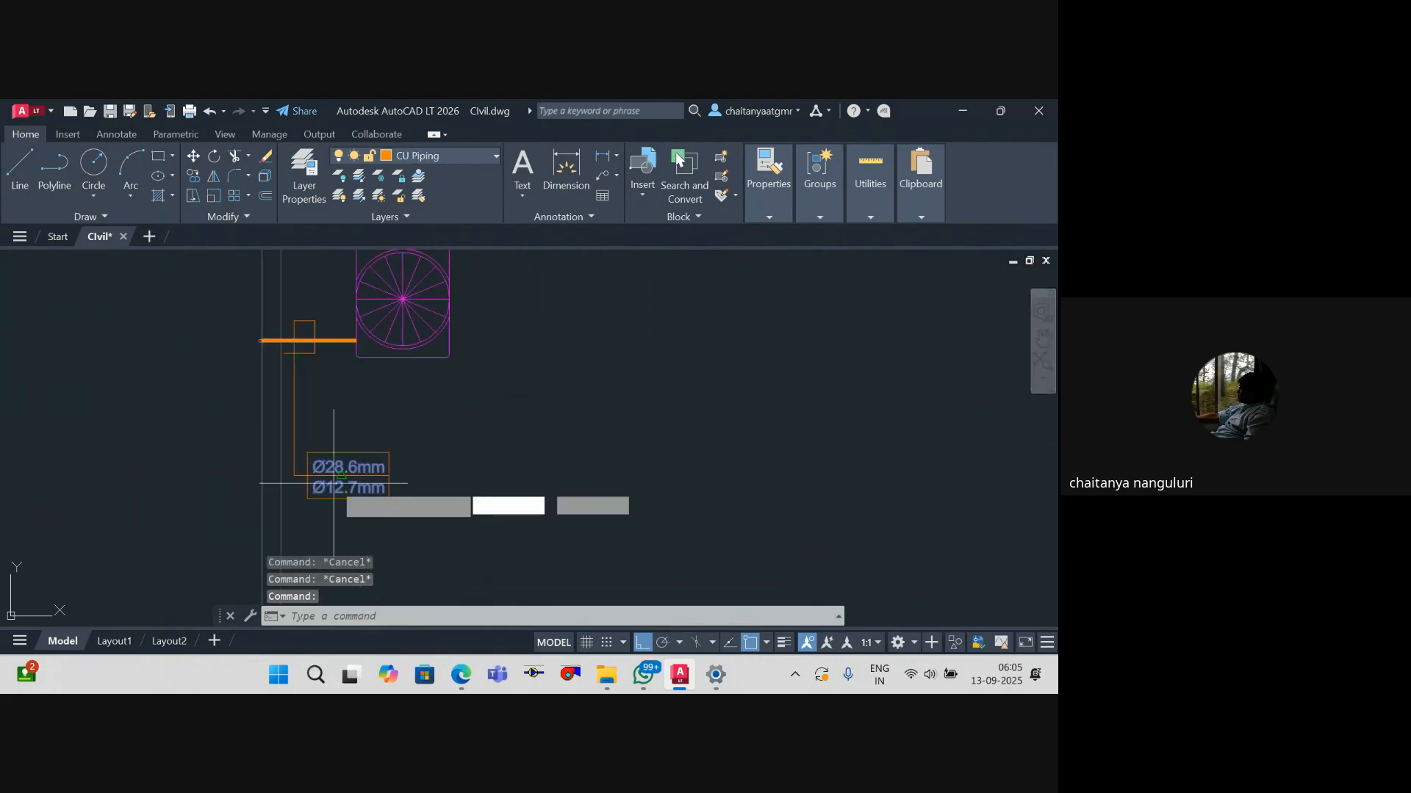
click(332, 482)
scroll(357, 383, down, 8)
scroll(370, 477, up, 8)
click(363, 407)
key(Escape)
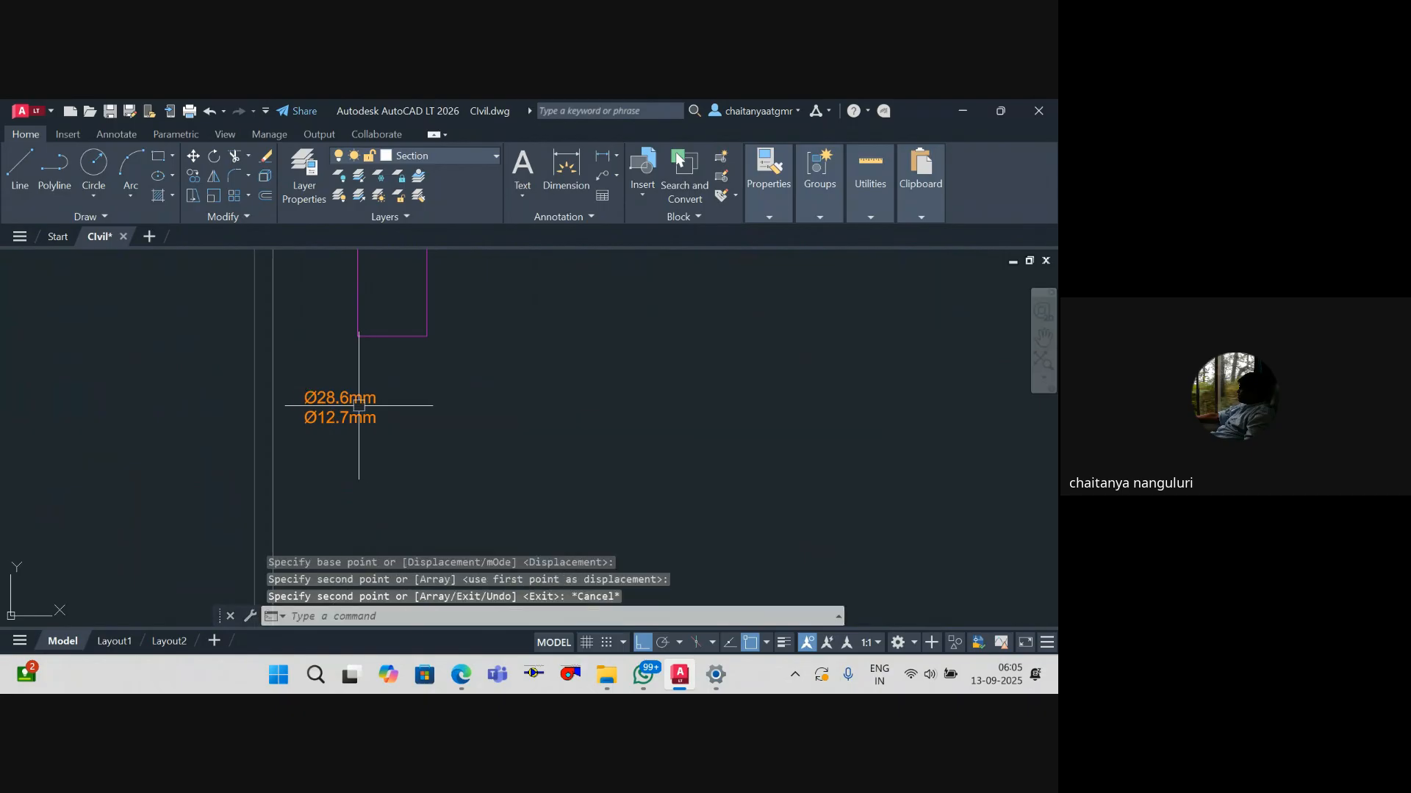
Step: Replace the copied pipe size label's text with "11.0 TR ODU"
click(356, 406)
key(Escape)
double_click(370, 416)
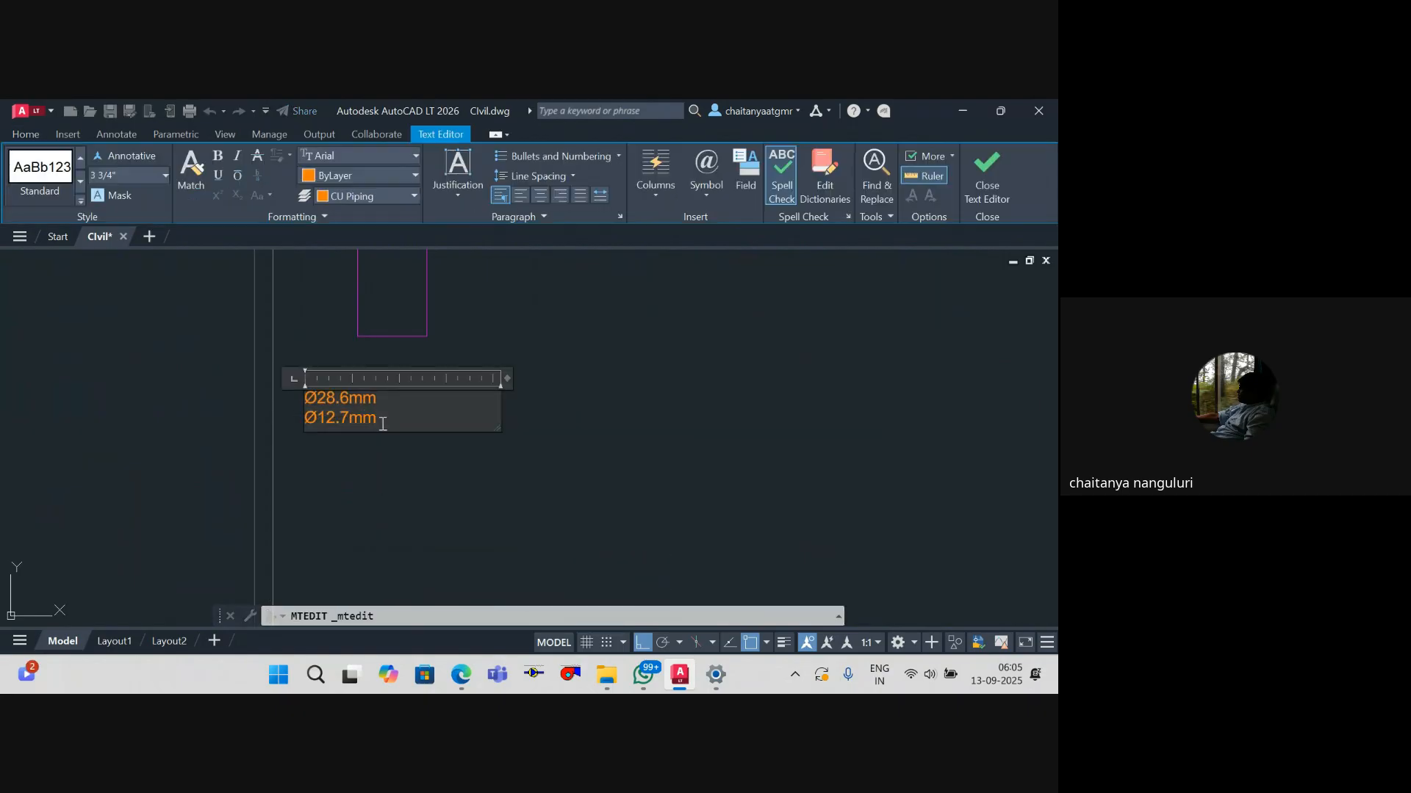
text(11.0 T)
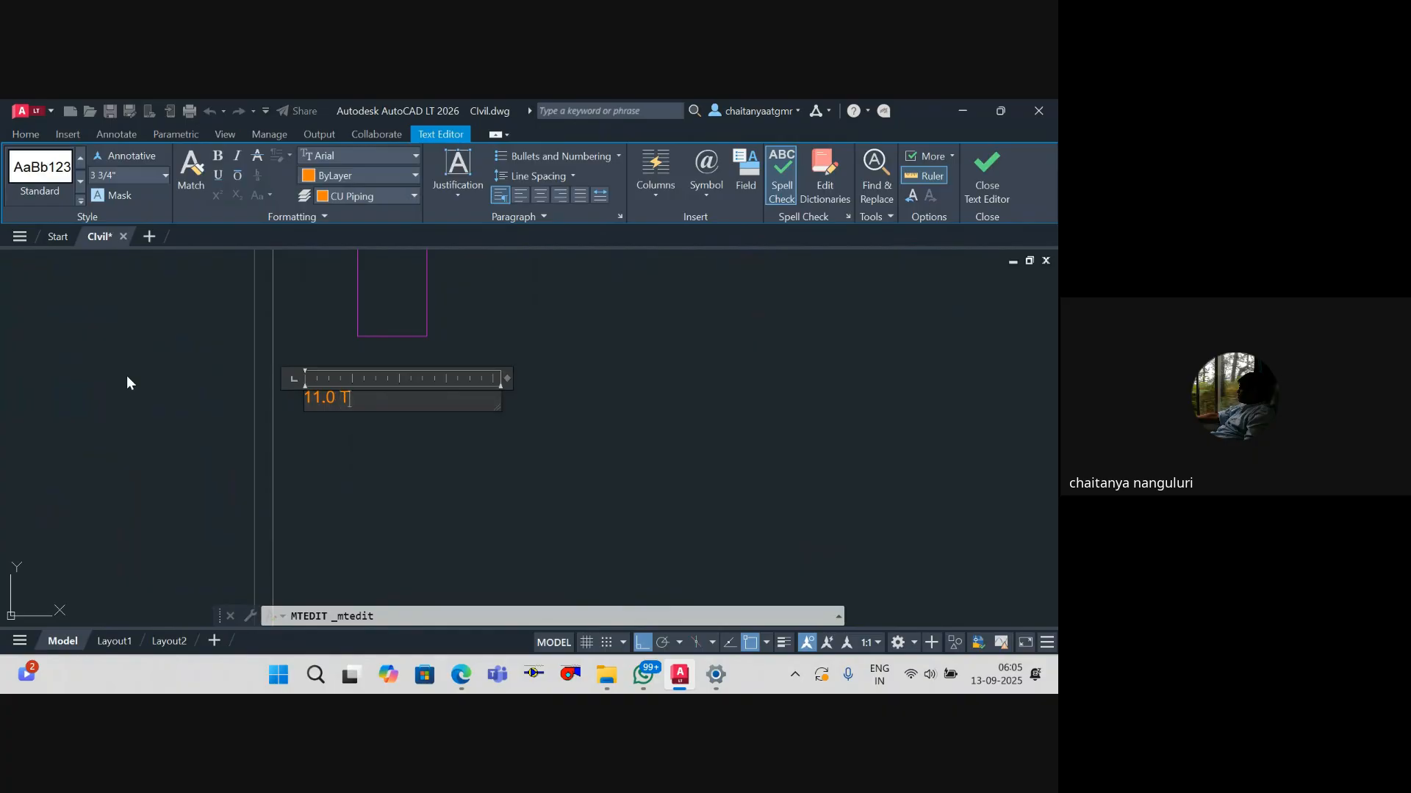
text(R ODU)
click(469, 558)
Step: Move the 11.0 TR ODU label slightly up, closer to the southern rectangle's bottom edge
text(m)
key(space)
click(394, 443)
click(422, 413)
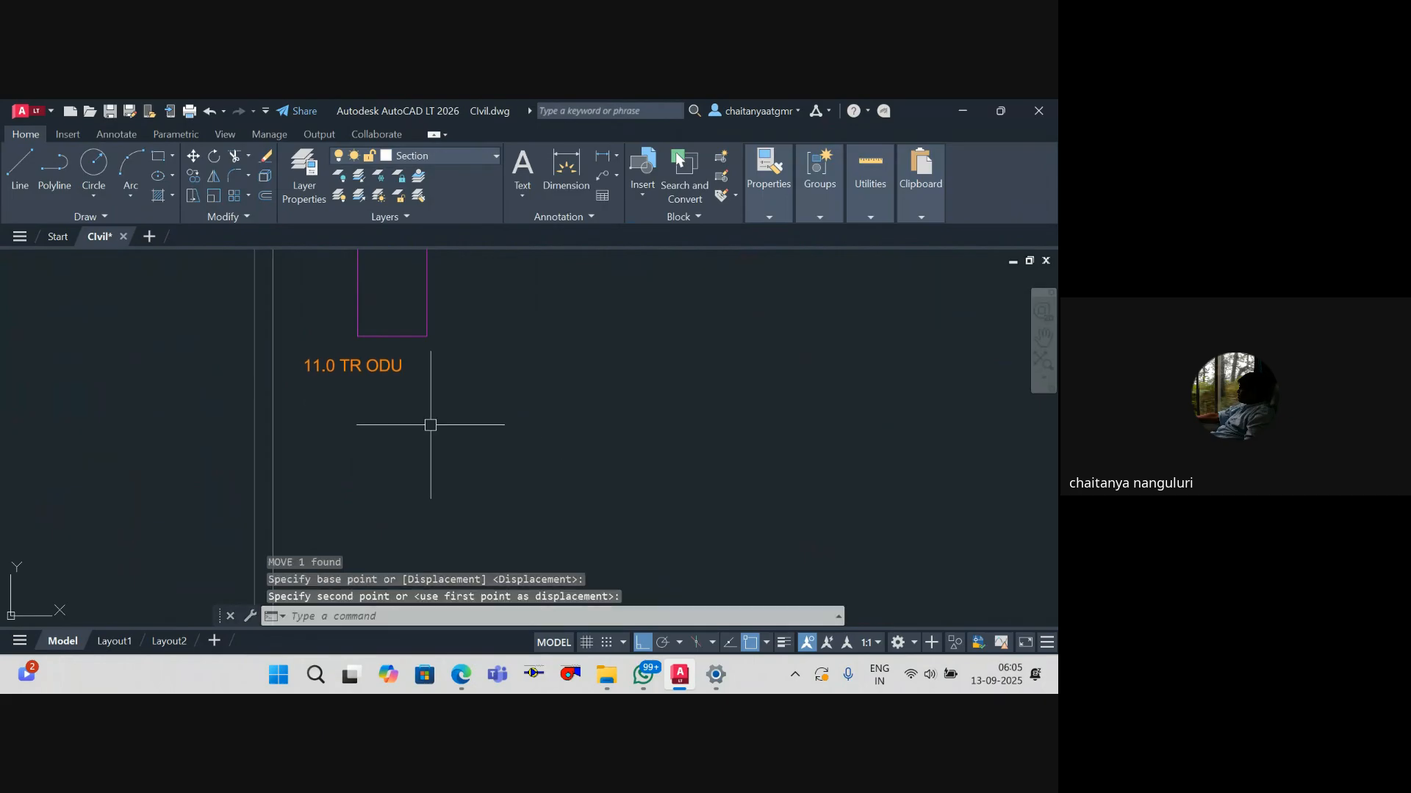
key(Escape)
Step: Copy the 11.0 TR ODU label straight north to just above the northern magenta rectangle
click(400, 349)
click(375, 385)
text(co)
key(space)
click(504, 393)
scroll(504, 391, down, 8)
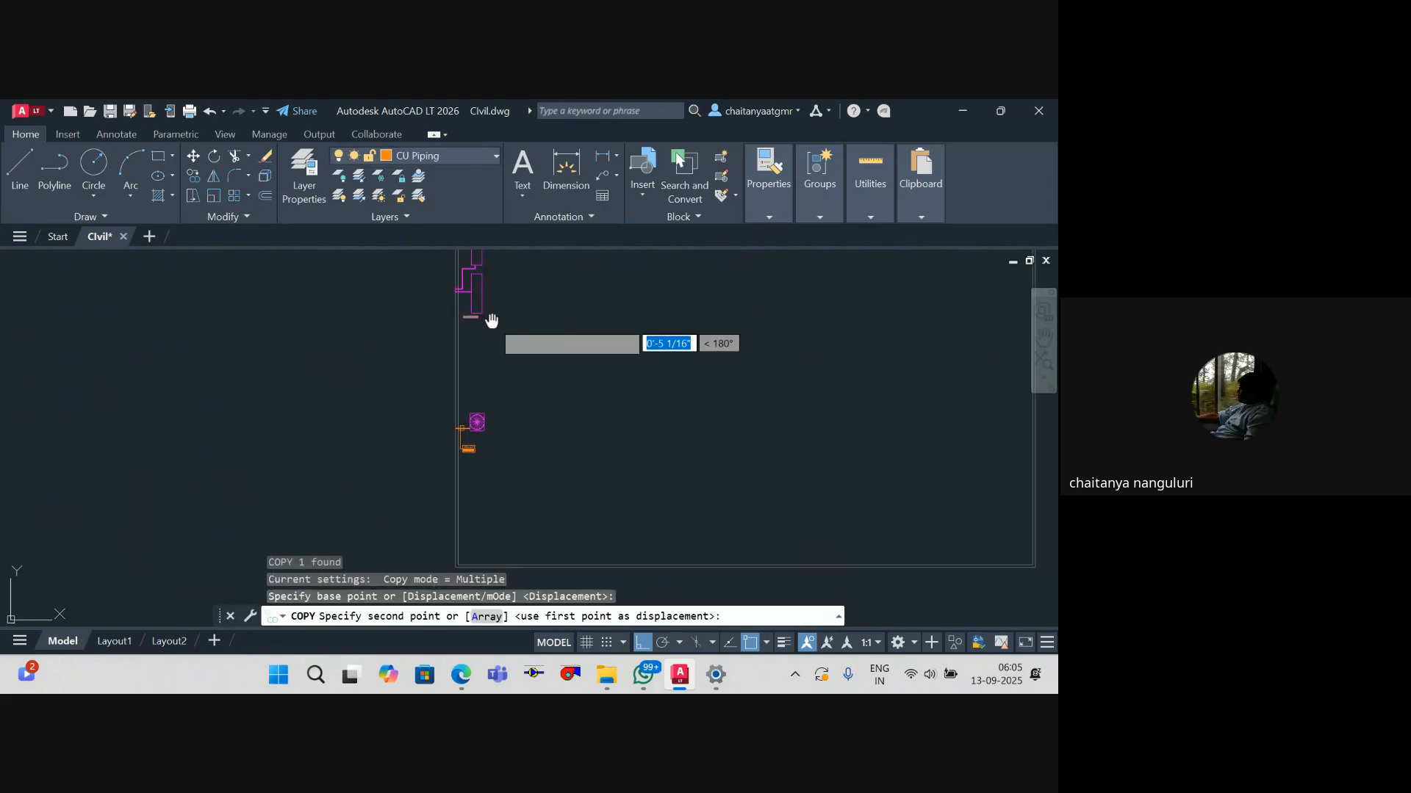
scroll(492, 353, up, 3)
click(502, 364)
key(Escape)
Step: Change the capacity in the northern copied label so that it reads "5.5 TR ODU"
scroll(408, 345, up, 5)
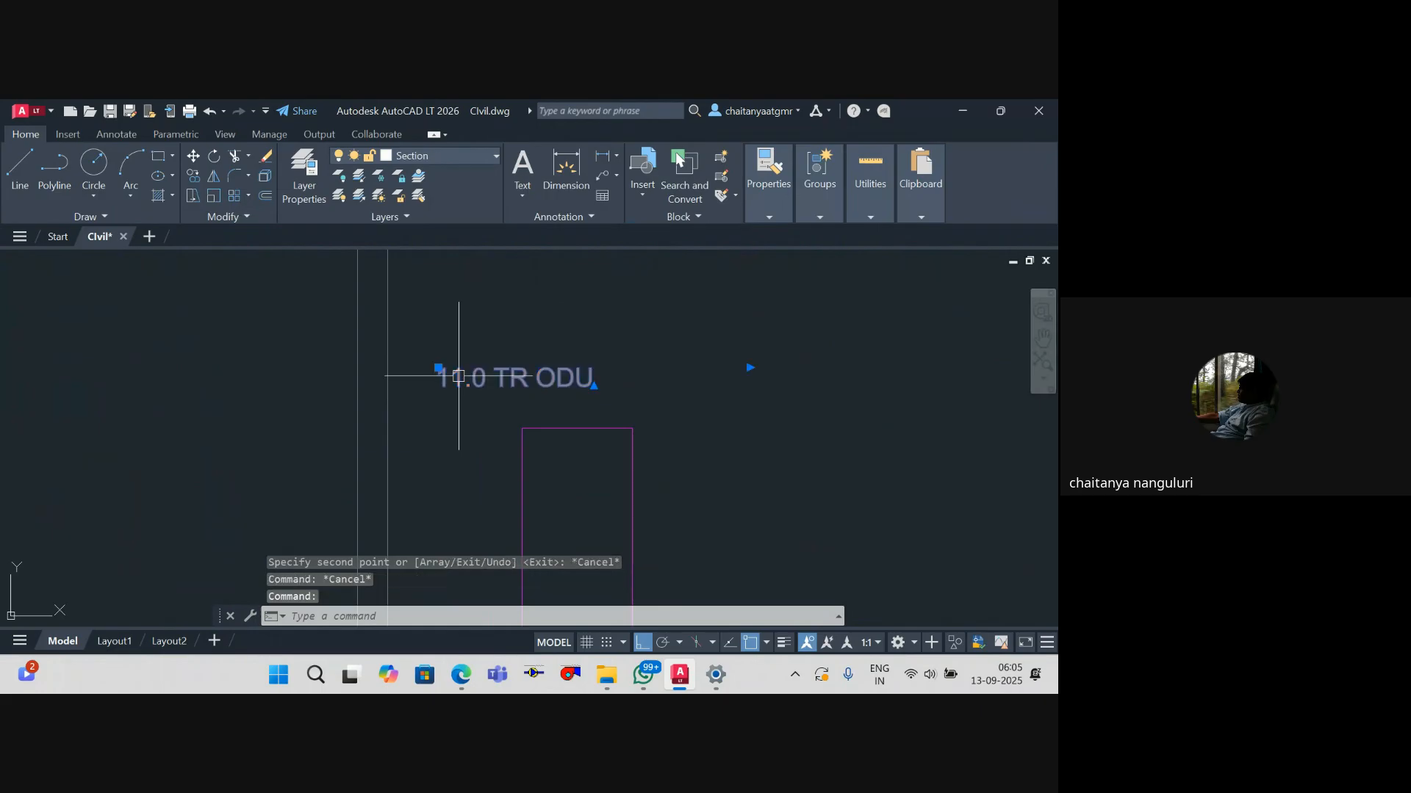
double_click(514, 376)
drag(488, 378, 311, 358)
text(5.5)
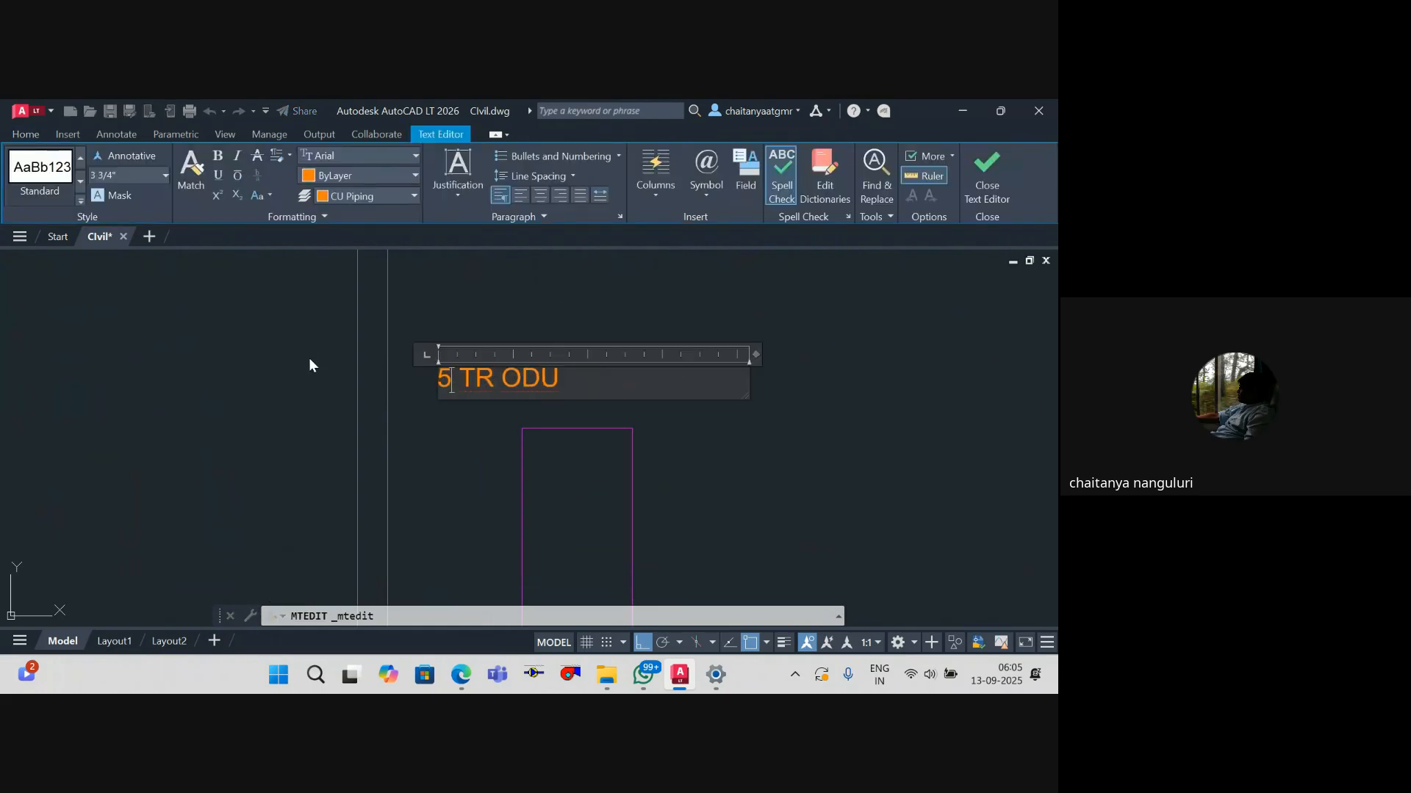
click(747, 478)
key(Escape)
key(Escape)
Step: Examine the west AHU's capacity label and its main supply duct in the HVAC plan
scroll(739, 463, down, 8)
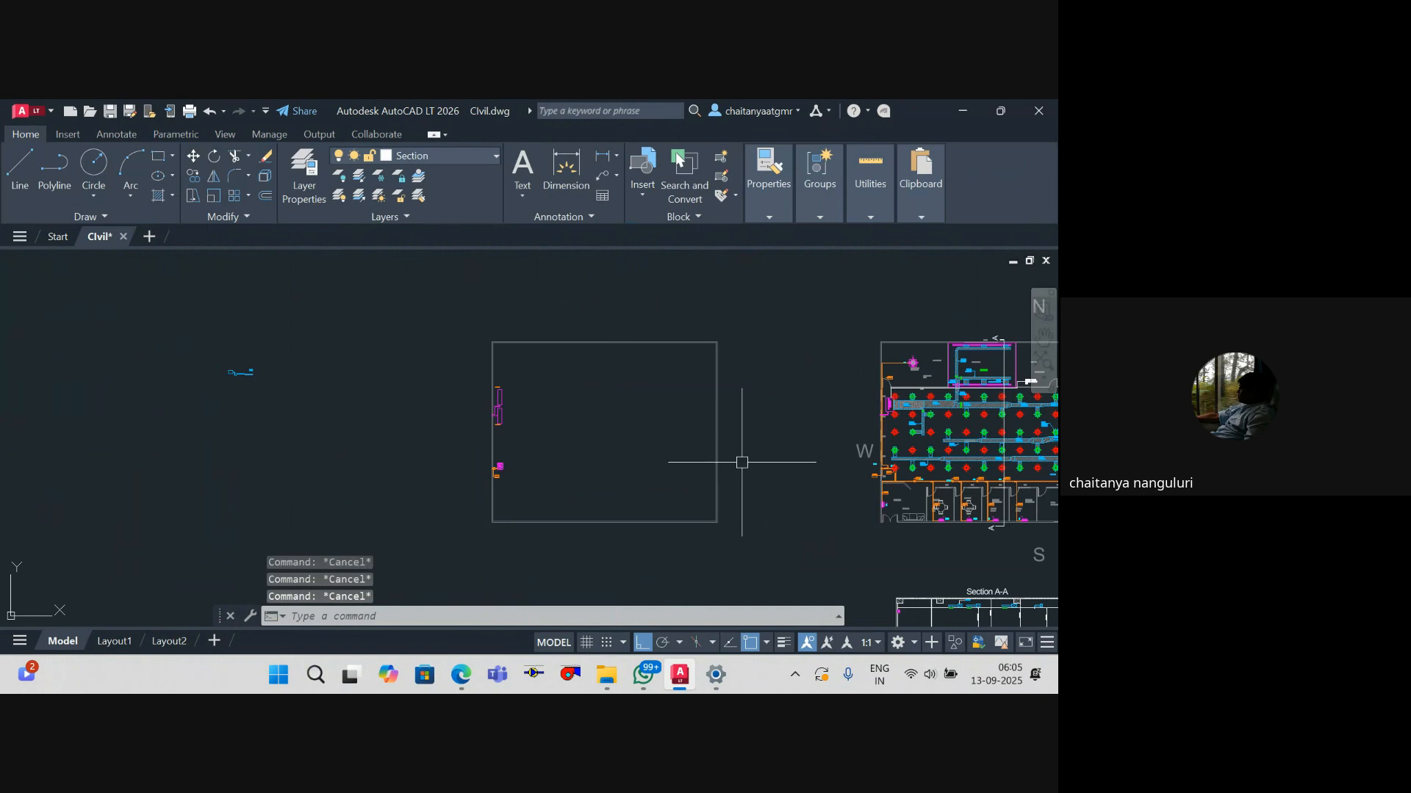
scroll(740, 410, up, 6)
scroll(739, 410, up, 10)
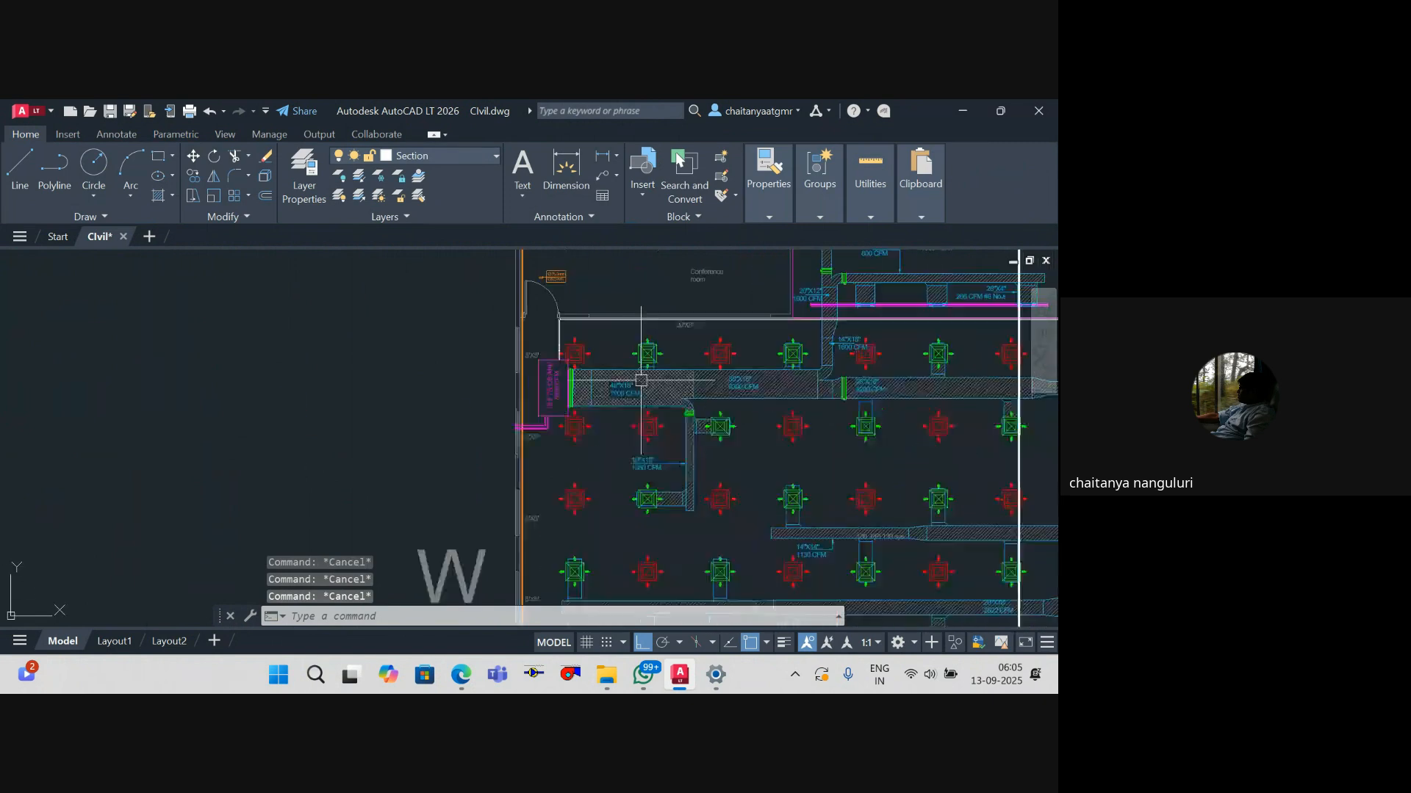
scroll(441, 411, down, 5)
scroll(434, 413, up, 2)
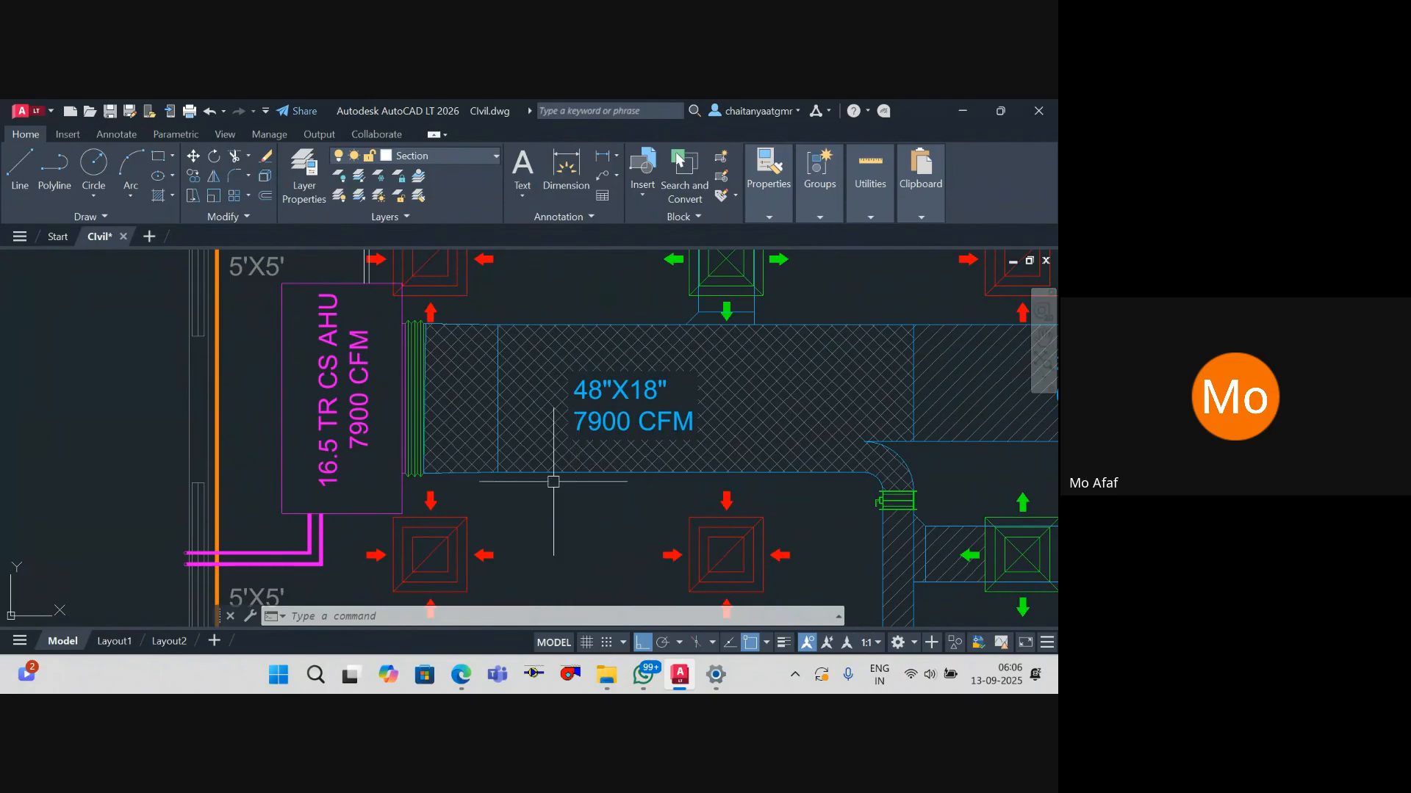
scroll(561, 499, down, 8)
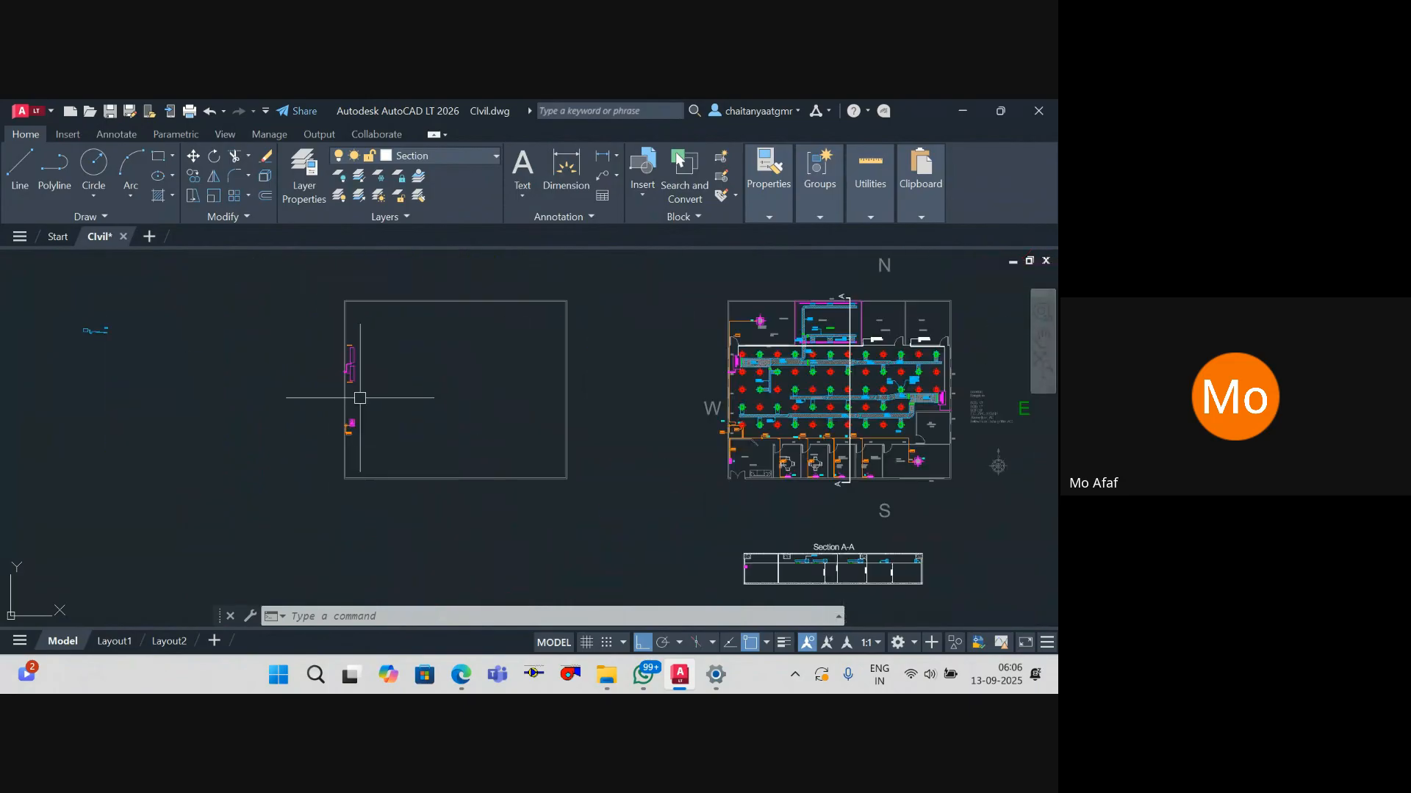
Step: Mirror both ODU rectangles with their pipes and labels about the outline's vertical centreline onto the east wall, keeping the originals
scroll(357, 416, up, 2)
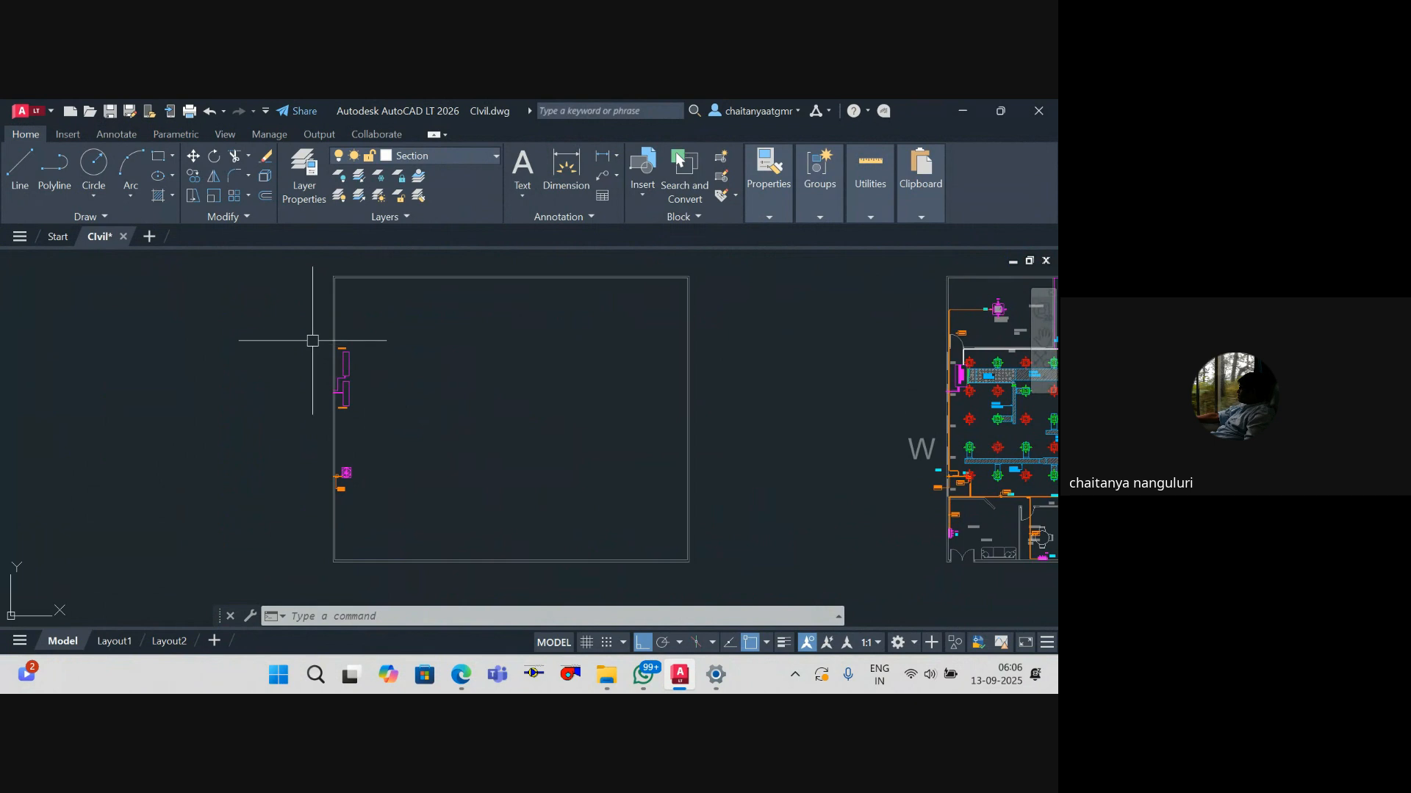
click(318, 327)
click(421, 424)
text(mi)
key(Return)
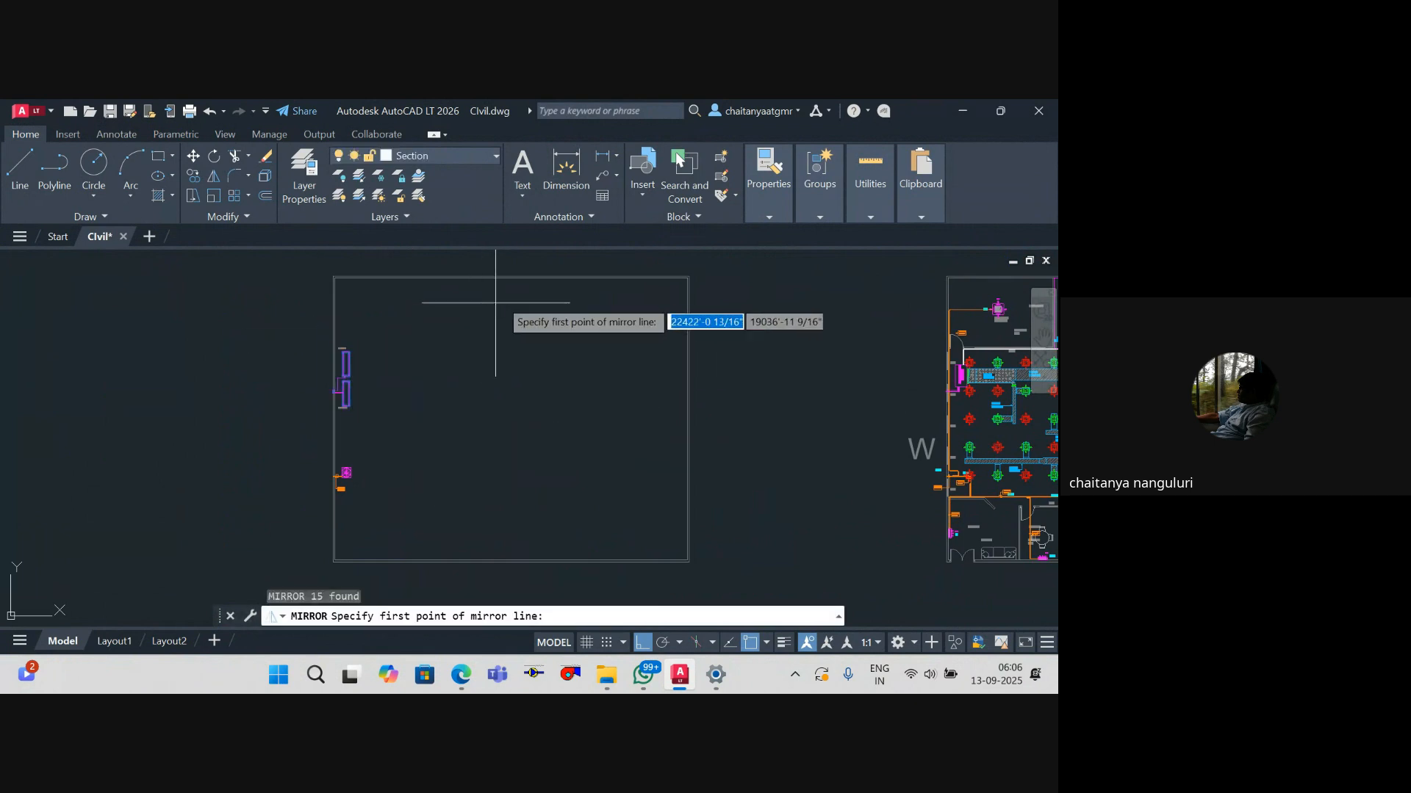
click(512, 418)
click(514, 346)
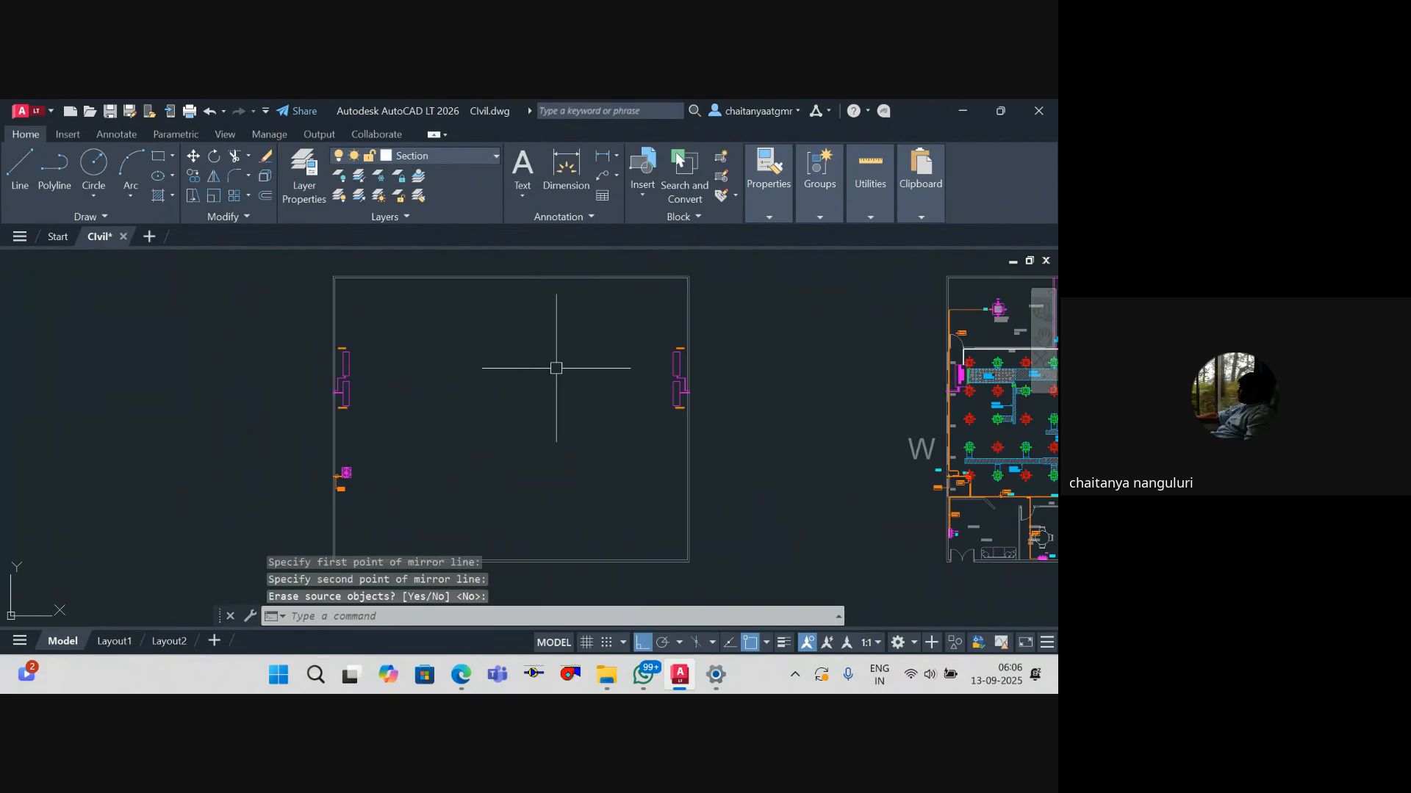
key(Escape)
Step: Move the mirrored ODU group straight south along the east wall until its pipe end is level with the loose magenta circle
scroll(698, 404, up, 5)
scroll(611, 368, down, 8)
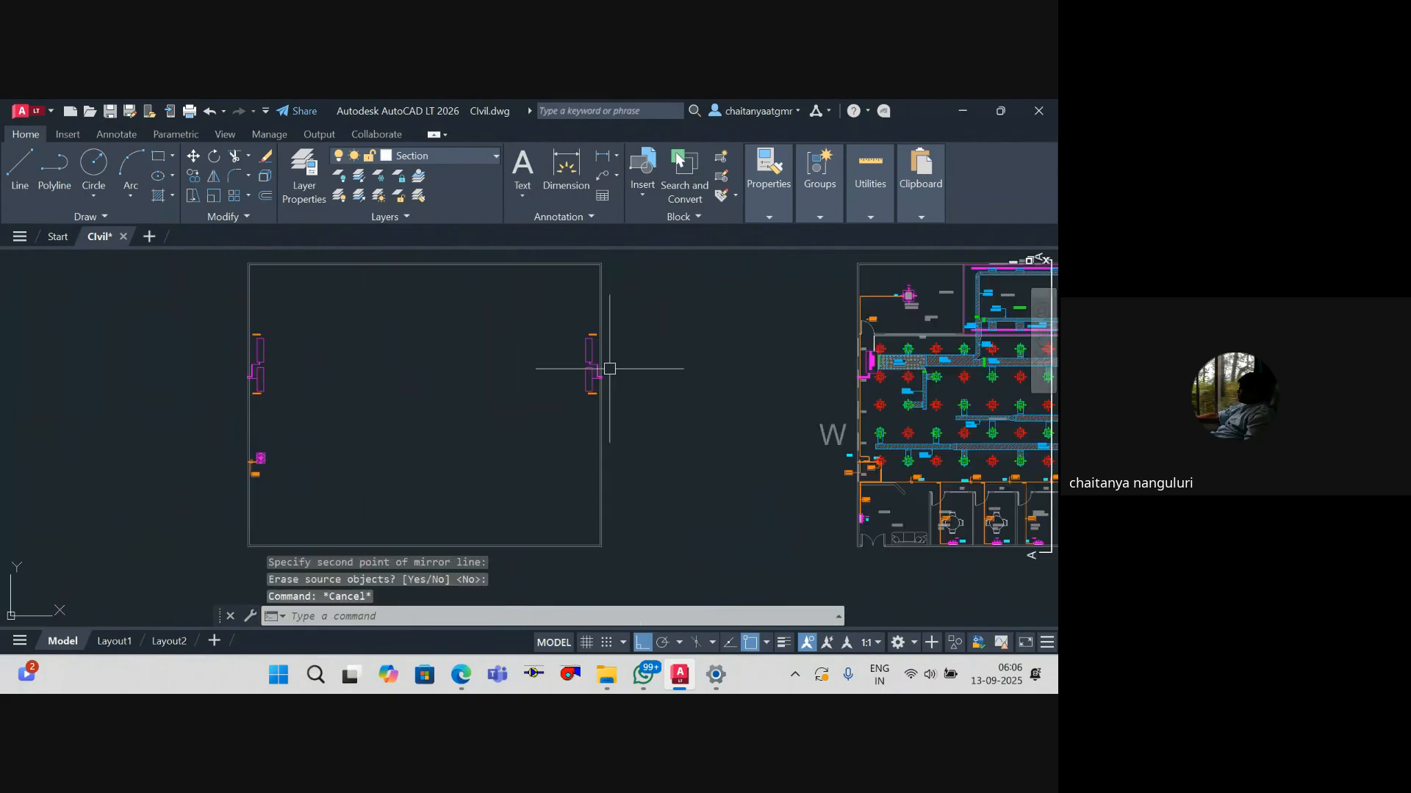
scroll(609, 440, up, 6)
scroll(580, 451, down, 5)
key(Escape)
drag(539, 294, 624, 444)
text(m)
key(Return)
scroll(588, 426, up, 5)
scroll(581, 382, up, 5)
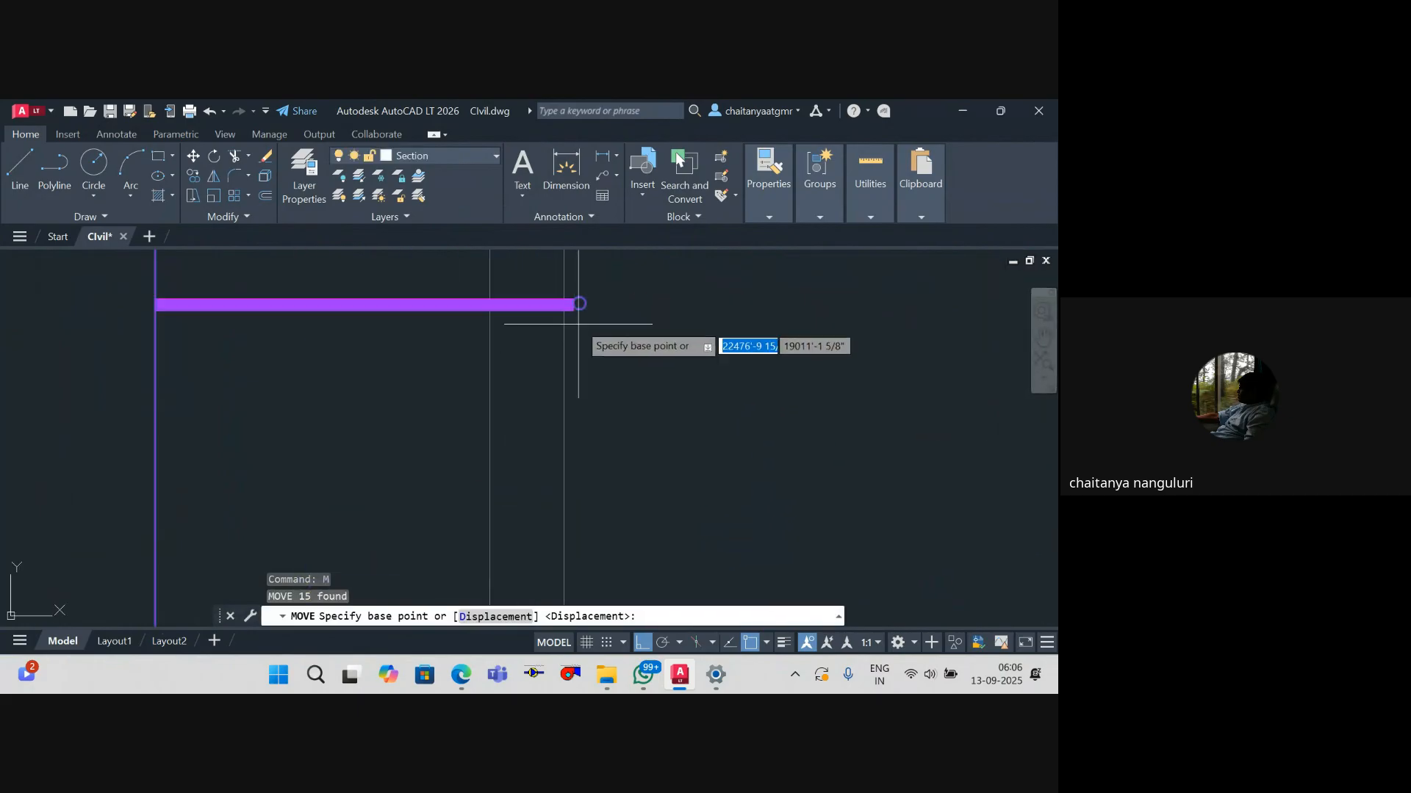
click(582, 304)
scroll(616, 344, down, 8)
scroll(632, 327, up, 10)
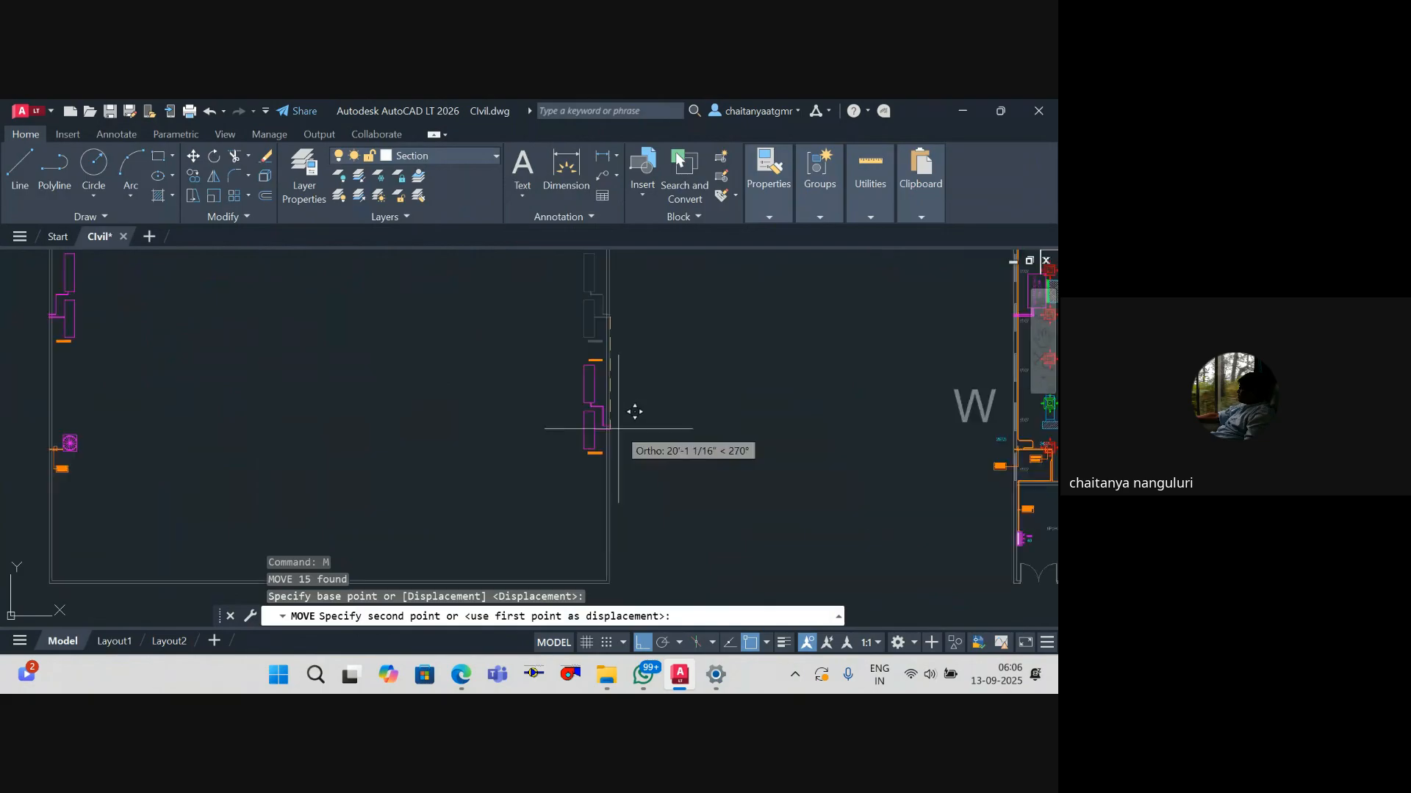
scroll(568, 332, up, 5)
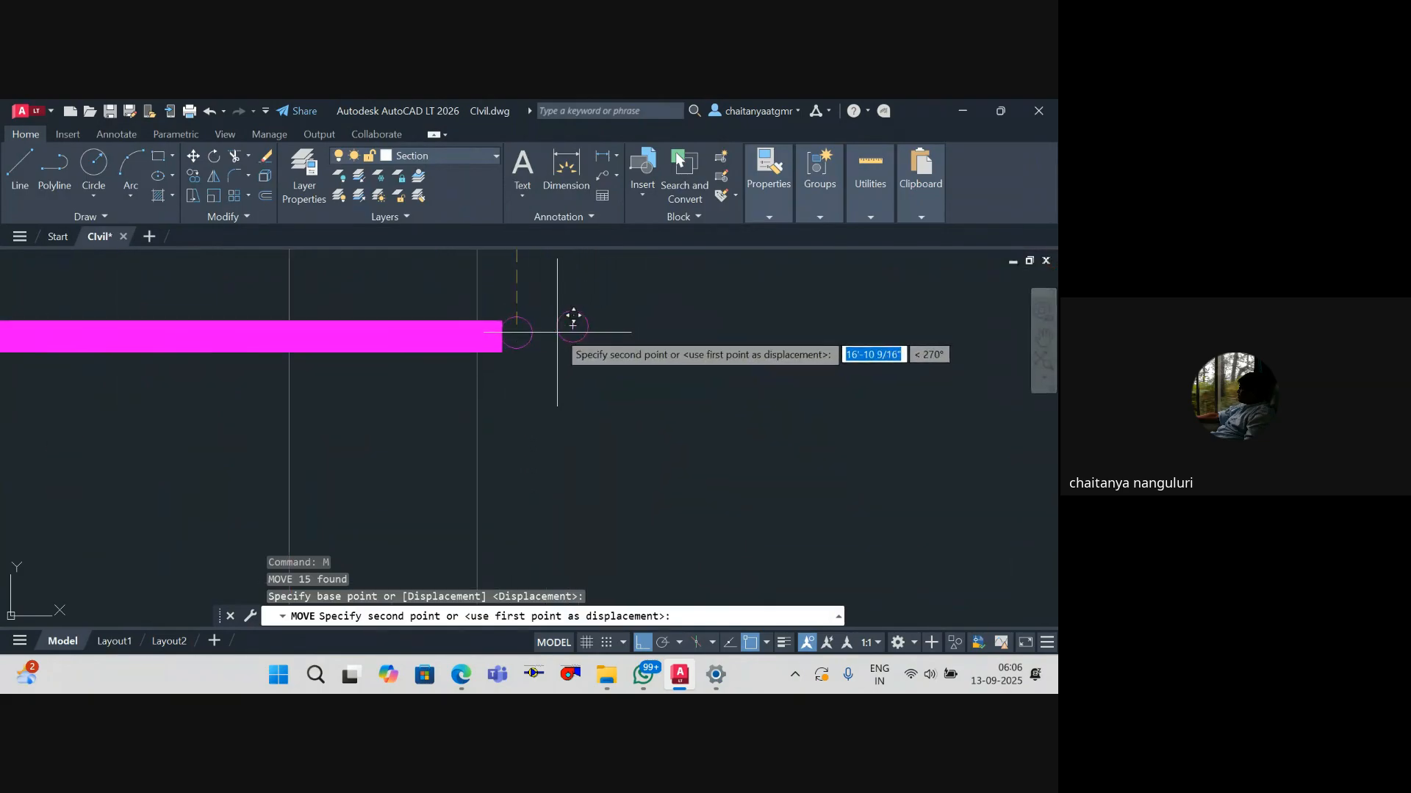
key(Escape)
Step: Erase the loose magenta circle outside the separate outline's east wall
click(567, 325)
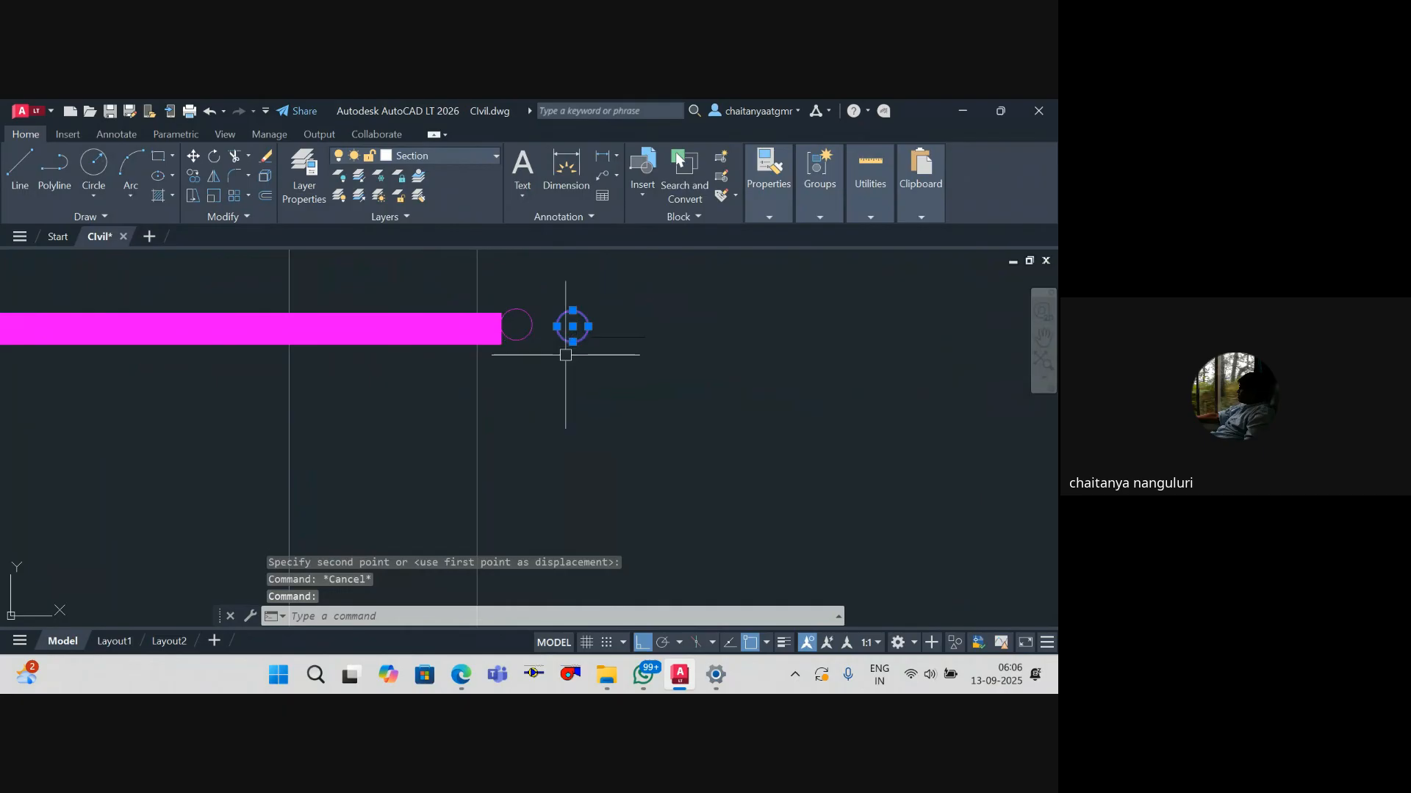
key(Delete)
scroll(602, 441, down, 8)
scroll(720, 447, down, 2)
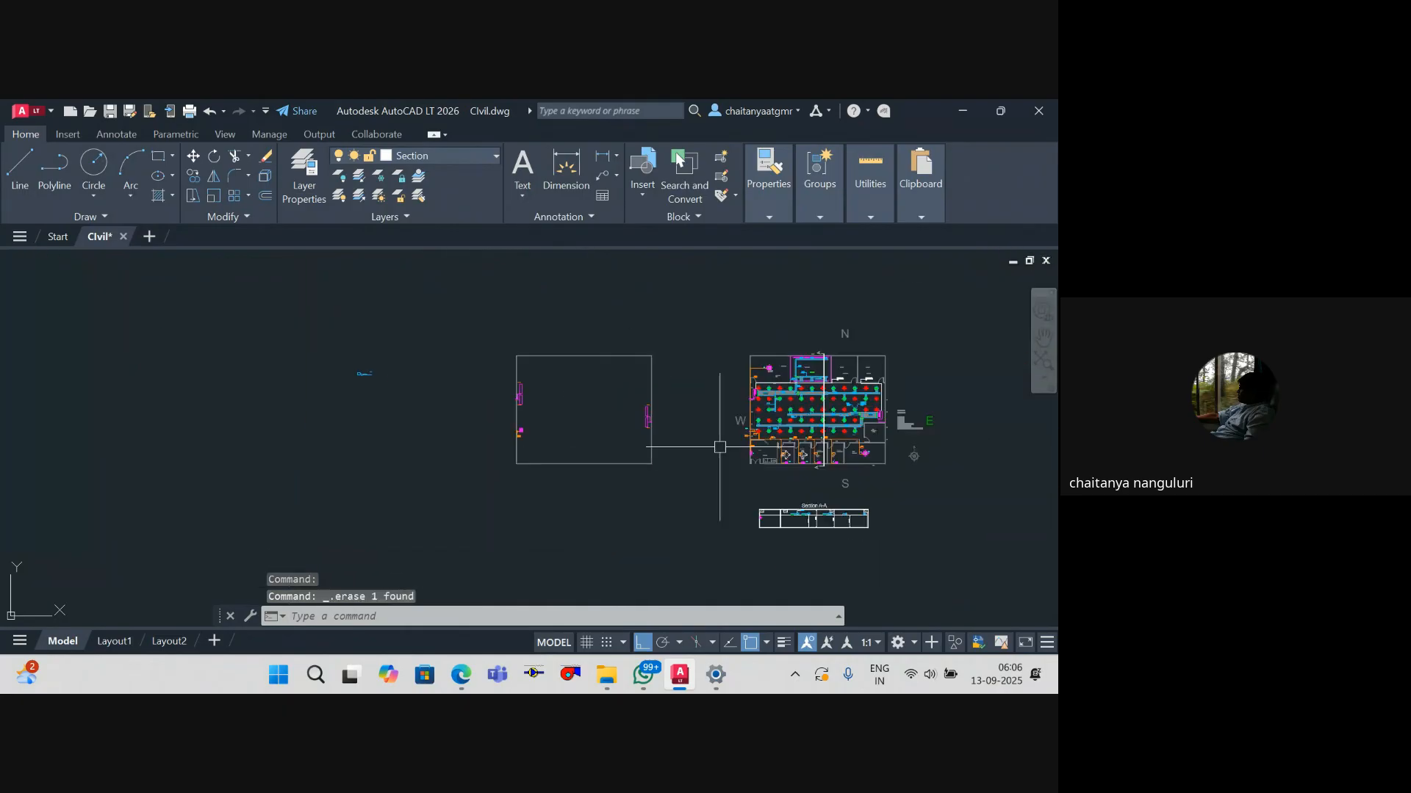
scroll(583, 413, up, 2)
Step: Match a plan wall line's properties onto the right wall, floor slab and false ceiling line of Section A-A
drag(718, 446, 543, 438)
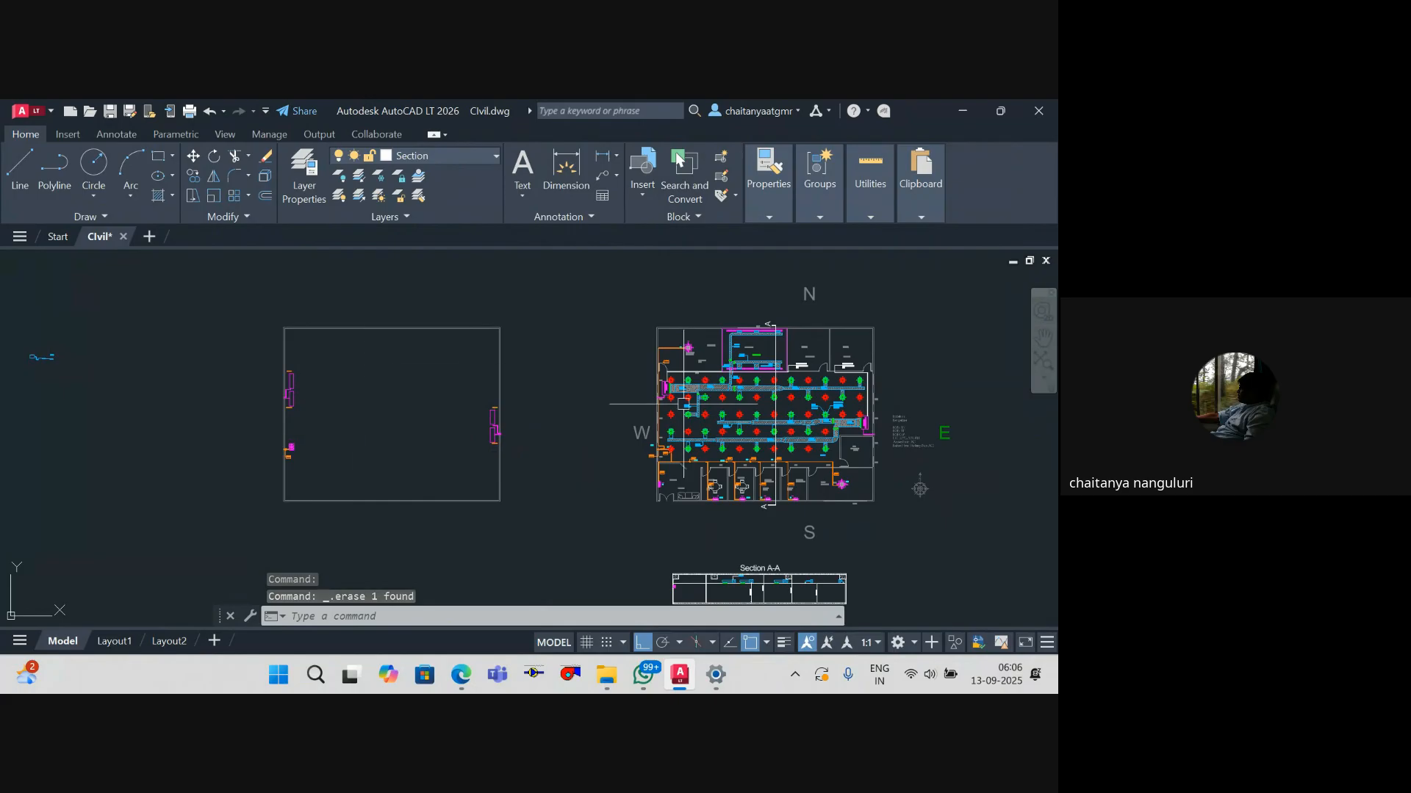
drag(782, 449, 508, 474)
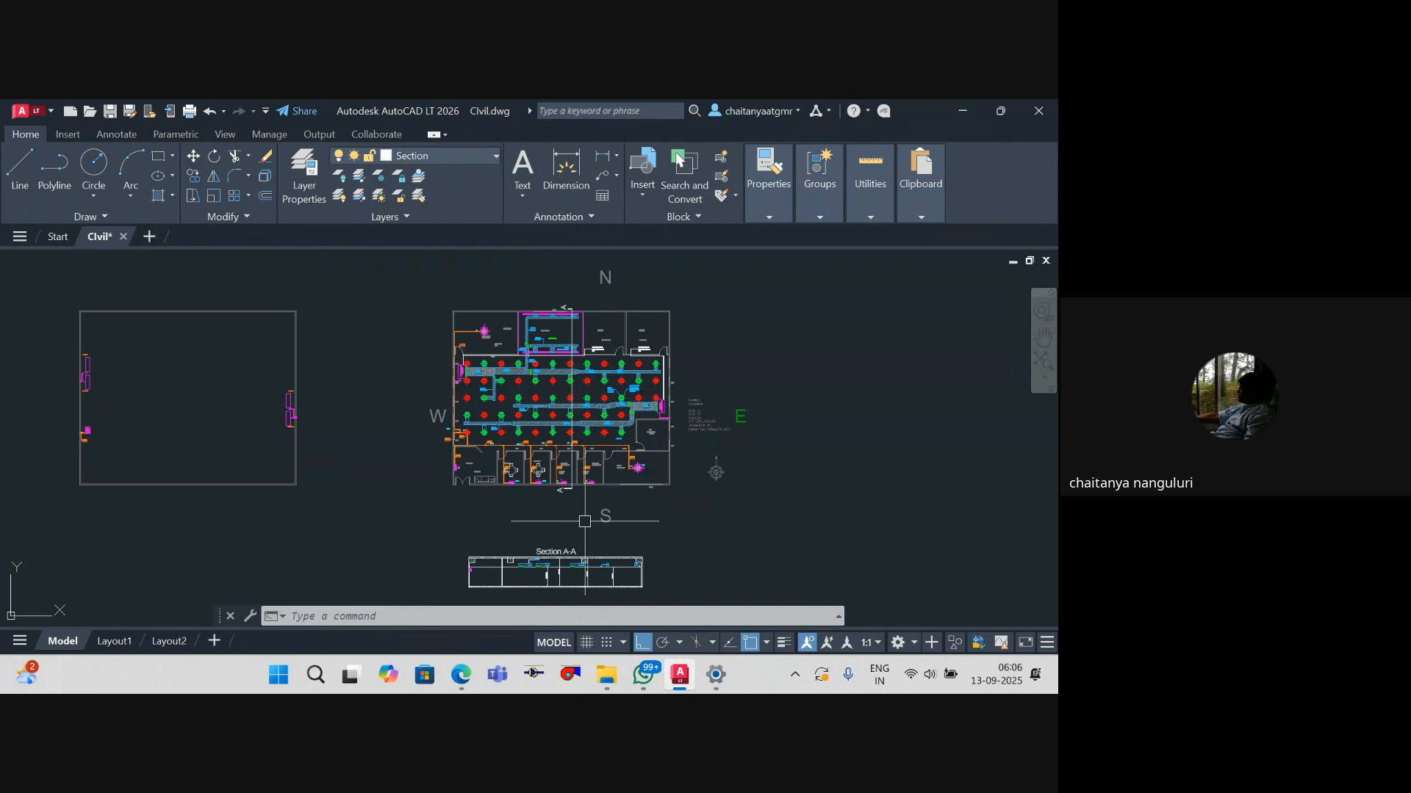
text(a)
key(Return)
scroll(599, 489, up, 6)
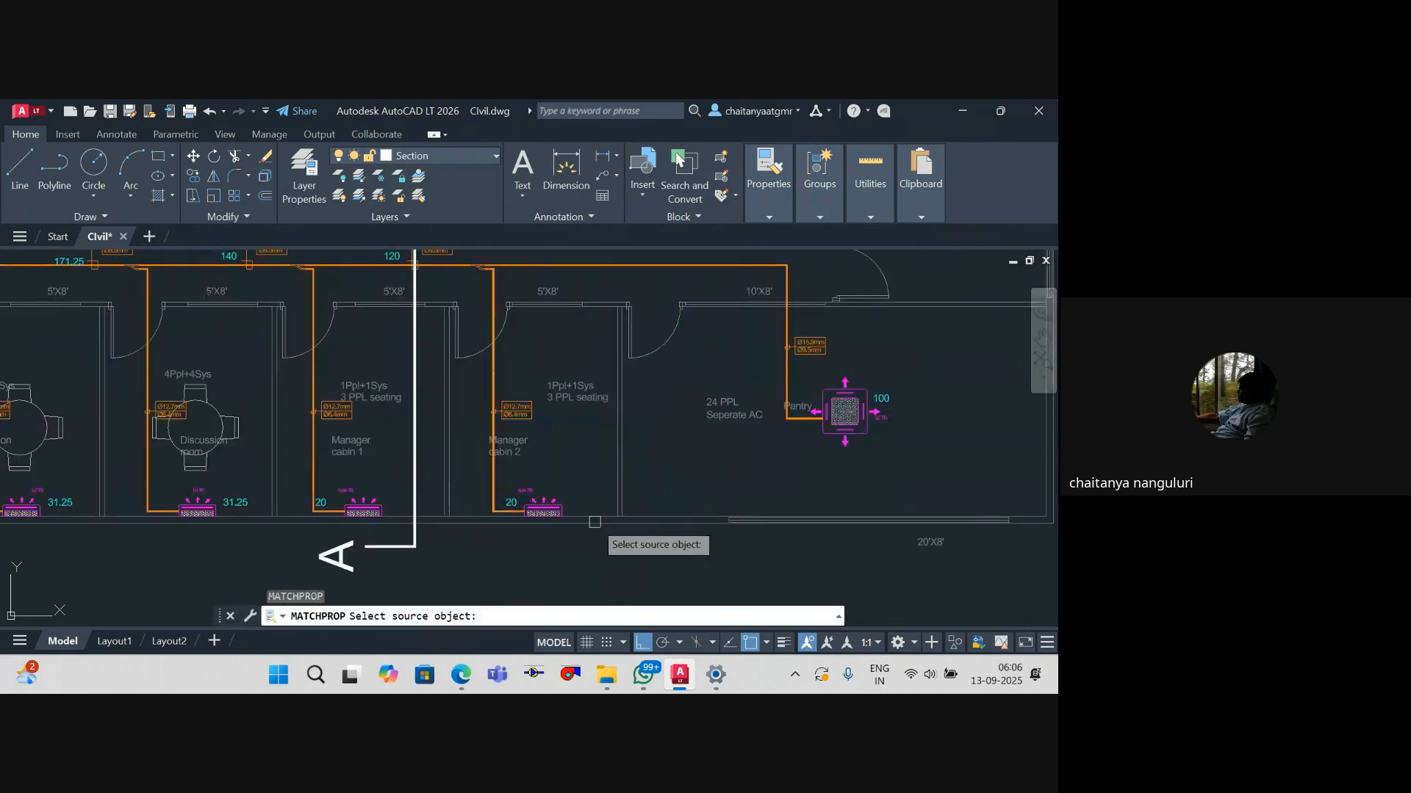
click(608, 449)
scroll(621, 477, down, 6)
scroll(661, 488, up, 6)
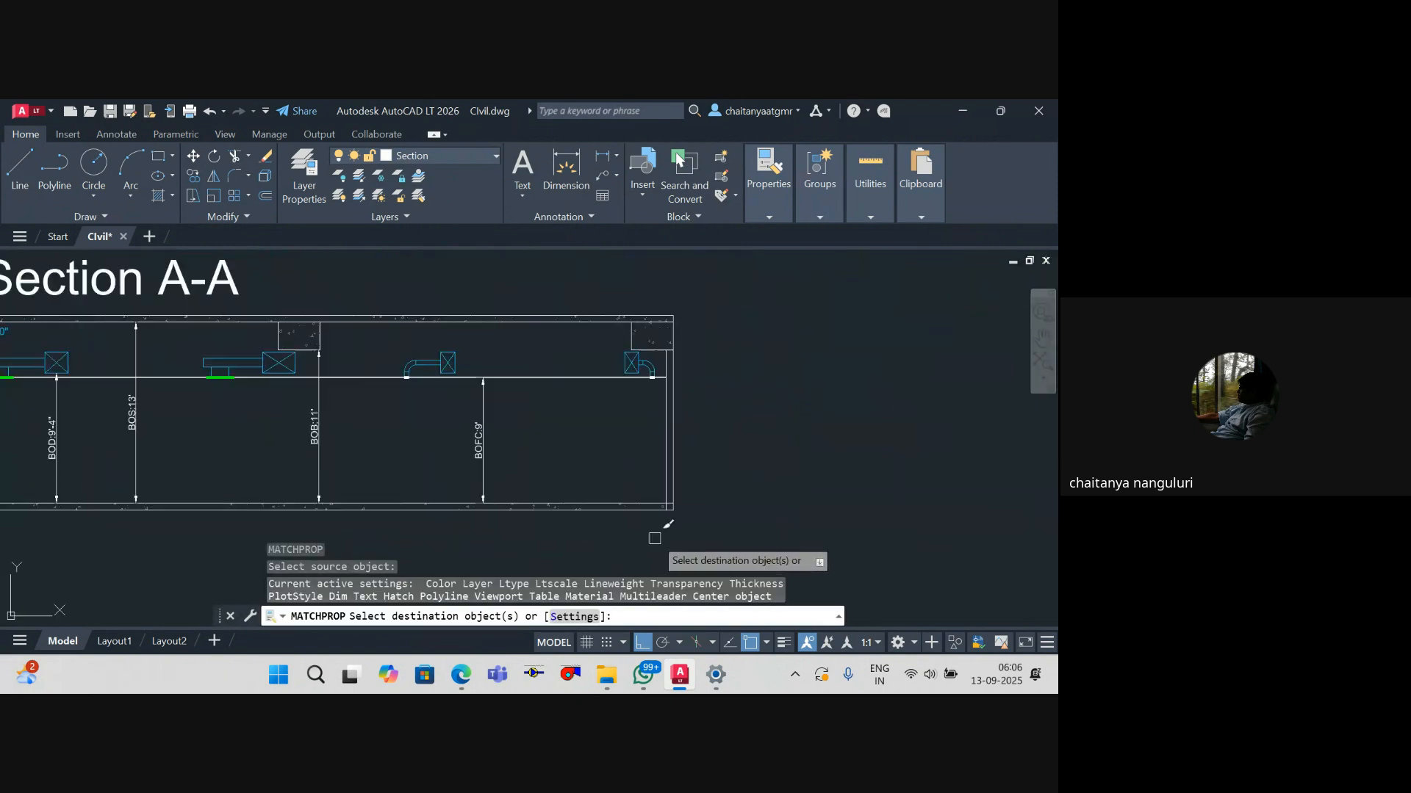
click(720, 529)
click(578, 446)
click(570, 416)
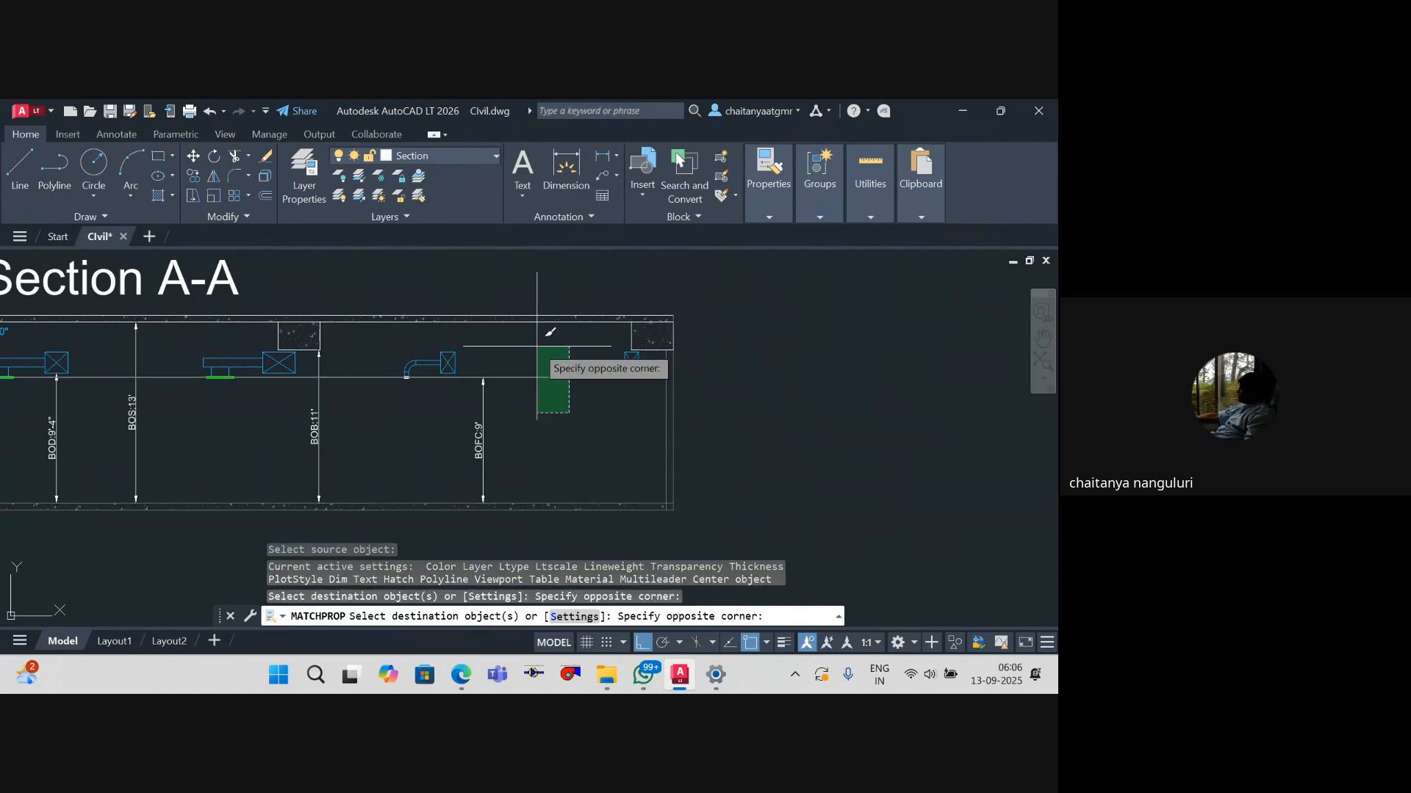
click(538, 346)
Step: Apply the matched wall properties to the roof slab and end beam at the right end of Section A-A
scroll(599, 306, up, 2)
click(607, 312)
click(705, 345)
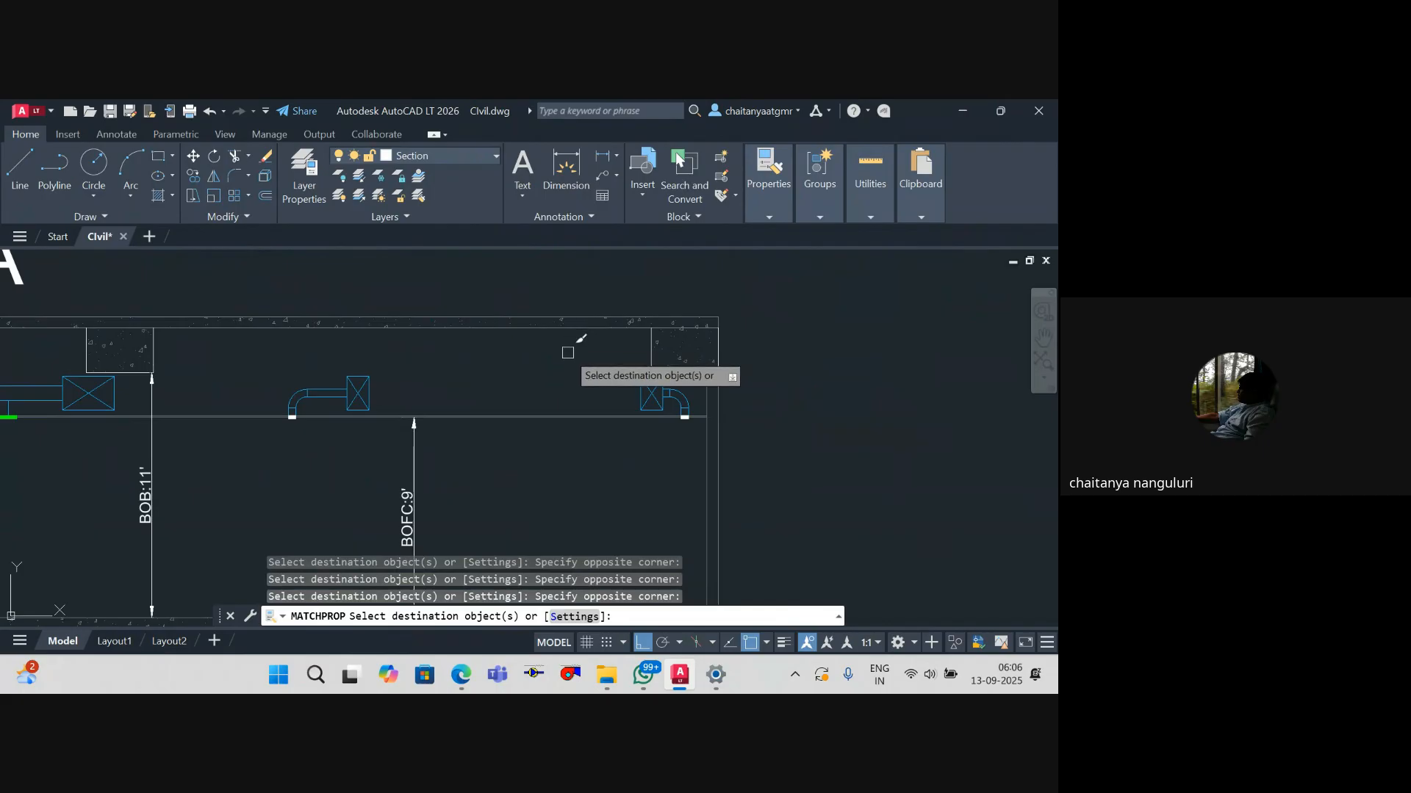
click(568, 351)
click(572, 322)
click(636, 295)
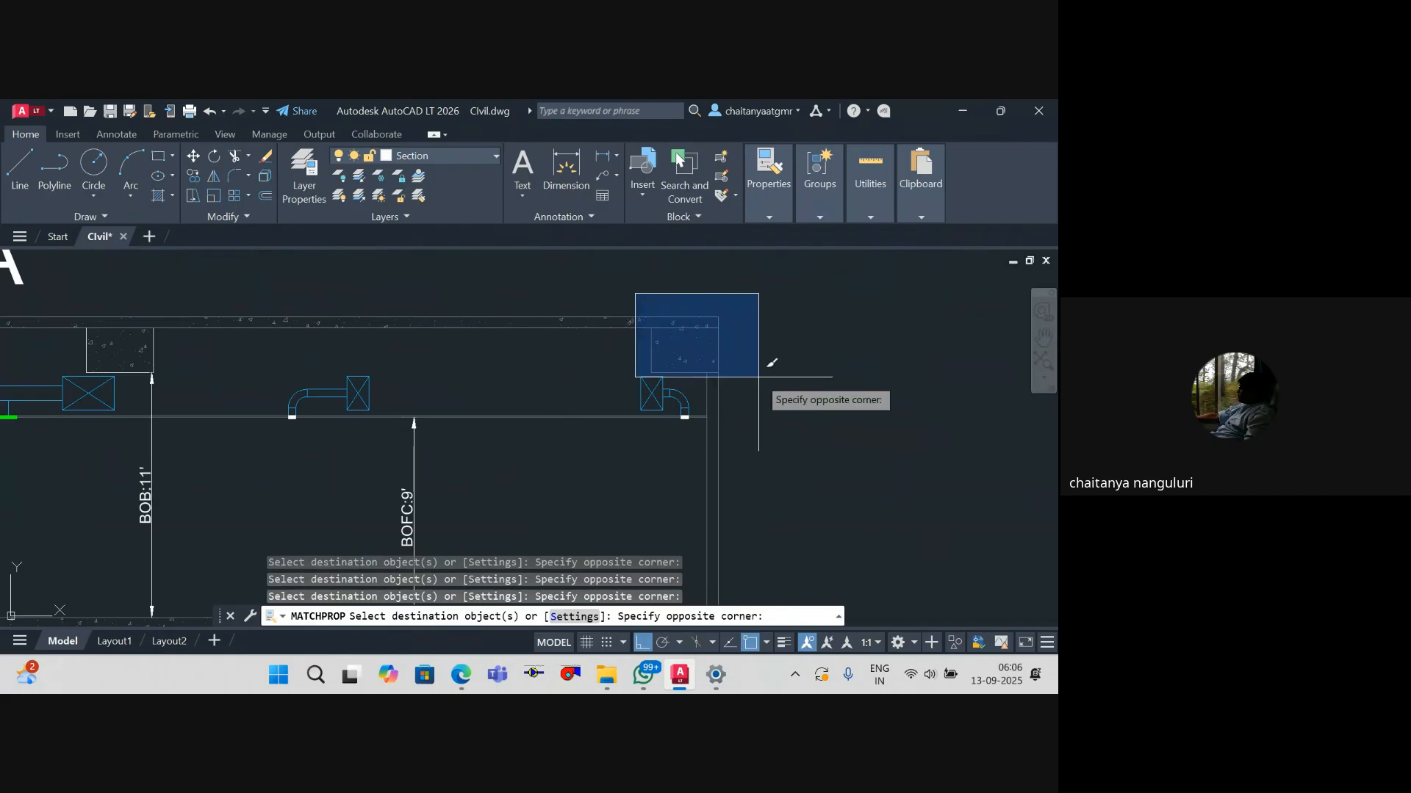
click(757, 375)
Step: Apply the matched wall properties to the partition wall near the left end of Section A-A
scroll(546, 362, down, 4)
scroll(599, 372, up, 5)
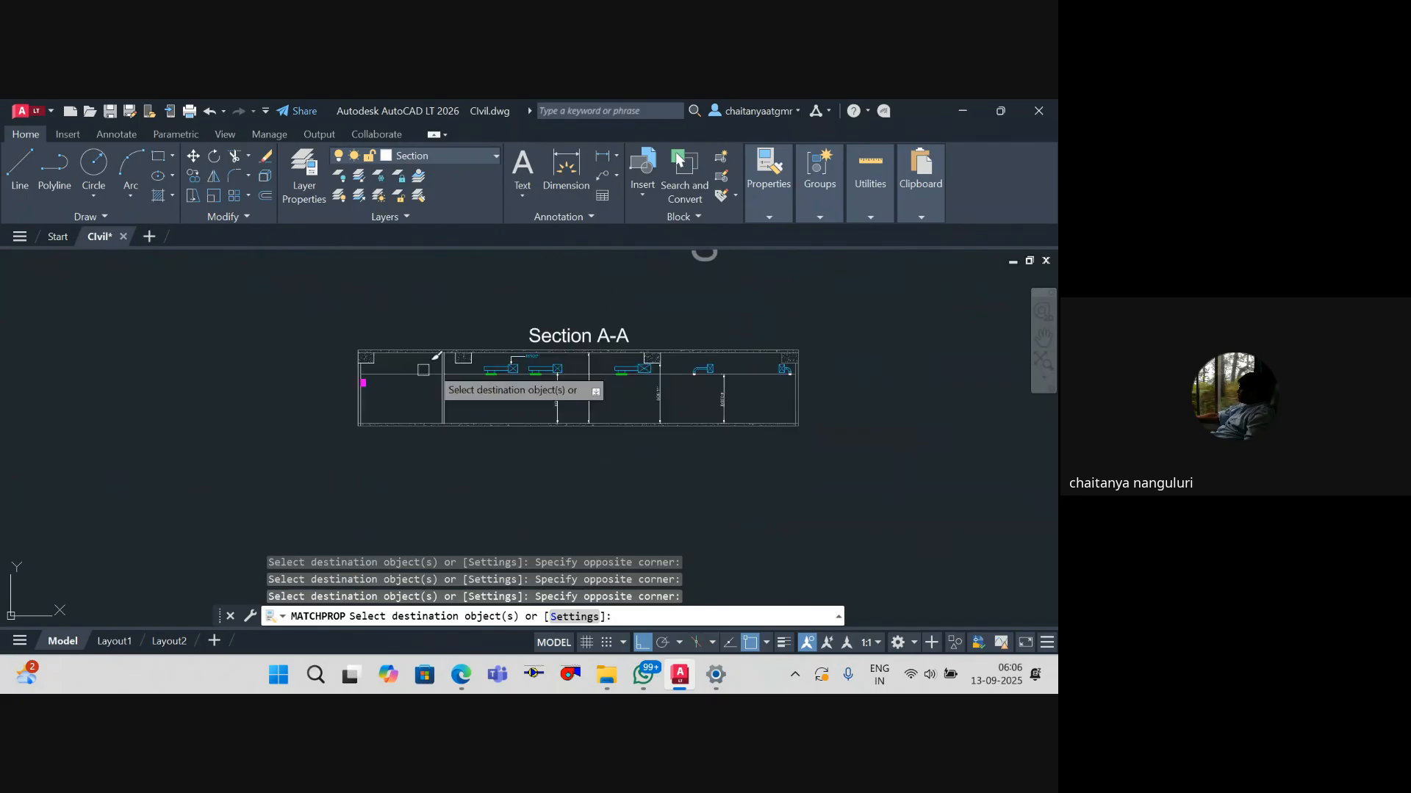
click(422, 380)
click(269, 338)
scroll(345, 356, down, 2)
drag(358, 356, 574, 345)
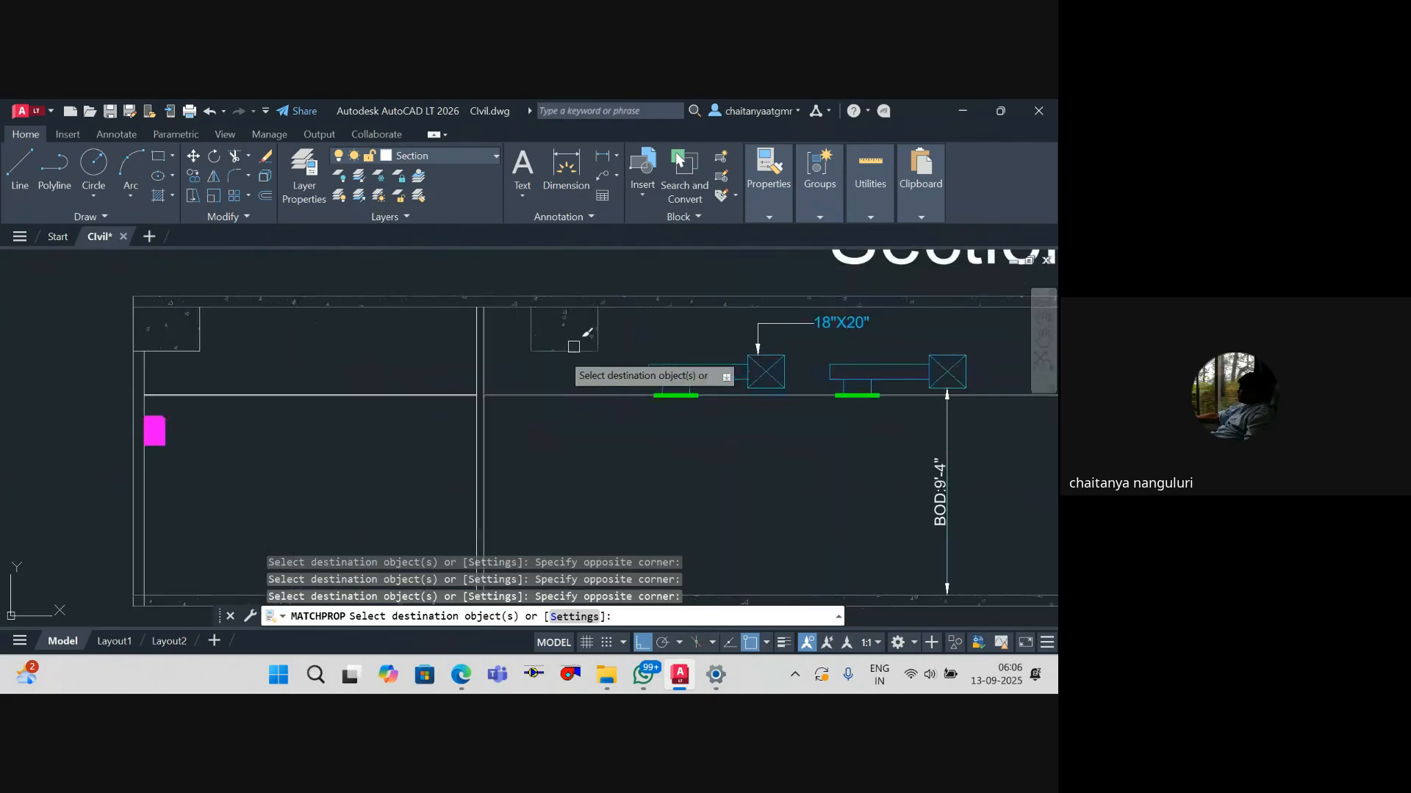
click(522, 367)
click(441, 354)
Step: Apply the matched wall properties to the left end beam, outer wall and left room's false ceiling line in Section A-A
click(290, 350)
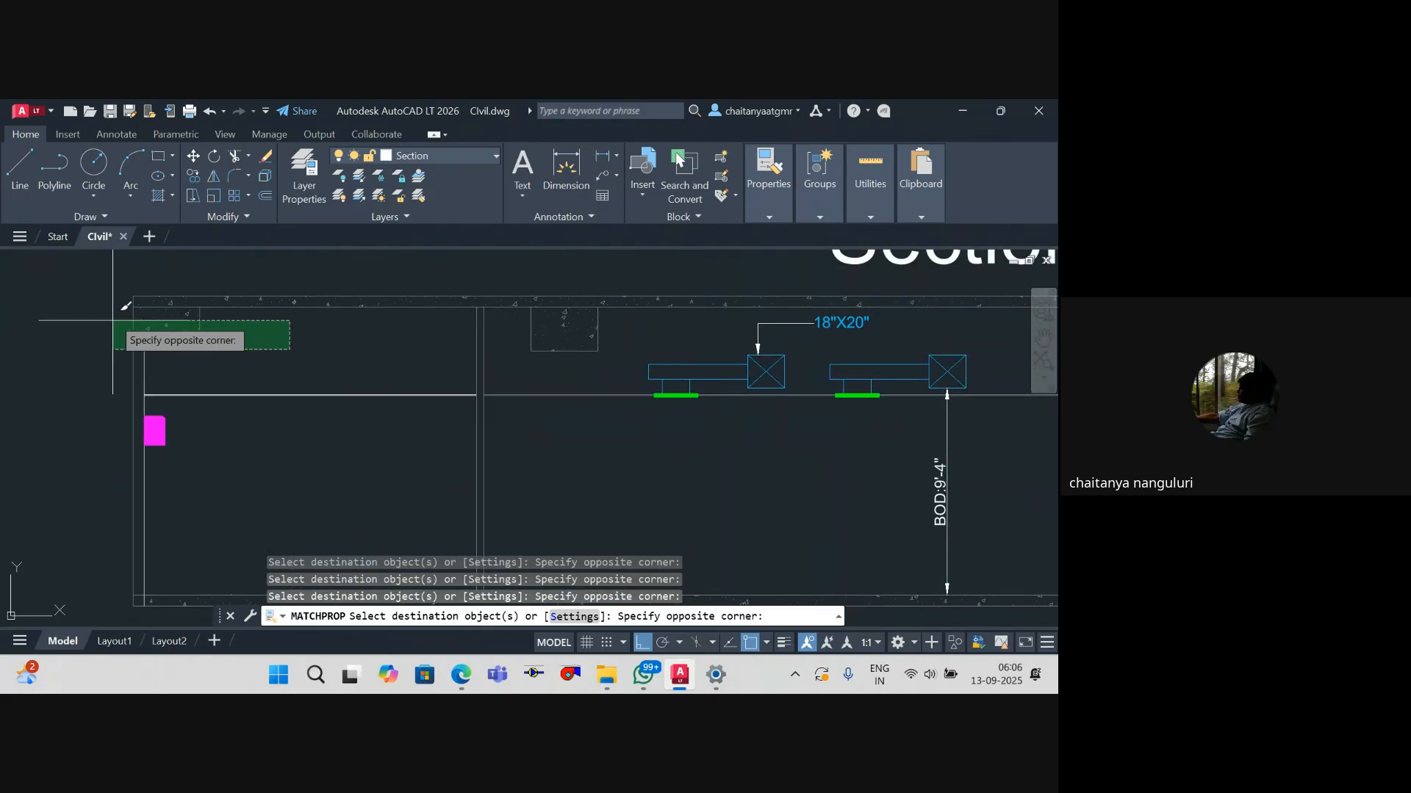
click(113, 271)
click(184, 367)
click(78, 311)
scroll(200, 337, down, 4)
scroll(294, 365, up, 2)
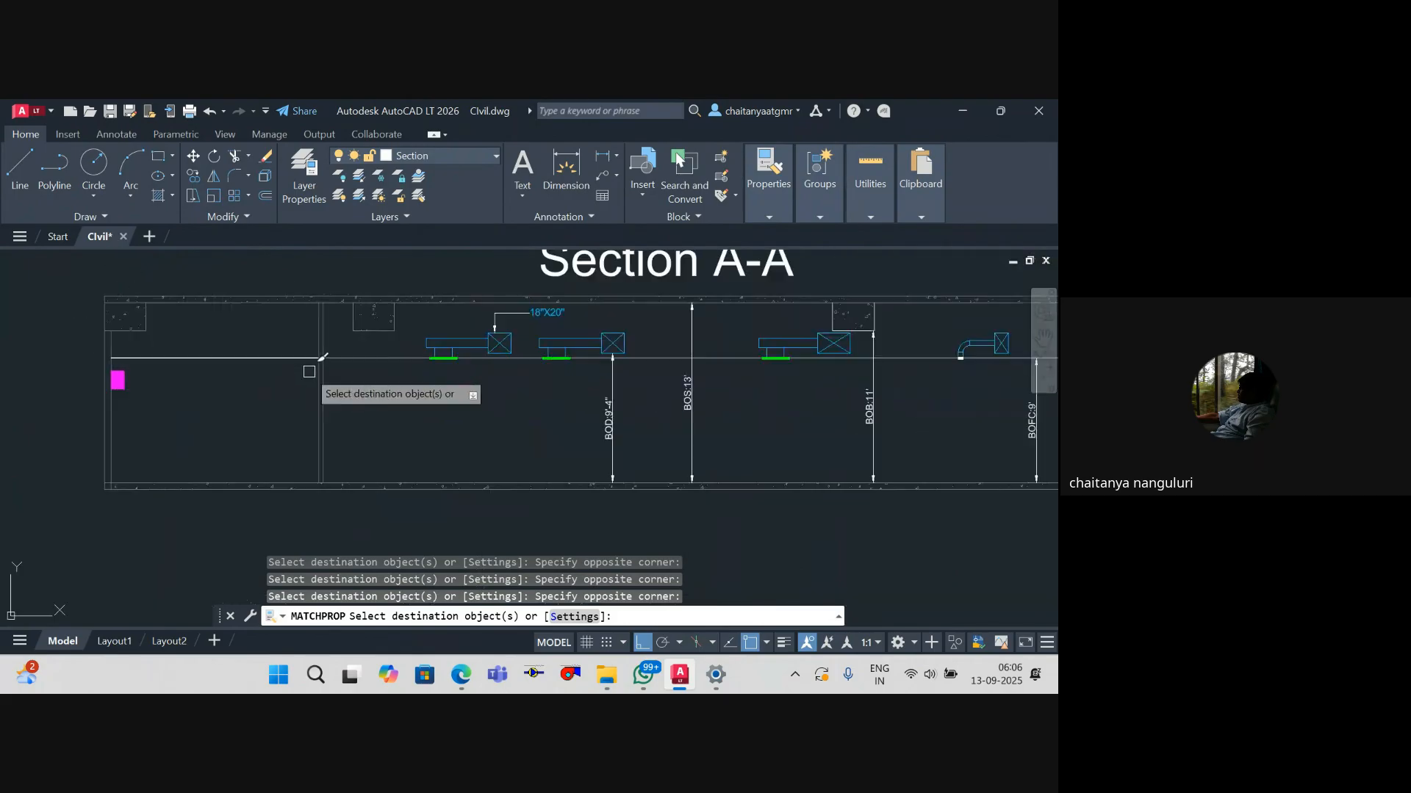
click(288, 378)
click(230, 305)
Step: Apply the matched wall properties to the concrete beam above the BOB:11' dimension in Section A-A and end the property matching
drag(639, 438, 507, 491)
scroll(507, 493, up, 2)
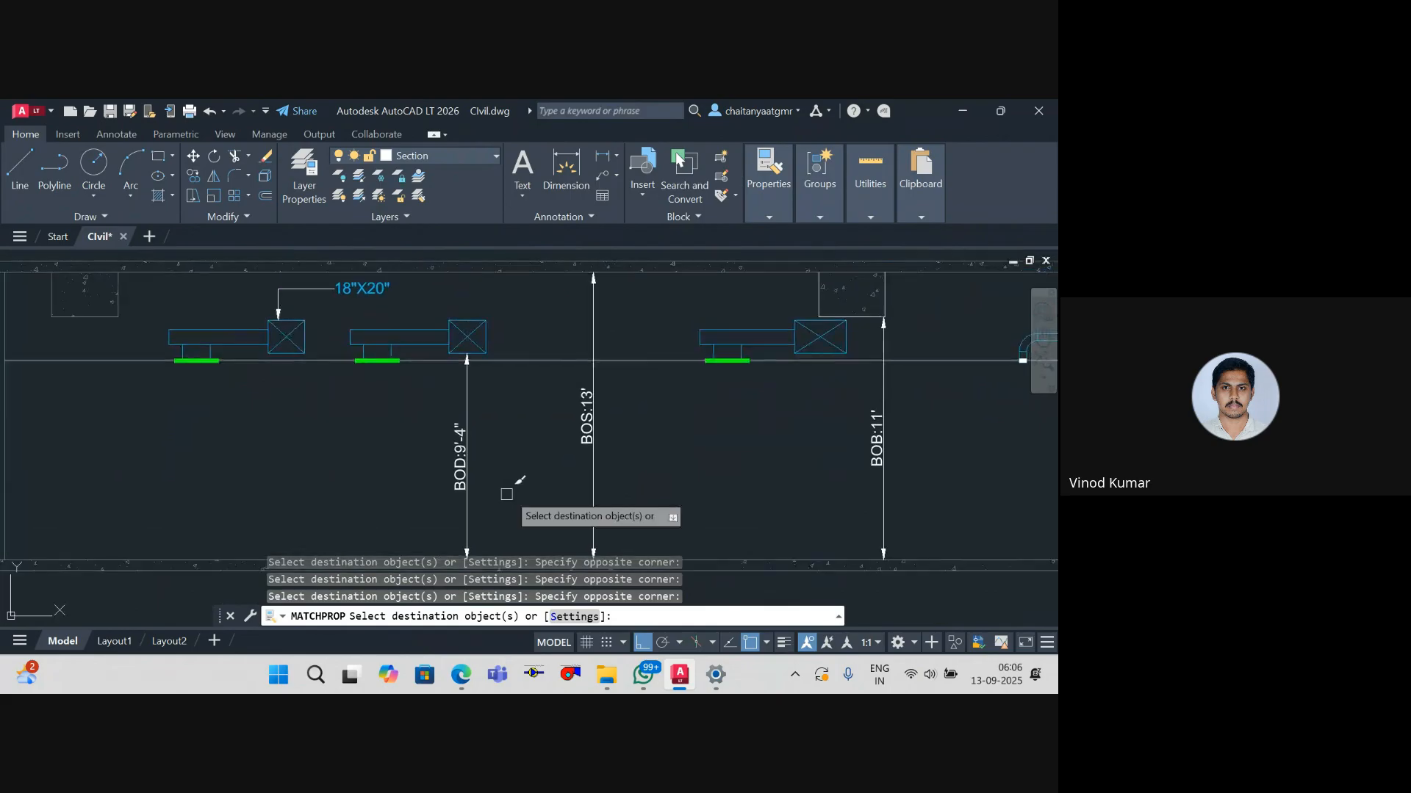
scroll(780, 432, down, 2)
drag(776, 433, 563, 456)
scroll(632, 373, up, 8)
click(630, 432)
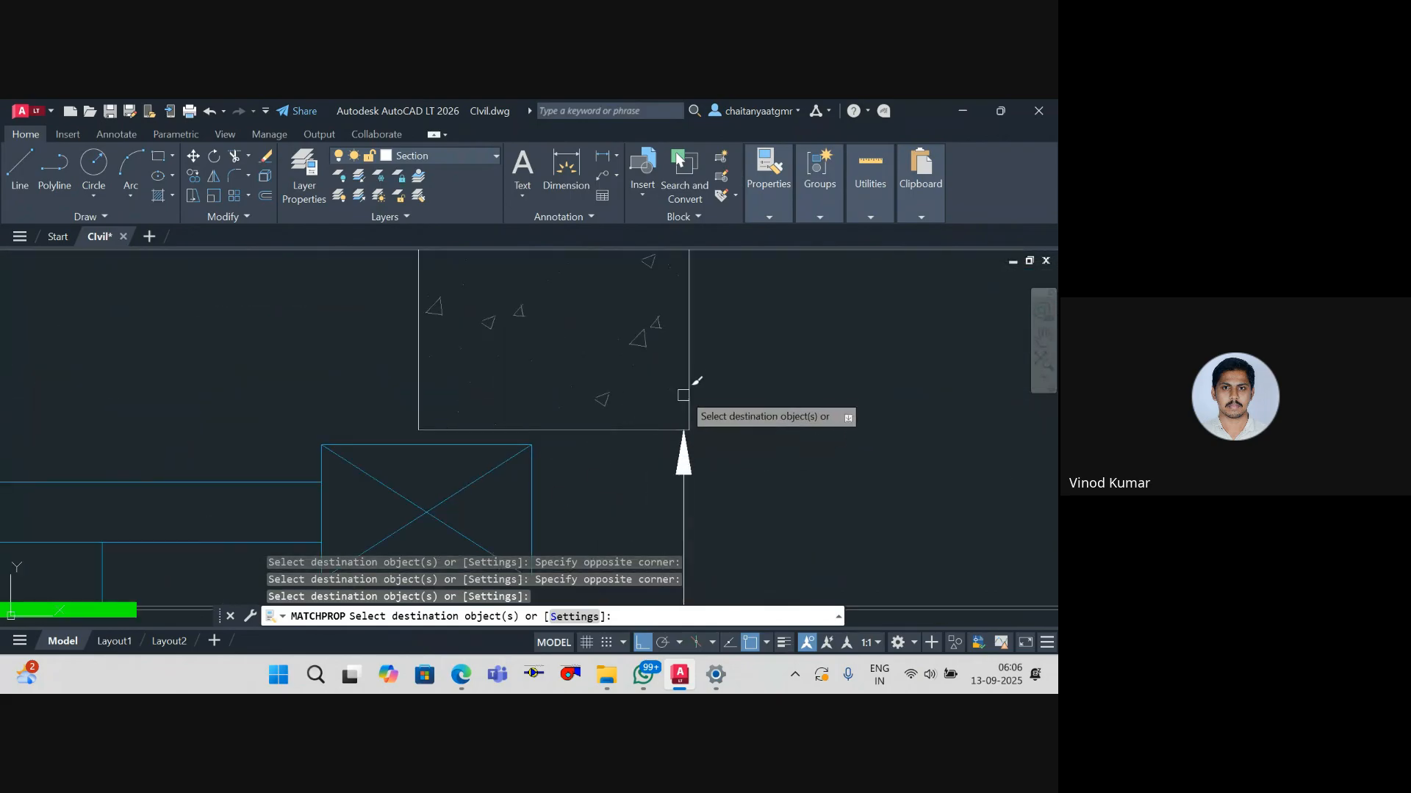
key(Escape)
scroll(515, 353, down, 10)
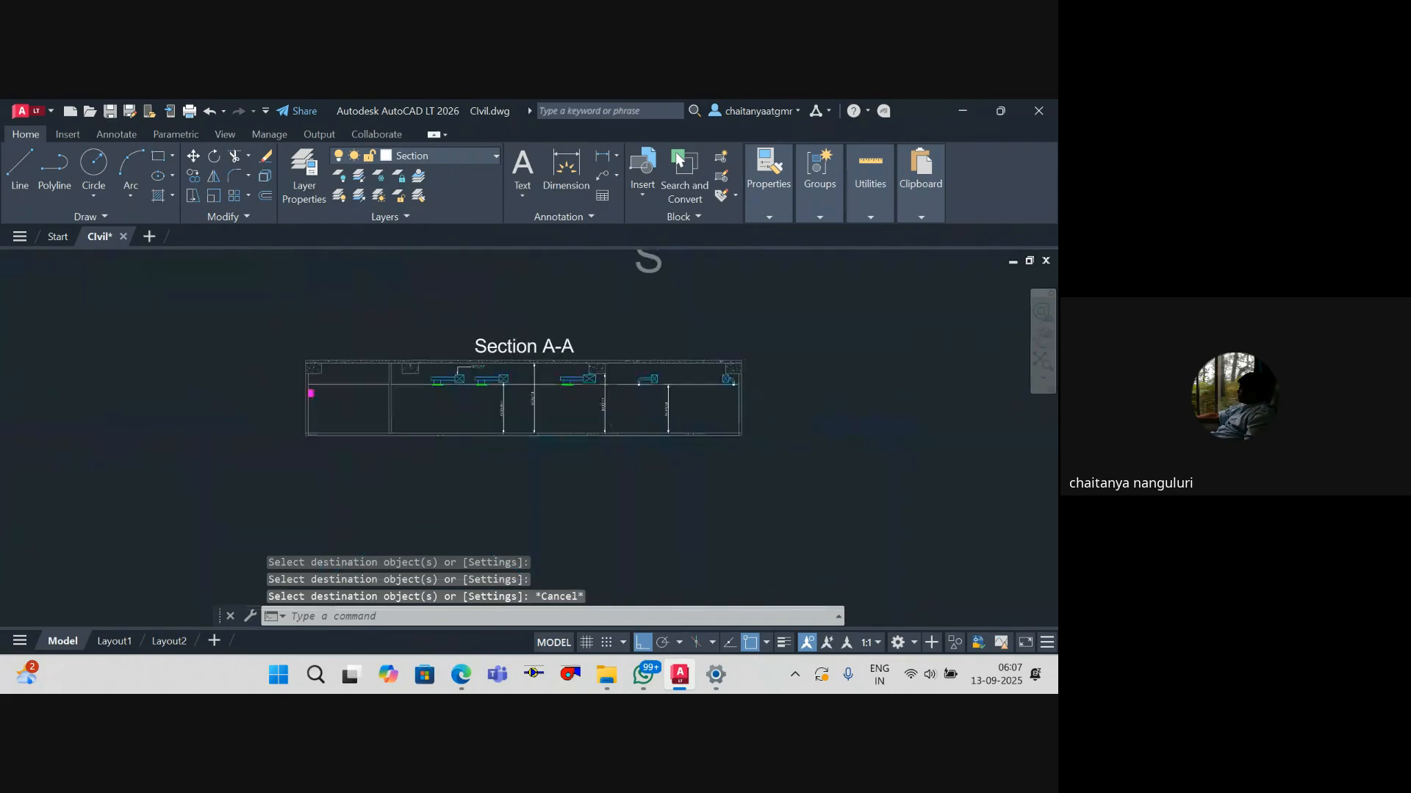
scroll(669, 376, up, 8)
scroll(669, 382, down, 6)
key(Escape)
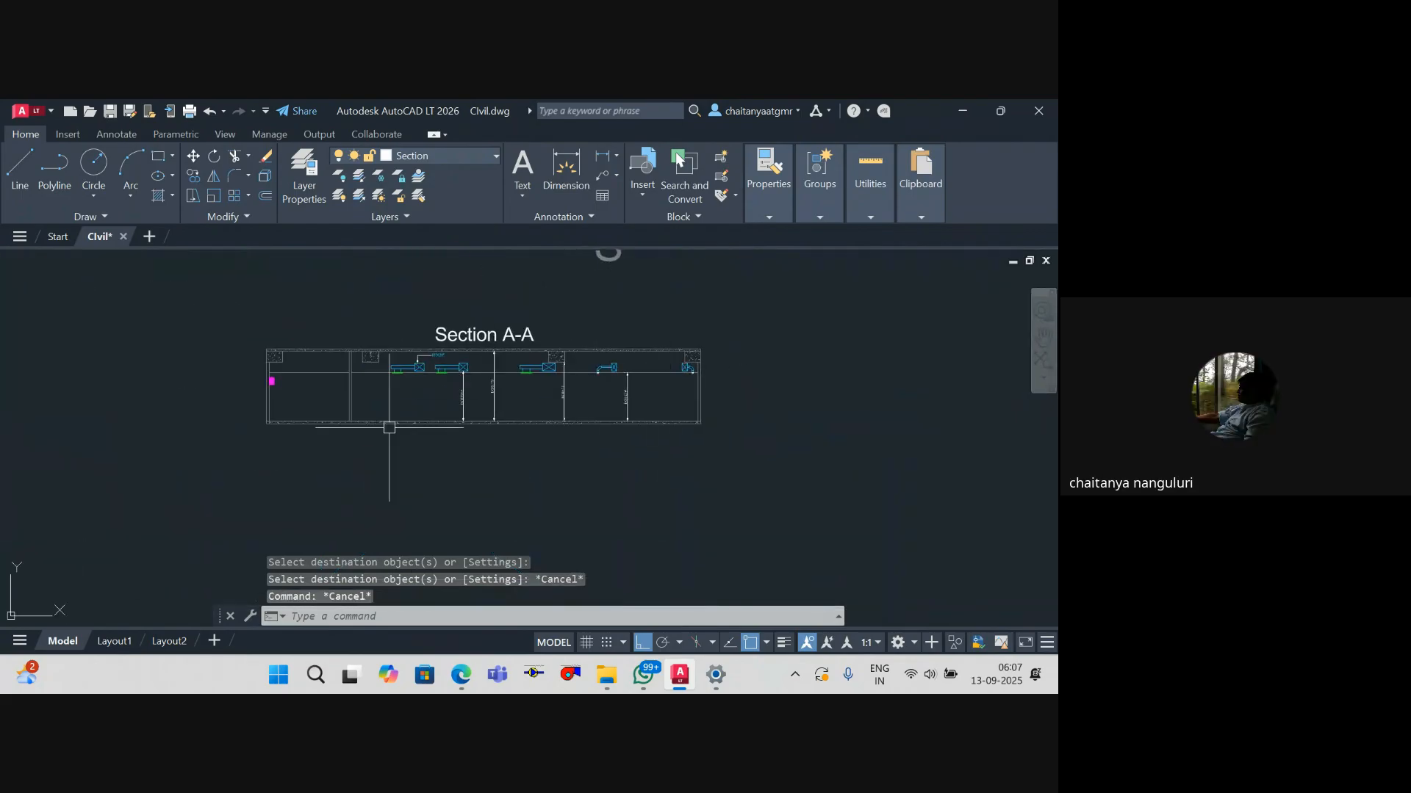
key(Escape)
Step: Erase the existing viewport from the Layout1 sheet and return to model space
click(118, 642)
scroll(551, 425, down, 4)
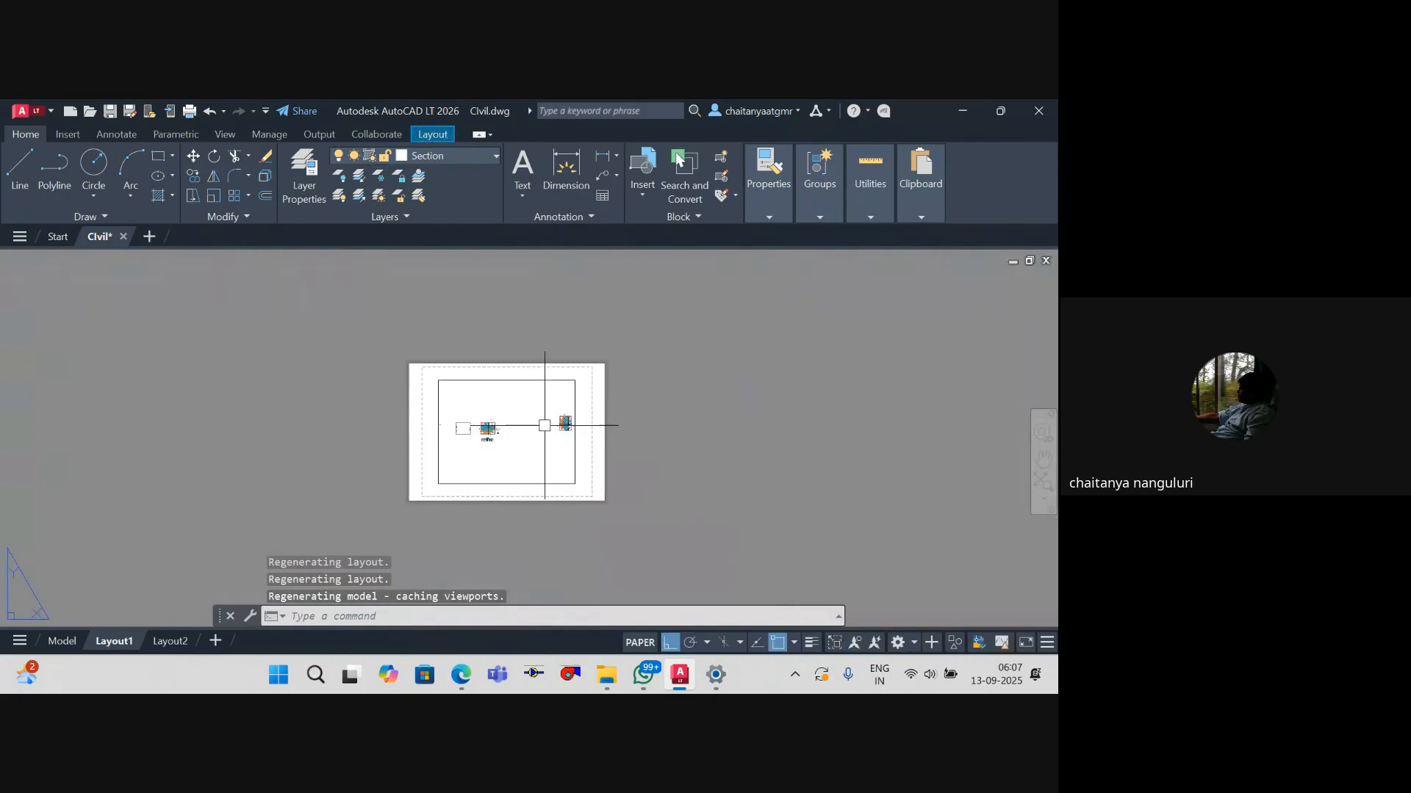
scroll(590, 367, up, 4)
click(663, 377)
key(Delete)
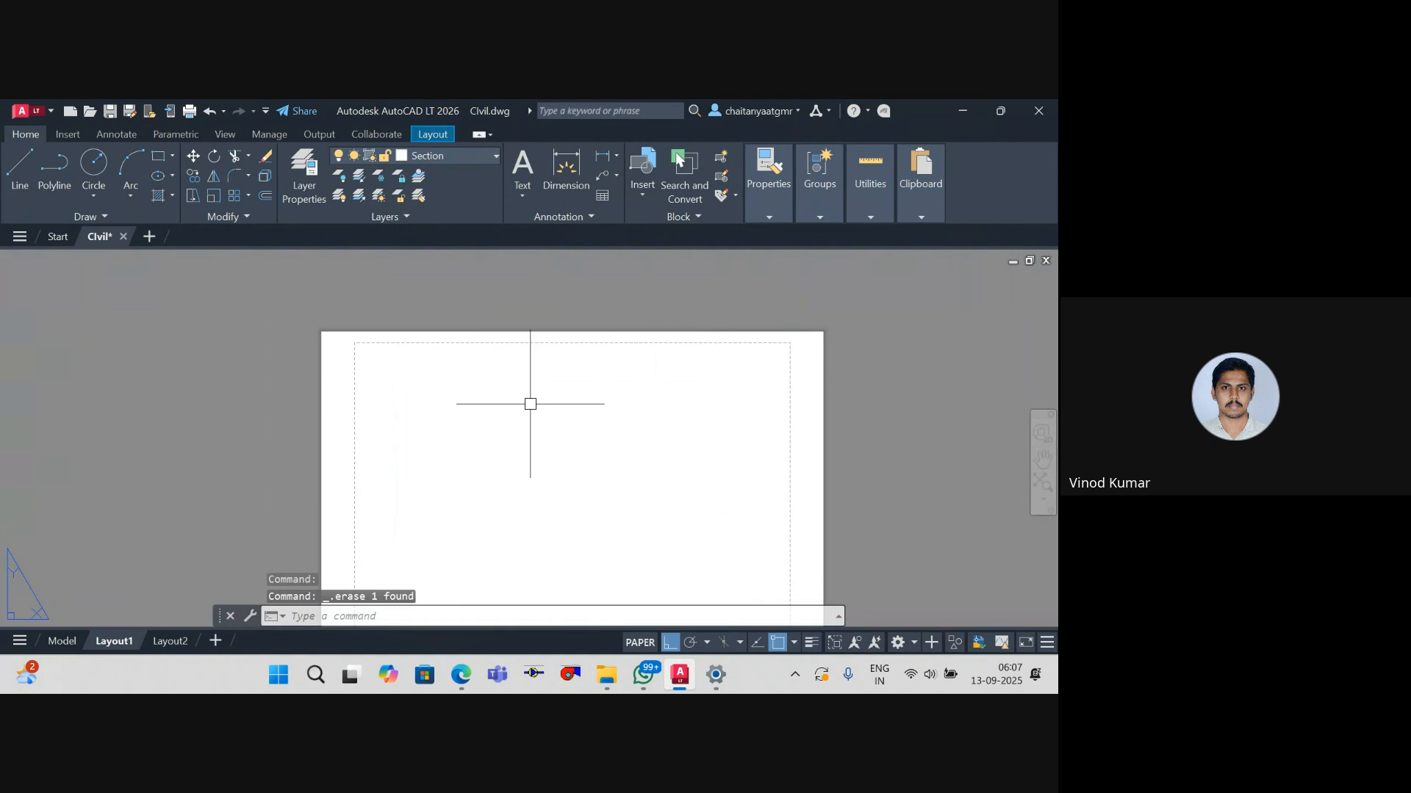
scroll(516, 350, down, 3)
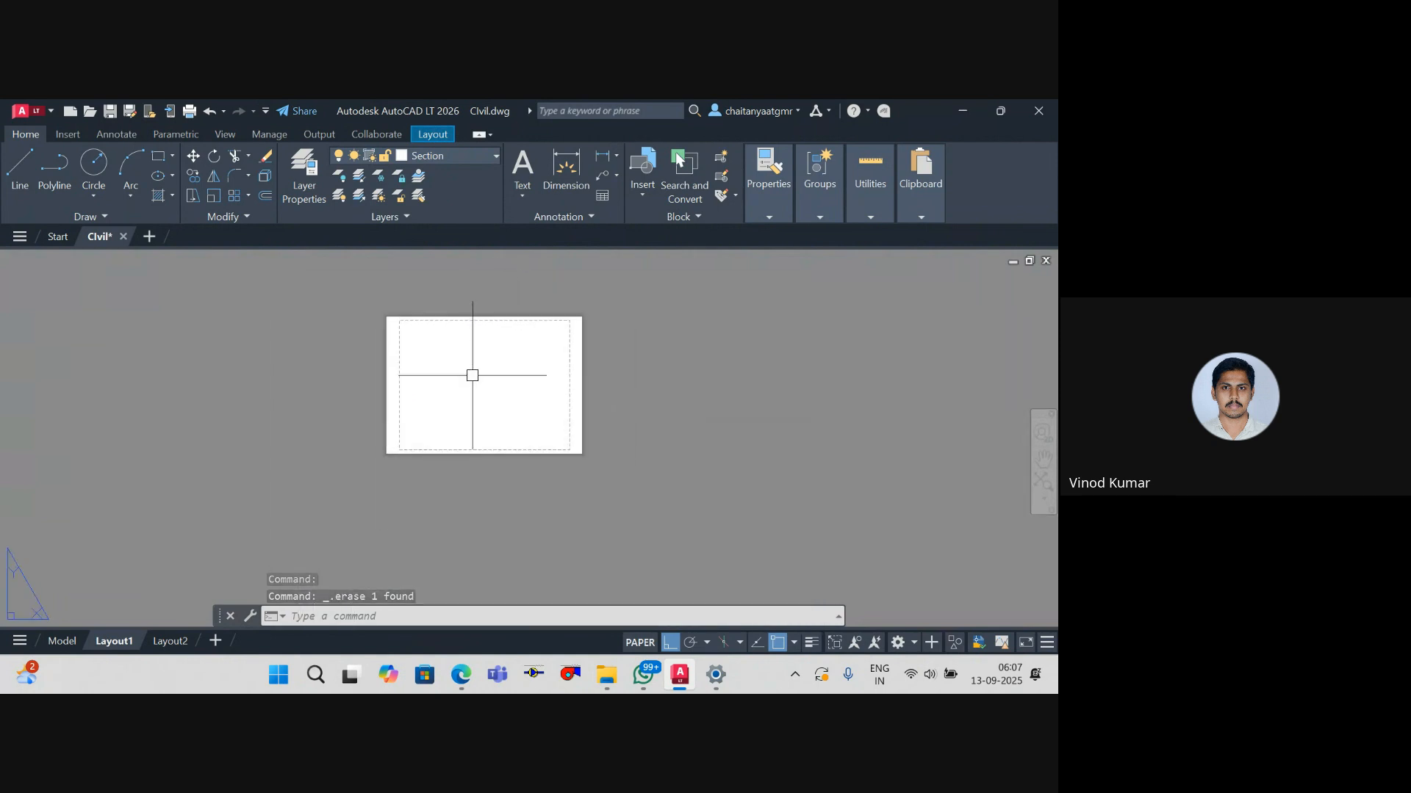
key(Escape)
key(Escape)
click(62, 642)
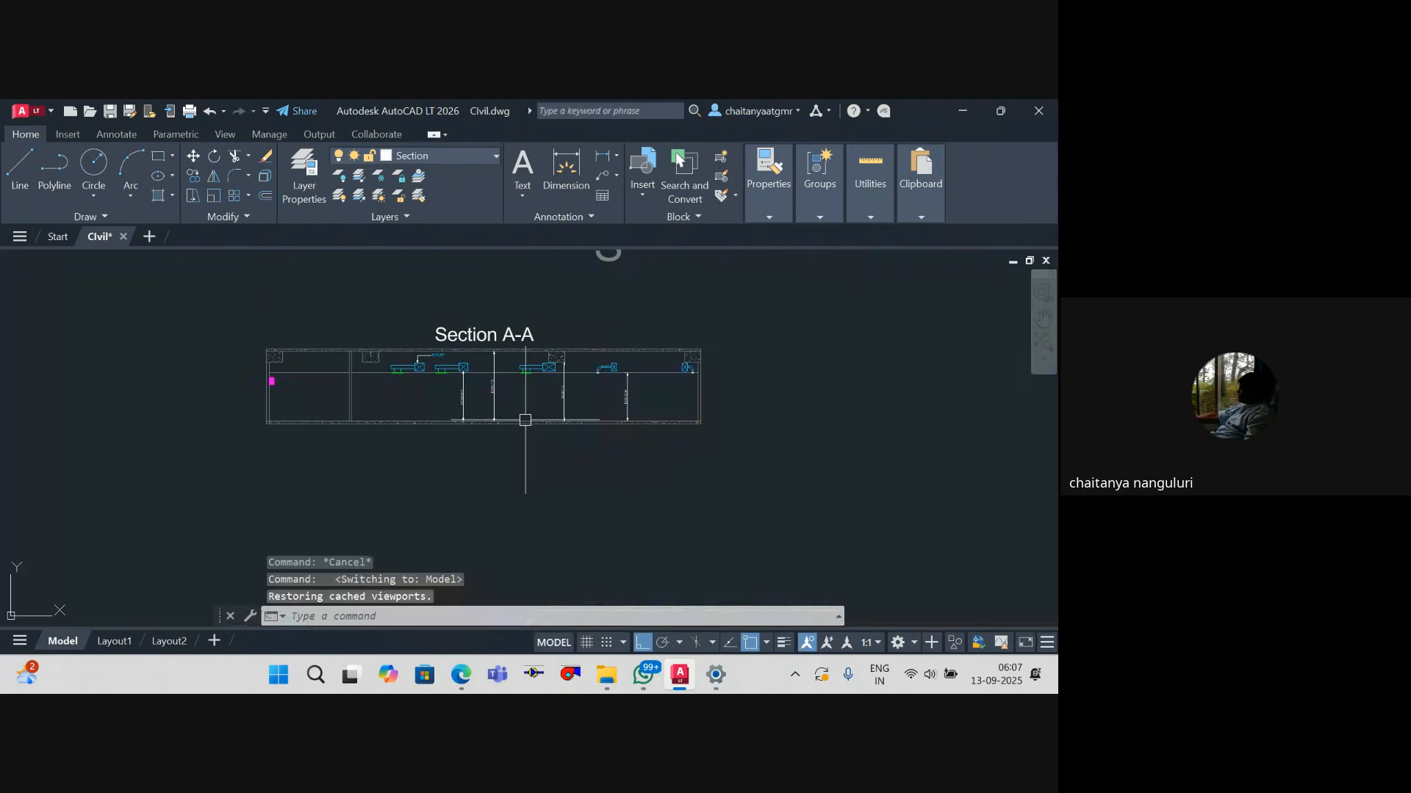
Step: Save the current drawing with the floor plan in view
drag(630, 425, 642, 594)
scroll(617, 463, down, 4)
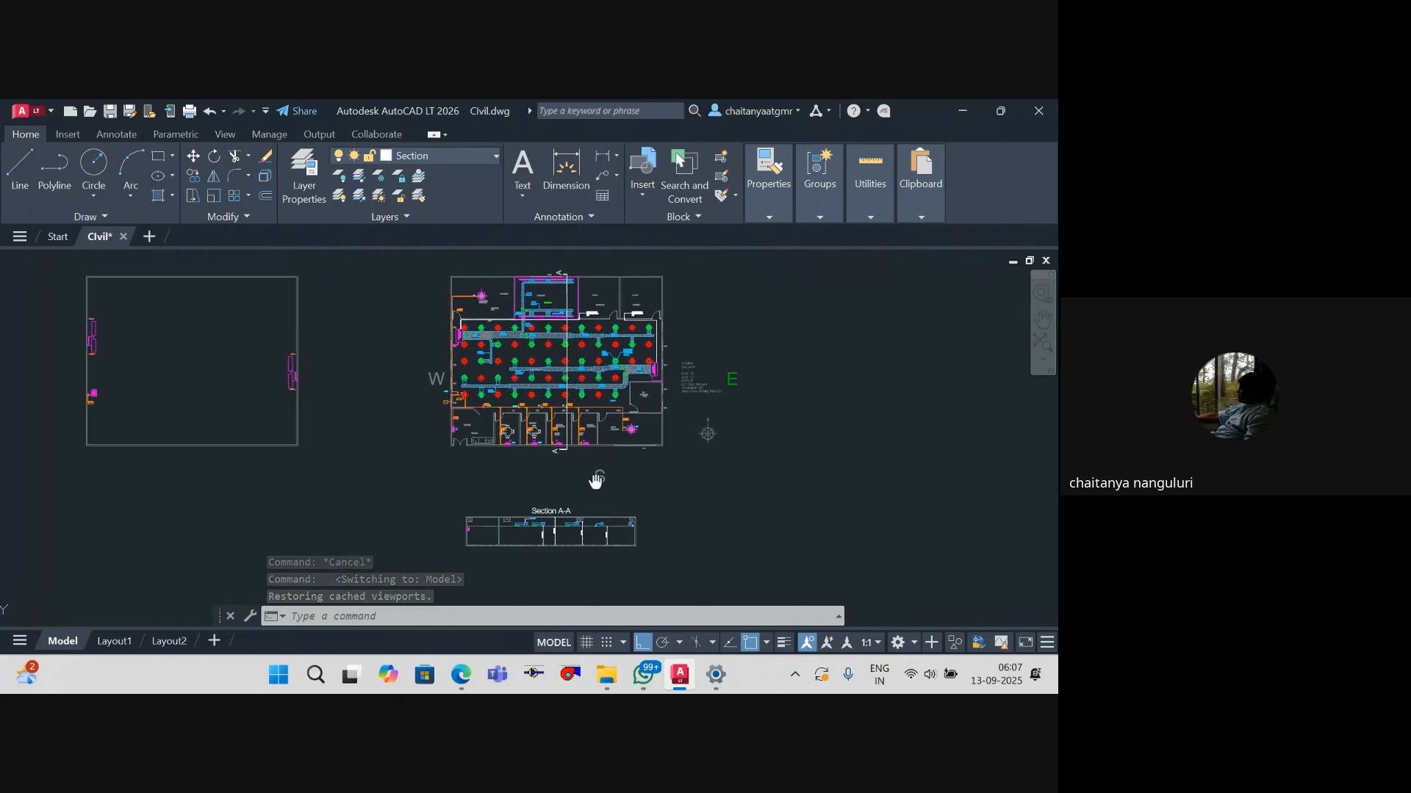
scroll(595, 482, up, 2)
key(Escape)
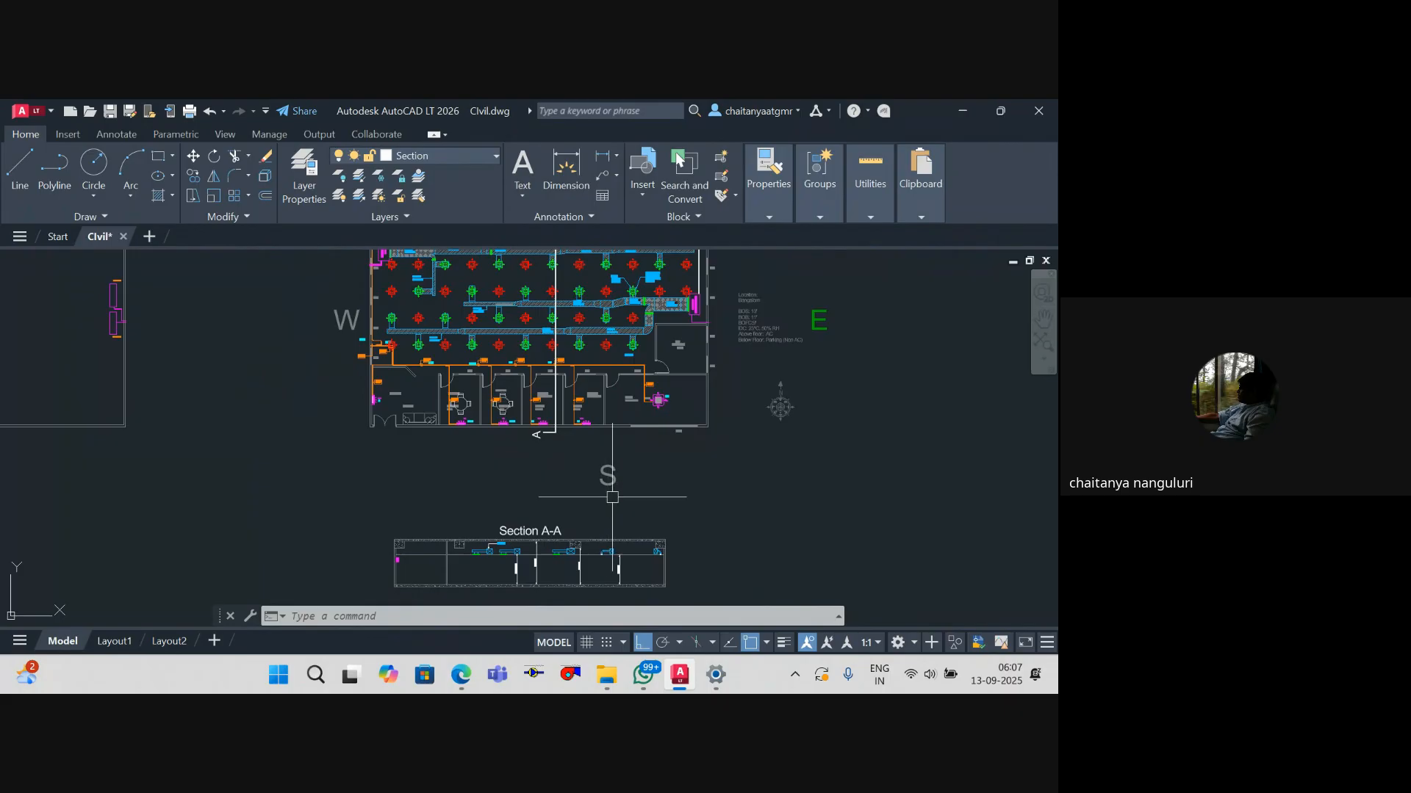
scroll(615, 491, down, 3)
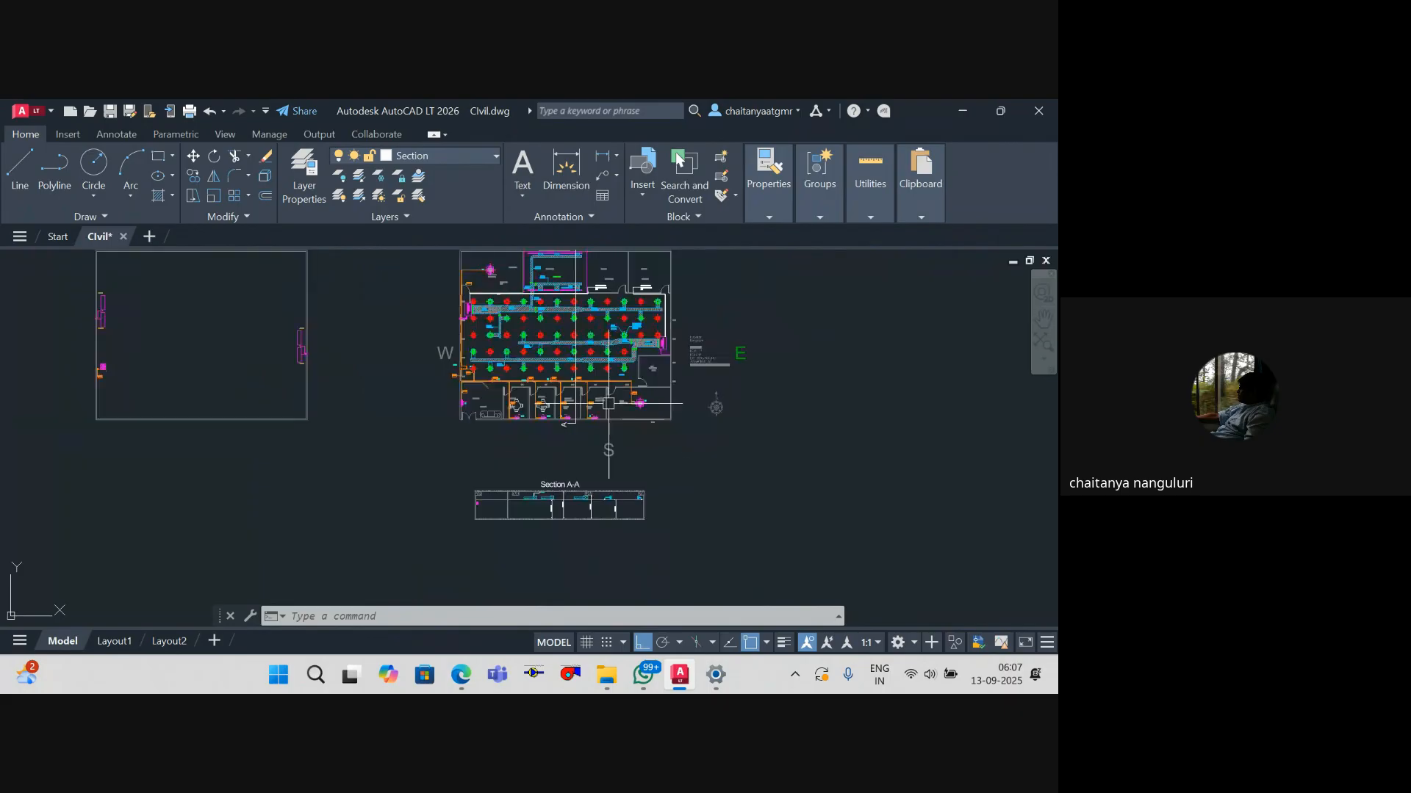
scroll(637, 356, up, 3)
drag(637, 356, 638, 379)
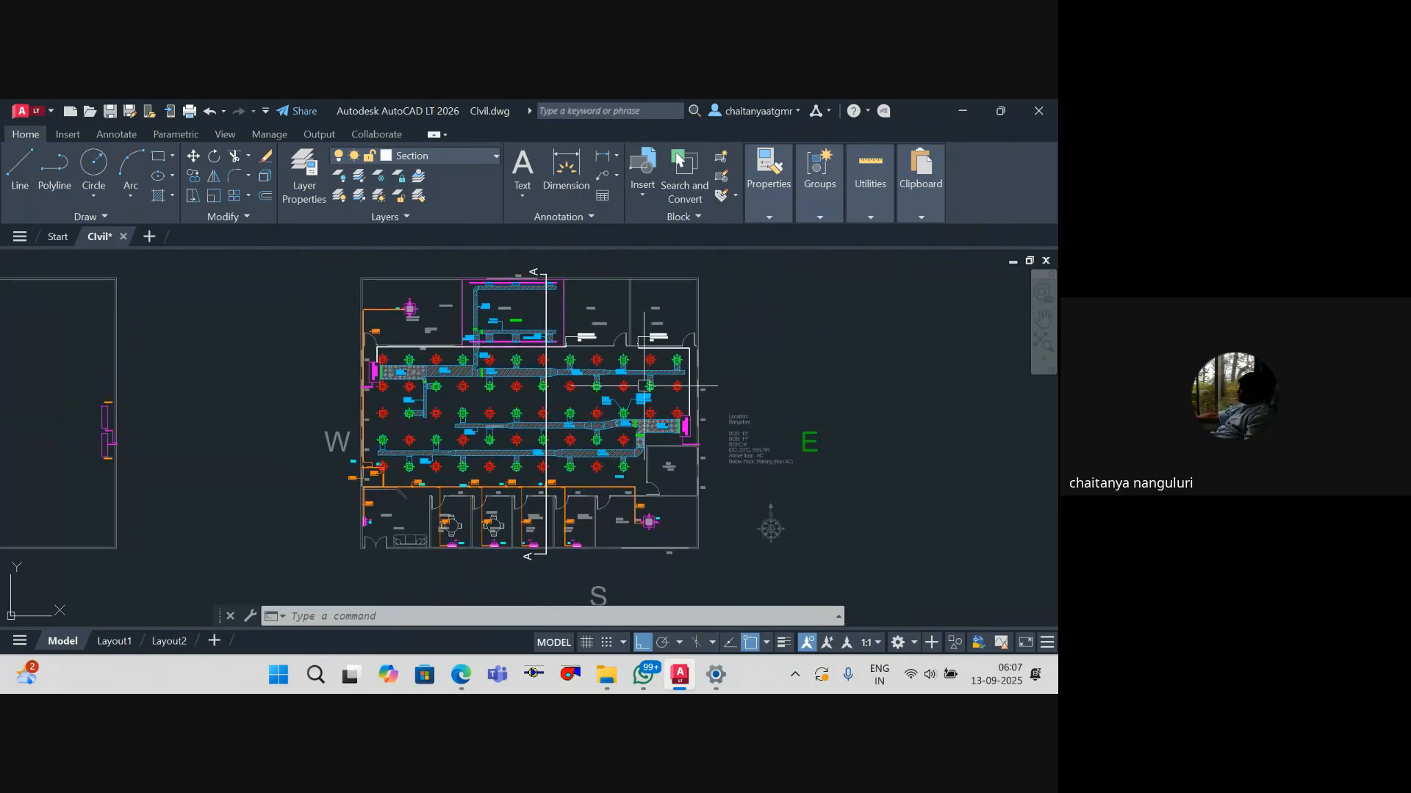
mouse_move(643, 390)
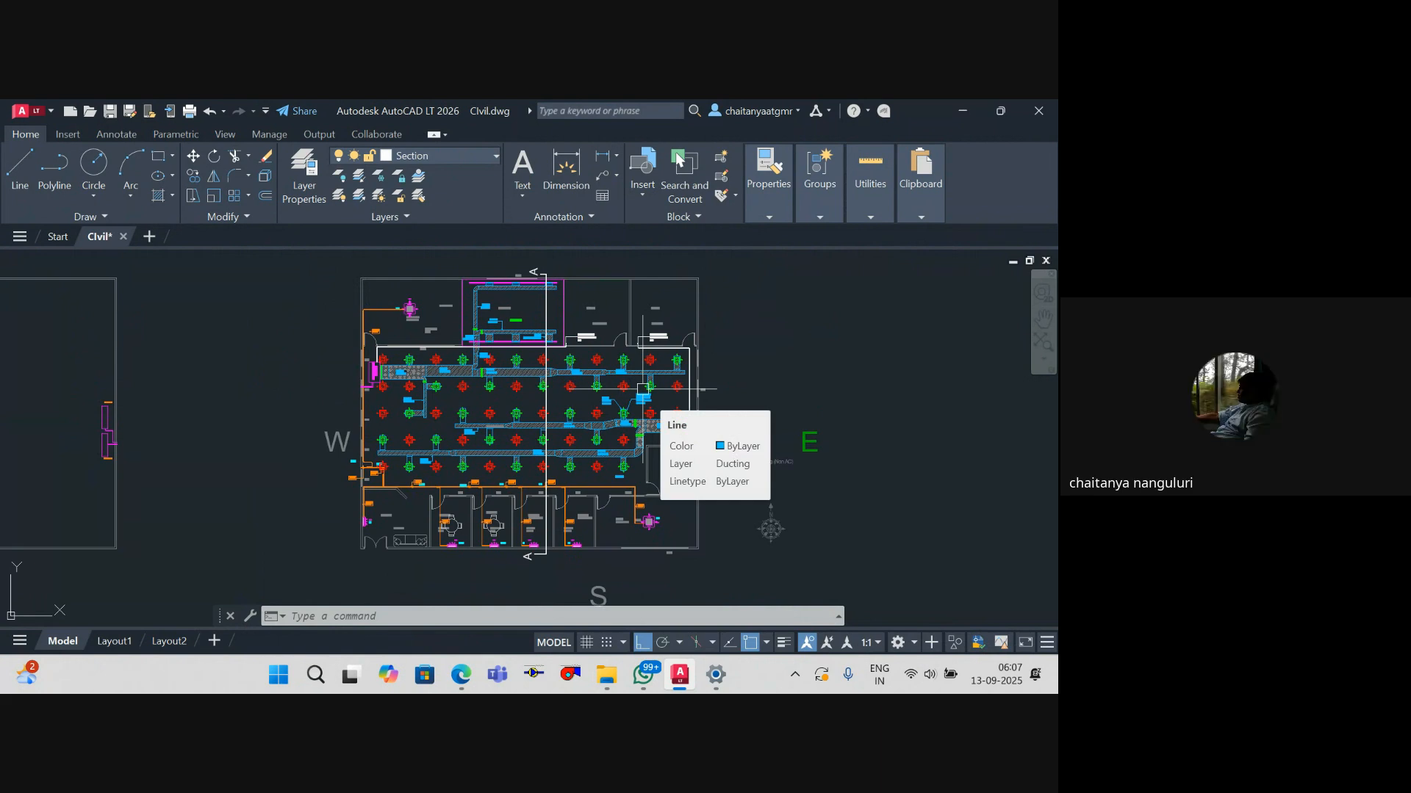
key(ctrl+s)
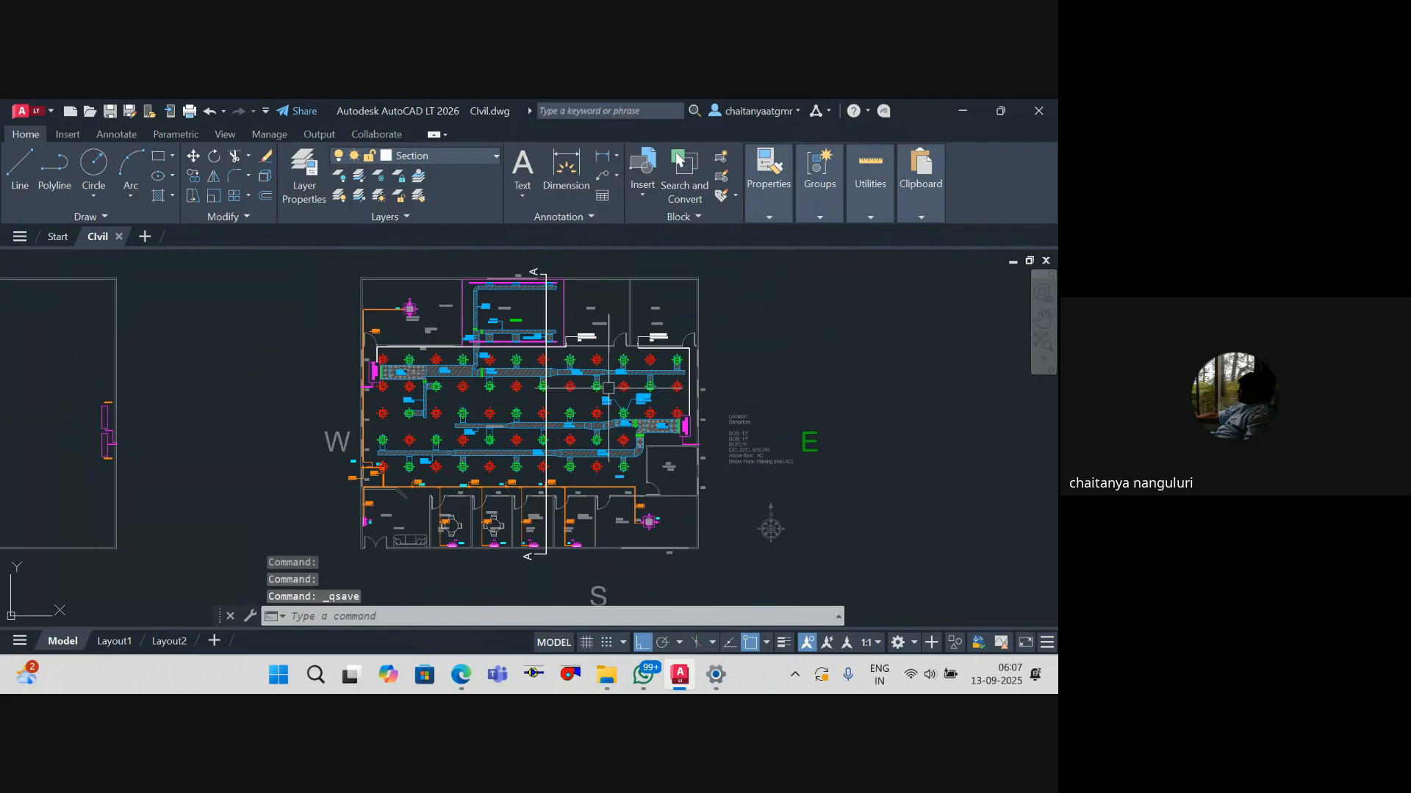
Step: Examine the floor plan's duct runs and their size and CFM labels up to the east AHU
scroll(532, 423, down, 2)
drag(532, 423, 607, 408)
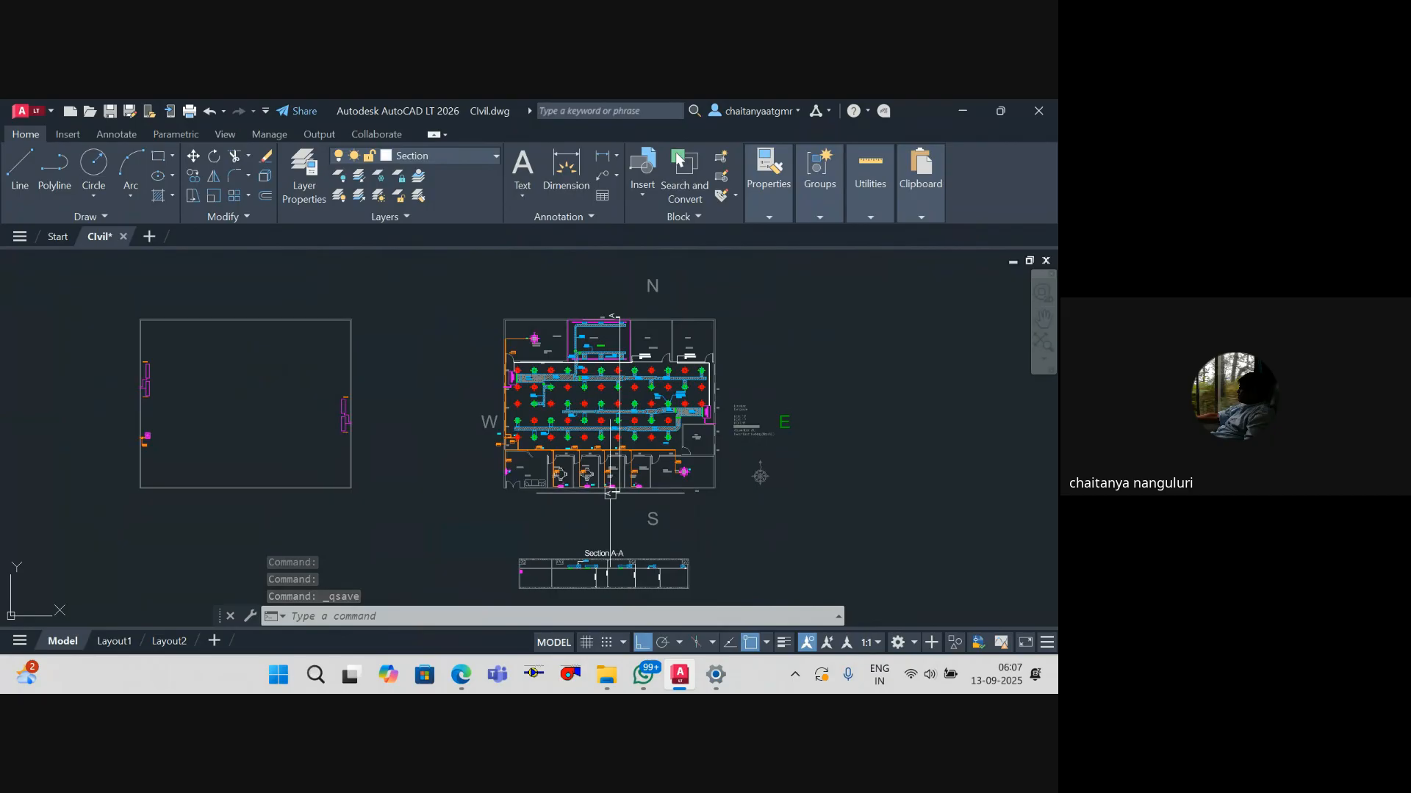
scroll(607, 479, up, 2)
drag(606, 479, 615, 507)
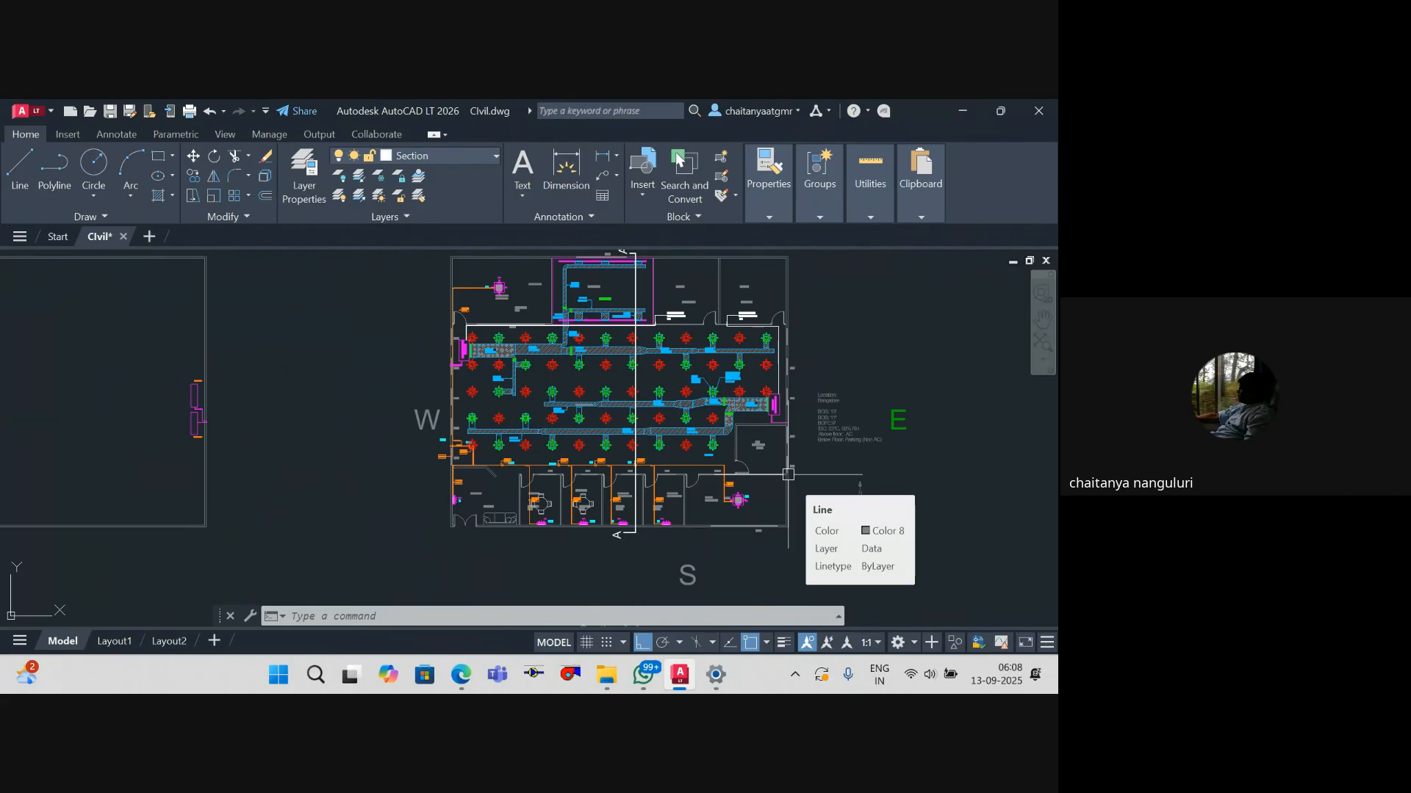
mouse_move(692, 447)
mouse_down()
mouse_move(634, 435)
mouse_move(633, 472)
mouse_up()
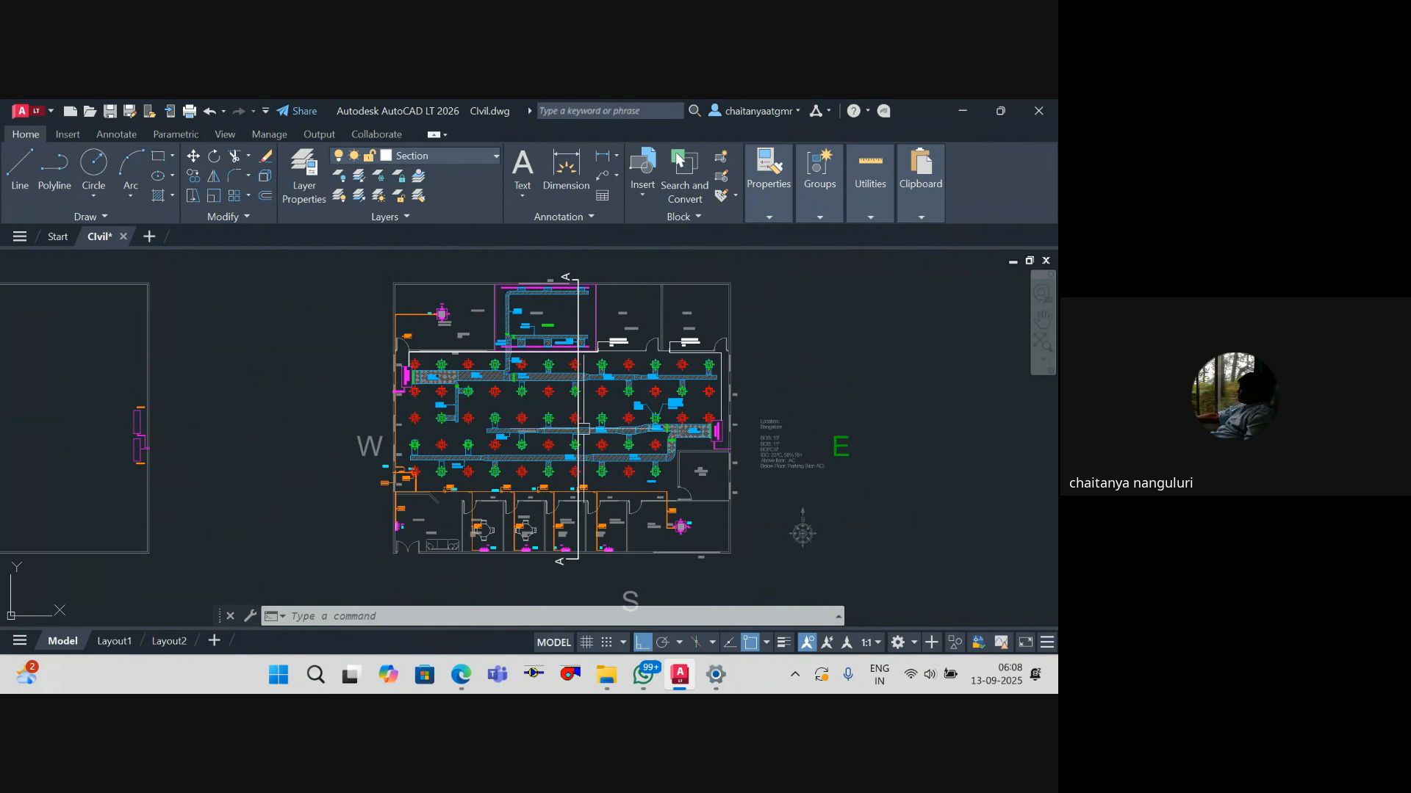
scroll(544, 425, up, 6)
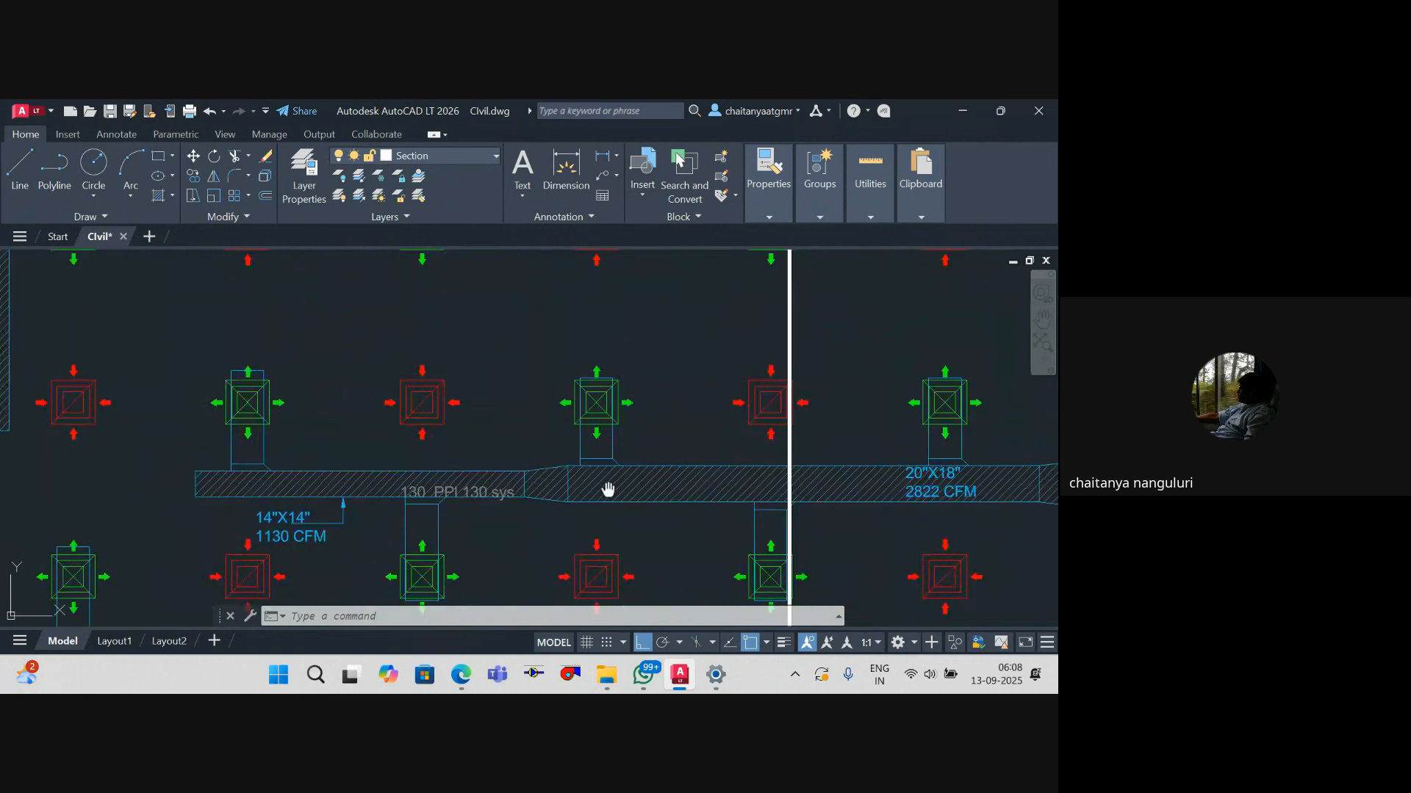
scroll(515, 374, down, 3)
scroll(515, 374, down, 2)
scroll(708, 385, up, 2)
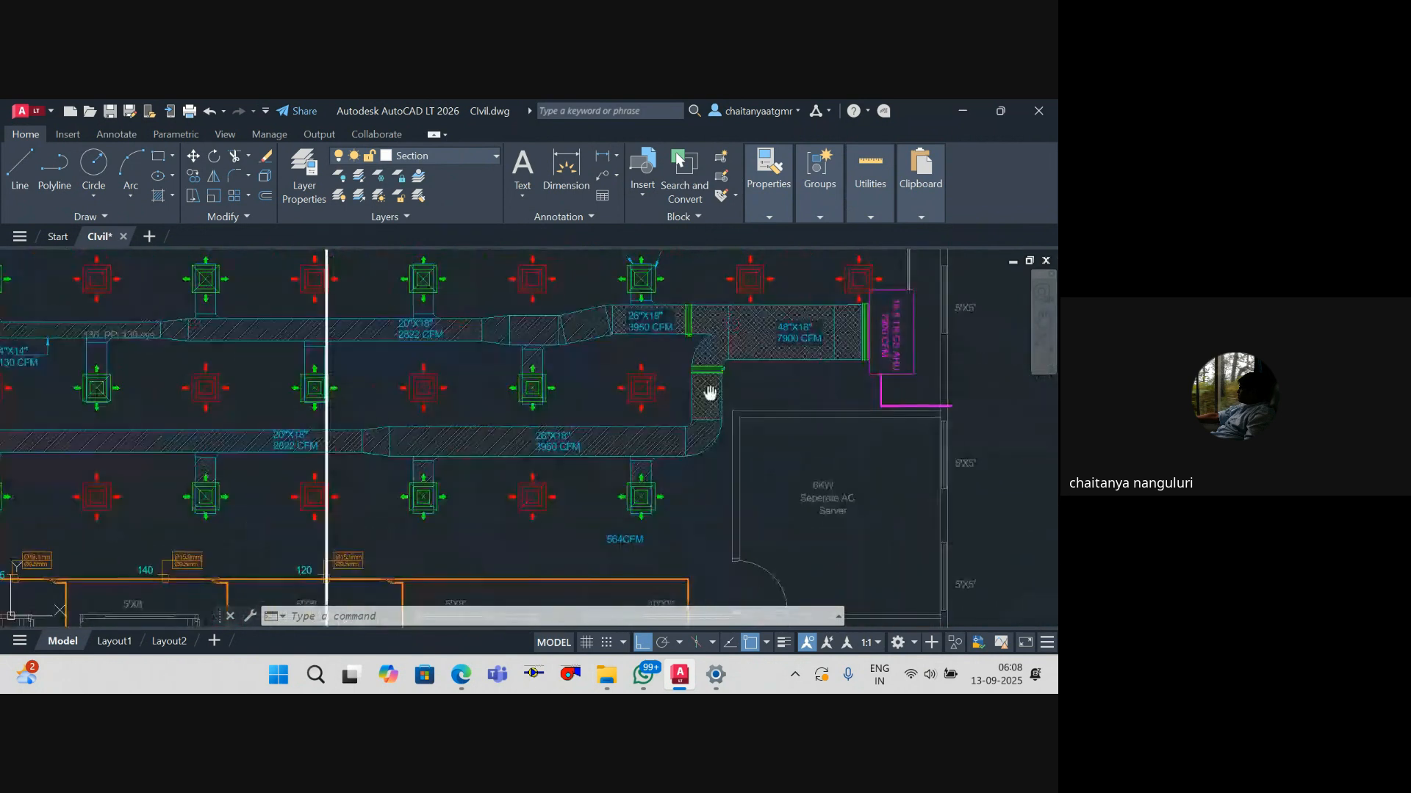
scroll(683, 542, down, 3)
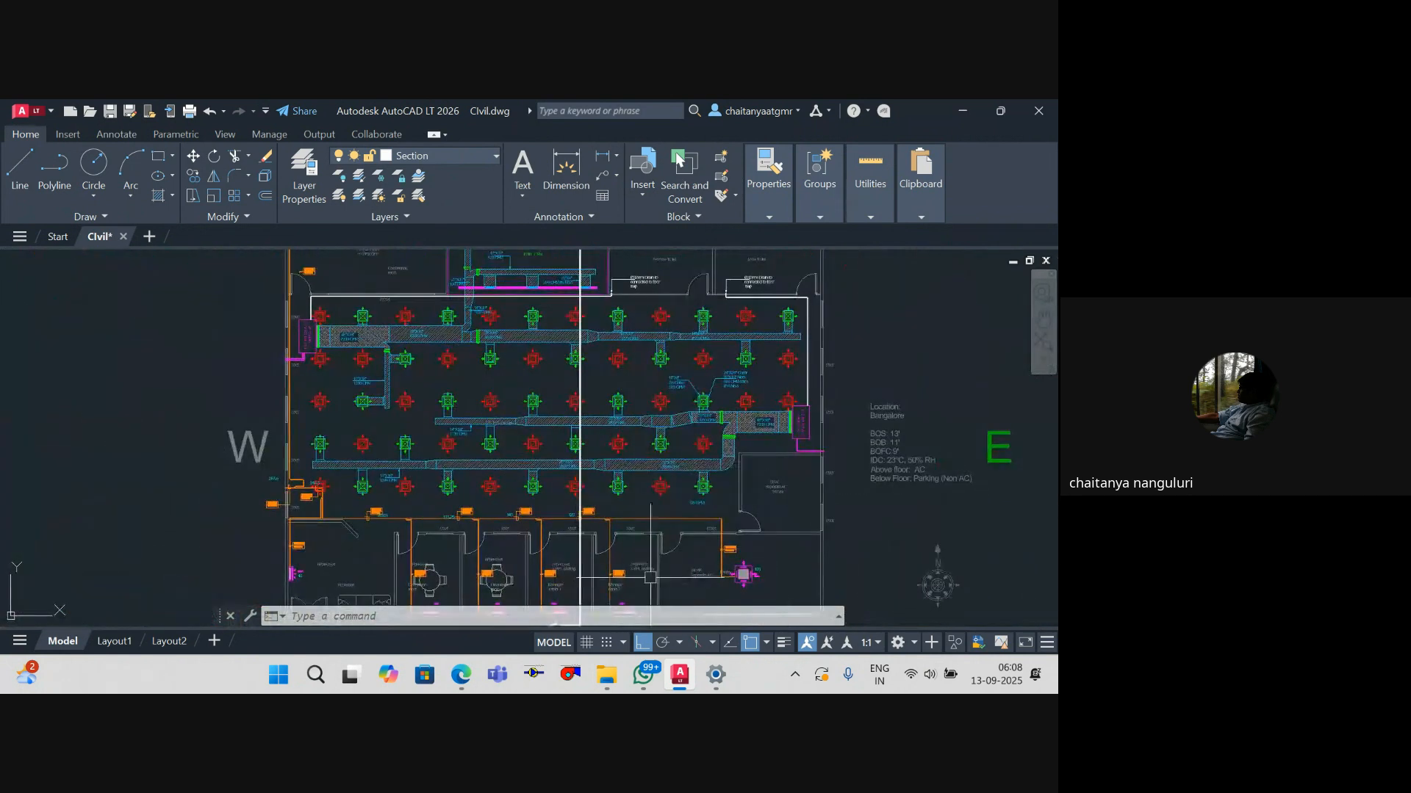
Step: Switch to File Explorer, create an Excel worksheet named Duct Quantity.xlsx in the August 2025_HVAC folder, and open it
click(606, 676)
right_click(324, 512)
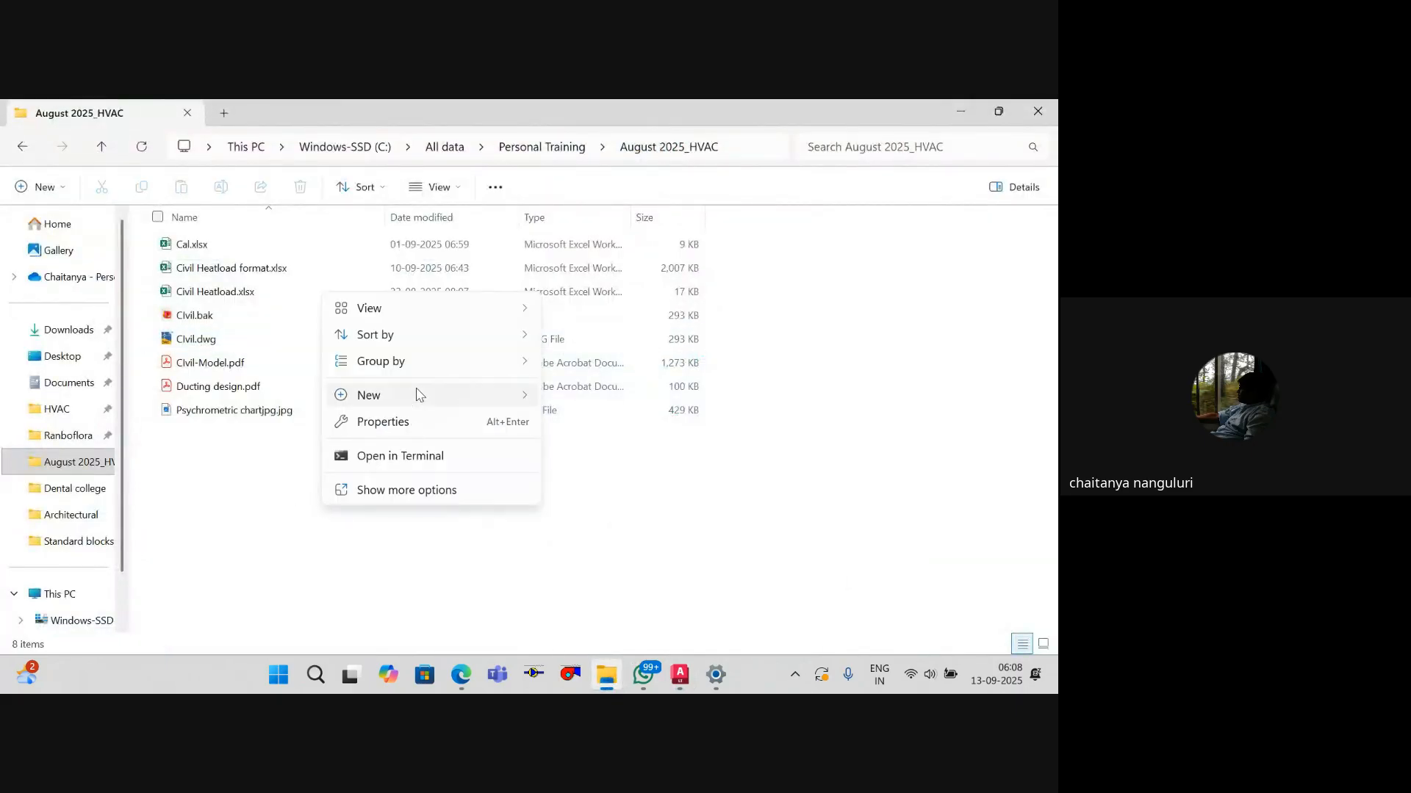
mouse_move(455, 395)
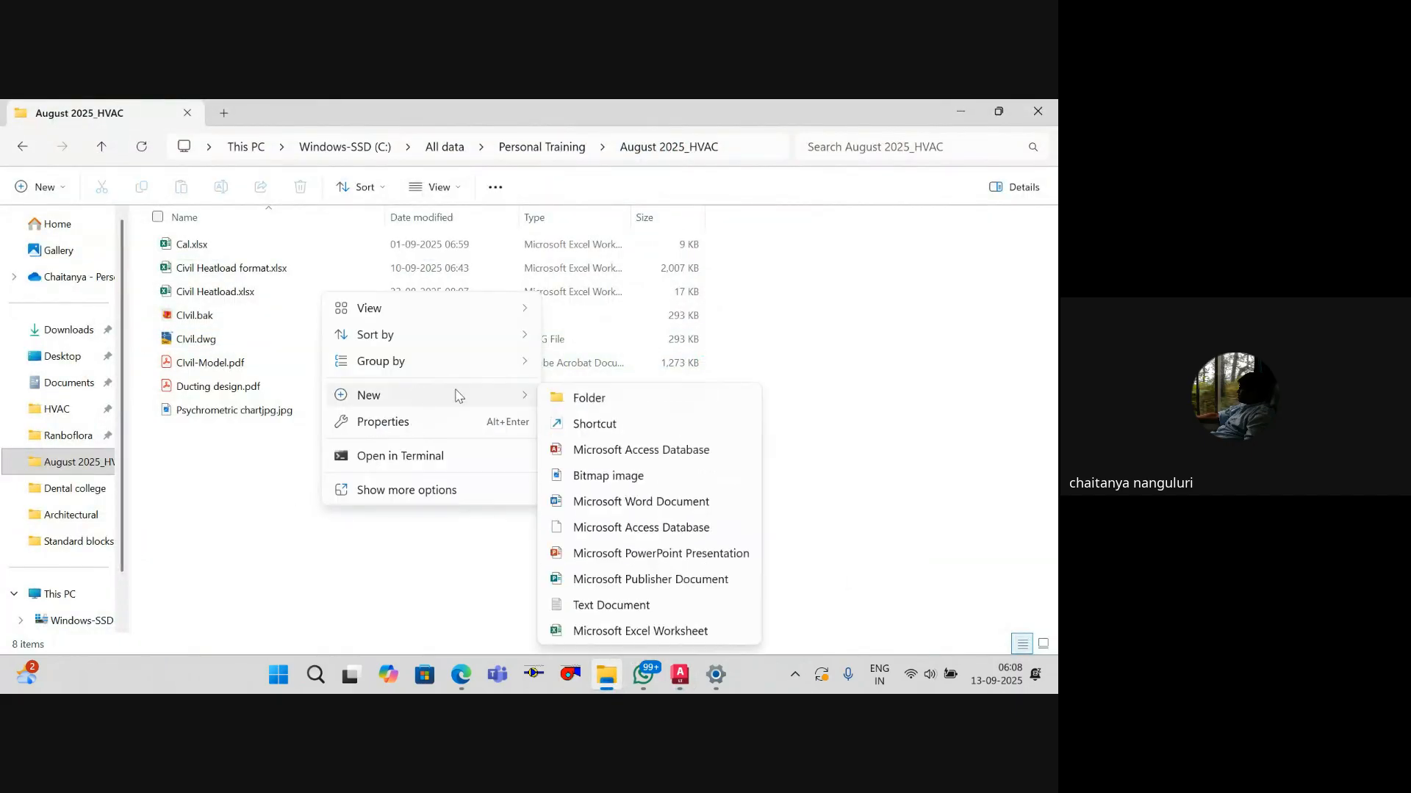
click(650, 632)
key(BackSpace)
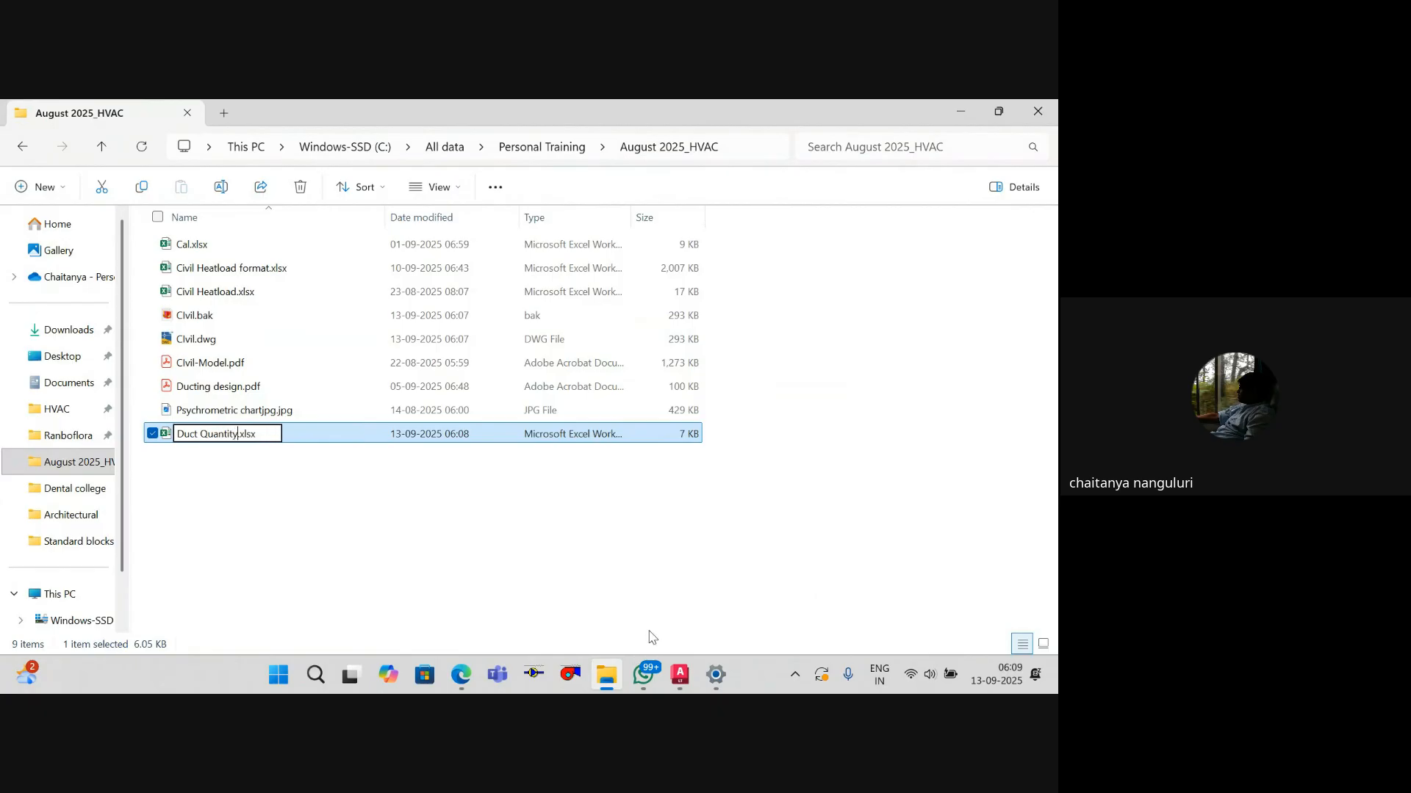
key(Return)
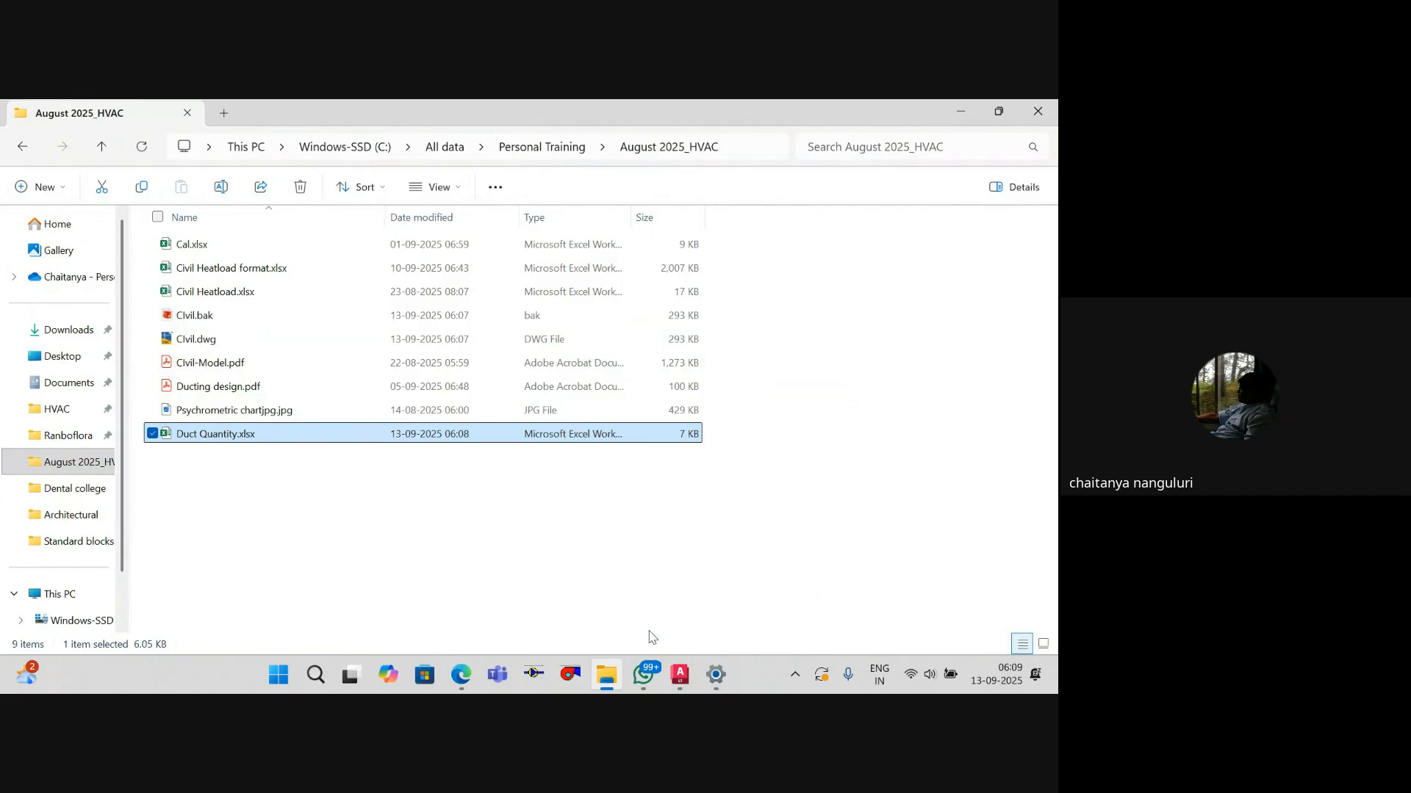
key(Return)
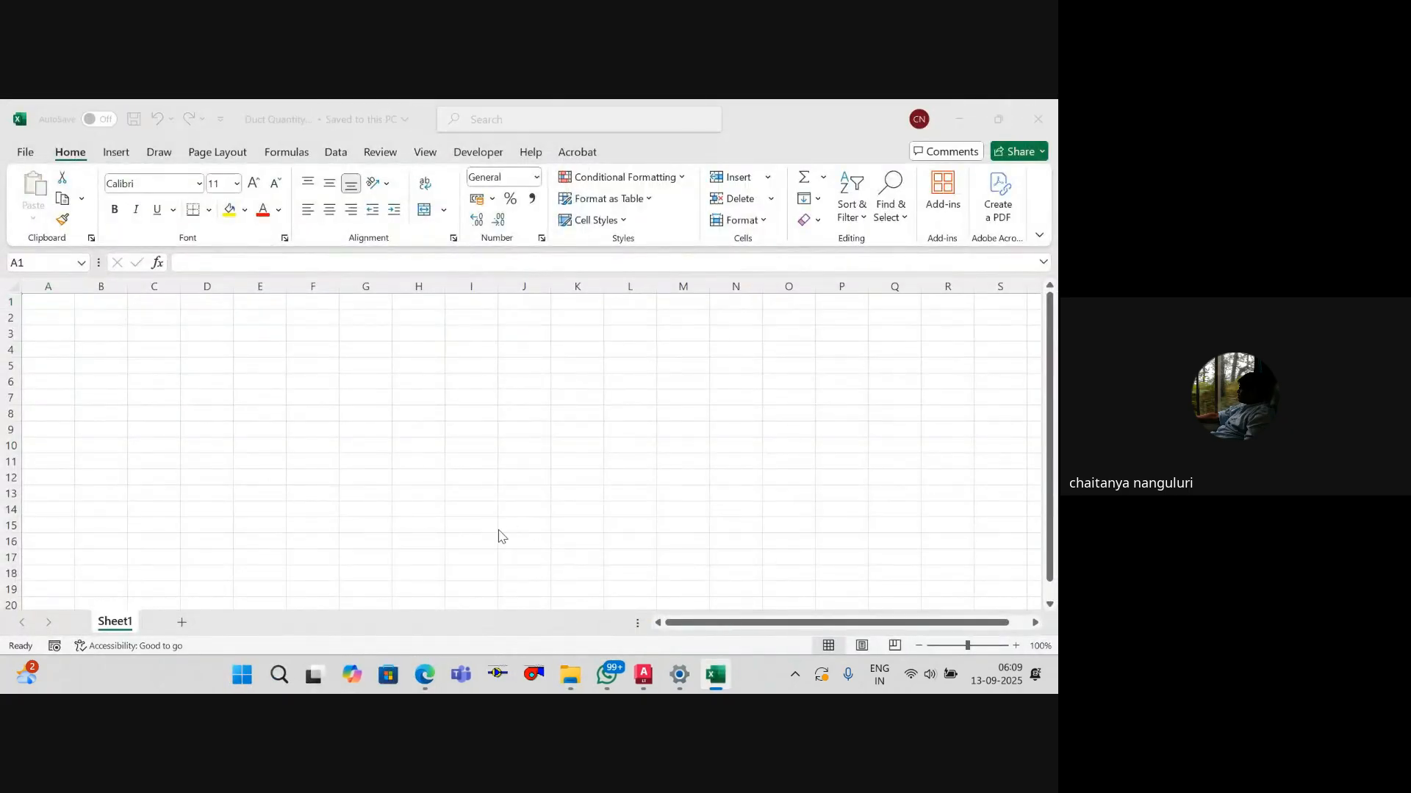
Step: Switch to AutoCAD, check the supply ducts and their size labels on the floor plan, and return to the Excel worksheet
click(646, 685)
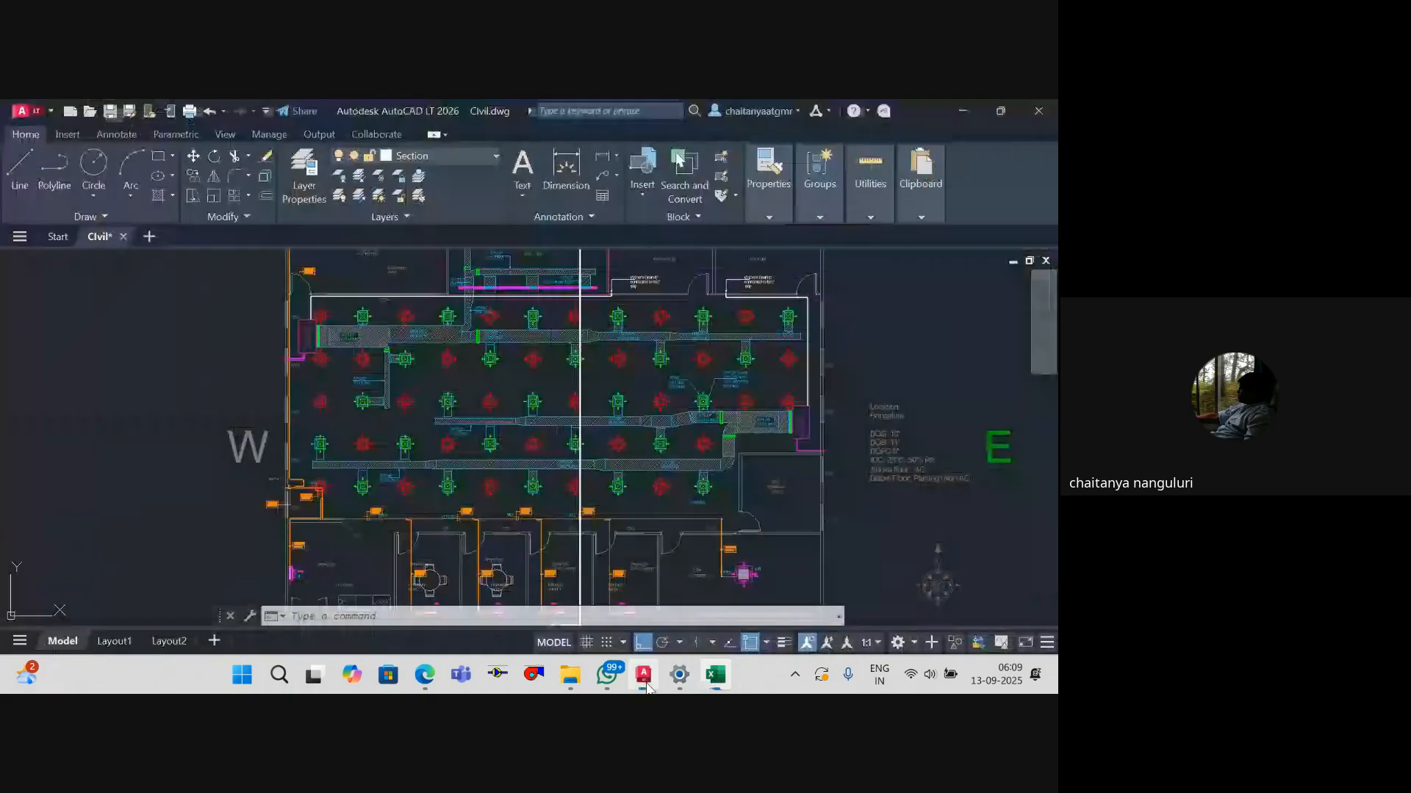
scroll(538, 463, down, 3)
scroll(539, 463, up, 5)
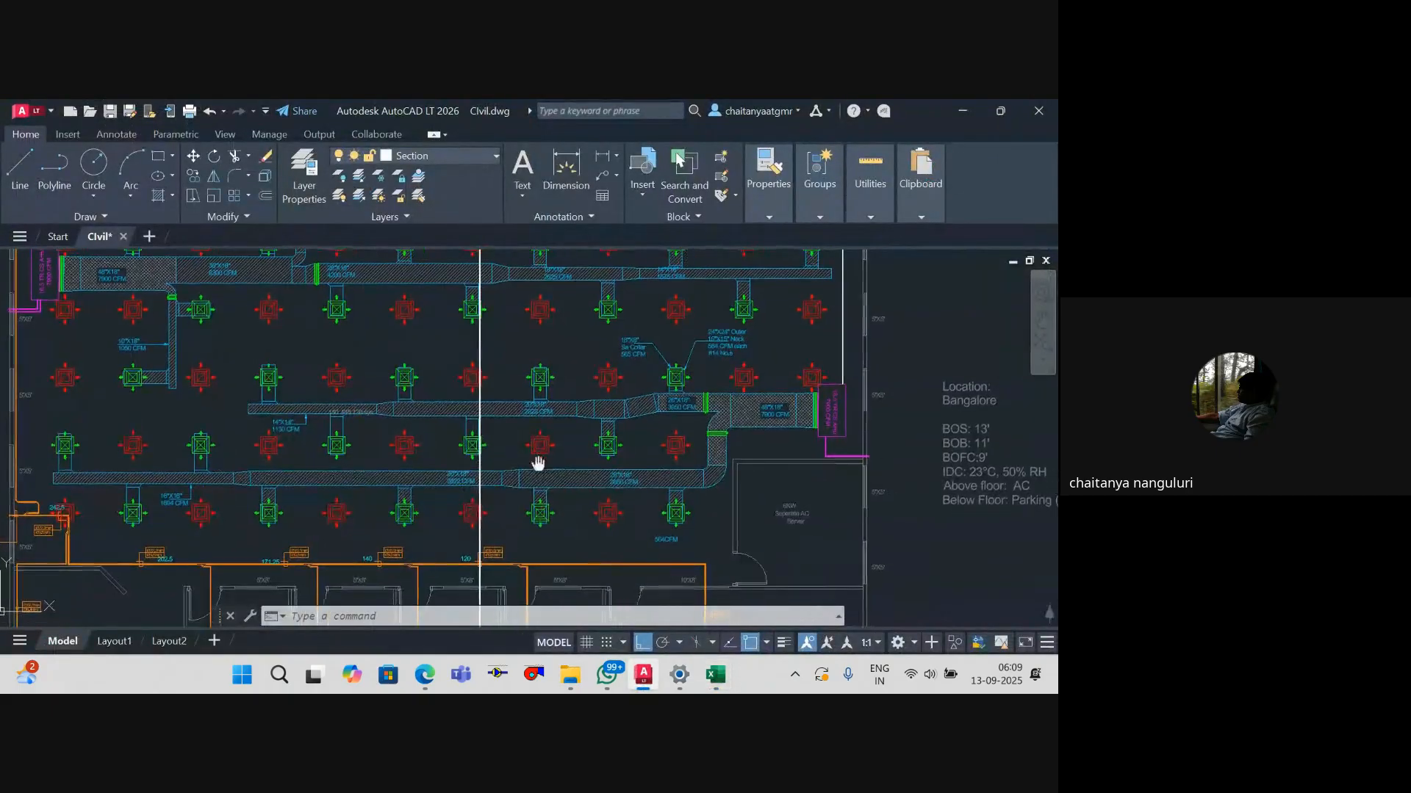
key(alt+Tab)
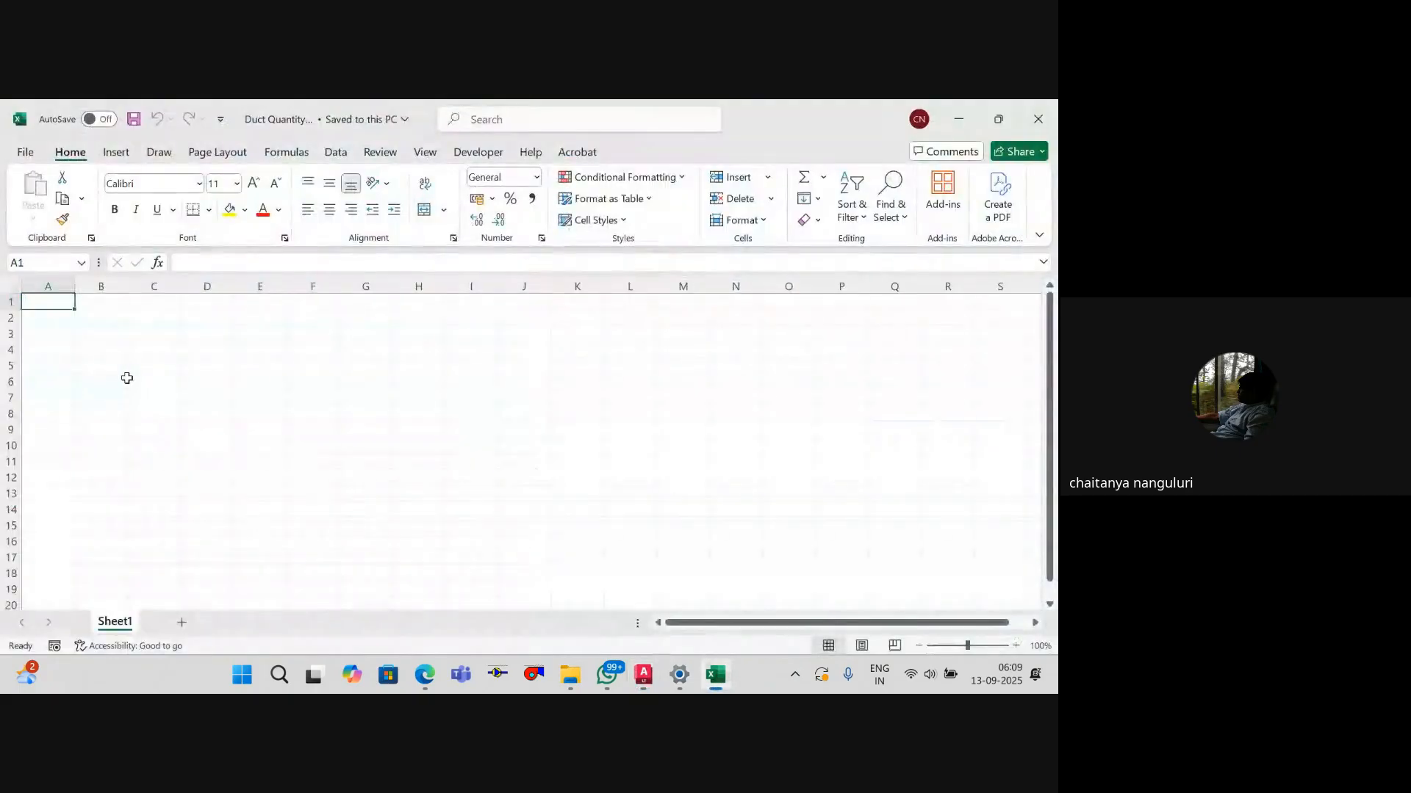
Step: Enter the column headers Sl no in A1 and Width in B1
text(Sl no)
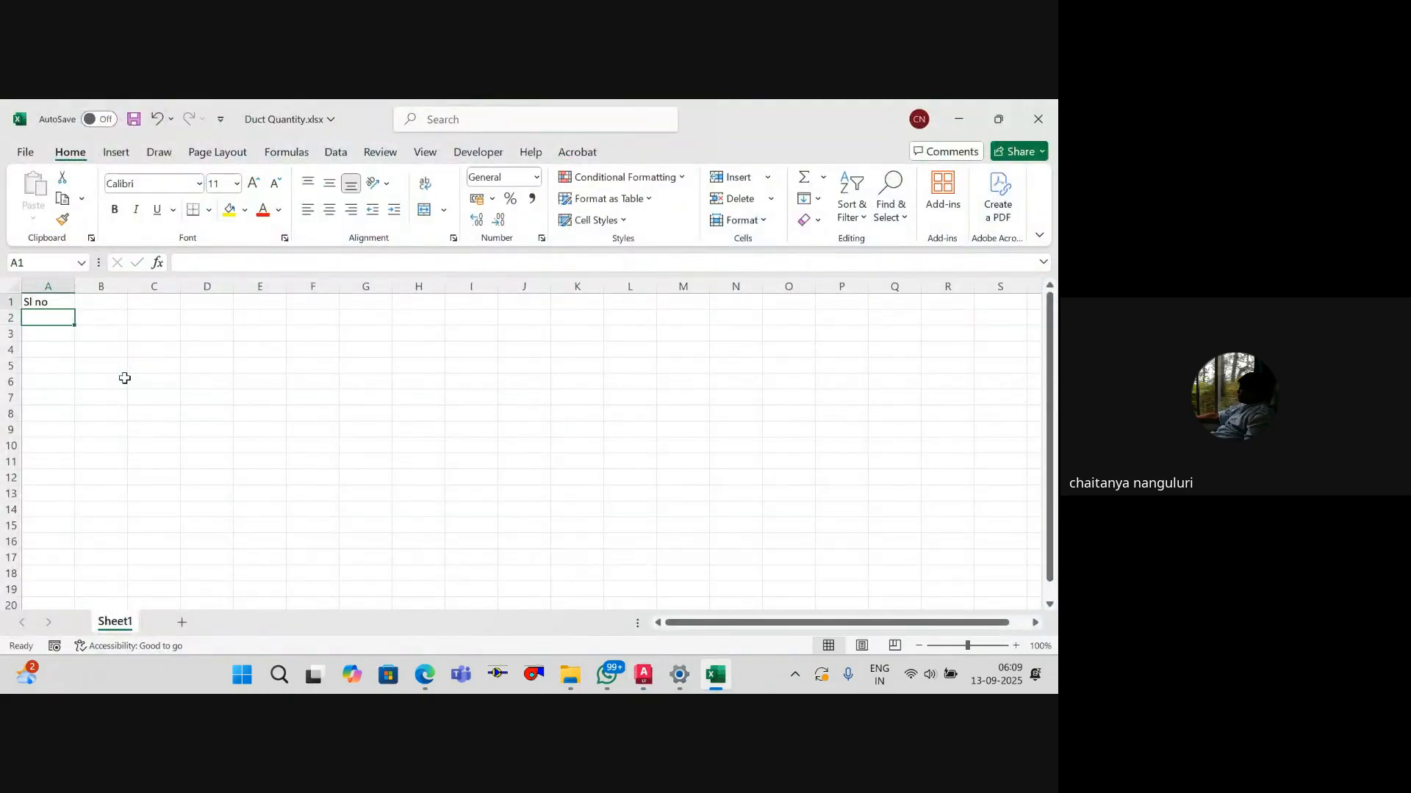
key(Tab)
key(alt+Tab)
key(alt+Tab)
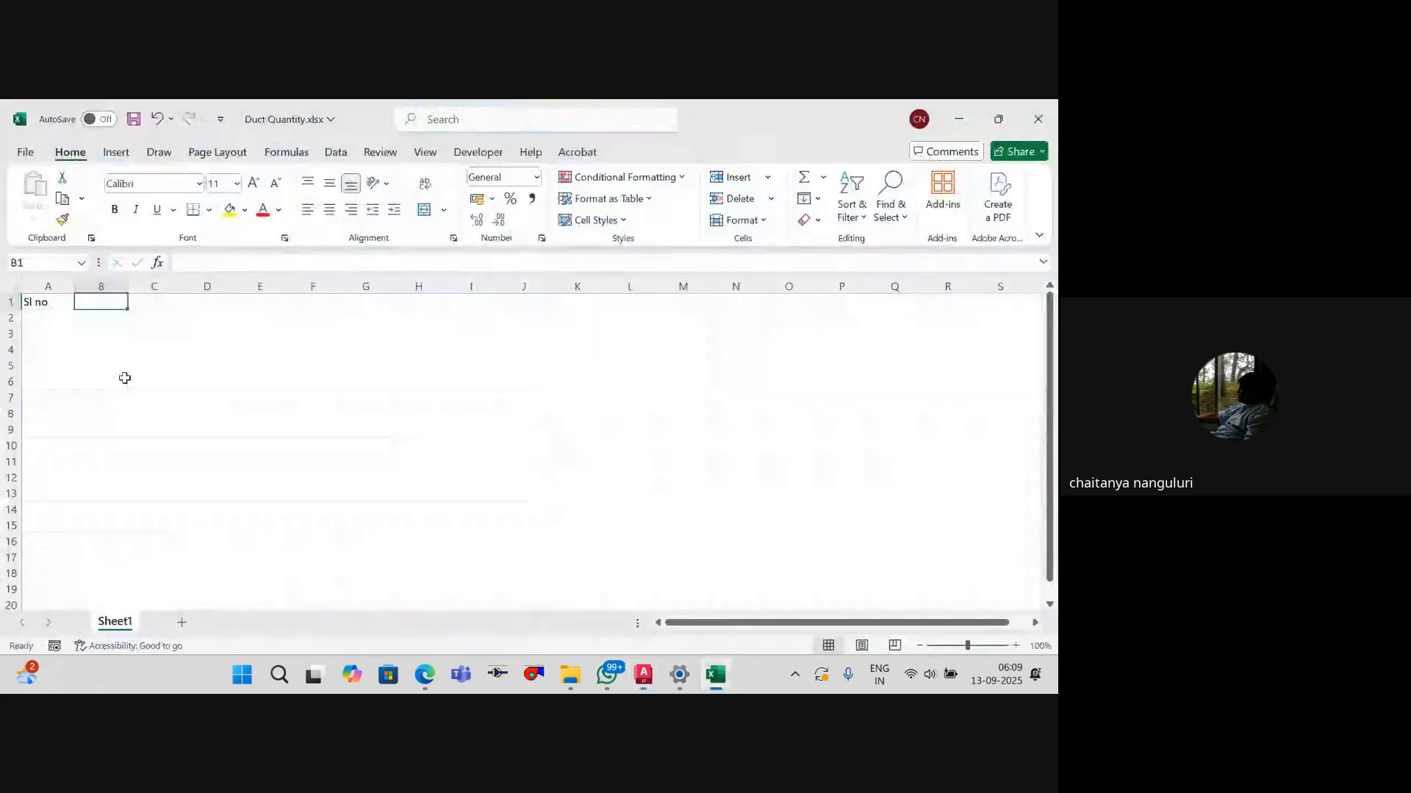
text(Width)
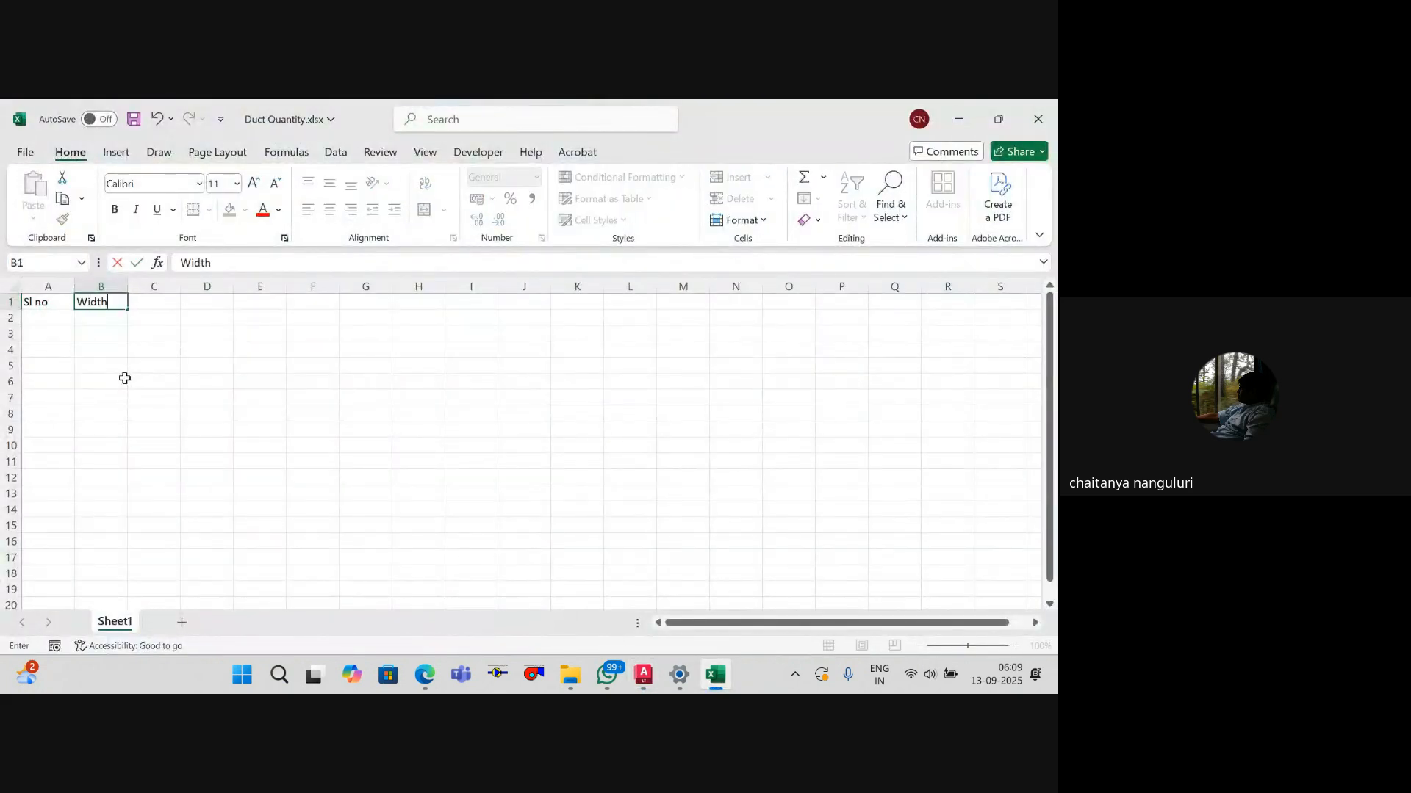
key(Tab)
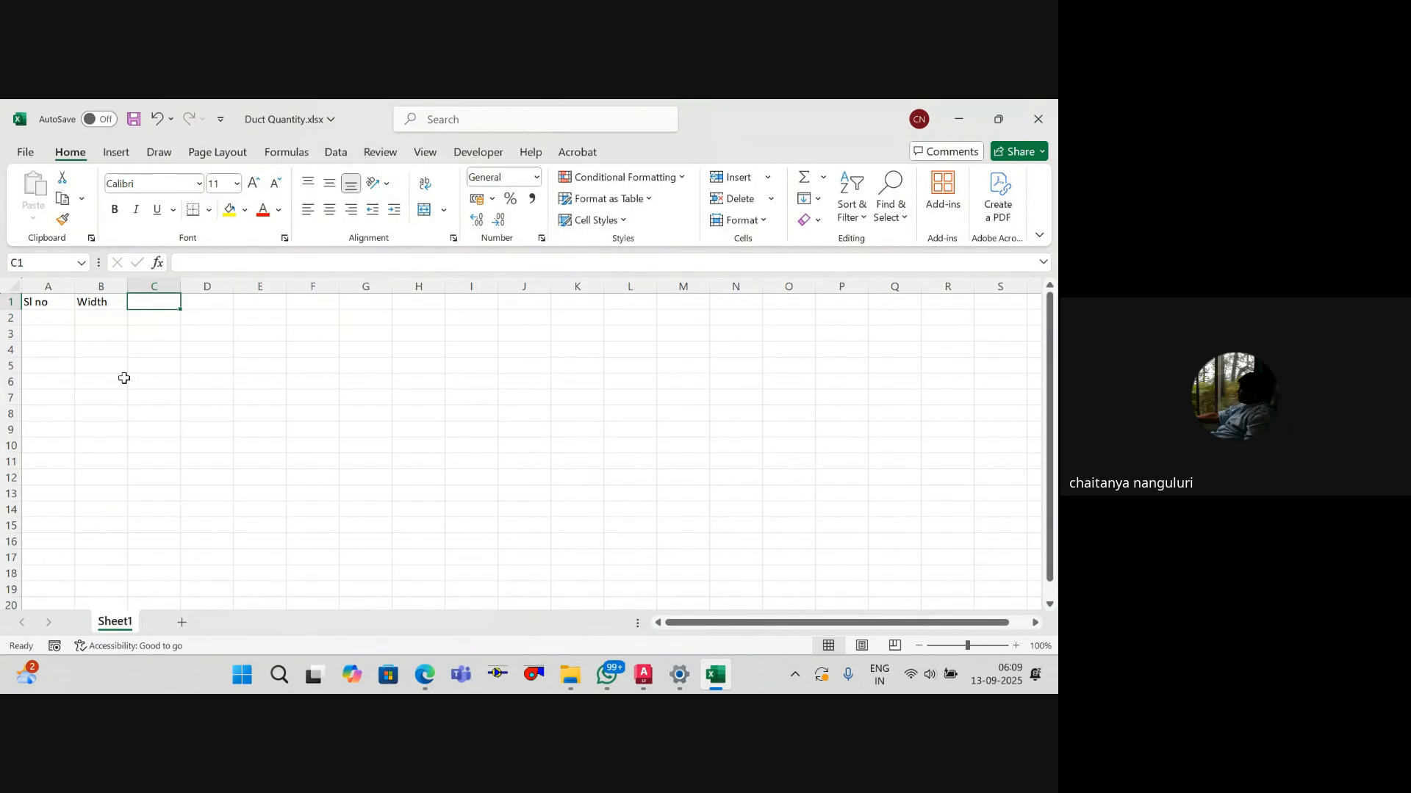
Step: Add the headers Height, Length and SA in cells C1 to E1
key(Left)
key(alt)
key(alt)
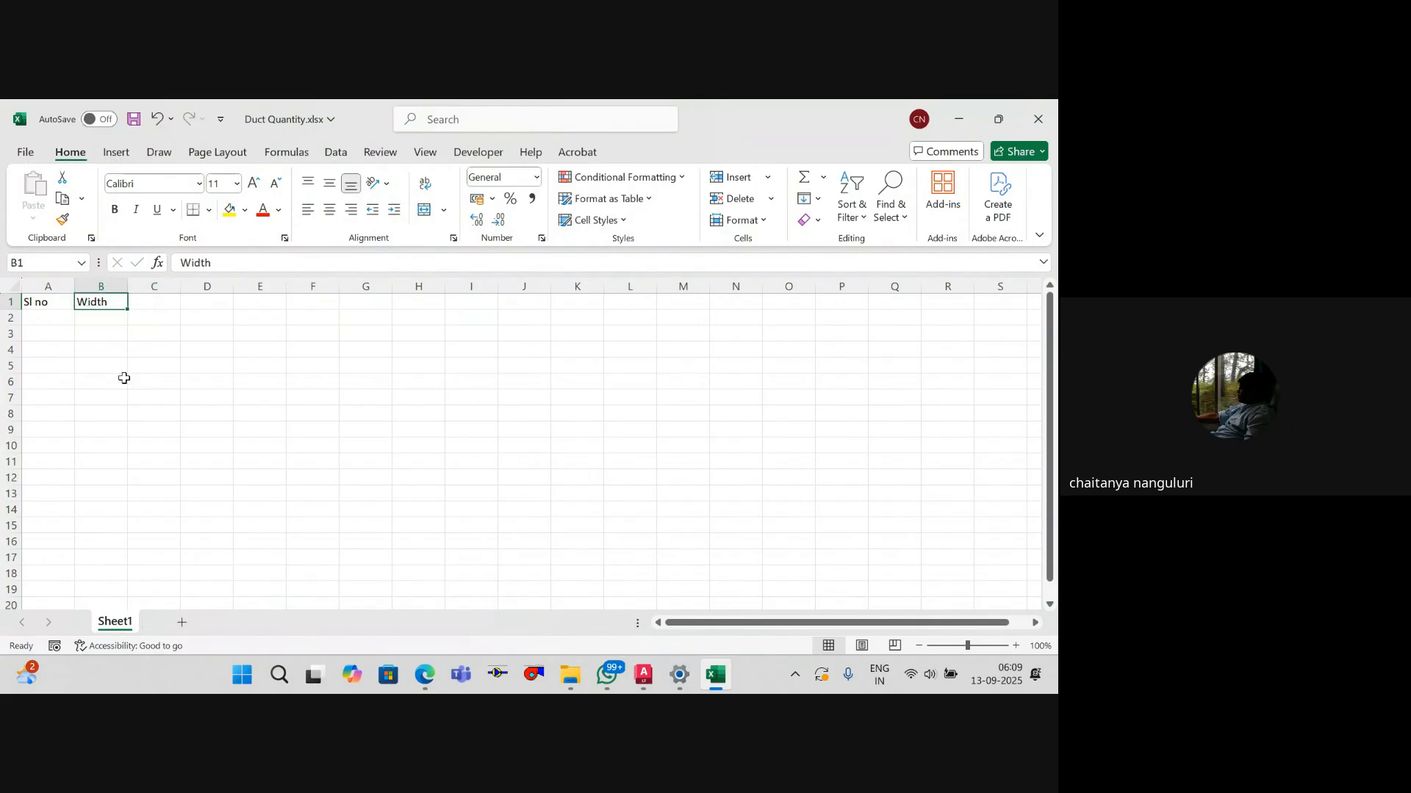
key(Right)
text(H)
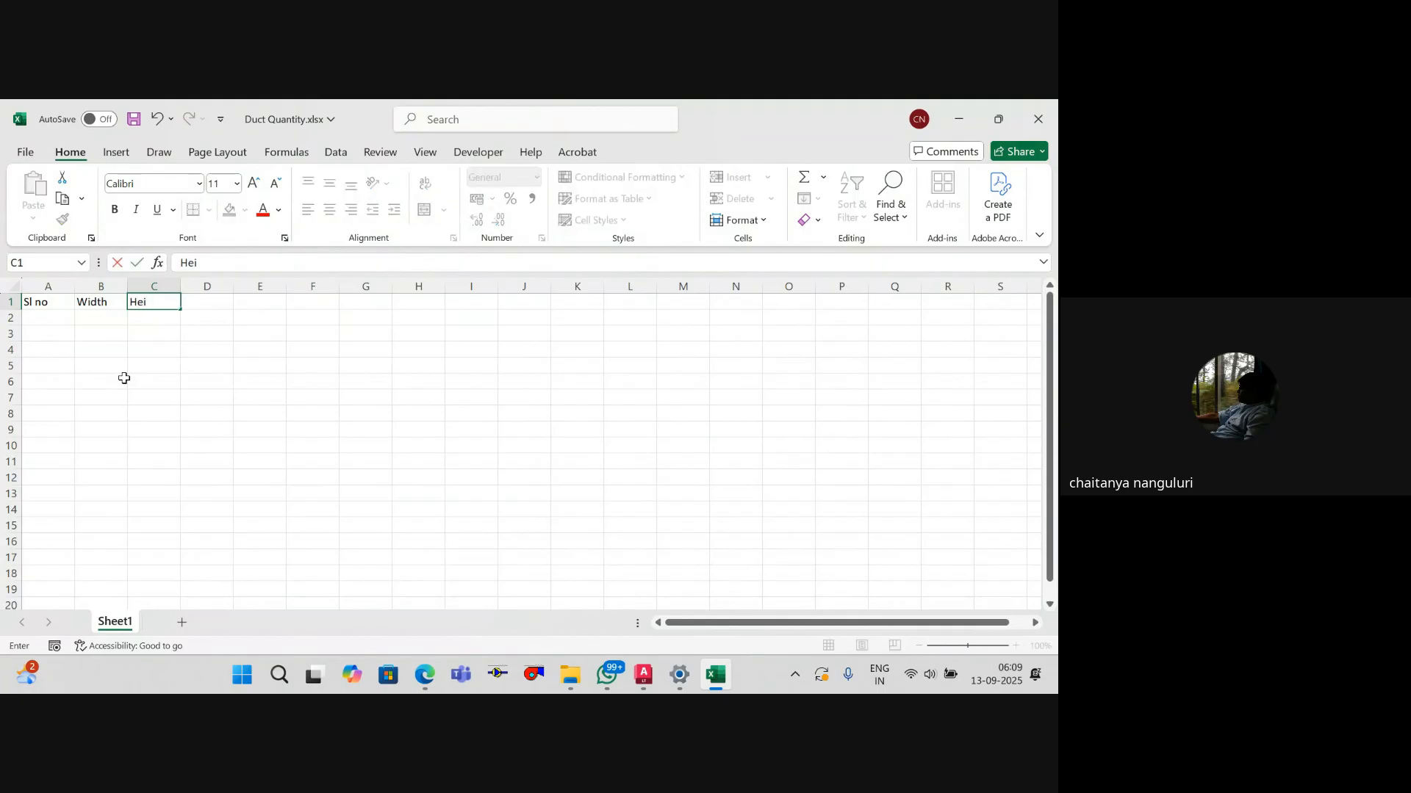
key(Right)
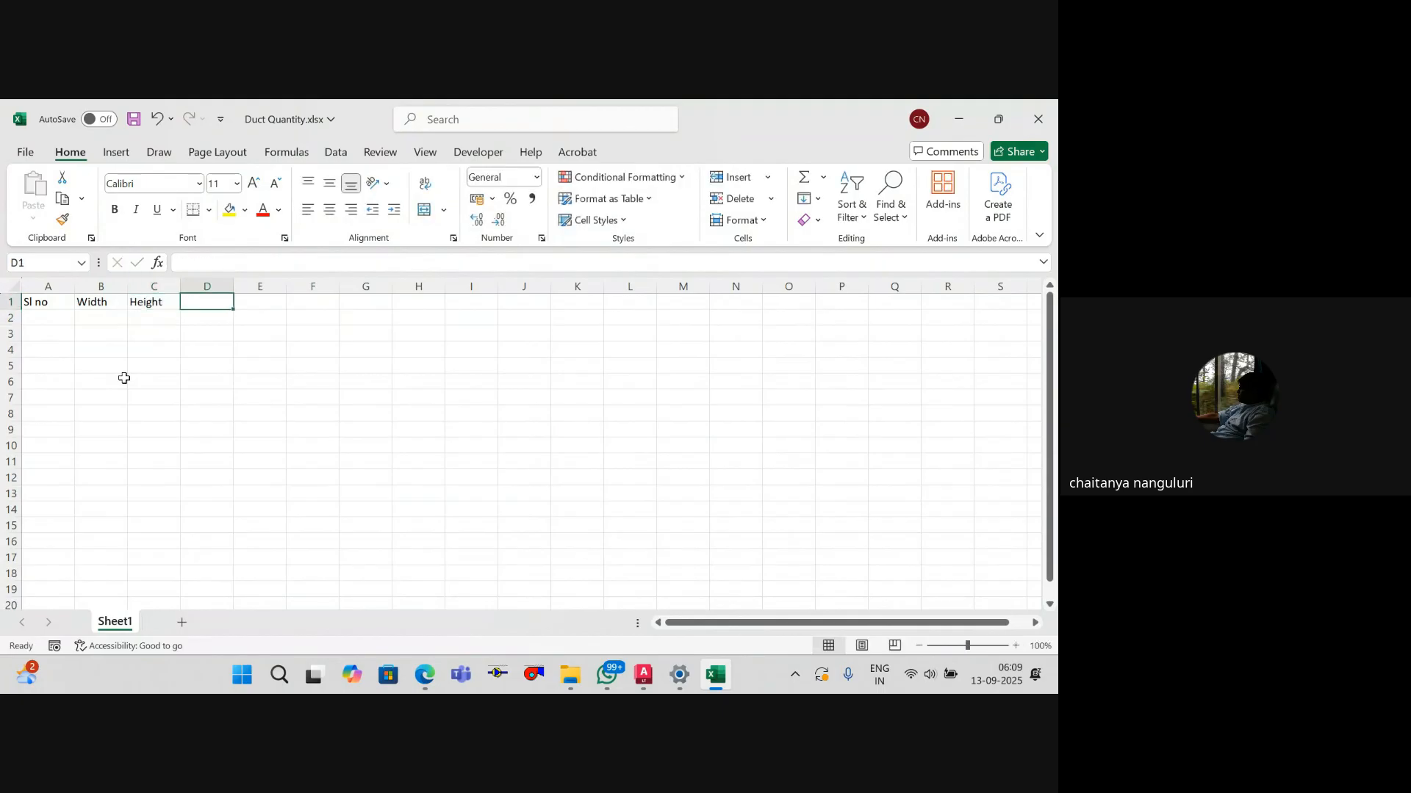
text(Length)
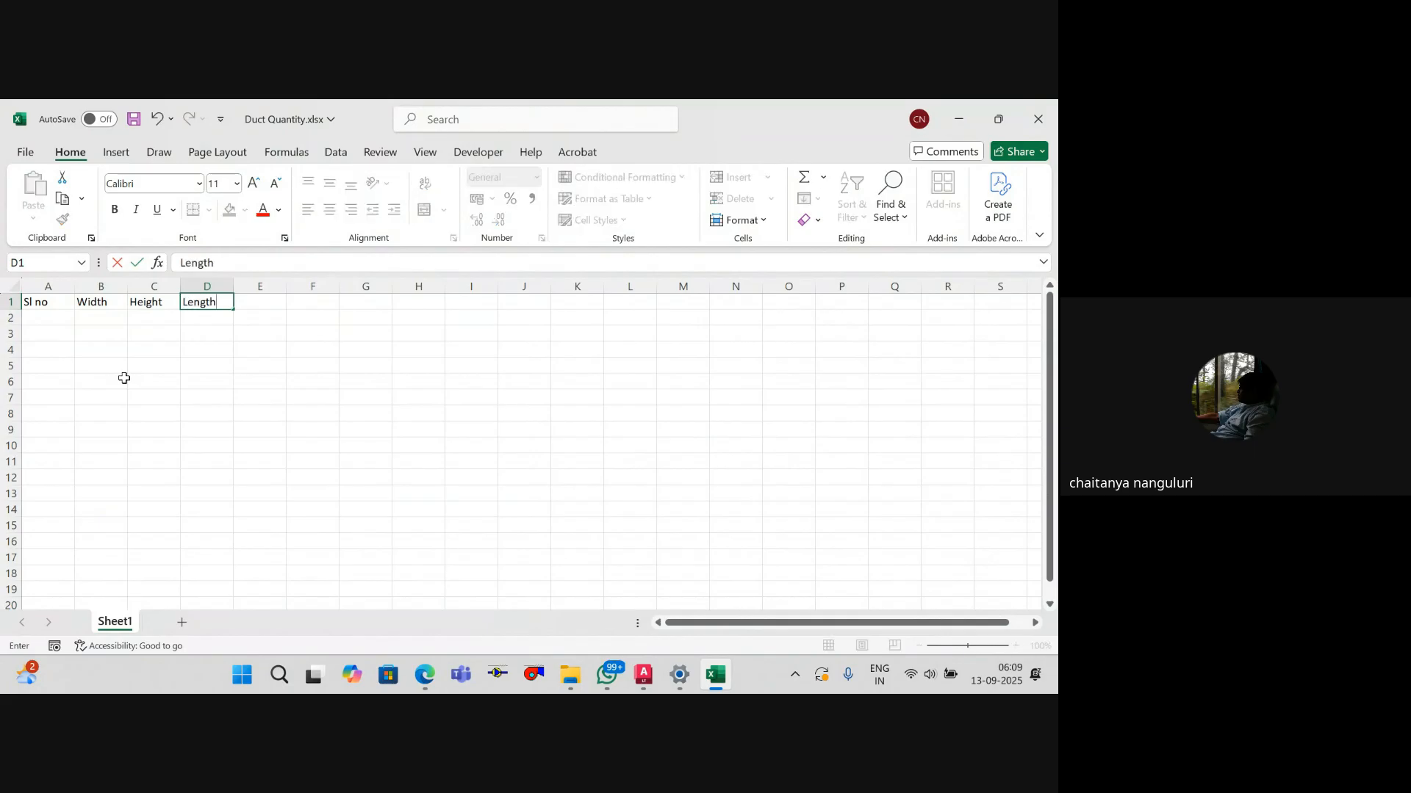
key(Right)
text(SA)
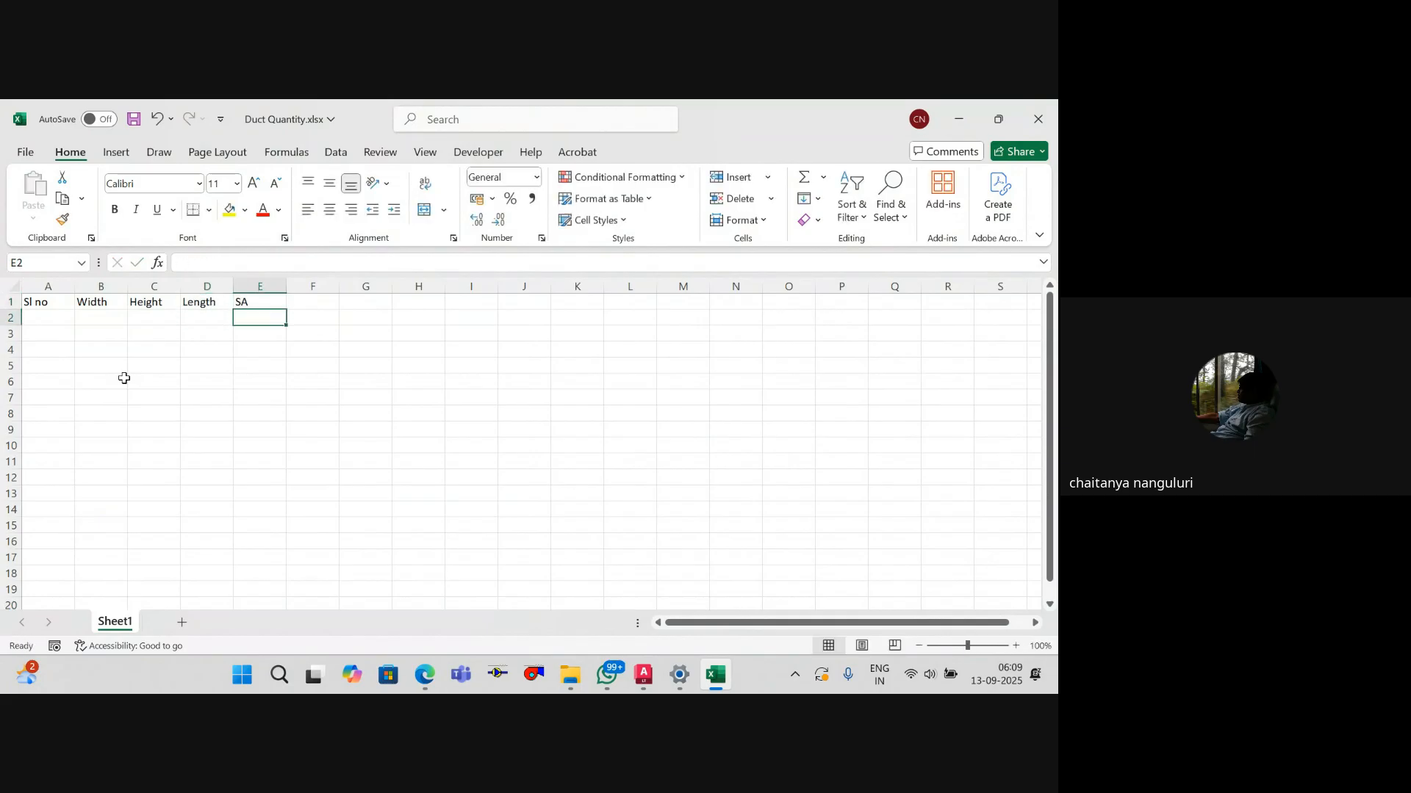
key(Return)
key(Up)
key(Right)
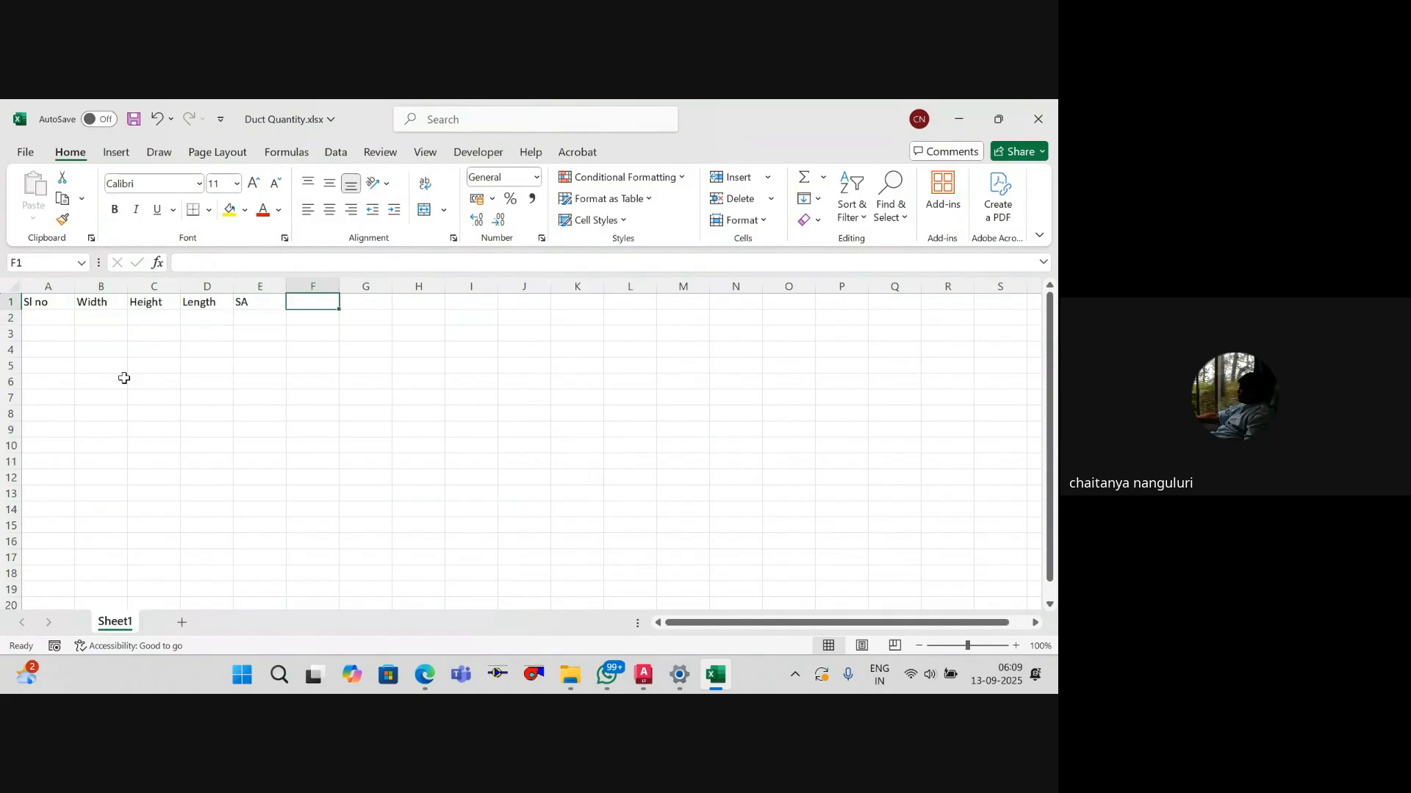
Step: Add the sheet thickness headers 24 Guage, 22 Guage and 20 Guage in cells F1 to H1
text(24)
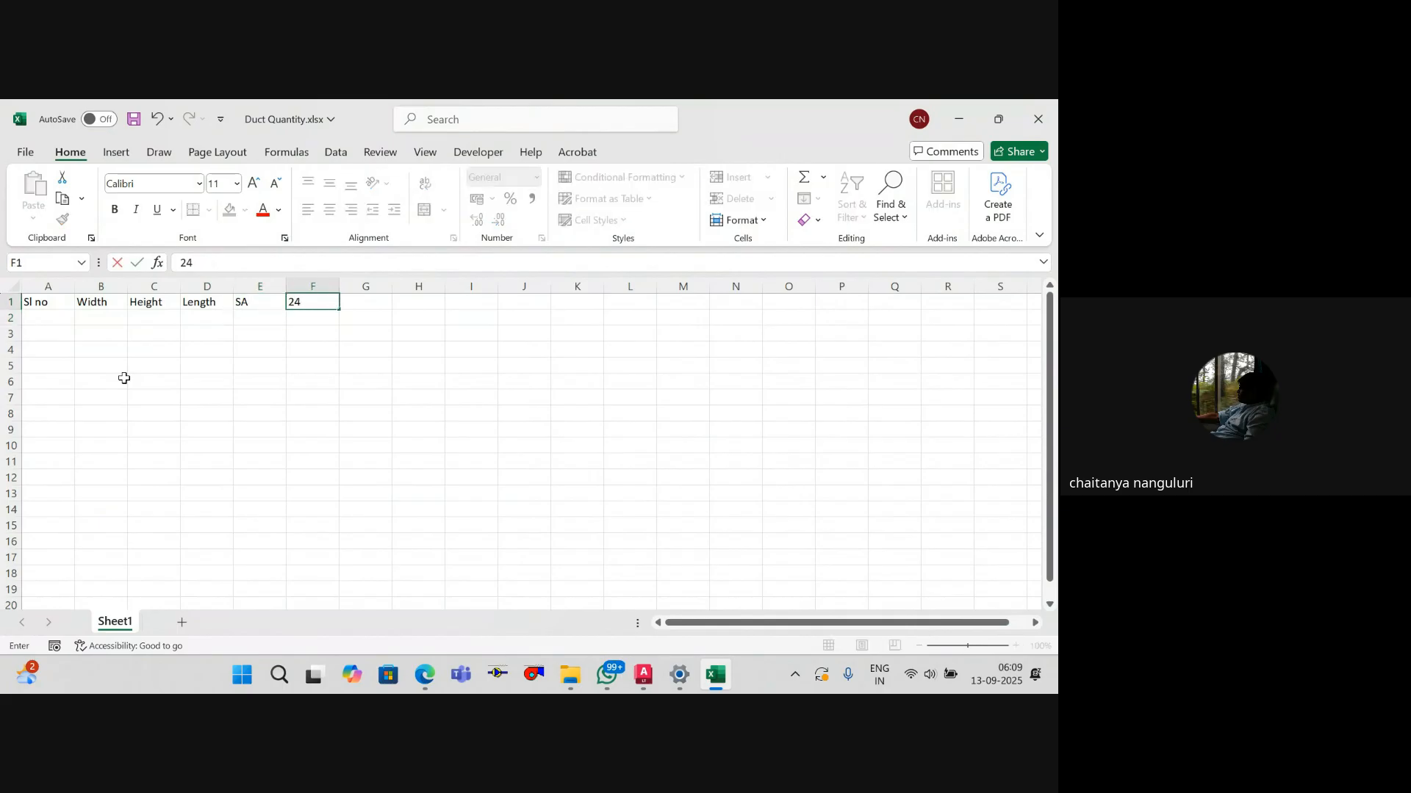
key(Tab)
key(Left)
text(2)
text(e)
key(Tab)
text(2)
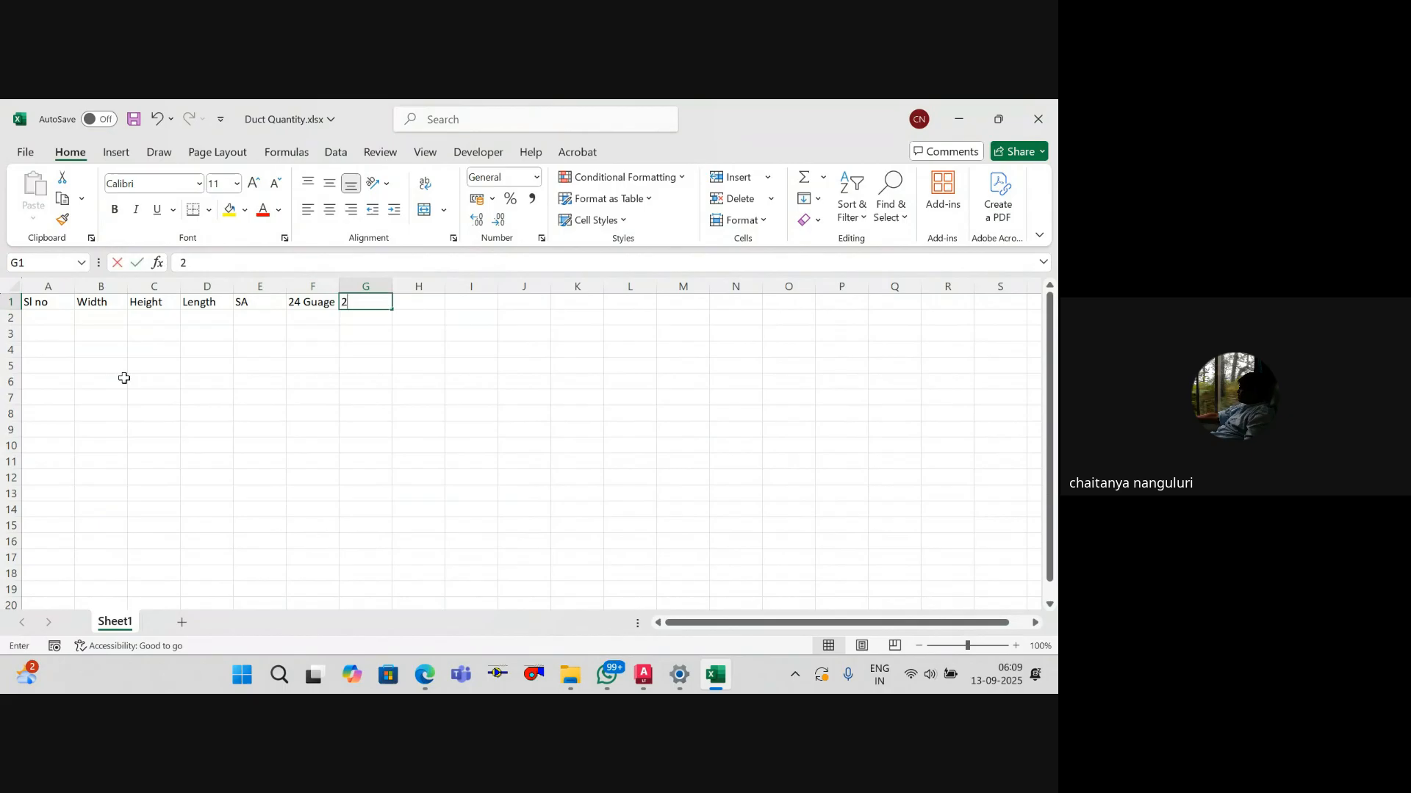
text(2 G)
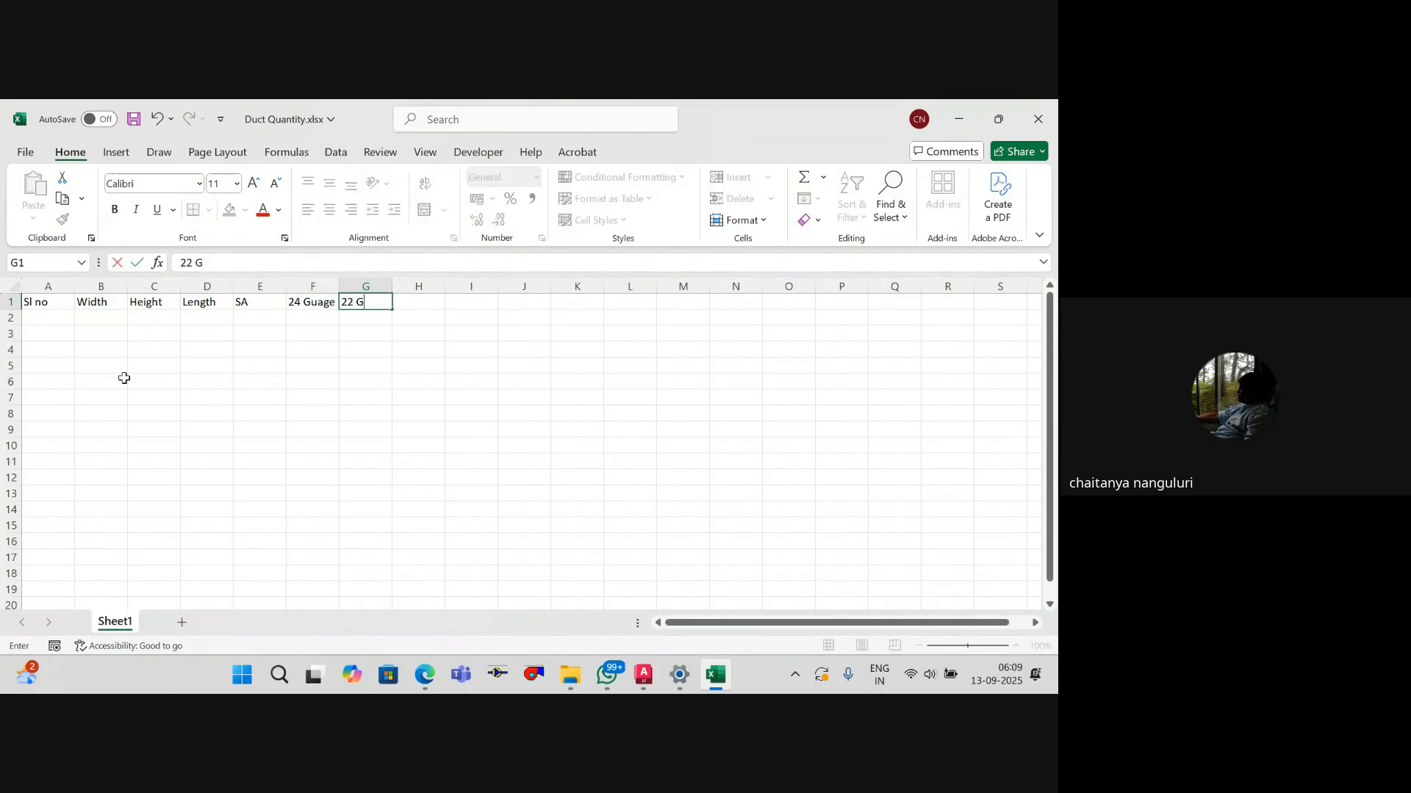
text(uage)
key(Tab)
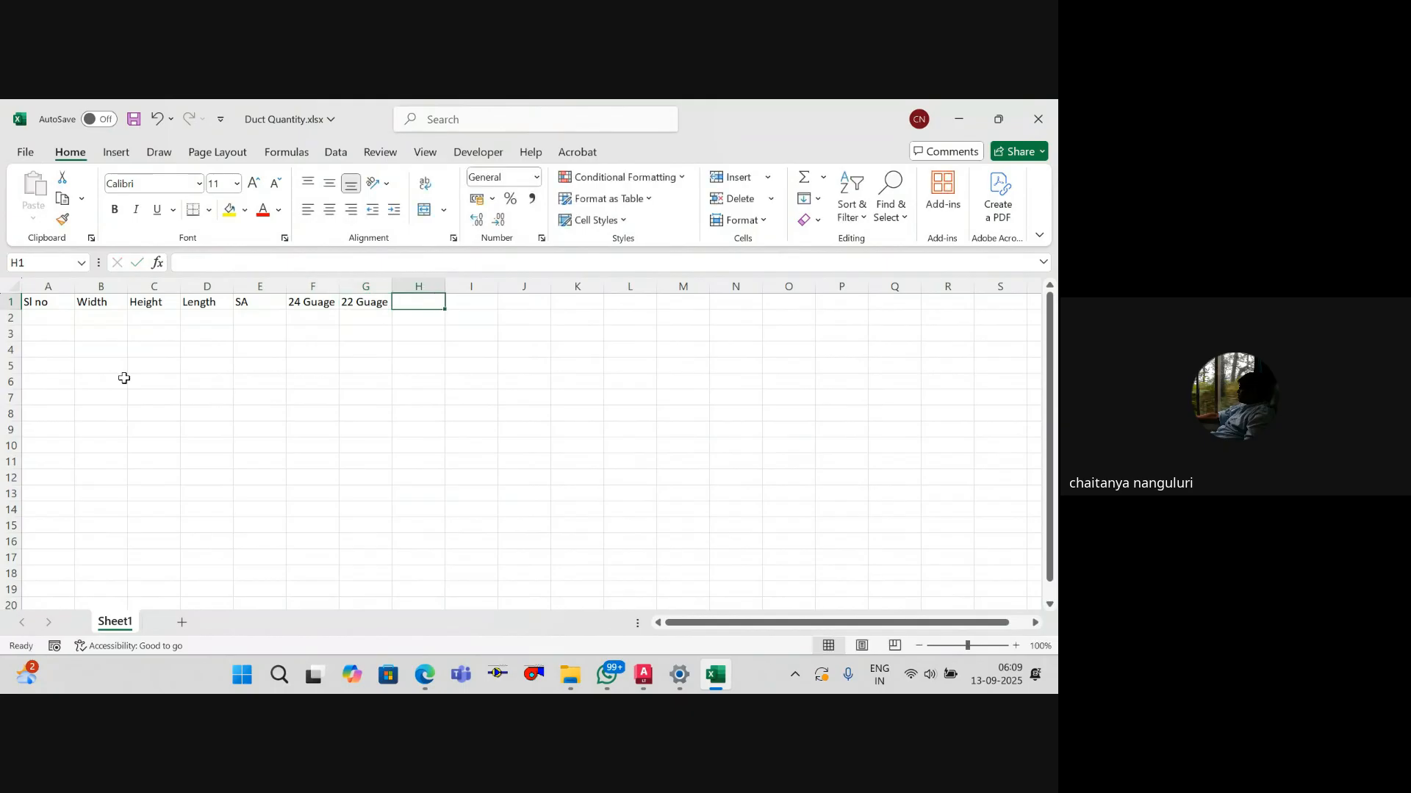
text(20 Guag)
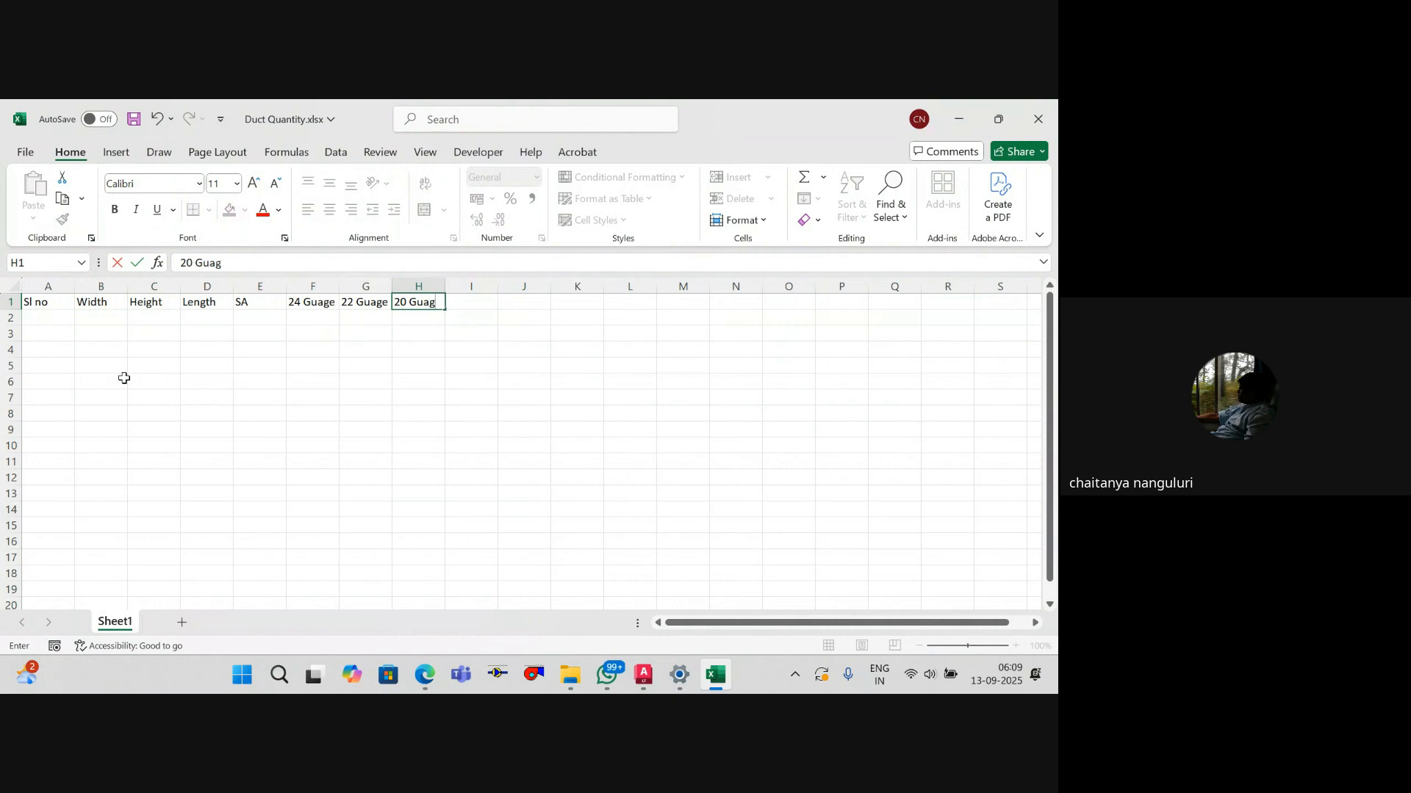
text(e)
Step: Switch to AutoCAD, inspect the size labels on the main duct and its branch near the east AHU, and return to Excel
key(alt+Tab)
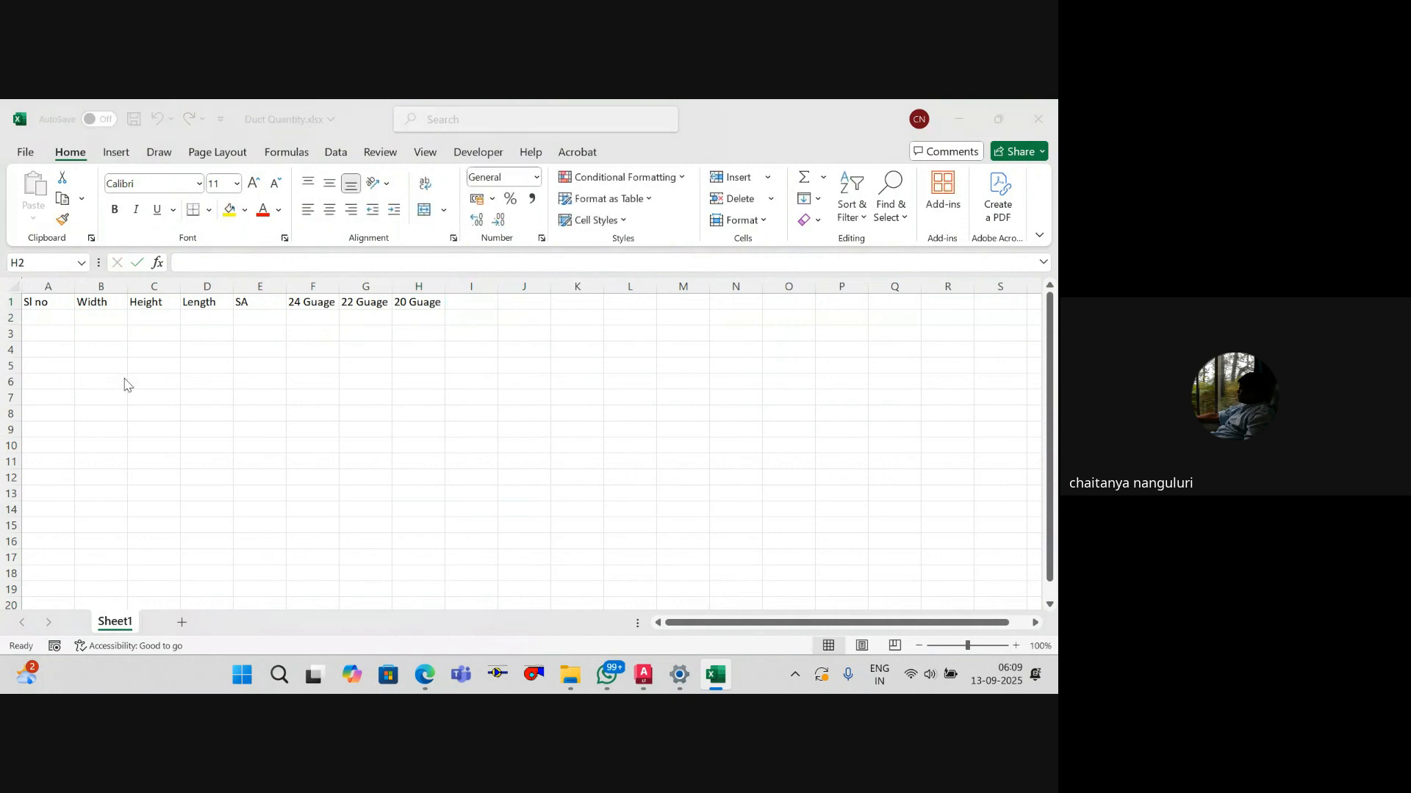
scroll(751, 407, up, 8)
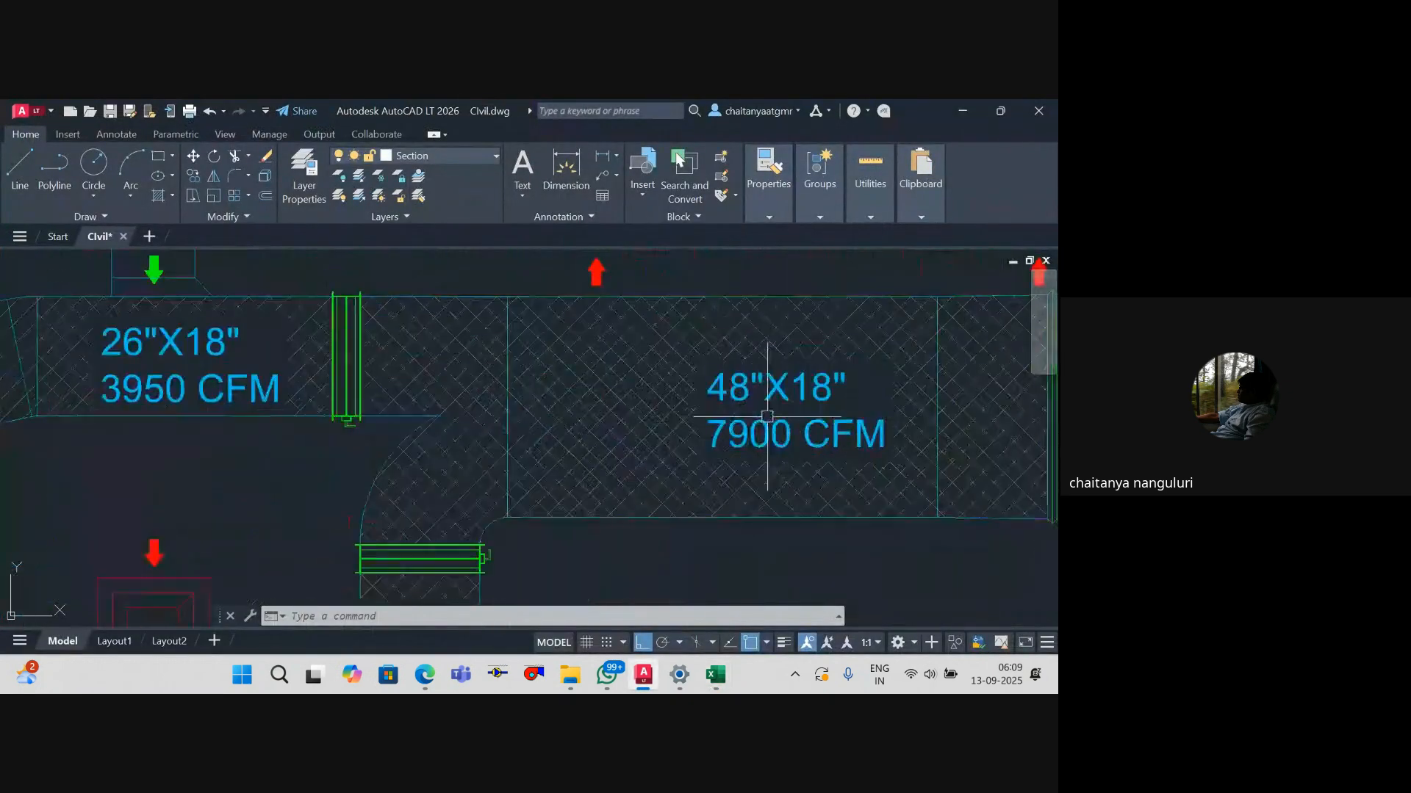
scroll(672, 423, down, 12)
key(alt+Tab)
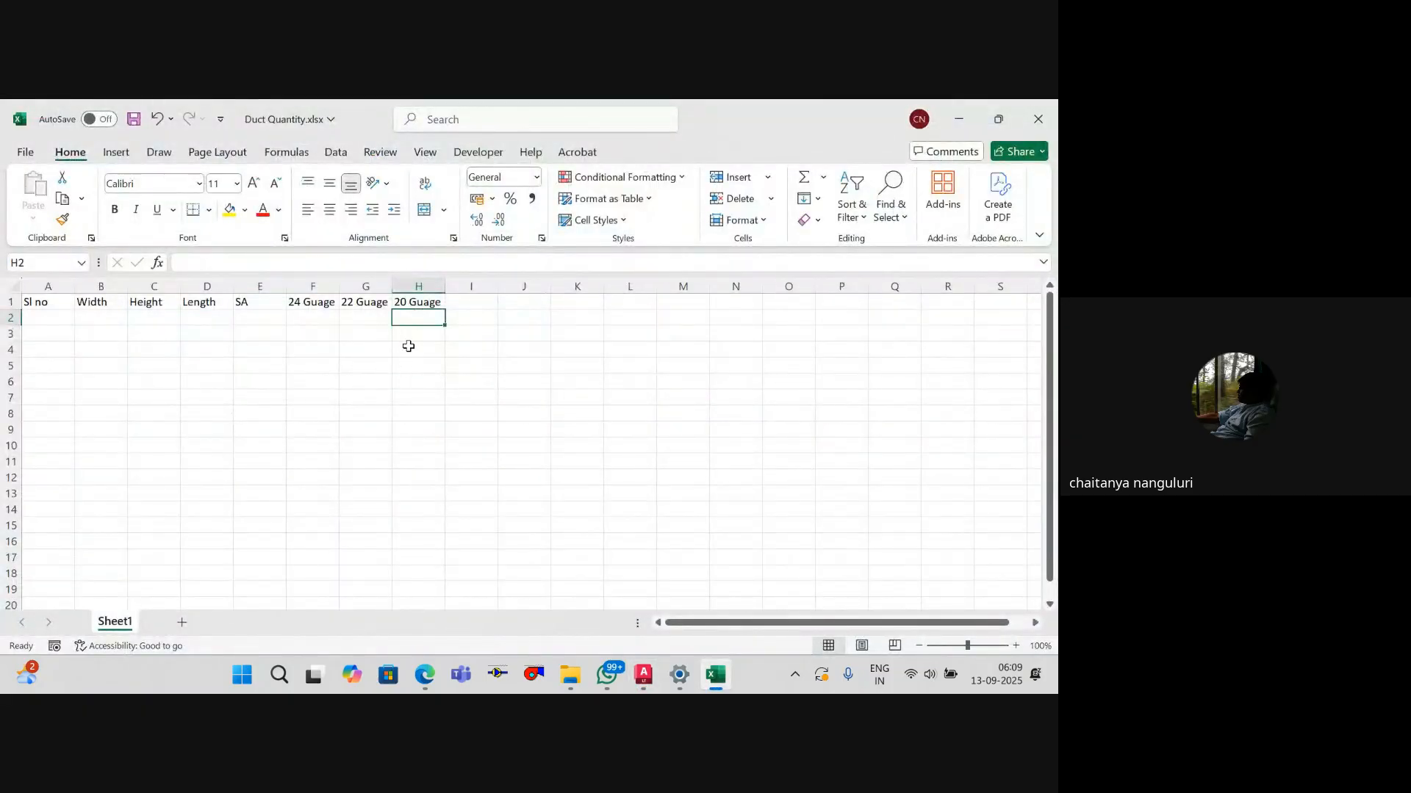
Step: Insert a new column before Width and give it the header Type
click(396, 364)
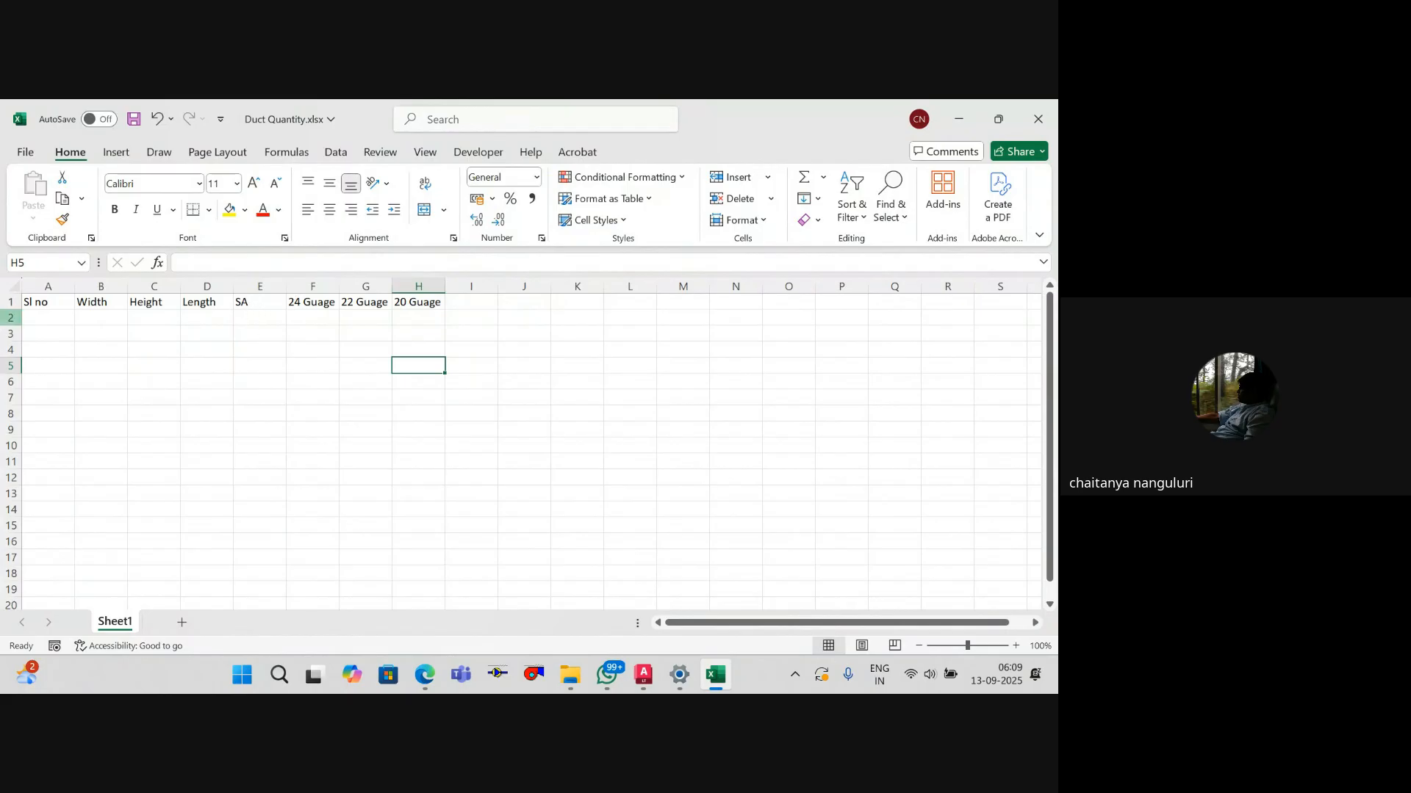
click(101, 314)
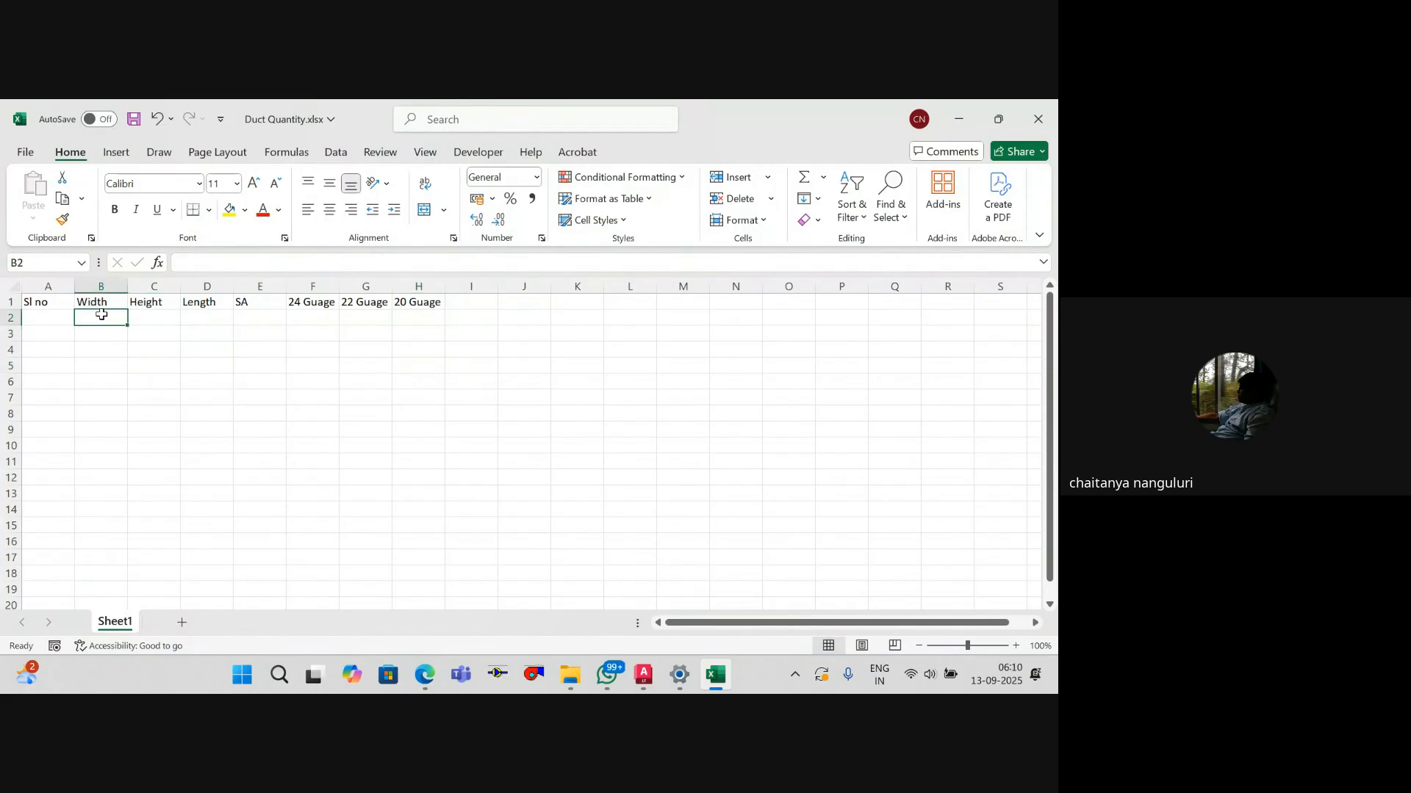
key(alt)
key(i)
key(c)
key(Up)
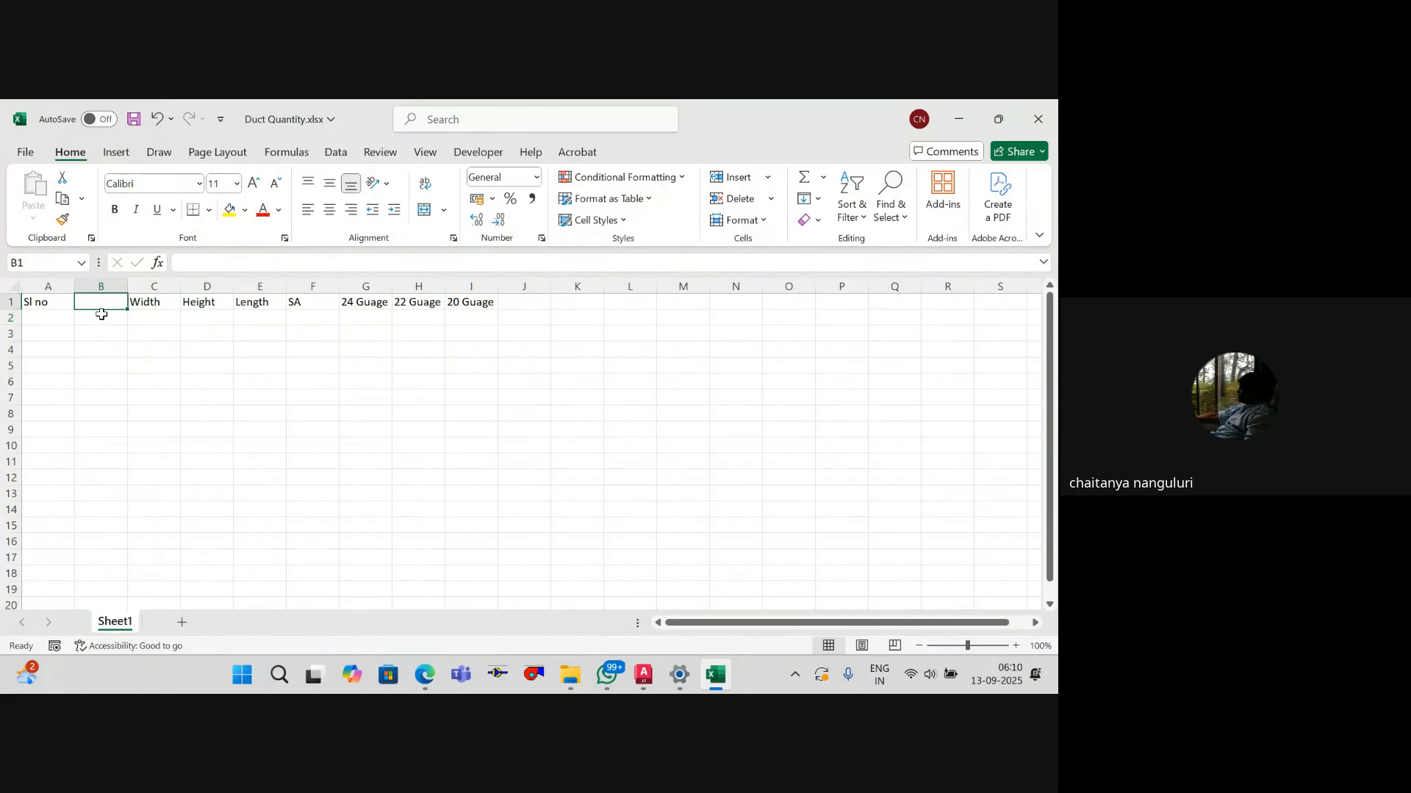
text(Ty)
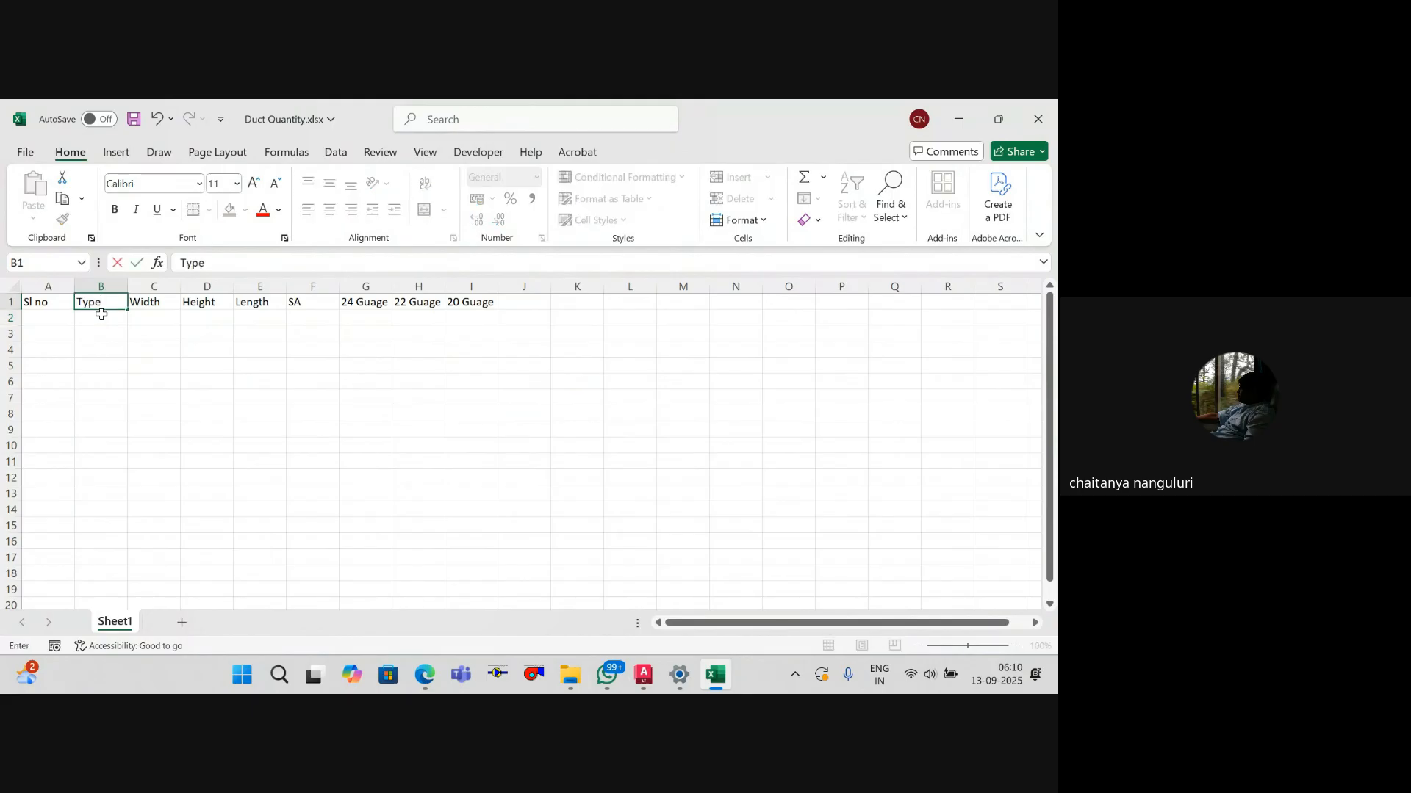
text(pe)
key(Return)
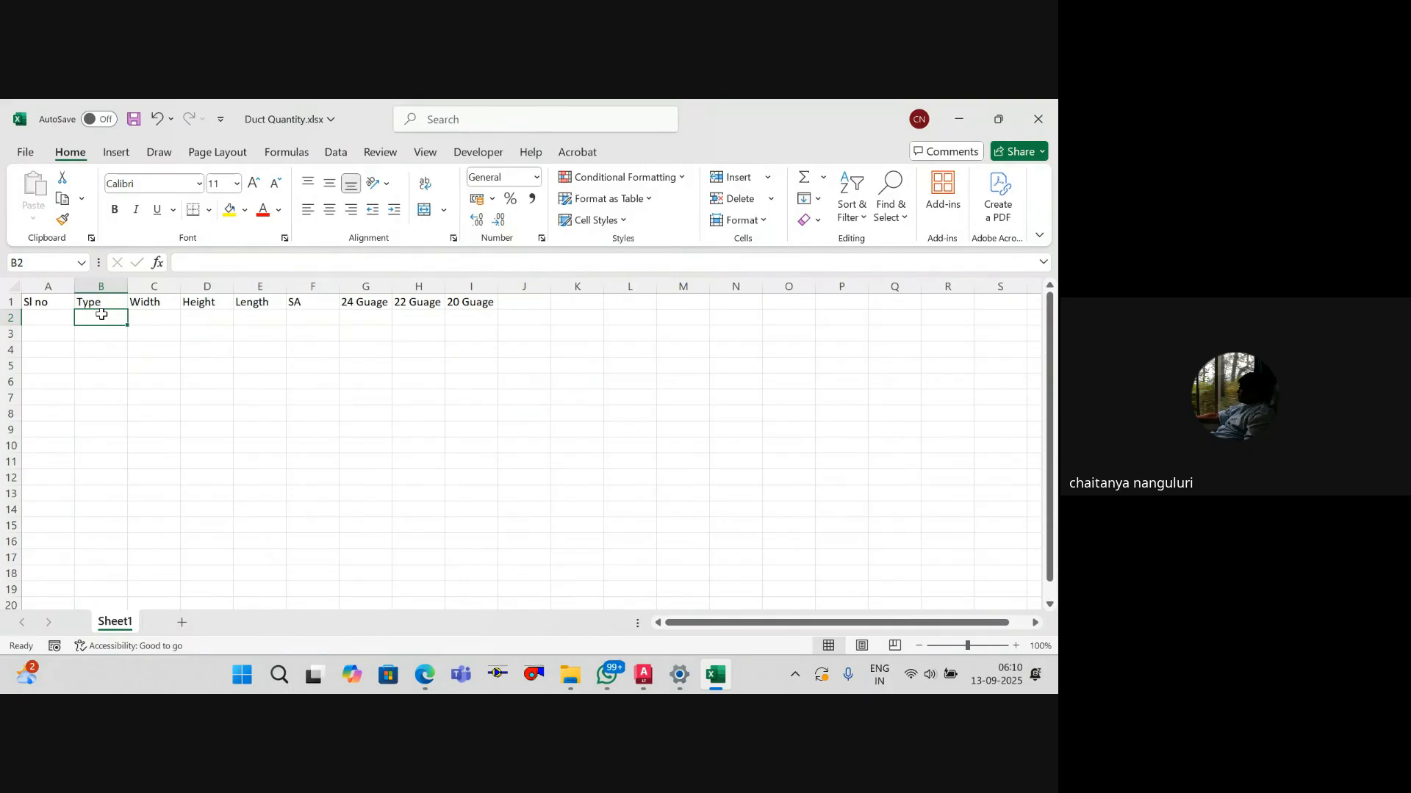
key(Right)
key(Right)
key(Right)
key(Left)
key(Left)
key(Left)
key(Left)
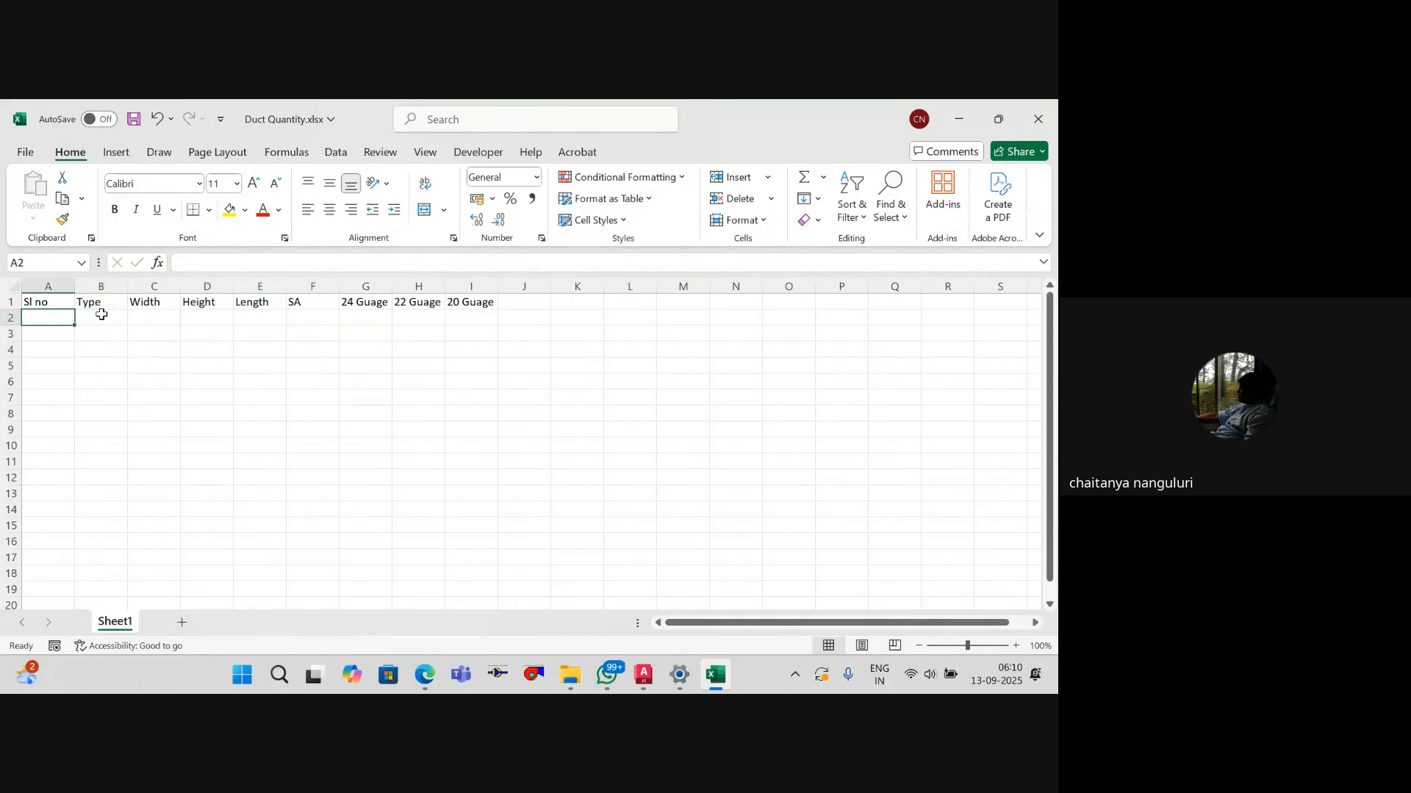
key(Right)
key(Right)
key(Right)
key(Left)
key(Left)
key(Left)
key(Right)
key(Right)
key(Up)
key(Right)
key(Right)
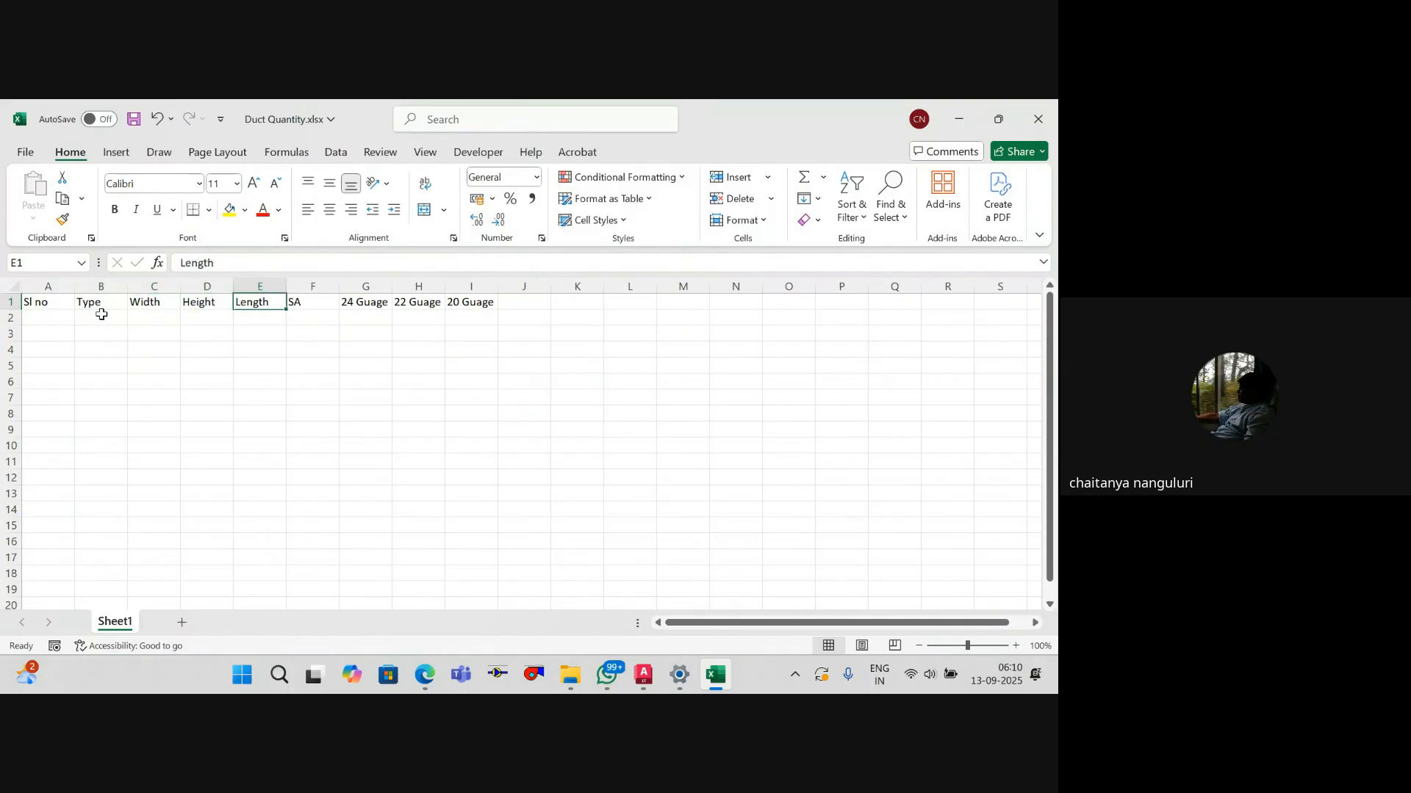
key(Right)
key(Right)
key(Left)
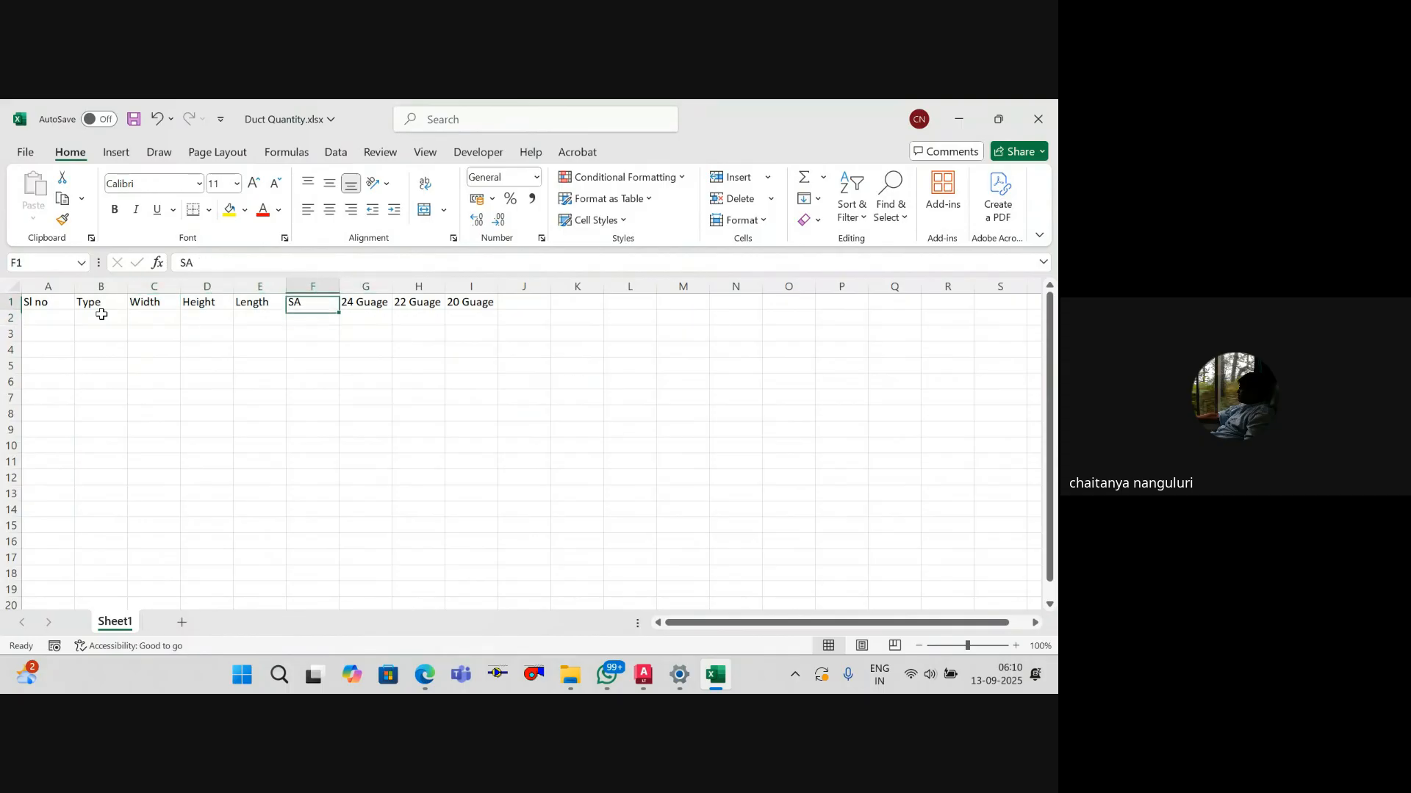
key(Right)
key(Left)
key(Right)
key(Left)
key(Down)
key(Up)
key(Right)
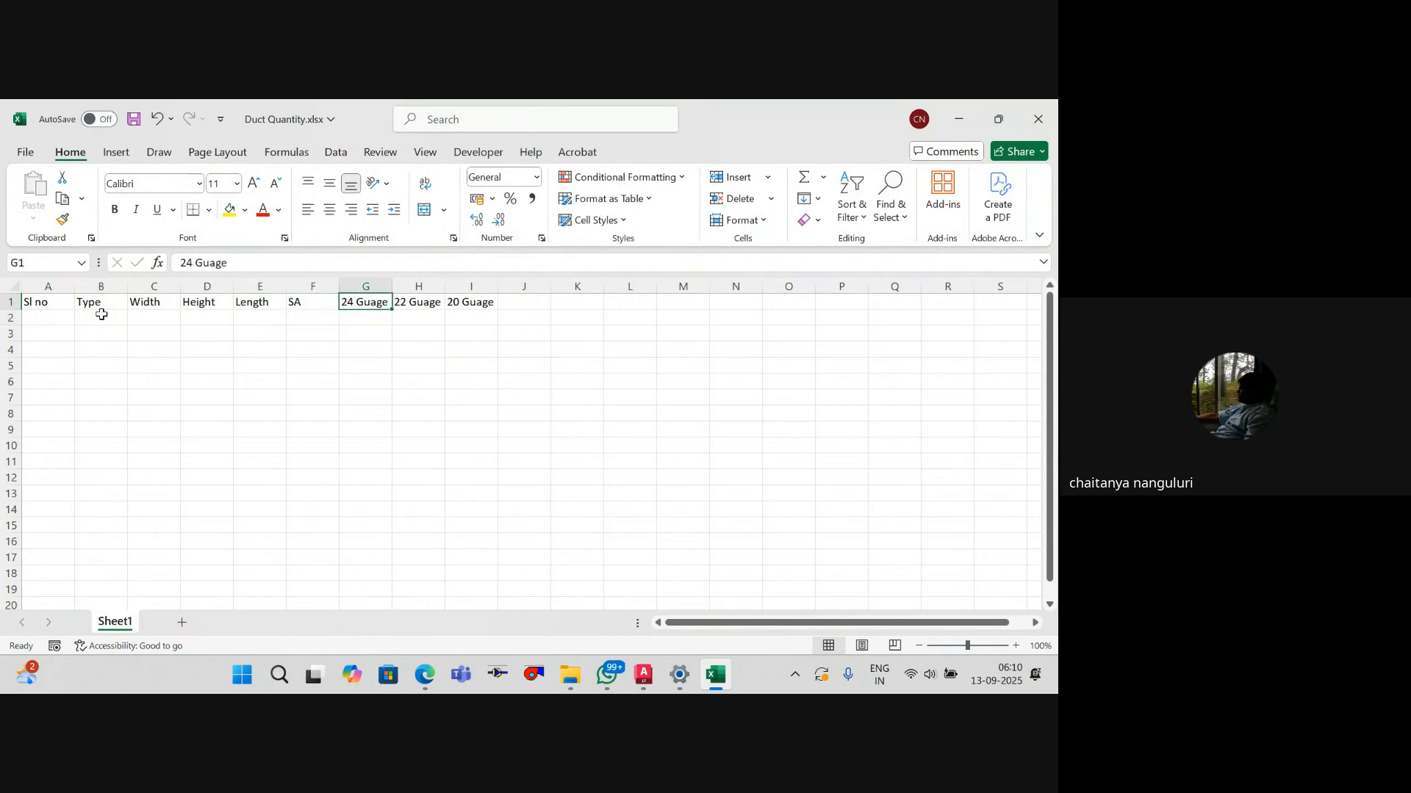
Step: Insert a new column between Length and SA and give it the header No.s
key(Left)
key(alt+i)
text(c)
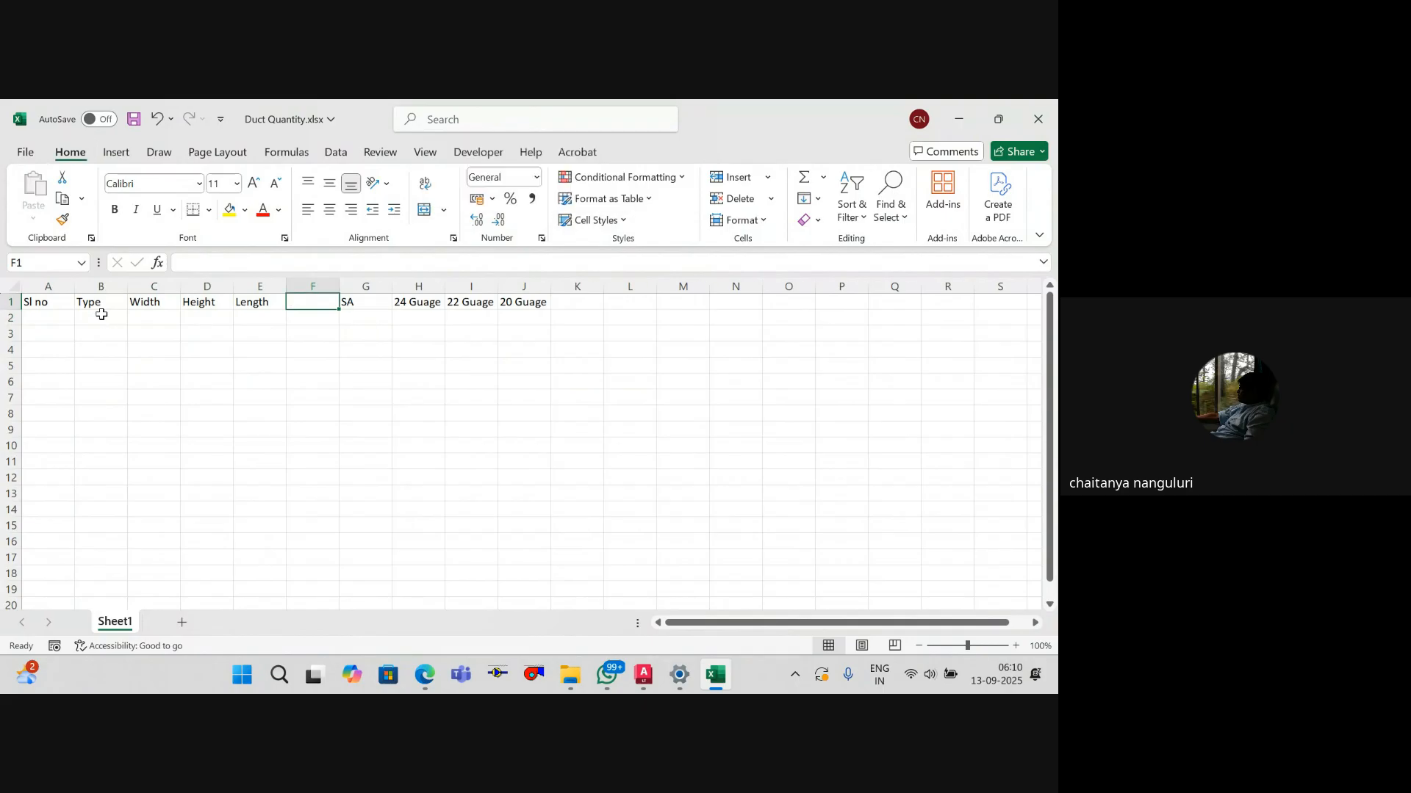
text(No.s)
key(Return)
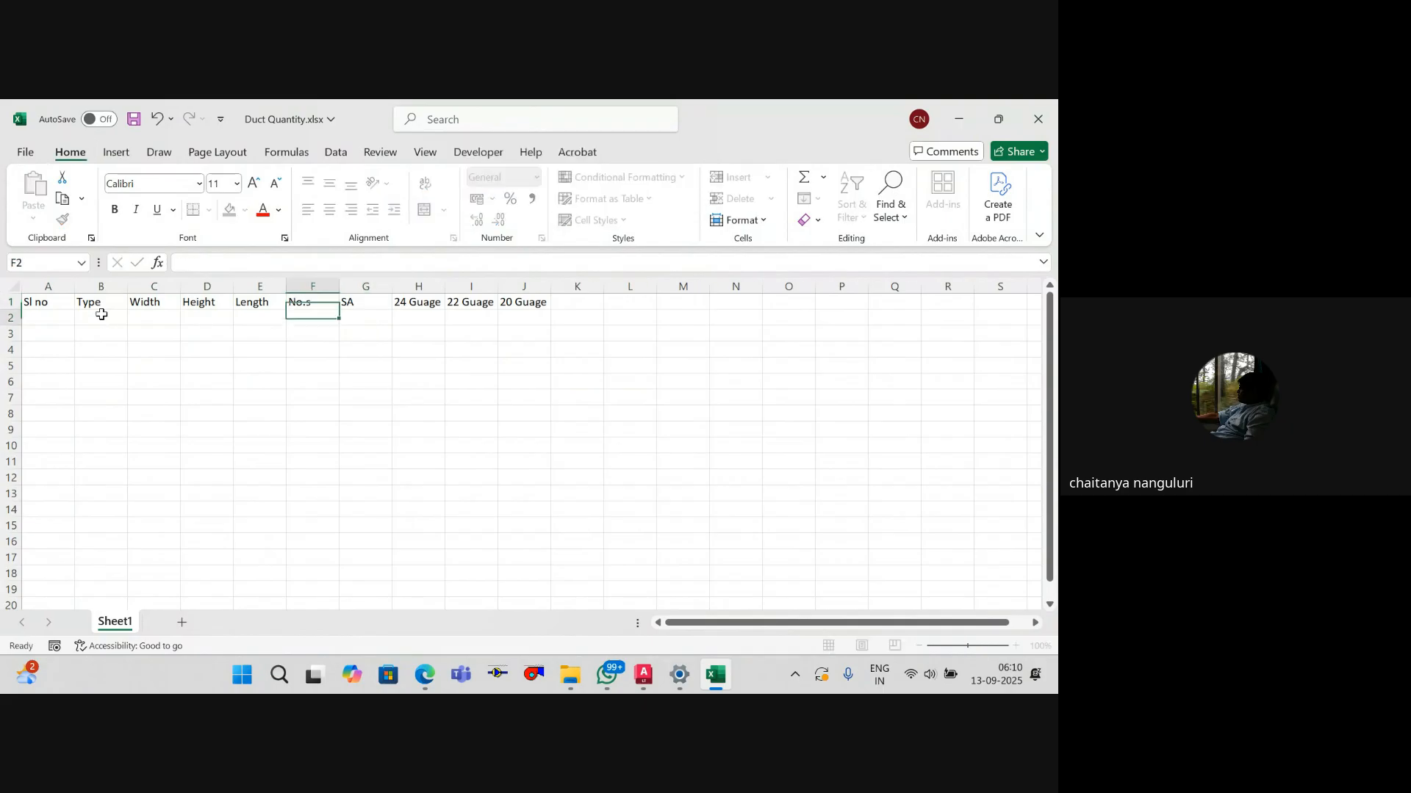
Step: Fill the header cells A1 to J1 with light blue and make their text bold
key(Left)
key(Left)
key(Left)
key(Up)
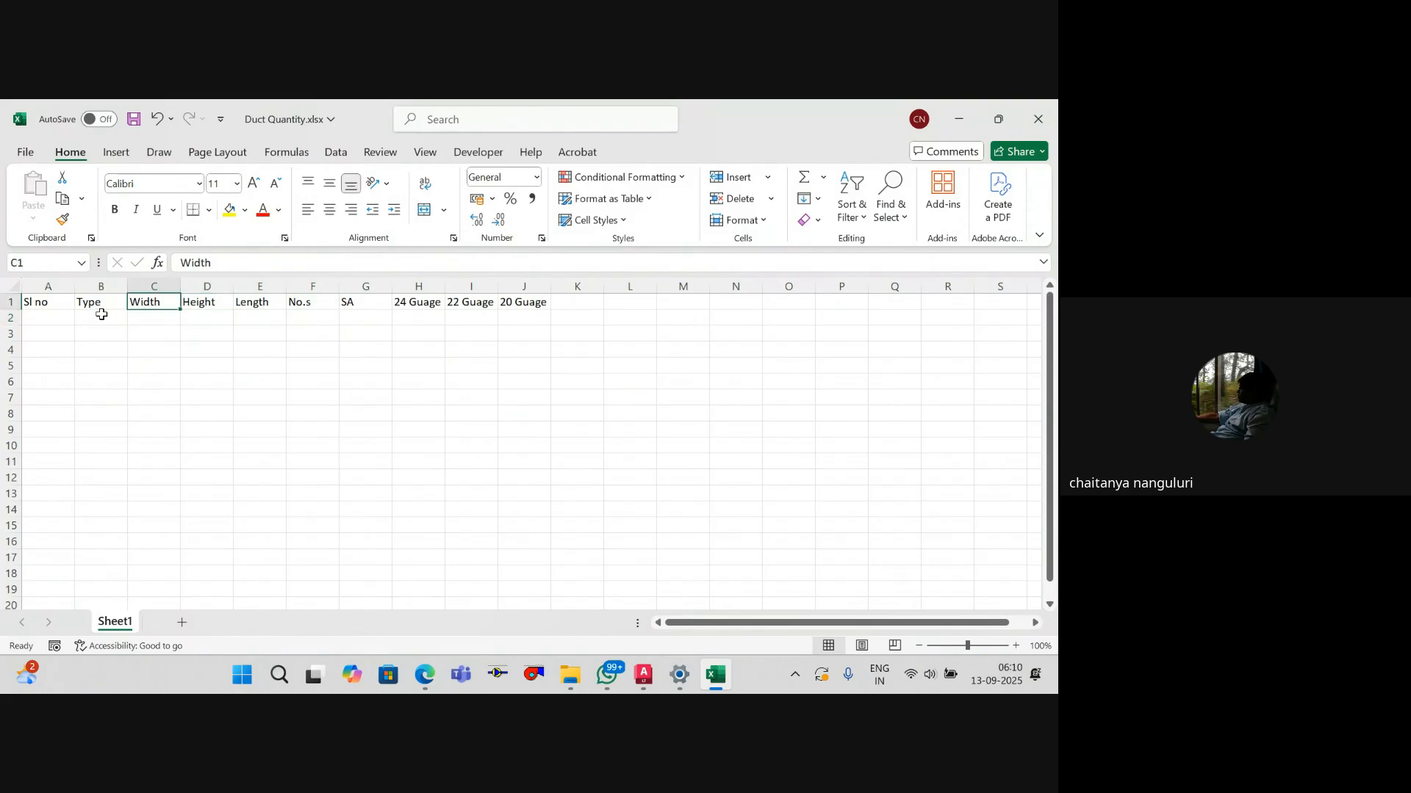
key(Left)
key(Left)
key(shift+Right)
key(shift+Right)
key(shift+Right)
key(shift+Right)
key(shift+Right)
key(shift+Right)
key(shift+Right)
key(shift+Right)
key(shift+Right)
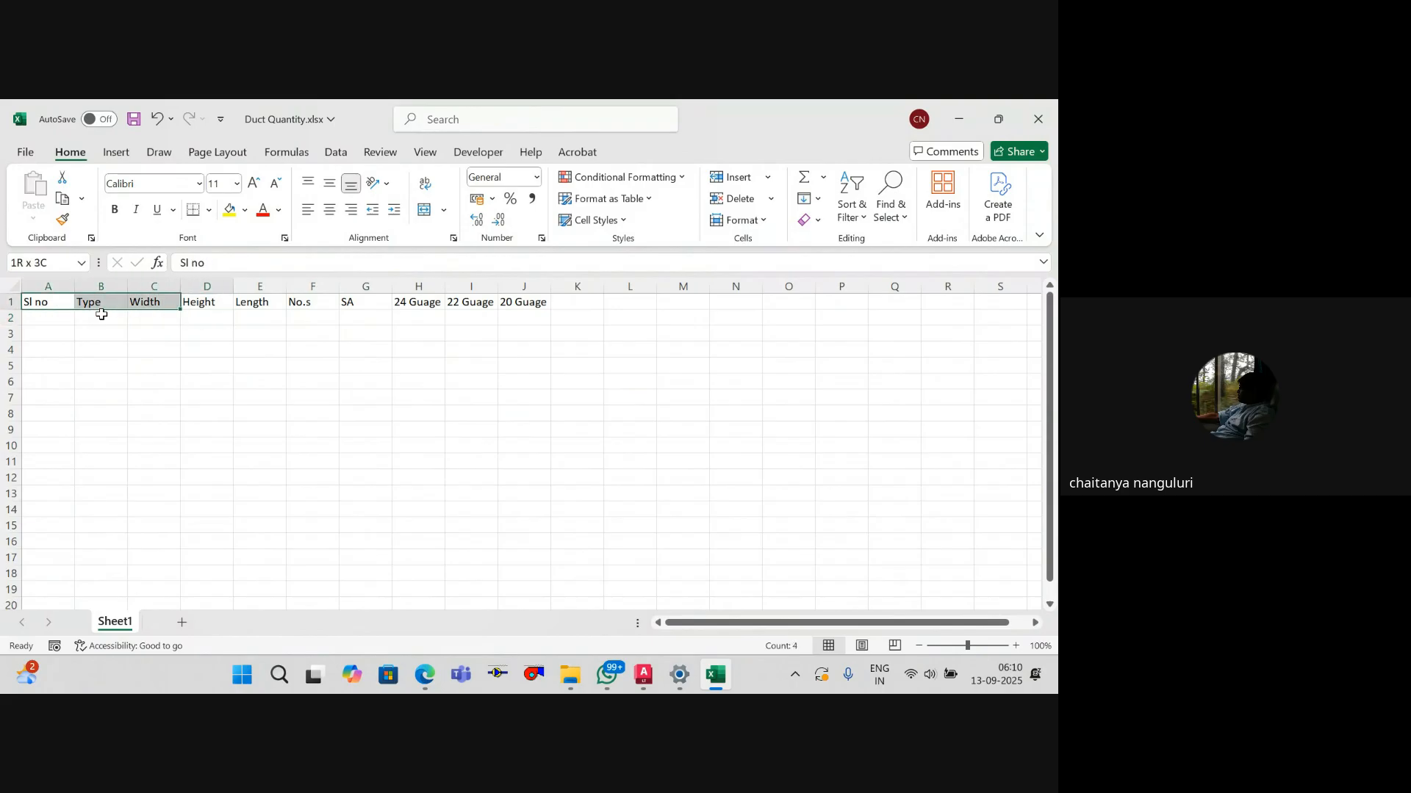
click(231, 214)
click(245, 210)
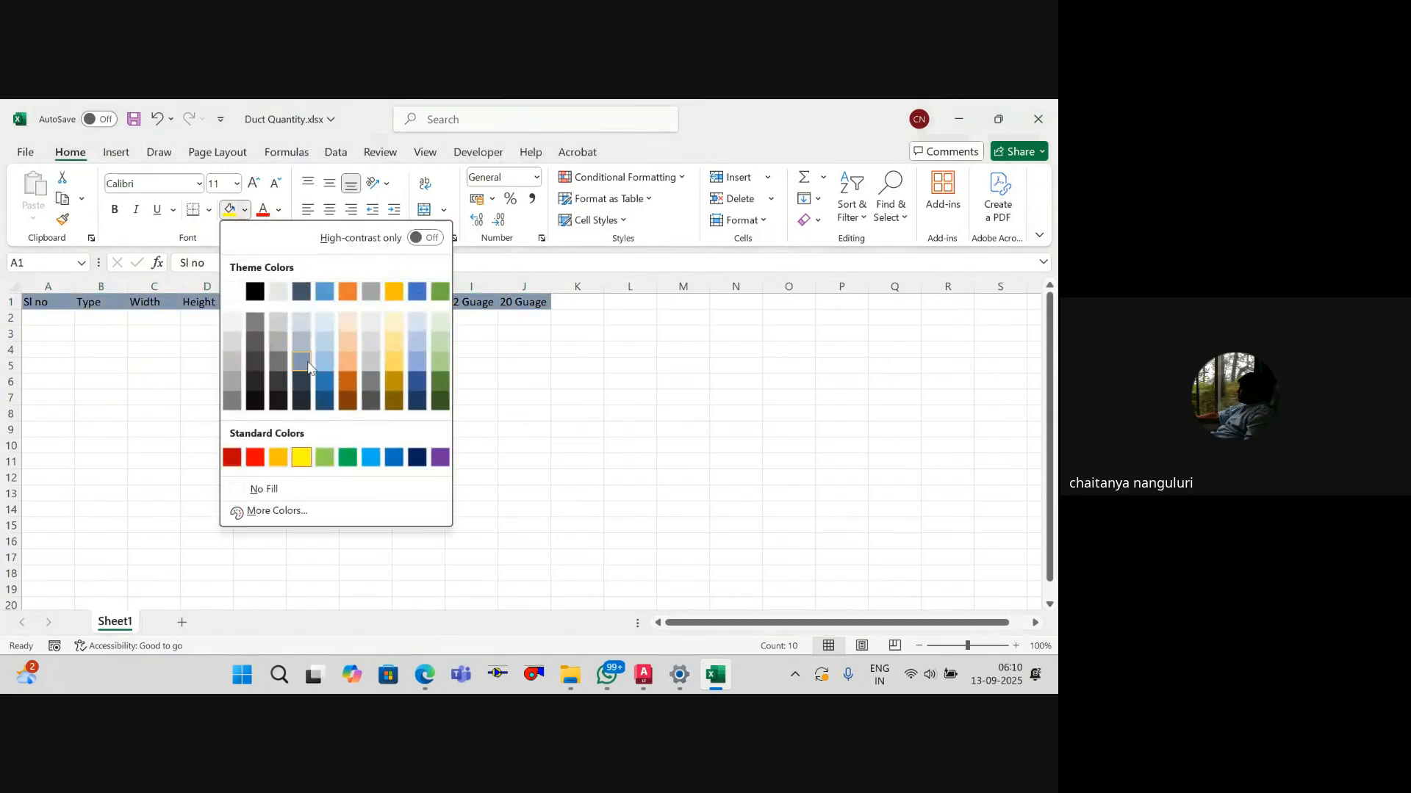
click(330, 344)
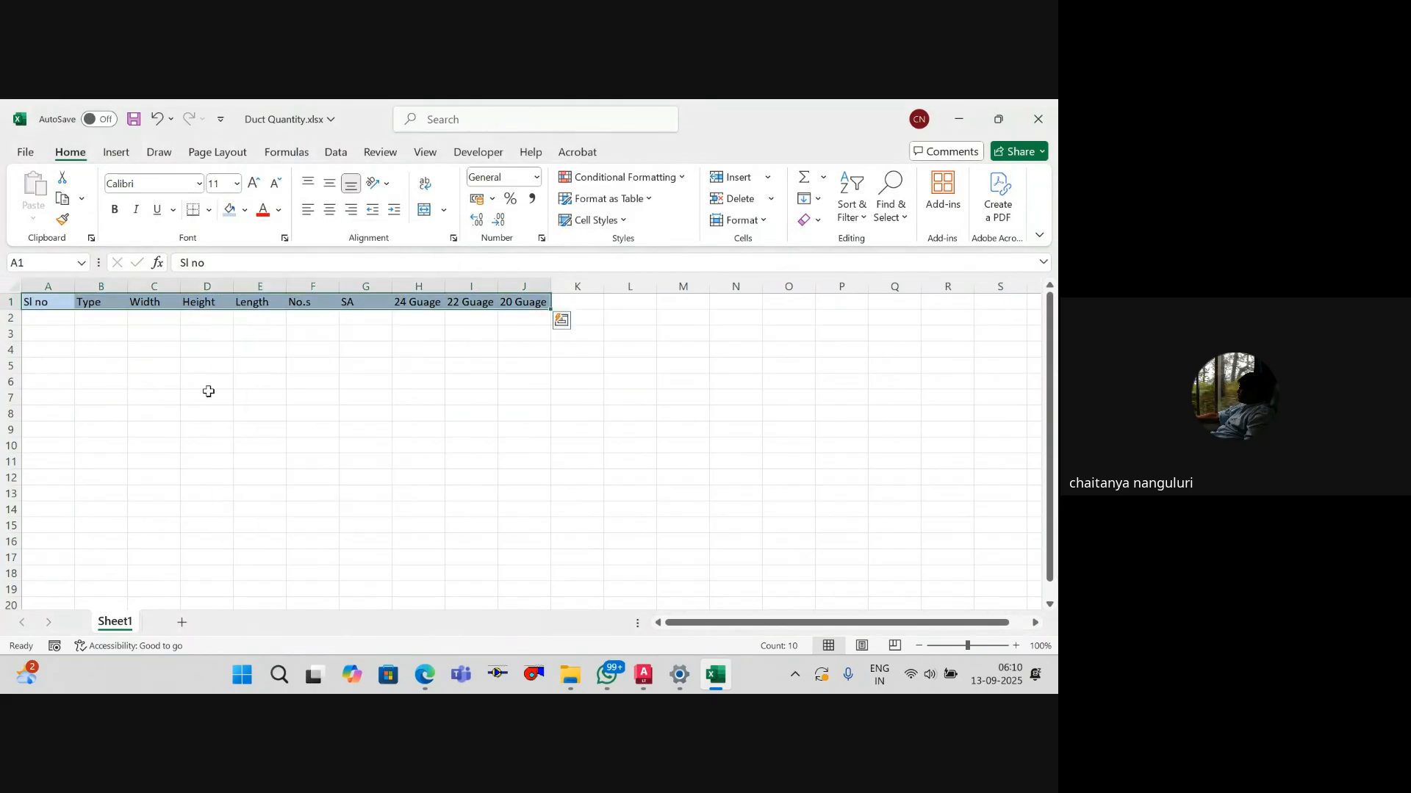
click(116, 211)
Step: Enter 1 as the first serial number in cell A2
click(57, 318)
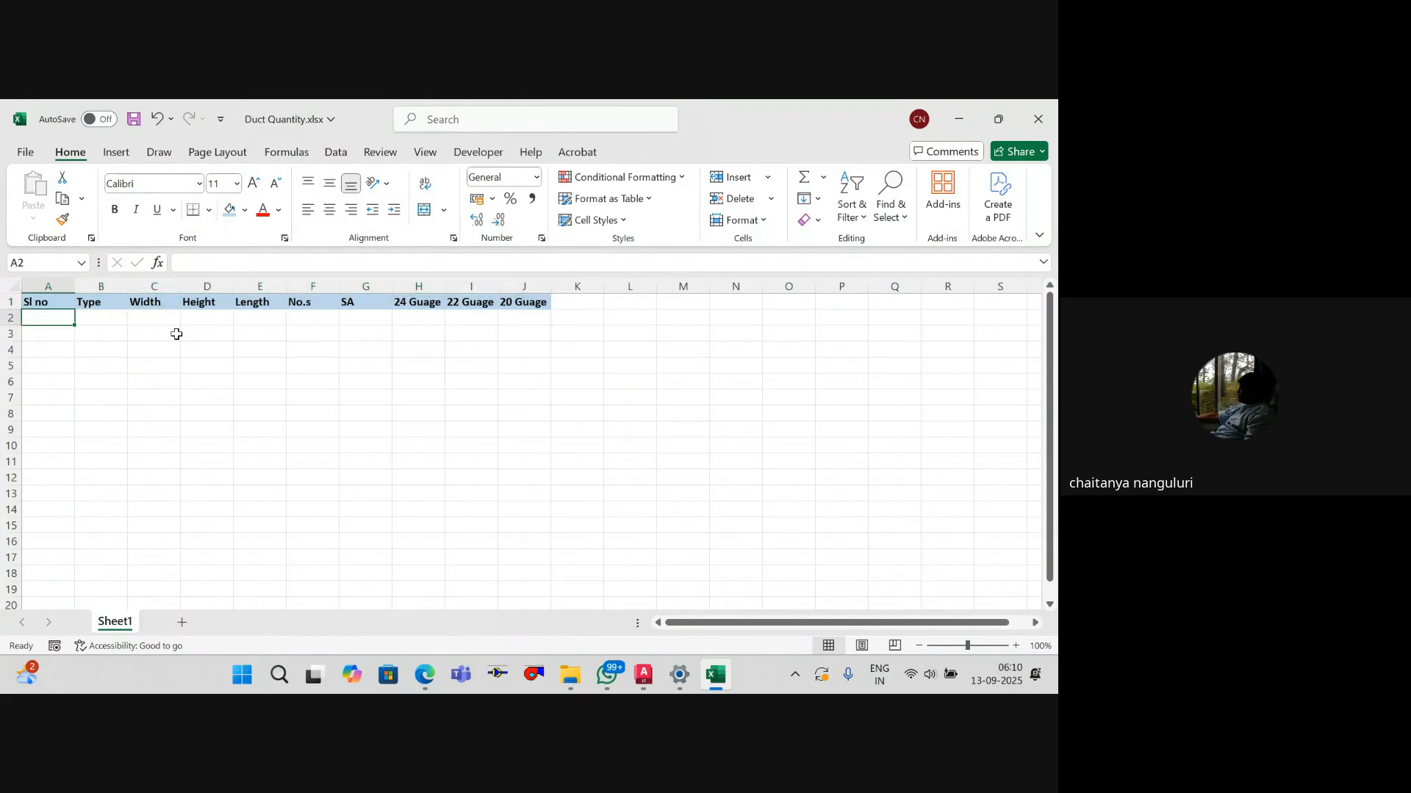
text(1)
key(Tab)
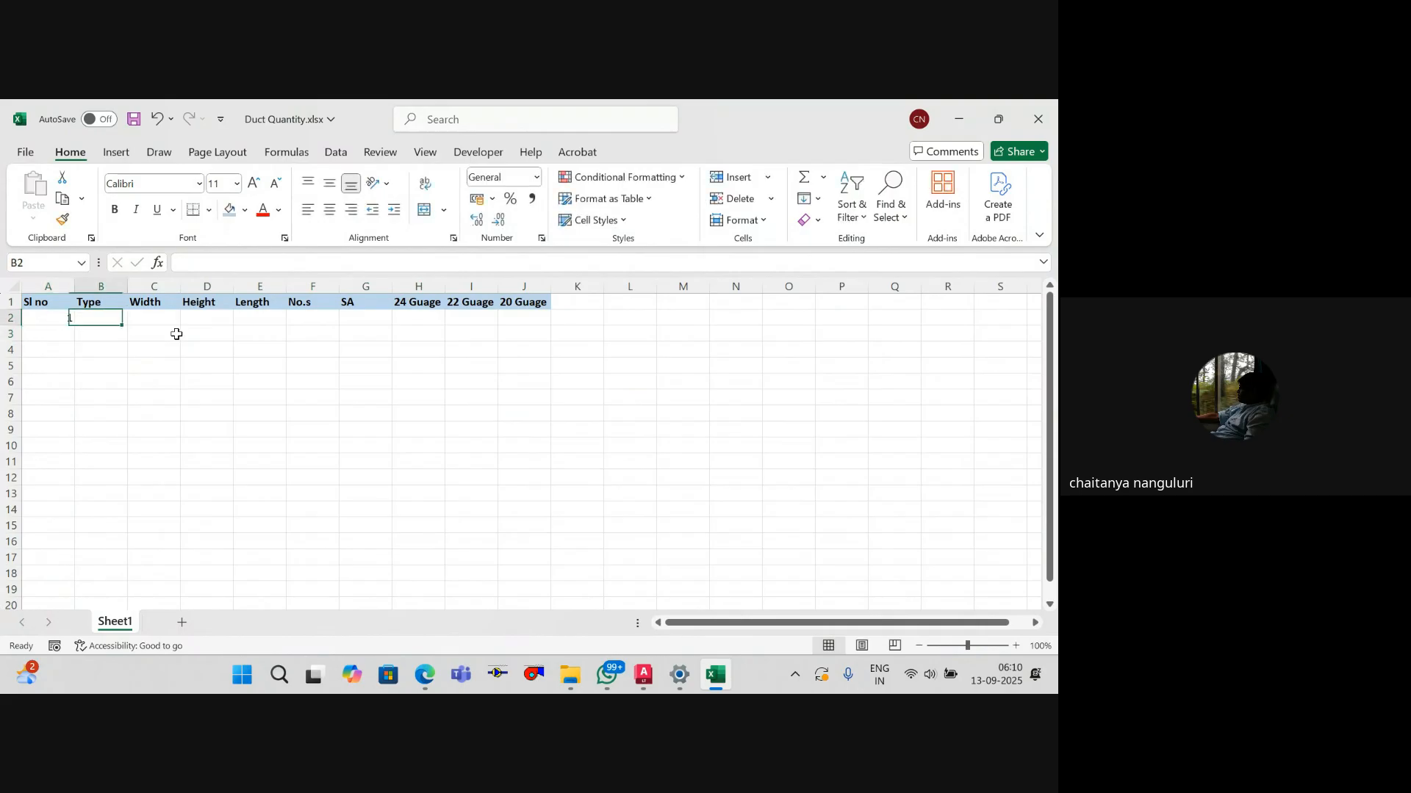
Step: Switch to AutoCAD and examine the 48"X18" main duct and its flexible connection at the east 16.5 TR AHU
key(alt+Tab)
scroll(574, 349, down, 2)
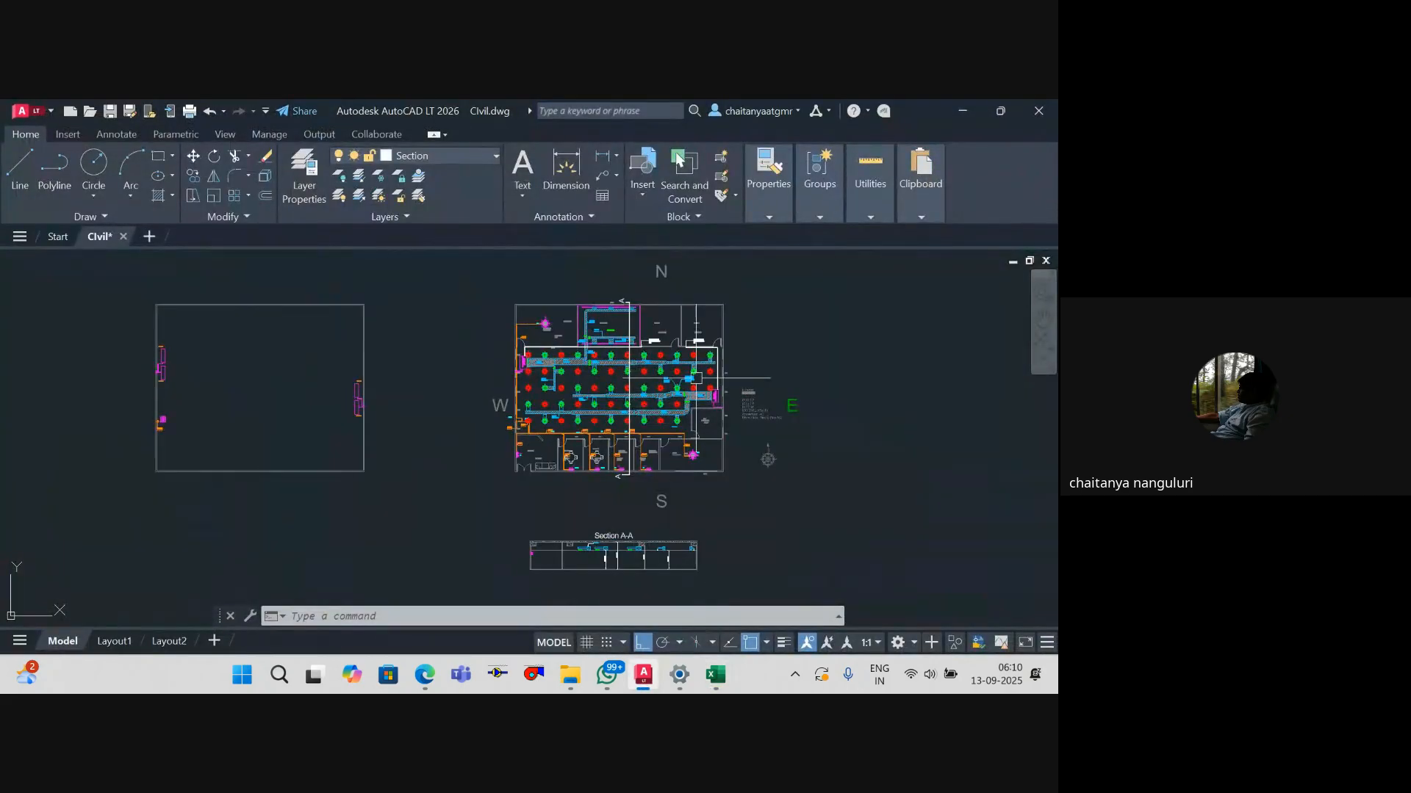
scroll(641, 424, up, 2)
mouse_move(641, 424)
mouse_down()
mouse_move(696, 425)
mouse_move(574, 444)
mouse_up()
scroll(660, 369, up, 4)
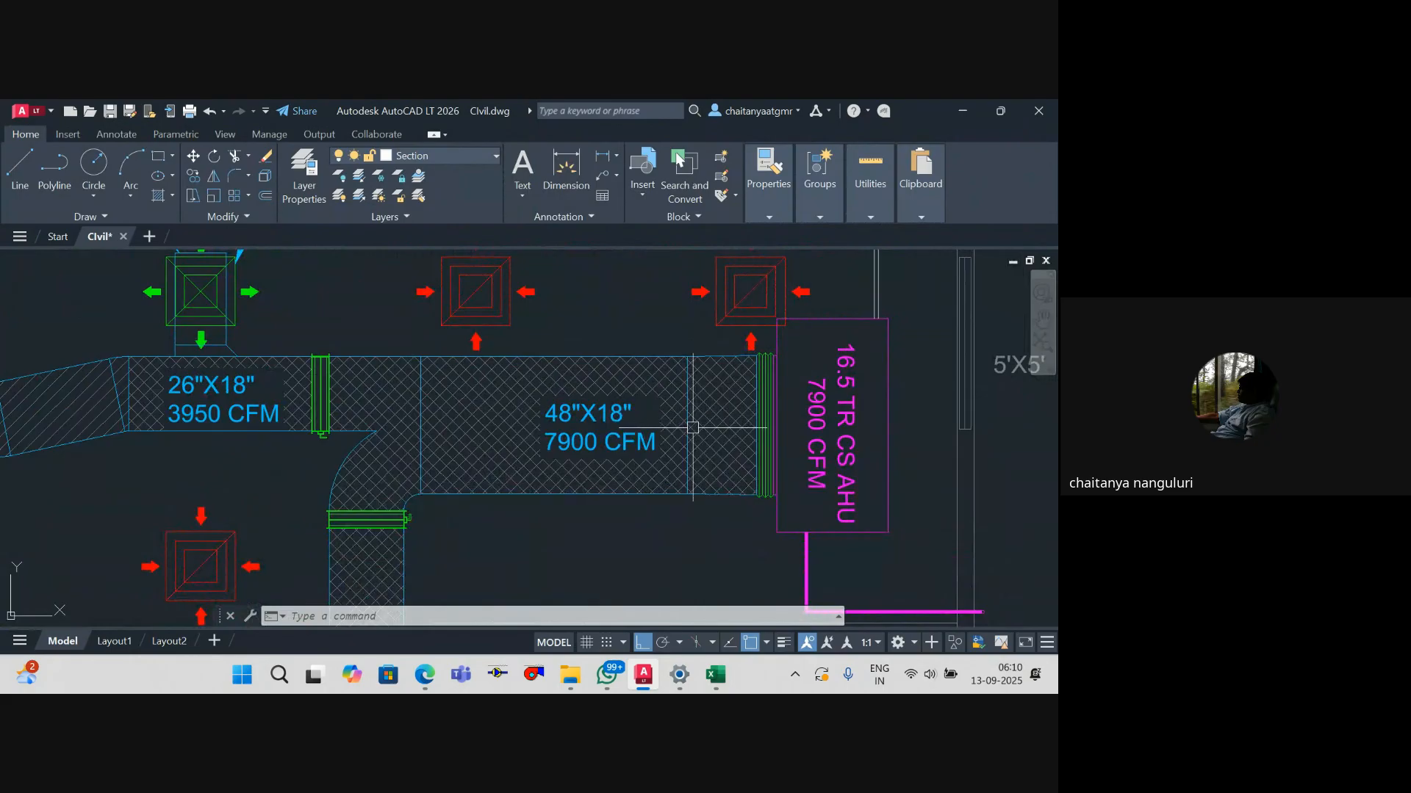
mouse_move(693, 428)
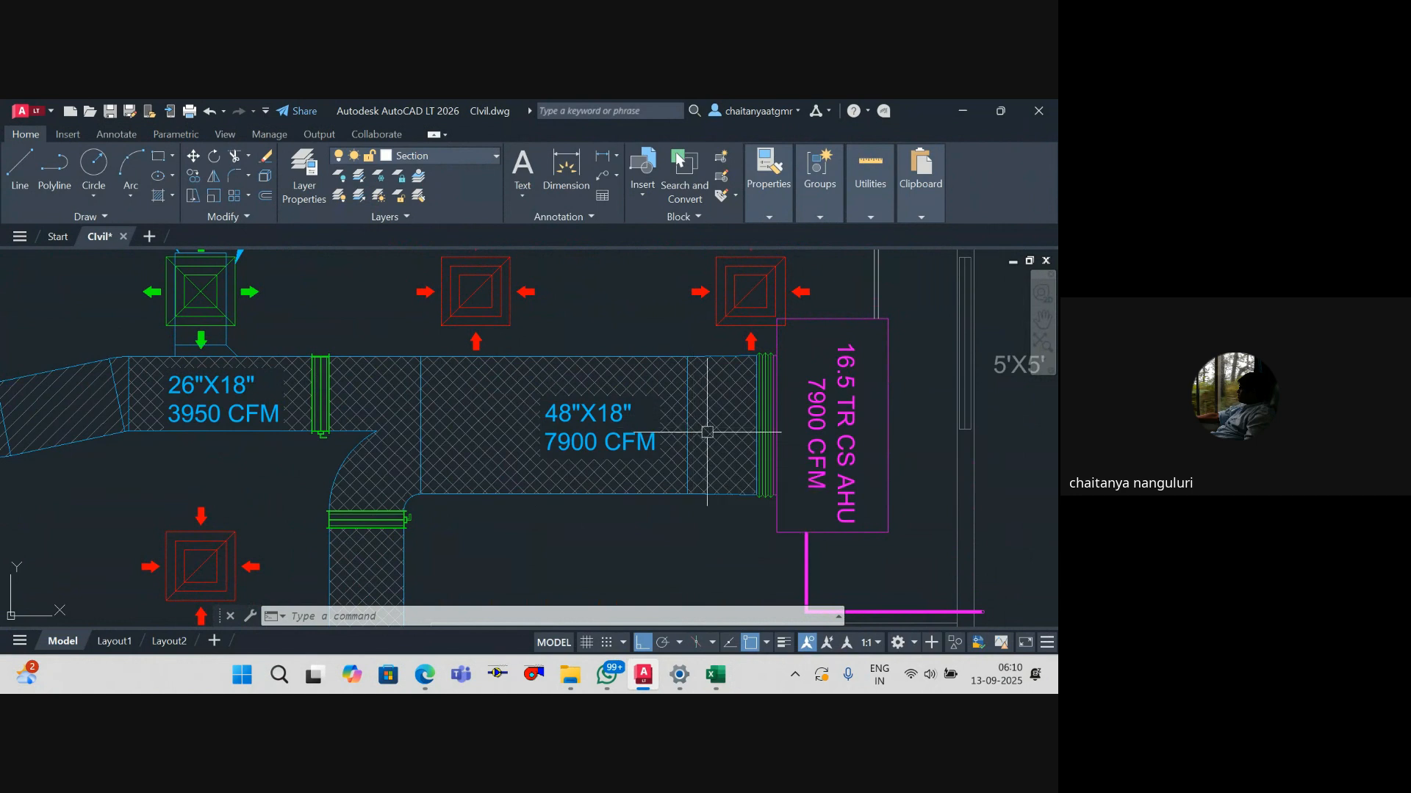
drag(724, 466, 725, 435)
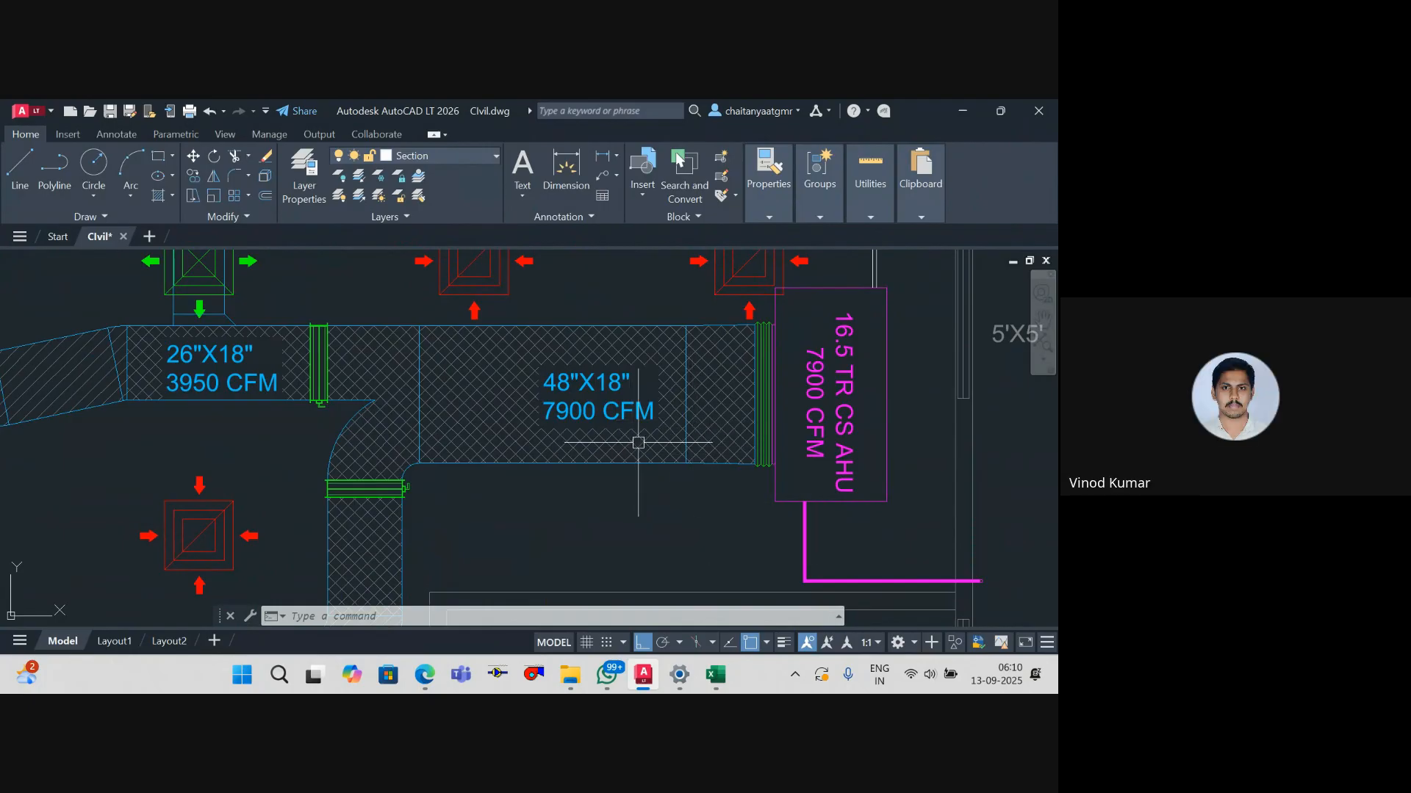
drag(620, 467, 622, 480)
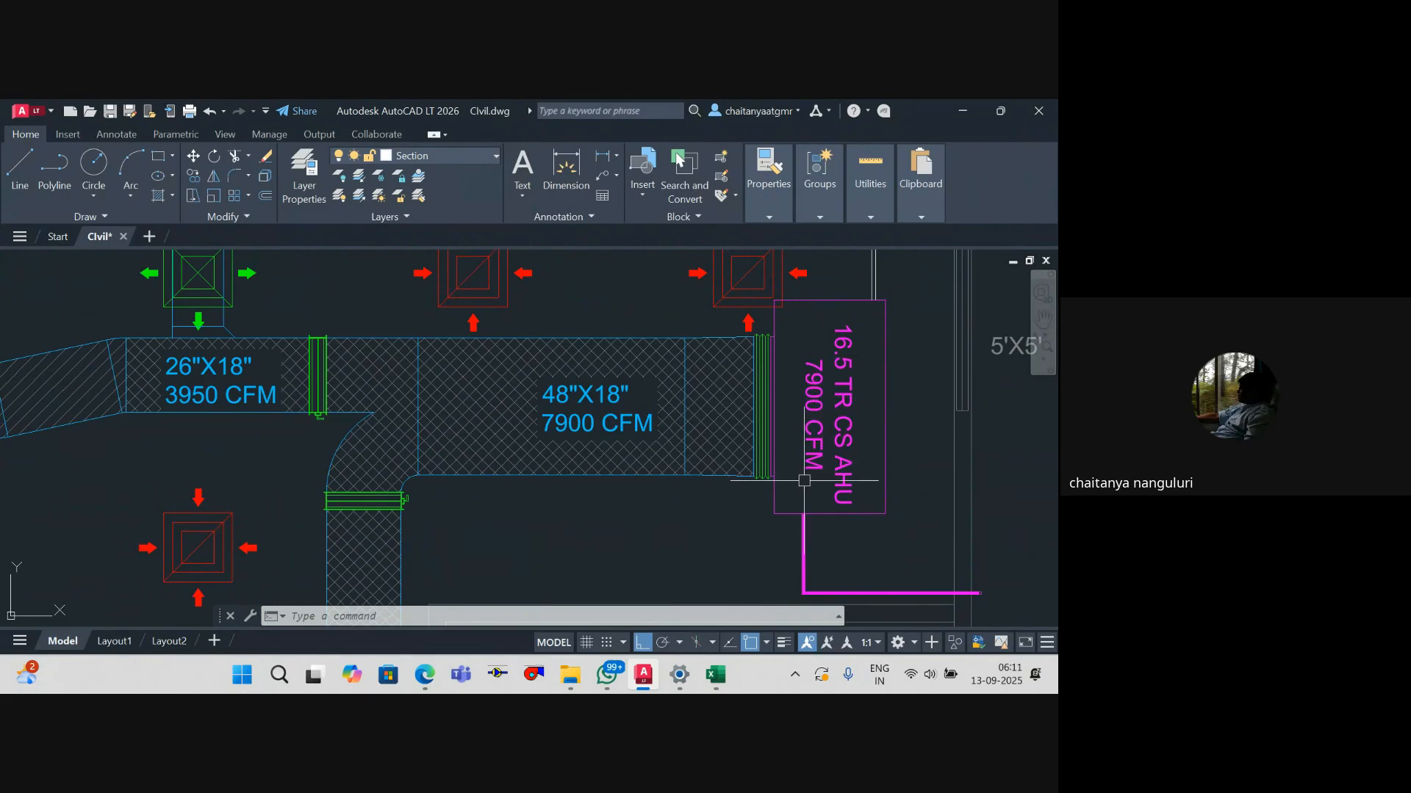
drag(757, 456, 772, 464)
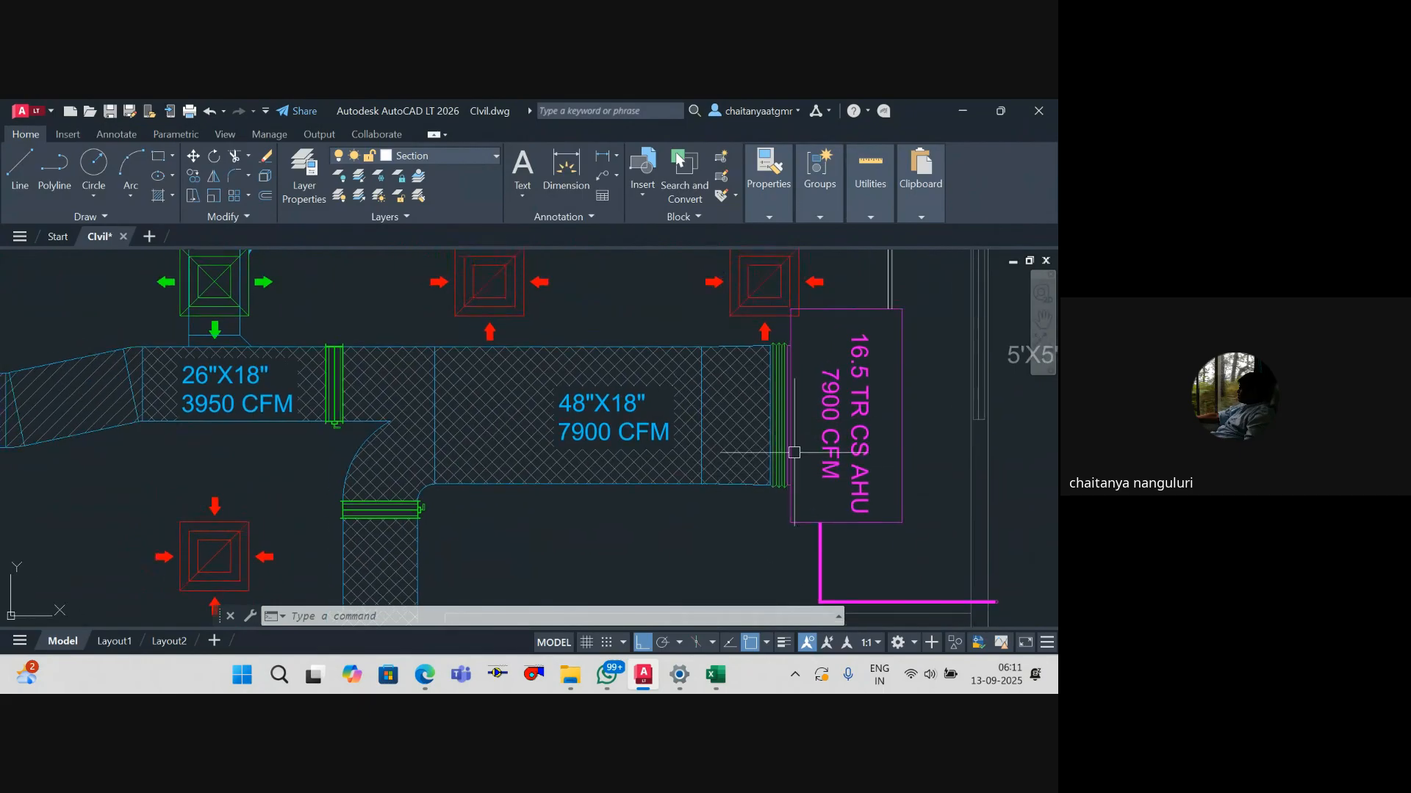
click(780, 462)
key(Escape)
click(786, 461)
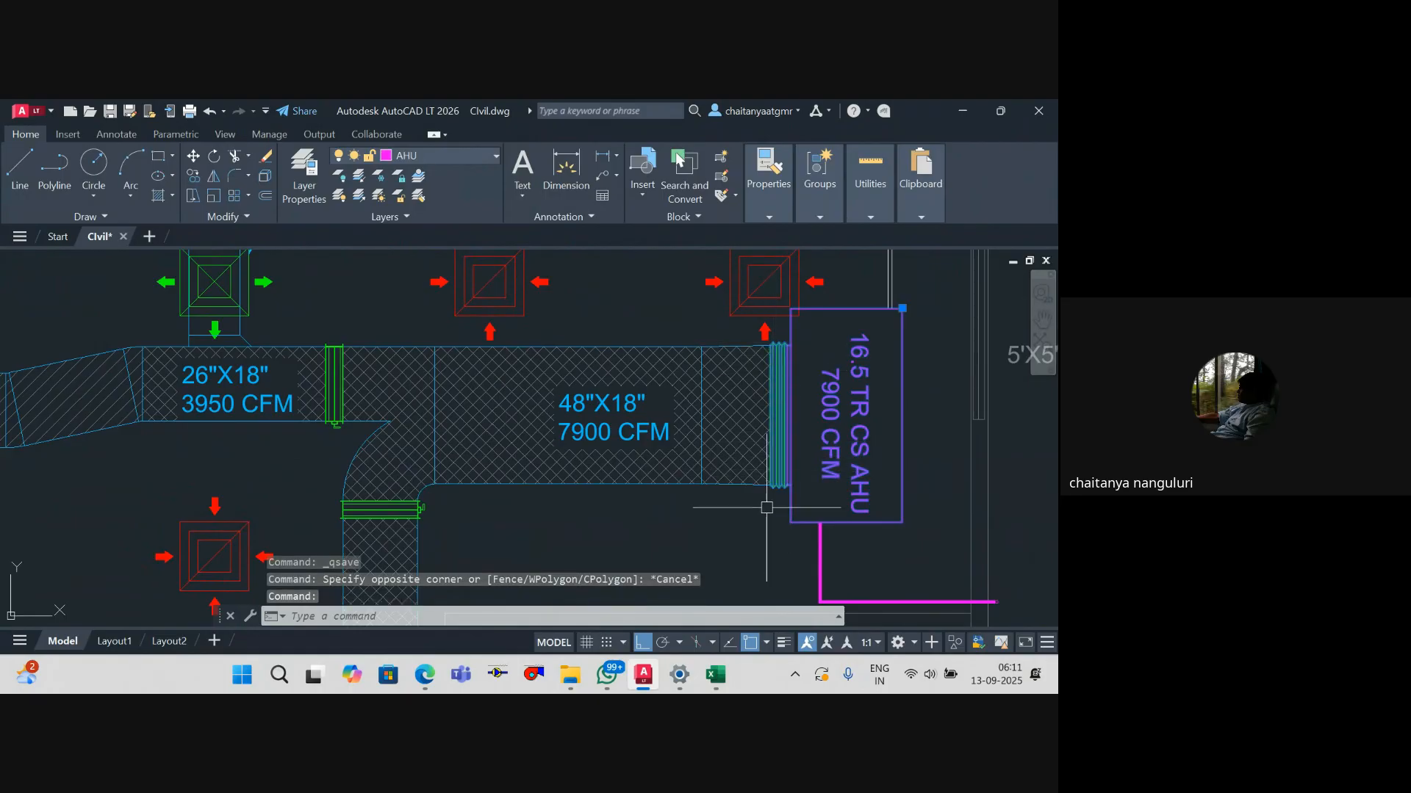
key(Escape)
Step: Measure the duct width at the AHU flexible connection with a linear dimension, without placing it
click(604, 155)
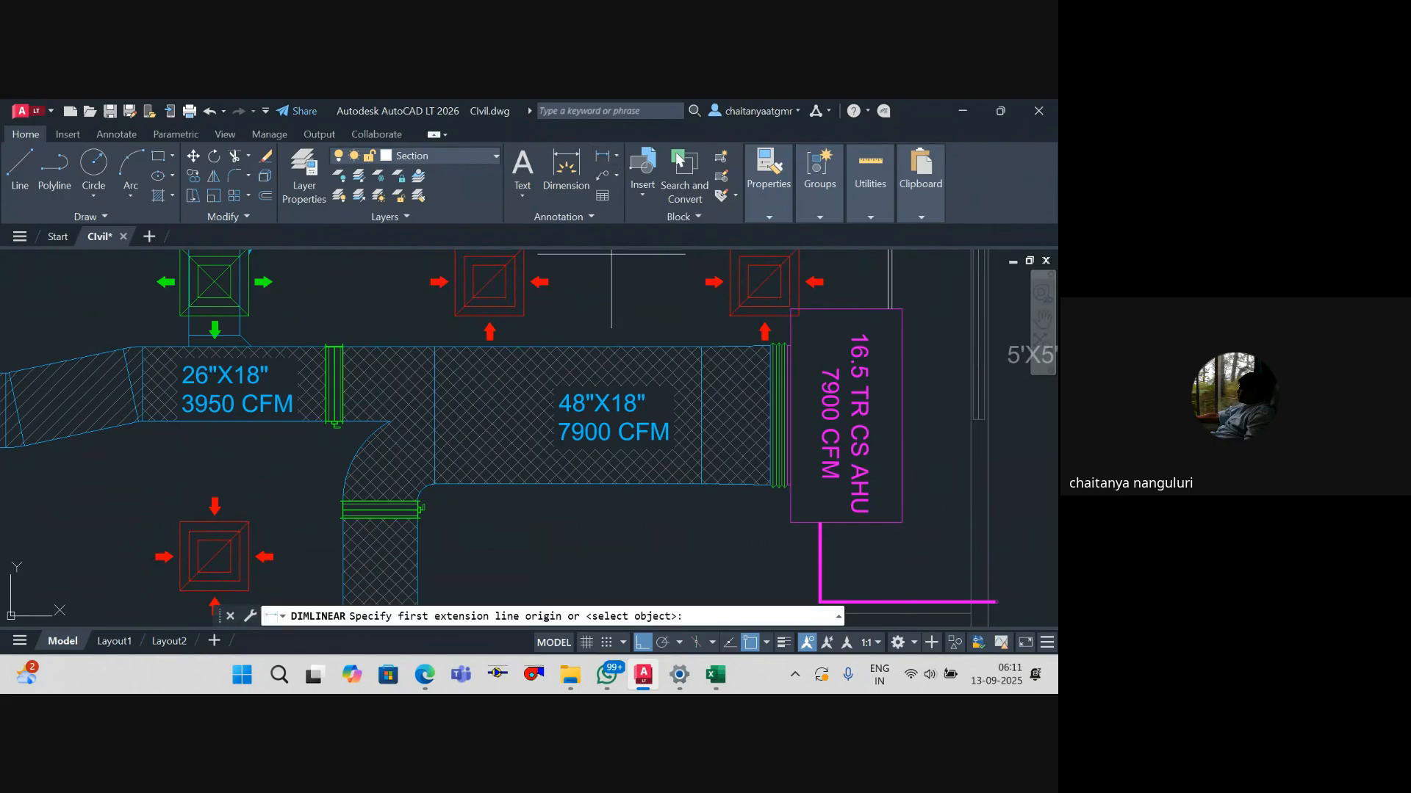
scroll(777, 352, up, 5)
key(Return)
click(779, 350)
scroll(726, 320, down, 4)
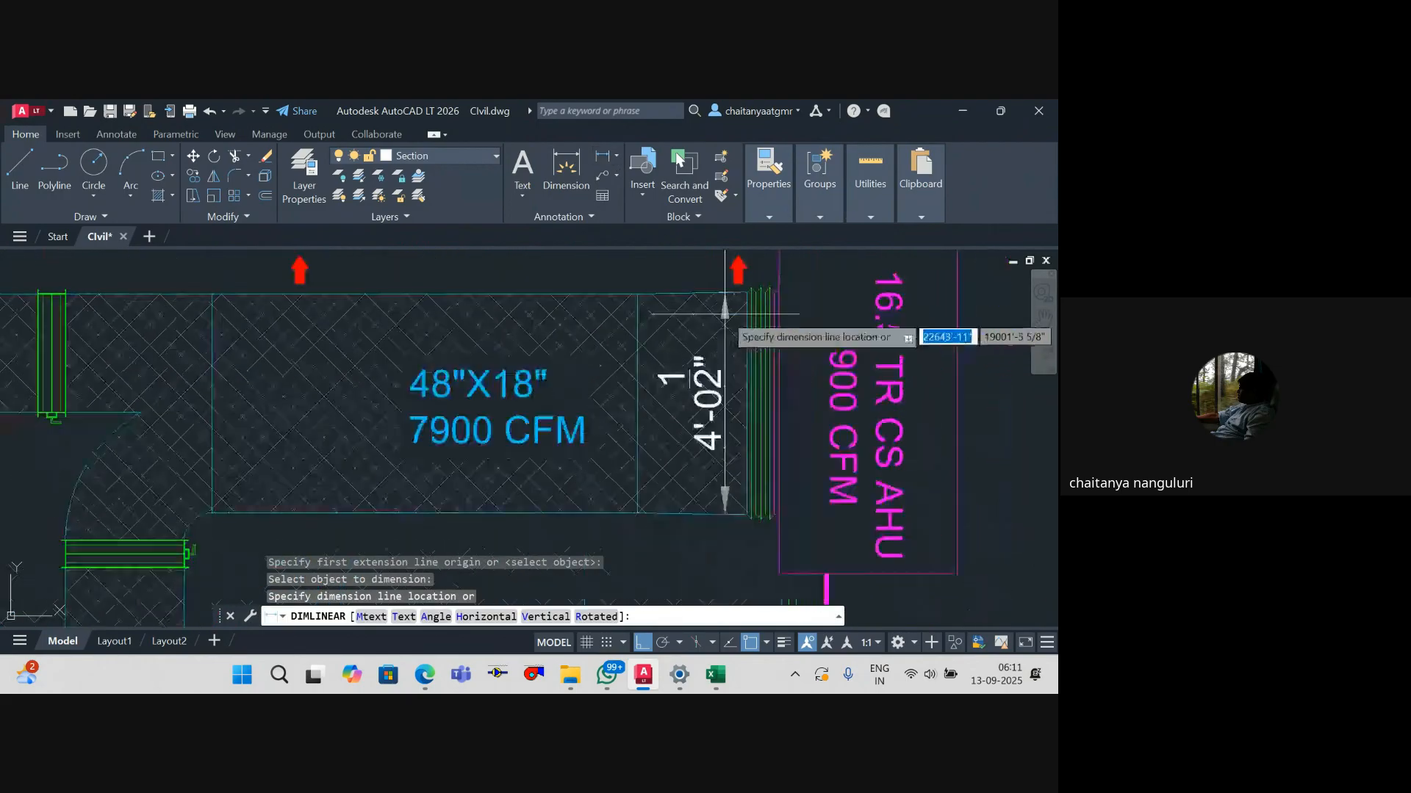
scroll(728, 363, up, 2)
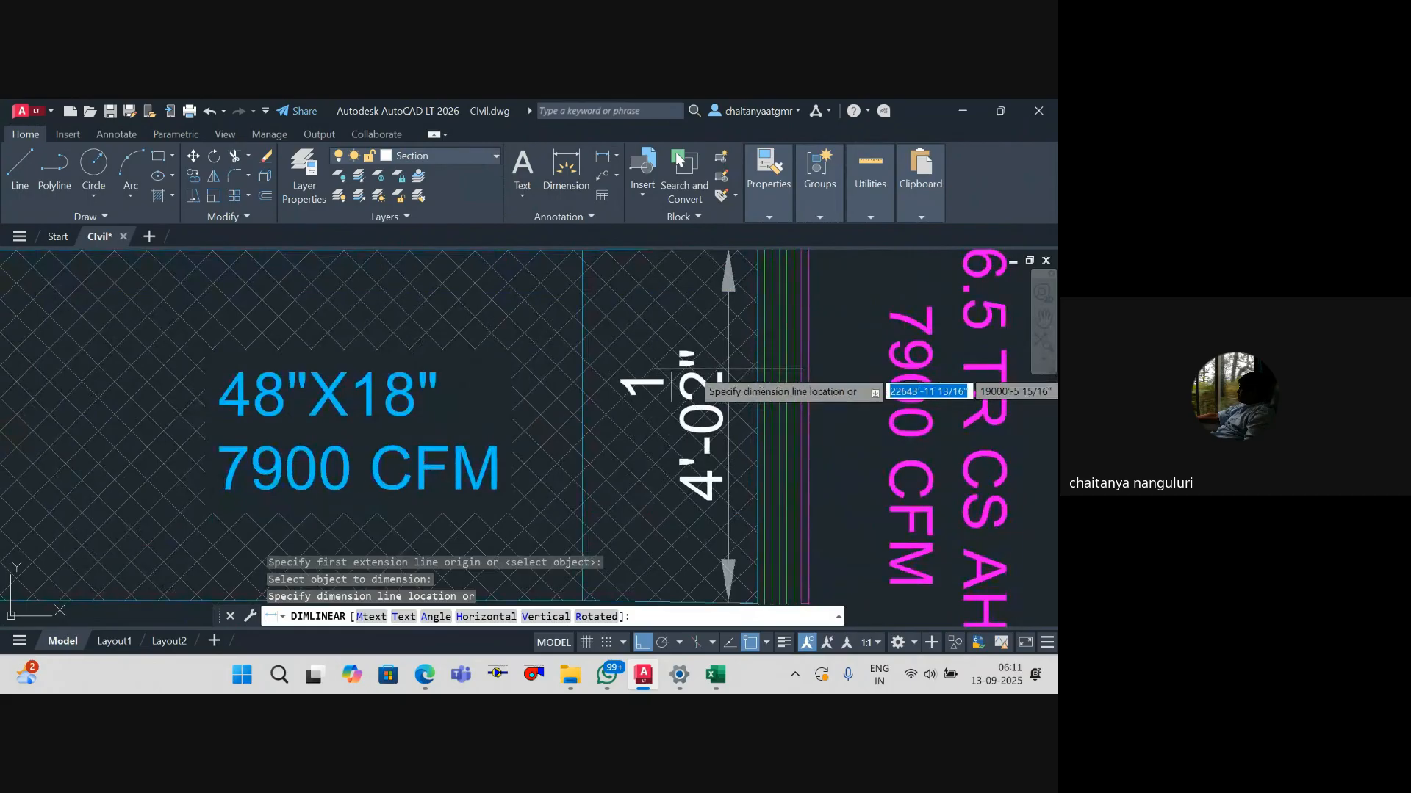
scroll(727, 371, down, 4)
key(Escape)
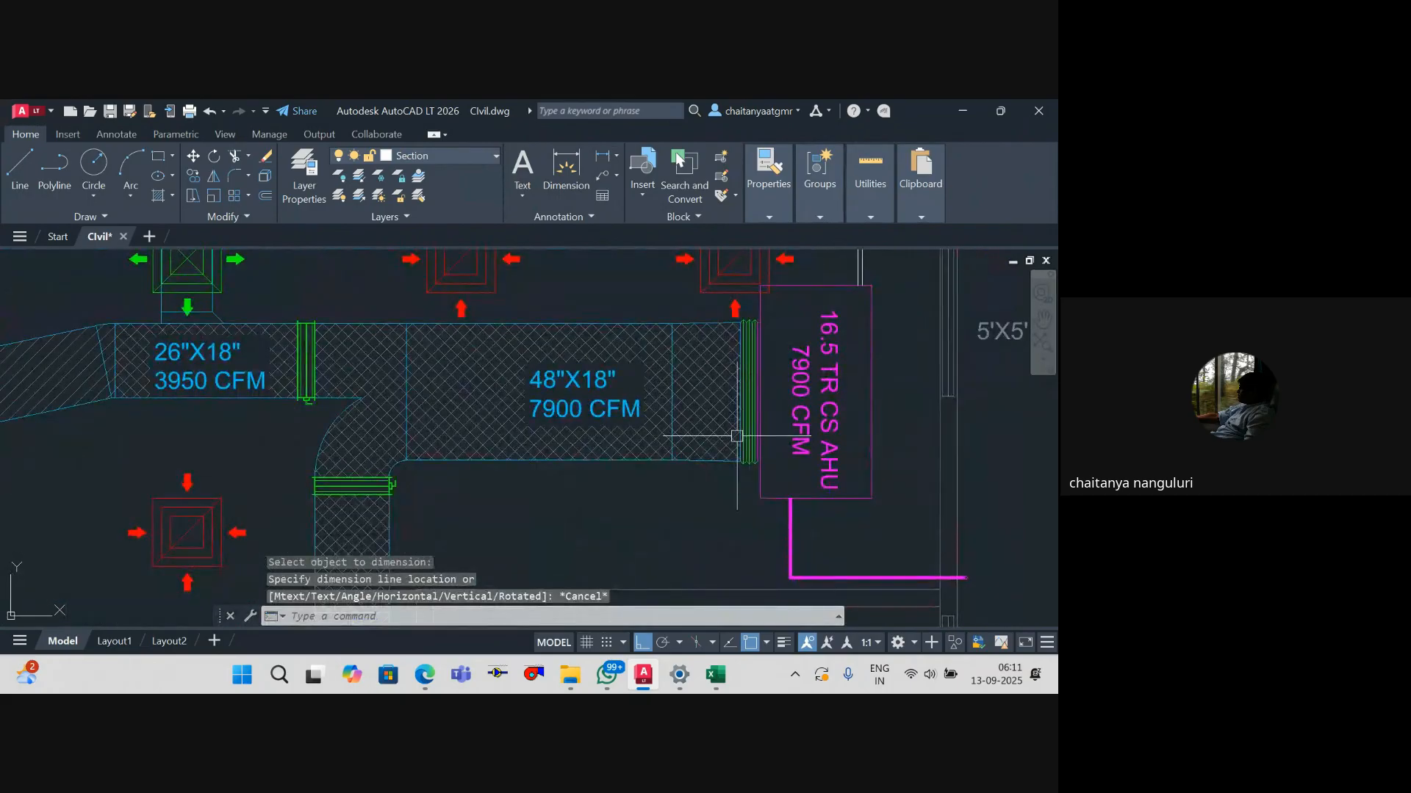
scroll(742, 473, up, 2)
scroll(742, 473, down, 3)
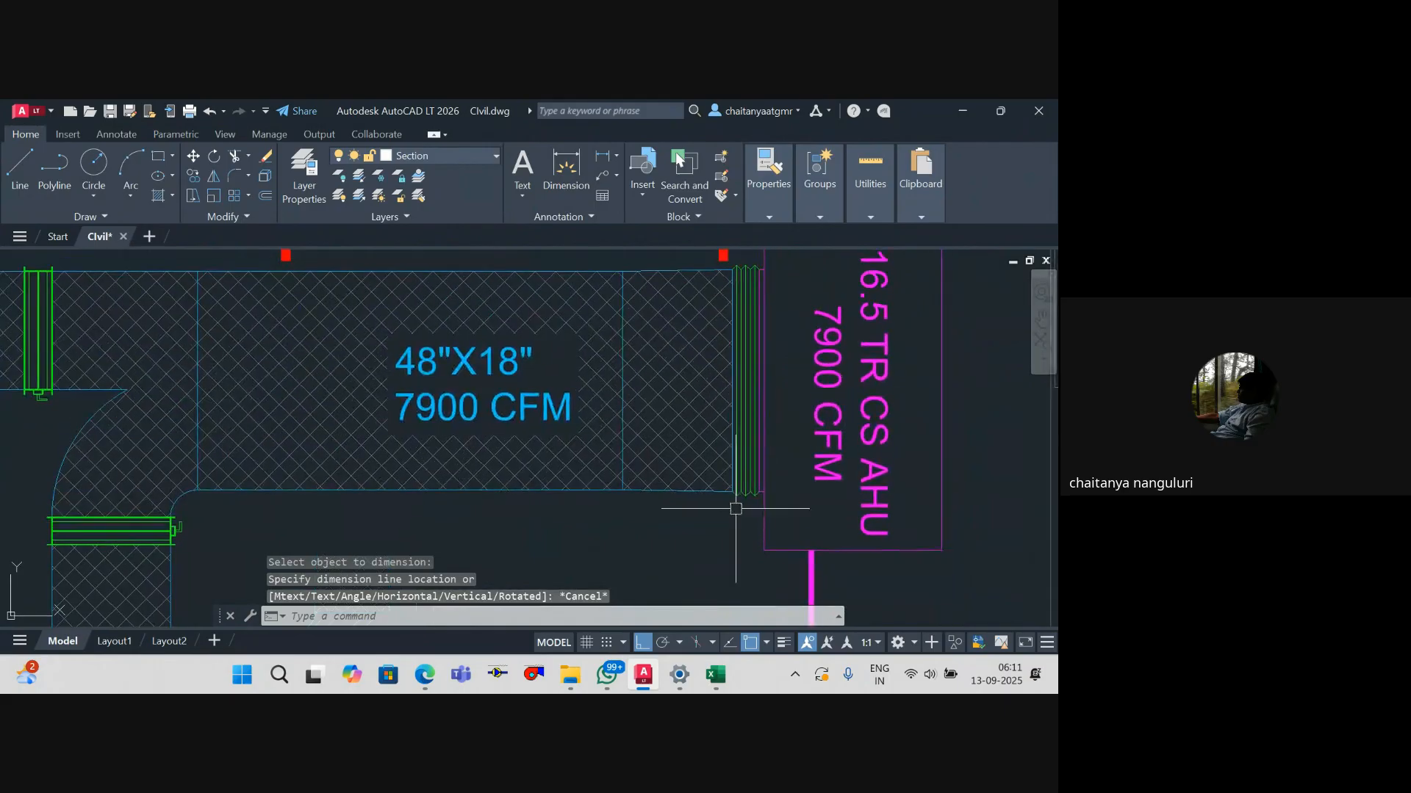
key(Escape)
text(cal)
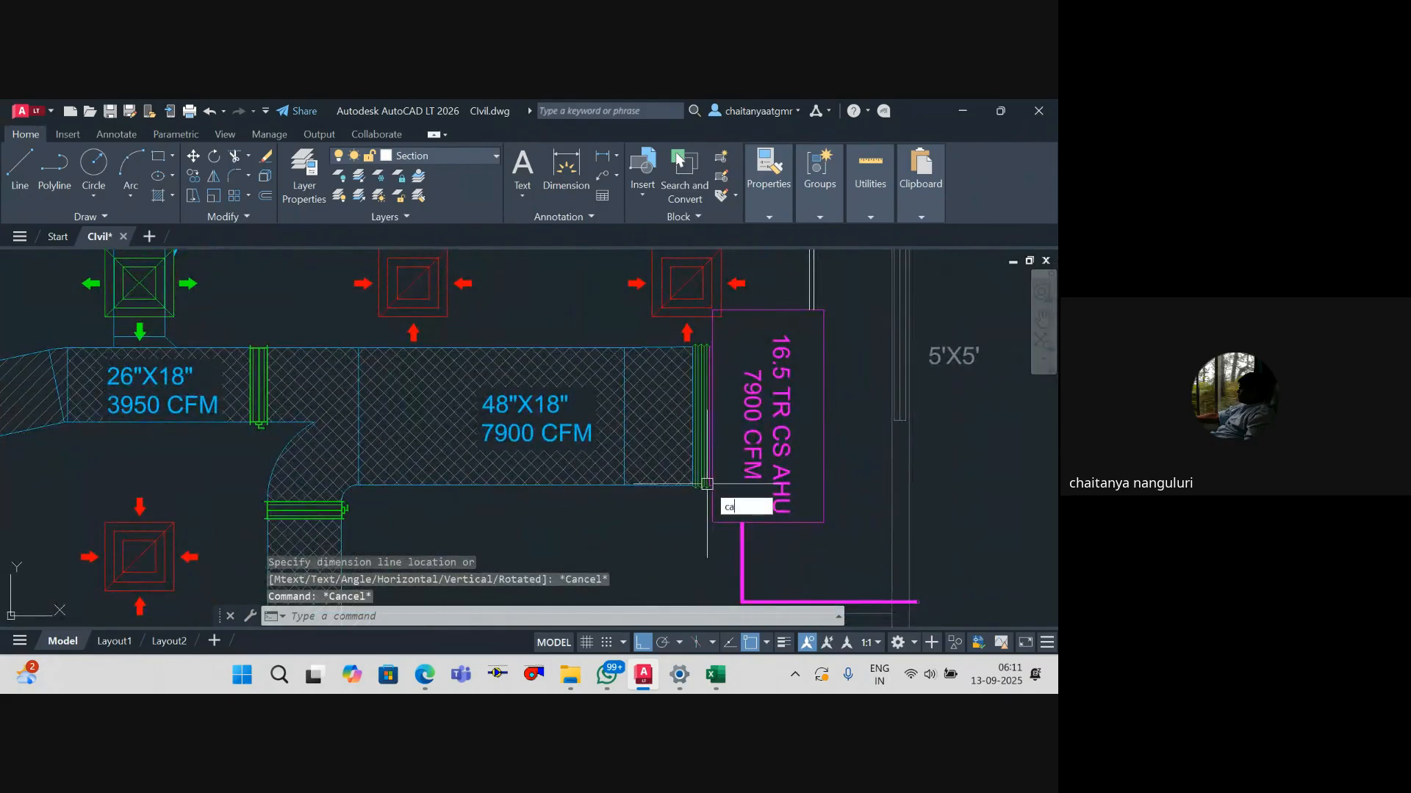
key(Return)
text(4*12)
key(Return)
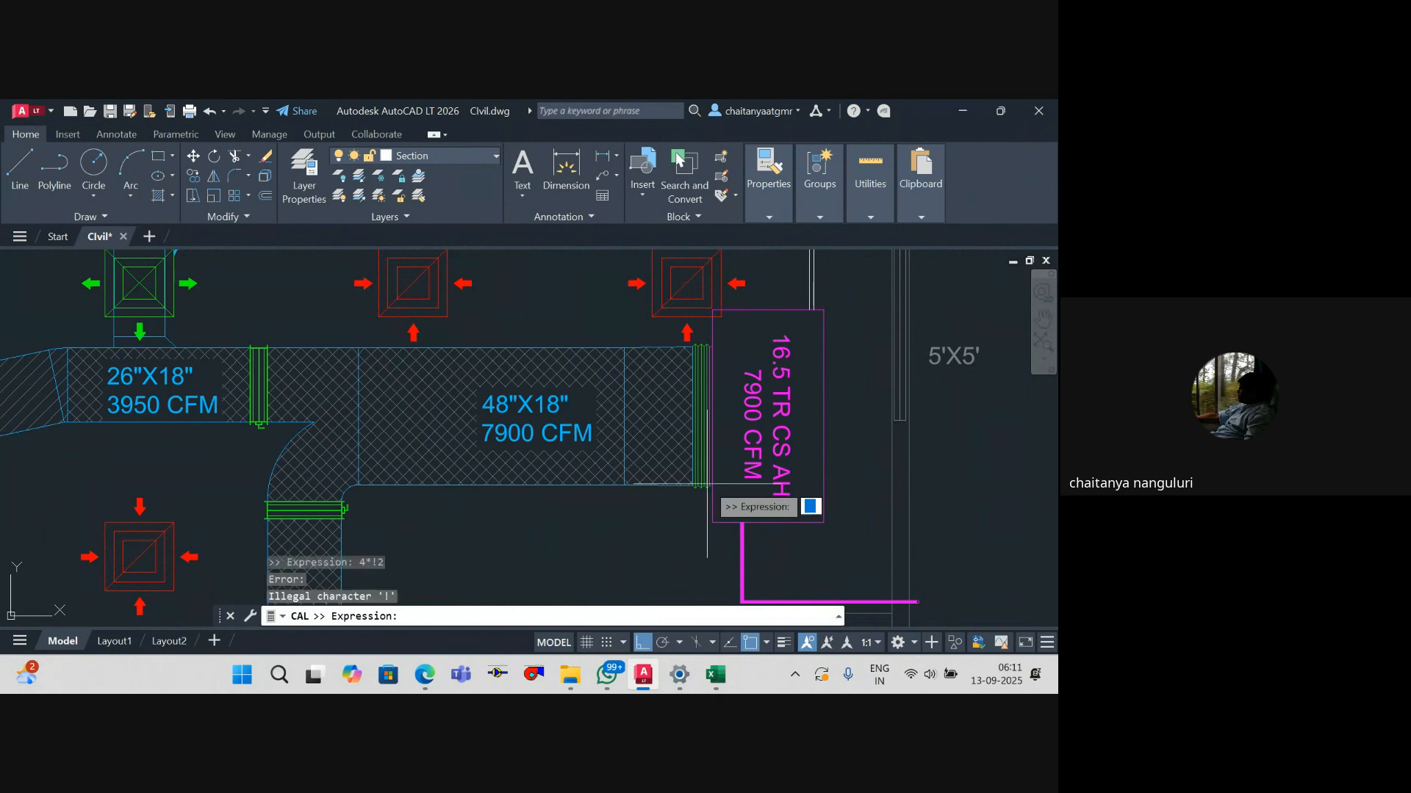
key(Escape)
Step: Calculate 4*12 with the CAL command to convert the duct width to inches
text(c)
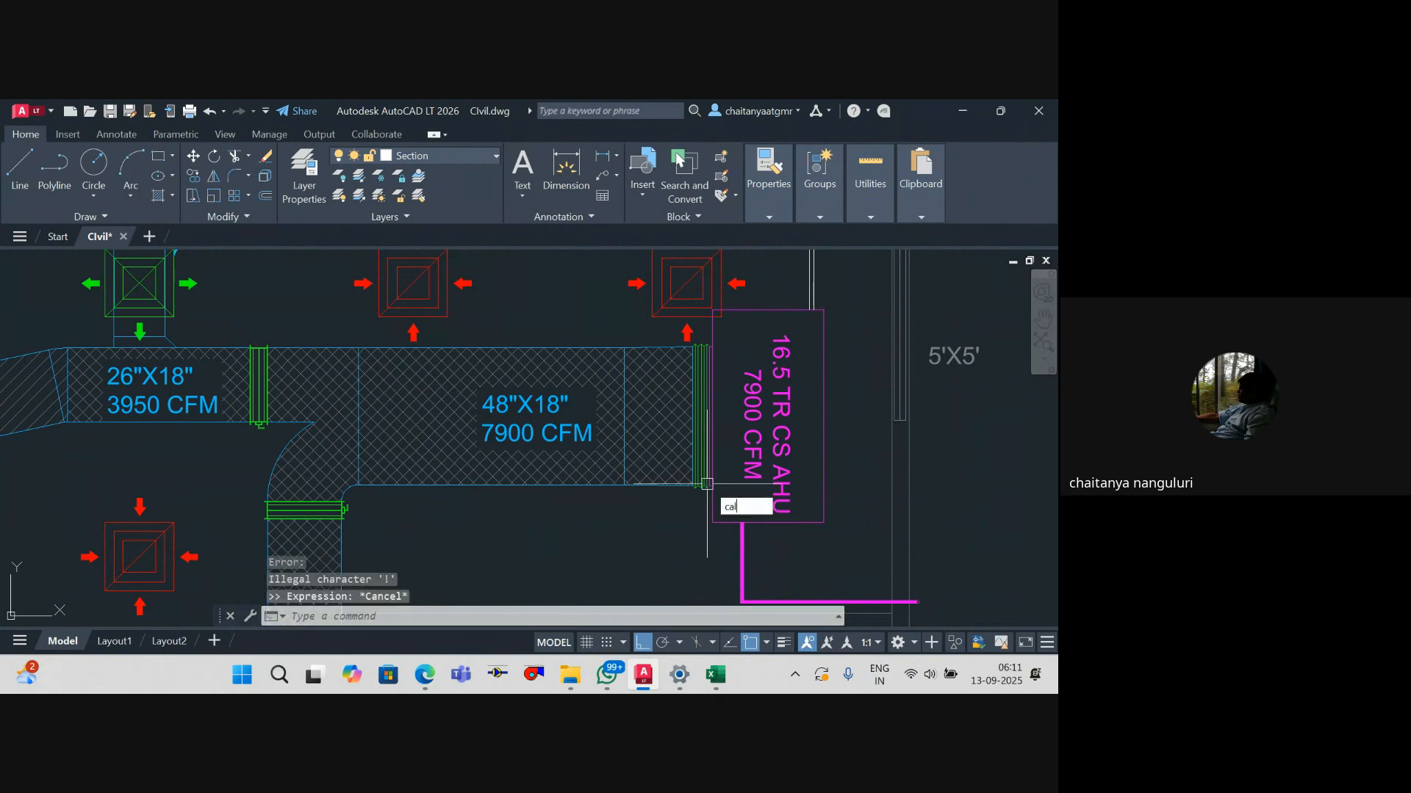
text(al)
key(Return)
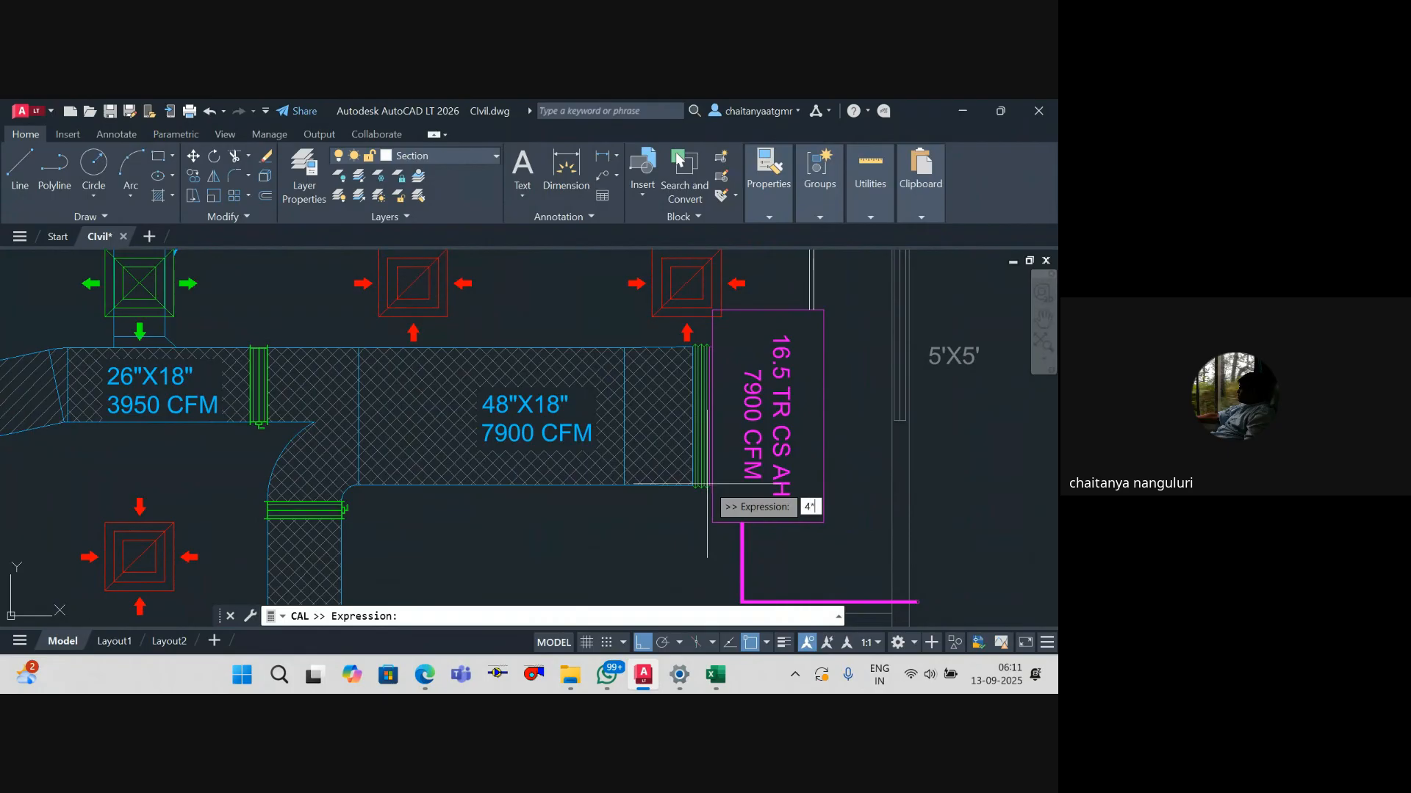
key(Return)
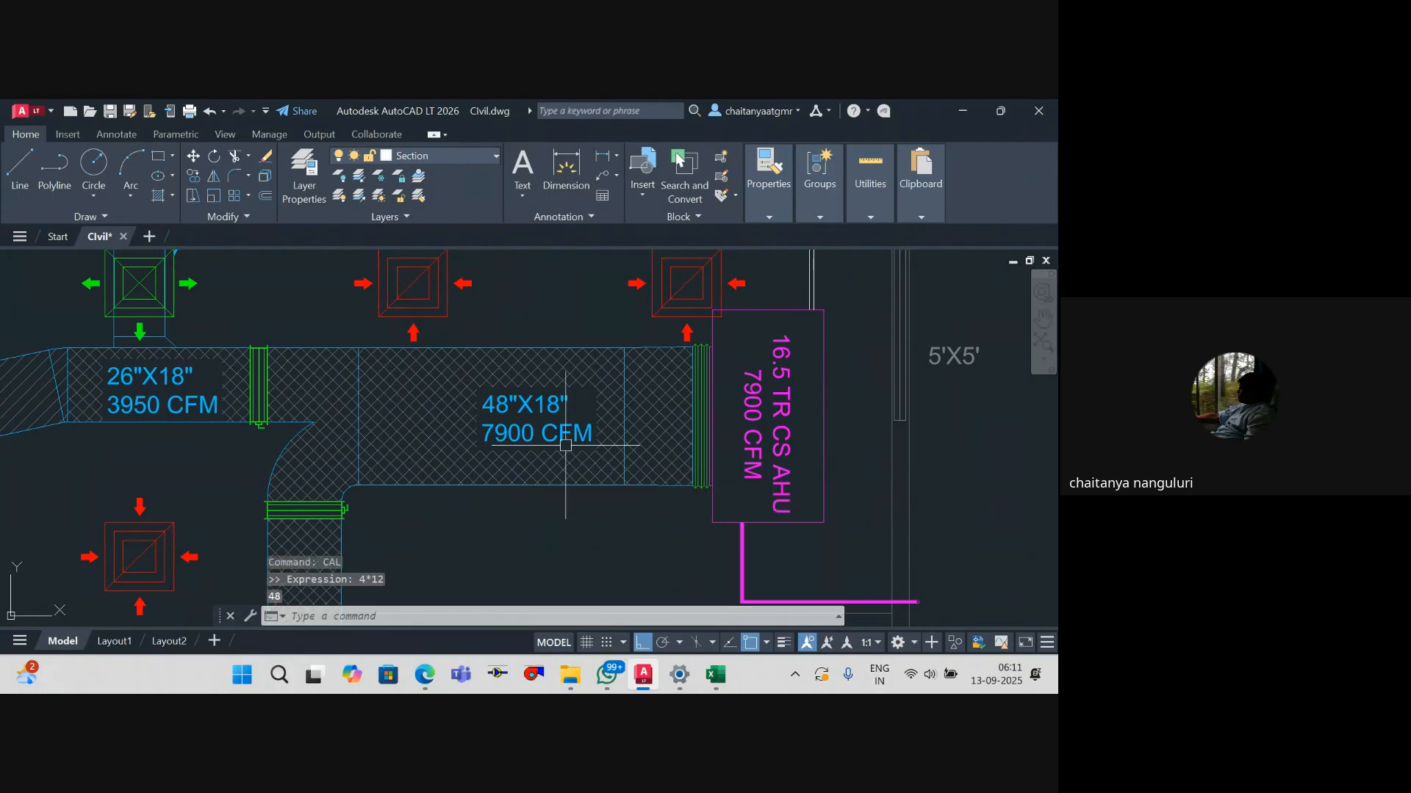
scroll(704, 414, up, 2)
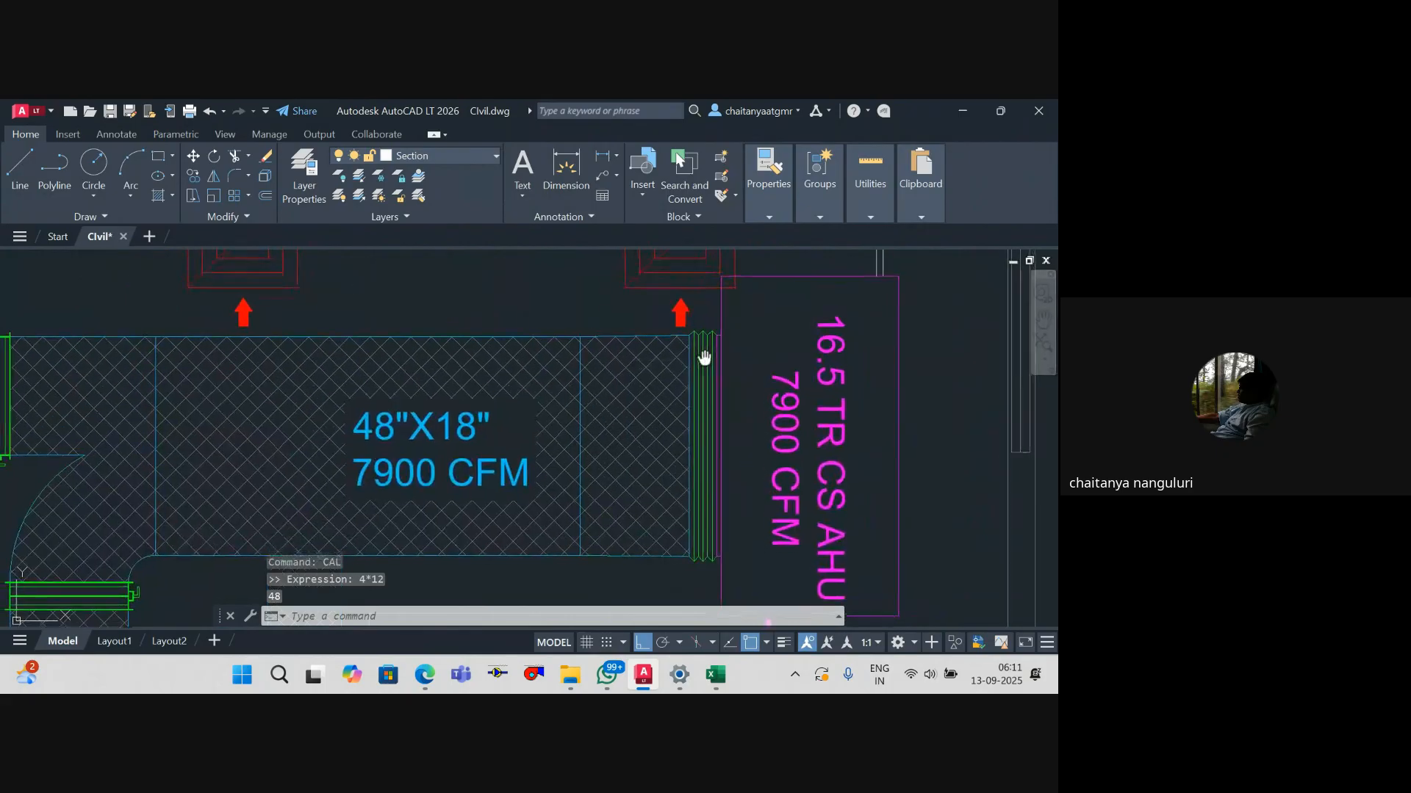
key(Escape)
Step: Copy the 48"X18" 7900 CFM label straight down to just below the main duct
scroll(671, 455, down, 3)
scroll(651, 346, up, 3)
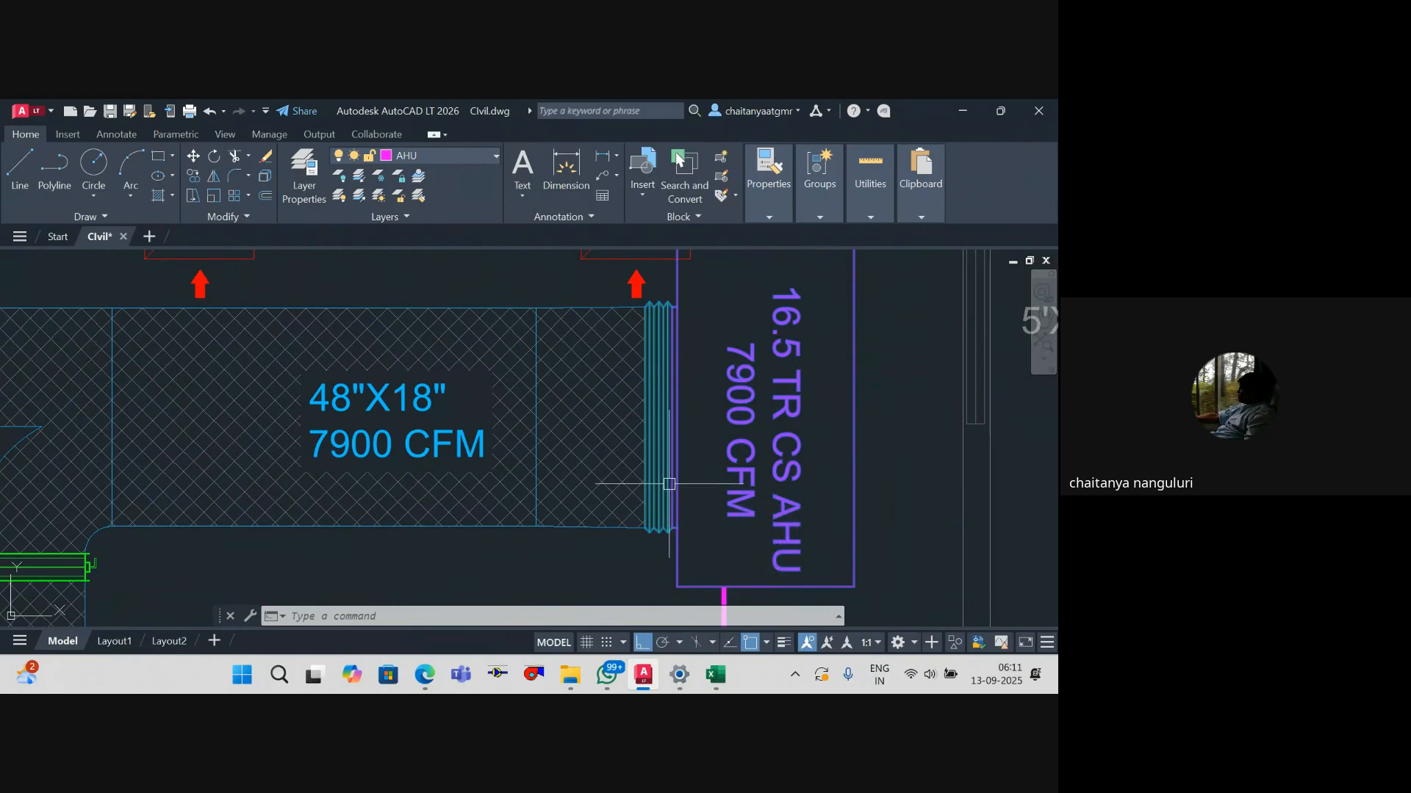
scroll(647, 485, down, 4)
key(Escape)
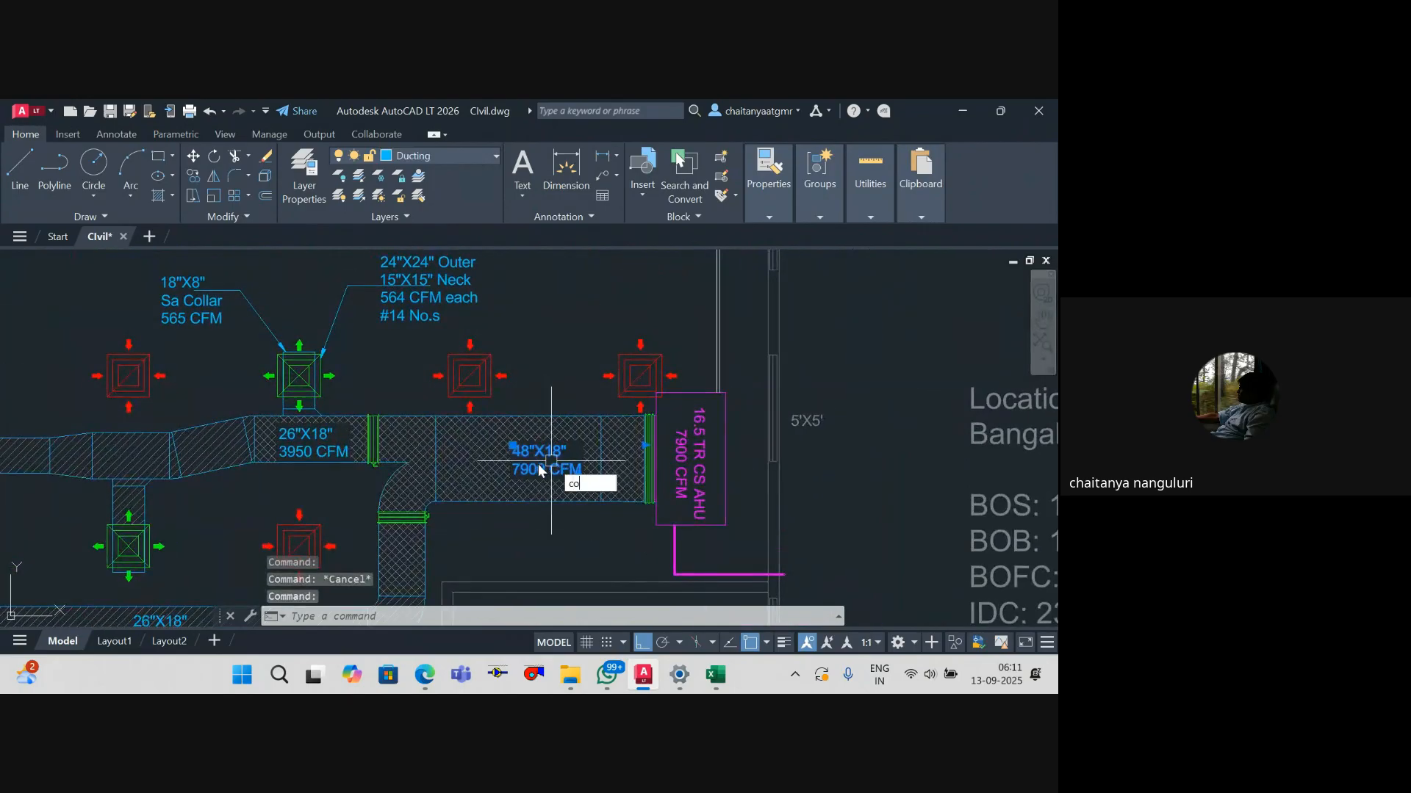
text(co)
key(Return)
click(551, 460)
click(551, 534)
key(Escape)
Step: Edit the copied duct label to read 50"X14" with Mouth on the second line
double_click(518, 526)
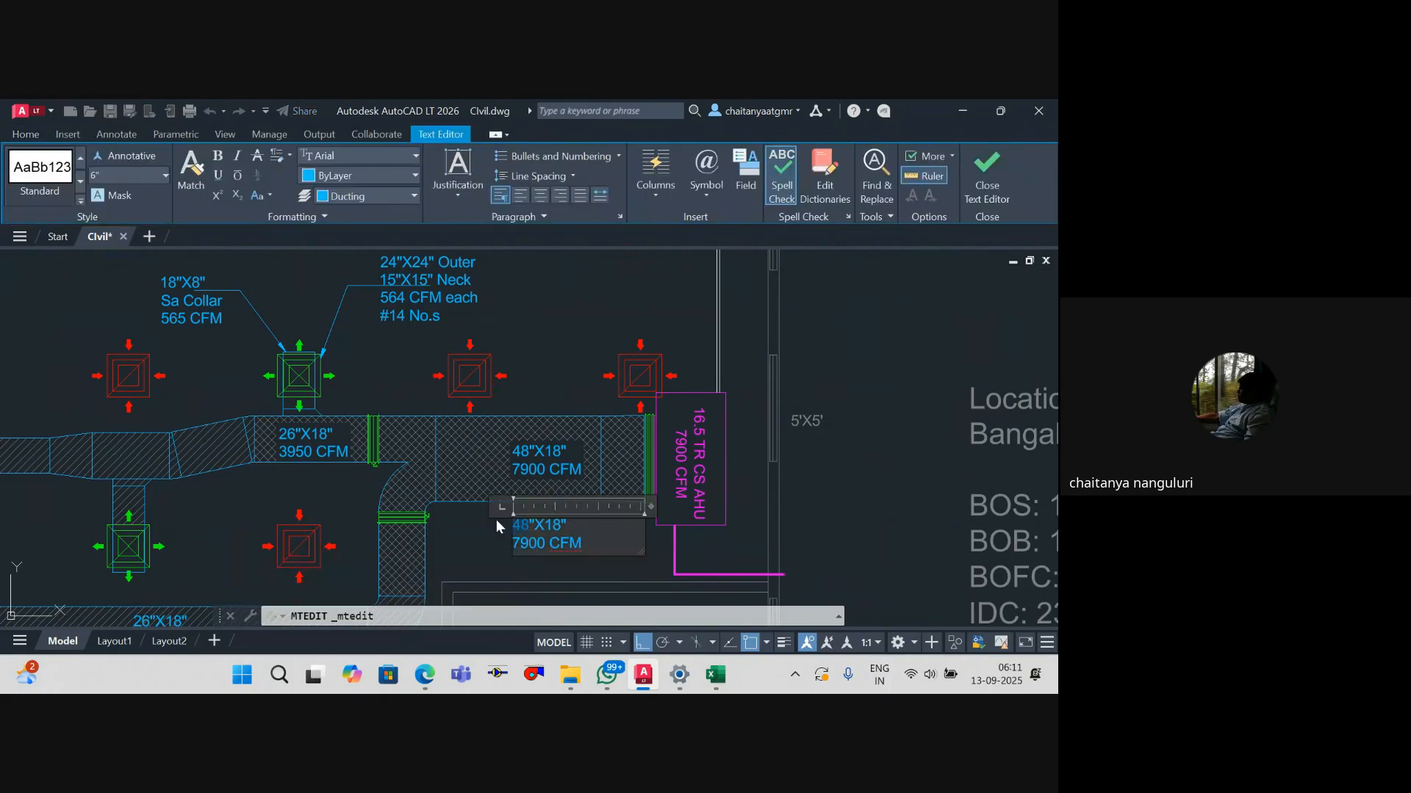
text(50)
key(BackSpace)
text(4)
click(594, 547)
key(BackSpace)
key(BackSpace)
key(BackSpace)
key(BackSpace)
key(BackSpace)
key(BackSpace)
key(BackSpace)
key(BackSpace)
text(Mouth)
click(648, 582)
key(Escape)
Step: Move the 50"X14" Mouth label horizontally toward the AHU, just below the duct's end
click(536, 540)
text(m)
key(Return)
click(532, 550)
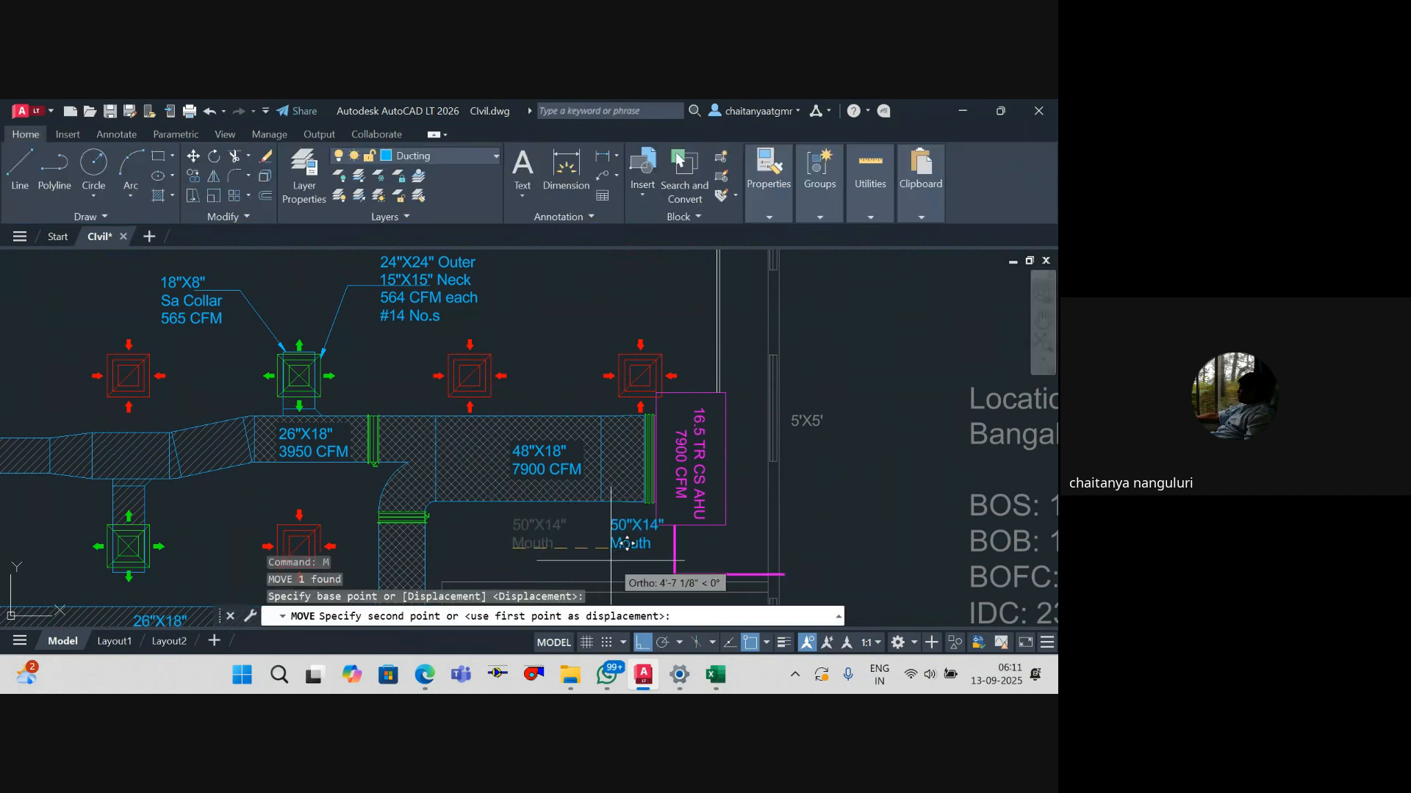
scroll(621, 560, up, 4)
click(520, 550)
Step: Draw a leader without text from the lower edge of the AHU flexible connection to the 50"X14" Mouth label
text(le)
key(Return)
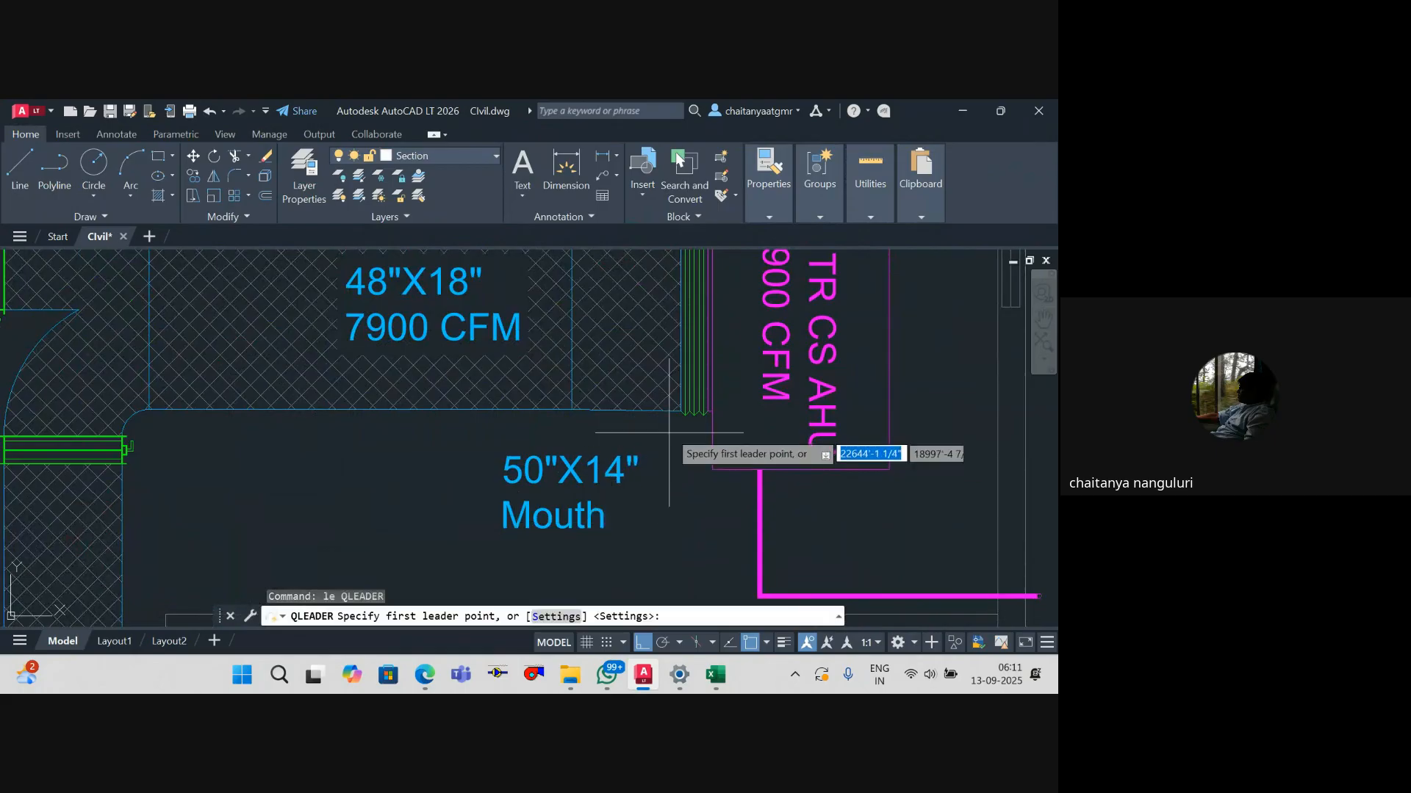
scroll(691, 407, up, 2)
click(691, 407)
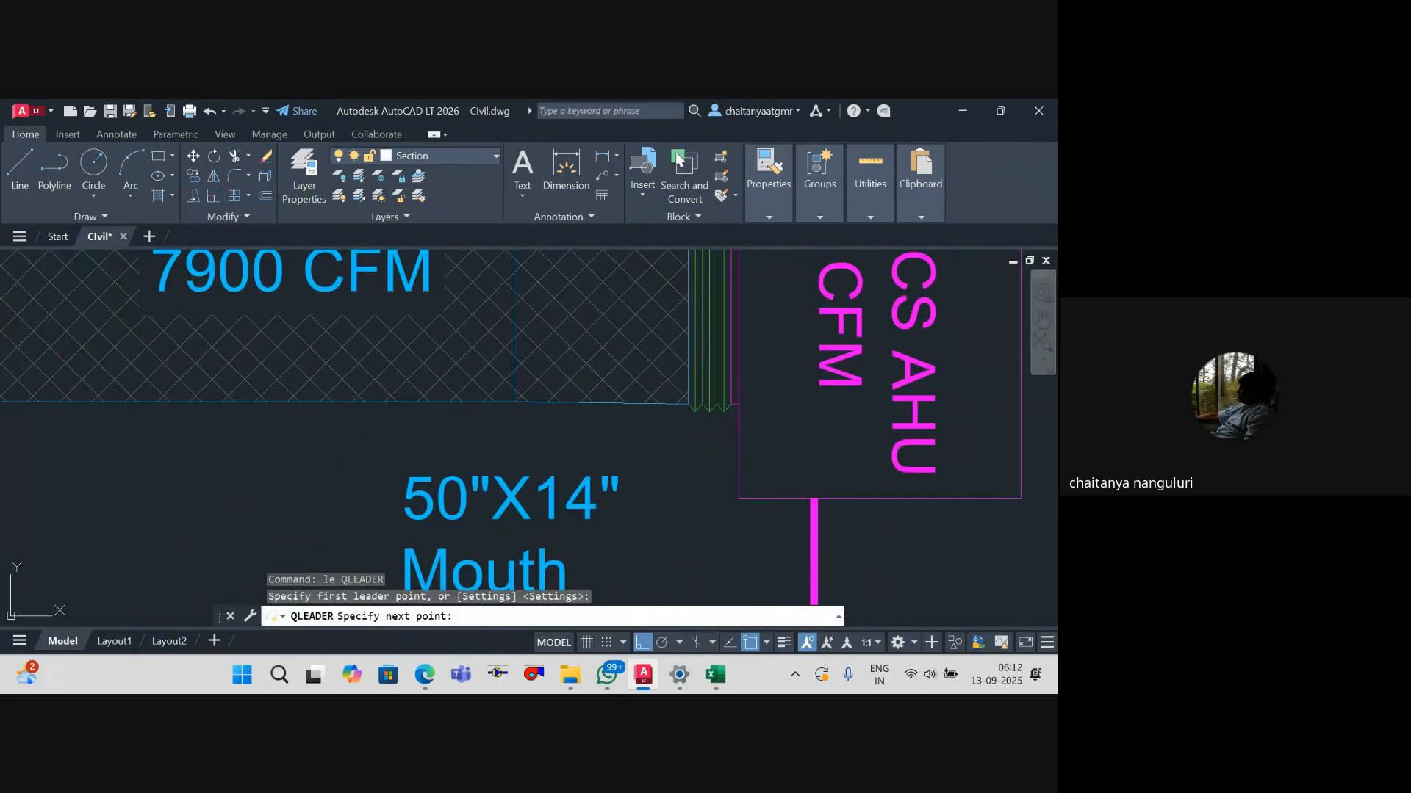
scroll(510, 546, up, 3)
click(538, 544)
key(Return)
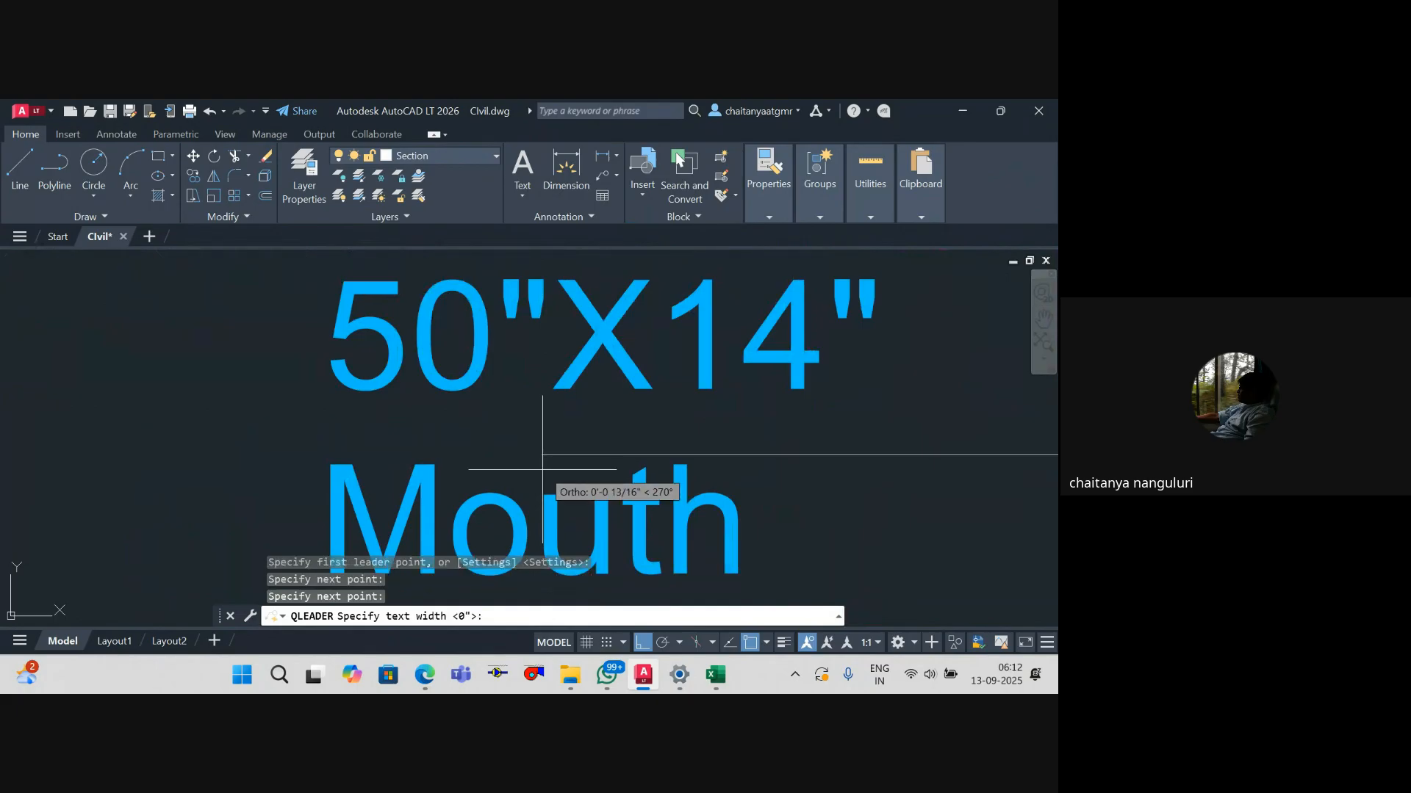
key(Escape)
Step: Match the new leader's properties to those of the 50"X14" Mouth label
scroll(539, 545, down, 5)
text(ma)
key(Return)
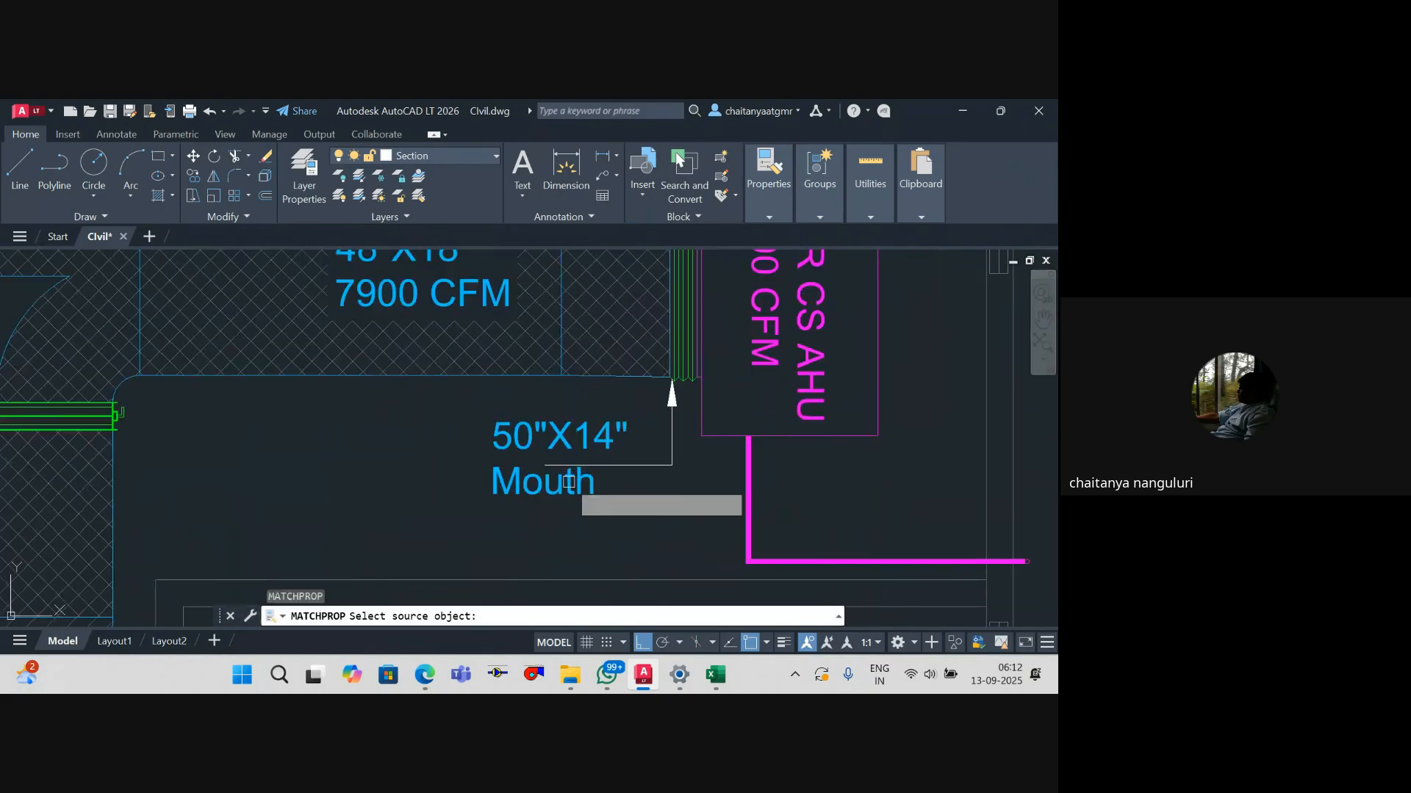
click(569, 479)
click(629, 465)
key(Escape)
Step: Stretch the leader's corner point slightly toward the 50"X14" Mouth label so its arrow segment slants
click(671, 465)
click(671, 464)
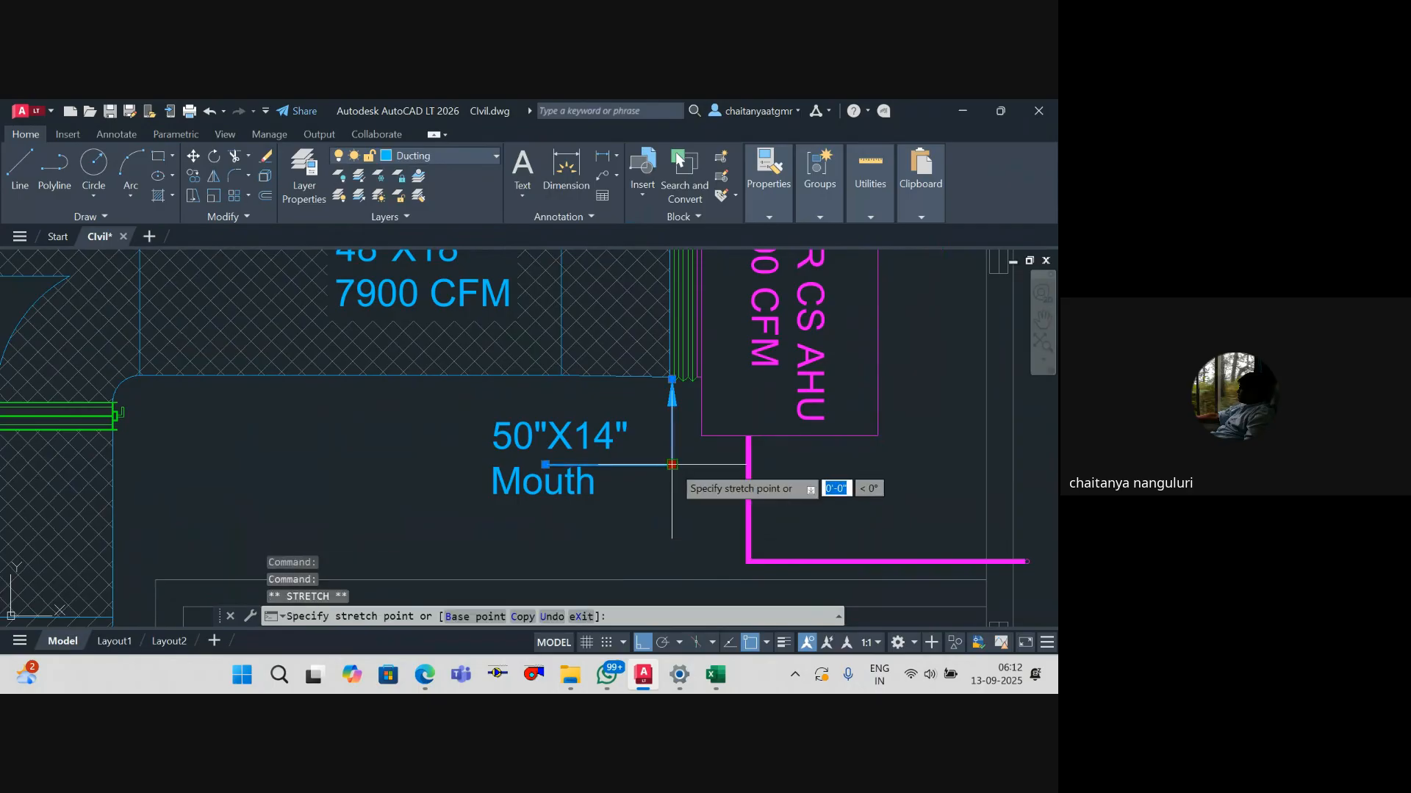
click(648, 468)
key(Escape)
scroll(648, 468, down, 5)
key(Escape)
key(Escape)
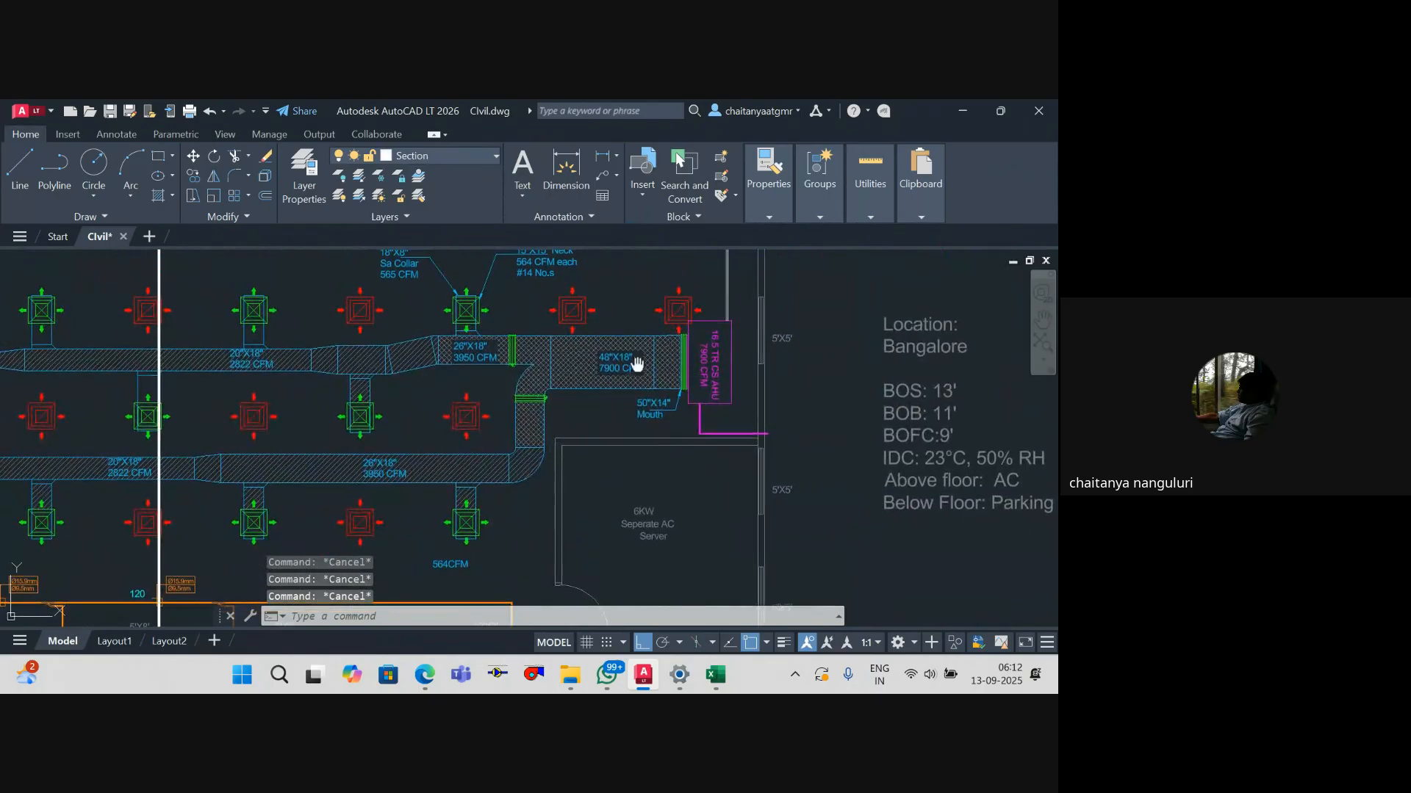
scroll(699, 376, up, 2)
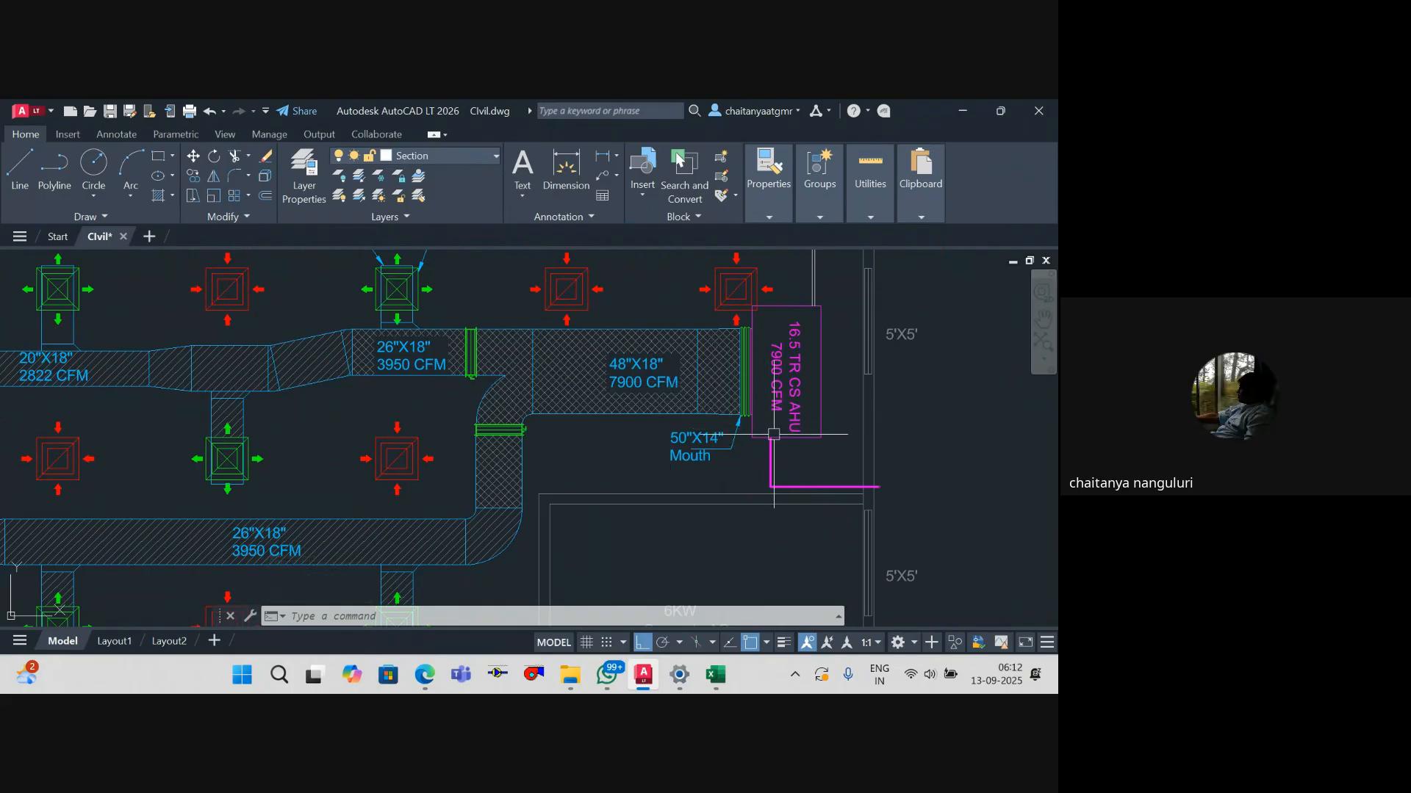
Step: Switch to the Duct Quantity workbook in Excel and enter Mouth as the Type of item 1
scroll(713, 378, up, 2)
key(Escape)
key(Escape)
key(Escape)
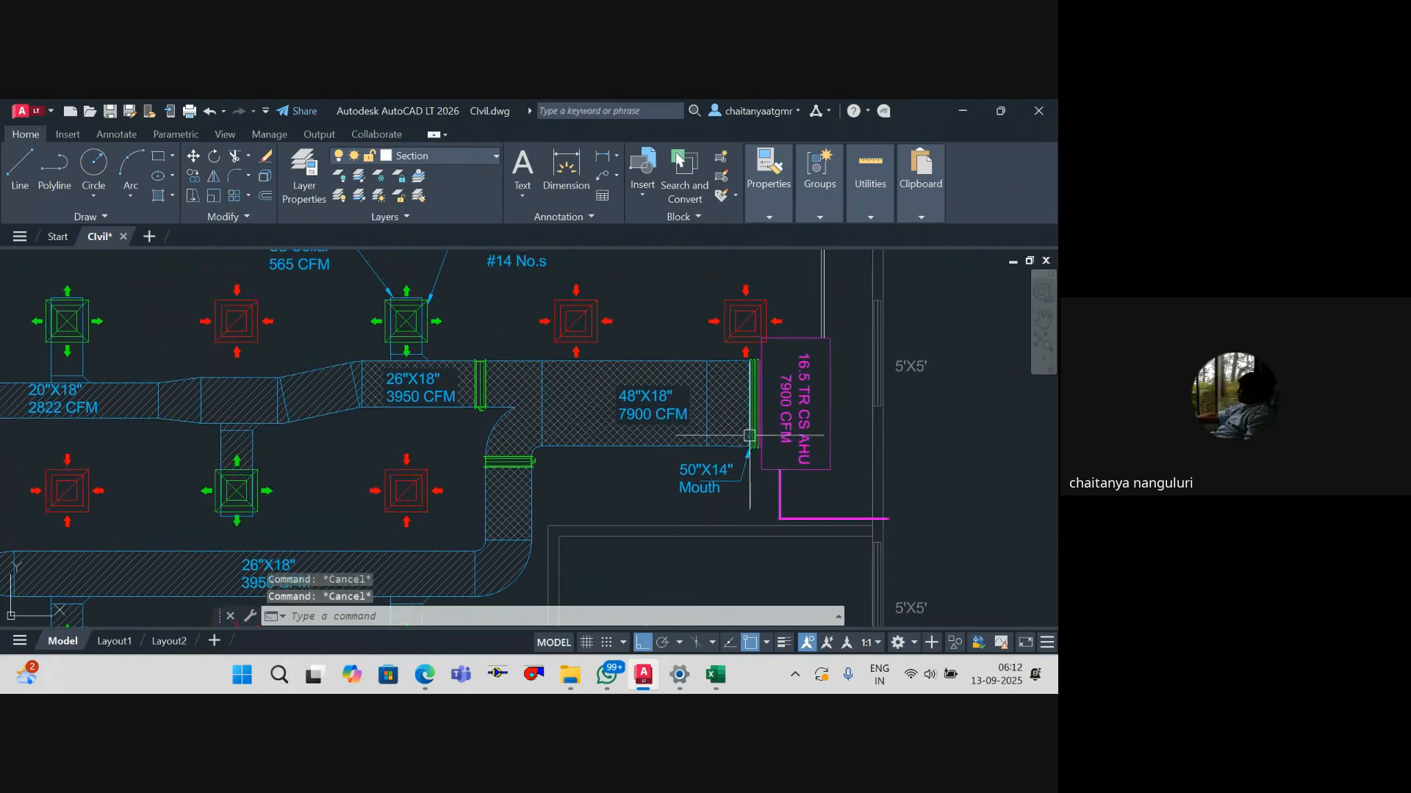
key(alt+Tab)
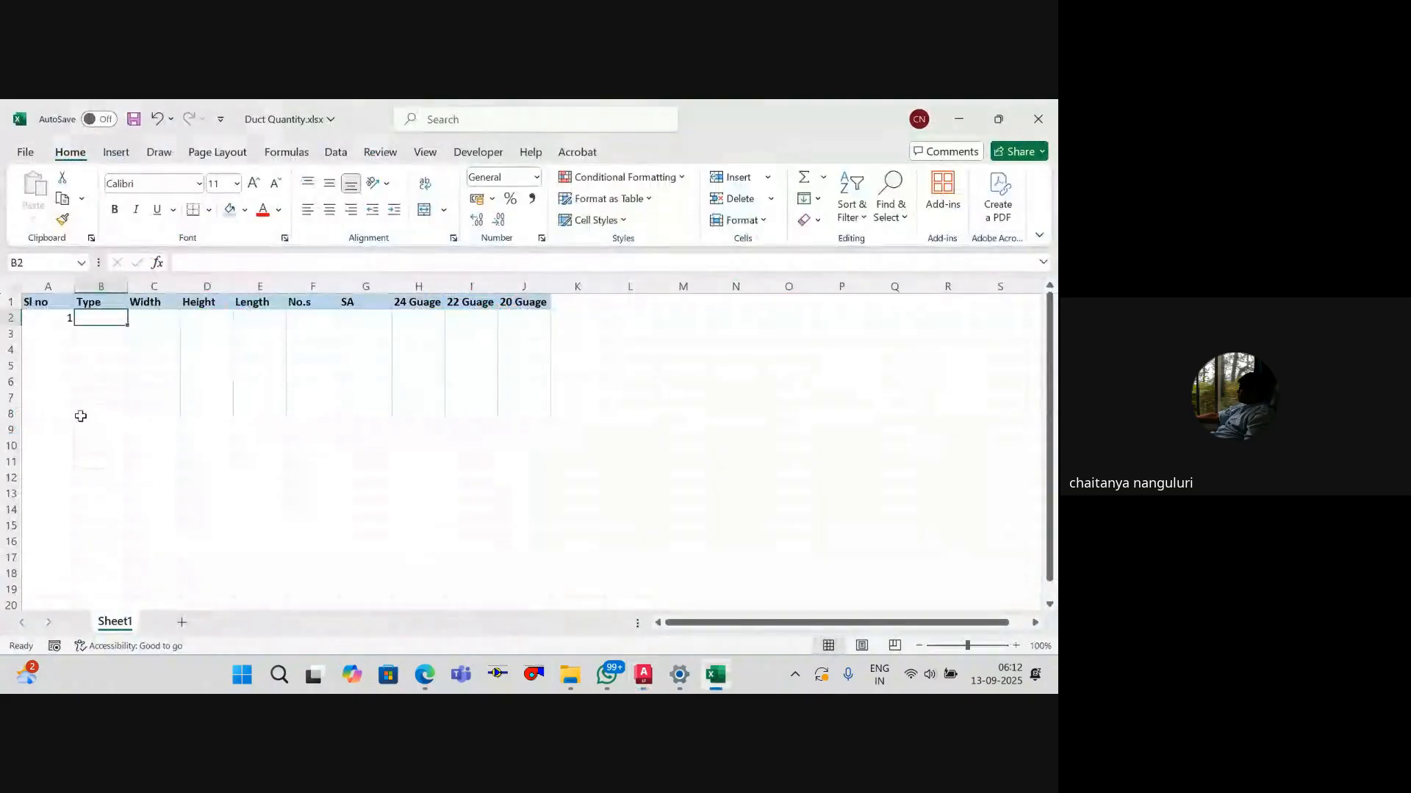
text(Mouth)
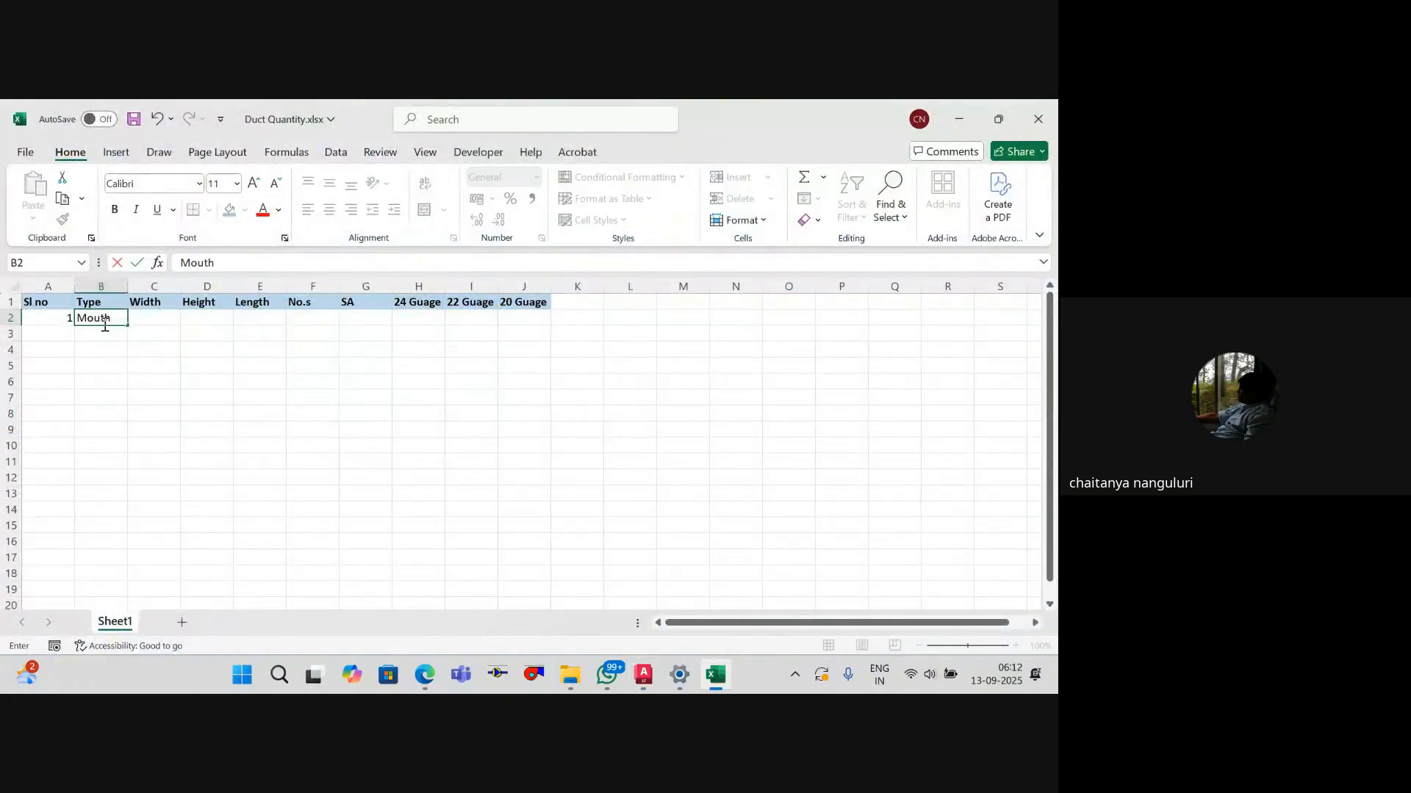
key(Return)
key(Up)
key(Right)
Step: Enter width 48 and height 18 for the Mouth item, consulting the duct label in the AutoCAD plan
key(alt+Tab)
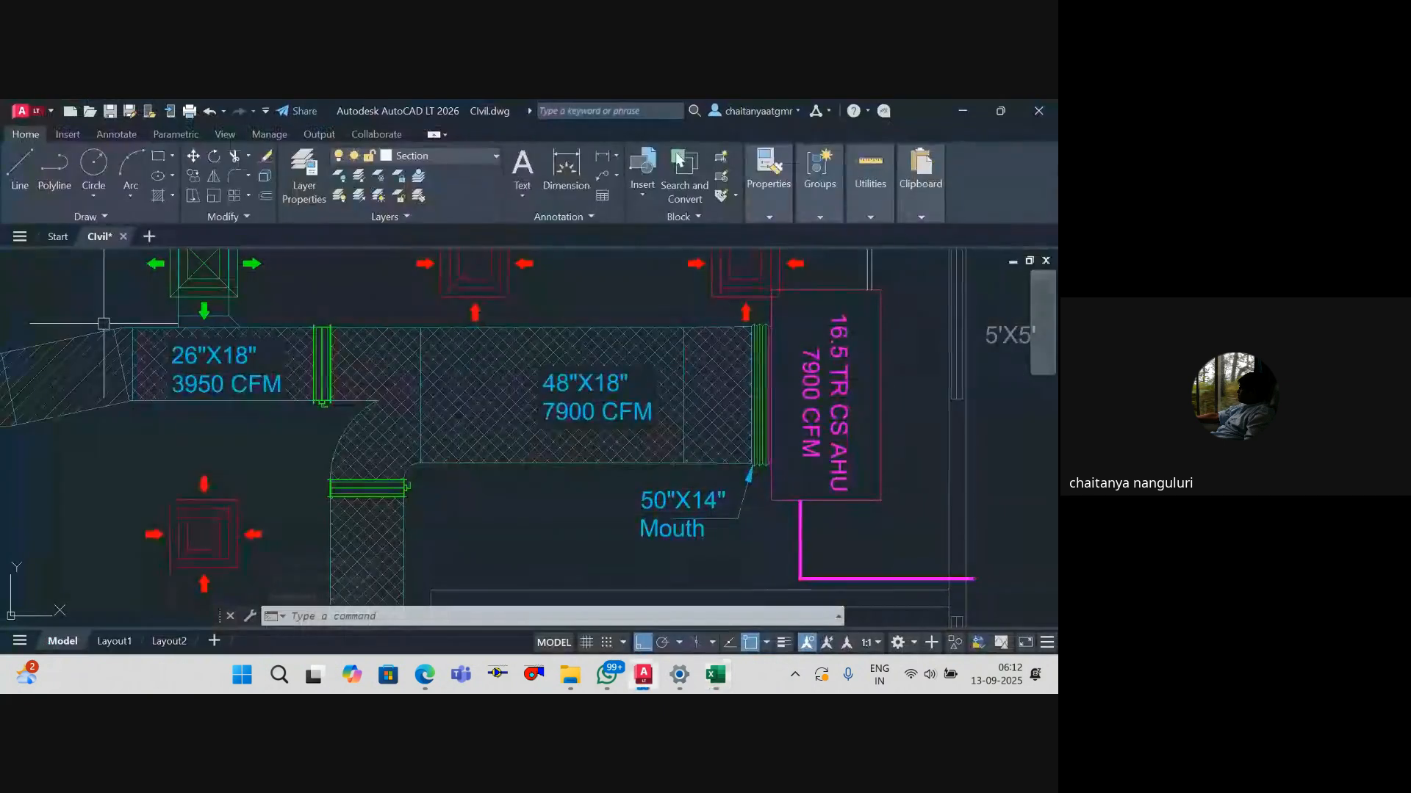
key(alt+Tab)
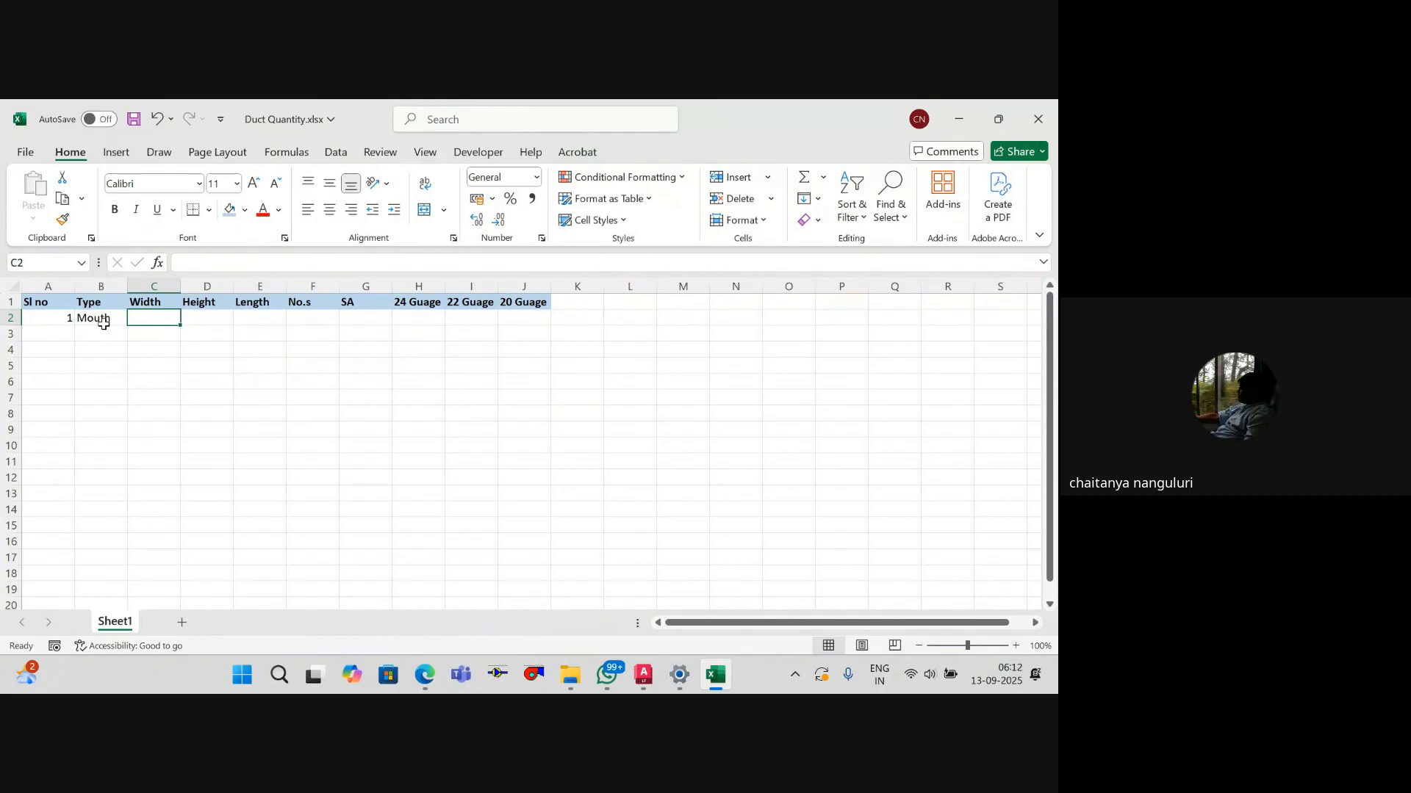
text(48)
key(Tab)
key(alt+Tab)
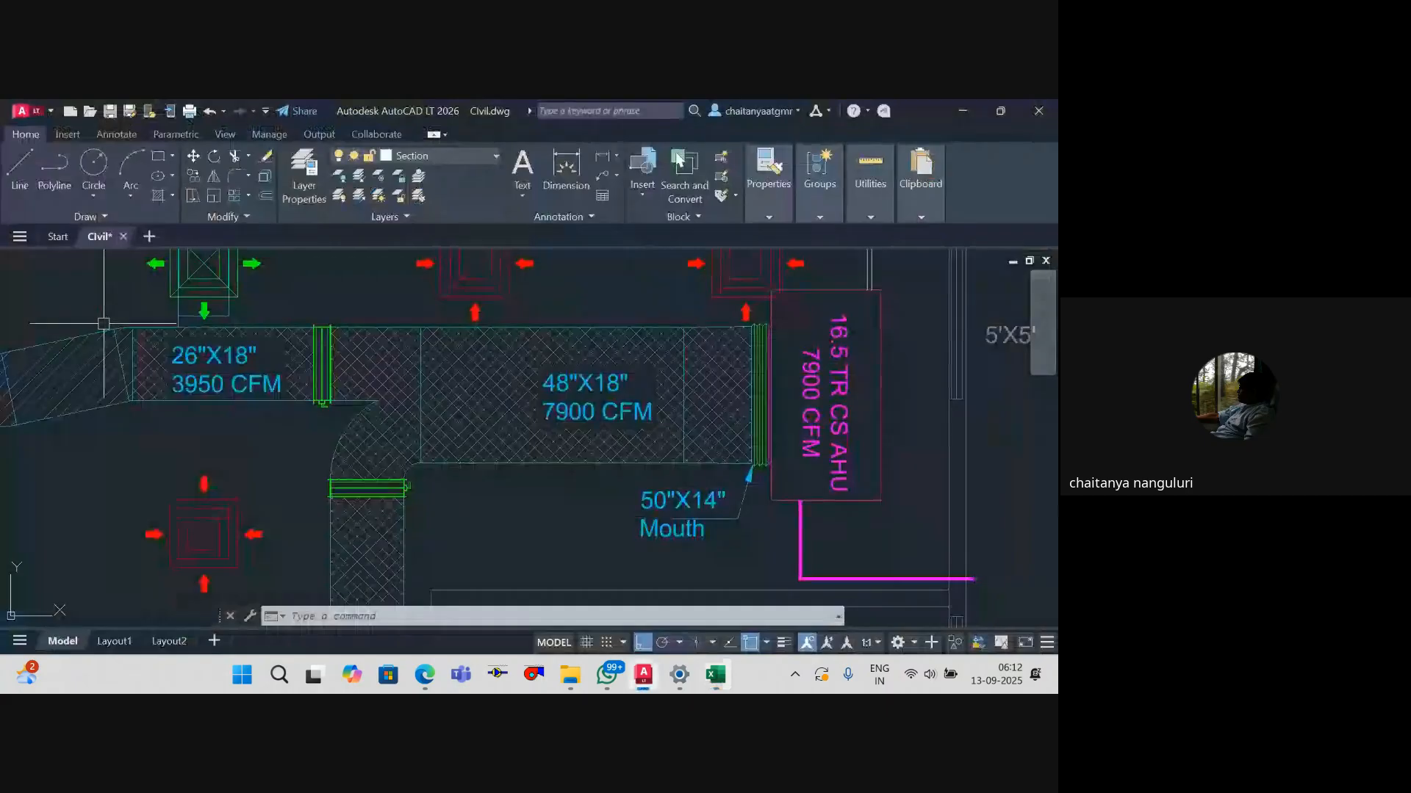
key(alt+Tab)
text(1)
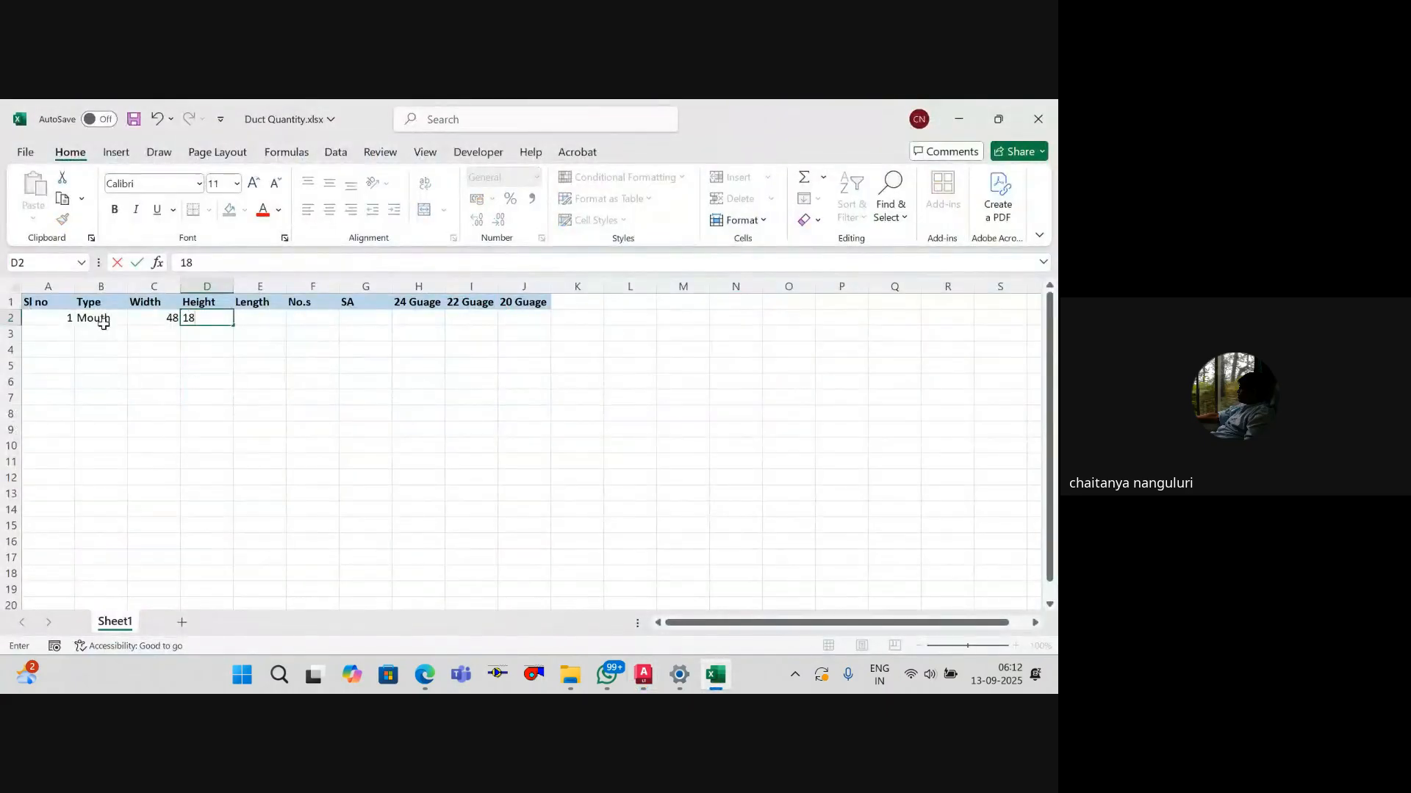
key(Tab)
Step: In AutoCAD, add a linear dimension for the length of the mouth piece between the 48"X18" duct and the AHU flexible connection
key(alt+Tab)
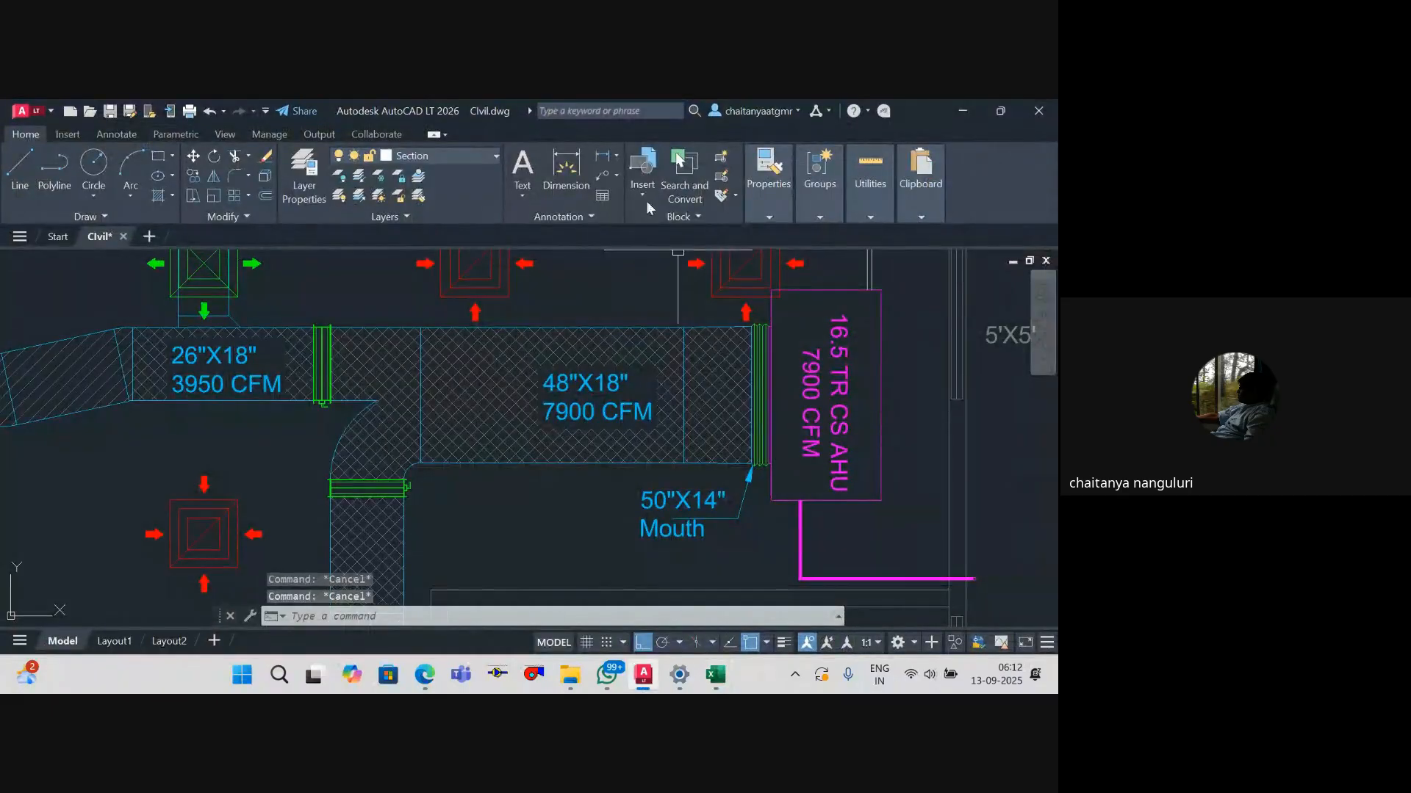
click(603, 156)
click(683, 395)
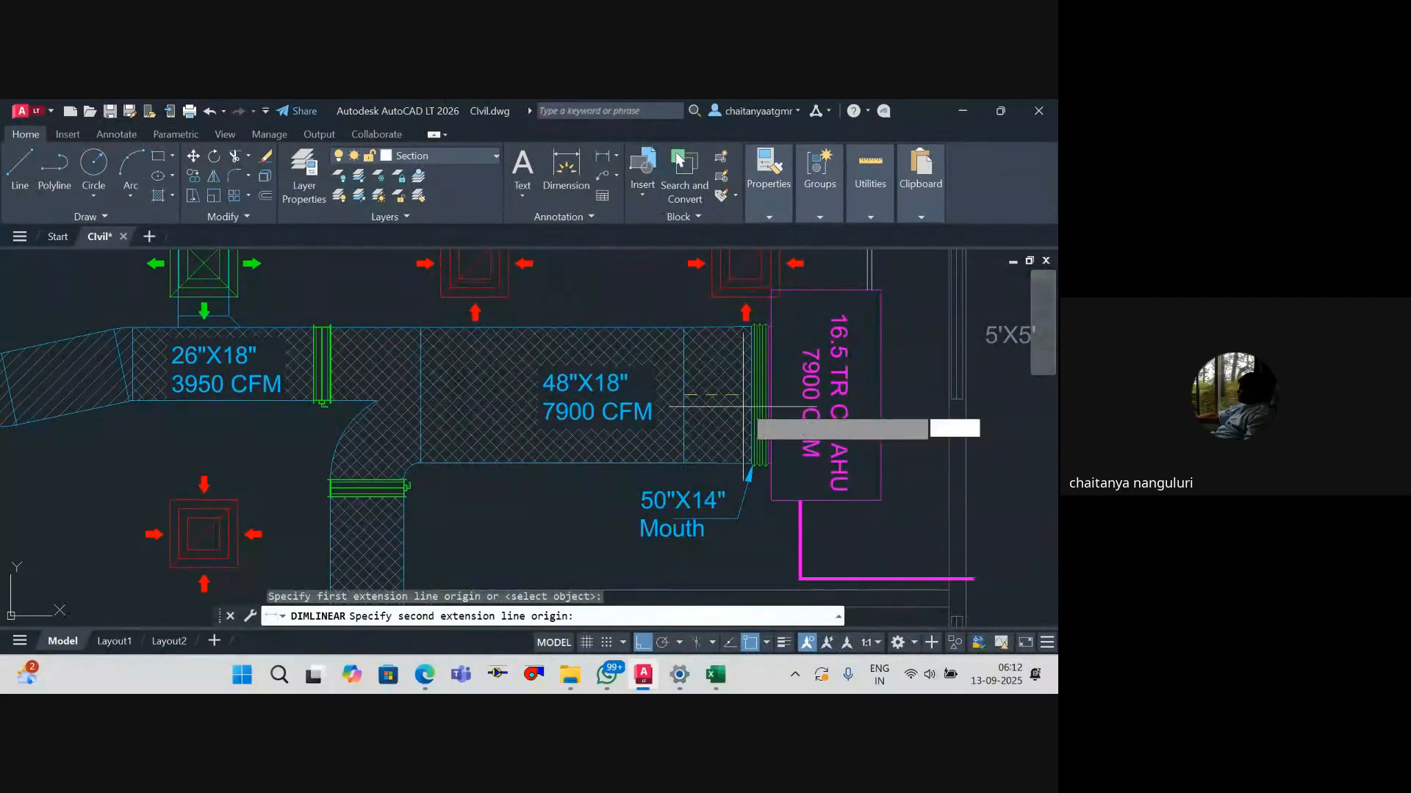
click(749, 404)
scroll(739, 407, up, 2)
click(724, 409)
key(Escape)
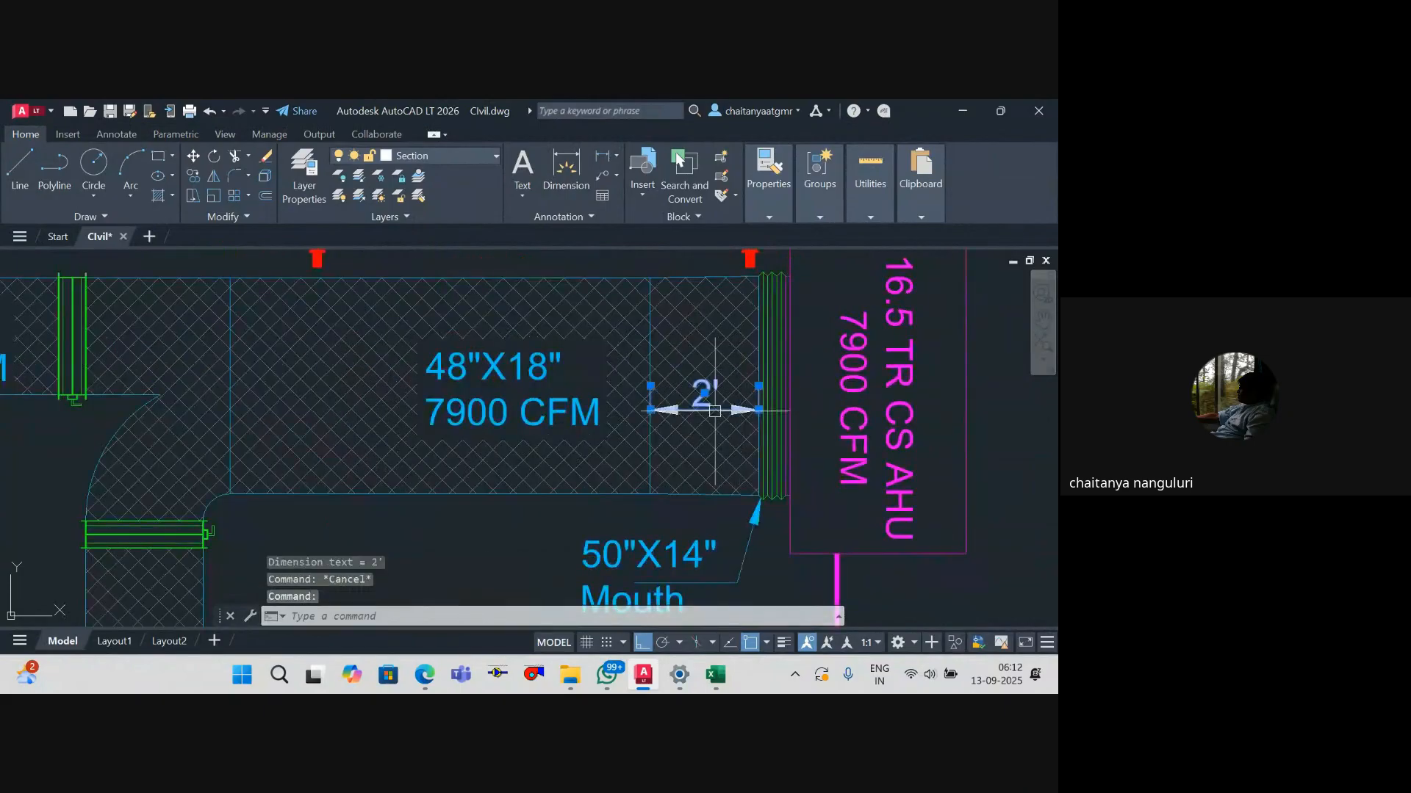
key(Escape)
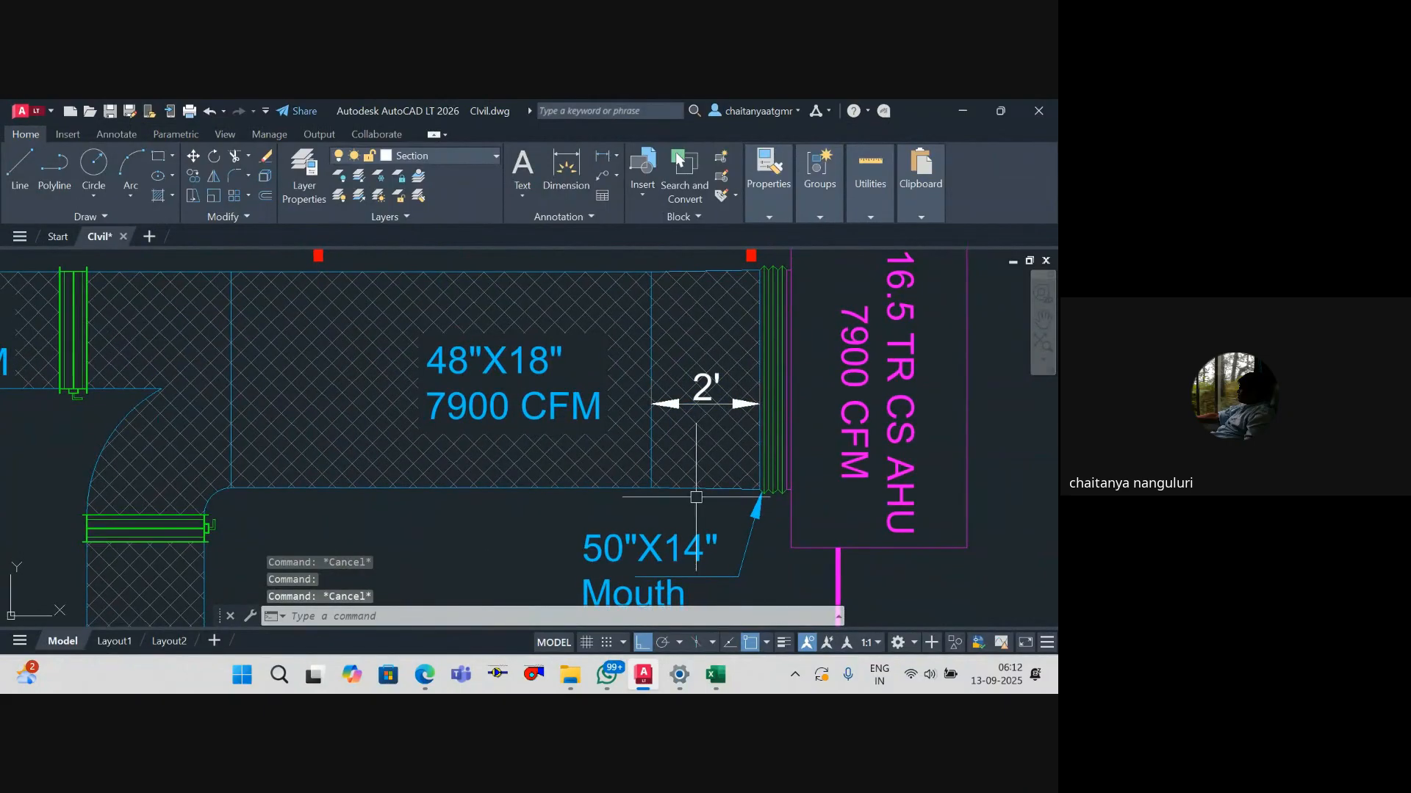
Step: In the Excel sheet, enter length 24 and No.s 1 for the Mouth item
key(alt+Tab)
text(2)
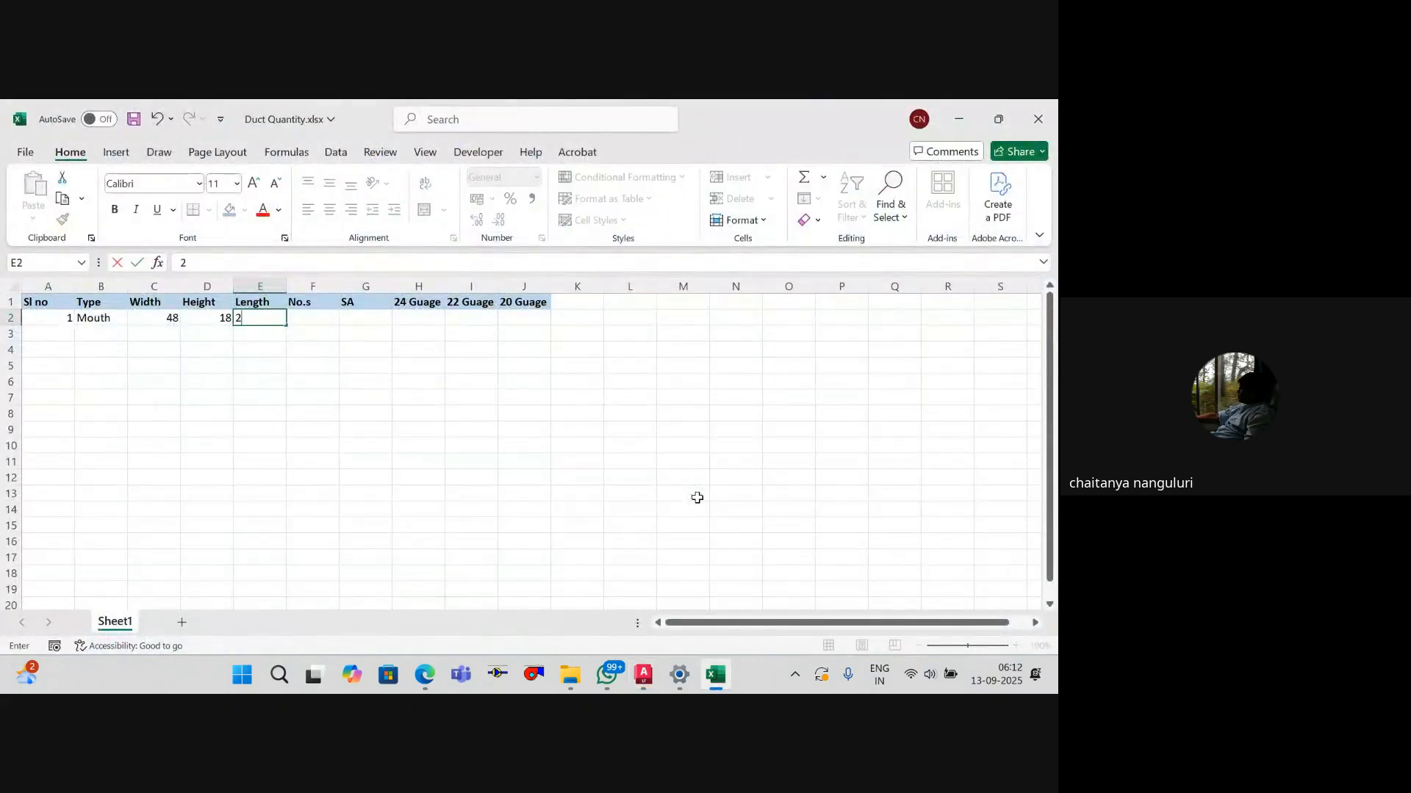
text(4)
key(Return)
text(\)
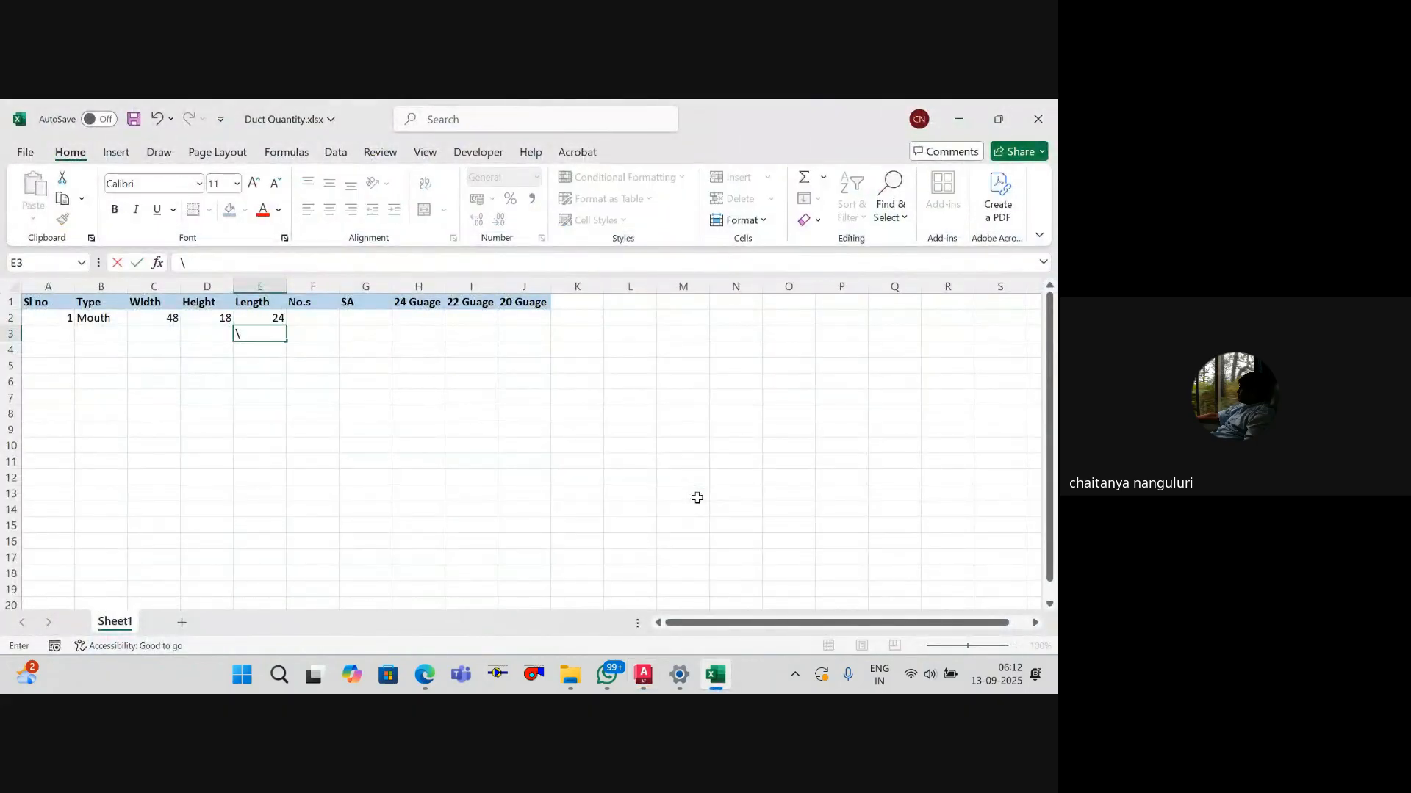
key(Escape)
key(Up)
key(Right)
text(11)
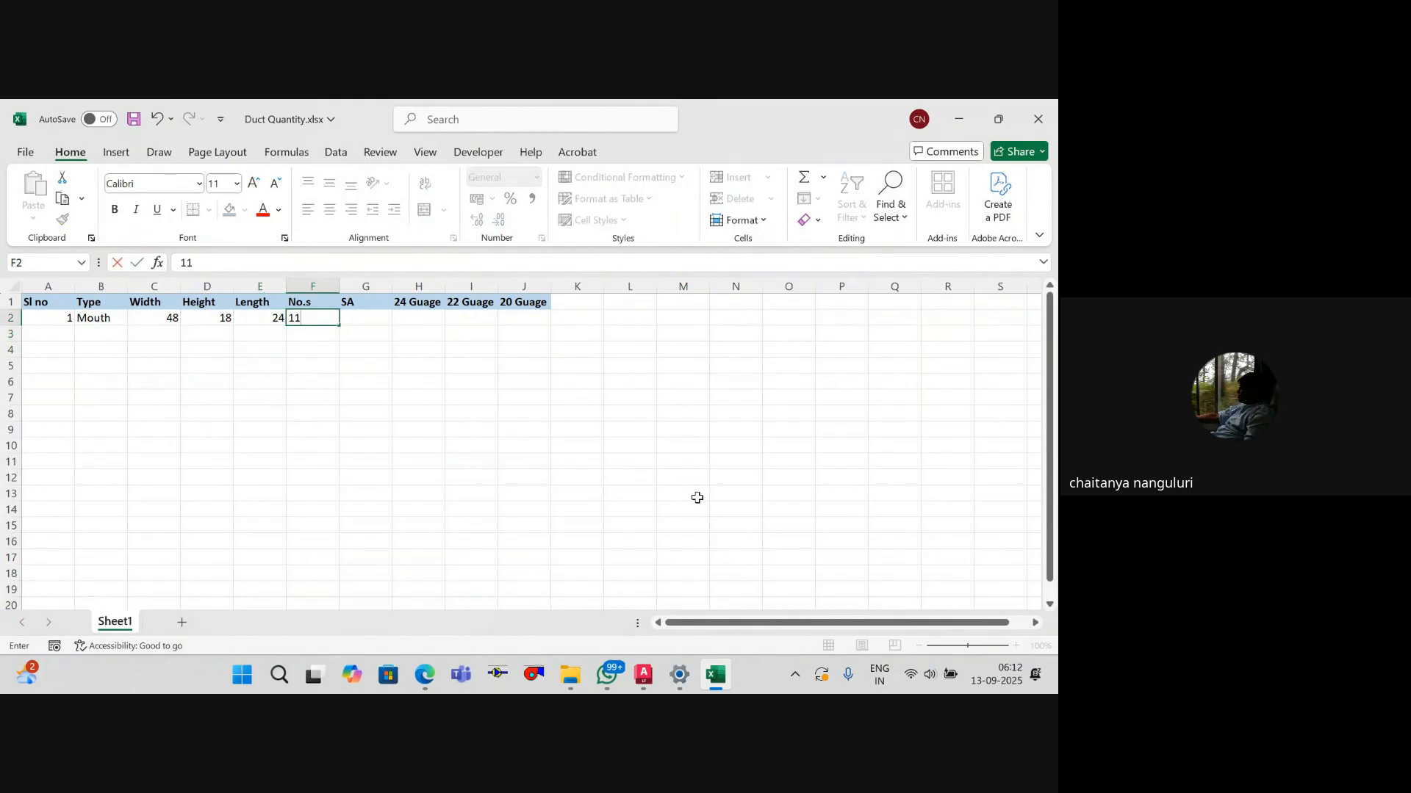
key(Return)
key(Up)
key(Right)
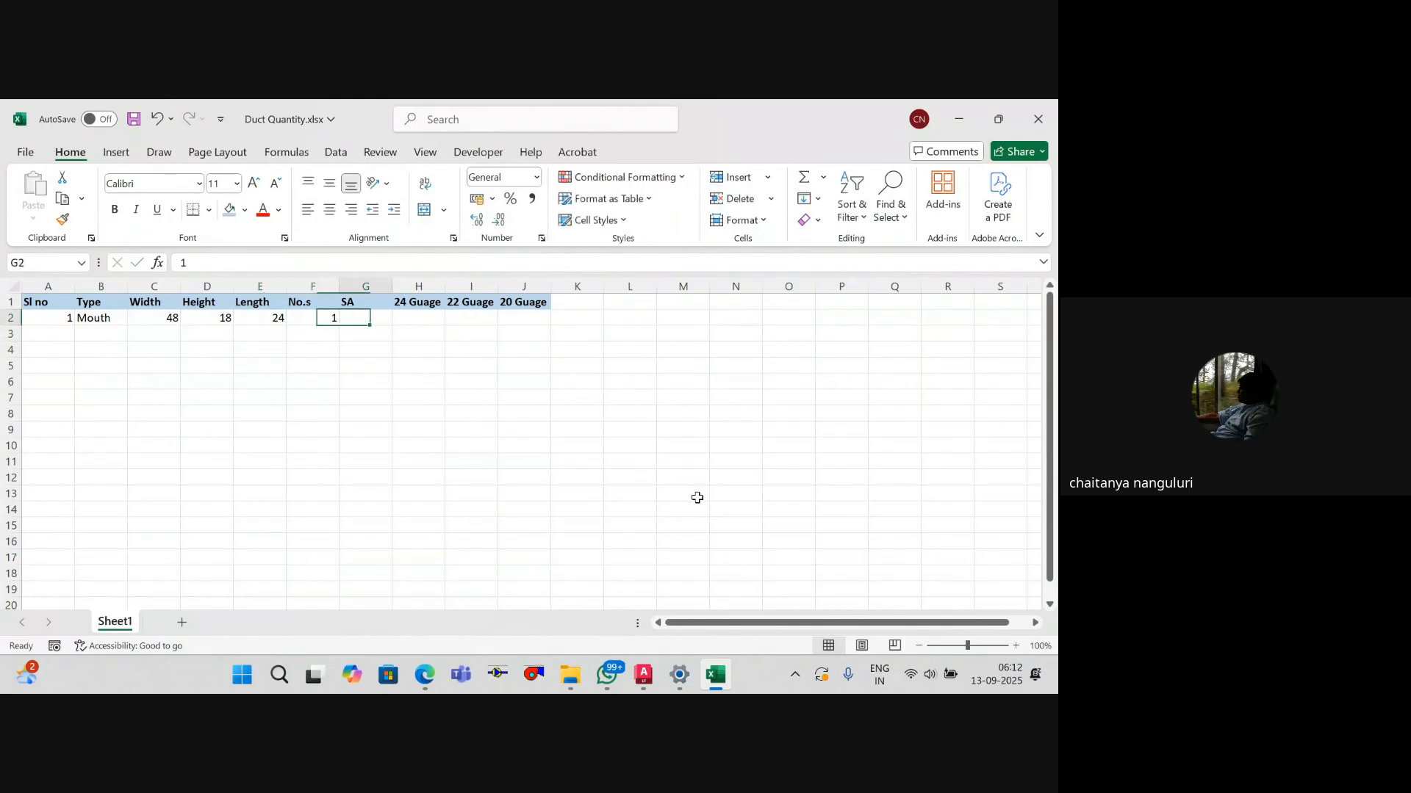
Step: Switch to File Explorer and open the Training folder inside All data
key(alt+Tab)
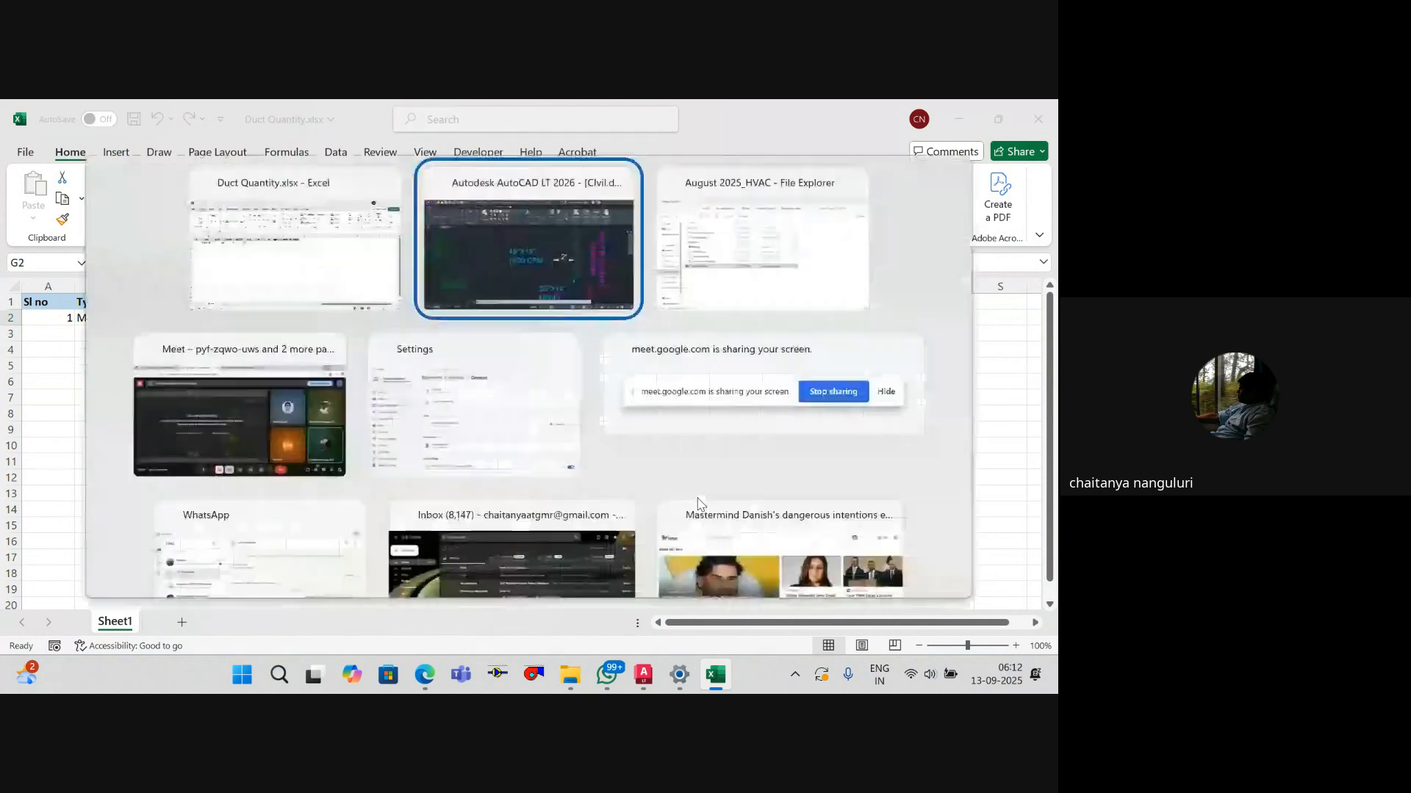
scroll(619, 412, down, 2)
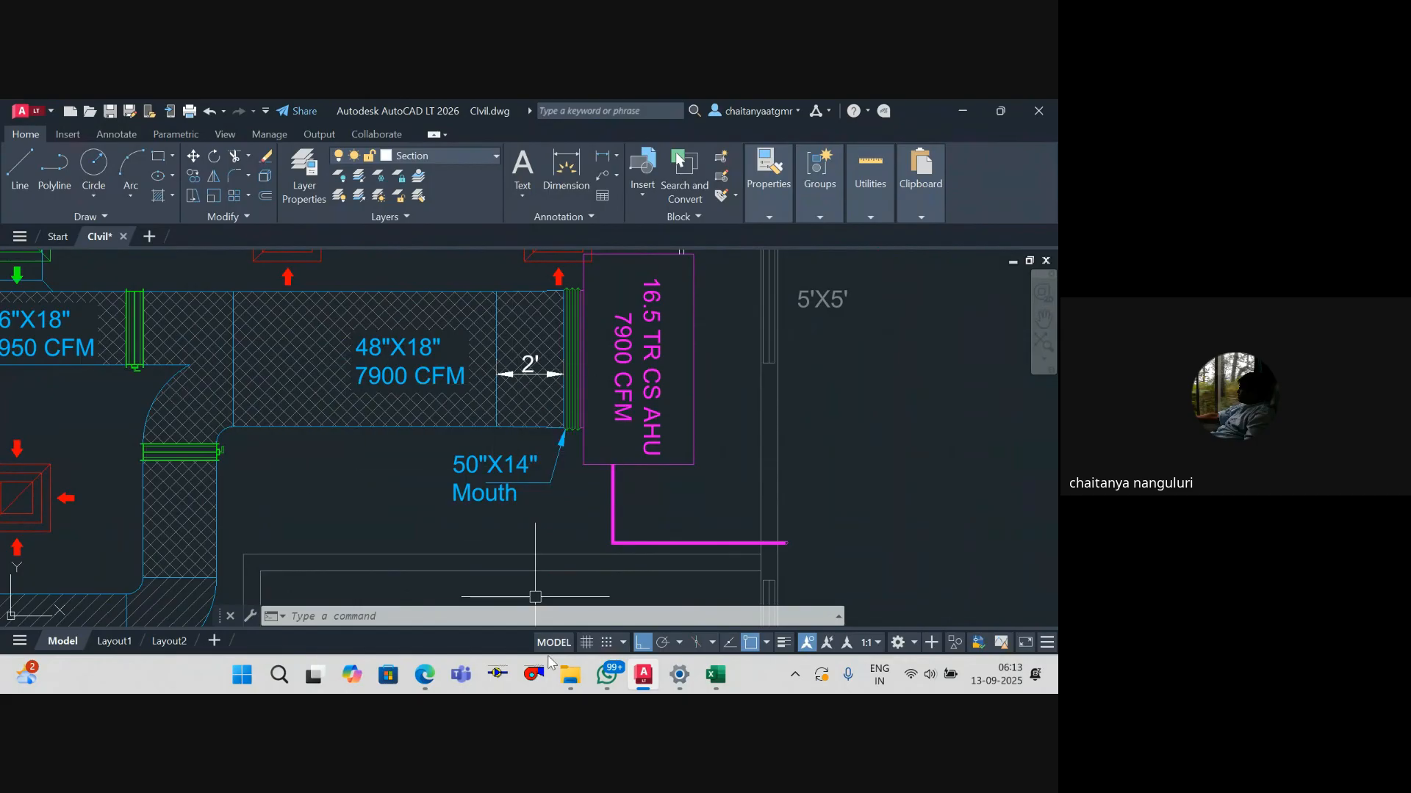
click(560, 682)
click(372, 573)
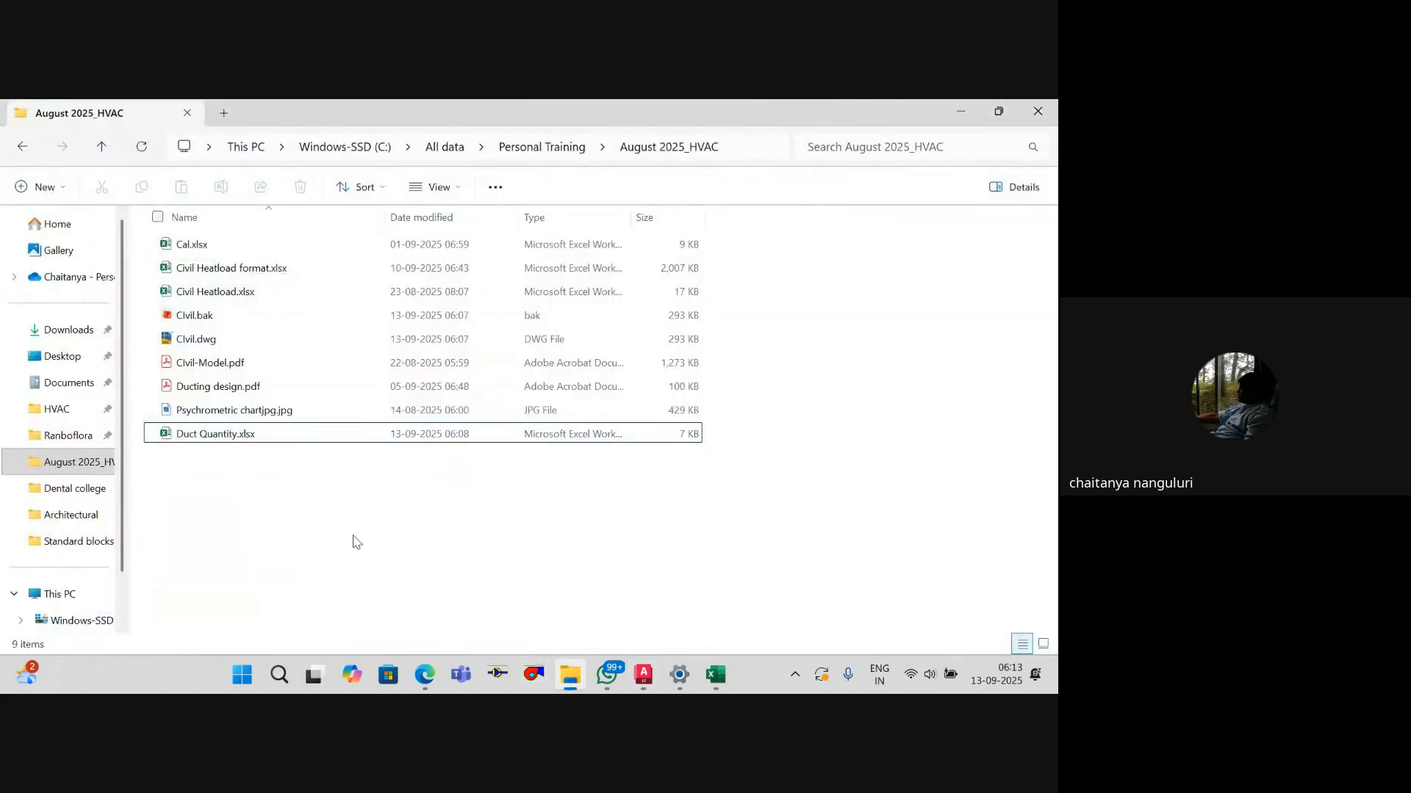
click(446, 148)
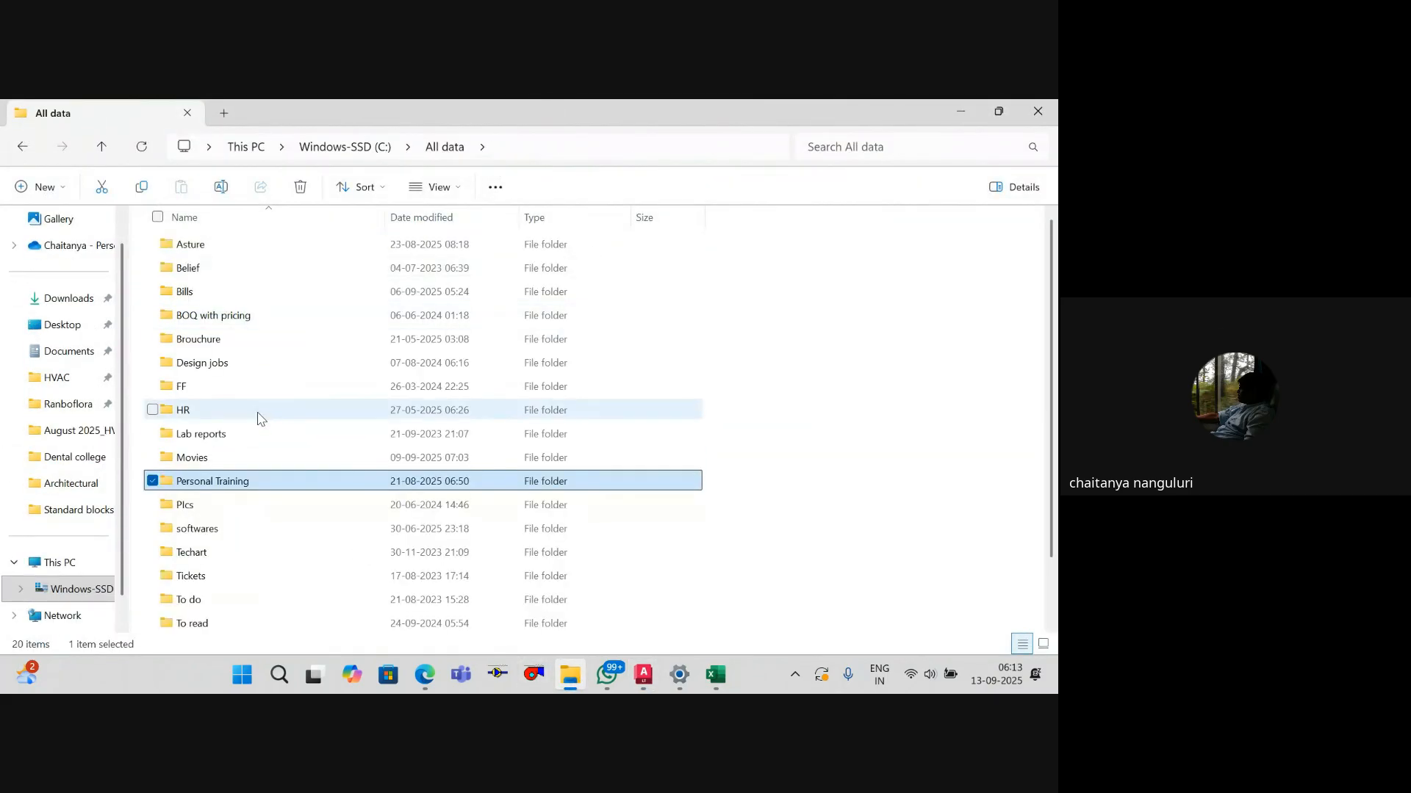
scroll(208, 577, down, 1)
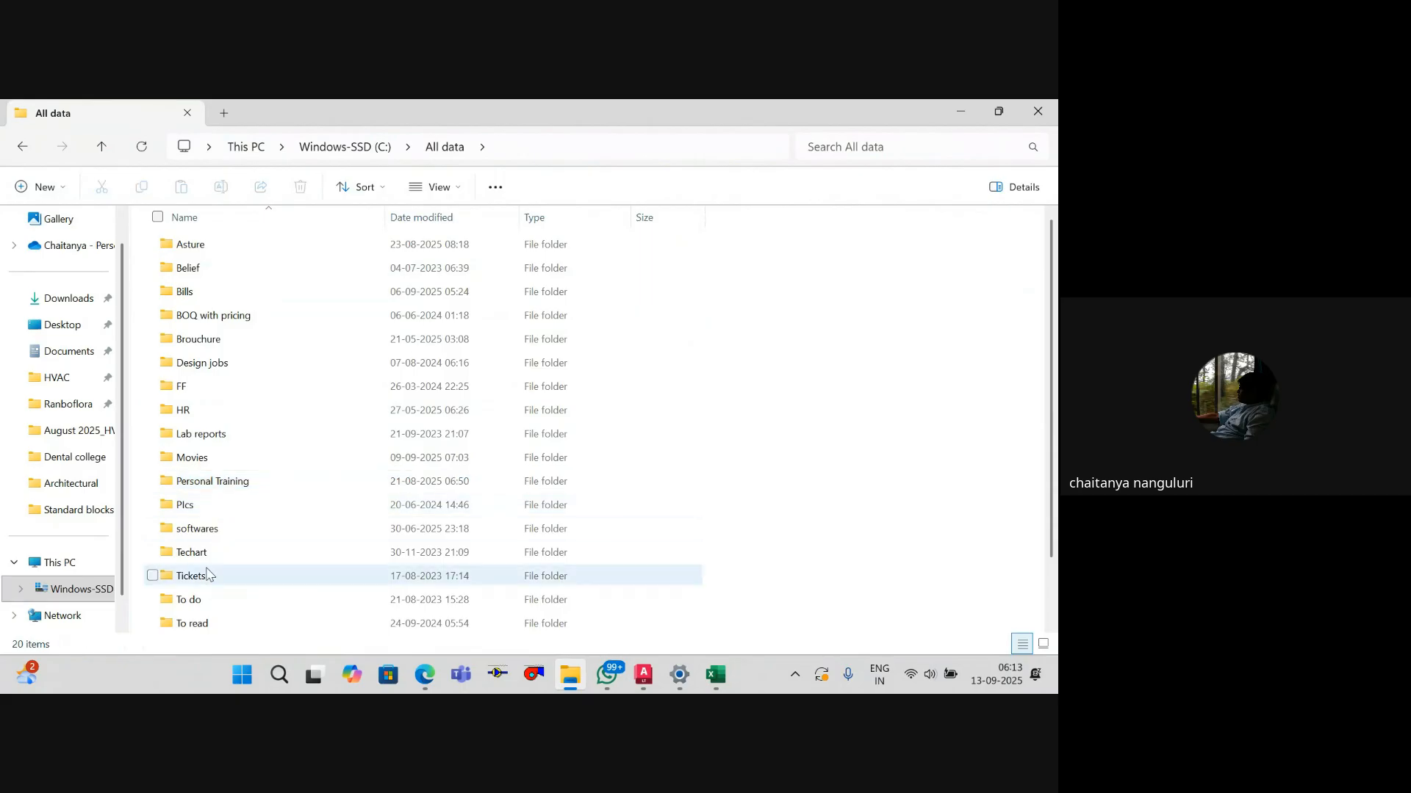
click(207, 575)
double_click(207, 574)
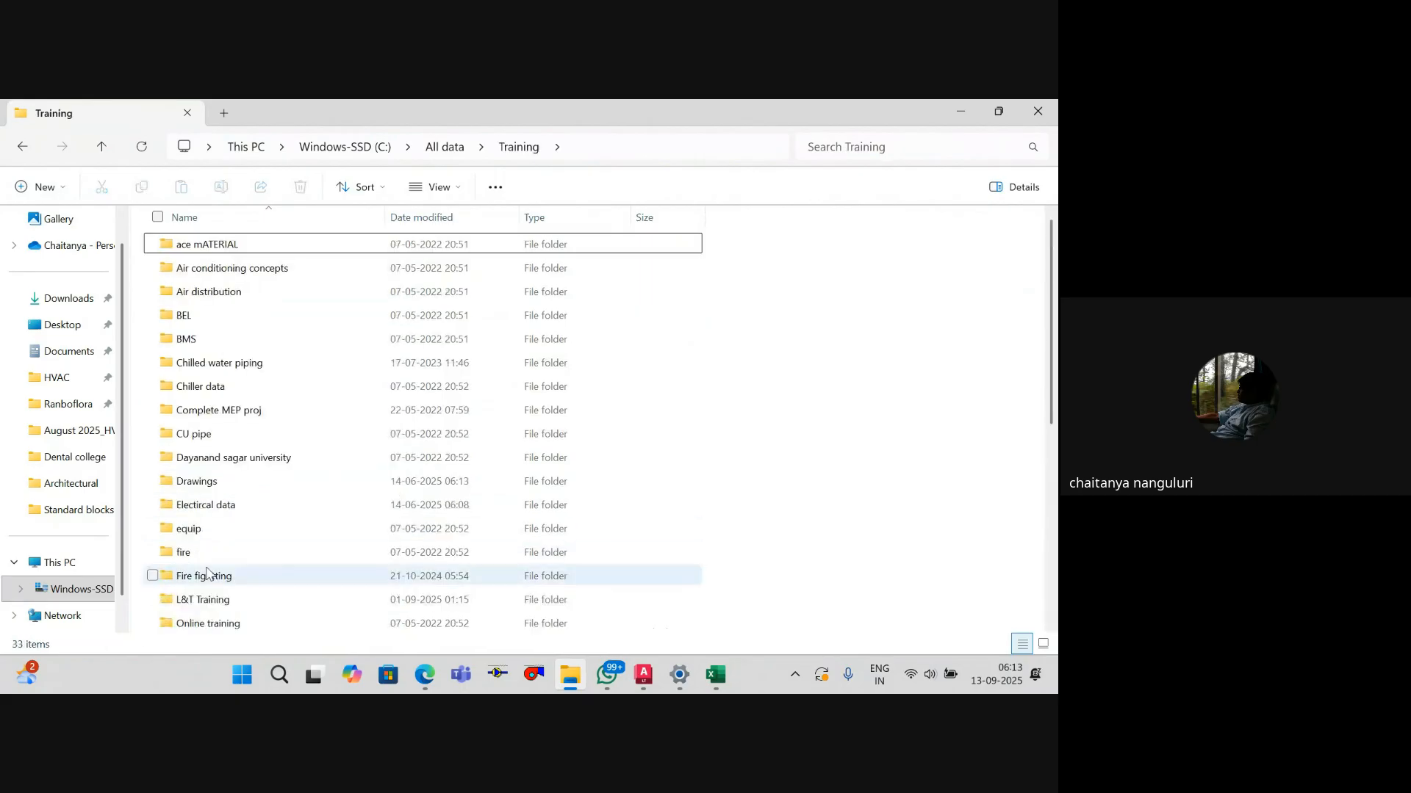
Step: Look through the folders and files in the Training folder for the air distribution material
key(Down)
key(Down)
key(Down)
key(Down)
key(Down)
key(Down)
key(Down)
key(Down)
key(Down)
key(Down)
key(Down)
key(Down)
key(Down)
key(Down)
key(Down)
key(Down)
key(Down)
key(Down)
key(Down)
key(Down)
key(Down)
key(Down)
key(Down)
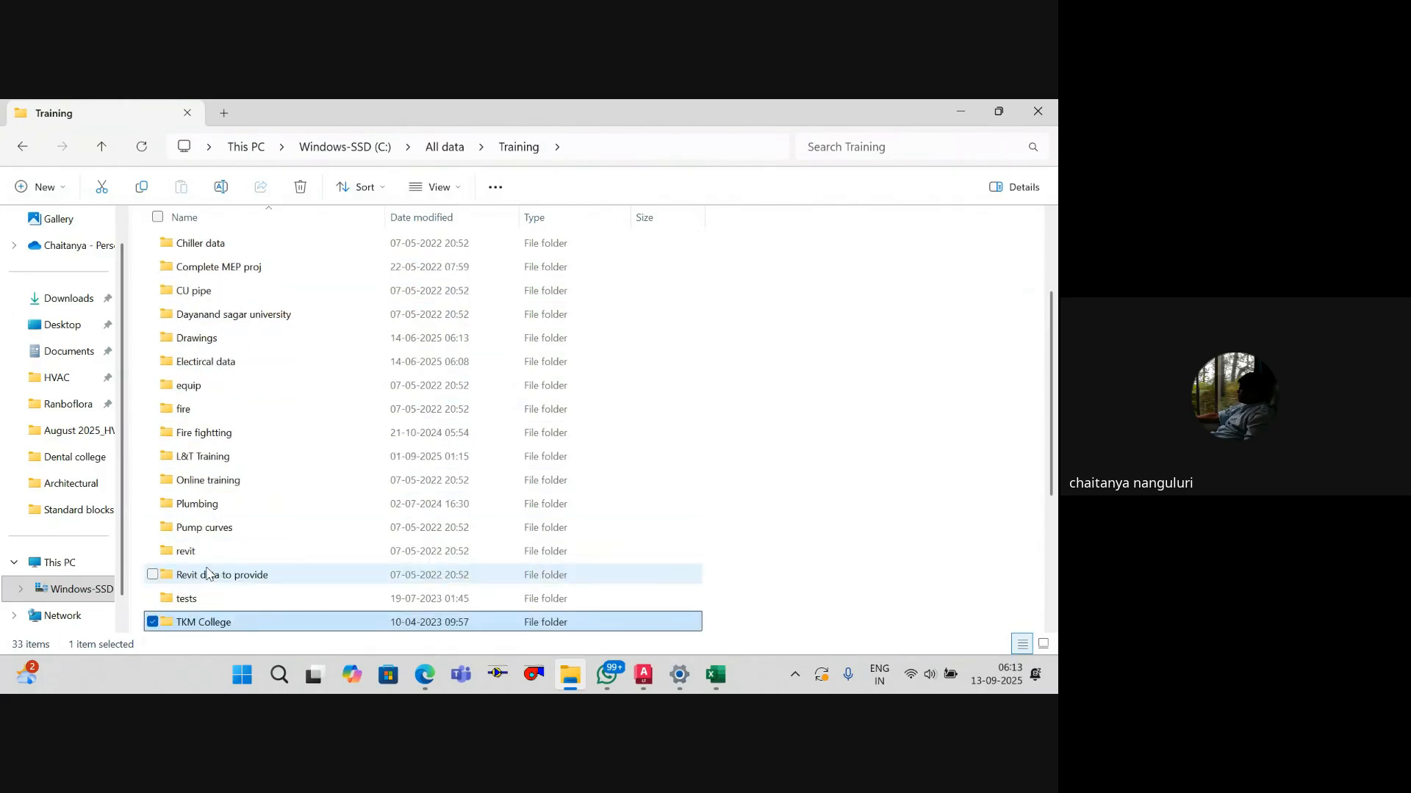
key(Up)
key(Up)
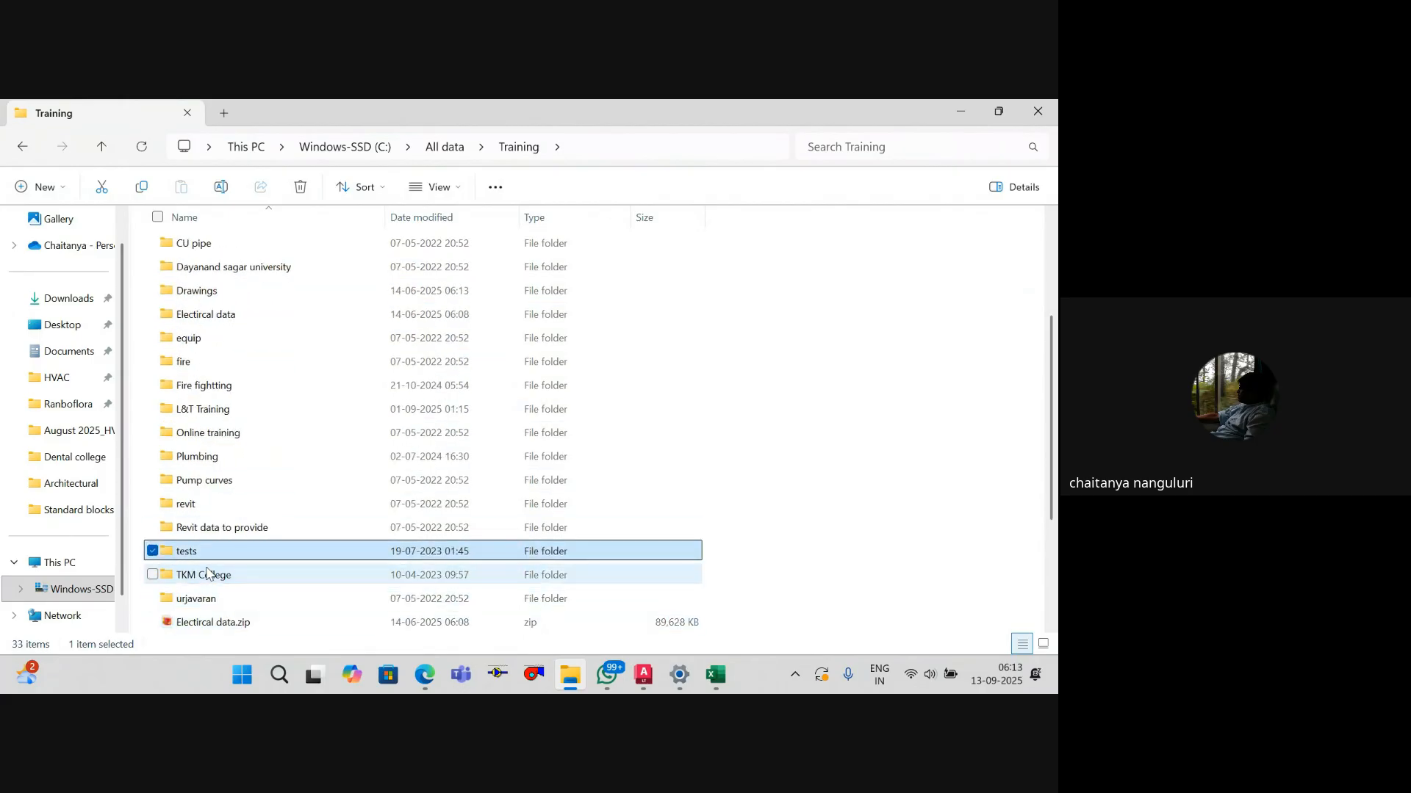
key(Up)
key(Up)
key(Up)
key(Up)
key(Up)
key(Up)
key(Up)
key(Up)
key(Up)
key(Up)
key(Up)
key(Up)
key(Up)
key(Up)
key(Up)
key(Up)
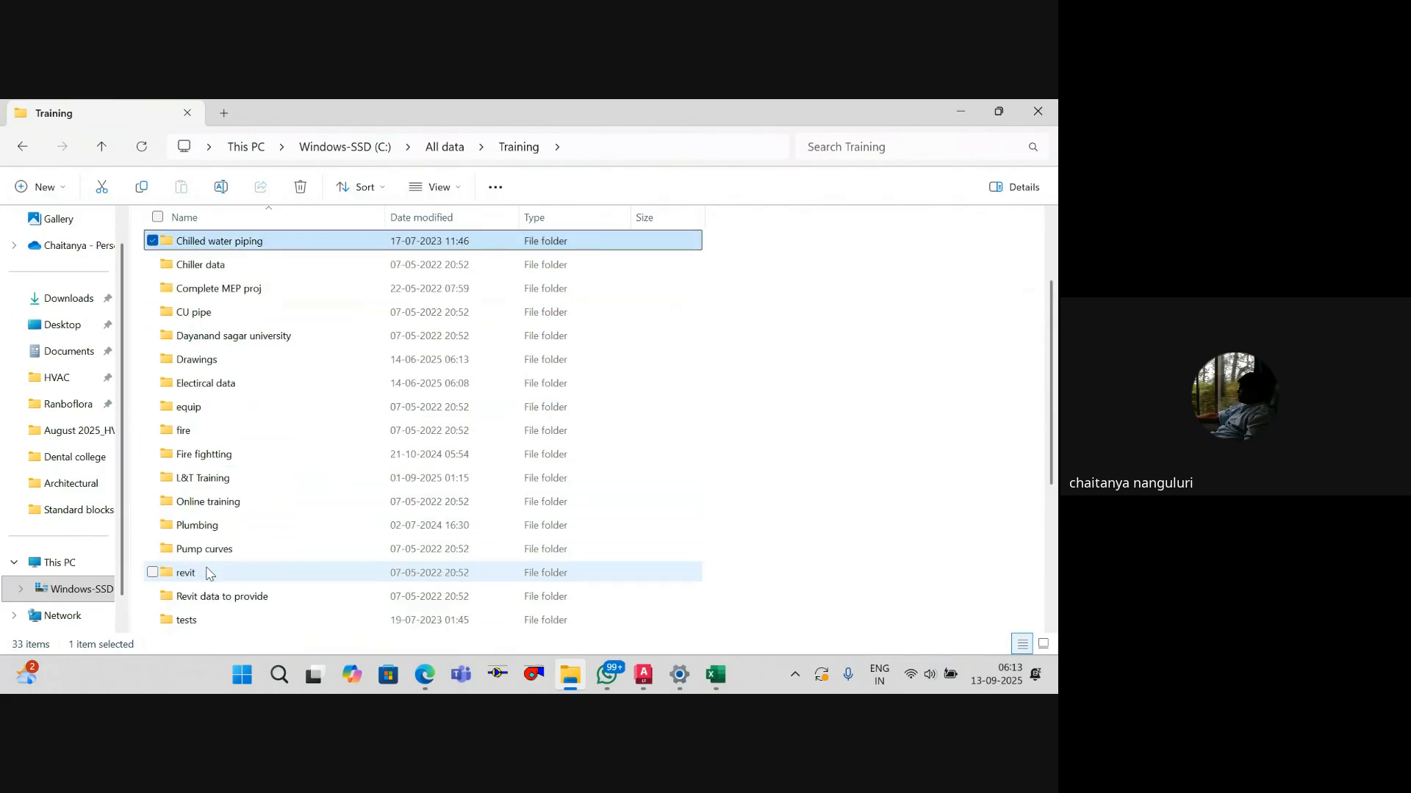
key(Down)
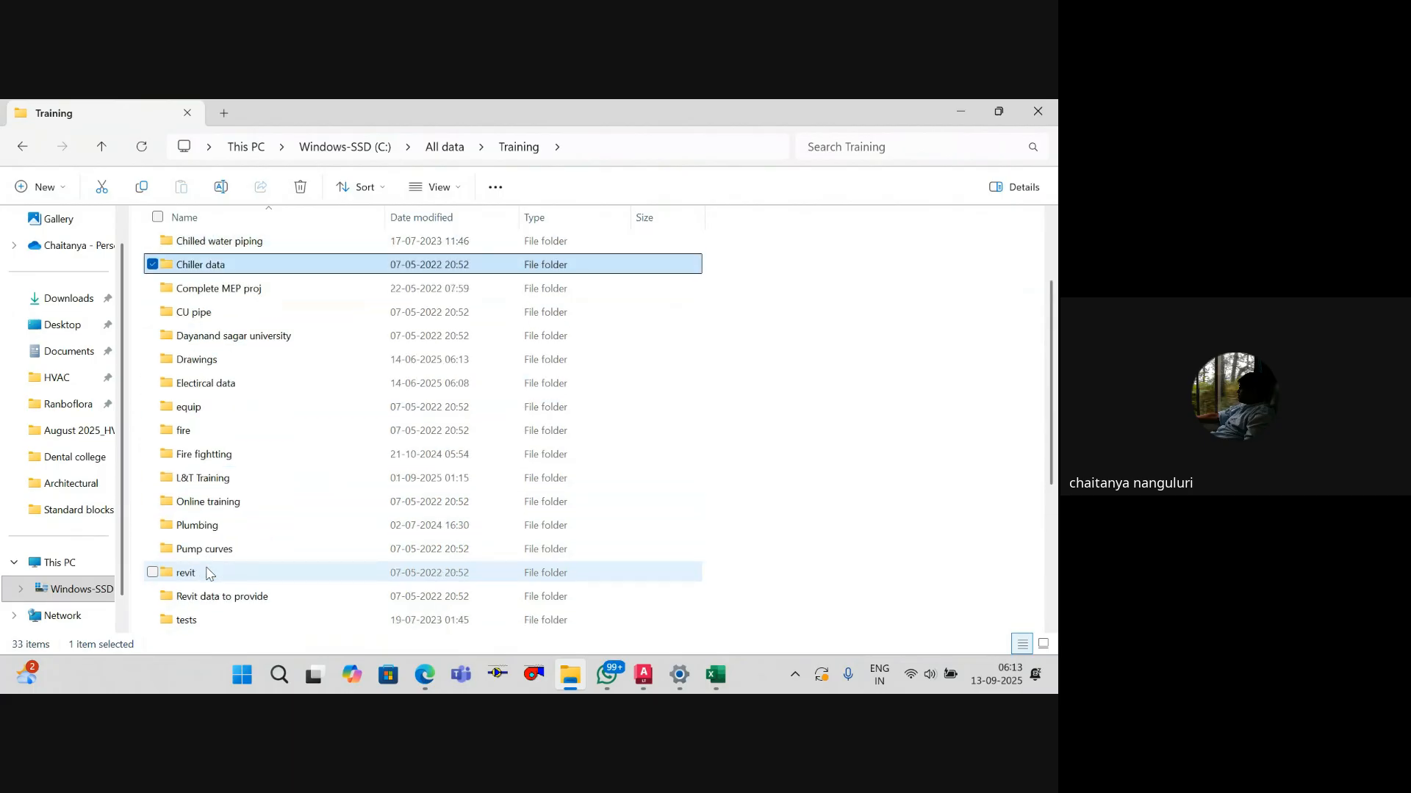
key(Down)
key(Down)
key(Down)
key(Down)
key(Down)
key(Down)
key(Down)
key(Down)
key(Down)
key(Down)
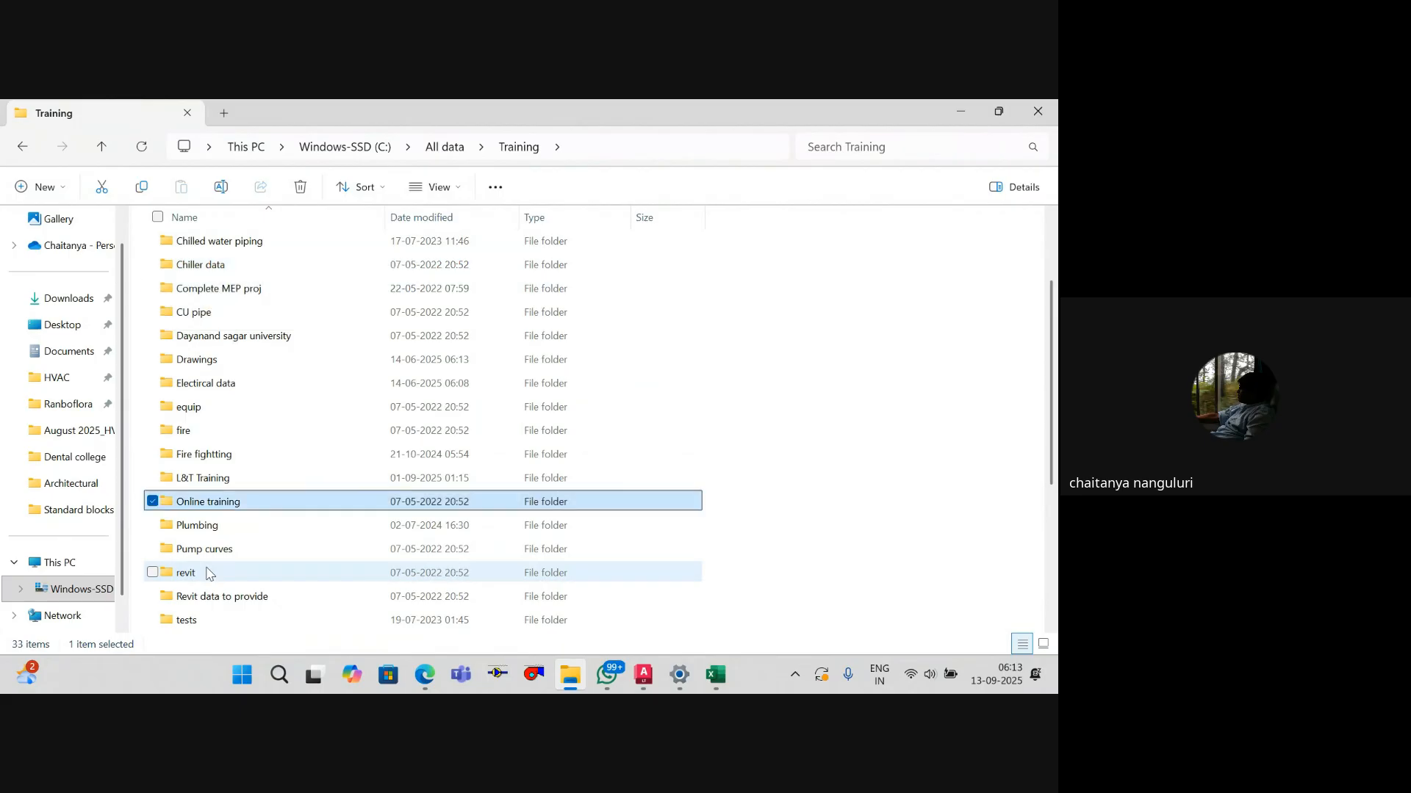
key(Down)
key(Down)
key(Down)
key(Down)
key(Down)
key(Down)
key(Down)
key(Down)
key(Down)
key(Down)
key(Down)
key(Down)
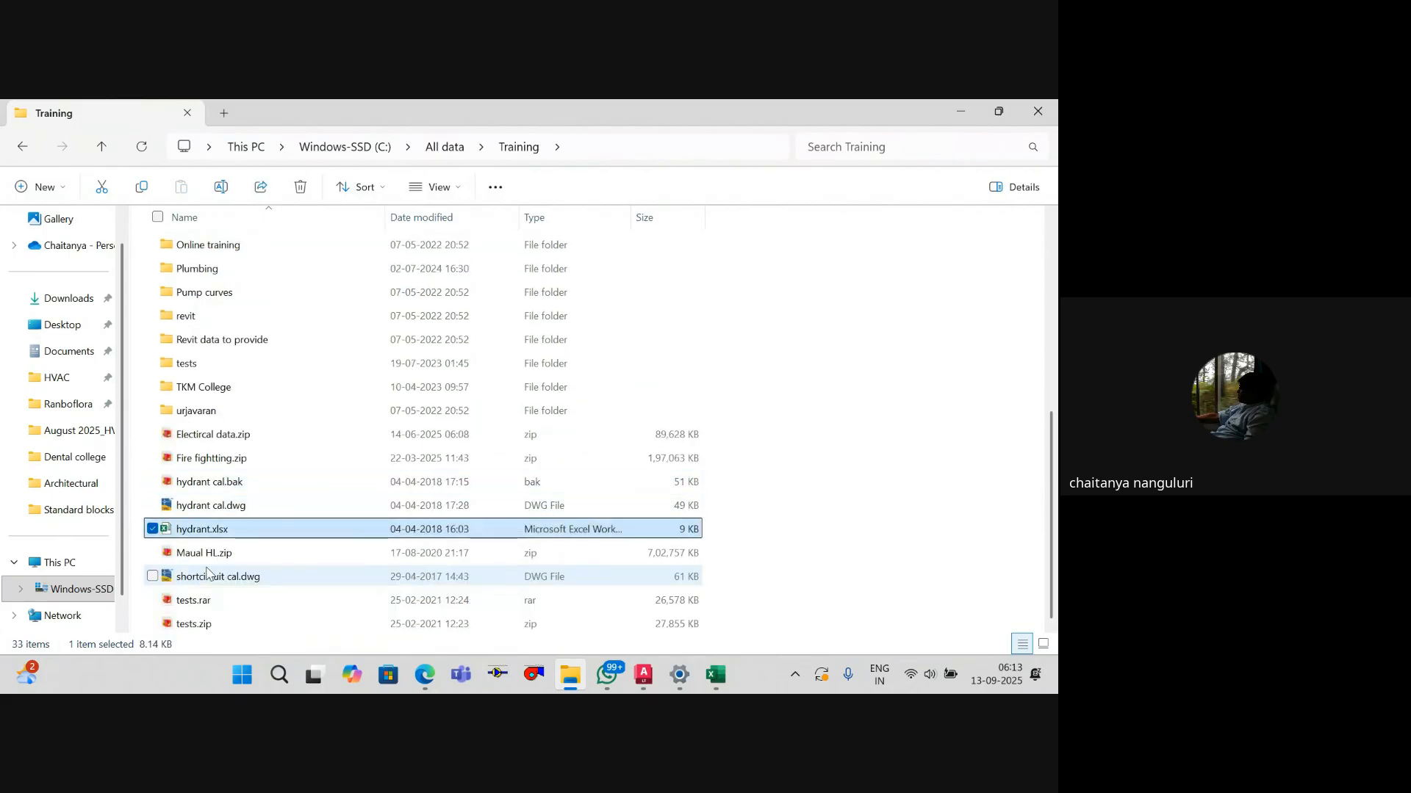
key(Up)
key(Up)
key(Down)
key(Down)
scroll(669, 371, up, 5)
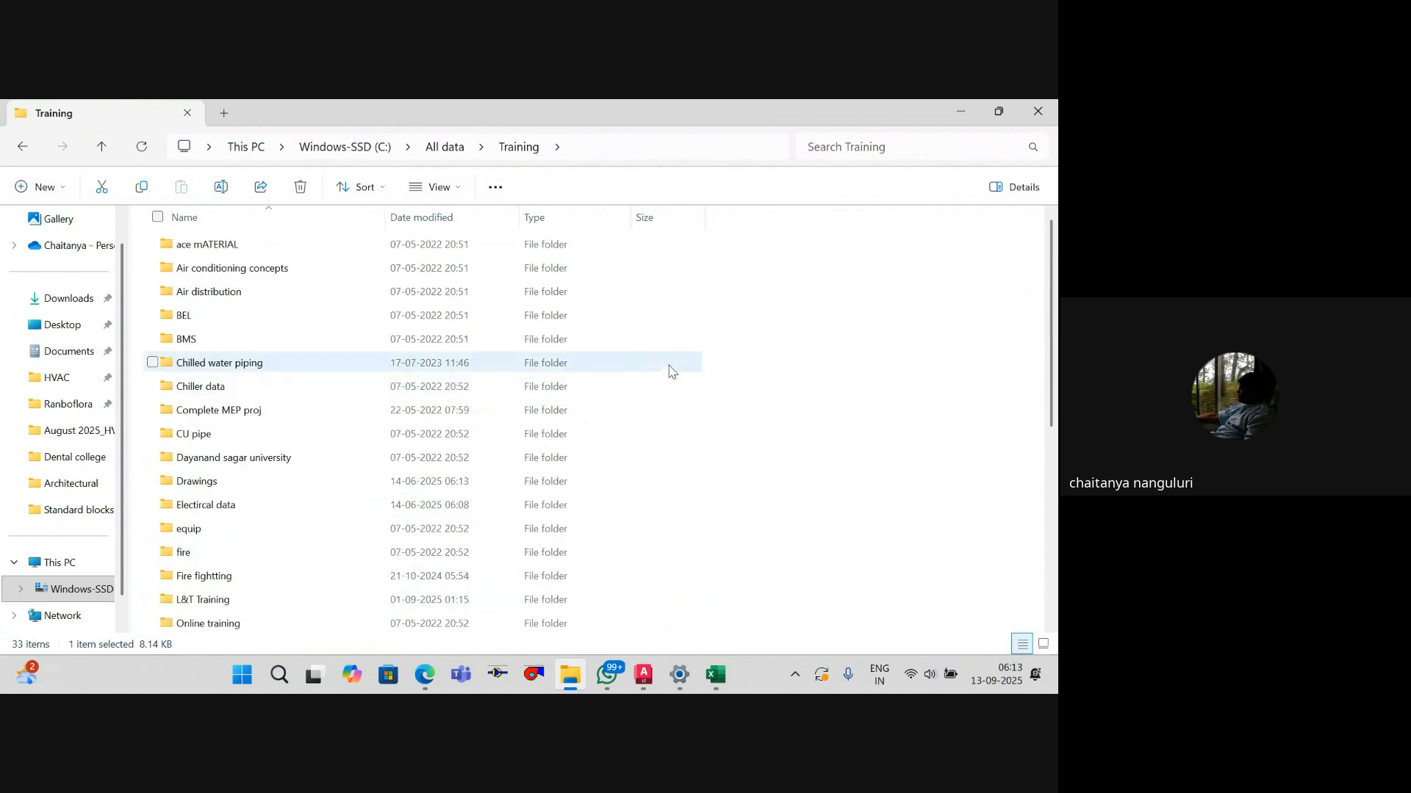
Step: Search the Training folder for "air" and open Air distribution.pptx
click(869, 151)
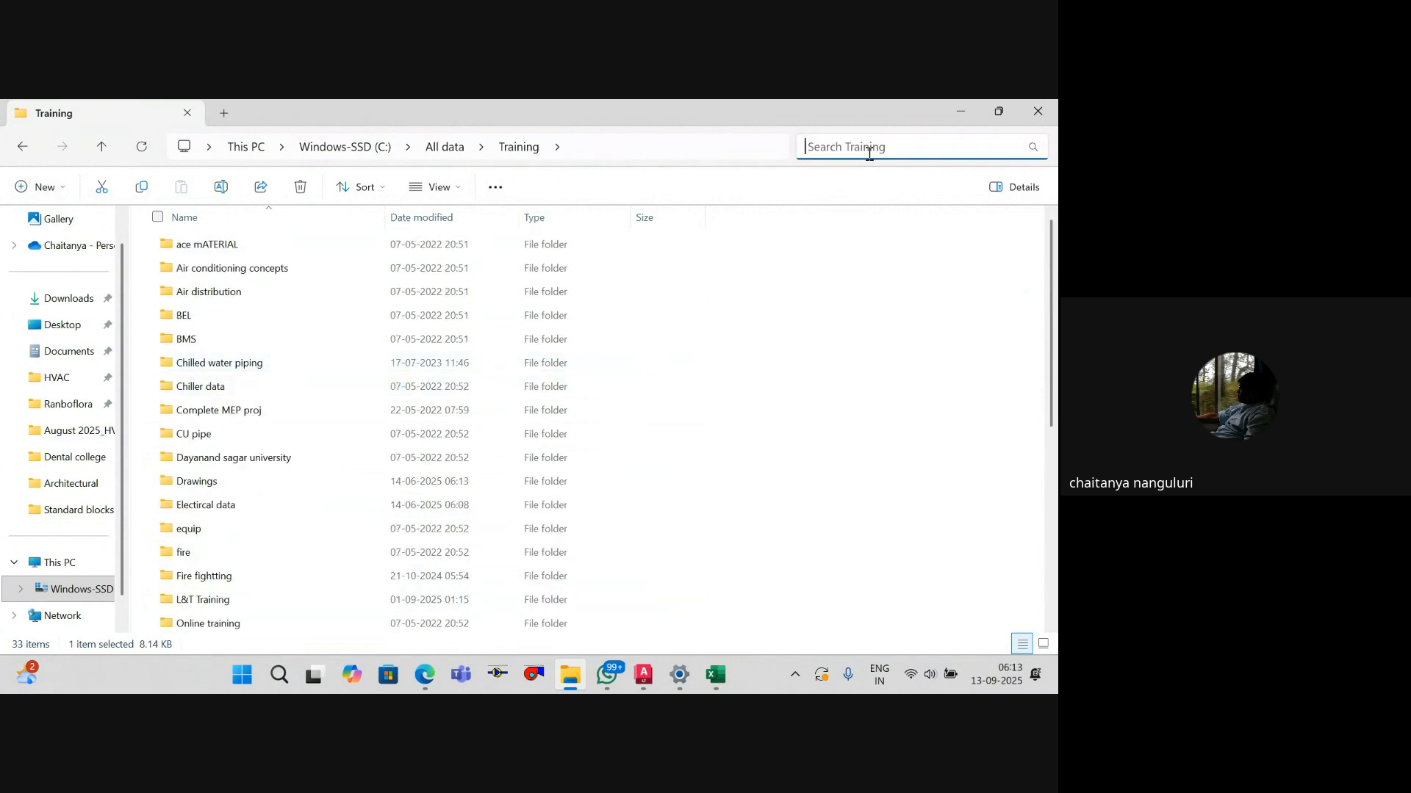
text(air)
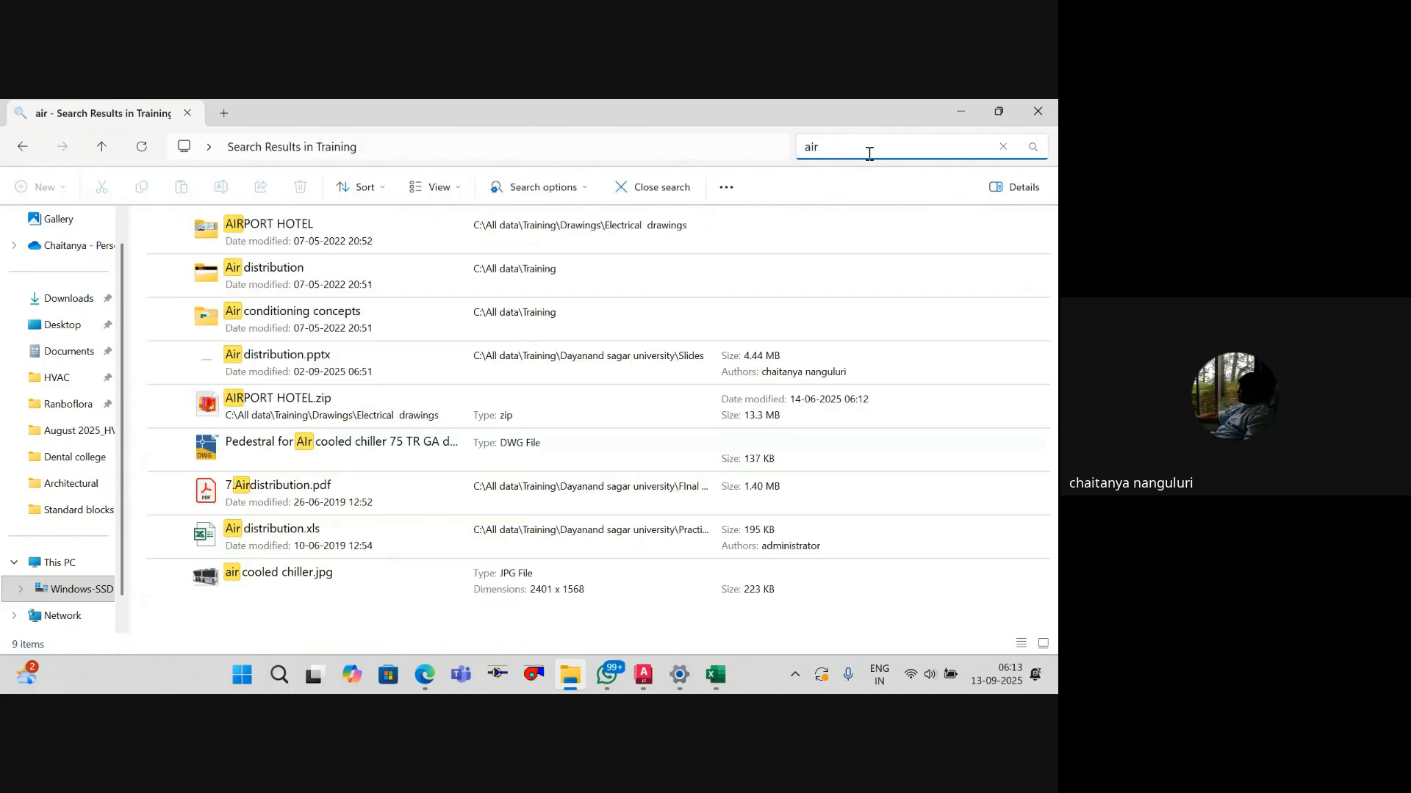
click(446, 379)
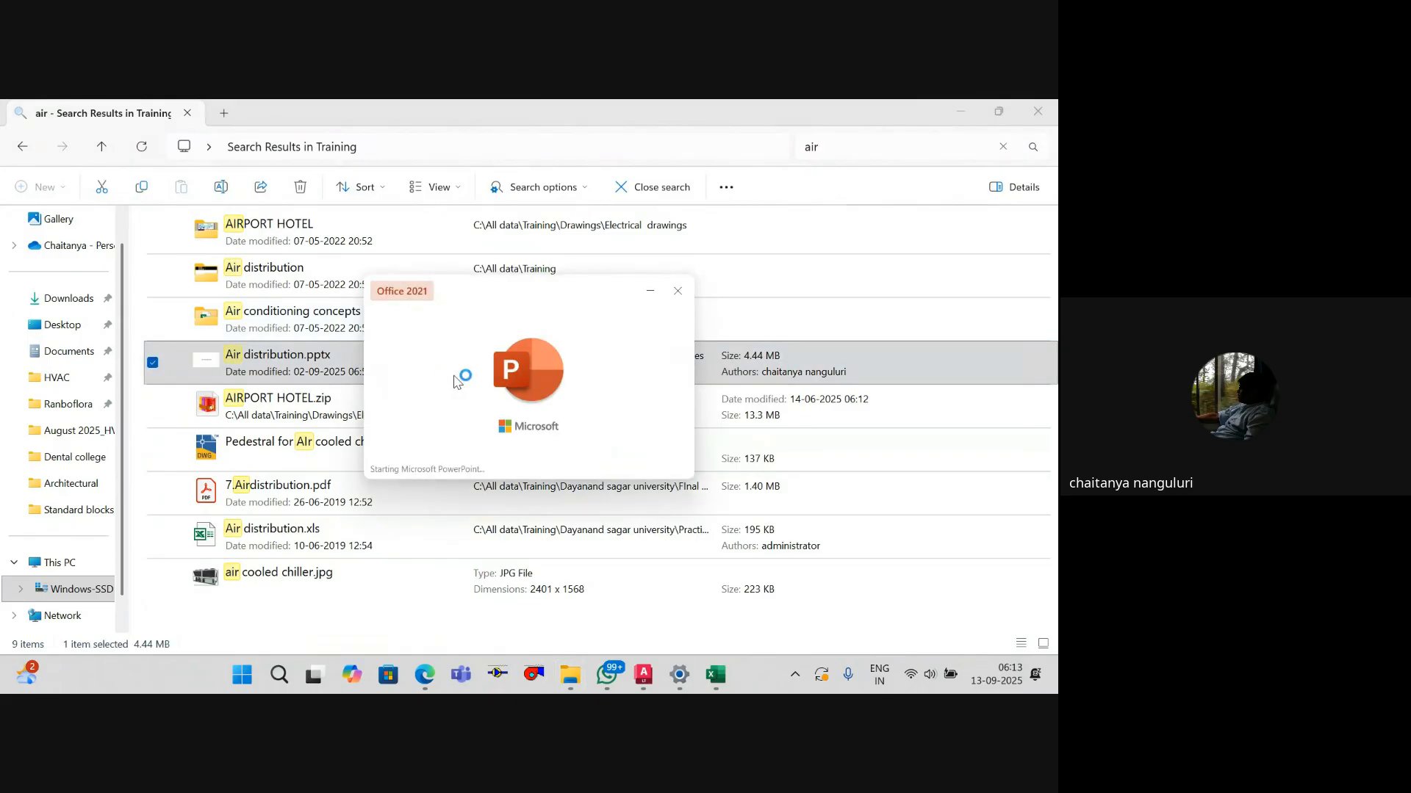
Step: Consult the Formulas for Rectangular duct fittings slide in PowerPoint and return to the Duct Quantity workbook in Excel
scroll(59, 455, down, 8)
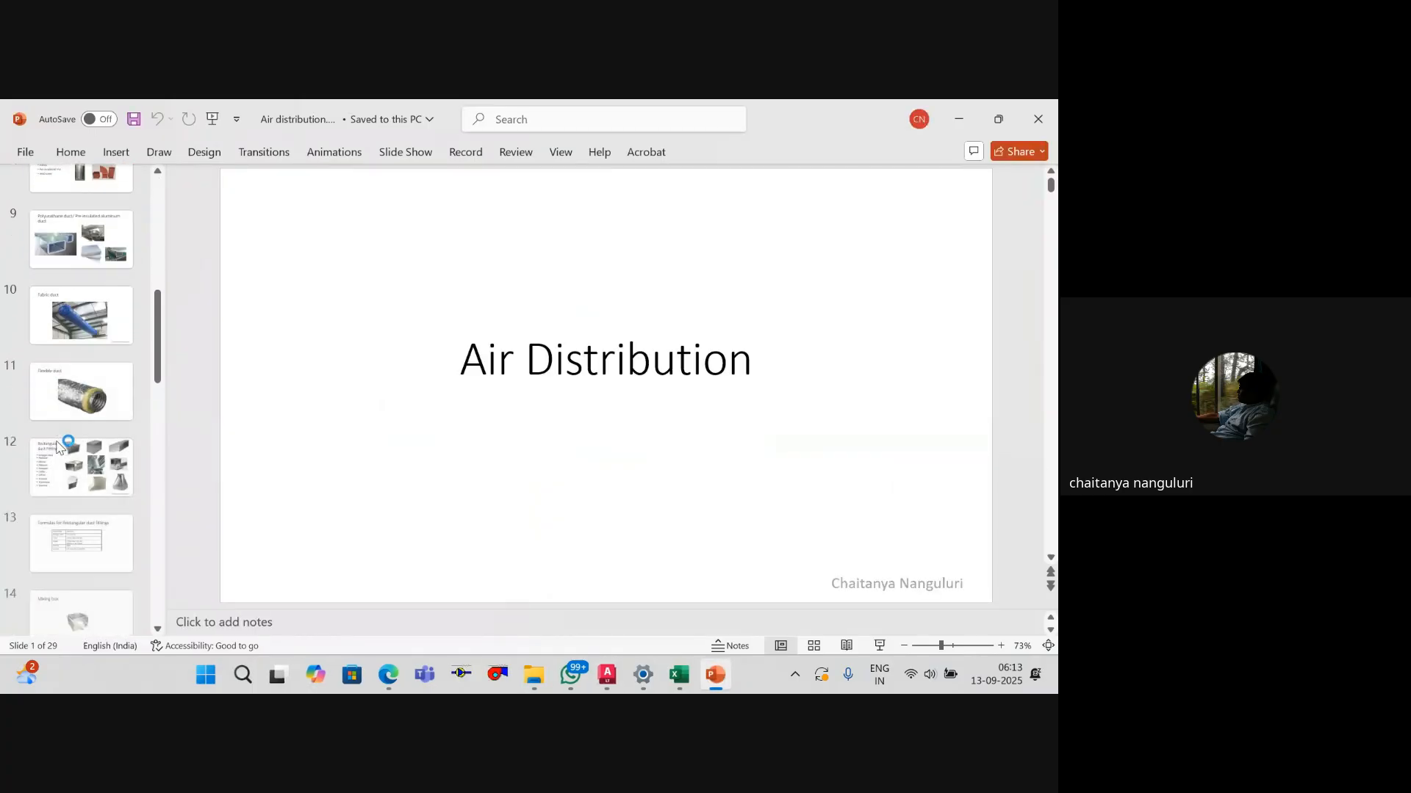
click(78, 523)
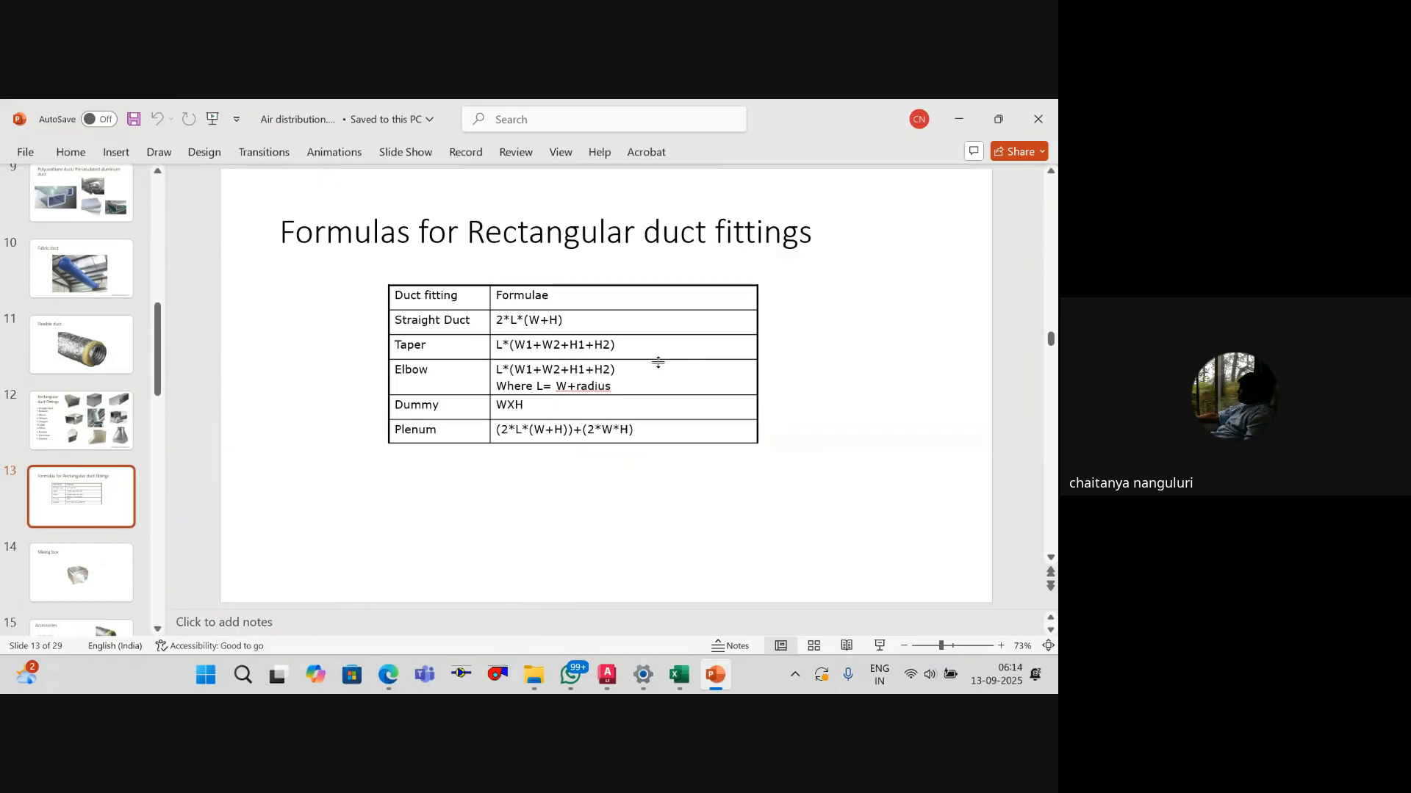
key(alt+Tab)
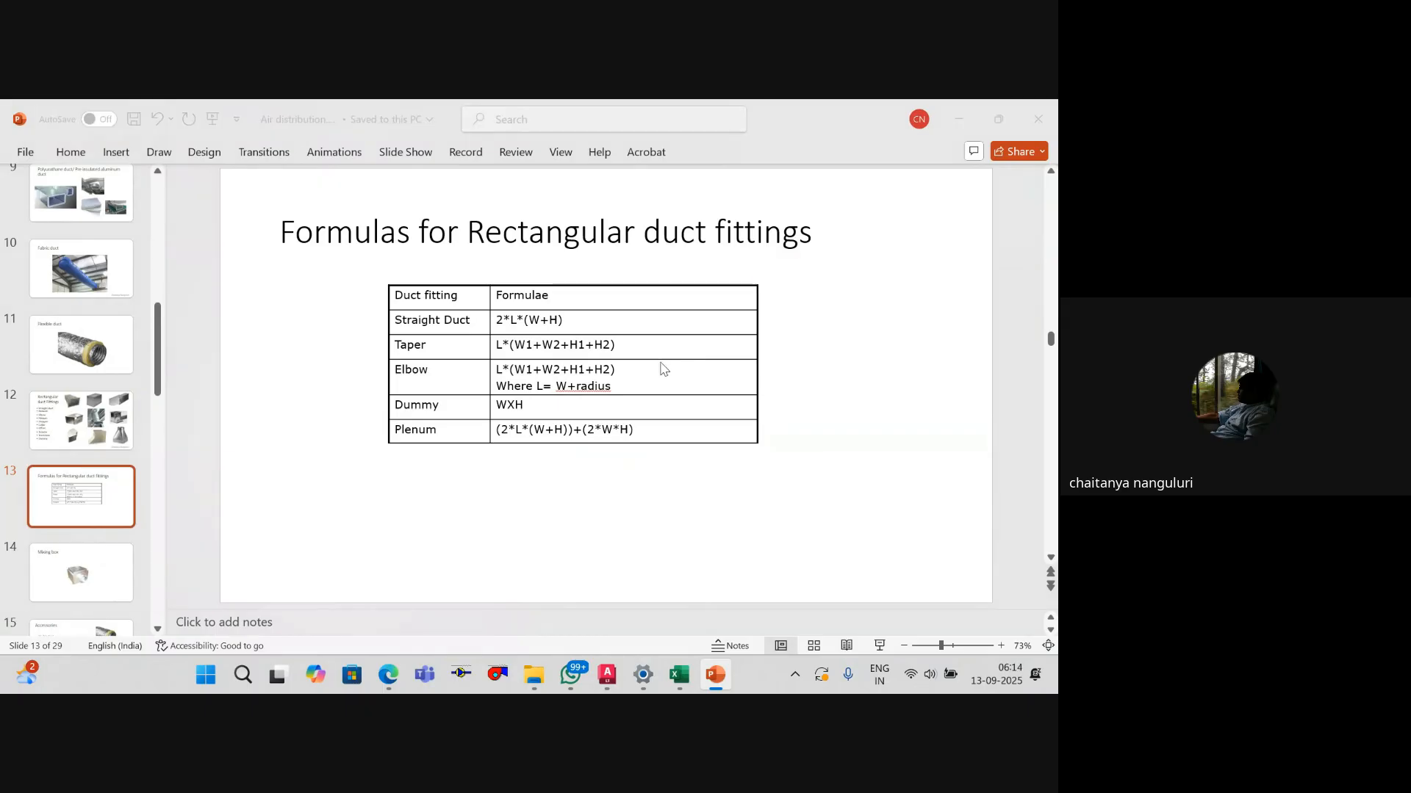
click(719, 676)
click(682, 685)
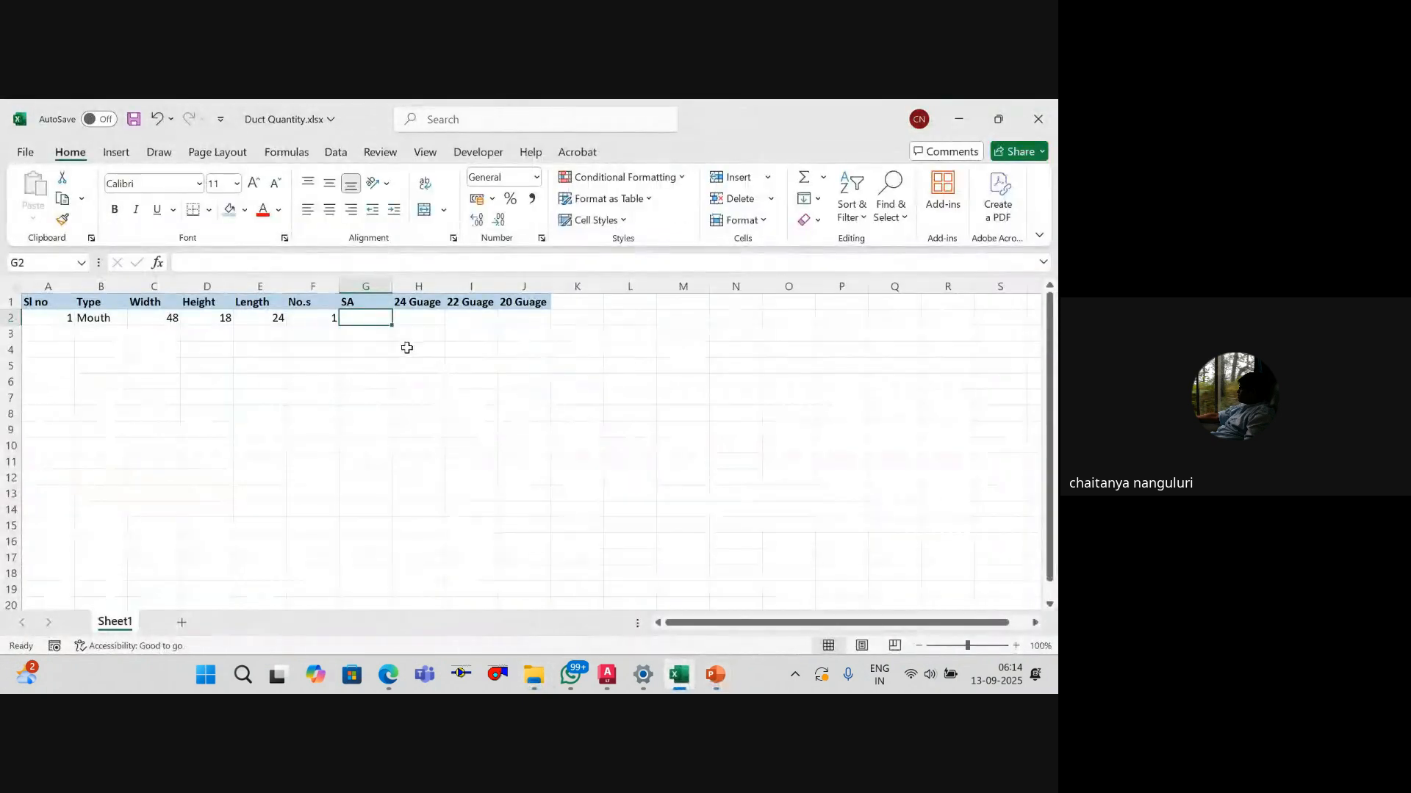
Step: Enter the surface area formula =E2*(C2+D2+C3+D3) in the SA cell G2 of the Mouth row
text(=)
key(Left)
key(Left)
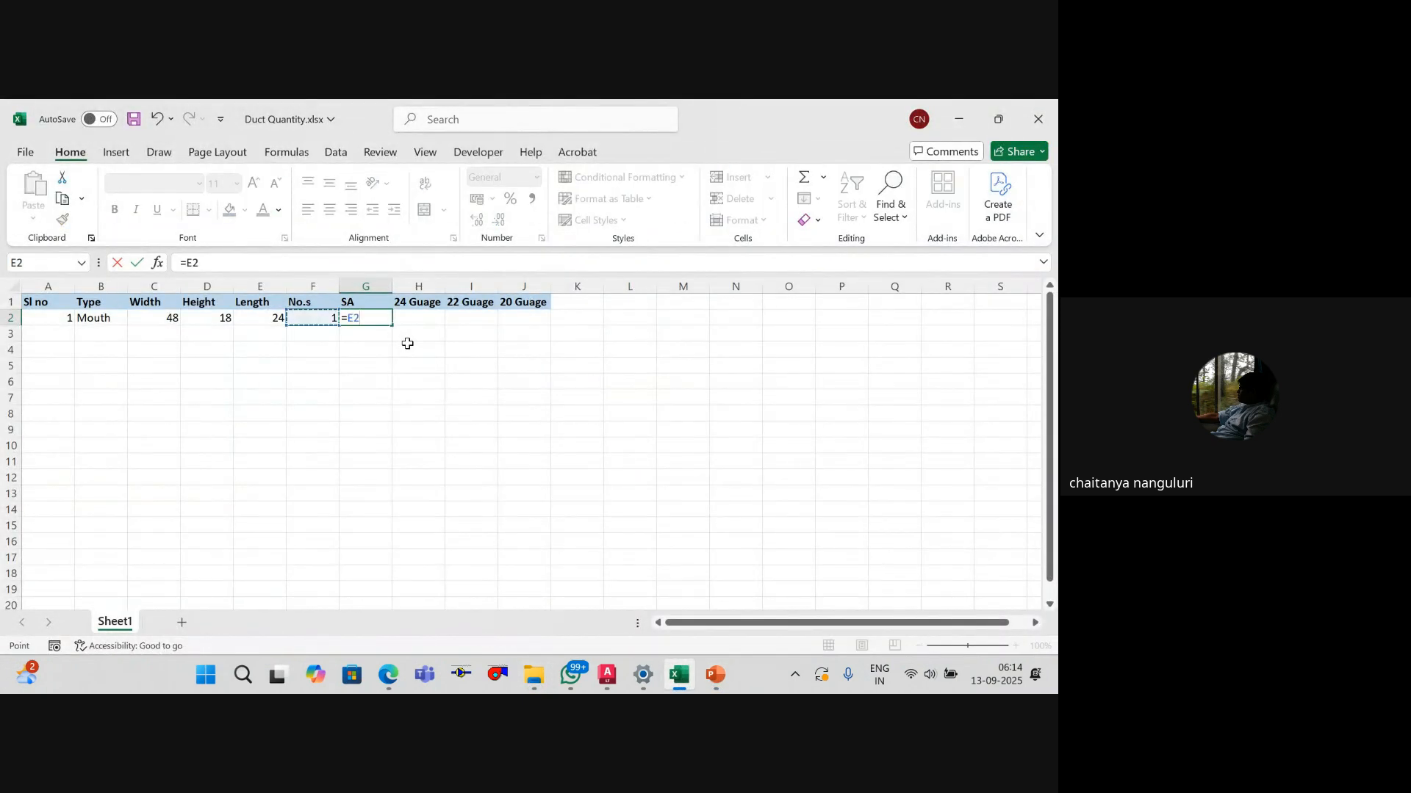
text(*)
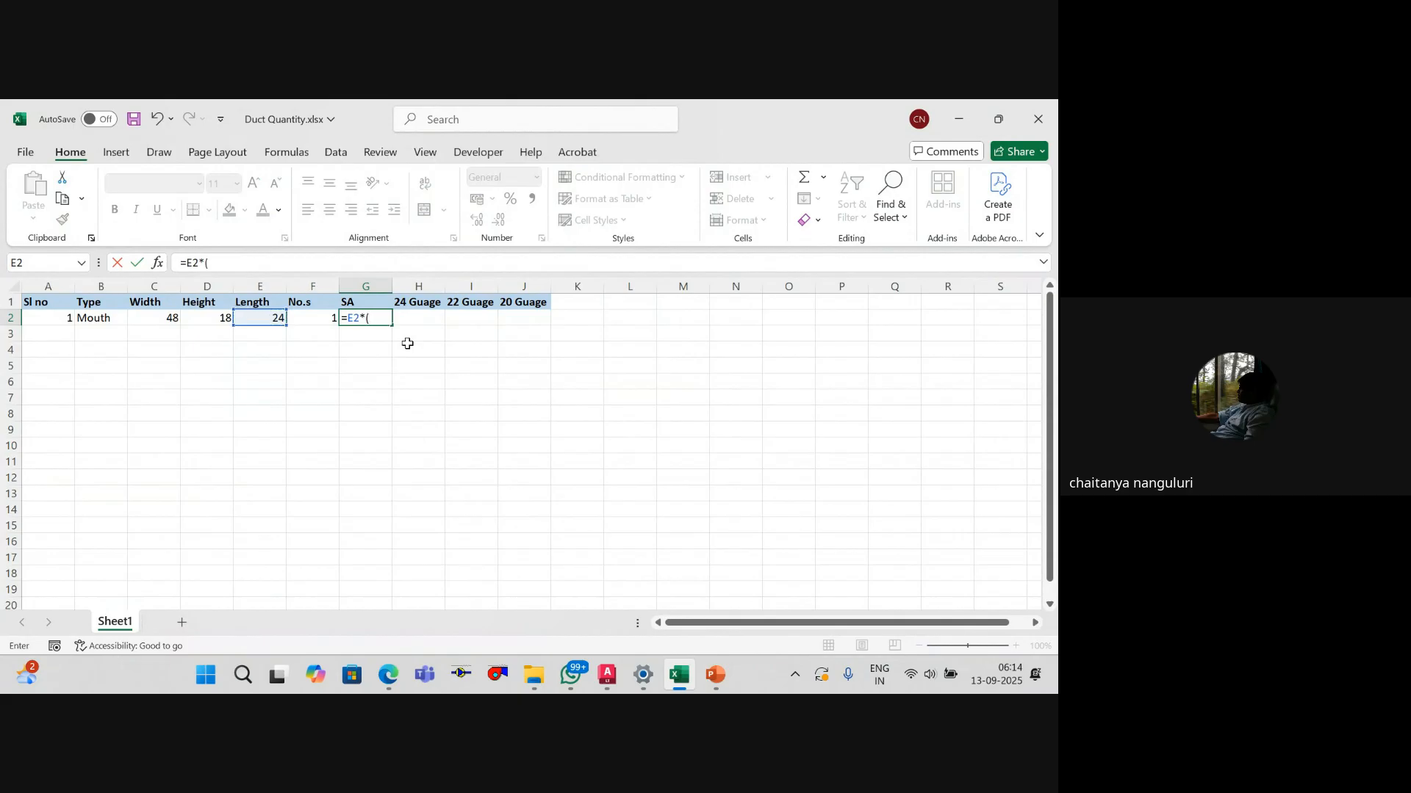
text(()
key(Left)
key(Left)
key(Left)
key(Left)
key(Left)
key(Right)
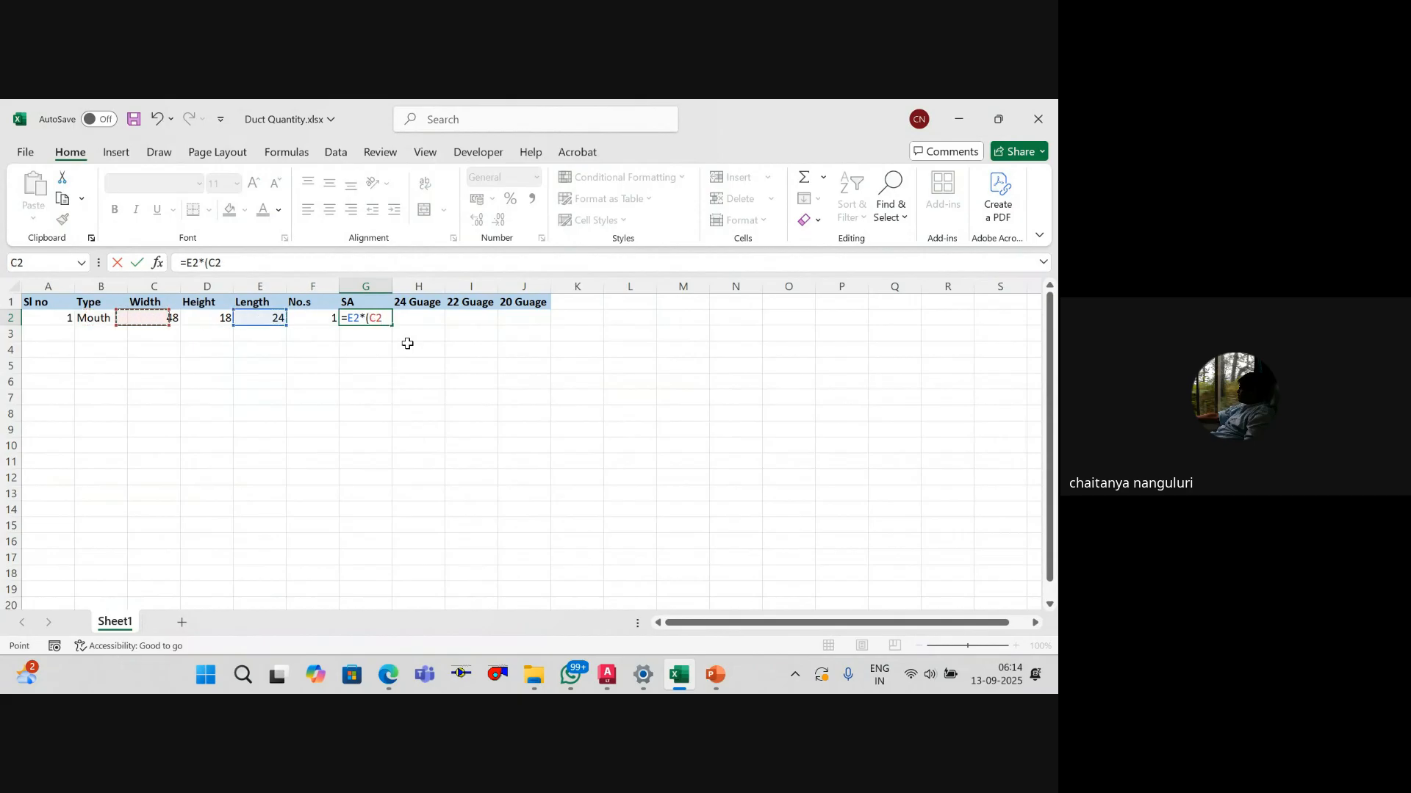
text(+)
key(Left)
key(Left)
key(Left)
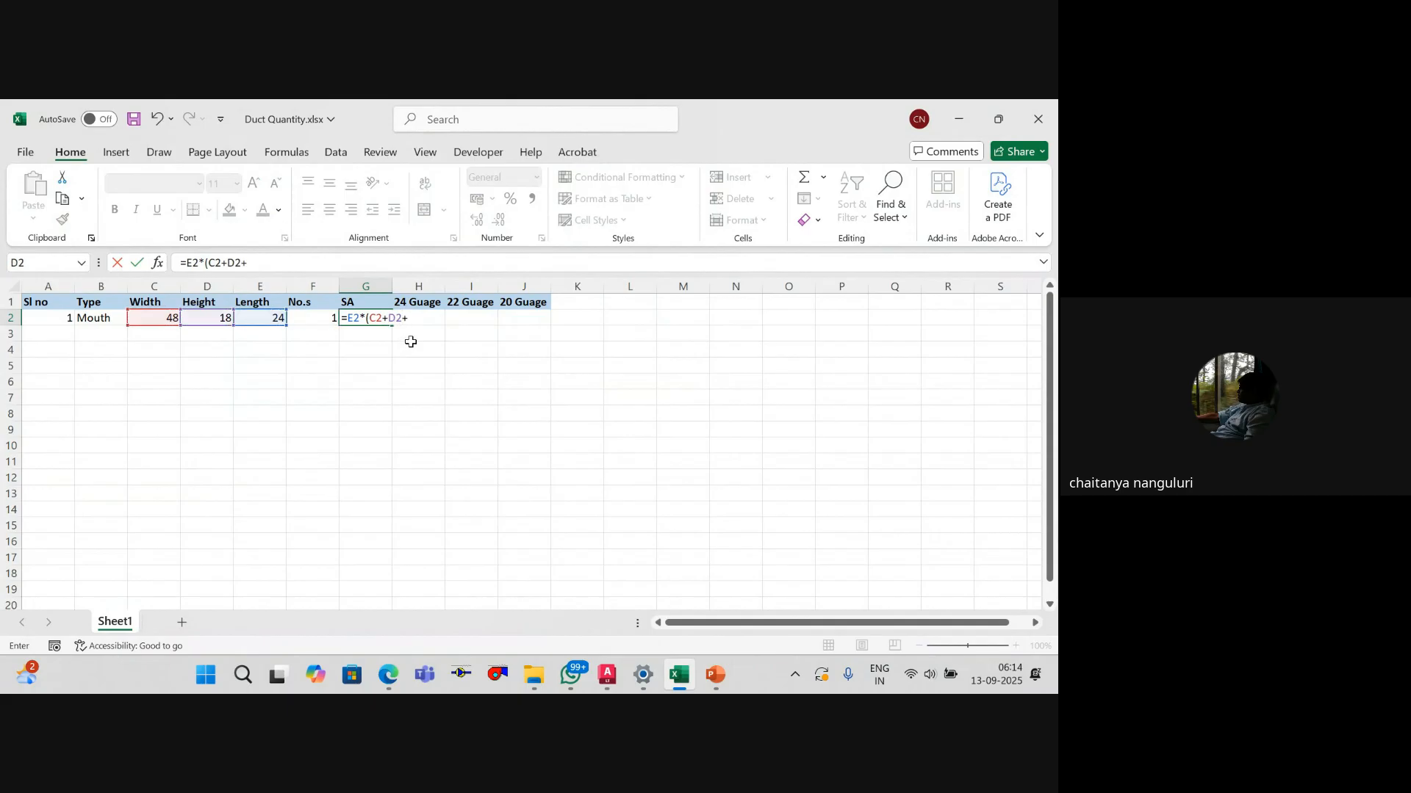
text(+)
key(Down)
key(Left)
key(Left)
key(Left)
key(Left)
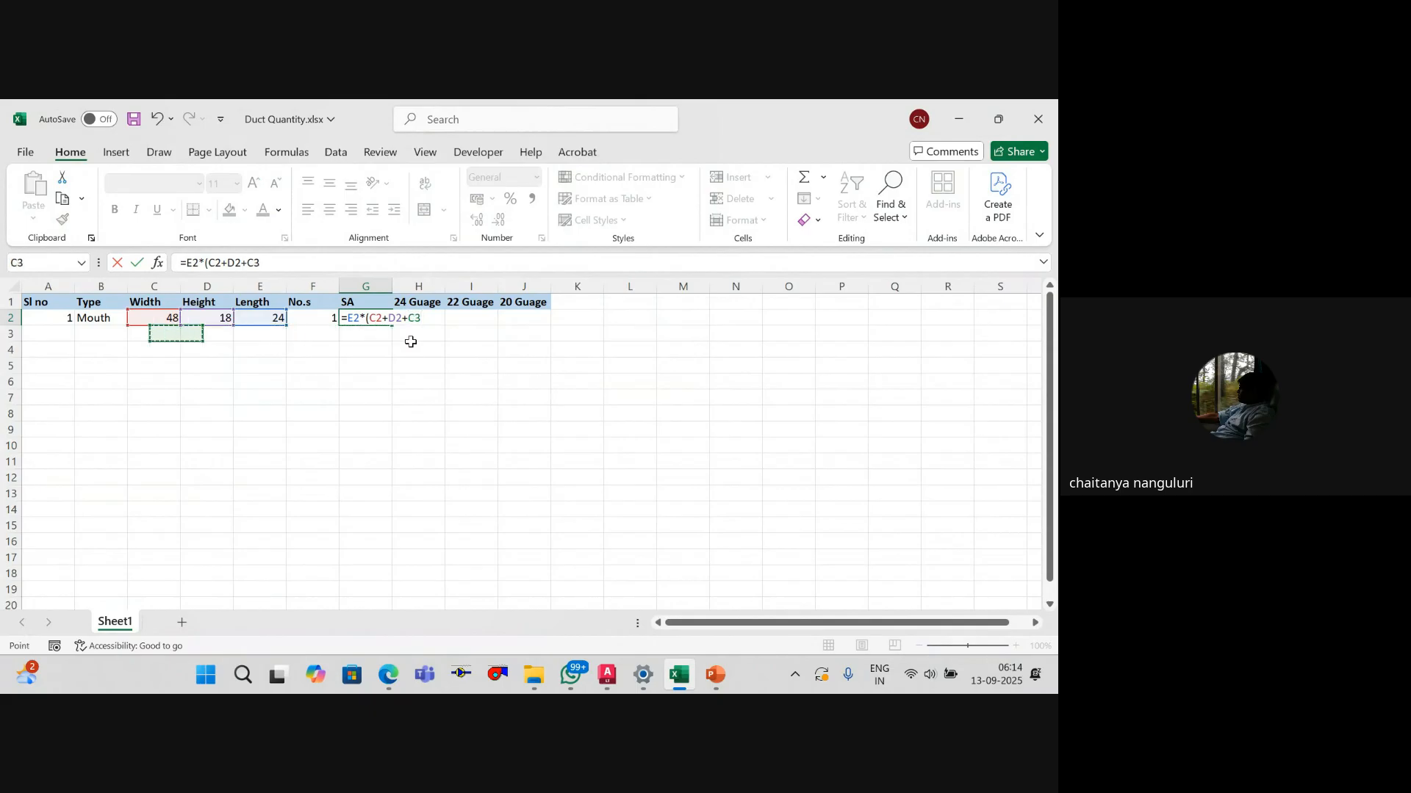
text(+)
key(Left)
key(Down)
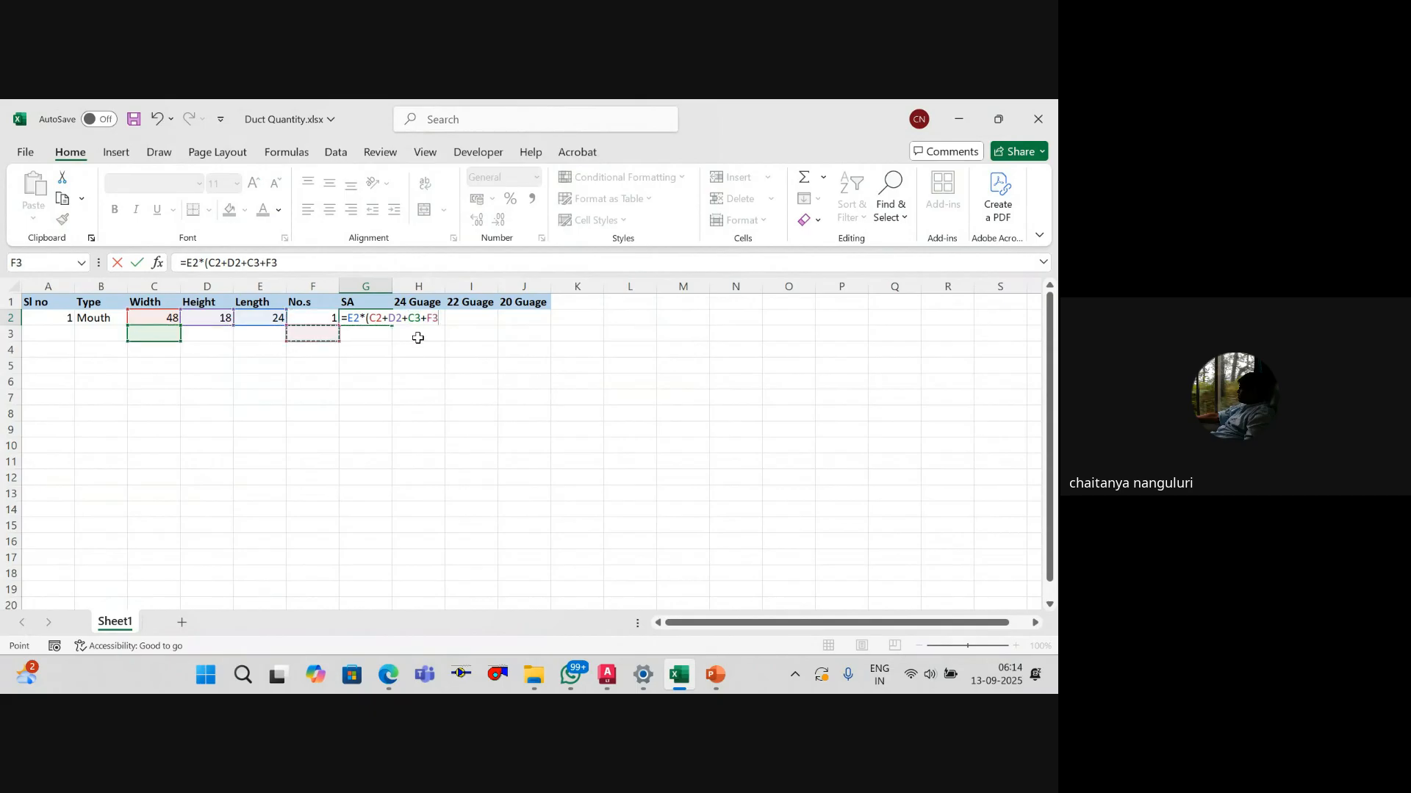
key(Left)
key(Left)
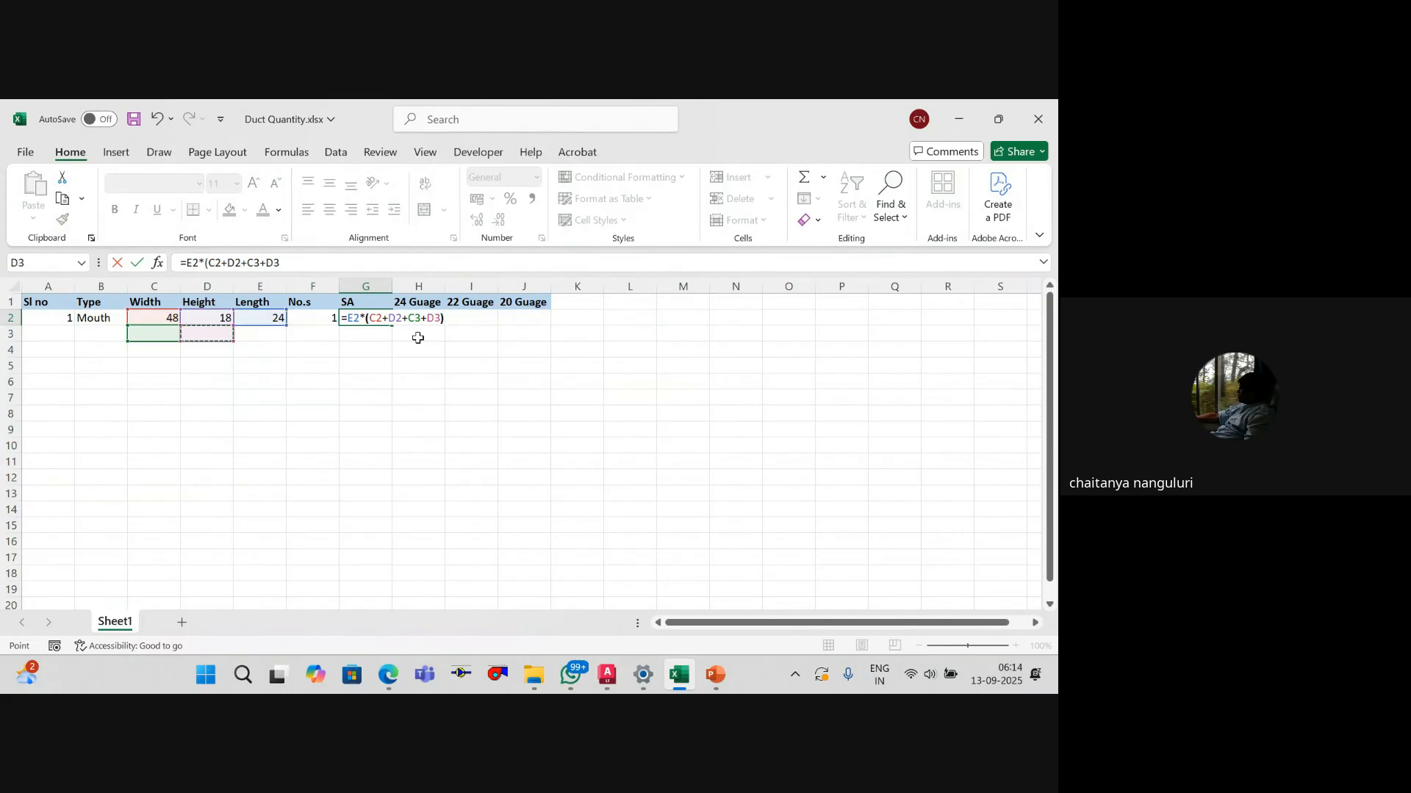
text())
key(Return)
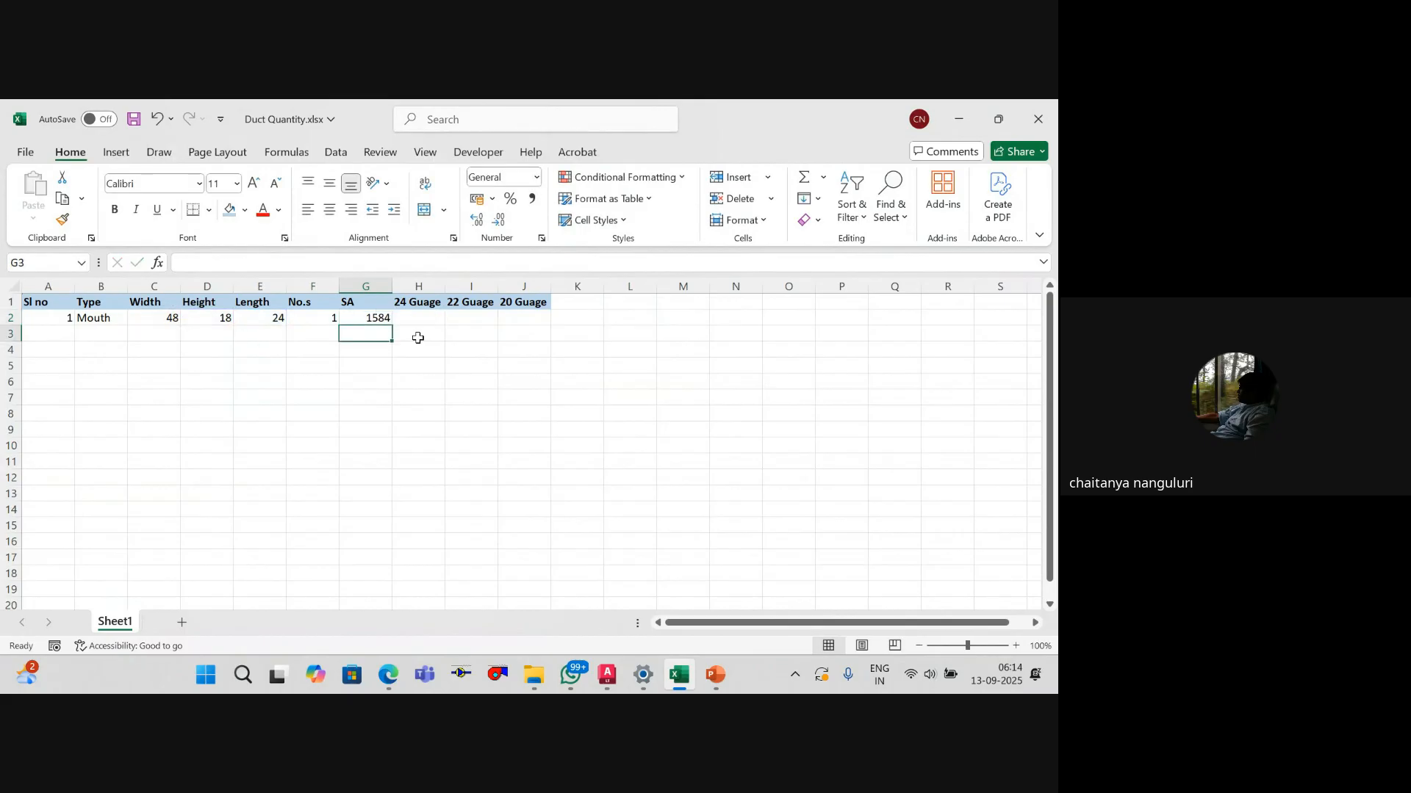
Step: Enter 50 as the Mouth's second width in cell C3, below its first width
key(Left)
key(Left)
key(Left)
key(Left)
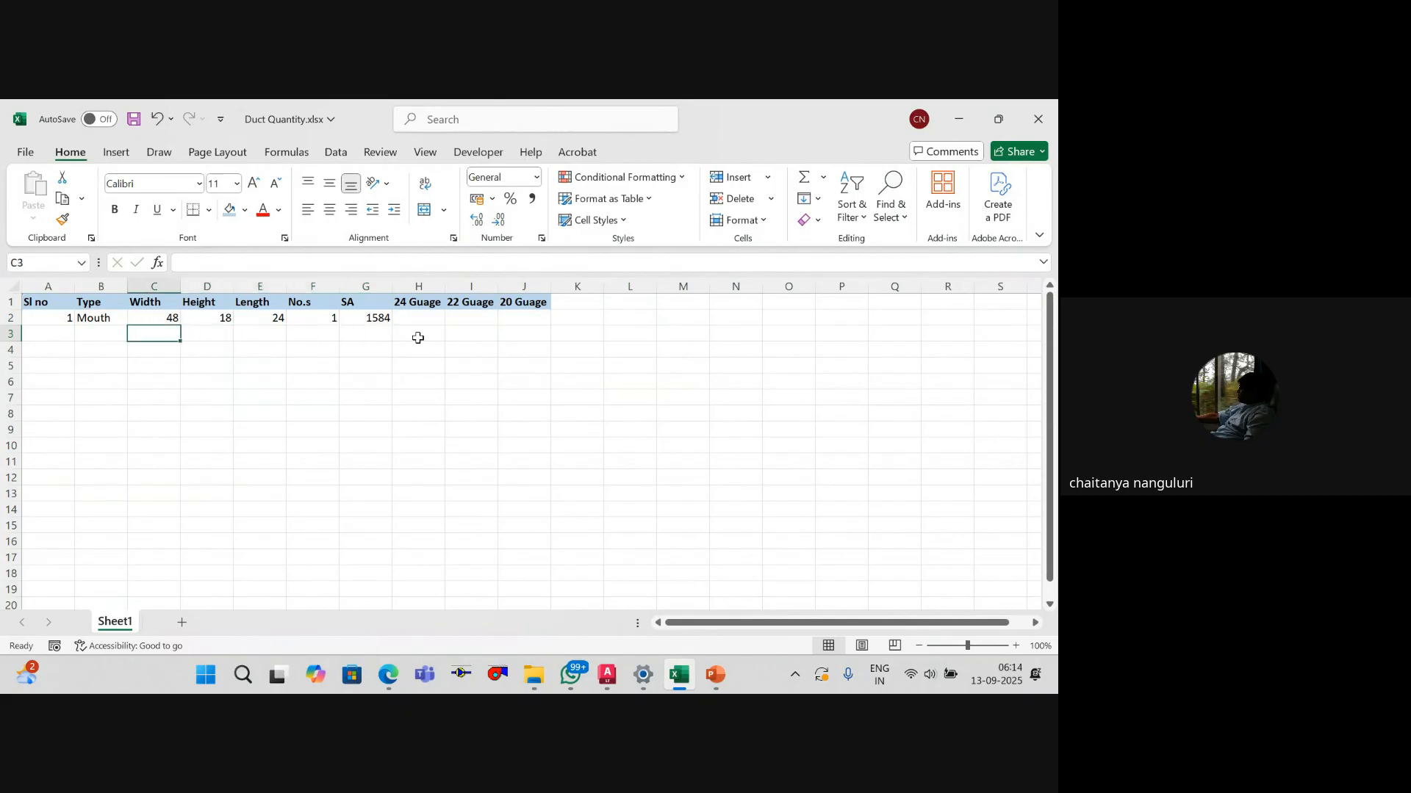
text(50)
key(Tab)
key(alt)
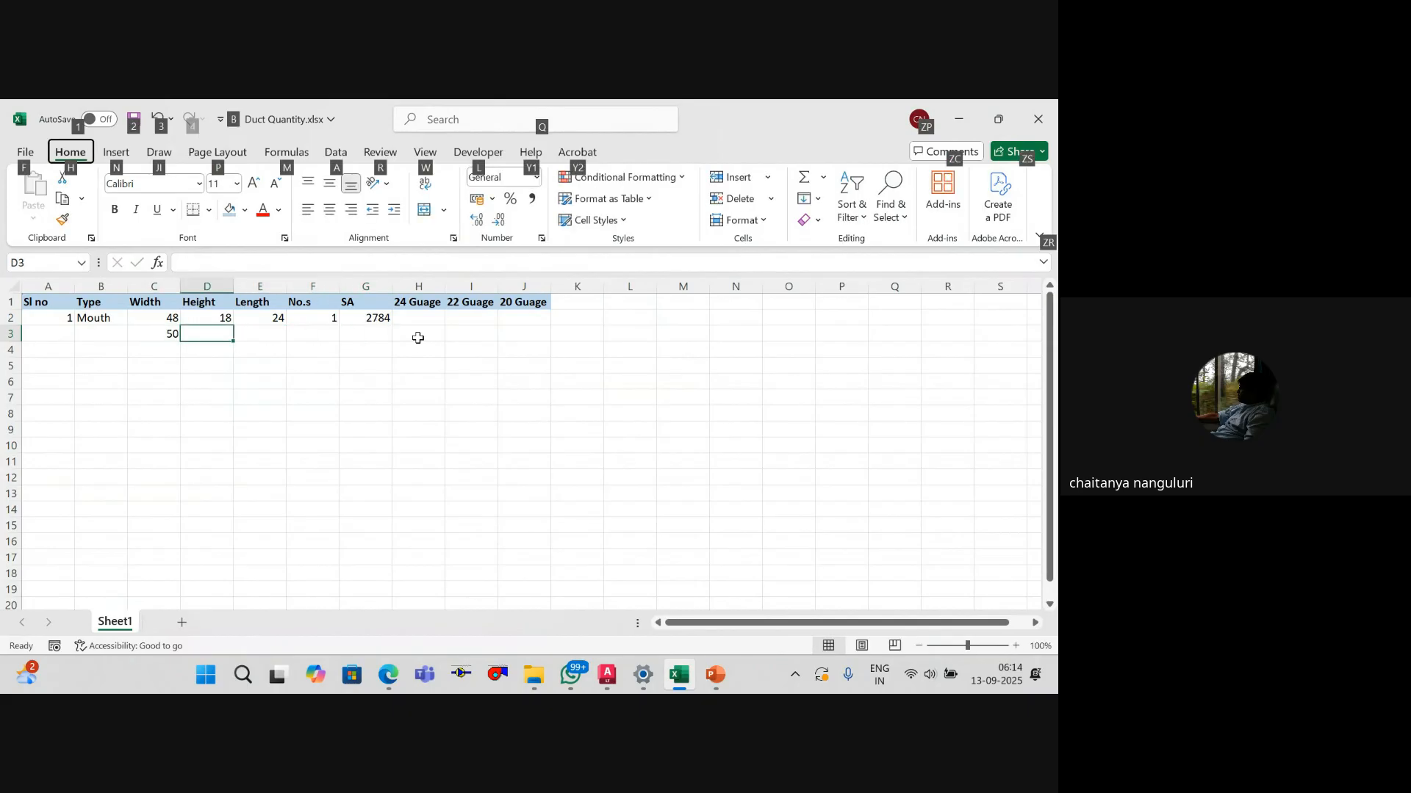
Step: Enter 14 as the second height of the Mouth piece in cell D3
key(alt)
text(14)
key(Tab)
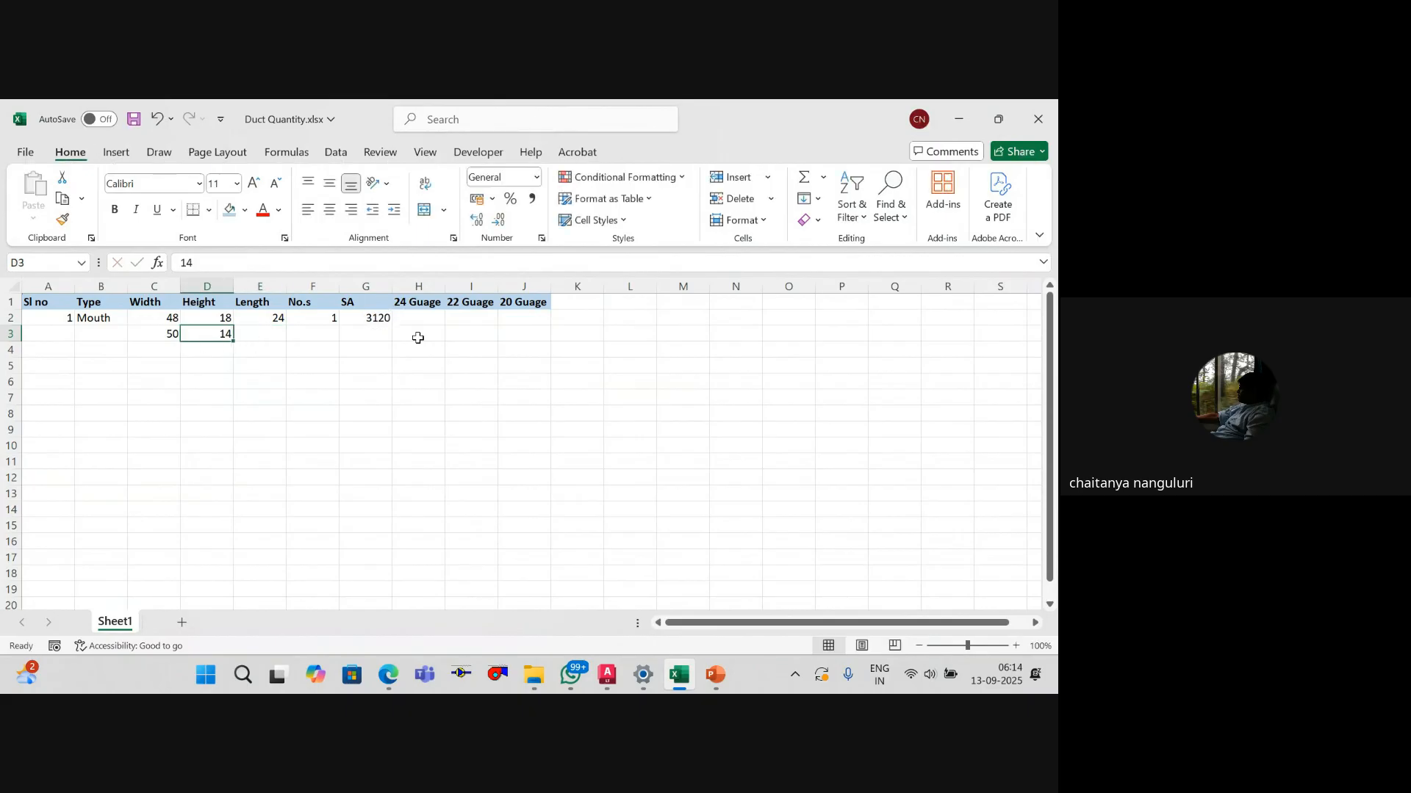
Step: Extend the surface area formula in G2 to multiply by the quantity in F2 and divide by 144
key(Up)
key(Right)
key(Right)
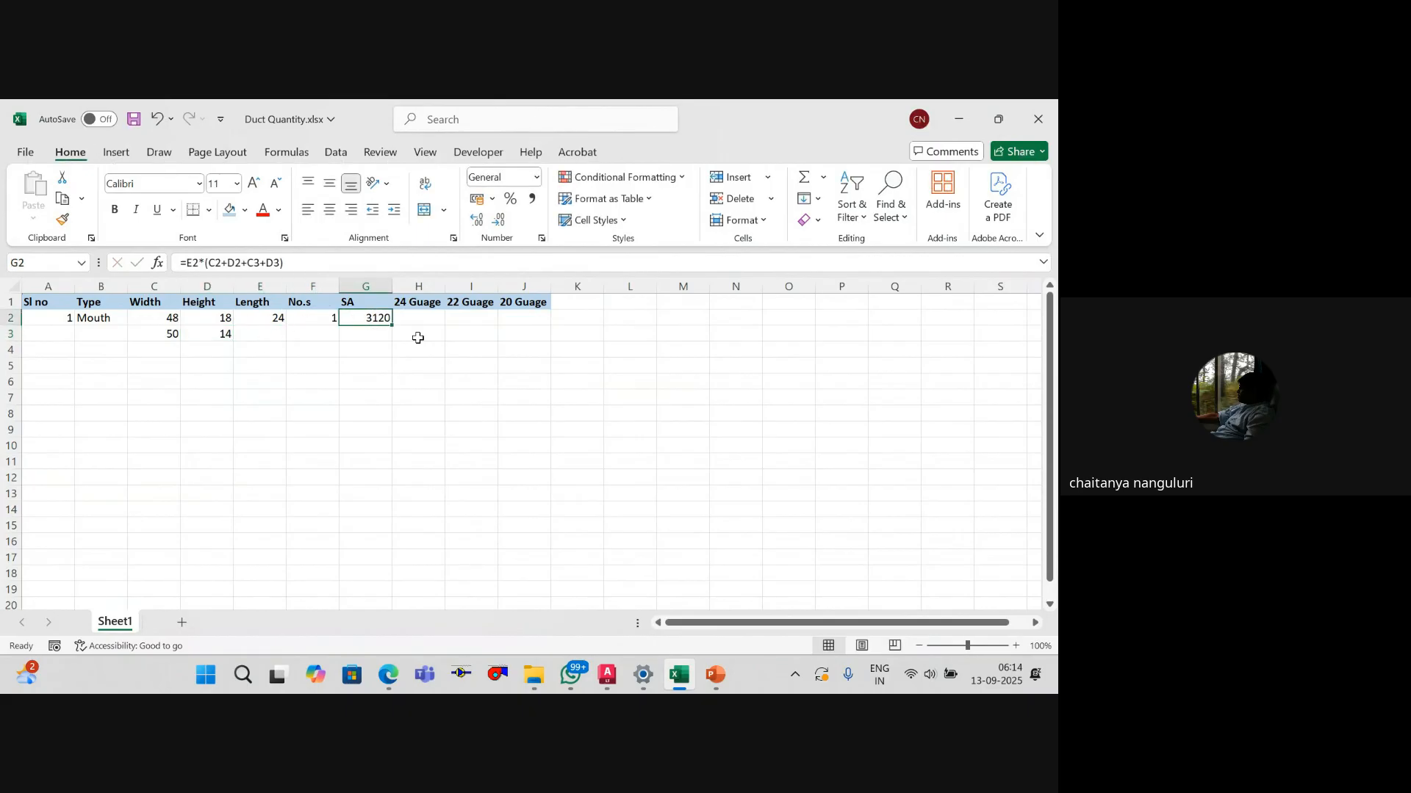
click(348, 263)
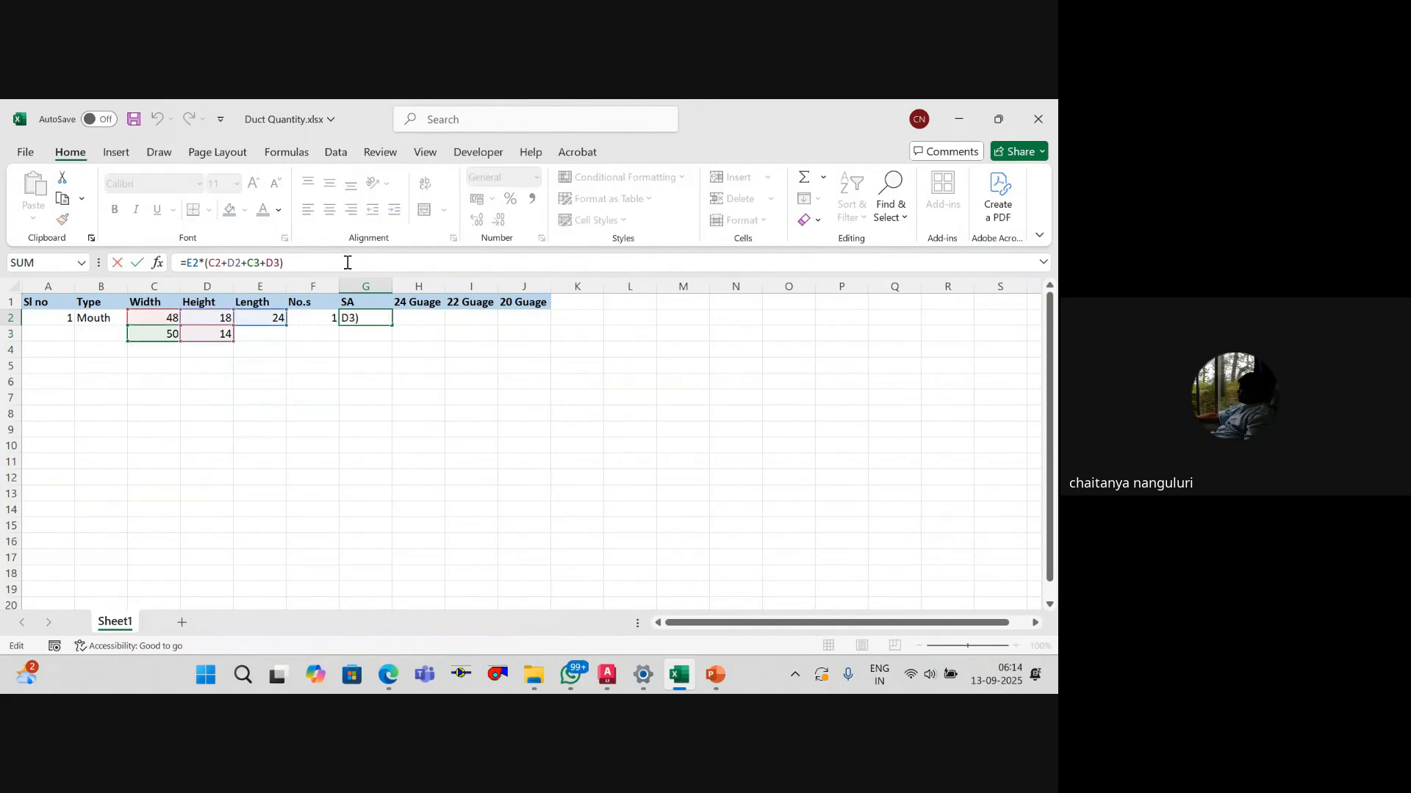
text(/)
text(*)
click(316, 317)
key(Return)
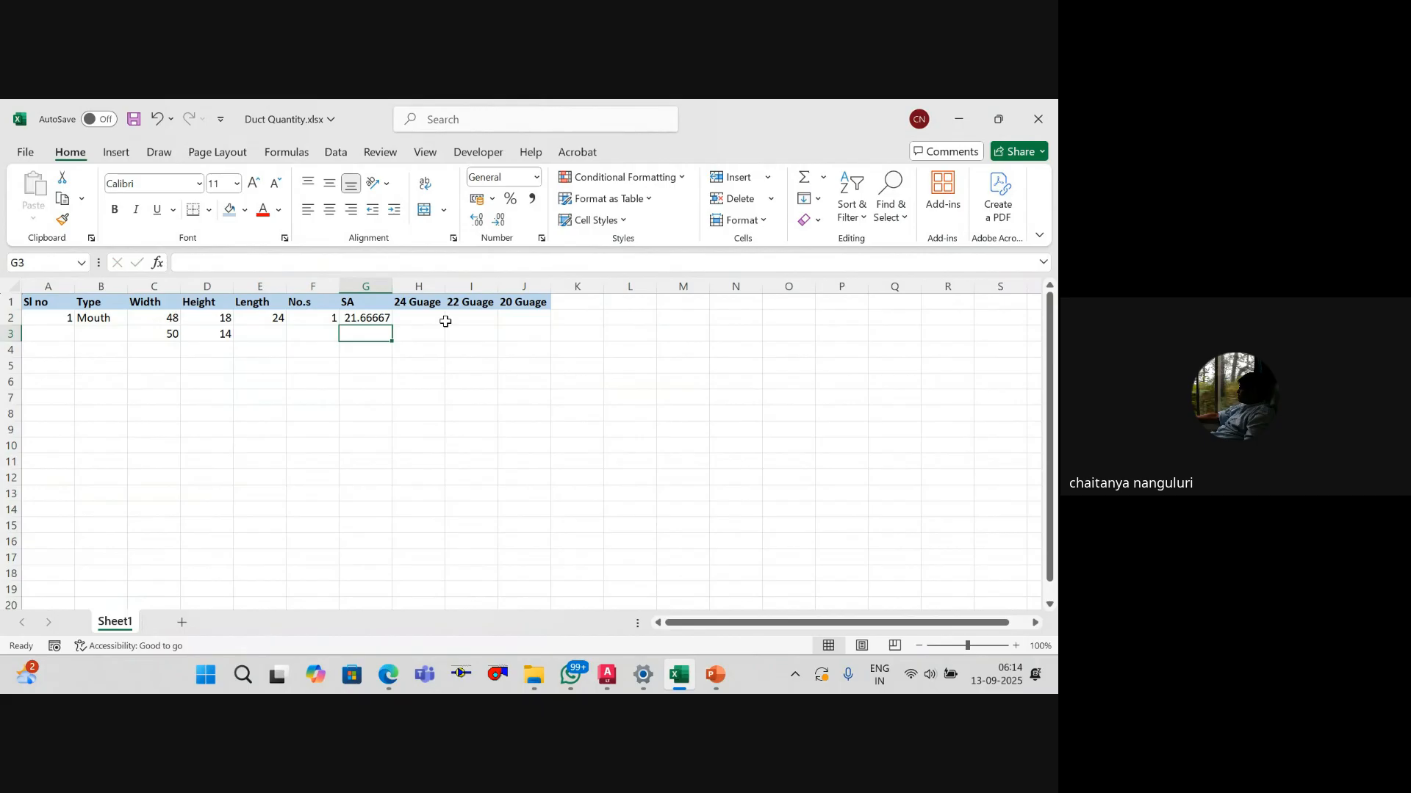
Step: Review the surface area formula in G2 and the Mouth piece's two width entries in C2 and C3
key(Up)
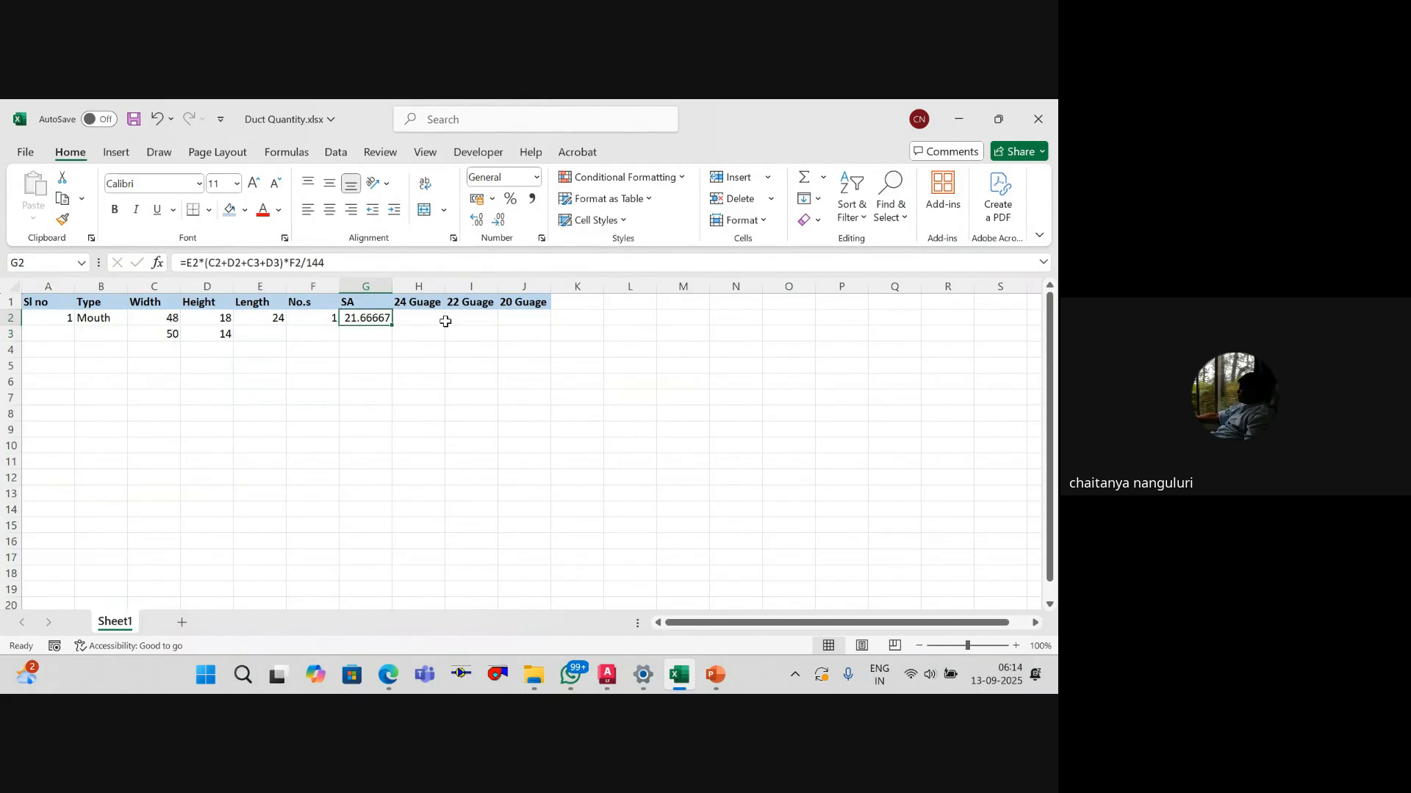
key(Down)
key(Up)
key(Left)
key(Left)
key(Left)
key(Left)
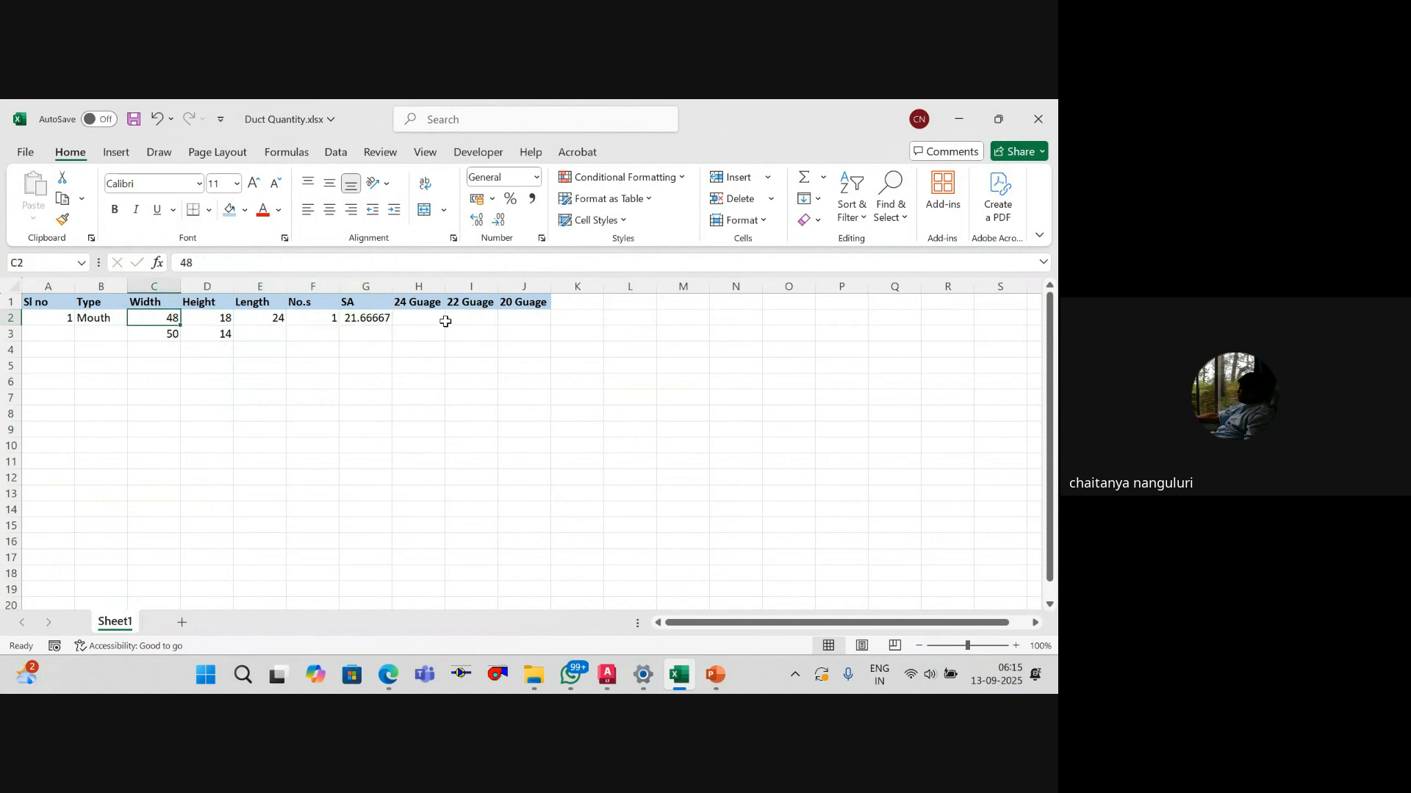
key(Down)
key(Up)
key(Down)
key(Up)
key(Down)
key(Up)
Step: Try a plain reference to the surface area, =G2, in the 22 Guage cell I2 and clear it again
key(Right)
key(Right)
key(Right)
key(Right)
key(Right)
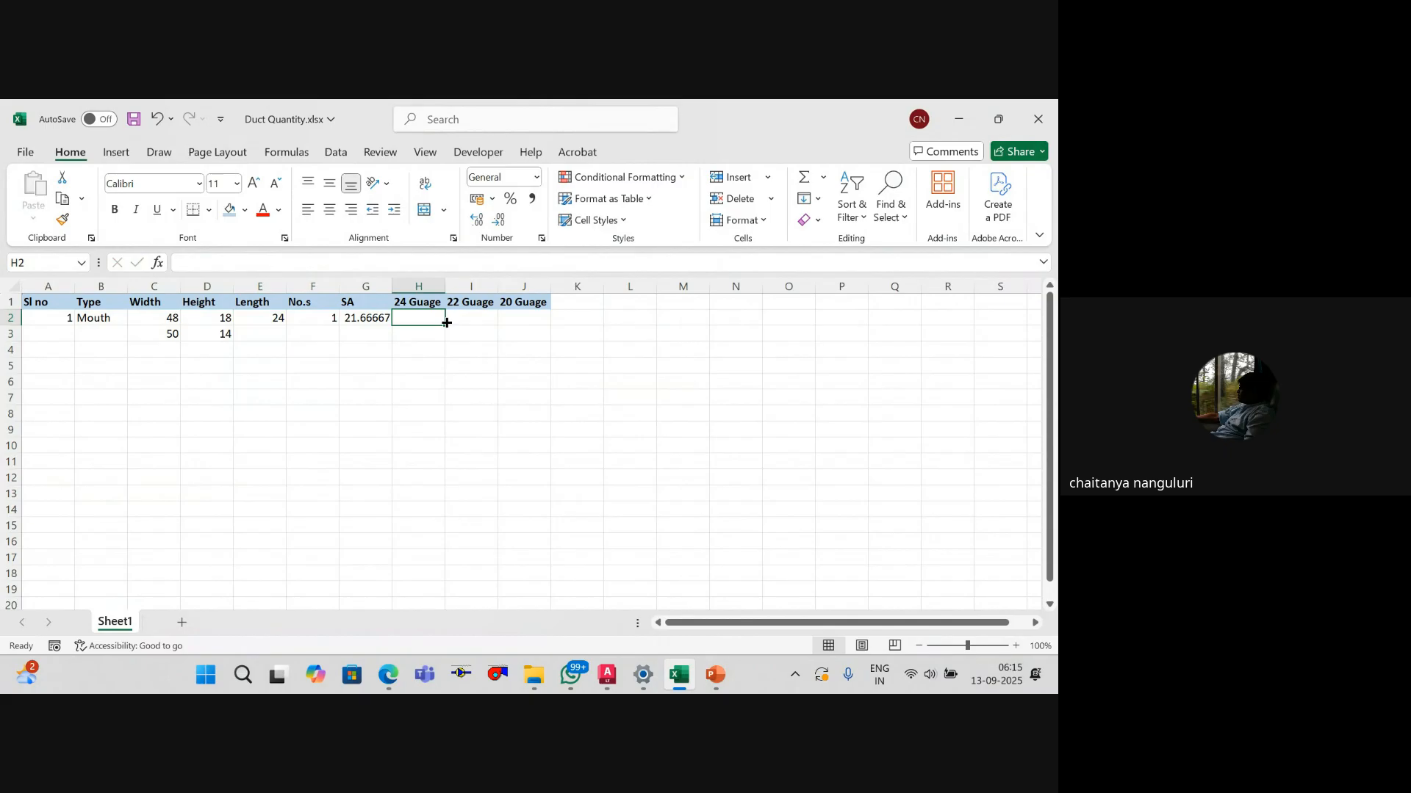
key(Right)
key(Right)
key(Left)
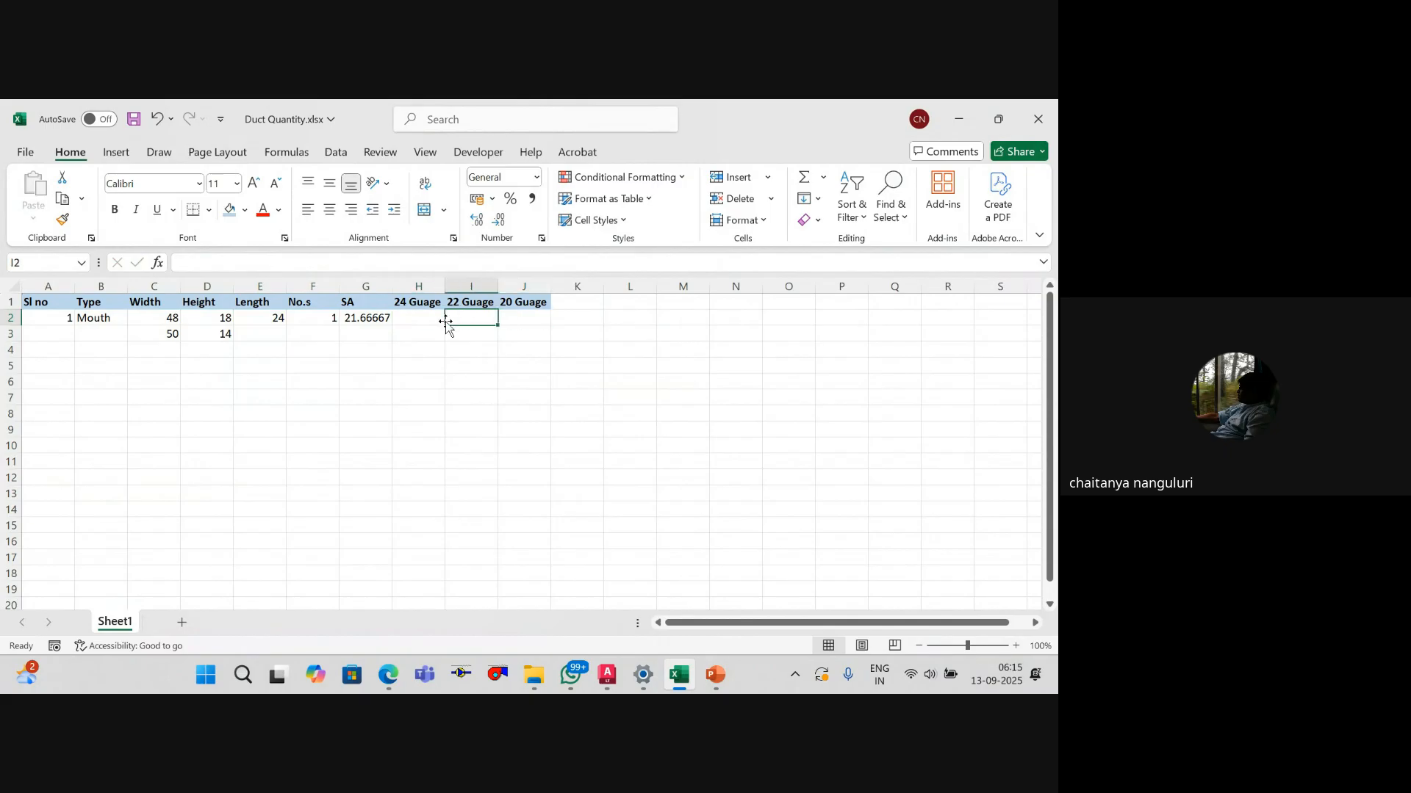
text(=)
key(Left)
key(Left)
key(Left)
key(Left)
key(Left)
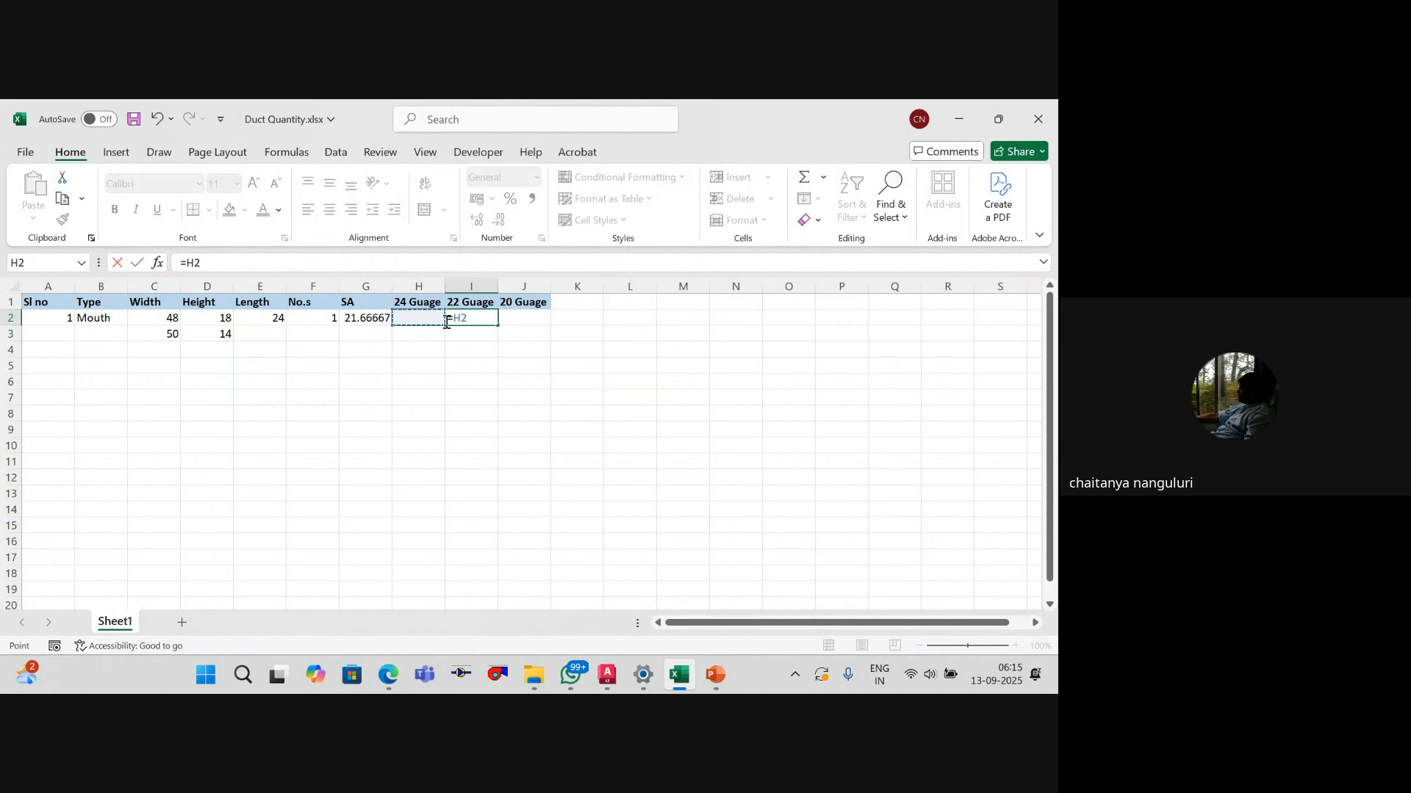
key(Right)
key(Right)
key(Right)
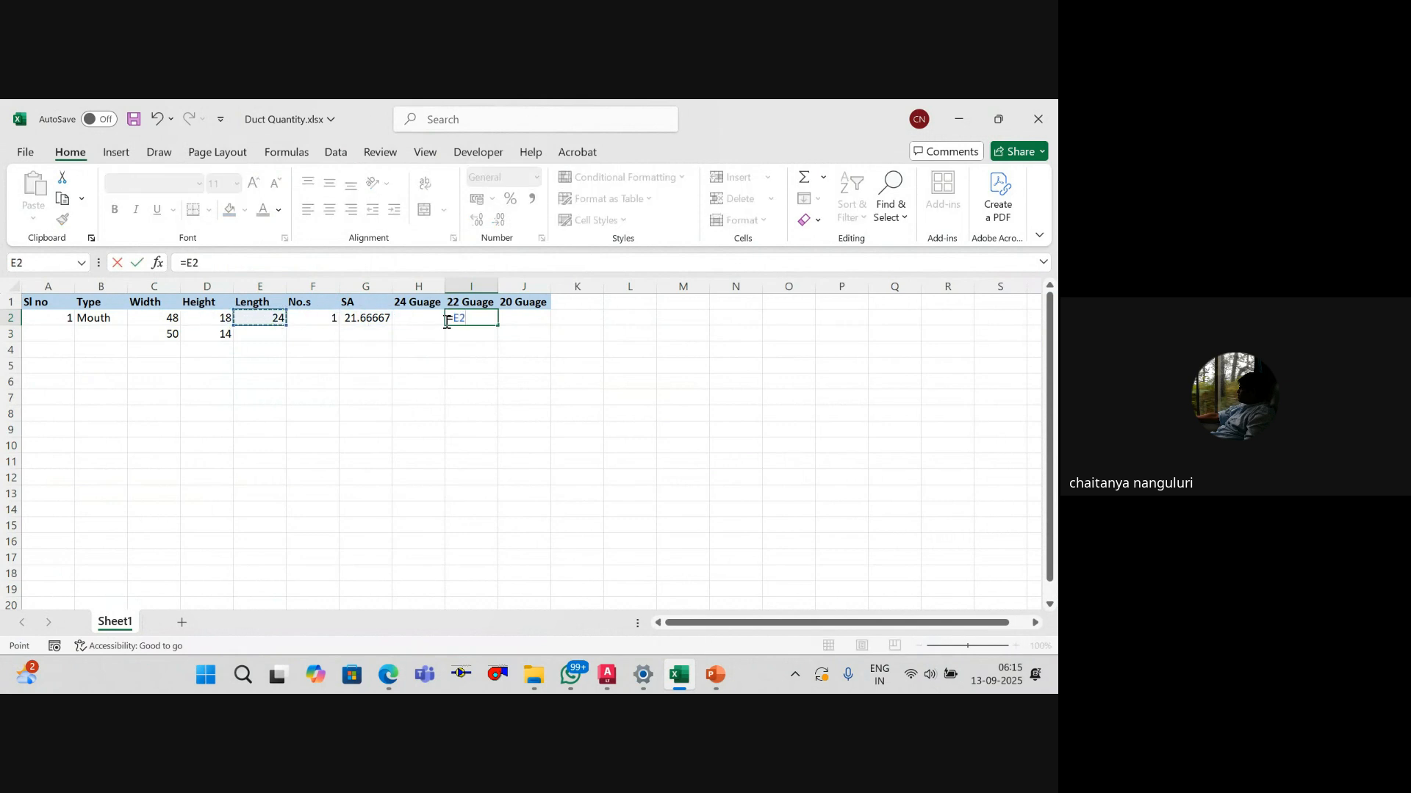
key(ctrl+Return)
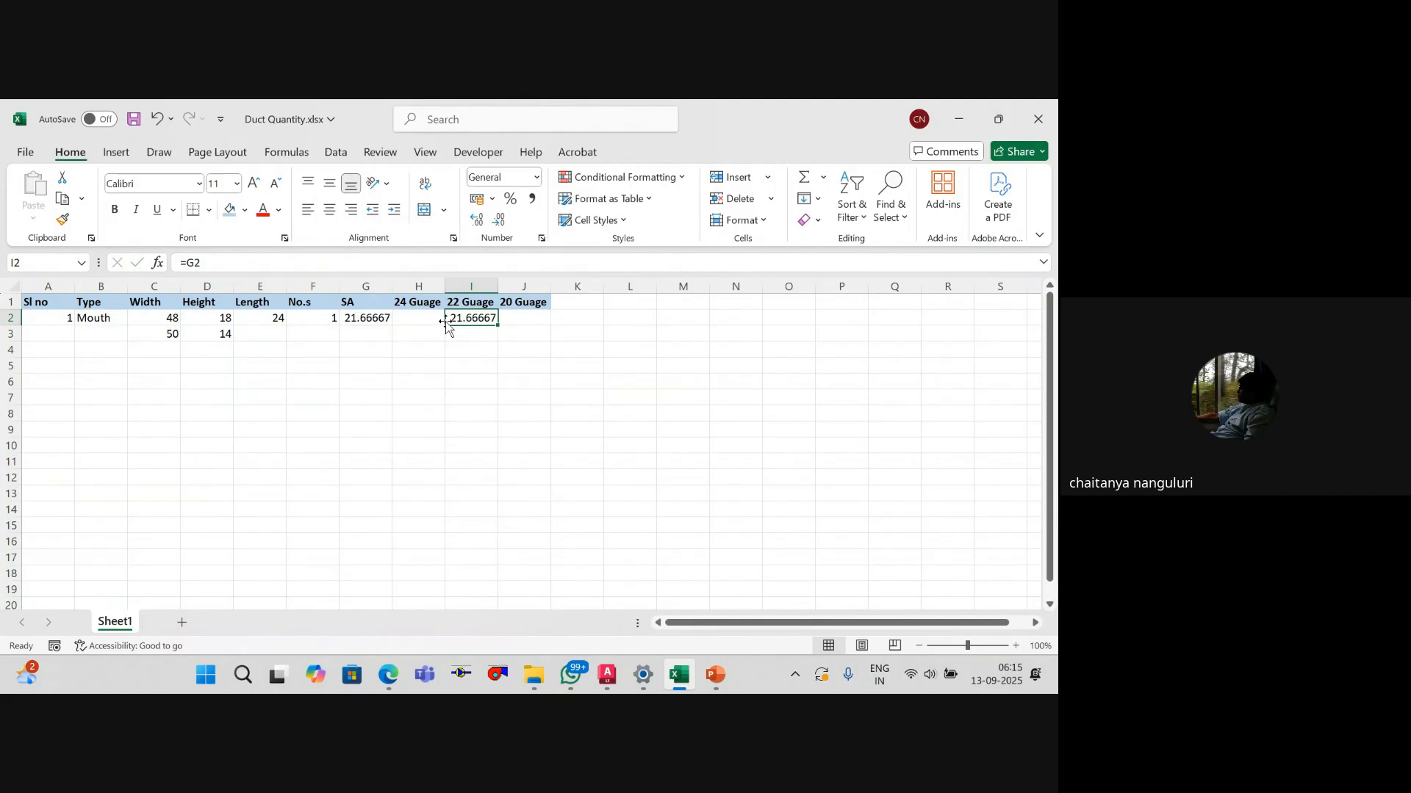
key(Delete)
Step: Enter the formula =IF(MAX(C2:D2)<30,G2,0) in the 24 Guage cell H2
key(Left)
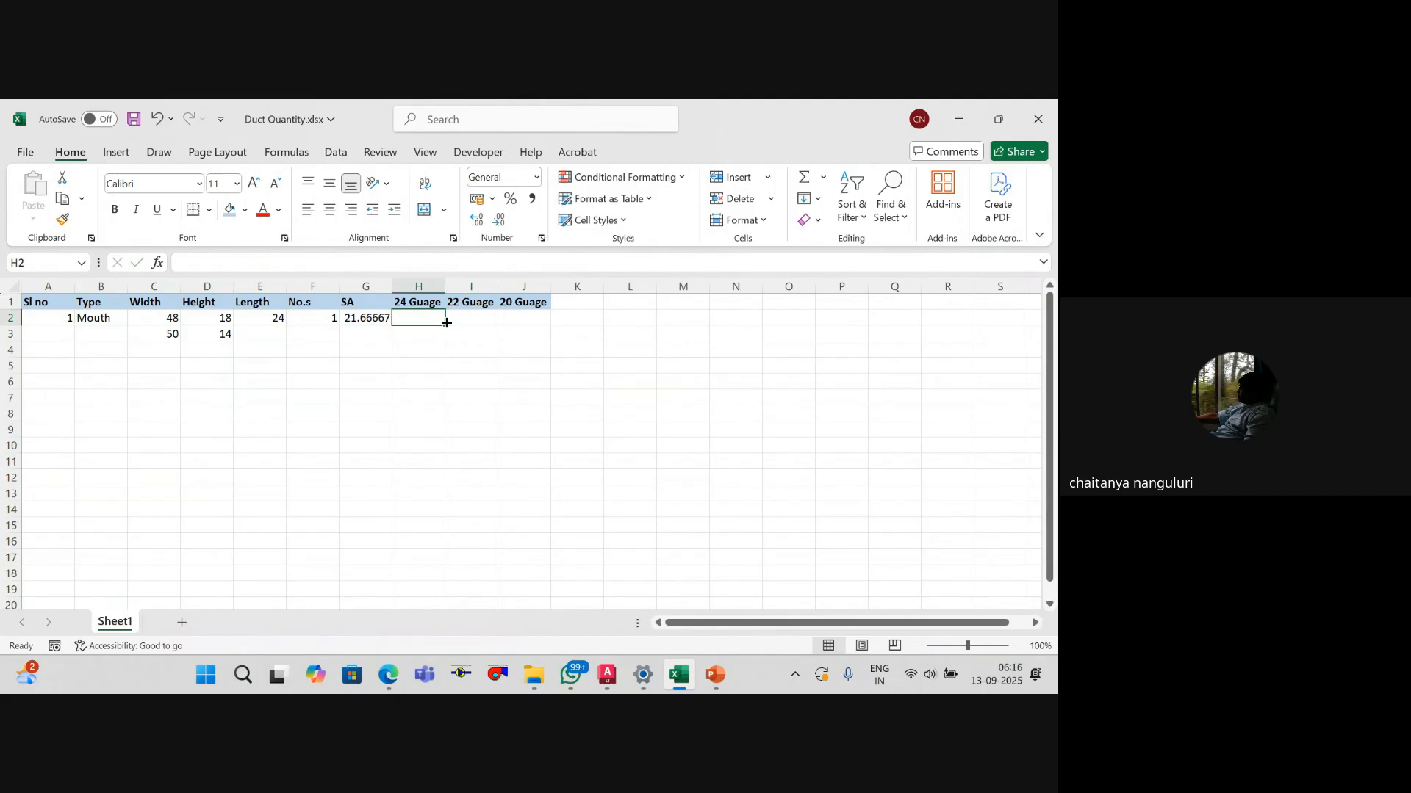
text(=)
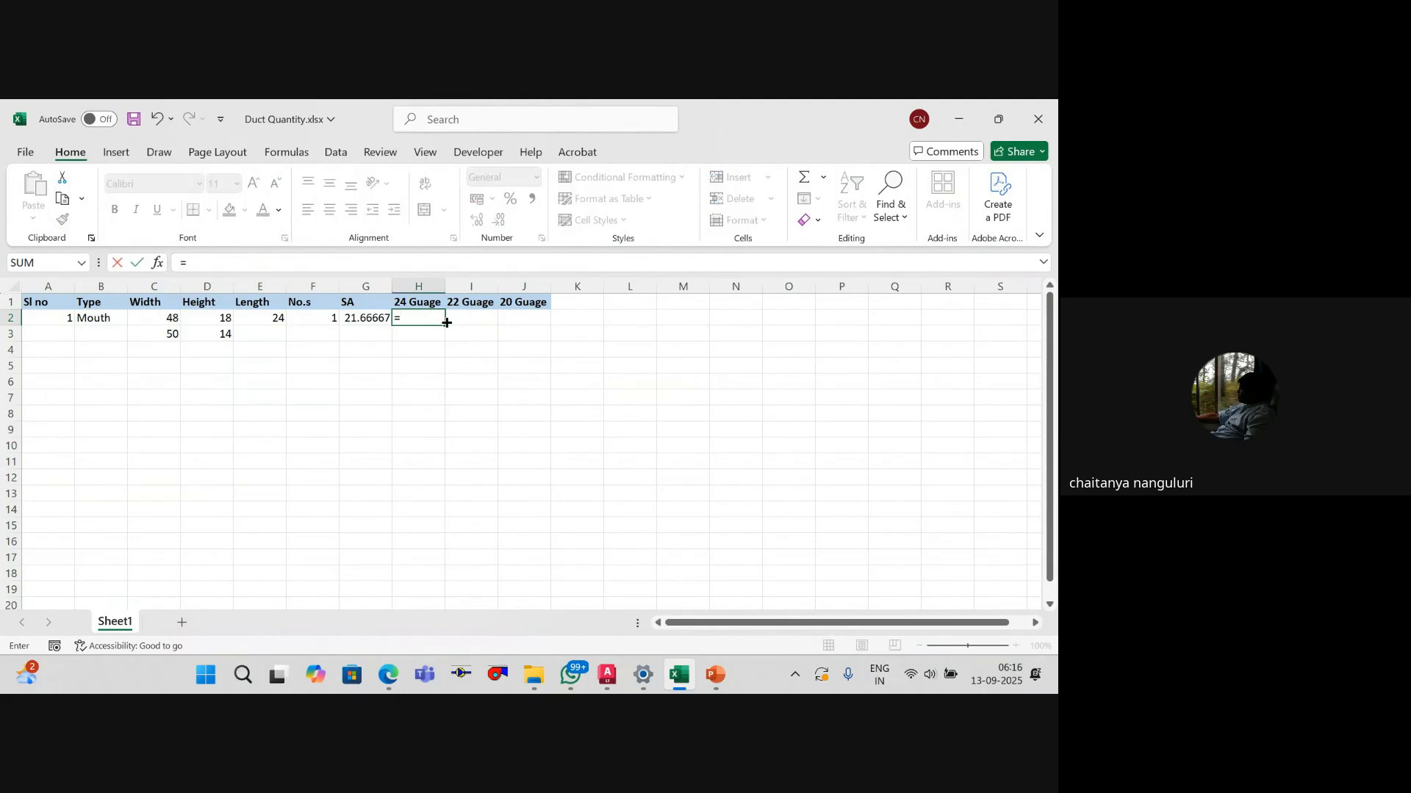
text(if()
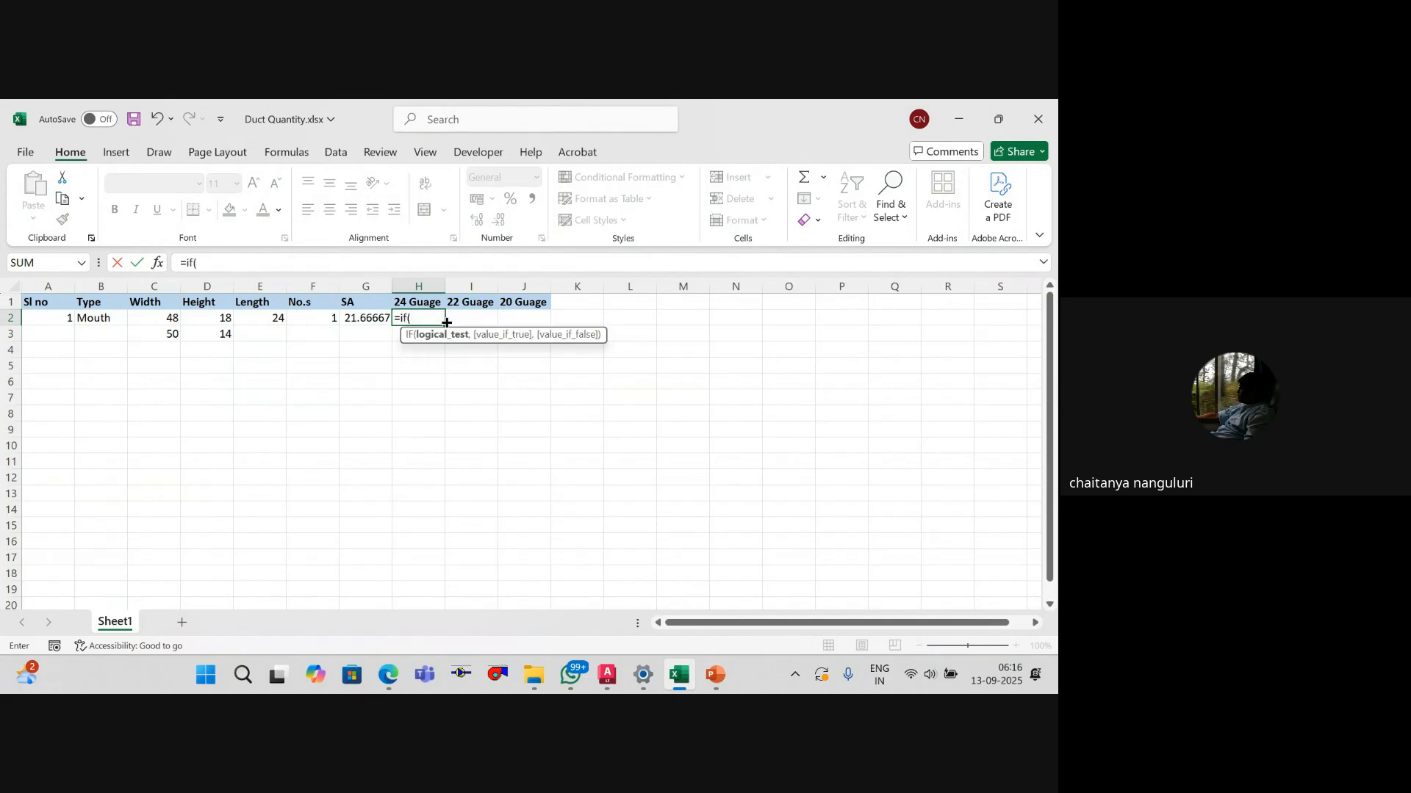
text(max()
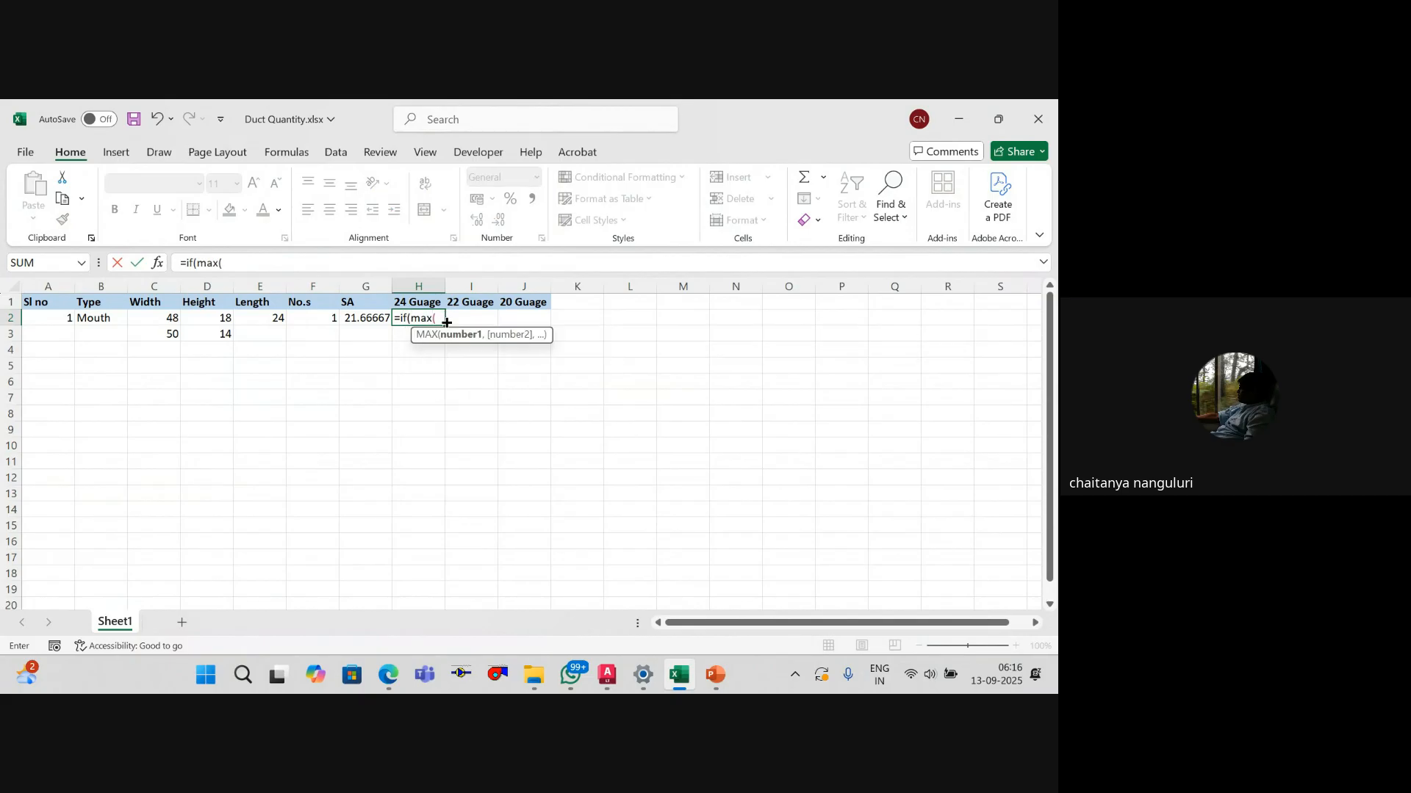
key(Left)
key(Left)
key(Left)
key(Left)
key(Left)
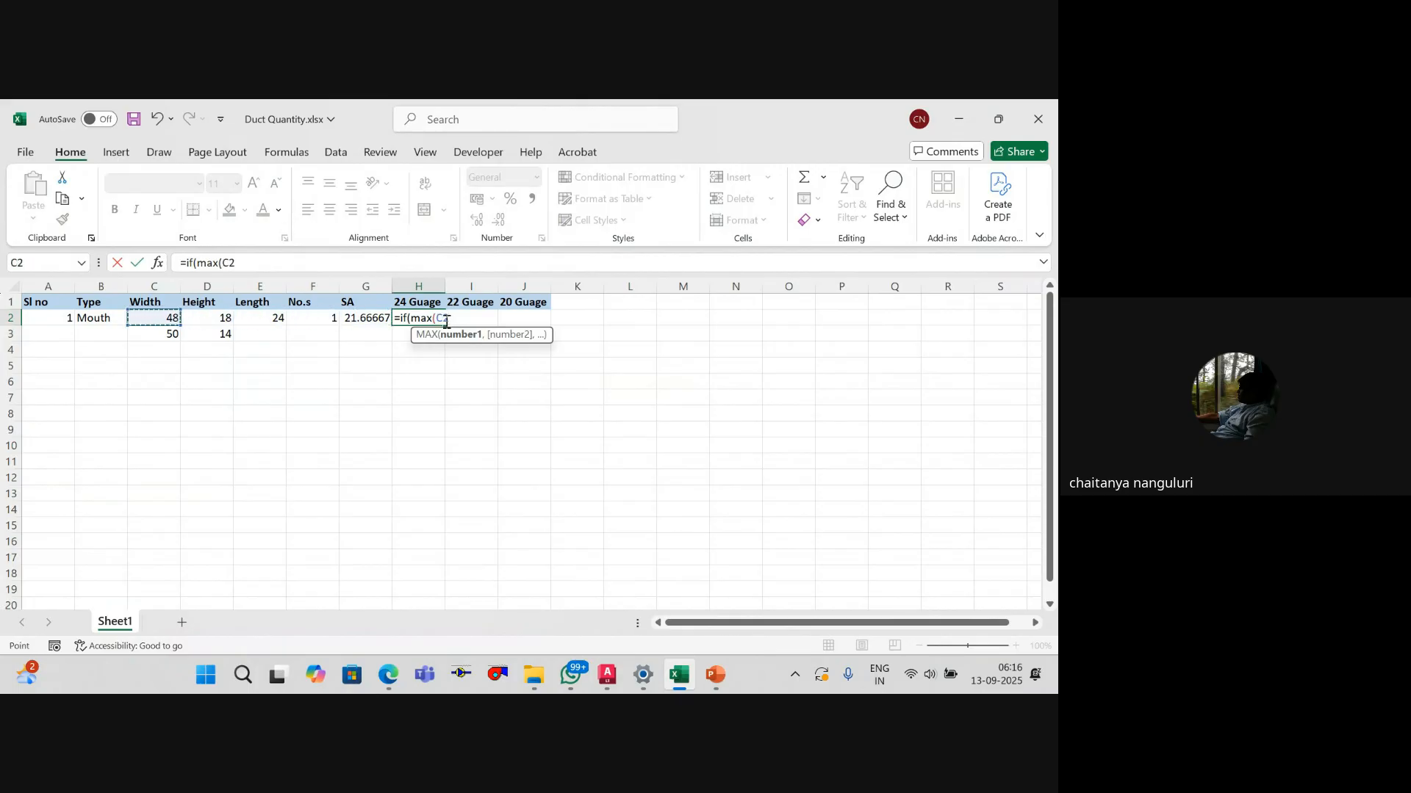
key(shift+Right)
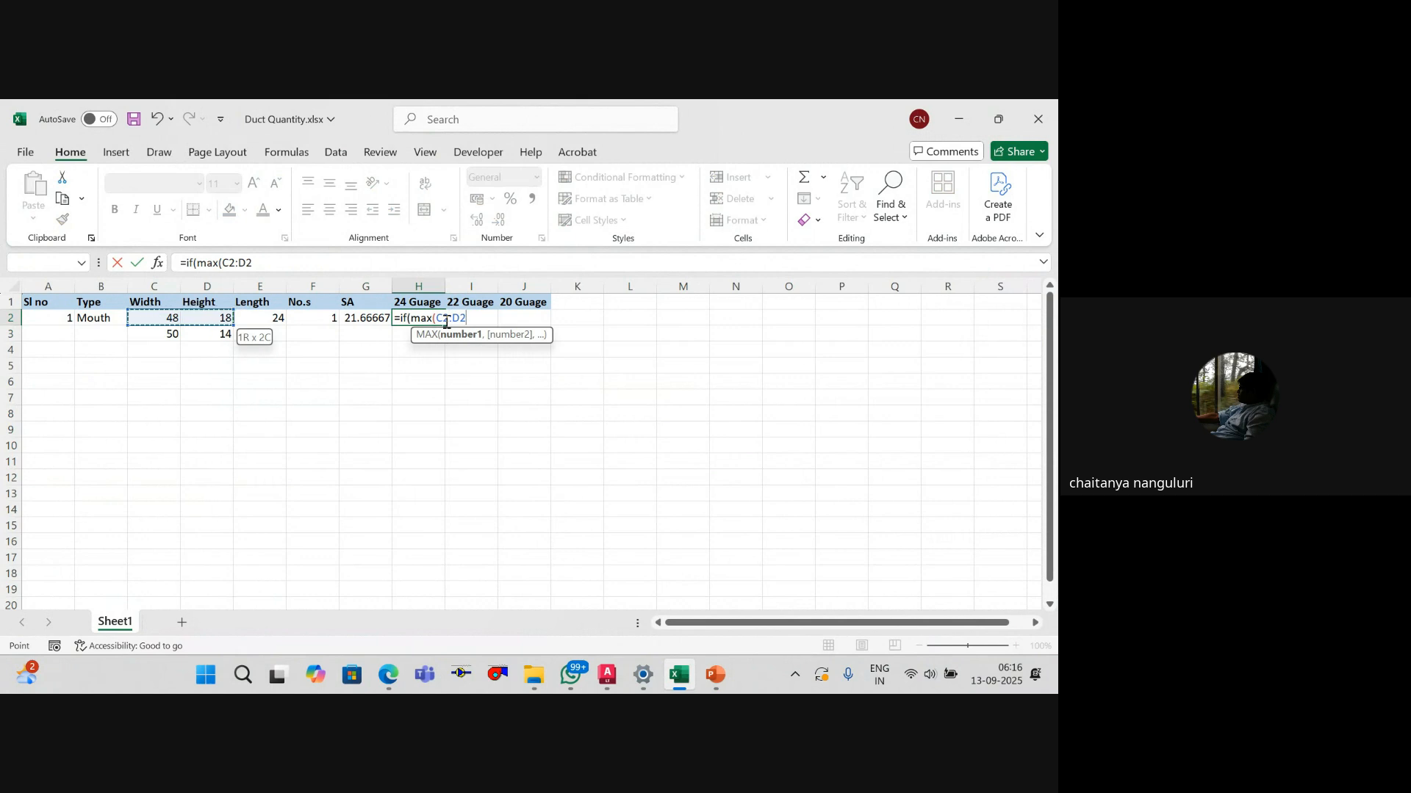
text())
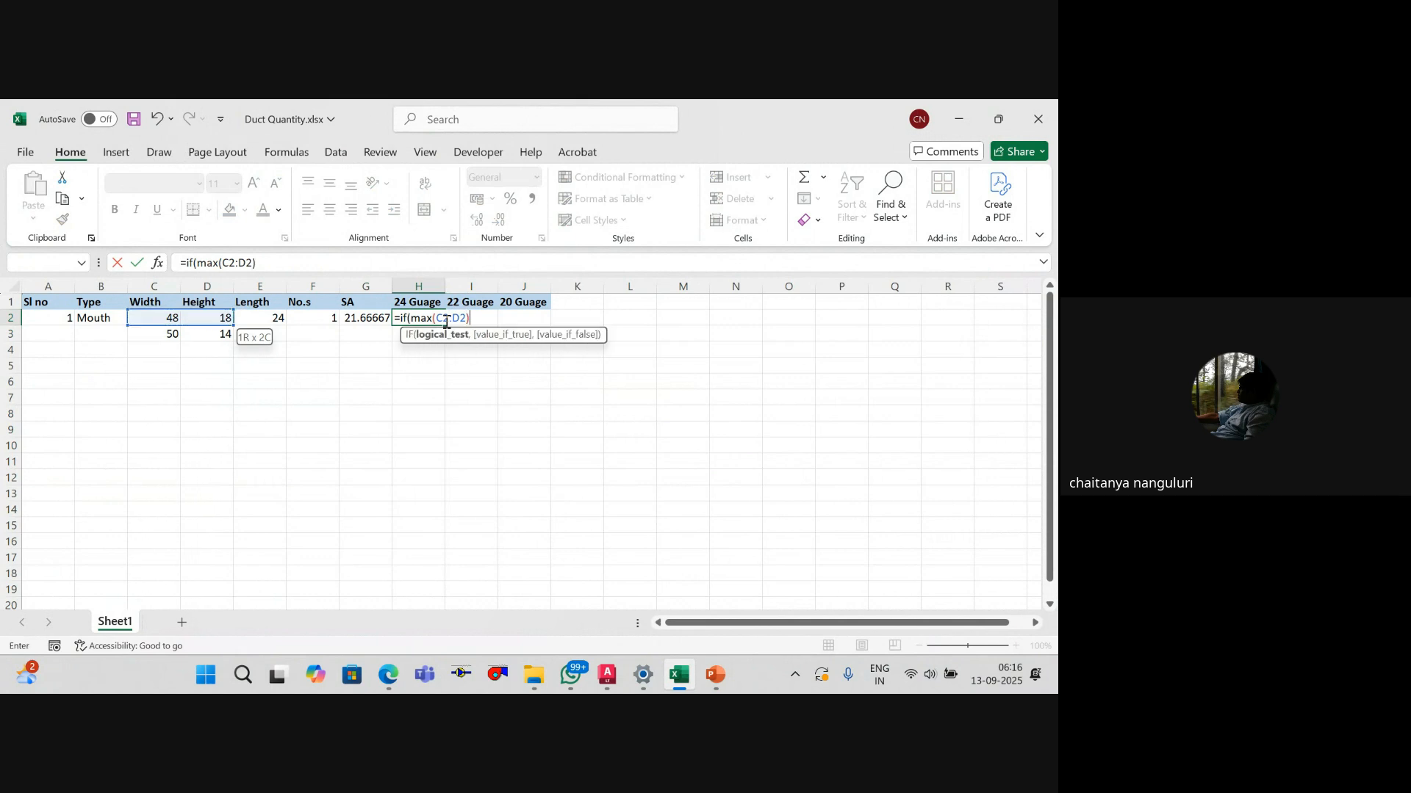
text(>)
text(<)
text(30)
text(,)
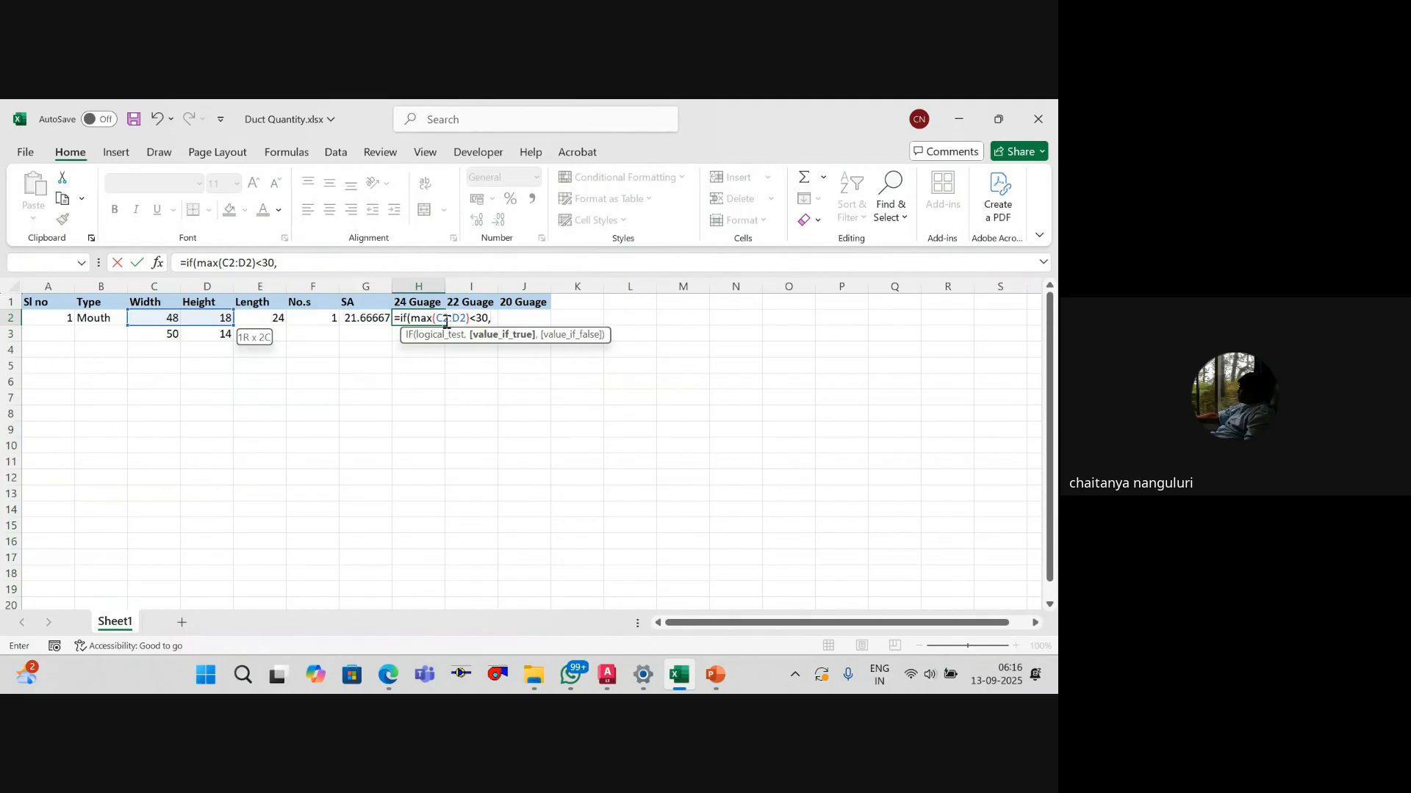
key(Left)
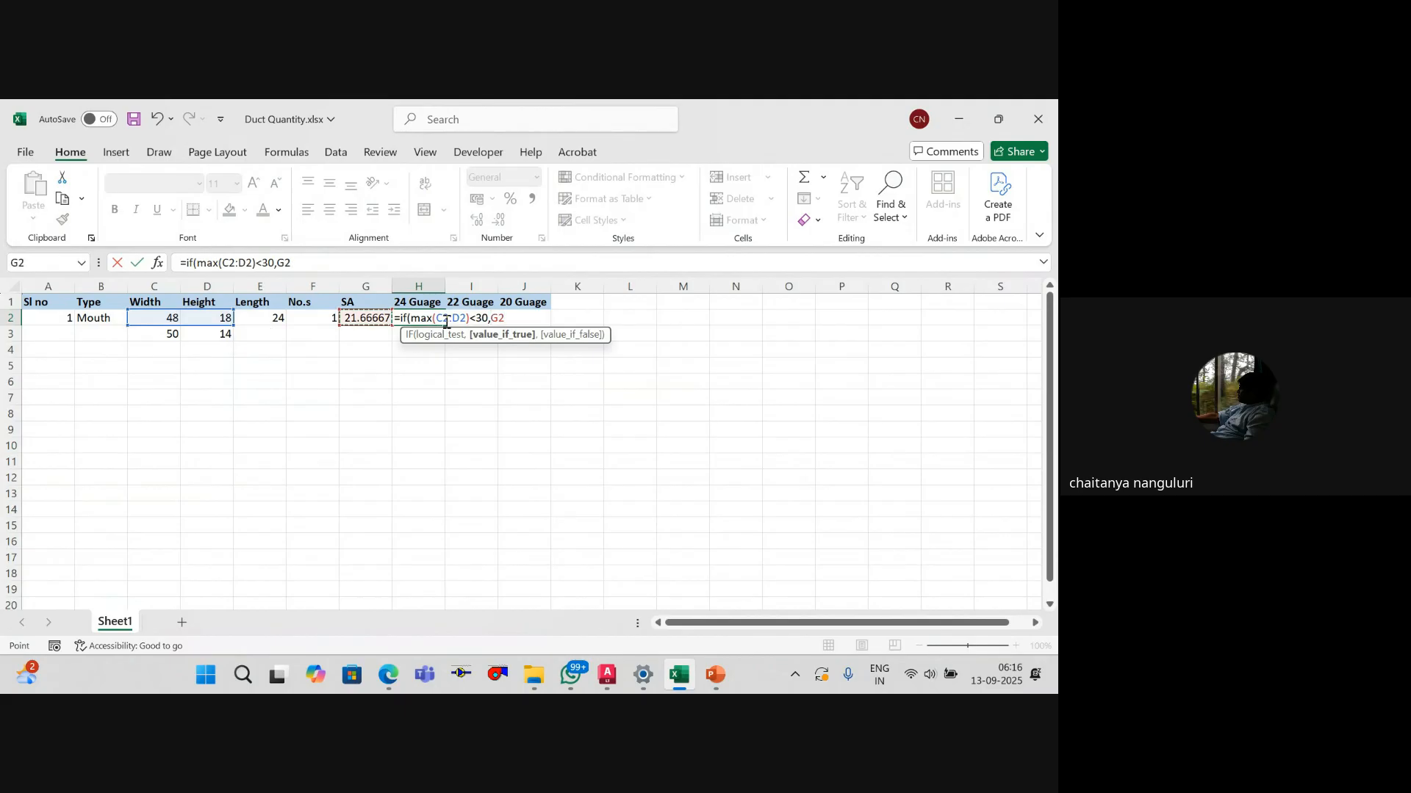
text(,)
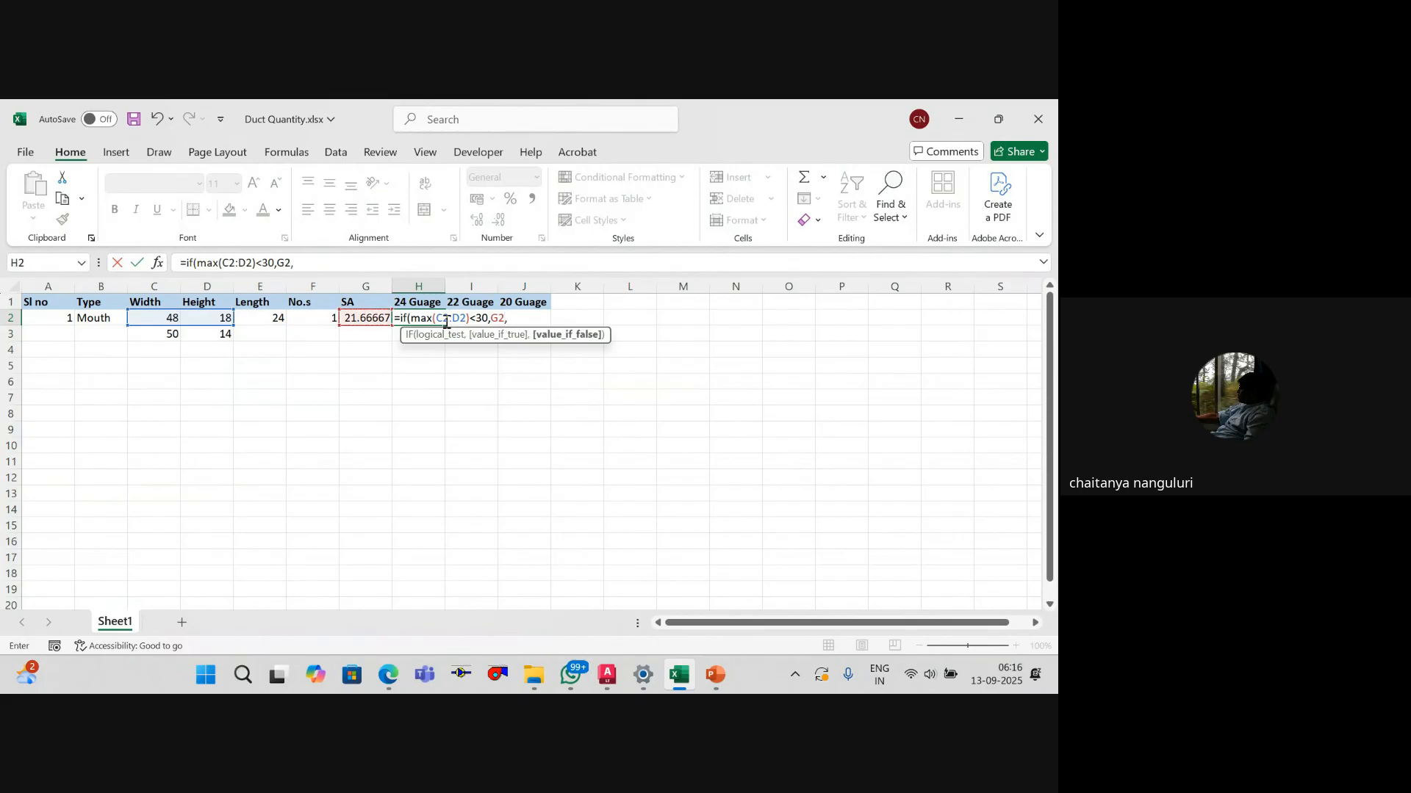
text(o)
key(BackSpace)
text(0))
key(Return)
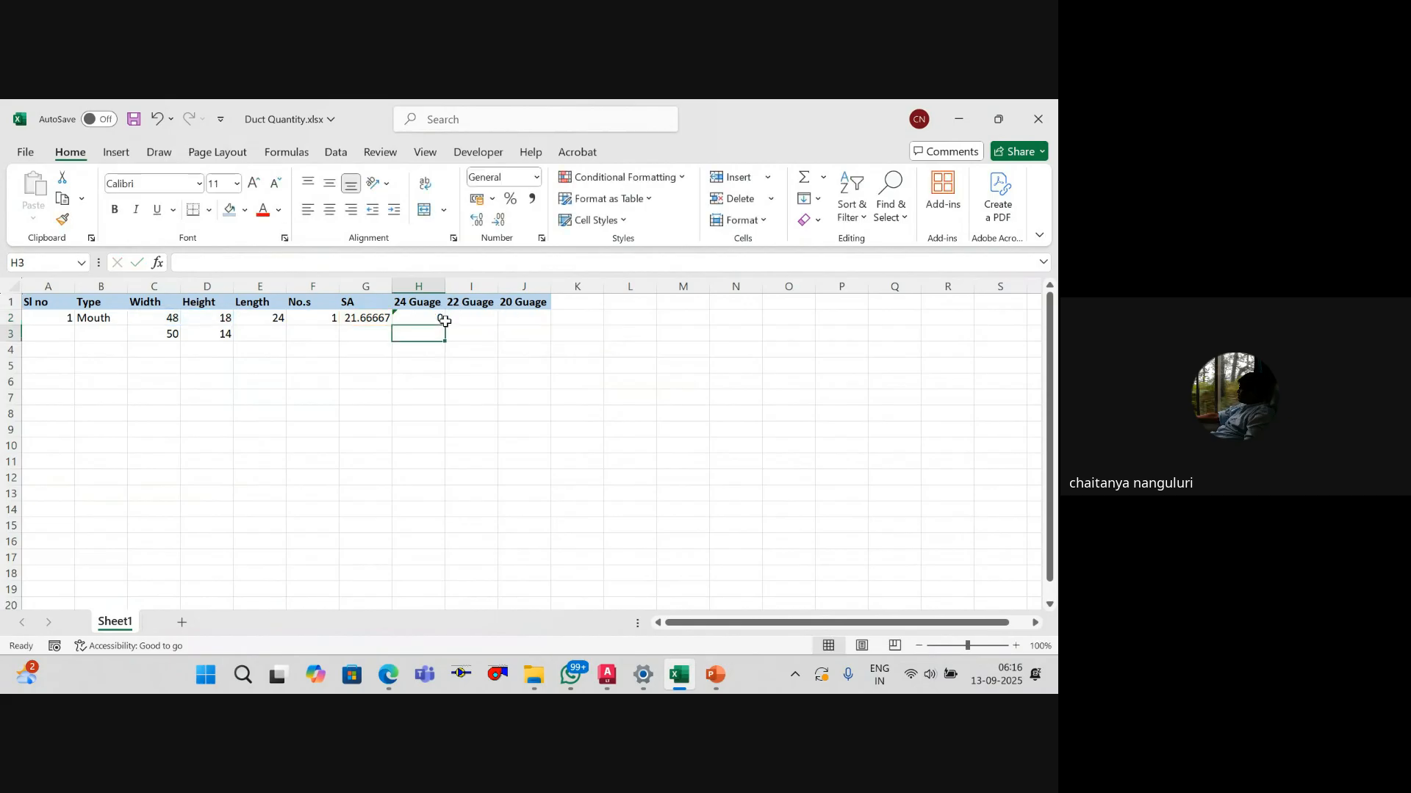
Step: Test the 24 Guage formula with a width of 30 in C2 and undo that width change
key(Up)
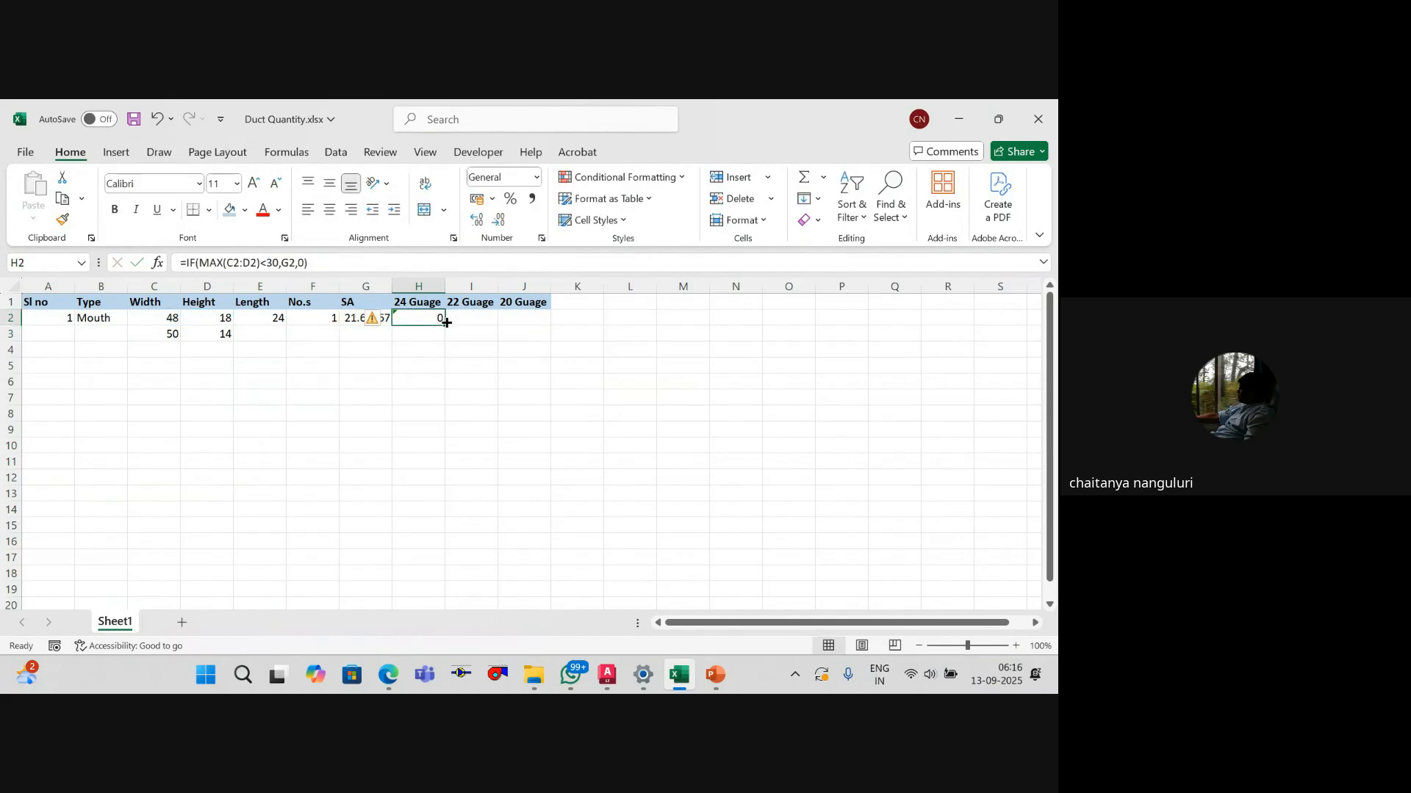
key(Left)
key(Left)
key(Left)
key(Left)
key(Left)
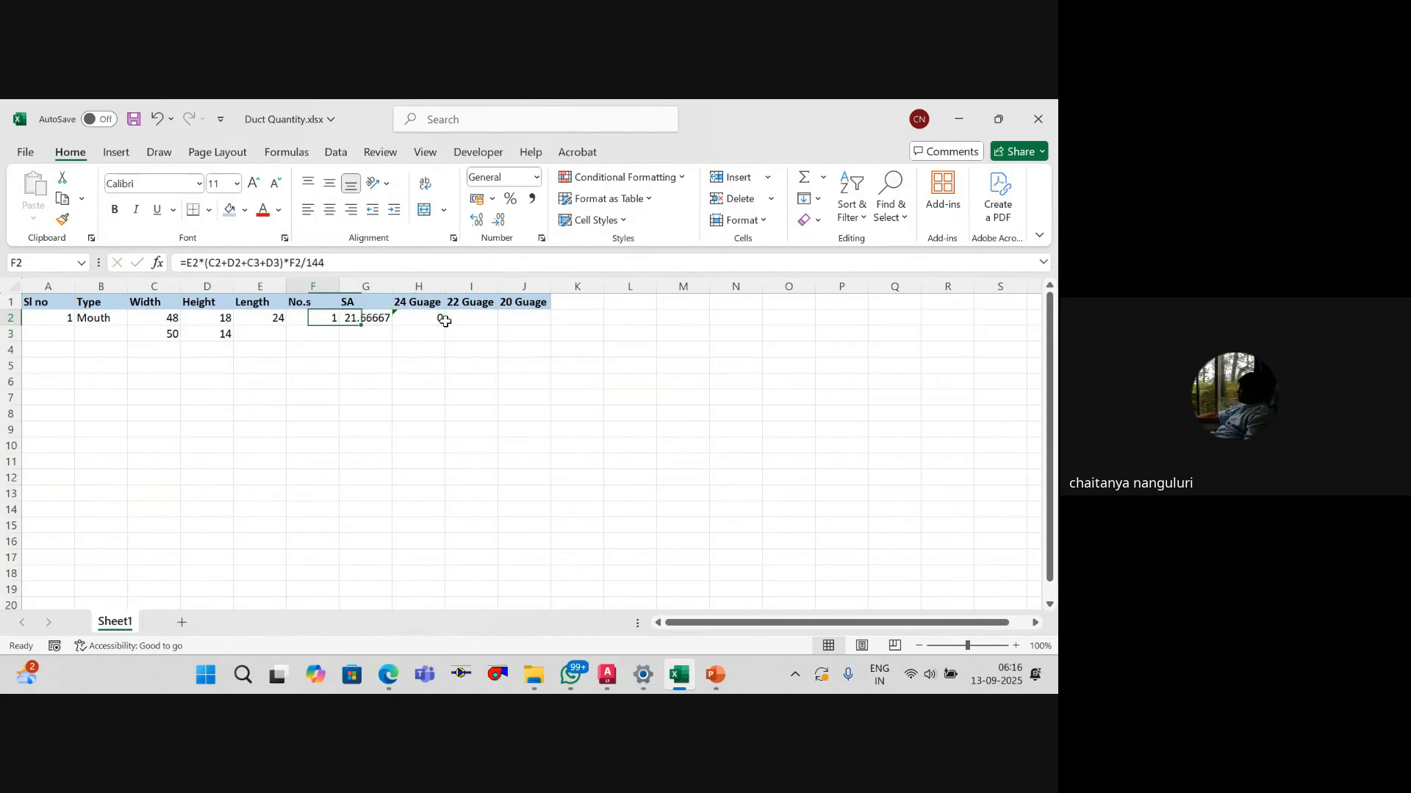
text(30)
key(Return)
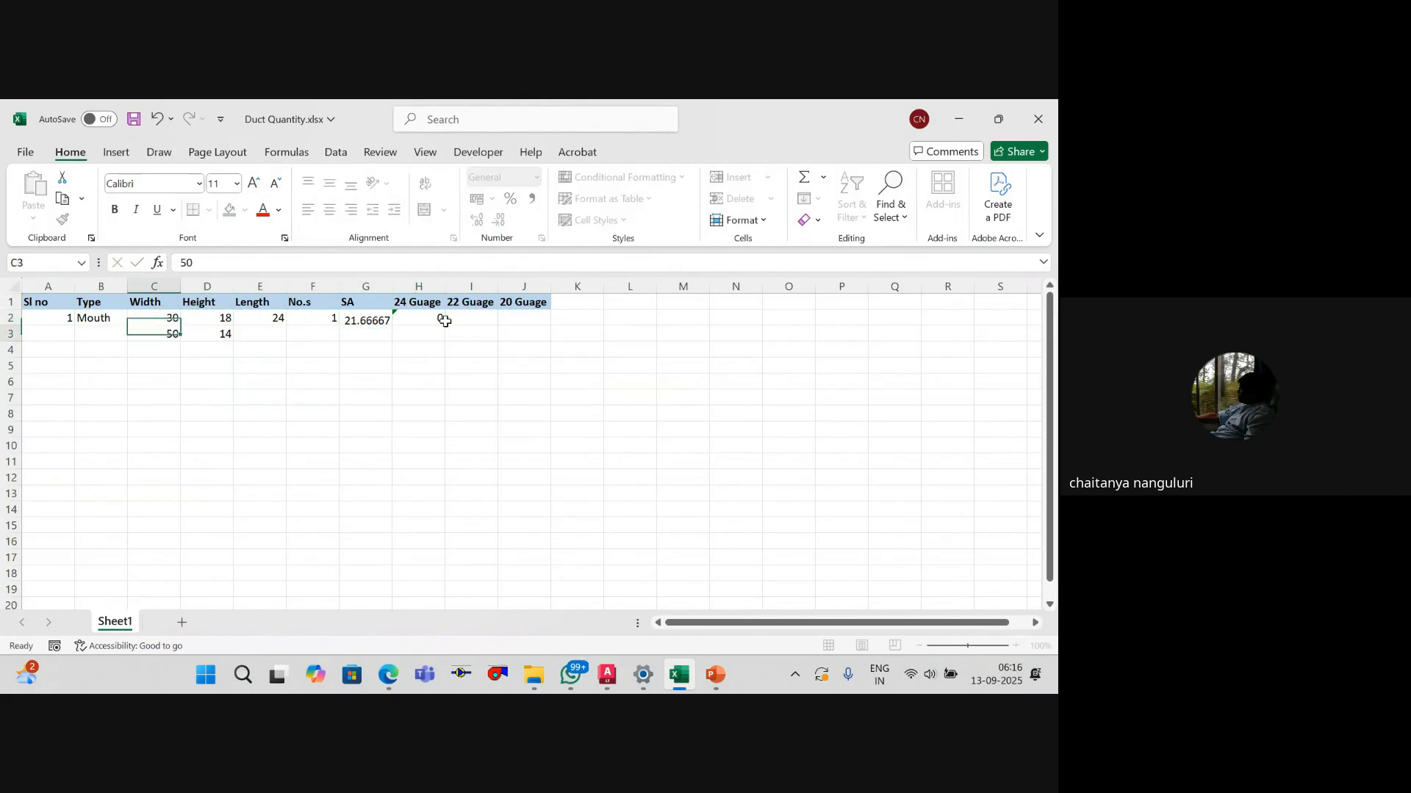
key(ctrl+z)
Step: Change the size limit in the 24 Guage formula in H2 to 30.5
key(Right)
key(Right)
key(Right)
key(Right)
key(Right)
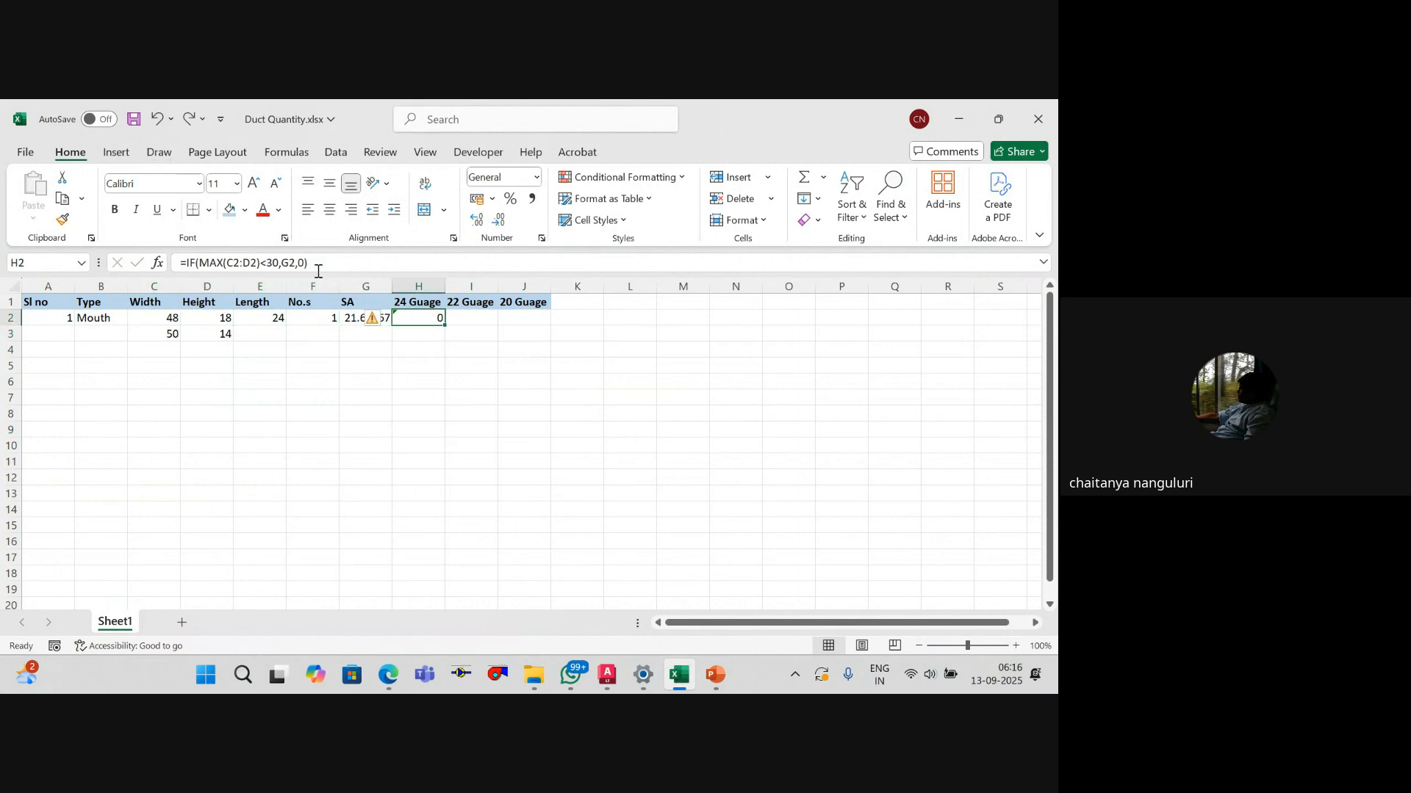
click(285, 263)
text(.)
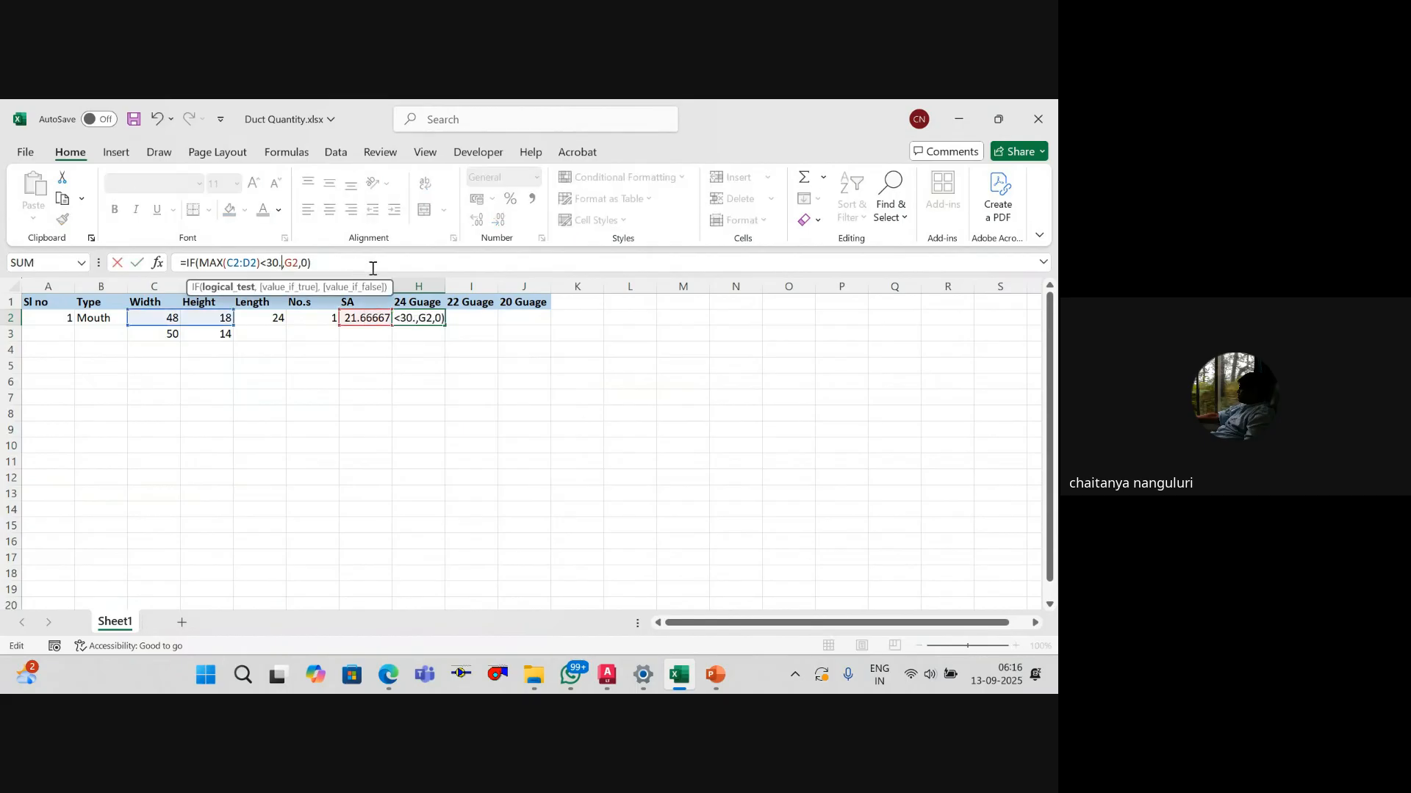
key(Return)
Step: Check the 30.5 limit by entering a width of 30 in C2, and undo the test entry
key(Up)
key(Left)
key(Left)
key(Left)
key(Left)
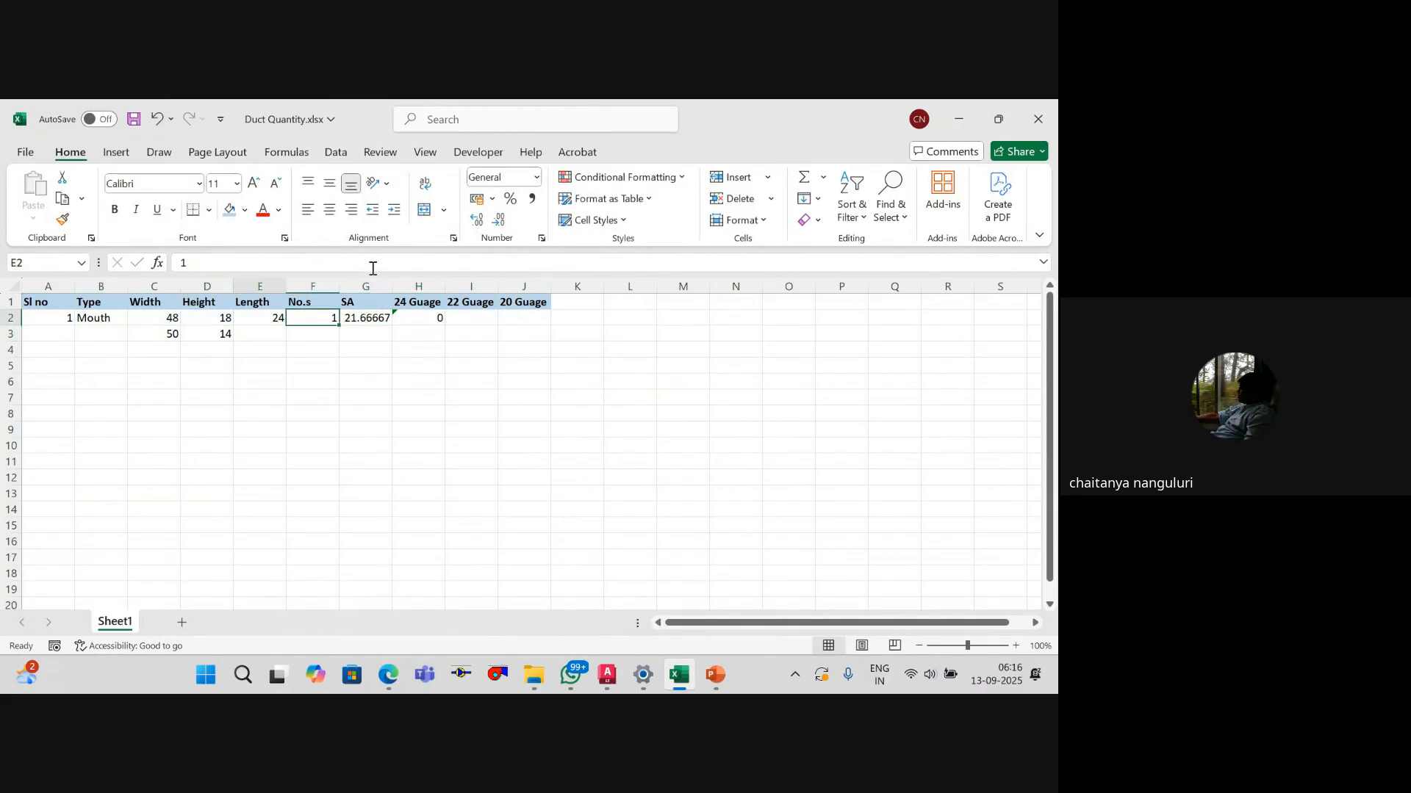
key(Left)
text(30)
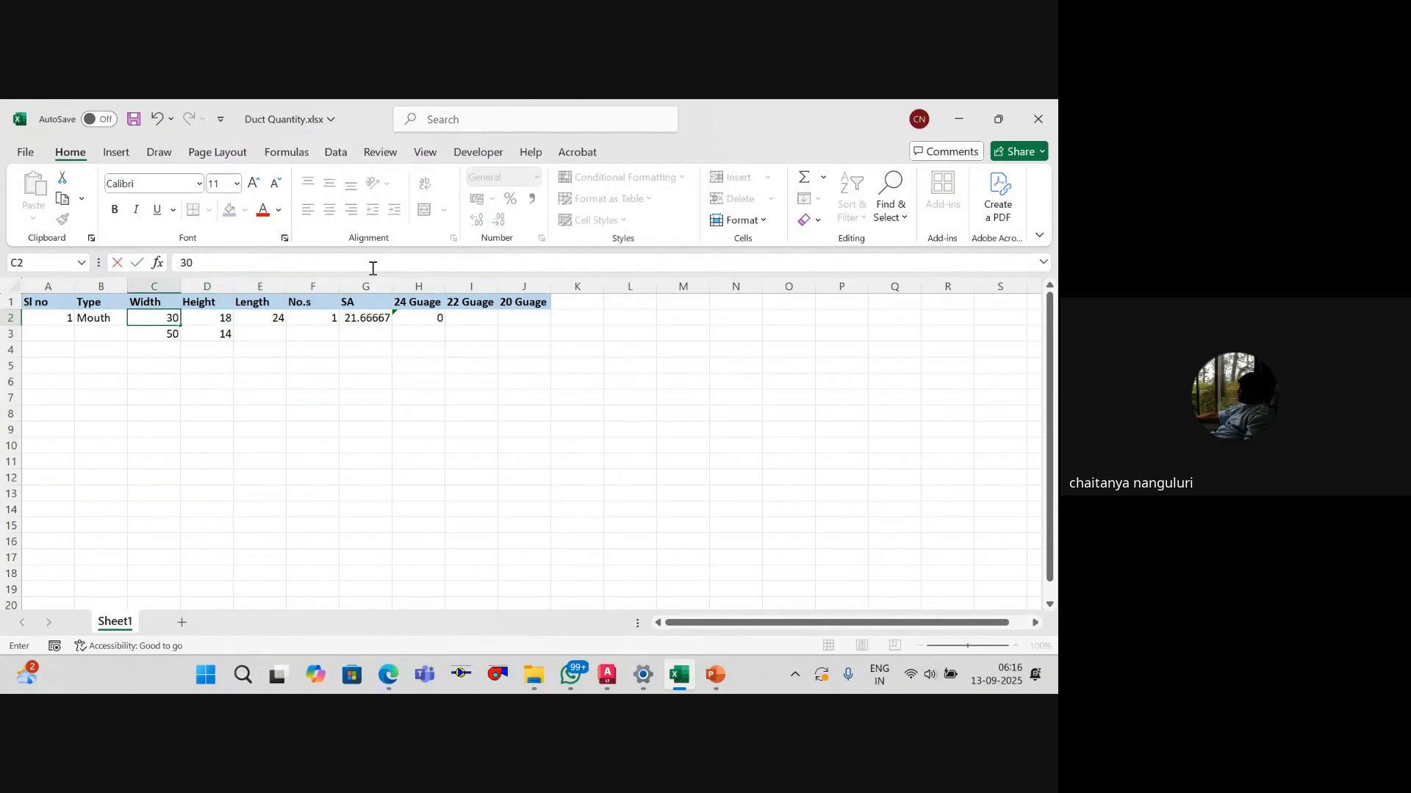
key(Return)
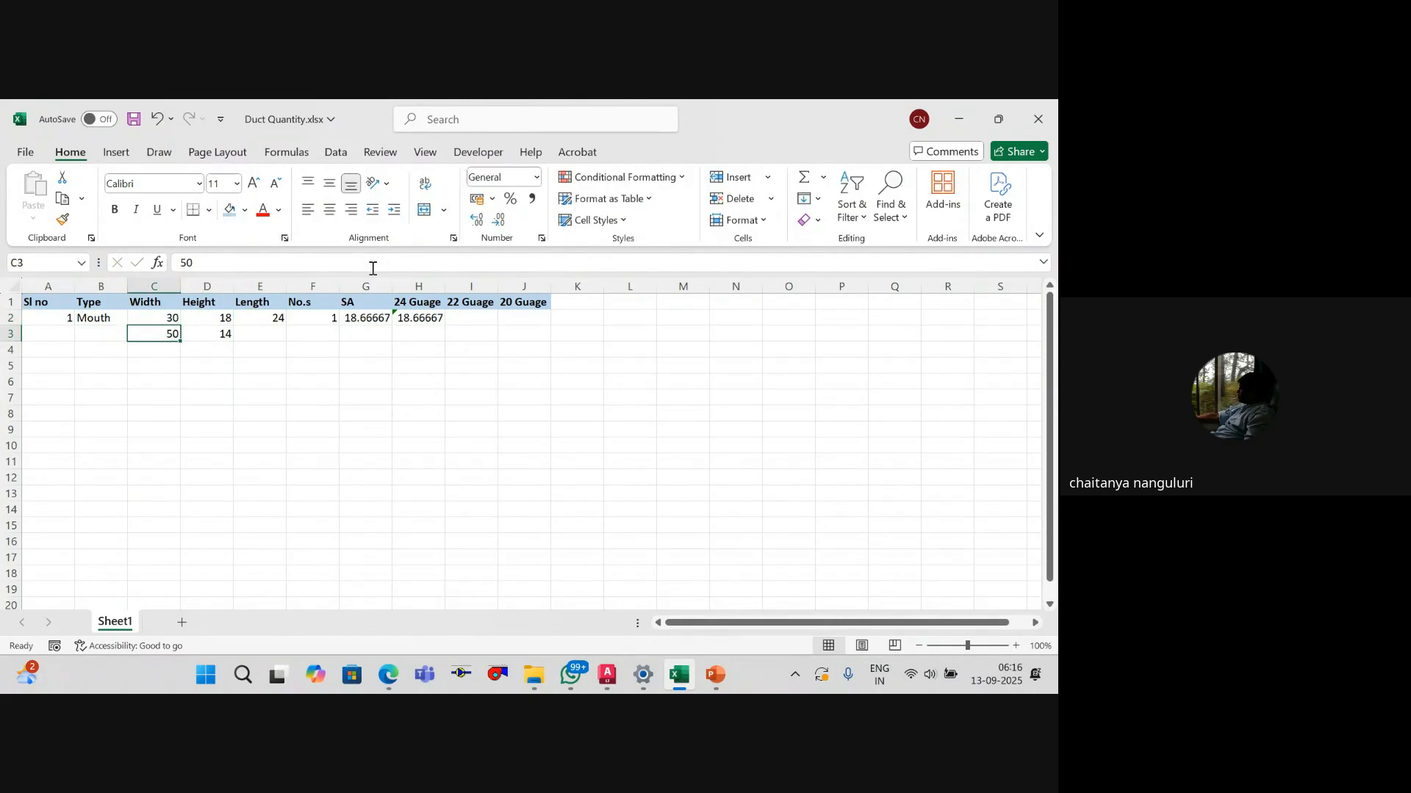
key(ctrl+z)
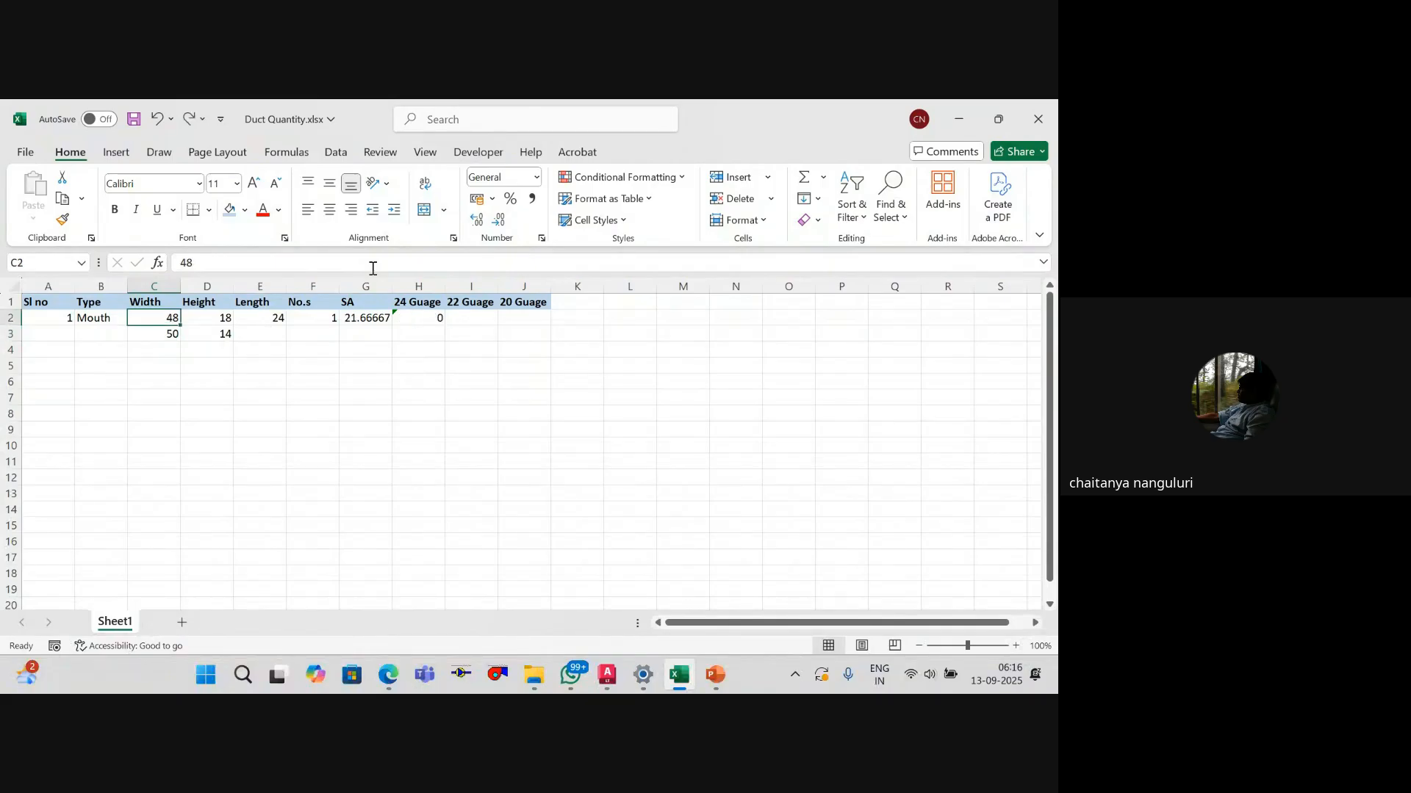
Step: Review the 24 Guage formula in H2 and select the 22 Guage cell I2
key(Up)
key(Right)
key(Right)
key(Right)
key(Down)
key(Right)
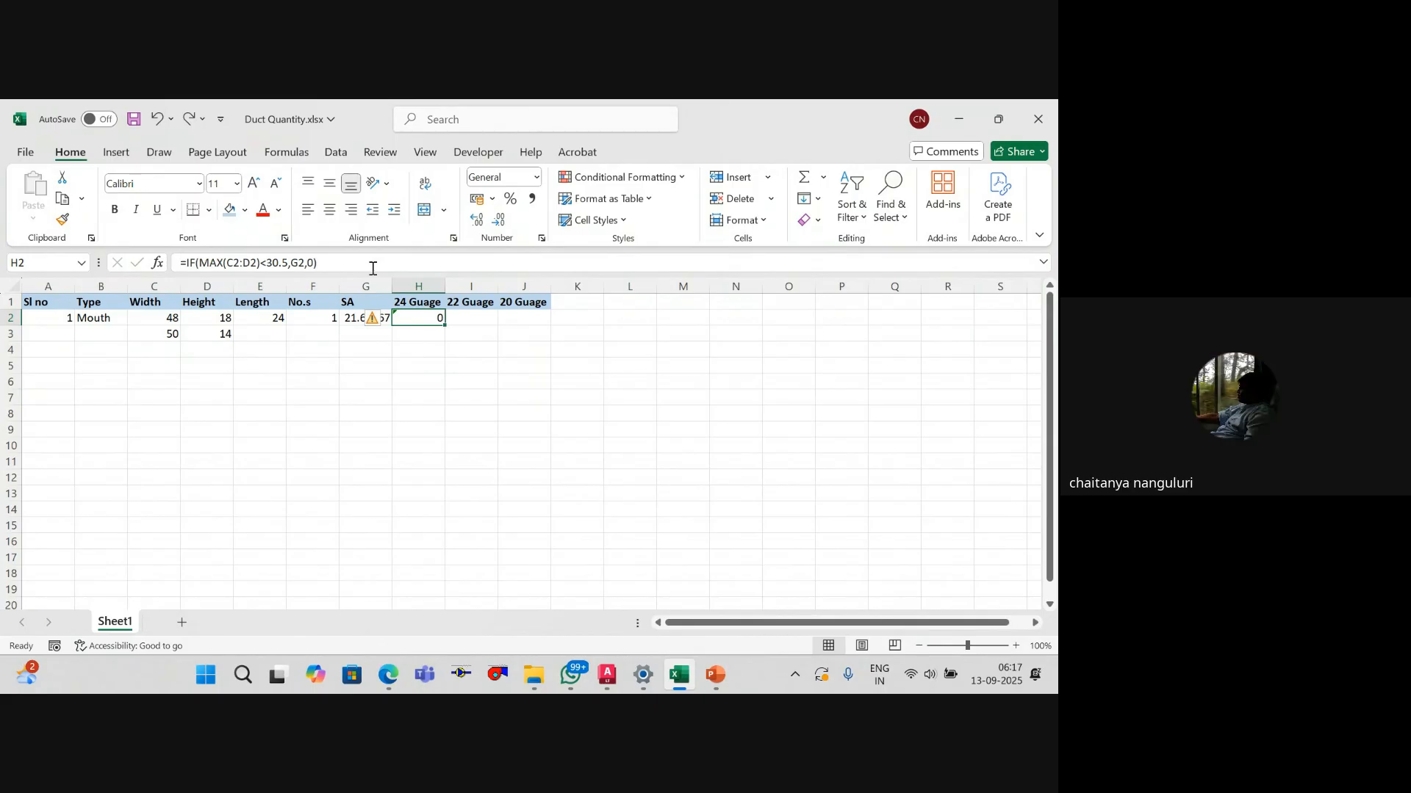
key(Right)
key(Left)
key(Right)
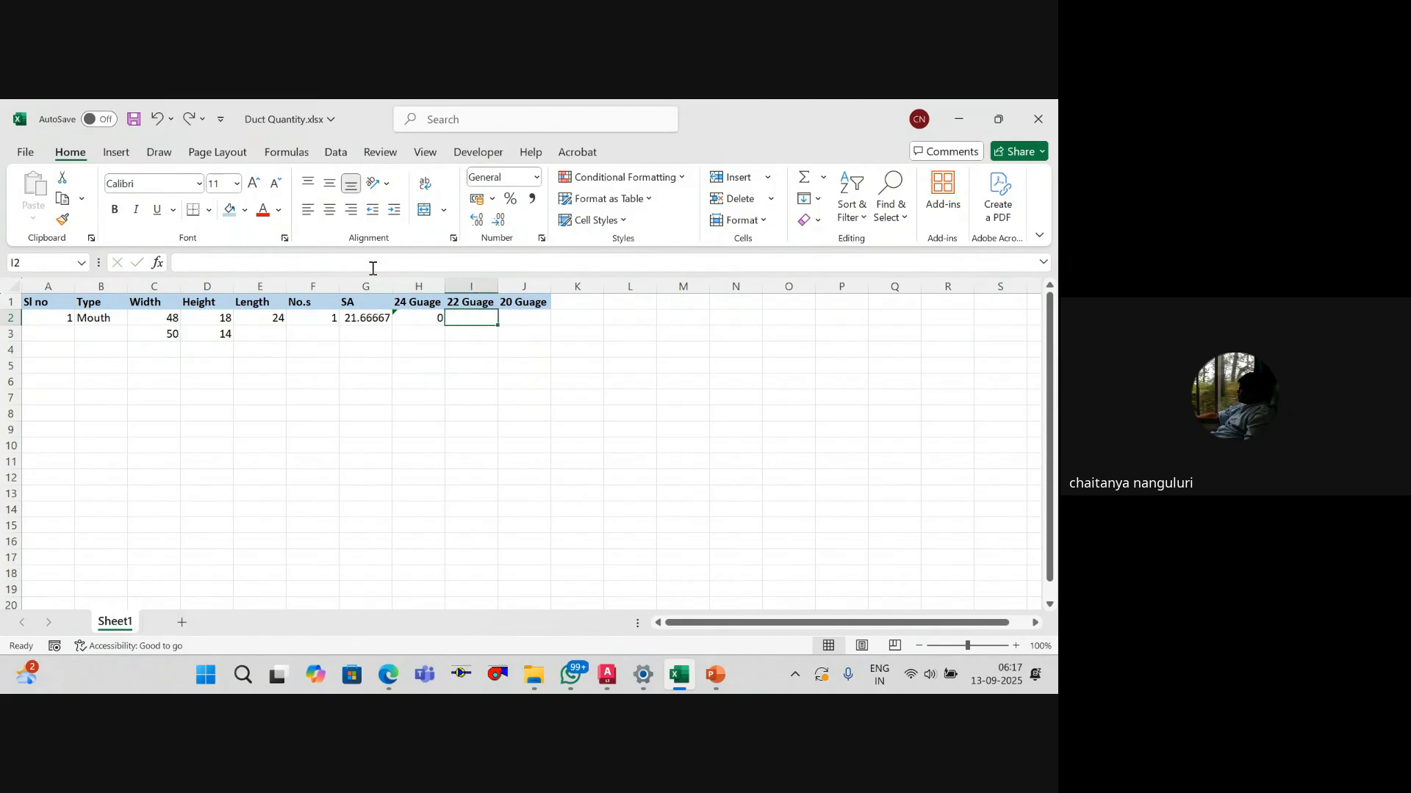
Step: Try starting the 22 Guage formula in I2 as =IF(MAX(C2,D2)
text(=)
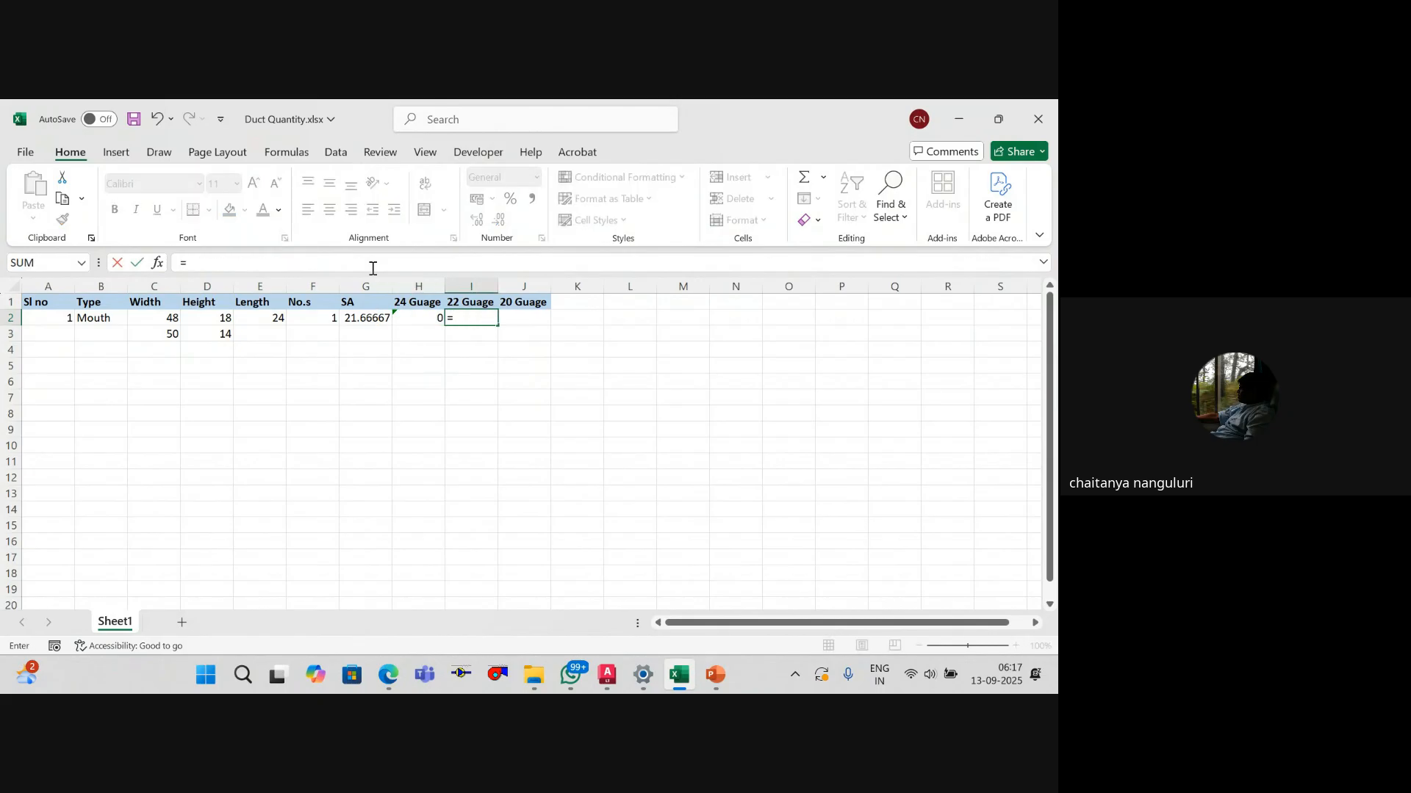
text(if)
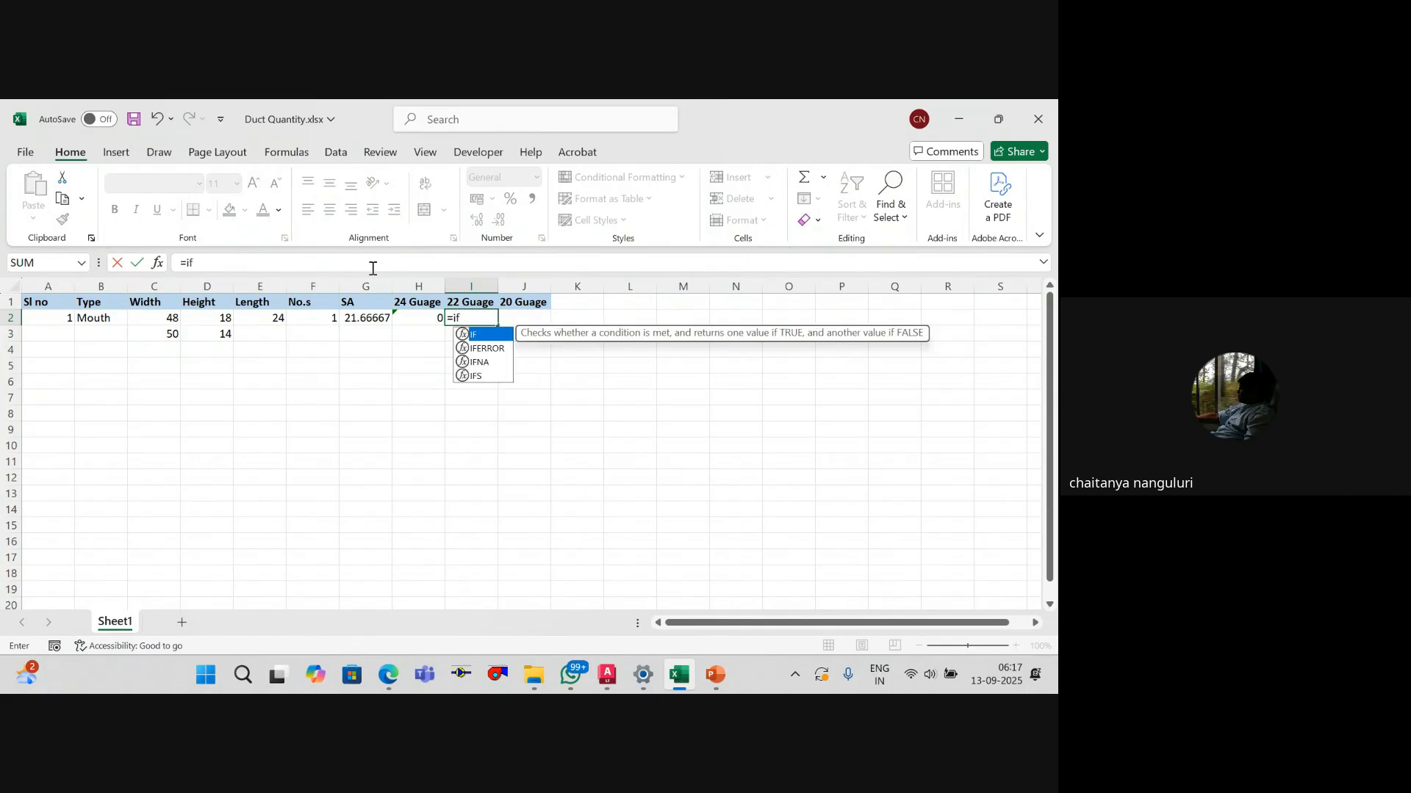
text((max)
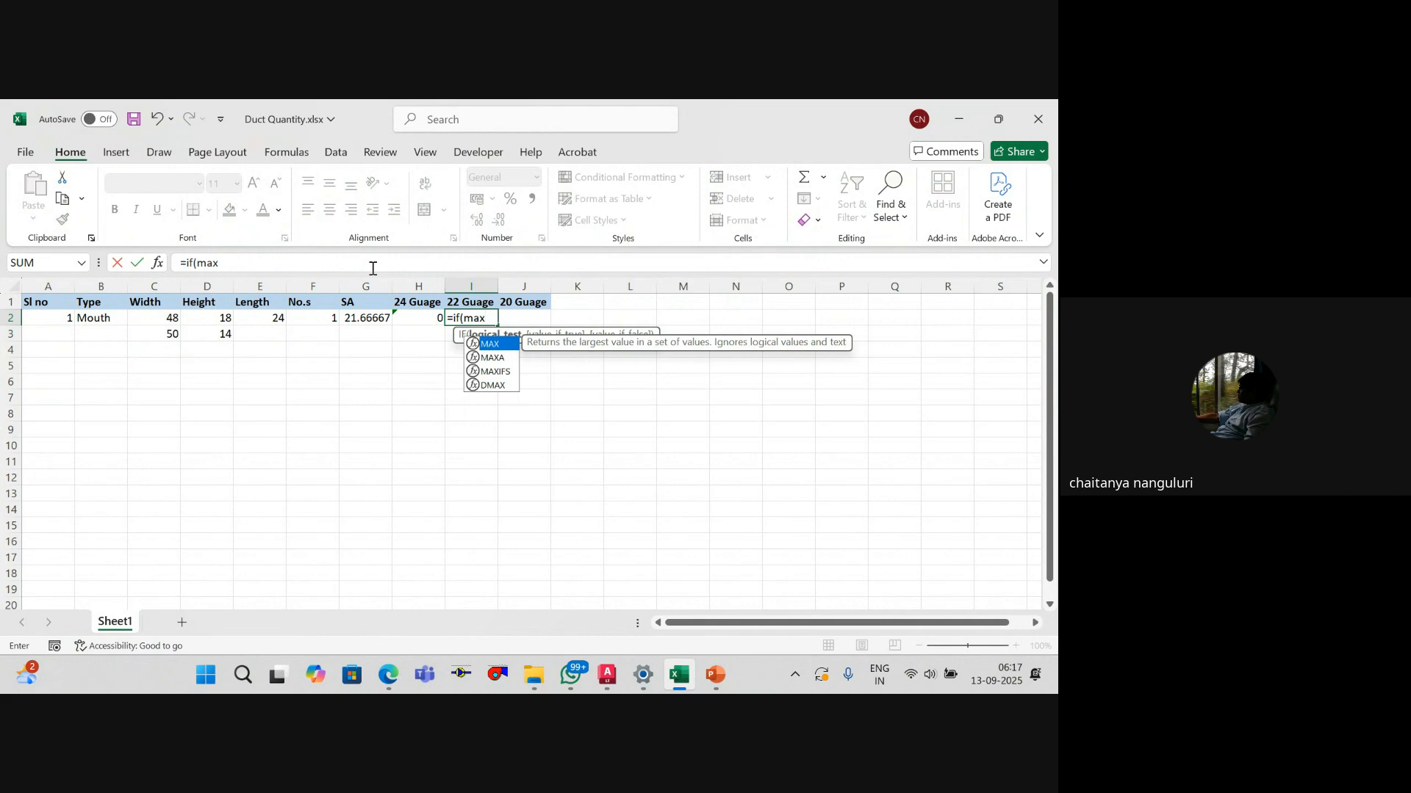
text(()
key(Left)
key(Left)
key(Left)
key(Left)
key(Left)
key(Left)
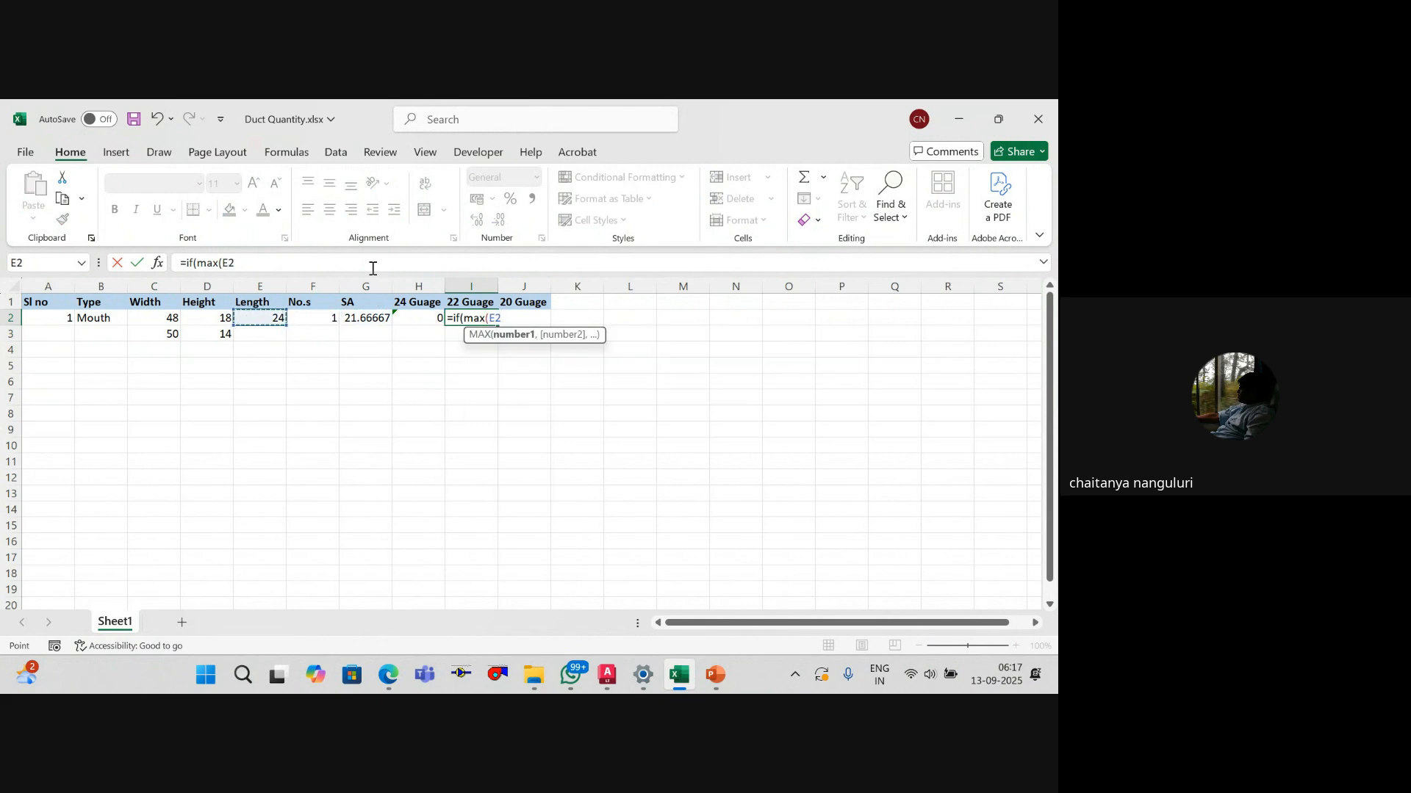
text(,)
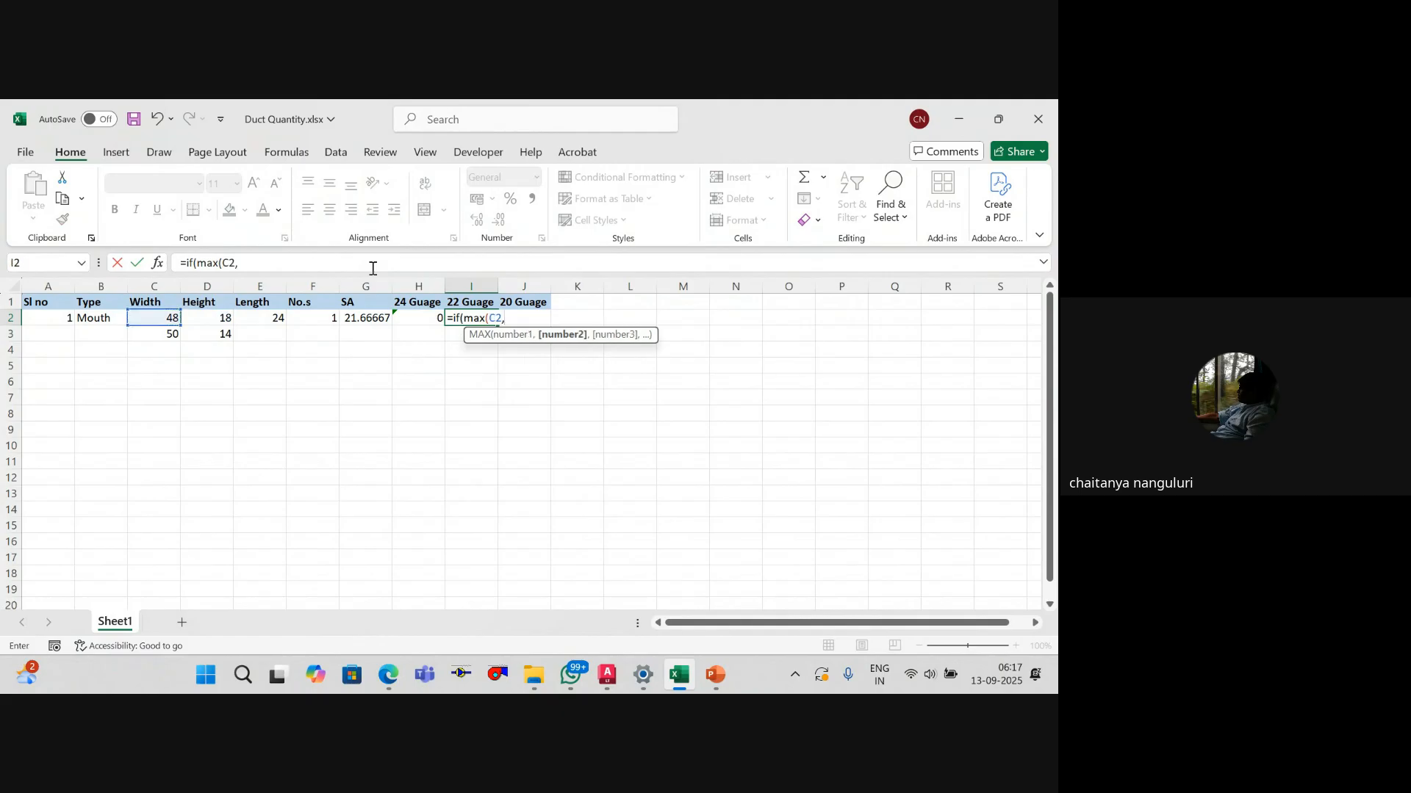
key(Left)
key(Left)
key(Left)
key(Left)
key(Left)
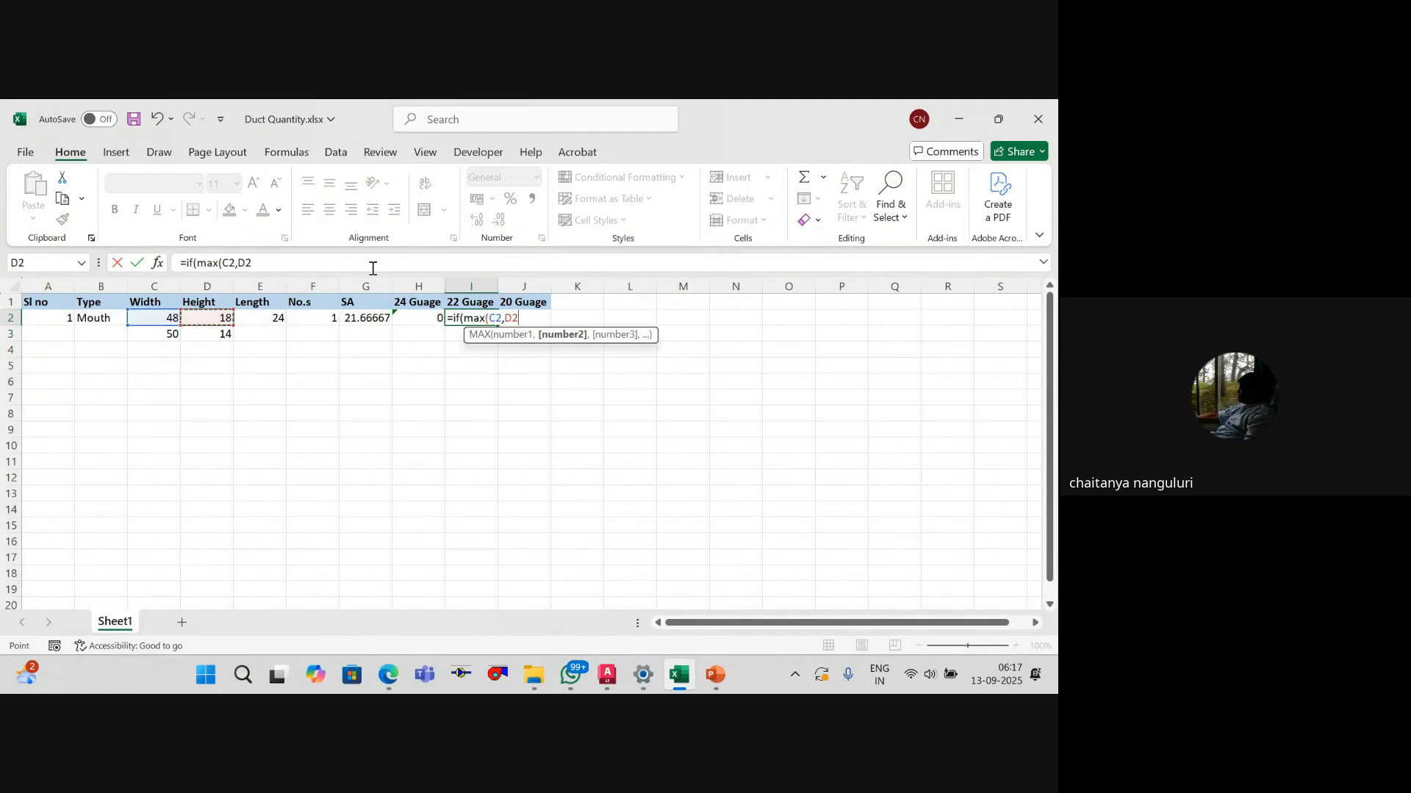
text())
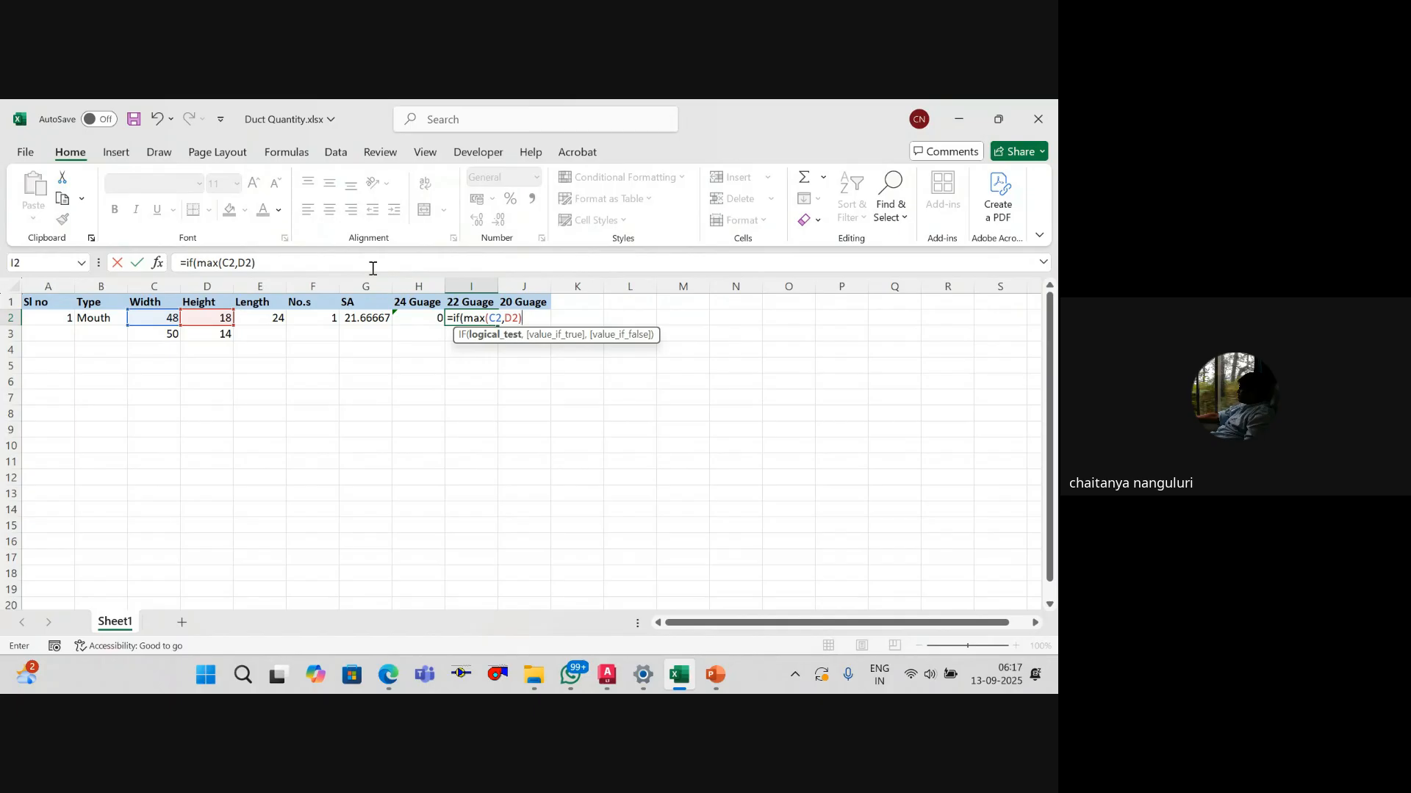
Step: Try replacing the MAX test in the I2 formula with the AND function
key(BackSpace)
key(BackSpace)
key(BackSpace)
key(BackSpace)
key(BackSpace)
key(BackSpace)
key(BackSpace)
key(BackSpace)
key(BackSpace)
key(BackSpace)
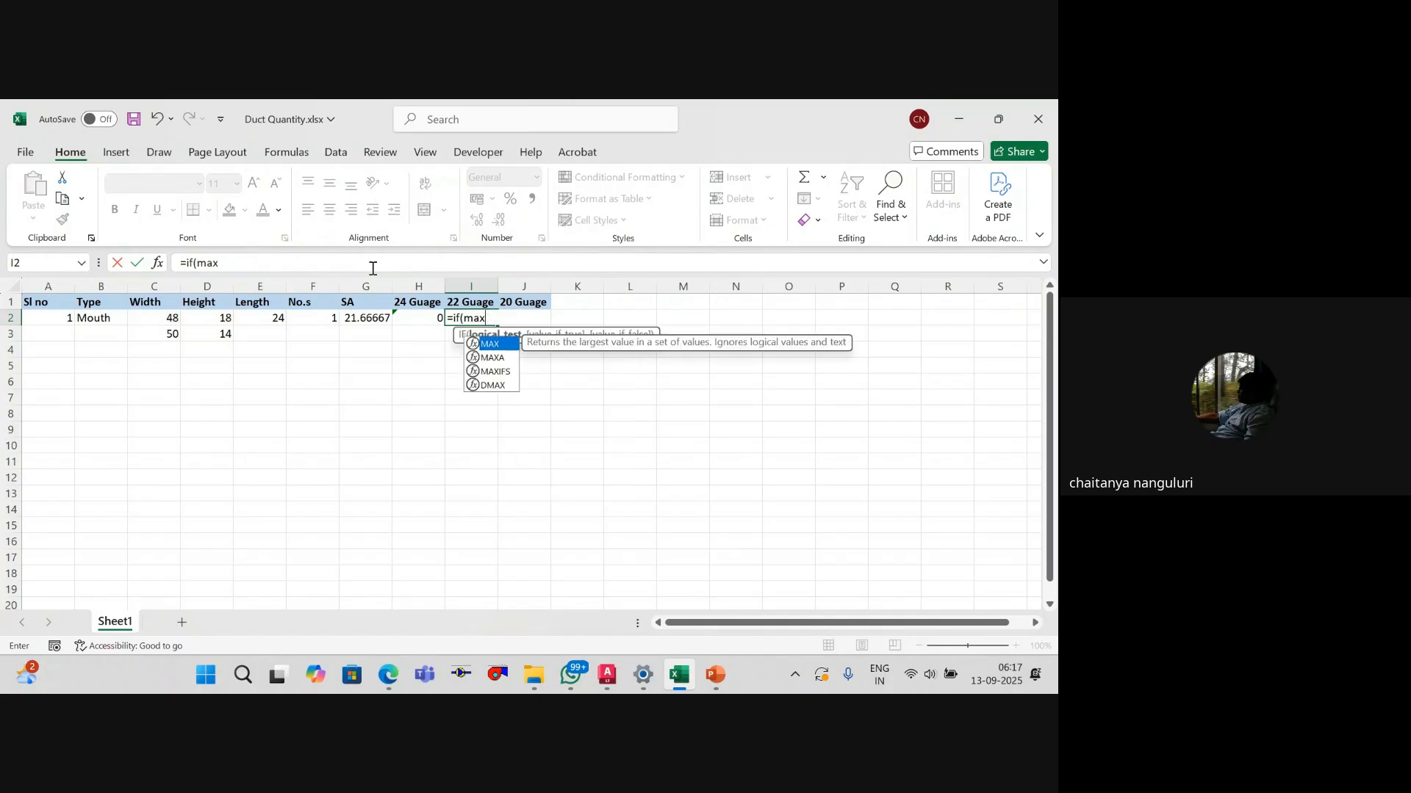
text(and)
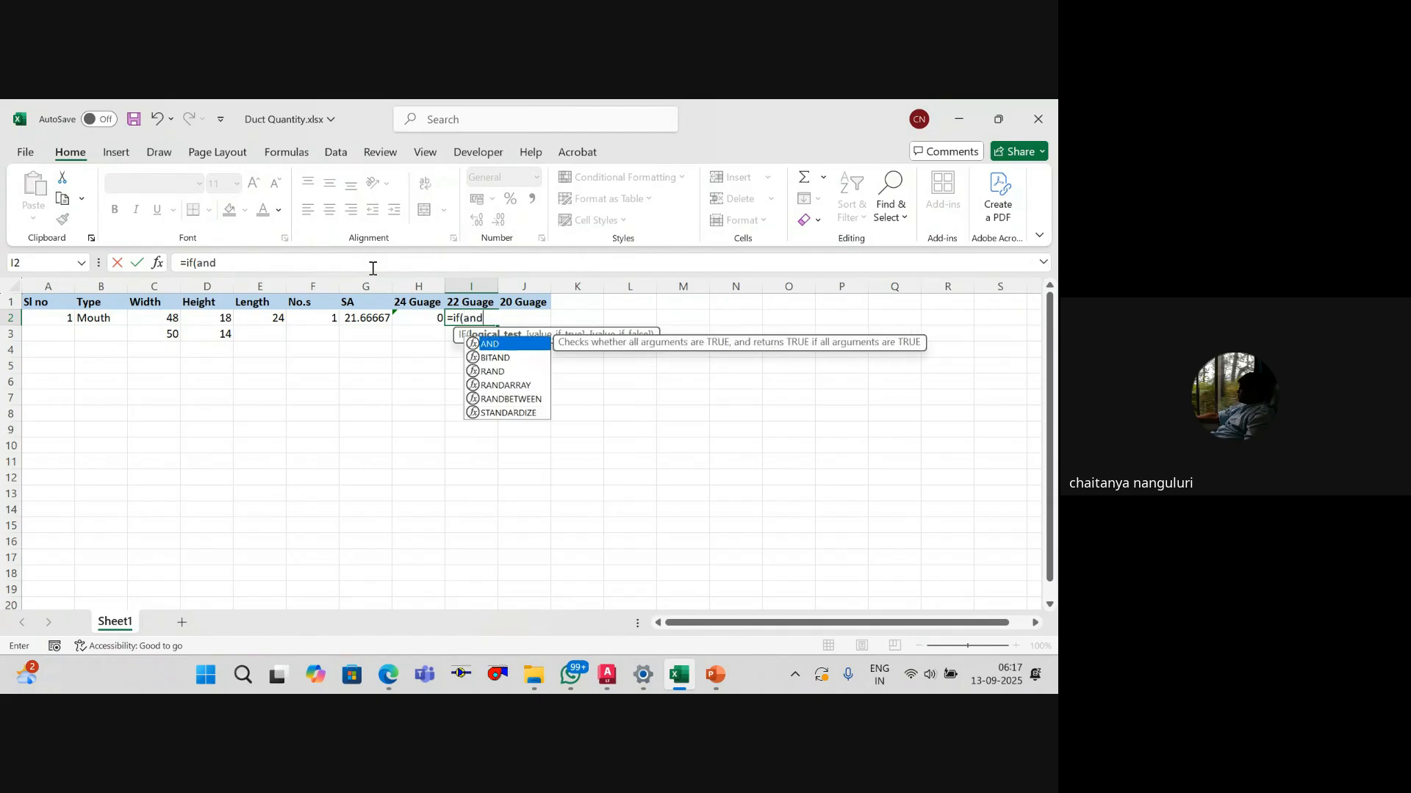
key(Return)
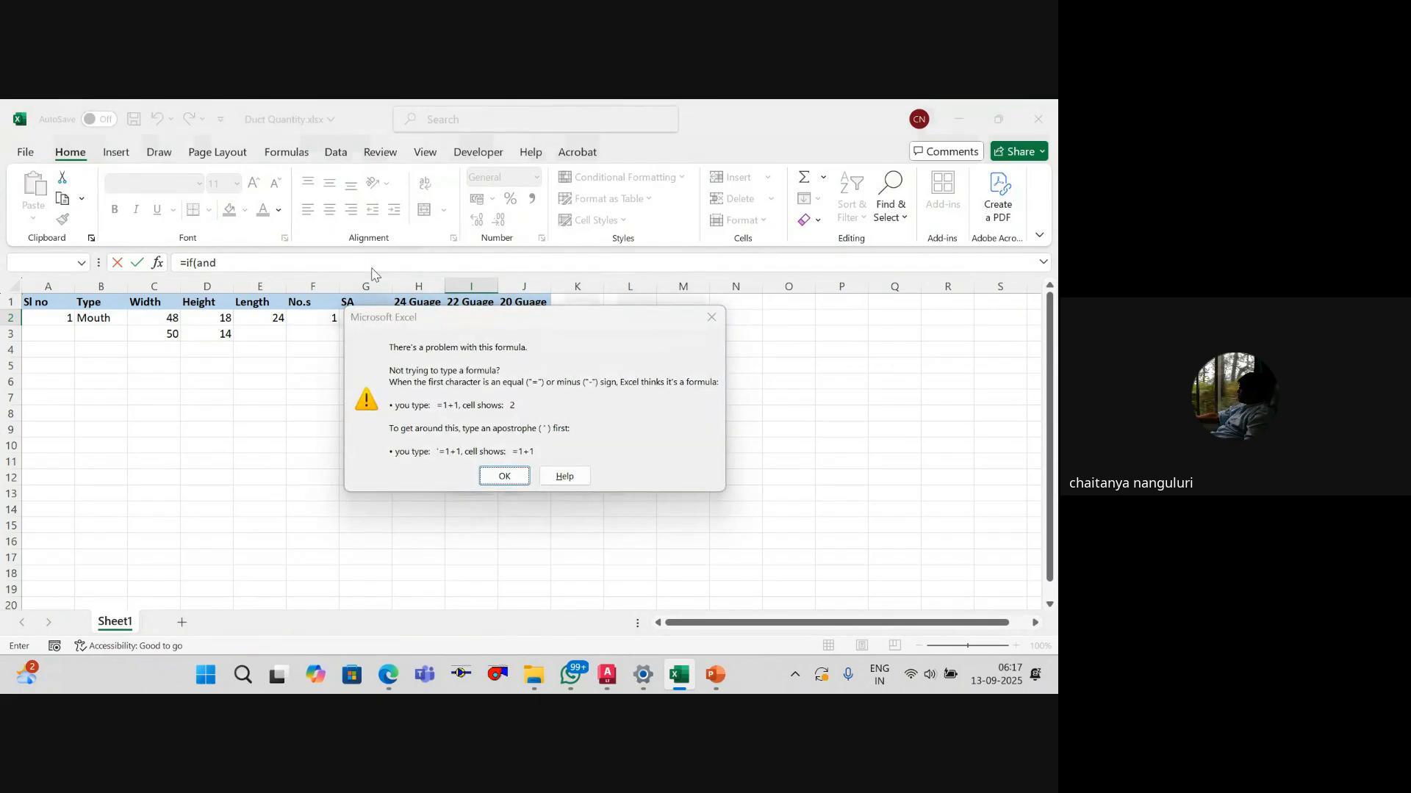
key(Return)
key(BackSpace)
key(BackSpace)
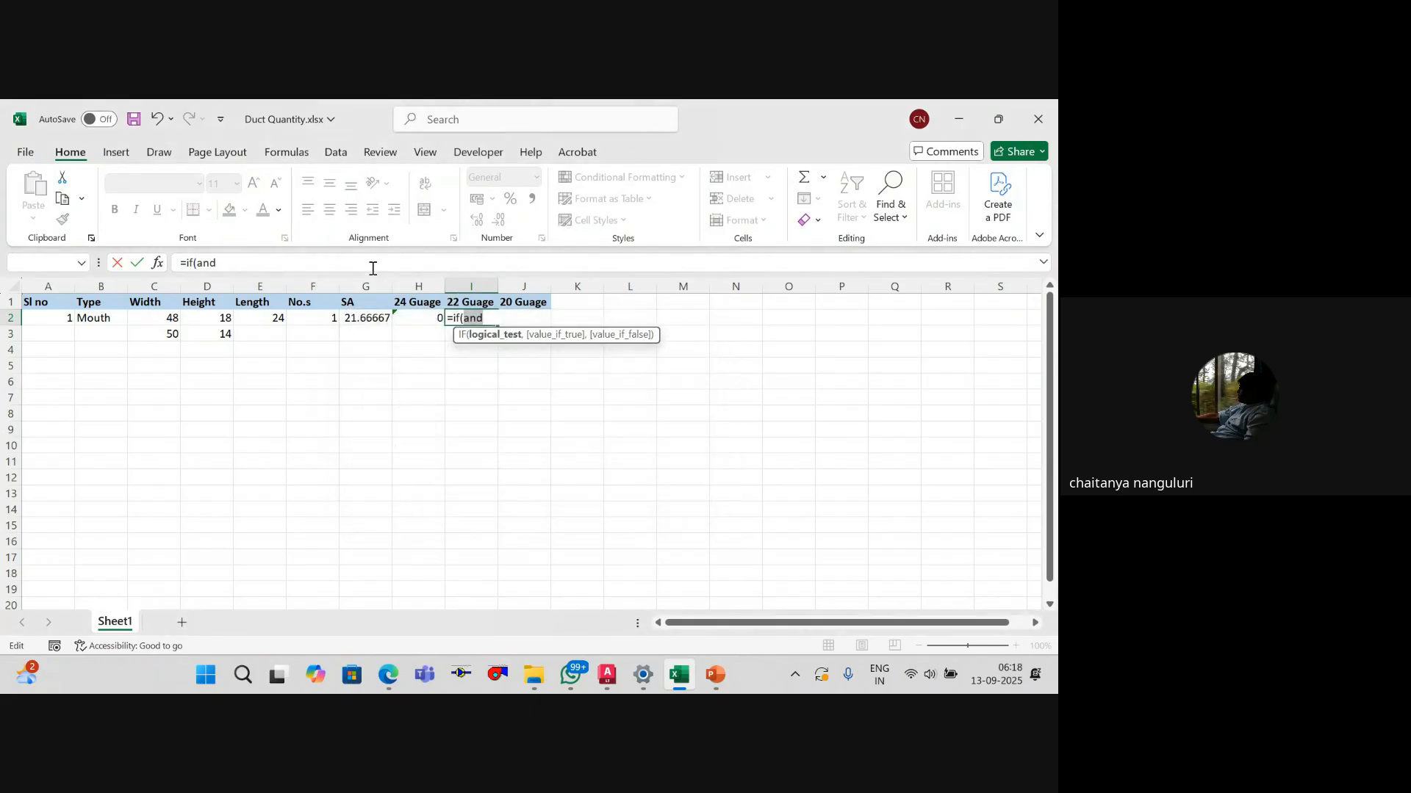
text(an)
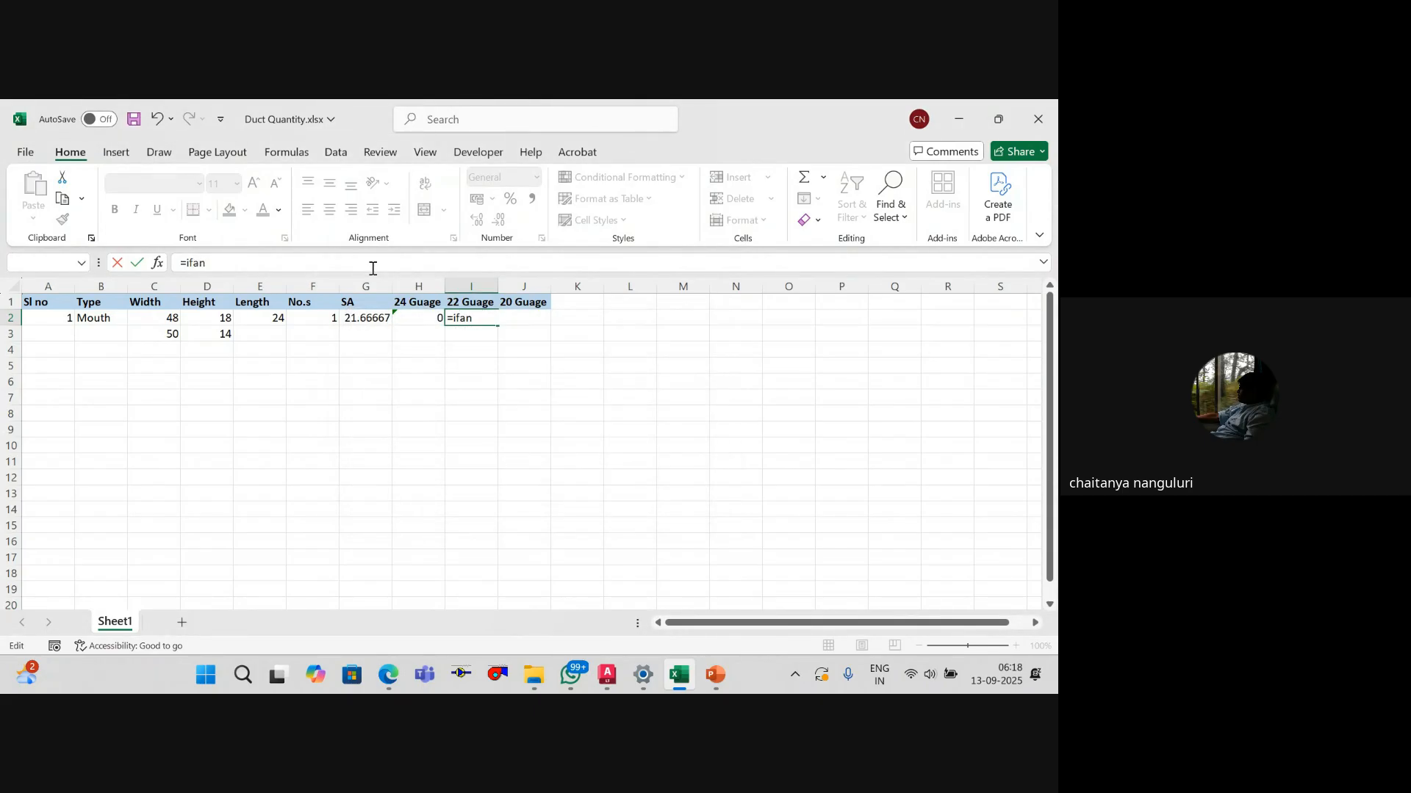
key(BackSpace)
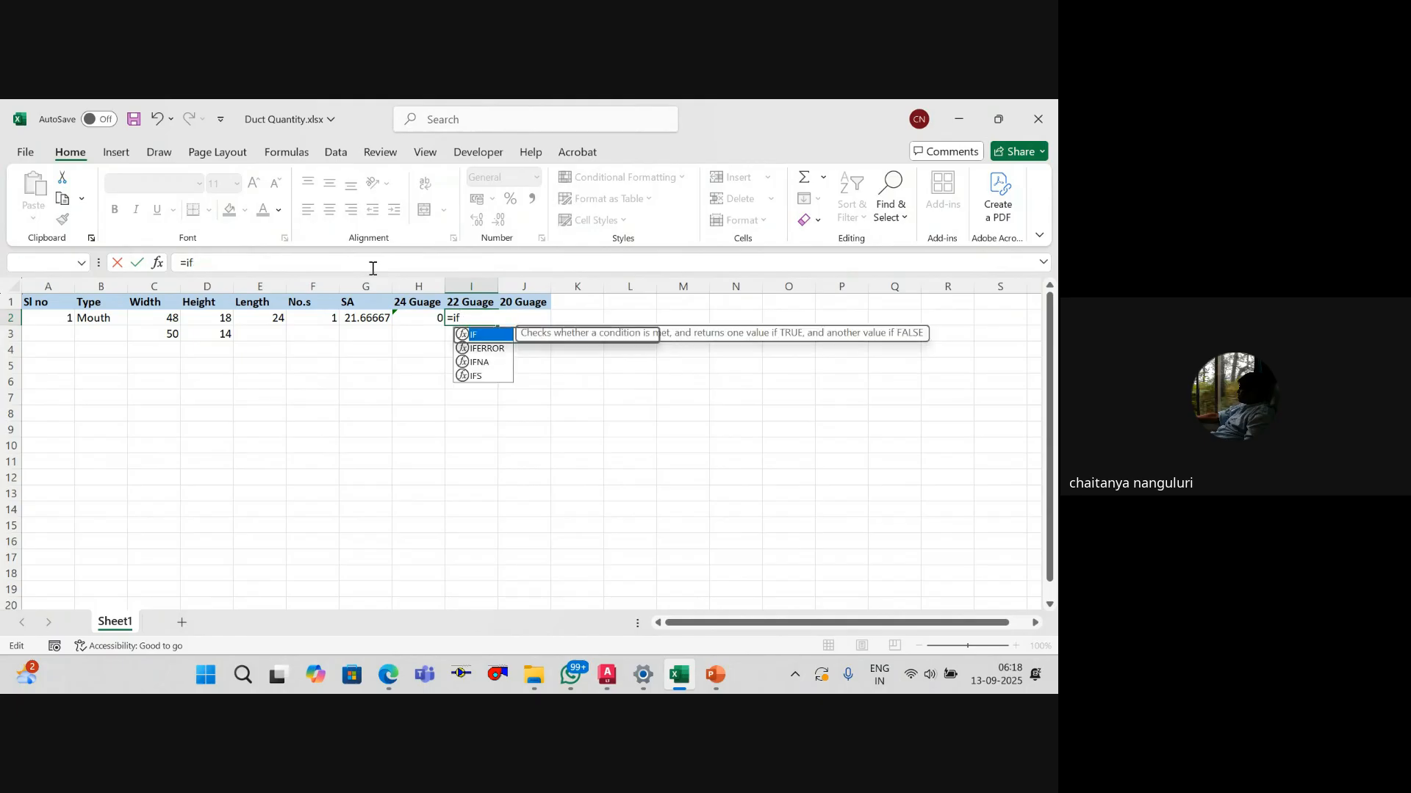
text((a)
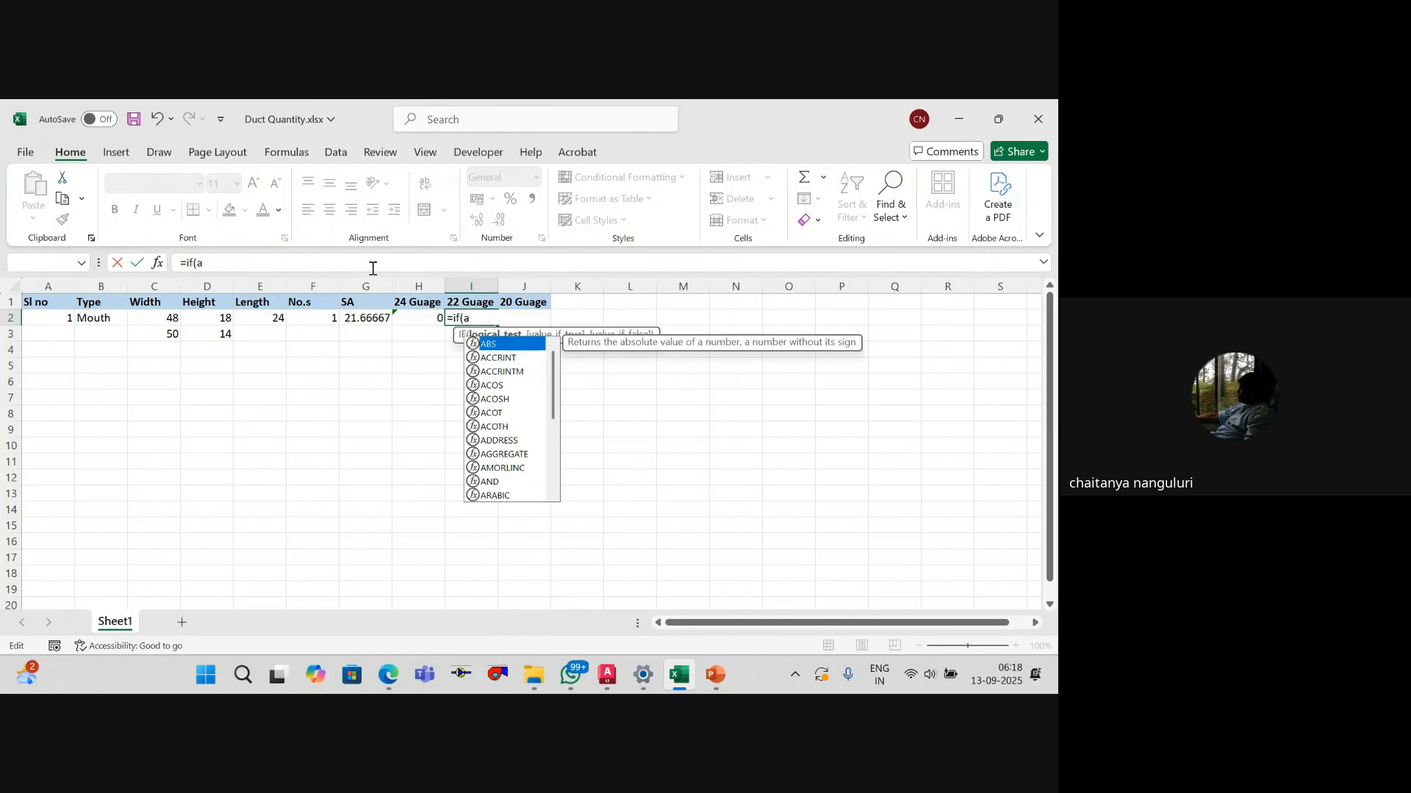
text(nd)
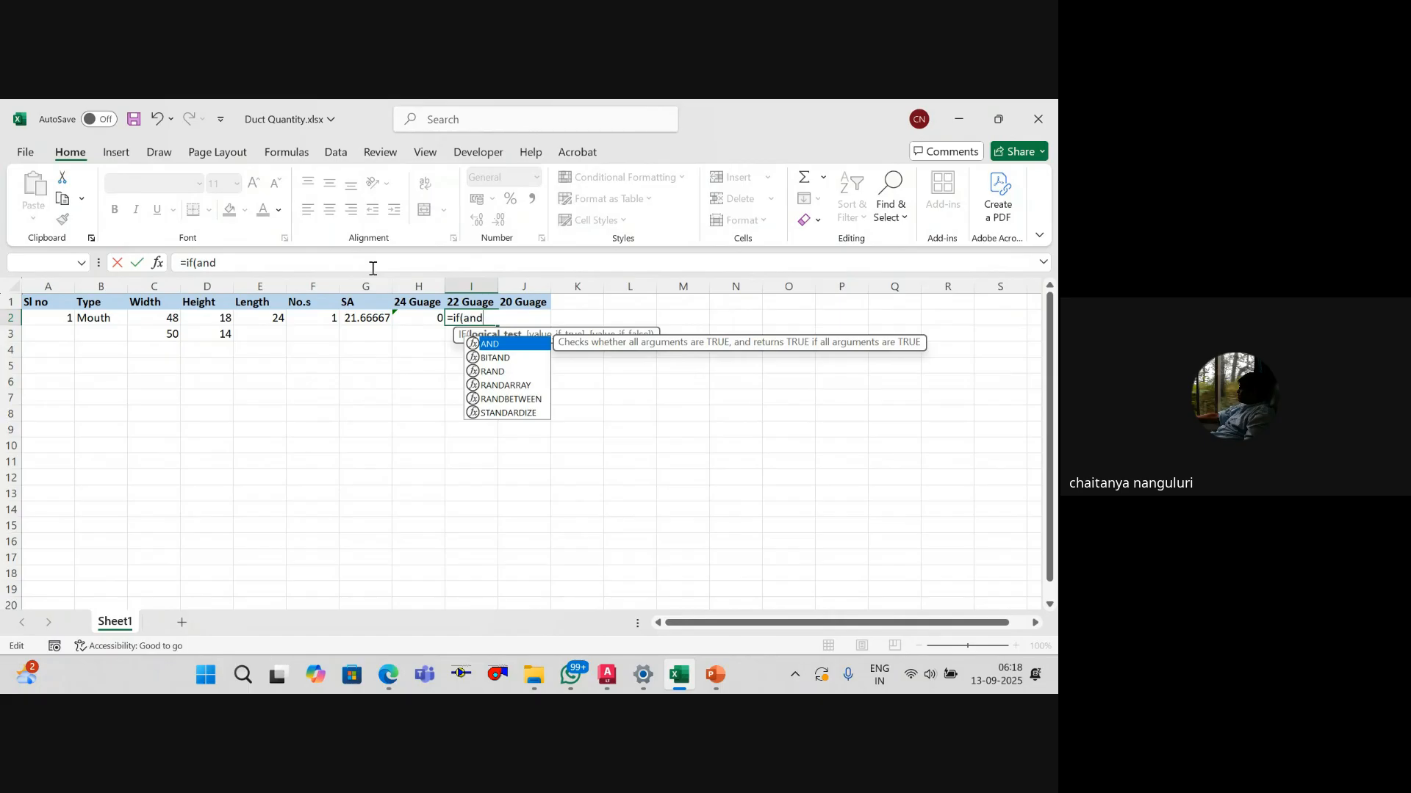
key(Return)
key(Return)
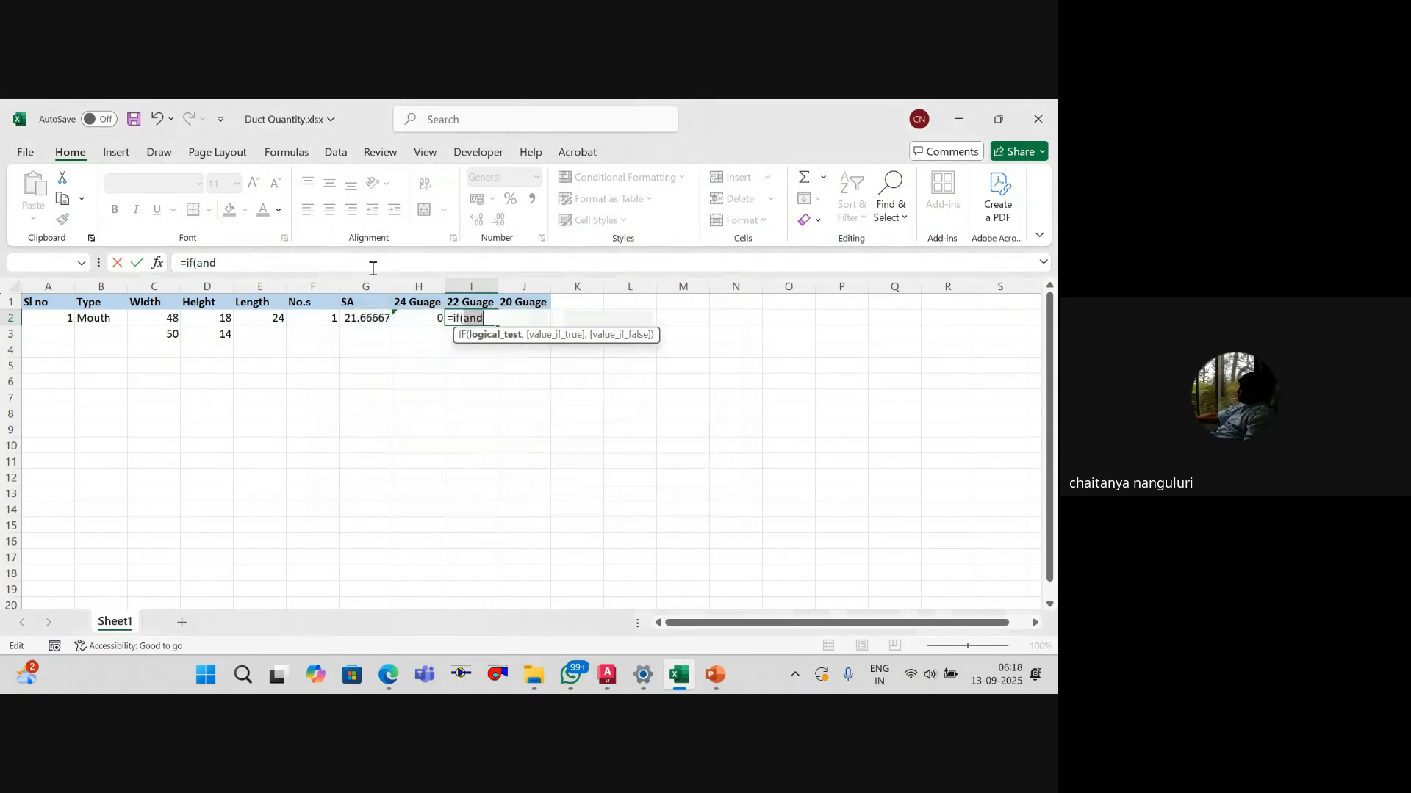
Step: Retry the AND function inside the IF formula in I2, and discard the unfinished entry
click(486, 319)
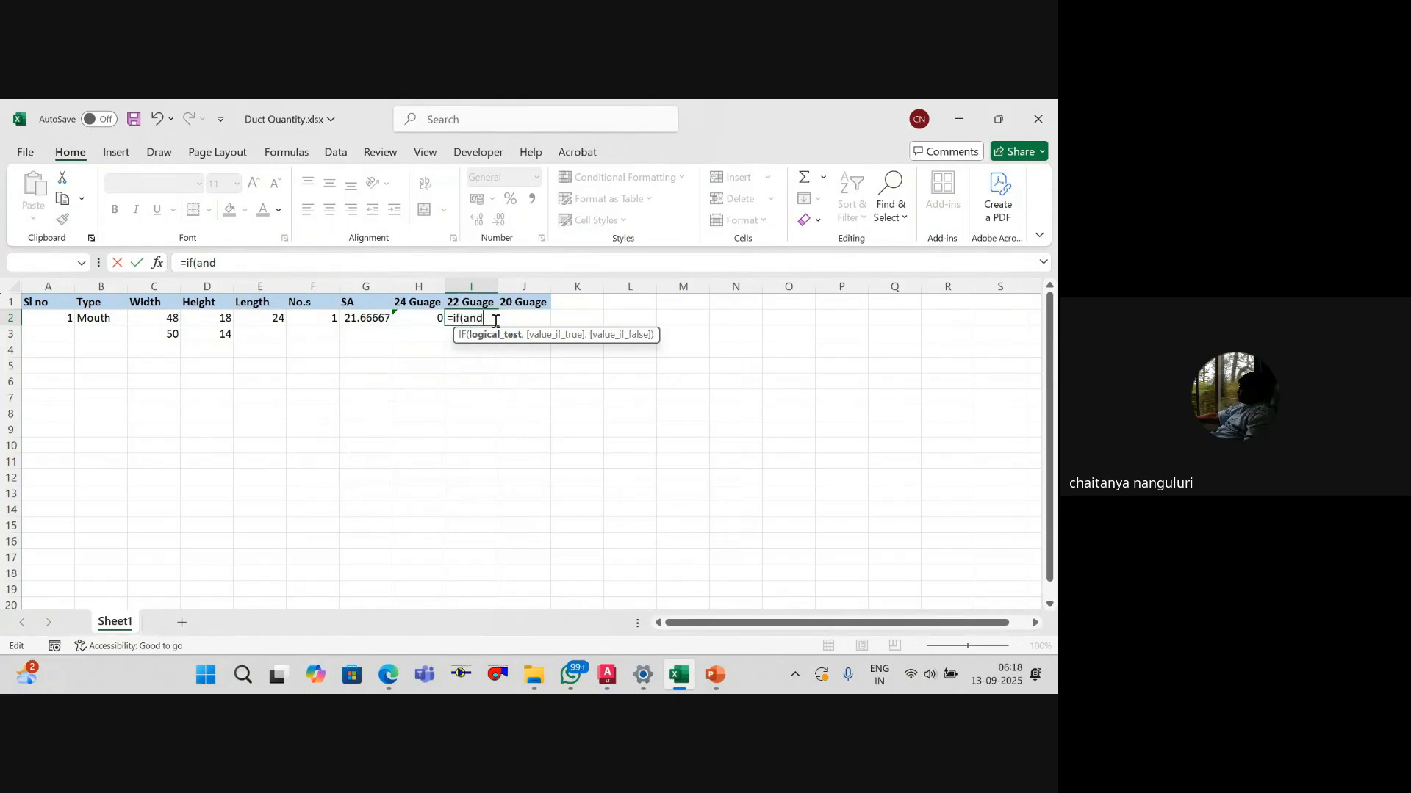
key(BackSpace)
key(BackSpace)
key(BackSpace)
text(and)
key(Return)
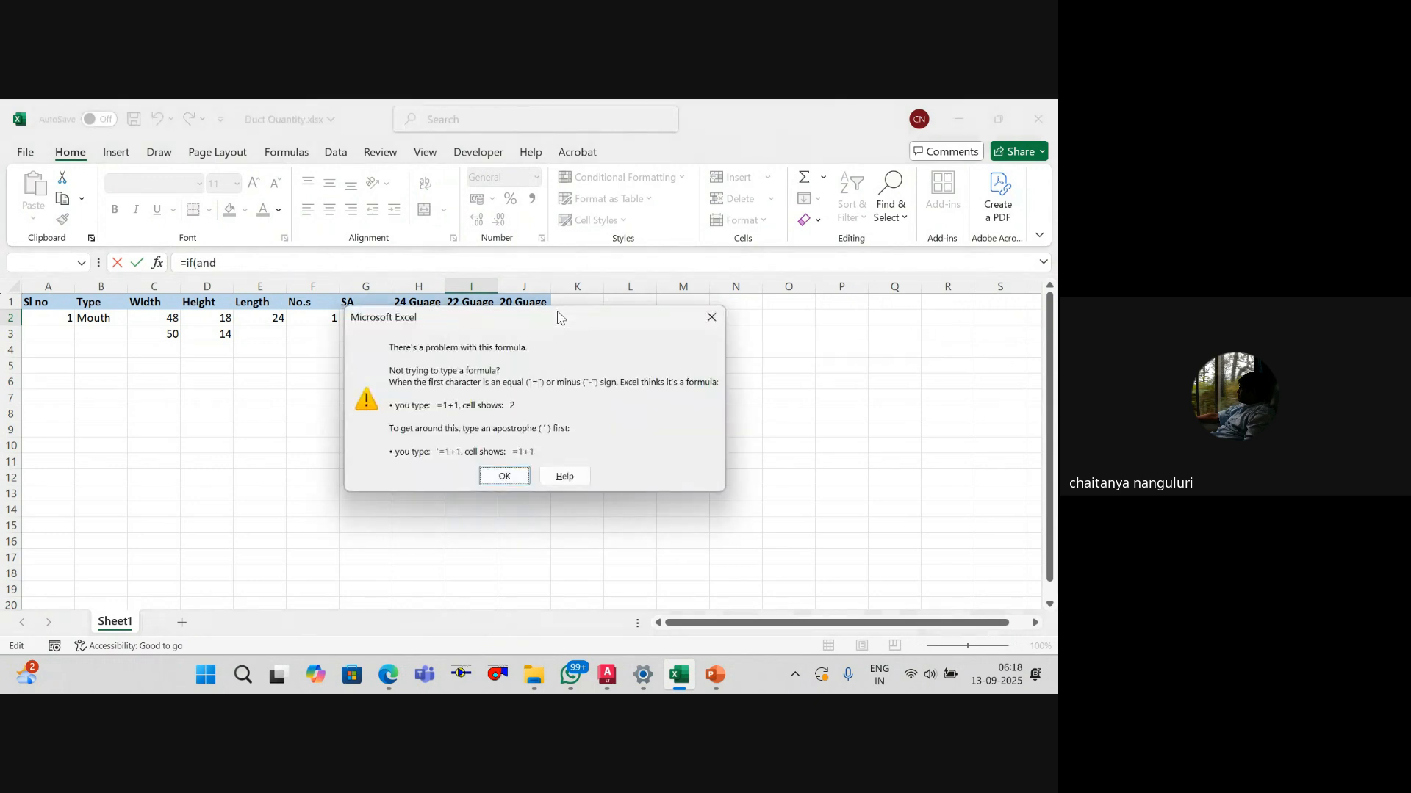
key(Escape)
key(Escape)
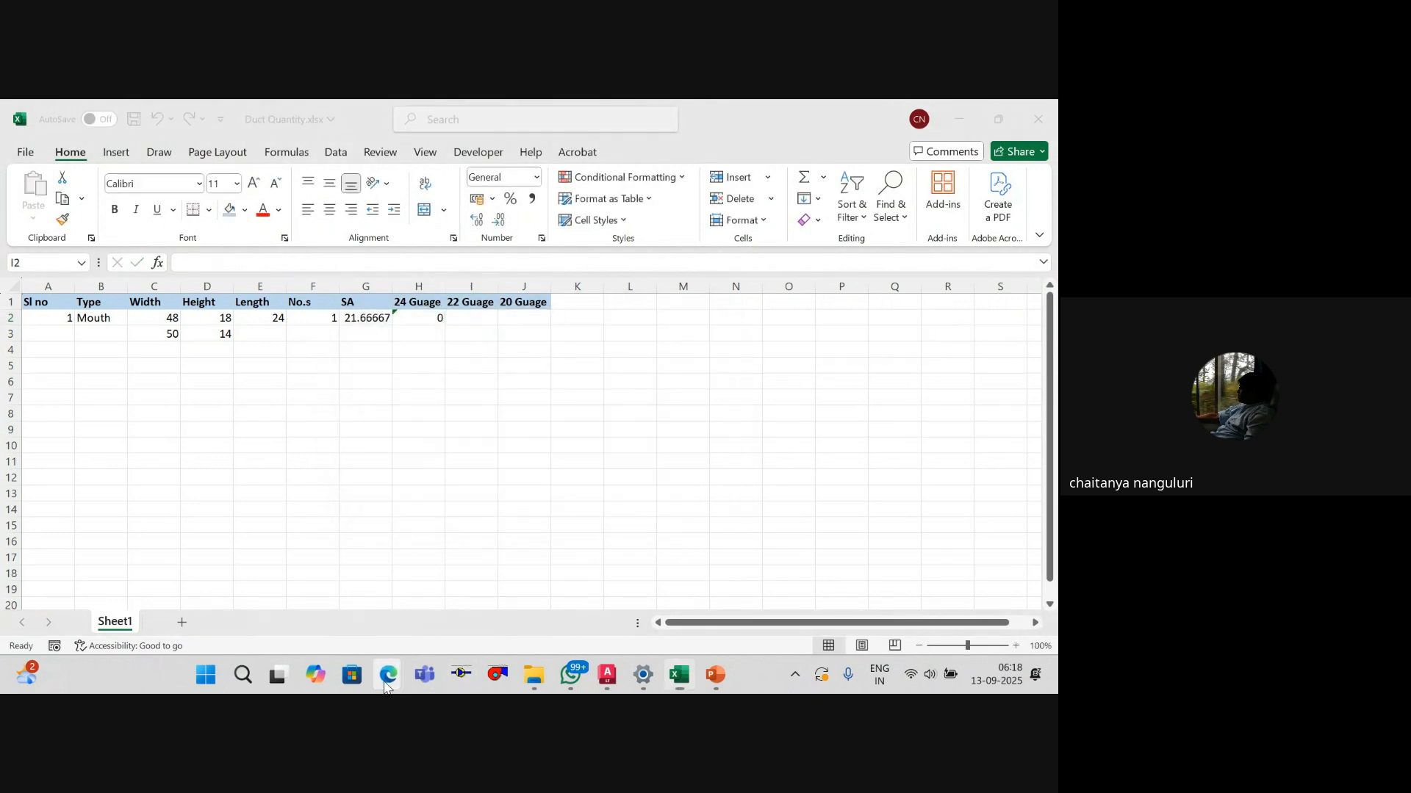
Step: Switch to the Edge browser and open google.com in a new tab
mouse_move(387, 674)
click(301, 588)
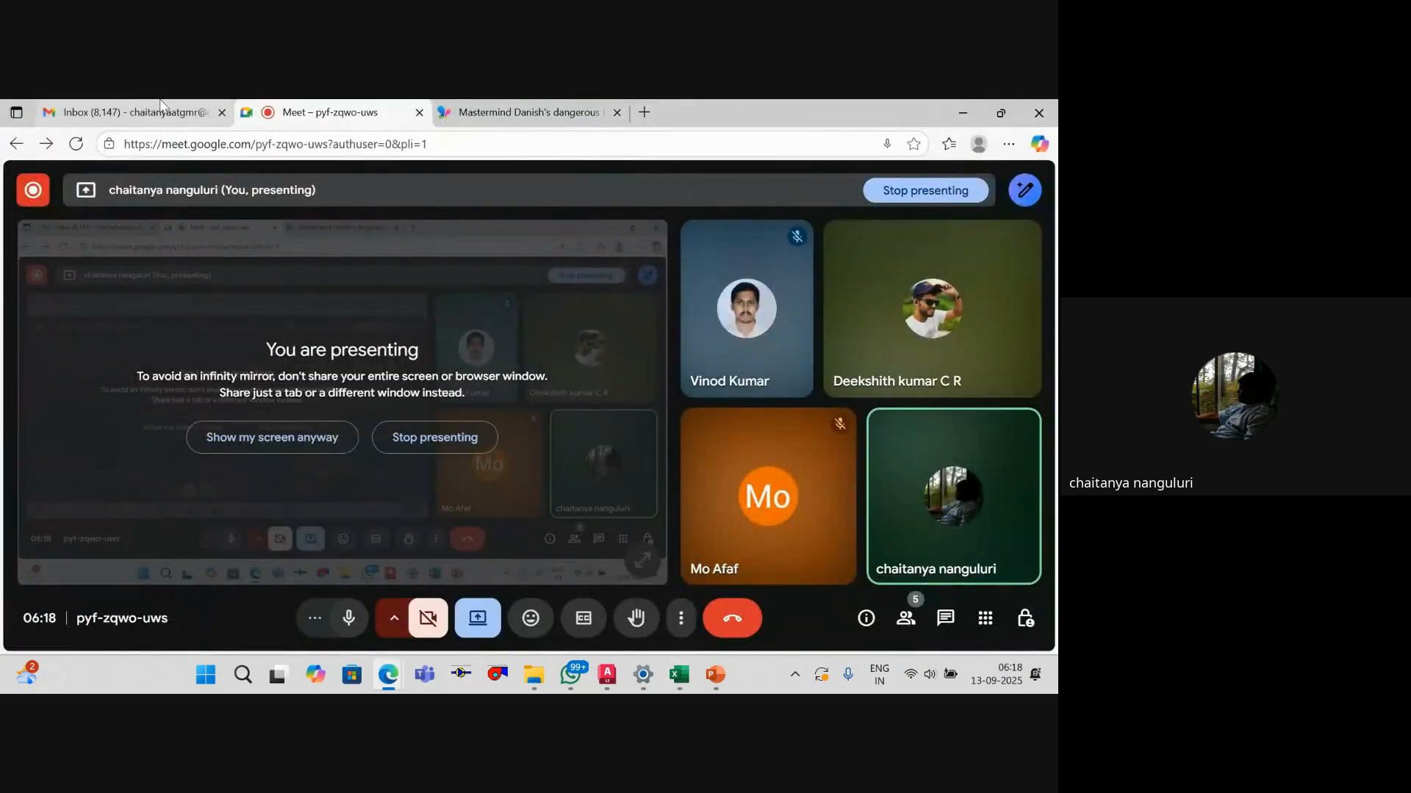
click(540, 110)
click(516, 148)
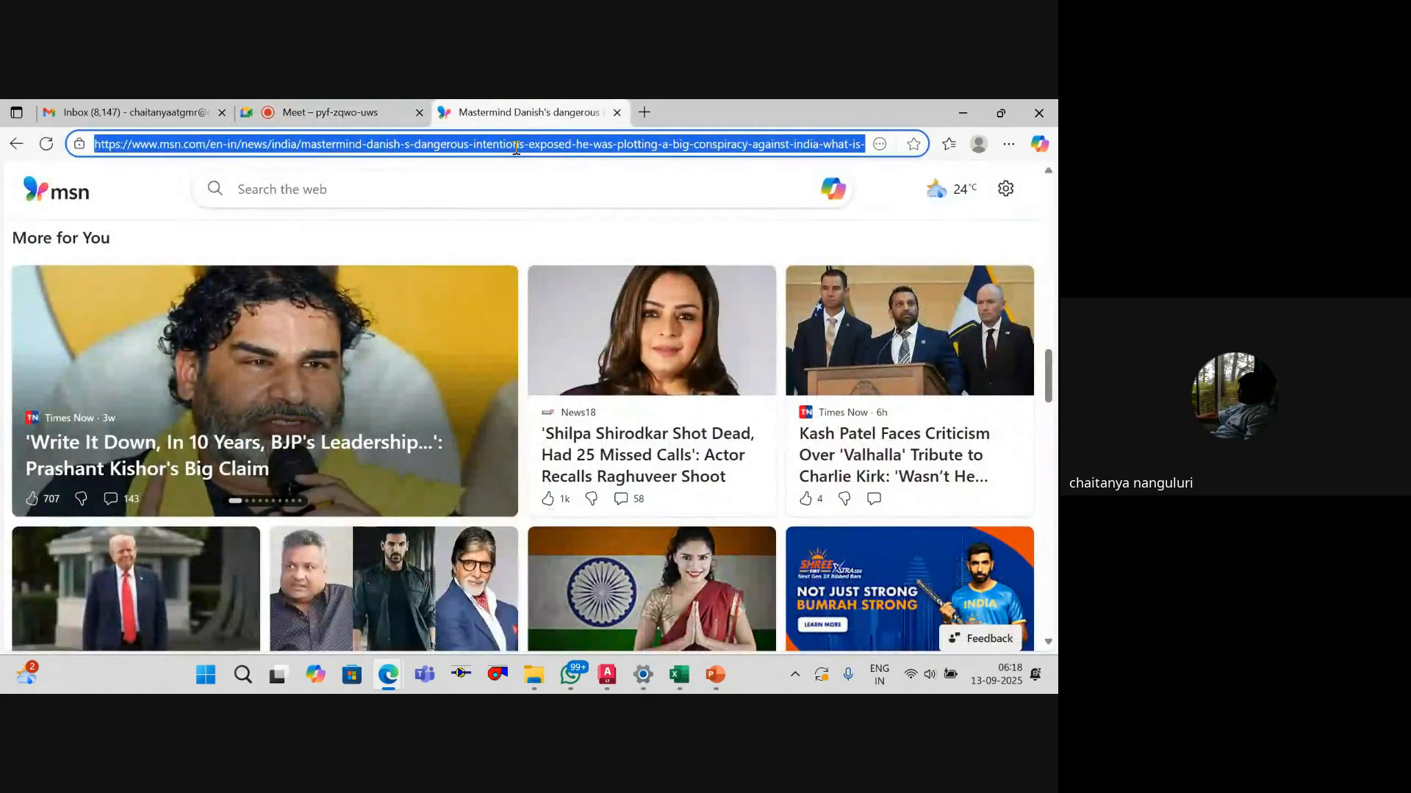
click(645, 114)
text(google.)
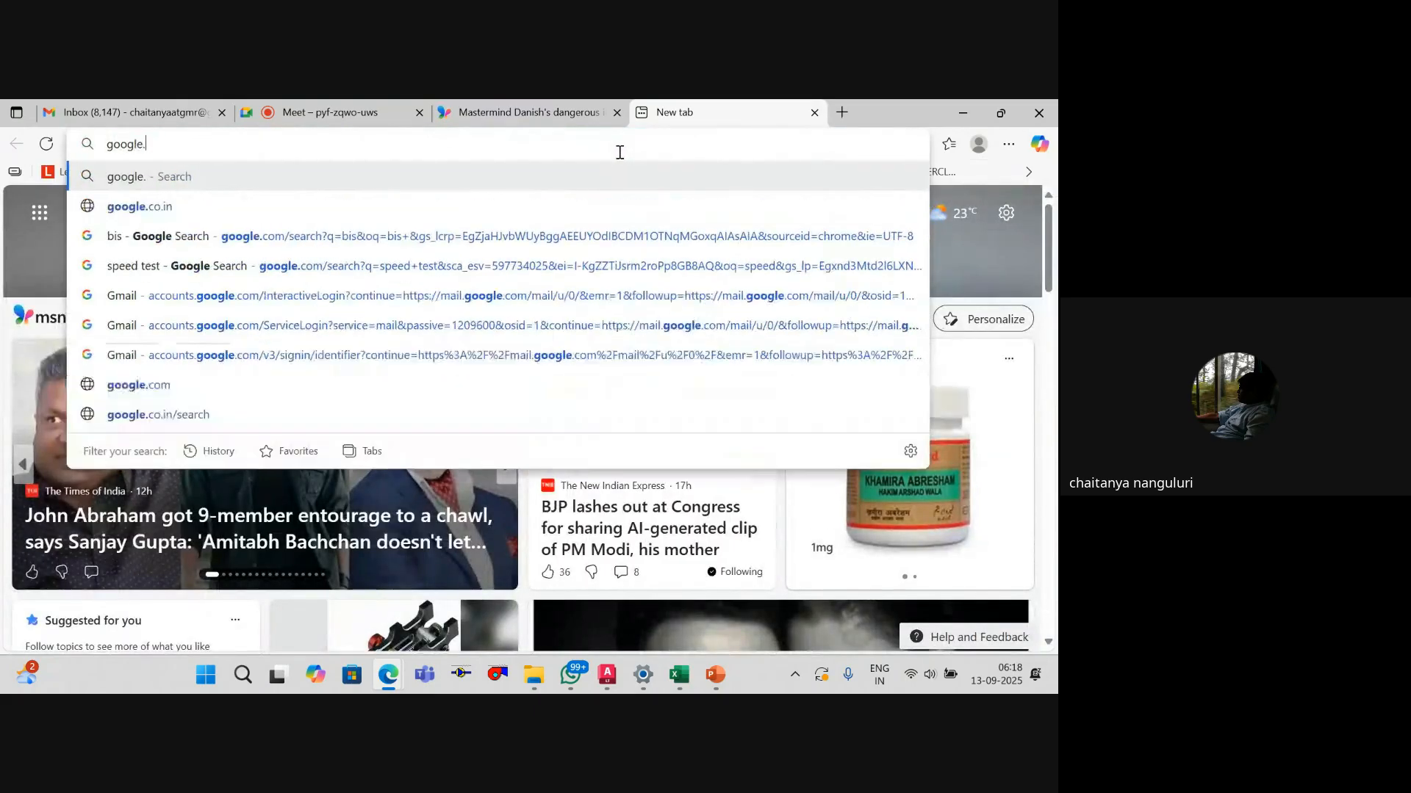
text(com)
key(Return)
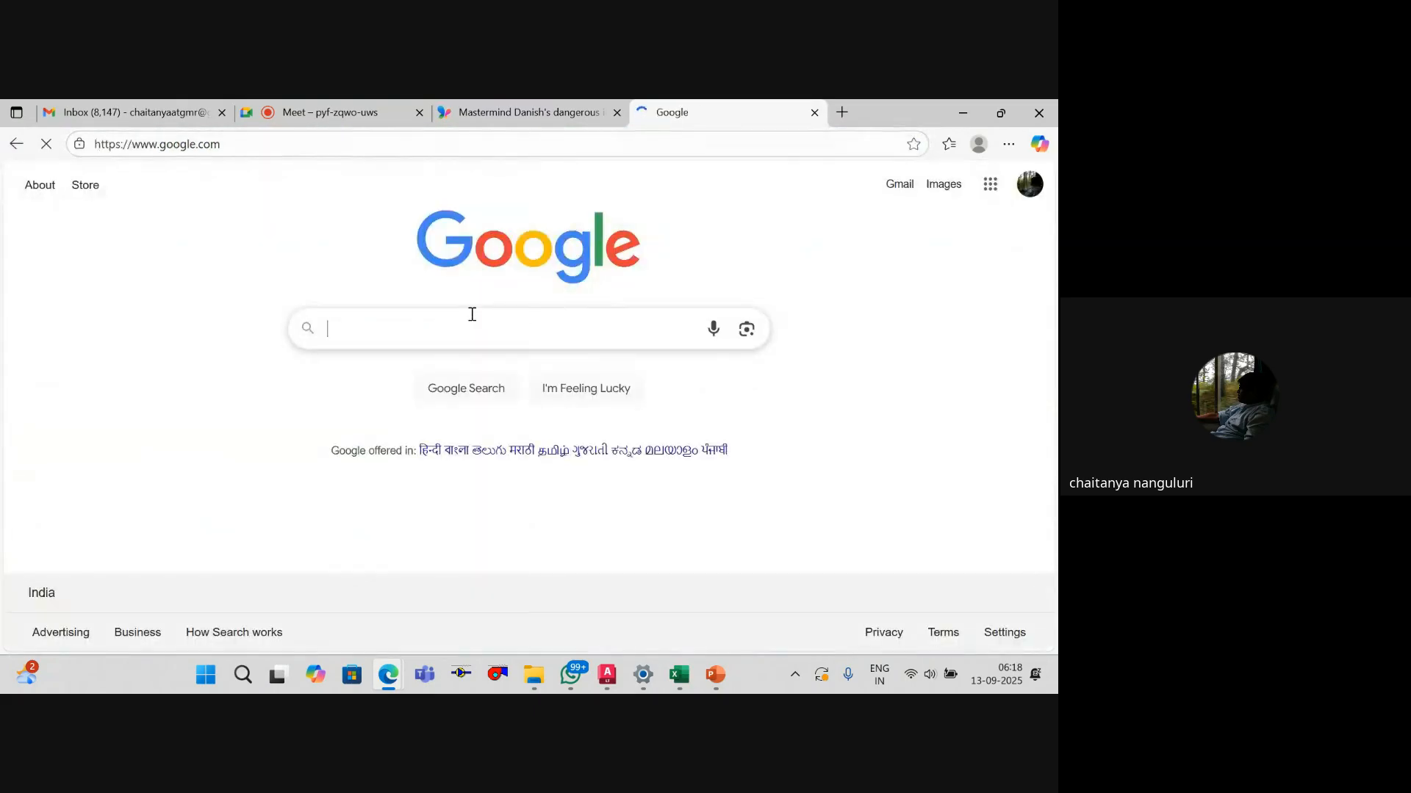
Step: Search Google for "syntax for if and in excel"
click(470, 327)
text(syn)
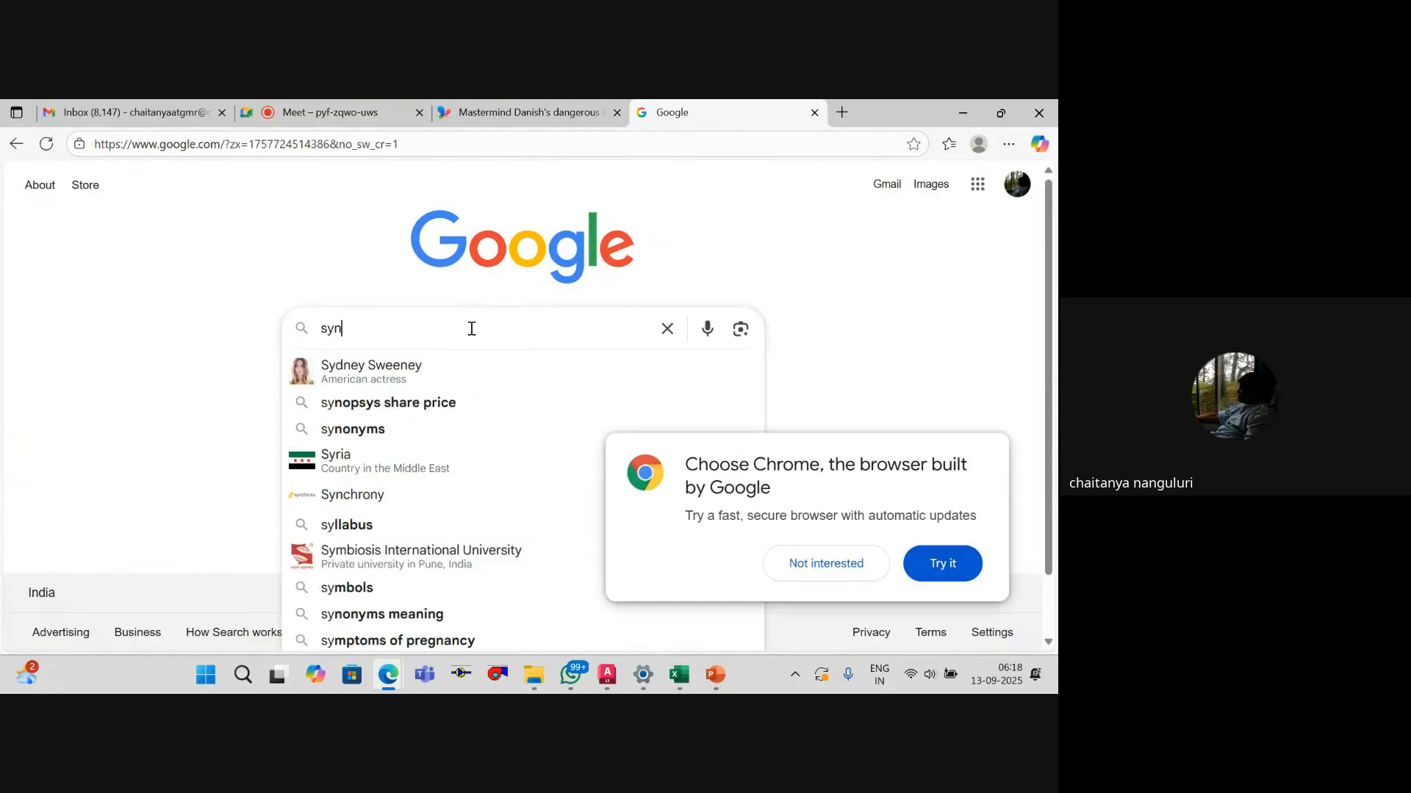
text(tax for i)
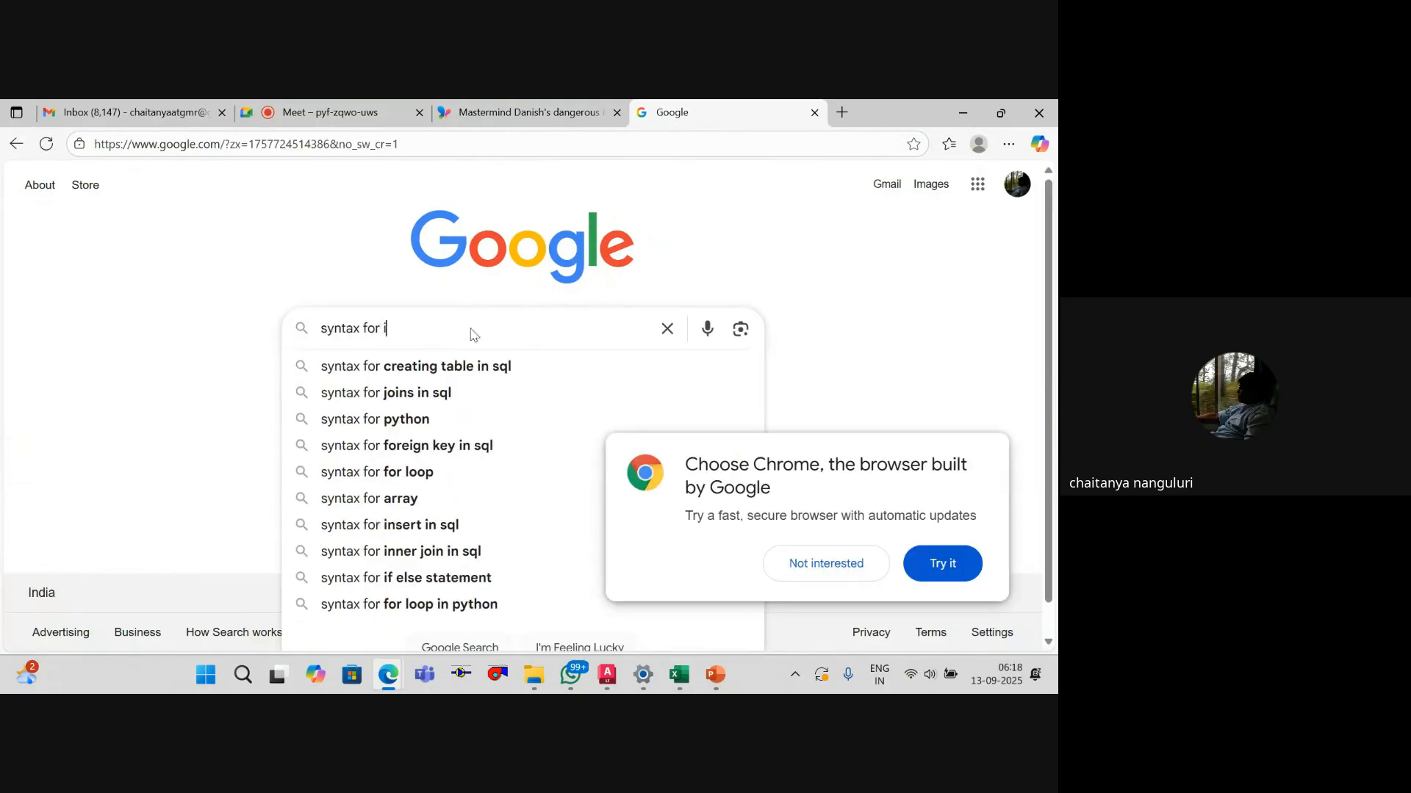
text(f and)
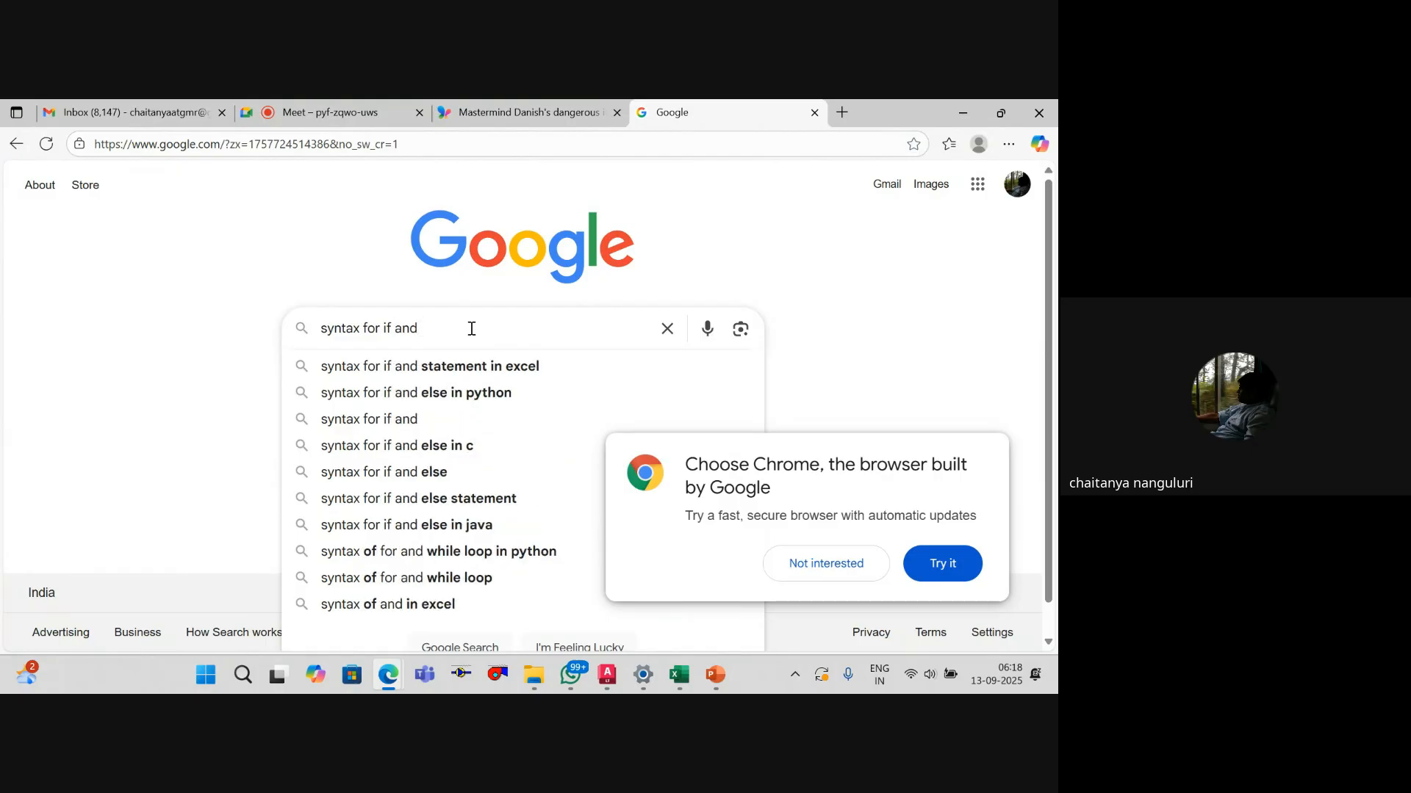
text( in excel)
key(Return)
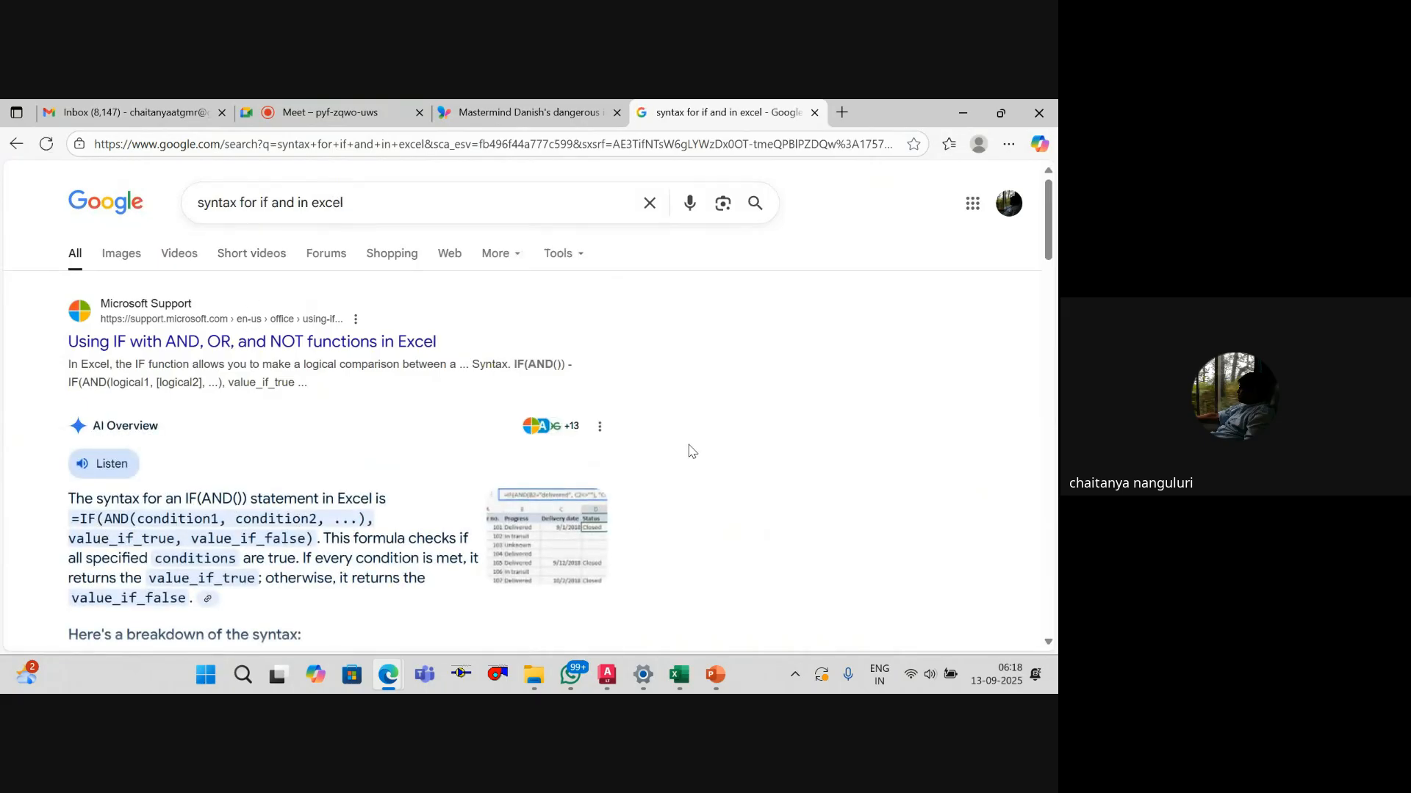
Step: Switch back to the Duct Quantity workbook in Excel and begin an IF formula with a nested AND function in I2
key(alt+Tab)
key(alt+Tab)
key(alt+Tab)
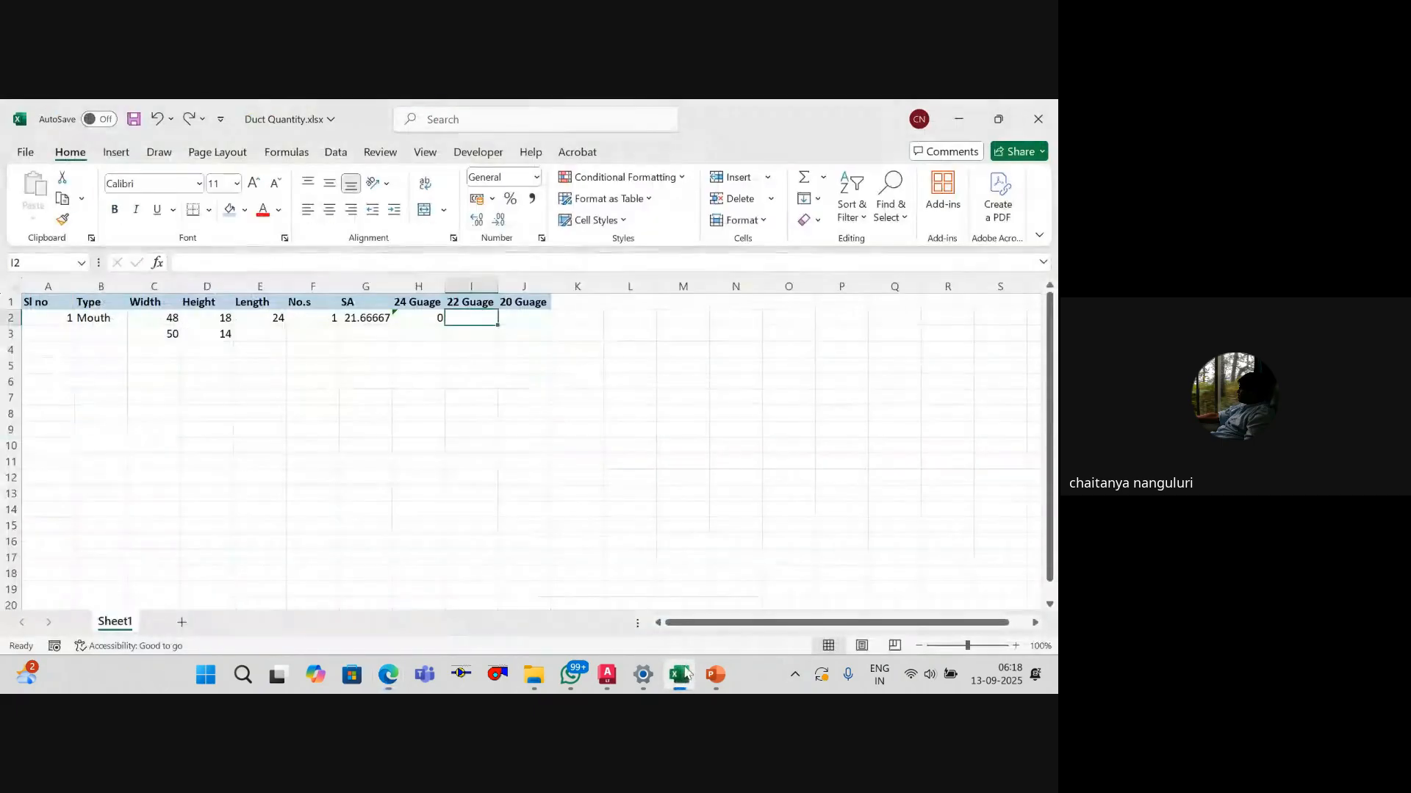
text(=i)
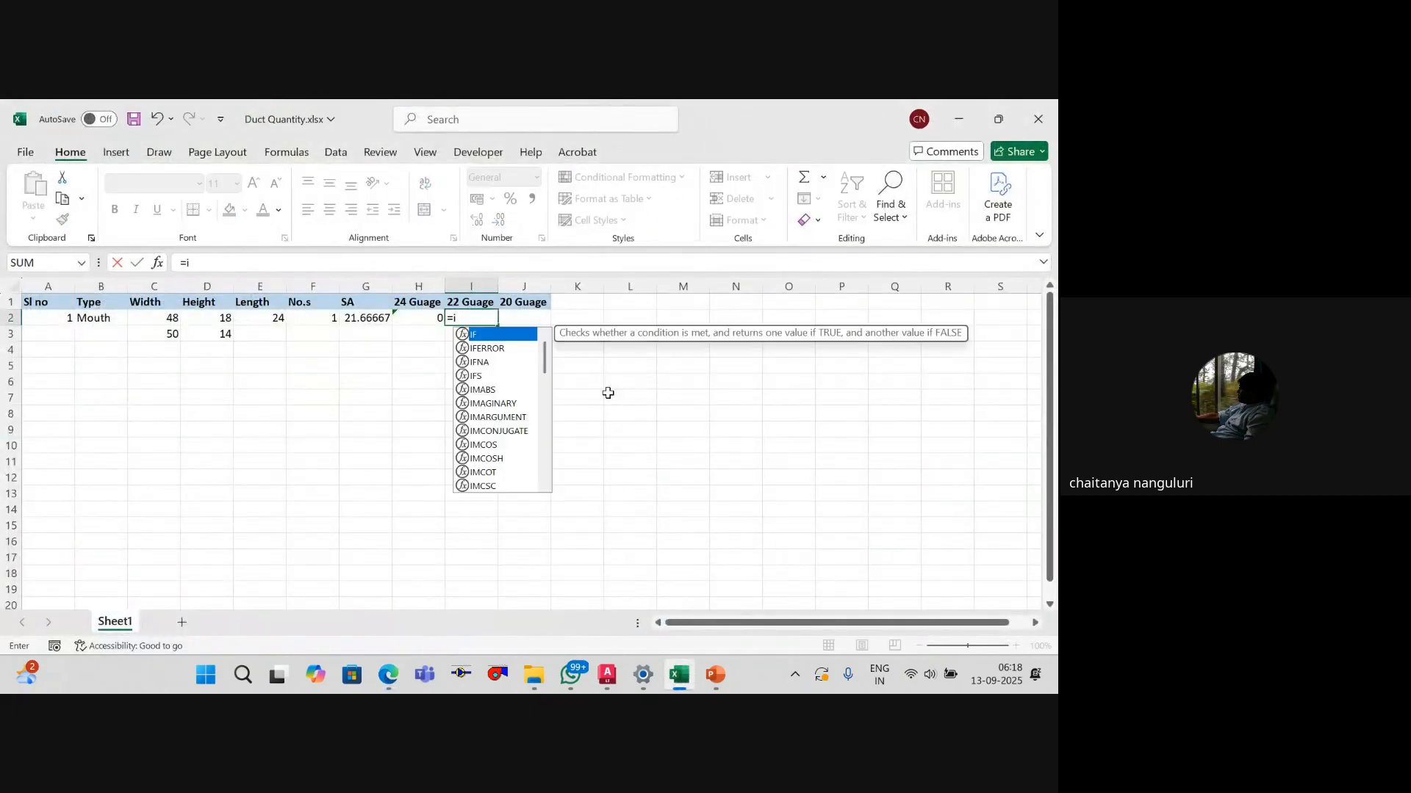
text(f(A)
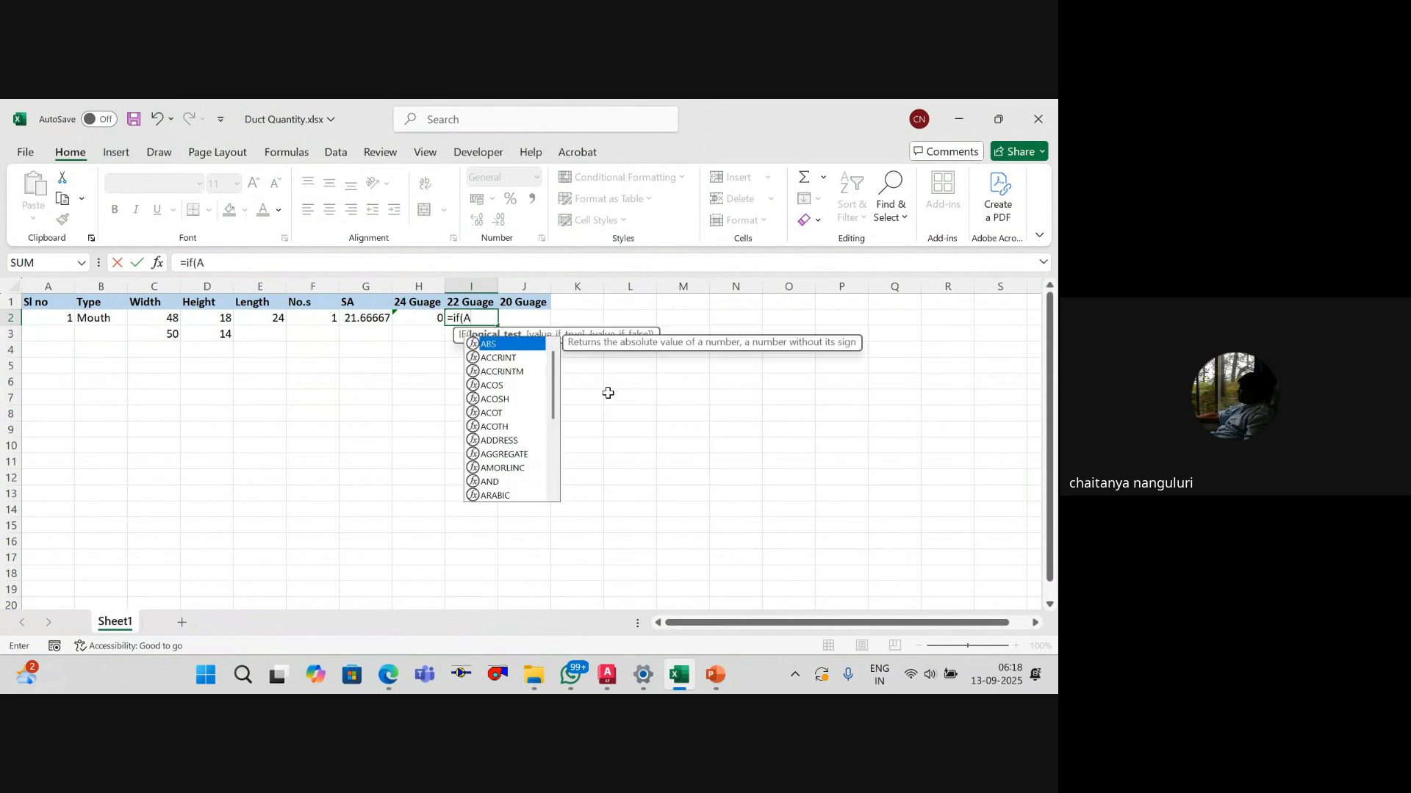
text(nd()
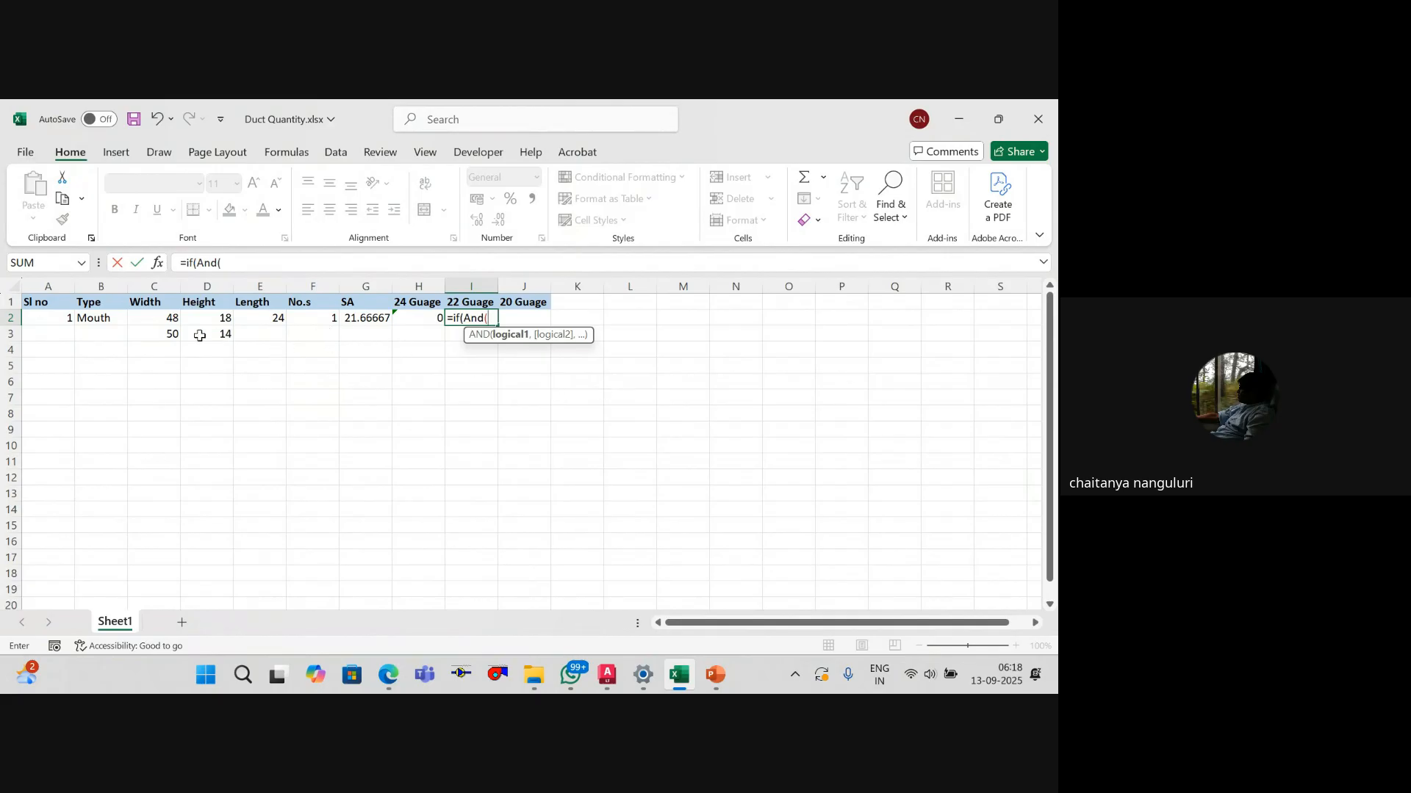
Step: Add MAX(C2,D2)>30.5 as the first AND condition in the I2 formula
text(max)
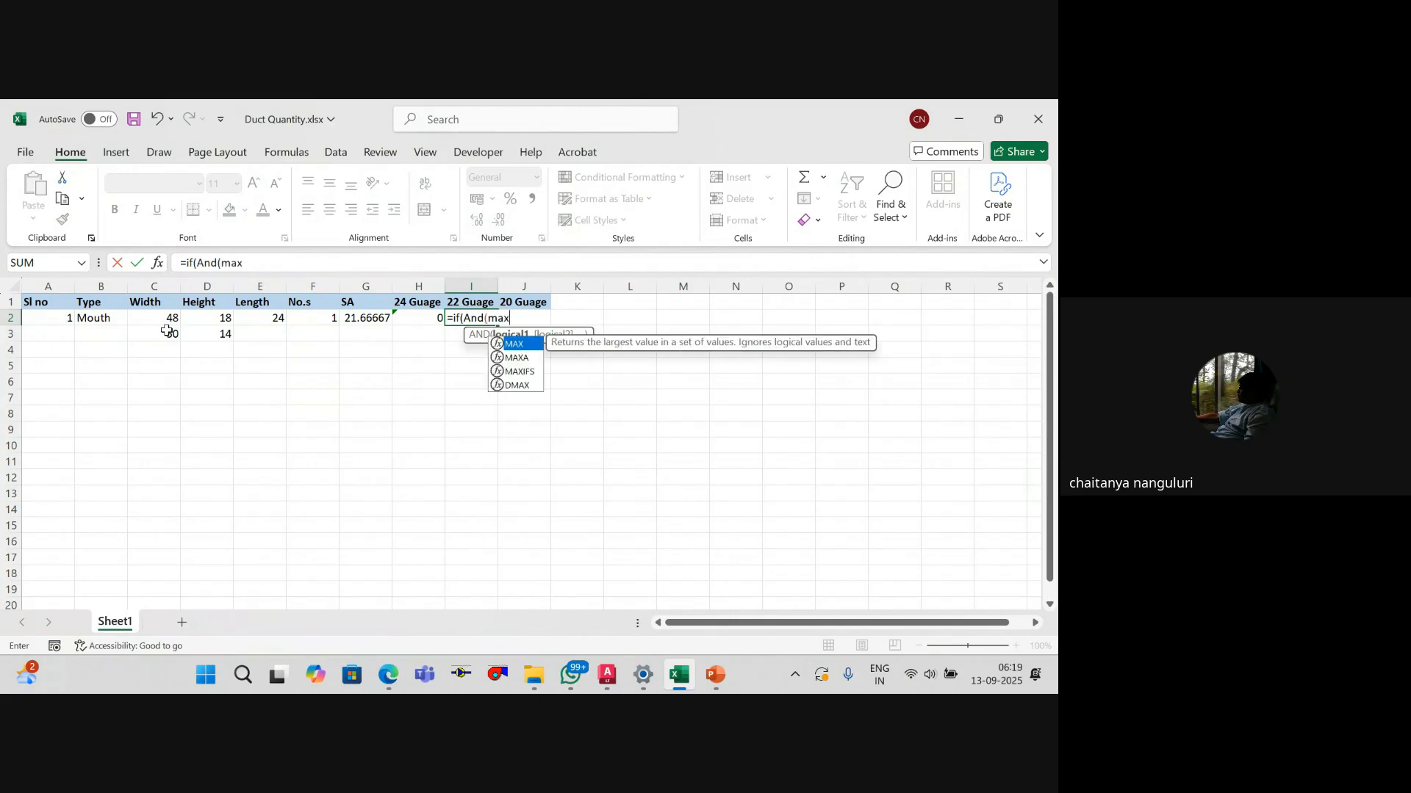
text(()
key(Left)
key(Left)
key(Left)
key(Left)
key(Left)
key(Left)
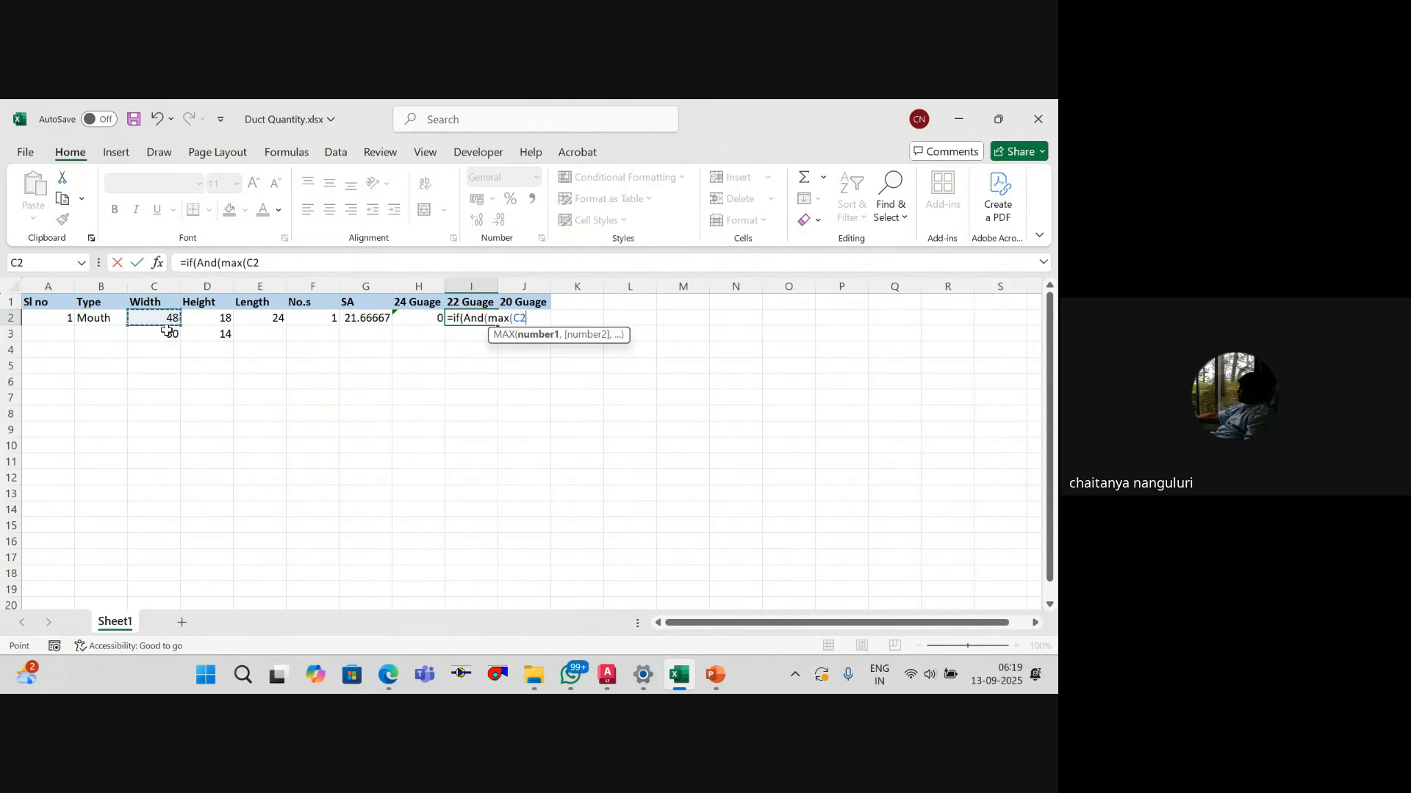
text(,)
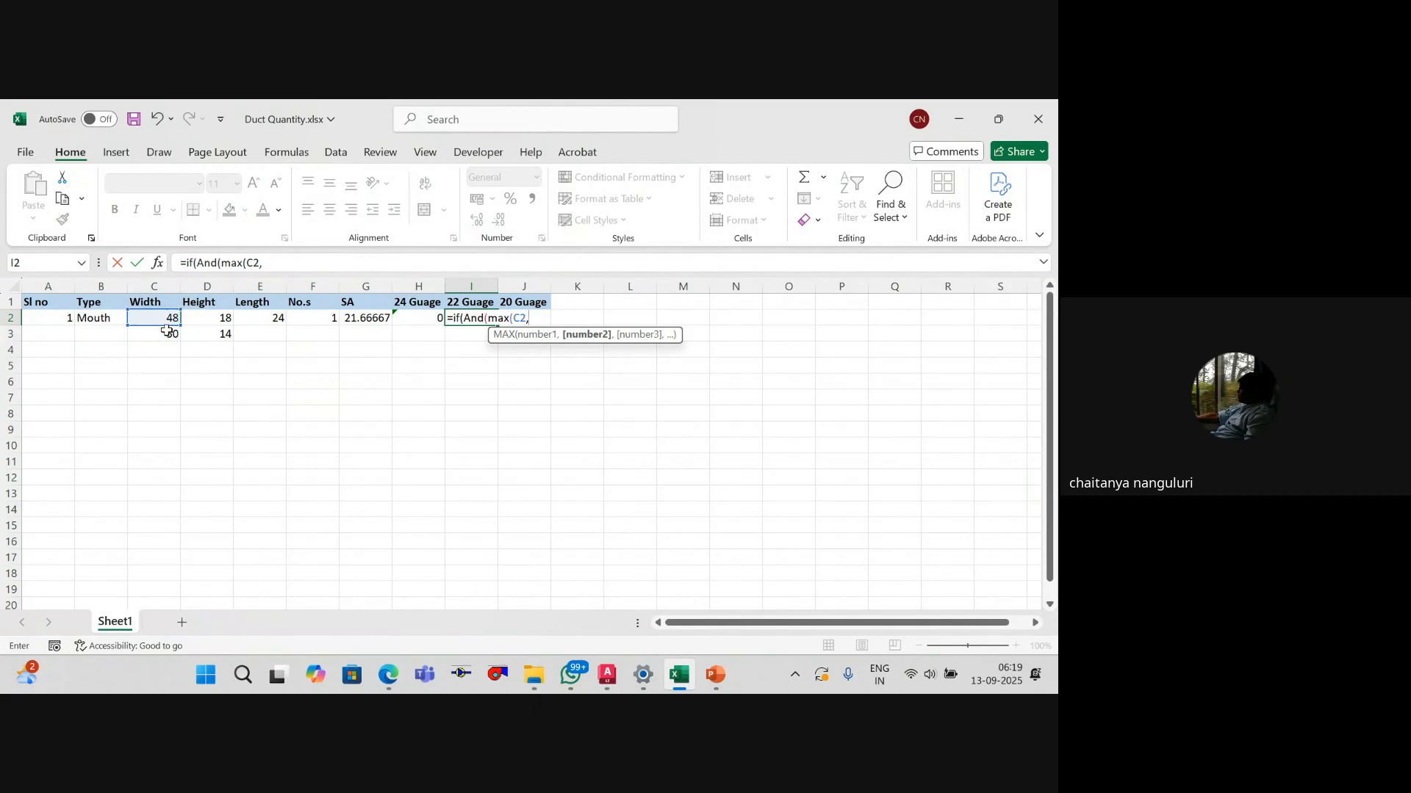
key(Left)
key(Left)
key(Left)
key(Left)
key(Left)
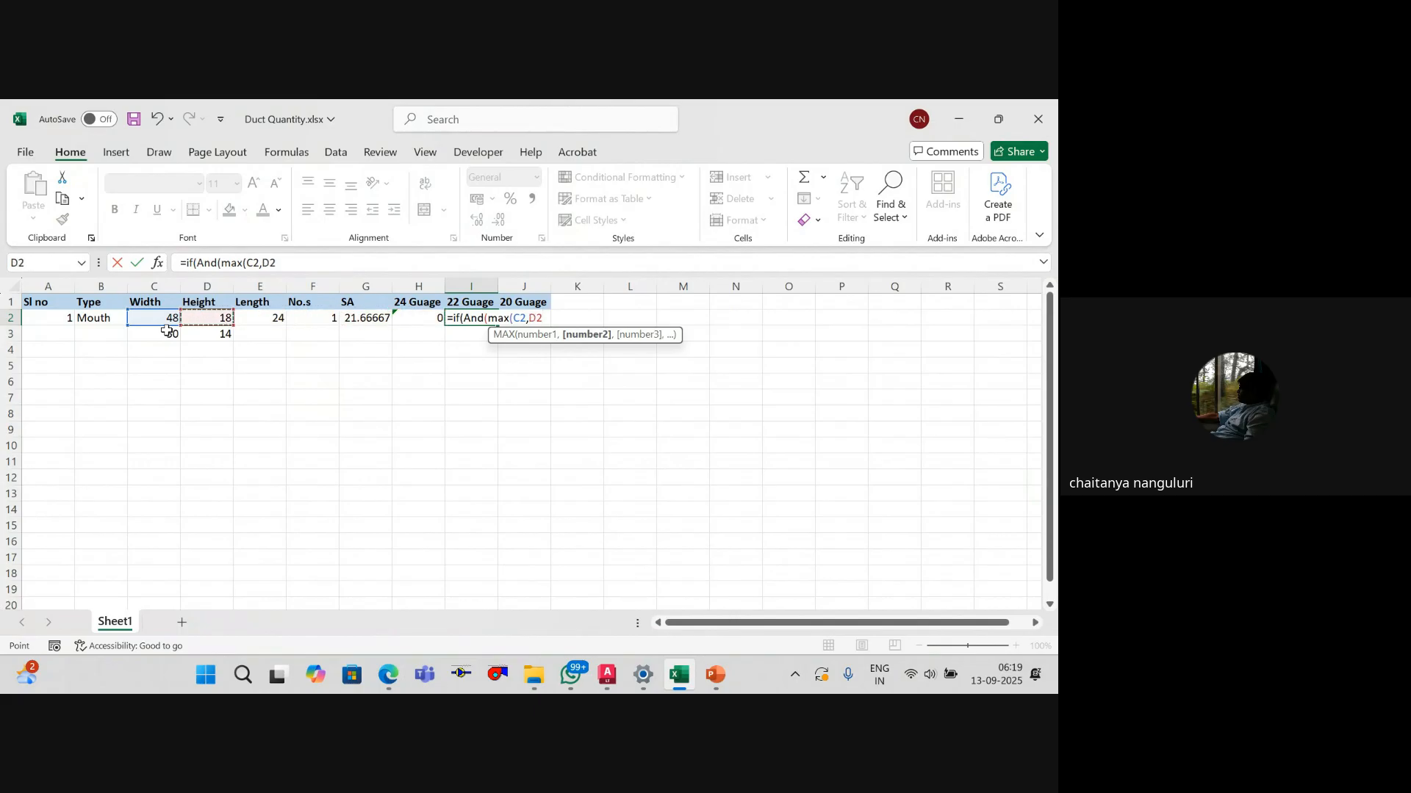
text()>)
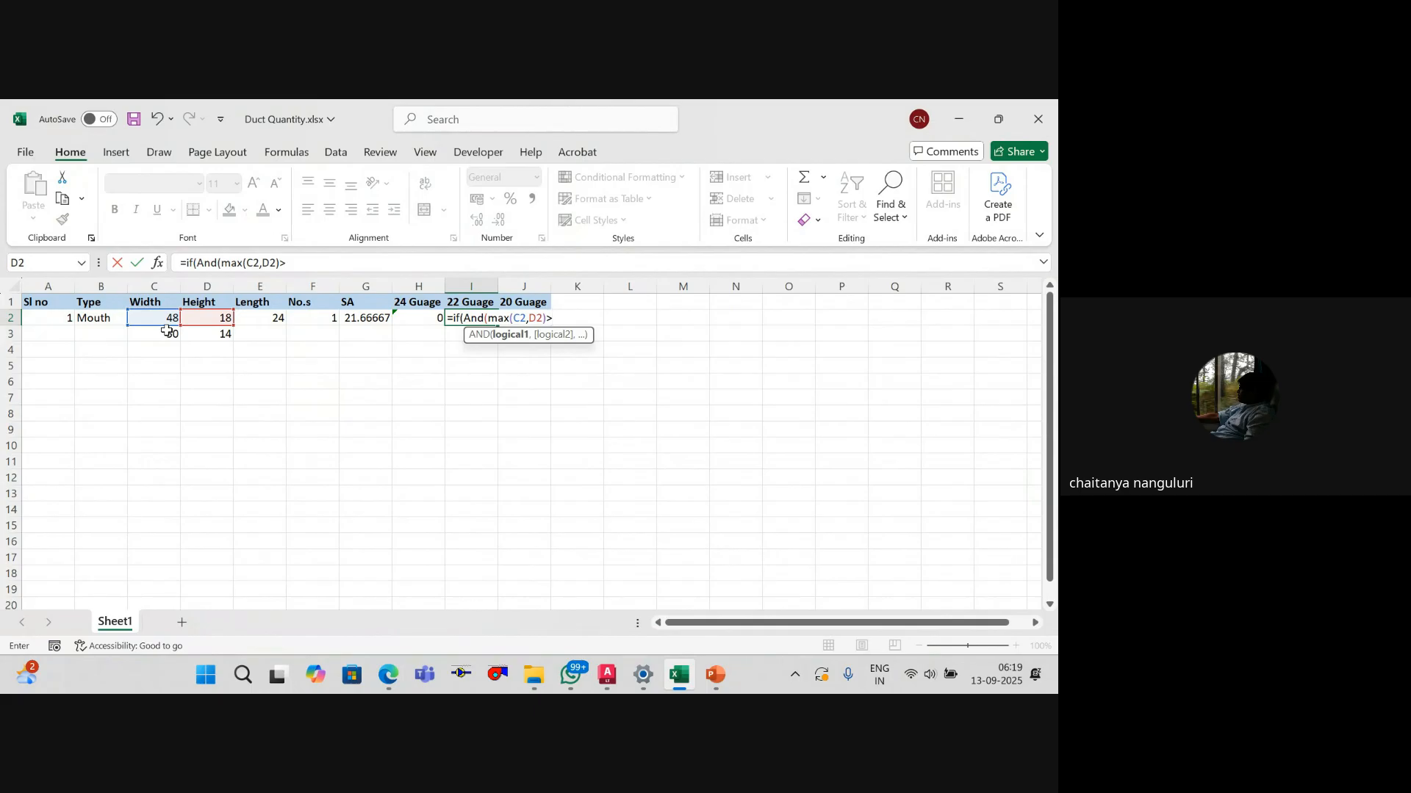
key(BackSpace)
text(>30)
key(BackSpace)
text(0.5)
Step: Add MAX(C2,D2)<60.5 as the second AND condition in the I2 formula
text(,ma)
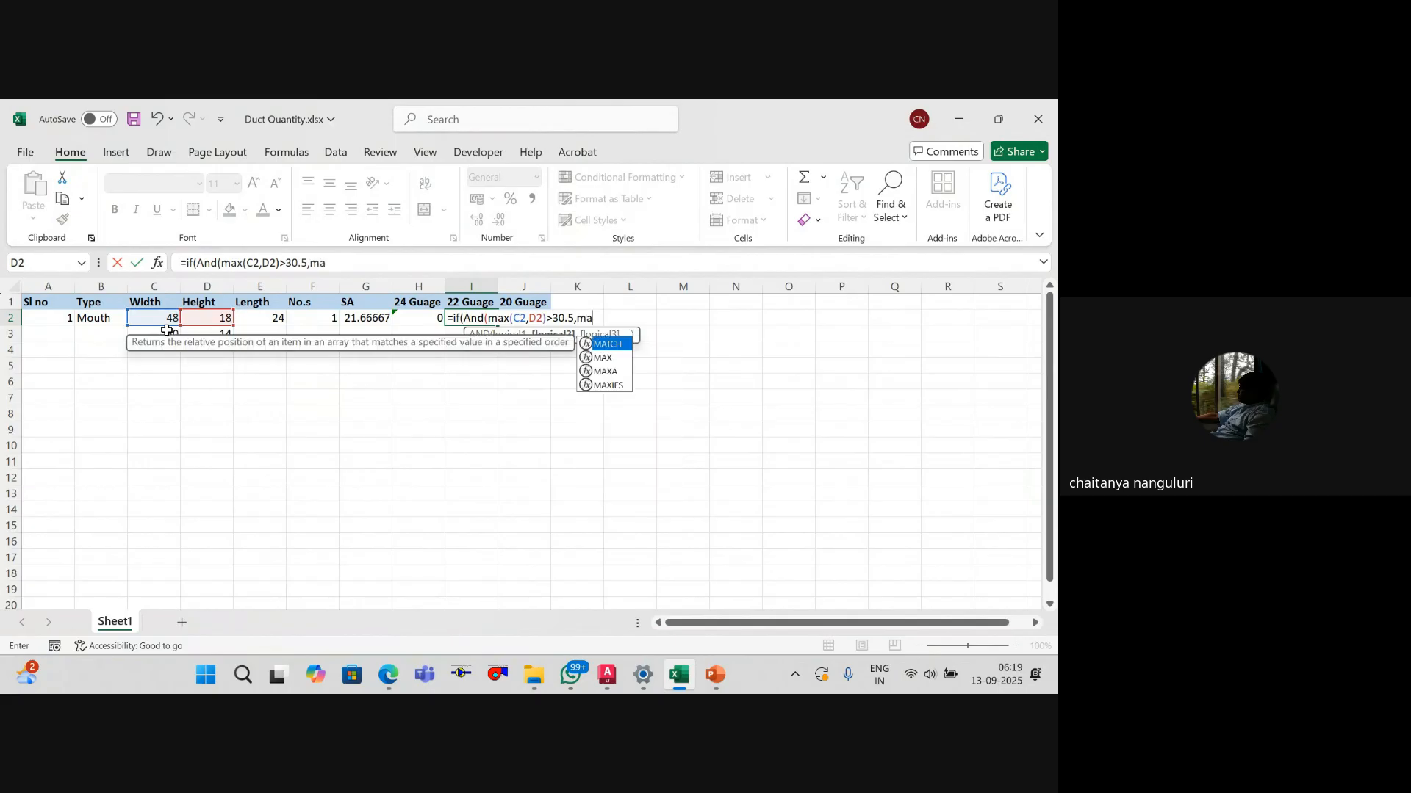
text(x()
key(Left)
key(Left)
key(Left)
key(Left)
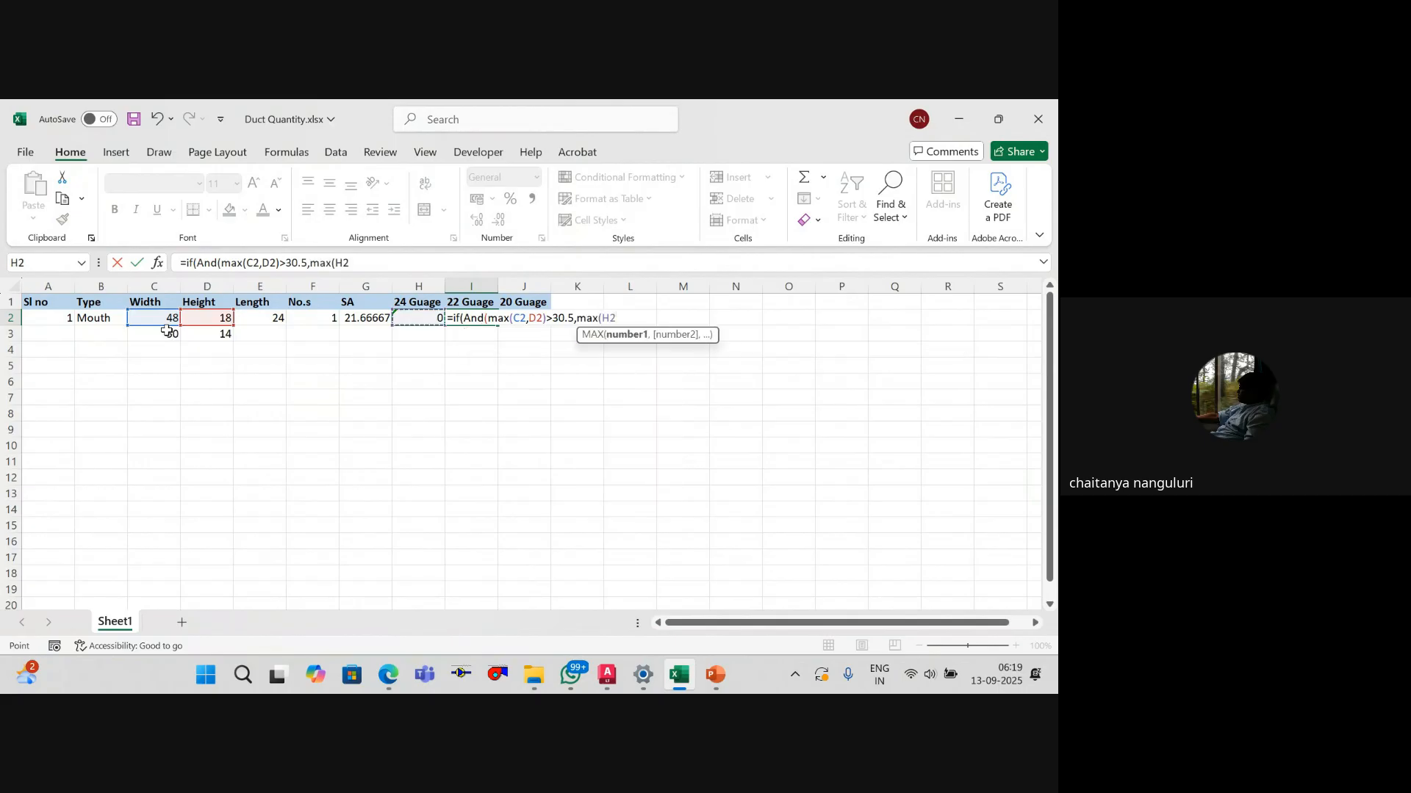
key(Left)
key(Left)
text(,)
key(Left)
key(Left)
key(Left)
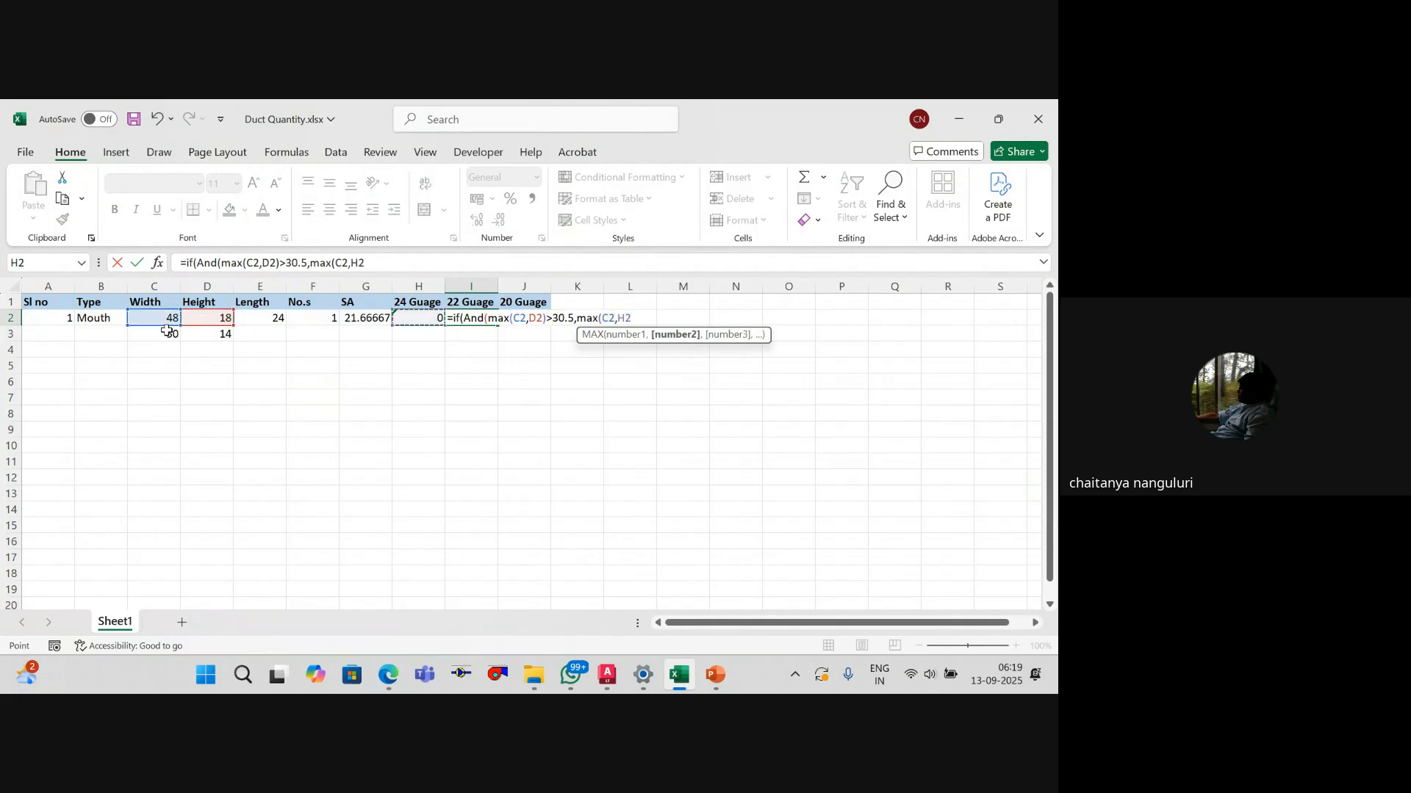
key(Left)
key(Left)
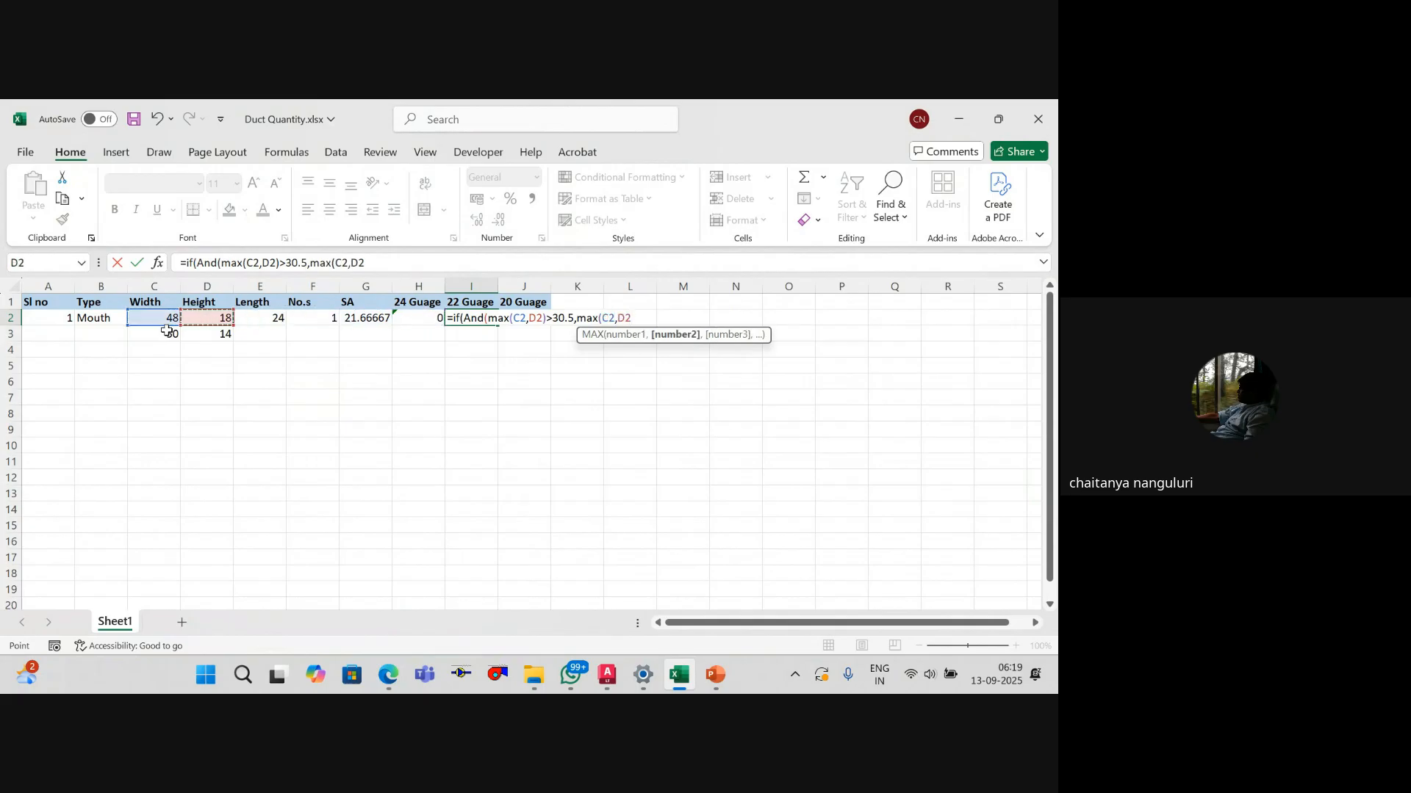
text()<)
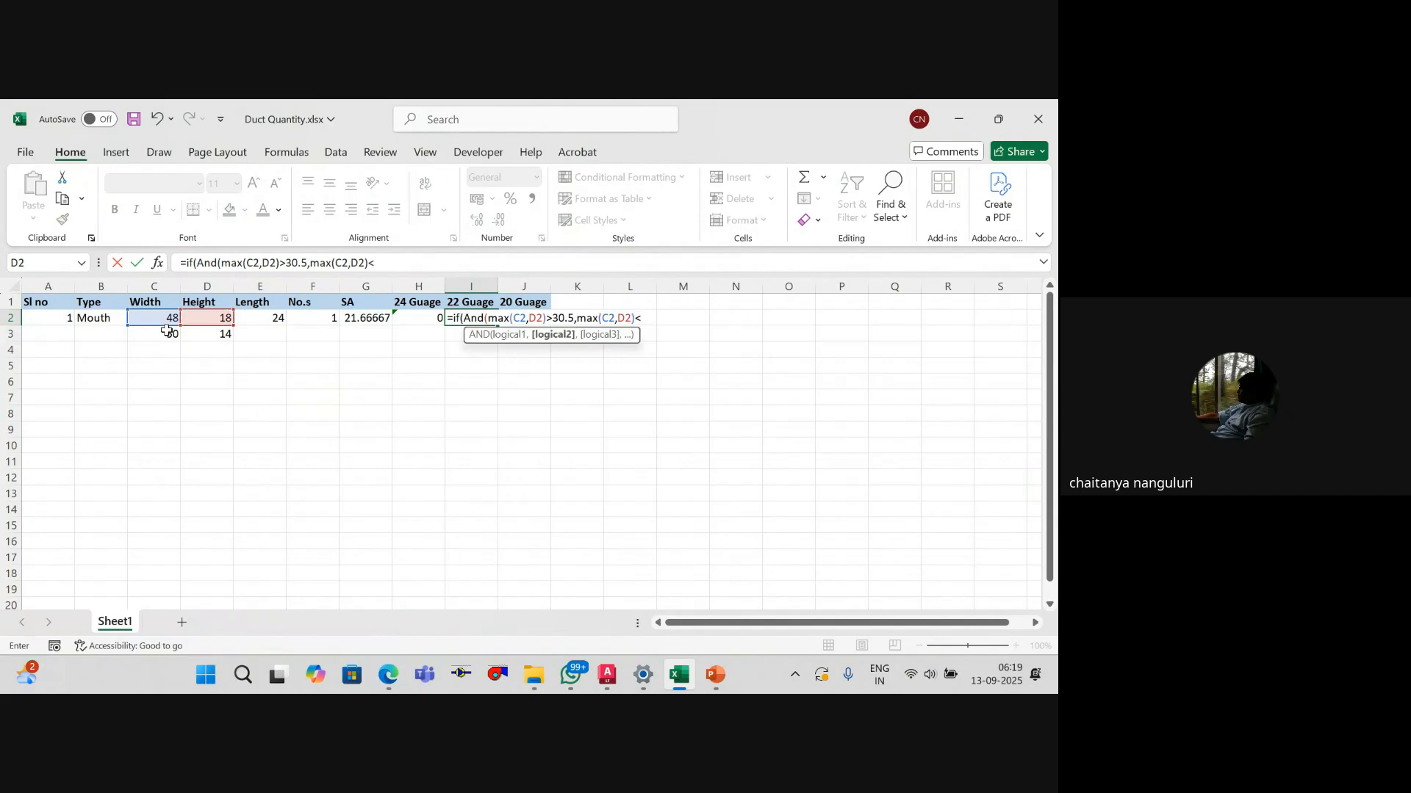
text(60.5)
Step: Append G2 and 0 with a closing parenthesis to the I2 formula and try to enter it
text(,)
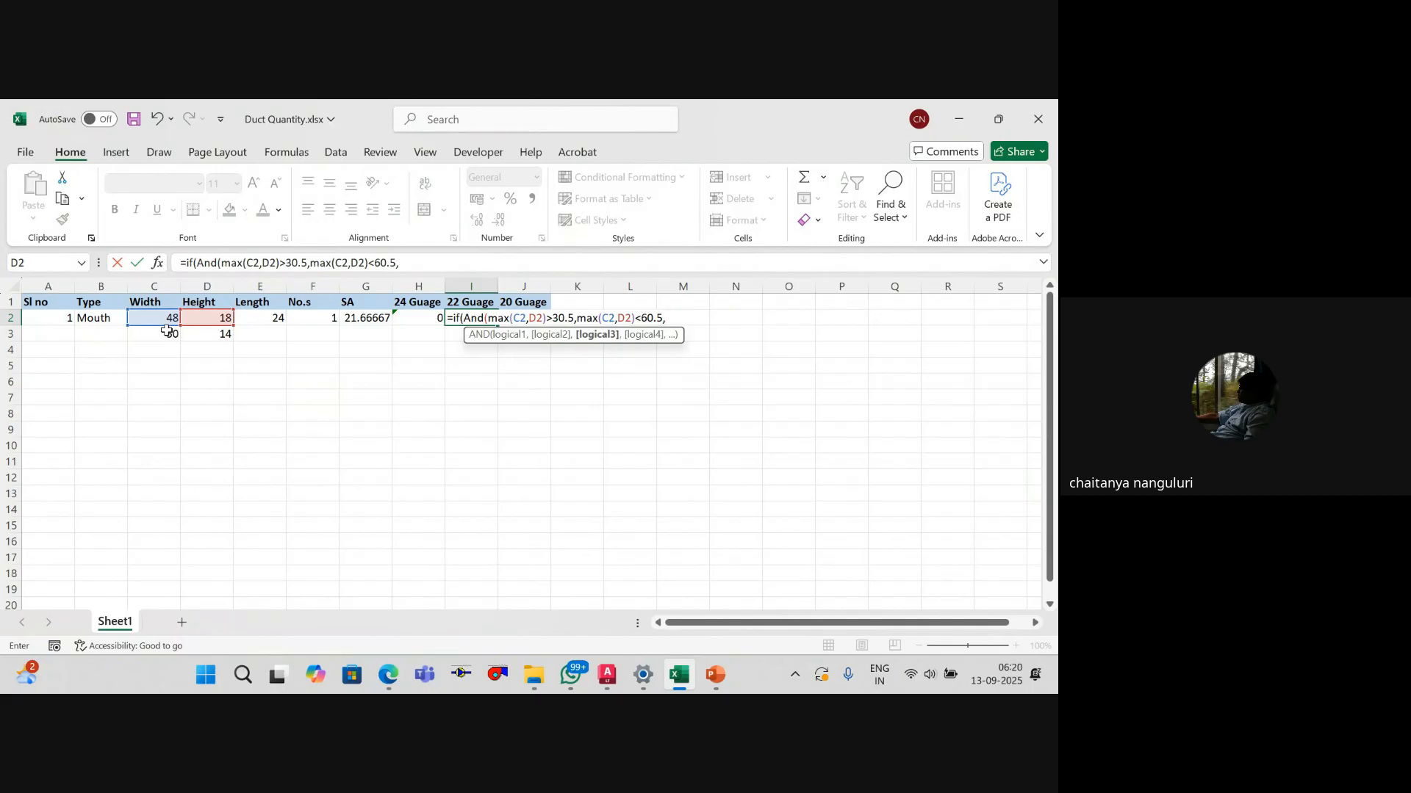
key(Left)
key(Left)
text(,0)
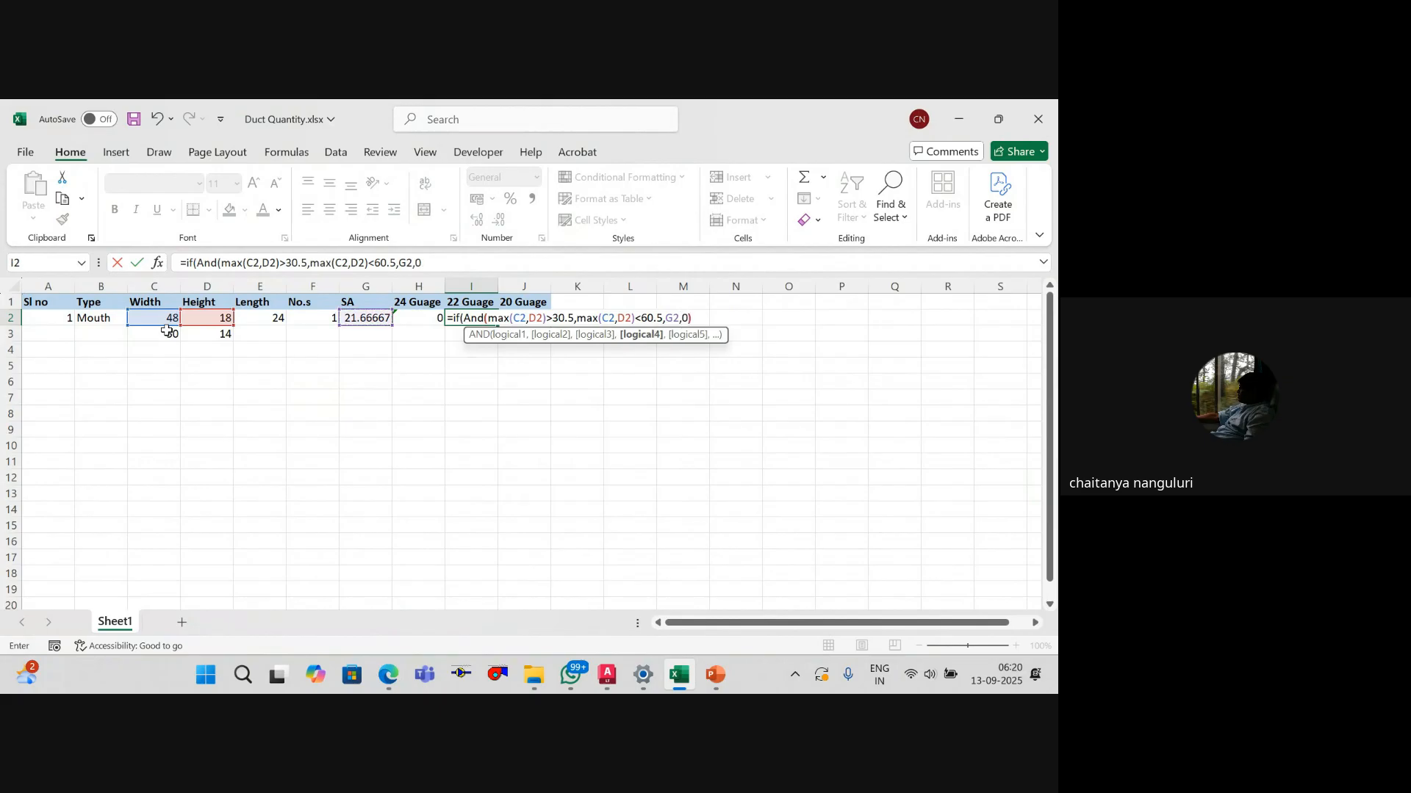
text())
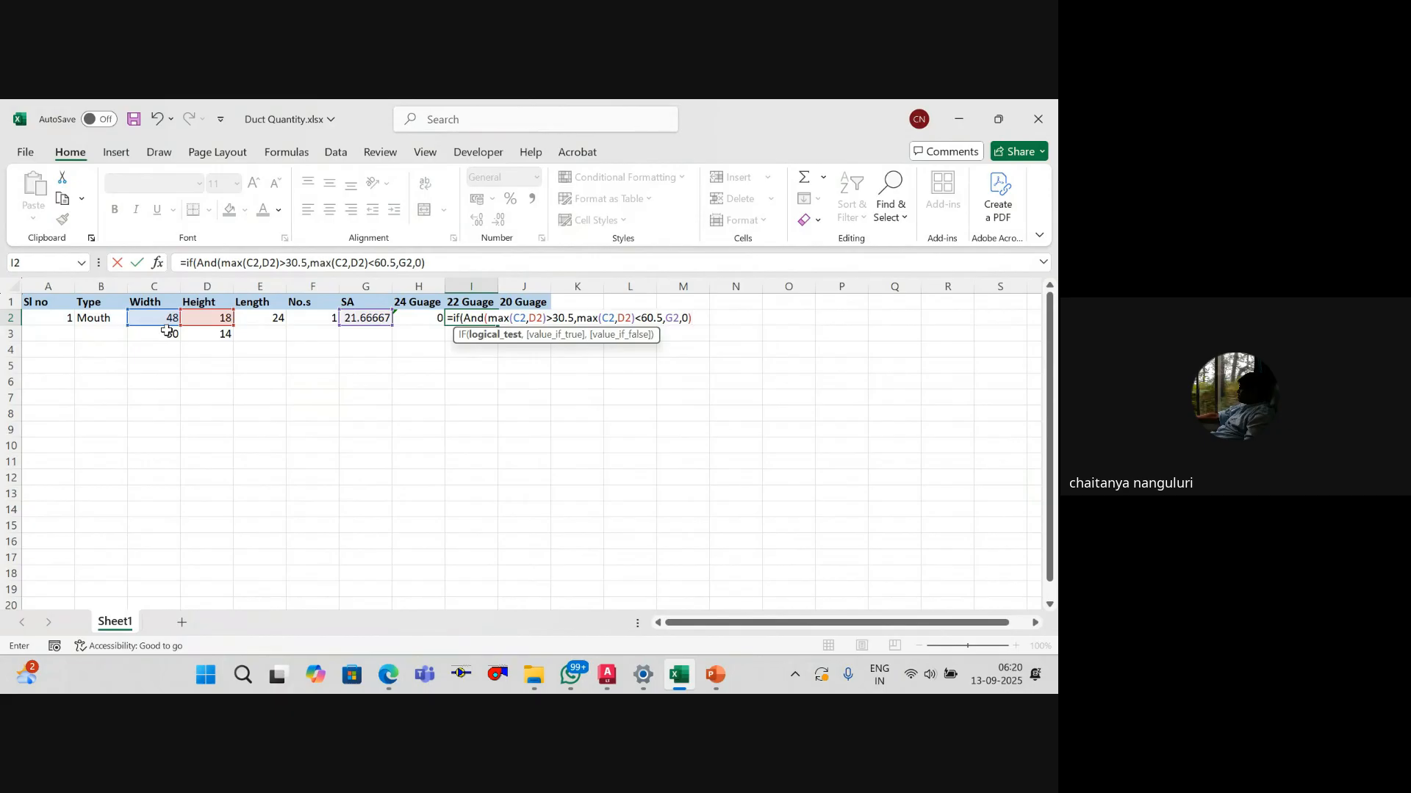
key(Return)
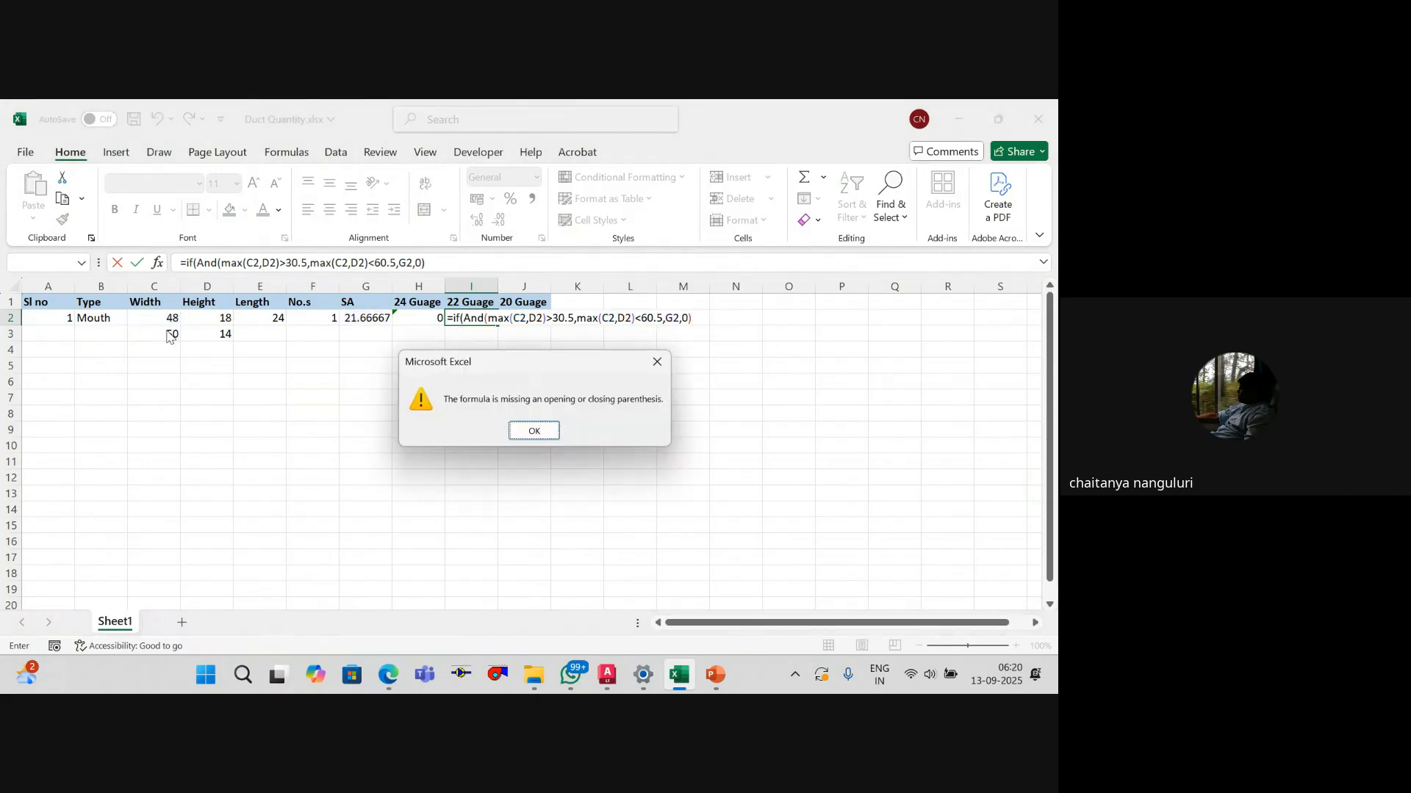
key(Return)
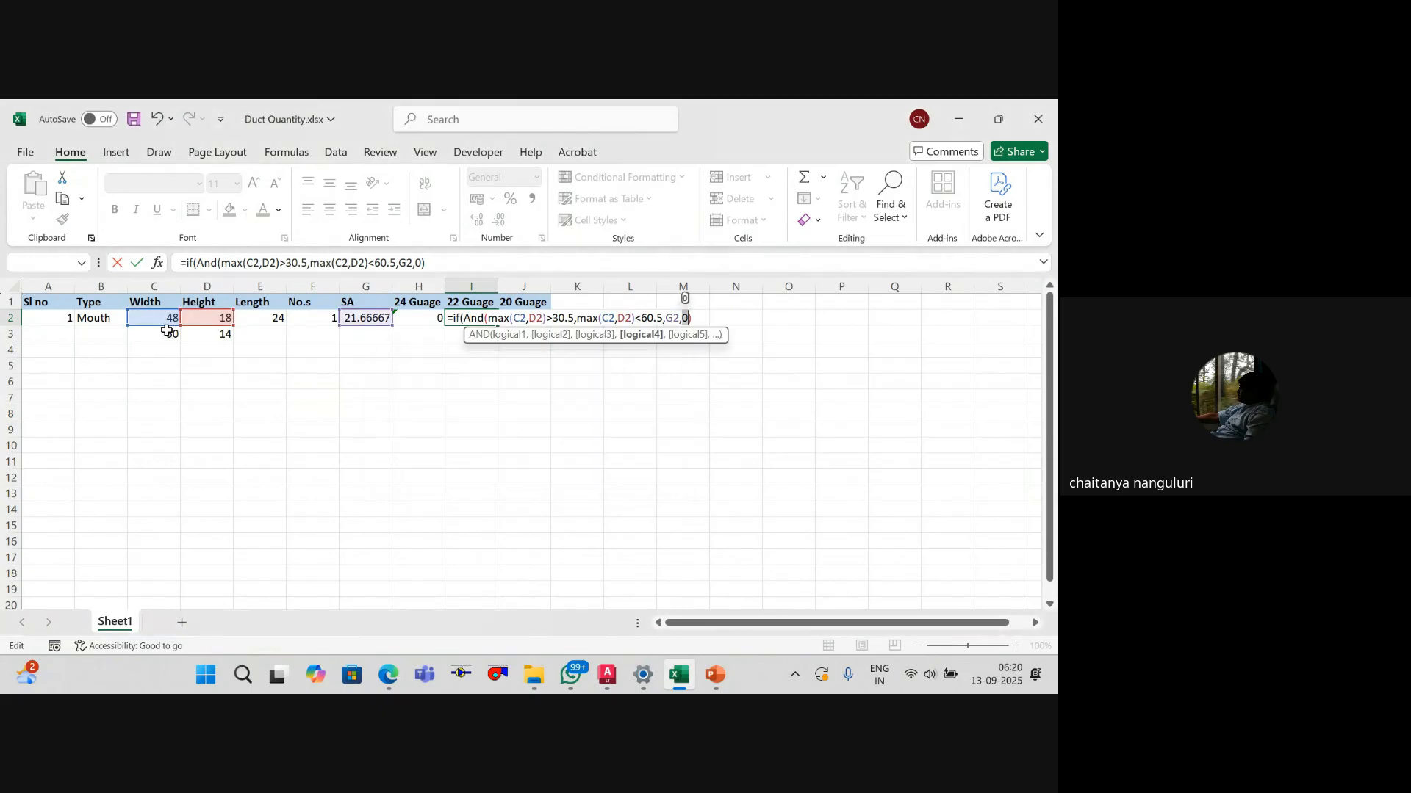
Step: Add a second closing parenthesis at the end of the I2 formula and try to enter it again
key(Right)
key(Right)
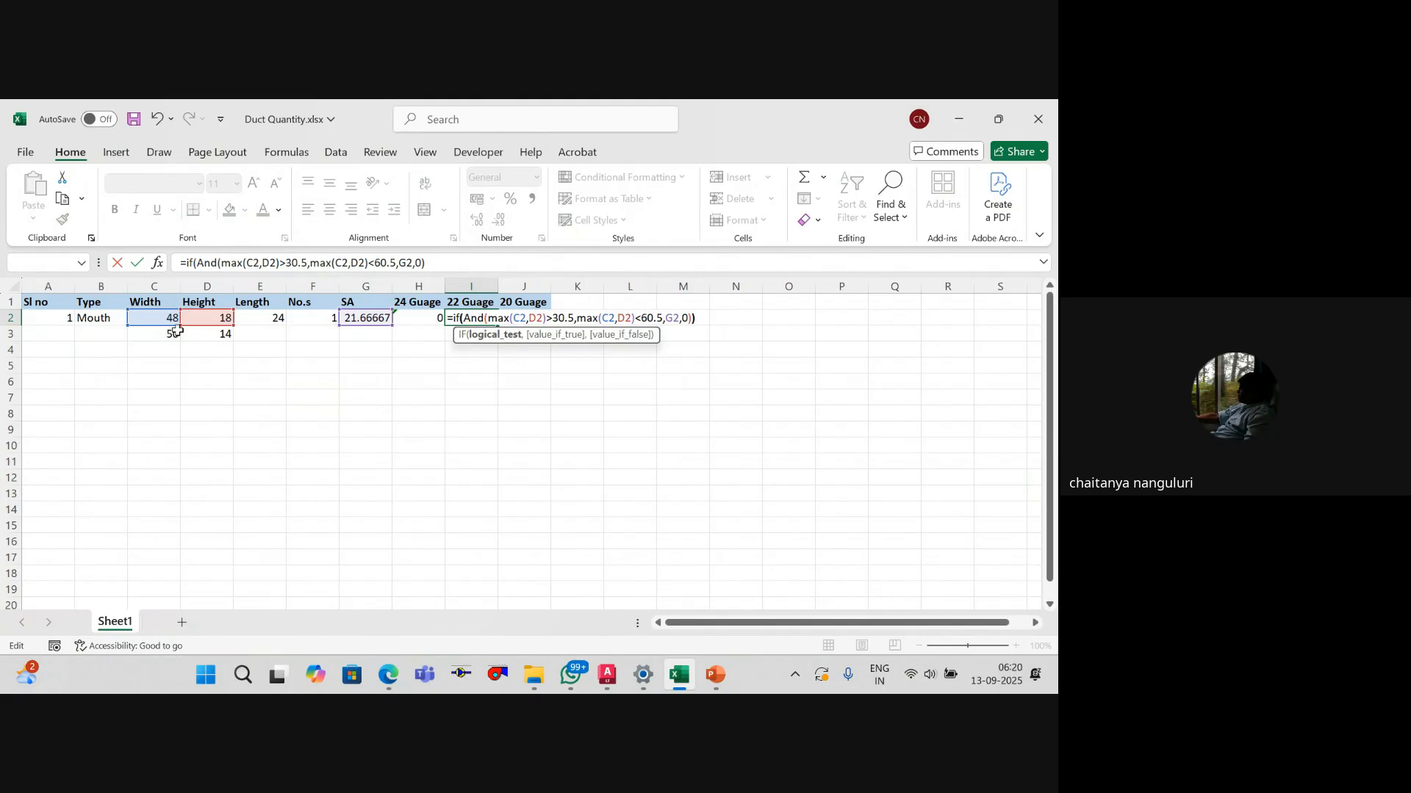
key(Return)
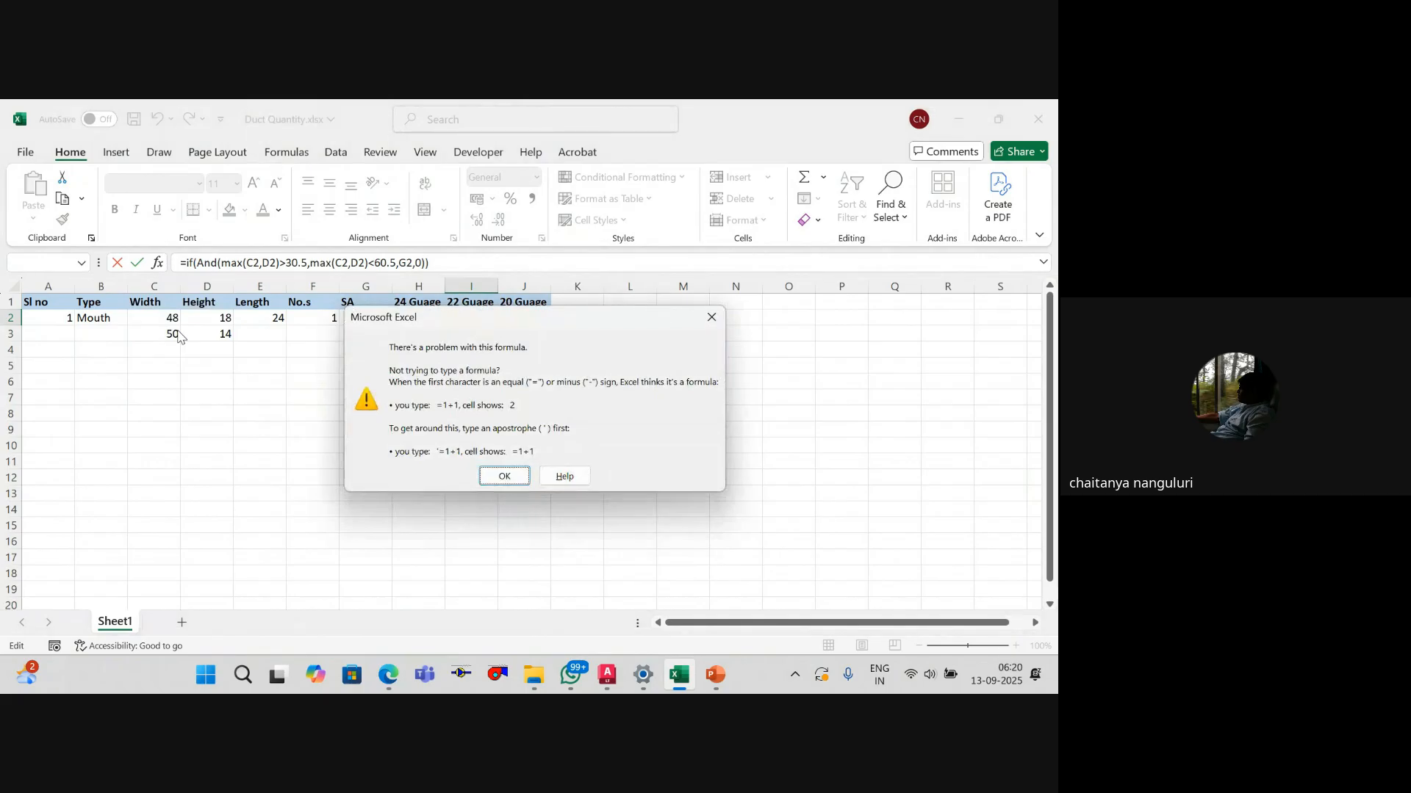
key(Return)
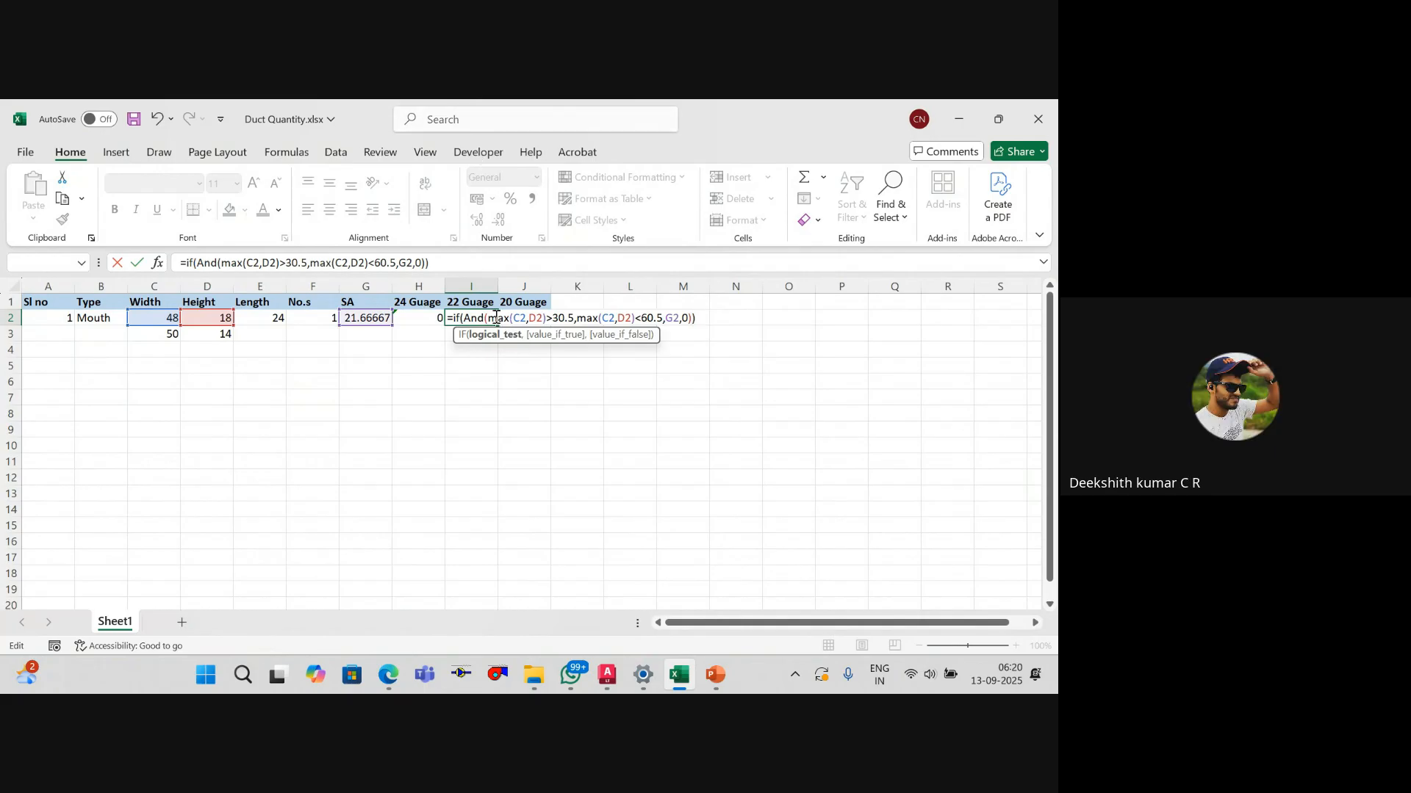
click(575, 317)
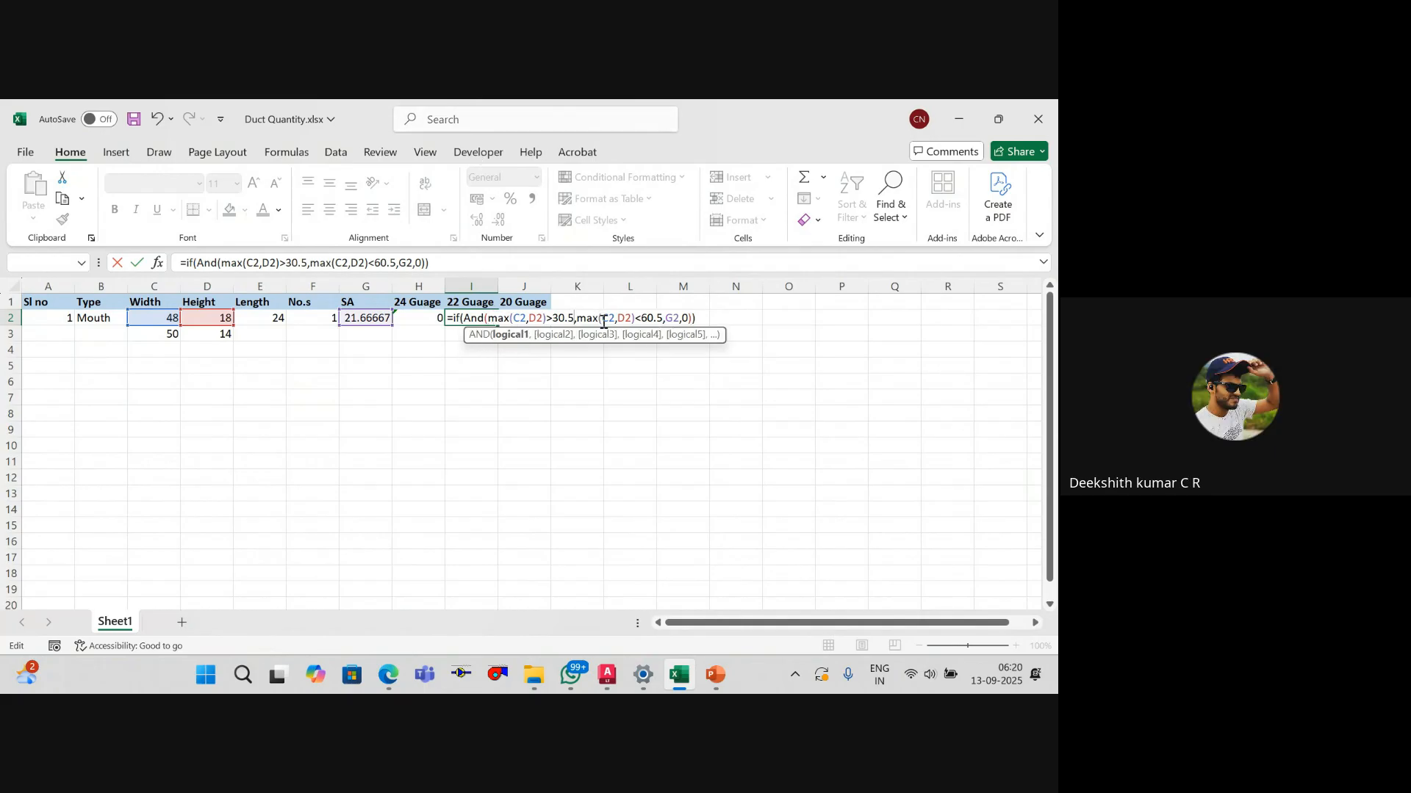
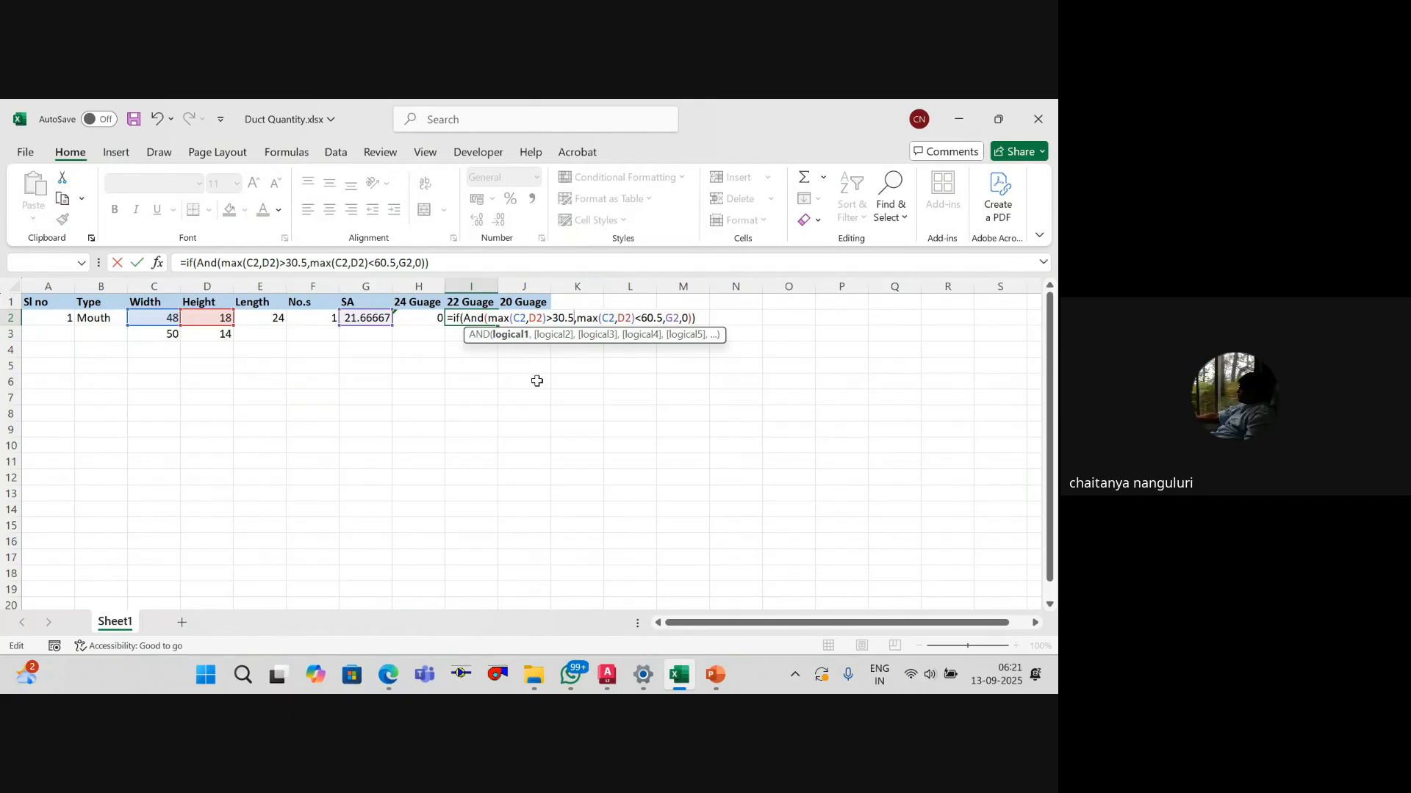
key(Return)
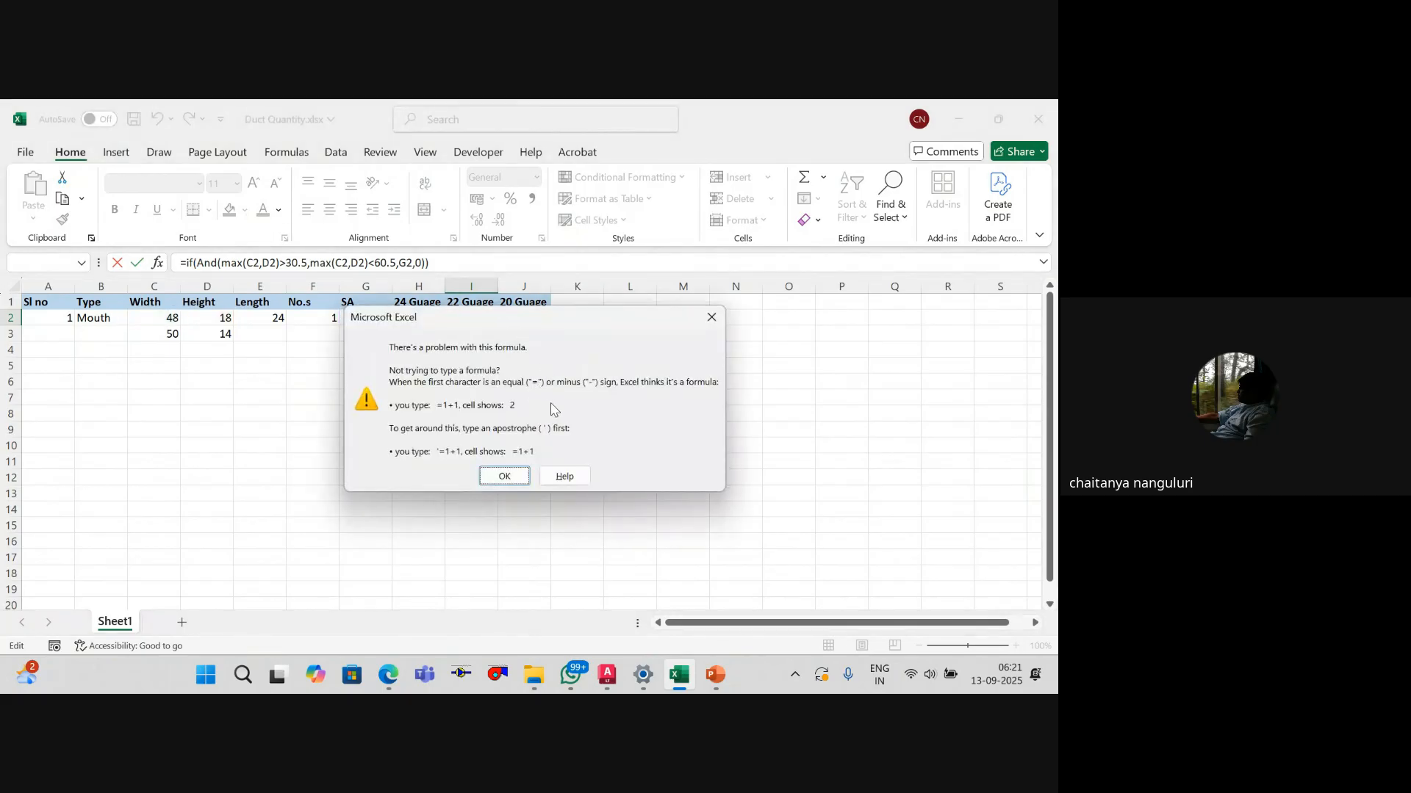
click(711, 317)
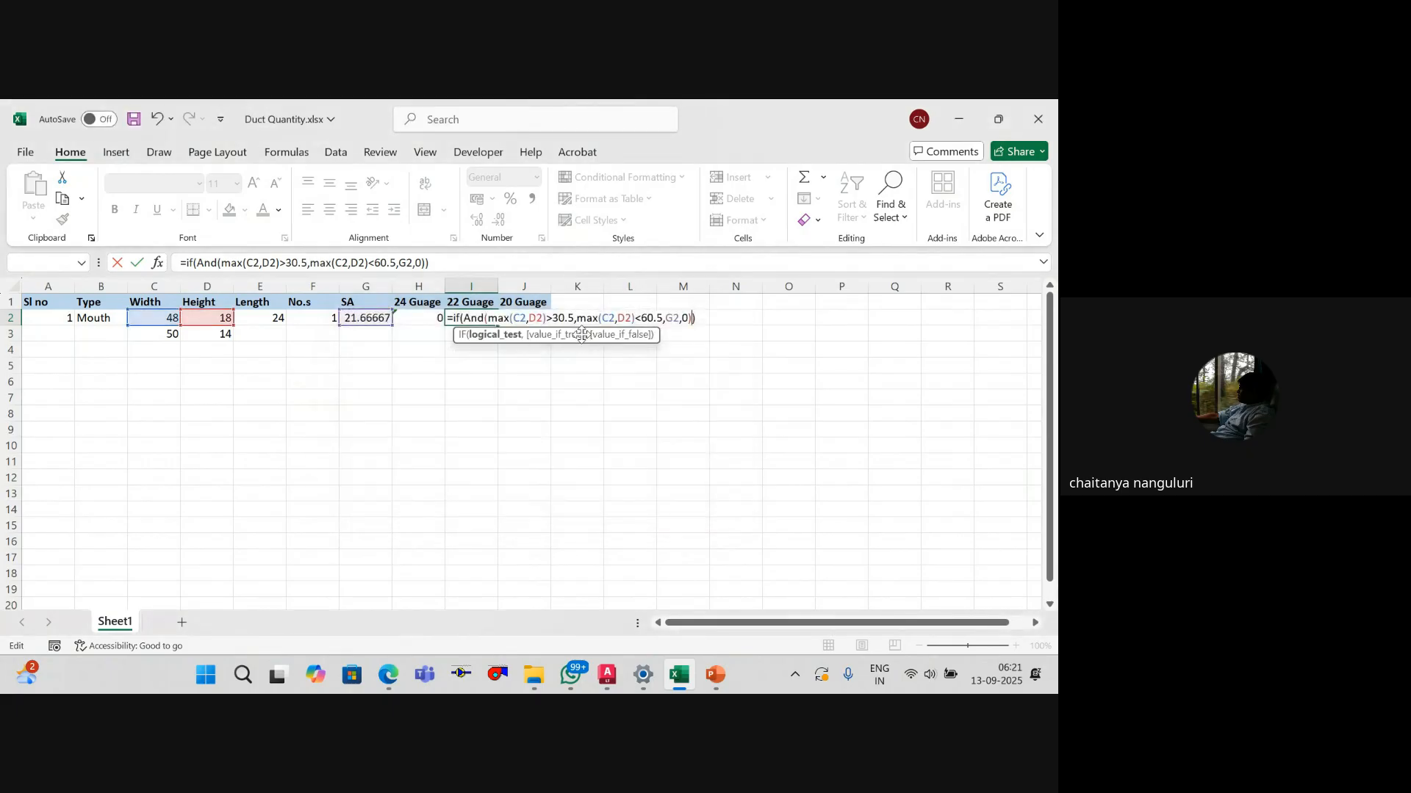
Step: Try enclosing each MAX condition of the I2 formula in square brackets and entering it
click(454, 318)
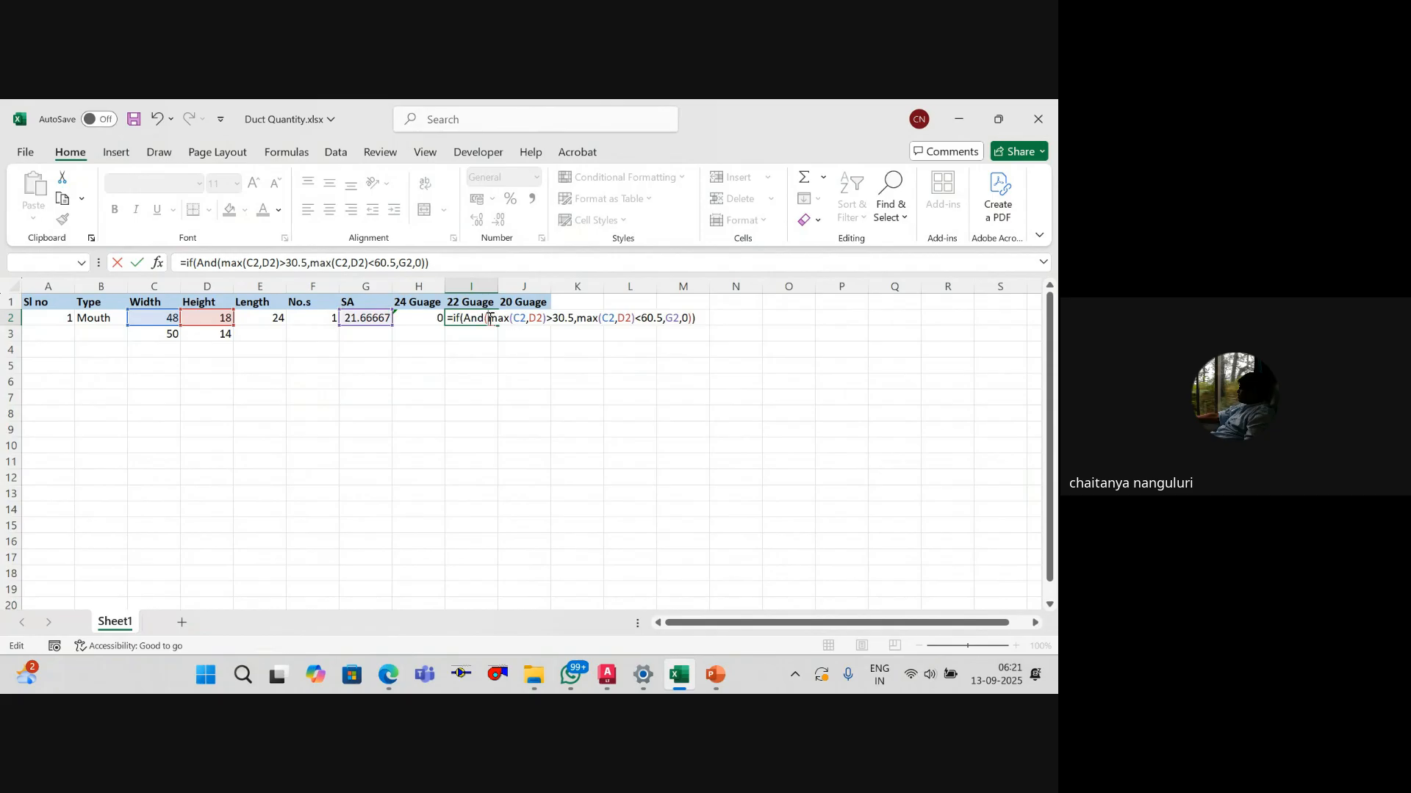
click(490, 318)
key(Left)
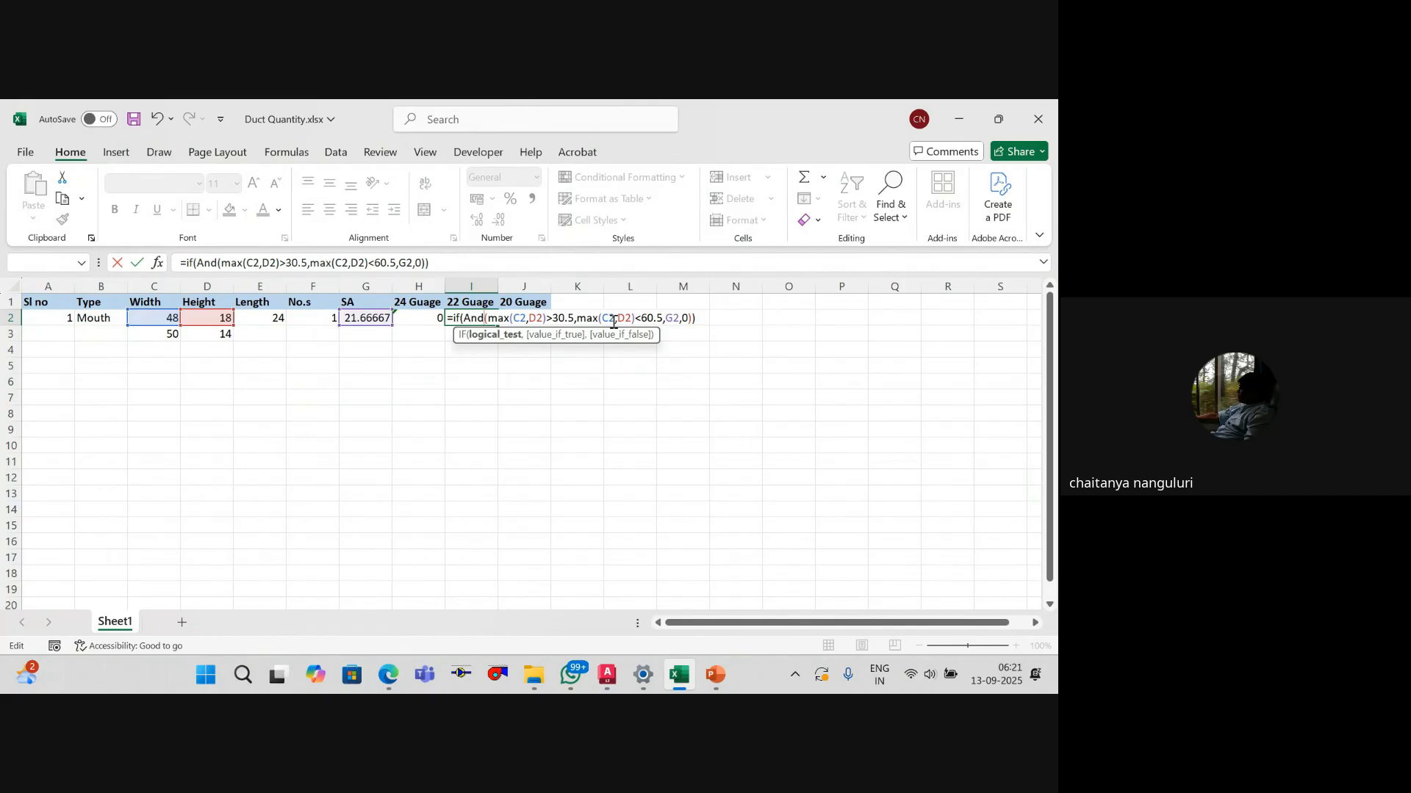
key(Right)
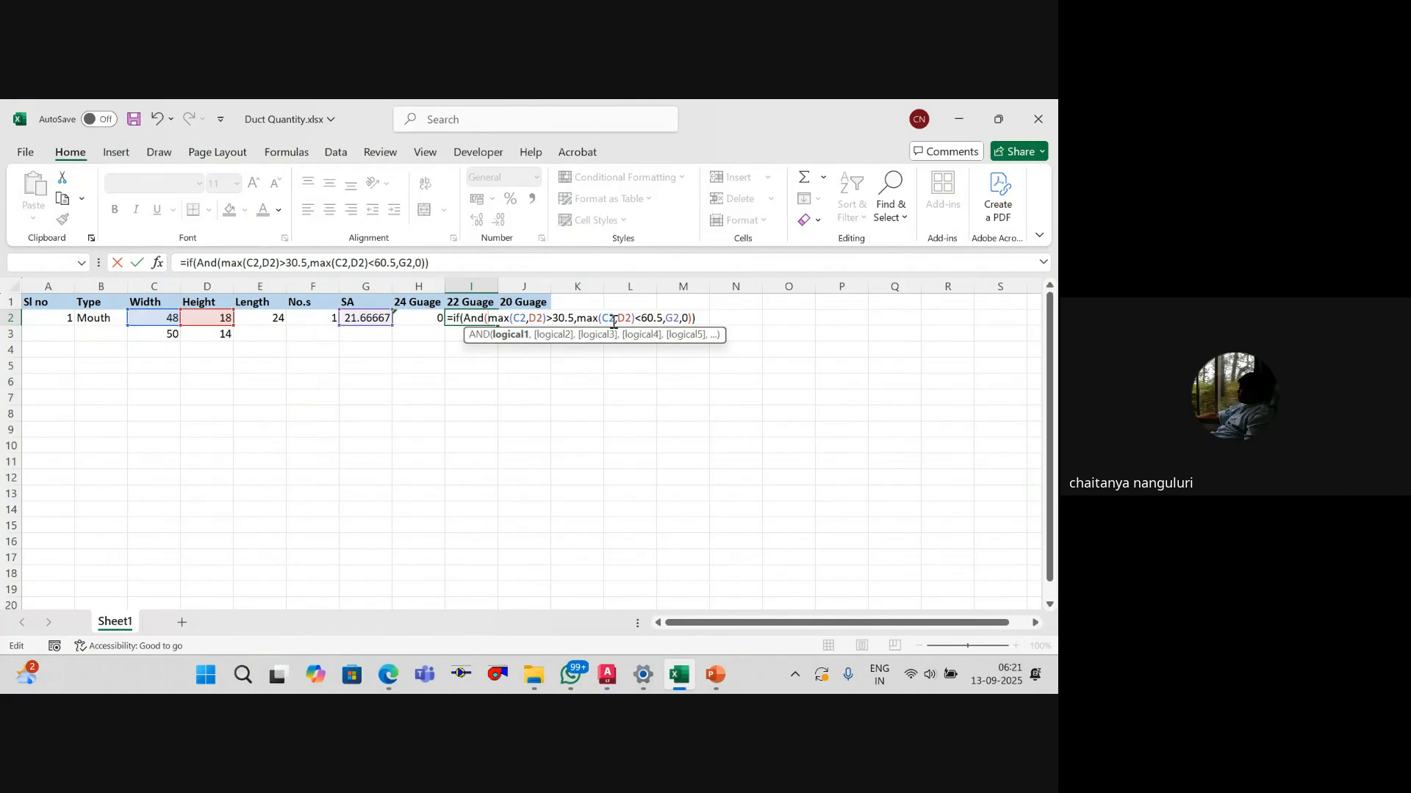
text([)
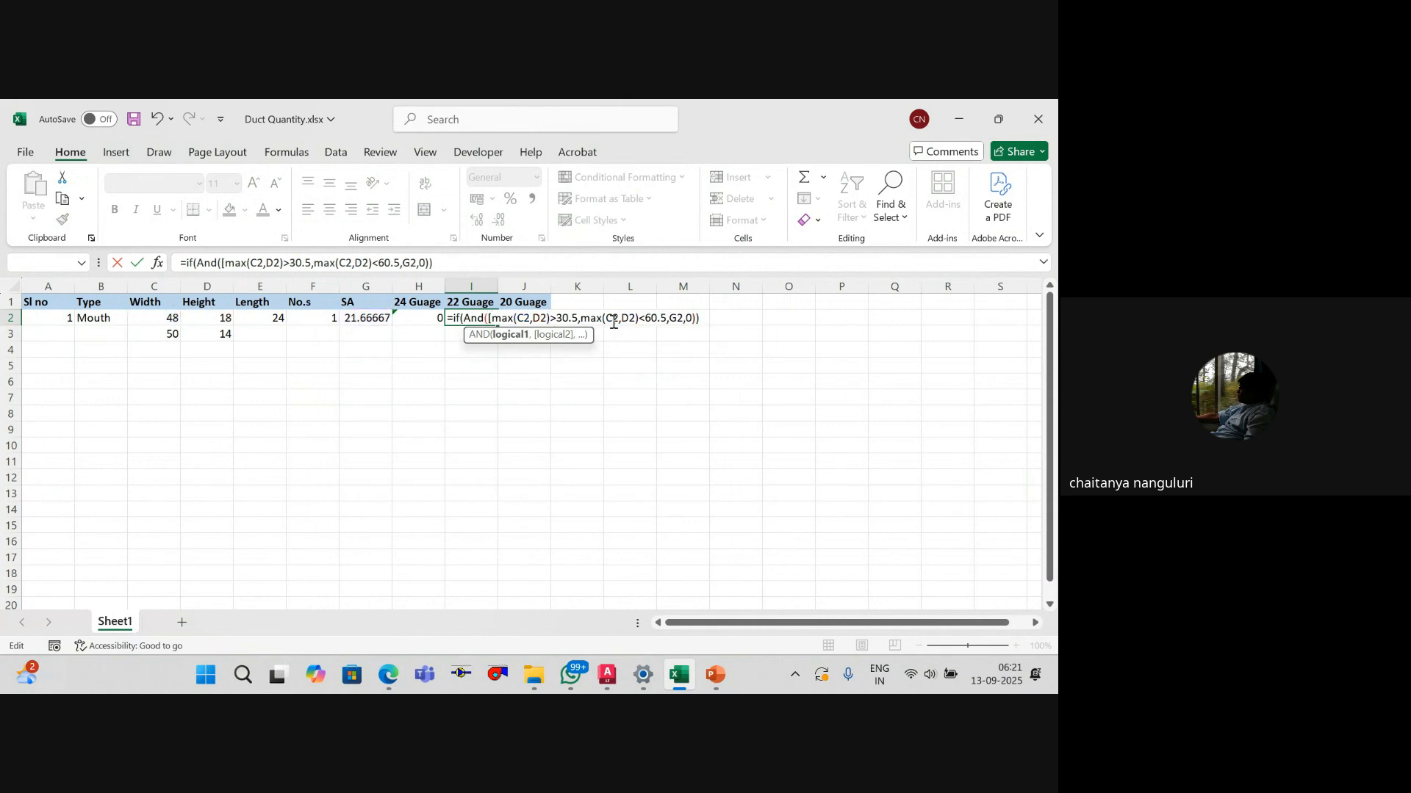
key(Right)
key(Right)
key(Right)
key(Right)
key(Right)
key(Right)
key(Right)
key(Right)
key(Right)
key(Right)
key(Right)
key(Right)
key(Right)
text(])
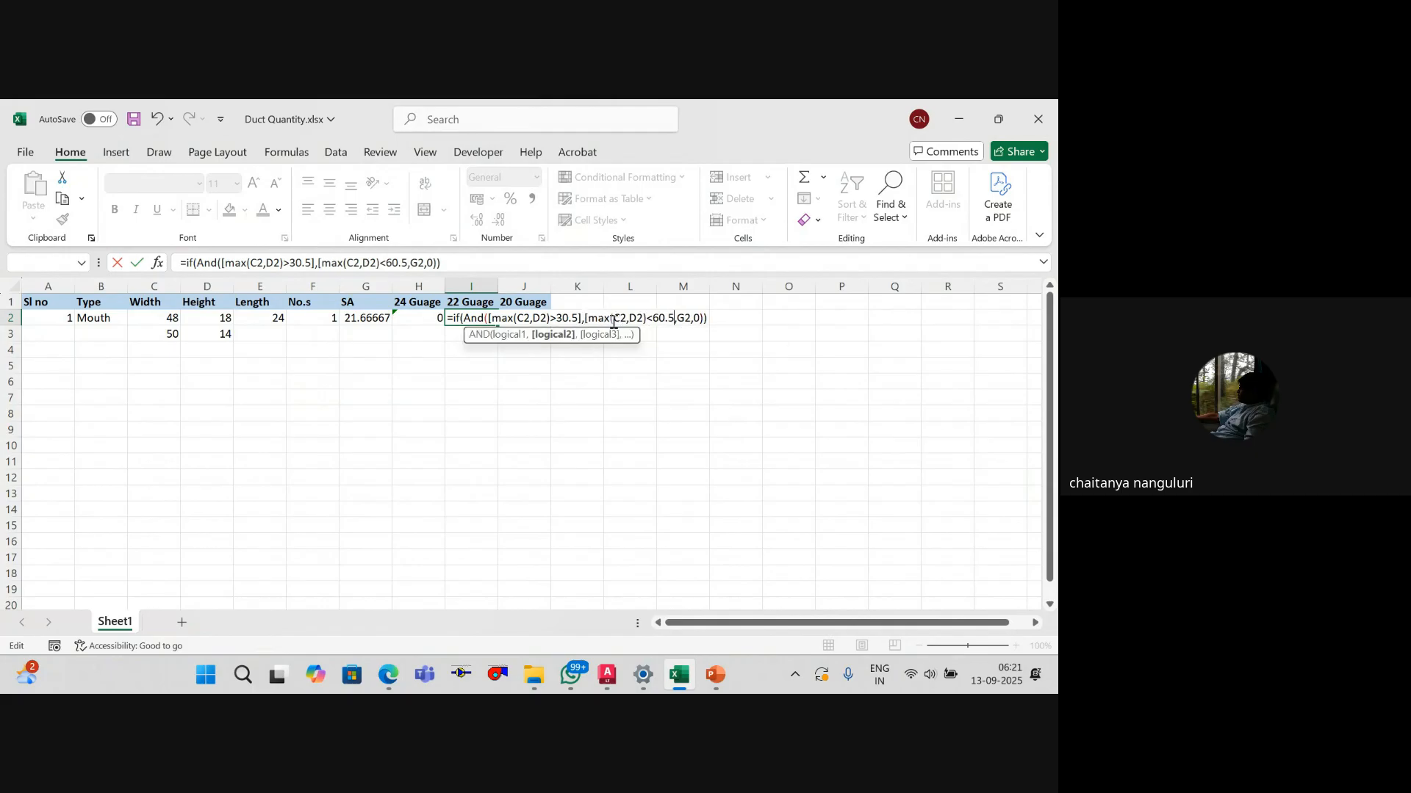
text(])
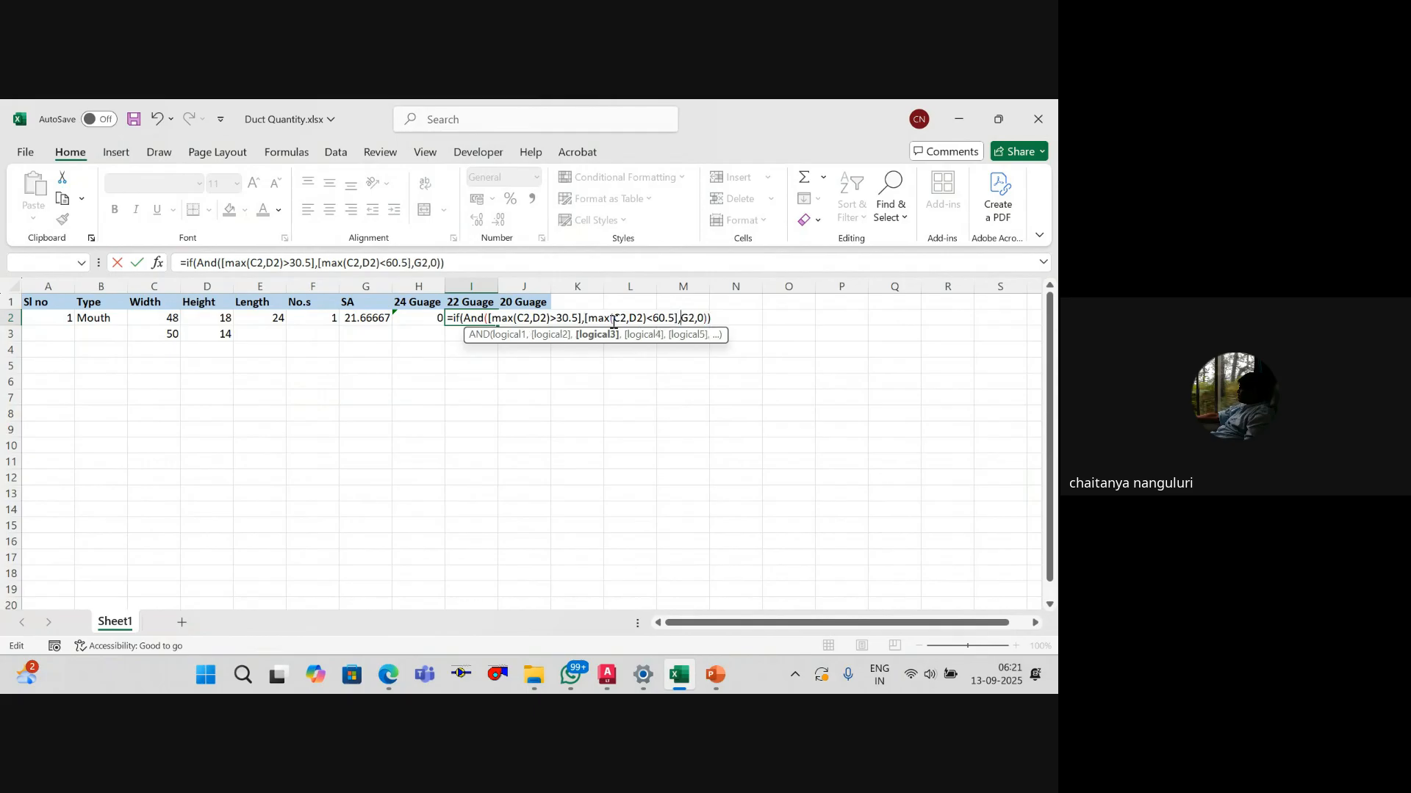
key(Return)
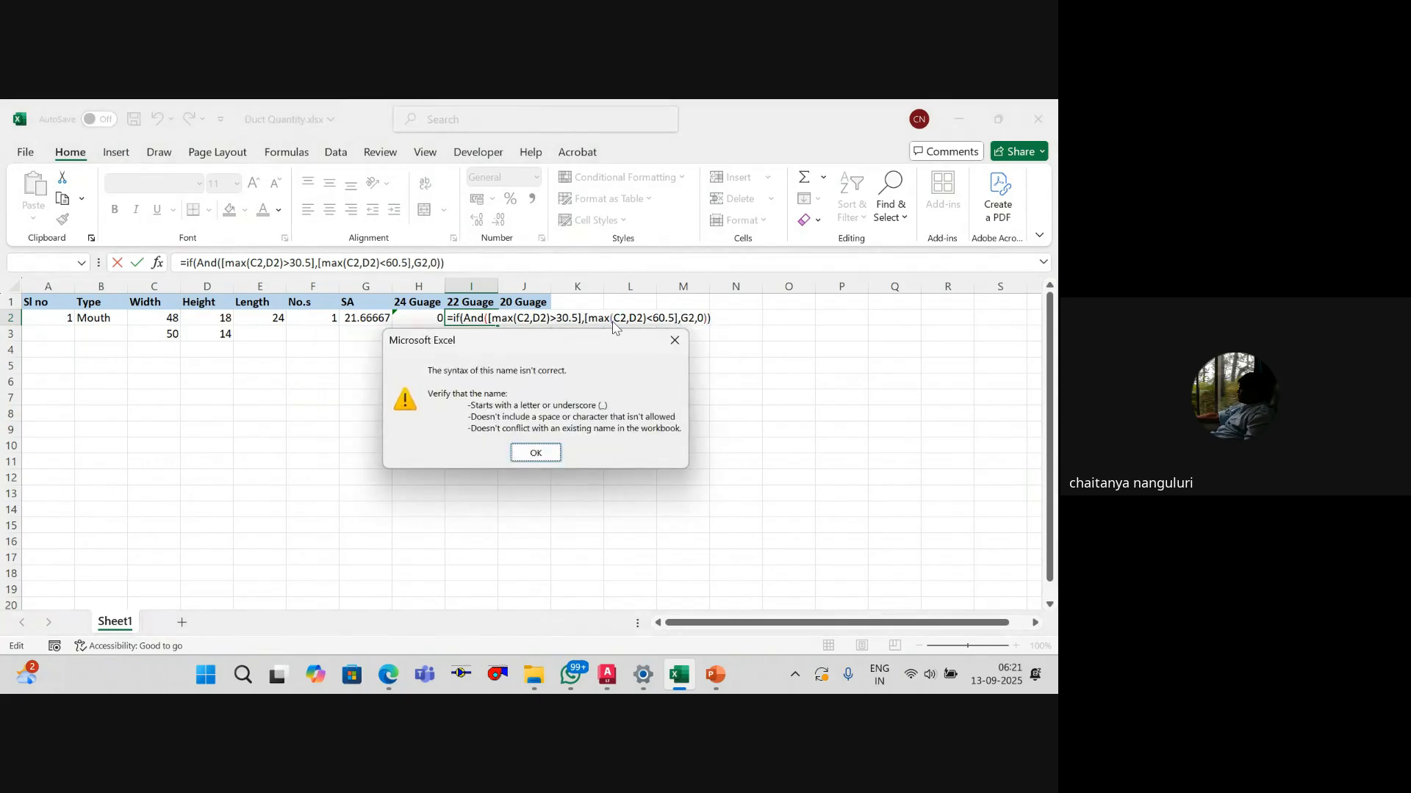
key(Return)
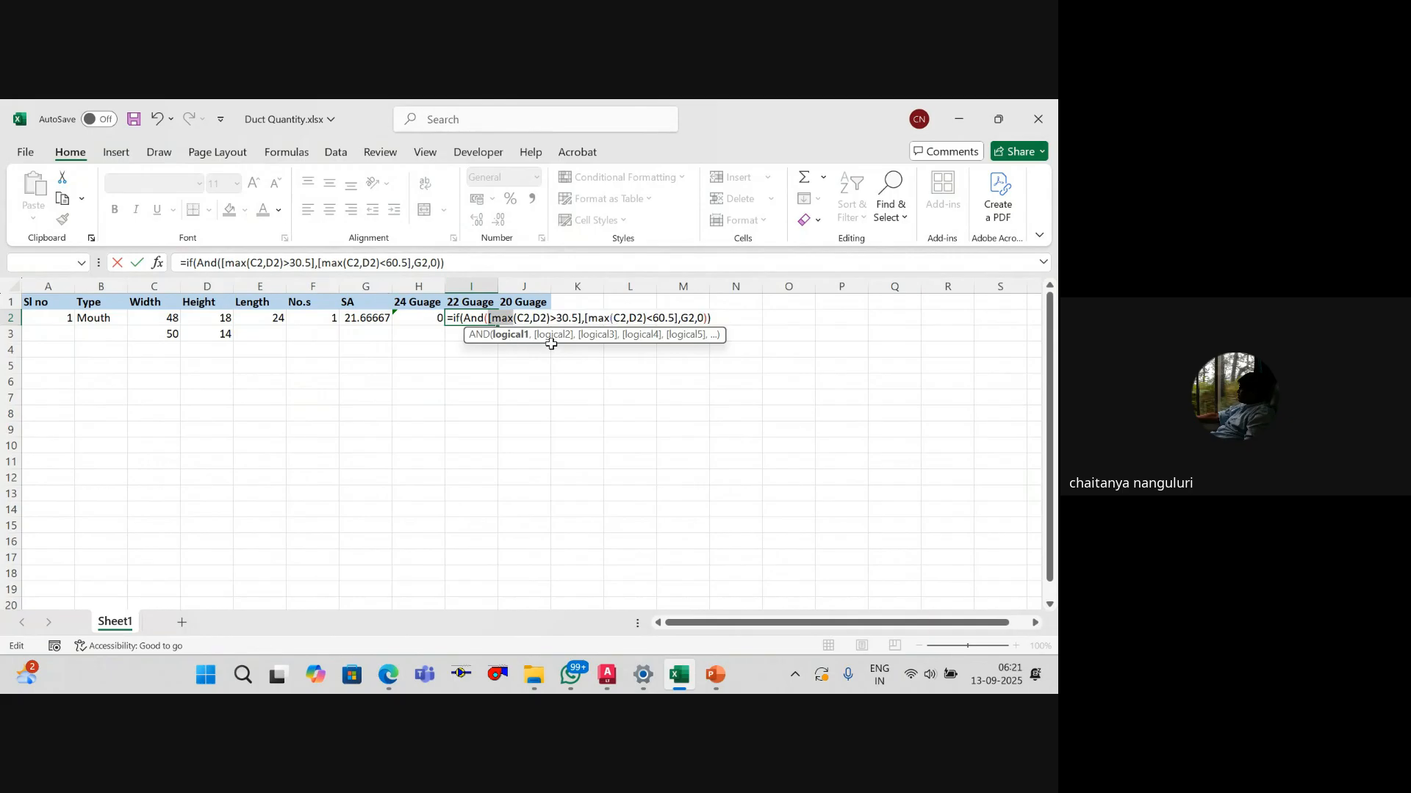
Step: Remove the square brackets enclosing the MAX(C2,D2)>30.5 condition in the I2 formula
click(491, 319)
key(Delete)
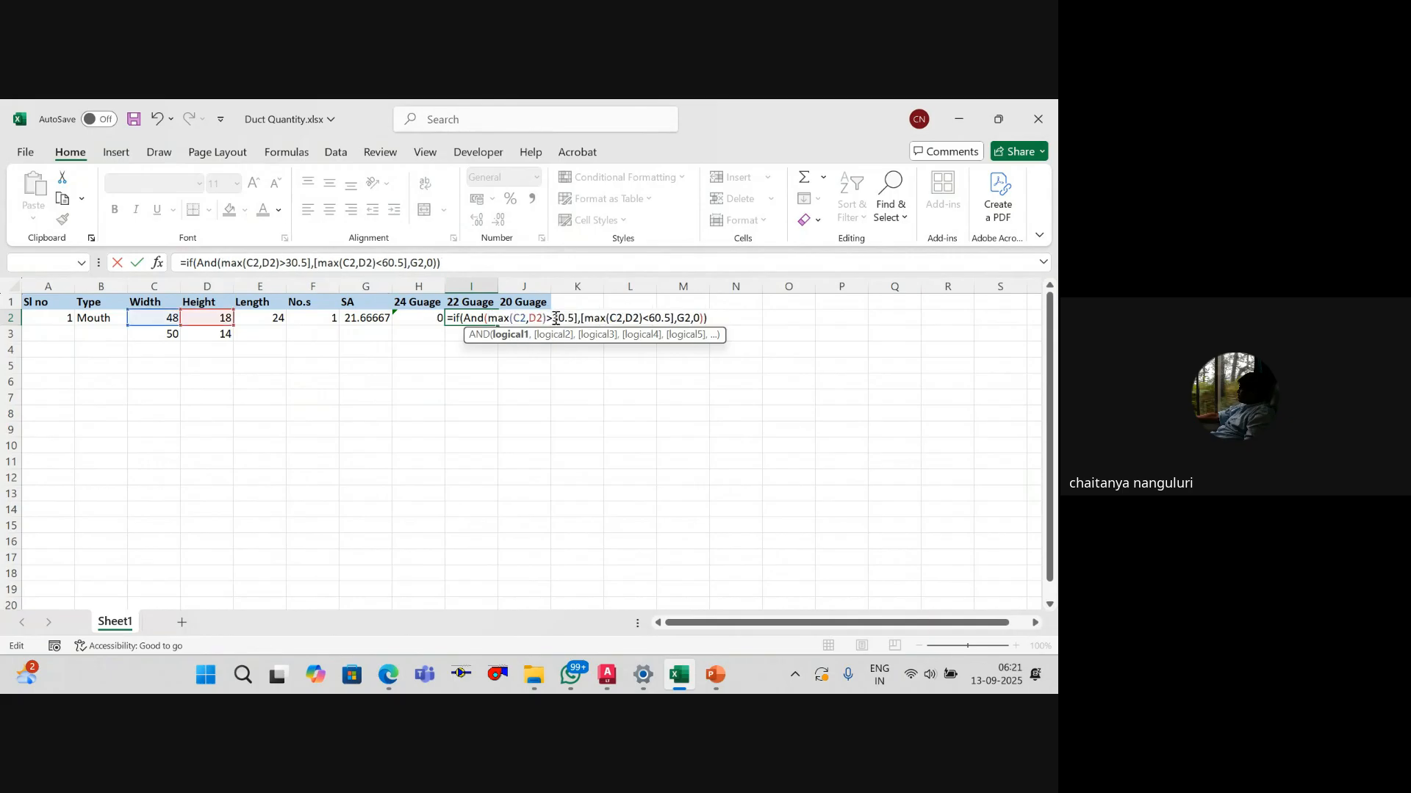
key(Right)
key(Right)
key(Right)
key(Right)
key(Right)
key(Right)
key(Right)
key(Right)
key(Right)
key(Delete)
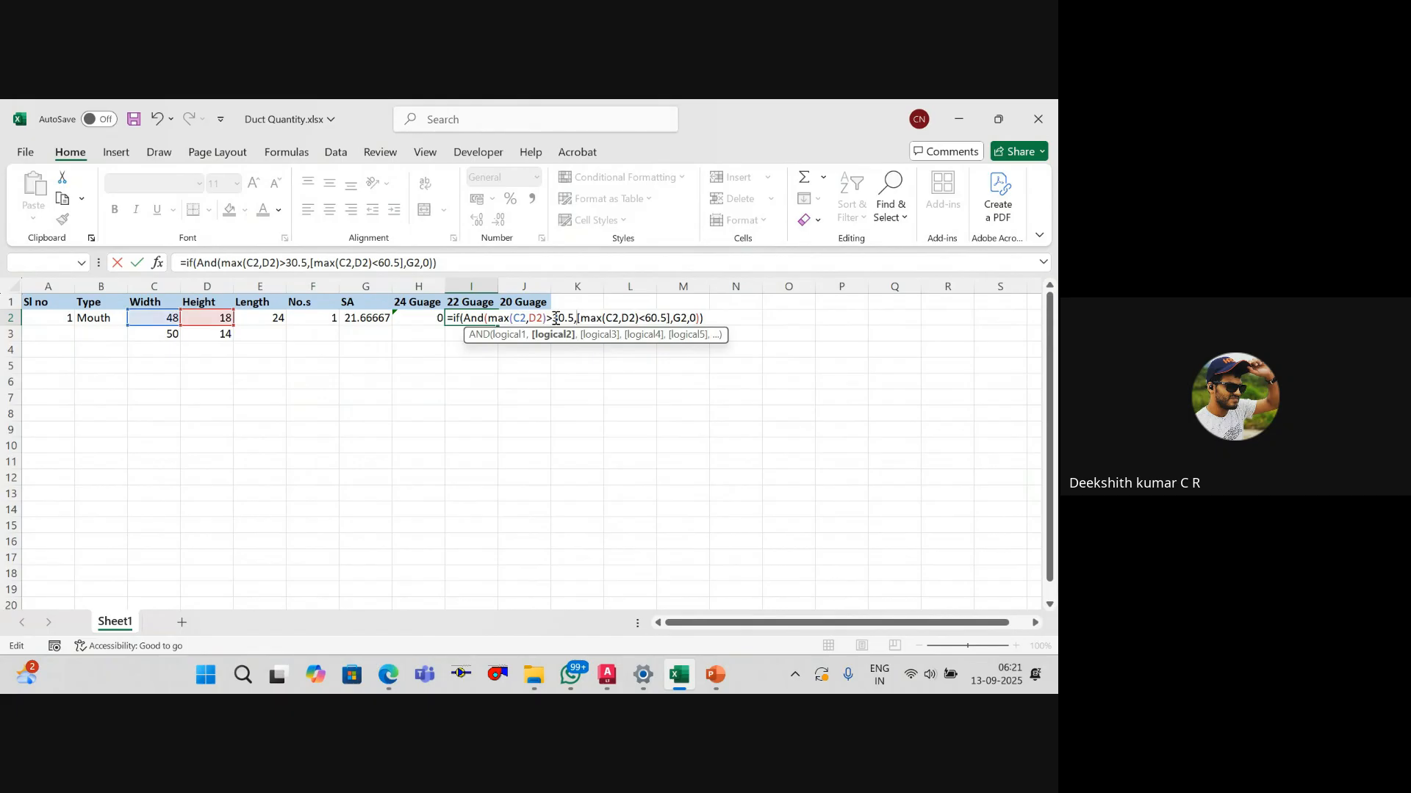
Step: Remove the square brackets around the MAX(C2,D2)<60.5 condition and try to enter the I2 formula
key(Right)
key(Delete)
key(Right)
key(Right)
key(Right)
key(Right)
key(Right)
key(Right)
key(Right)
key(Right)
key(Right)
key(Right)
key(Right)
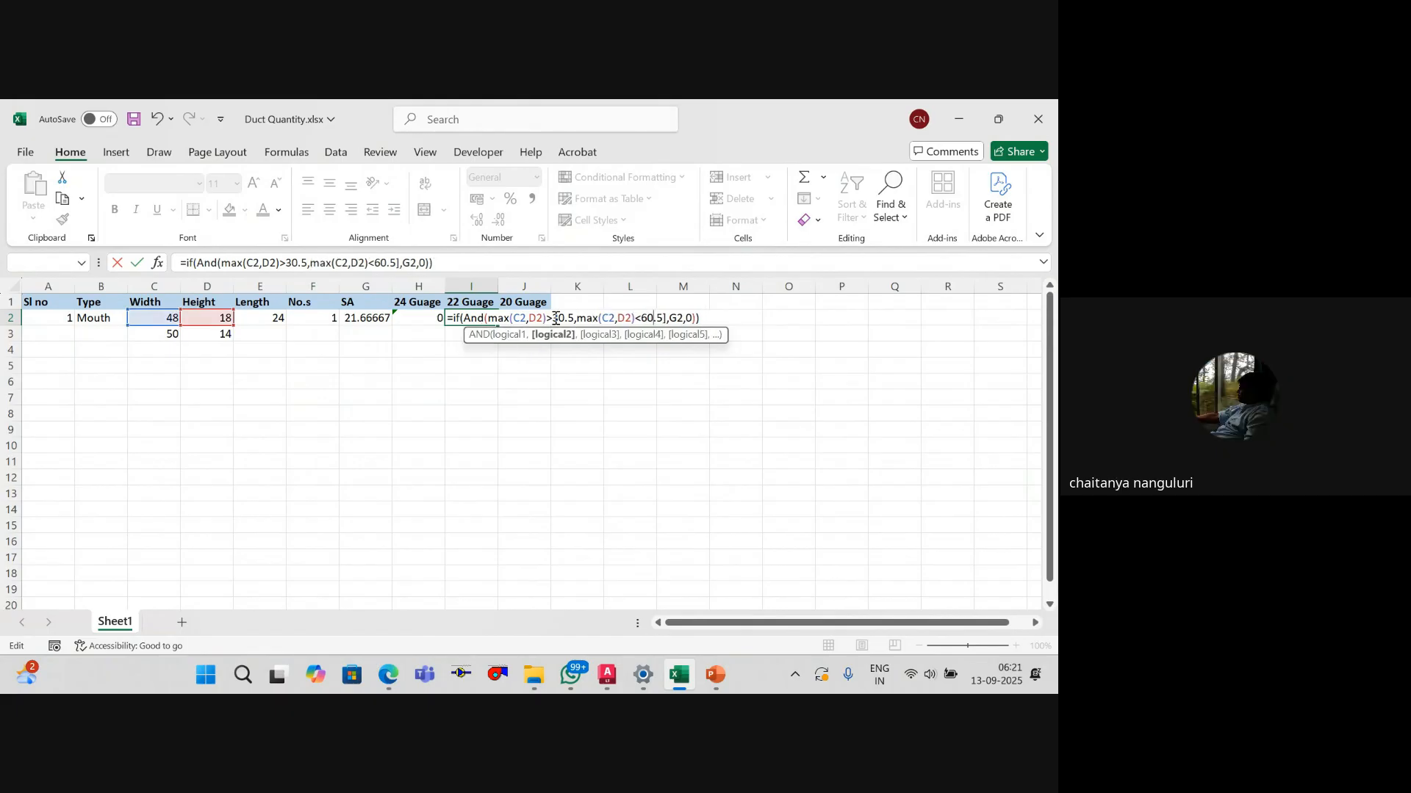
key(BackSpace)
key(Return)
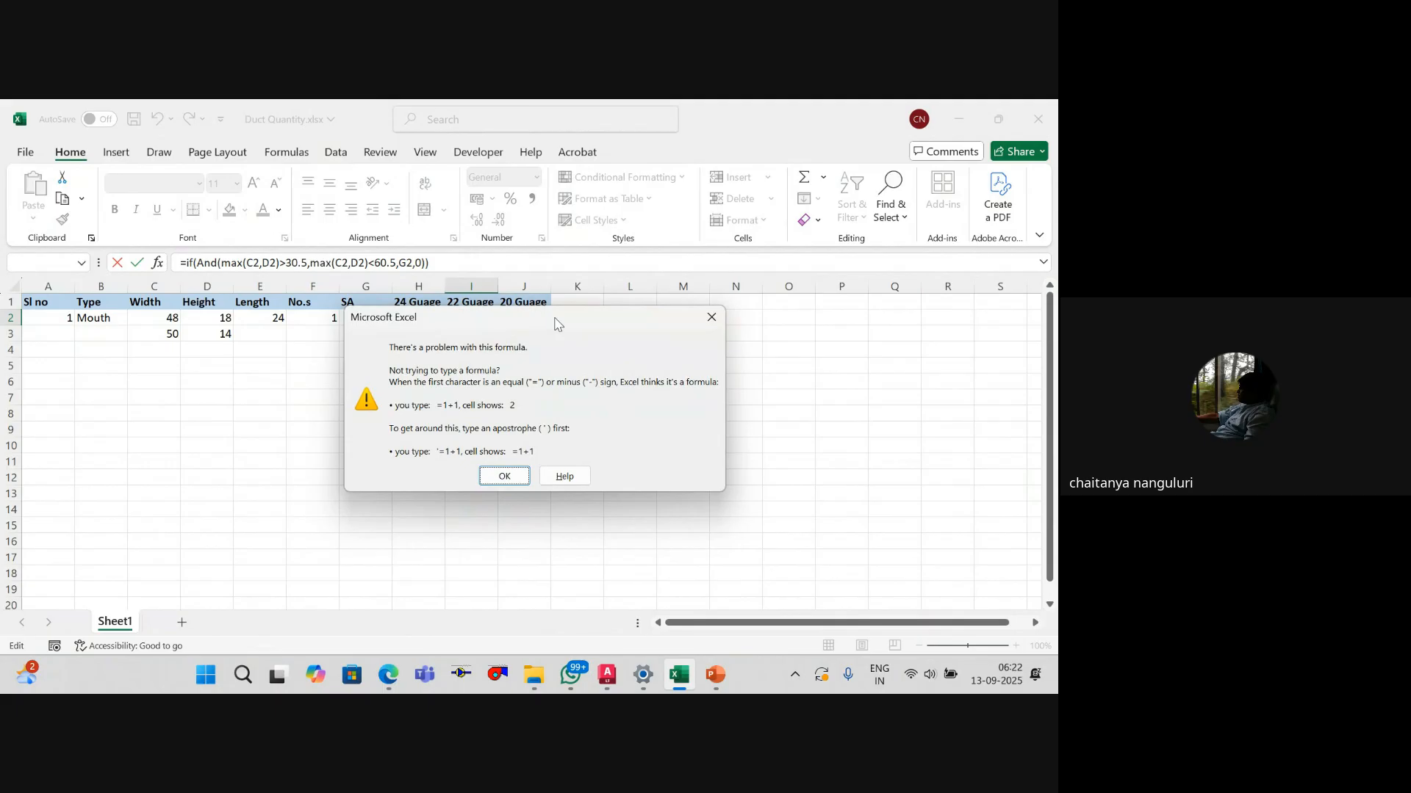
key(Return)
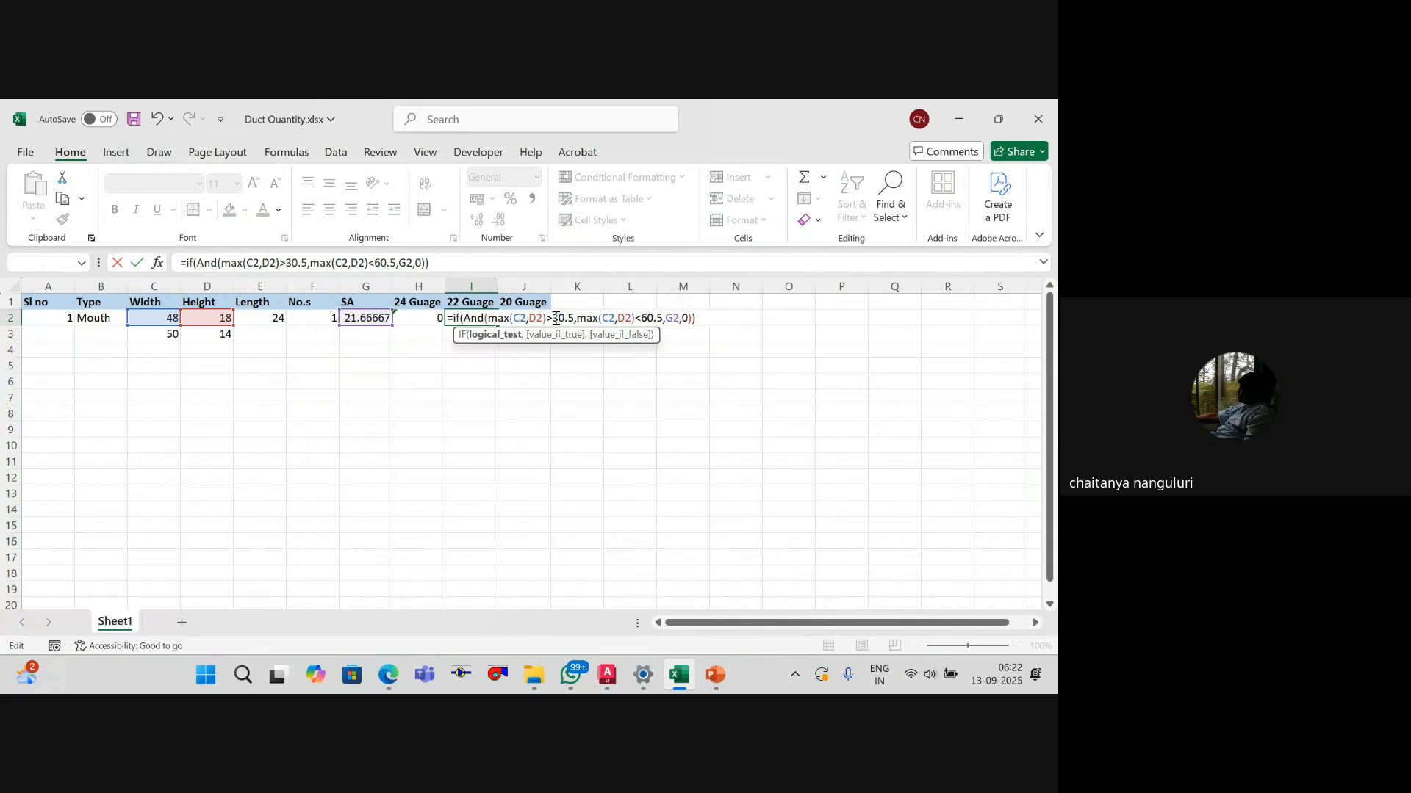
Step: Copy the I2 formula, switch to the browser and search Google for it followed by the word "error"
drag(449, 262, 133, 280)
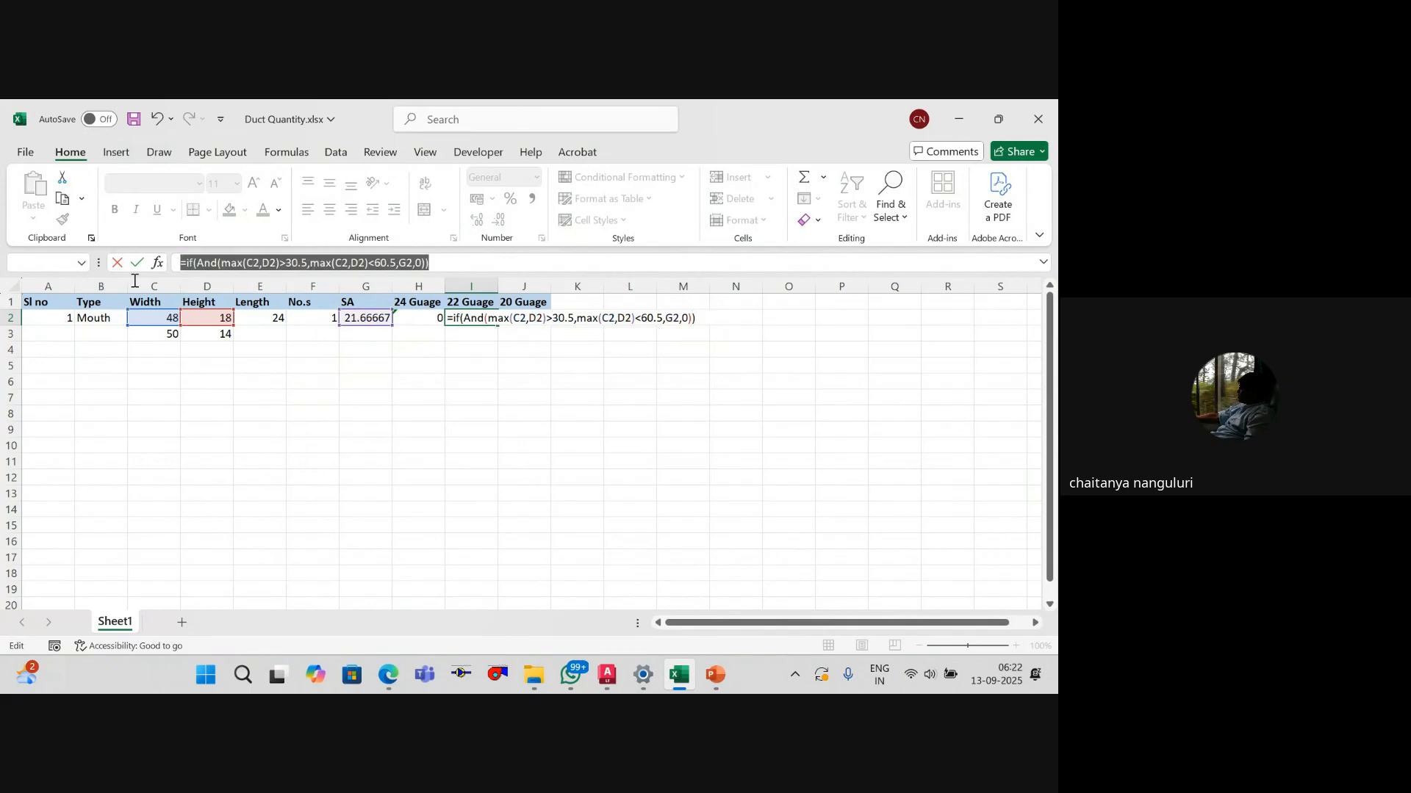
key(ctrl+c)
click(388, 674)
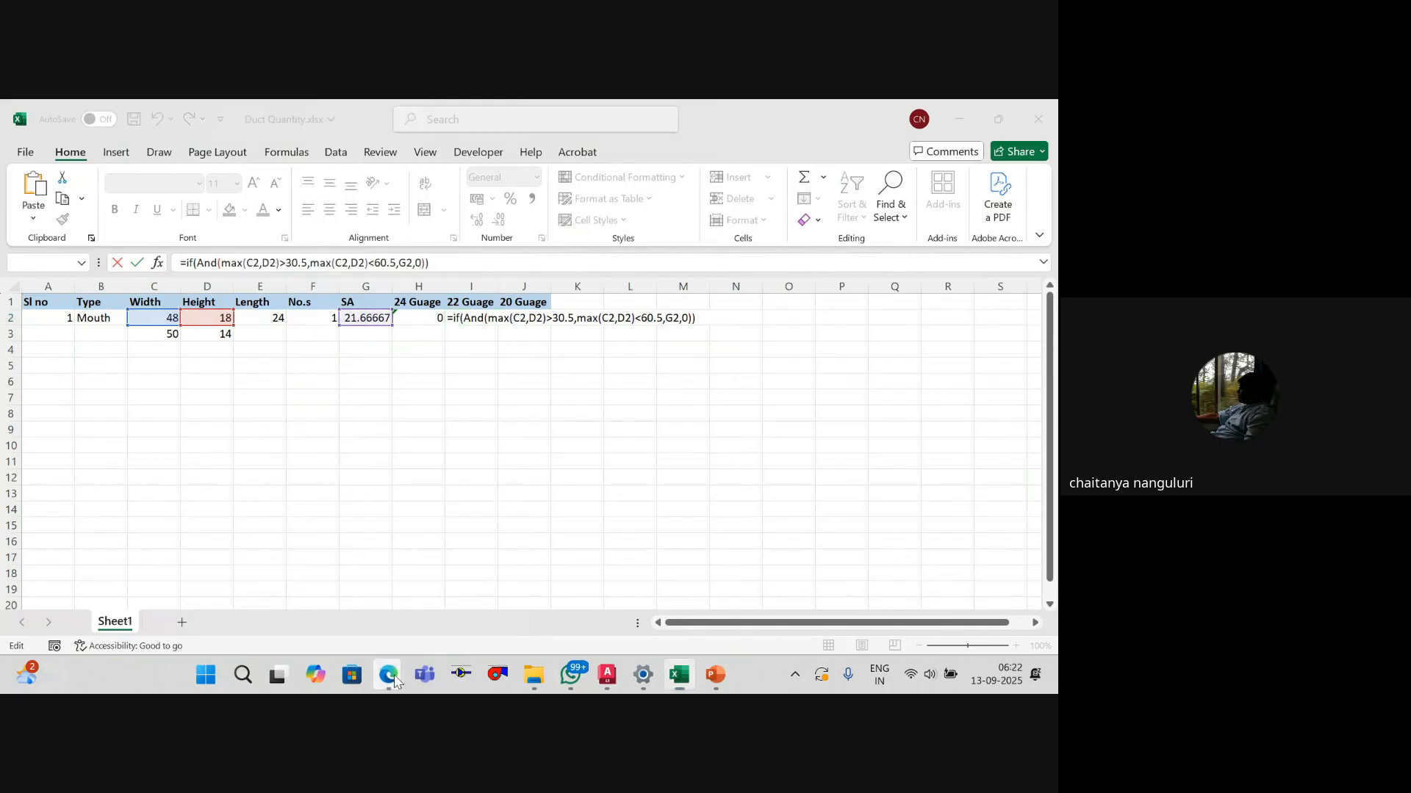
click(323, 609)
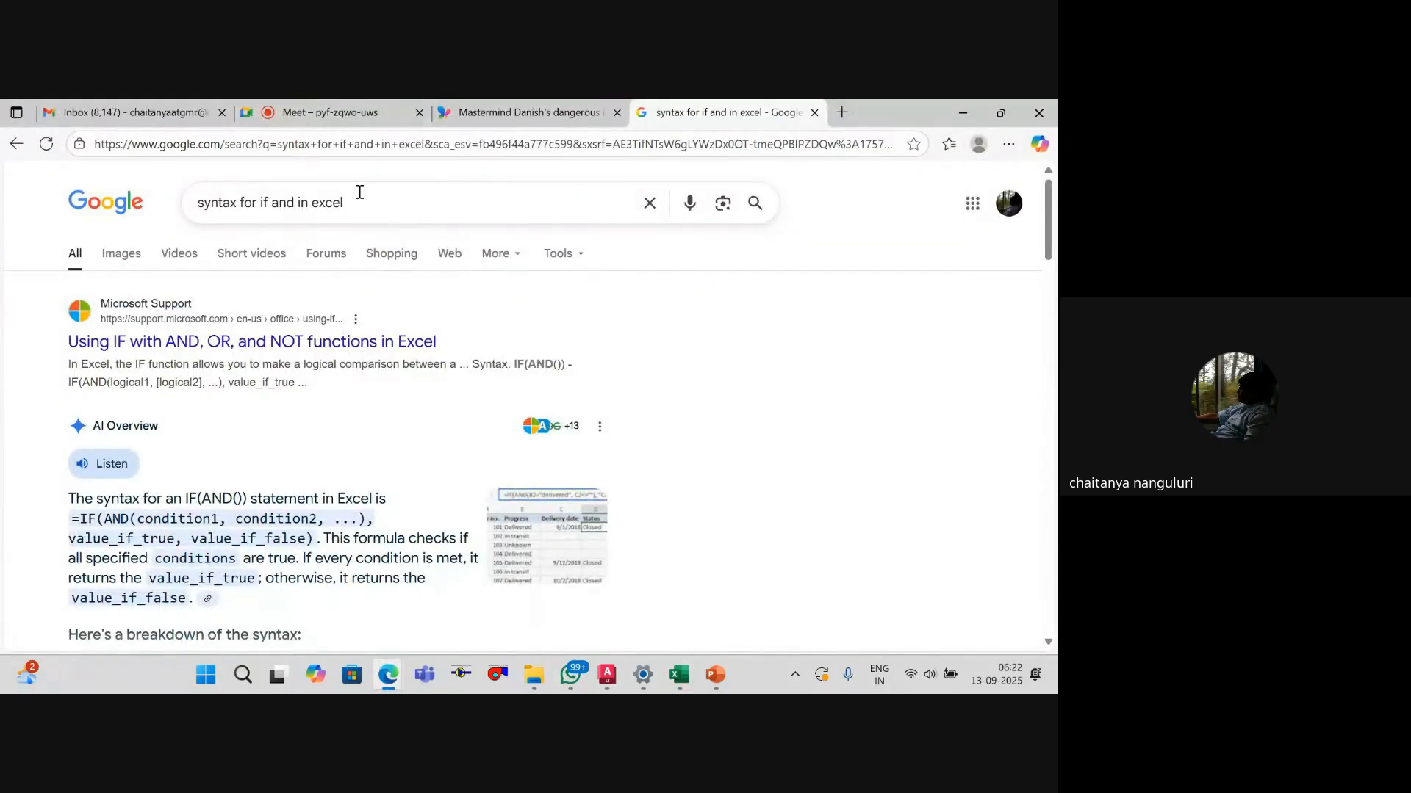
drag(360, 192, 152, 205)
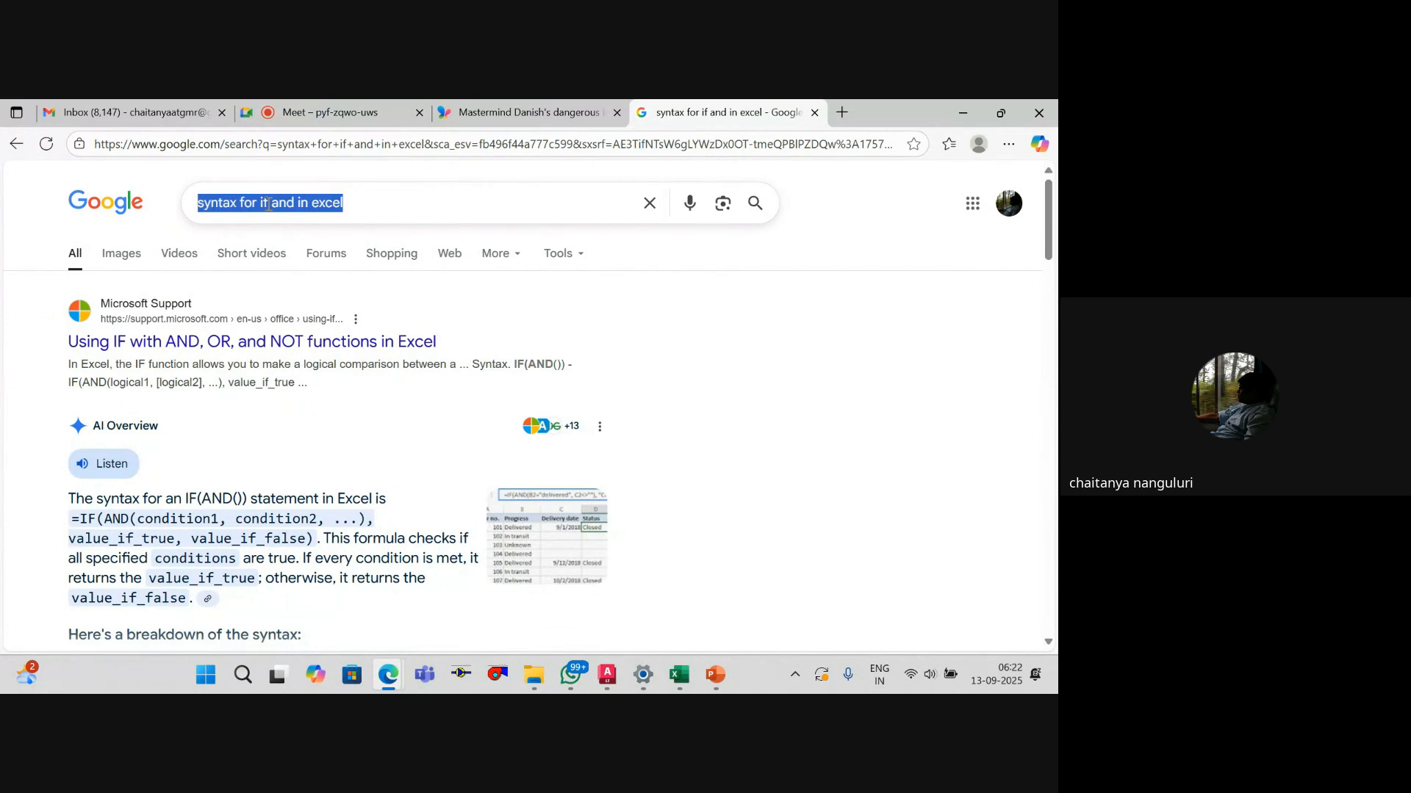
text(goo)
key(BackSpace)
key(BackSpace)
key(BackSpace)
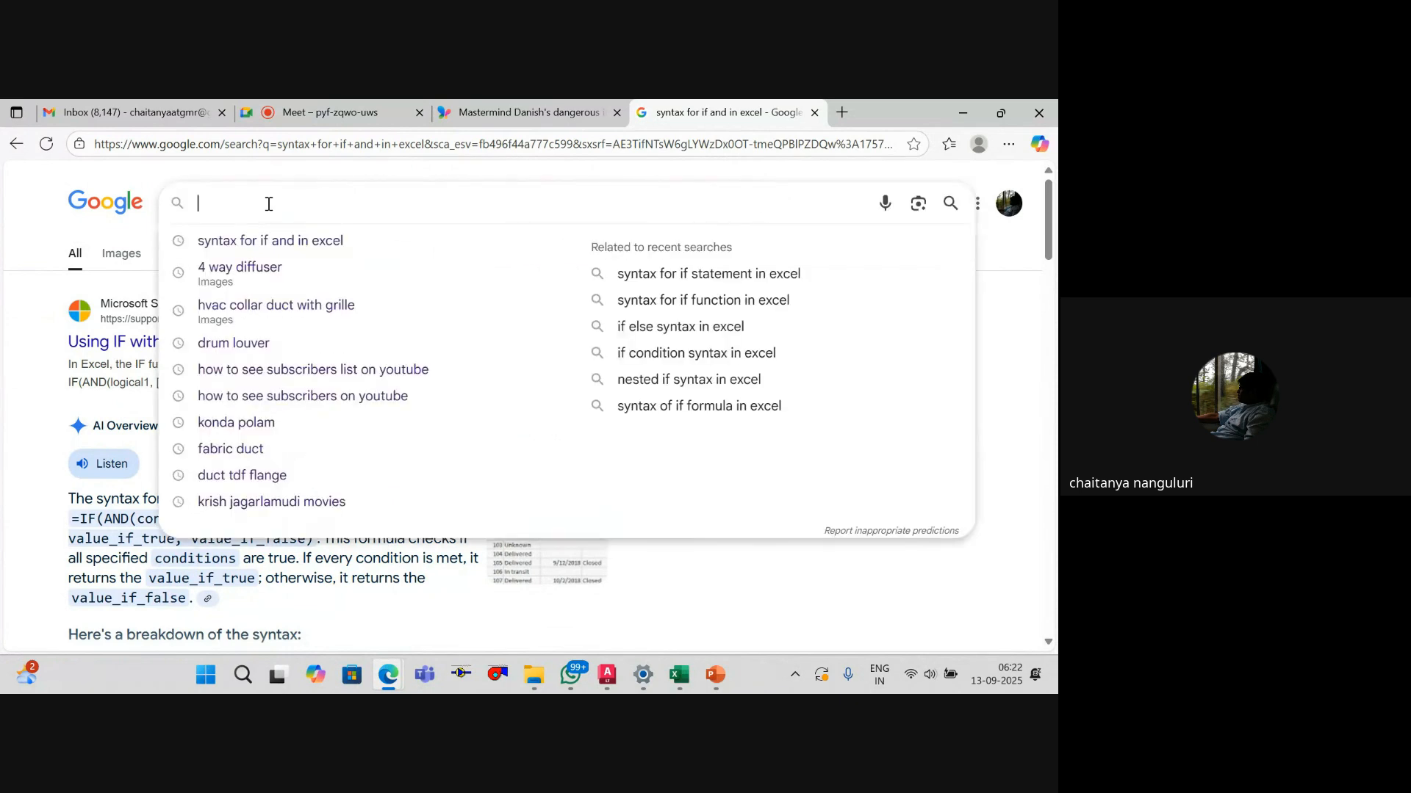
key(ctrl+v)
text(error)
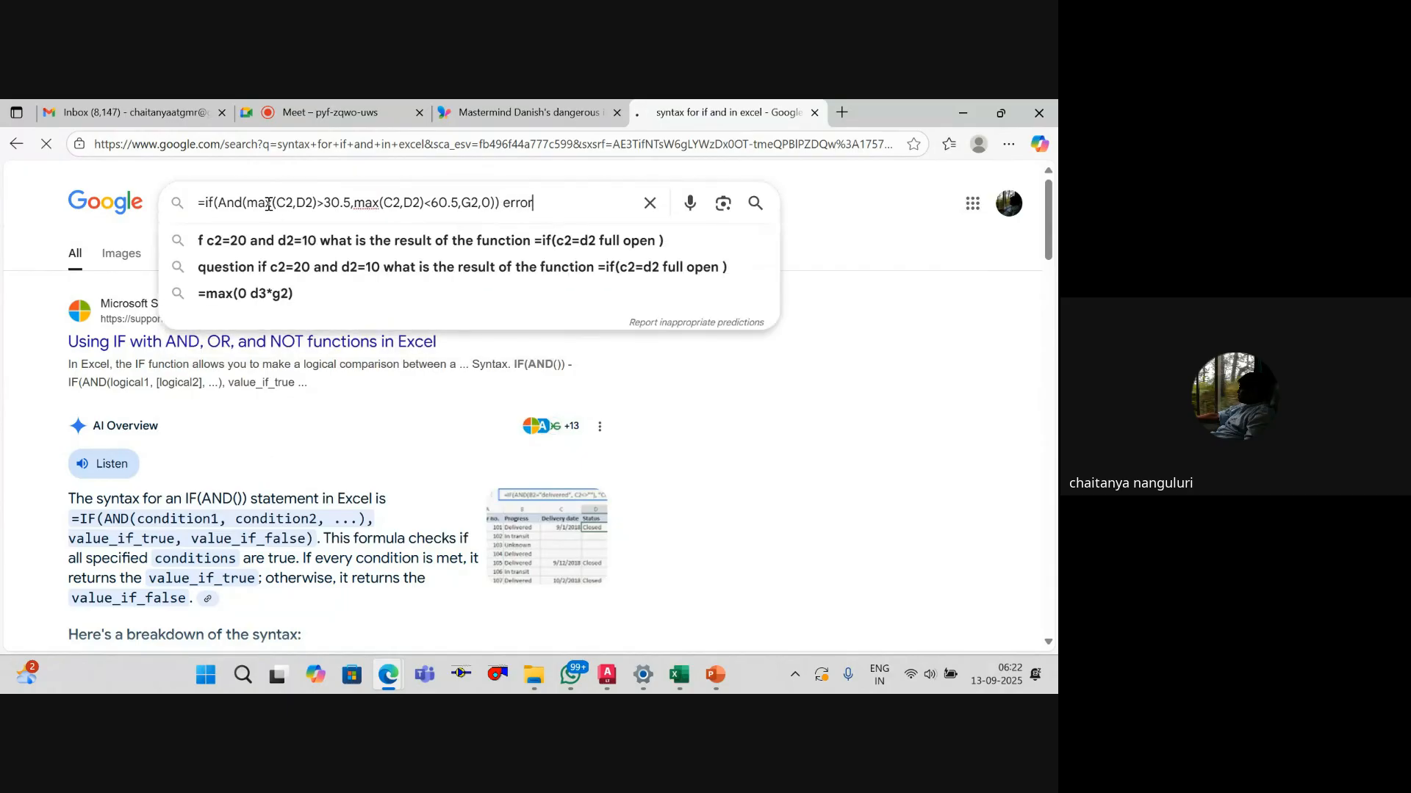
key(Return)
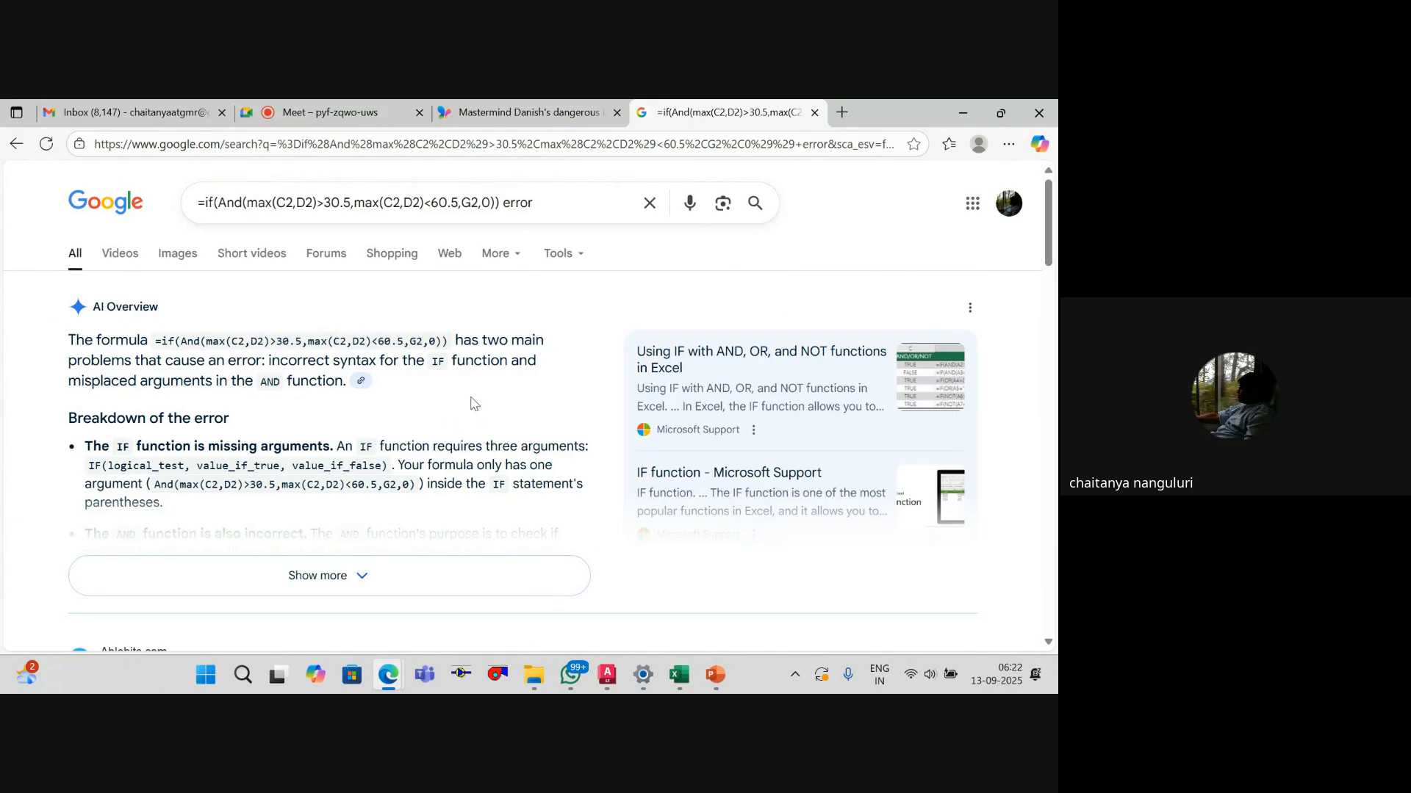
Step: Expand the AI overview and examine its explanation of the formula error and how to fix it
scroll(474, 393, down, 1)
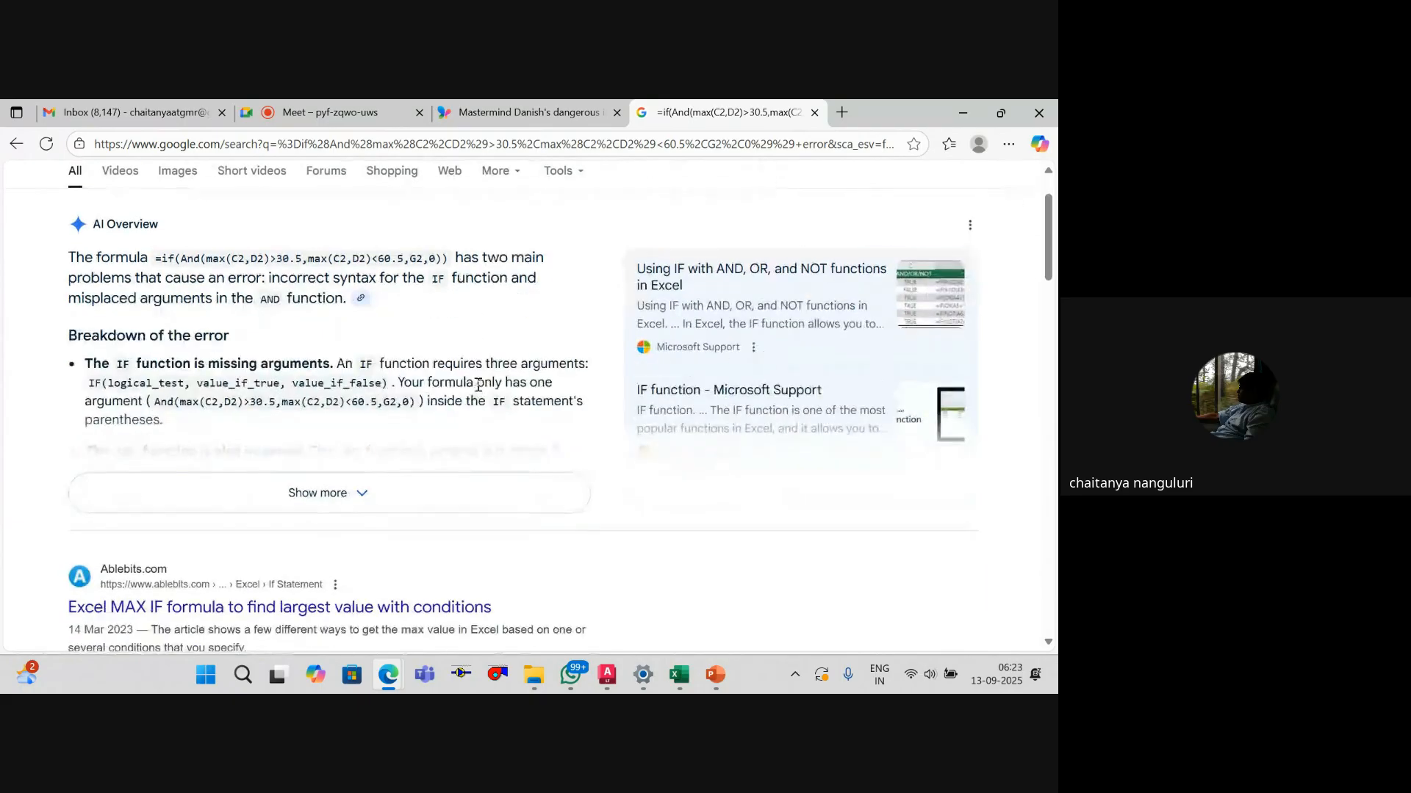
click(369, 492)
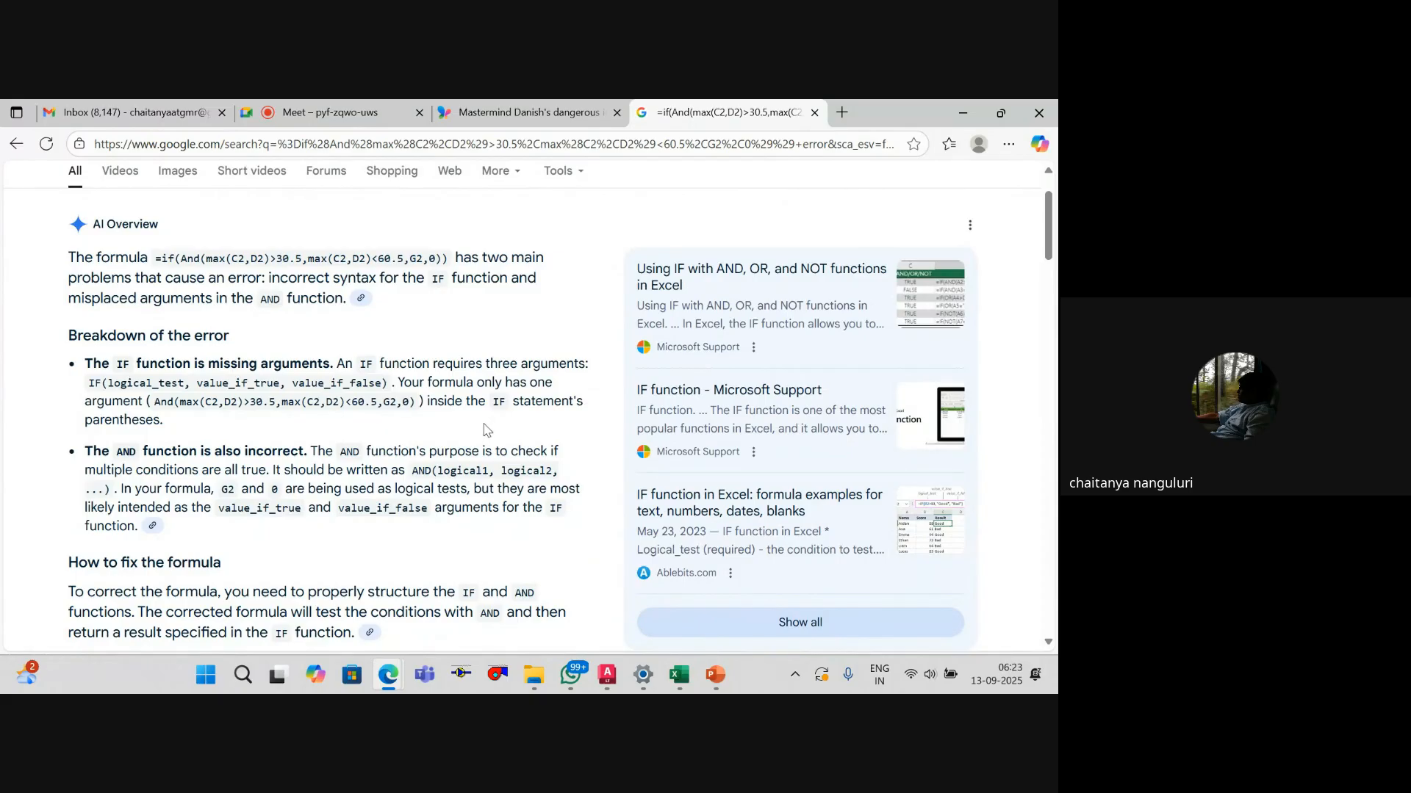
scroll(487, 430, down, 2)
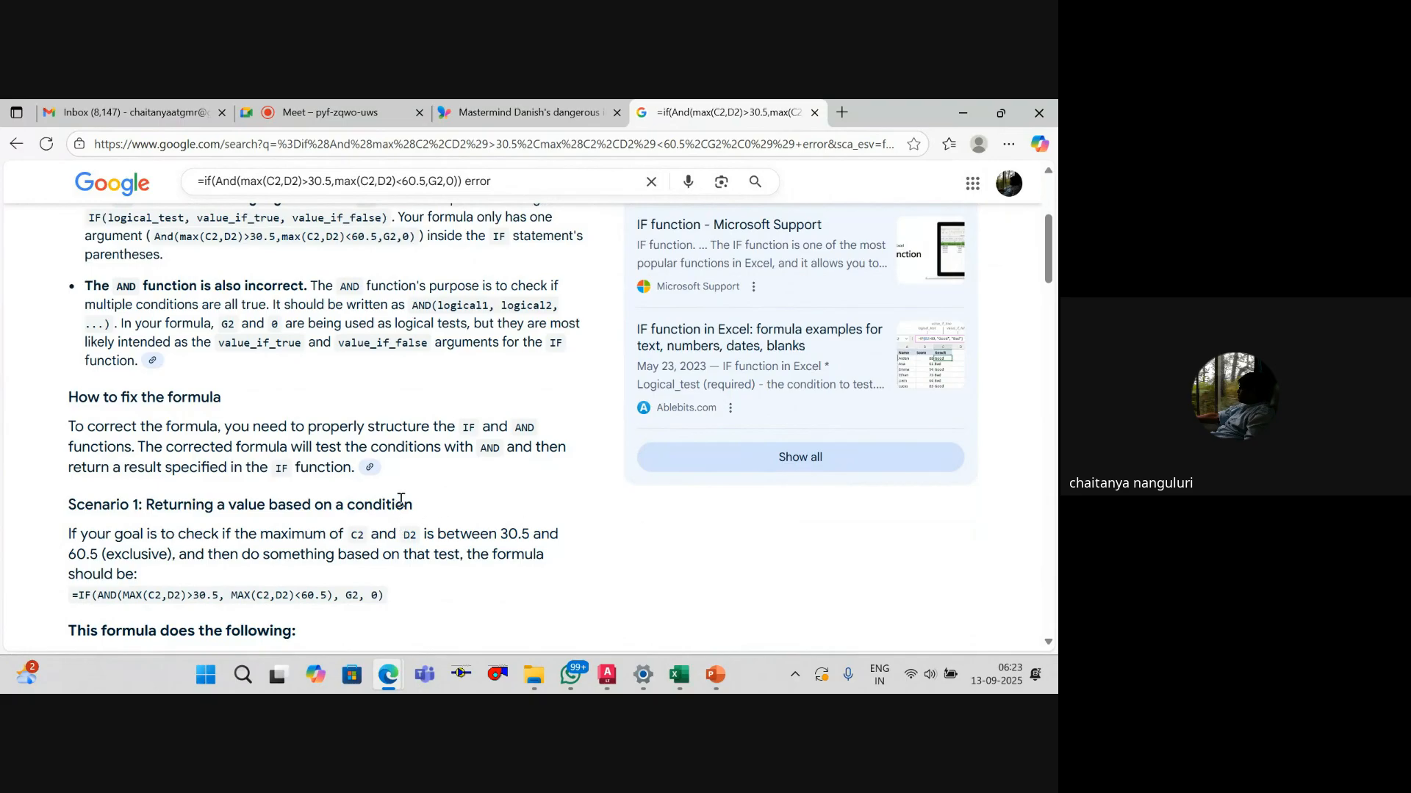
scroll(401, 502, down, 1)
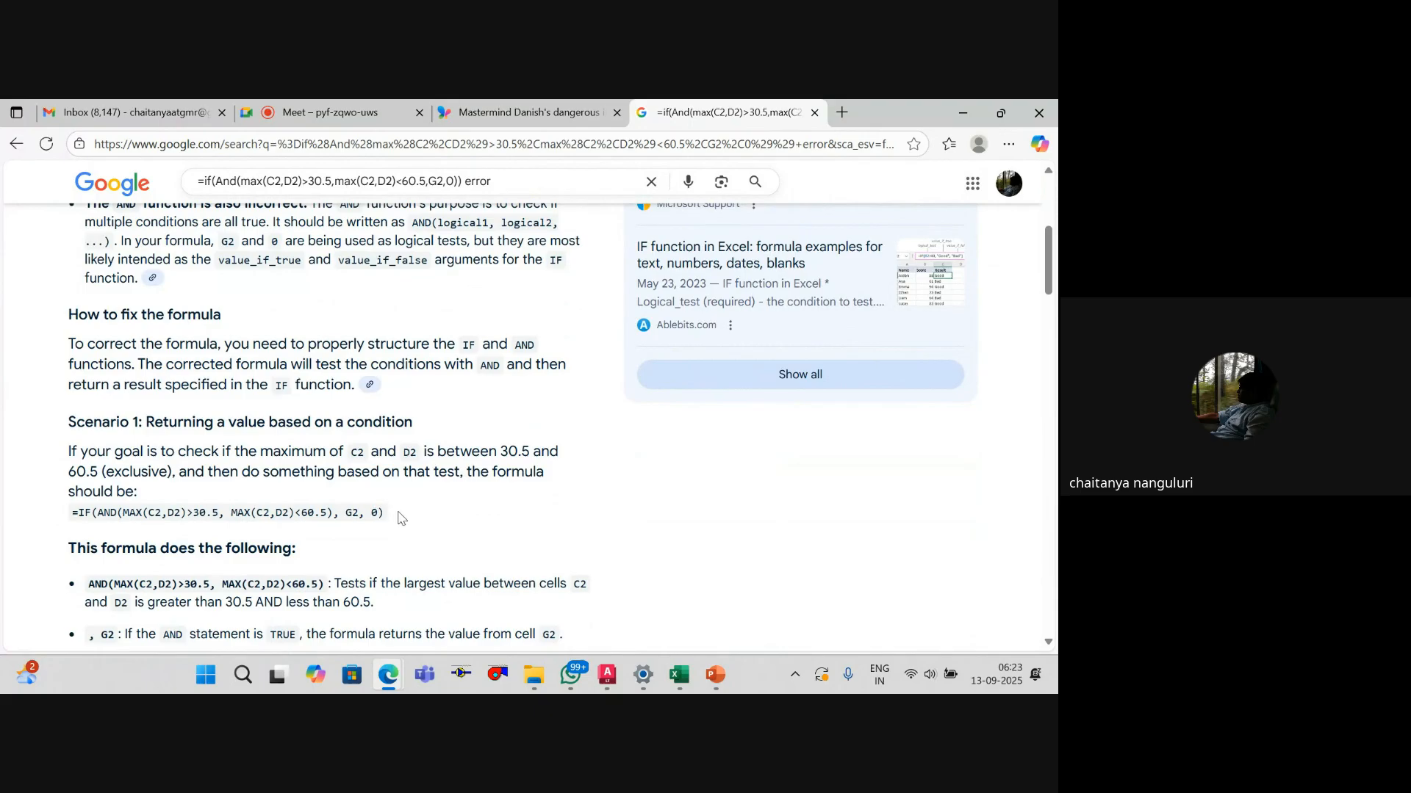
Step: Switch back to Excel, retype AND in uppercase in the I2 formula and try to enter it
key(alt+Tab)
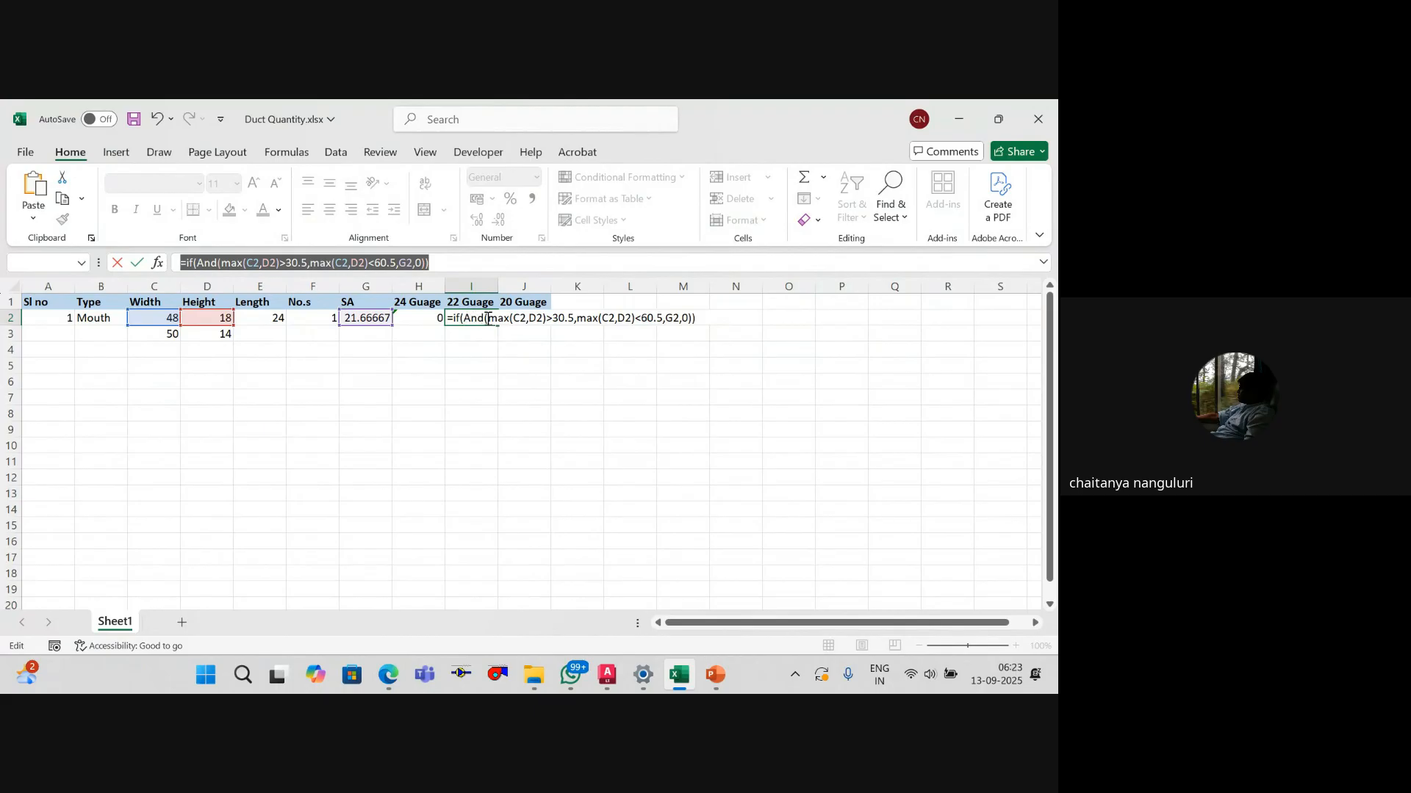
click(484, 318)
key(BackSpace)
key(BackSpace)
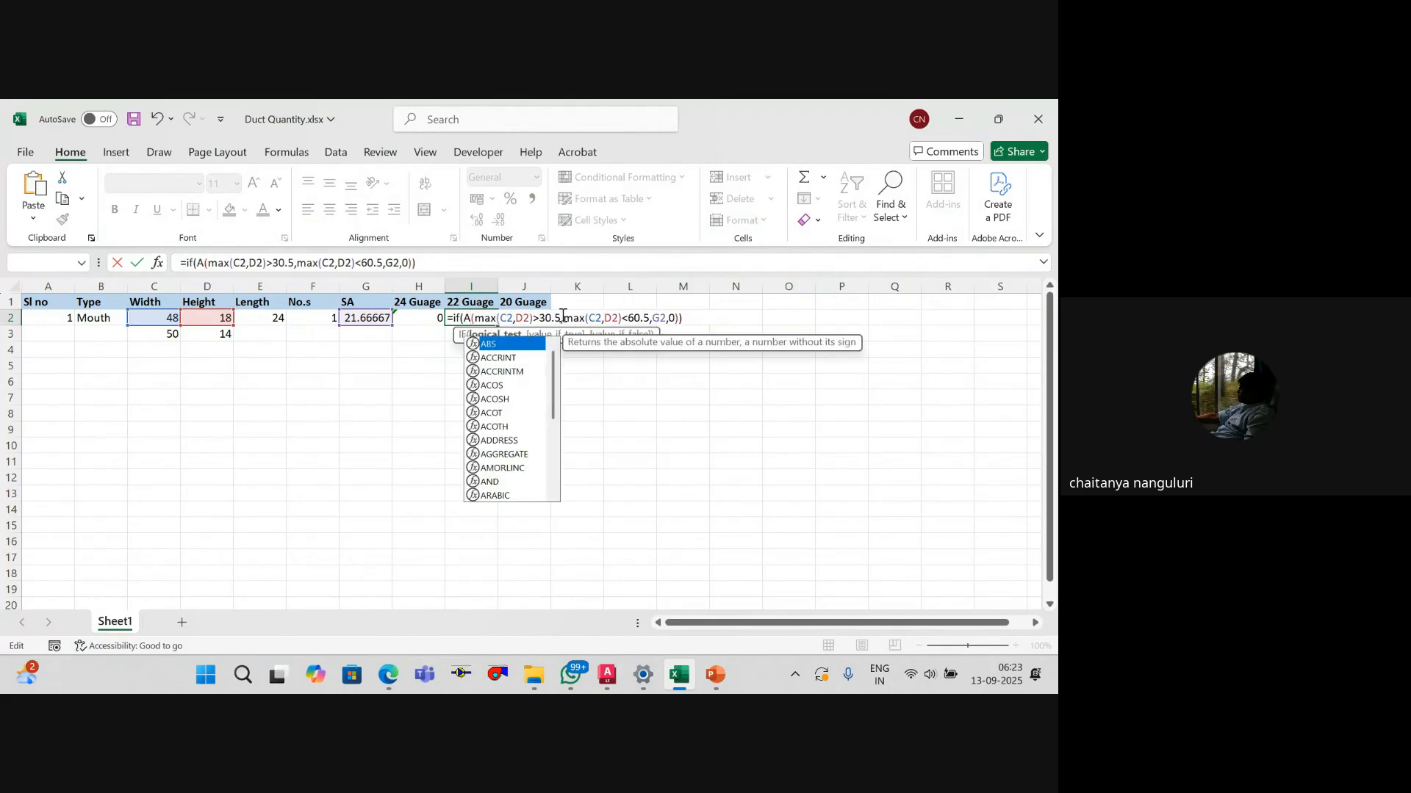
text(nd)
key(Return)
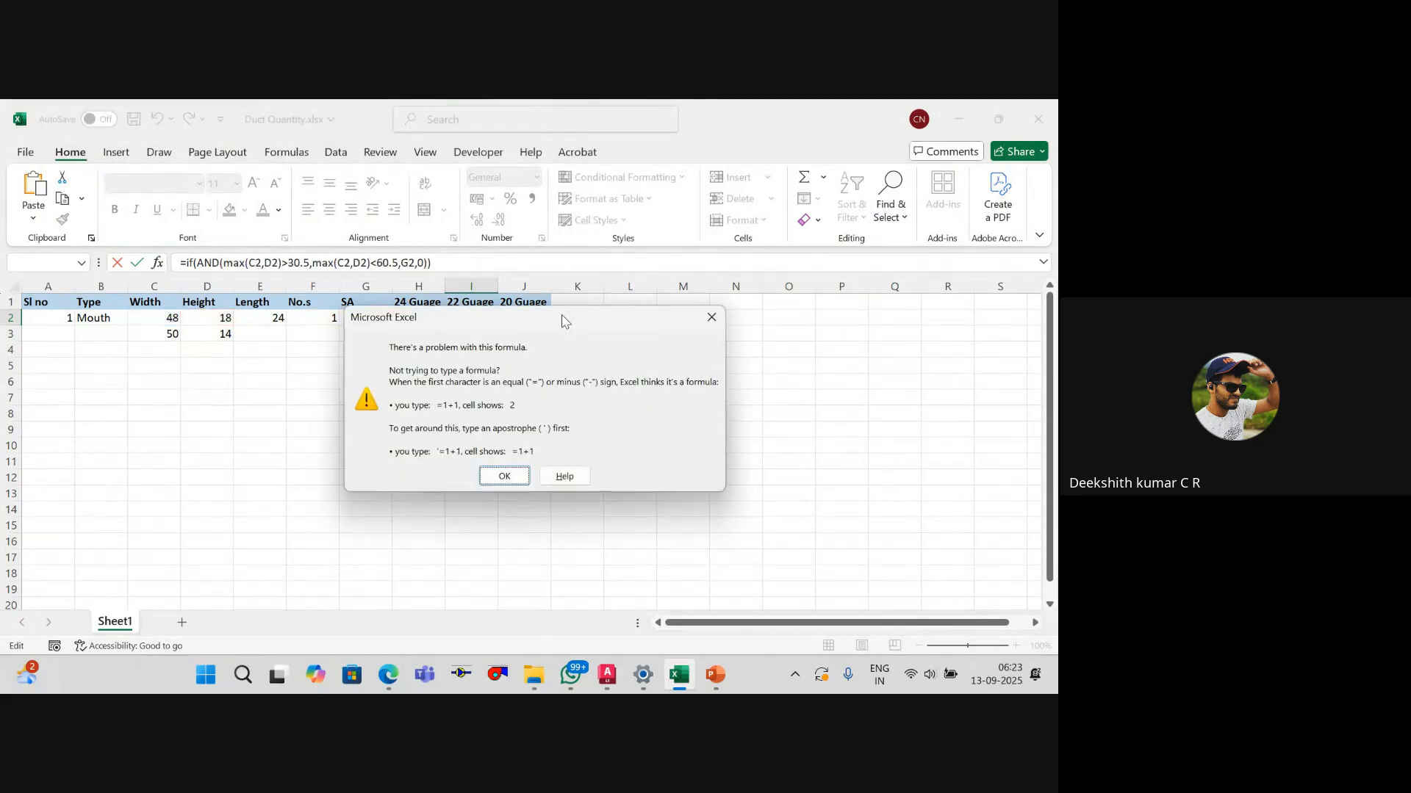
key(Return)
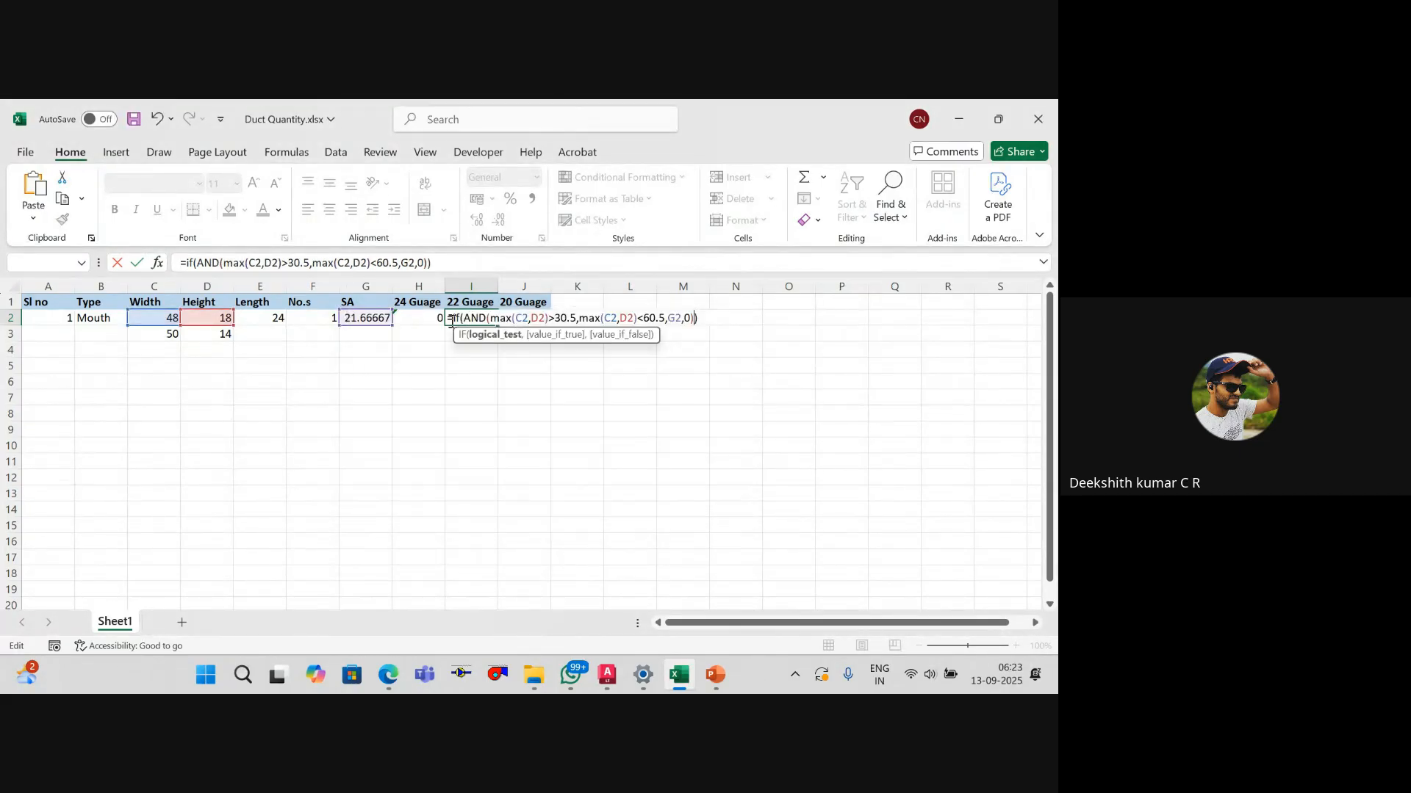
Step: Retype IF in uppercase at the start of the I2 formula and try to enter it again
click(462, 318)
key(Left)
key(Left)
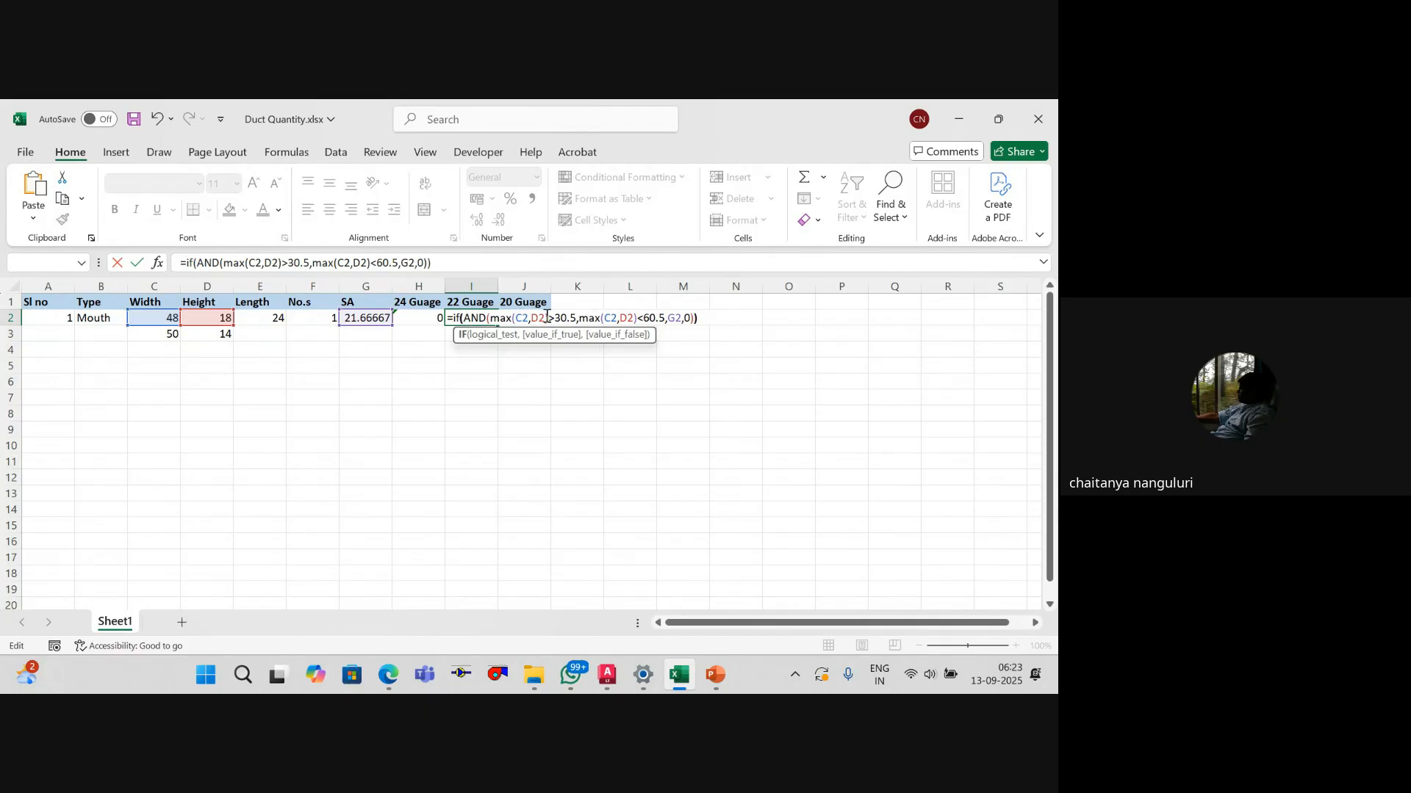
key(BackSpace)
key(BackSpace)
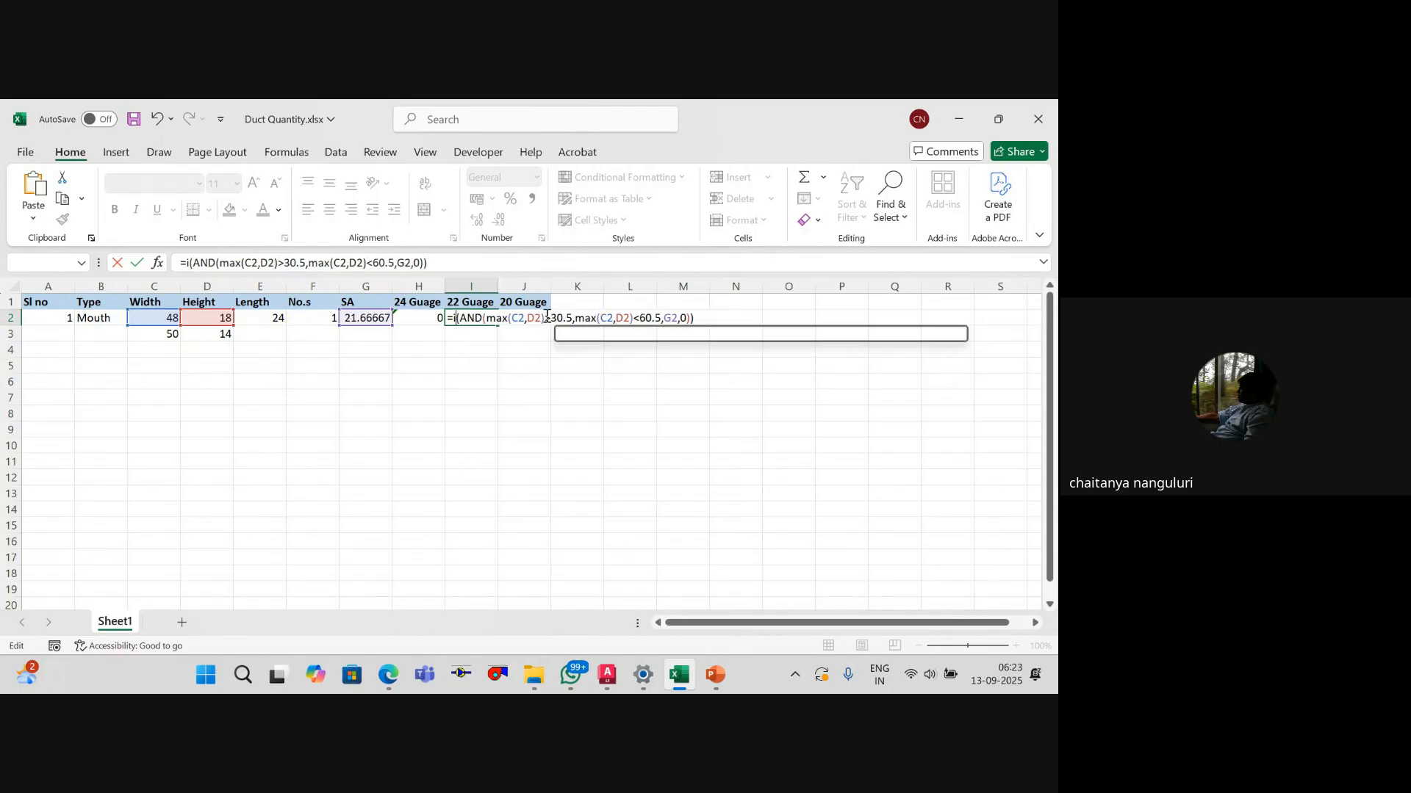
text(IF)
key(Return)
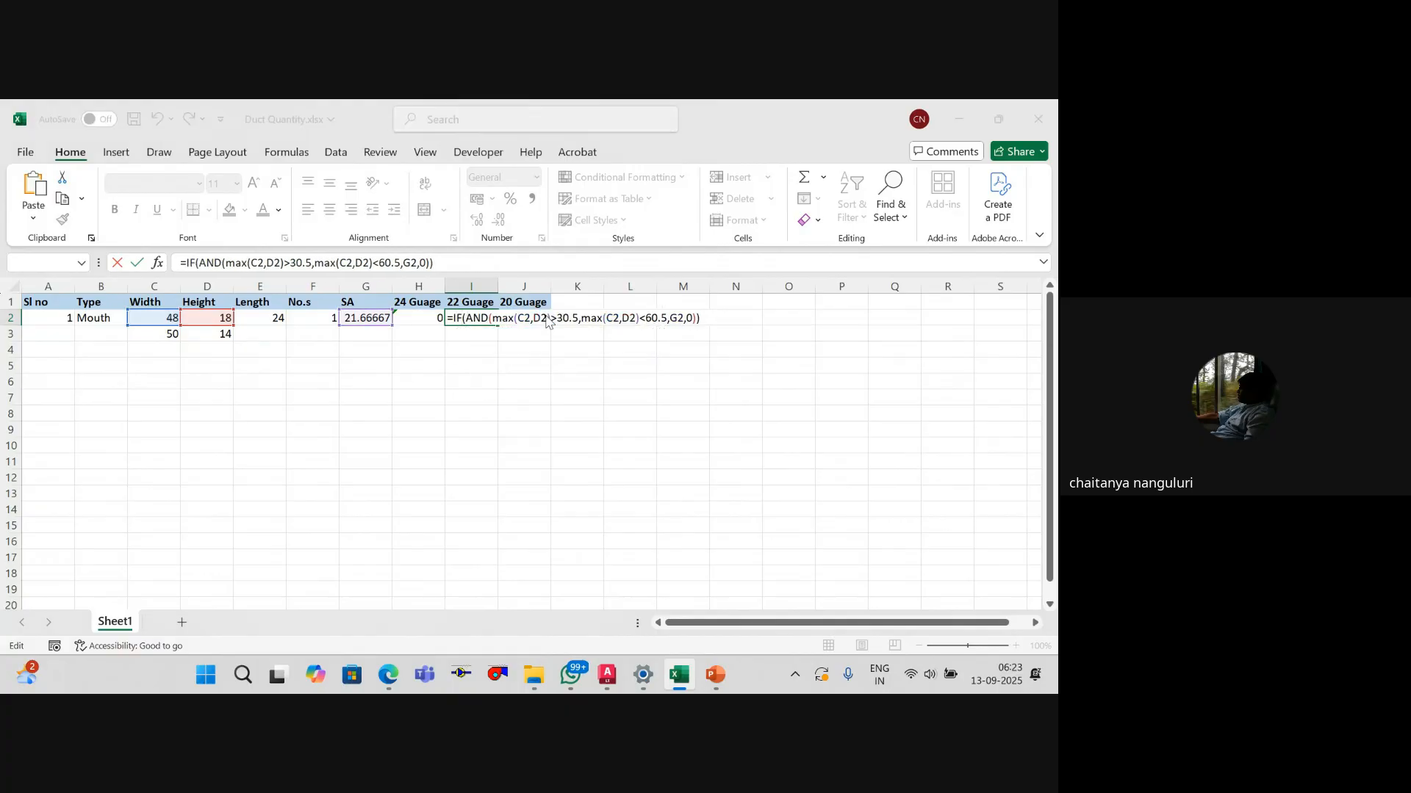
key(Return)
Step: Switch to the browser and copy the corrected formula =IF(AND(MAX(C2,D2)>30.5, MAX(C2,D2)<60.5), G2, 0) from the AI overview
key(alt+Tab)
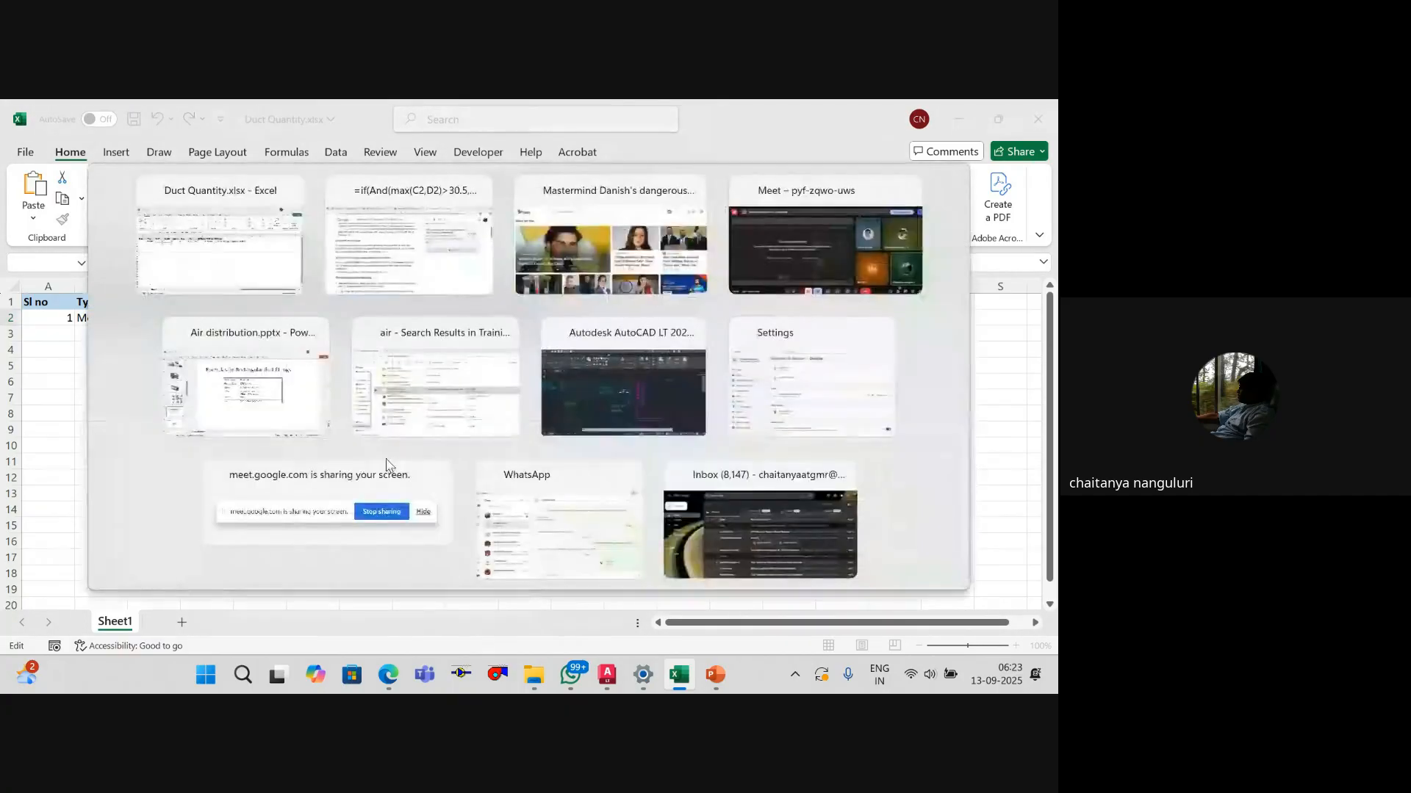
drag(380, 513, 70, 512)
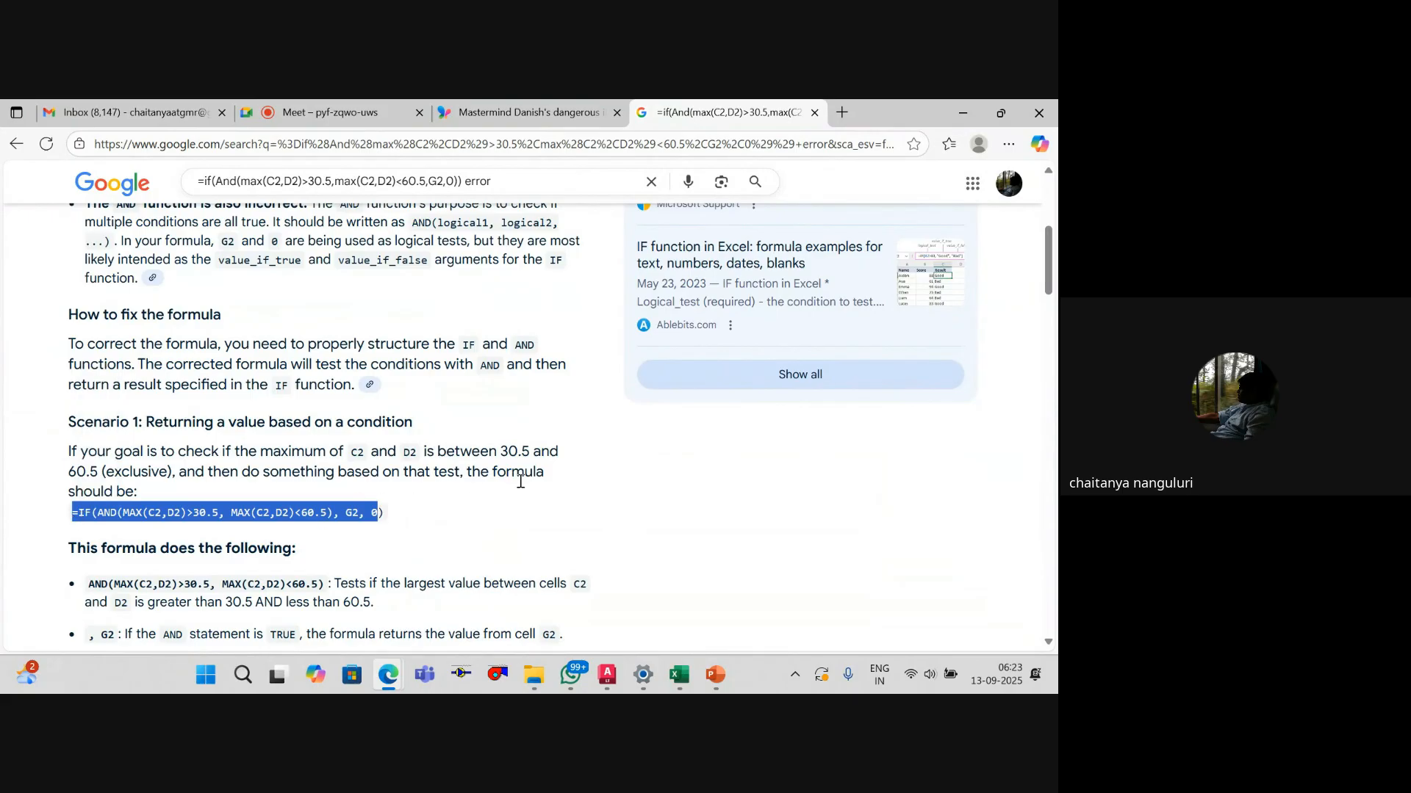
click(379, 515)
drag(382, 514, 74, 524)
key(ctrl+c)
Step: Return to Excel and replace the whole I2 formula with the copied =IF(AND(MAX(C2,D2)>30.5, MAX(C2,D2)<60.5), G2, 0)
key(alt+Tab)
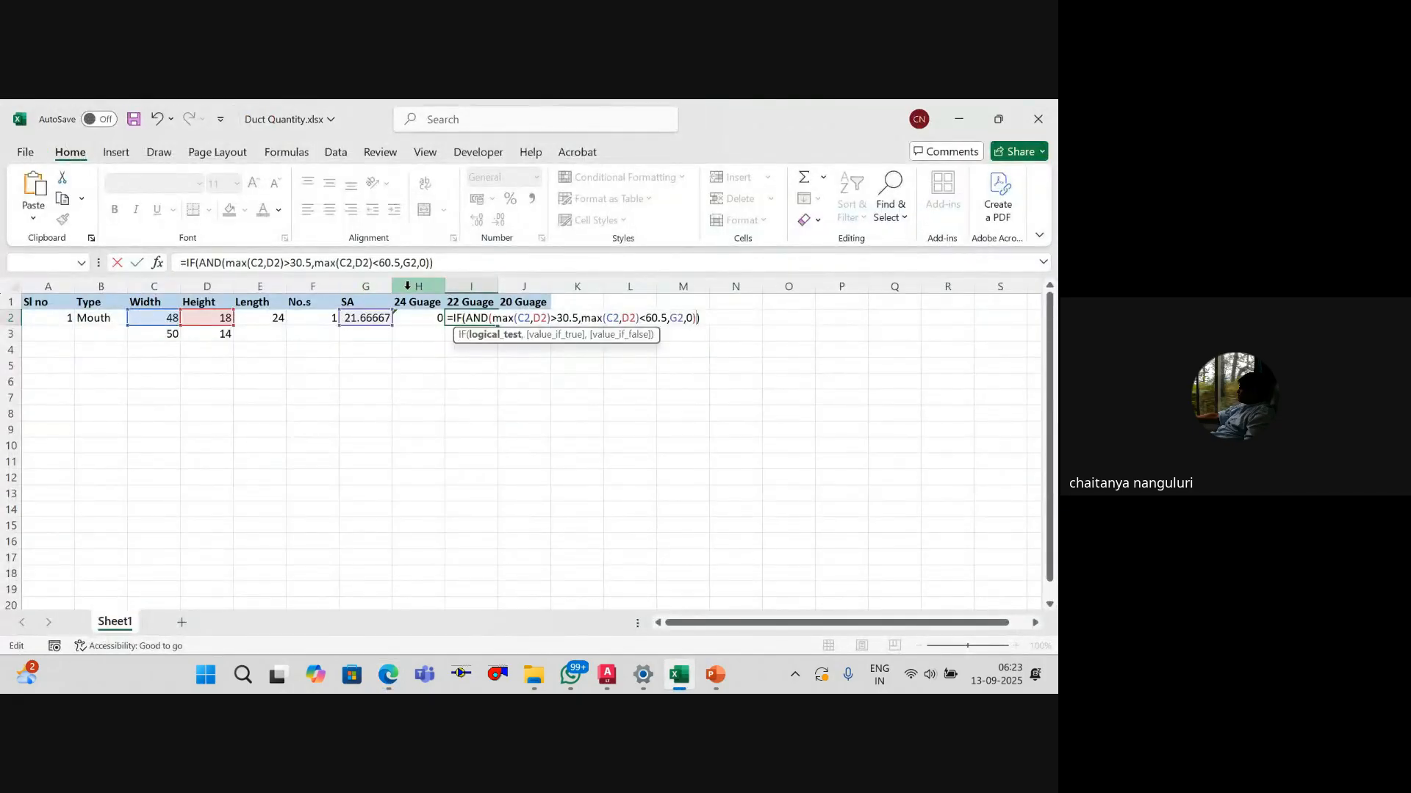
drag(458, 263, 168, 268)
key(ctrl+v)
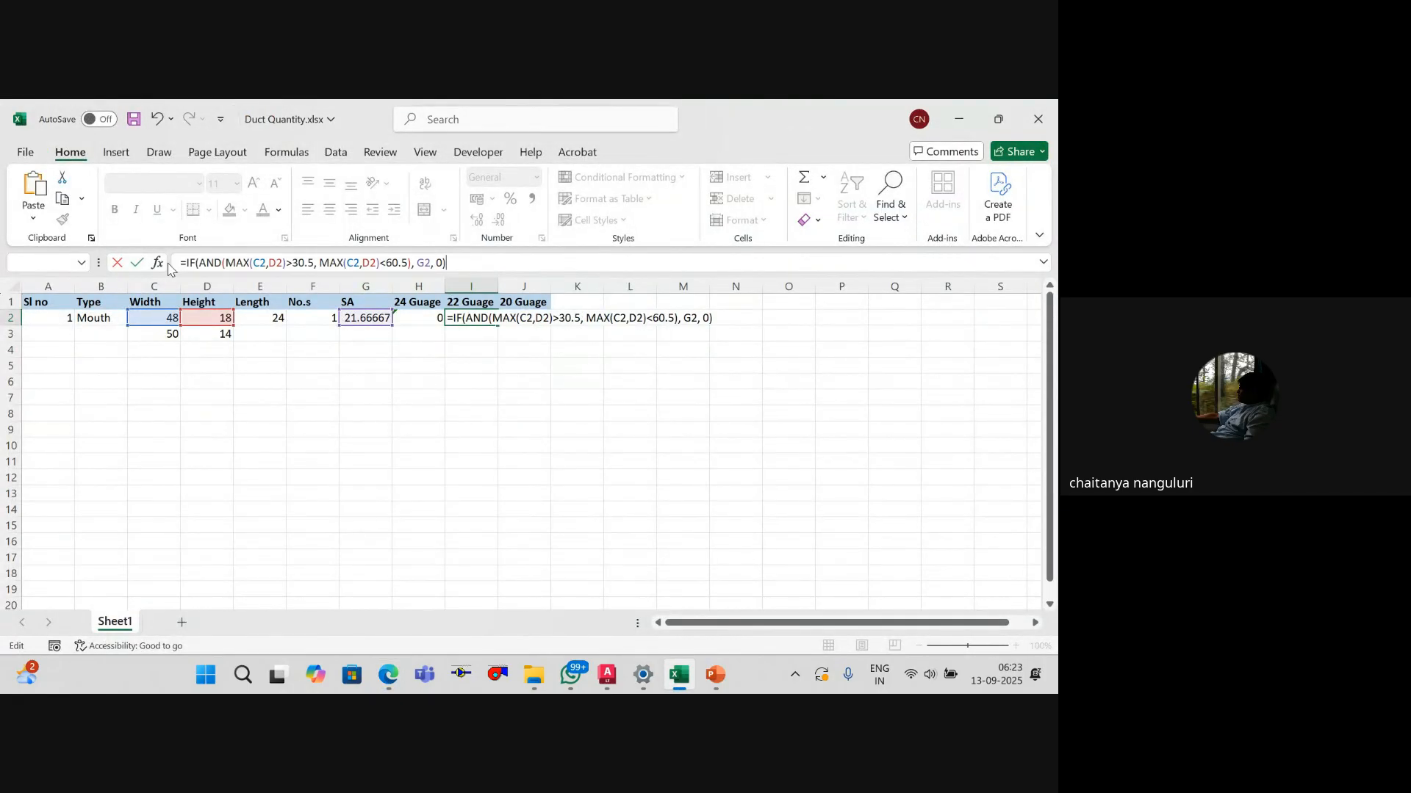
key(Return)
key(Up)
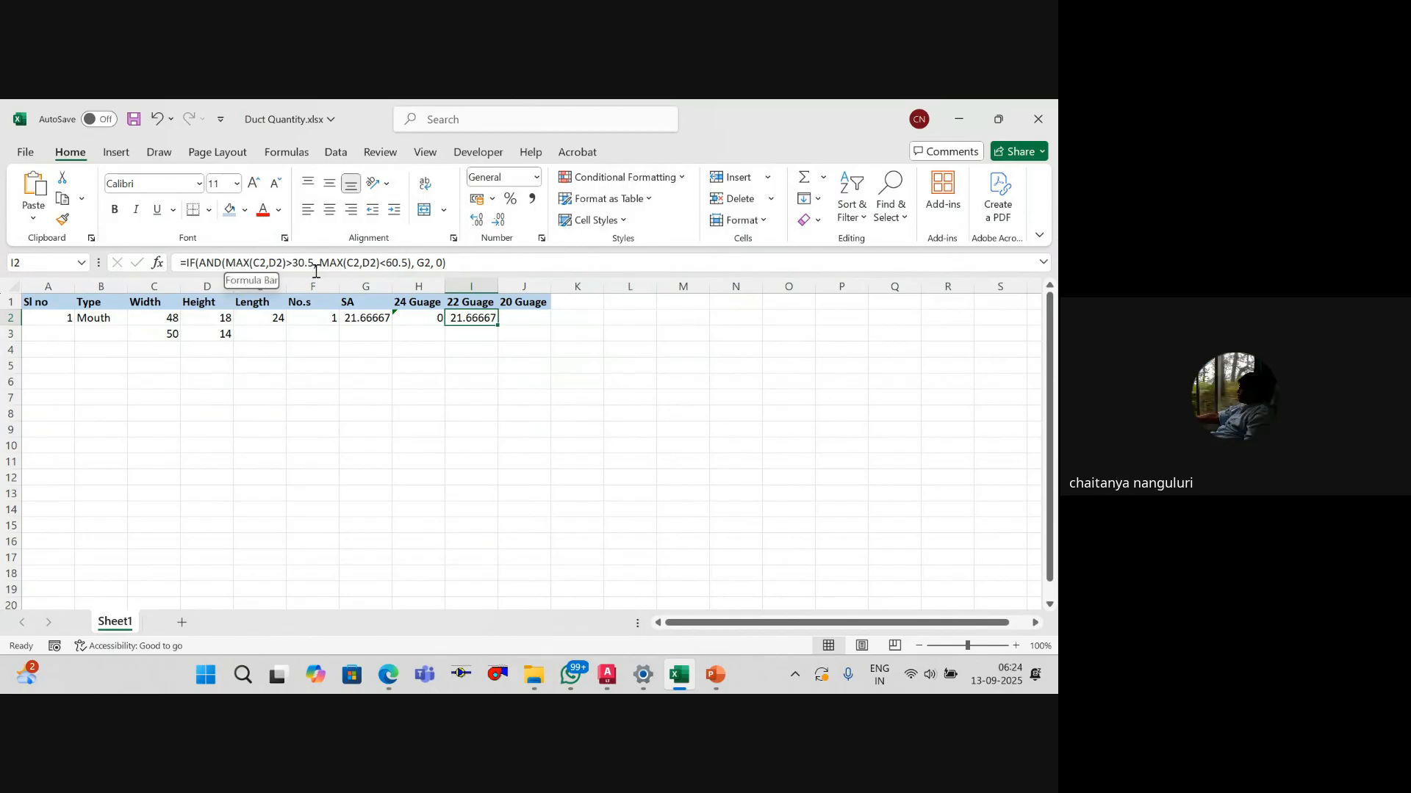
Step: Review the 24 gauge formula in H2 and the 22 gauge formula in I2
click(371, 320)
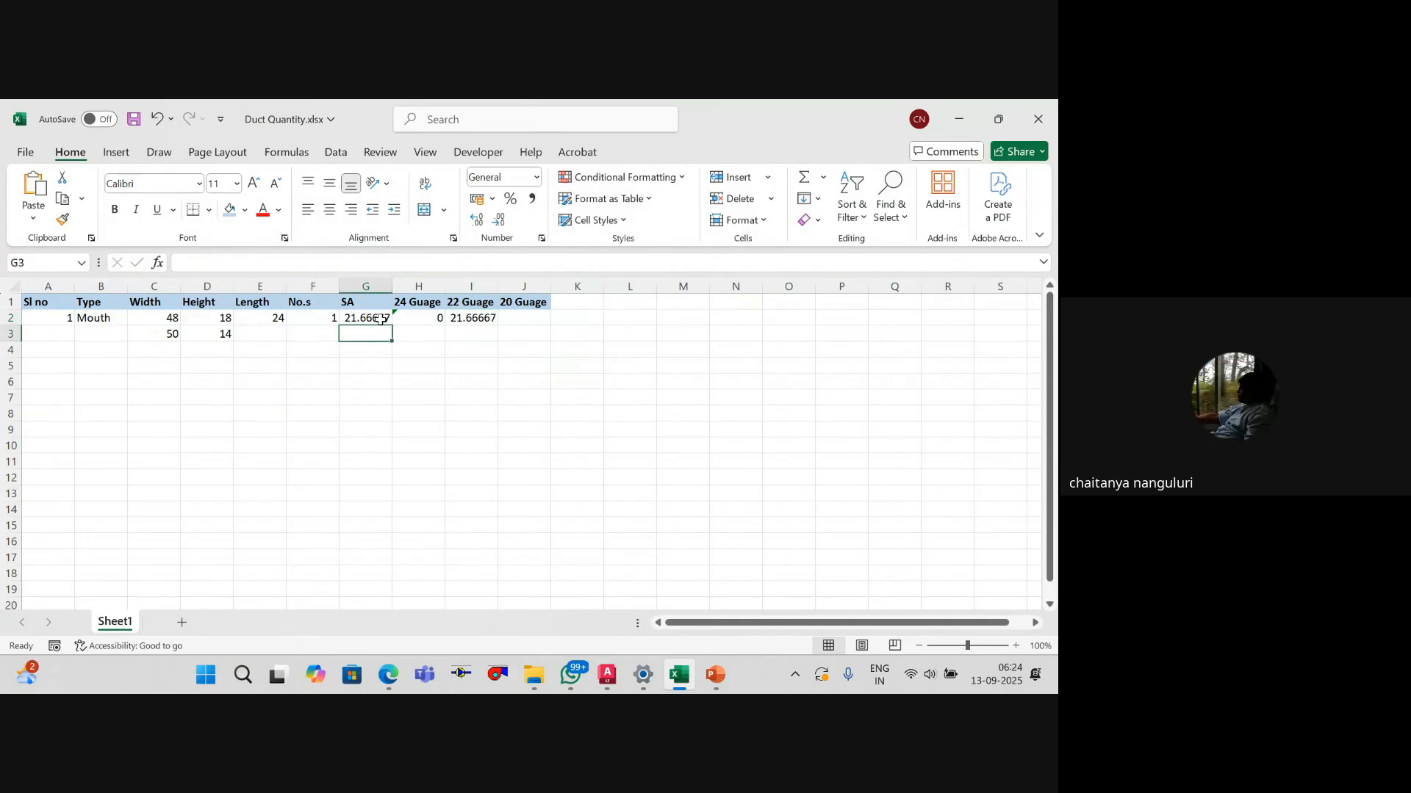
click(408, 323)
click(452, 381)
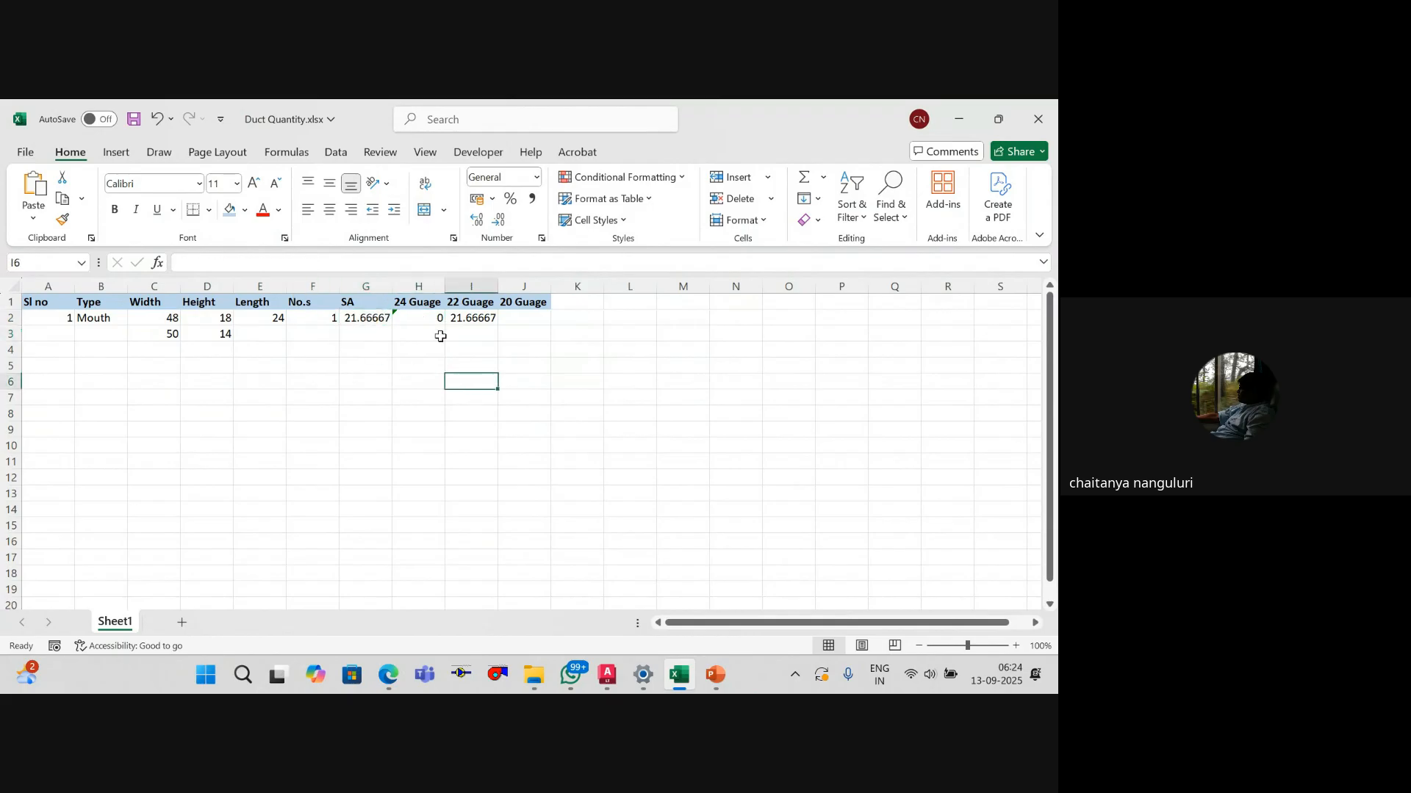
click(430, 322)
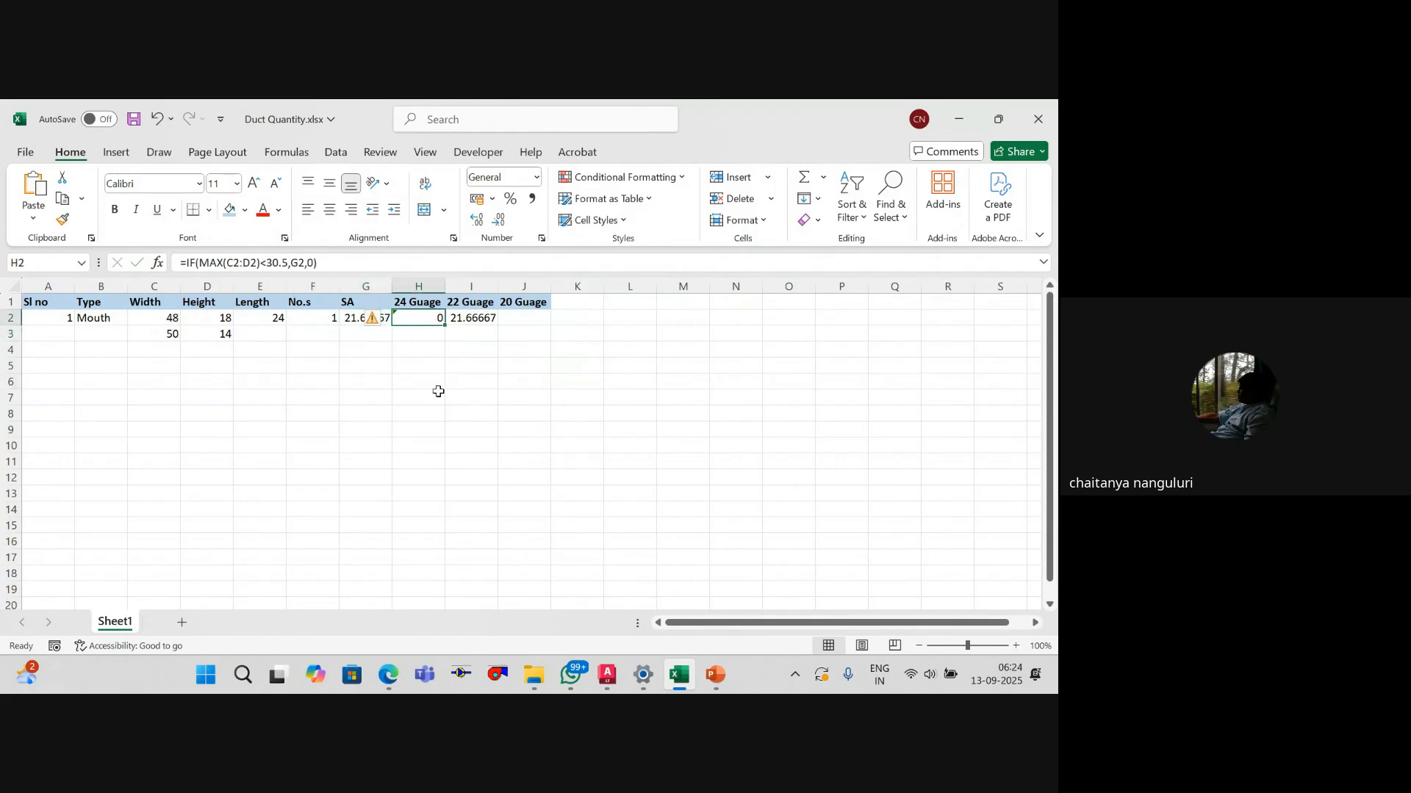
click(456, 325)
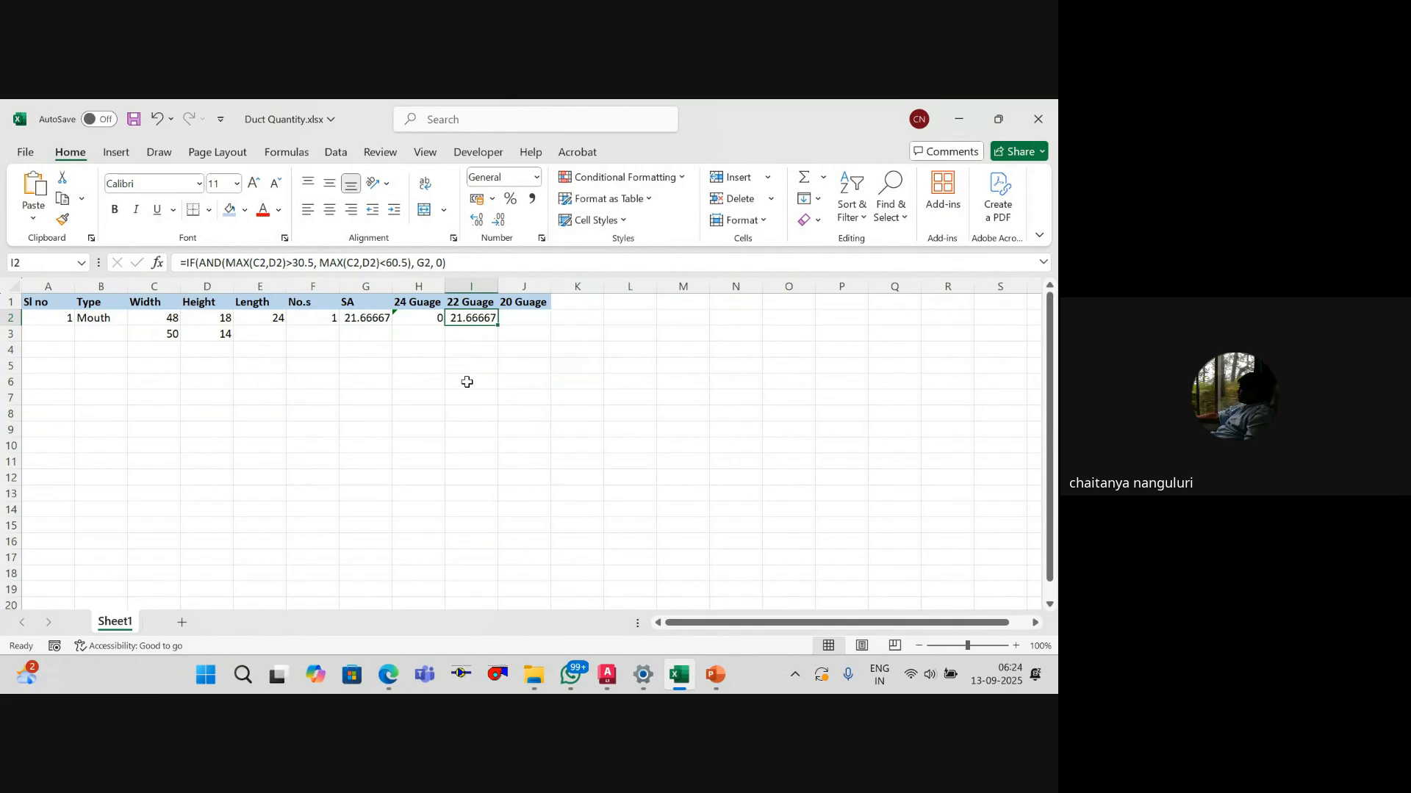
key(Down)
key(Left)
key(Left)
key(Left)
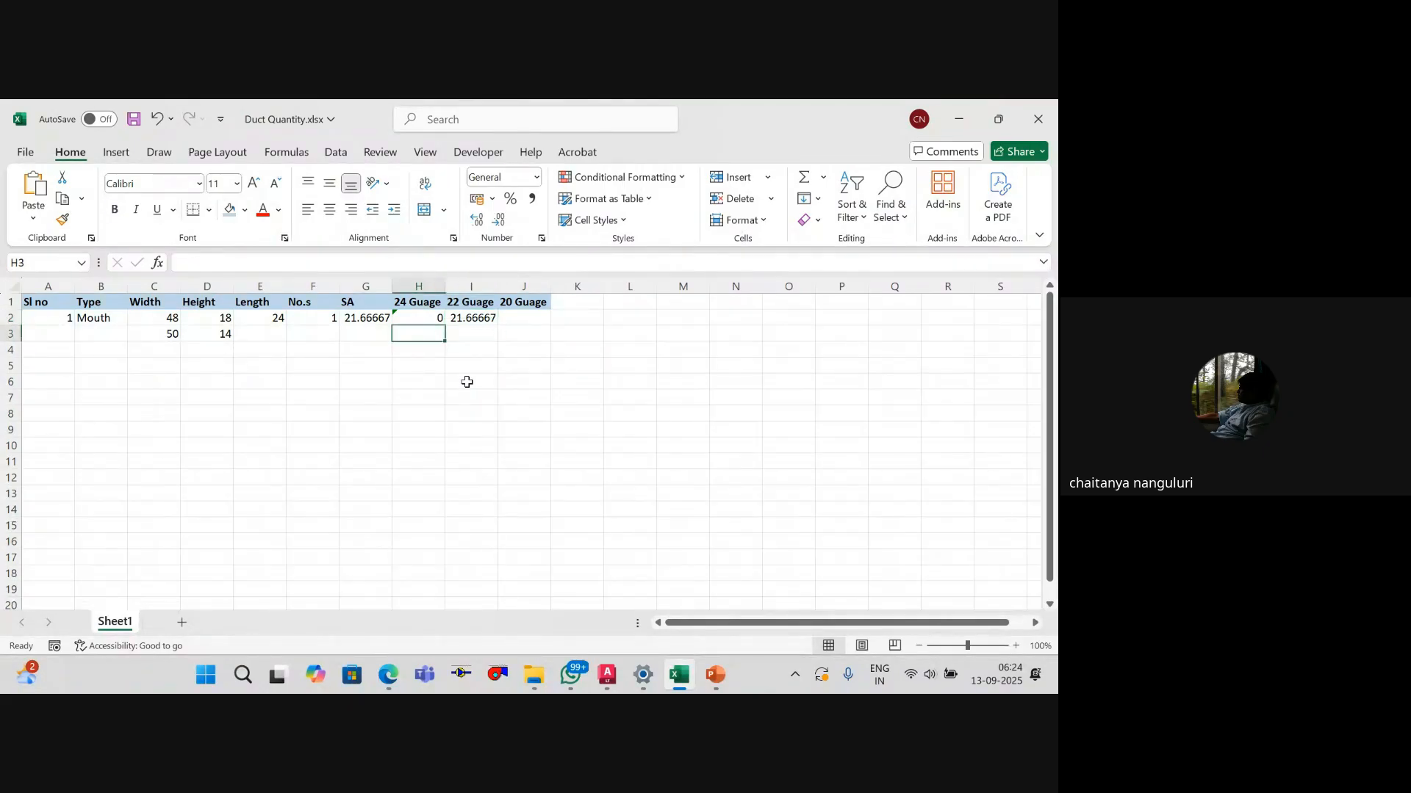
key(Right)
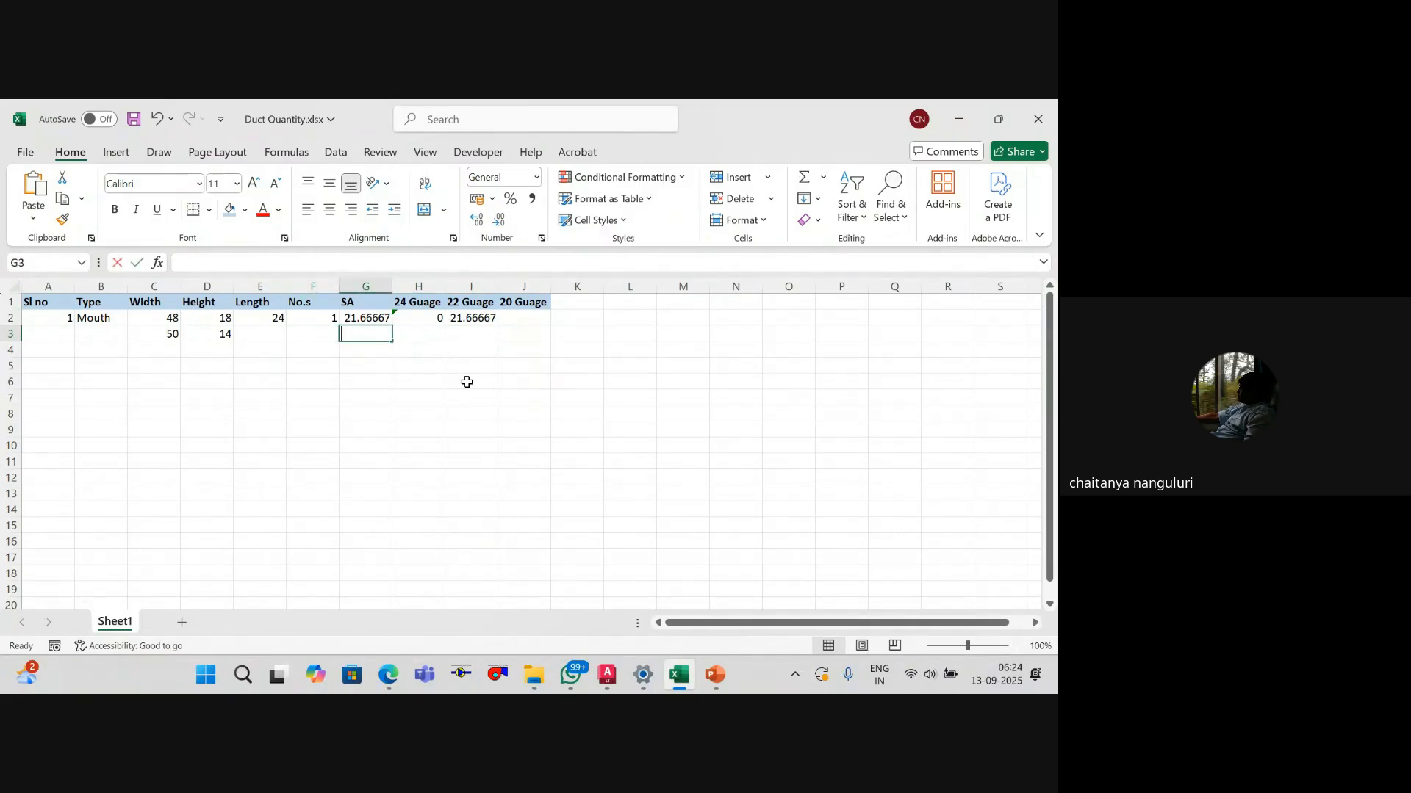
text(=mac)
key(Left)
key(Left)
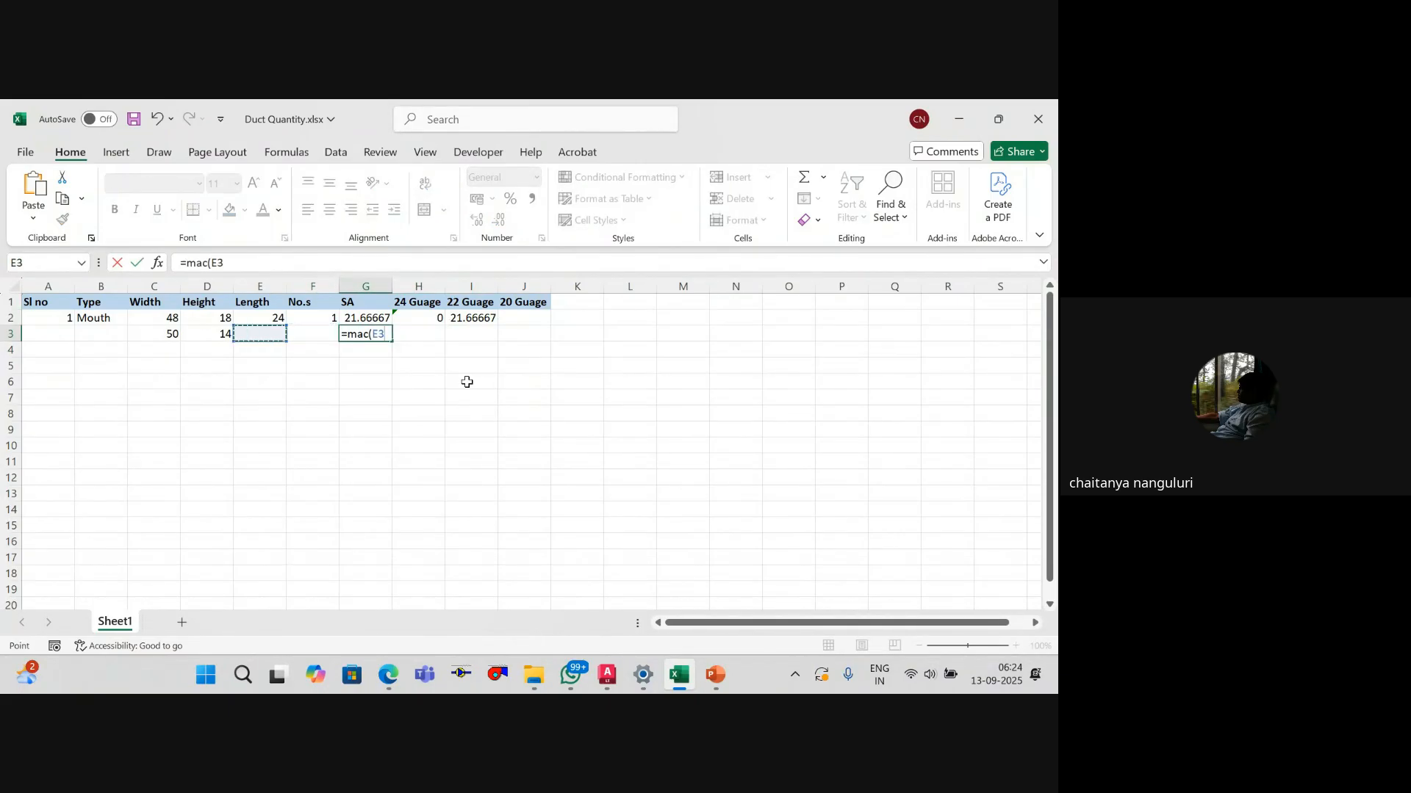
key(Escape)
Step: Try the formula =MAX(C3,D3) in G3 on the second width and height, and clear the cell again
text(=max()
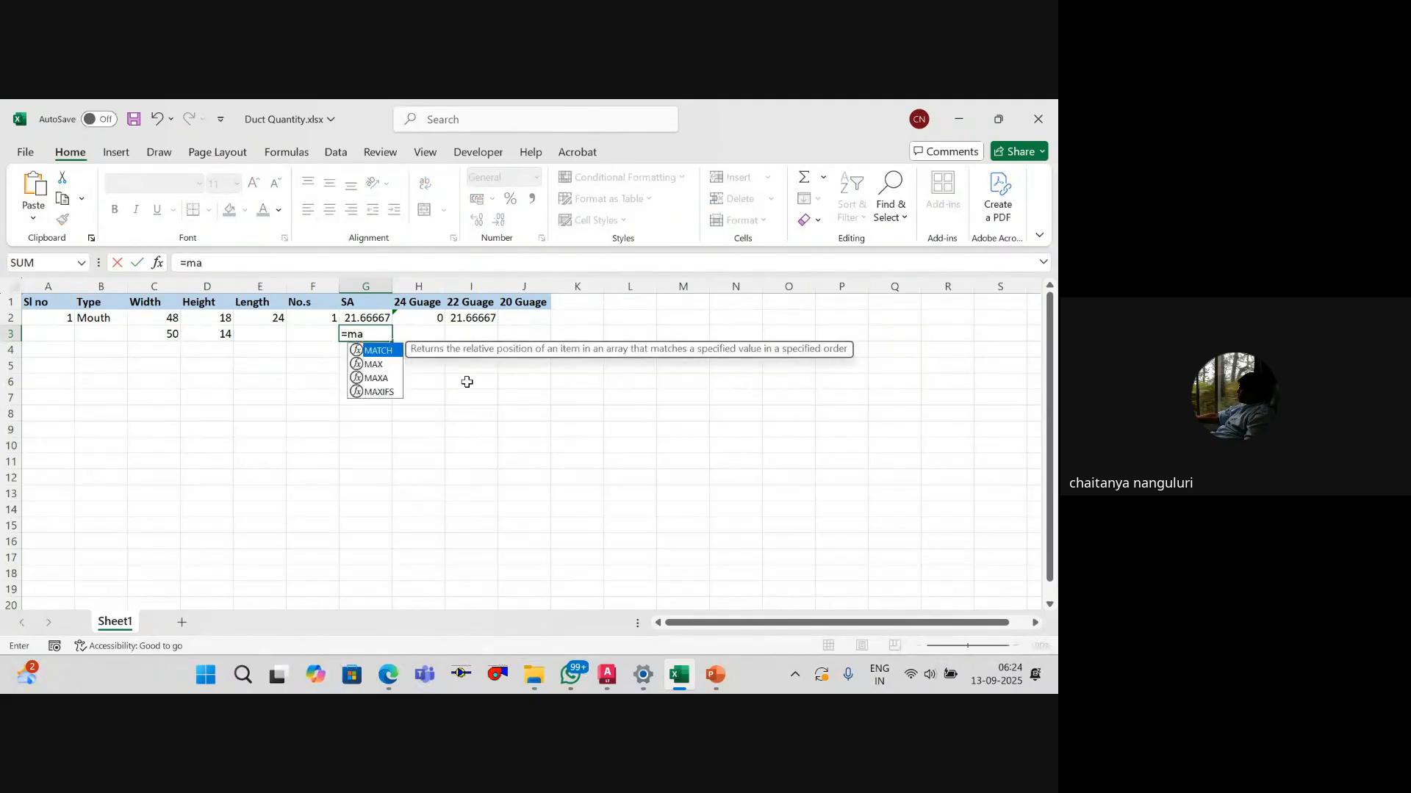
key(Left)
key(Left)
key(Left)
key(Left)
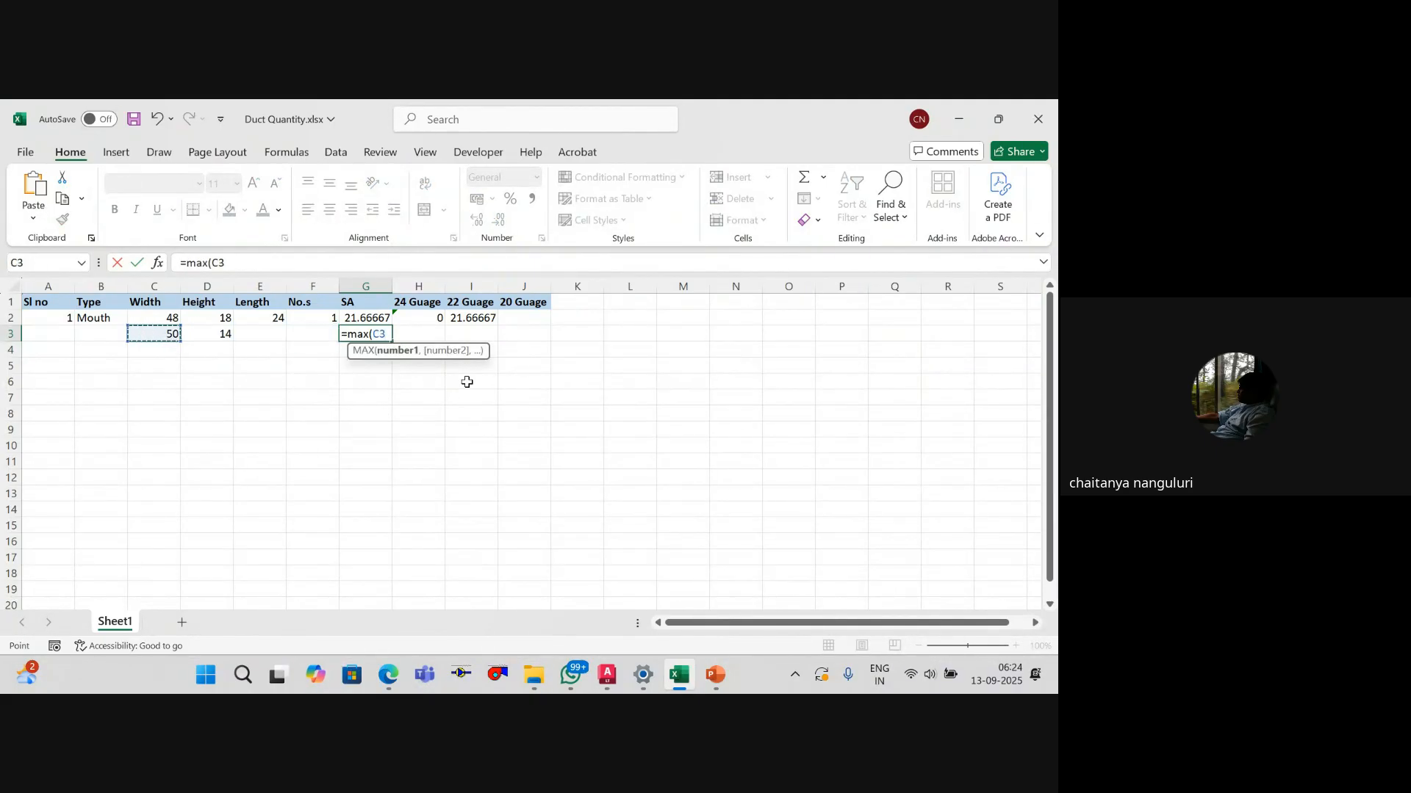
text(,)
key(Left)
key(Left)
key(Left)
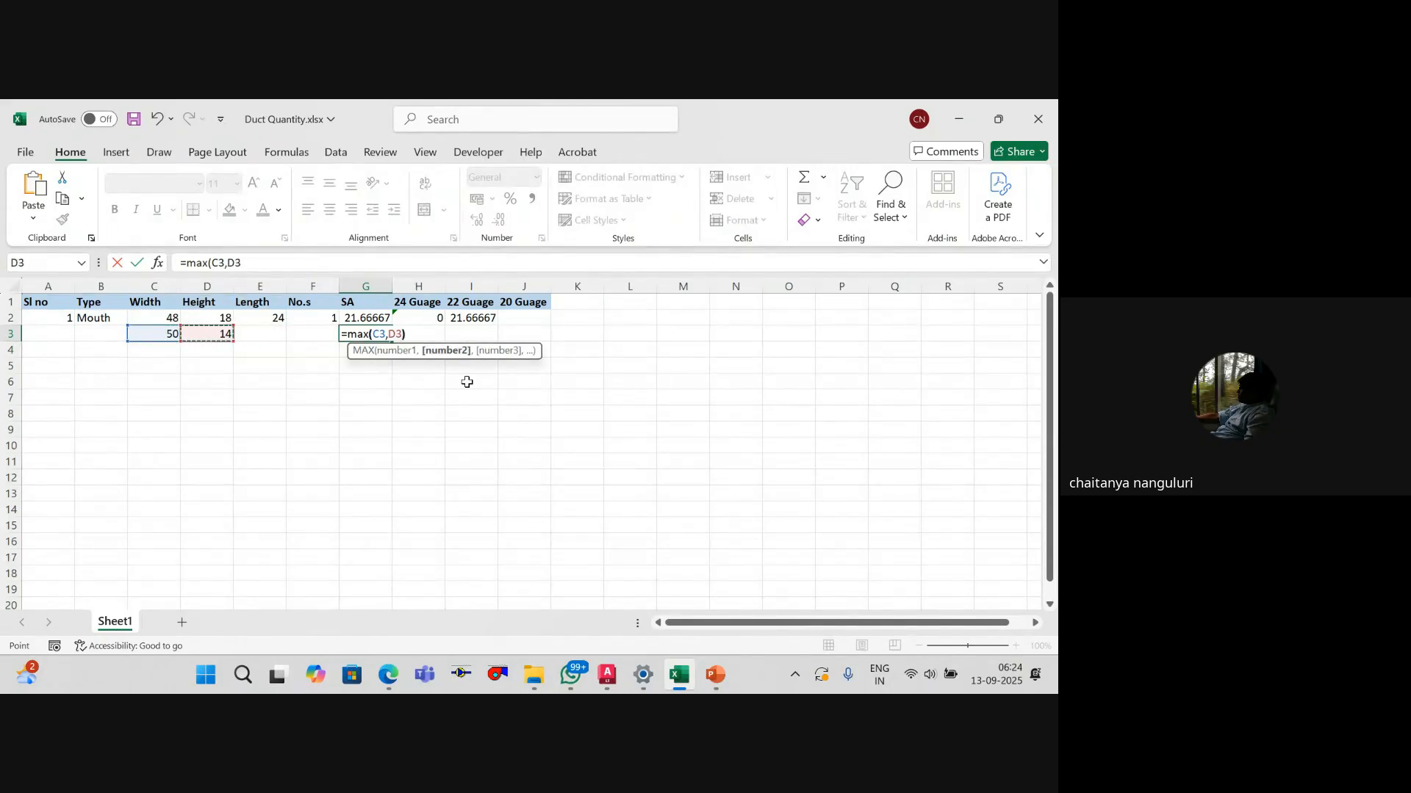
key(Return)
key(Up)
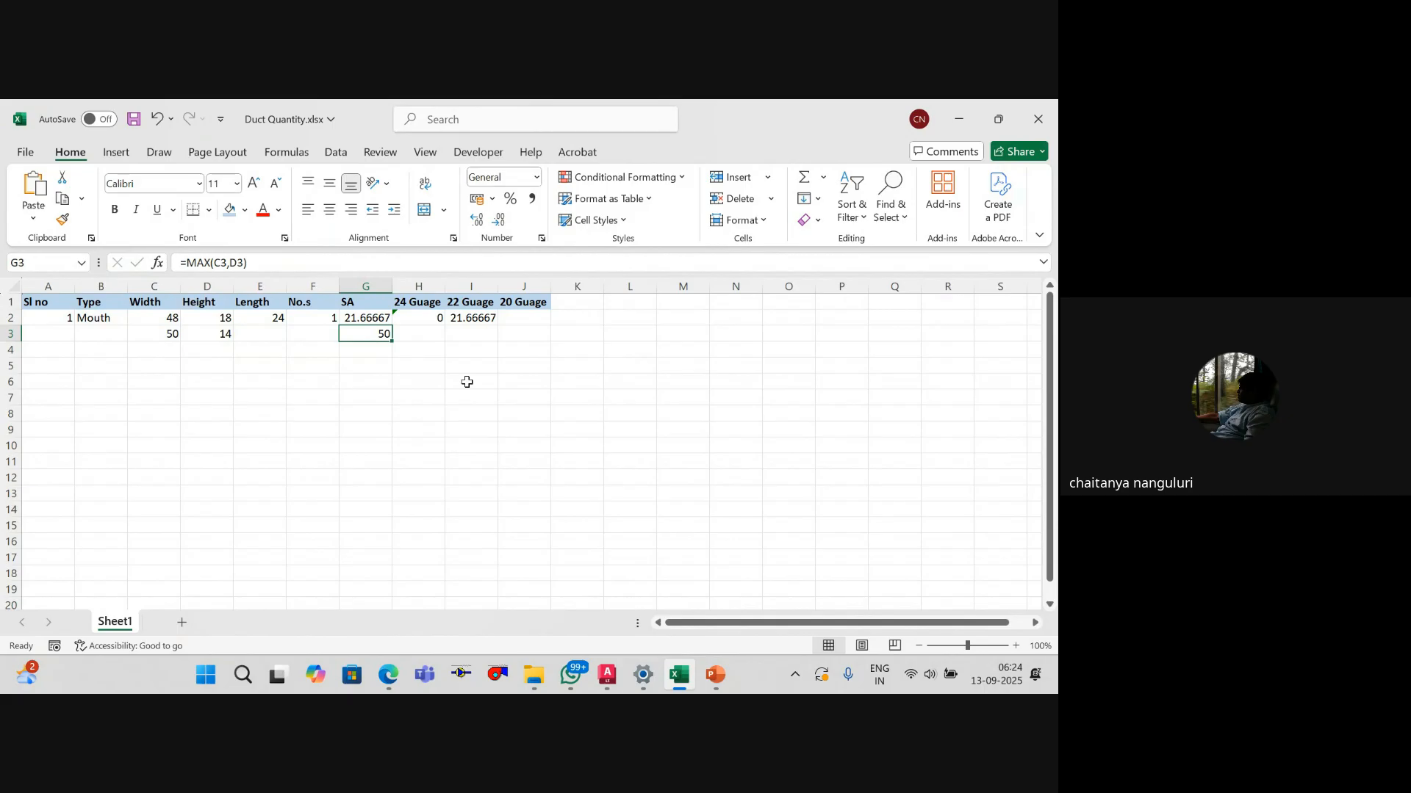
key(Delete)
key(Up)
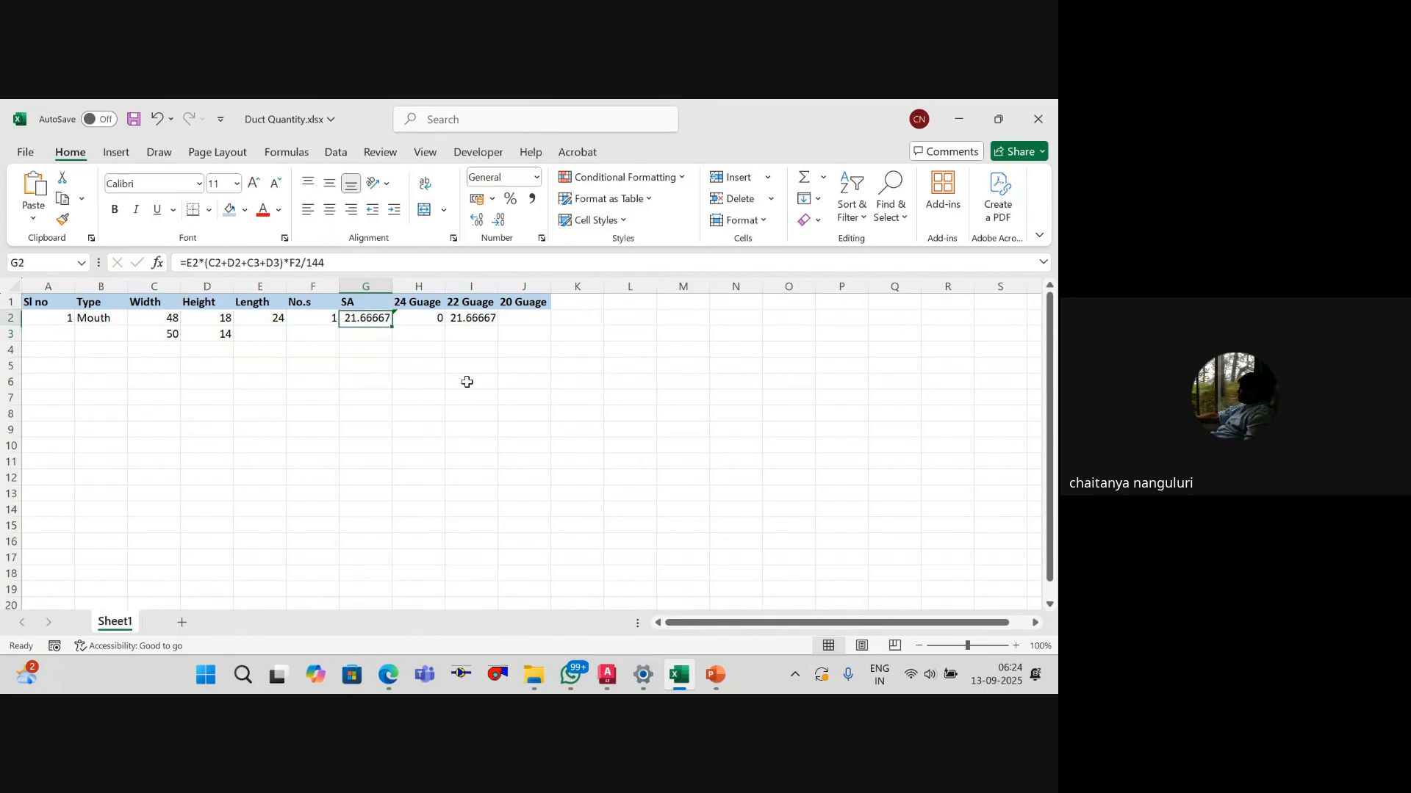
Step: Review the row 2 formulas for surface area, 24 gauge and 22 gauge, comparing with the AI overview in the browser
key(Right)
key(Left)
key(Right)
key(Right)
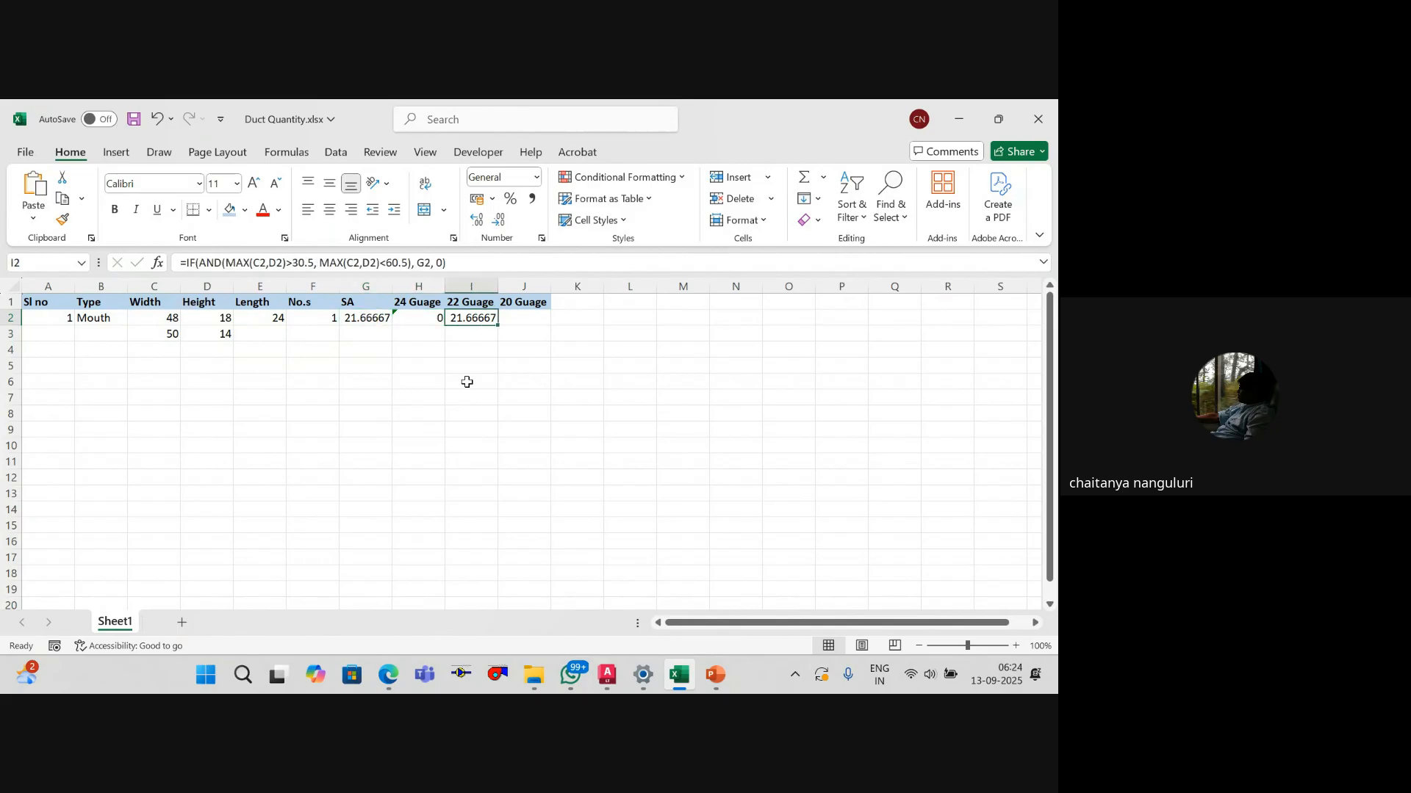
key(Right)
key(Left)
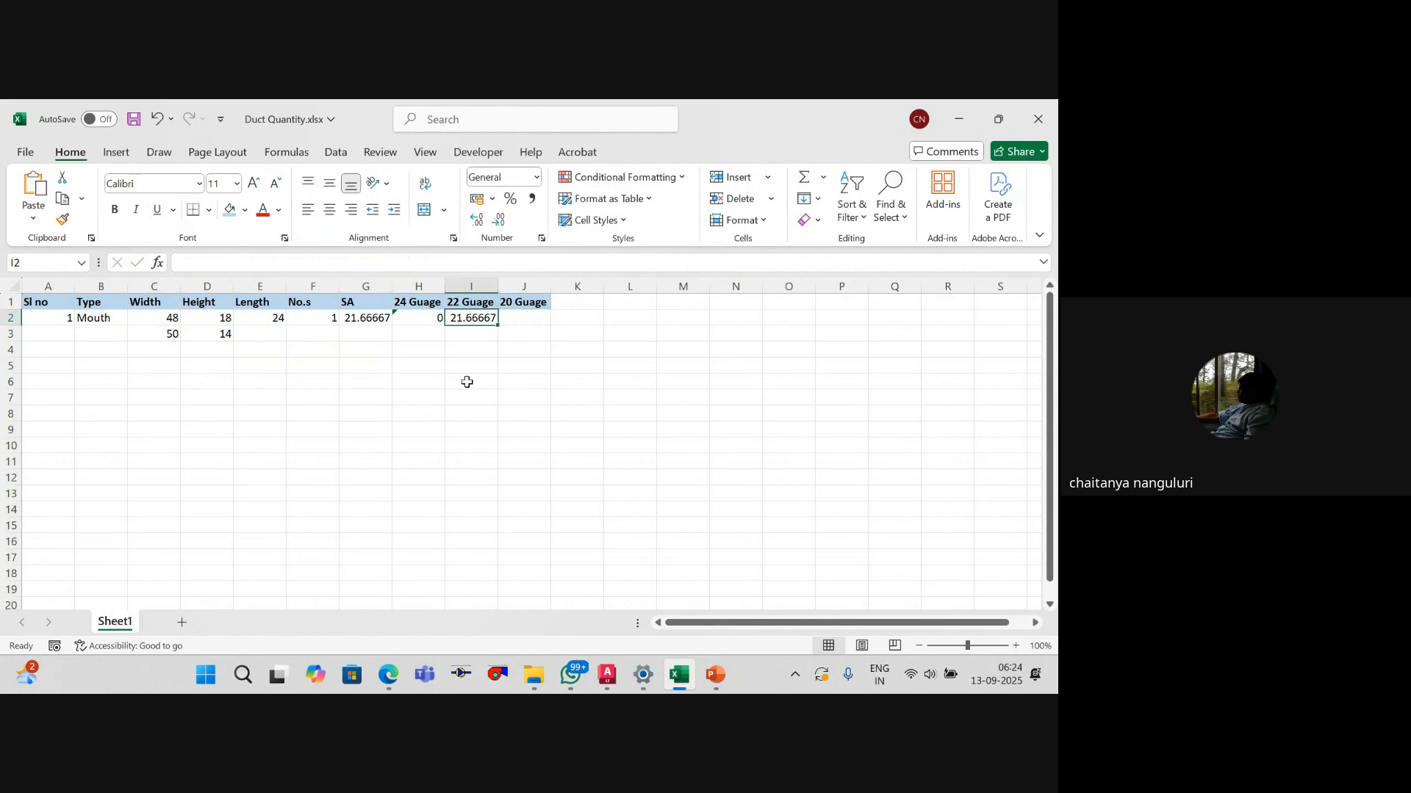
key(Down)
key(Up)
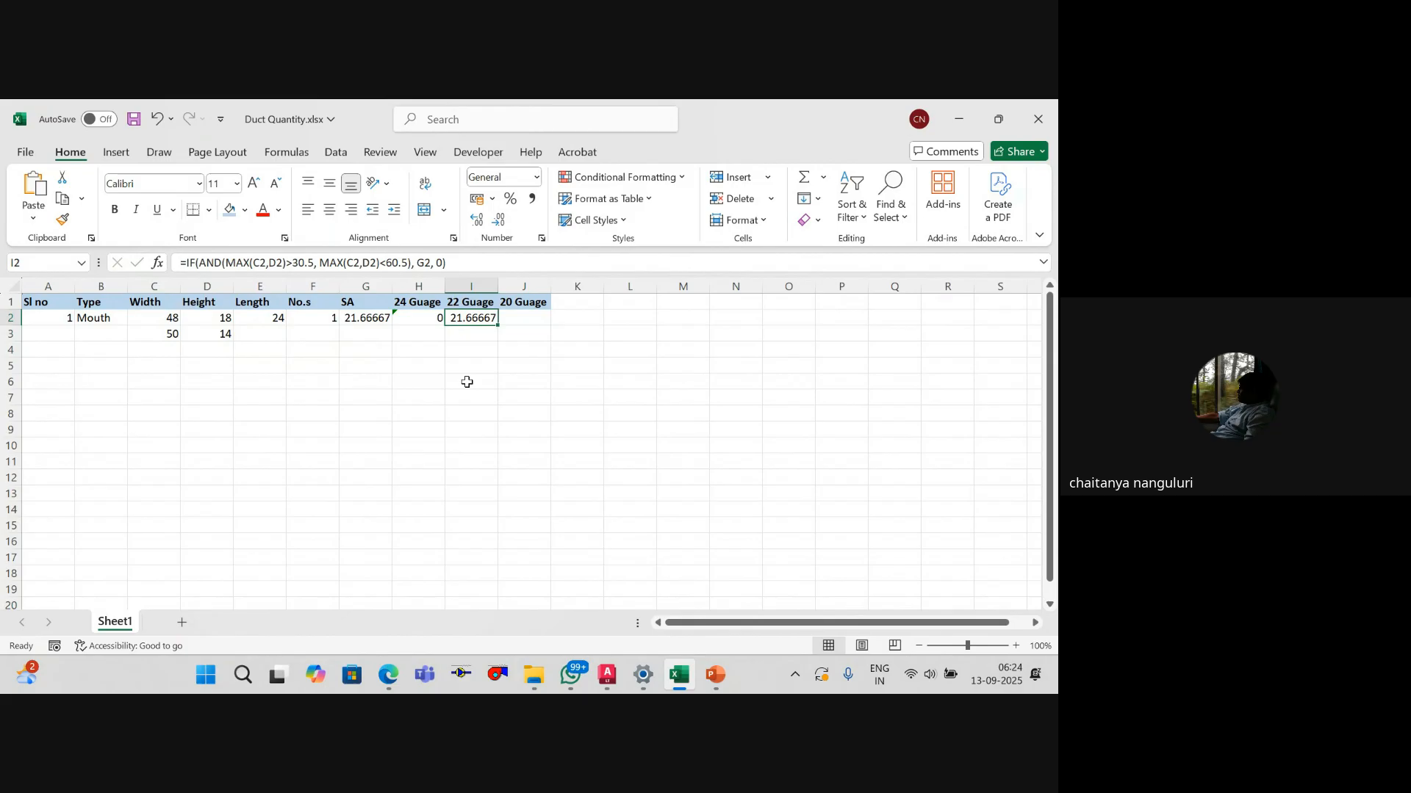
key(Right)
key(Left)
key(alt+Tab)
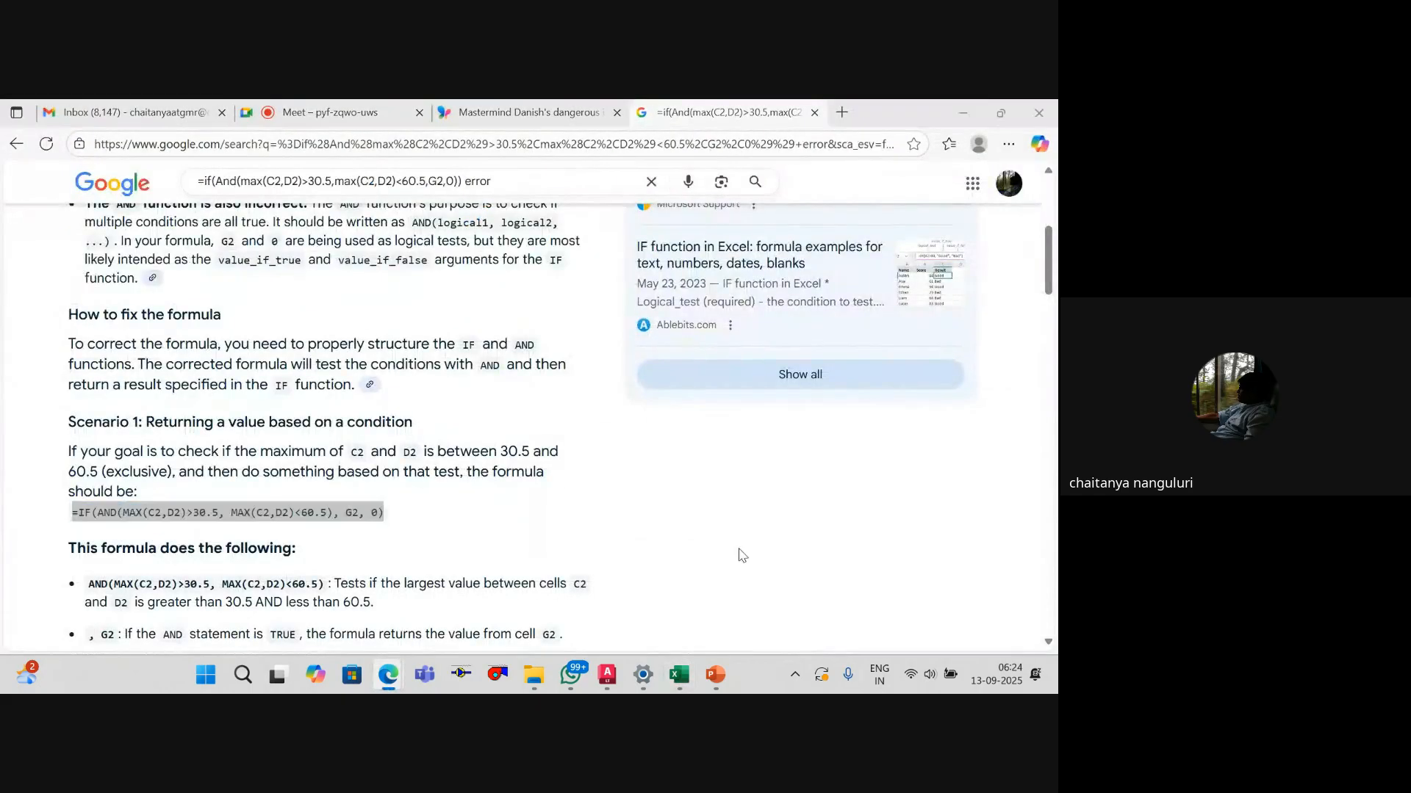
key(alt+Tab)
click(471, 397)
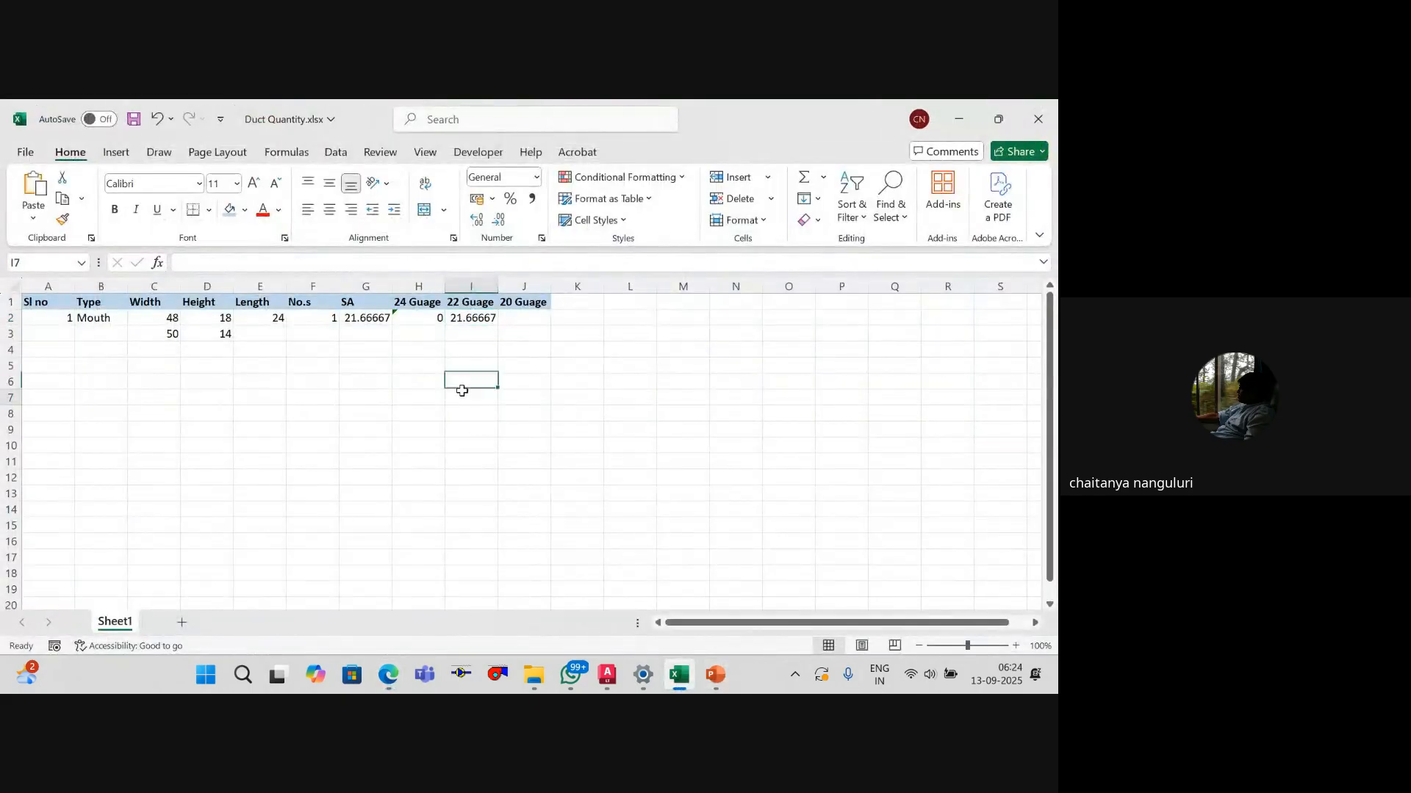
click(473, 316)
key(Left)
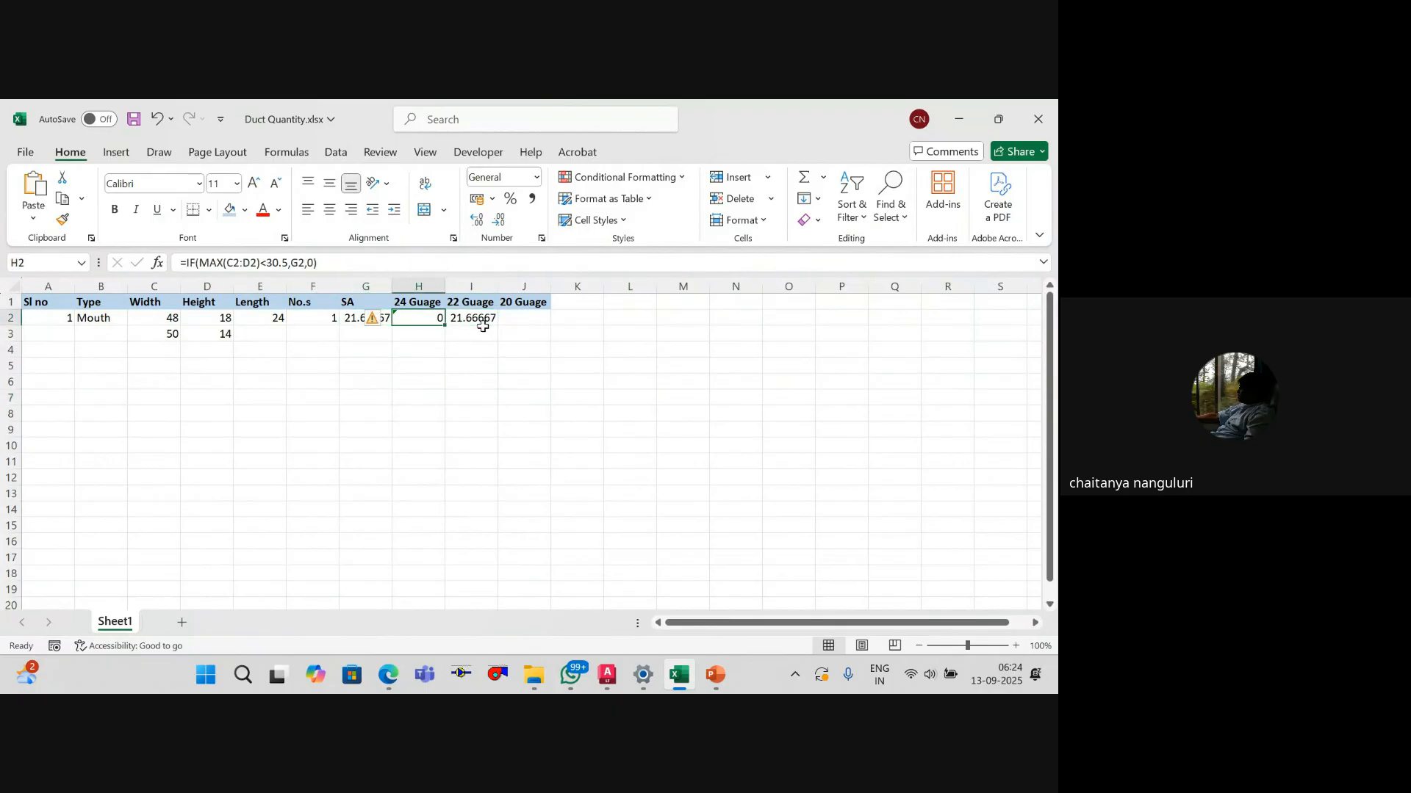
click(482, 324)
Step: Enter serial number 2 in A4 for the next duct piece
key(Down)
key(Down)
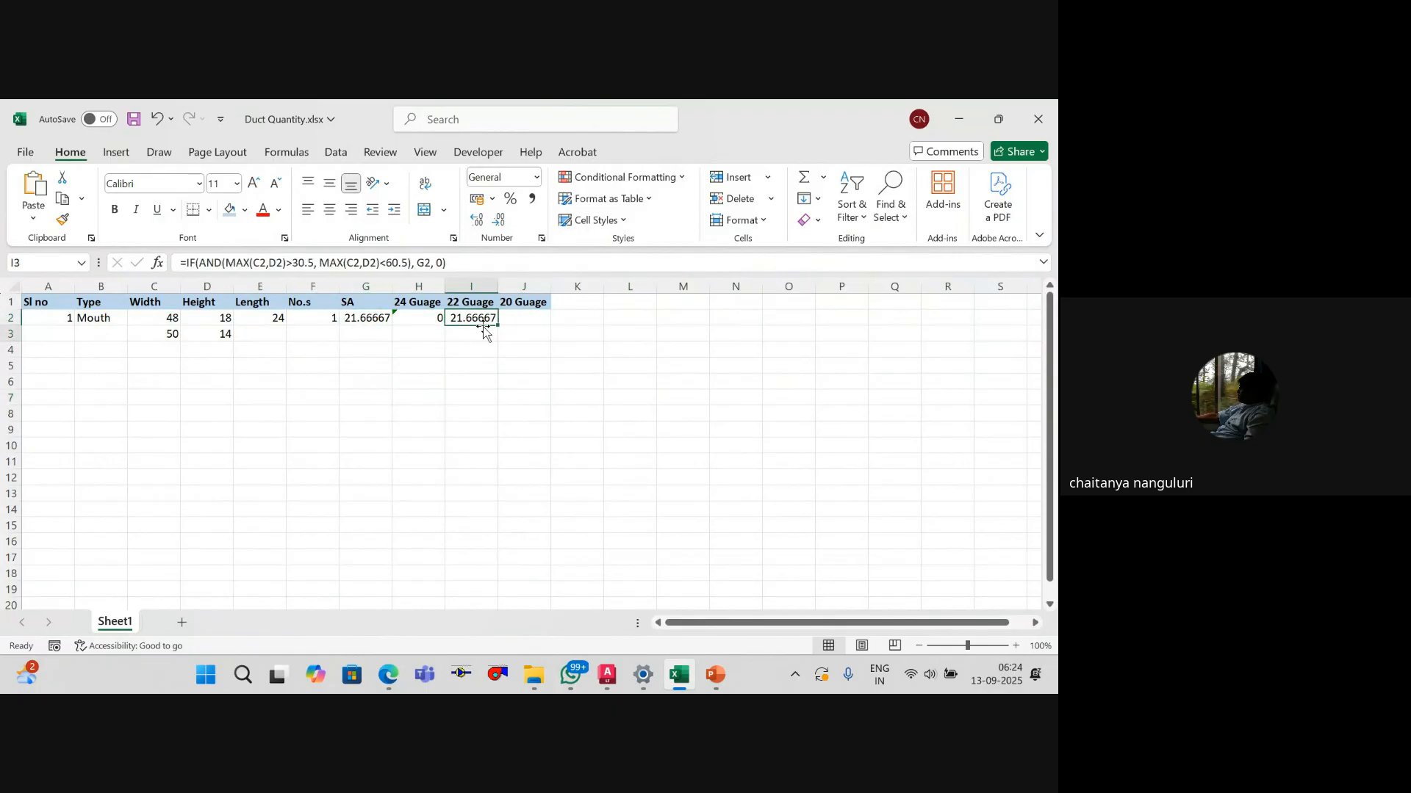
key(Left)
key(Left)
key(Left)
key(Left)
key(Left)
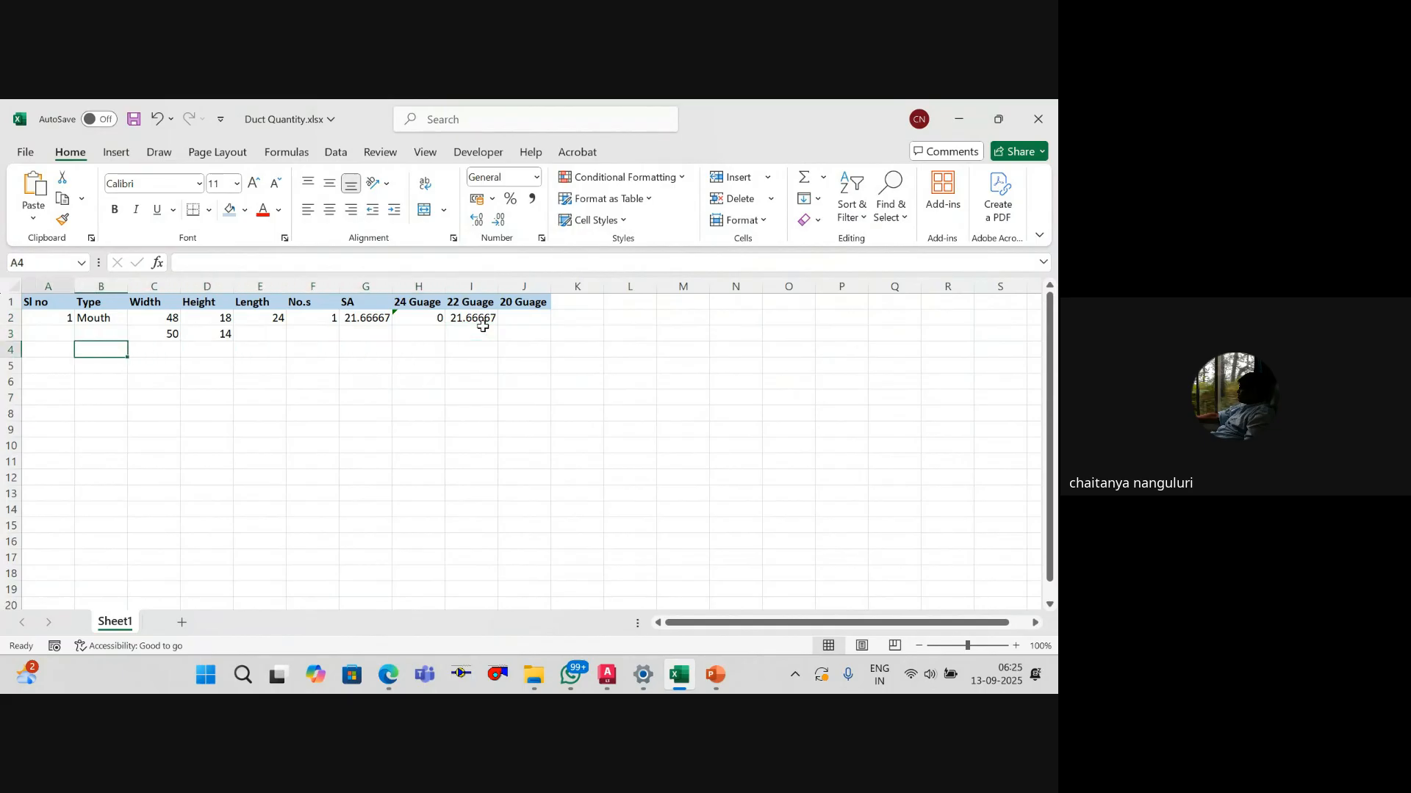
key(Left)
text(2)
key(Tab)
Step: Switch to AutoCAD and add a linear dimension along the length of the straight 48"X18" duct piece, placed above it
key(alt+Tab)
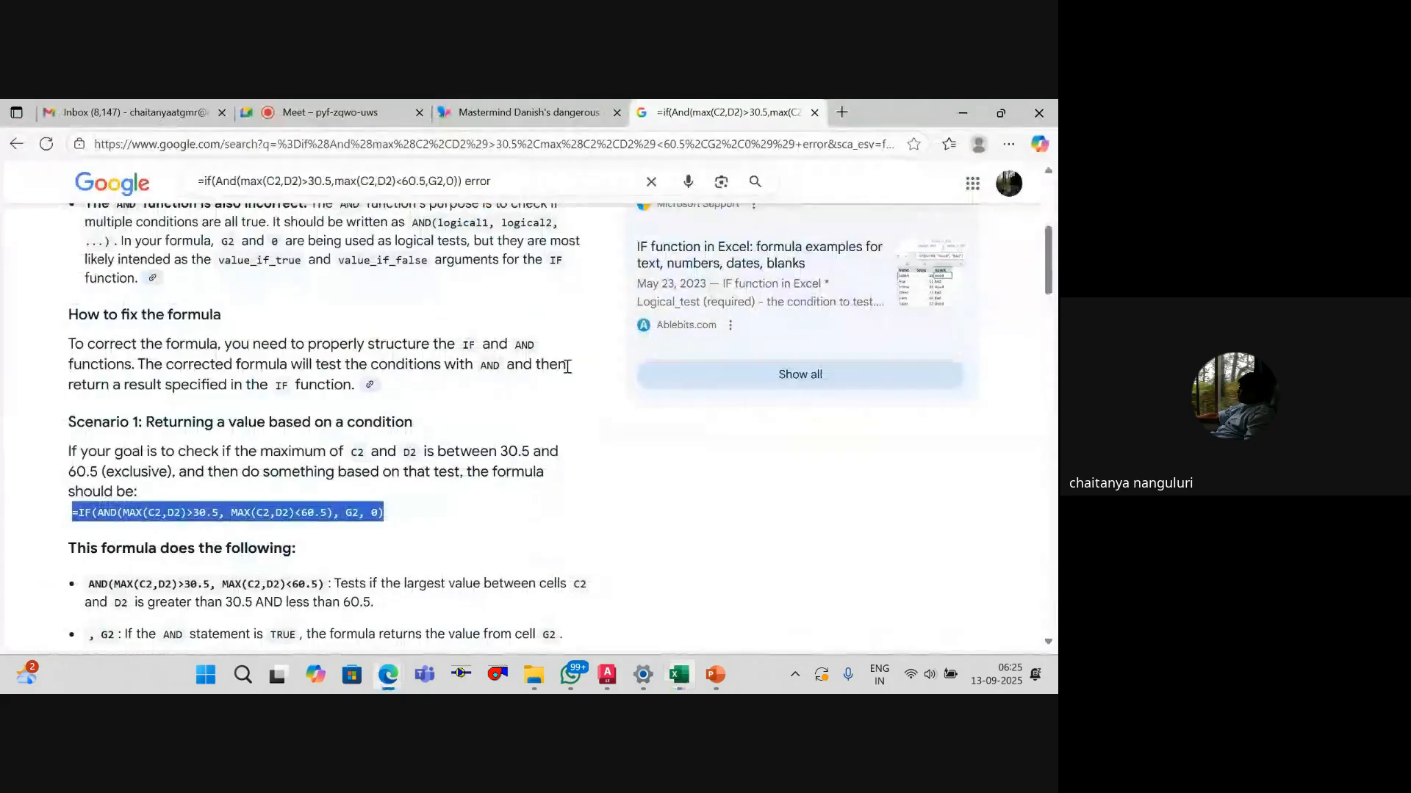
key(alt+Tab)
click(615, 682)
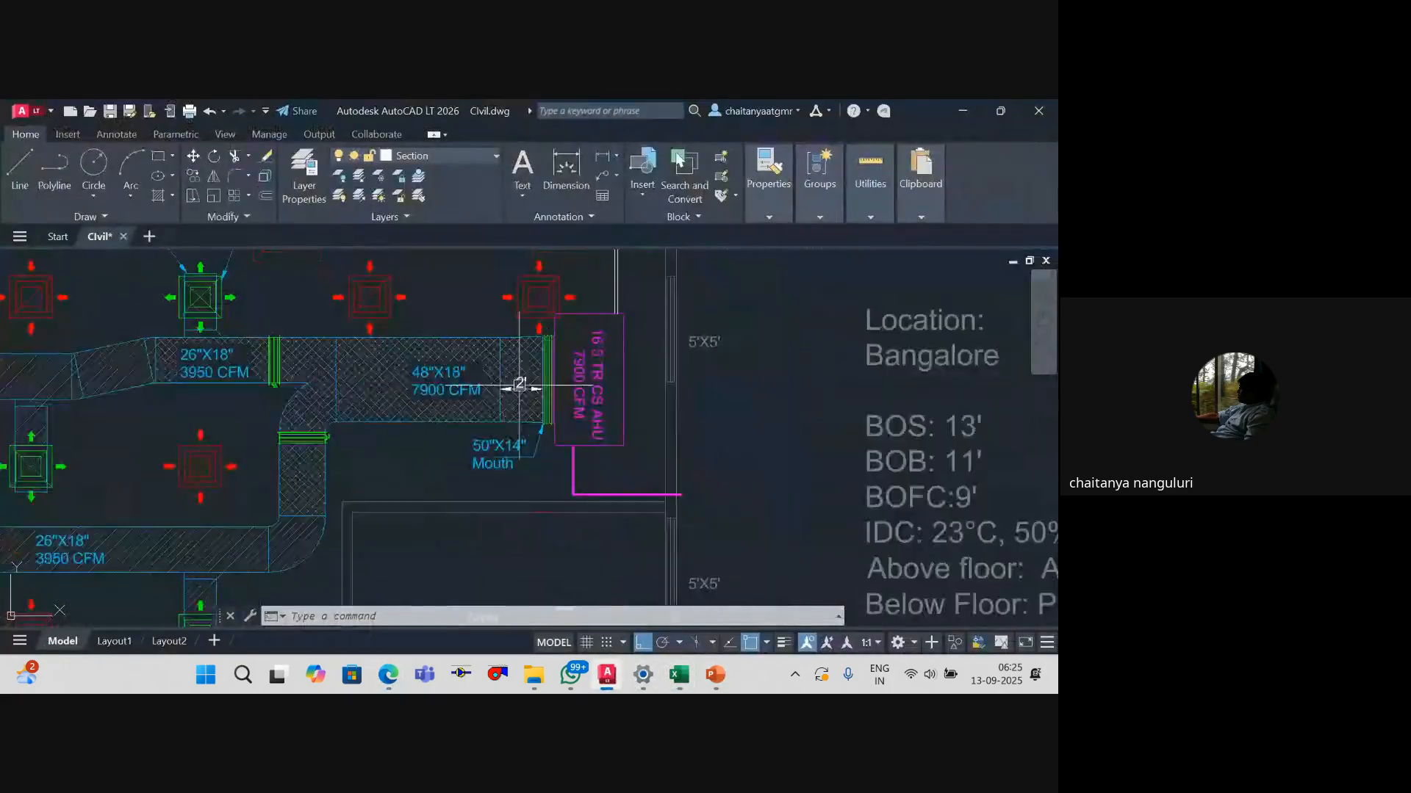
scroll(562, 376, down, 4)
scroll(565, 375, up, 4)
mouse_move(570, 411)
mouse_down()
mouse_move(618, 452)
mouse_move(651, 406)
mouse_up()
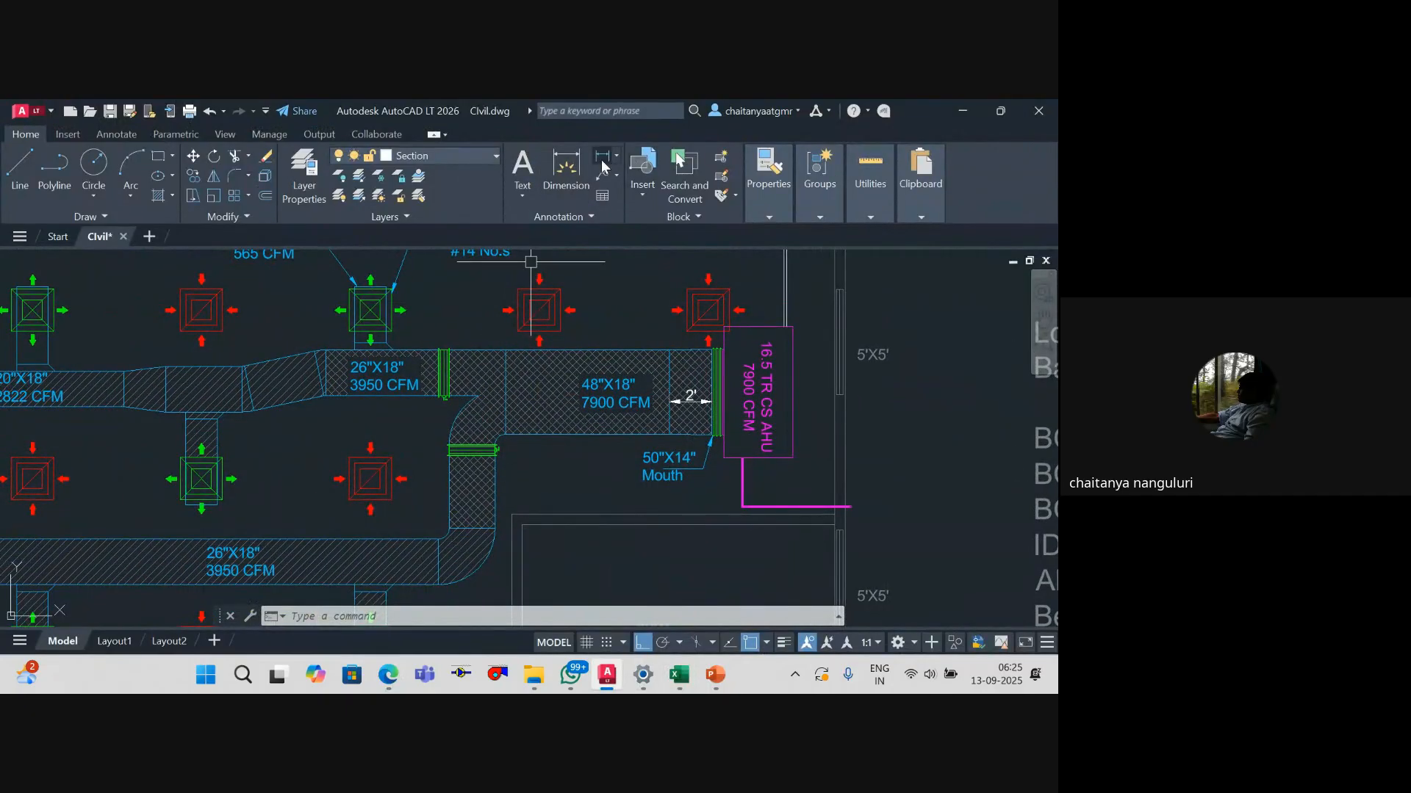
click(565, 165)
click(534, 370)
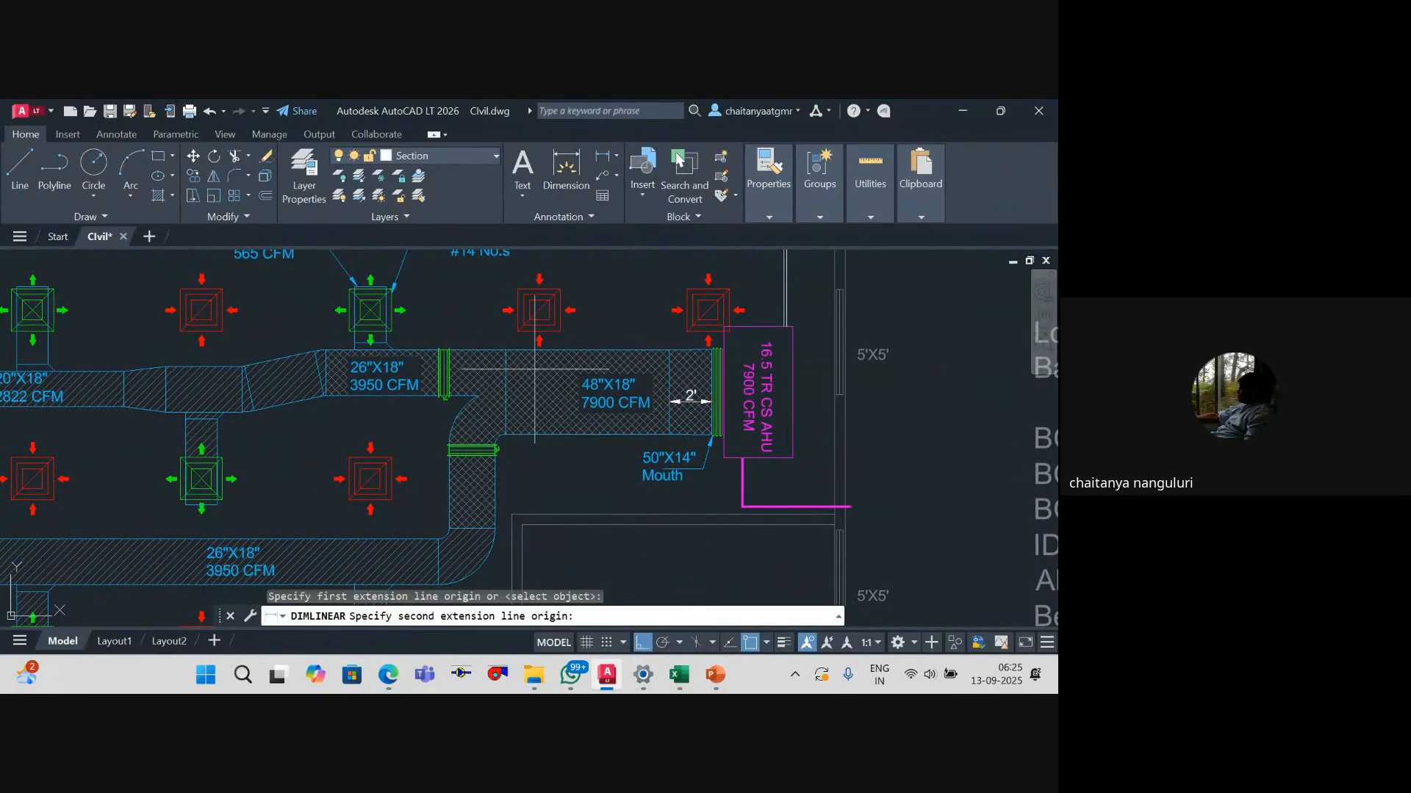
click(670, 402)
scroll(643, 351, up, 4)
click(620, 333)
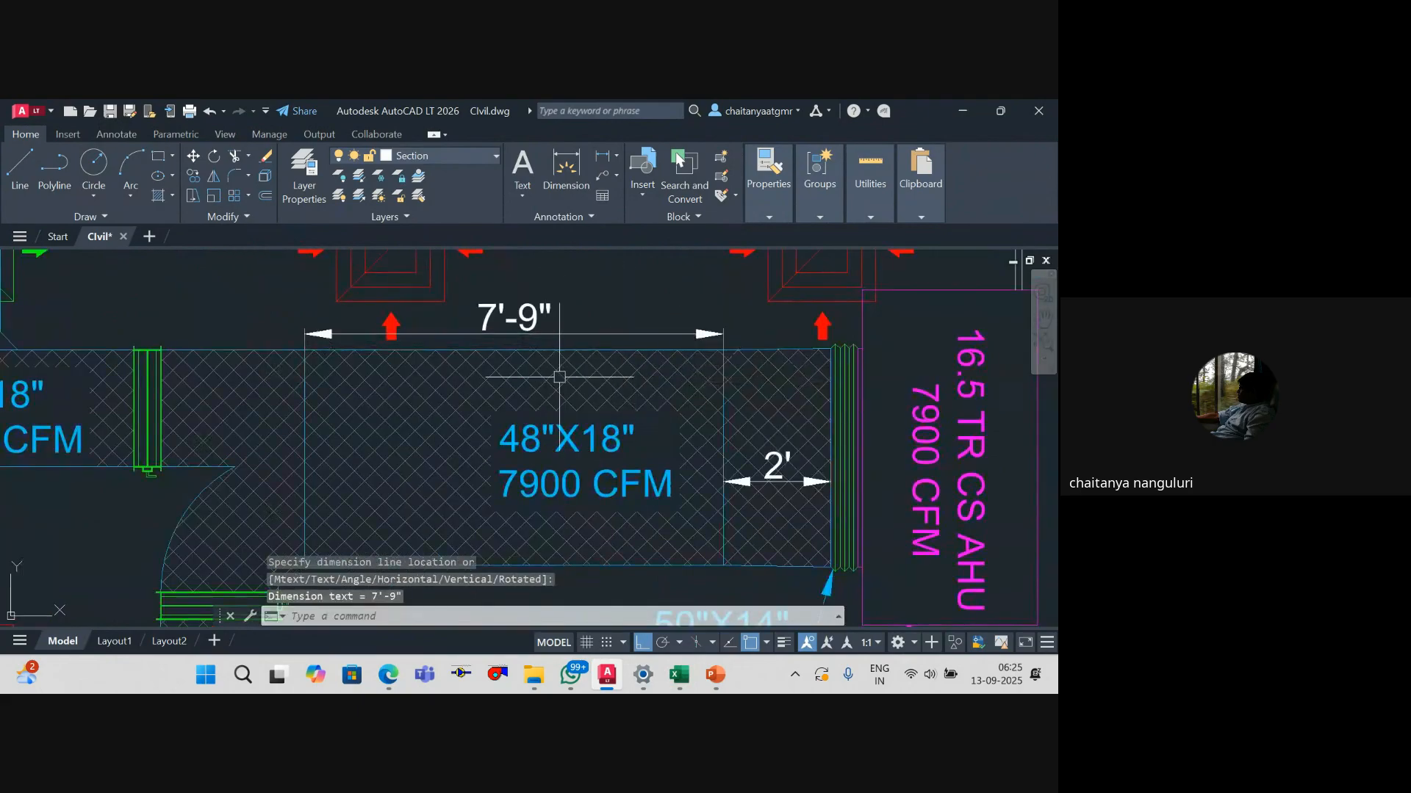
scroll(621, 333, down, 4)
scroll(581, 374, up, 2)
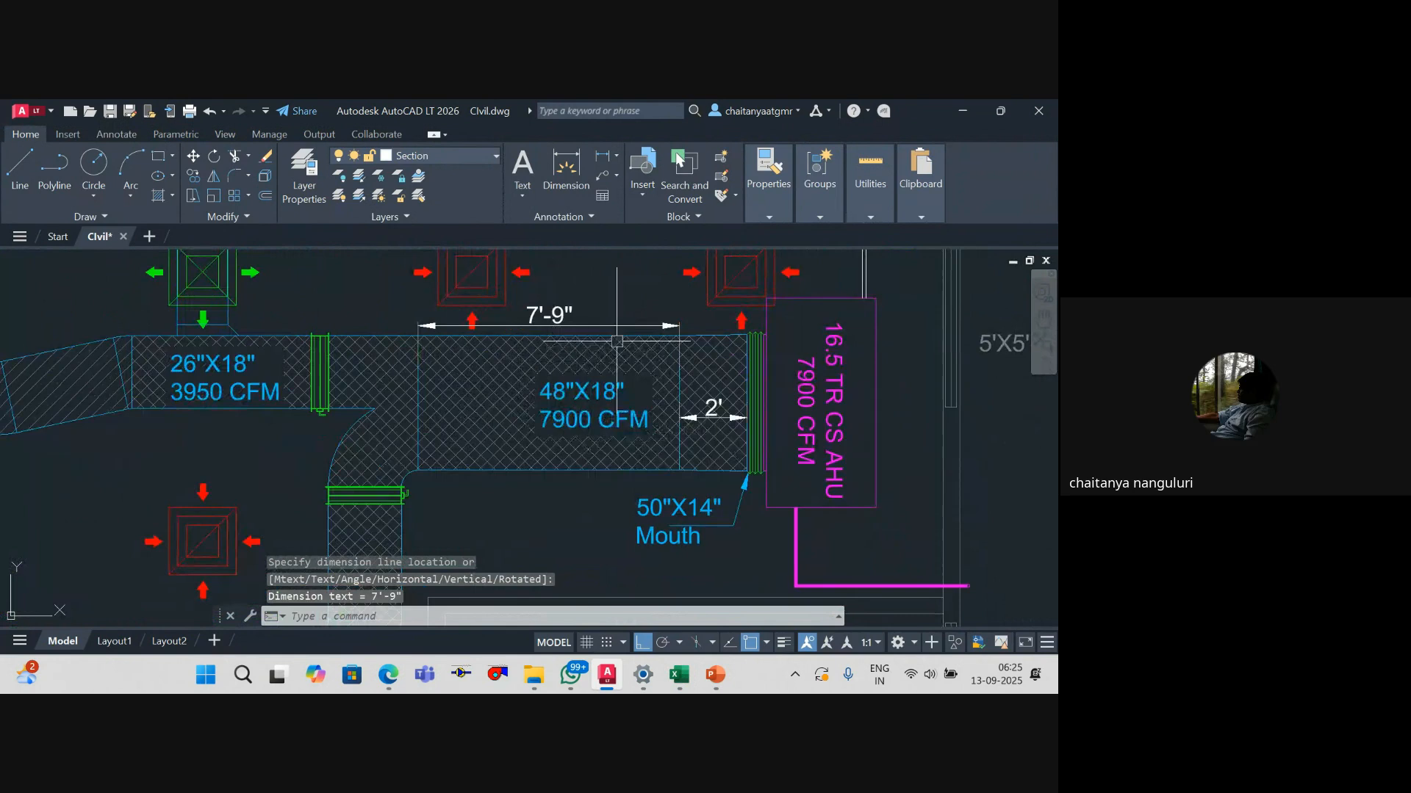
Step: Return to Excel and copy the width 48 and height 18 from C2:D2 into C4:D4
key(alt+Tab)
click(166, 351)
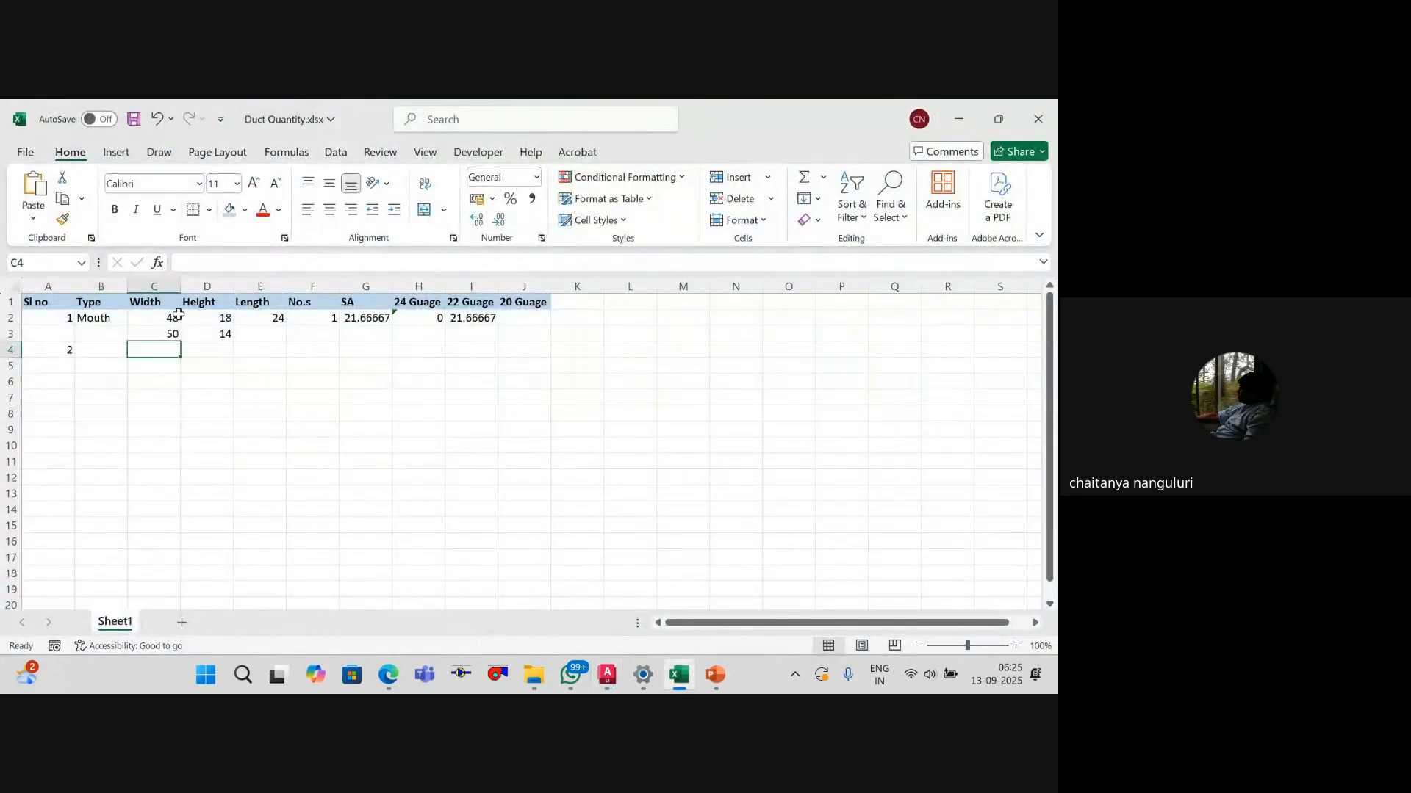
drag(176, 317, 220, 320)
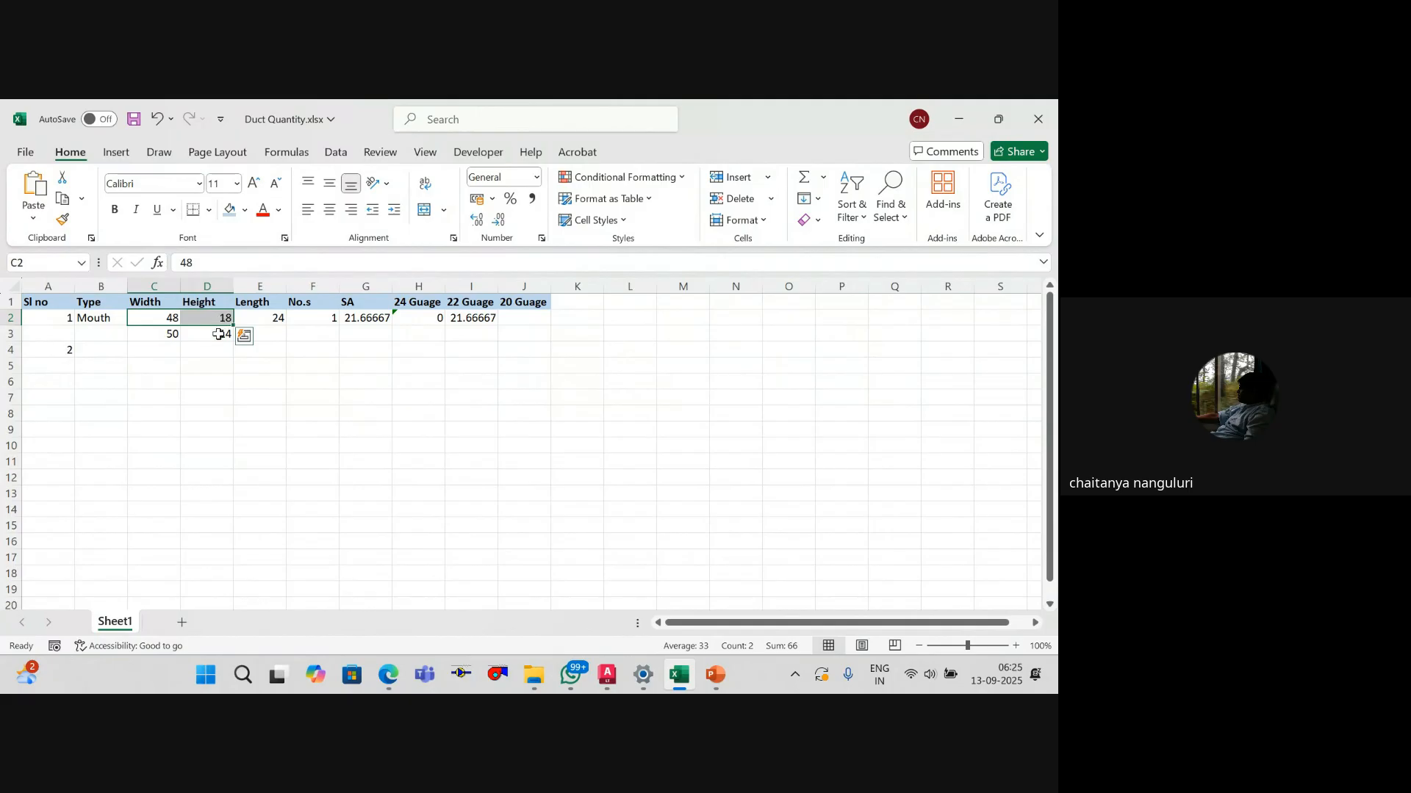
key(ctrl+c)
key(ctrl+q)
key(Escape)
click(163, 353)
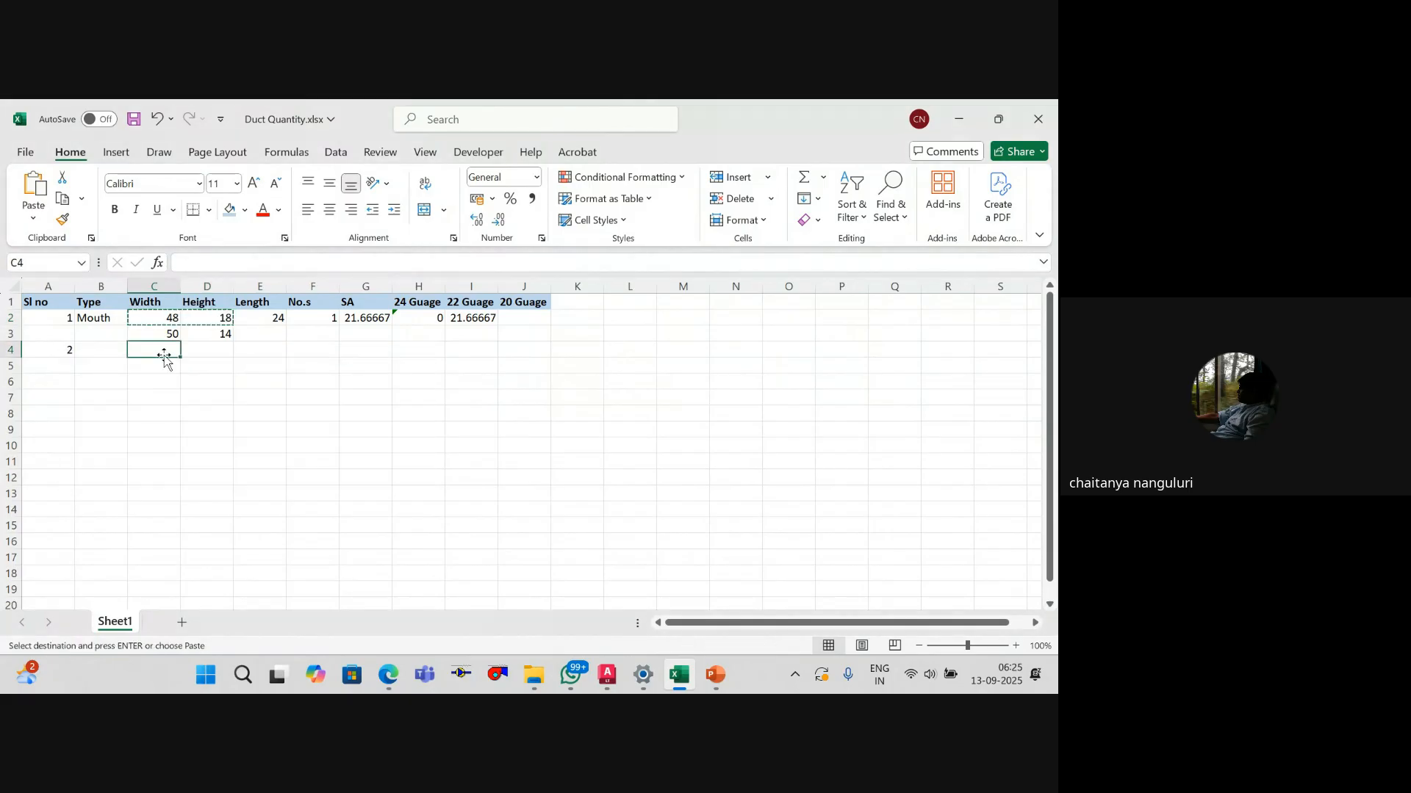
key(ctrl+v)
key(Escape)
Step: Check the duct piece's length dimension in the AutoCAD drawing and enter =7*12 as the length in E4 of the Excel sheet
click(264, 350)
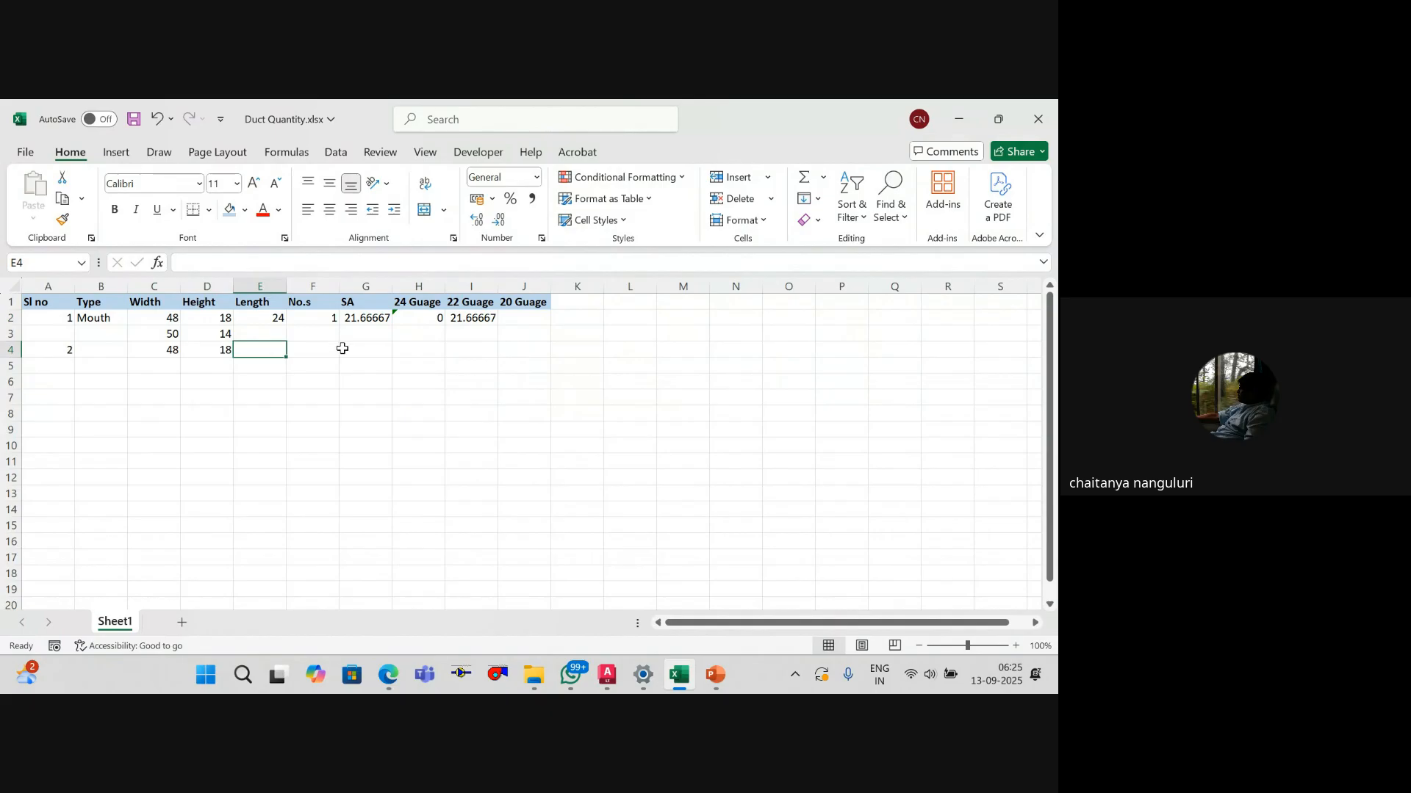
key(alt+Tab)
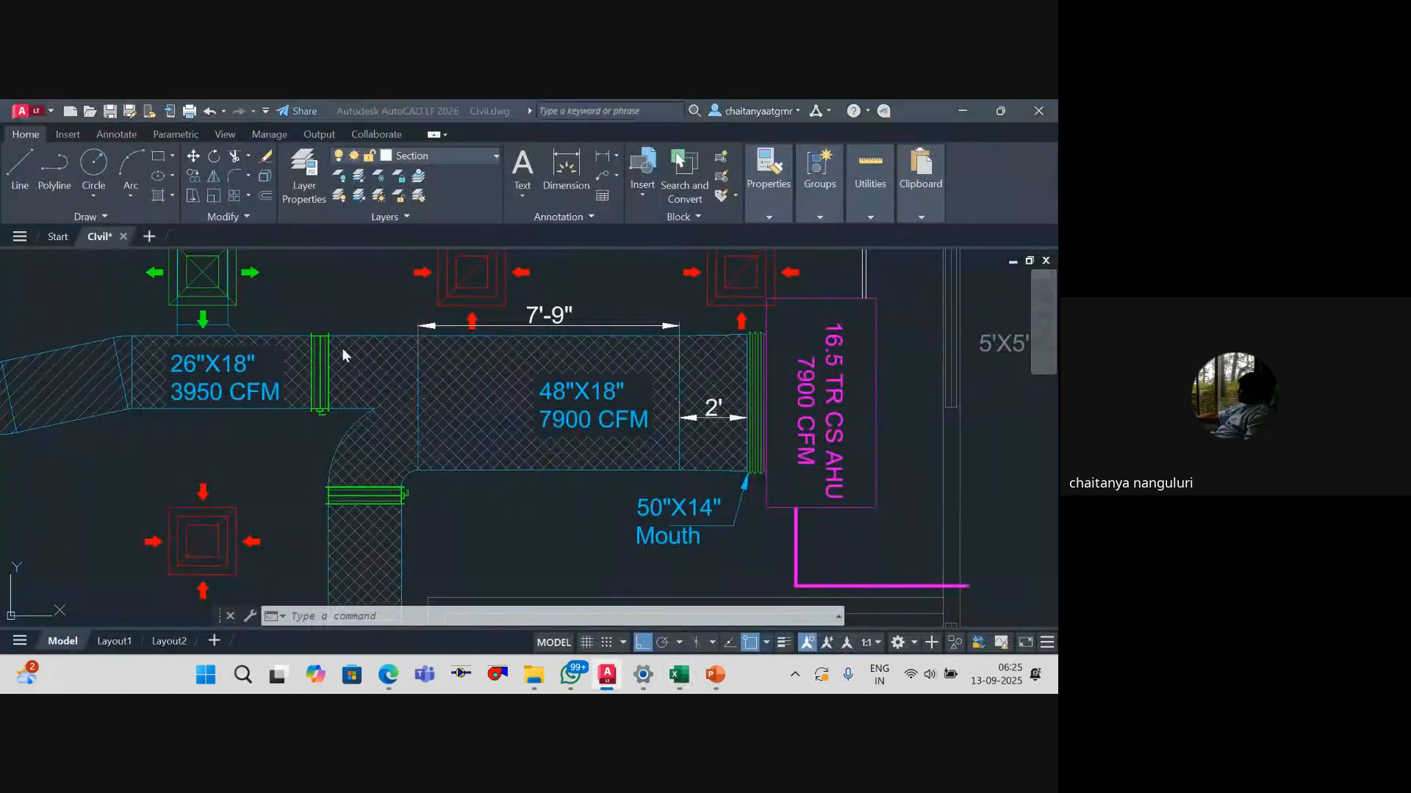
key(alt+Tab)
text(=)
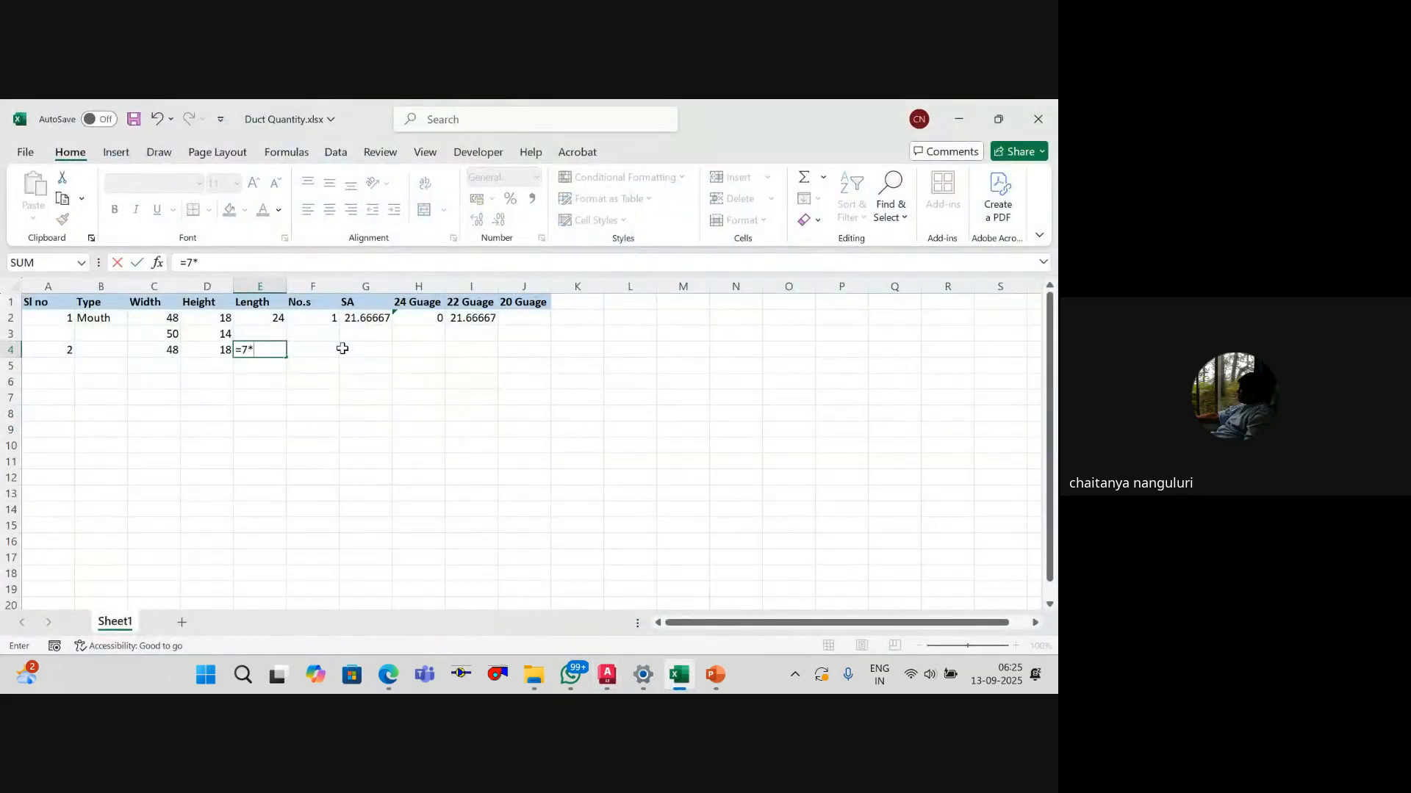
text(7*12)
key(Return)
key(Up)
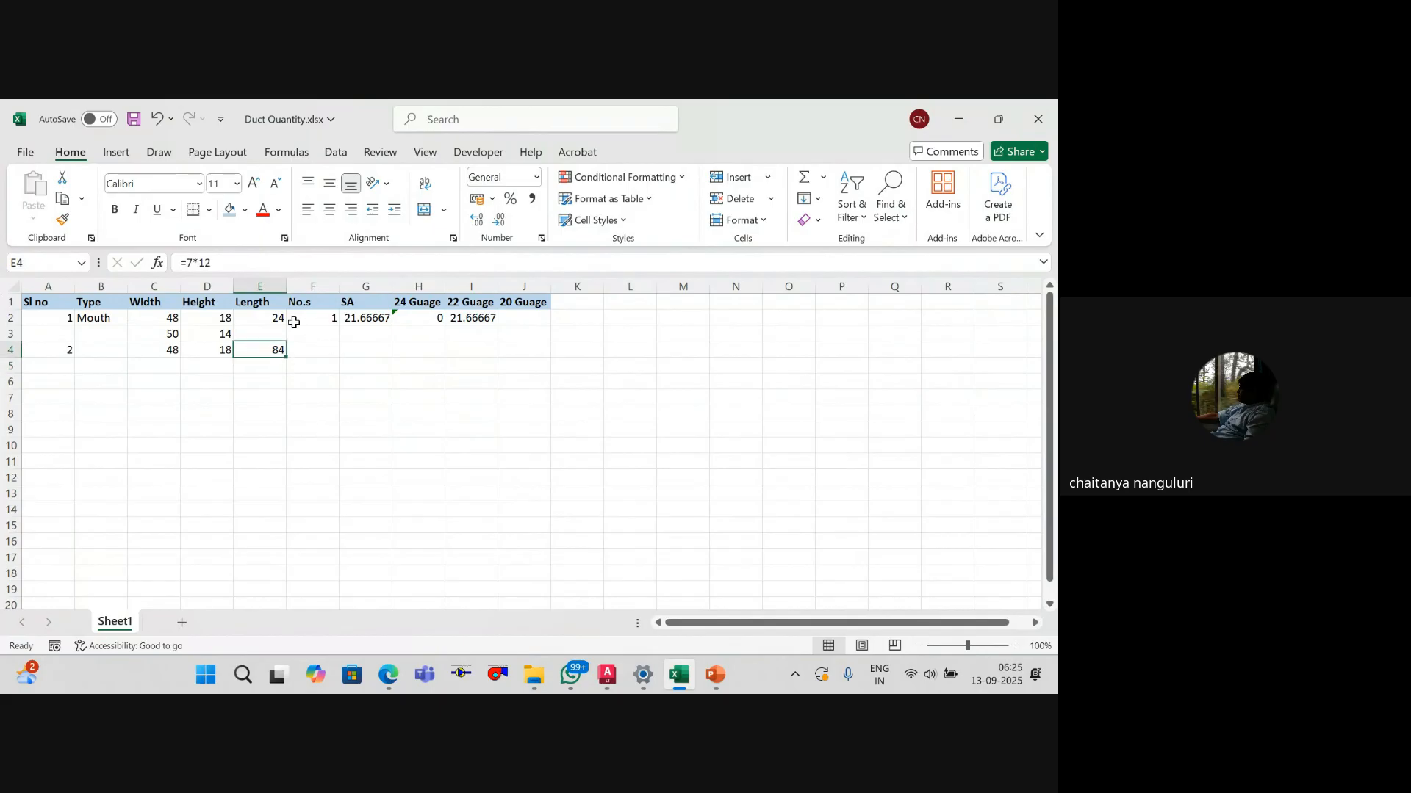
Step: Change the length formula in E4 to =(7*12)+9 and enter 1 as the number of pieces in F4
click(189, 262)
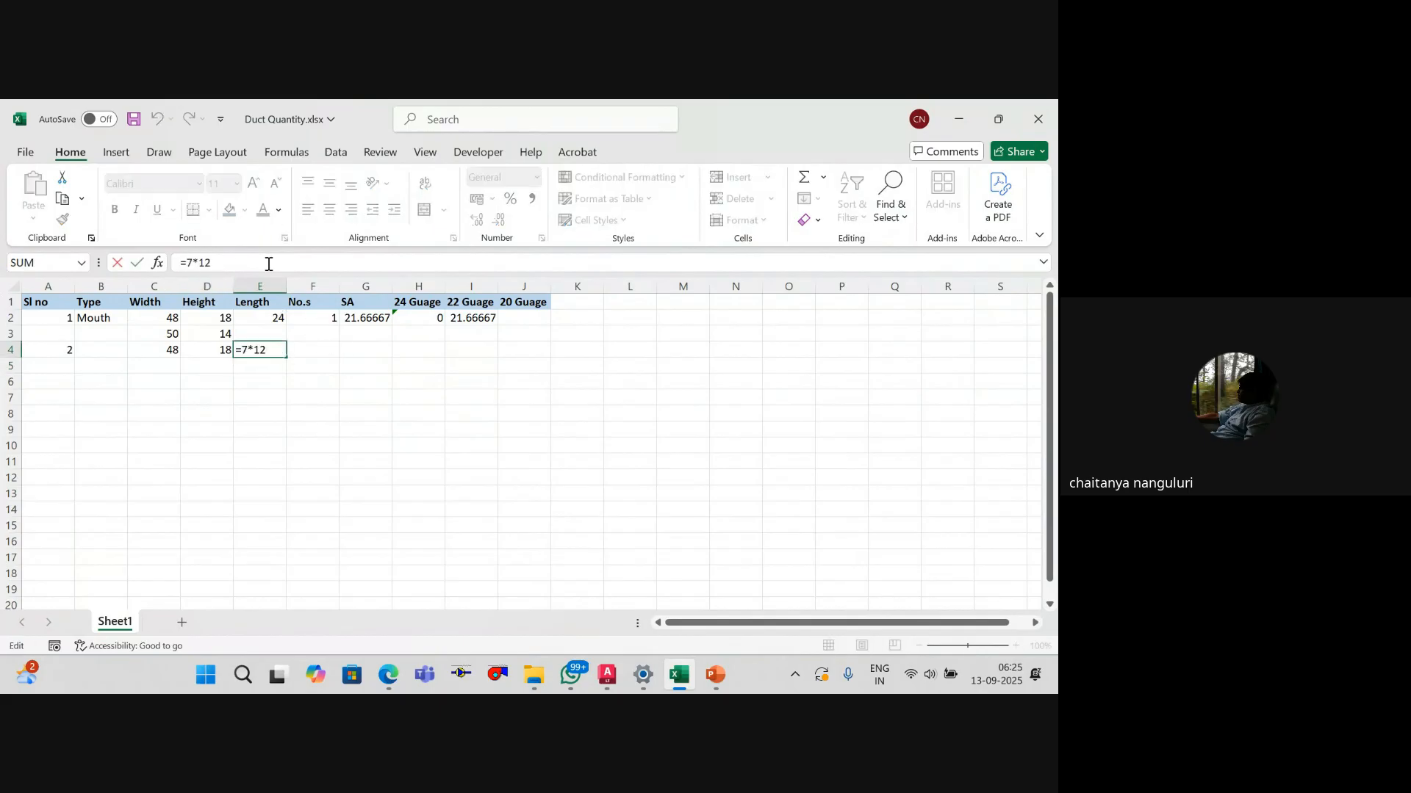
text(()
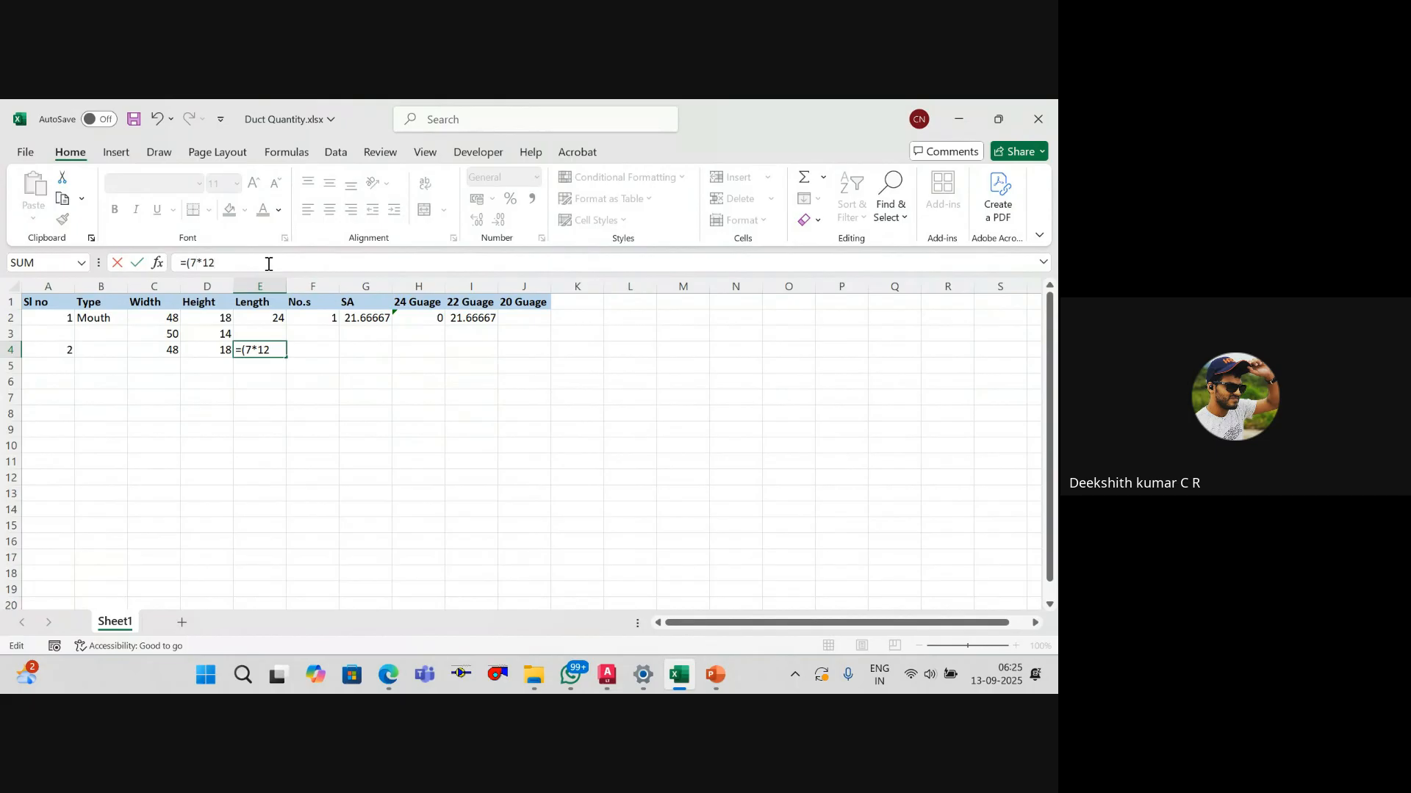
text(+9)
key(Return)
key(Up)
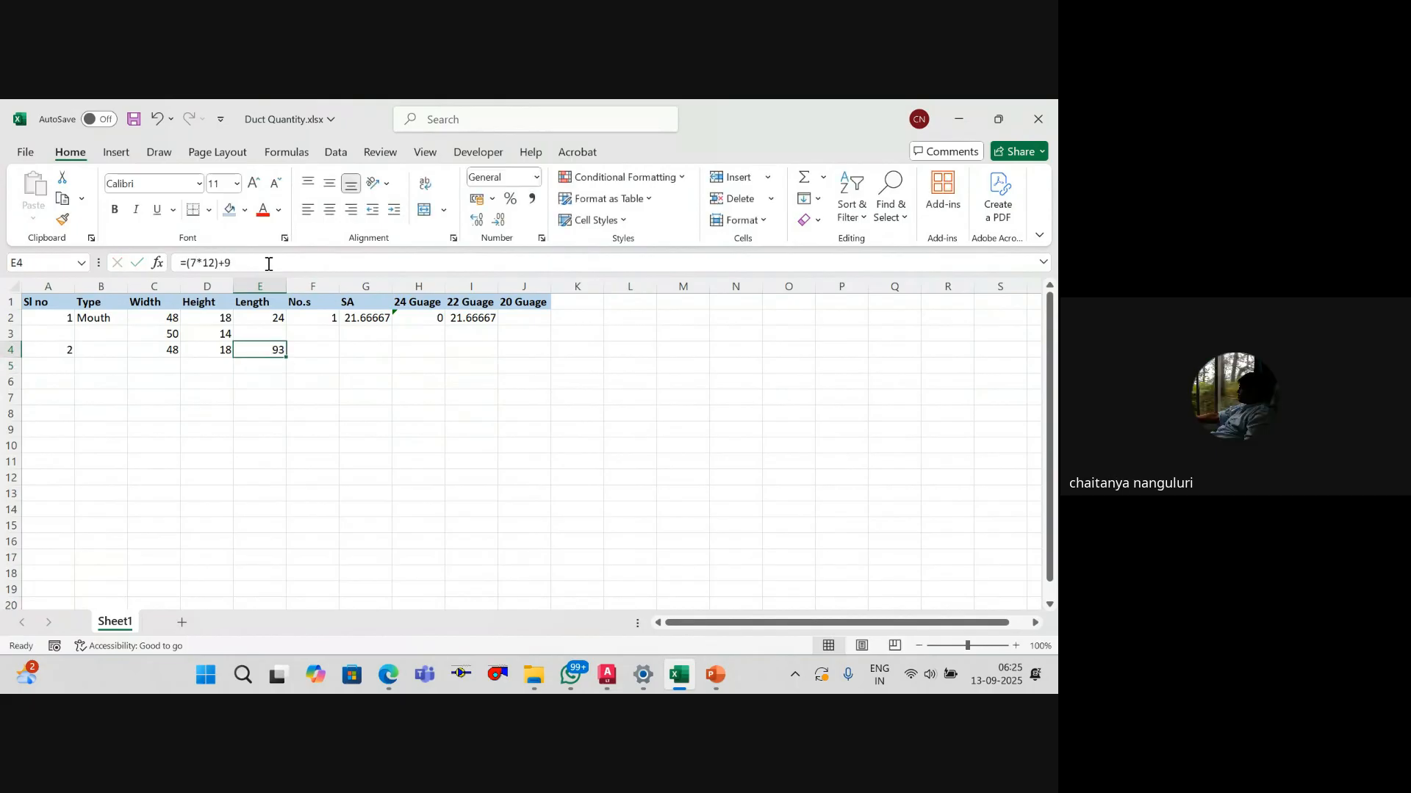
key(Right)
key(Tab)
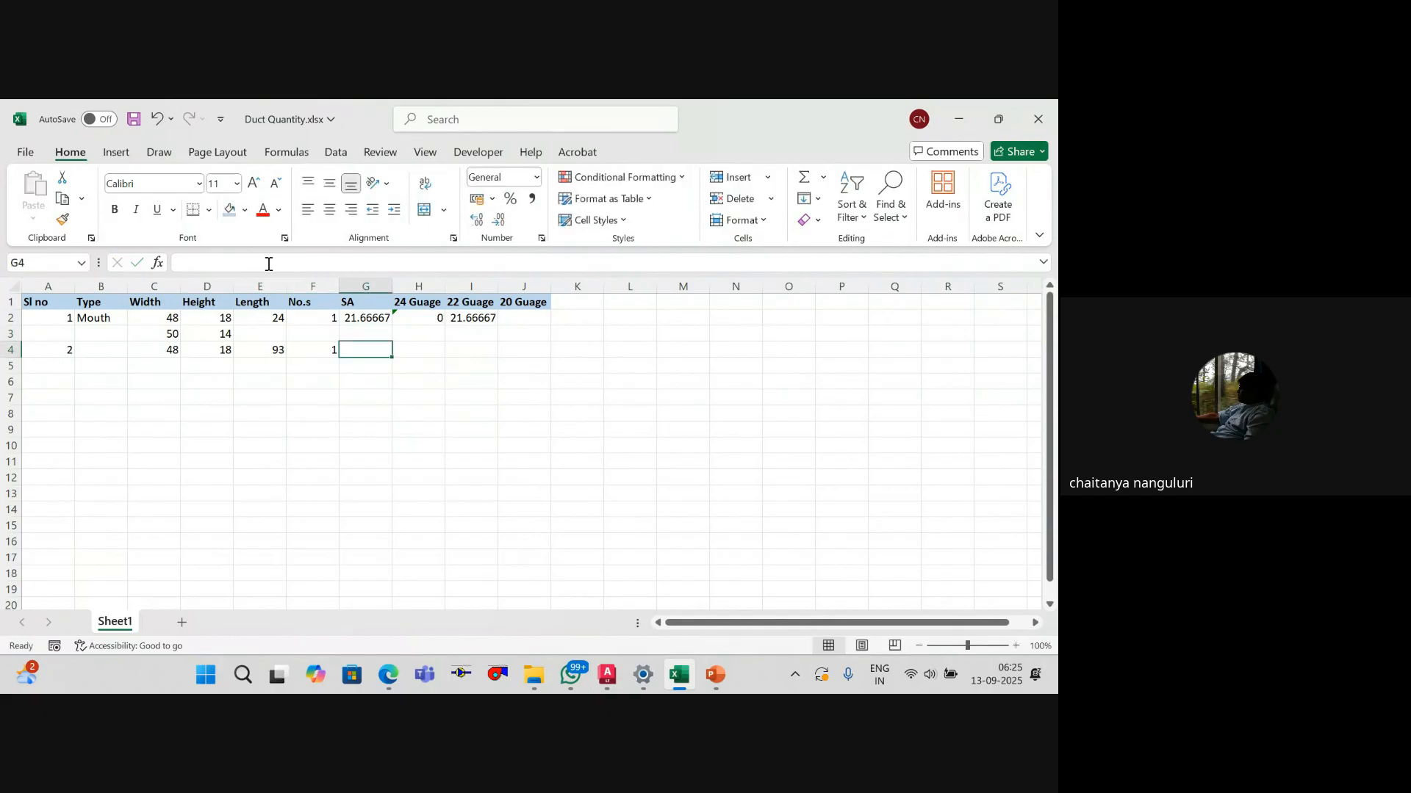
Step: Enter the surface area formula =2*E4*(C4+D4)*F4/144 in G4 for the second duct piece
text(=)
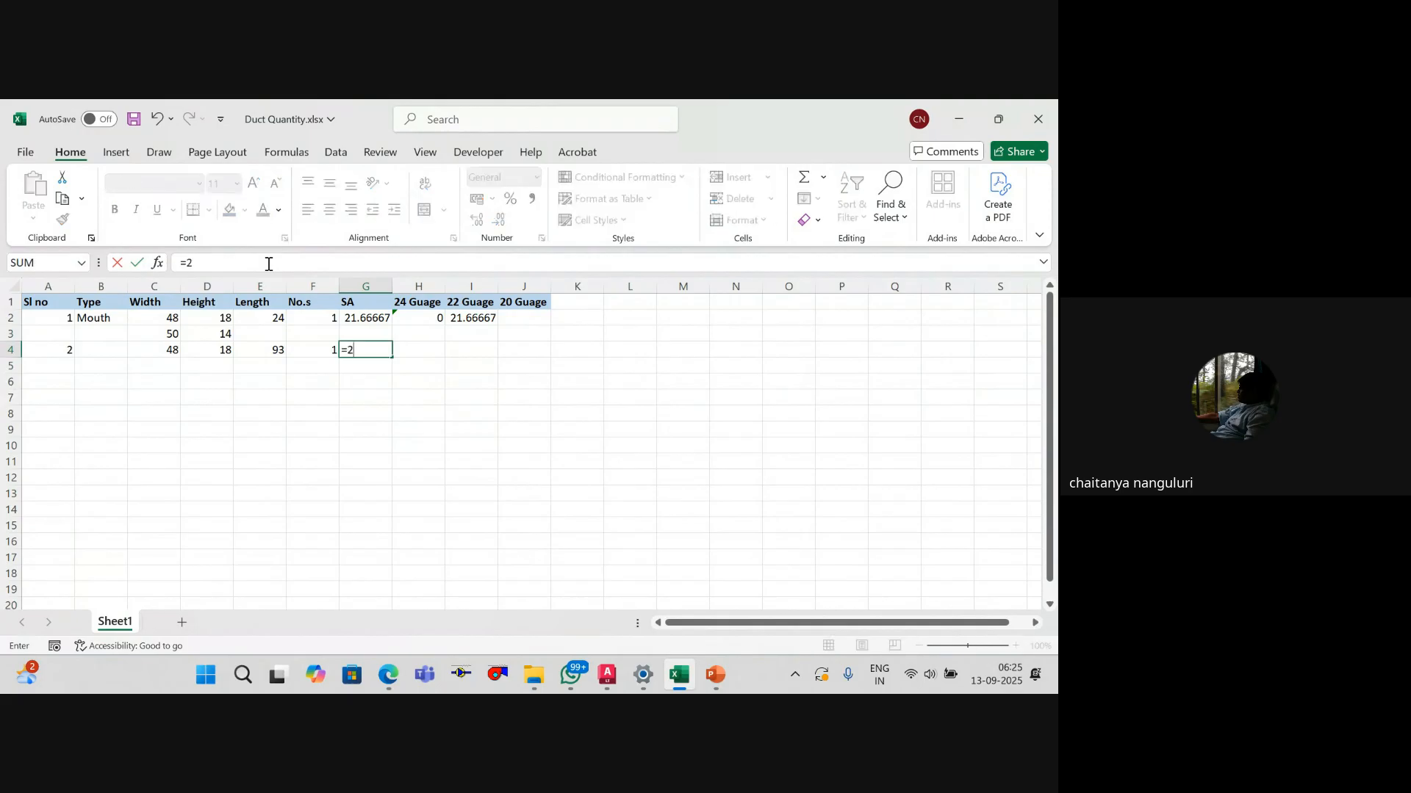
text(2*)
key(Left)
key(Left)
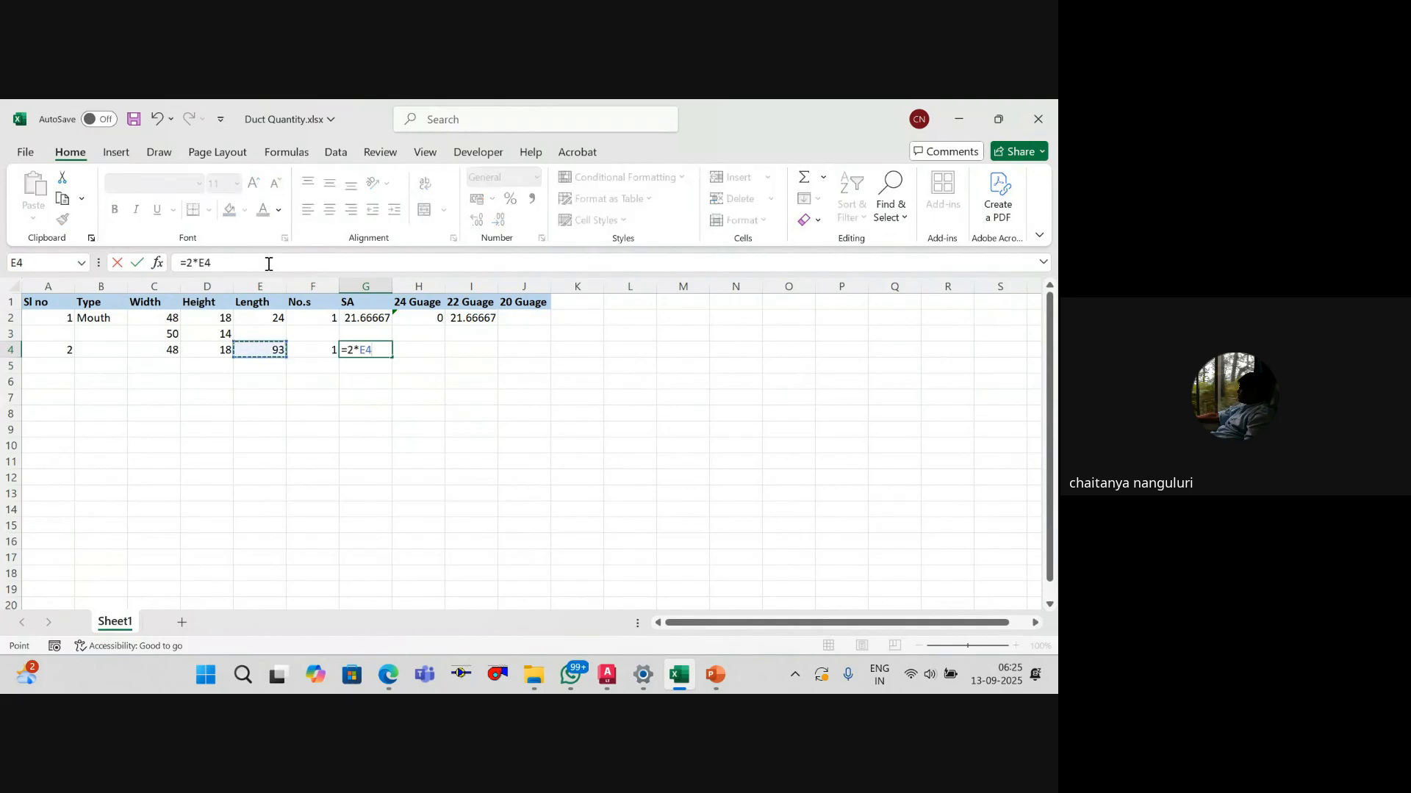
text(*()
key(Left)
key(Left)
key(Left)
key(Left)
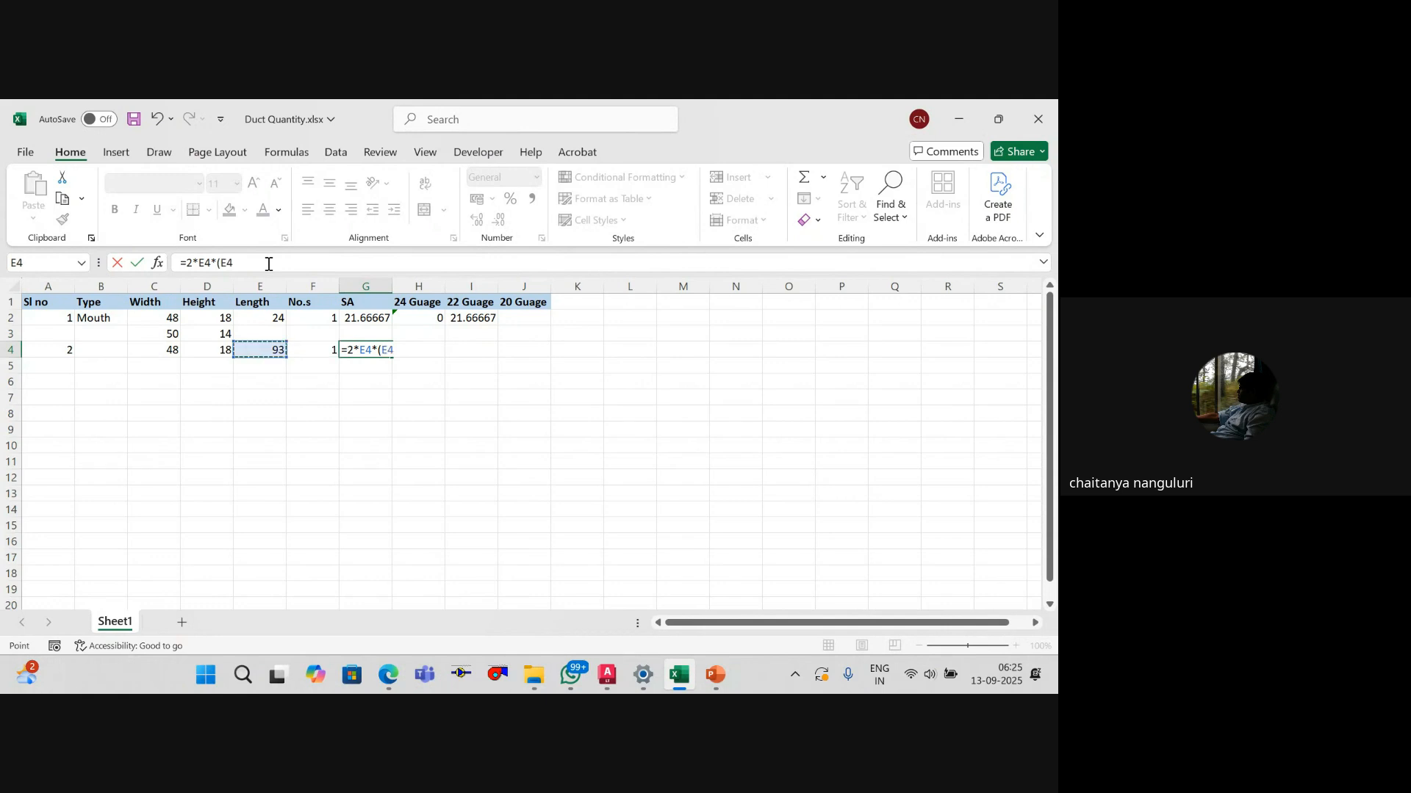
text(+)
key(Left)
key(Left)
key(Left)
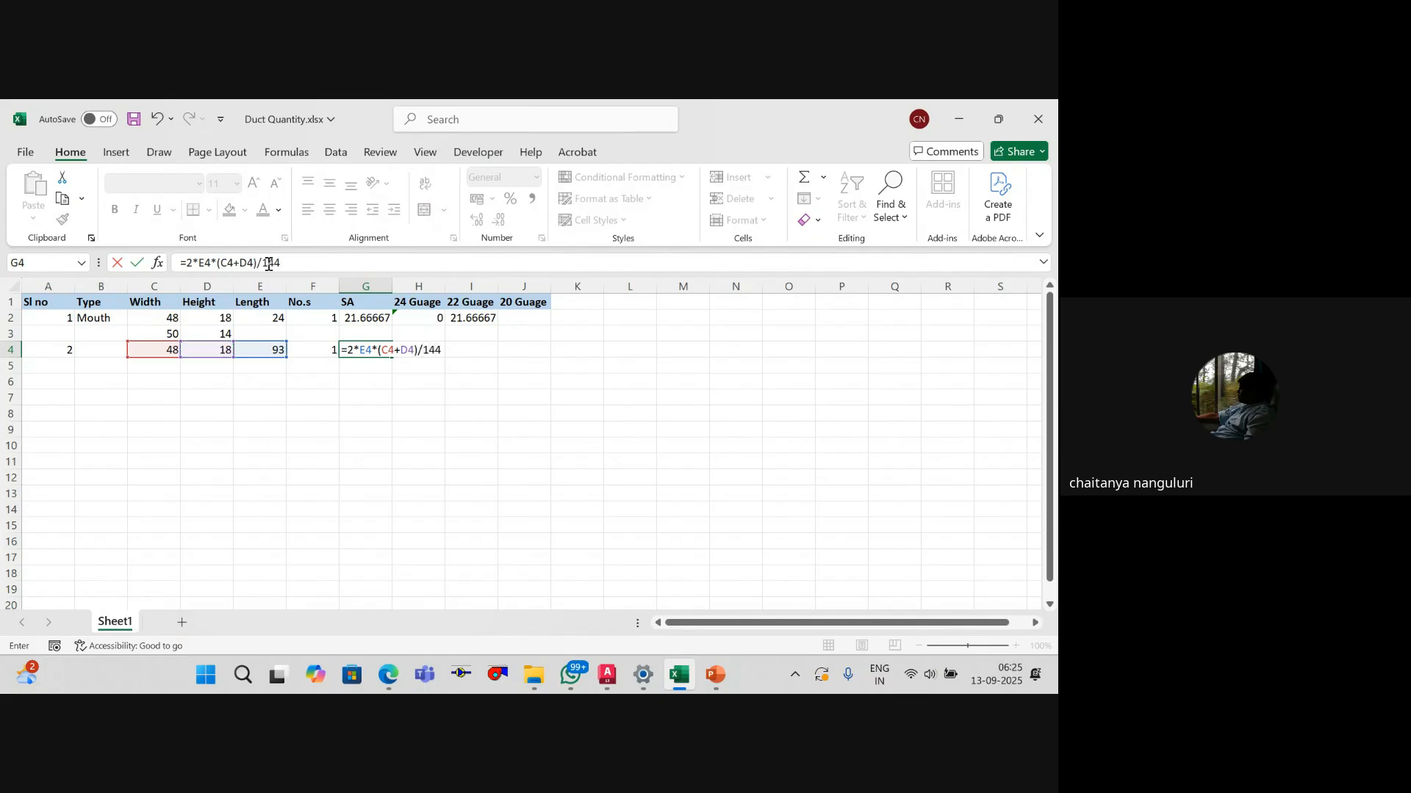
click(254, 262)
click(321, 349)
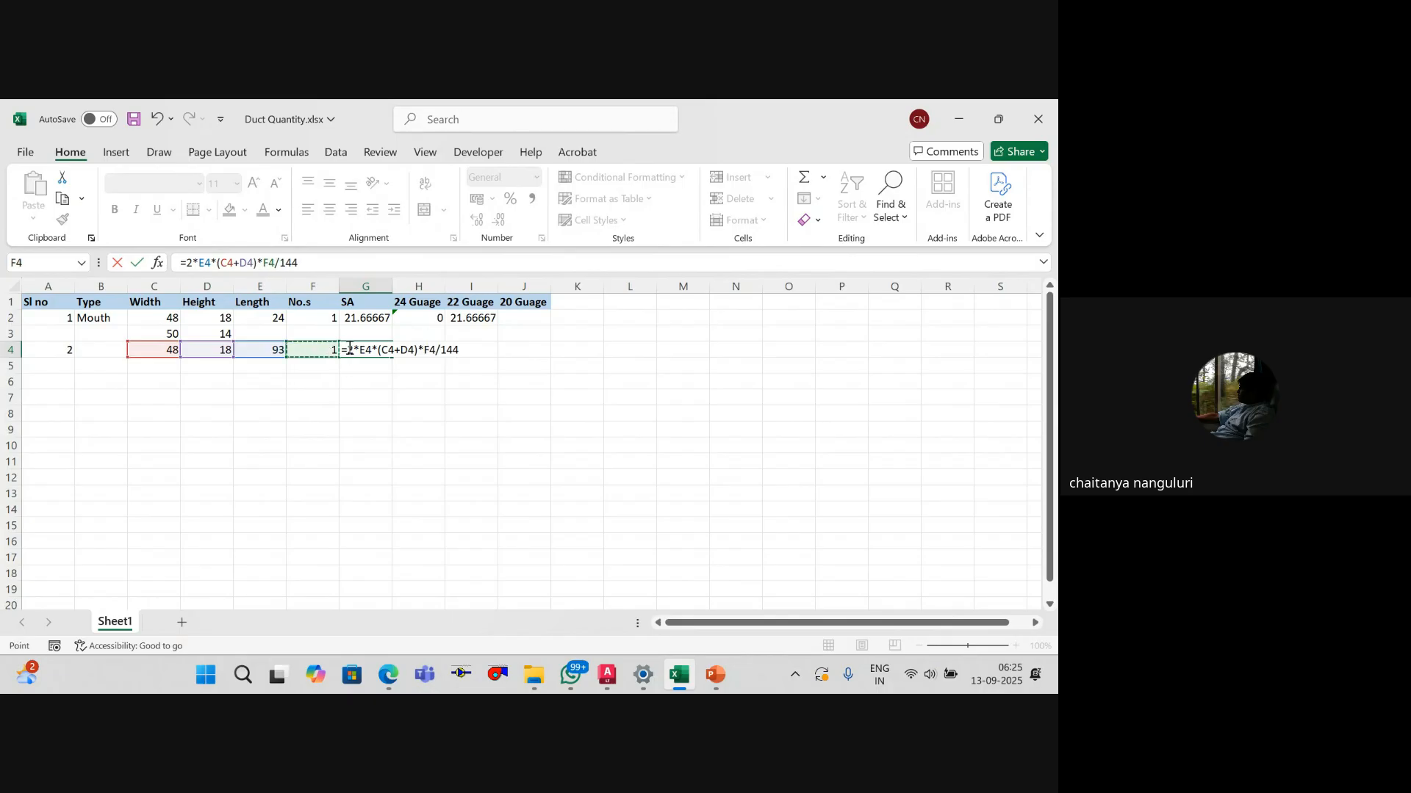
key(ctrl+Return)
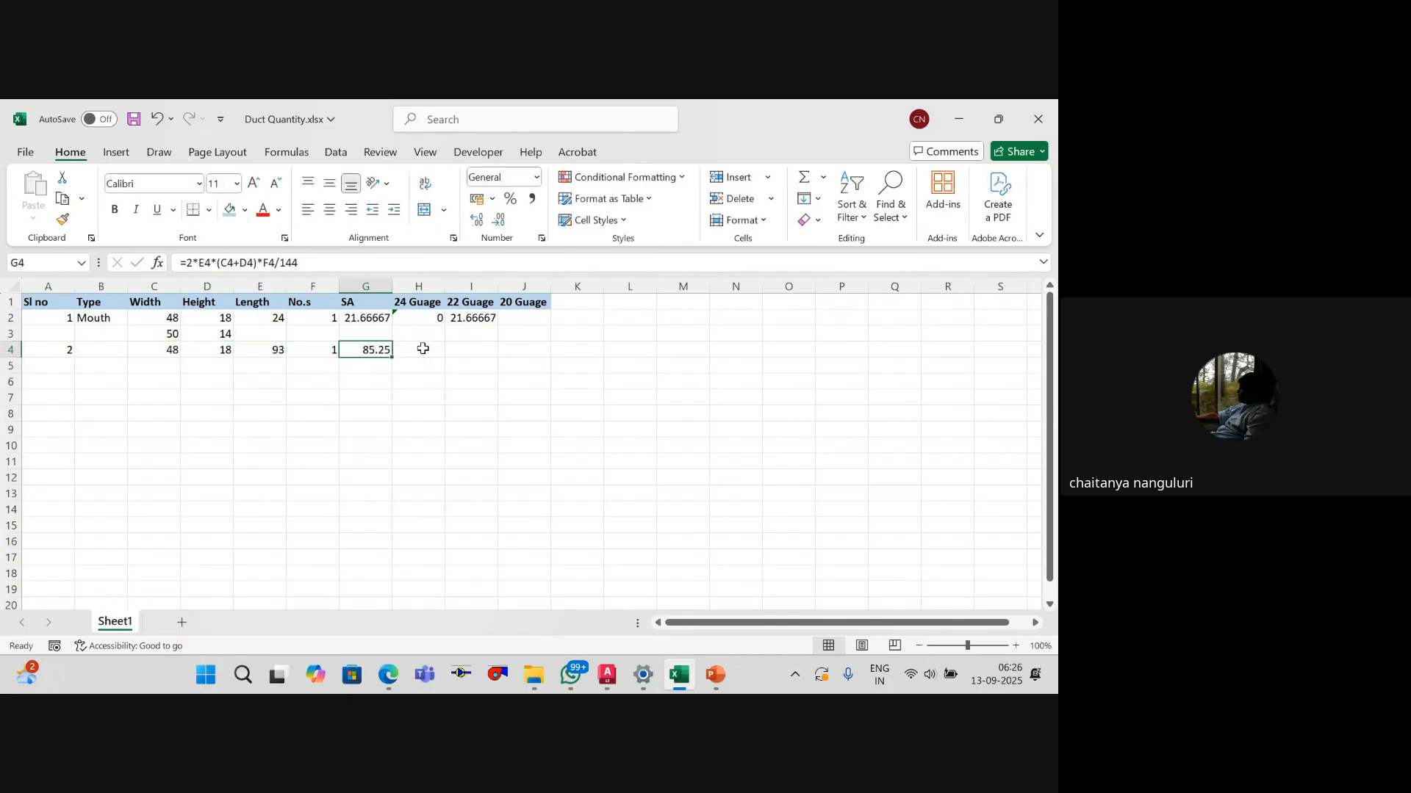
Step: Enter Straight as the type of the second duct piece in B4
key(Left)
key(Left)
key(Left)
key(Left)
key(Left)
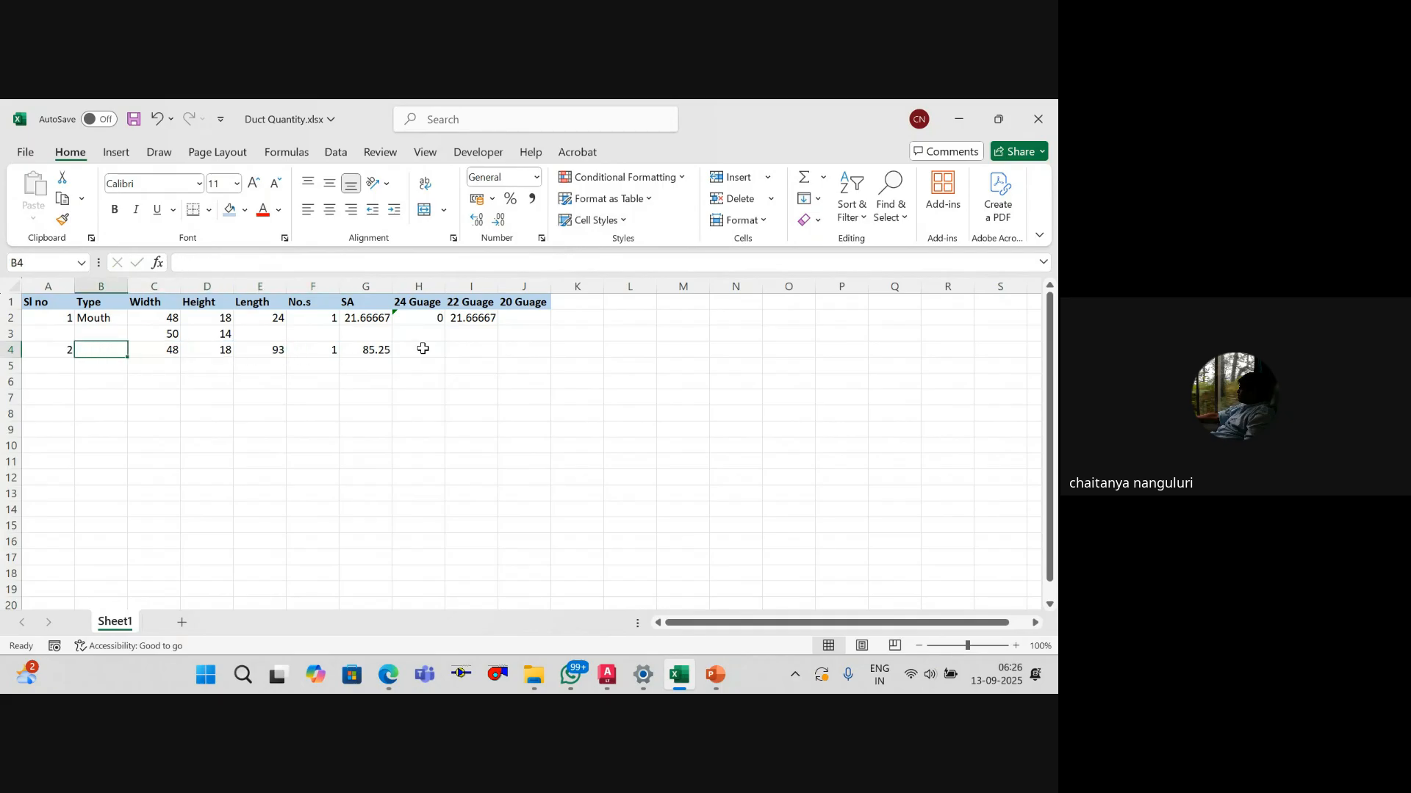
text(Str)
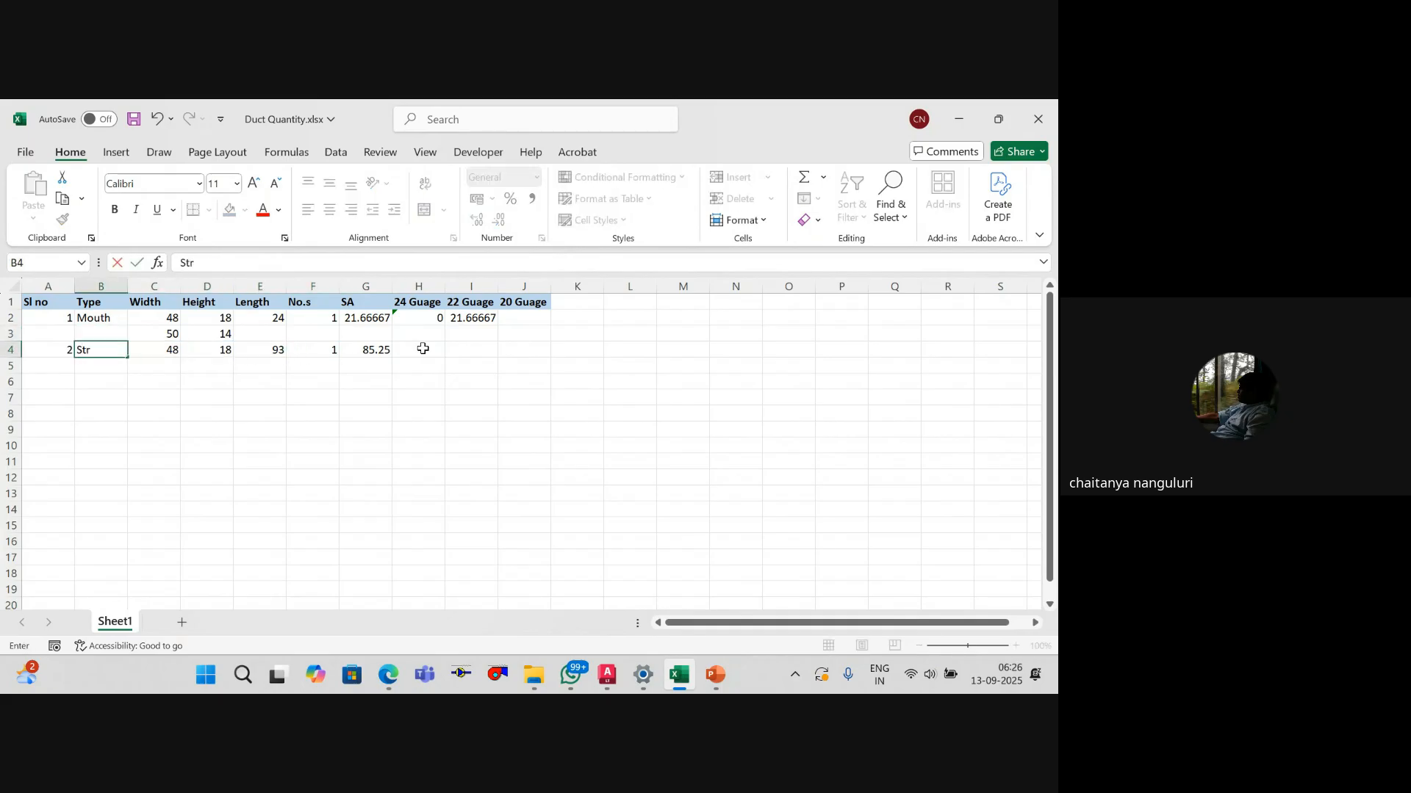
key(Return)
key(Up)
key(Right)
key(Right)
key(Right)
key(Right)
key(Right)
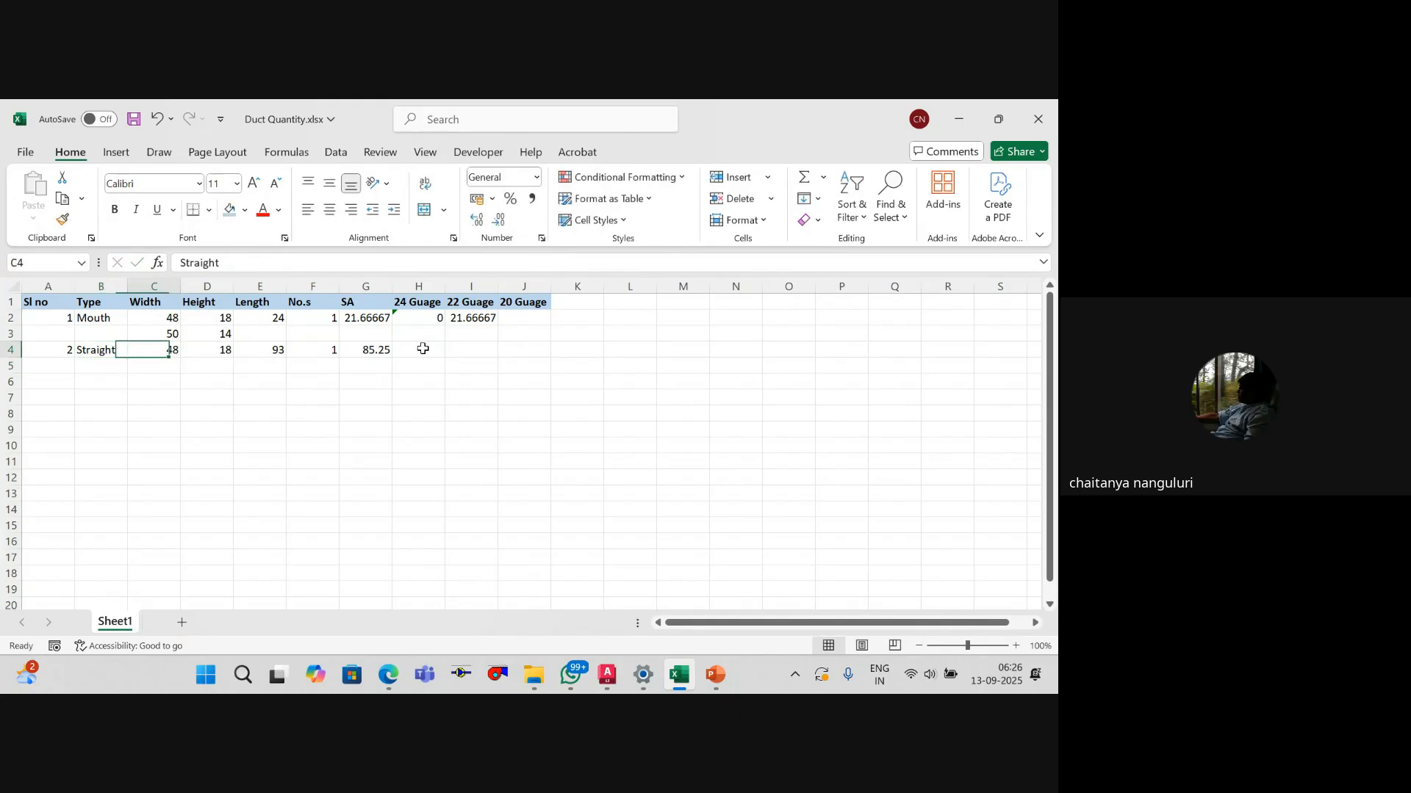
key(Right)
key(Up)
key(Up)
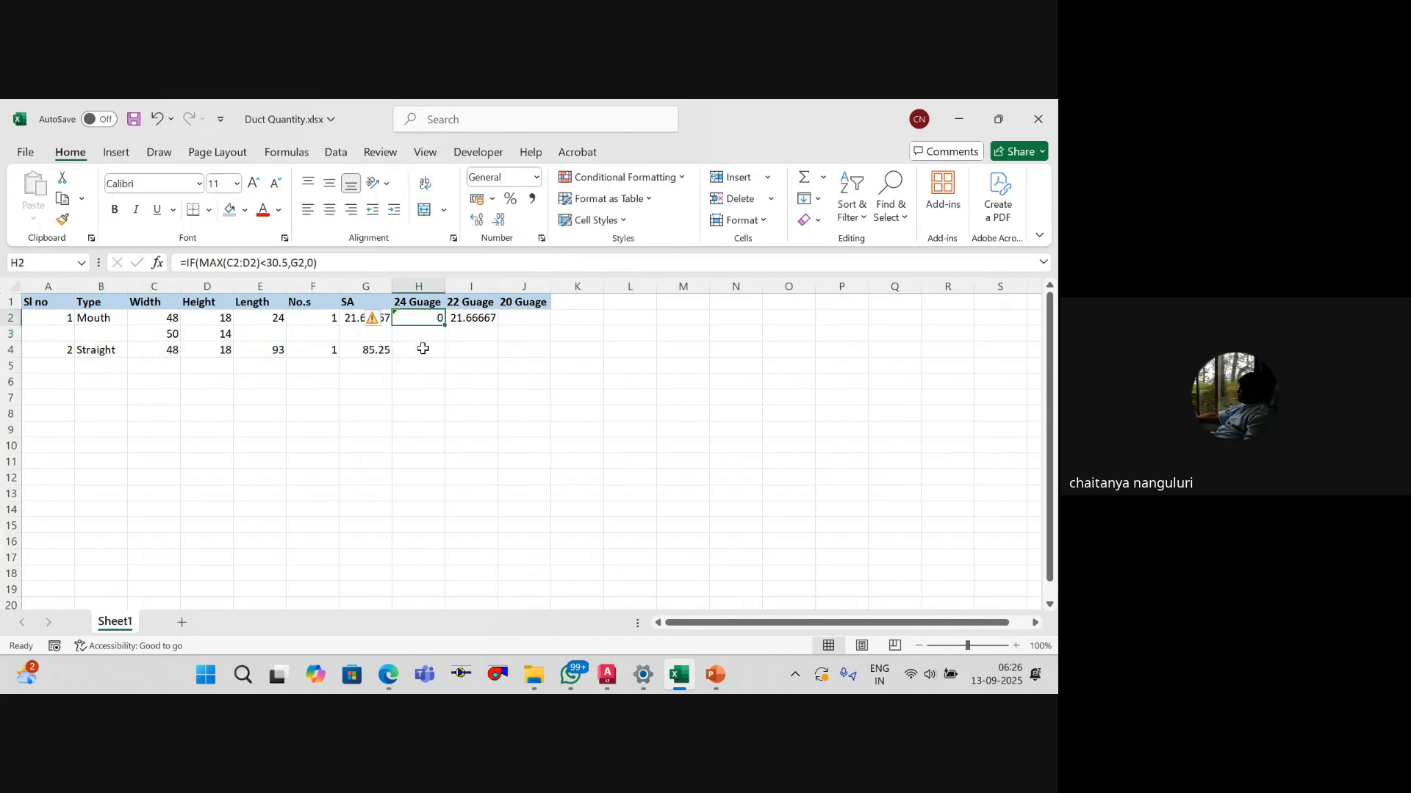
key(Left)
key(Down)
key(Down)
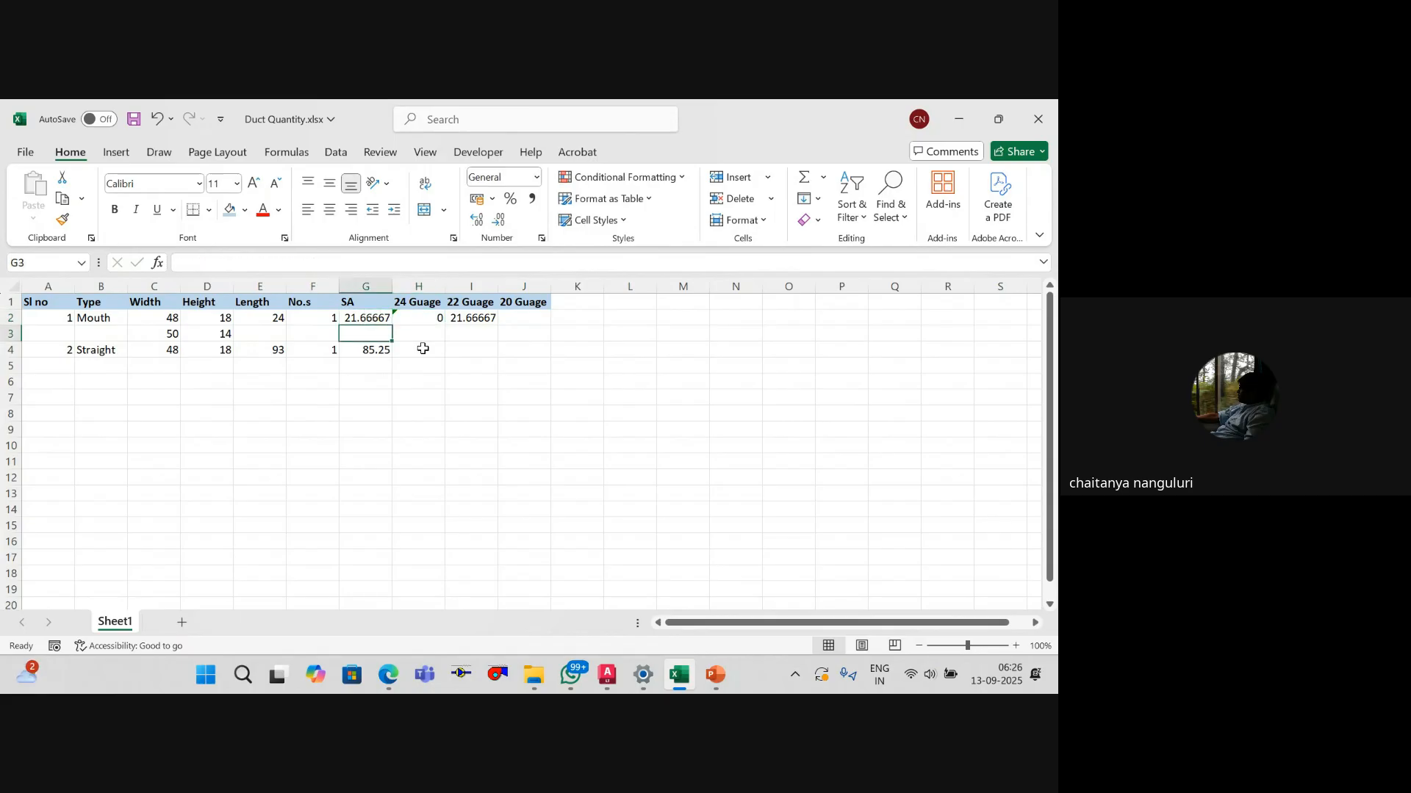
key(Right)
key(Up)
key(Up)
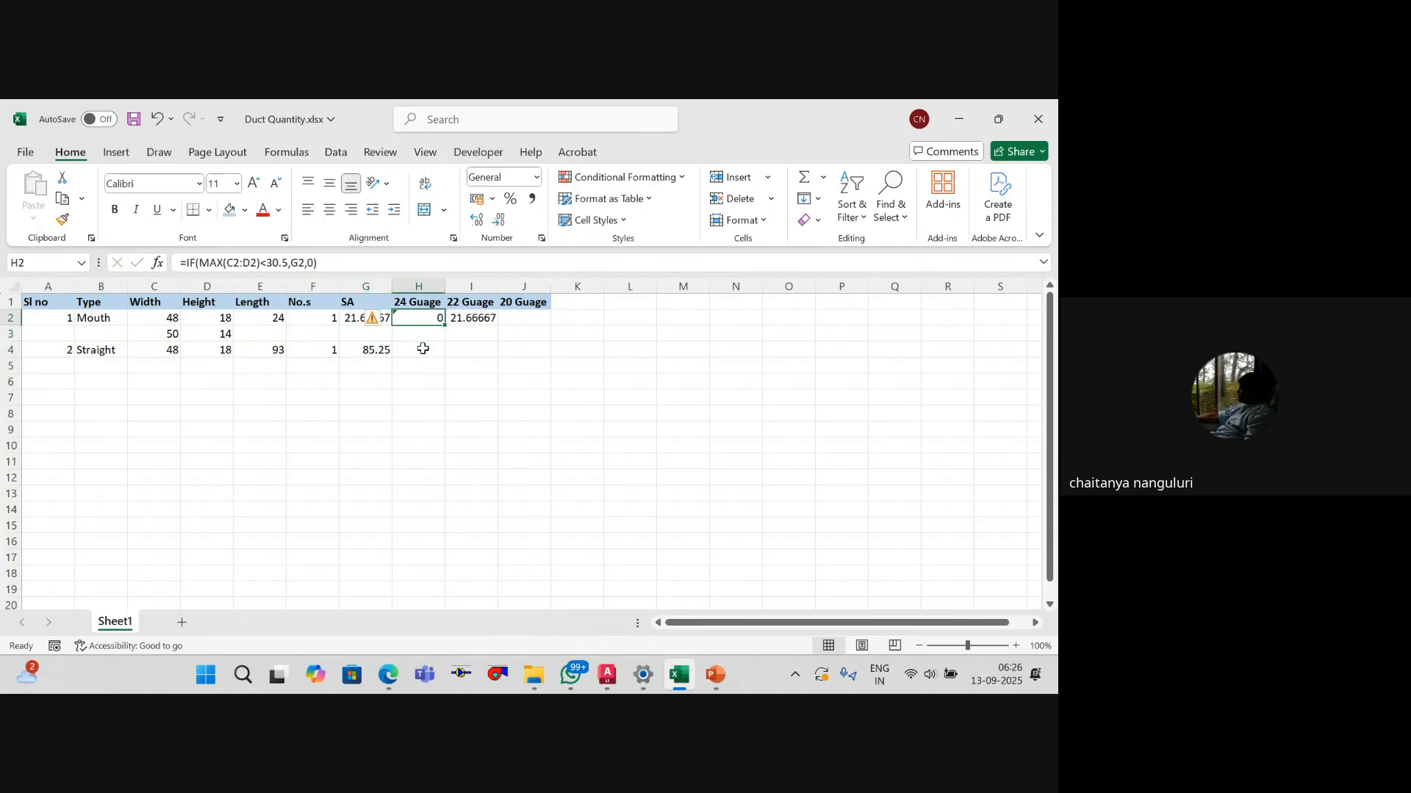
key(Right)
key(Left)
key(Down)
key(Up)
Step: Change the first duct piece's type in B2 to Taper
key(Left)
key(Left)
key(Left)
key(Left)
key(Left)
key(Left)
text(T)
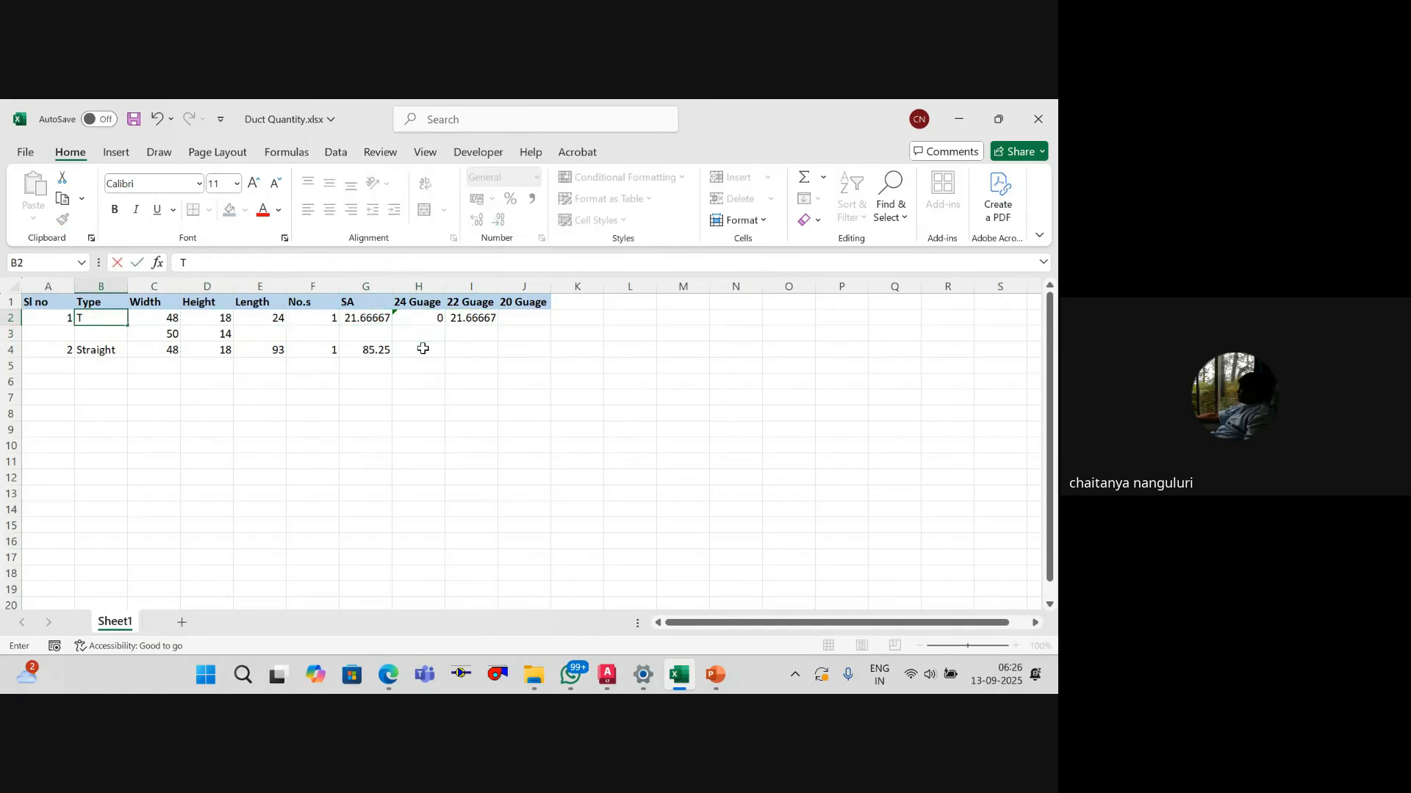
text(aper)
key(Return)
Step: Copy the 24 and 22 gauge formulas from H2:I2 into H4:I4 for the straight piece
key(Right)
key(Right)
key(Right)
key(Right)
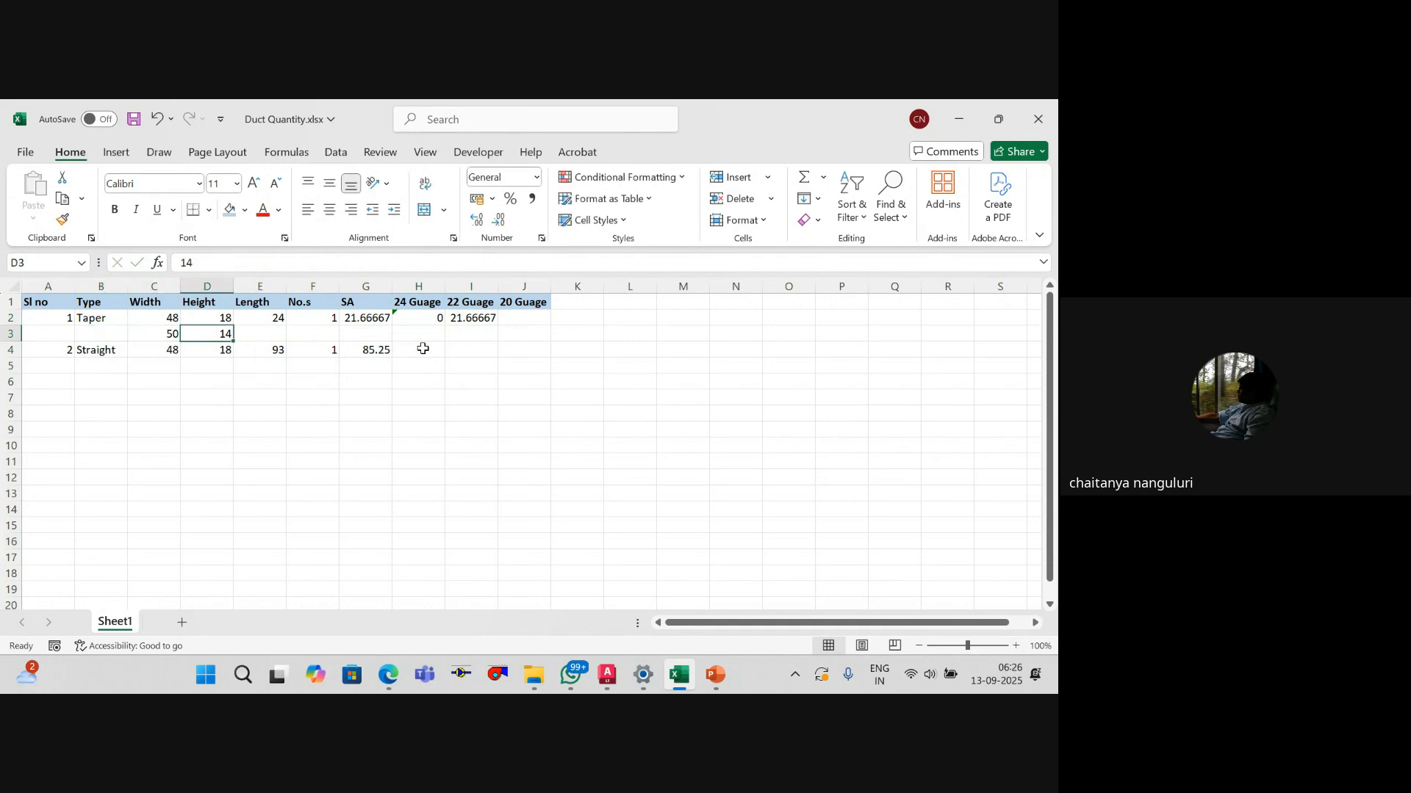
key(Right)
key(Right)
key(Up)
key(Up)
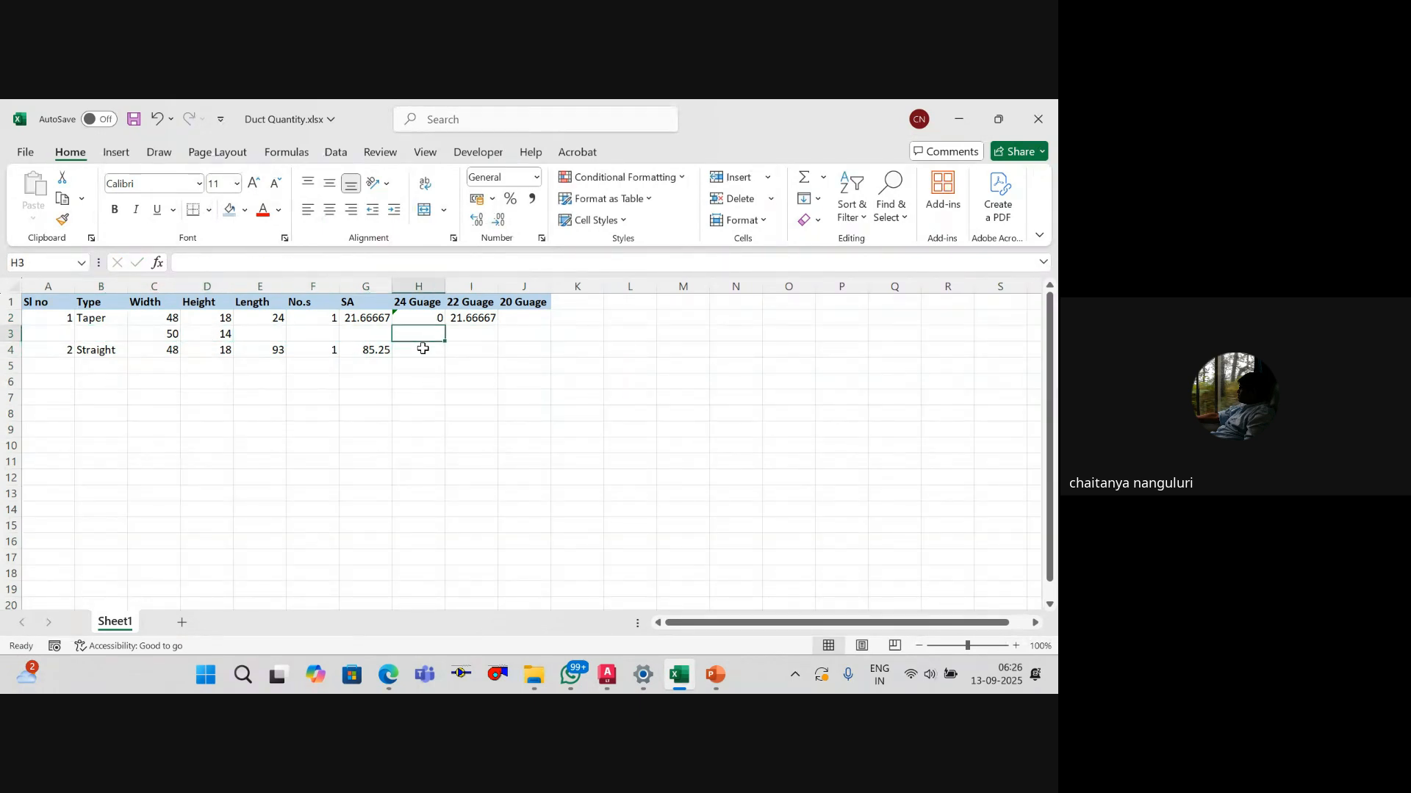
key(shift+Right)
key(ctrl+c)
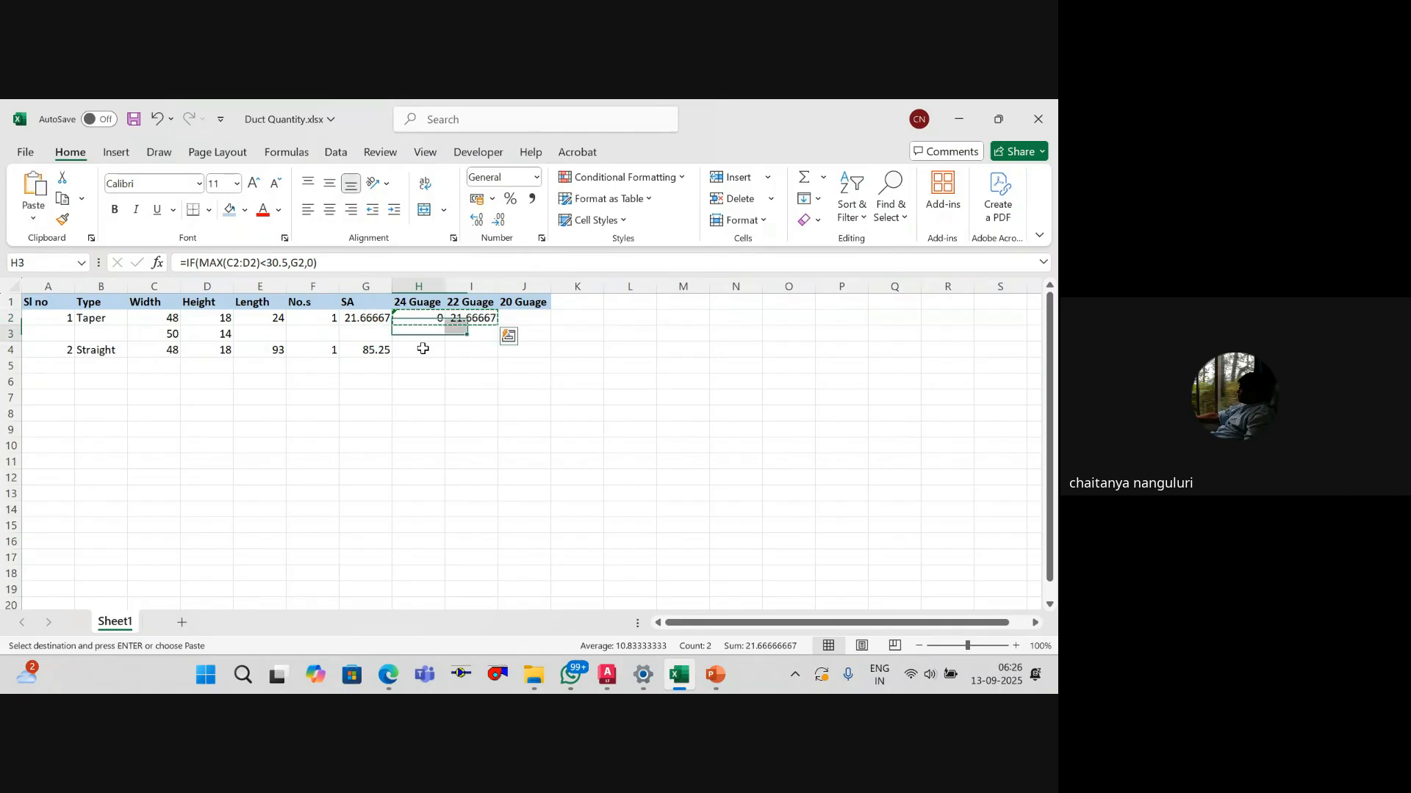
click(423, 349)
key(ctrl+v)
key(Escape)
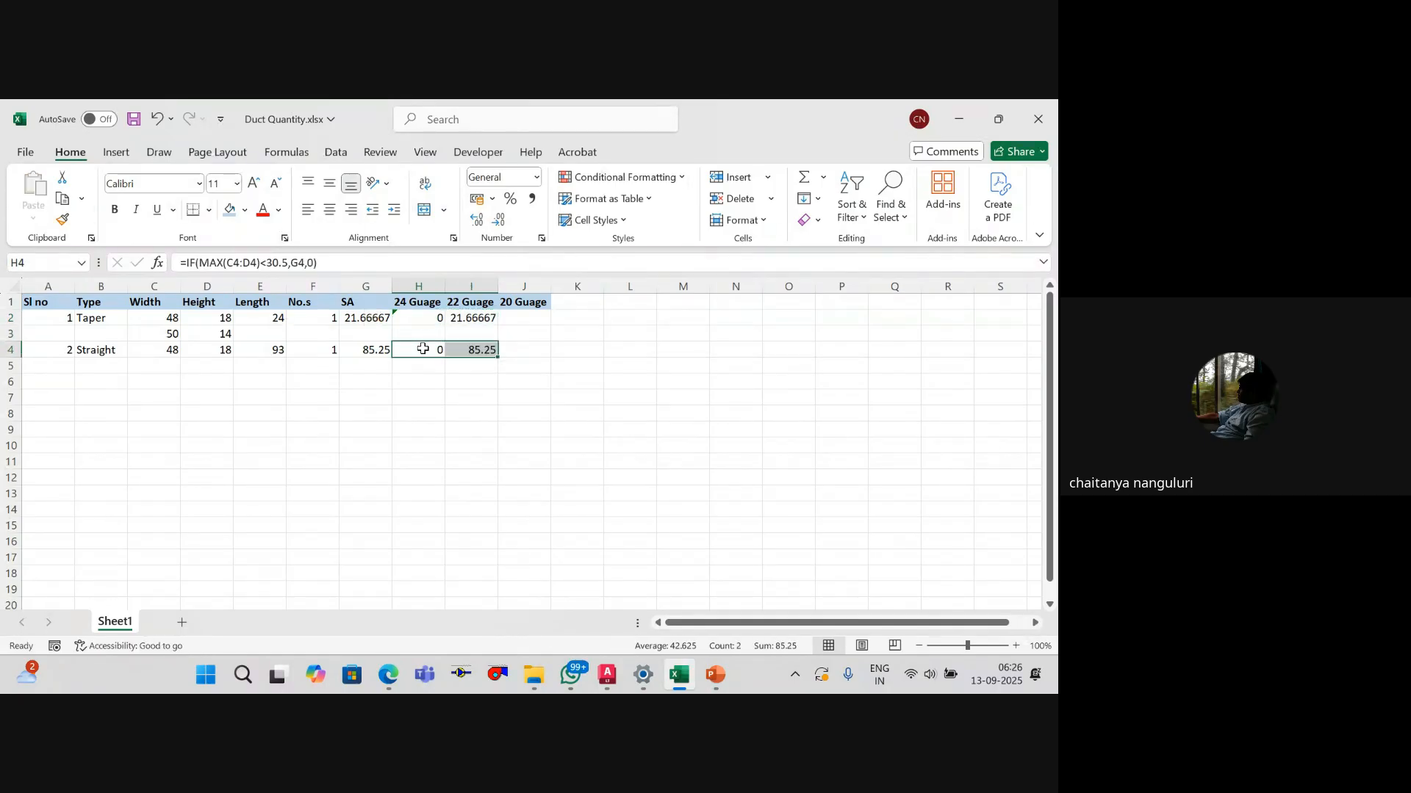
Step: Enter serial number 3 in A5 to begin the next duct piece's row
click(424, 349)
key(Down)
key(Left)
key(Left)
key(Left)
key(Left)
key(Left)
key(Left)
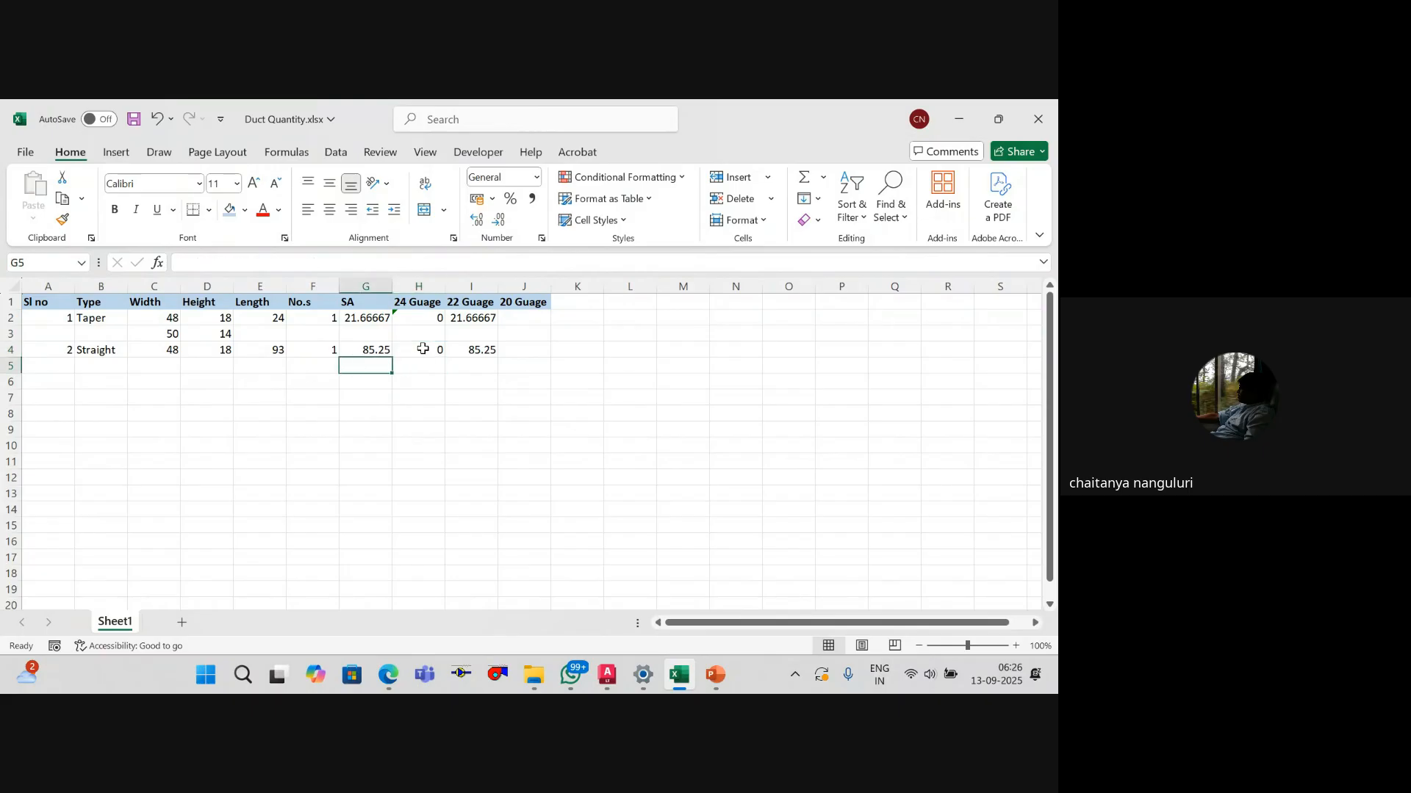
key(Left)
text(3)
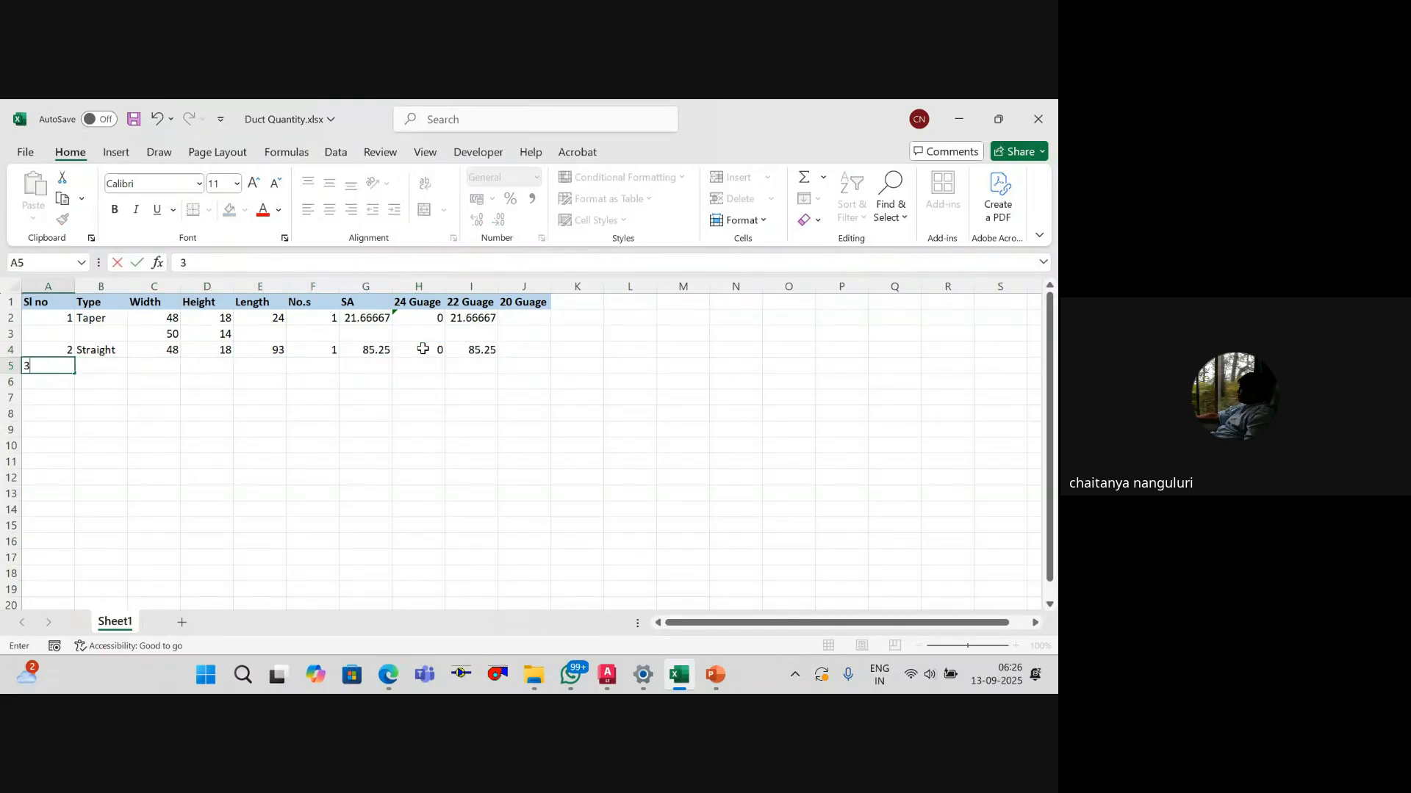
key(Tab)
Step: Switch to AutoCAD and start a polyline with a straight centreline segment through the horizontal duct section between the 20"X18" taper and the sloped duct
key(alt+Tab)
scroll(642, 397, down, 1)
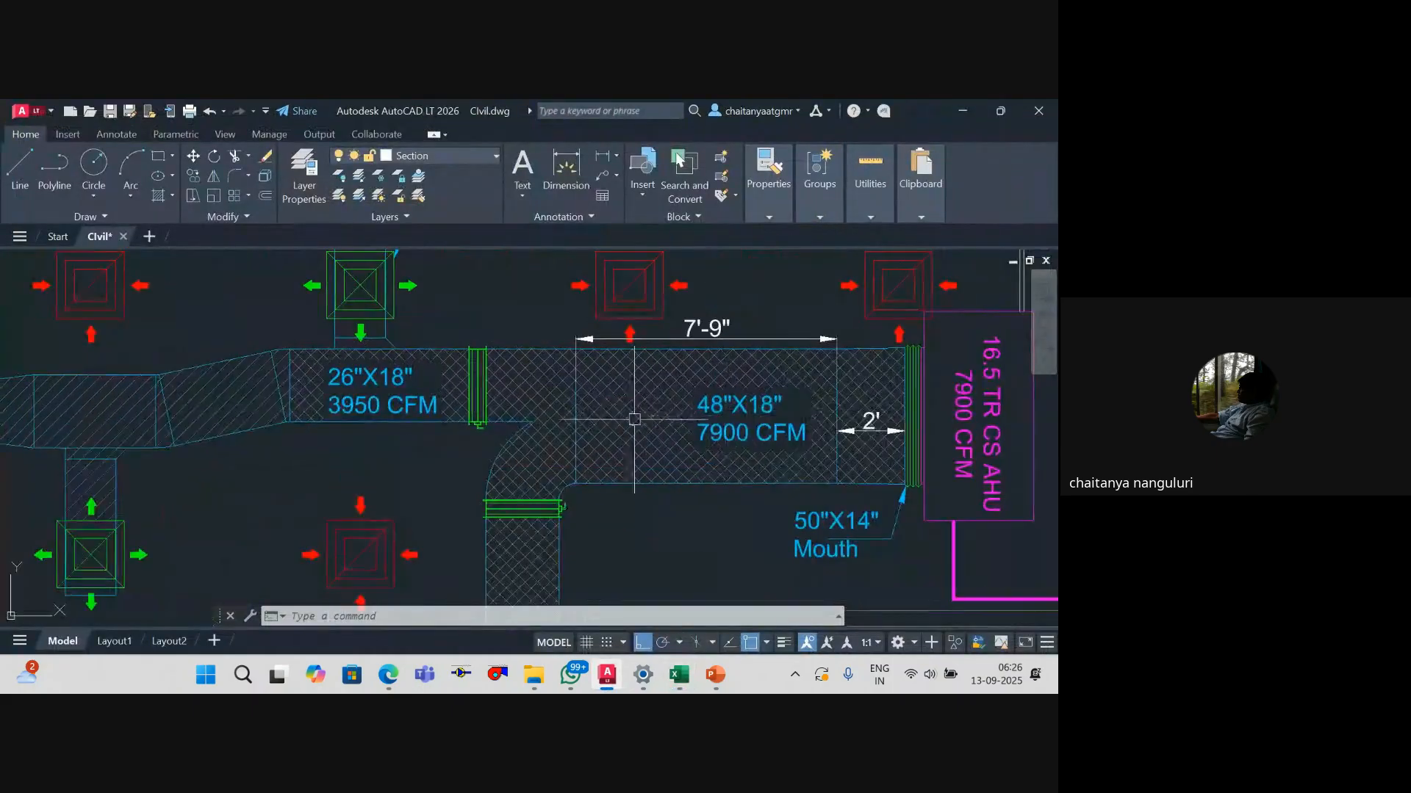
scroll(609, 382, down, 1)
drag(612, 382, 624, 384)
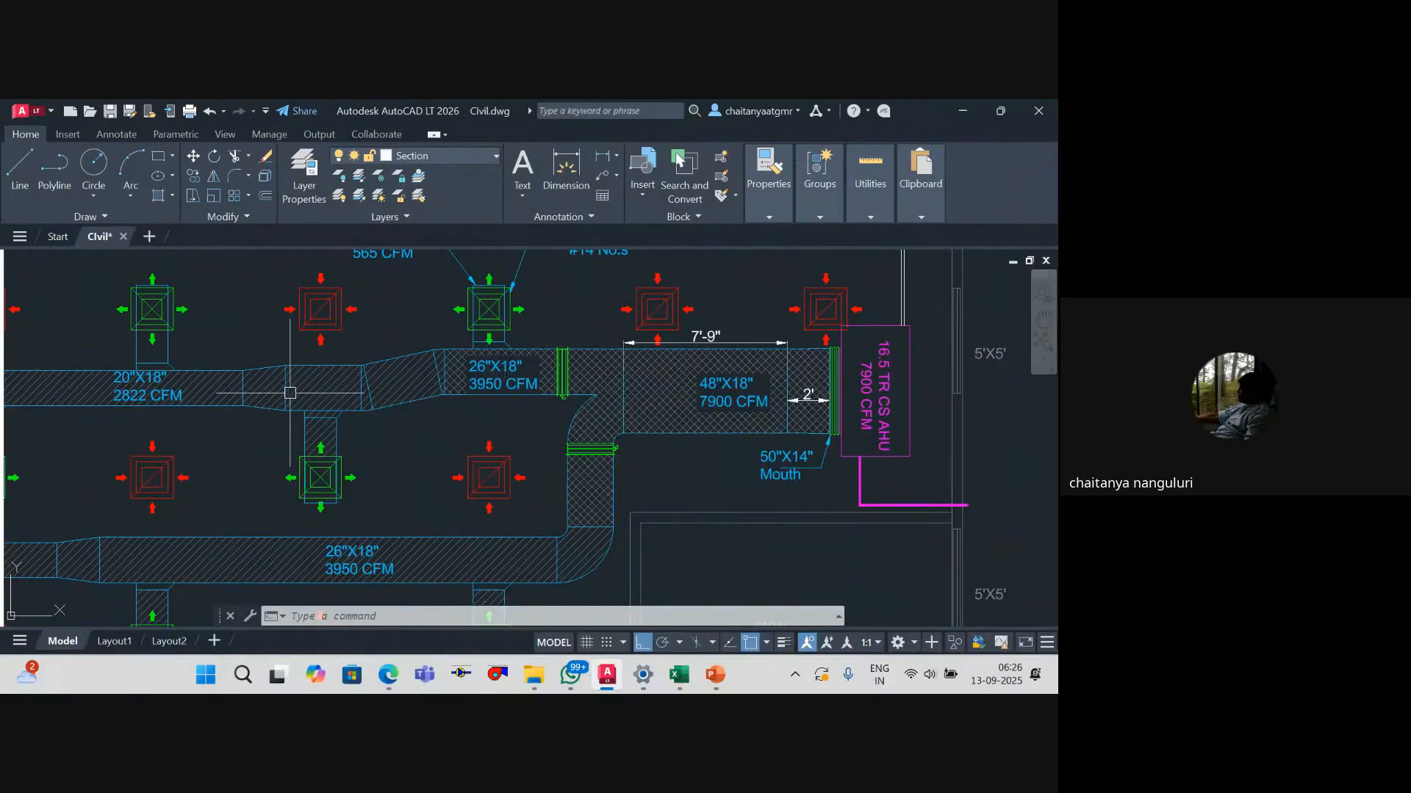
scroll(435, 380, up, 2)
drag(363, 402, 488, 407)
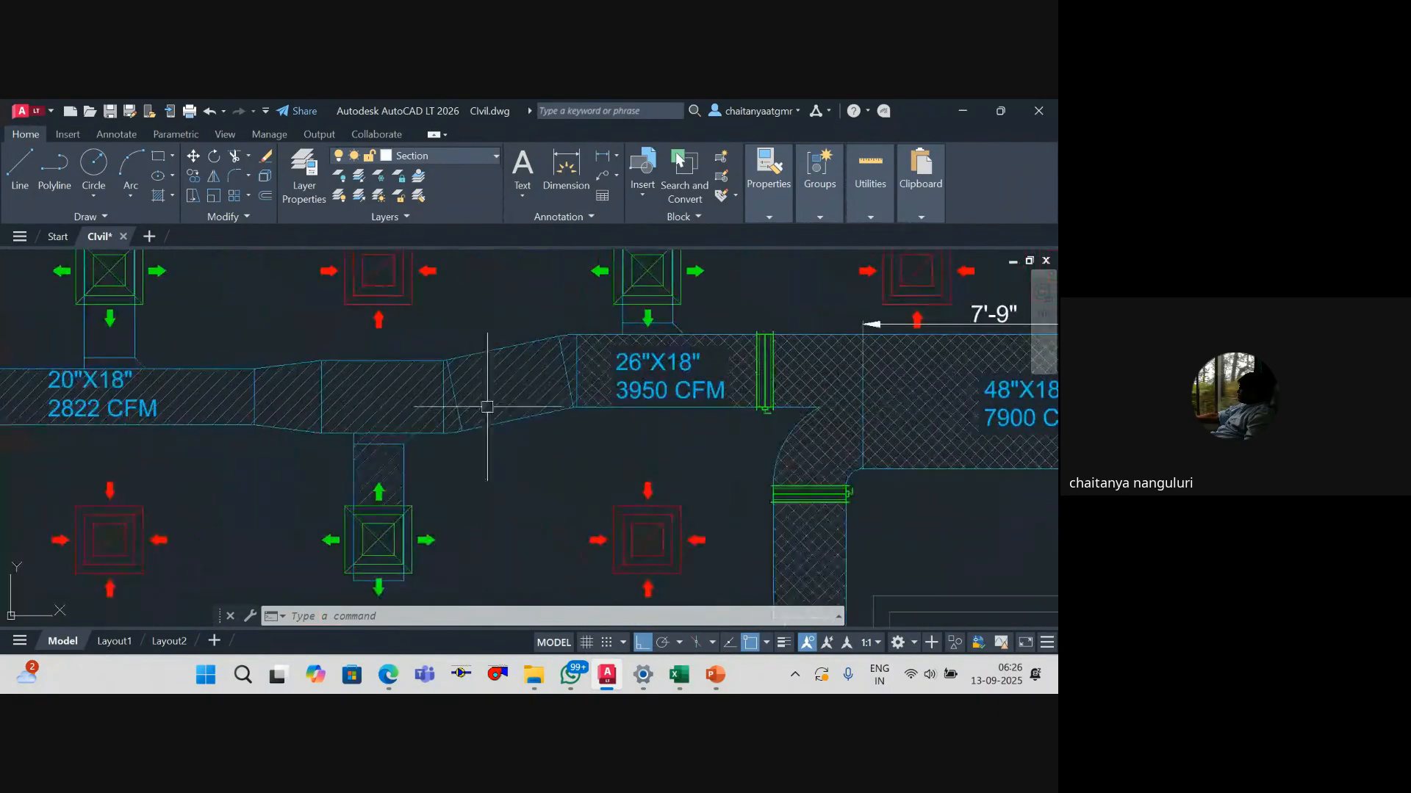
key(Escape)
key(Escape)
text(pl)
key(Return)
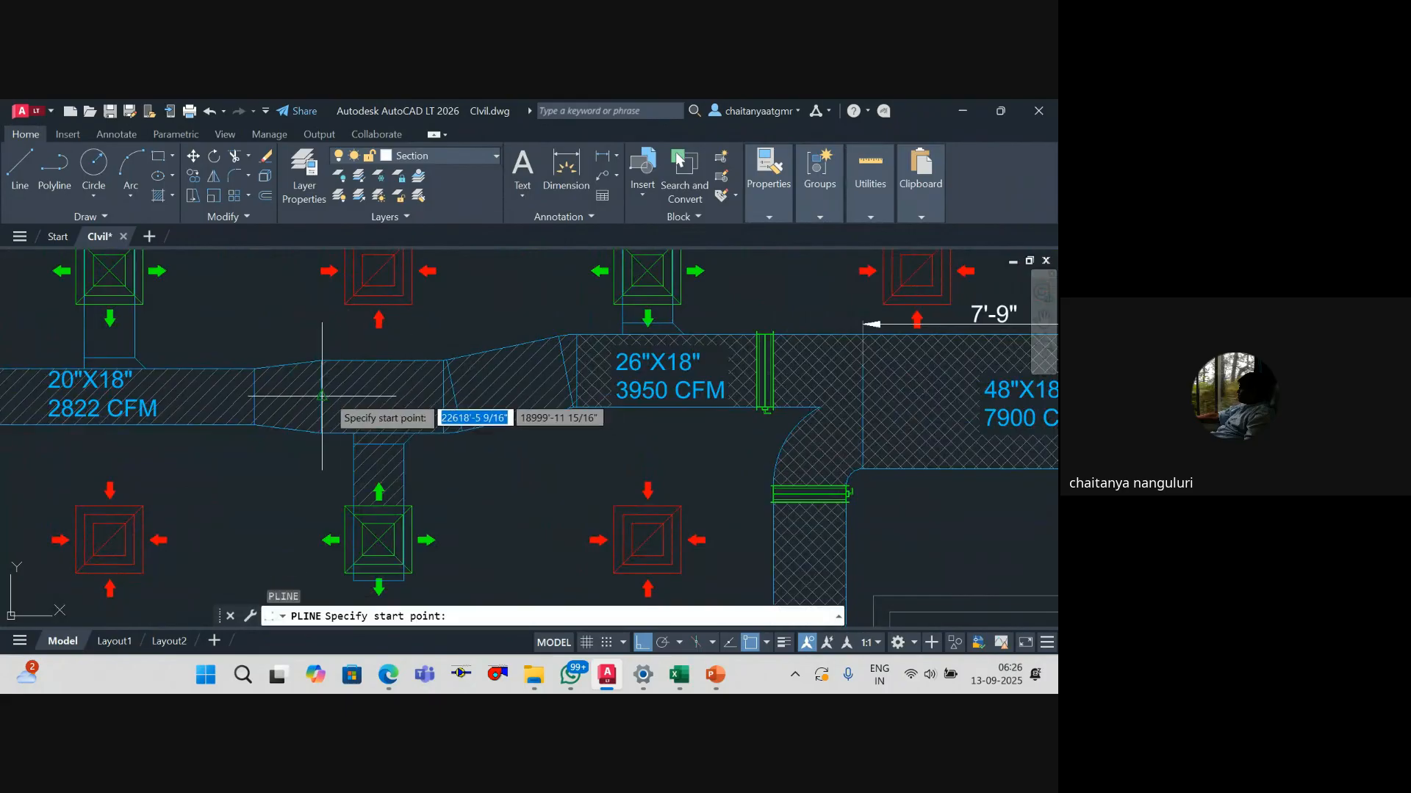
click(321, 397)
click(442, 397)
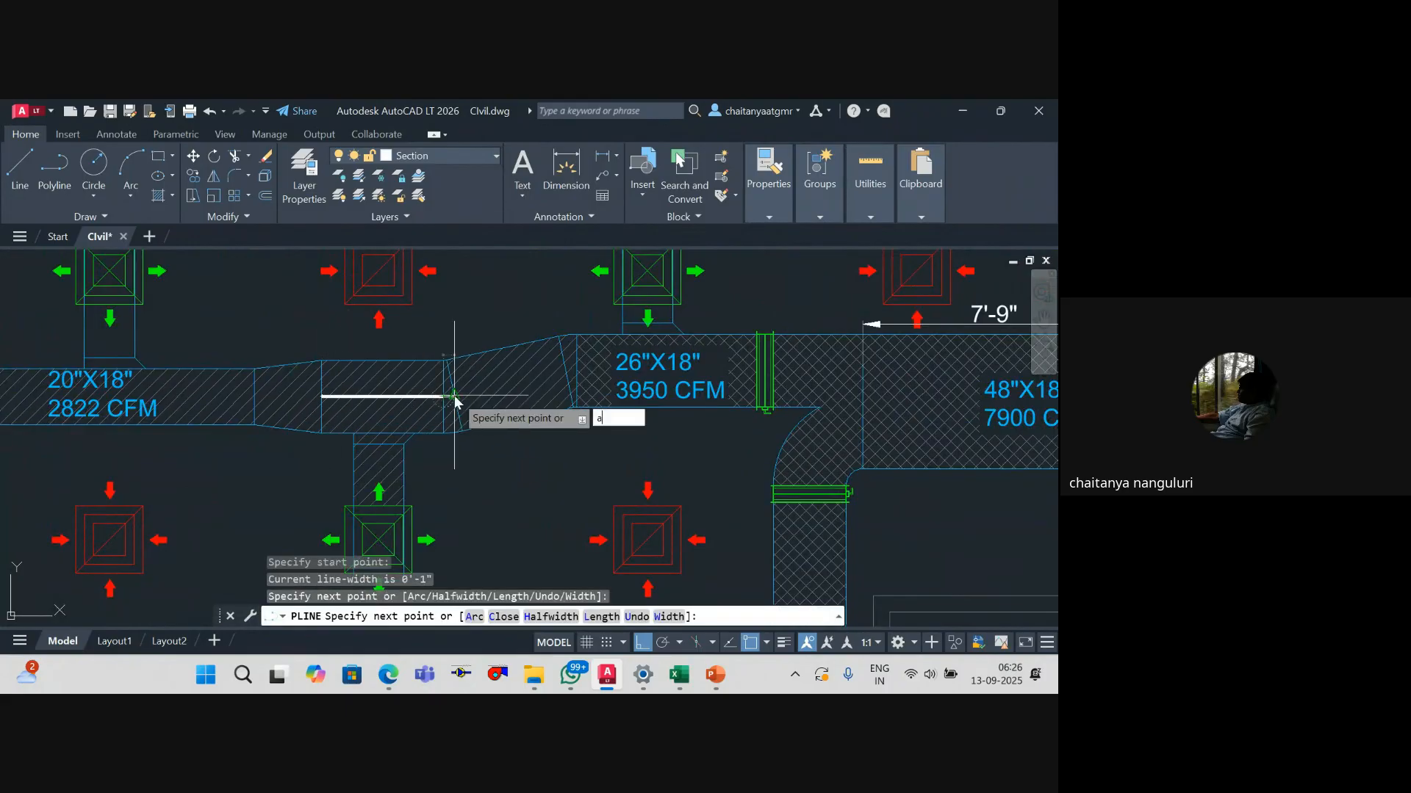
Step: Continue the polyline with an arc through the first bend and a straight segment along the sloped duct's centreline
text(a)
key(Return)
scroll(453, 395, up, 3)
click(452, 394)
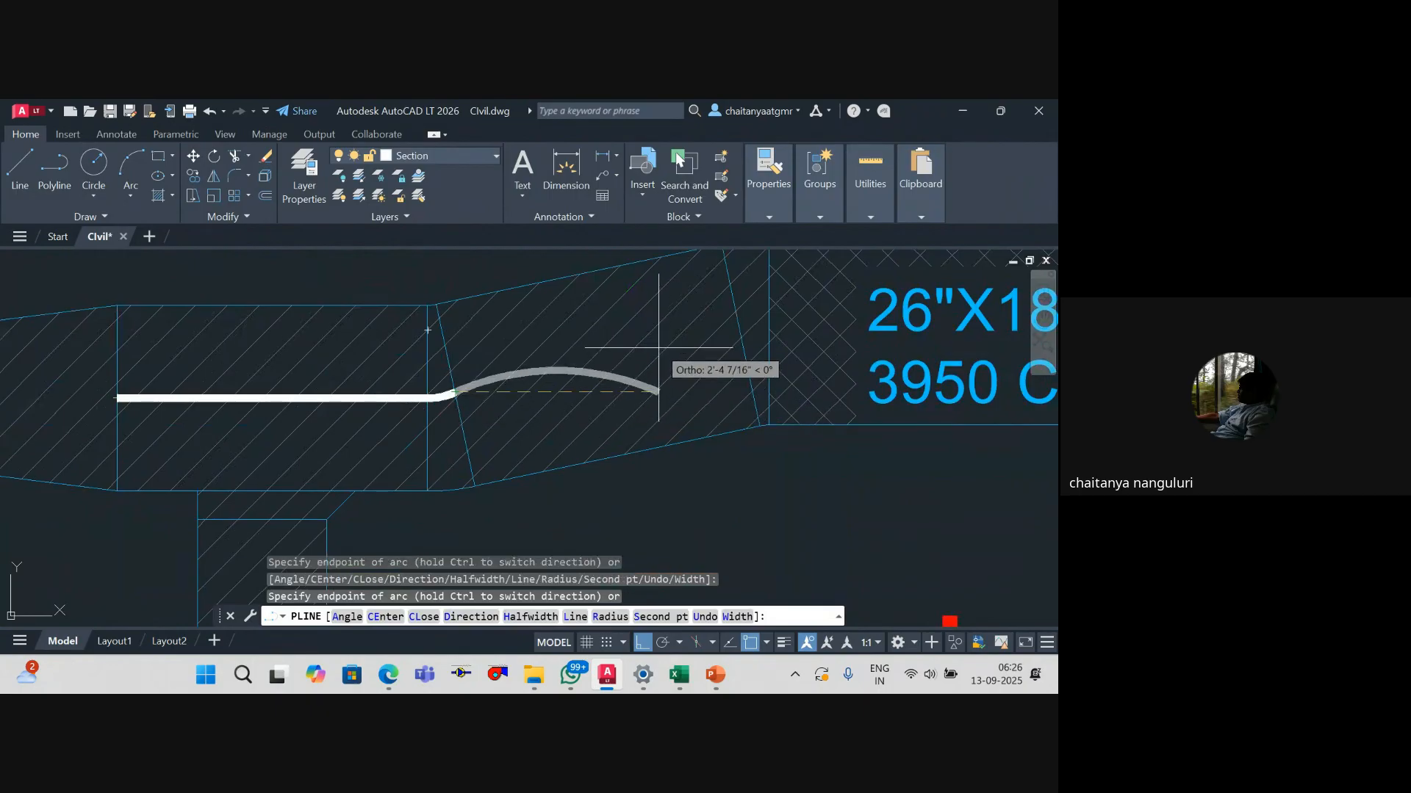
text(l)
key(Return)
click(740, 333)
scroll(767, 333, down, 2)
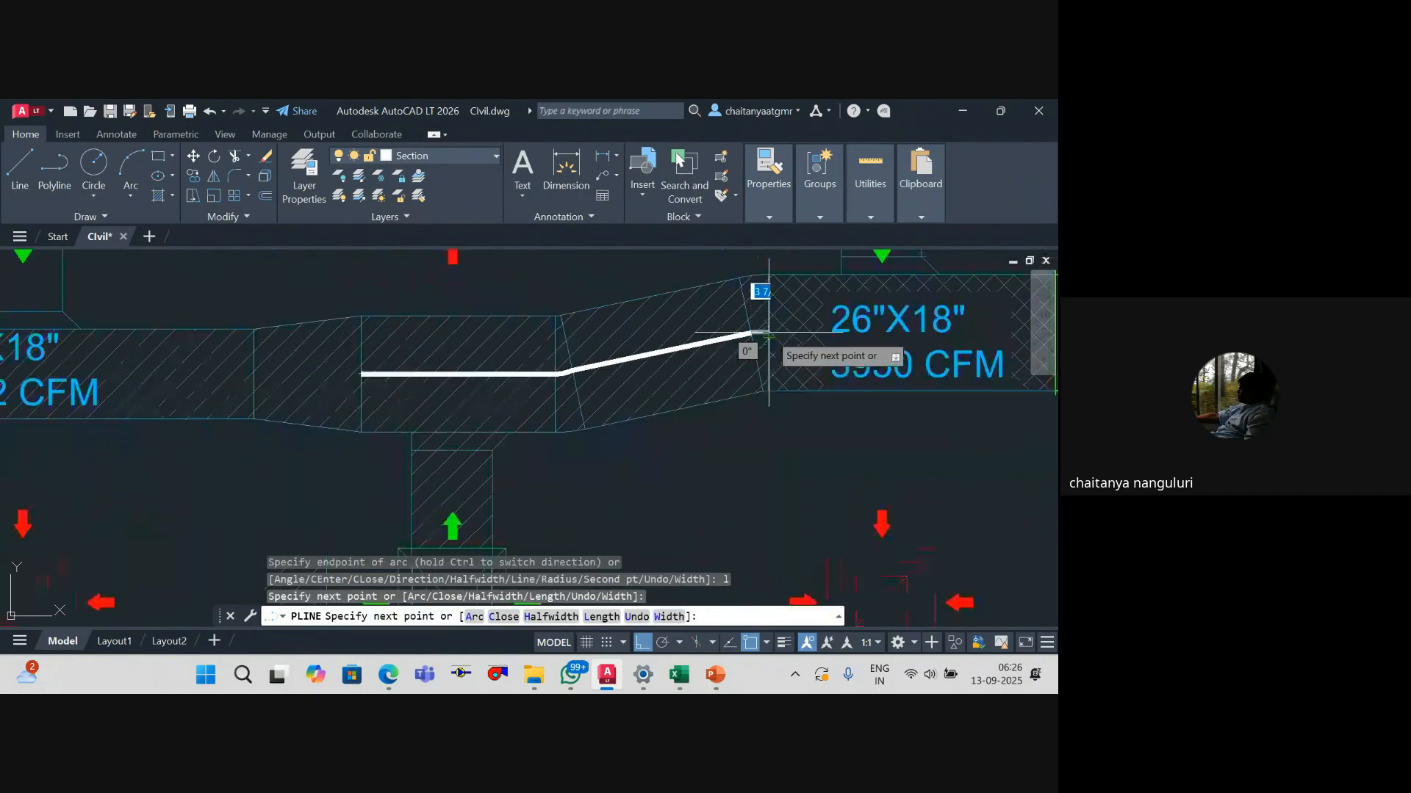
Step: Extend the polyline with an arc through the second bend and a line along the 26"X18" duct to the 48"X18" duct, finish and select it
drag(767, 333, 572, 380)
text(a)
key(Return)
scroll(571, 380, up, 4)
click(575, 380)
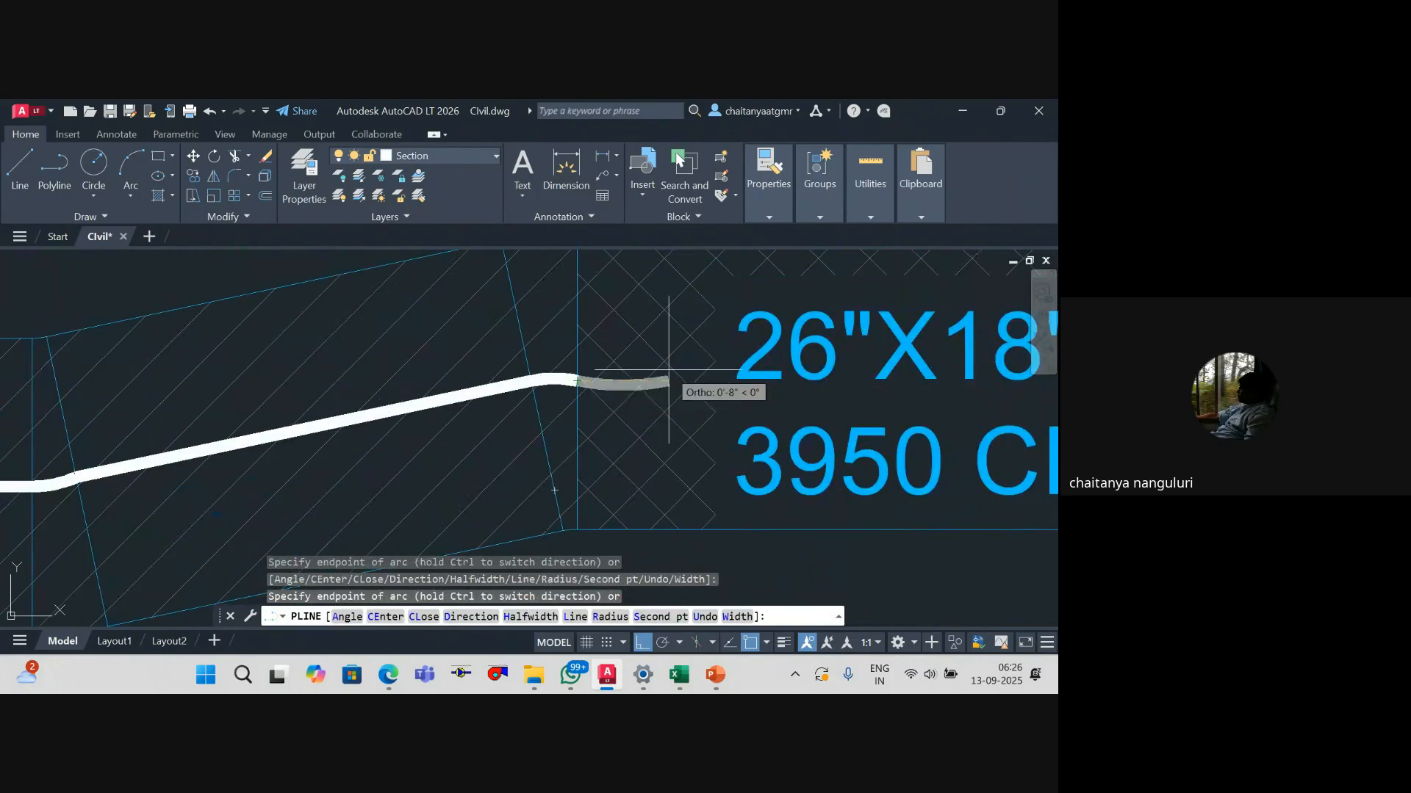
drag(709, 376, 545, 374)
text(l)
key(Return)
scroll(414, 378, down, 2)
scroll(661, 401, up, 2)
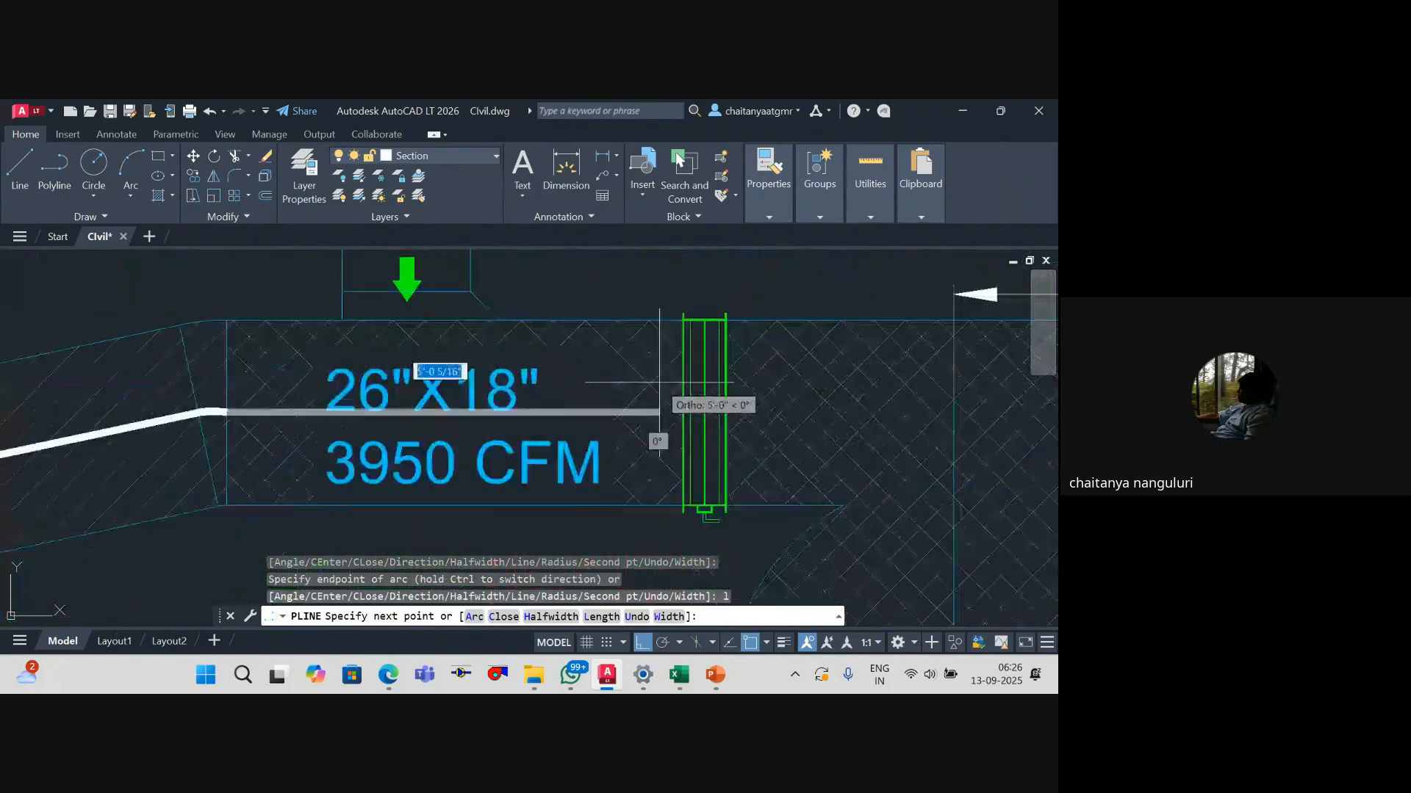
scroll(706, 404, down, 2)
scroll(704, 413, up, 2)
click(755, 413)
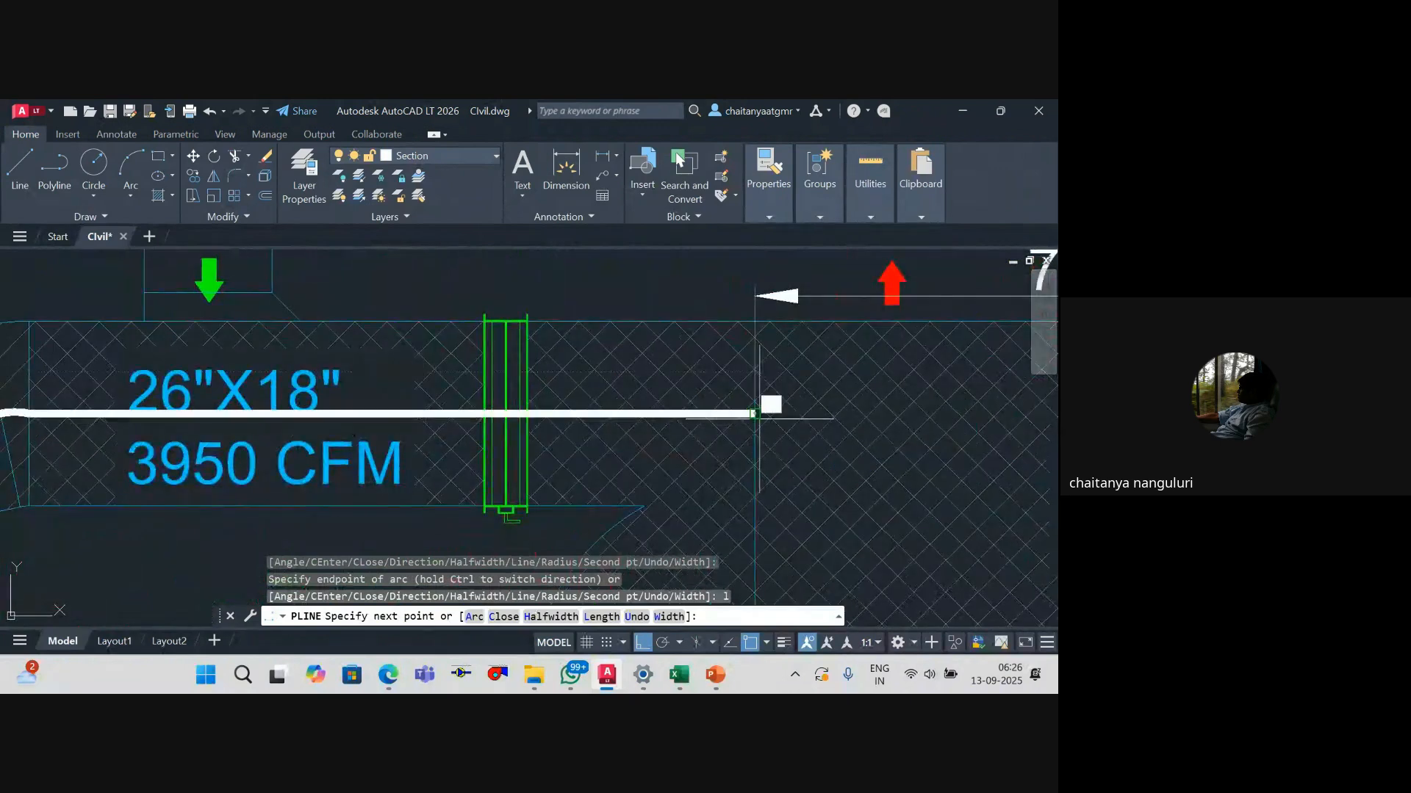
key(Escape)
click(689, 415)
scroll(759, 410, down, 6)
scroll(743, 406, up, 2)
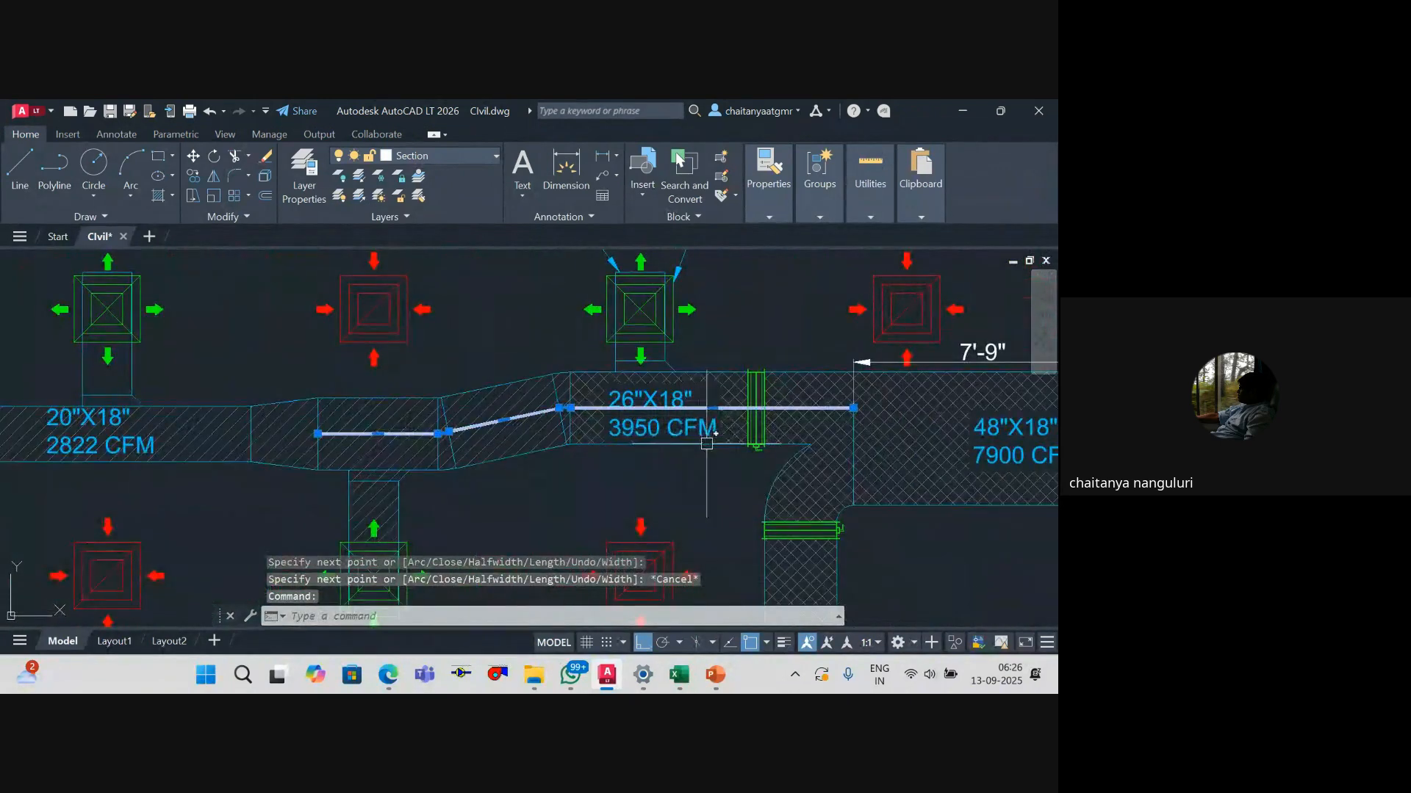
Step: Return to Excel, save the workbook and enter Straight as the third piece's type in B5
key(alt+Tab)
key(ctrl+s)
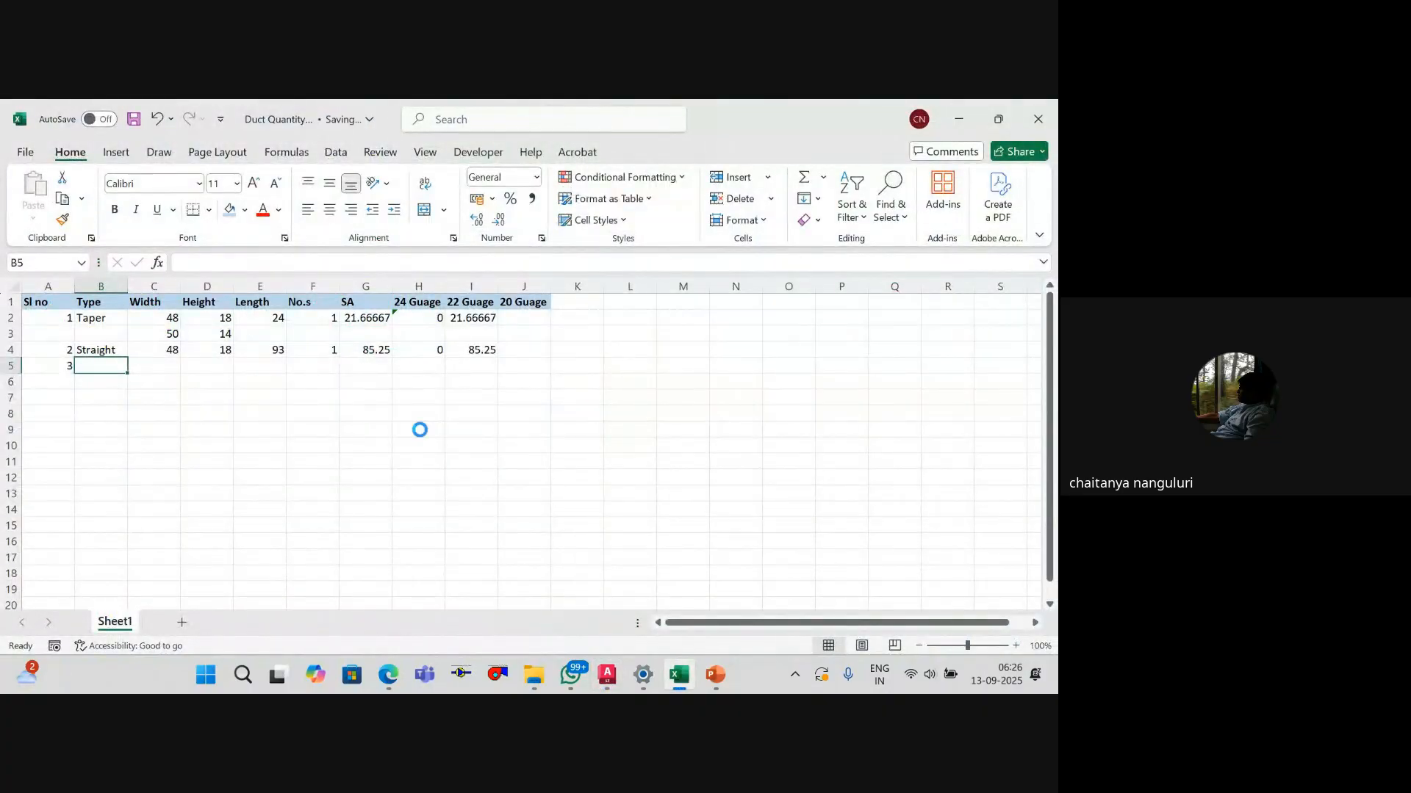
text(Straight)
key(Tab)
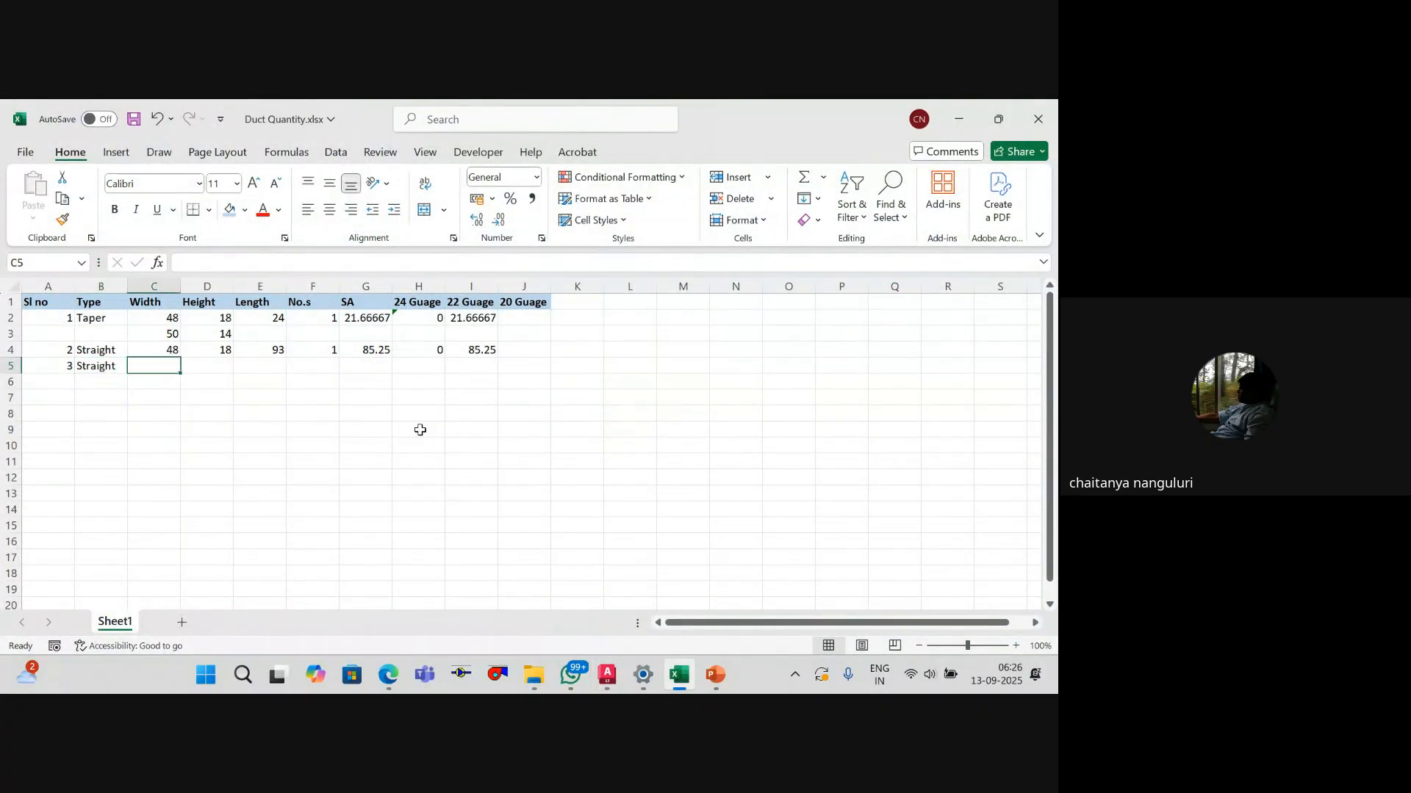
Step: Check the duct size in AutoCAD, enter width 26 in C5 and height 18 in D5 in Excel, and switch back to the drawing
key(alt+Tab)
key(alt+Tab)
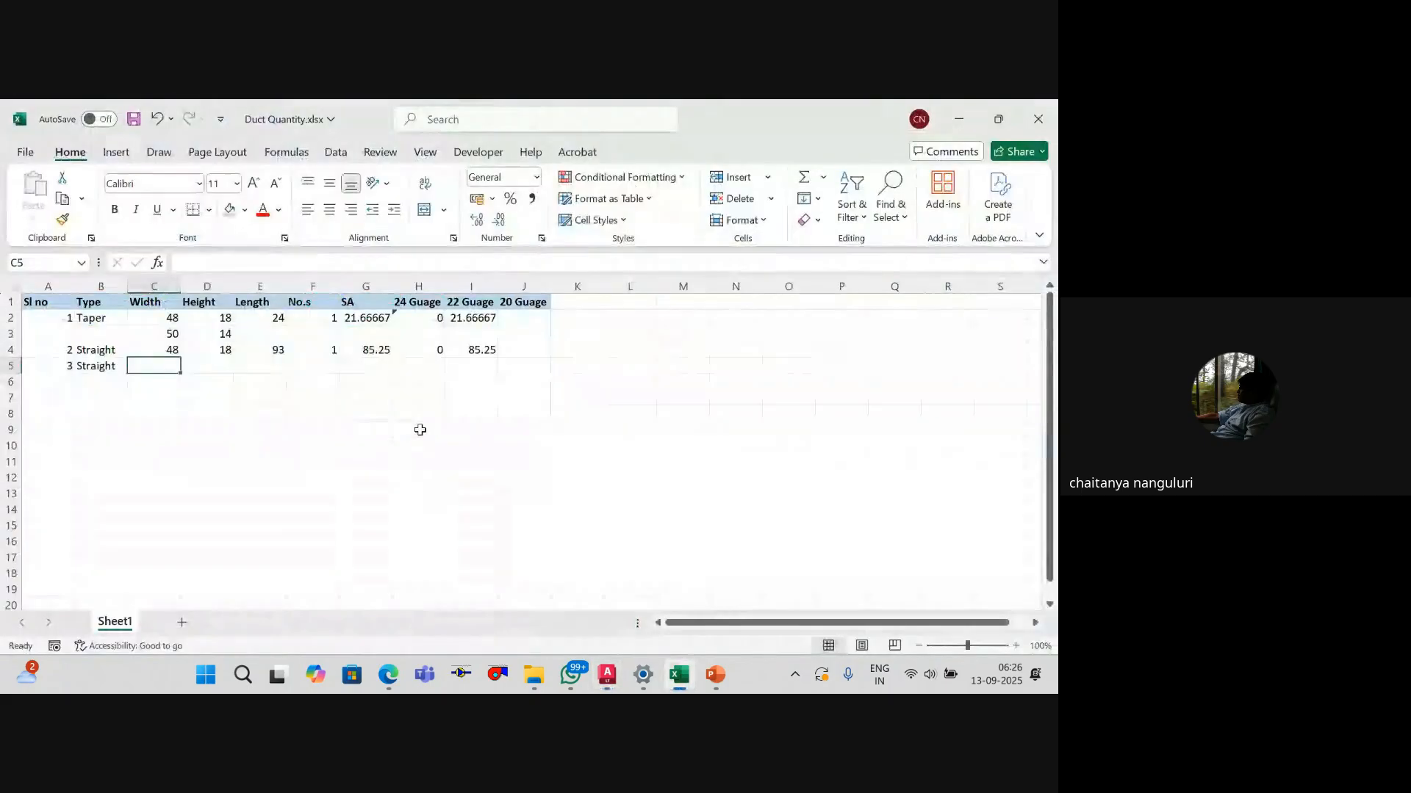
text(26)
key(Tab)
text(1)
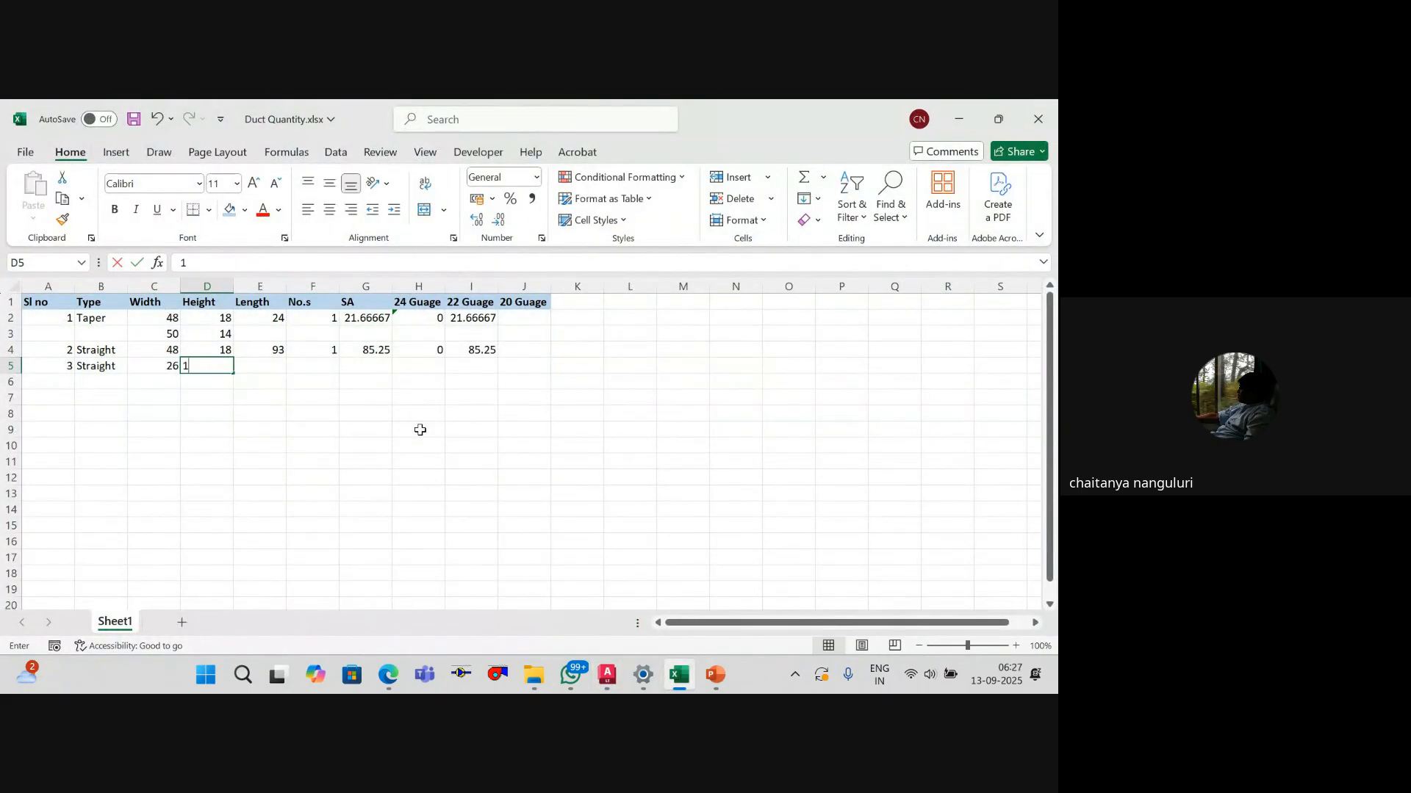
text(8)
key(Tab)
key(alt+Tab)
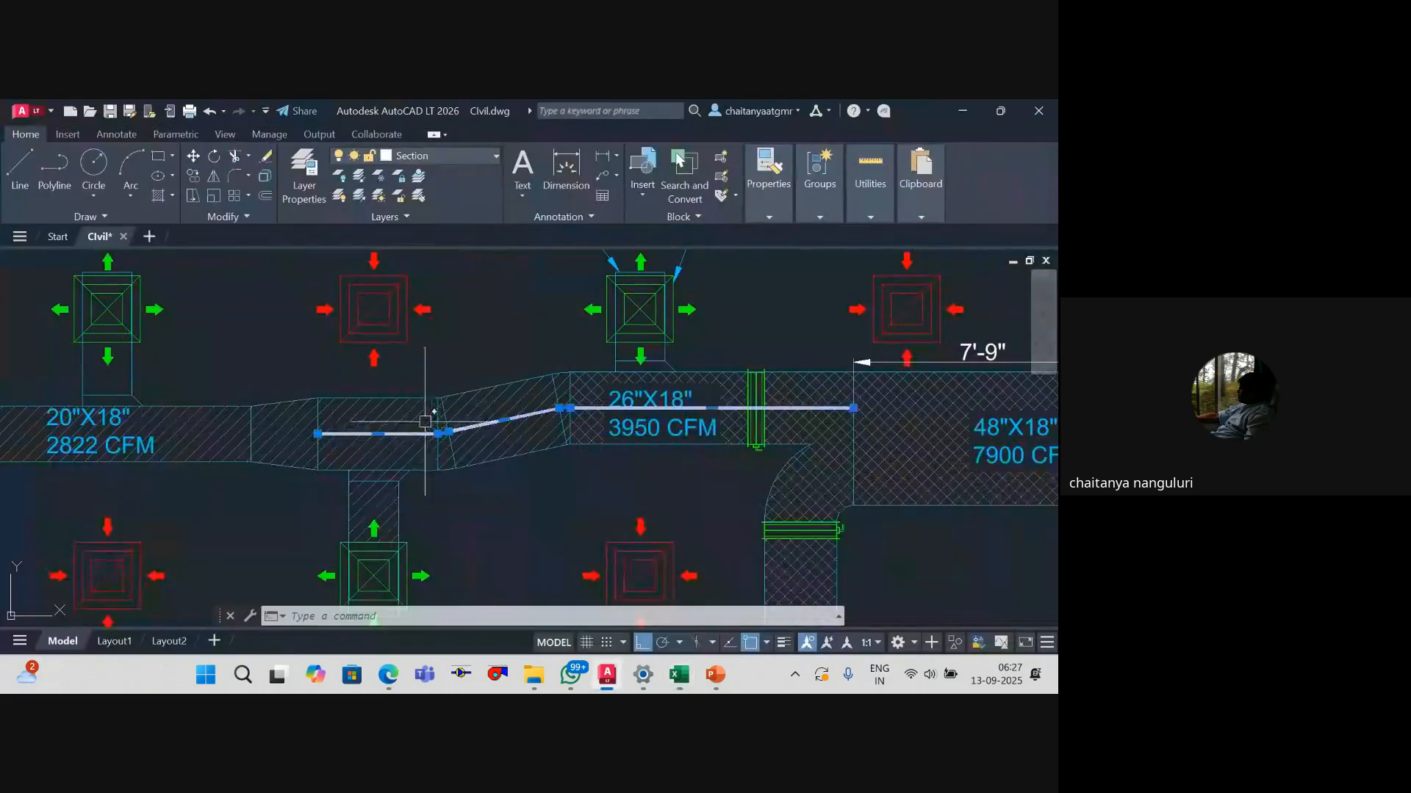
Step: List the selected centreline polyline's properties to read its length, and close the listing
text(list)
key(Return)
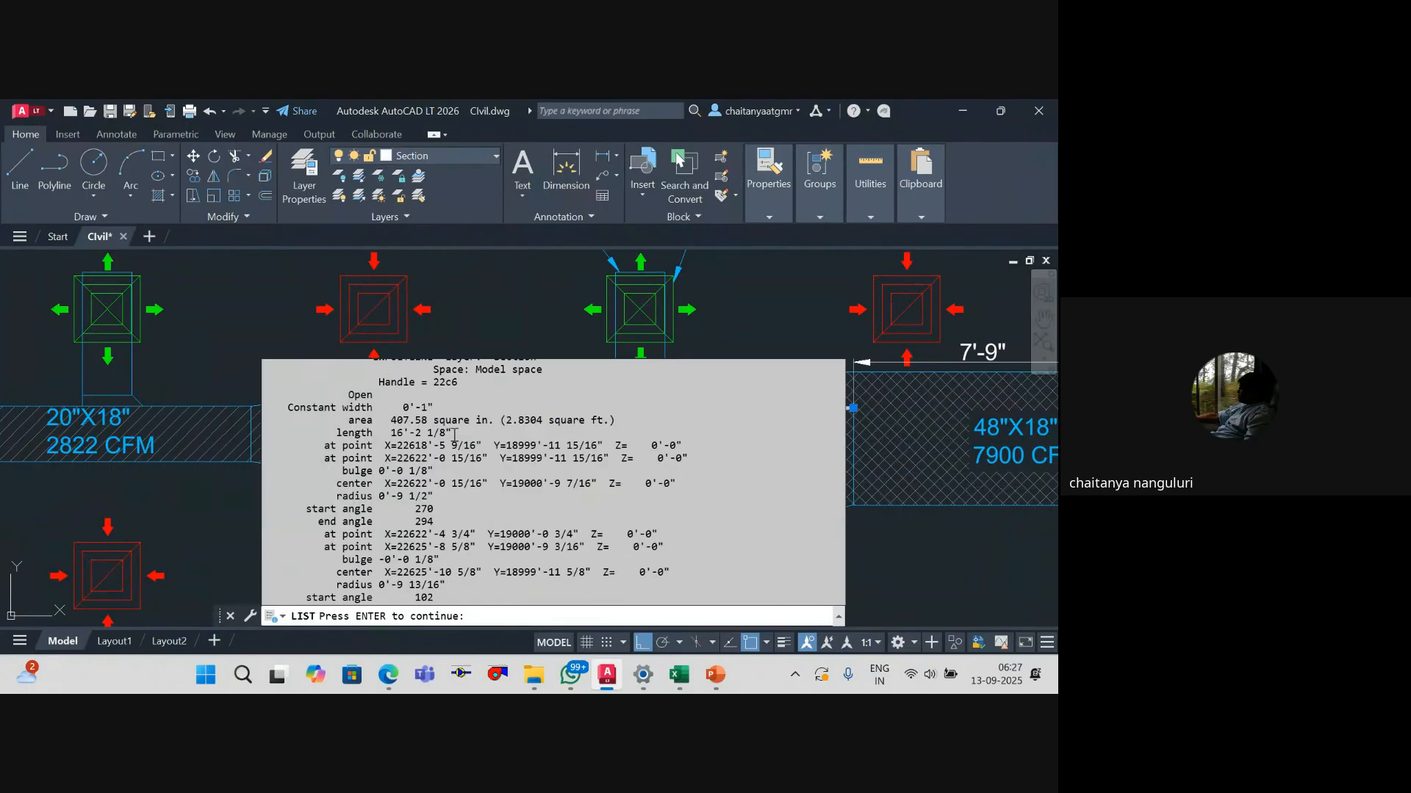
click(507, 317)
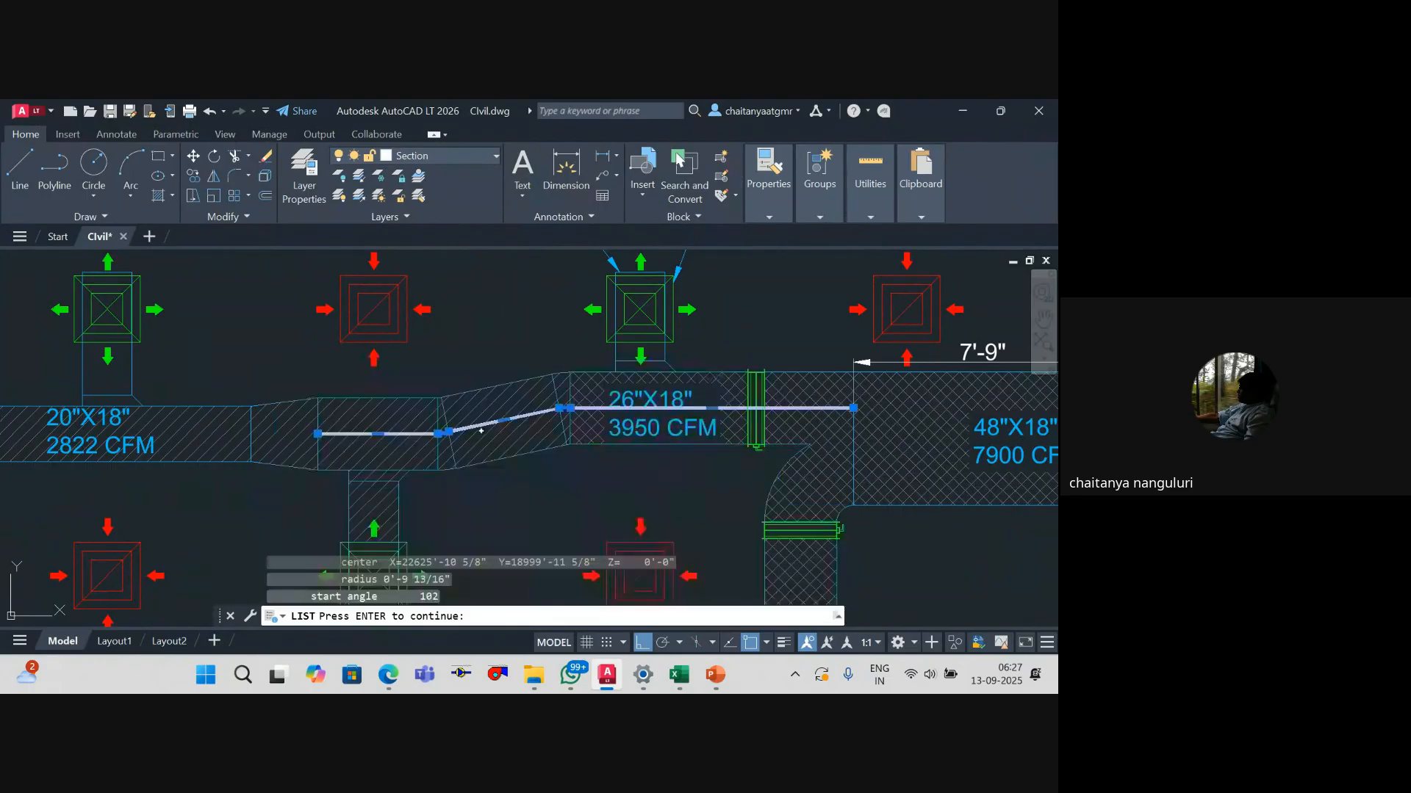
key(Escape)
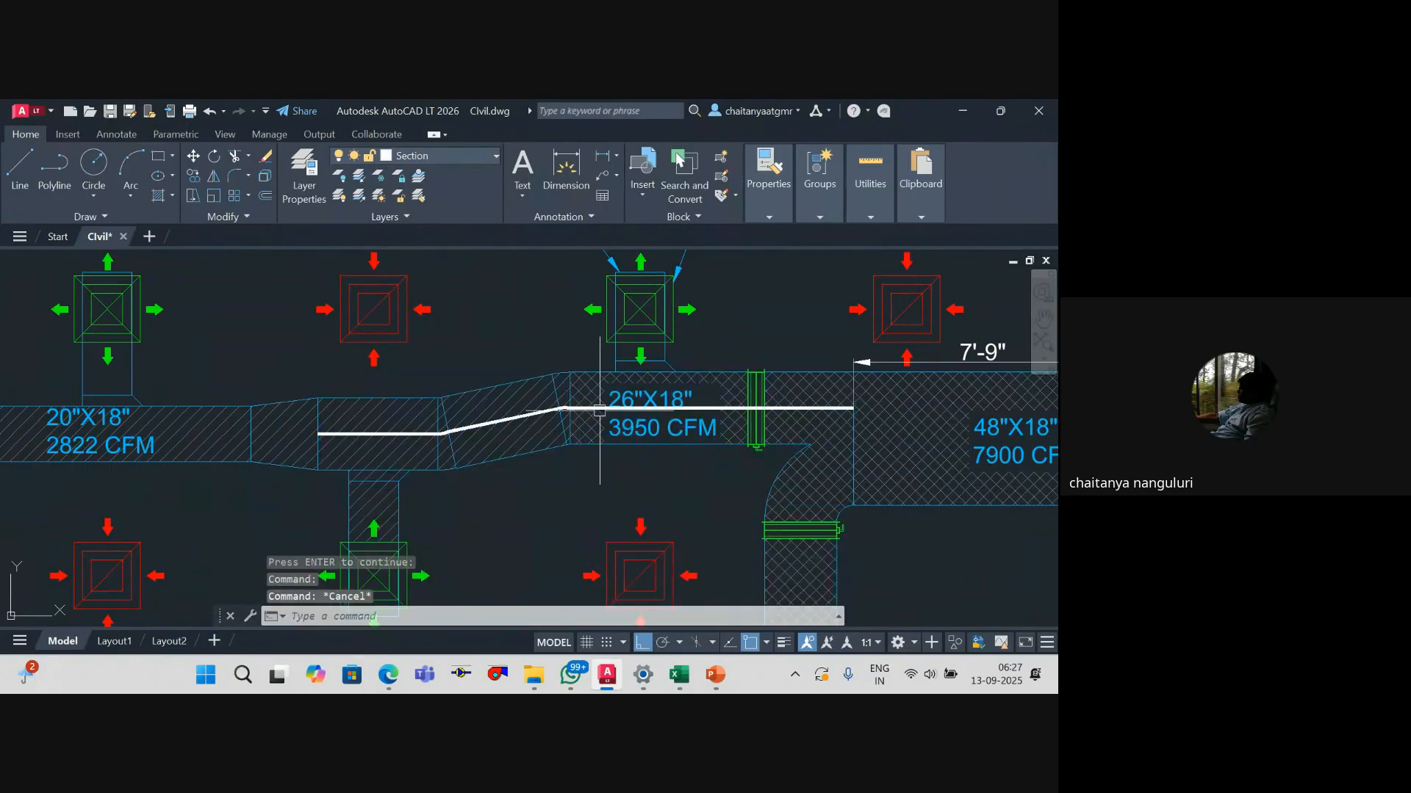
Step: Switch to Excel and enter =16*12 as the third piece's length in E5
key(alt+Tab)
text(=1)
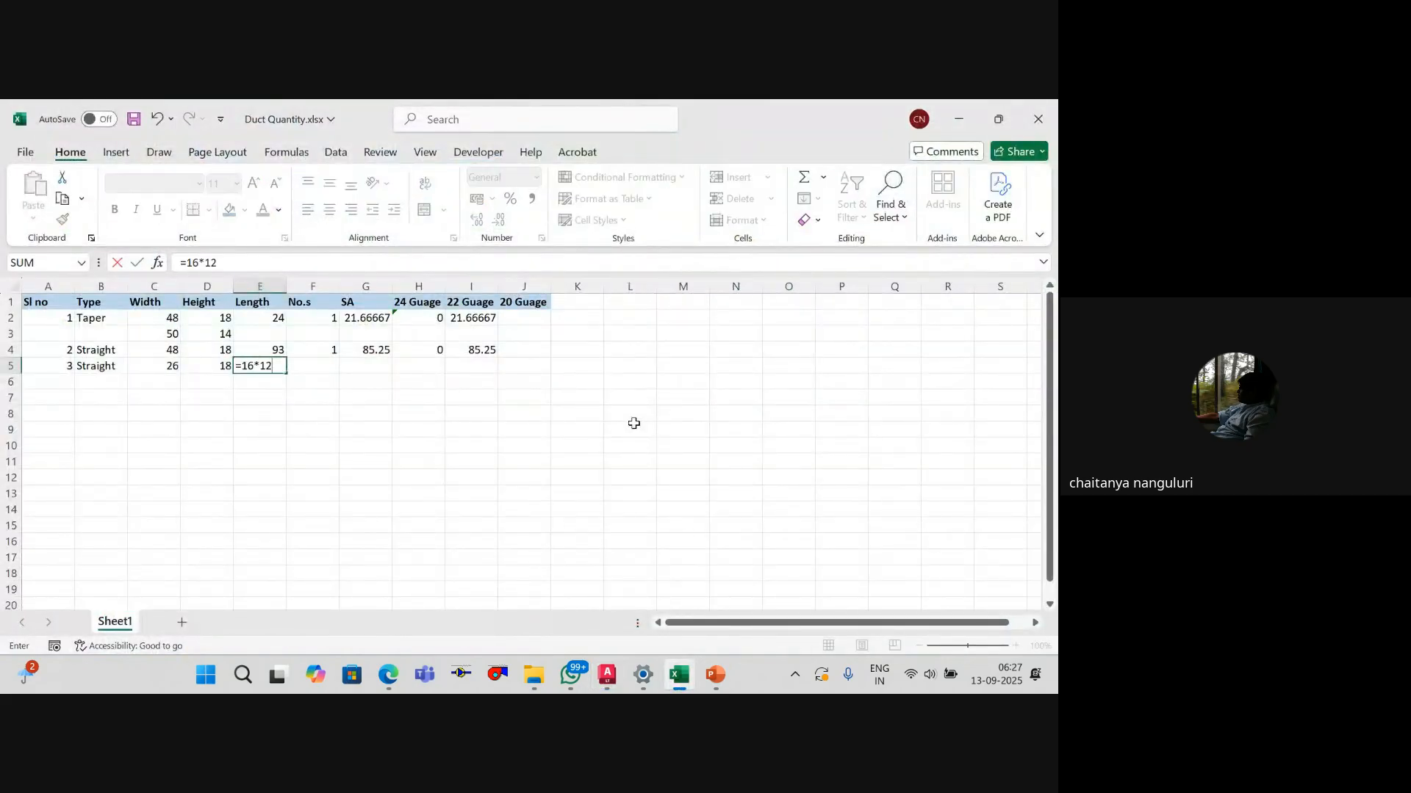
text(6*12)
key(Return)
key(Up)
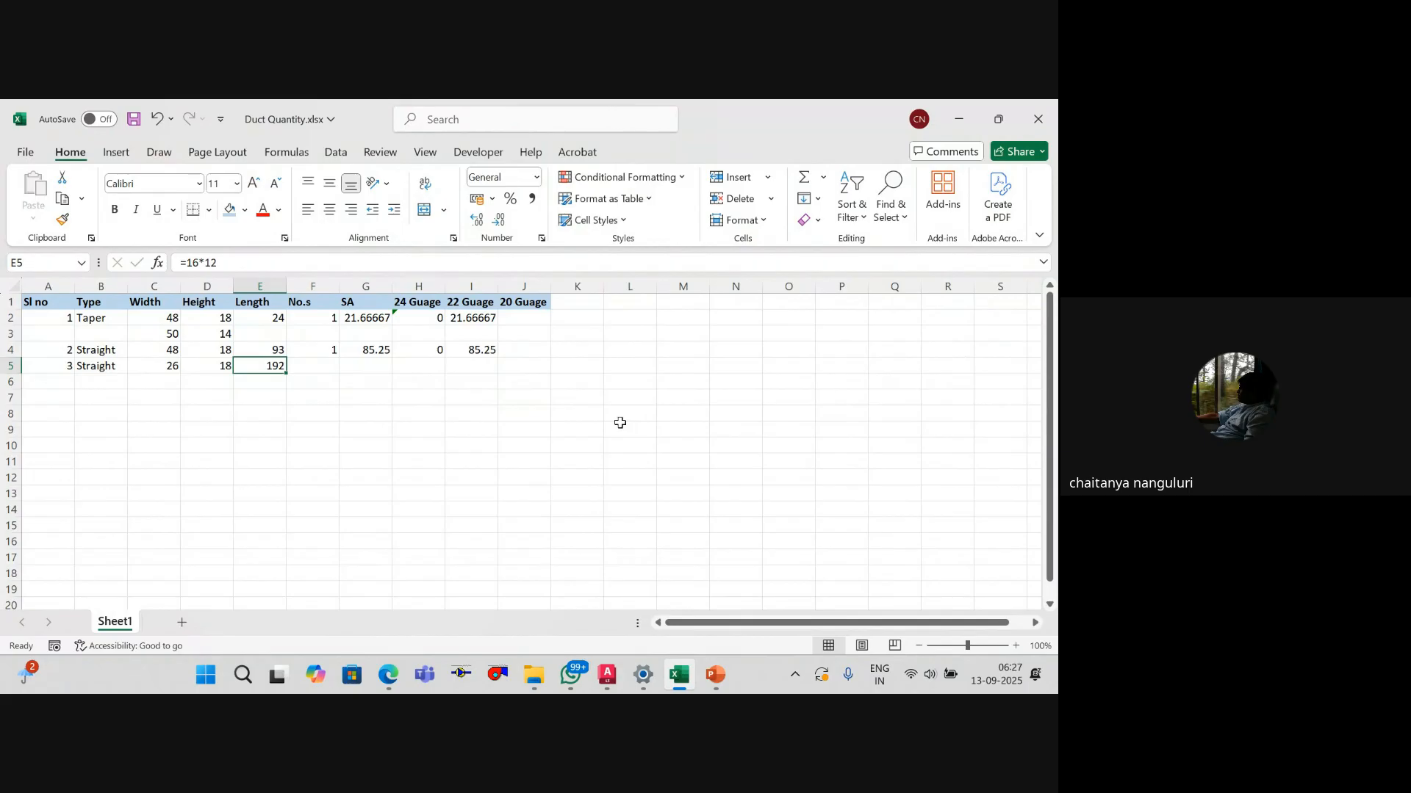
Step: Recheck the polyline's length with List in AutoCAD and change the length formula in E5 to =(16*12)+2
click(185, 260)
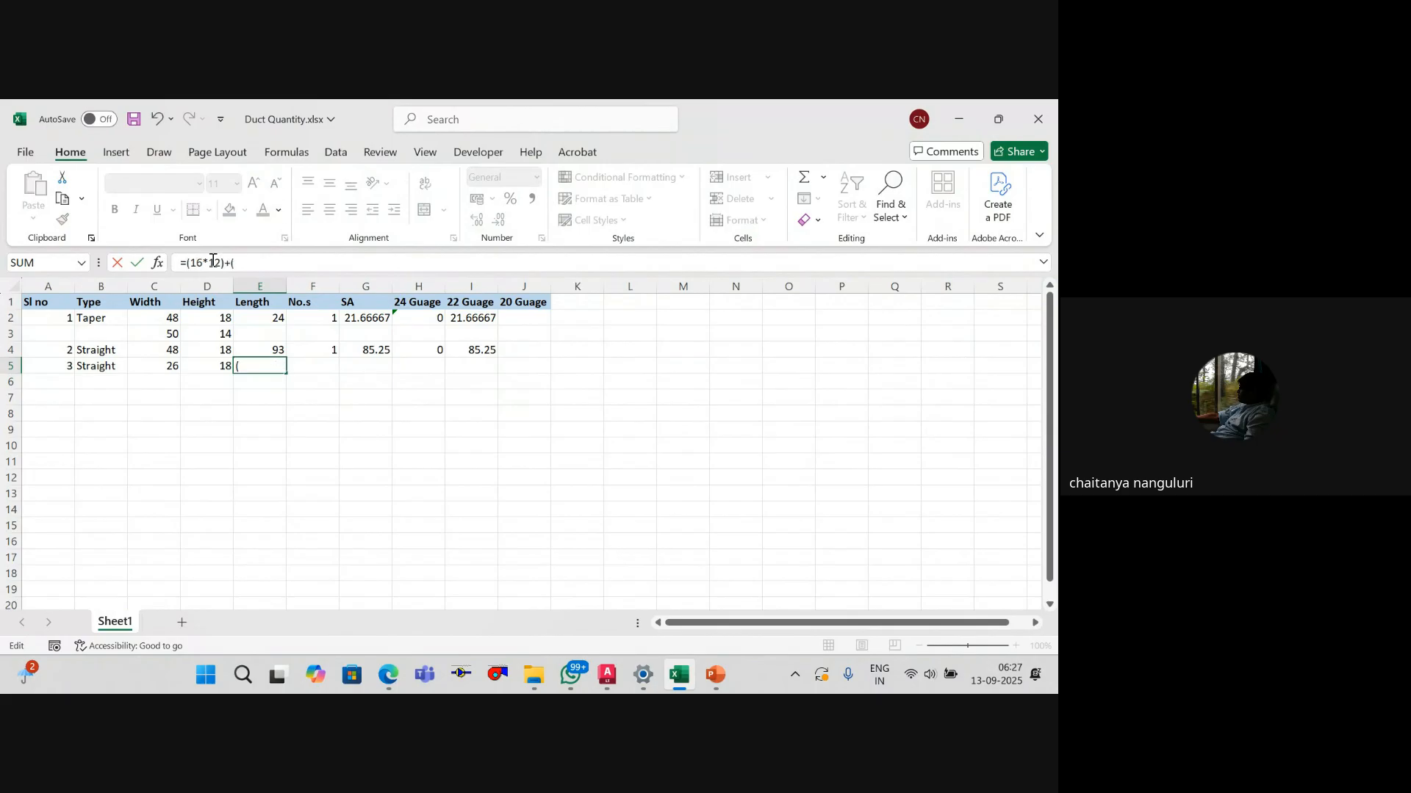
key(alt+Tab)
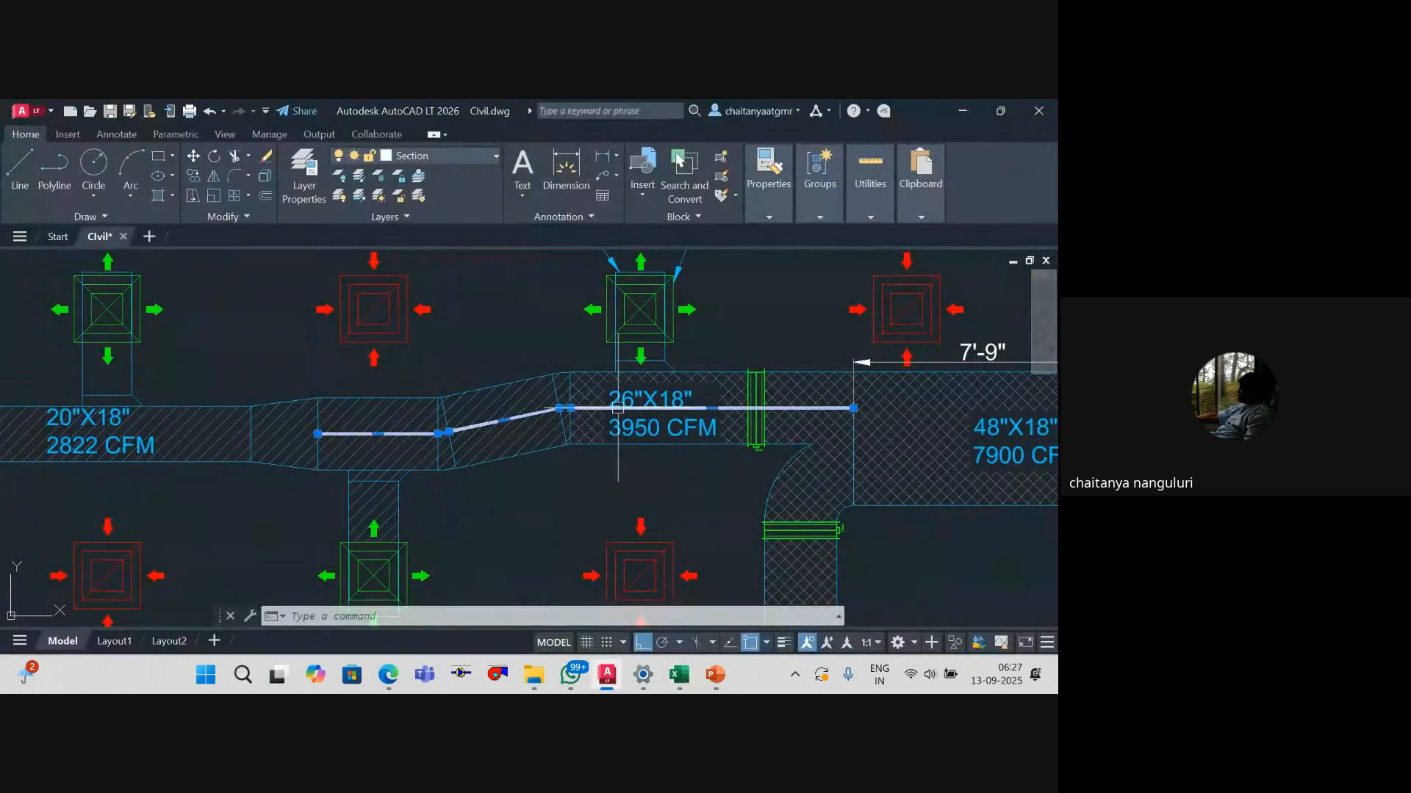
text(list)
key(Return)
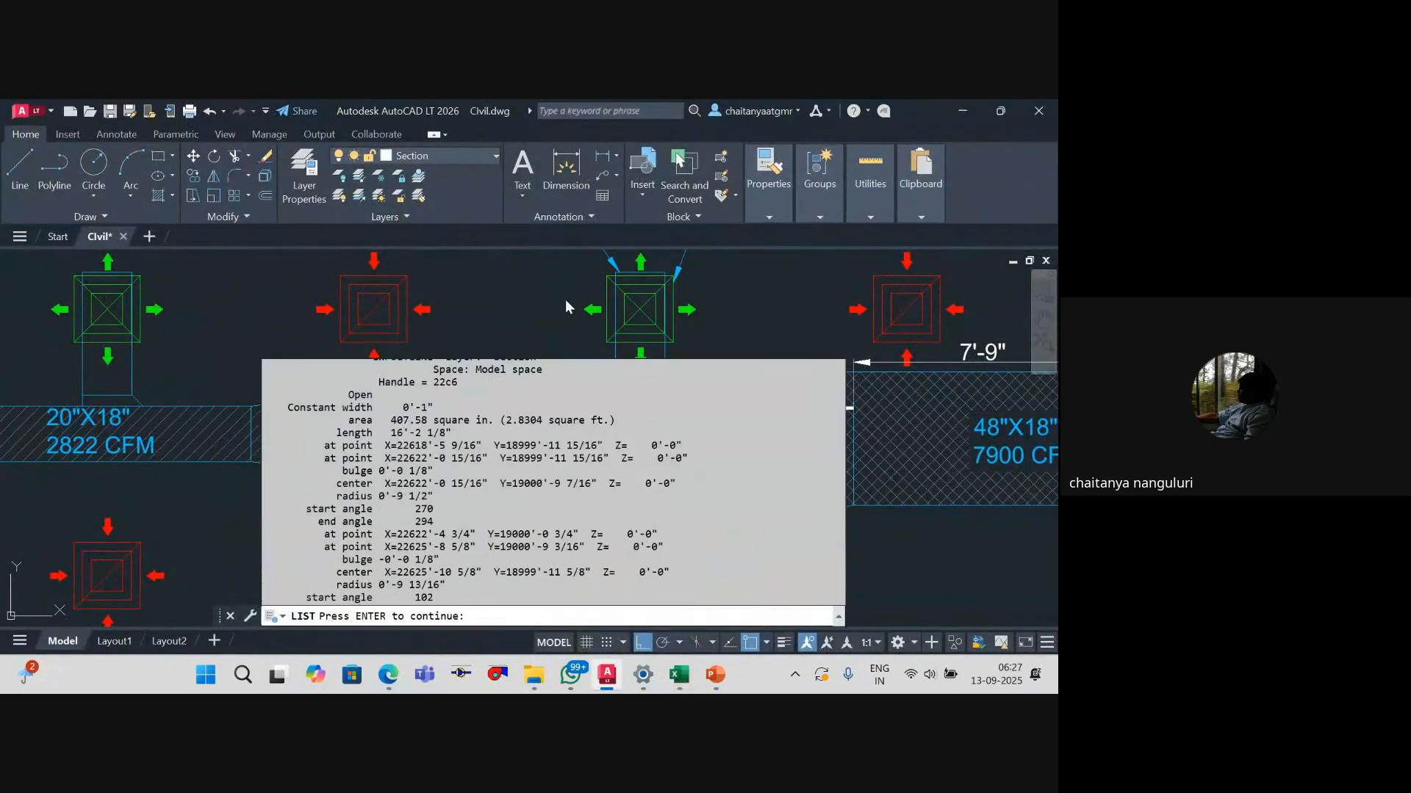
key(alt+Tab)
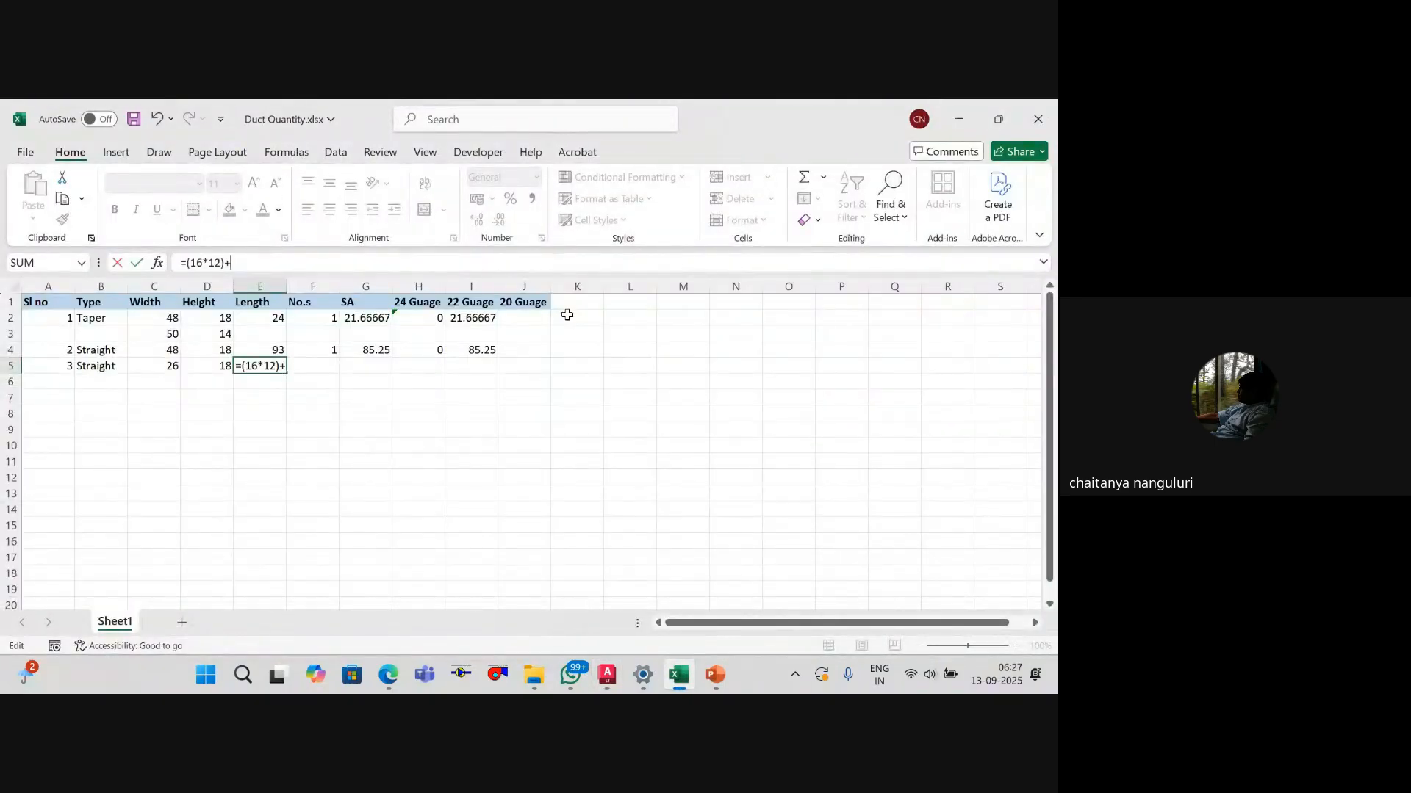
text(2)
key(ctrl+Return)
Step: Enter quantity 1 in F5 and fill the surface area and gauge formulas from row 4 into G5:I5
key(Right)
text(1)
key(Tab)
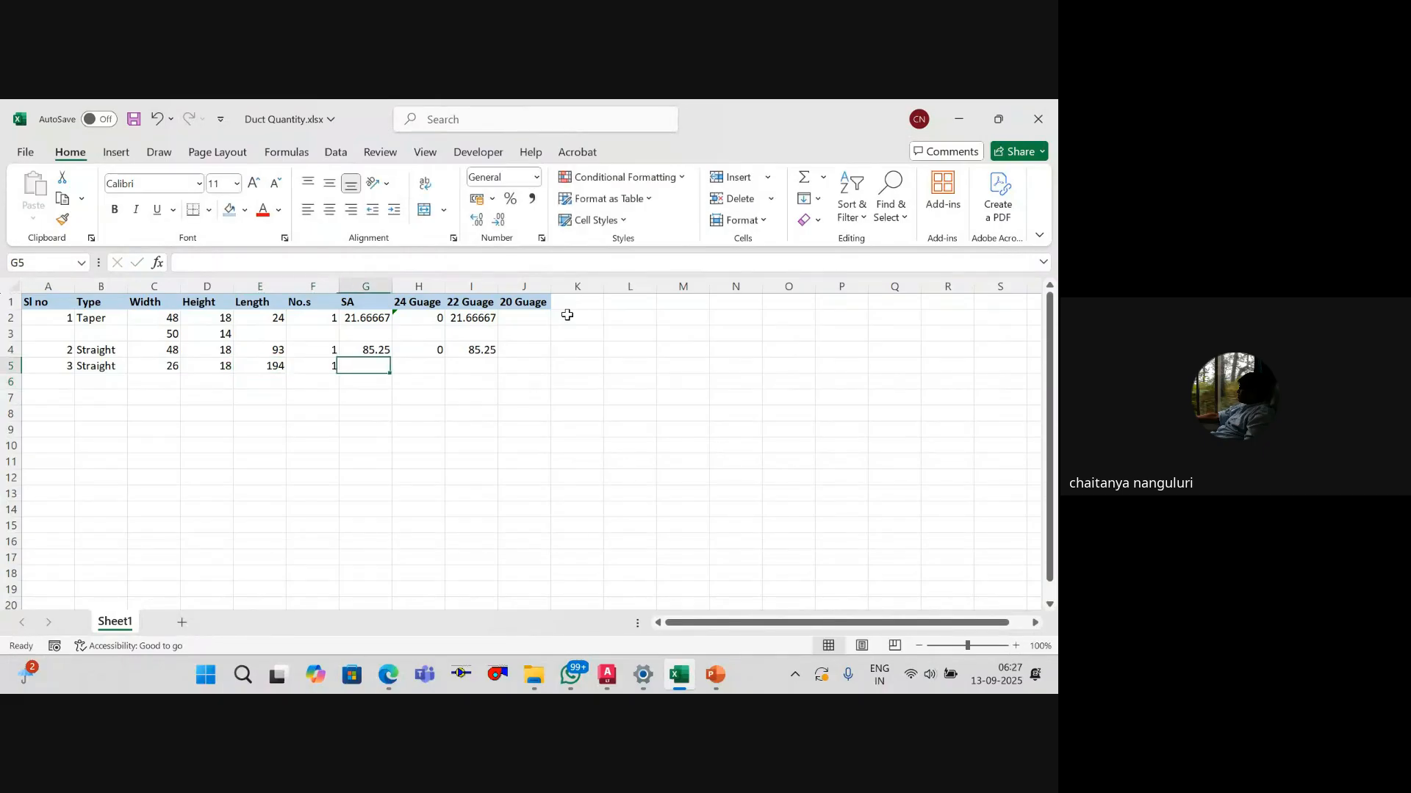
key(shift+Right)
key(shift+Right)
key(ctrl+d)
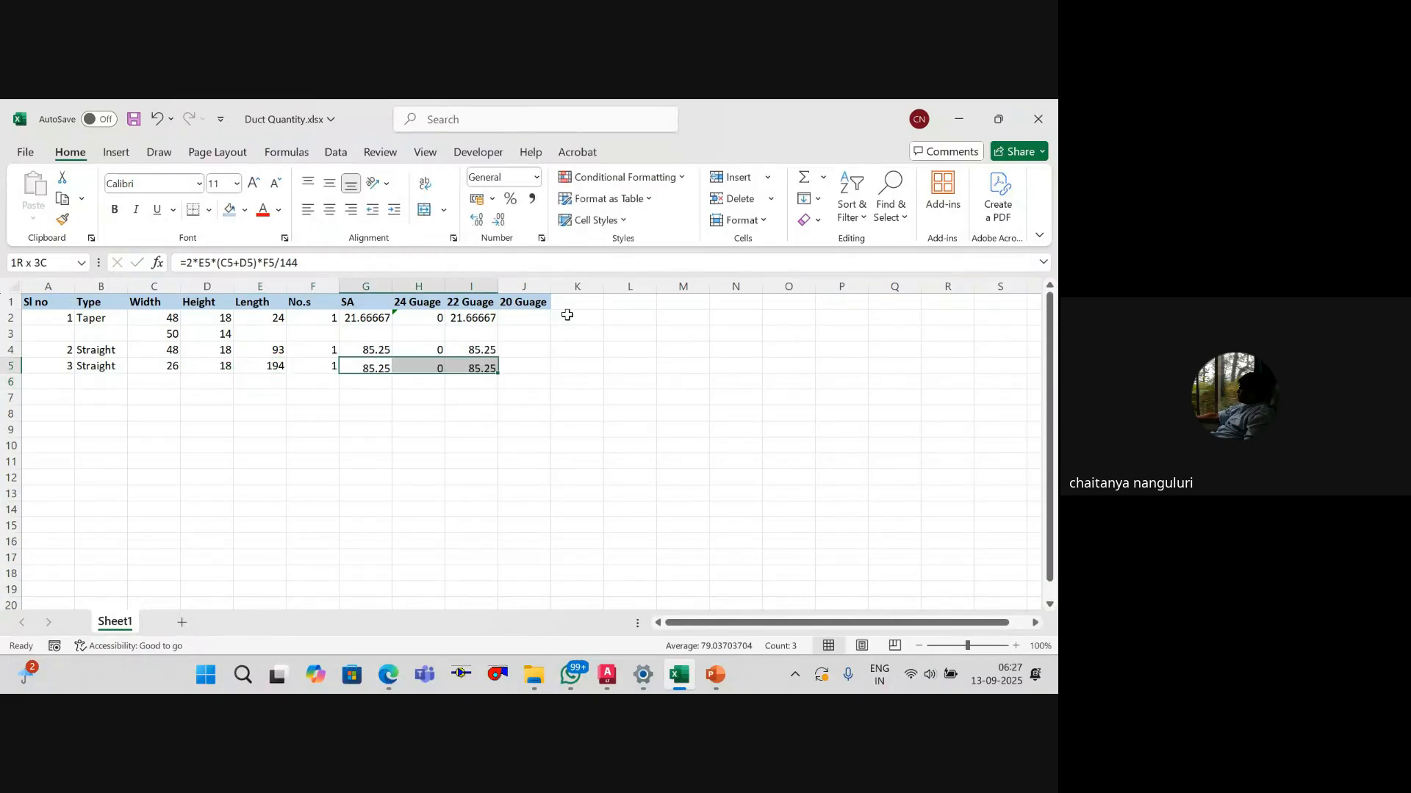
key(Down)
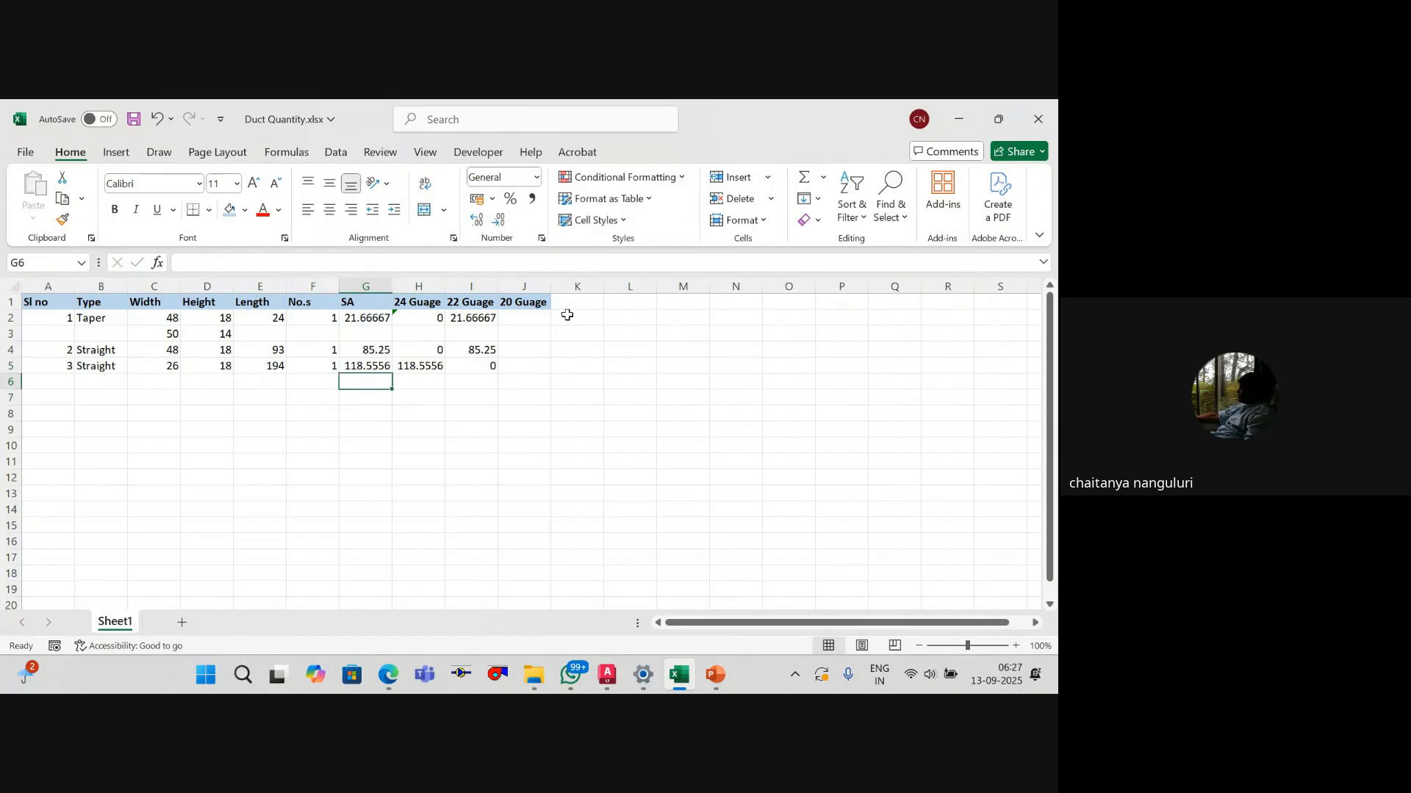
Step: Enter serial number 4 in A6 to start the row for the fourth piece
key(Up)
key(Down)
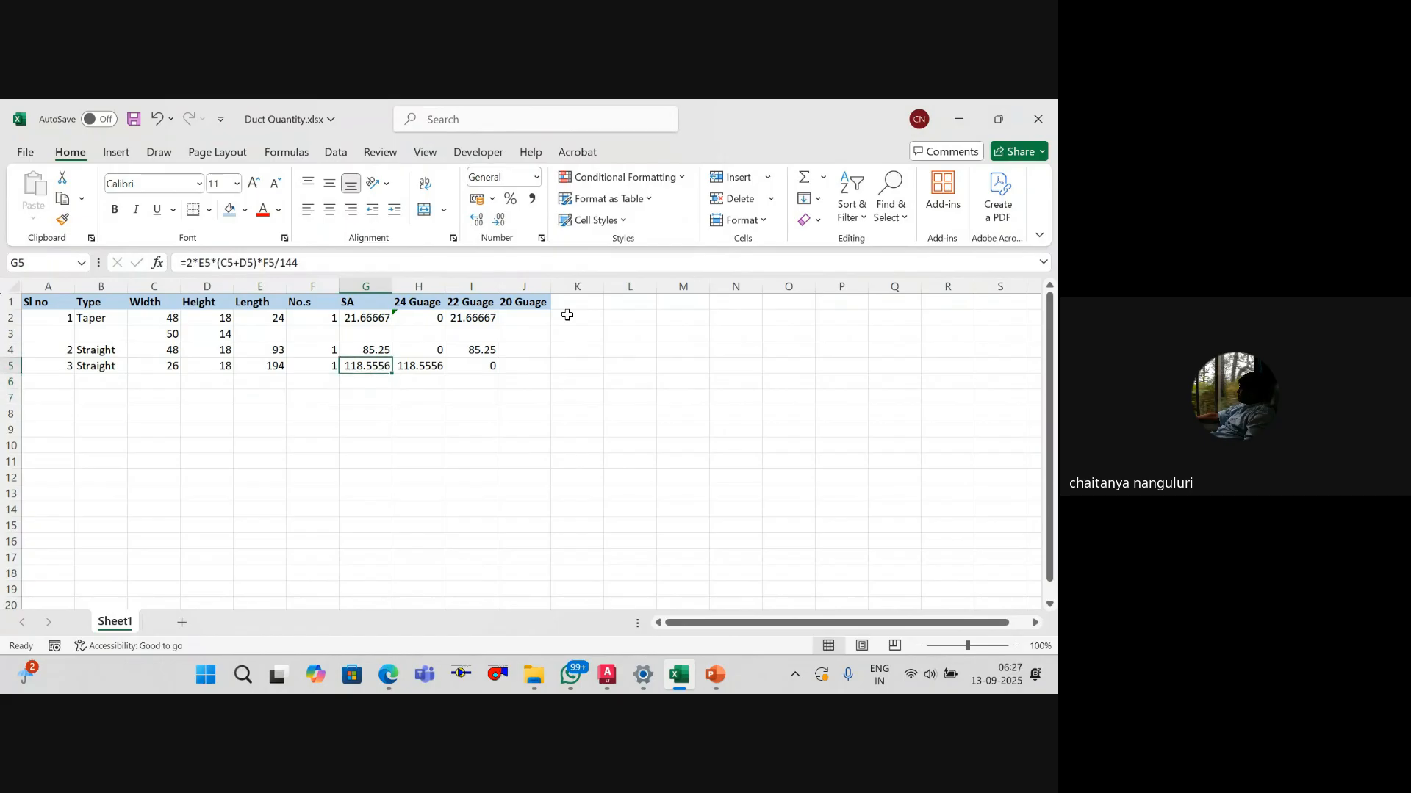
key(Left)
key(Left)
key(Left)
key(Left)
key(Left)
key(Left)
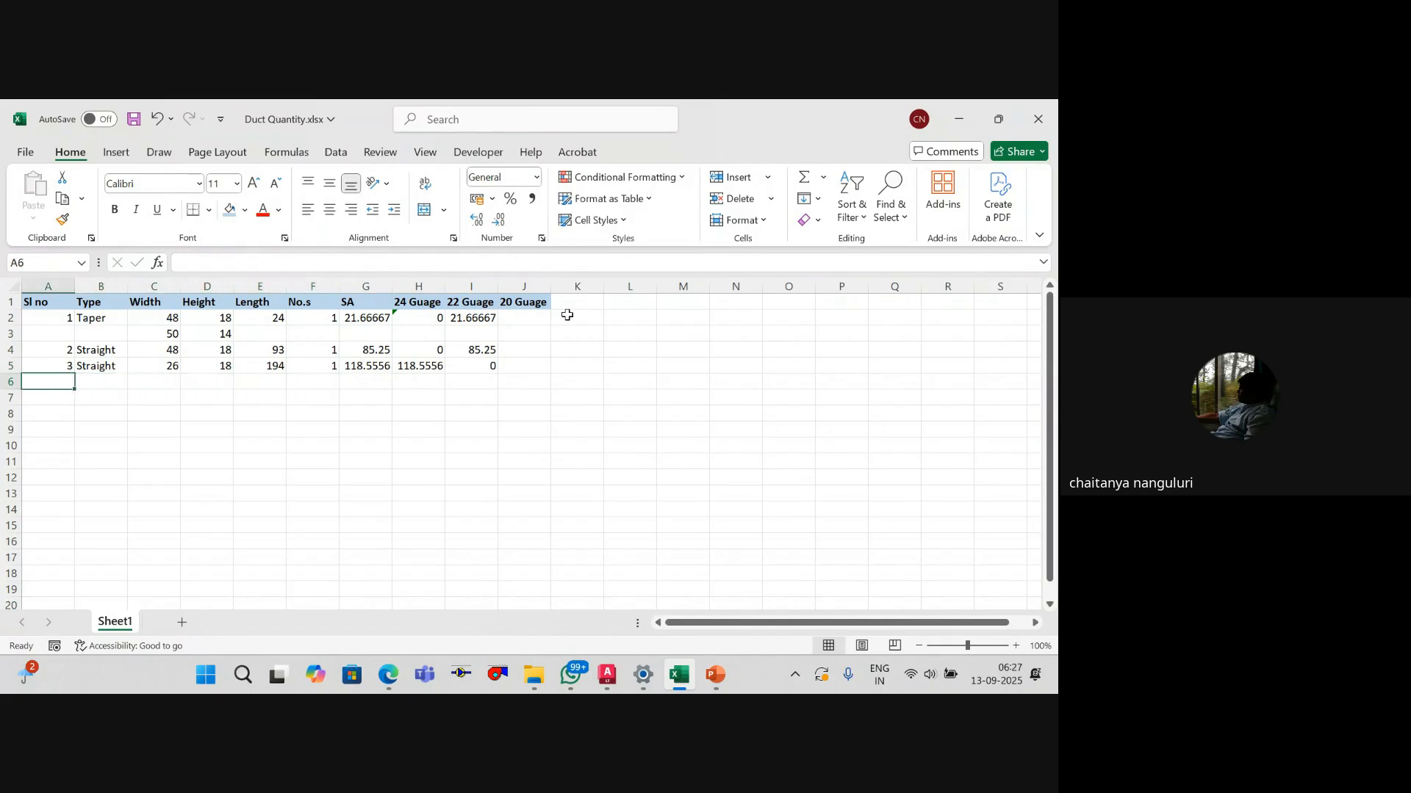
key(Tab)
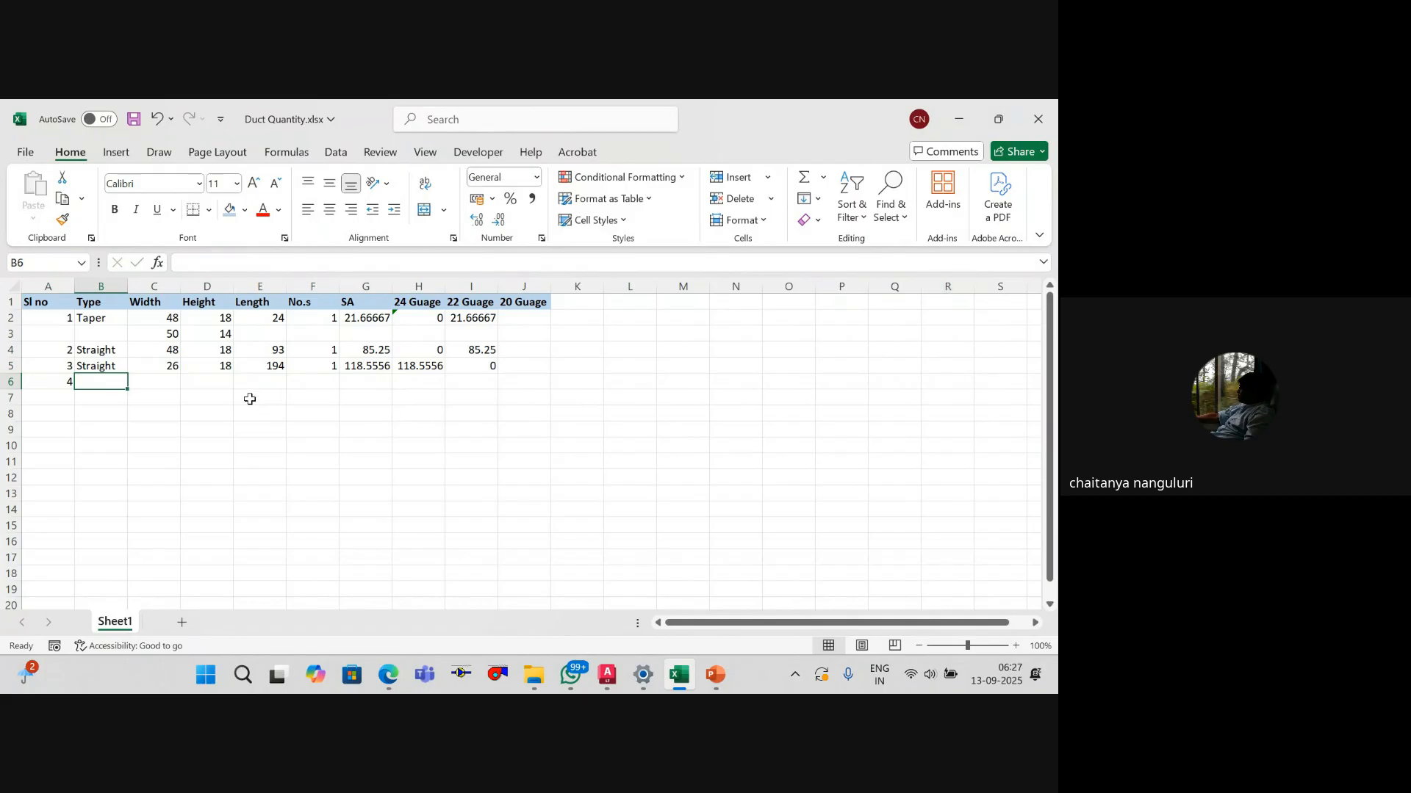
Step: Check the third piece's length formula in E5 and its surface area formula in G5
click(271, 379)
click(270, 367)
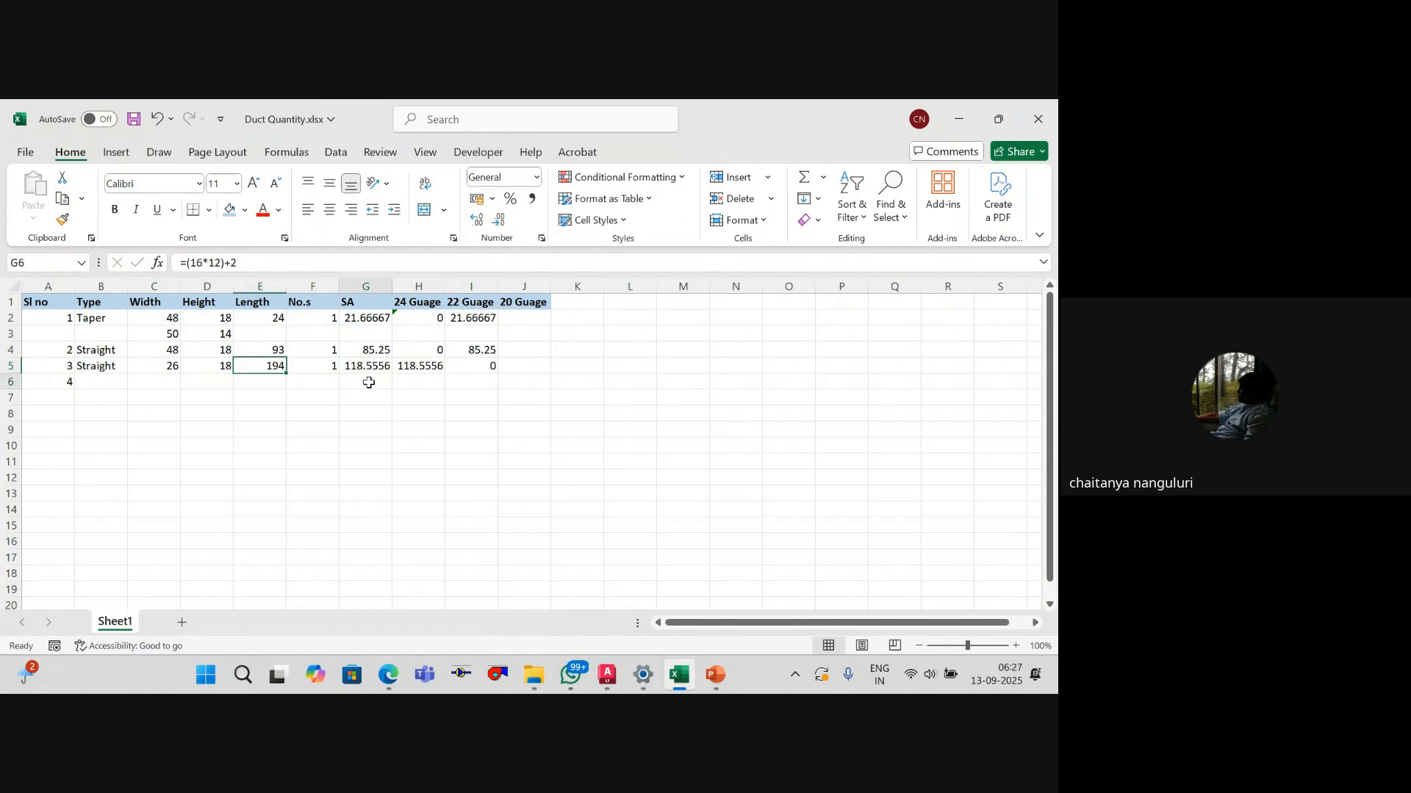
click(366, 366)
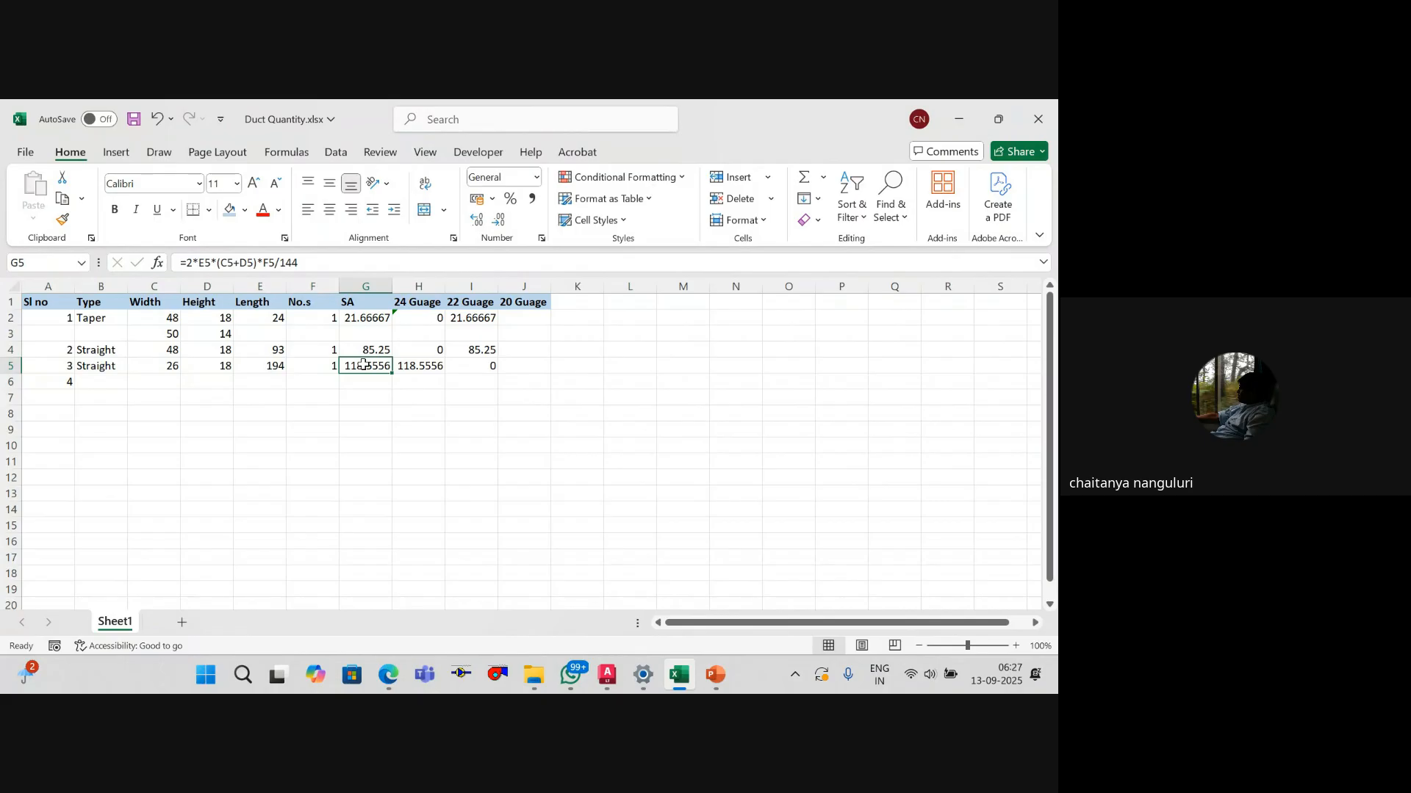
Step: Work out =12*12 in the empty cell G6 and clear the cell again
key(Down)
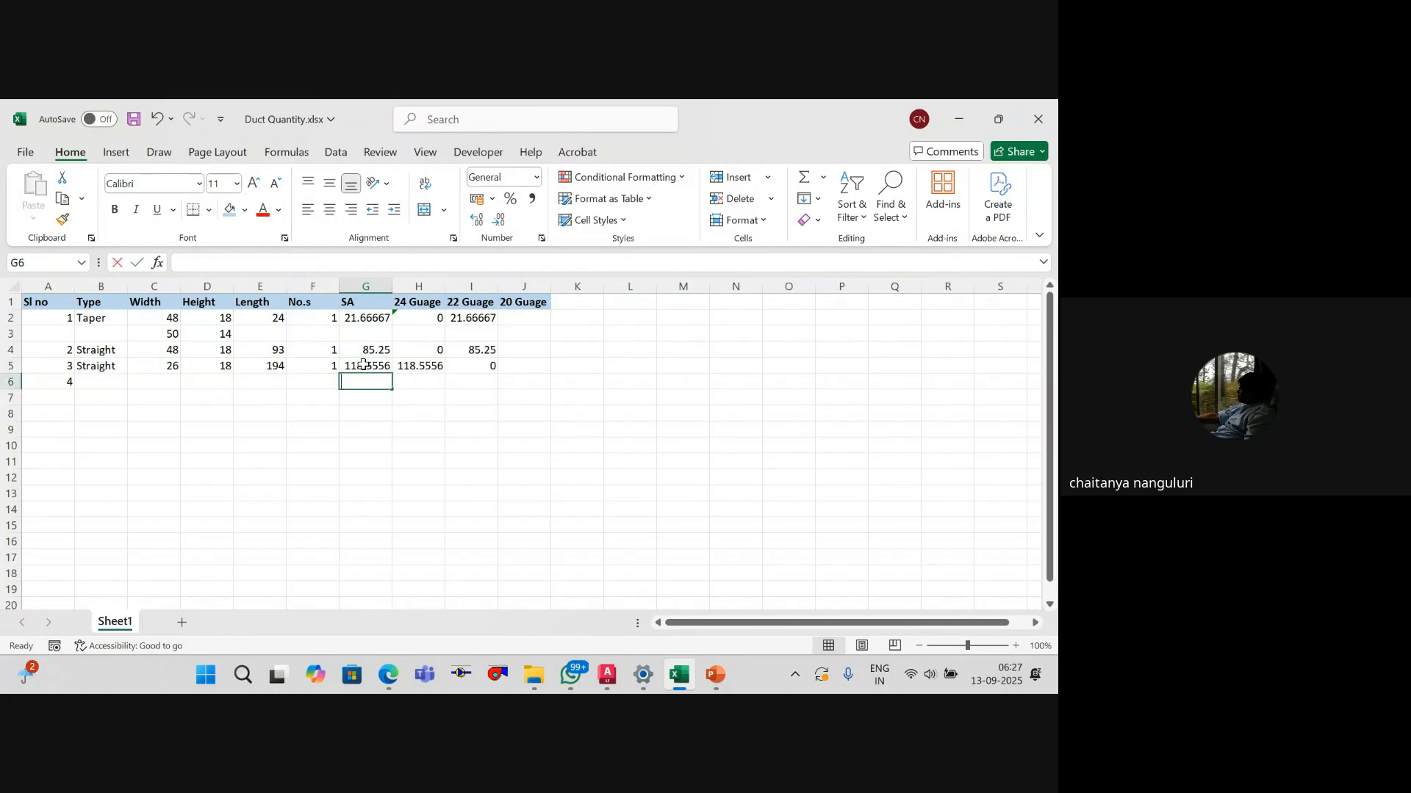
text(=12*!2)
key(Return)
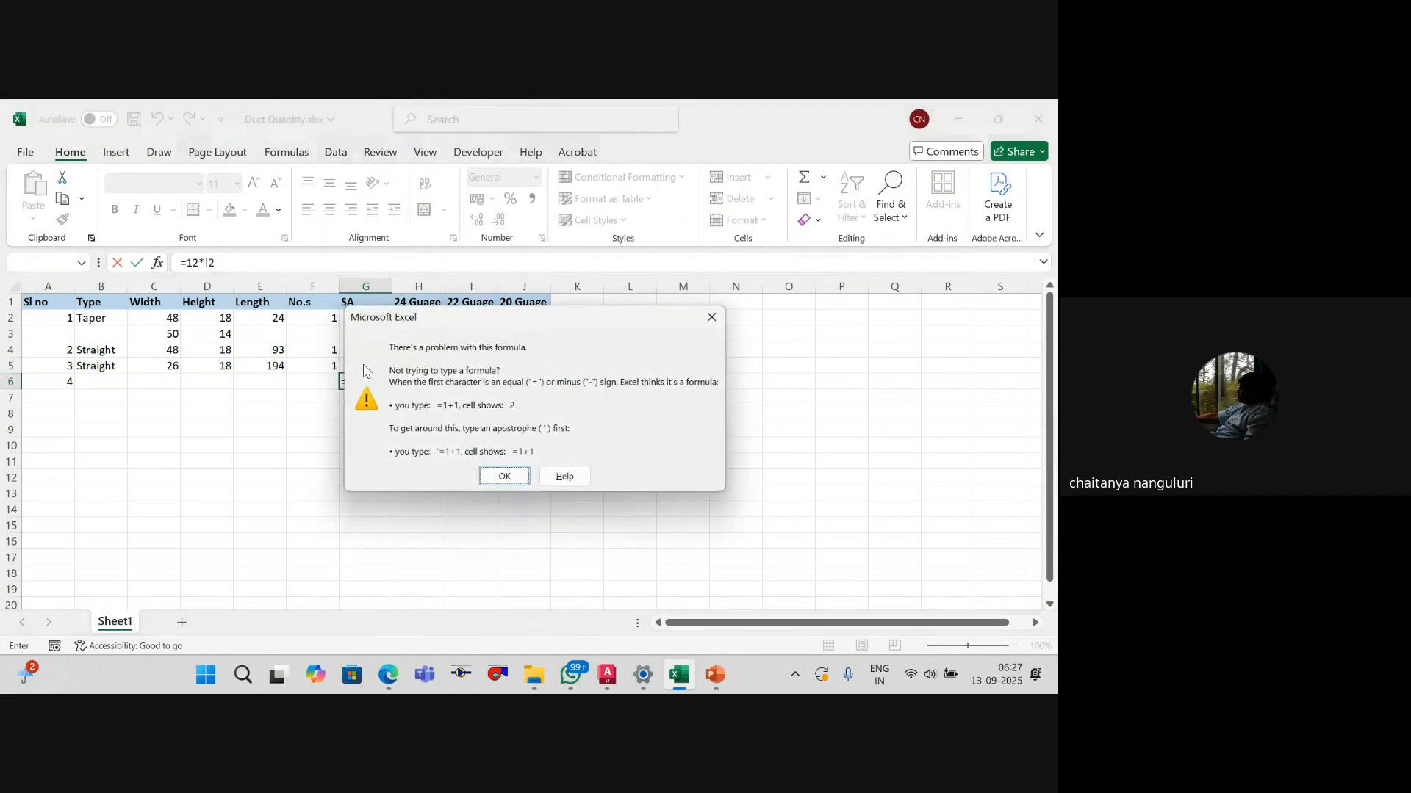
key(Return)
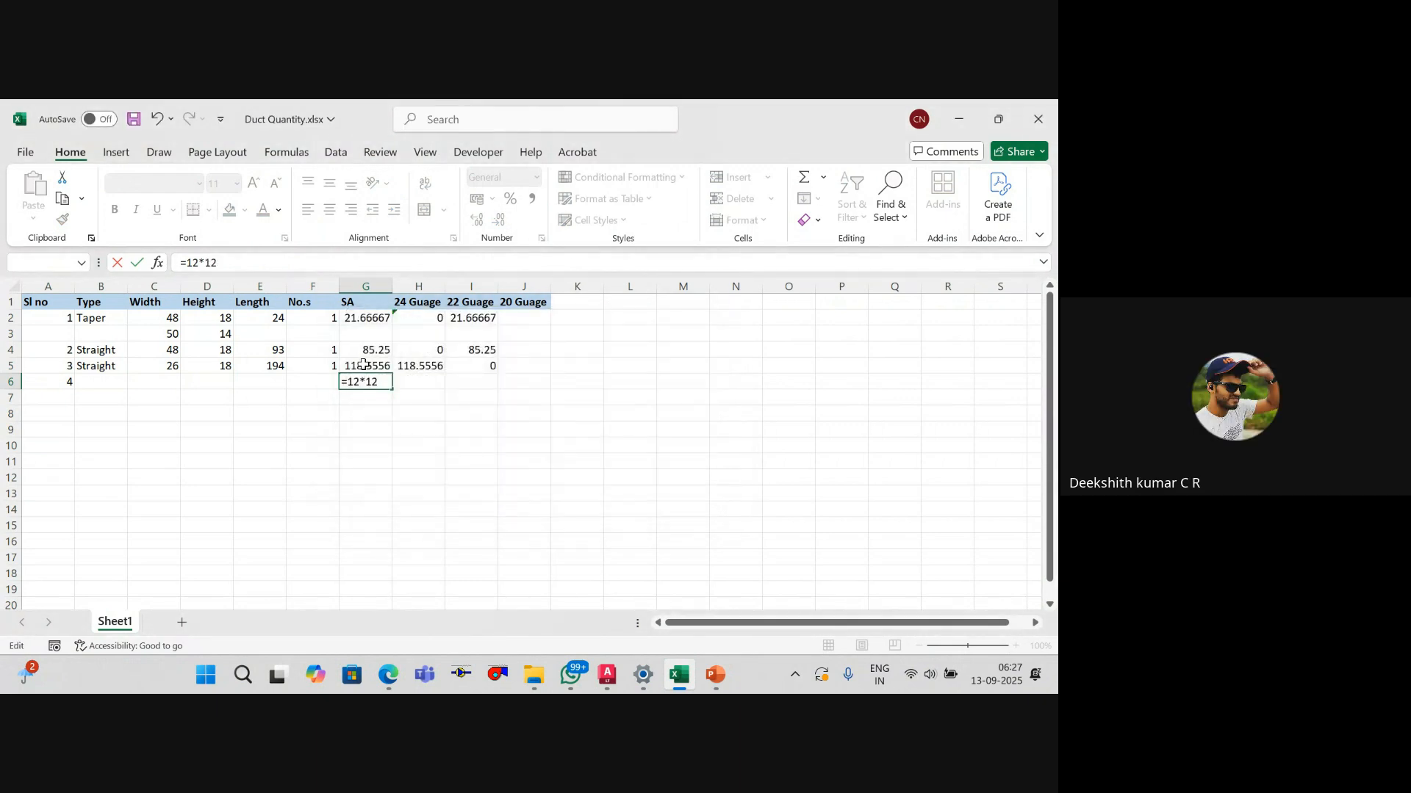
key(ctrl+Return)
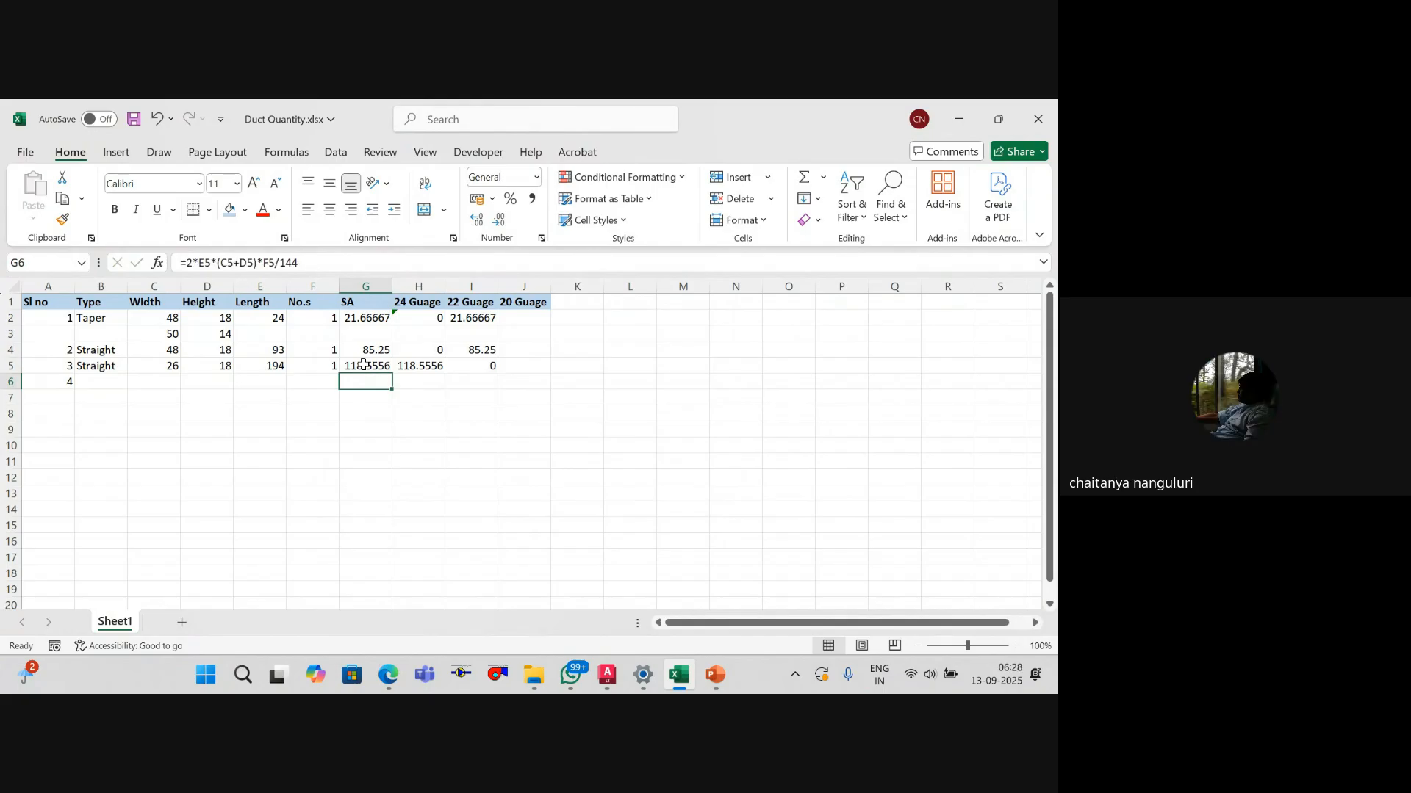
key(Up)
key(Down)
key(Down)
key(Left)
key(Left)
key(Left)
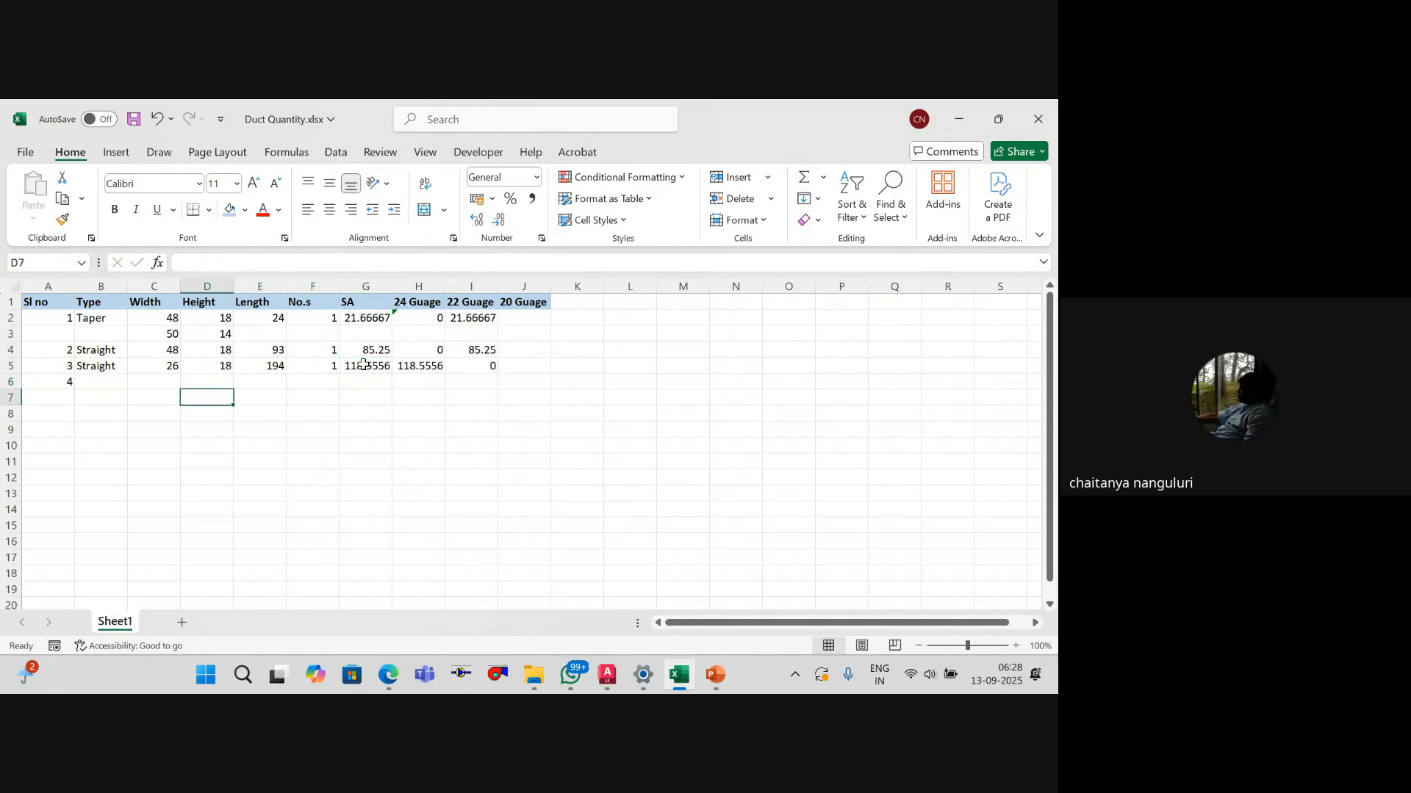
Step: Switch to AutoCAD and examine the duct piece joining the 26"X18" duct to the 20"X18" duct
key(alt+Tab)
scroll(311, 412, down, 2)
drag(315, 412, 507, 399)
scroll(450, 415, up, 2)
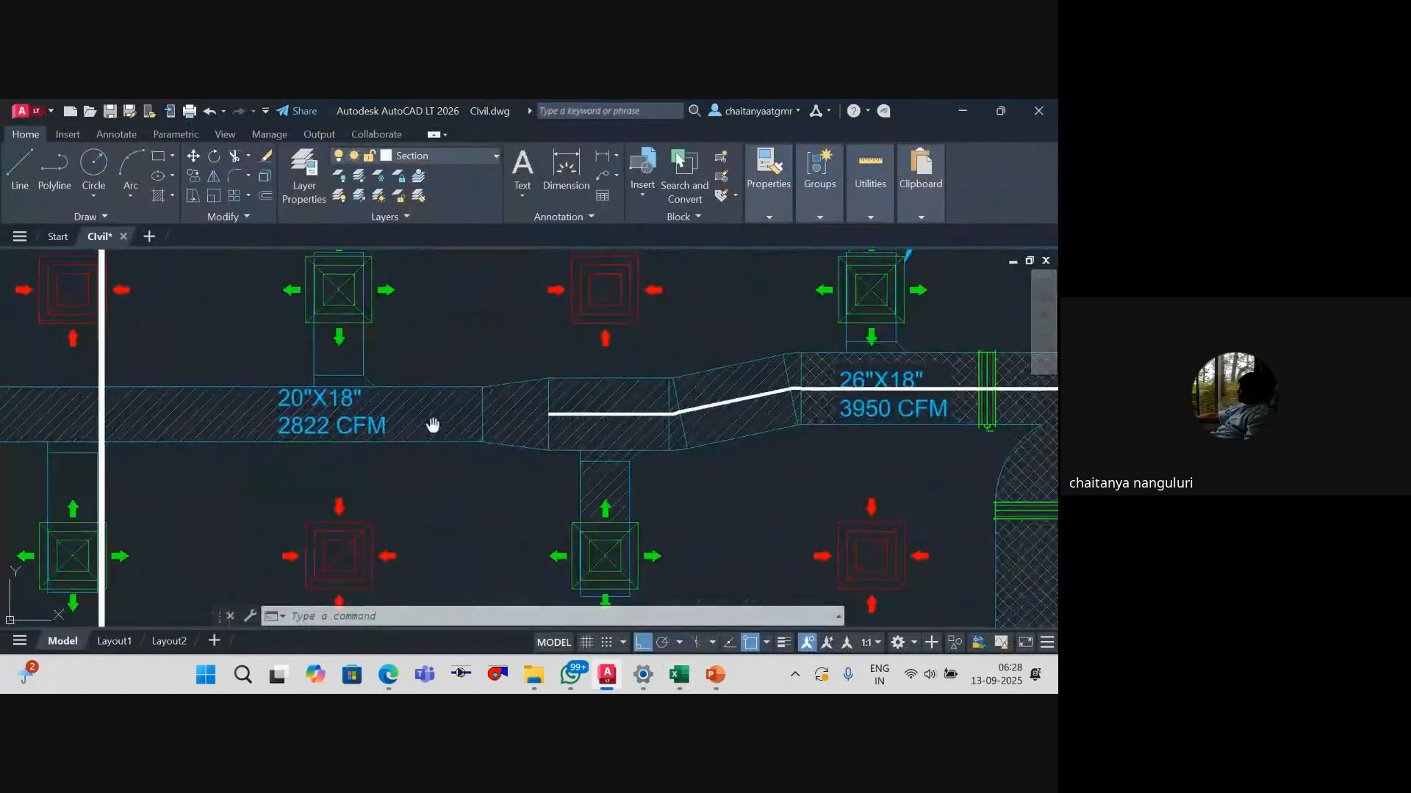
scroll(433, 425, down, 4)
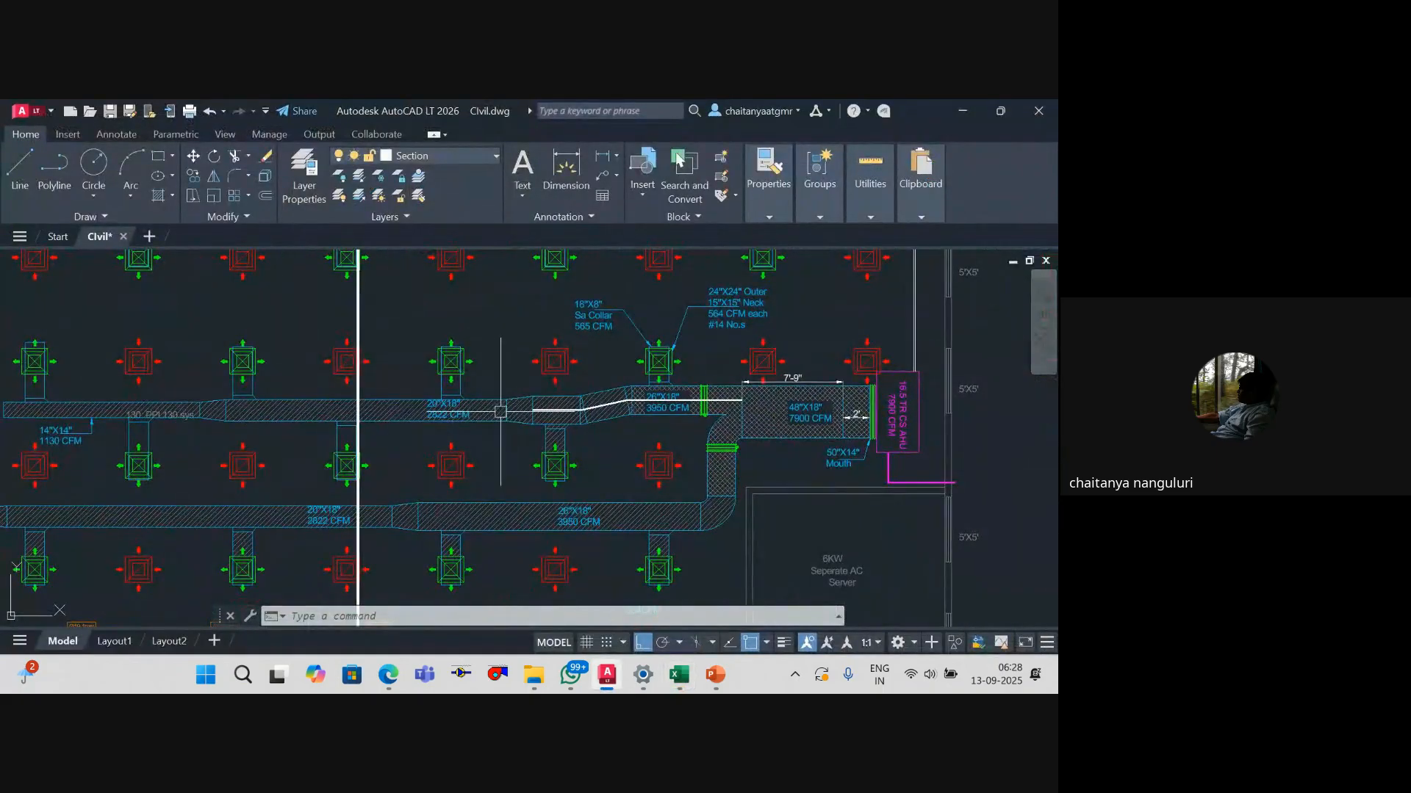
scroll(511, 409, up, 2)
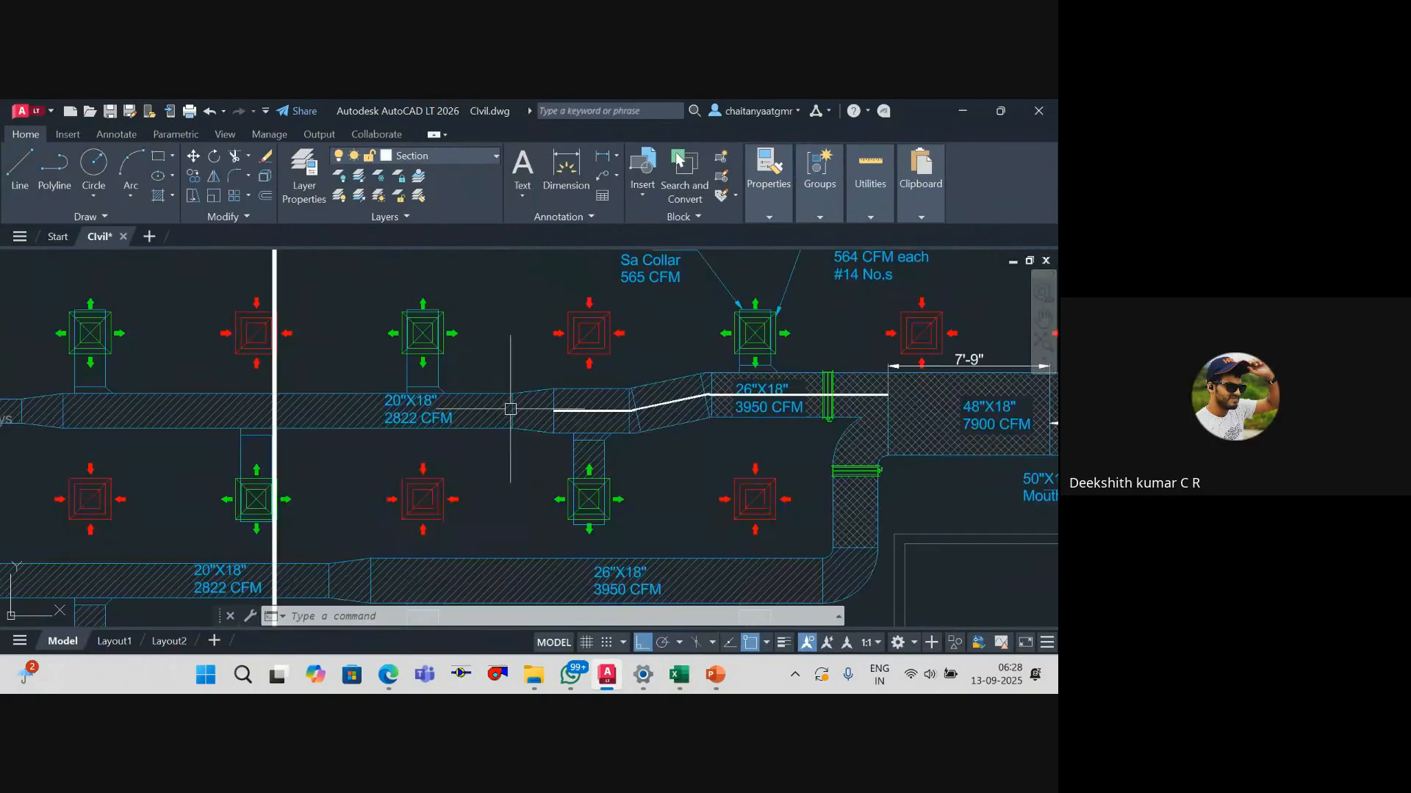
drag(510, 409, 450, 412)
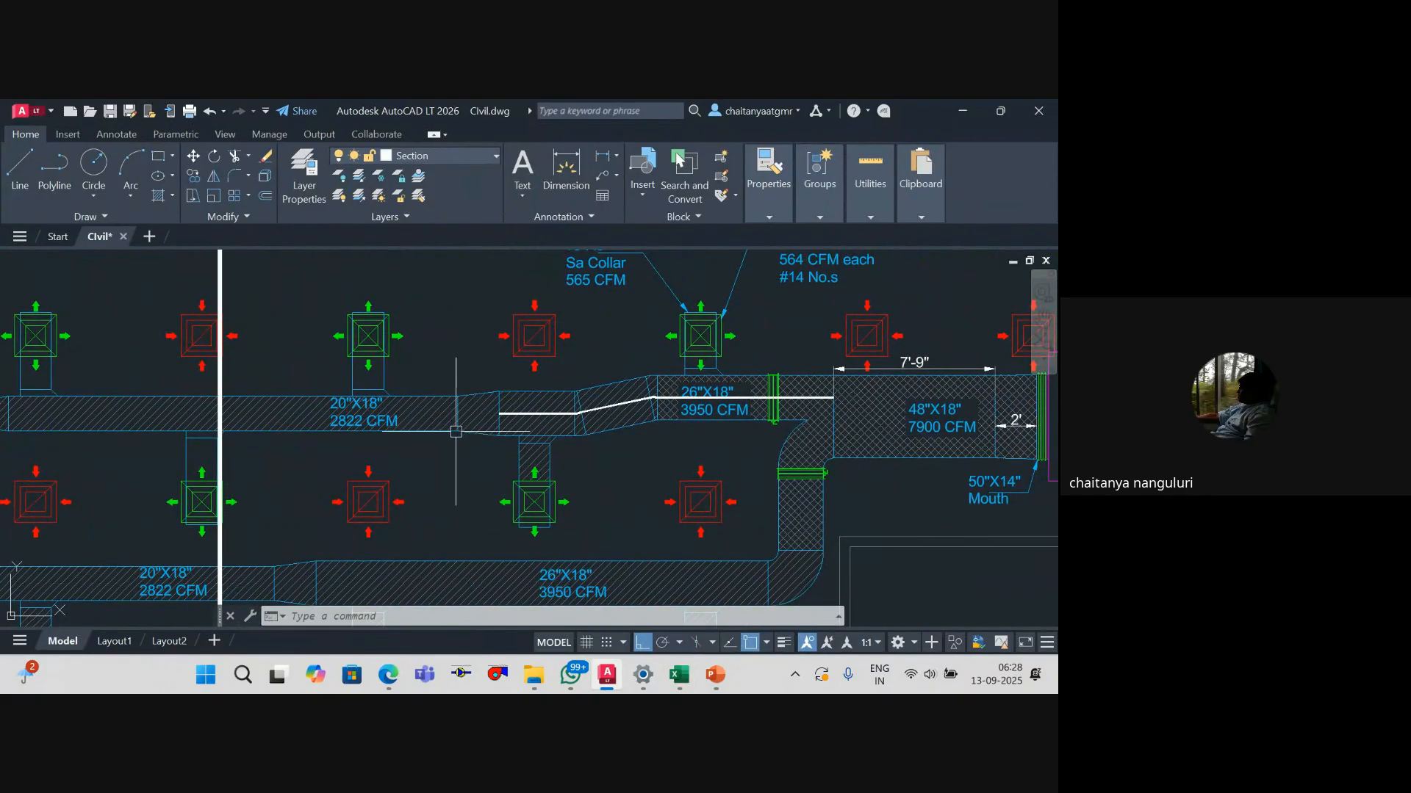
Step: Return to Excel, enter Taper as the type in B6 and fill width 26 and height 18 into C6:D6 from the row above
key(alt+Tab)
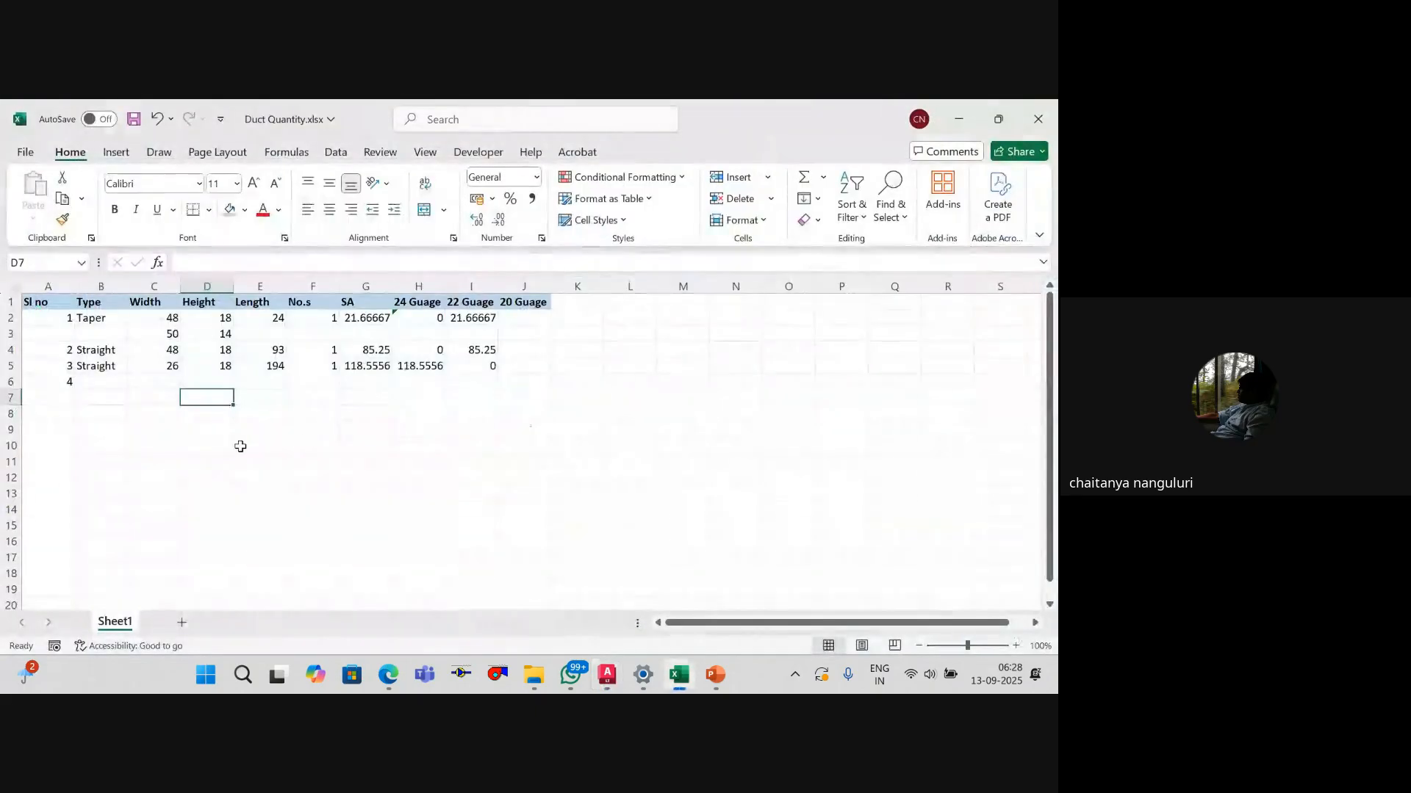
click(94, 381)
text(Taper)
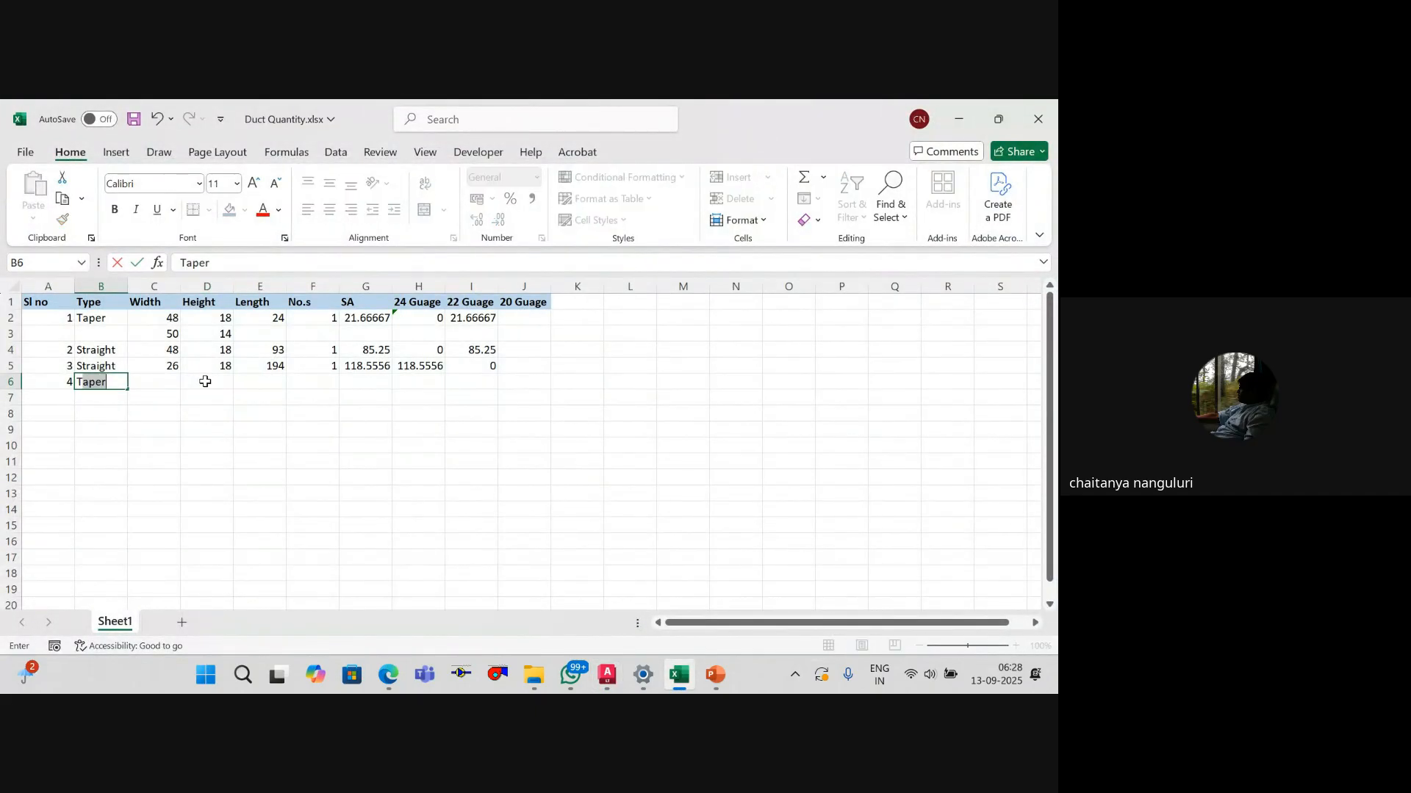
key(Tab)
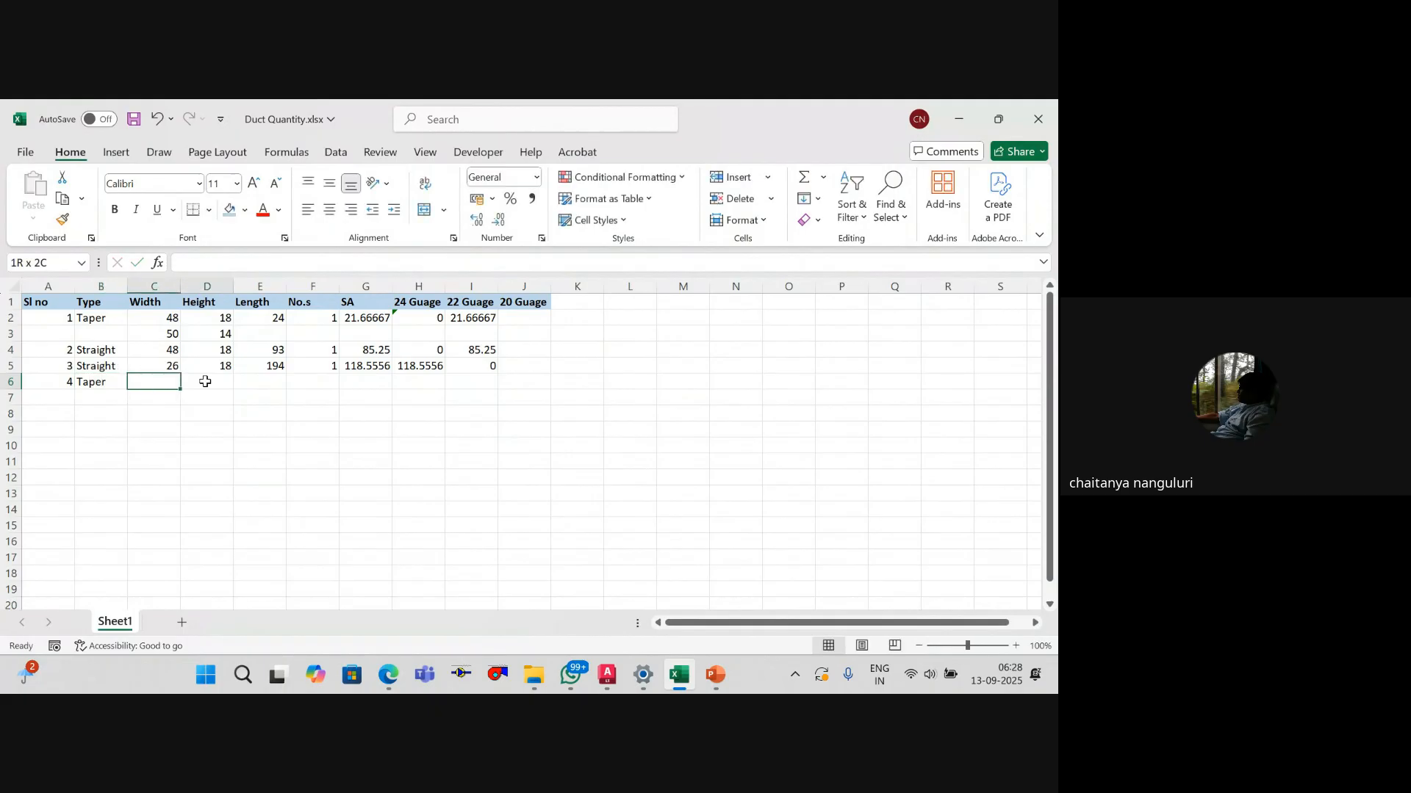
drag(205, 381, 205, 381)
key(ctrl+d)
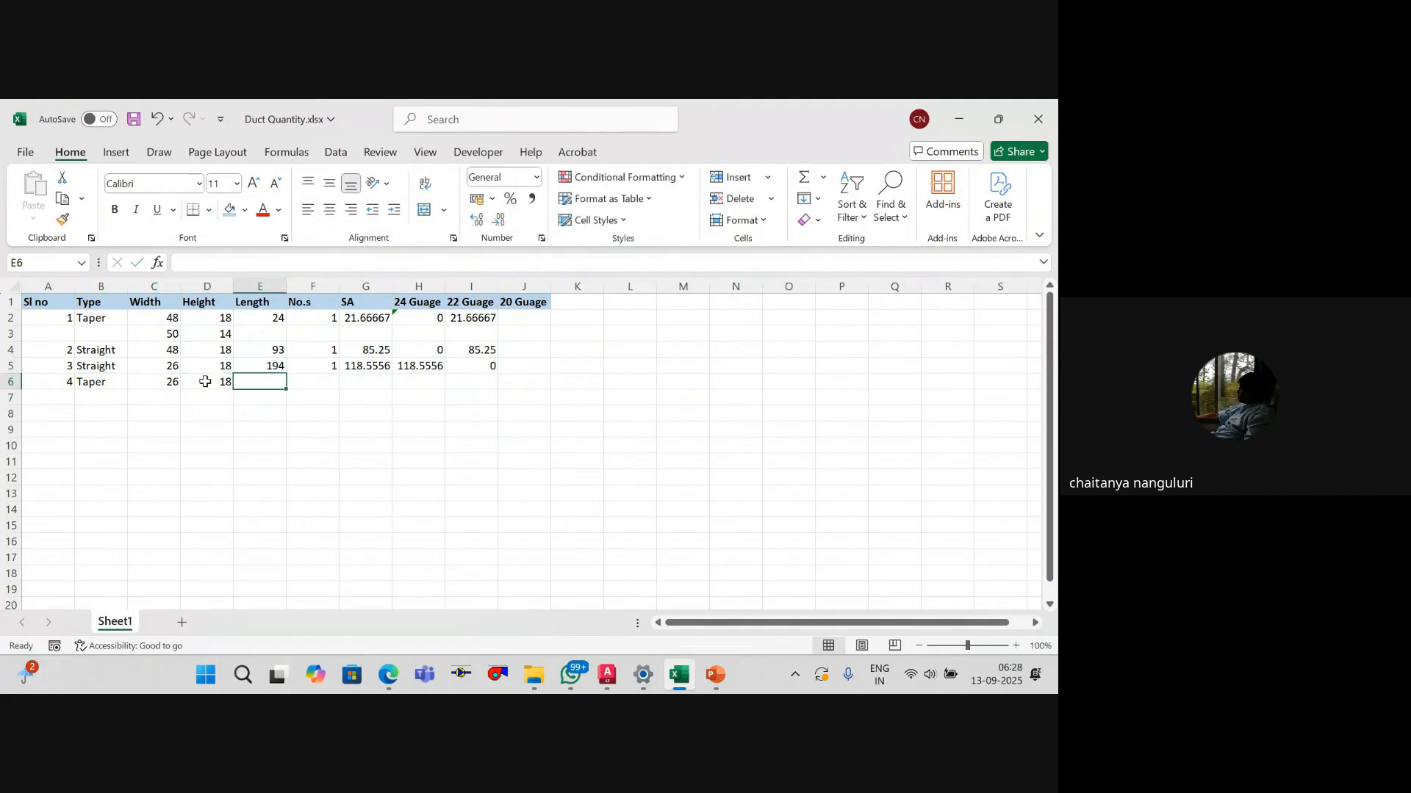
Step: Measure the taper's length in AutoCAD with a linear dimension along its centreline, without placing the dimension
key(alt+Tab)
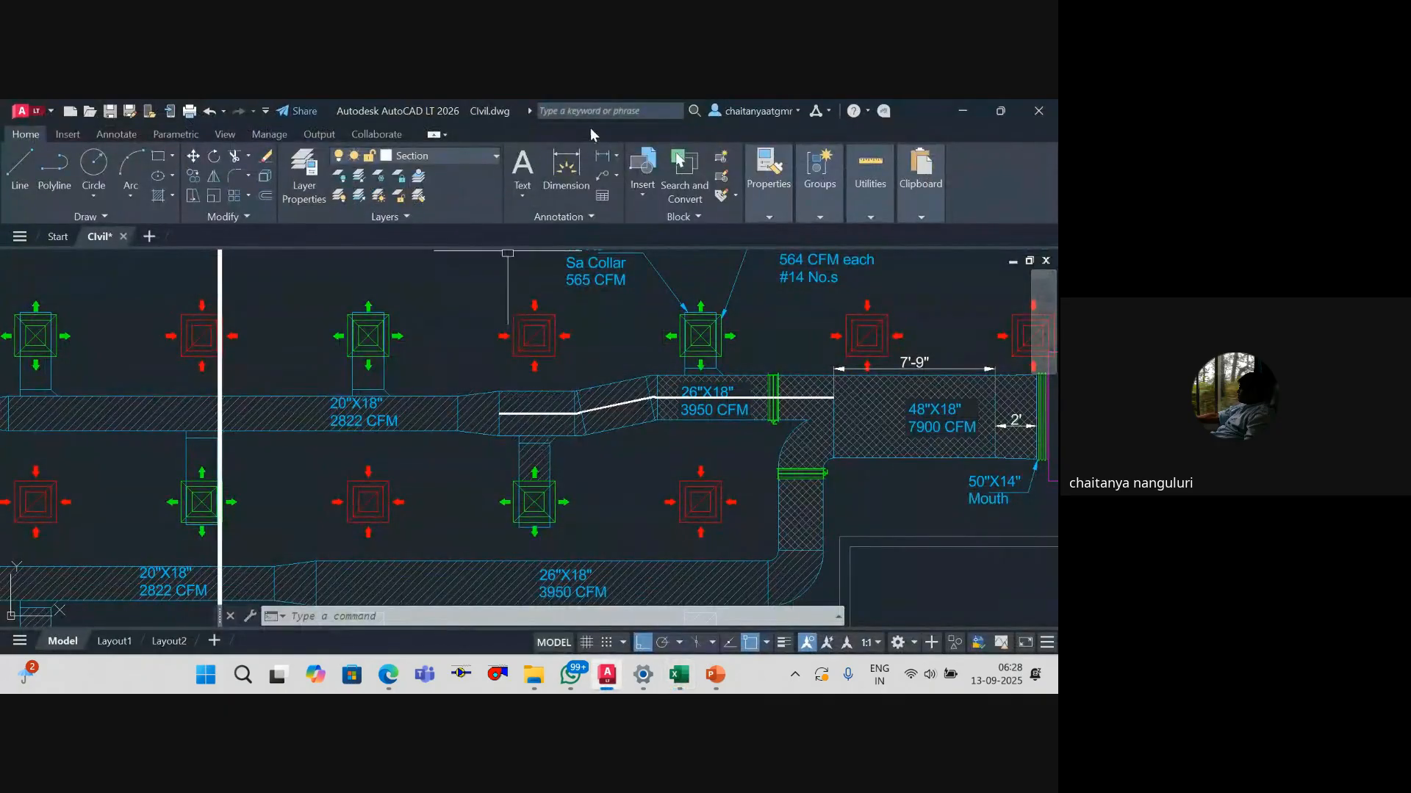
click(566, 168)
scroll(487, 418, up, 5)
click(487, 418)
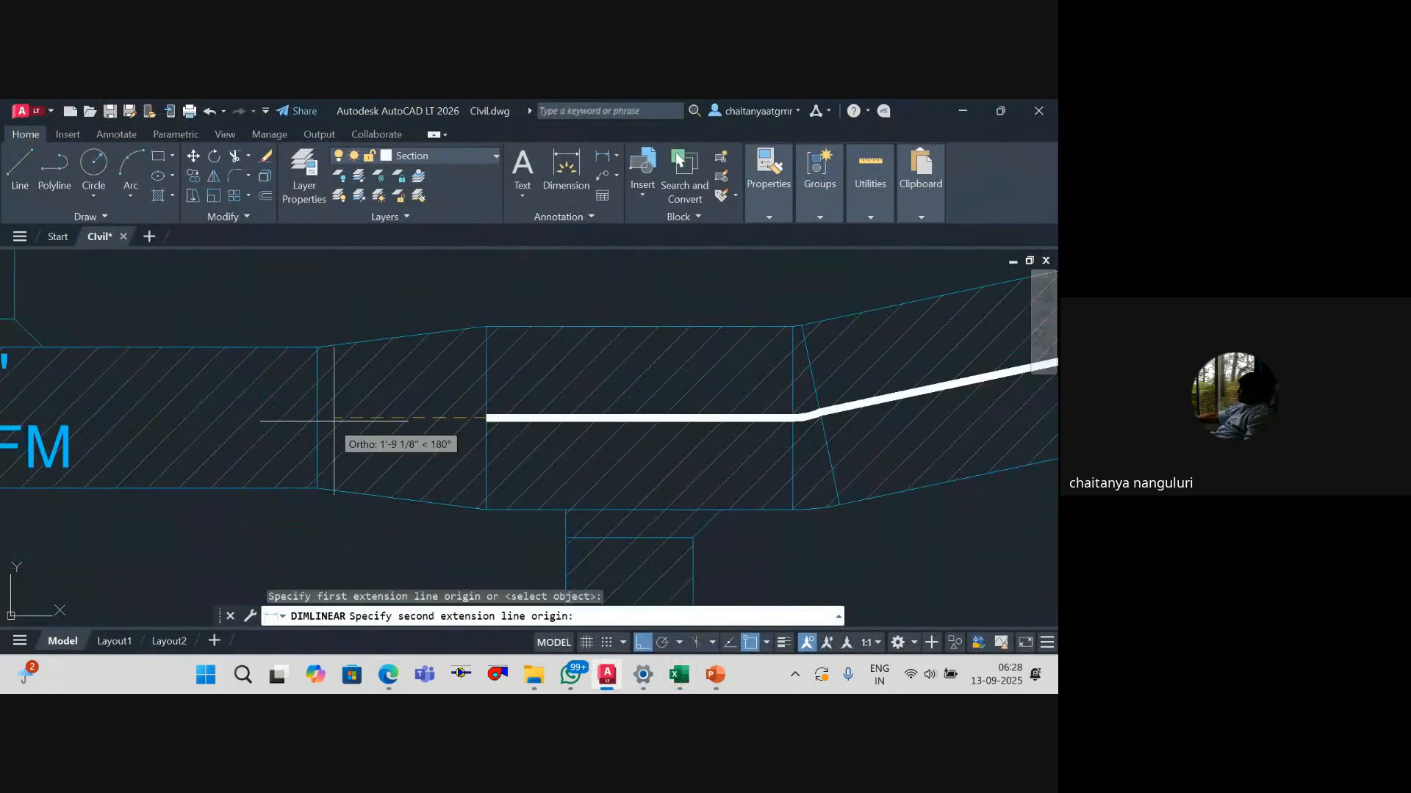
click(317, 418)
key(Escape)
Step: Return to Excel and enter 24 as the fourth piece's length in E6
key(alt+Tab)
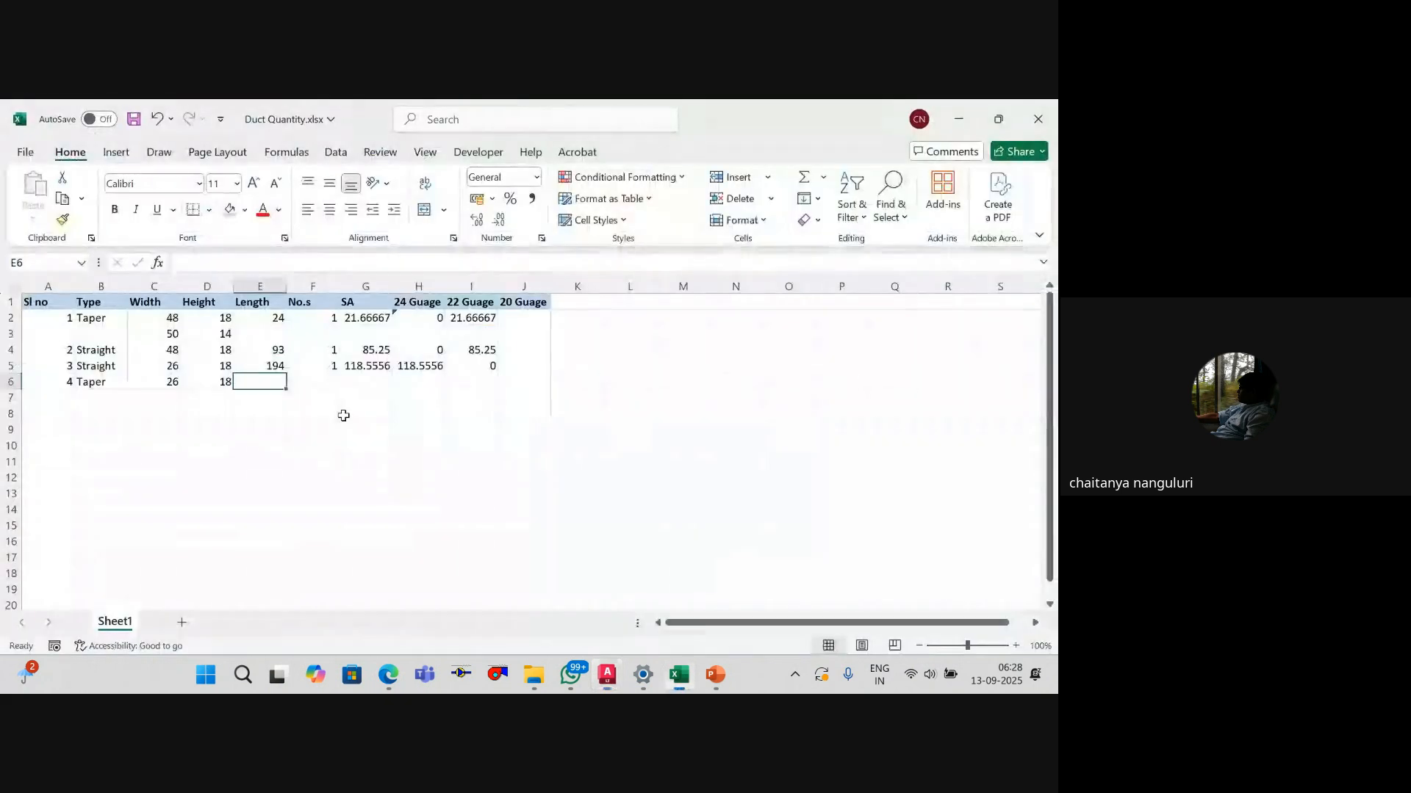
text(24)
key(Tab)
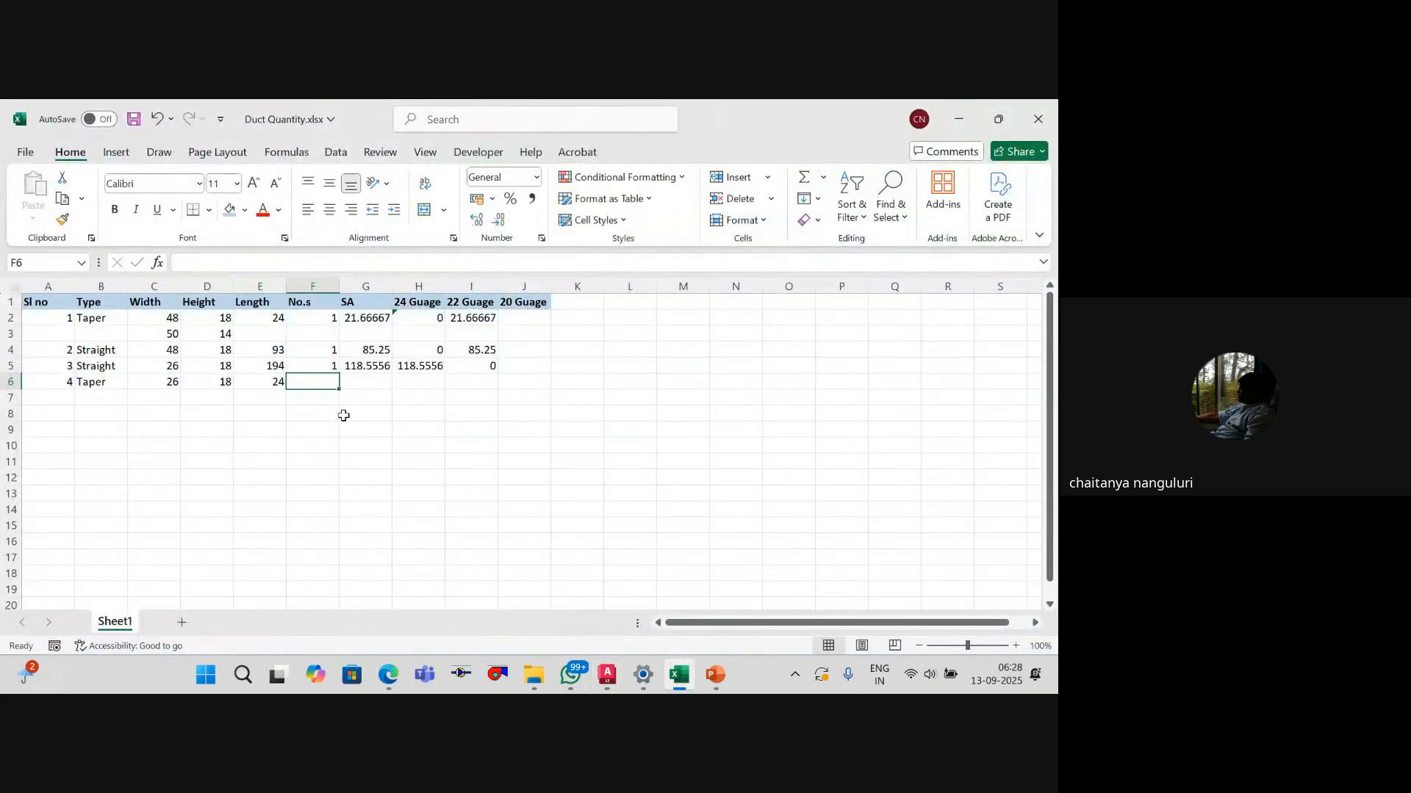
key(Left)
key(Up)
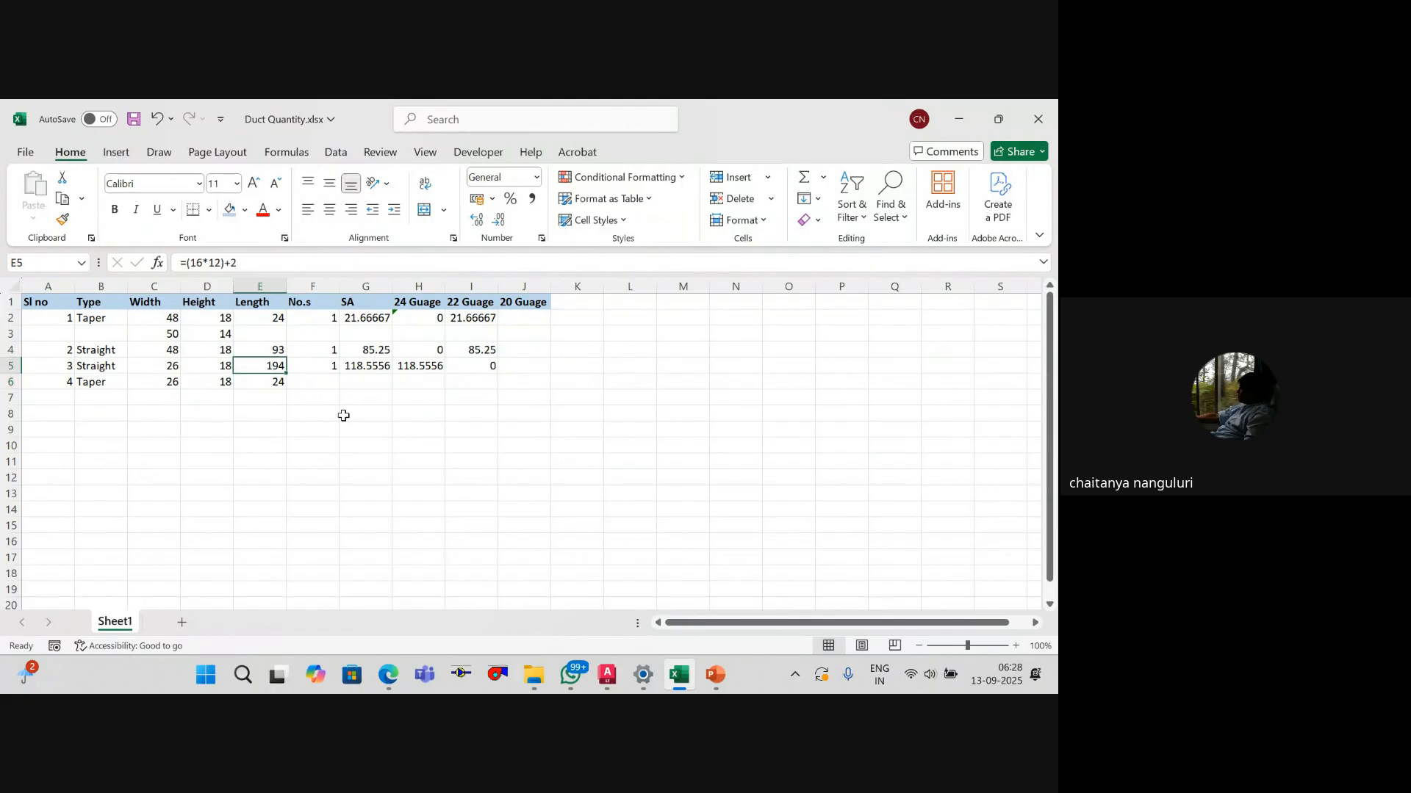
Step: Enter 1 as the fourth piece's quantity in F6
key(Down)
key(Up)
key(Down)
key(Right)
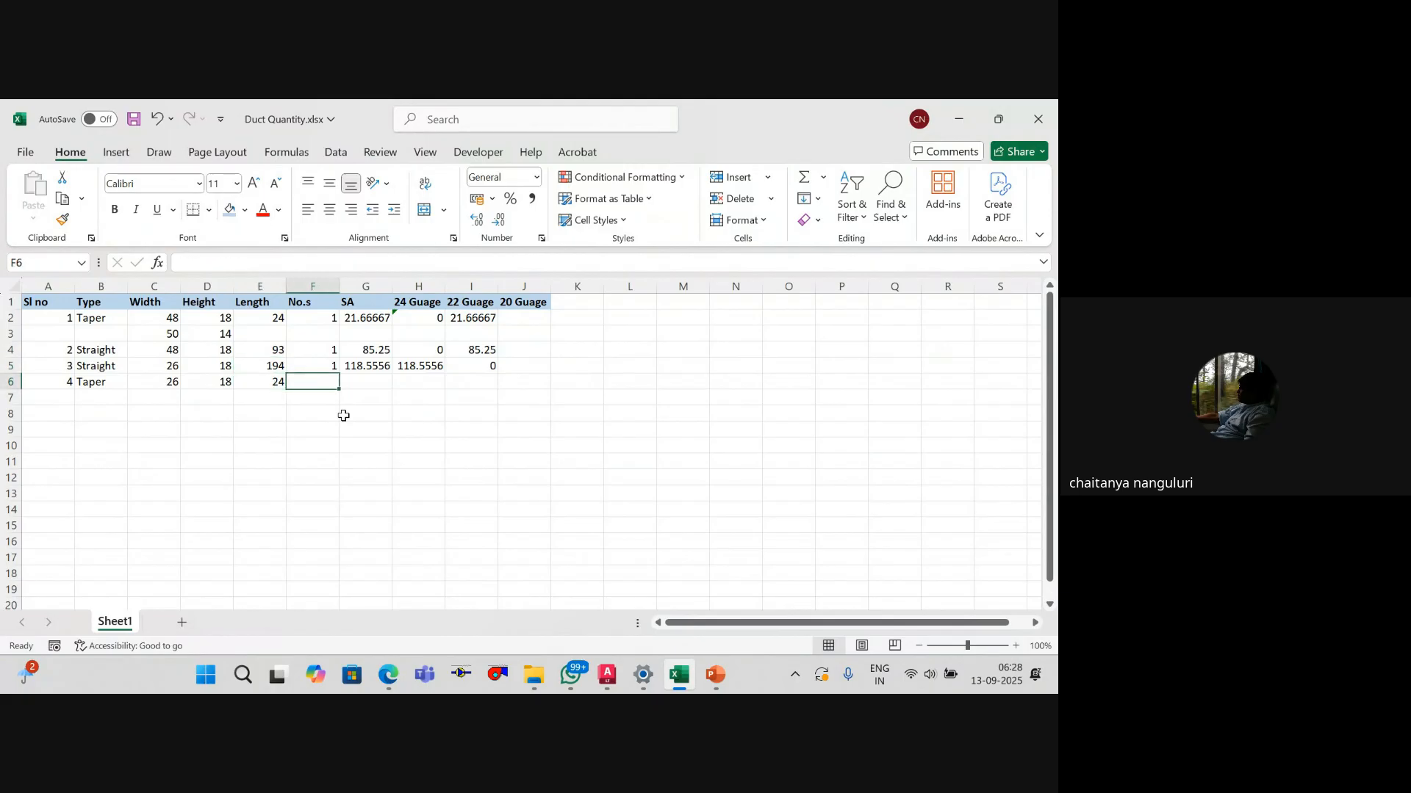
text(1)
key(Tab)
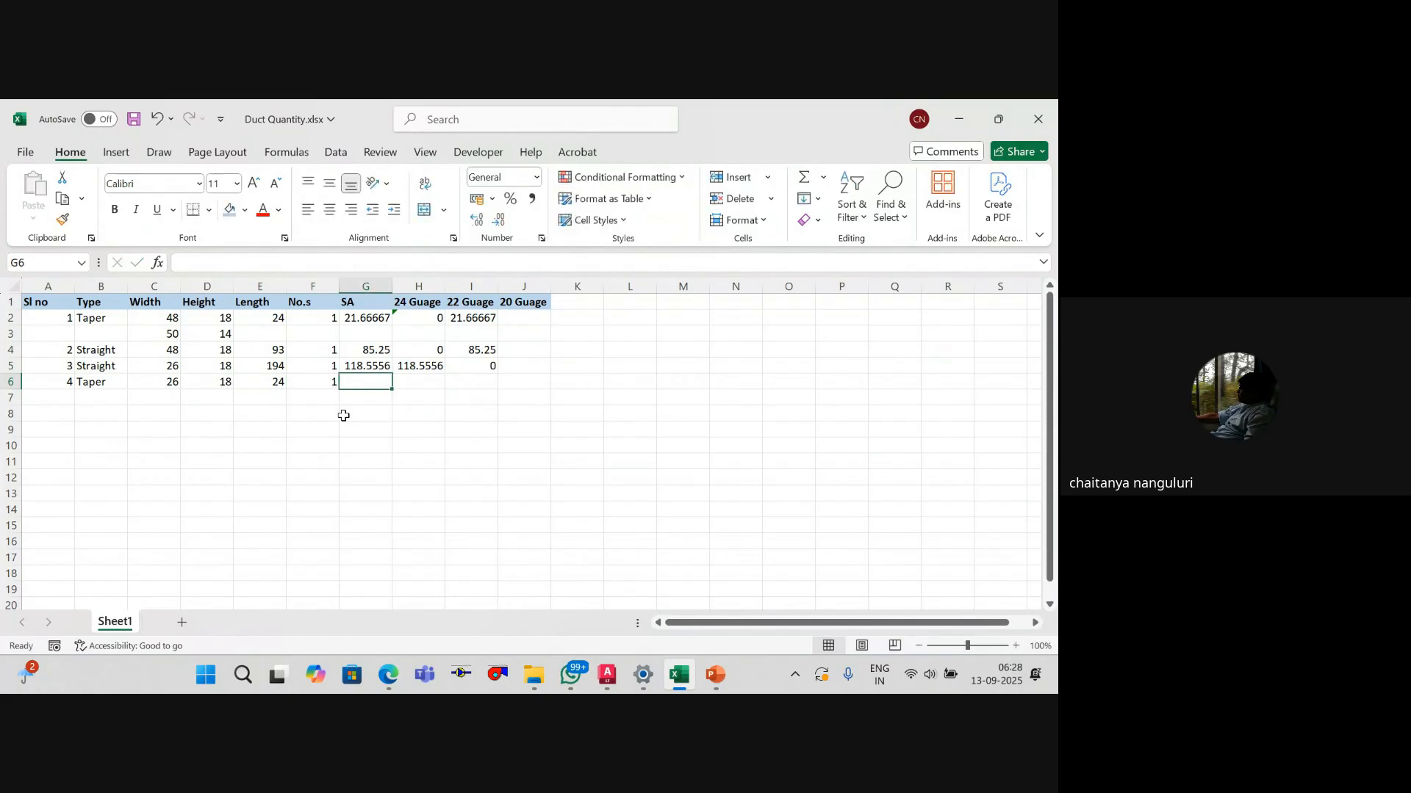
Step: Copy the taper surface area formula from G2 into G6 for the fourth piece
key(Up)
key(Up)
key(Up)
key(Up)
key(ctrl+c)
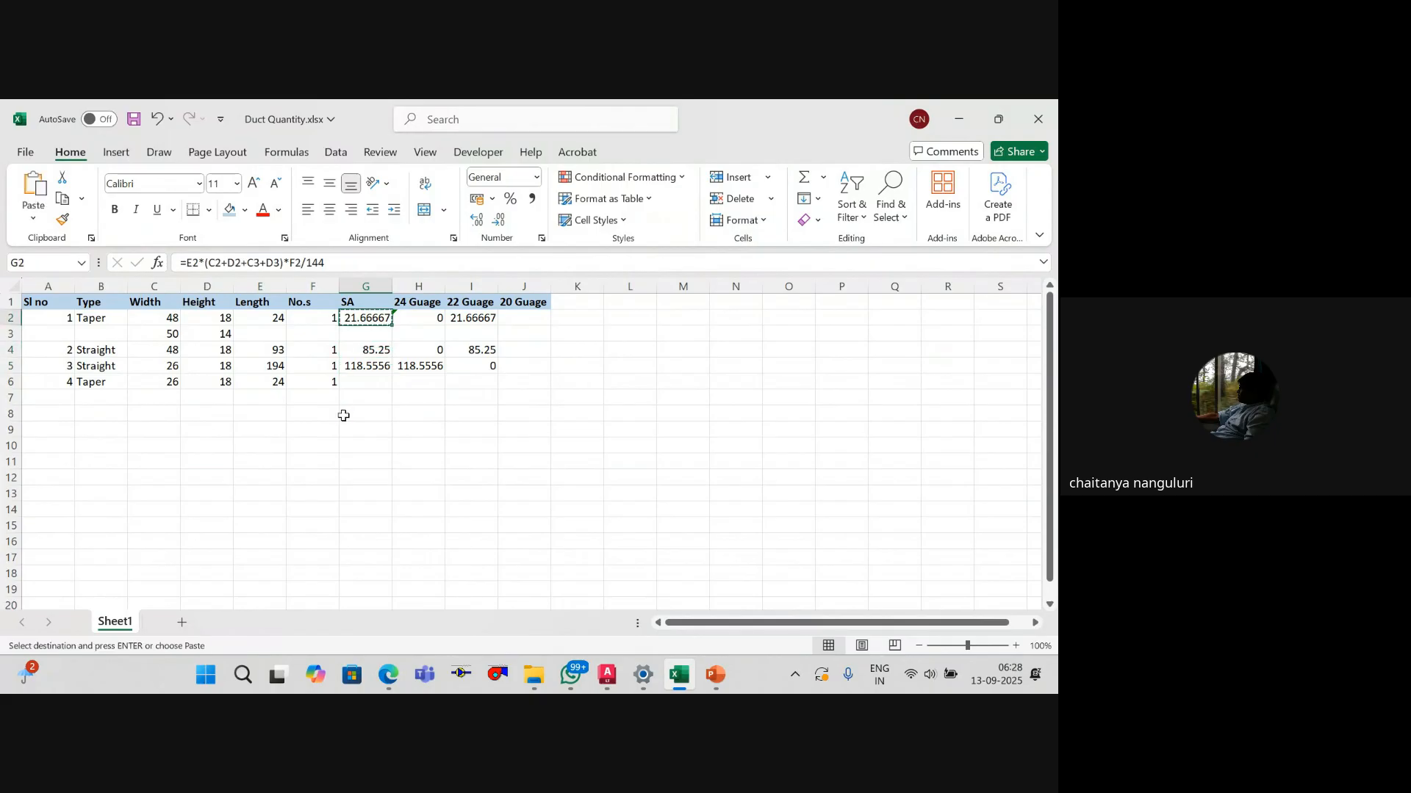
key(Down)
key(Down)
key(Down)
key(Down)
key(ctrl+v)
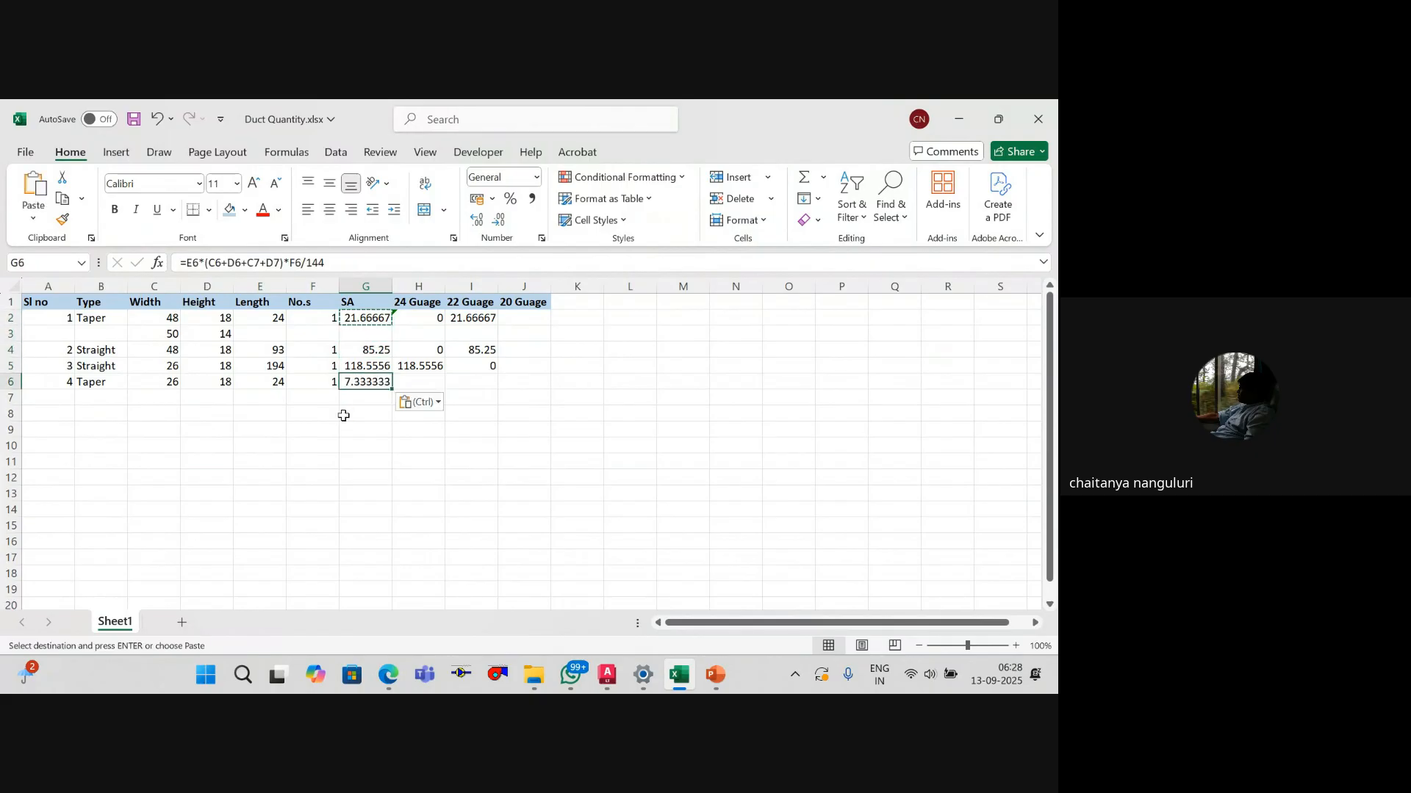
key(Escape)
Step: Check the taper's smaller end in AutoCAD and enter its width 20 and height 18 in C7:D7 of the Excel sheet
key(Down)
key(Left)
key(Left)
key(Left)
key(Left)
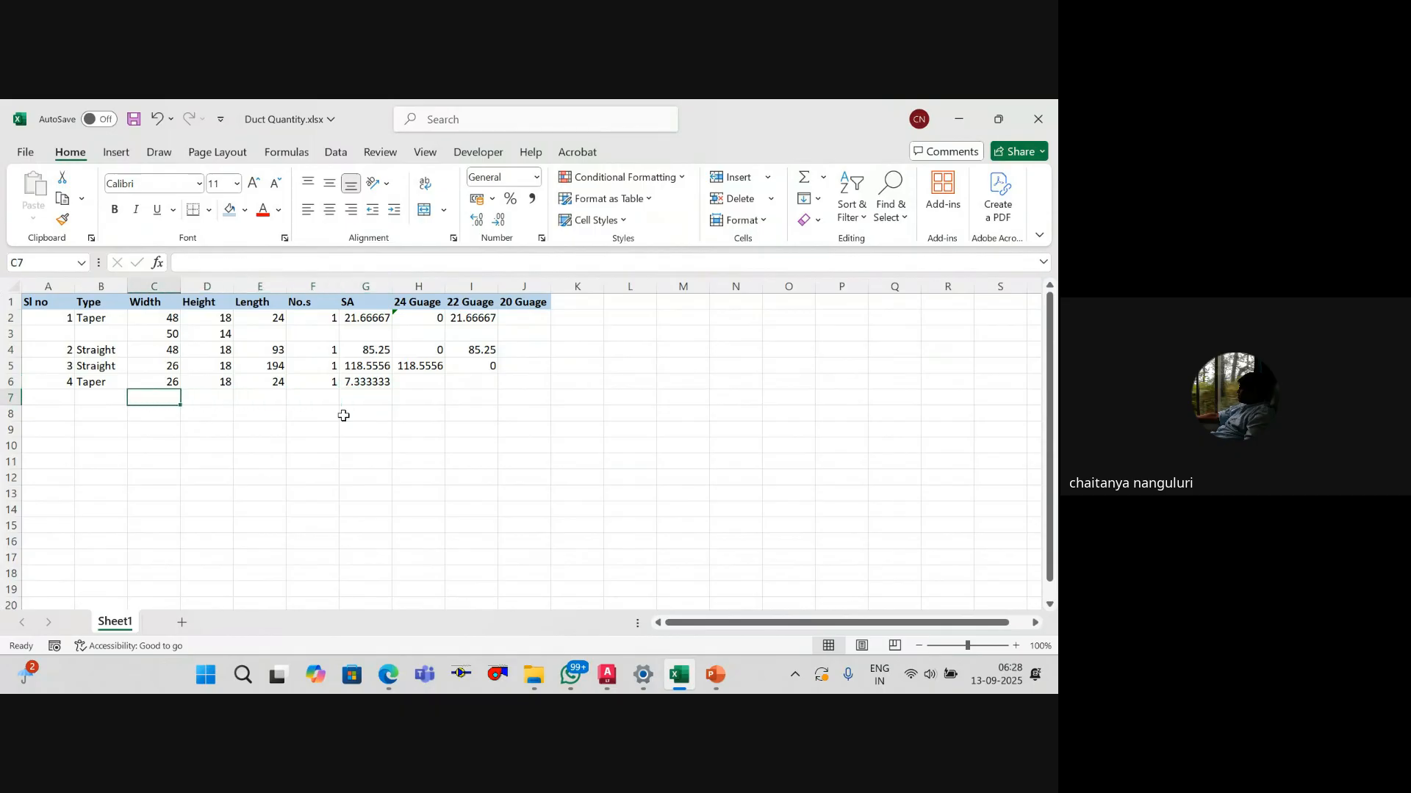
key(alt+Tab)
scroll(323, 397, down, 3)
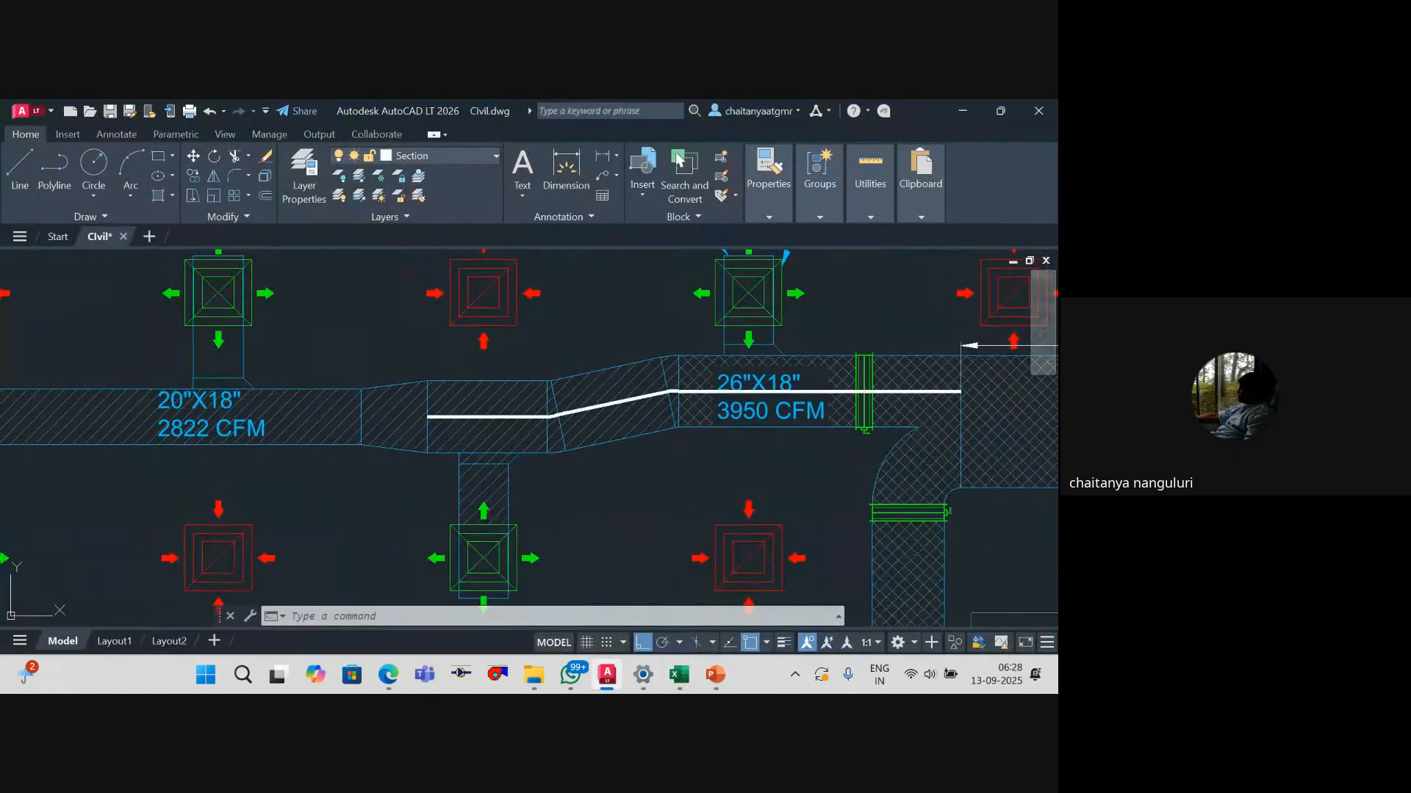
key(alt+Tab)
text(20)
key(Tab)
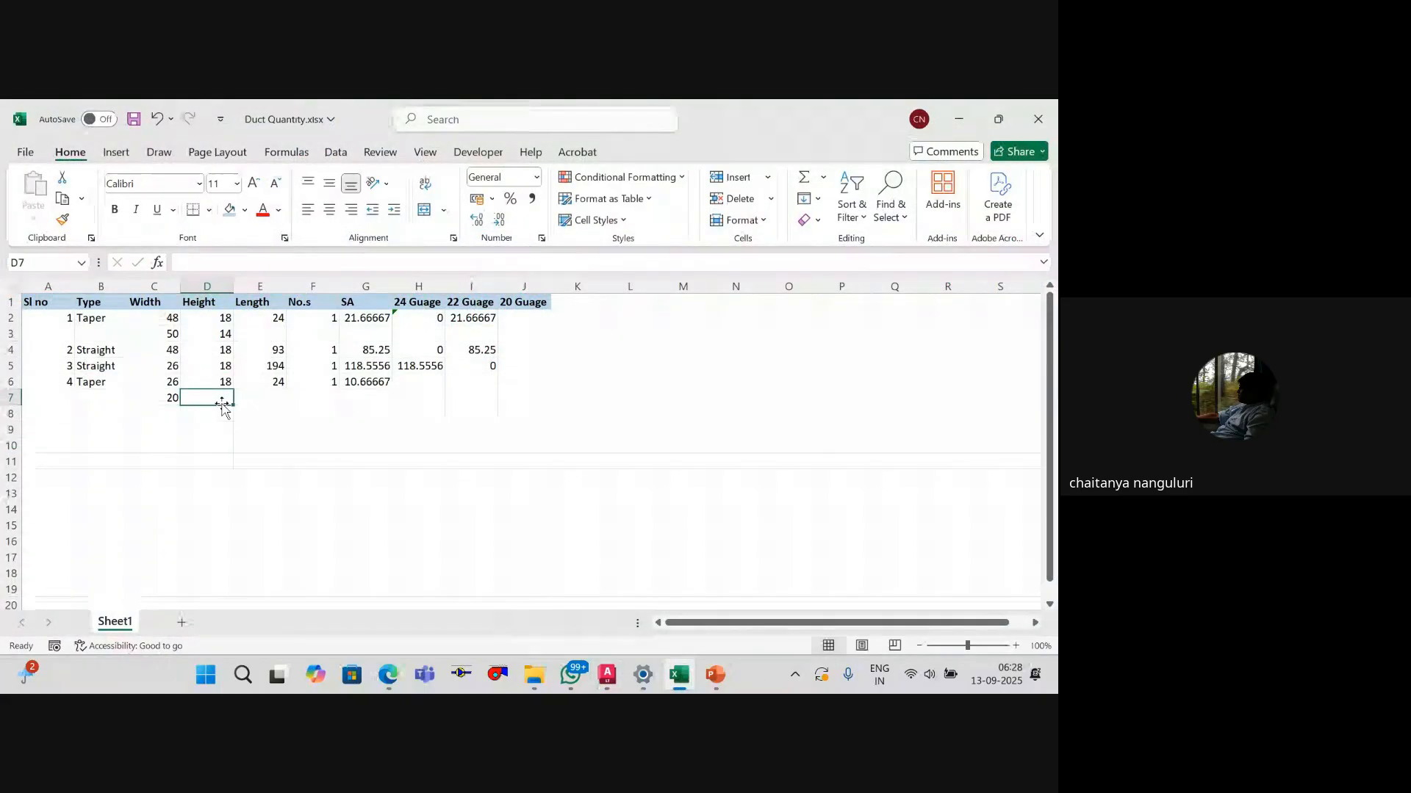
text(18)
key(Up)
key(Right)
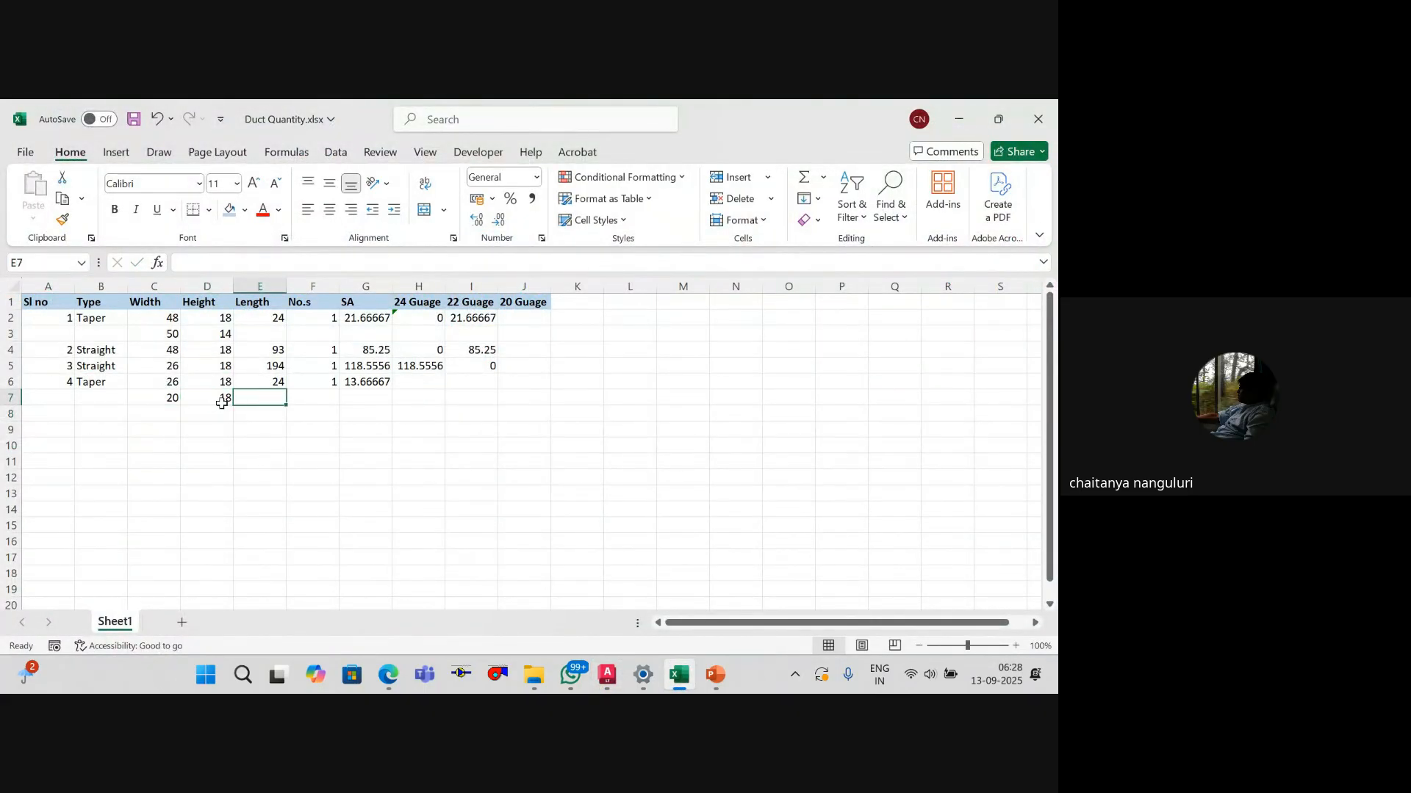
Step: Fill the 24 and 22 gauge formulas into H6:I6 from the row above
key(Left)
key(Up)
key(Right)
key(Right)
key(Right)
key(Right)
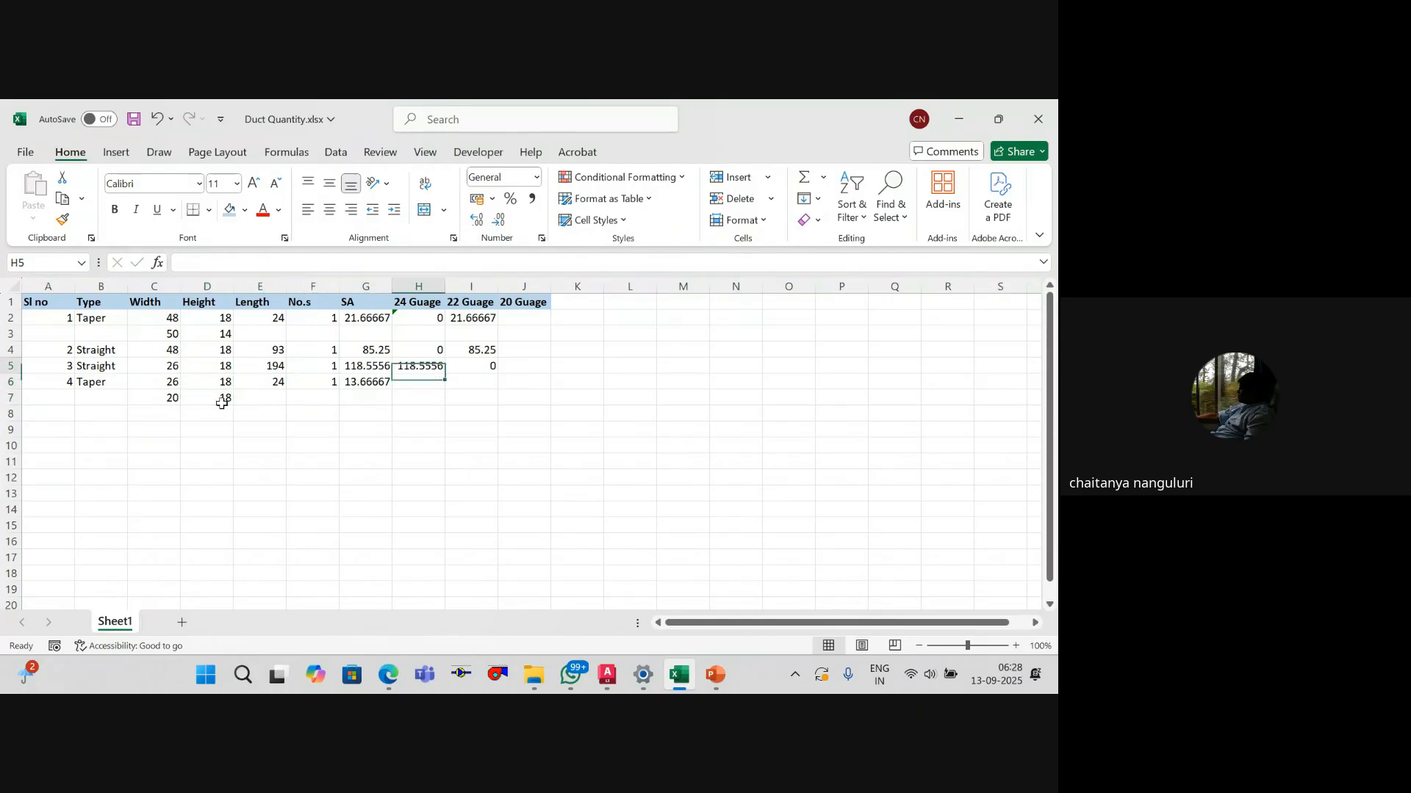
key(Up)
key(Down)
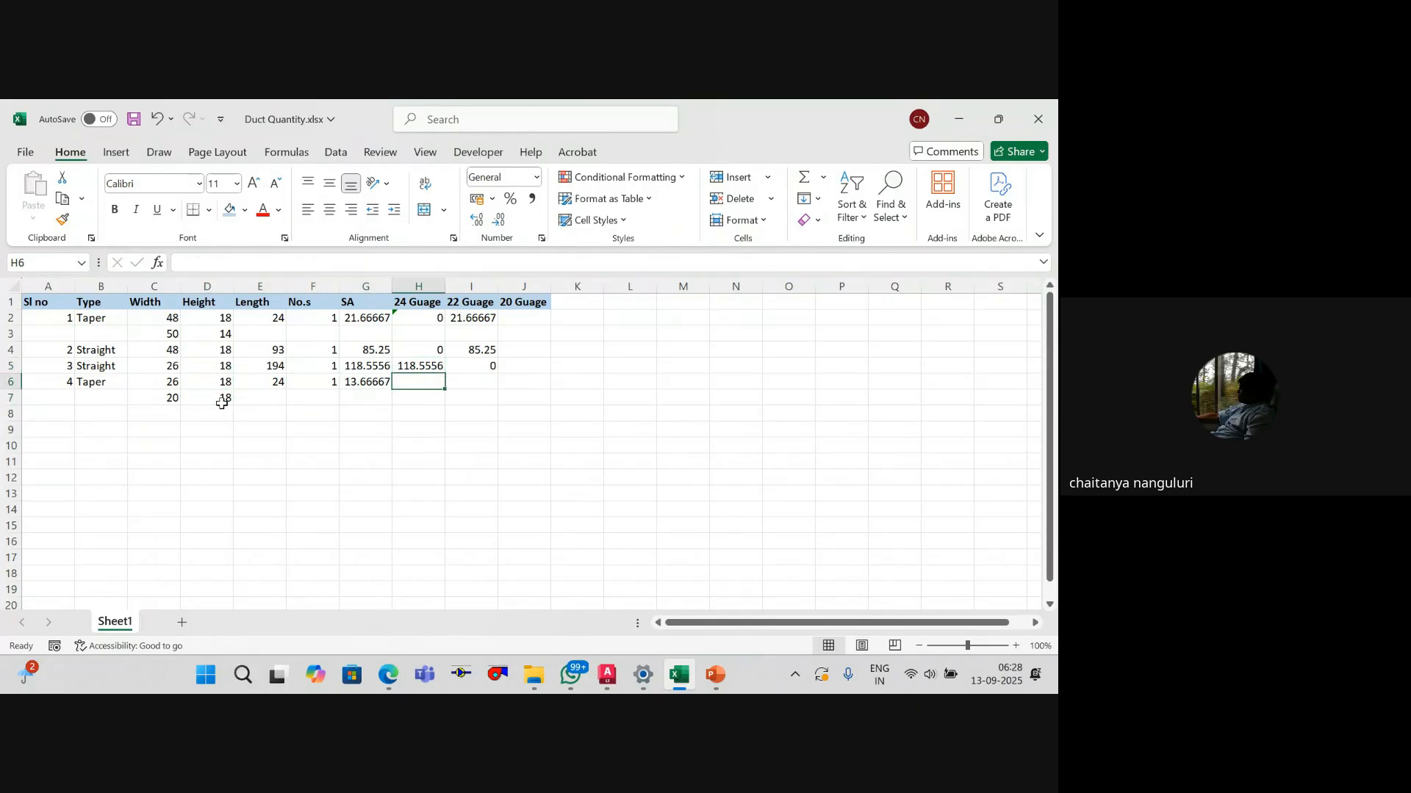
key(shift+Right)
key(ctrl+d)
key(Down)
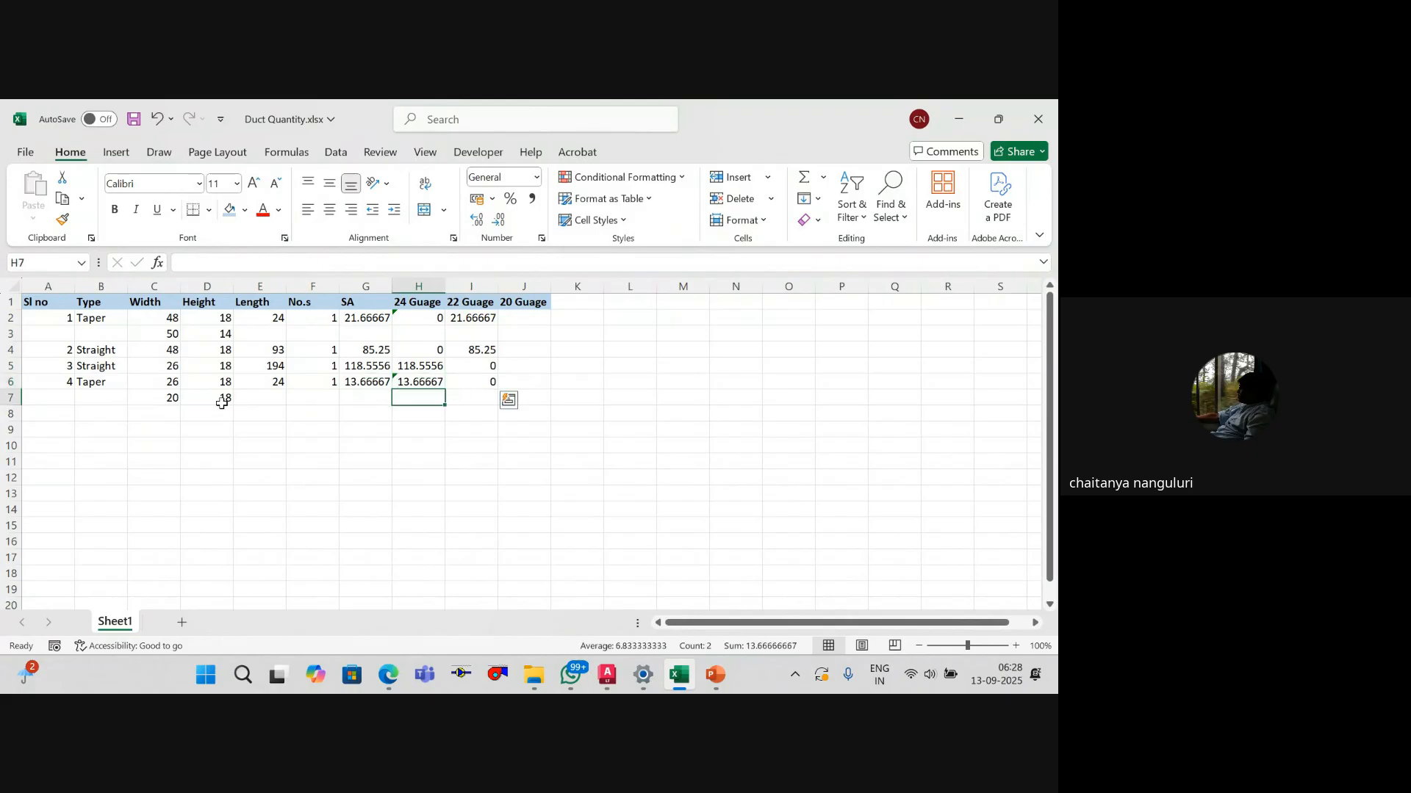
Step: Start the fifth piece's row with serial number 5 in A8 and type Straight in B8
key(Up)
key(Down)
key(Left)
key(Left)
key(Left)
key(Down)
key(Left)
key(Left)
key(Left)
key(Left)
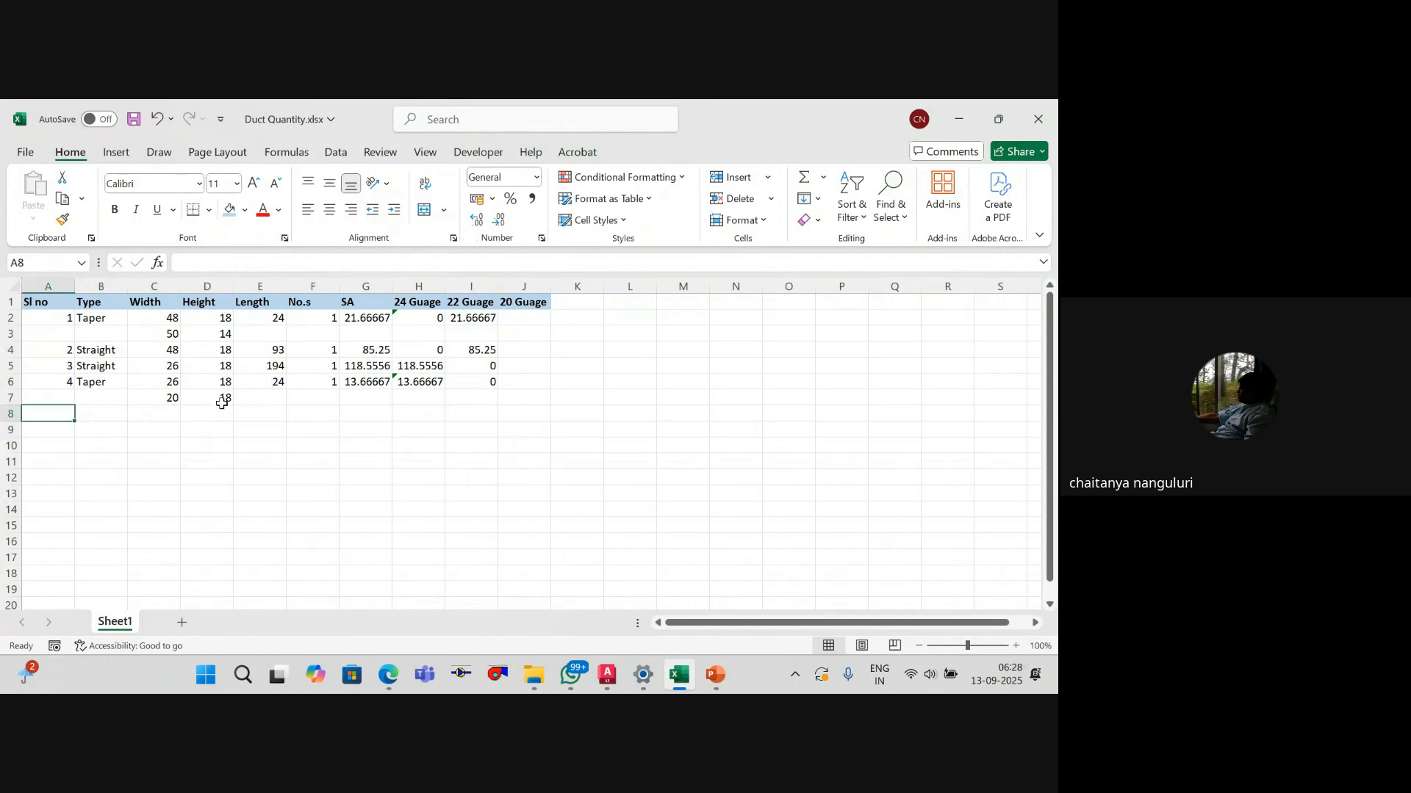
text(5)
key(Tab)
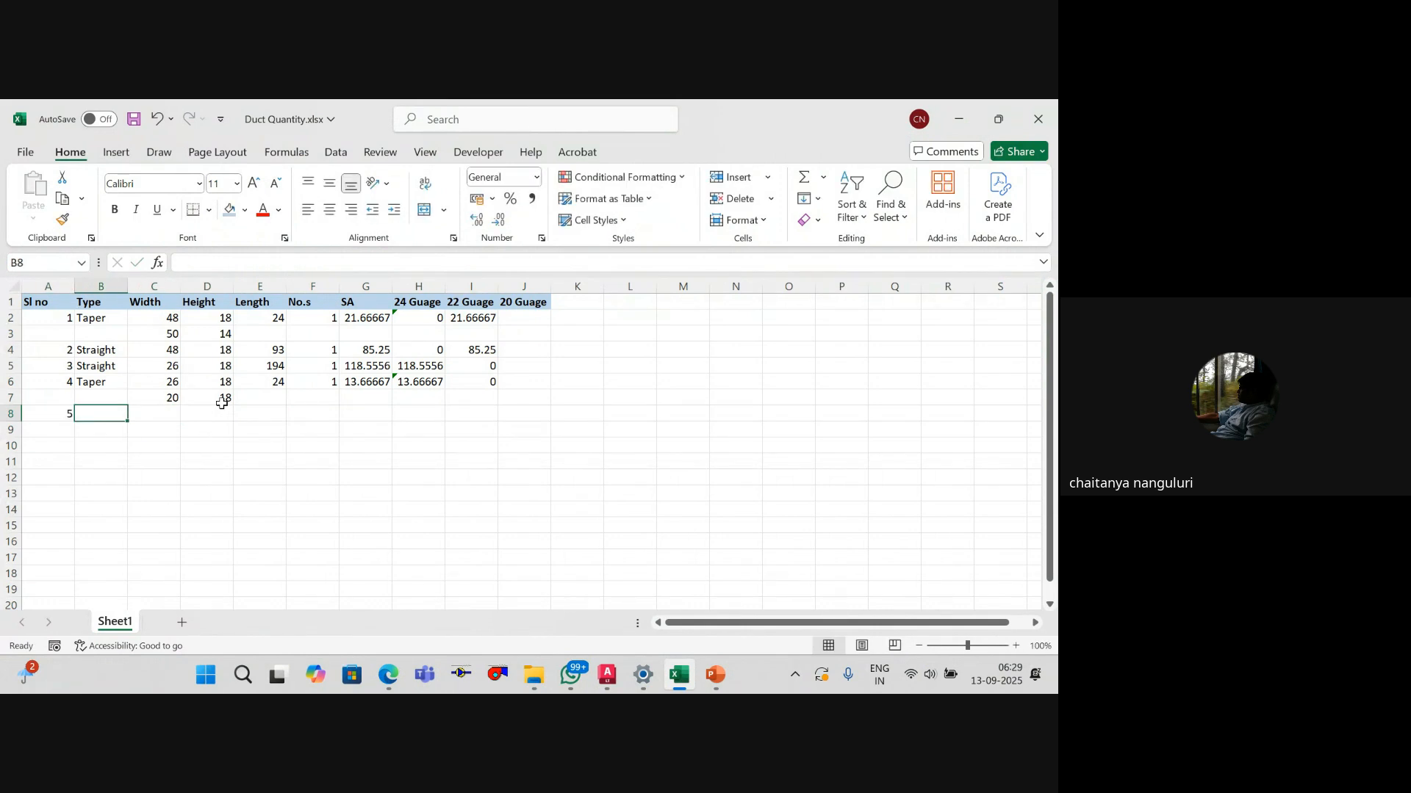
text(S)
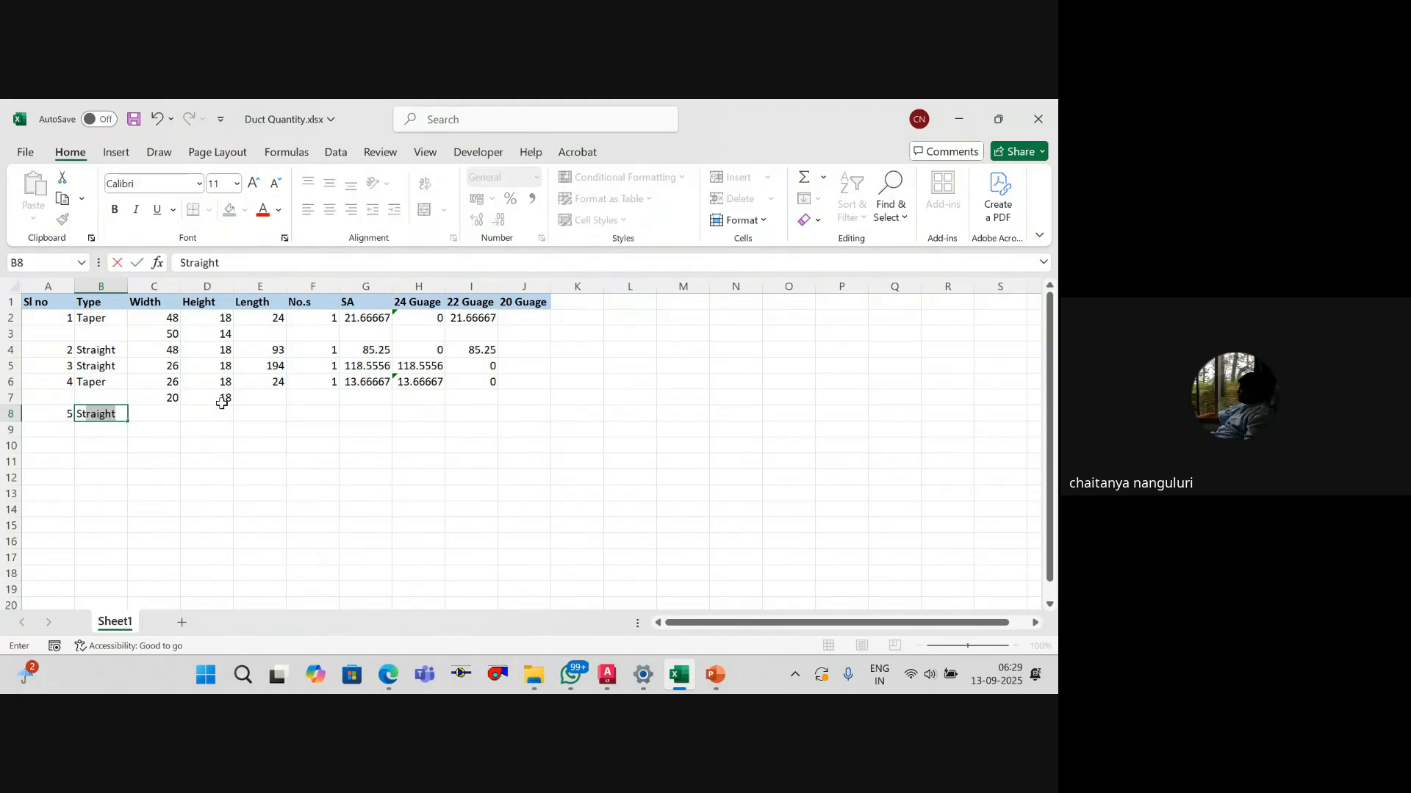
text(traight)
key(Return)
Step: Check the next straight duct in AutoCAD, return to Excel and fill width 20 and height 18 into C8:D8 from the row above
key(Up)
key(Right)
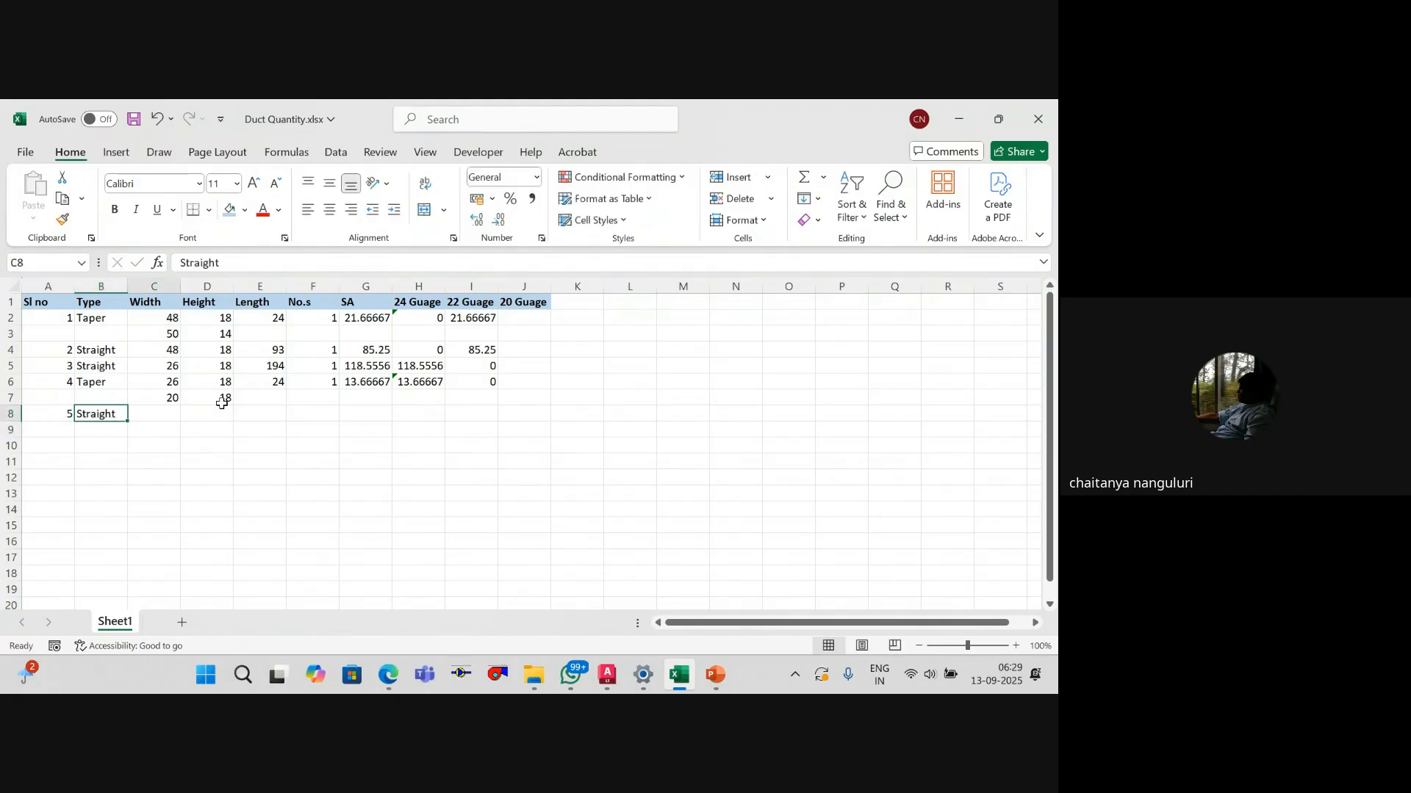
key(alt+Tab)
scroll(391, 421, down, 2)
drag(380, 409, 723, 395)
scroll(706, 399, down, 2)
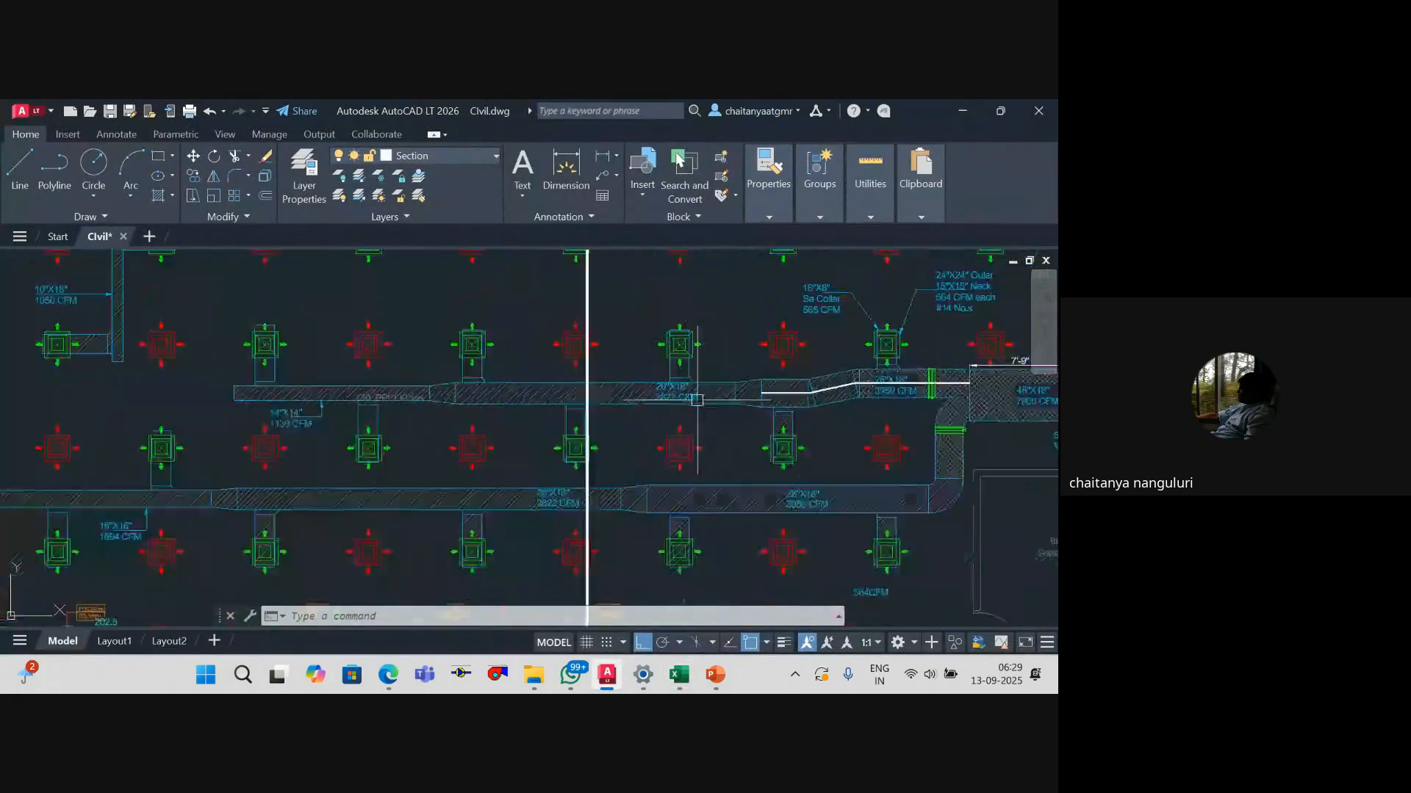
scroll(699, 401, up, 4)
key(alt+Tab)
key(shift+Right)
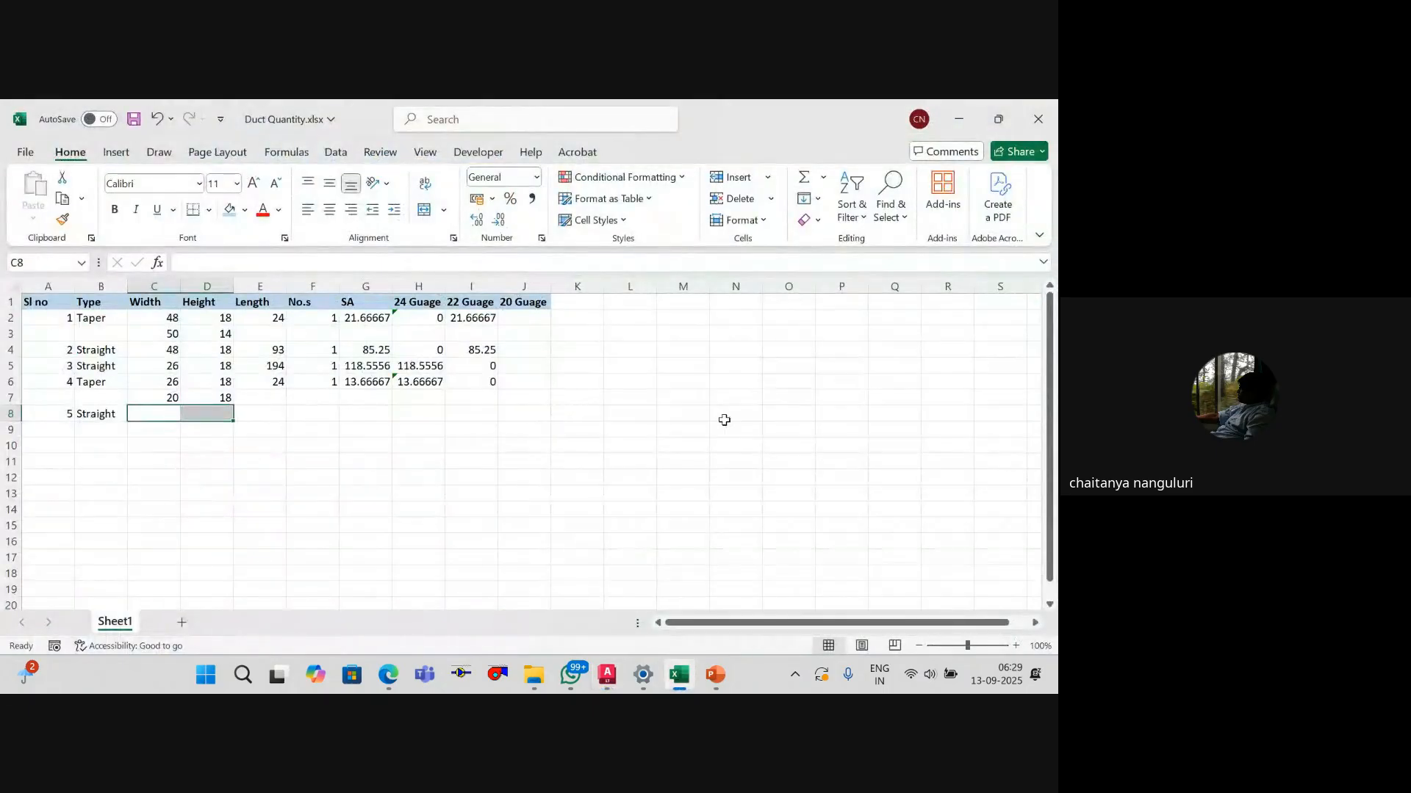
key(ctrl+d)
key(Right)
key(Right)
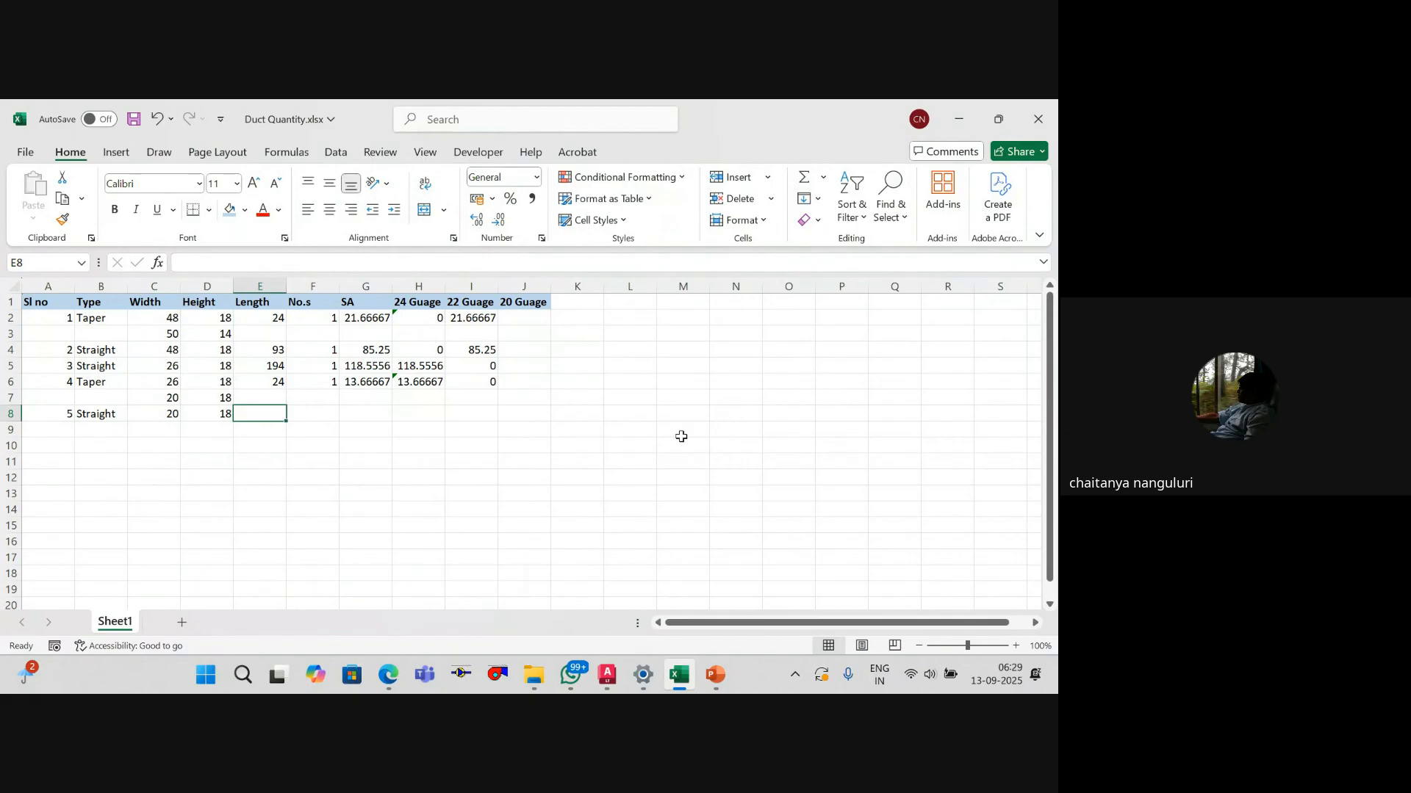
Step: Switch to AutoCAD and place a linear dimension above the straight 20"X18" duct, spanning its full length between the two tapers
key(alt+Tab)
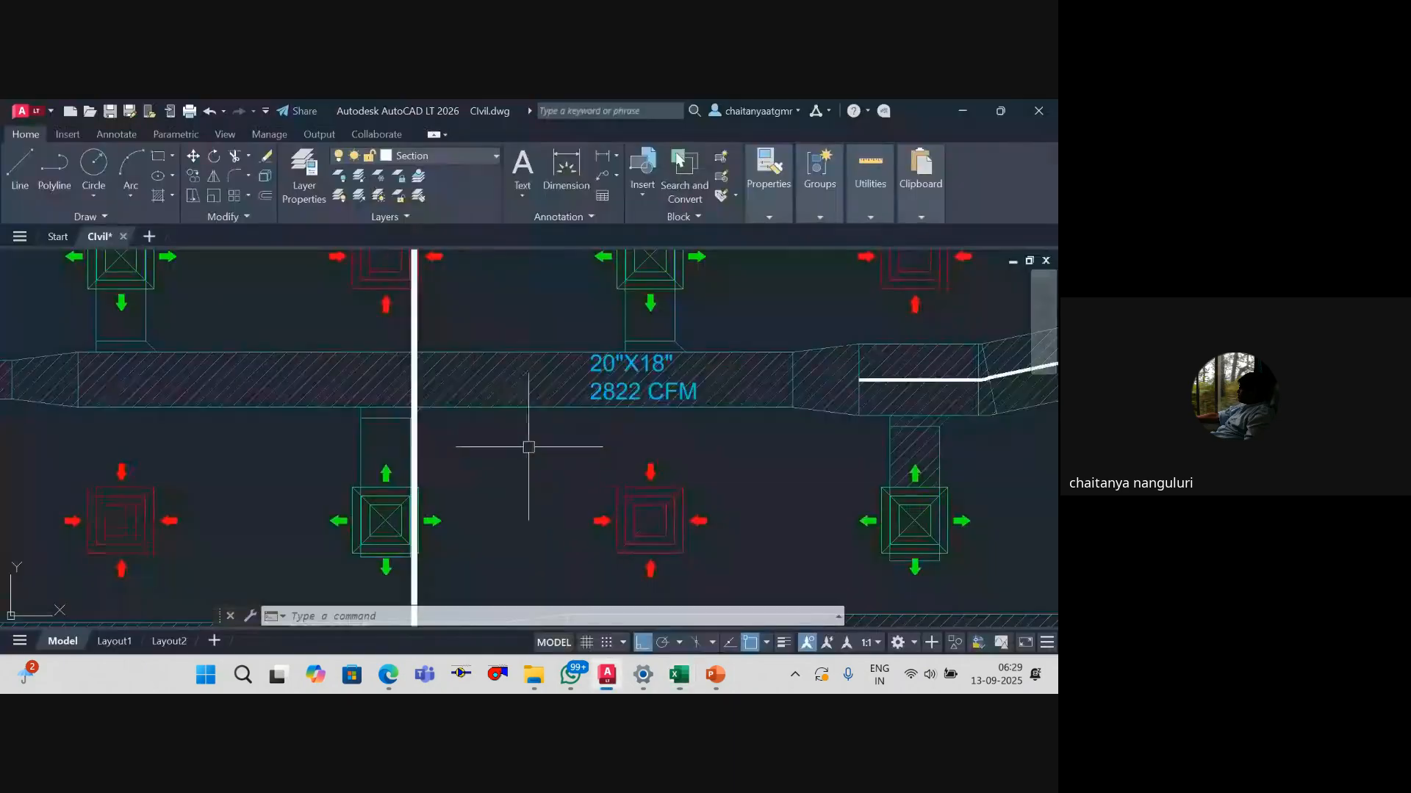
scroll(315, 428, down, 4)
drag(315, 428, 532, 412)
key(Escape)
key(Escape)
click(603, 157)
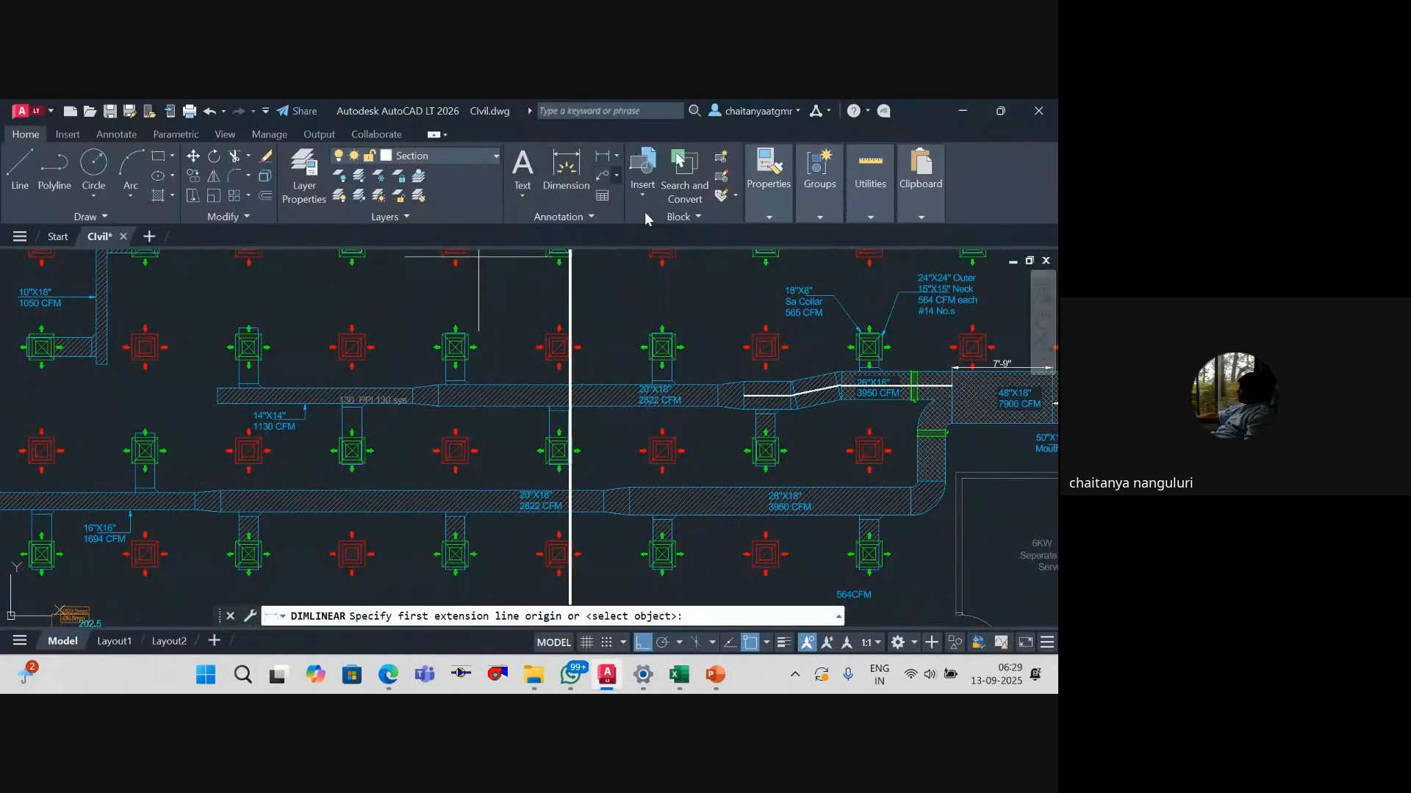
scroll(718, 411, up, 4)
scroll(623, 411, down, 4)
mouse_move(620, 411)
mouse_down()
mouse_move(609, 410)
mouse_move(691, 405)
mouse_up()
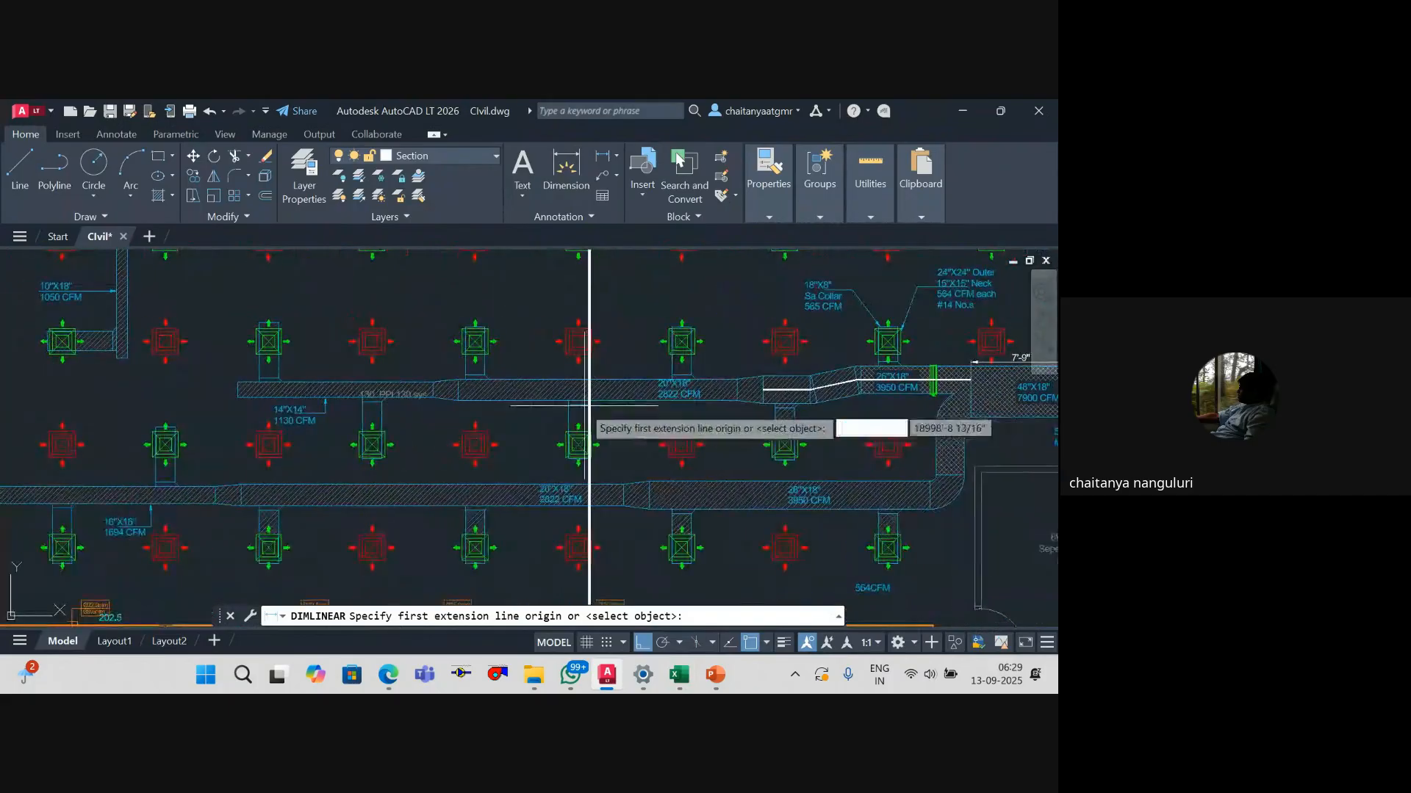
scroll(584, 406, up, 4)
drag(430, 414, 420, 425)
click(377, 395)
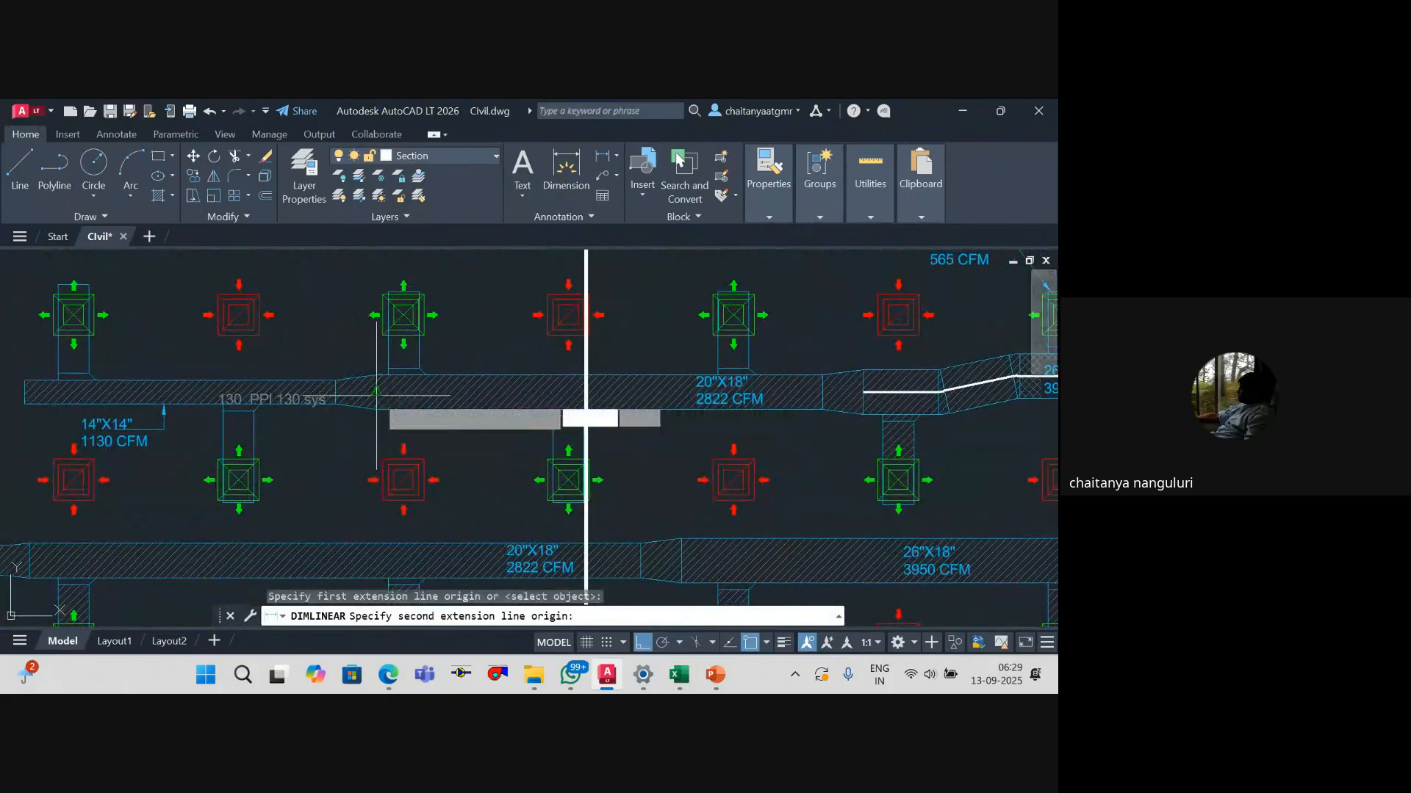
click(821, 394)
click(811, 357)
scroll(649, 381, up, 3)
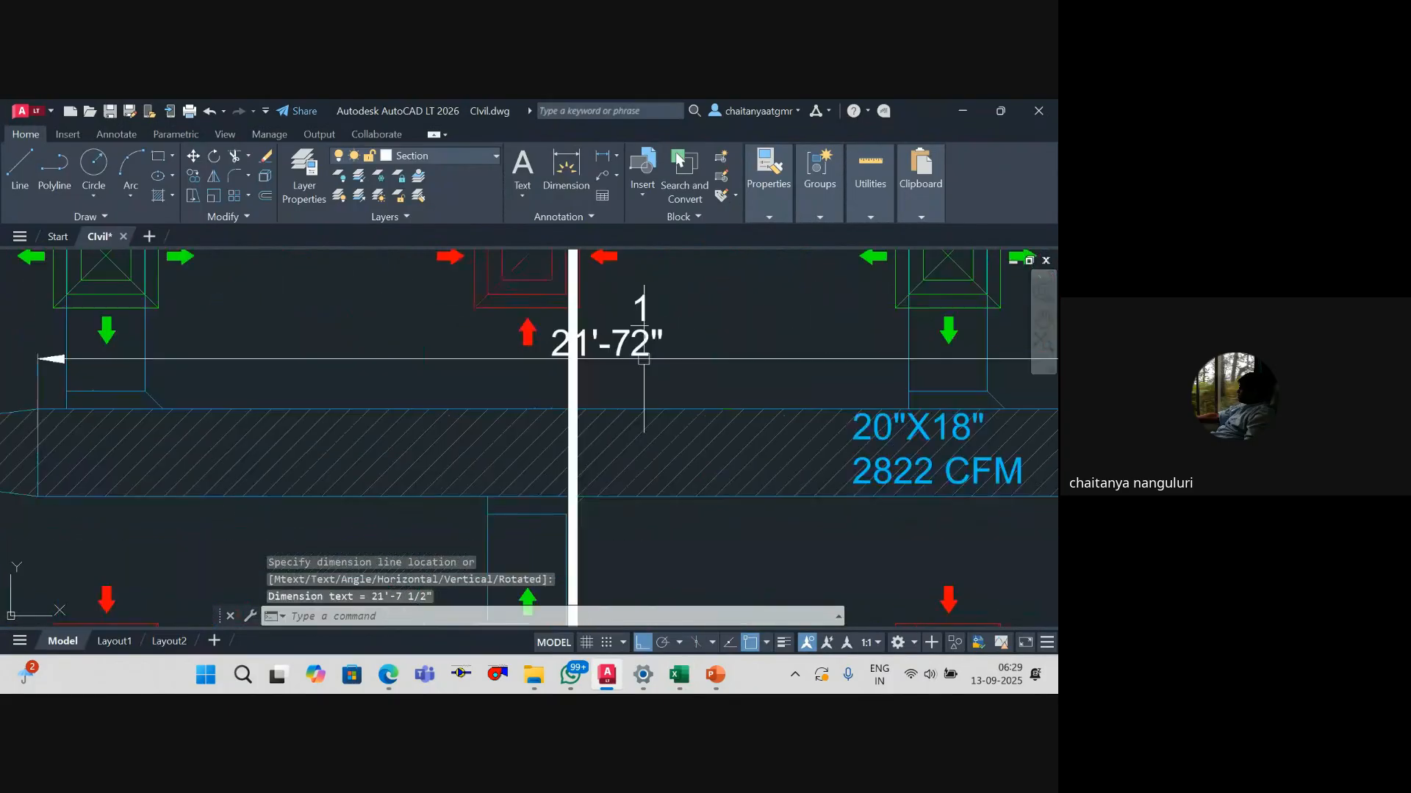
Step: Return to Excel and enter the fifth piece's length as =(21*12)+7.5 in E8 and its quantity as 1 in F8
key(alt+Tab)
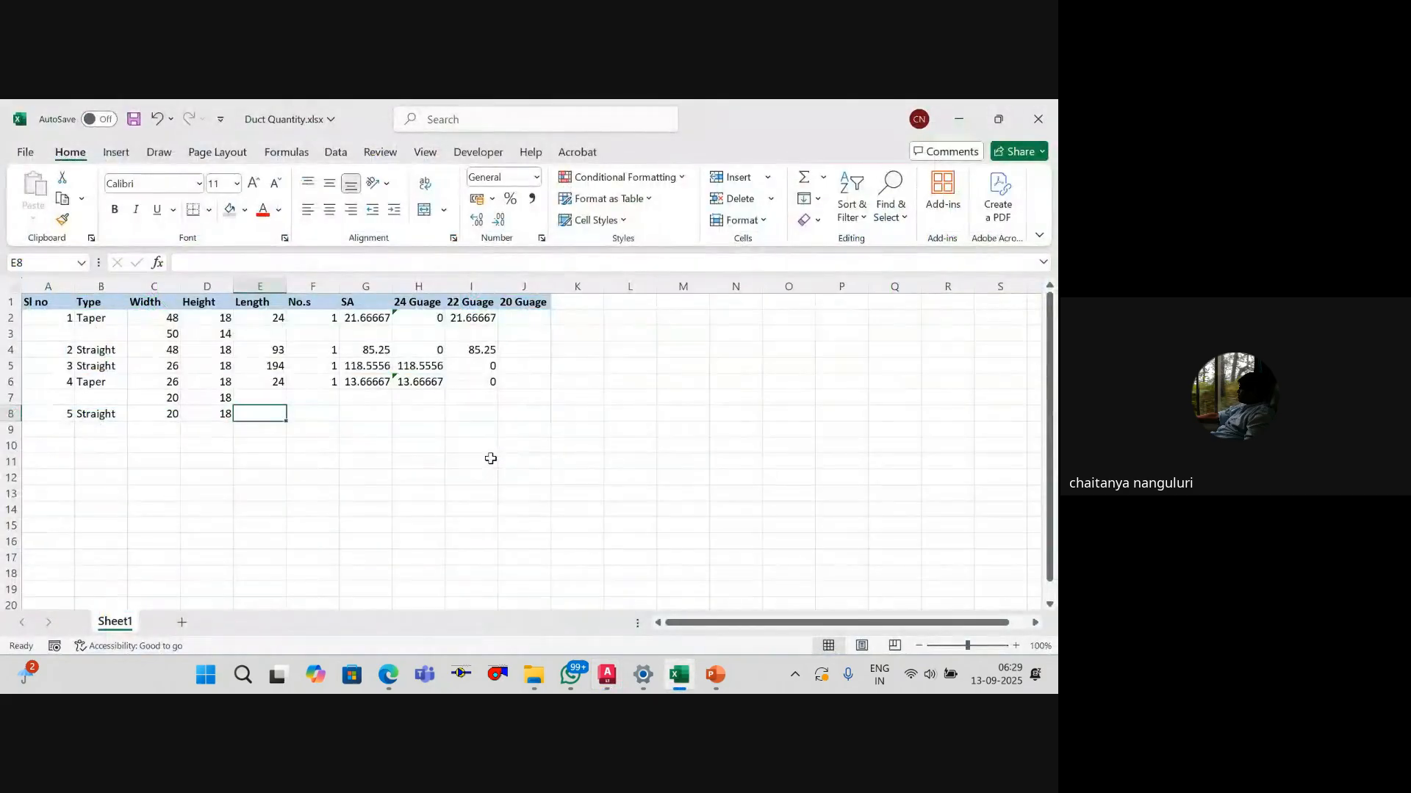
text(=(21*12)+7.5)
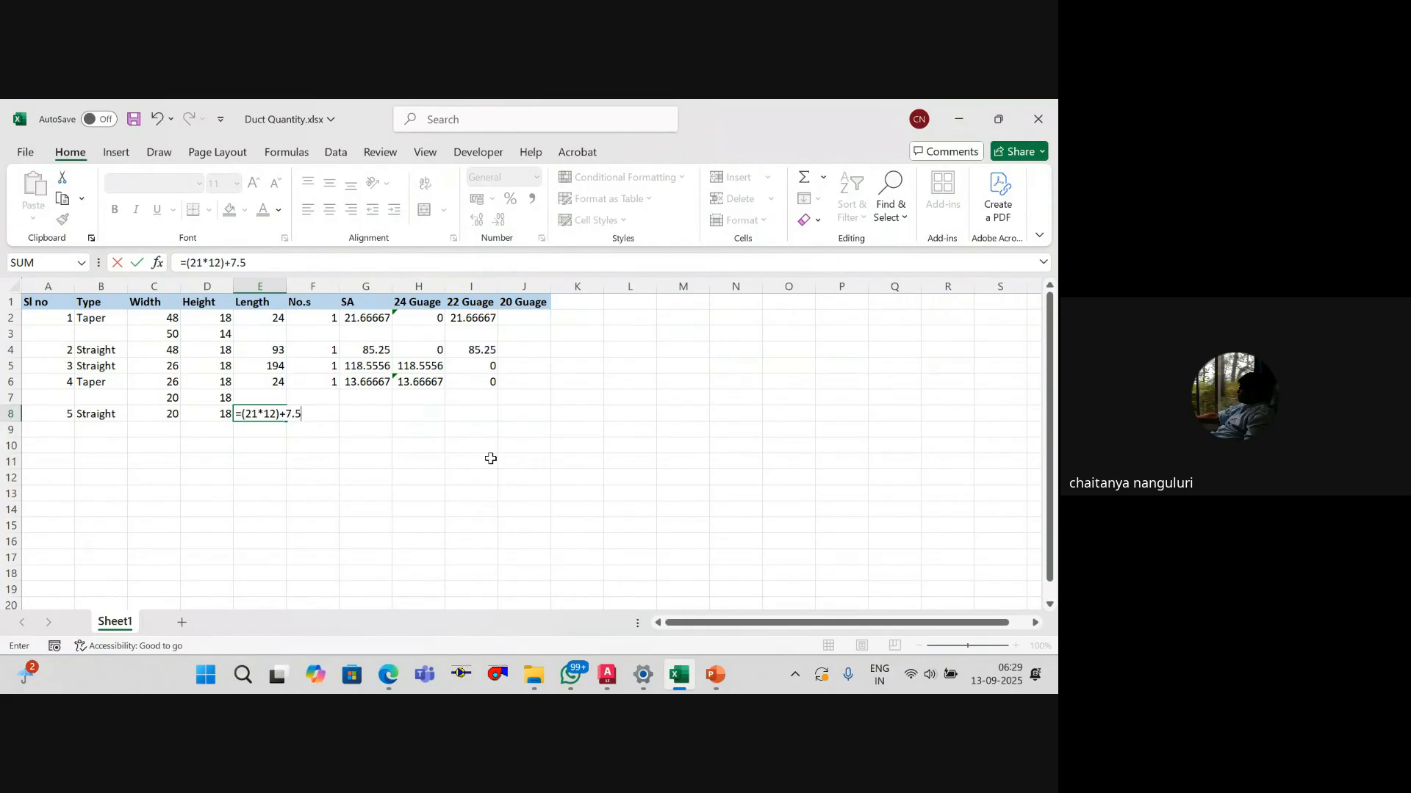
key(Return)
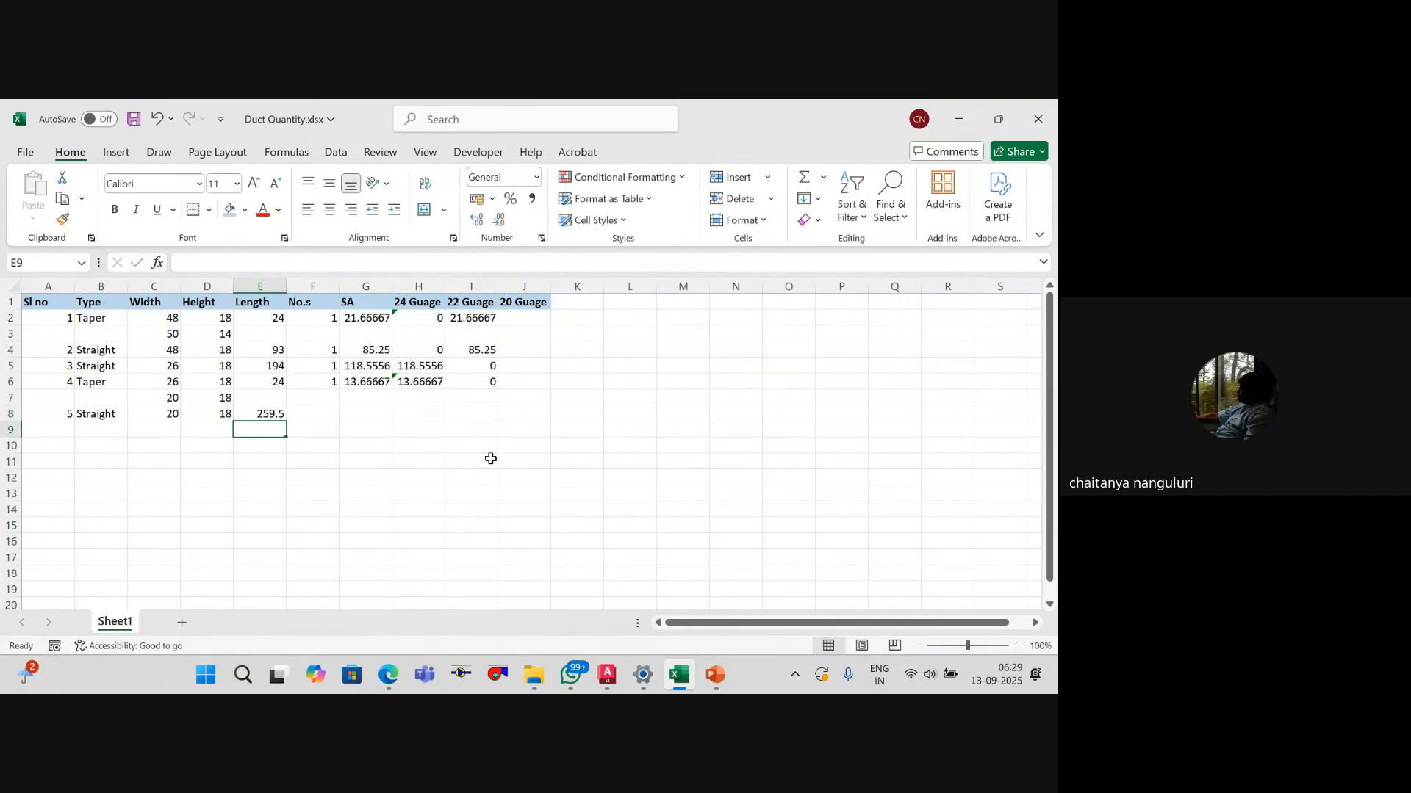
key(Up)
key(Right)
key(Down)
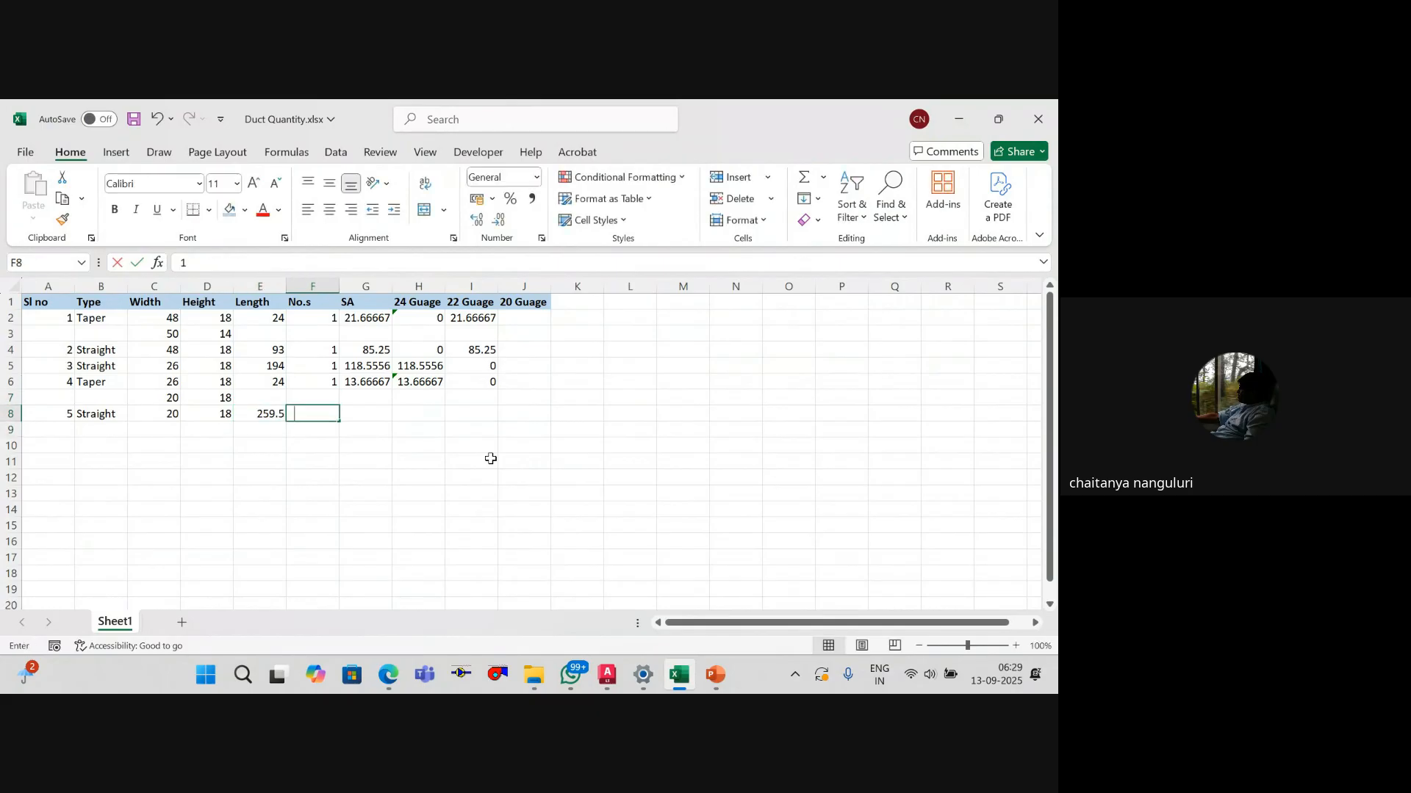
text(1)
Step: Copy the straight duct surface area formula from G5 into G8
key(Right)
key(Up)
key(Up)
key(Up)
key(Up)
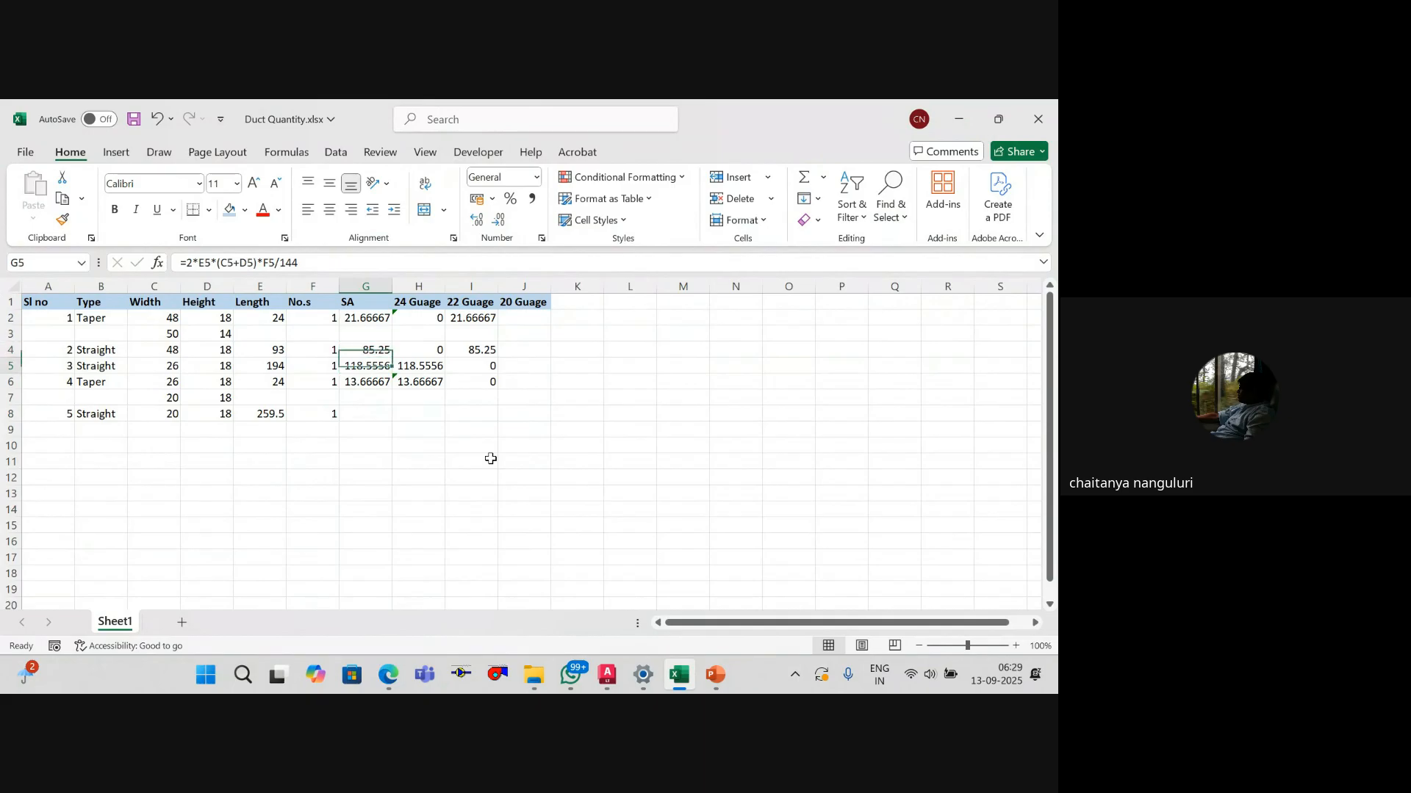
key(ctrl+c)
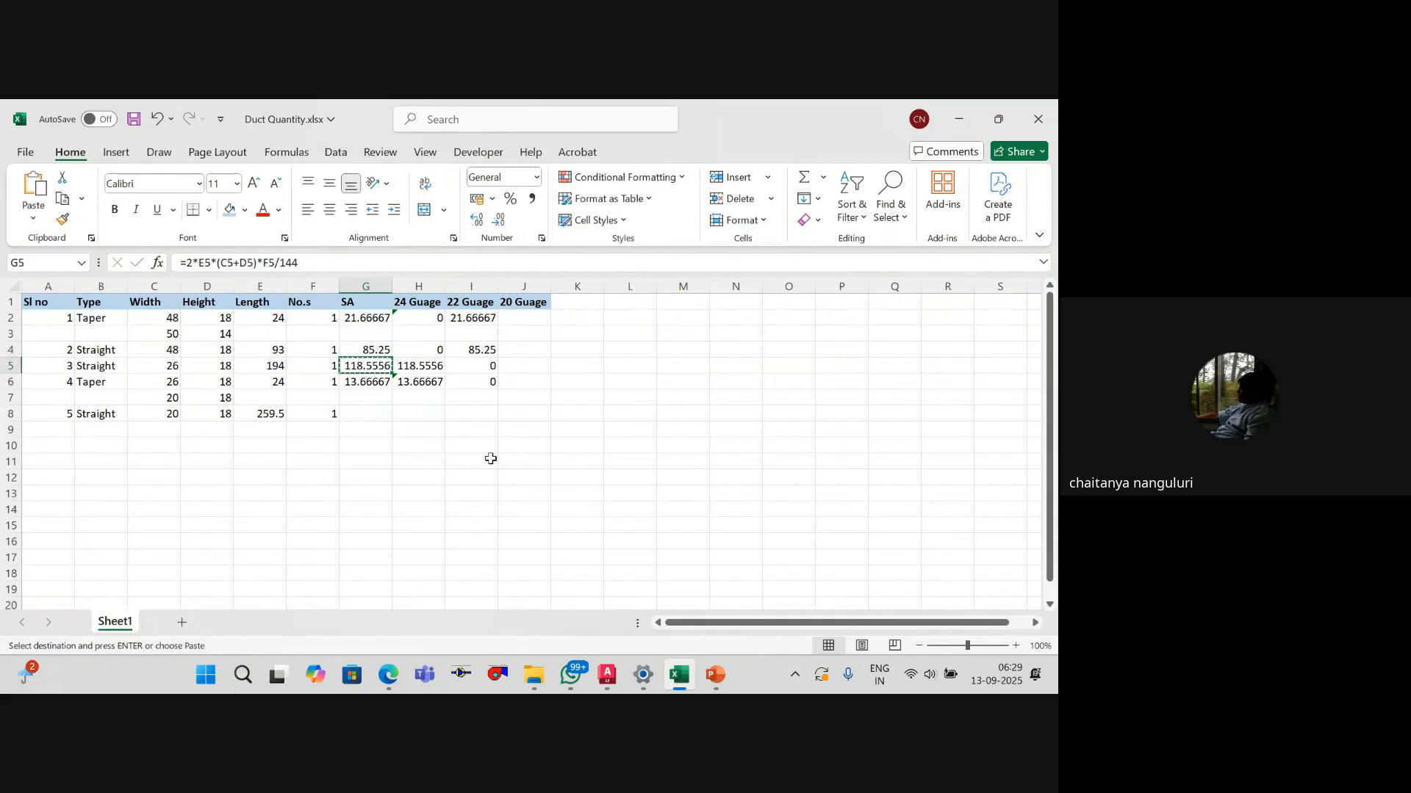
key(Down)
key(Down)
key(Down)
key(ctrl+v)
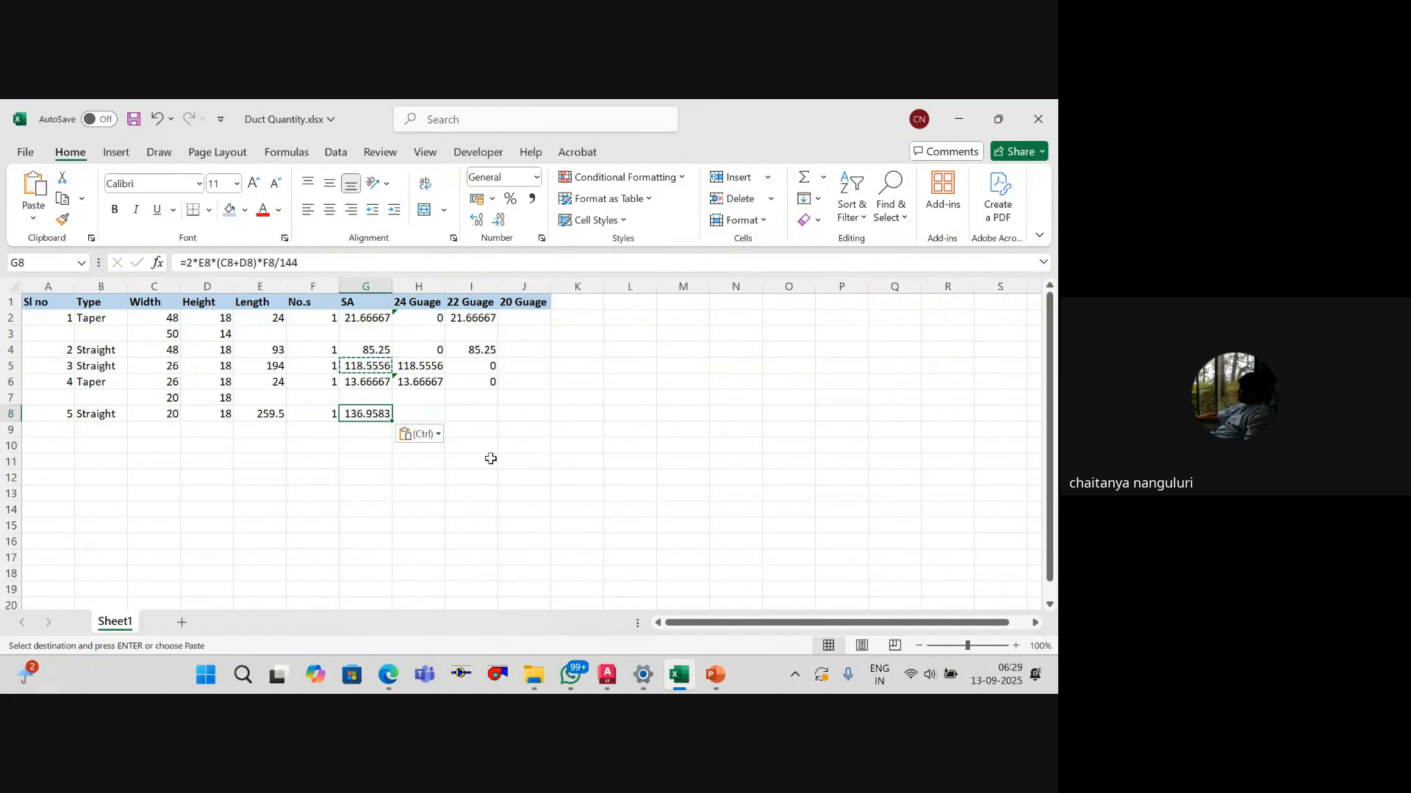
key(Escape)
Step: Copy the 24 and 22 gauge formulas from H6:I6 into H8:I8
key(Right)
key(Up)
key(Up)
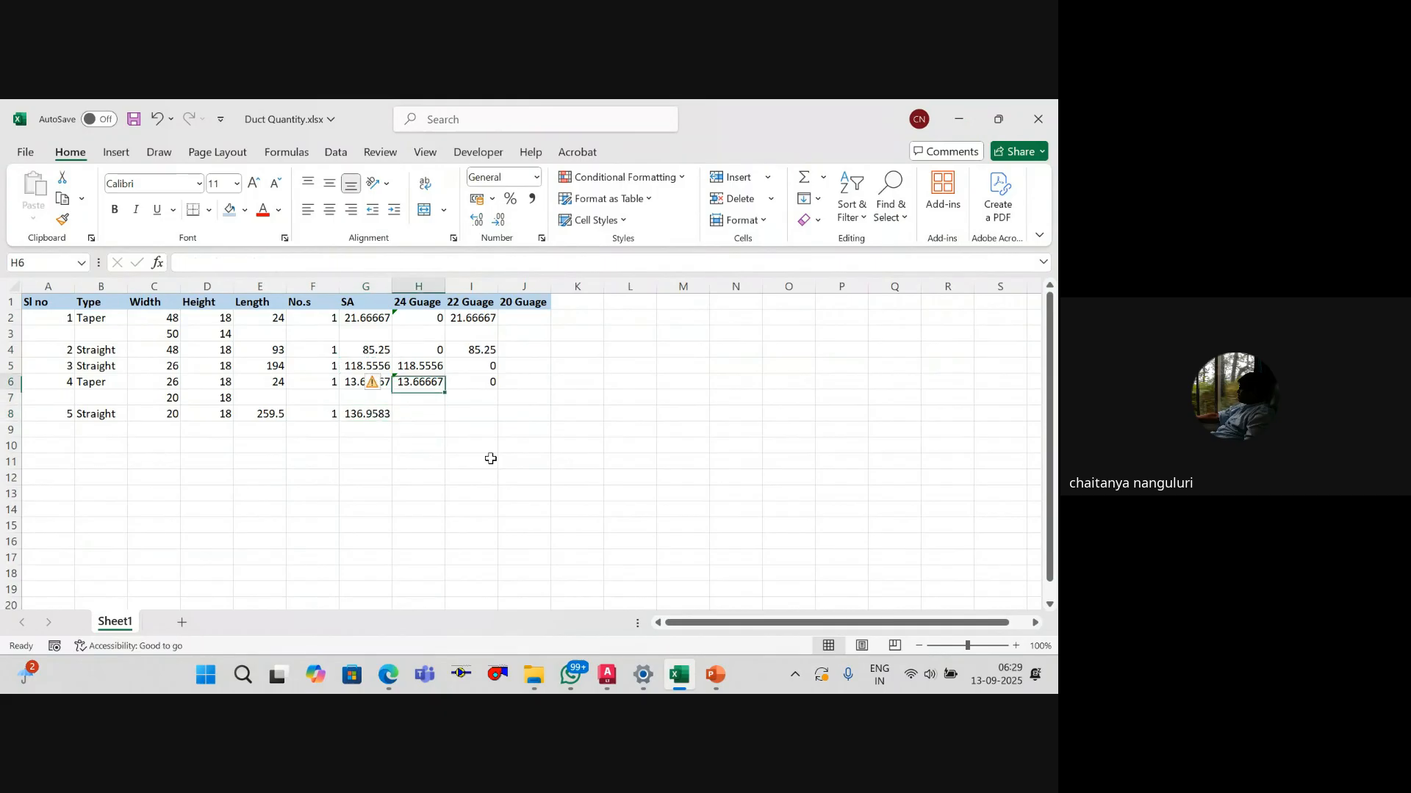
key(Down)
key(Up)
key(shift+Right)
key(ctrl+c)
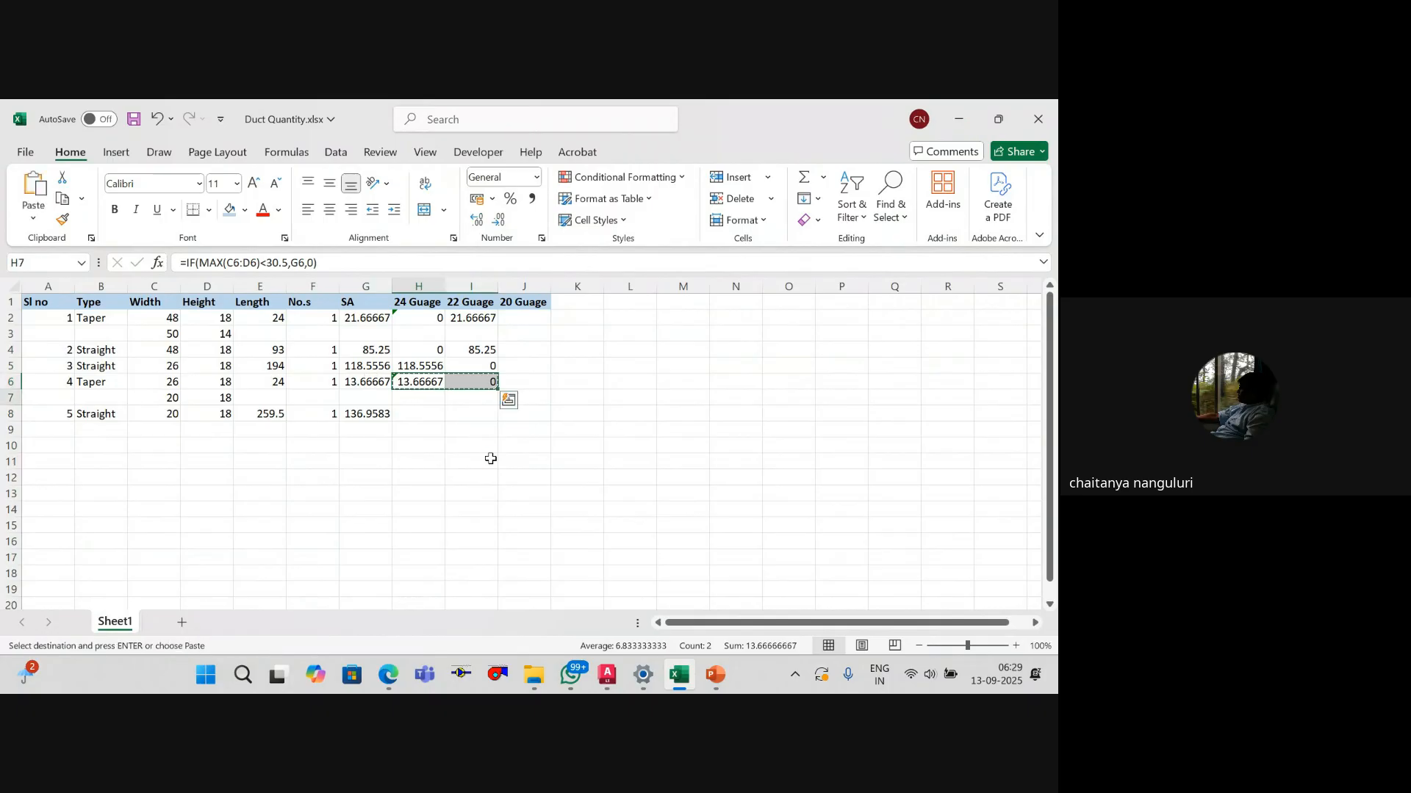
key(Down)
key(Down)
key(ctrl+v)
key(Escape)
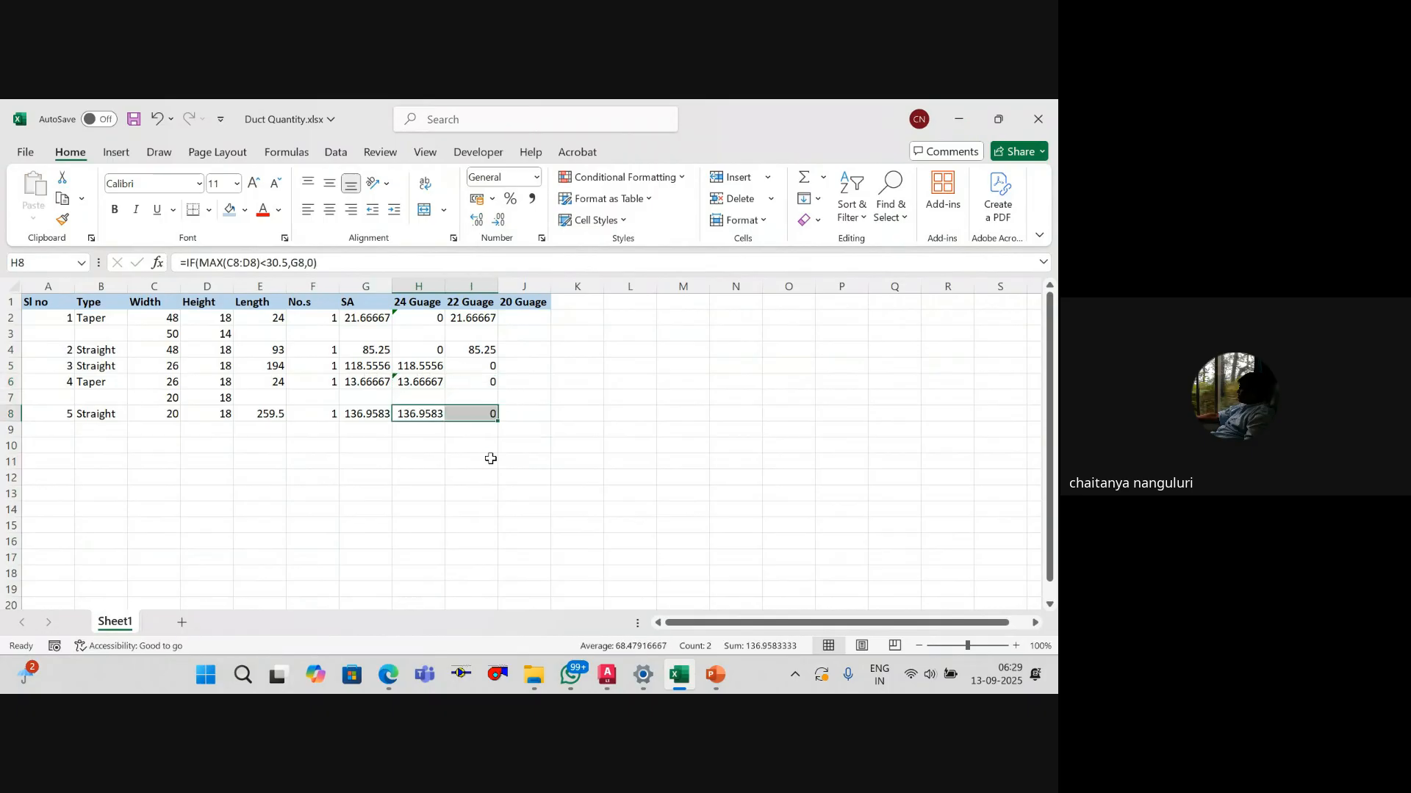
Step: Begin the sixth piece's row by entering serial number 6 in A9
key(Down)
key(Up)
key(Left)
key(Left)
key(Left)
key(Left)
key(Left)
key(Left)
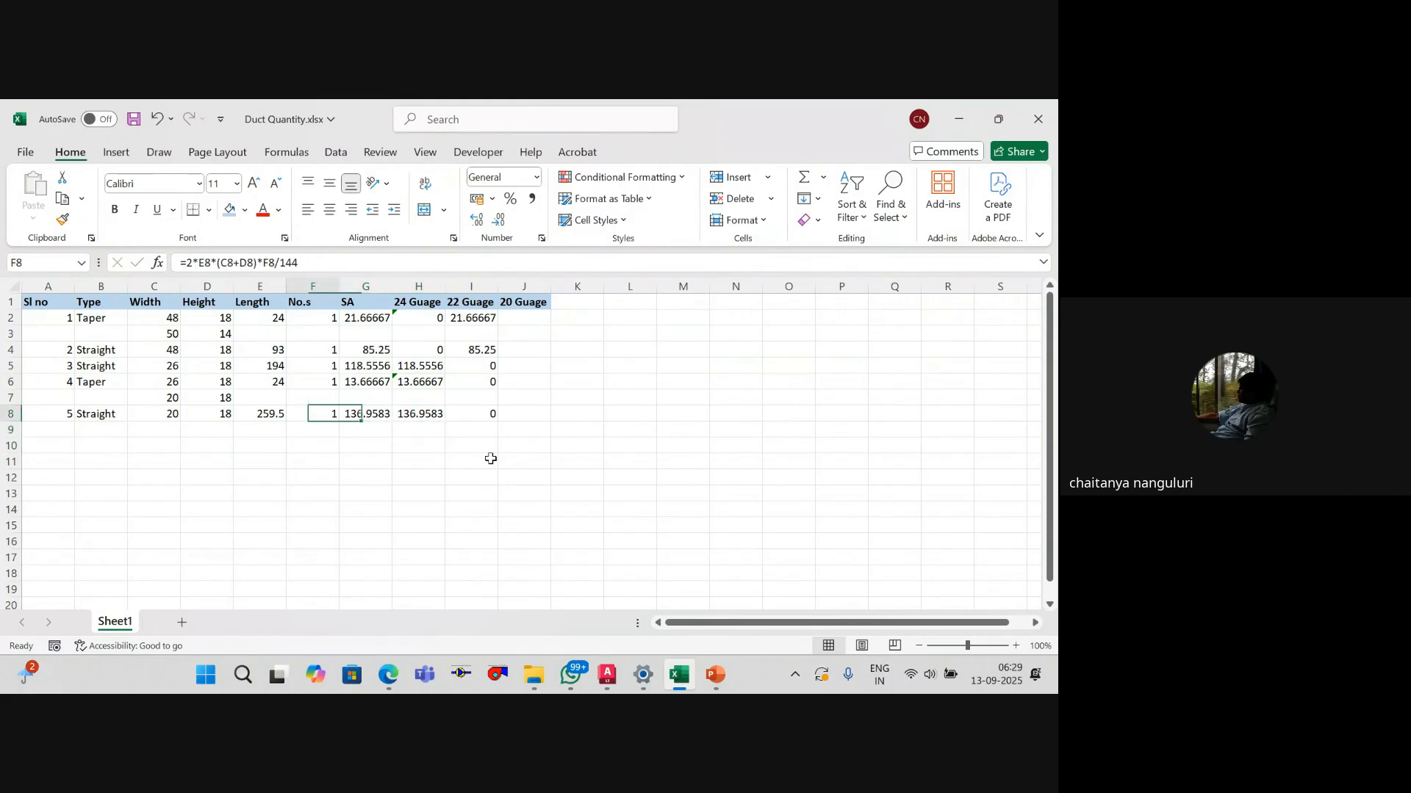
key(Down)
key(Left)
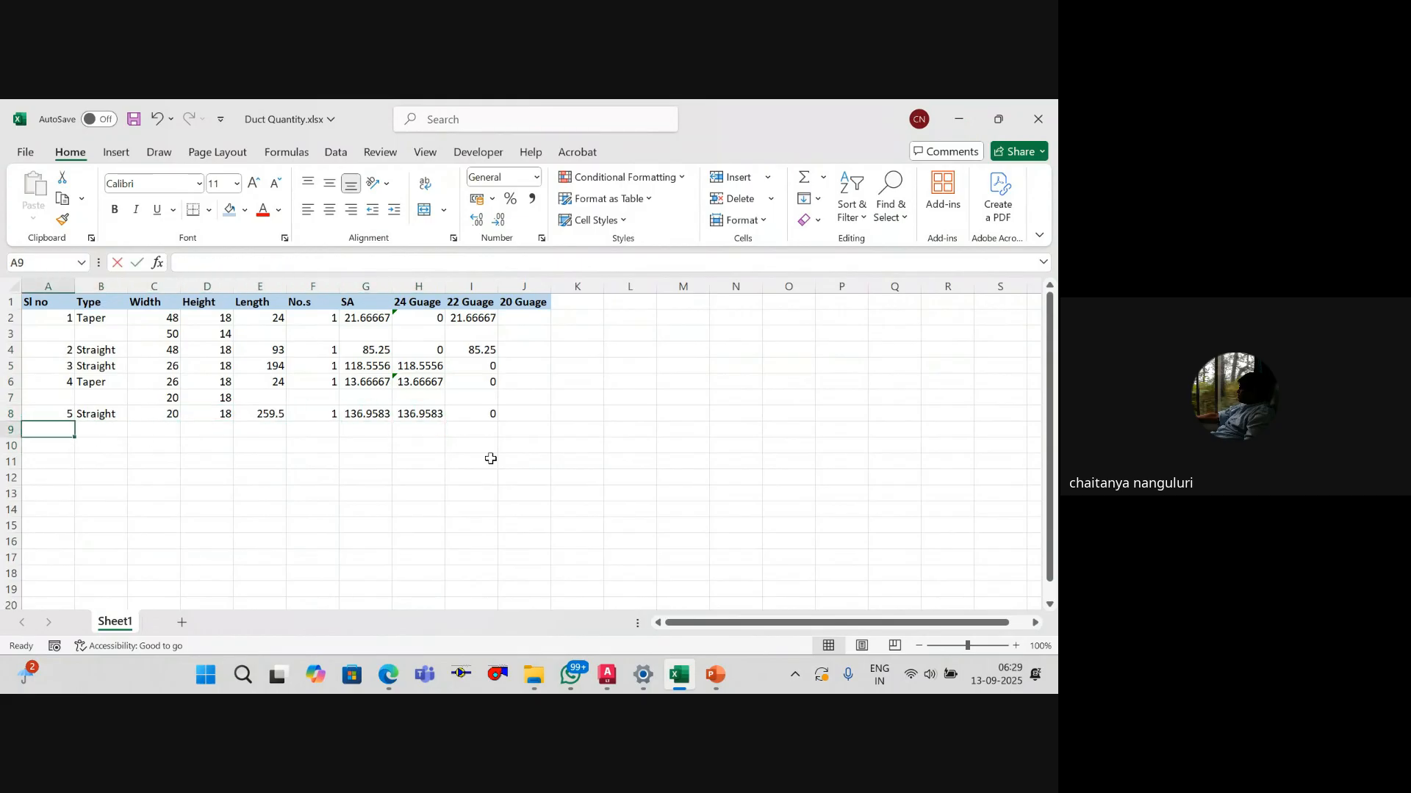
Step: Switch to AutoCAD and place a linear dimension above the taper between the 20"X18" and 14"X14" ducts, spanning its length
key(alt+Tab)
scroll(624, 411, down, 4)
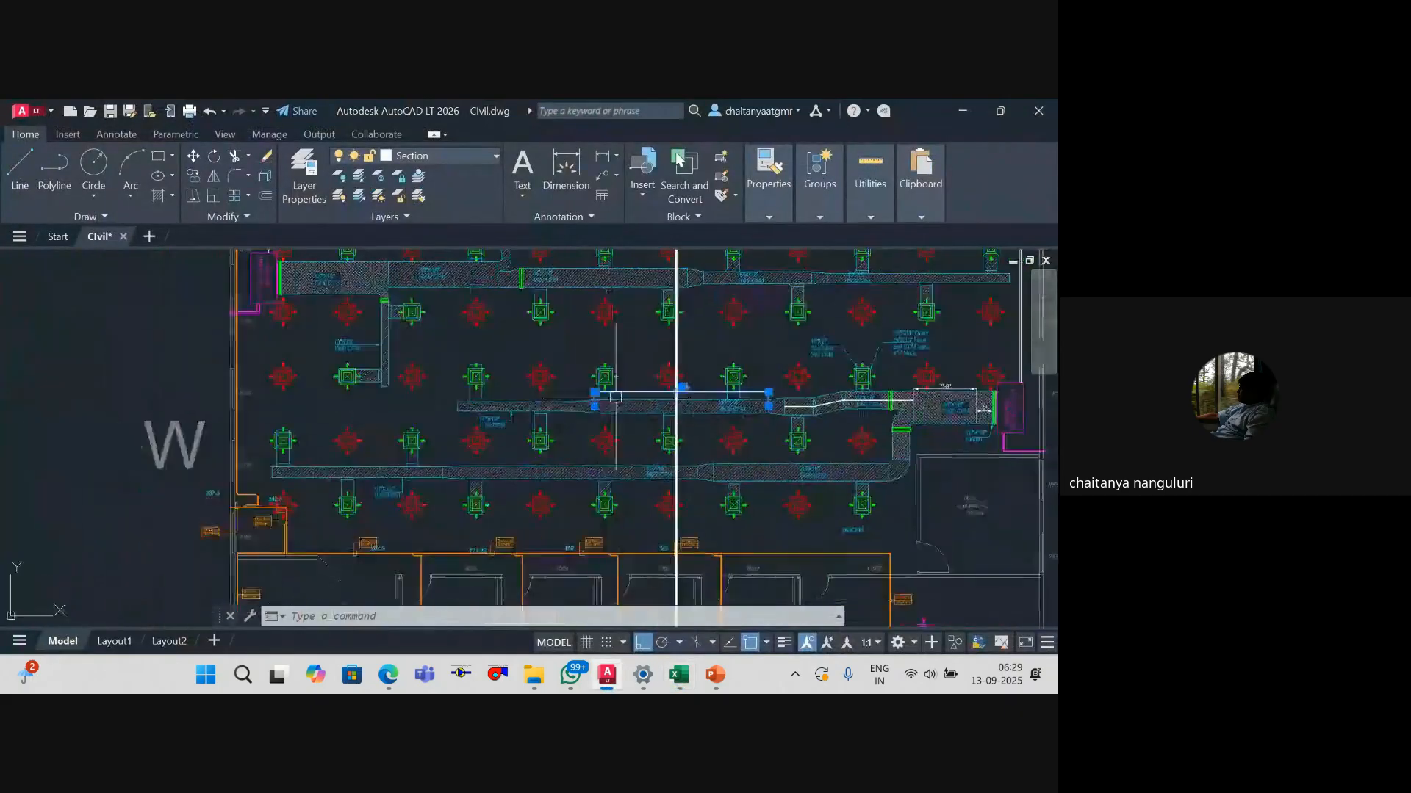
scroll(616, 397, up, 5)
key(Escape)
key(Escape)
key(Escape)
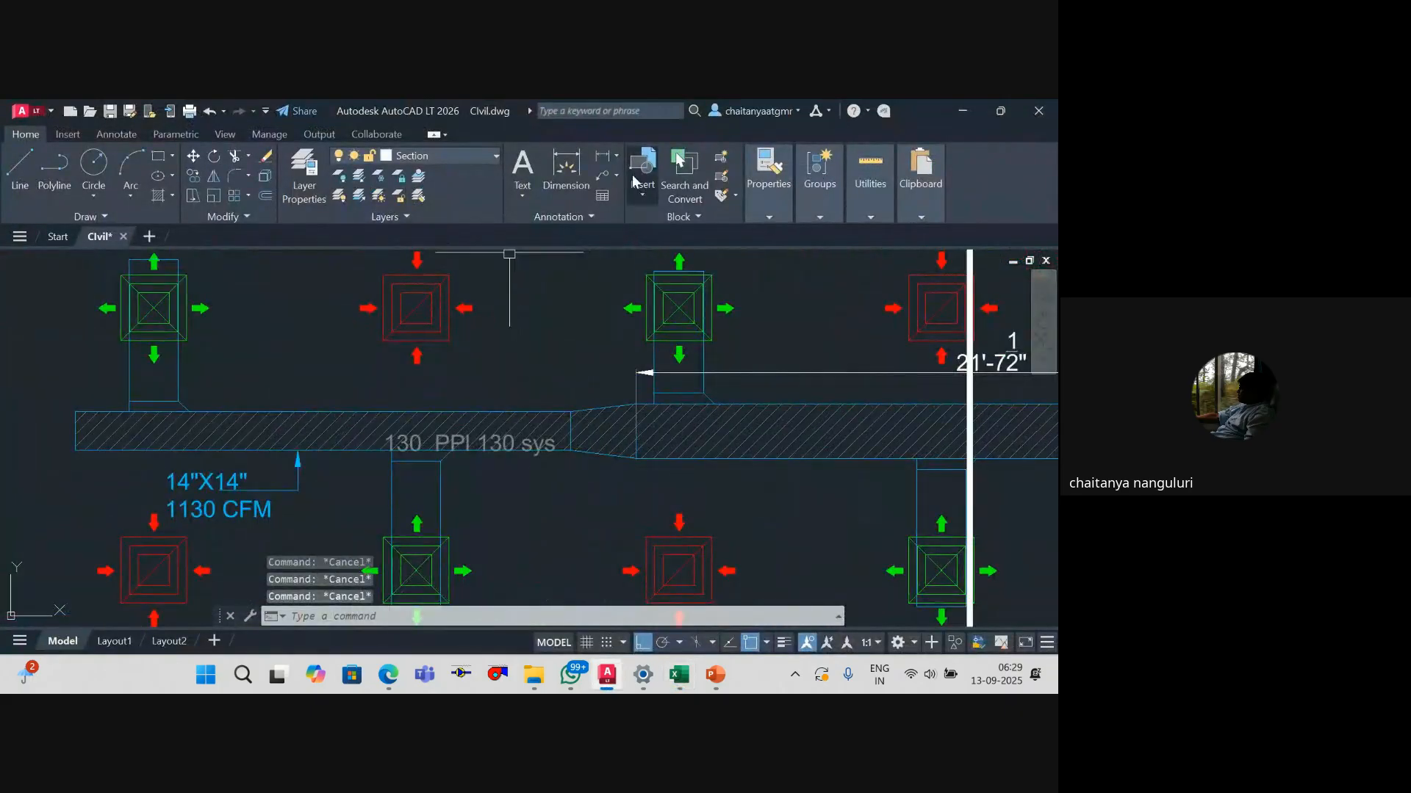
click(605, 156)
scroll(567, 432, up, 2)
click(572, 430)
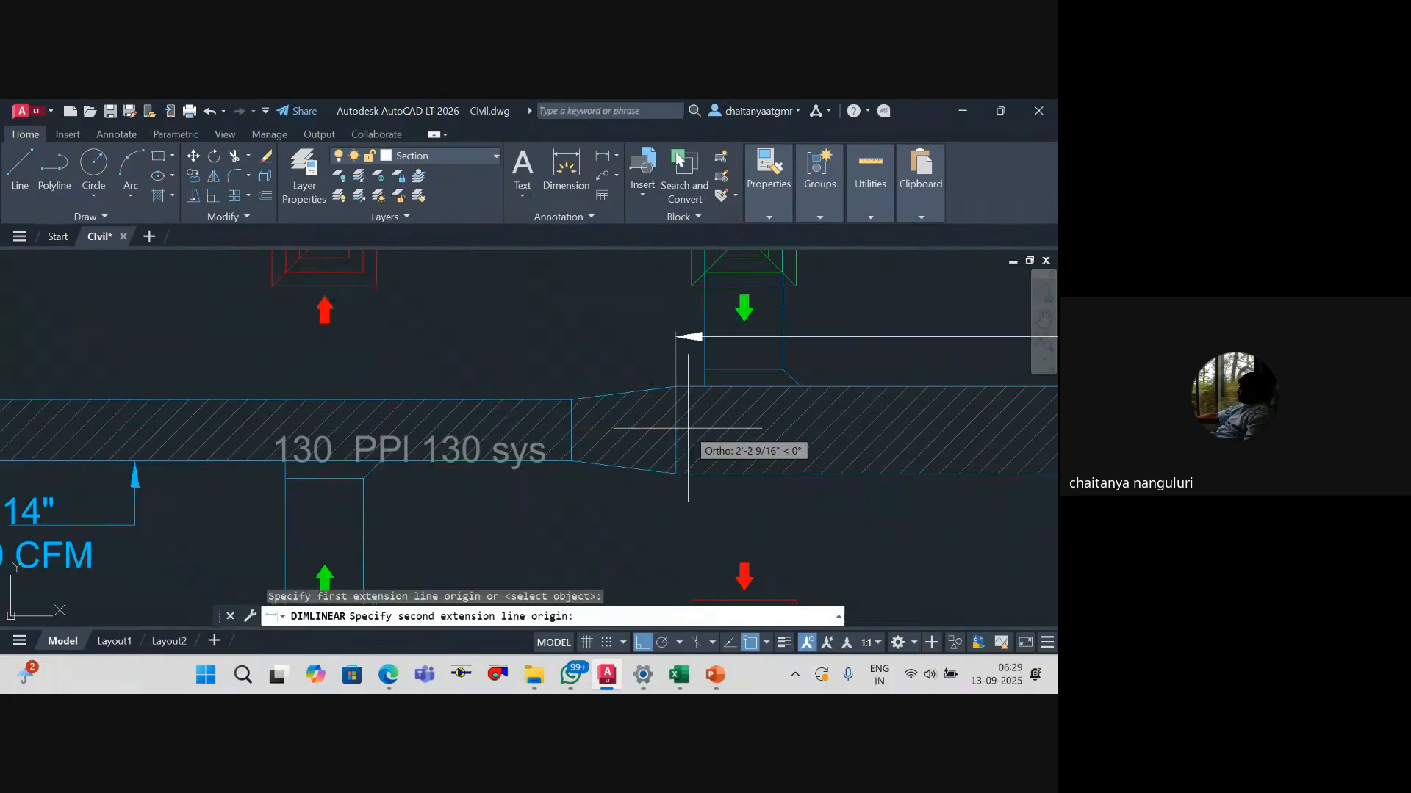
click(676, 387)
click(620, 355)
key(Escape)
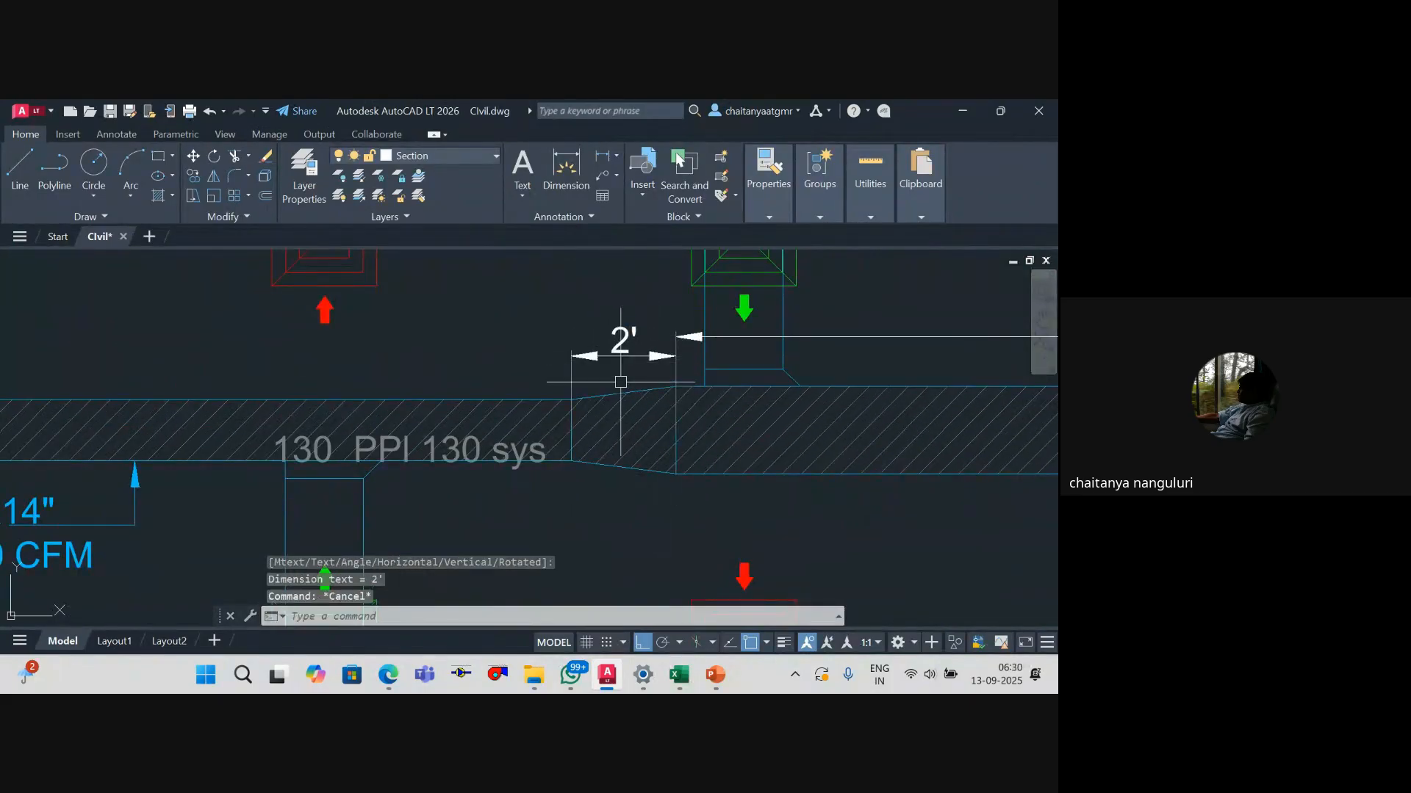
scroll(621, 382, down, 6)
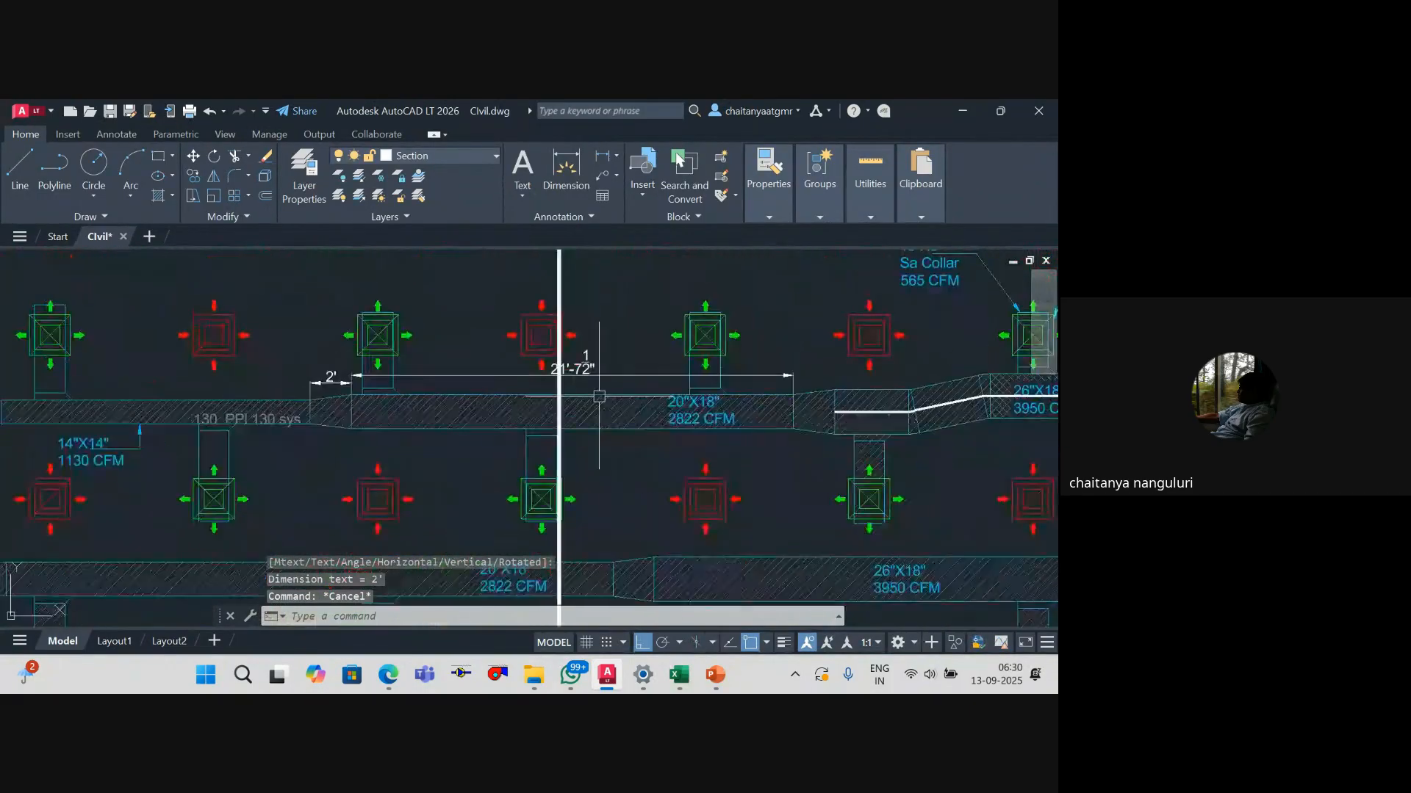
Step: Return to Excel and copy the fourth piece's taper data and formulas from B6:I7 into the block starting at B9
key(alt+Tab)
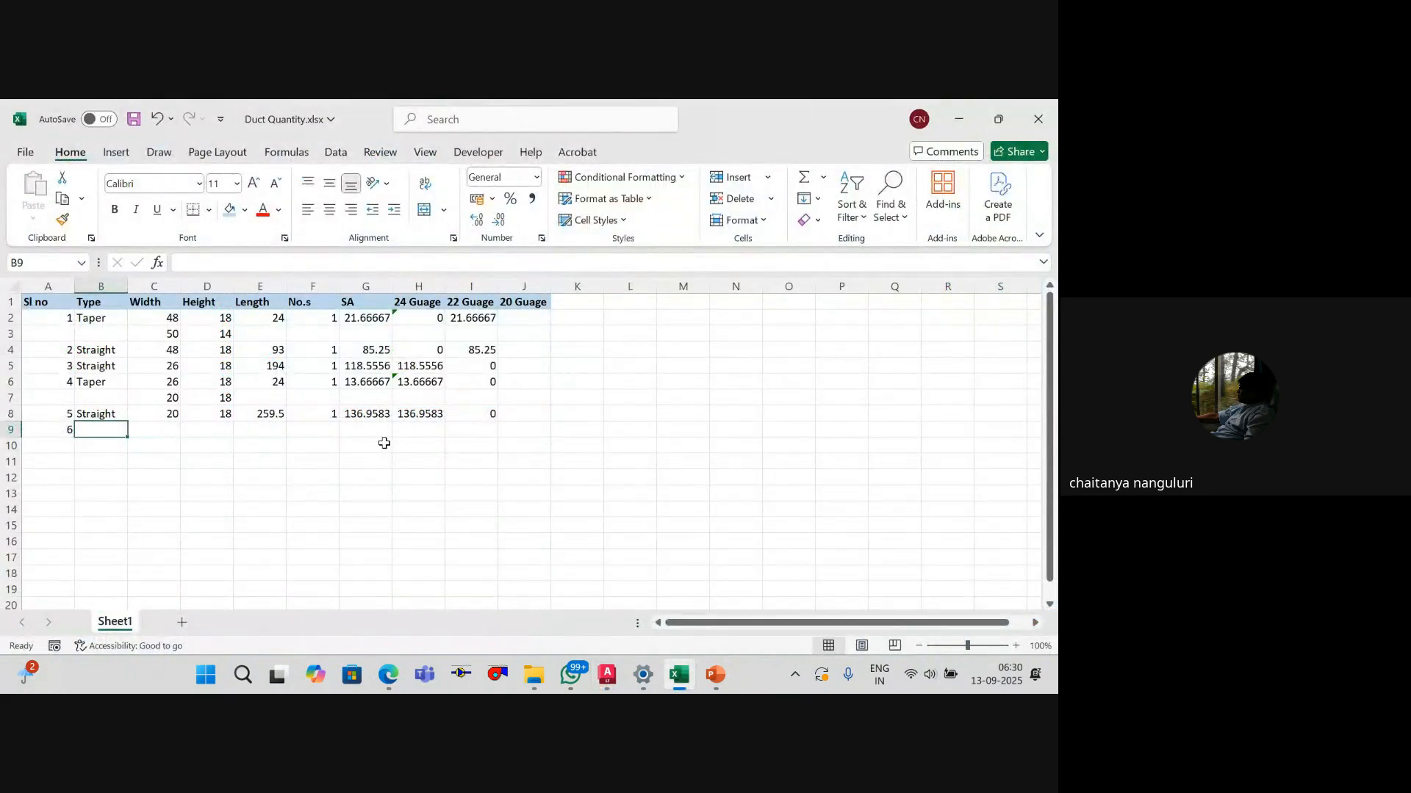
key(alt+Tab)
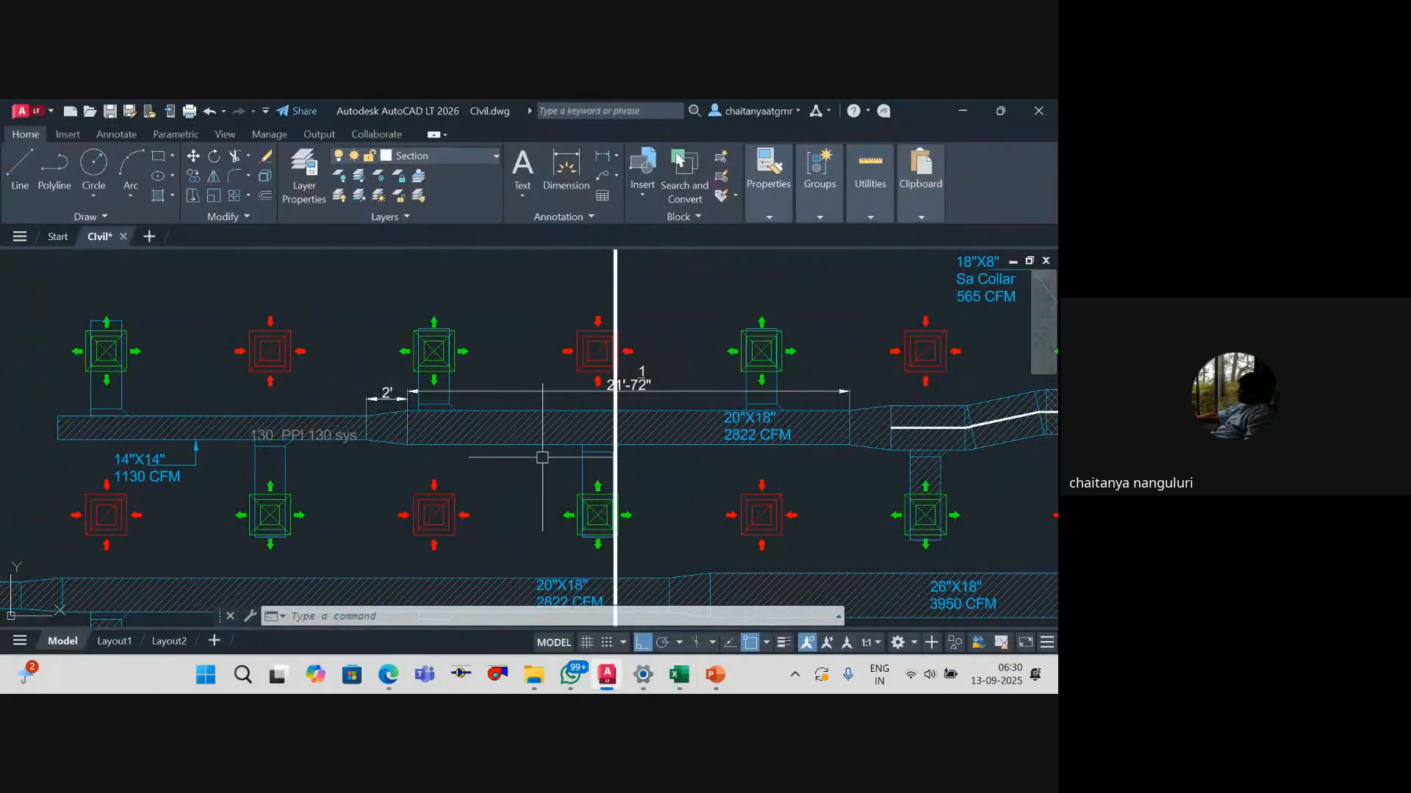
key(alt+Tab)
key(Up)
key(Up)
key(Up)
key(shift+Right)
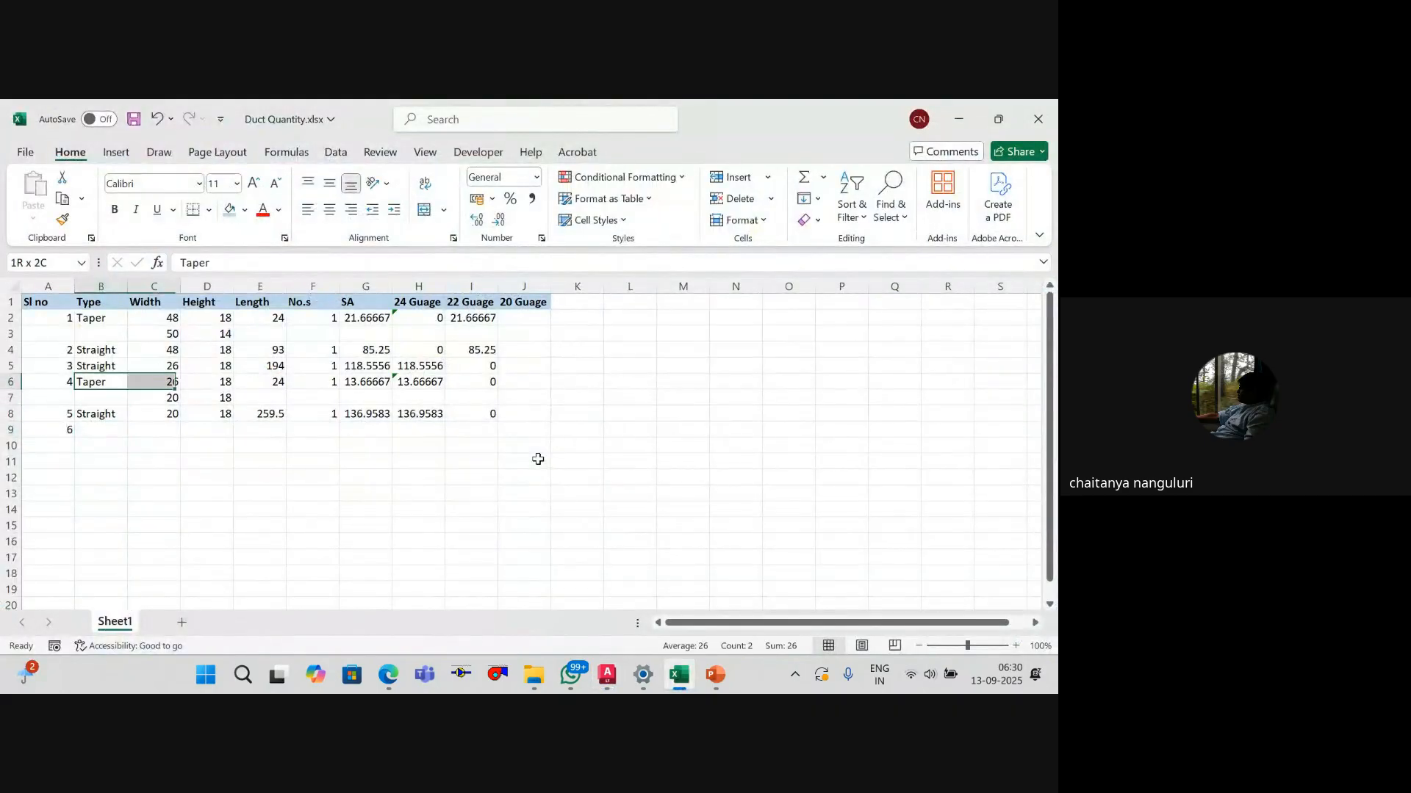
key(shift+Down)
key(shift+Right)
key(shift+Right)
key(shift+Right)
key(shift+Right)
key(shift+Right)
key(shift+Right)
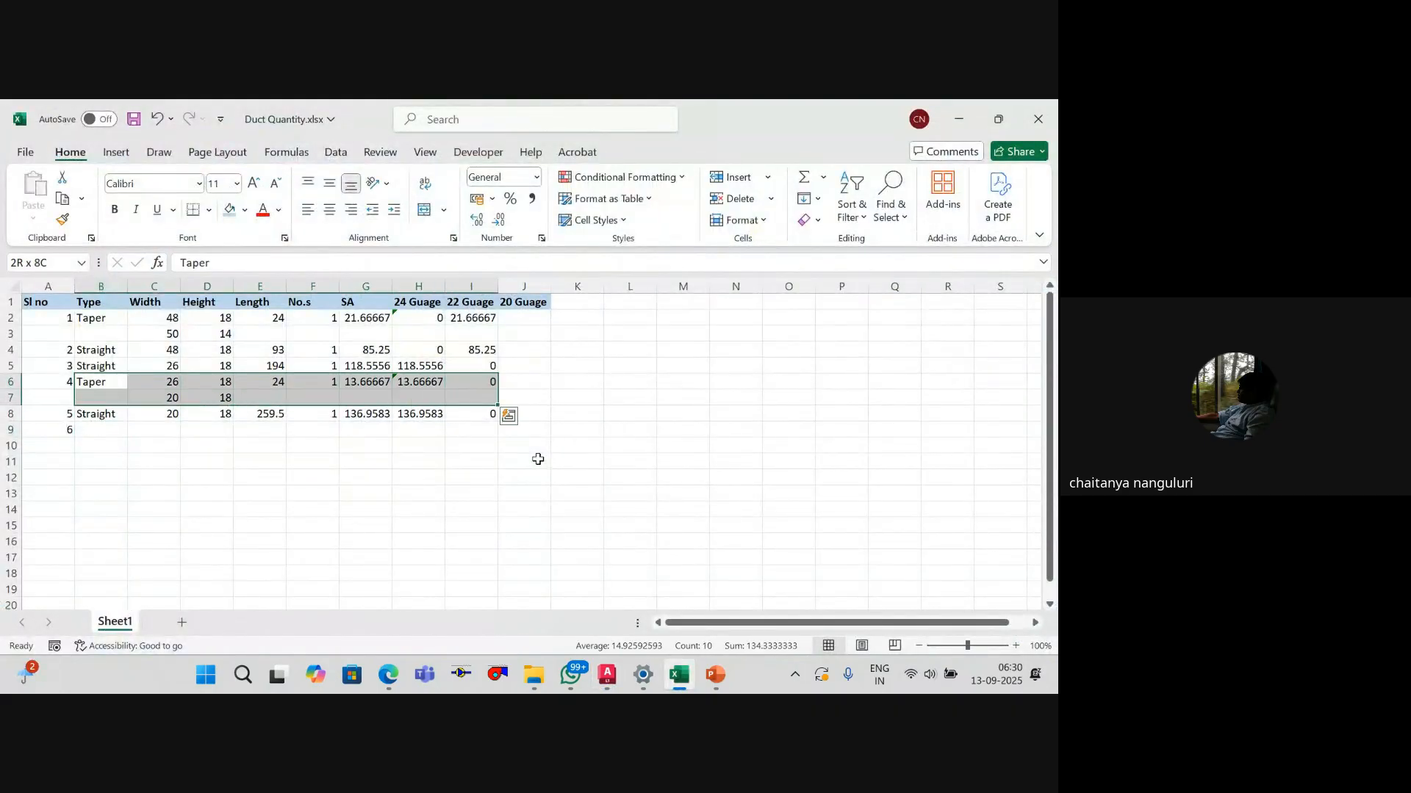
key(ctrl+c)
key(Down)
key(Down)
key(Down)
key(ctrl+v)
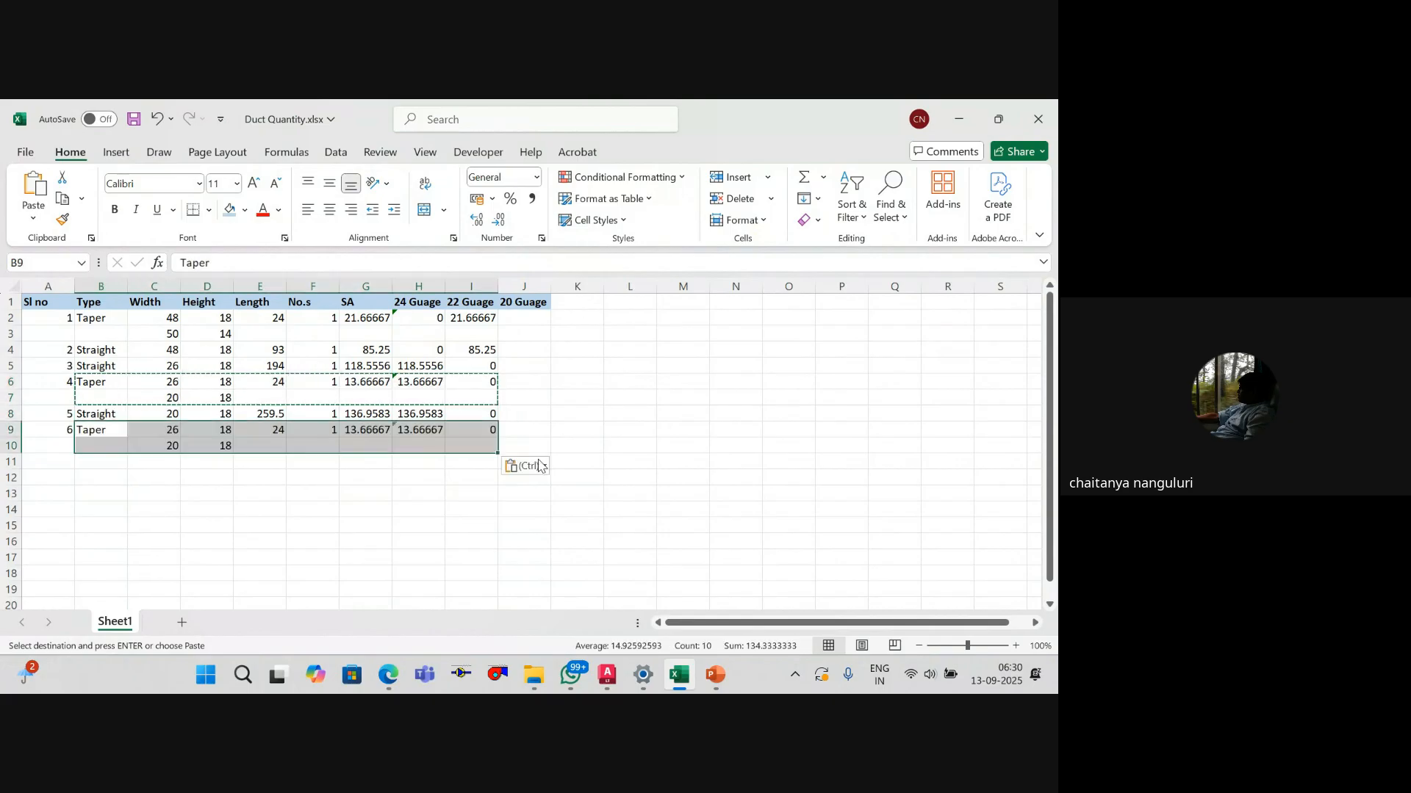
key(Escape)
Step: Set the sixth piece's starting width to 20 in C9 and its reduced end to 14 by 14 in C10:D10
key(Right)
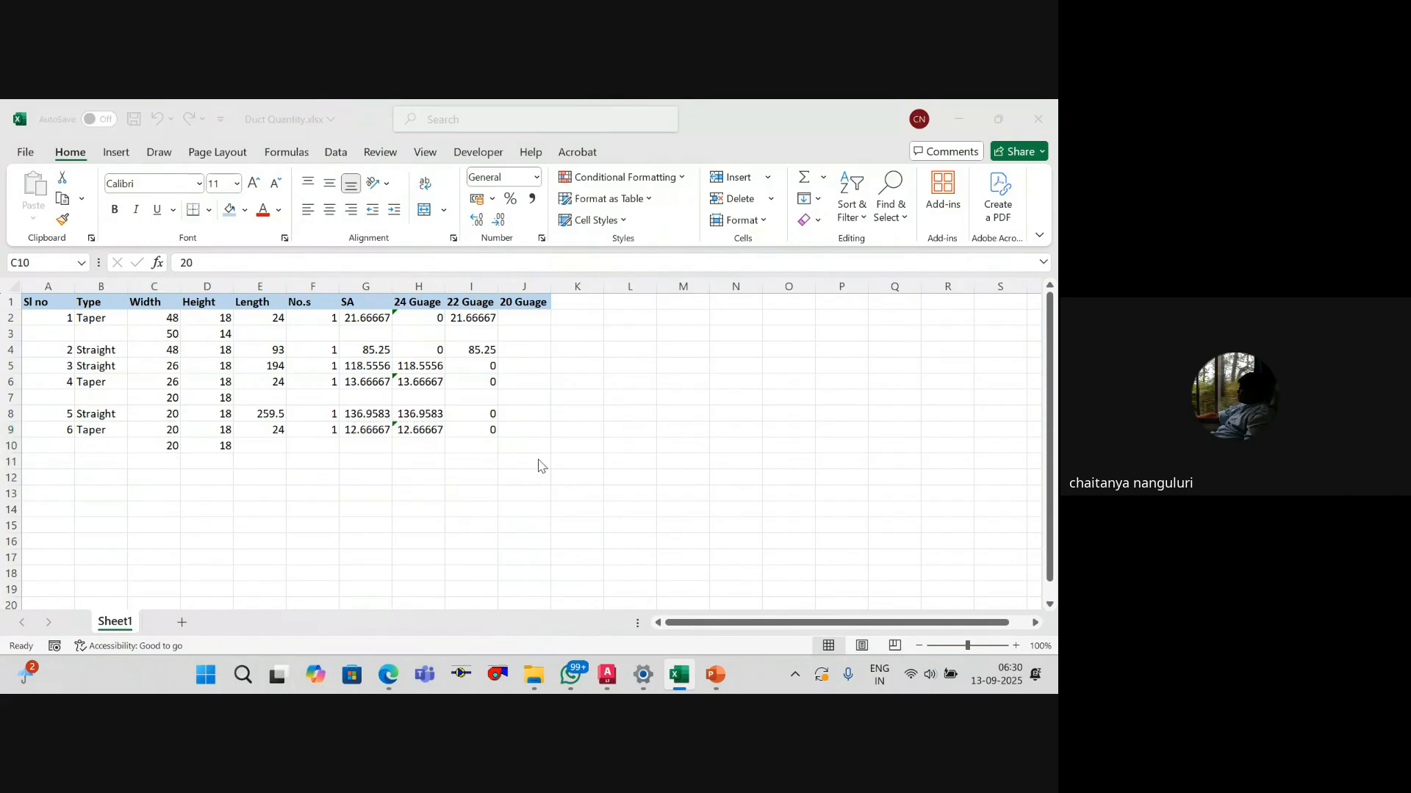
key(alt+Tab)
key(alt+Tab)
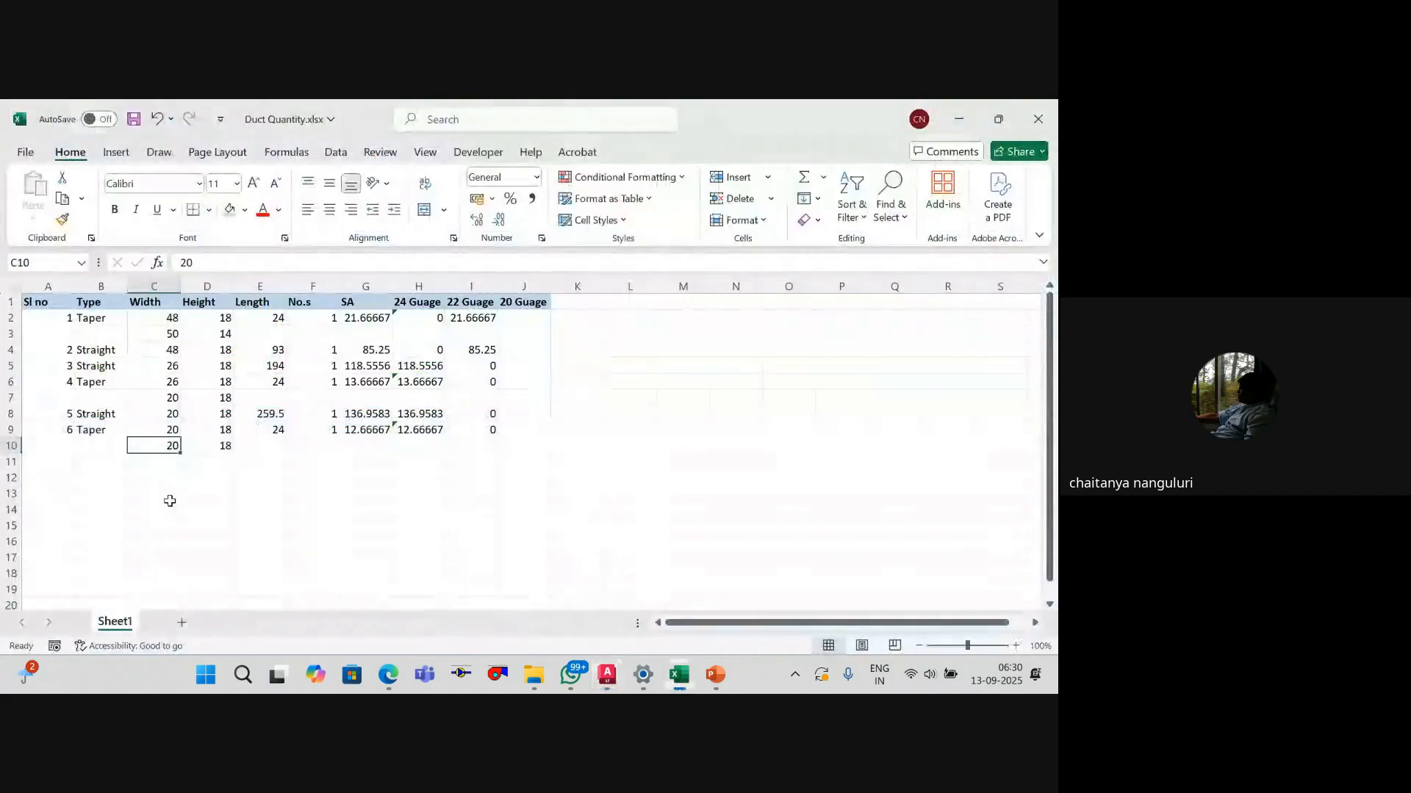
text(14)
key(Tab)
text(14)
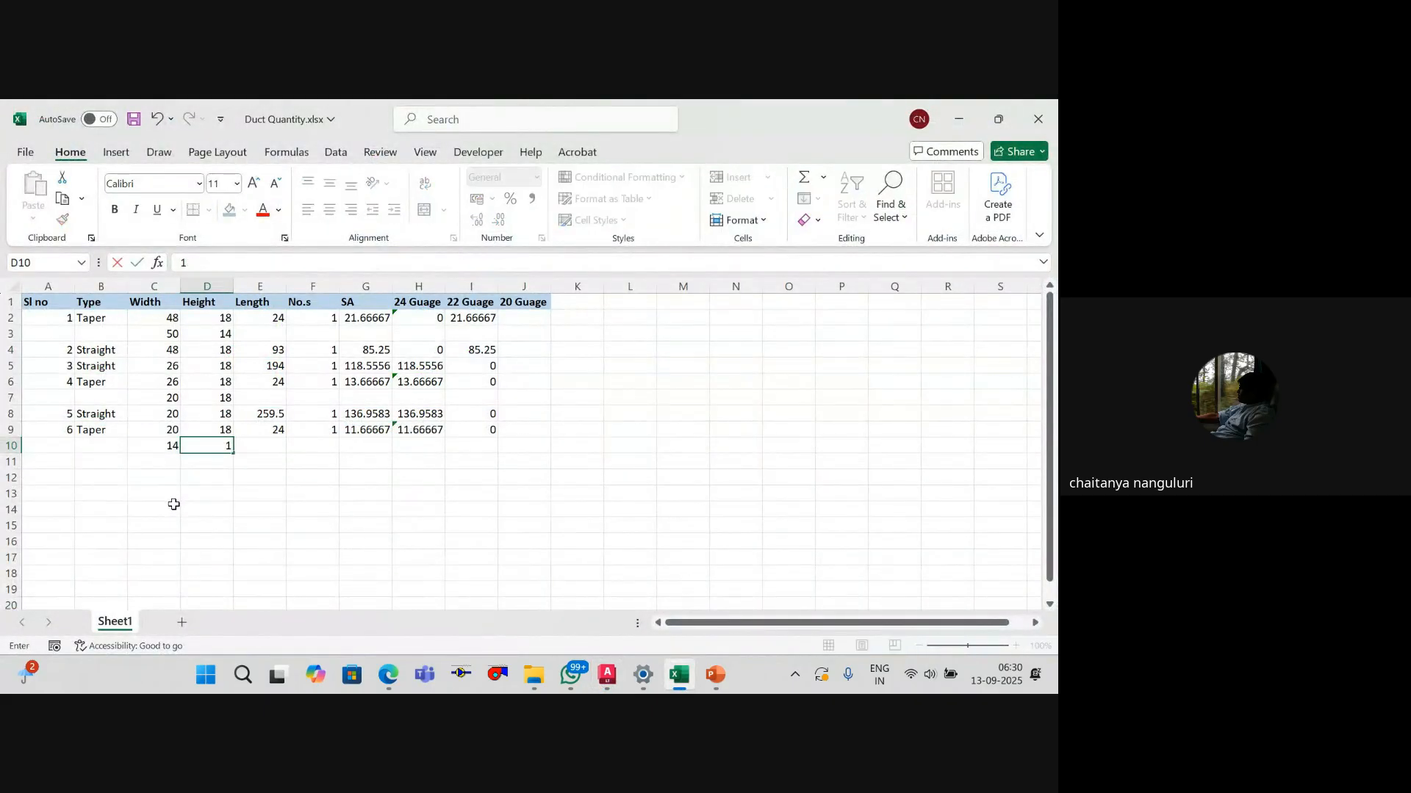
key(Tab)
key(Up)
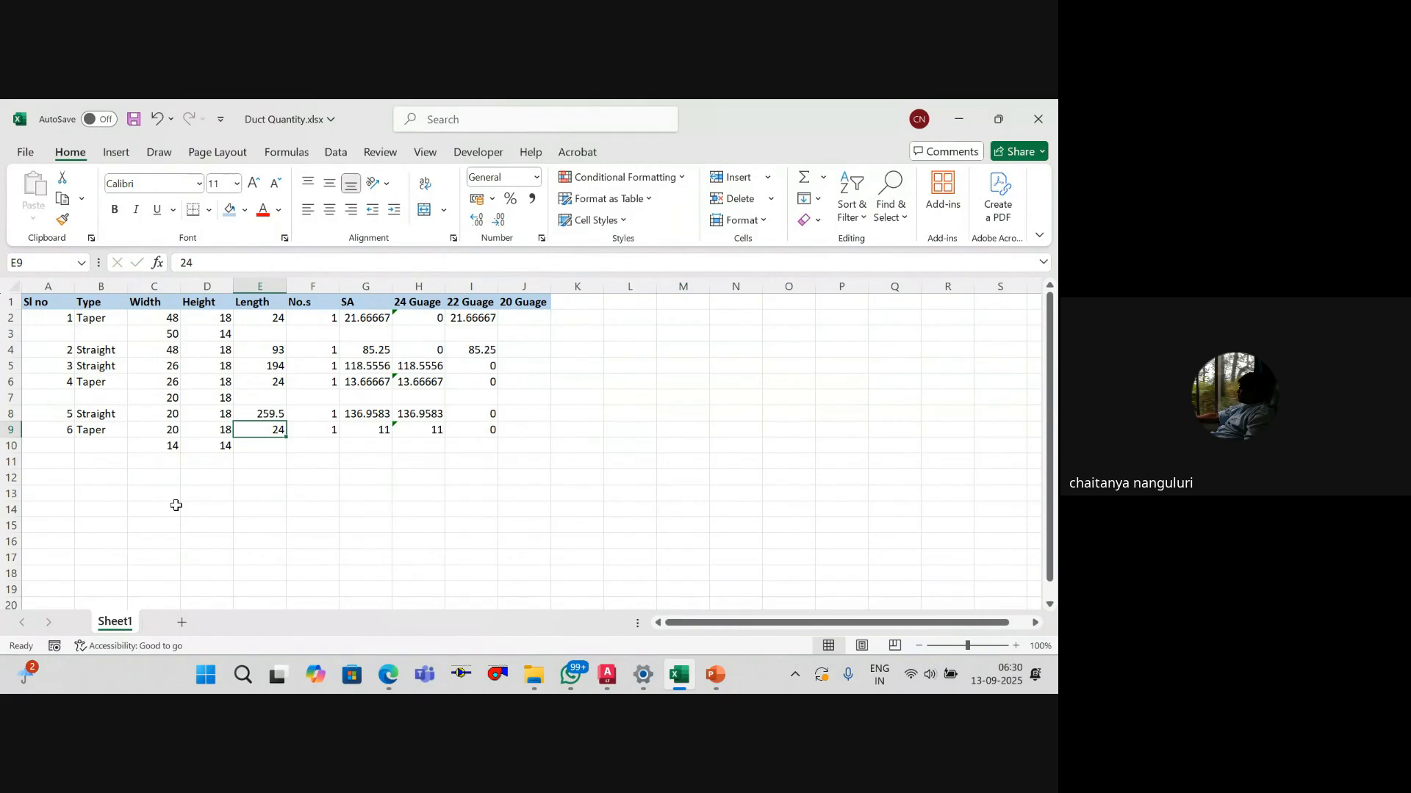
key(Down)
key(Up)
key(Right)
key(Right)
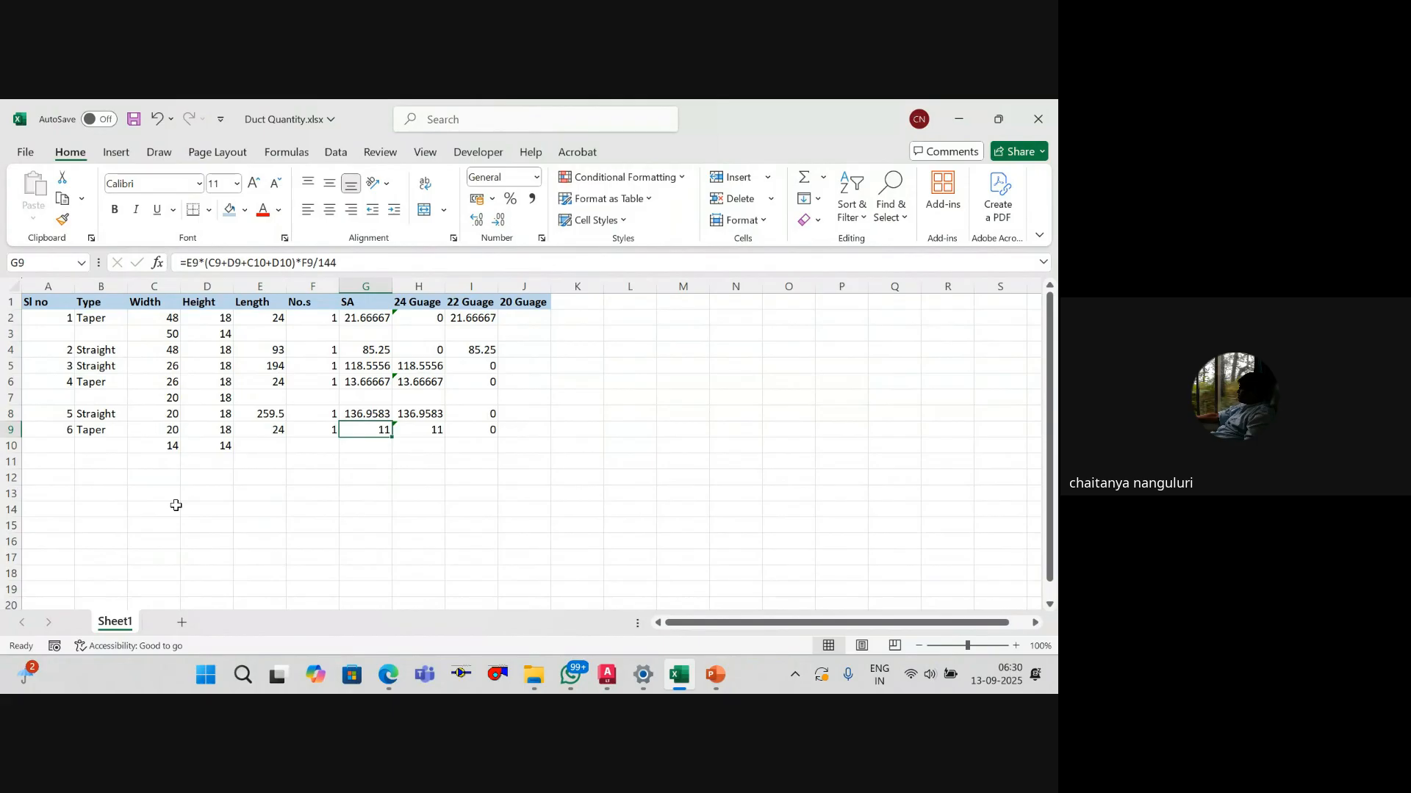
Step: Begin the seventh piece's row by entering serial number 7 in A11
key(Down)
key(Down)
key(Left)
key(Left)
key(Left)
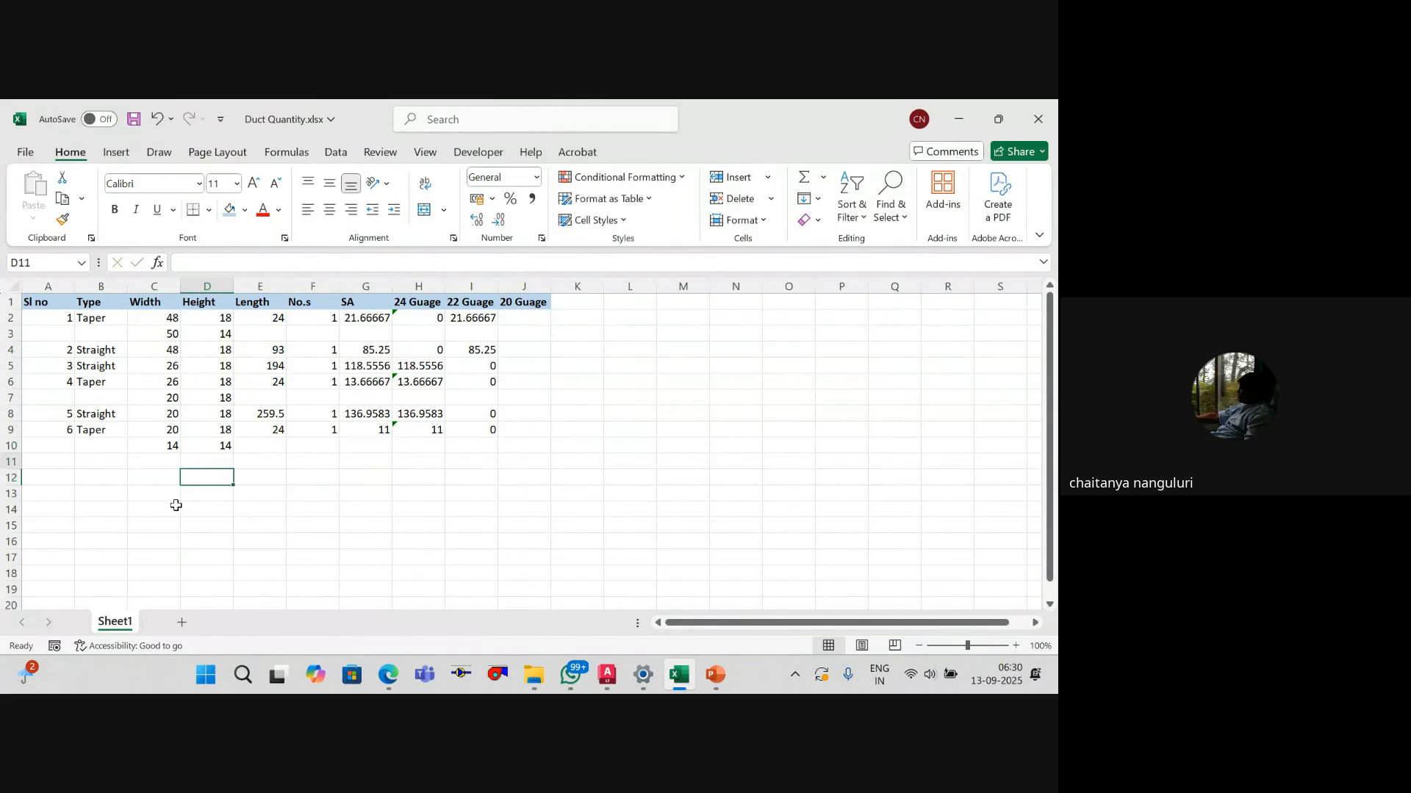
key(Left)
key(Left)
key(Left)
key(alt+Tab)
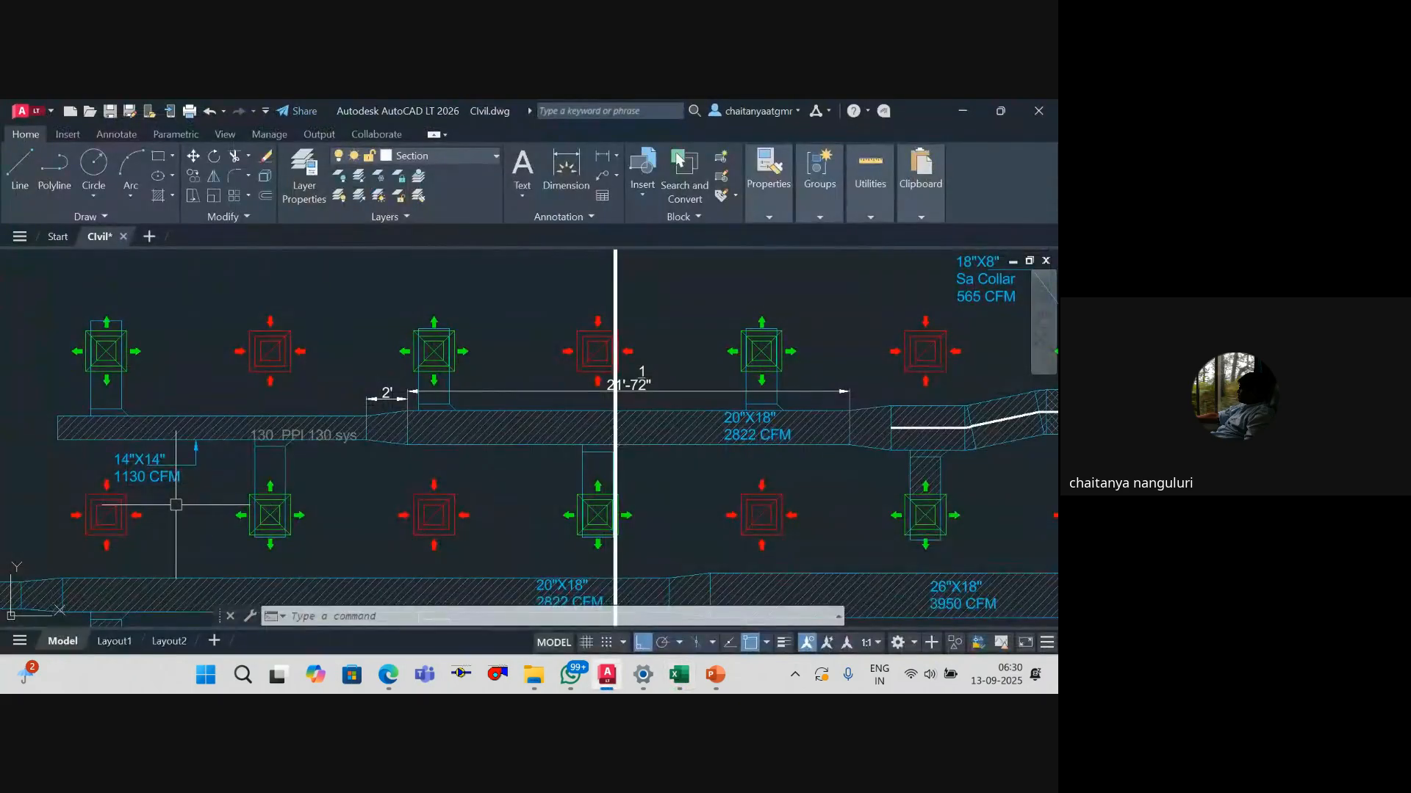
key(alt+Tab)
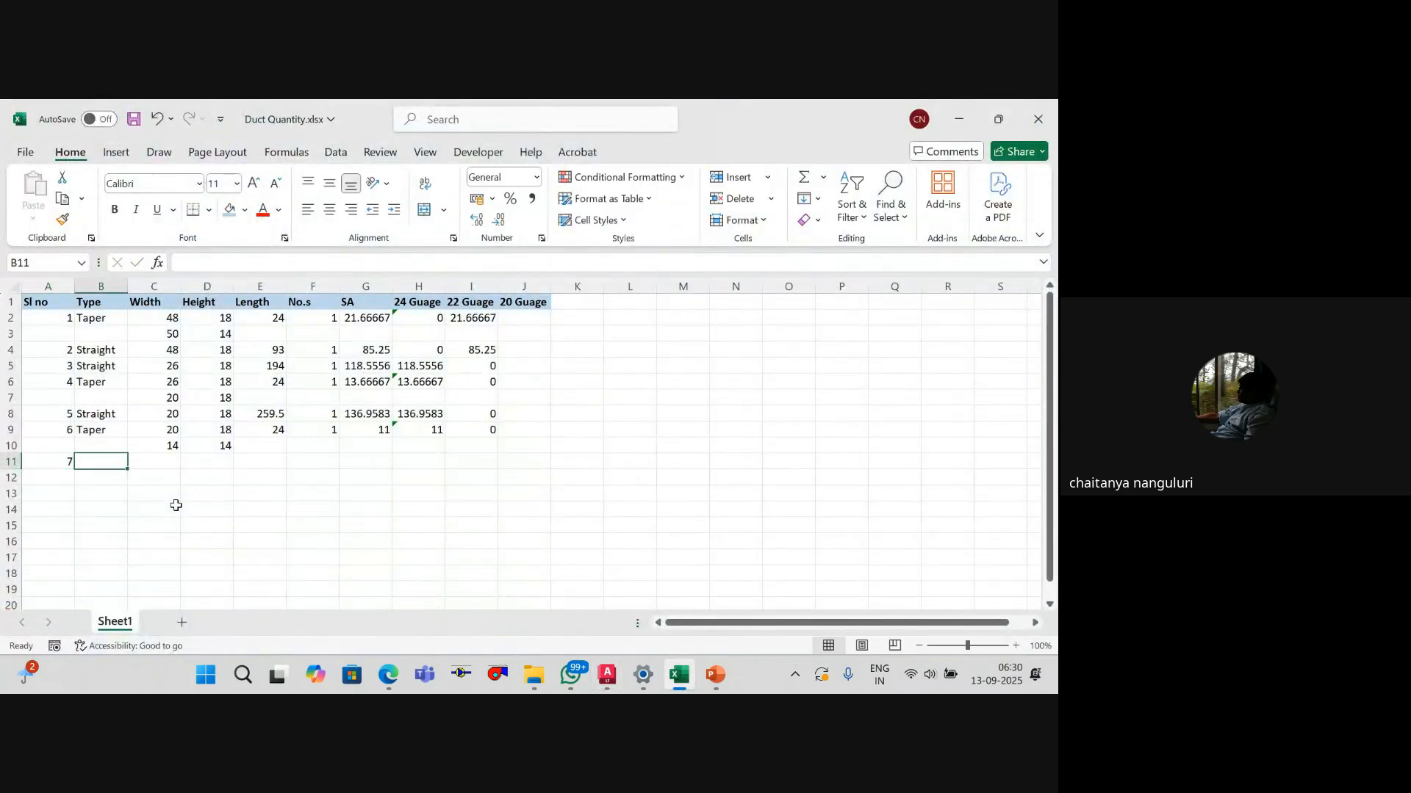
Step: Enter the seventh piece's type as Straight in B11, with width 14 in C11 and height 14 in D11
key(alt+Tab)
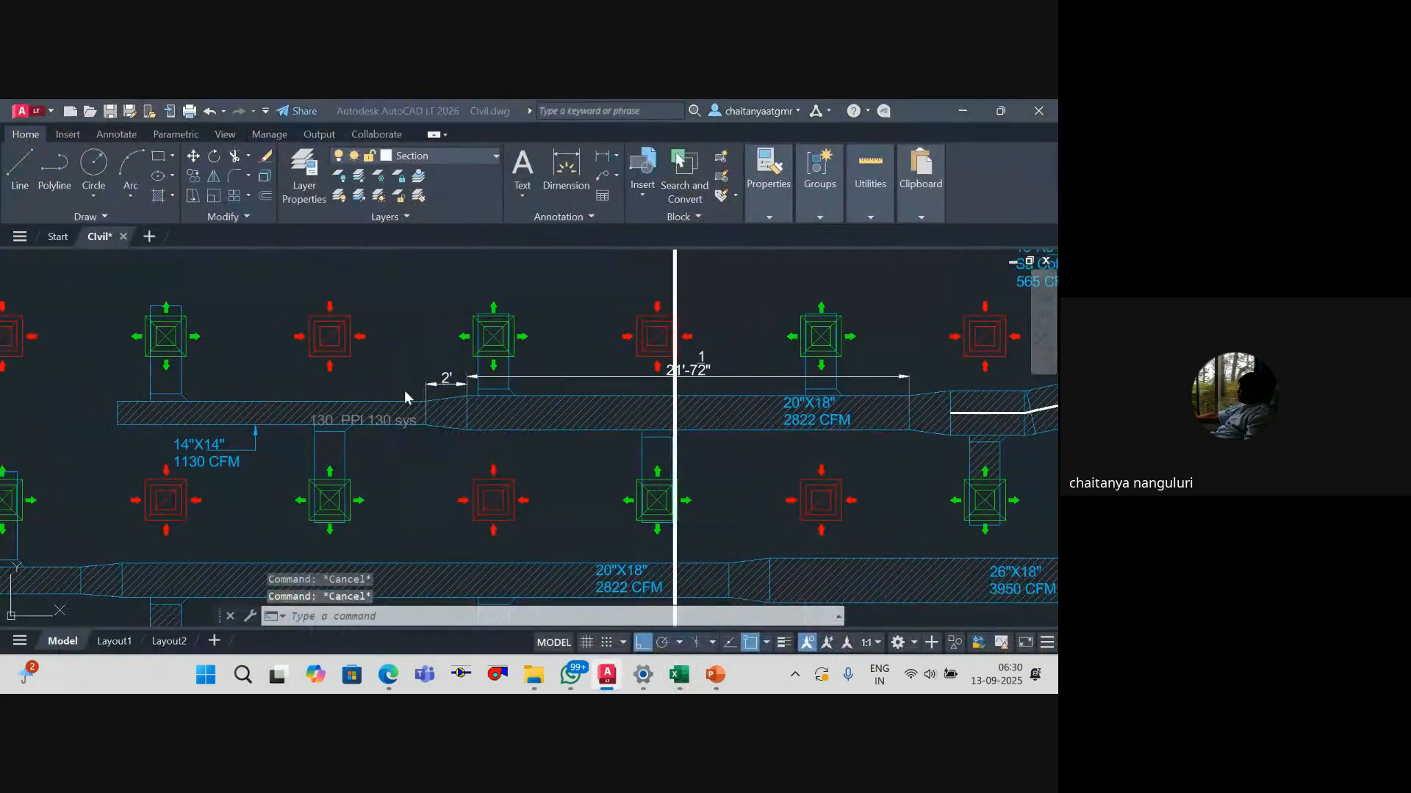
key(alt+Tab)
text(straight)
key(Tab)
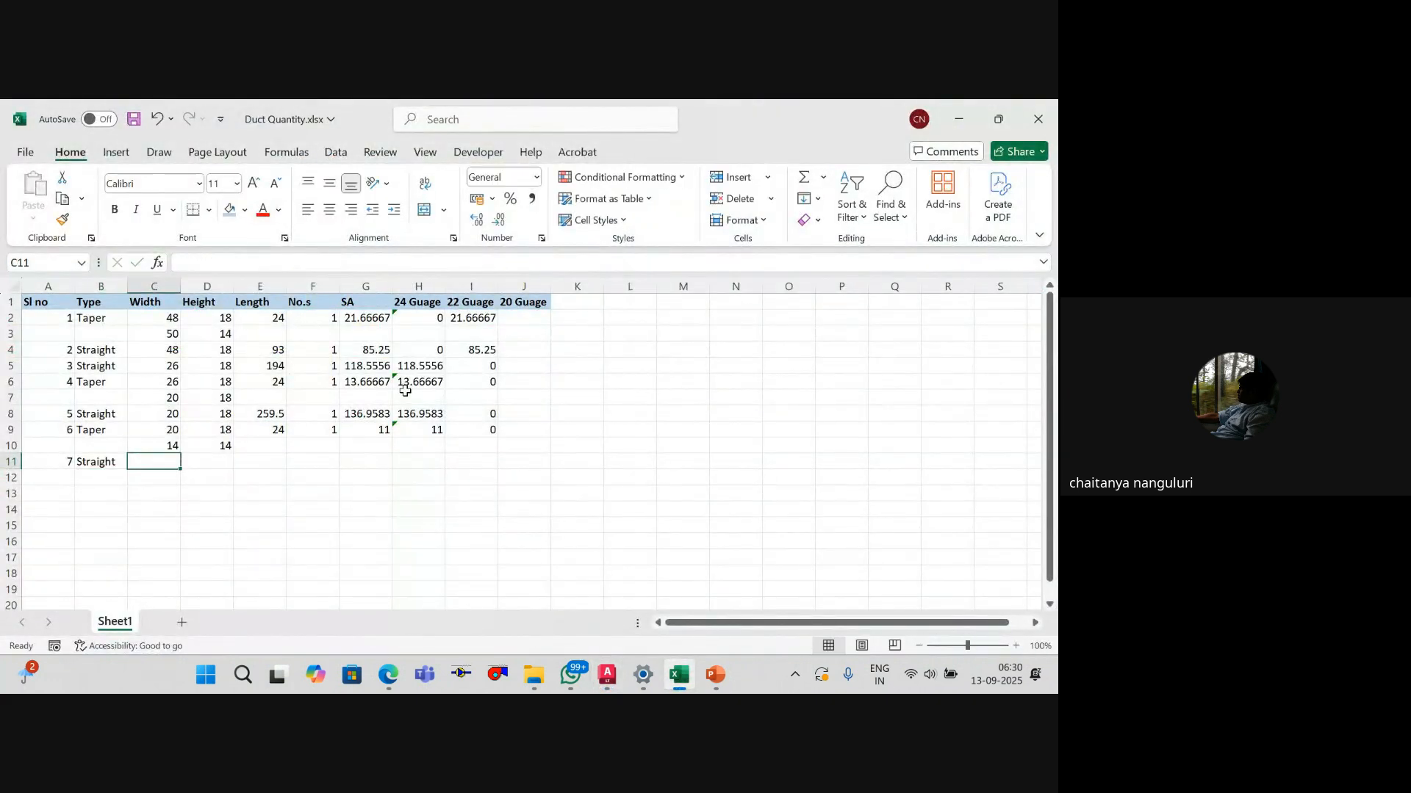
text(14)
key(Tab)
text(14)
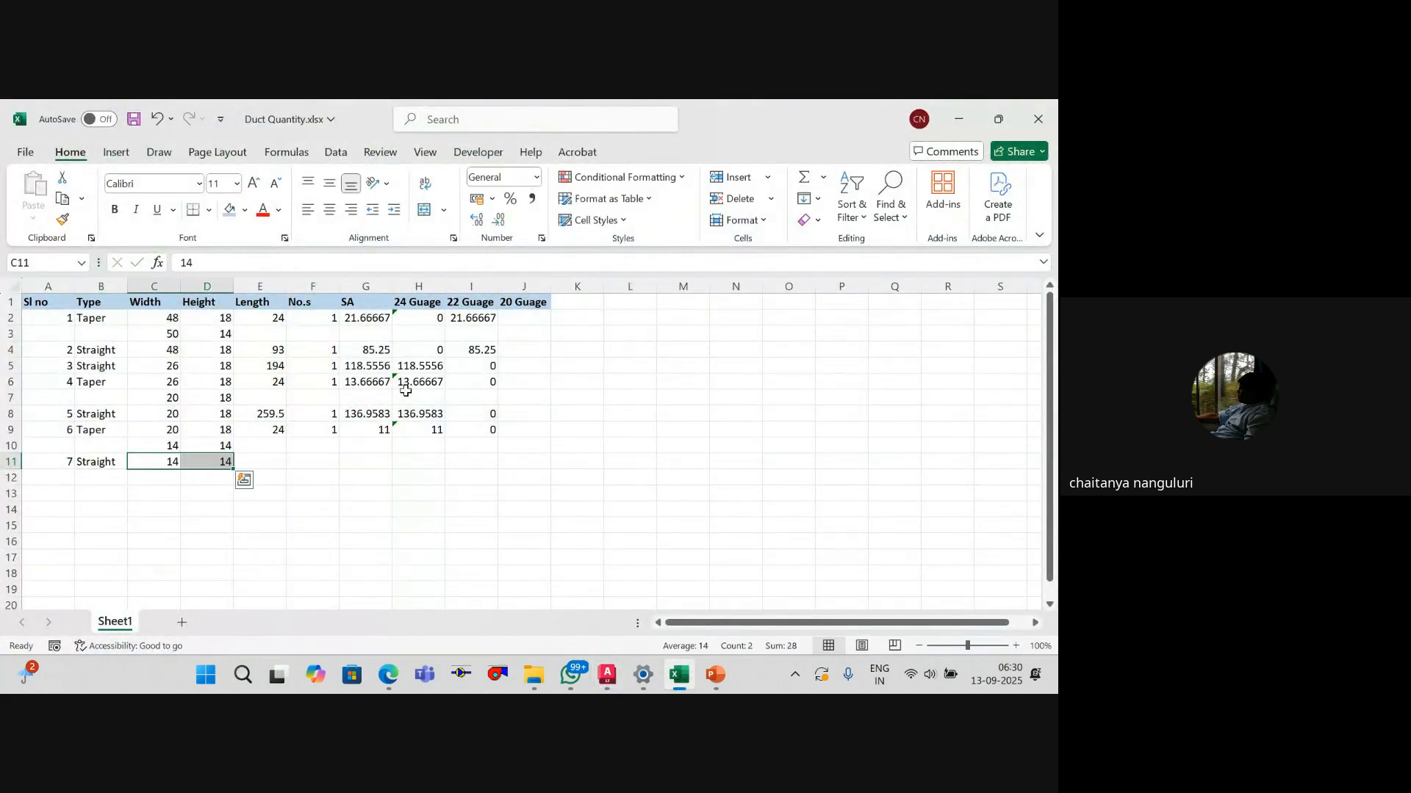
key(Tab)
Step: Switch to AutoCAD and place a linear dimension above the straight 14"X14" duct, from the taper to the duct's closed end
key(alt+Tab)
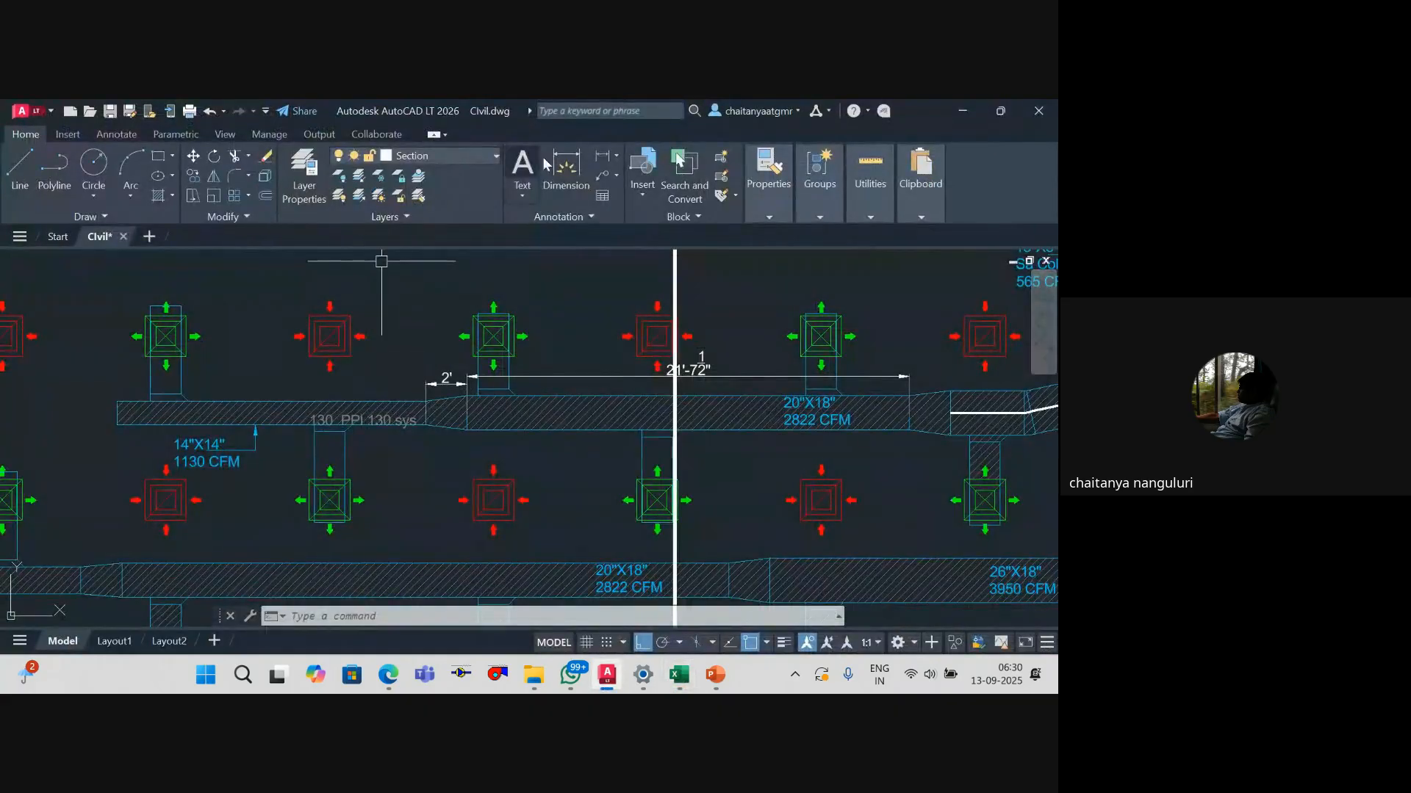
click(601, 163)
click(427, 412)
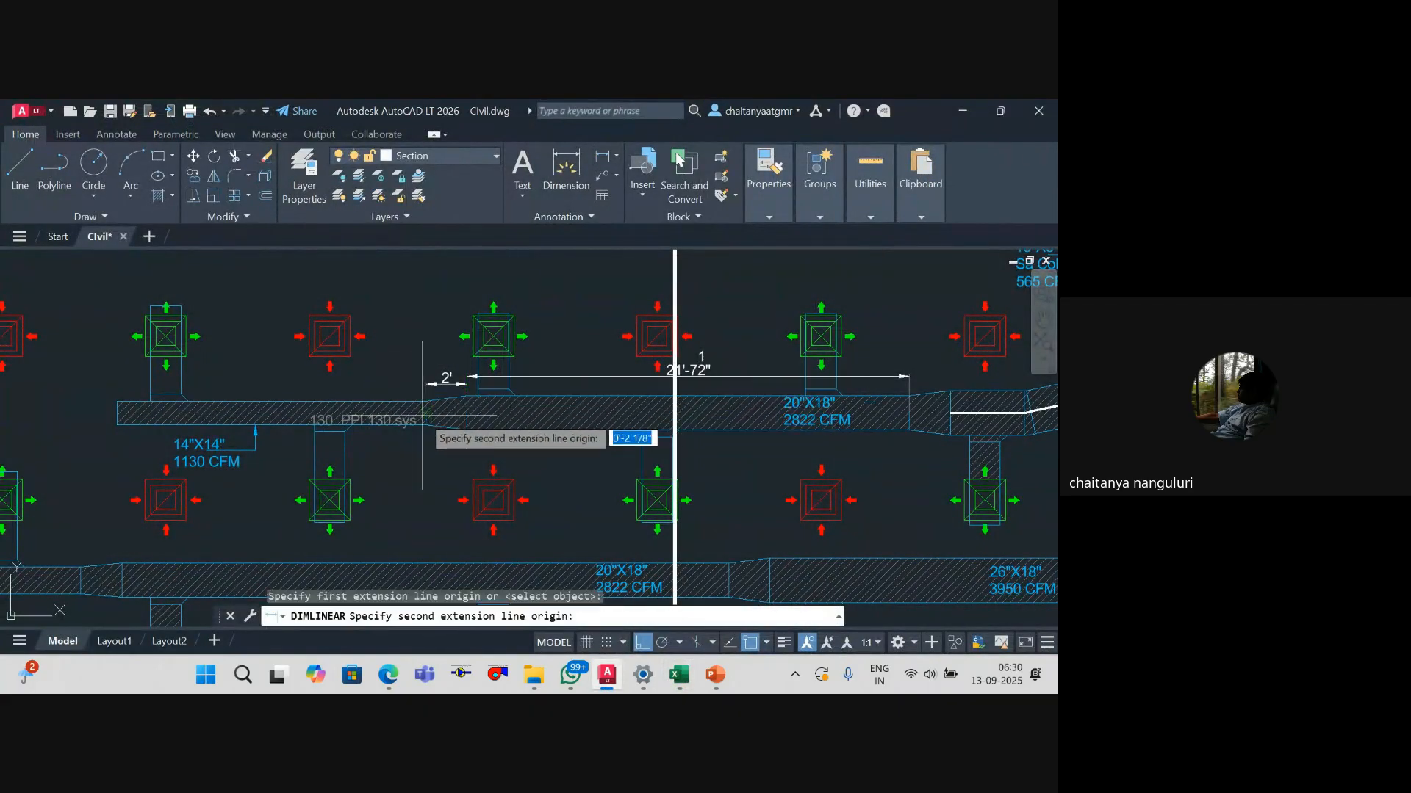
click(117, 413)
scroll(230, 405, up, 6)
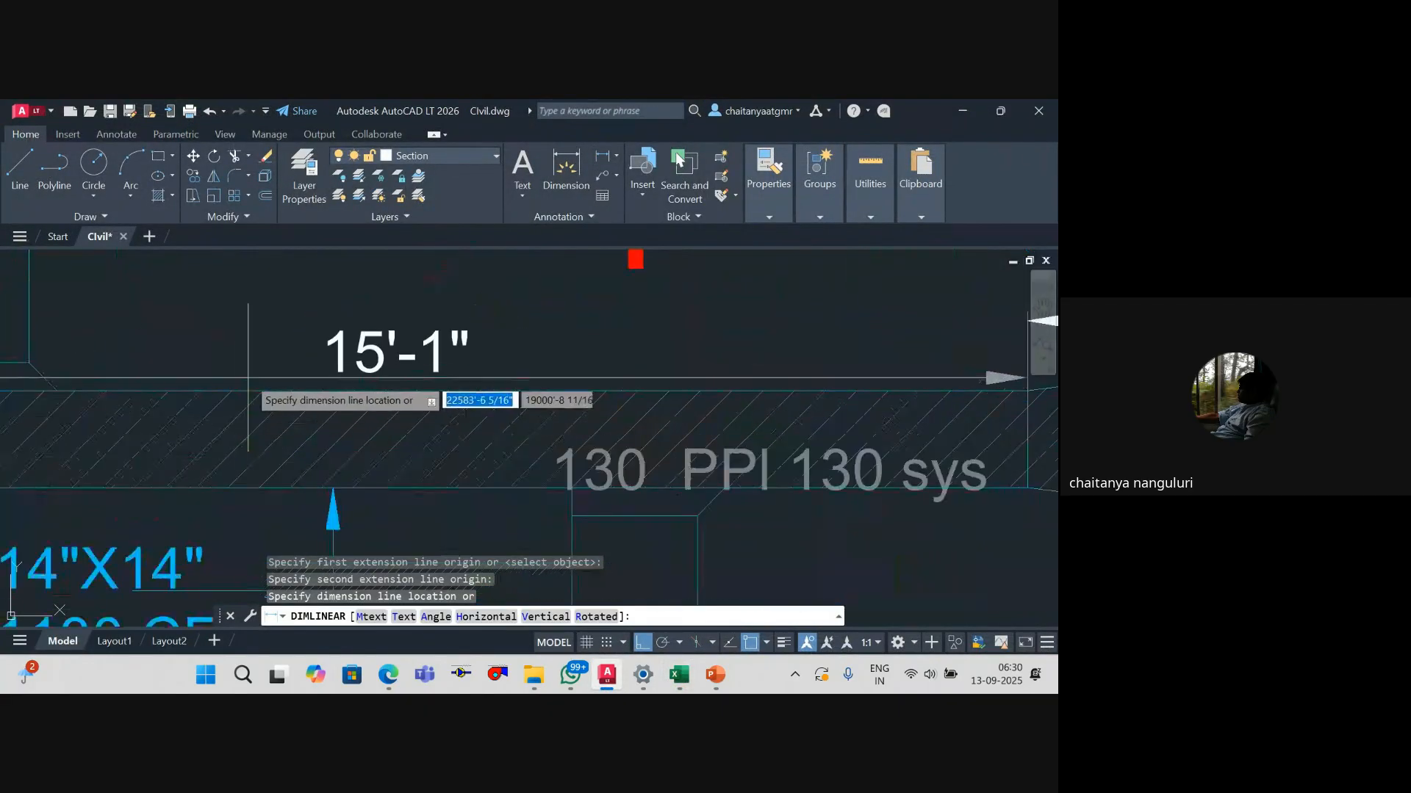
click(249, 379)
key(Escape)
Step: Return to Excel and enter the seventh piece's length as =(15*12)+1 in E11
key(alt+Tab)
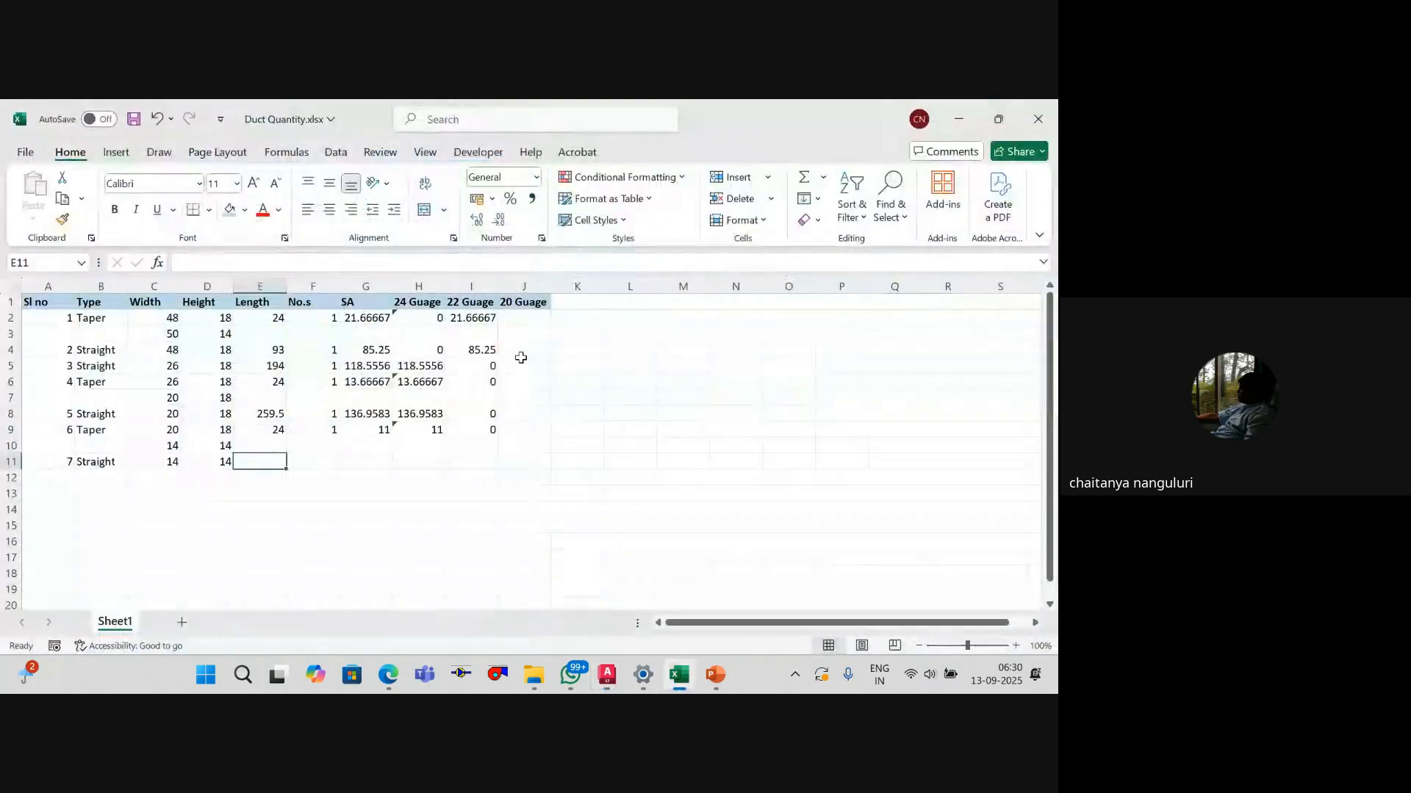
text(=1(15*12)
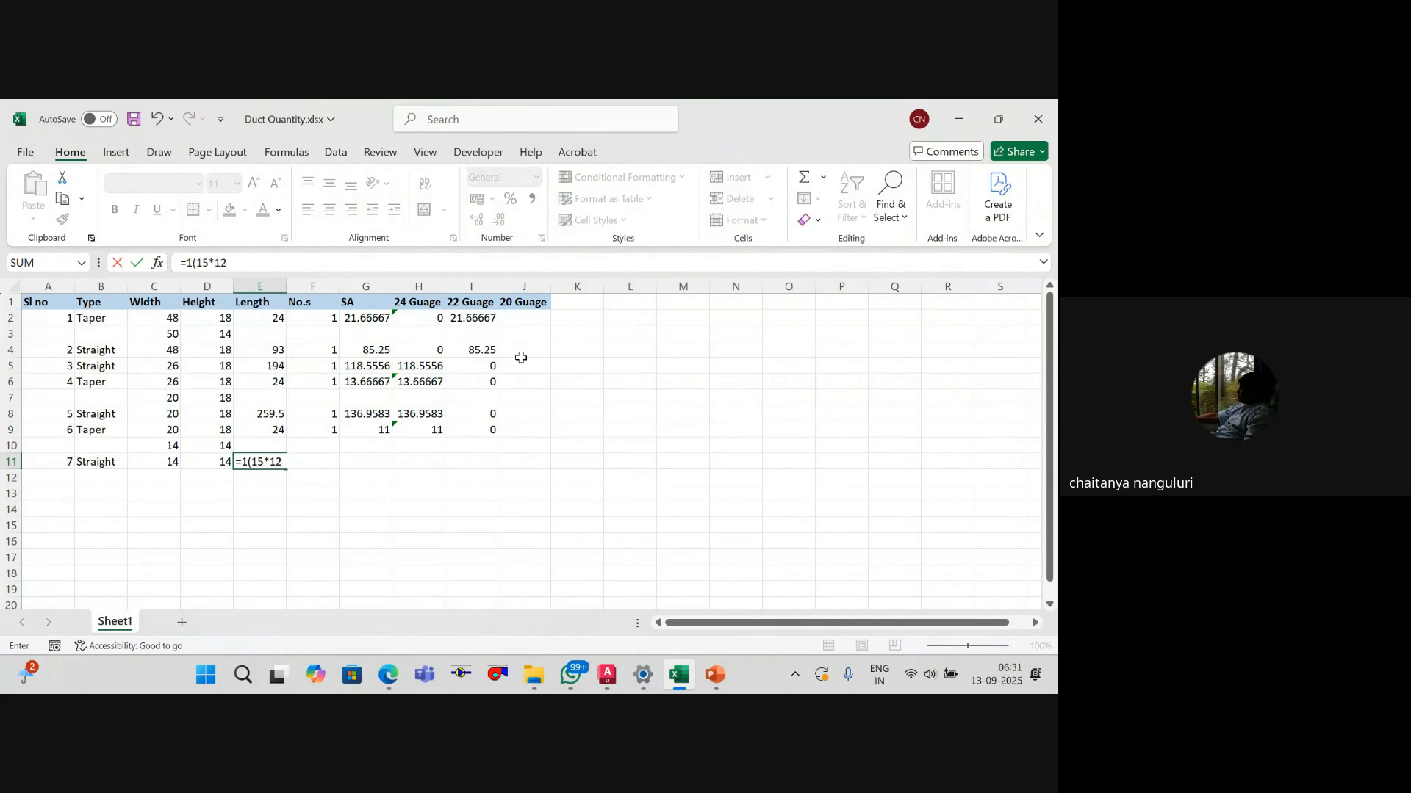
text()+)
key(alt+Tab)
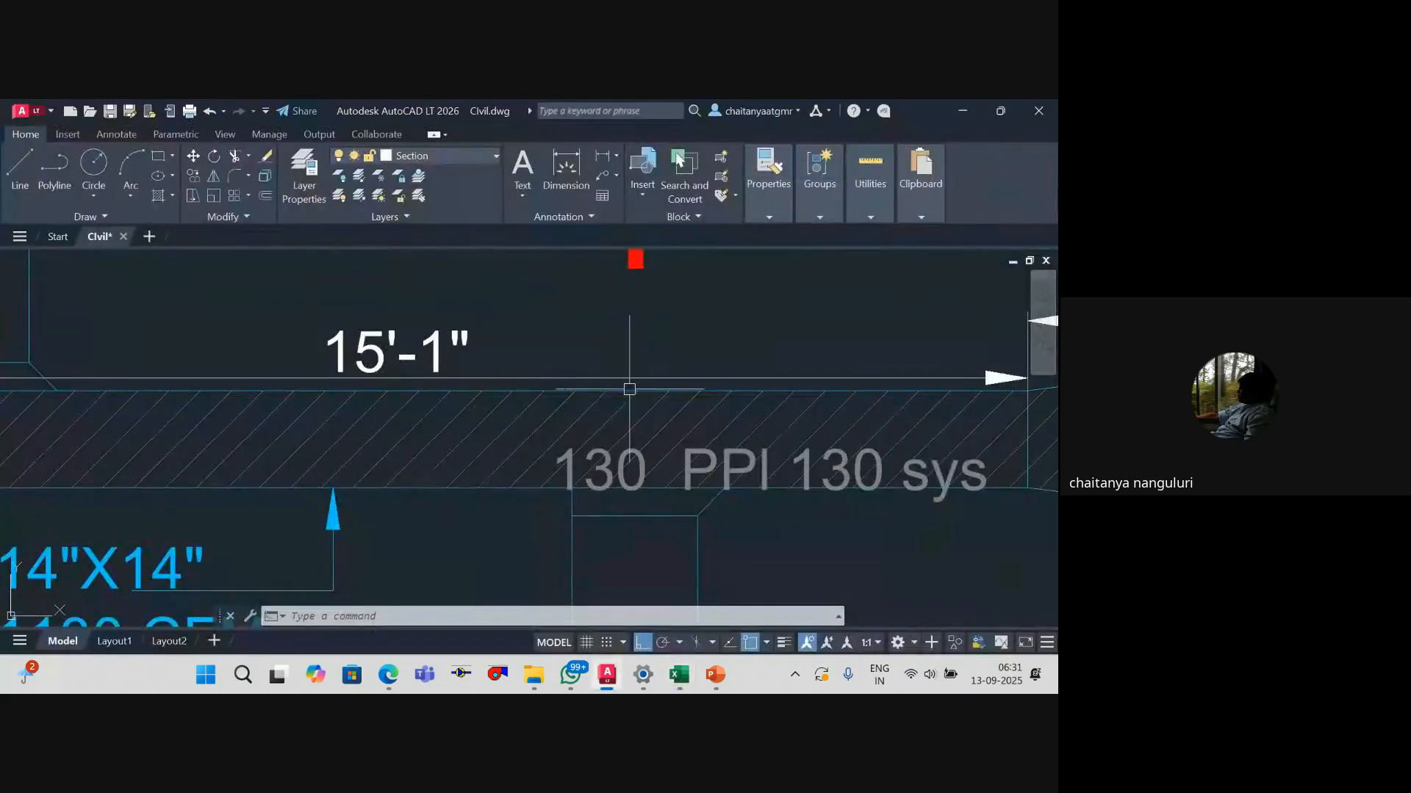
key(alt+Tab)
text(1)
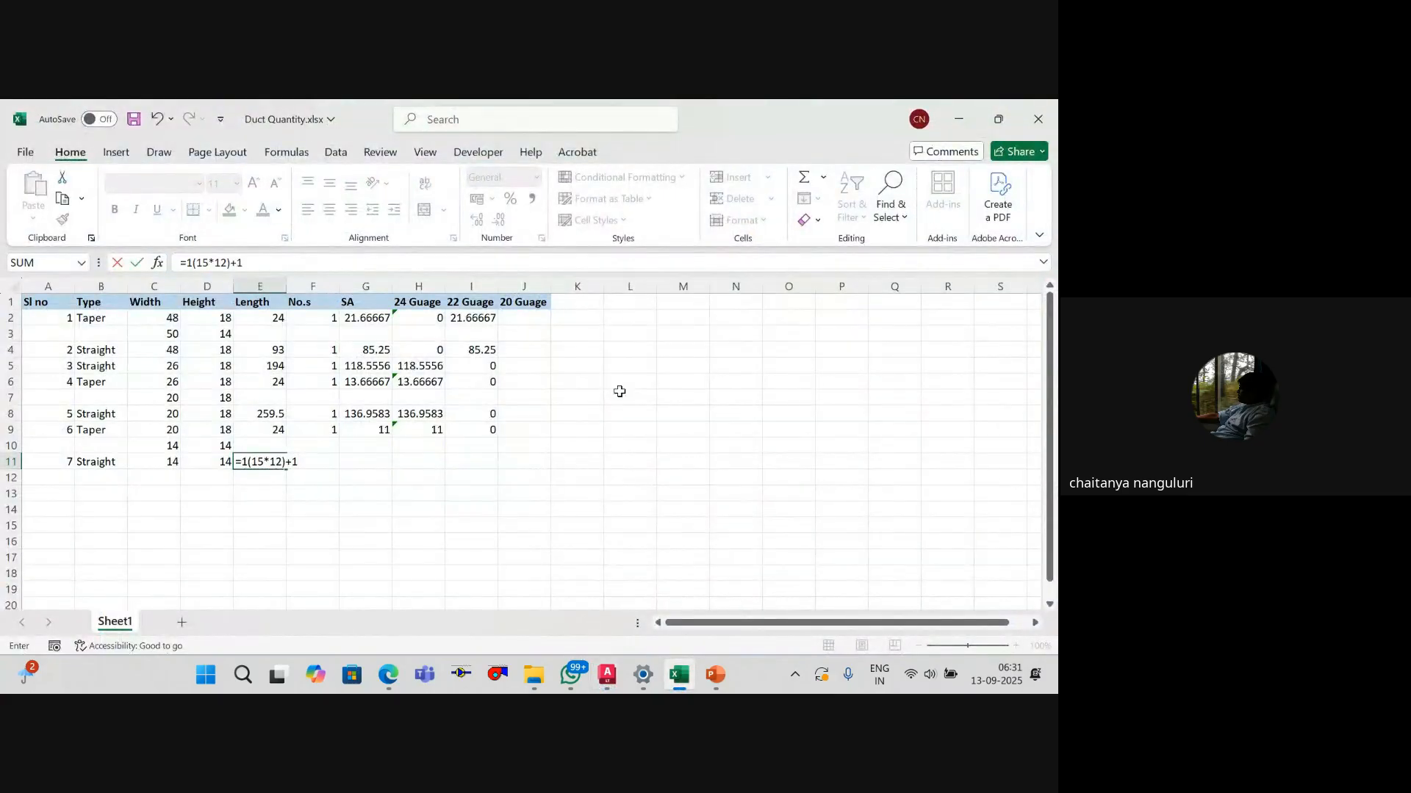
key(Return)
key(Return)
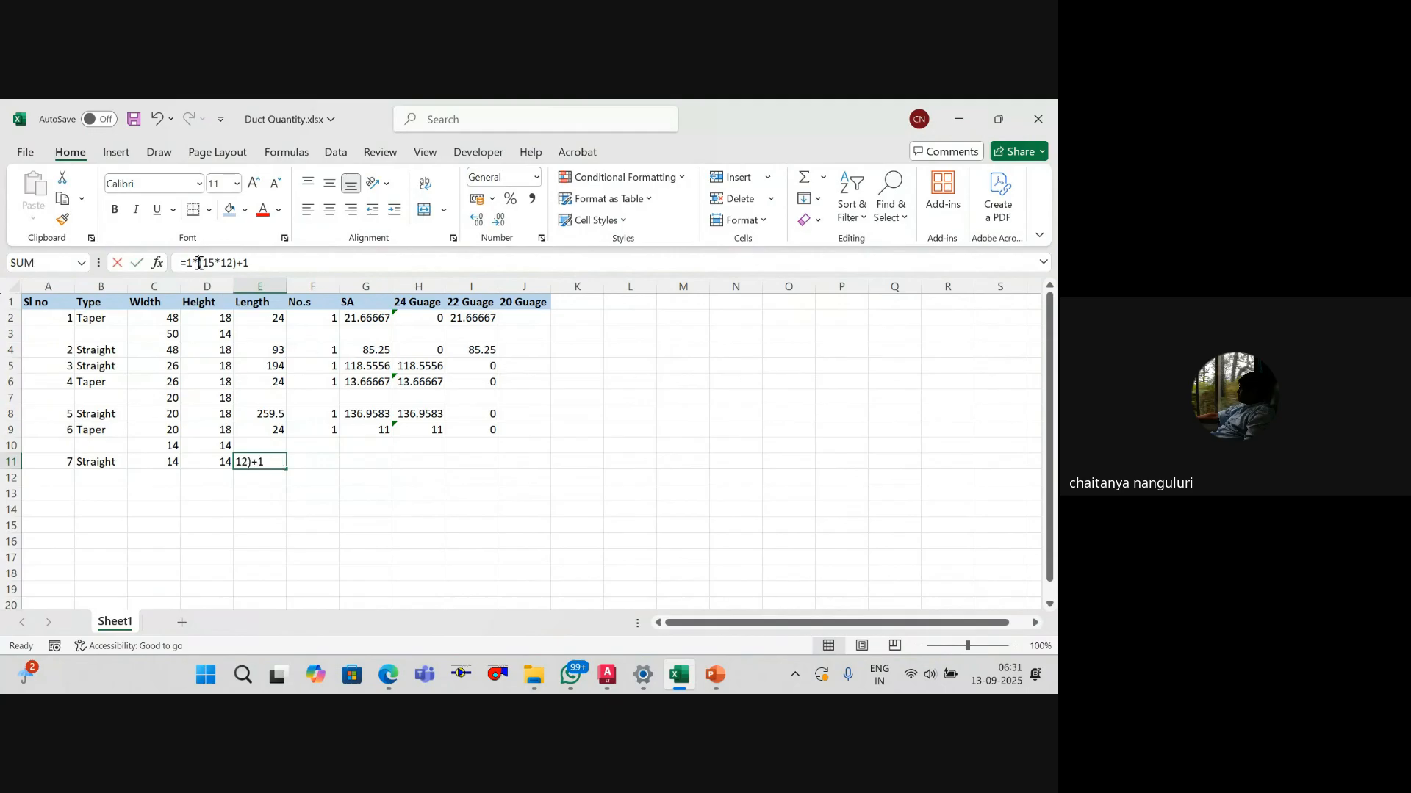
click(293, 259)
key(Return)
key(Up)
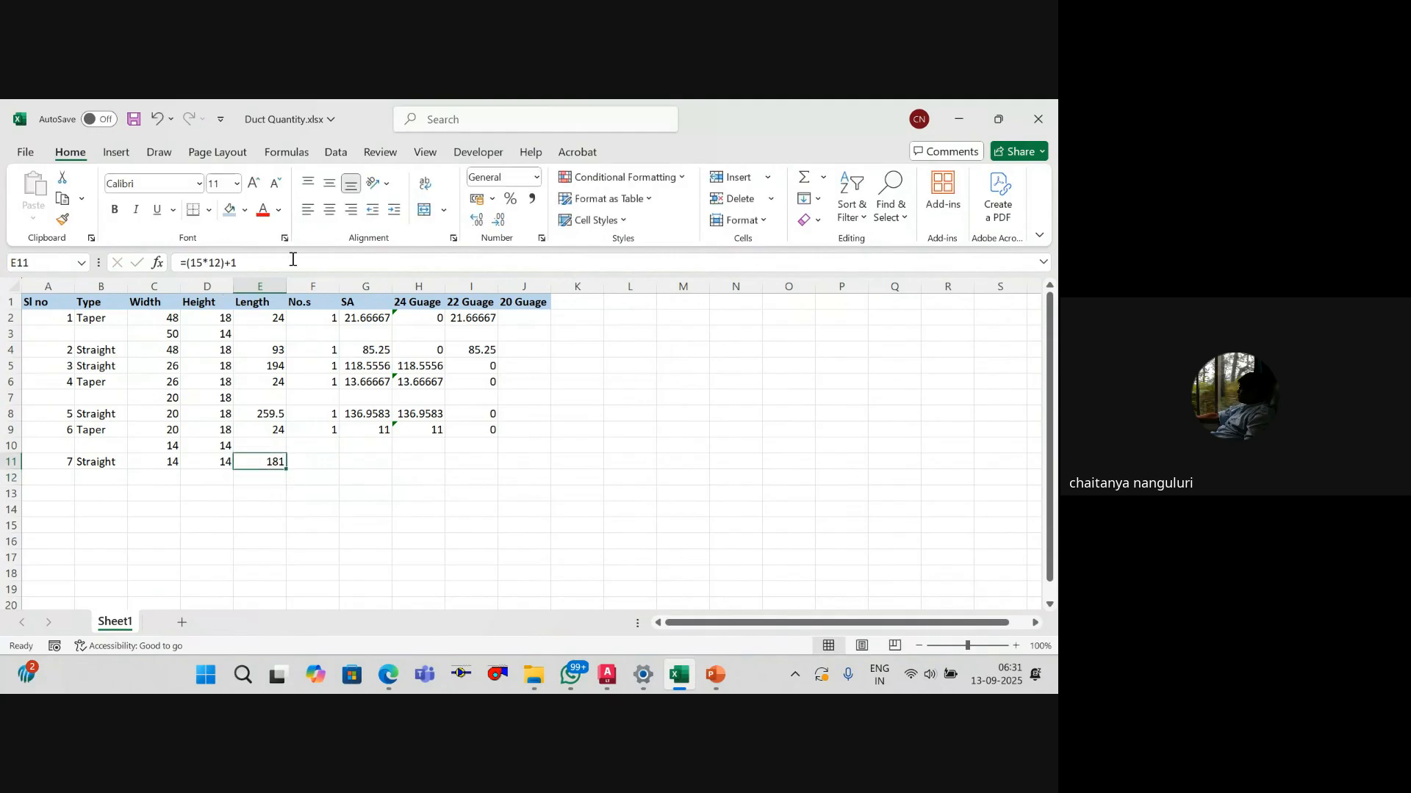
Step: Copy the quantity and straight-duct surface area formula from F8:G8 into F11:G11 for the seventh piece
key(Right)
key(Up)
key(Up)
key(Up)
key(Up)
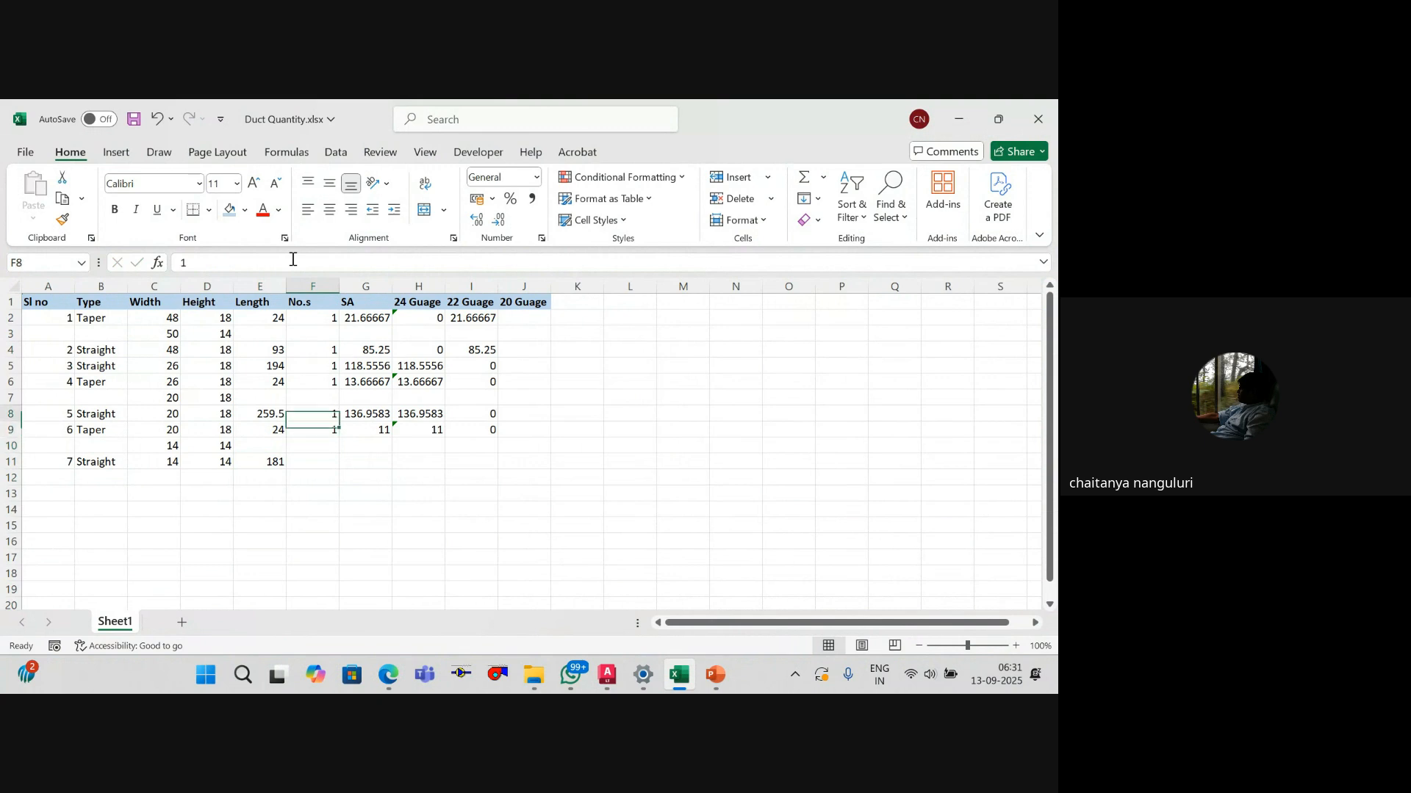
key(Right)
key(Down)
key(Down)
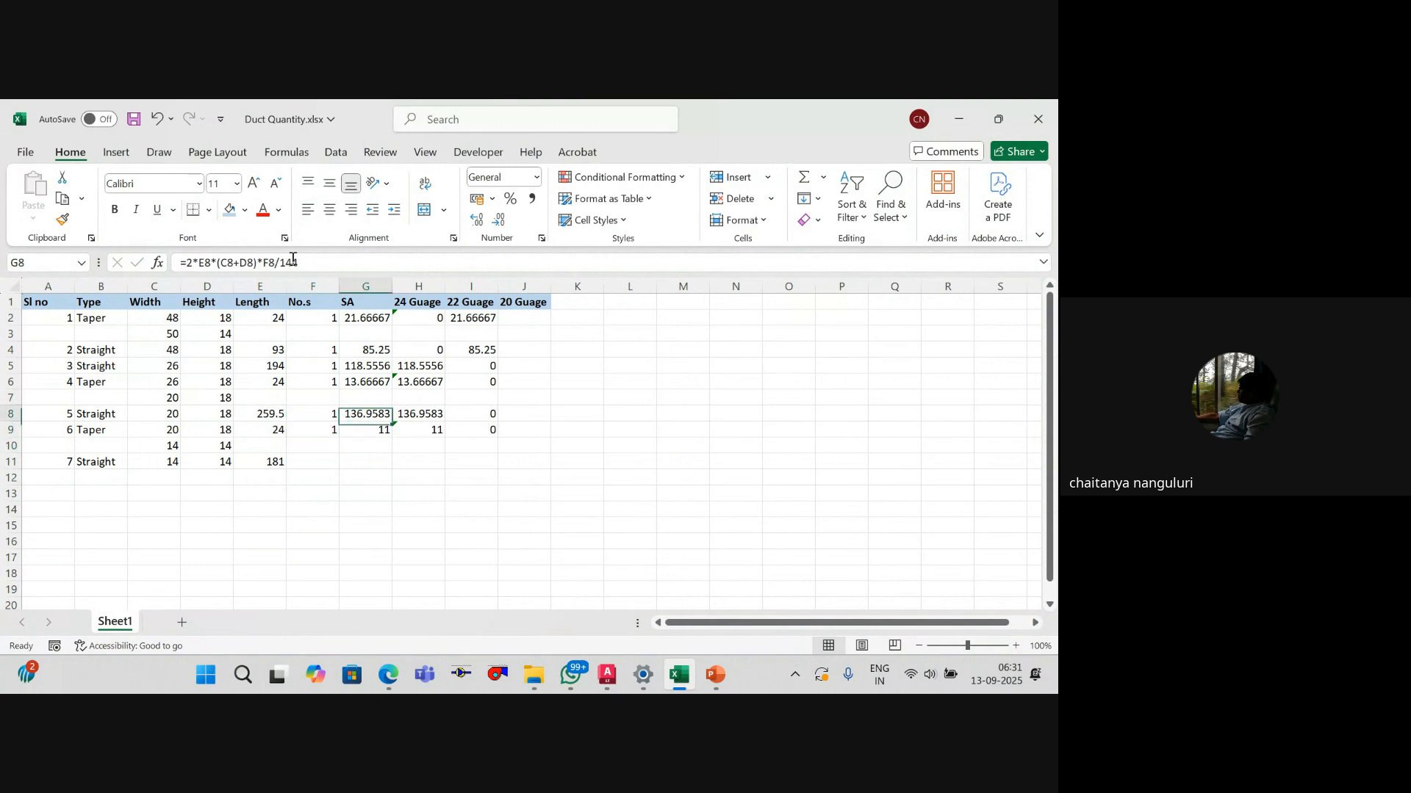
key(Down)
key(Down)
key(Left)
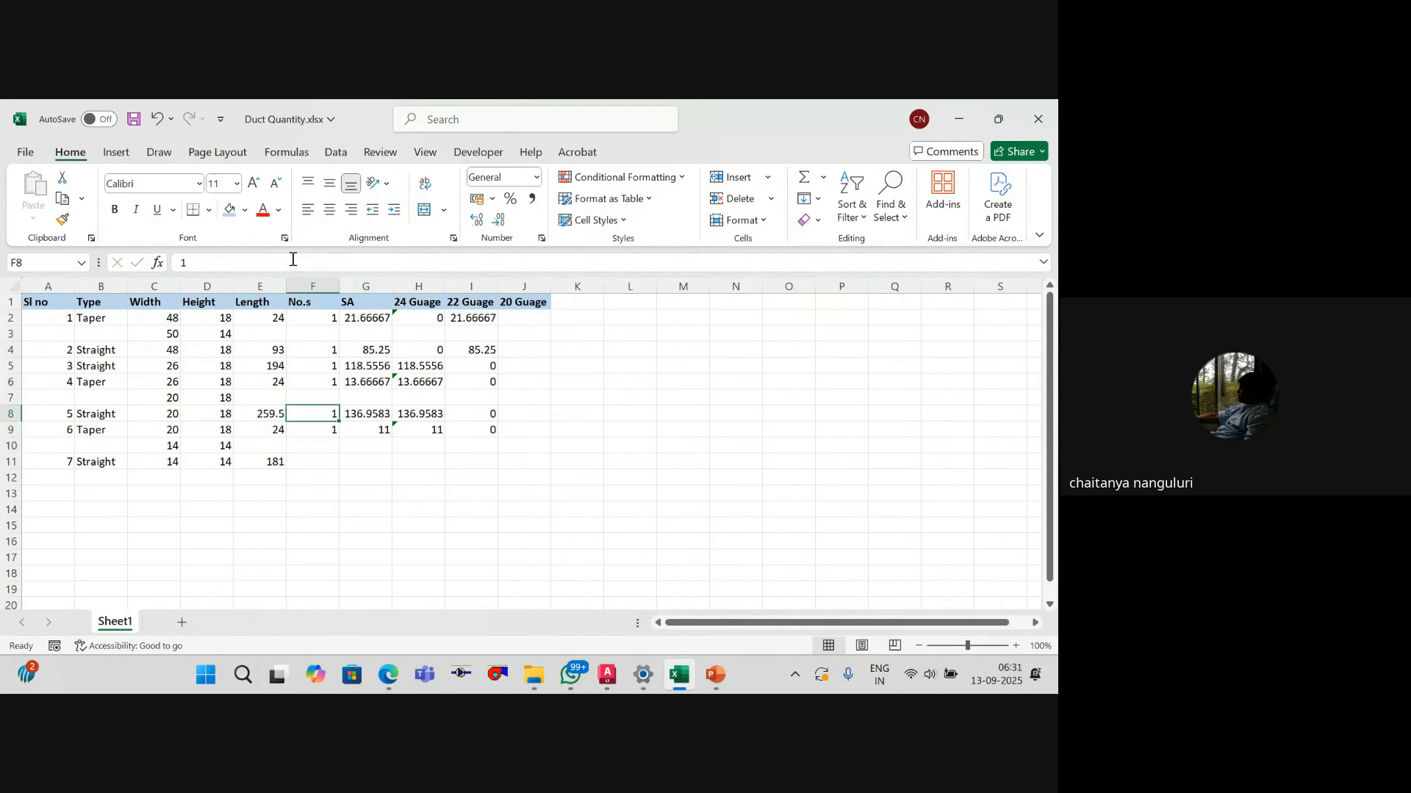
key(shift+Right)
key(ctrl+c)
key(Down)
key(Down)
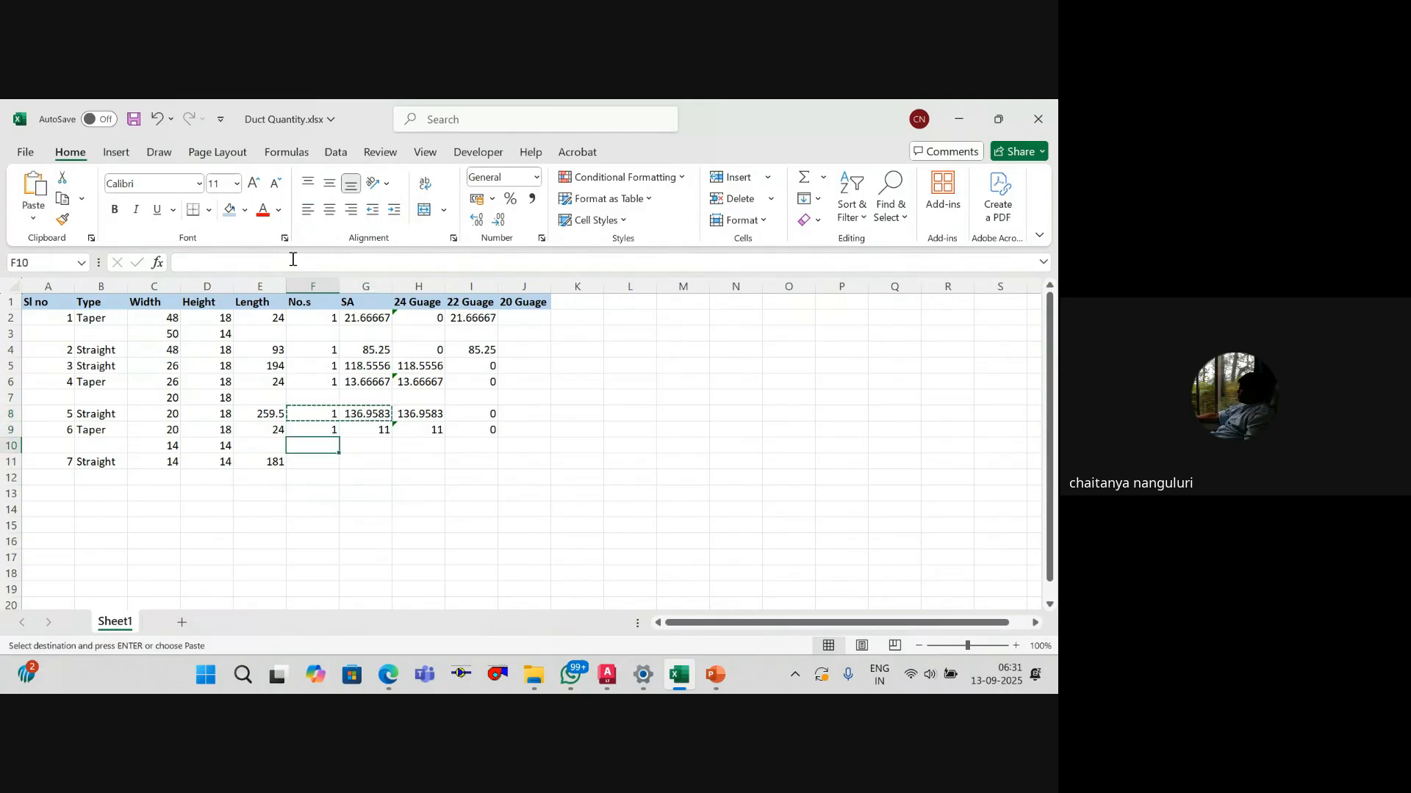
key(Down)
key(ctrl+v)
key(Escape)
key(Tab)
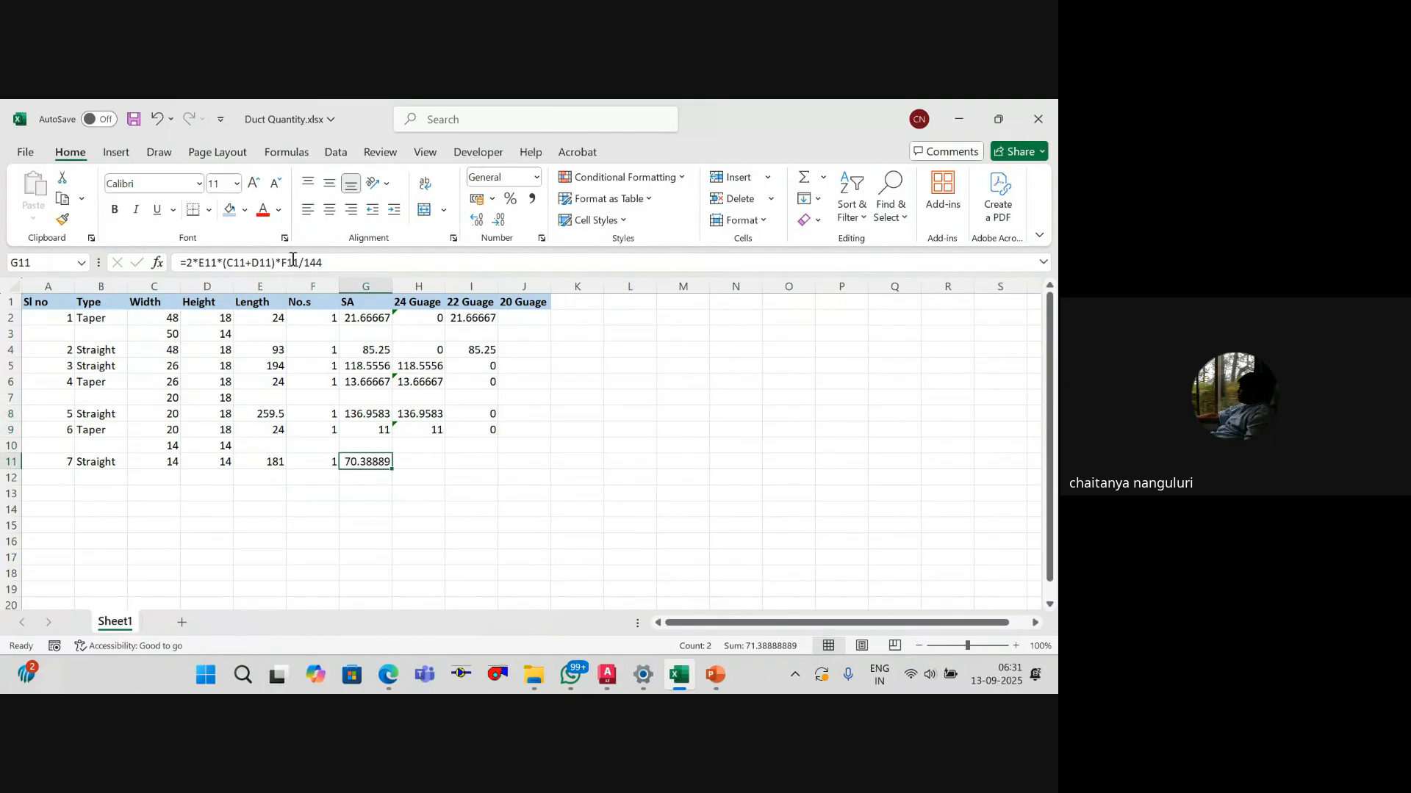
Step: Copy the 24 and 22 gauge formulas from H9:I9 into H11:I11 for the seventh piece
key(Right)
key(Up)
key(Up)
key(shift+Right)
key(ctrl+c)
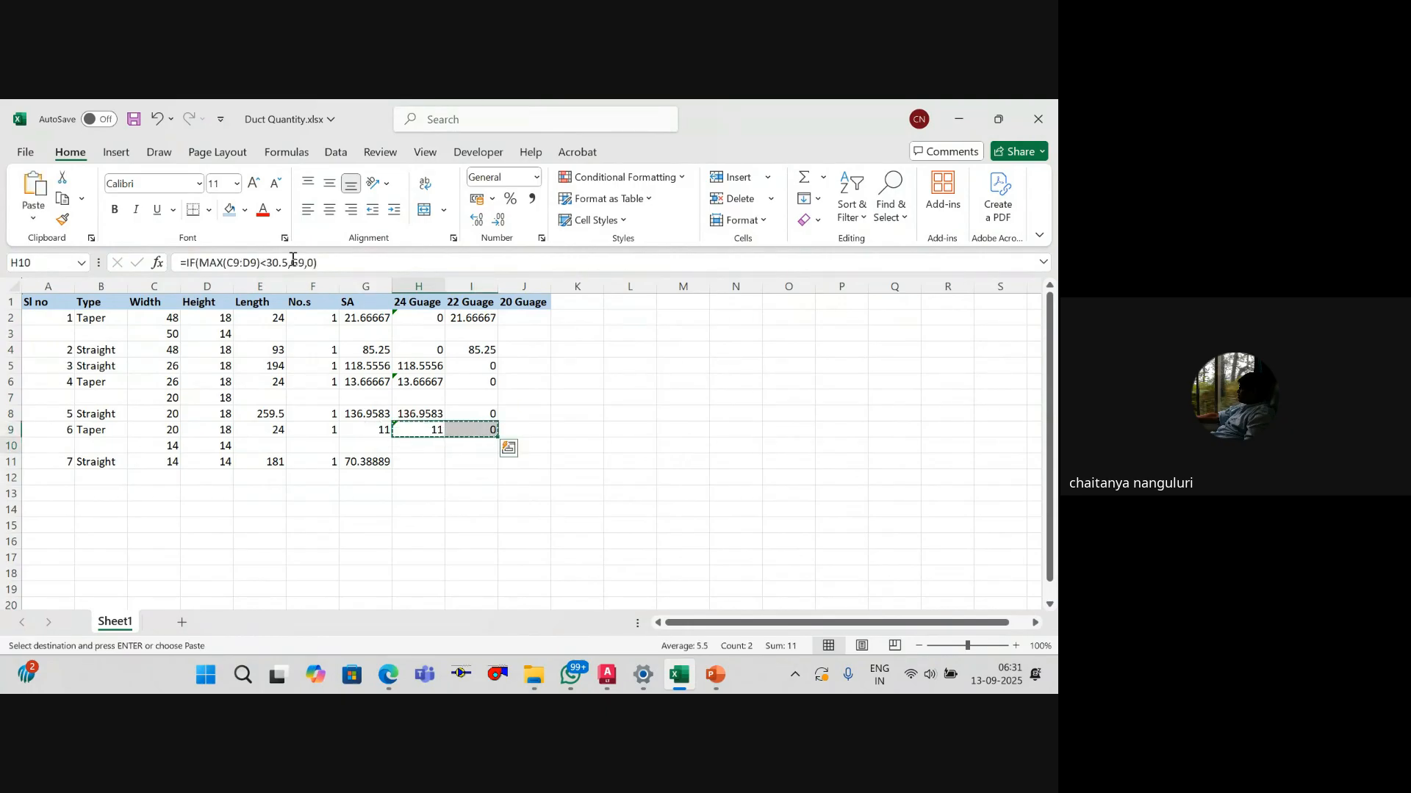
key(Down)
key(Down)
key(ctrl+v)
key(Escape)
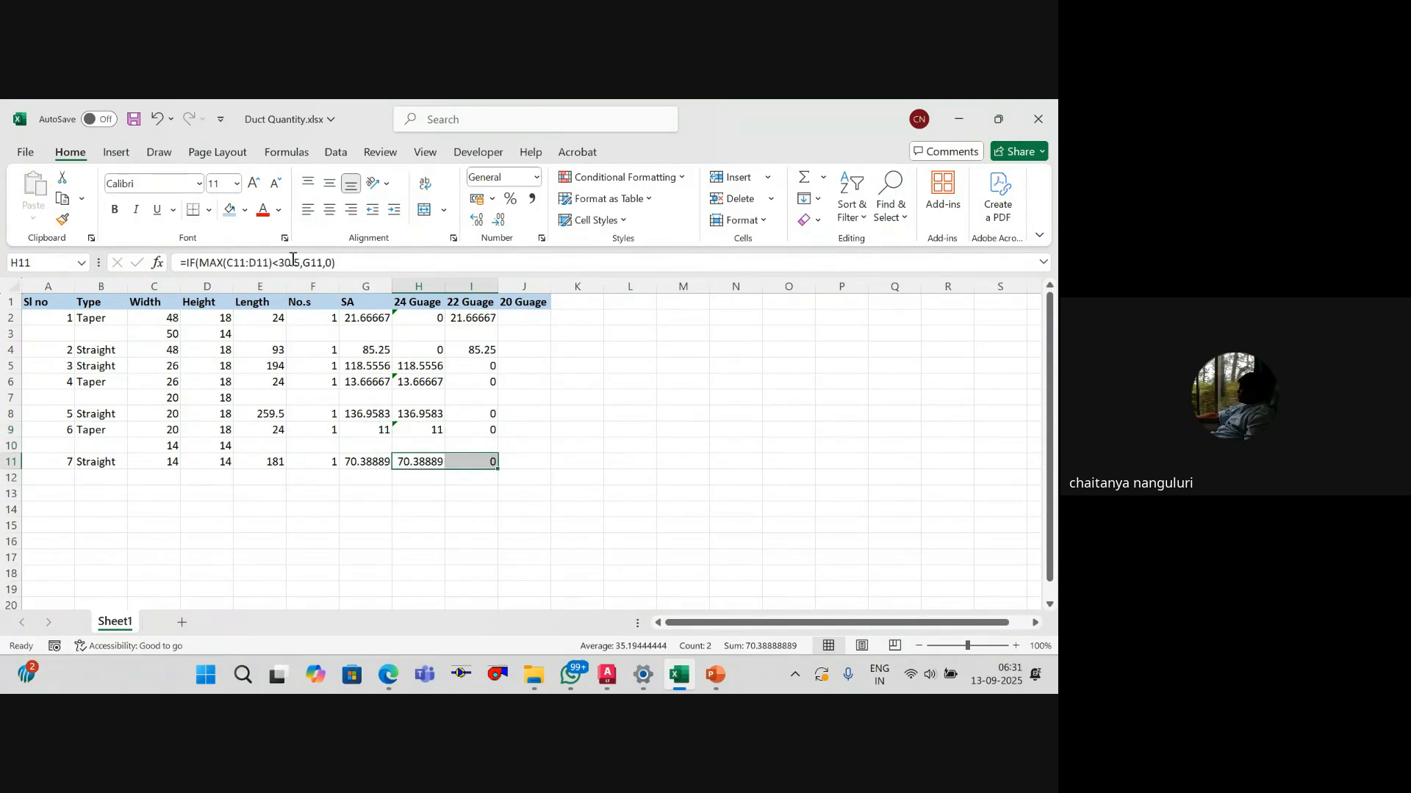
key(Down)
key(Up)
key(Down)
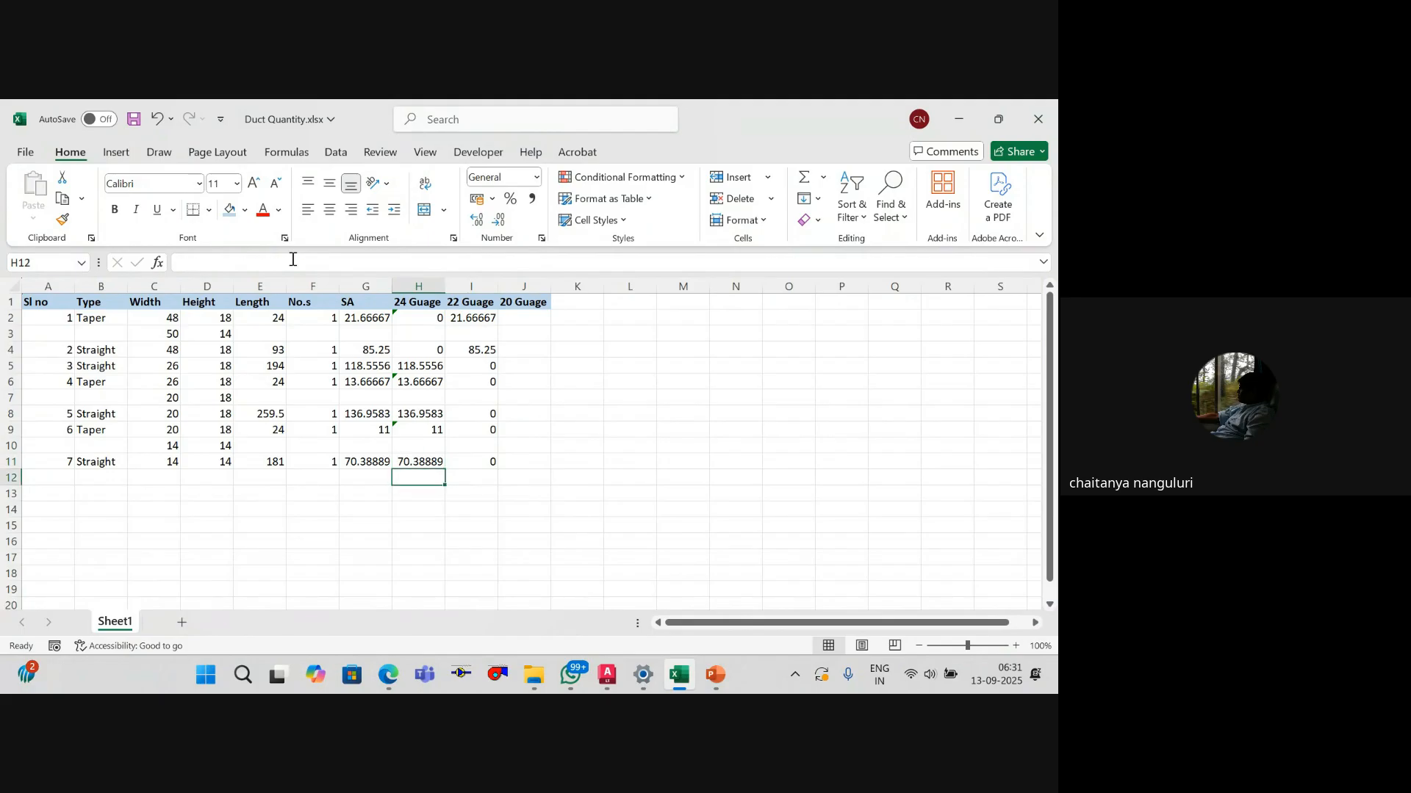
Step: Begin the eighth piece's row with serial number 8 in A12 and type Dummy in B12
key(Left)
key(Left)
key(Left)
key(Left)
key(Left)
key(Left)
key(Left)
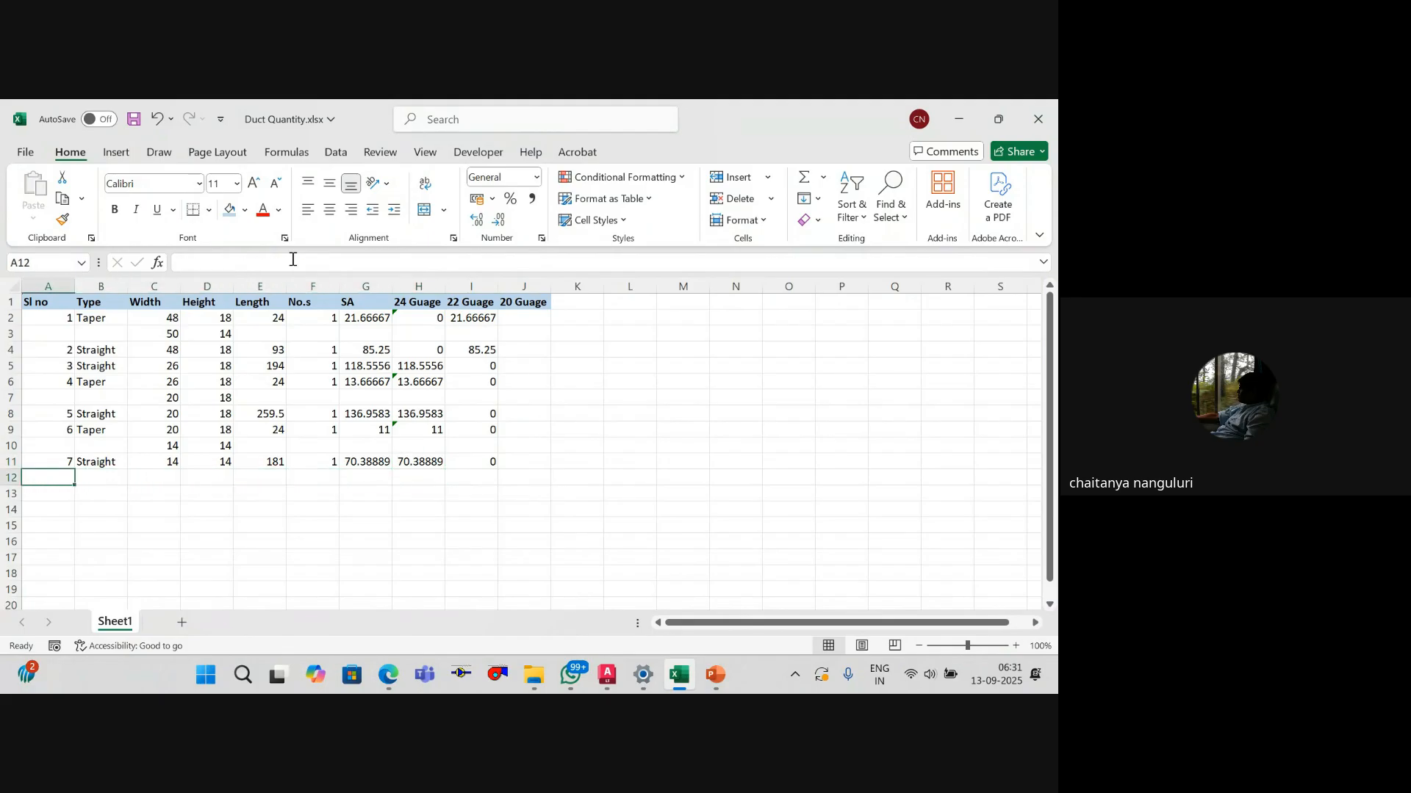
text(8)
key(Tab)
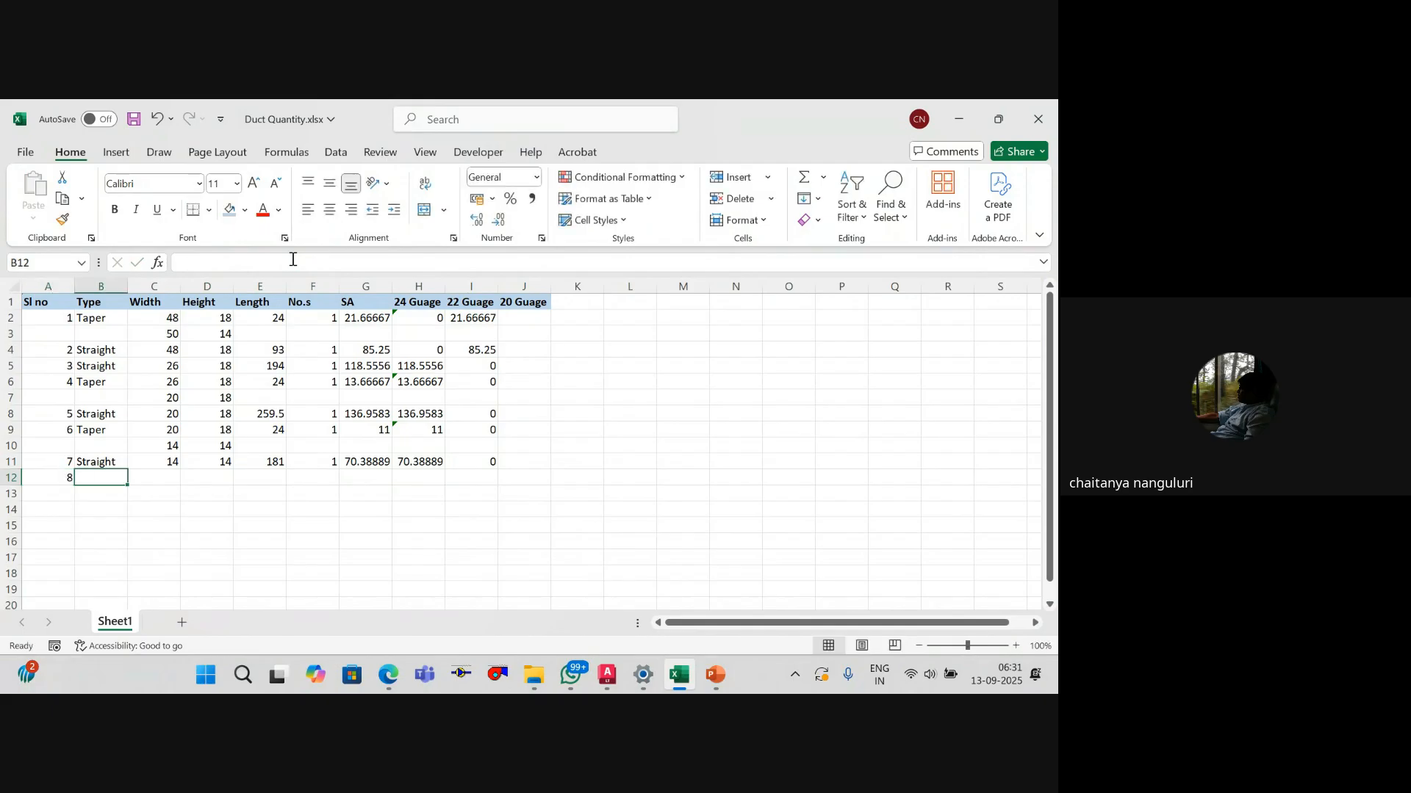
text(Dummy)
key(Tab)
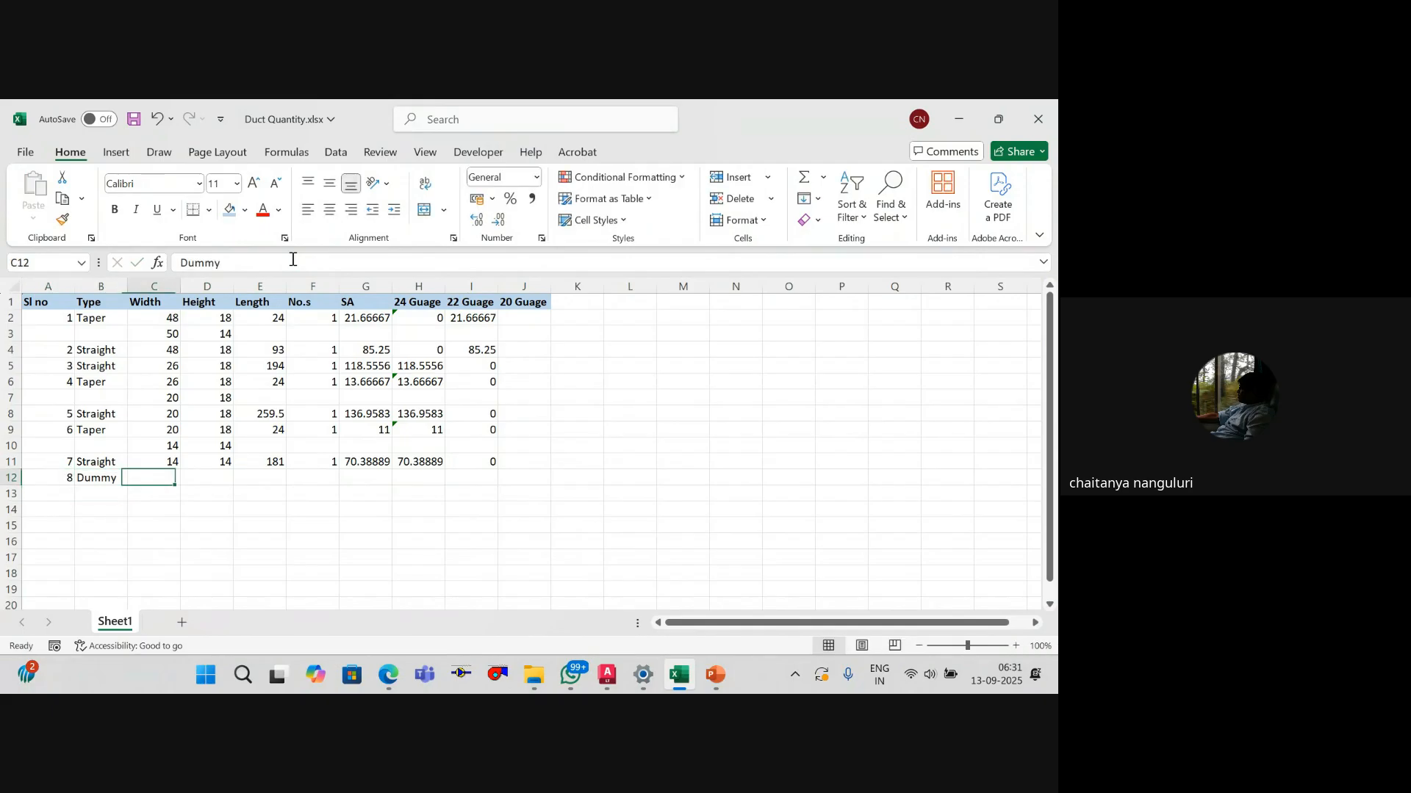
Step: Enter the dummy's width as 14 in C12 and its height as 14 in D12
text(14)
key(Tab)
text(14)
key(Tab)
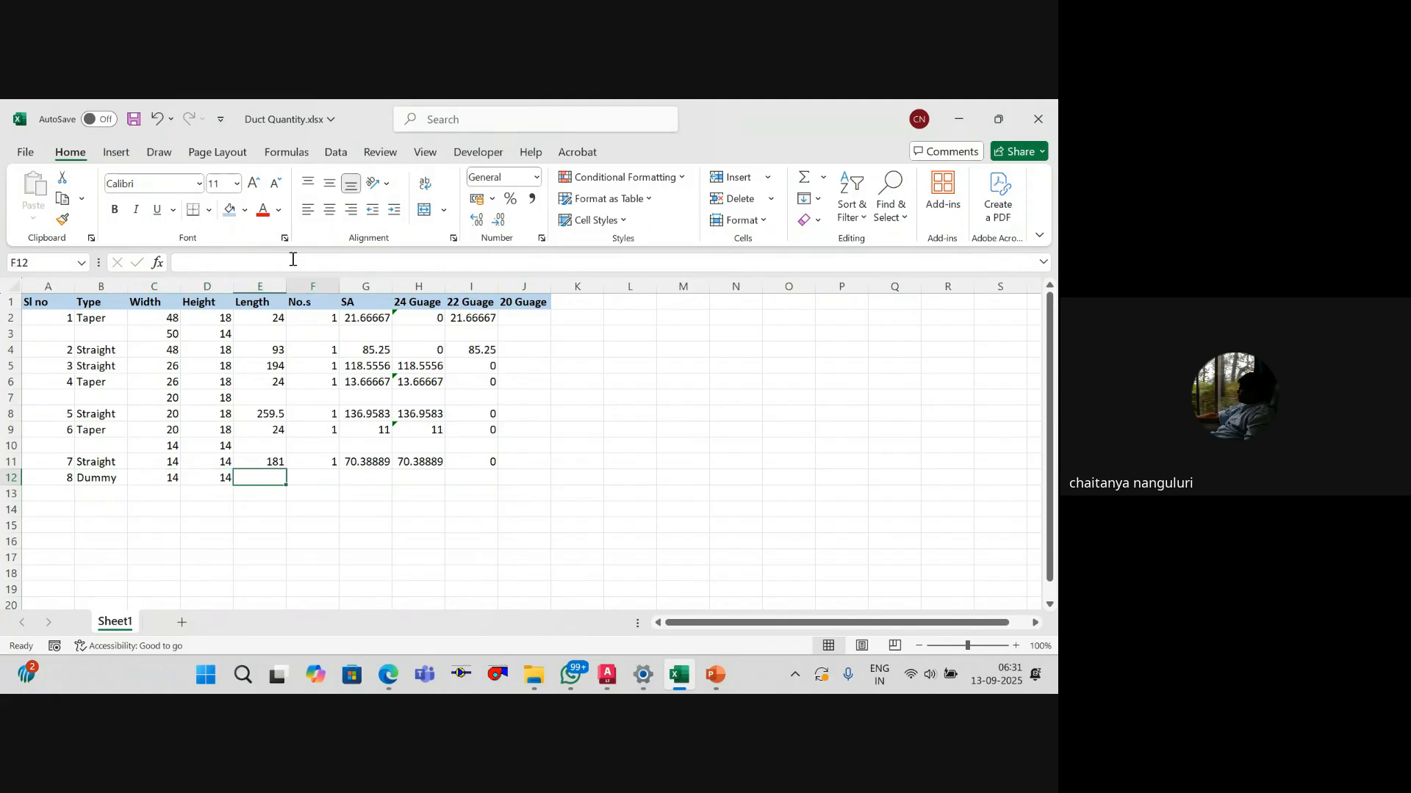
Step: Enter the dummy's surface area formula =C12*D12*F12/144 in G12, leaving the length cell empty
key(Tab)
key(Tab)
text(=)
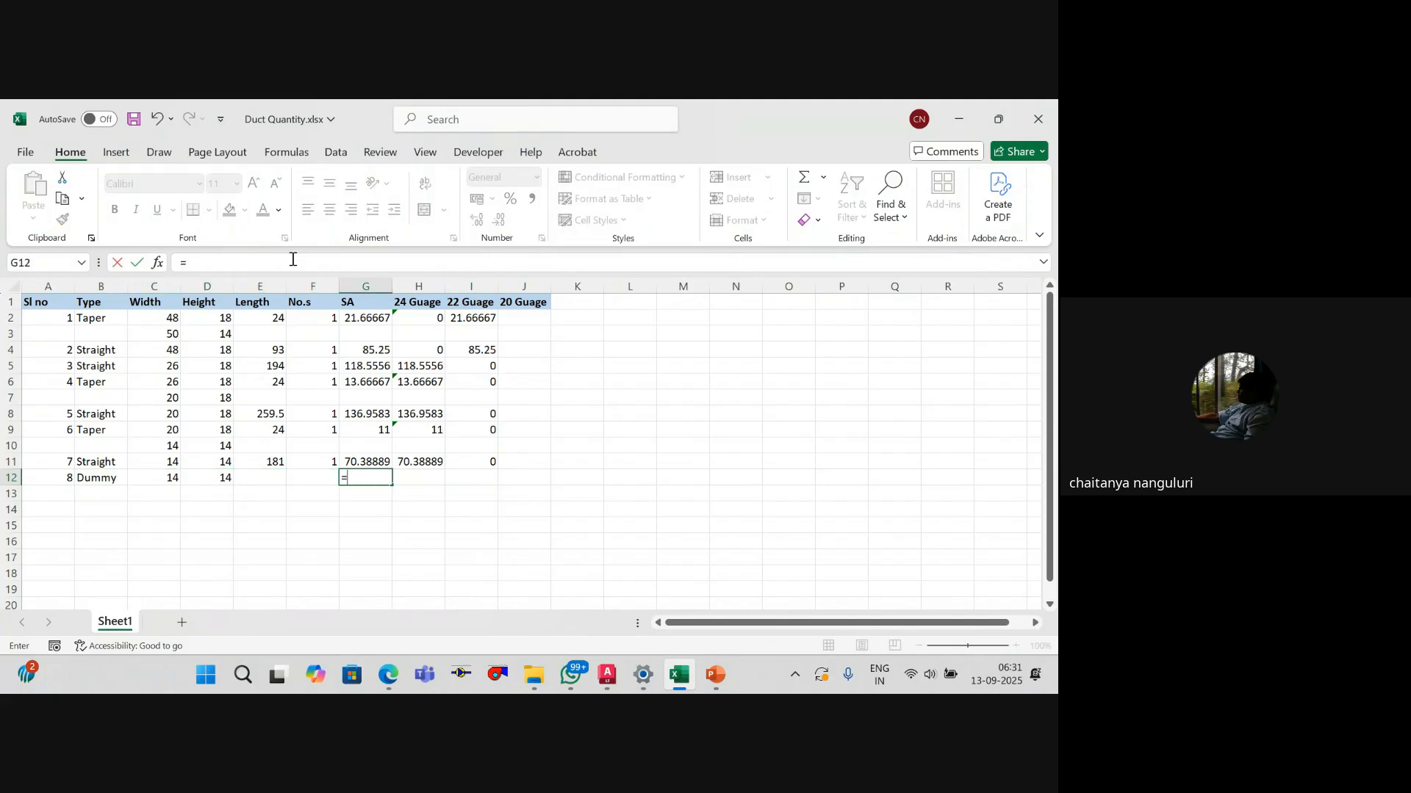
key(Left)
key(Left)
key(Left)
key(Left)
text(*)
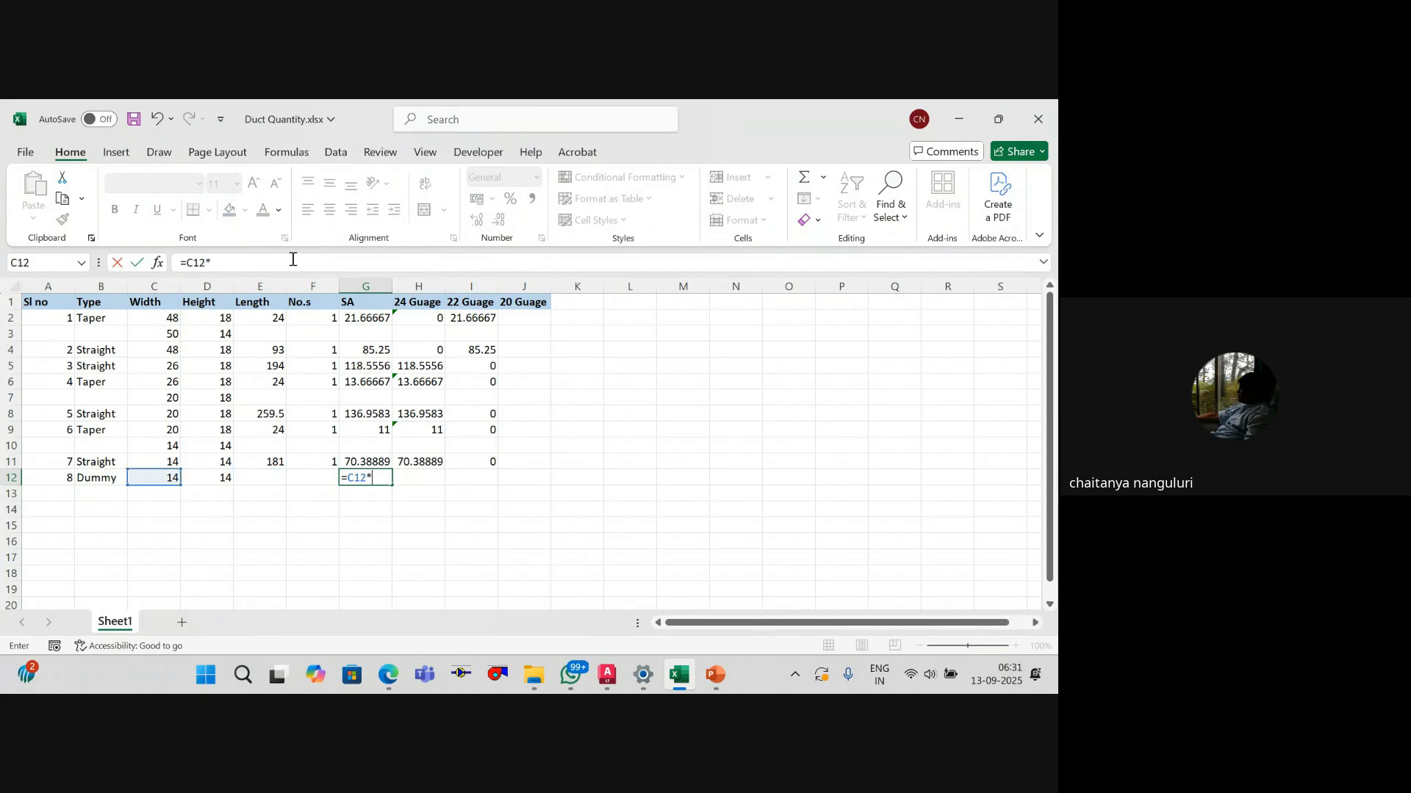
key(Left)
key(Left)
key(Left)
text(*)
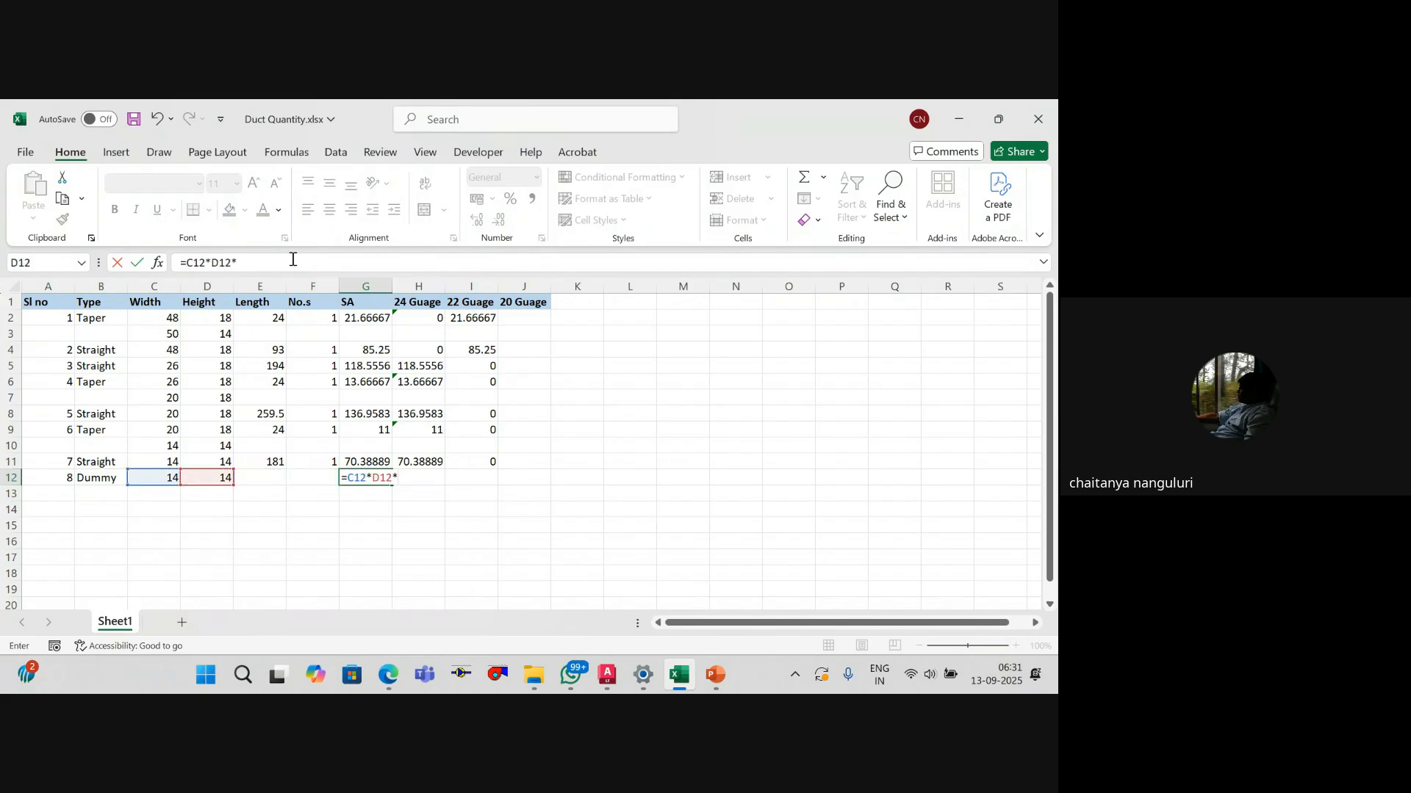
key(Left)
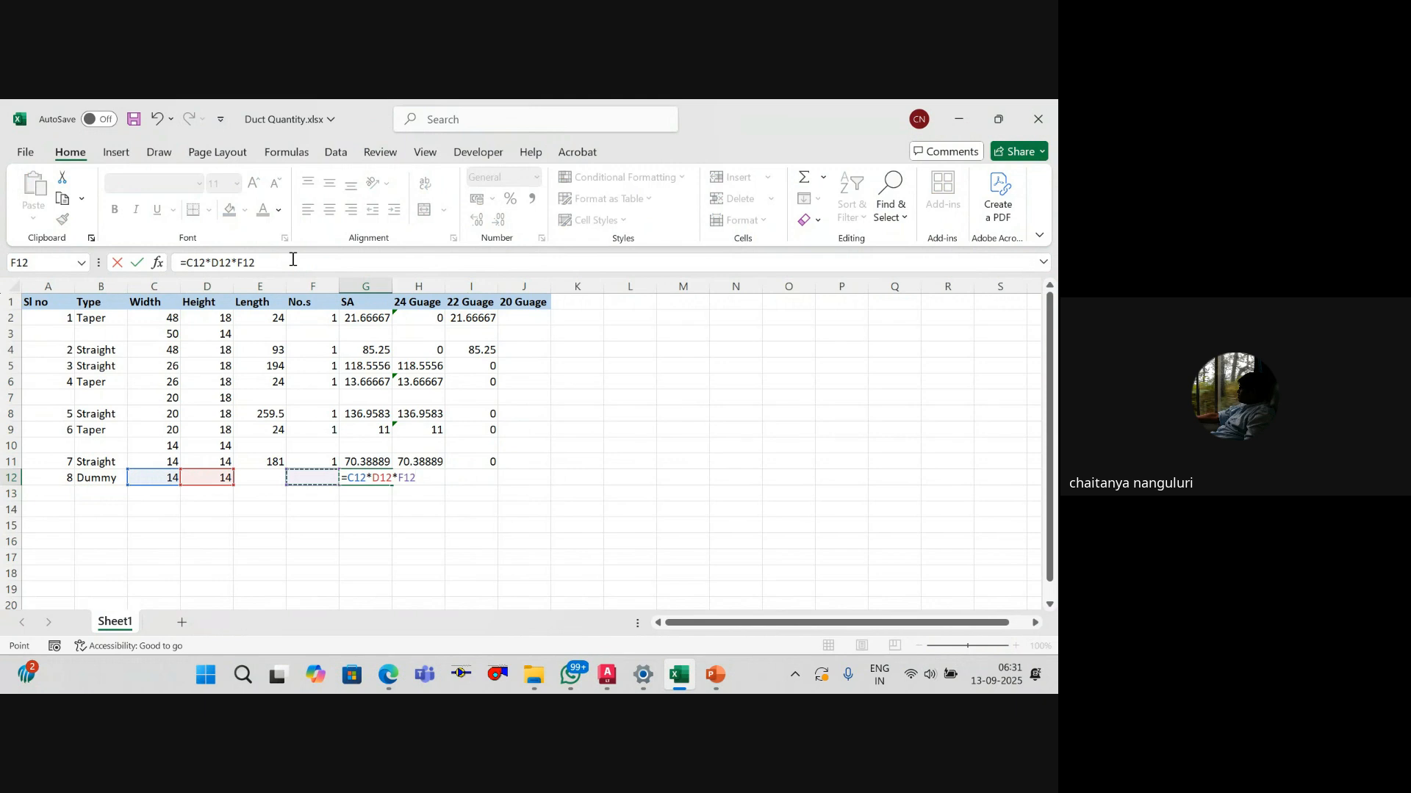
text(/144)
key(Return)
Step: Enter the dummy's quantity as 1 in F12
key(Up)
key(Left)
text(1)
key(Return)
key(Right)
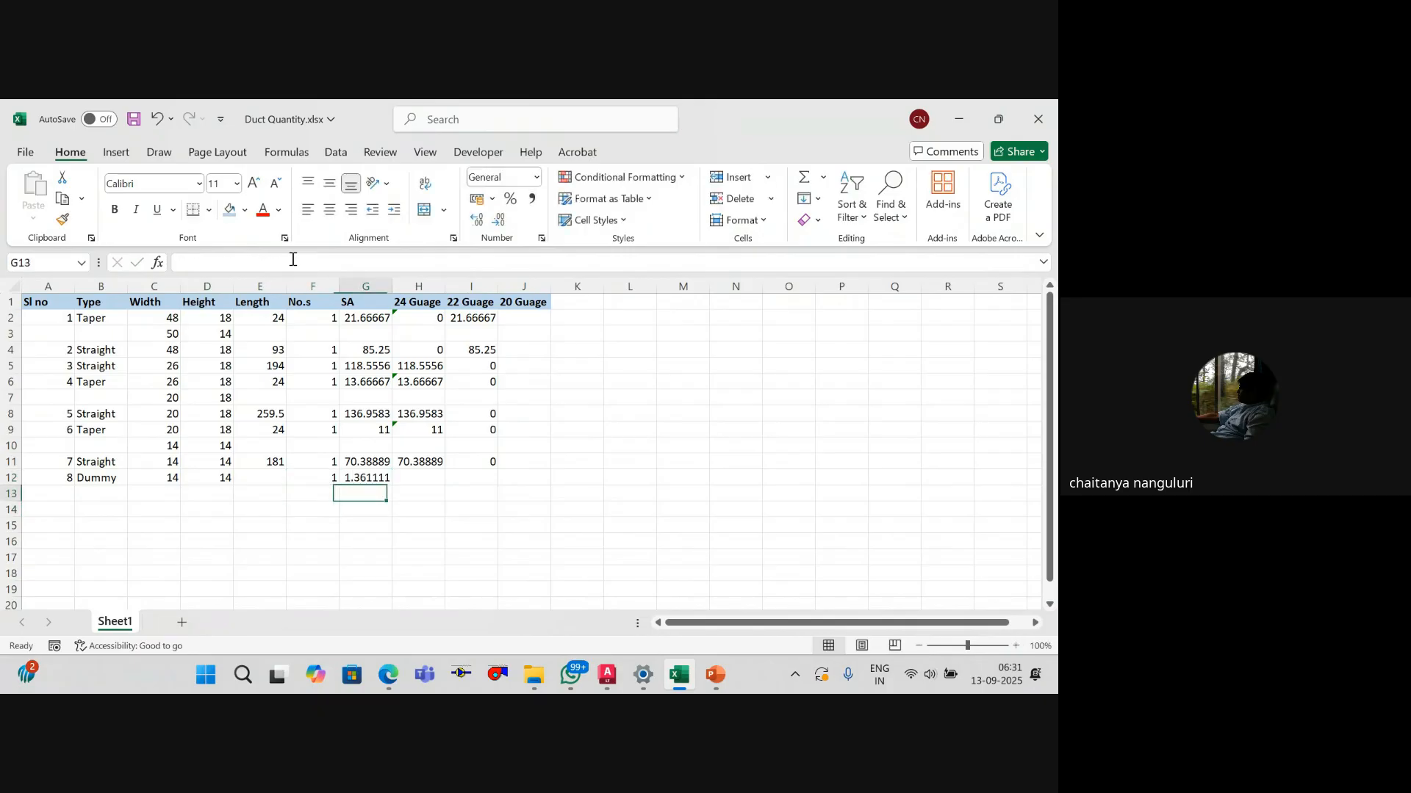
Step: Fill the 24 and 22 gauge formulas from row 11 down into H12:I12 for the dummy
key(Up)
key(Up)
key(Right)
key(Down)
key(shift+Right)
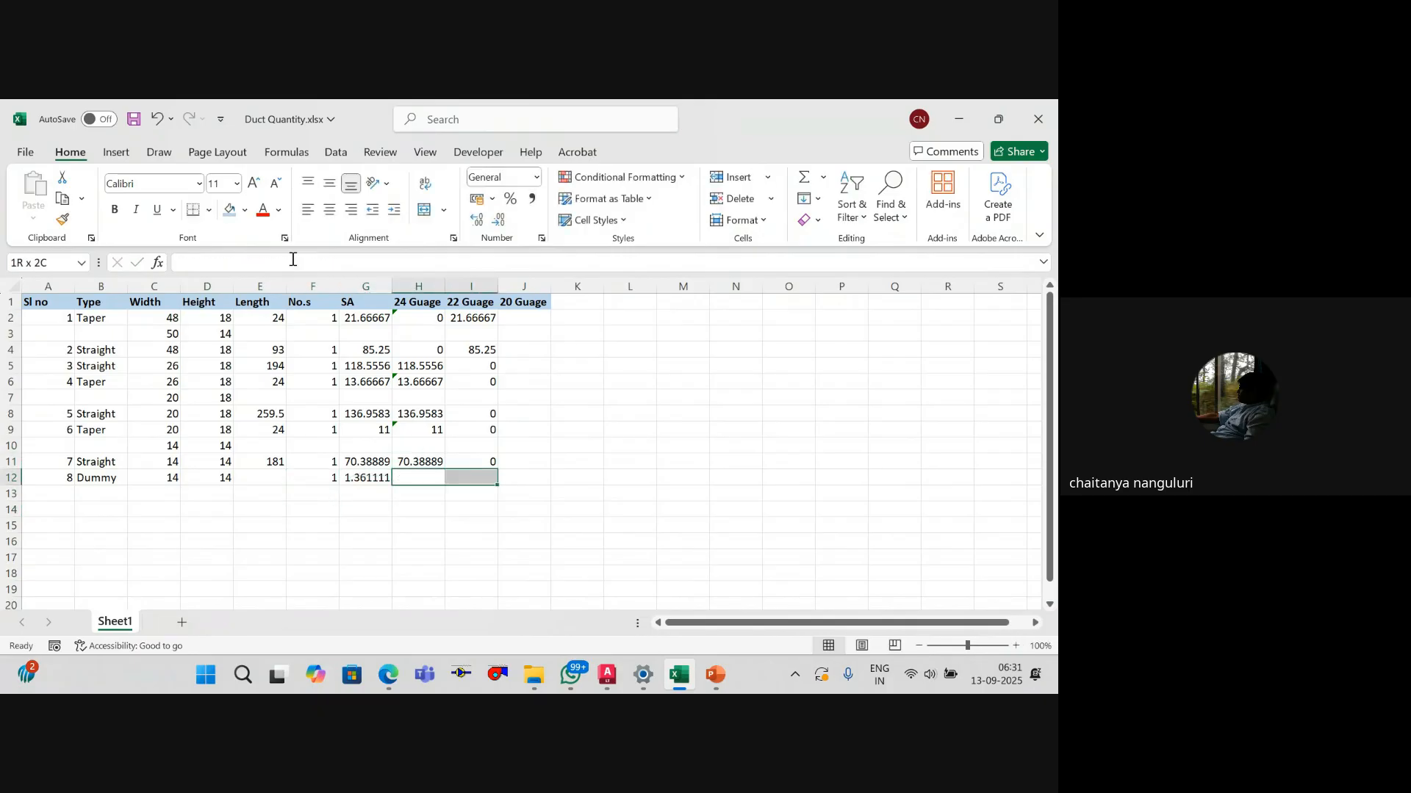
key(ctrl+d)
key(Down)
key(Up)
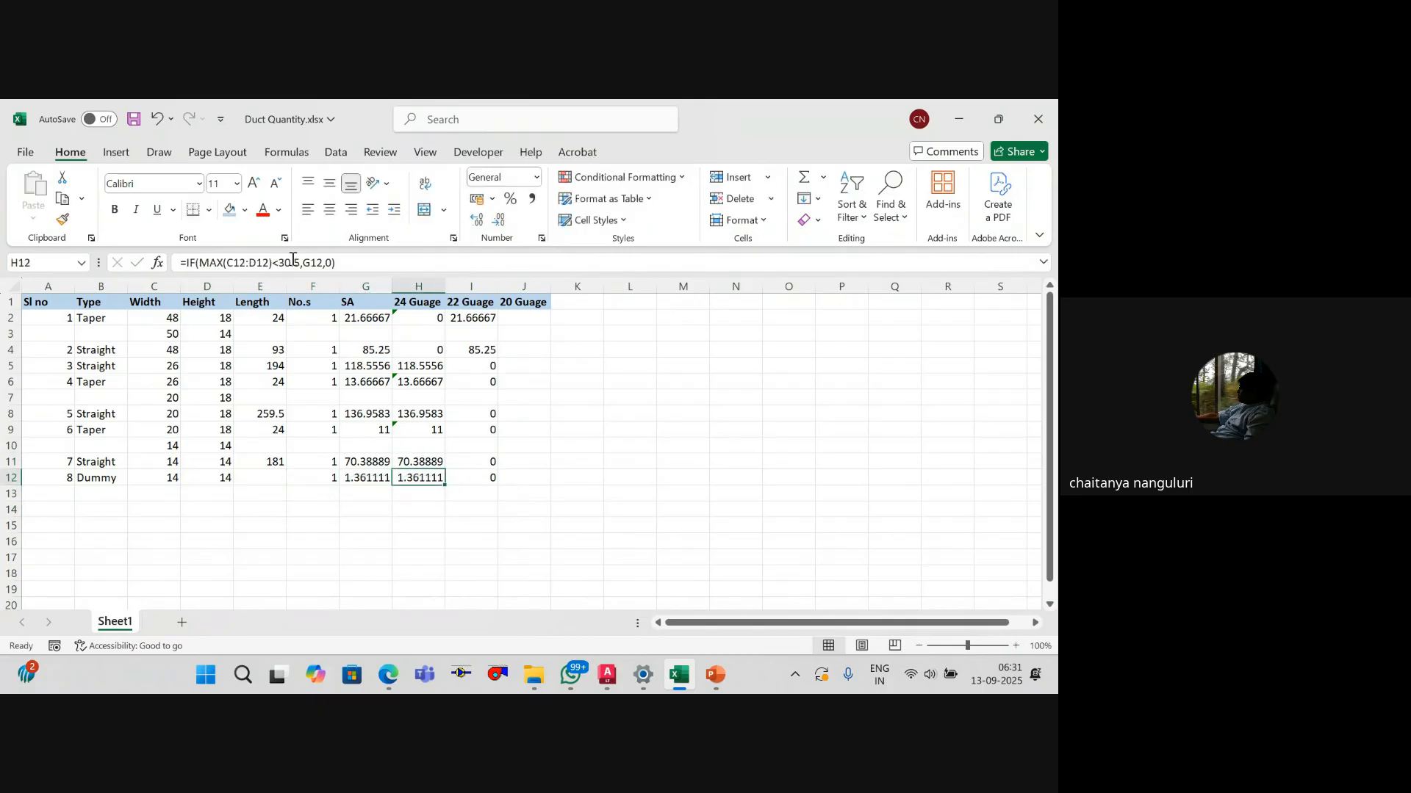
key(Down)
key(Left)
key(Left)
Step: Switch to AutoCAD to examine the lower 26"X18" branch's elbow, and consult the elbow formula on the PowerPoint duct fittings slide
key(alt+Tab)
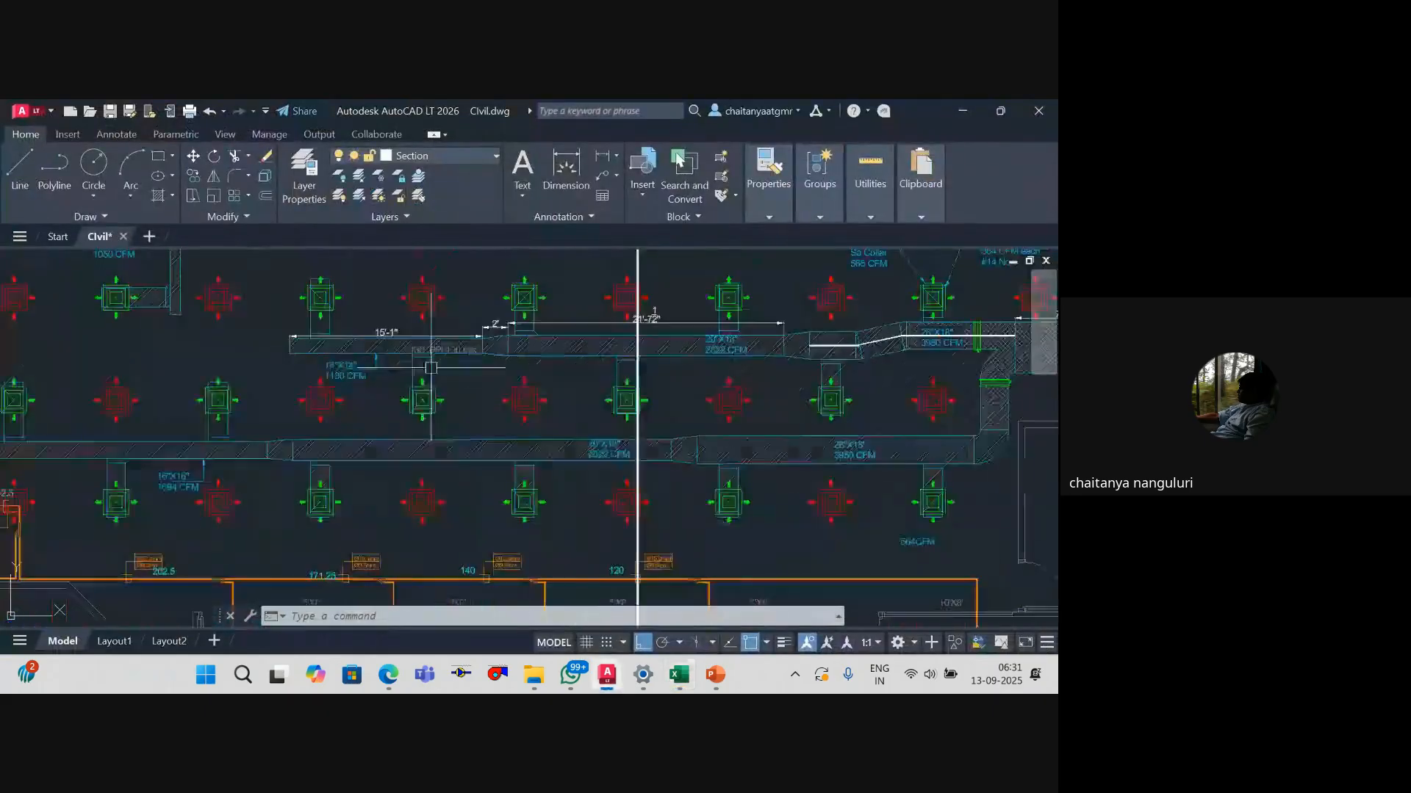
scroll(431, 367, down, 3)
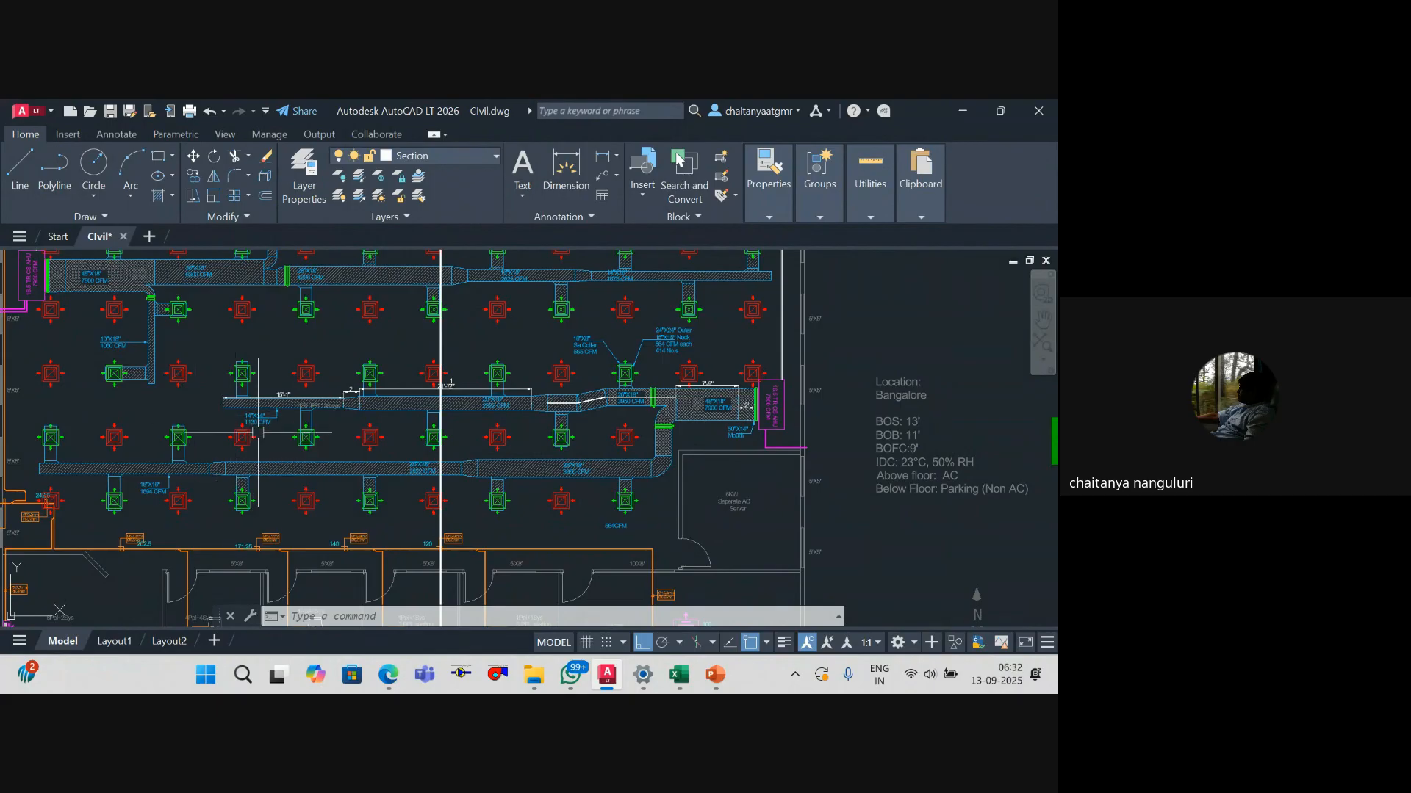
scroll(689, 420, up, 4)
scroll(540, 470, down, 1)
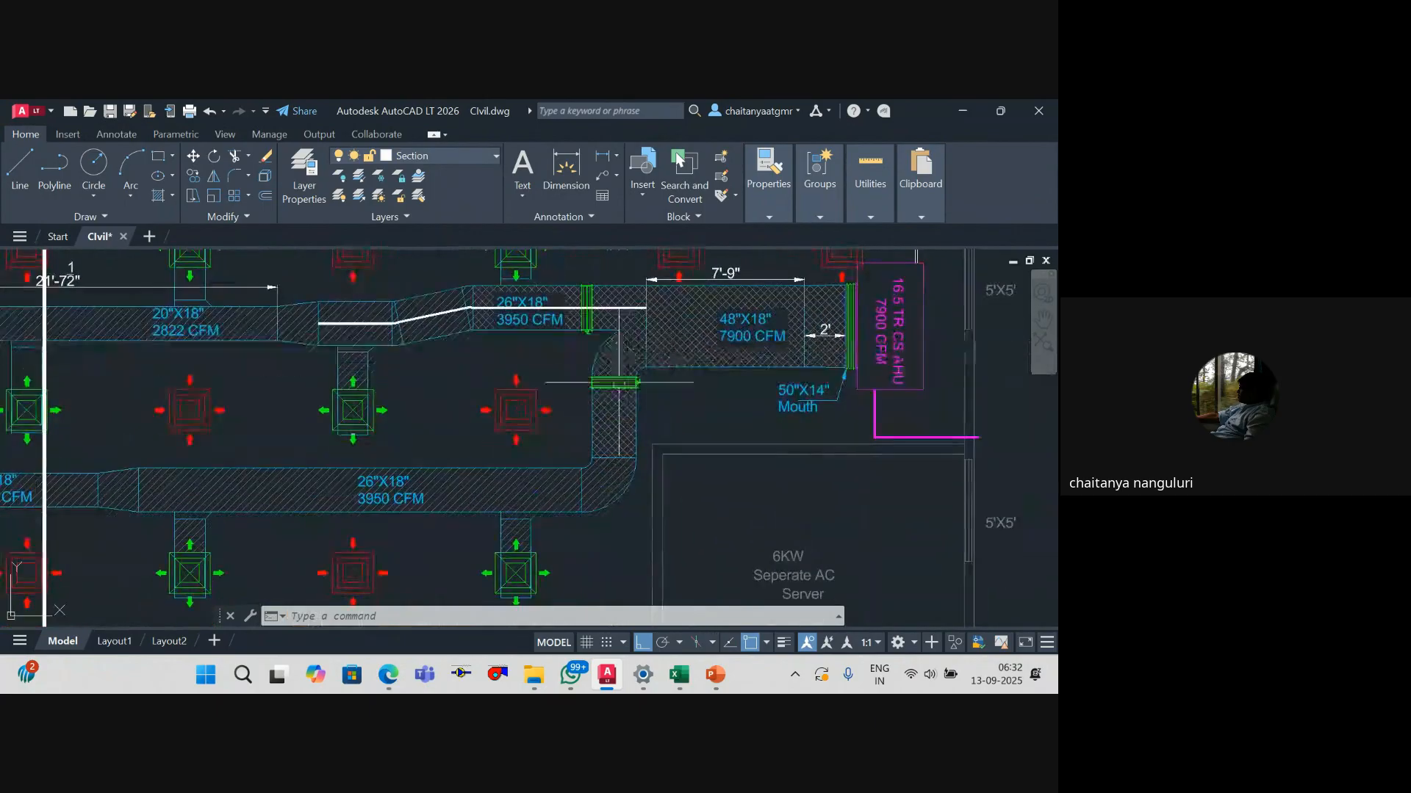
scroll(470, 494, down, 4)
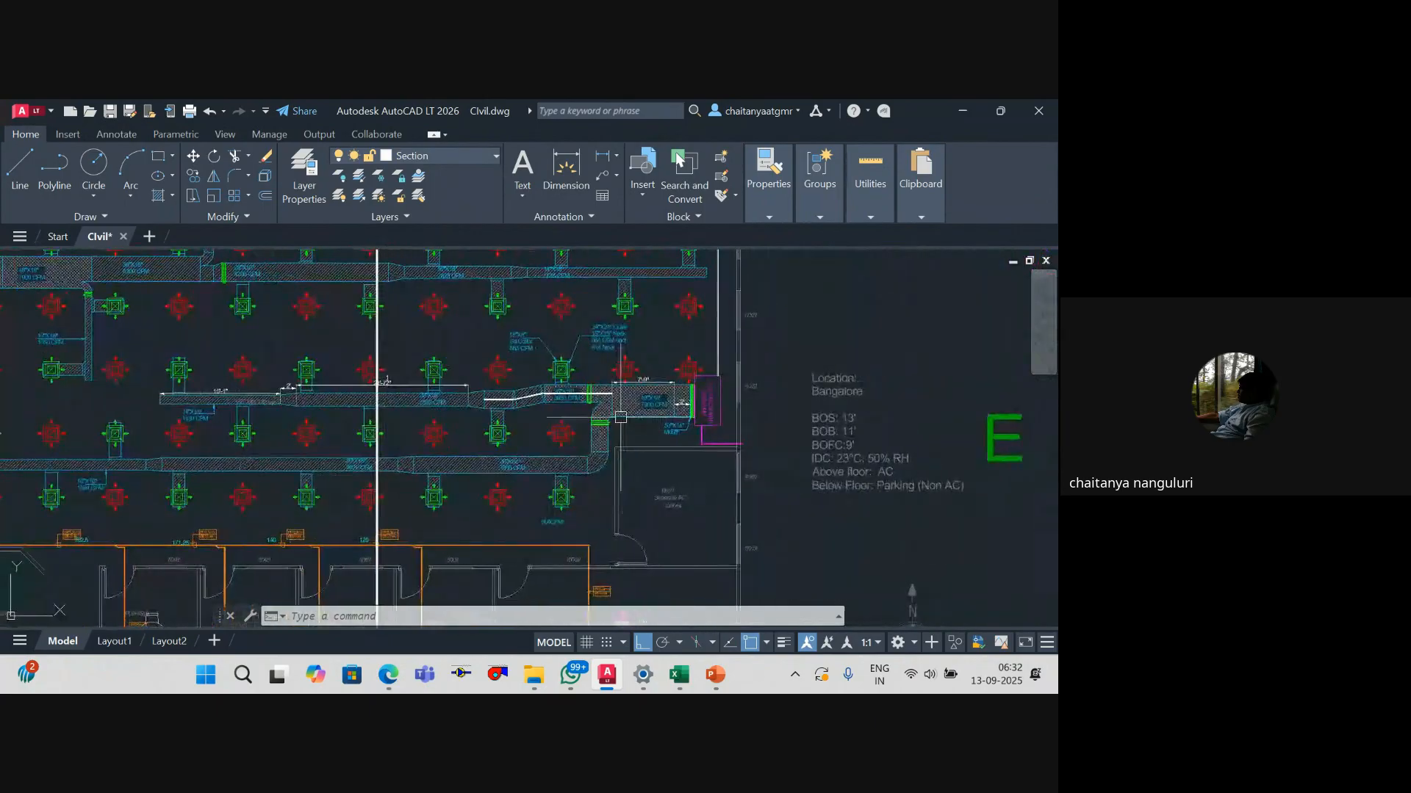
scroll(647, 411, up, 4)
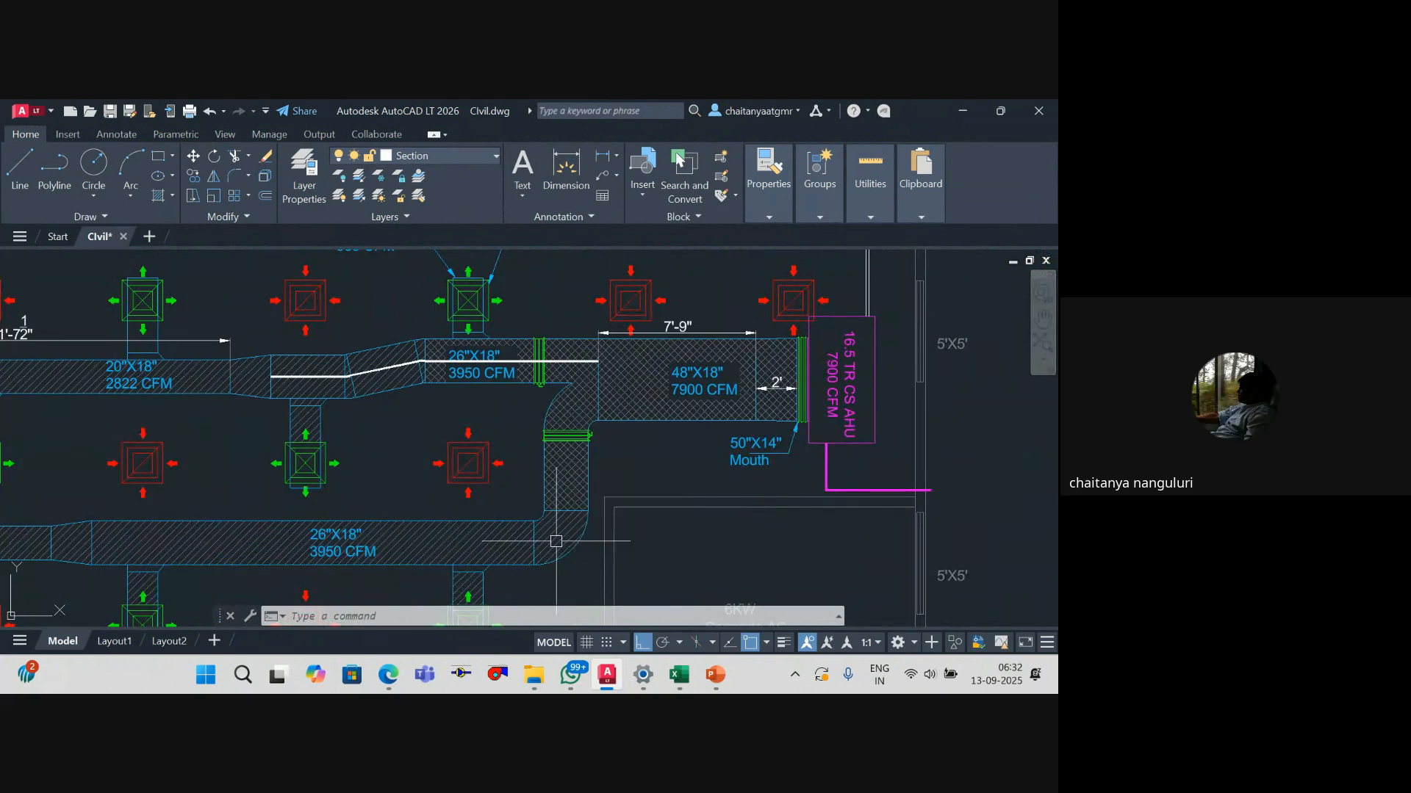
click(717, 683)
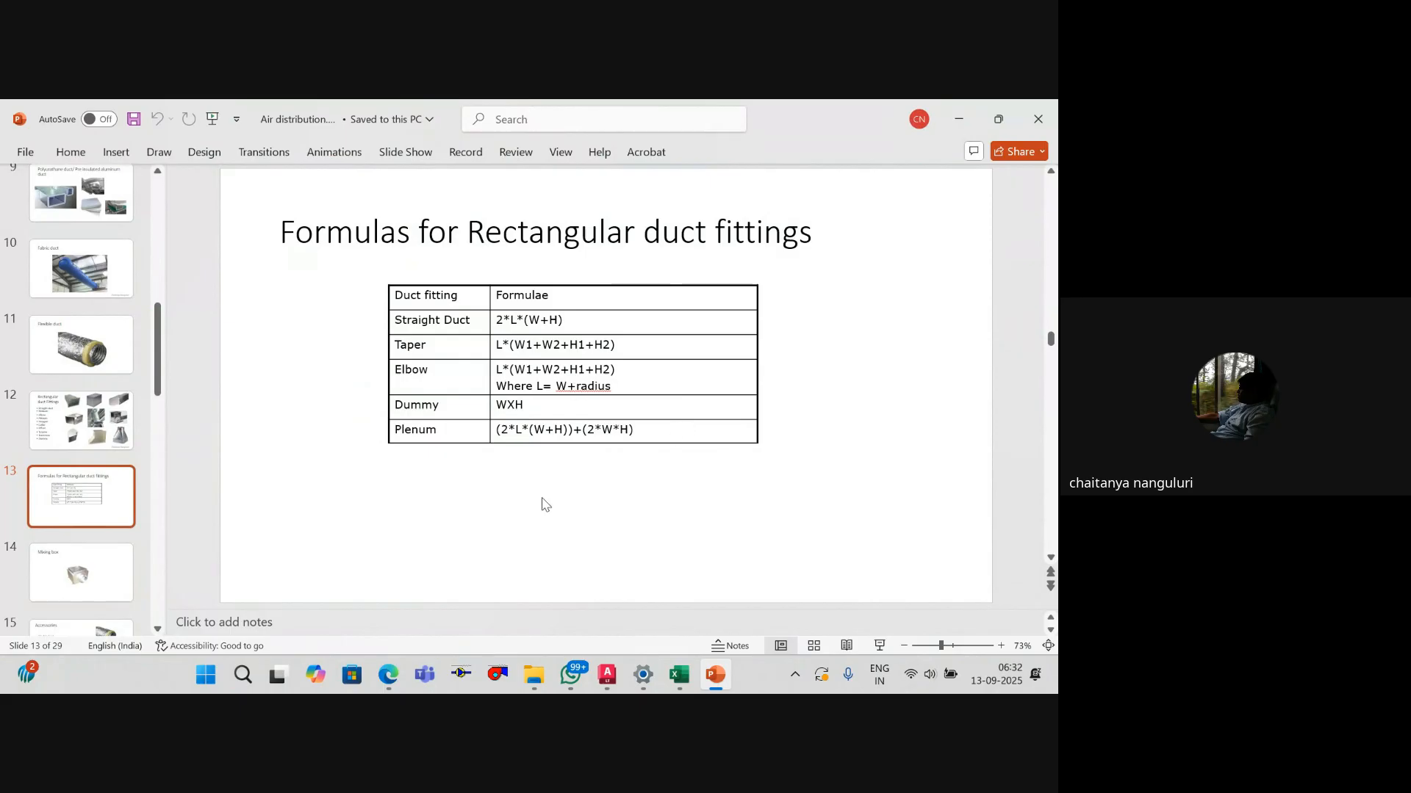
Step: Return to AutoCAD and offset the inner arc of the lower 26"X18" elbow outward by half the duct's width to form its centreline
key(alt+Tab)
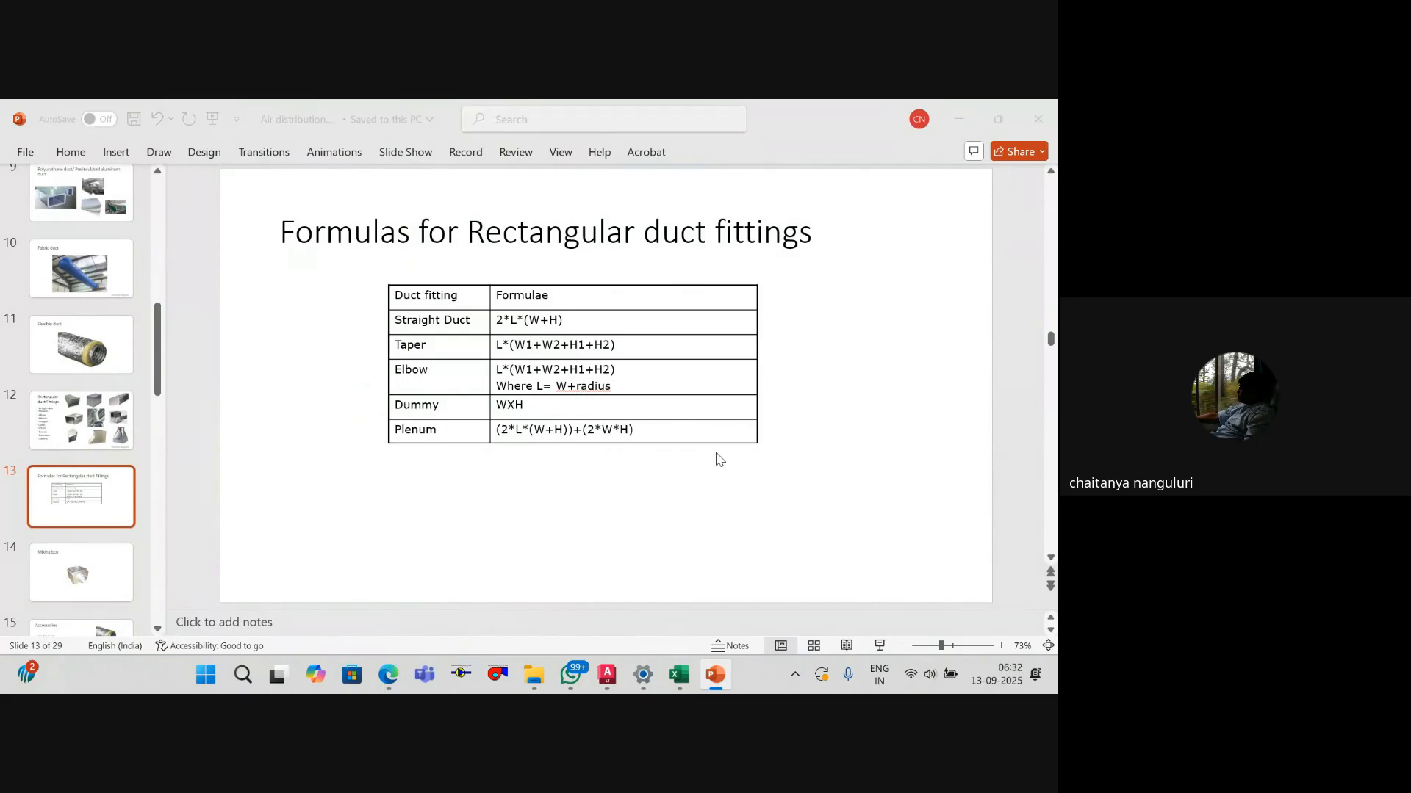
drag(590, 417, 621, 412)
scroll(592, 472, up, 4)
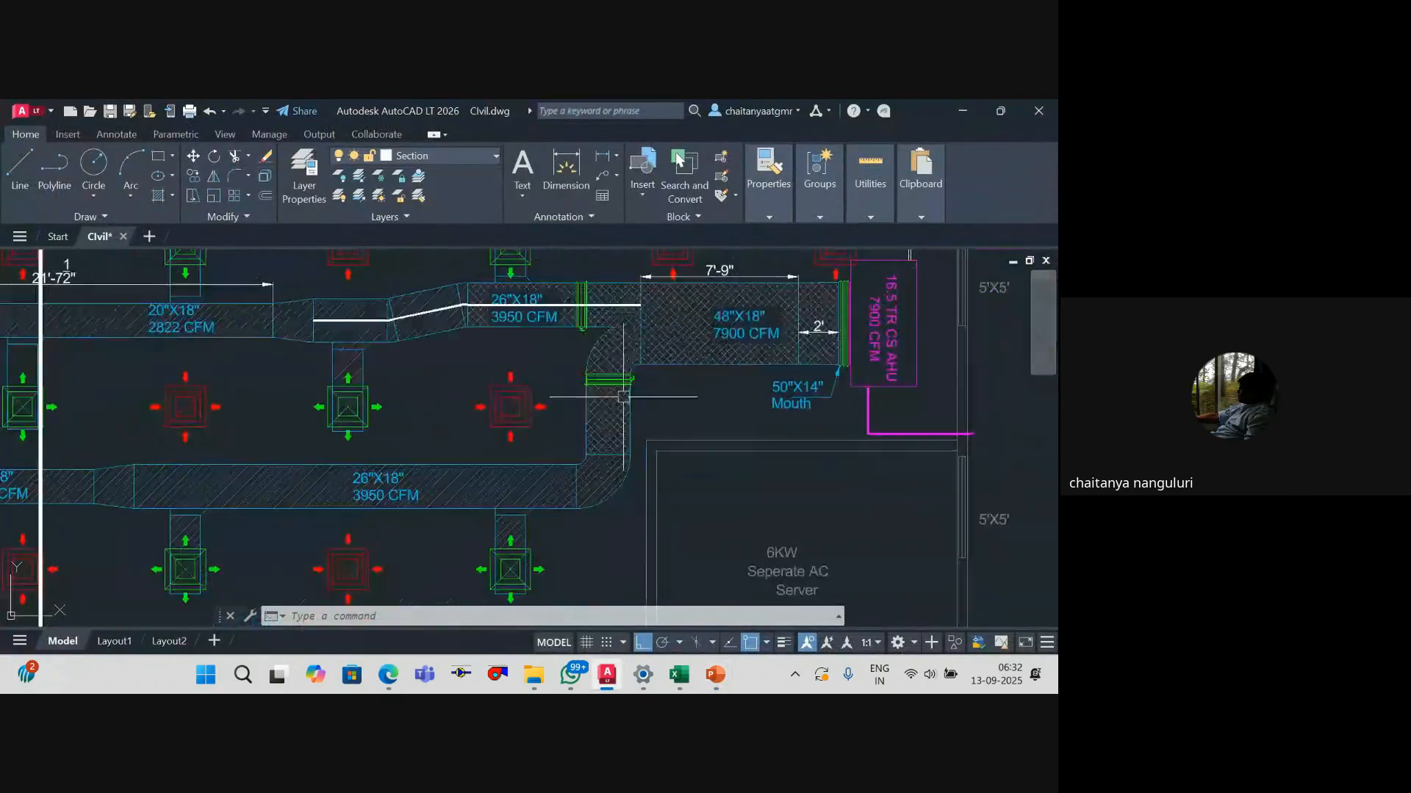
text(o)
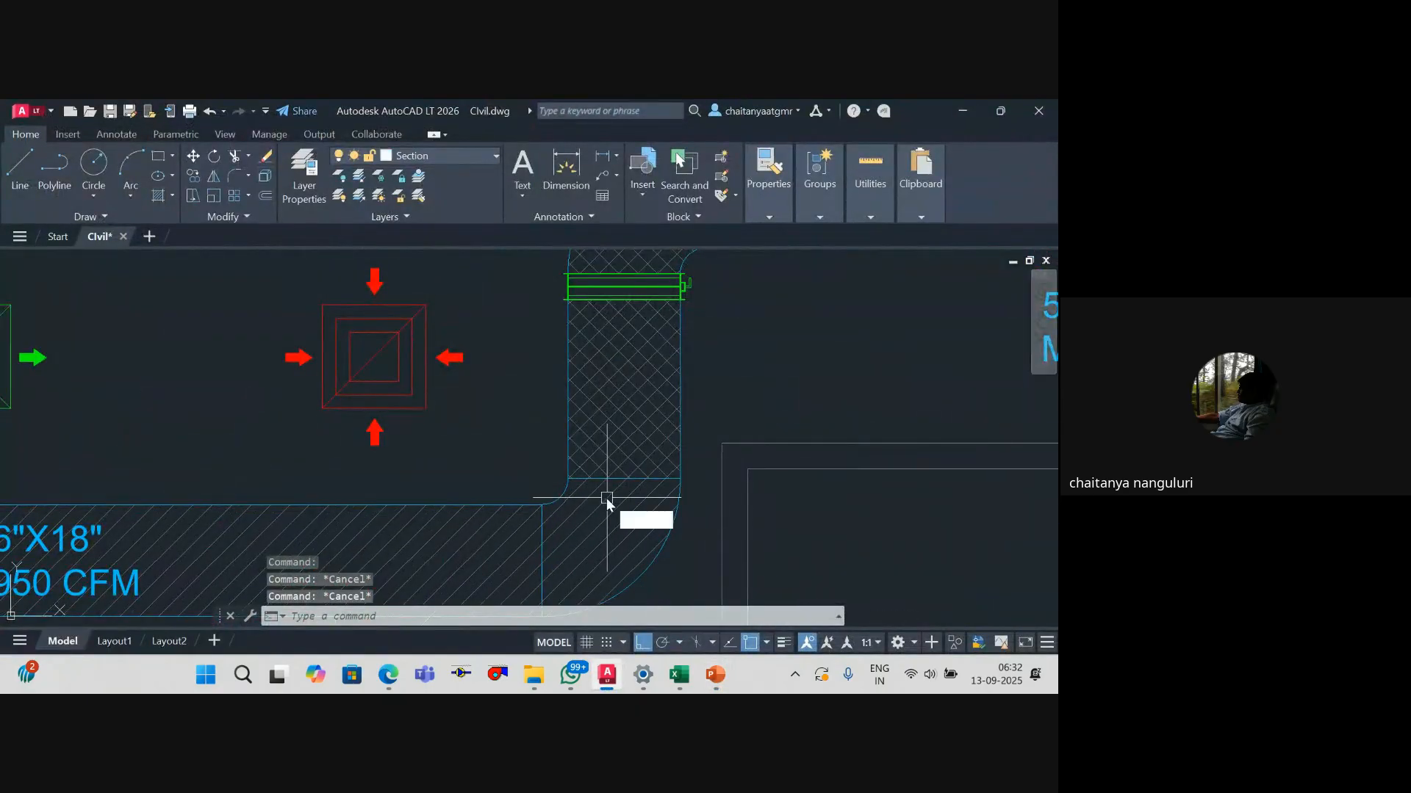
key(Return)
scroll(588, 499, up, 3)
click(564, 472)
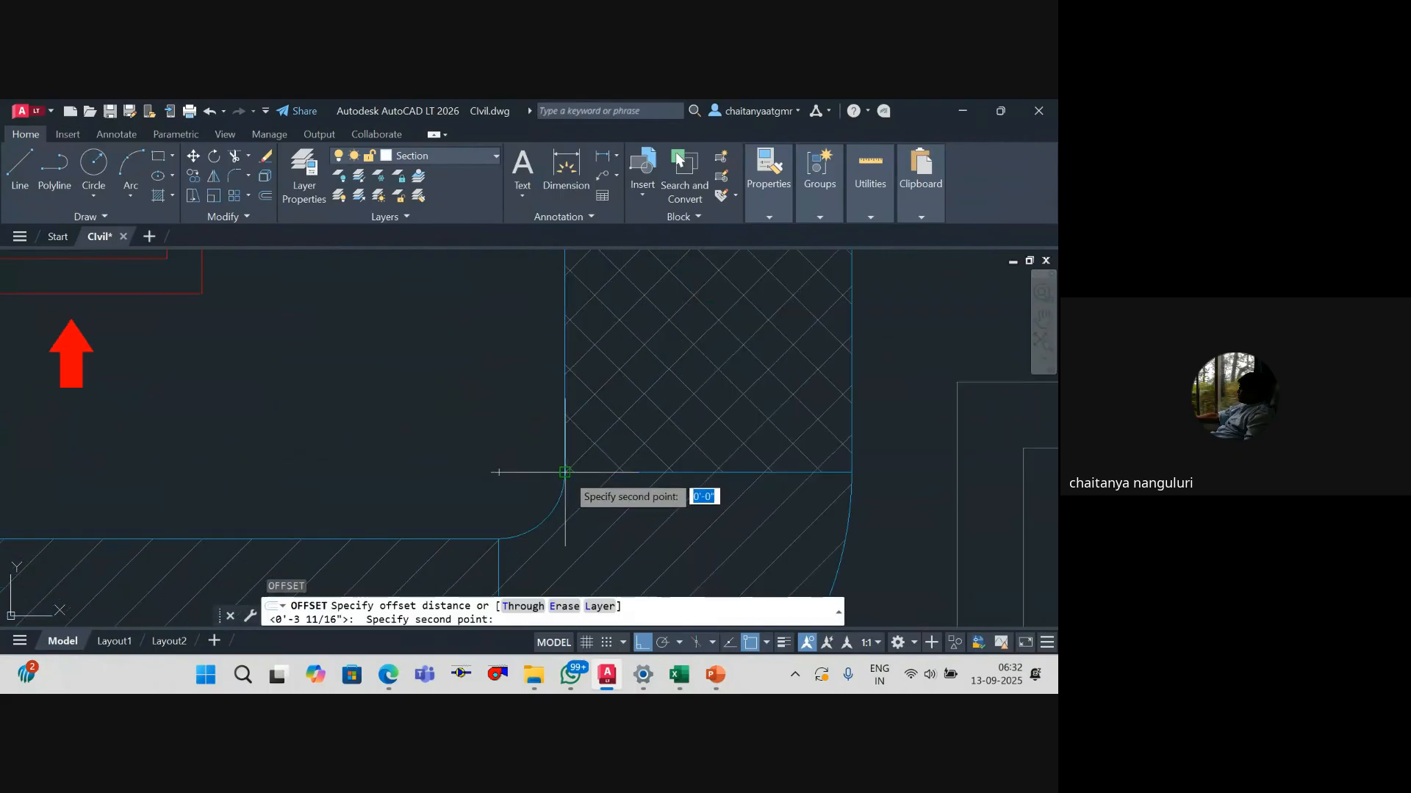
click(703, 472)
click(564, 489)
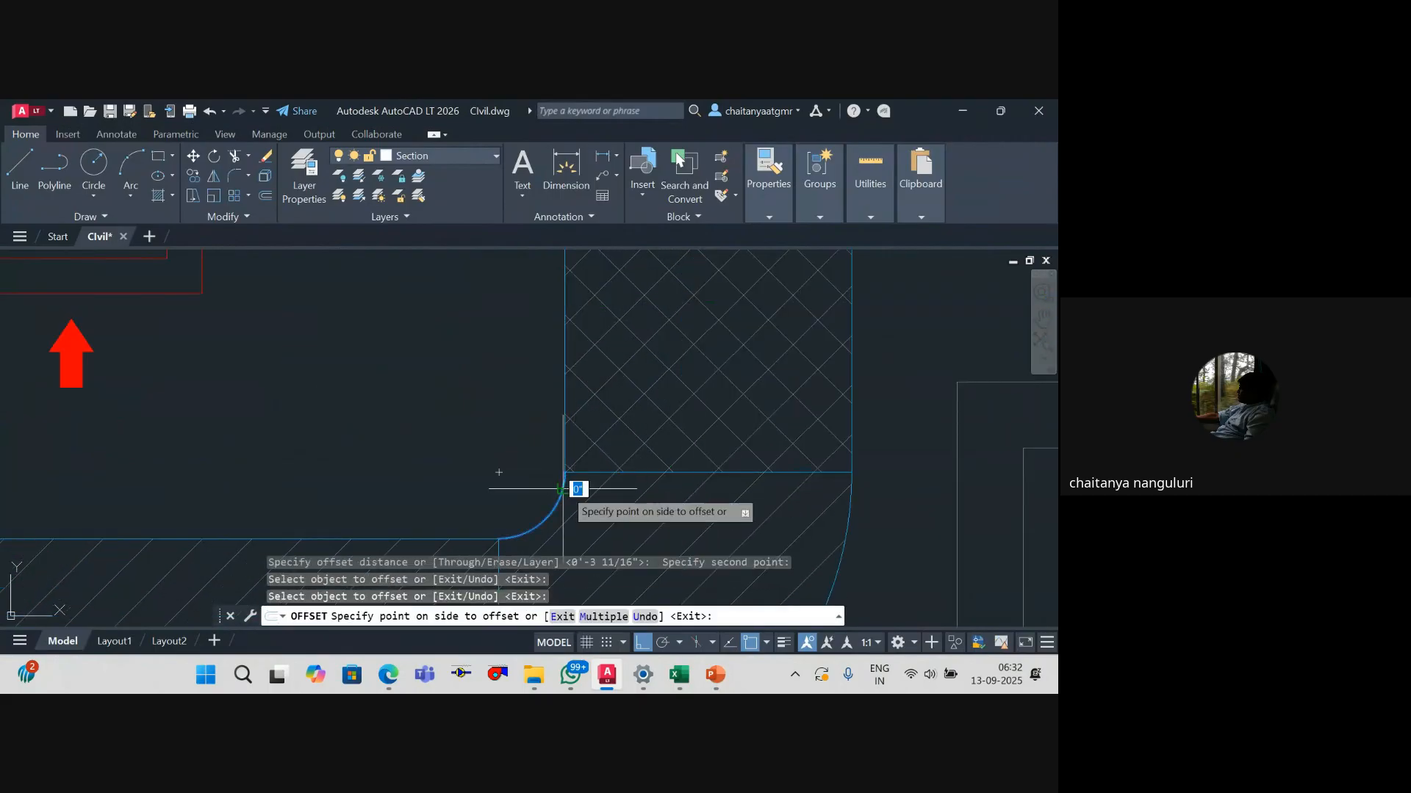
click(686, 497)
key(Escape)
scroll(673, 457, down, 4)
mouse_move(670, 452)
mouse_down()
mouse_move(649, 389)
mouse_move(689, 430)
mouse_move(653, 439)
mouse_up()
key(Escape)
key(Escape)
scroll(665, 441, up, 2)
key(Escape)
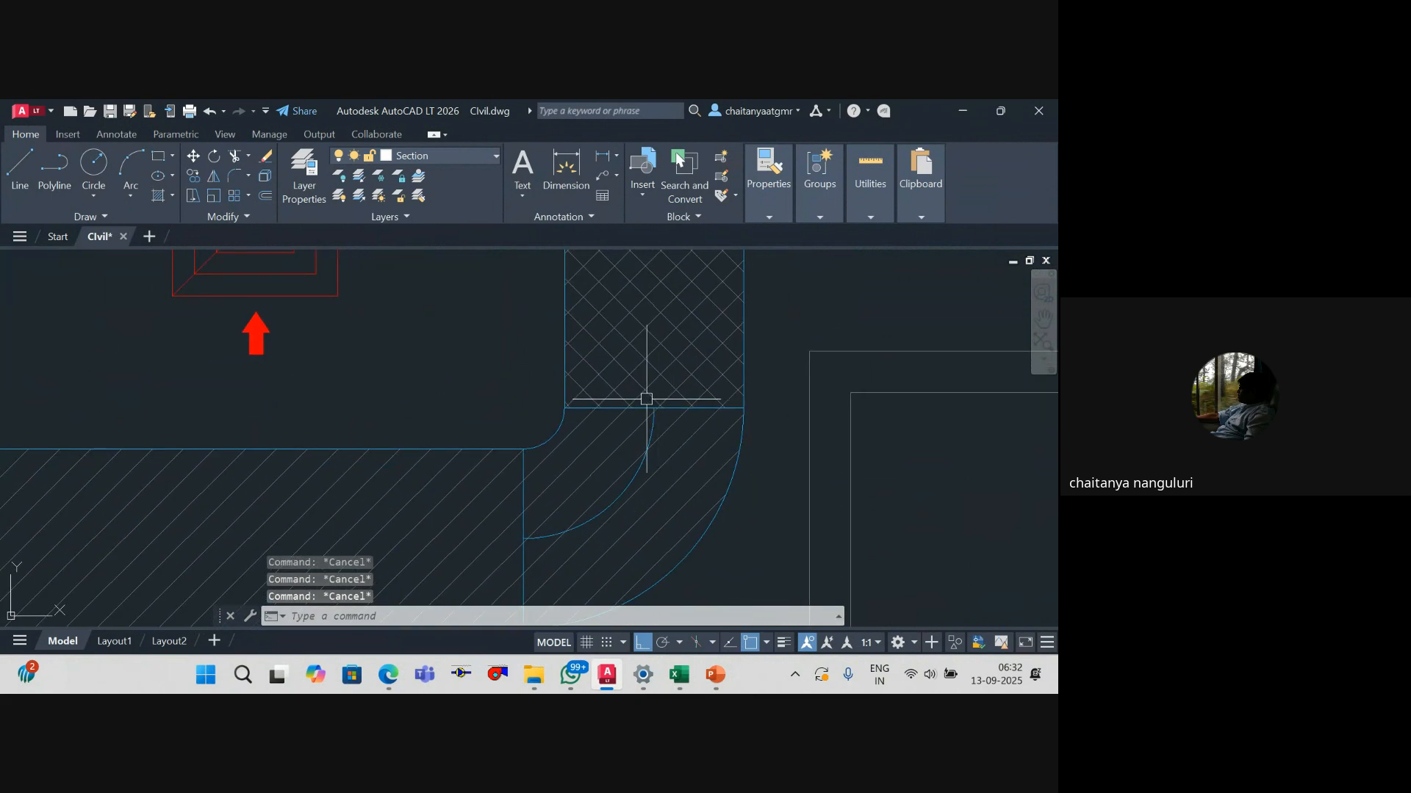
Step: Examine the elbow's centreline arc, its end edge and the adjoining 26"X18" duct's size label
scroll(642, 397, down, 2)
scroll(639, 400, up, 2)
click(581, 403)
scroll(621, 429, down, 4)
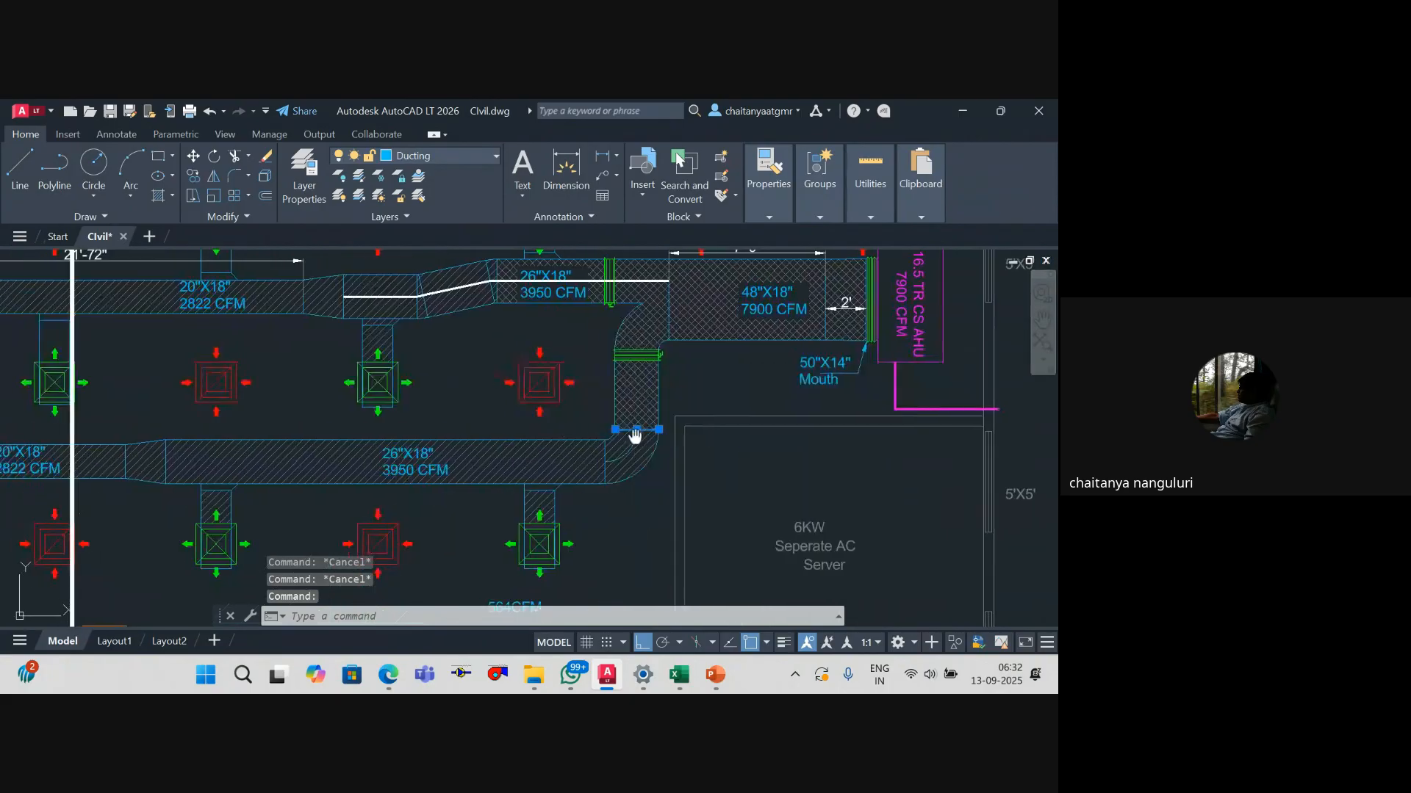
scroll(384, 463, up, 5)
drag(474, 452, 368, 478)
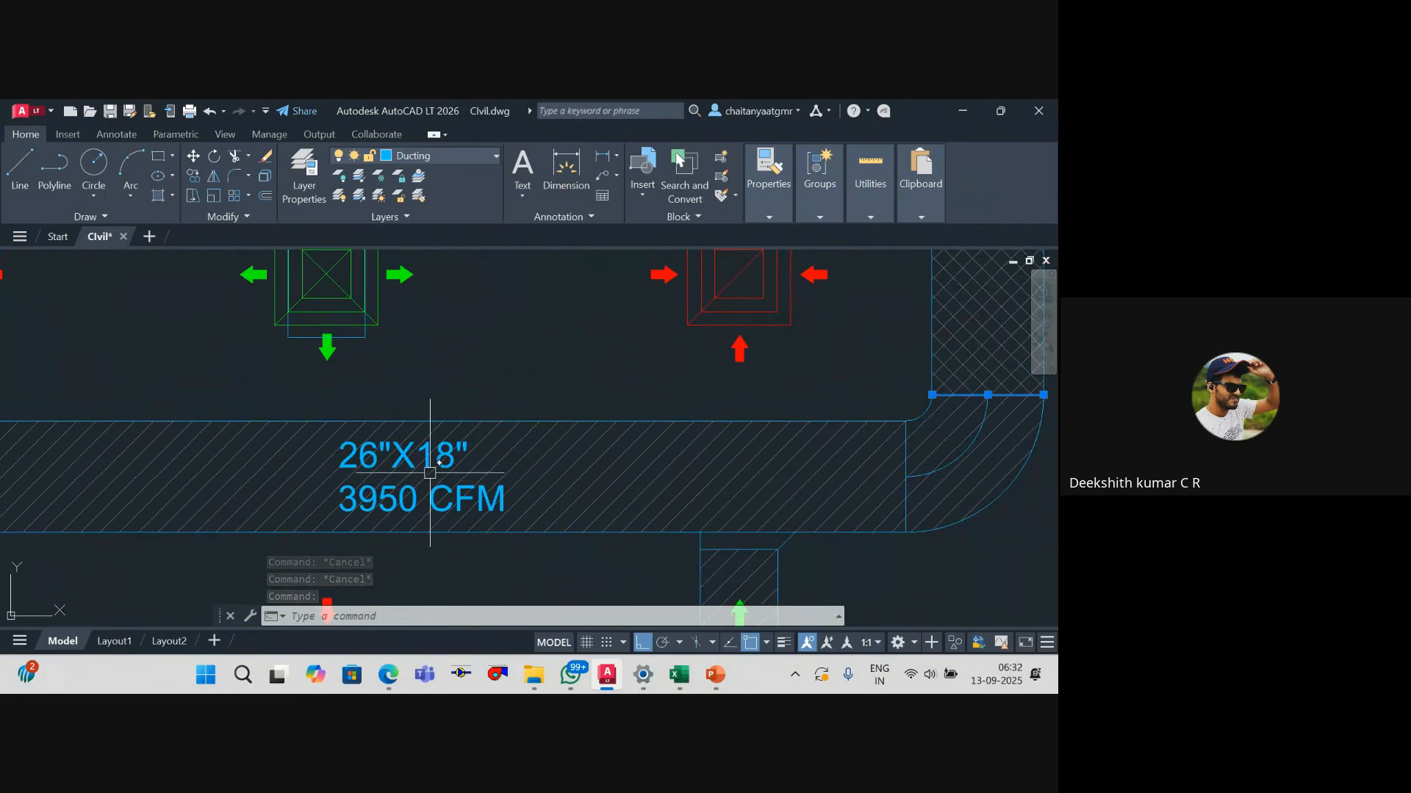
scroll(554, 452, down, 4)
scroll(554, 448, up, 2)
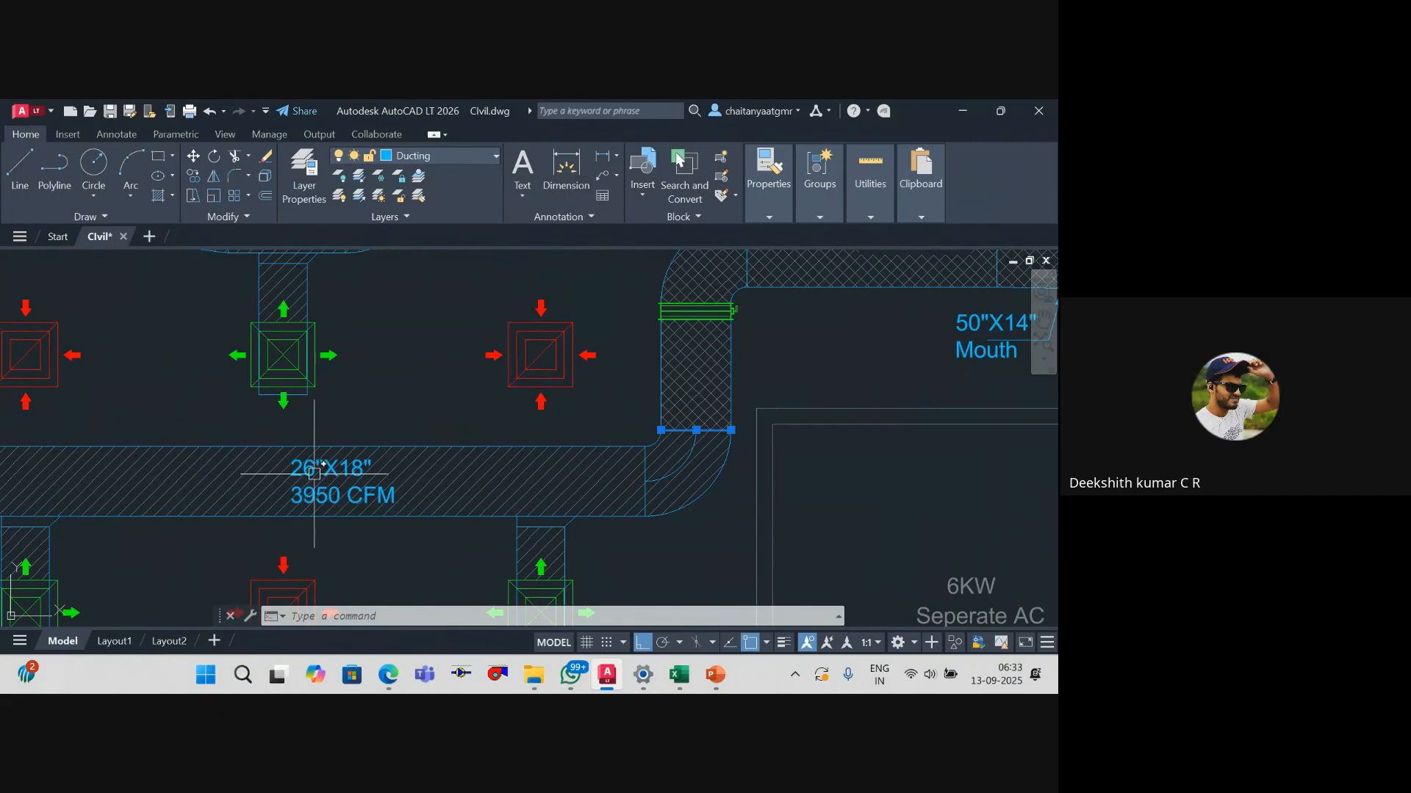
key(Escape)
key(Escape)
key(Escape)
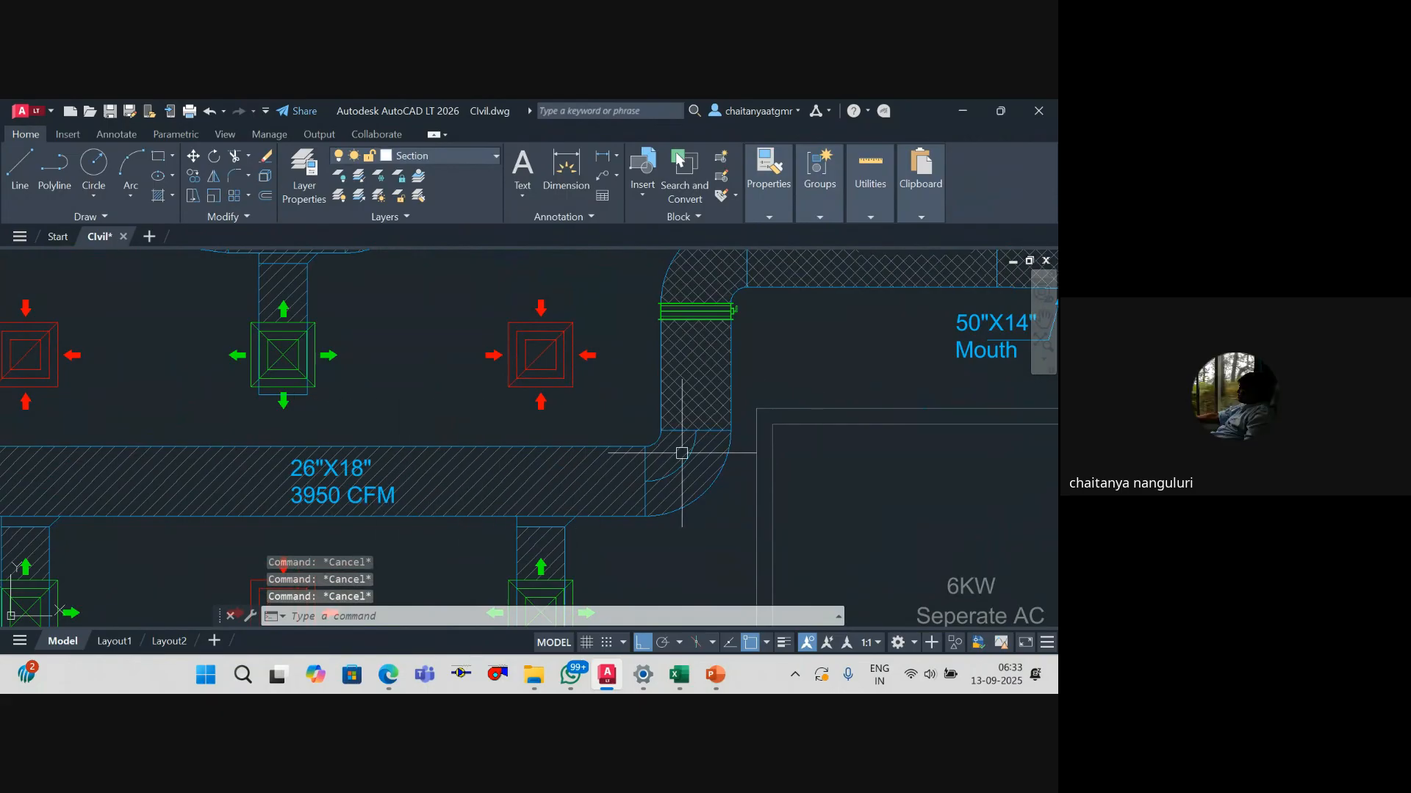
Step: Examine the lower elbow between the horizontal 26"X18" duct and the vertical duct, including its inner and outer arcs
scroll(676, 453, up, 2)
scroll(625, 405, down, 2)
drag(626, 404, 609, 367)
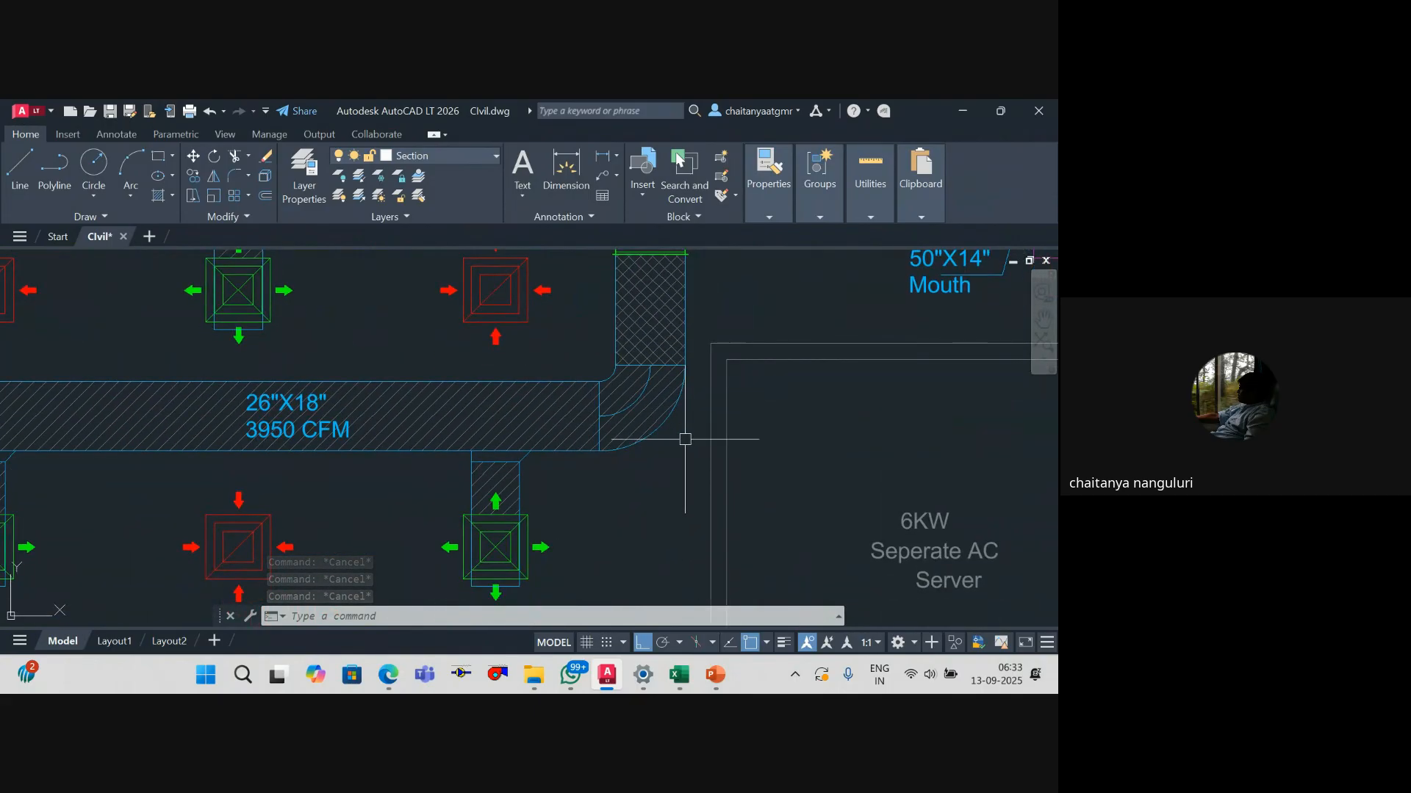
scroll(671, 425, up, 3)
mouse_move(646, 394)
mouse_down()
mouse_move(615, 417)
mouse_move(681, 405)
mouse_up()
scroll(623, 440, down, 2)
key(Escape)
scroll(619, 418, up, 4)
scroll(658, 396, down, 4)
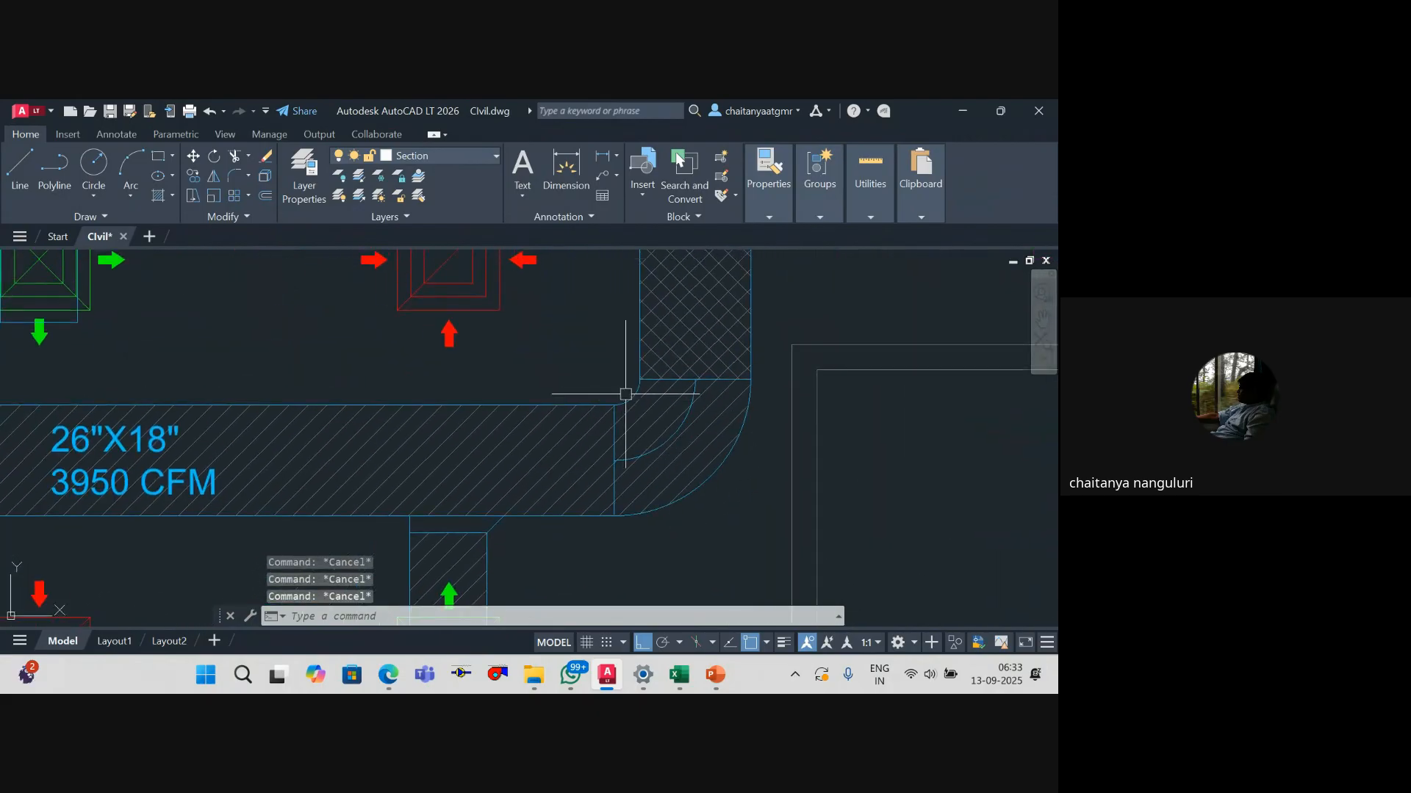
Step: List the properties of the elbow's inner arc to read its radius, and switch to PowerPoint to consult the elbow formula
scroll(692, 427, up, 2)
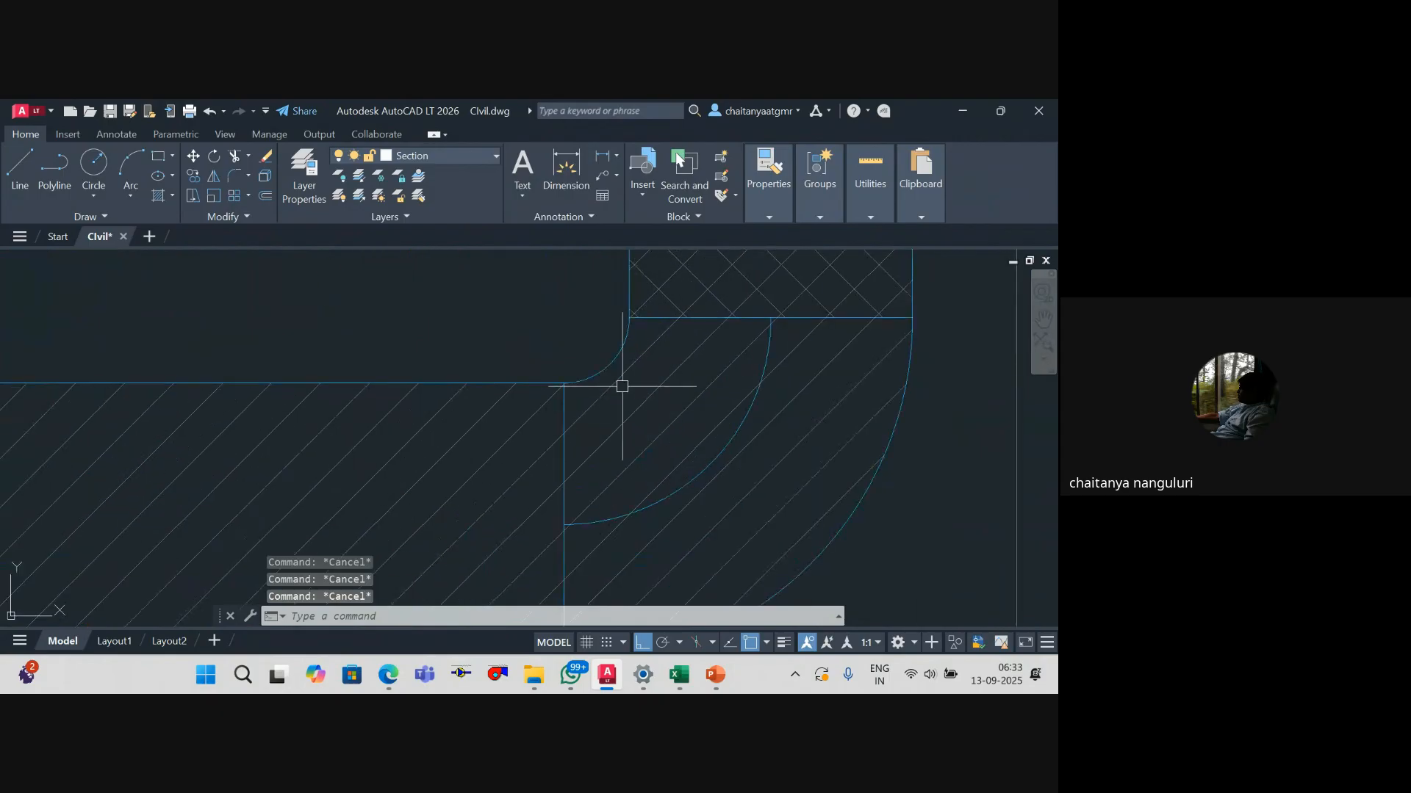
click(614, 372)
text(LI)
key(Return)
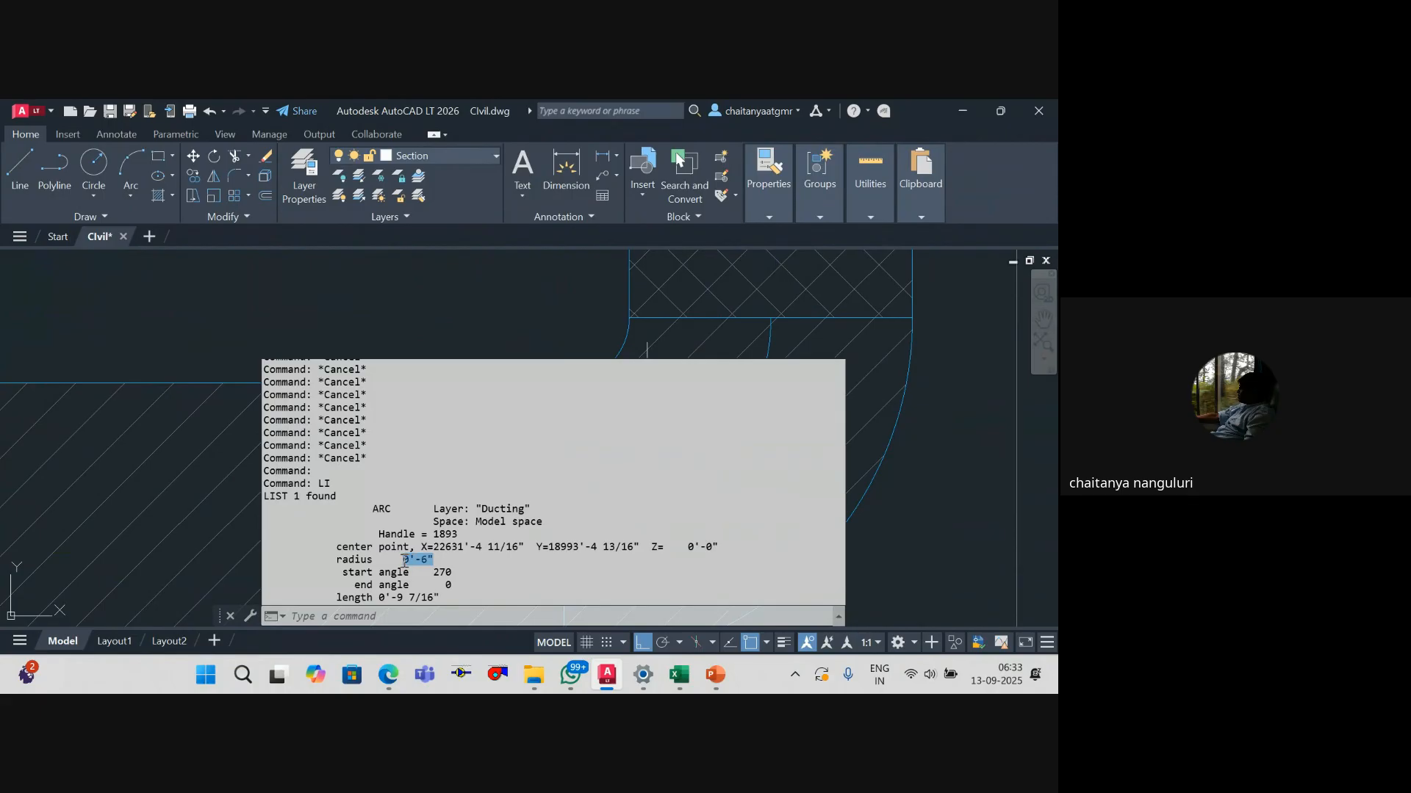
drag(439, 597, 386, 600)
key(alt+Tab)
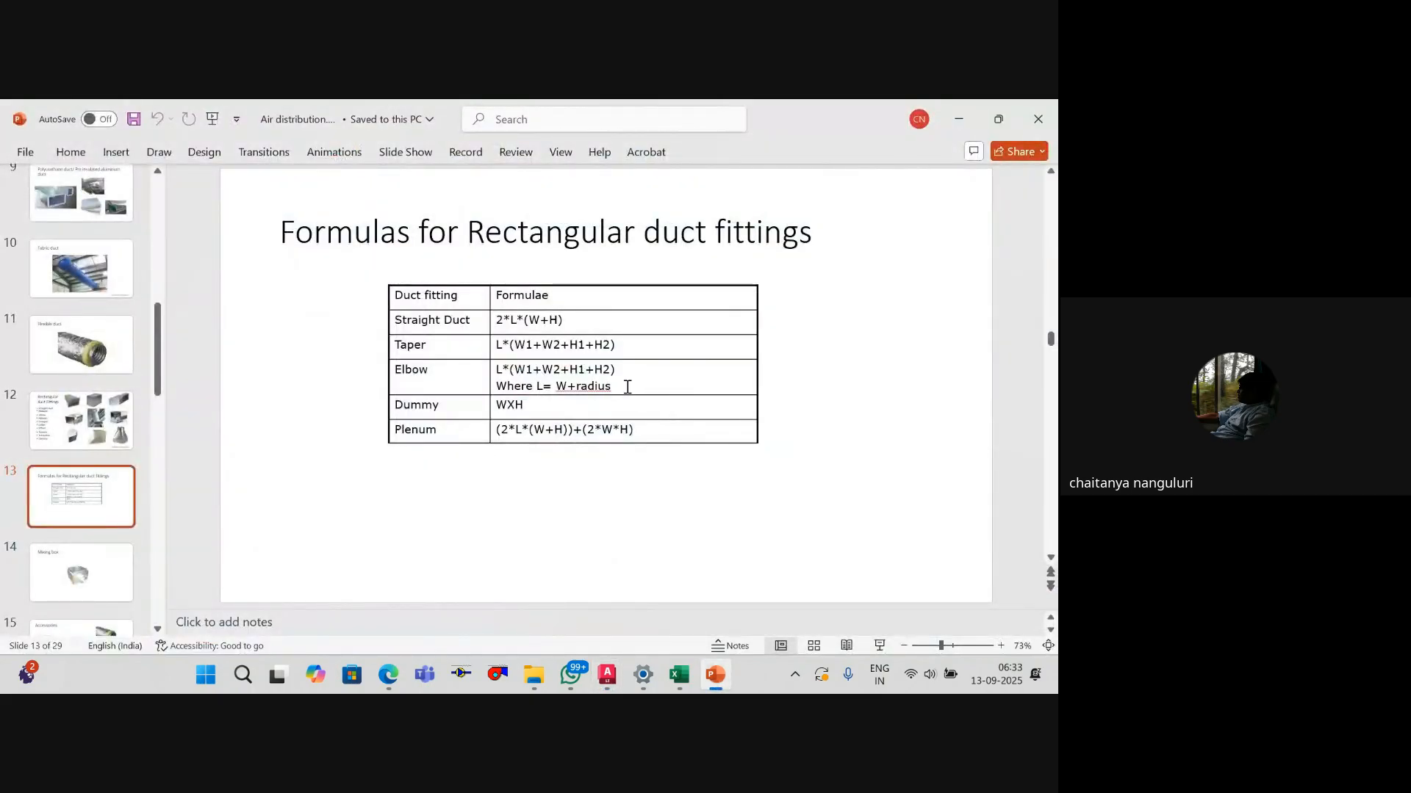
Step: Return to AutoCAD and inspect the centreline arc of the lower 26"X18" elbow
key(alt+Tab)
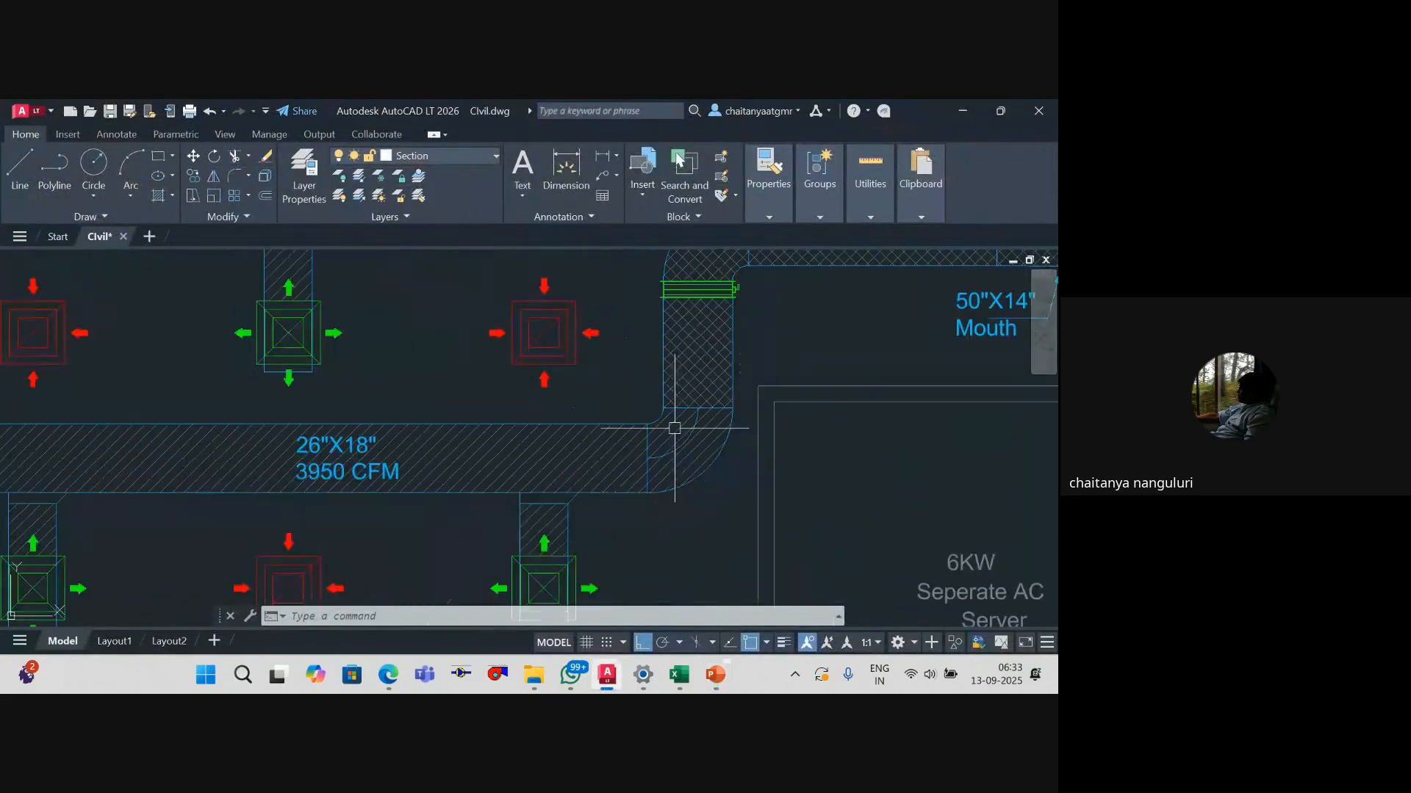
drag(680, 432, 652, 451)
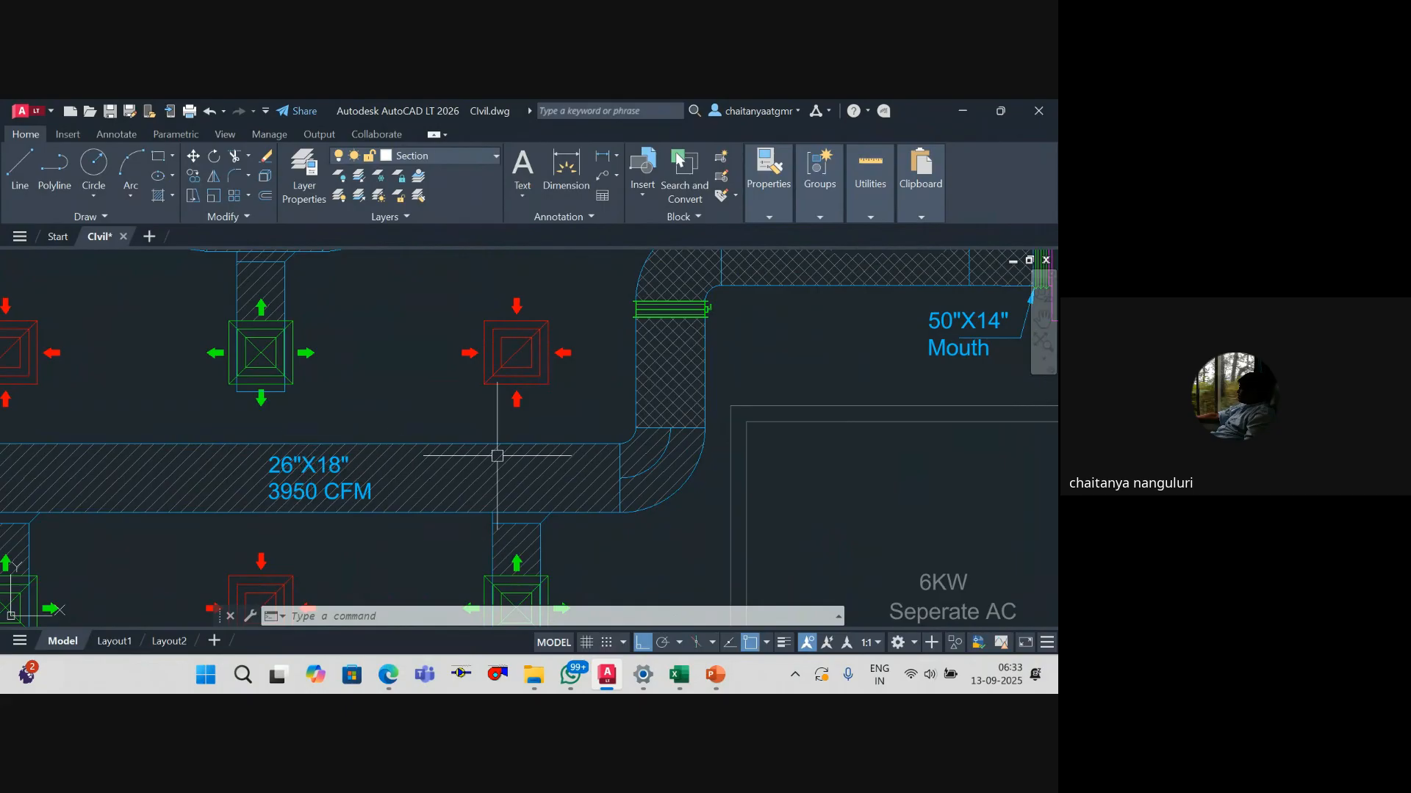
scroll(621, 434, up, 4)
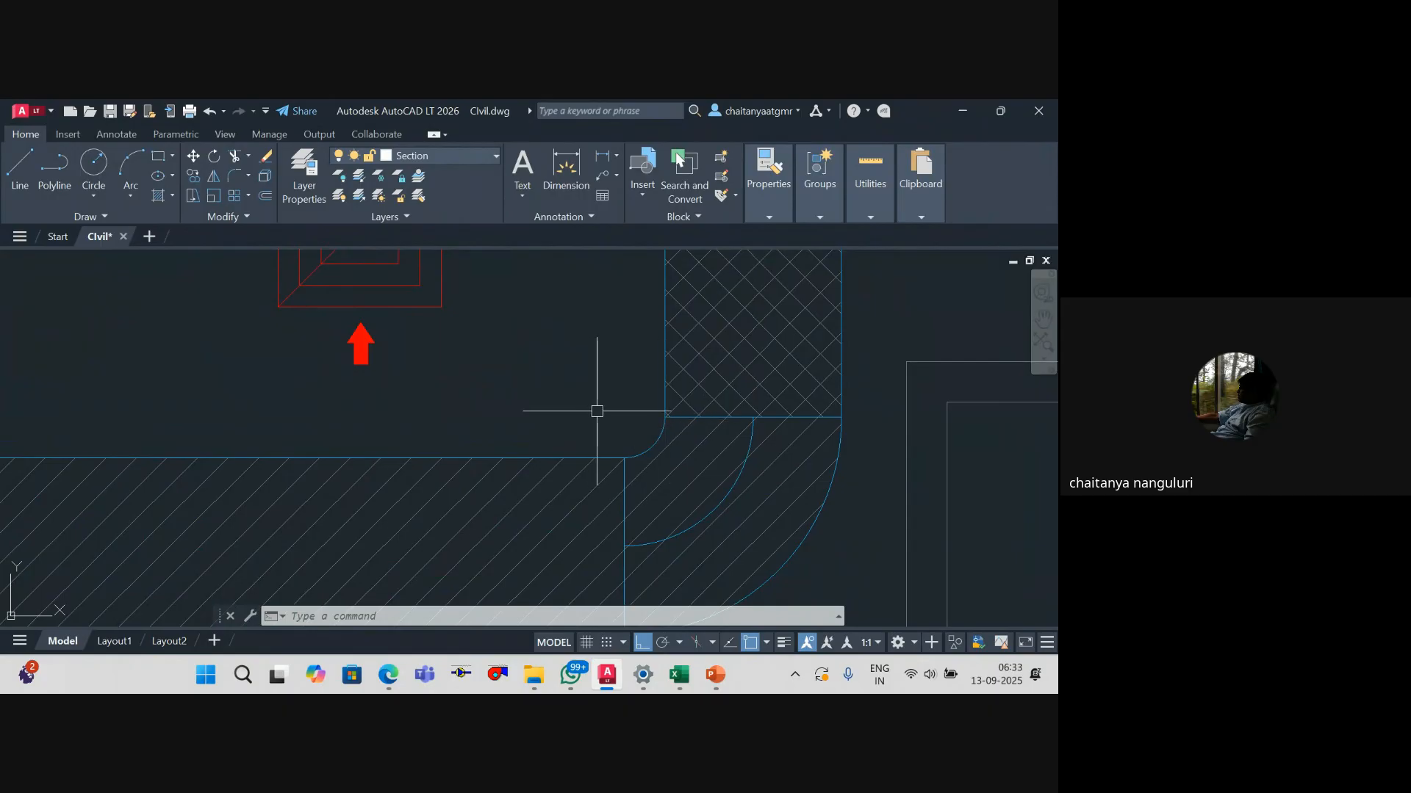
scroll(624, 412, down, 3)
scroll(717, 403, up, 2)
key(Escape)
click(722, 476)
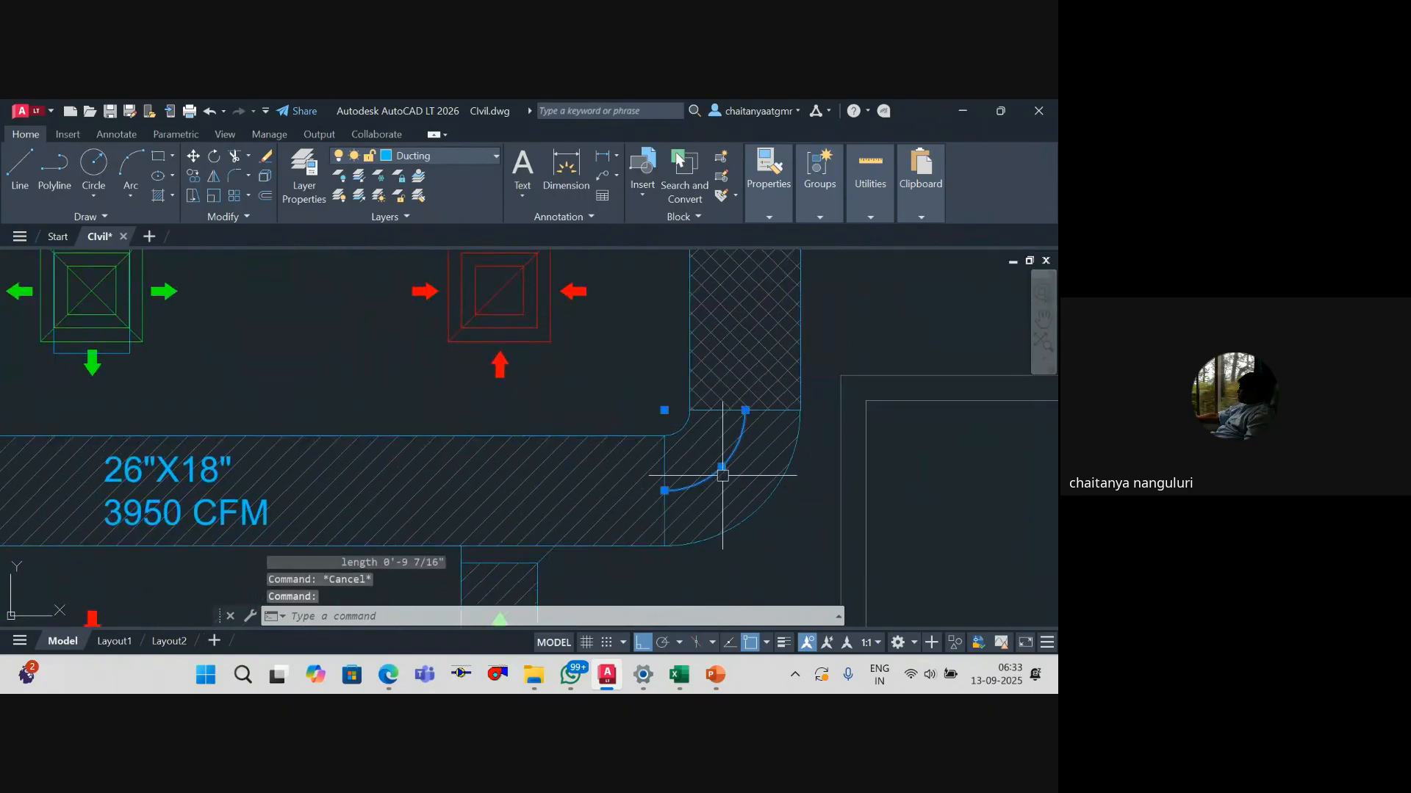
key(Escape)
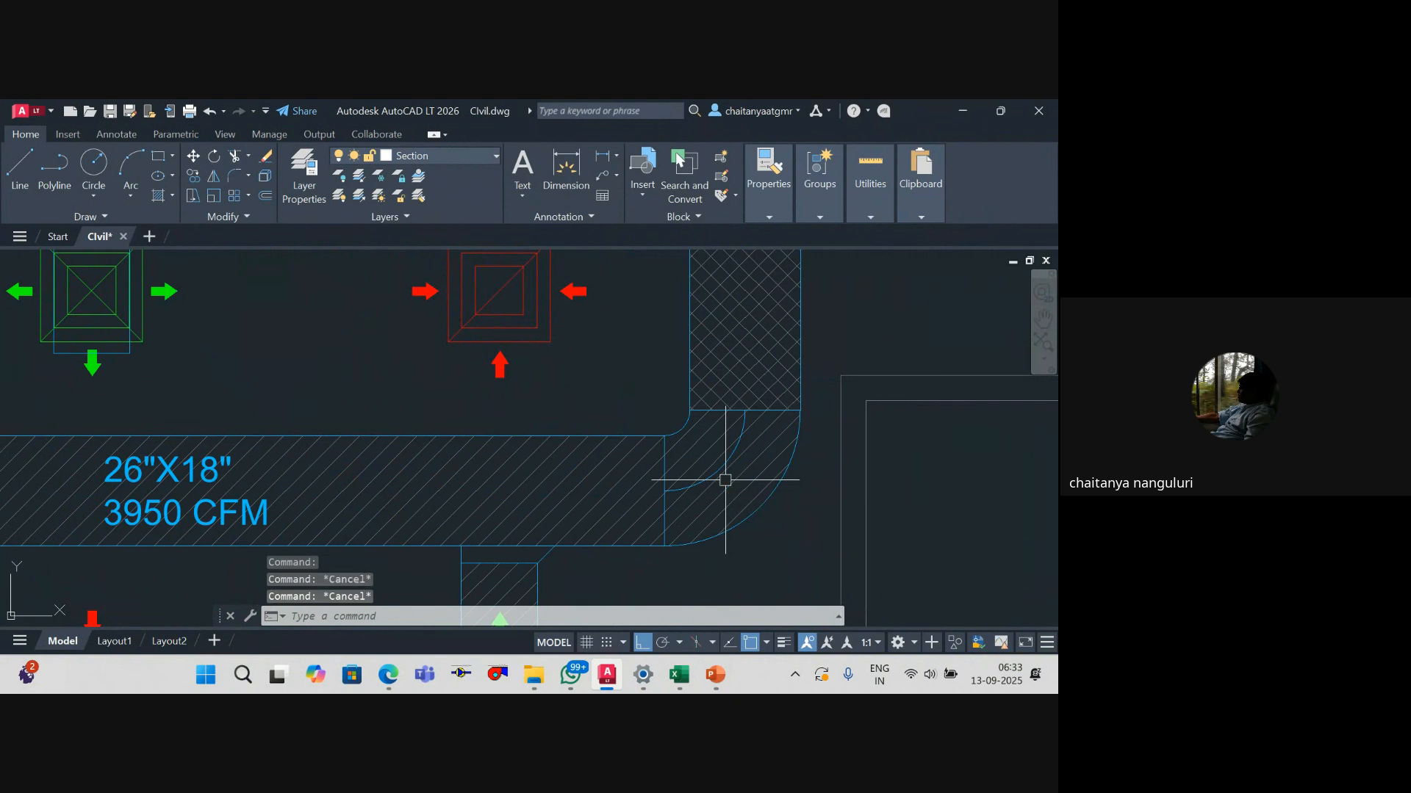
text(cal)
key(Return)
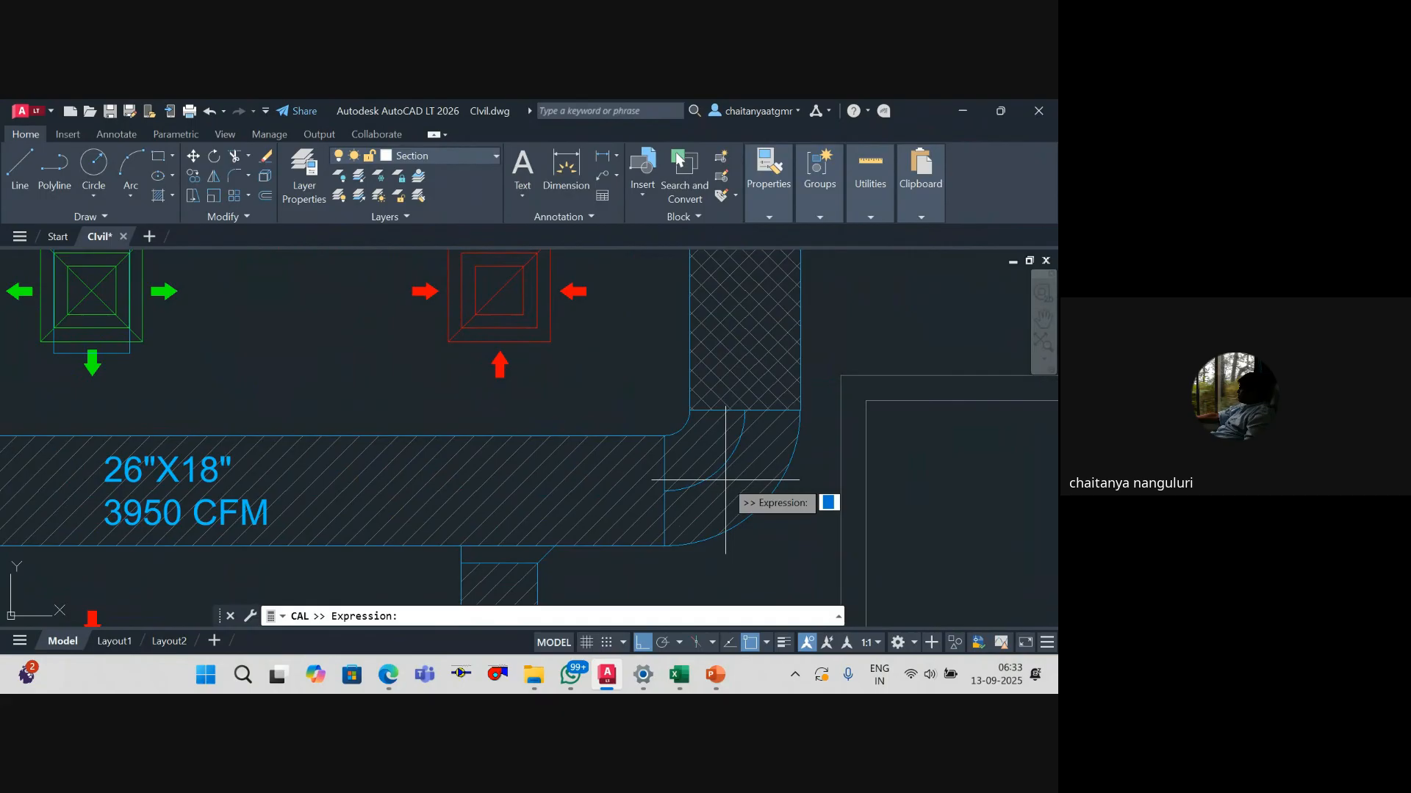
key(Escape)
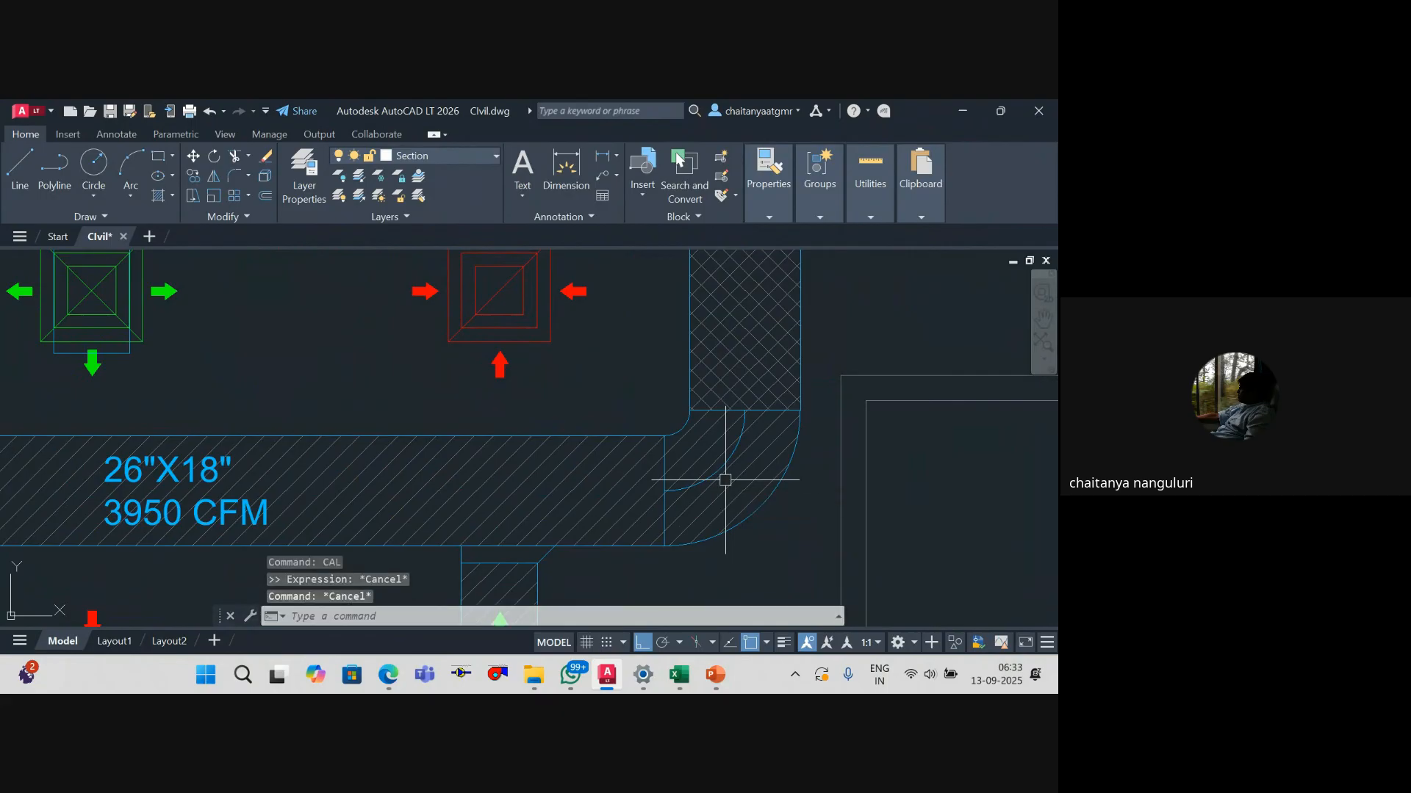
Step: Calculate 26+6 with the CAL command
text(cal)
key(Return)
text(26+)
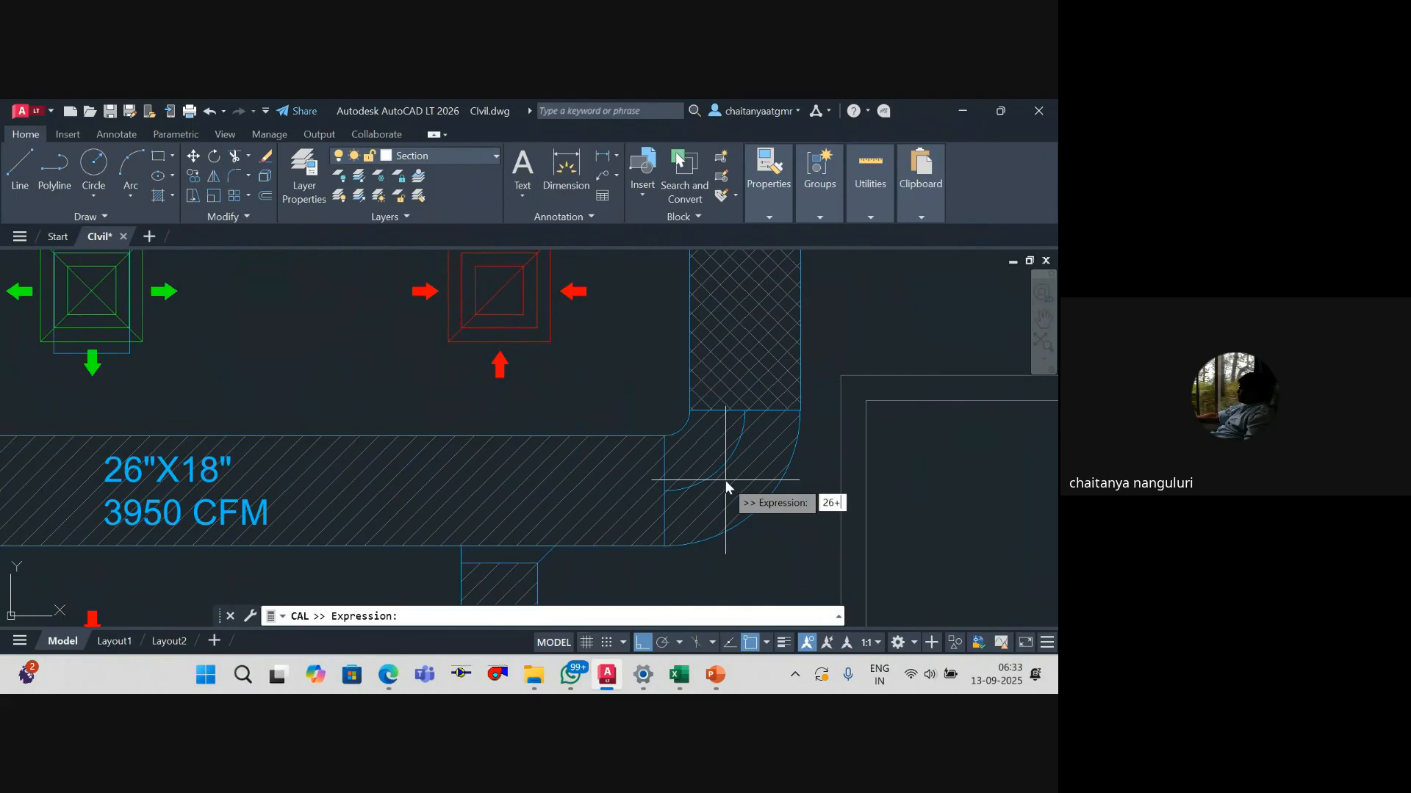
text(6)
key(Return)
key(Escape)
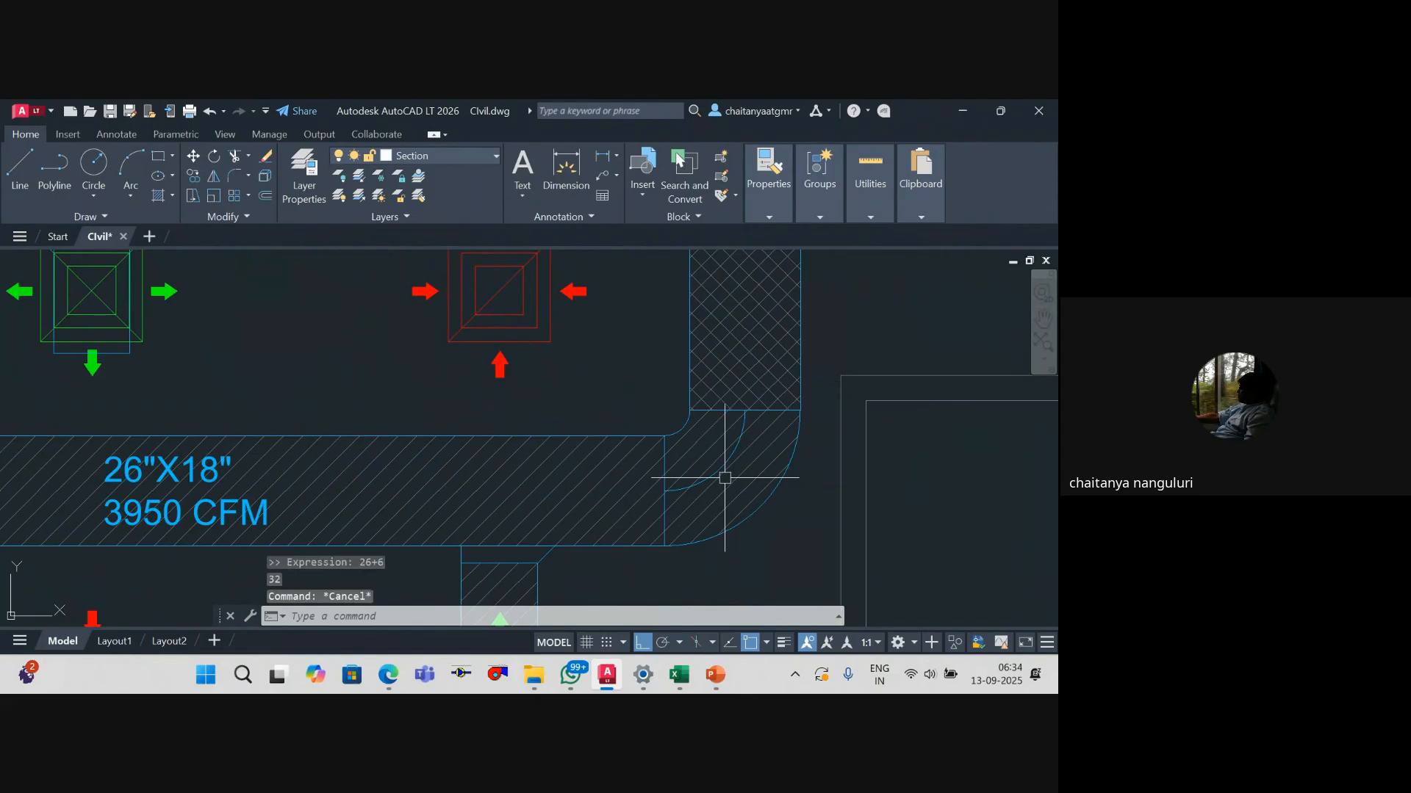
Step: List the properties of the middle arc in the lower 26"X18" duct elbow
click(725, 469)
text(LI)
key(Return)
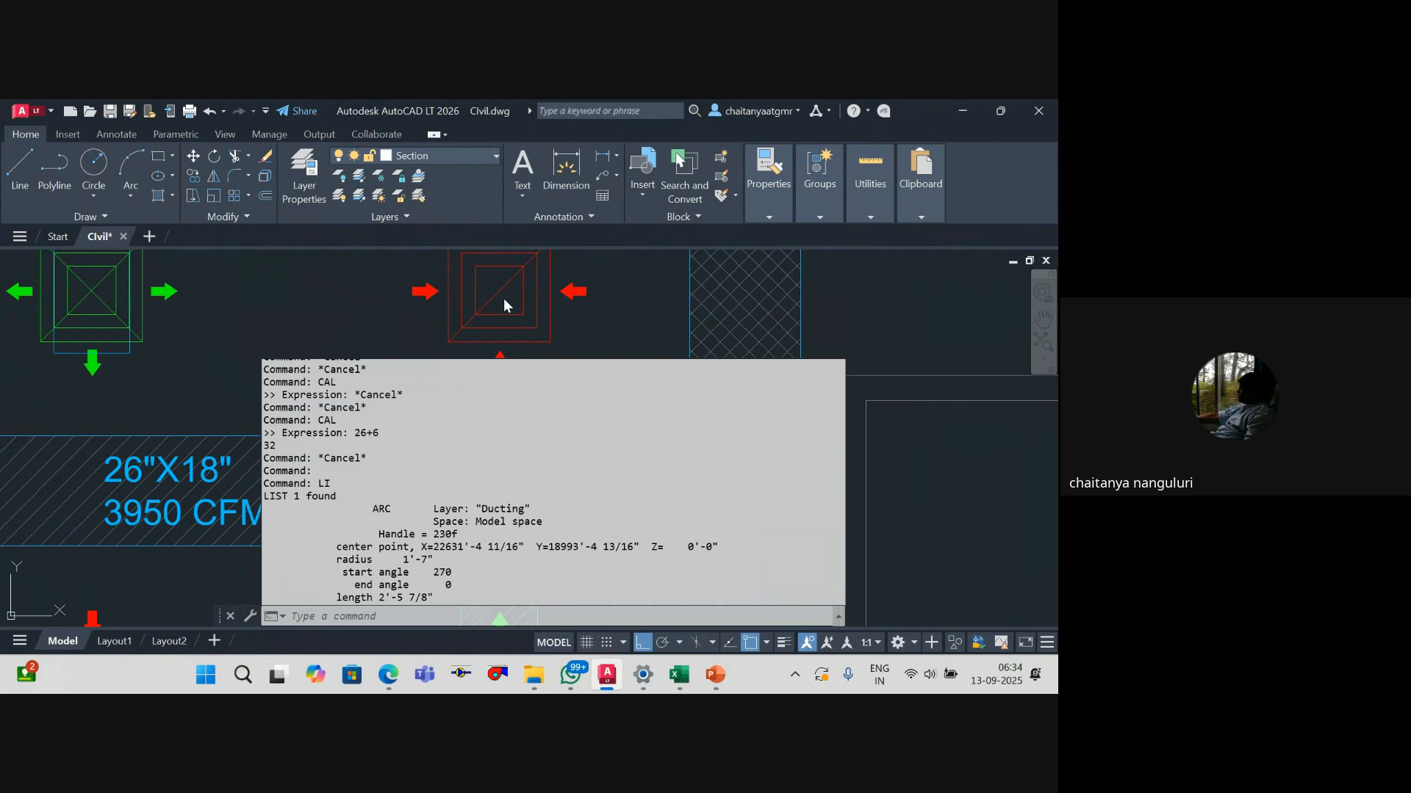
key(Escape)
Step: Calculate 24+5 with the CAL command and close the expanded command history
text(CAL)
key(Return)
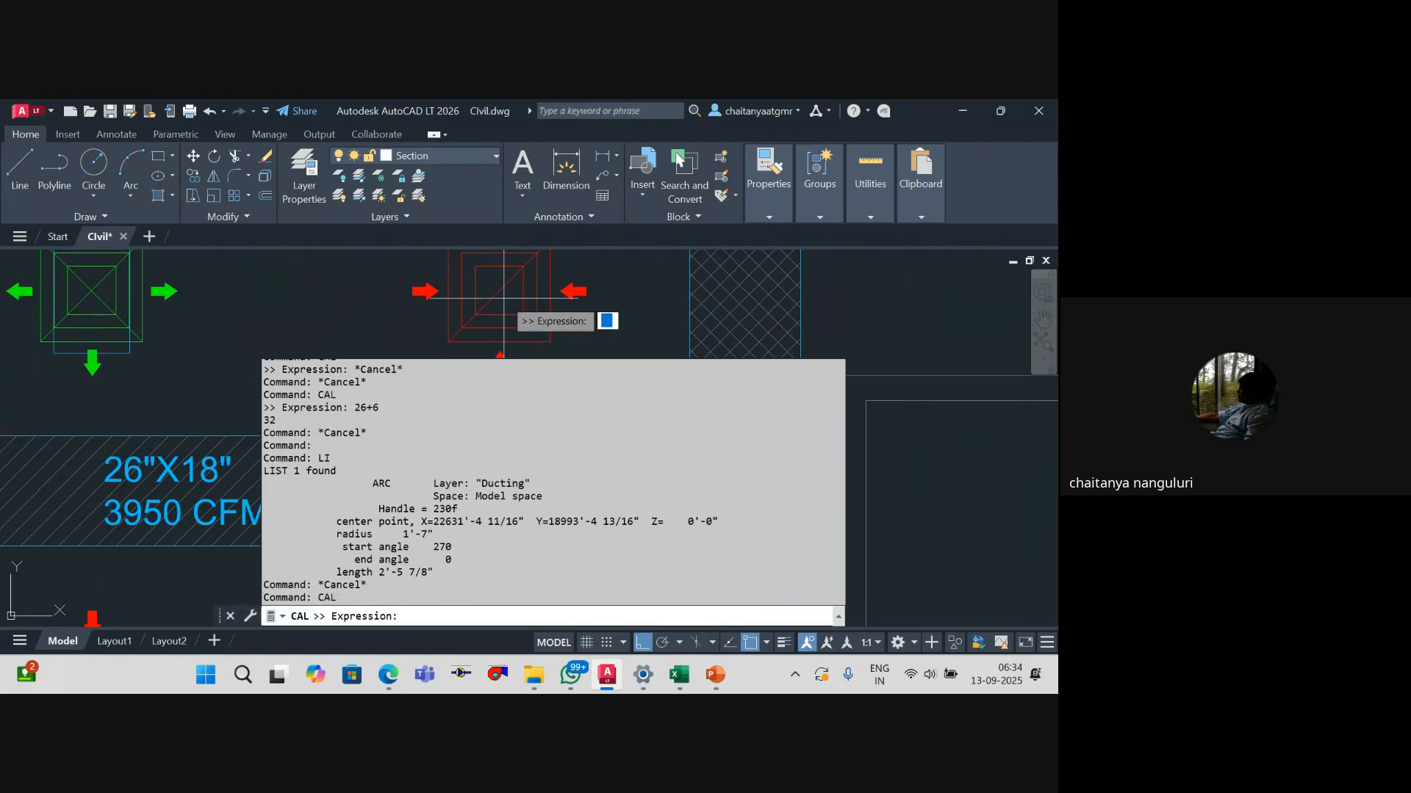
text(26+6)
key(Return)
text(24+5)
key(Return)
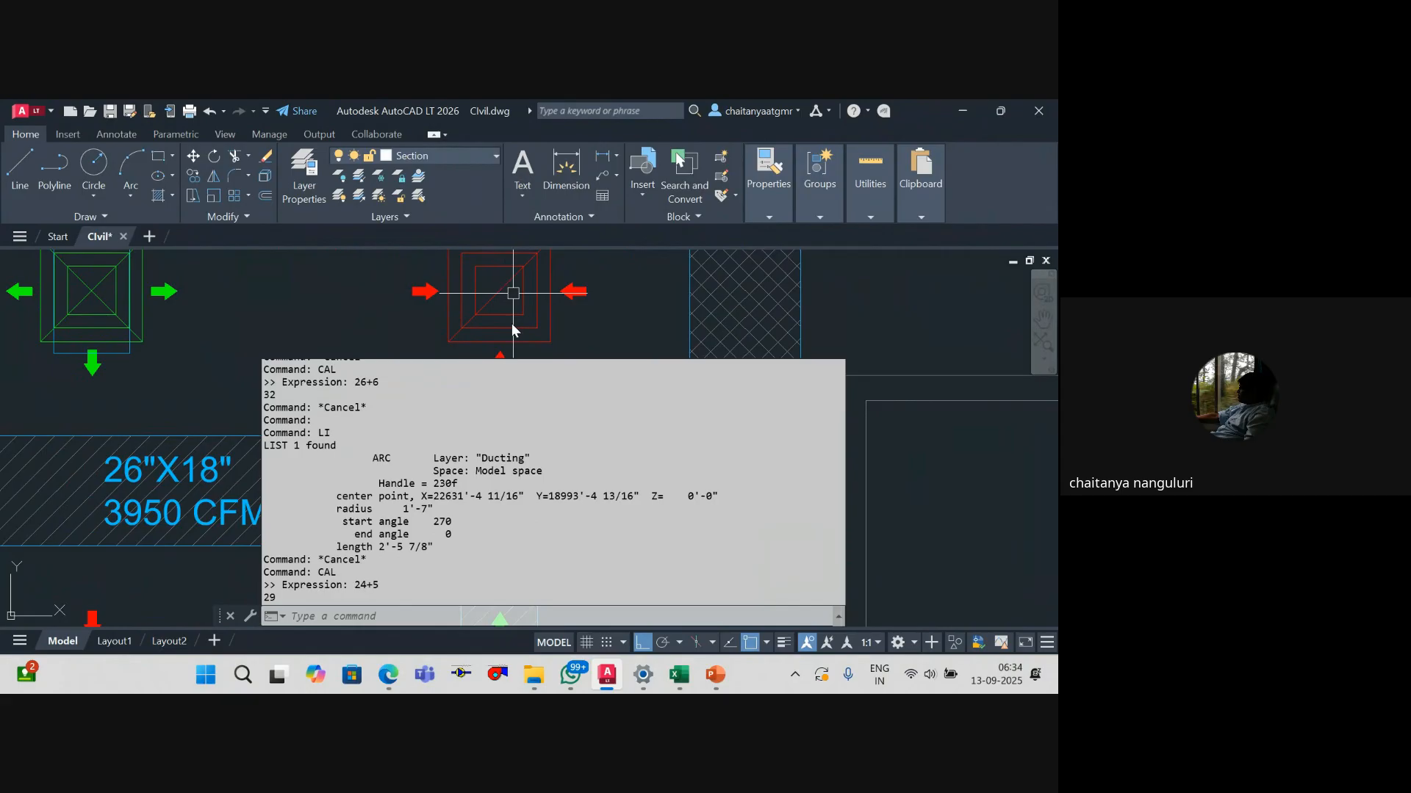
key(F2)
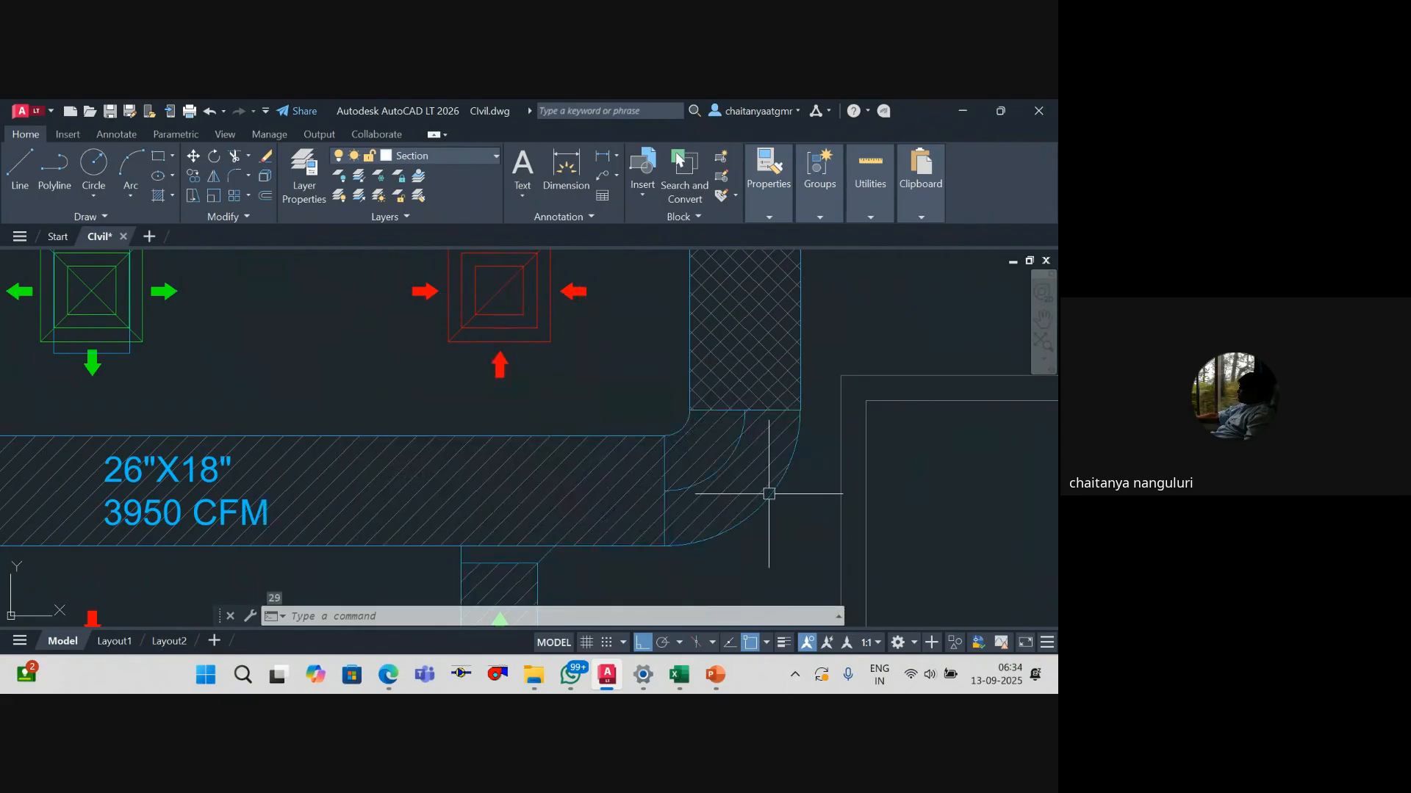
key(Escape)
key(Escape)
Step: List the elbow's middle arc again and check its length in the expanded command history
click(679, 675)
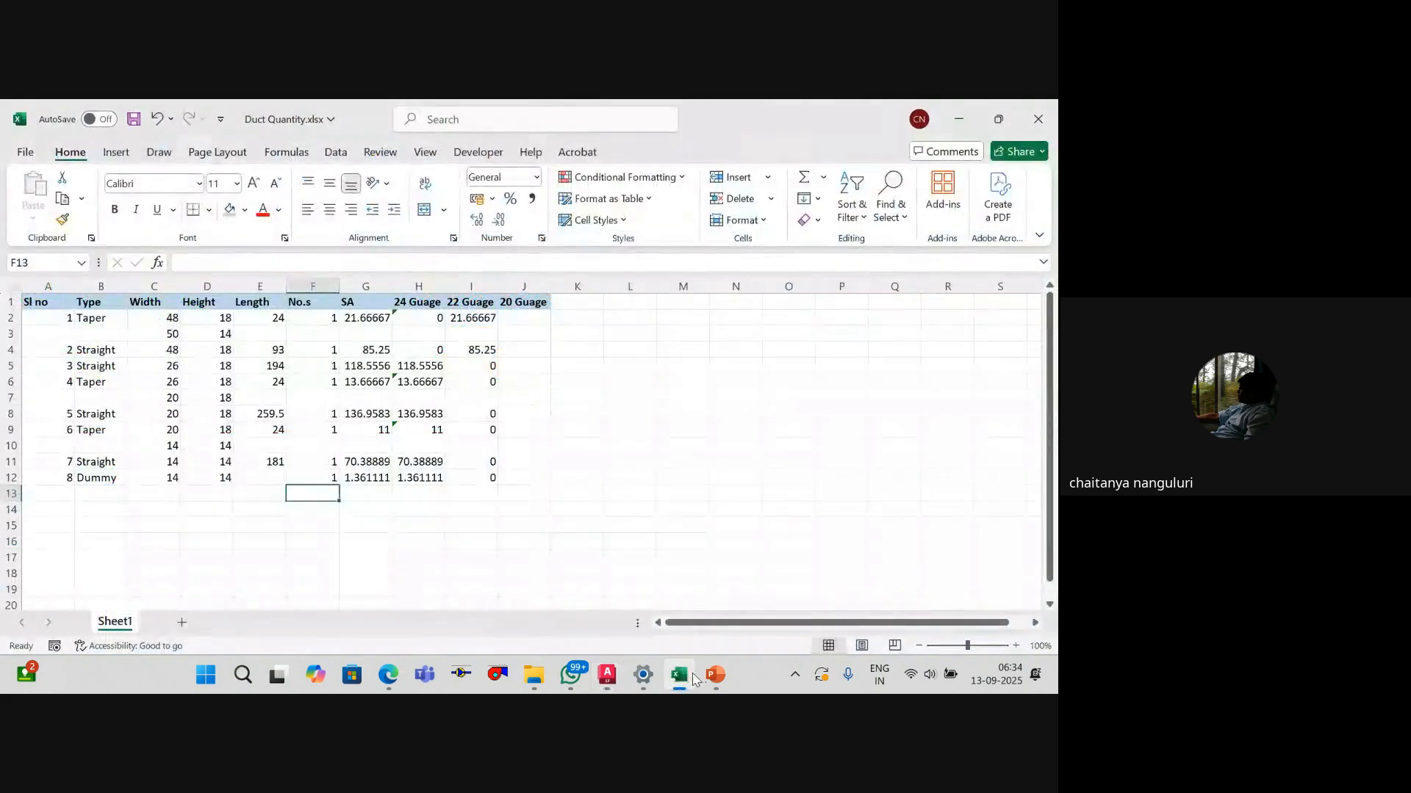
click(679, 674)
click(721, 467)
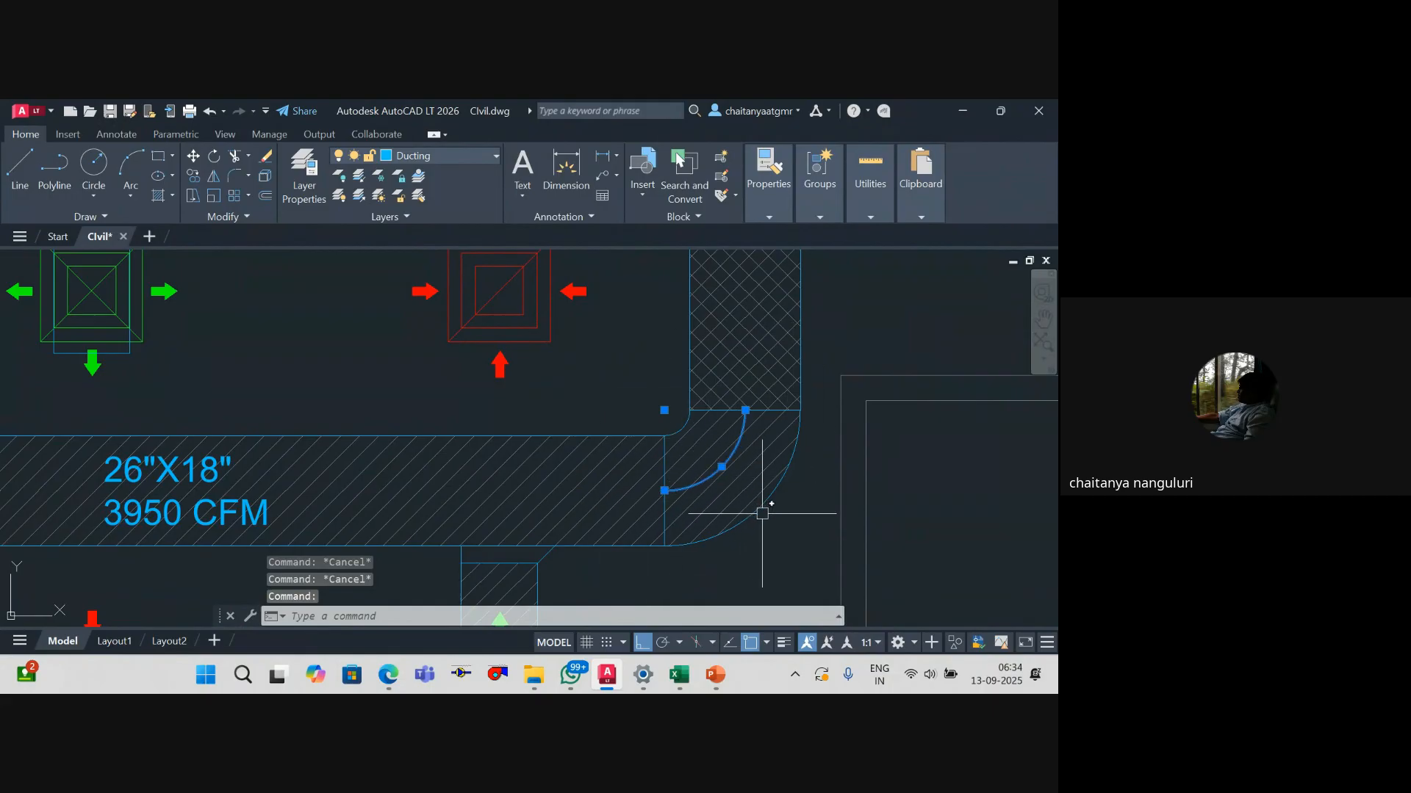
drag(764, 529, 660, 541)
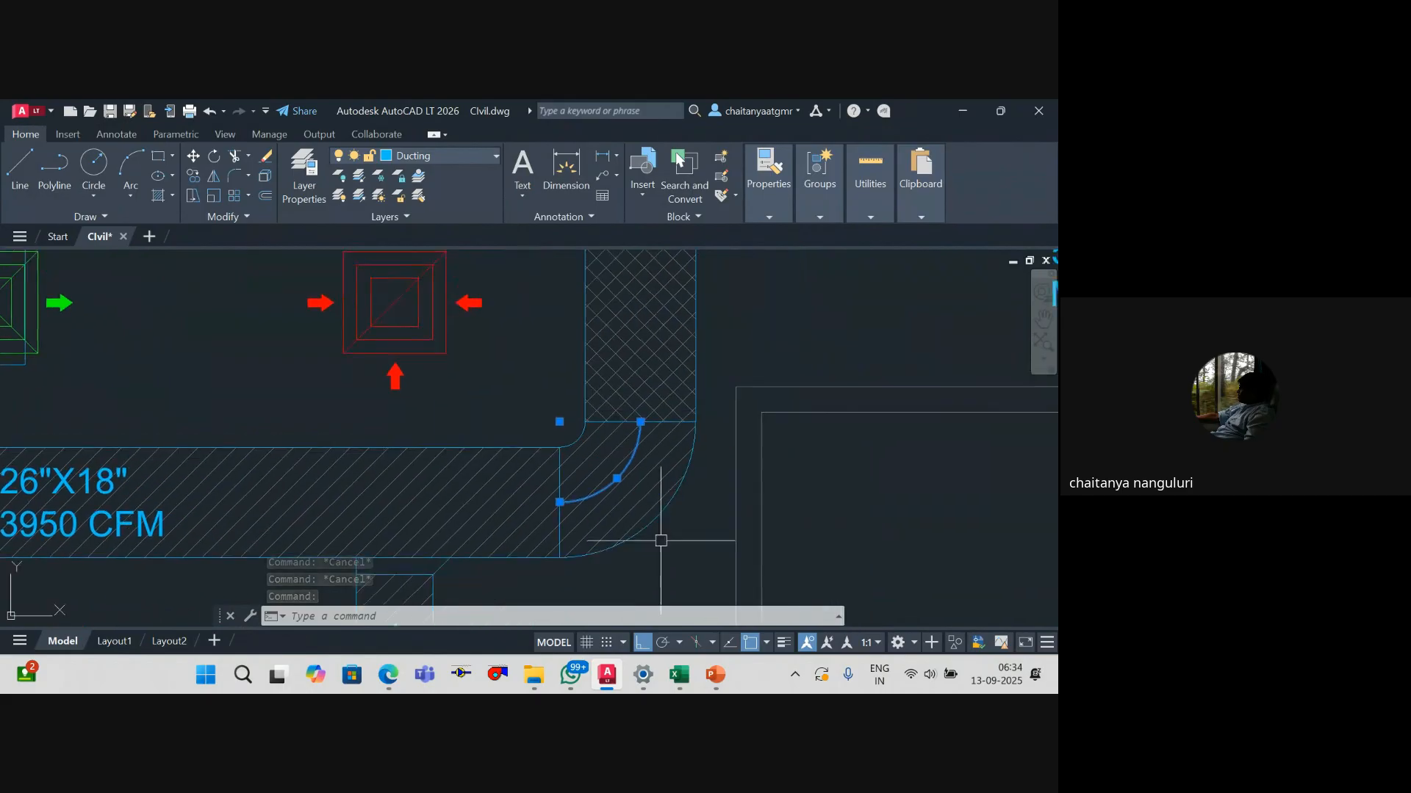
key(Escape)
key(Escape)
click(624, 474)
text(li)
key(Return)
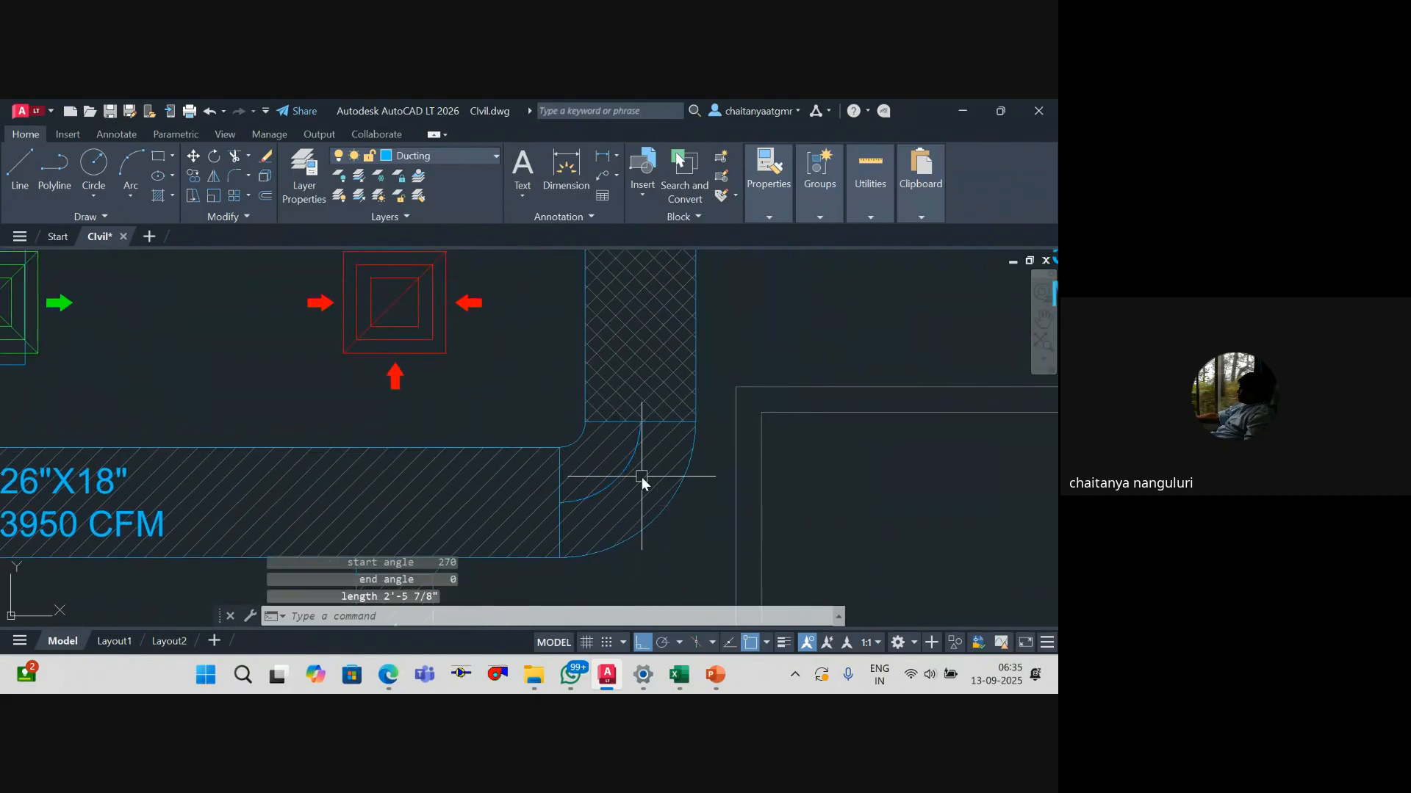
key(F2)
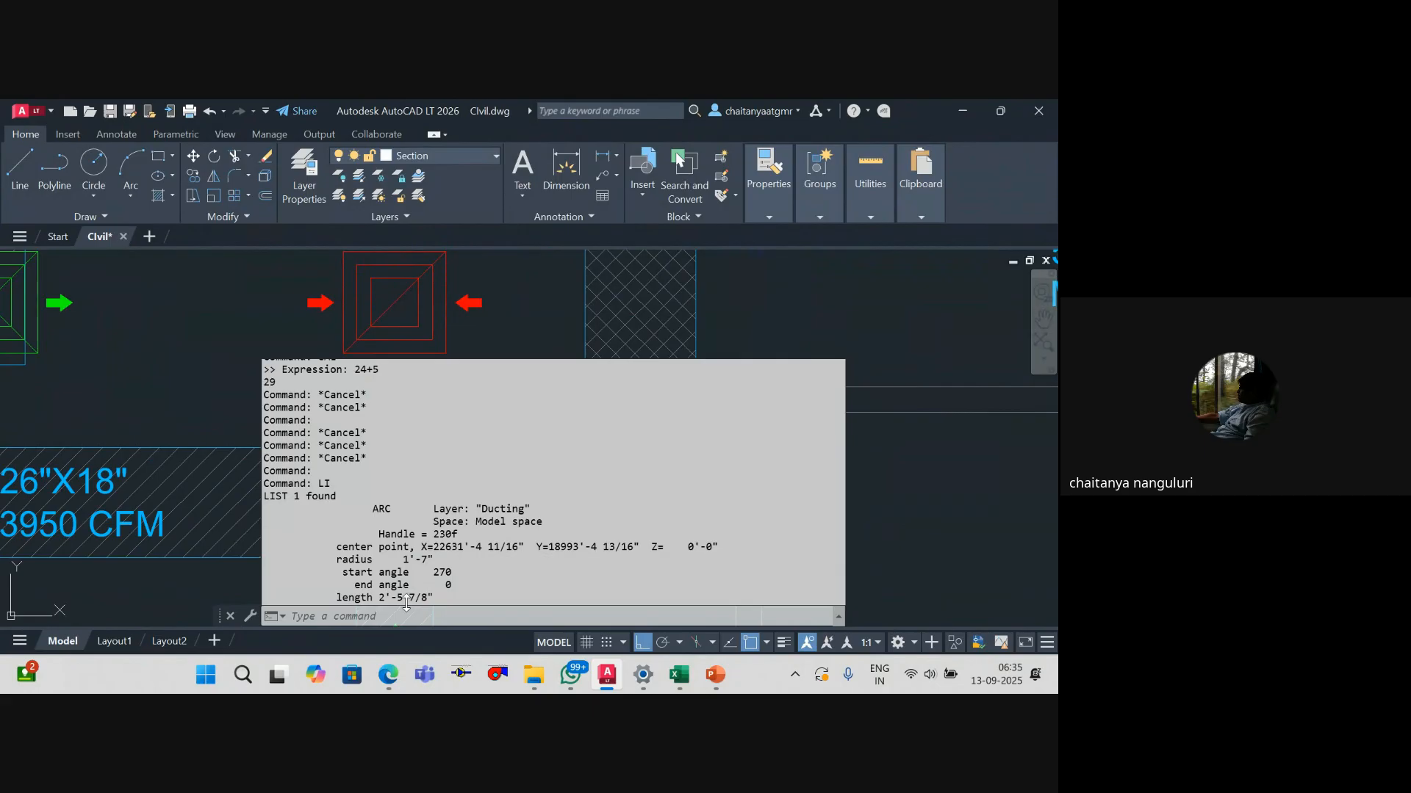
drag(378, 597, 445, 597)
Step: Switch to the Duct Quantity workbook in Excel and enter the formula =2*12 in cell I19
click(678, 683)
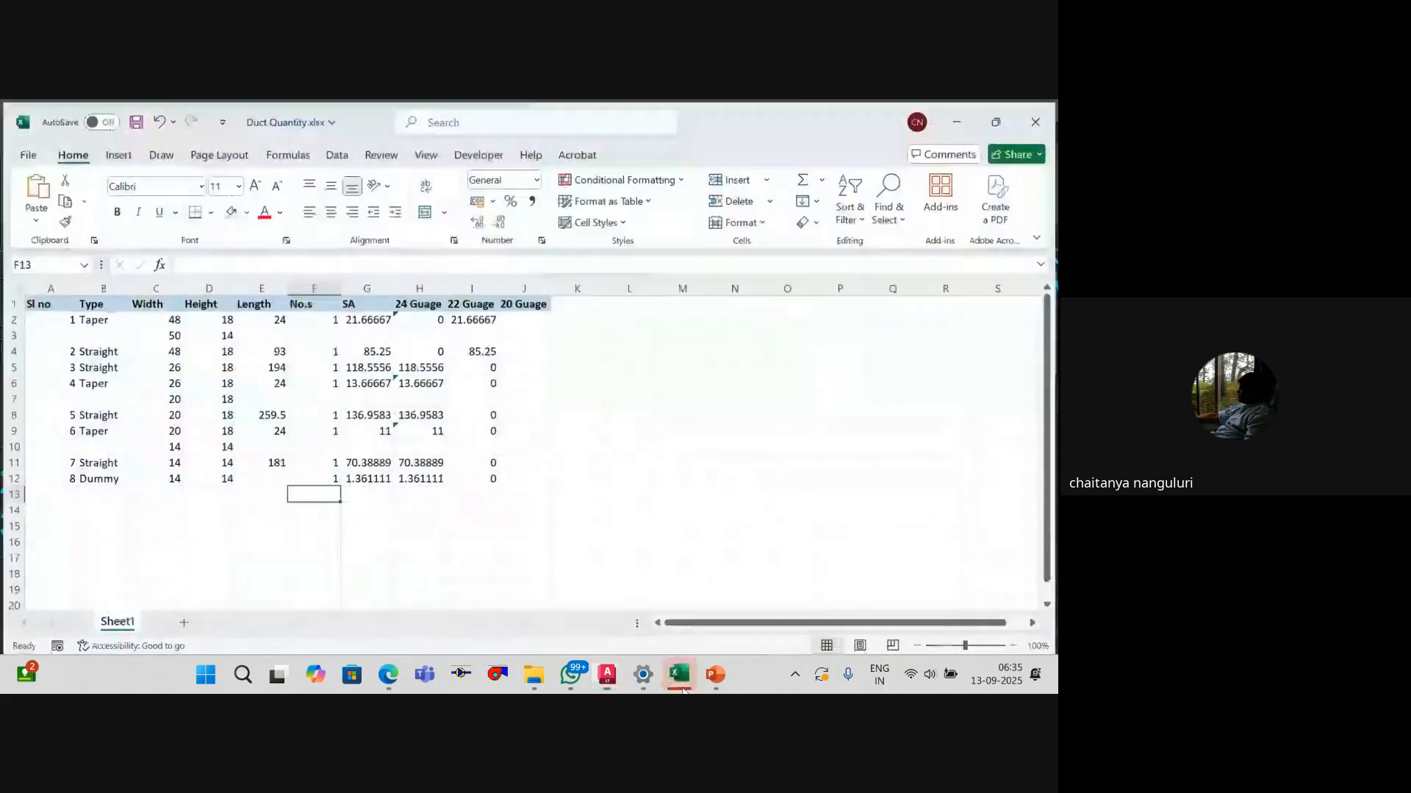
click(458, 585)
text(=2*12)
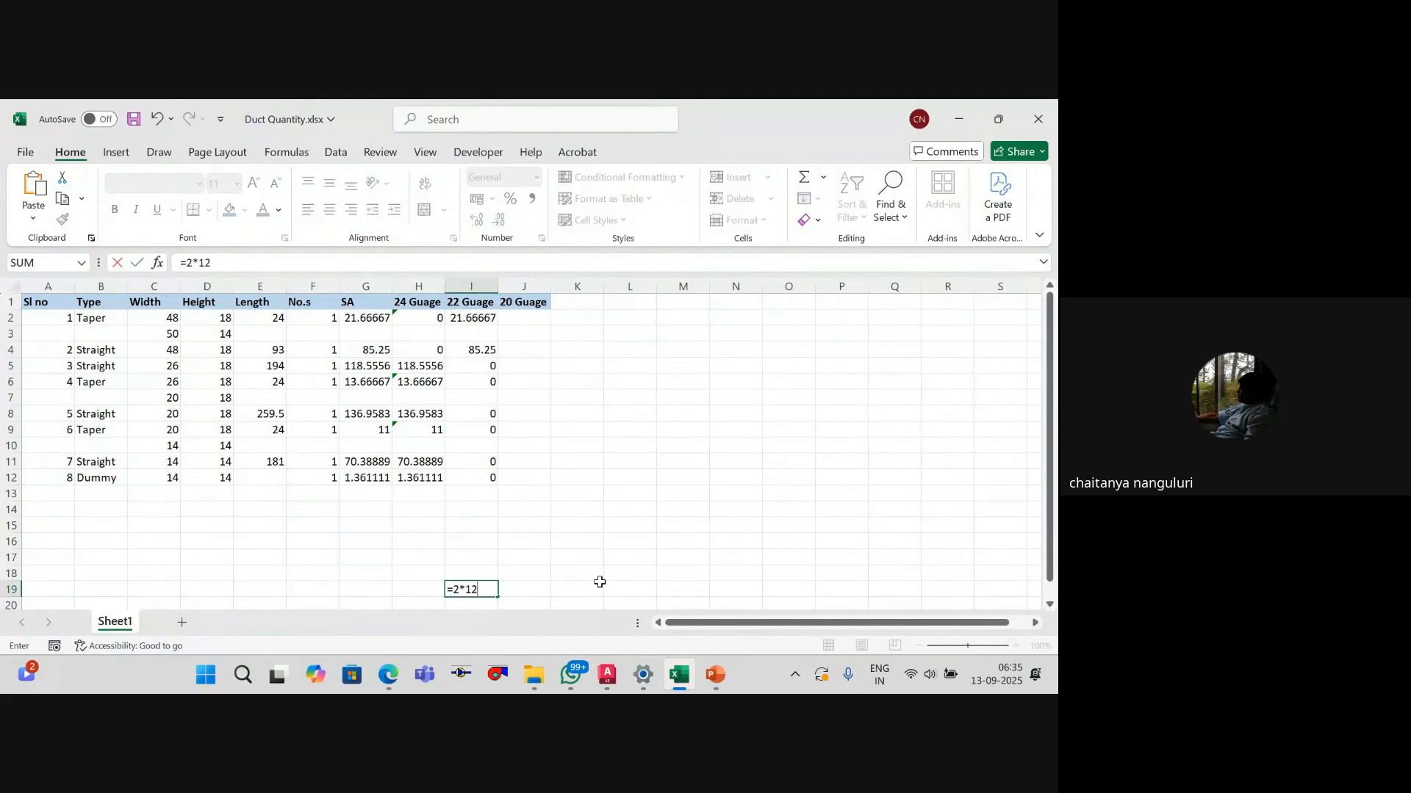
key(Return)
key(Up)
key(Right)
key(alt+Tab)
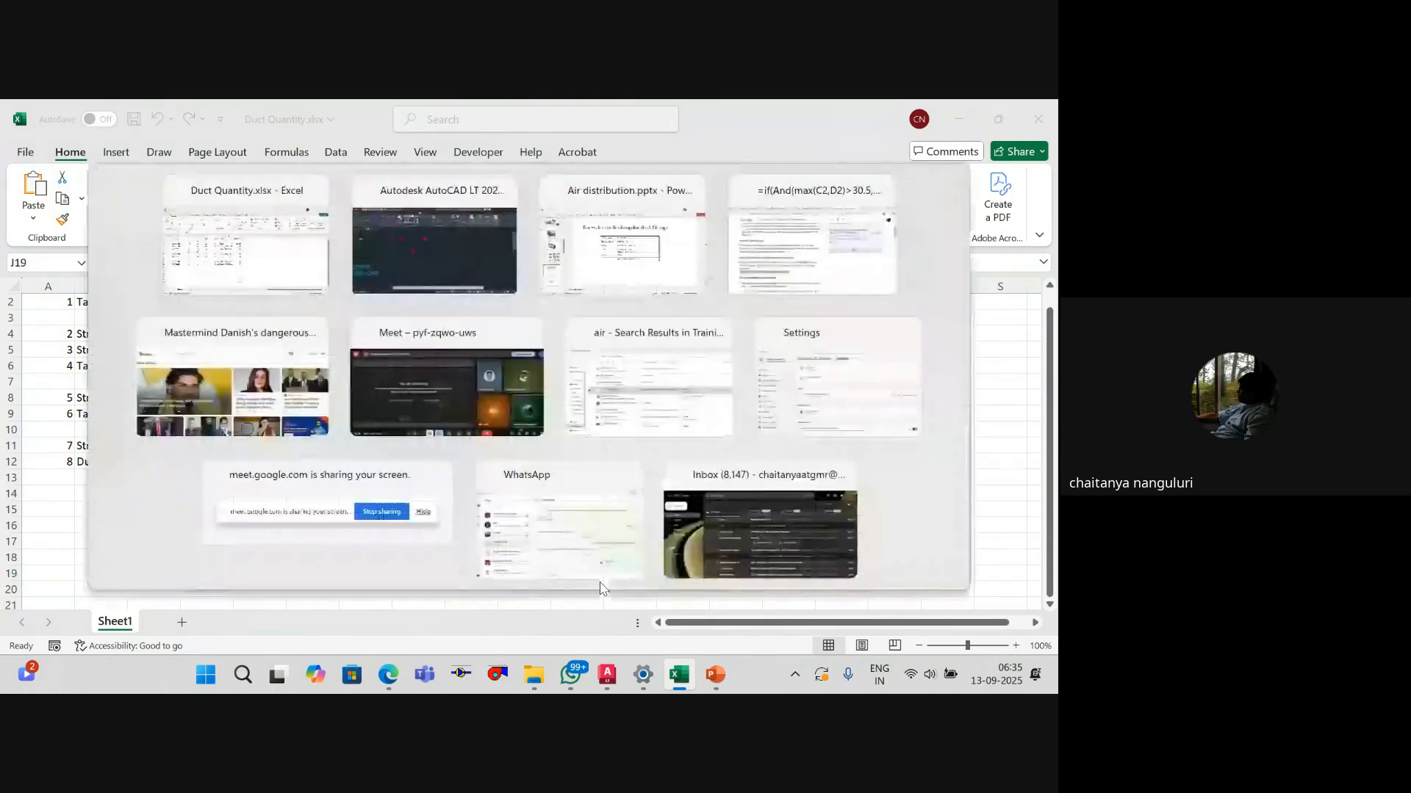
key(alt+Tab)
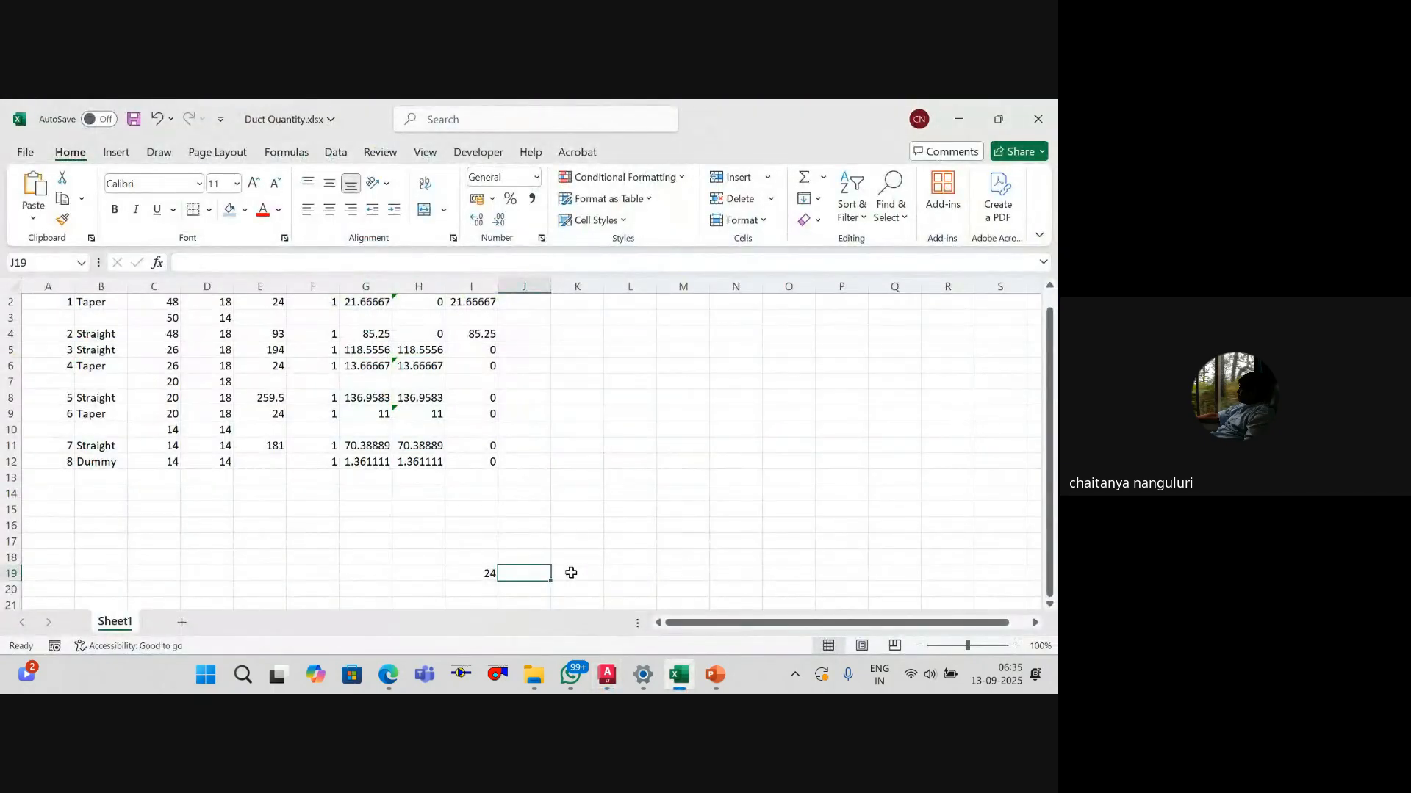
Step: Enter 5 in cell J19 and add I19 and J19 with a formula in K19
text(5)
click(571, 572)
text(=)
key(Left)
key(Left)
text(+)
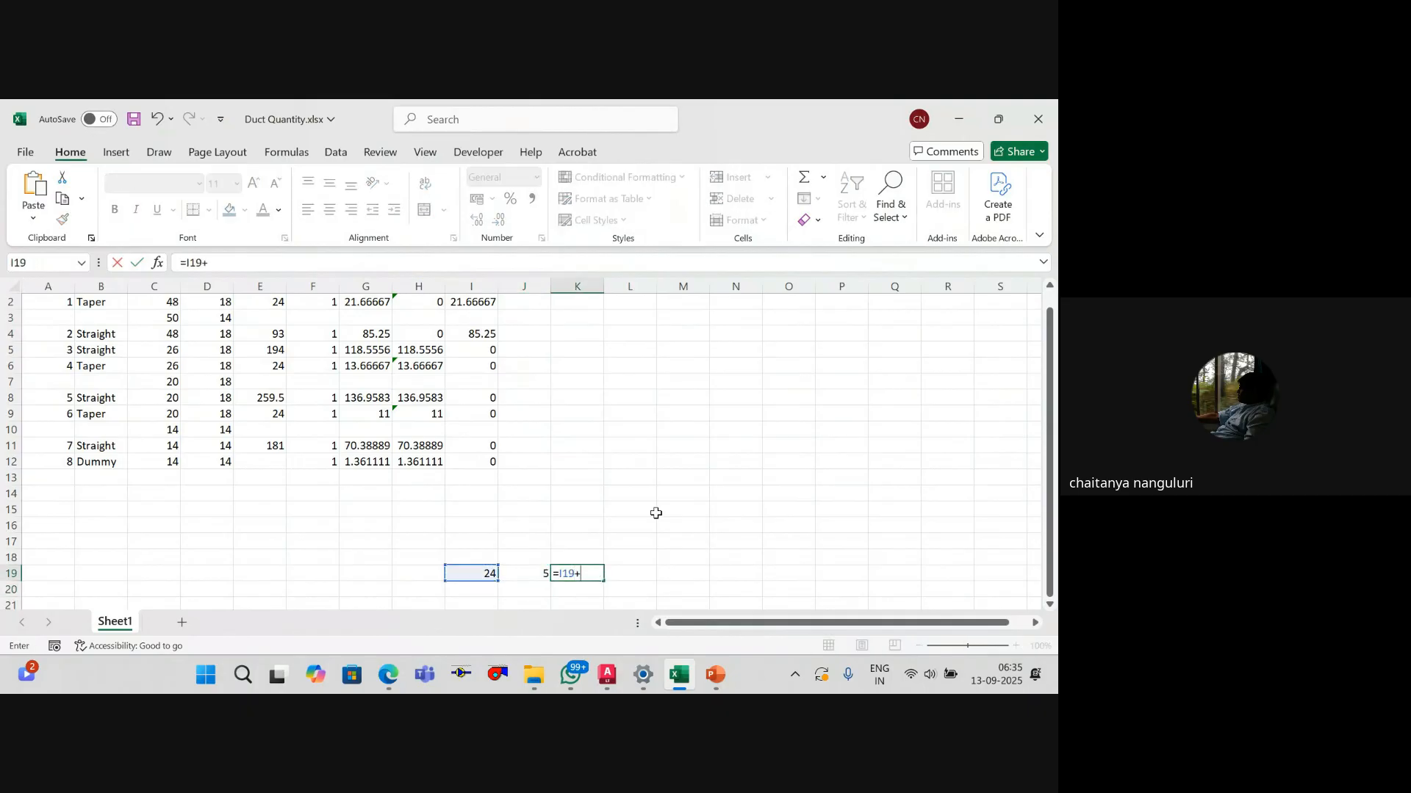
key(Left)
key(ctrl+Return)
Step: Switch to the Civil drawing in AutoCAD and list the properties of the elbow's inner throat arc
key(alt+Tab)
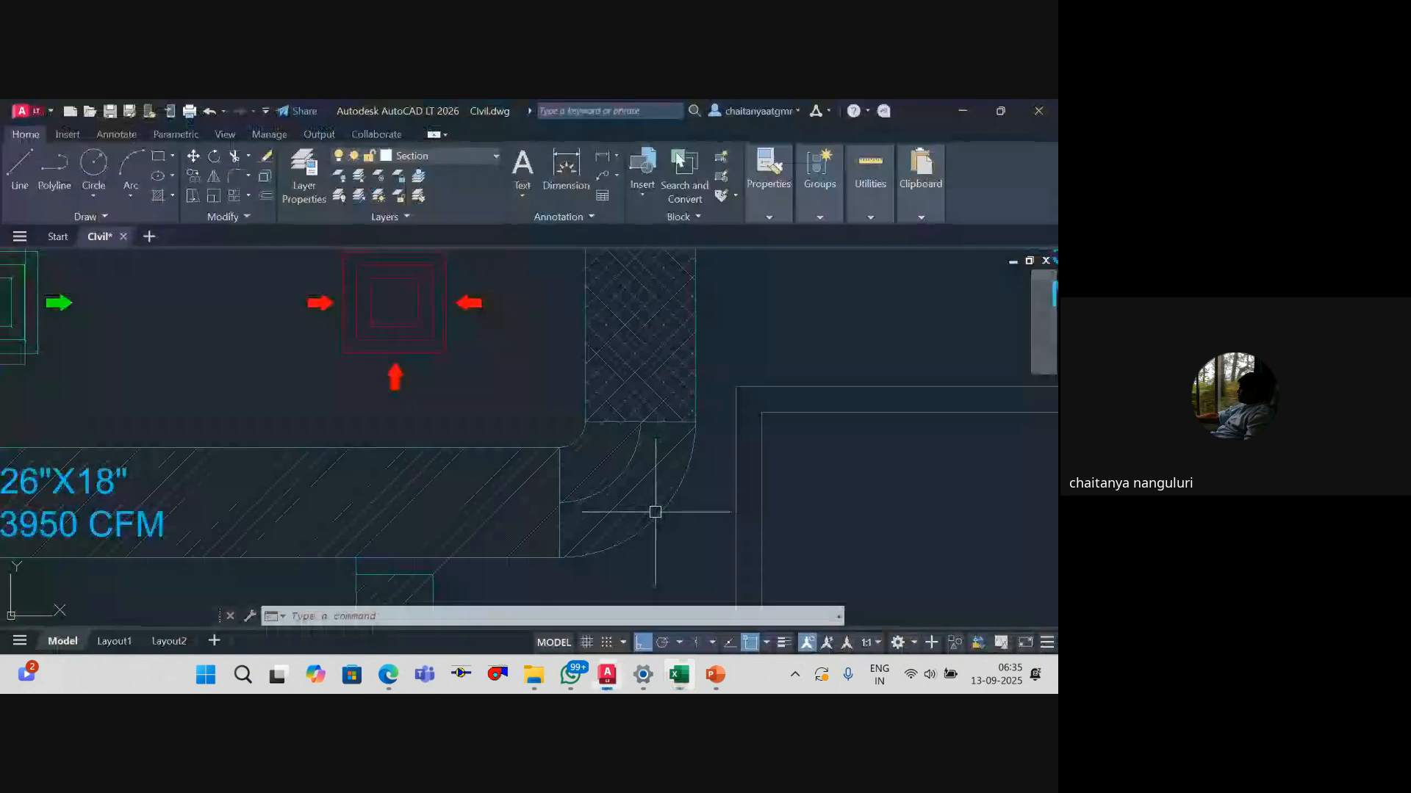
mouse_move(638, 503)
mouse_down()
mouse_move(822, 488)
mouse_move(800, 497)
mouse_up()
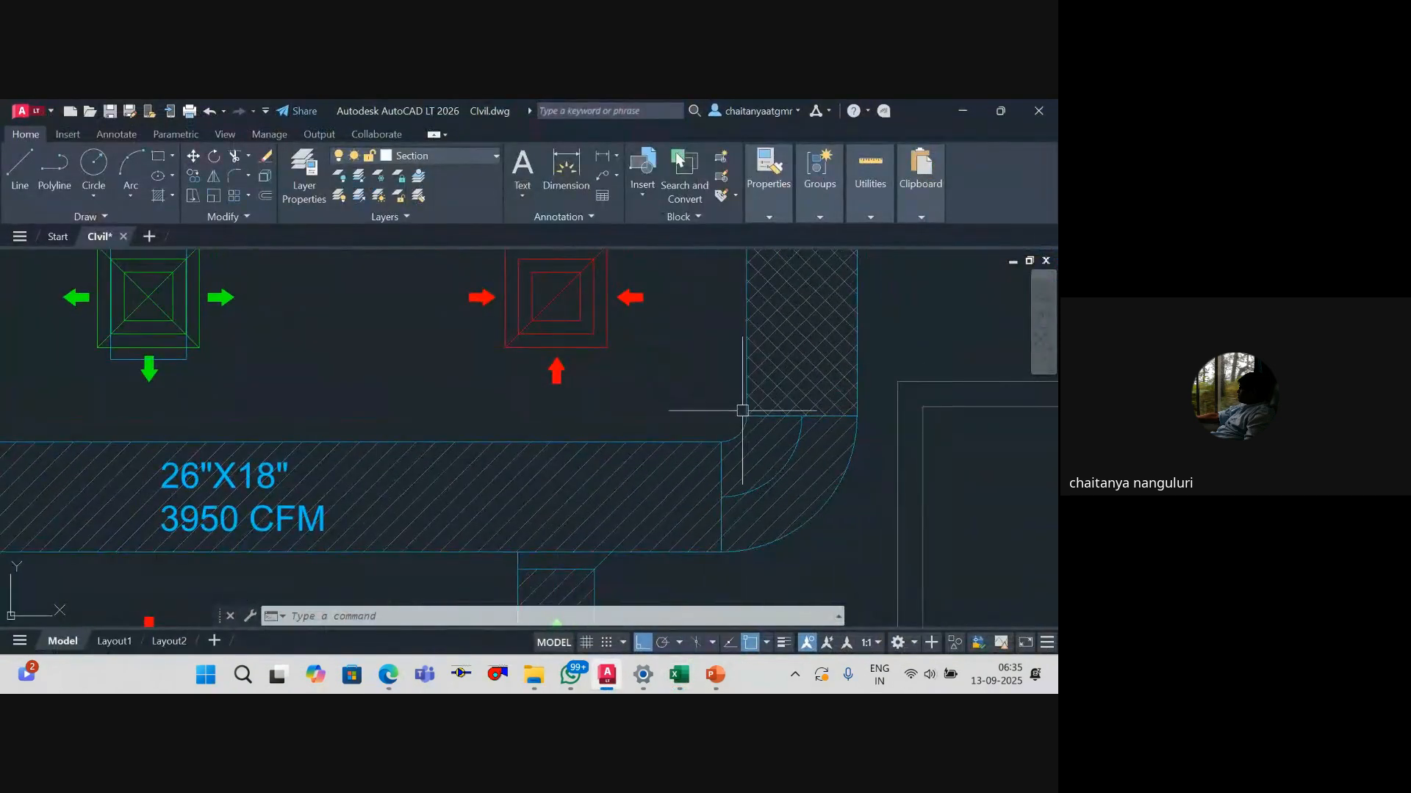
click(741, 432)
text(li)
key(Return)
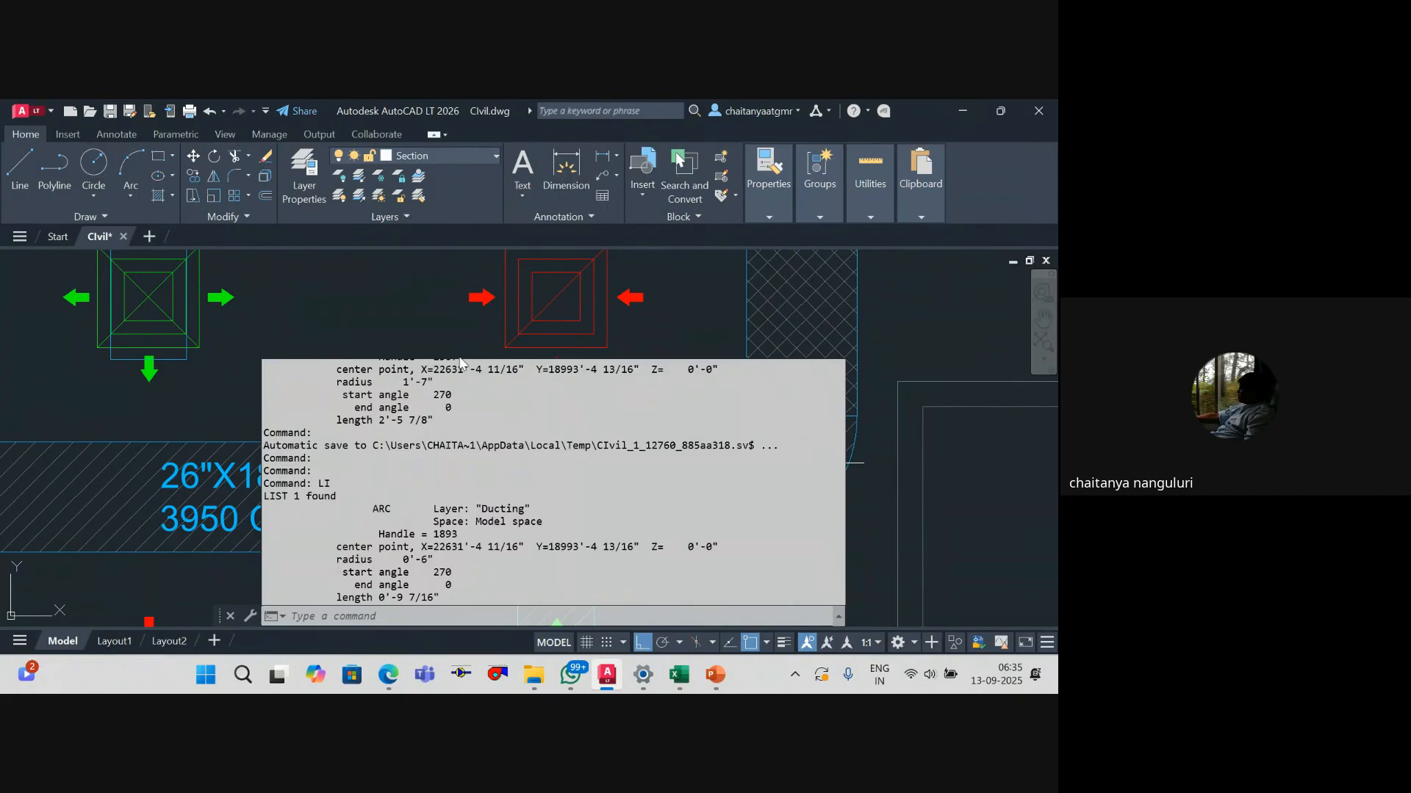
click(463, 354)
key(Escape)
key(Escape)
click(773, 482)
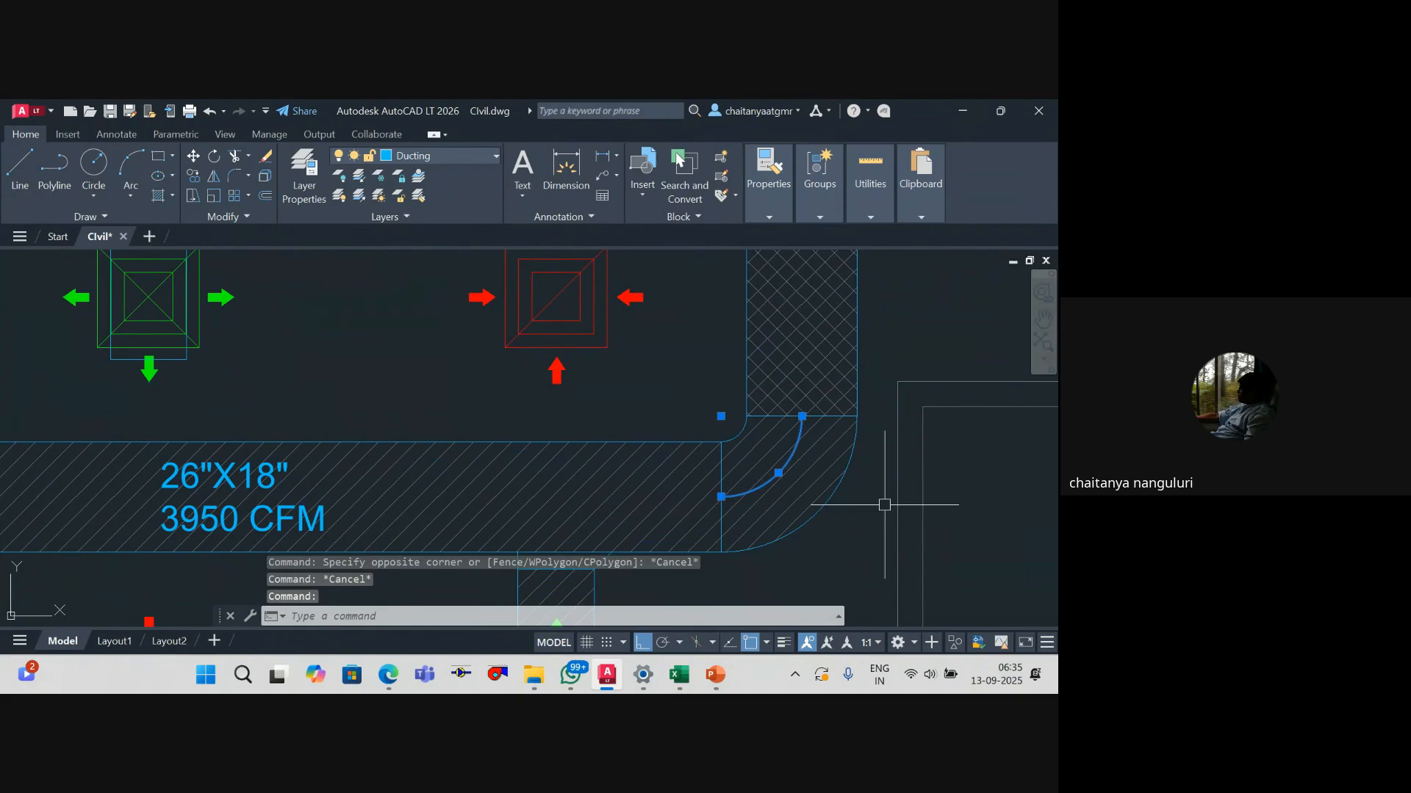
key(Escape)
Step: In the Excel duct quantity sheet, clear the scratch calculation in cells I19 to K19 and select cell A14
key(alt+Tab)
drag(415, 557, 631, 586)
key(Delete)
key(Left)
key(Up)
key(Up)
key(Up)
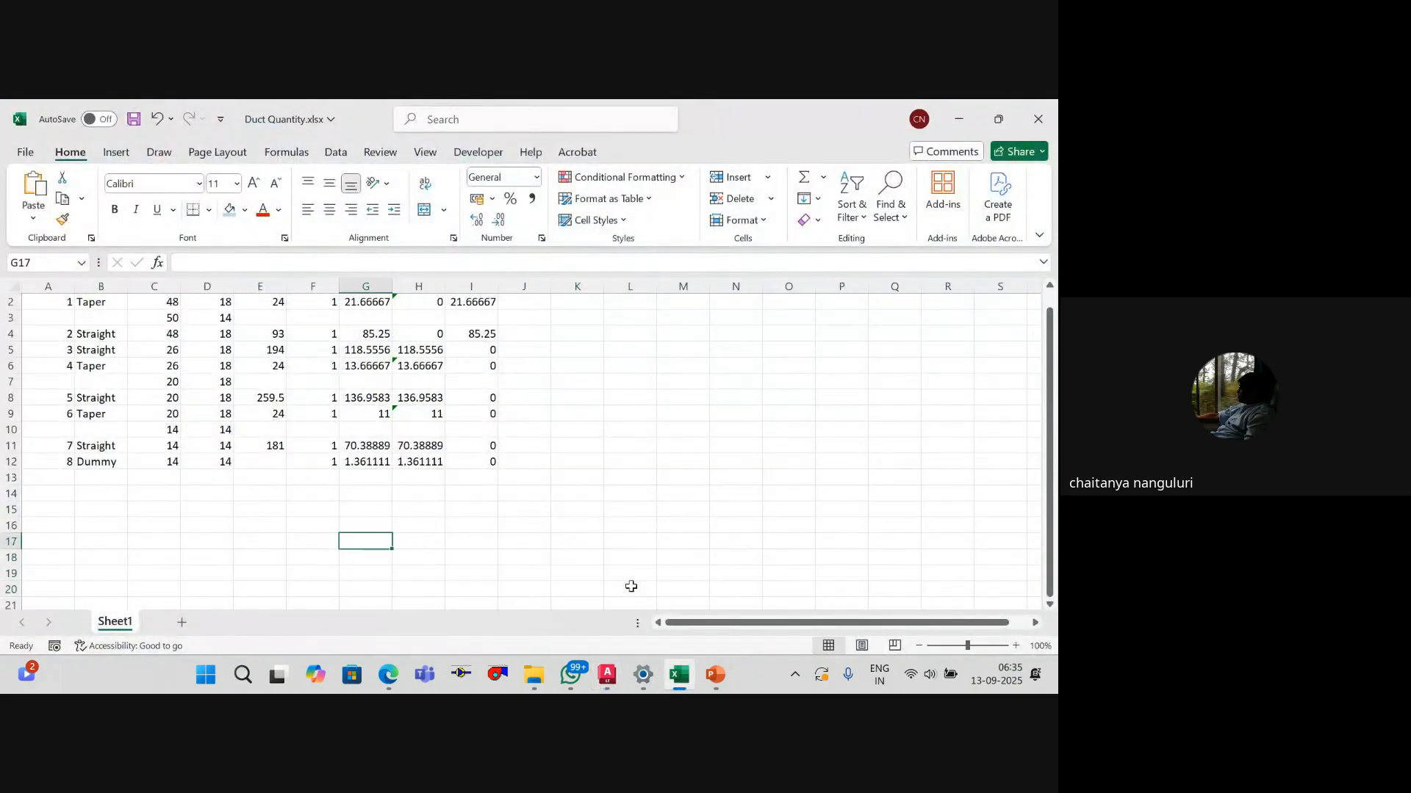
key(Left)
key(Left)
key(Left)
key(Left)
key(Left)
key(Left)
key(Up)
key(Up)
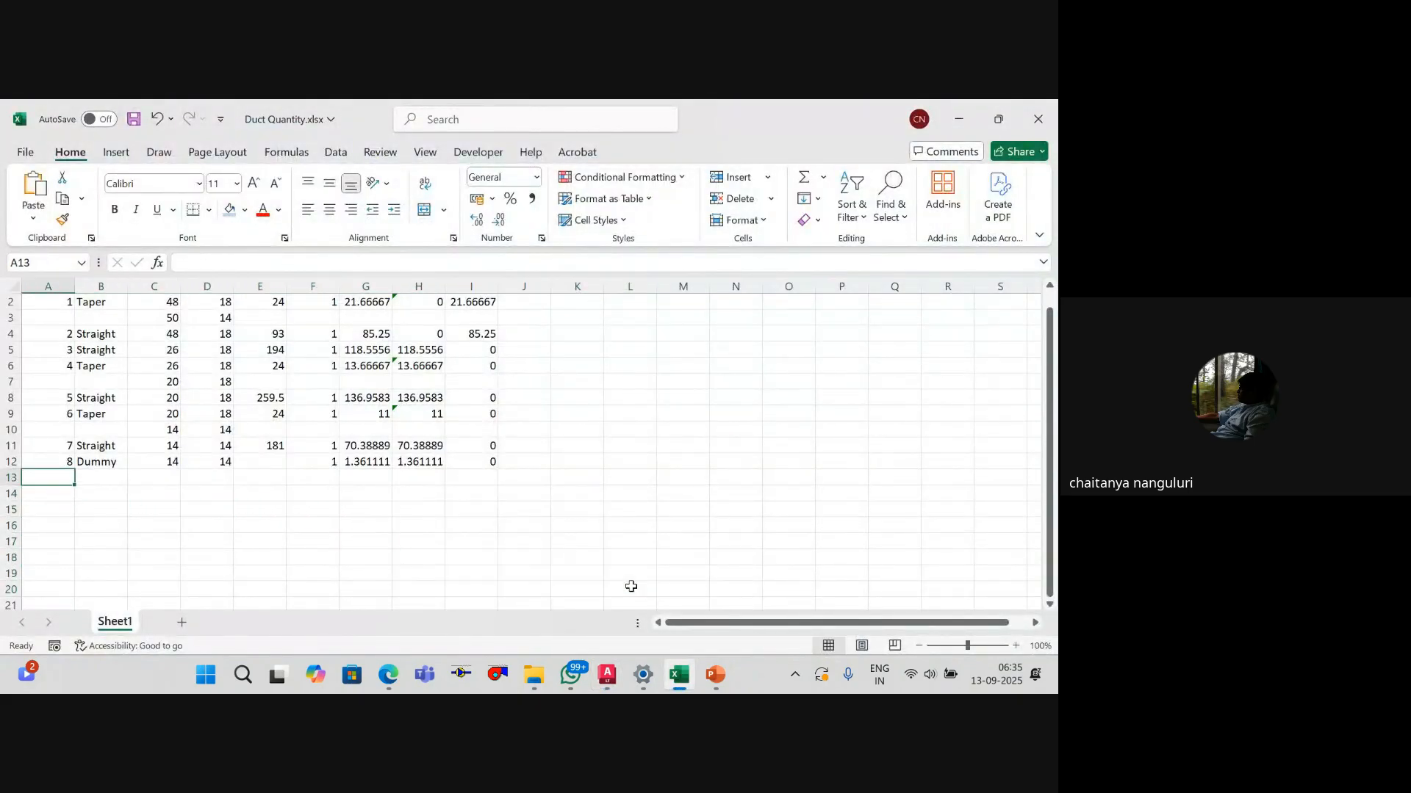
key(Down)
Step: Check the duct layout in AutoCAD, then review the Elbow formula on the rectangular duct fittings slide in PowerPoint
key(alt+Tab)
scroll(625, 495, down, 2)
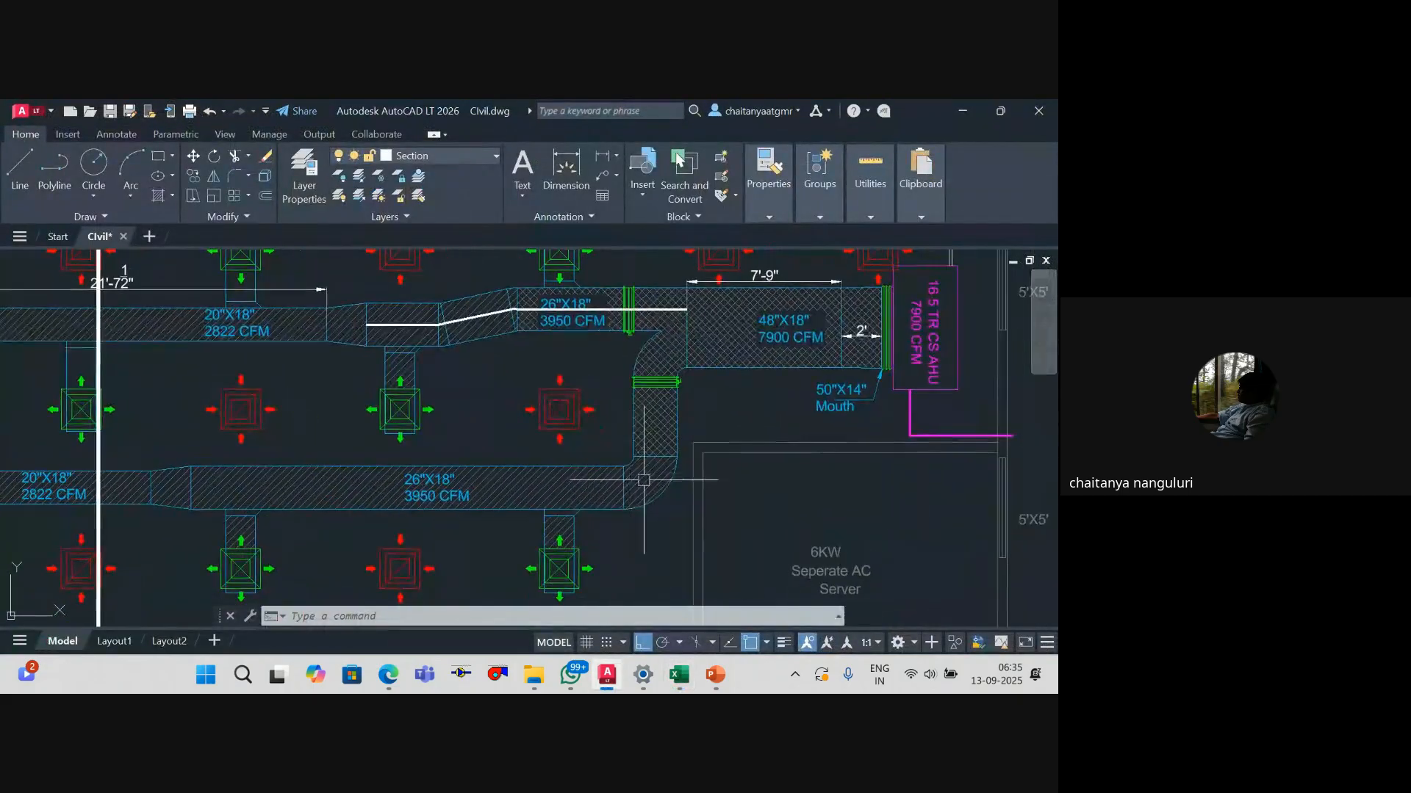
click(716, 675)
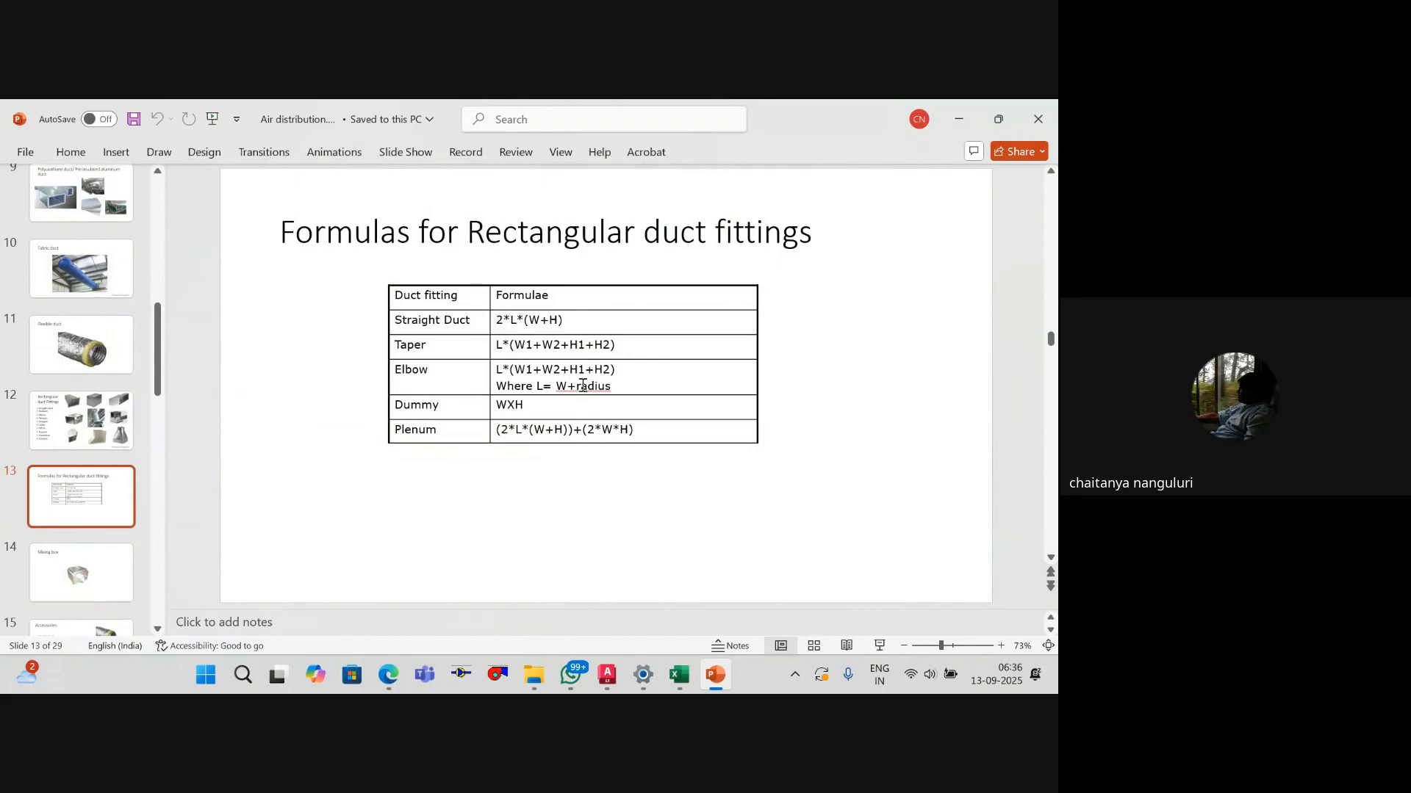
Step: Return to the AutoCAD drawing and examine the inner throat arc of the lower 26"X18" duct elbow
key(alt+Tab)
scroll(650, 467, up, 4)
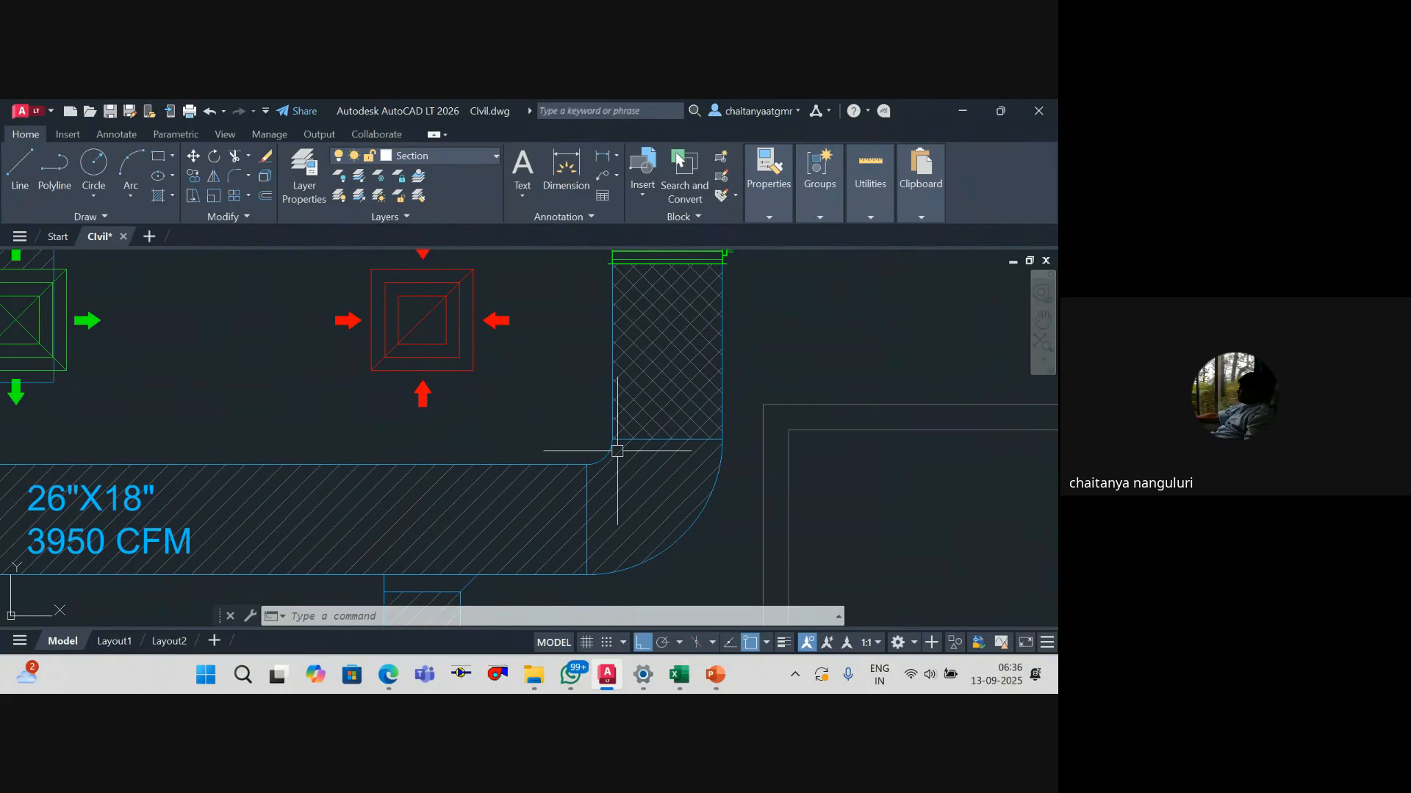
scroll(606, 447, up, 4)
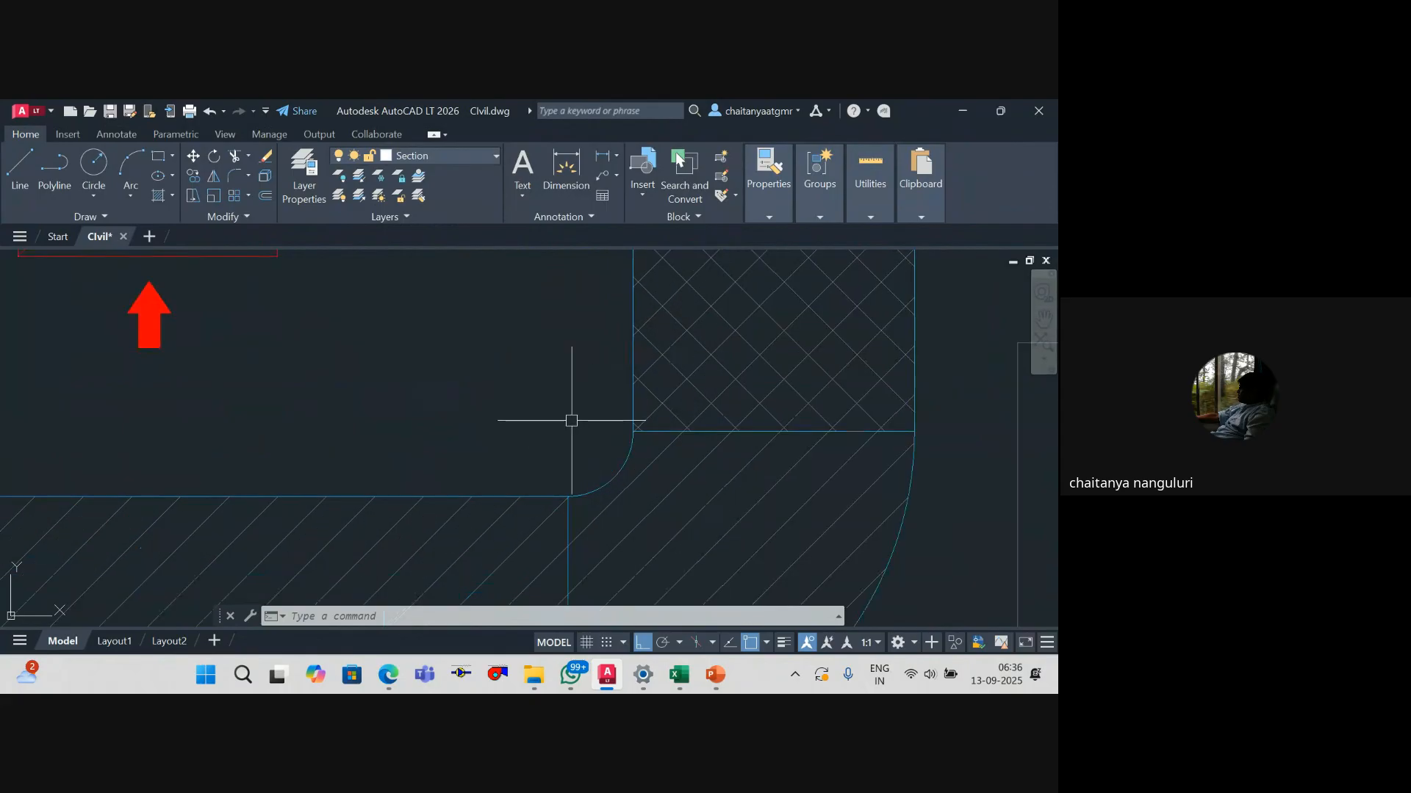
click(624, 466)
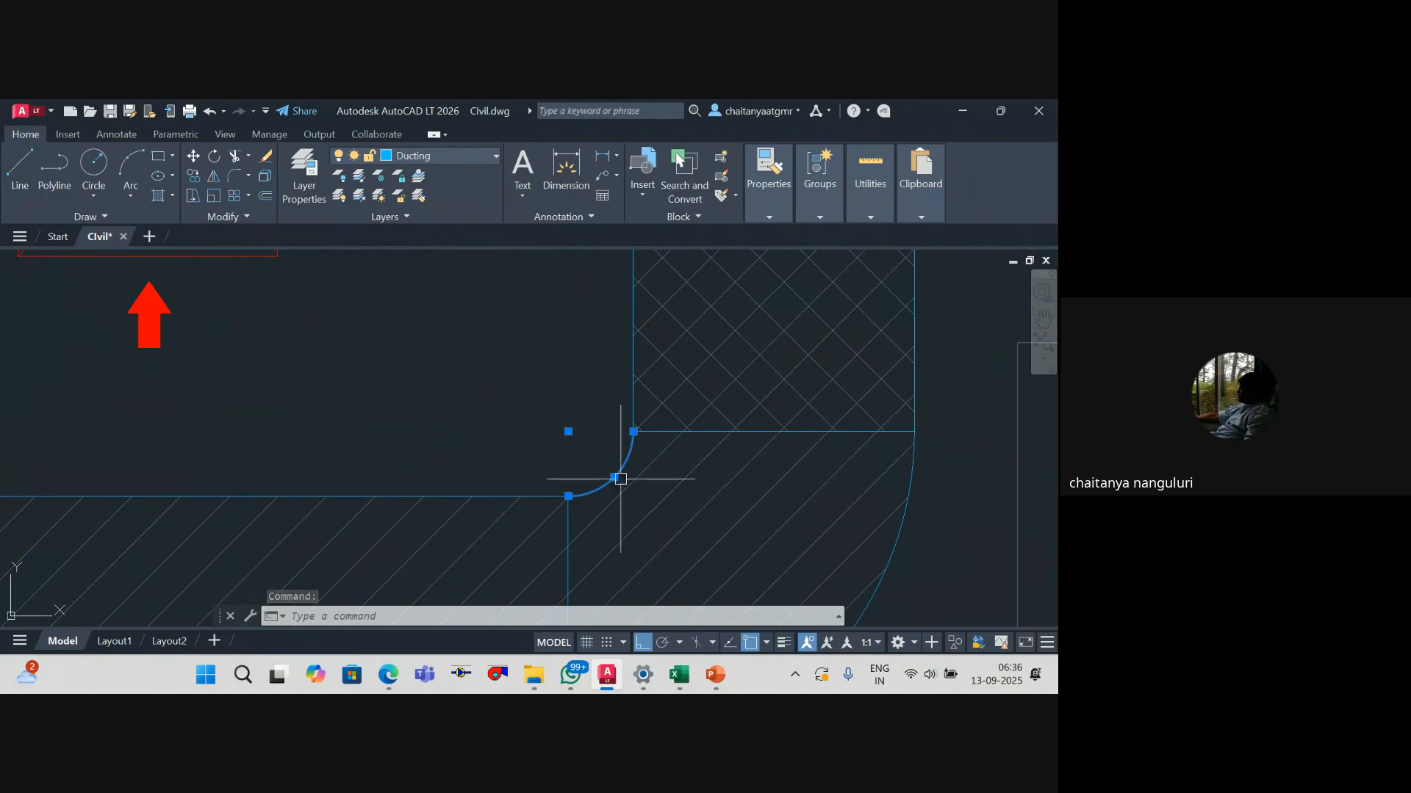
scroll(587, 411, down, 4)
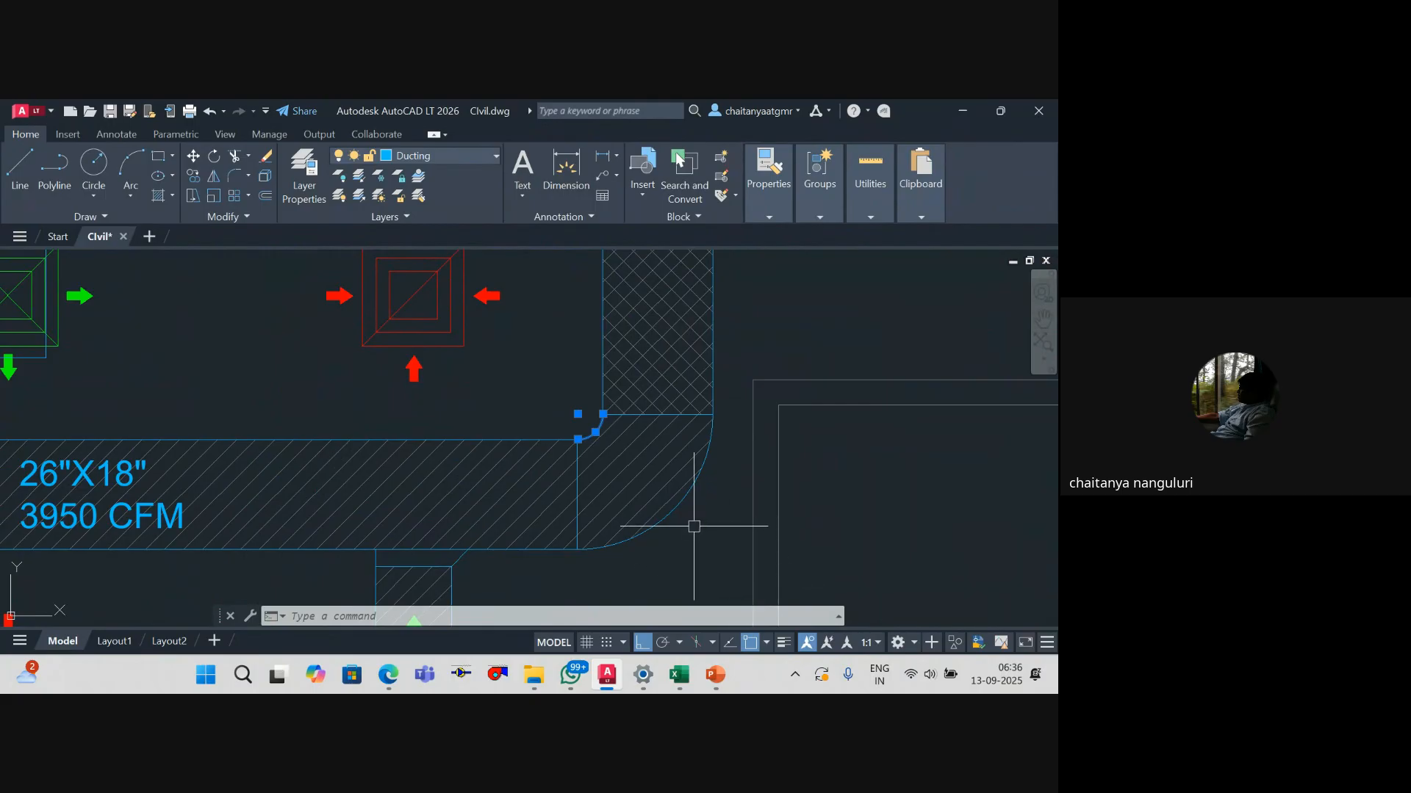
key(Escape)
key(Escape)
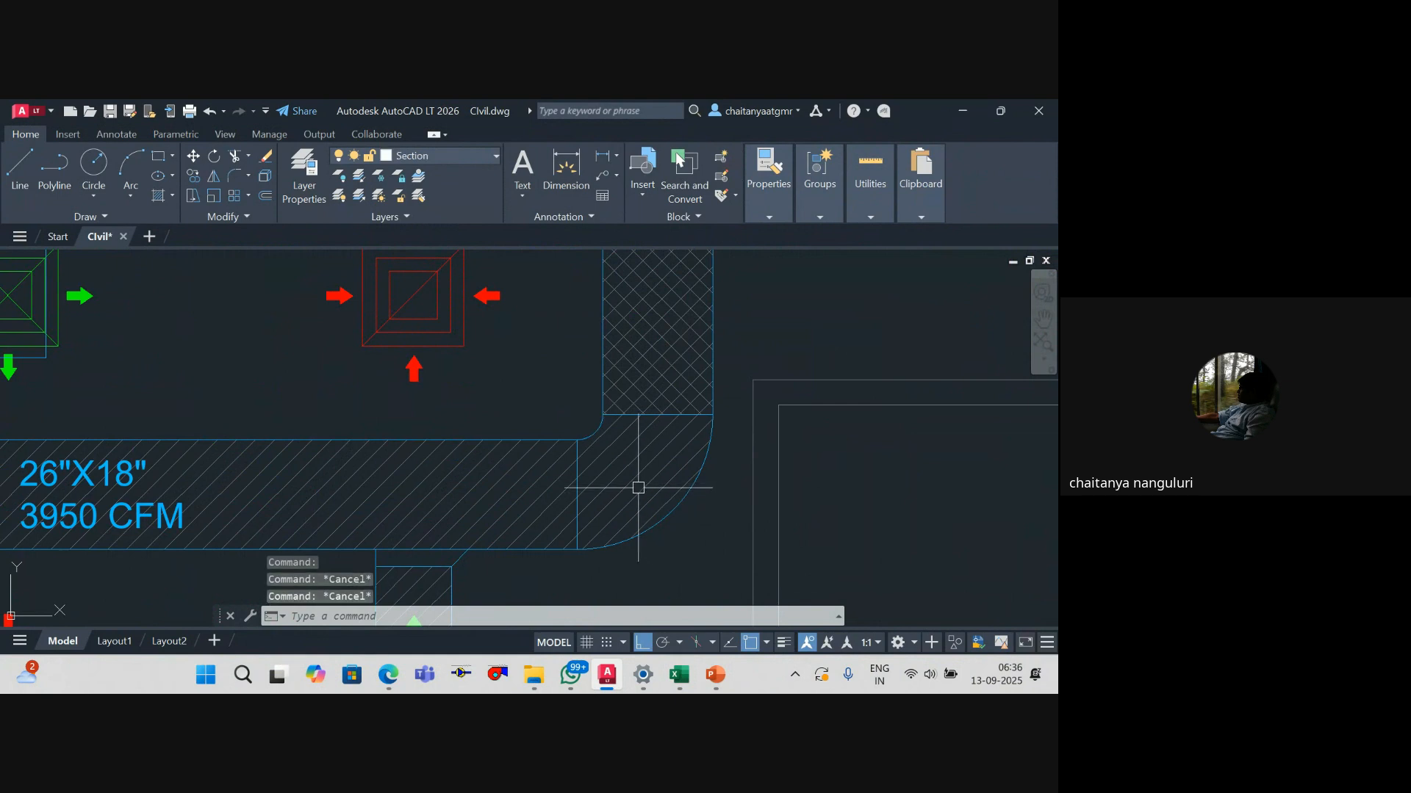
Step: Switch to the Excel duct quantity sheet and enter serial number 9 and type Elbow in row 14
mouse_move(639, 487)
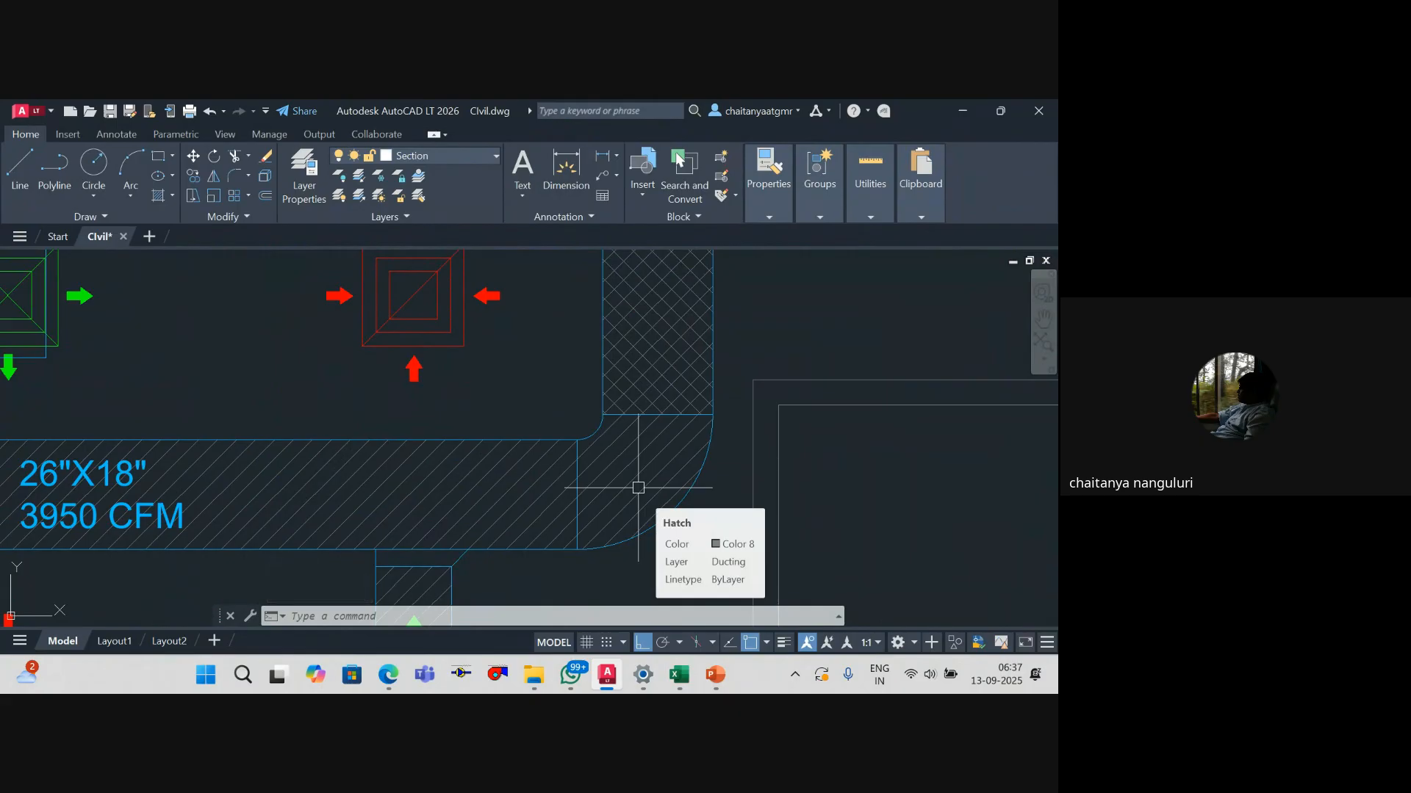
key(alt+Tab)
key(alt+Tab)
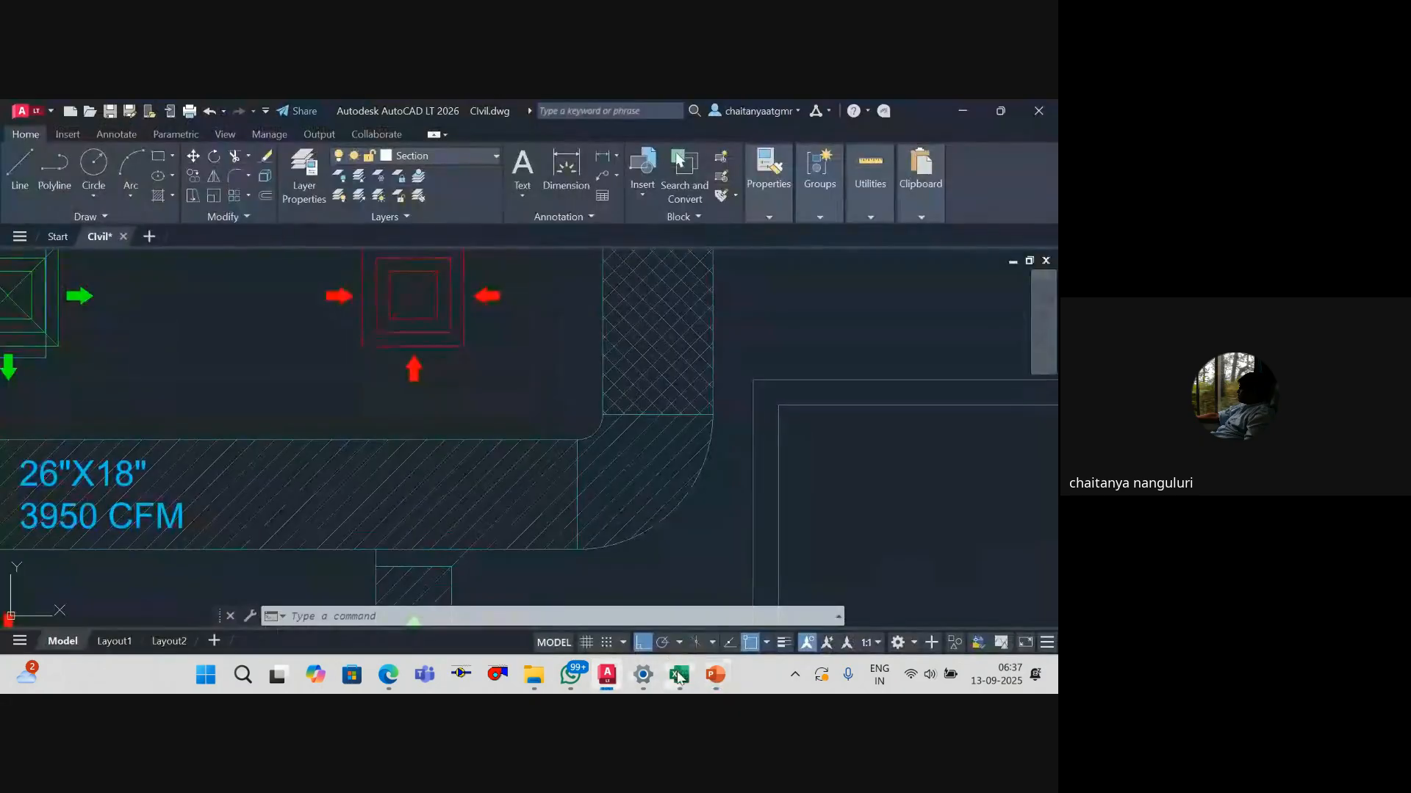
click(677, 676)
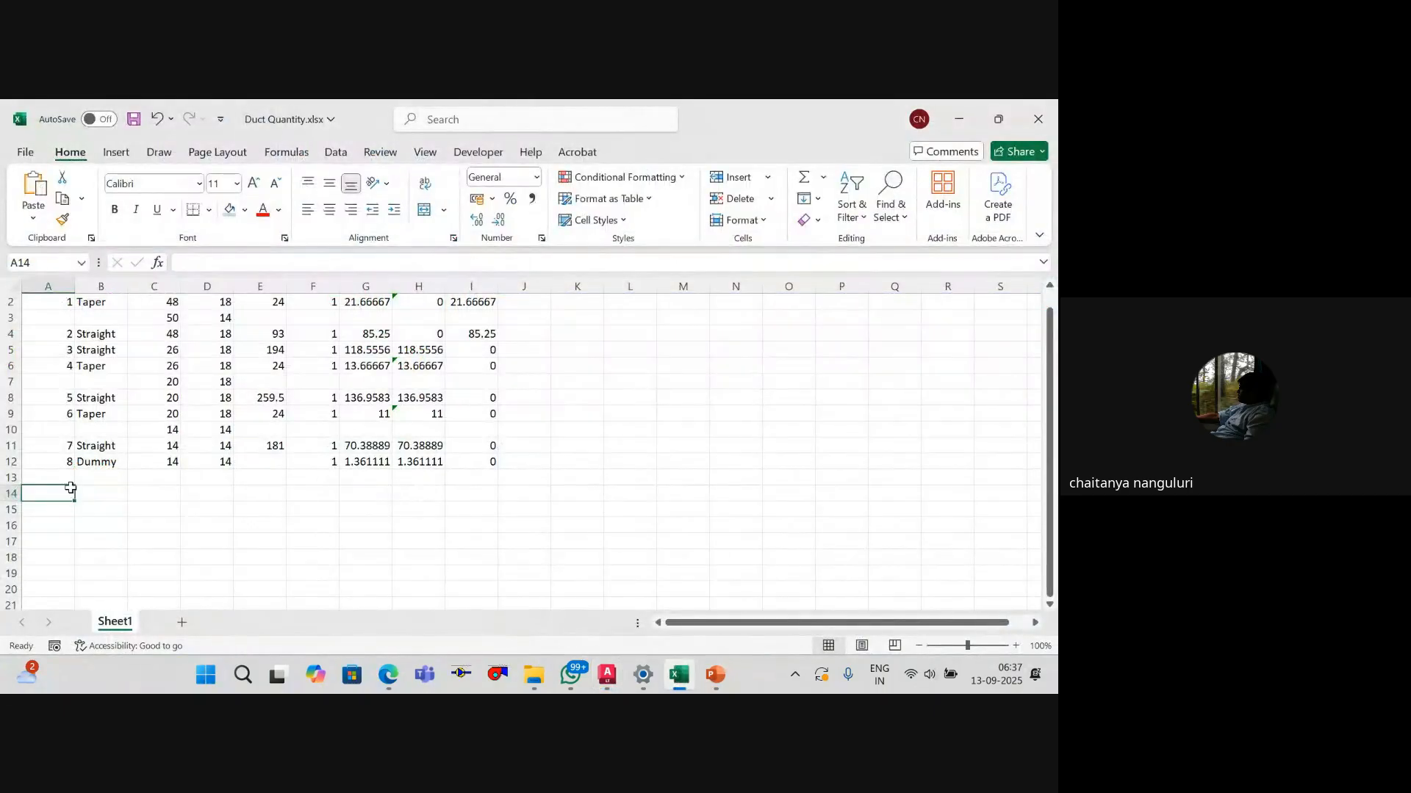
text(9)
key(Tab)
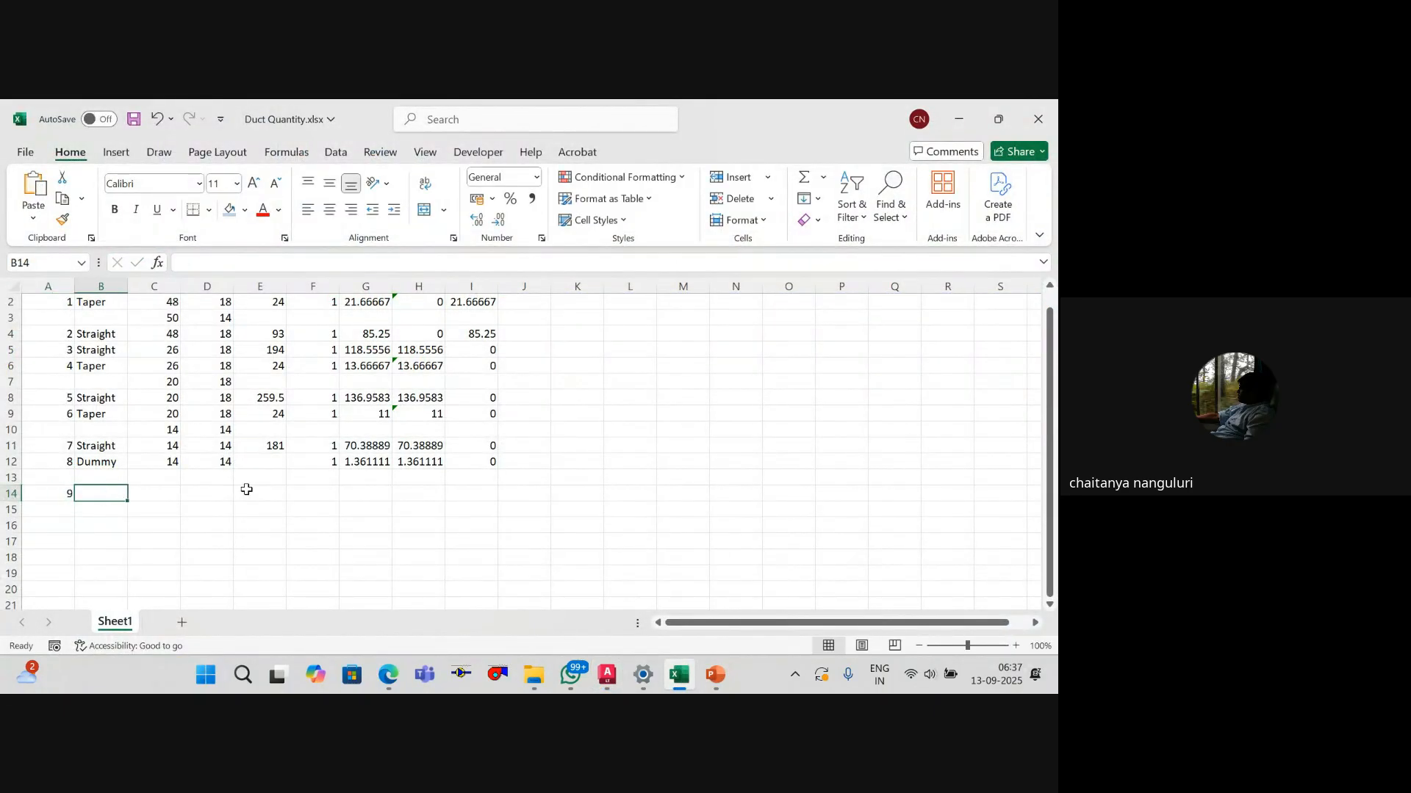
text(Elbow)
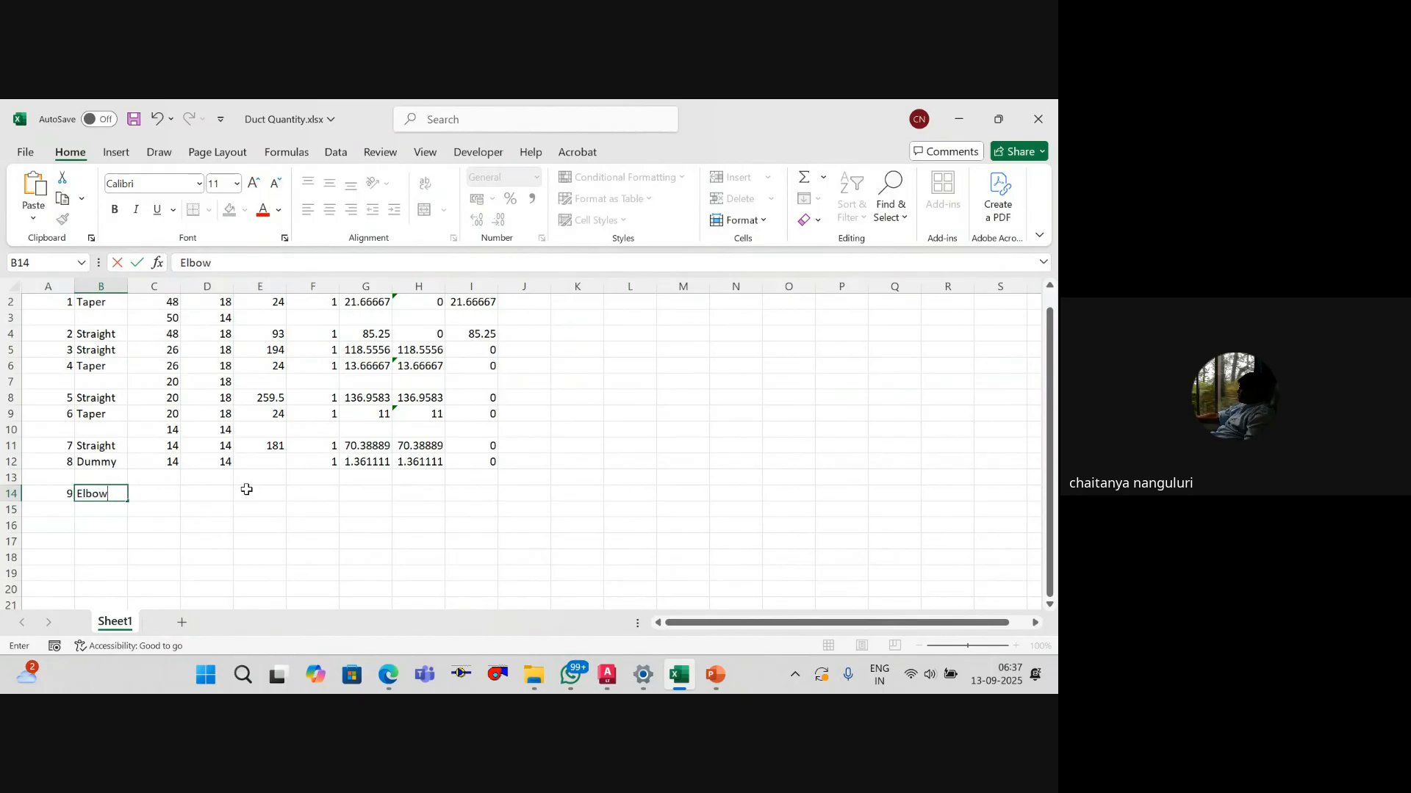
key(Tab)
Step: Check the elbow's duct size in the AutoCAD drawing, then enter width 26 and height 18 in row 14 of the Excel sheet
key(alt+Tab)
scroll(471, 449, down, 3)
scroll(471, 449, up, 3)
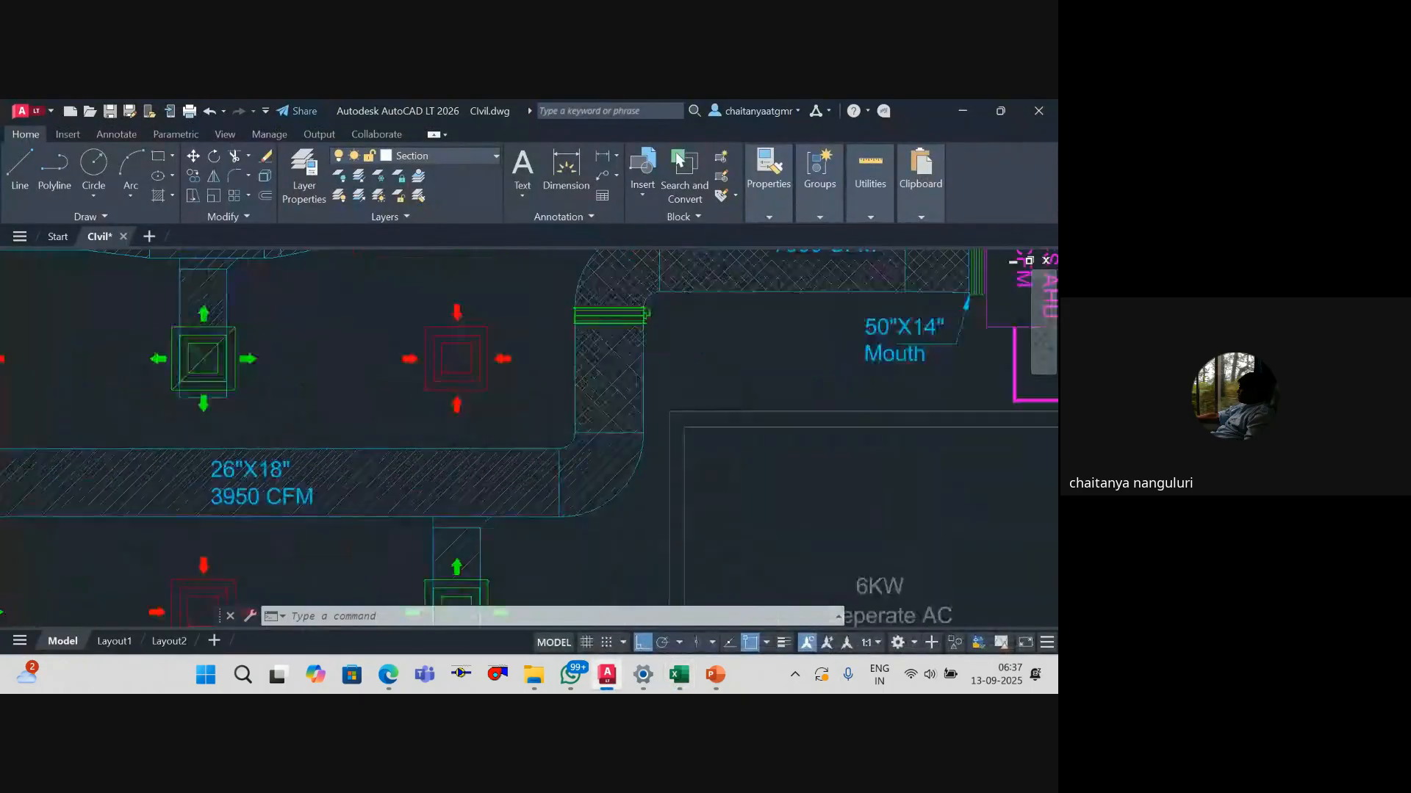
key(alt+Tab)
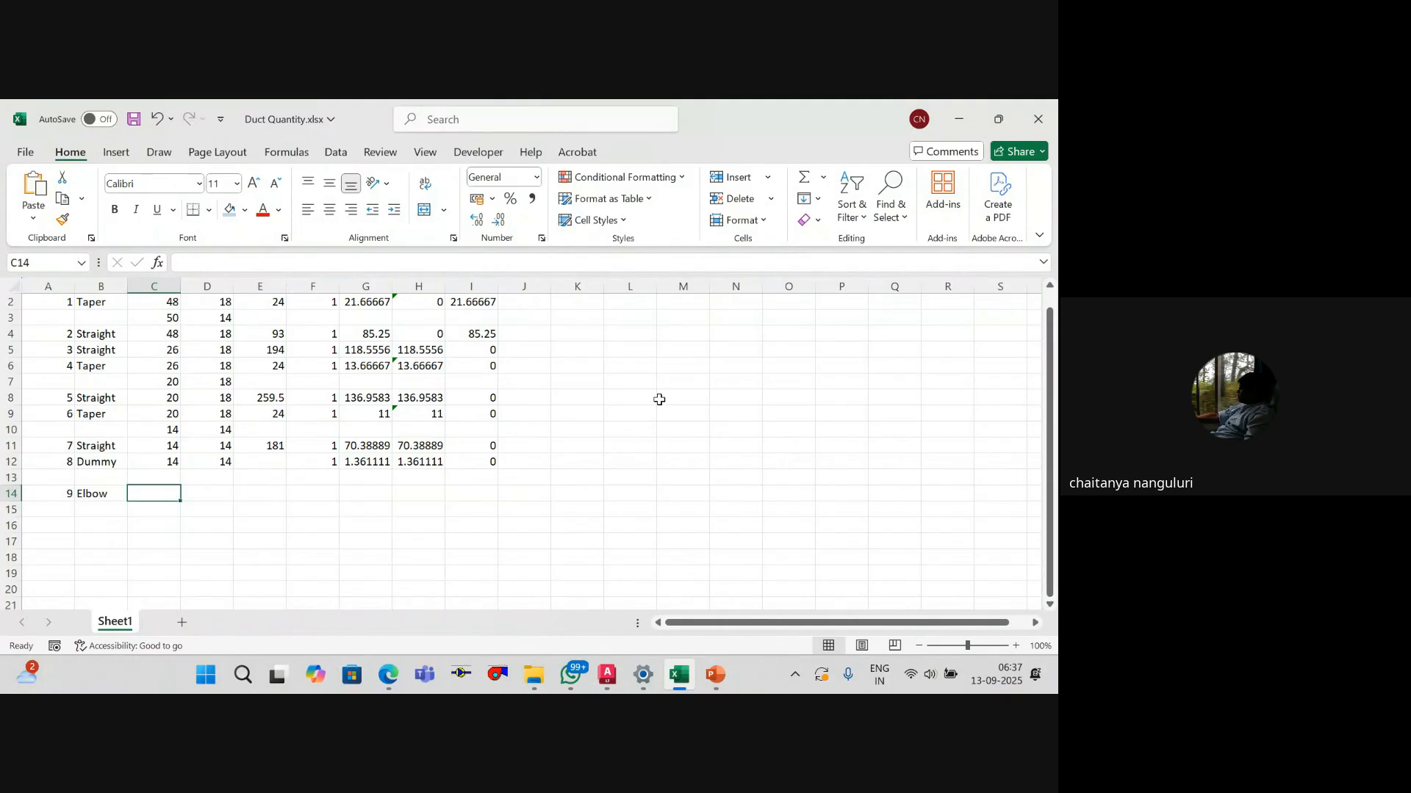
text(26)
key(Tab)
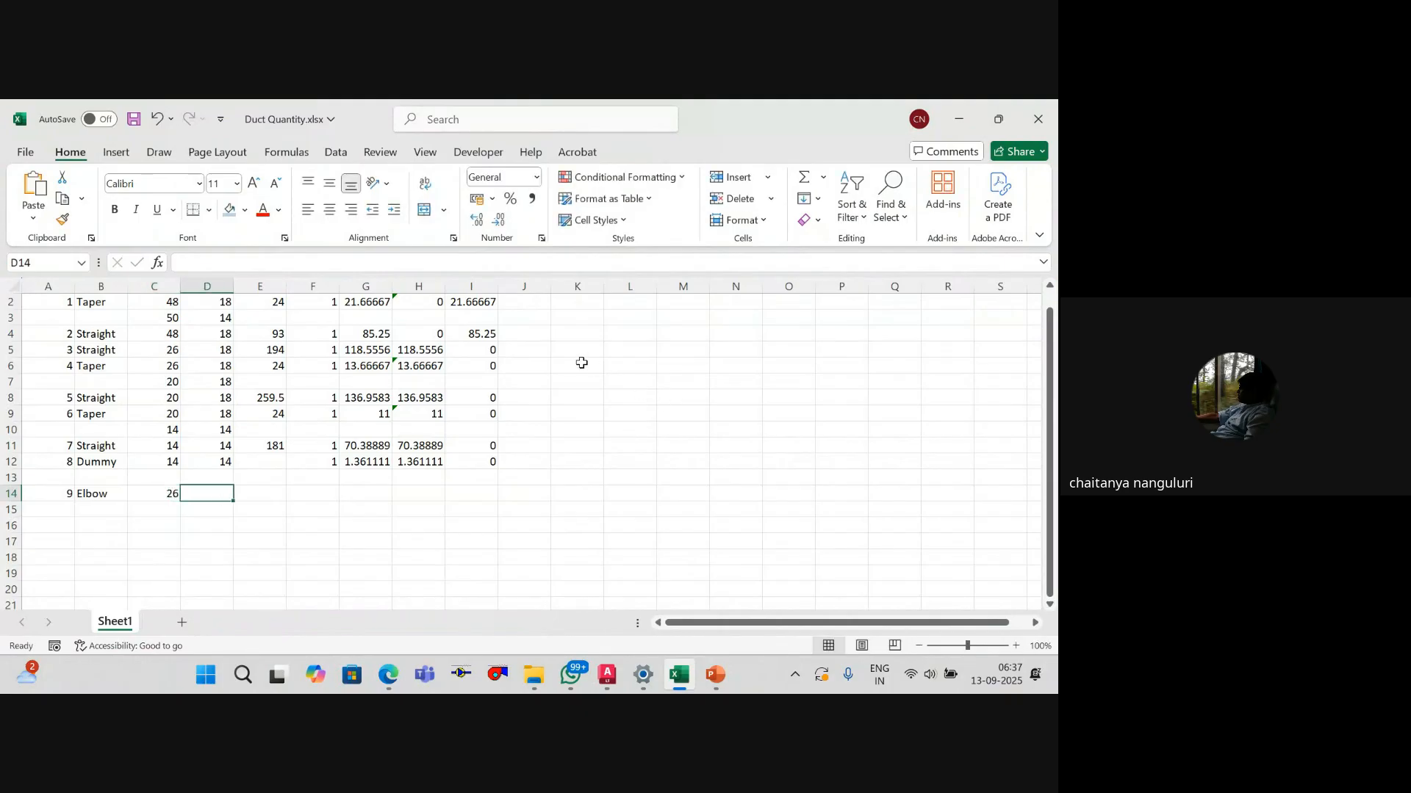
text(18)
key(Tab)
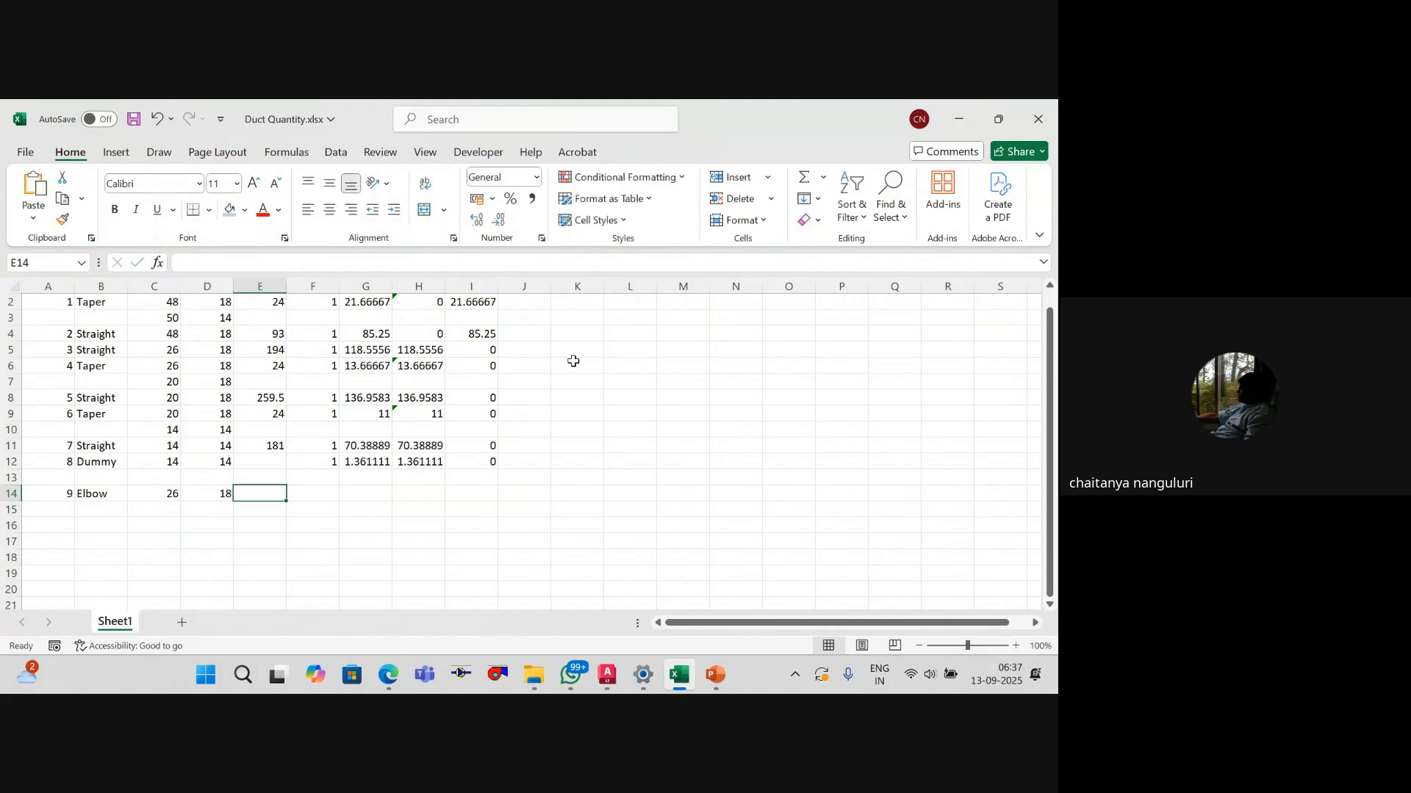
Step: Switch to the Google Meet call in the browser, mute and unmute the microphone, and return to the Excel sheet
click(404, 677)
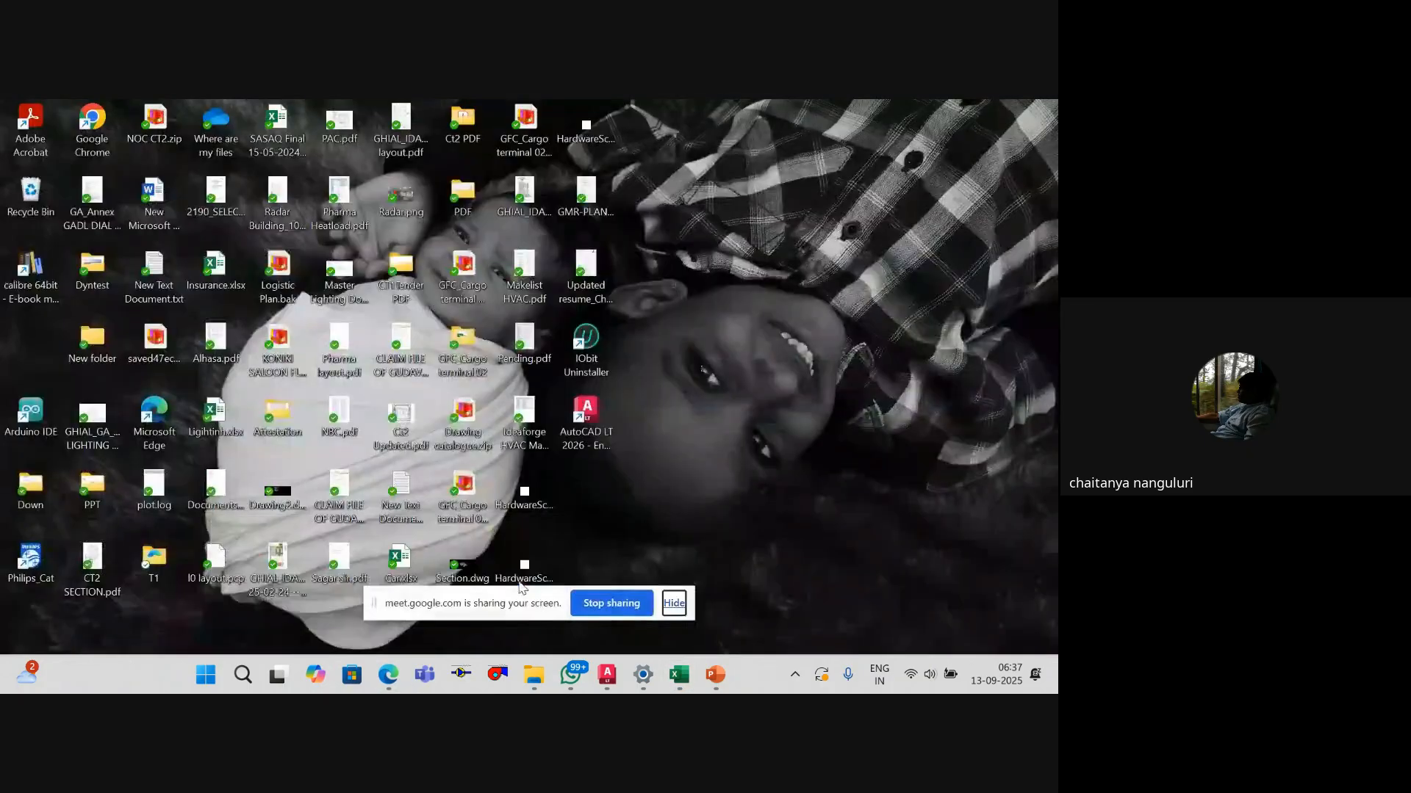
click(478, 592)
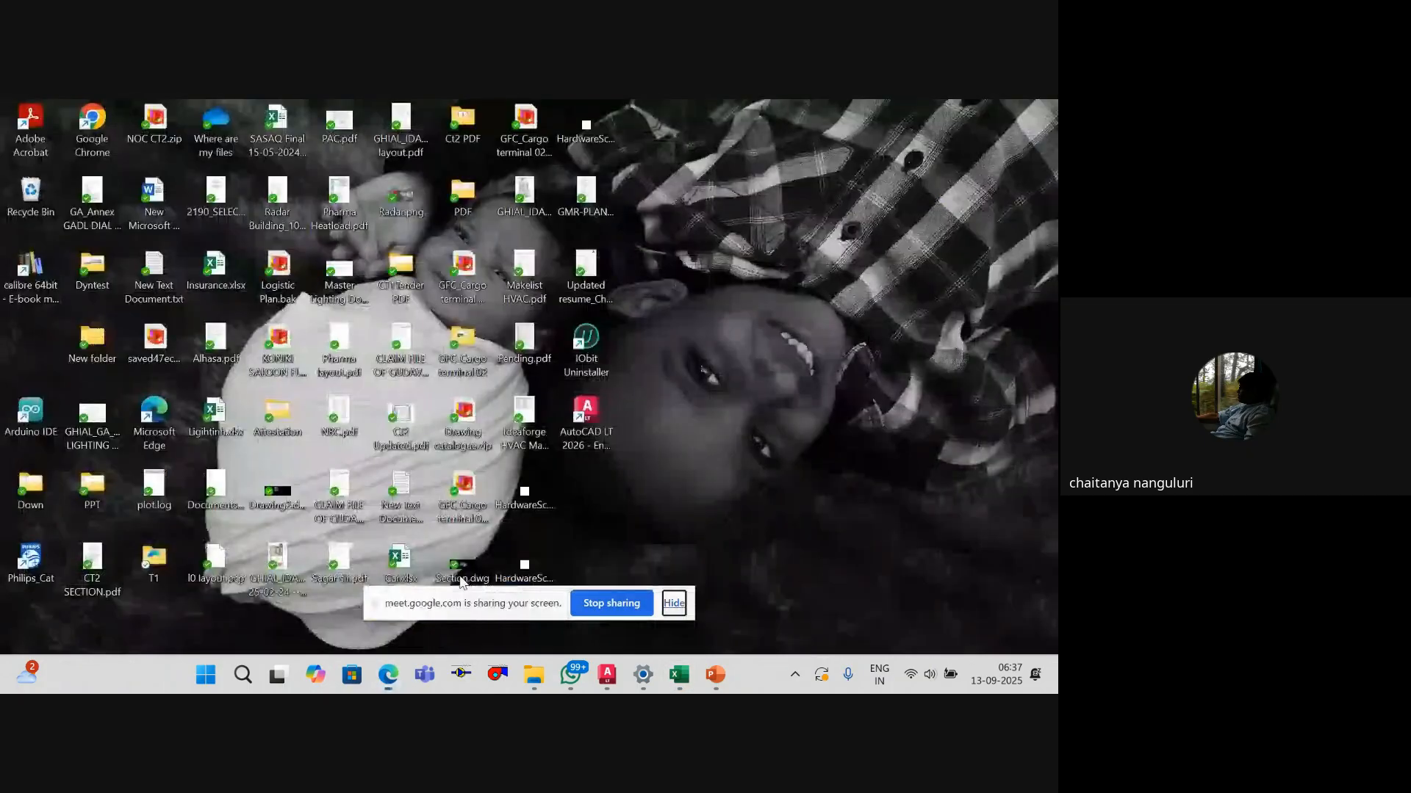
click(477, 617)
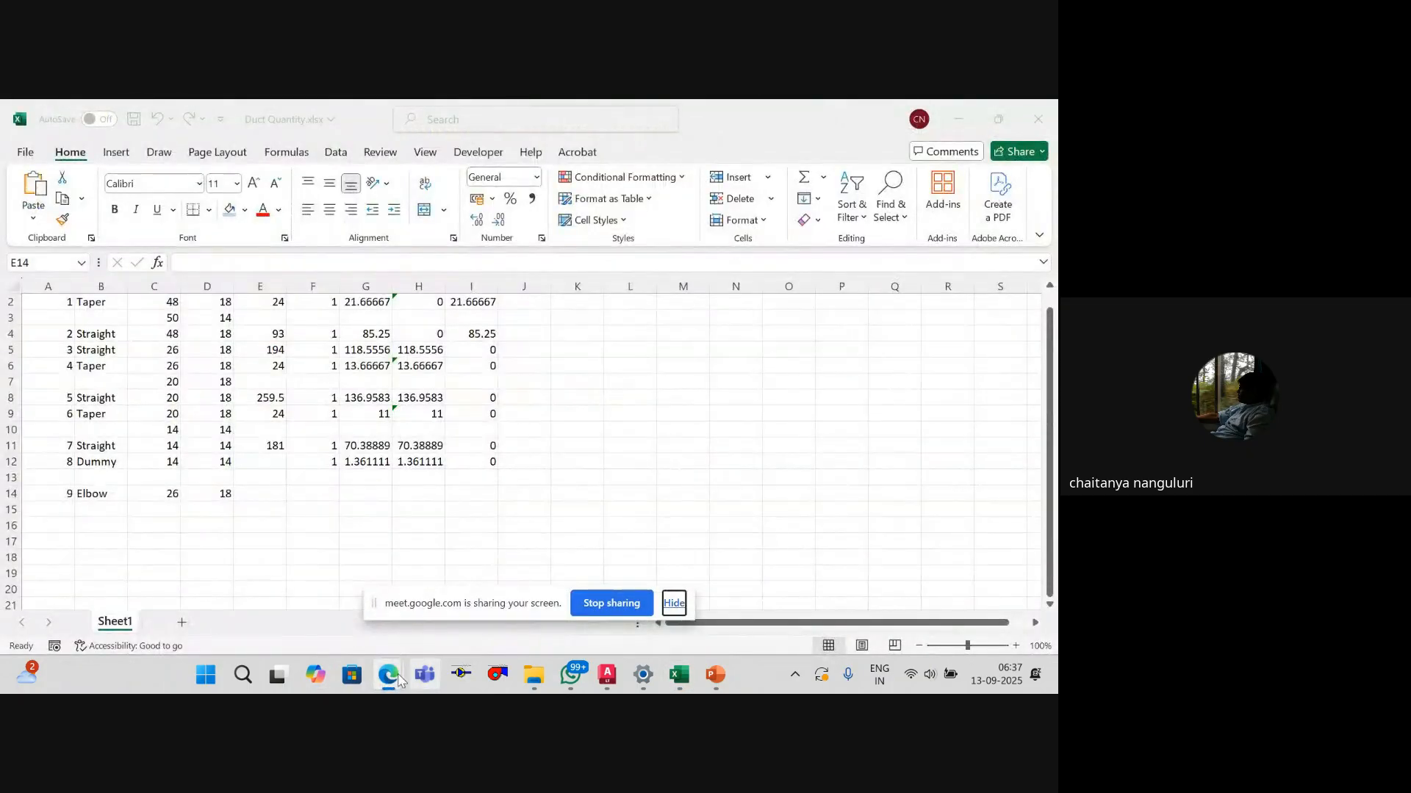
mouse_move(388, 674)
click(279, 540)
click(145, 110)
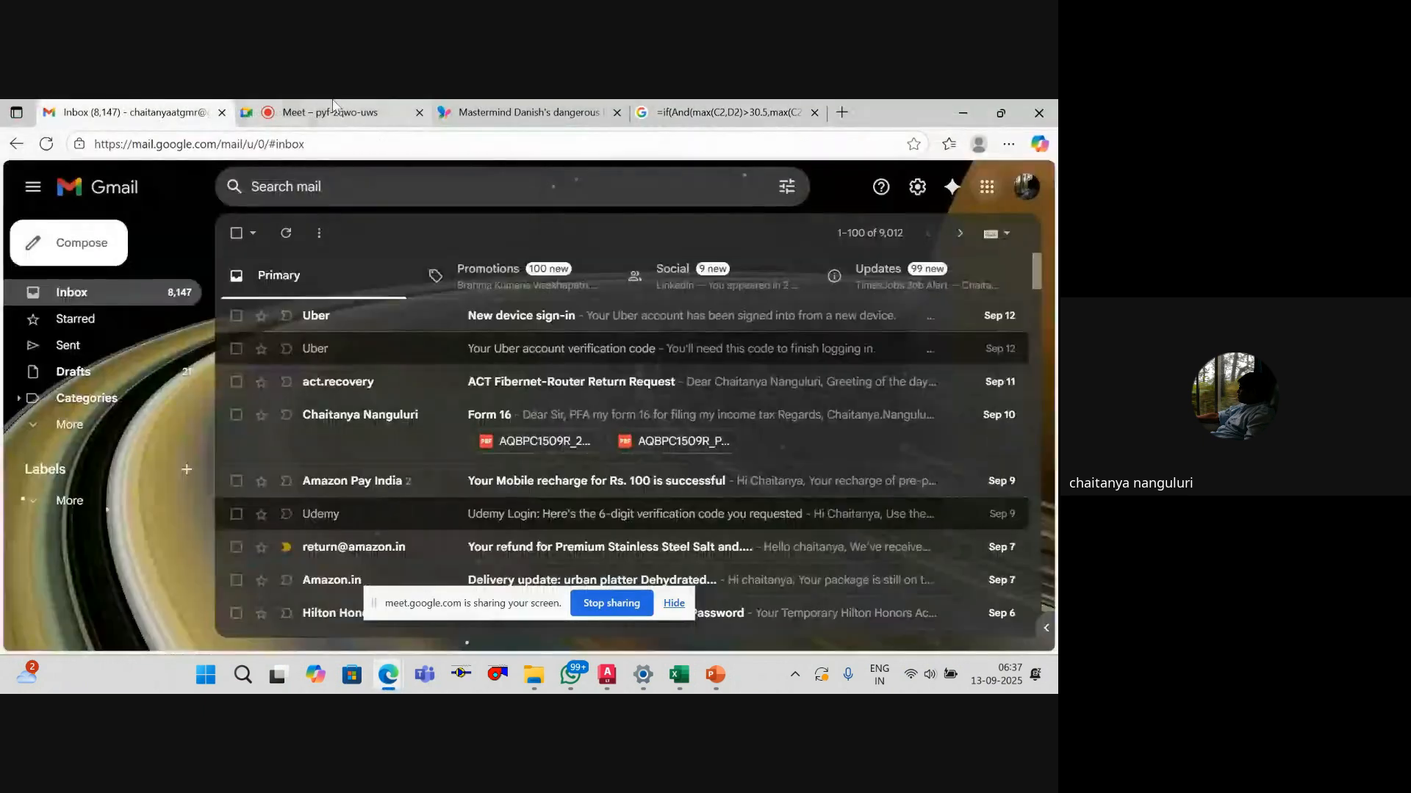
click(331, 112)
click(344, 626)
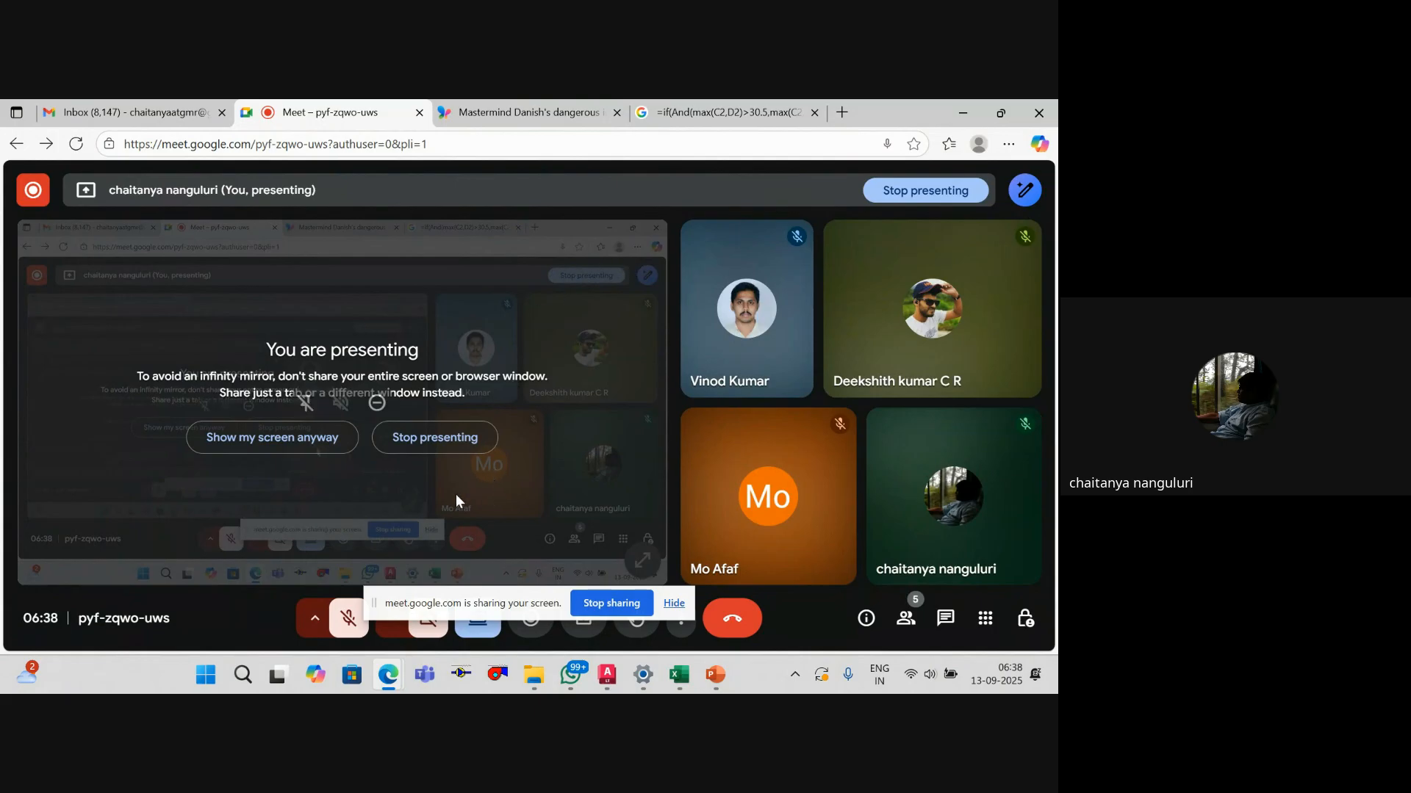
click(346, 620)
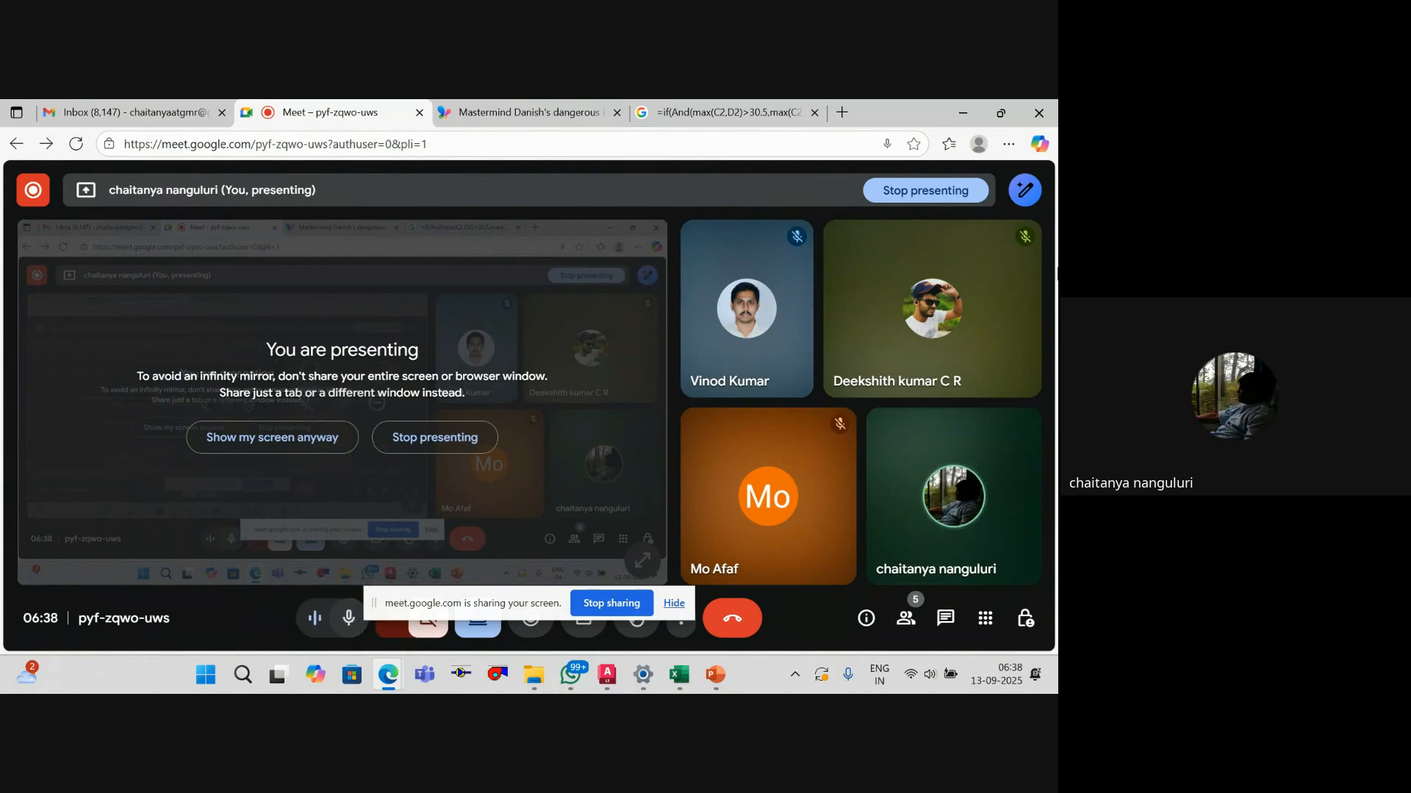
click(964, 114)
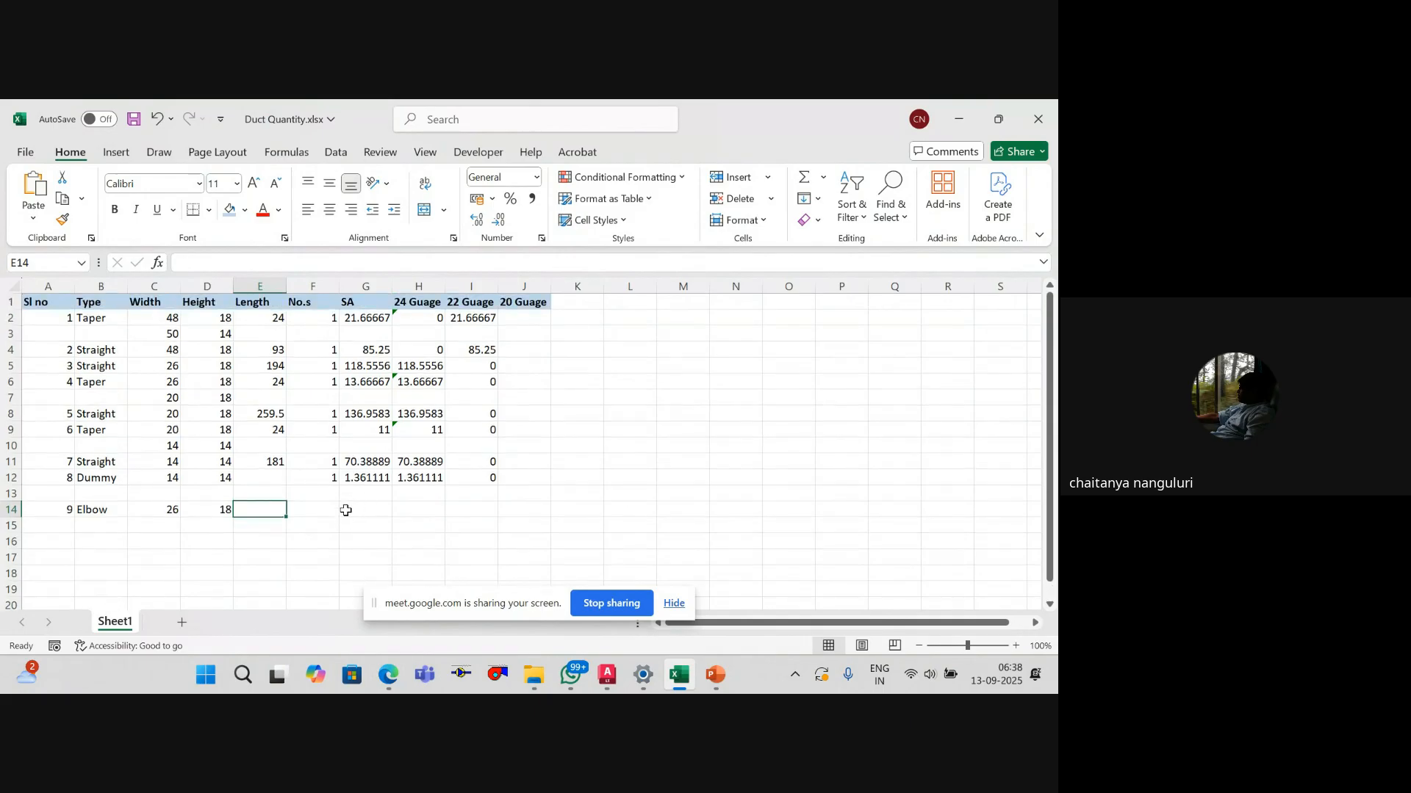
Step: Switch to PowerPoint and review the Elbow formula on the rectangular duct fittings slide
scroll(343, 507, down, 2)
scroll(330, 467, up, 2)
click(713, 682)
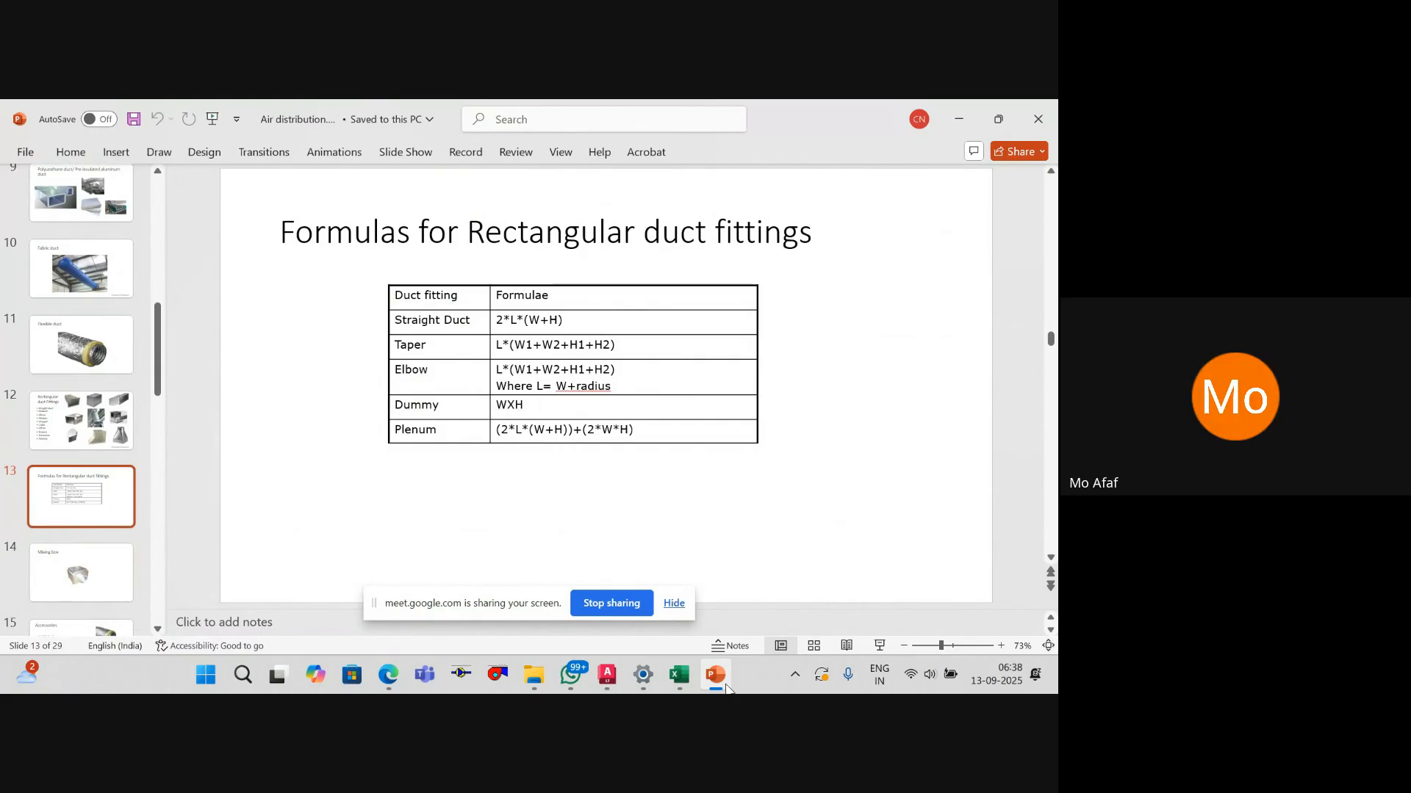
key(alt+Tab)
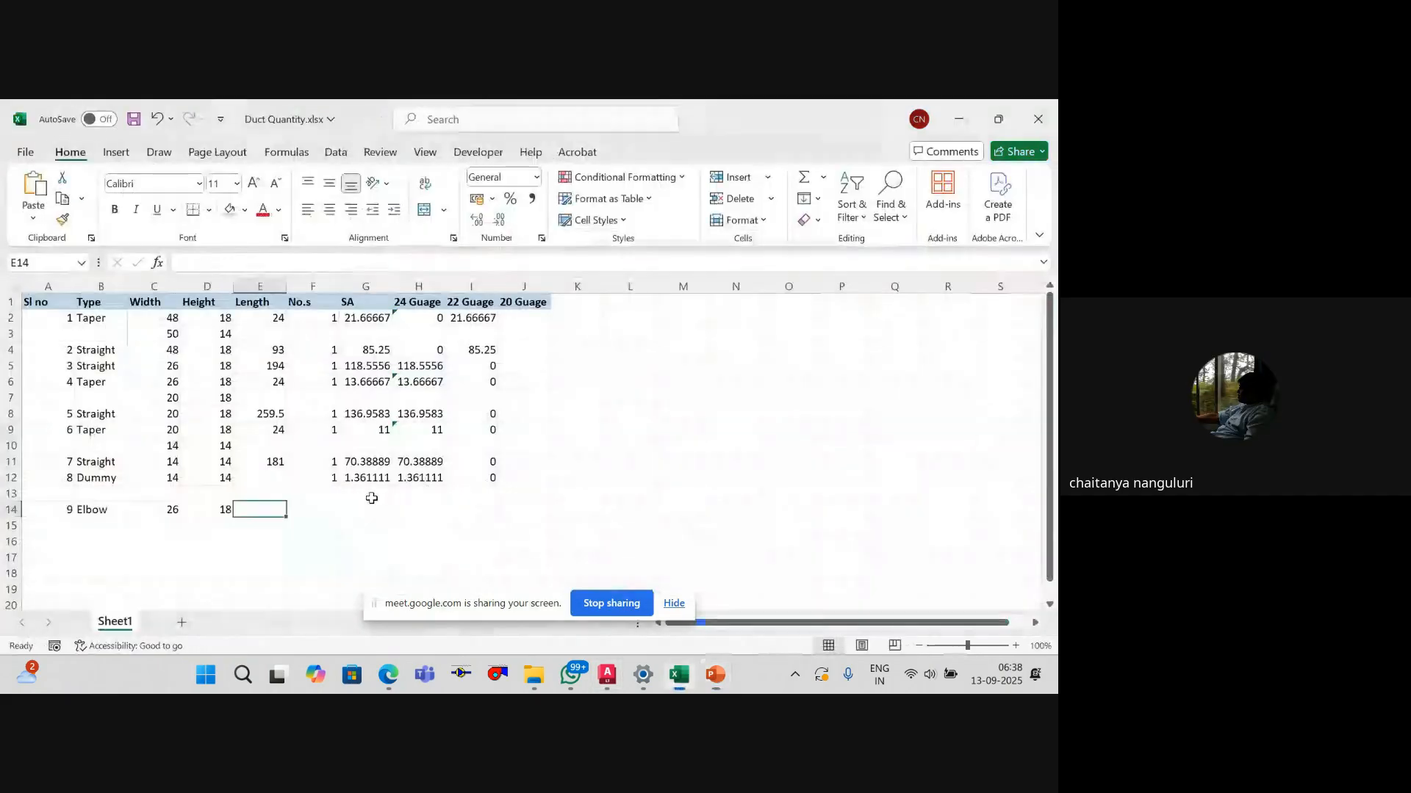
key(alt+Tab)
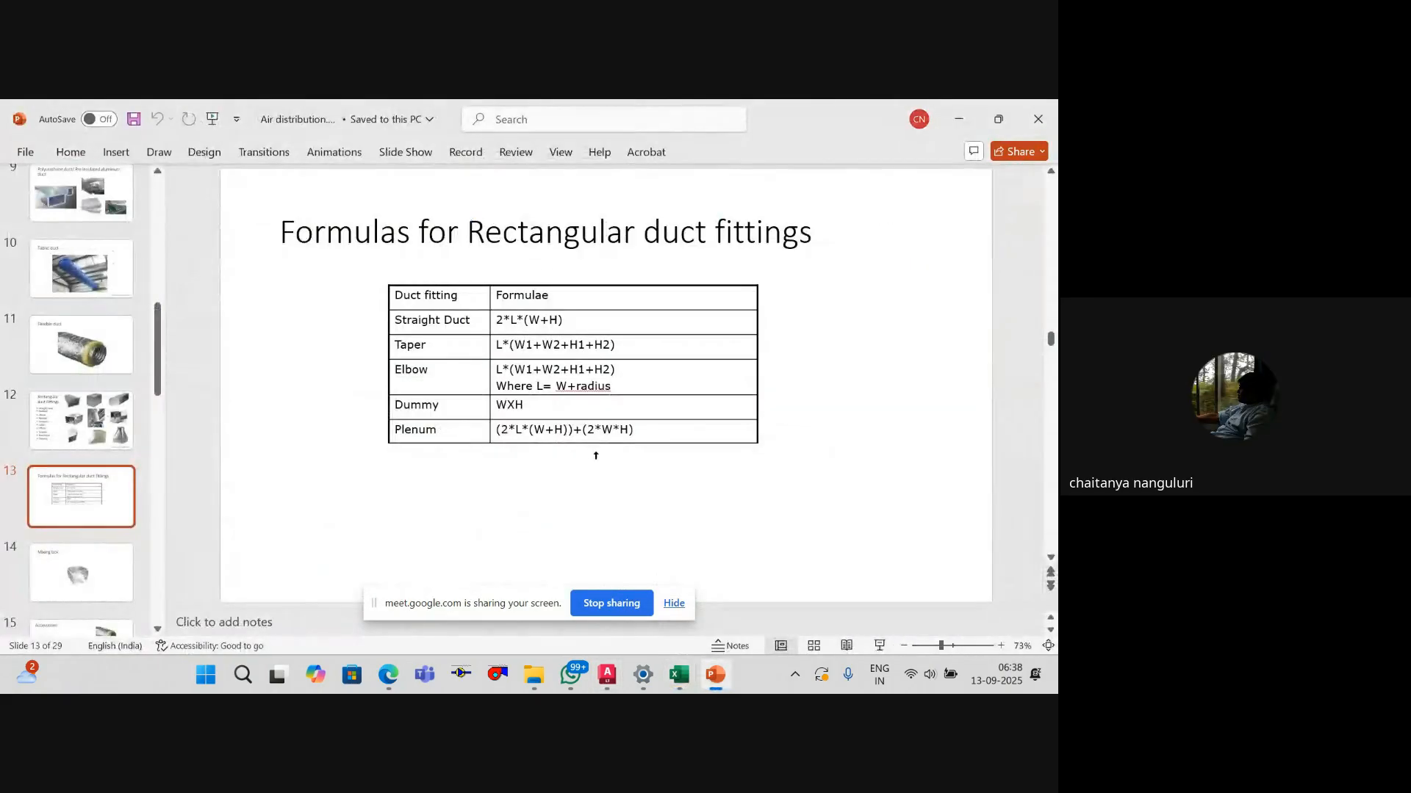
Step: In the Excel sheet, calculate the elbow's length in E14 as =C14+6 and enter a quantity of 1 in F14
click(680, 672)
click(265, 541)
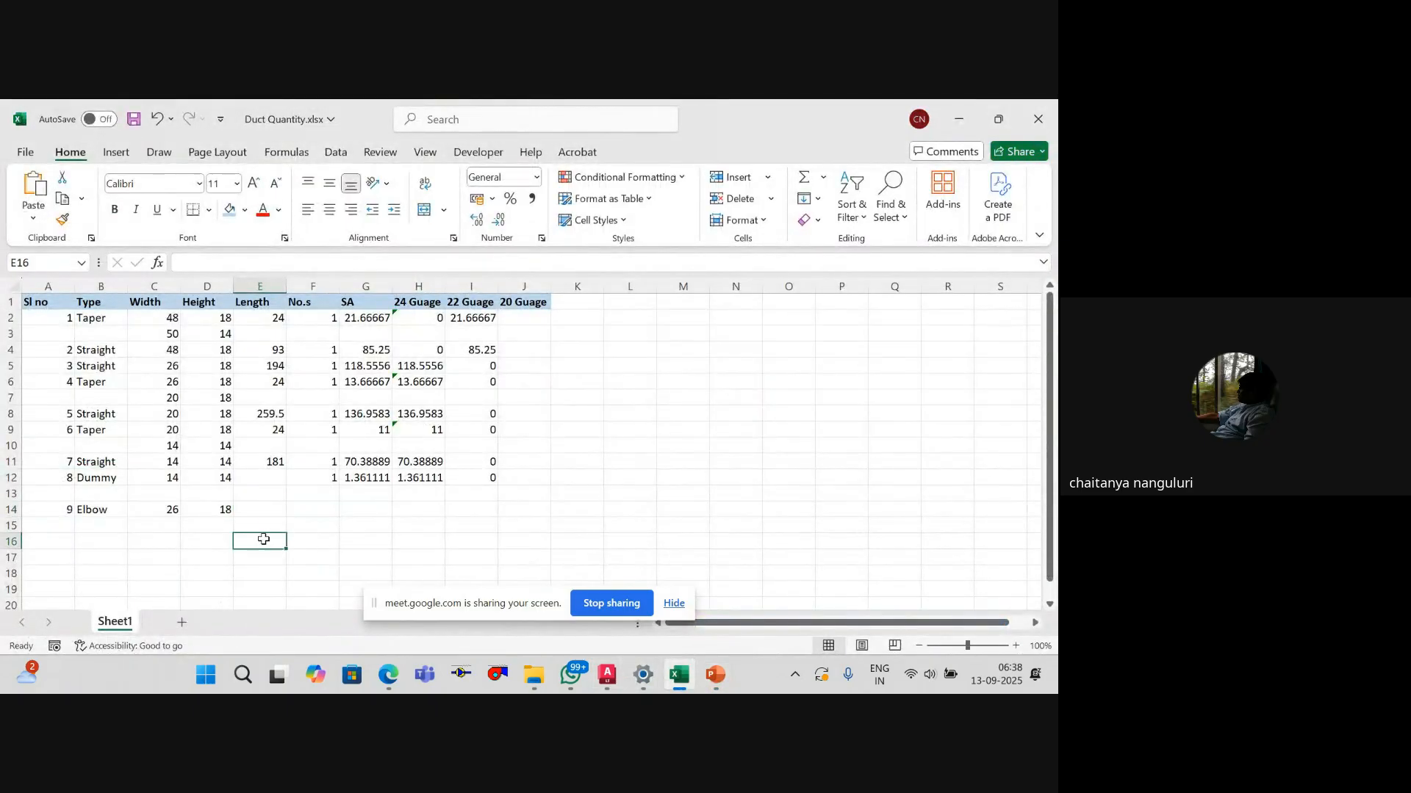
click(252, 515)
text(=)
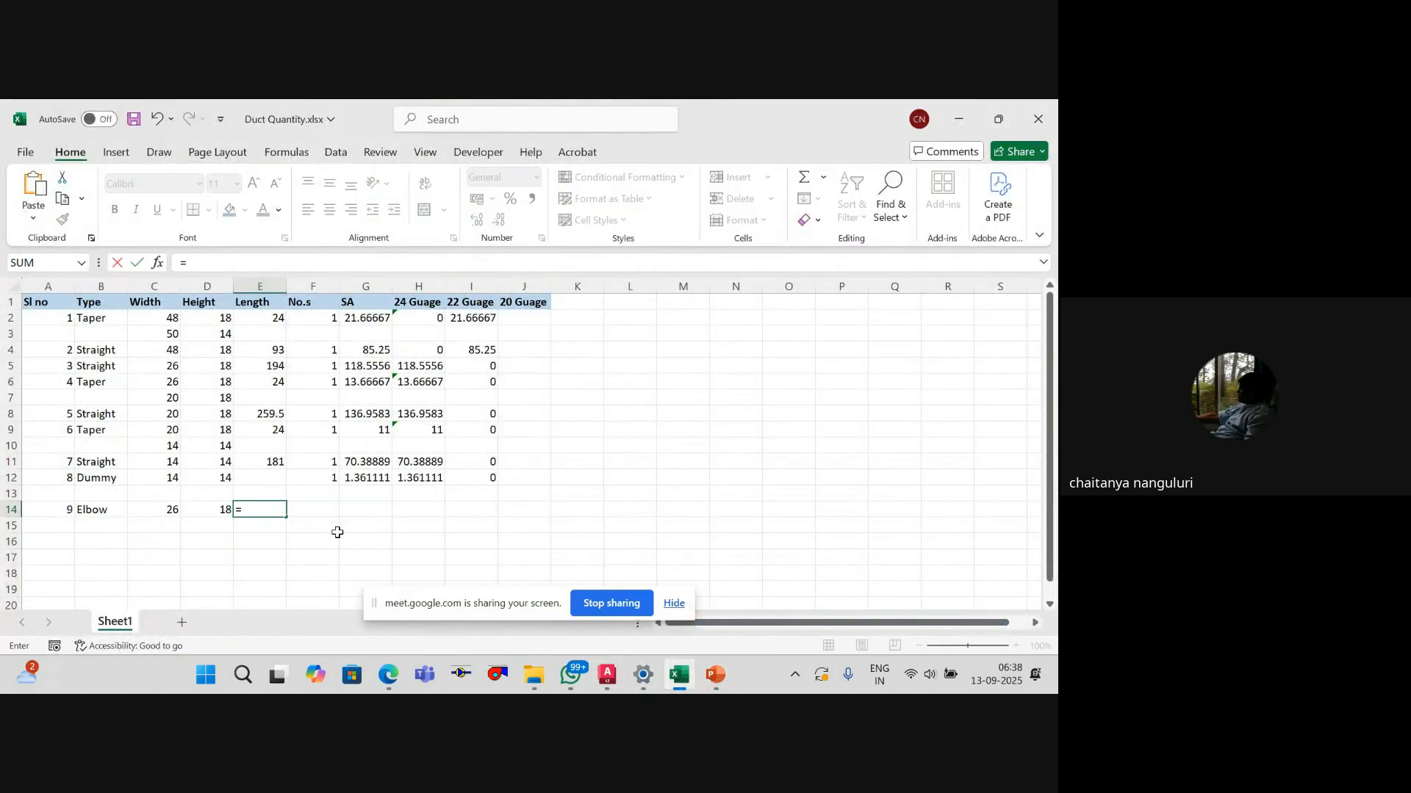
key(Left)
key(Left)
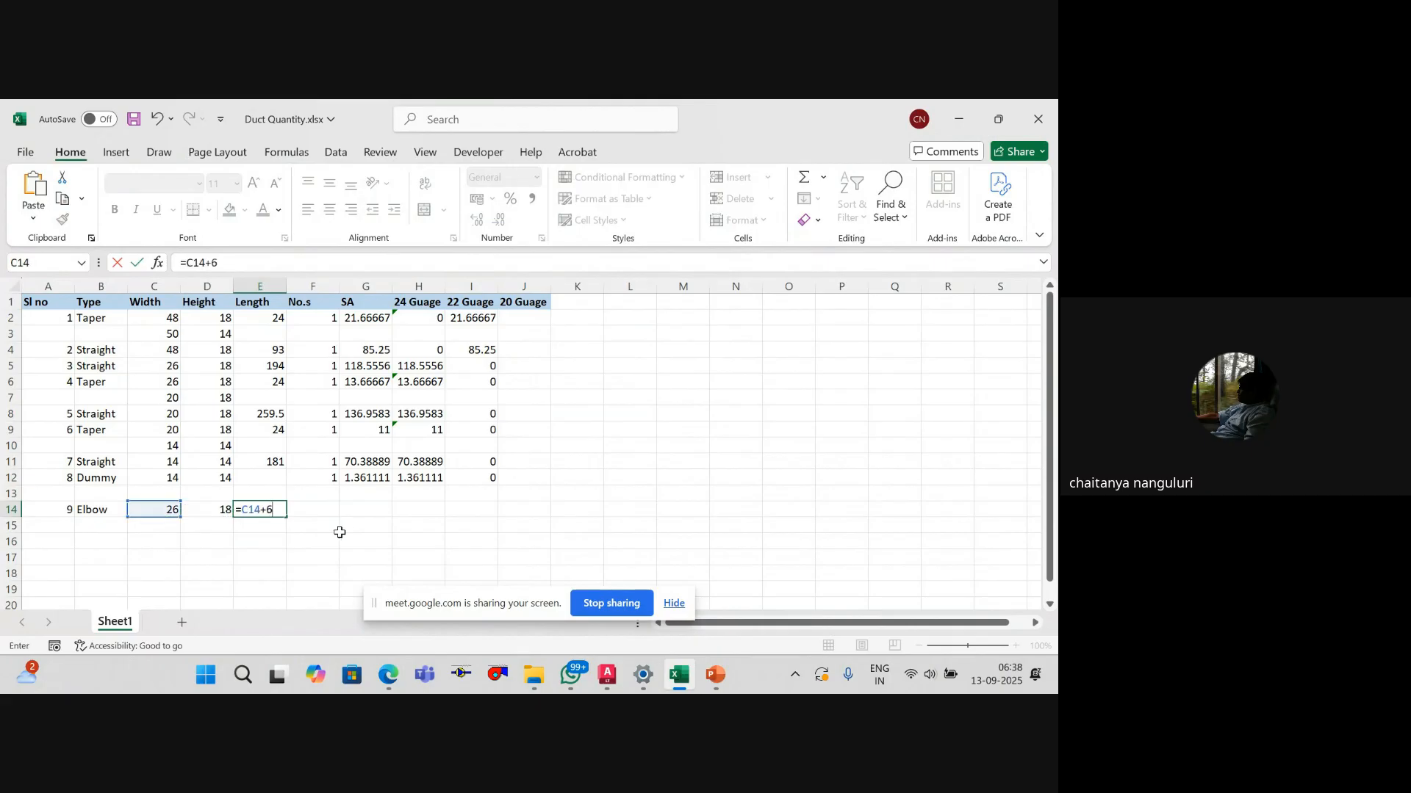
text(+6)
key(Return)
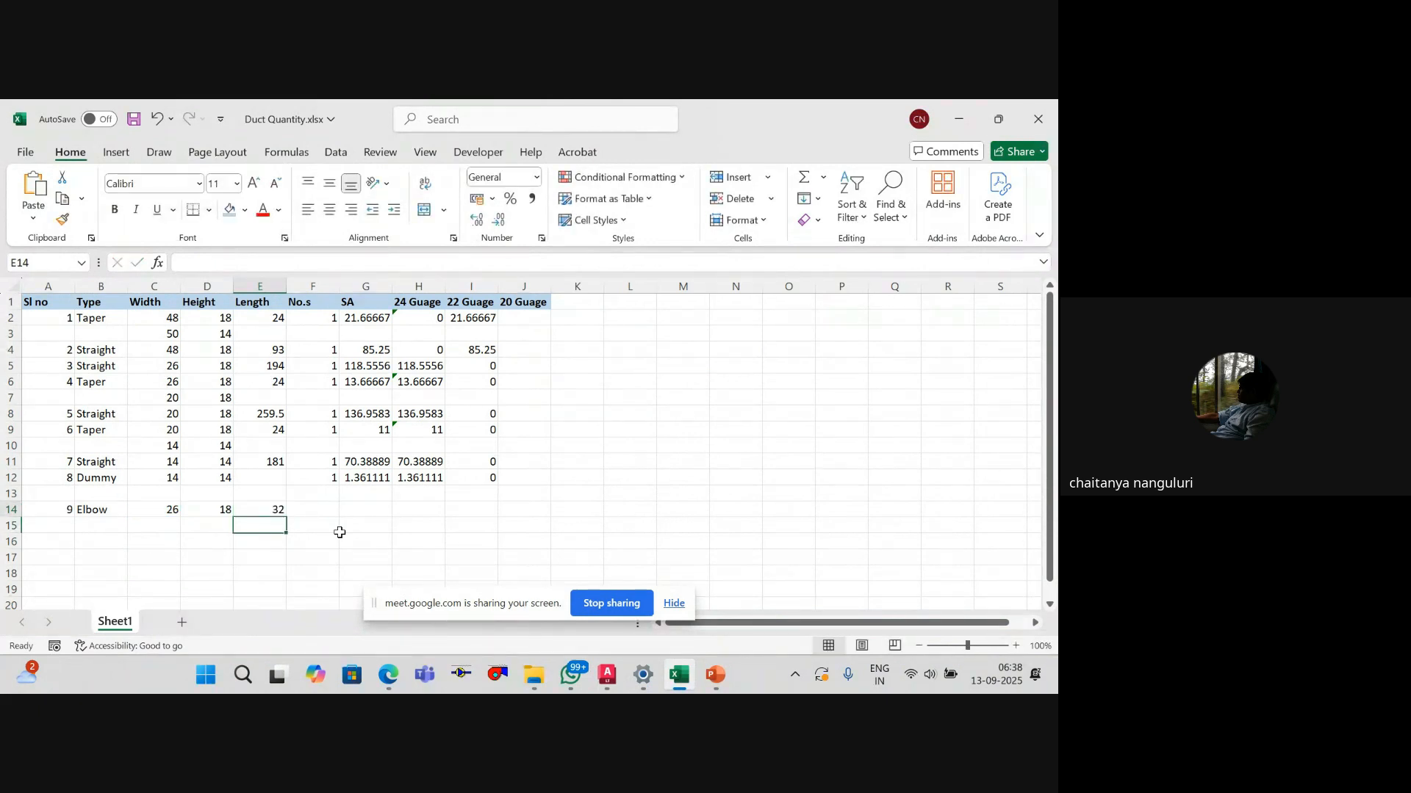
key(Up)
key(Right)
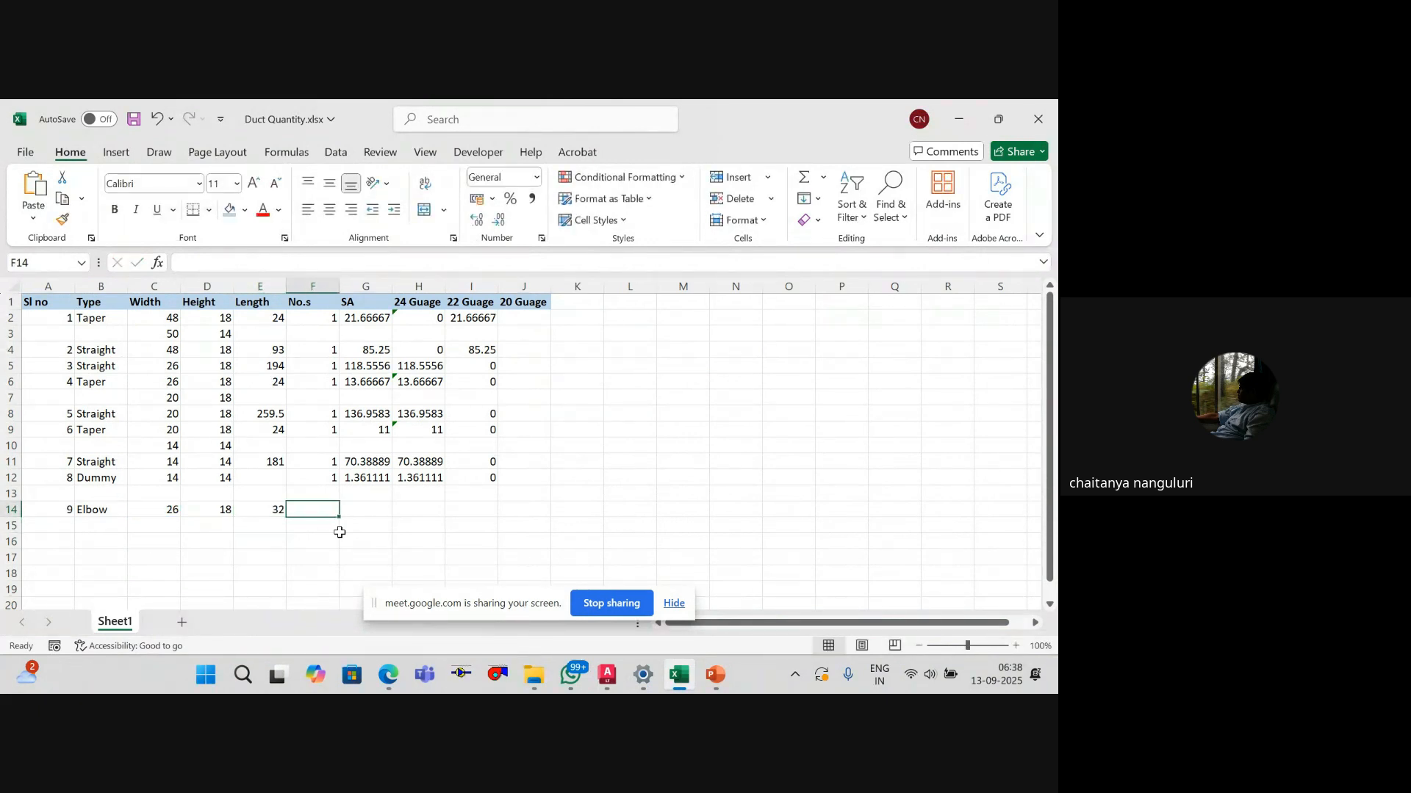
text(1)
key(Right)
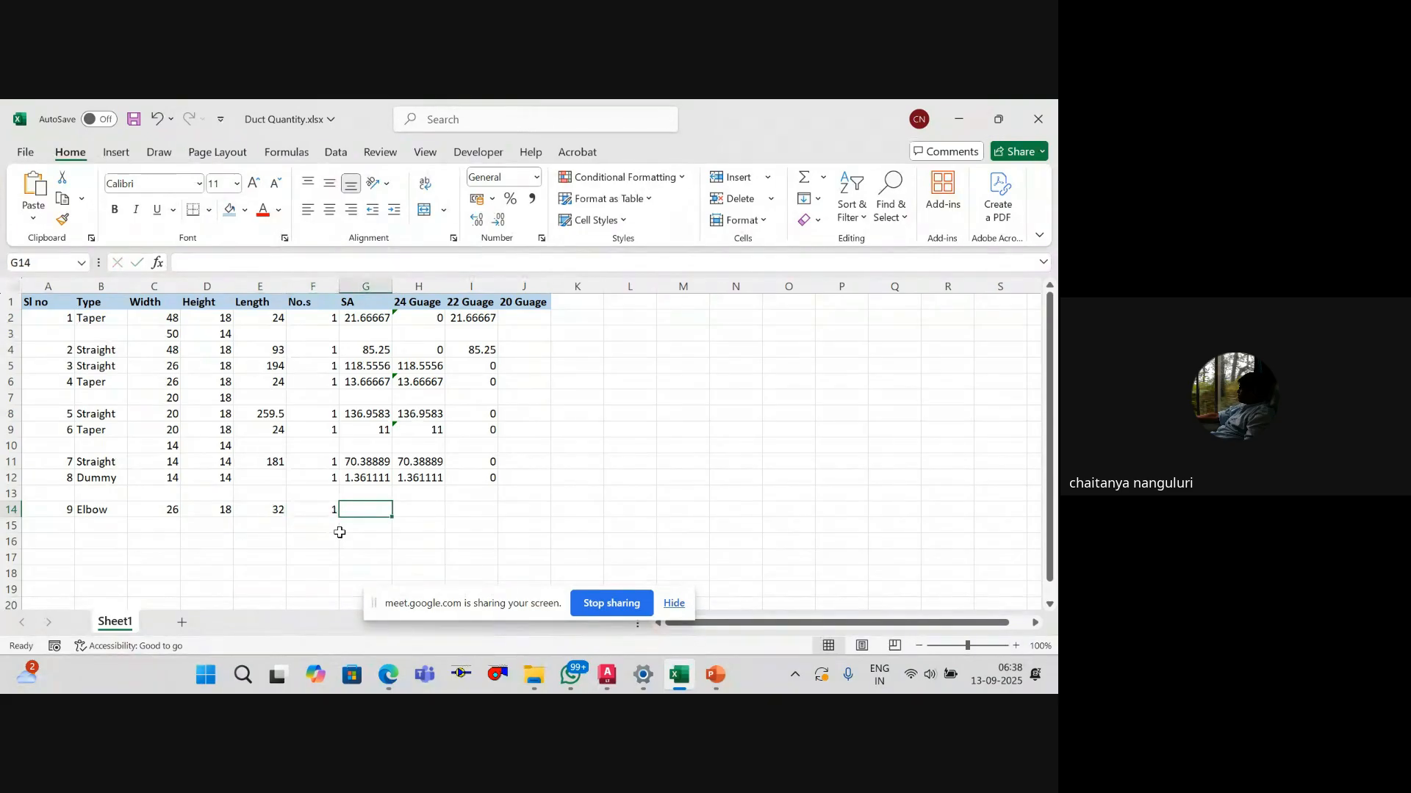
Step: Calculate the elbow's surface area in G14 with the formula =2*E14*(C14+D14)*F14/144
text(=2)
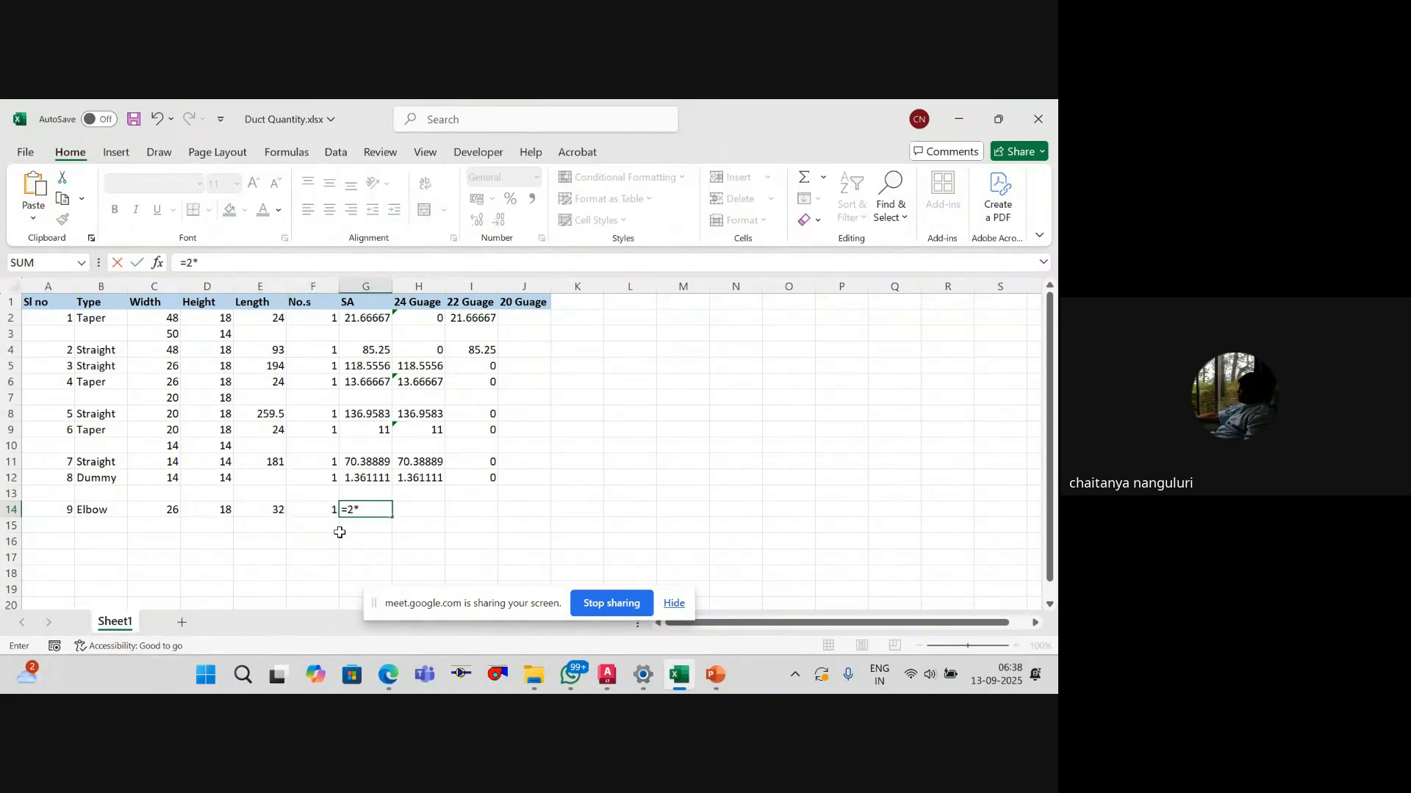
text(*)
key(Left)
key(Left)
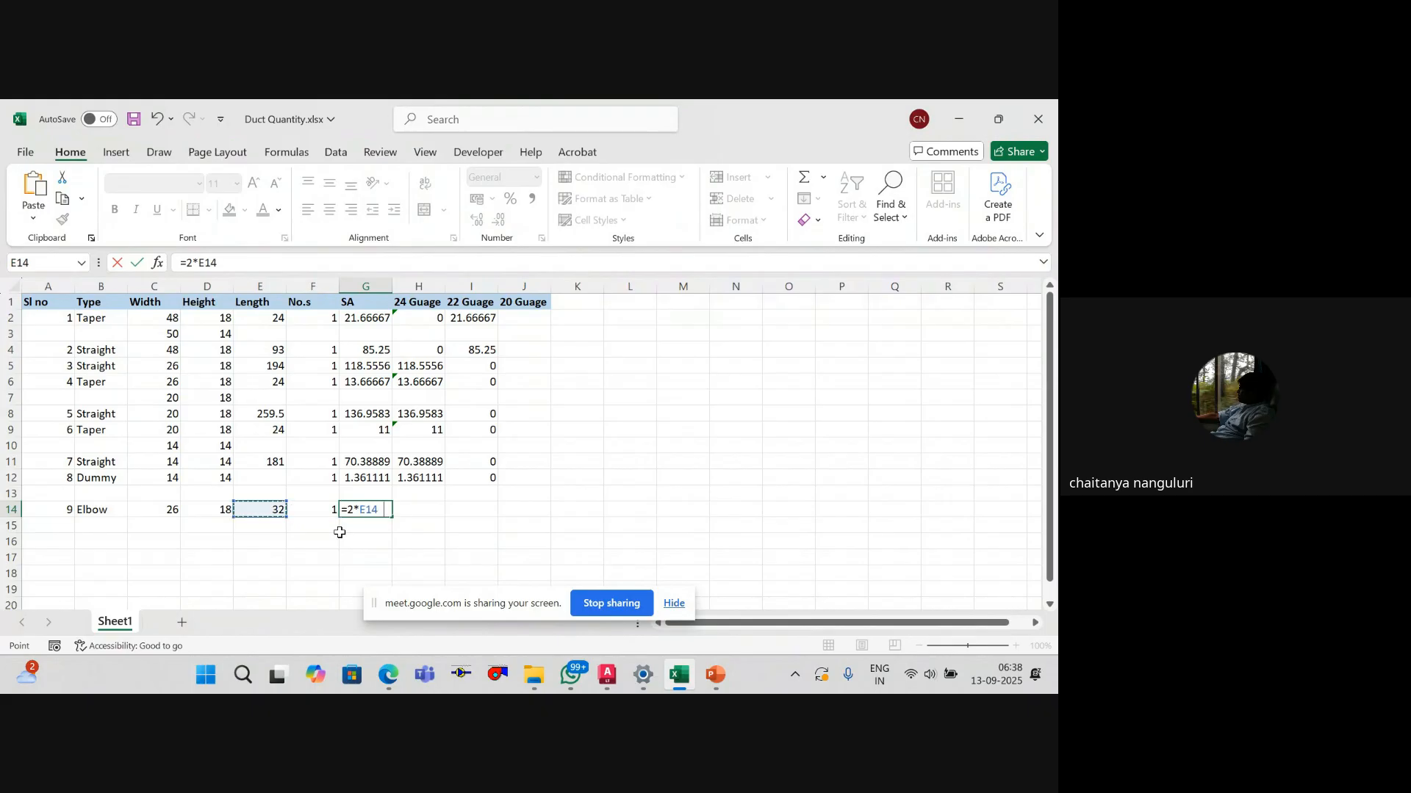
text(*()
key(Left)
key(Left)
key(Left)
key(Left)
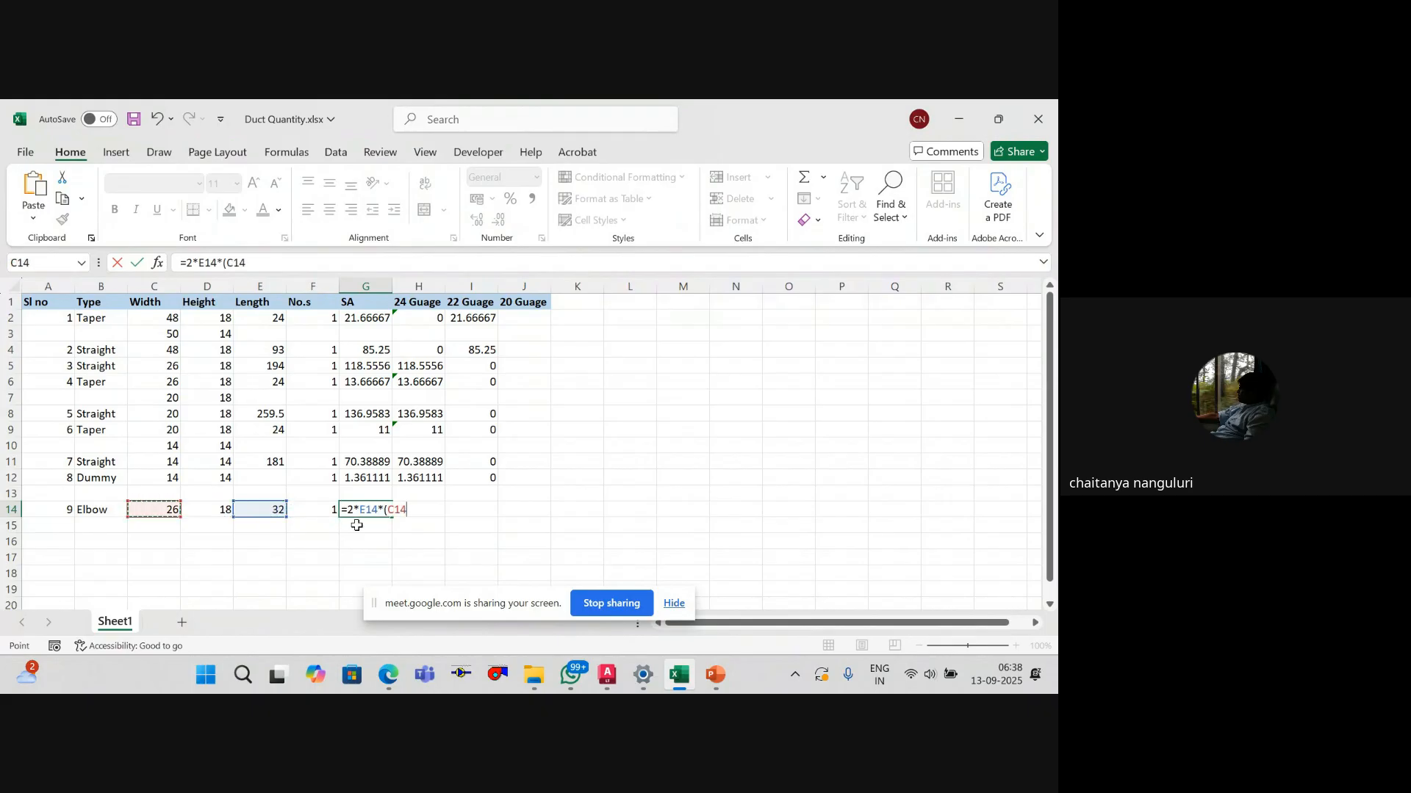
text(+)
key(Left)
key(Left)
key(Left)
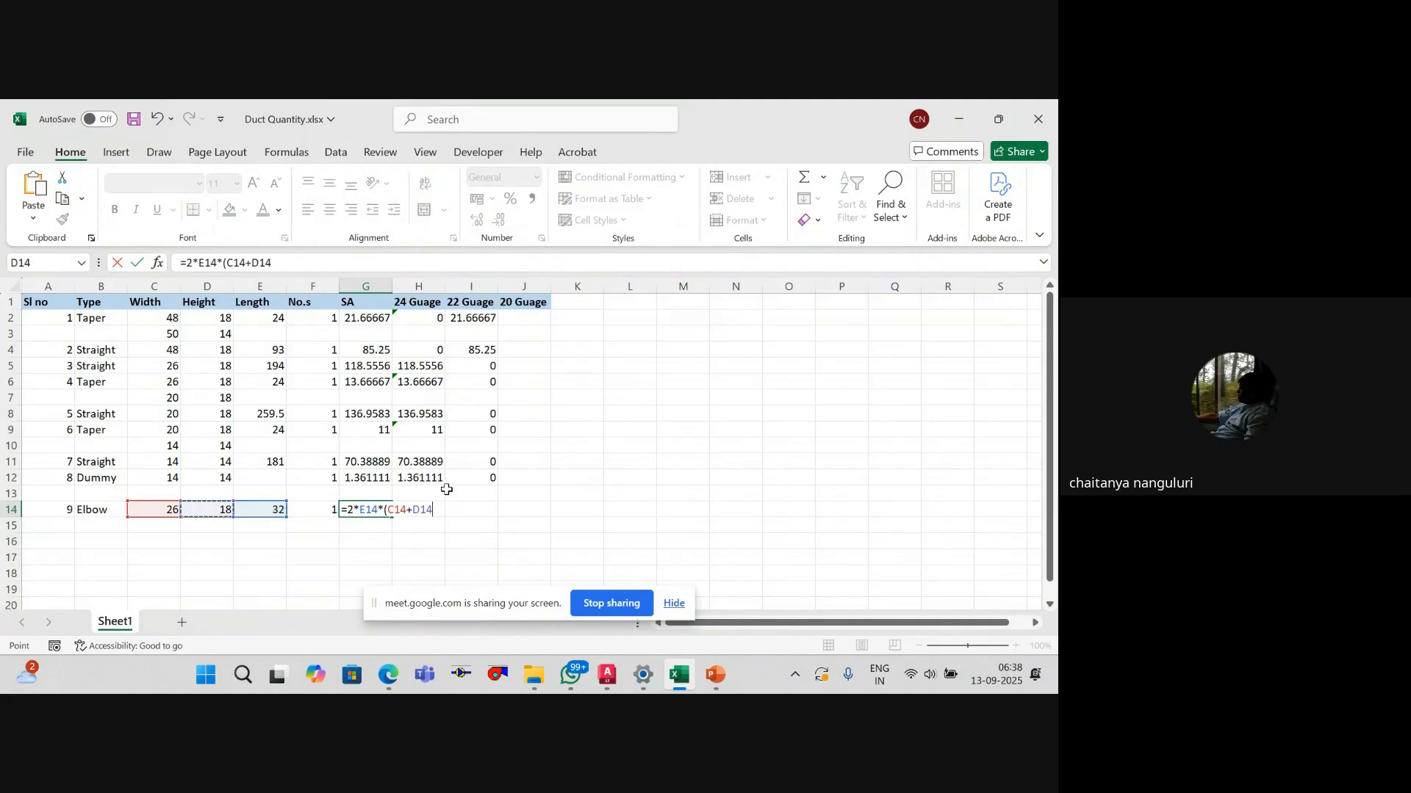
text()*)
key(Left)
key(Left)
key(Right)
text(/1)
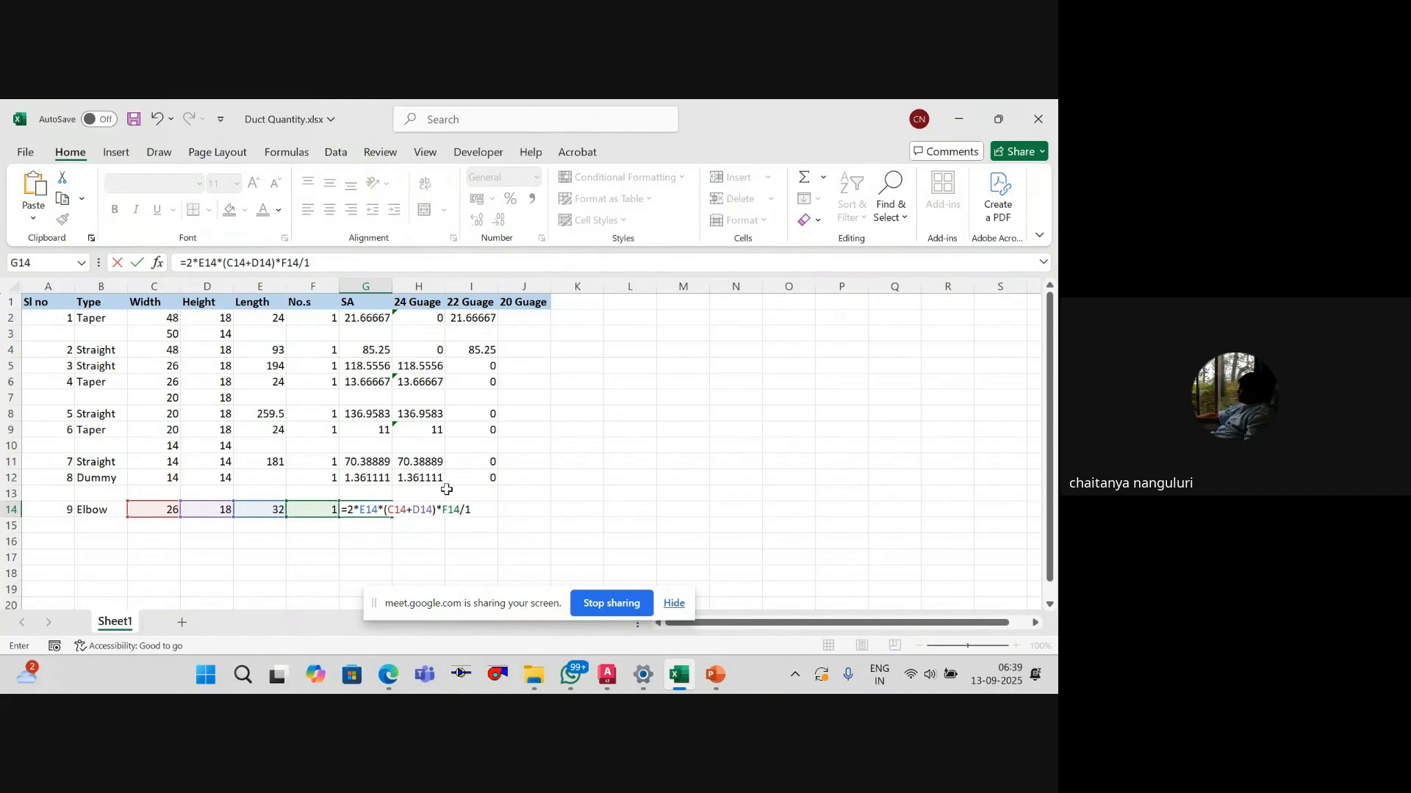
key(Return)
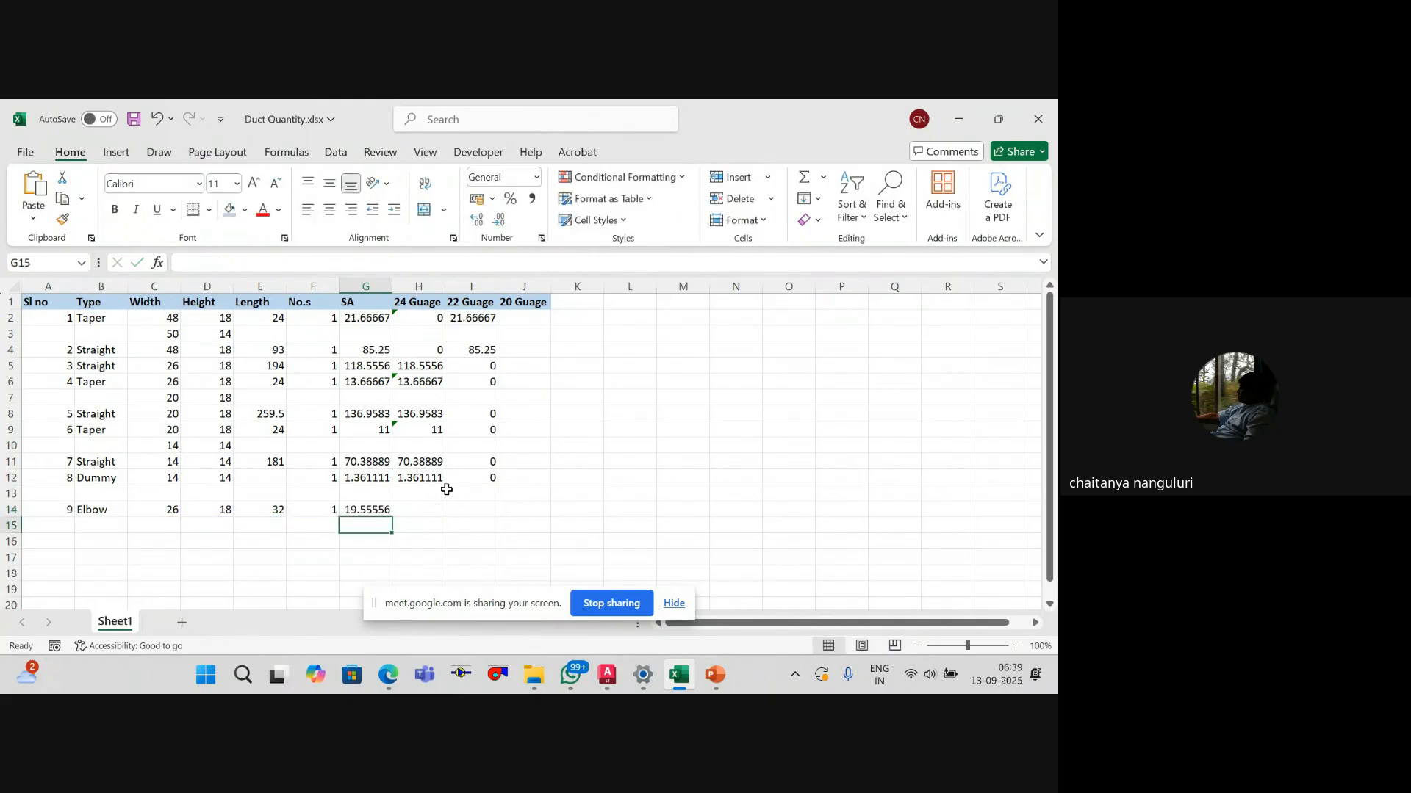
Step: Copy the 24 and 22 gauge formulas from the Dummy row's cells H12:I12 to the Elbow row, starting at H14
key(Up)
key(Right)
key(Up)
key(Up)
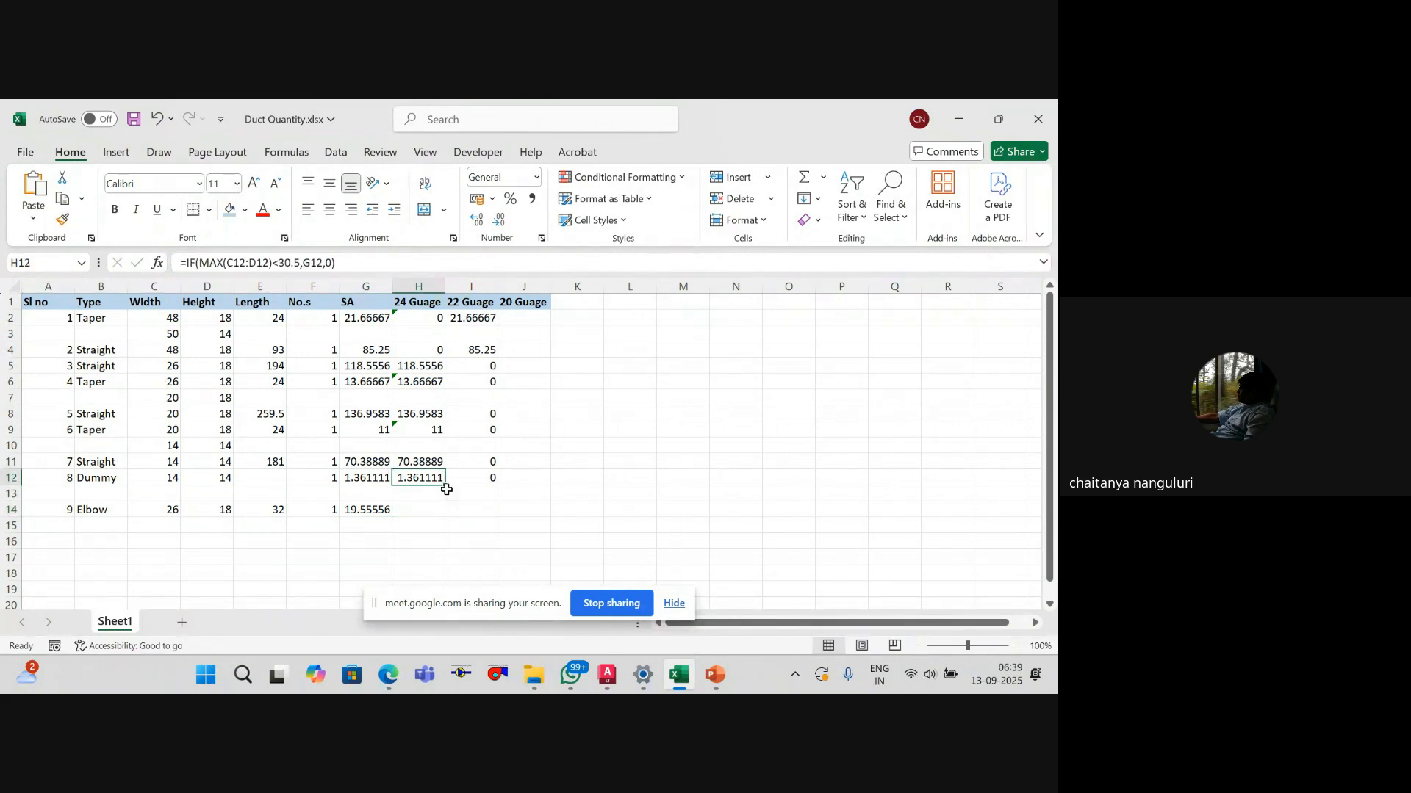
key(shift+Right)
key(ctrl+c)
key(Down)
key(Down)
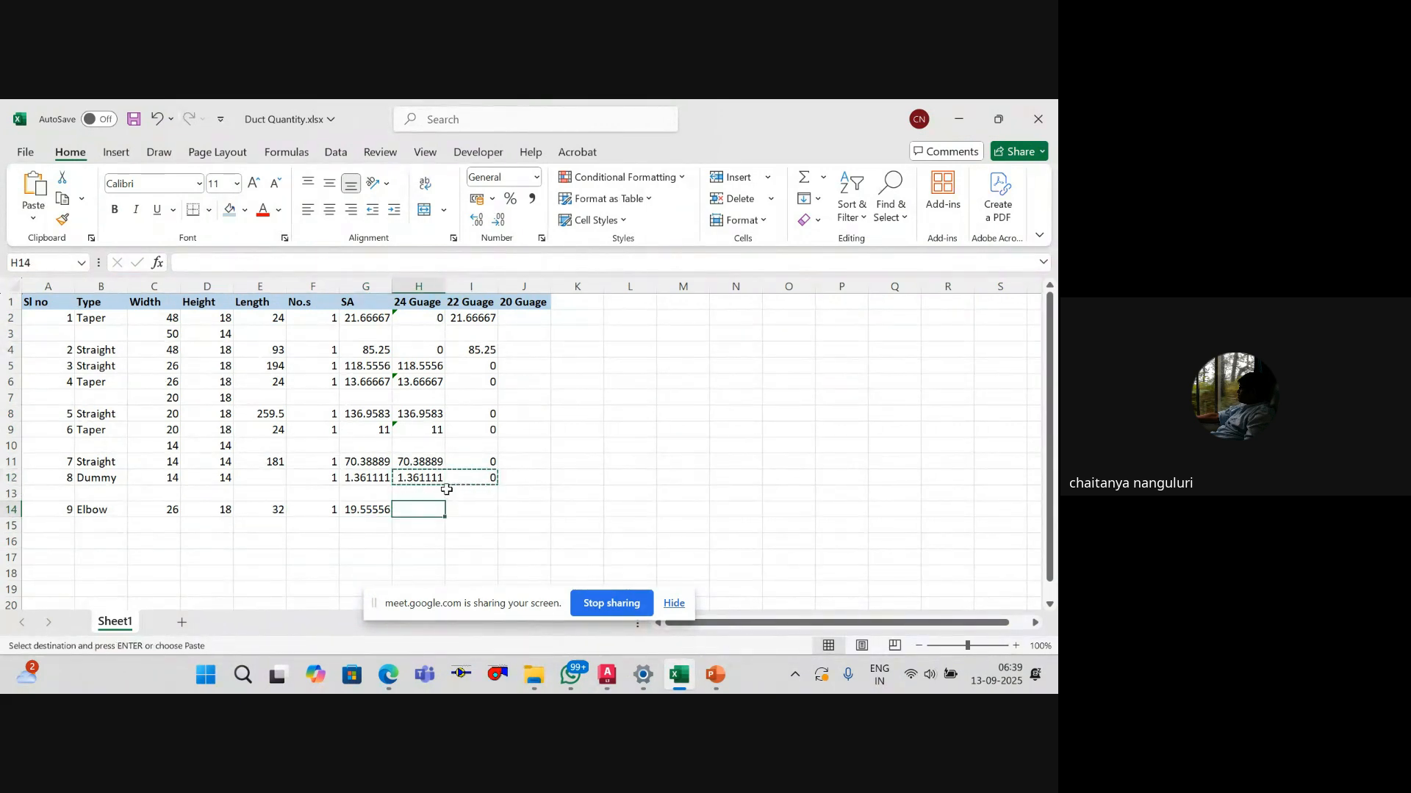
key(ctrl+v)
key(Down)
key(Escape)
key(Up)
key(Down)
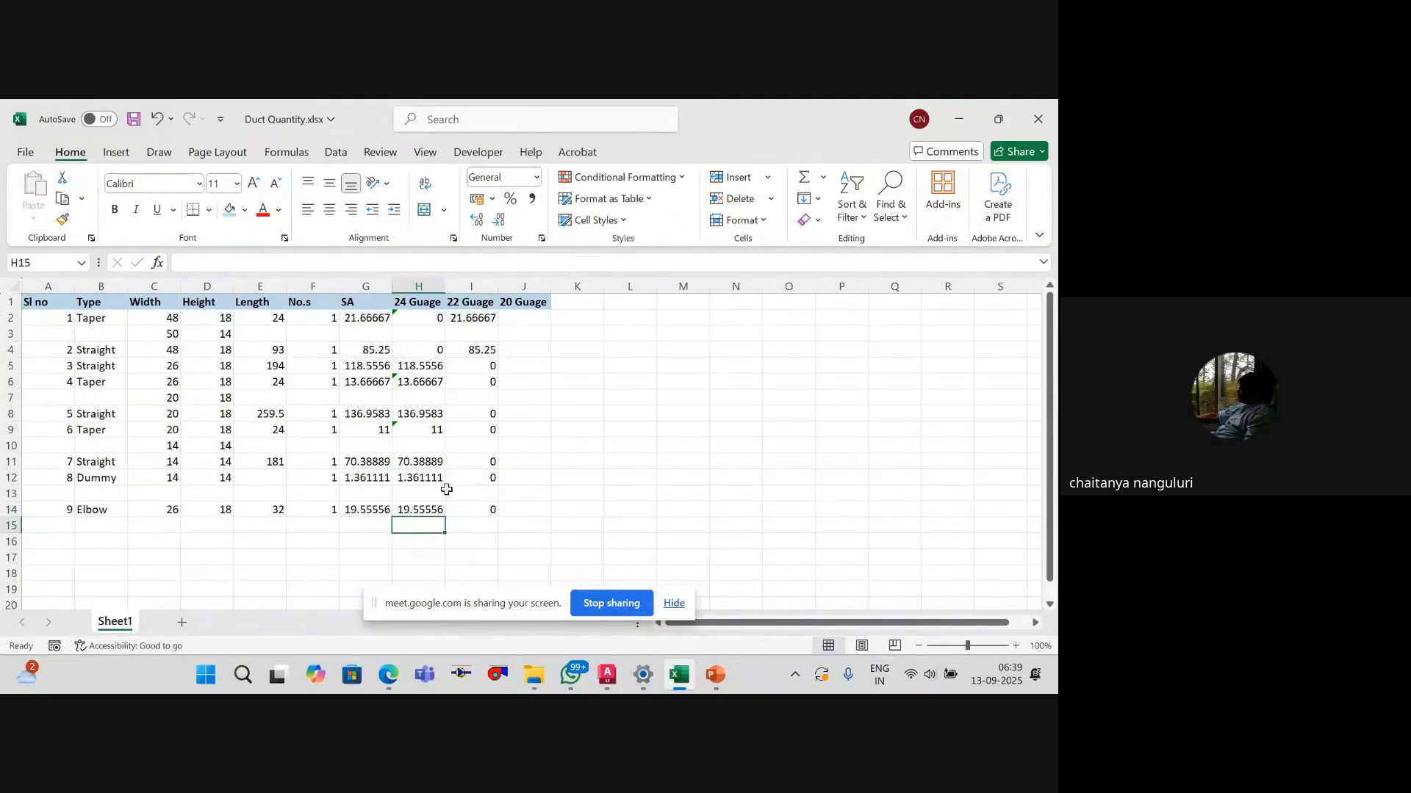
Step: Save the duct quantity workbook
key(ctrl+s)
key(Up)
key(Down)
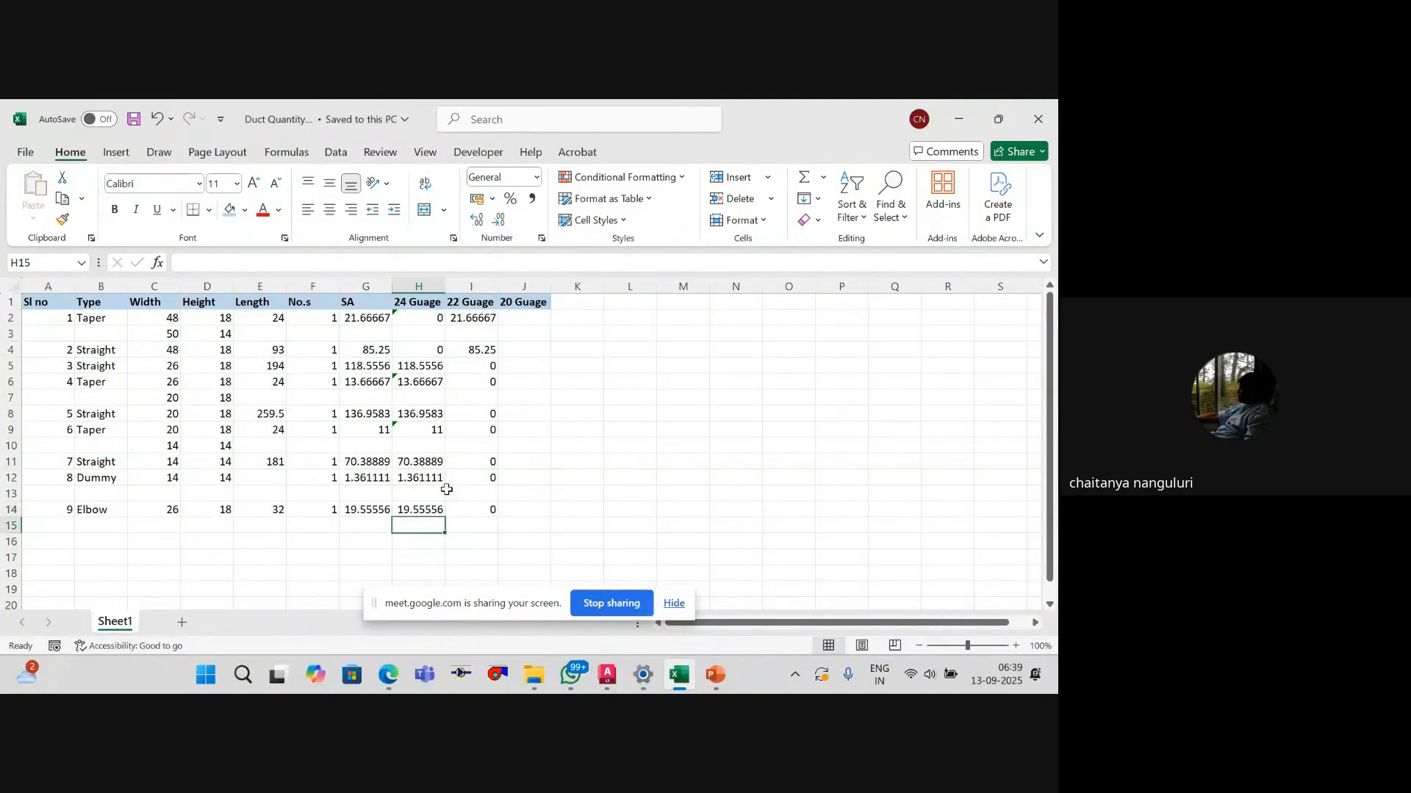
Step: Switch to AutoCAD and start a polyline along the 26"X18" elbow's end edge where it meets the horizontal duct
click(418, 557)
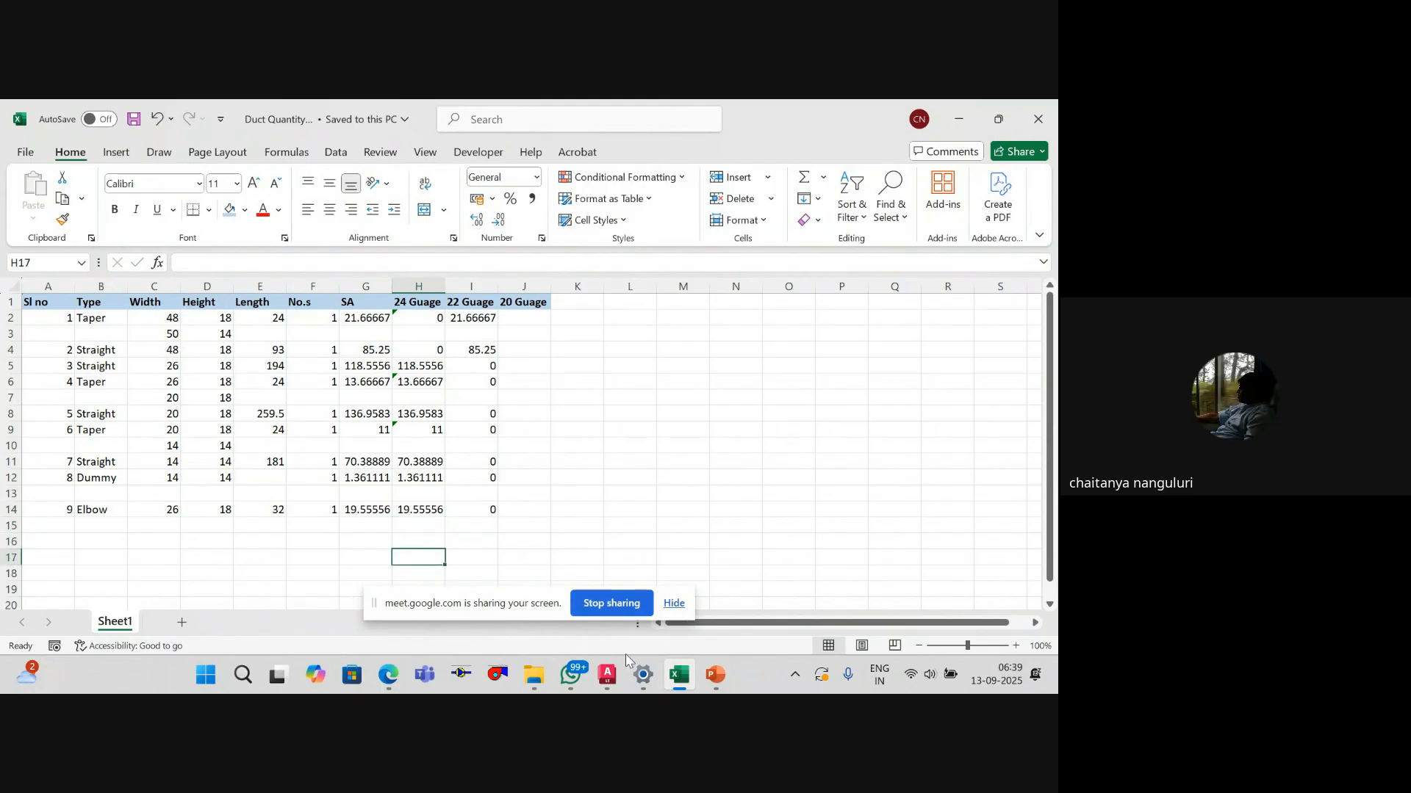
click(607, 674)
key(Escape)
key(Escape)
key(Escape)
scroll(534, 418, up, 5)
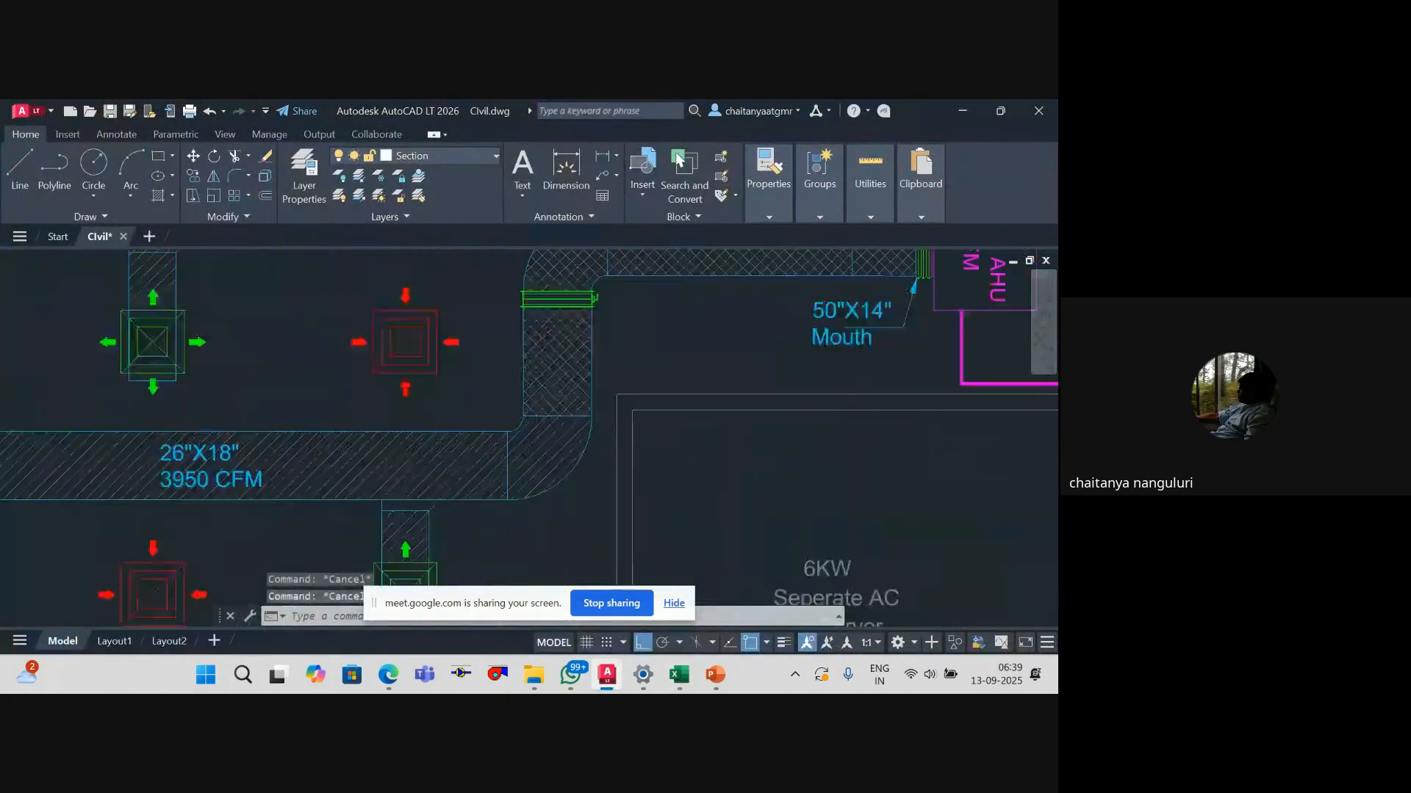
text(pl)
key(Return)
click(517, 423)
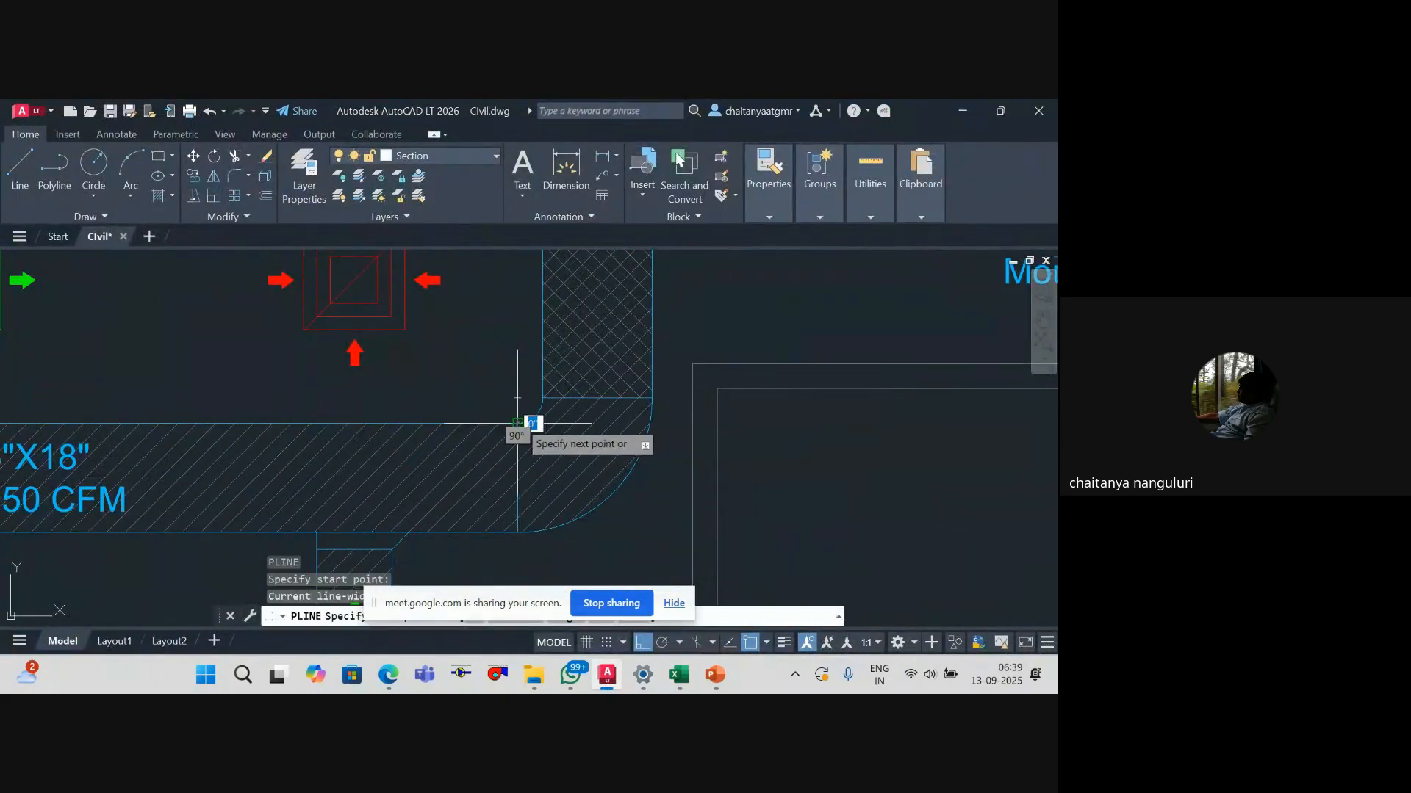
scroll(520, 512, up, 4)
drag(520, 513, 520, 419)
click(513, 470)
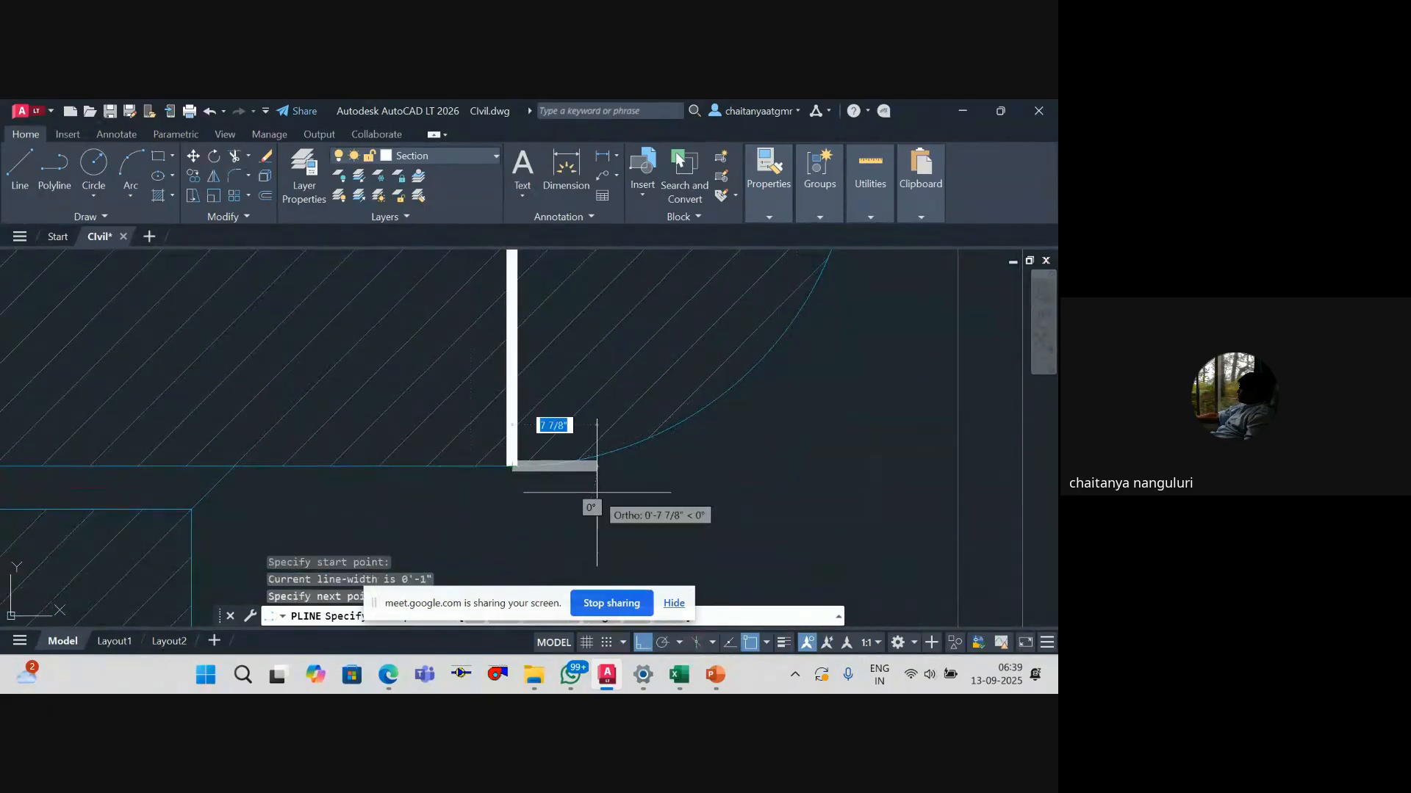
Step: Continue the polyline with an outer arc, a straight edge across the vertical duct end, and an inner arc back to the start
text(a)
key(Return)
scroll(617, 499, down, 5)
scroll(650, 437, up, 3)
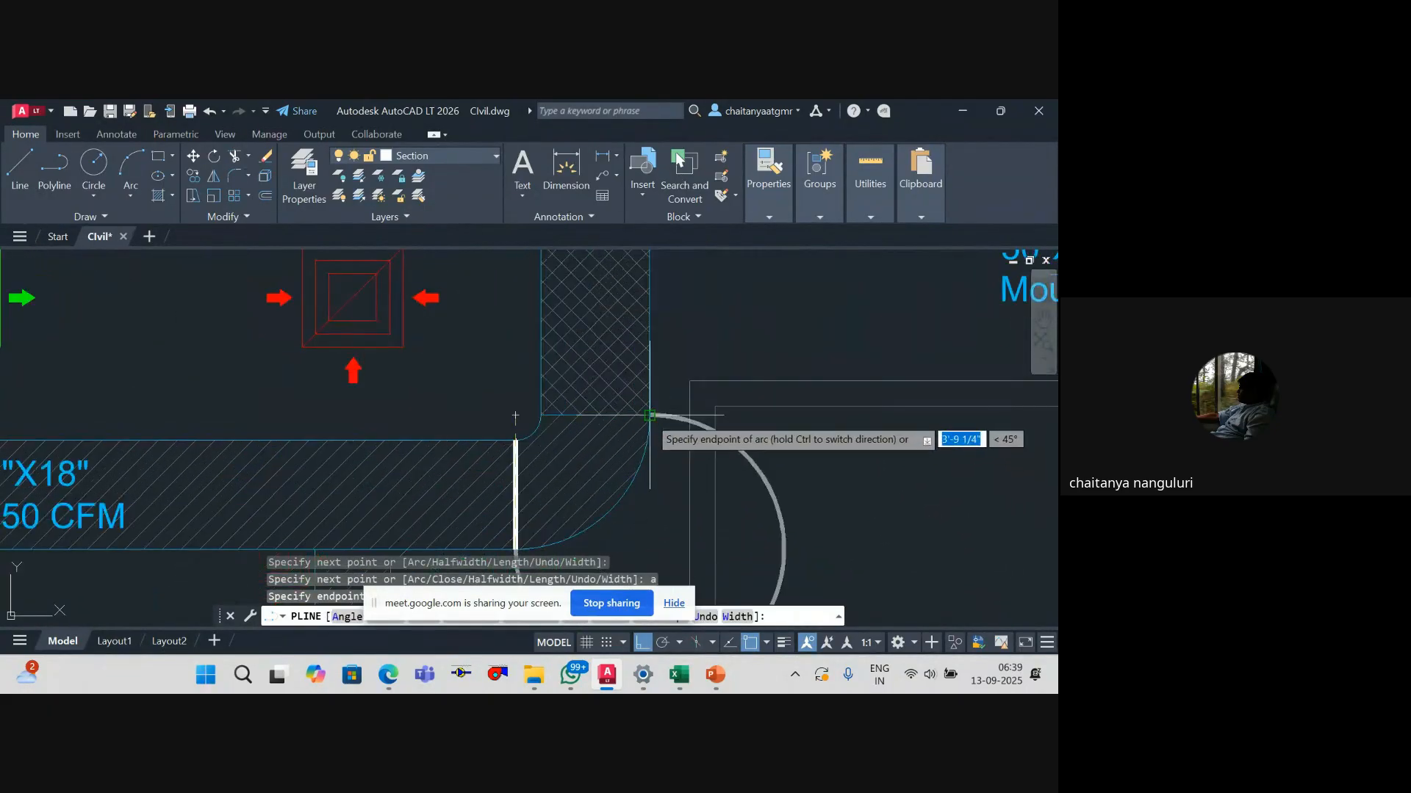
click(536, 415)
scroll(537, 428, up, 6)
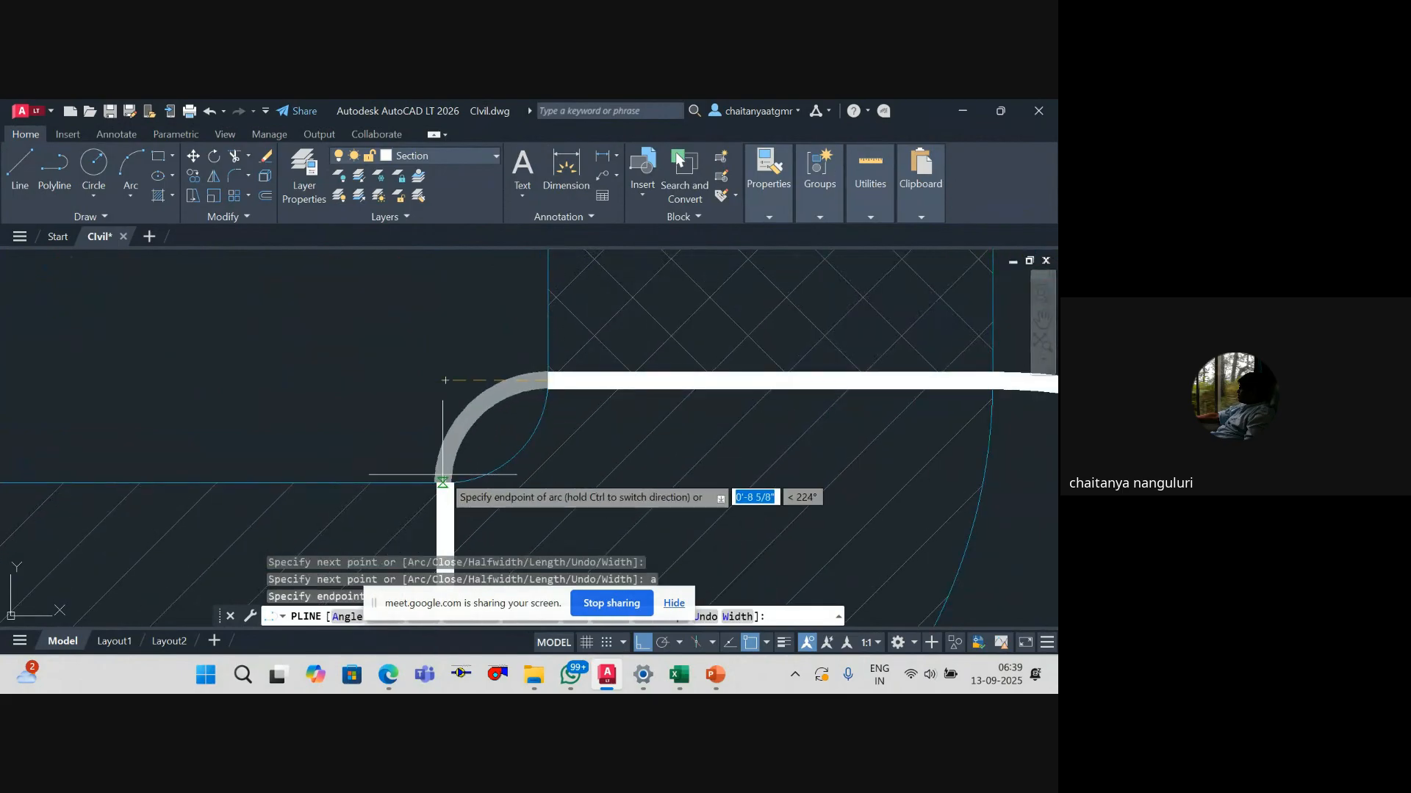
key(Escape)
Step: Stretch the midpoints of the polyline's inner and outer arcs so they follow the elbow's curved edges
click(474, 409)
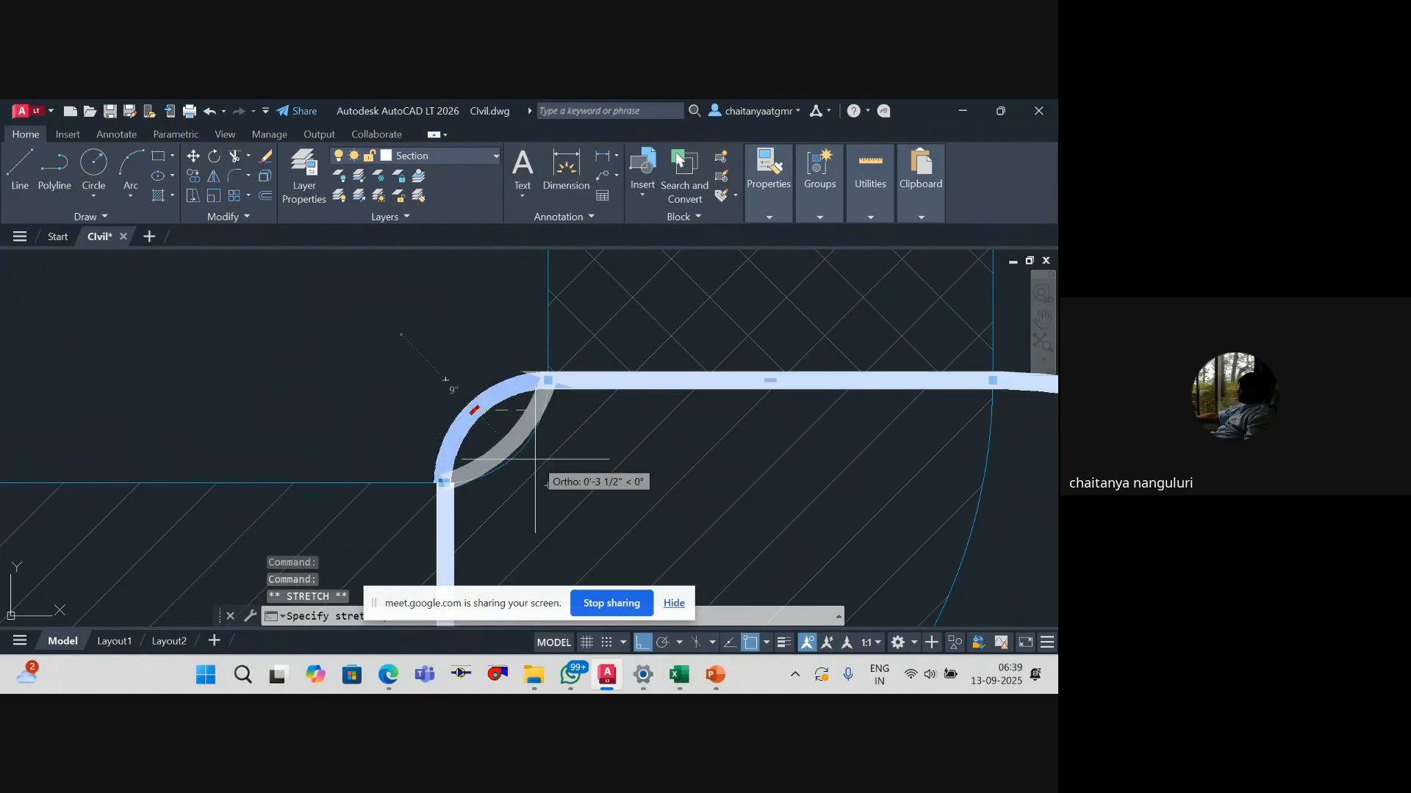
click(475, 409)
scroll(503, 383, down, 5)
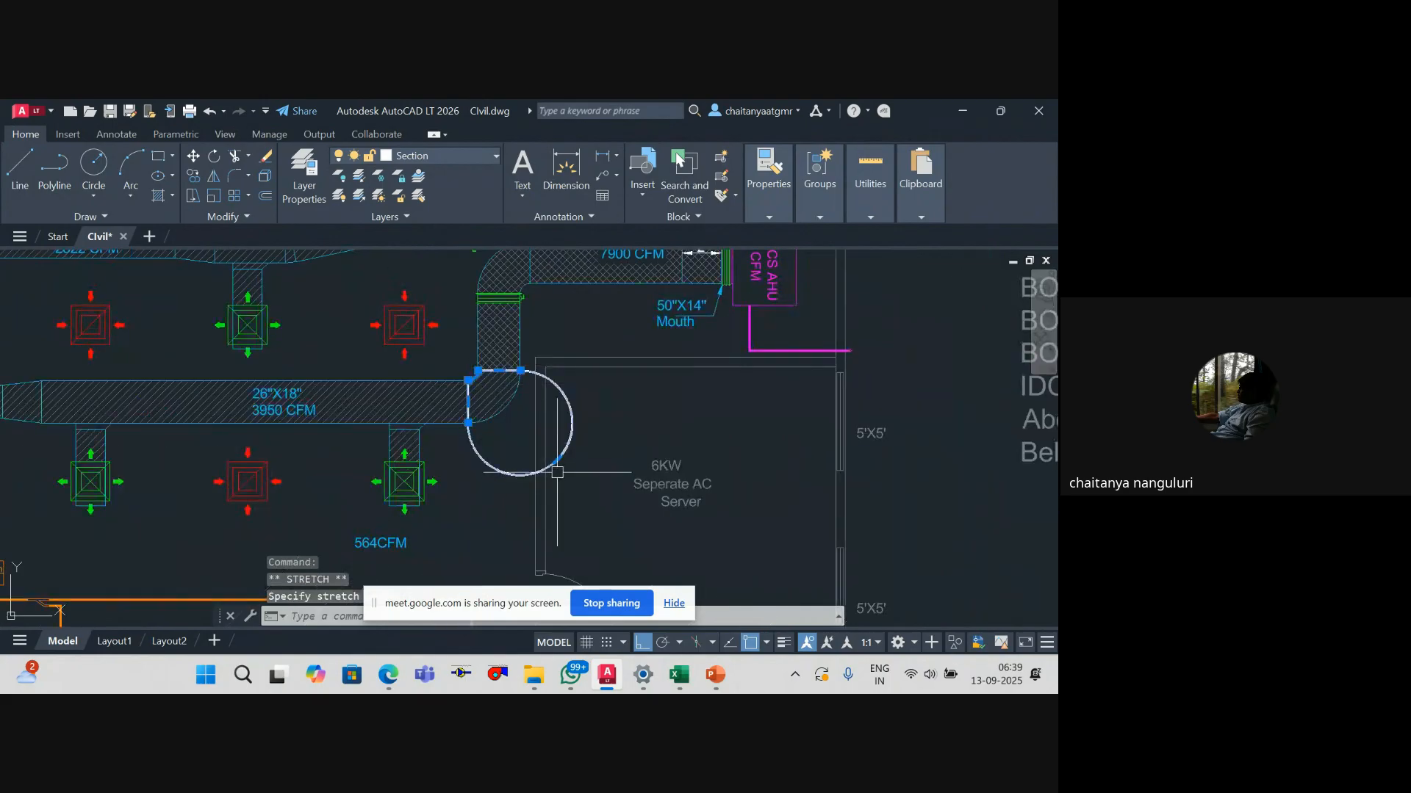
key(Escape)
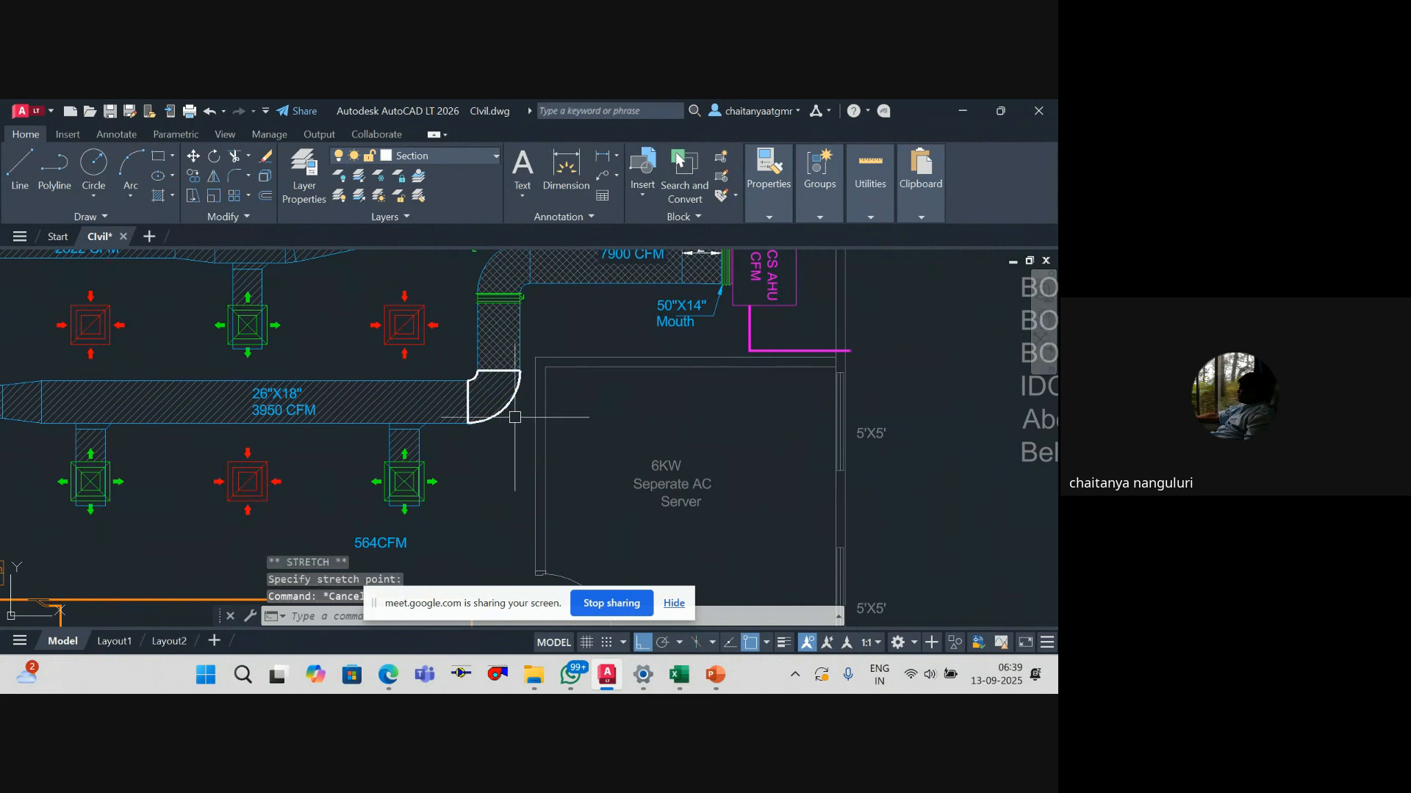
Step: List the elbow polyline's properties and highlight its area in square feet
scroll(482, 351, up, 4)
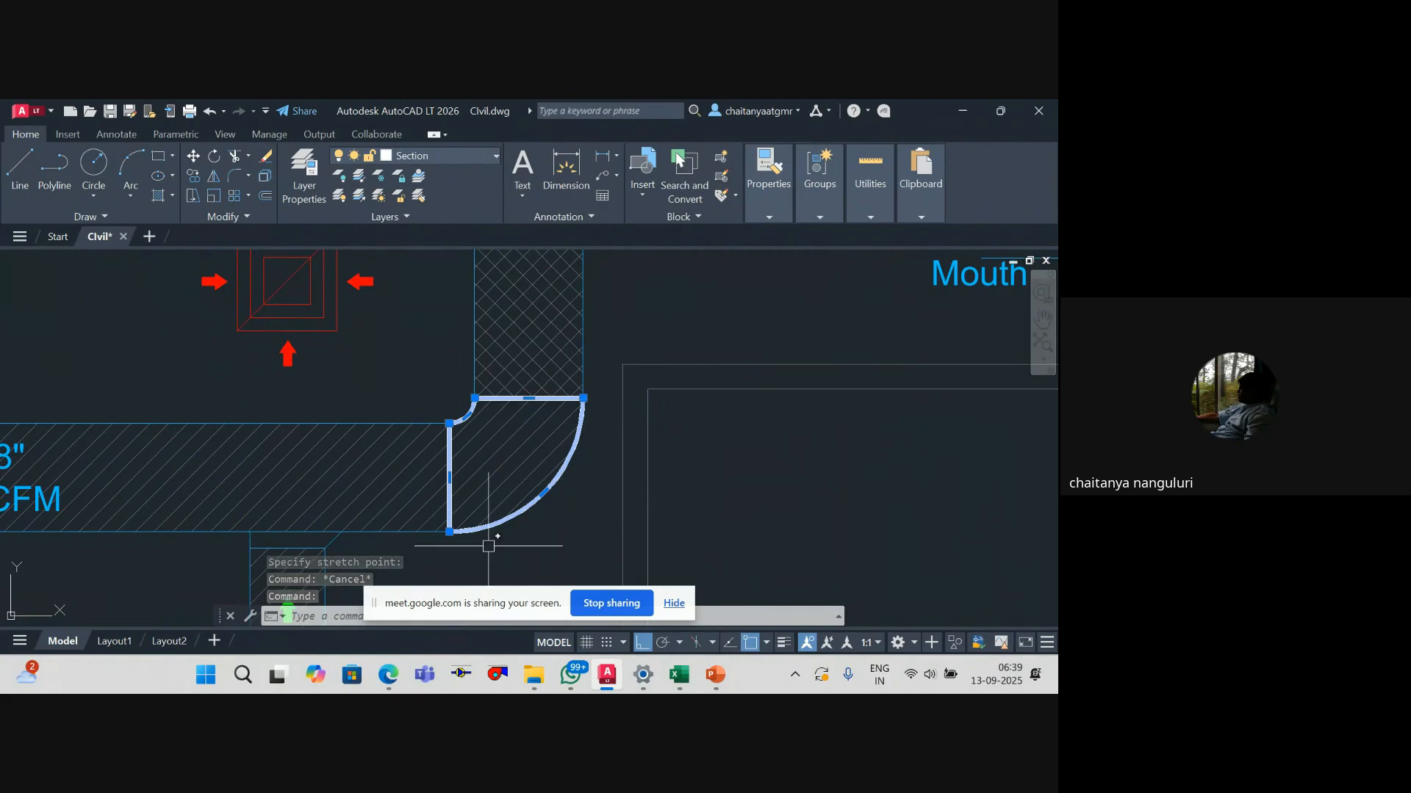
text(list)
key(Return)
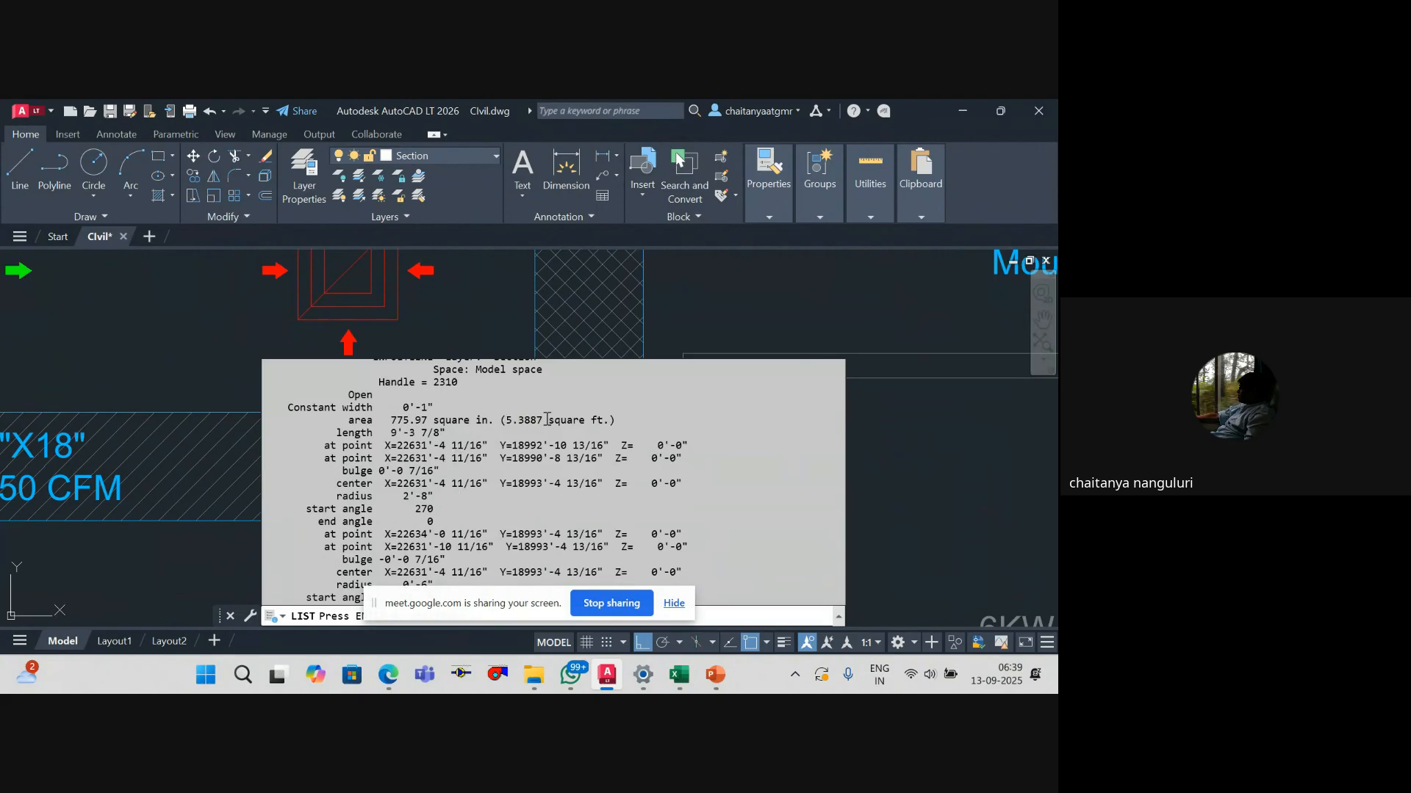
key(Return)
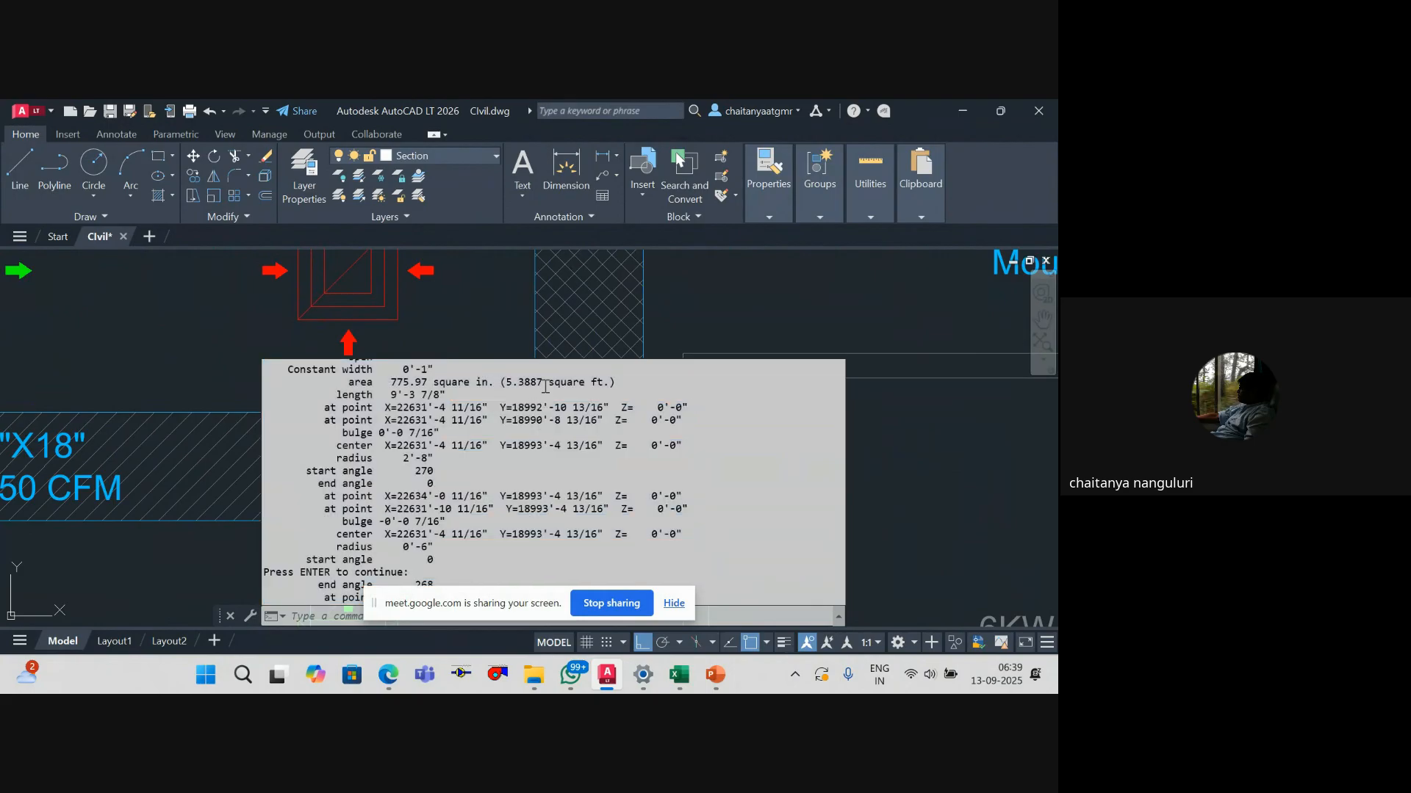
drag(545, 380, 517, 381)
Step: Switch to Excel, add a new worksheet to the duct quantity workbook, and enter the label Top in A1
click(682, 674)
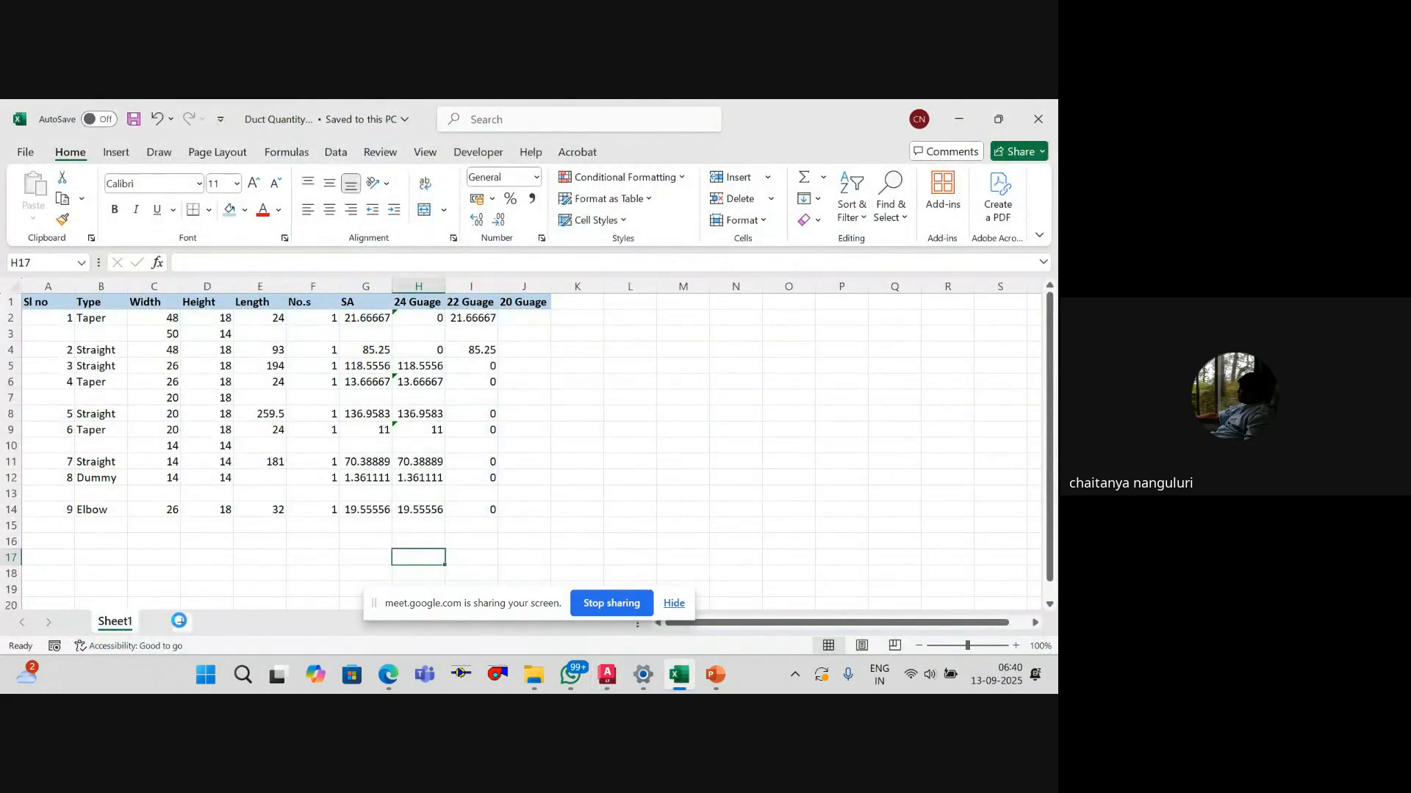
click(181, 622)
text(Top)
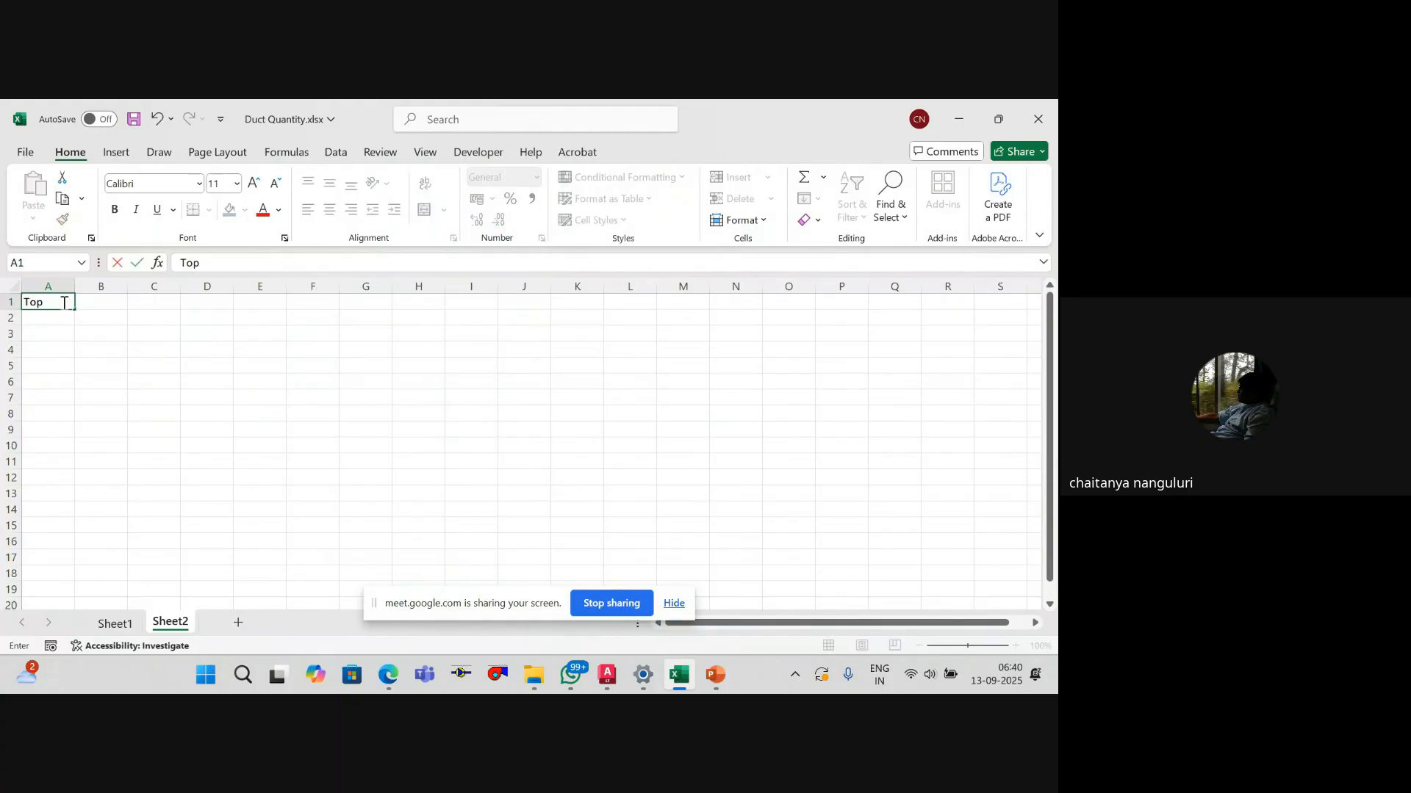
key(Return)
key(Up)
key(Right)
Step: Return to AutoCAD, list the elbow polyline again, and copy its area value in square feet
key(alt+Tab)
key(Escape)
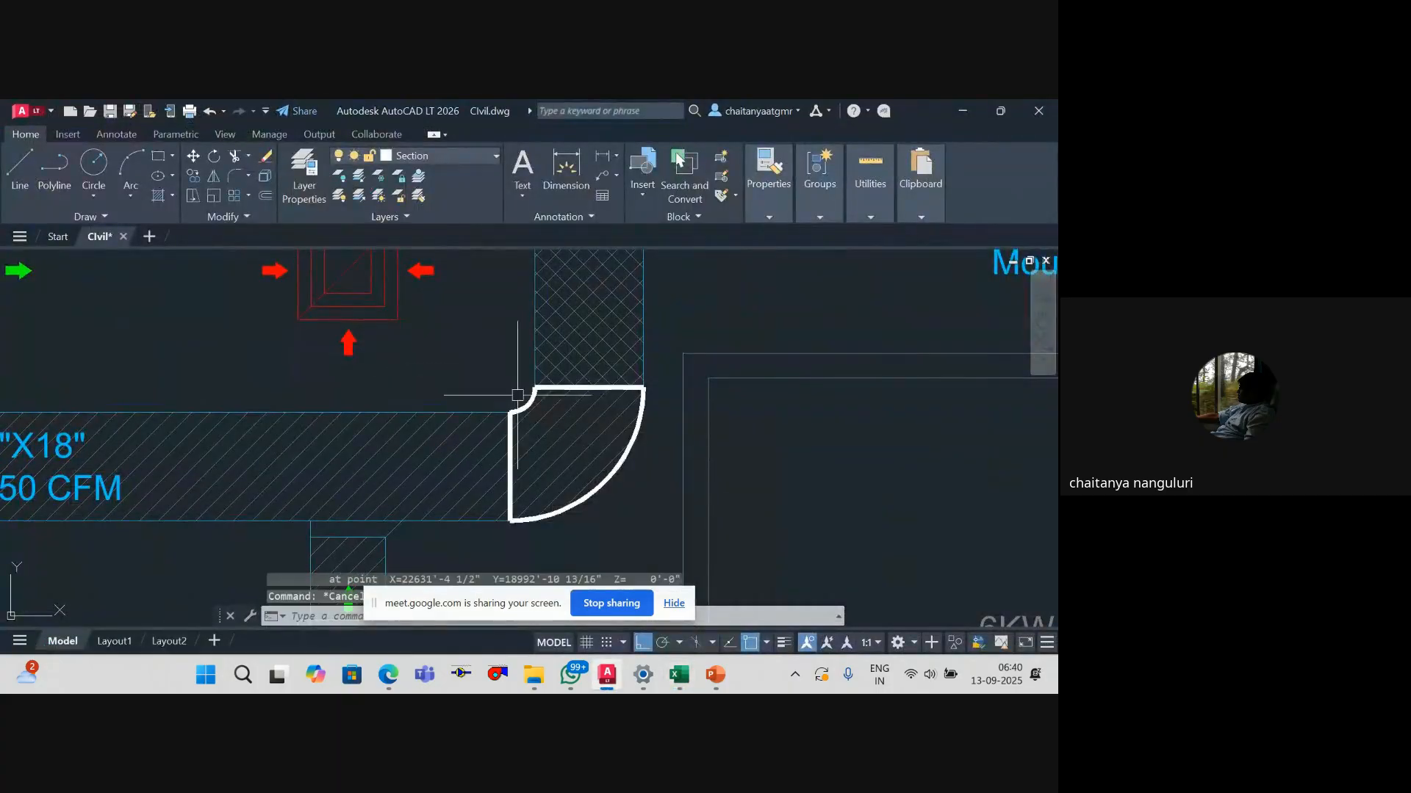
click(523, 404)
key(Escape)
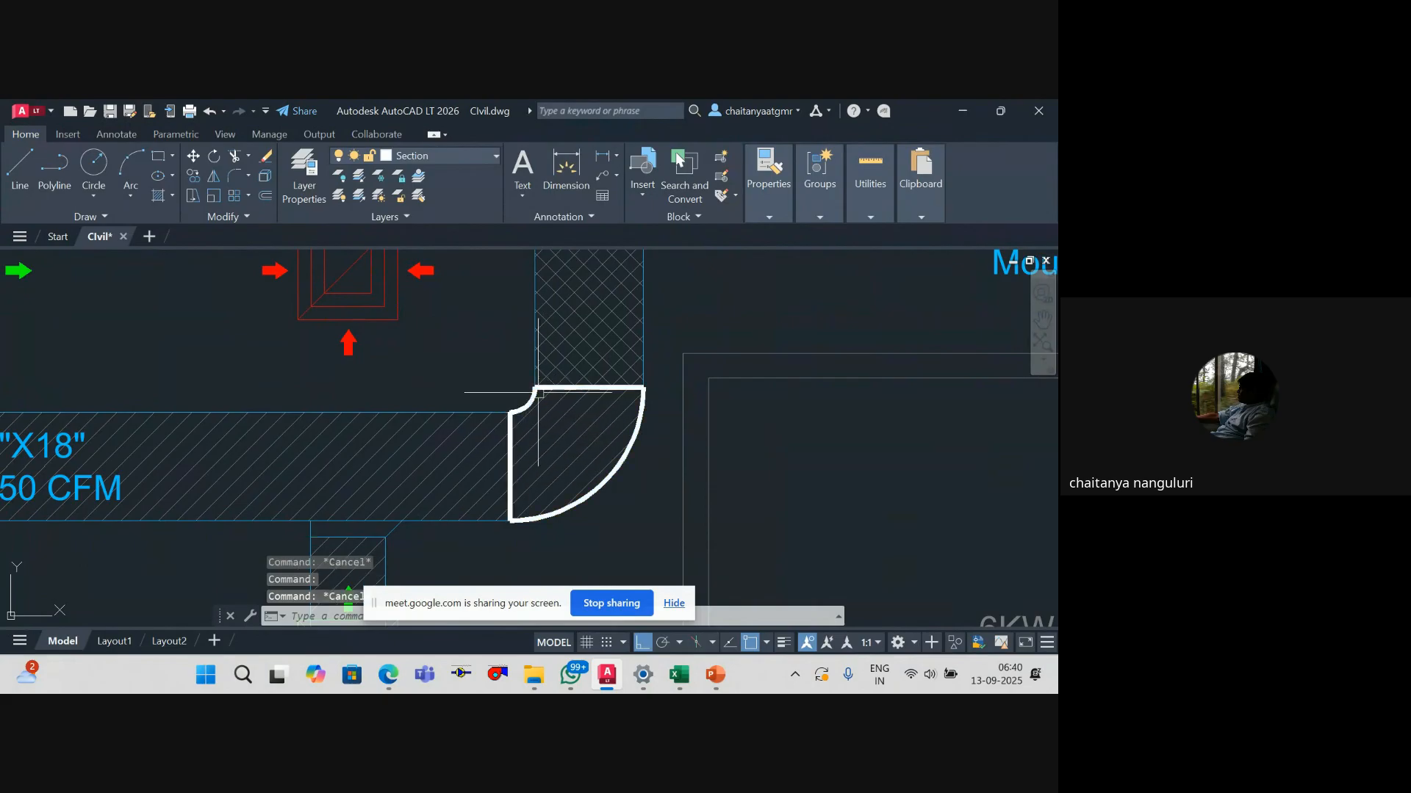
click(536, 386)
text(li)
key(Return)
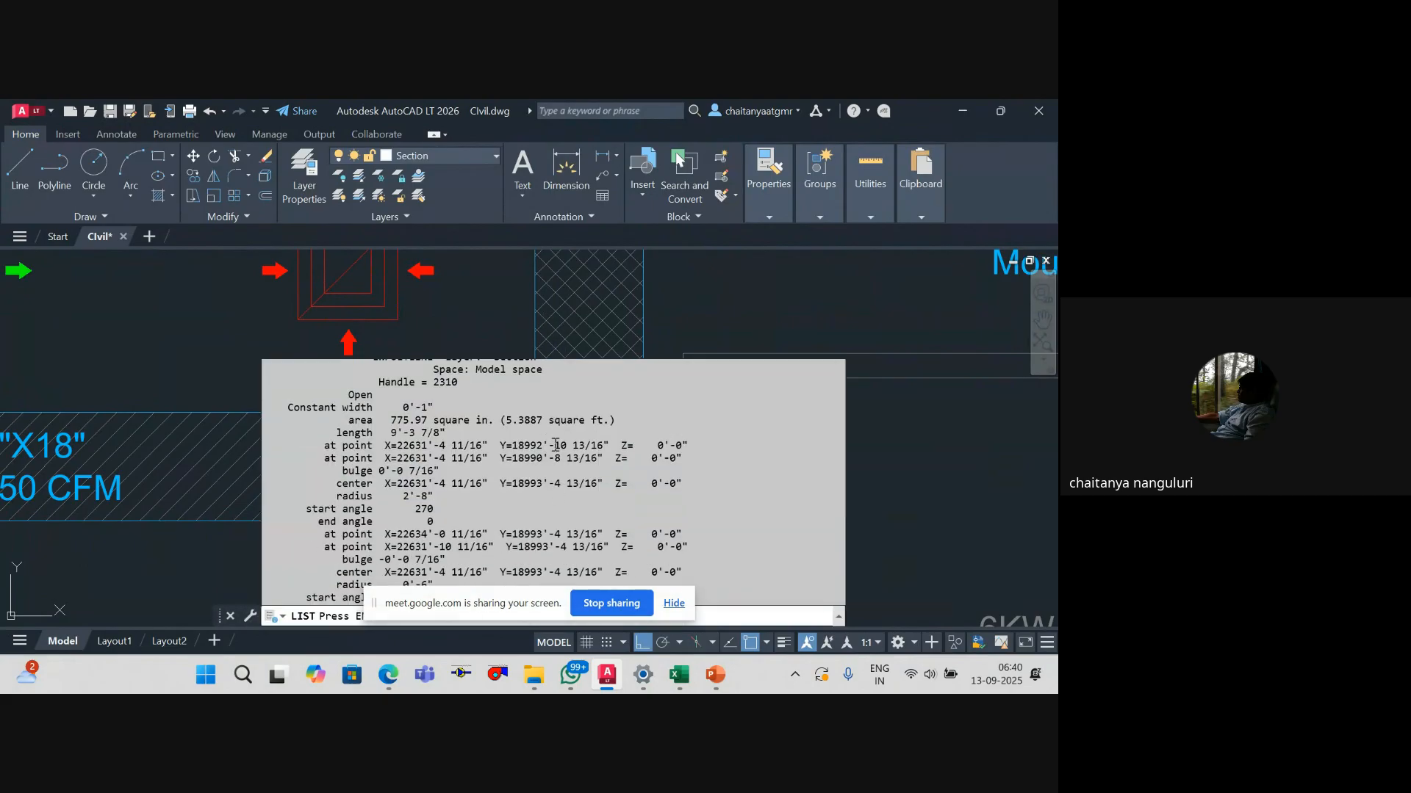
drag(550, 421, 512, 377)
Step: Switch to Excel and enter the elbow's top area of 5.3887 in B1 of the new worksheet
key(super+Tab)
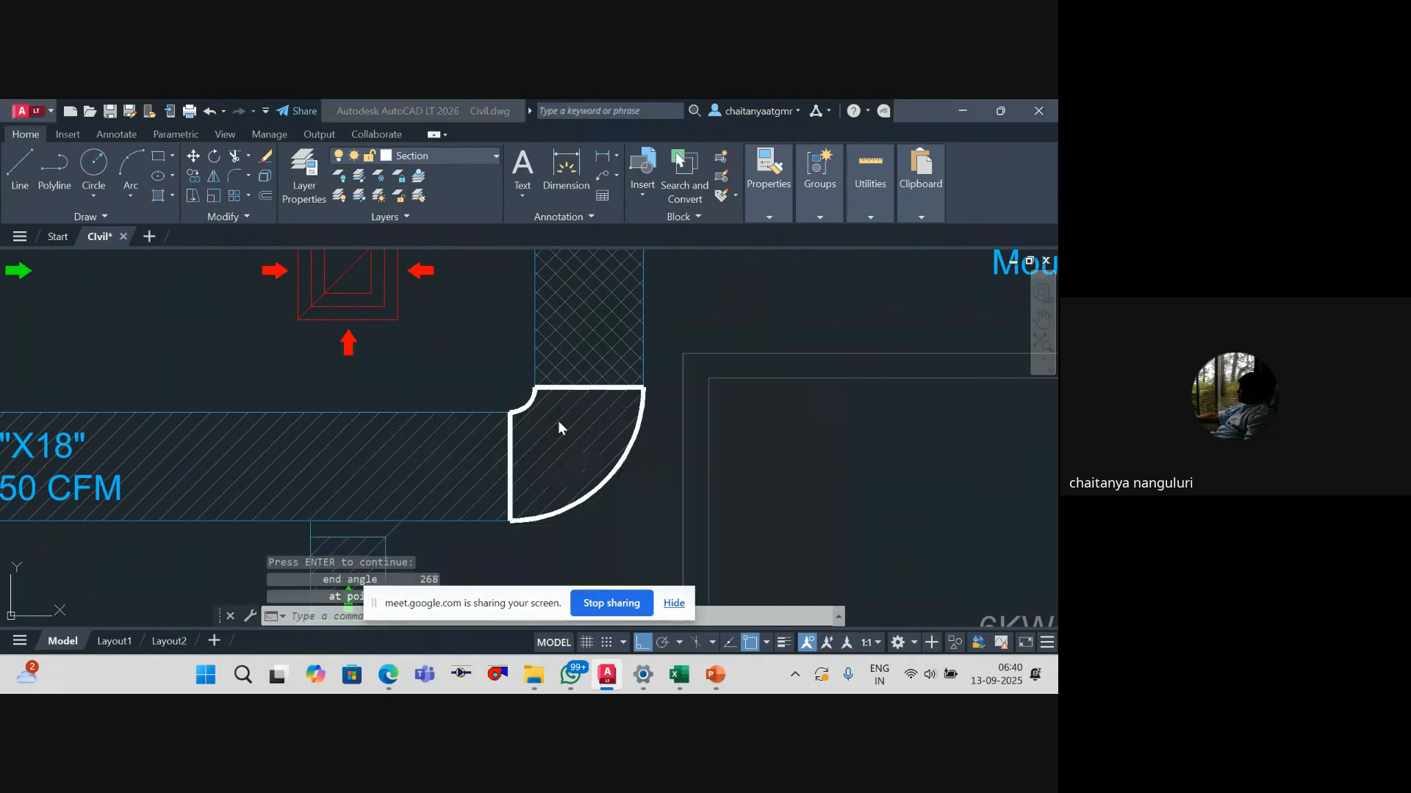
click(157, 430)
key(alt+Tab)
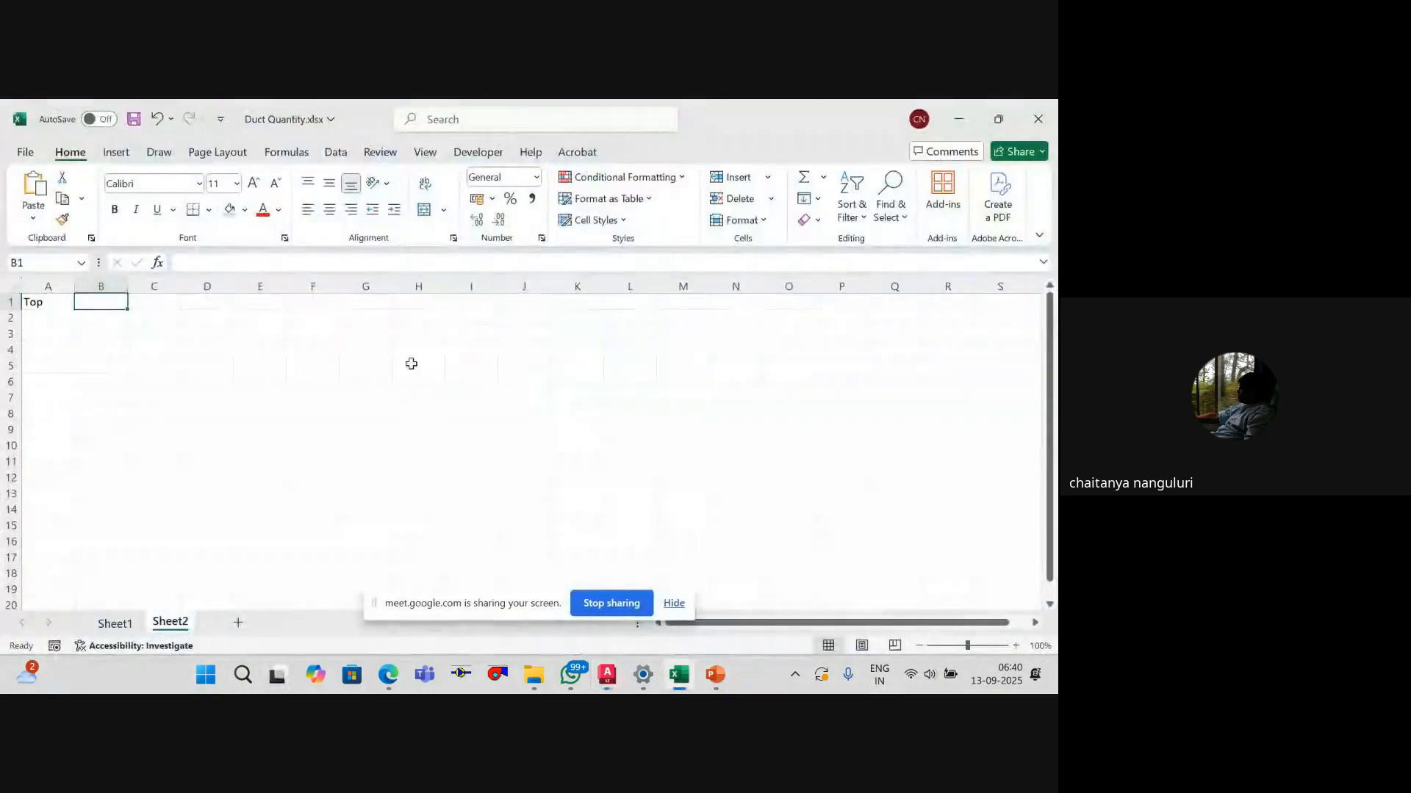
text(5.3887)
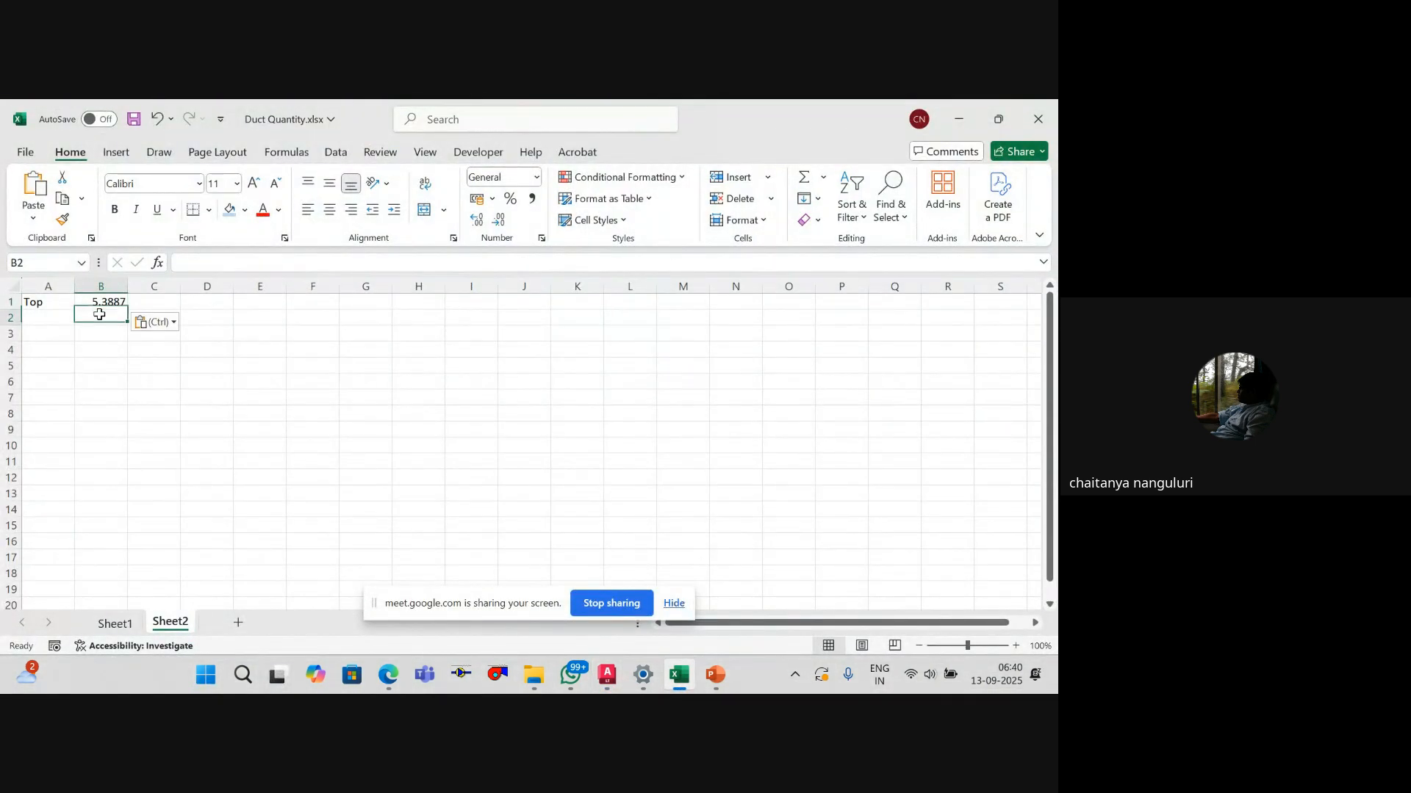
Step: Label A2 as Bottom and fill B2 with the area from the cell above
click(42, 317)
text(Bott)
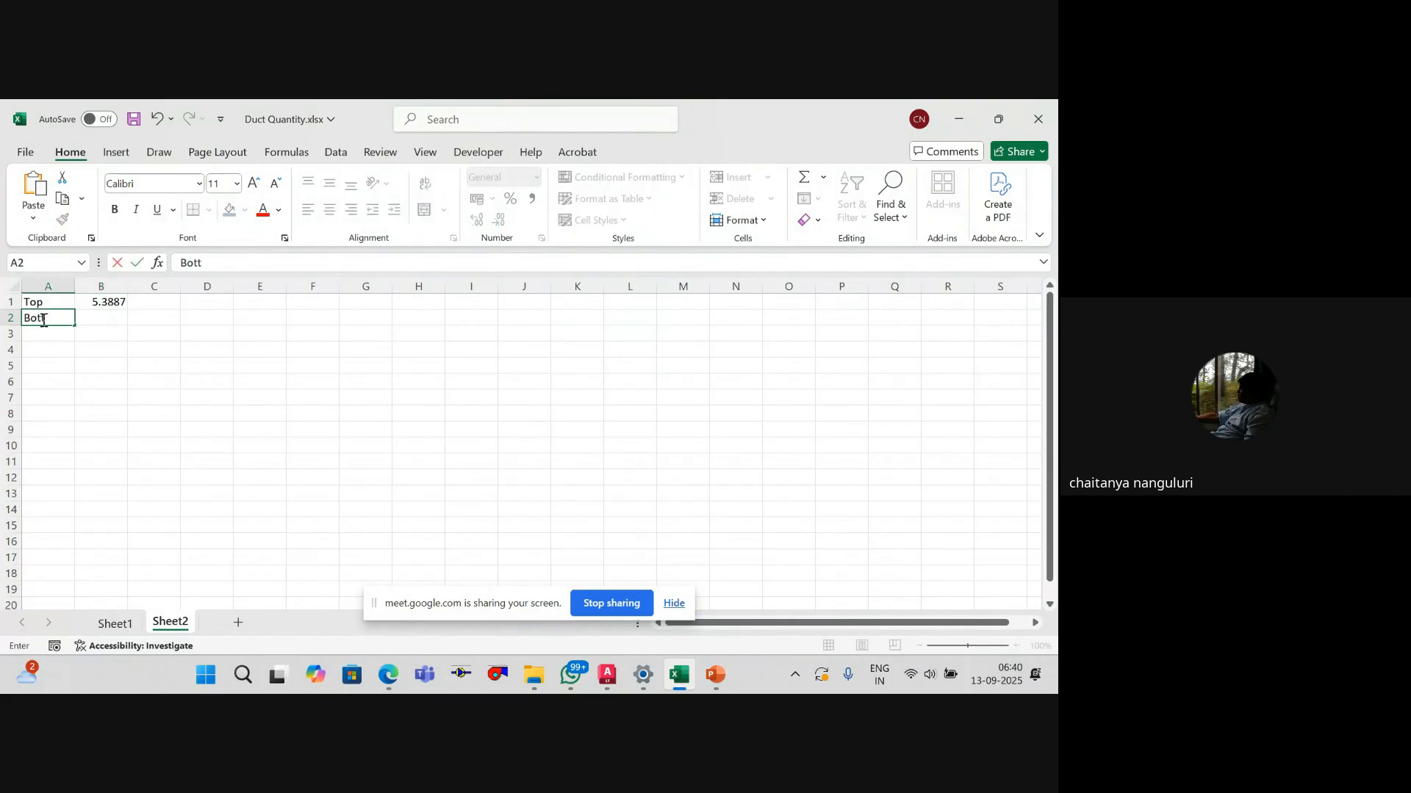
text(om)
key(Tab)
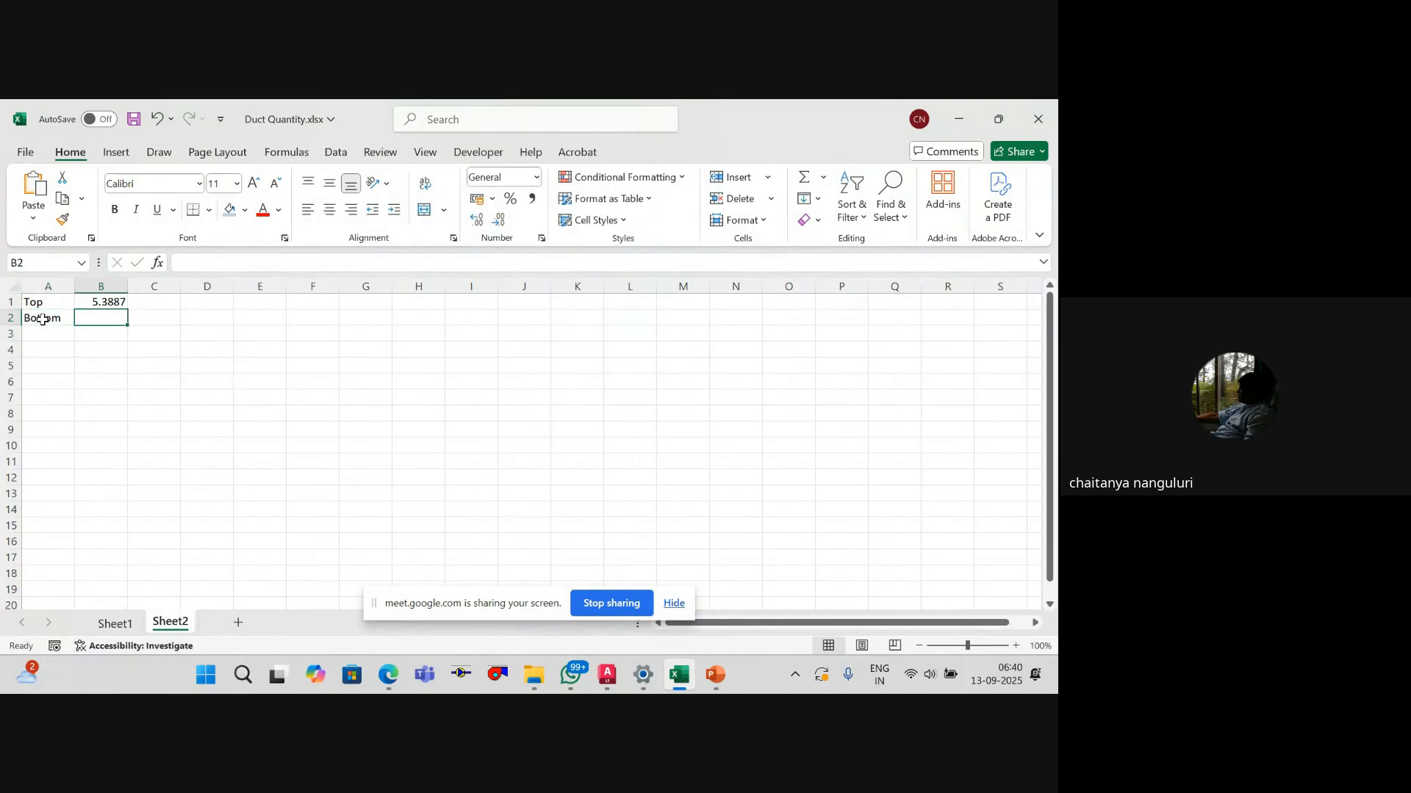
key(ctrl+d)
key(Down)
key(Up)
key(Right)
key(Left)
key(Down)
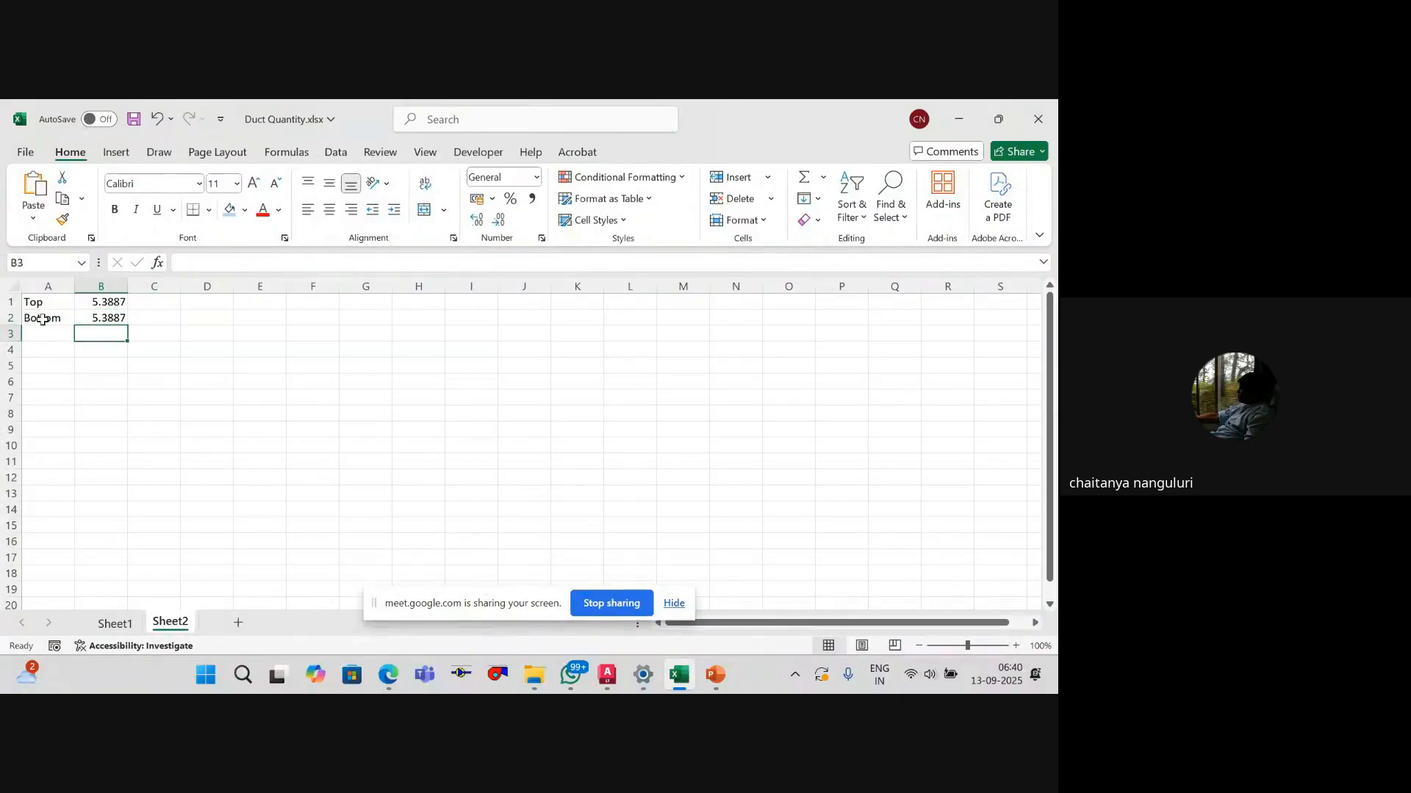
Step: Switch to AutoCAD and examine the elbow outline's straight and curved edges and the adjoining ducts
key(alt+Tab)
scroll(482, 410, up, 2)
click(535, 376)
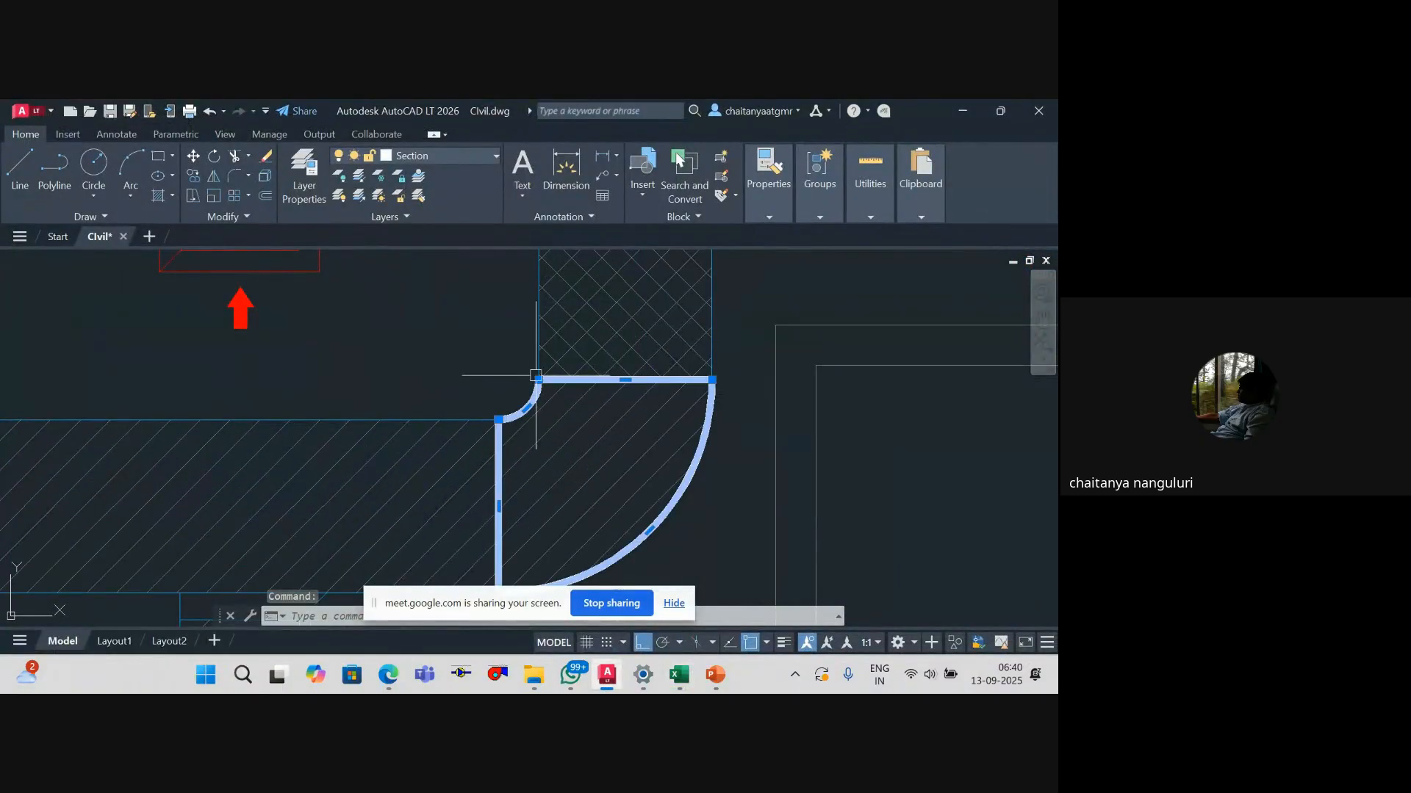
drag(700, 383, 694, 334)
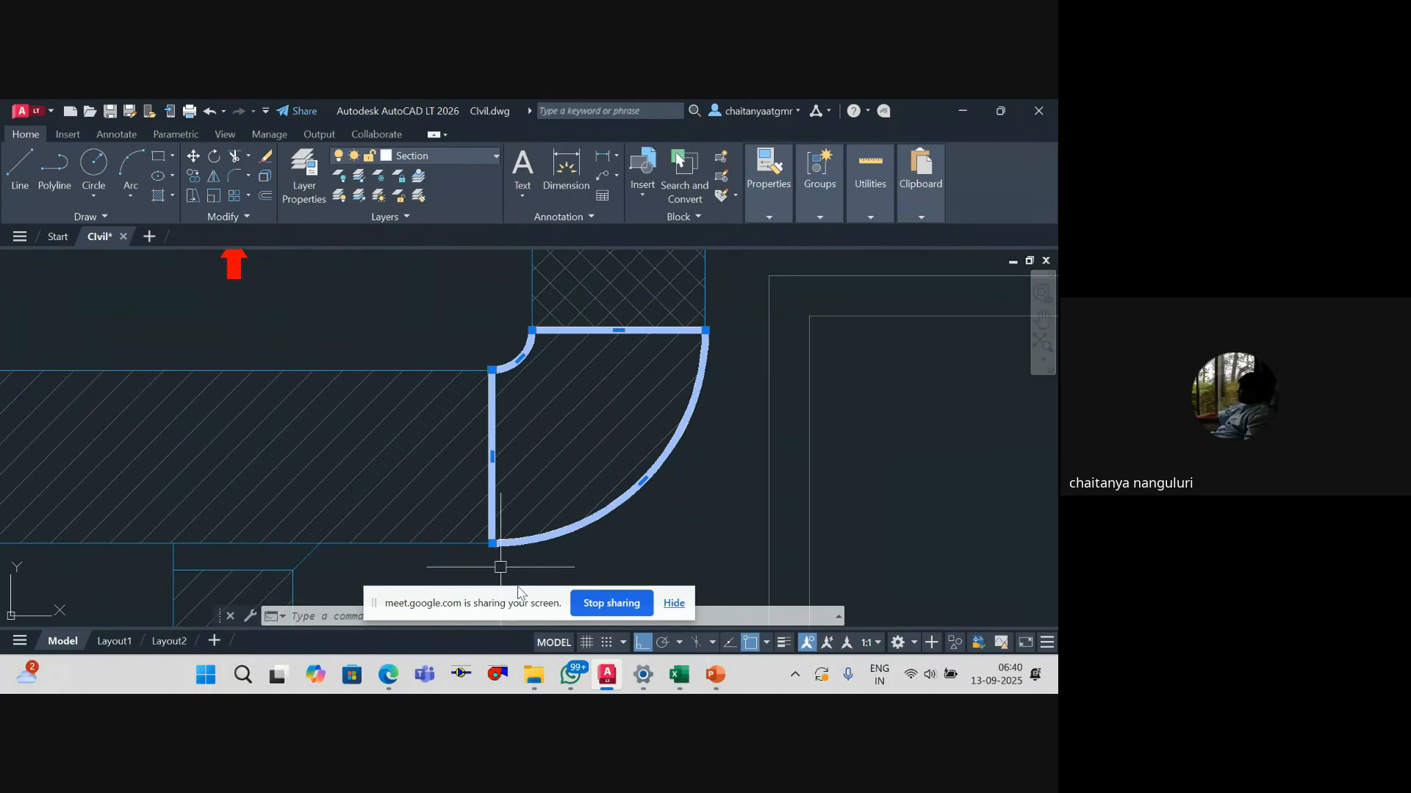
mouse_move(566, 477)
mouse_down()
mouse_move(621, 452)
mouse_move(627, 426)
mouse_move(620, 448)
mouse_up()
key(Escape)
key(Escape)
click(552, 403)
scroll(632, 416, down, 2)
scroll(620, 447, up, 2)
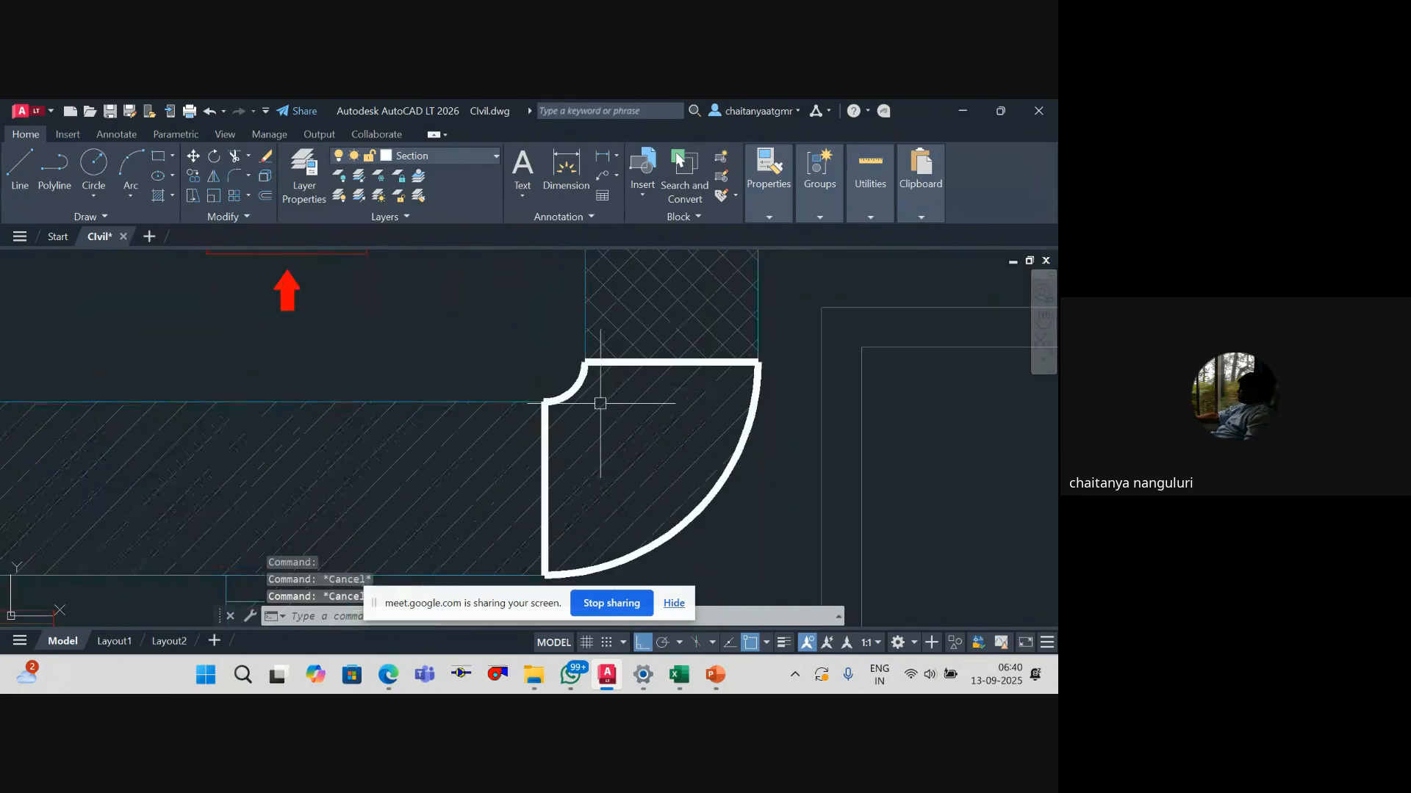
drag(573, 400, 555, 388)
key(Escape)
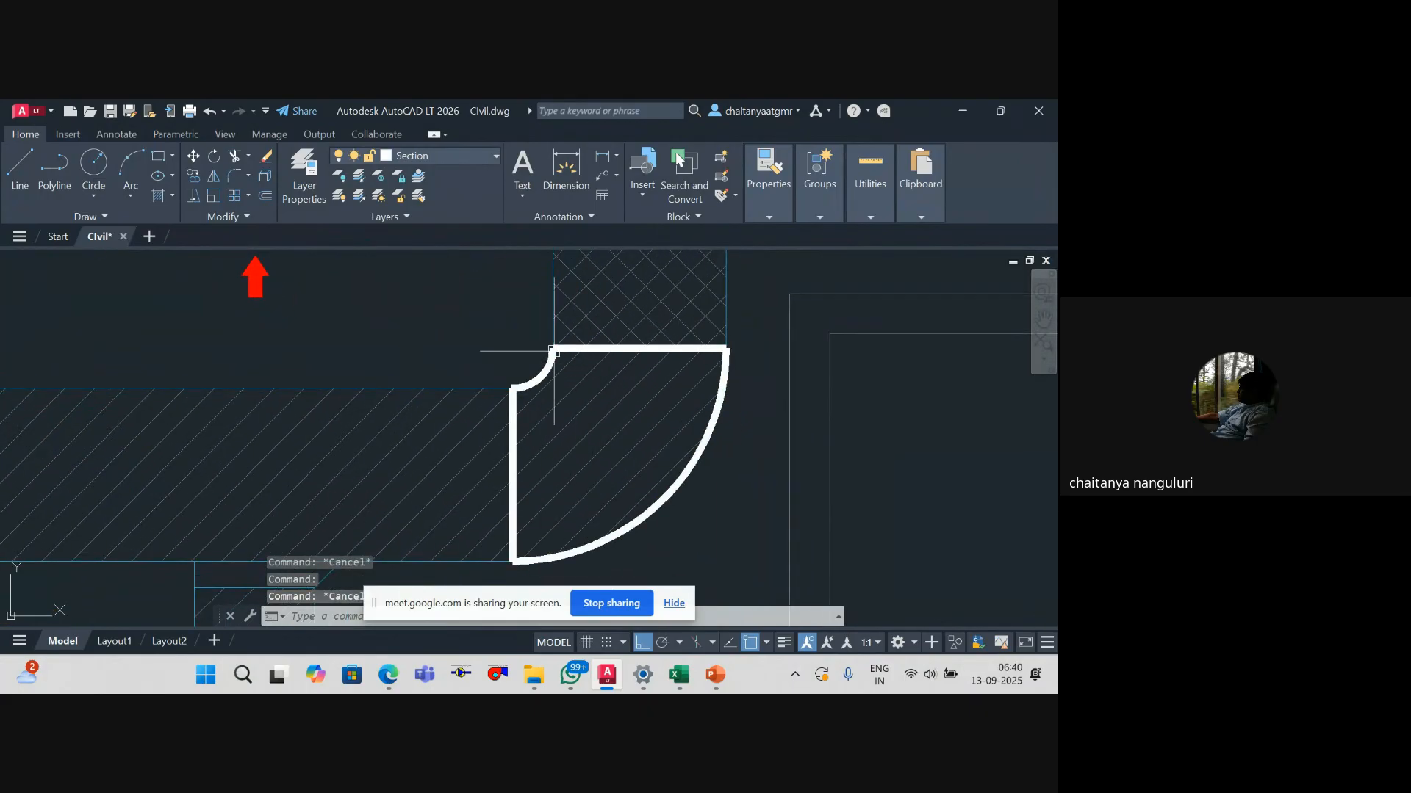
scroll(587, 407, down, 2)
scroll(587, 407, up, 2)
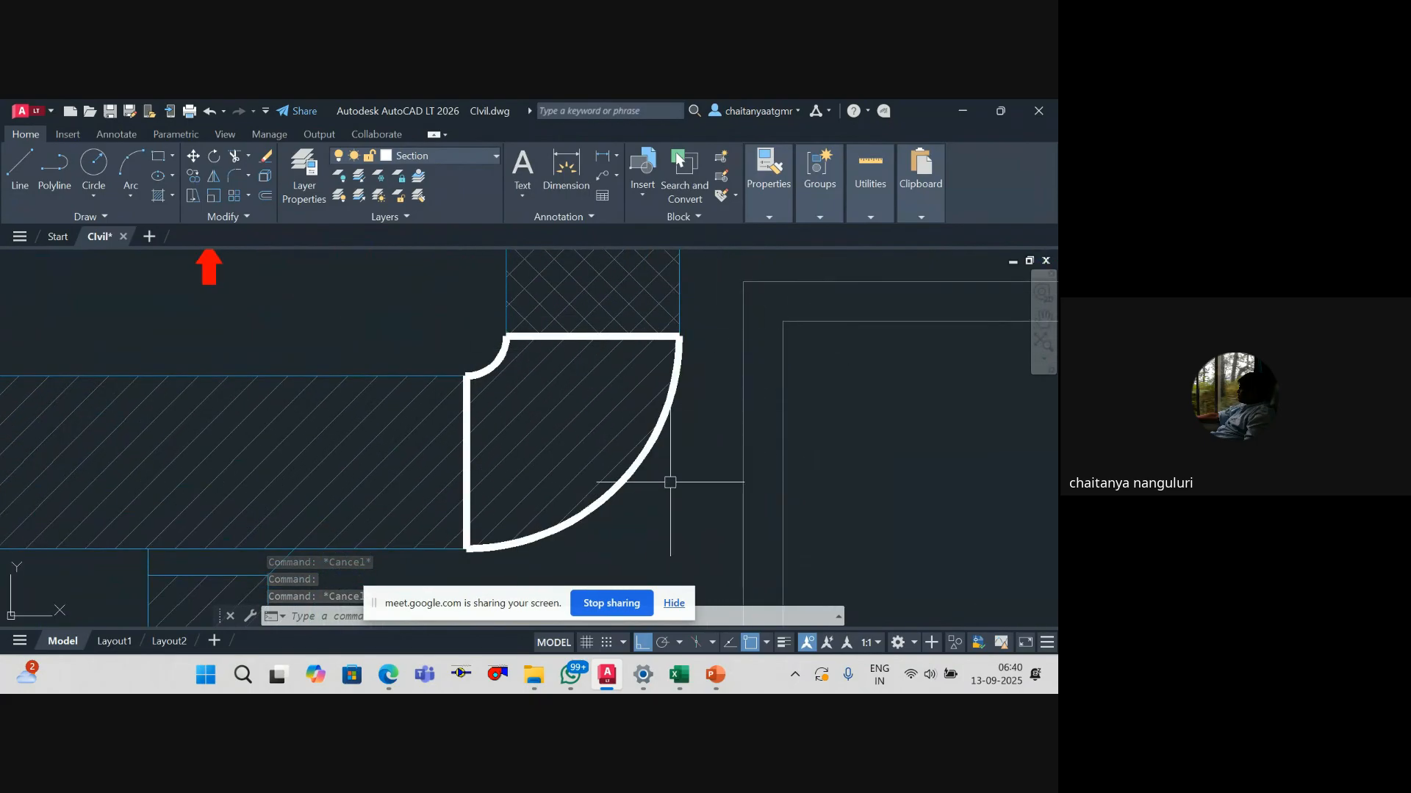
scroll(668, 487, down, 2)
drag(667, 488, 776, 472)
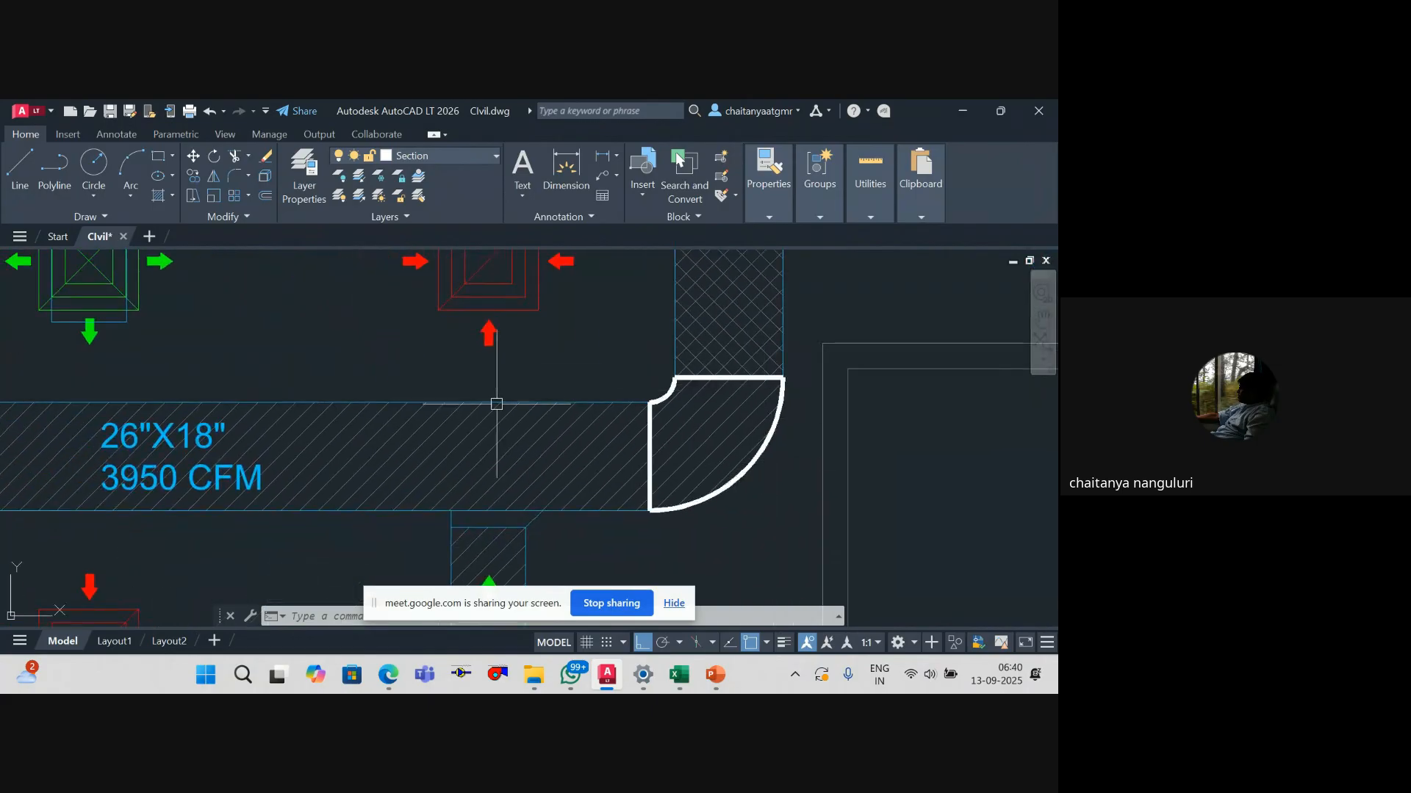
scroll(700, 376, up, 1)
Step: List the elbow polyline's properties and highlight its total length
click(700, 376)
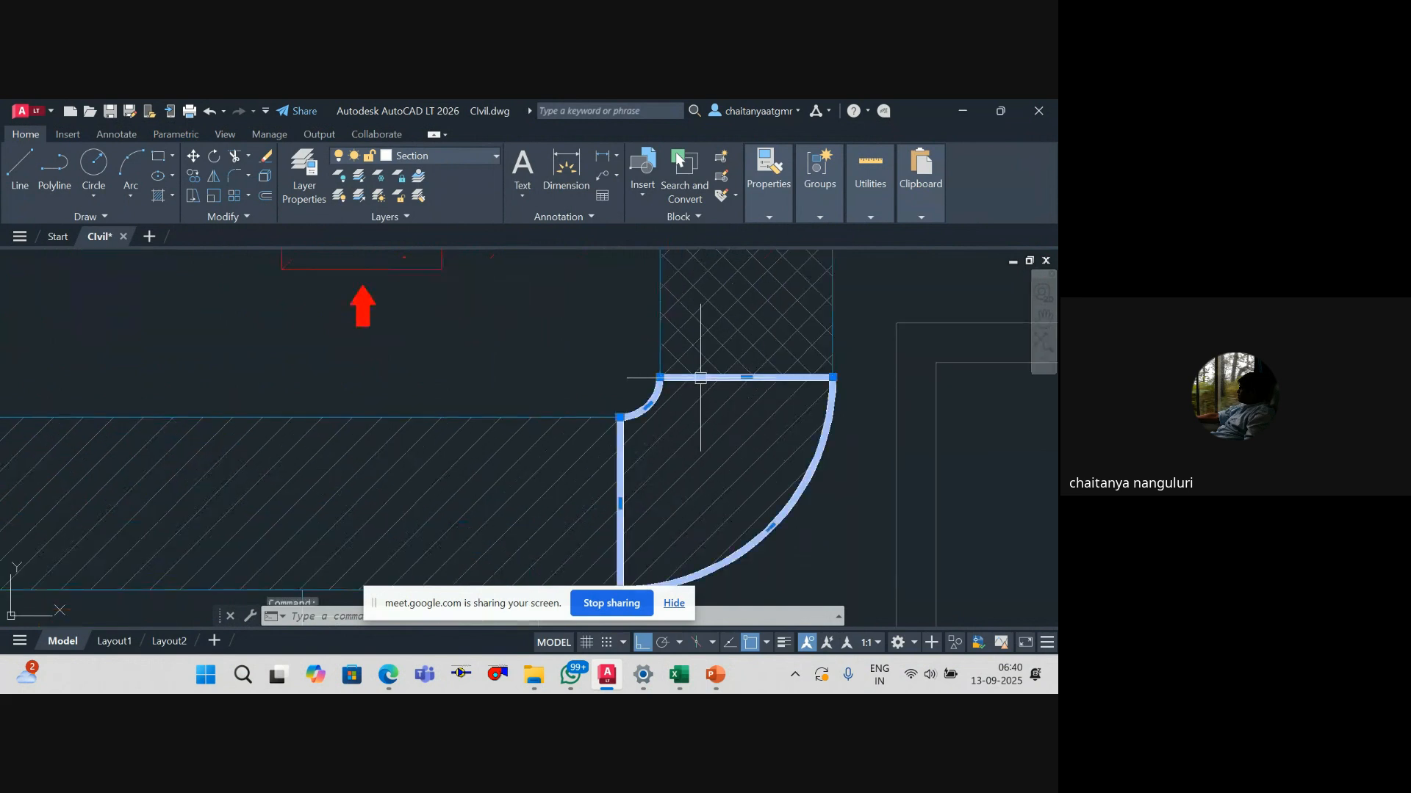
scroll(698, 404, down, 1)
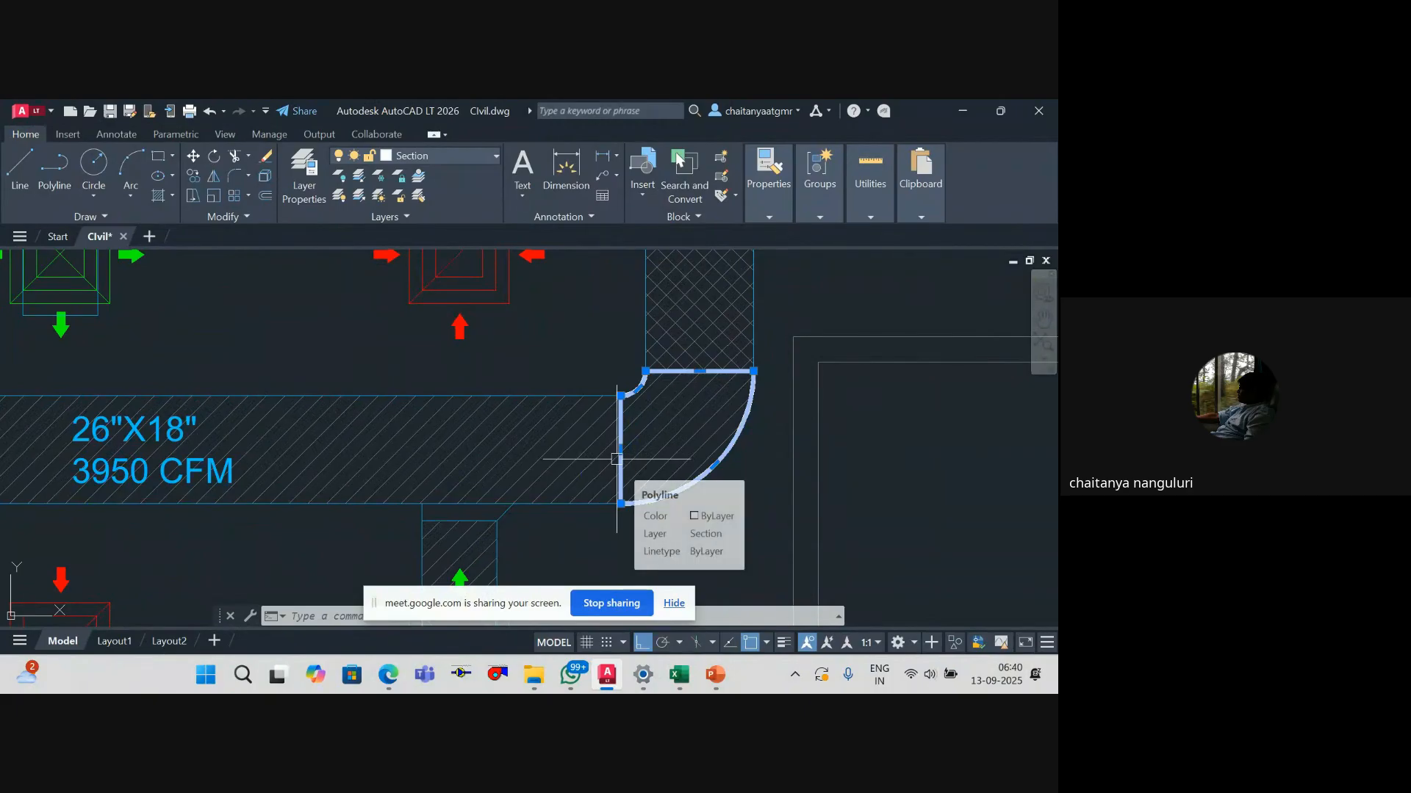
text(li)
key(Return)
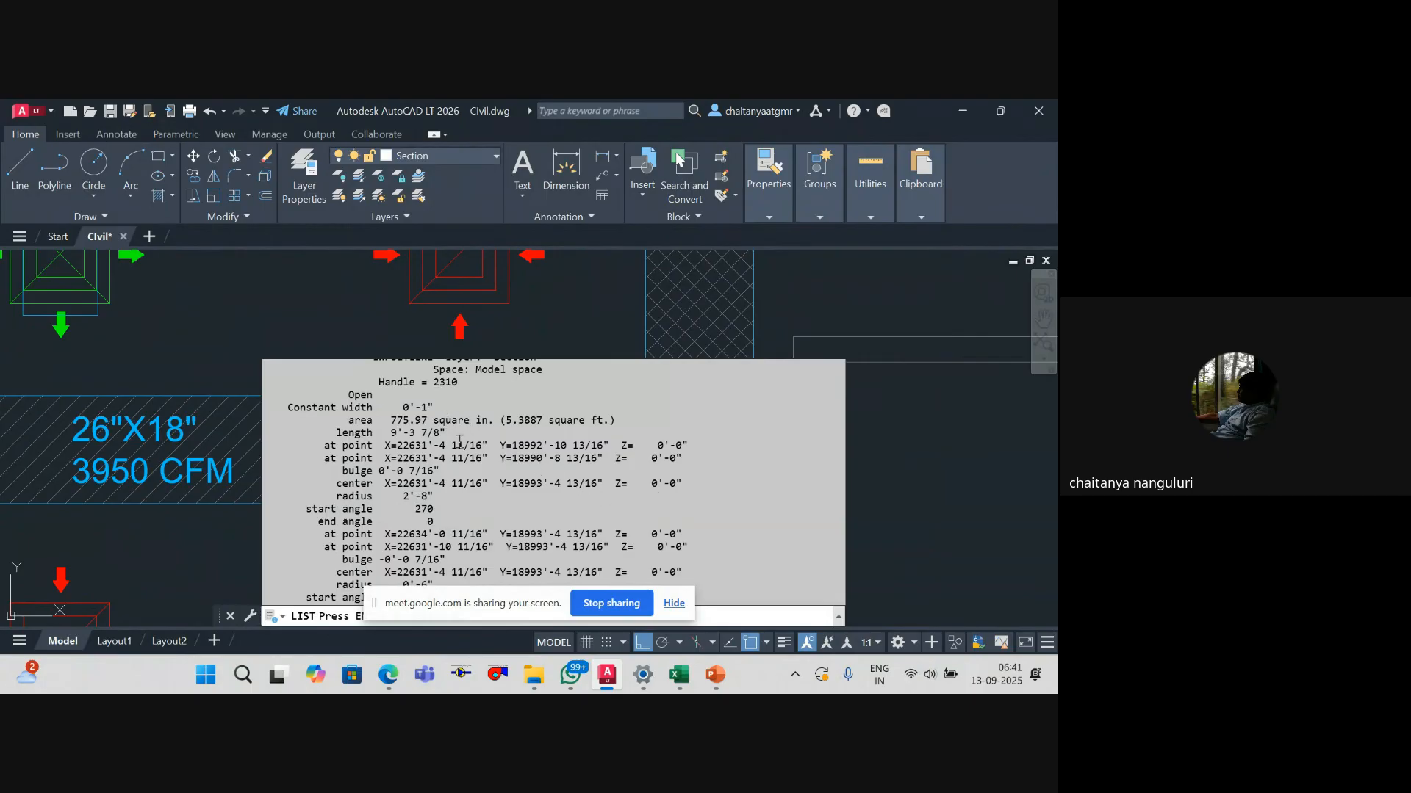
key(Return)
scroll(456, 439, up, 3)
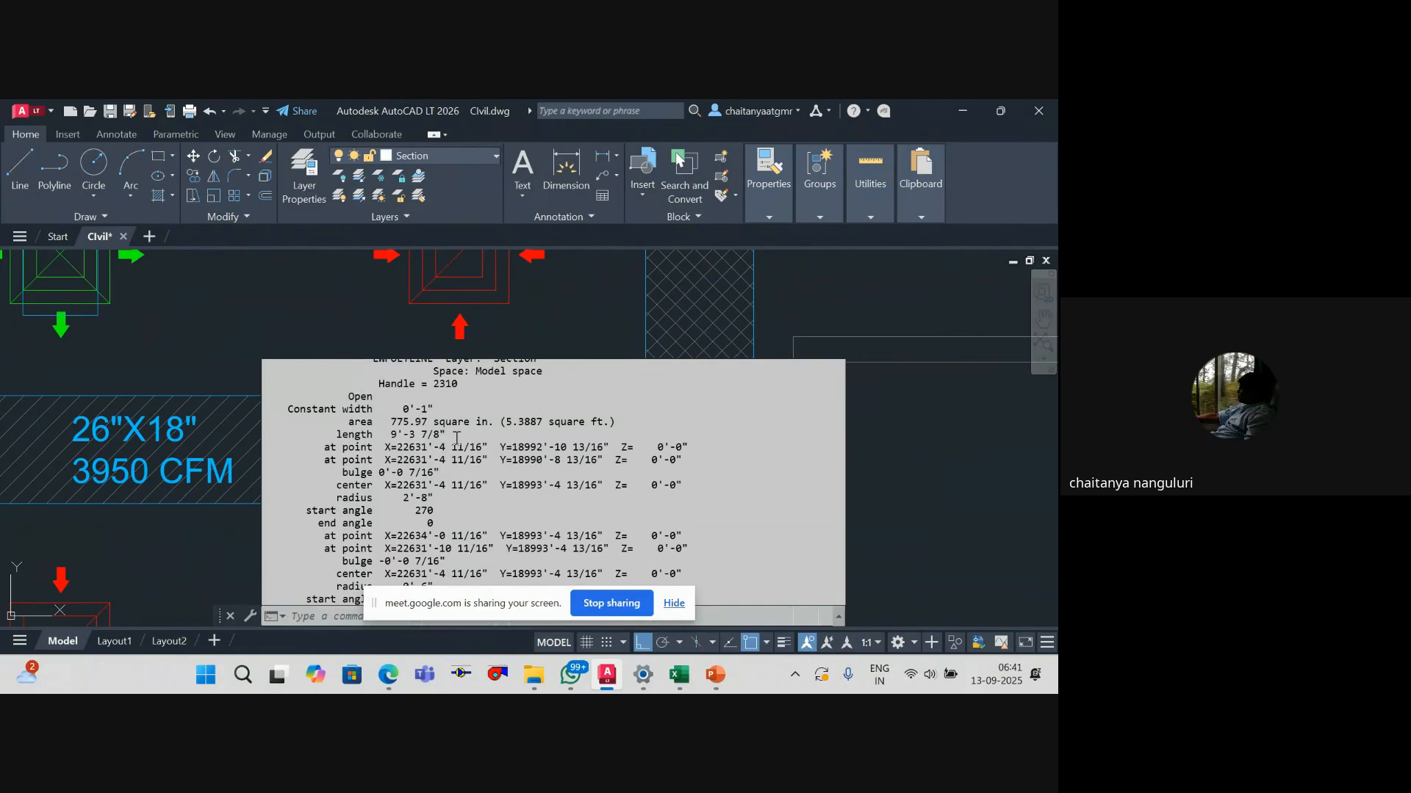
drag(447, 434, 392, 434)
Step: Switch to Excel and label A4 as Peri
key(alt+Tab)
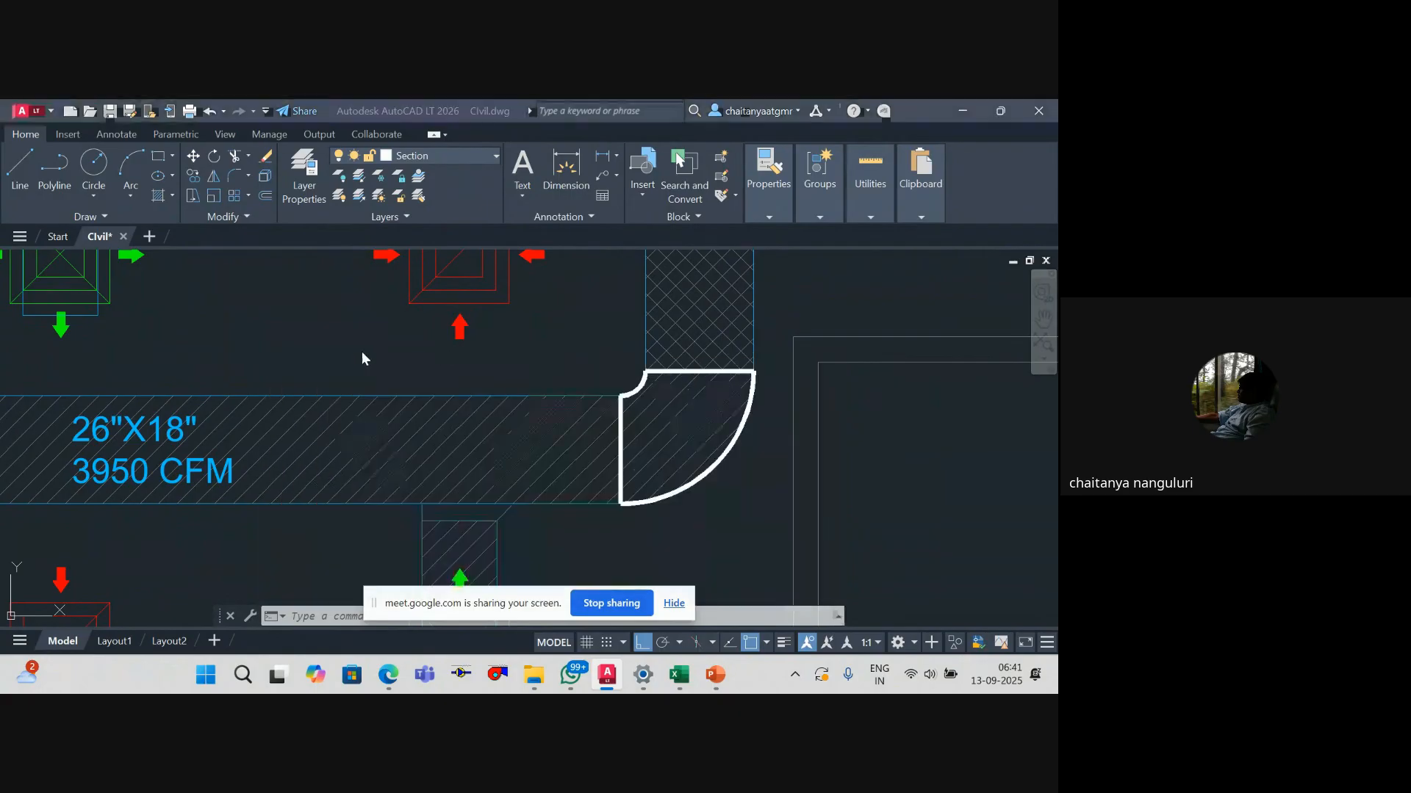
click(52, 348)
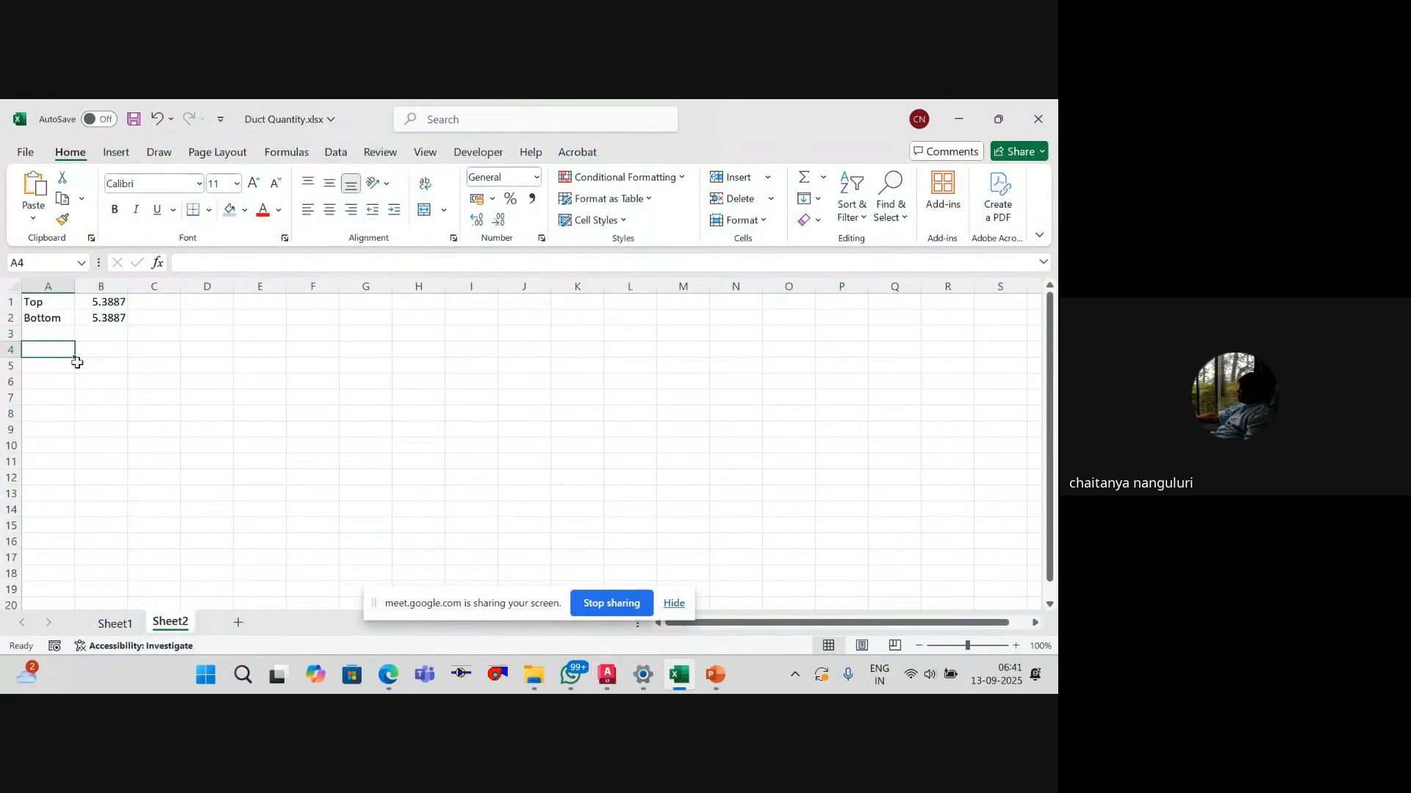
text(Peri)
key(Tab)
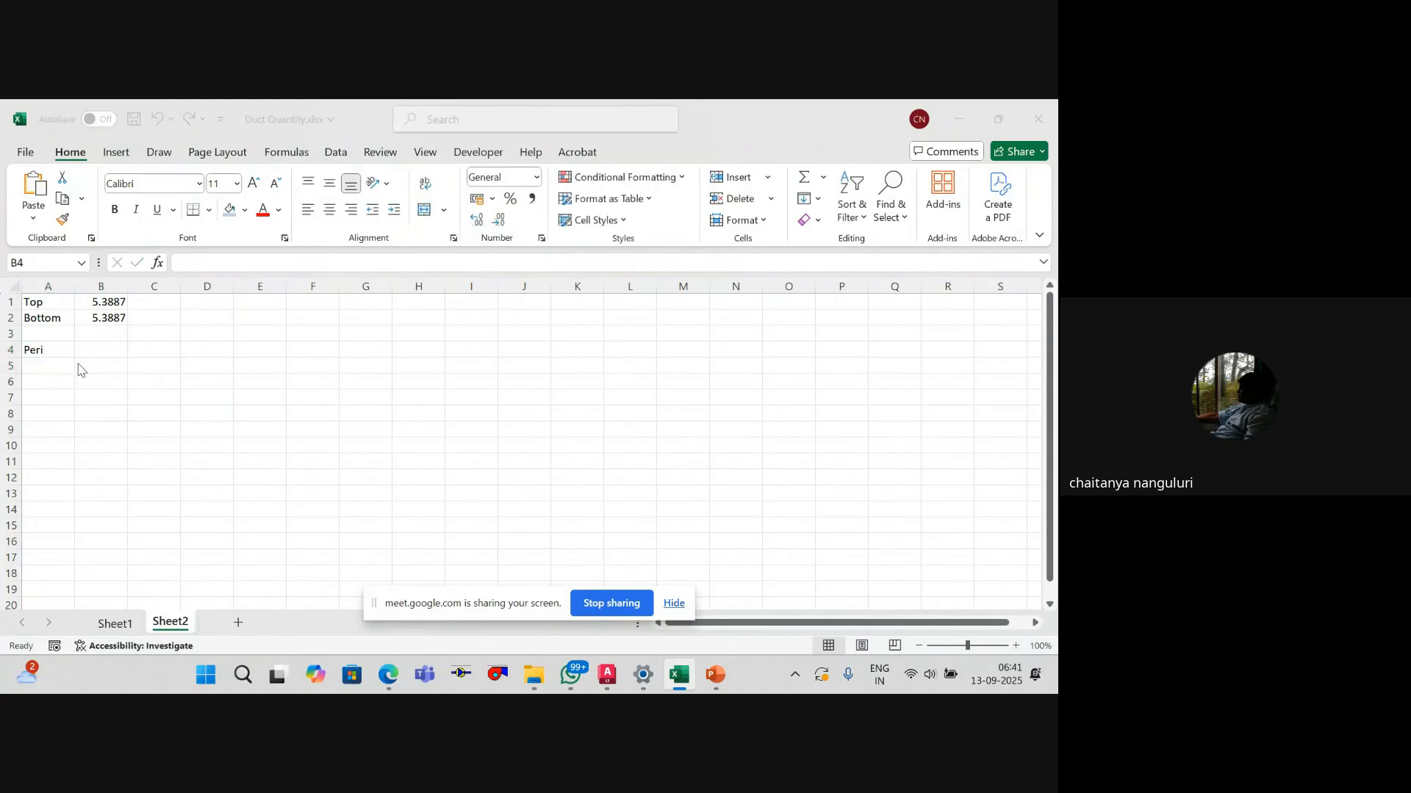
Step: Switch to AutoCAD and list the elbow polyline's properties to read its total length
key(alt+Tab)
click(626, 401)
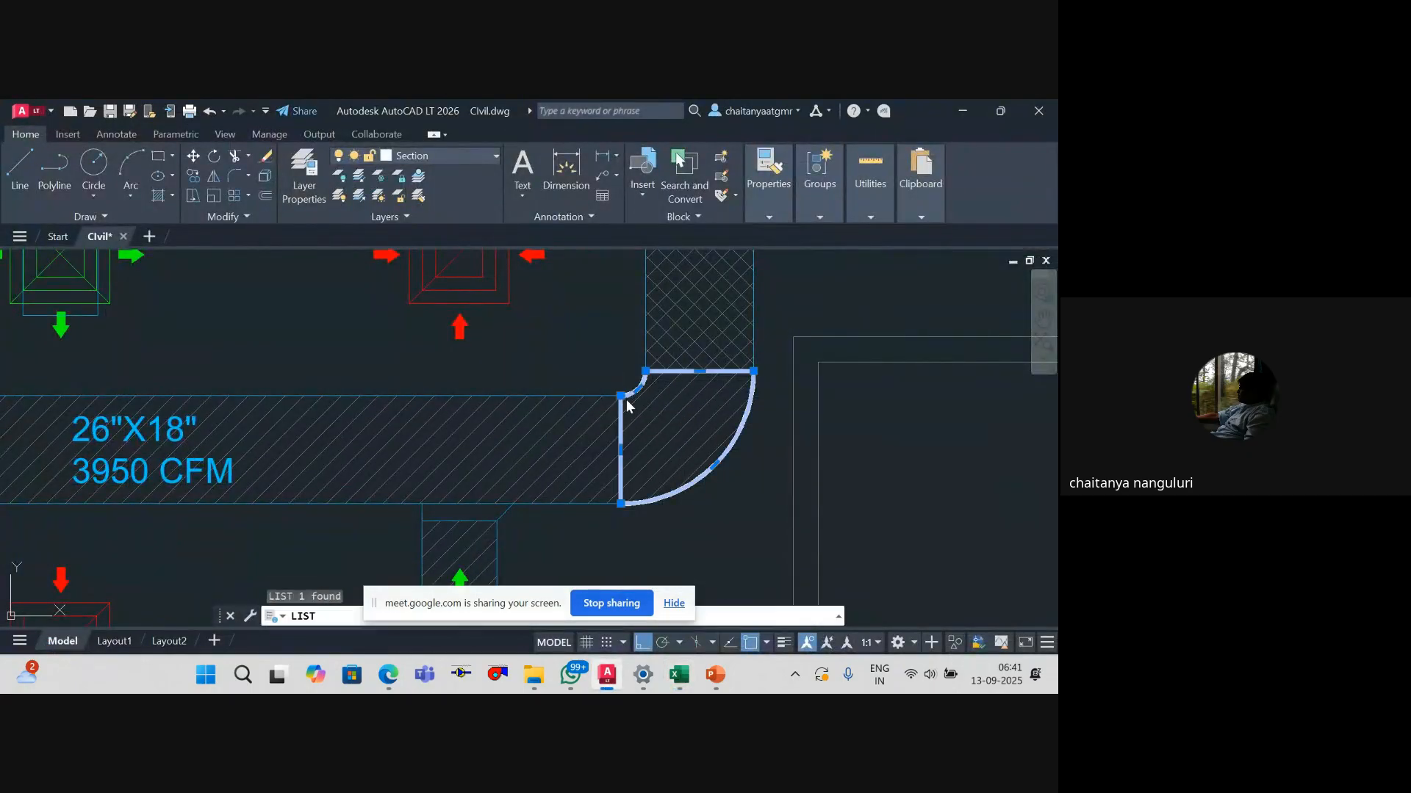
key(Return)
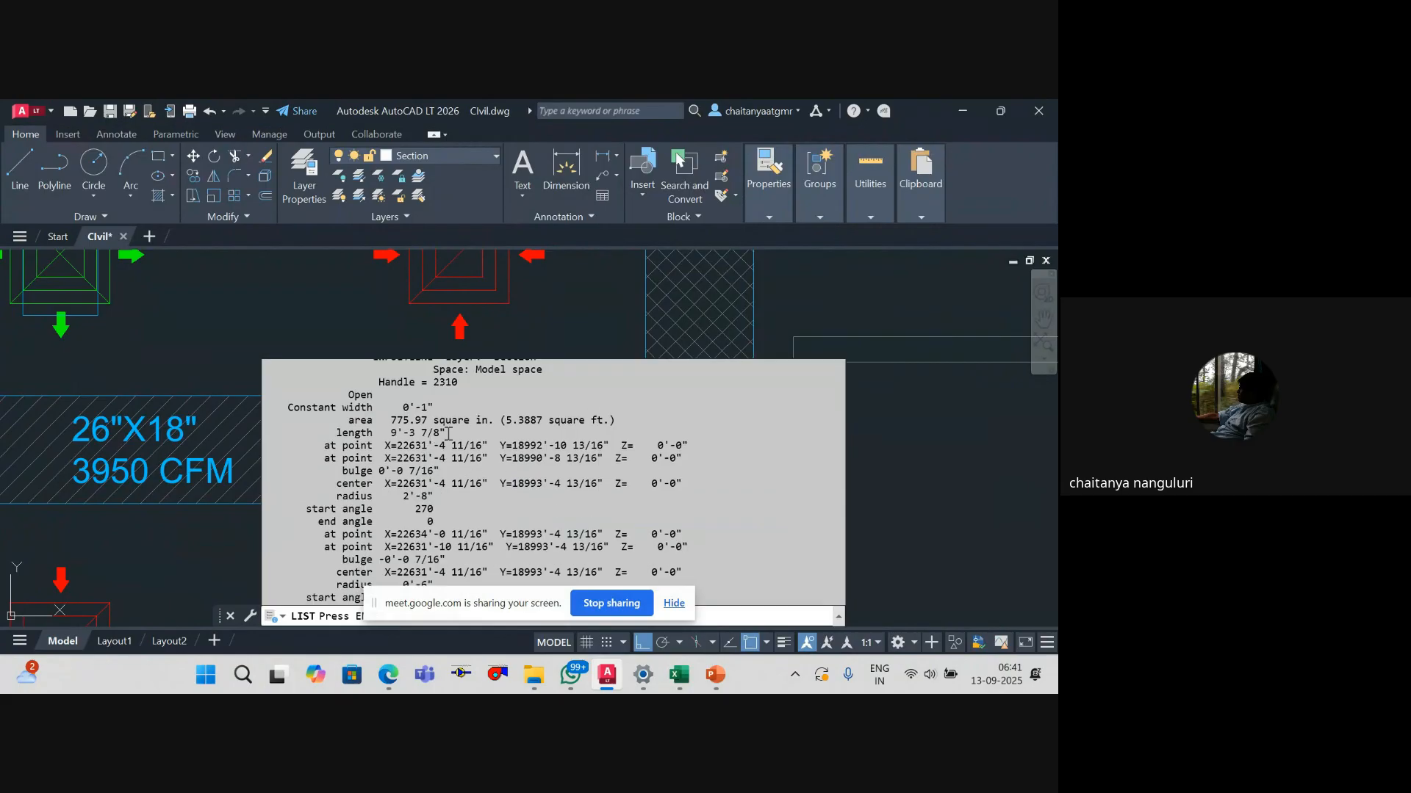
drag(448, 434, 412, 394)
click(449, 399)
Step: Switch to Excel and enter =3.875 in B4 as the inch portion of the perimeter
key(alt+Tab)
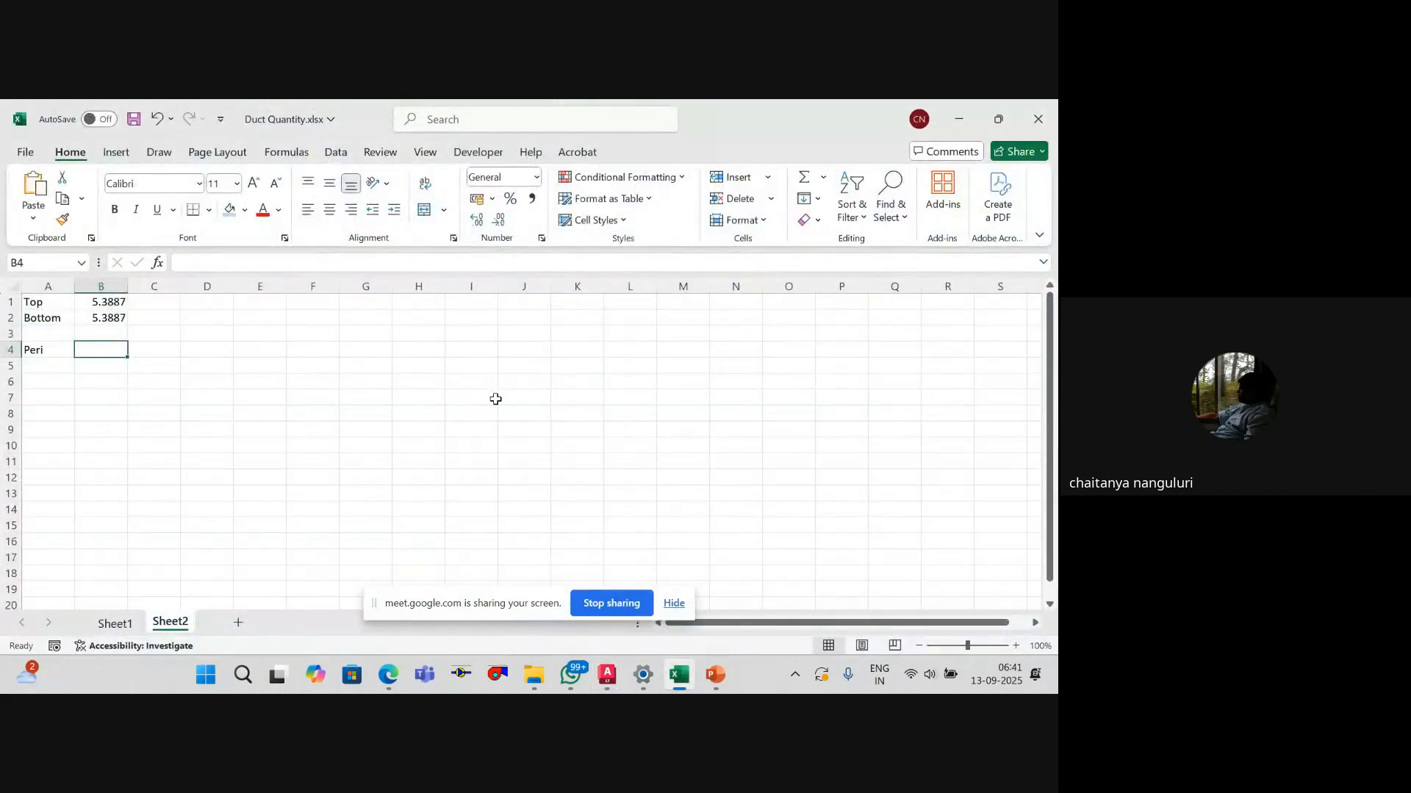
text(=)
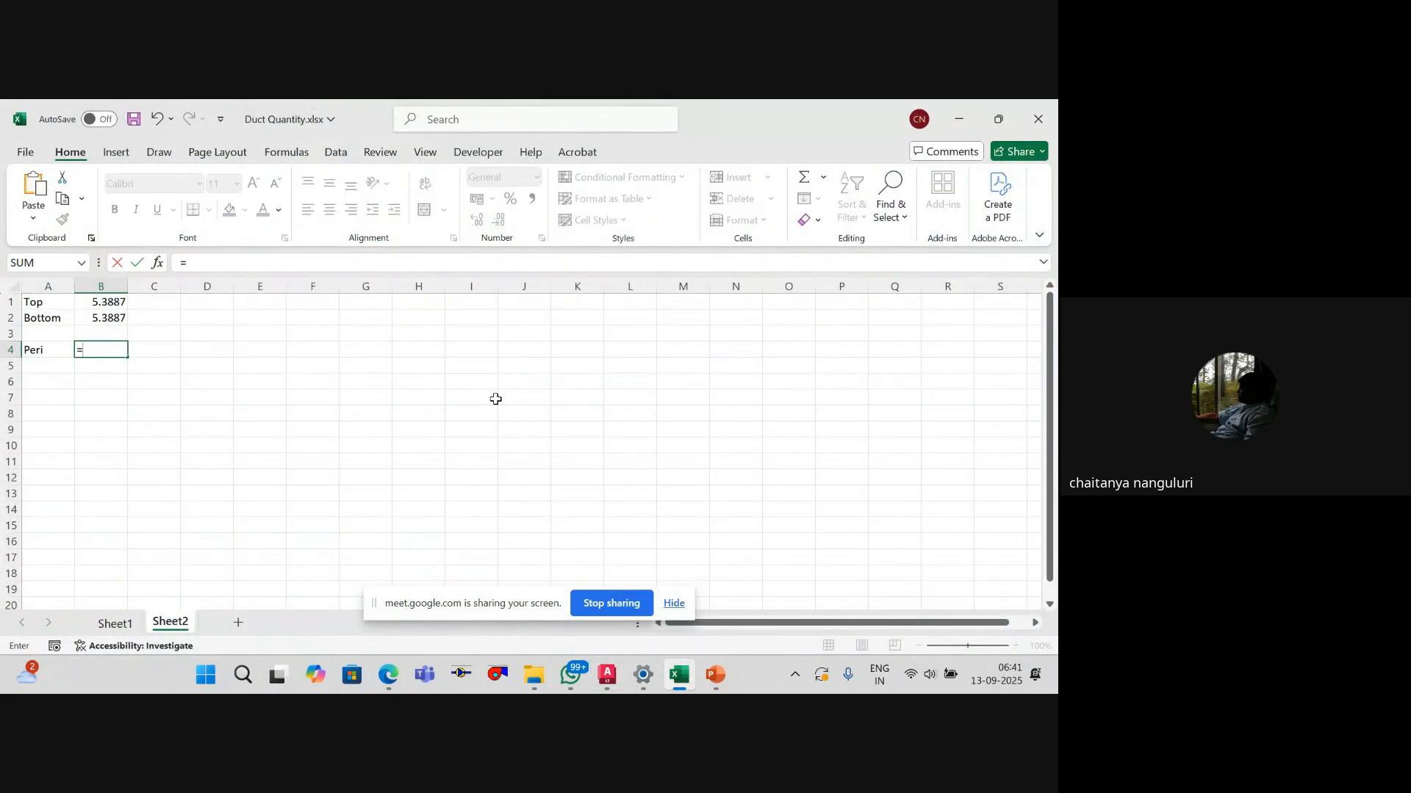
text(3.875)
key(Return)
key(Up)
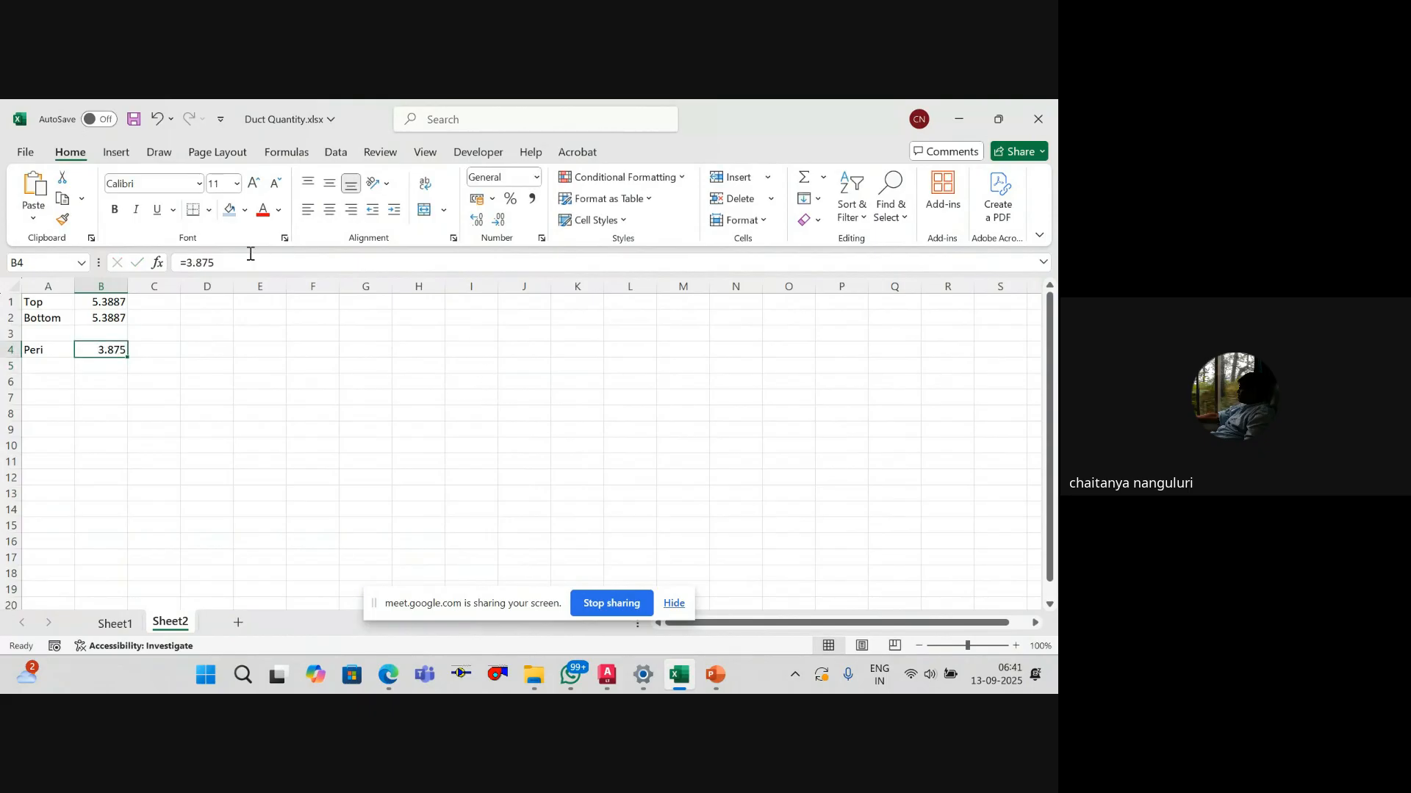
Step: Switch to AutoCAD and list the elbow polyline again to check the feet portion of its length
key(alt+Tab)
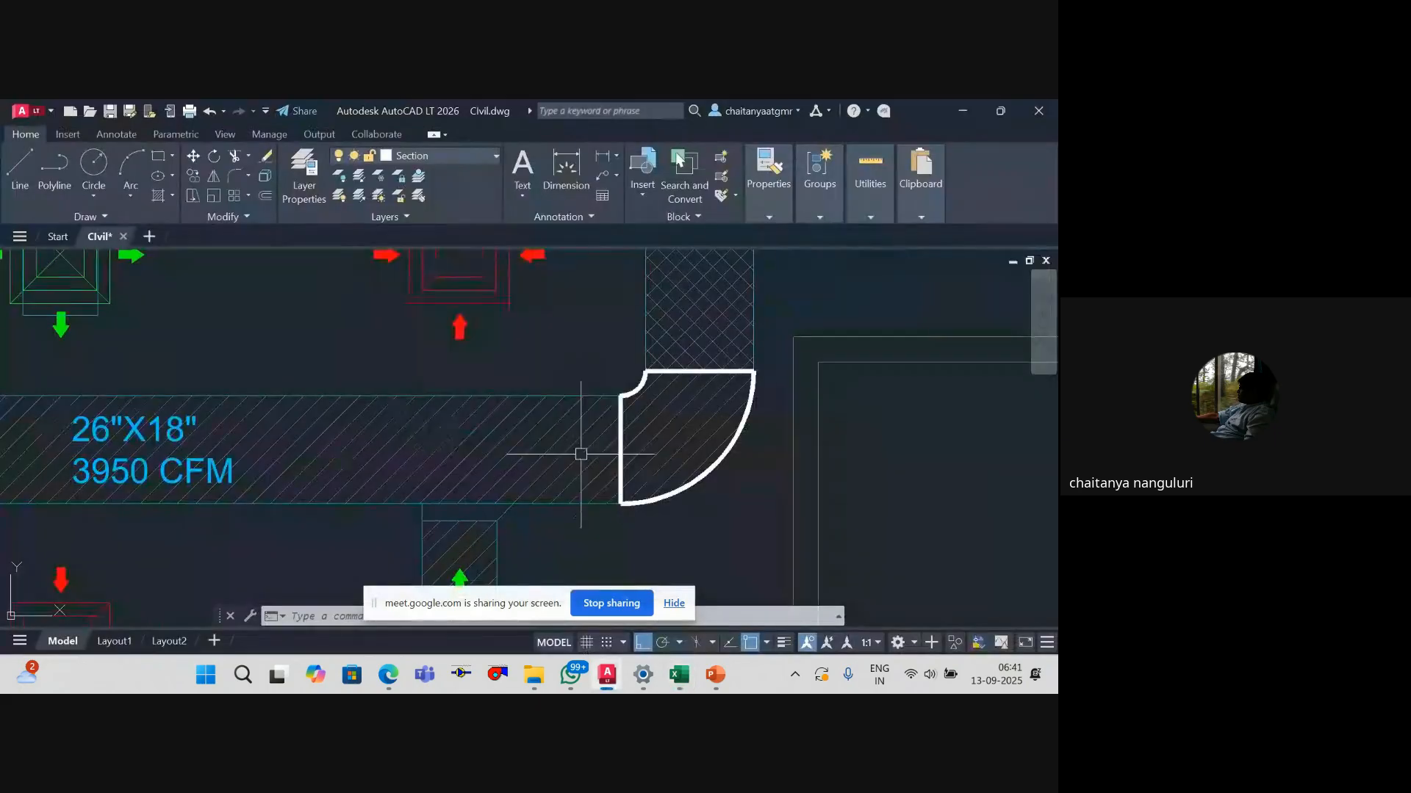
text(li)
key(Return)
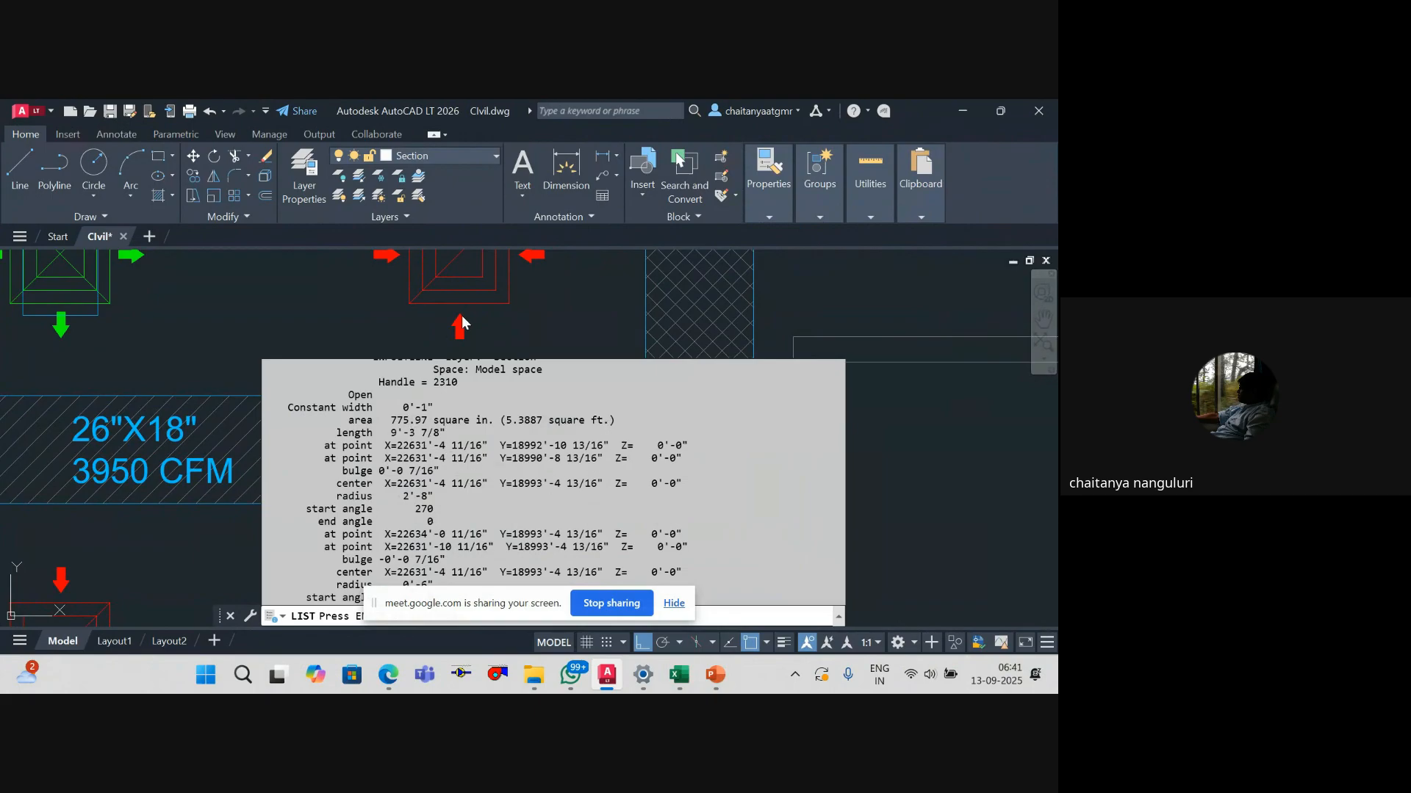
key(Escape)
Step: Switch to Excel and convert the feet portion to inches with =9*12 in C4
key(alt+Tab)
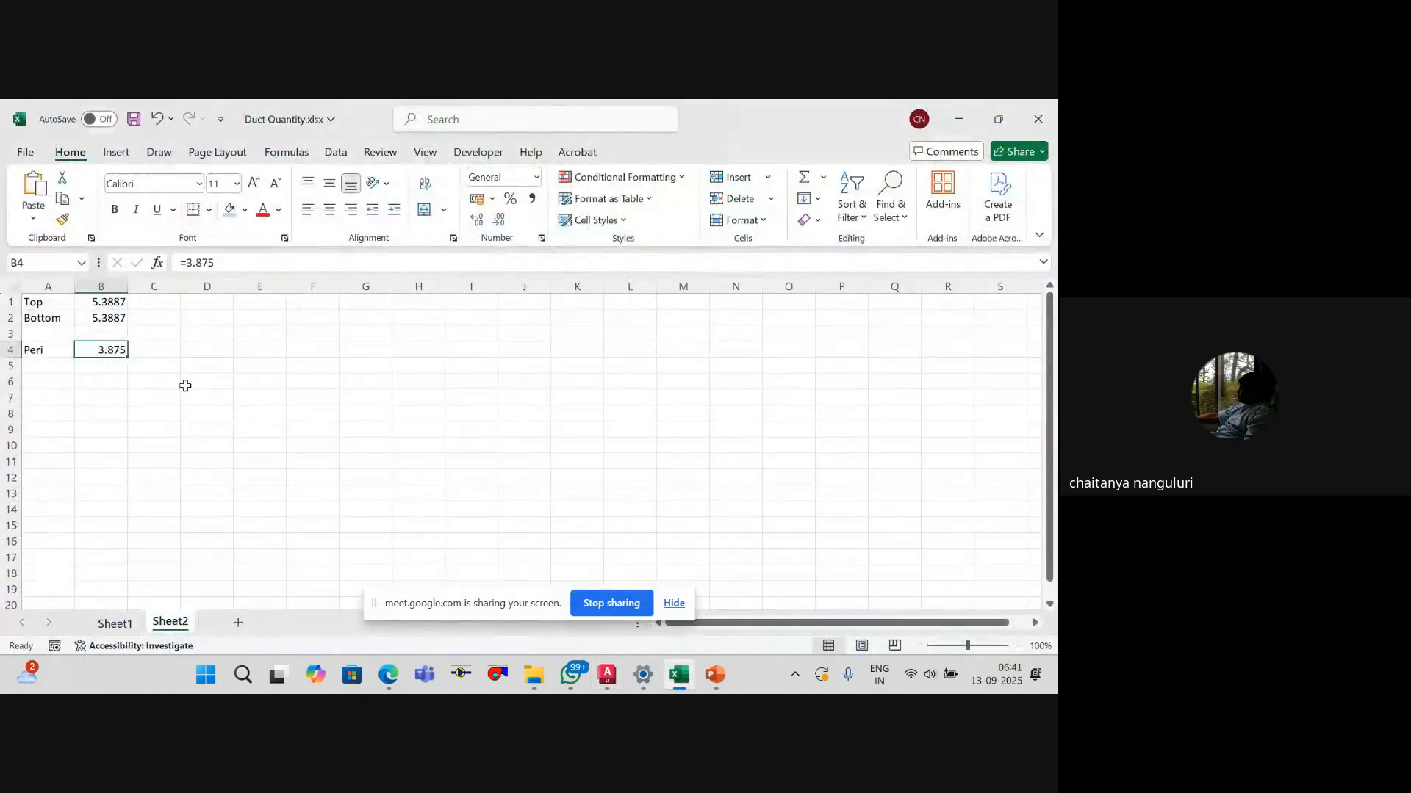
key(Right)
text(=)
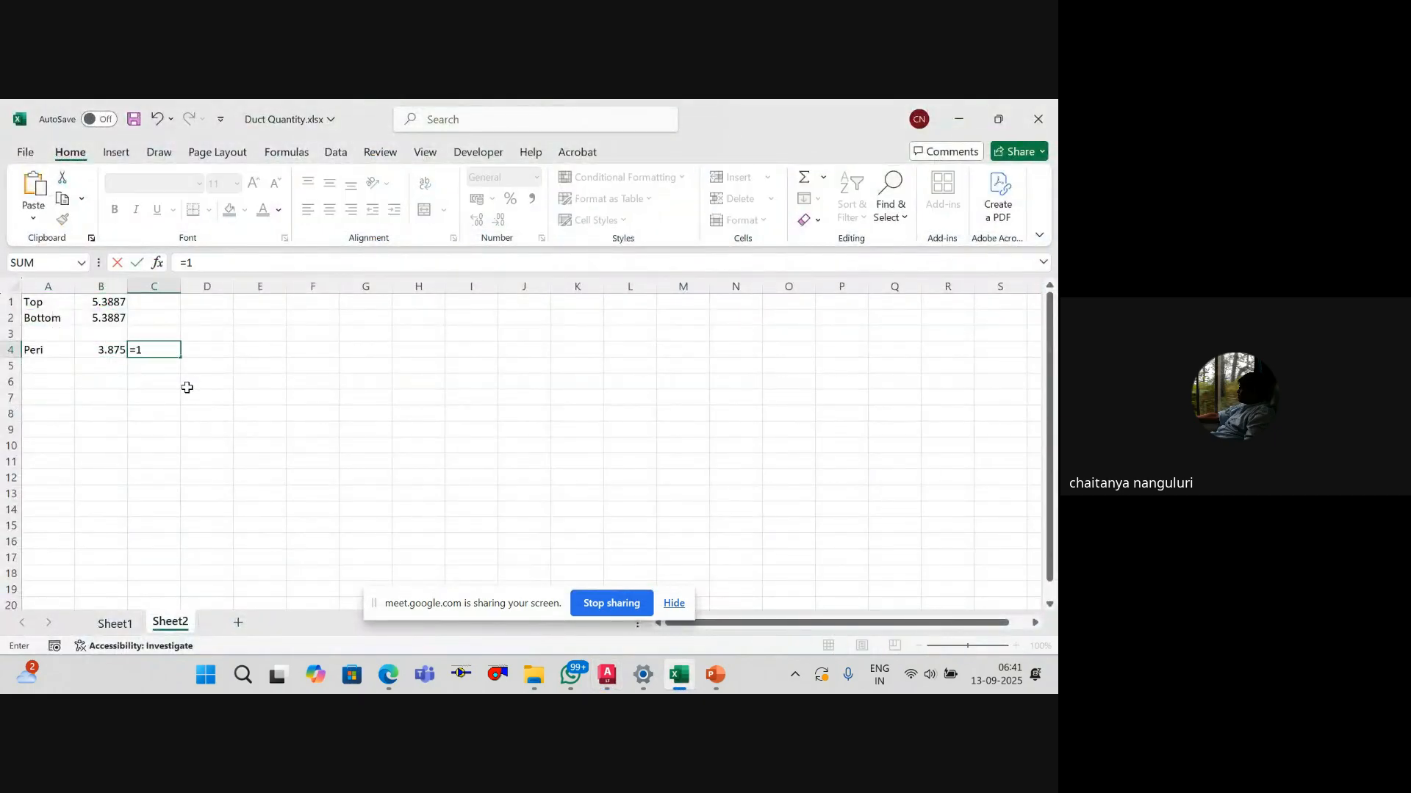
text(9*12)
key(Return)
key(Up)
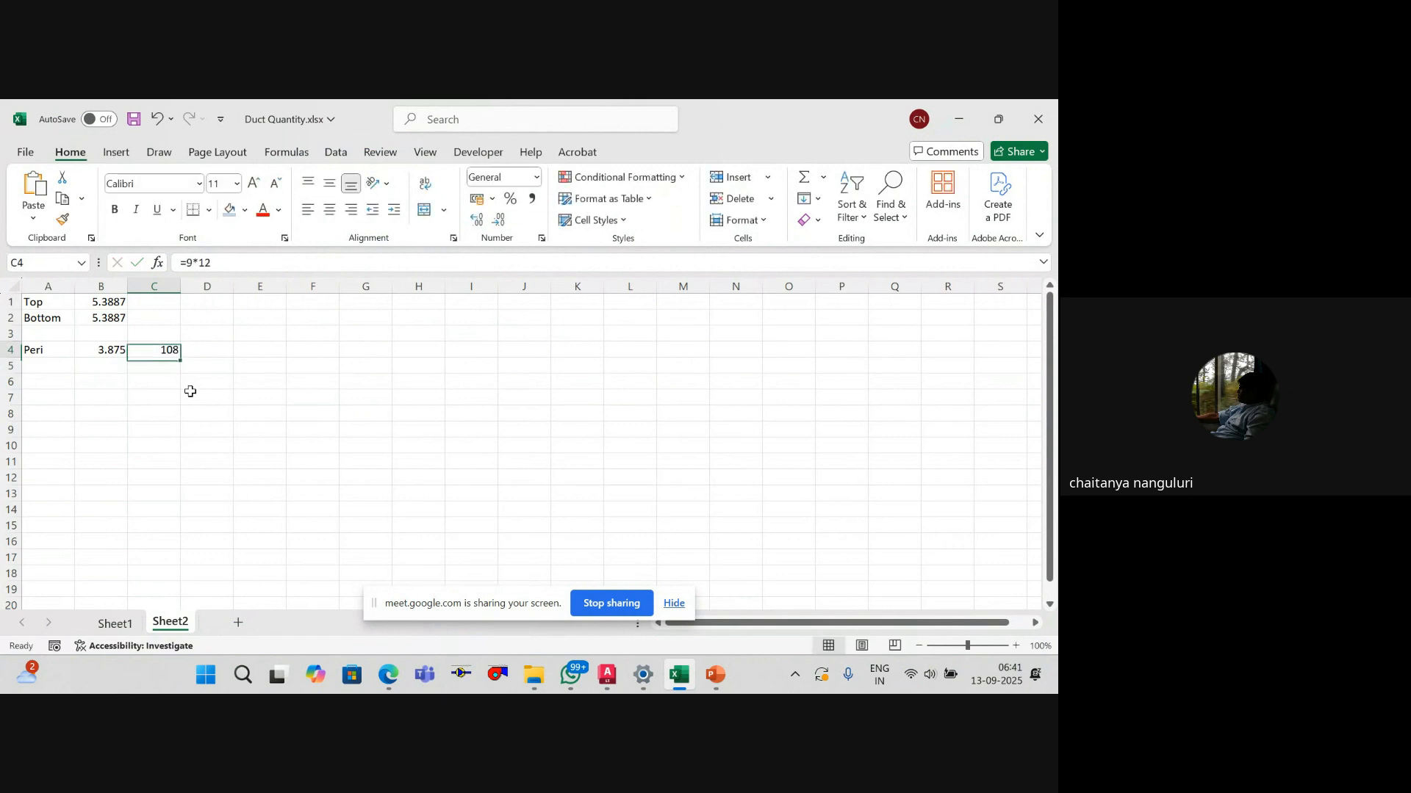
Step: Add the two perimeter portions in D4 with the formula =C4+B4
key(Right)
text(=)
key(Left)
text(+)
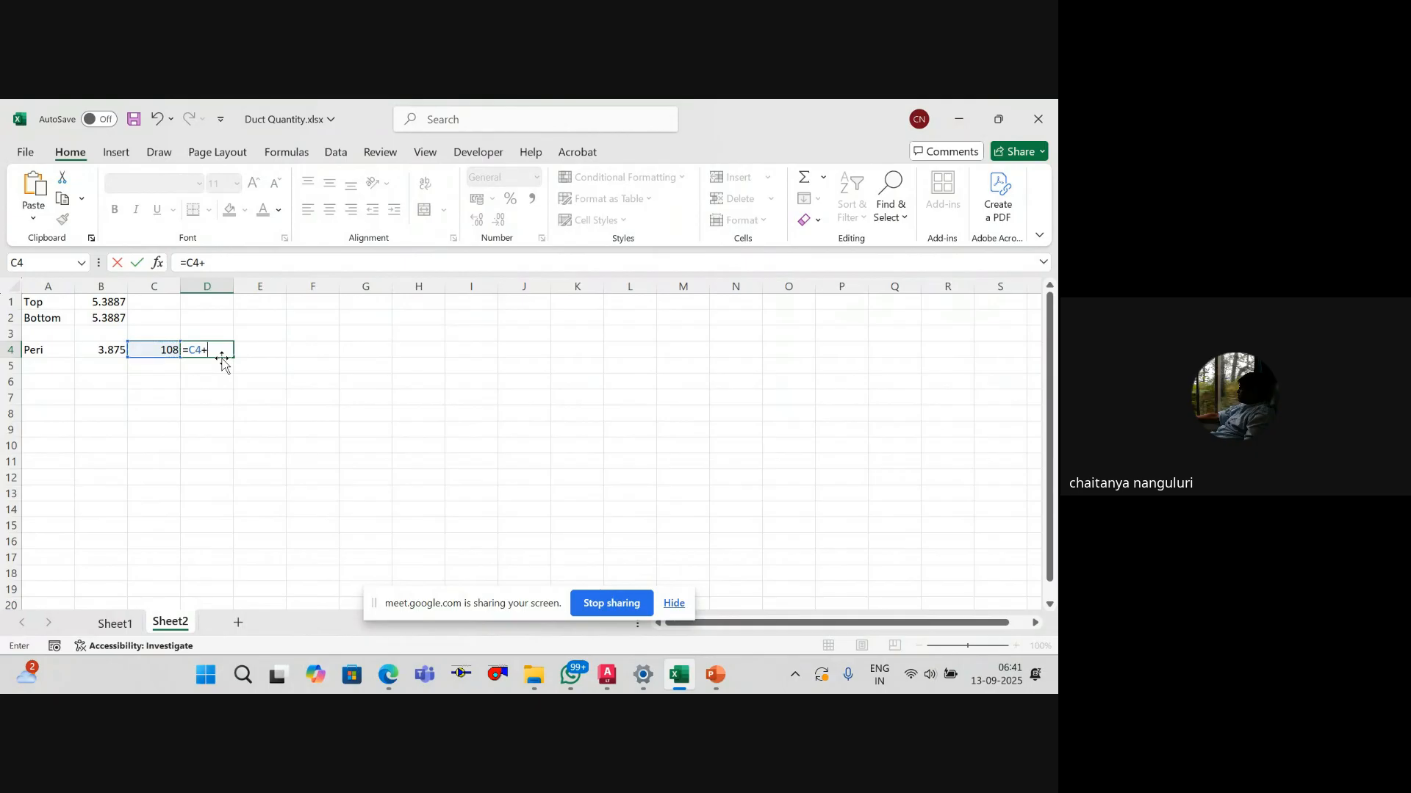
key(Left)
key(Left)
key(Return)
key(Up)
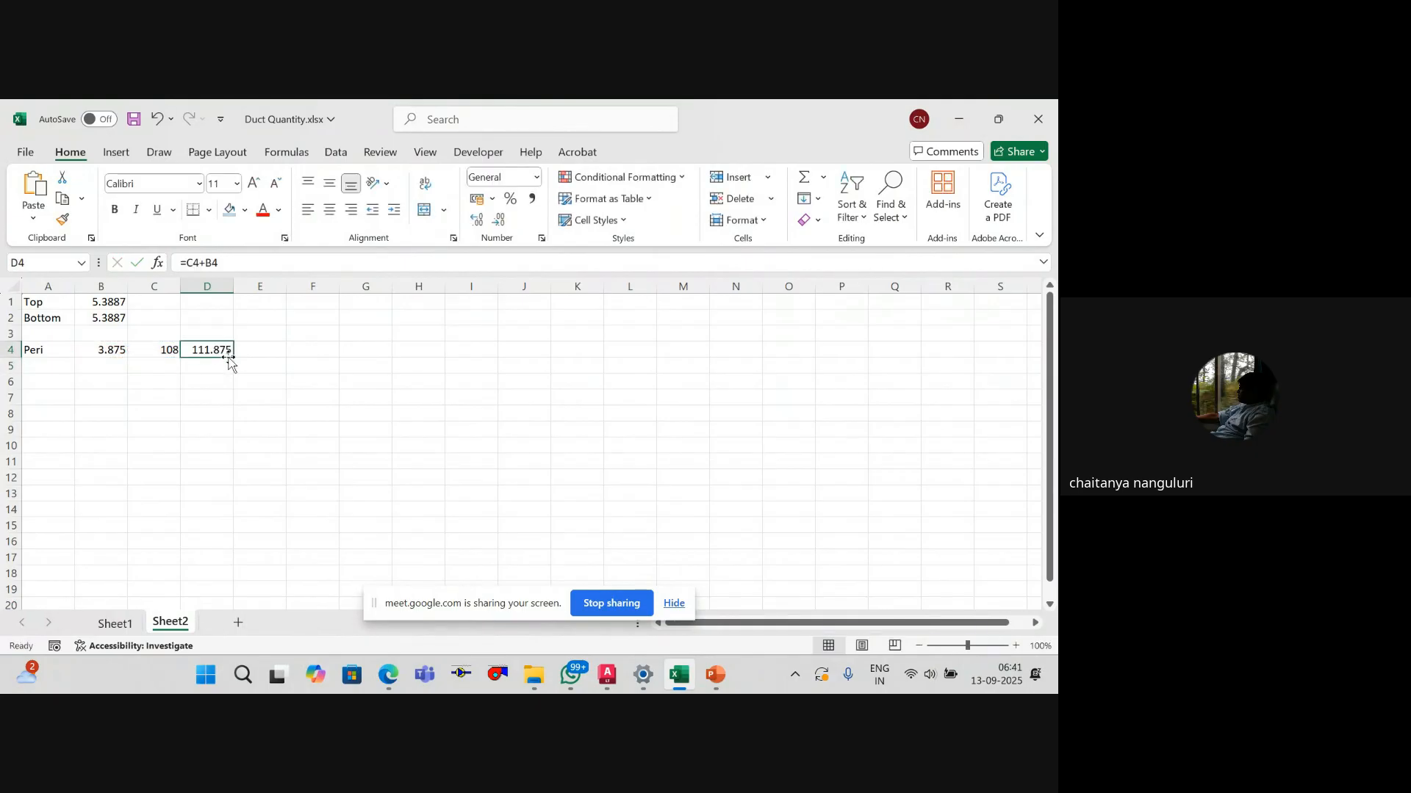
Step: Convert the D4 perimeter total to feet by changing its formula to =(C4+B4)/12
click(188, 262)
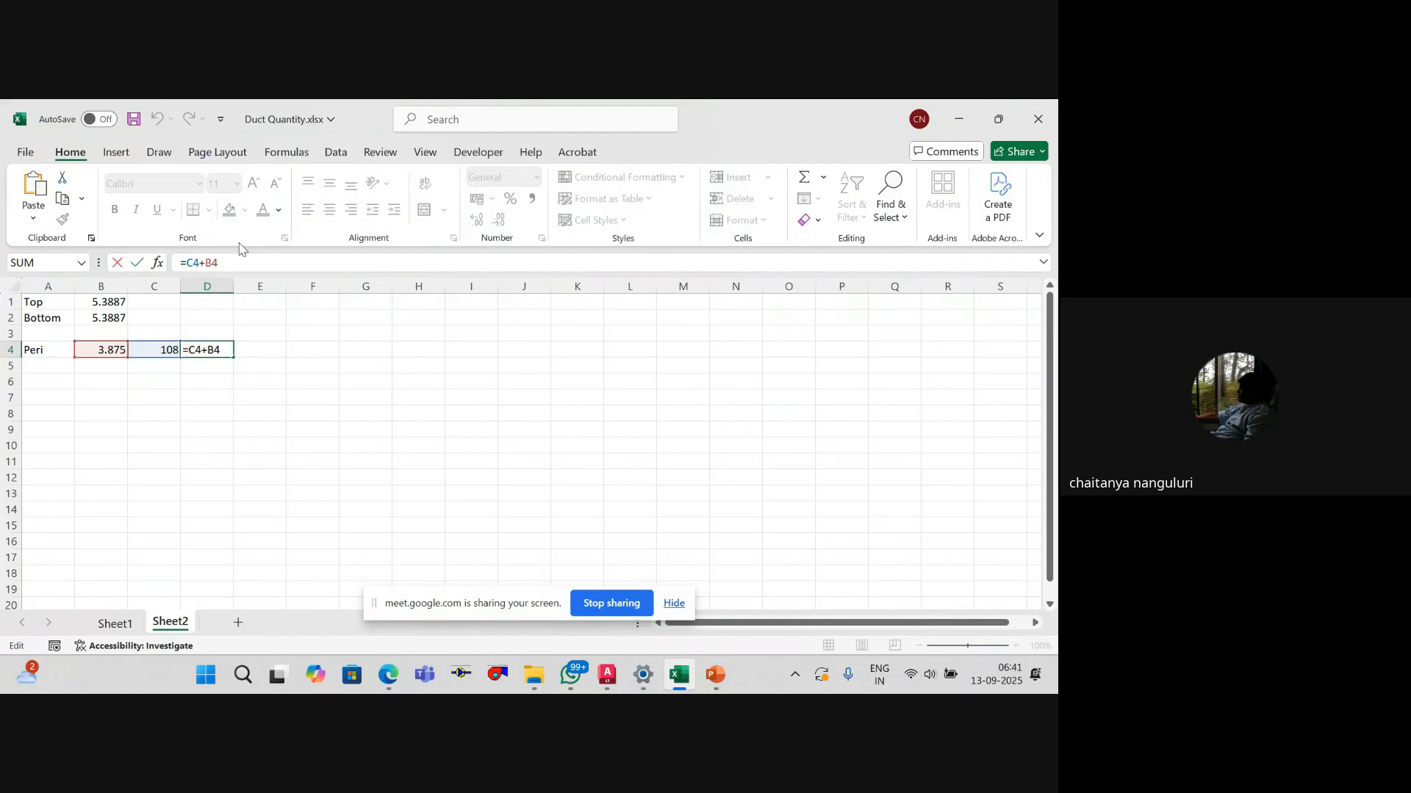
text(()
click(254, 264)
text()/12)
key(ctrl+Return)
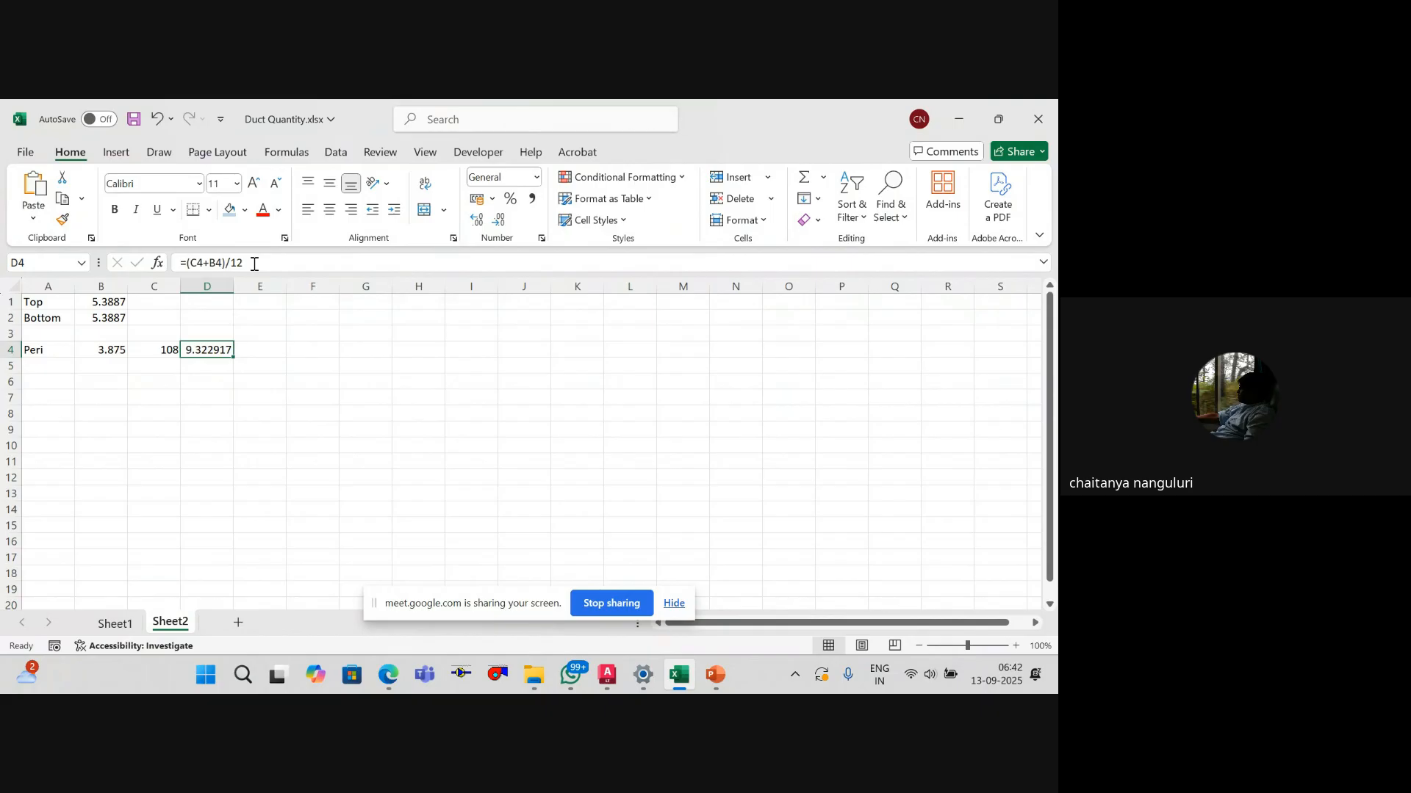
Step: Copy the D4 perimeter and paste it into B4 as a value only
key(ctrl+c)
click(100, 356)
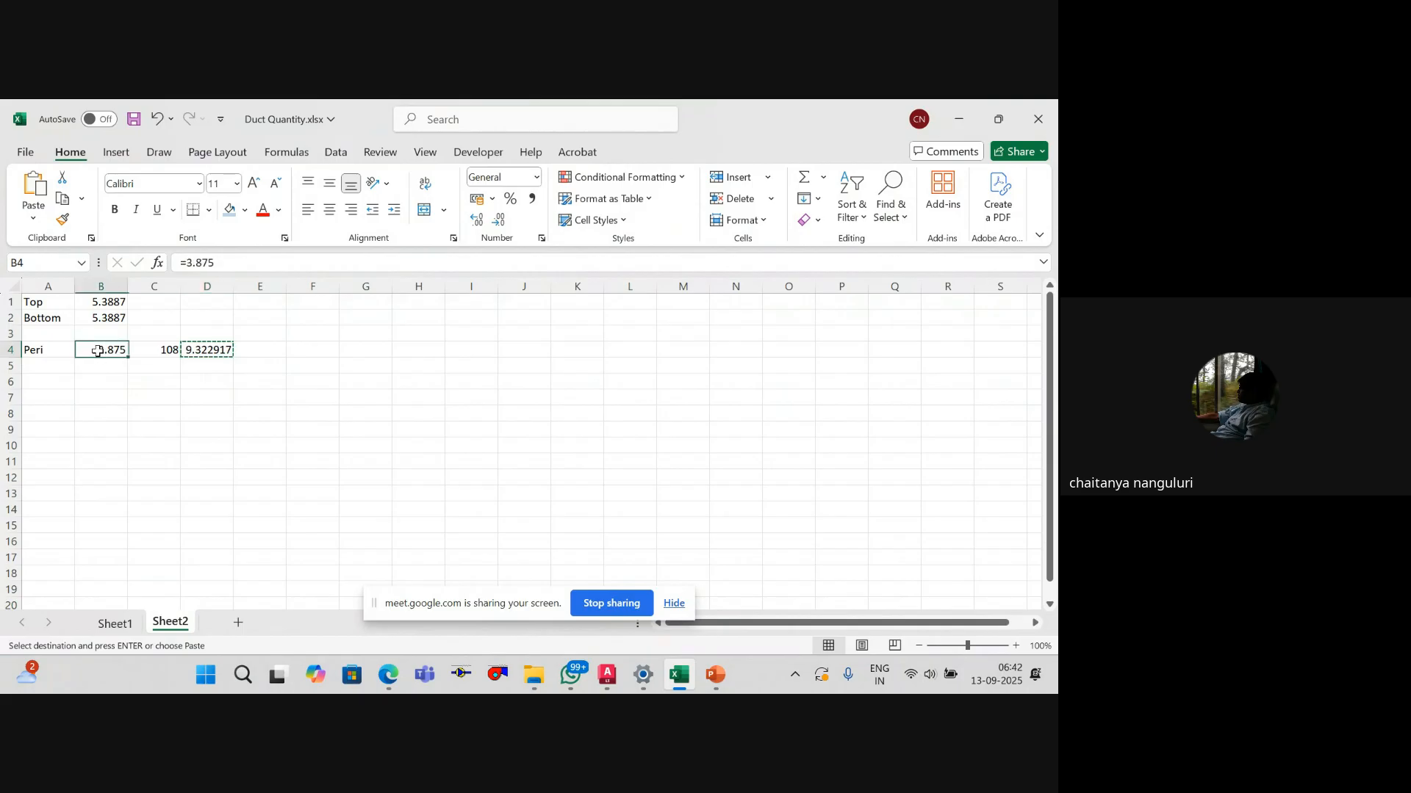
key(alt+h)
key(v)
key(v)
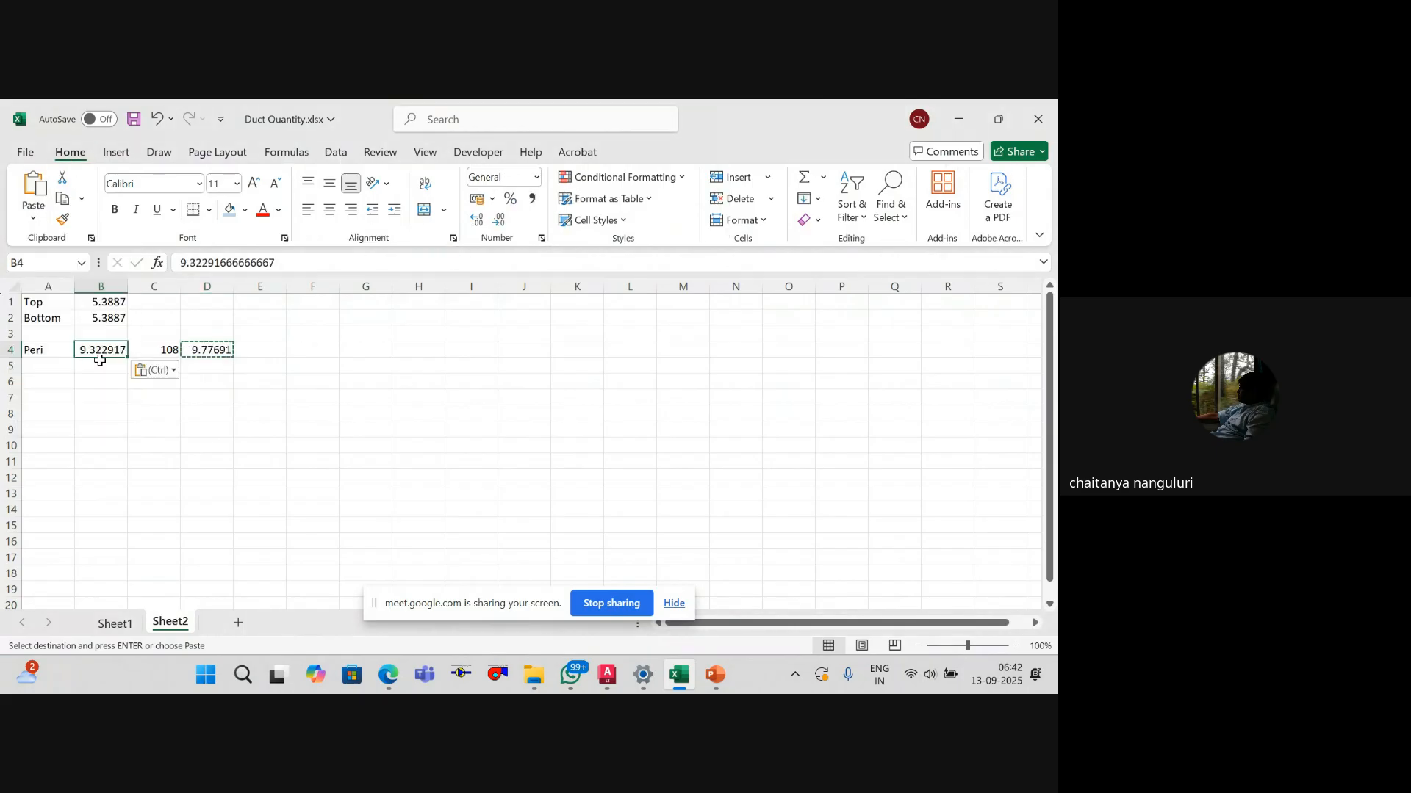
Step: Clear the helper calculations from C4 and D4
key(Right)
key(shift+Right)
key(Delete)
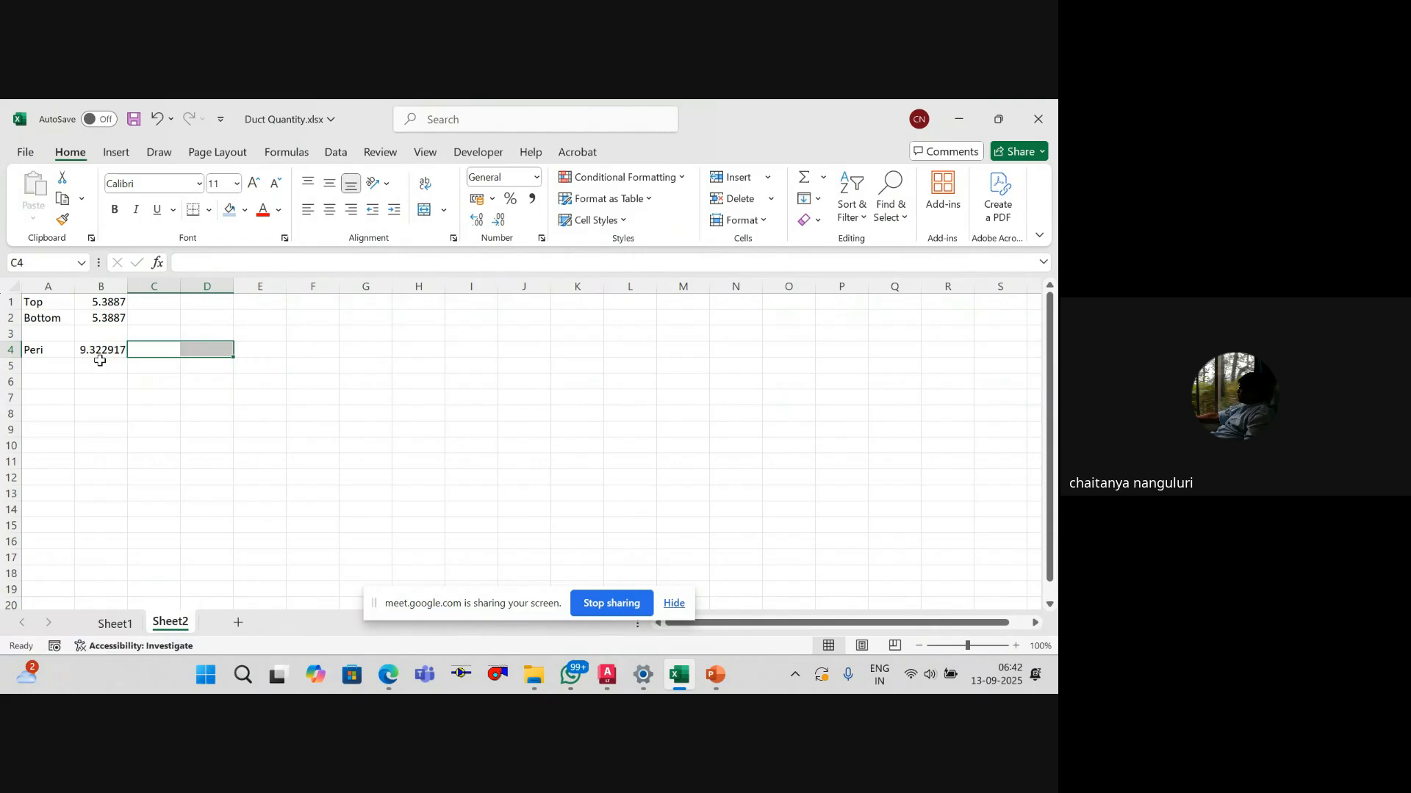
key(shift+Left)
key(Down)
key(Left)
key(Up)
key(Down)
key(Up)
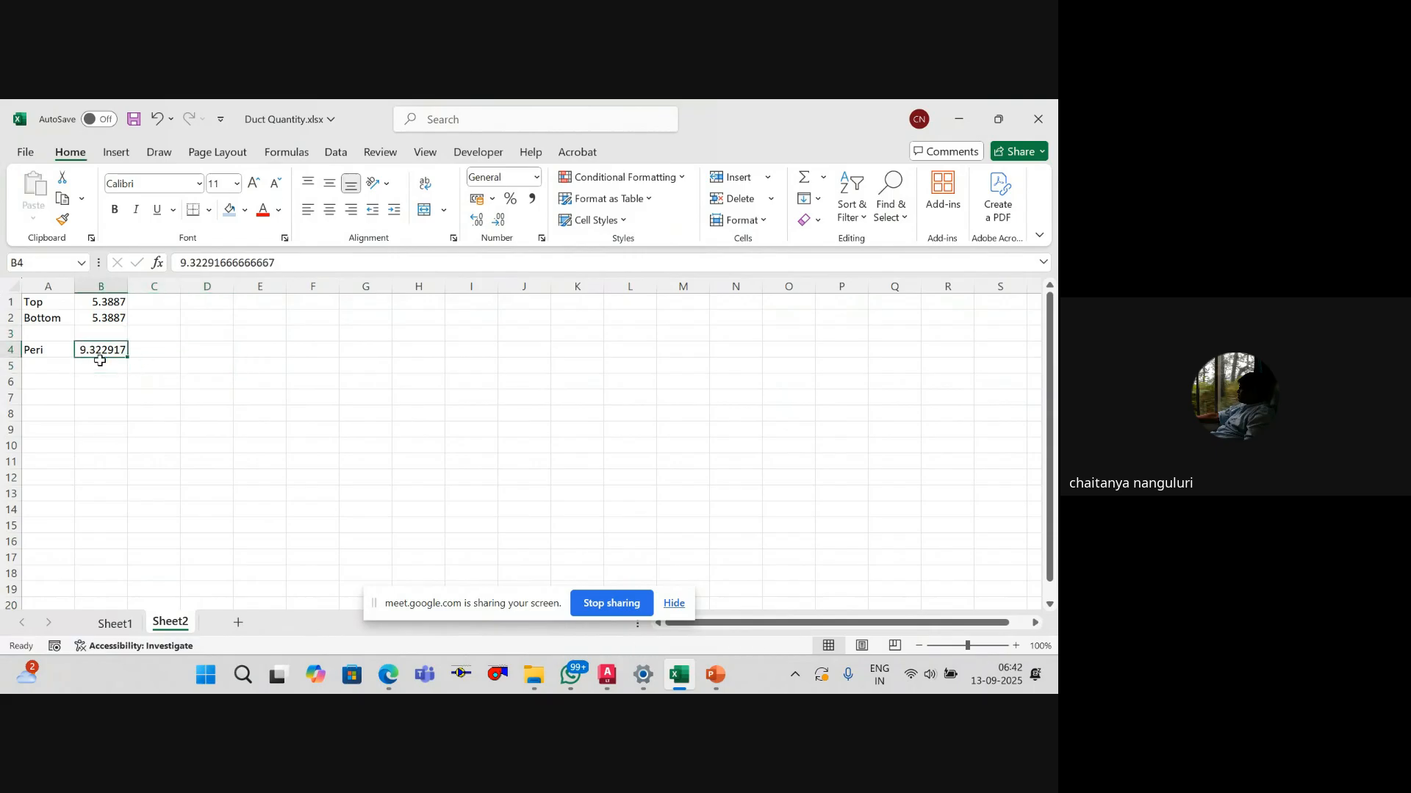
Step: Label A5 as Height and enter the duct height in feet as =18/12 in B5
key(Down)
key(Left)
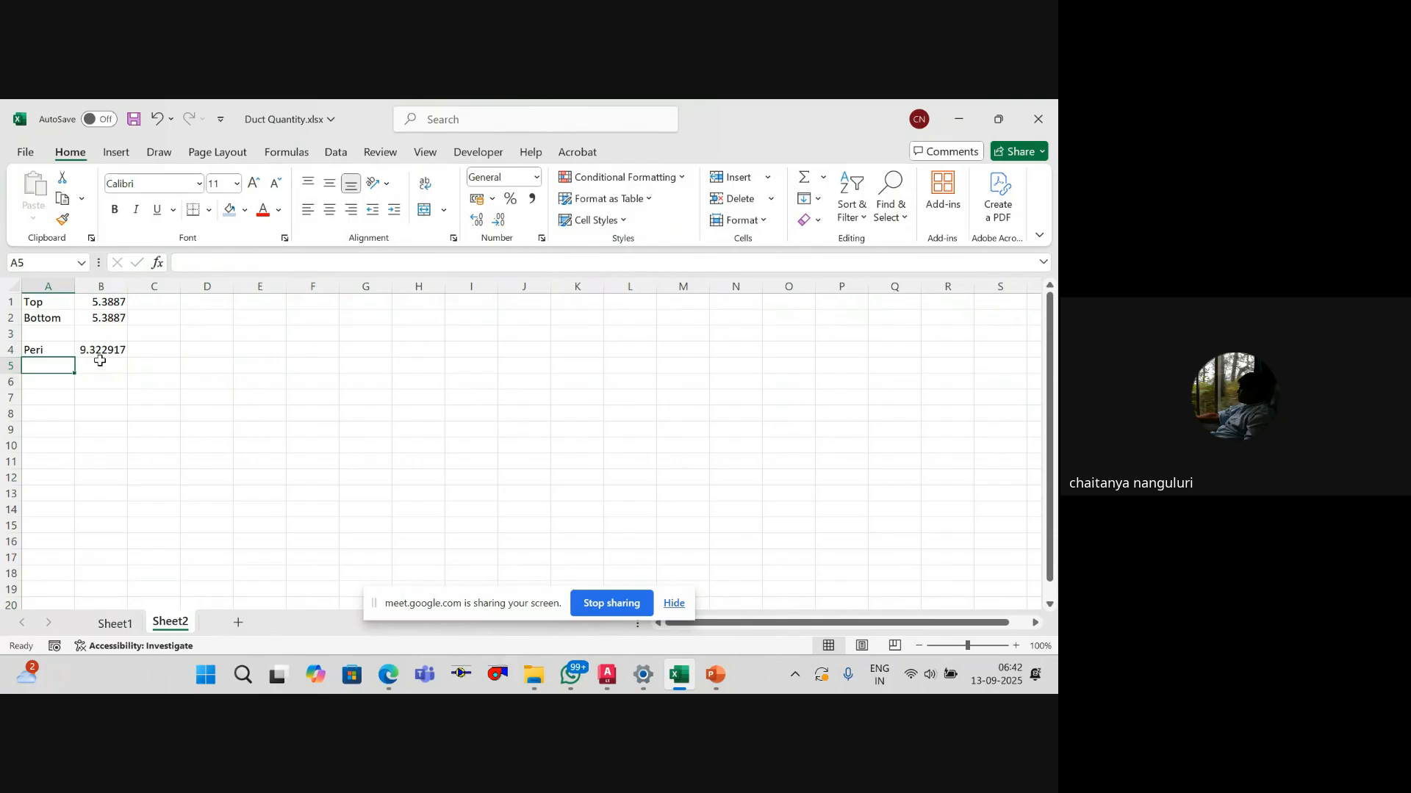
text(Height)
key(Tab)
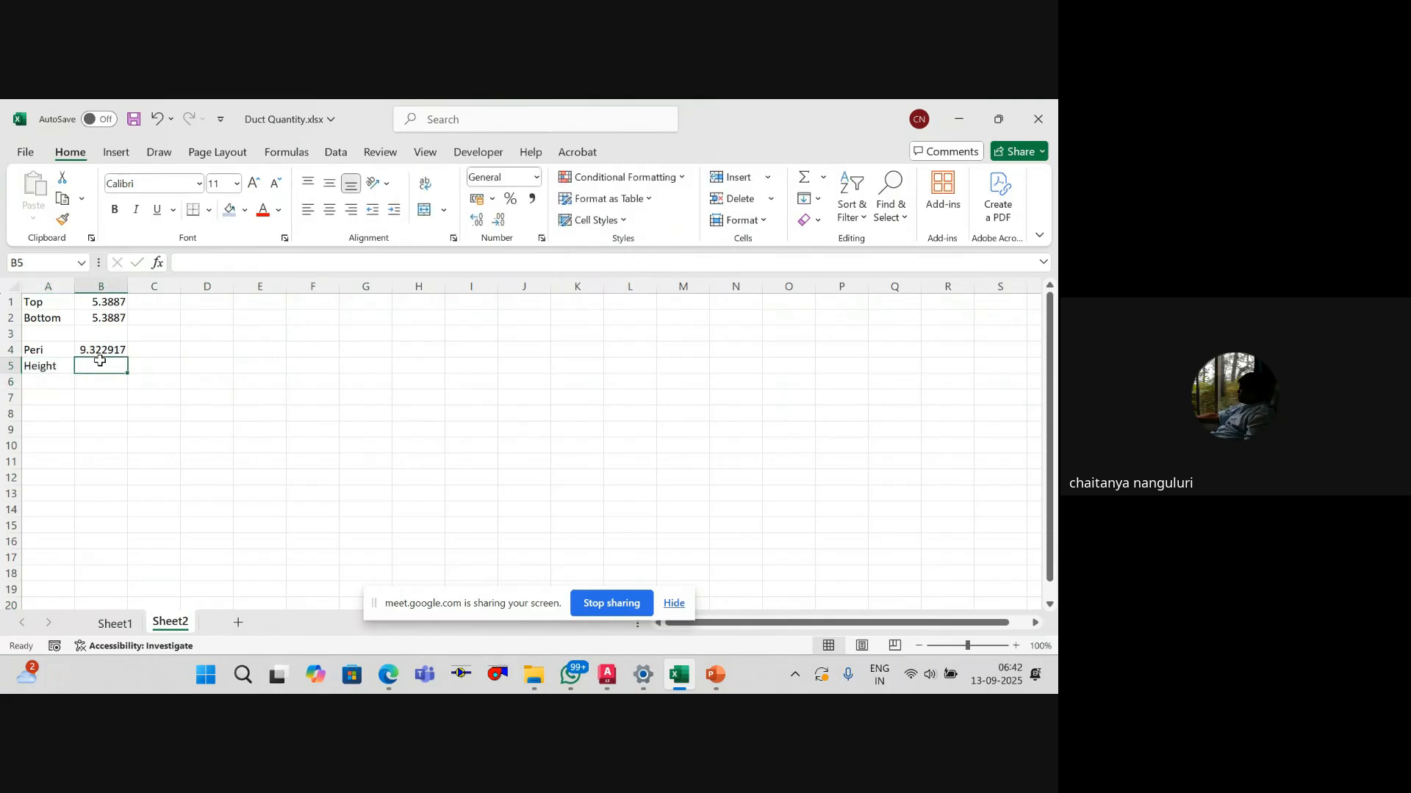
text(=18/1)
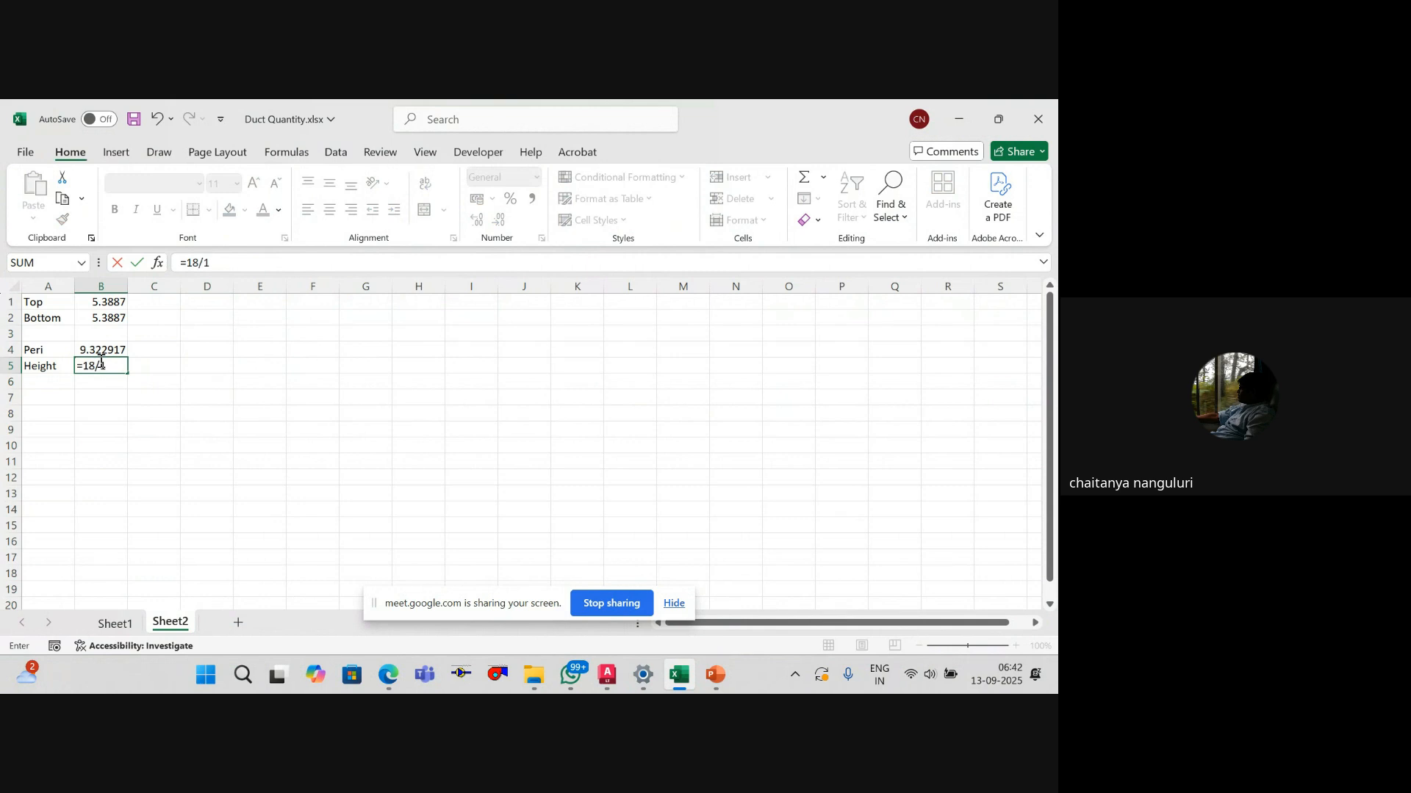
text(2)
key(Return)
key(Up)
key(Down)
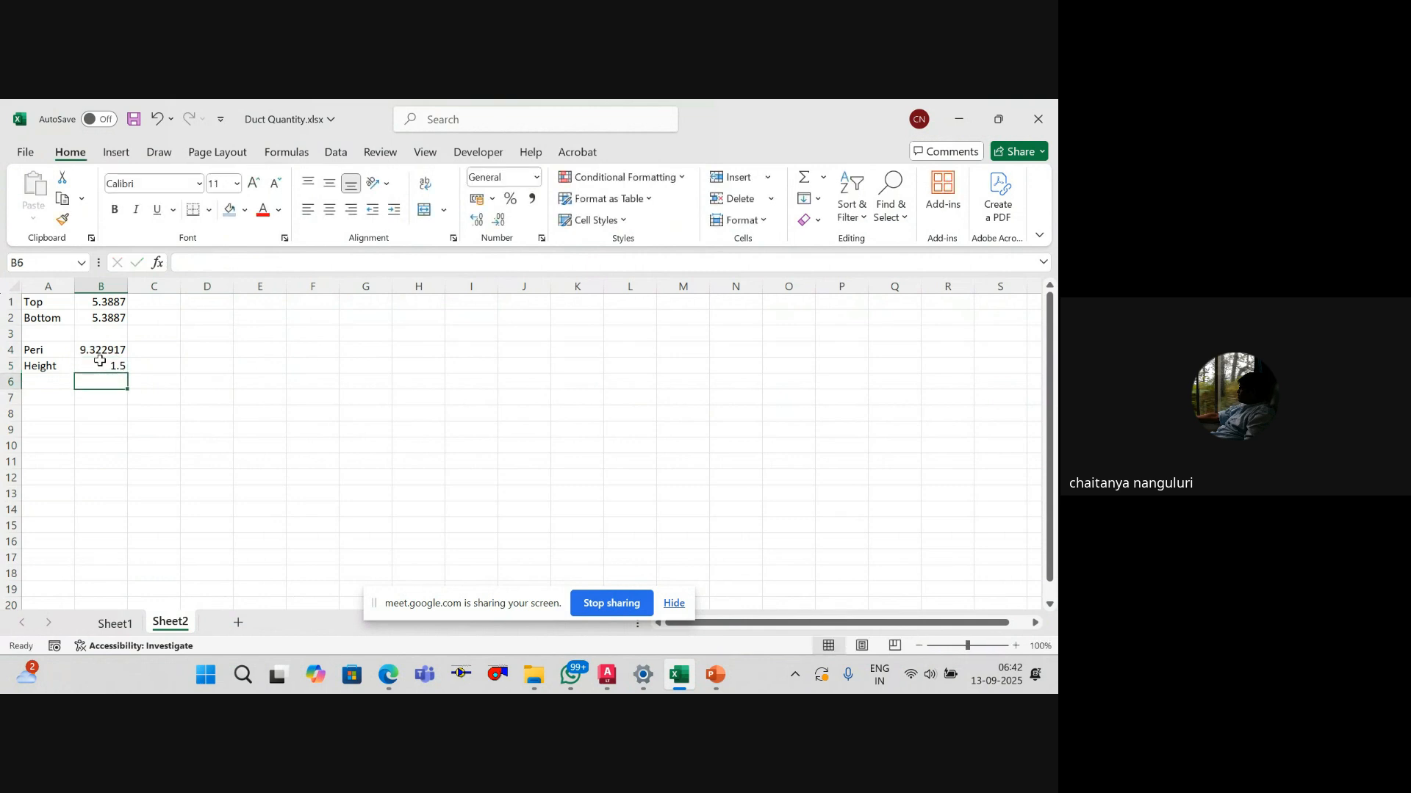
Step: Label A6 as Sa and multiply height by perimeter in B6 with =B5*B4
key(Left)
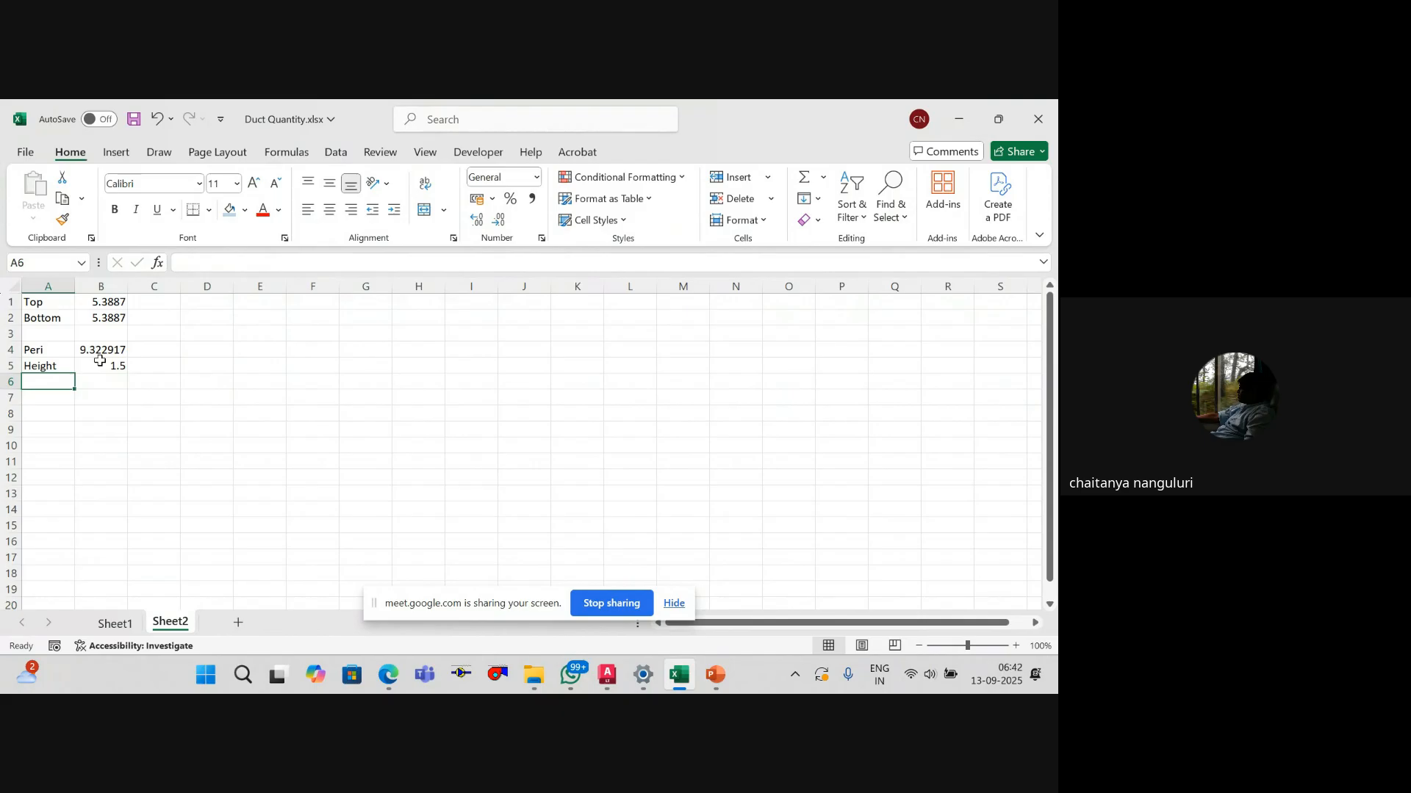
text(Sa)
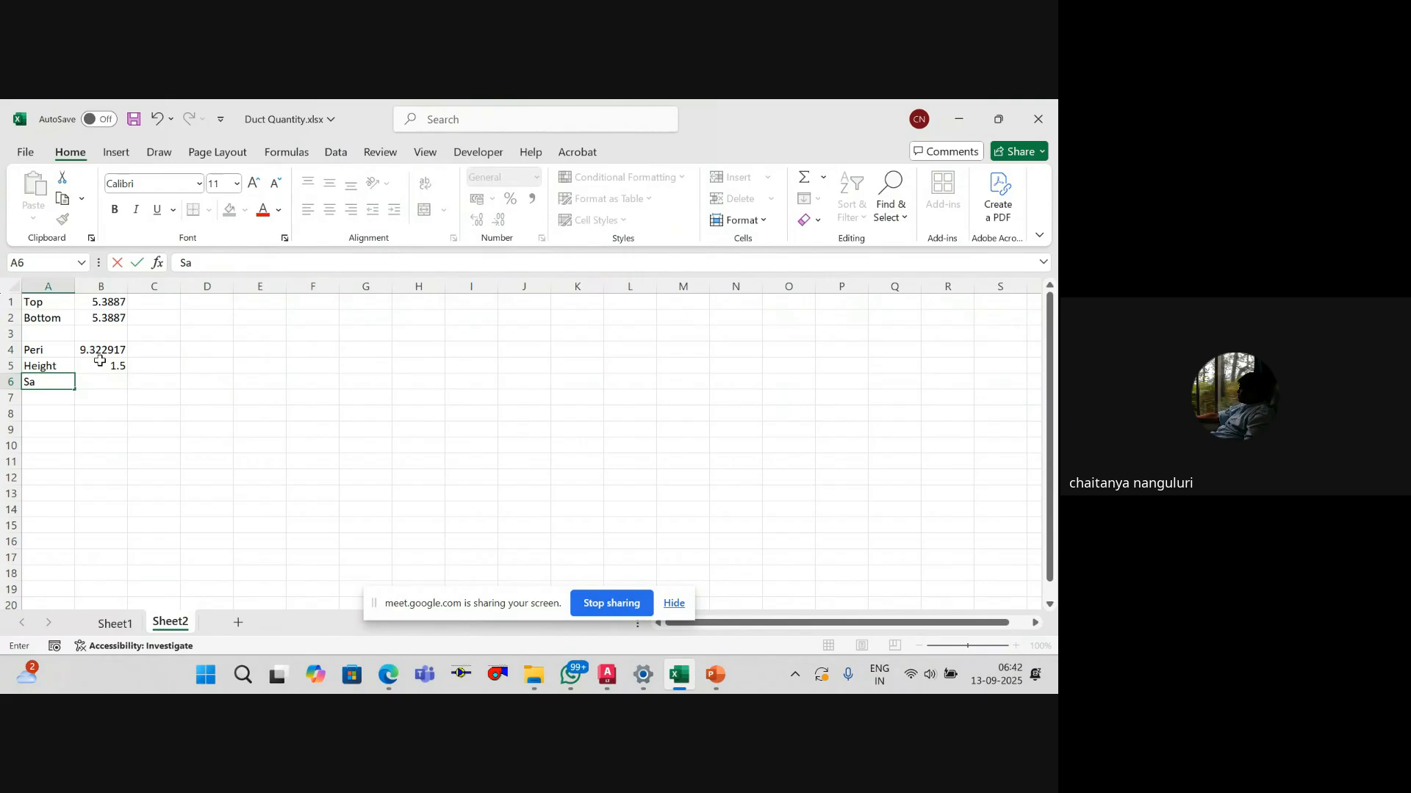
key(Tab)
text(=)
click(101, 363)
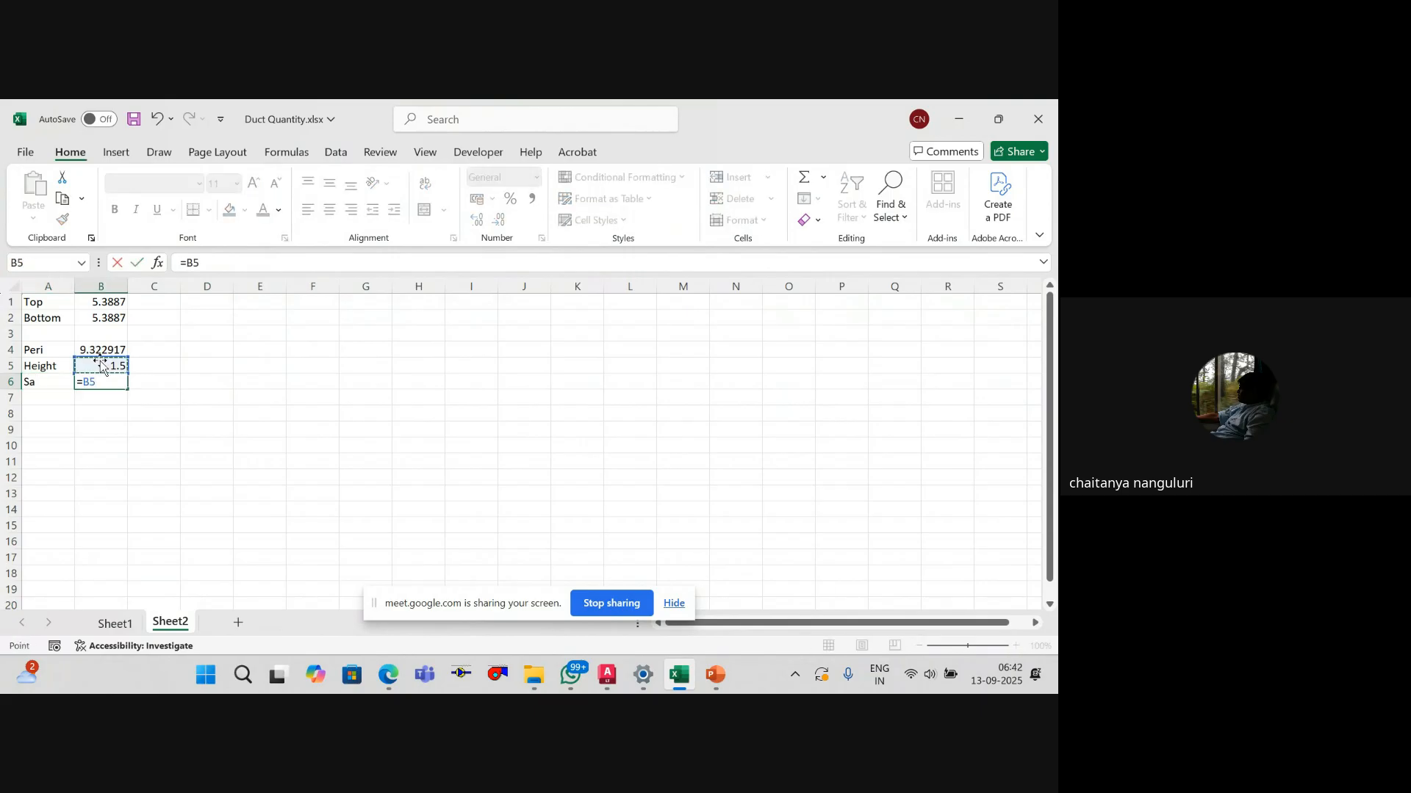
text(*)
click(101, 351)
key(Return)
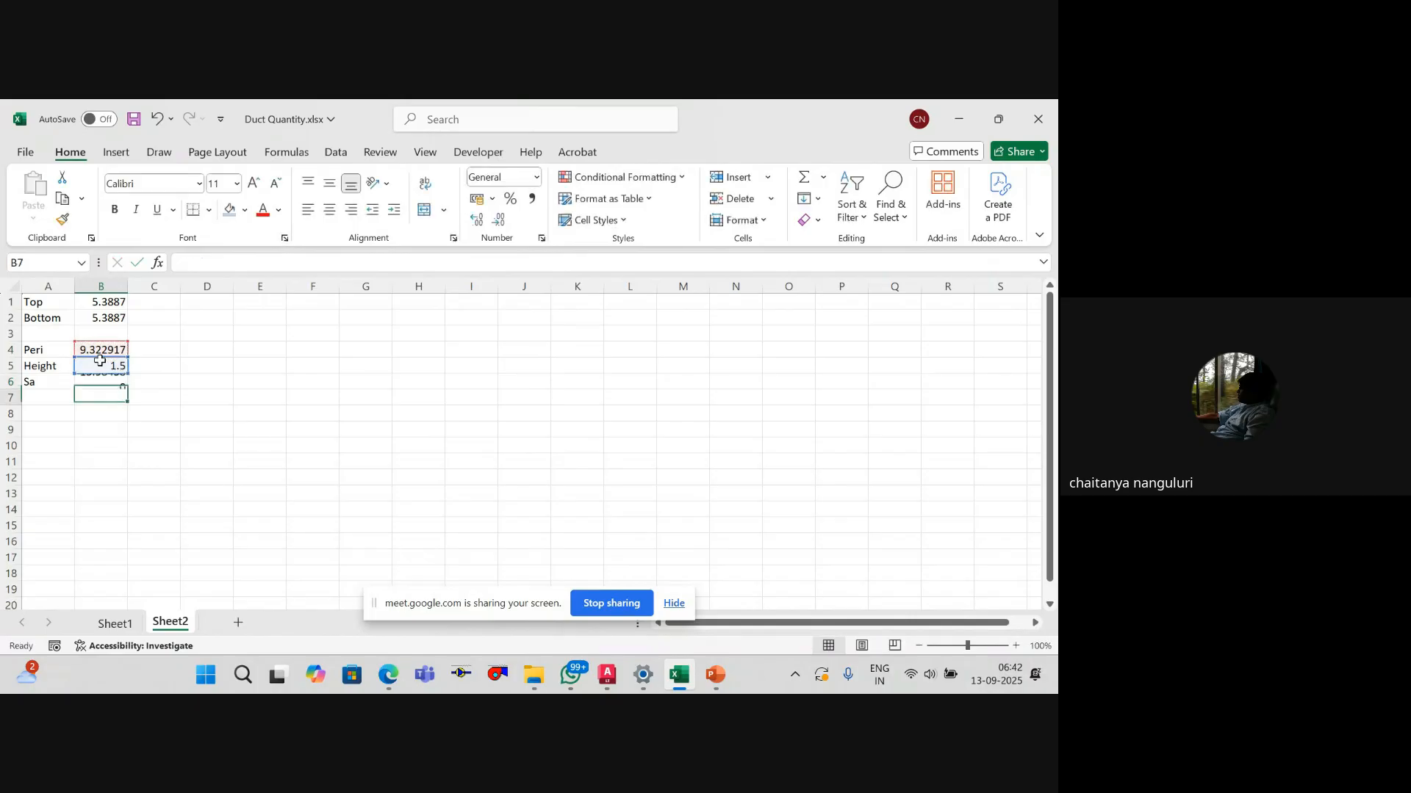
key(Up)
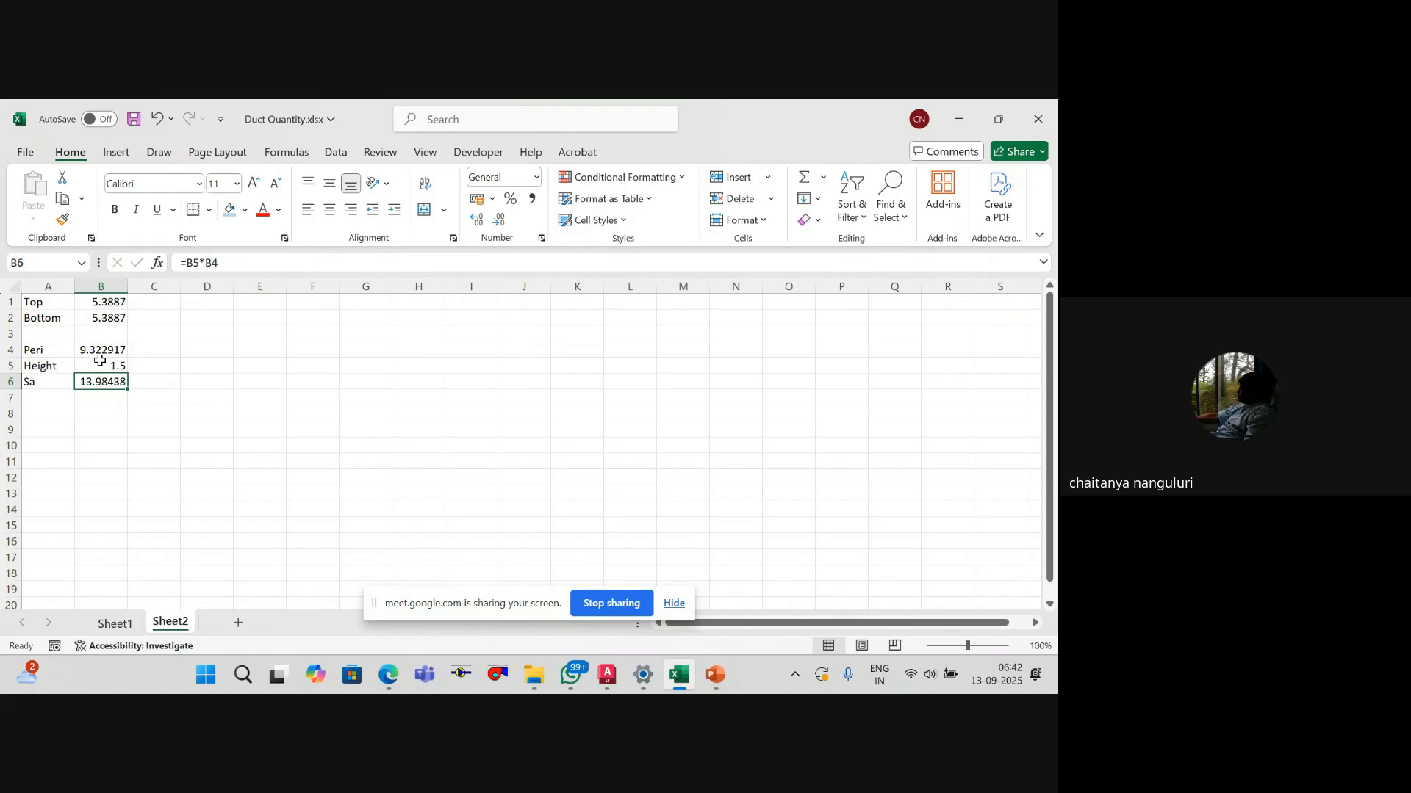
key(Down)
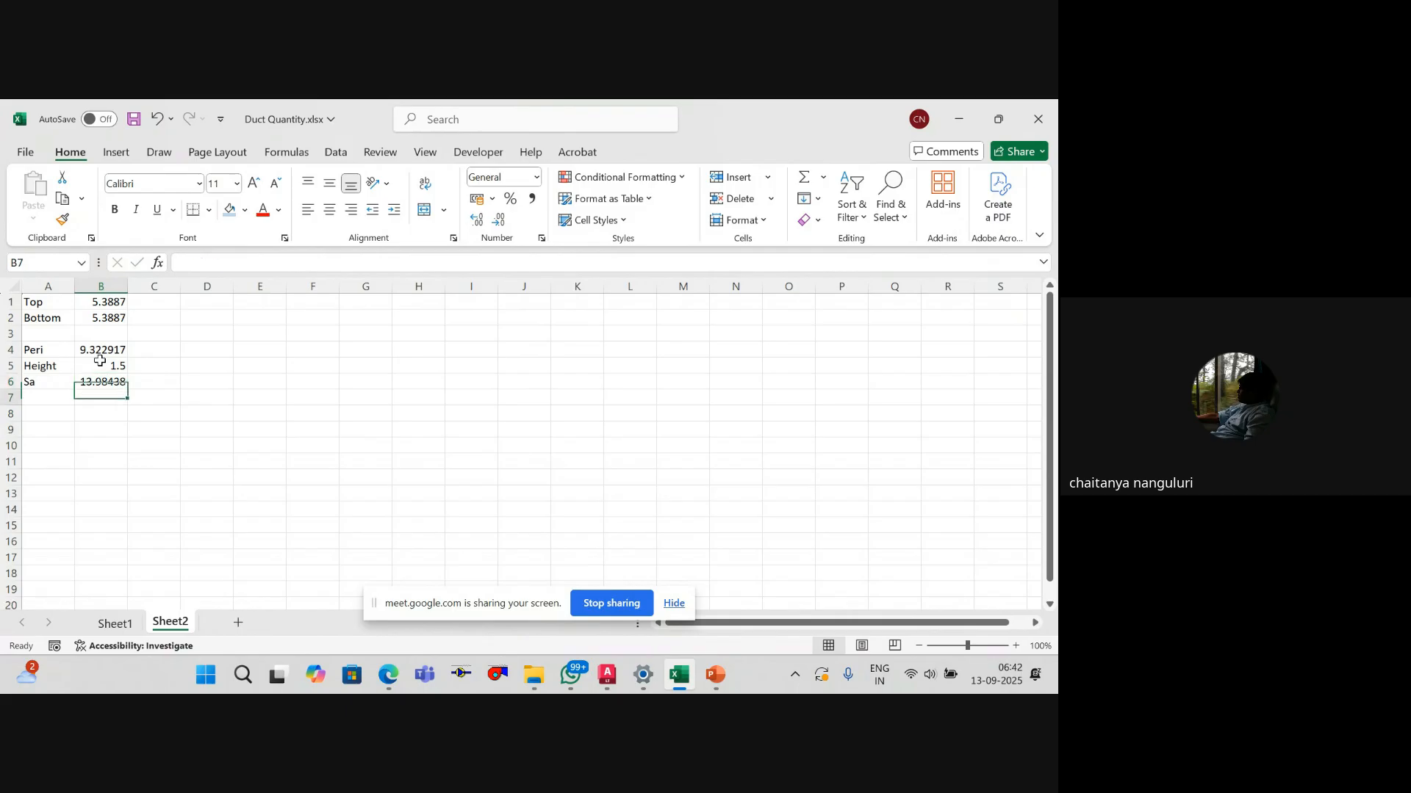
key(Up)
key(Down)
Step: Label cell A7 as Effective
key(Left)
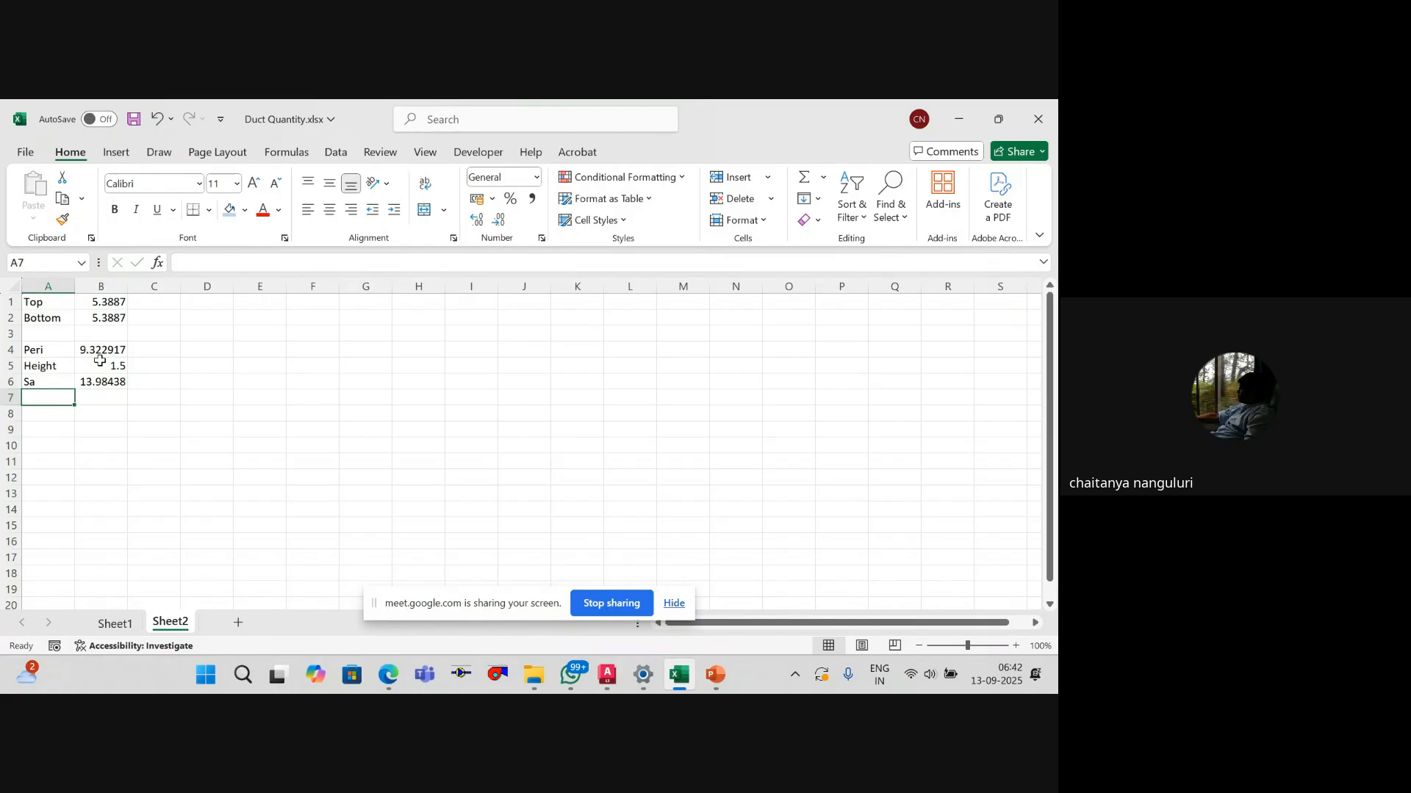
text(Effecti)
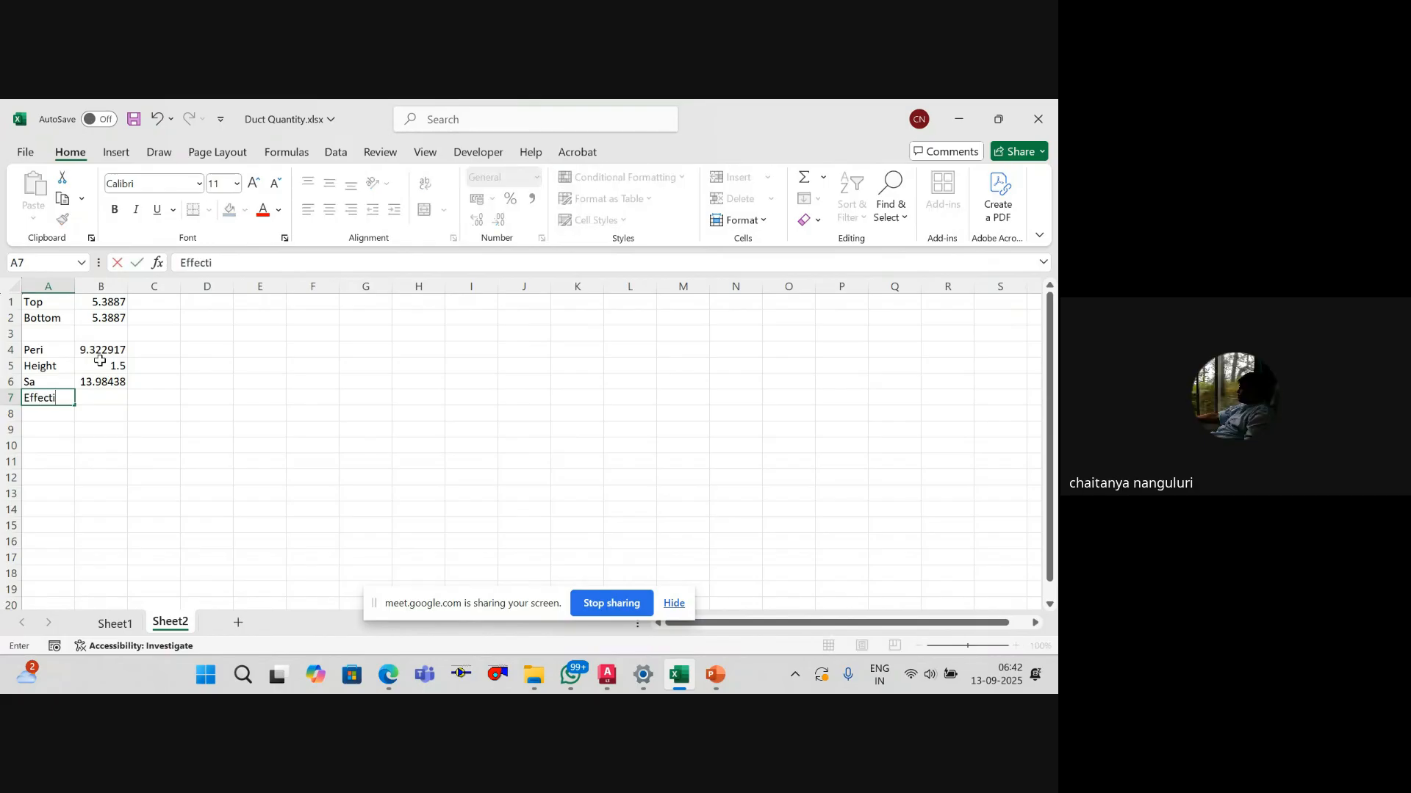
text(ve)
key(Return)
Step: Subtract the two 26 by 18 inch duct openings from the side area with =B6-((26*18*2)/144) in B7, checking the duct size in AutoCAD
key(Up)
key(Right)
text(=)
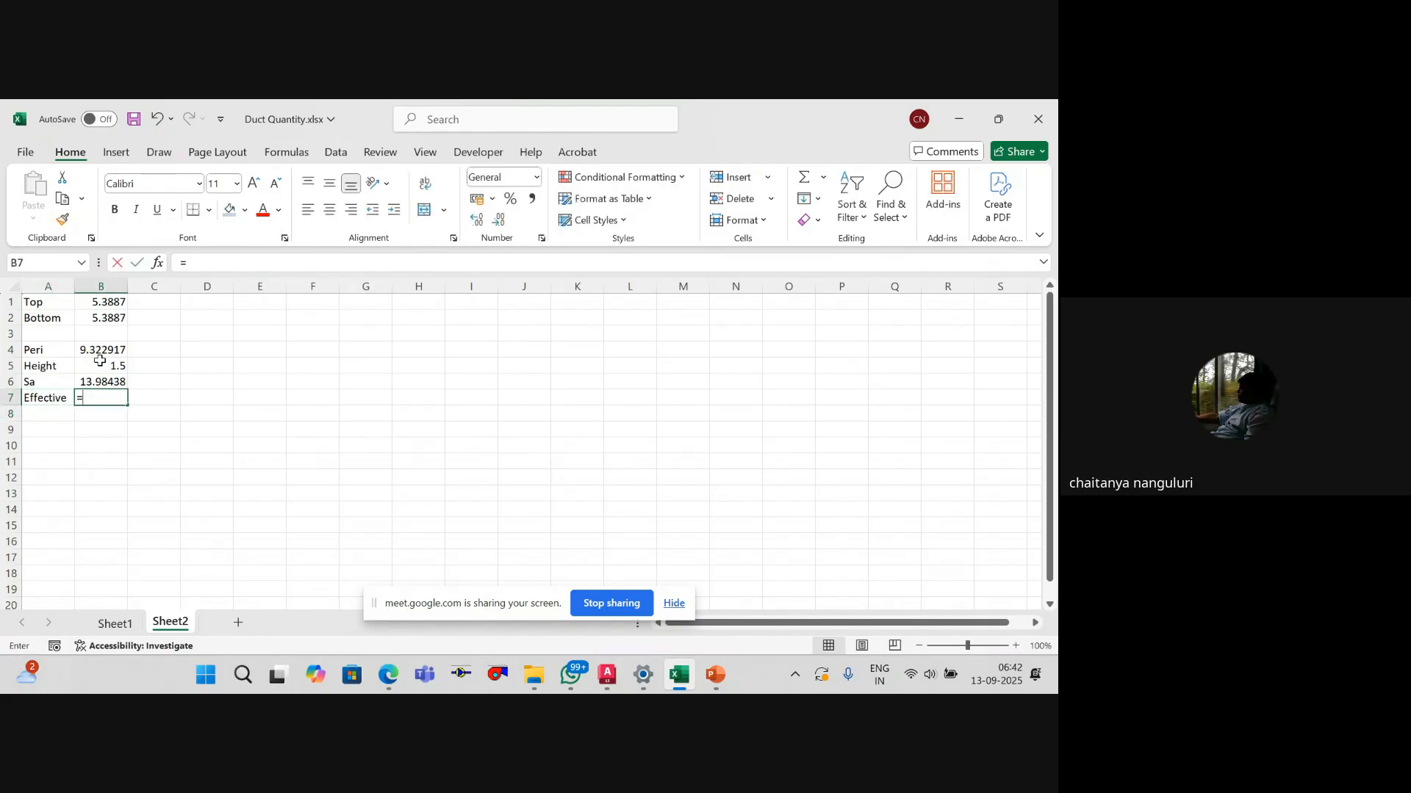
key(Up)
text(-)
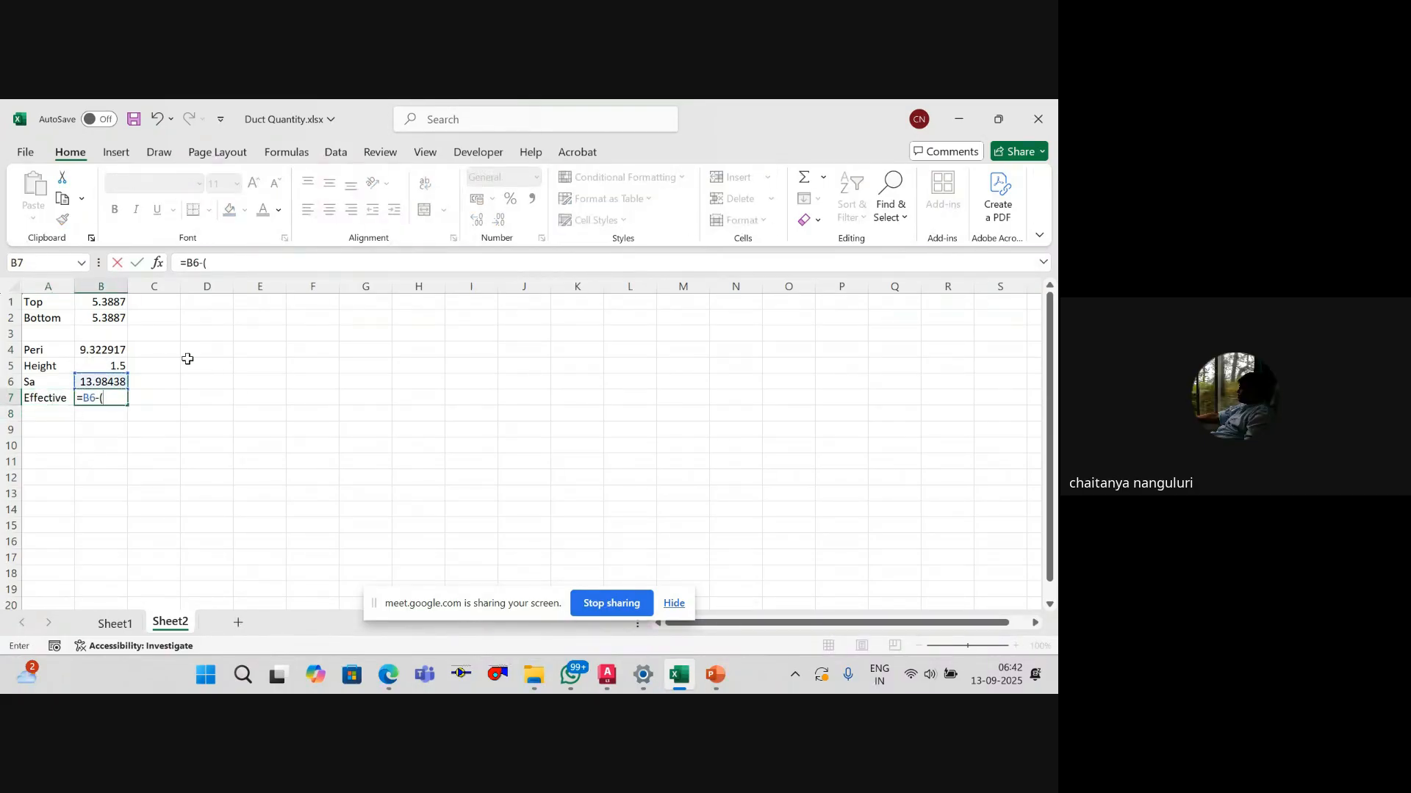
key(alt+Tab)
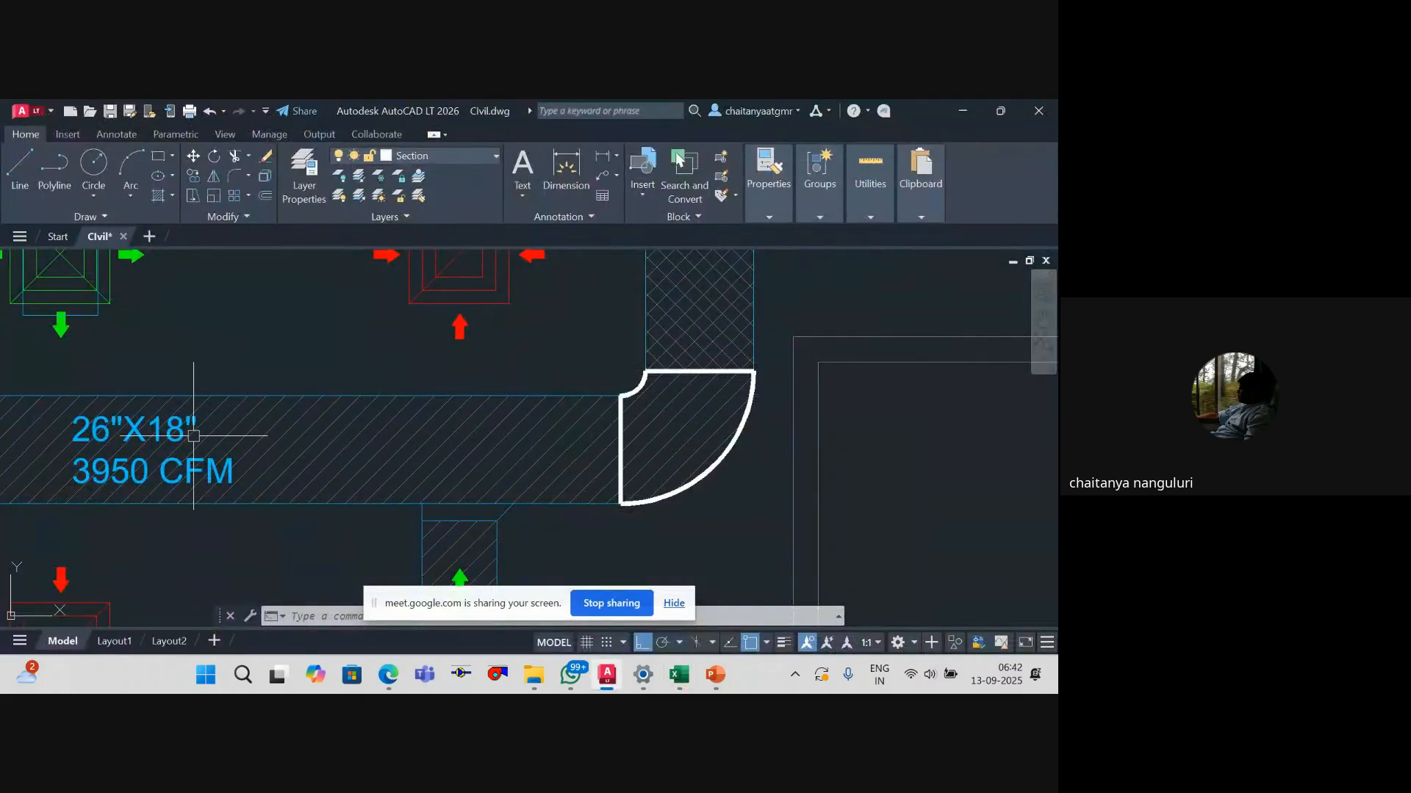
scroll(205, 432, up, 2)
scroll(206, 432, down, 2)
drag(224, 431, 289, 426)
key(alt+Tab)
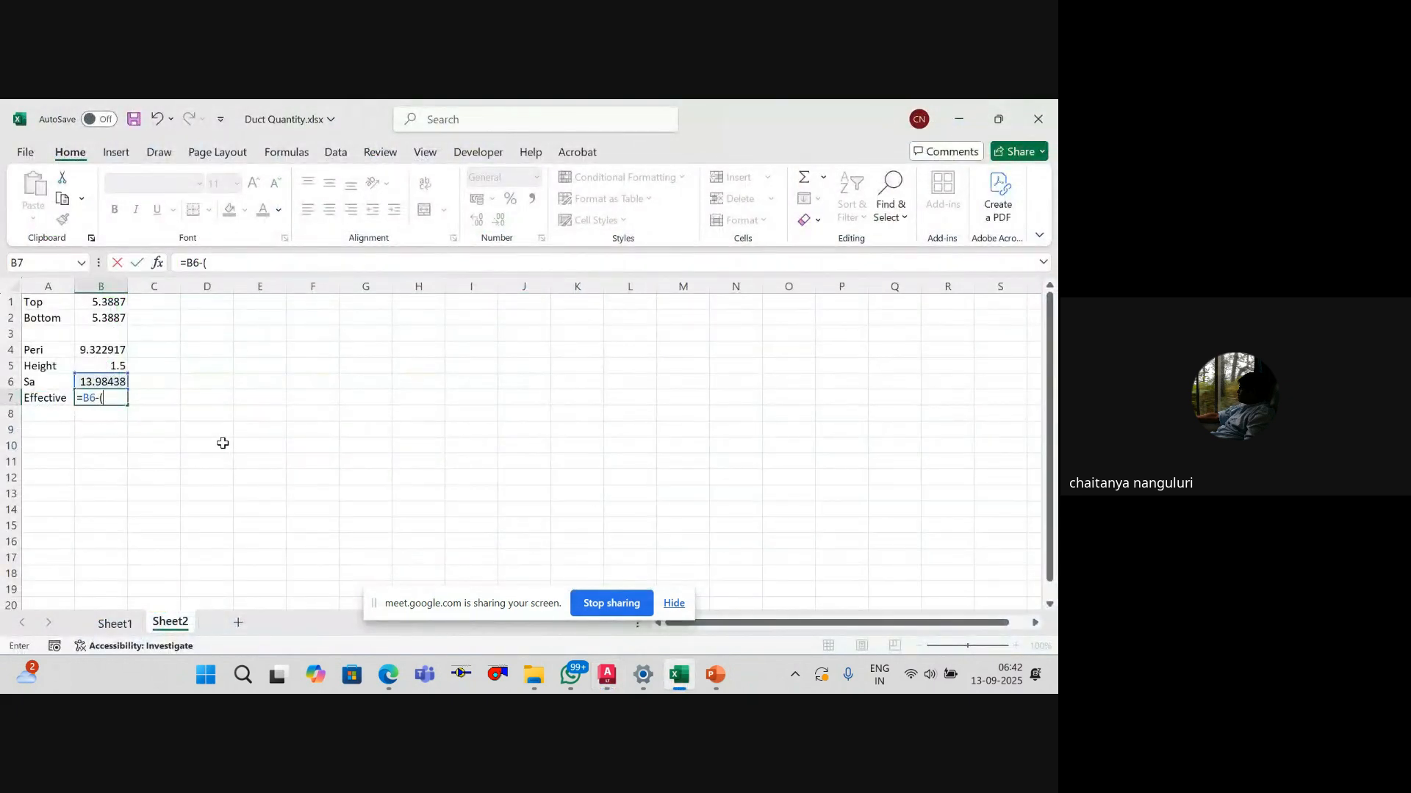
text((26*18*2)/144)
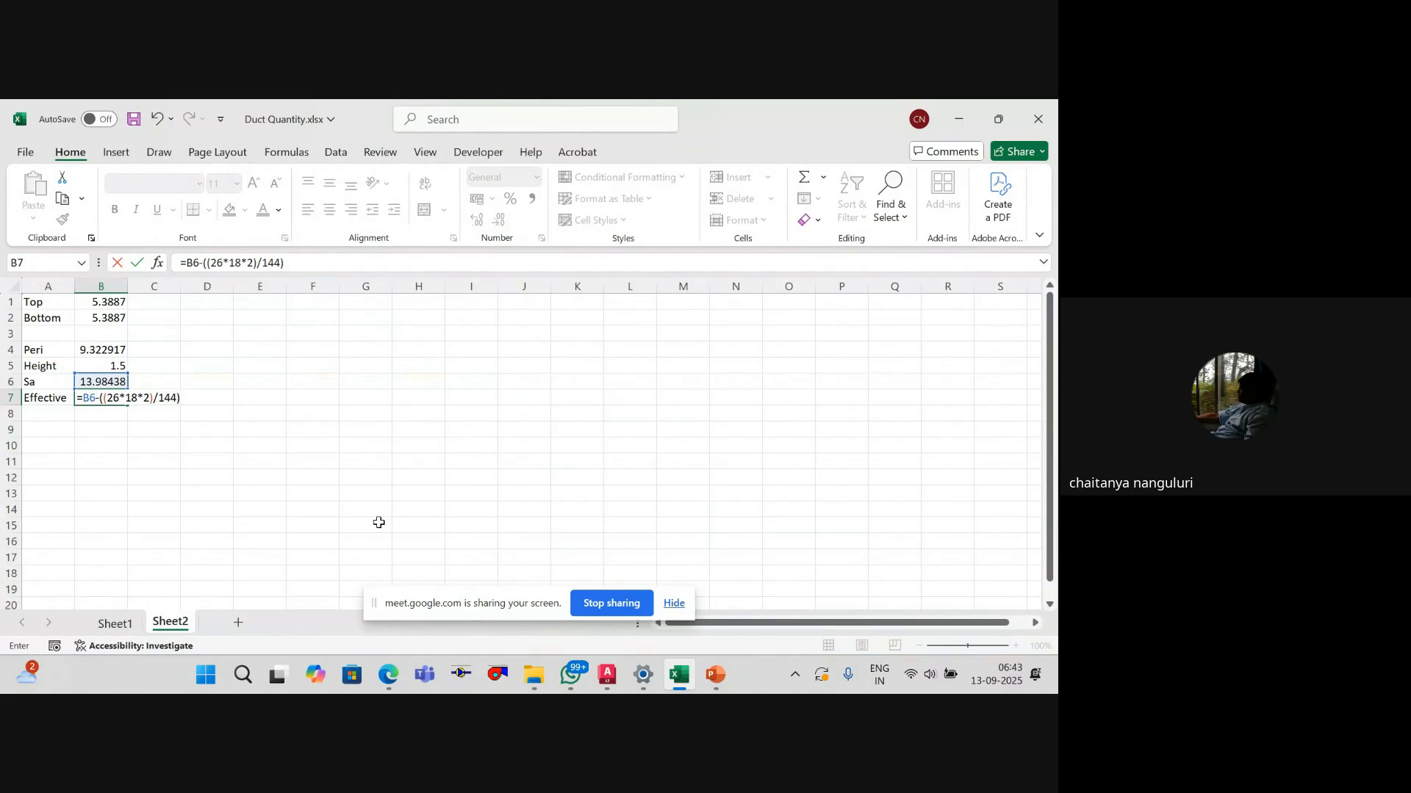
key(Return)
key(Up)
key(Down)
key(Up)
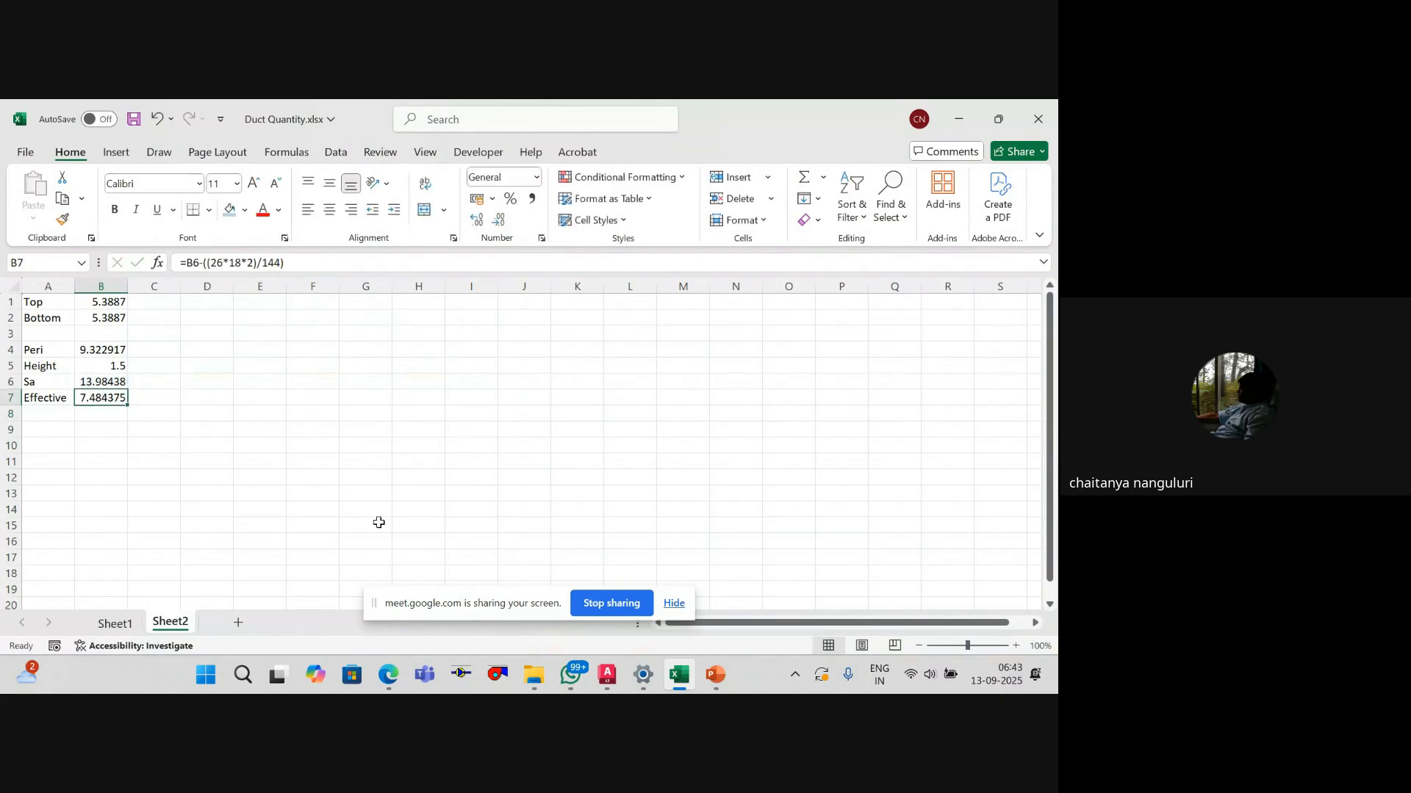
Step: Label cell A8 as Total
key(Left)
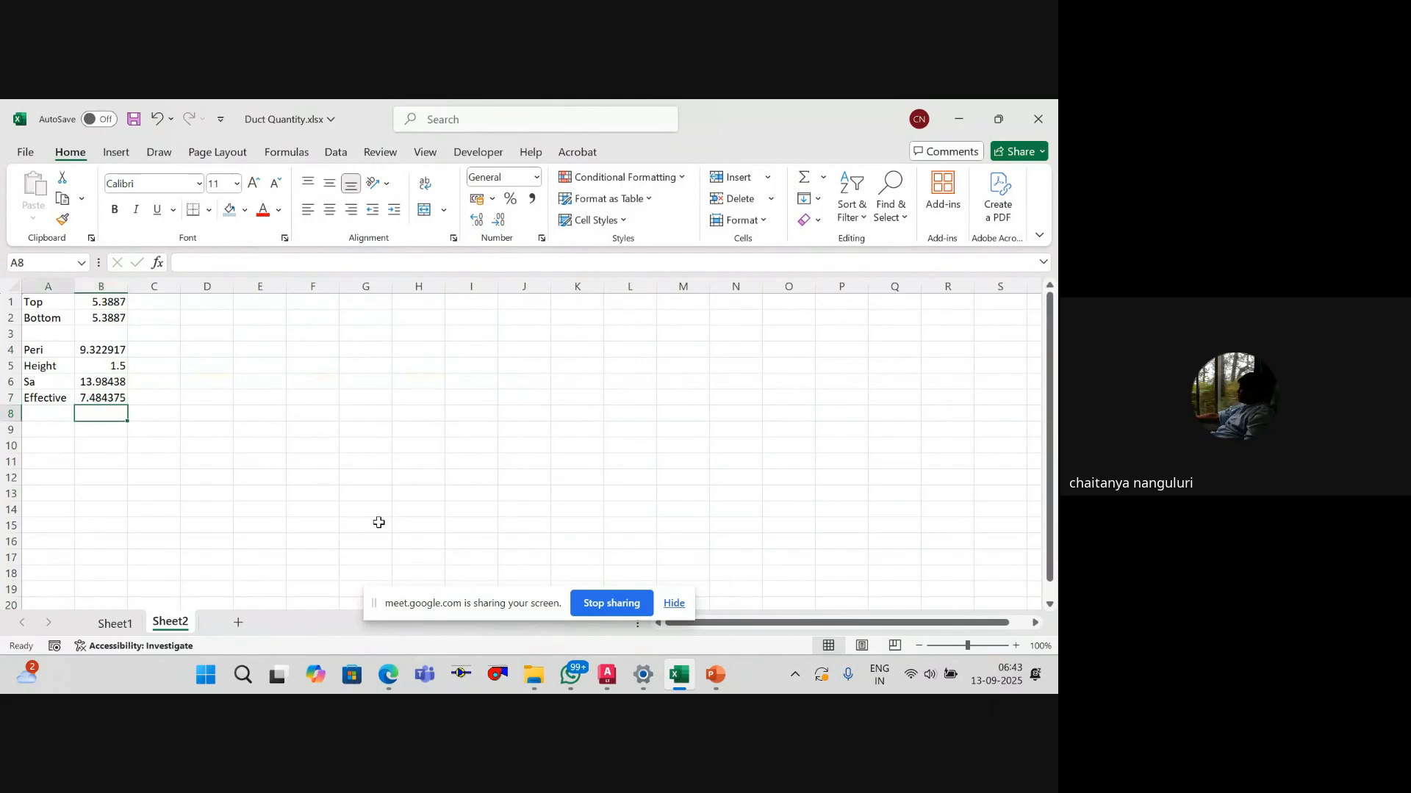
key(Down)
text(Total)
key(Return)
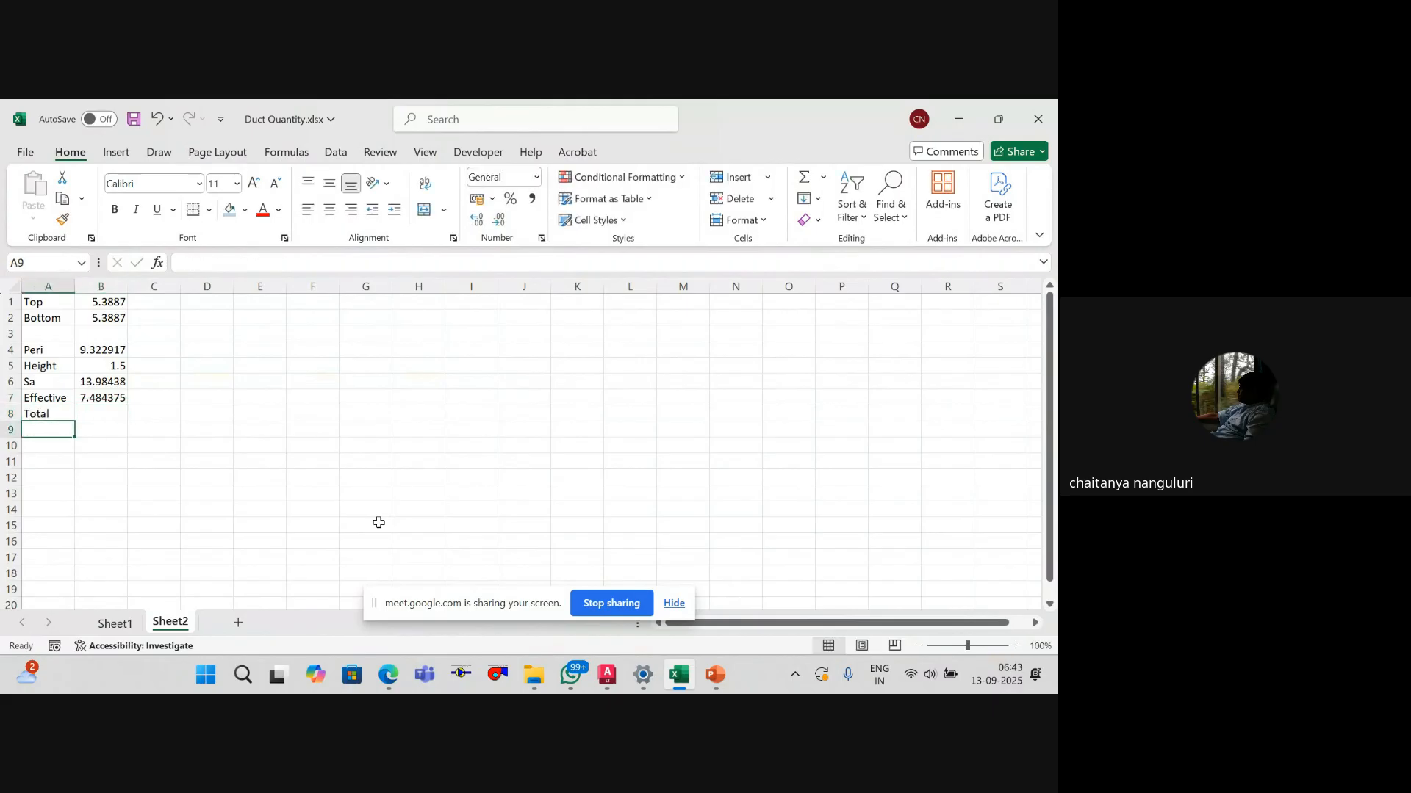
Step: Add the effective side area to the bottom and top areas with =B7+B2+B1 in B8
key(Right)
key(Up)
text(=)
key(Up)
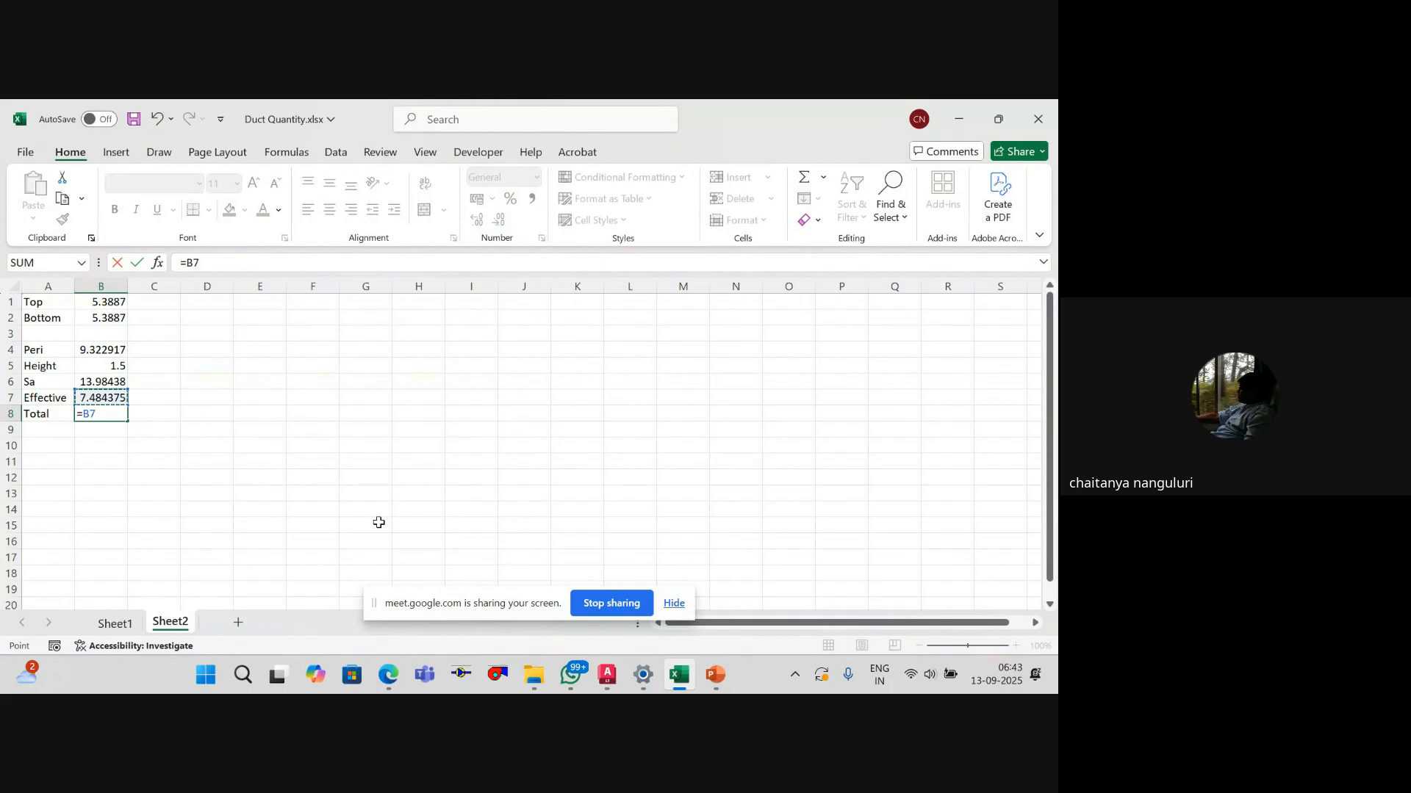
text(+)
key(Up)
key(Up)
key(Up)
key(Up)
key(Up)
key(Up)
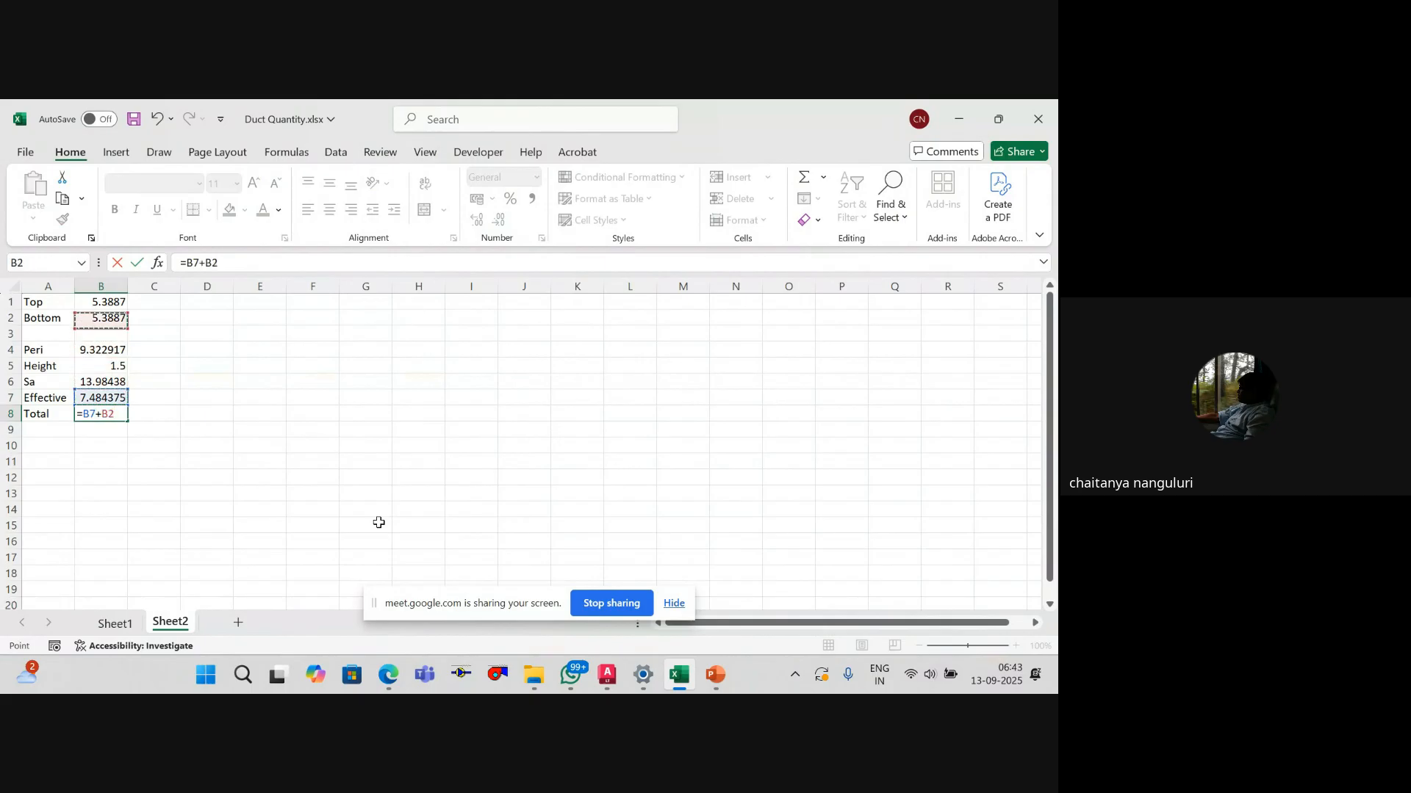
text(+)
key(Up)
key(Up)
key(Up)
key(Up)
key(Up)
key(Up)
key(Up)
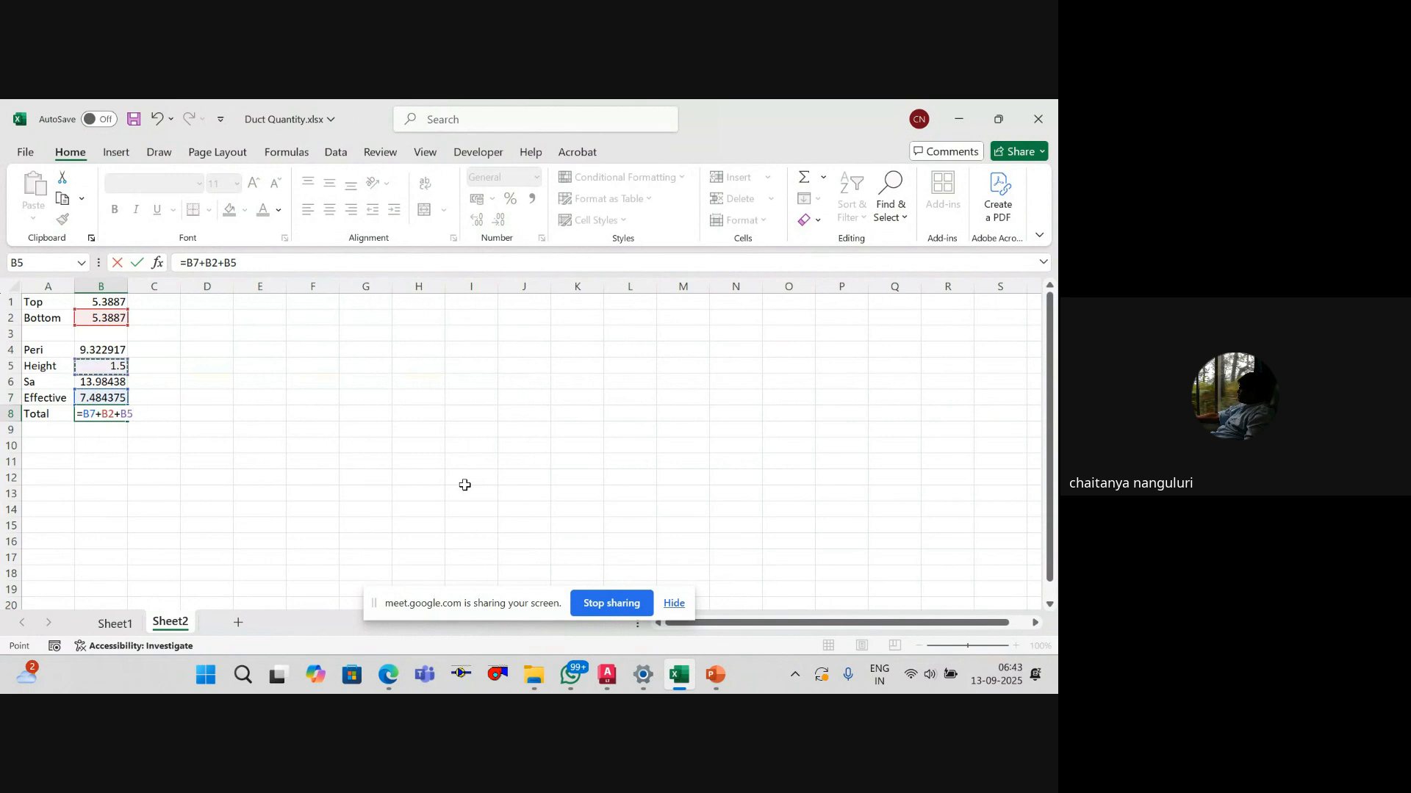
key(Return)
key(Up)
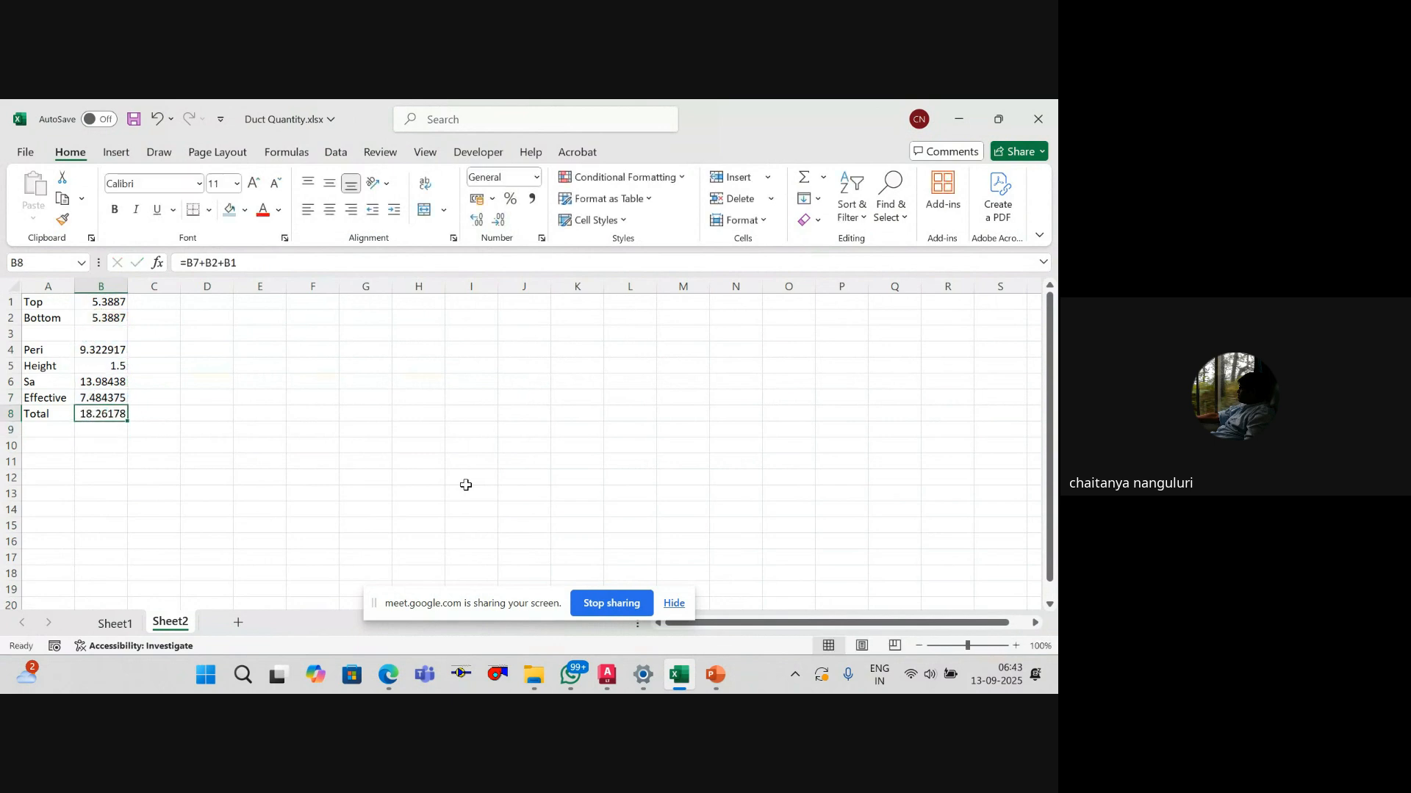
Step: Compare the elbow's surface area in row 14 of Sheet1 with the total in B8 of Sheet2
click(115, 626)
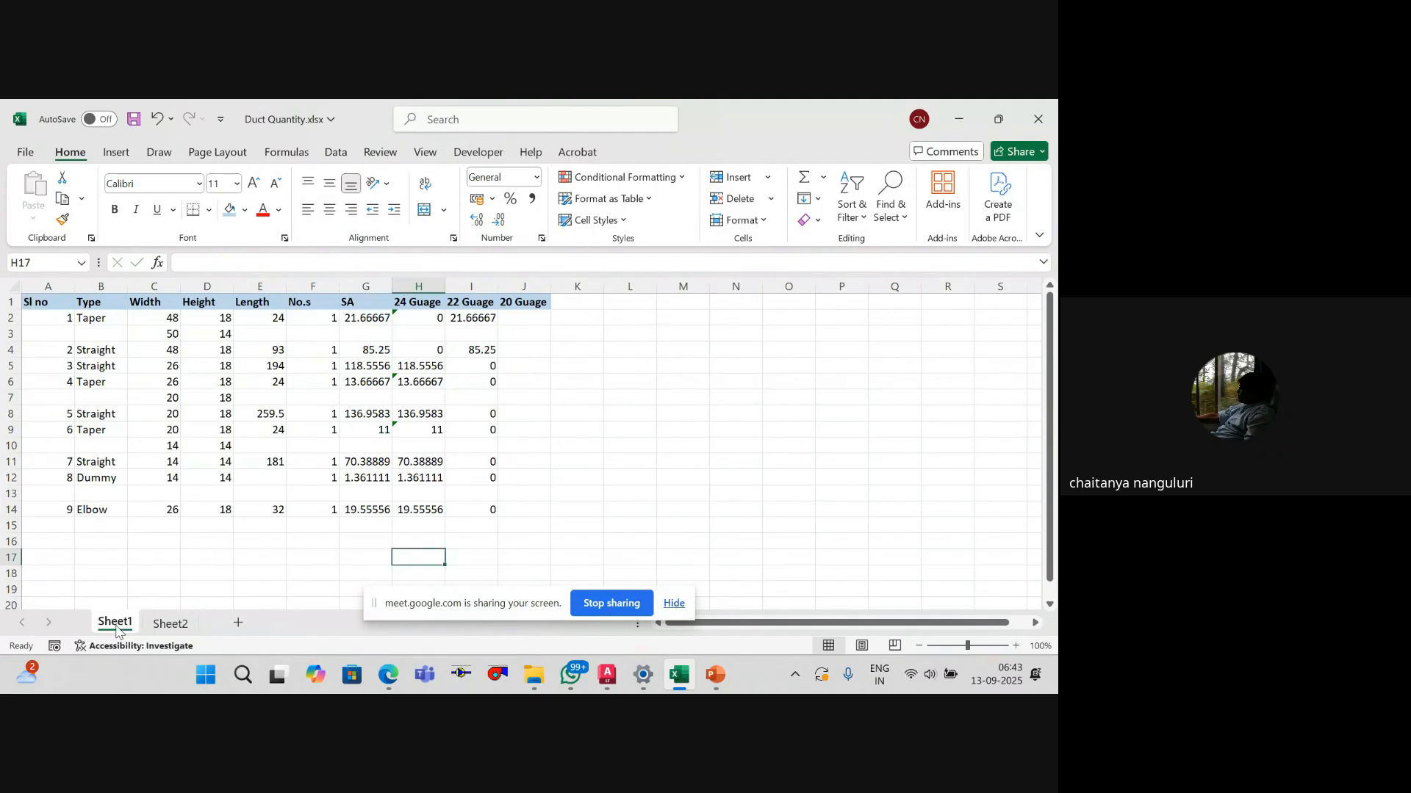
click(419, 541)
click(421, 511)
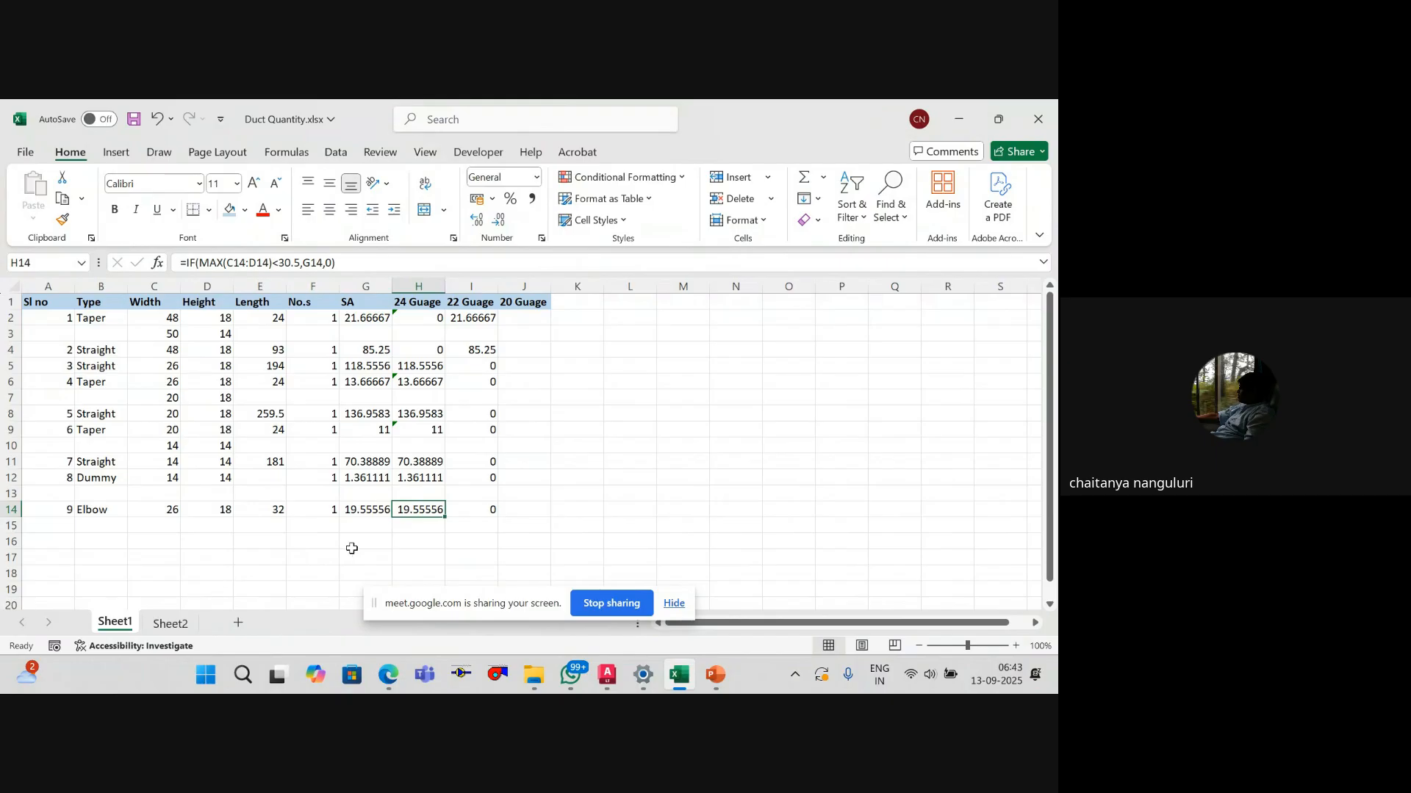
click(171, 623)
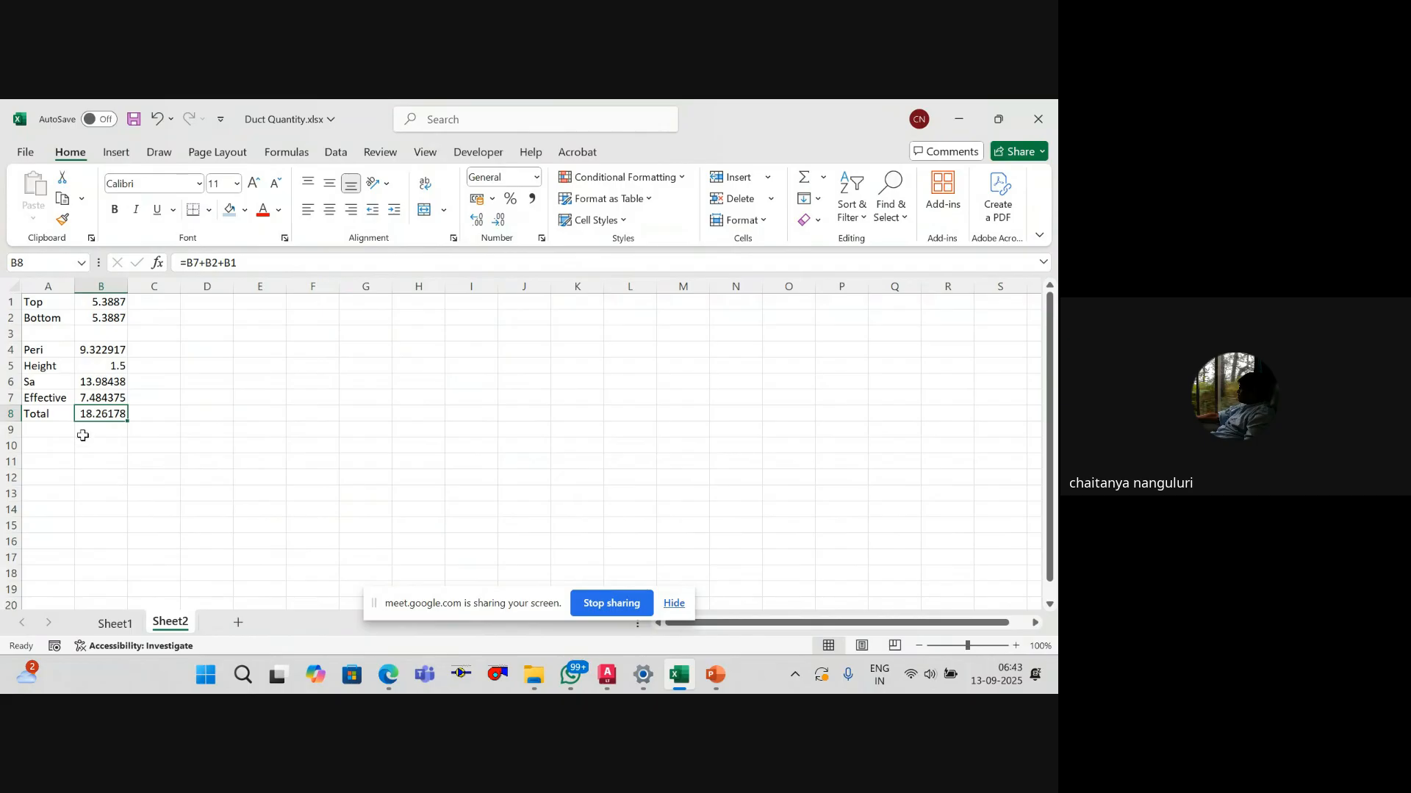
click(115, 623)
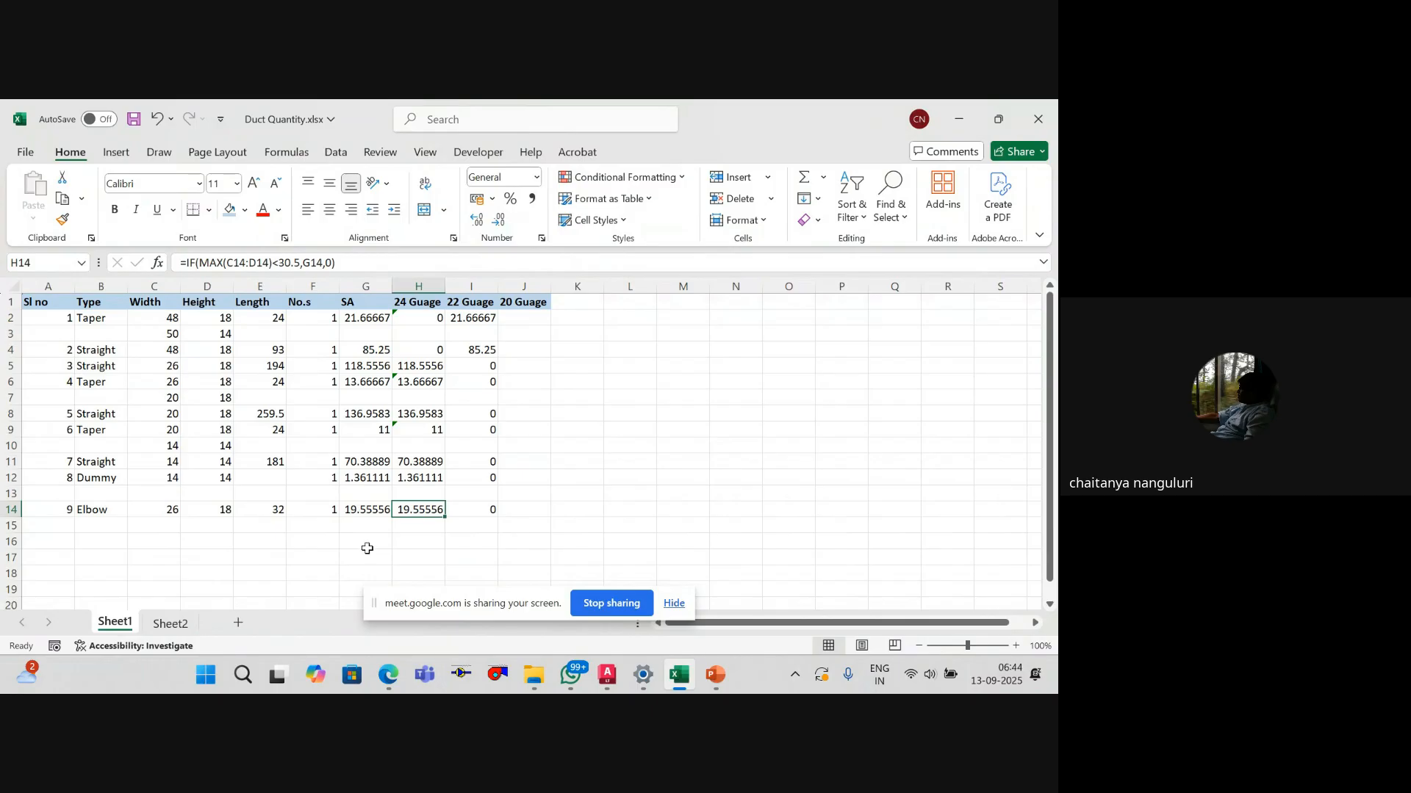
click(193, 615)
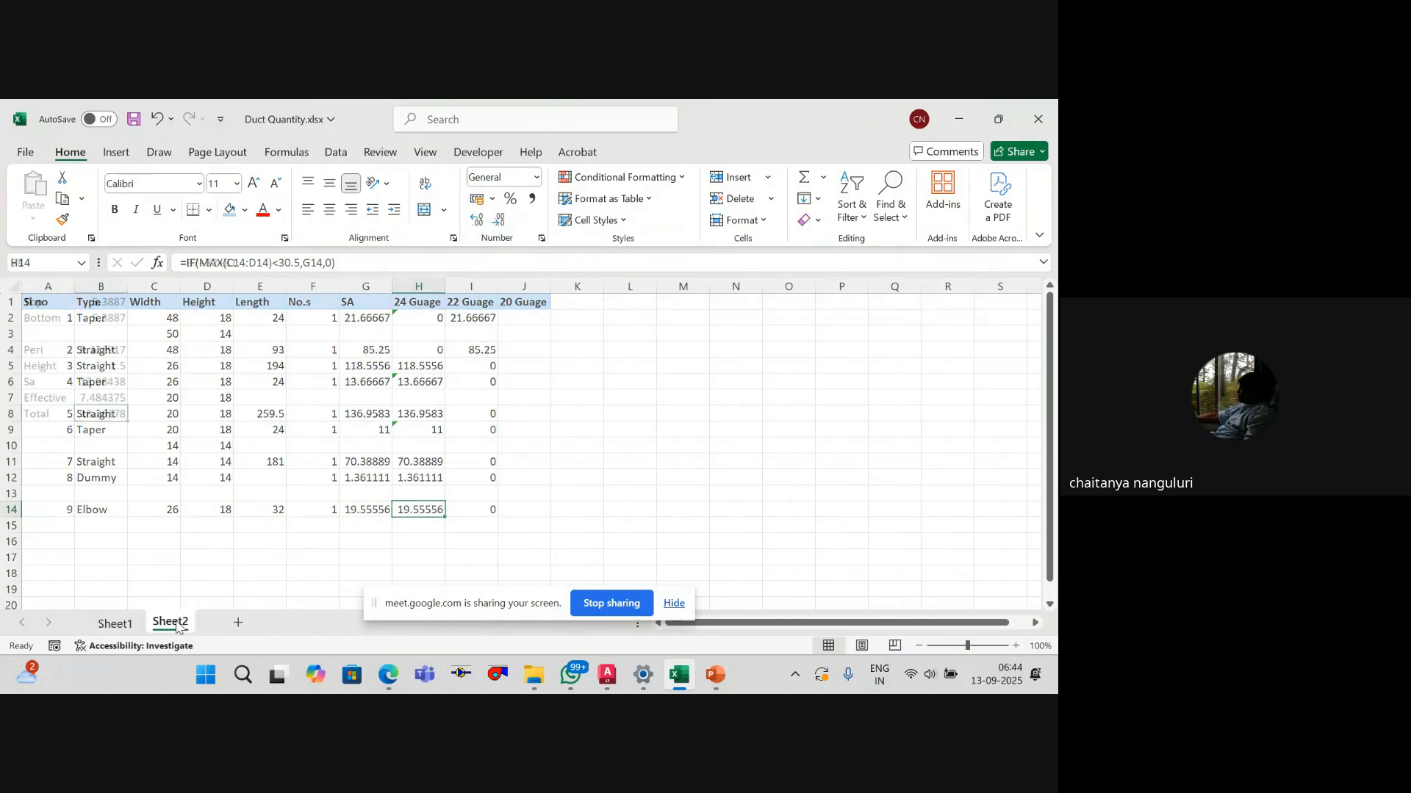
Step: Switch to AutoCAD and erase the white closed polyline outlining the 26"X18" elbow
key(alt+Tab)
scroll(652, 398, down, 5)
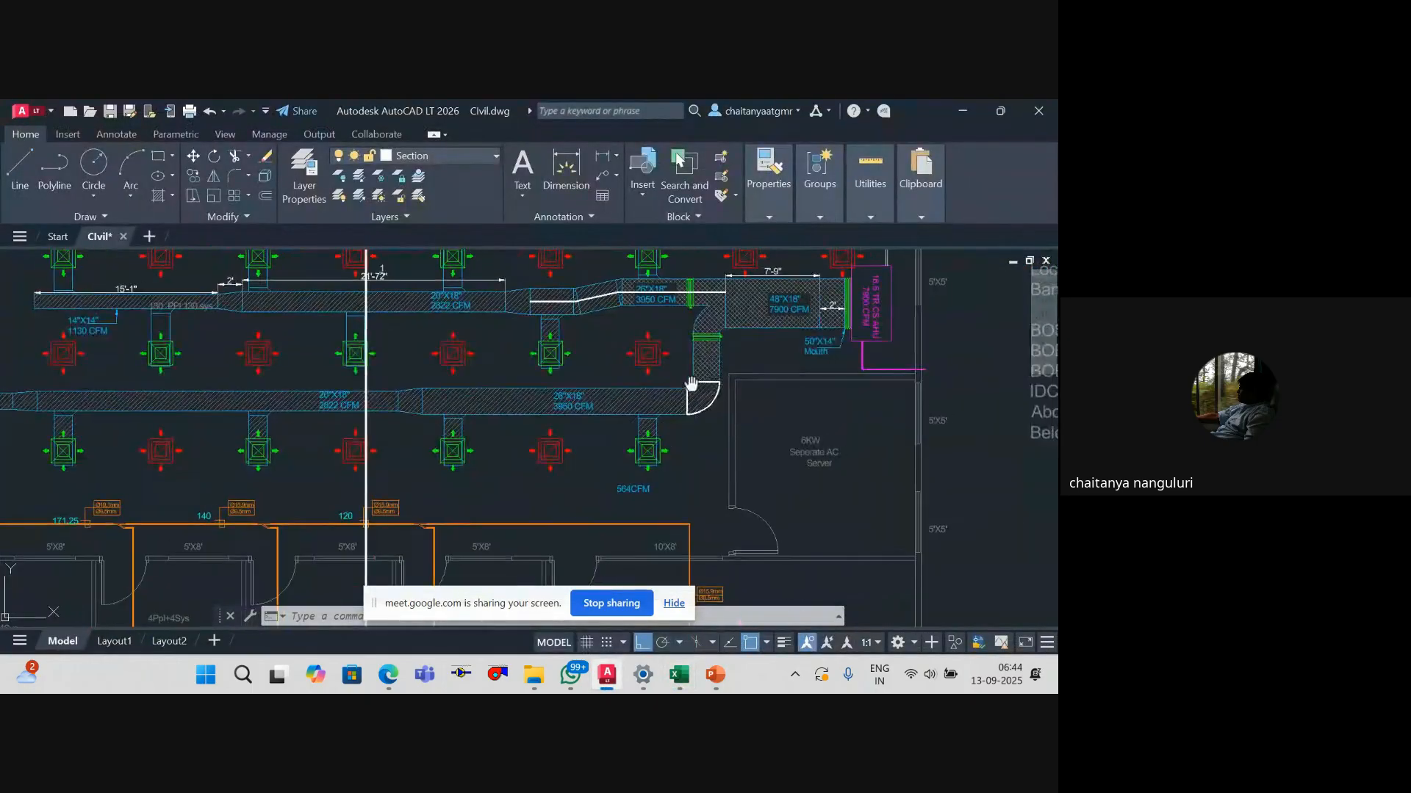
scroll(625, 400, up, 5)
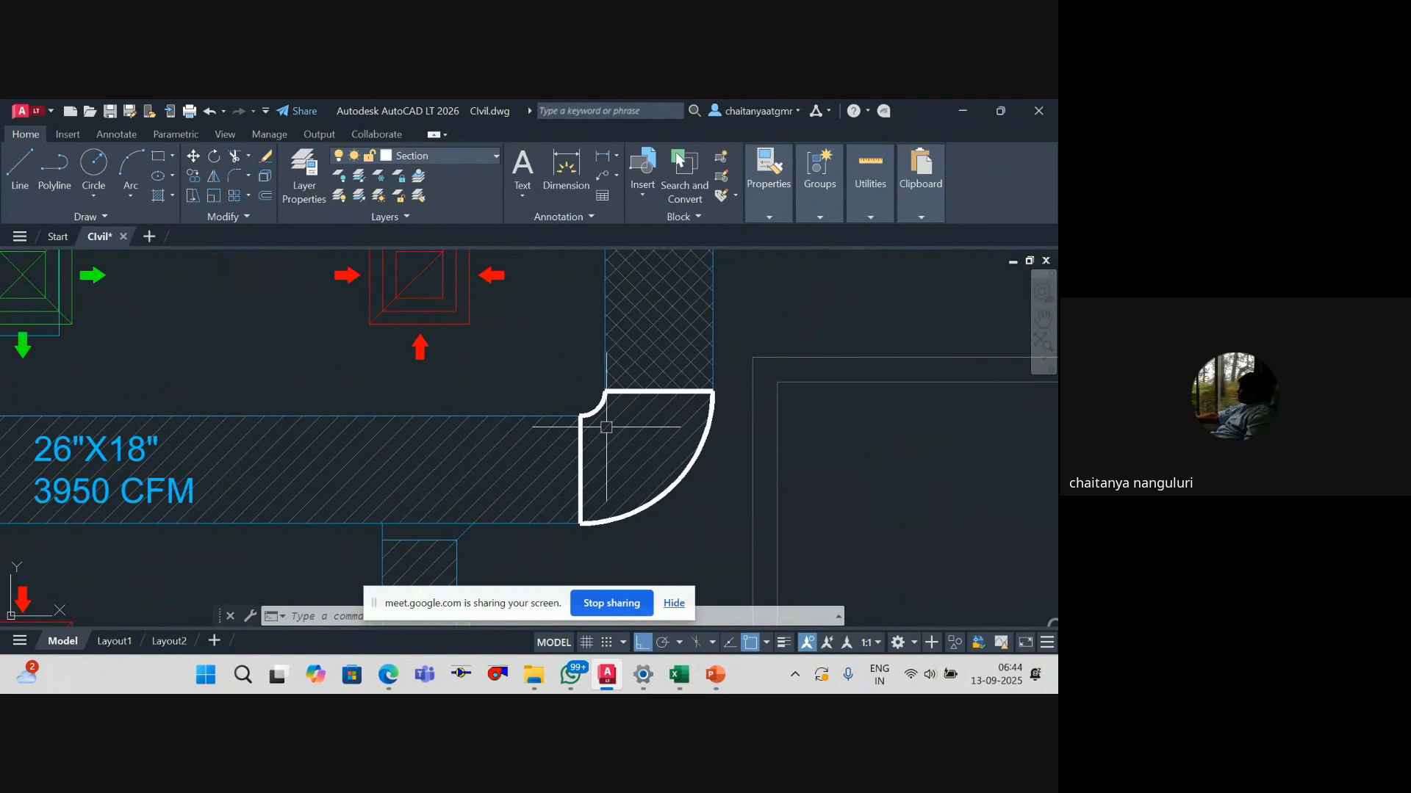
click(625, 400)
key(Escape)
key(Escape)
key(Escape)
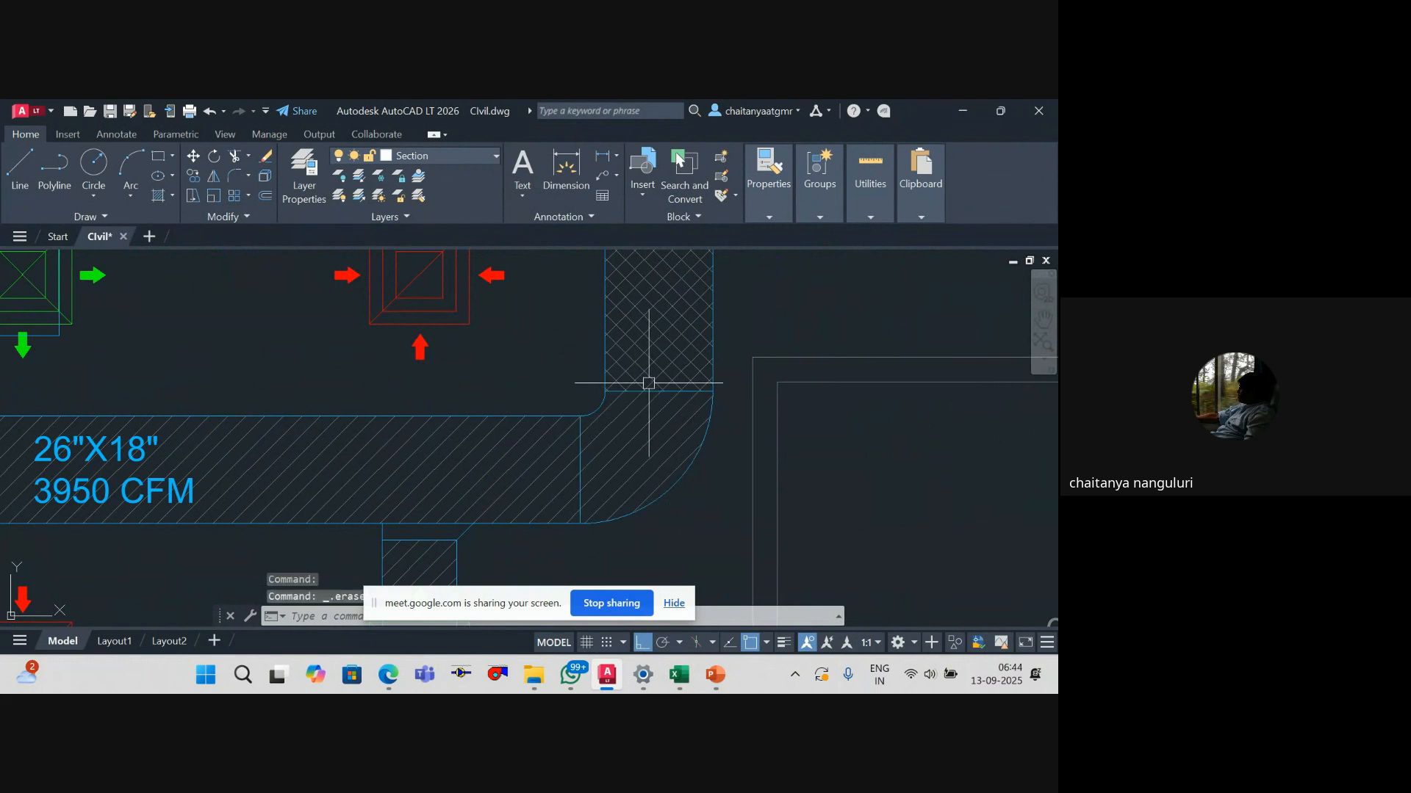
text(pl)
key(Return)
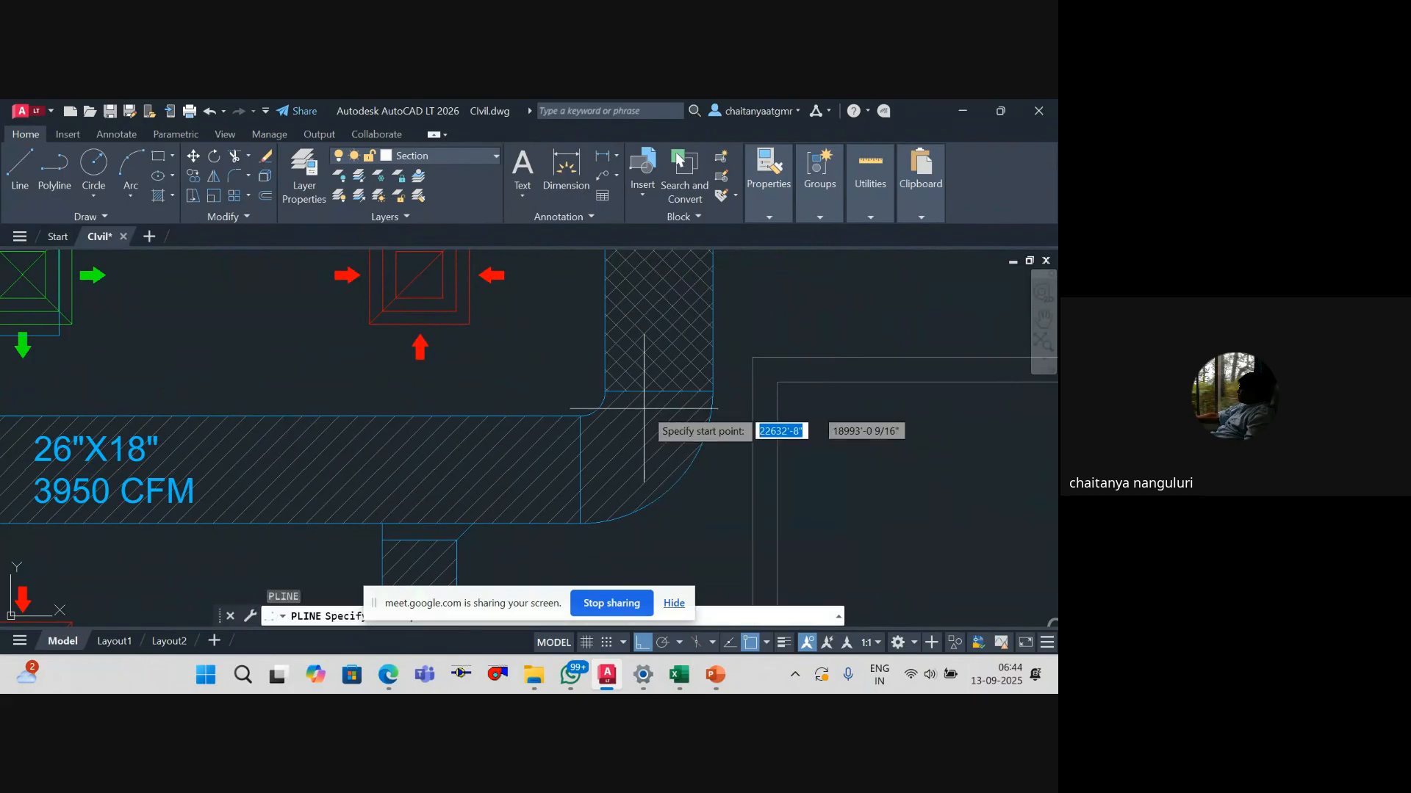
key(Escape)
key(Escape)
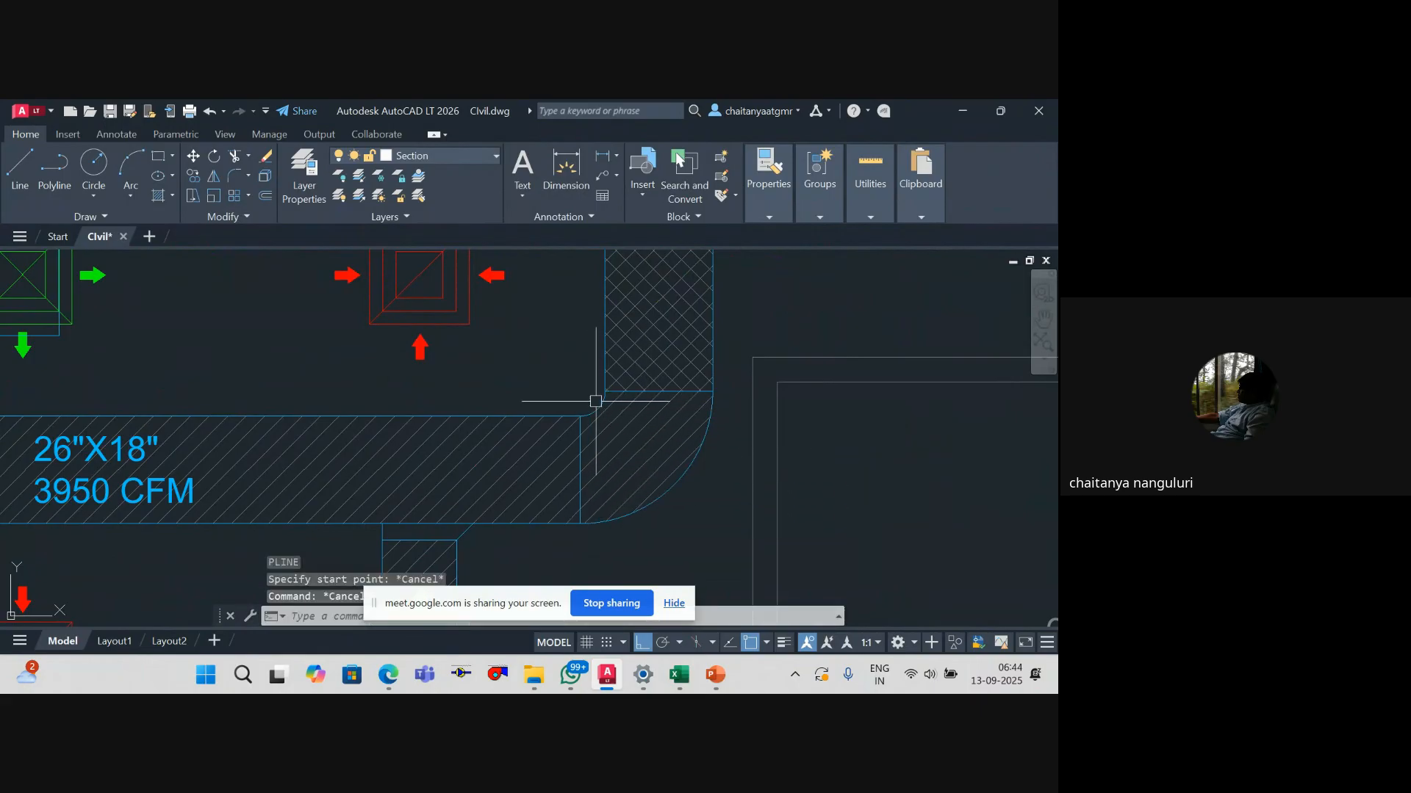
text(sp)
key(Escape)
key(Escape)
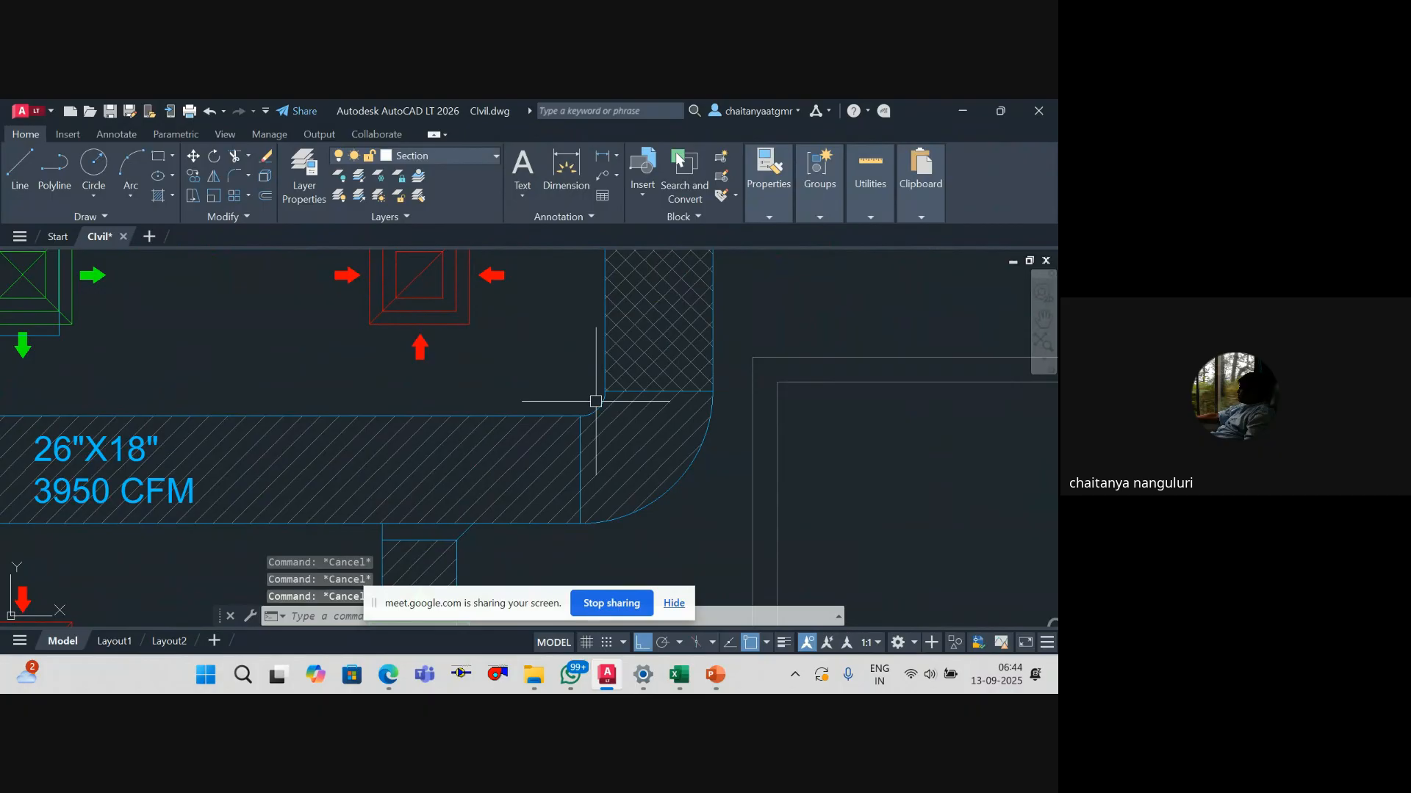
Step: Draw a polyline arc along the elbow's inner curve, from the vertical duct's corner to the horizontal duct's corner
text(pl)
key(Return)
scroll(597, 400, up, 4)
click(605, 390)
text(a)
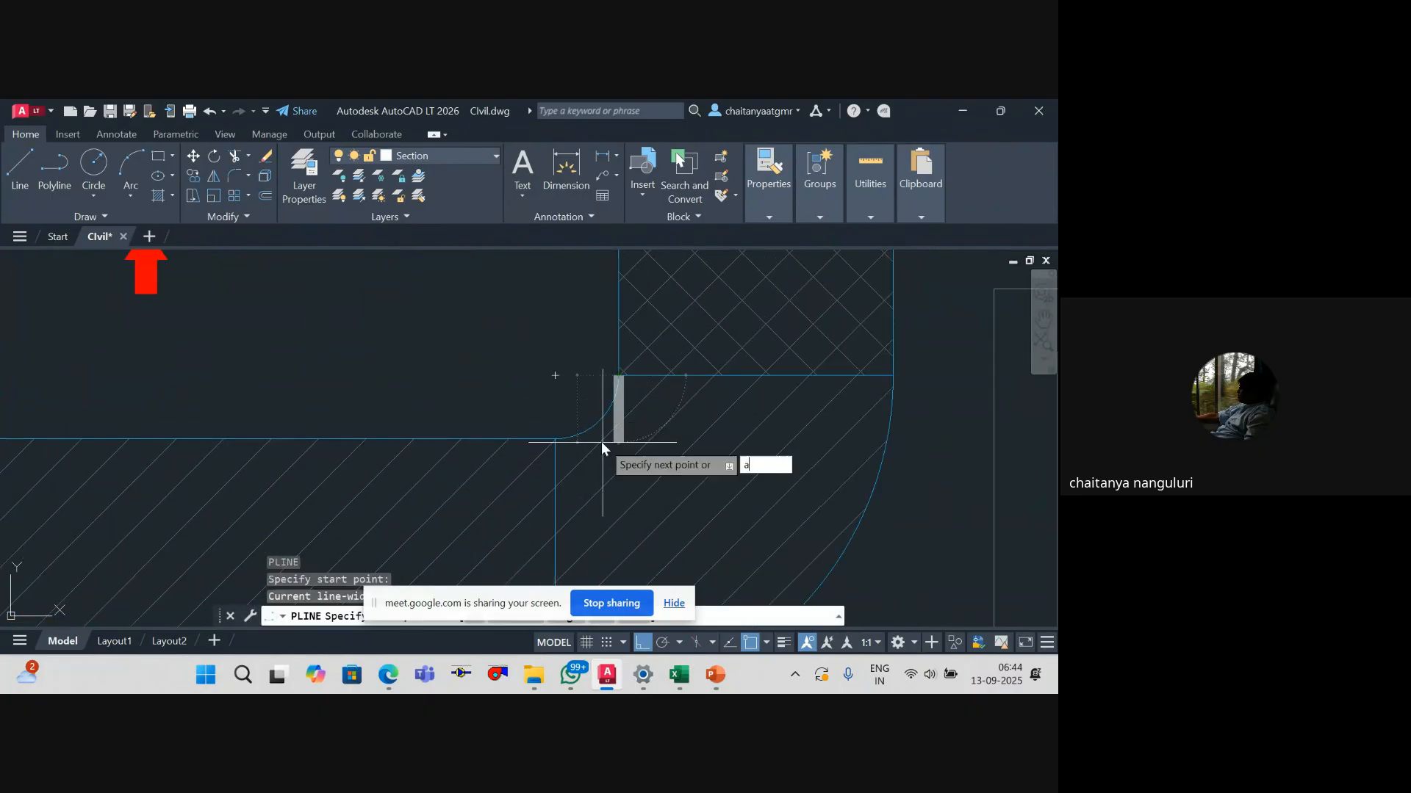
key(Return)
click(556, 440)
key(Escape)
Step: Offset the inner arc outward by the distance from the elbow's inner corner to the midpoint of its end line
scroll(600, 428, down, 3)
text(o)
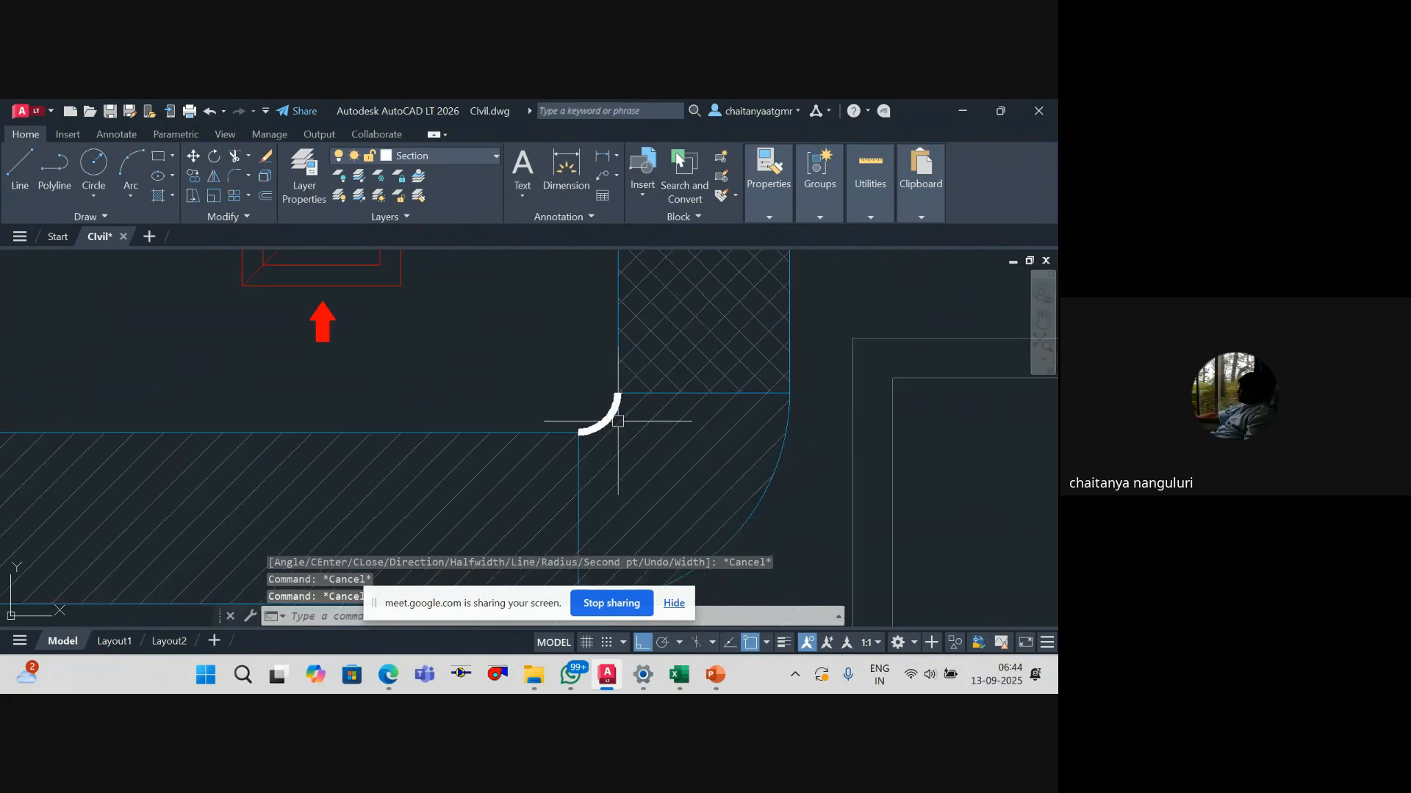
key(Return)
click(619, 403)
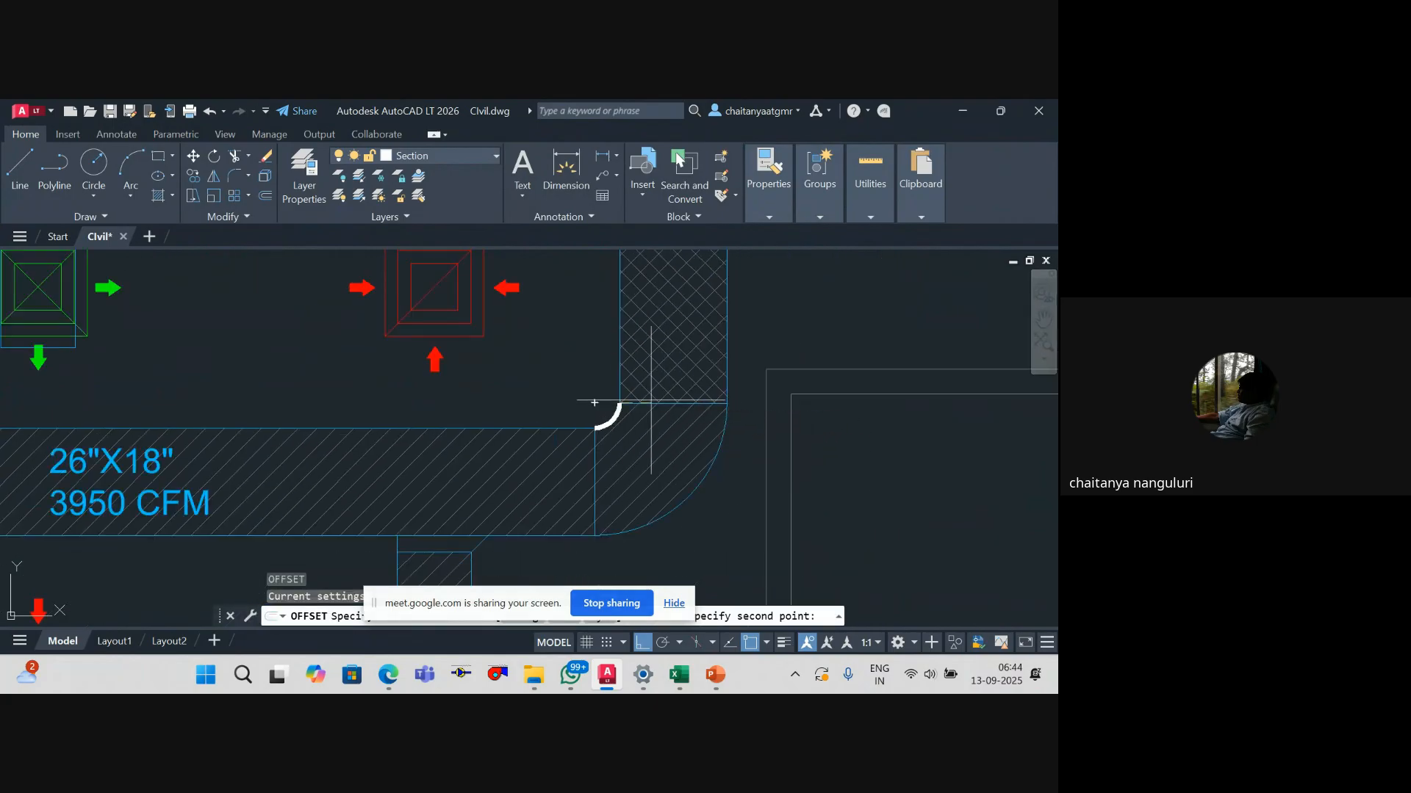
click(674, 403)
click(615, 417)
click(687, 444)
key(Escape)
Step: List the properties of the elbow's centreline arc and examine its length
text(li)
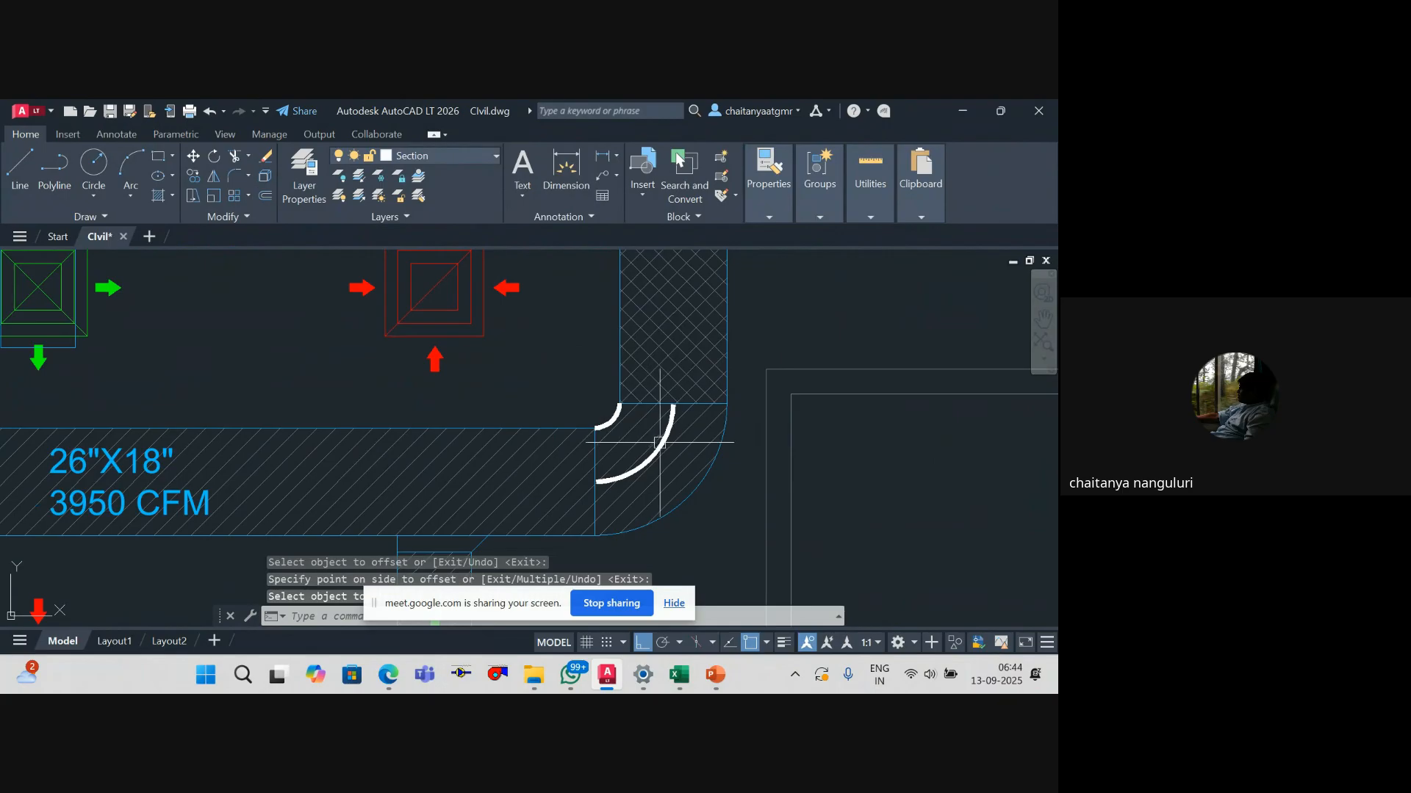
key(Return)
click(666, 444)
key(Return)
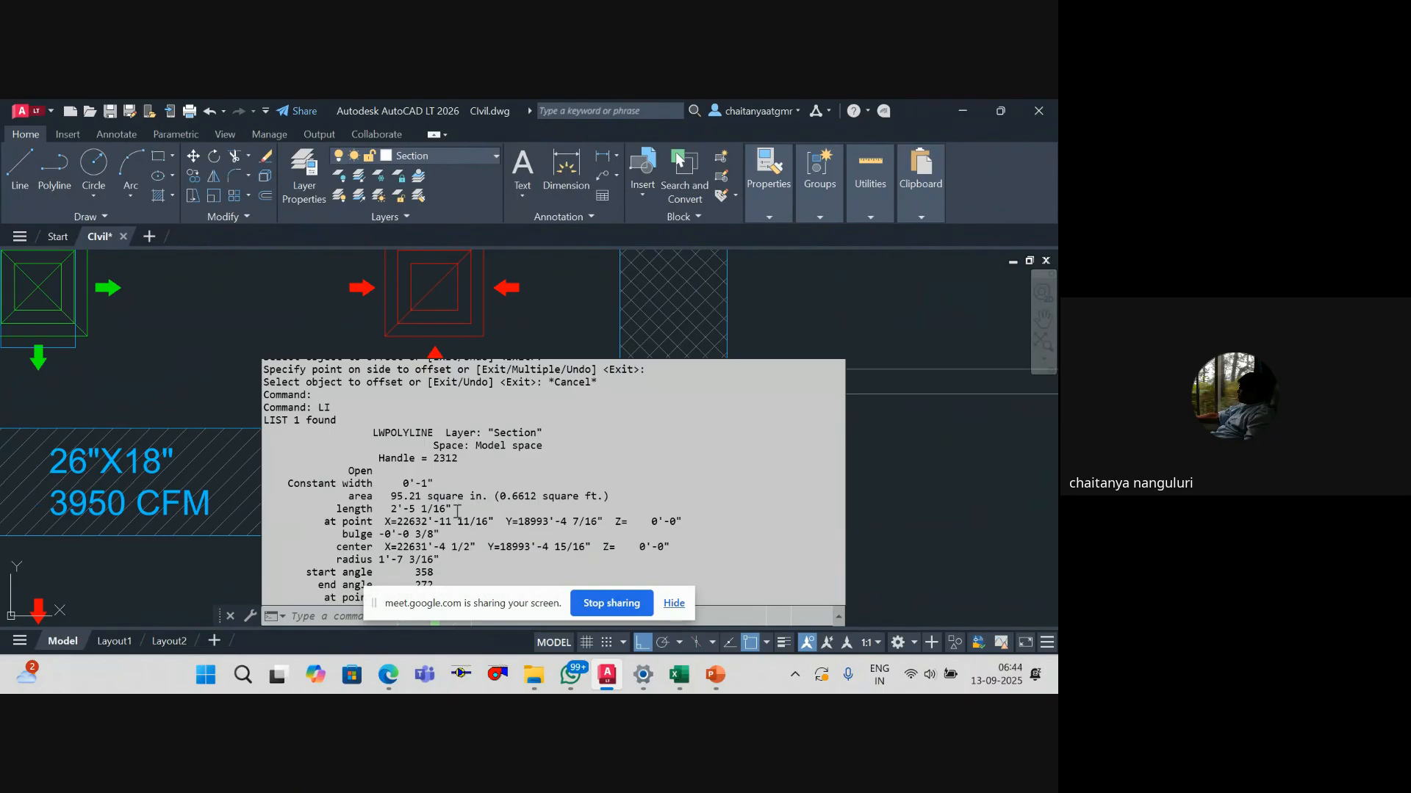
drag(451, 508, 391, 514)
Step: Switch to Excel and convert the fractional inches of the arc length to decimal with =5 1/16 in G12 of Sheet2
key(alt+Tab)
click(372, 478)
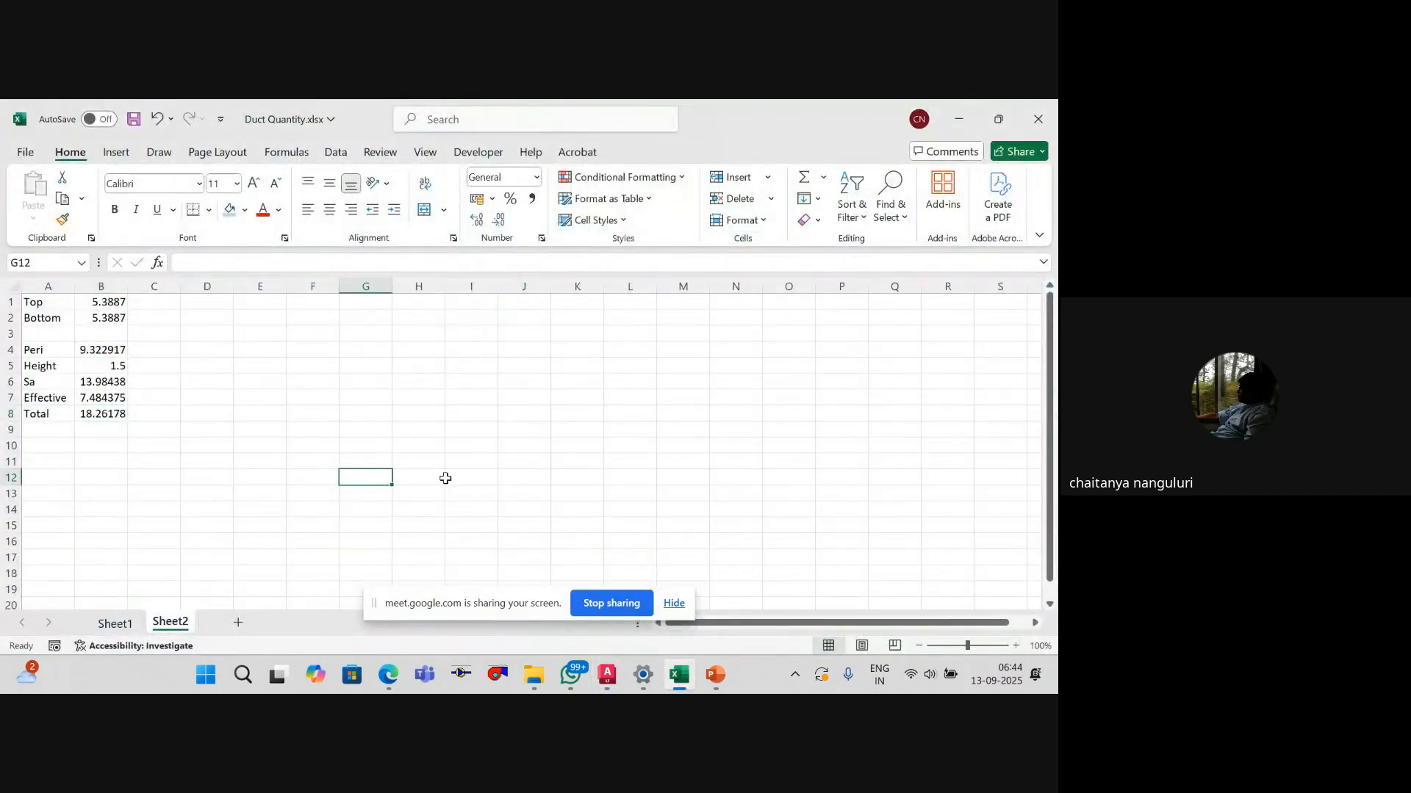
text(=5 1)
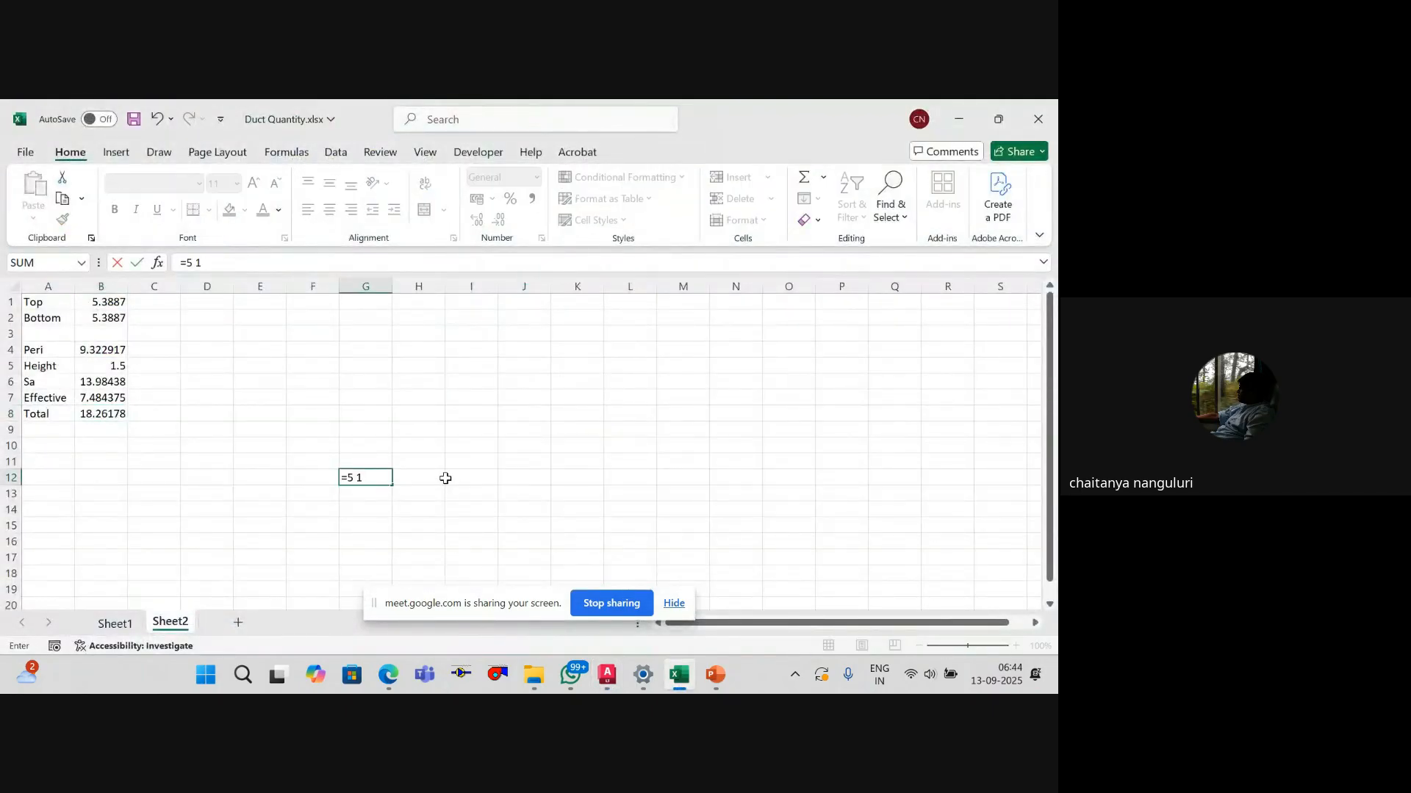
text(/1)
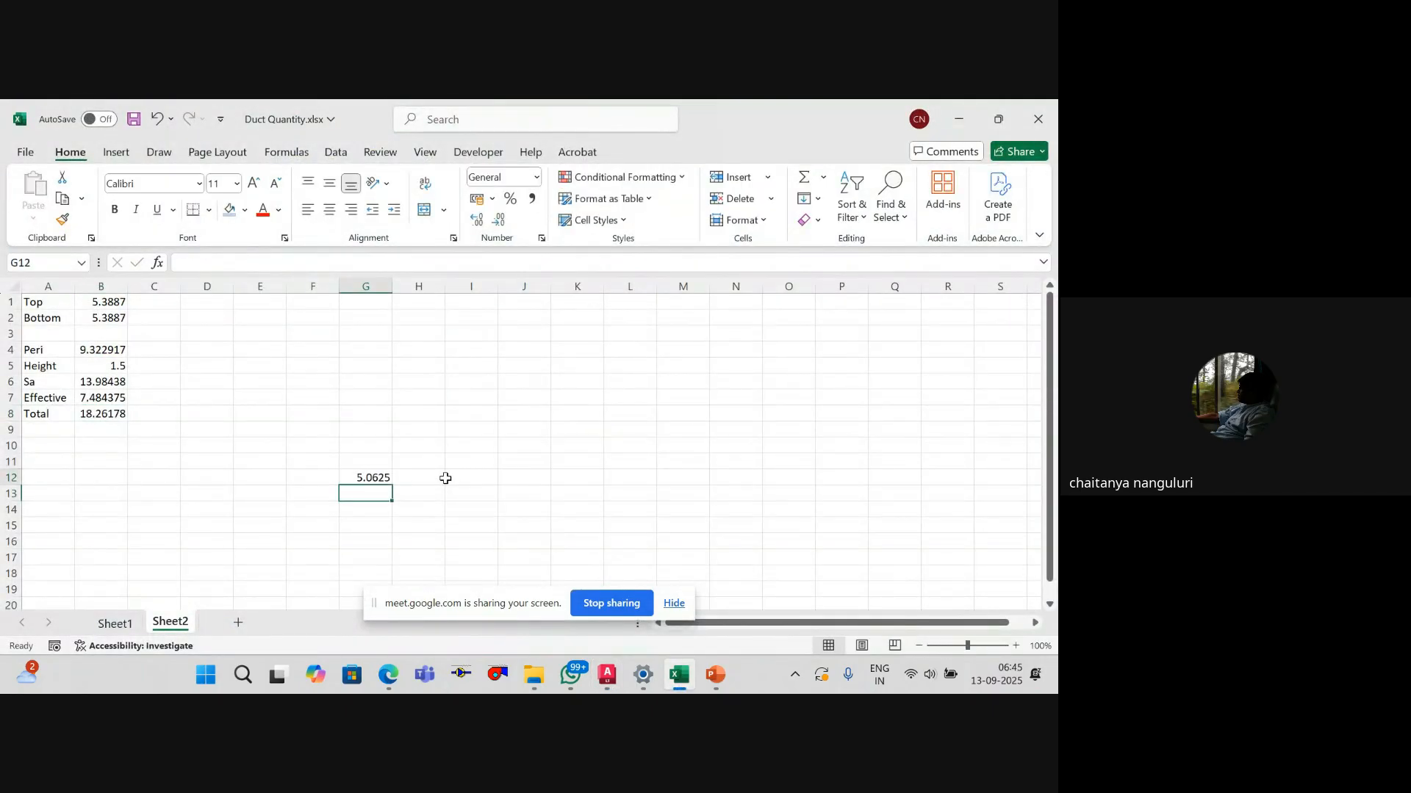
key(Up)
Step: Return to AutoCAD and list the centreline arc's properties again to recheck its length
key(alt+Tab)
click(642, 474)
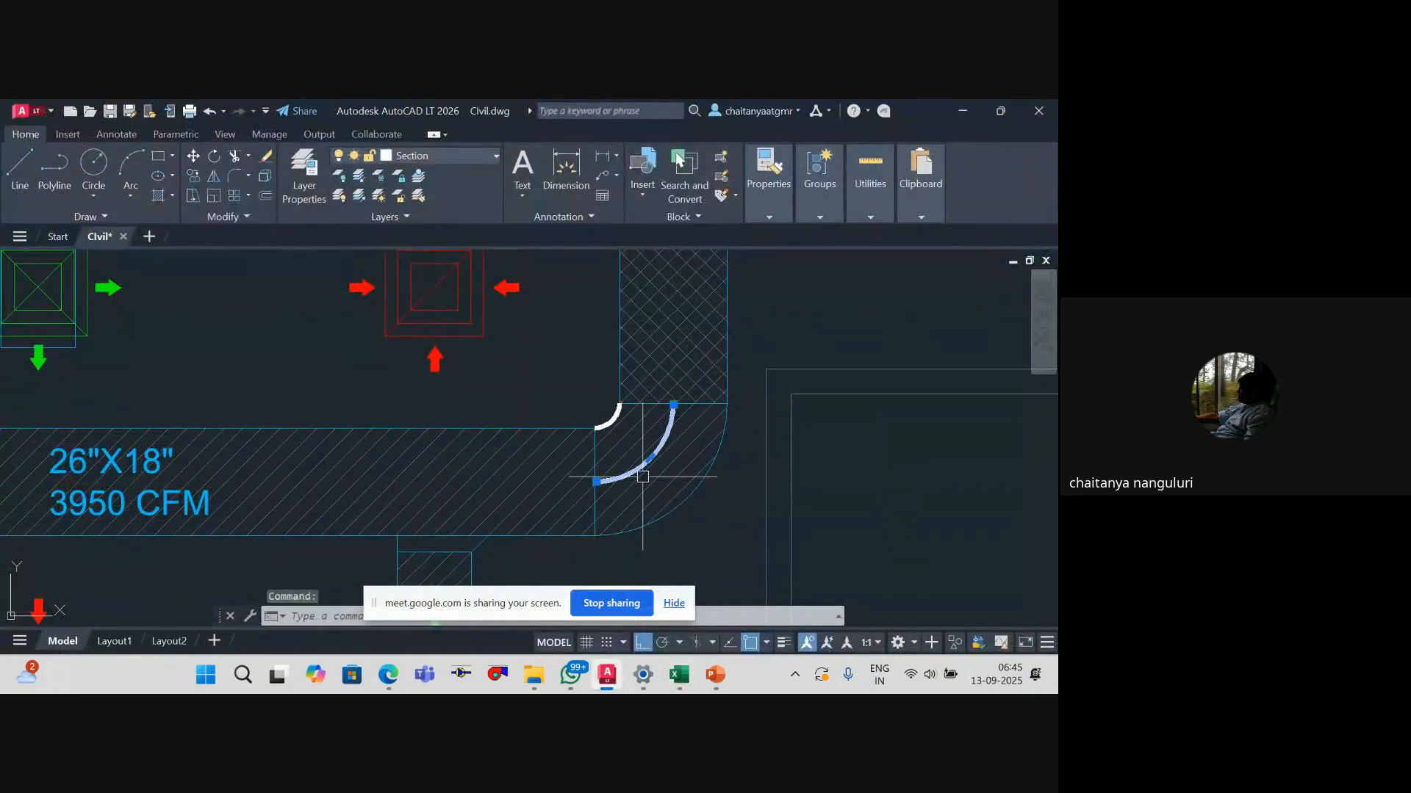
text(LI)
key(Return)
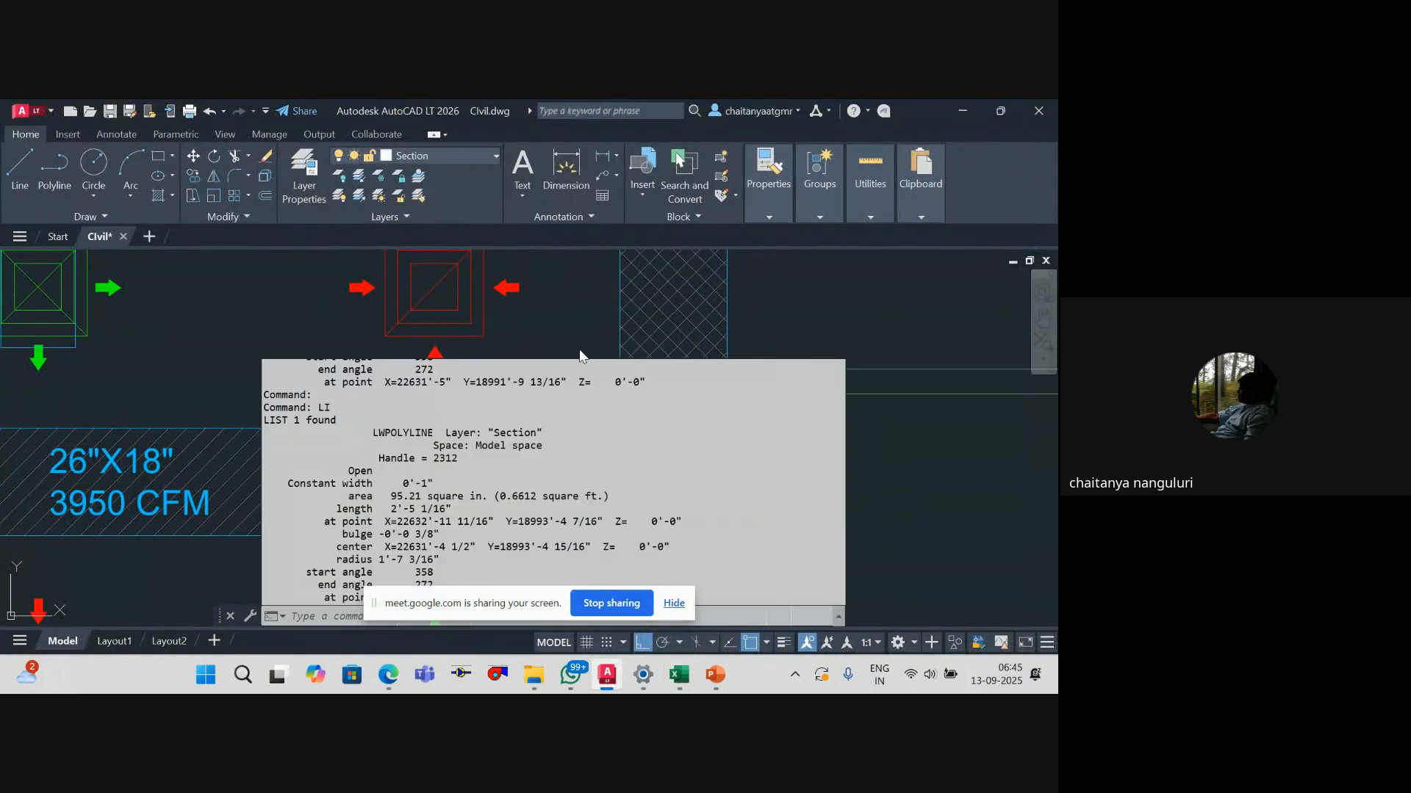
Step: Switch to Excel and add the 24 inches to the converted arc length with =24+G12 in H12 of Sheet2
click(566, 310)
key(alt+Tab)
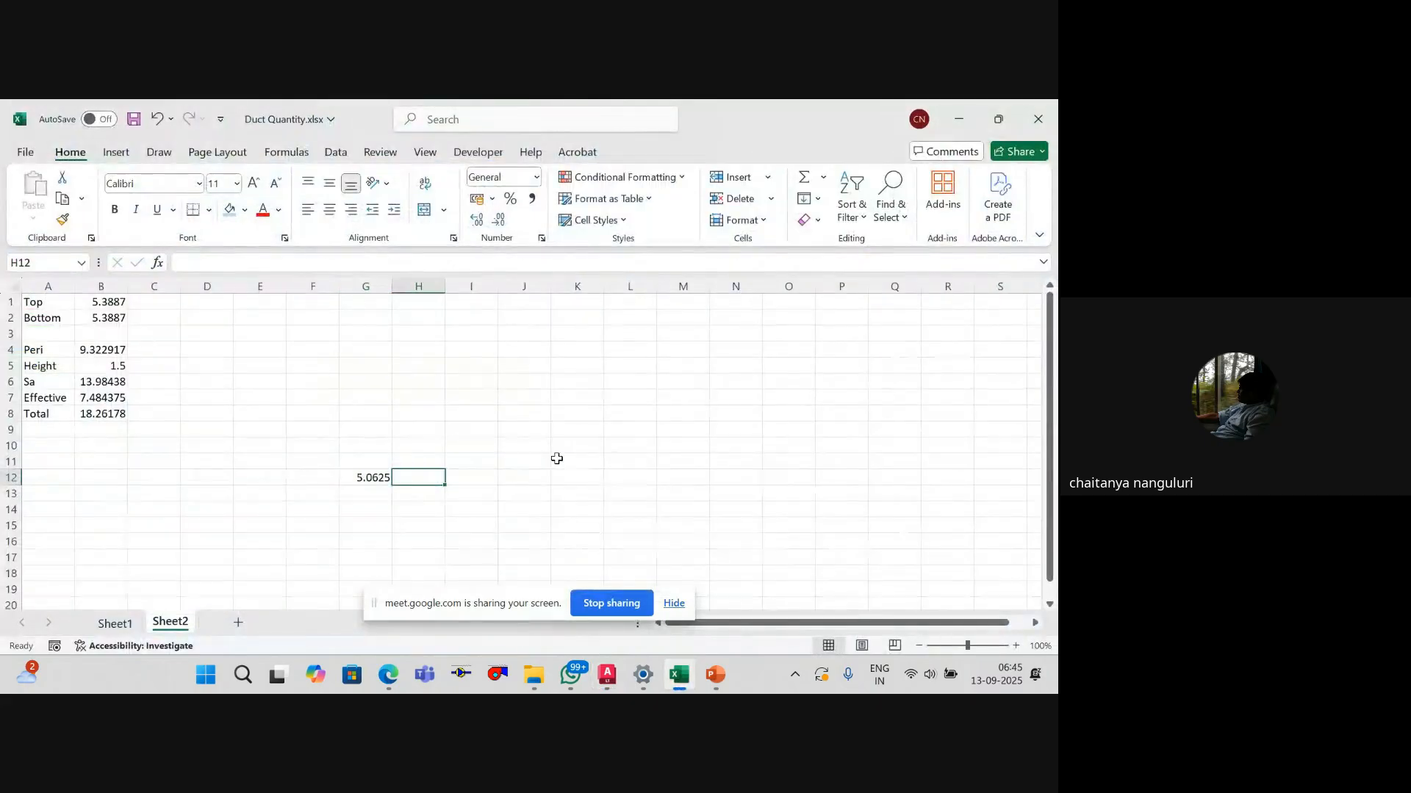
text(=2)
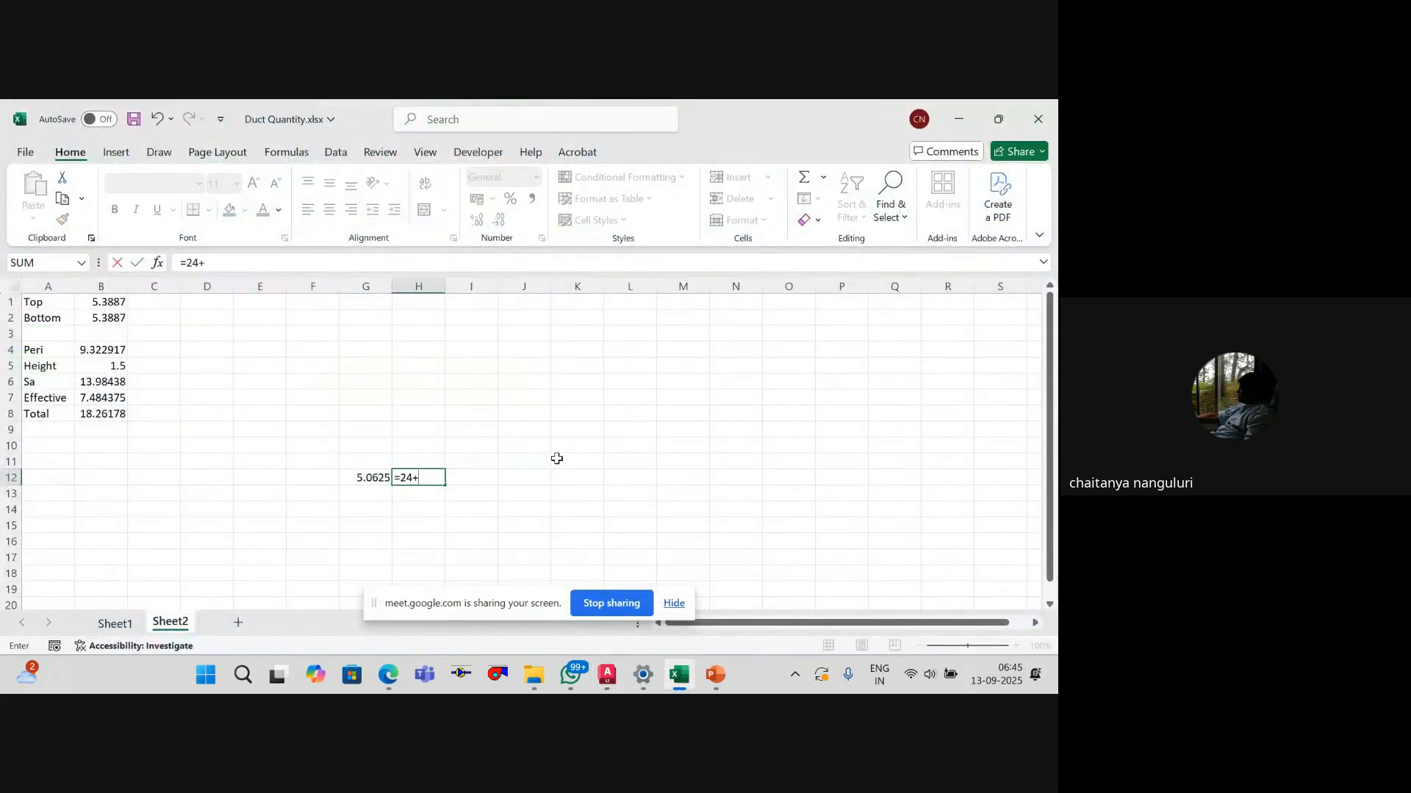
text(4+)
key(Left)
key(Return)
key(Up)
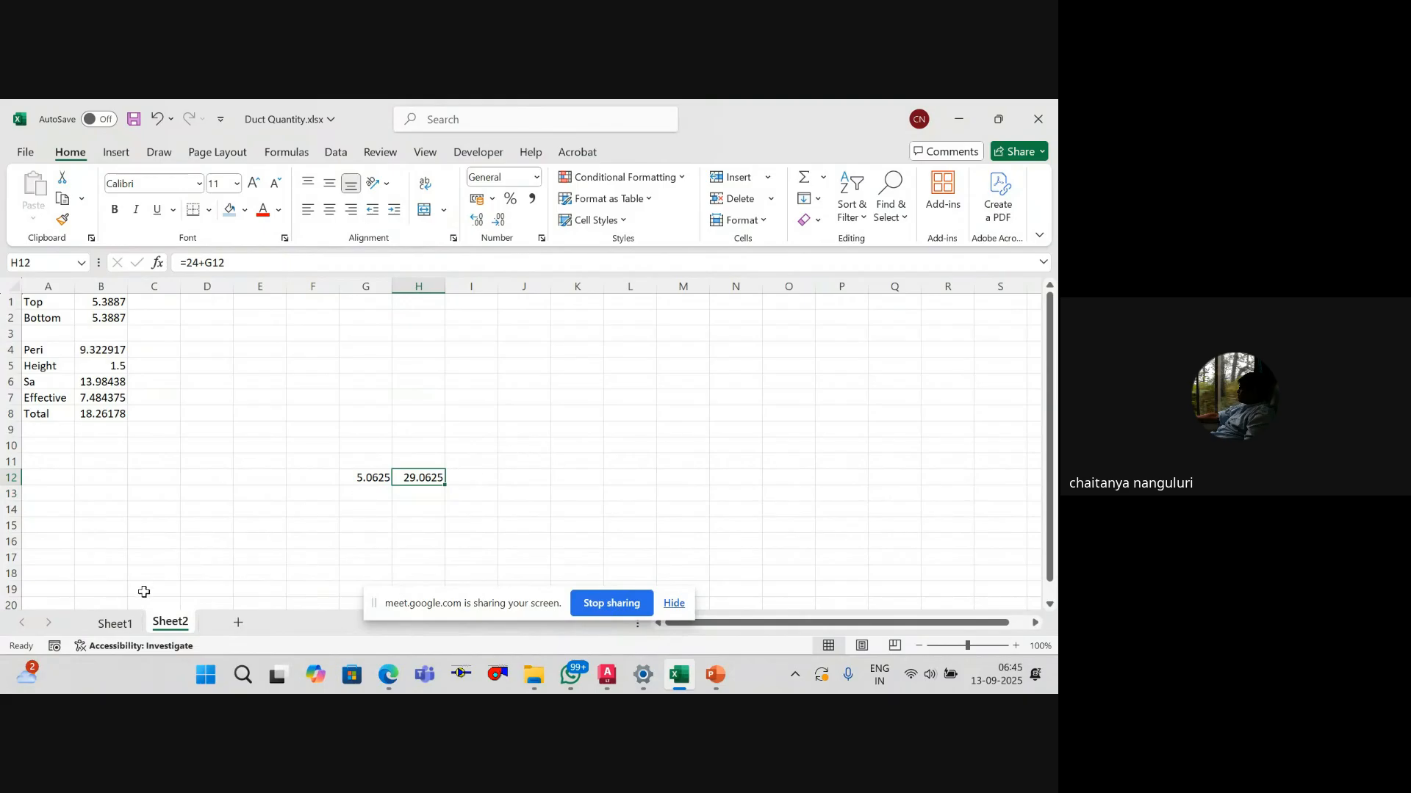
Step: Replace the elbow's length formula in E14 of Sheet1 with the centreline arc length 29.062
click(122, 625)
click(474, 557)
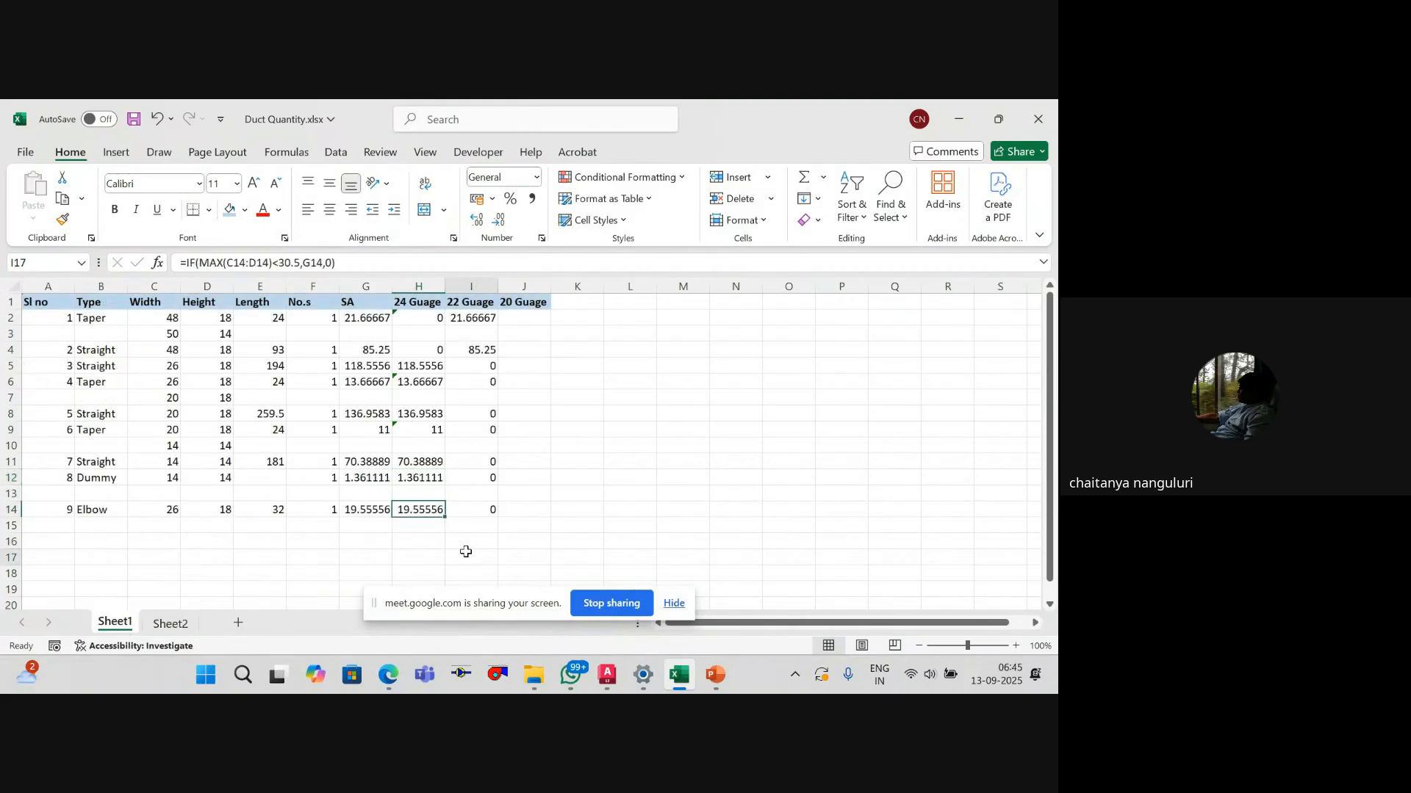
click(277, 509)
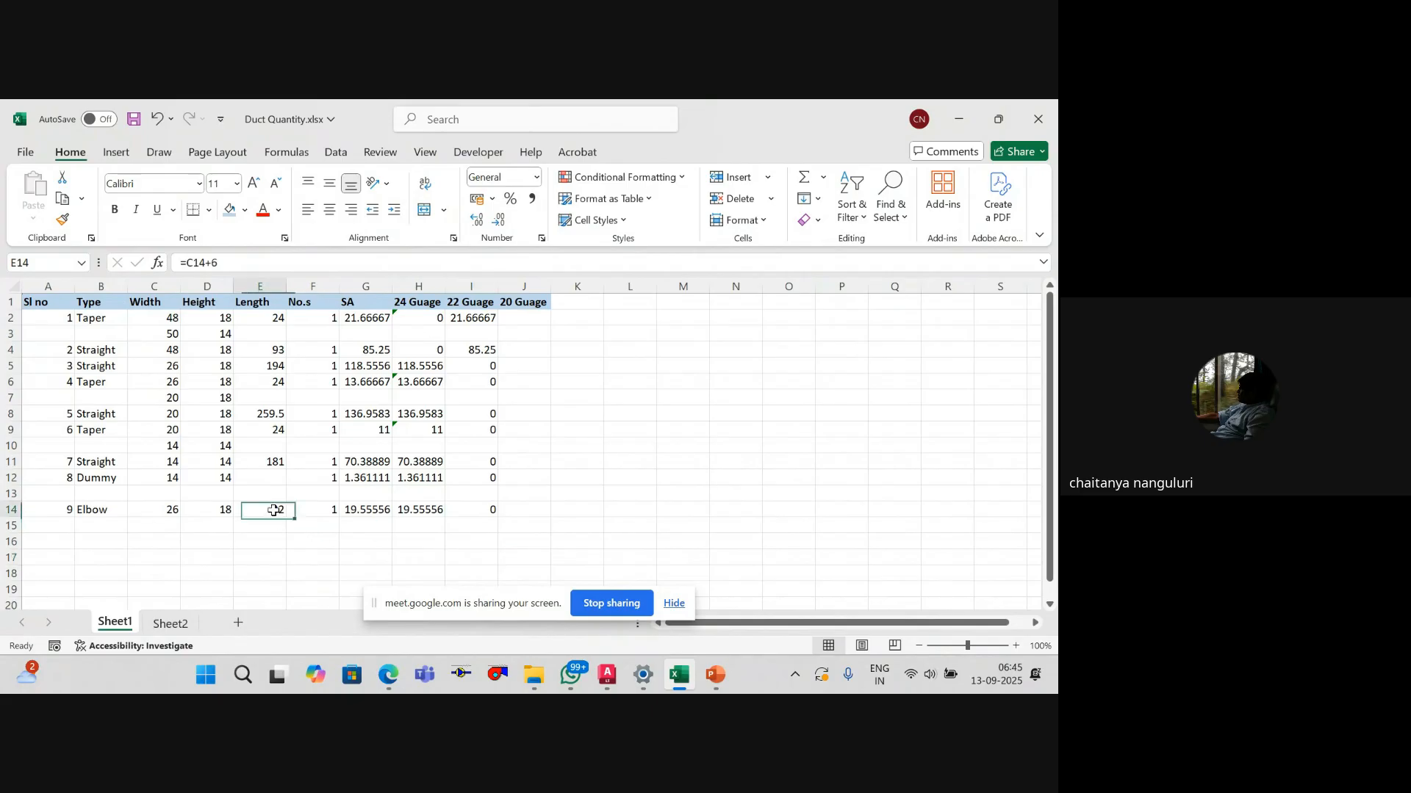
text(29.0)
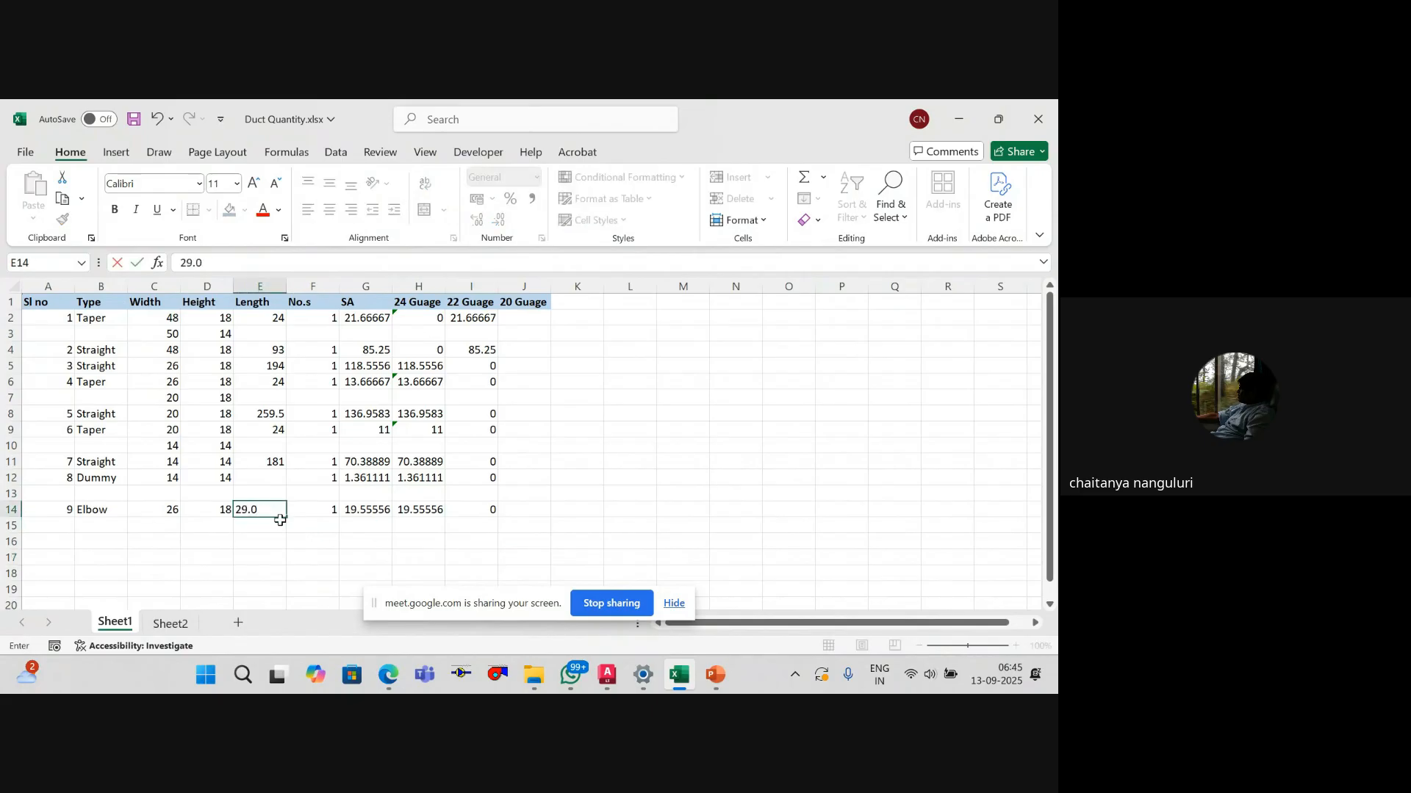
text(62)
key(ctrl+Return)
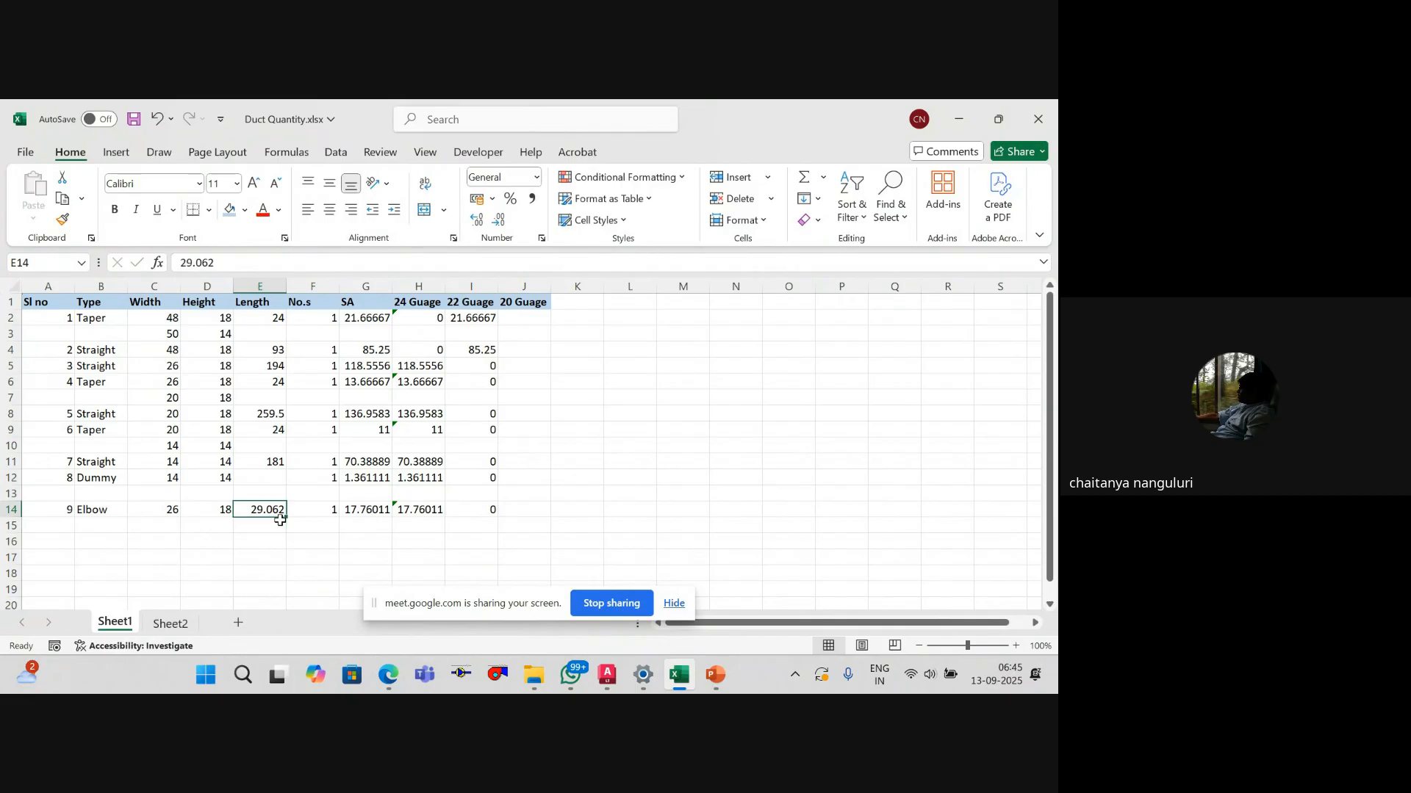
Step: Compare the elbow's surface area in Sheet1 with the total worked out in Sheet2
click(471, 542)
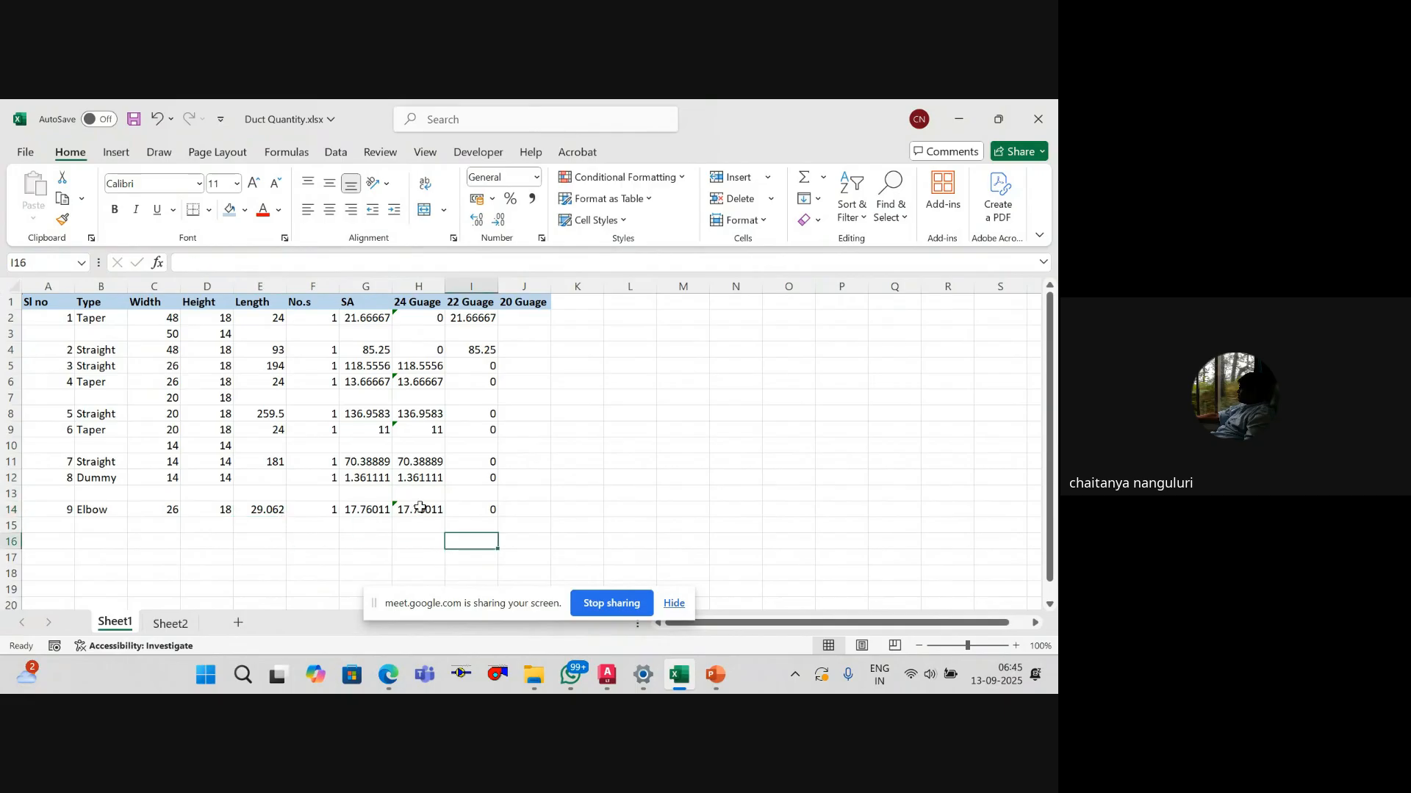
drag(421, 507, 419, 499)
click(170, 624)
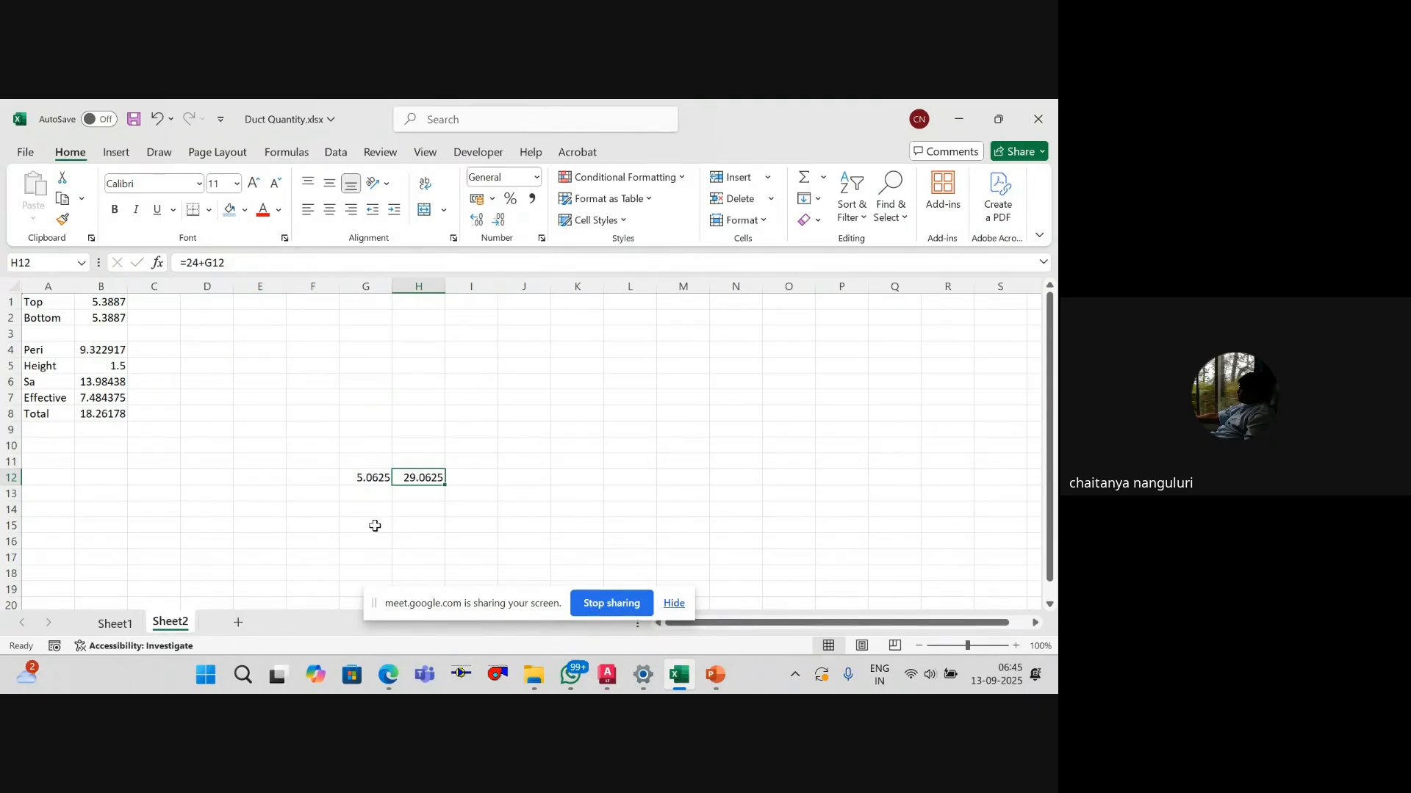
click(118, 623)
click(170, 624)
click(474, 507)
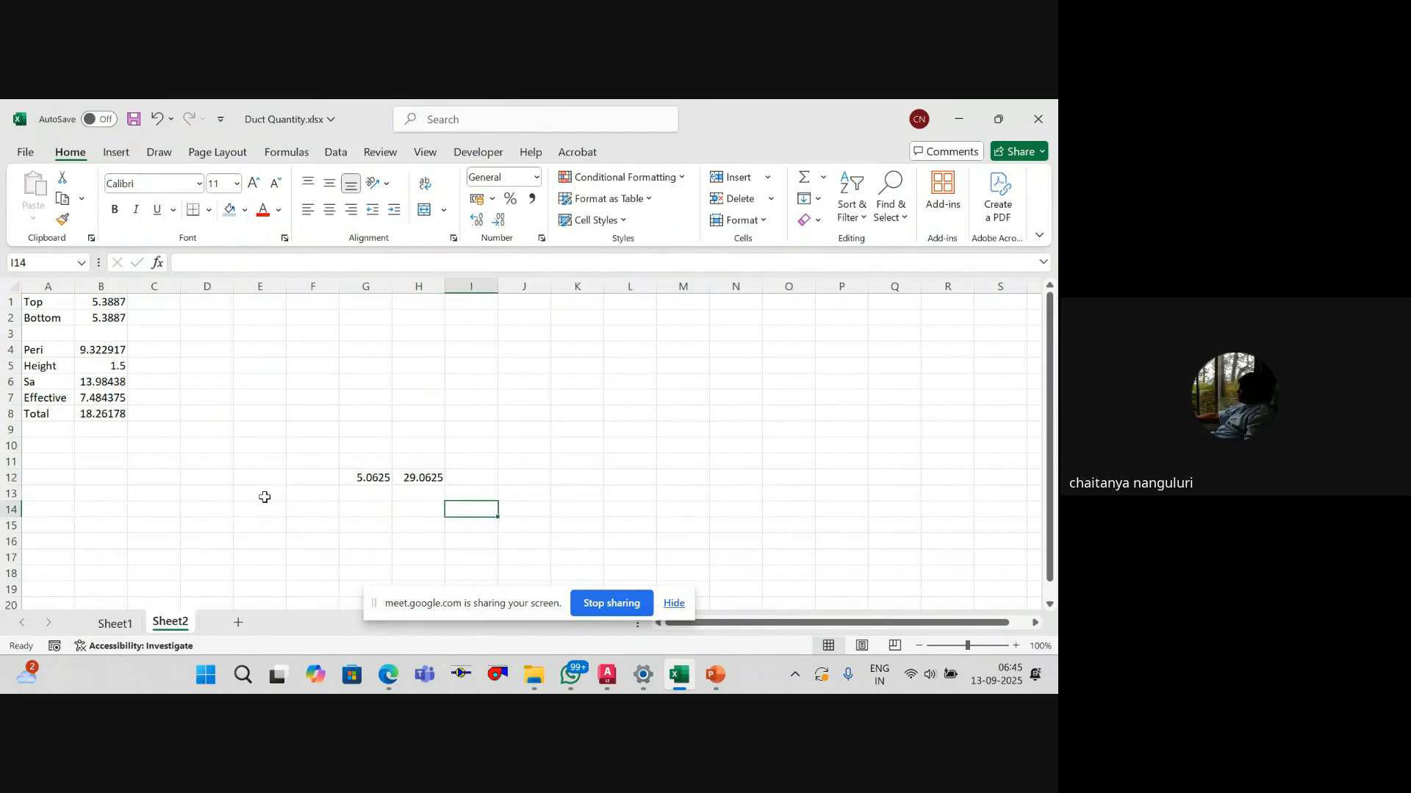
Step: Switch to AutoCAD and examine the elbow's centreline arc between the two duct ends
key(alt+Tab)
click(645, 466)
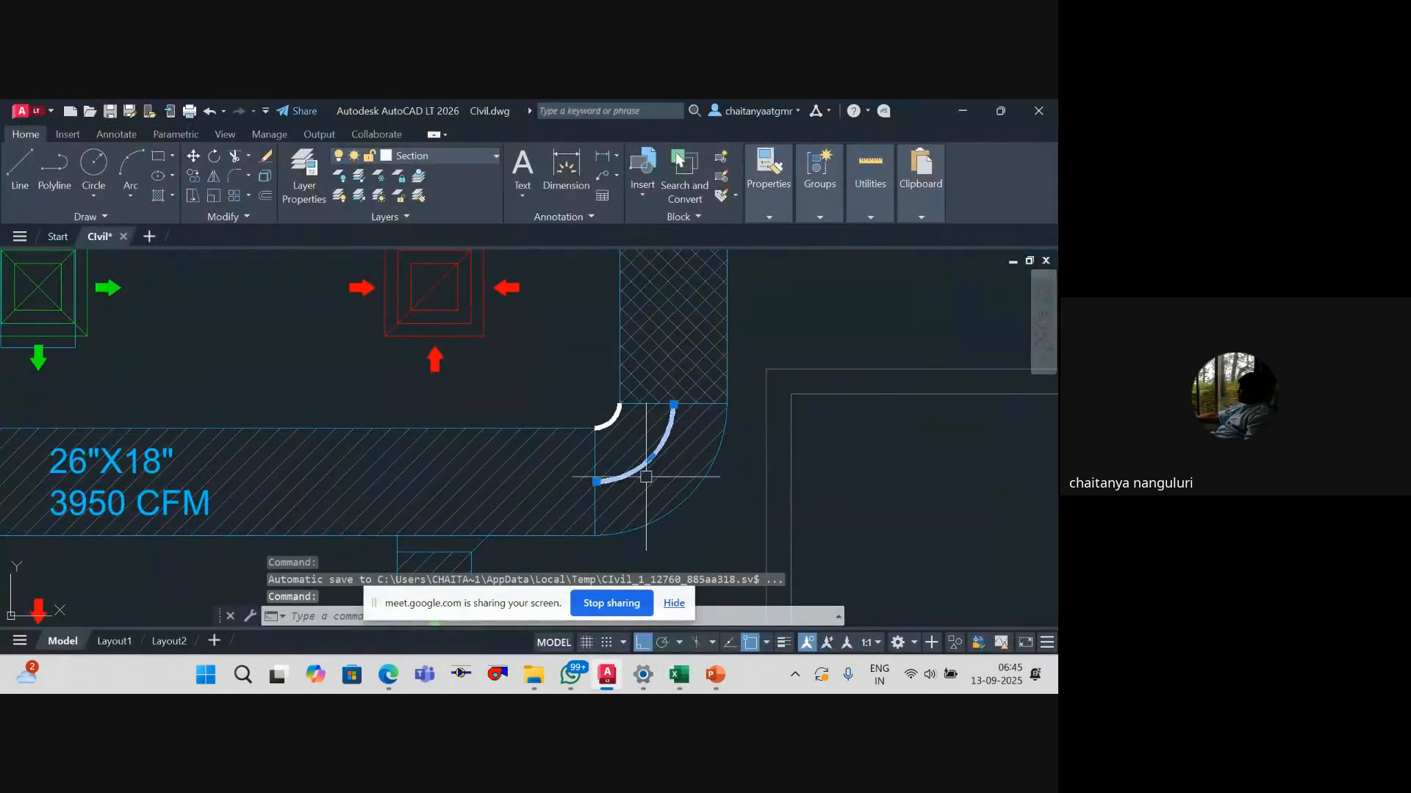
scroll(649, 429, up, 3)
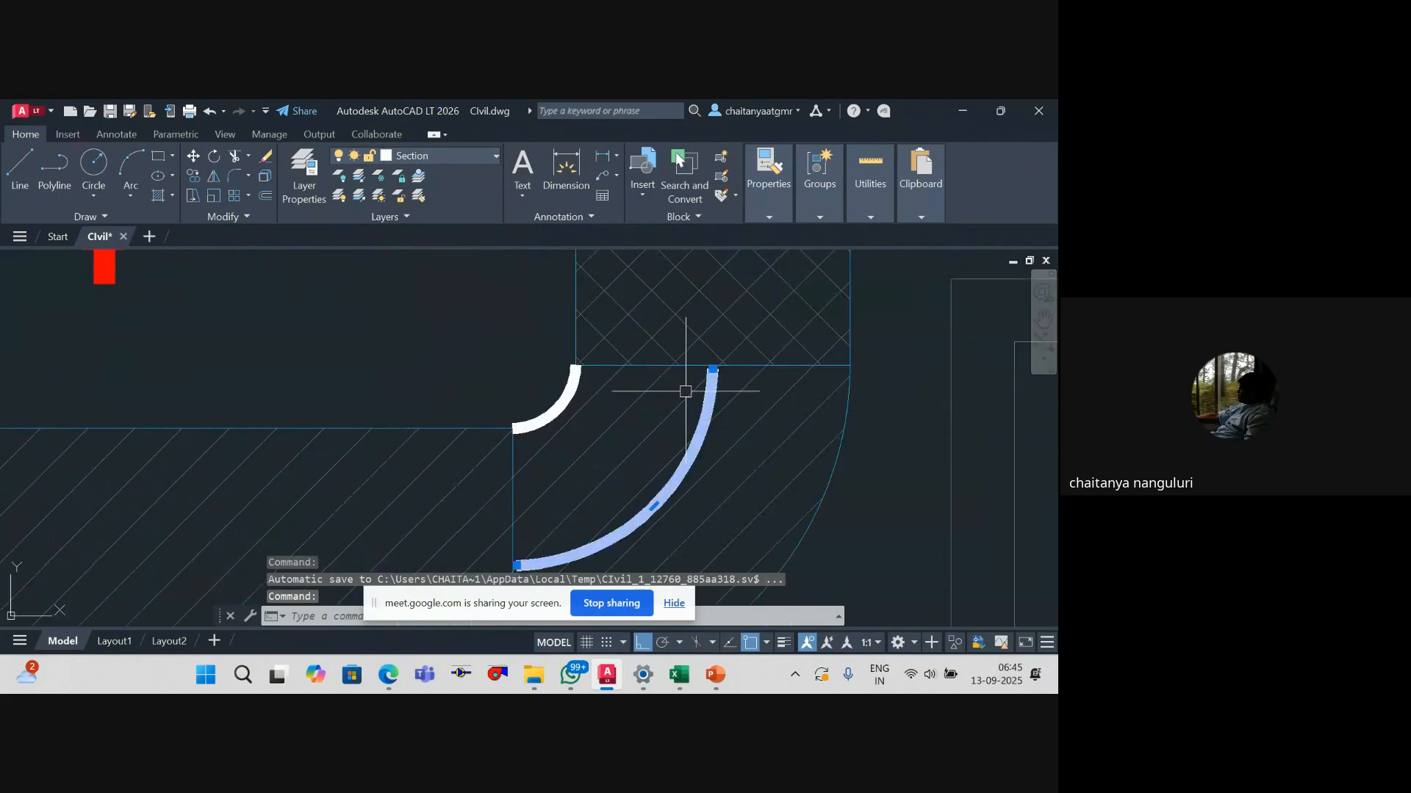
scroll(687, 394, down, 3)
drag(685, 394, 642, 411)
scroll(644, 425, up, 2)
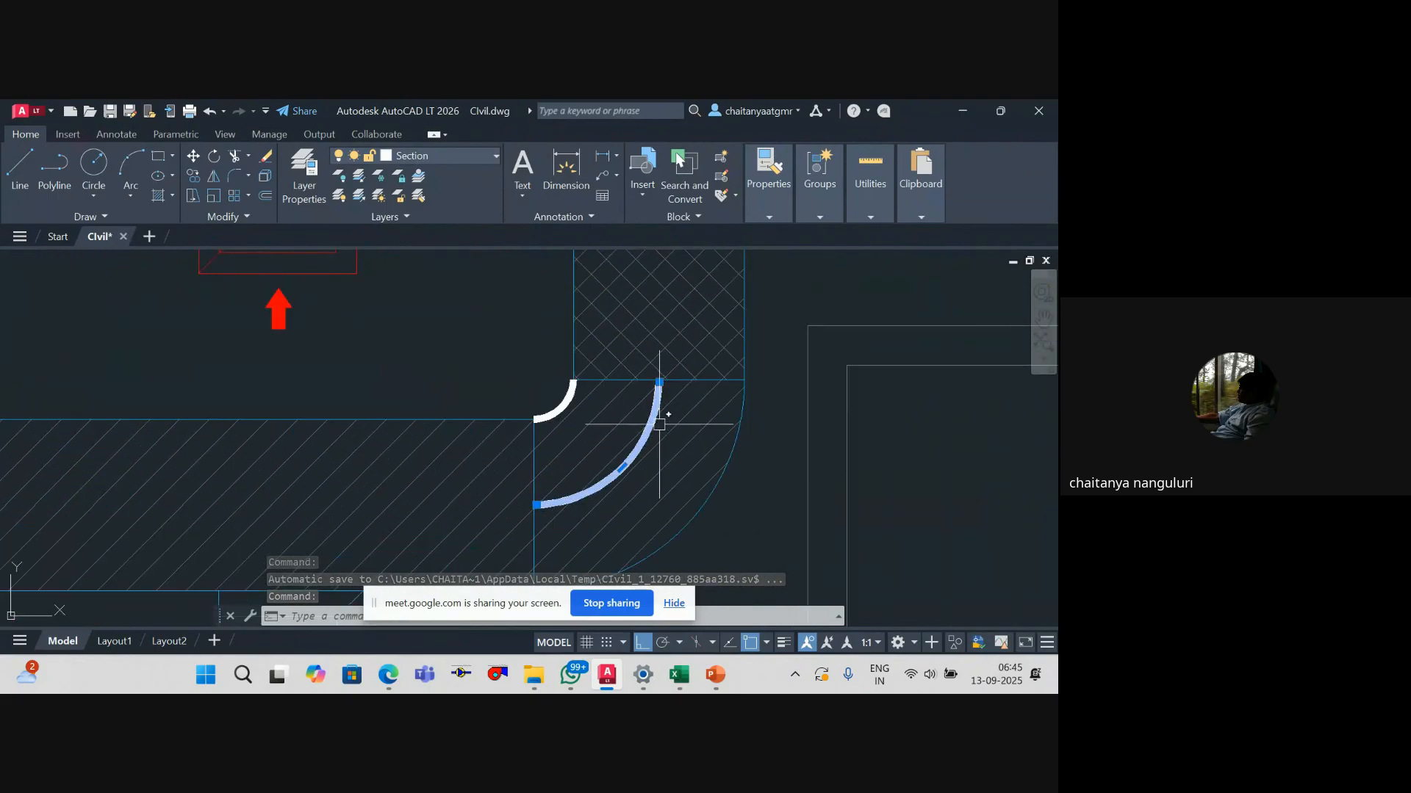
scroll(659, 425, down, 2)
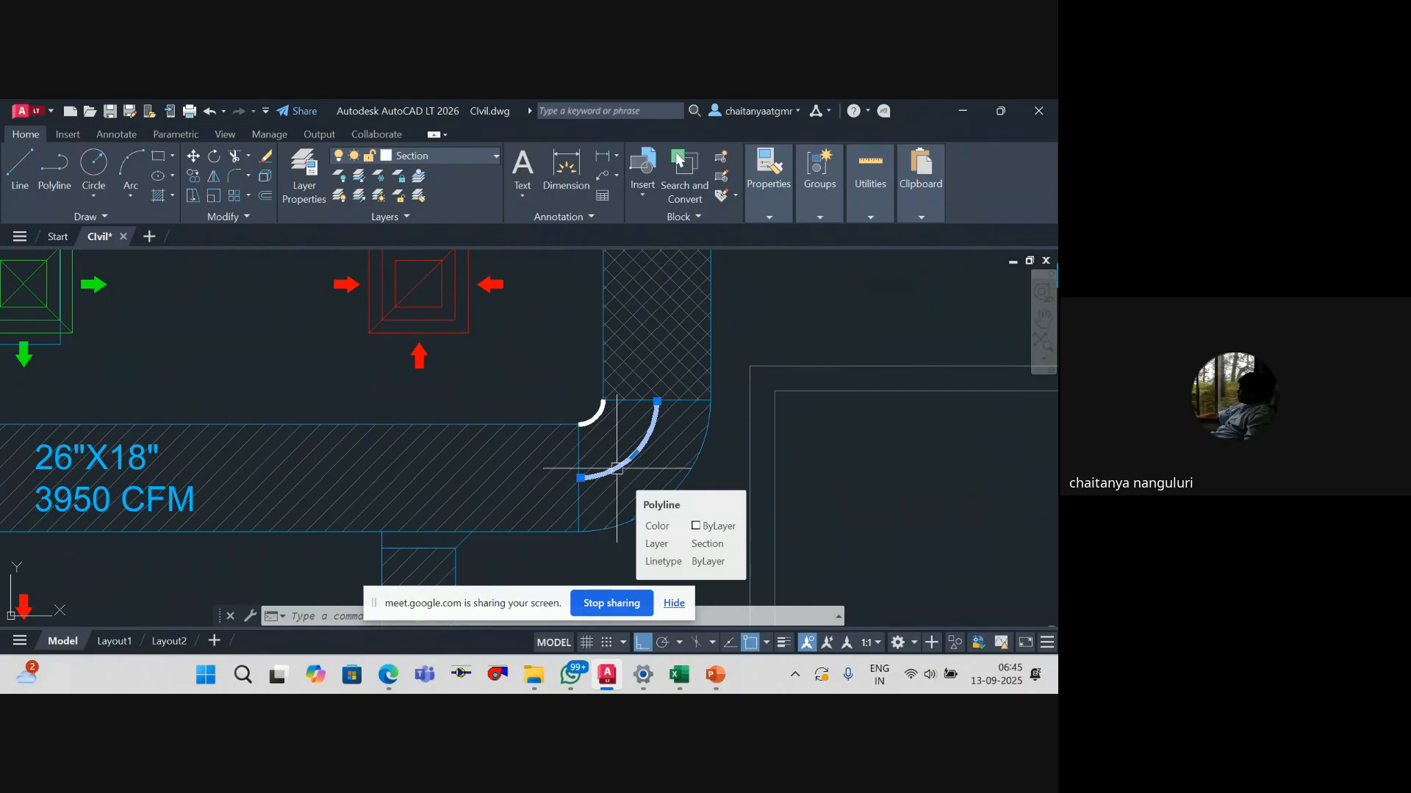
key(Escape)
key(Escape)
key(Escape)
Step: Return to Sheet1 in Excel and undo the elbow length entry, restoring the formula =C14+6 in E14
key(alt+Tab)
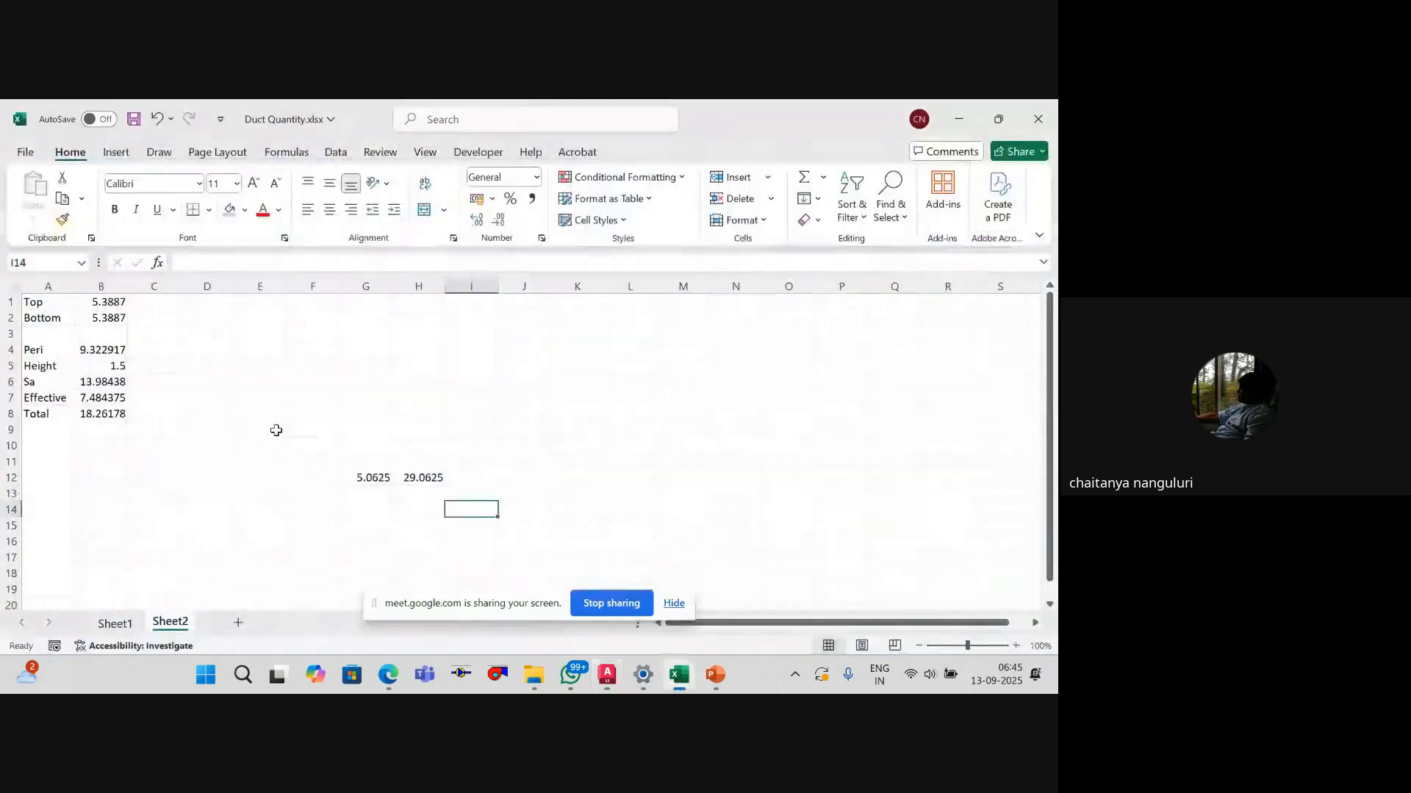
click(118, 622)
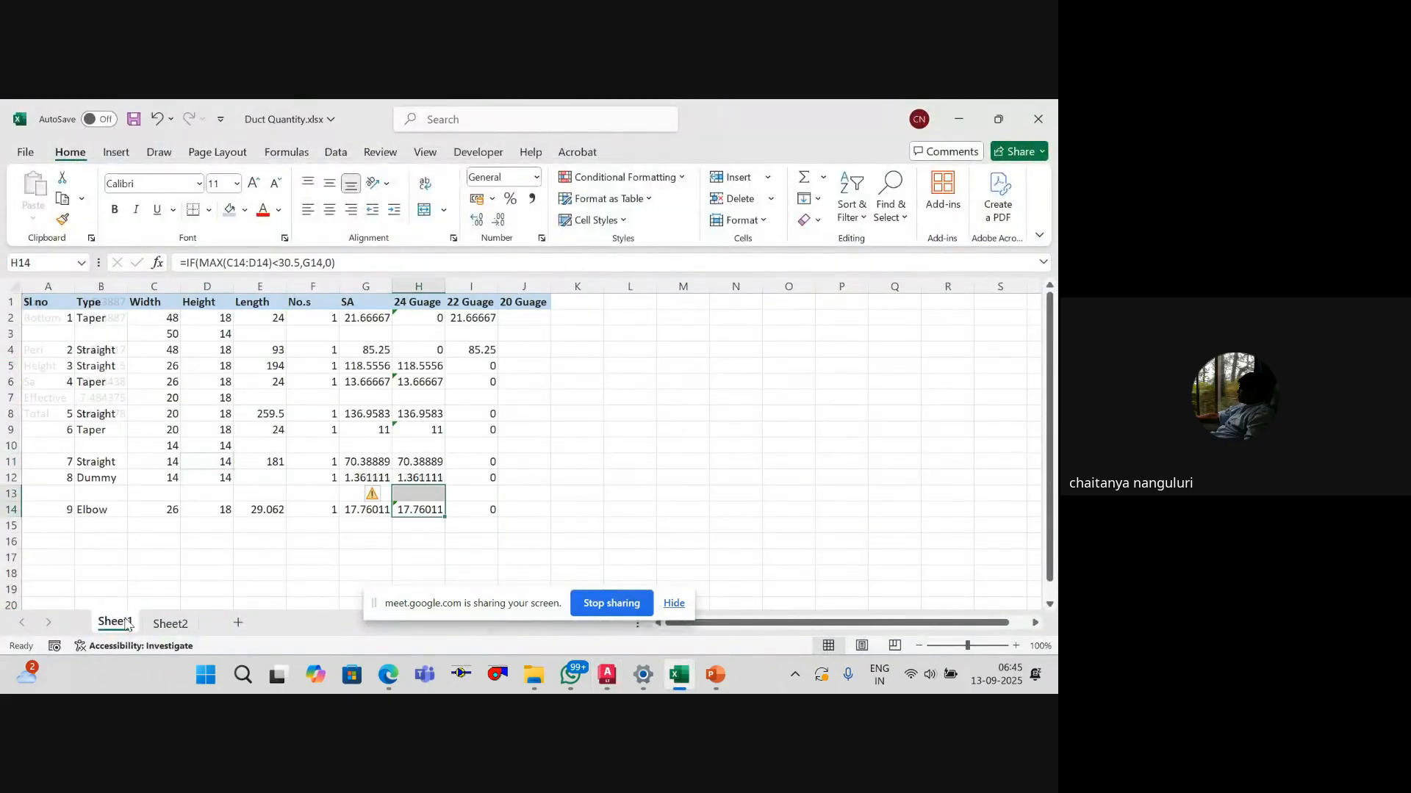
click(307, 555)
click(260, 509)
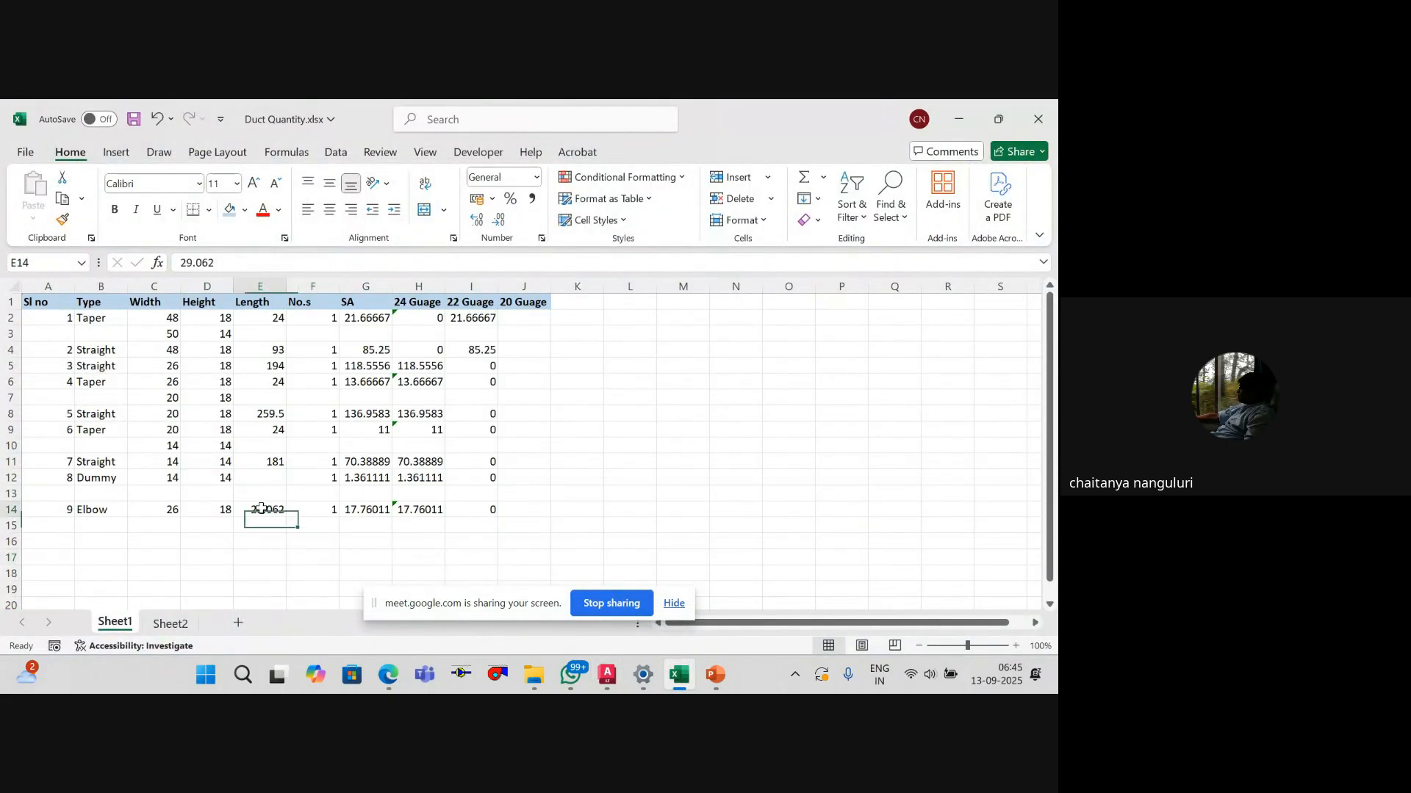
key(ctrl+z)
click(283, 556)
click(272, 511)
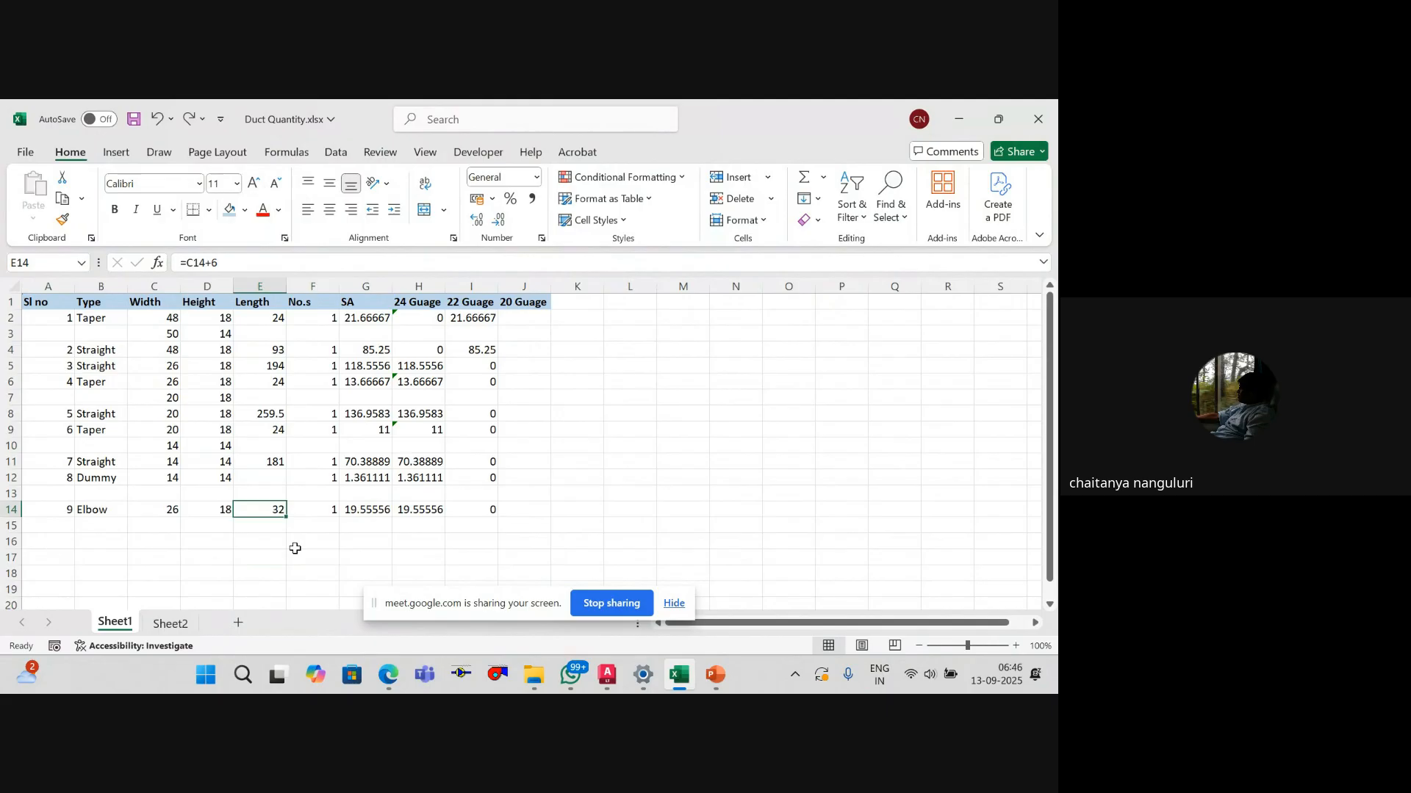
Step: Switch to AutoCAD, erase the elbow's inner and centreline arcs, and undo the erasure
key(alt+Tab)
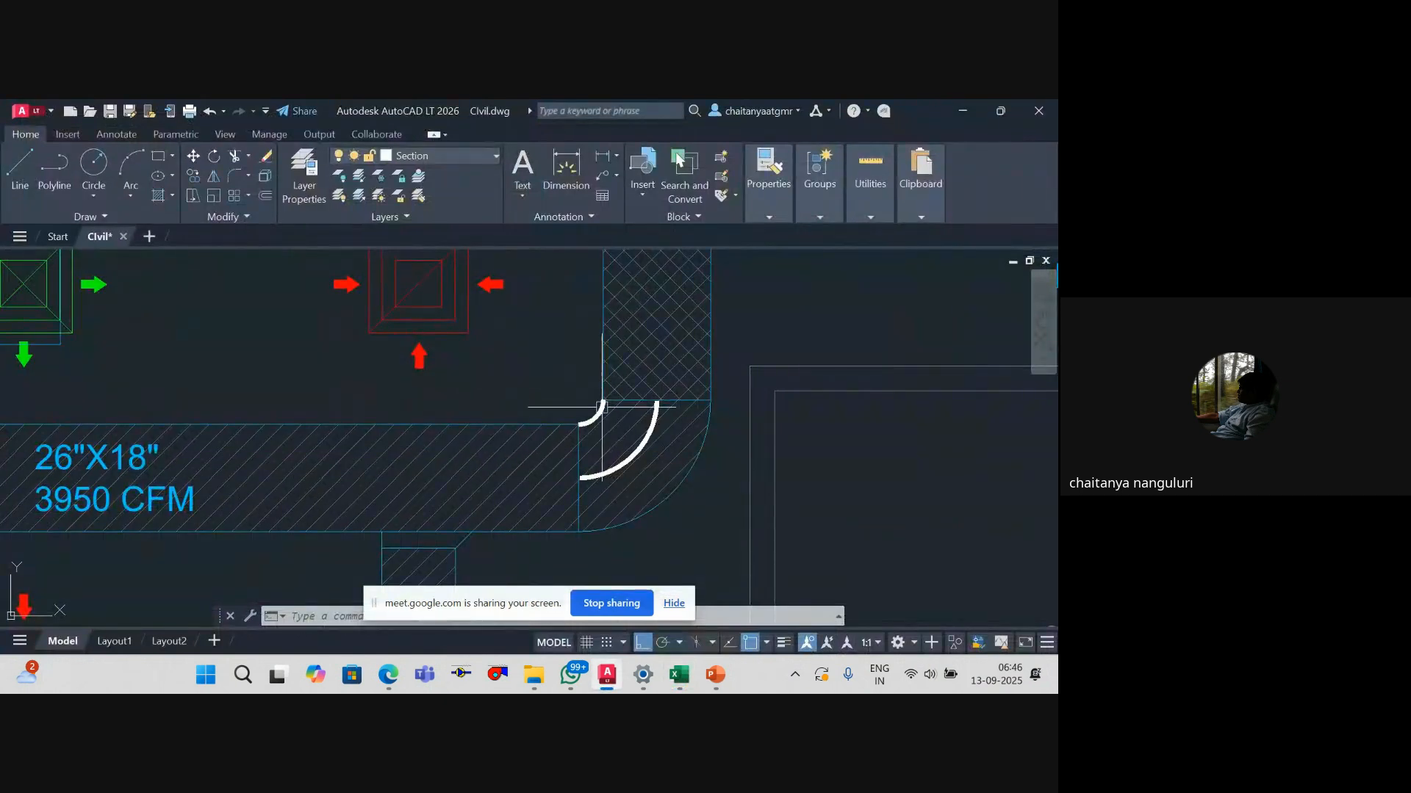
click(645, 467)
key(Delete)
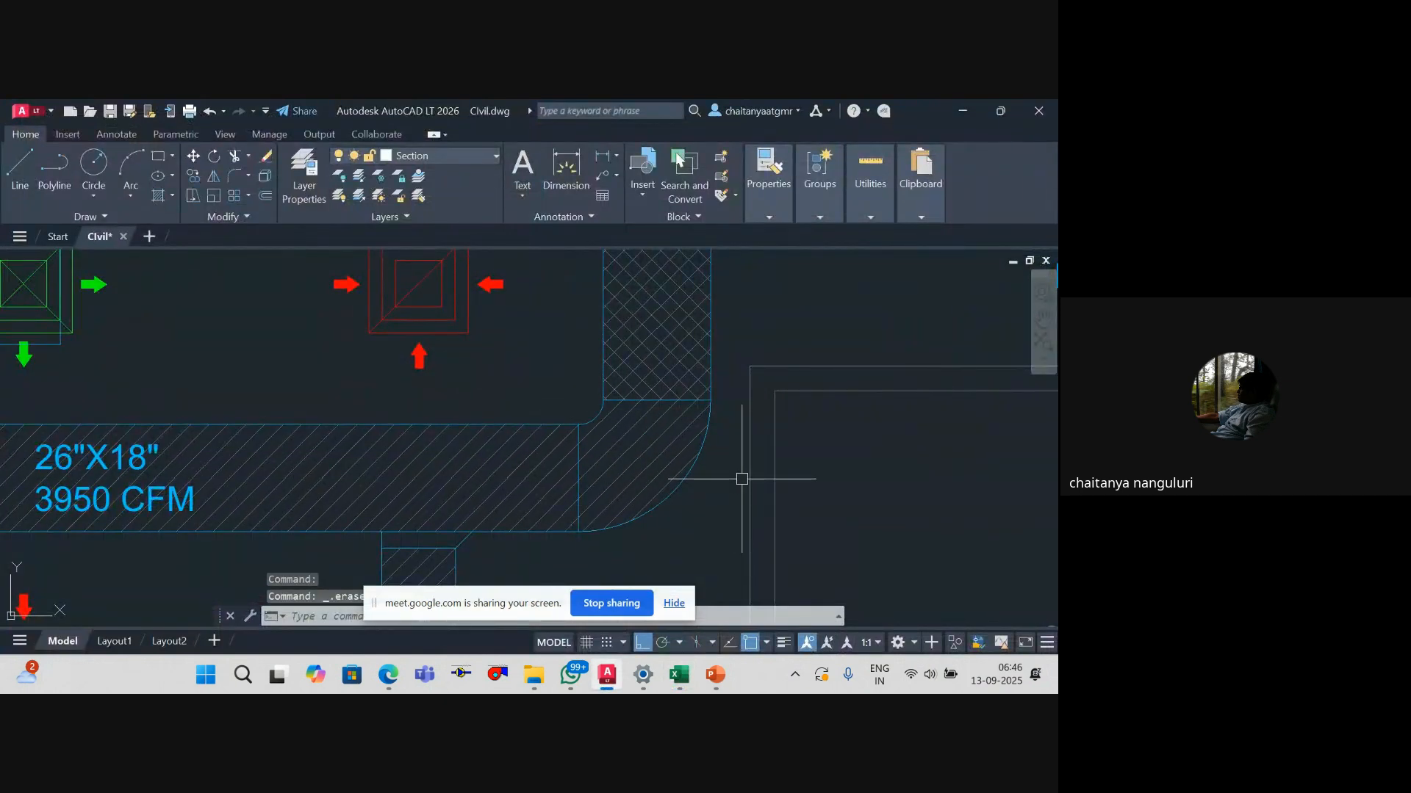
key(ctrl+z)
key(Escape)
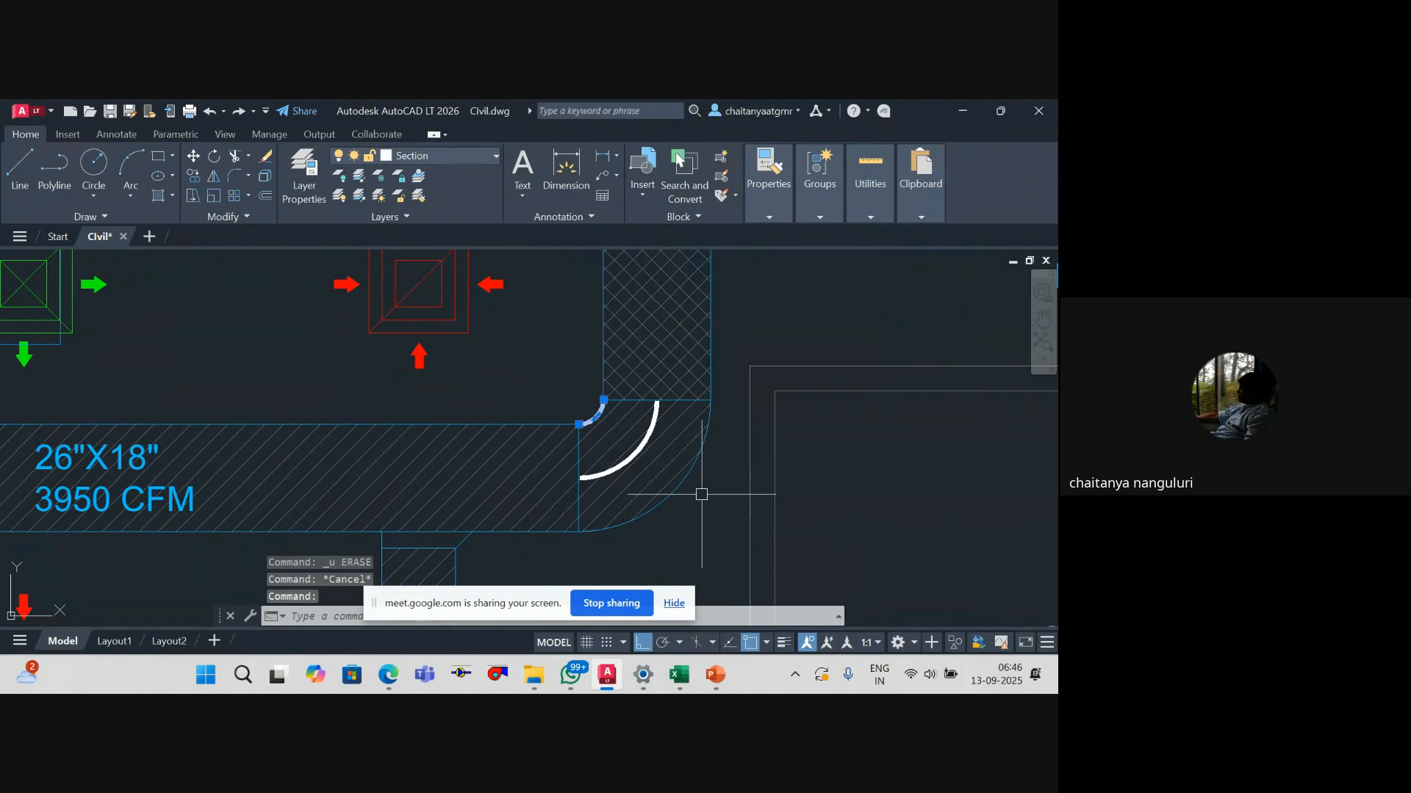
Step: List the properties of the elbow's inner arc and examine its length
text(LI)
key(Return)
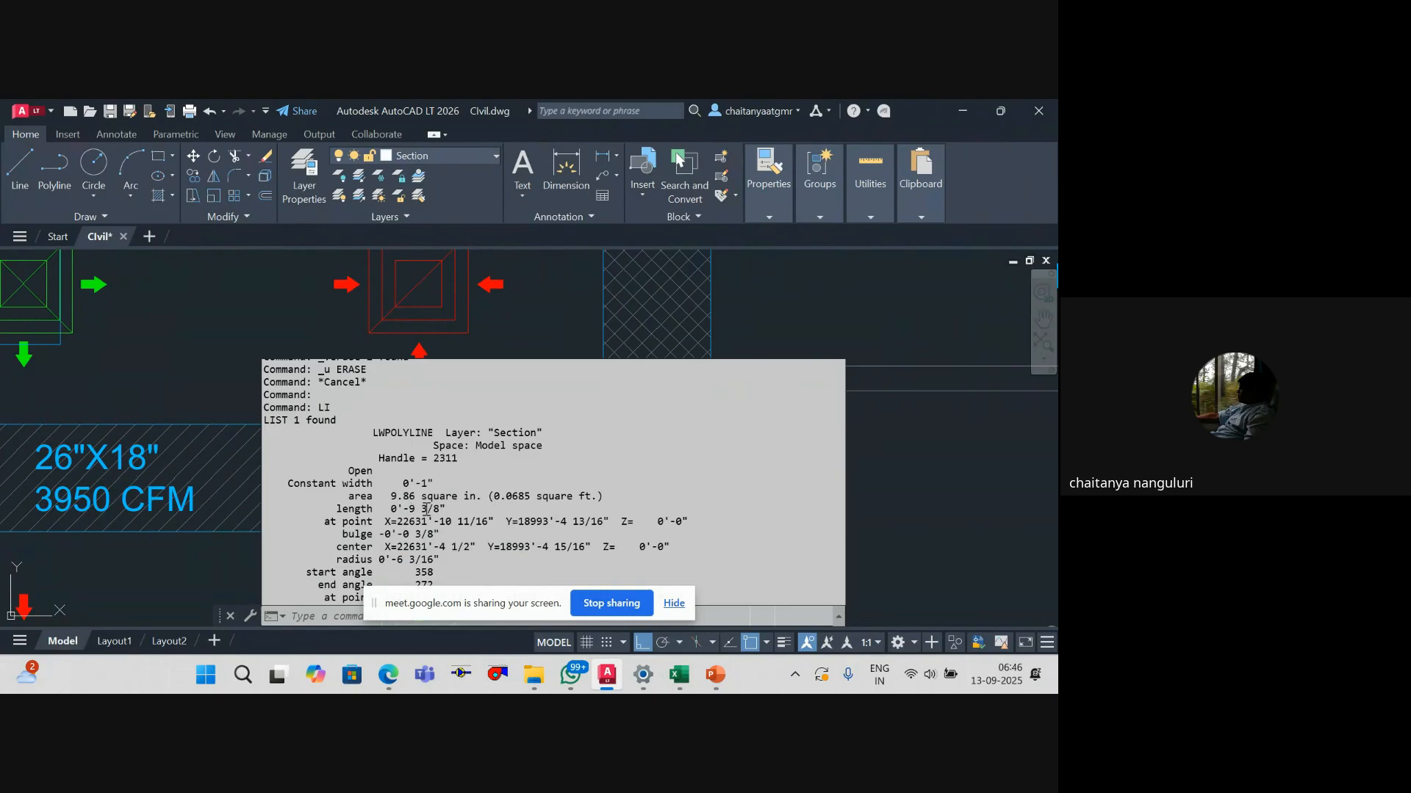
drag(449, 508, 390, 509)
click(466, 358)
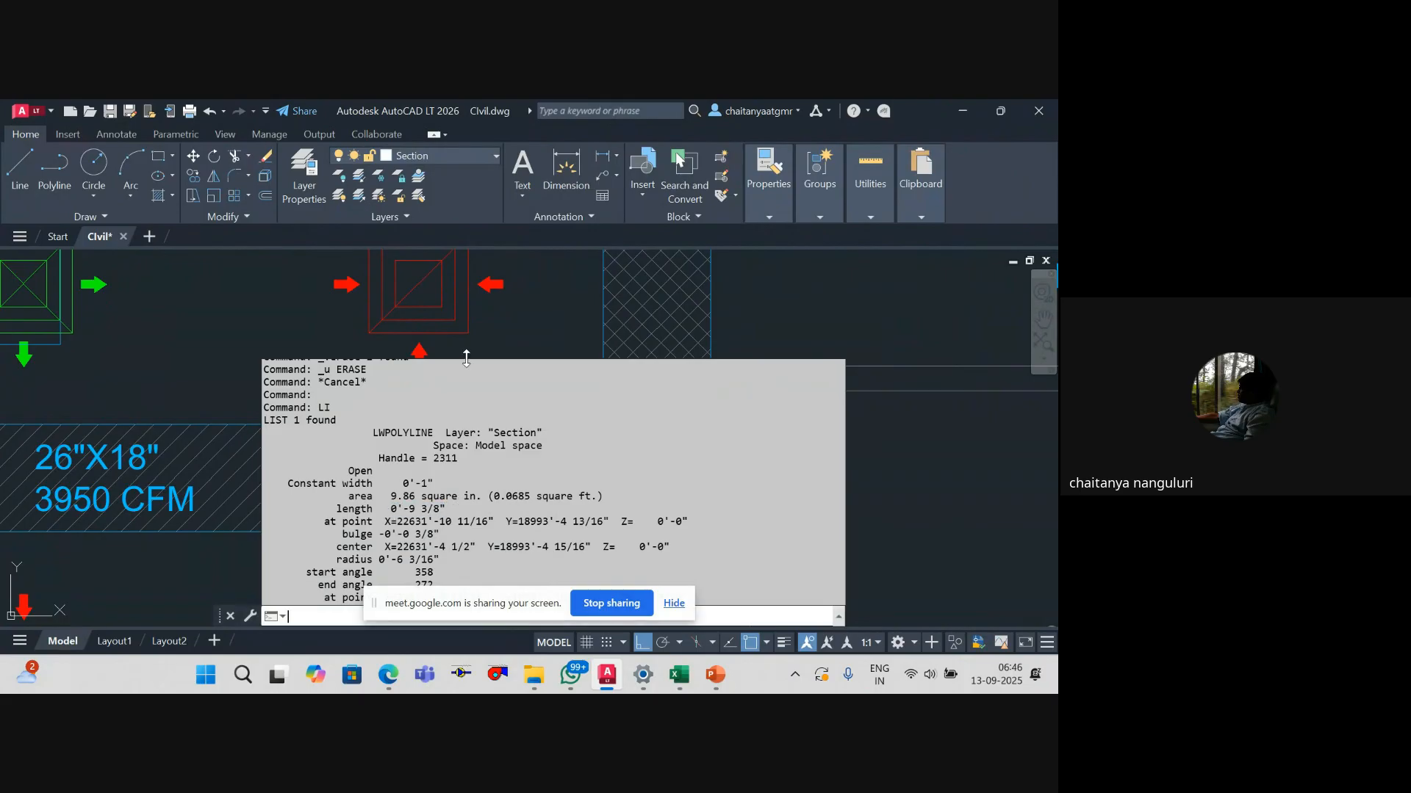
Step: Switch to Excel and convert the inner arc length to decimal with =9 3/8 in E16 of Sheet1
key(alt+Tab)
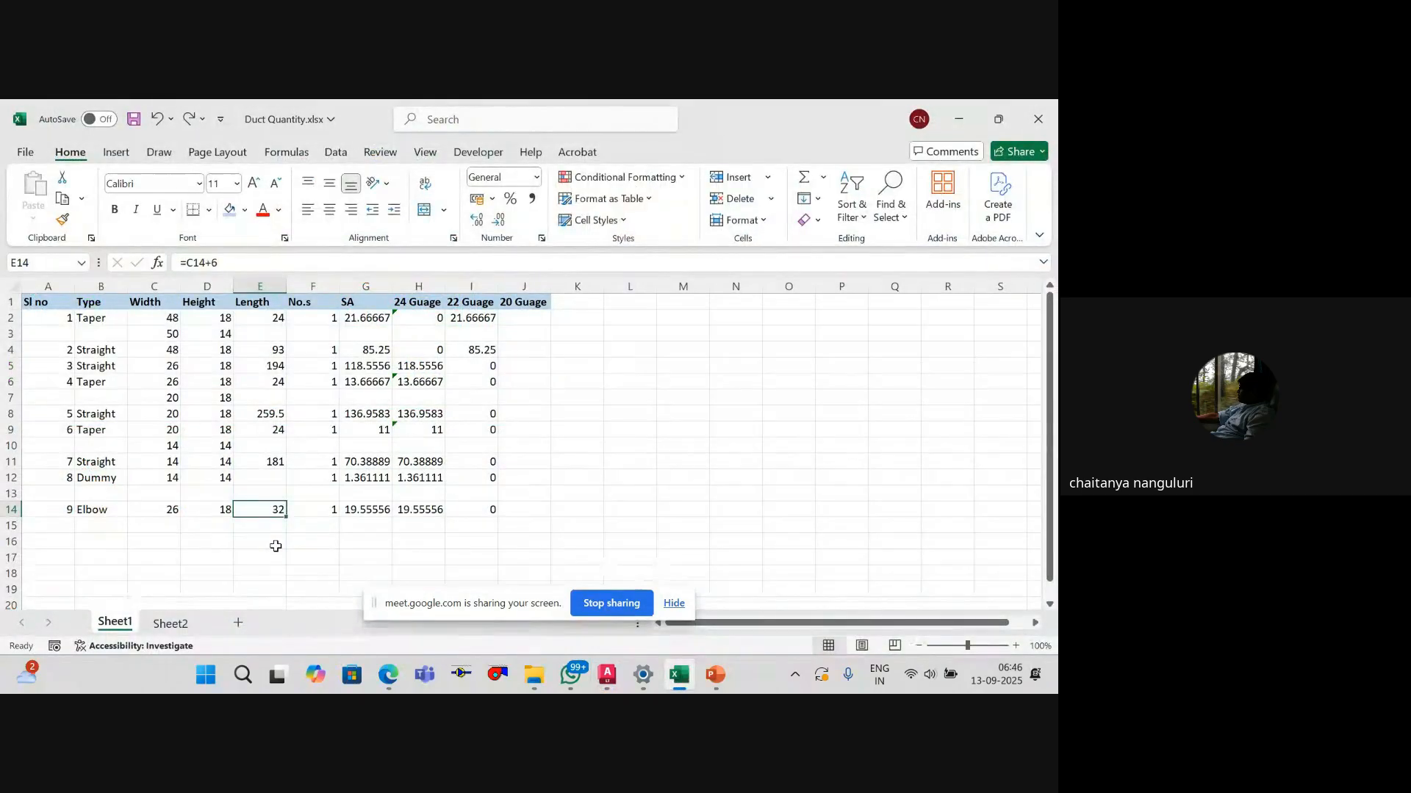
click(275, 545)
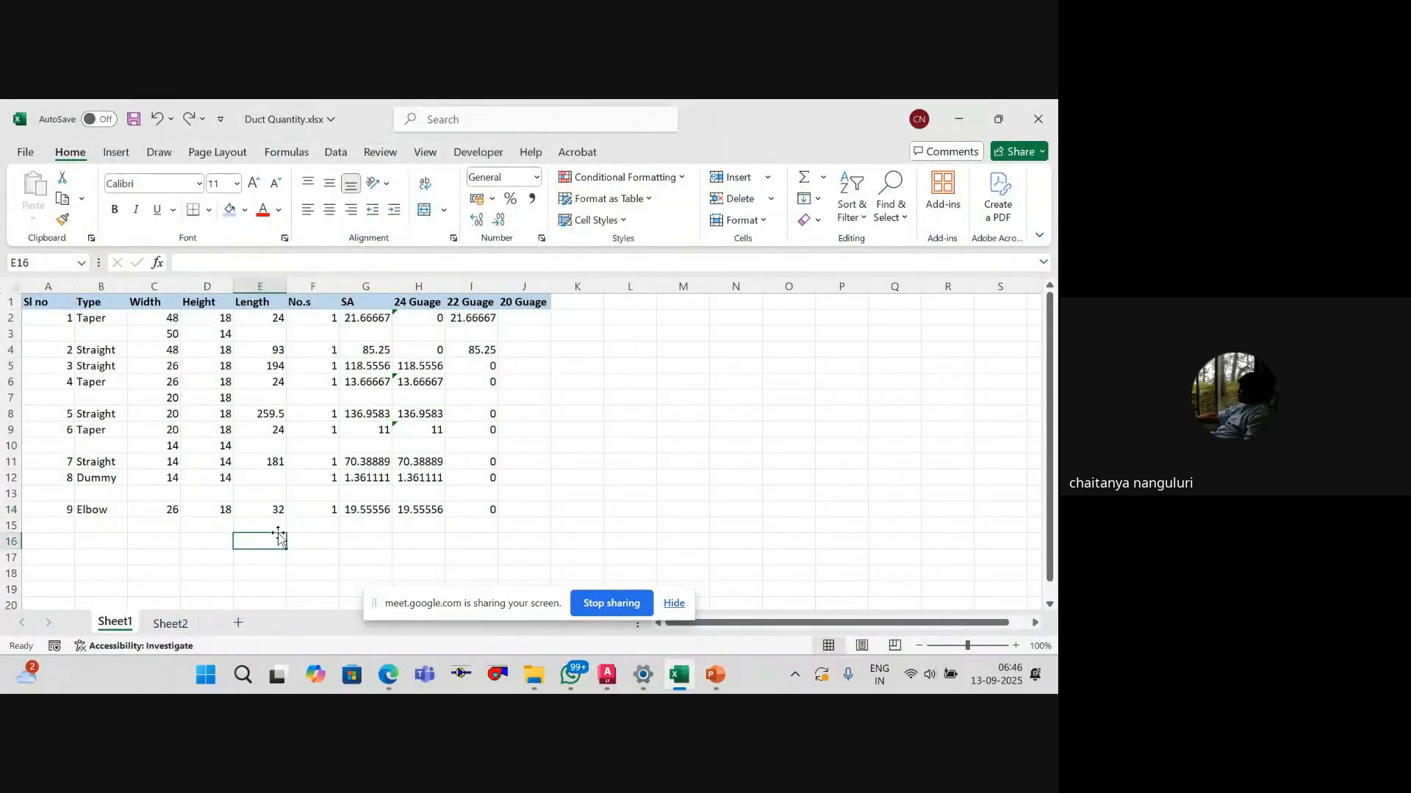
text(3/=)
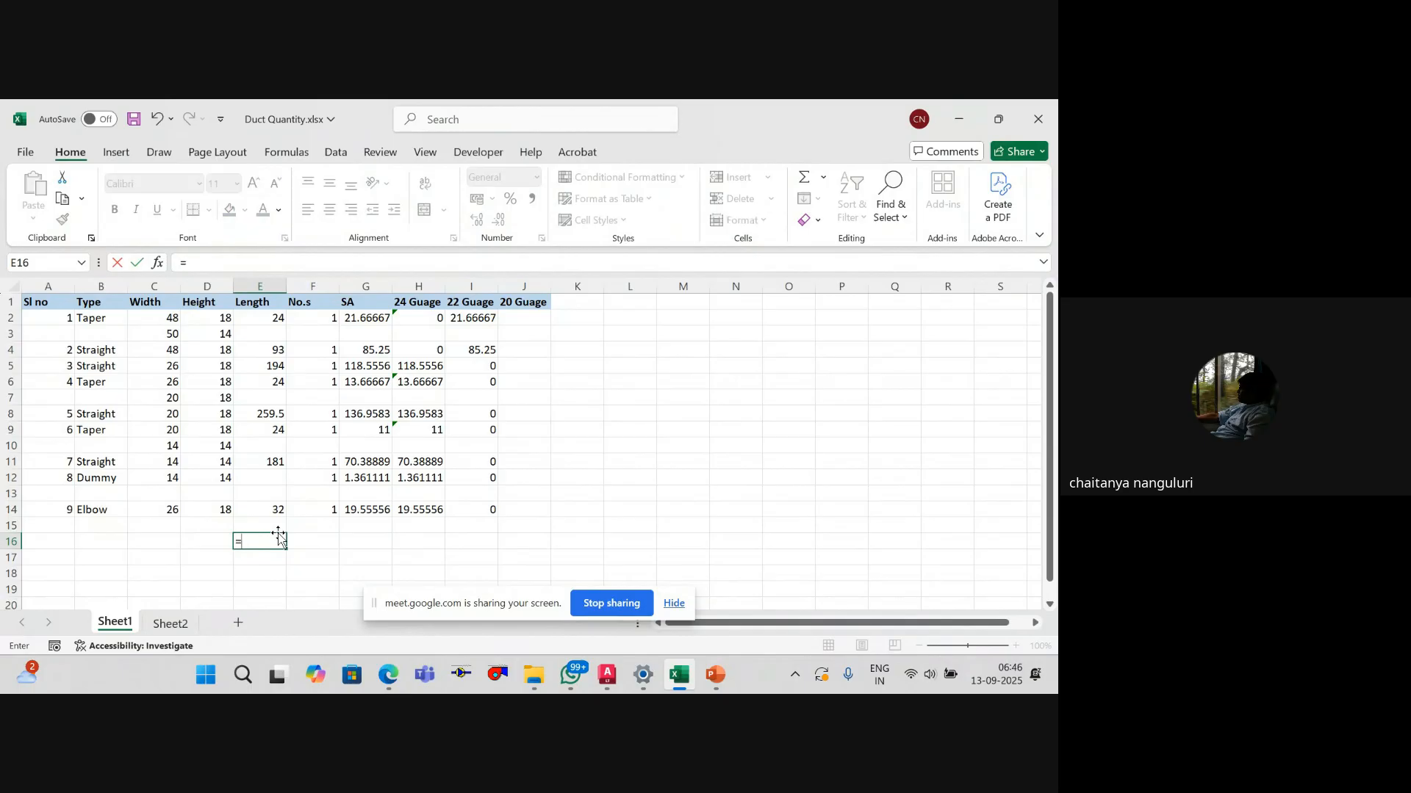
text(38)
key(Return)
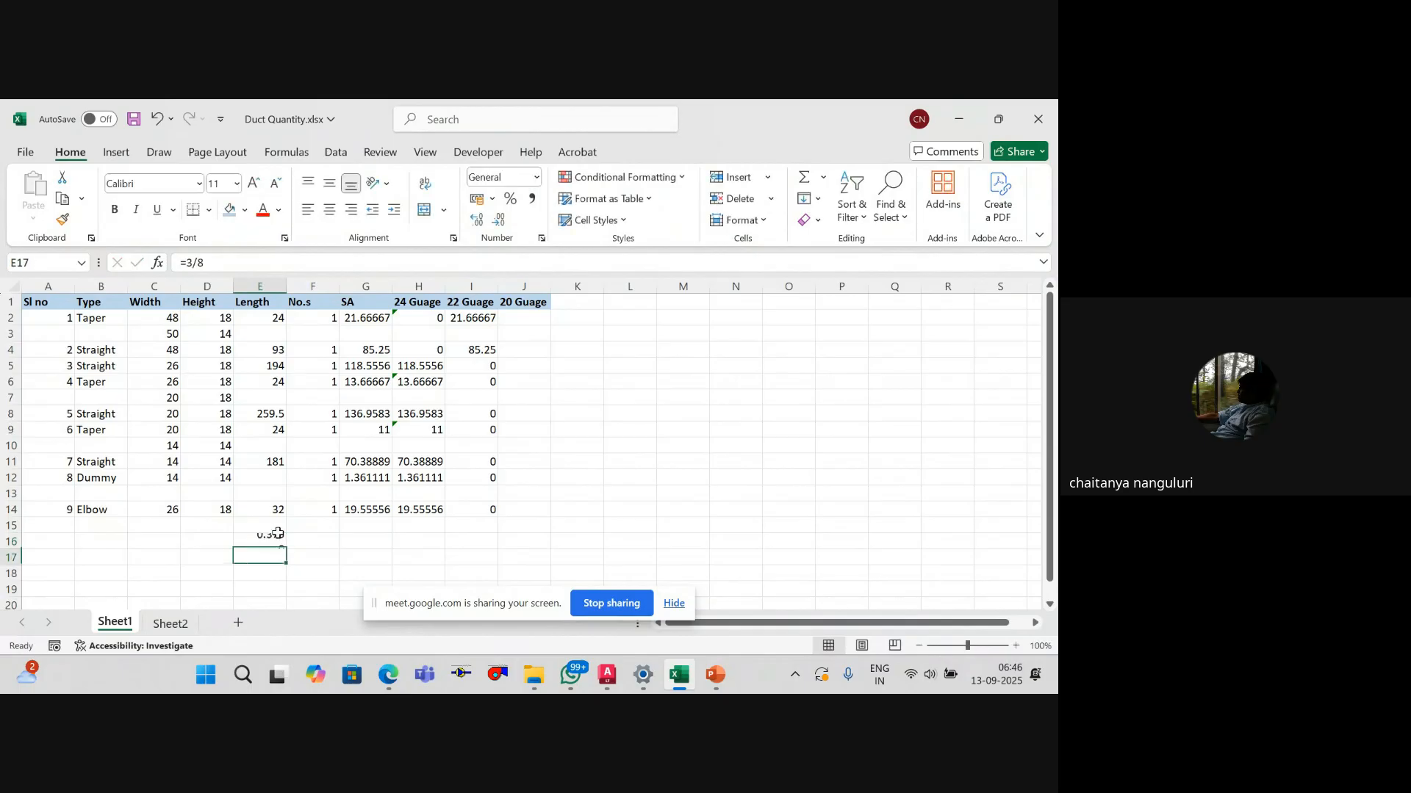
click(272, 536)
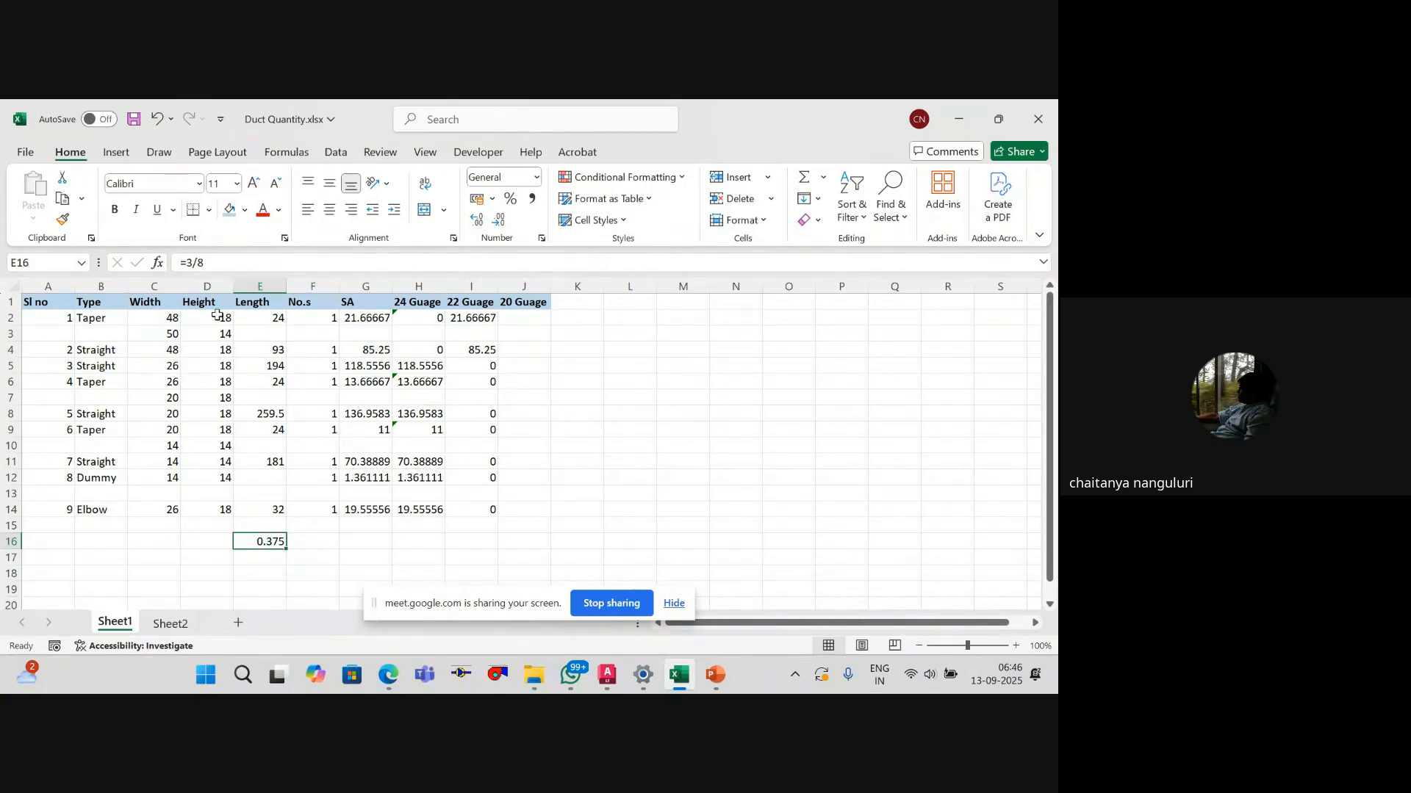
click(188, 261)
text(9)
key(Return)
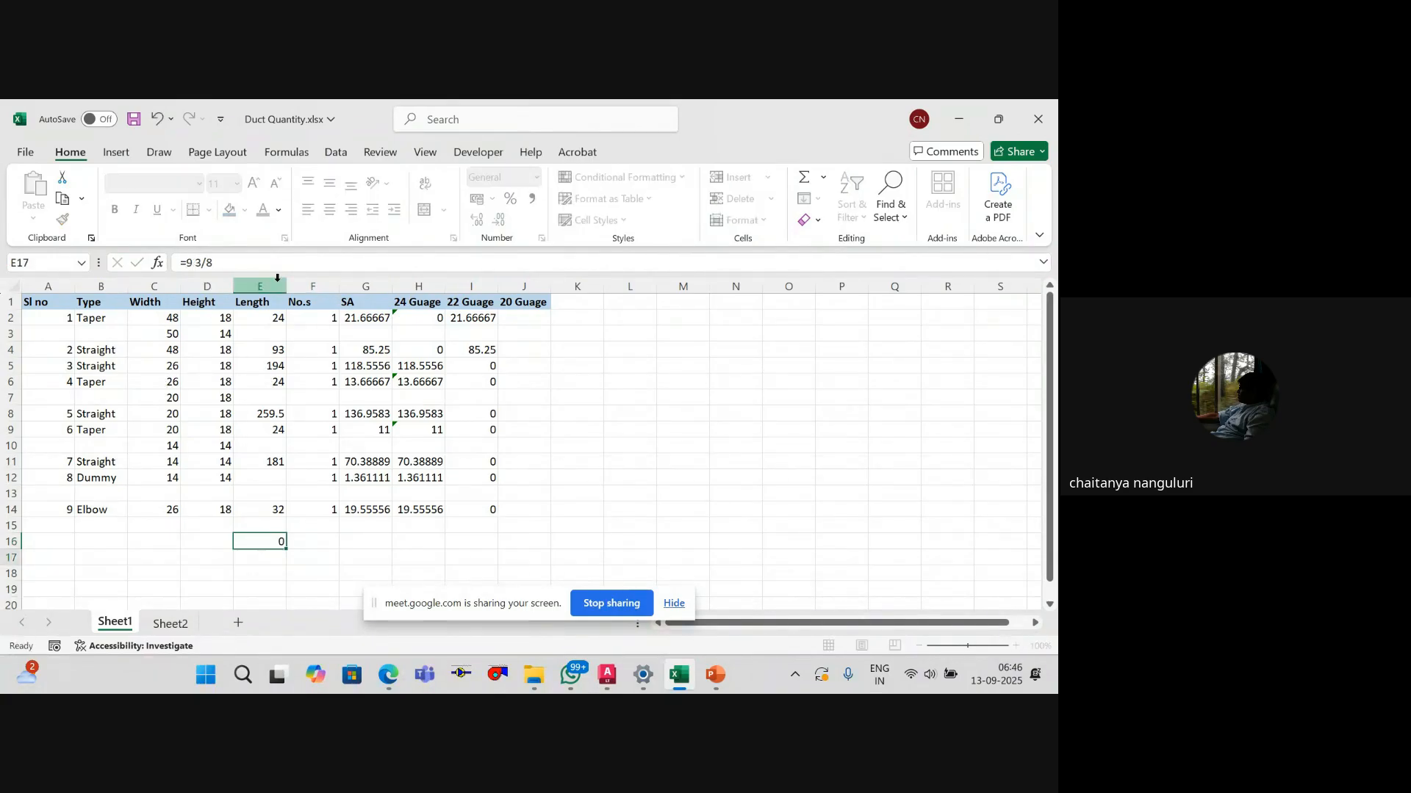
key(Up)
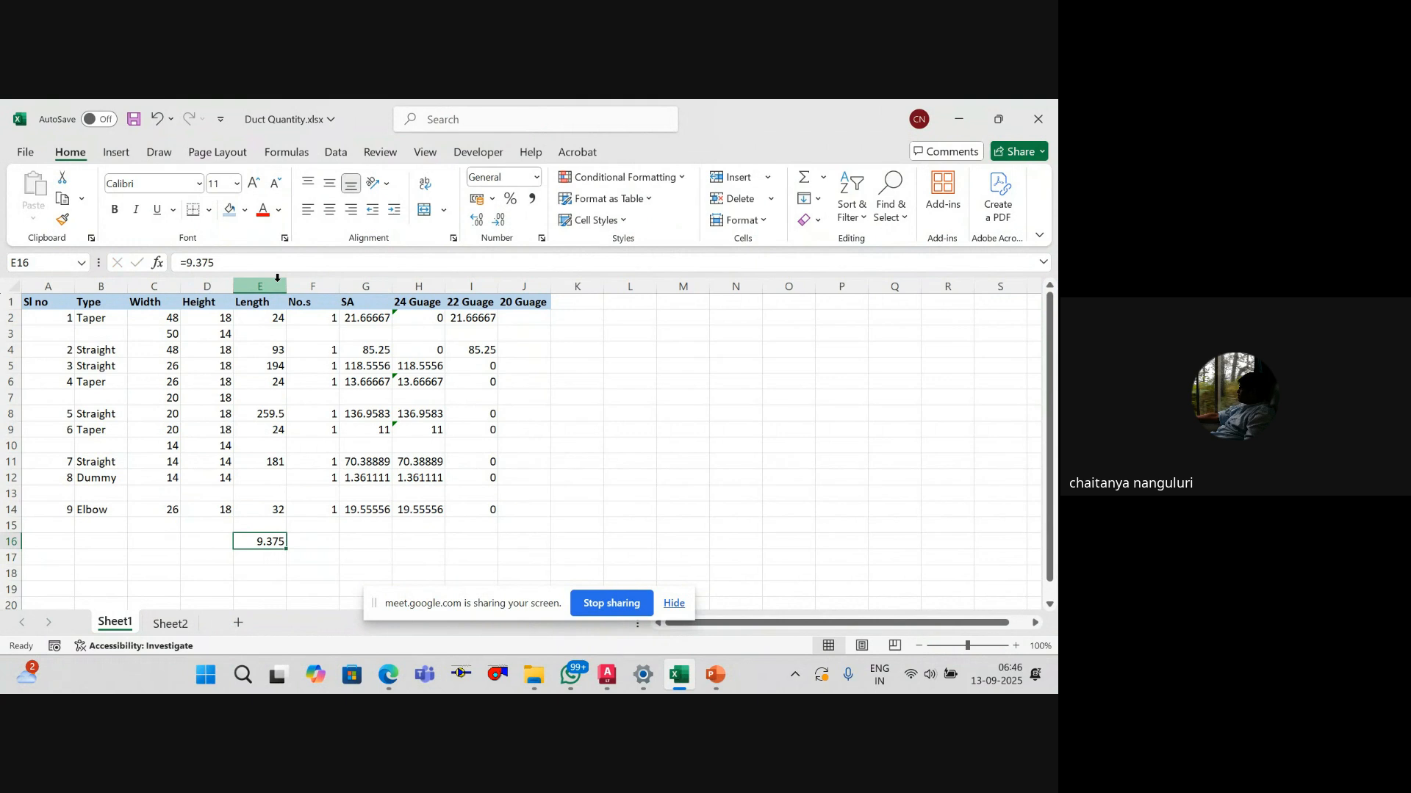
Step: Add the 26-inch duct width to the inner arc length with =E16+26 in F16 of Sheet1
key(alt+Tab)
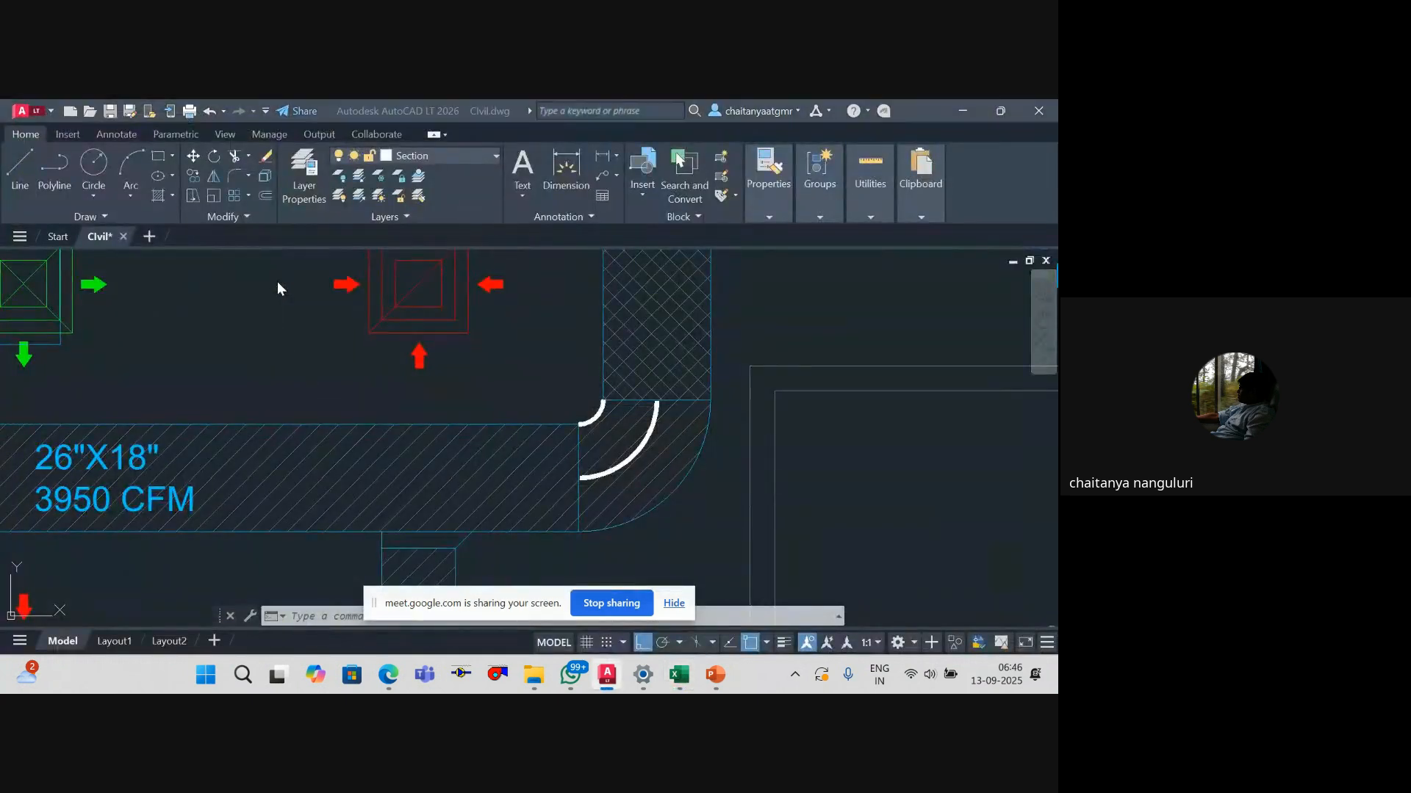
key(alt+Tab)
key(Right)
text(=)
key(Left)
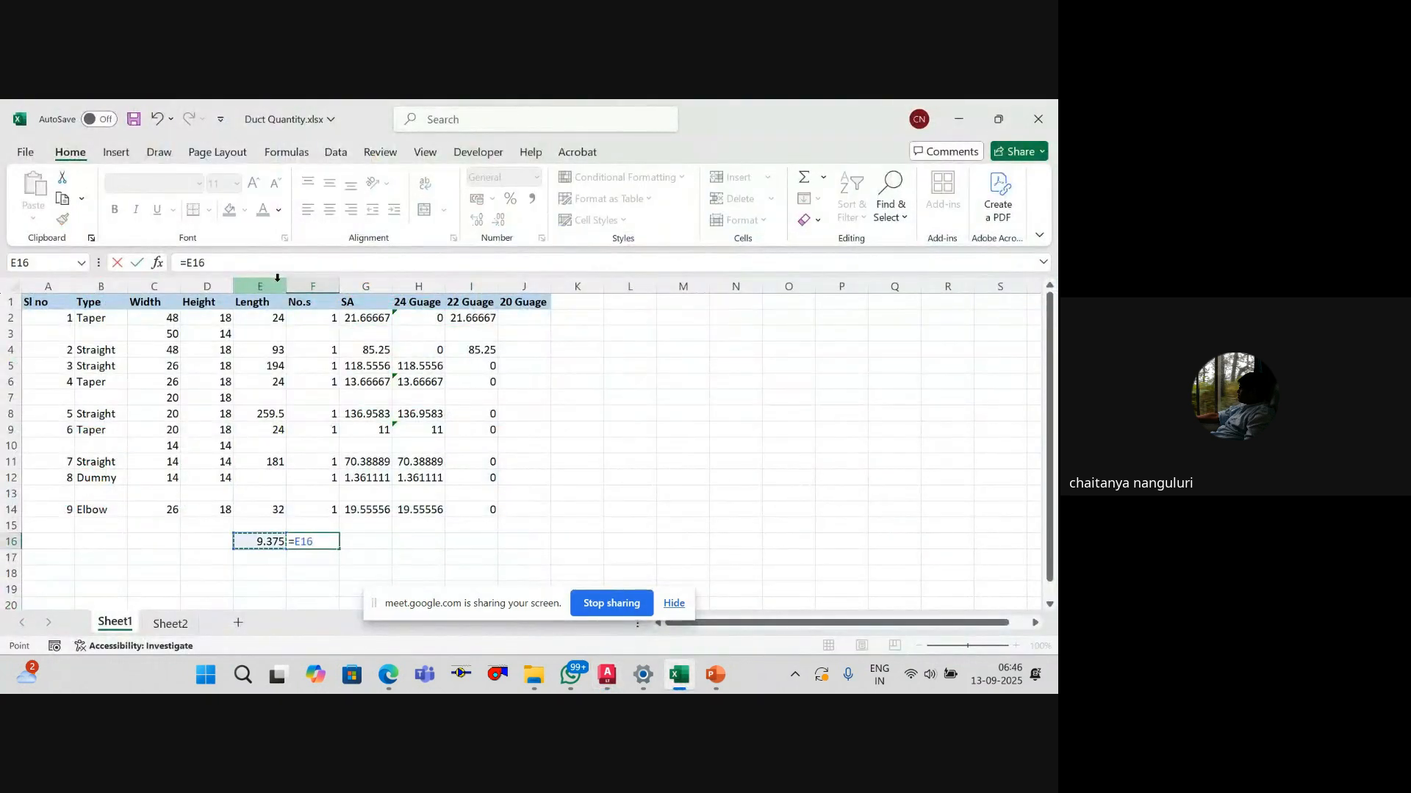
text(+)
key(alt+Tab)
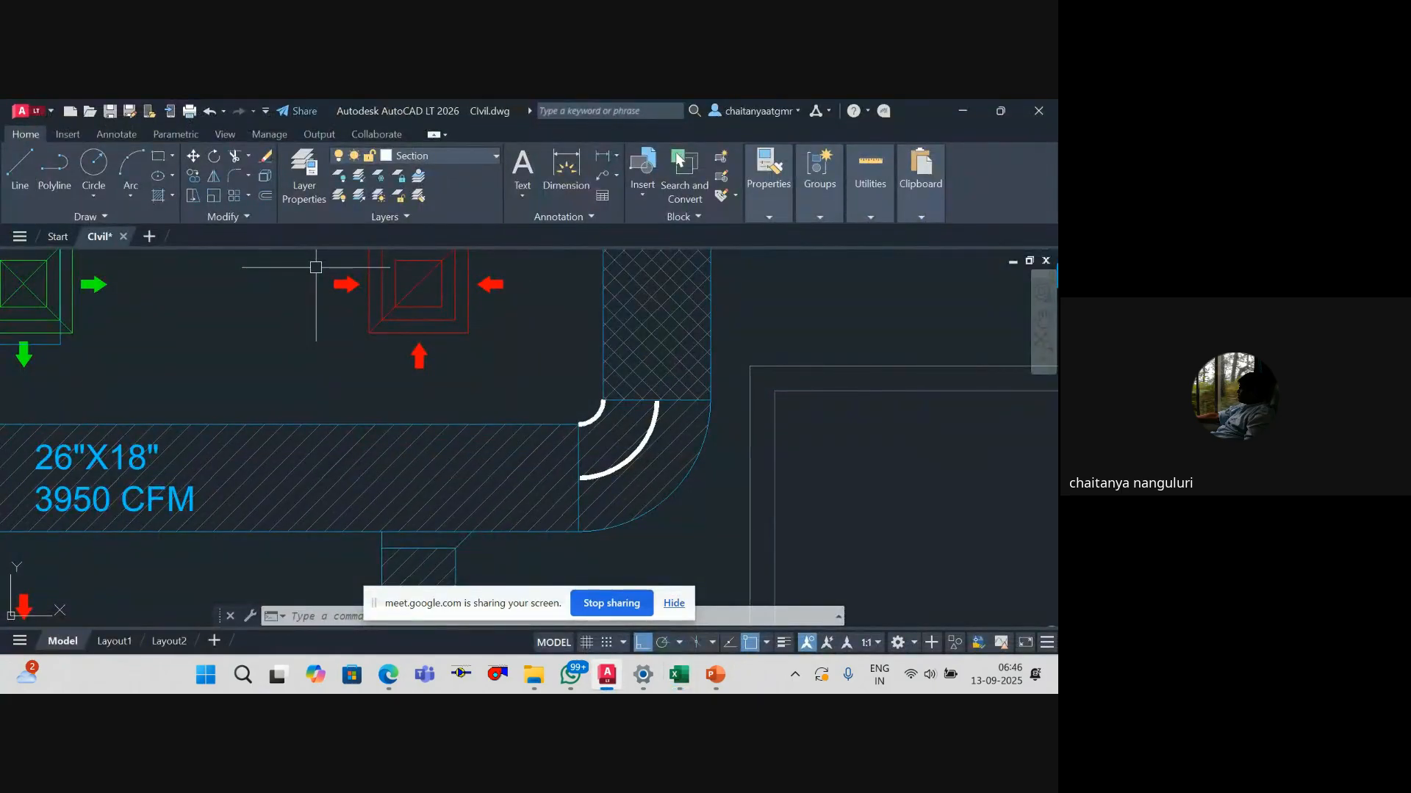
key(alt+Tab)
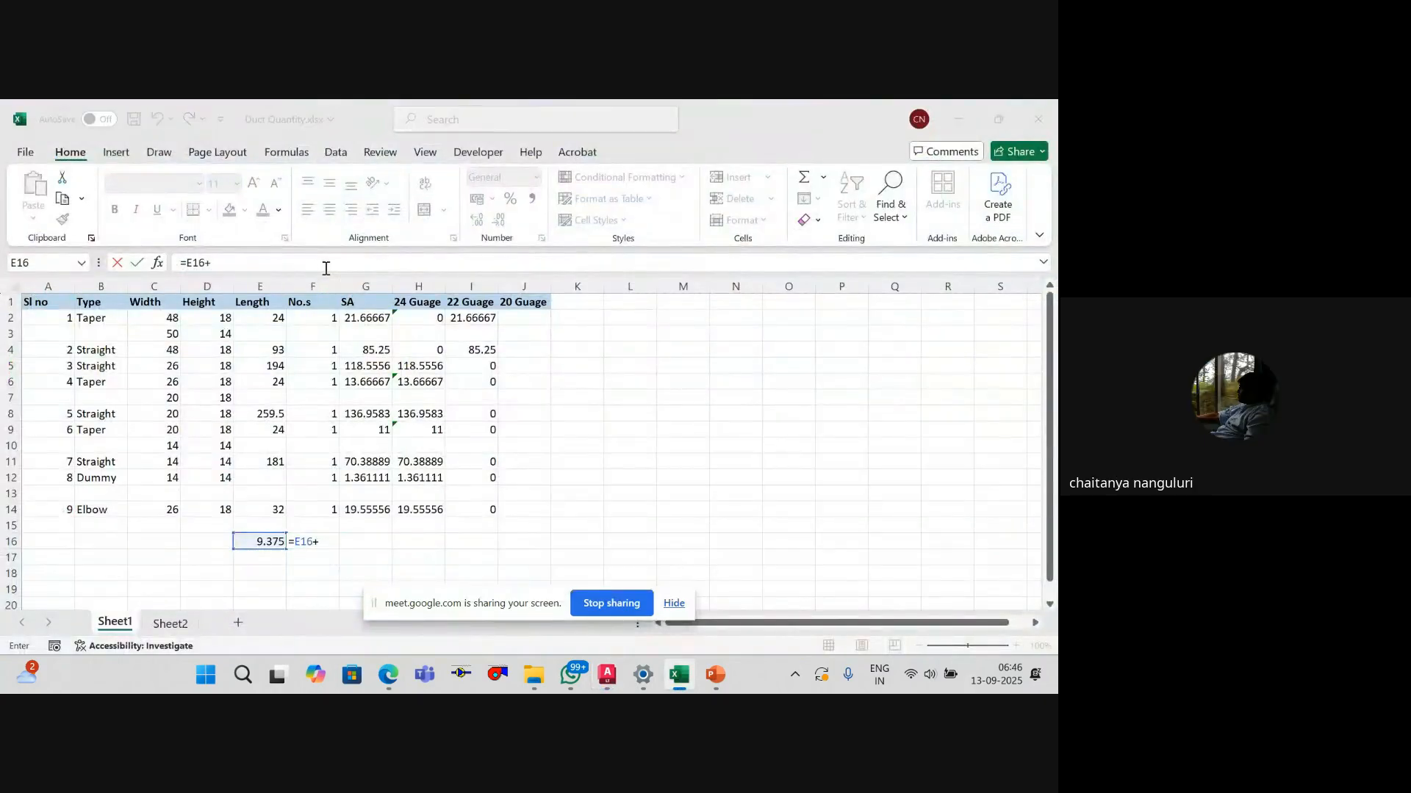
key(alt+Tab)
key(alt+Tab)
text(26)
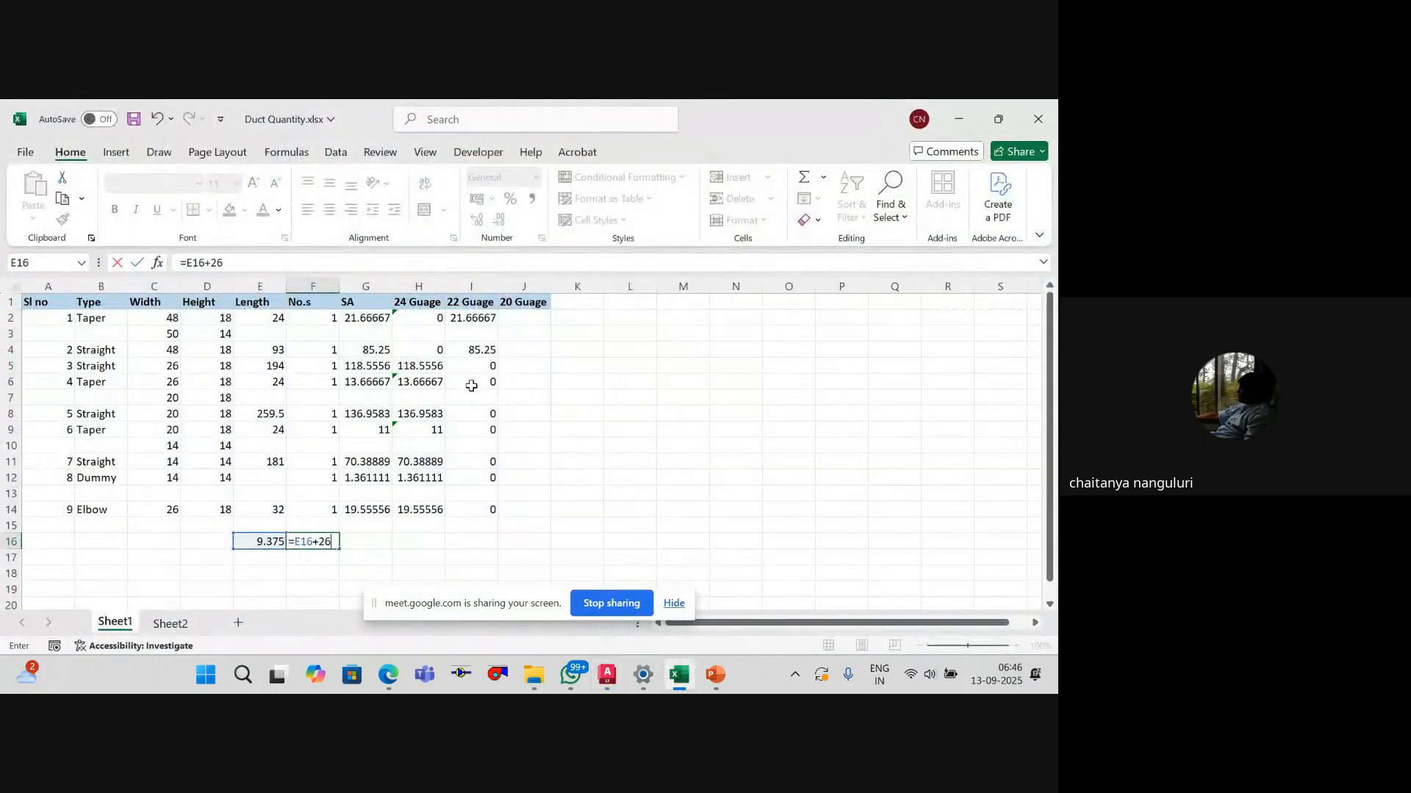
key(ctrl+Return)
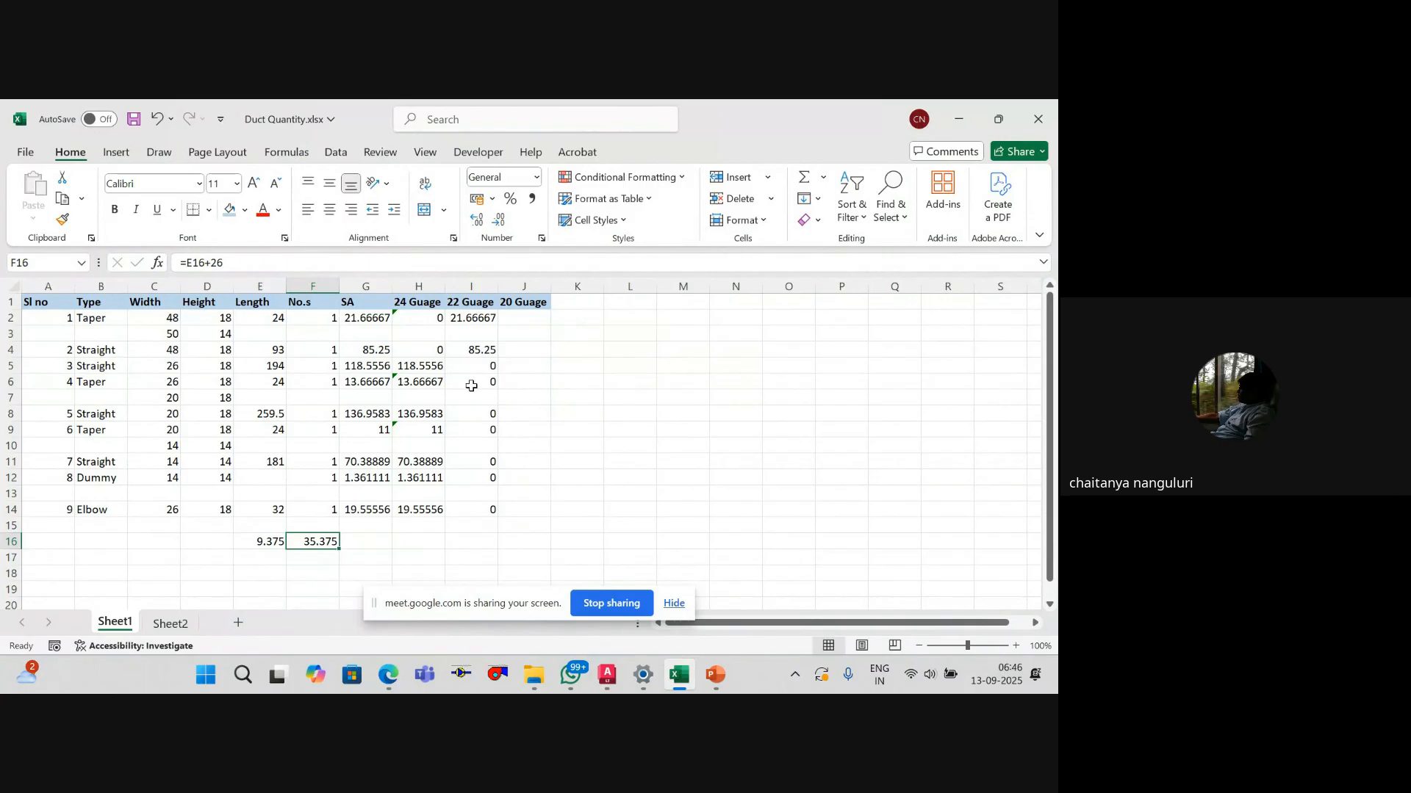
Step: Clear the scratch calculations in E16:F16
key(Left)
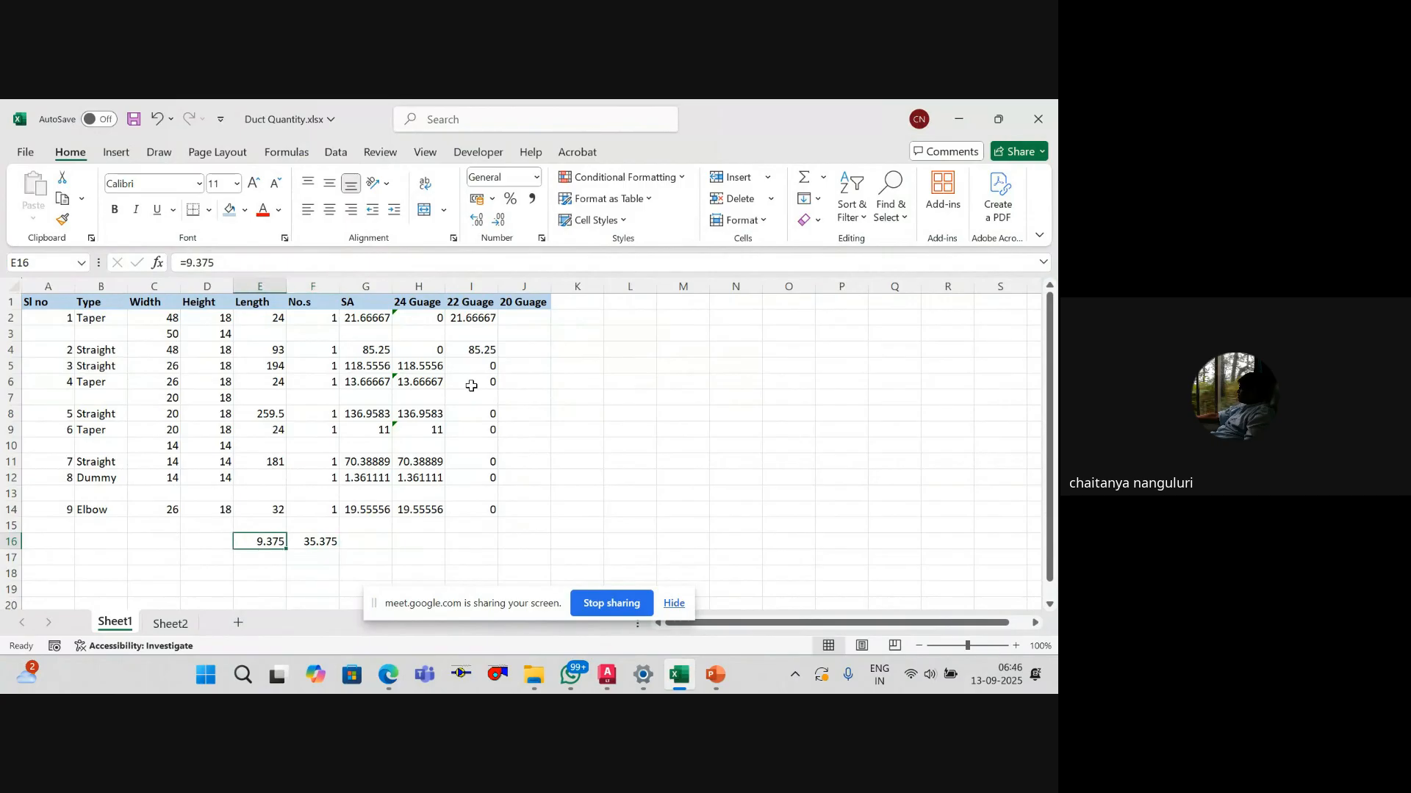
key(shift+Right)
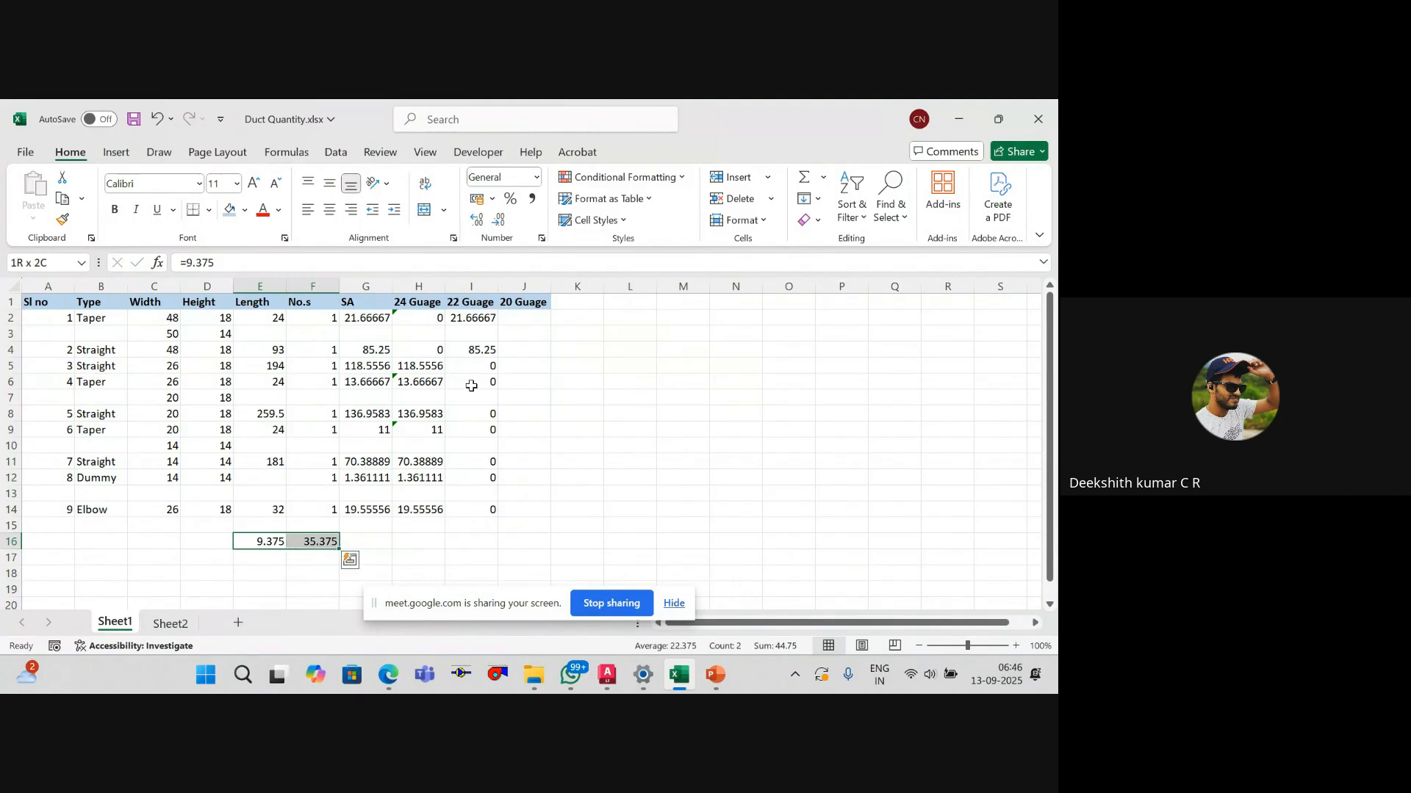
key(Delete)
Step: Try 35.375 as the elbow length in E14, and undo the entry
key(Up)
key(Up)
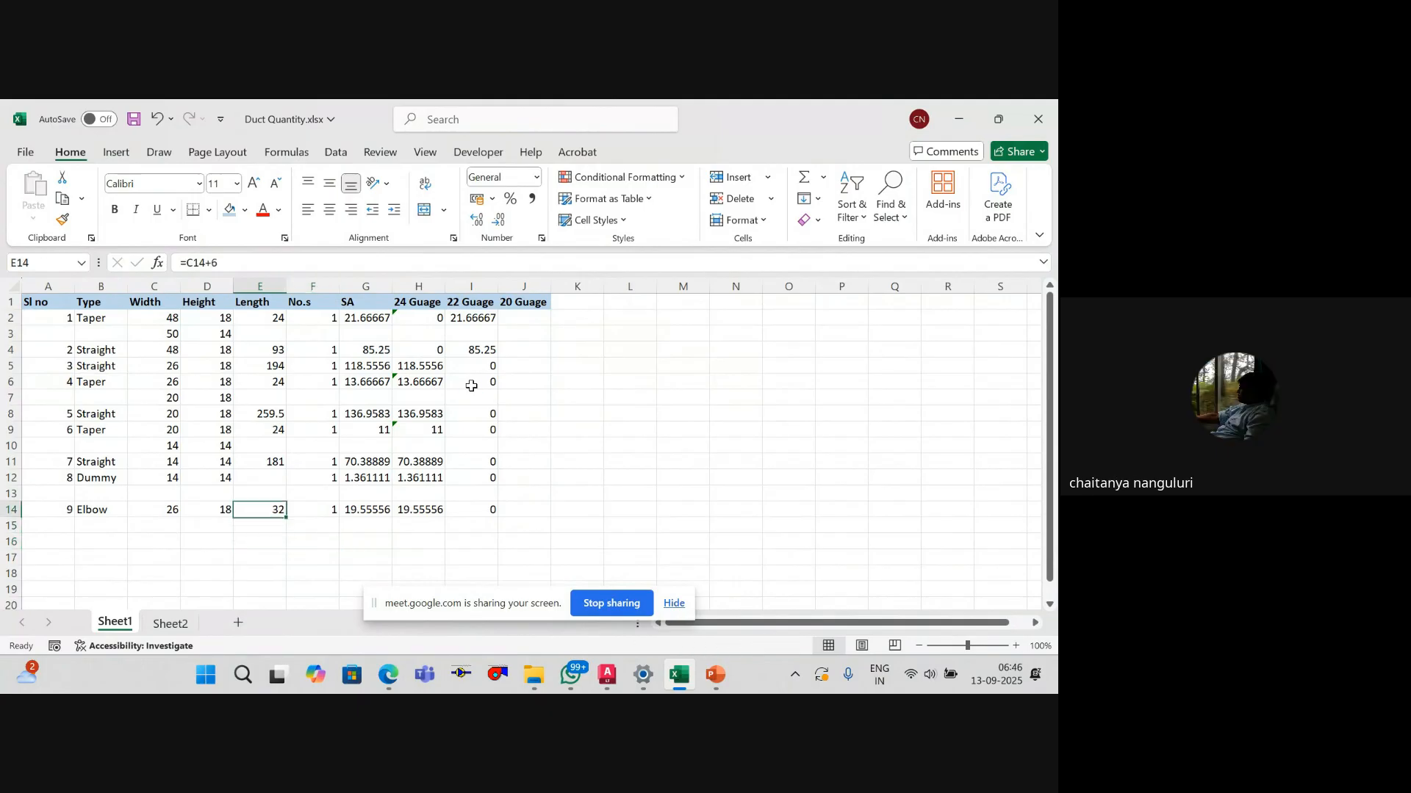
text(375)
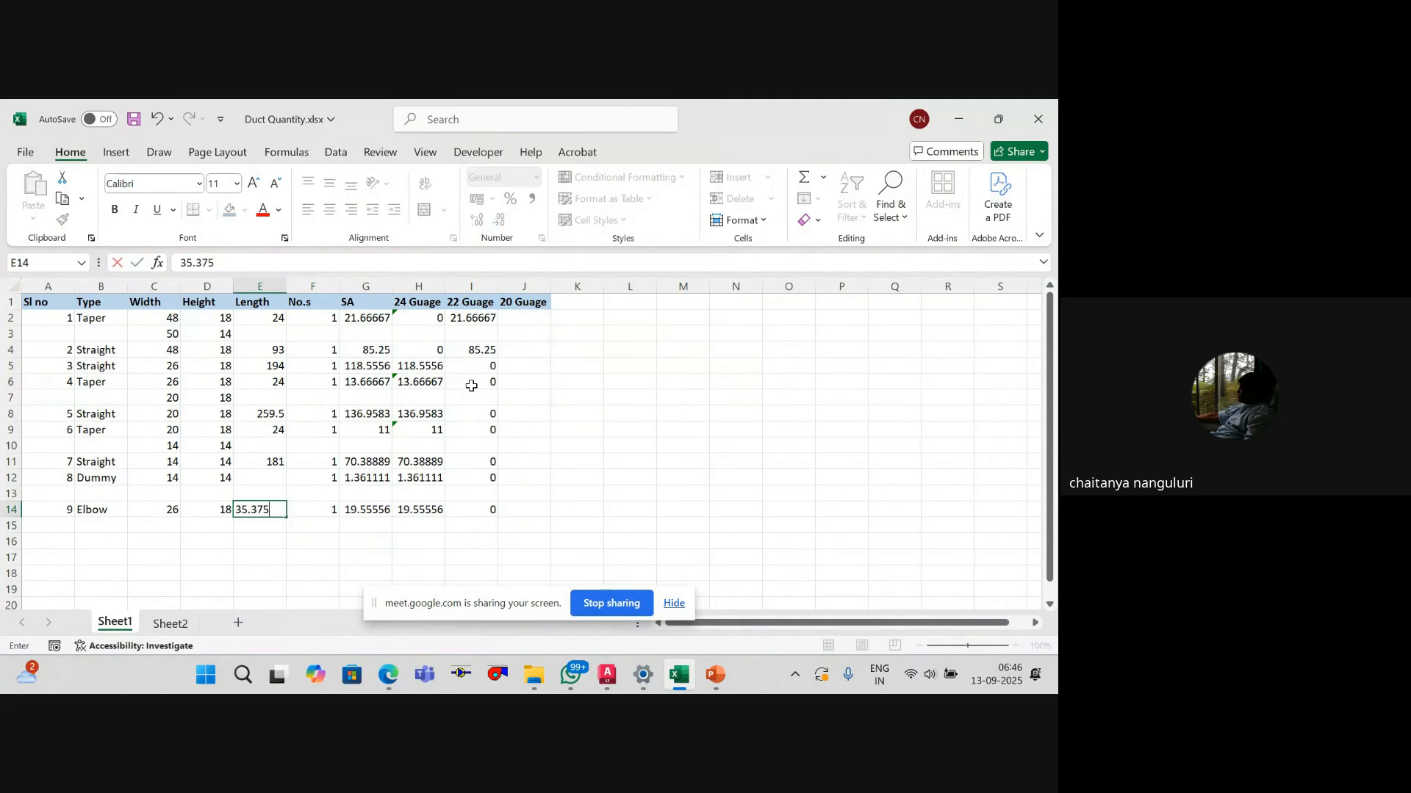
text(.375)
key(Return)
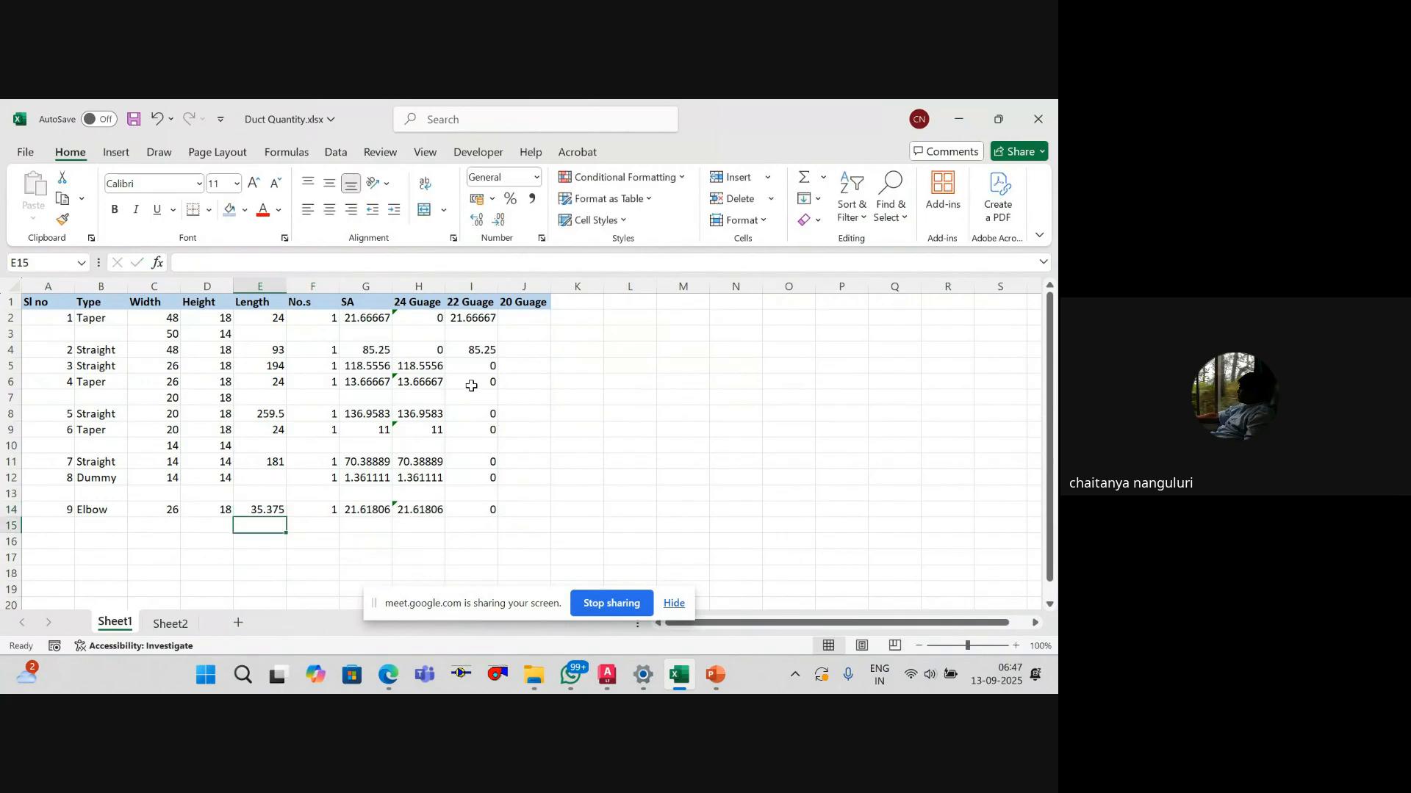
key(ctrl+z)
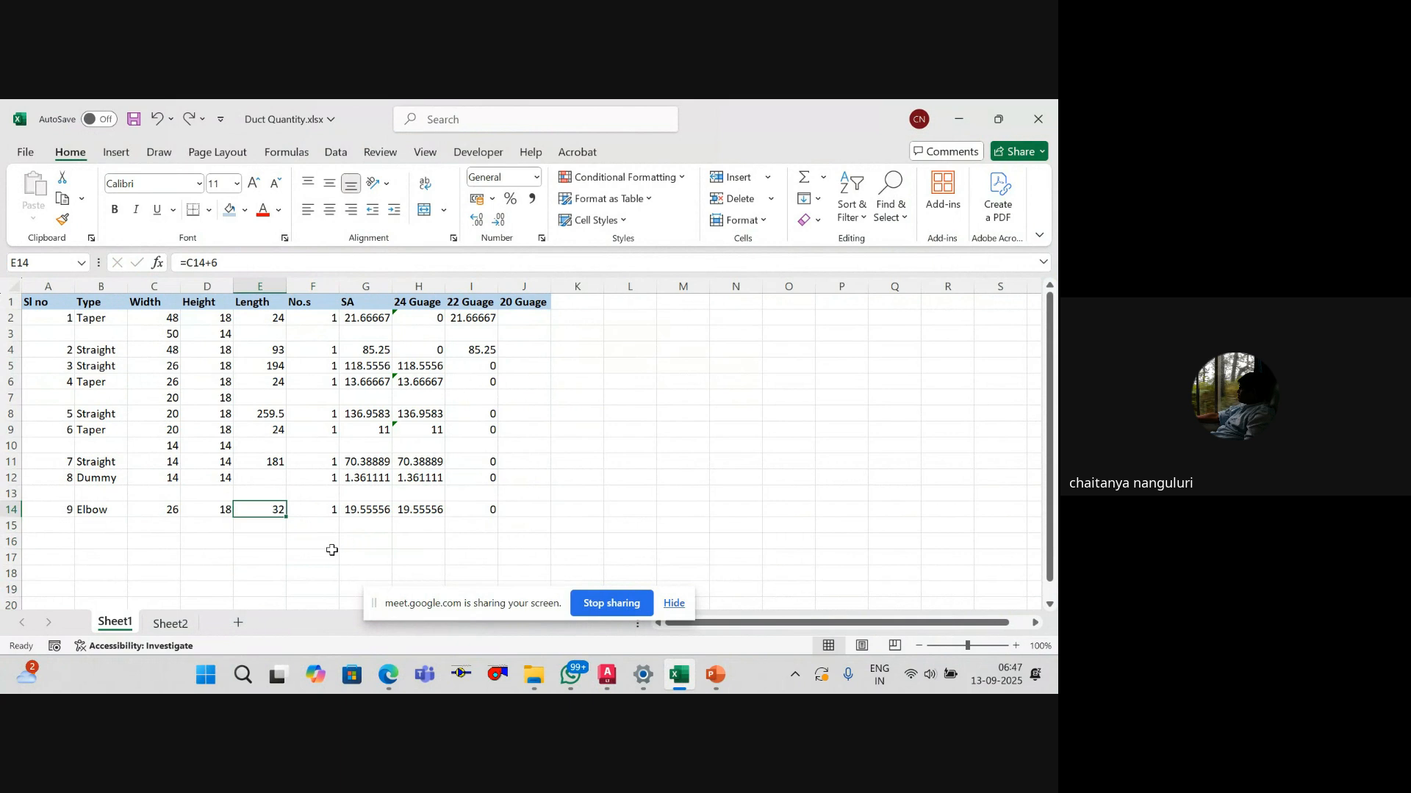
Step: Compare the elbow's surface area formula in G14 of Sheet1 with the total area in B8 of Sheet2
key(alt+Tab)
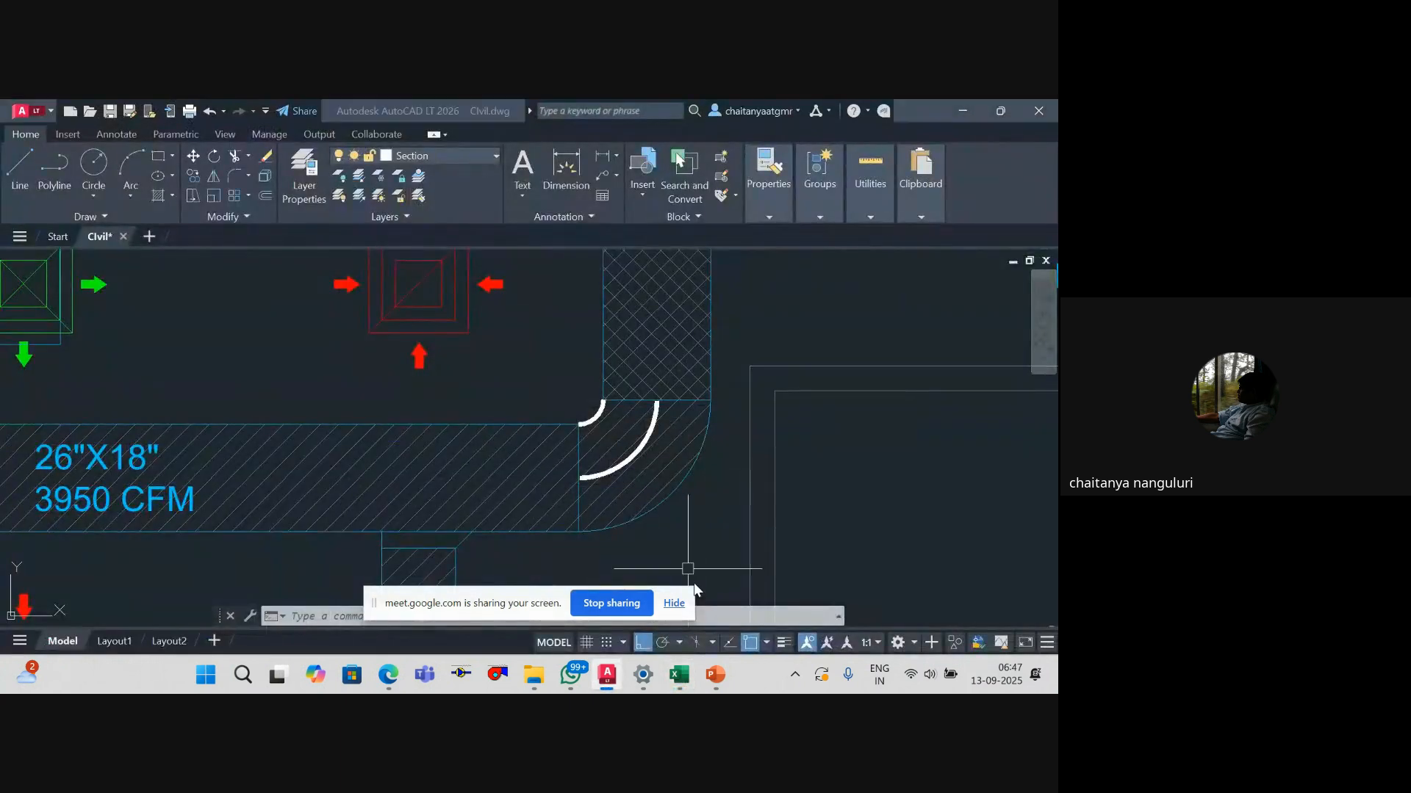
key(alt+Tab)
click(374, 510)
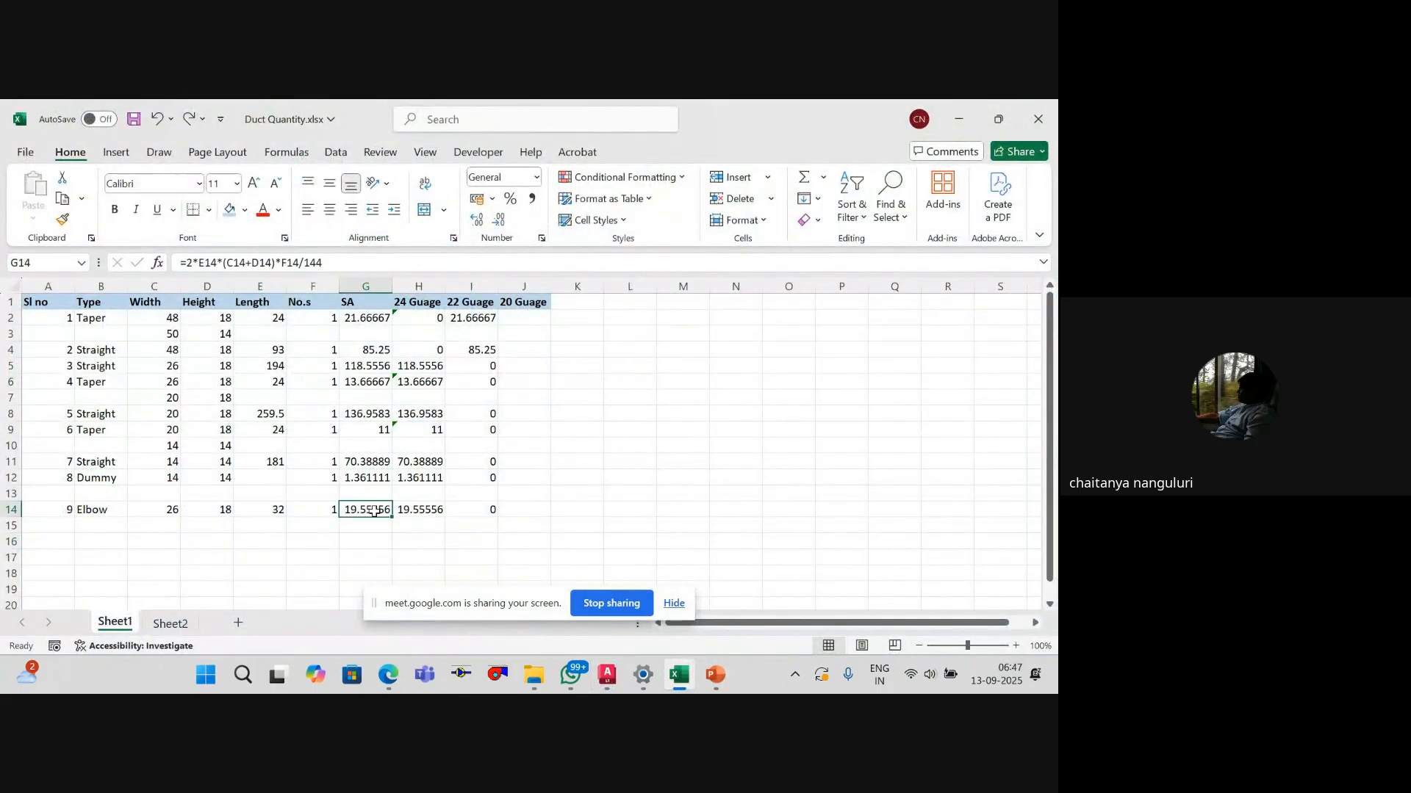
click(170, 623)
click(117, 413)
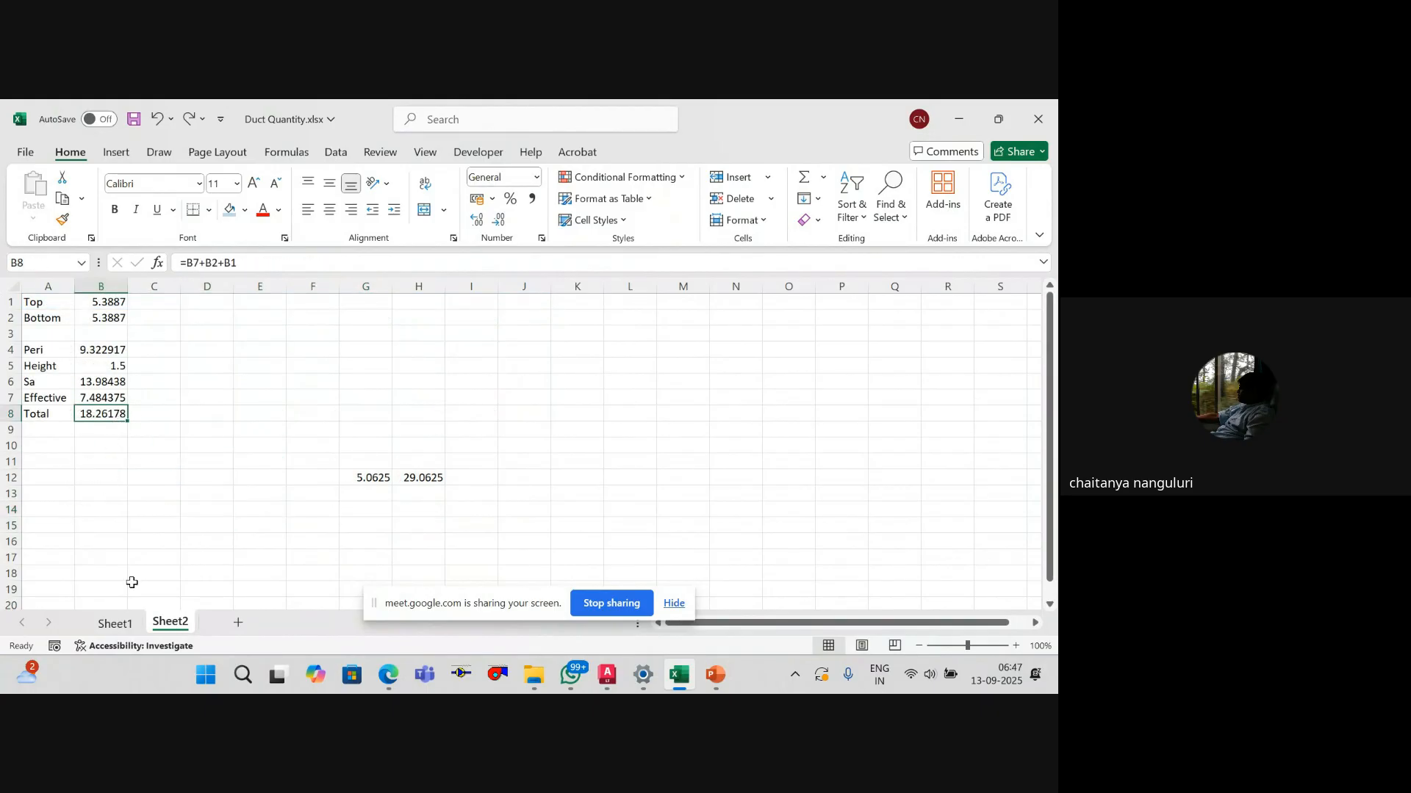
click(116, 623)
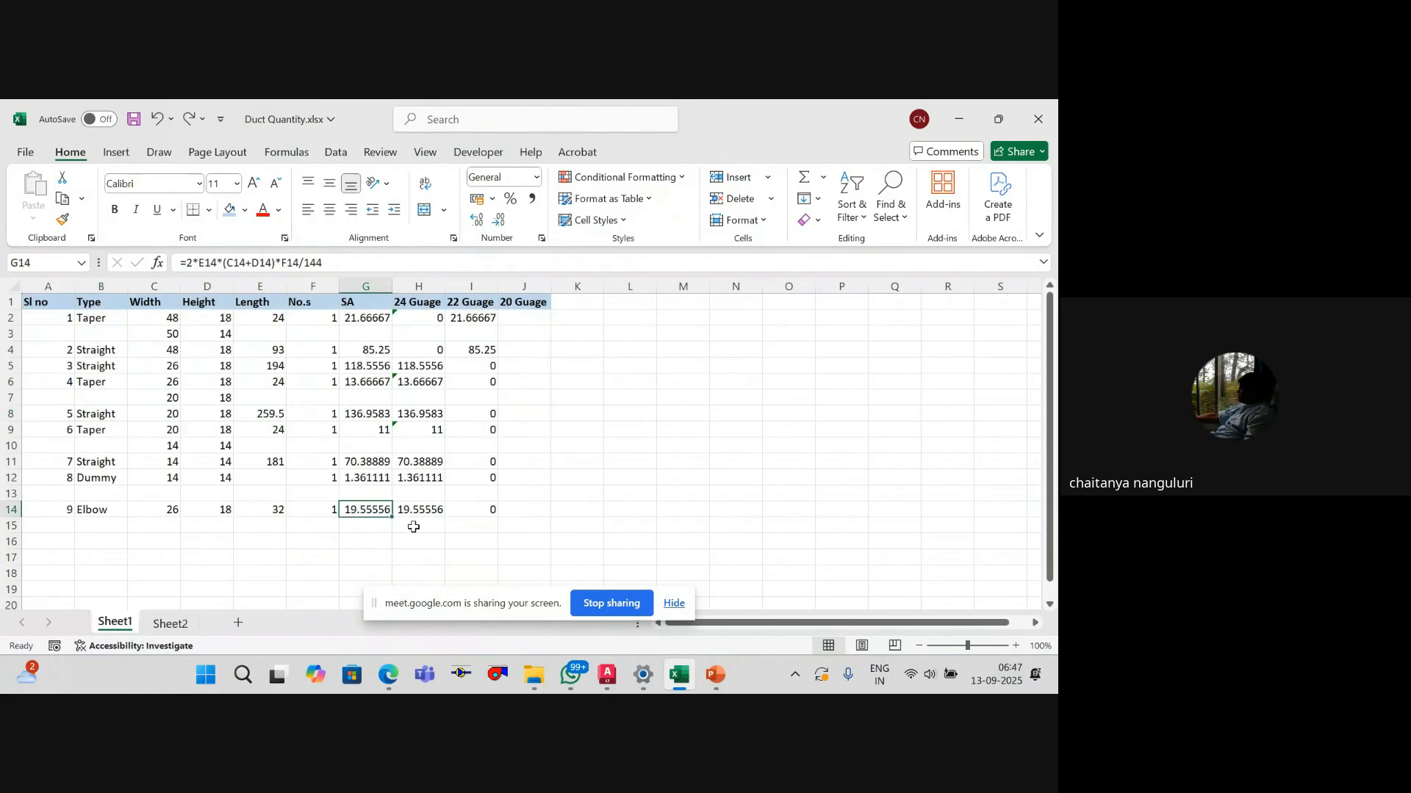
click(367, 530)
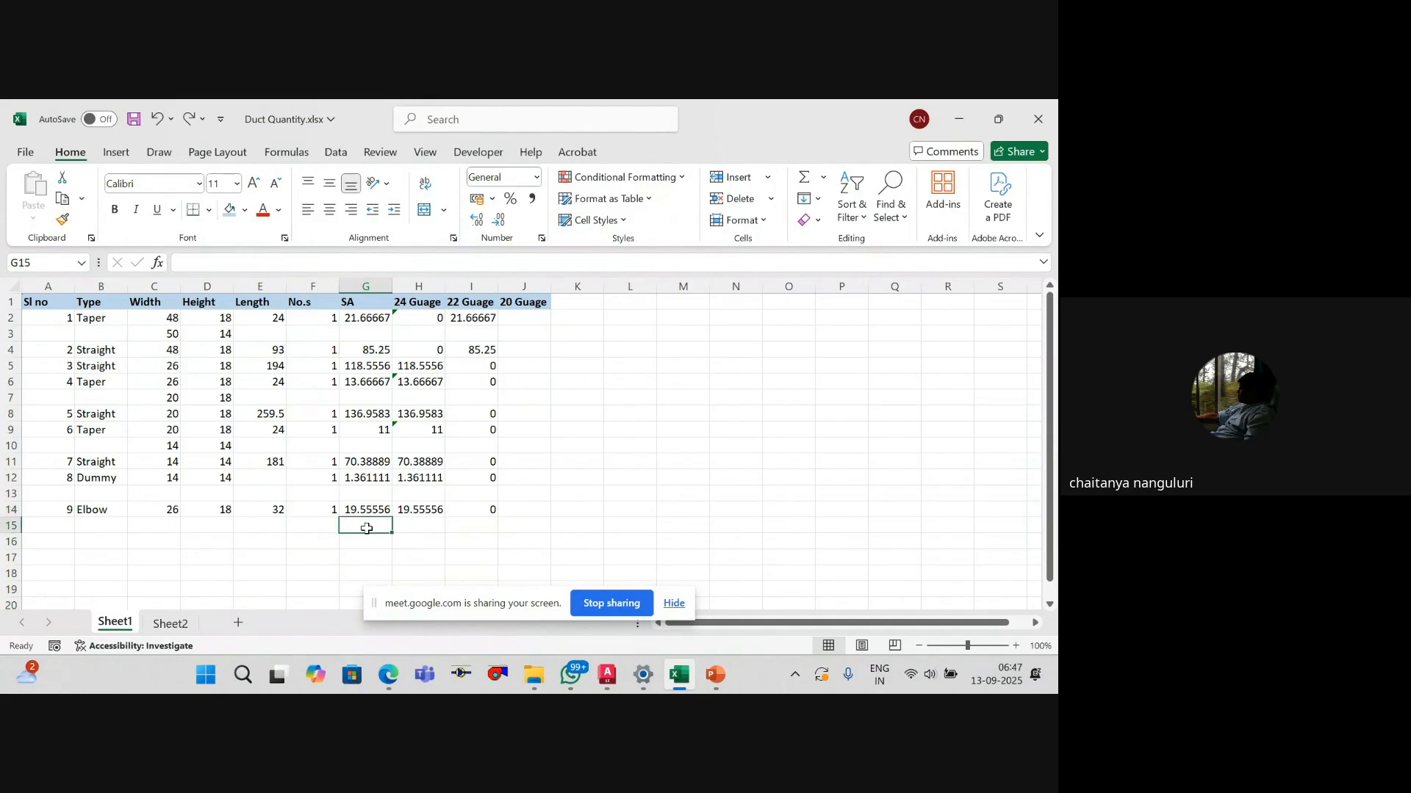
click(367, 510)
click(364, 524)
Step: Switch to File Explorer and open the Training folder inside All data on the C: drive
click(537, 677)
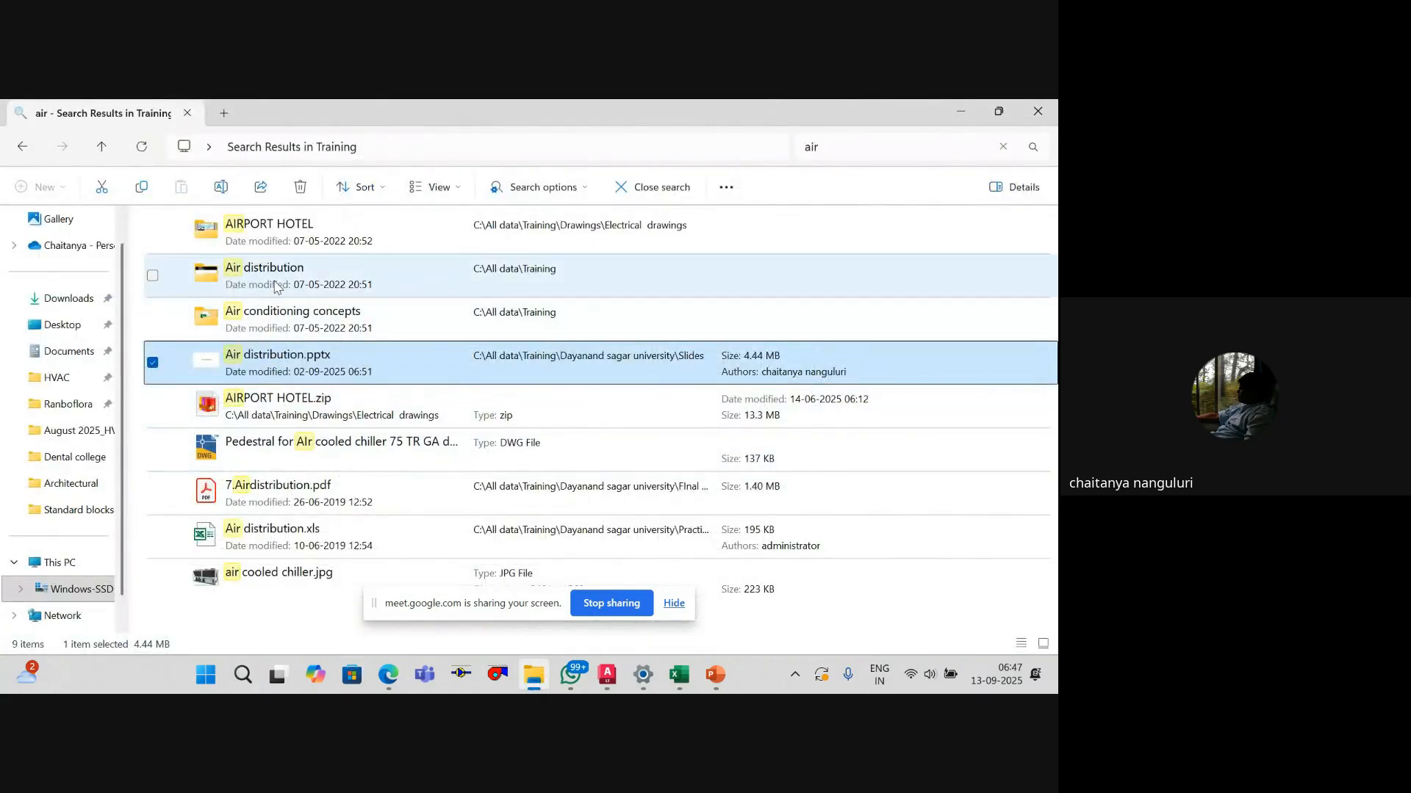
click(67, 435)
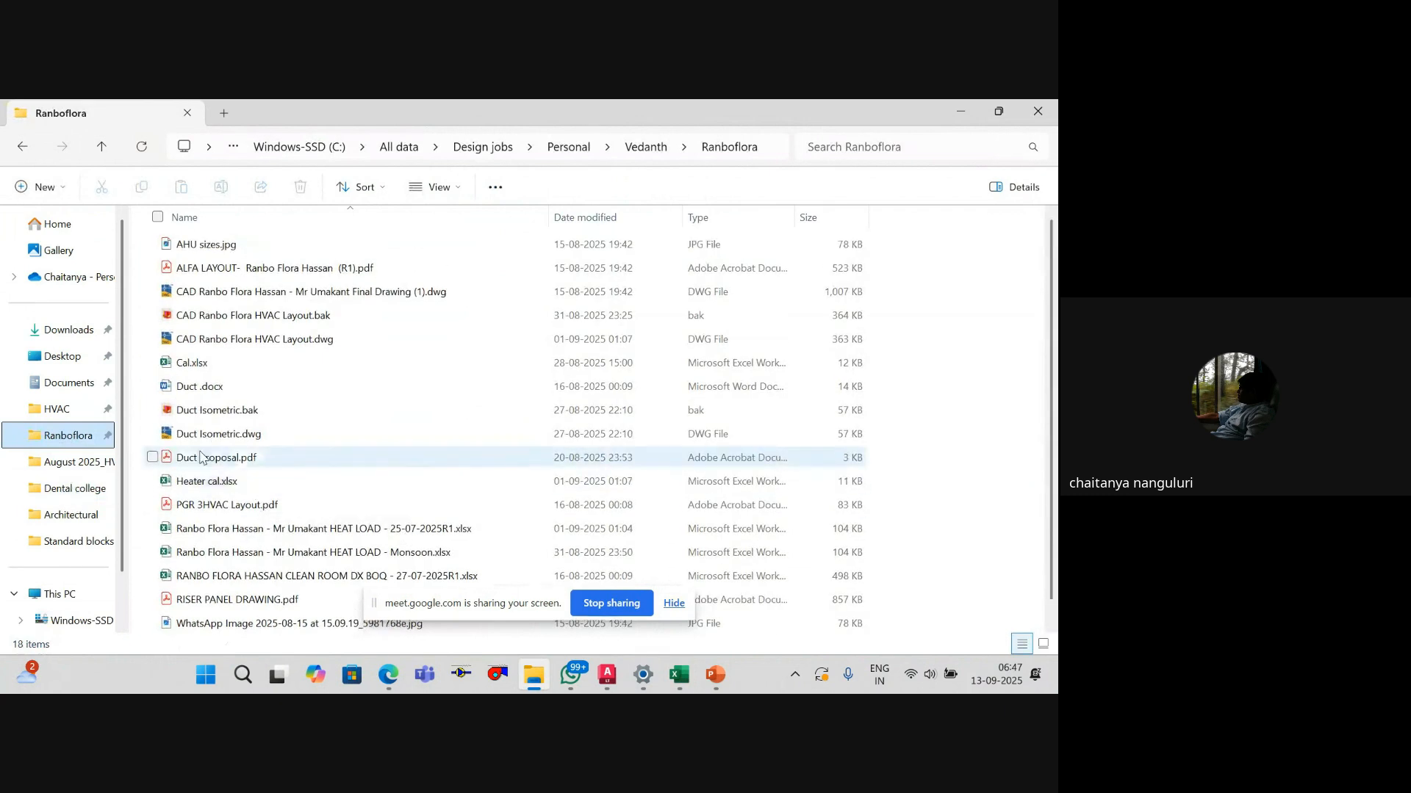
click(59, 593)
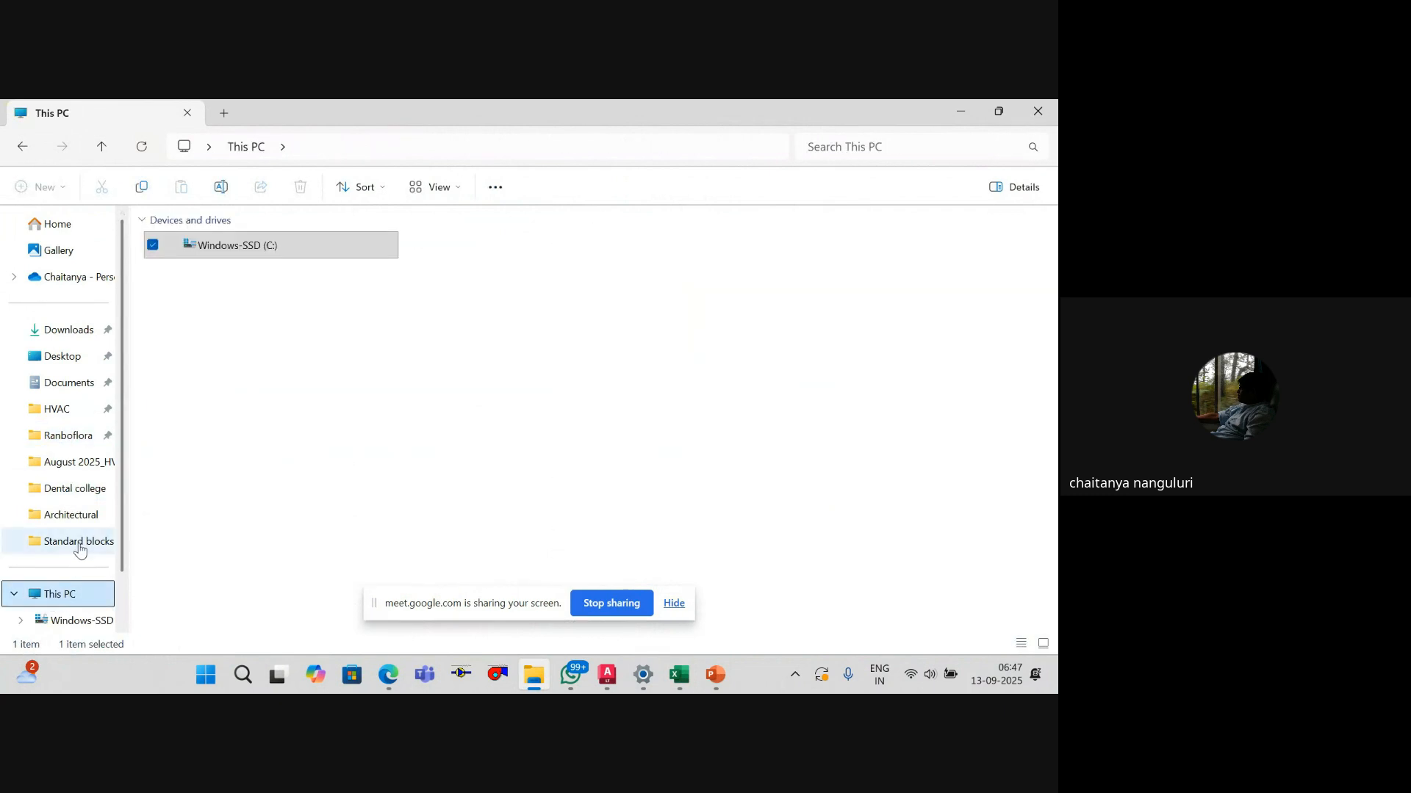
click(72, 461)
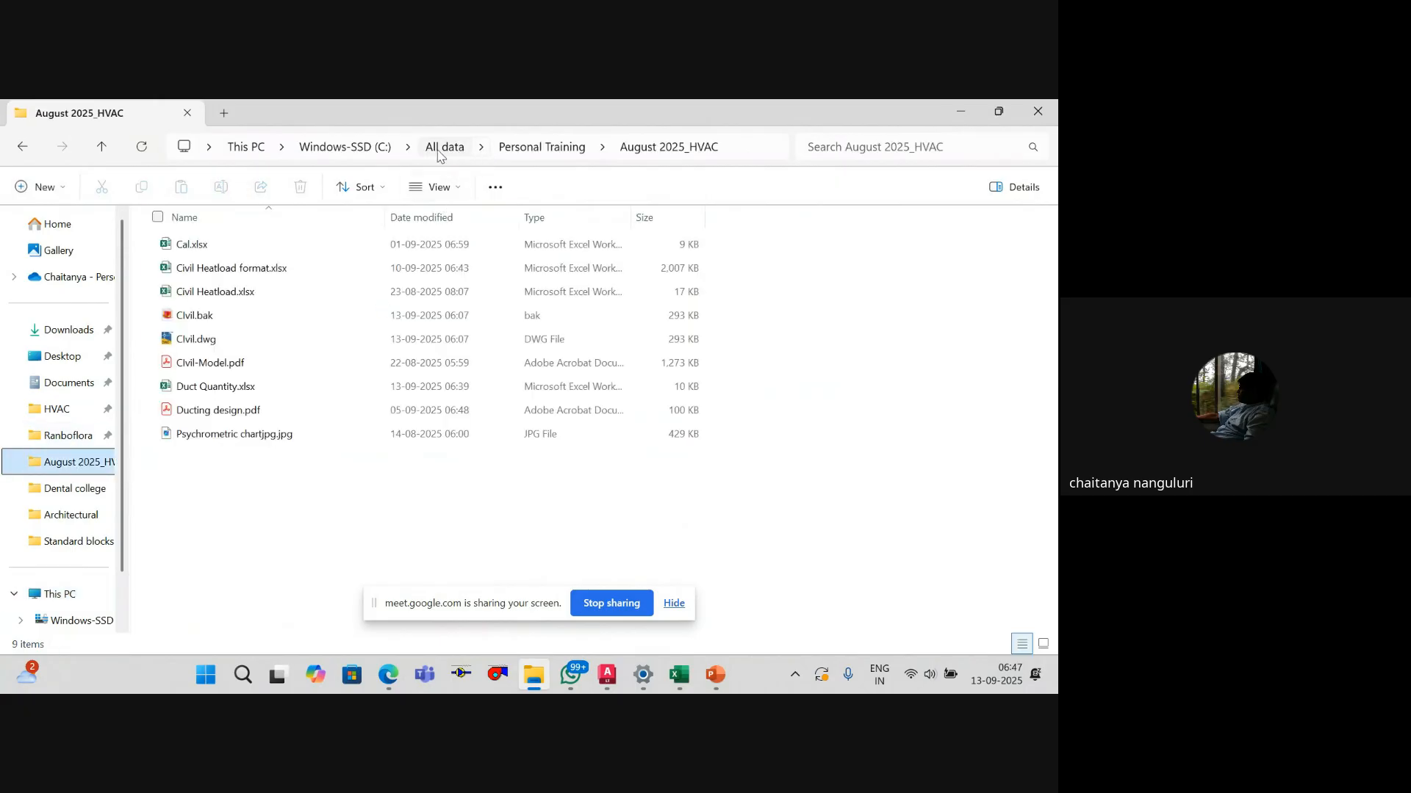
click(439, 153)
click(240, 366)
text(tr)
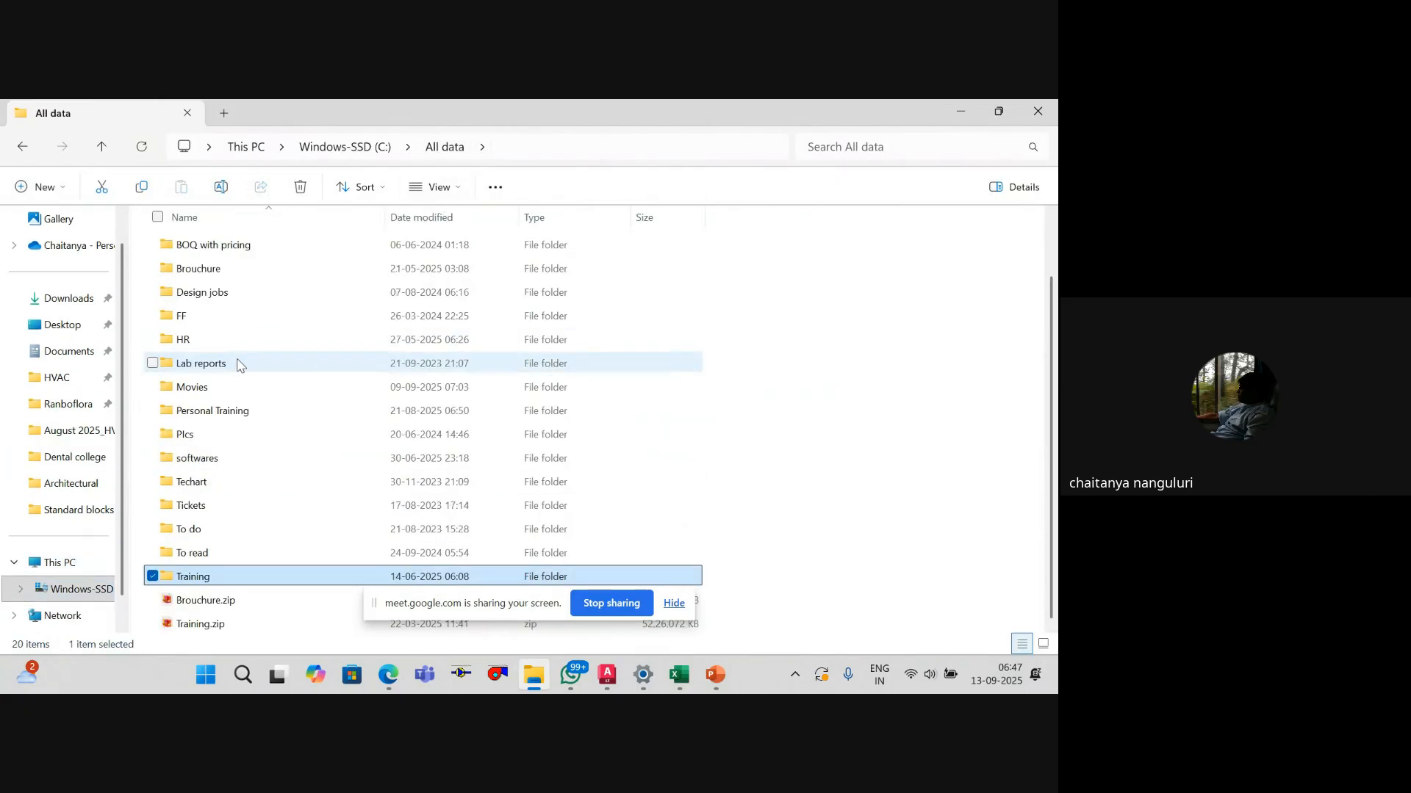
key(Return)
Step: Look through the files in ace mATERIAL\REGULAR-09-05-15 and return to the Training folder
key(Down)
key(Up)
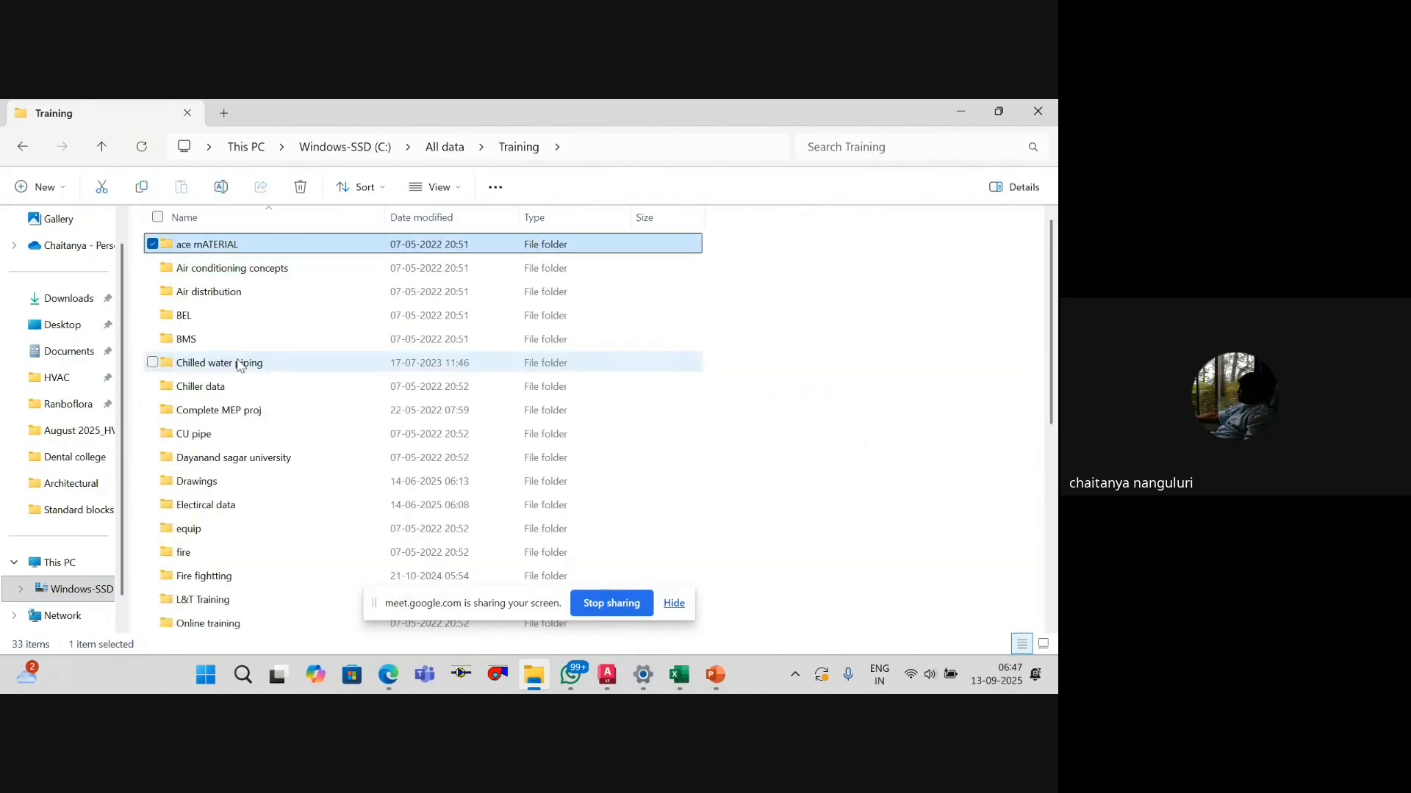
key(Return)
key(Down)
key(Up)
key(Return)
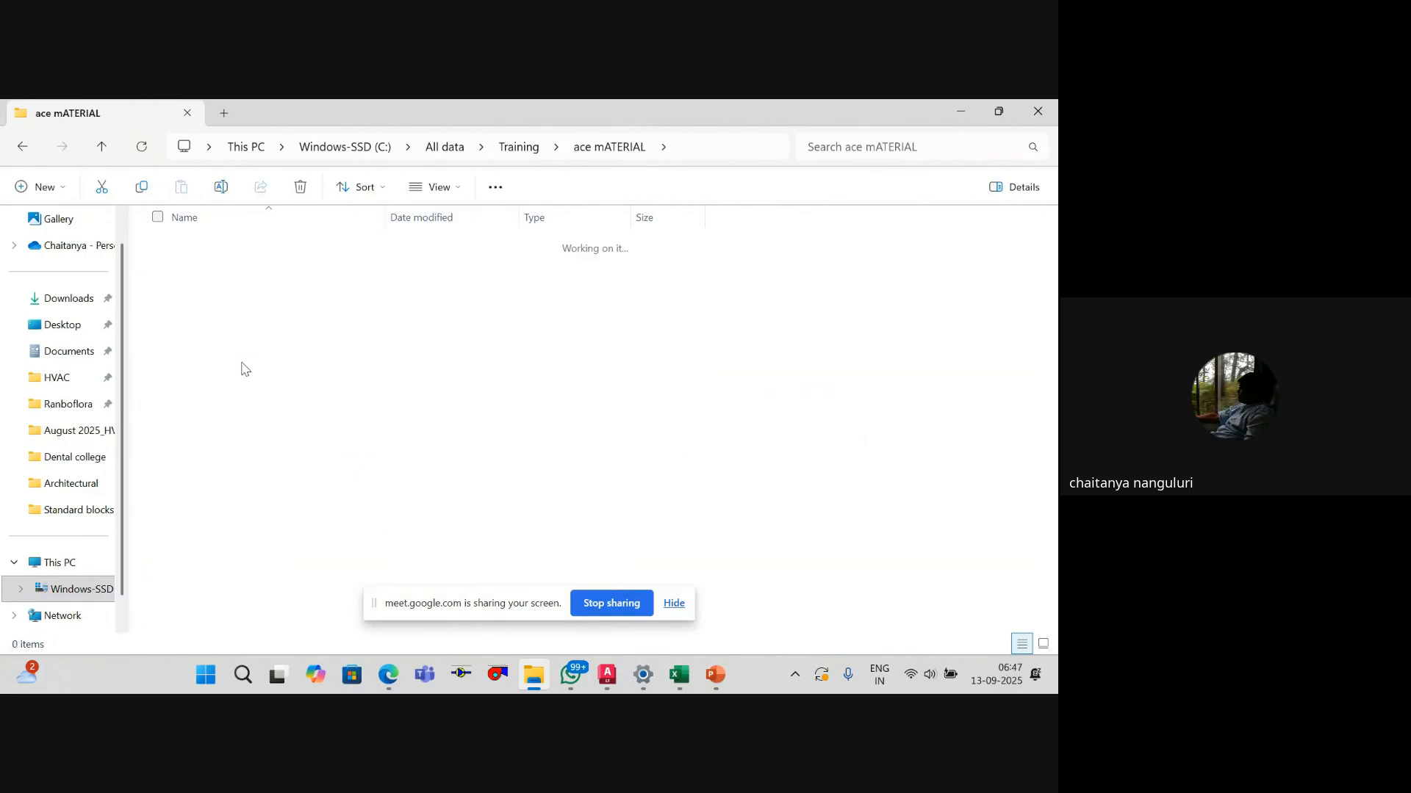
key(Down)
key(Down)
key(Down)
key(o)
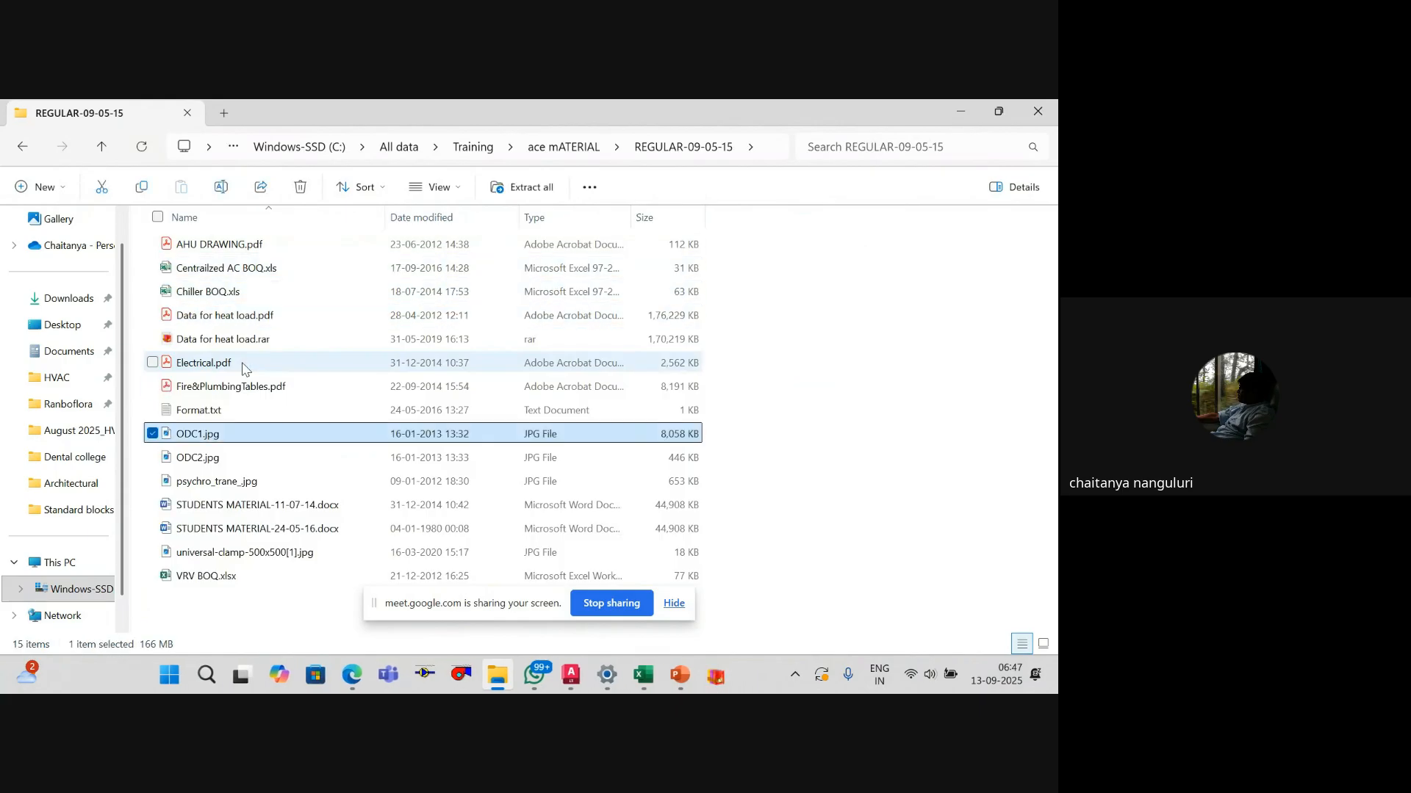
key(v)
key(Up)
key(Up)
key(Up)
key(Up)
key(Up)
key(Up)
key(Up)
key(Up)
key(Up)
key(Up)
key(Up)
key(Up)
key(Up)
key(Up)
key(BackSpace)
key(BackSpace)
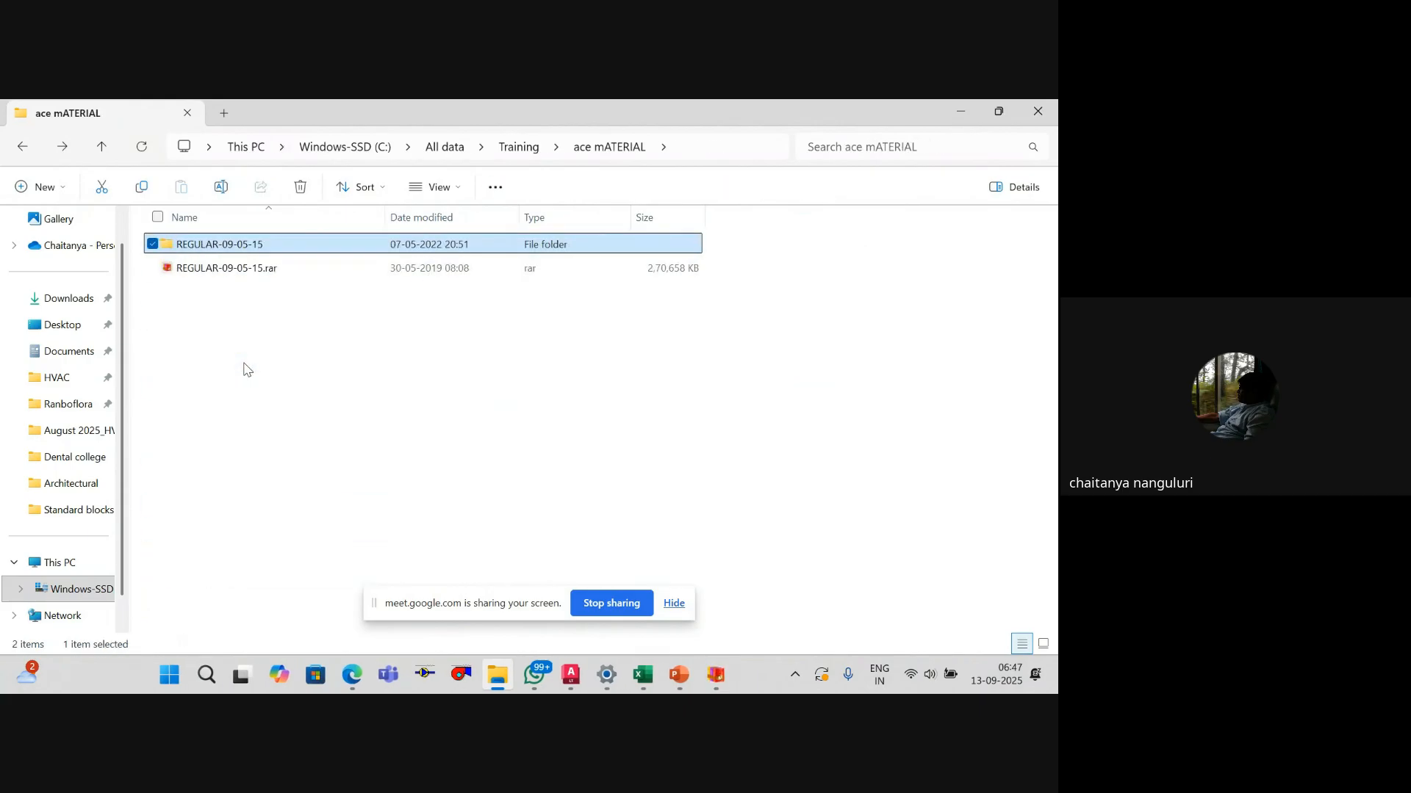
key(Down)
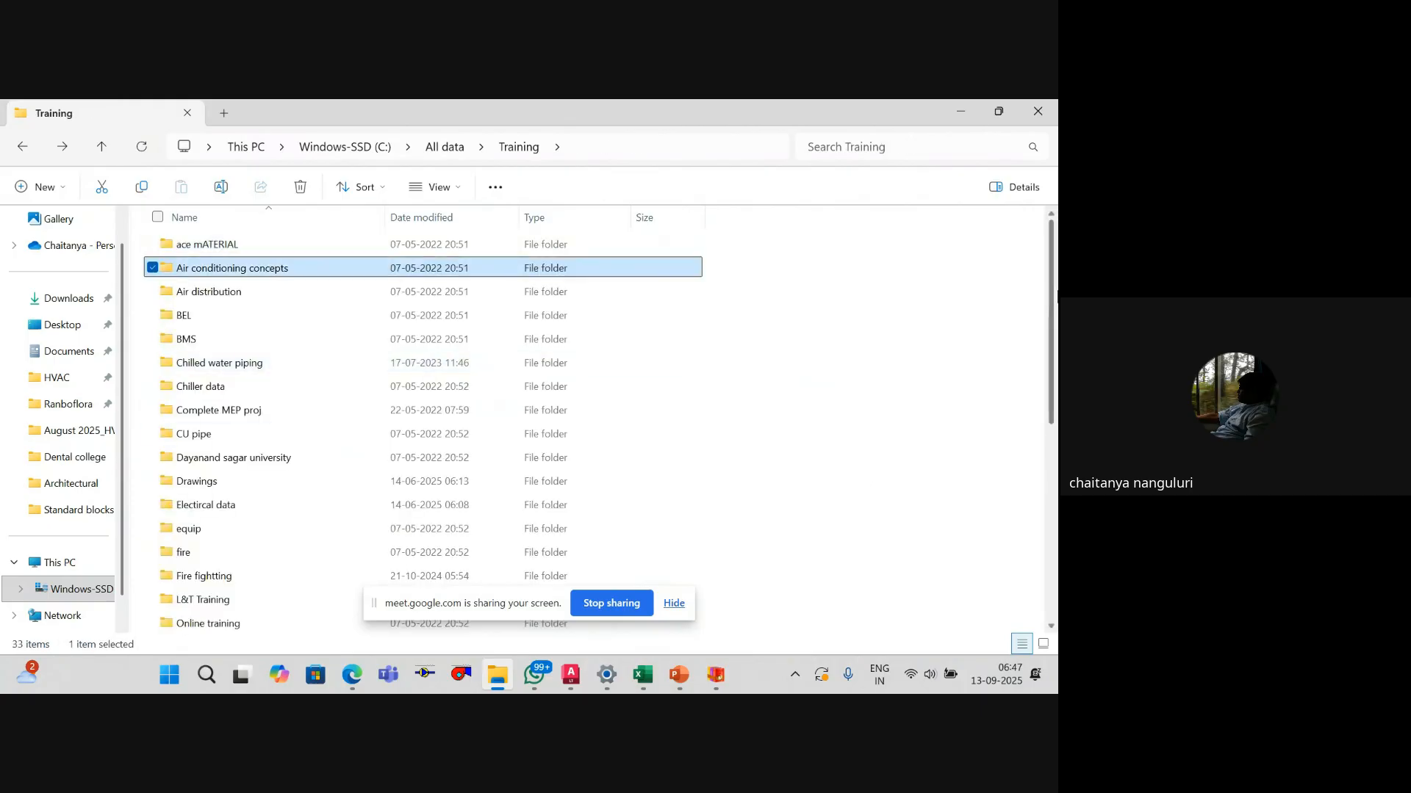
Step: Search the Training folder for "duct" and open the Duct measurement sheet.xls stored under Dayanand sagar university\Final
click(854, 146)
text(duct)
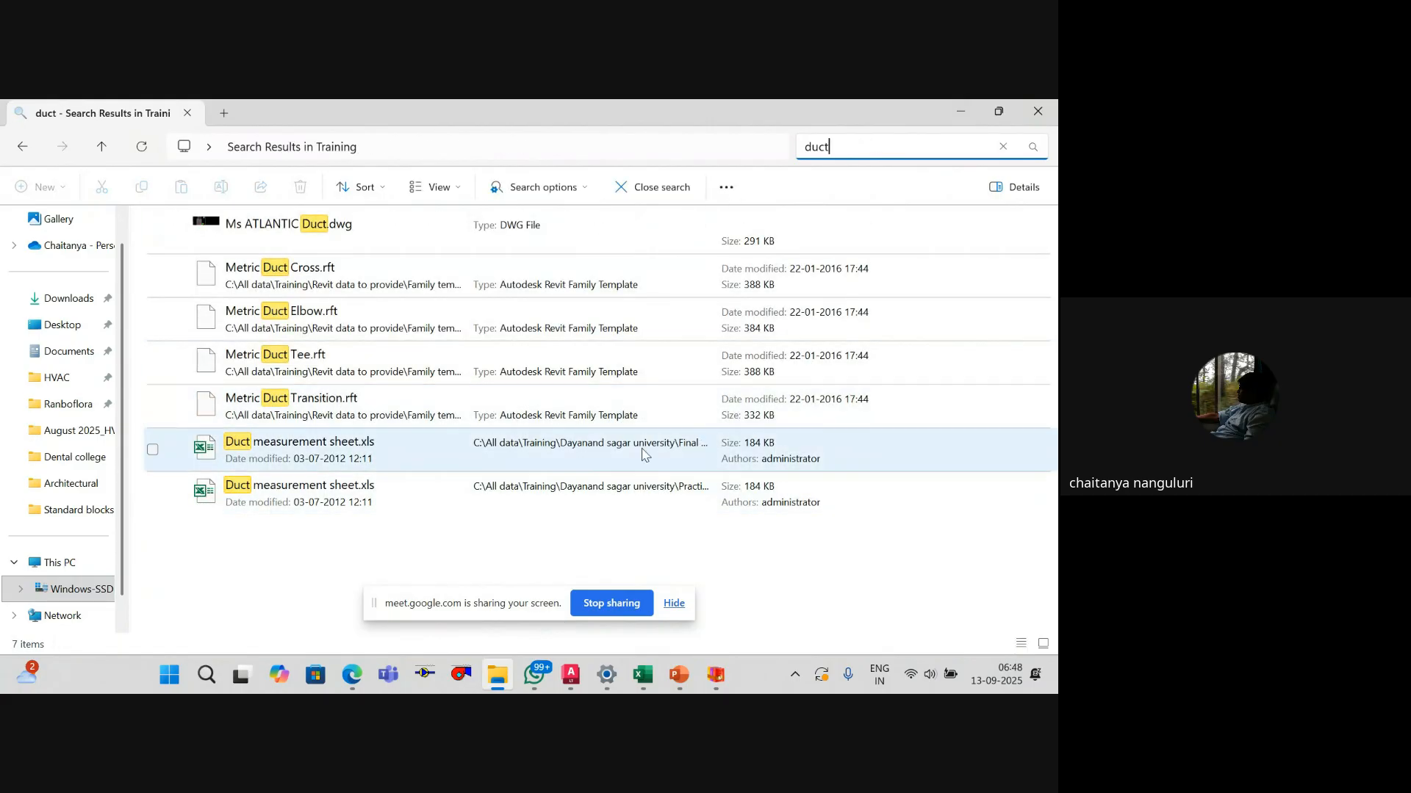
double_click(566, 450)
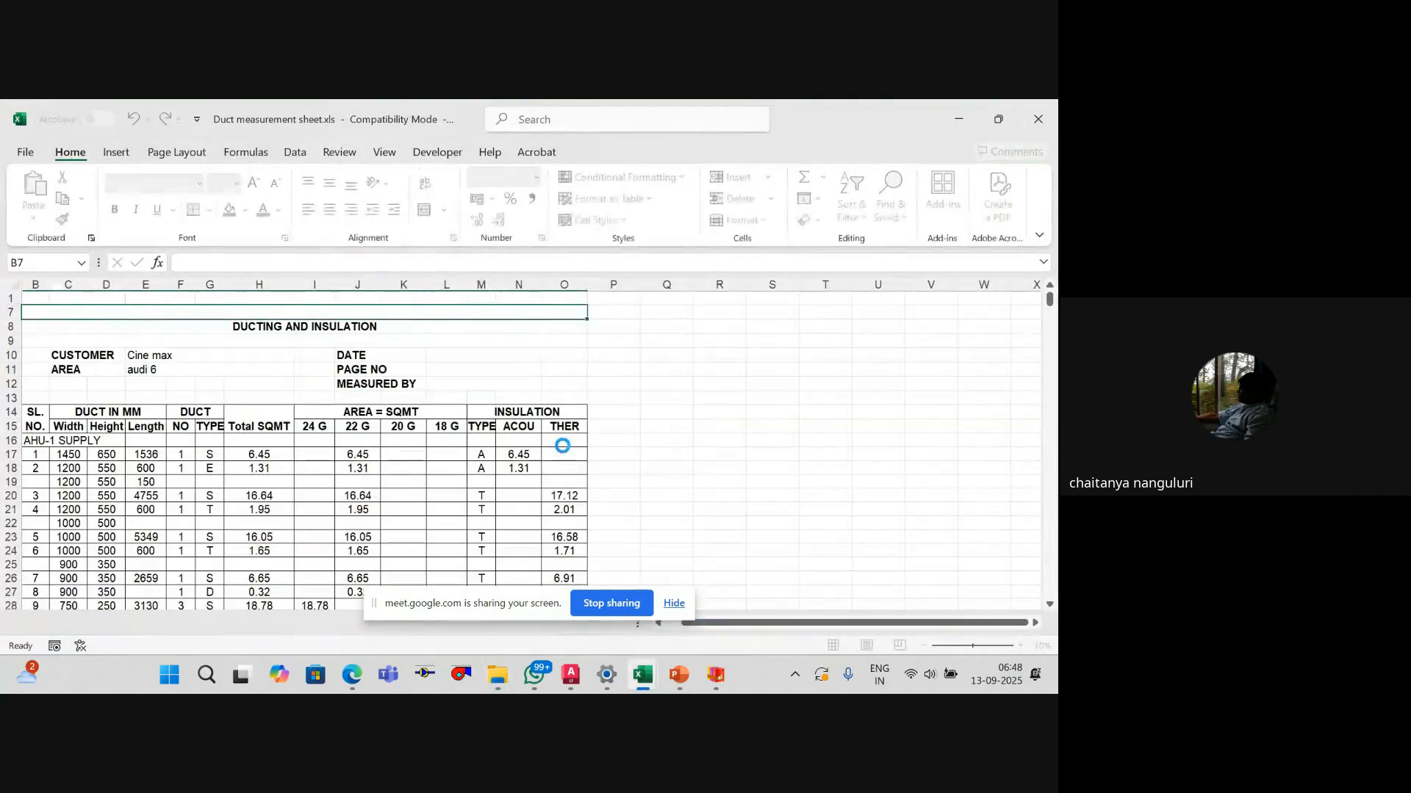
Step: Examine the ducting and insulation table on the MM-SQM sheet down to its totals row
scroll(415, 482, down, 4)
scroll(418, 478, up, 8)
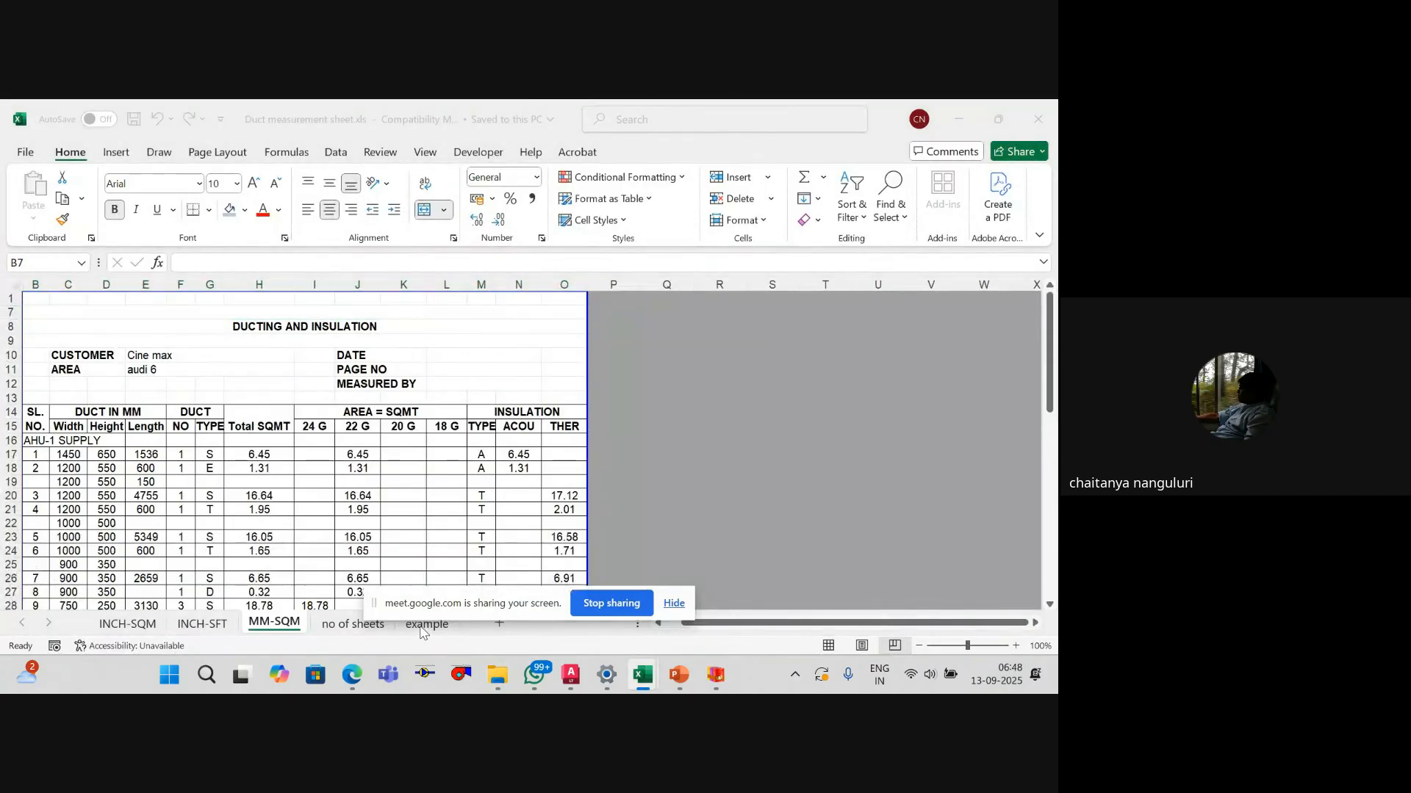
scroll(441, 471, down, 17)
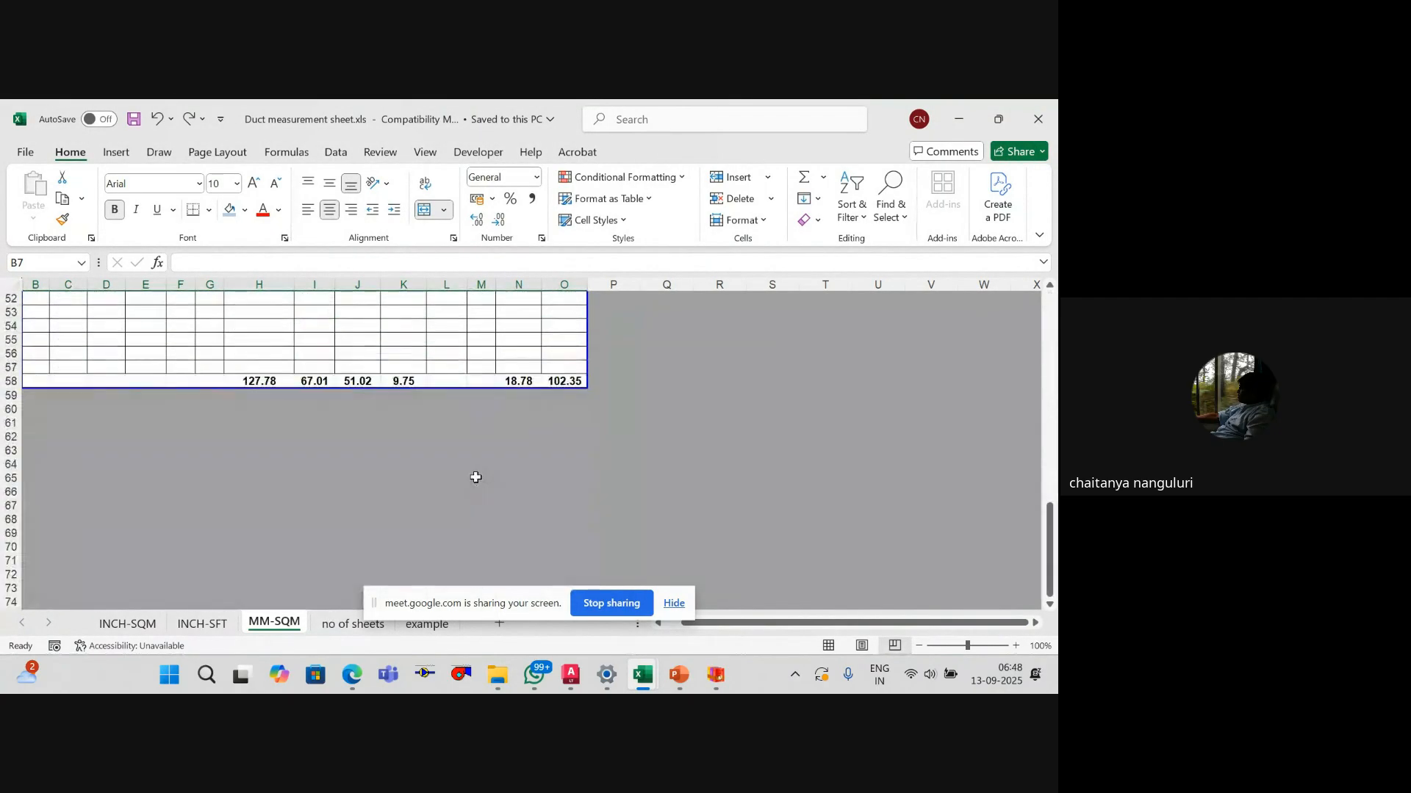
scroll(475, 478, up, 9)
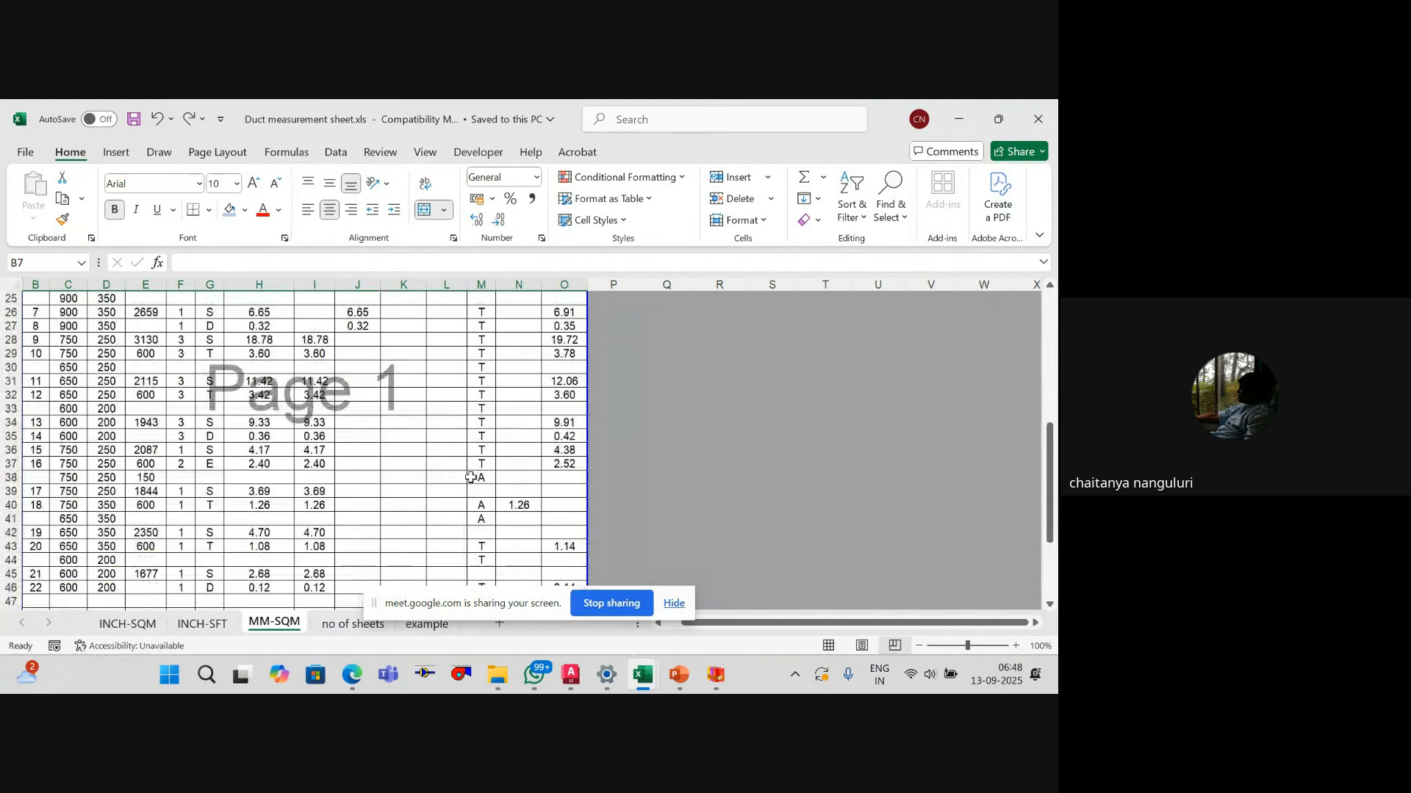
Step: Open the example sheet and examine the legend of duct types and dimension abbreviations
click(675, 603)
click(427, 624)
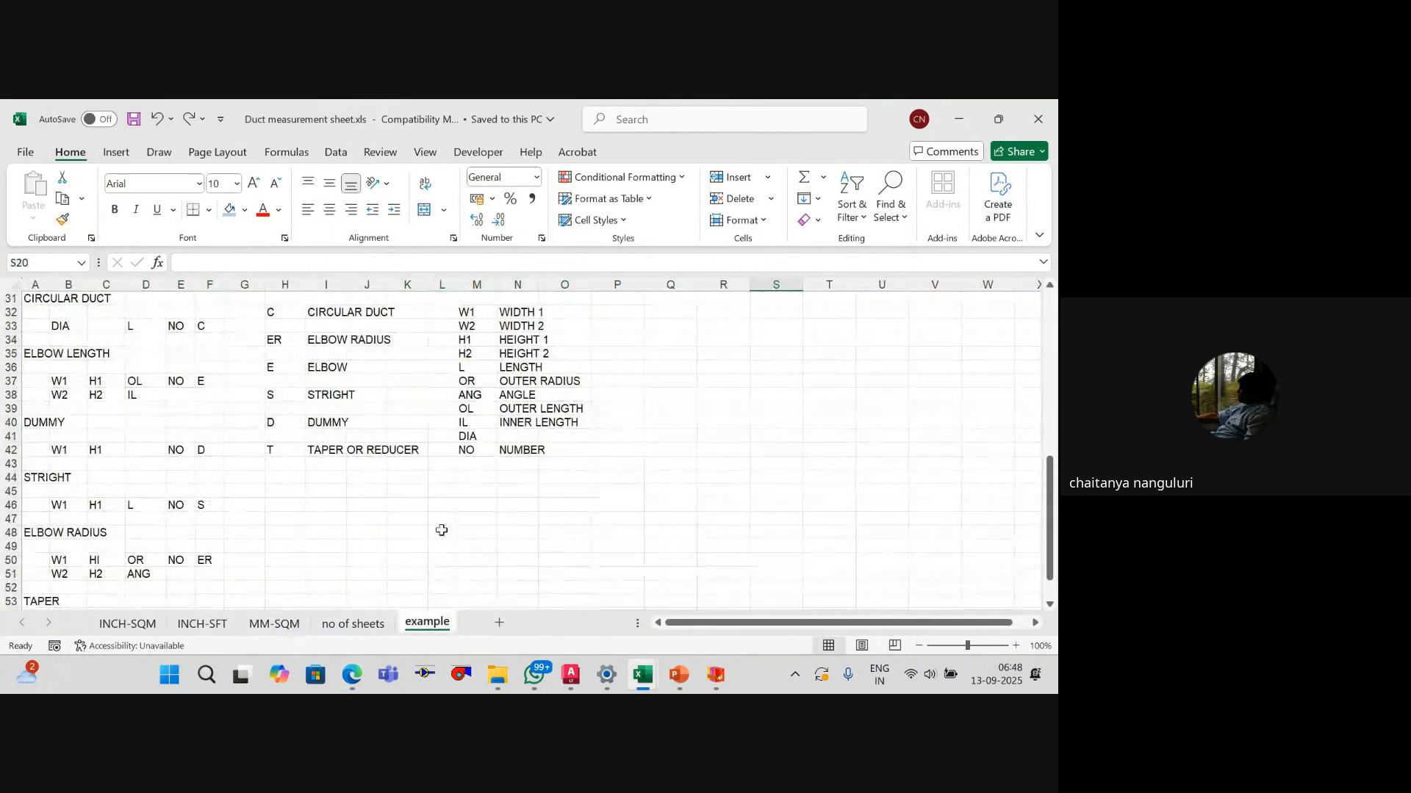
scroll(408, 511, up, 2)
click(516, 461)
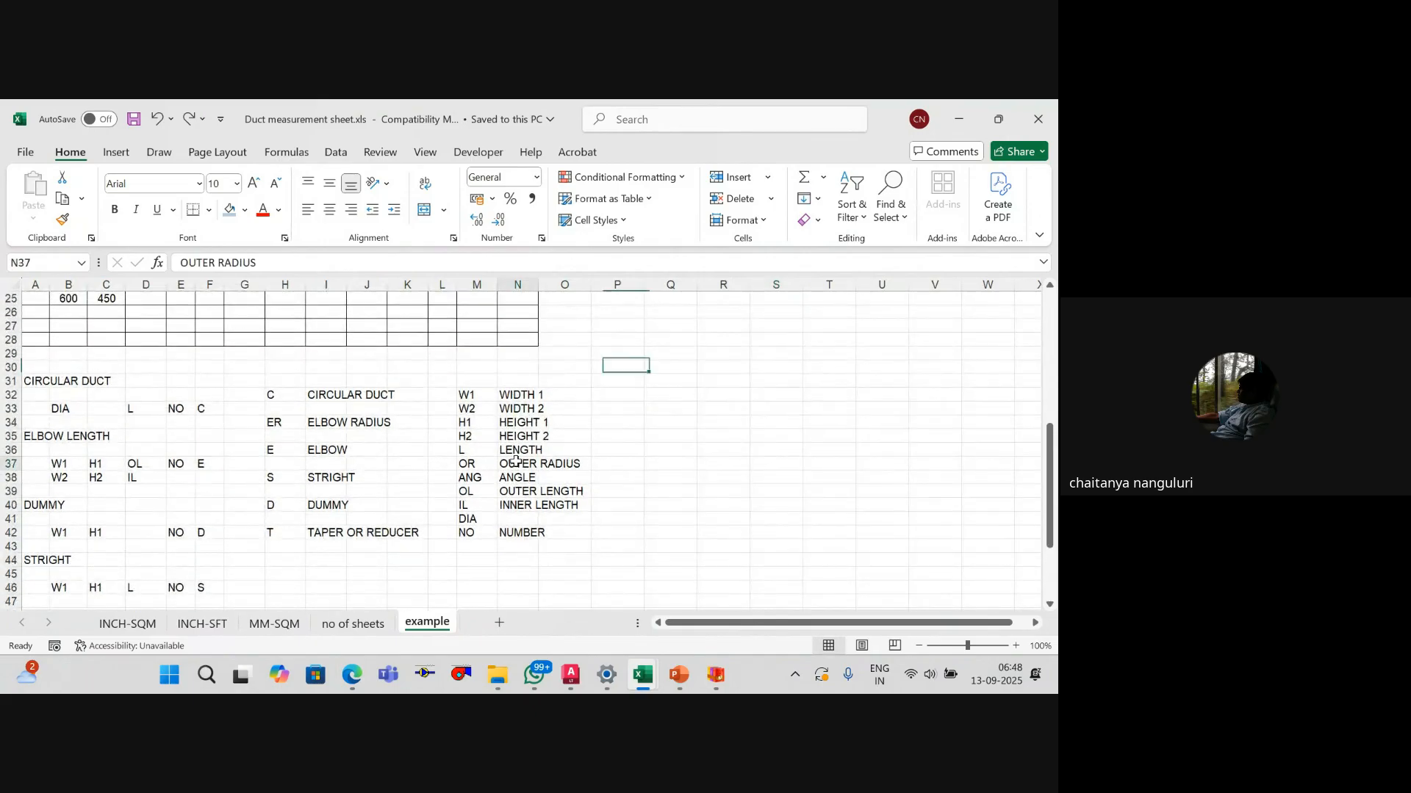
key(Up)
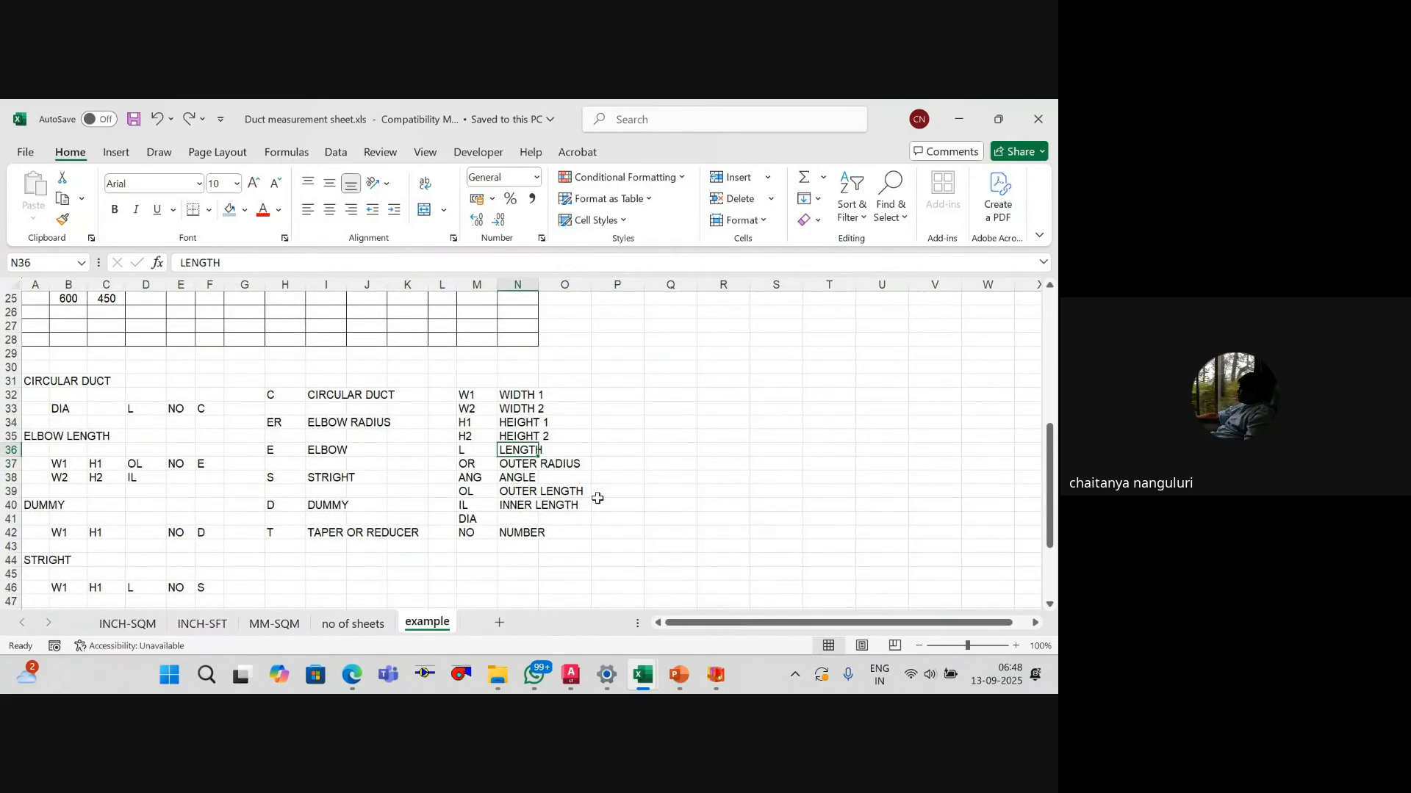
Step: Study the width, height, length and radius abbreviations in the example sheet's dimension legend
key(Left)
key(Left)
key(Right)
key(Right)
key(Down)
key(Left)
key(Left)
key(Left)
key(Left)
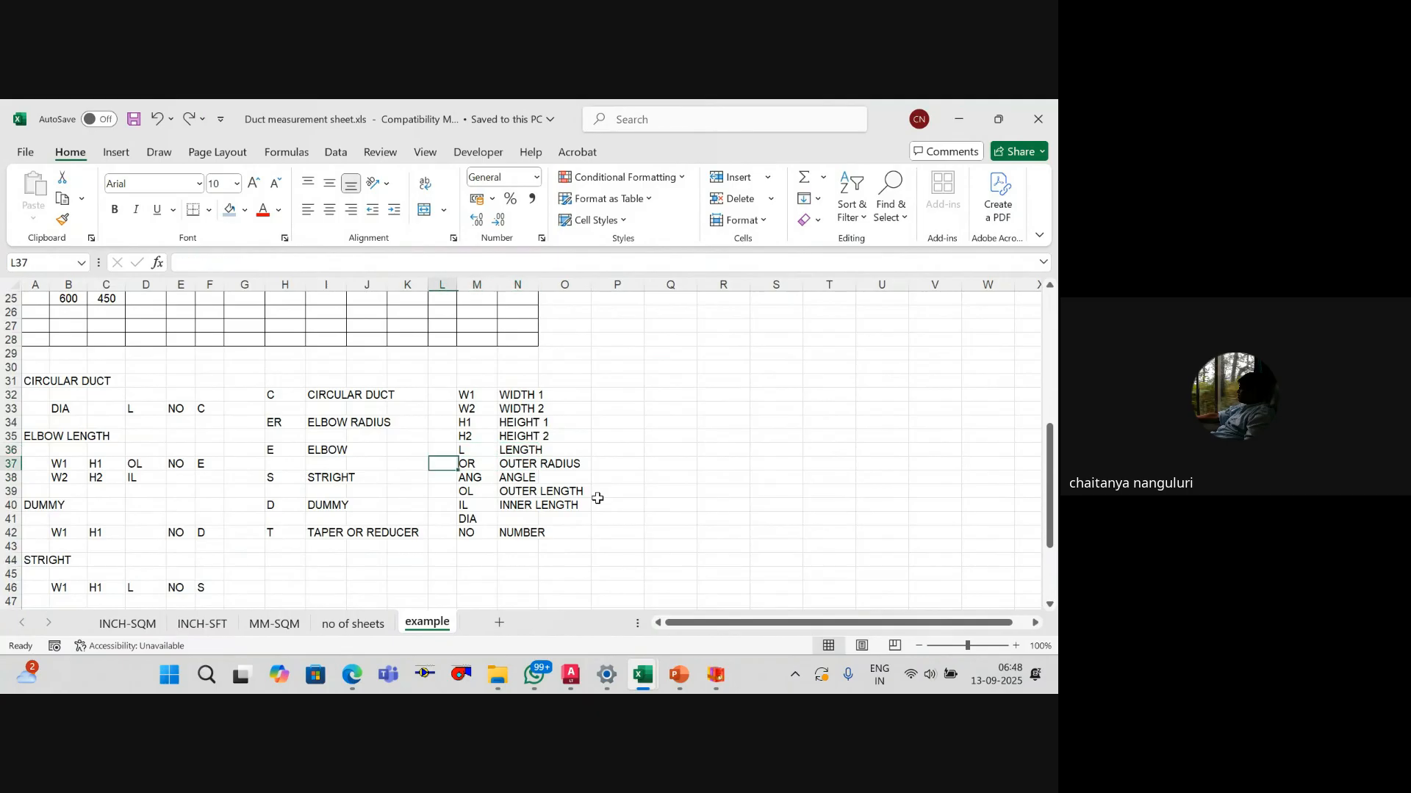
key(Up)
key(Up)
key(Up)
key(Right)
key(Right)
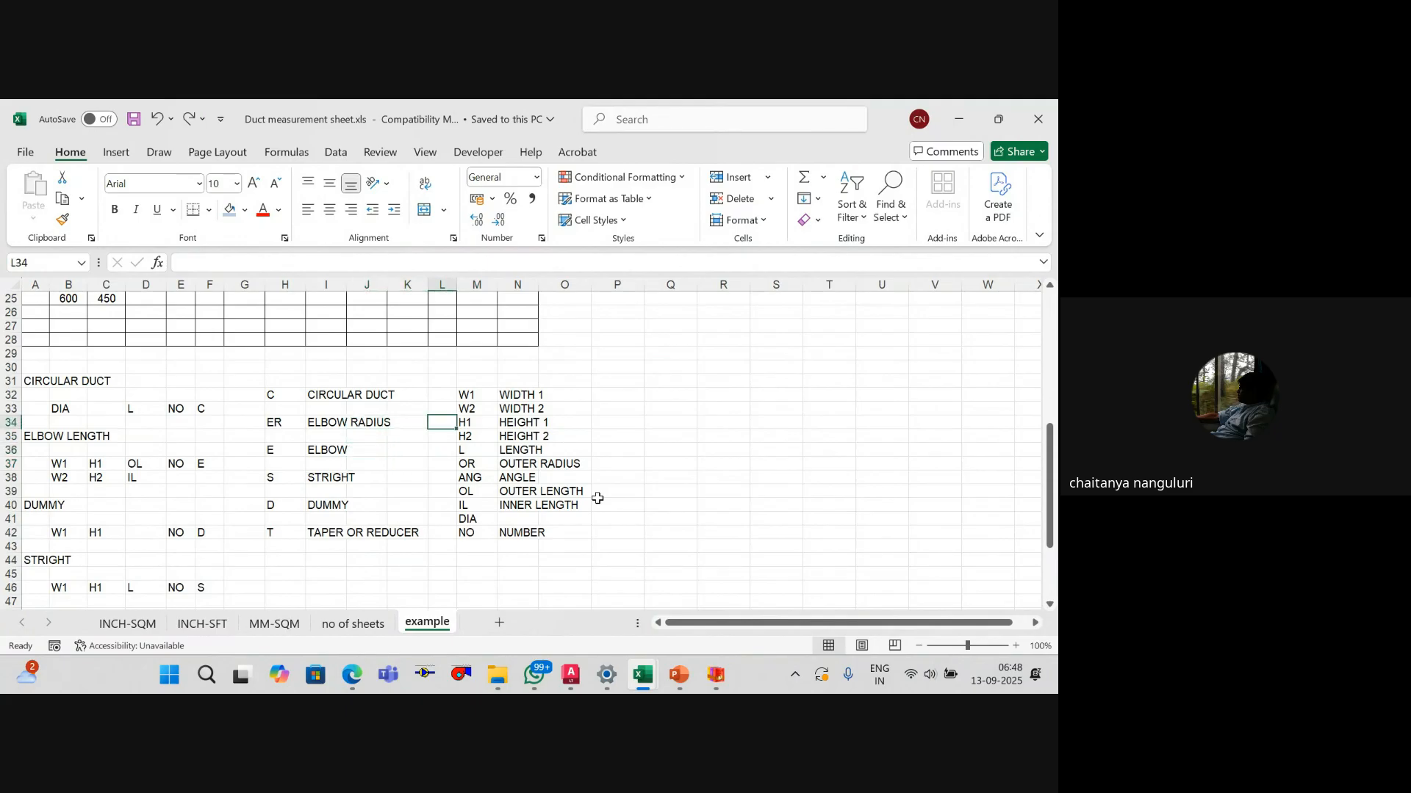
key(Right)
key(Down)
key(Up)
Step: Examine the ELBOW LENGTH entry layout, including where the outer and inner lengths go
key(Left)
key(Left)
key(Left)
key(Left)
key(Left)
key(Left)
key(Left)
key(Left)
key(Left)
key(Left)
key(Left)
key(Left)
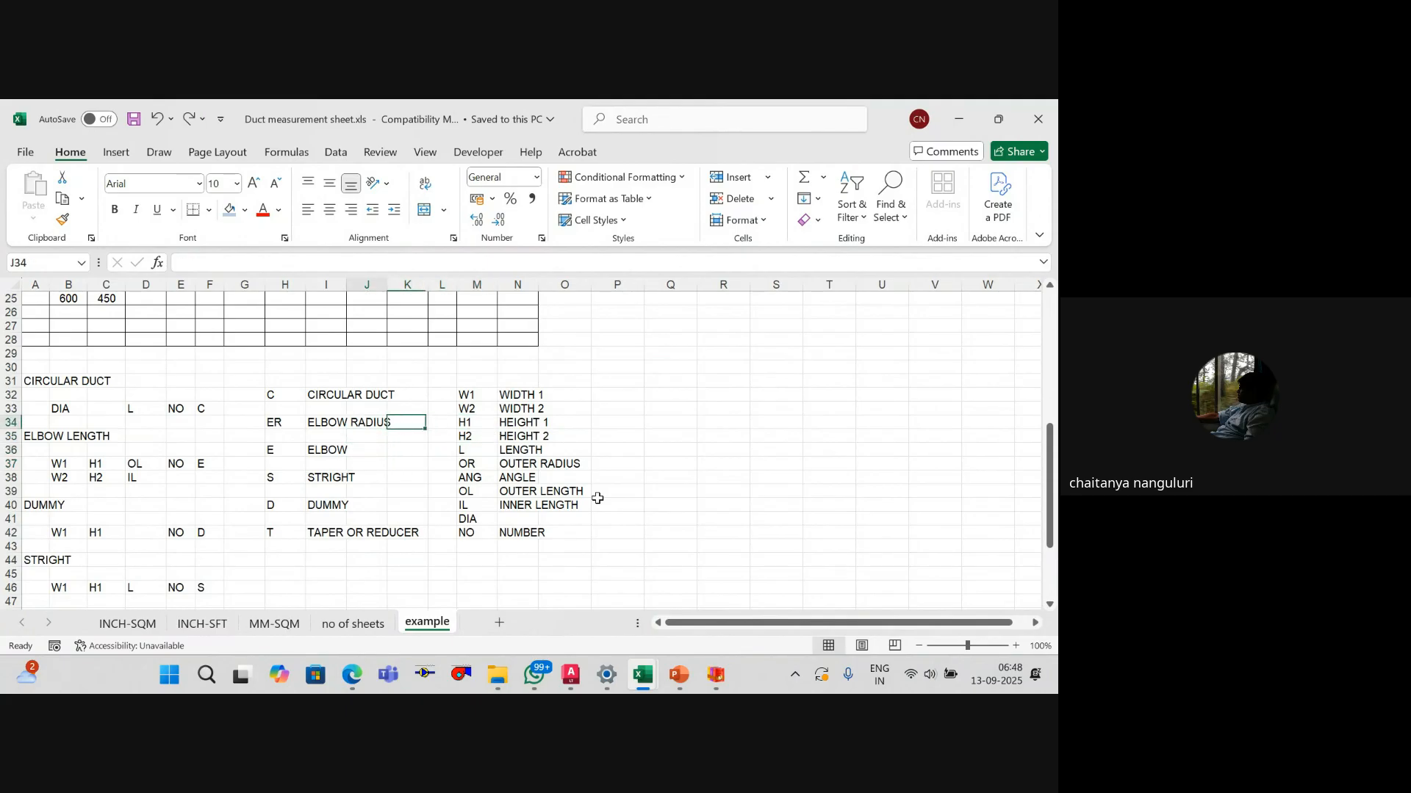
key(Right)
key(Down)
key(Down)
key(Down)
key(Up)
key(Right)
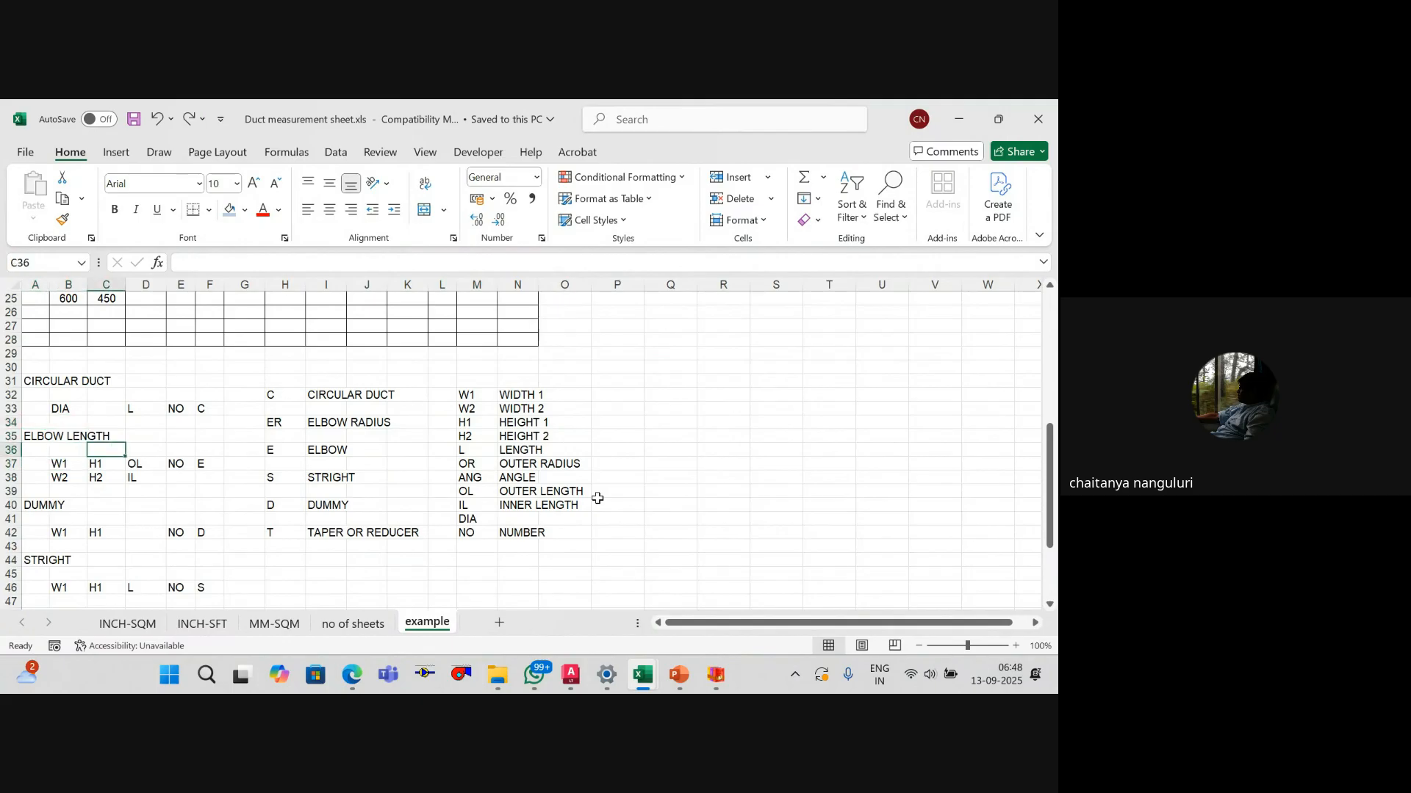
key(Down)
key(Right)
key(Down)
key(Up)
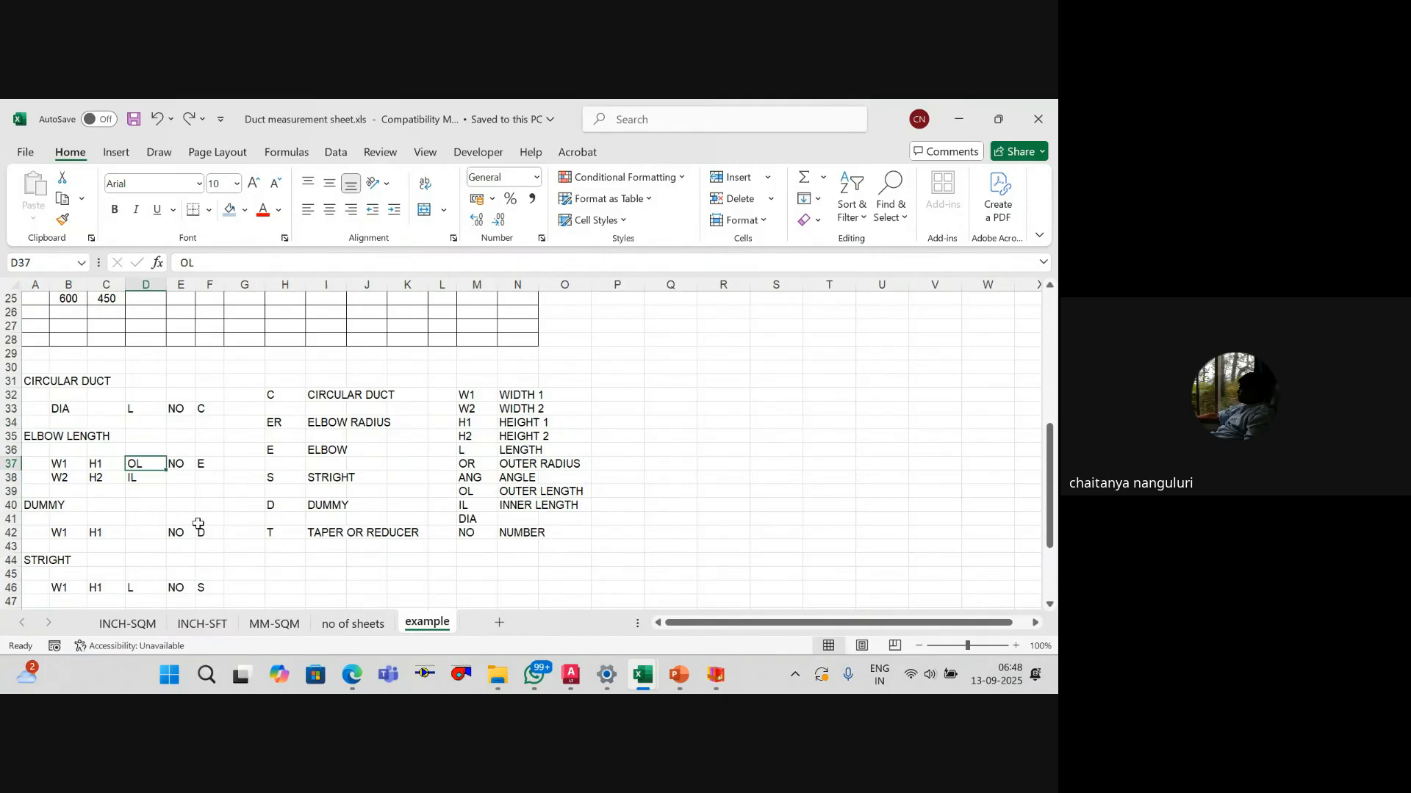
Step: Inspect the ER elbow entry in the example sheet's ducting table, including its length, type, total area and 24 G formulas
scroll(198, 525, up, 8)
click(234, 482)
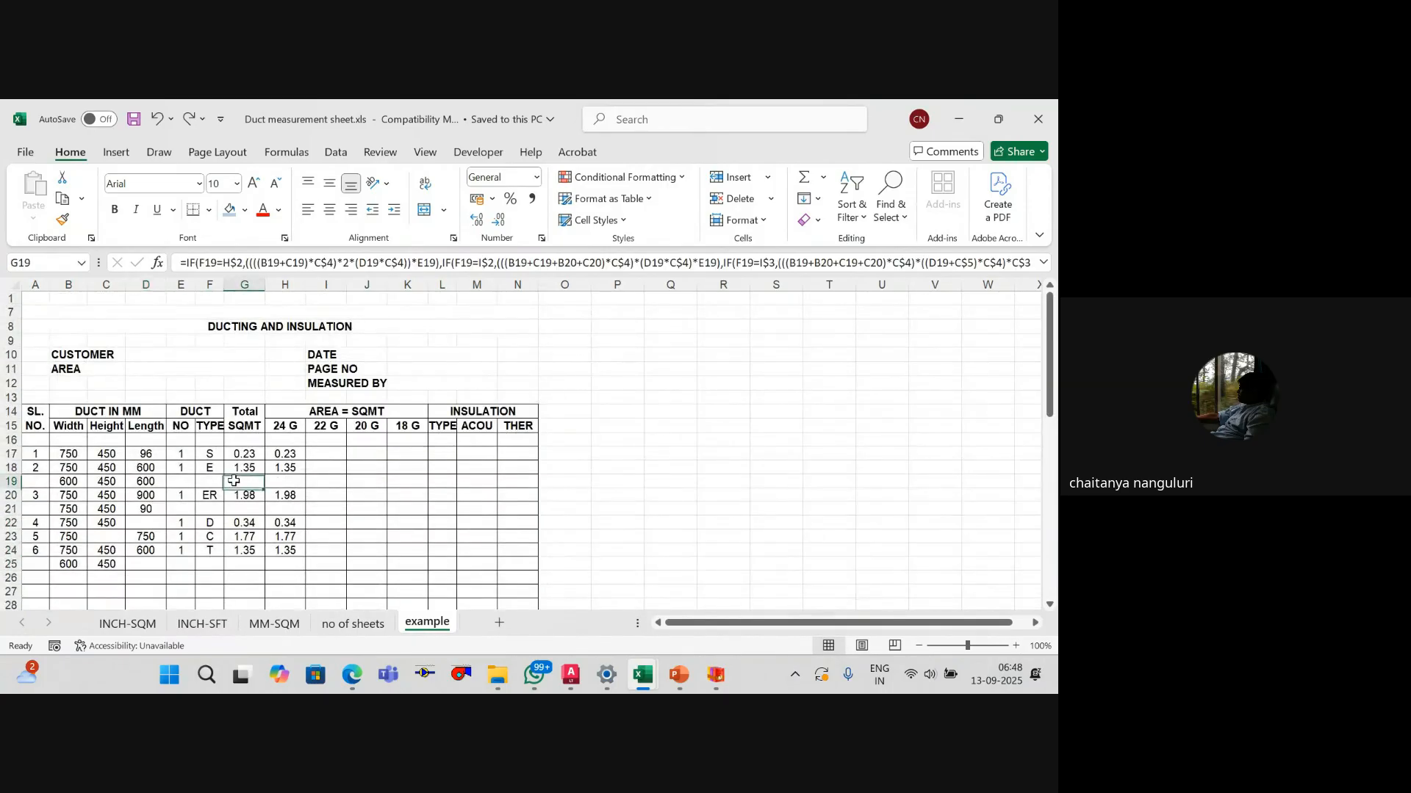
key(Left)
key(Down)
key(Left)
key(Left)
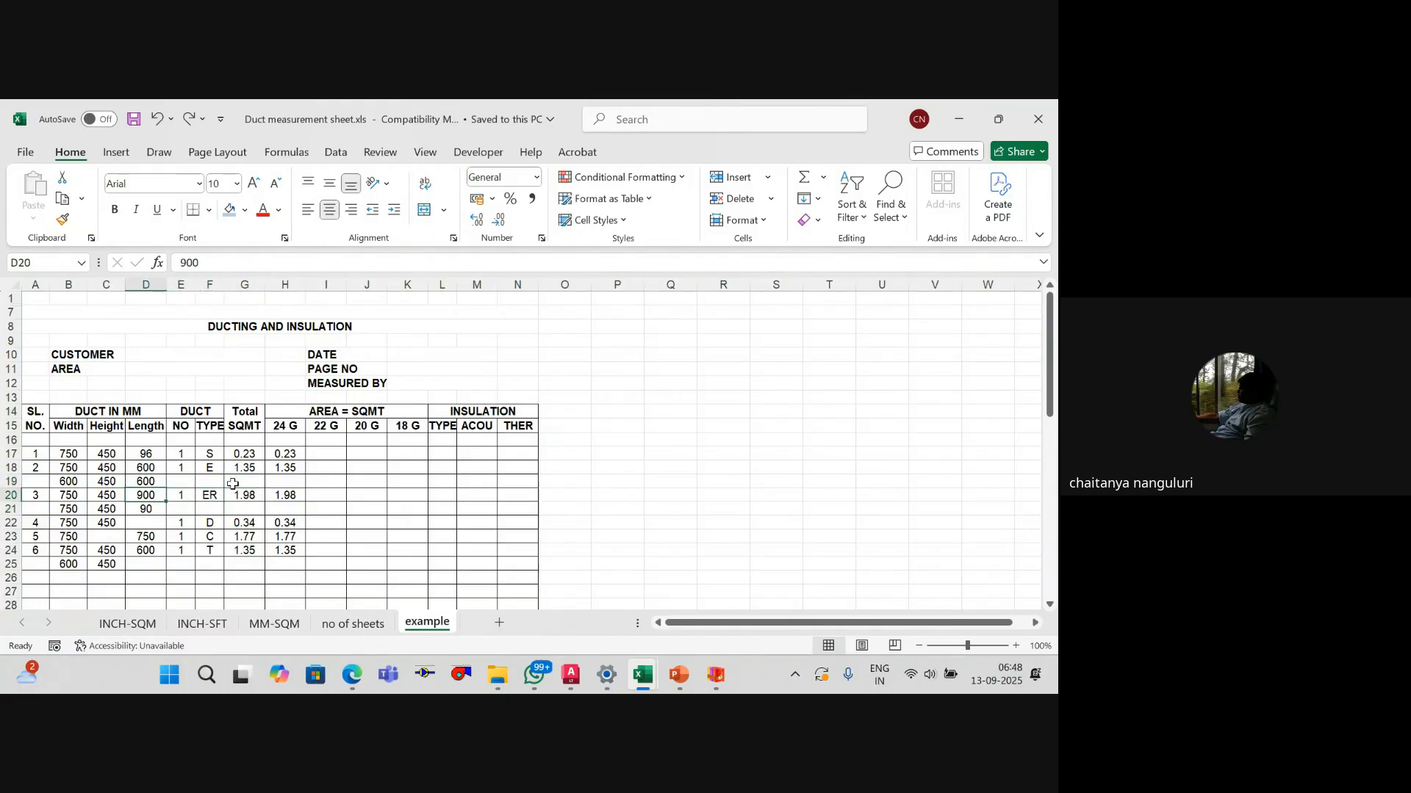
key(Home)
key(Right)
key(Right)
key(Right)
key(Right)
key(Right)
key(Right)
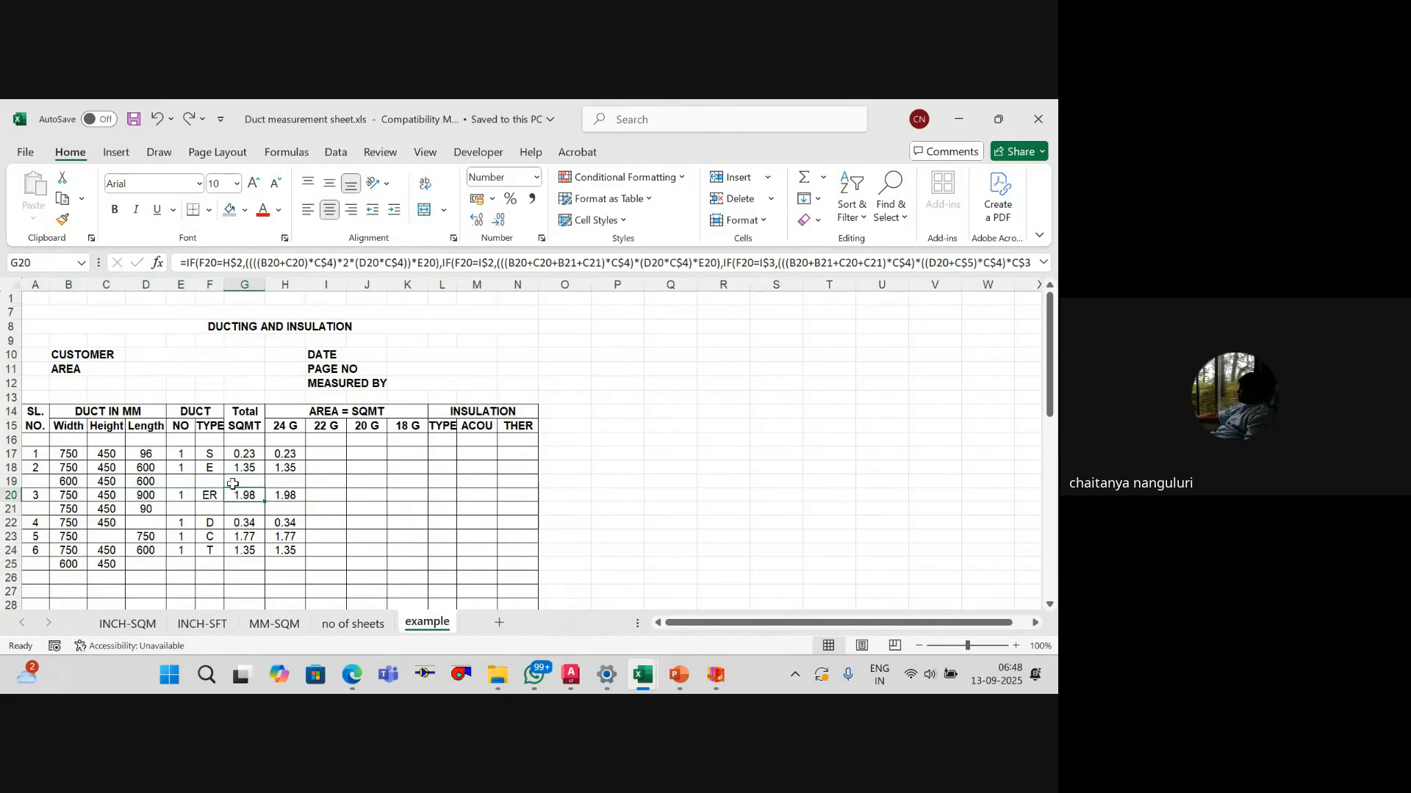
key(Right)
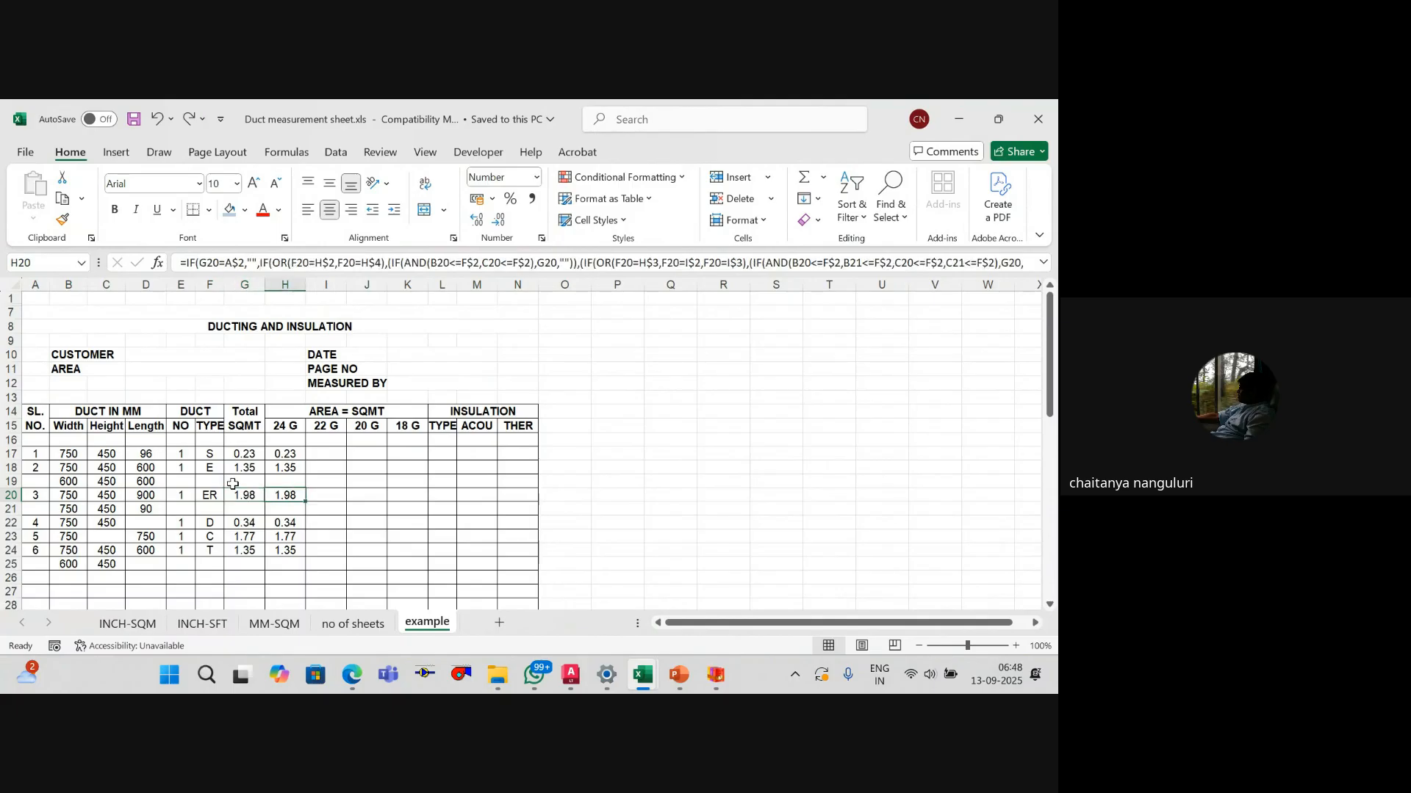
key(Left)
key(Left)
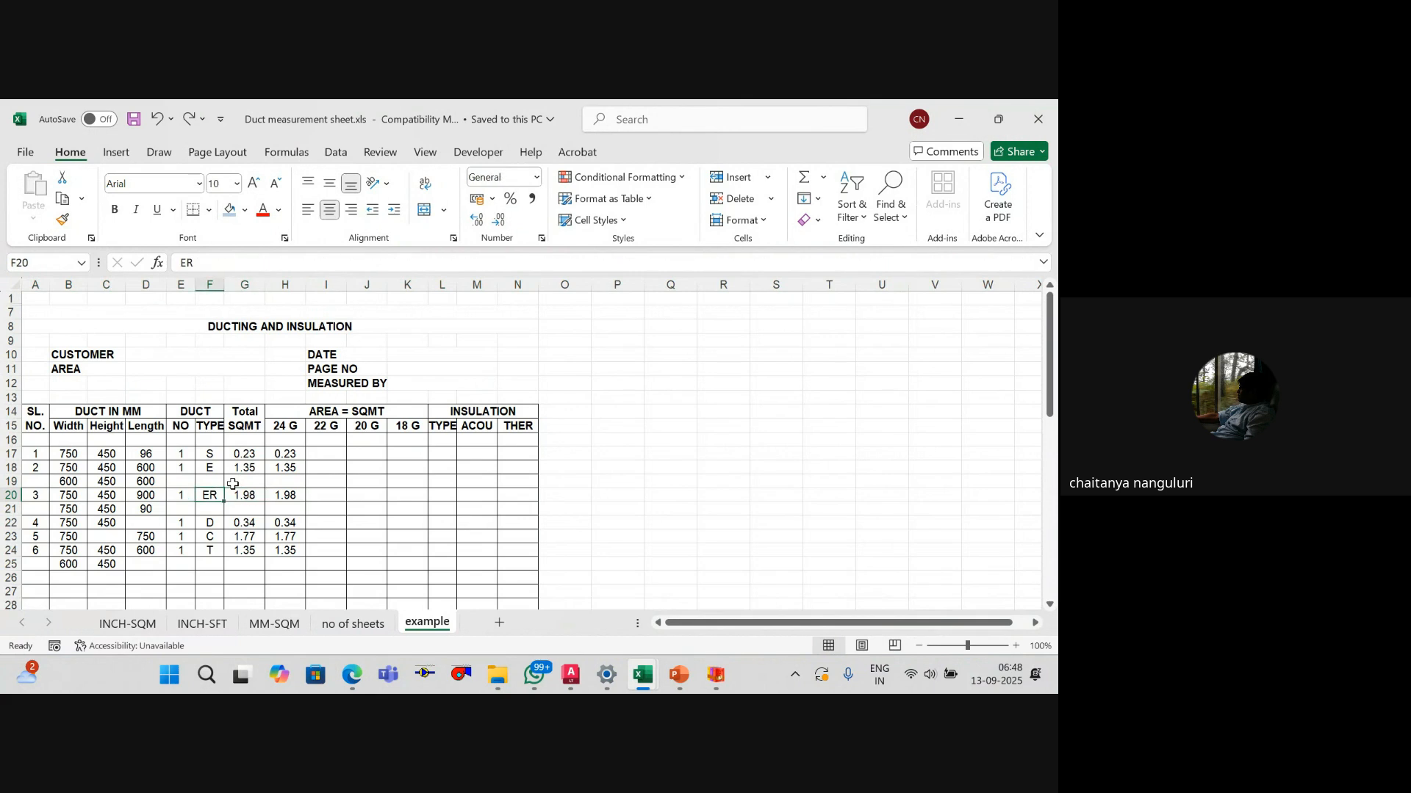
Step: Examine the two-row type E elbow entry in the example table, covering its widths, heights, lengths, number and type
key(Left)
key(Up)
key(Up)
key(Right)
key(Left)
key(Left)
key(Left)
key(Left)
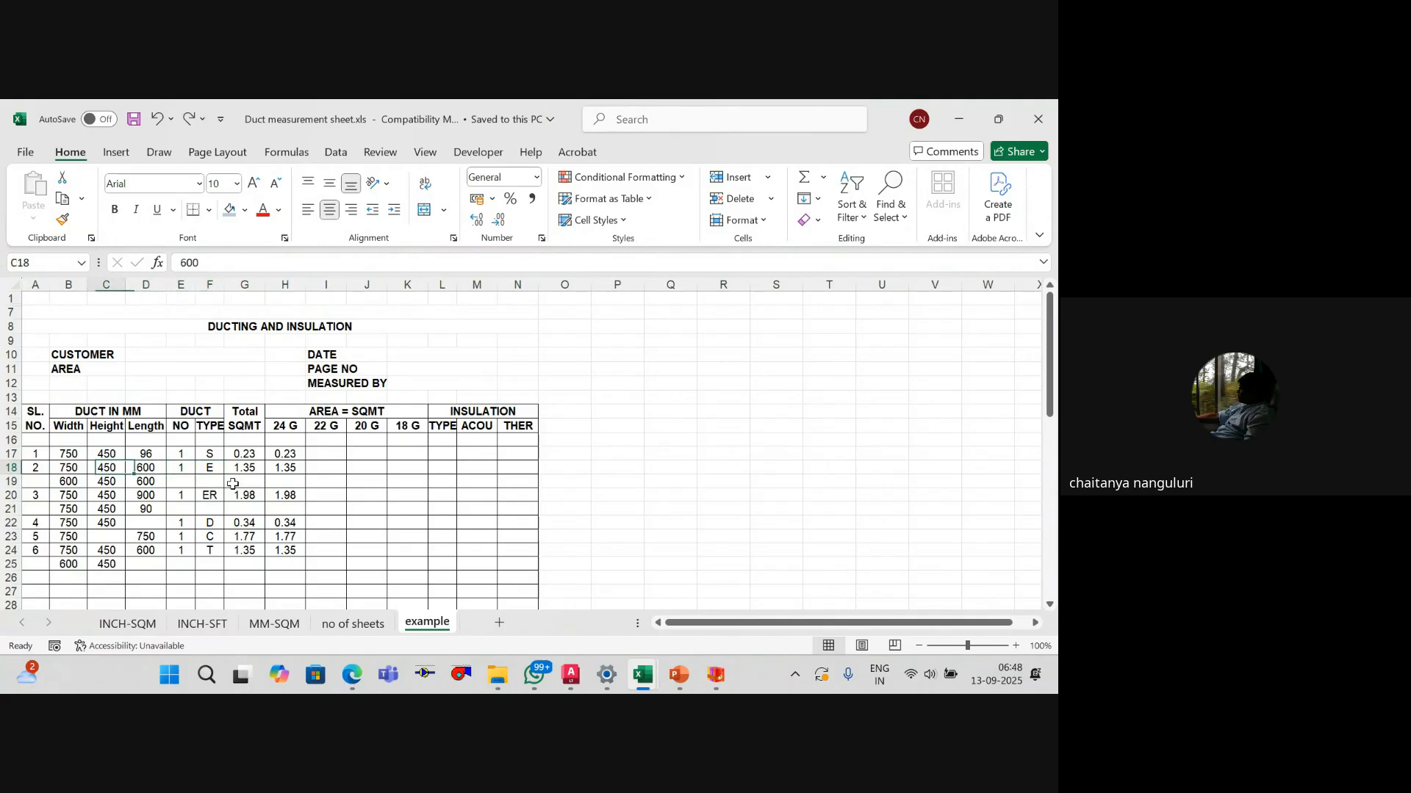
key(Right)
key(Right)
key(Down)
key(Left)
key(Left)
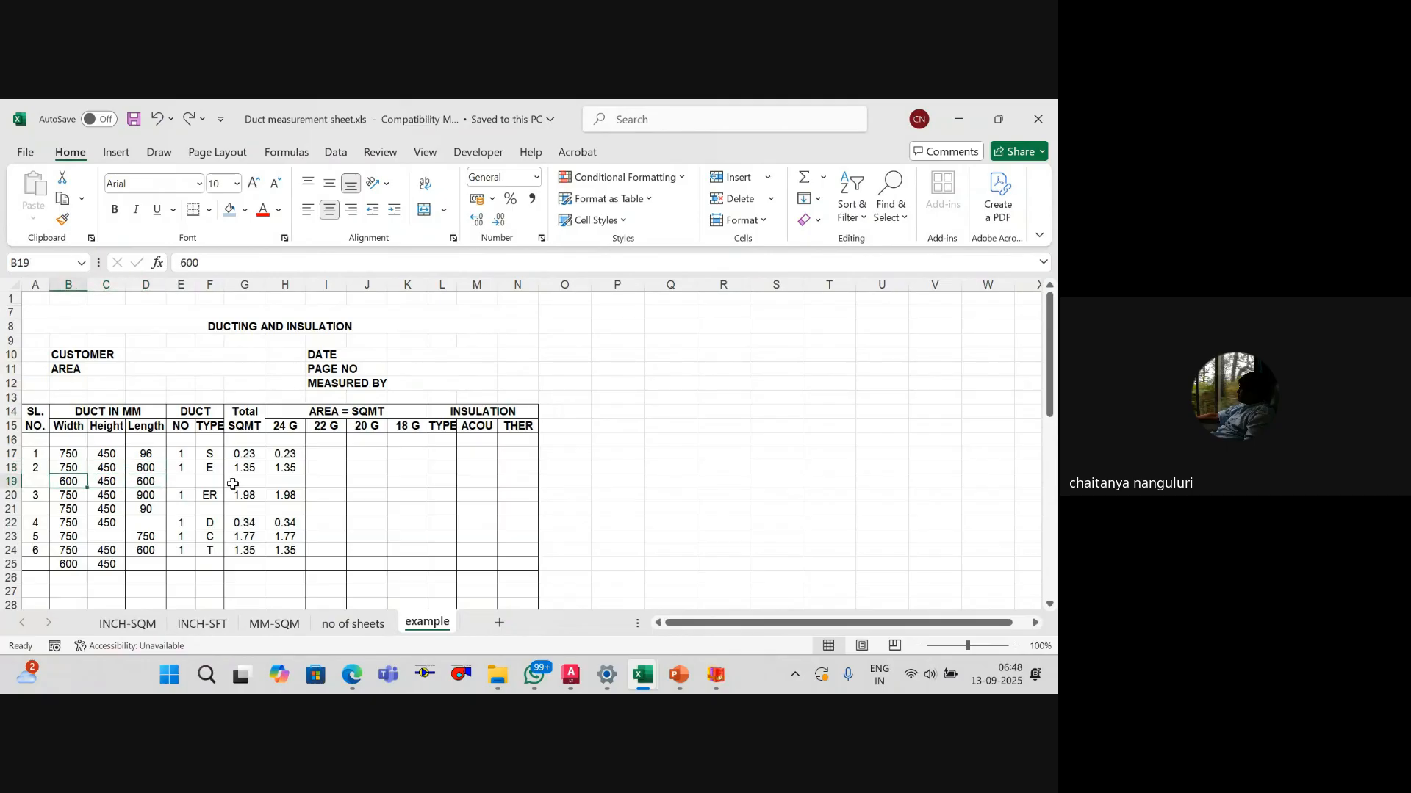
key(Right)
key(Right)
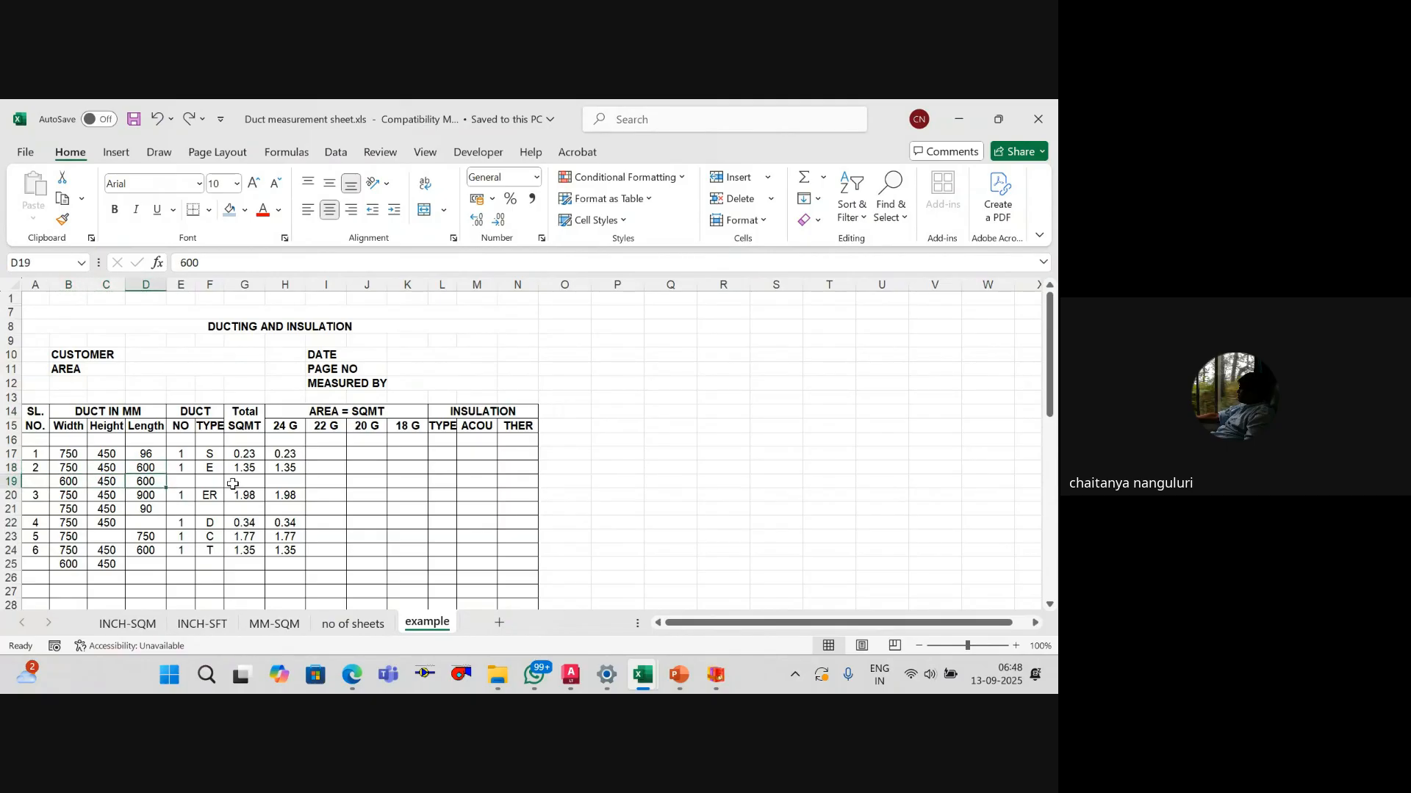
key(Right)
key(Up)
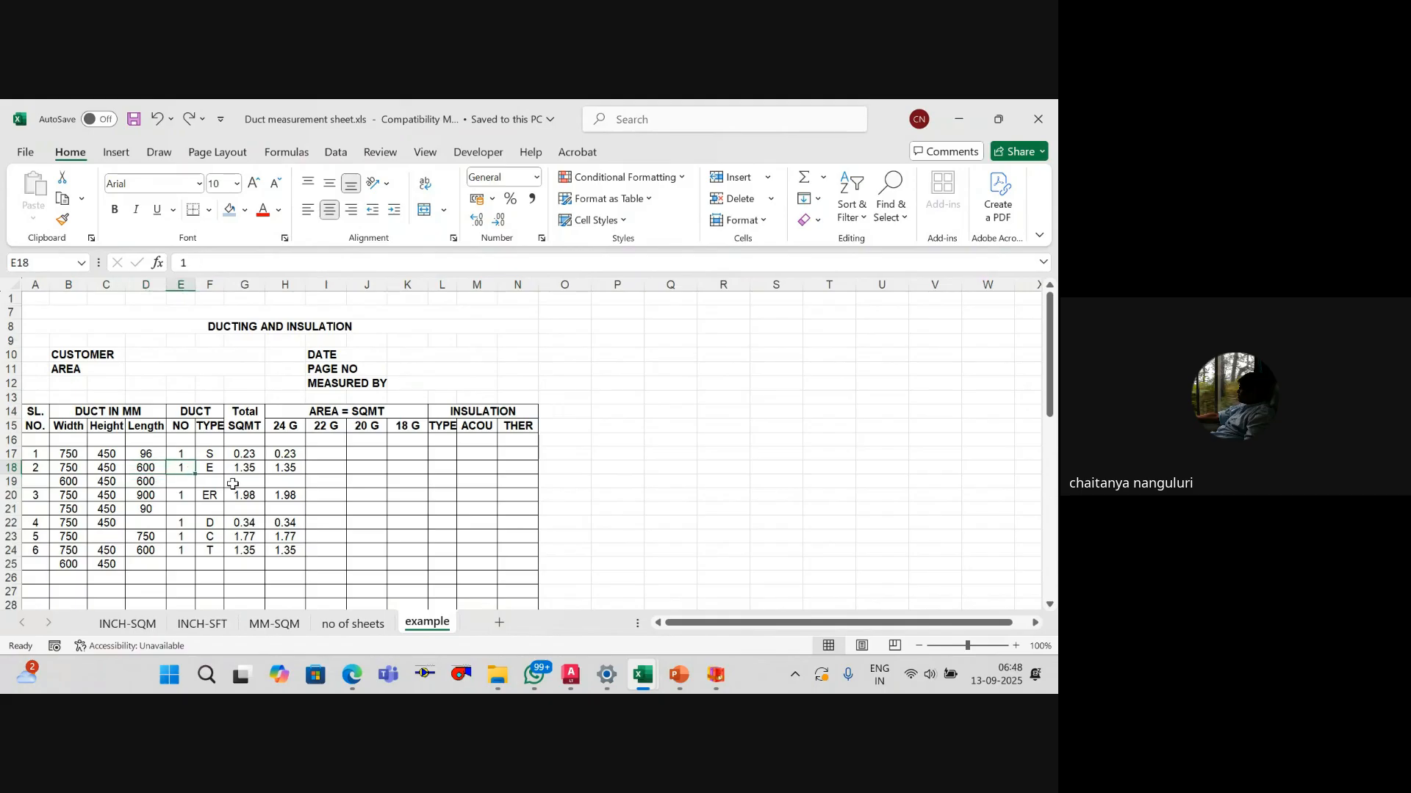
key(Right)
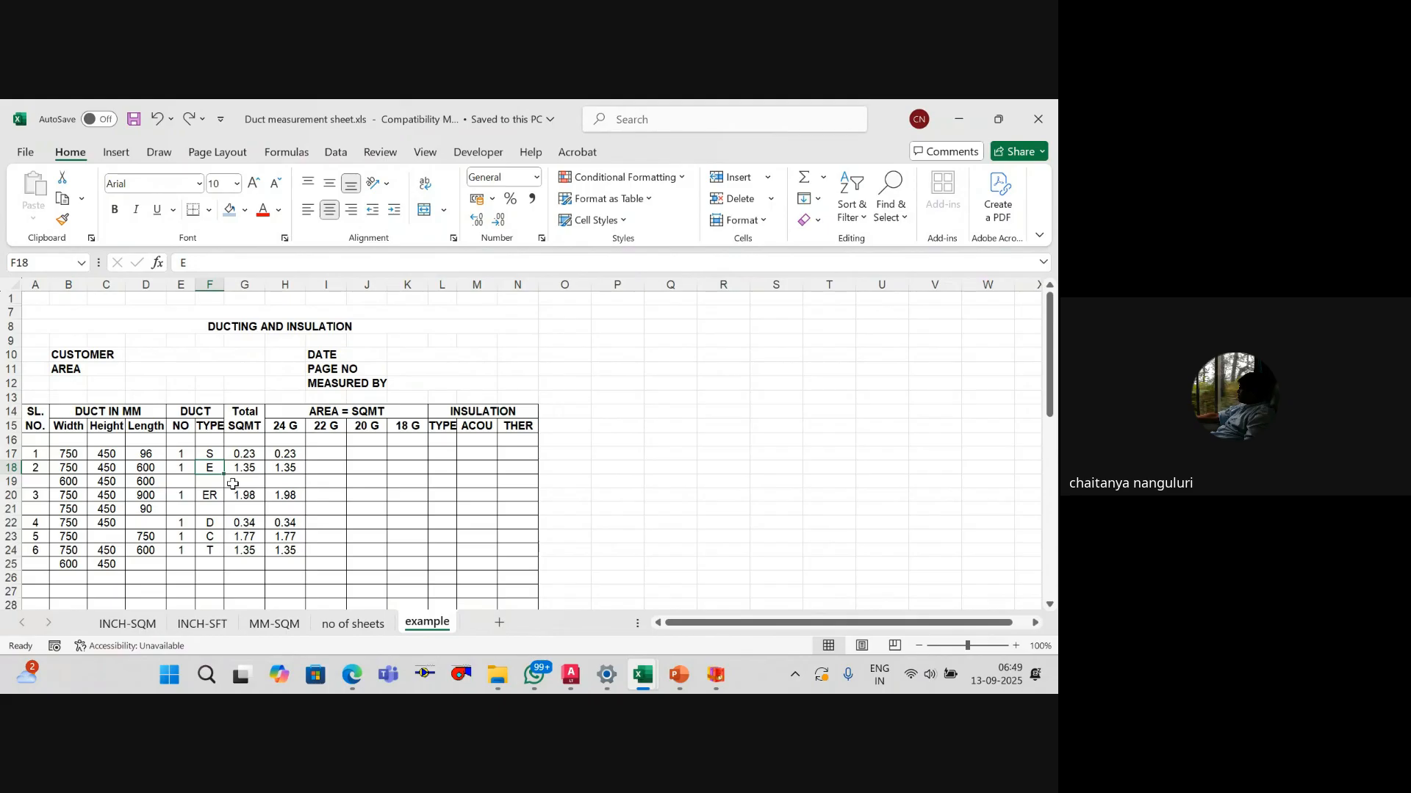
Step: Check the elbow's duct size in AutoCAD and enter width 26 and height 18 in row 18 of the INCH-SFT sheet in Excel
click(205, 622)
click(385, 471)
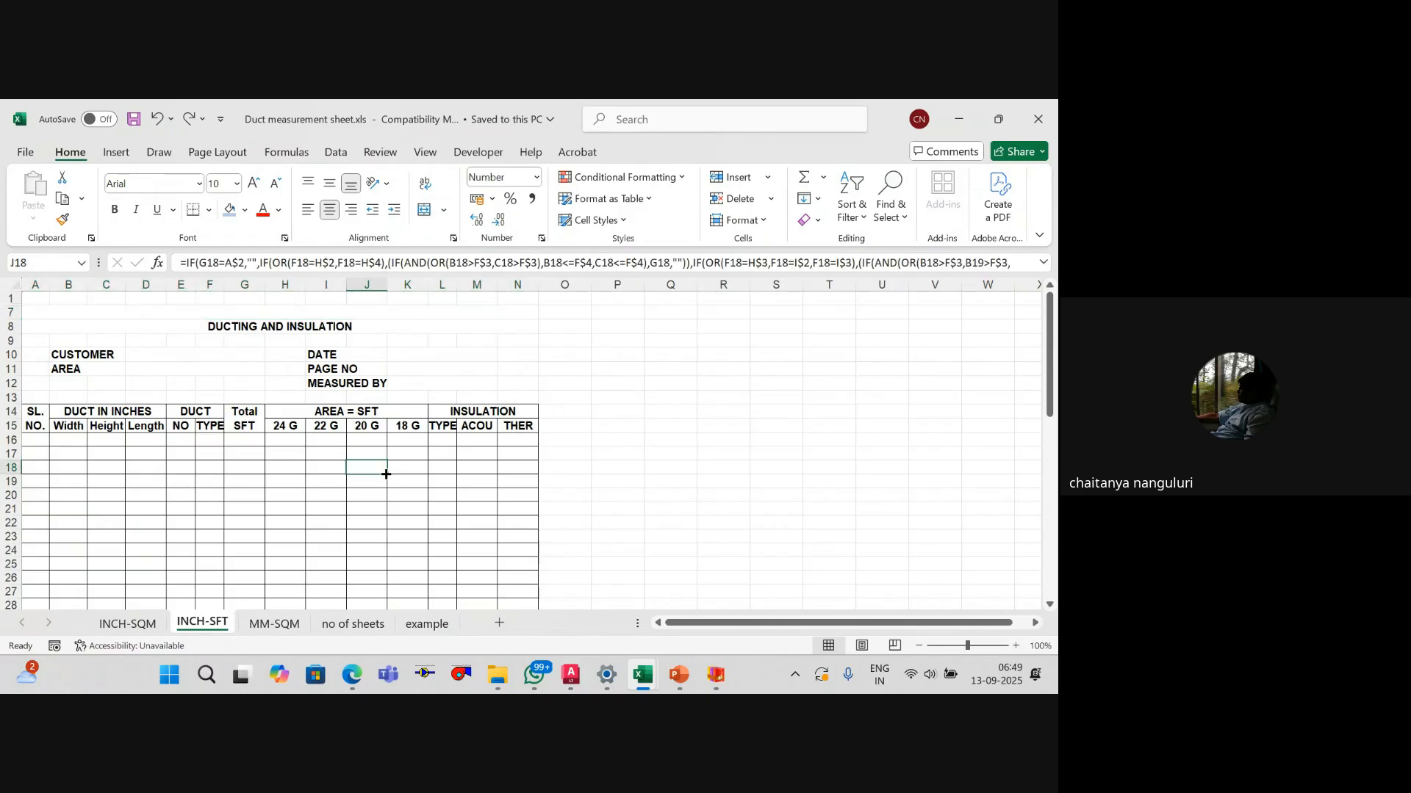
key(Left)
key(Left)
key(Left)
key(Left)
key(Left)
key(Left)
key(Left)
key(Left)
key(Left)
key(Right)
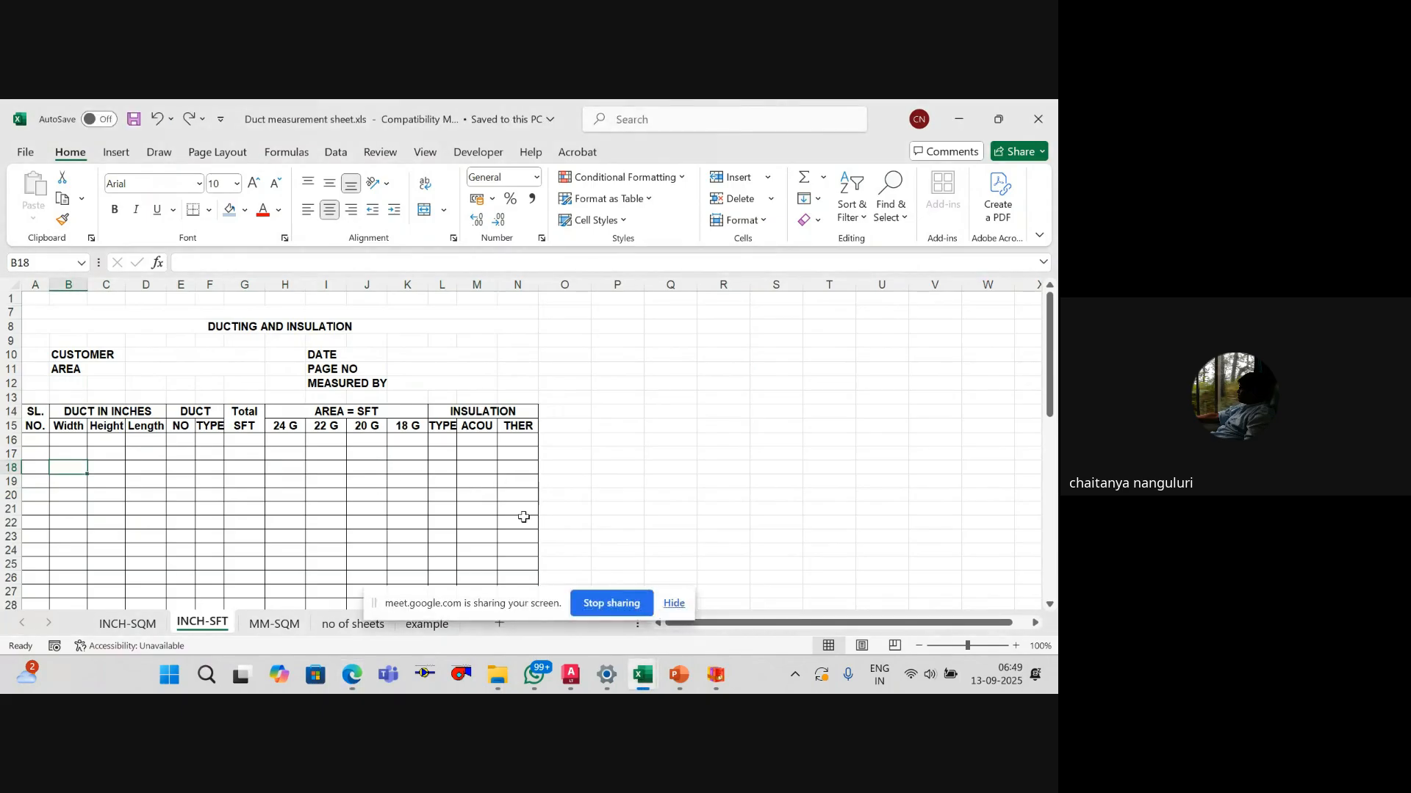
click(571, 674)
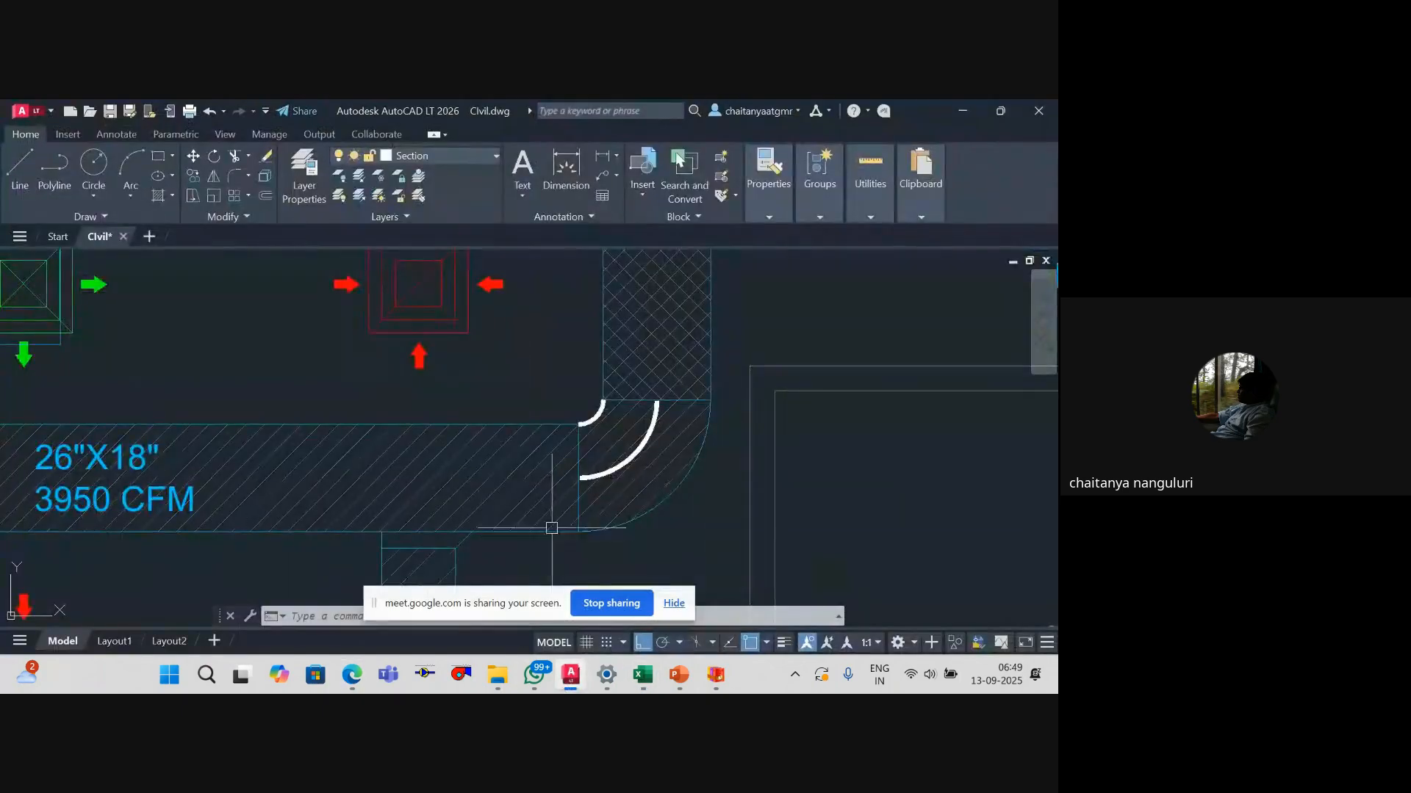
scroll(547, 448, down, 2)
scroll(547, 448, up, 2)
key(alt+Tab)
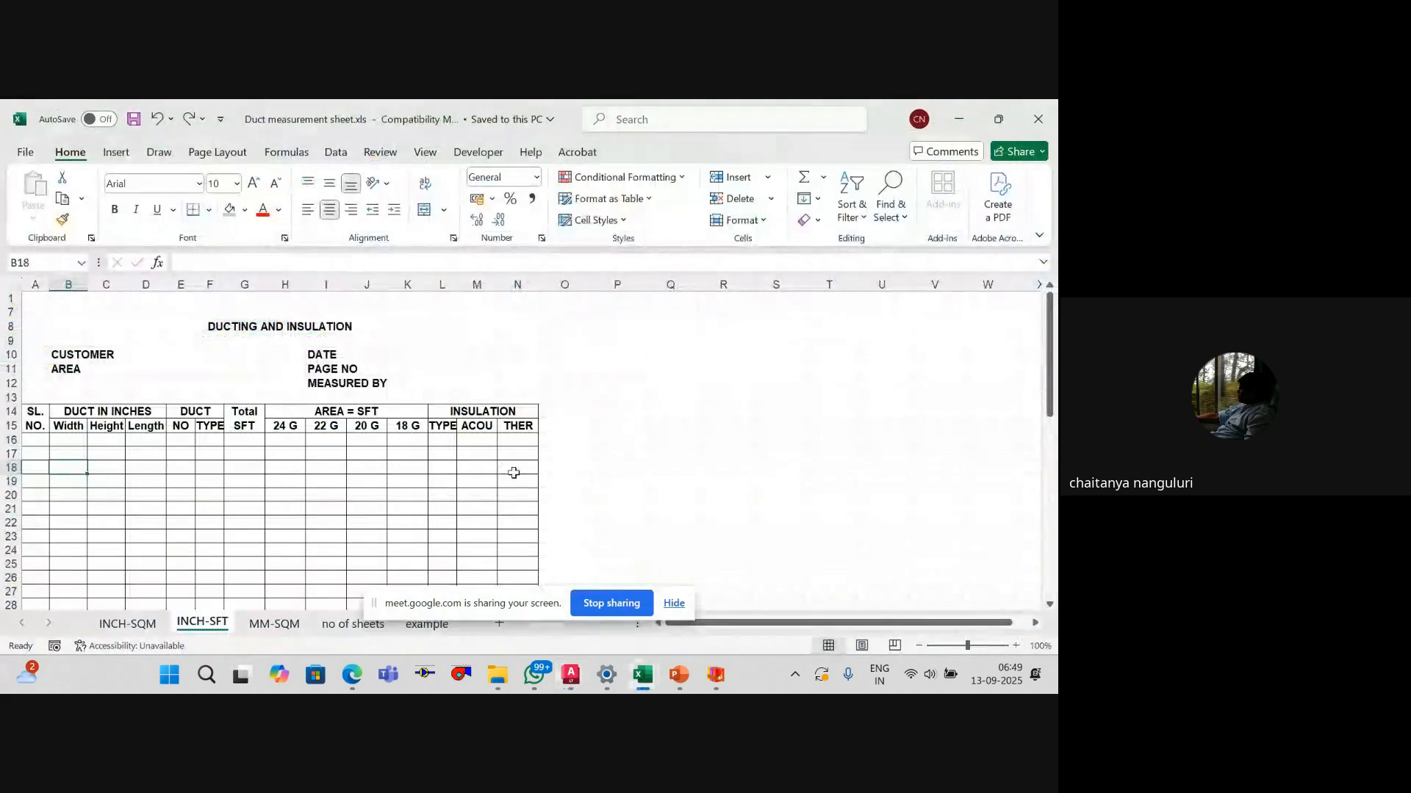
text(26)
key(Tab)
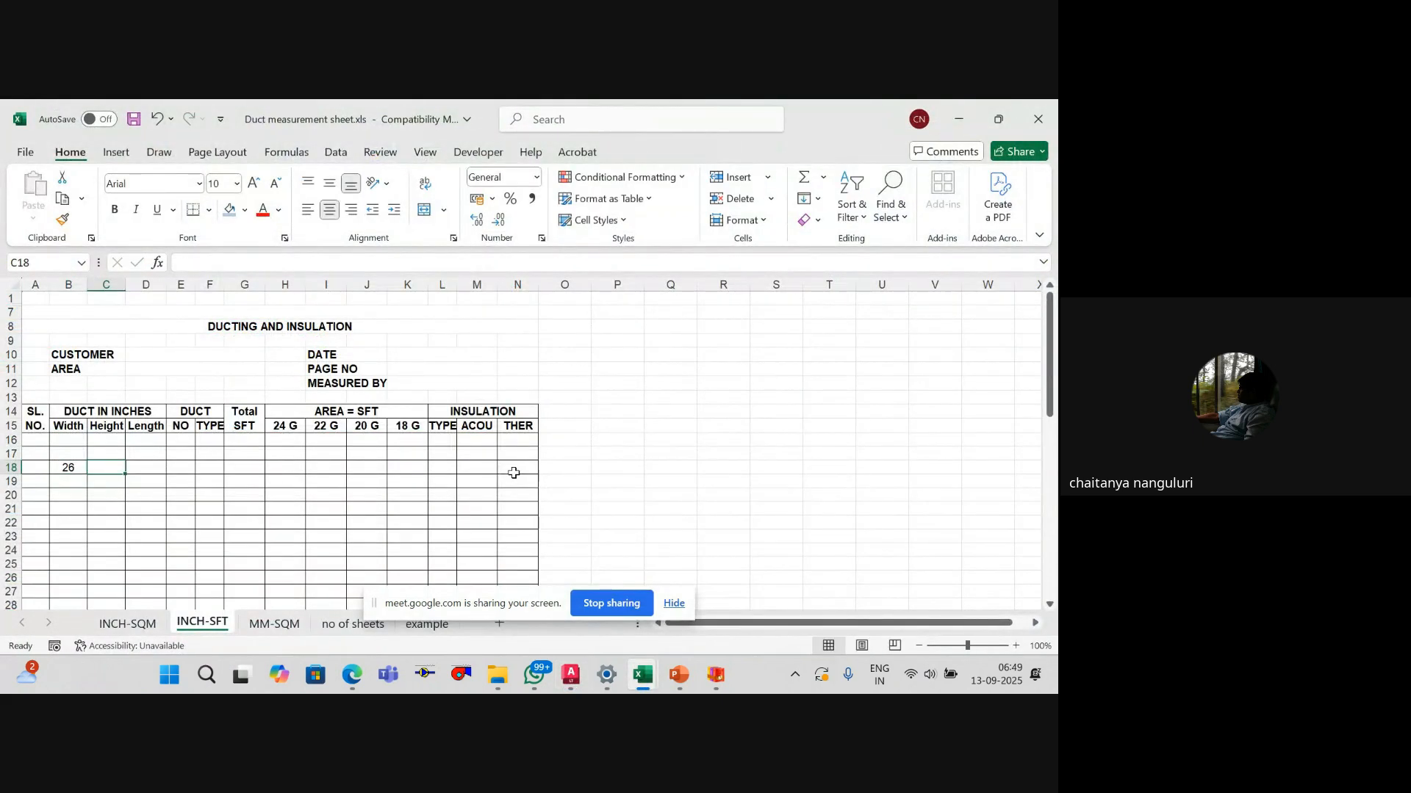
text(18)
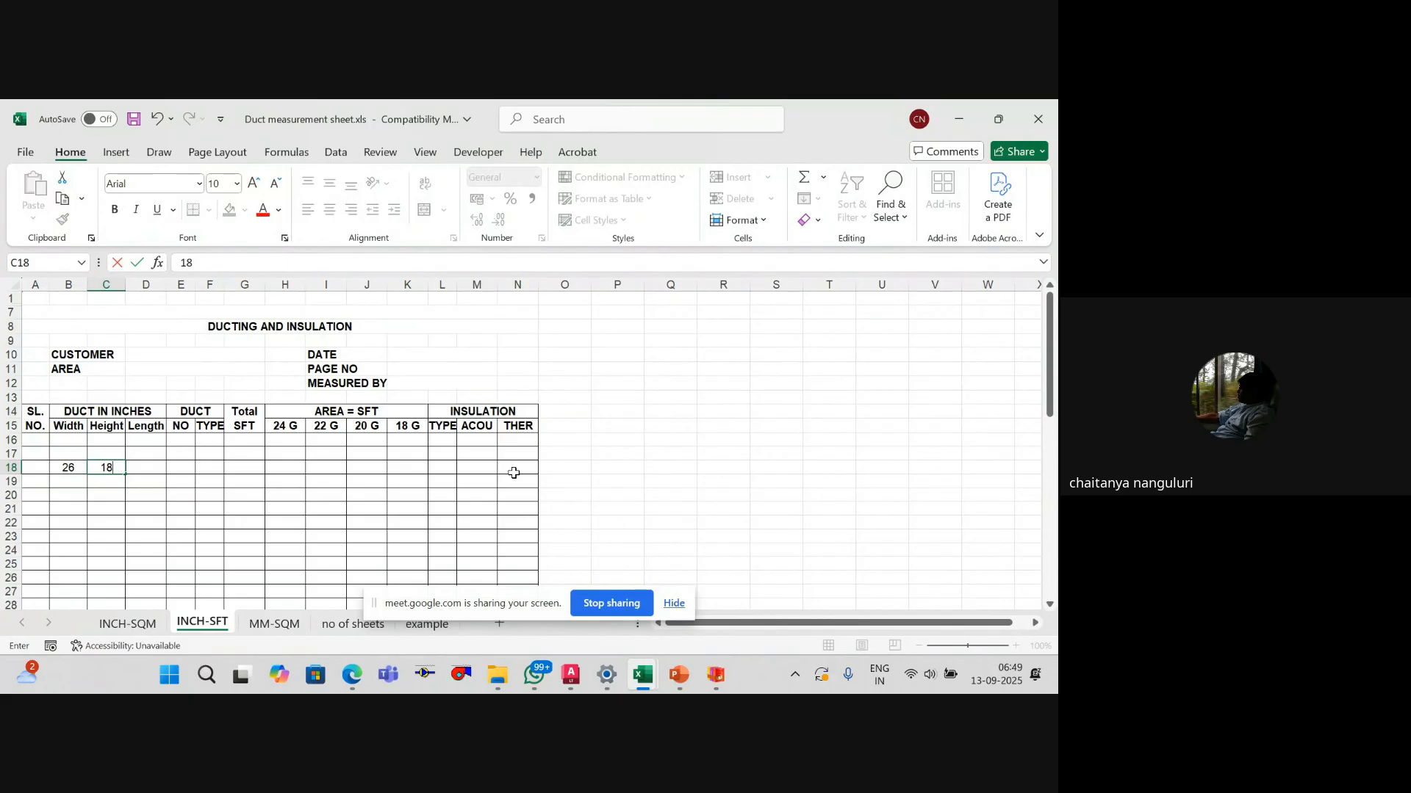
key(Tab)
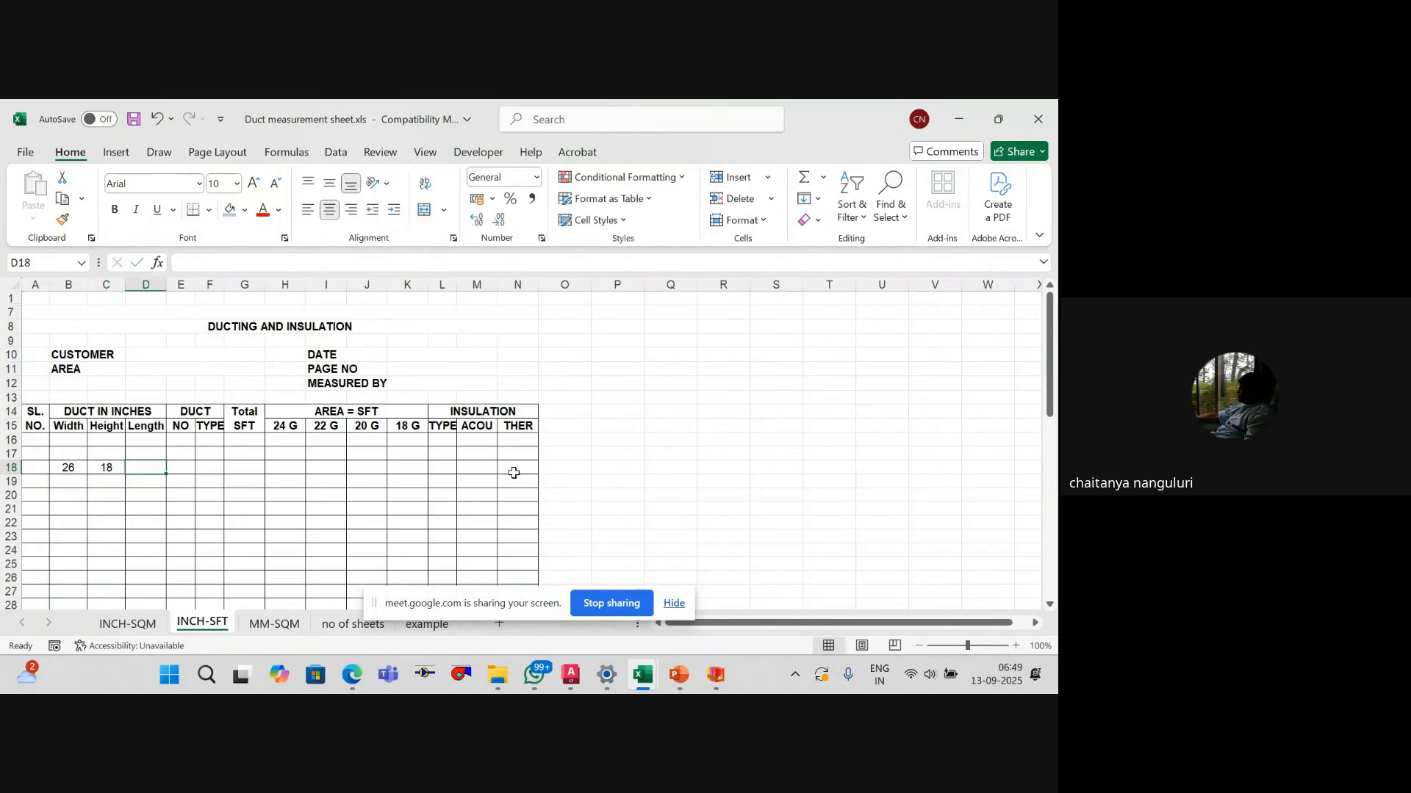
Step: Check on the example sheet how the length of the type E elbow is entered
key(alt+Tab)
key(alt+Tab)
click(308, 475)
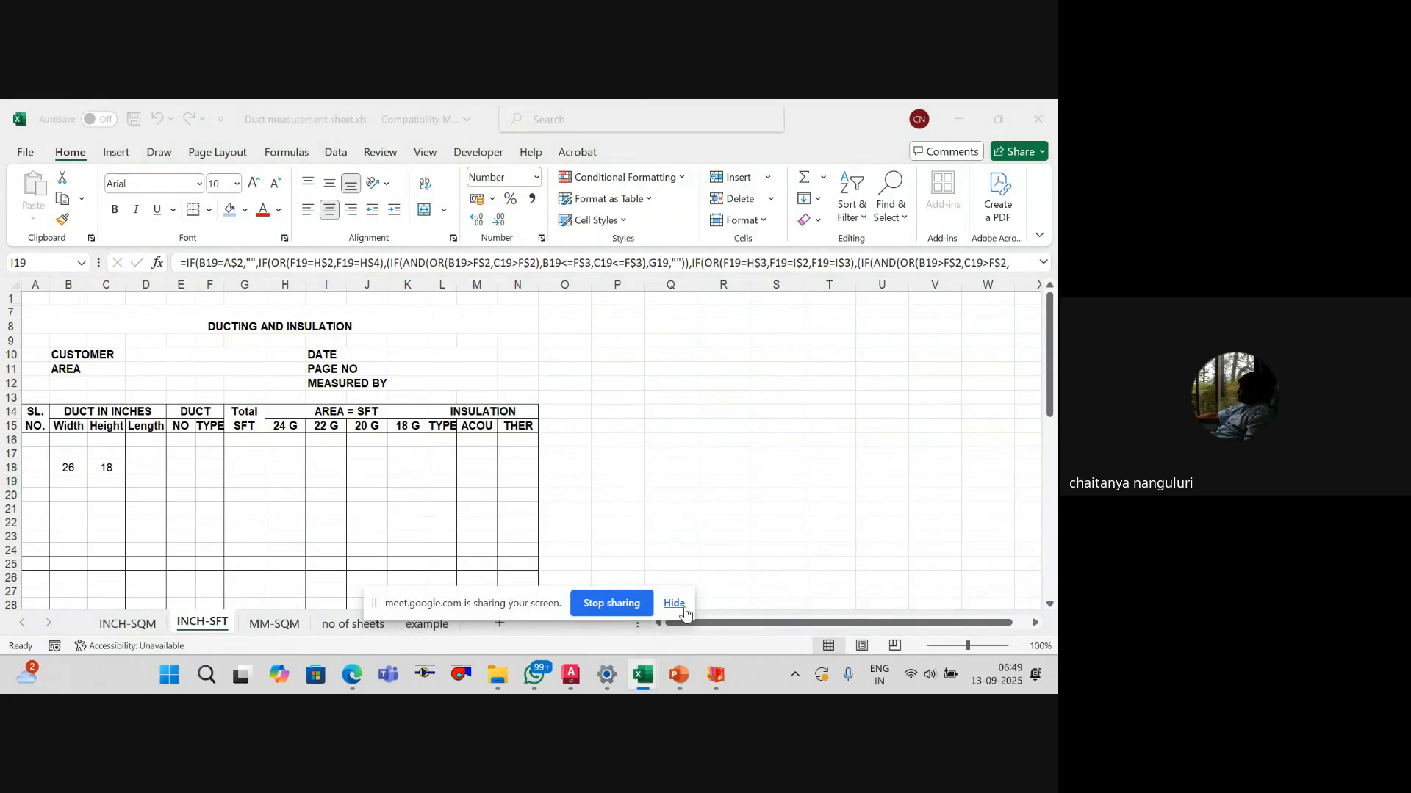
click(674, 603)
click(427, 623)
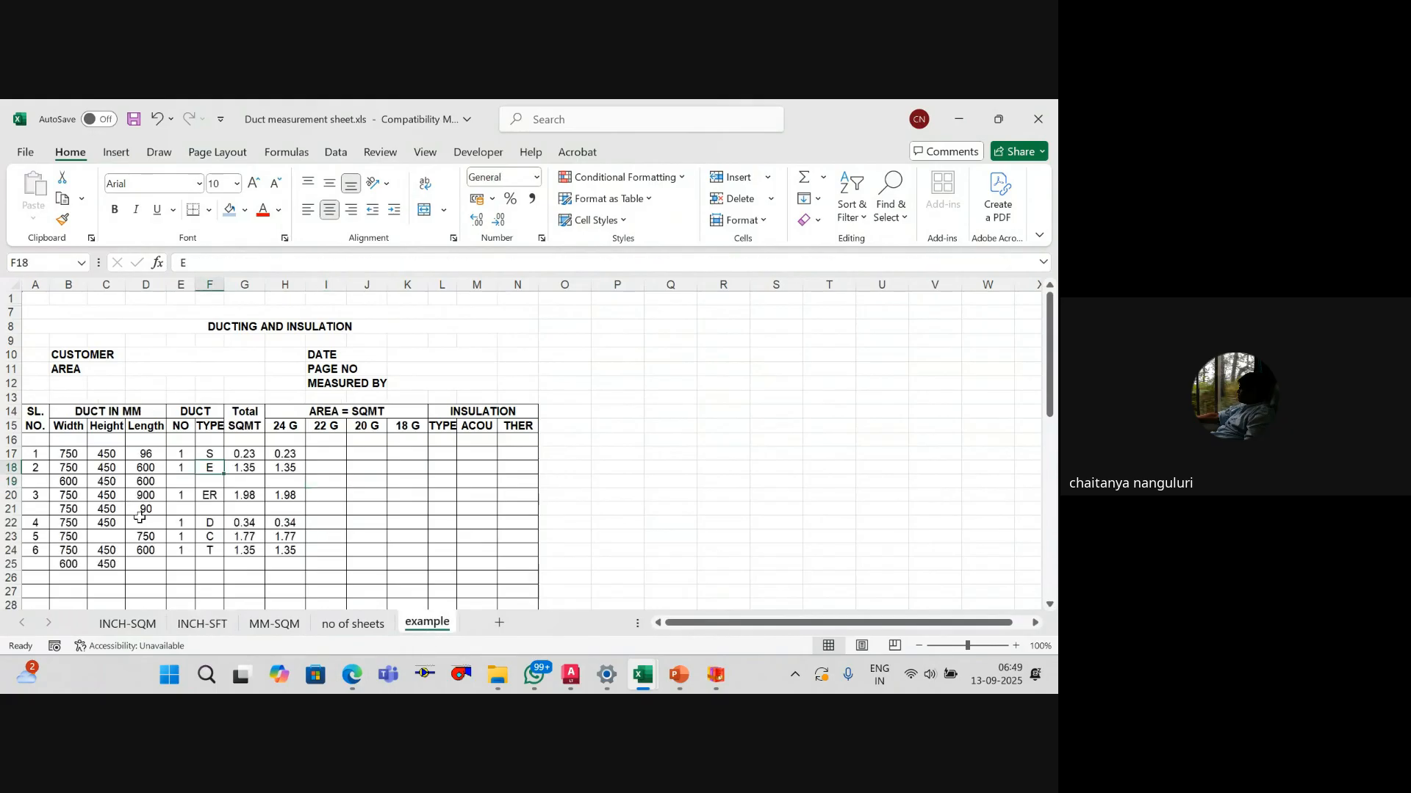
click(145, 469)
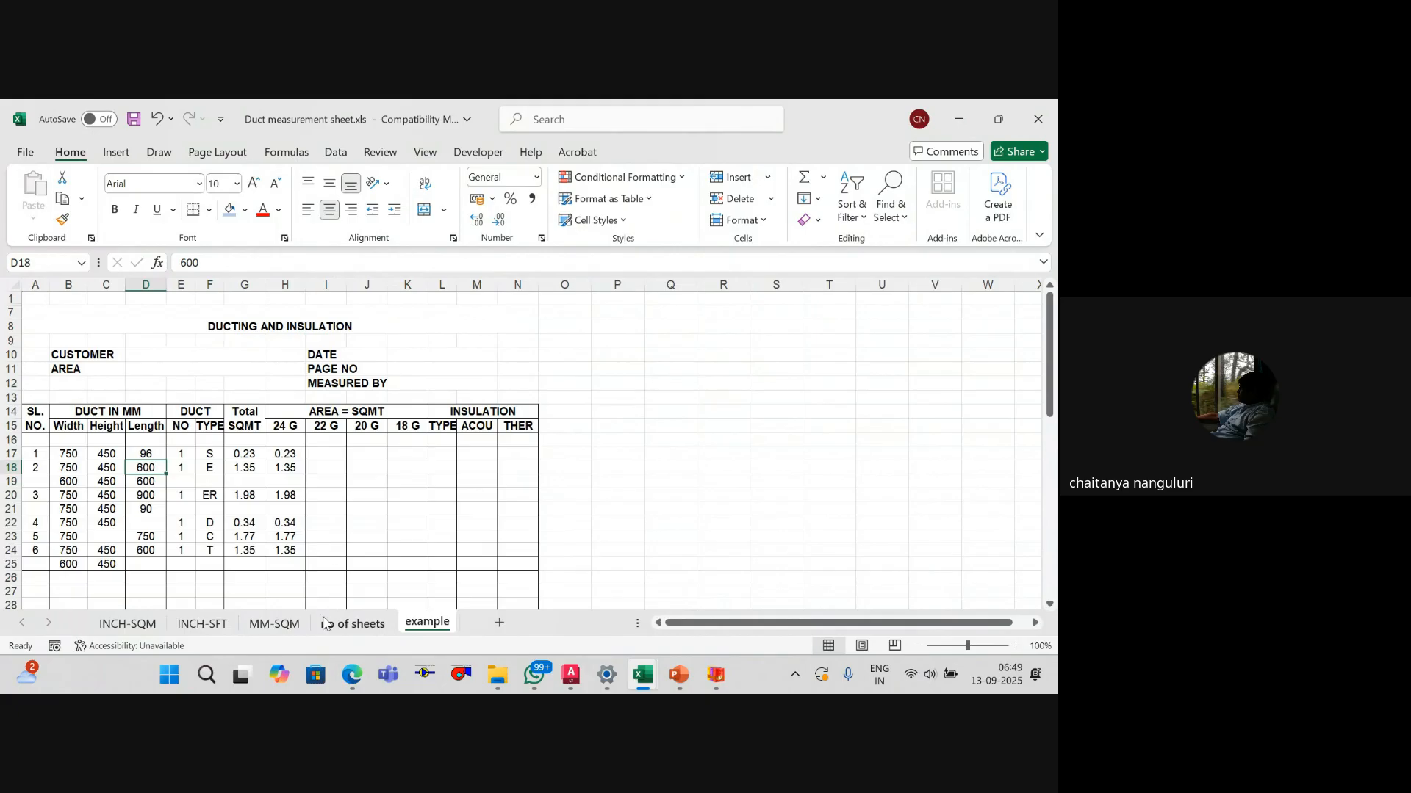
Step: Complete row 18 of the INCH-SFT sheet with length =26+6, number 1 and duct type E
click(200, 626)
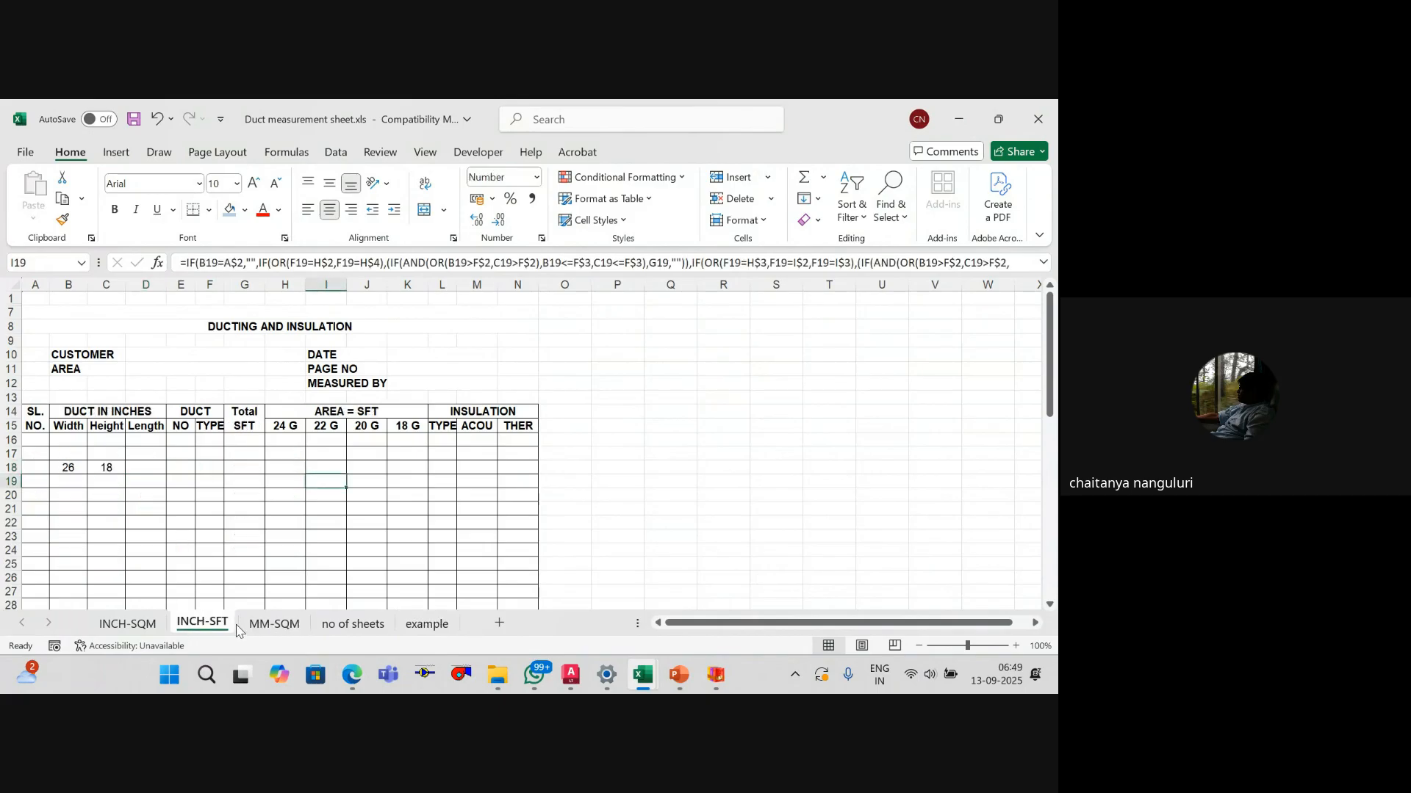
click(137, 470)
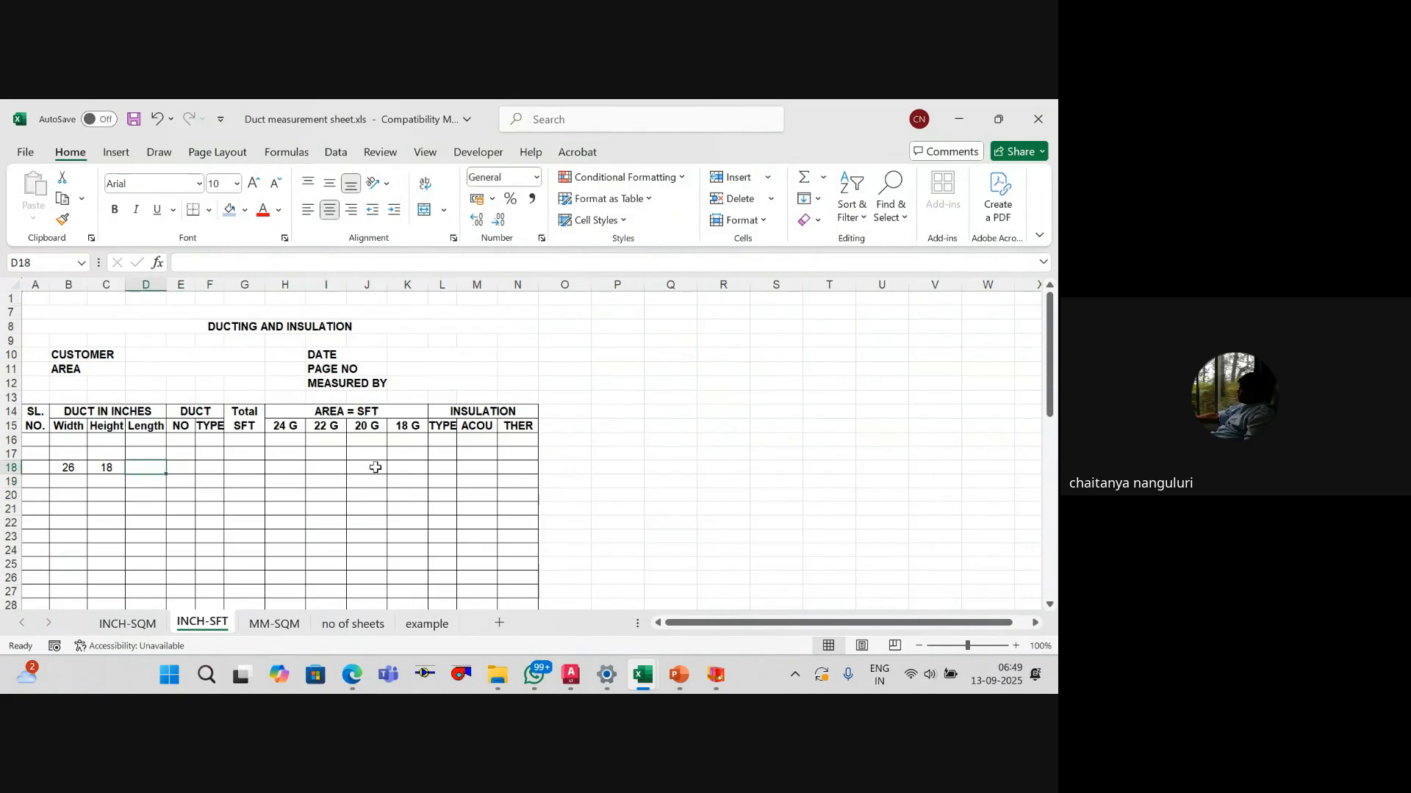
text(=)
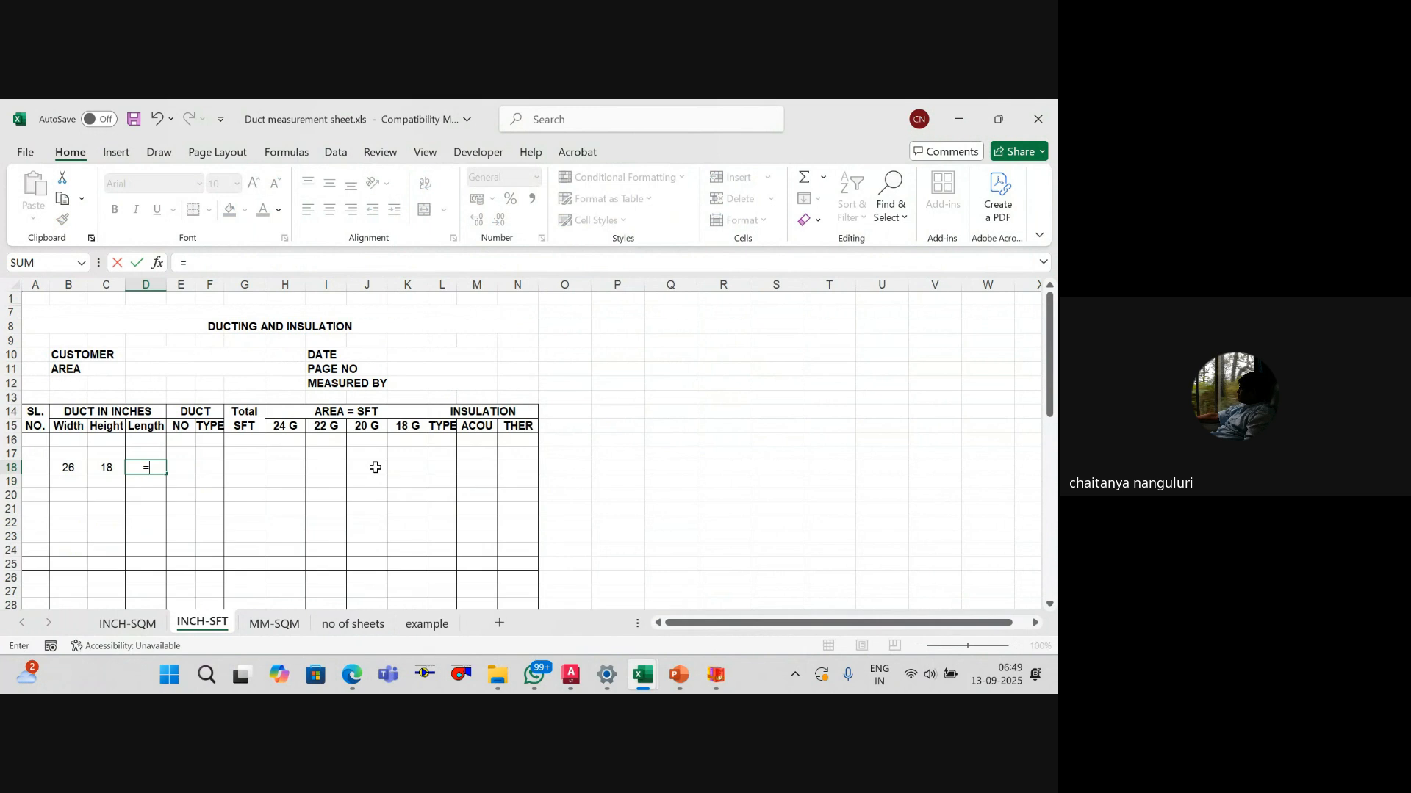
text(26+6)
key(Tab)
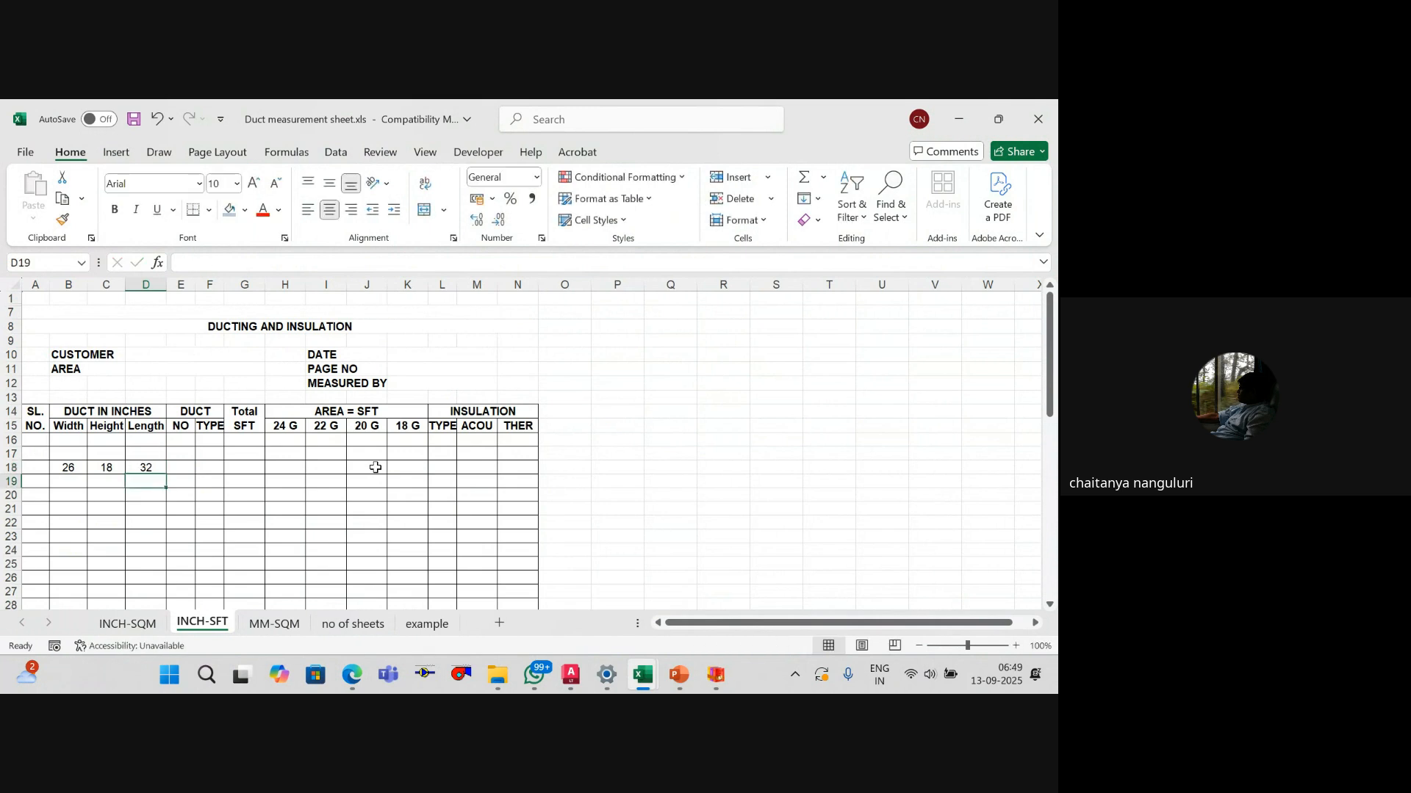
text(1)
key(Tab)
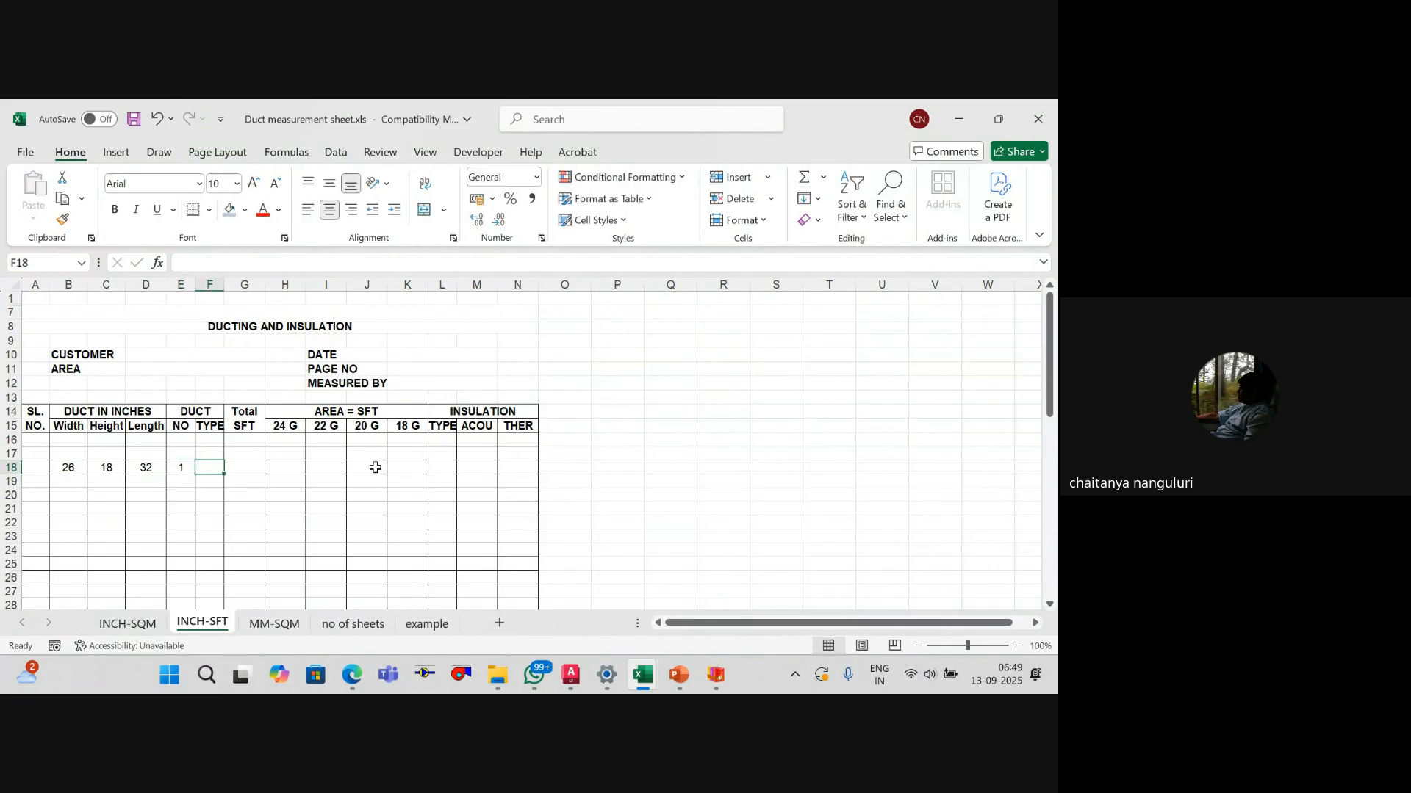
text(E)
key(Tab)
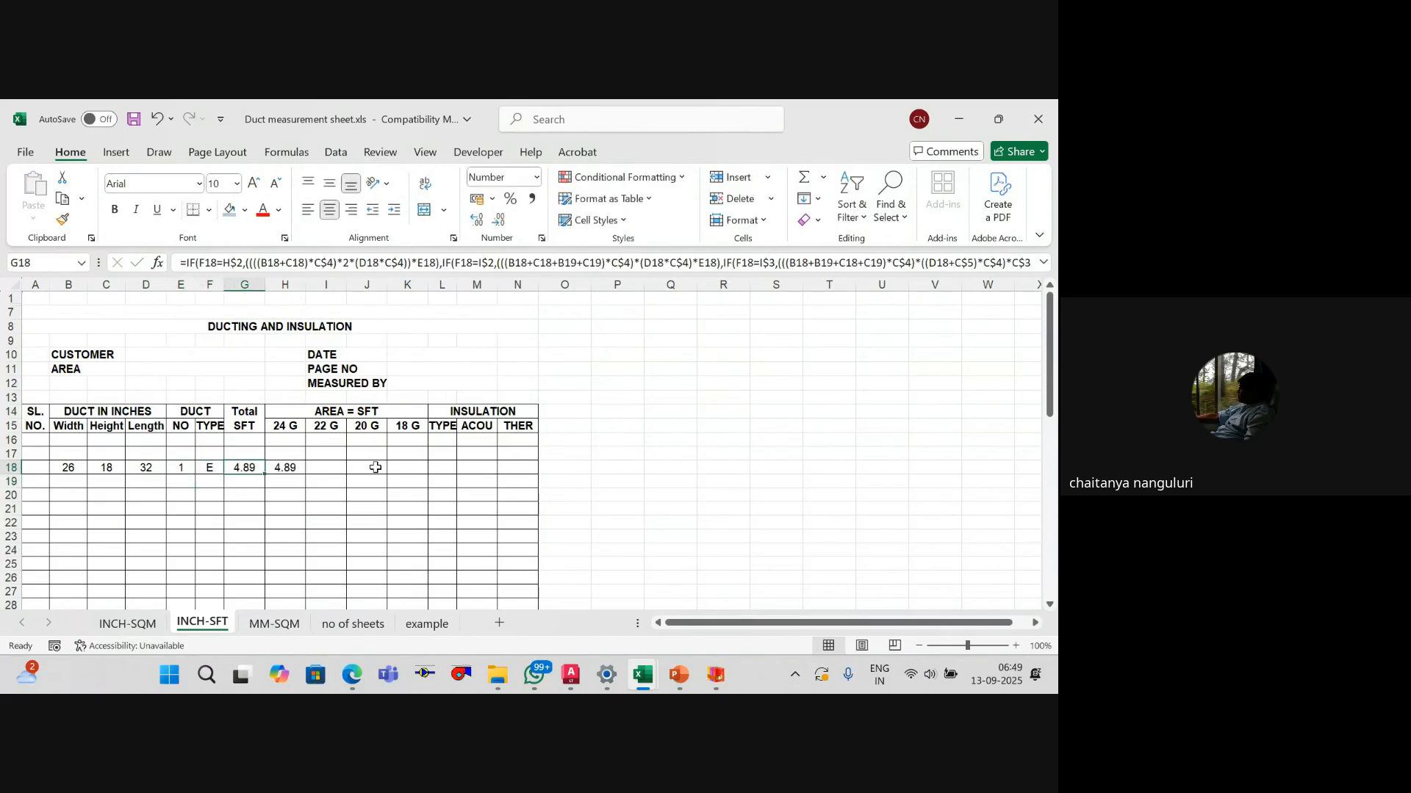
Step: Review the elbow row's inputs against its calculated Total SFT on the INCH-SFT sheet
key(Left)
key(Left)
key(Left)
key(Left)
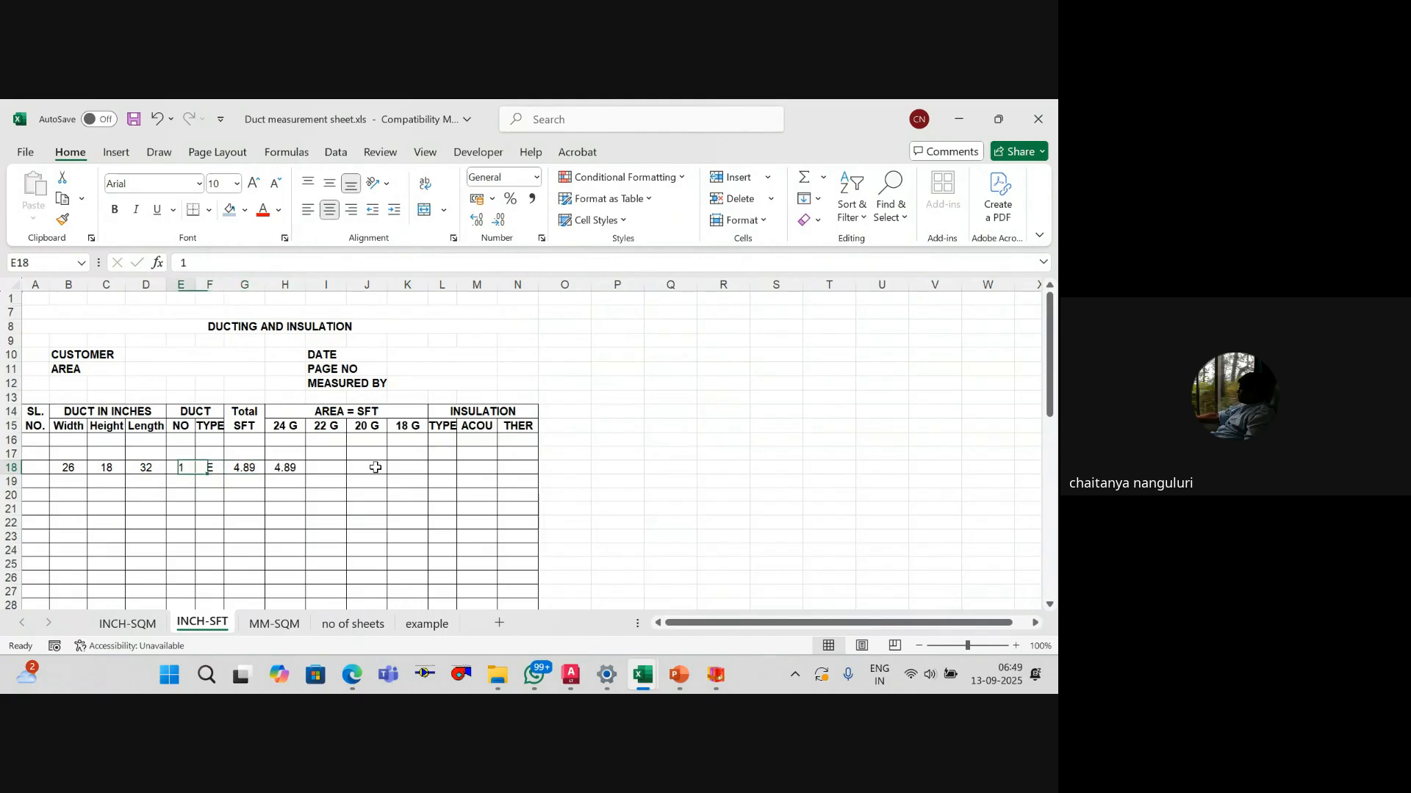
key(Right)
key(Right)
key(Right)
key(Right)
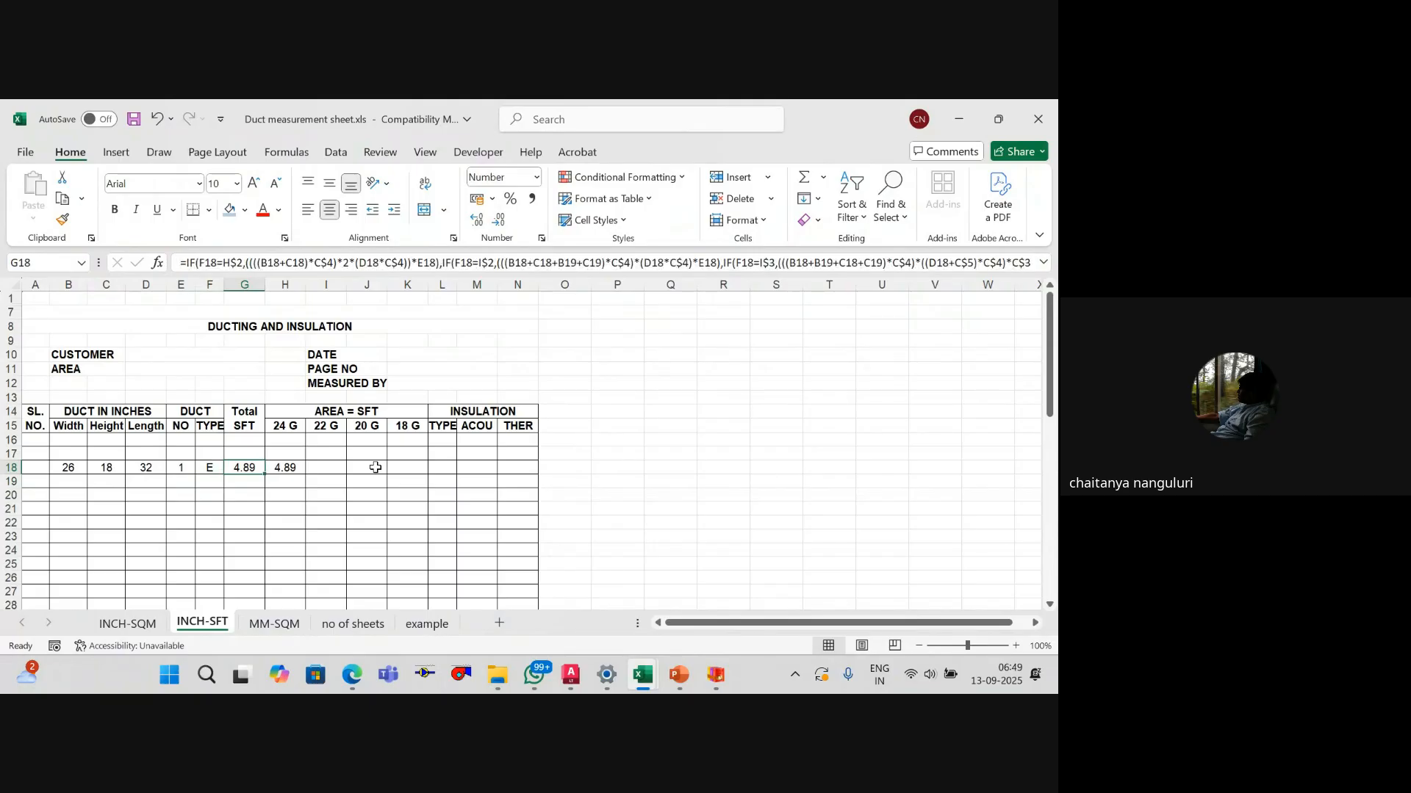
Step: Close the Duct measurement sheet workbook without saving its changes
key(Left)
key(Left)
key(Left)
click(1037, 119)
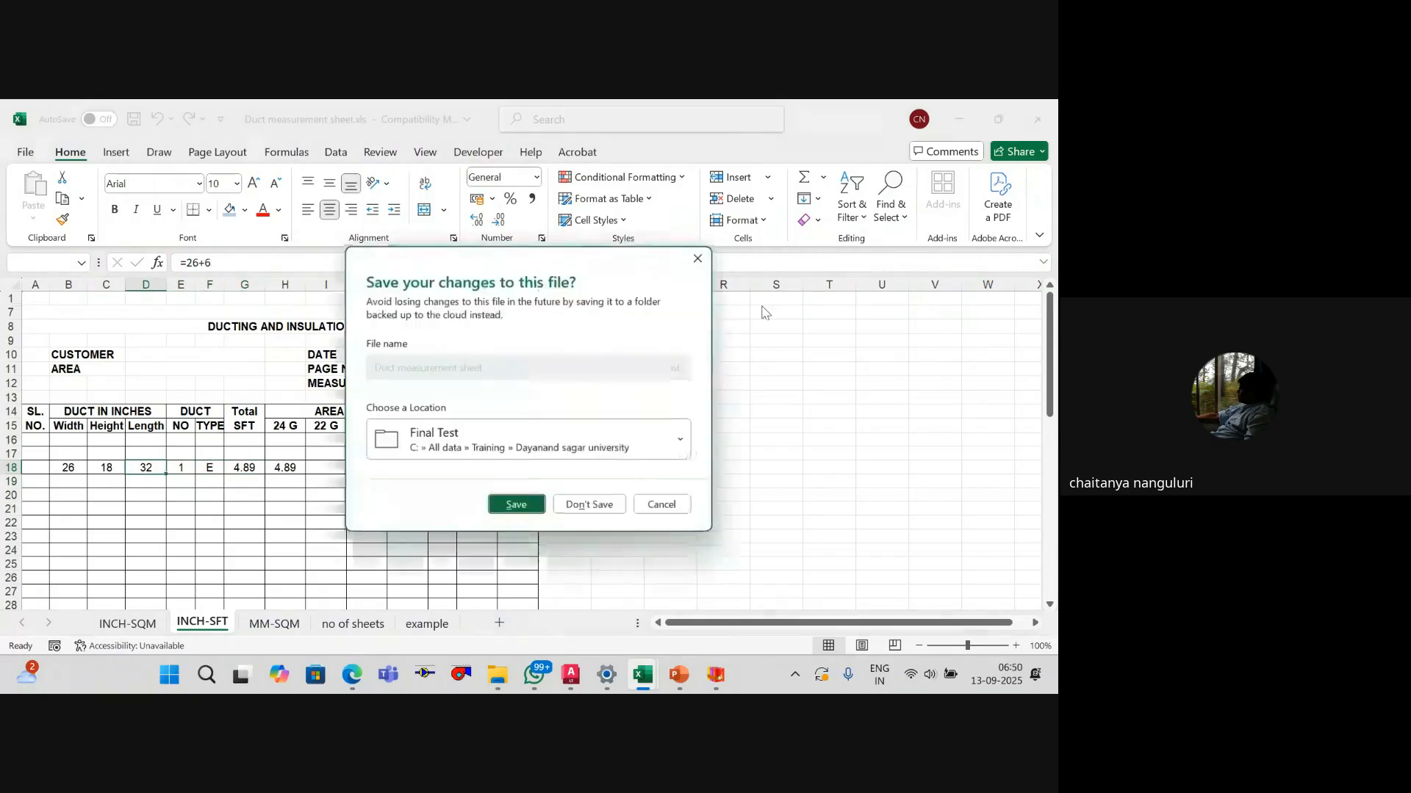
click(590, 504)
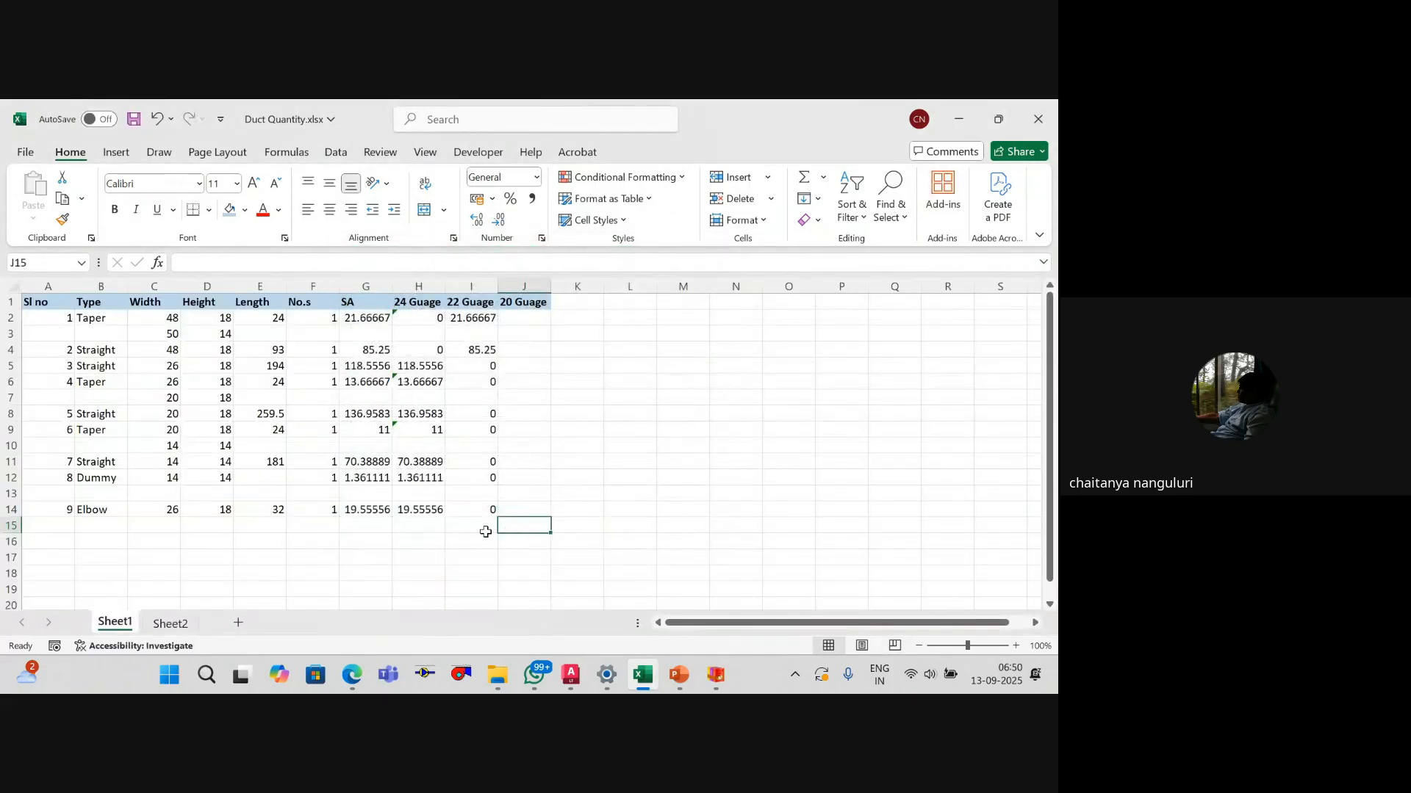
key(Left)
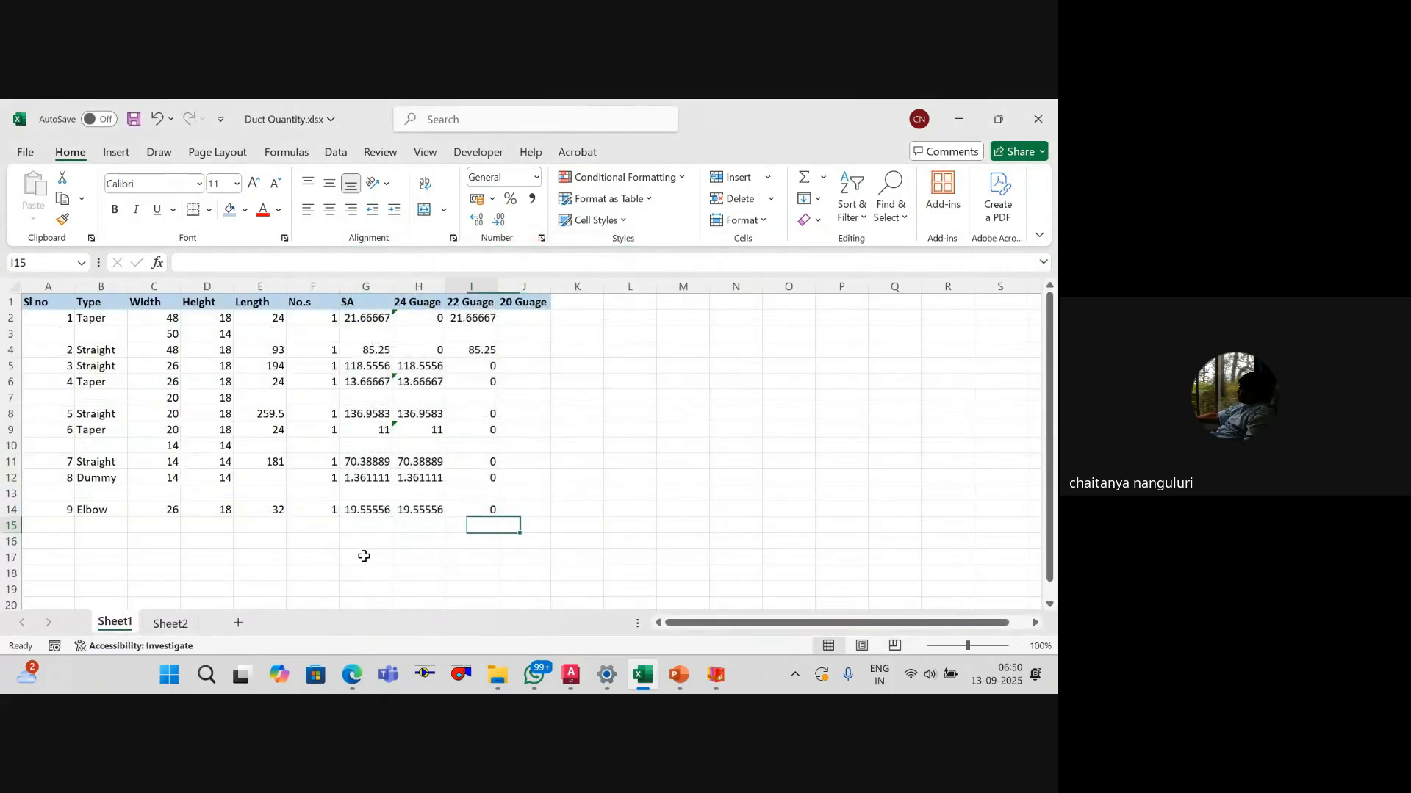
key(Up)
key(Left)
key(Down)
key(Up)
key(ctrl+c)
key(Escape)
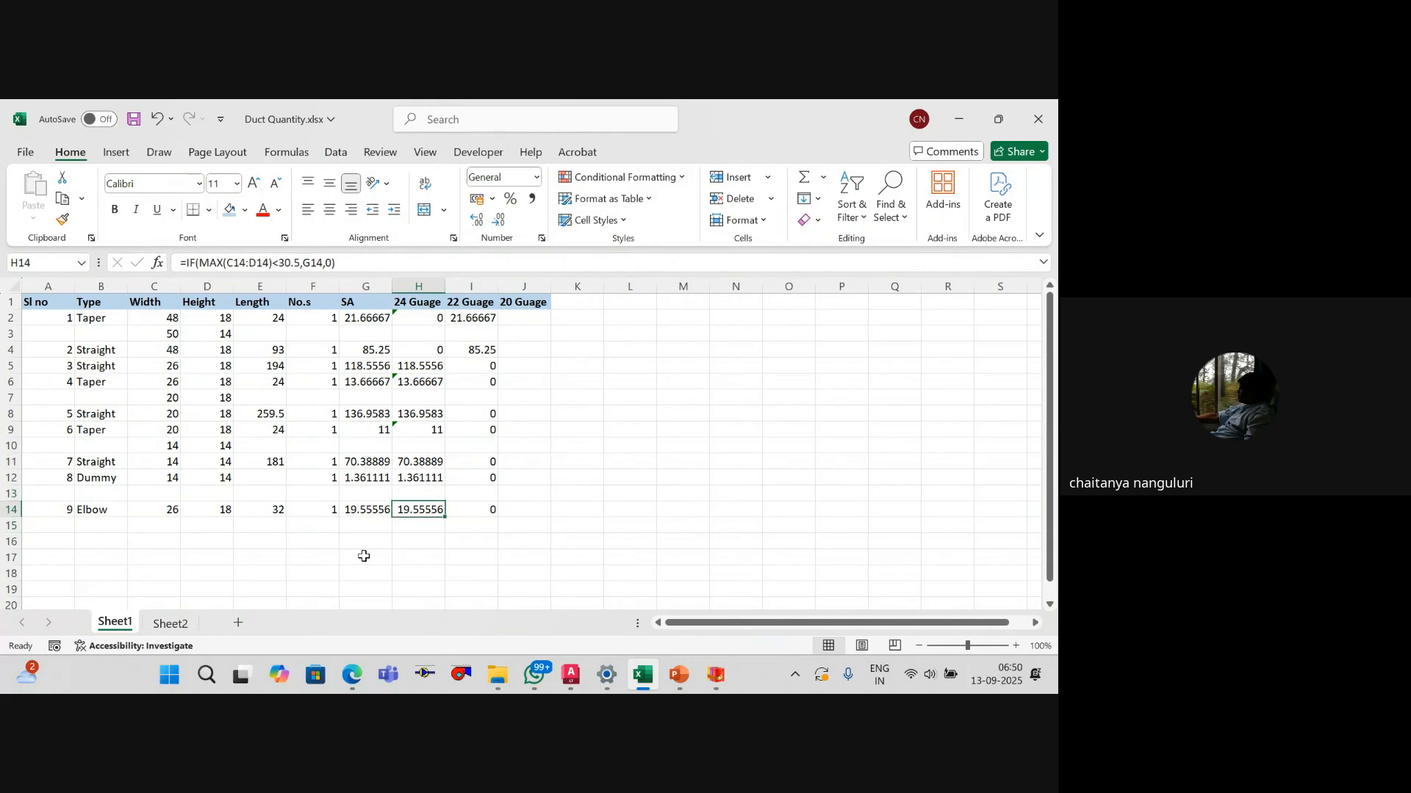
key(Down)
key(Left)
key(Left)
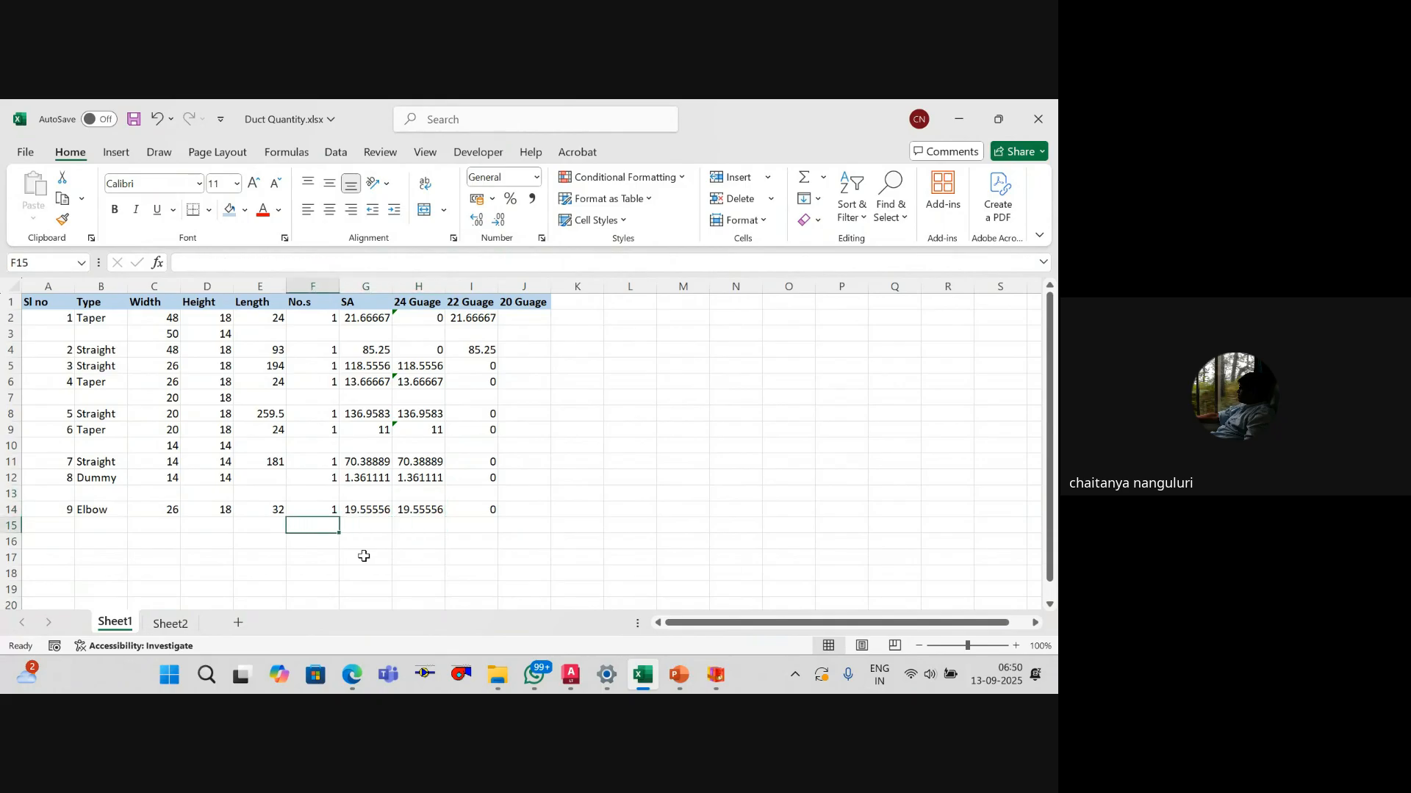
Step: Check the 26"X18" elbows in the AutoCAD drawing and set the elbow row's No.s to 2 in the Duct Quantity workbook
key(Up)
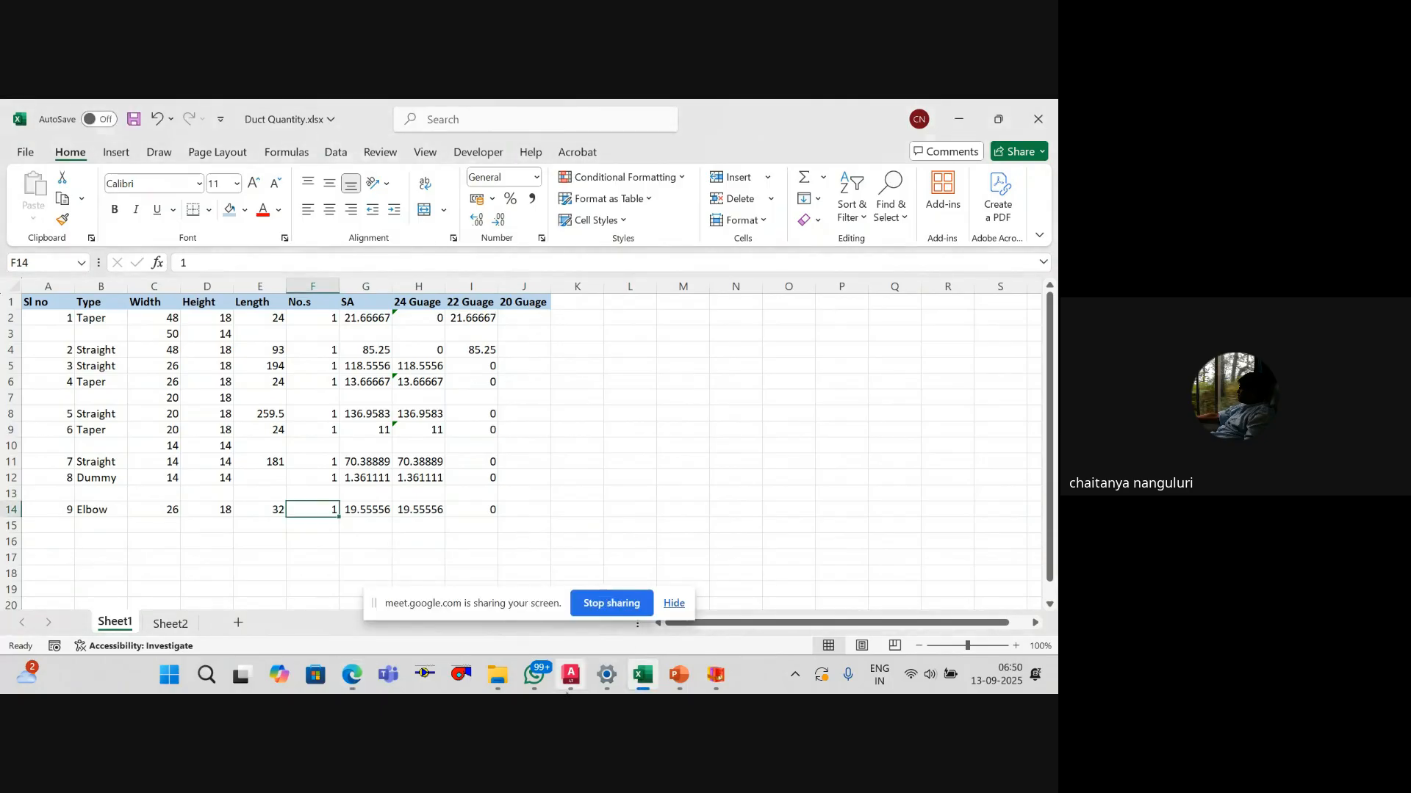
click(570, 675)
scroll(399, 481, down, 2)
scroll(398, 481, up, 2)
scroll(398, 480, up, 1)
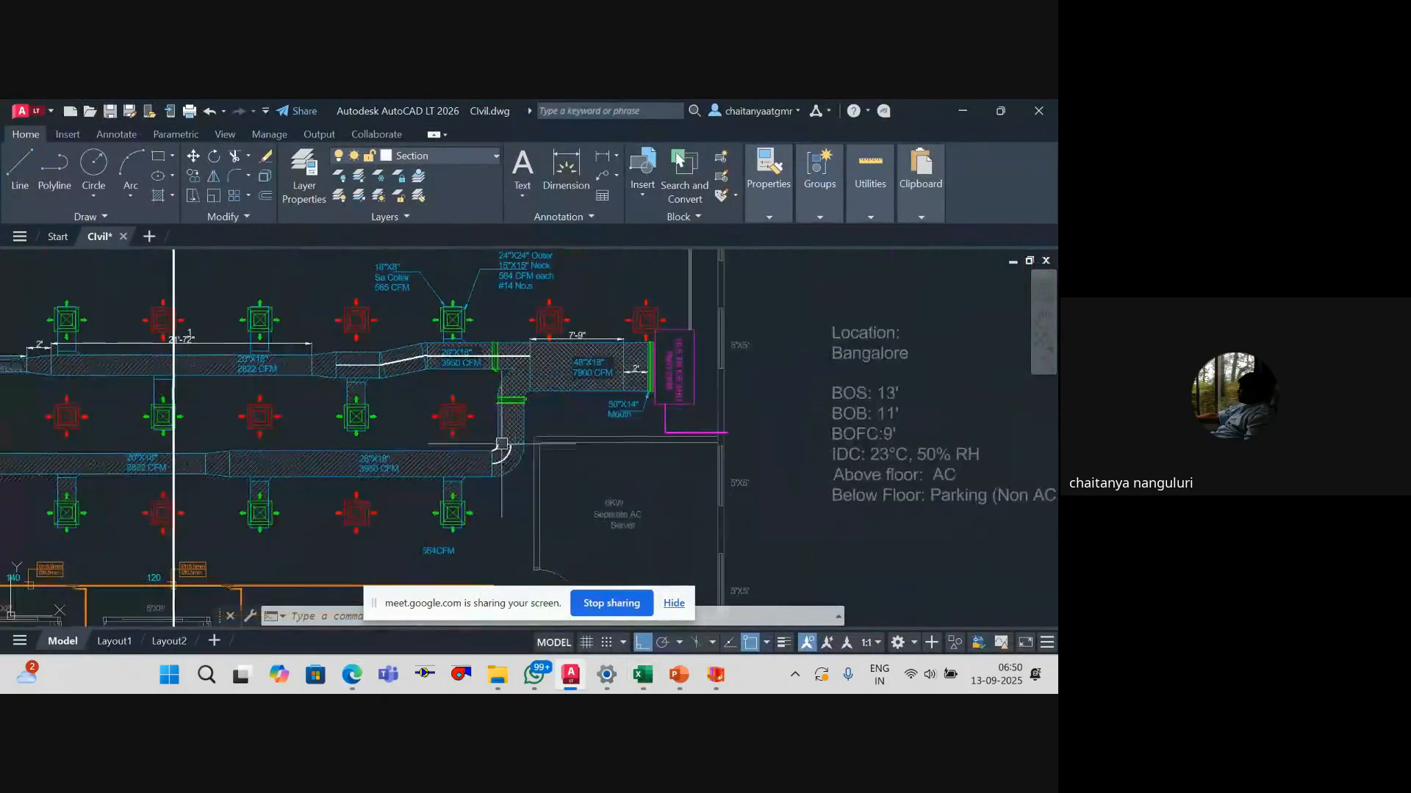
scroll(499, 502, up, 1)
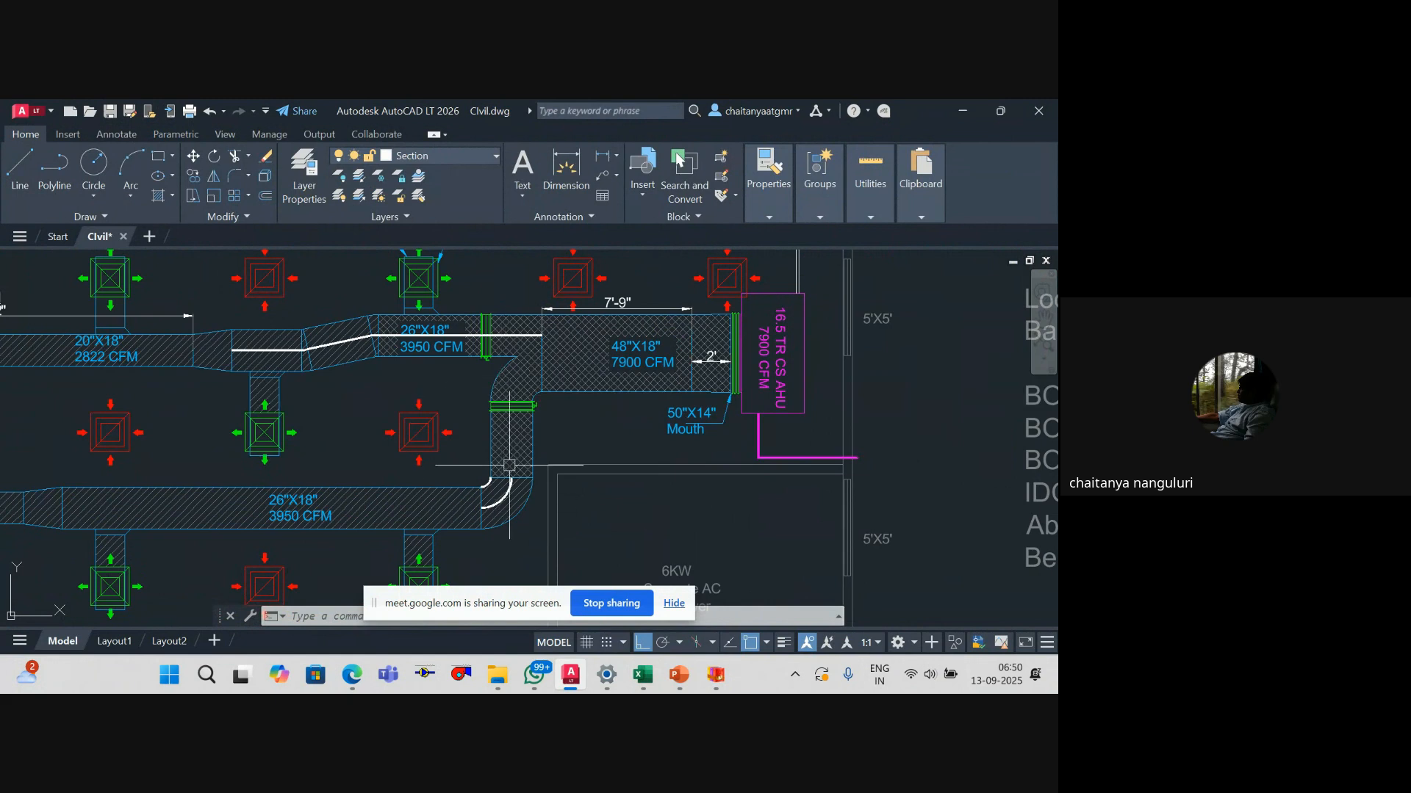
key(alt+Tab)
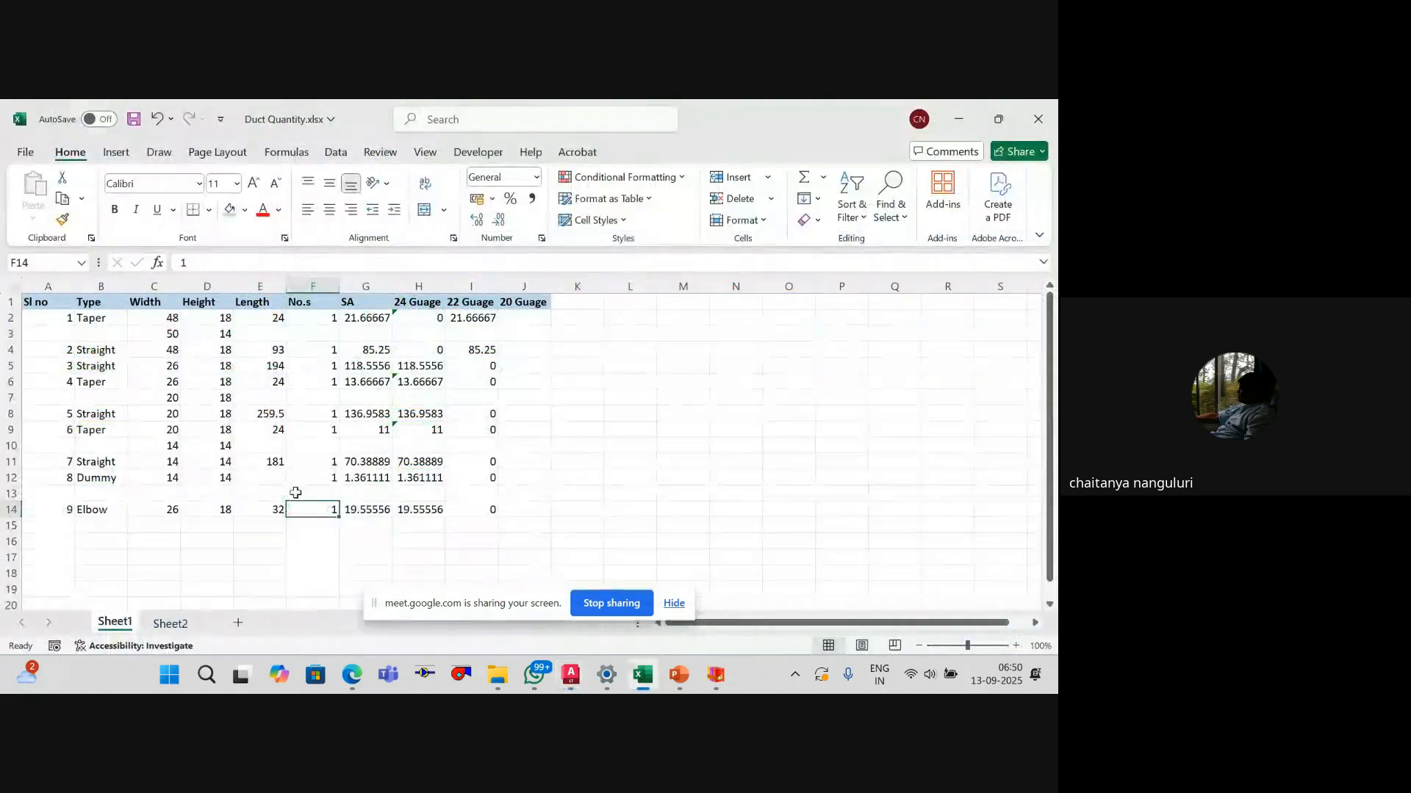
text(2)
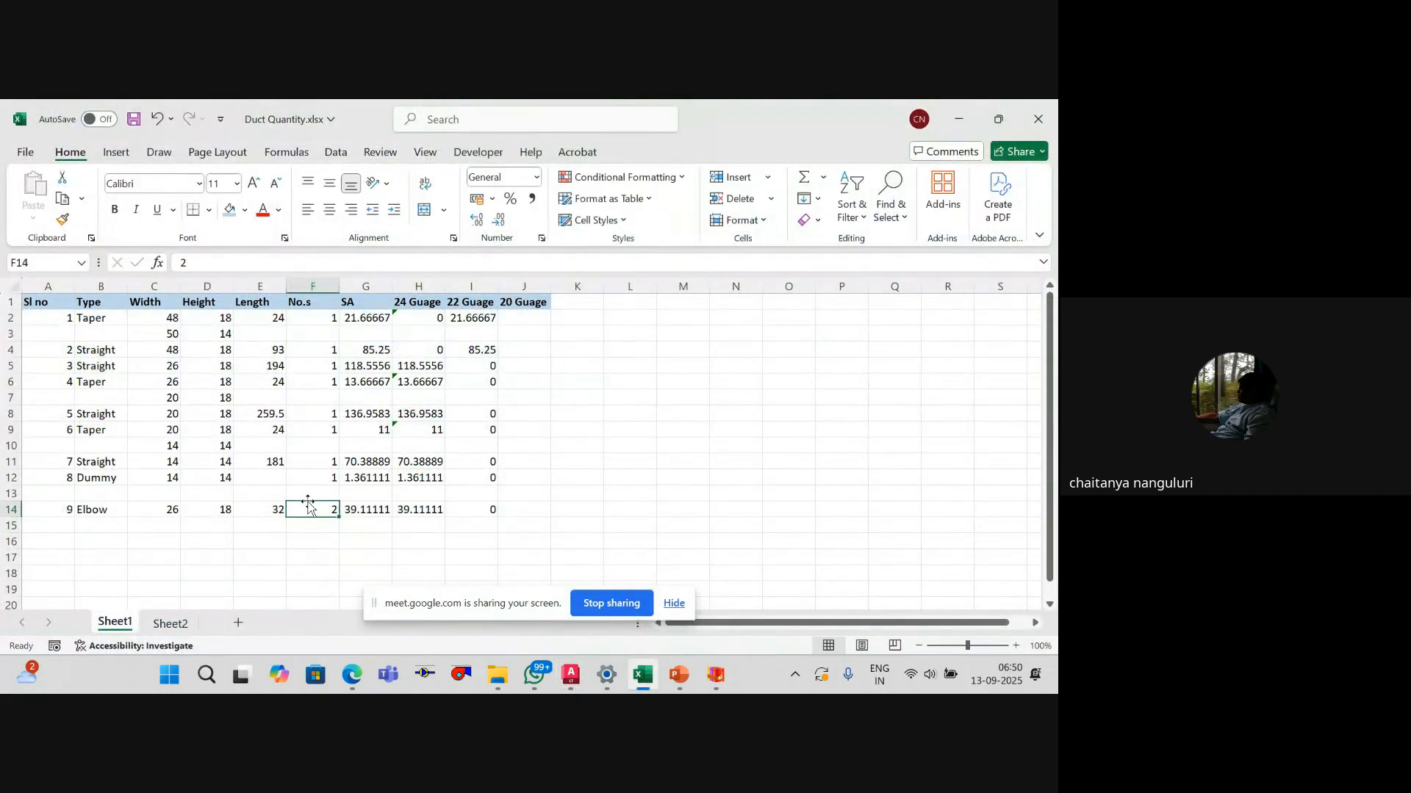
key(Return)
Step: Start row 15 below the elbow entry with serial number 10
key(Left)
key(Left)
key(Left)
key(Left)
key(Left)
text(1)
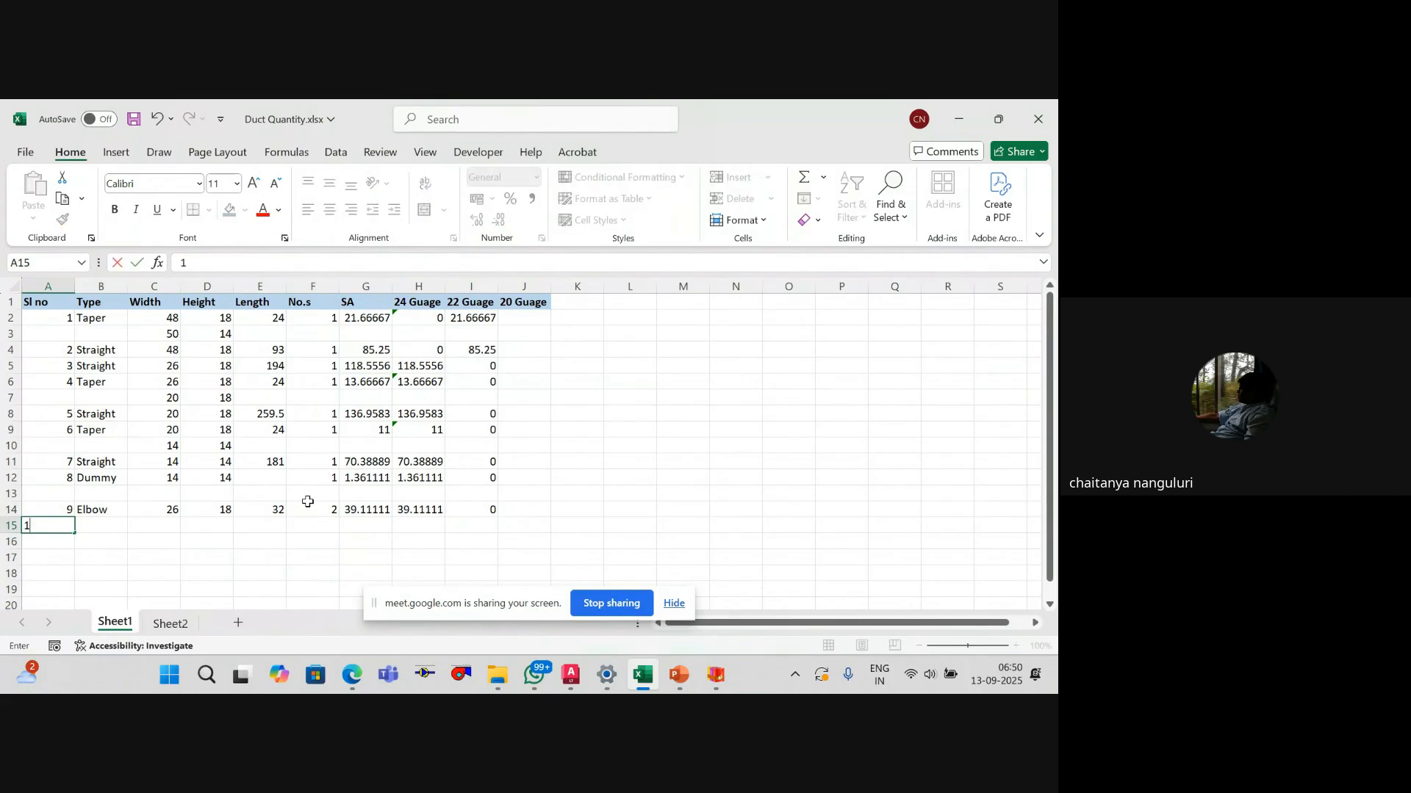
key(Tab)
Step: In the AutoCAD drawing, add a linear dimension to the vertical duct section between the green damper and the lower elbow
key(alt+Tab)
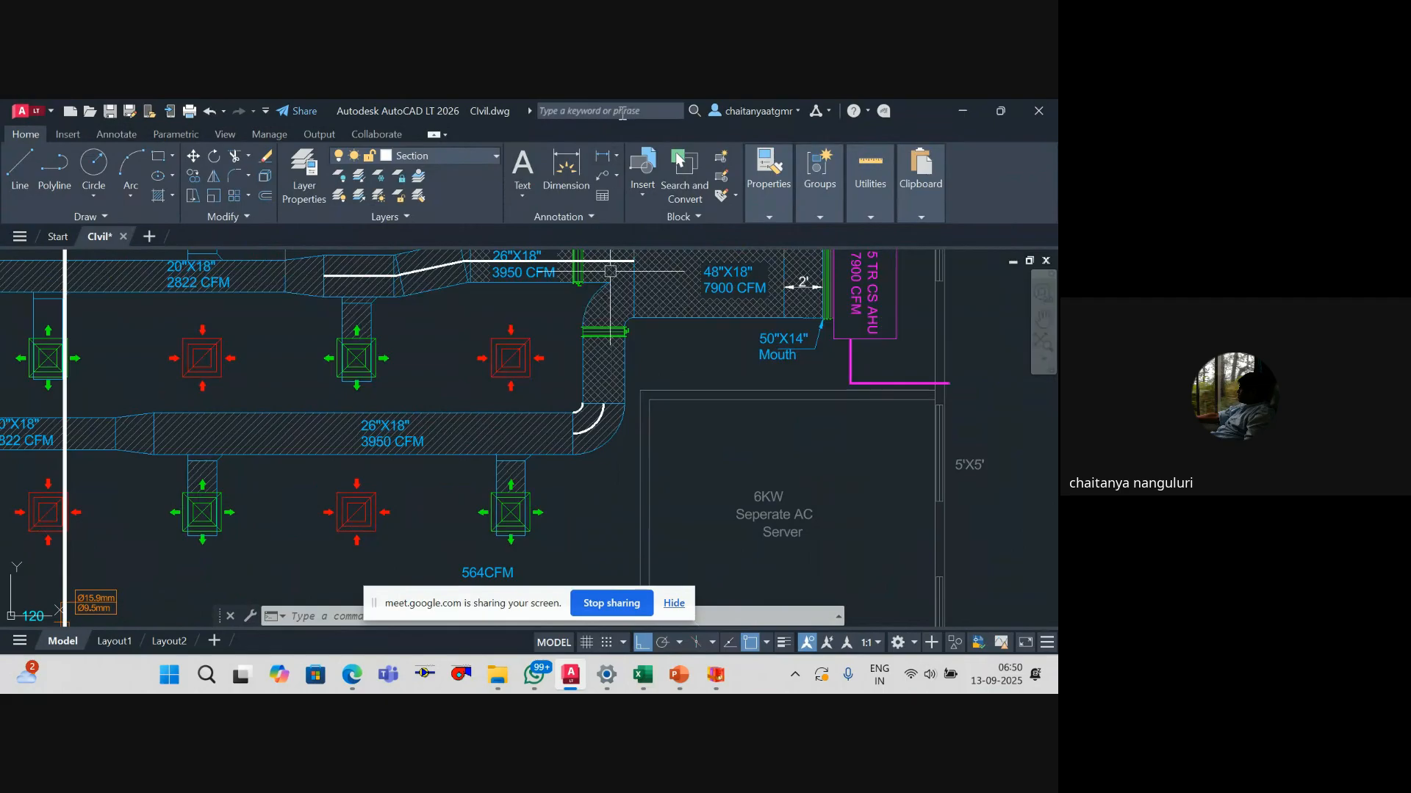
click(601, 170)
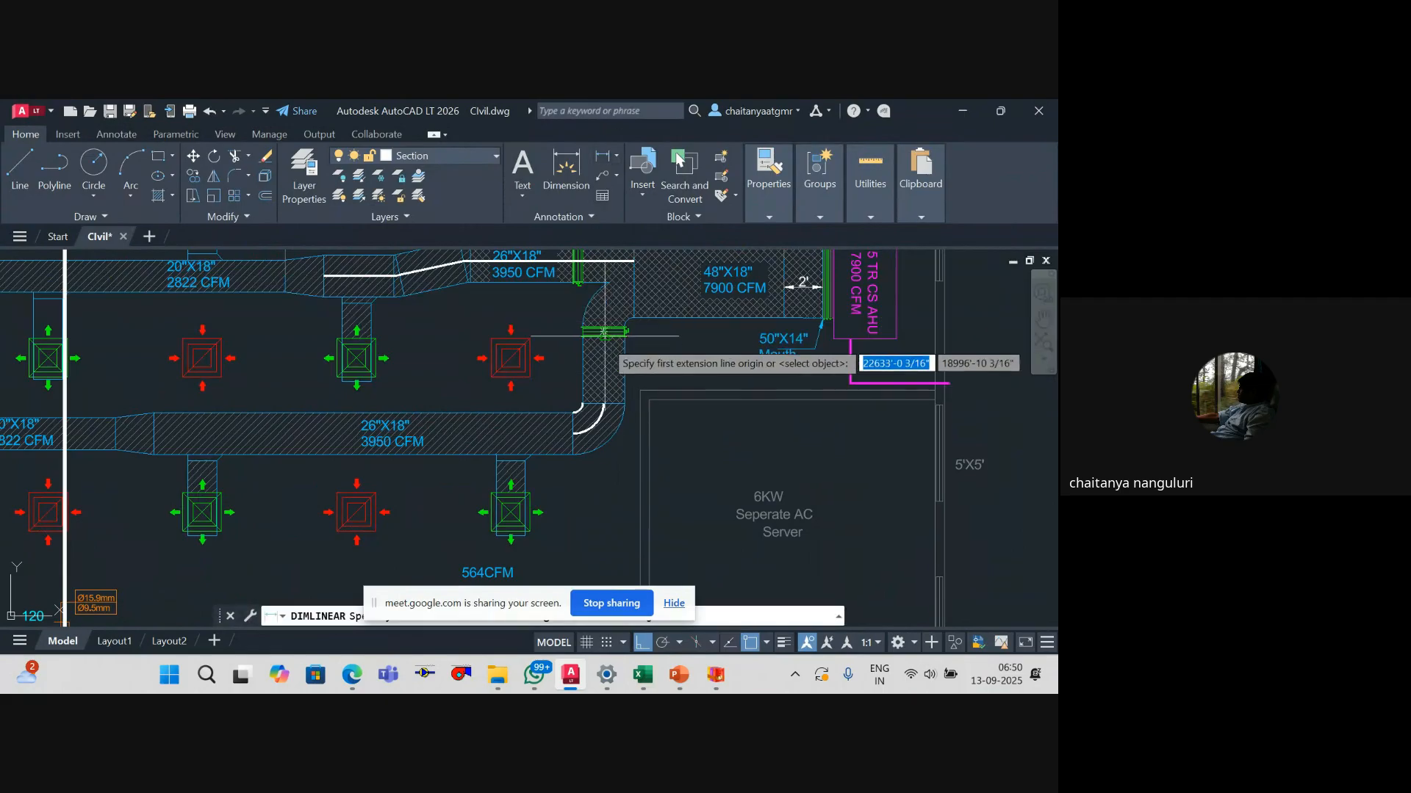
click(604, 403)
click(567, 392)
scroll(565, 392, up, 4)
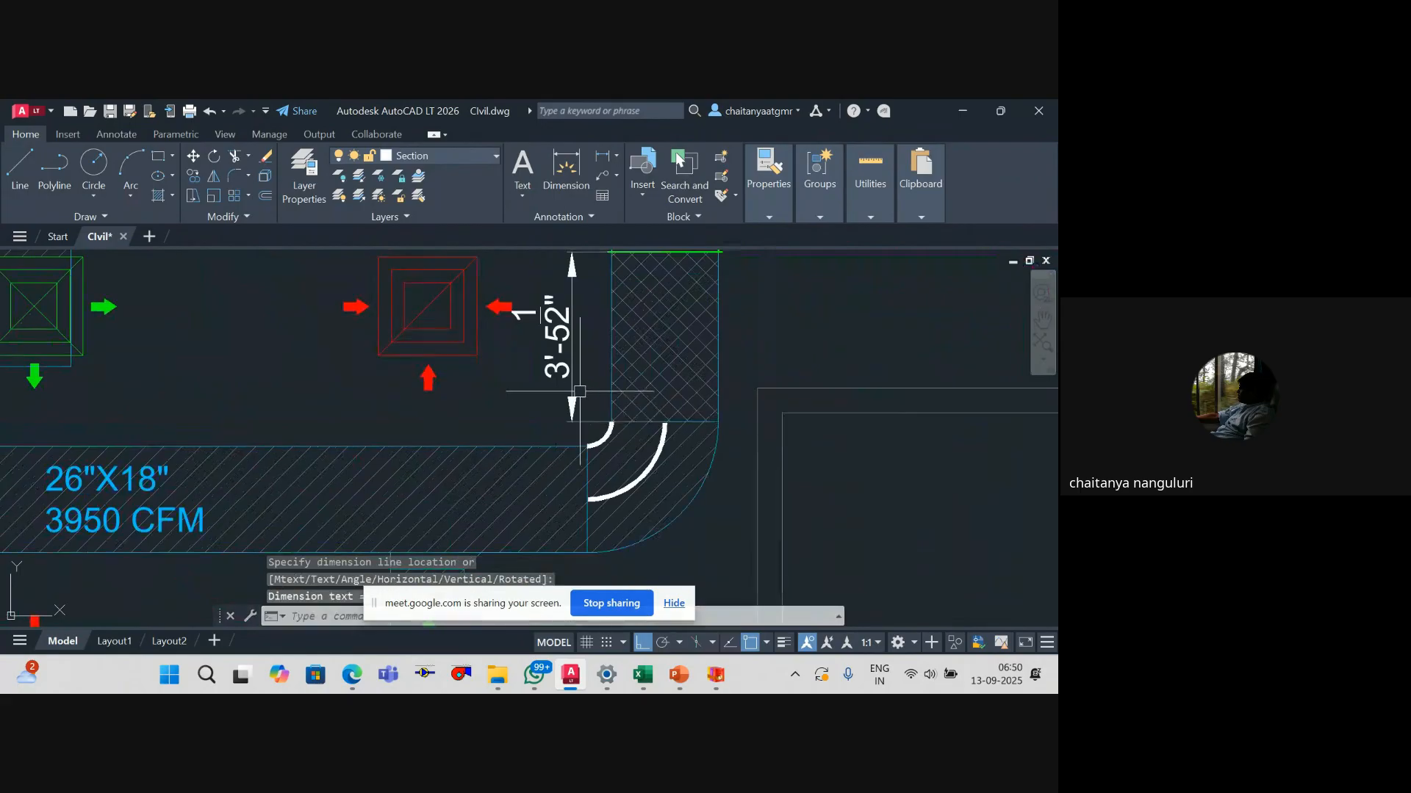
scroll(603, 401, down, 4)
Step: Add a linear dimension along the horizontal 26"X18" 3950 CFM duct from the lower elbow to the taper
key(space)
click(601, 437)
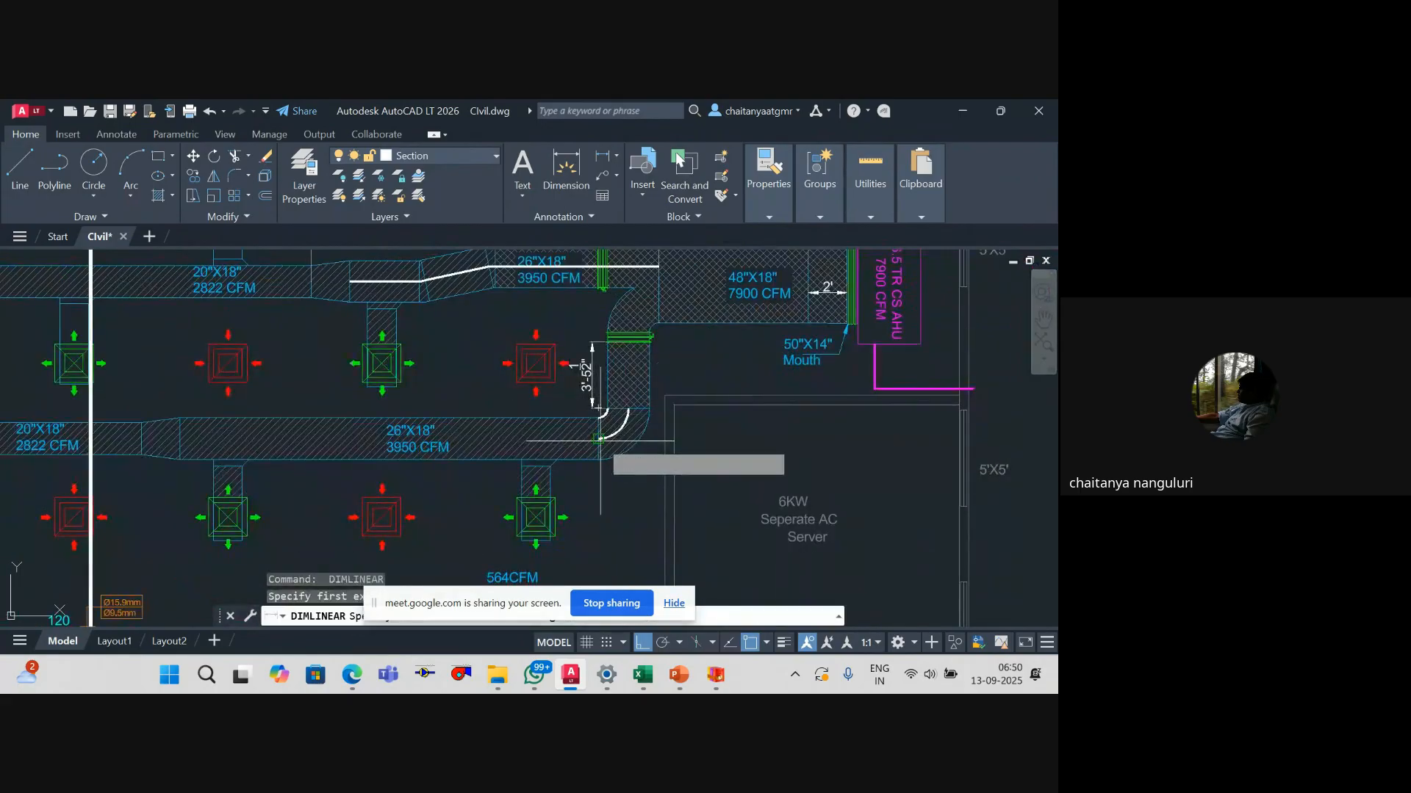
click(180, 439)
scroll(259, 390, up, 3)
click(365, 420)
scroll(397, 433, down, 2)
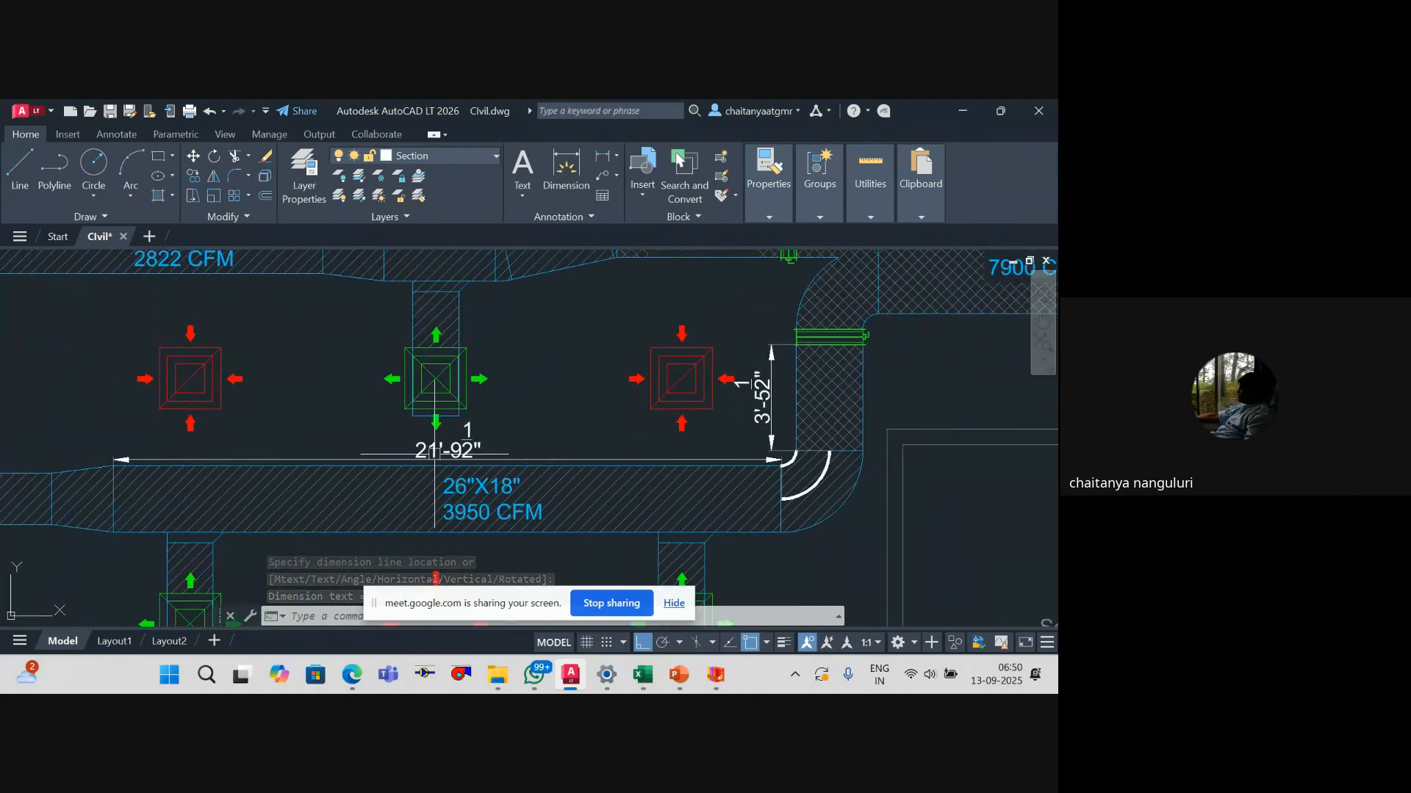
Step: In the Duct Quantity workbook, fill row 15 with type Straight, width 26 and height 18
key(alt+Tab)
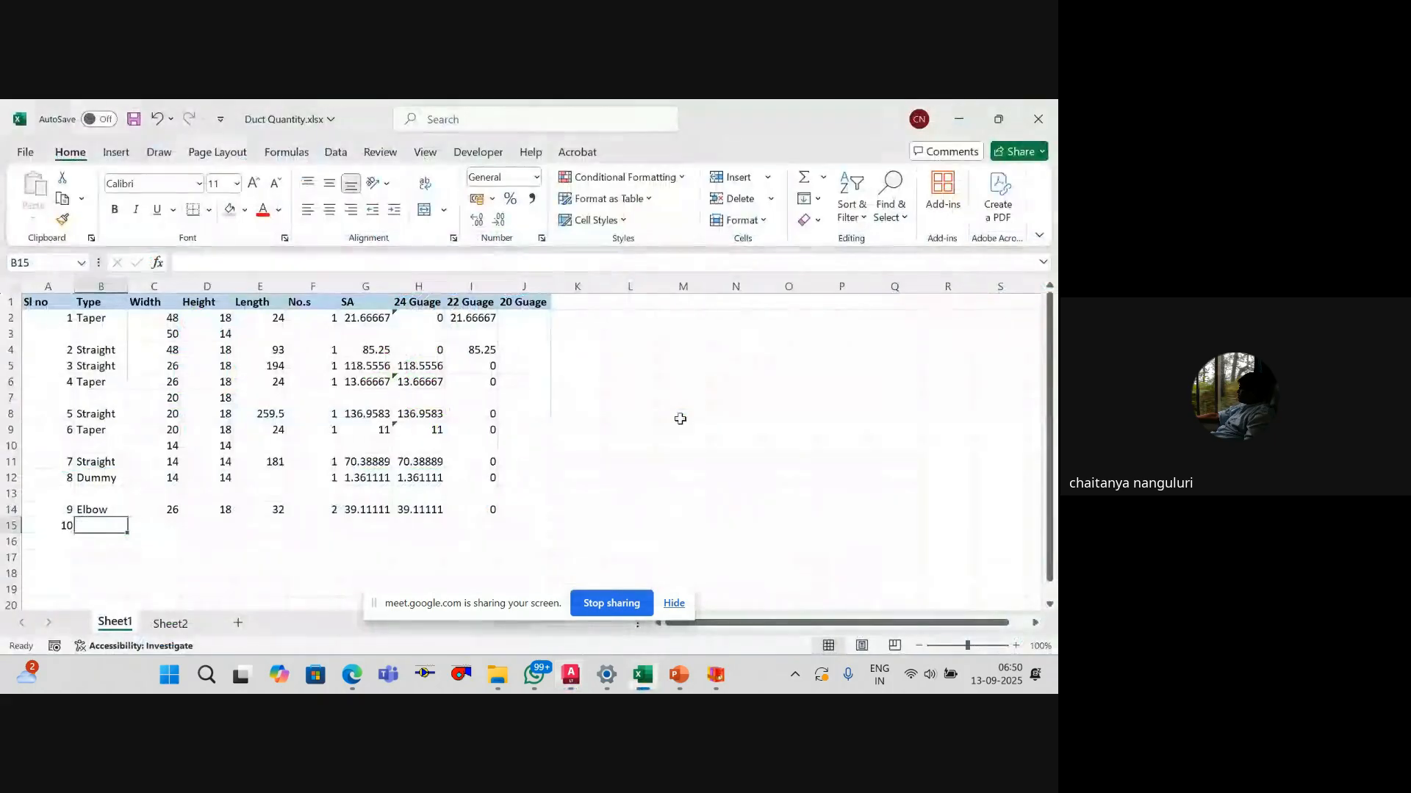
key(Tab)
key(shift+Tab)
text(S)
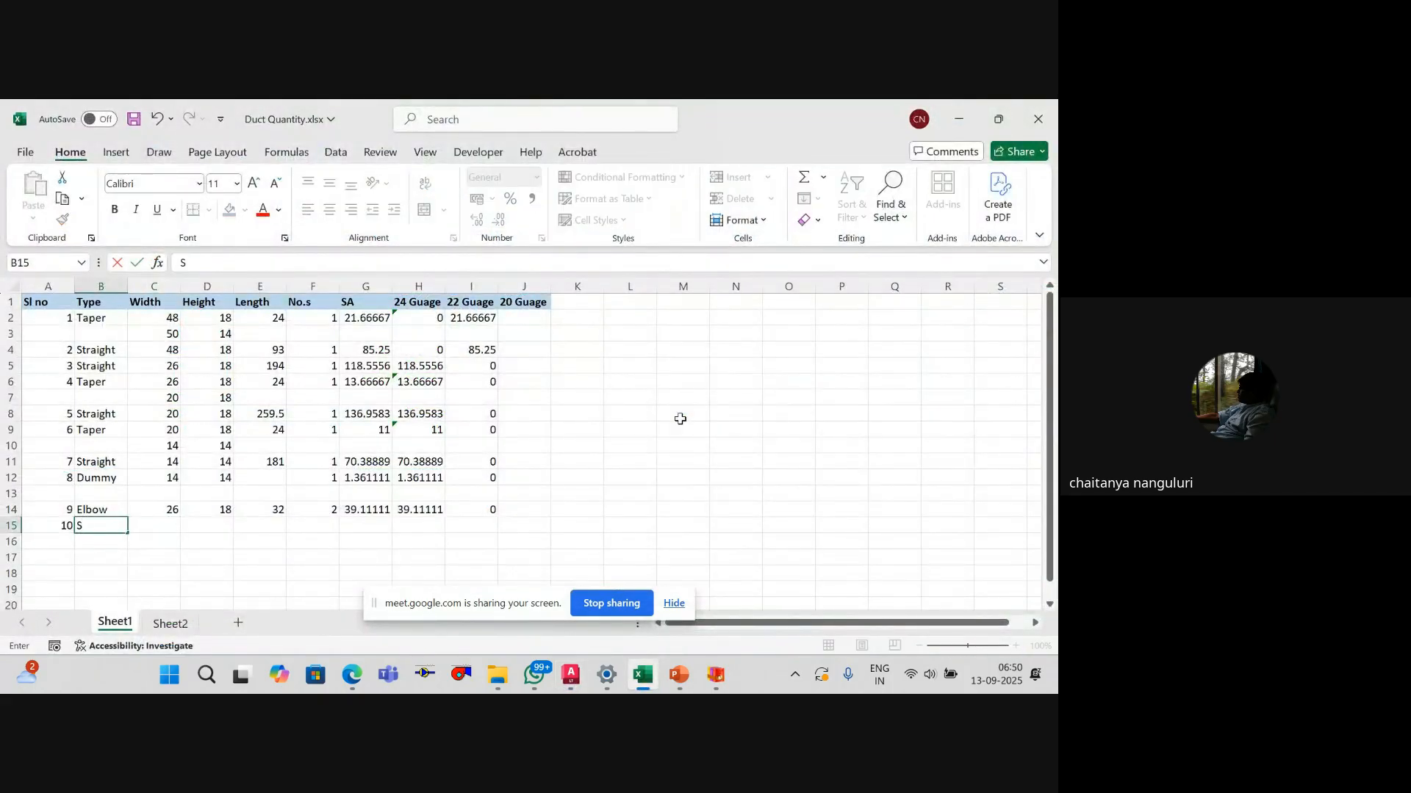
text(traight)
key(Tab)
text(26)
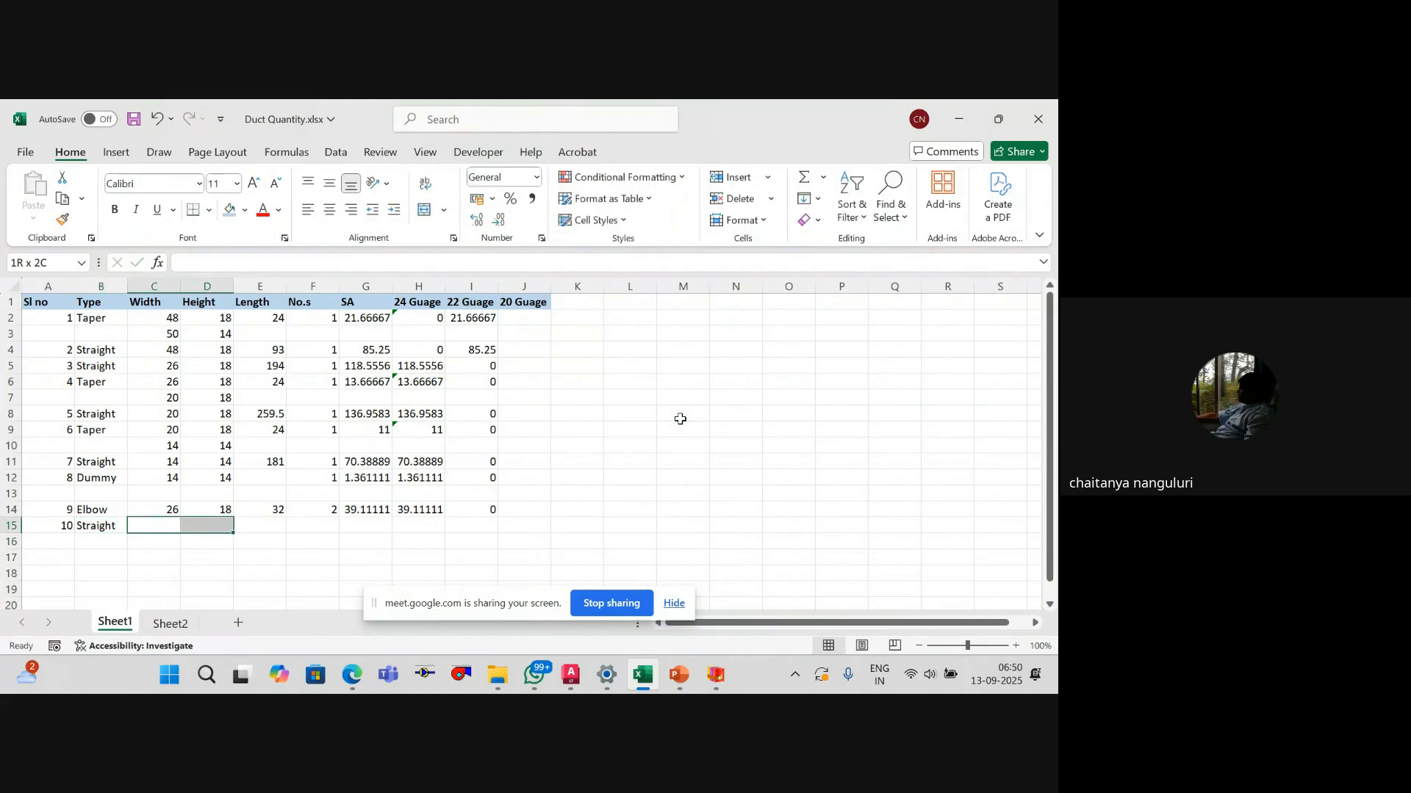
key(Tab)
text(18)
key(Tab)
Step: Combine the two 26"X18" duct dimensions from the drawing and enter row 15's length as =(24*12)+15
key(alt+Tab)
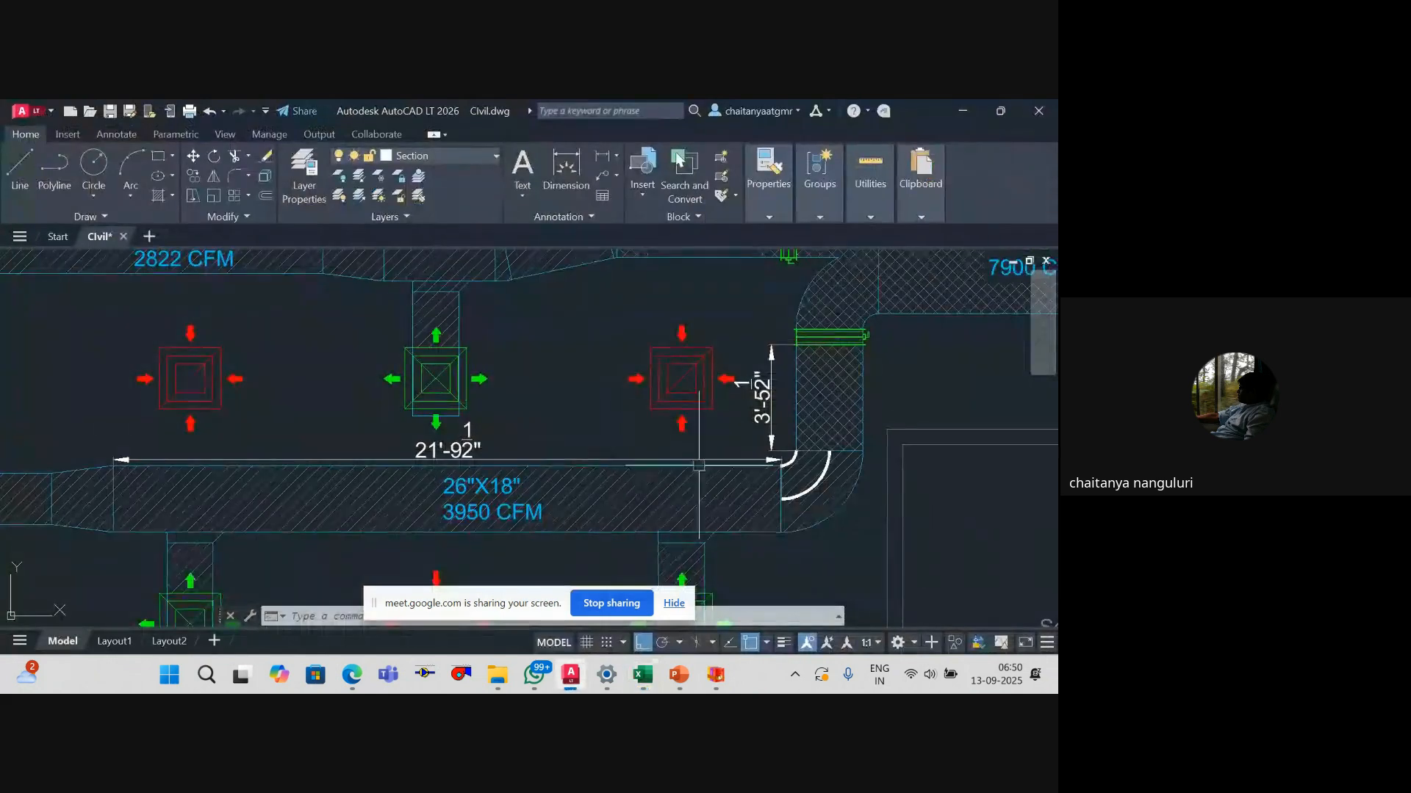
drag(604, 464, 543, 444)
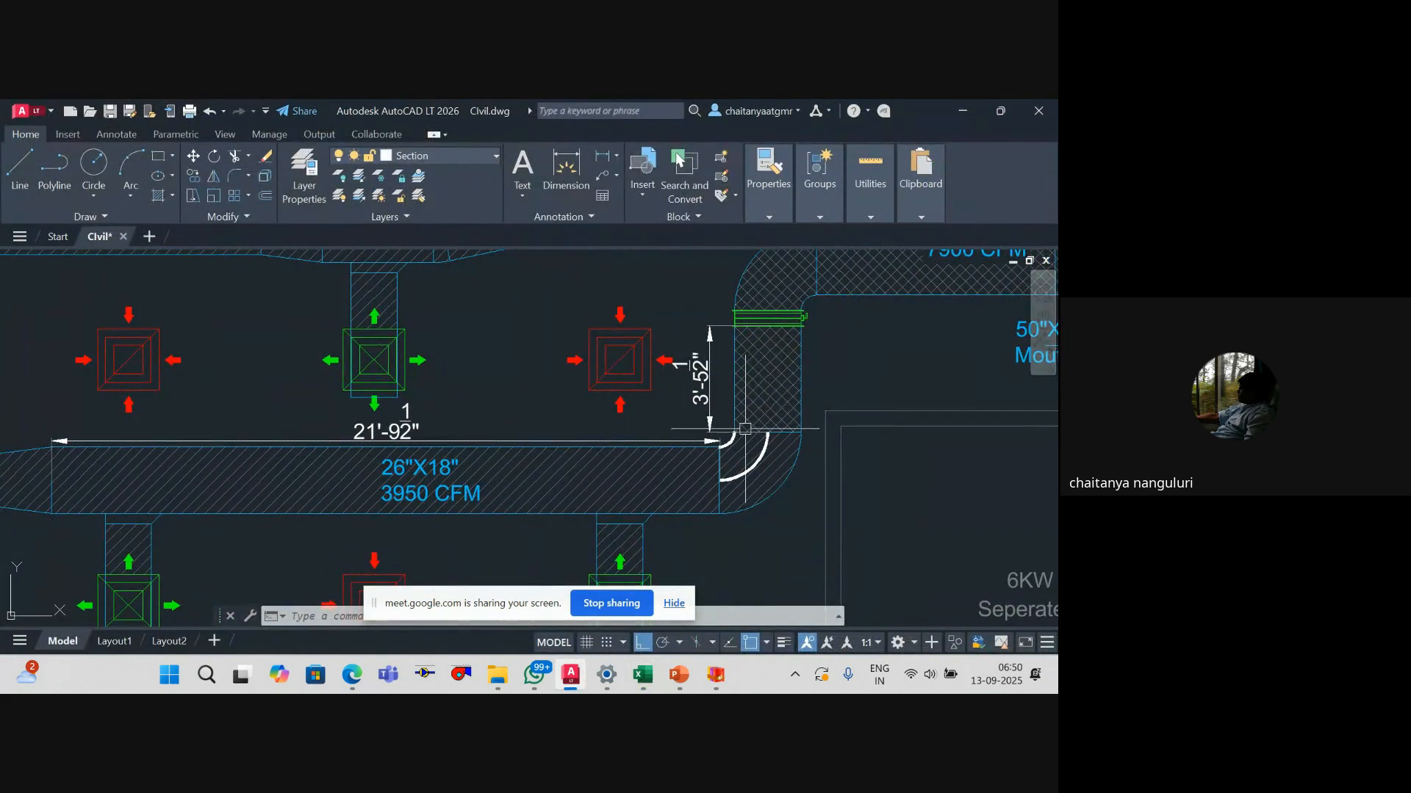
key(alt+Tab)
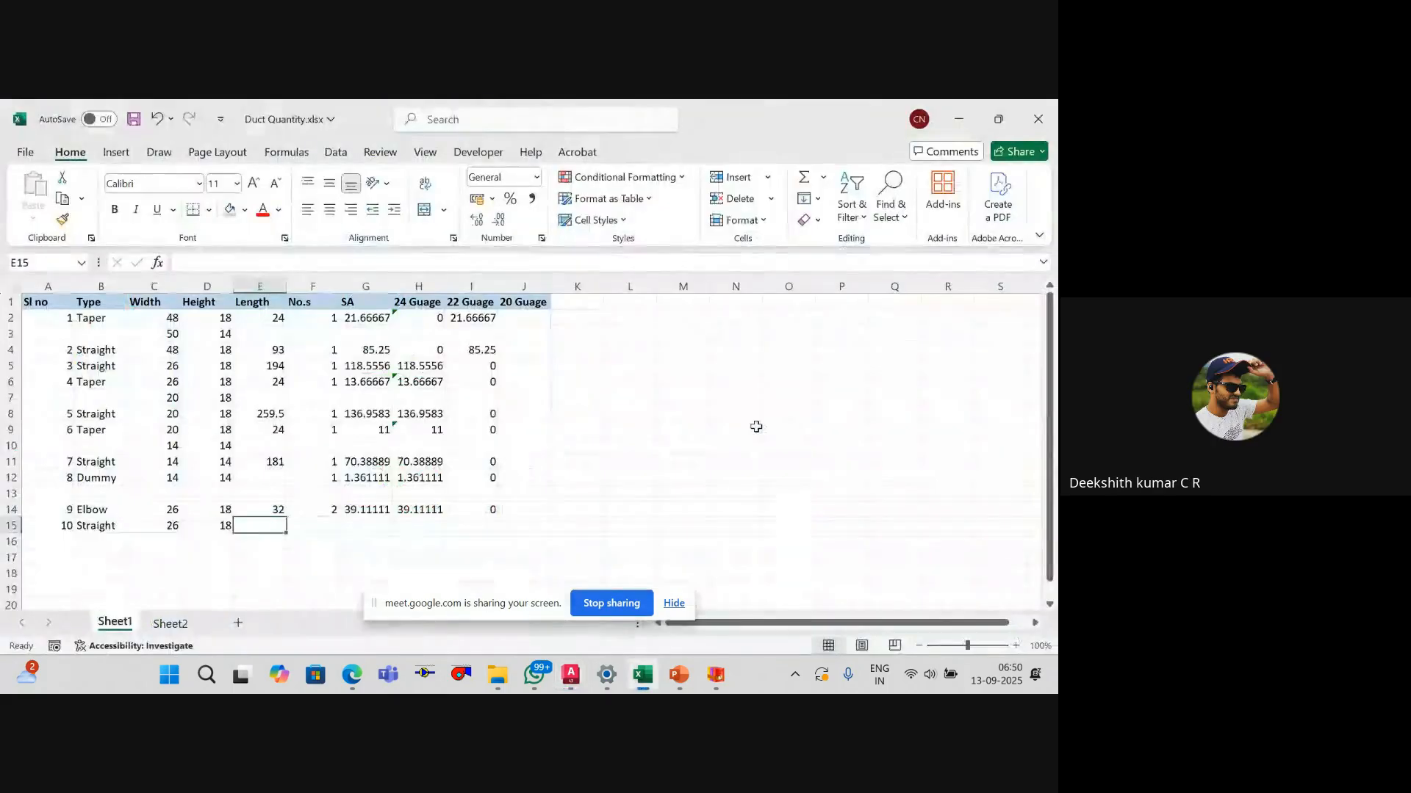
text(=(21+3)
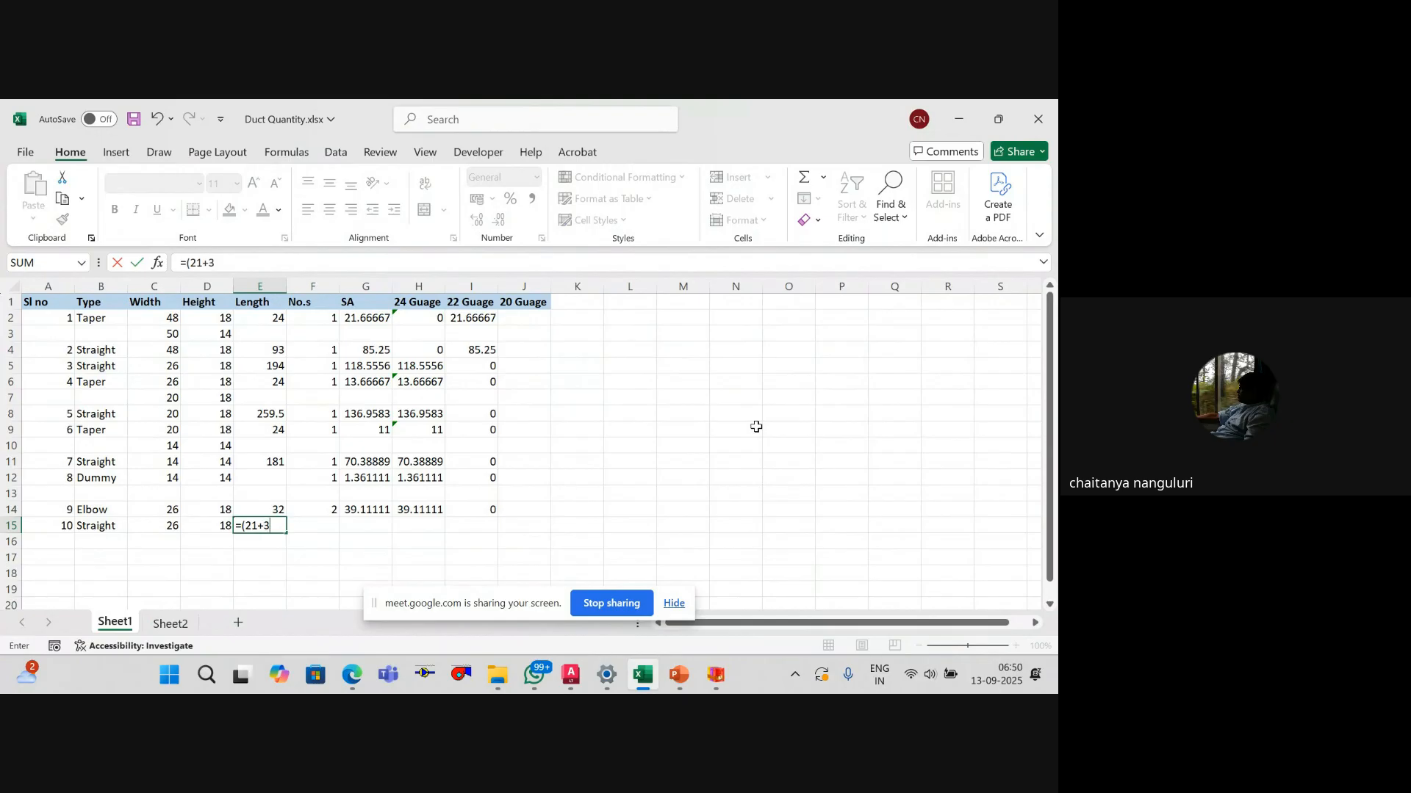
key(Return)
key(Up)
text(=)
click(208, 263)
text(()
key(alt+Tab)
scroll(557, 412, down, 2)
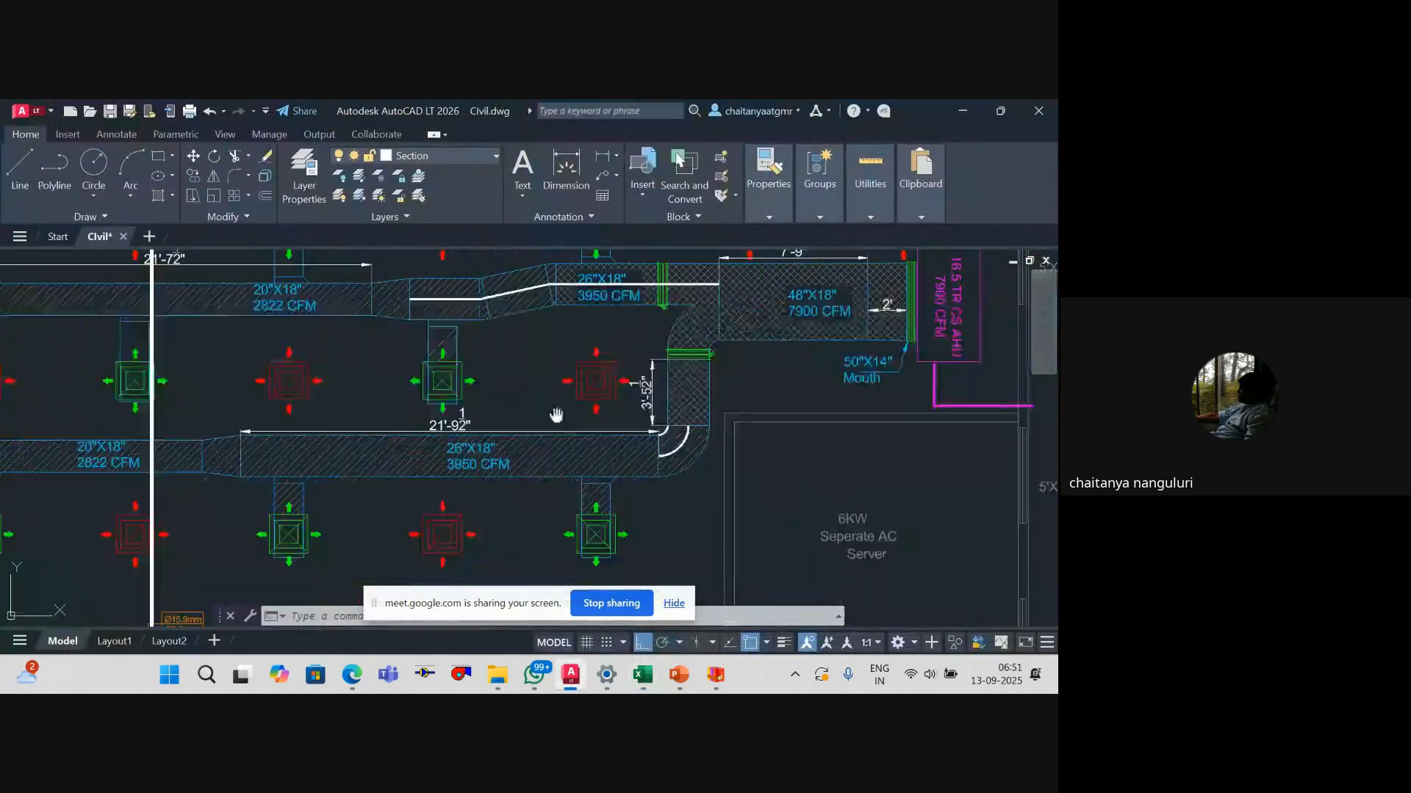
drag(557, 415, 451, 444)
scroll(378, 445, up, 4)
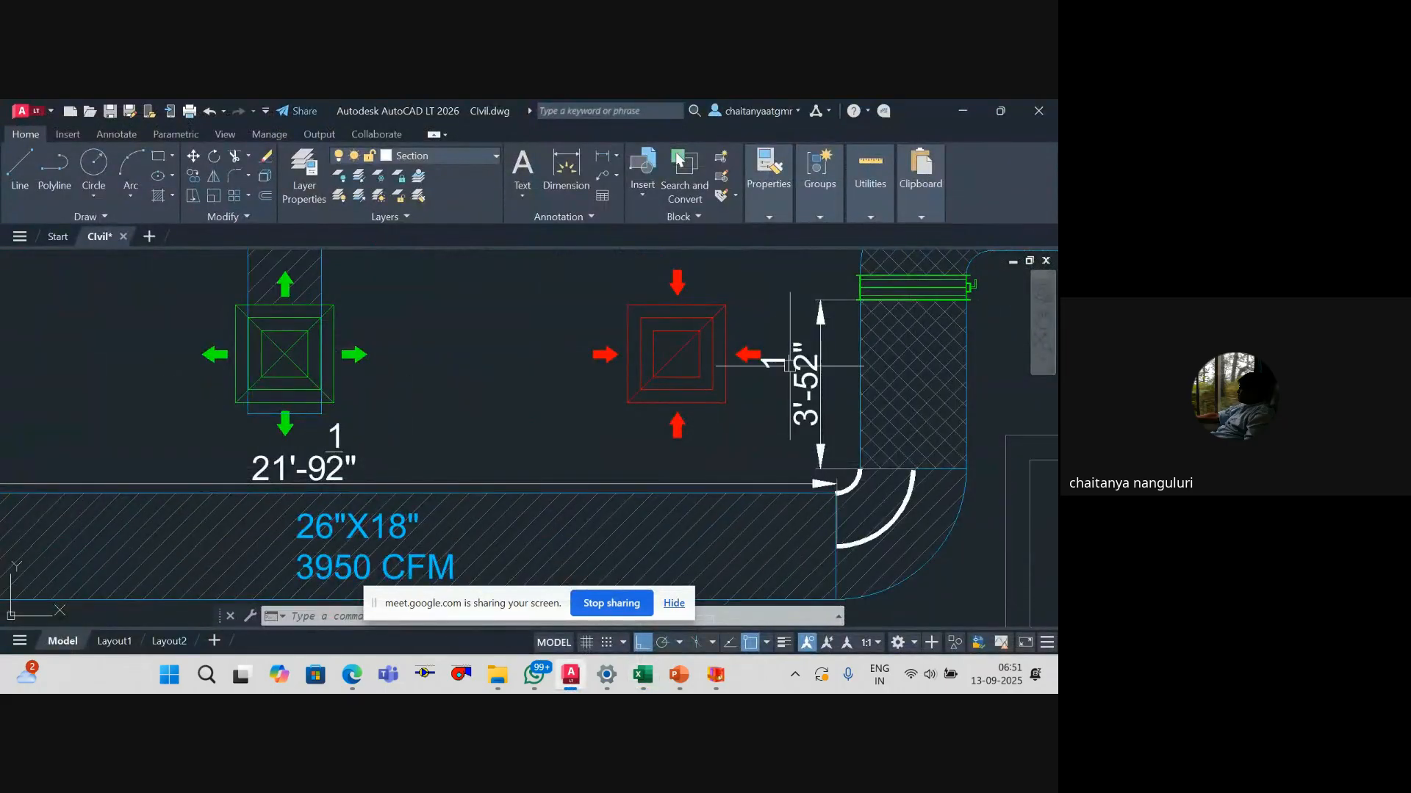
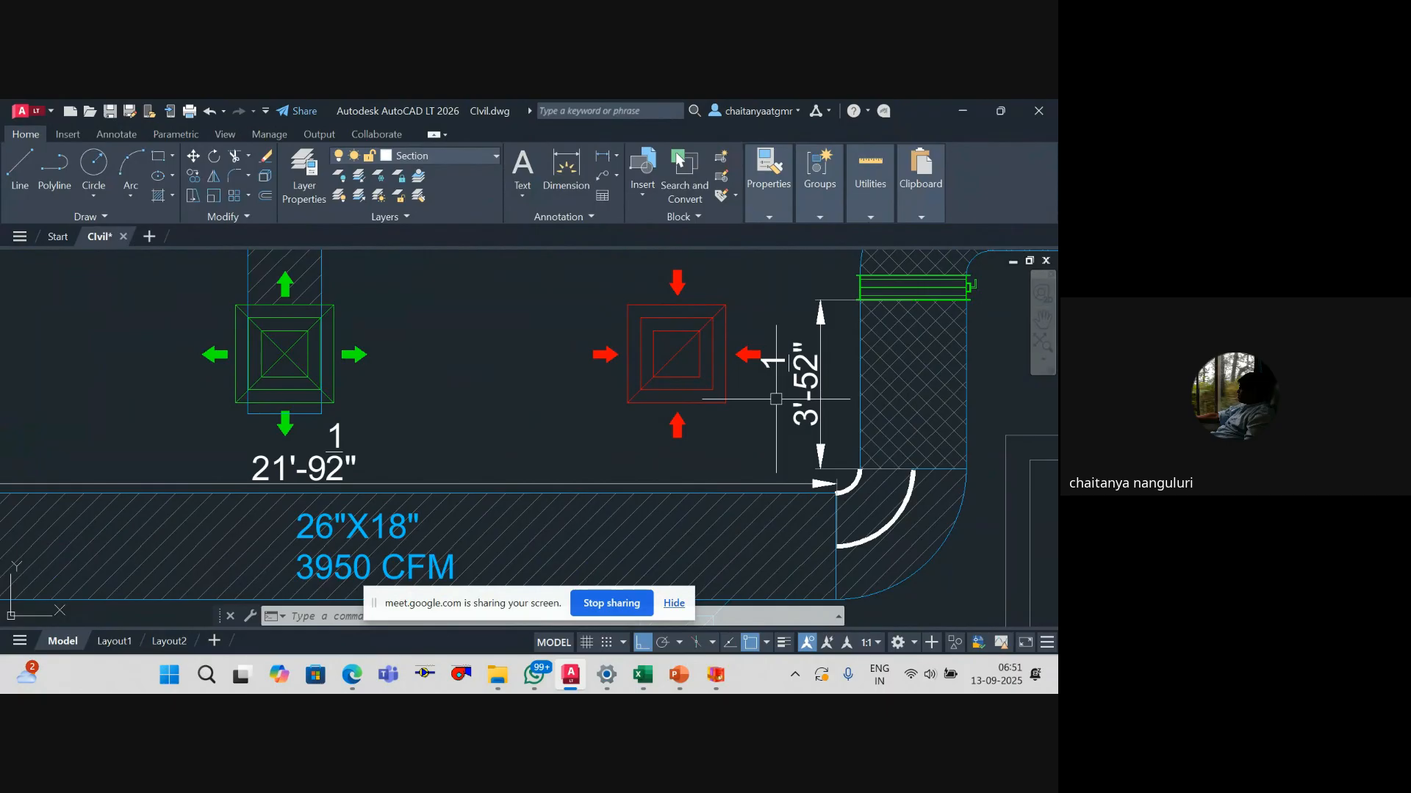
key(alt+Tab)
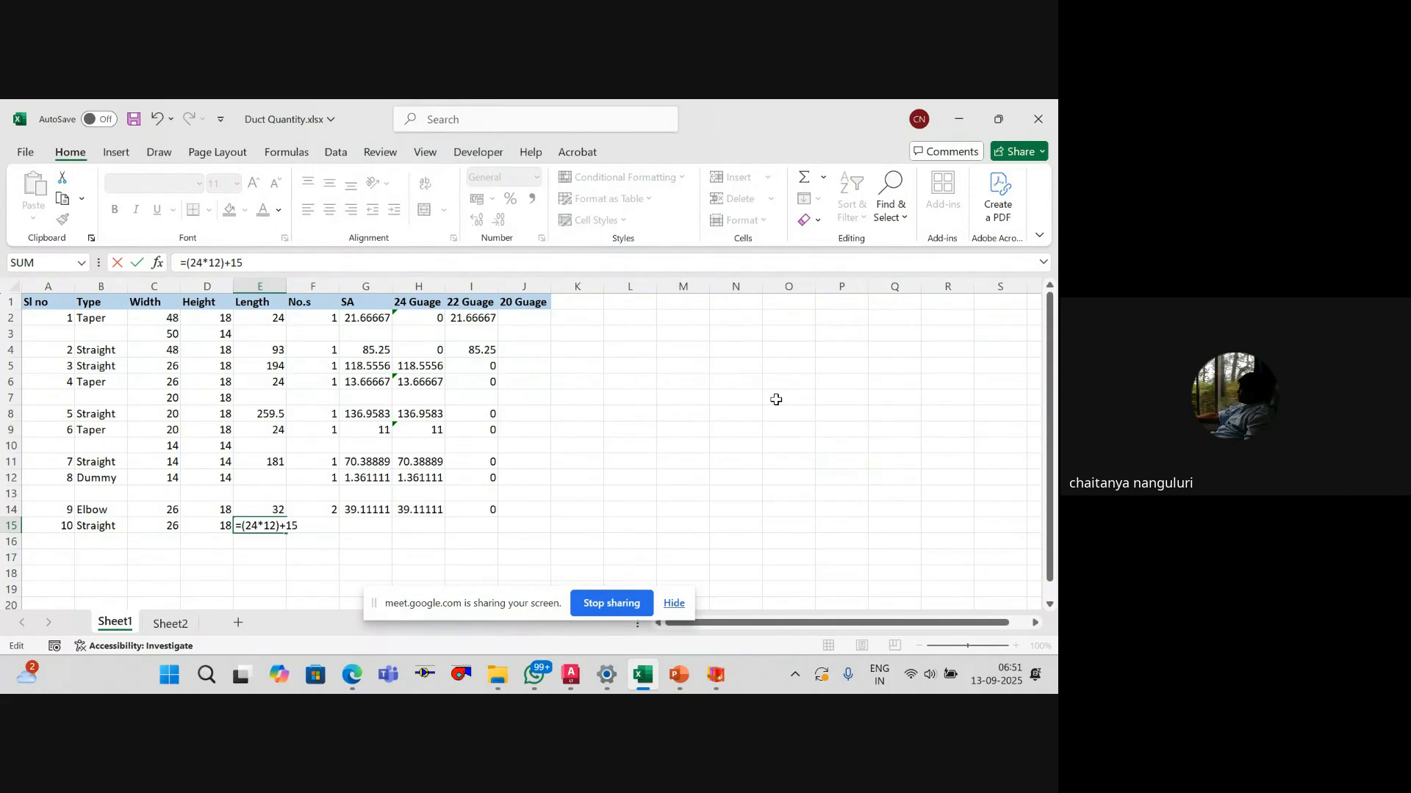
key(ctrl+Return)
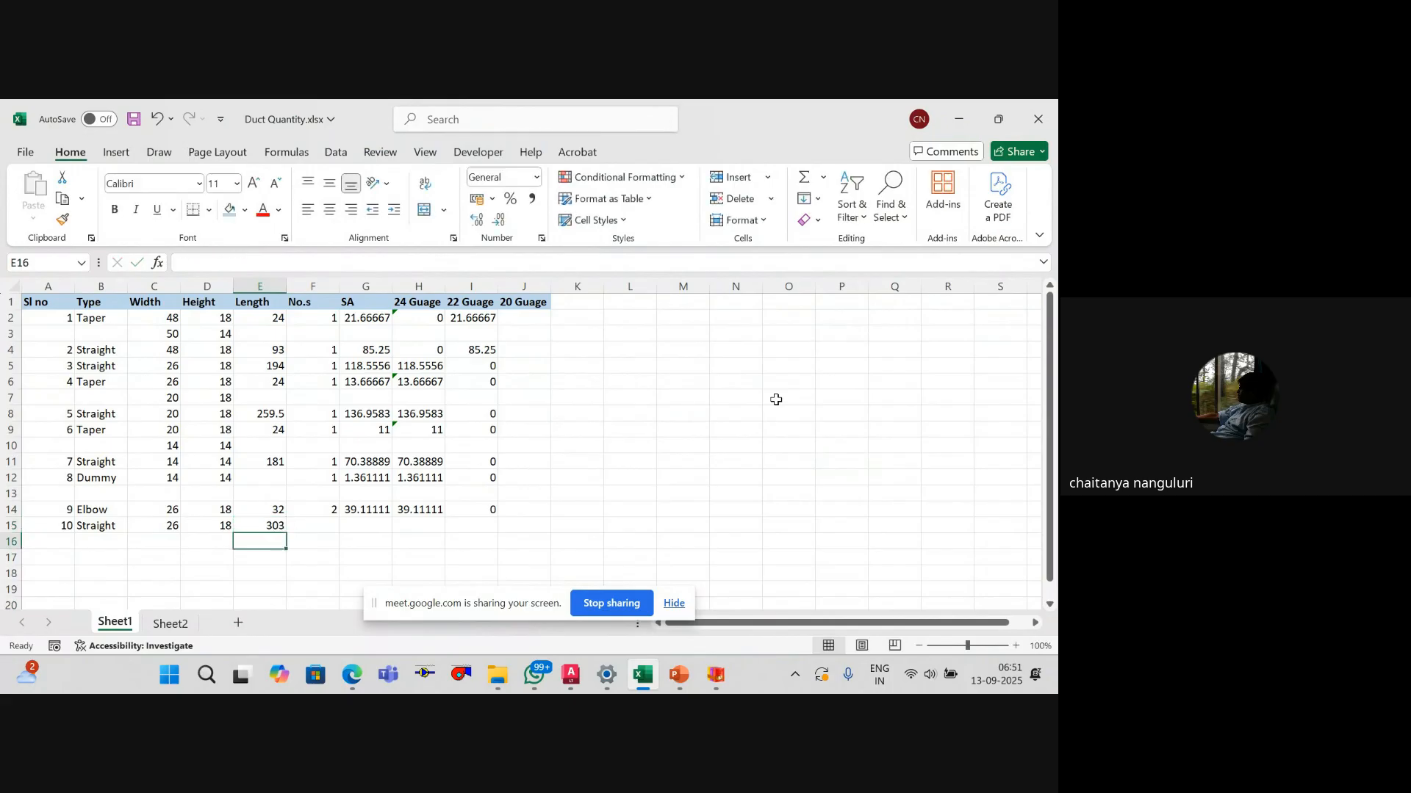
Step: Set the No.s of the straight duct in row 15 to 1
key(Tab)
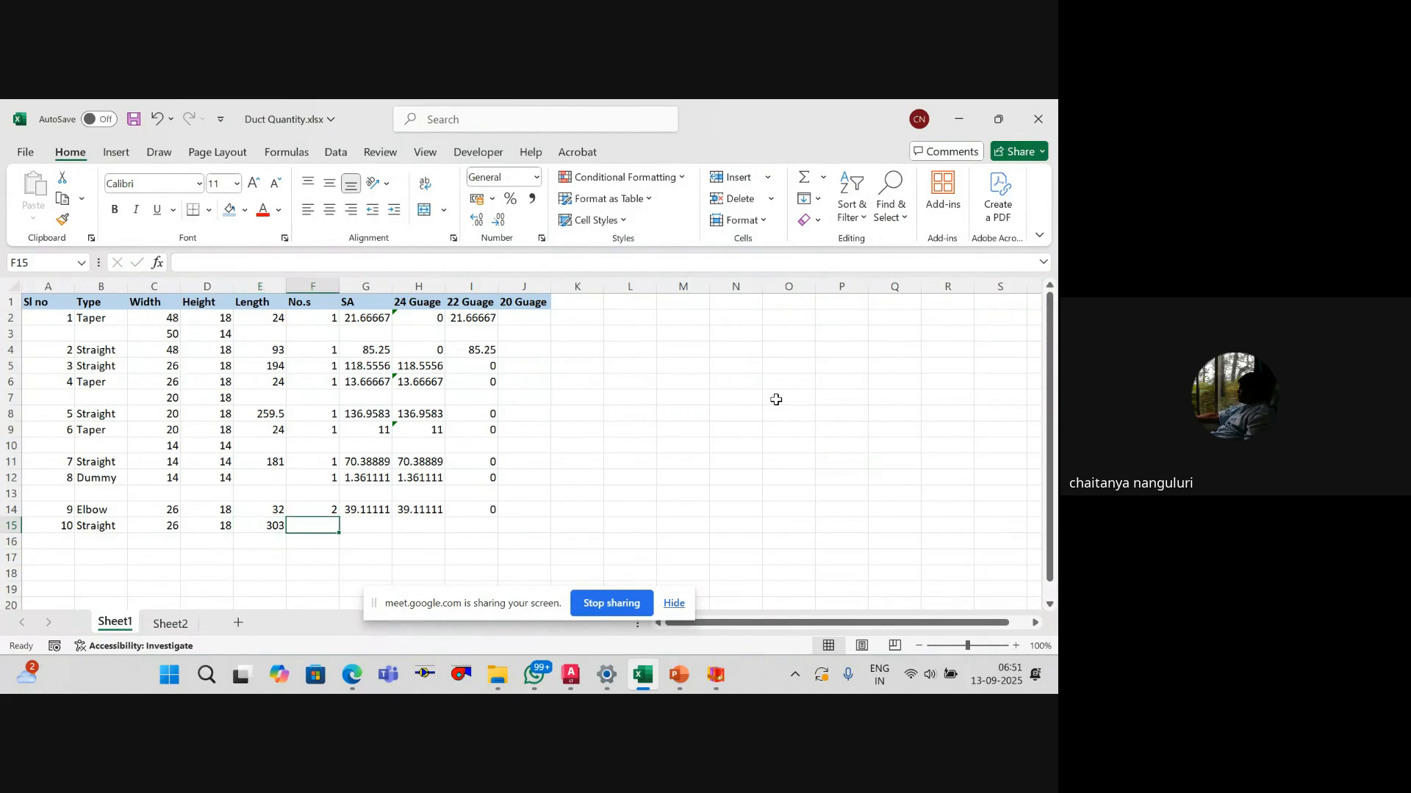
text(11)
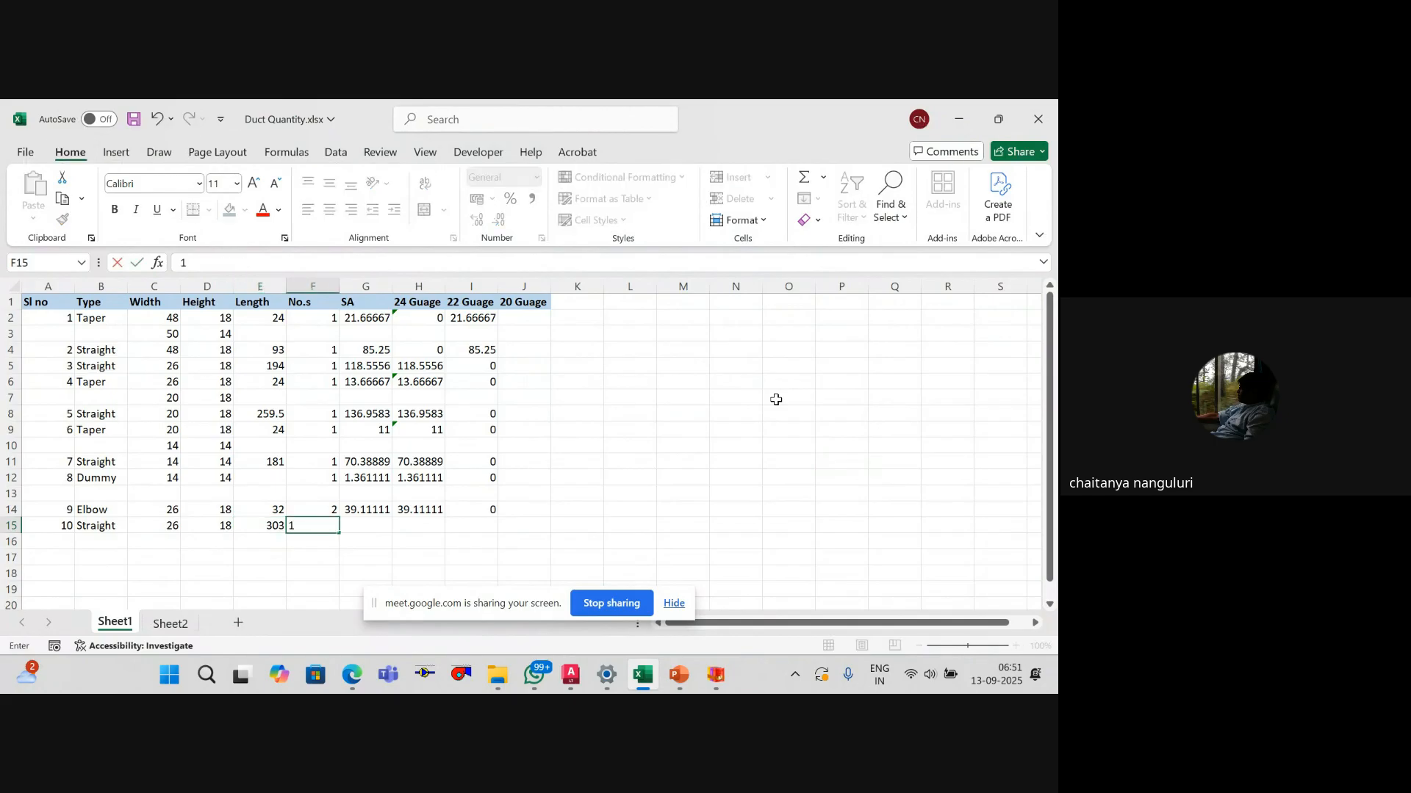
key(ctrl+Return)
text(1)
key(Tab)
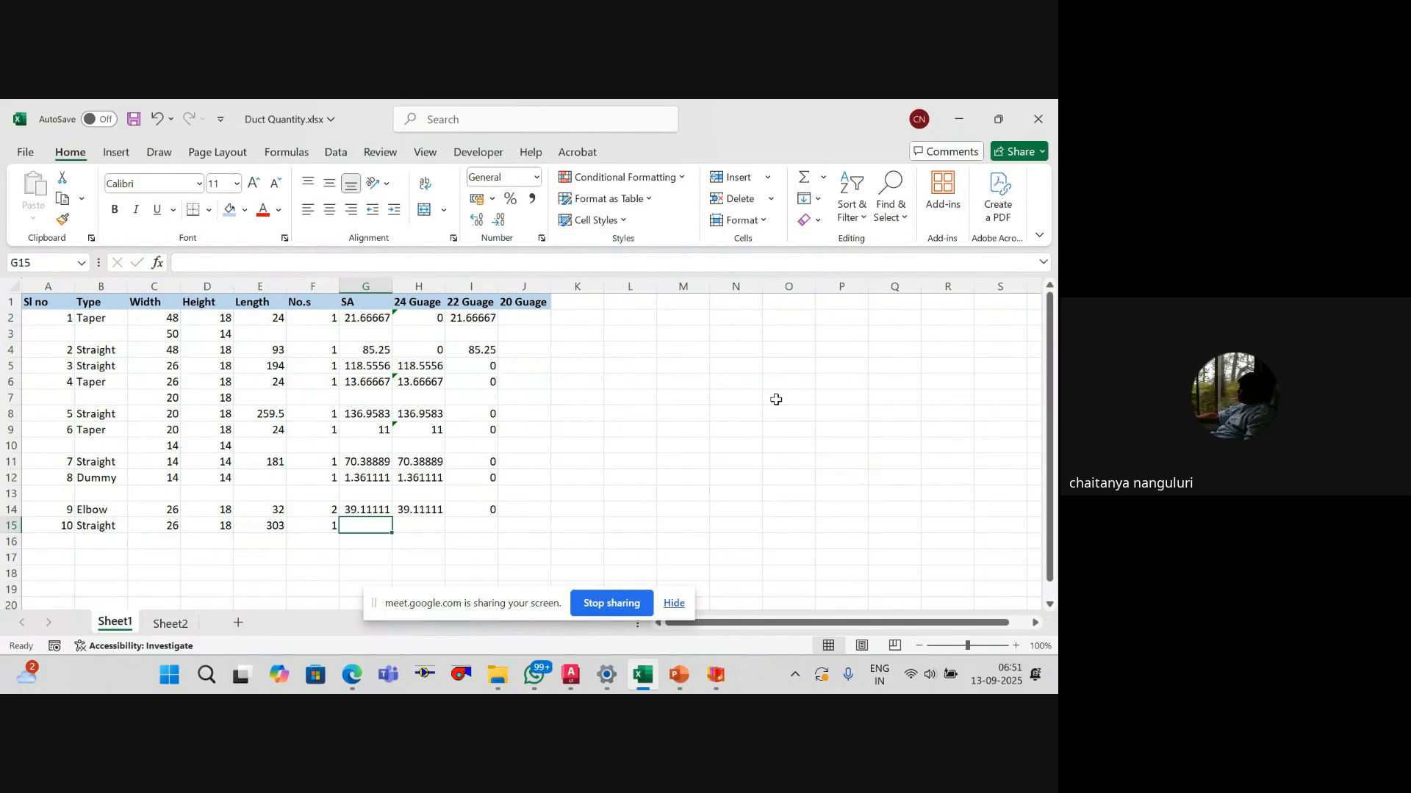
Step: Copy the straight-duct SA formula from row 11 into the SA cell of row 15
key(Up)
key(Up)
key(Up)
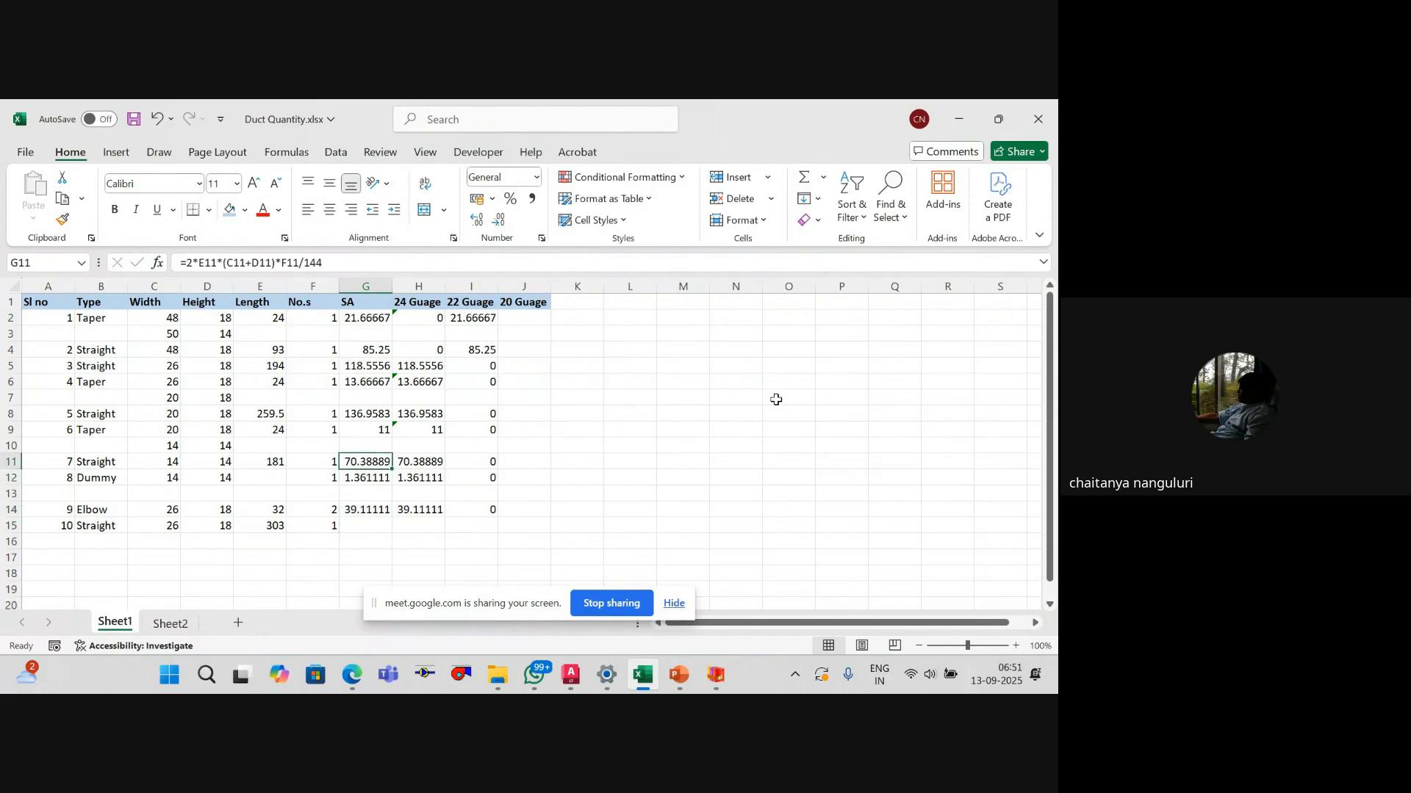
key(ctrl+c)
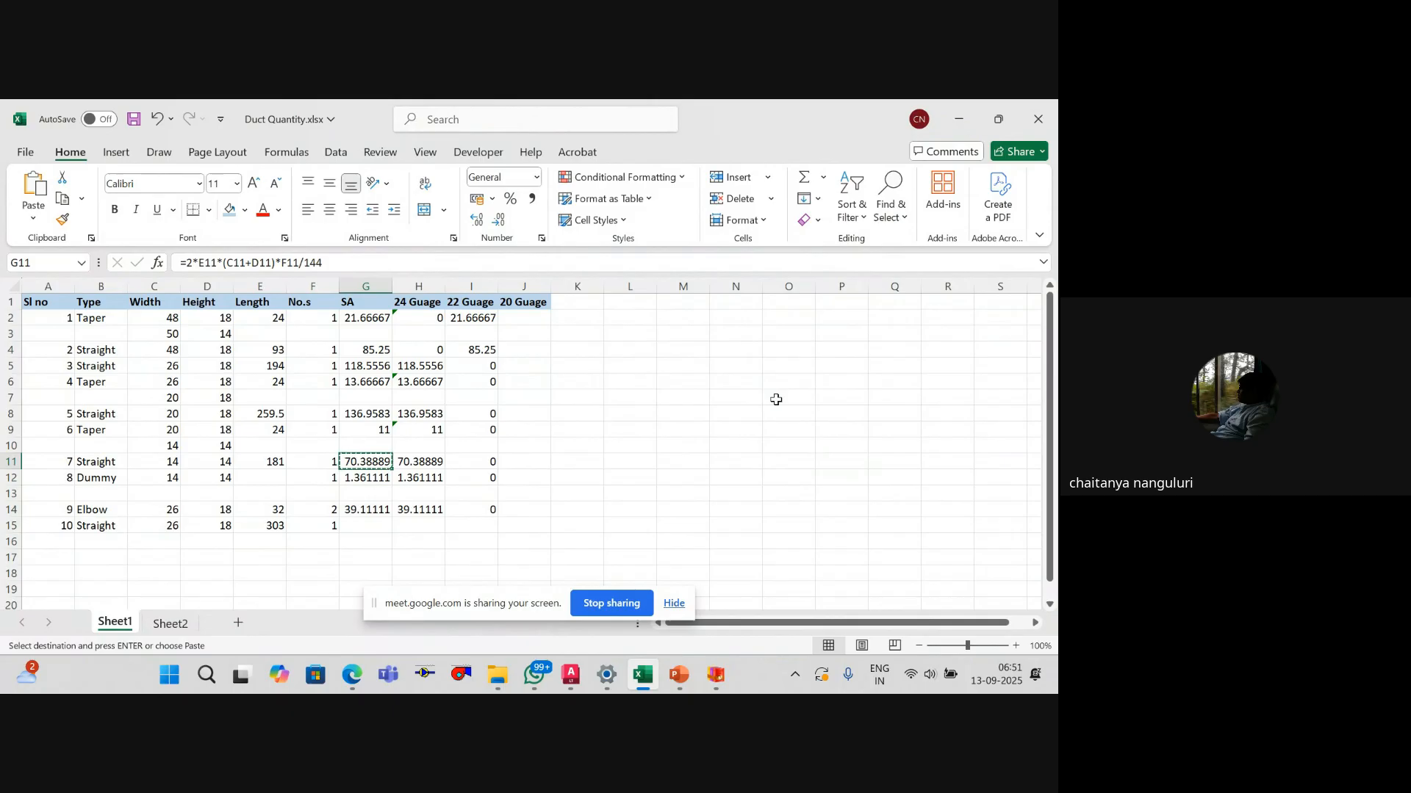
key(Down)
key(Down)
key(Down)
key(Down)
key(ctrl+v)
key(Escape)
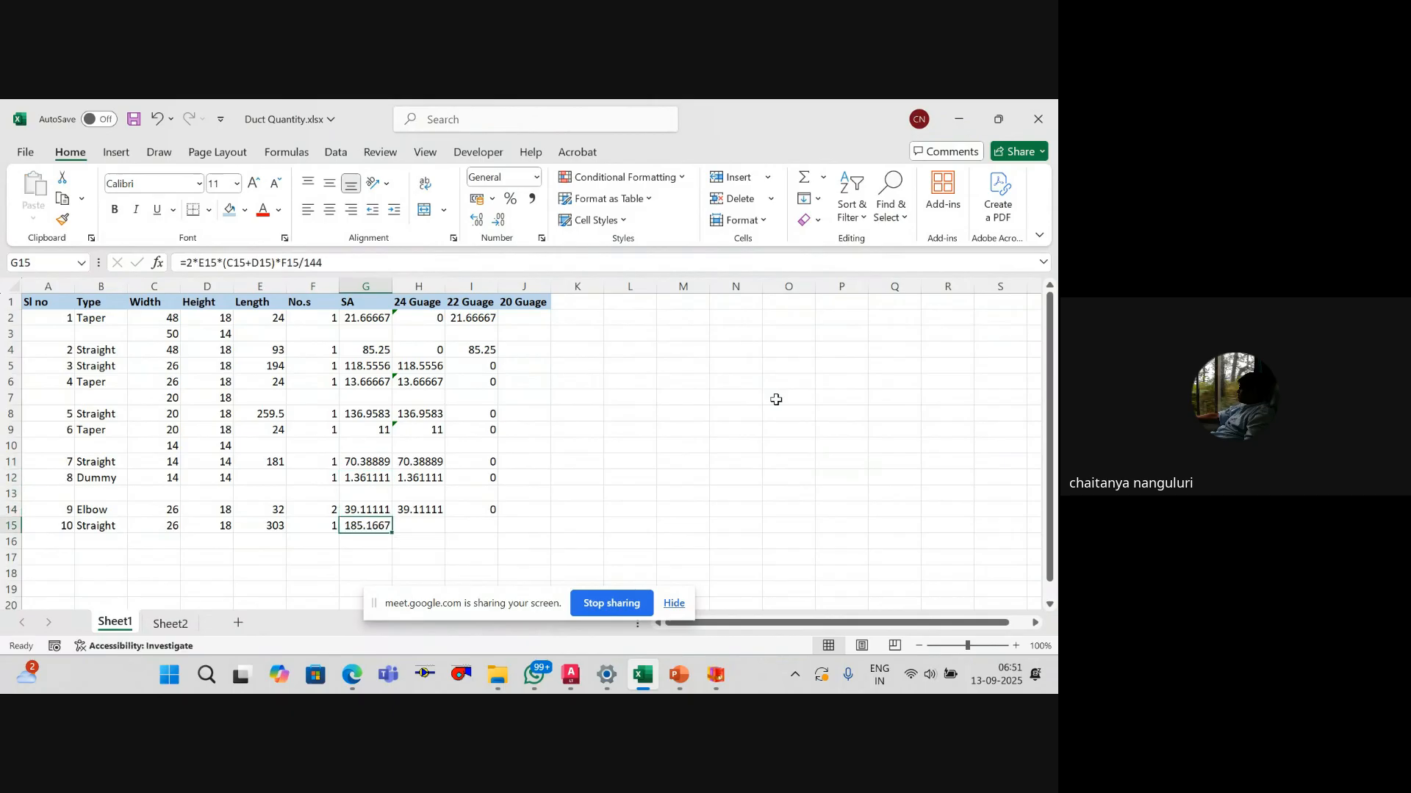
Step: Fill the 24 Guage and 22 Guage formulas from row 14 down into row 15
key(Right)
key(shift+Right)
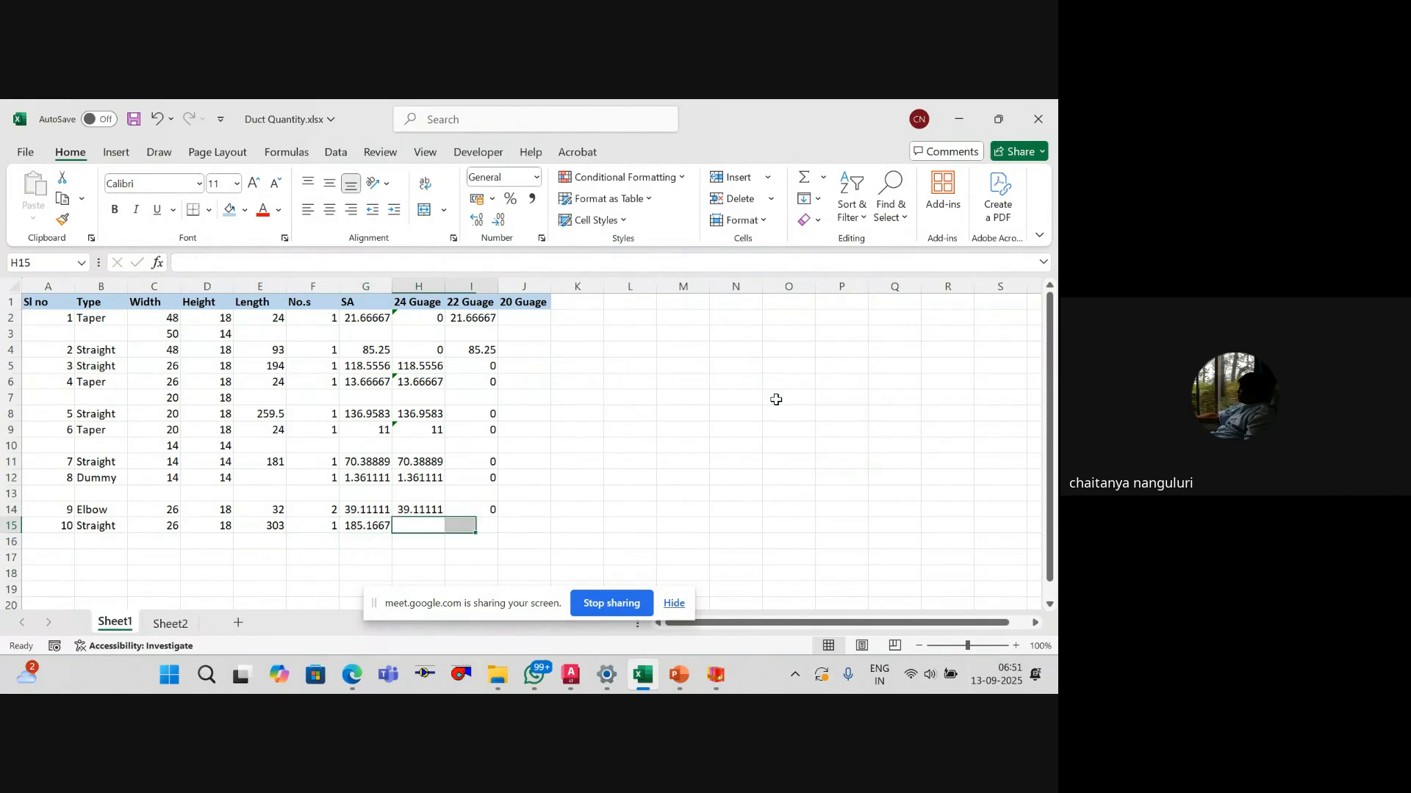
key(ctrl+d)
Step: Start row 16 with serial number 11
key(Down)
key(Left)
key(Left)
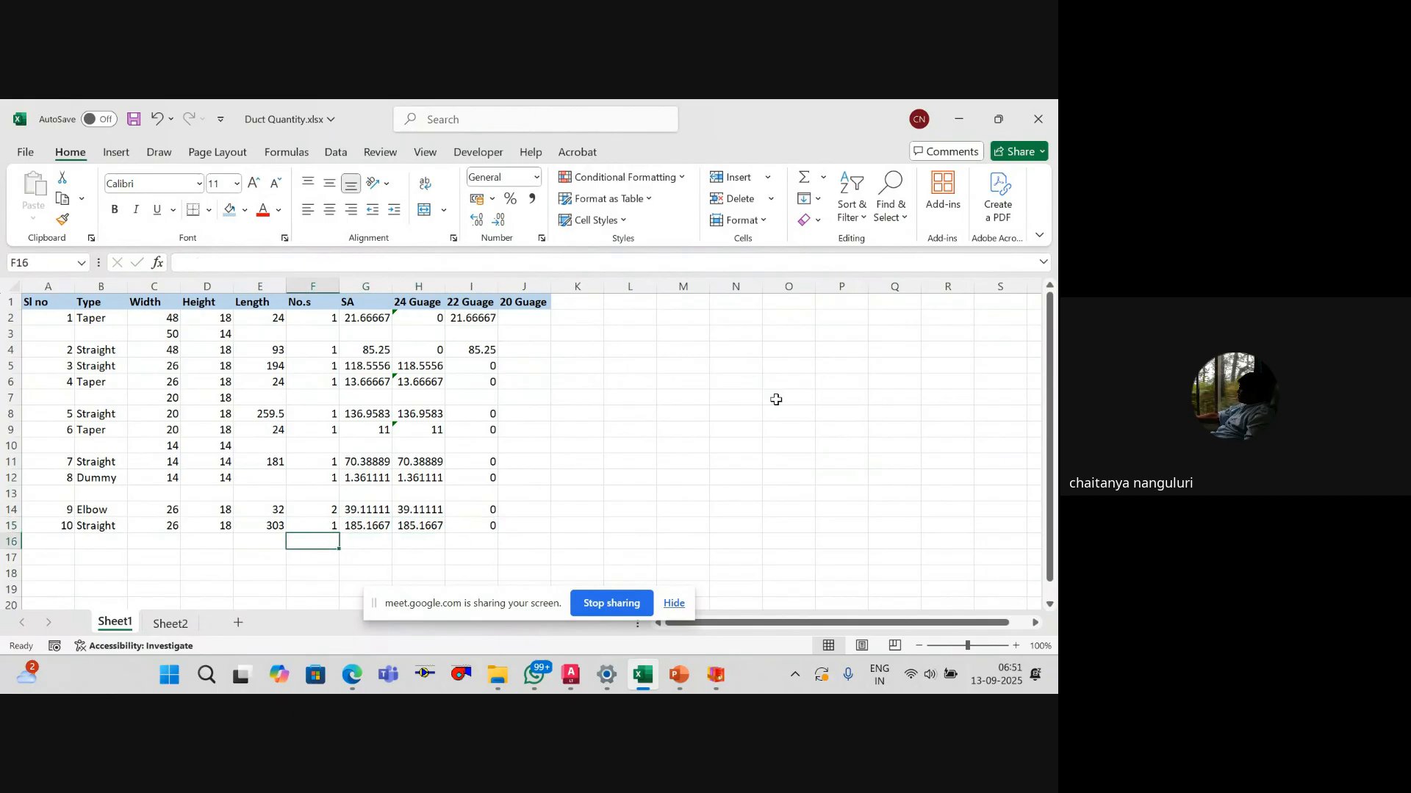
key(Left)
key(Left)
key(Left)
key(Left)
key(Left)
text(11)
key(Tab)
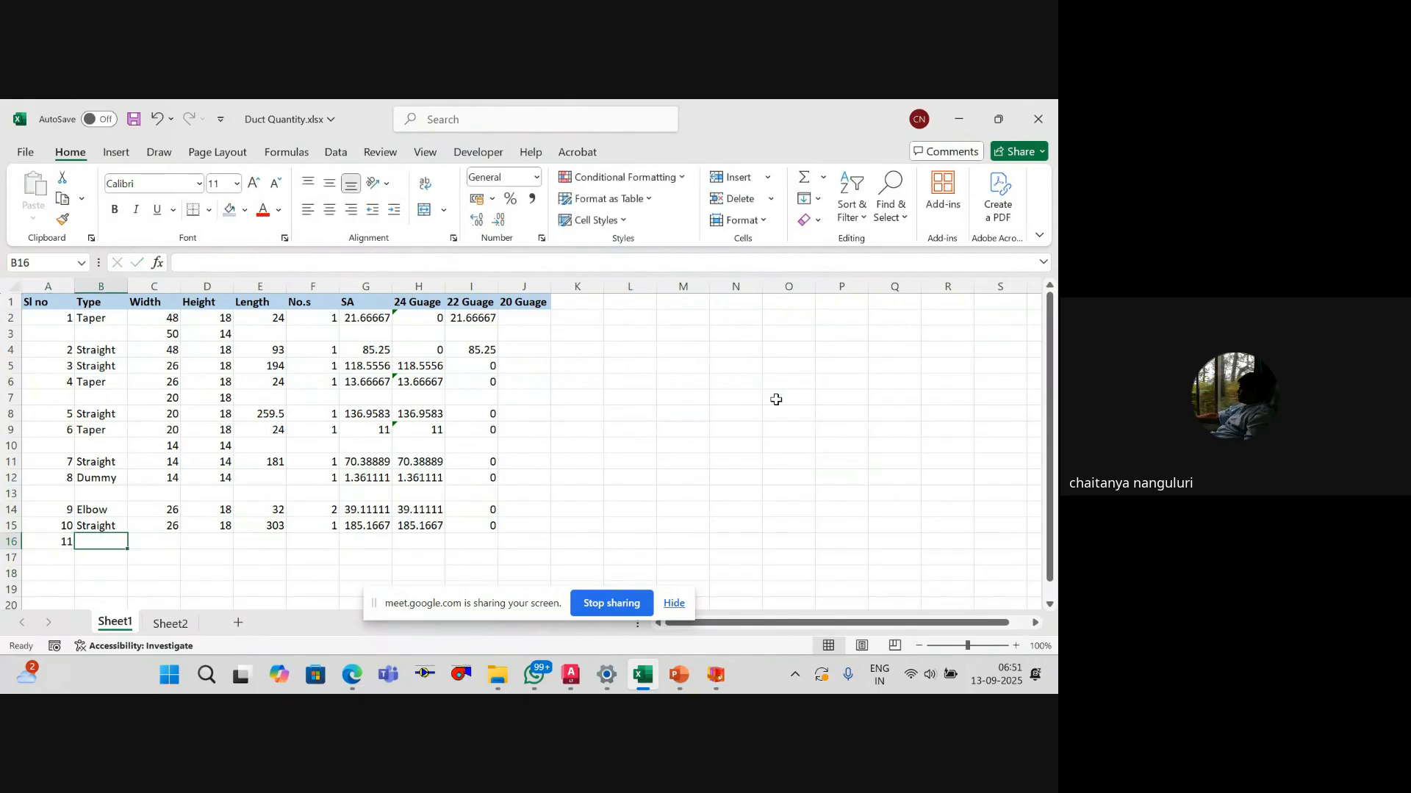
Step: Look up the next taper in the drawing and copy the 26x18-to-20x18 taper entry from rows 6–7 into rows 16–17
key(alt+Tab)
scroll(814, 316, down, 6)
mouse_move(595, 444)
mouse_down()
mouse_move(708, 434)
mouse_move(719, 416)
mouse_move(621, 424)
mouse_up()
scroll(719, 416, up, 4)
scroll(706, 419, down, 4)
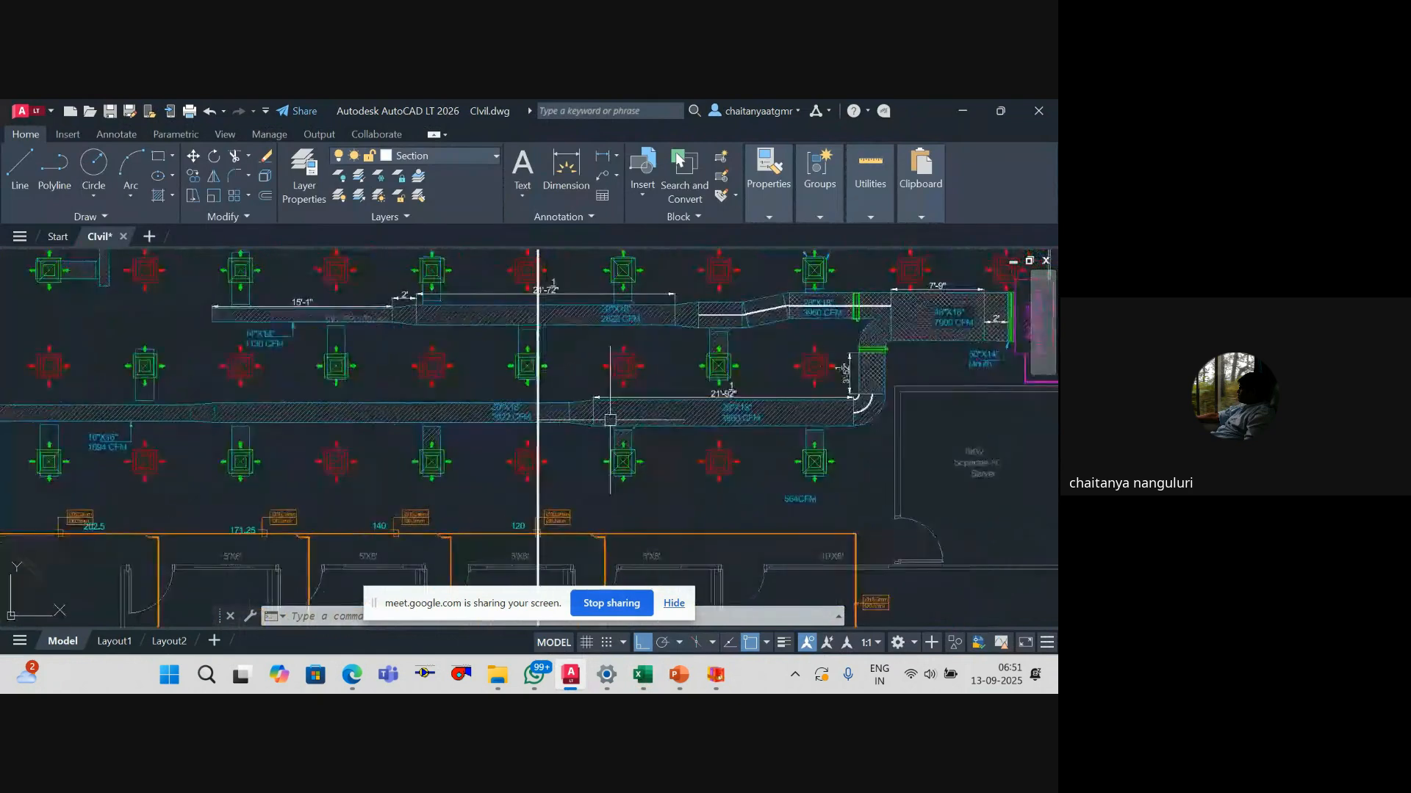
scroll(620, 424, up, 2)
key(alt+Tab)
drag(92, 382, 497, 397)
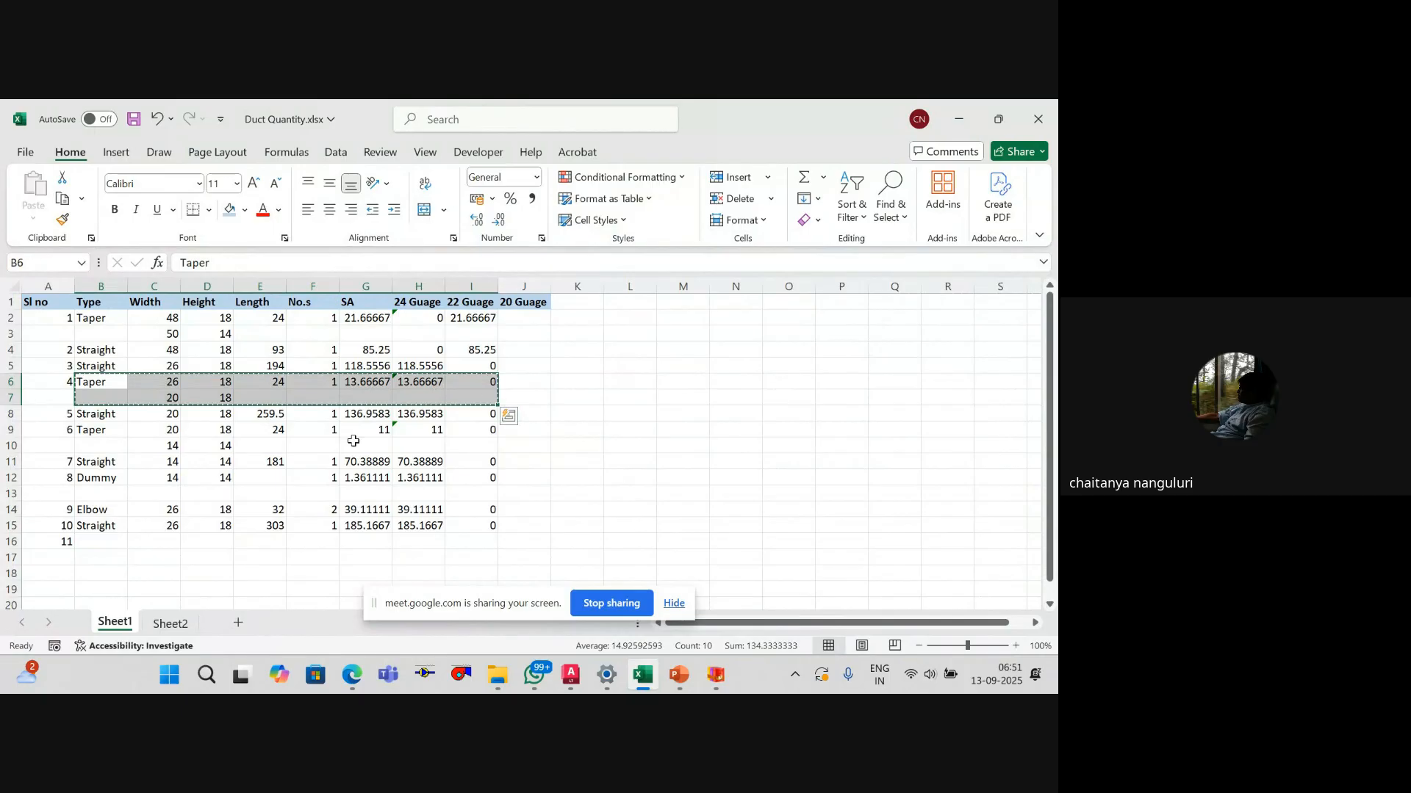
key(ctrl+c)
click(89, 543)
key(ctrl+v)
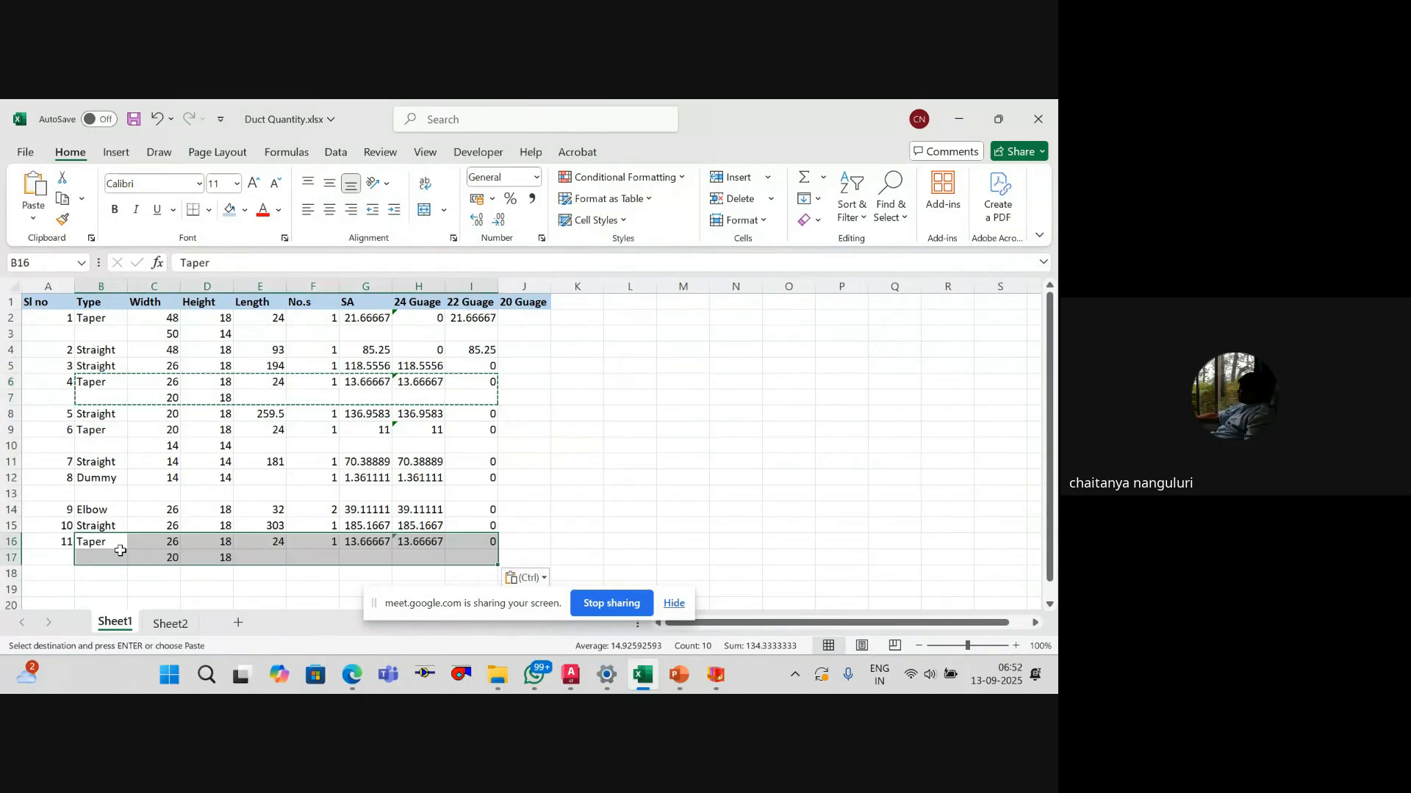
key(Escape)
Step: Compare the taper sizes and length in rows 16–17 with the duct labels in the drawing
key(alt+Tab)
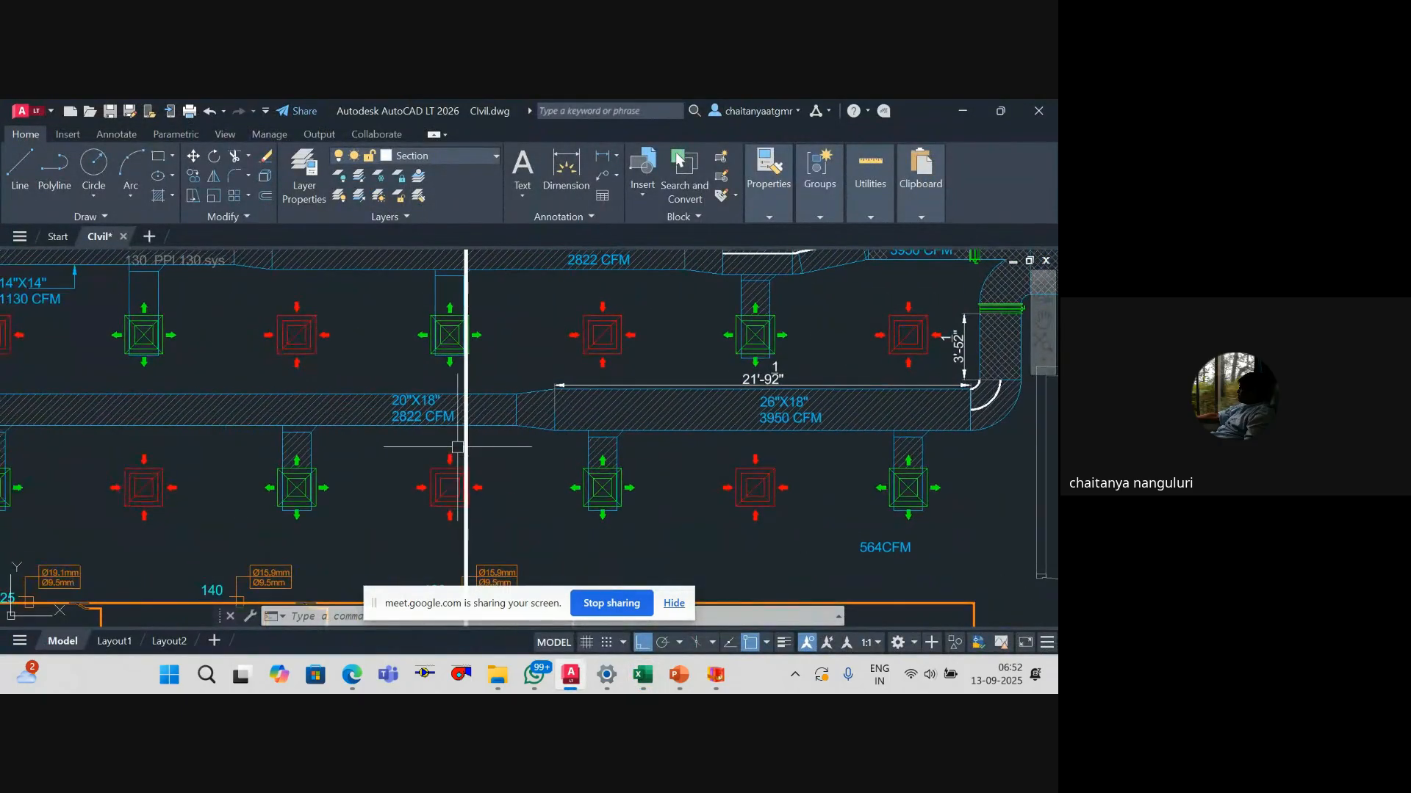
key(alt+Tab)
key(Up)
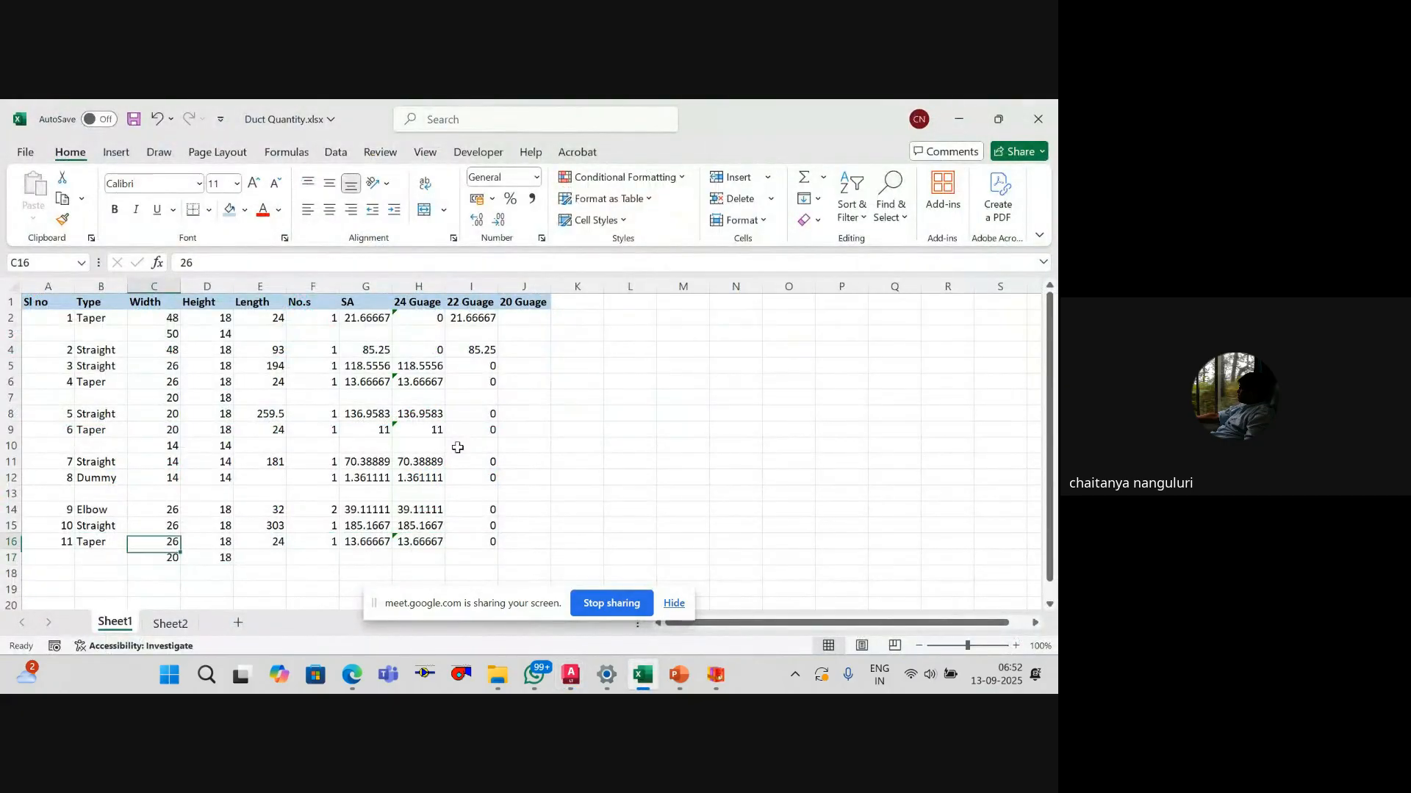
key(Right)
key(Right)
key(Right)
key(Left)
key(Down)
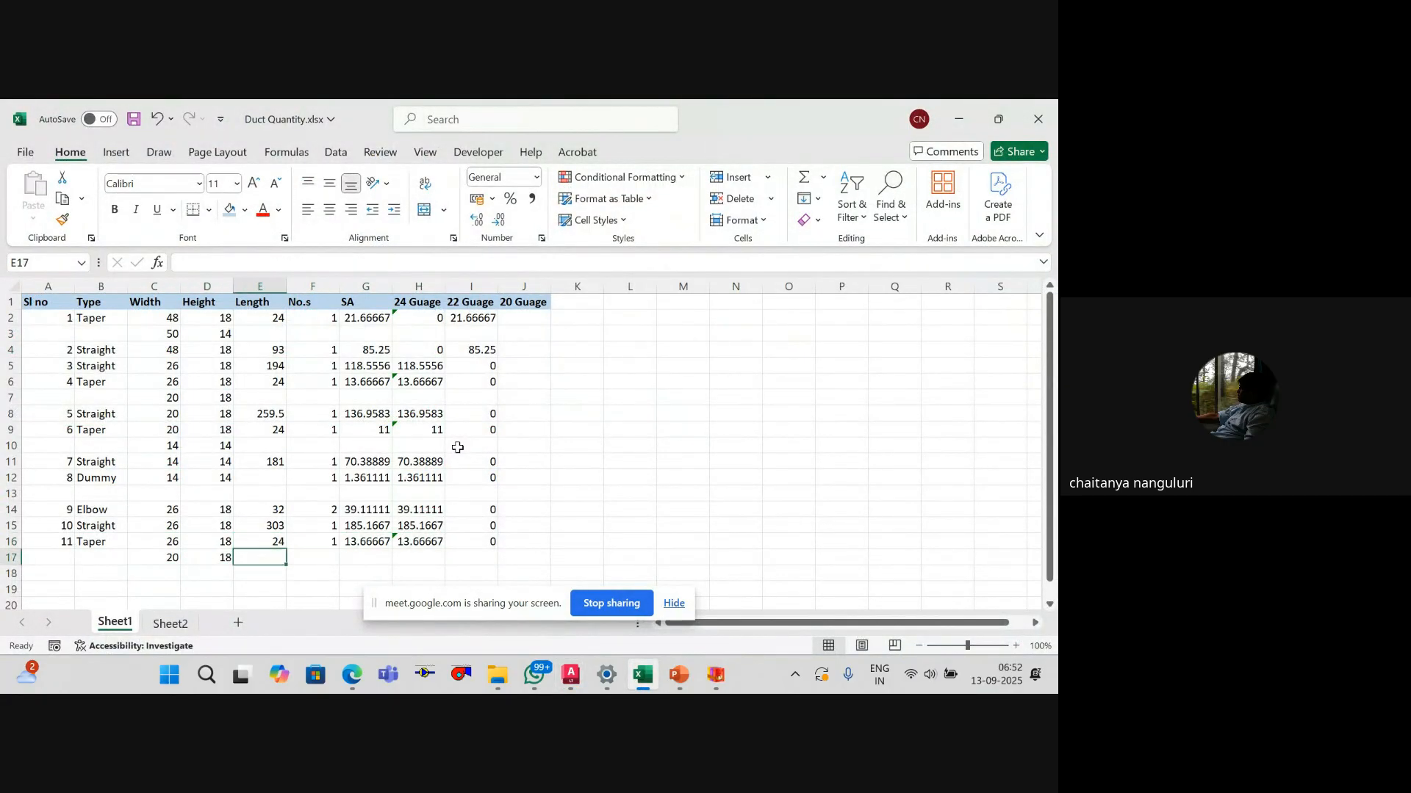
Step: Add a linear dimension along the lower 20"X18" 2822 CFM straight duct in the drawing
key(alt+Tab)
scroll(568, 424, up, 4)
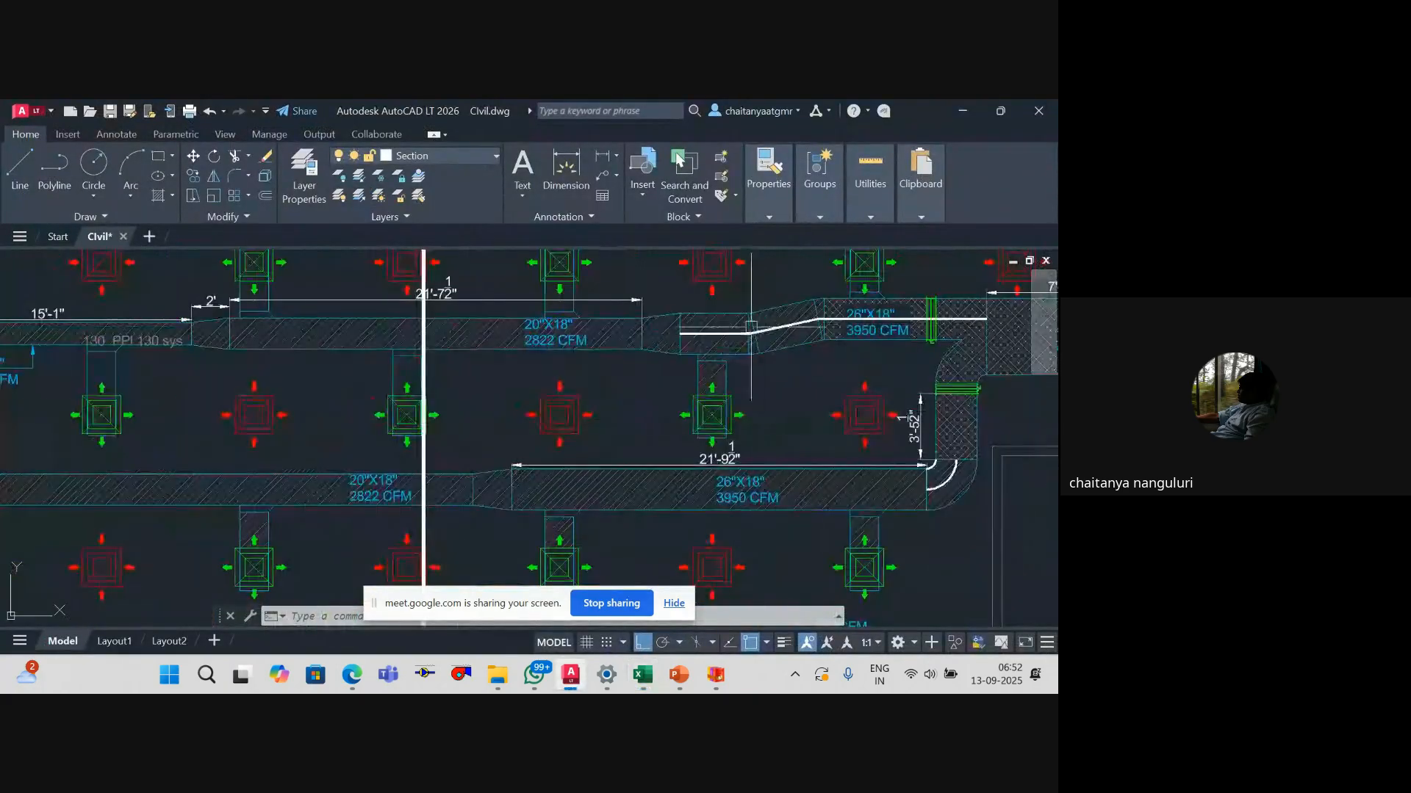
scroll(556, 406, down, 5)
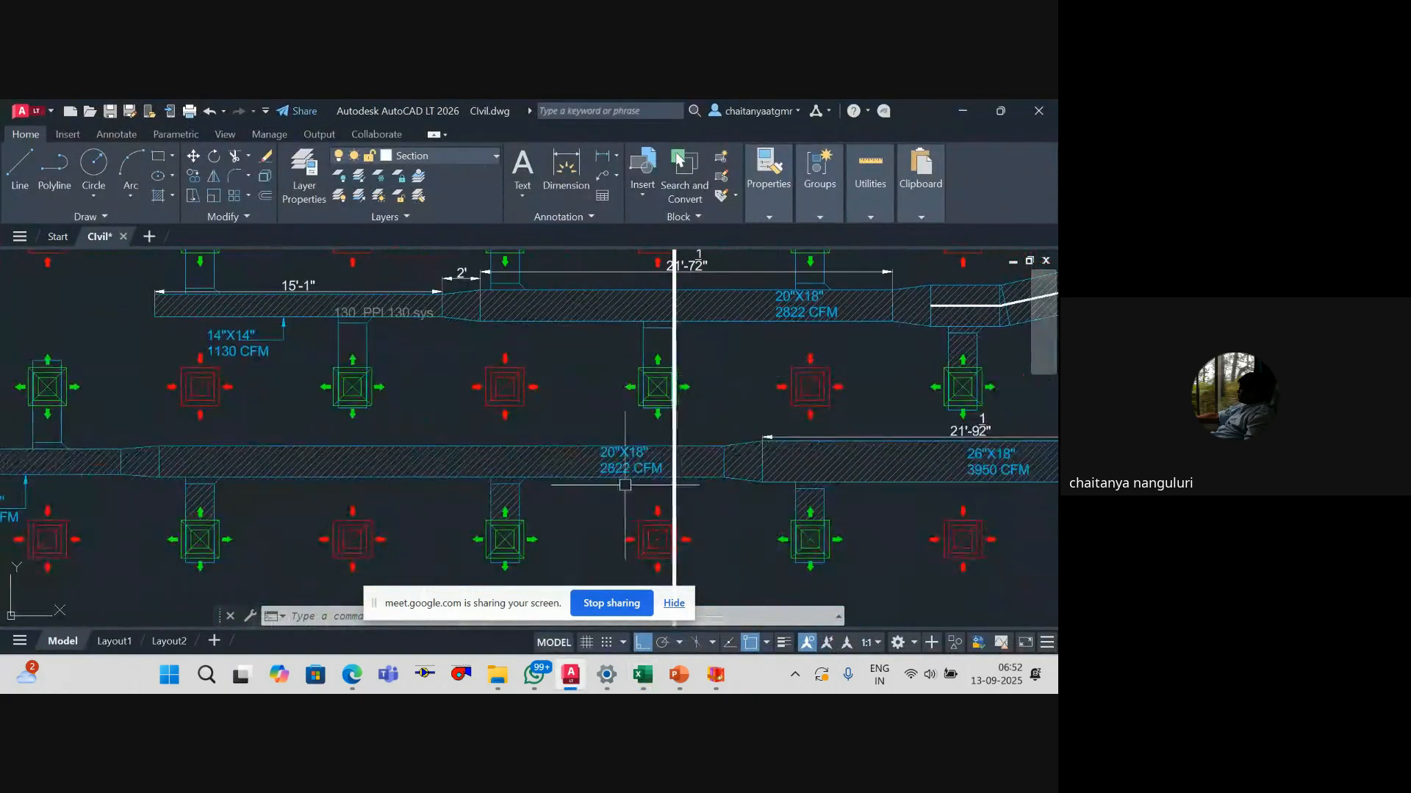
click(603, 157)
scroll(353, 434, up, 2)
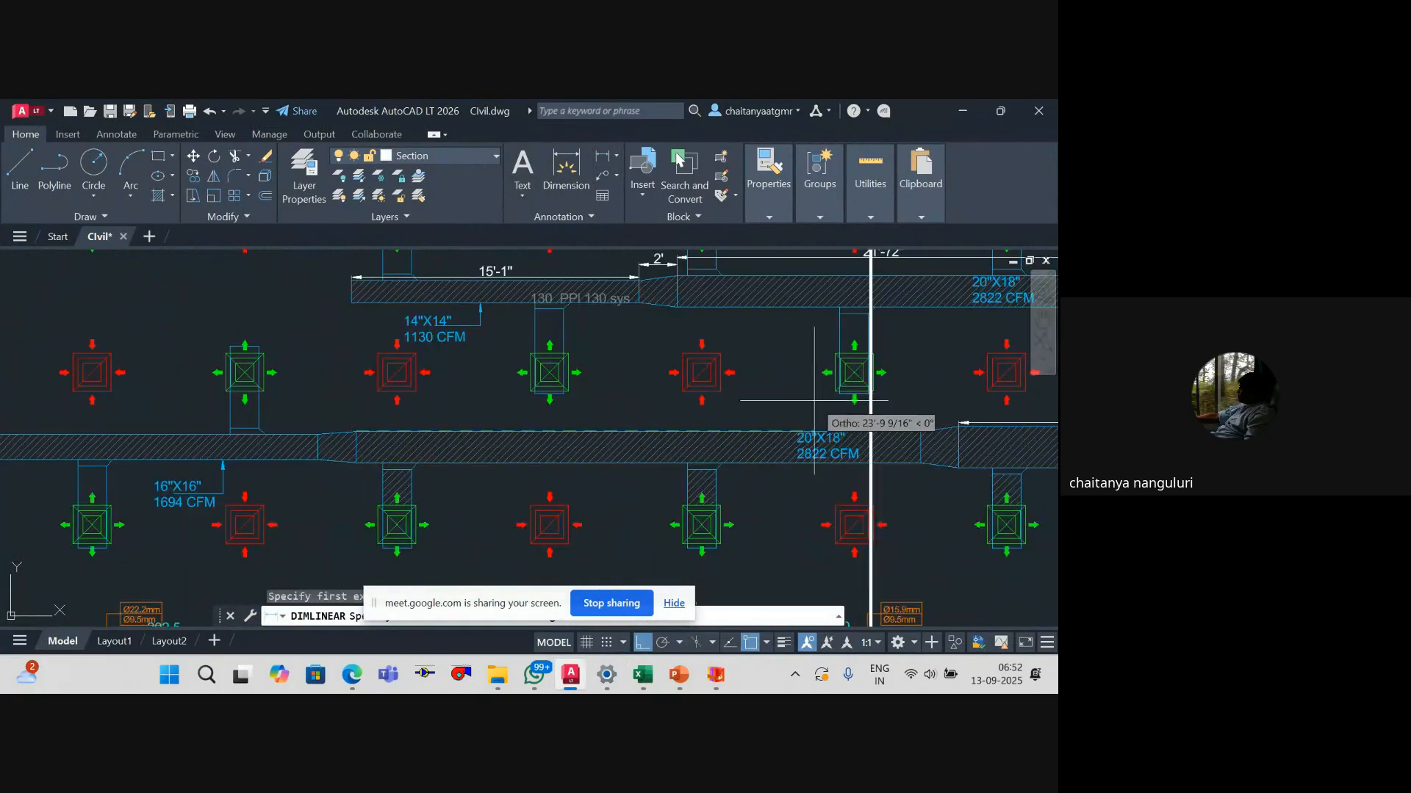
click(920, 430)
click(700, 426)
scroll(698, 433, up, 4)
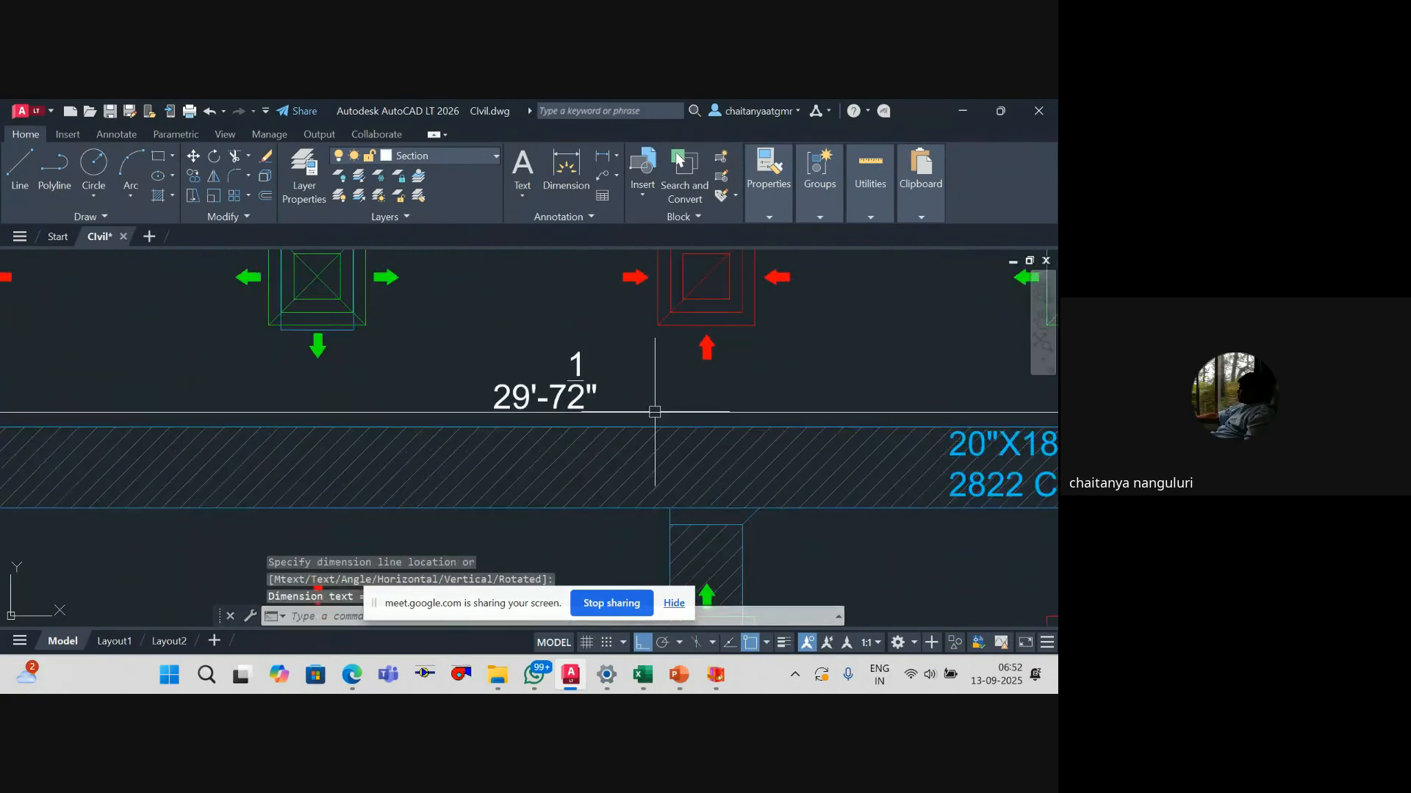
scroll(655, 412, down, 5)
Step: Start row 18 of the Duct Quantity workbook with serial number 12 and type Straight
key(alt+Tab)
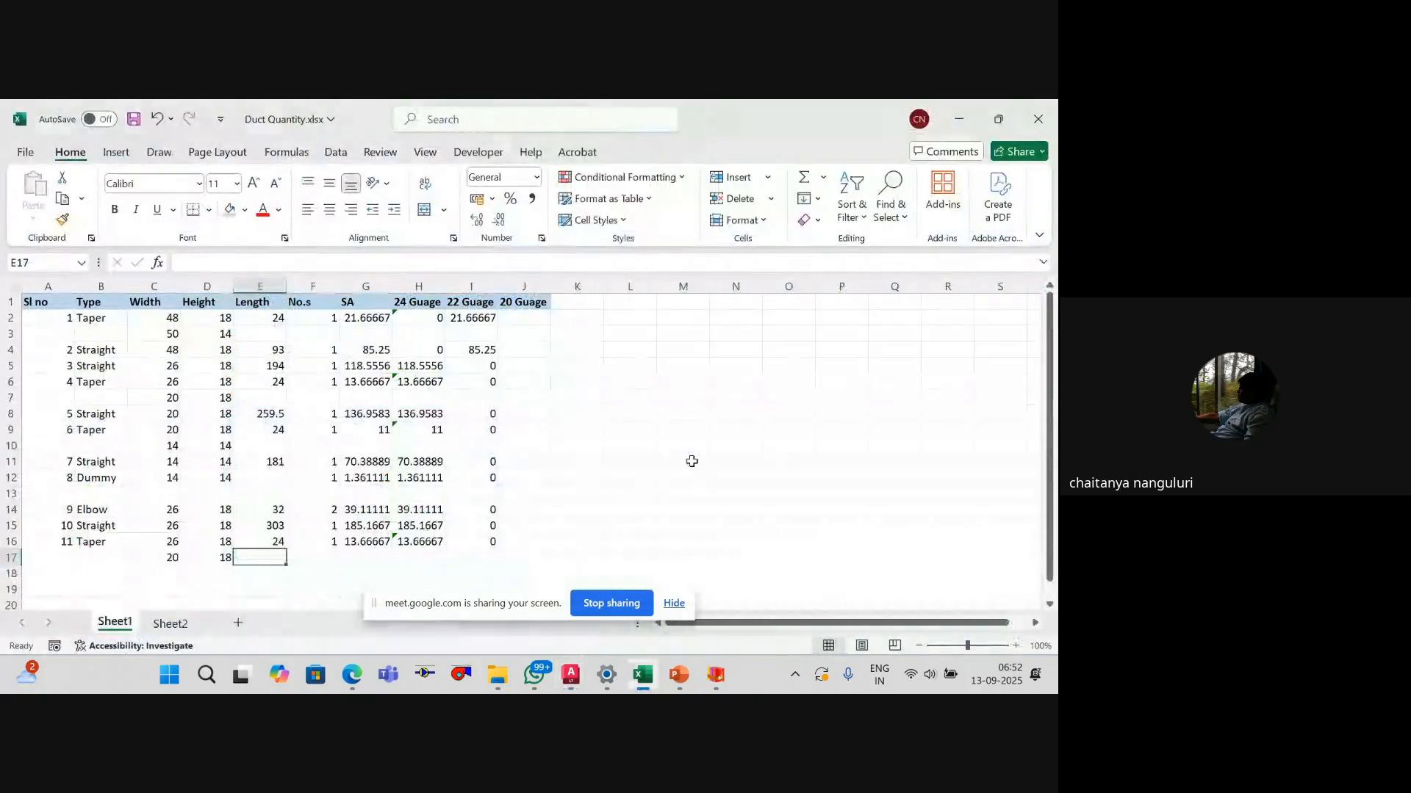
key(Left)
key(Down)
key(Left)
key(Left)
key(Left)
text(1)
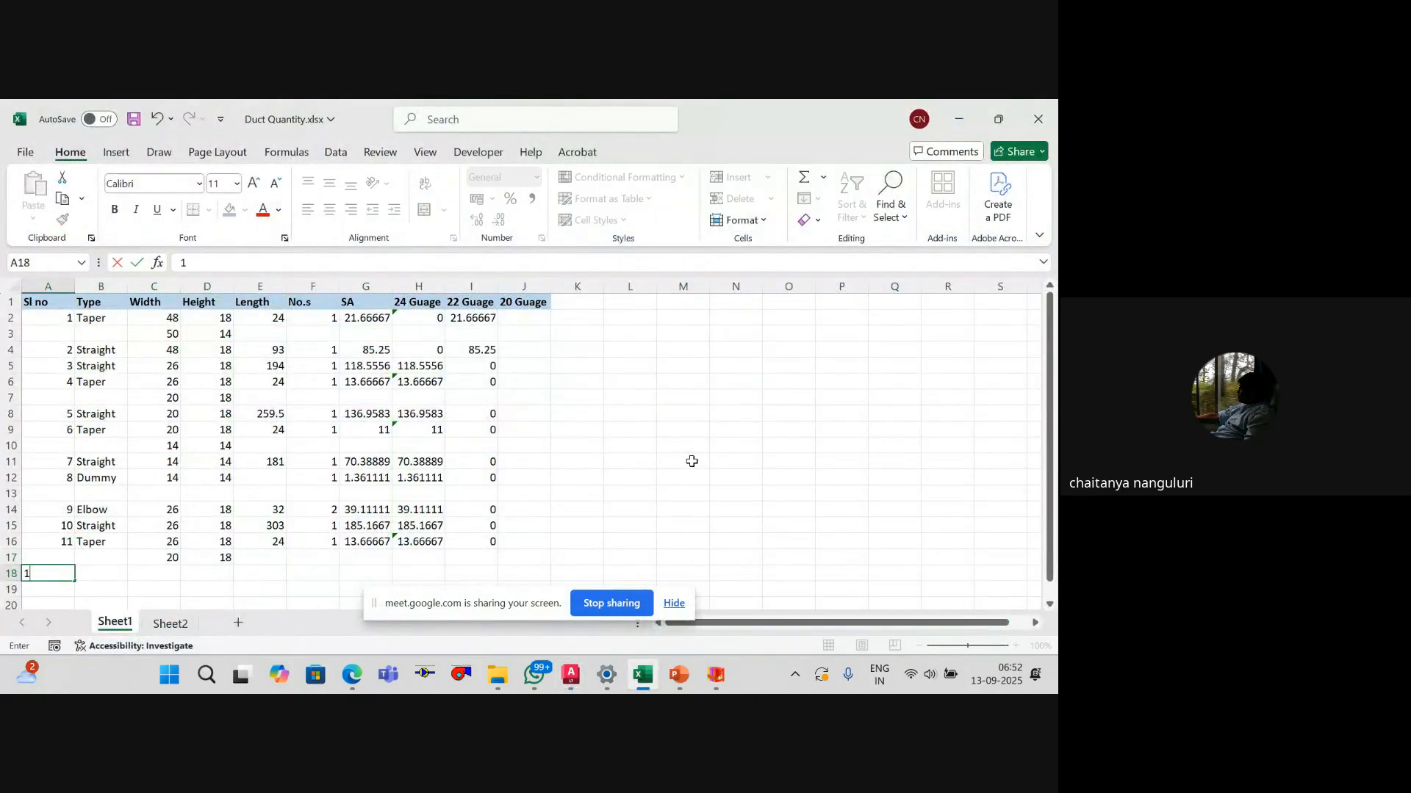
text(2)
key(Tab)
text(Straight)
key(Tab)
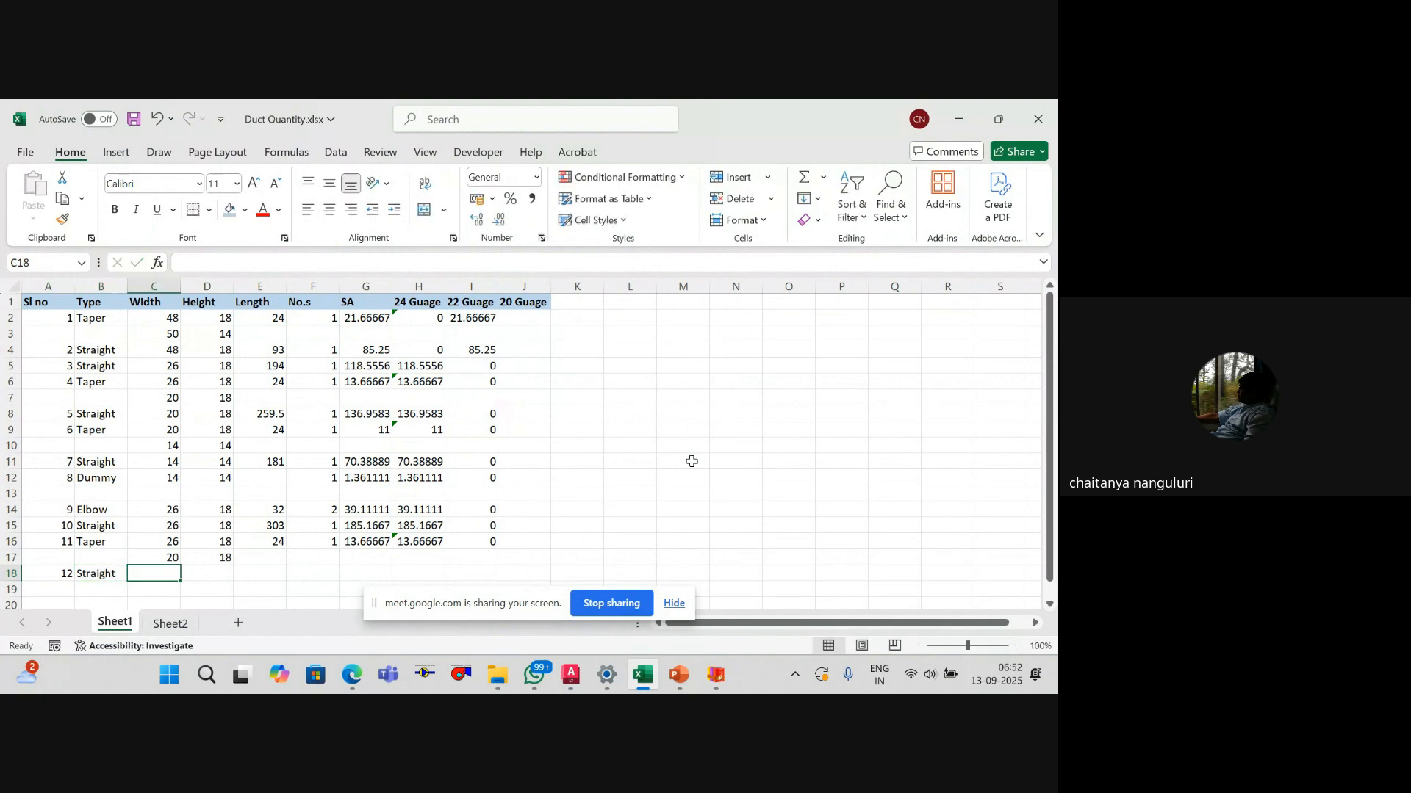
Step: Fill the width 20 and height 18 from row 17 down into row 18
key(alt+Tab)
key(alt+Tab)
key(shift+Right)
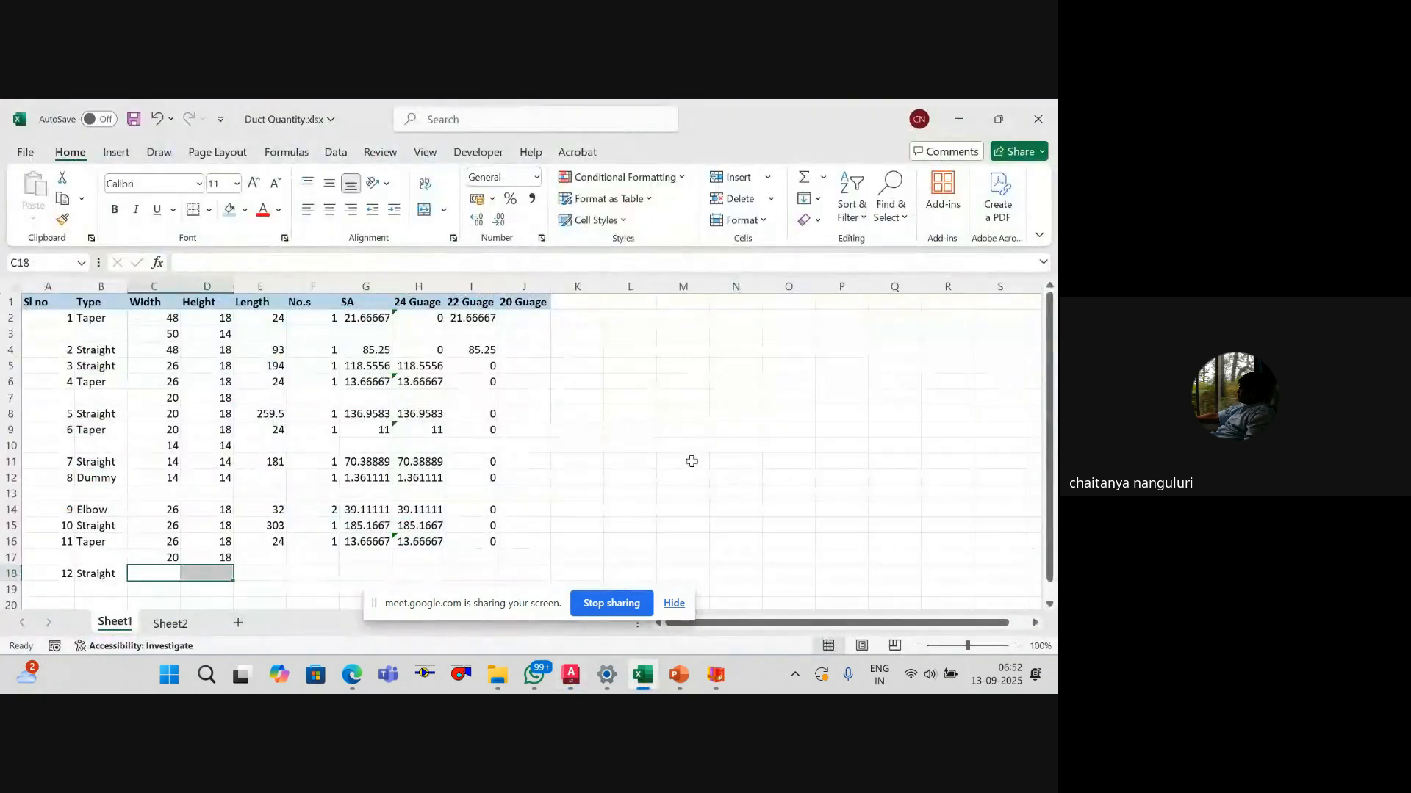
key(ctrl+d)
key(Right)
key(Right)
key(Right)
key(Left)
Step: Set the row 18 length to 355.5 with a feet-to-inches formula that adds the remaining inches to (29*12)
key(alt+Tab)
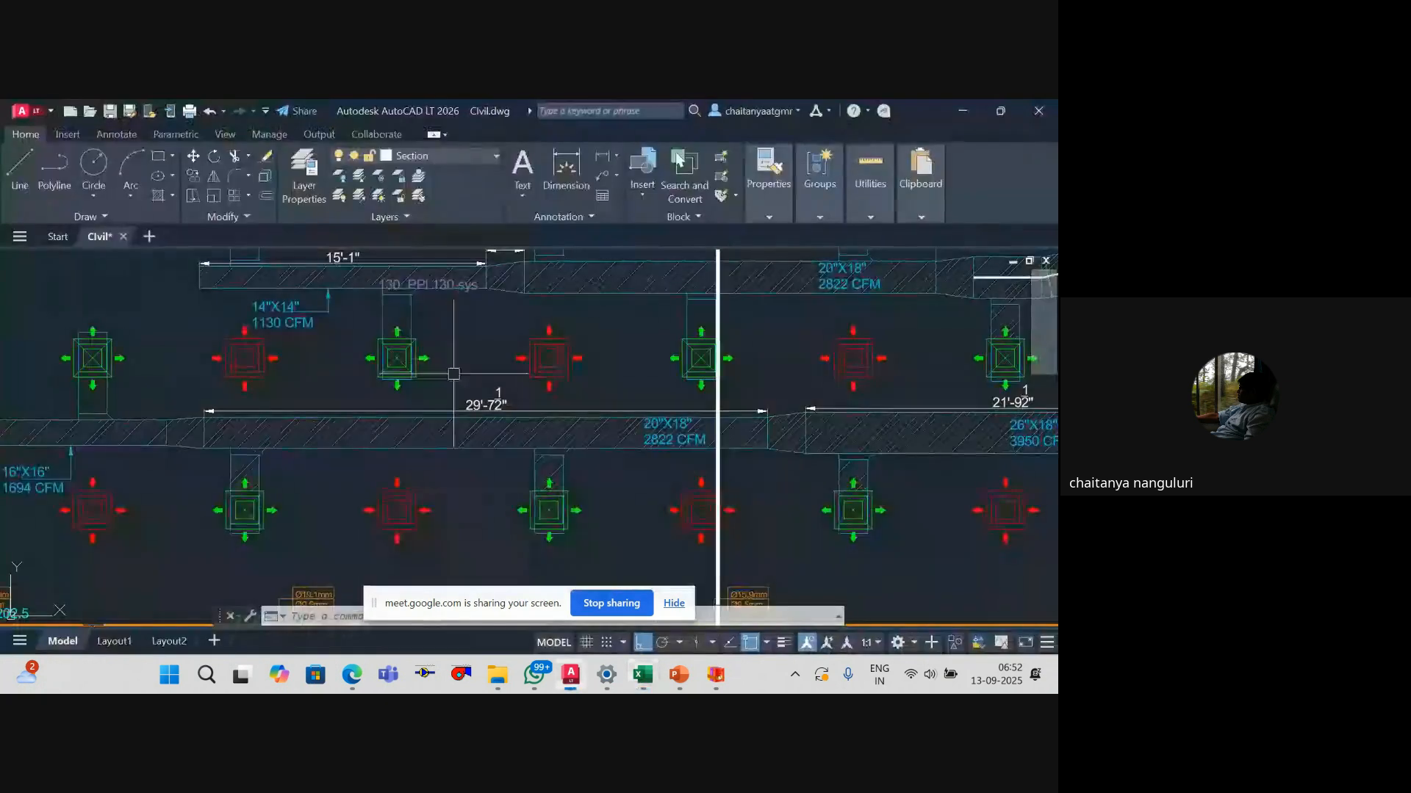
scroll(496, 495, up, 5)
key(alt+Tab)
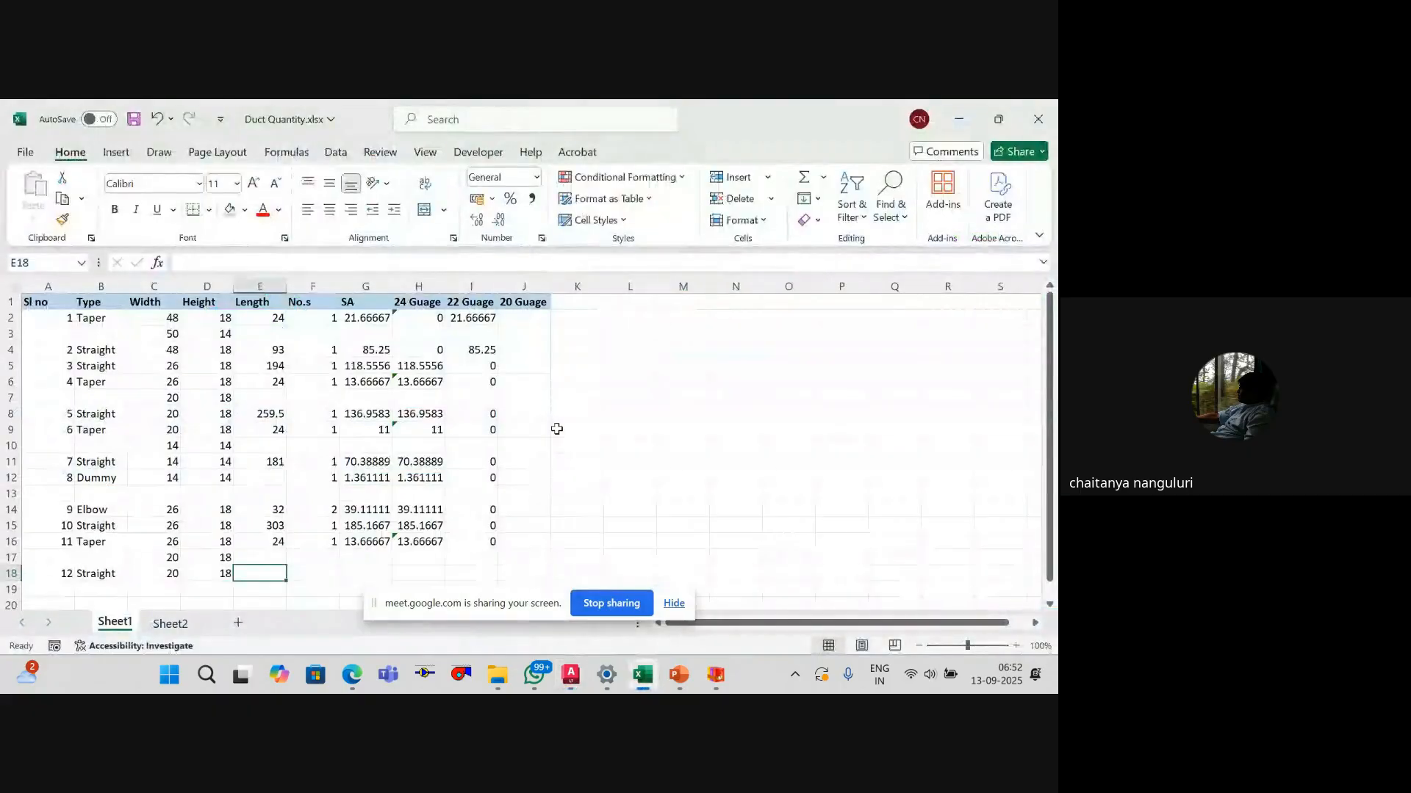
text(=(29*12)+)
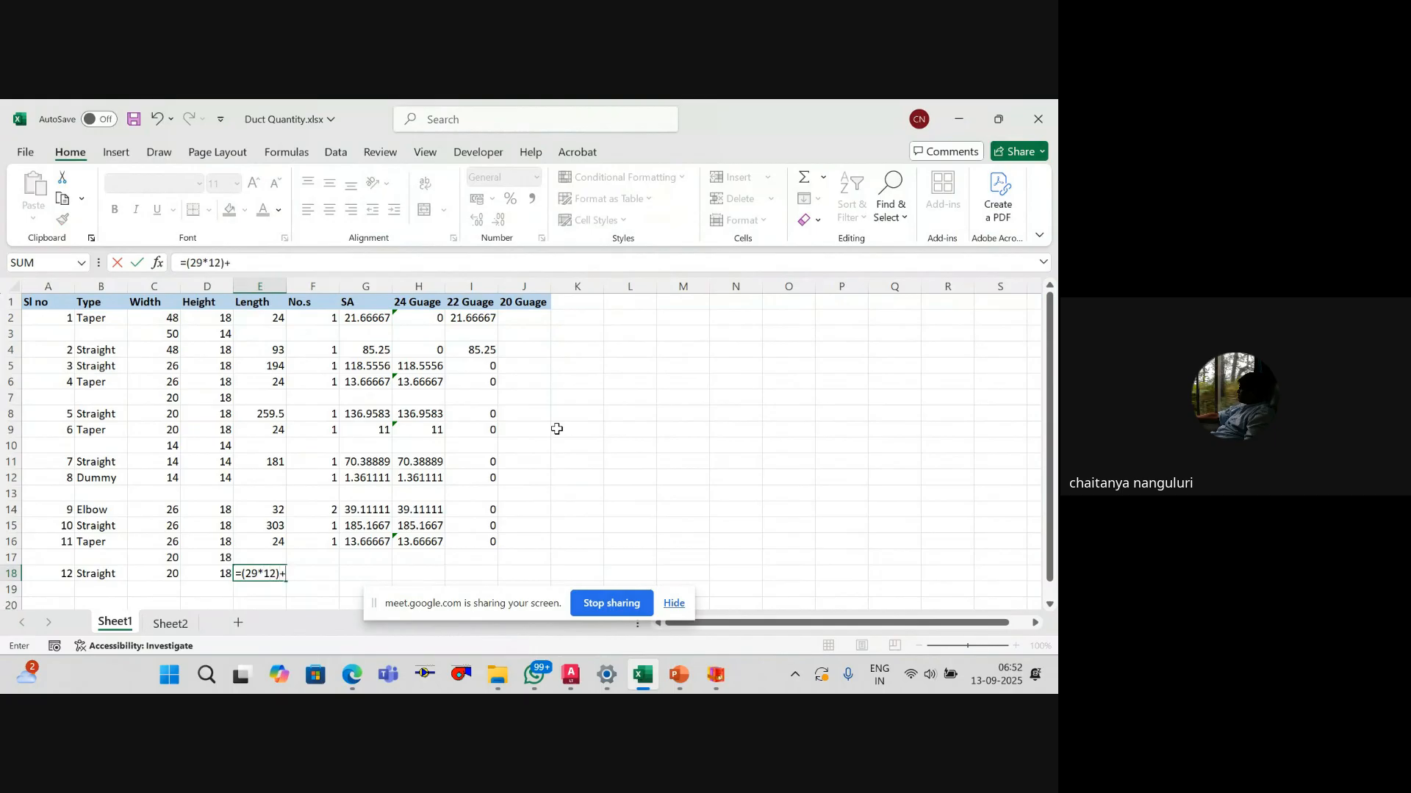
key(alt+Tab)
key(alt+Tab)
key(Return)
Step: Copy the No.s, SA, 24 Guage and 22 Guage cells of row 15 into row 18
key(Up)
key(Up)
key(Right)
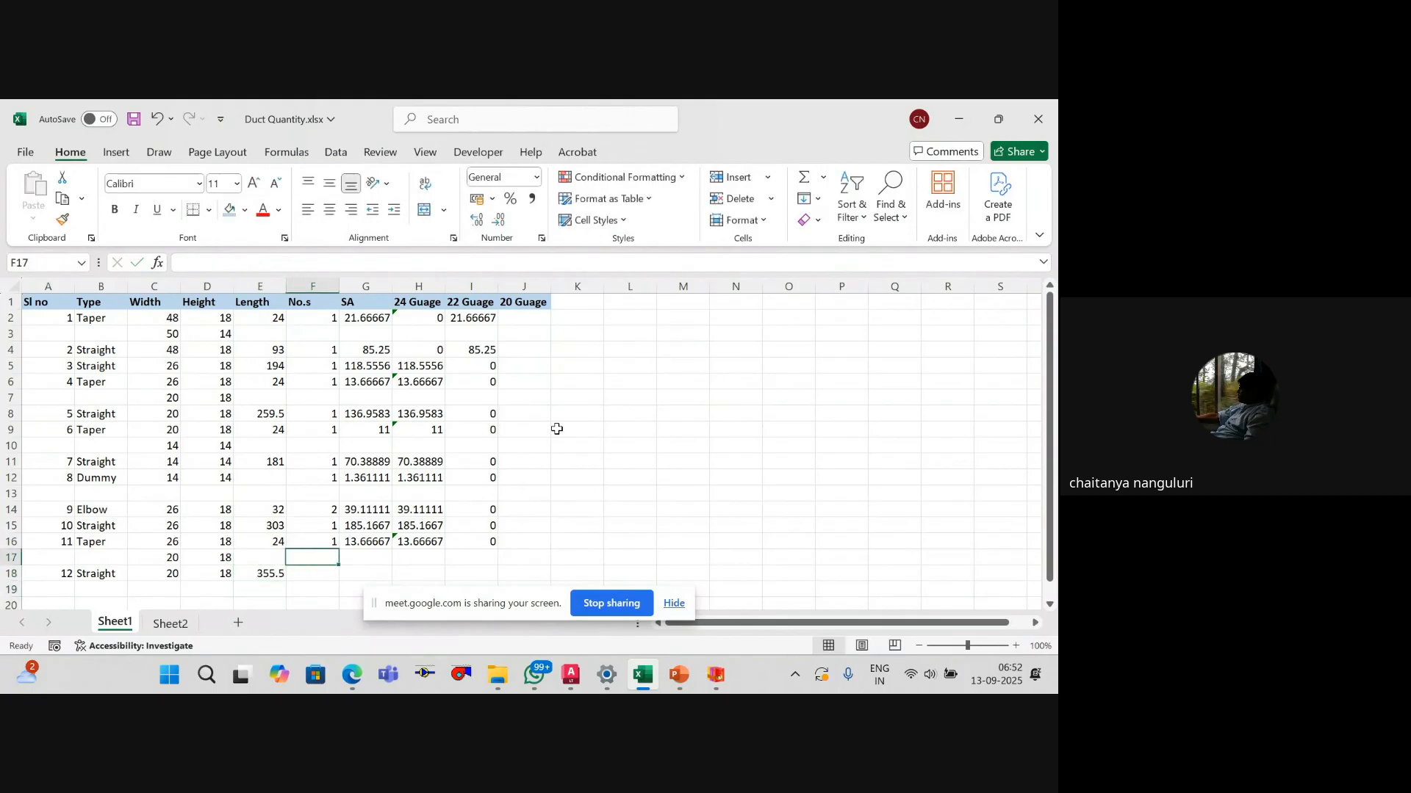
key(Right)
key(Up)
key(Up)
key(Left)
key(shift+Right)
key(shift+Right)
key(shift+Right)
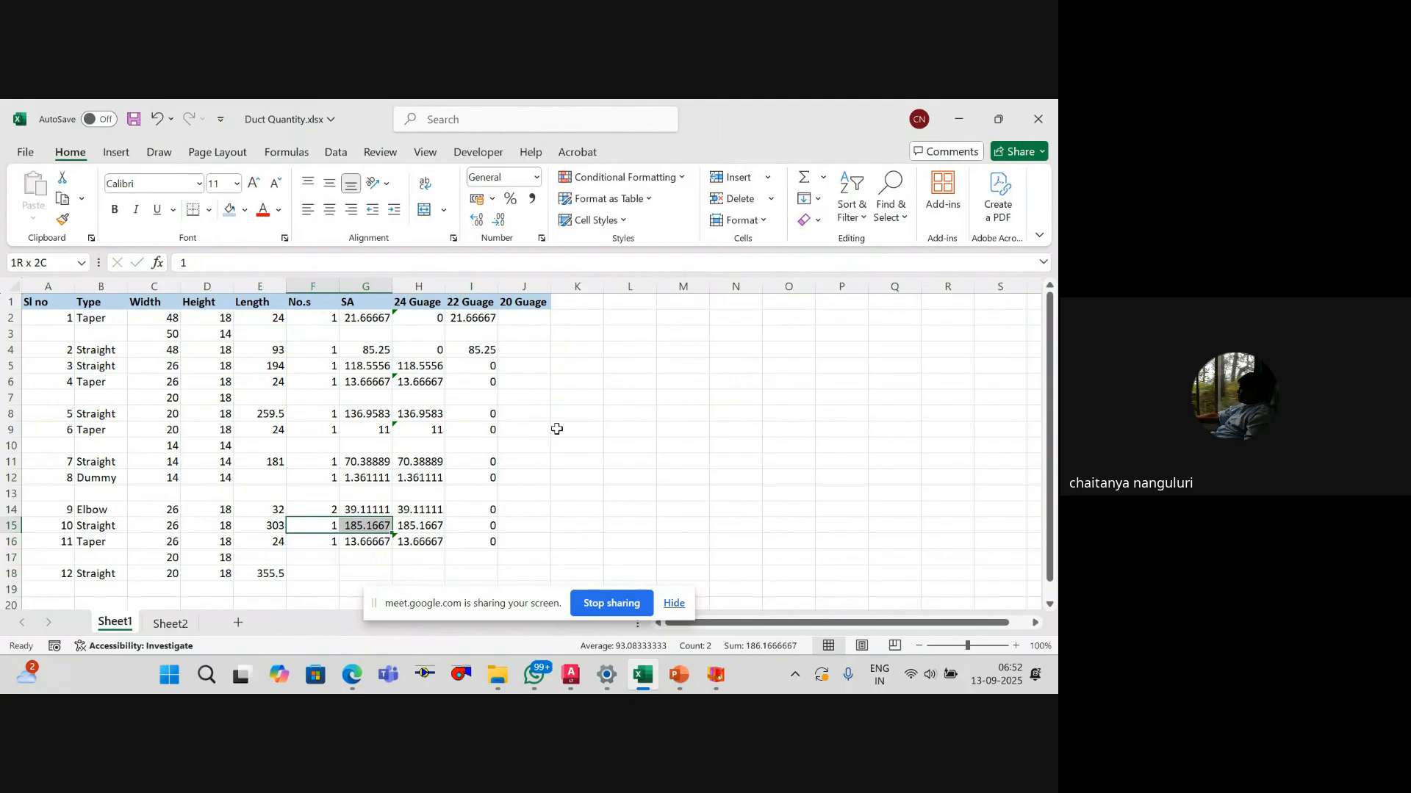
key(ctrl+c)
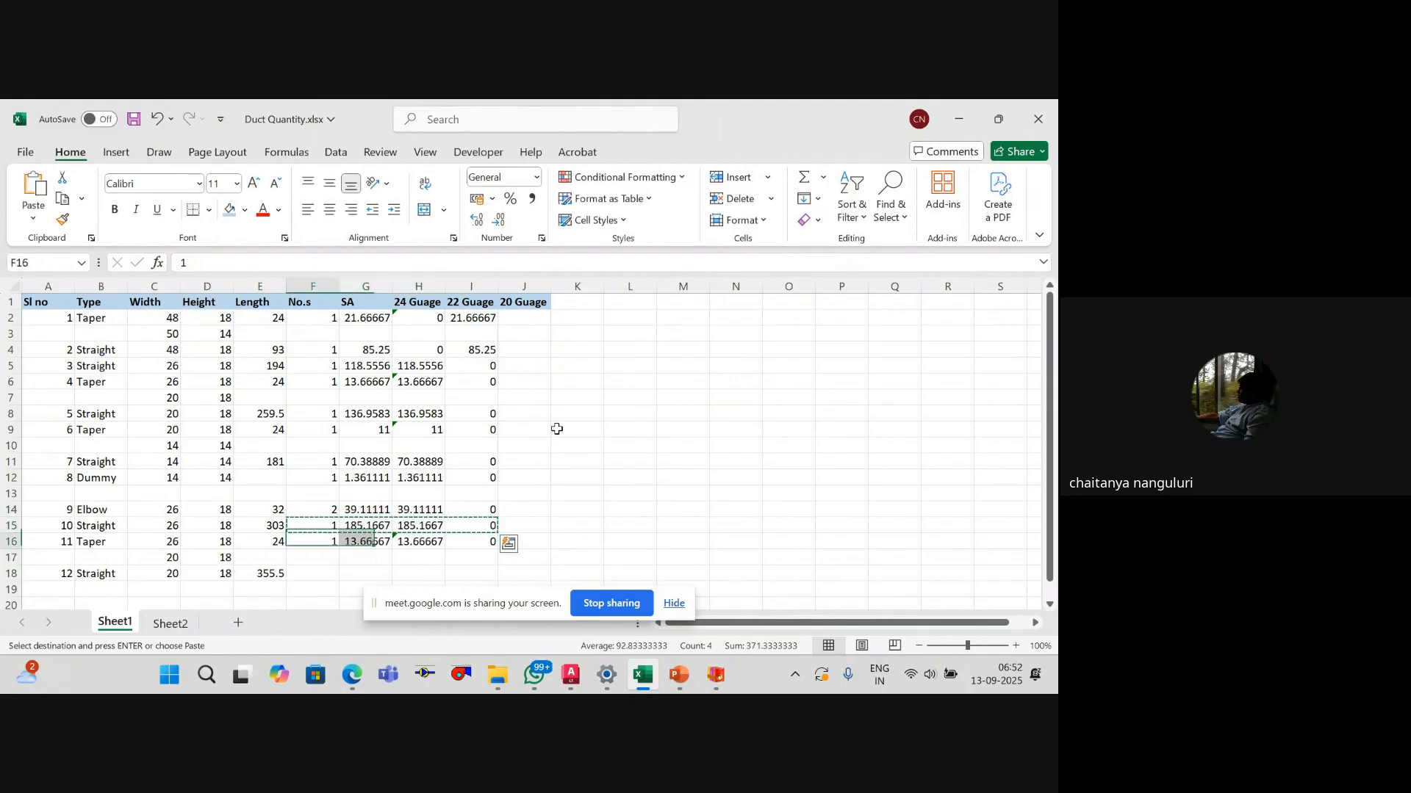
key(Down)
key(Down)
key(Down)
key(ctrl+v)
key(Escape)
key(Right)
key(Right)
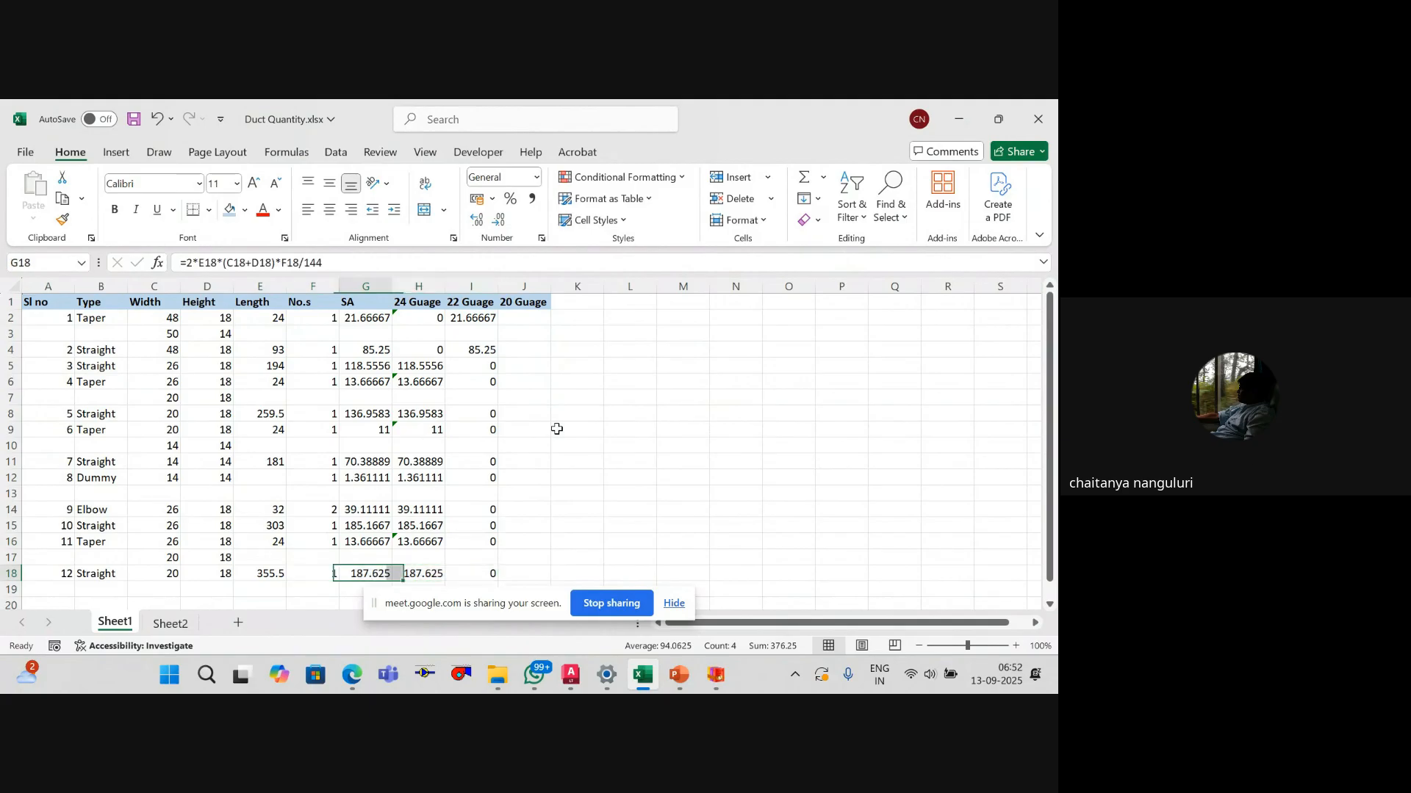
Step: Start row 19 with serial number 13
key(Left)
key(Down)
key(Left)
key(Left)
key(Left)
key(Left)
key(Left)
key(Left)
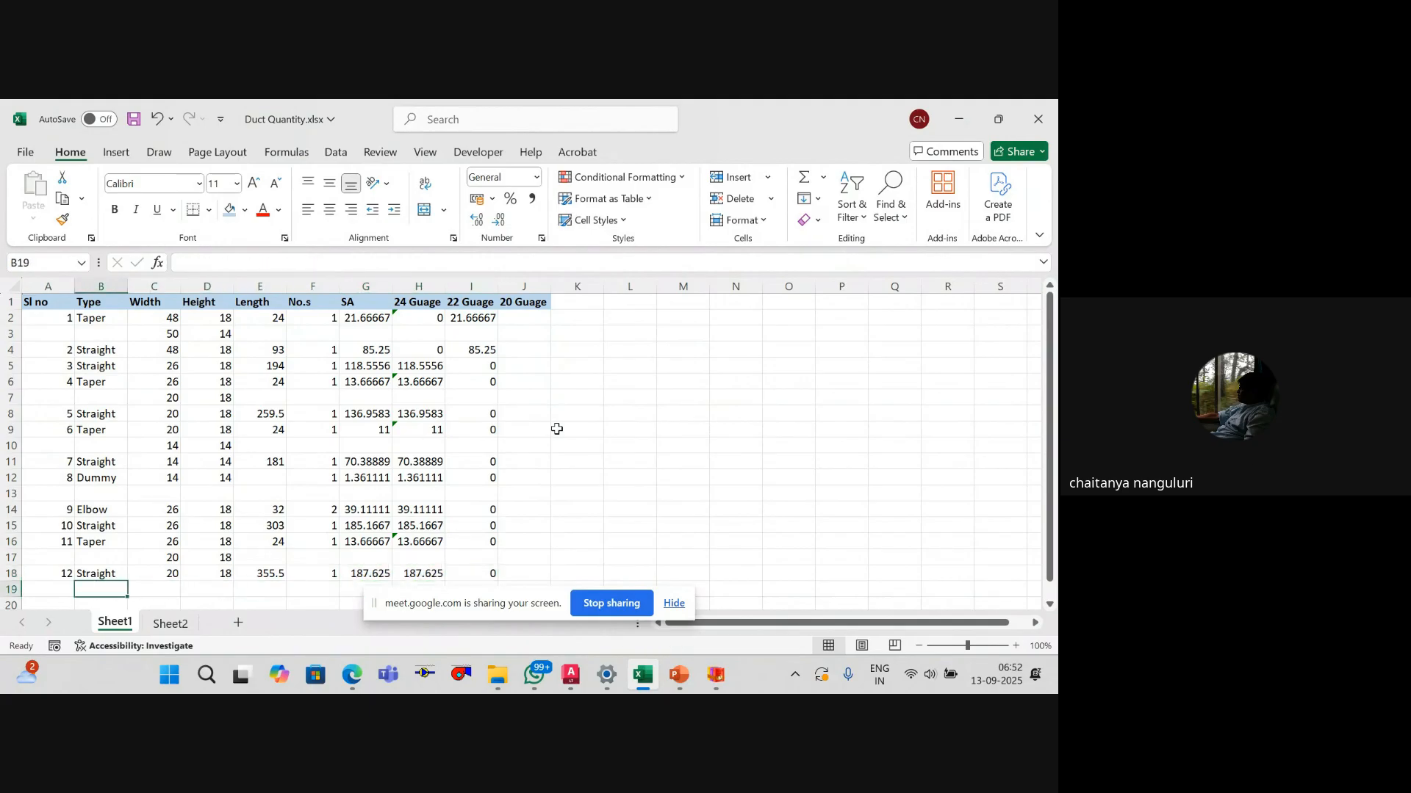
key(Down)
key(Up)
key(Up)
key(Down)
text(1)
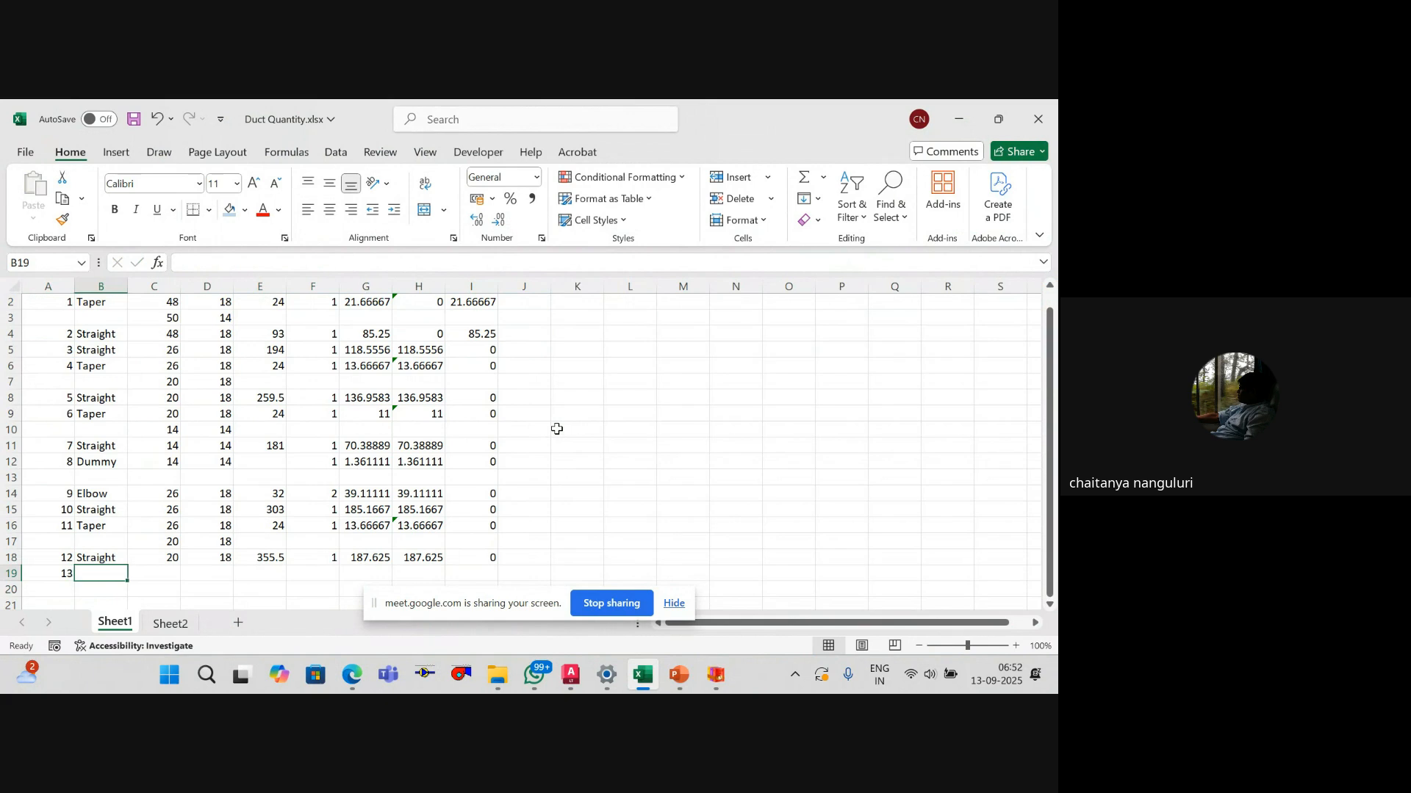
Step: Examine the taper between the 20"X18" and 16"X16" ducts in the drawing and locate the 20x18 taper entry in row 9
key(alt+Tab)
scroll(565, 428, down, 4)
scroll(566, 428, up, 4)
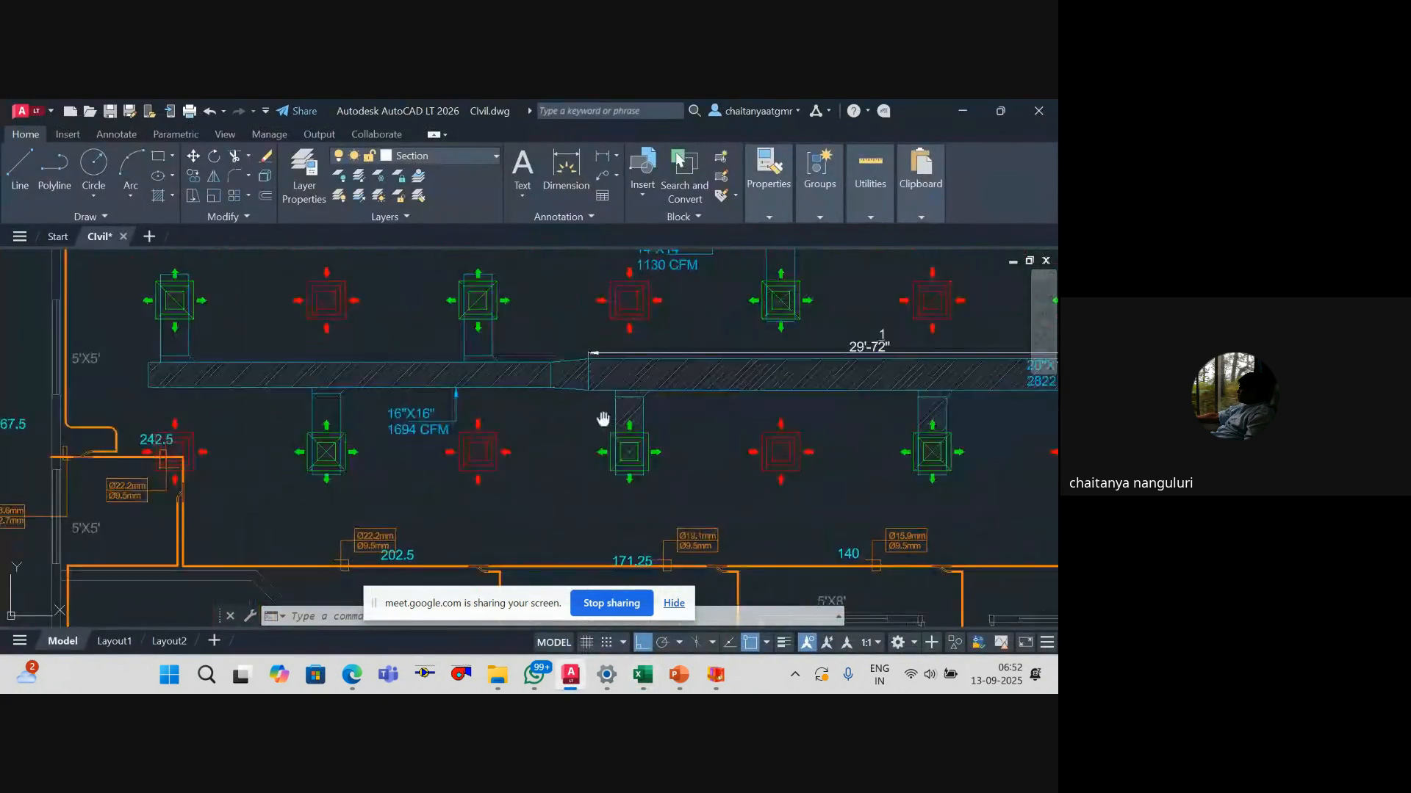
key(alt+Tab)
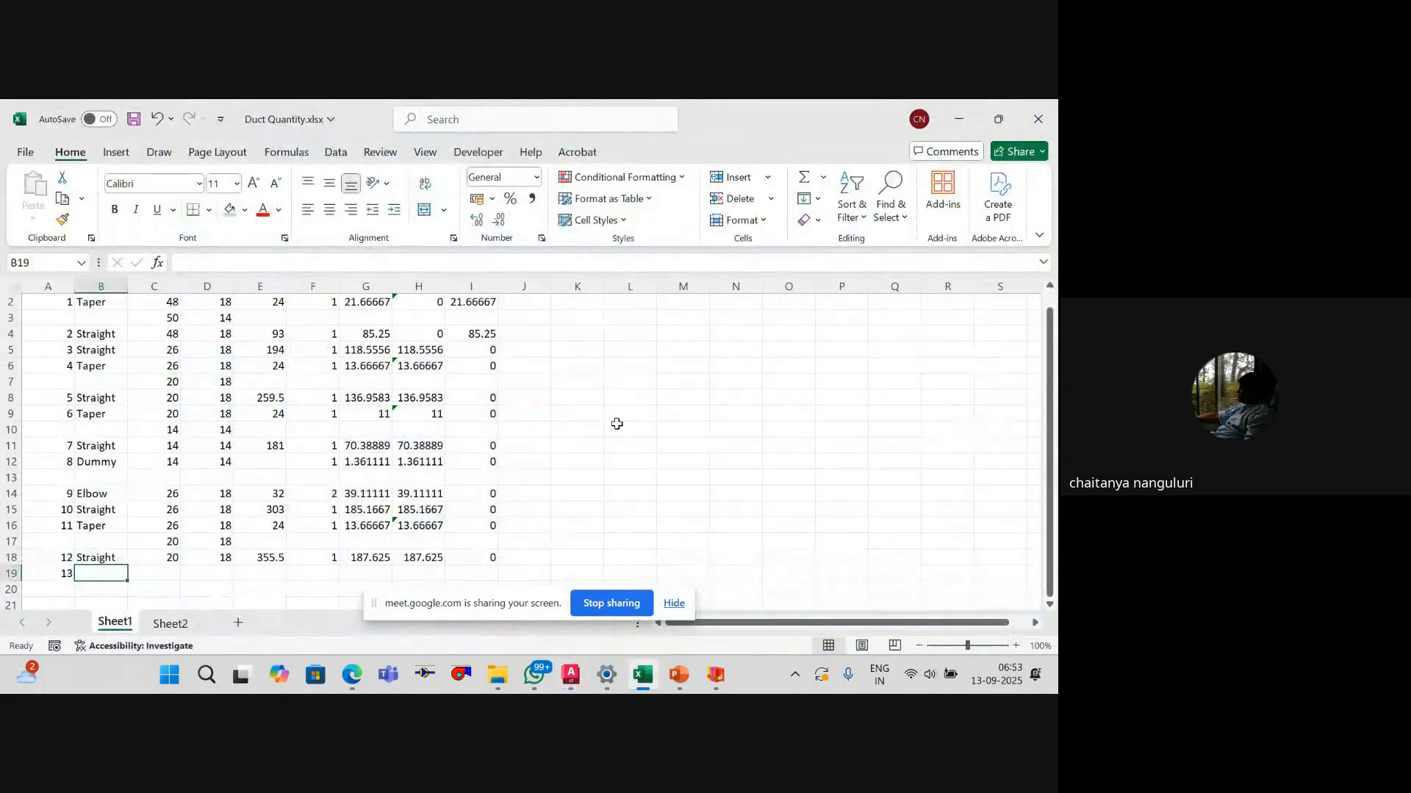
key(Up)
key(Up)
key(Up)
key(Up)
key(Up)
key(Up)
key(Up)
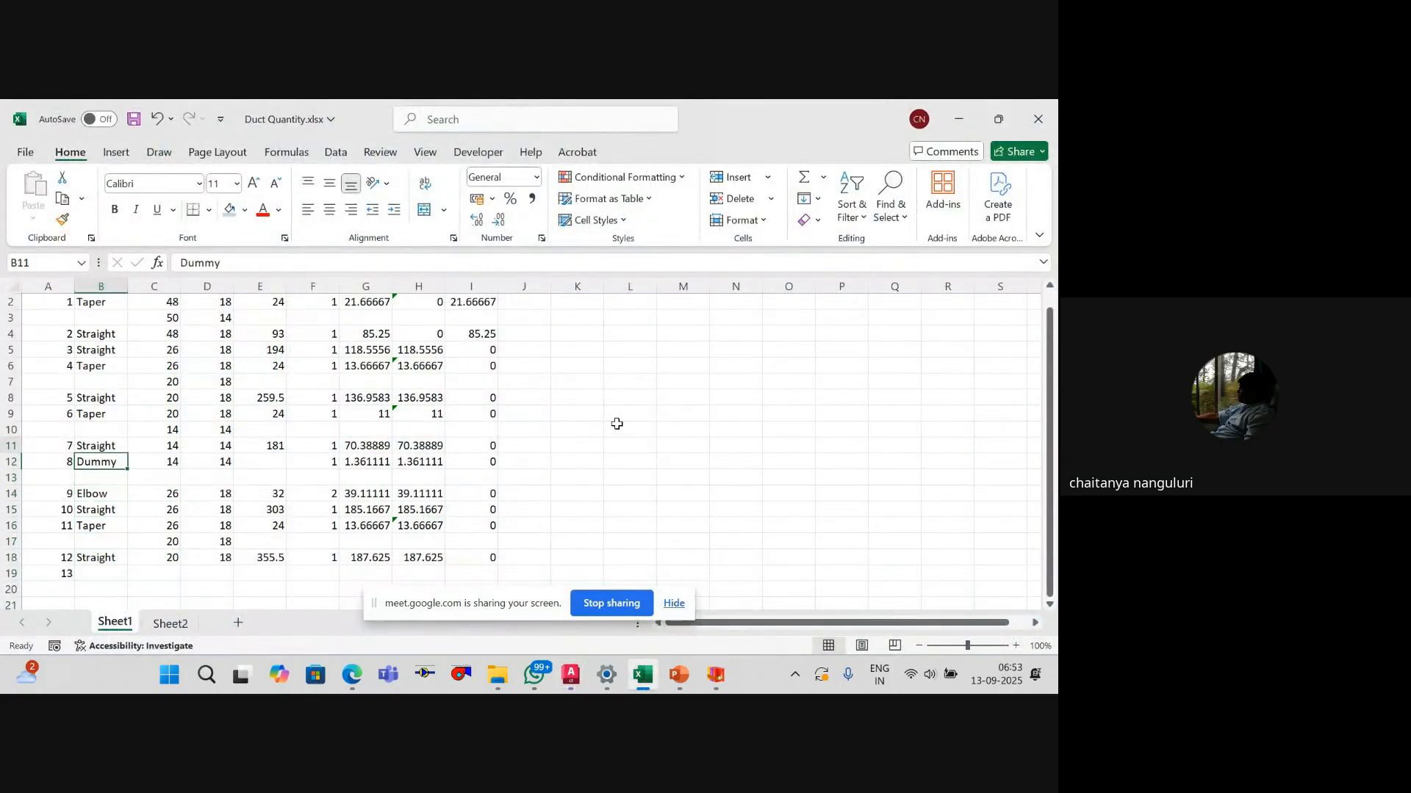
key(Up)
key(Up)
key(Up)
key(alt+Tab)
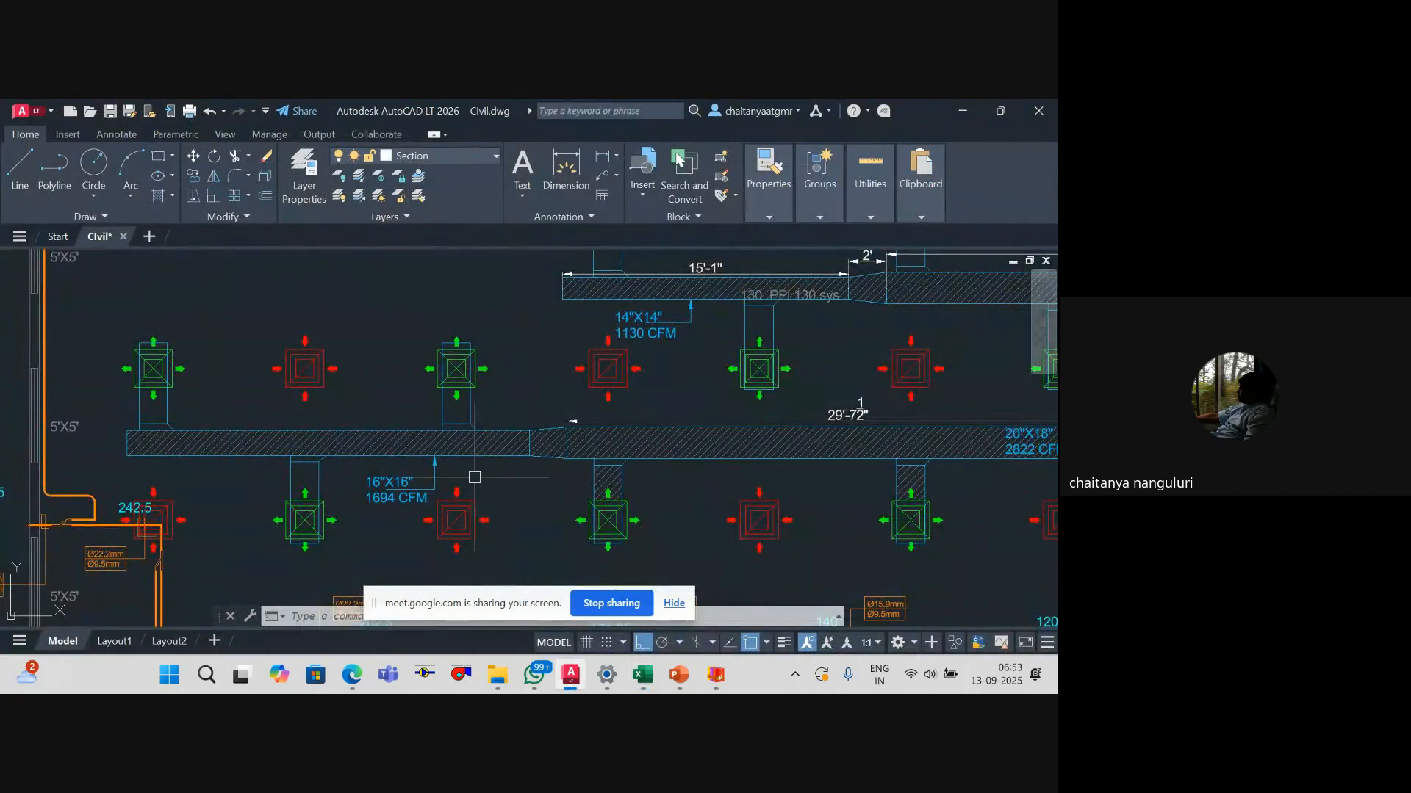
scroll(485, 477, down, 2)
scroll(617, 473, up, 2)
scroll(576, 458, down, 2)
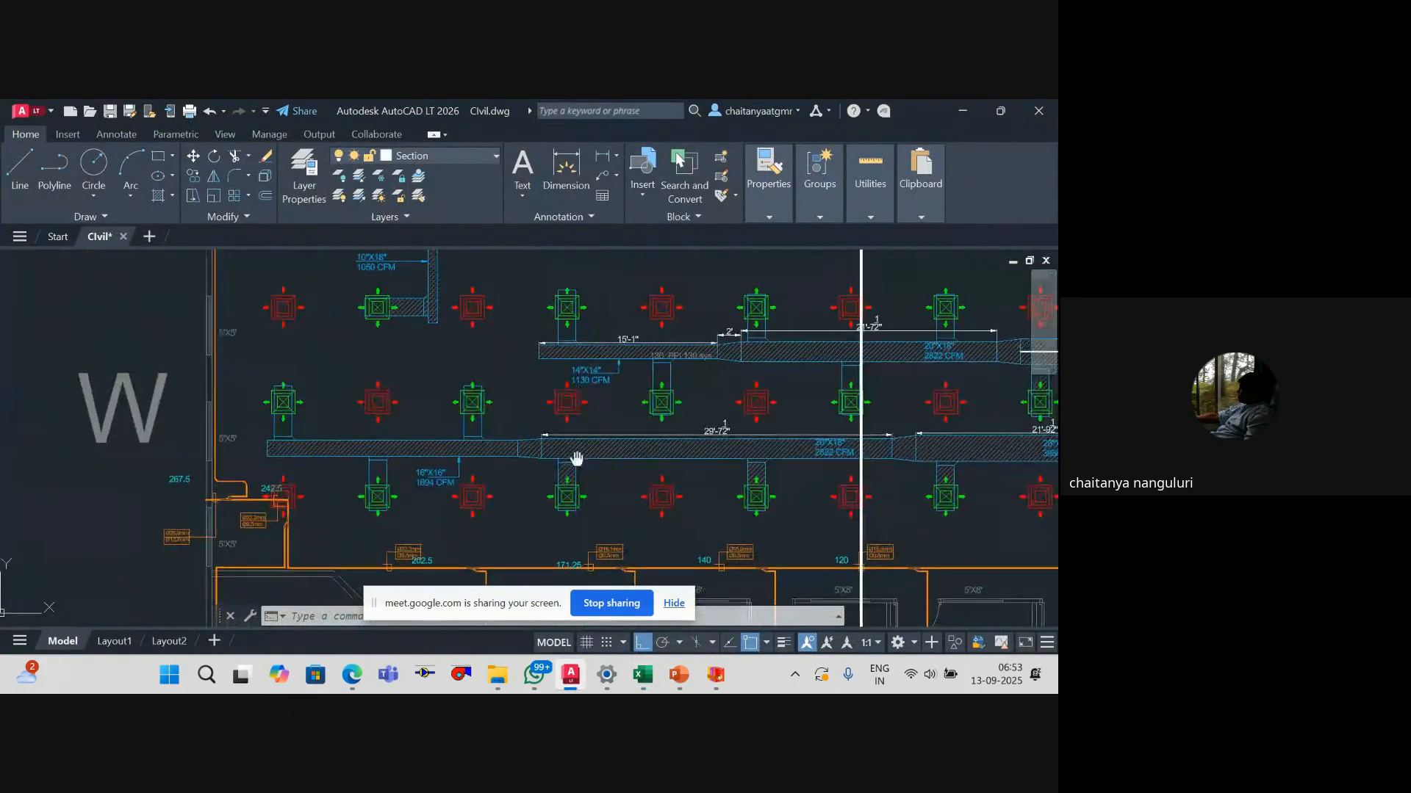
Step: Copy the taper entry from rows 9–10, Type through 22 Guage, into rows 19–20
key(alt+Tab)
key(shift+Right)
key(shift+Right)
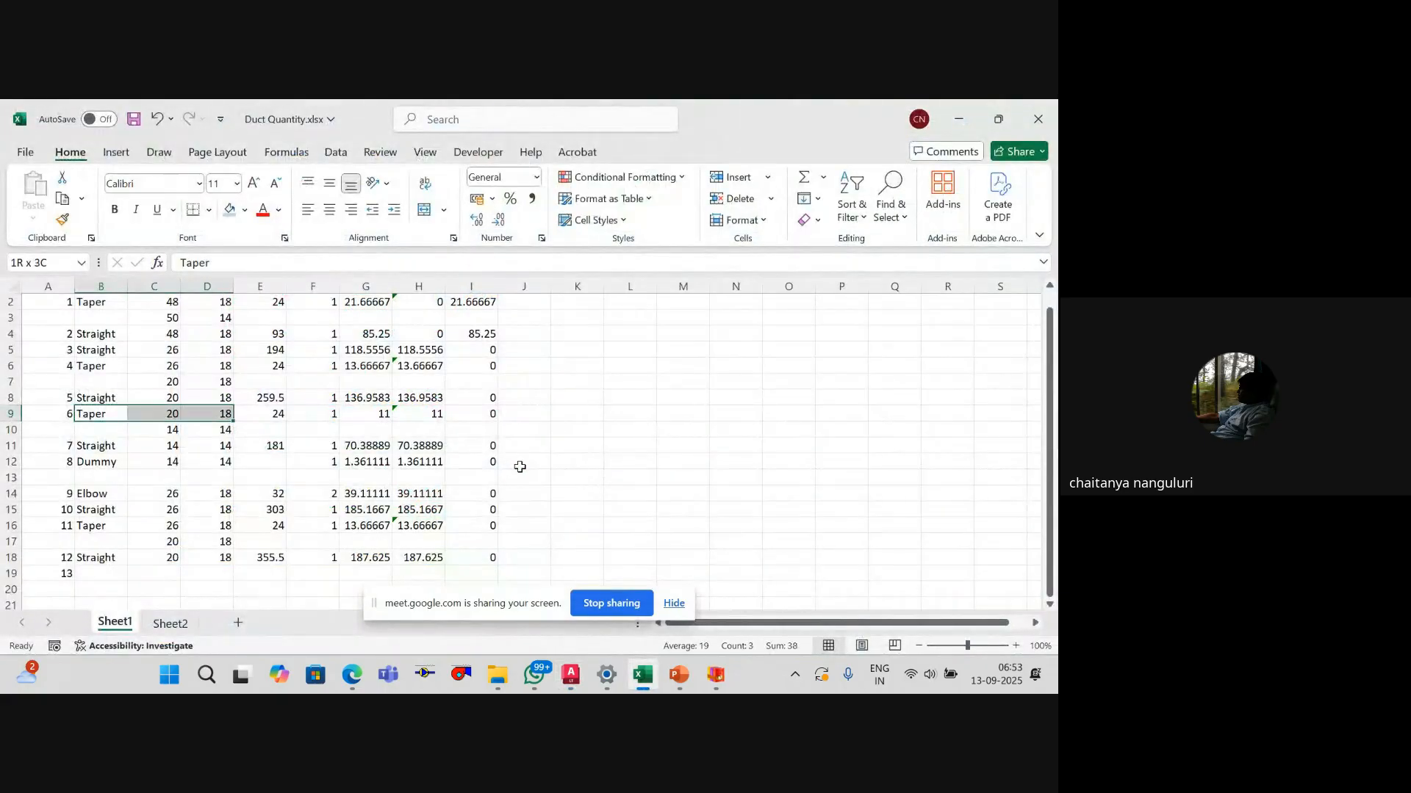
key(shift+Down)
key(shift+Right)
key(shift+Right)
key(shift+Right)
key(shift+Right)
key(shift+Right)
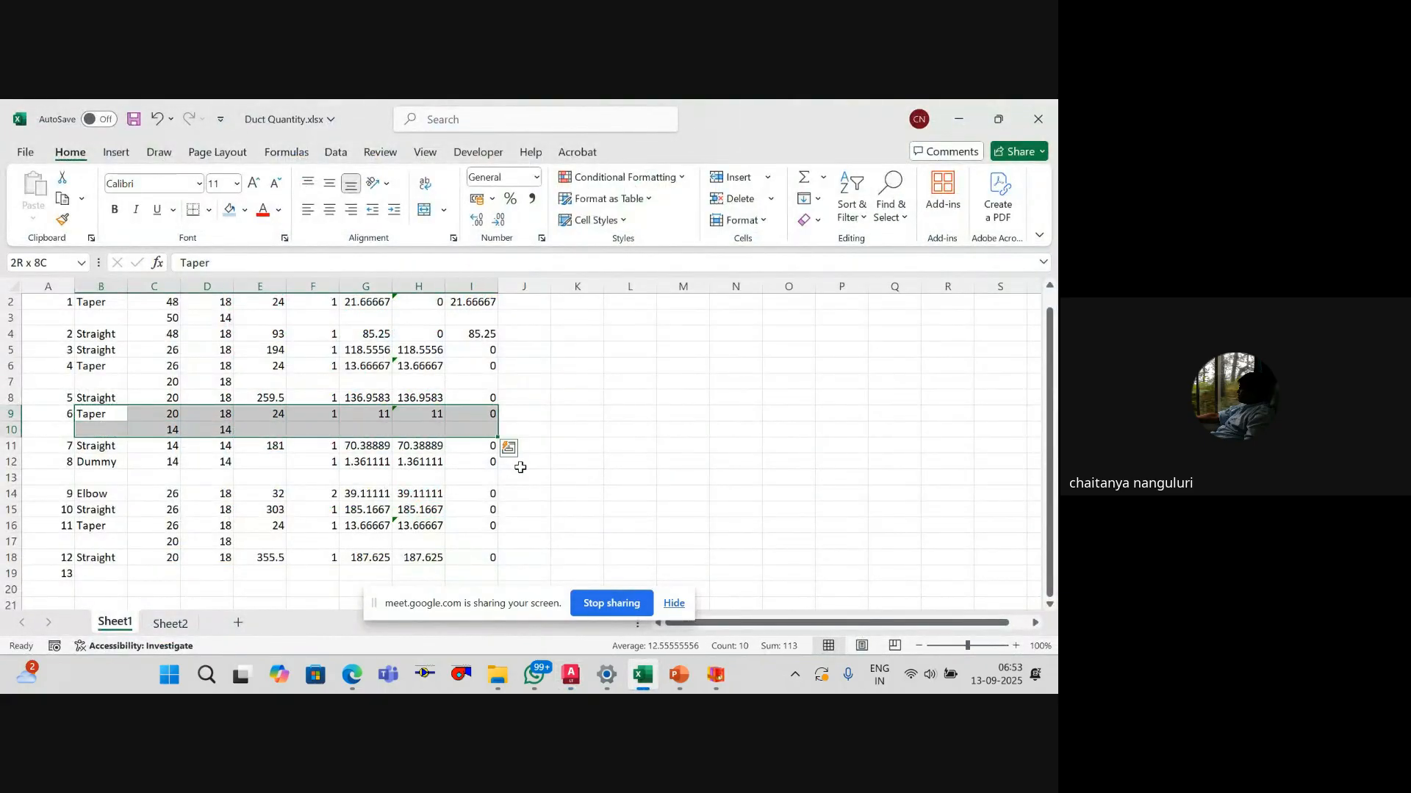
key(ctrl+c)
key(Down)
key(Down)
key(Down)
key(Down)
key(Down)
key(Down)
key(Down)
key(Down)
key(Down)
key(Down)
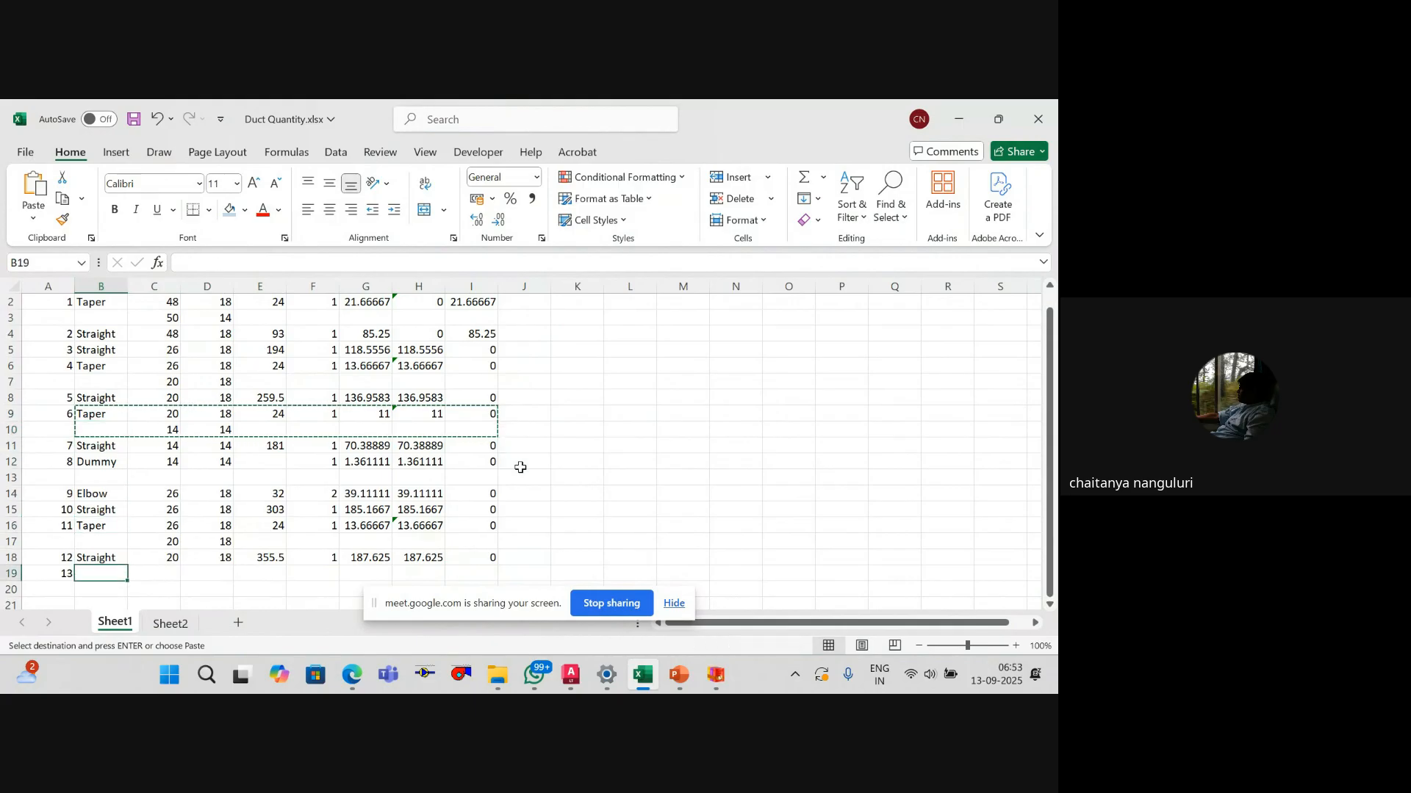
key(ctrl+v)
Step: Set the taper's second end in row 20 to width 16 and height 16
key(Right)
key(Down)
text(1)
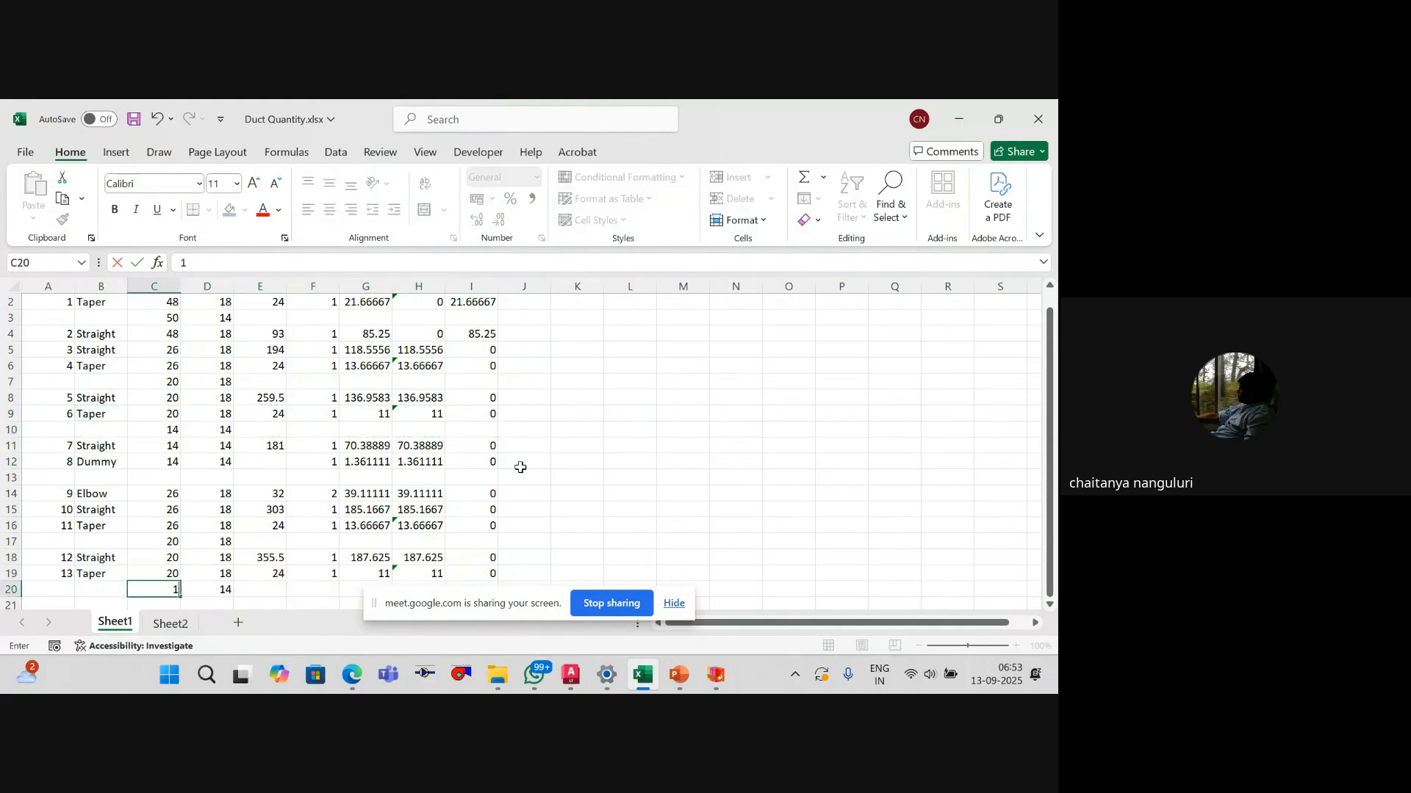
key(Right)
text(1)
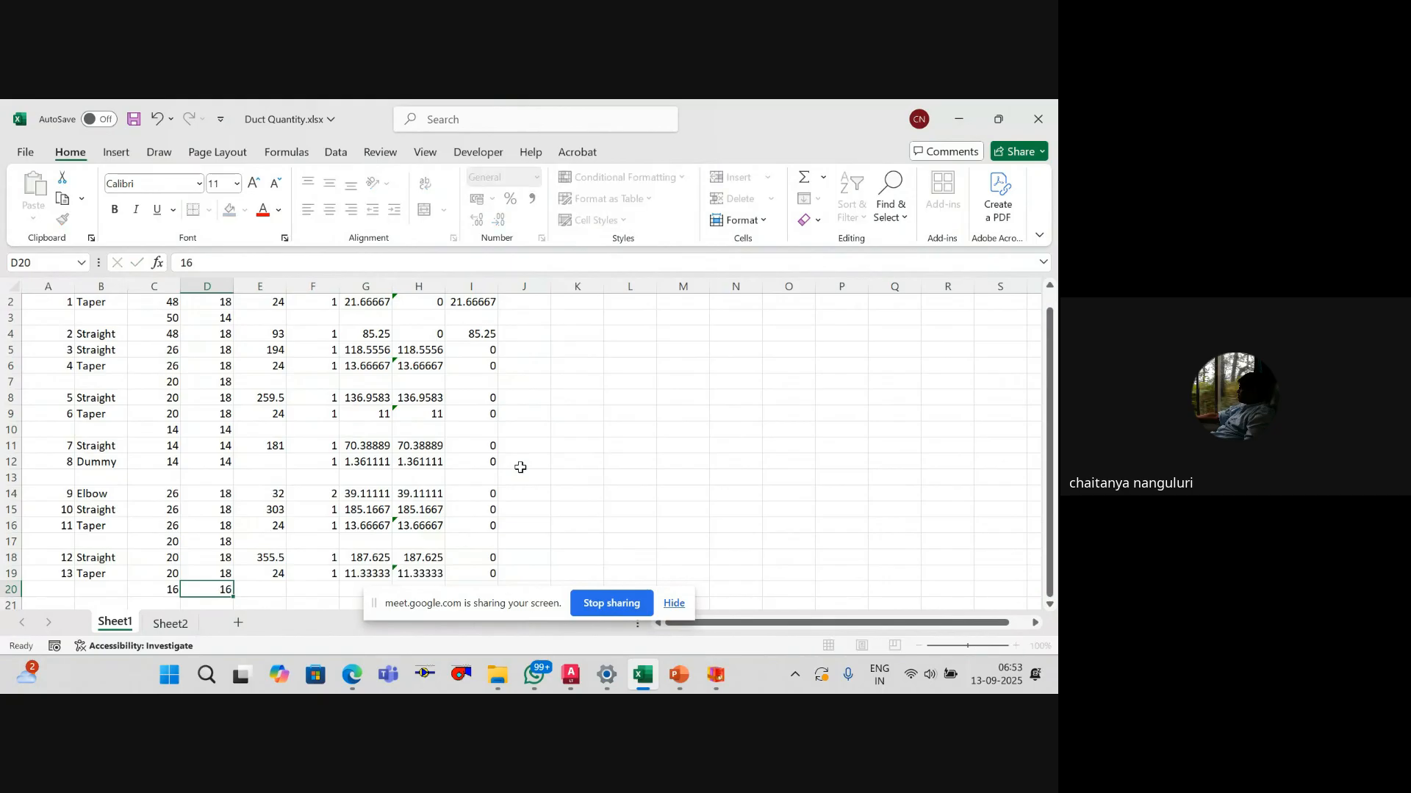
key(Return)
Step: Start row 21 with serial number 14, check the 16"X16" duct's end in the drawing, and enter the type Dummy
key(Left)
key(Left)
key(Left)
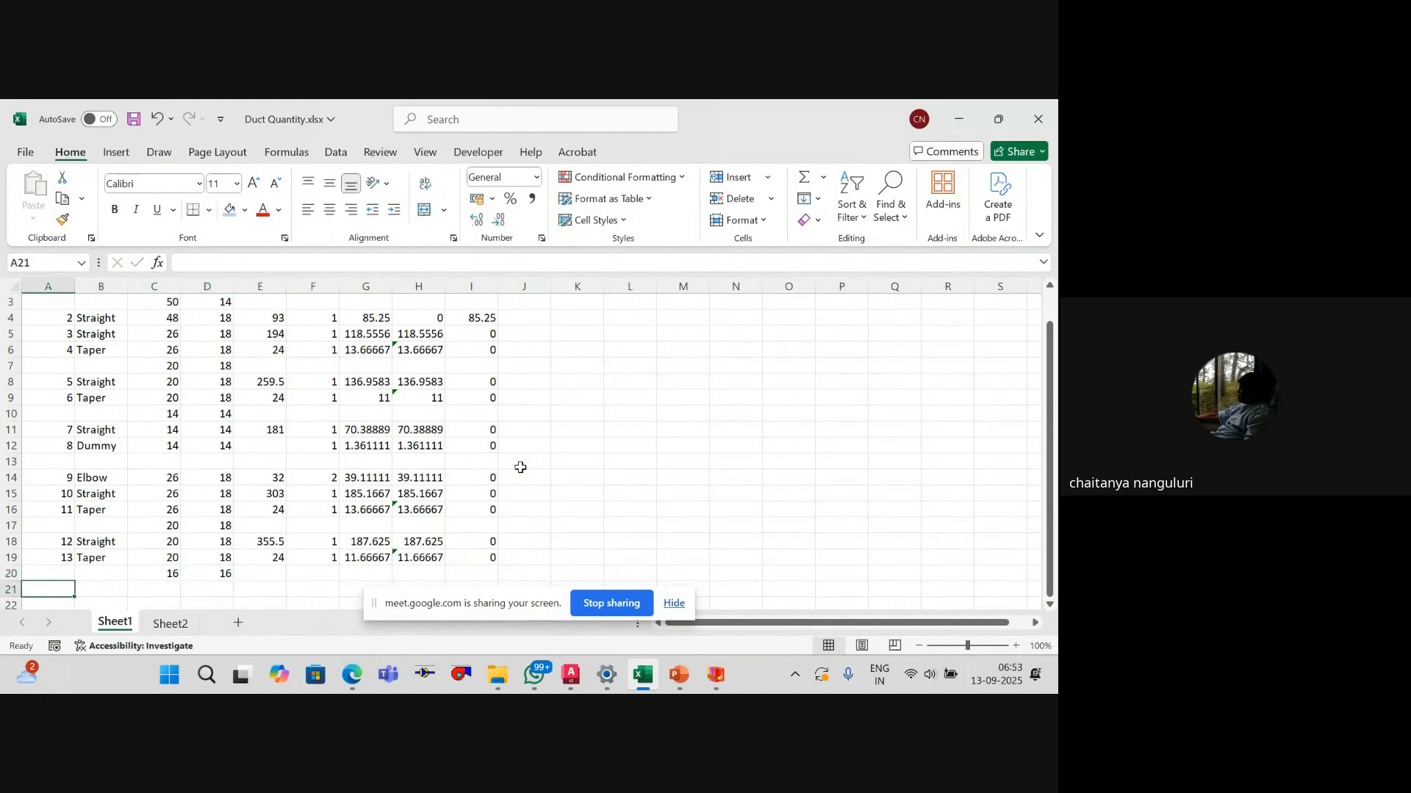
text(14)
key(Right)
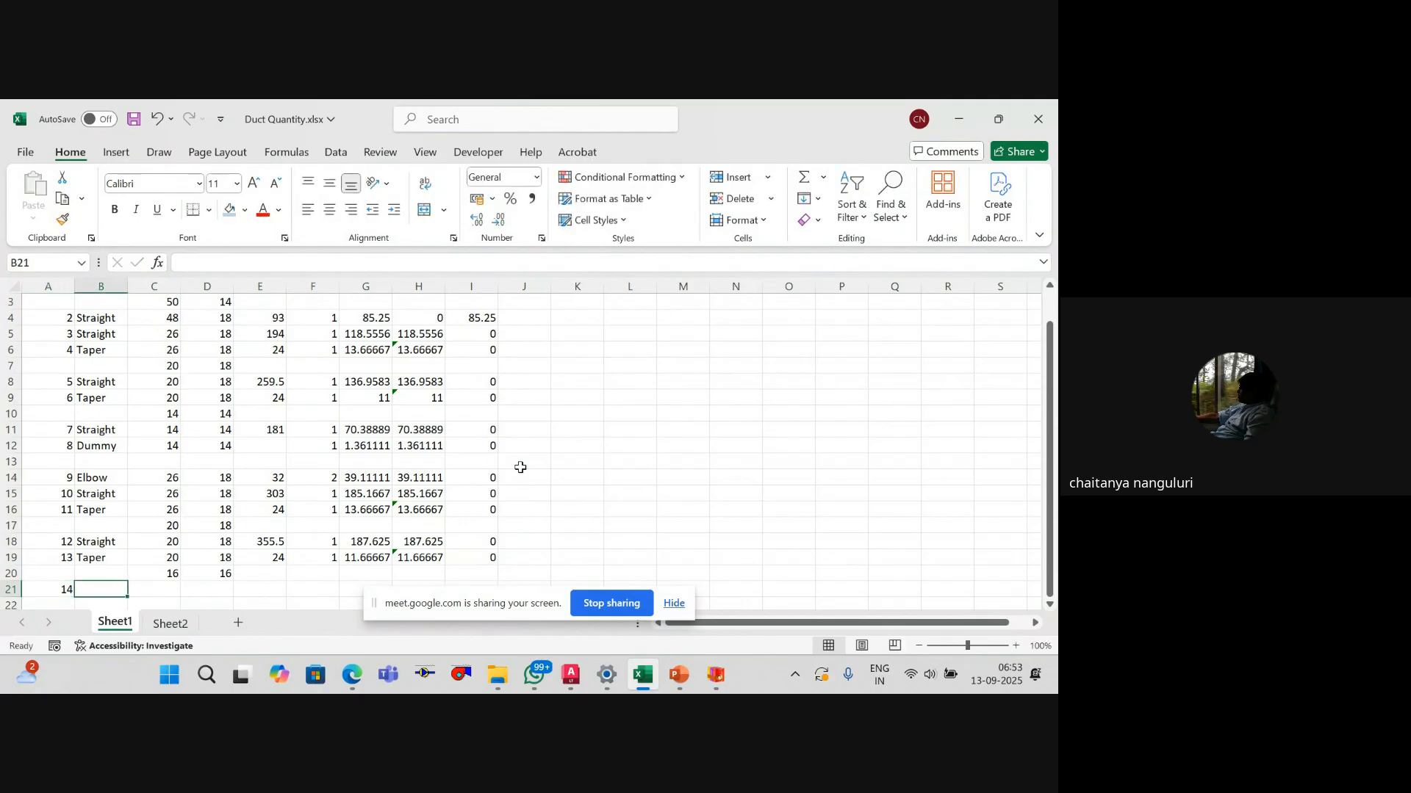
key(alt+Tab)
drag(280, 438, 378, 399)
scroll(379, 398, up, 2)
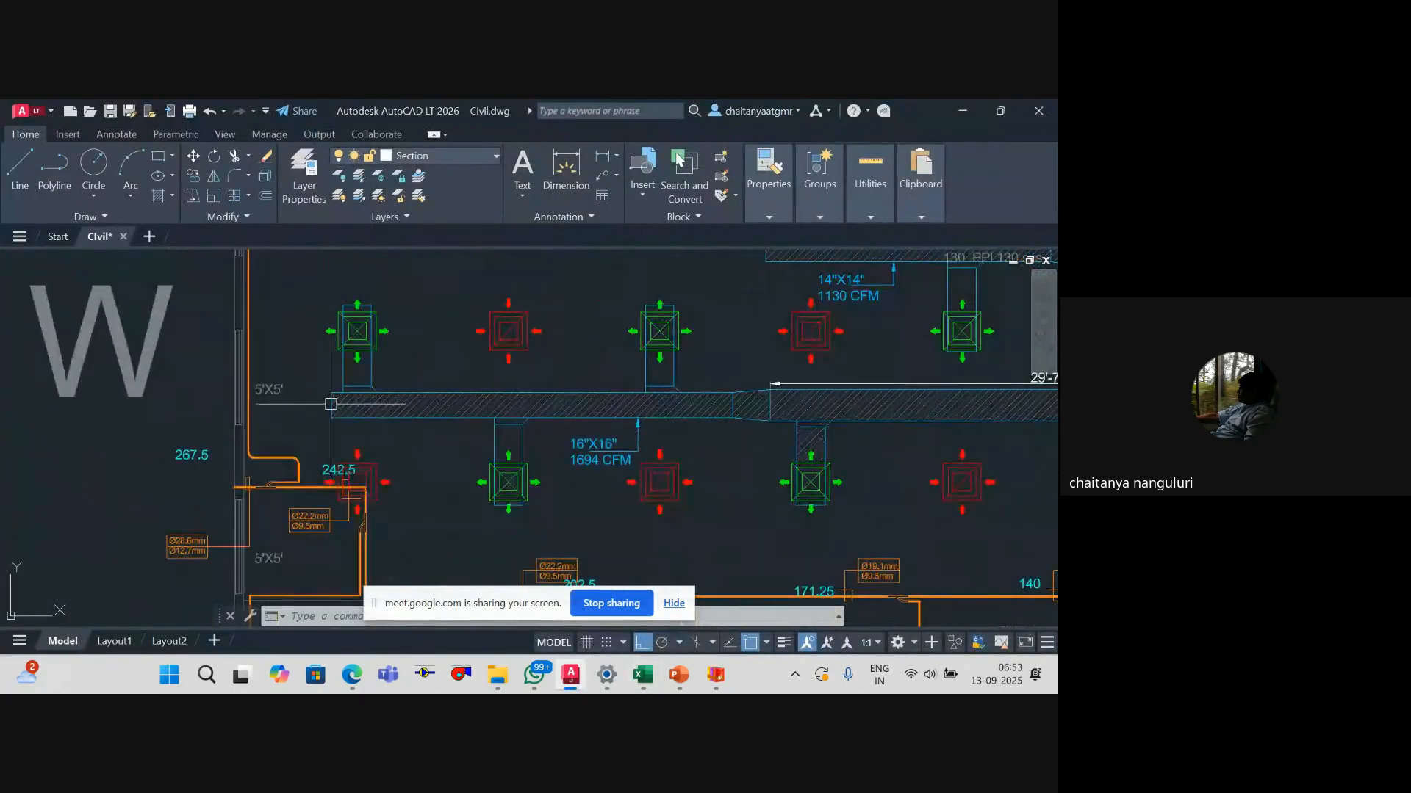
key(alt+Tab)
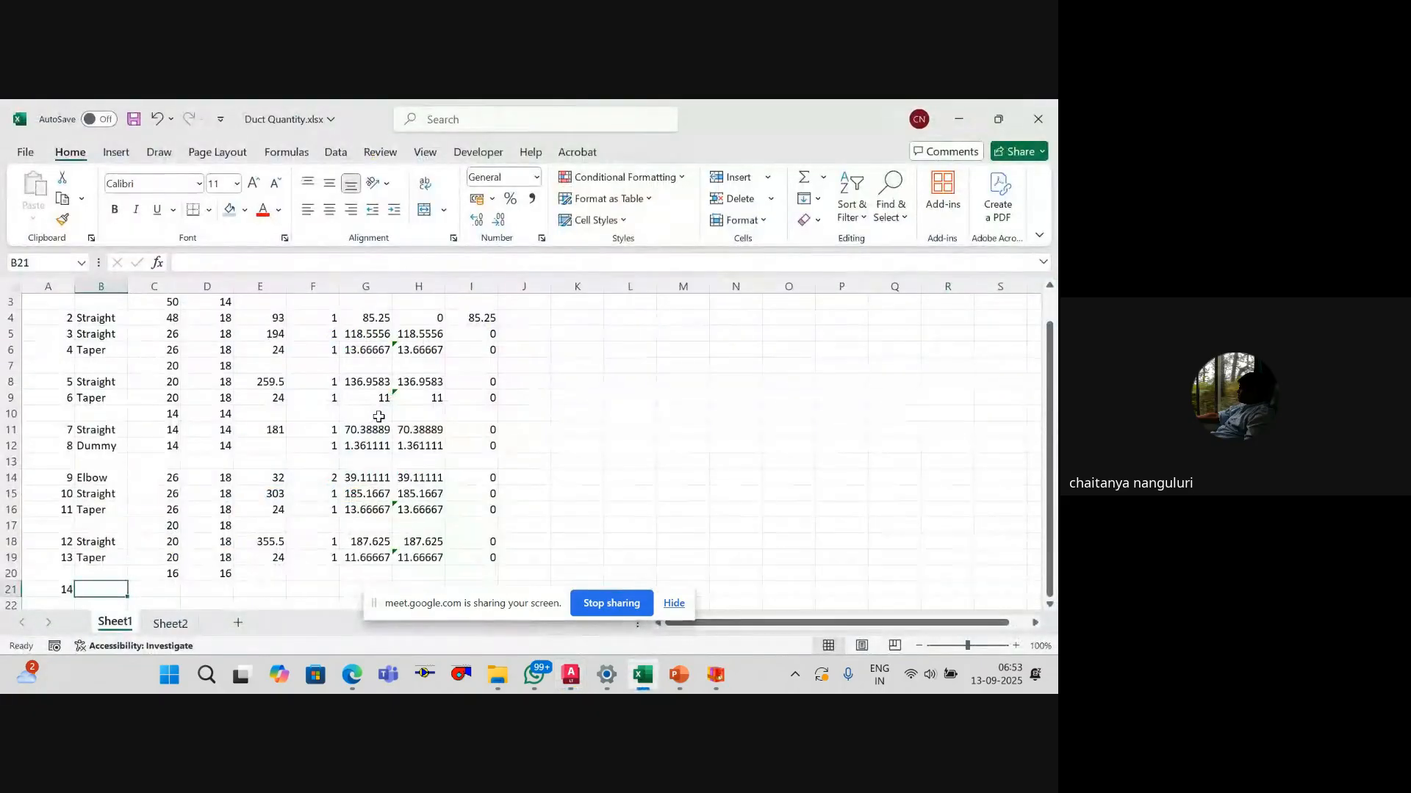
text(d)
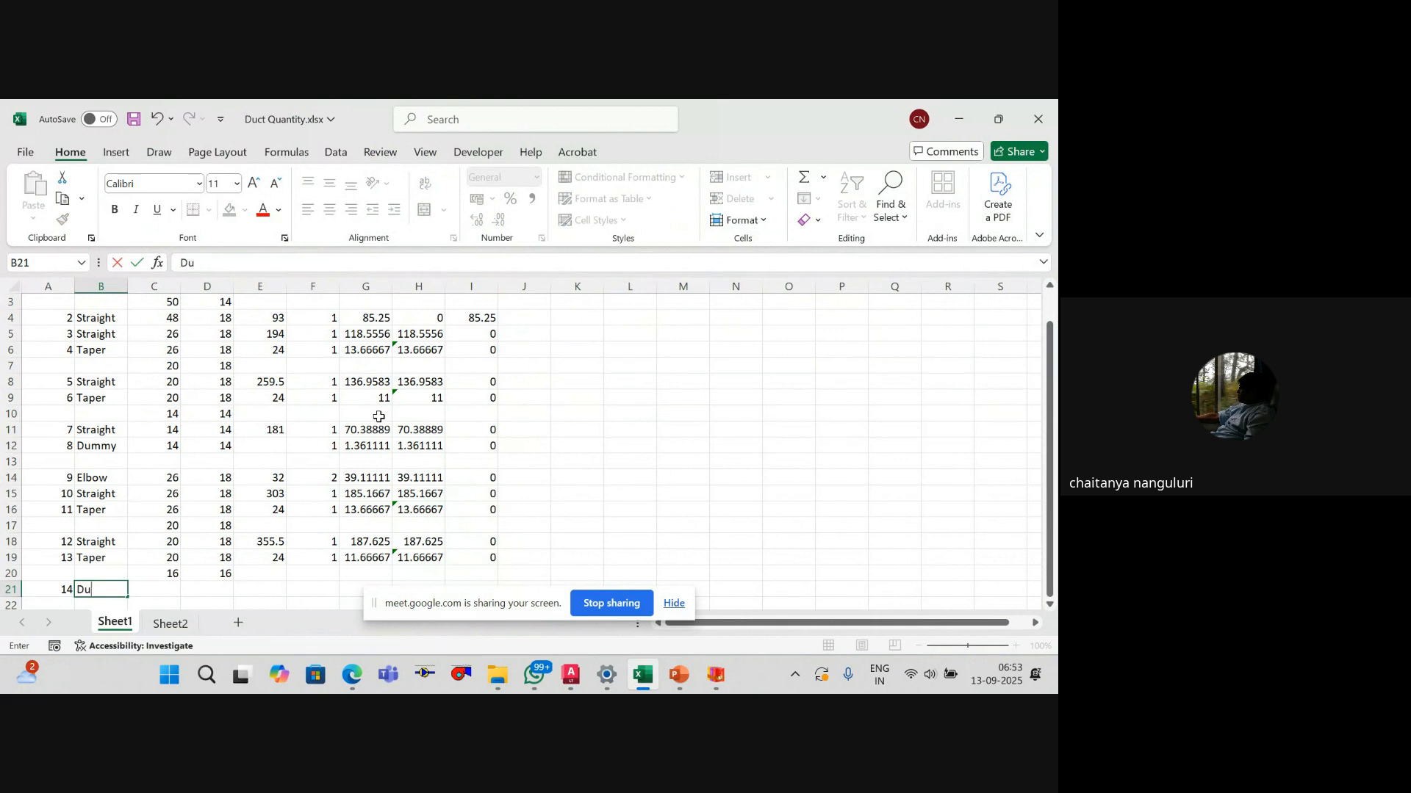
key(Return)
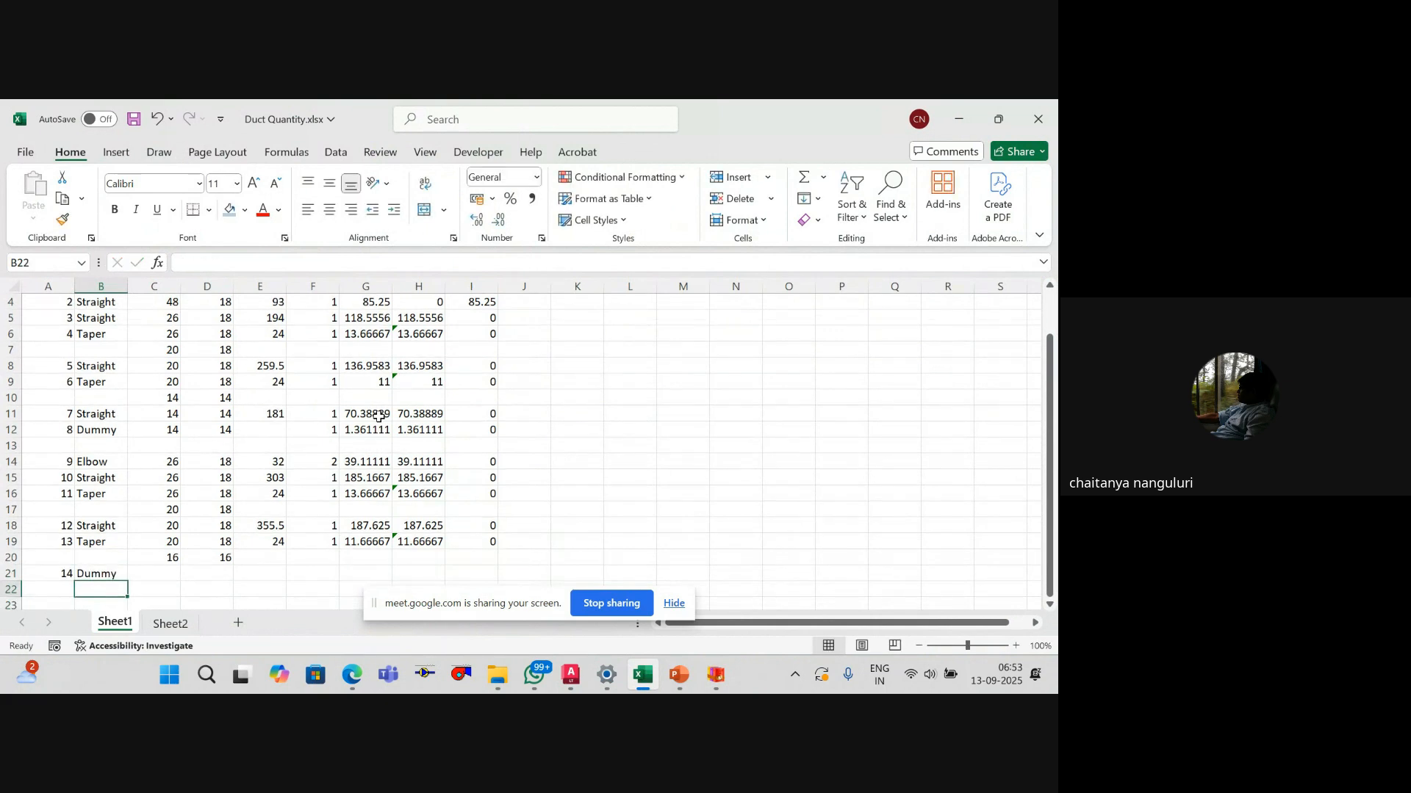
Step: Copy the dummy's Width through 22 Guage cells from row 12 for the Dummy entry in row 21
drag(175, 436, 454, 425)
key(ctrl+c)
key(ctrl+q)
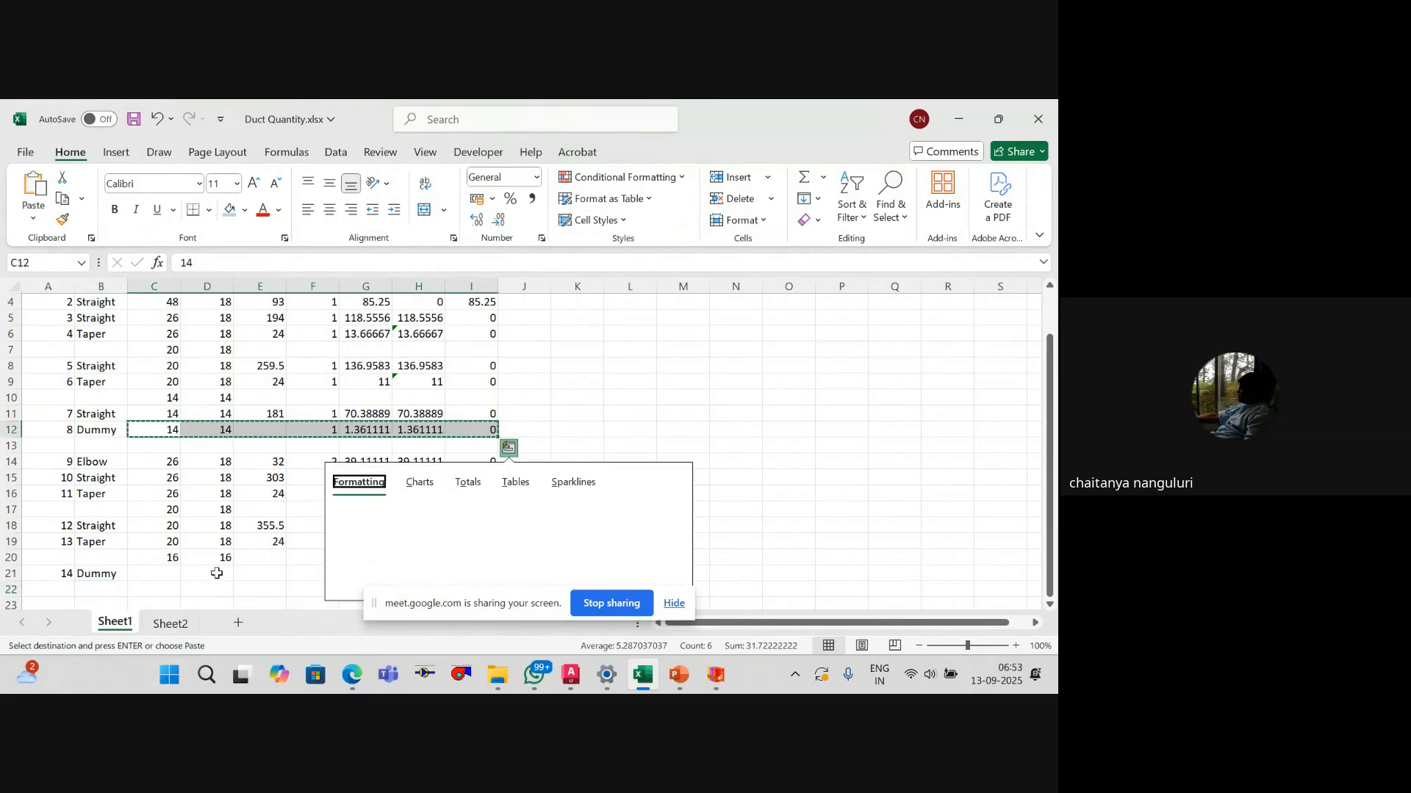
Step: Paste the copied dummy row values into row 21 for item 14 and set its size to 16 by 16
click(166, 574)
key(ctrl+v)
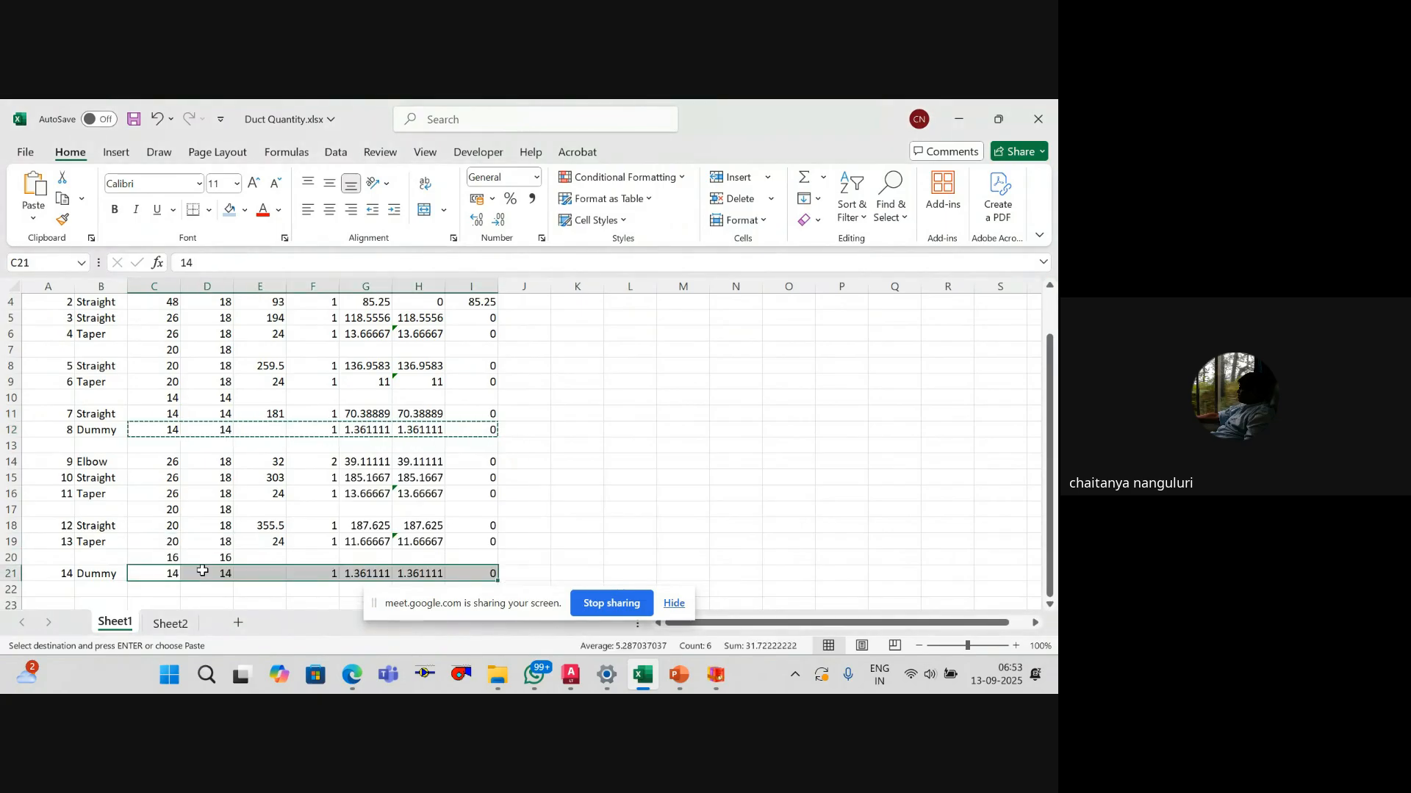
key(Escape)
key(Right)
key(Left)
text(16)
key(Right)
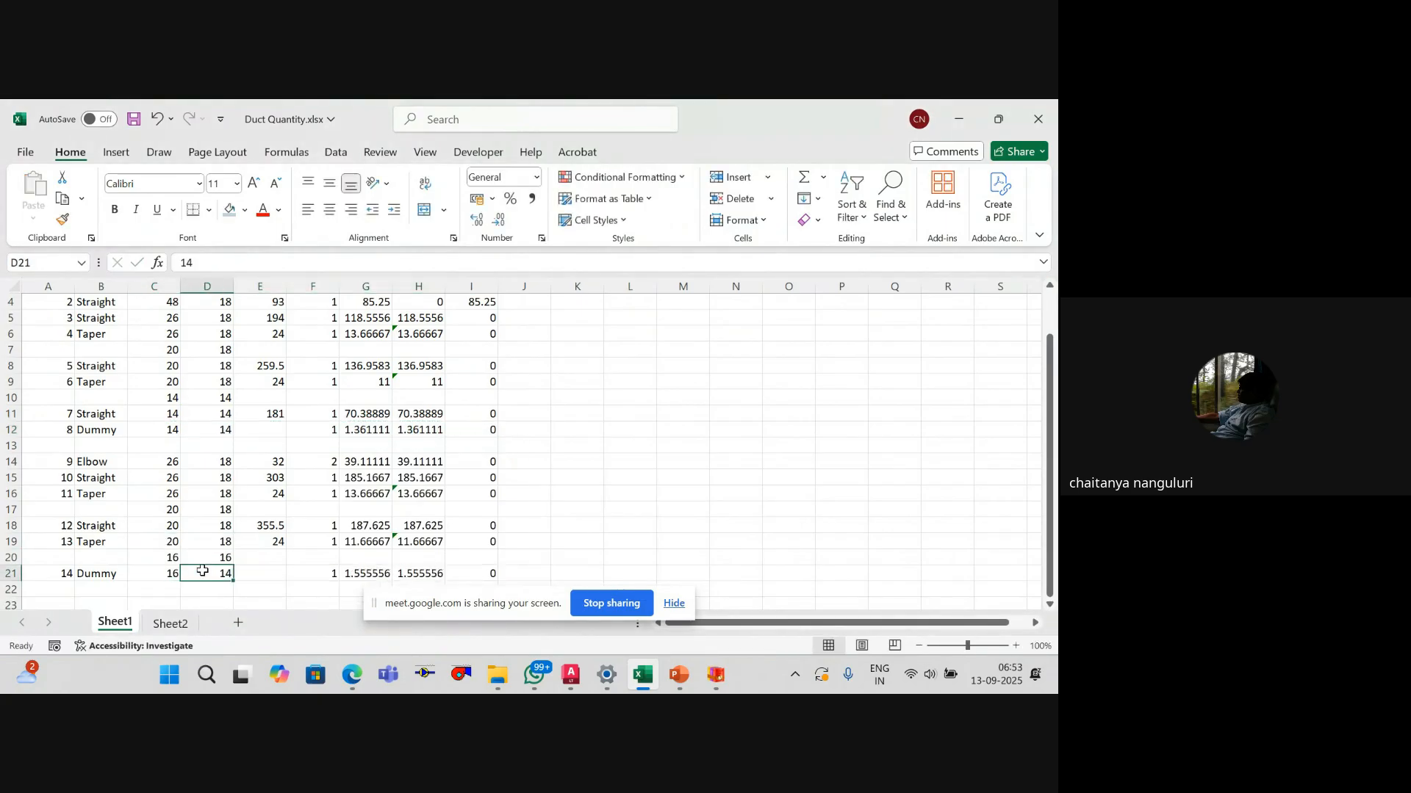
text(16)
key(Return)
scroll(298, 537, down, 2)
Step: Switch to the AutoCAD duct layout and examine the two supply duct runs and their branches to the diffusers
key(alt+Tab)
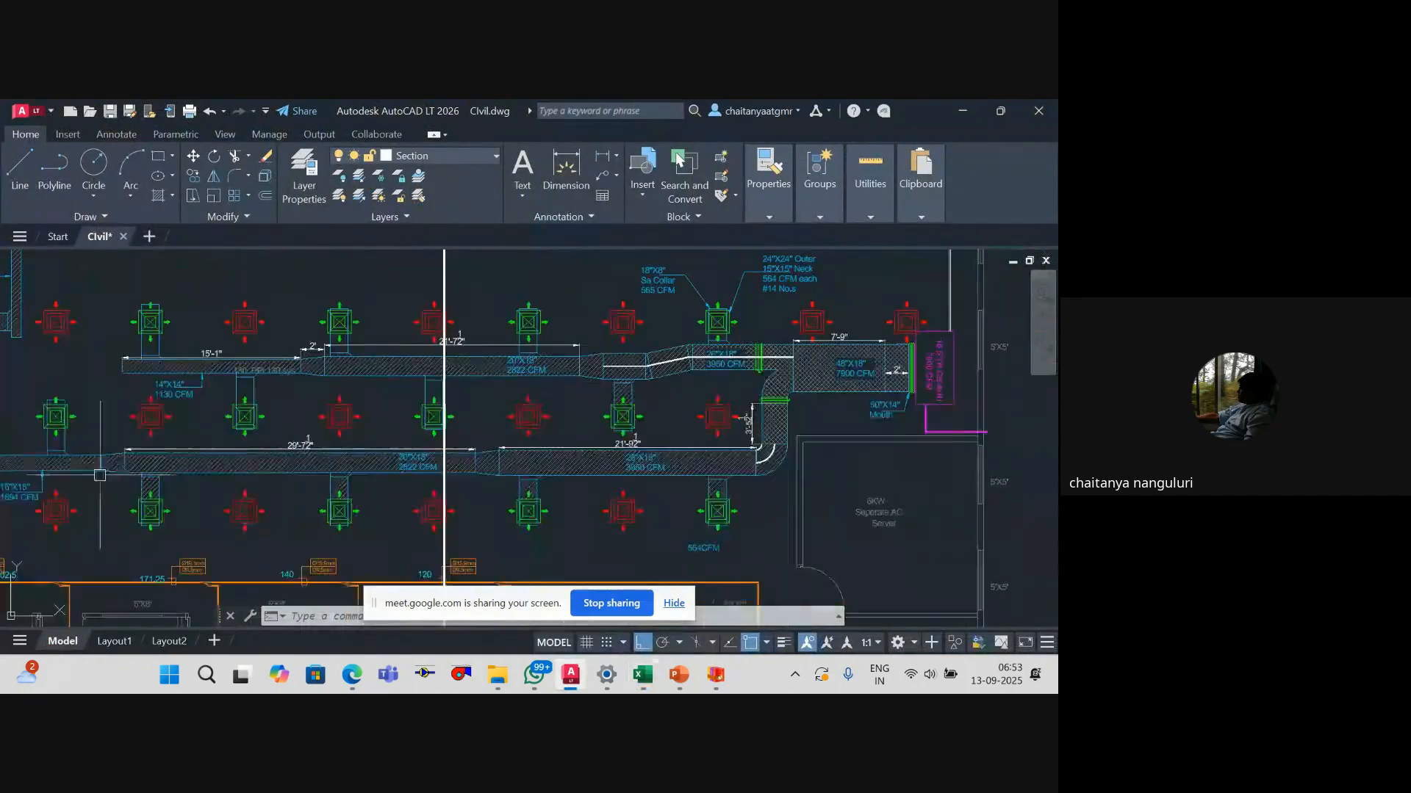
scroll(383, 463, down, 4)
scroll(535, 441, up, 2)
scroll(474, 426, up, 2)
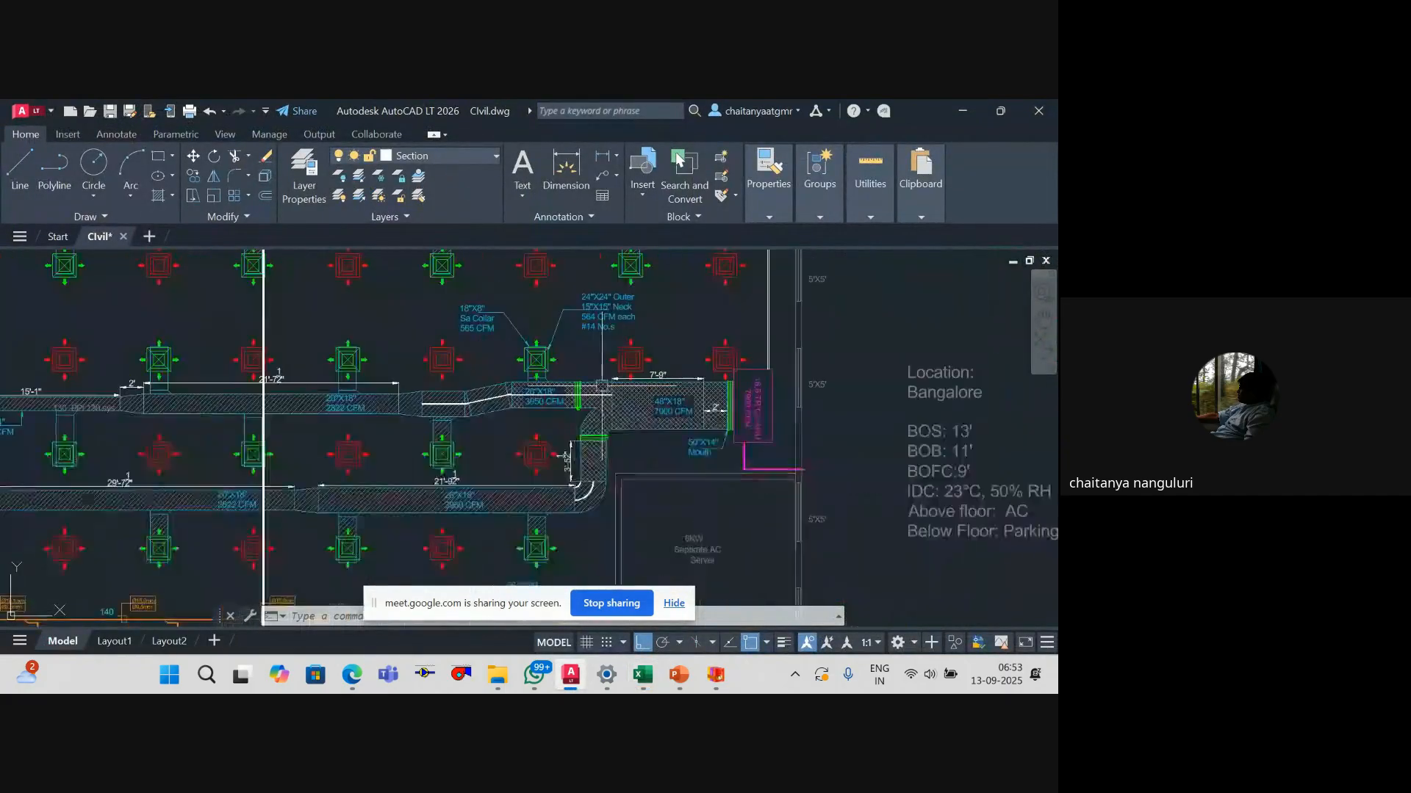
scroll(639, 385, up, 2)
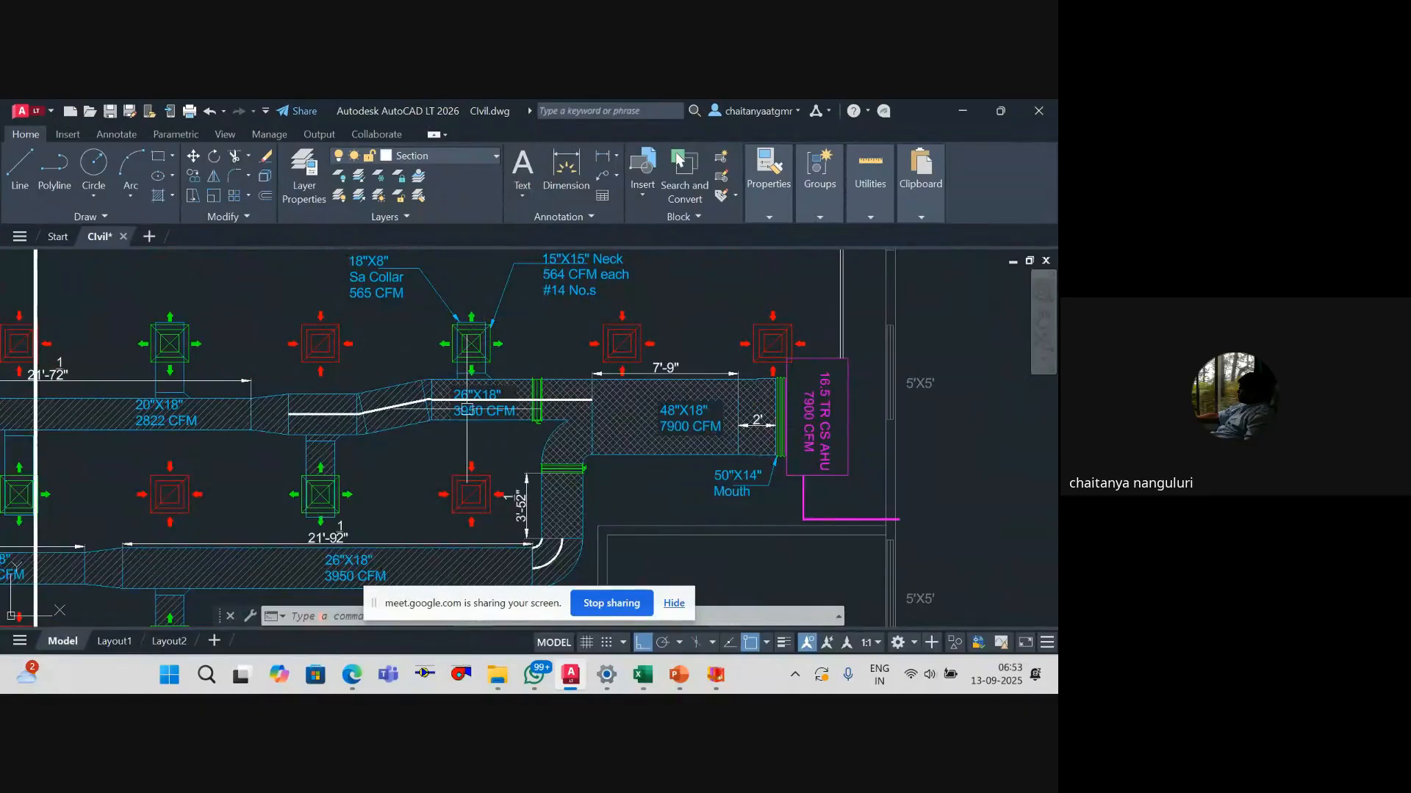
scroll(373, 491, down, 2)
mouse_move(372, 489)
mouse_down()
mouse_move(385, 475)
mouse_move(576, 447)
mouse_up()
mouse_move(358, 424)
mouse_down()
mouse_move(560, 419)
mouse_move(567, 400)
mouse_up()
drag(369, 439, 431, 438)
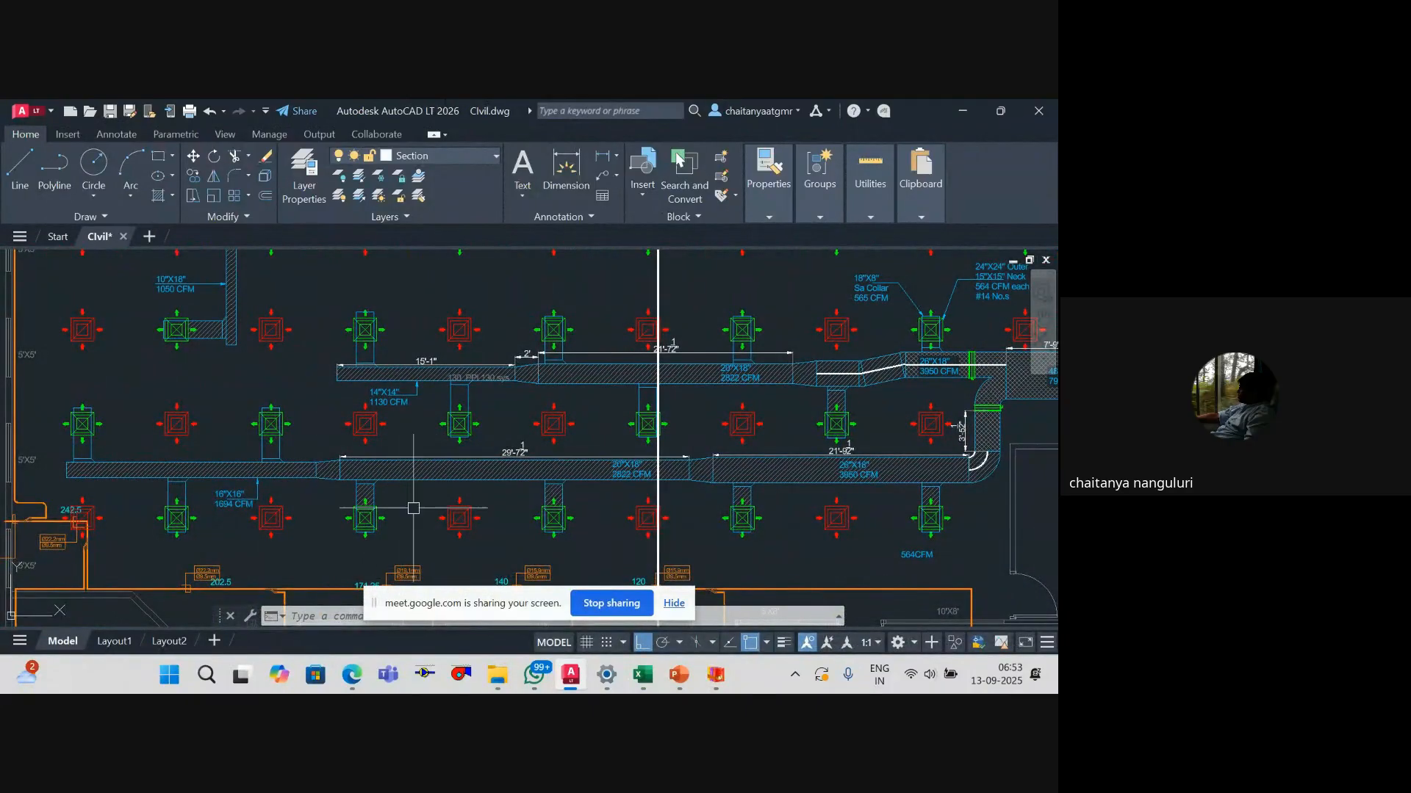
drag(457, 492, 406, 502)
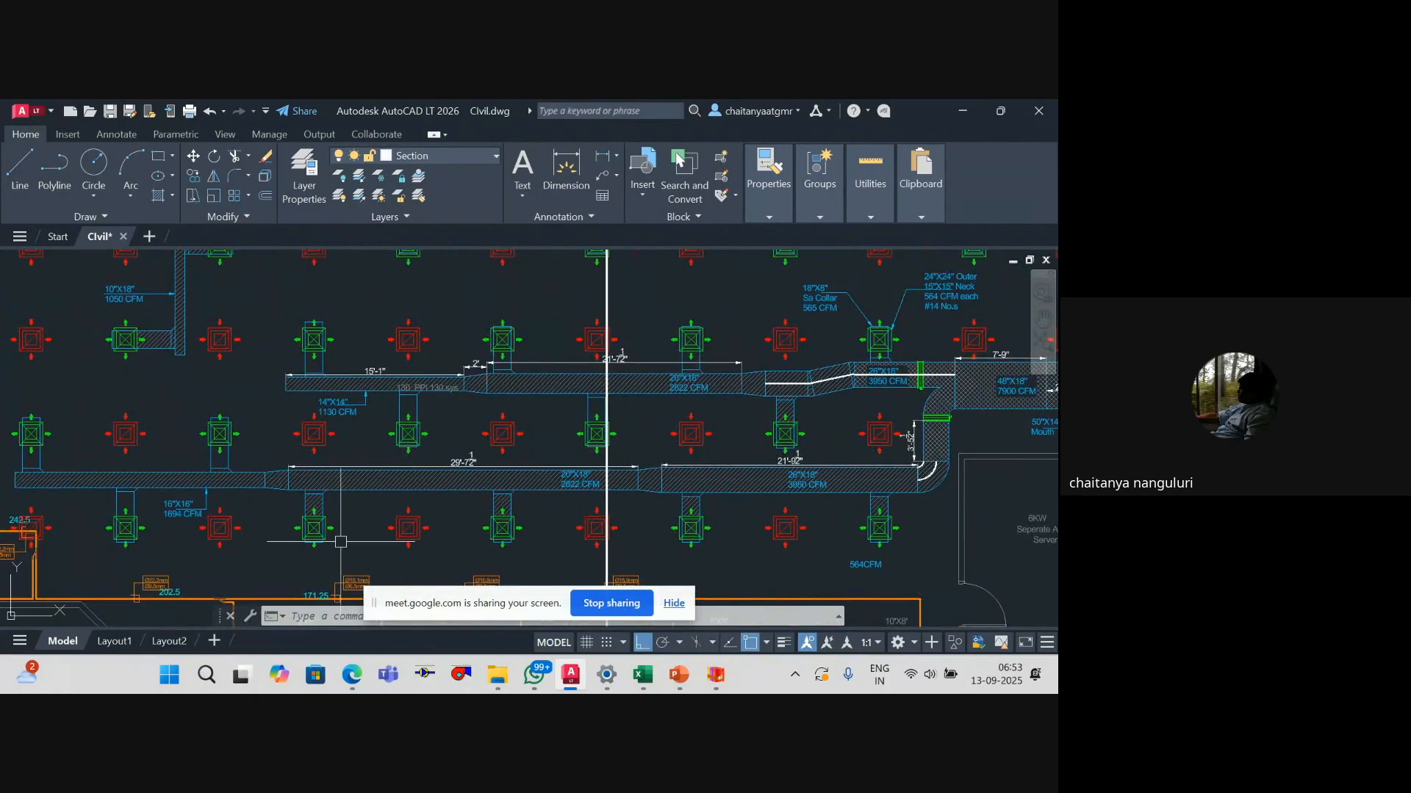
drag(339, 540, 361, 534)
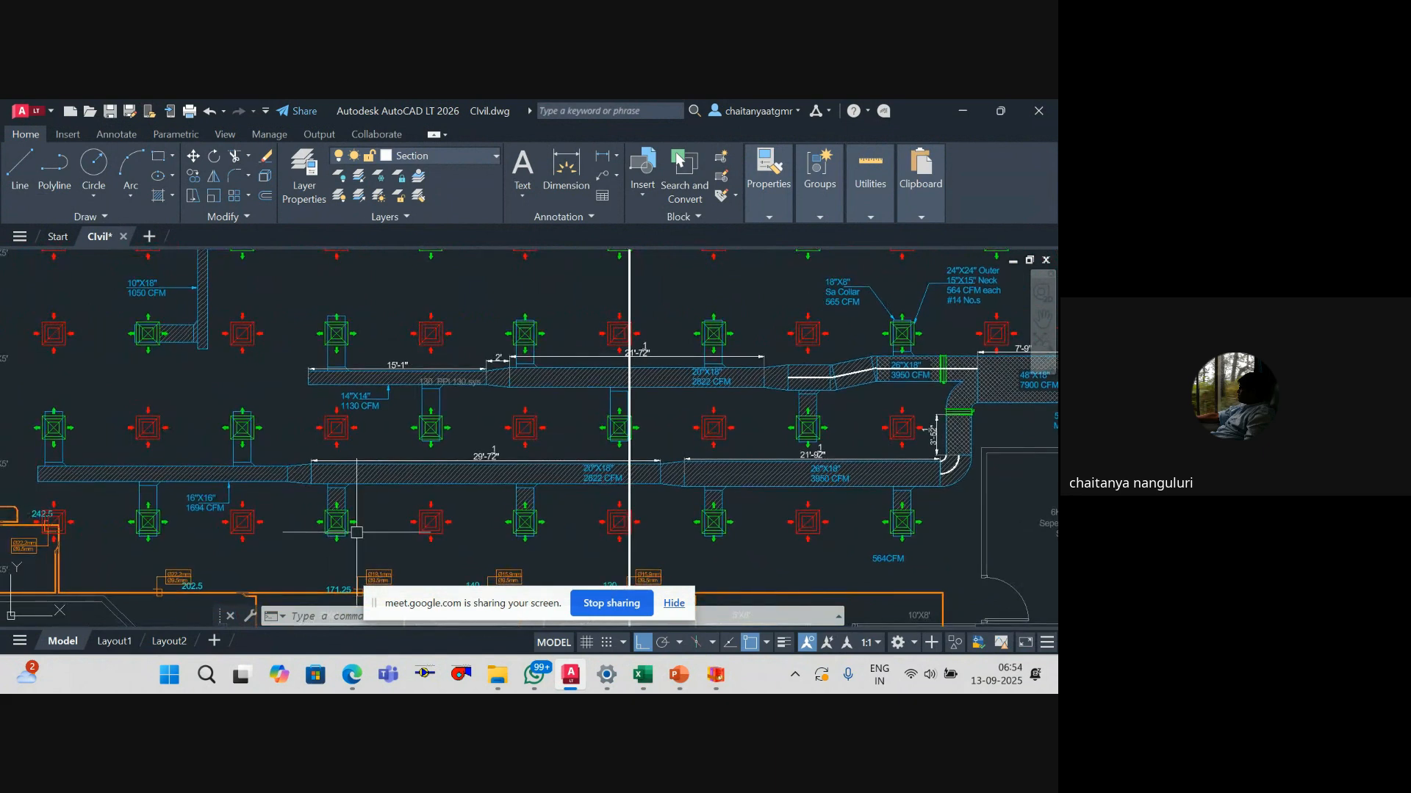
scroll(357, 532, up, 2)
mouse_move(356, 532)
mouse_down()
mouse_move(403, 508)
mouse_move(358, 513)
mouse_up()
scroll(404, 508, down, 2)
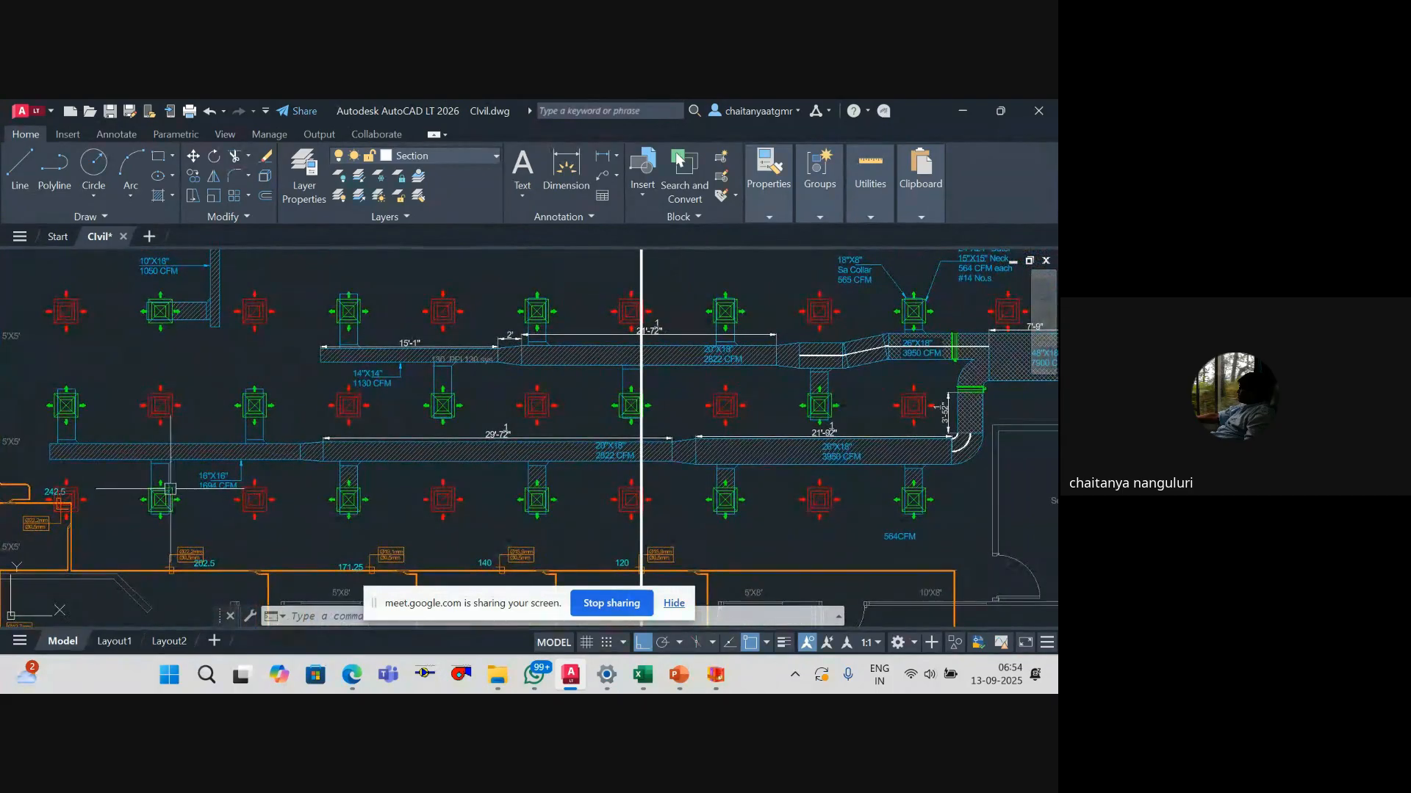
scroll(464, 368, up, 2)
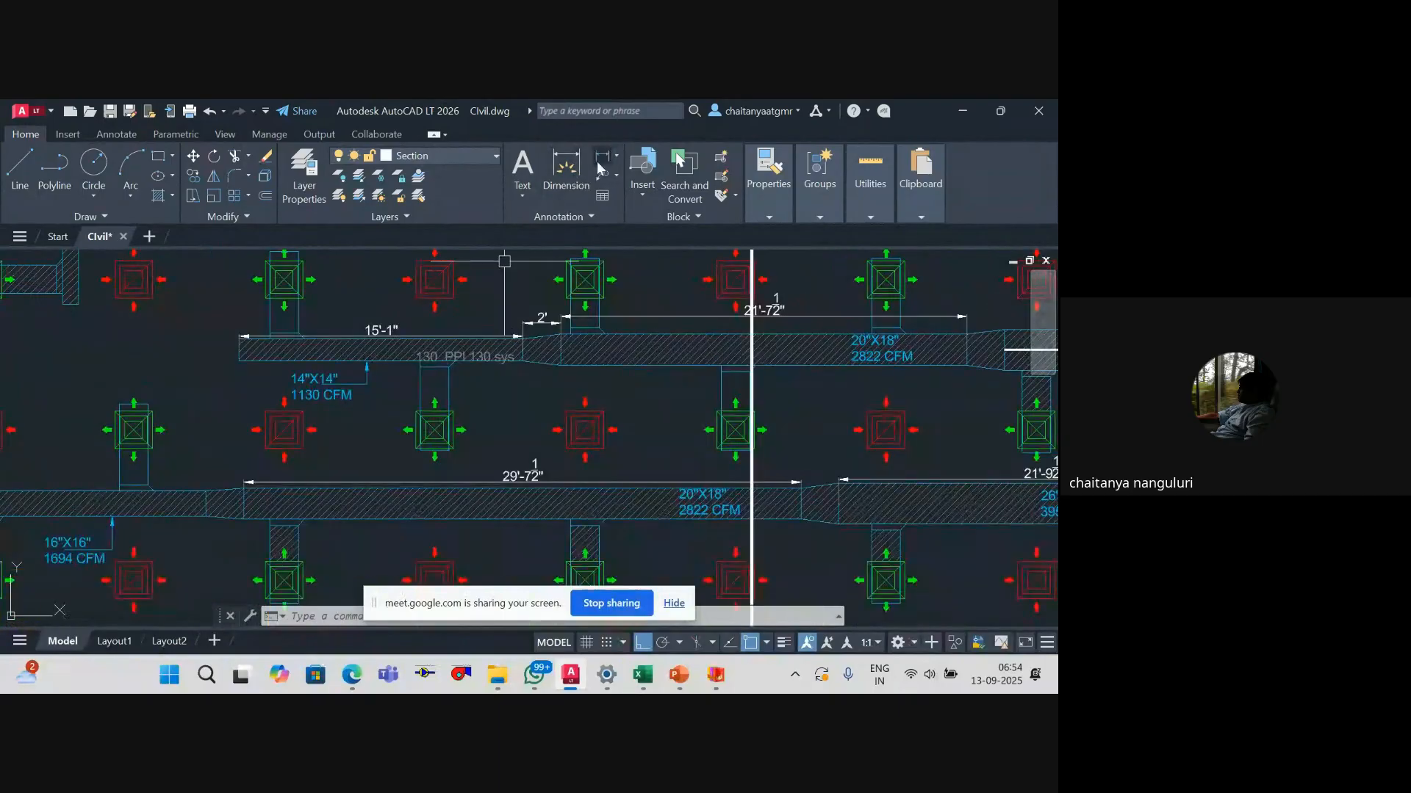
Step: Add a linear dimension along the branch duct below the start of the 20"X18" duct in the lower run
click(602, 156)
scroll(483, 439, down, 4)
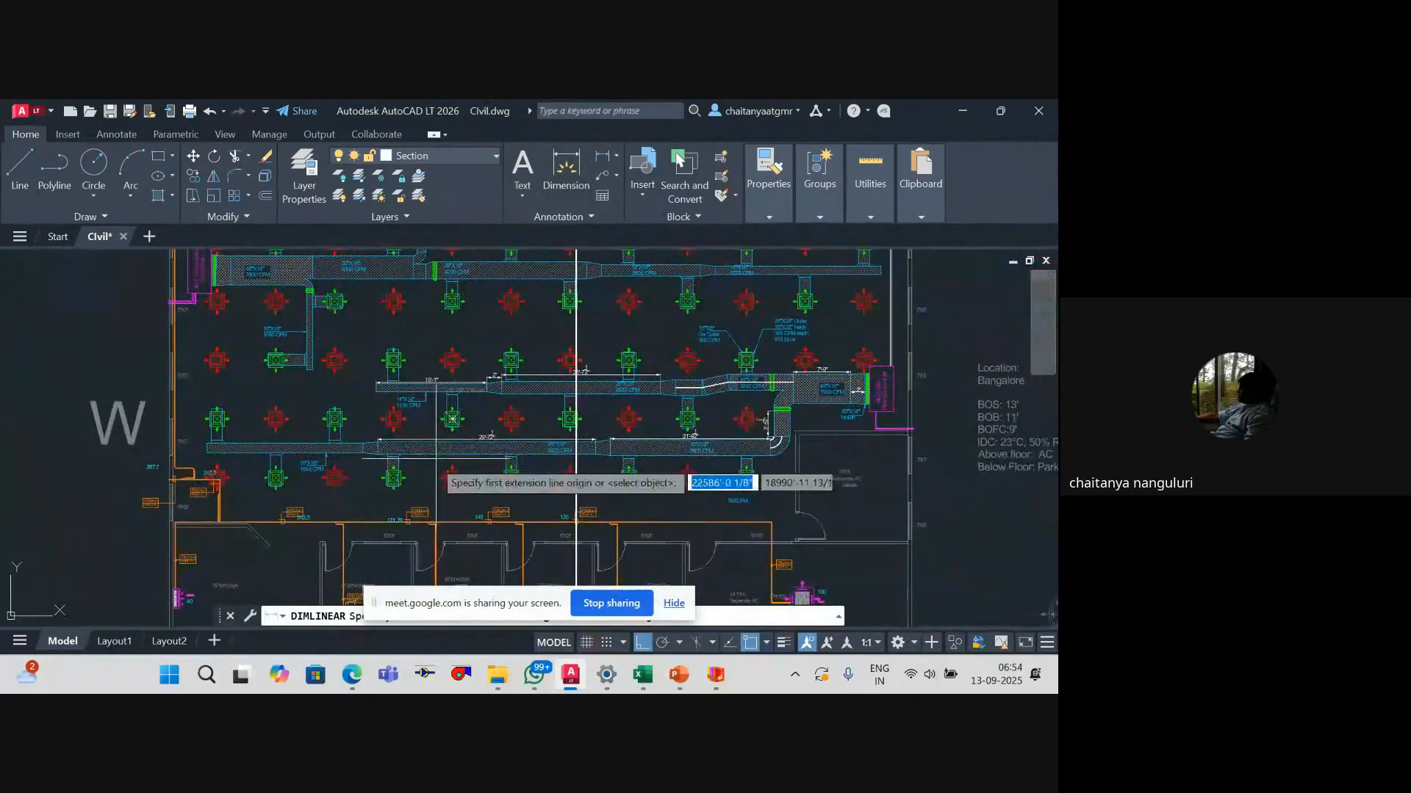
scroll(686, 470, up, 4)
key(Return)
scroll(398, 434, up, 2)
click(388, 400)
scroll(453, 402, down, 4)
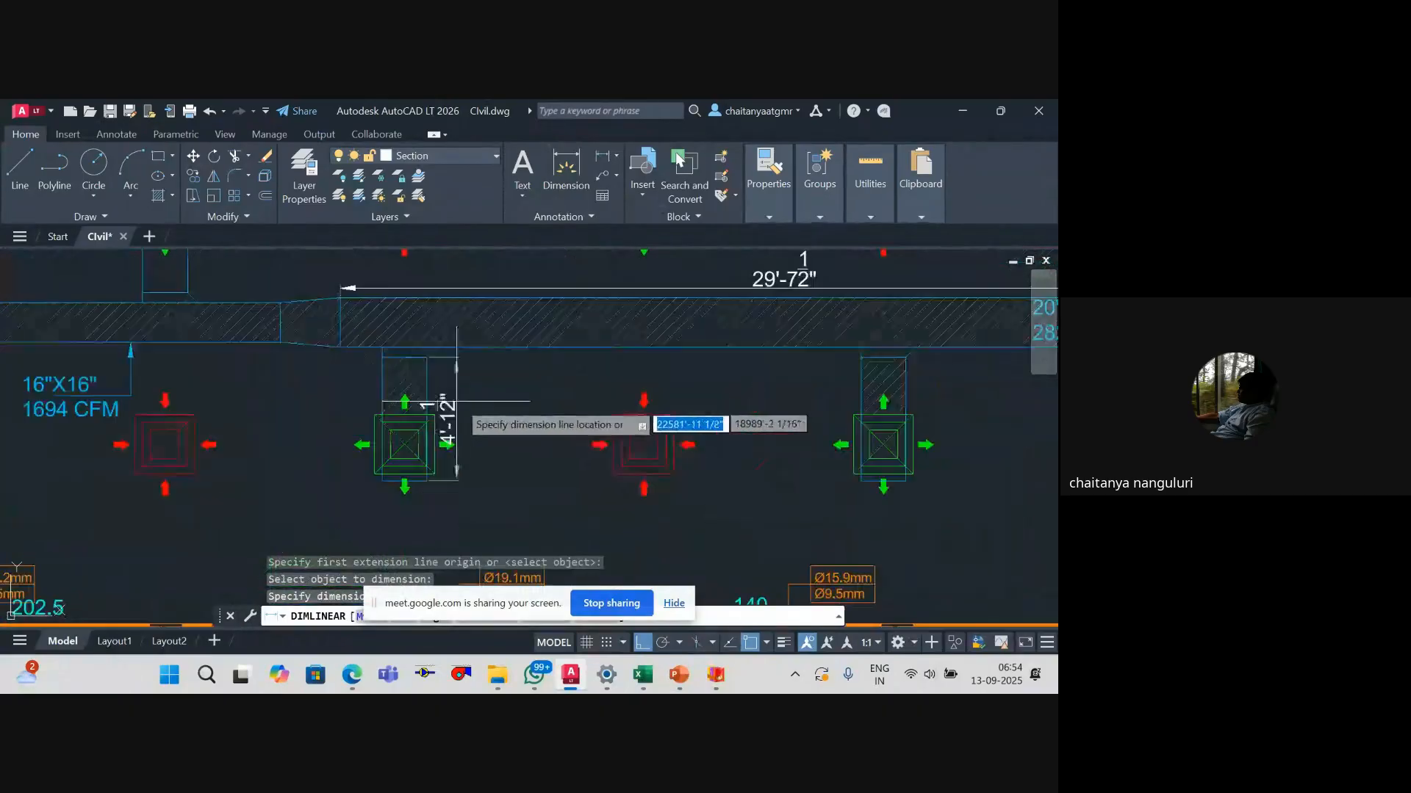
click(510, 411)
key(Escape)
click(510, 410)
scroll(471, 382, up, 3)
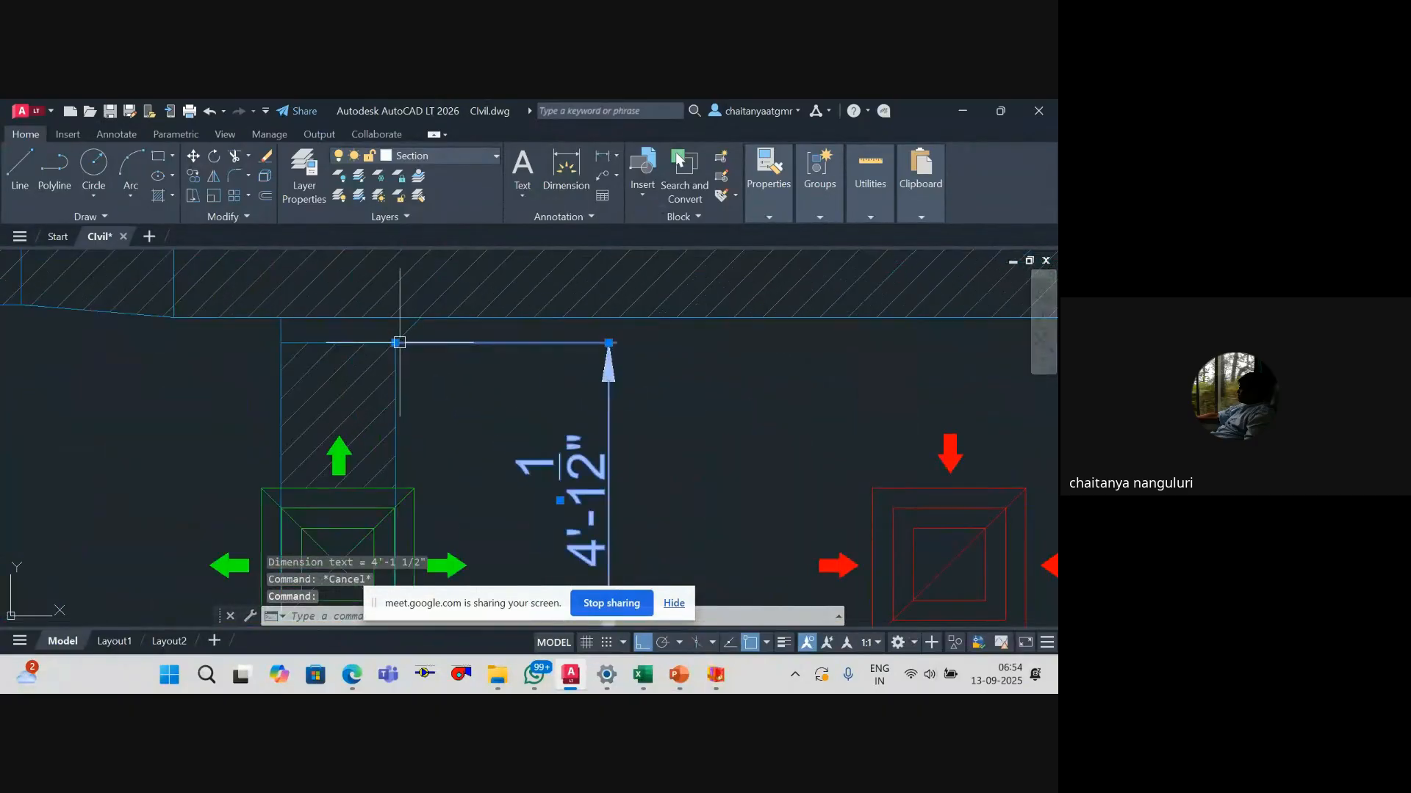
scroll(470, 381, down, 3)
scroll(470, 380, up, 2)
Step: Switch to the Excel duct quantity sheet and enter serial number 15 in cell A22
key(alt+Tab)
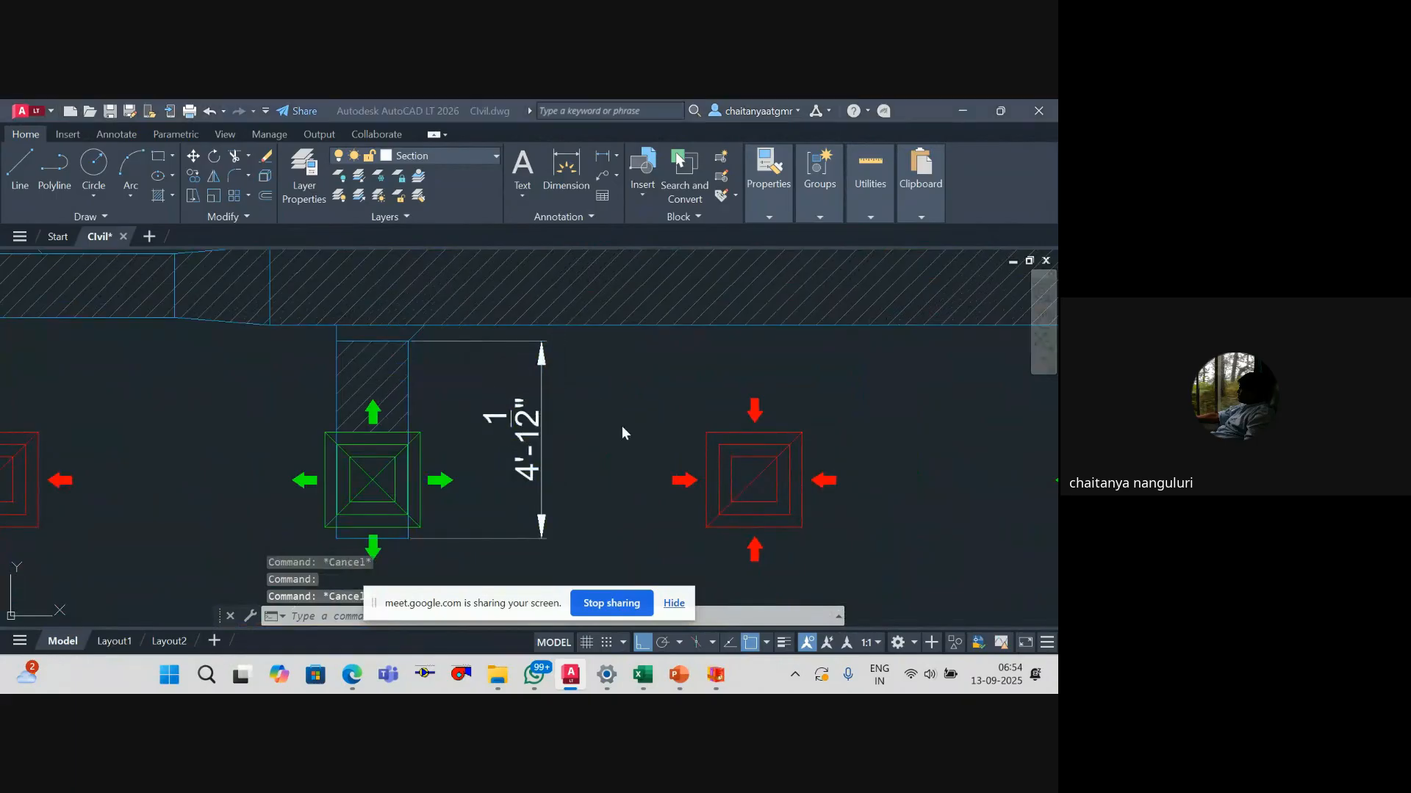
key(Left)
text(15)
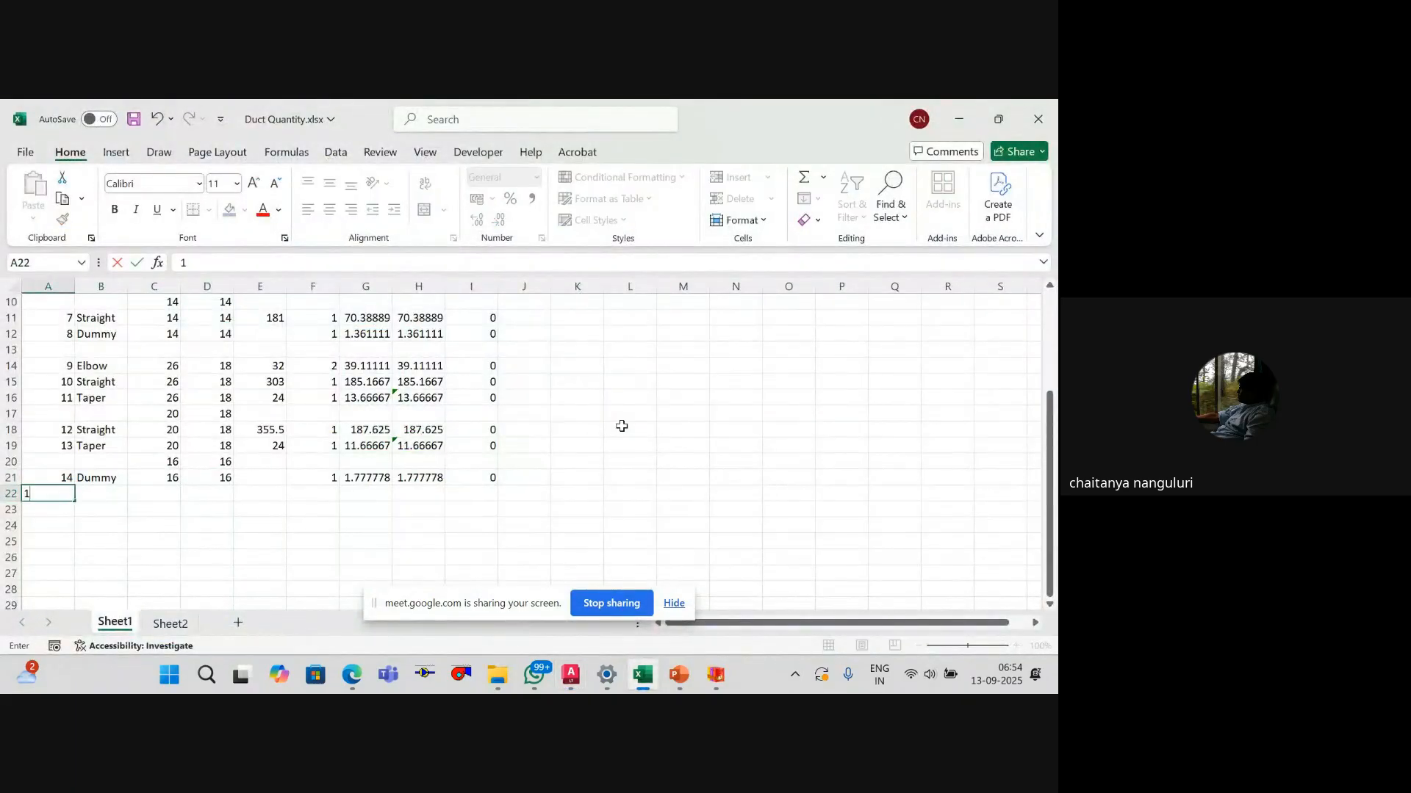
key(Tab)
Step: Switch to the AutoCAD drawing and examine the dimensioned branch duct and its connection to the main duct
key(alt+Tab)
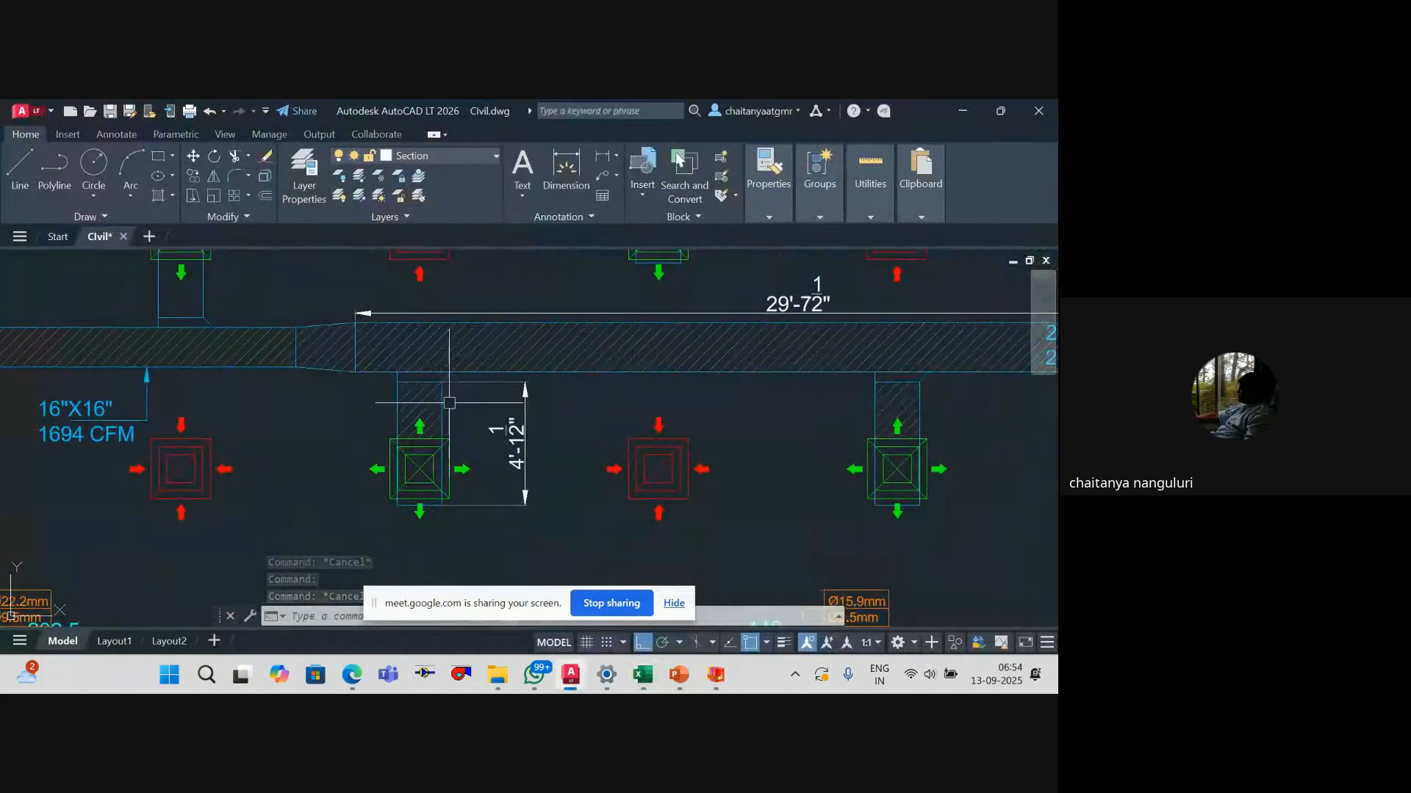
scroll(455, 357, up, 2)
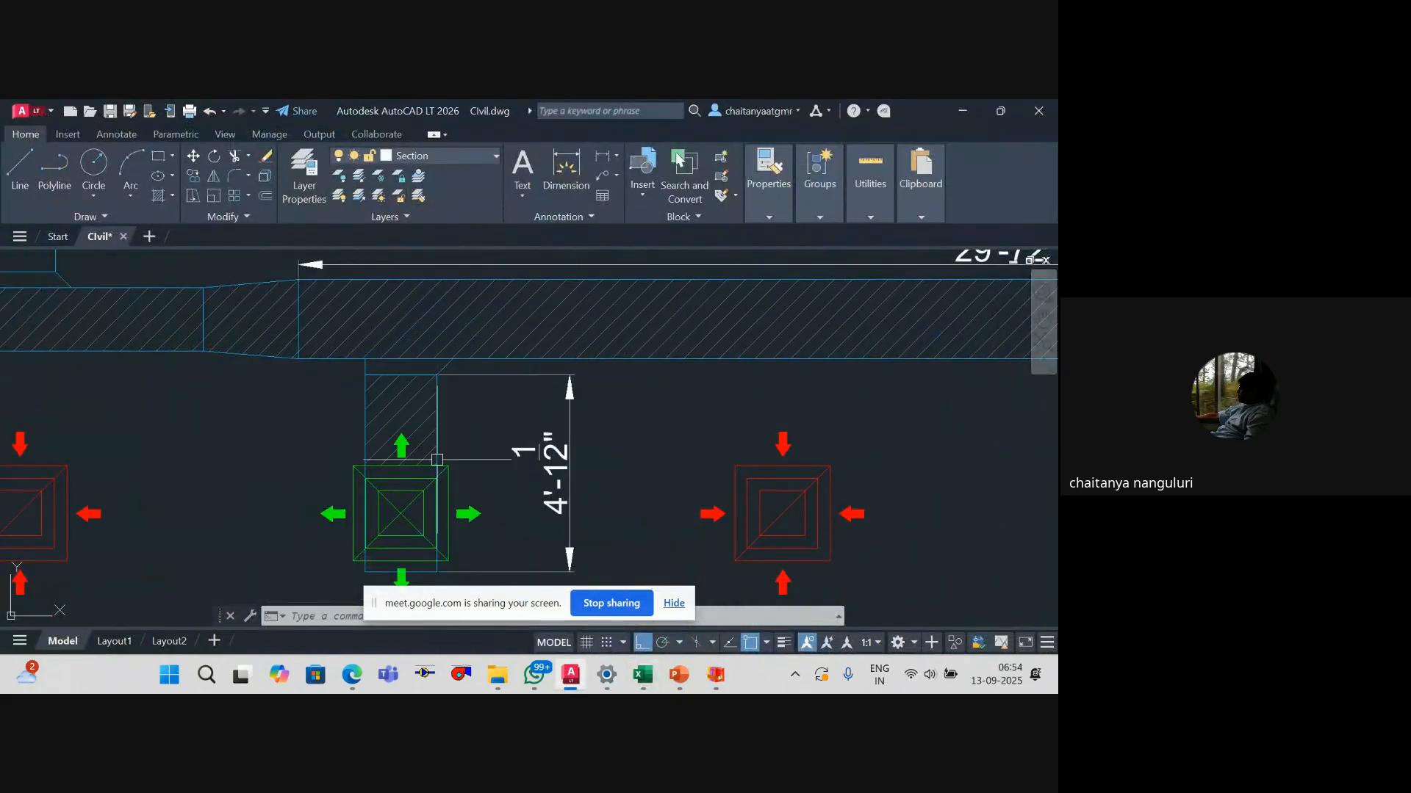
drag(443, 545, 456, 498)
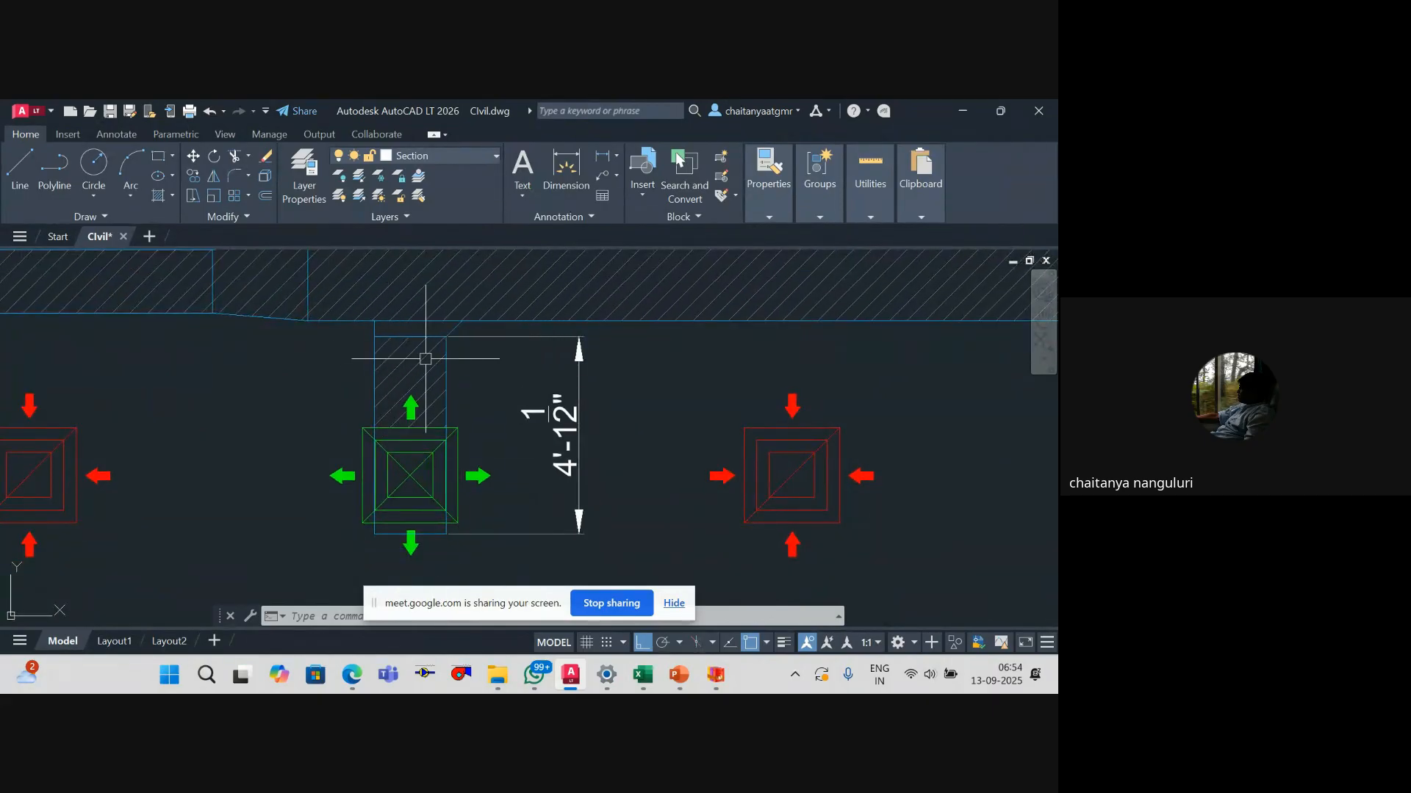
scroll(425, 358, down, 2)
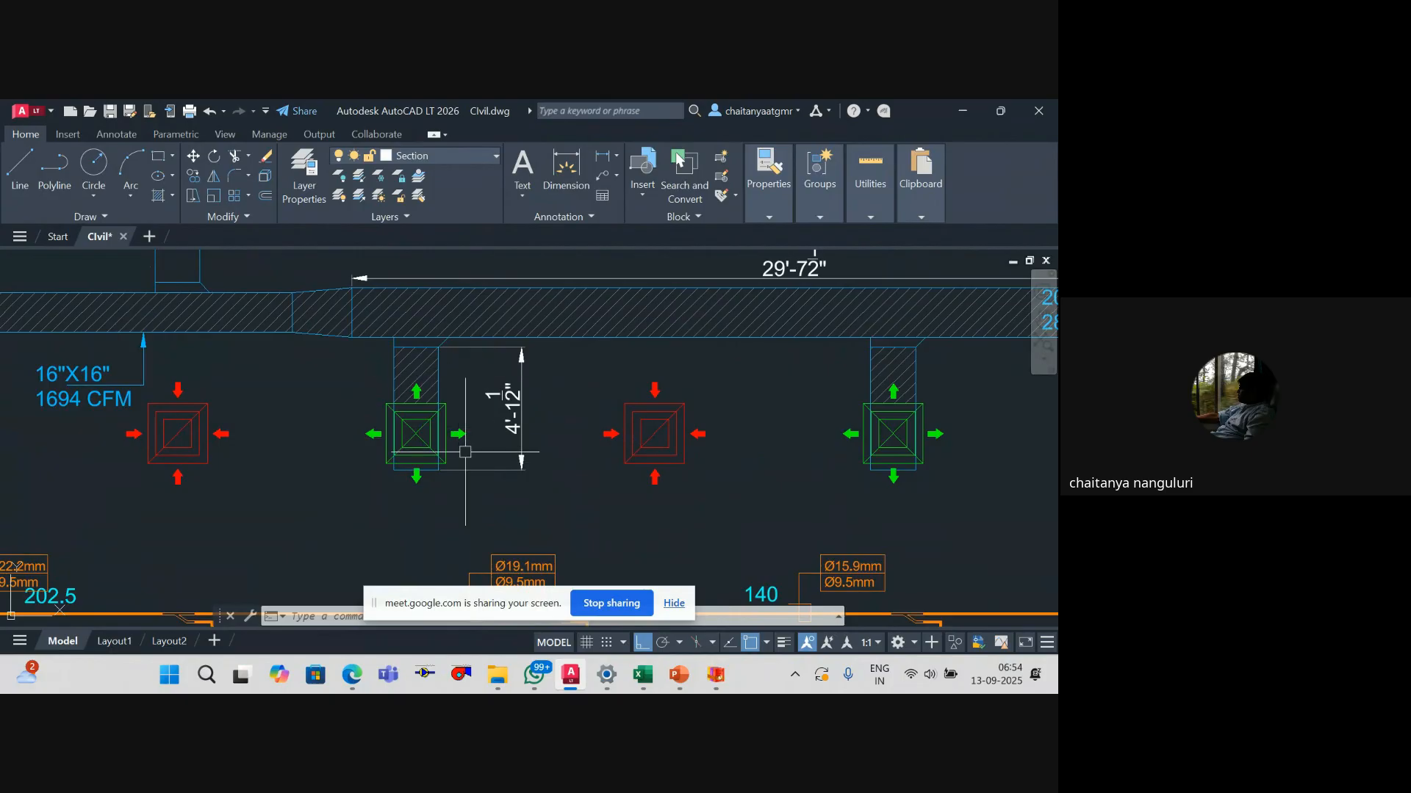
drag(463, 458, 472, 474)
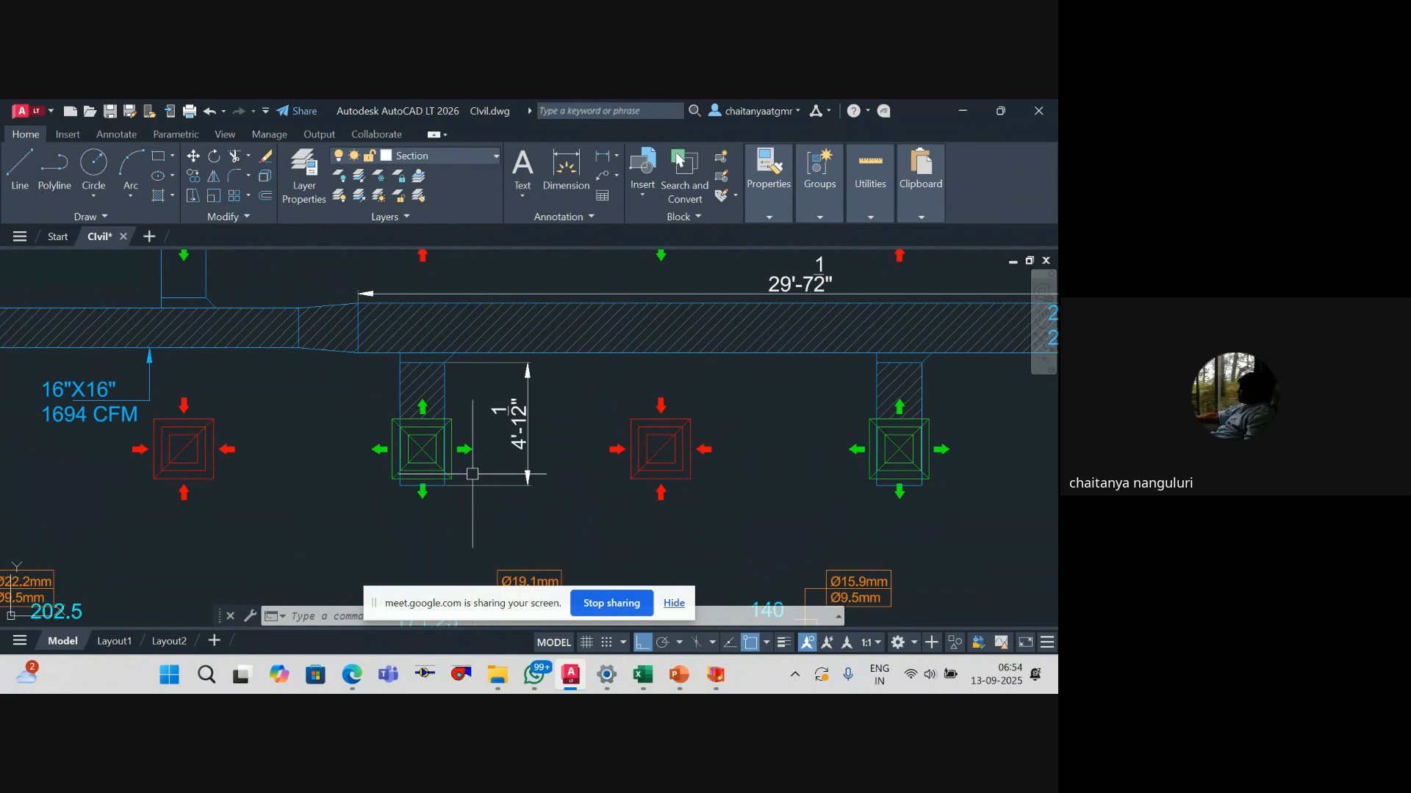
mouse_move(517, 477)
mouse_down()
mouse_move(523, 503)
mouse_move(540, 487)
mouse_move(564, 510)
mouse_move(311, 542)
mouse_up()
scroll(564, 509, down, 4)
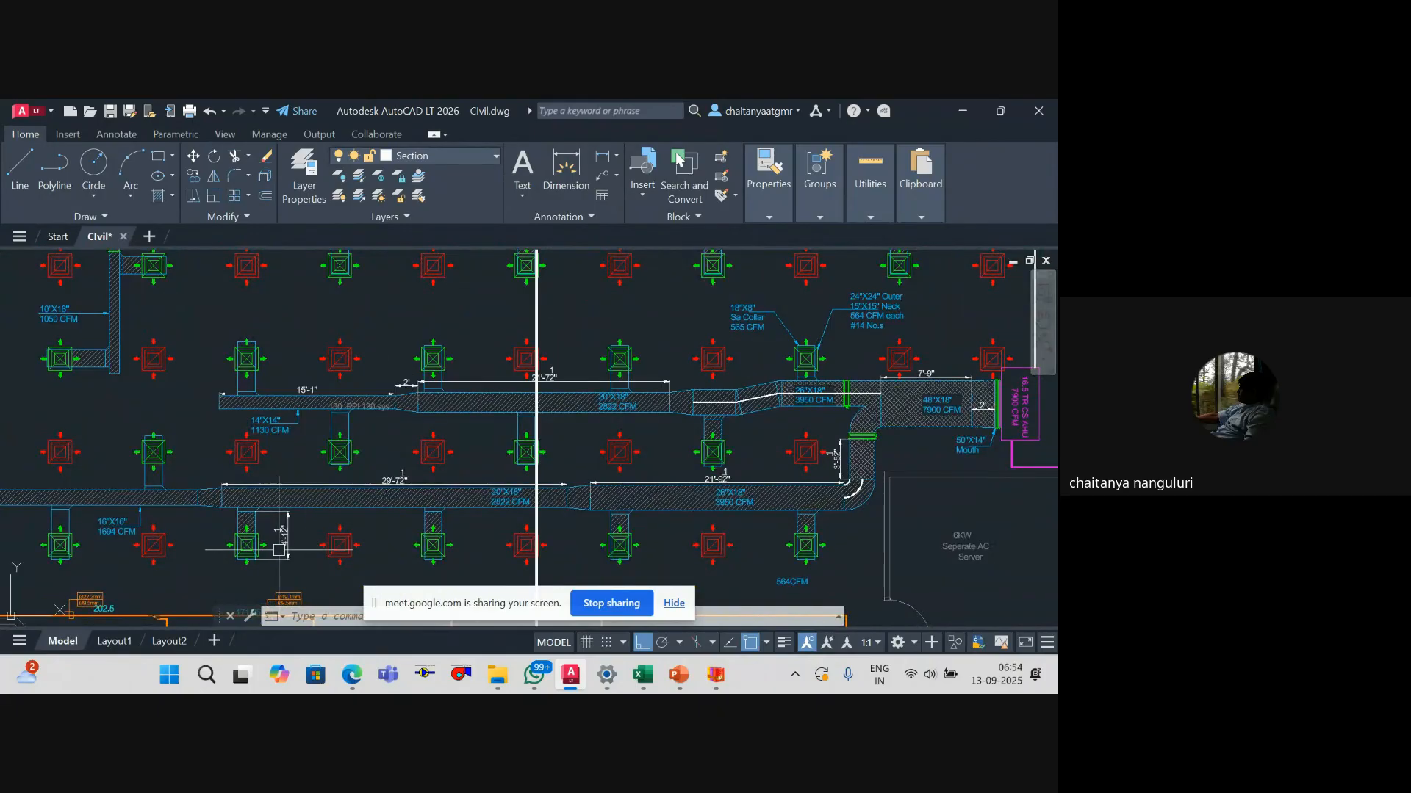
scroll(279, 550, up, 4)
Step: Switch to the Excel sheet and enter item 15 as Shoe with size 18 by 8 in row 22
key(alt+Tab)
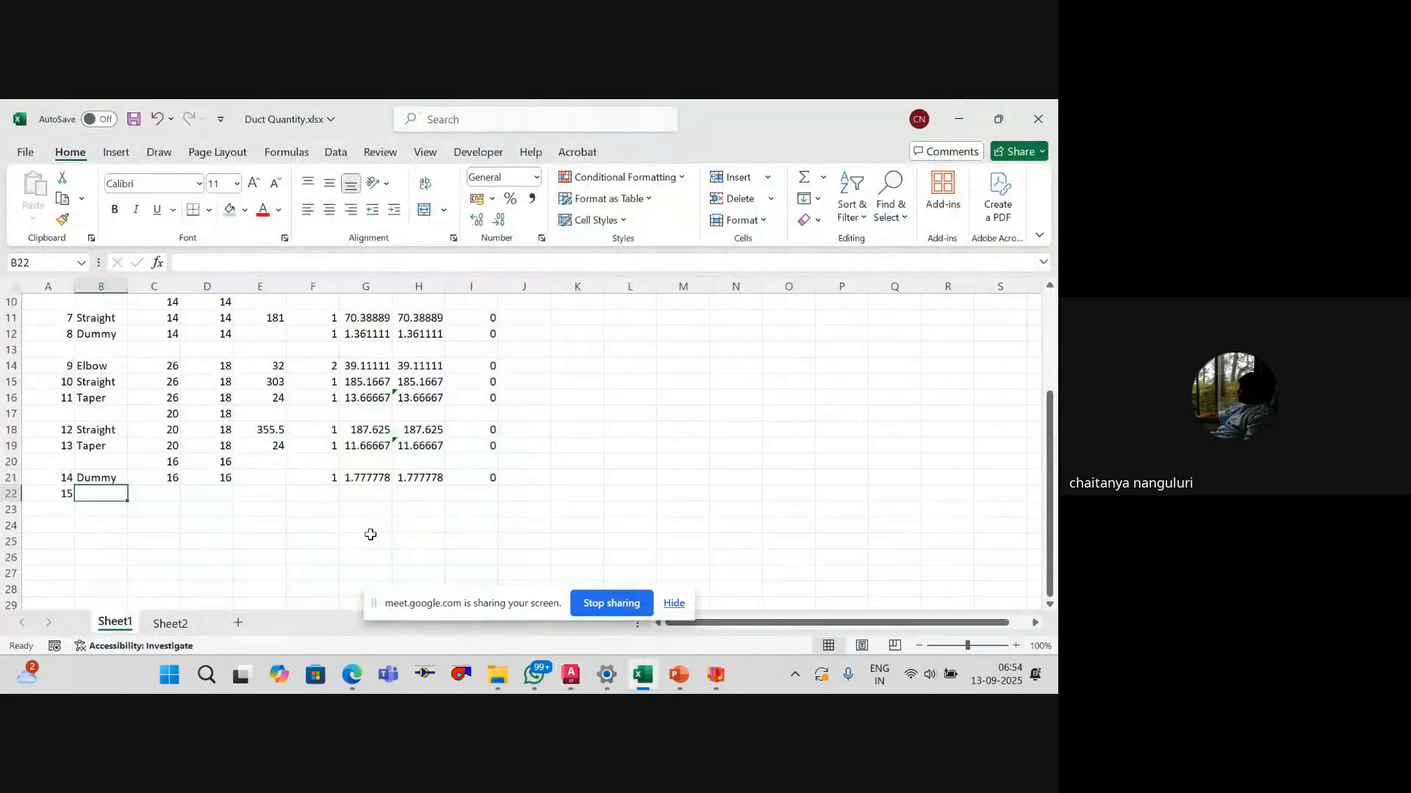
text(Sh)
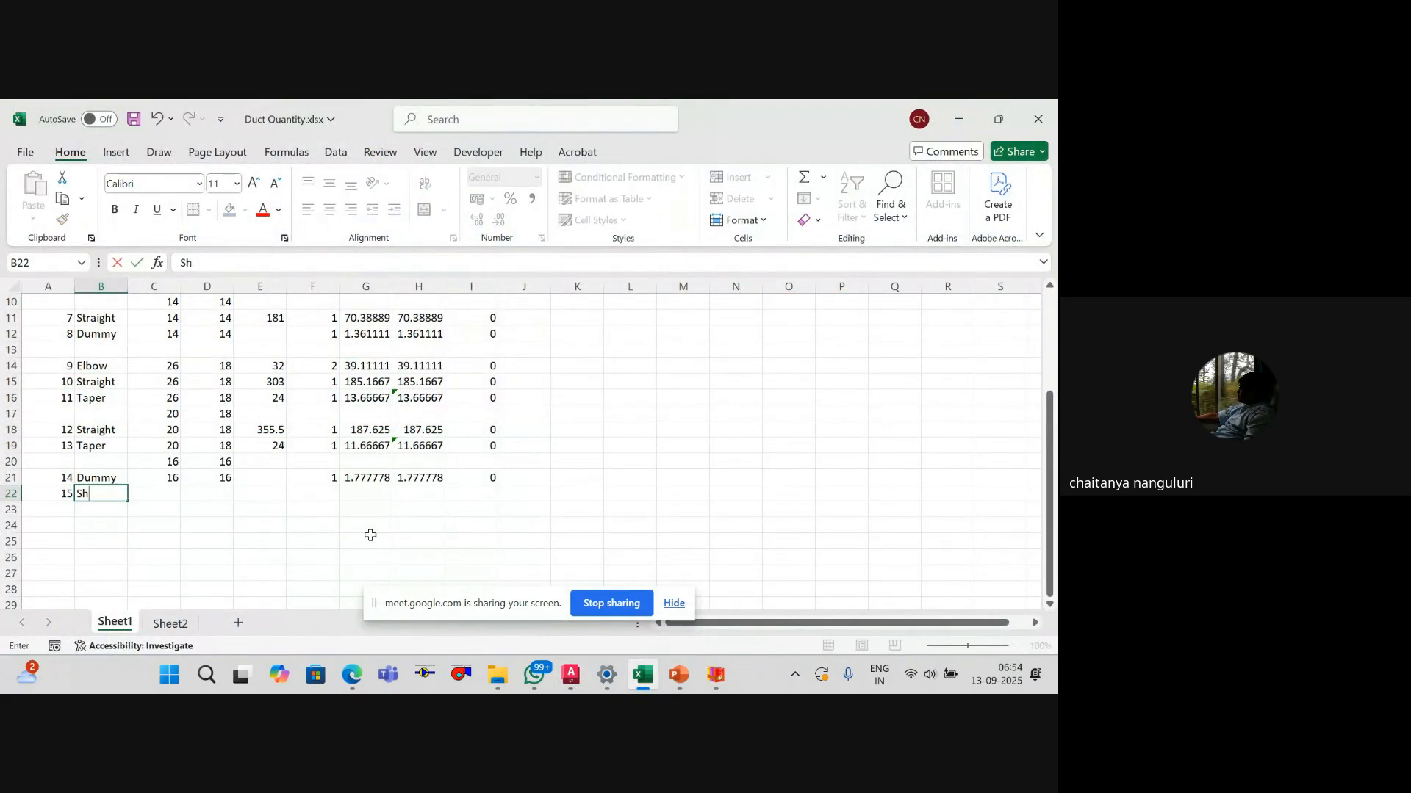
text(oe)
key(Tab)
text(1)
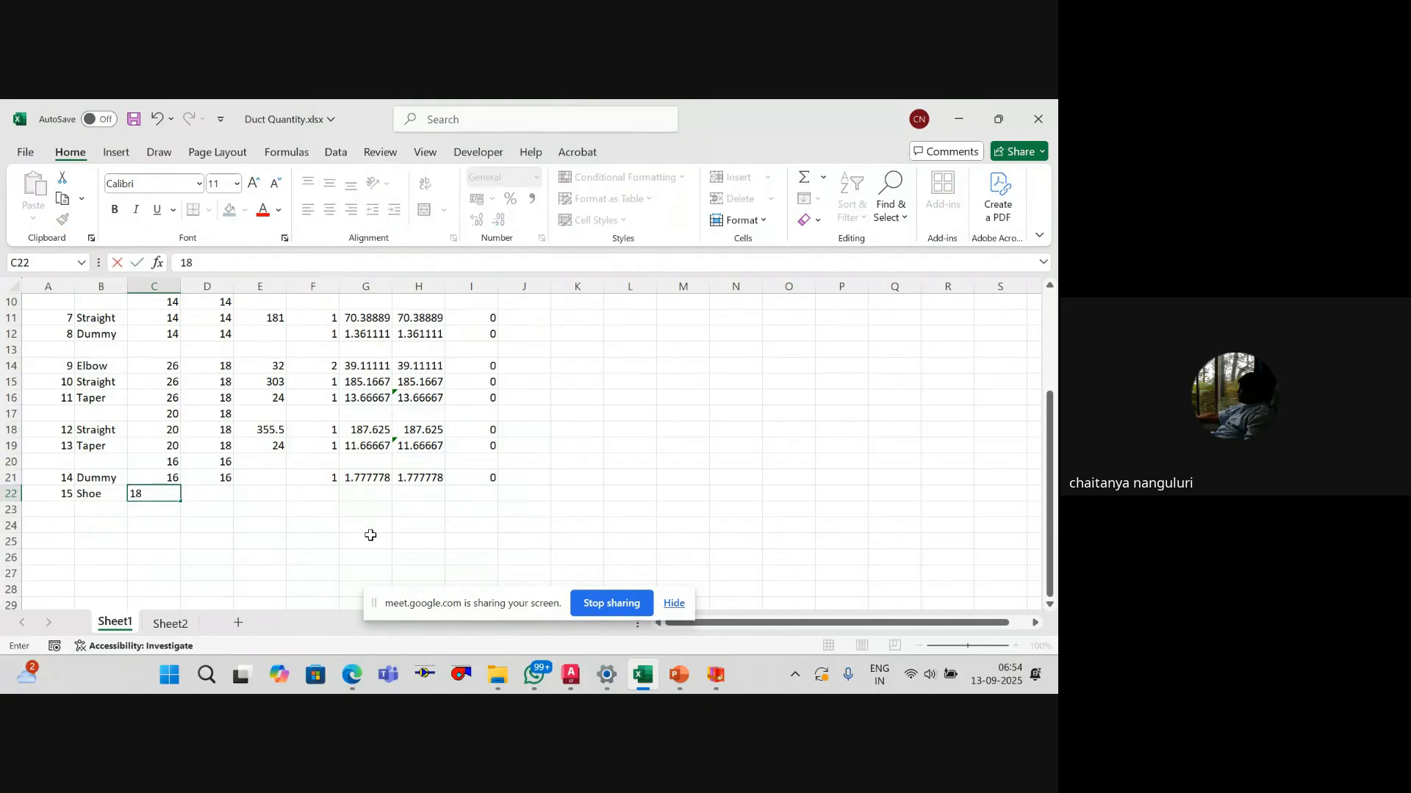
key(Tab)
text(8)
key(Return)
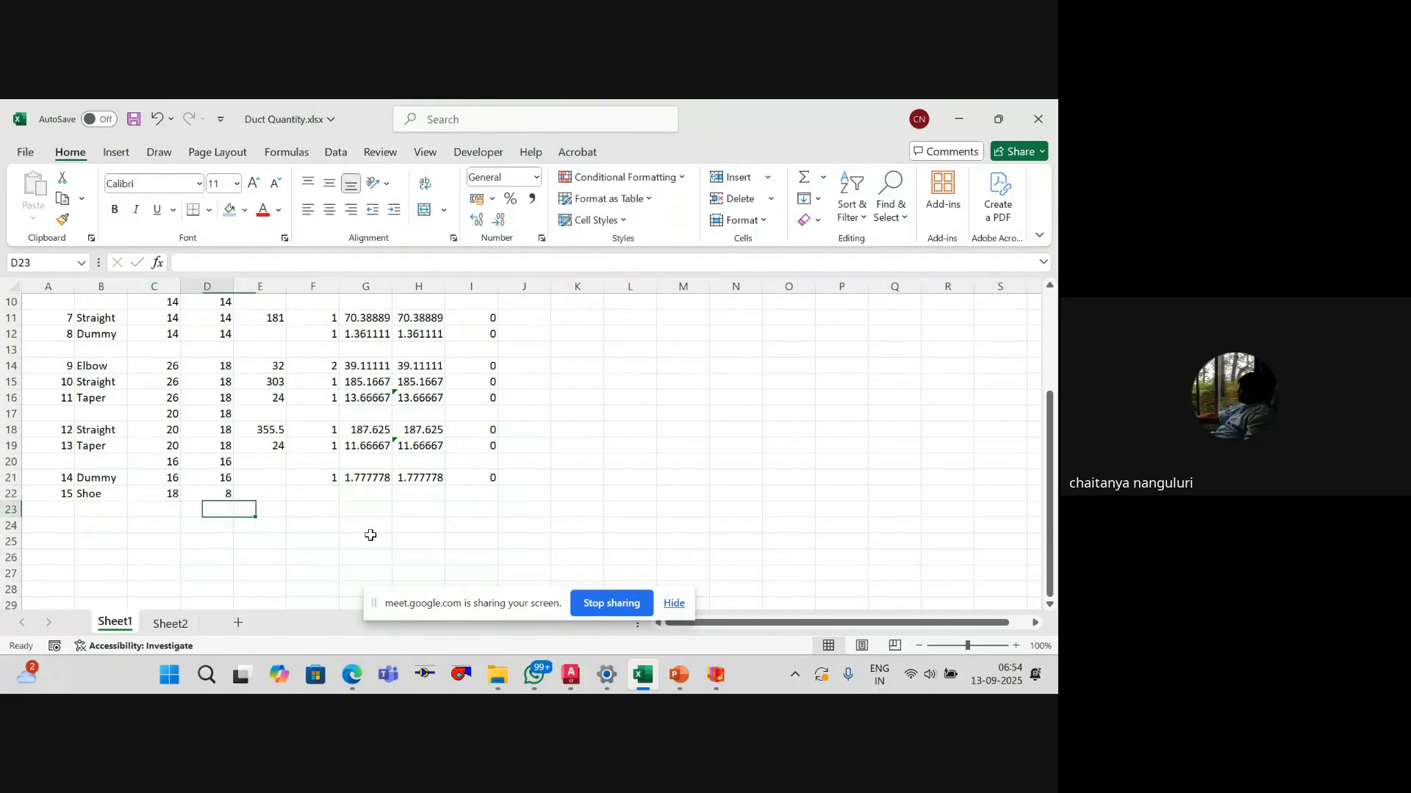
Step: Enter the shoe's second size in row 23, using =18+4 in column C and 8 in column D
key(Left)
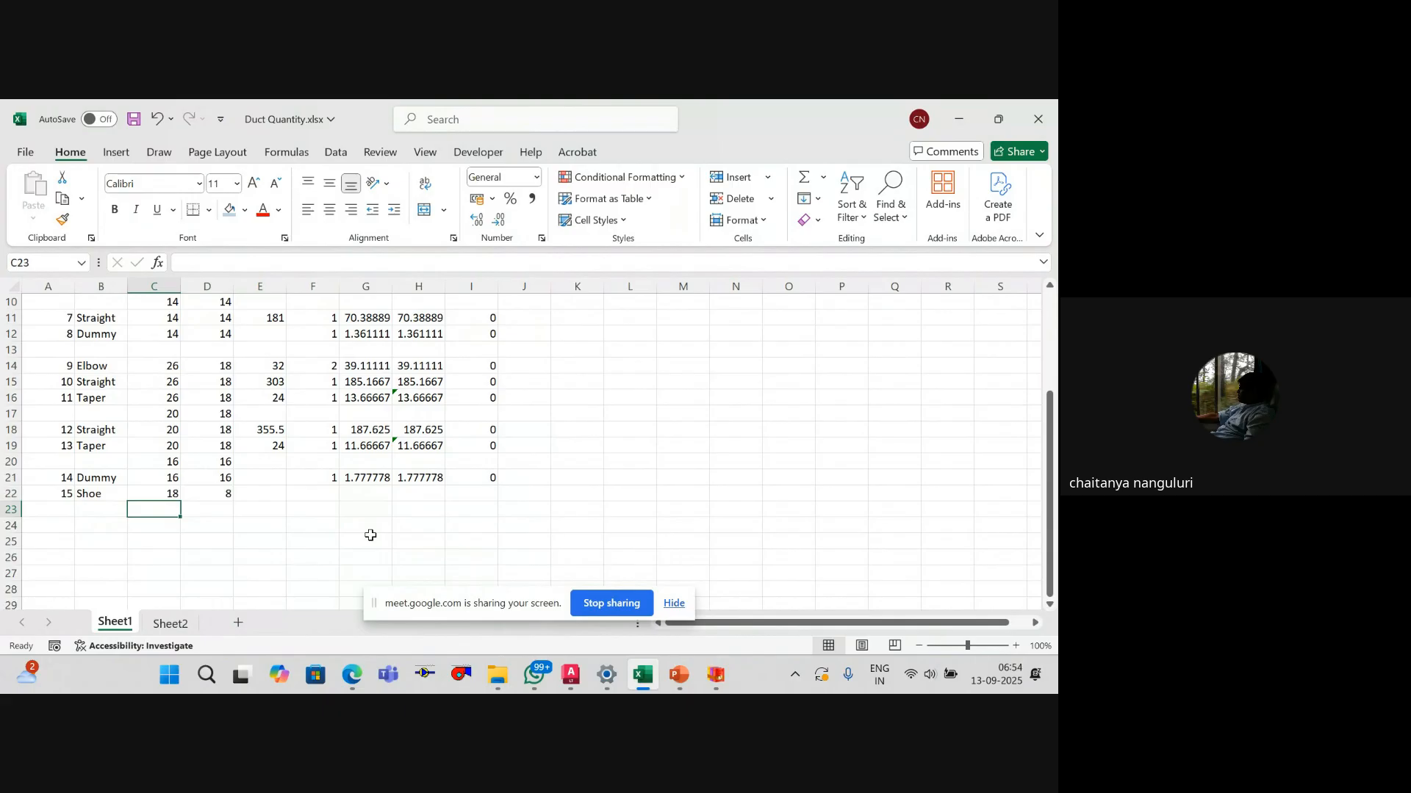
text(=18+4)
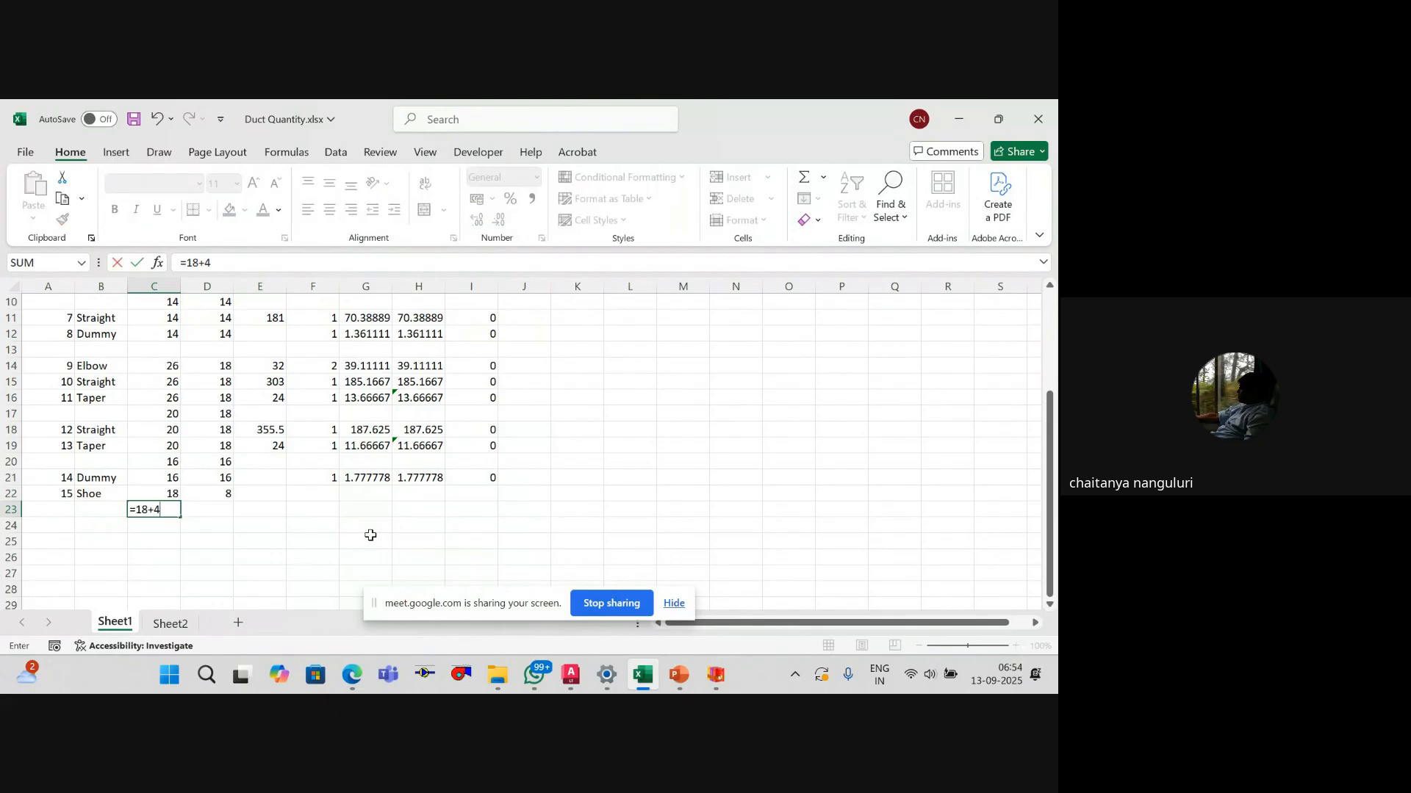
key(Tab)
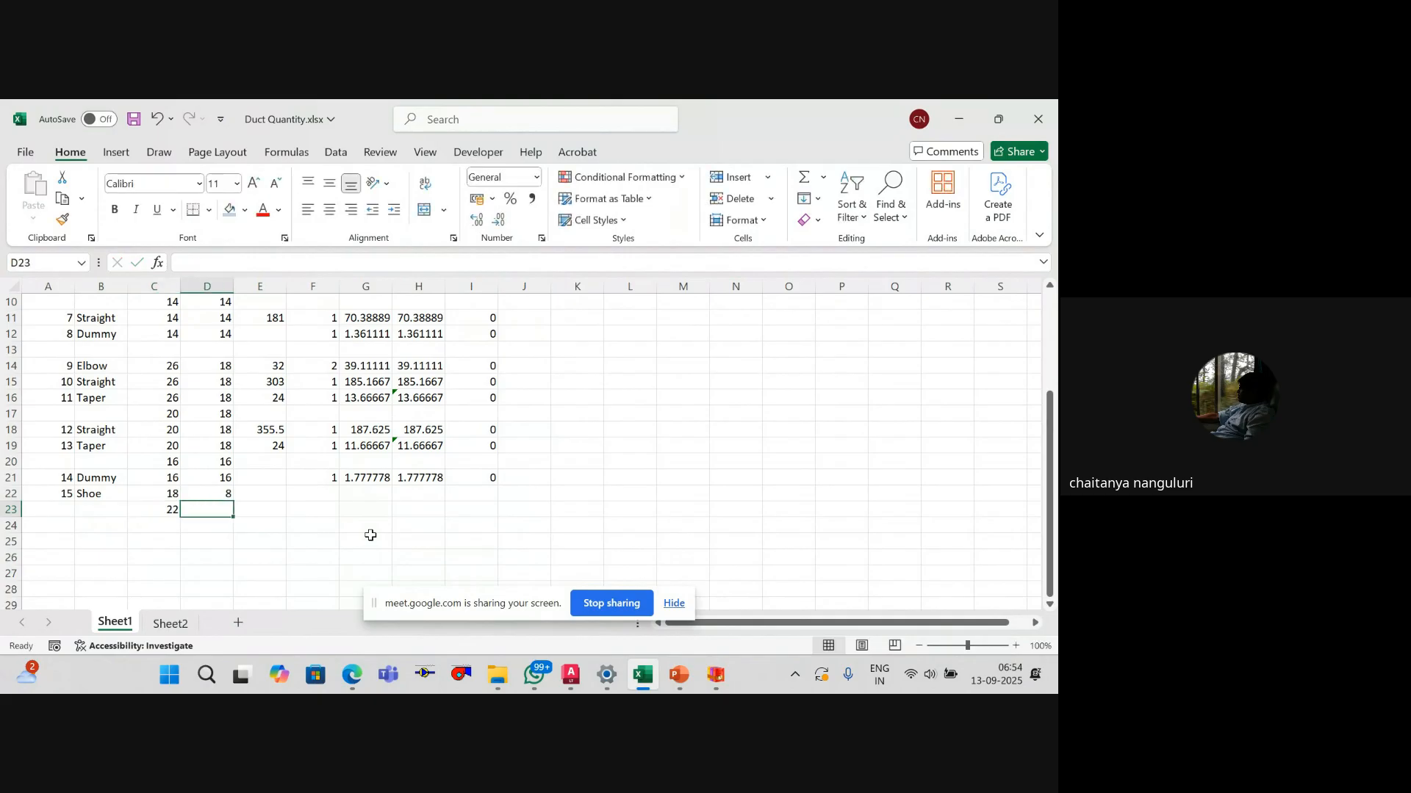
text(8)
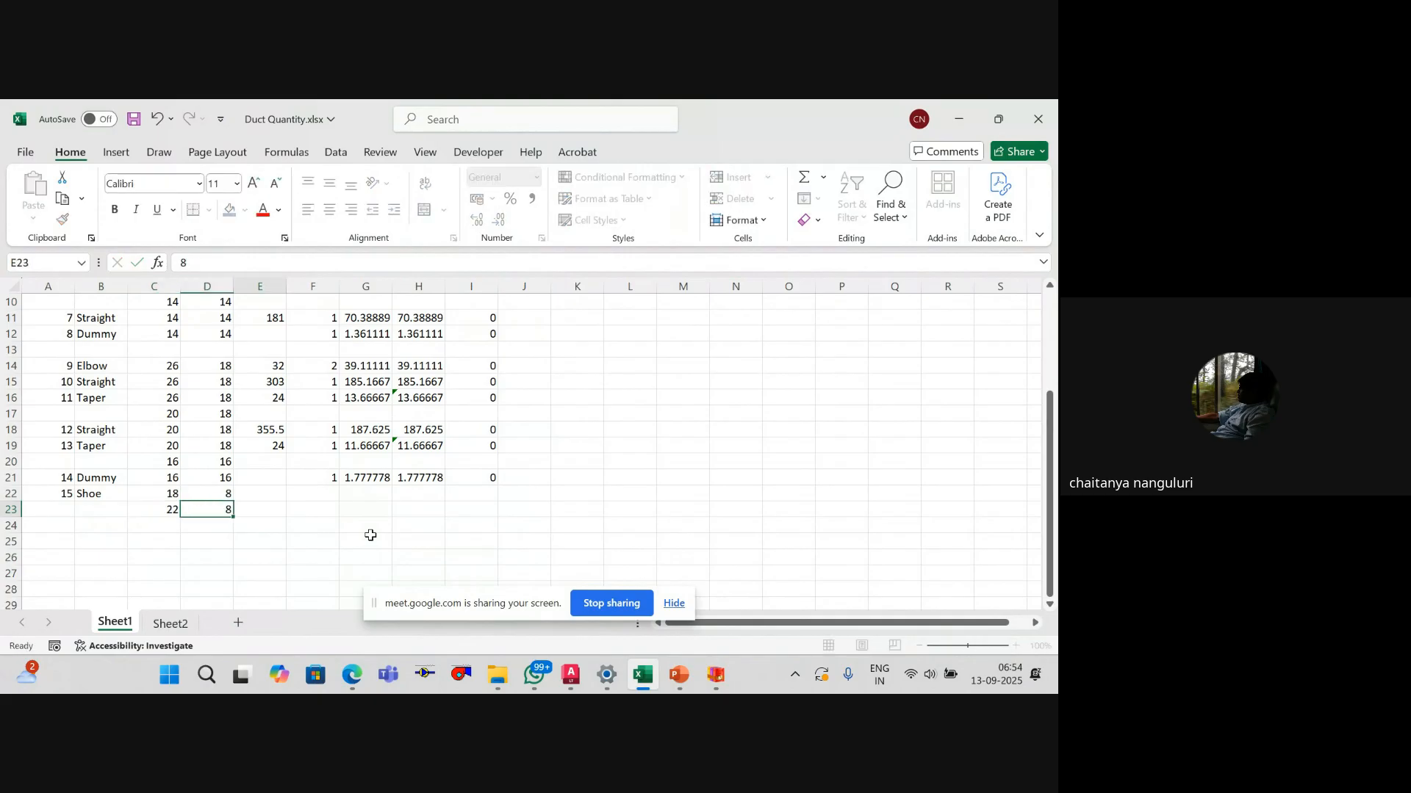
key(Tab)
key(Up)
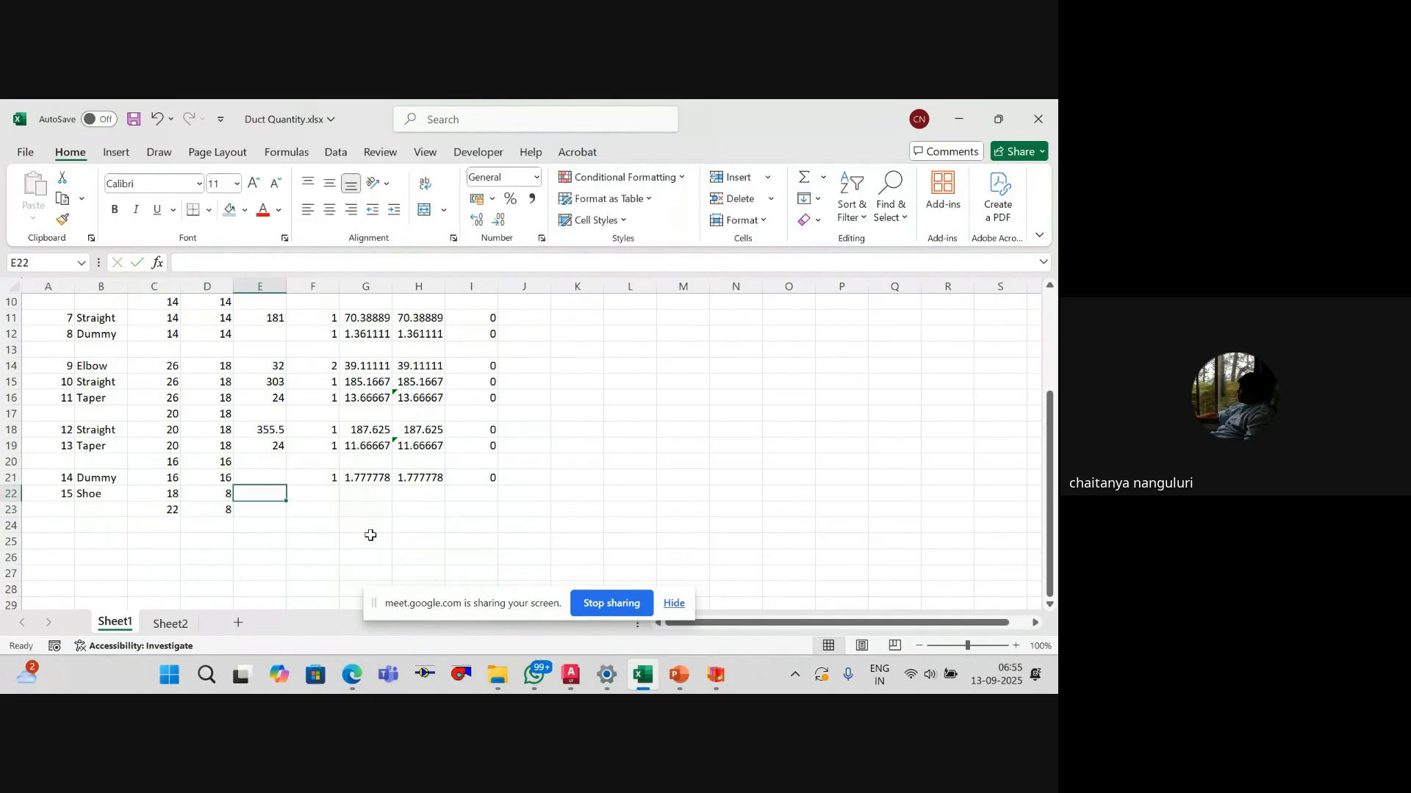
Step: Check the branch connection in the AutoCAD drawing and enter length 4 for the Shoe row in the Excel sheet
key(alt+Tab)
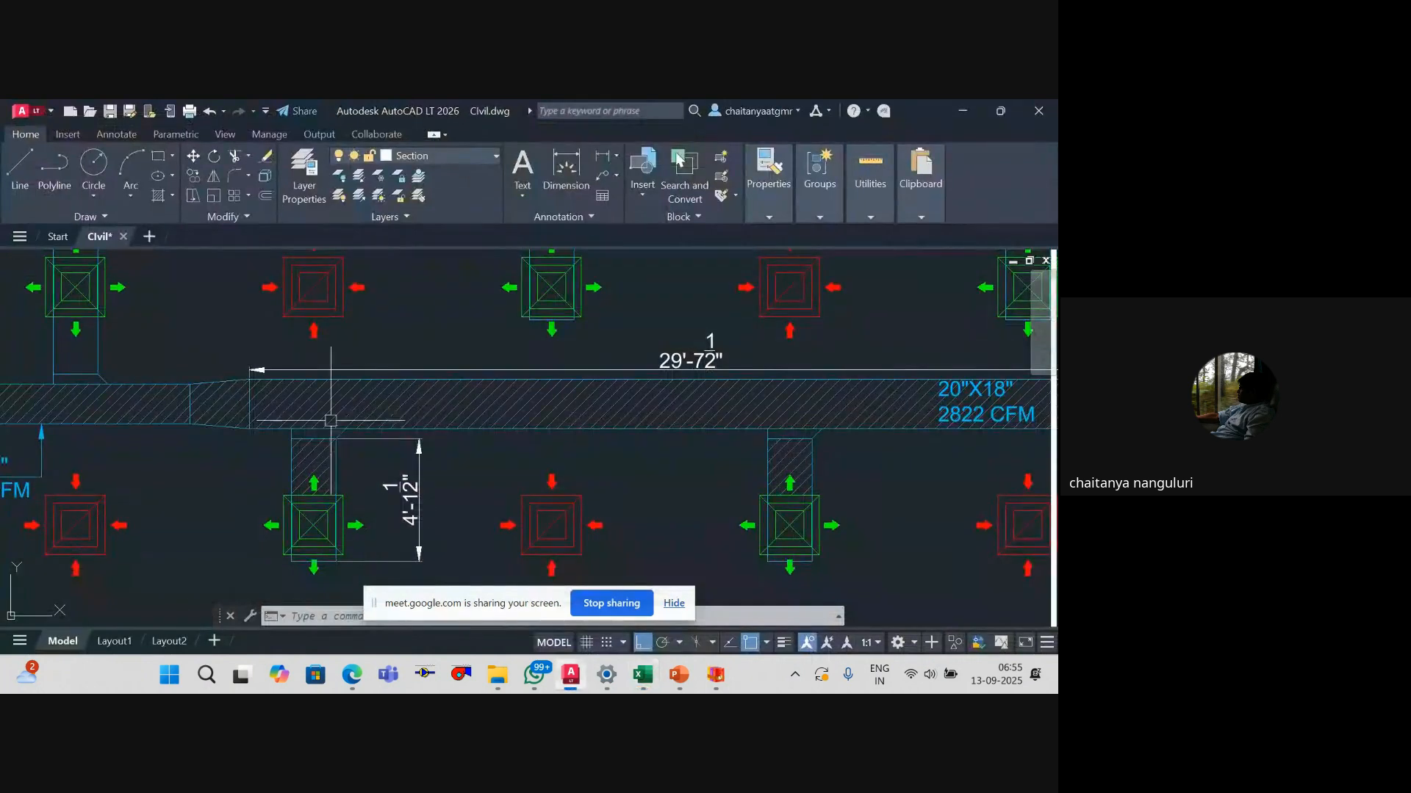
scroll(329, 484, up, 5)
key(alt+Tab)
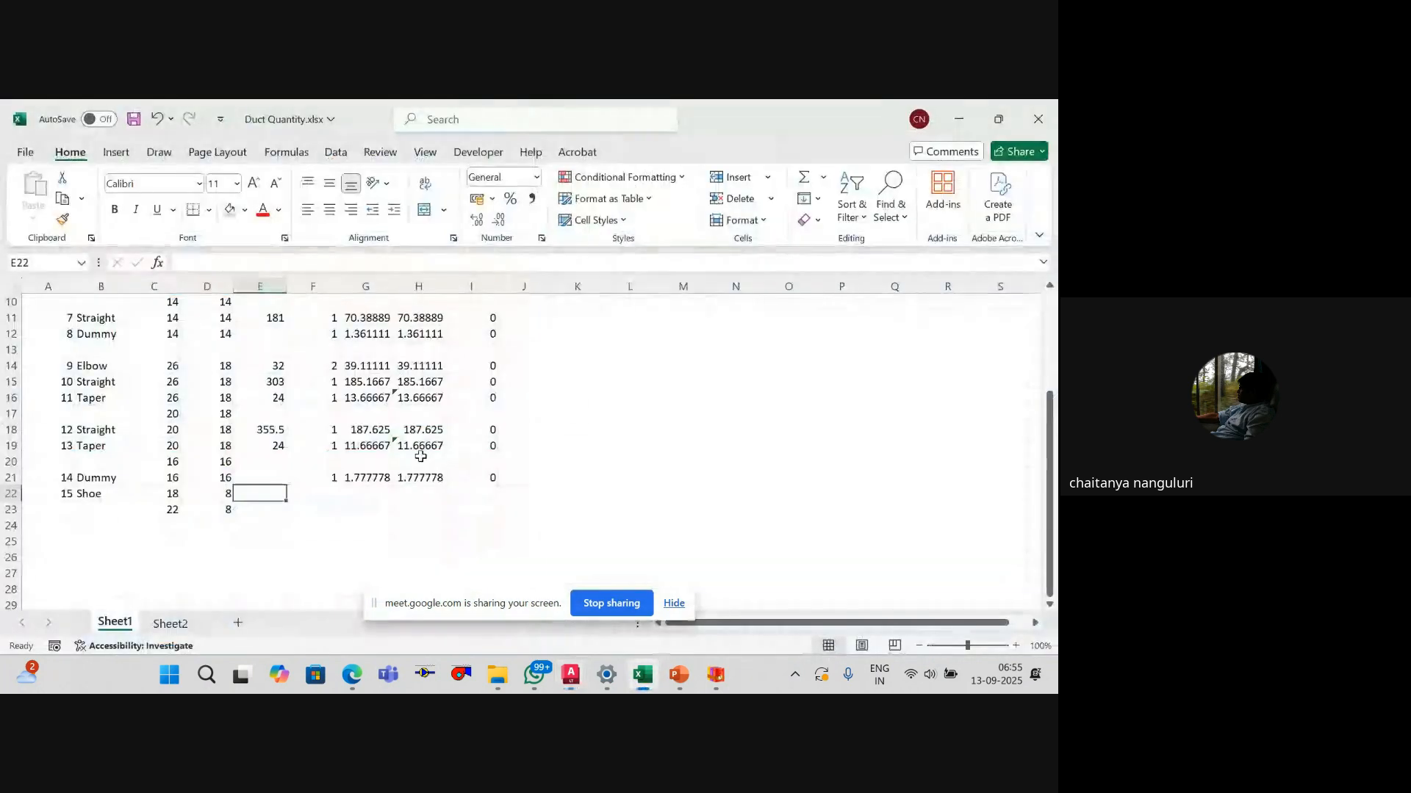
text(4)
key(Tab)
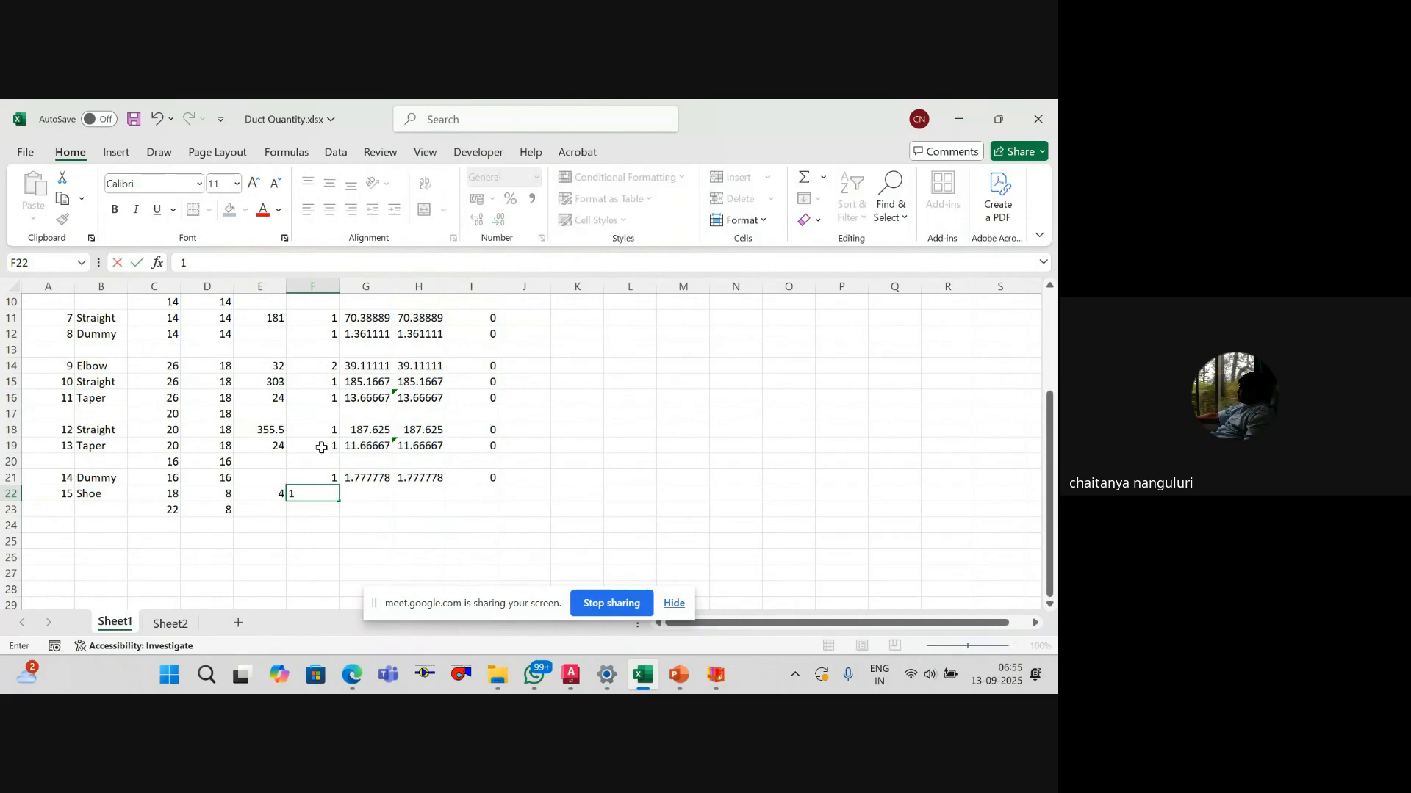
Step: Check the branches in the AutoCAD drawing and enter quantity 14 for the Shoe row in the Excel sheet
key(alt+Tab)
scroll(490, 488, down, 2)
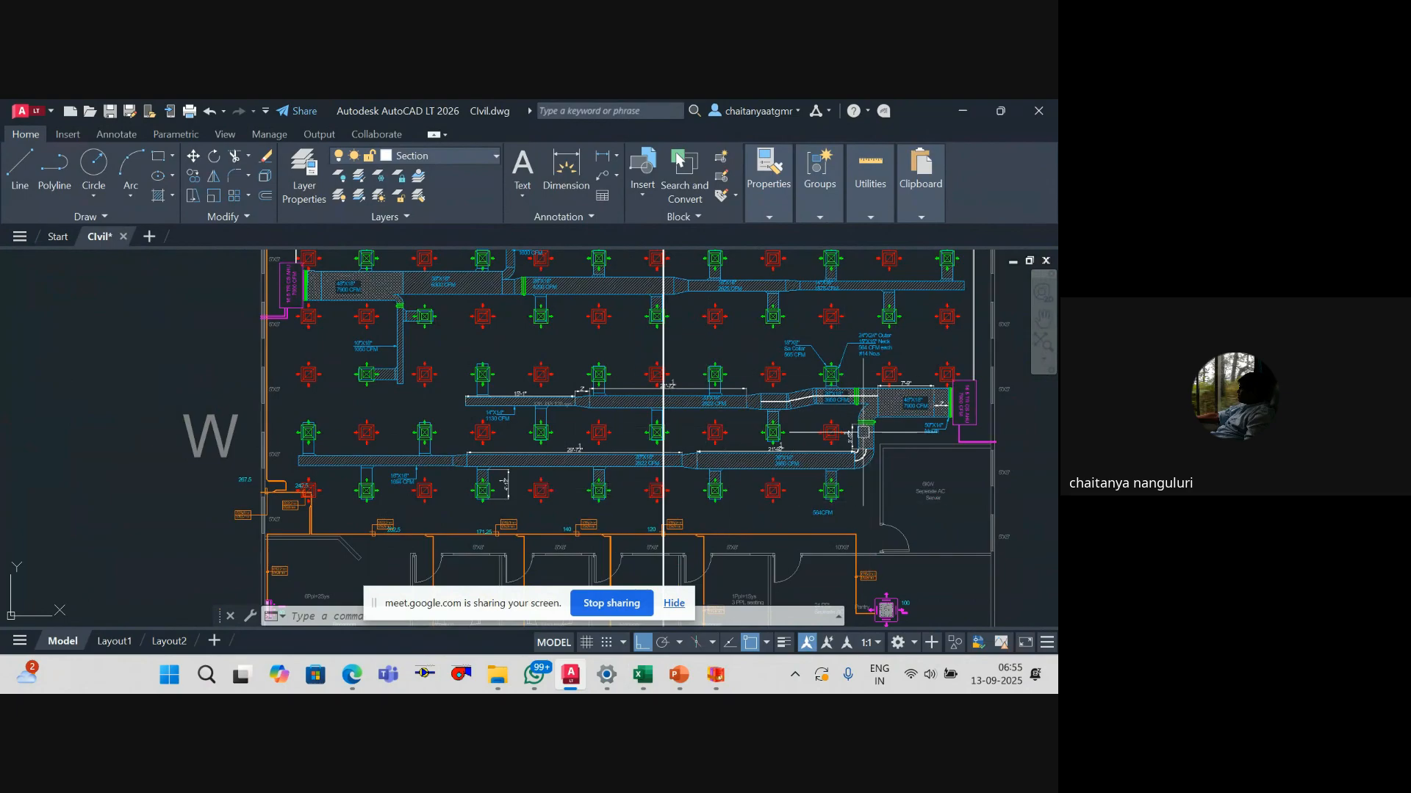
key(alt+Tab)
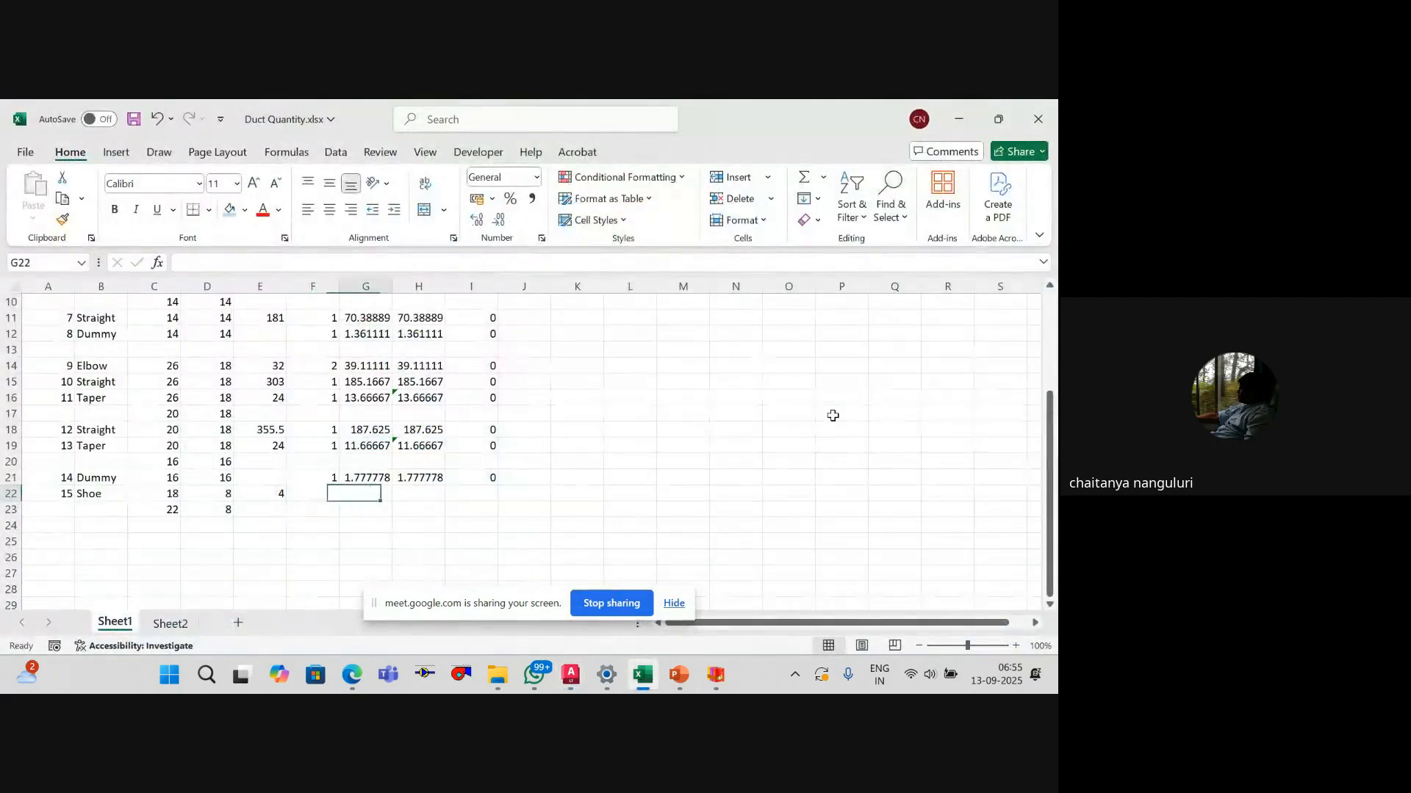
text(14)
key(Tab)
Step: Copy the area formula from the Taper row's cell G19 into G22 for the Shoe row
key(Up)
key(Up)
key(Up)
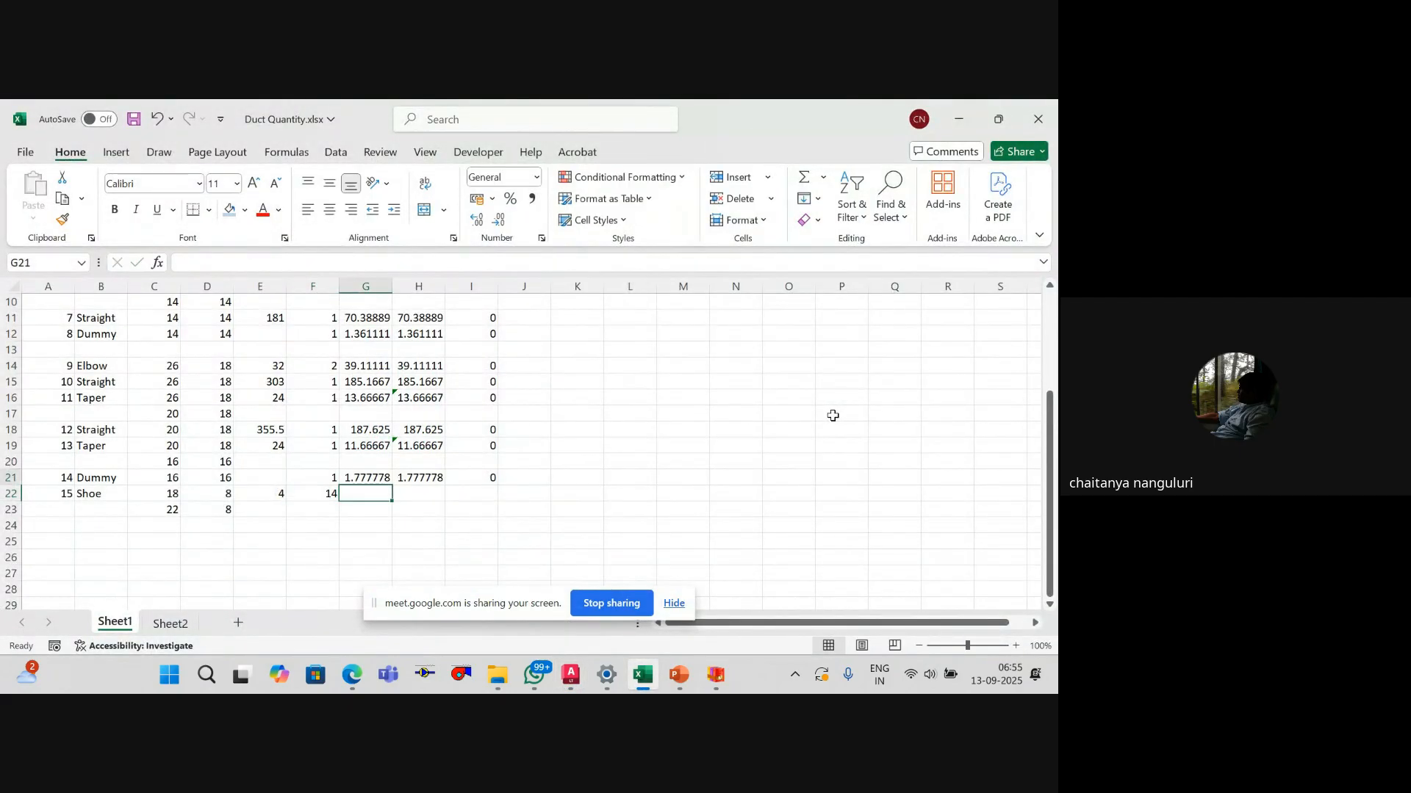
key(ctrl+c)
key(Down)
key(Down)
key(Down)
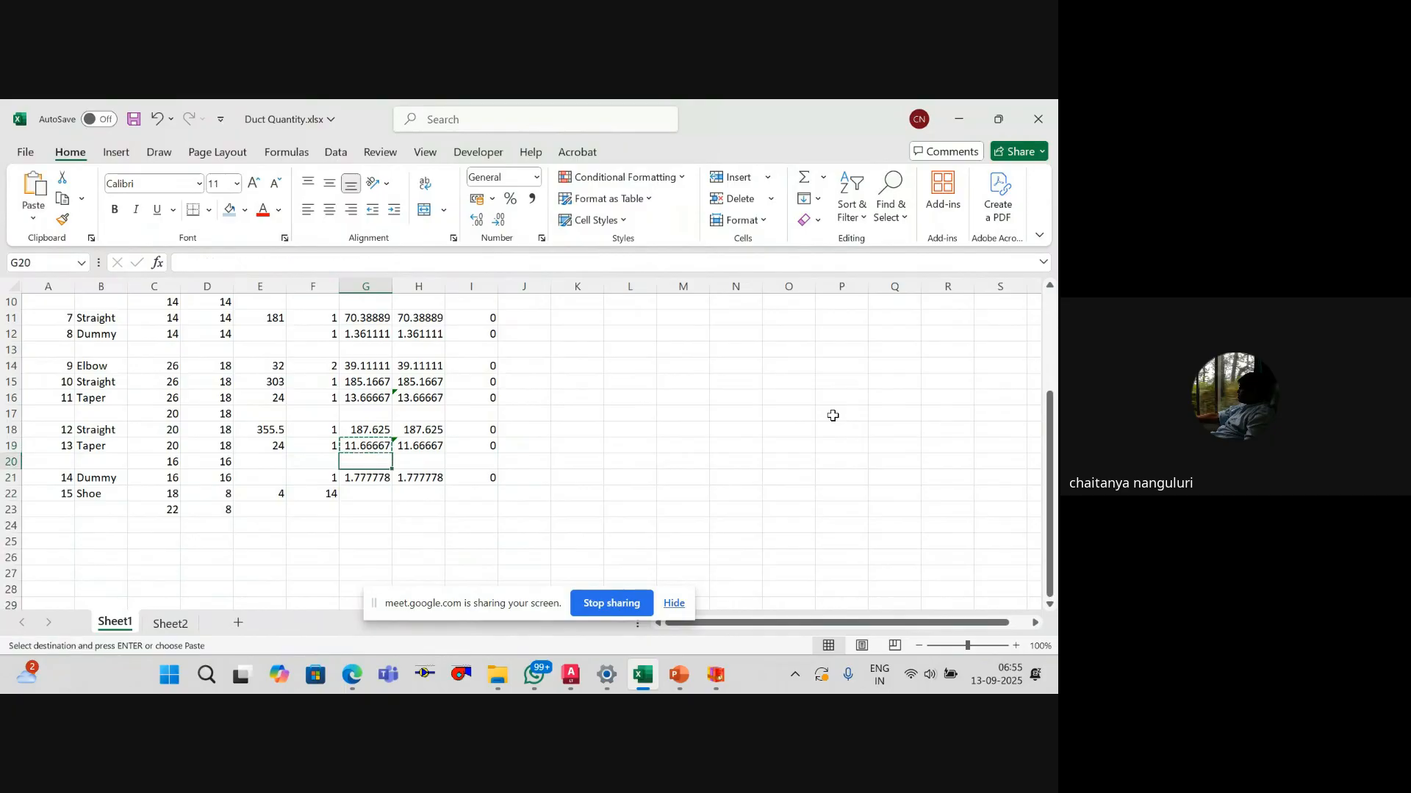
key(ctrl+v)
key(Return)
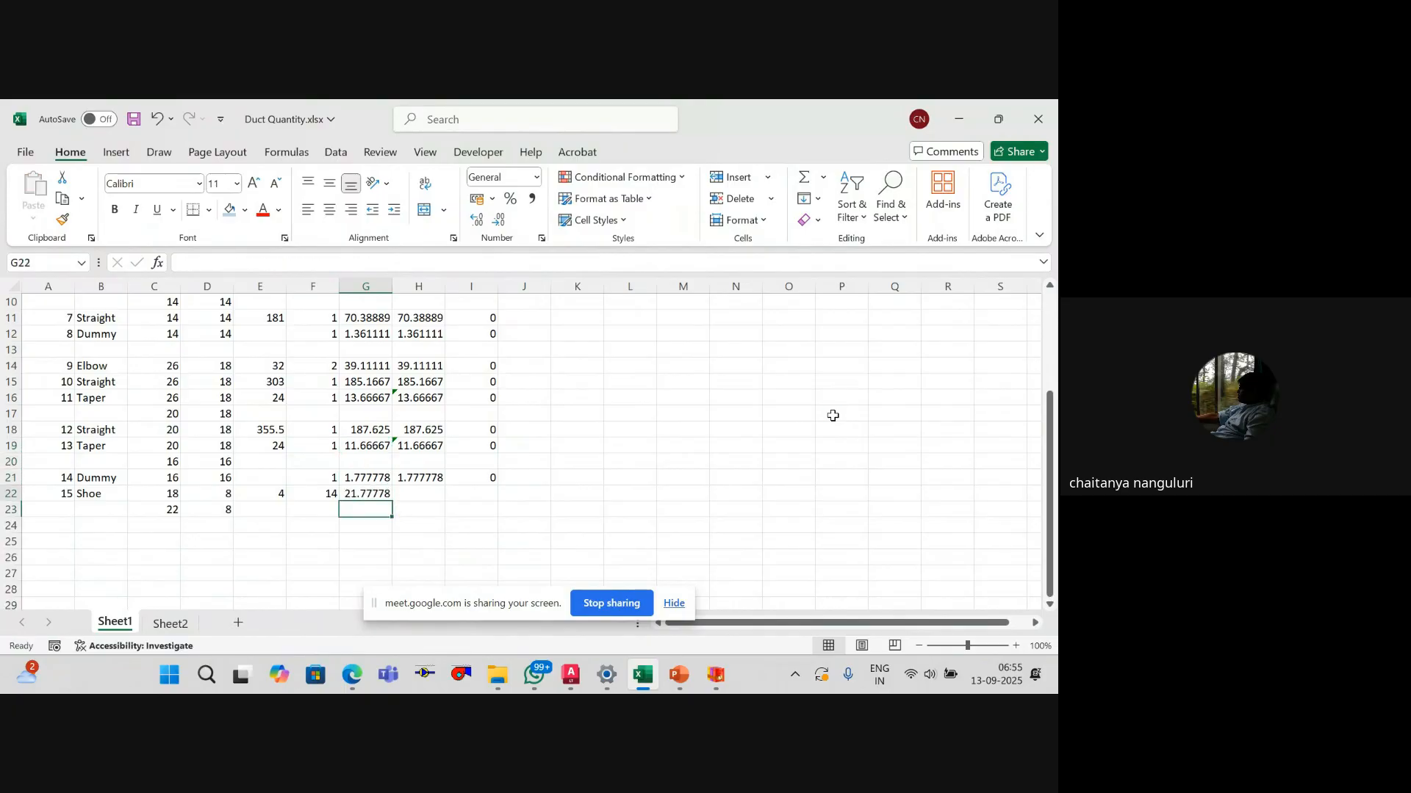
Step: Fill the Shoe row's cells H22:I22 with the formulas from the row above
key(Up)
key(Down)
key(Up)
key(Right)
key(shift+Right)
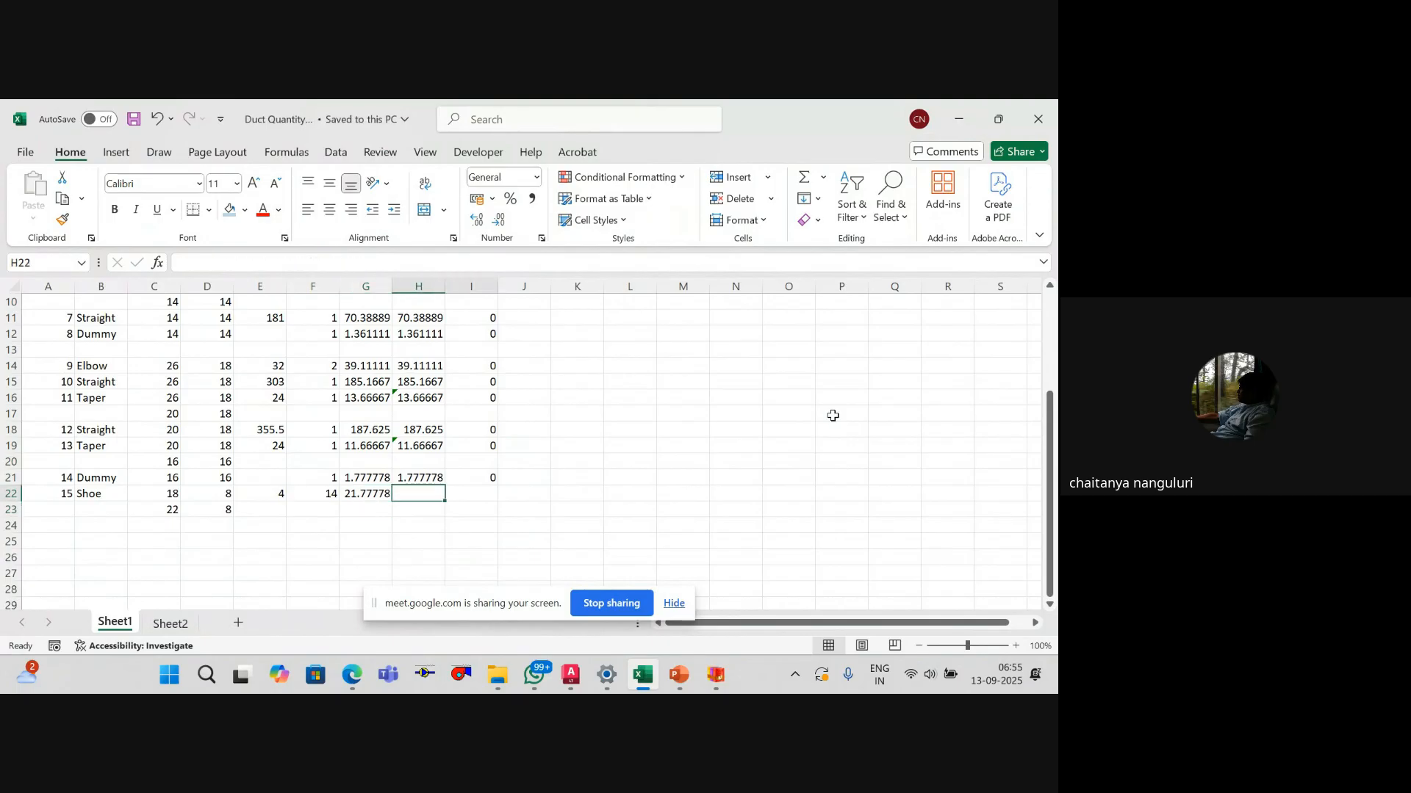
key(ctrl+d)
Step: Enter item 16 as Collar in row 24
key(Down)
key(Down)
key(Left)
key(Left)
key(Left)
key(Left)
key(Left)
key(Left)
key(Left)
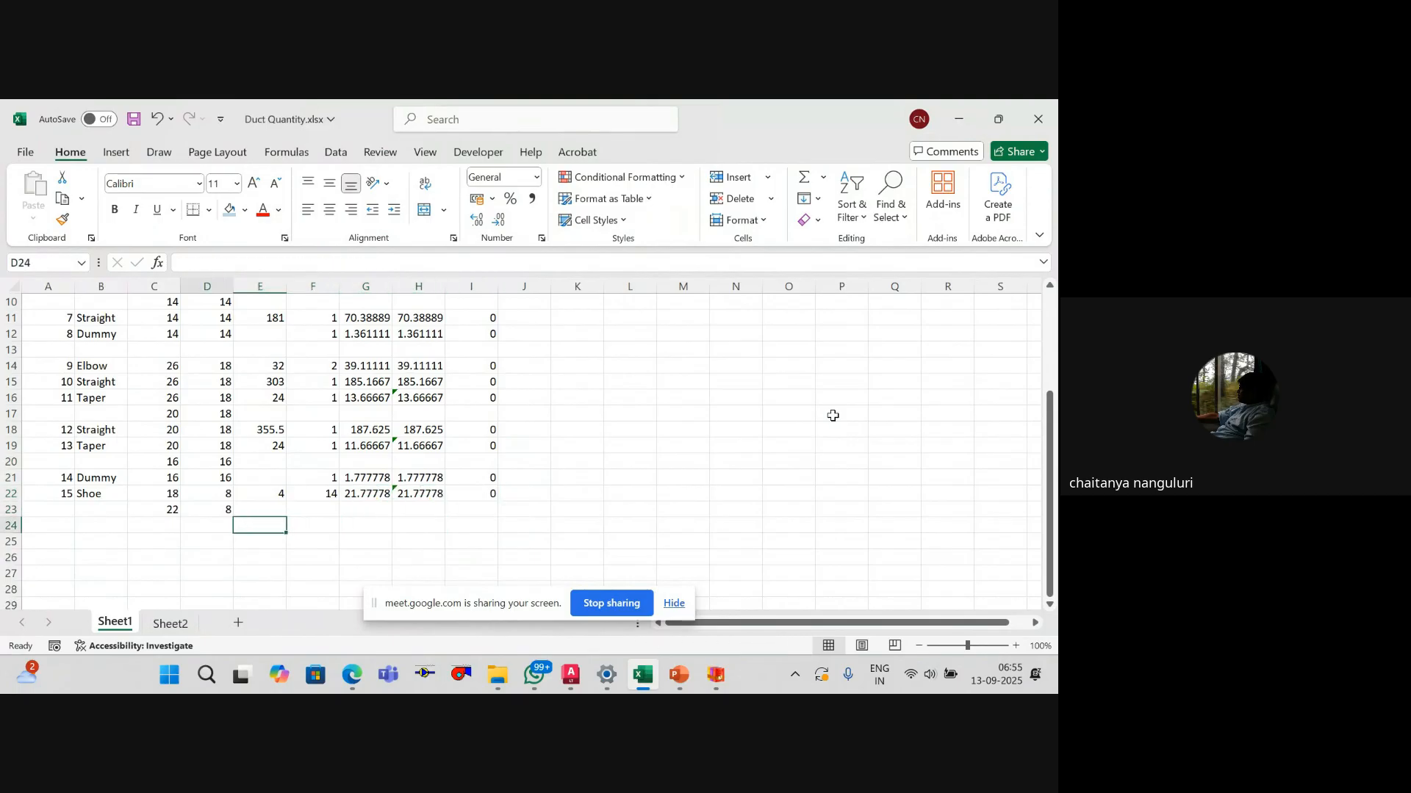
text(16)
key(Tab)
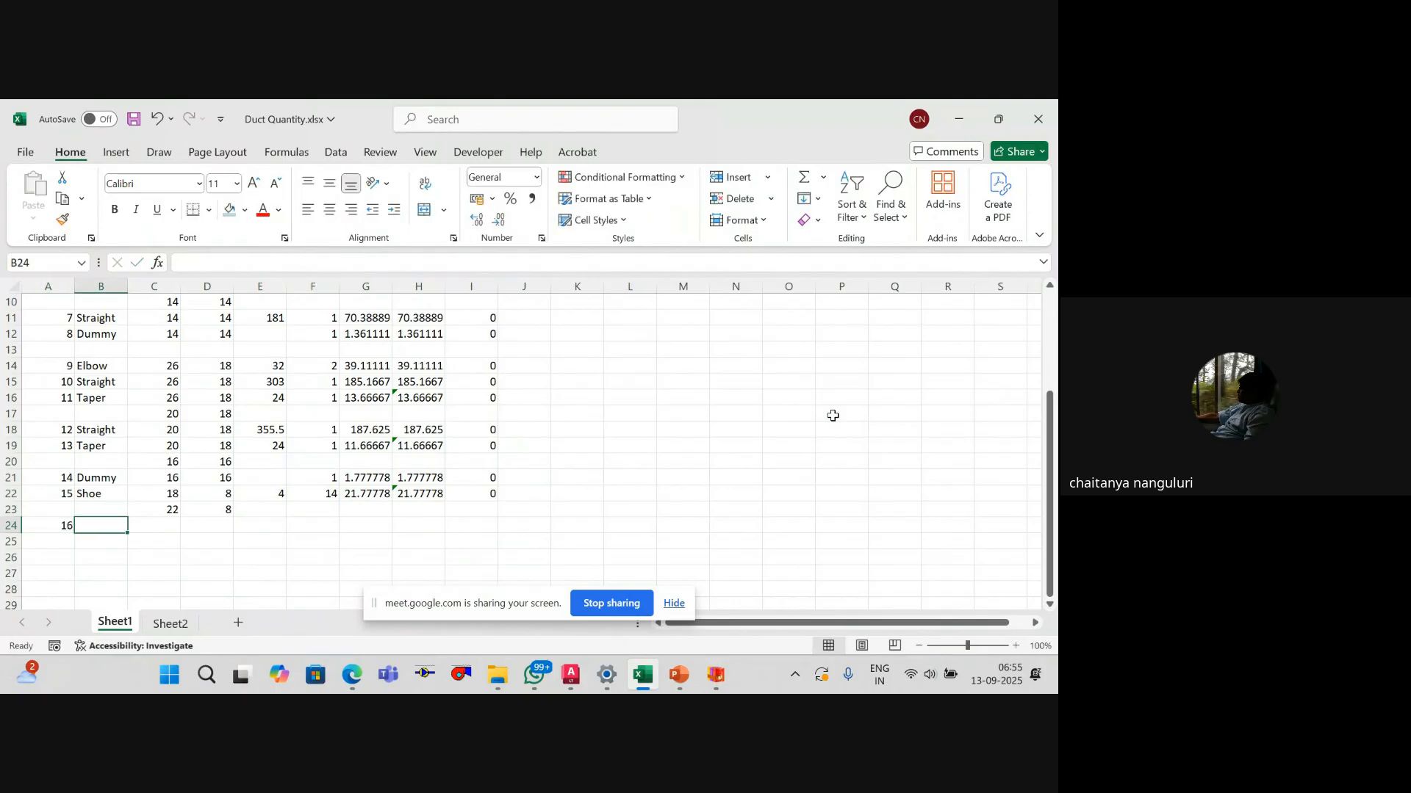
text(S)
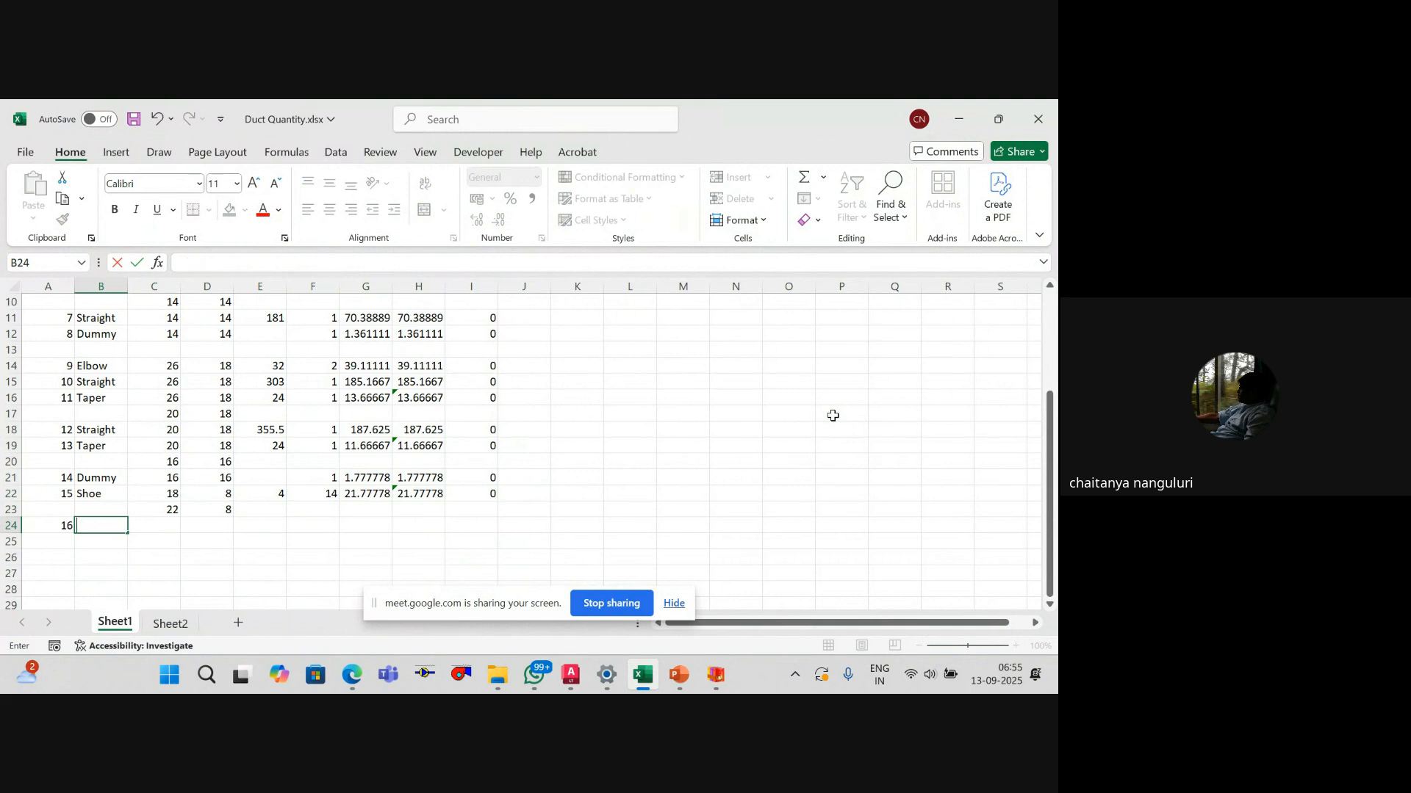
text(ollar)
key(Tab)
Step: Check the branch duct's length dimension in the AutoCAD drawing and enter =4*12 as the Collar length in E24 of the Excel sheet
key(alt+Tab)
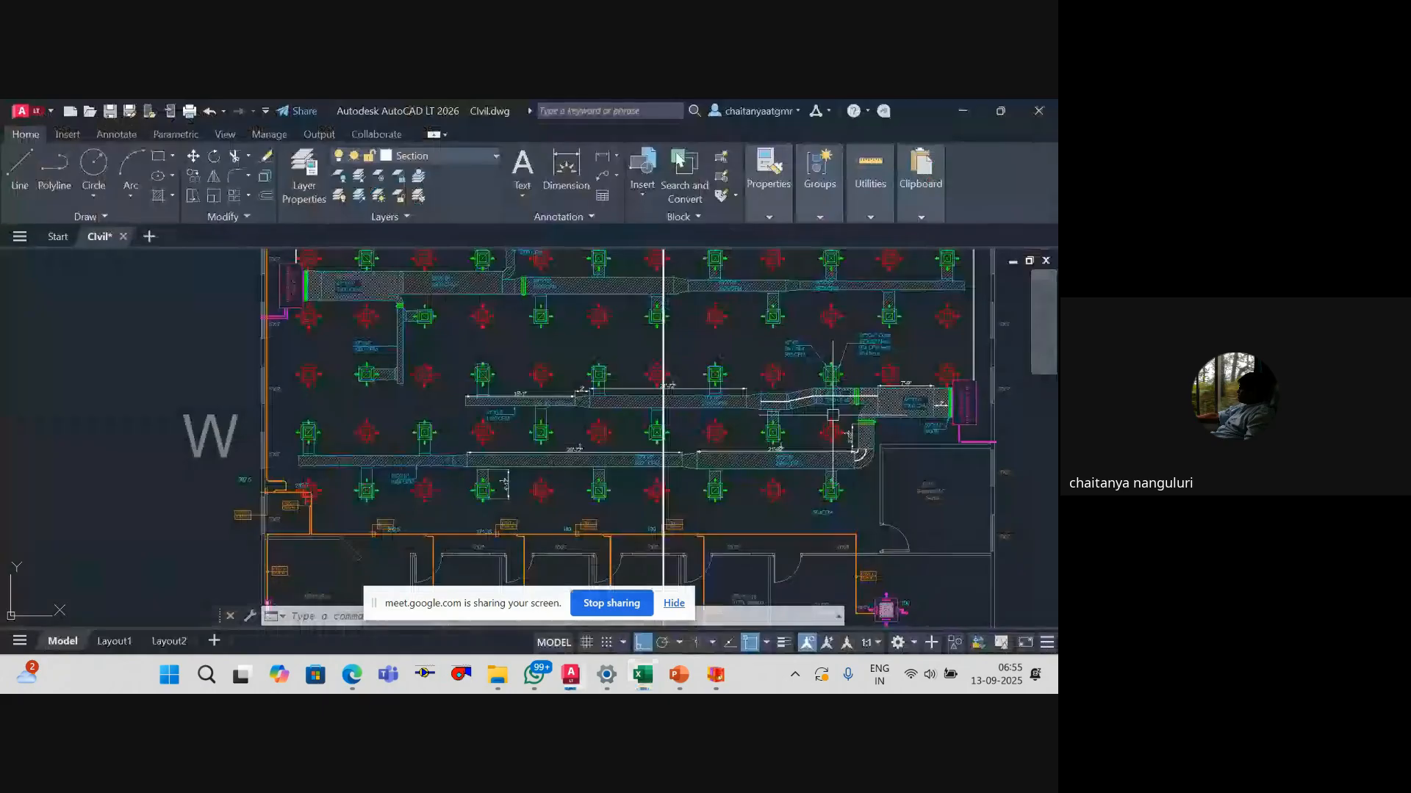
scroll(476, 472, up, 6)
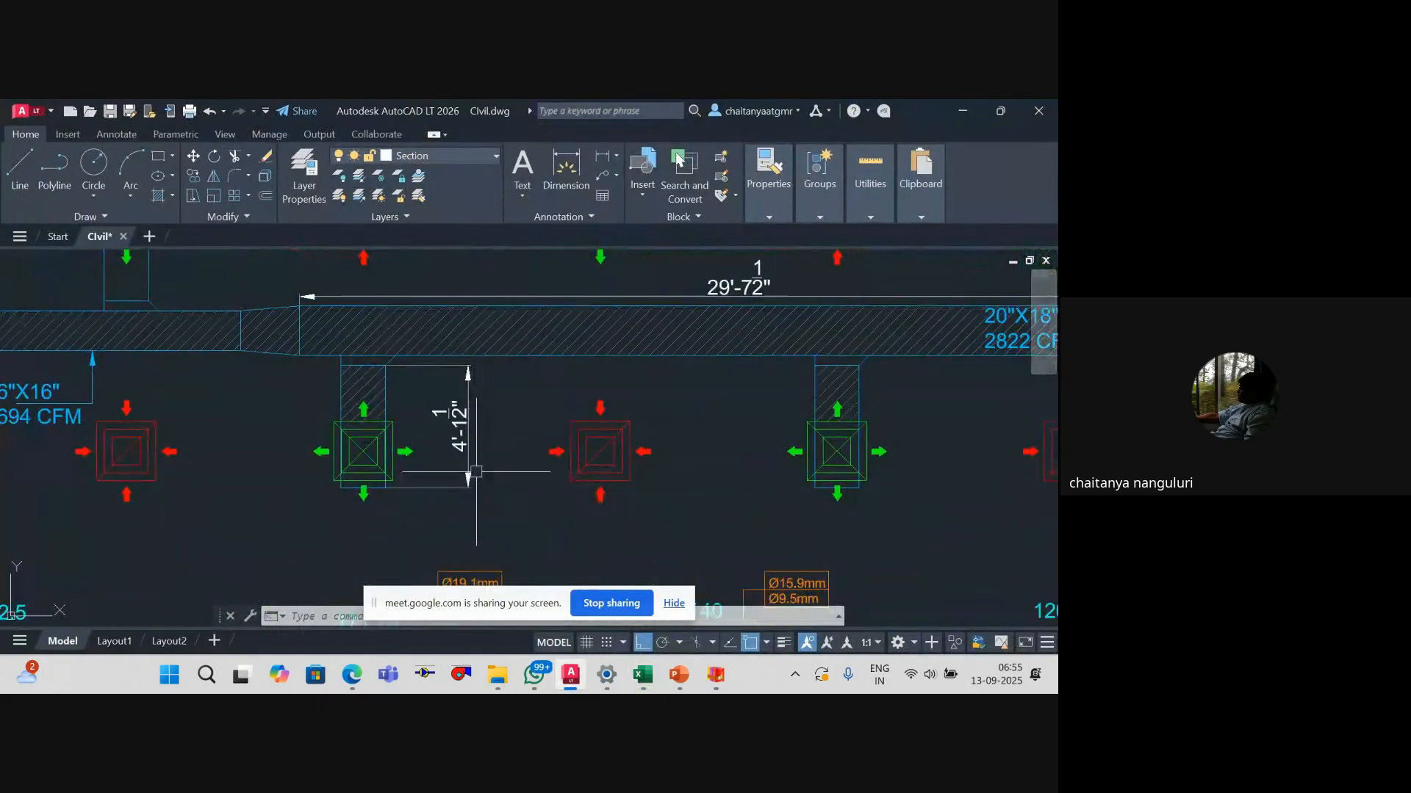
scroll(477, 471, up, 4)
scroll(461, 463, down, 4)
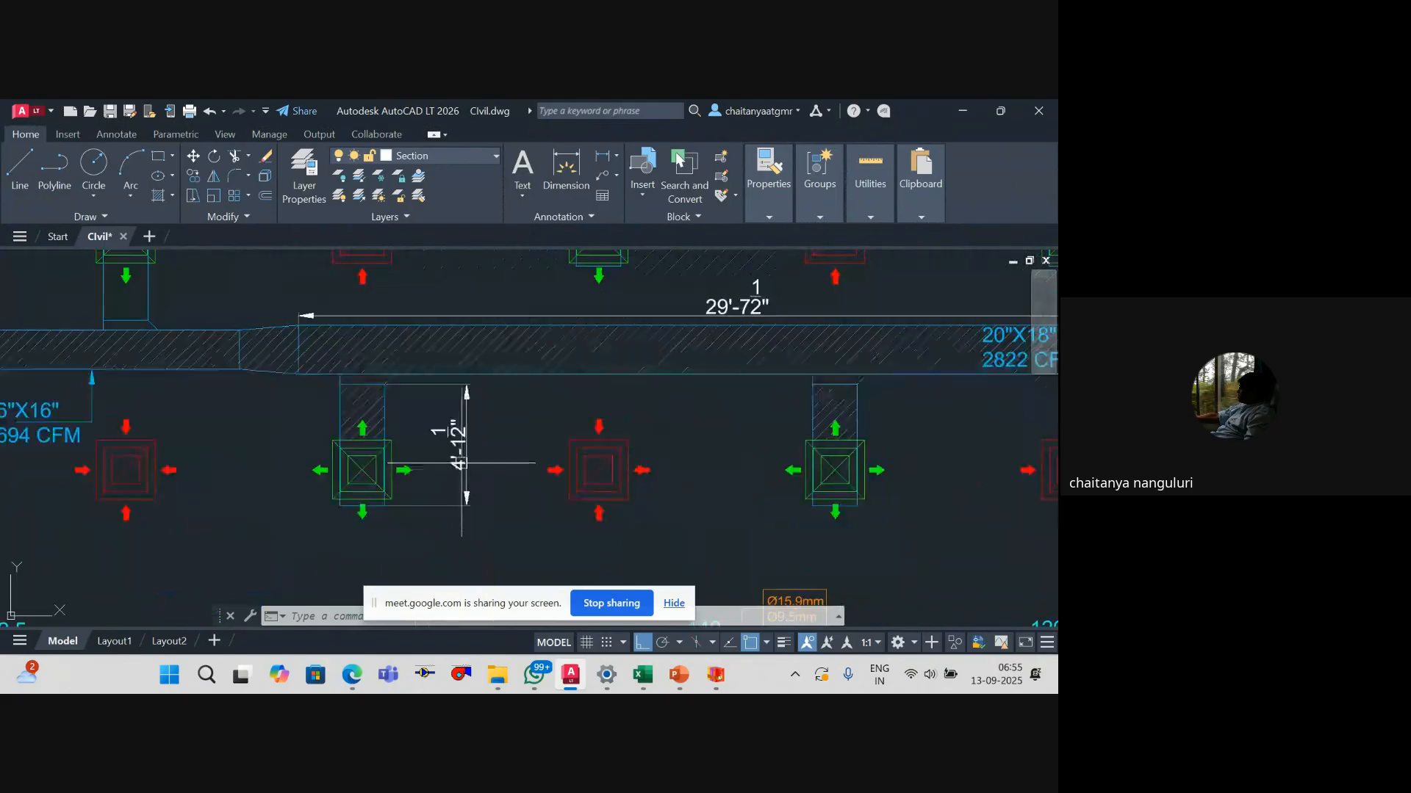
scroll(461, 463, up, 4)
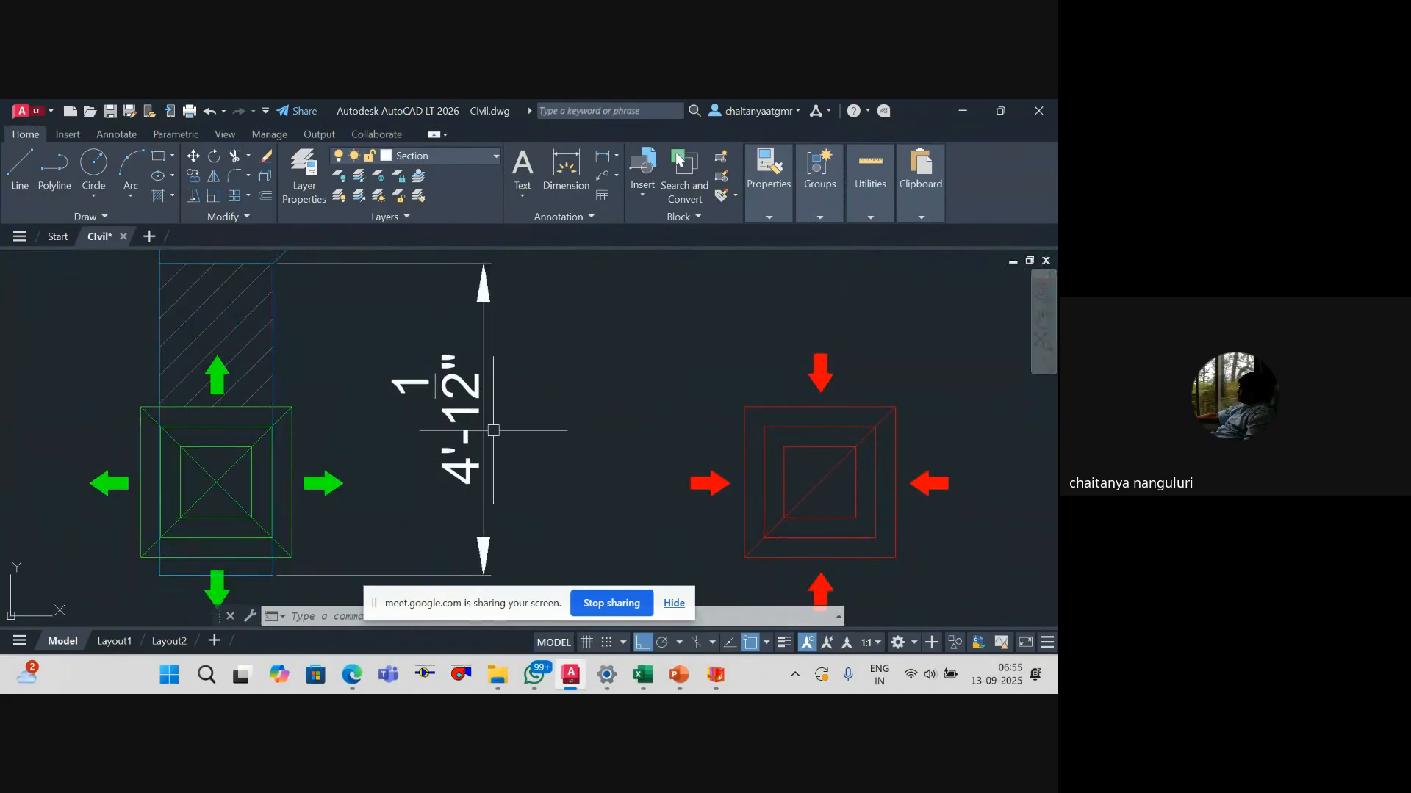
key(alt+Tab)
key(Right)
key(Right)
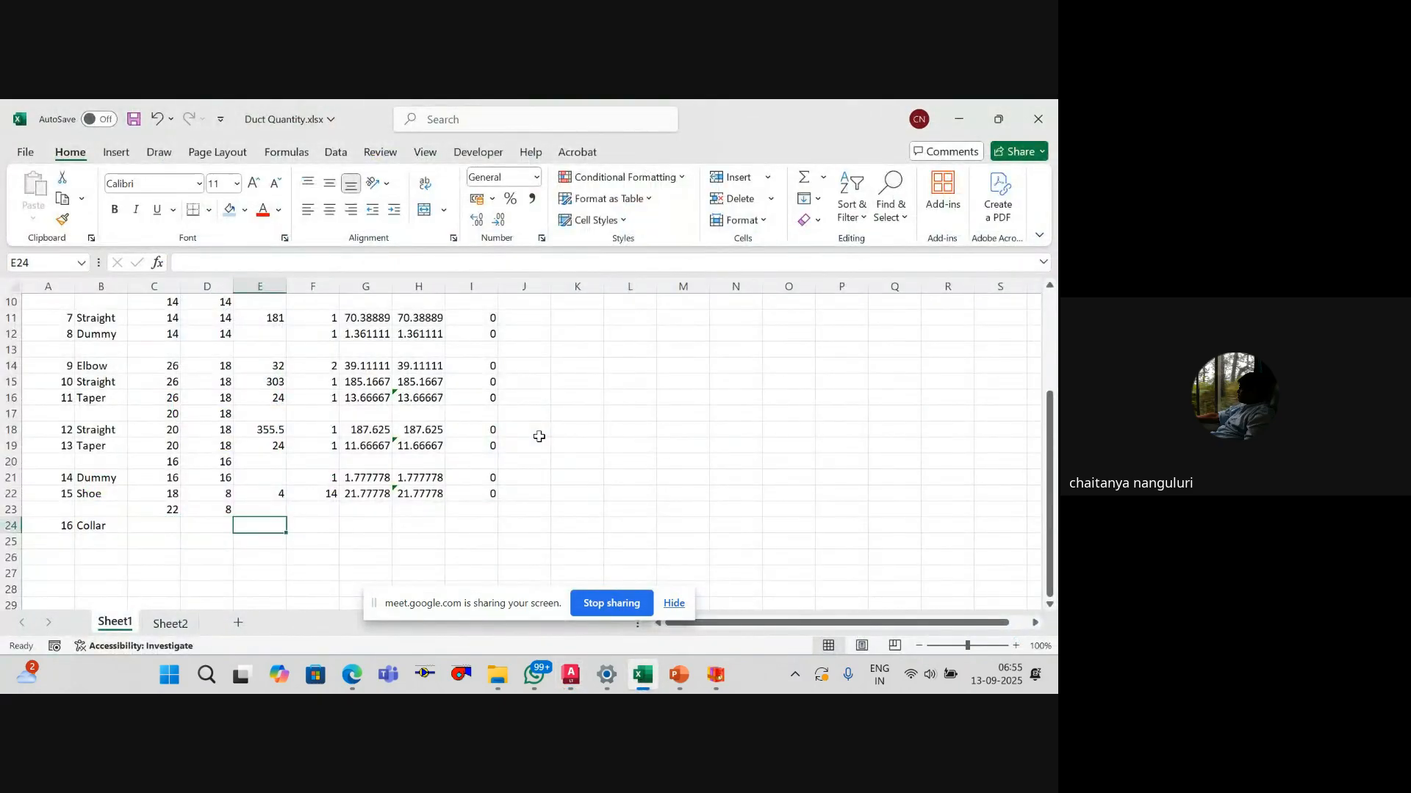
text(=4*12)
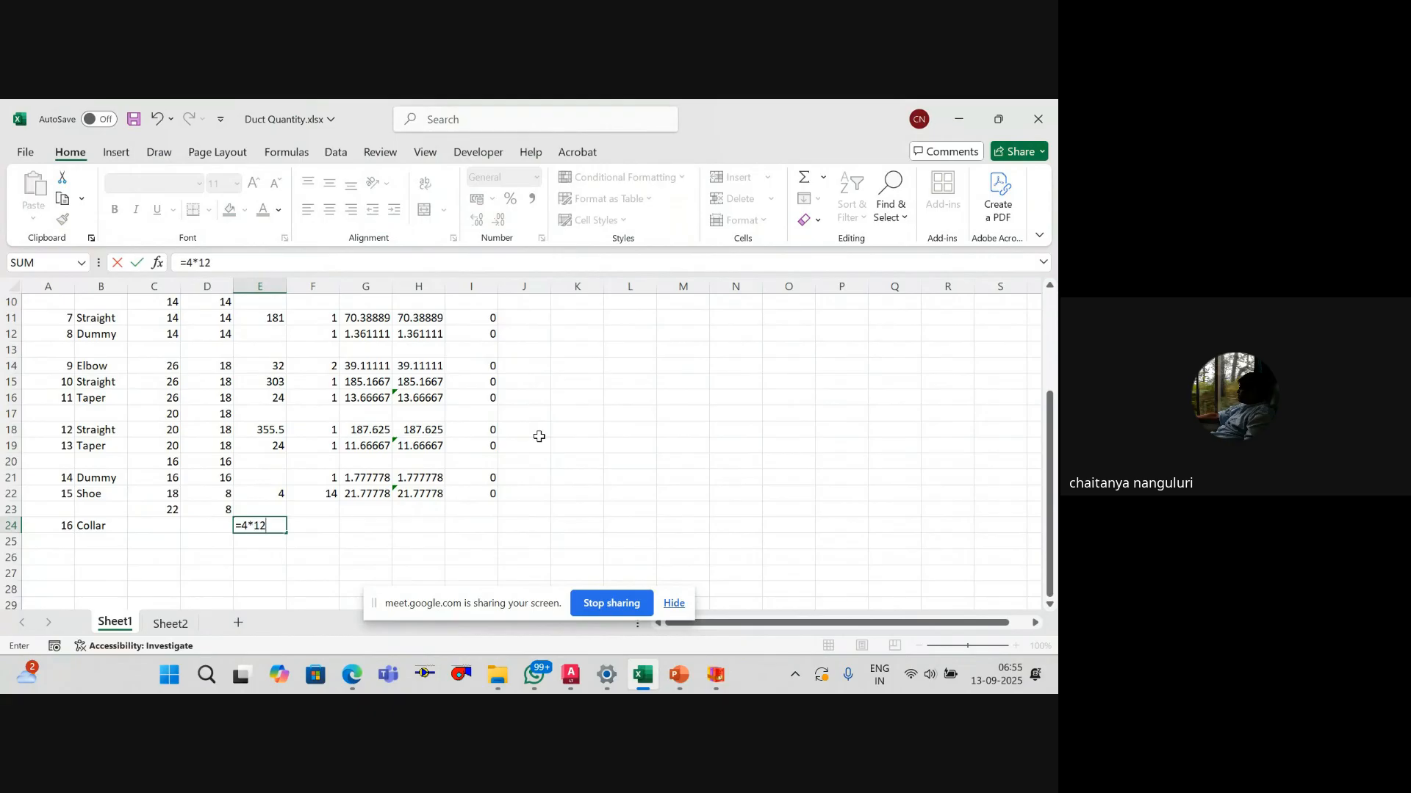
key(ctrl+Return)
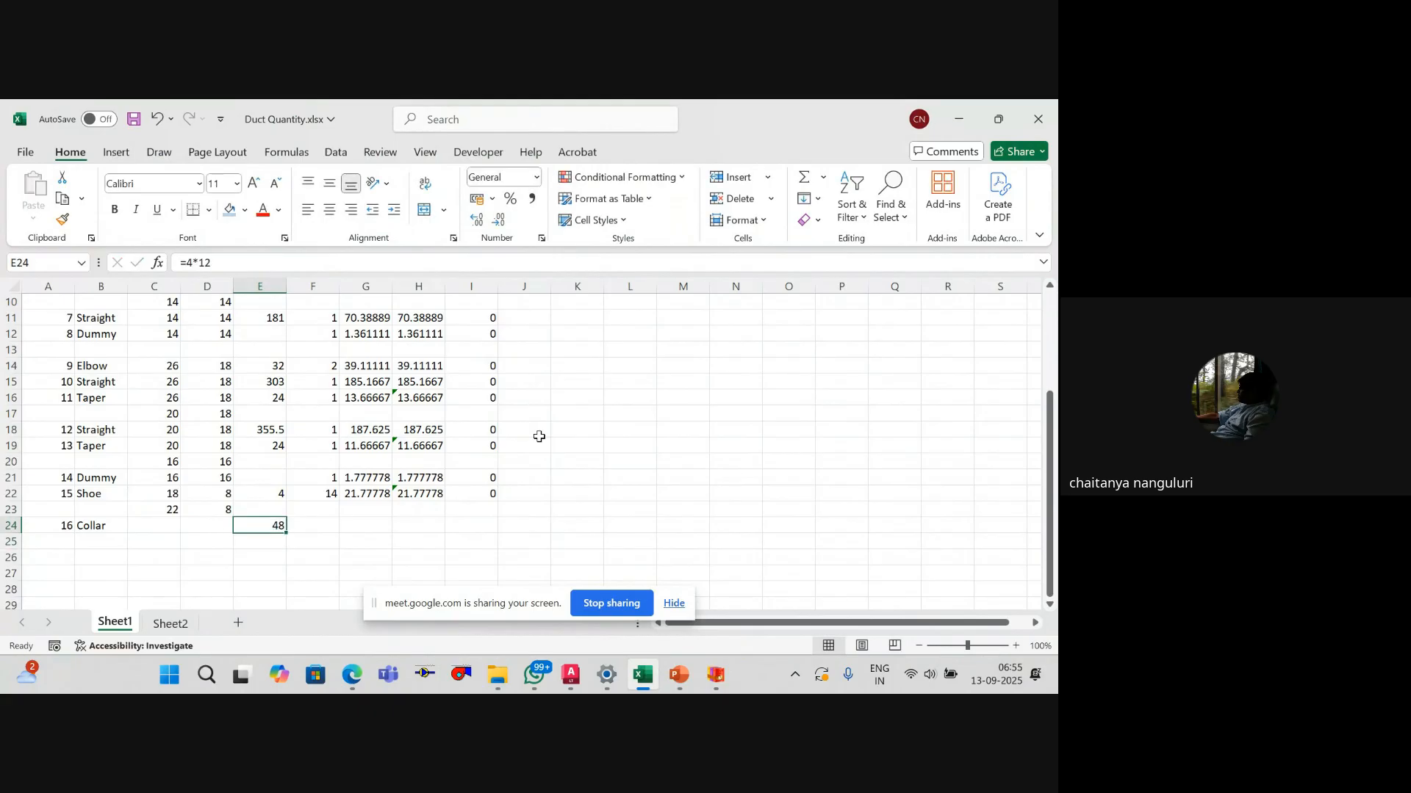
Step: Recheck the branch dimension in the AutoCAD drawing and set the Collar length in E24 of the Excel sheet to 49.5
key(alt+Tab)
key(alt+Tab)
text(49.)
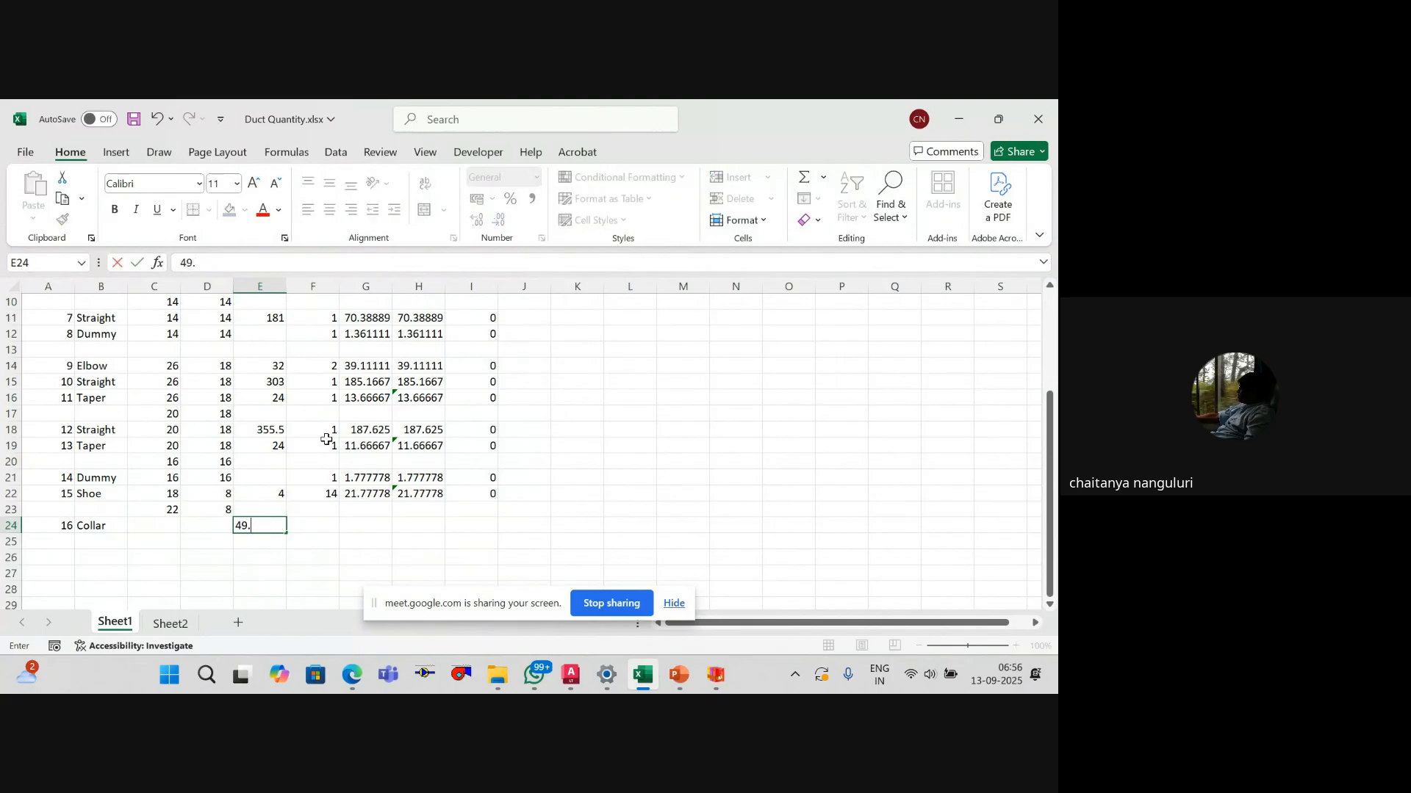
text(5)
key(ctrl+Return)
Step: Check the collar branches in the AutoCAD drawing and enter the Collar size 18 by 8 in row 24 of the Excel sheet
key(Left)
key(Left)
key(alt+Tab)
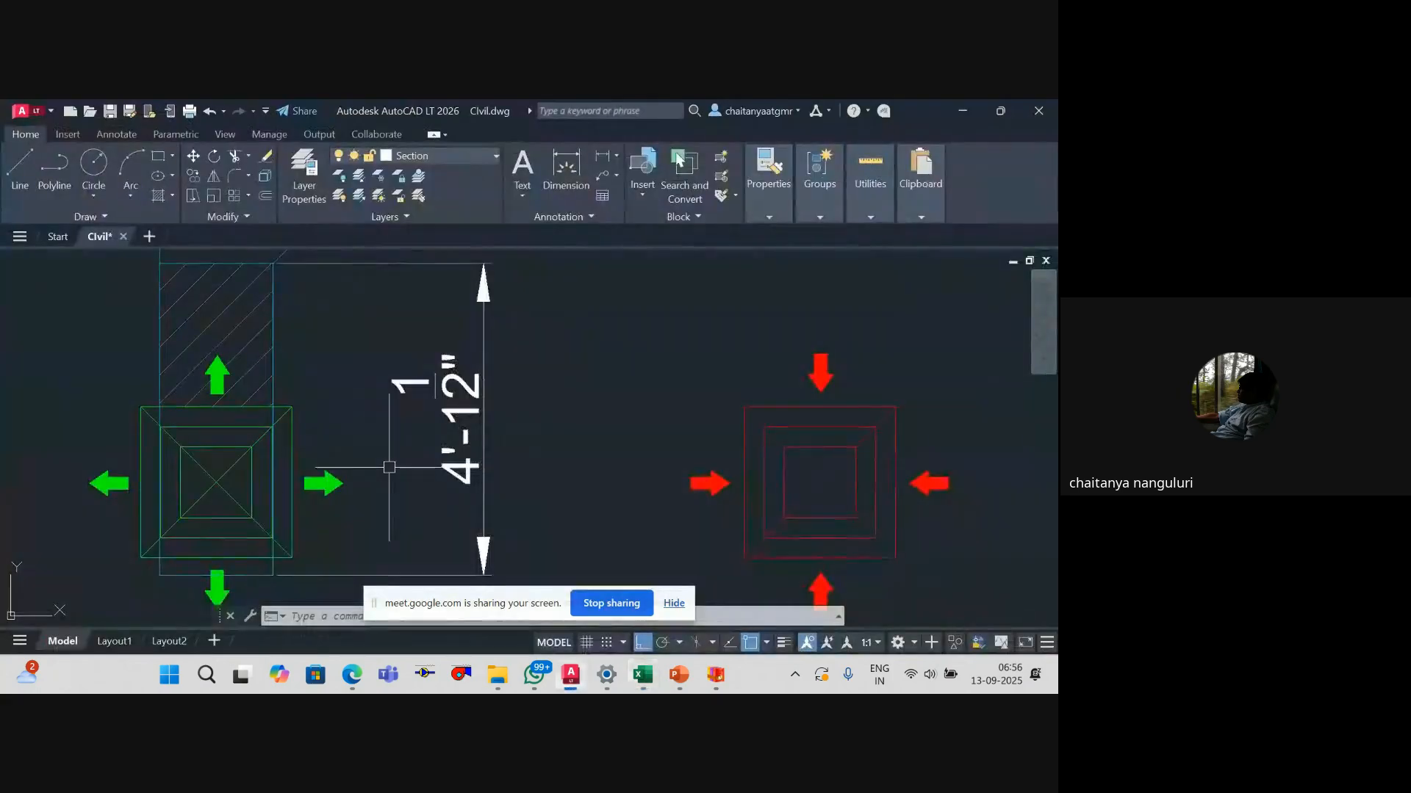
scroll(390, 468, down, 5)
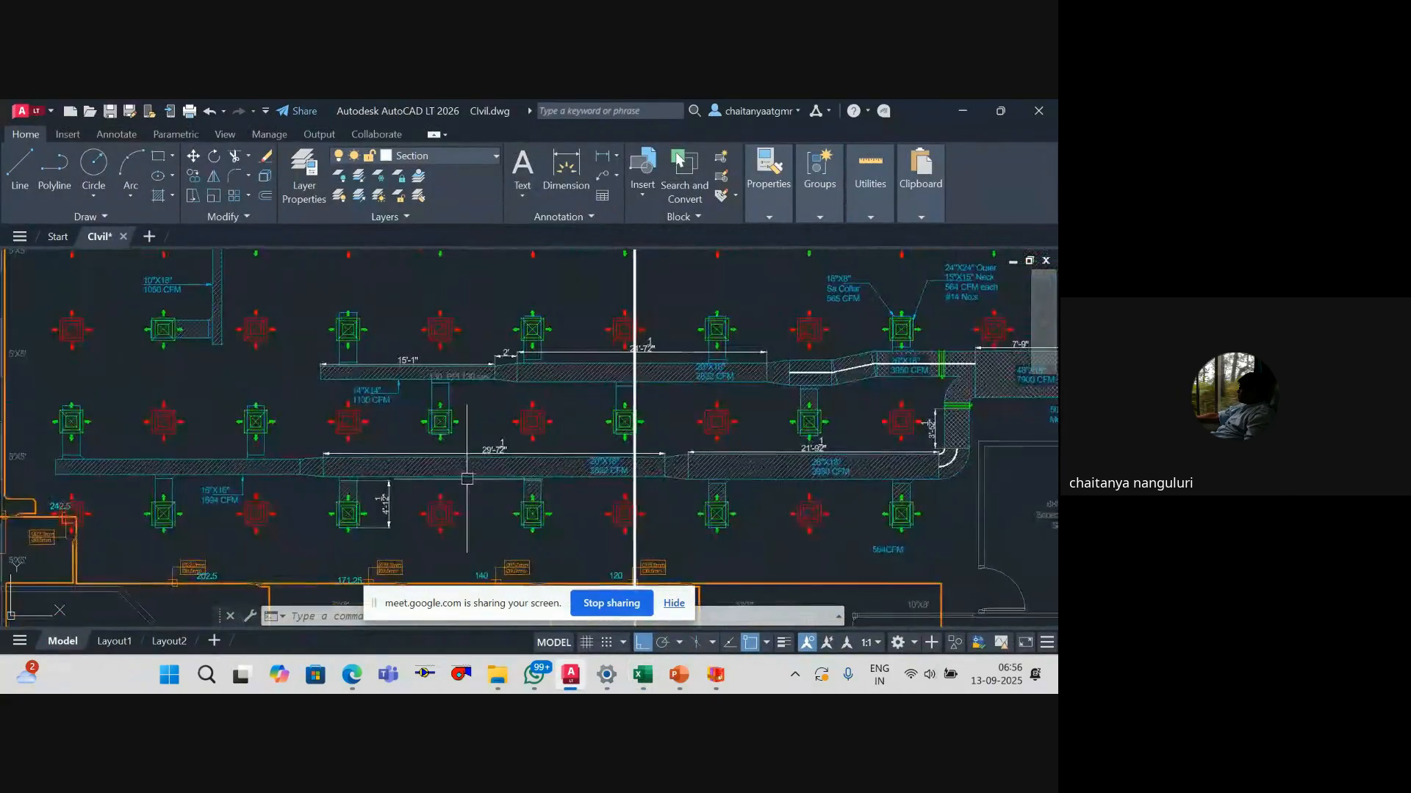
key(alt+Tab)
text(18)
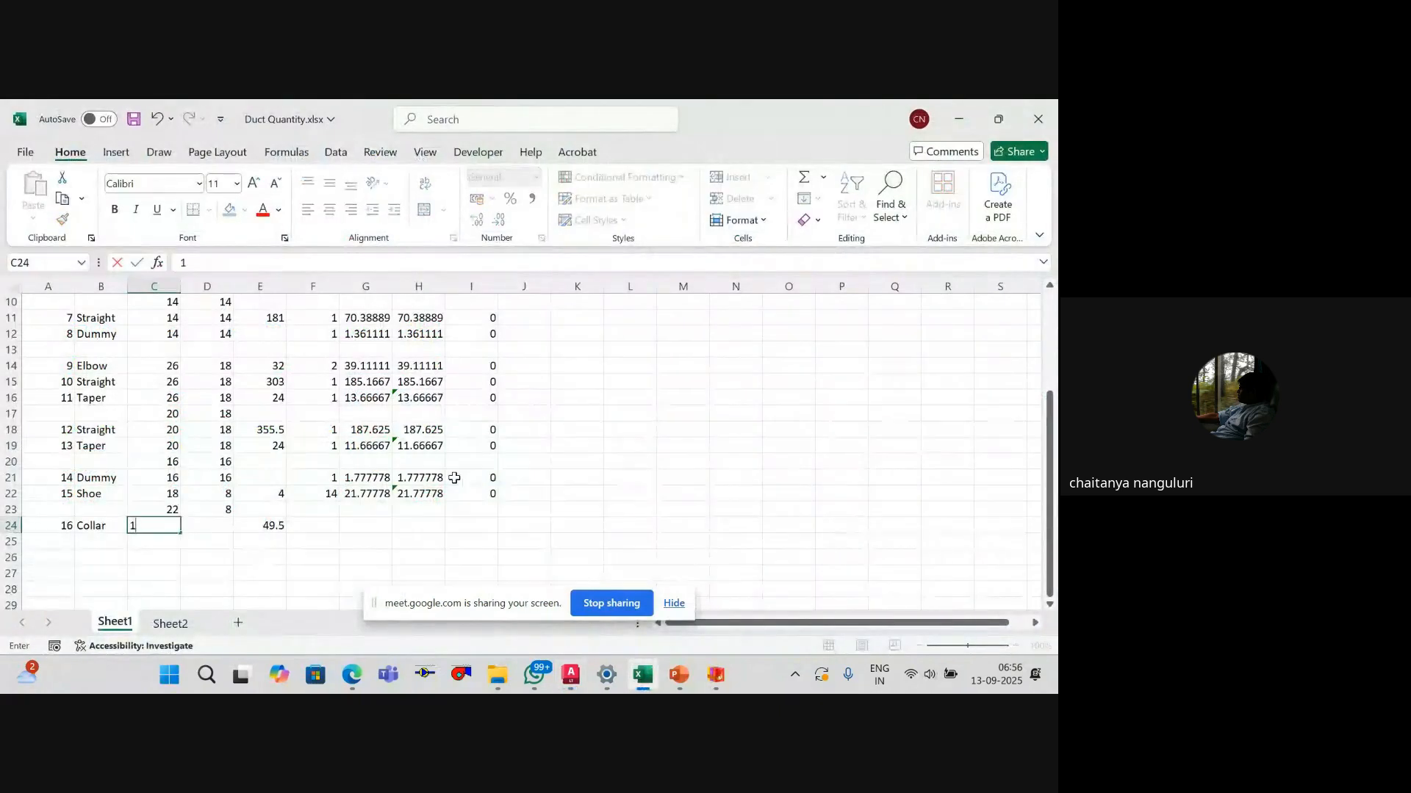
key(Right)
text(8)
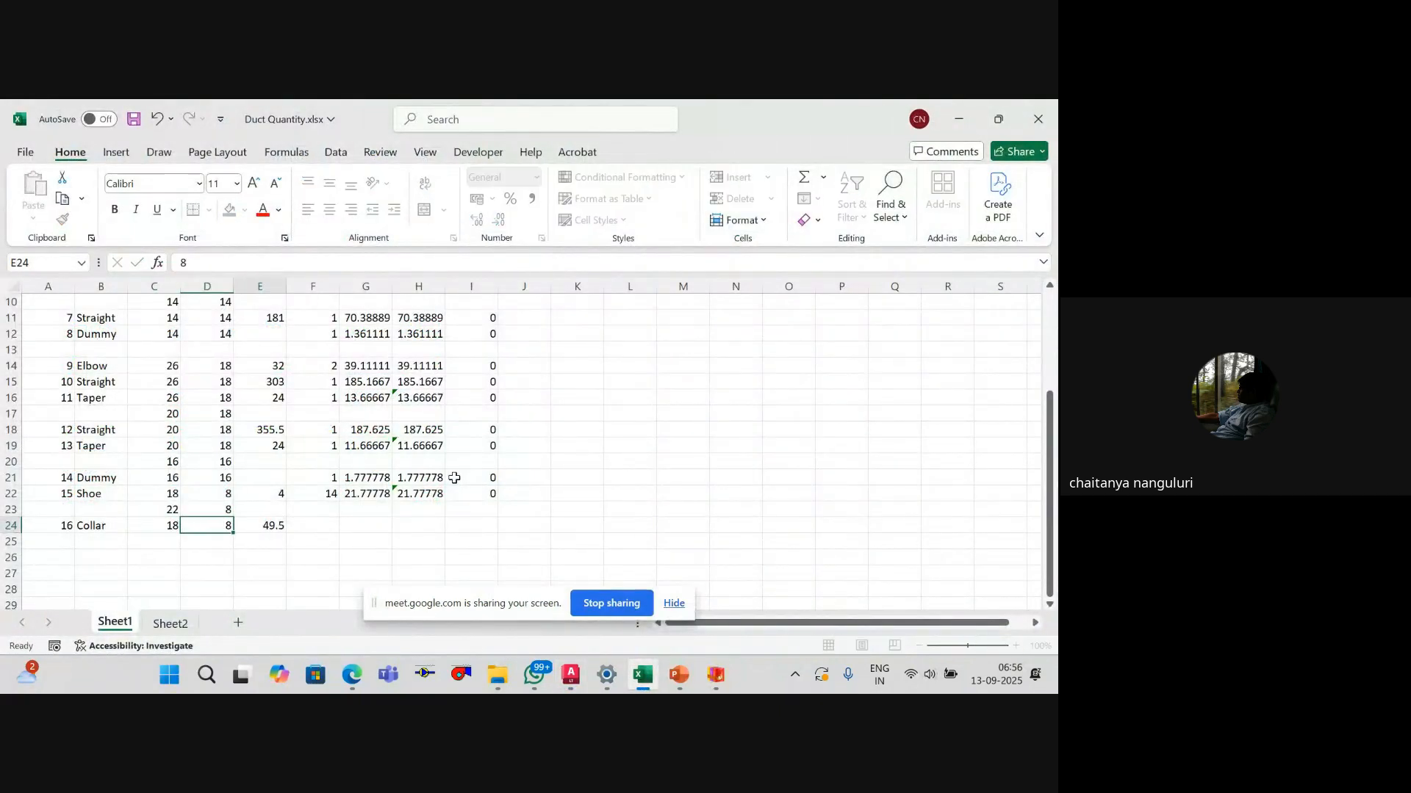
Step: Enter quantity 14 for the Collar row in F24
key(Right)
key(Right)
key(Up)
key(Up)
key(Down)
key(Down)
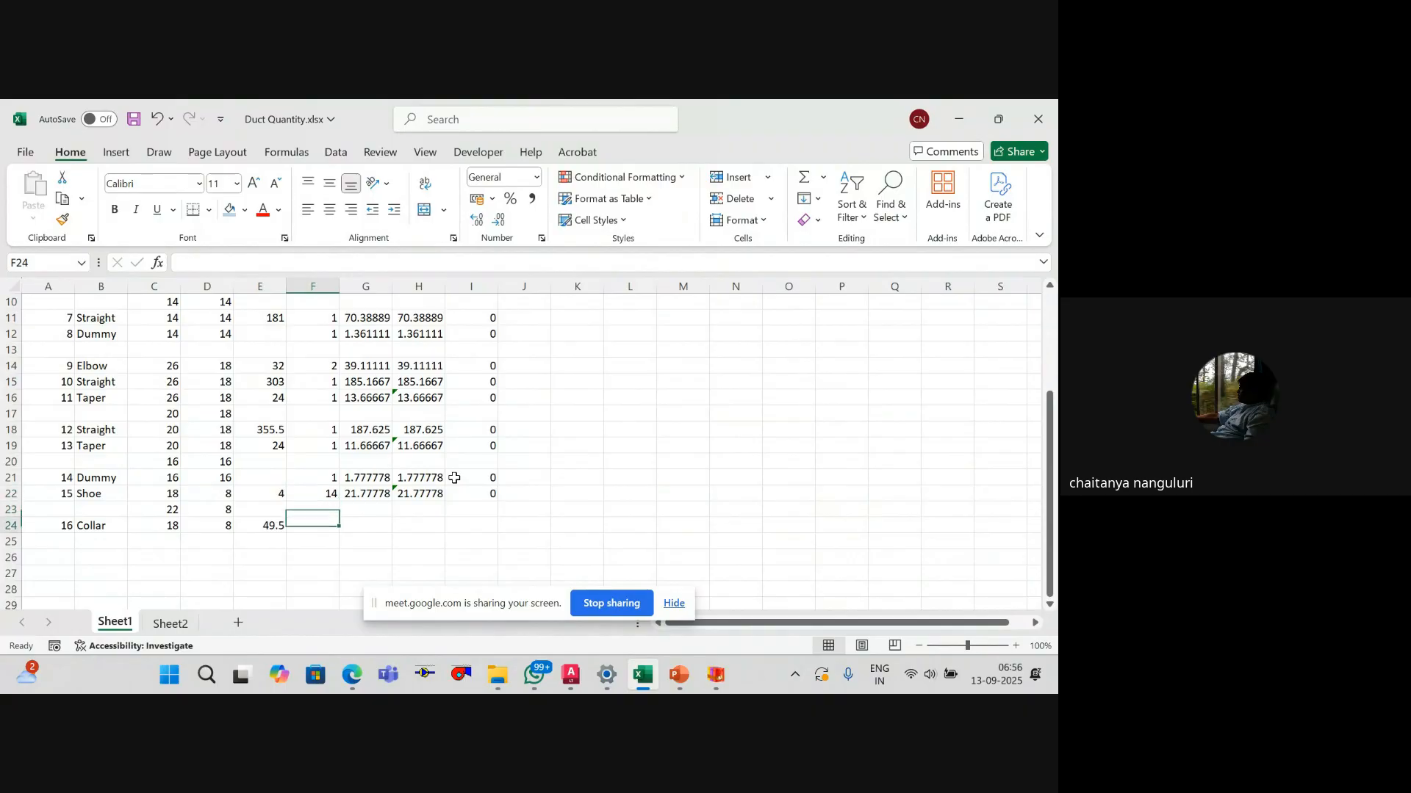
text(1)
key(Up)
Step: Copy the straight-duct area formula from G18 into G24 for the Collar row
key(Up)
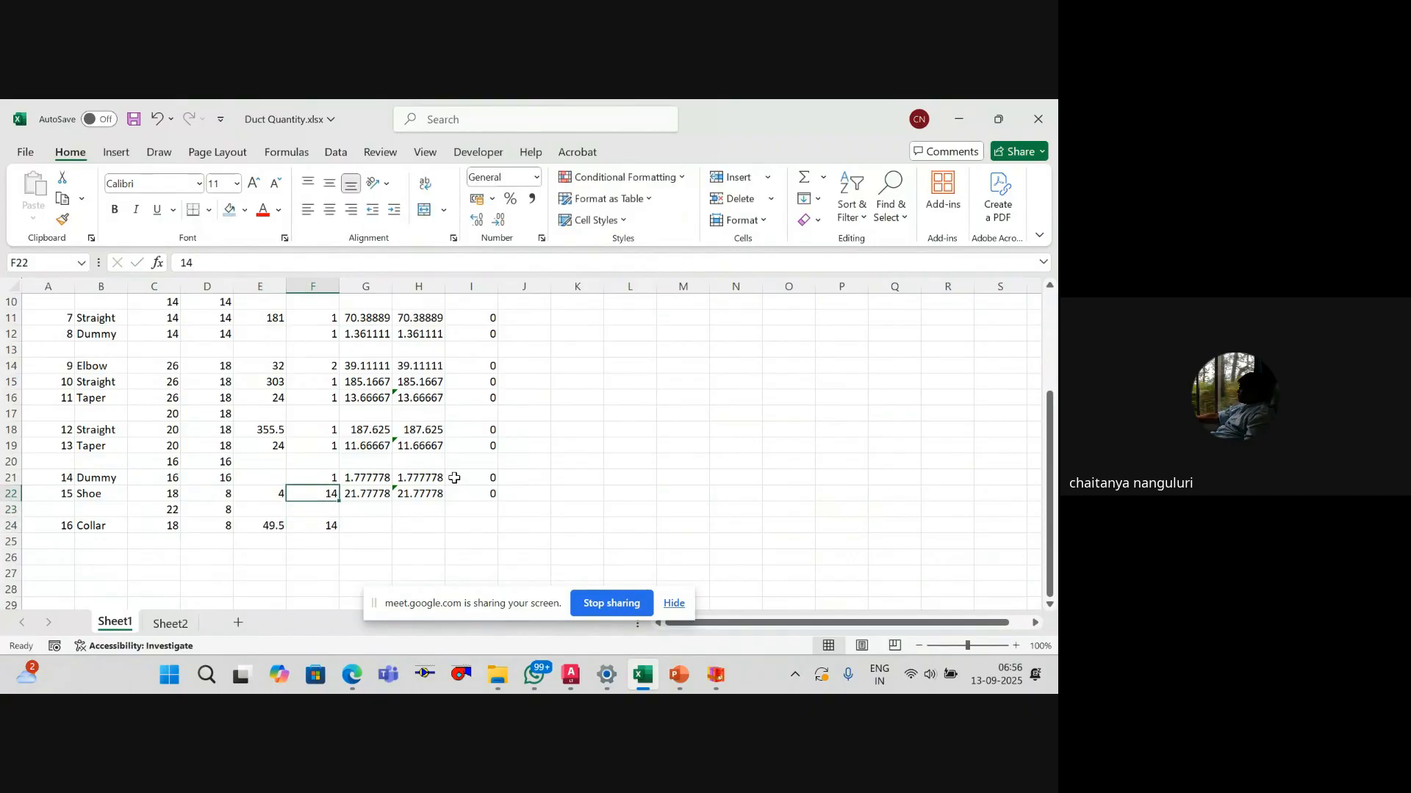
key(Right)
key(Up)
key(Up)
key(Up)
key(Up)
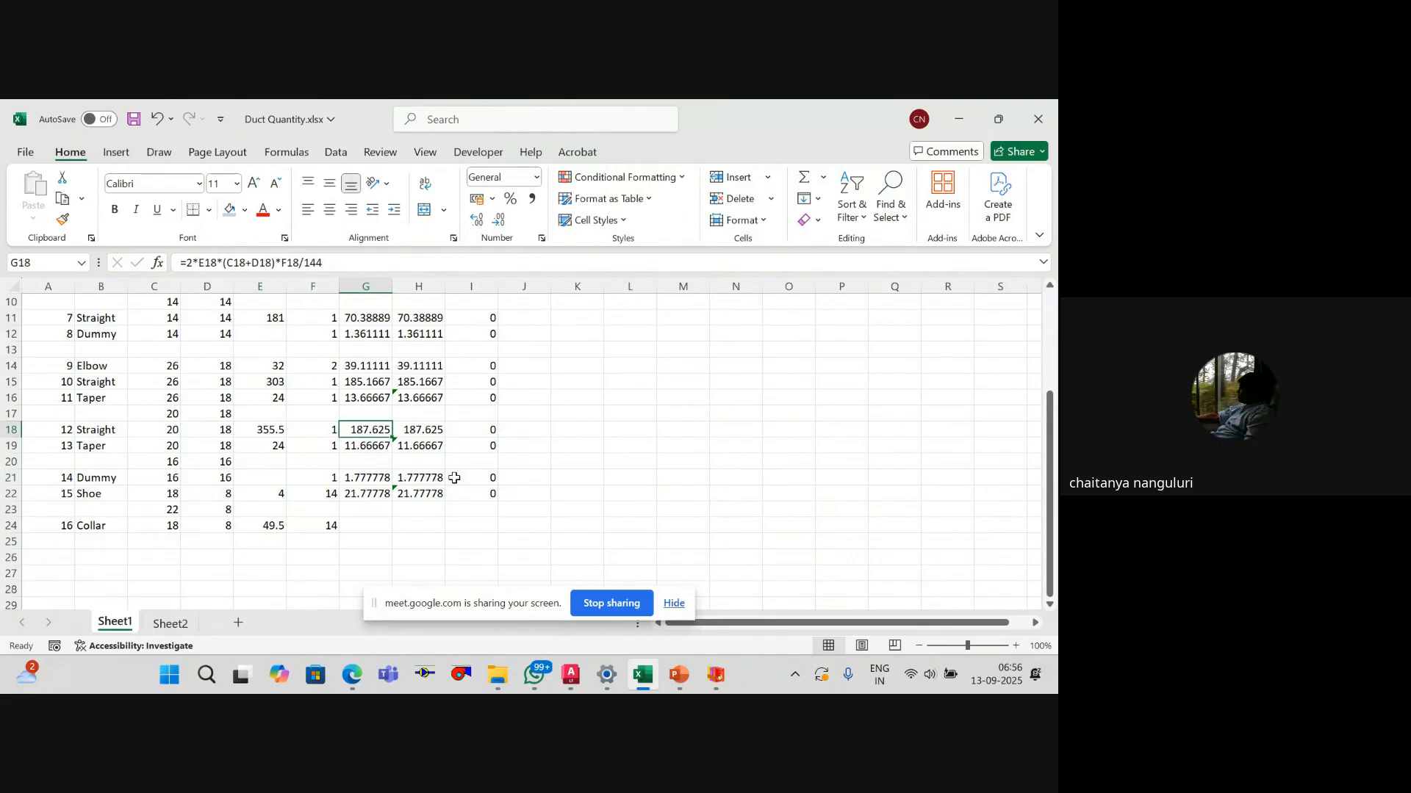
key(ctrl+c)
key(Down)
key(Down)
key(Down)
key(Down)
key(Down)
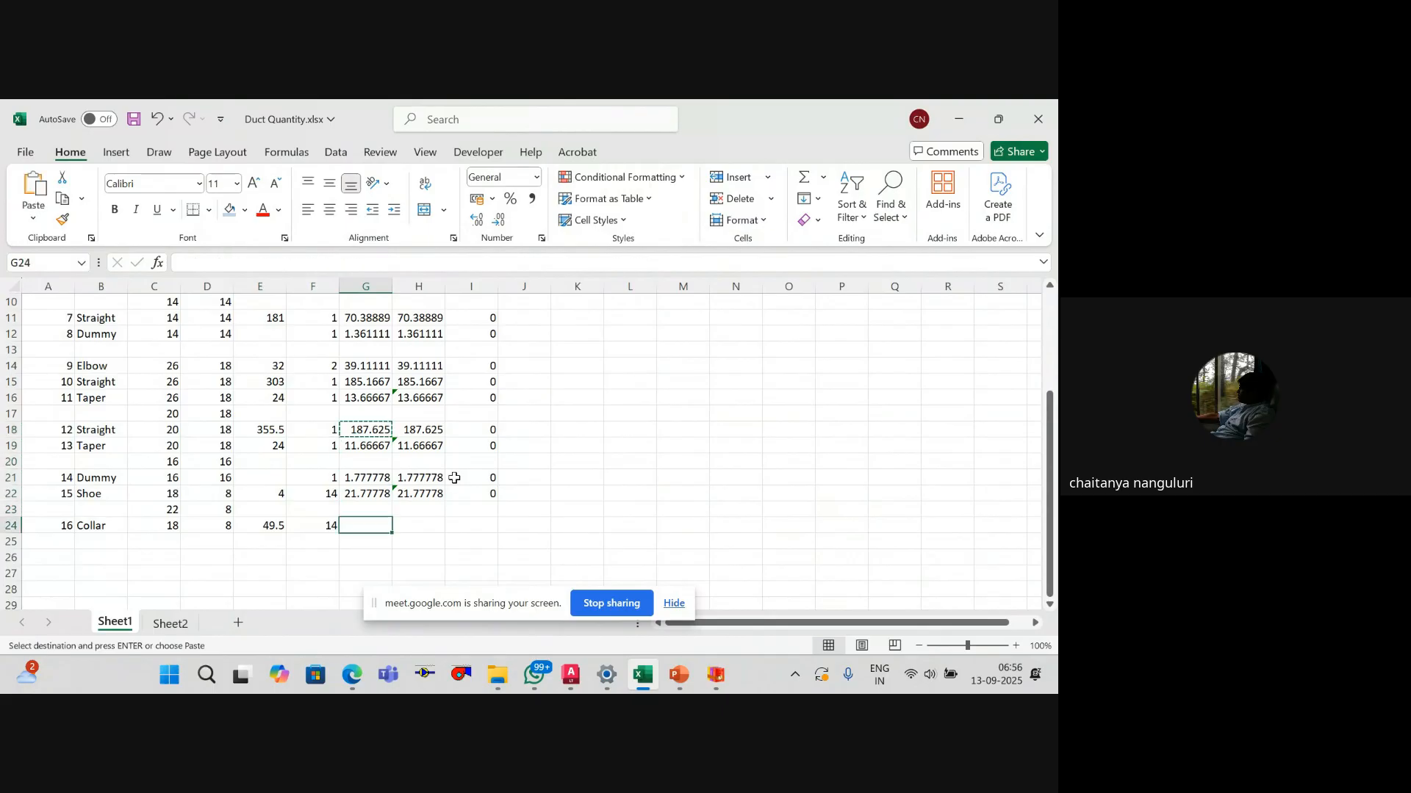
key(ctrl+v)
key(Escape)
Step: Copy the Shoe row's formulas in H22:I22 into H24:I24 for the Collar row
key(Right)
key(Up)
key(Up)
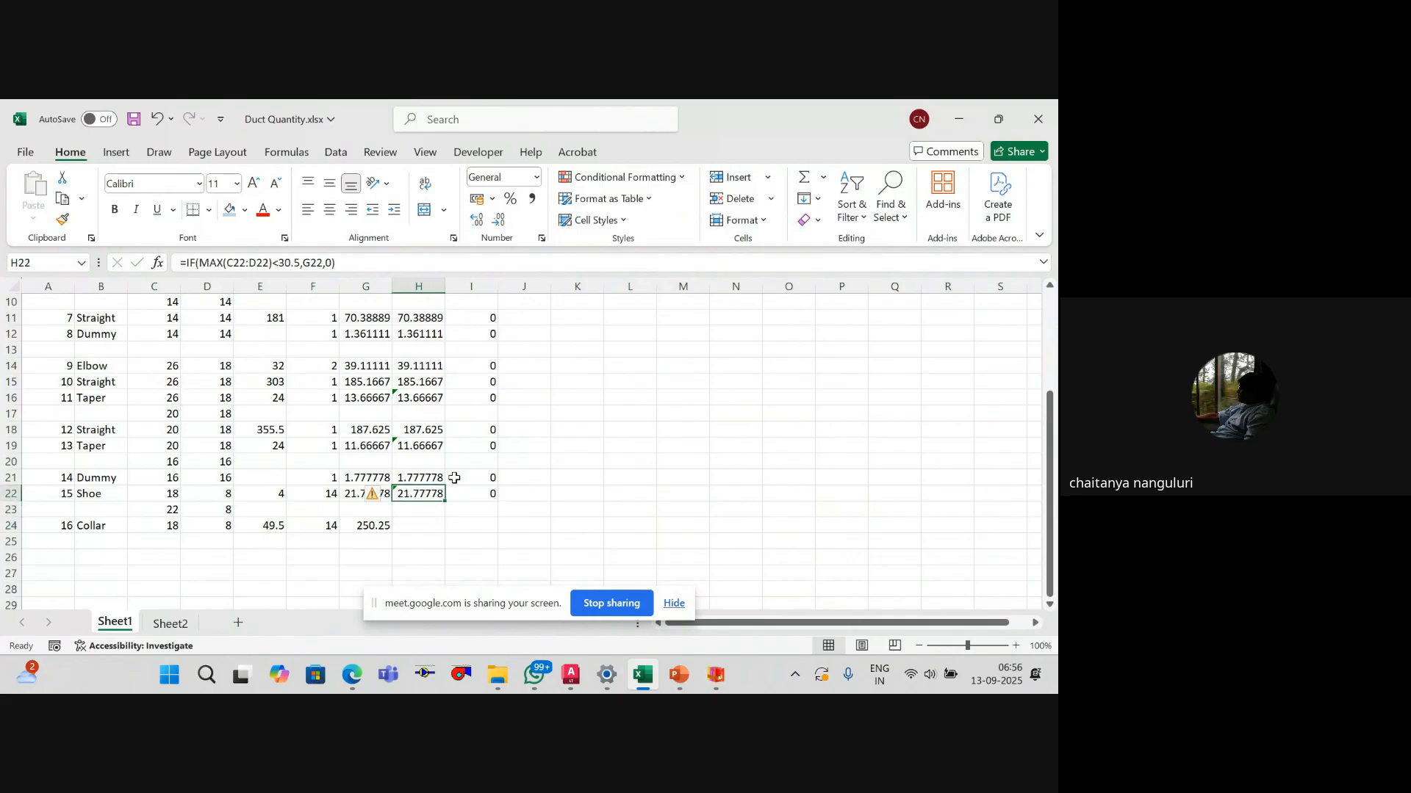
key(Down)
key(Down)
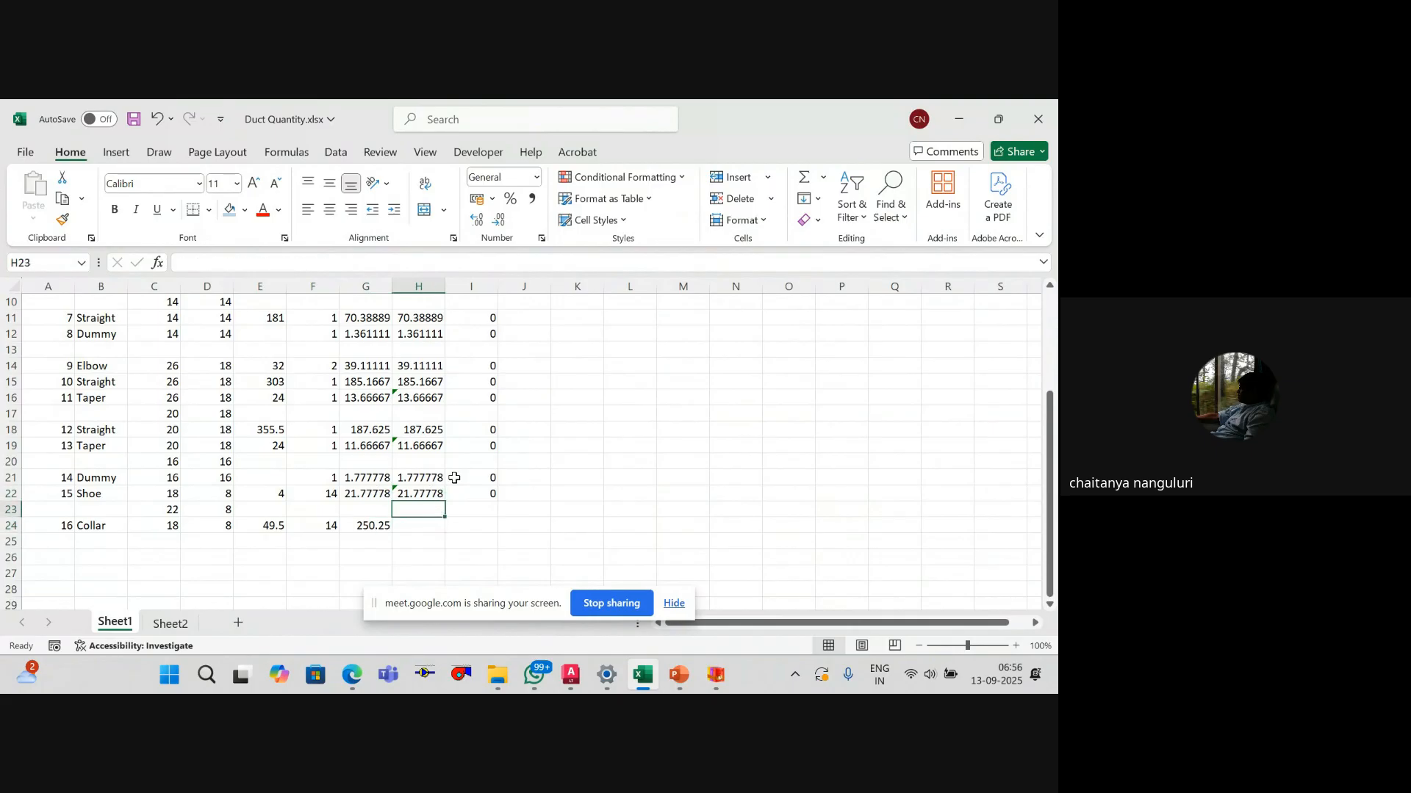
key(Up)
key(shift+Right)
key(ctrl+c)
key(Down)
key(Down)
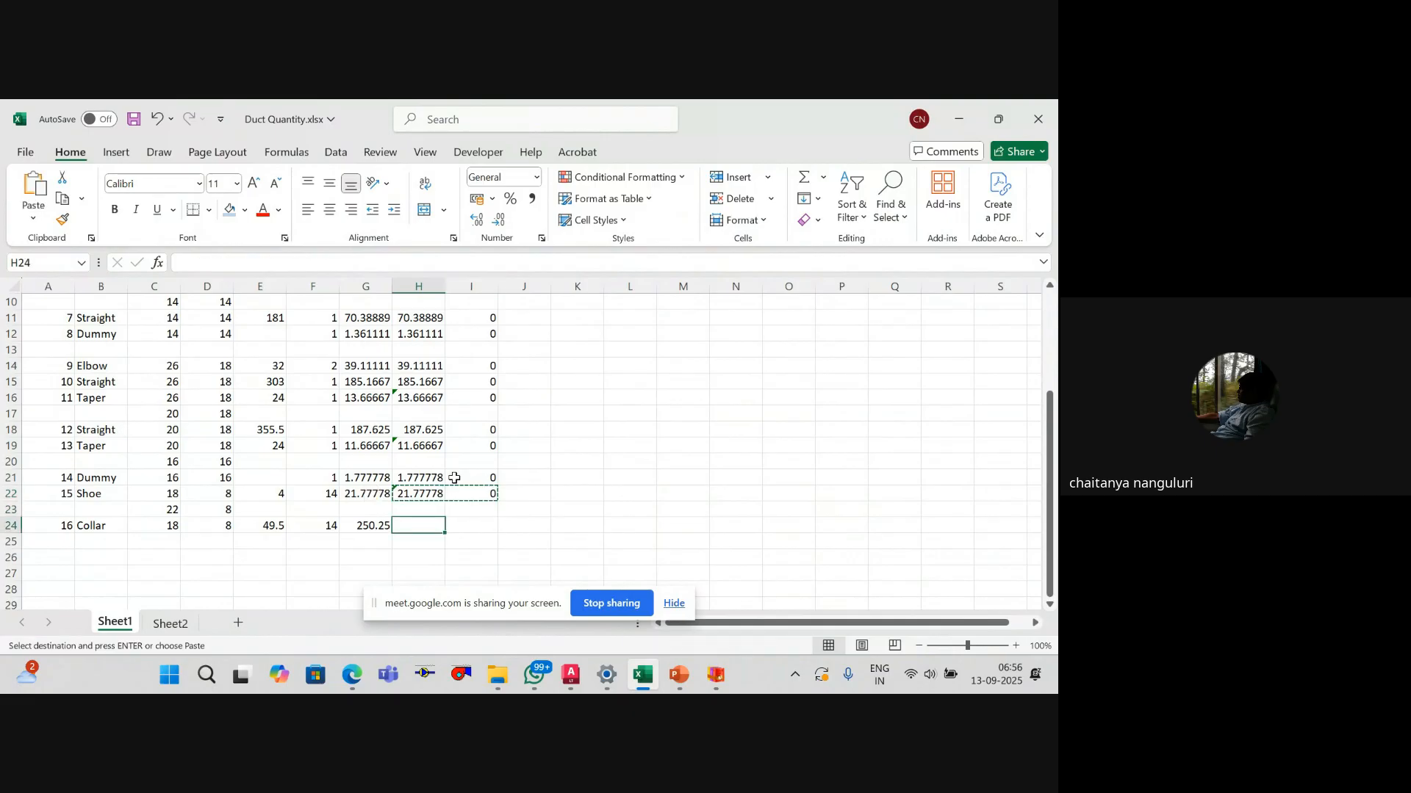
key(ctrl+v)
key(Escape)
key(Down)
key(Up)
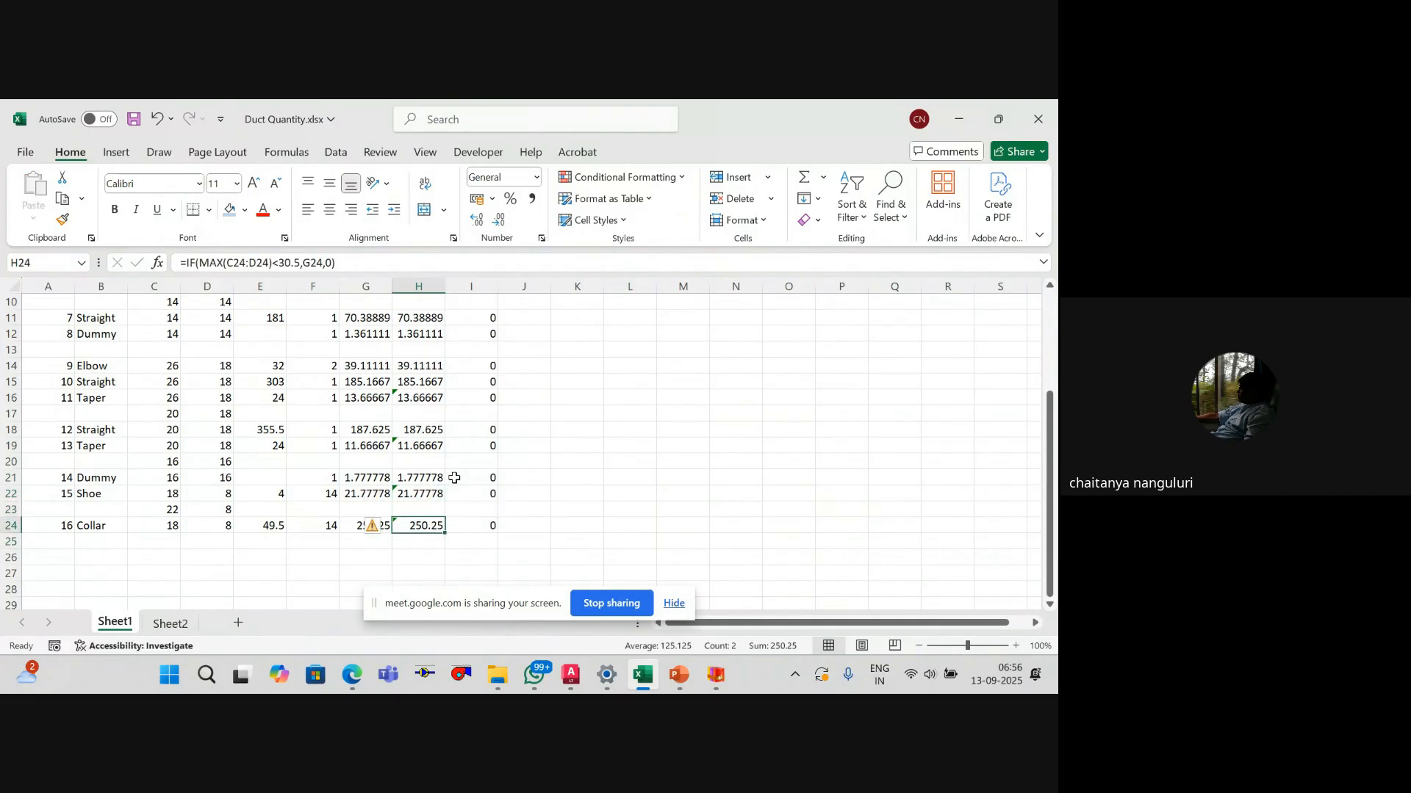
Step: Glance at the AutoCAD drawing and enter item 17 as Dummy in row 25 of the Excel sheet
key(Down)
key(Left)
key(Left)
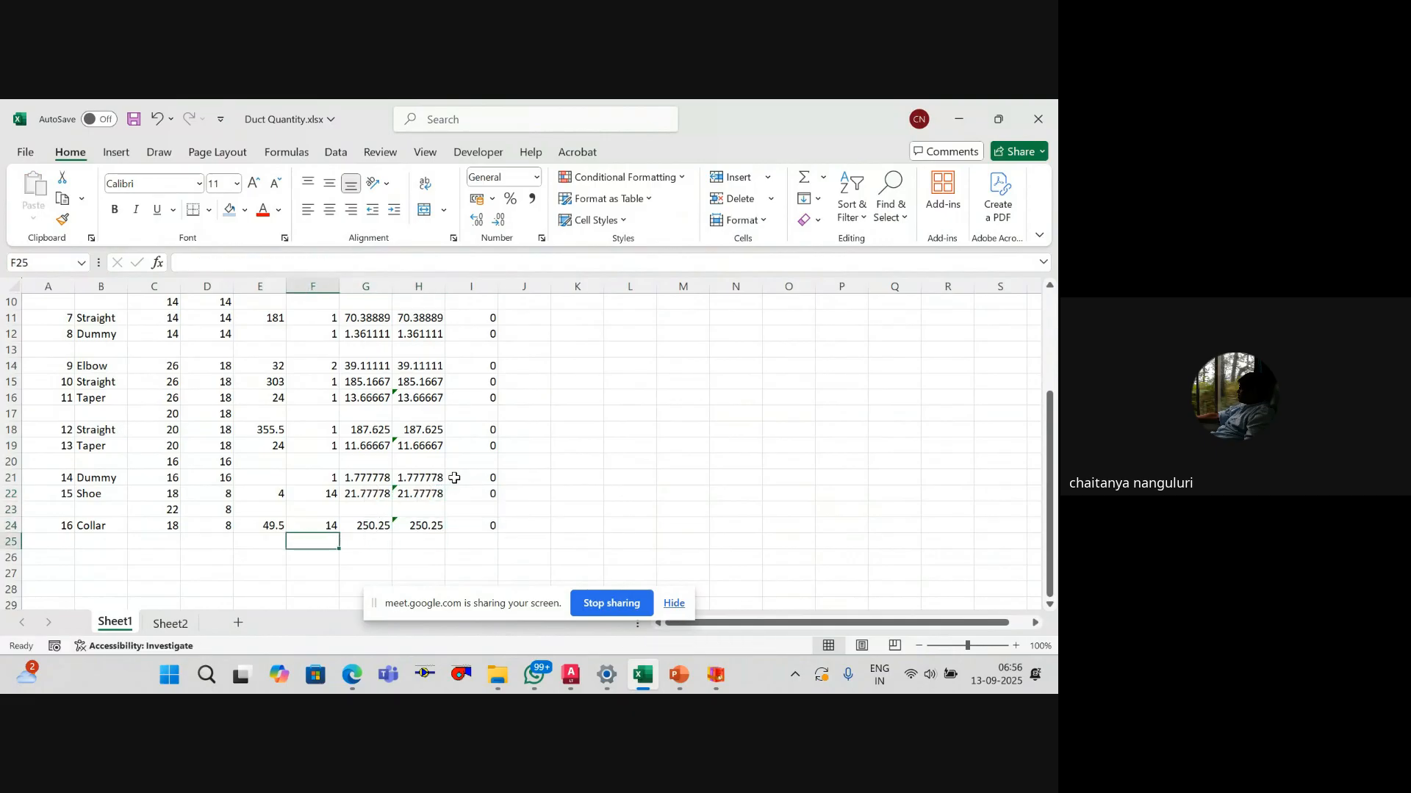
key(alt+Tab)
key(alt+Tab)
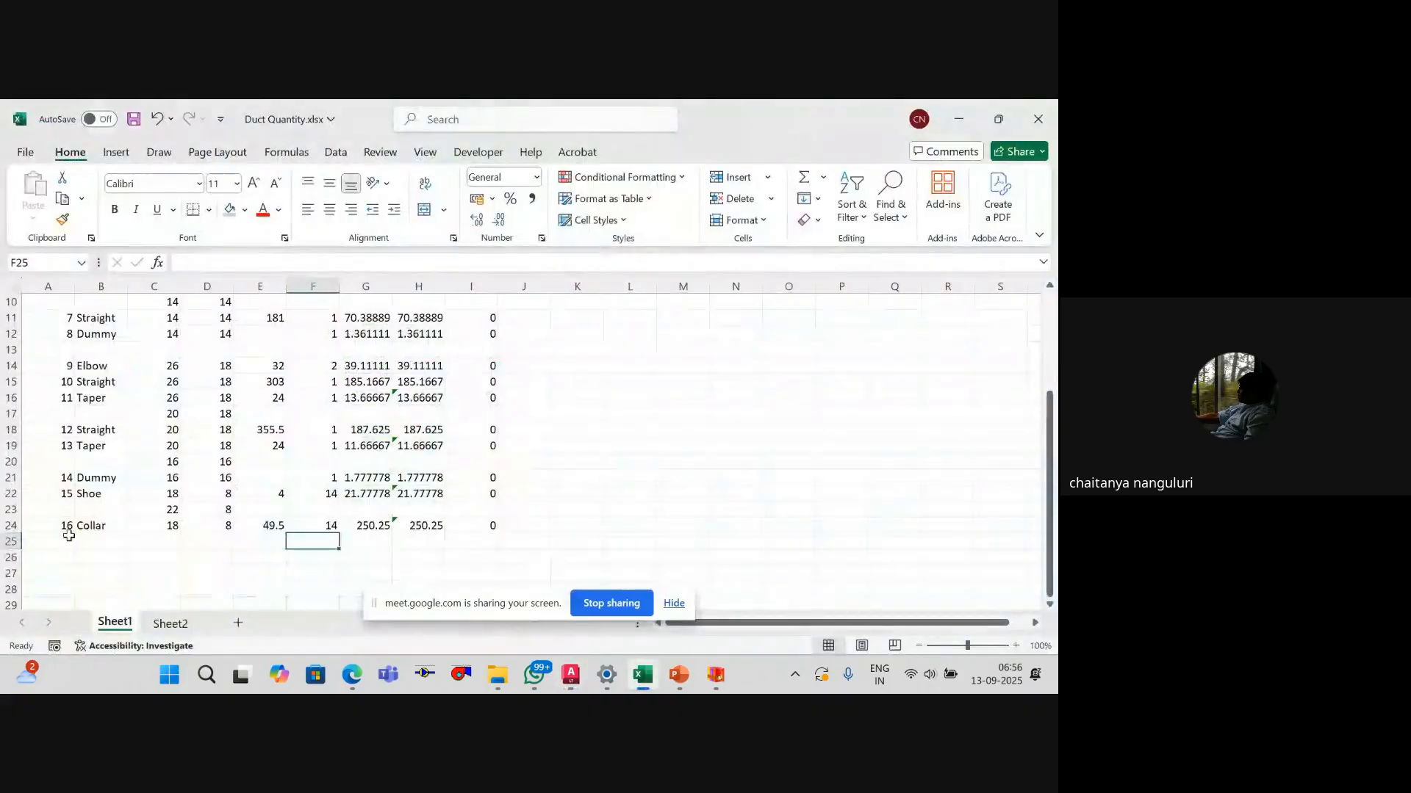
click(91, 542)
key(Left)
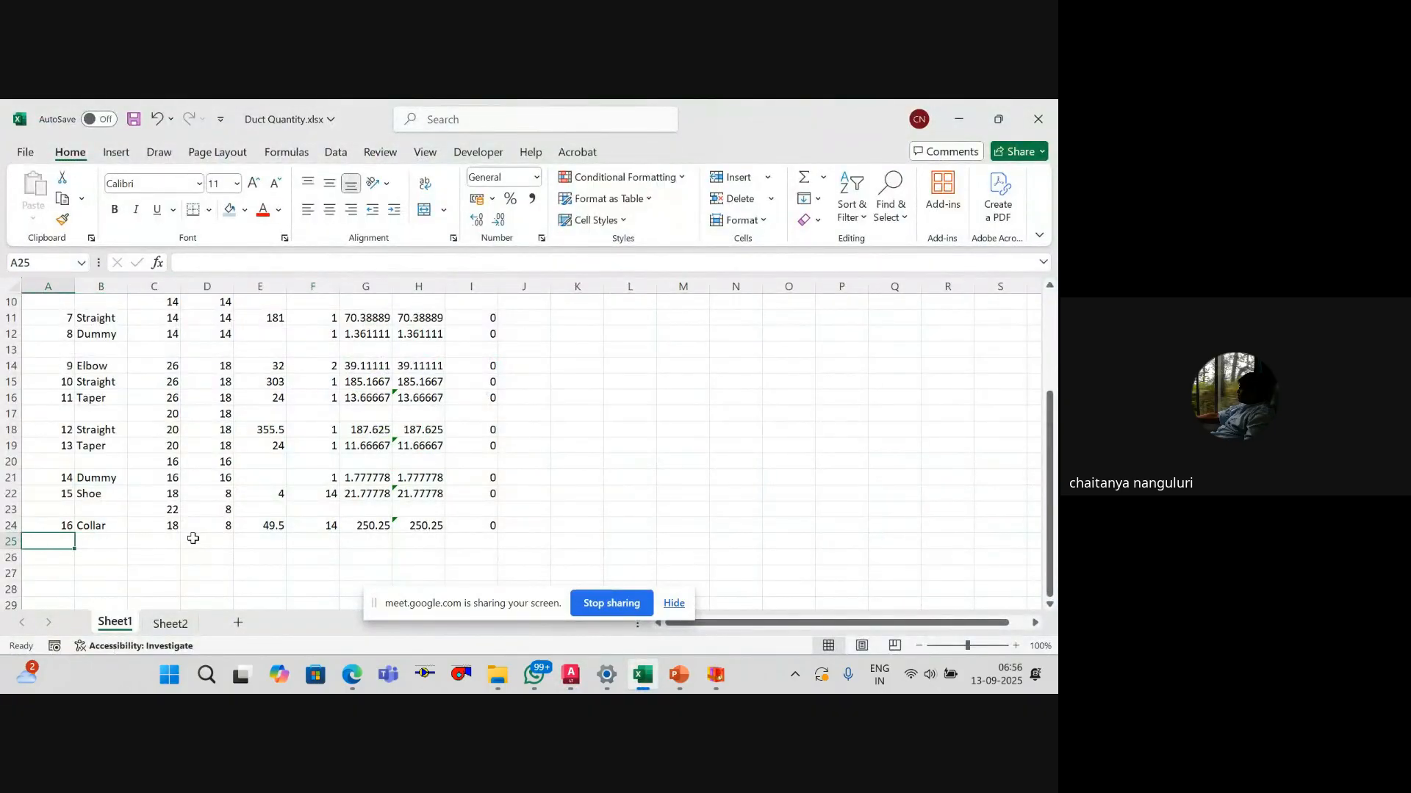
text(17)
key(Tab)
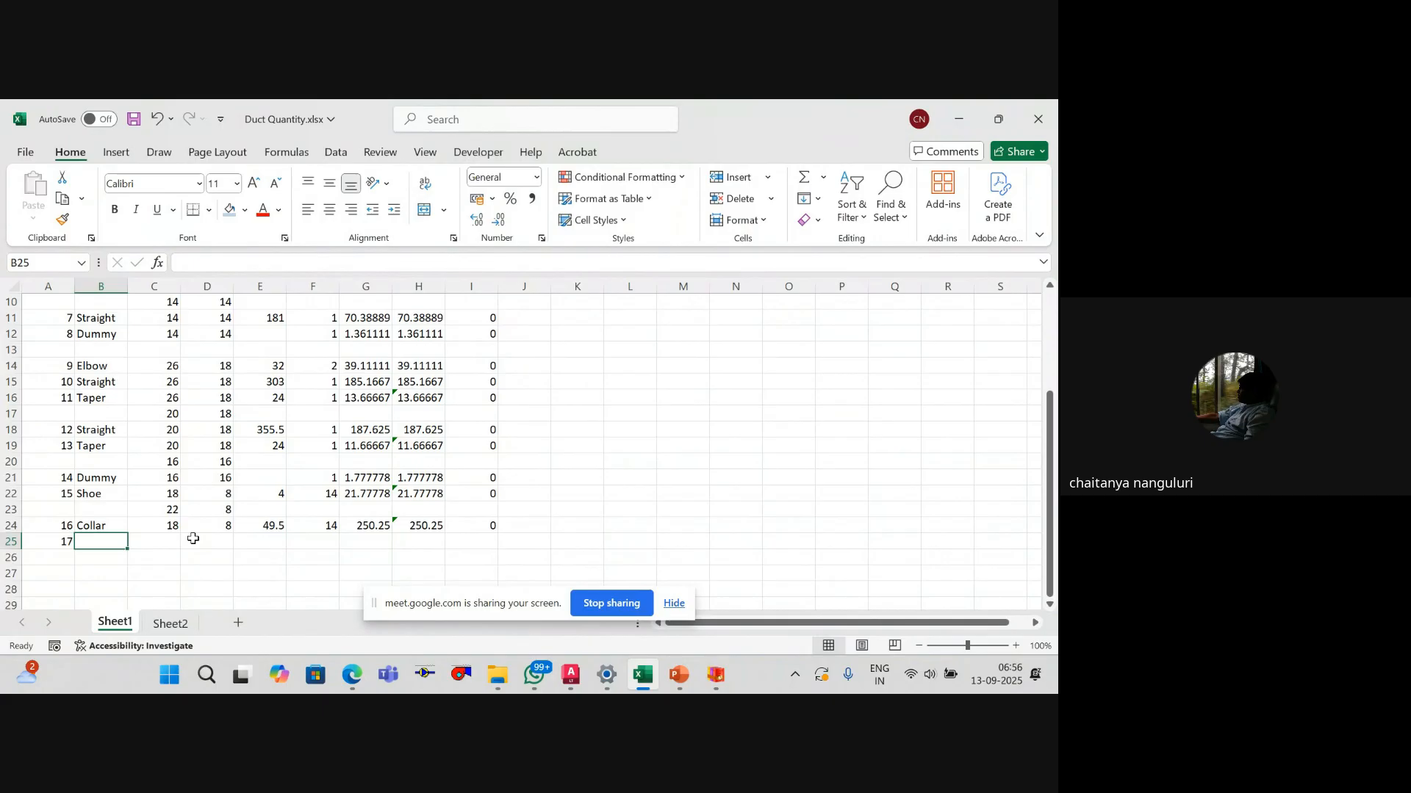
text(Dummy)
key(Return)
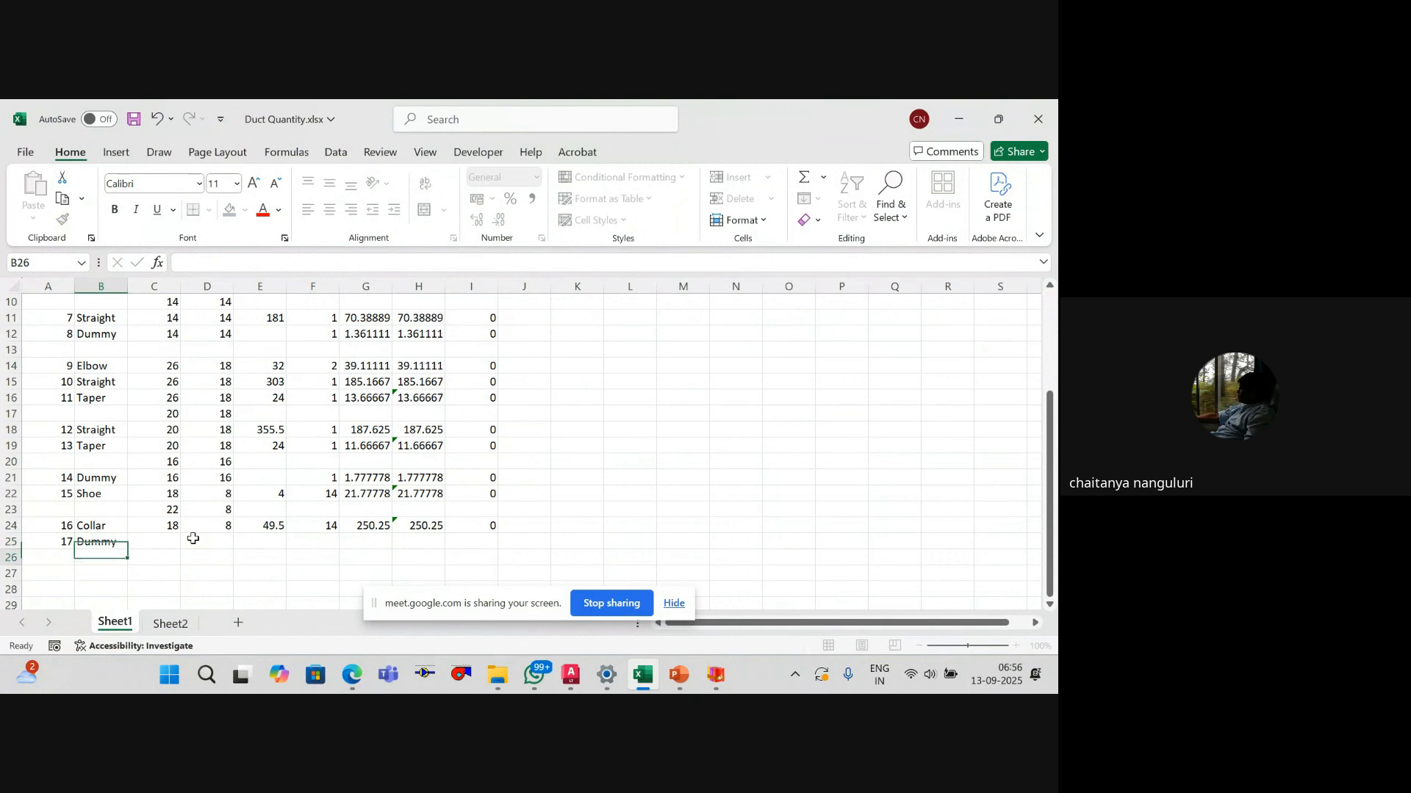
Step: Fill the Collar row's 18 x 8 size down into C25:D25 and enter quantity 14 in F25 for the Dummy row
key(Right)
key(Up)
key(Up)
key(Down)
shift+click(193, 539)
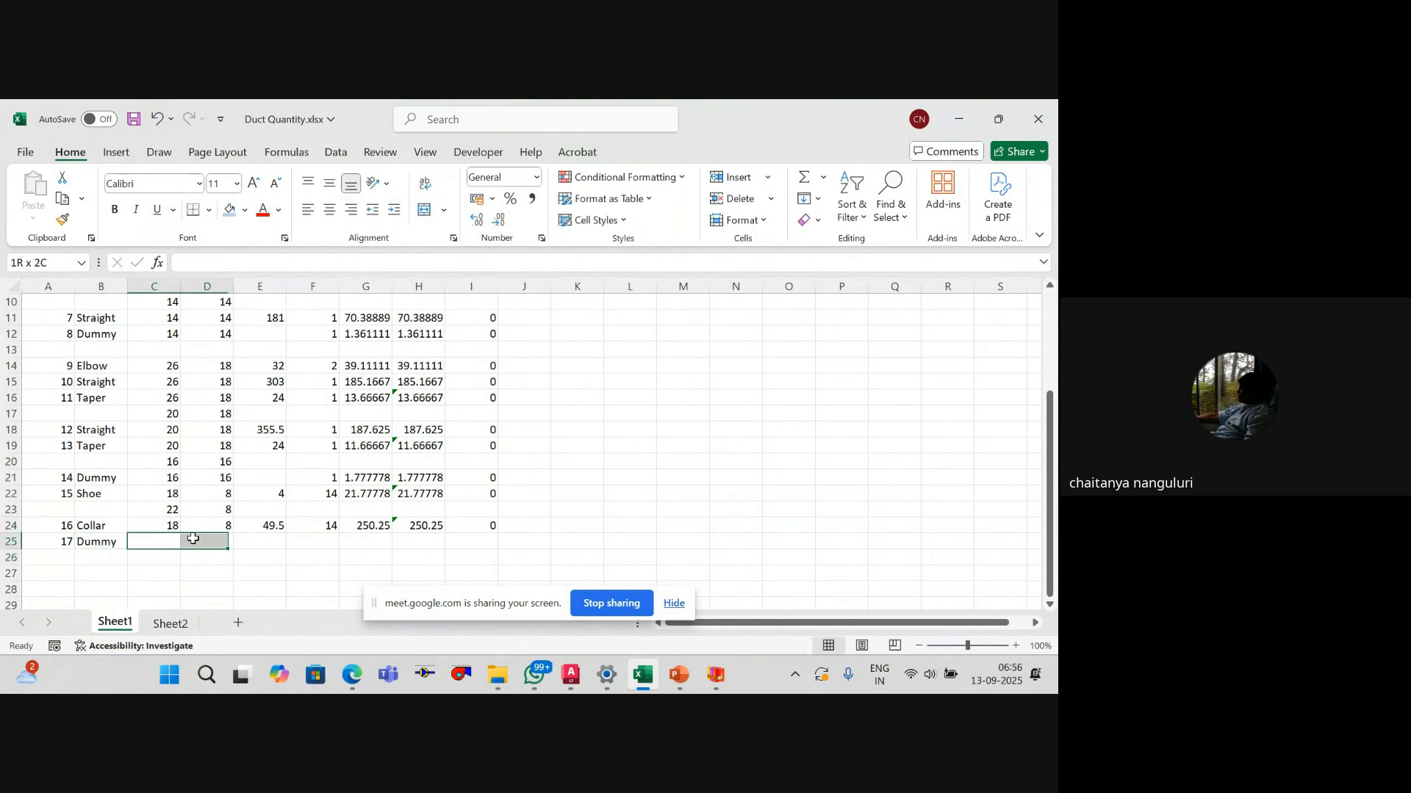
key(ctrl+d)
key(Right)
key(Right)
key(Right)
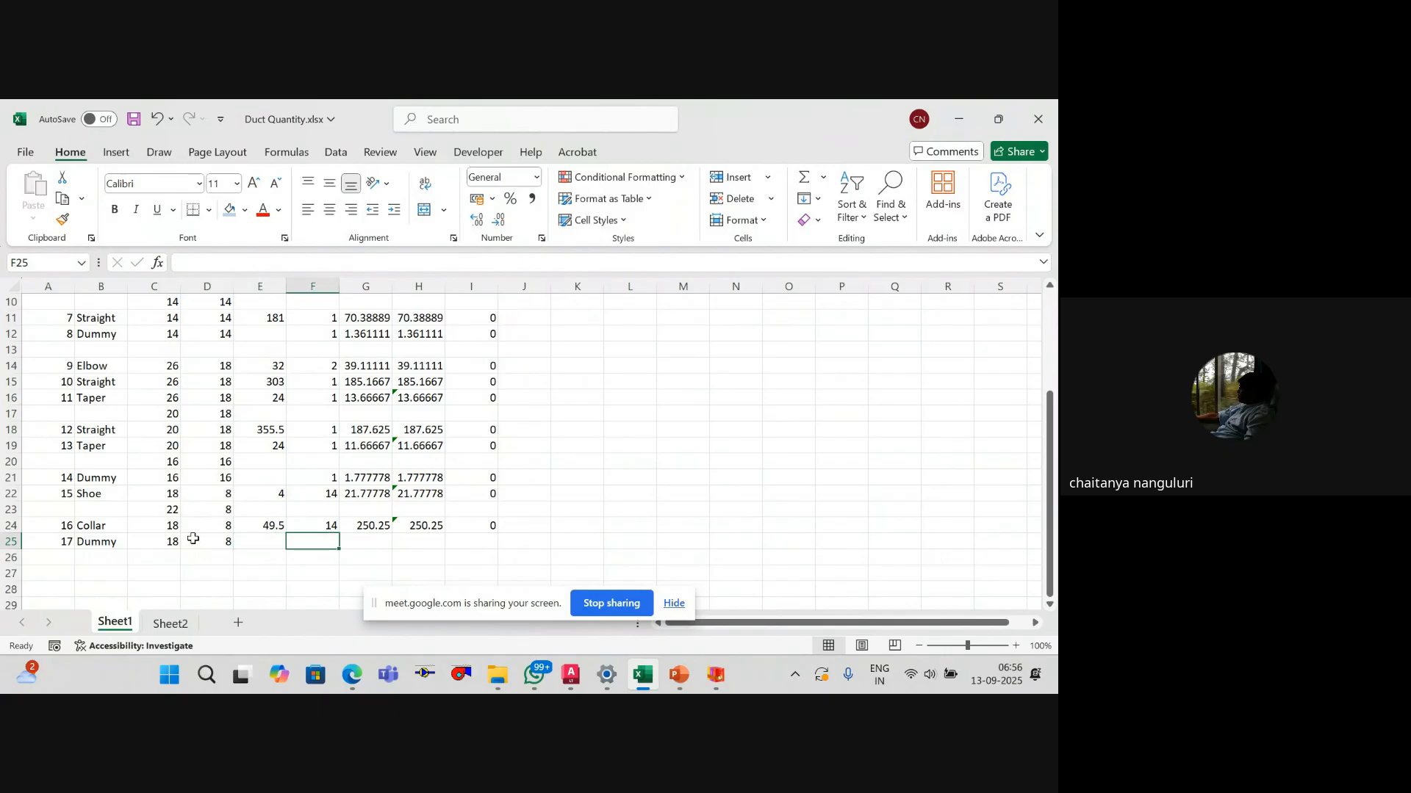
key(Right)
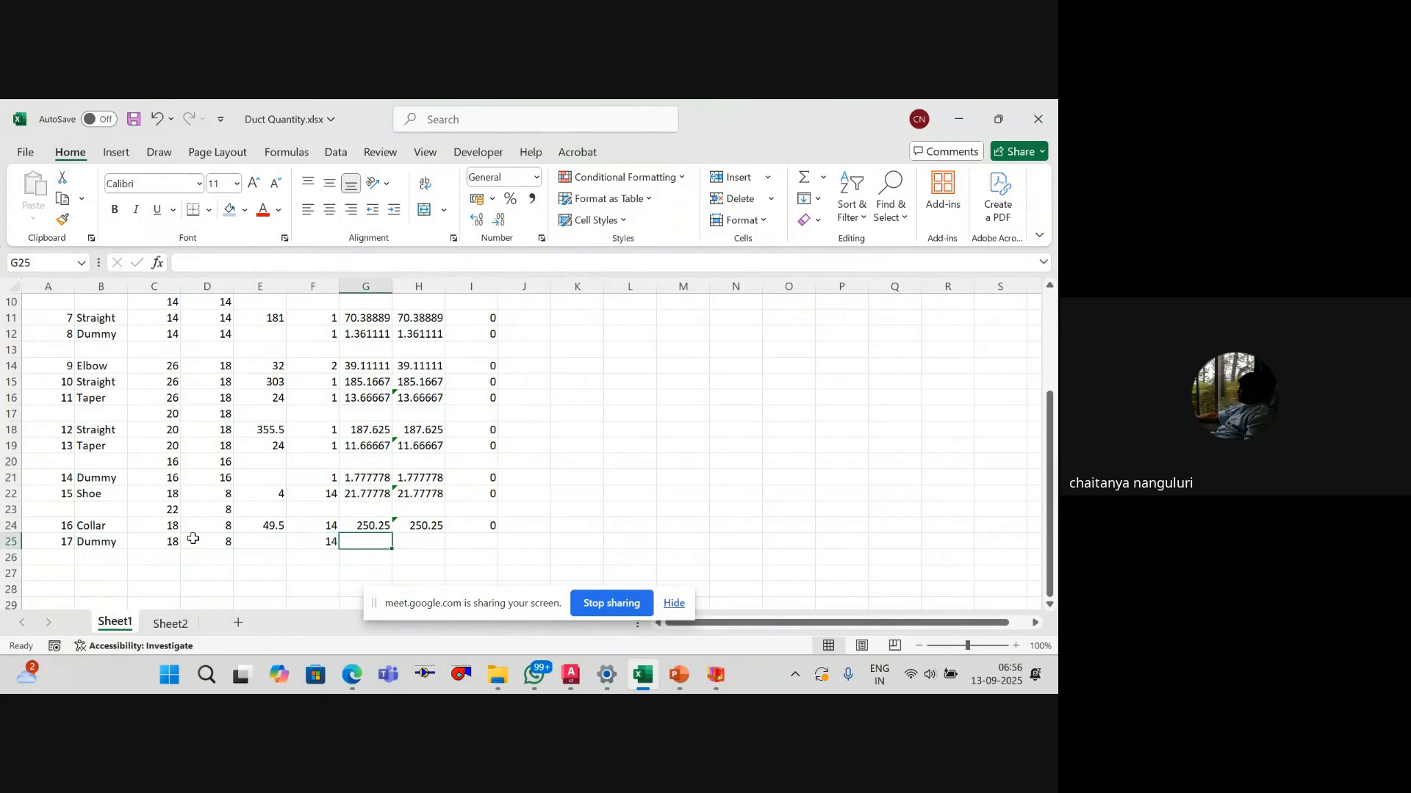
Step: Enter the area formula =C25*D25*F25/144 in G25 for the Dummy row and save the workbook
text(=)
key(Left)
key(Left)
key(Left)
key(Left)
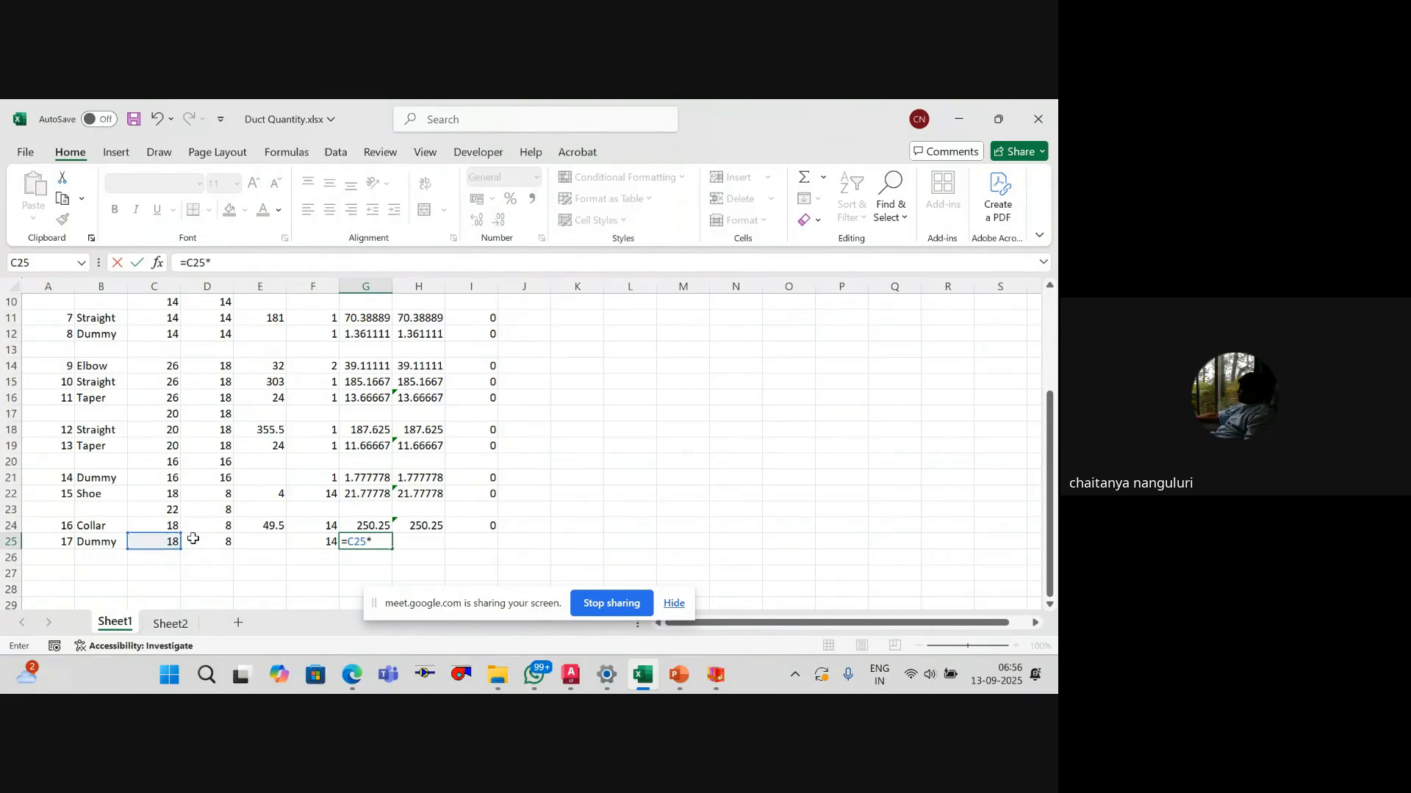
text(*)
key(Left)
key(Left)
key(Left)
text(*)
key(Left)
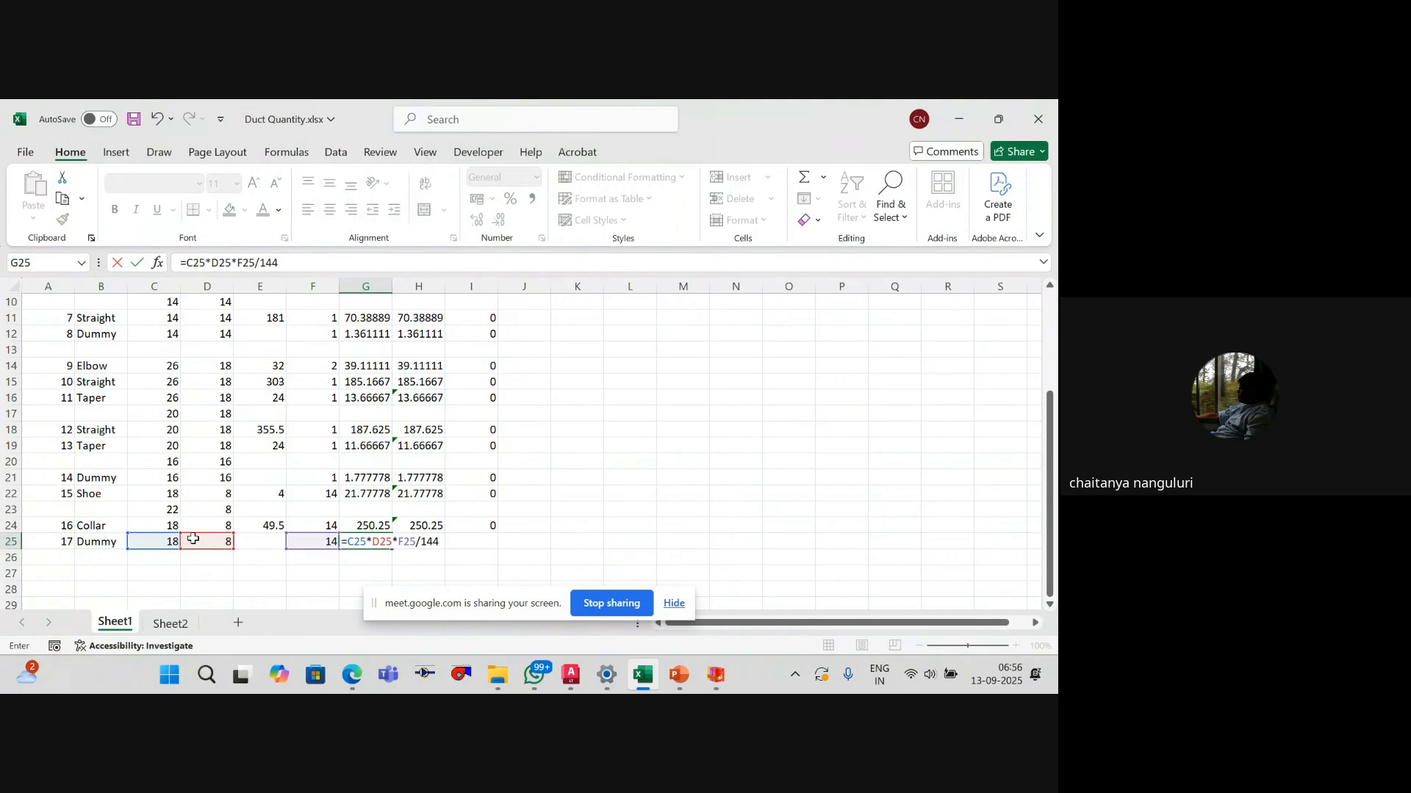
text(/144)
key(ctrl+Return)
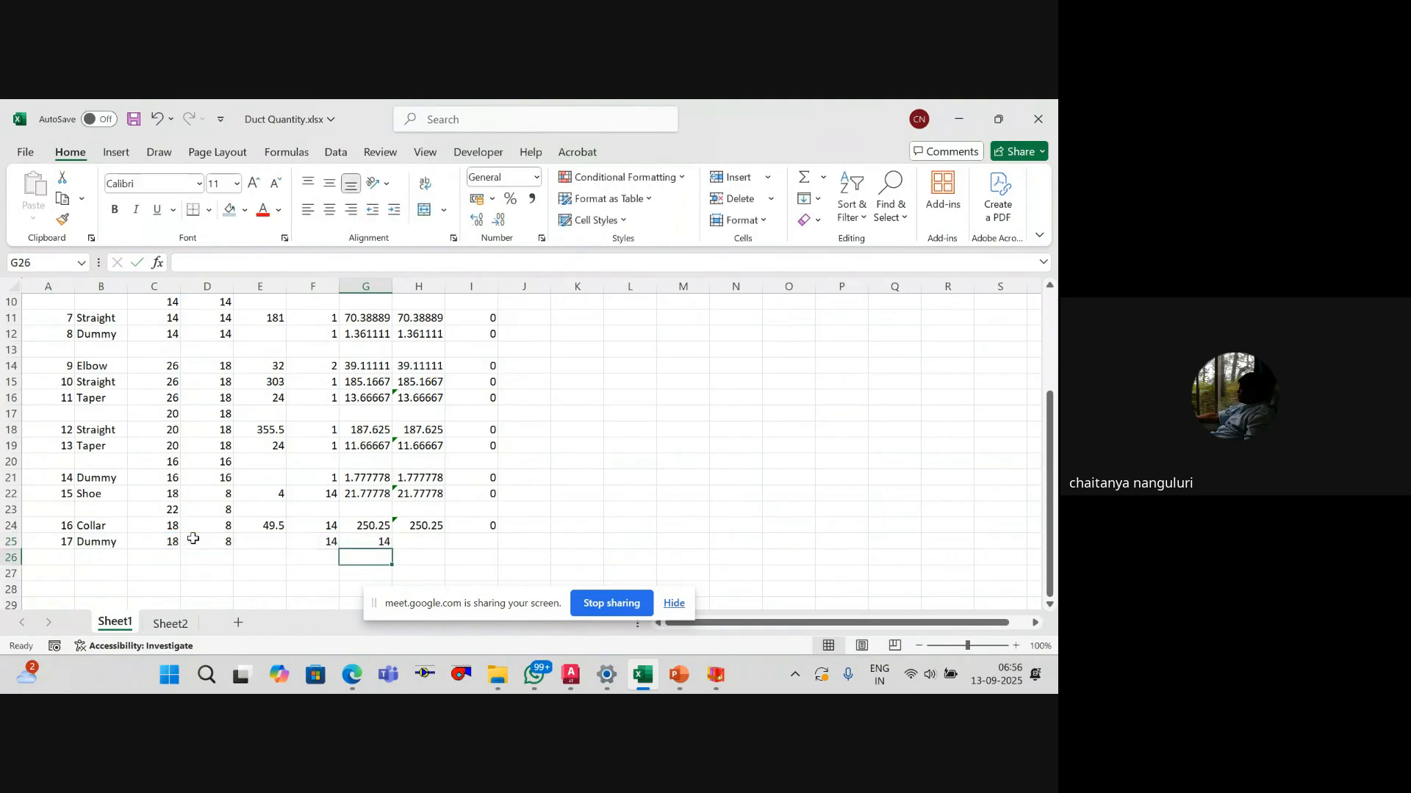
key(ctrl+s)
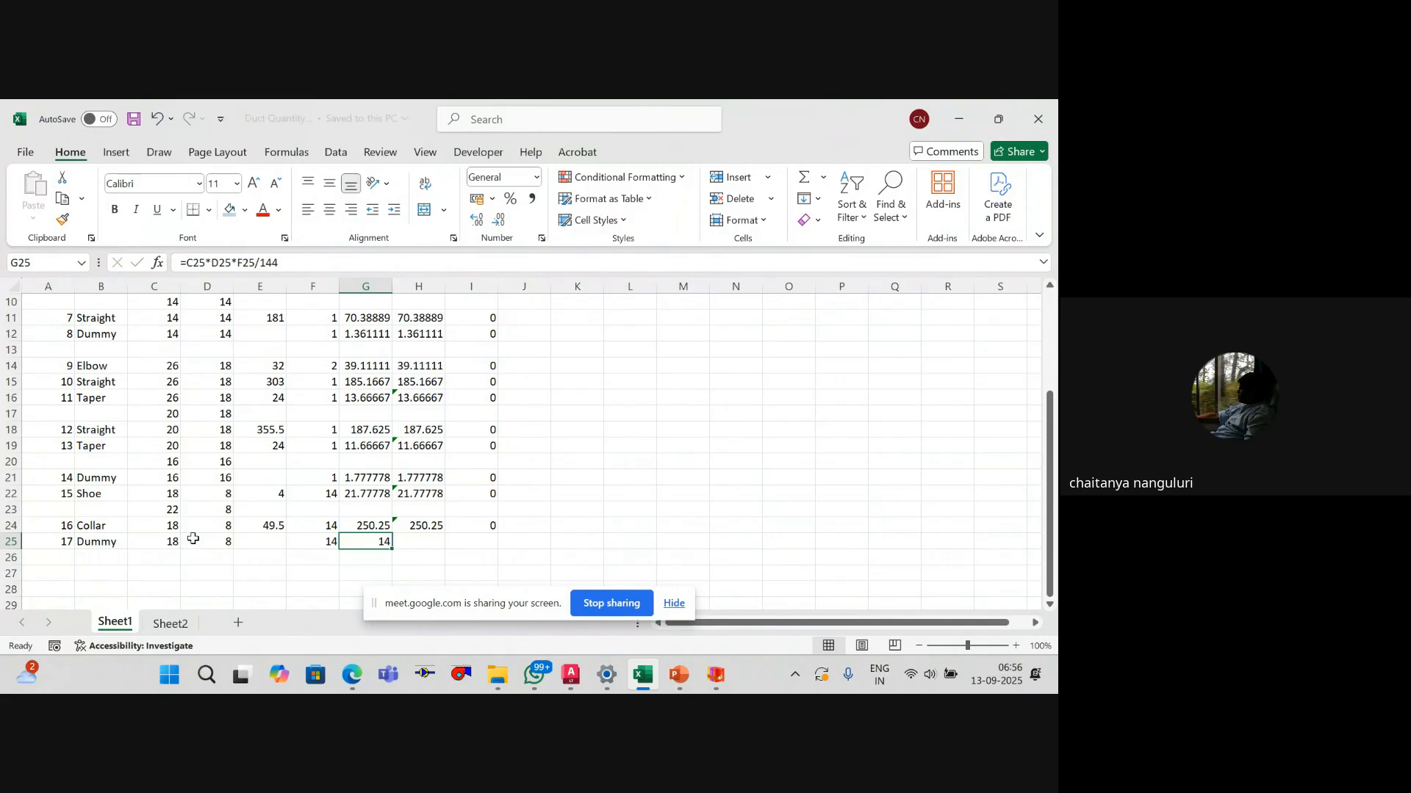
Step: Fill the Collar row's formulas in H24:I24 down into H25:I25 for the Dummy row
key(Right)
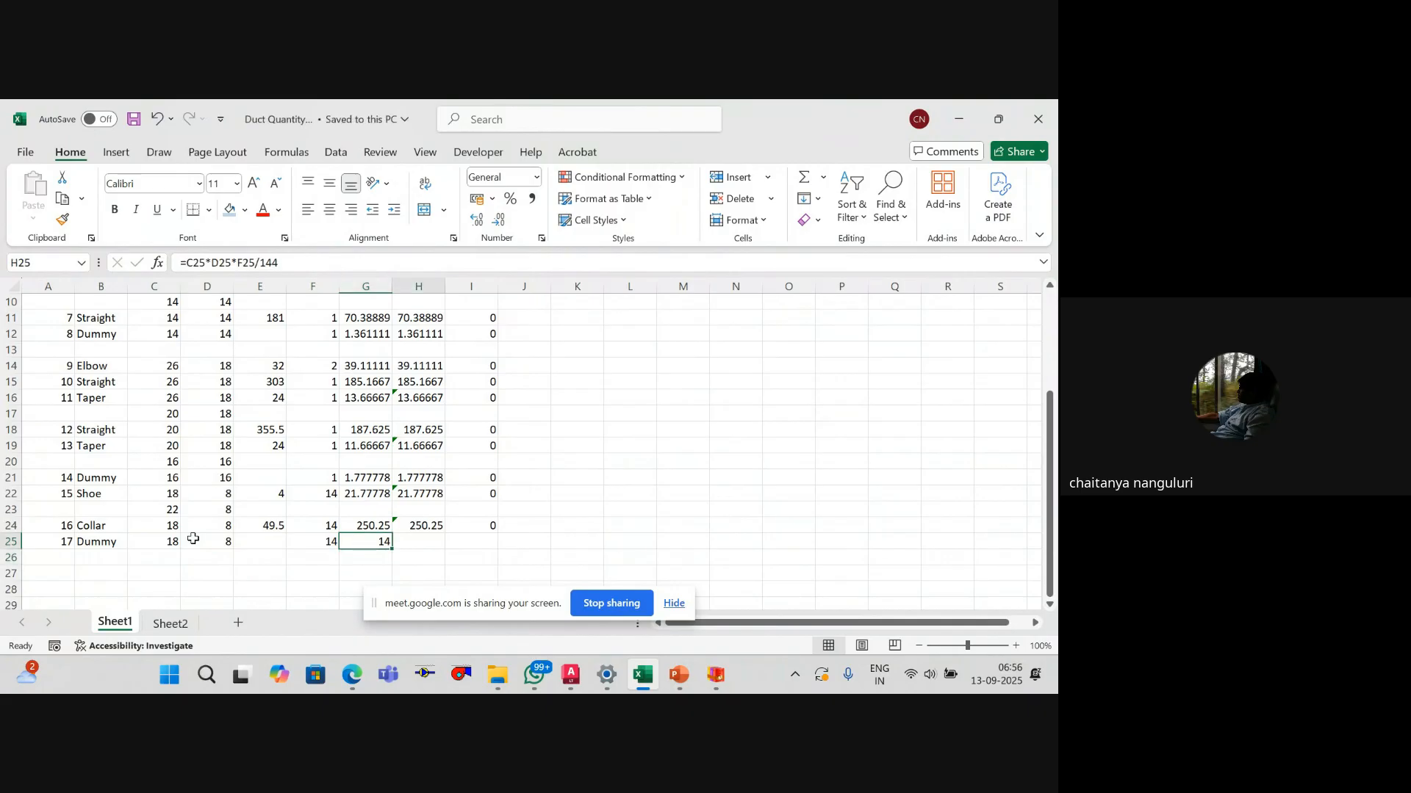
key(shift+Right)
key(ctrl+d)
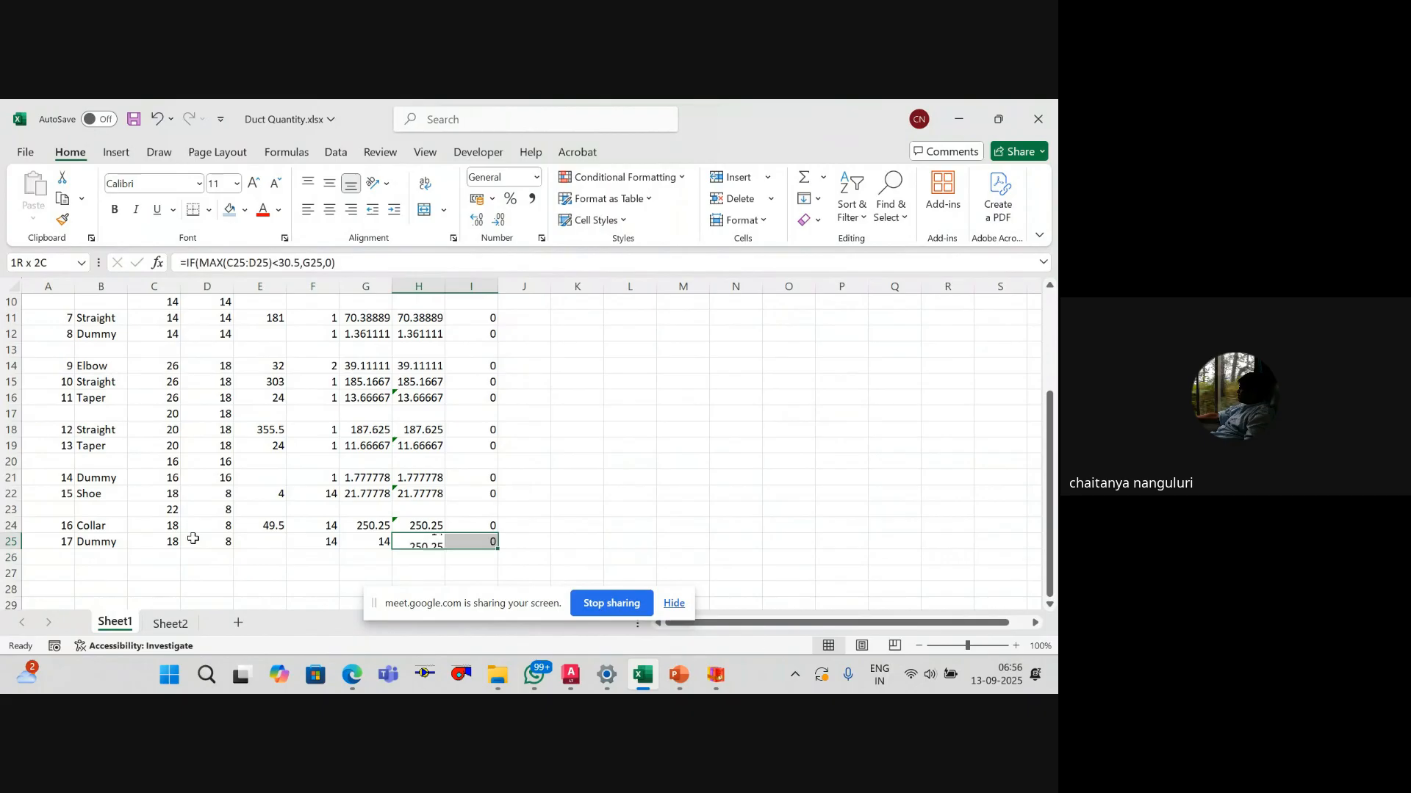
Step: Enter item 18 as Dropper in row 26
key(Down)
key(Left)
key(Left)
key(Left)
key(Left)
key(Left)
key(Left)
key(Left)
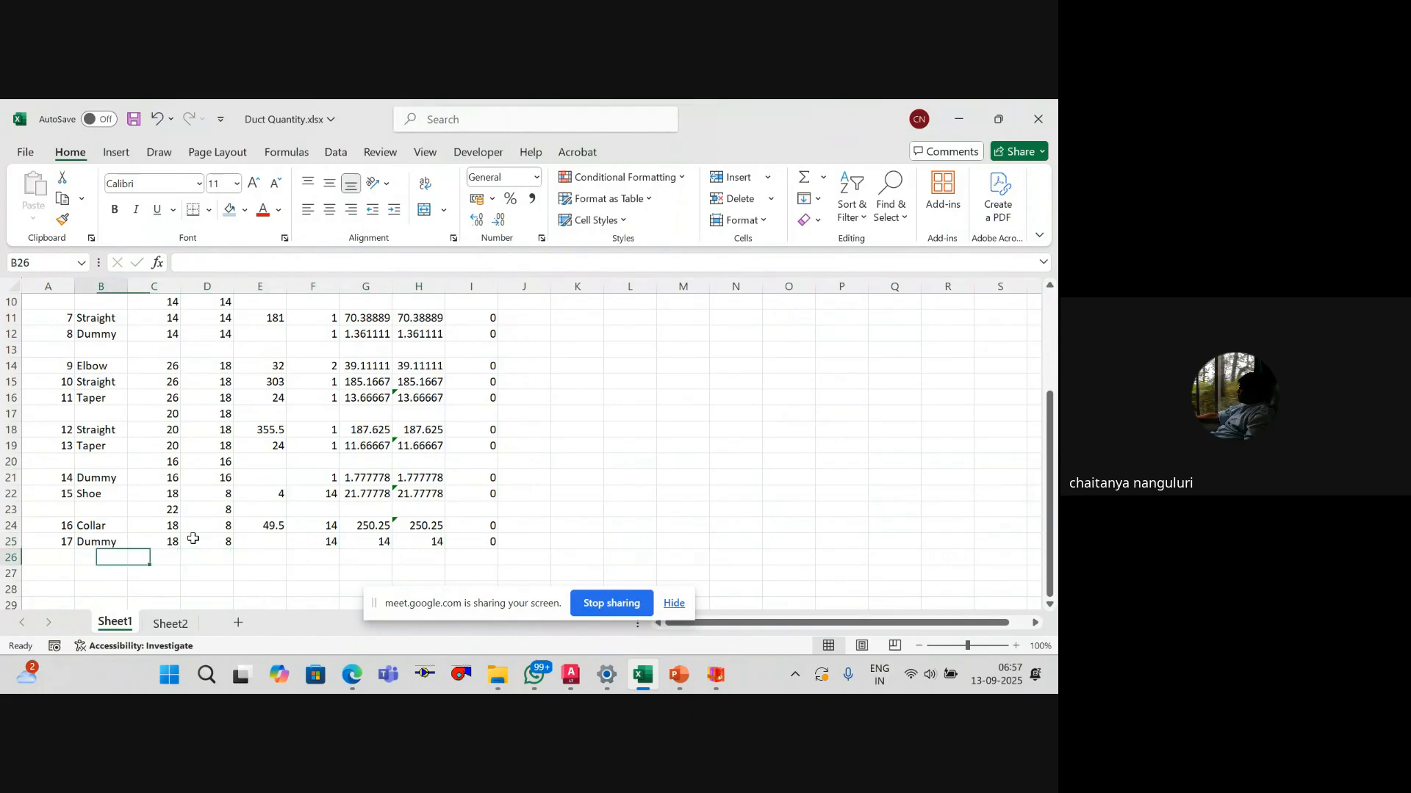
text(18)
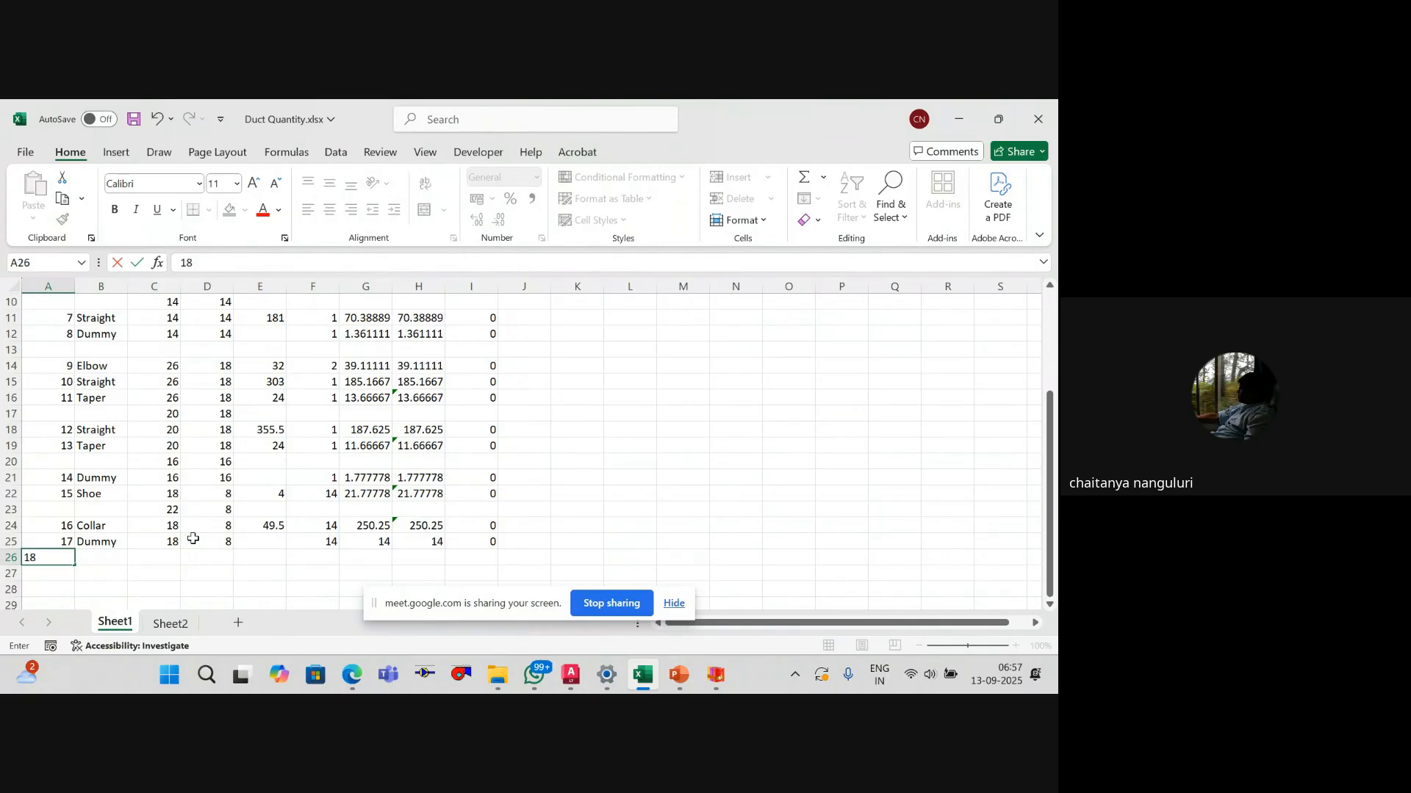
key(Right)
text(D)
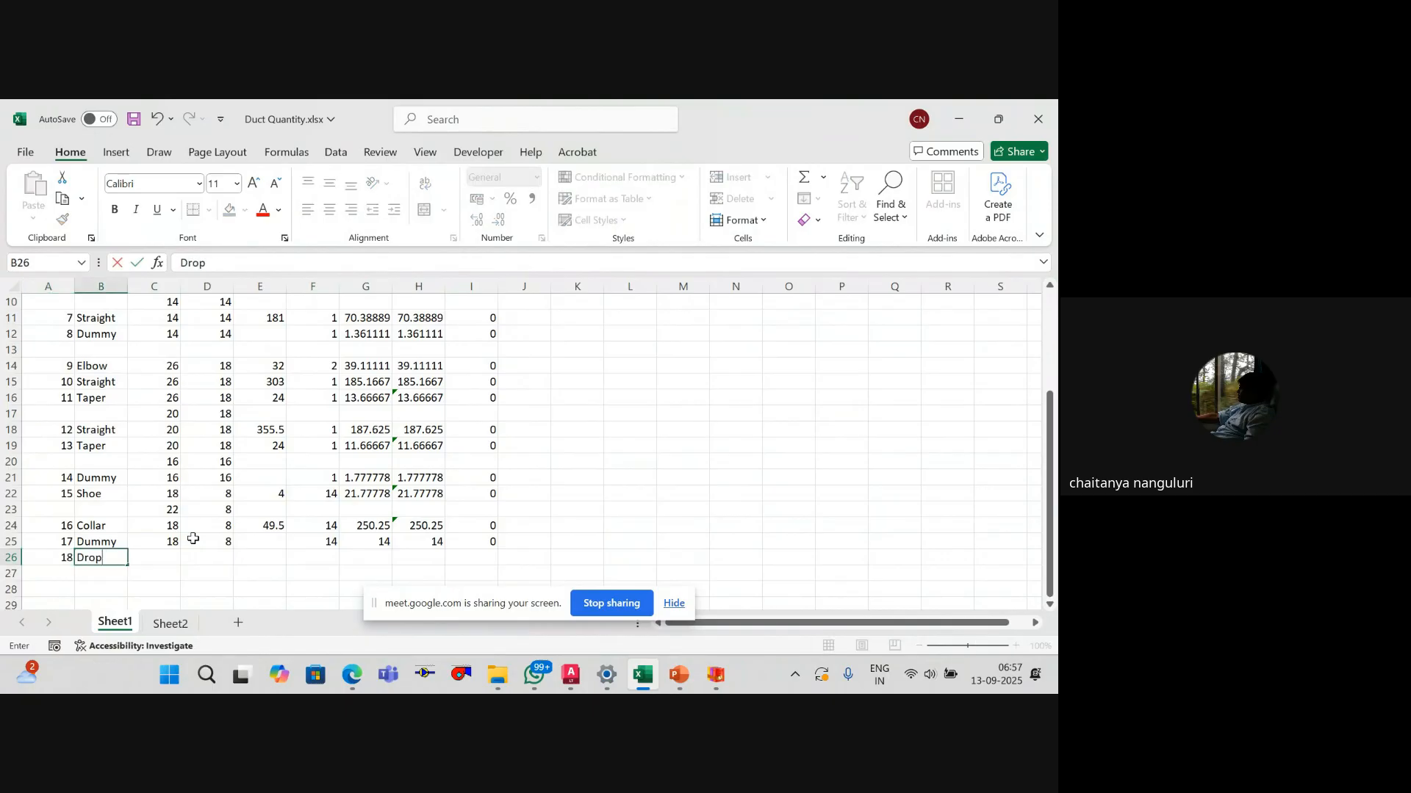
key(Return)
key(Up)
key(Right)
Step: Switch to AutoCAD and measure the dropper's height above the diffuser in Section A-A, without placing a dimension
key(alt+Tab)
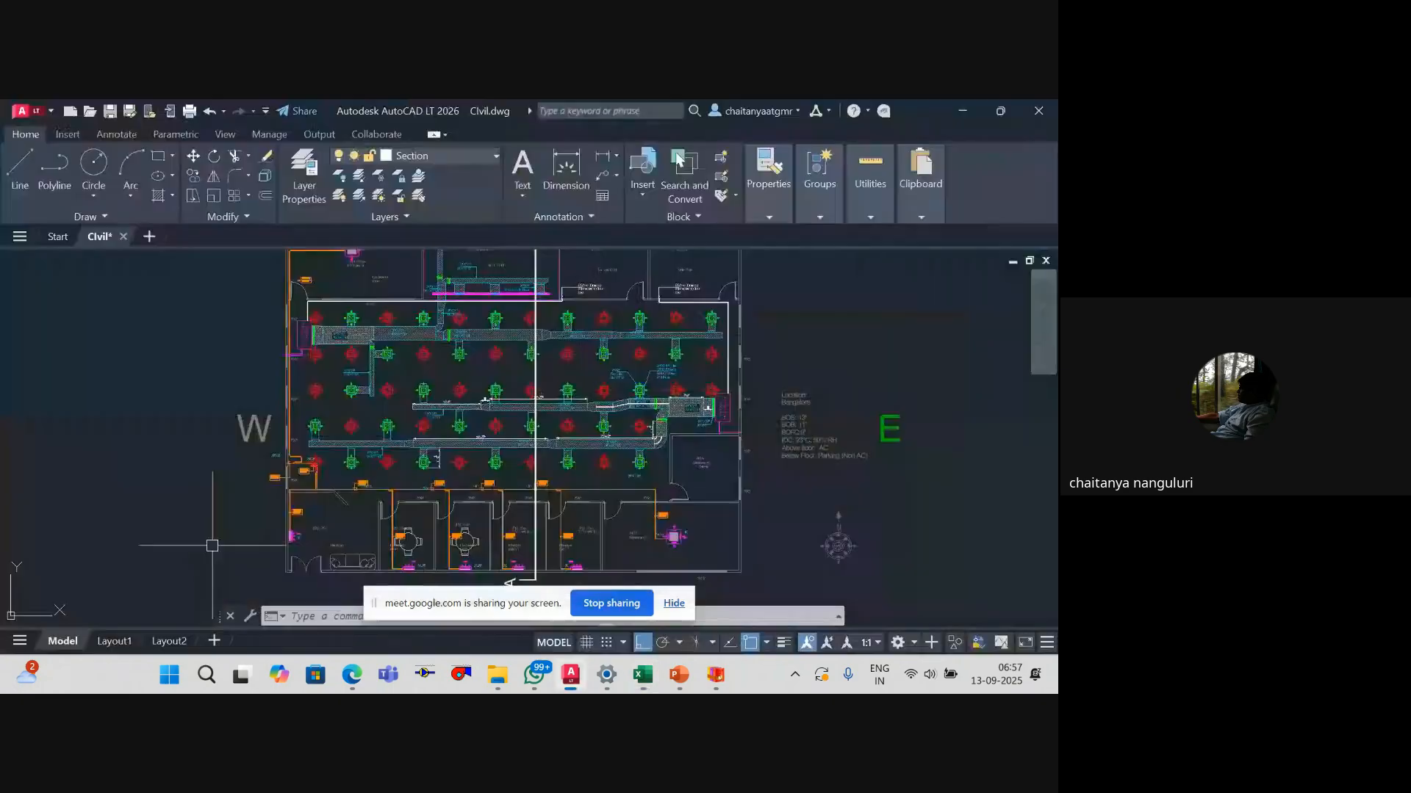
scroll(533, 350, down, 4)
scroll(620, 407, down, 2)
scroll(512, 416, up, 10)
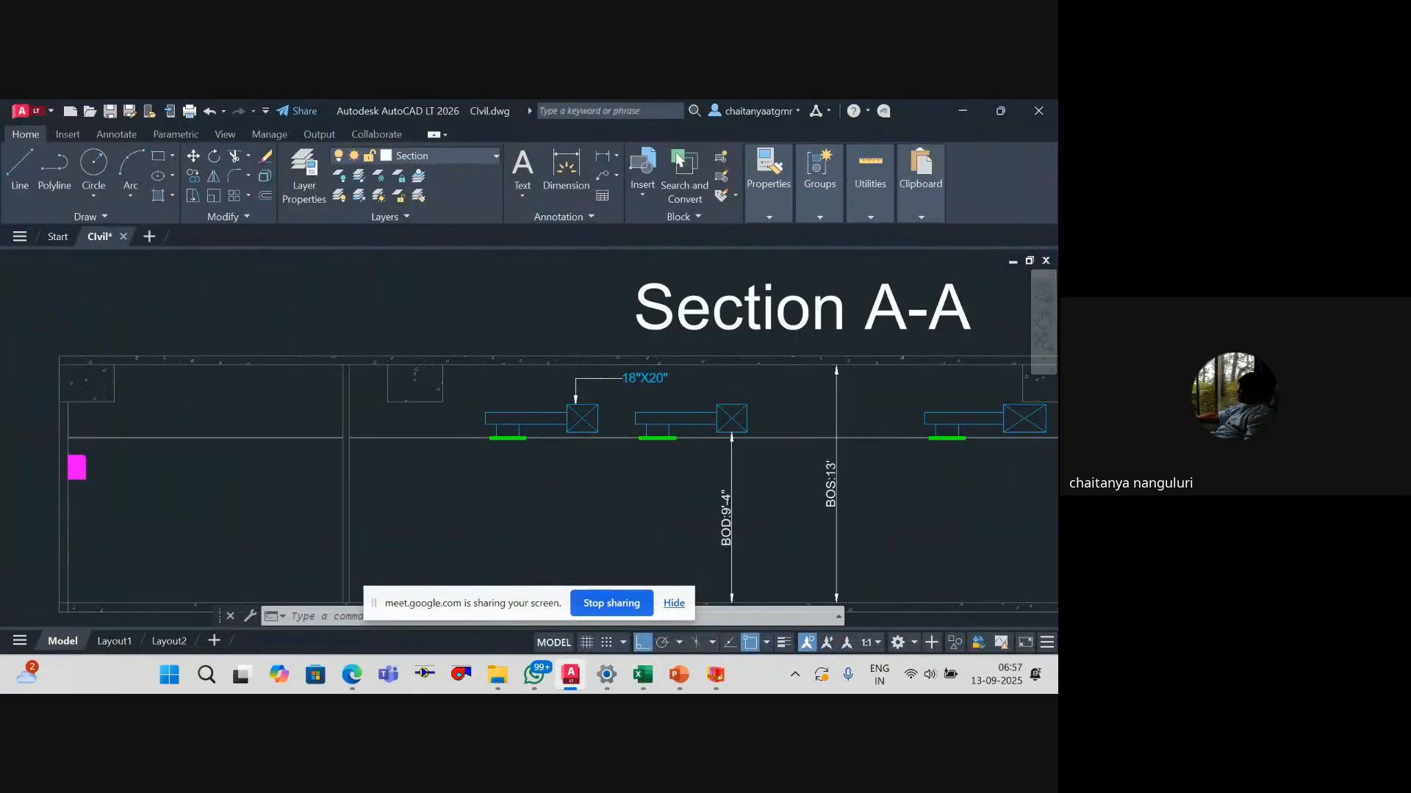
drag(512, 416, 509, 460)
click(566, 169)
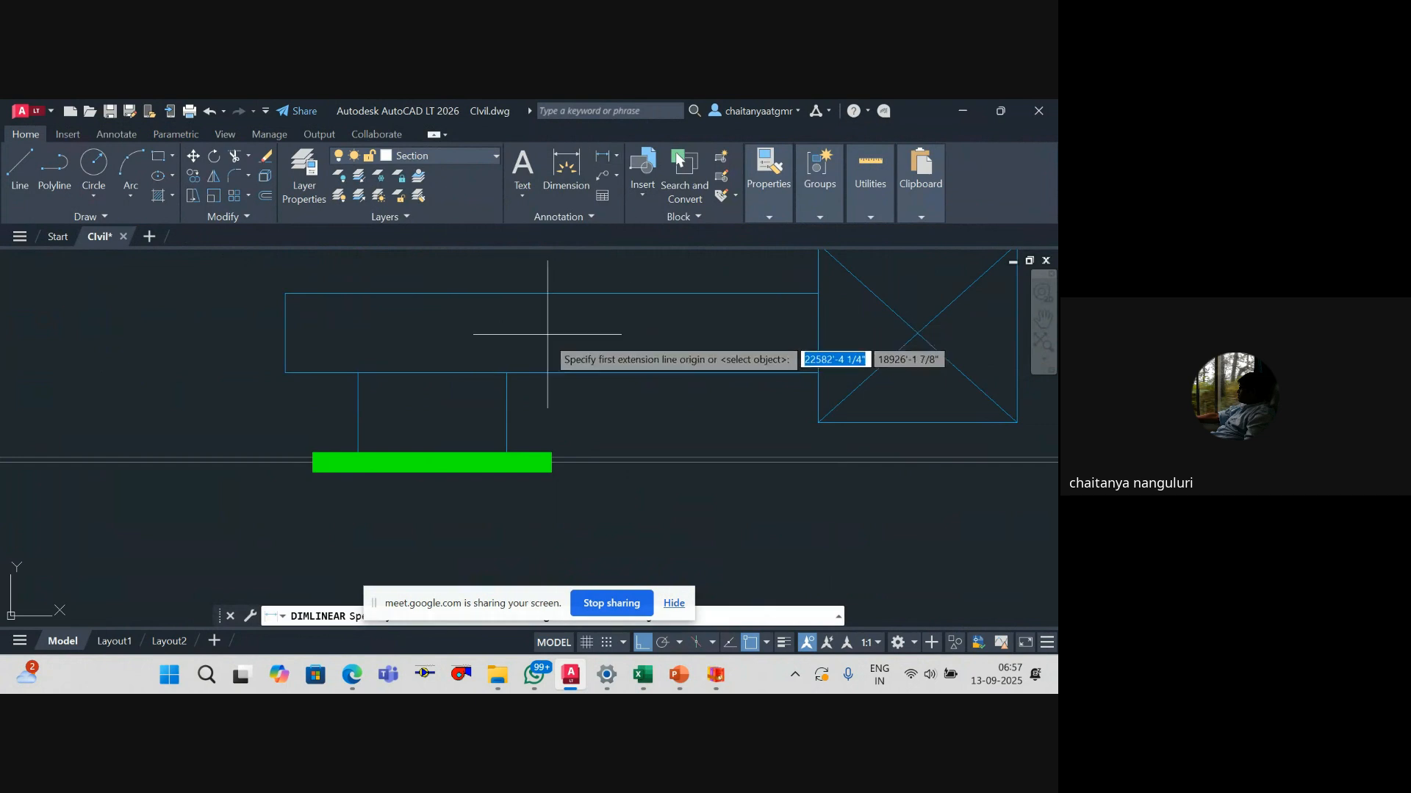
key(Return)
click(511, 406)
scroll(551, 412, down, 2)
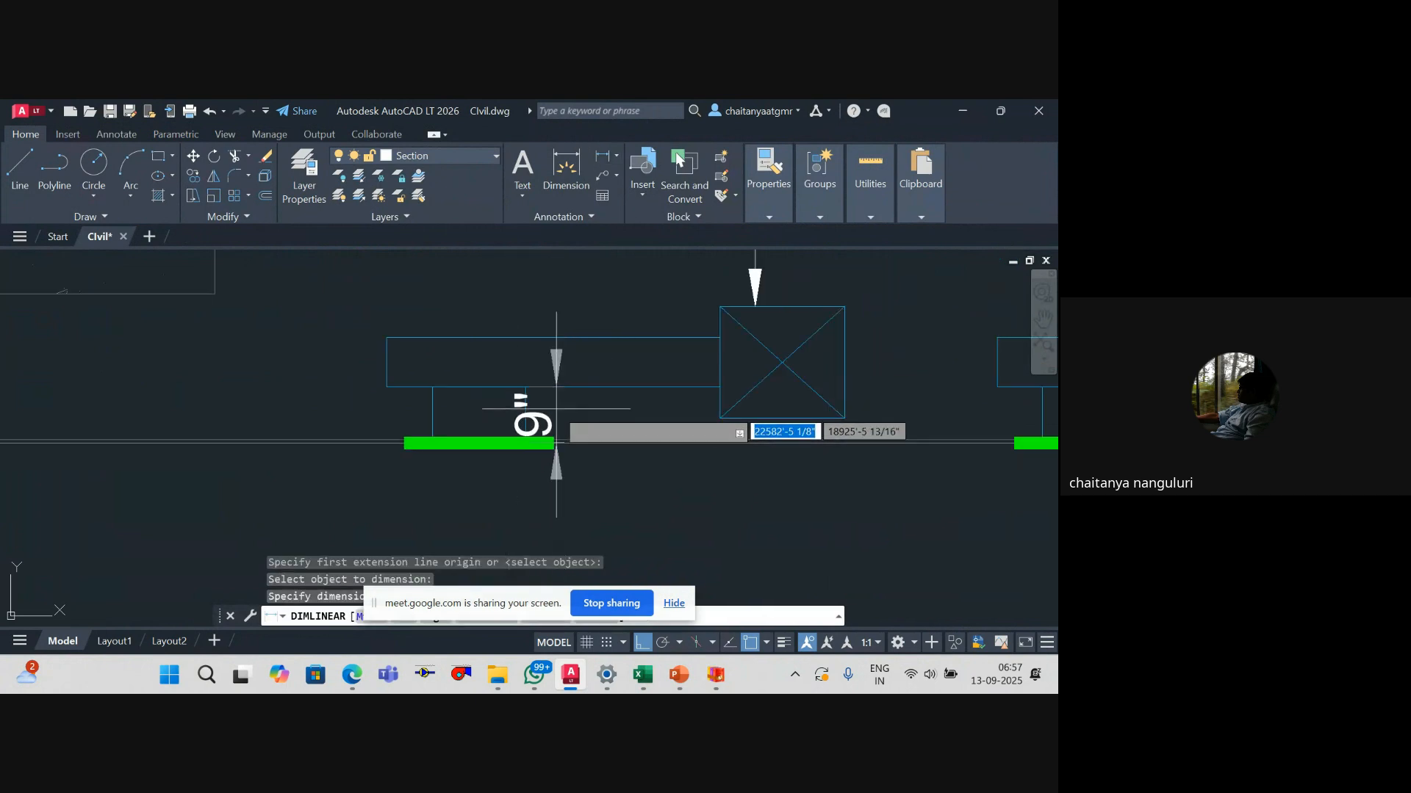
key(Escape)
scroll(545, 412, down, 4)
Step: Return to the Excel sheet and enter length 9 for the Dropper row in E26
key(alt+Tab)
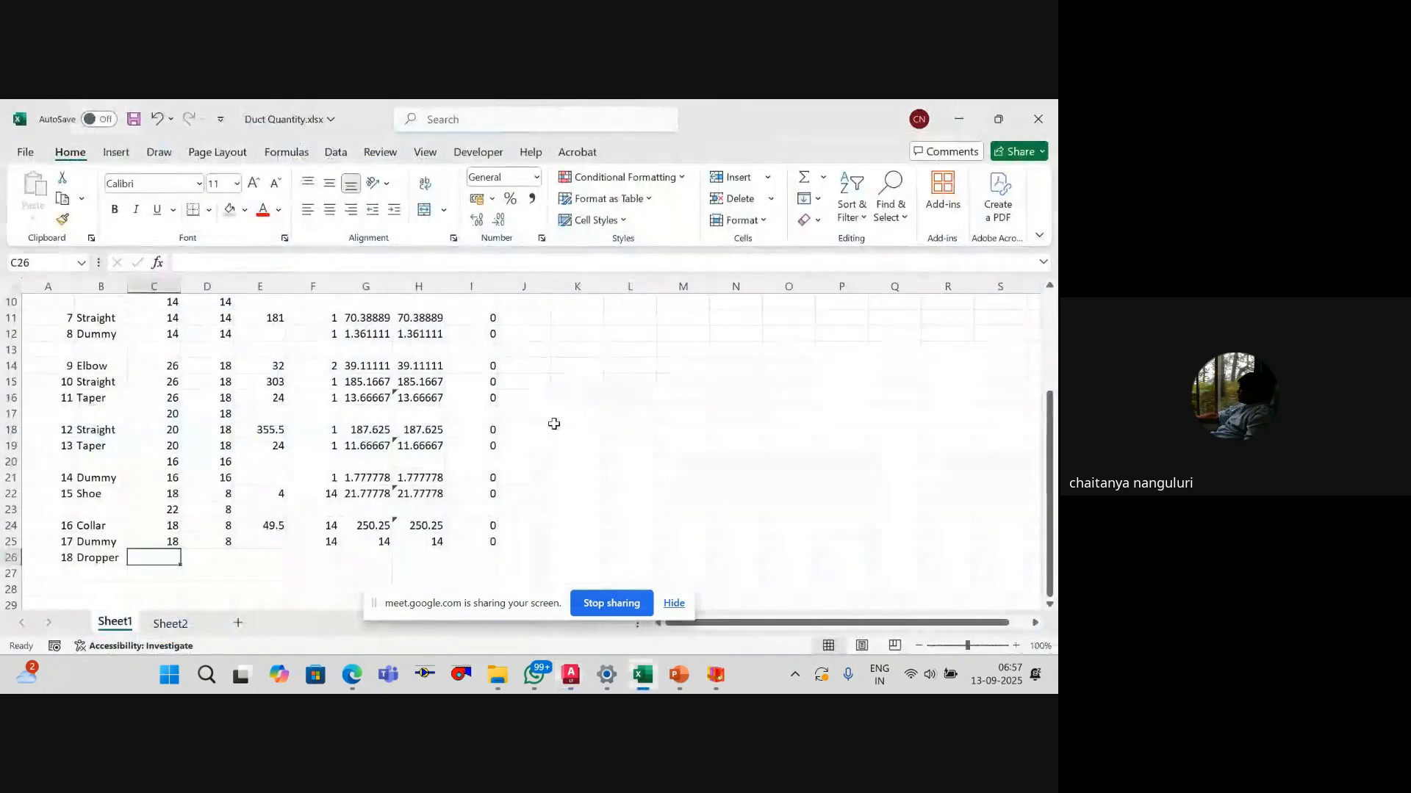
key(Right)
key(Right)
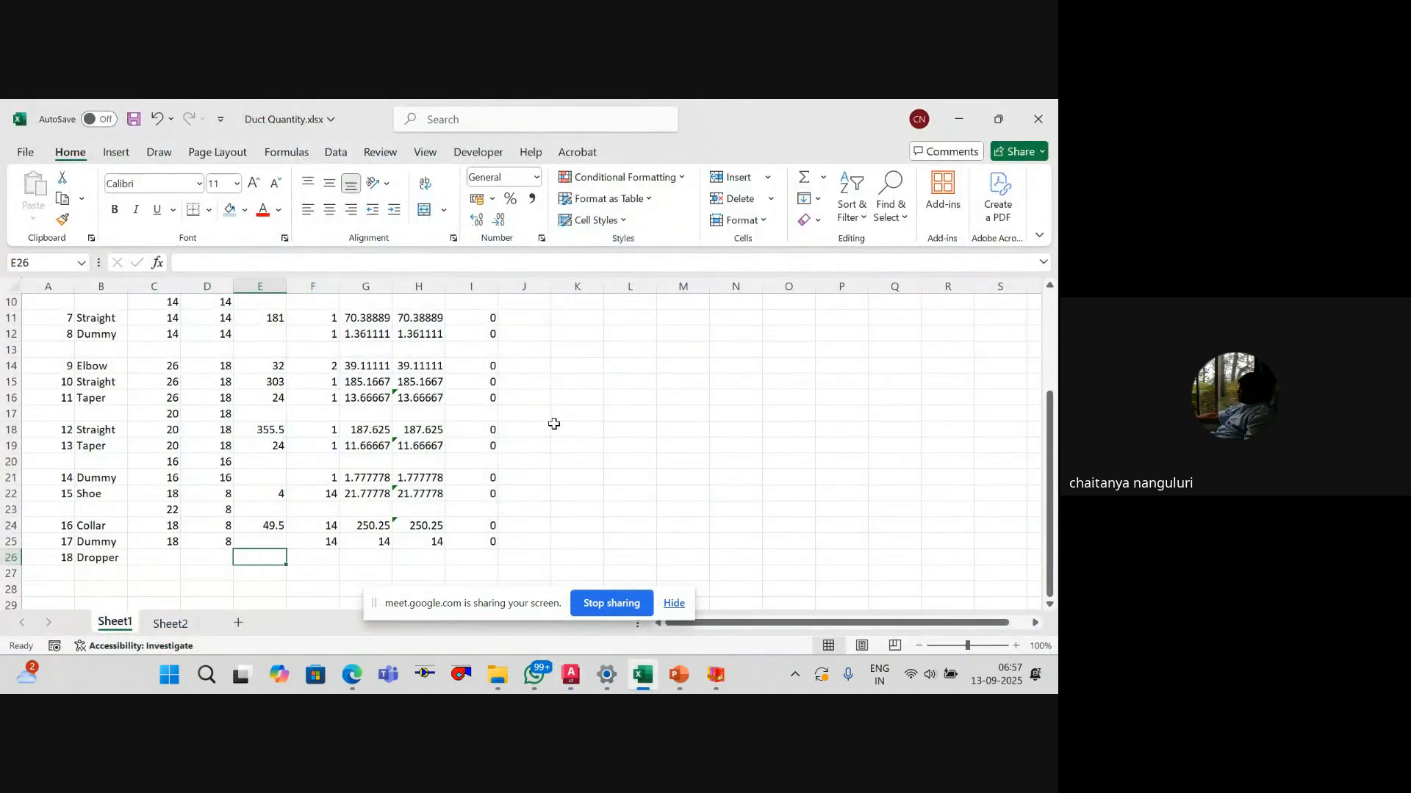
key(Return)
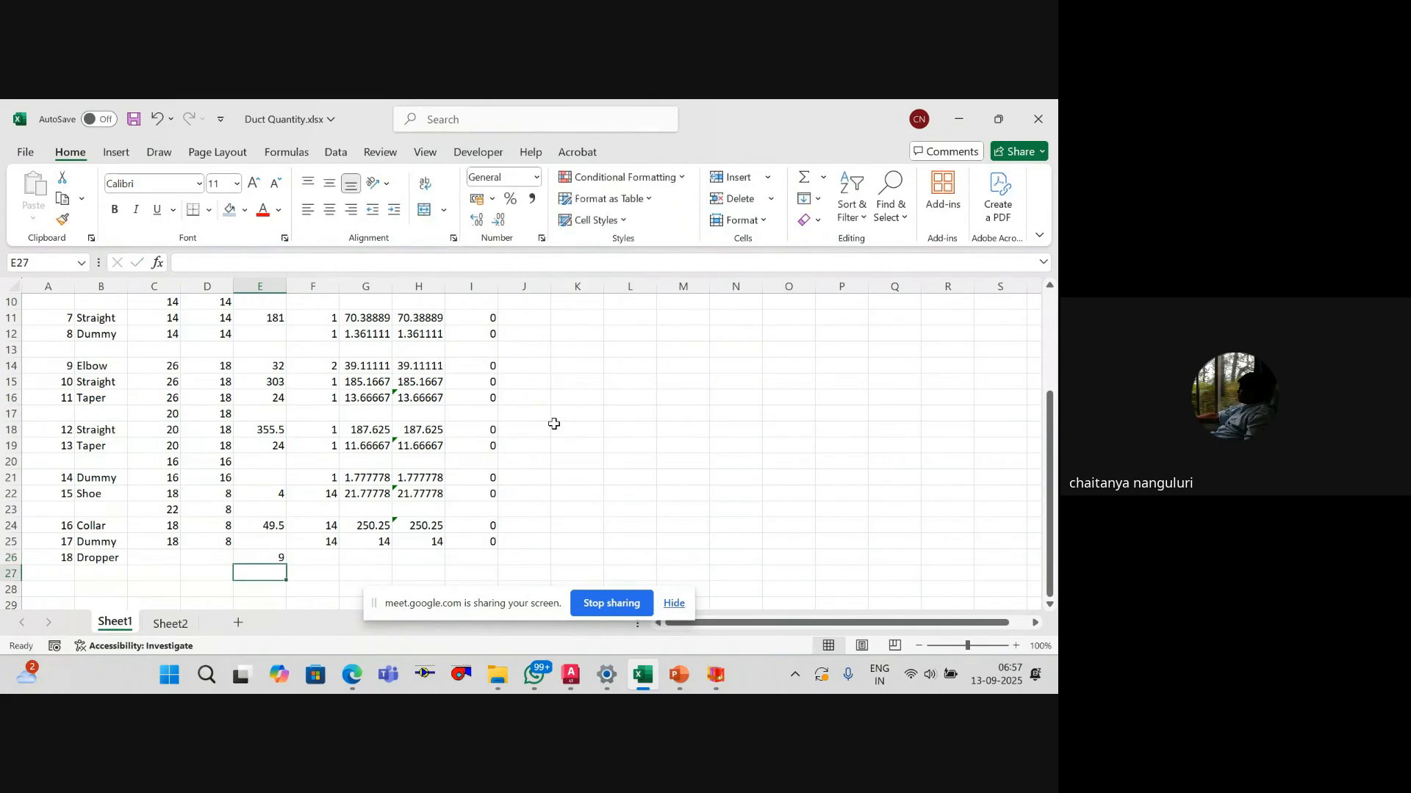
Step: Look up the supply diffuser's neck size in its note on the AutoCAD duct layout
key(Up)
key(Up)
key(Left)
key(Down)
key(Left)
key(alt+Tab)
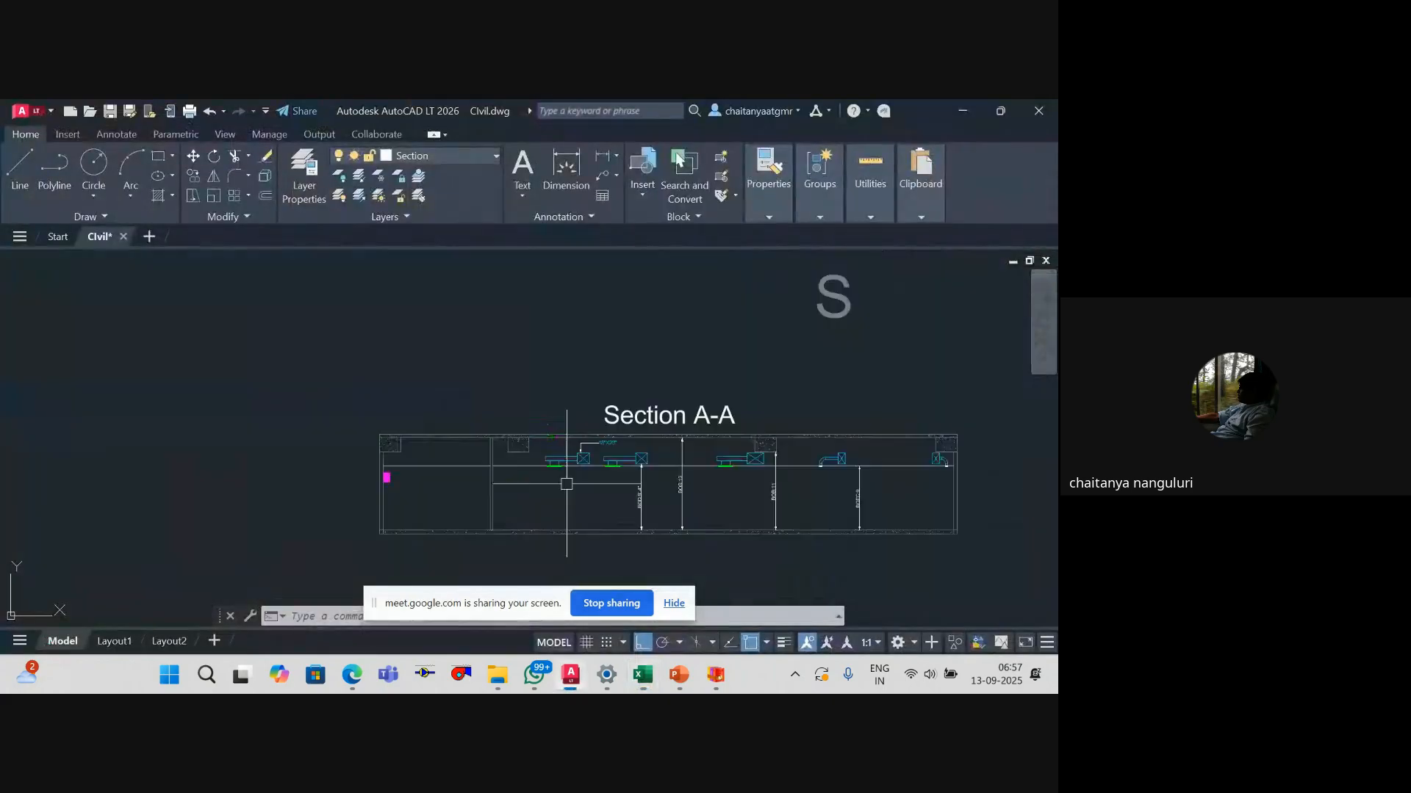
scroll(569, 444, down, 5)
scroll(569, 443, up, 10)
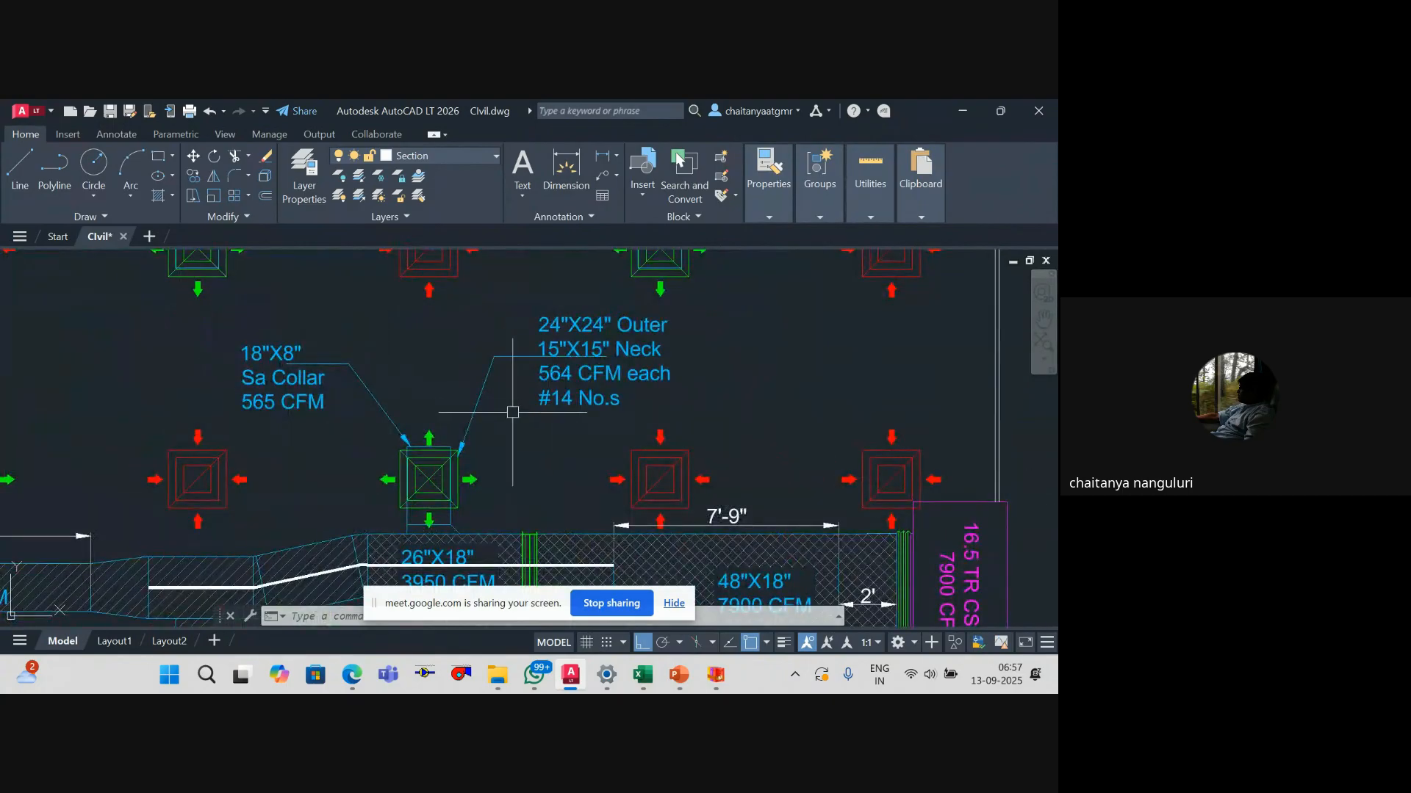
scroll(583, 348, up, 3)
scroll(584, 348, down, 2)
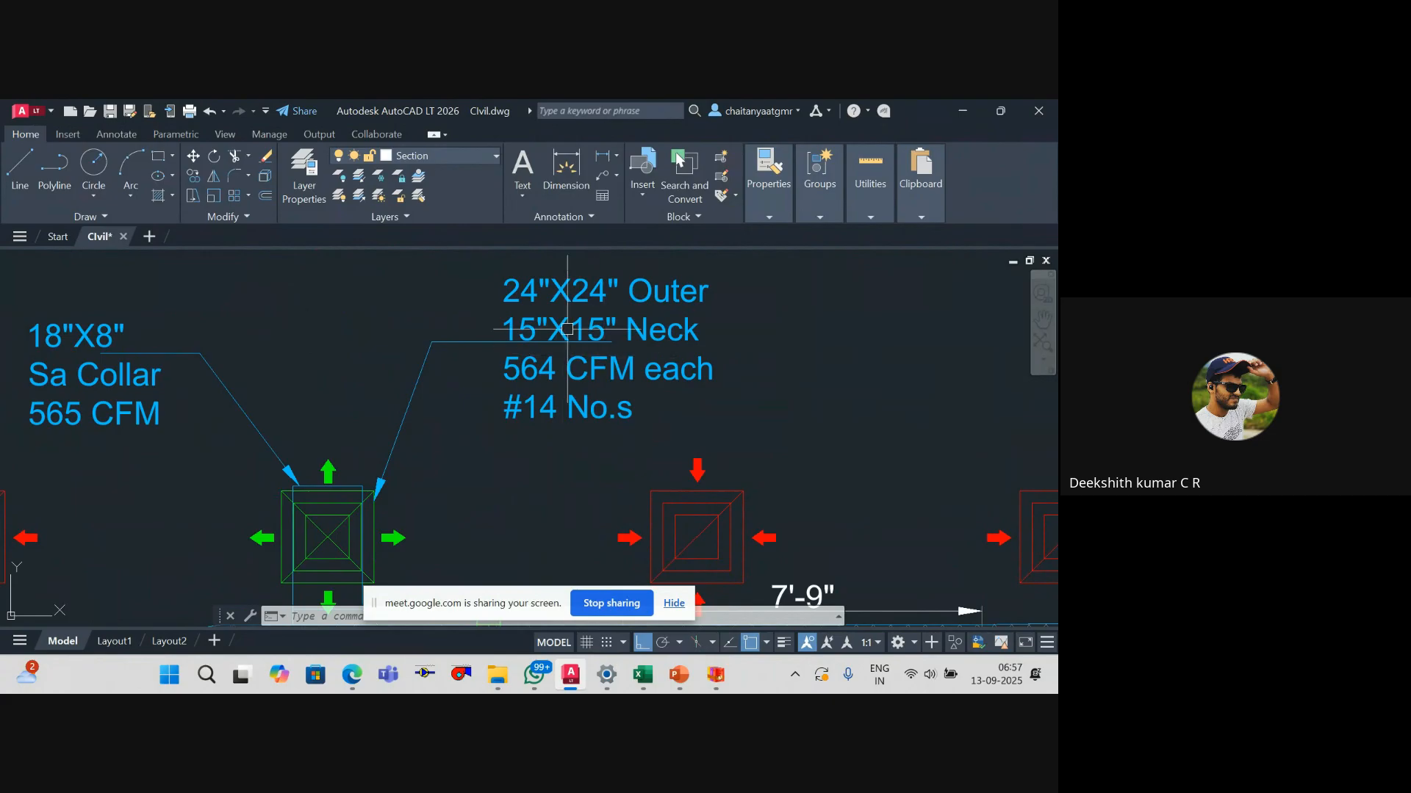
Step: Return to Excel and enter the Dropper size as 15 x 15 in C26:D26
key(alt+Tab)
text(15)
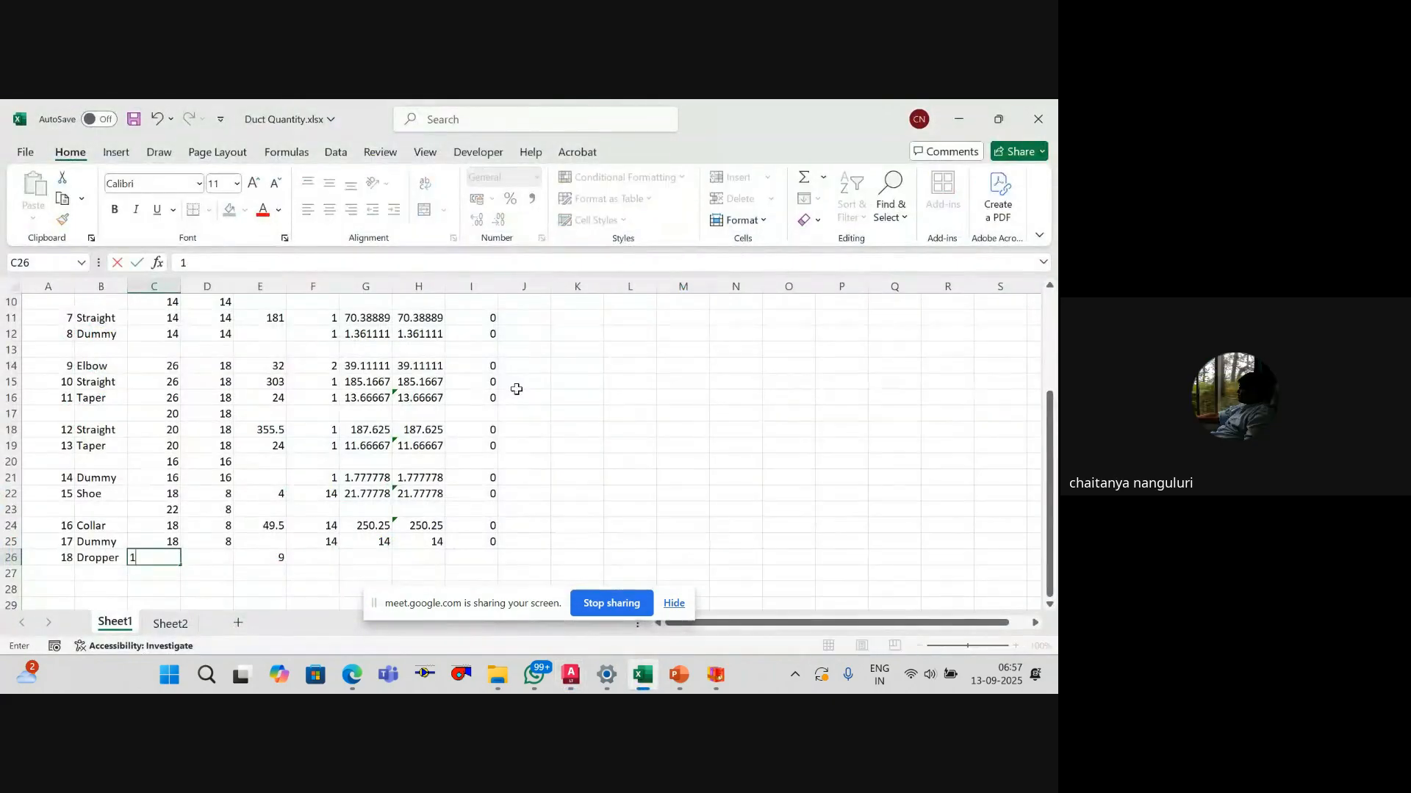
key(Tab)
text(15)
key(Tab)
key(Tab)
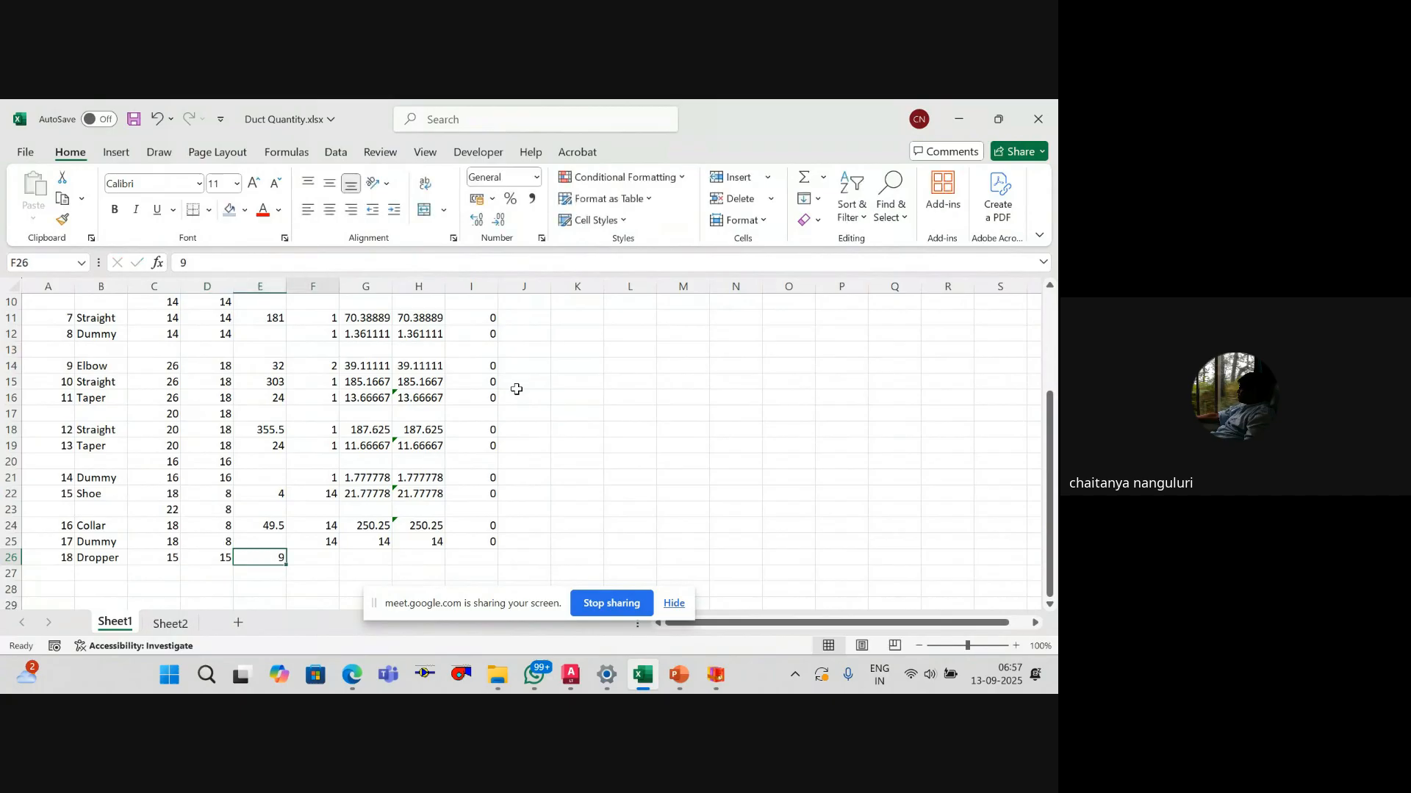
Step: Enter quantity 14 for the Dropper row in F26
key(Up)
key(Up)
key(Up)
key(Up)
key(Up)
key(Up)
key(Up)
key(Up)
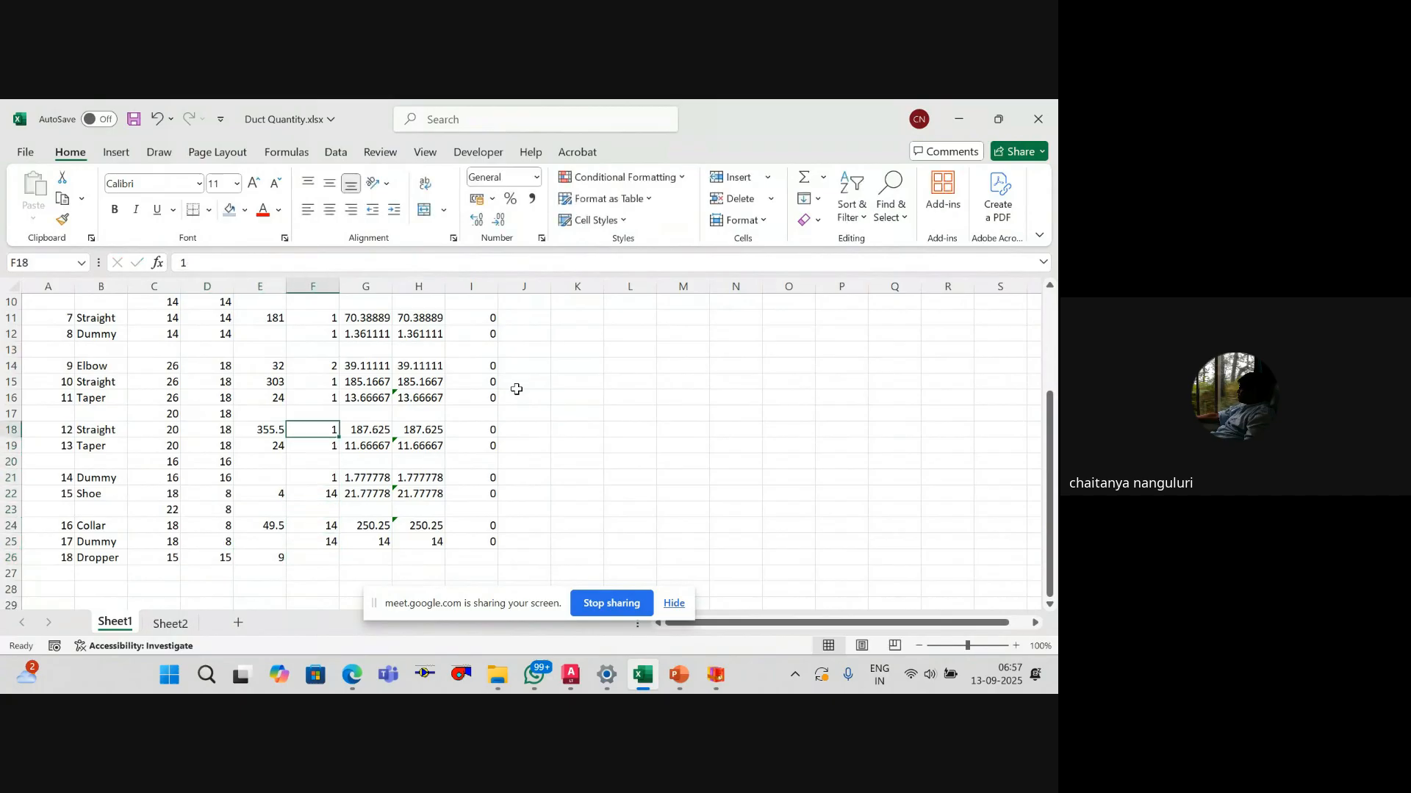
key(Right)
key(Left)
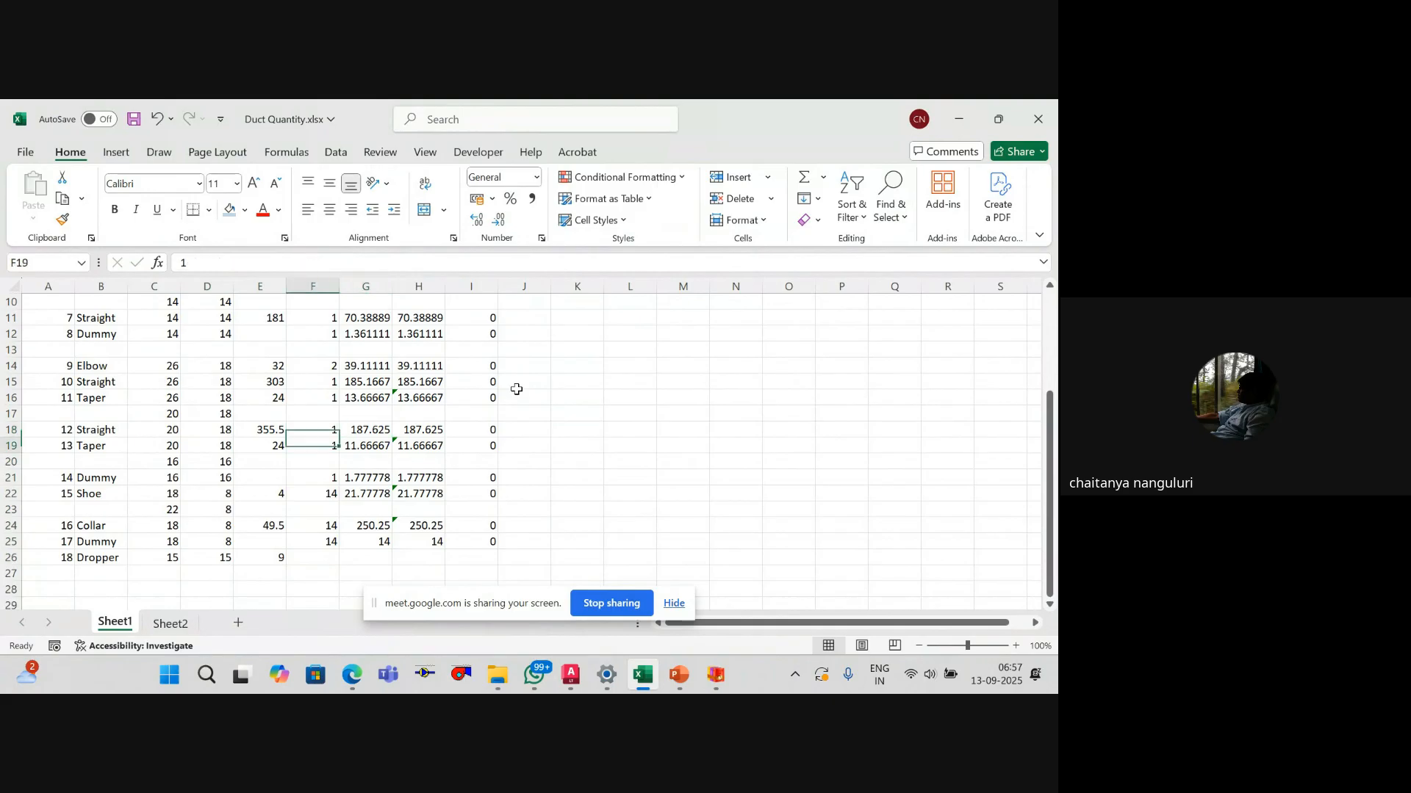
key(Down)
key(Down)
key(Down)
key(Down)
key(Down)
key(Down)
key(Down)
key(Down)
text(14)
Step: Copy the straight duct's formulas in G18:I18 into G26:I26 for the Dropper row
key(Up)
key(Up)
key(Up)
key(Up)
key(Up)
key(Up)
key(Up)
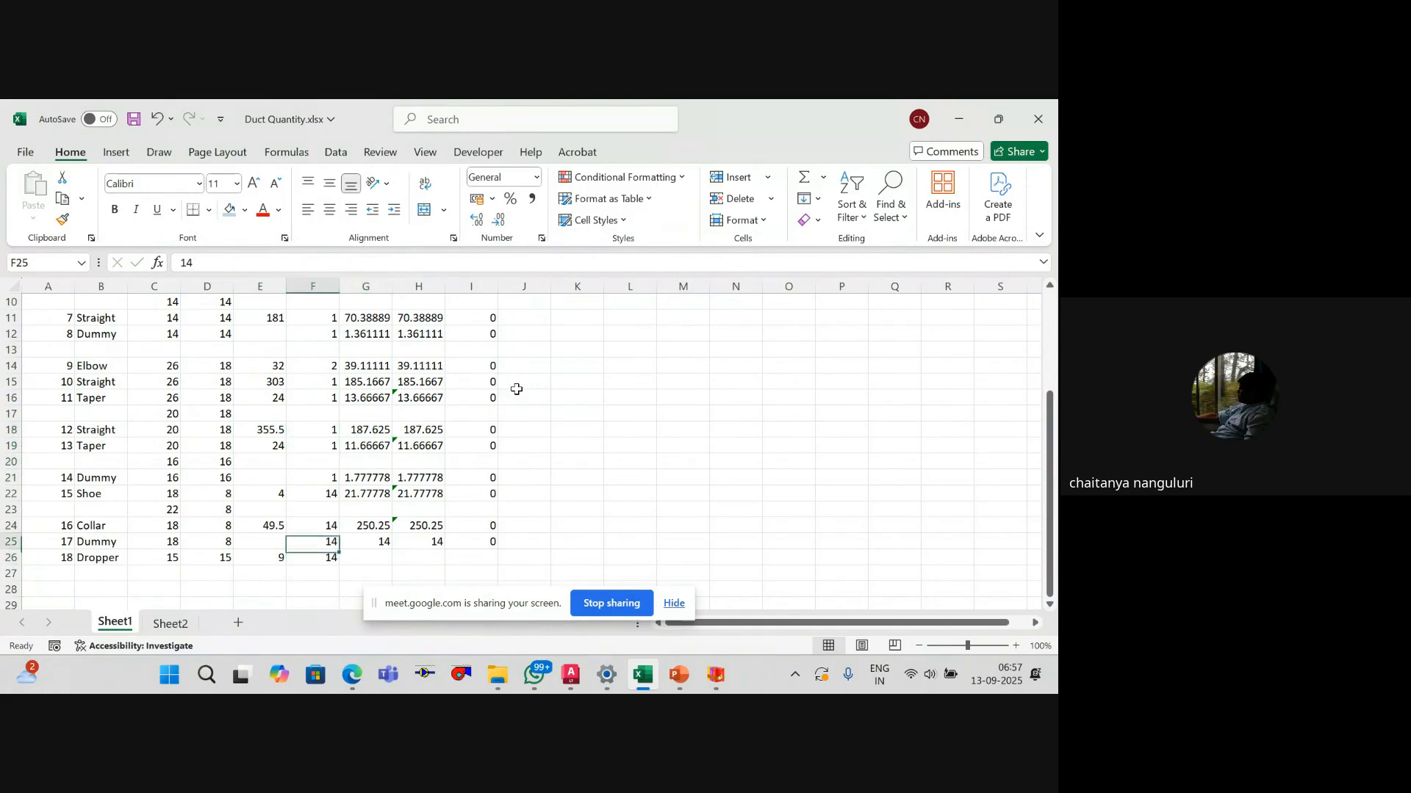
key(Up)
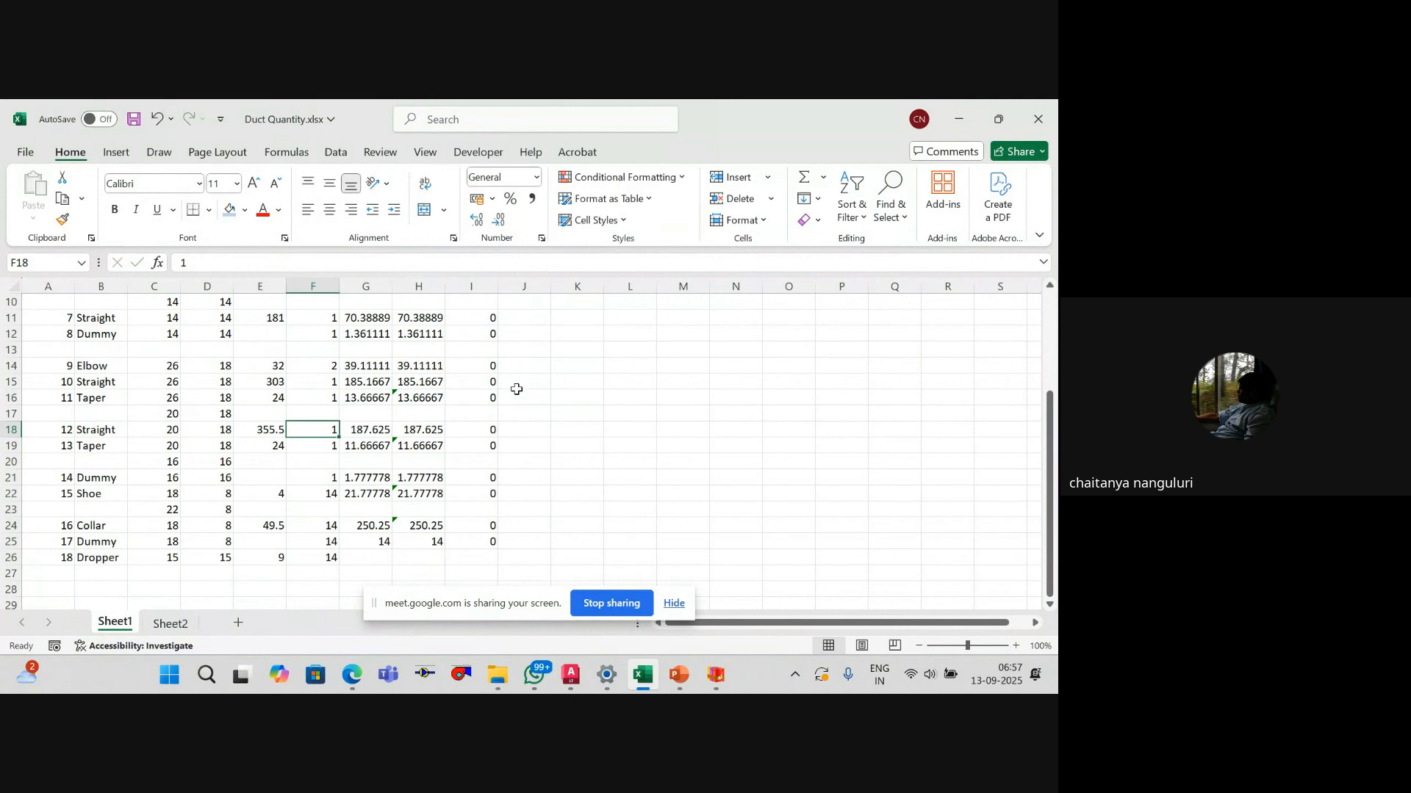
key(Right)
key(shift+Right)
key(shift+Right)
key(ctrl+c)
key(Down)
key(Down)
key(Down)
key(Down)
key(Down)
key(Down)
key(Down)
key(Down)
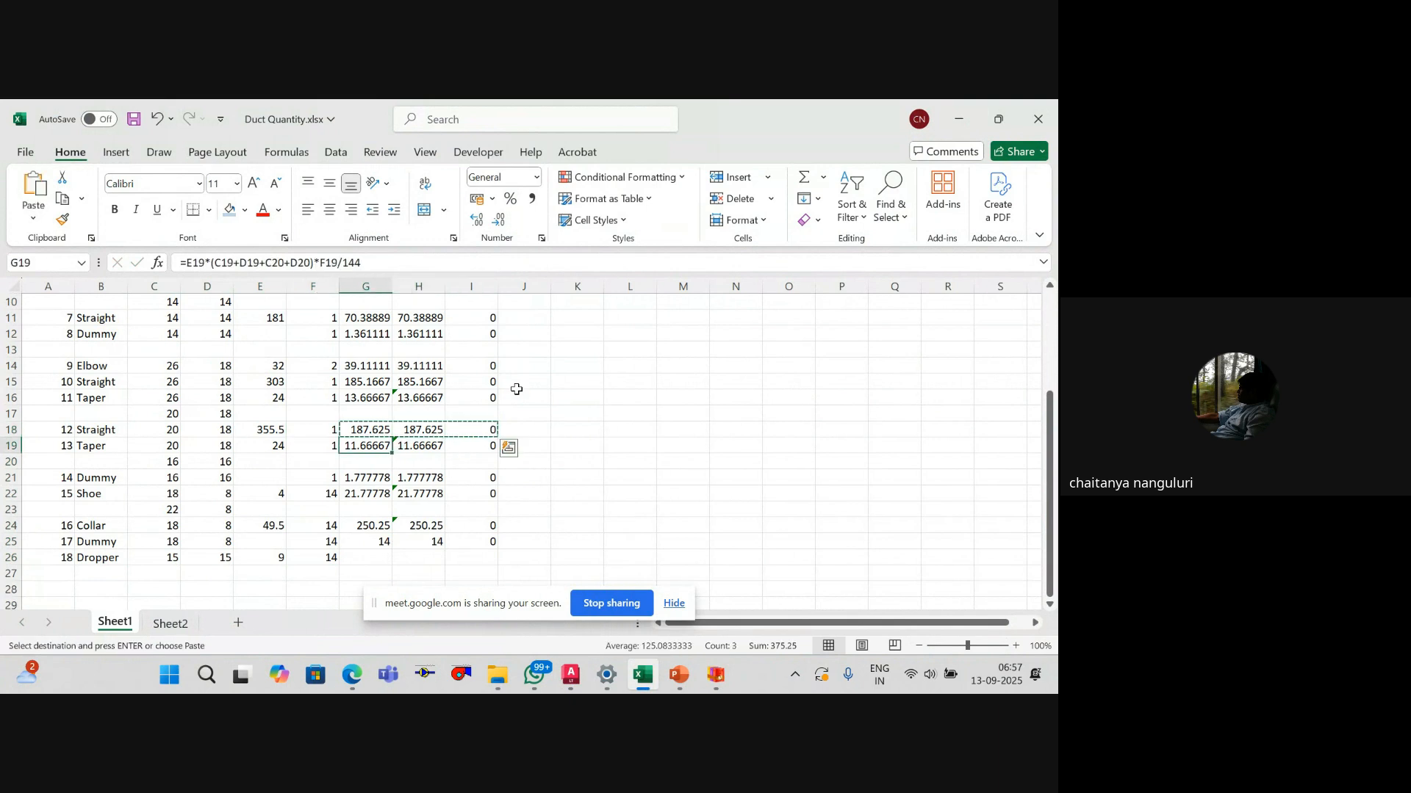
key(ctrl+v)
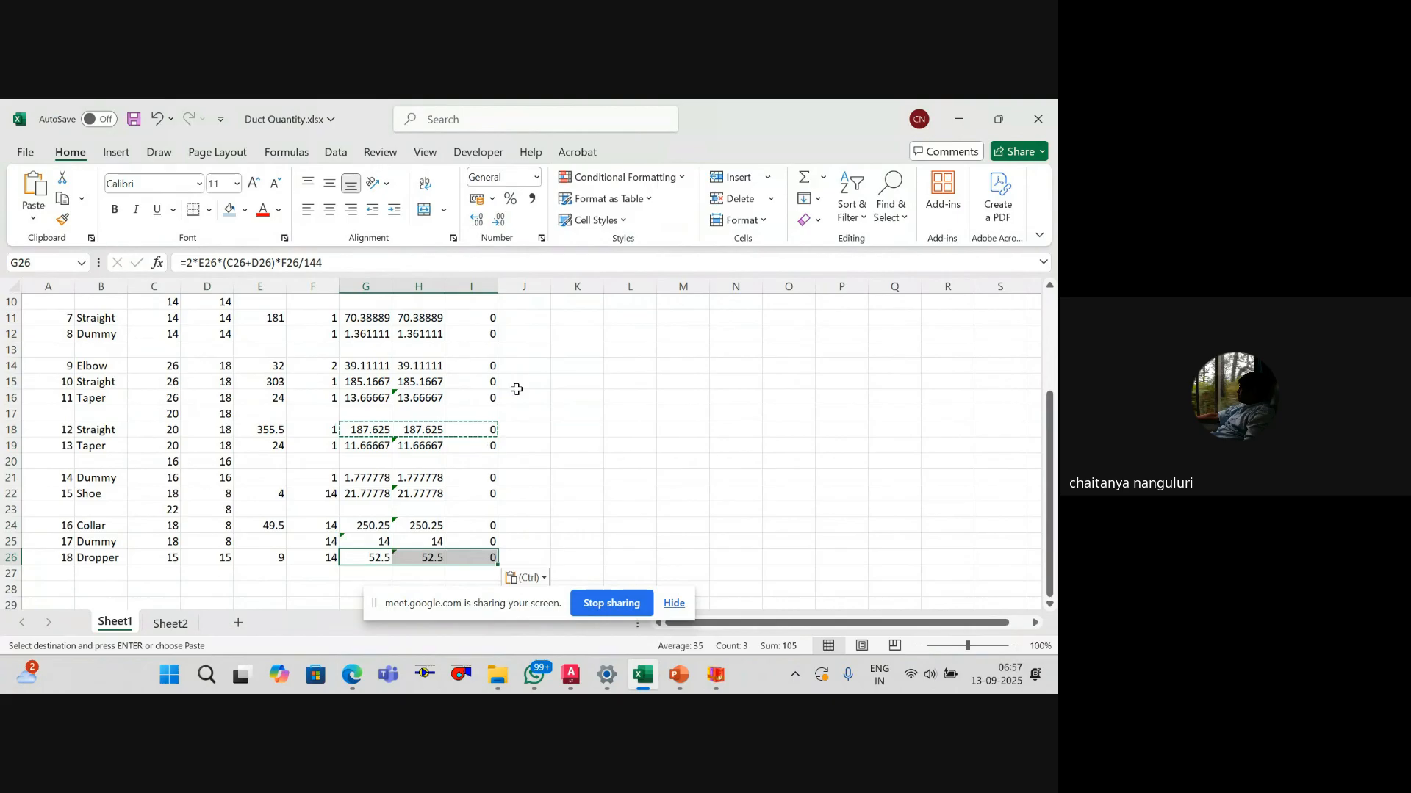
key(Escape)
key(Down)
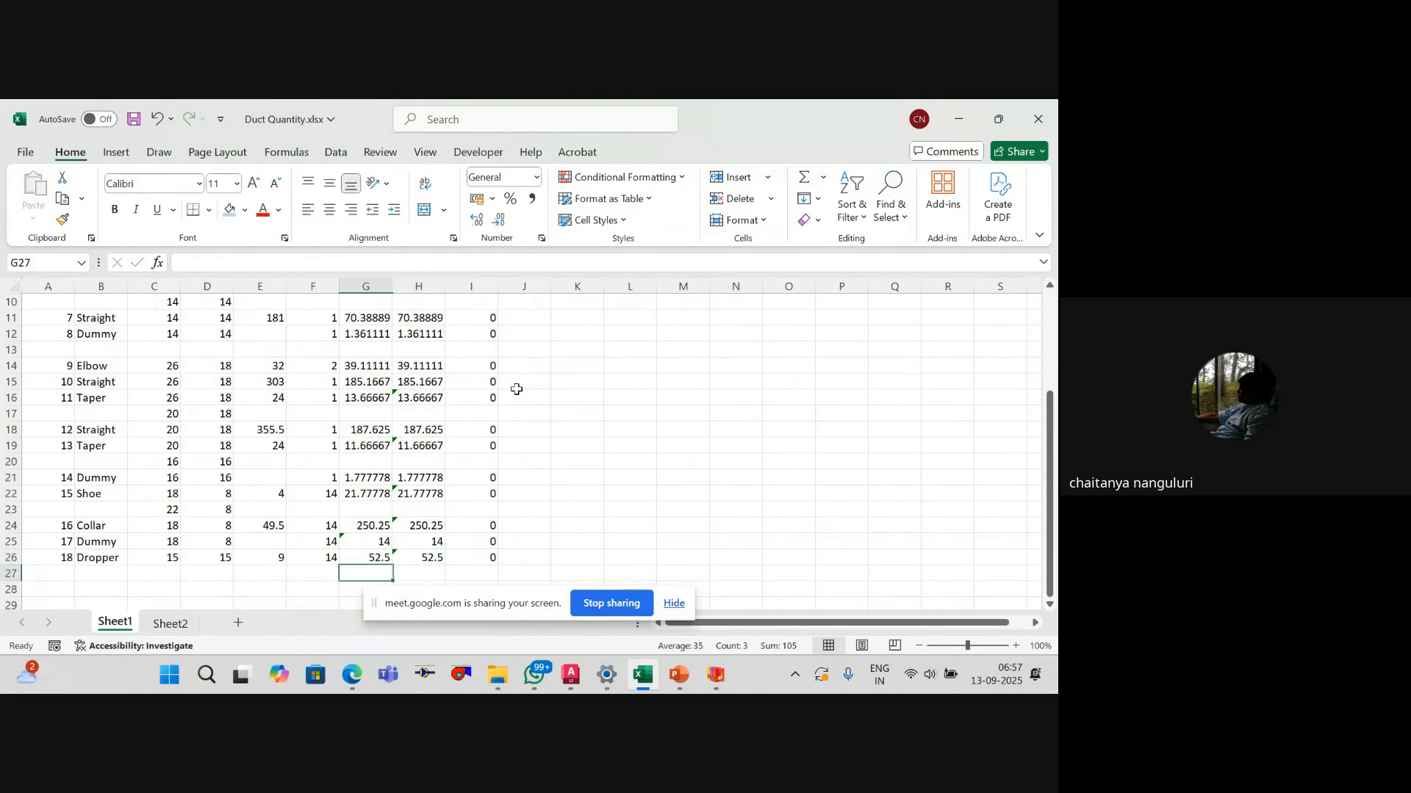
Step: Review the area formulas in column G for the straight and taper rows above the Dropper row
key(Up)
key(Up)
key(Up)
key(Up)
key(Up)
key(Up)
key(Up)
key(Up)
key(Up)
key(Up)
key(Up)
key(Down)
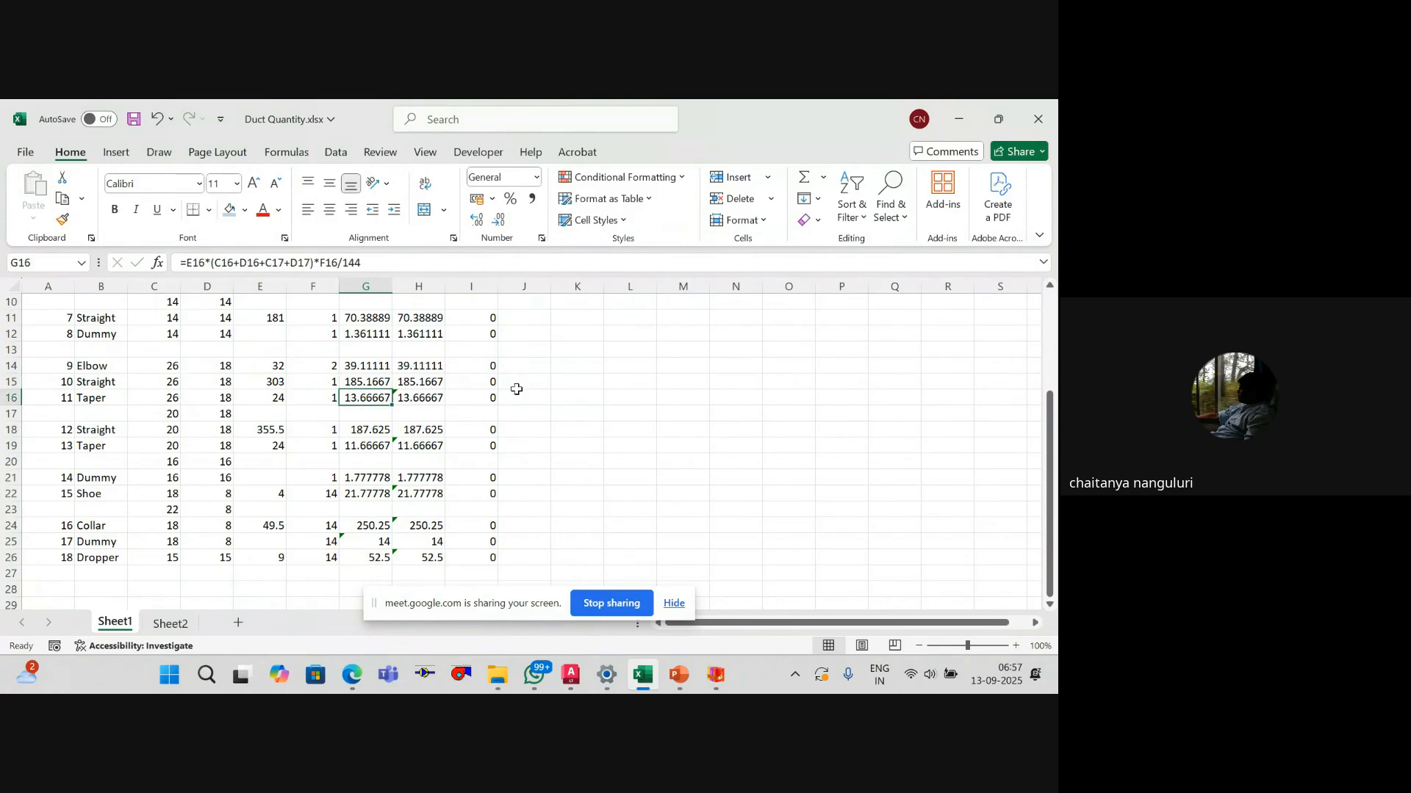
key(Down)
key(Up)
key(Up)
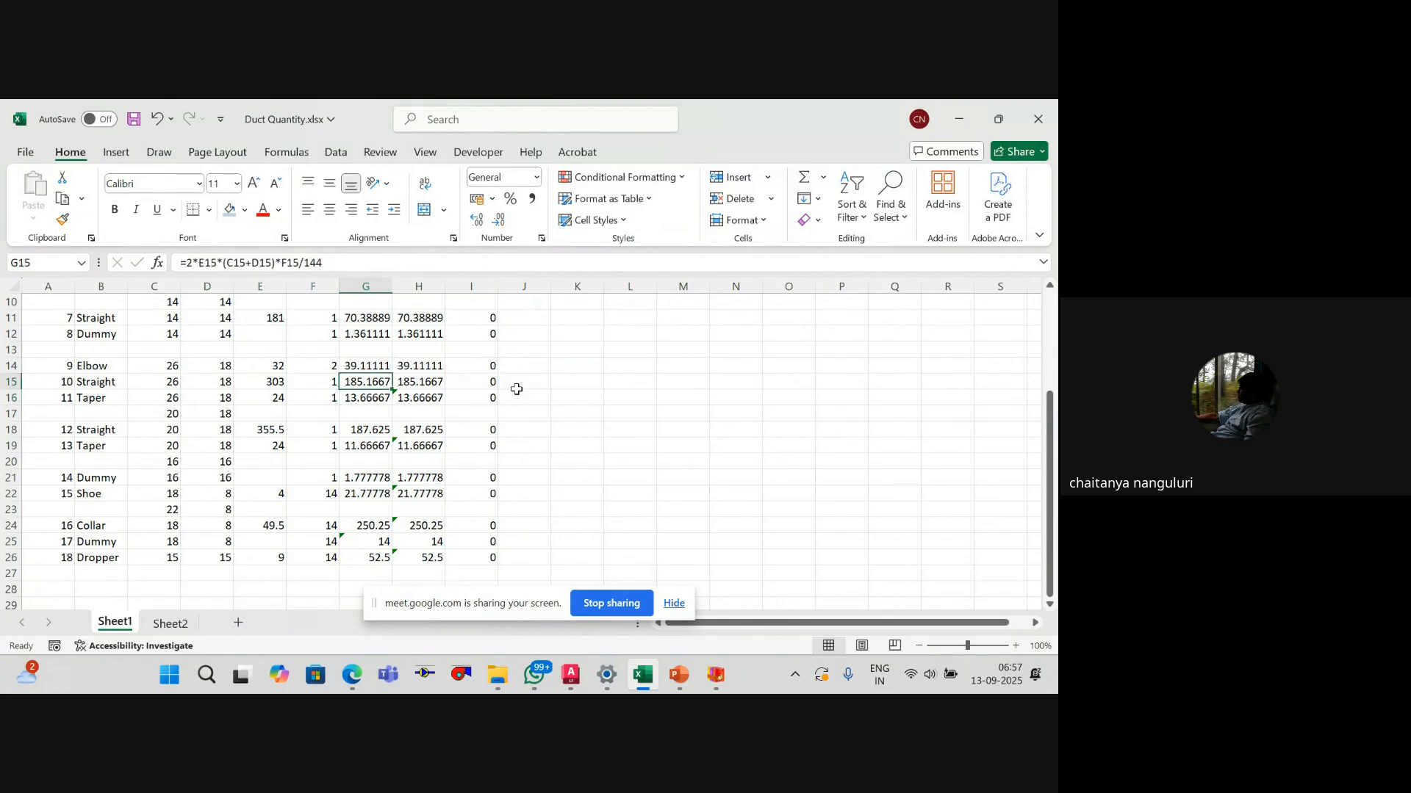
key(Down)
key(Down)
key(Down)
key(Down)
key(Down)
key(Down)
key(Down)
key(Down)
key(Down)
key(Down)
key(Down)
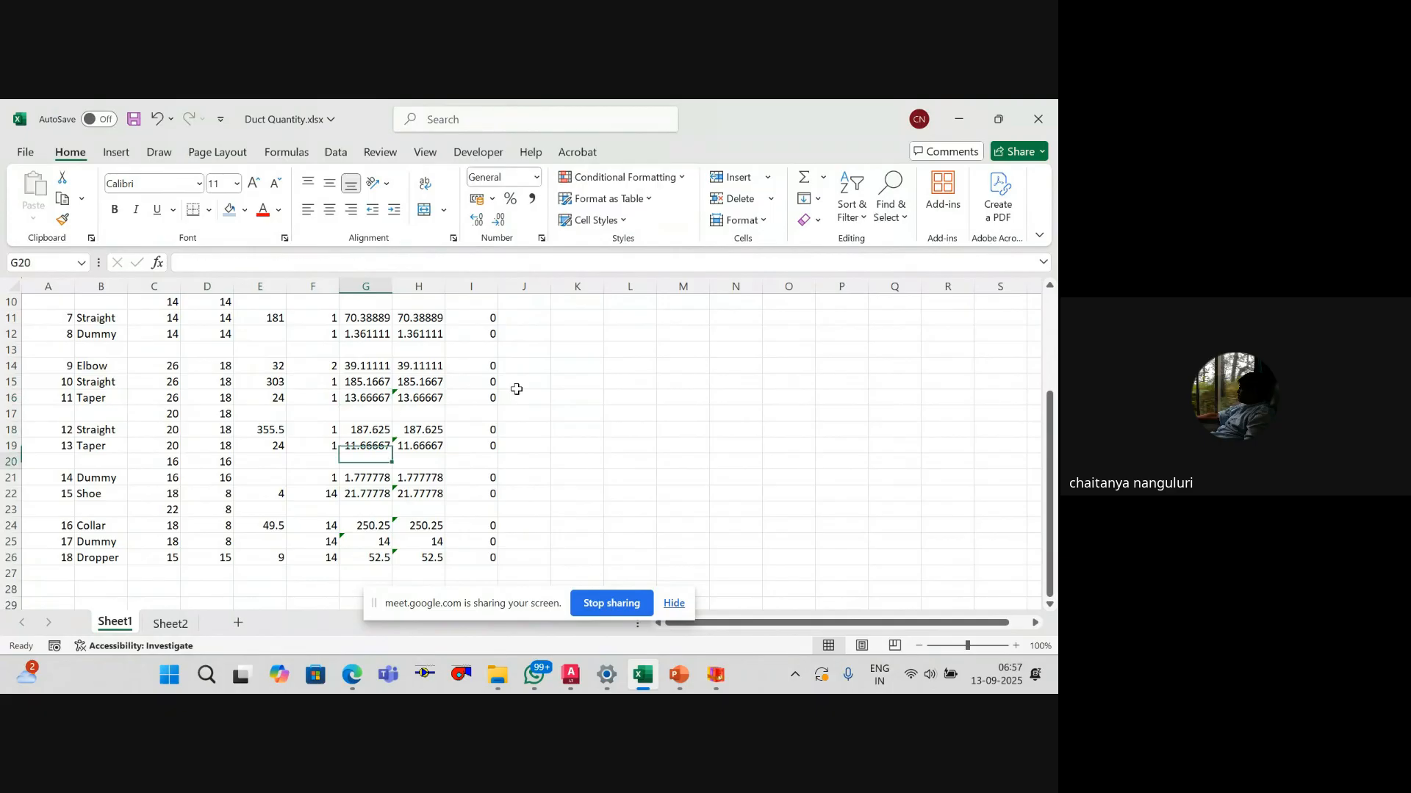
key(Down)
key(Down)
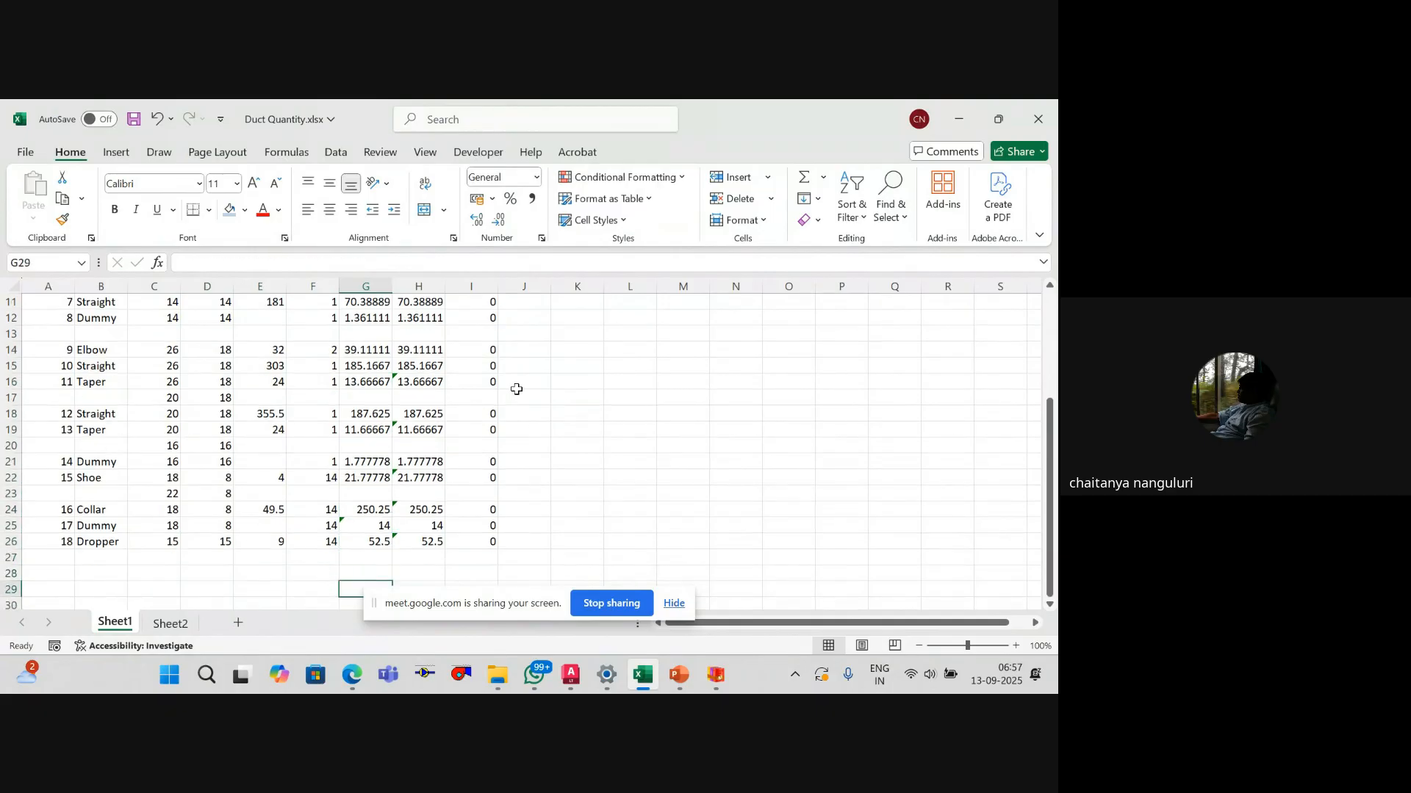
Step: Enter the total formula =SUM(H2:H26) for the 24 Guage column in H28
key(Right)
text(=)
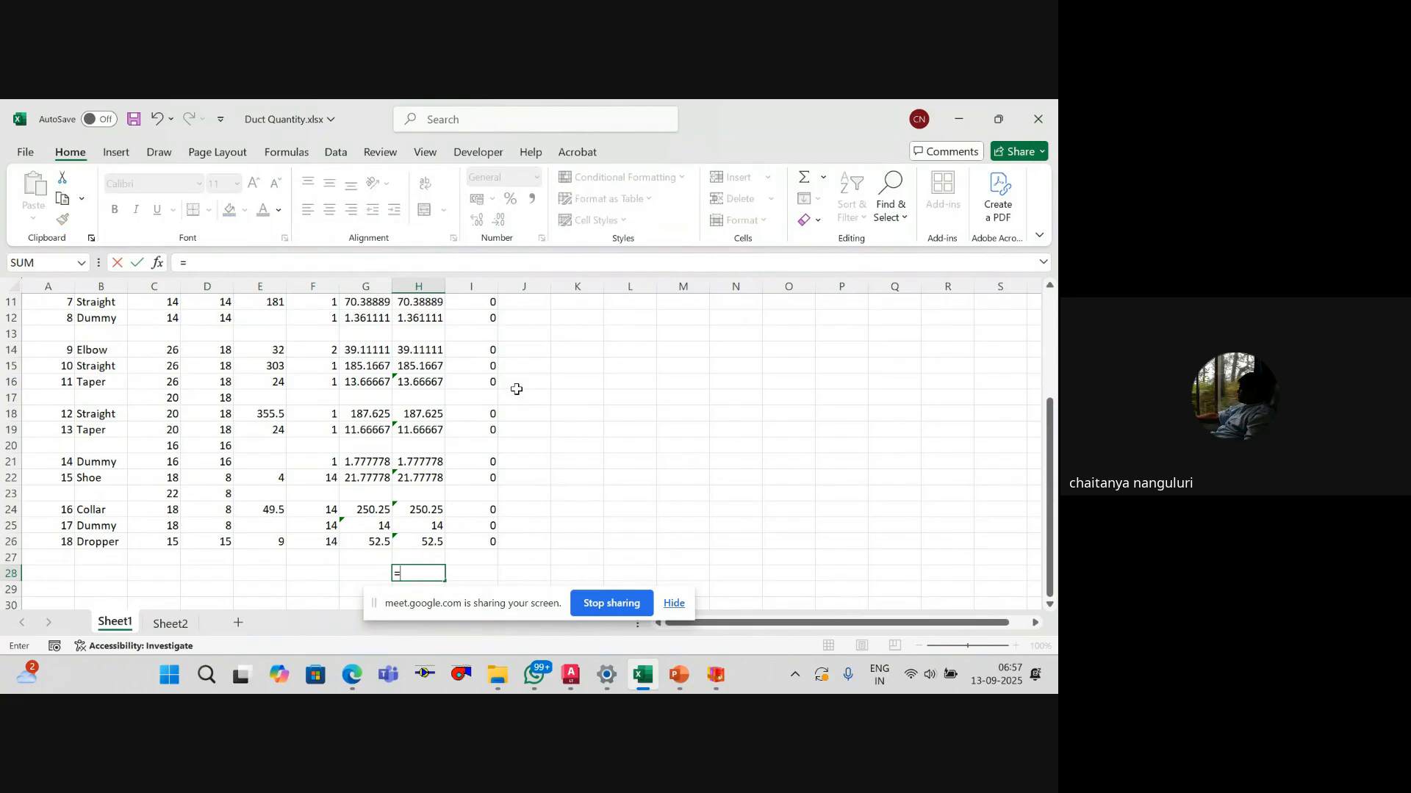
text(sum()
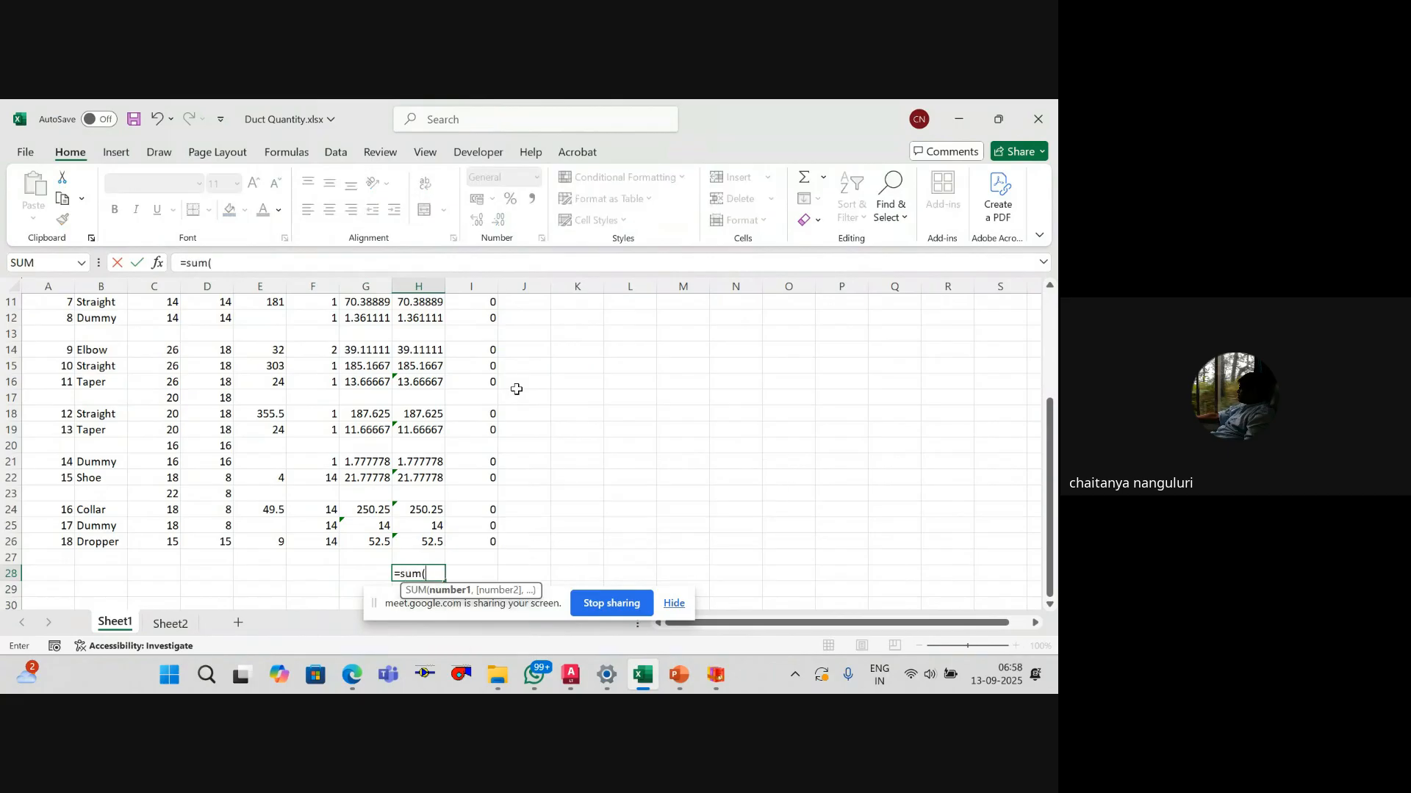
key(Up)
key(Up)
key(shift+Up)
key(shift+Up)
key(shift+Up)
key(shift+Up)
key(shift+Up)
key(shift+Up)
key(shift+Up)
key(shift+Up)
key(shift+Up)
key(shift+Up)
key(shift+Up)
key(shift+Up)
key(shift+Up)
key(shift+Up)
key(shift+Up)
key(shift+Up)
key(shift+Up)
key(shift+Up)
key(shift+Up)
key(shift+Up)
key(shift+Up)
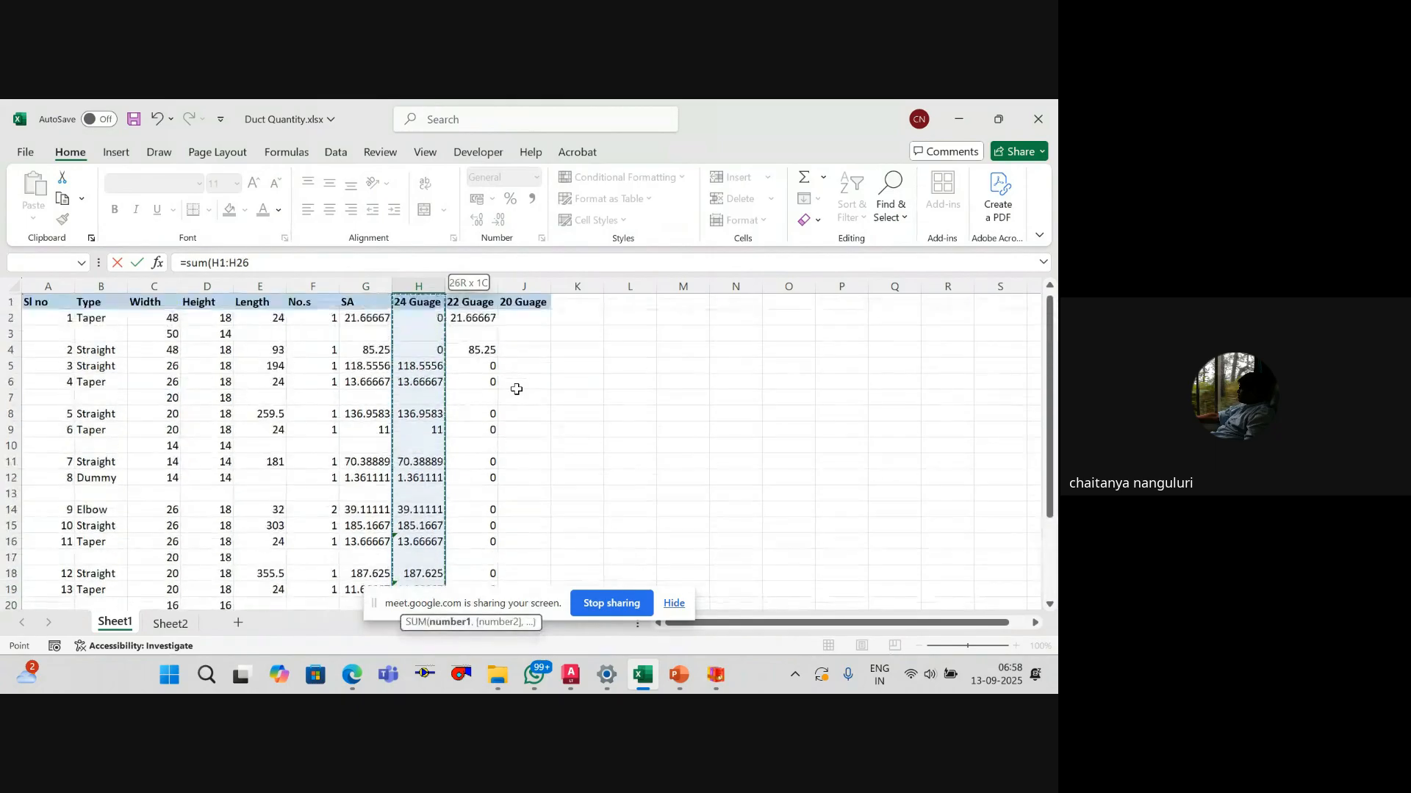
key(Return)
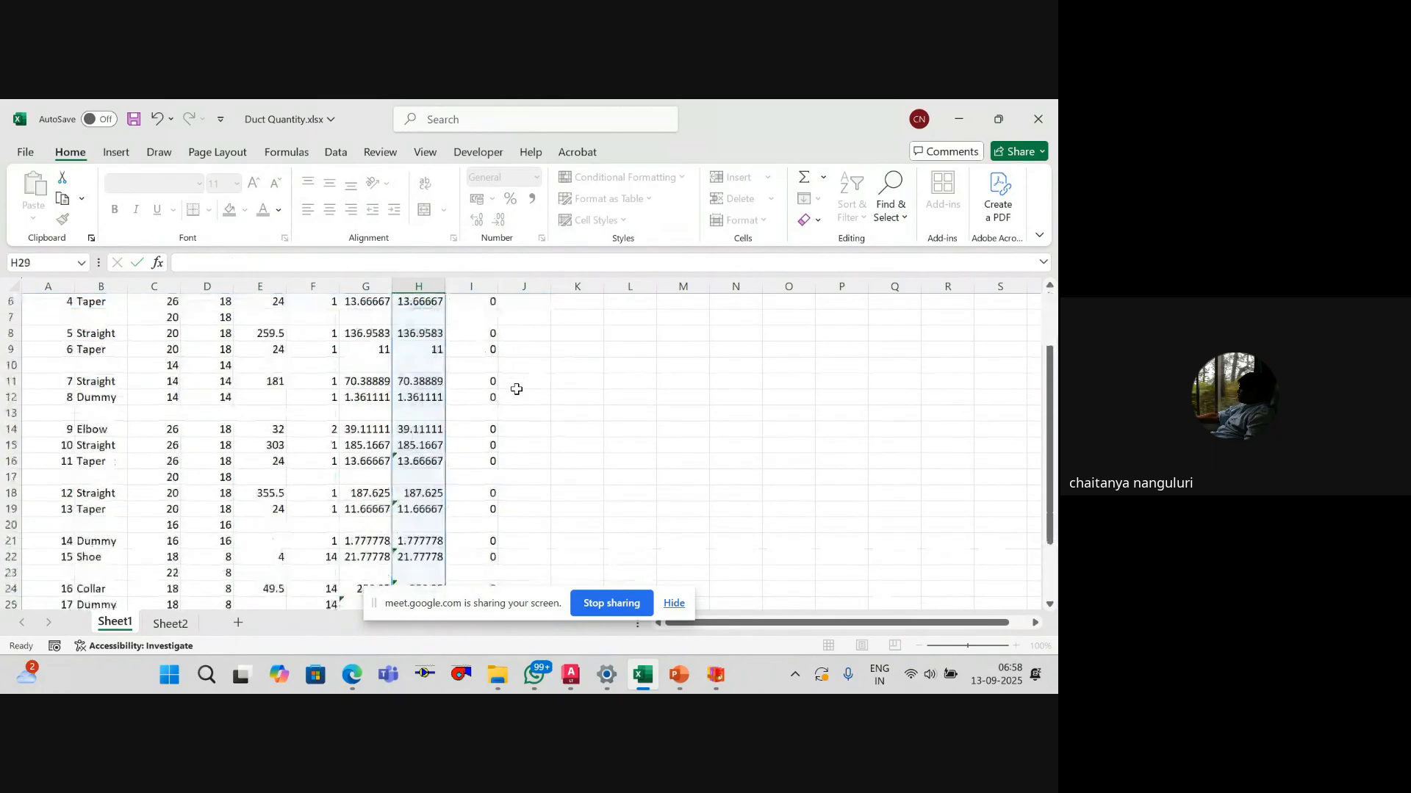
Step: Copy the 24 Guage total from H28 into I28 for the 22 Guage column and check both sum formulas
key(ctrl+c)
key(Right)
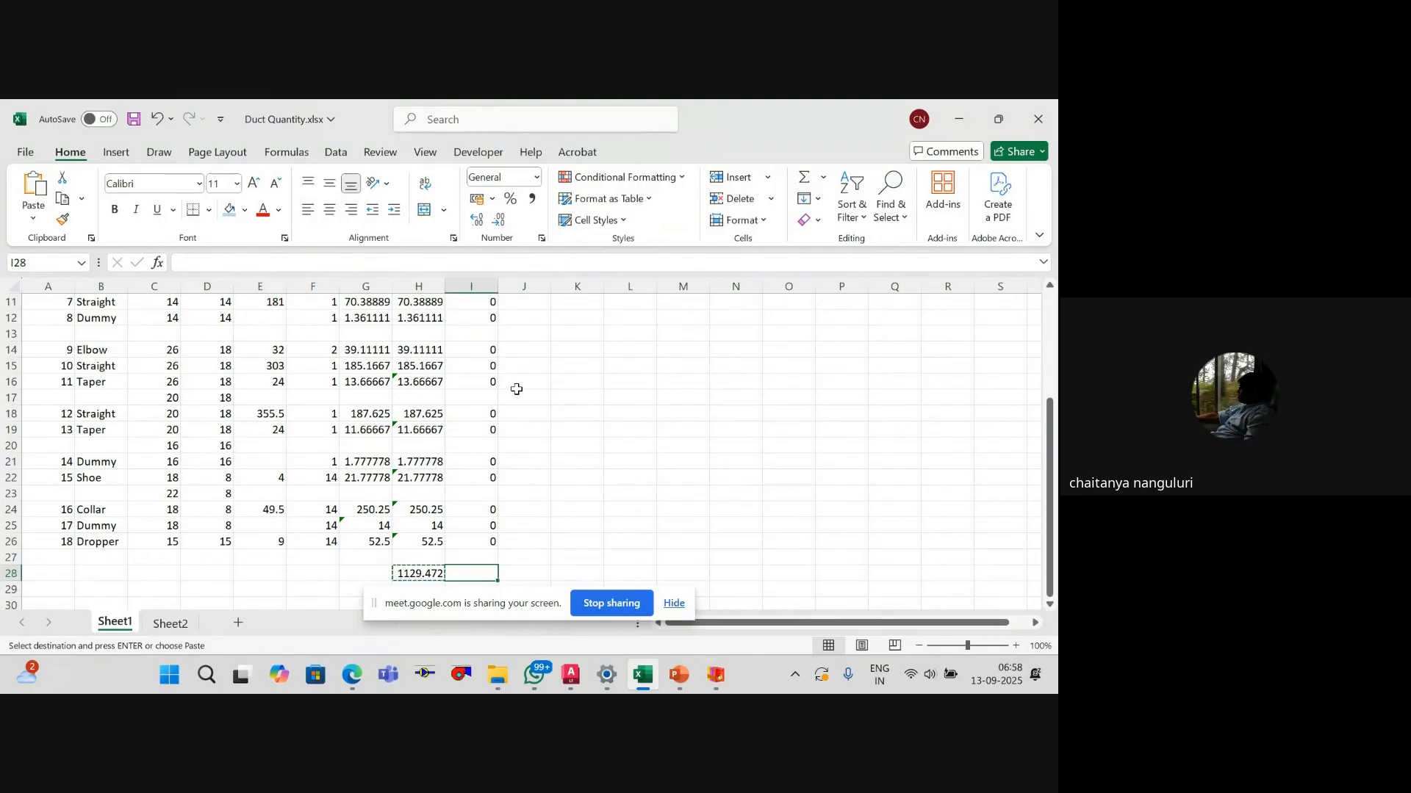
key(Return)
key(Down)
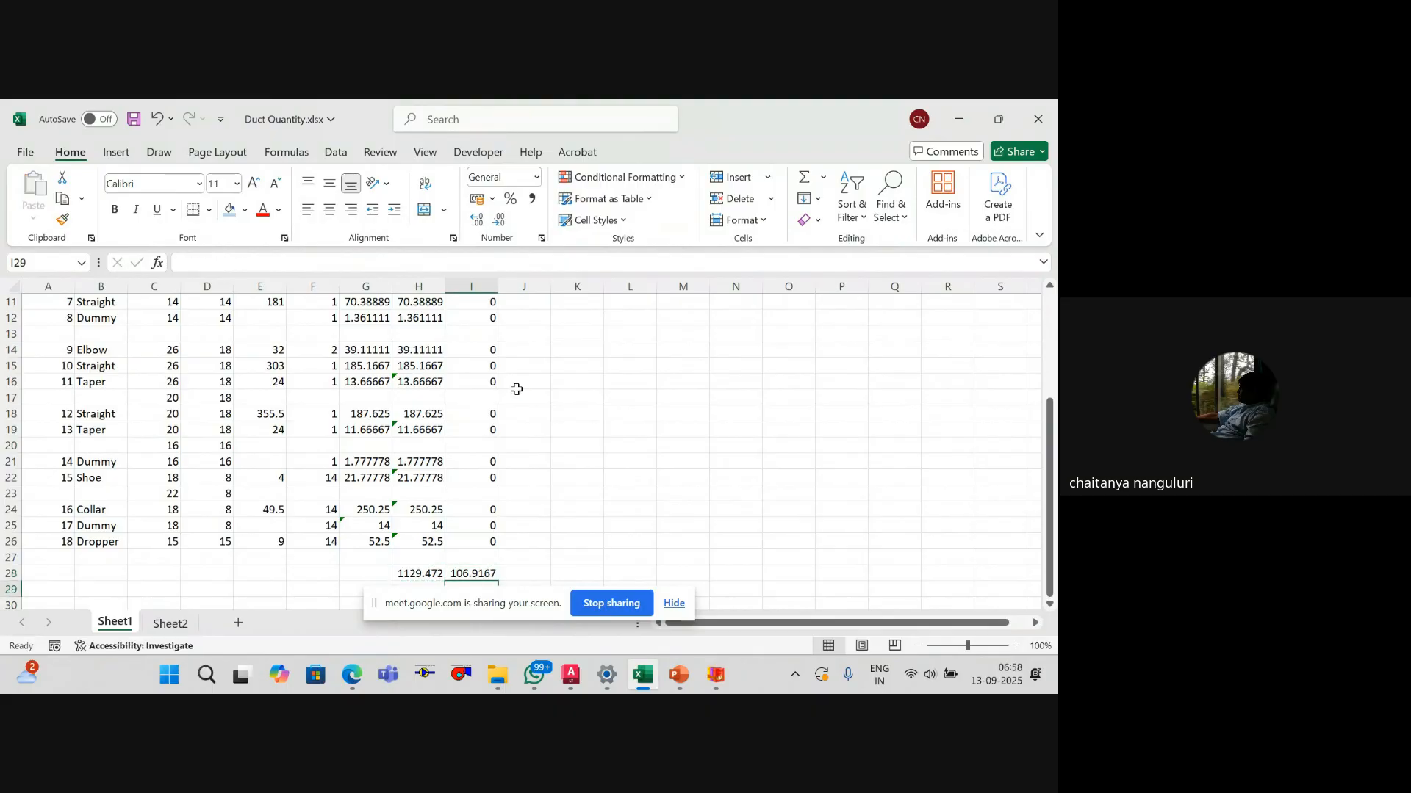
key(Left)
key(Up)
key(Right)
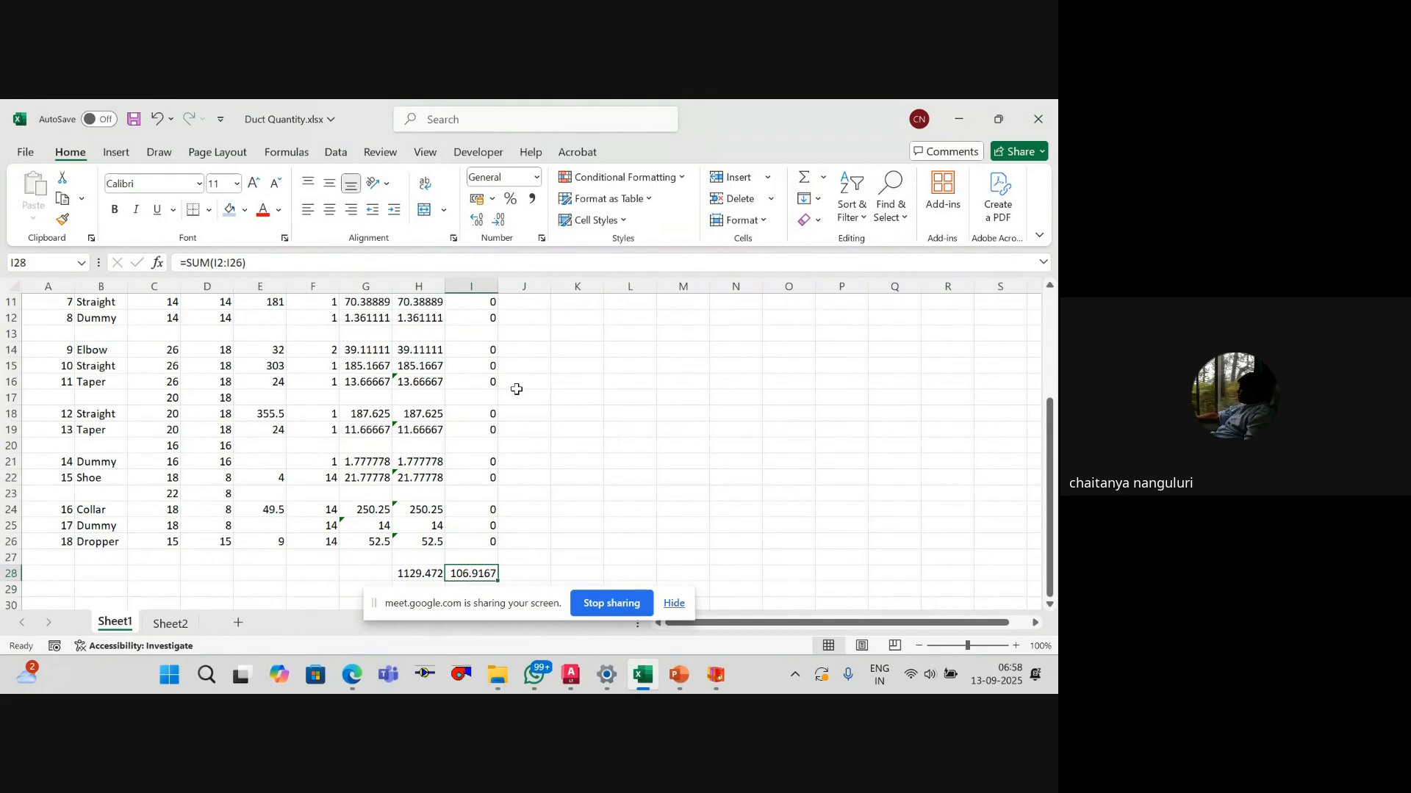
key(Left)
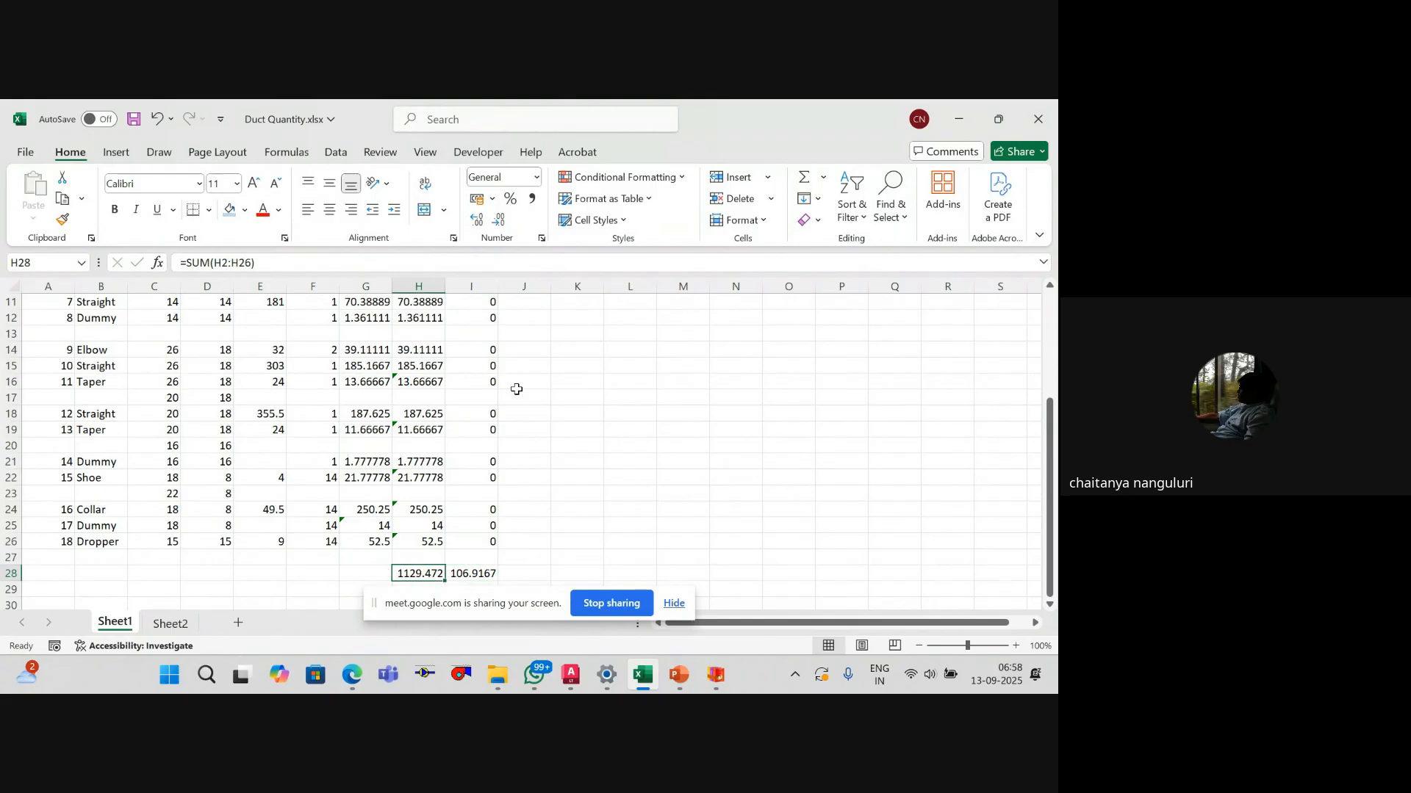
scroll(516, 390, up, 4)
scroll(471, 338, down, 4)
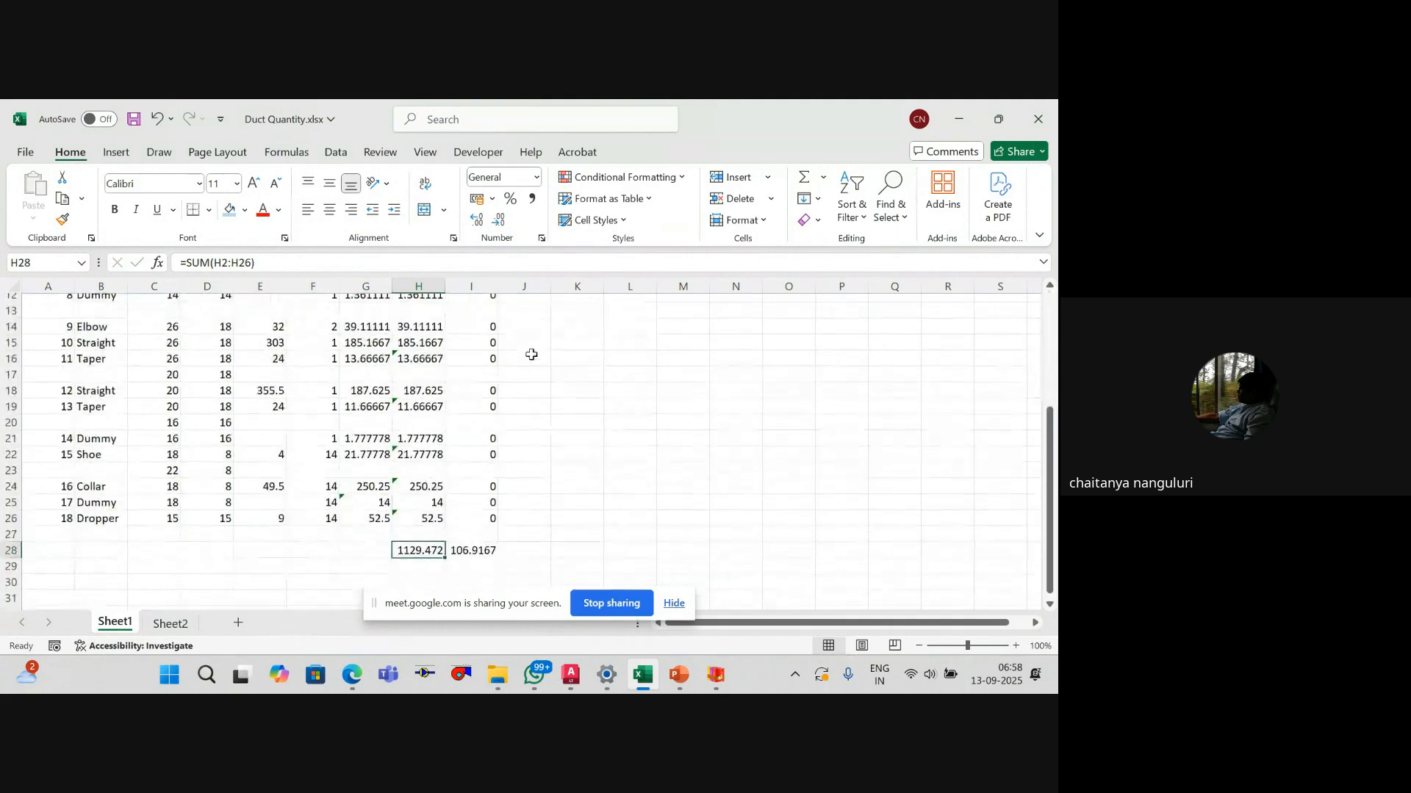
Step: Switch to AutoCAD and examine the overall duct layout across the floor plan
key(alt+Tab)
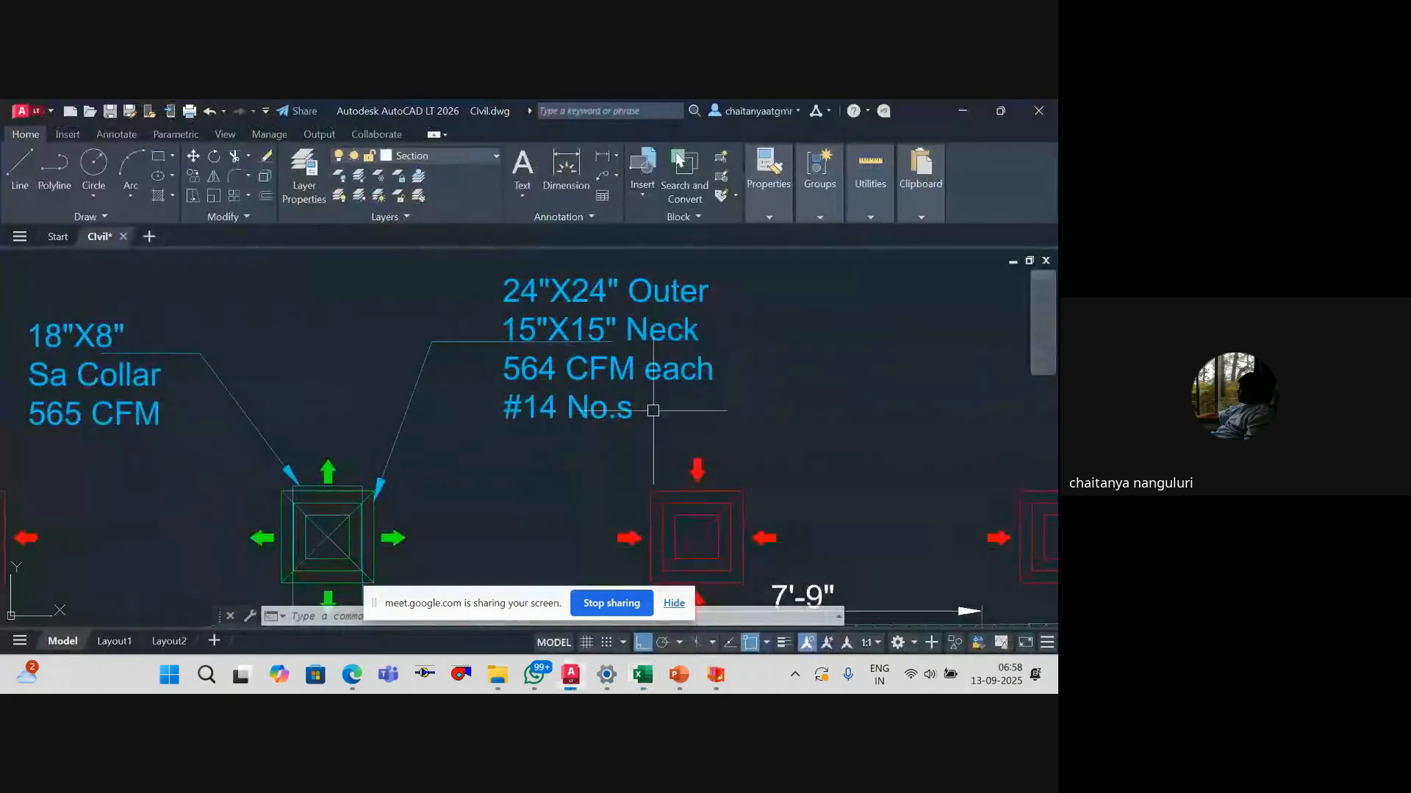
scroll(632, 415, down, 10)
scroll(408, 385, up, 2)
drag(407, 385, 393, 424)
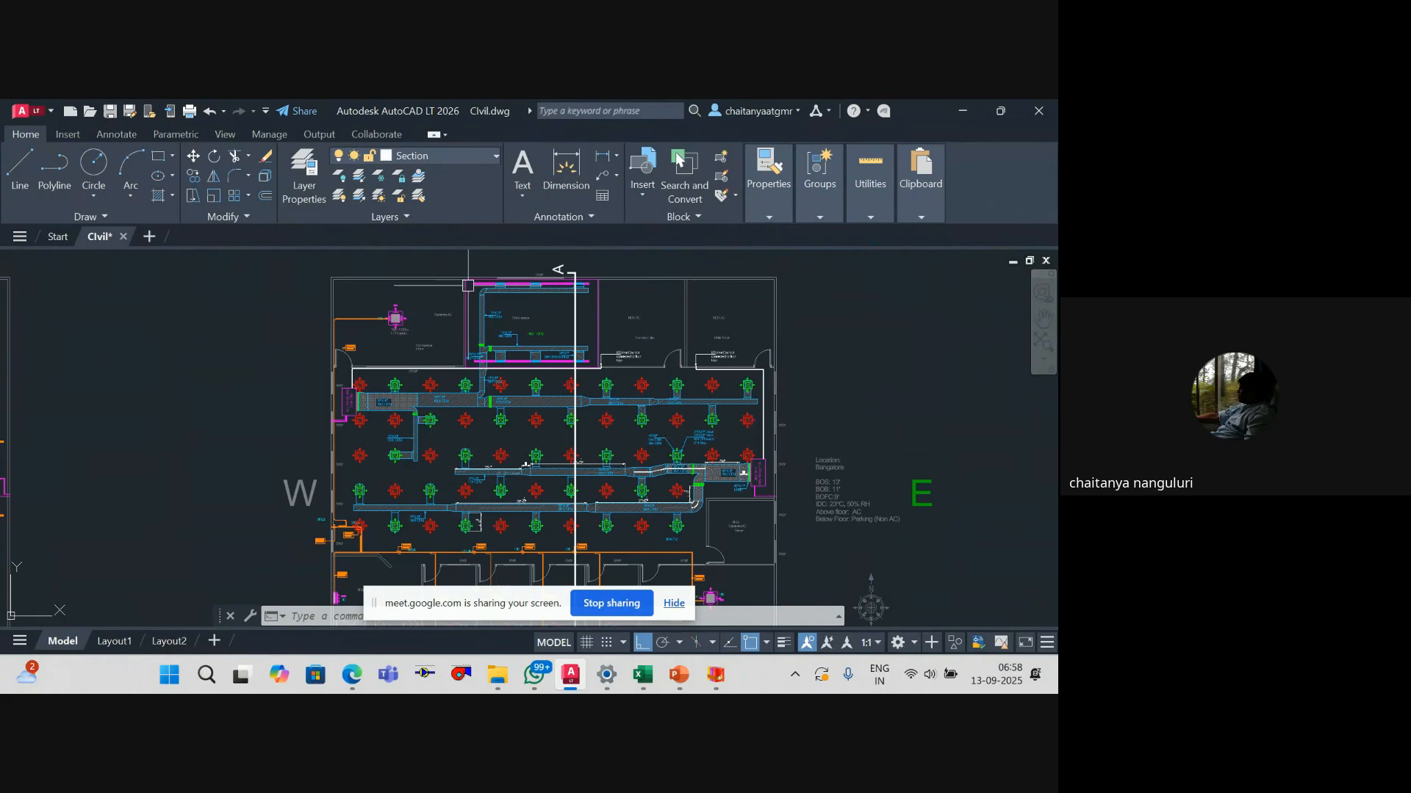
scroll(504, 447, down, 2)
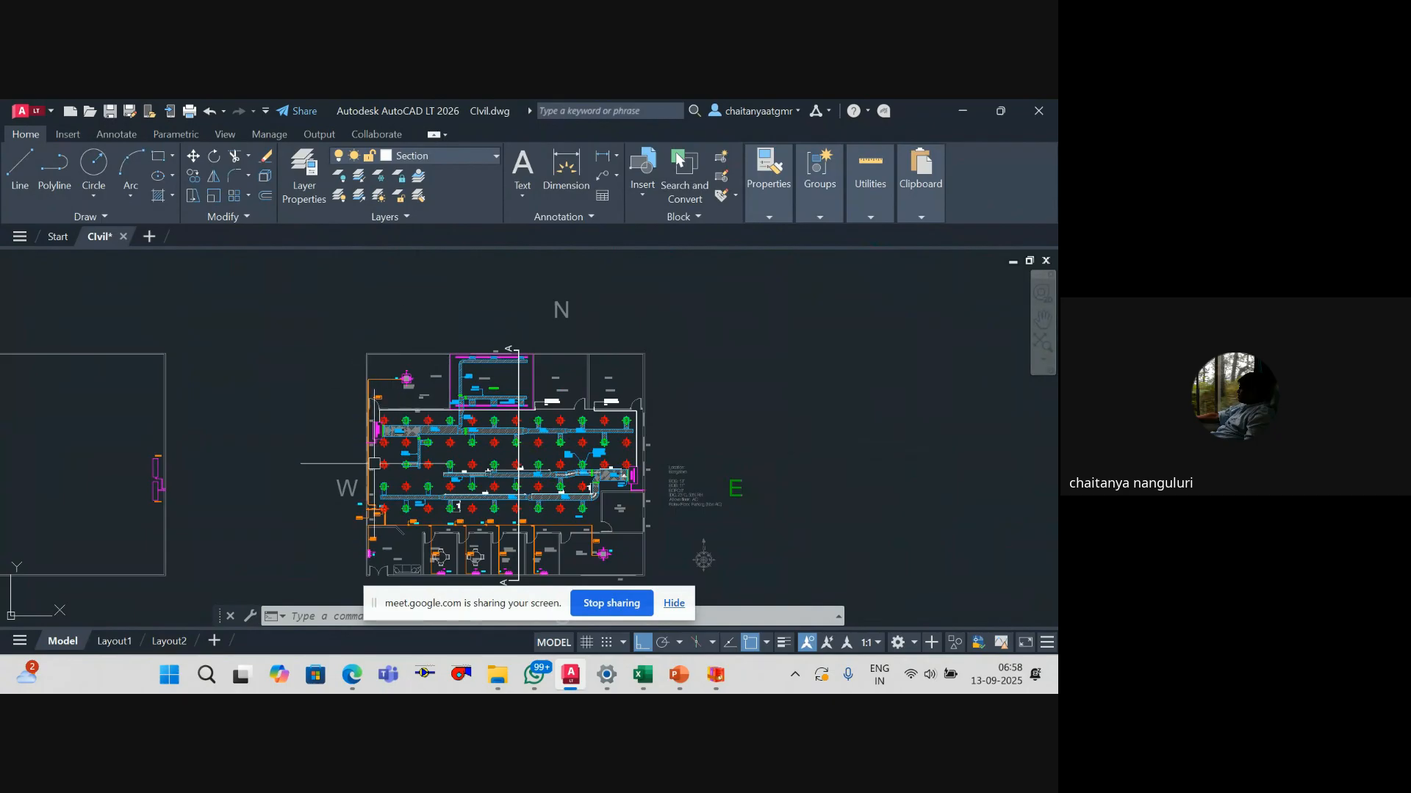
scroll(397, 470, up, 2)
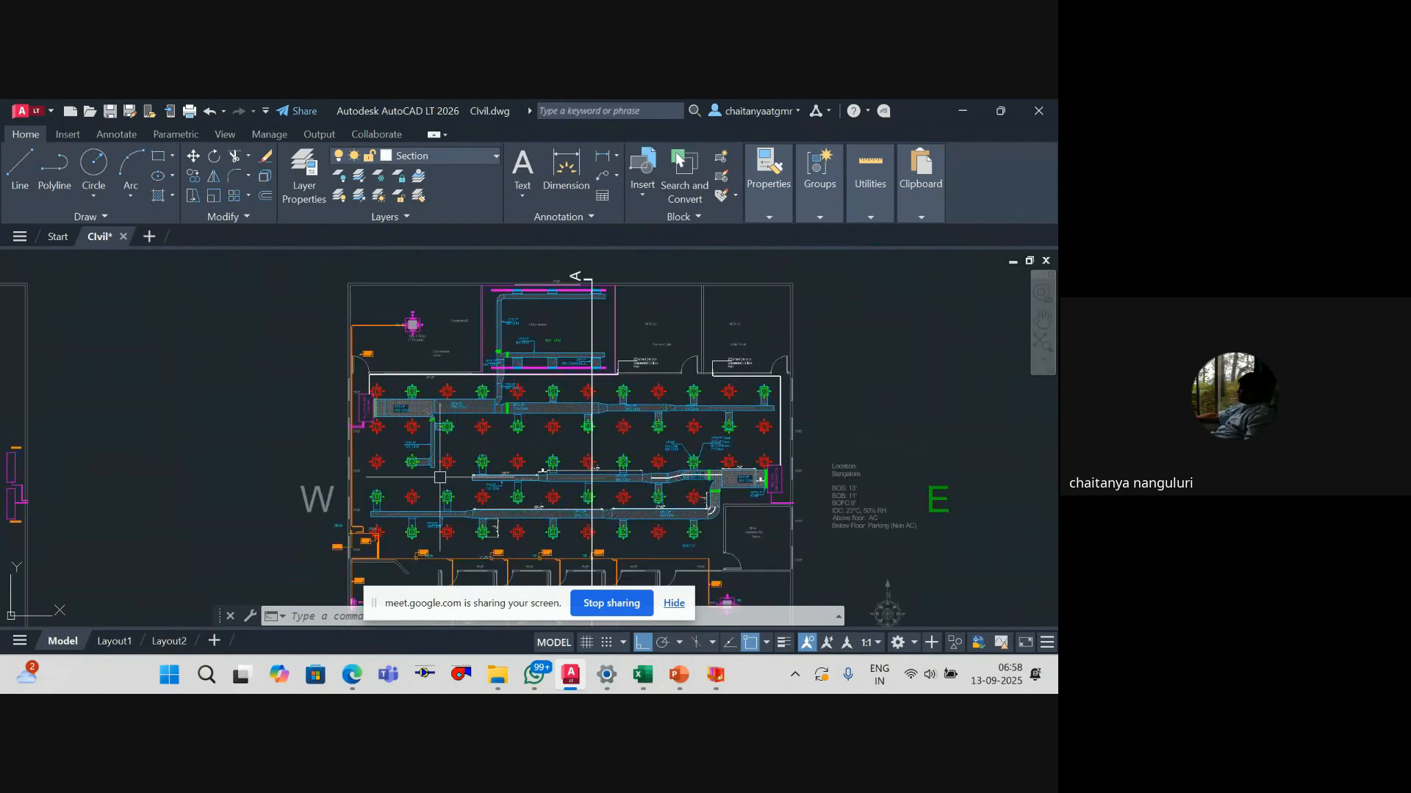
mouse_move(780, 409)
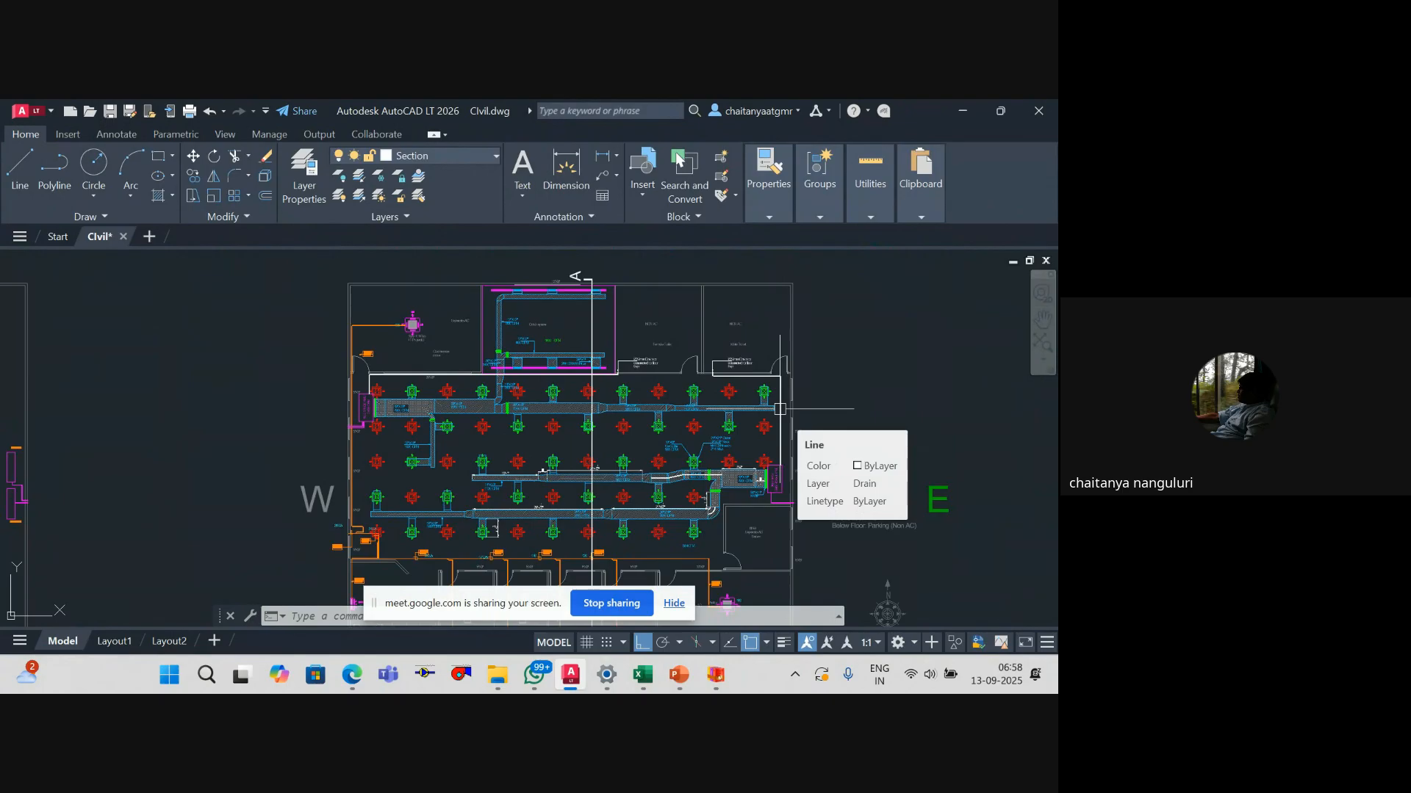
scroll(593, 421, down, 4)
drag(593, 421, 507, 423)
scroll(510, 456, up, 2)
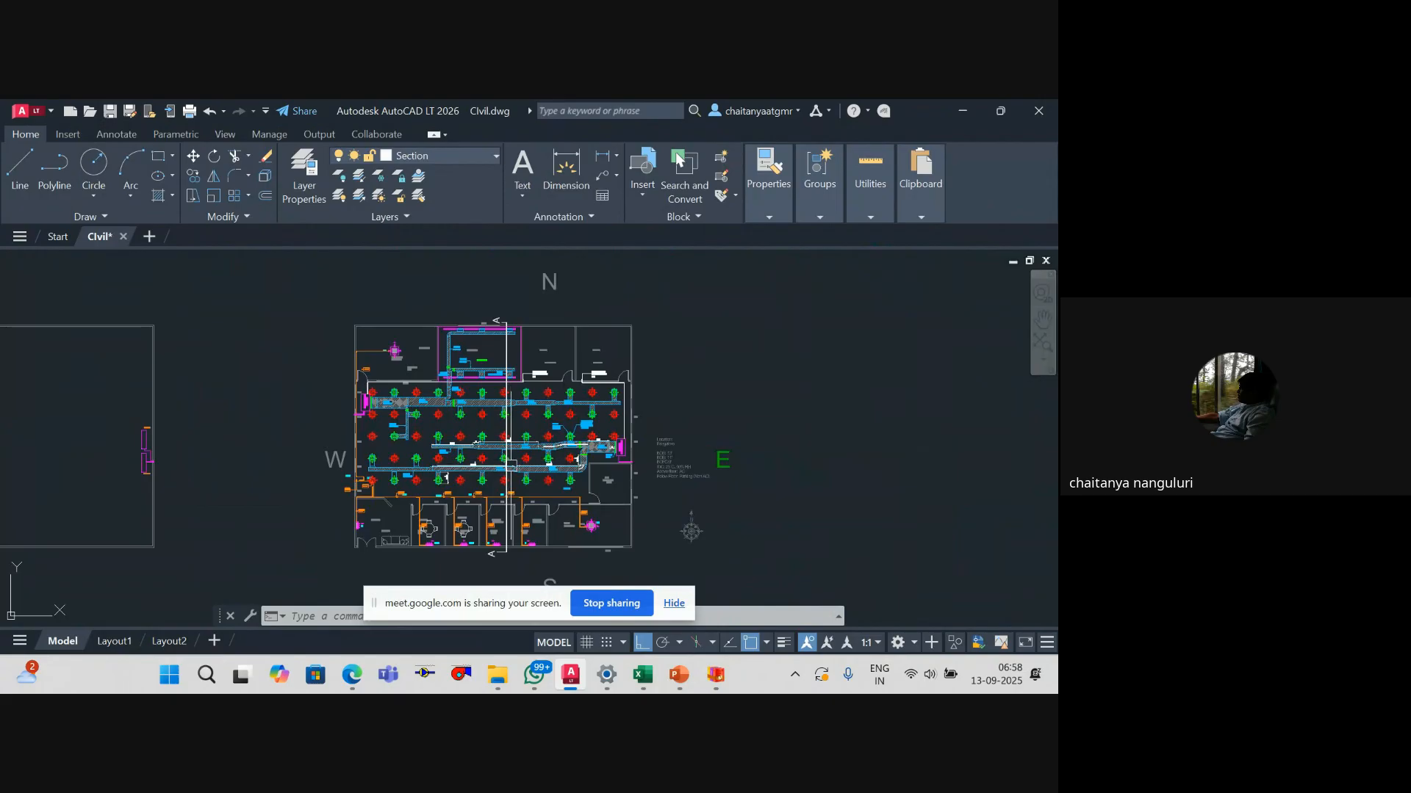
Step: Return to Excel and review the duct list and the gauge totals in row 28
key(alt+Tab)
scroll(409, 470, up, 4)
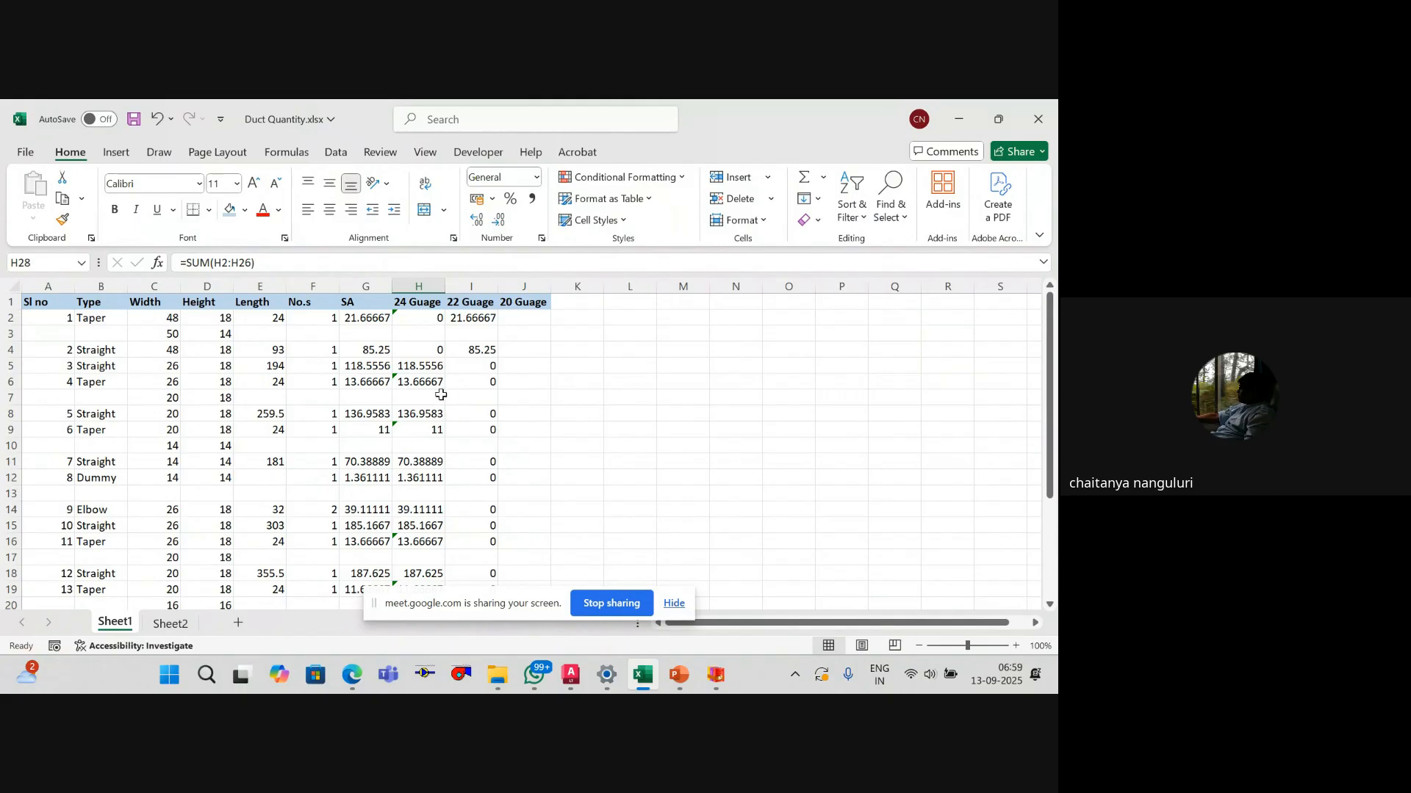
scroll(464, 406, down, 5)
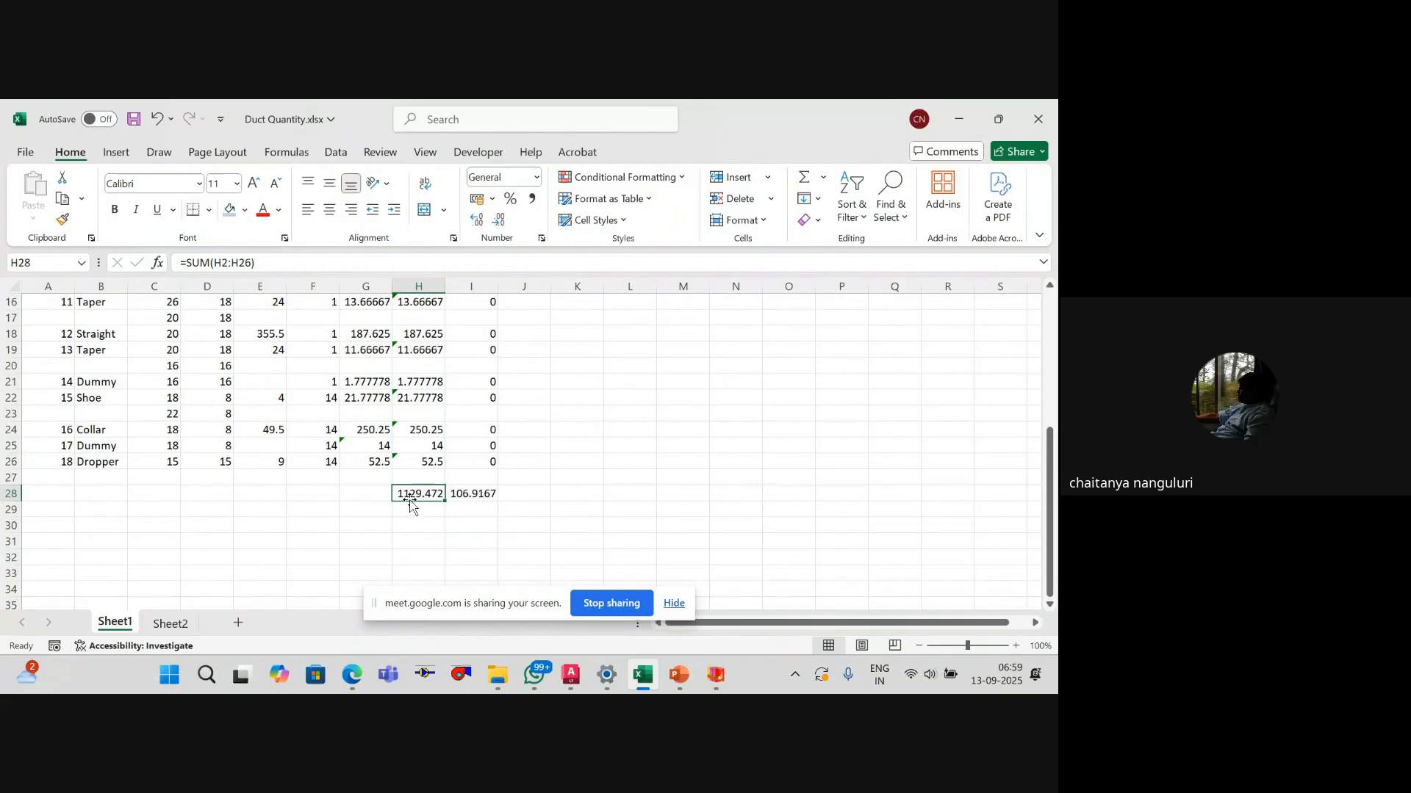
Step: Switch to AutoCAD and delete the white centreline segments on the 26"X18" duct branches and lower elbow near the AHU
key(alt+Tab)
scroll(597, 440, down, 4)
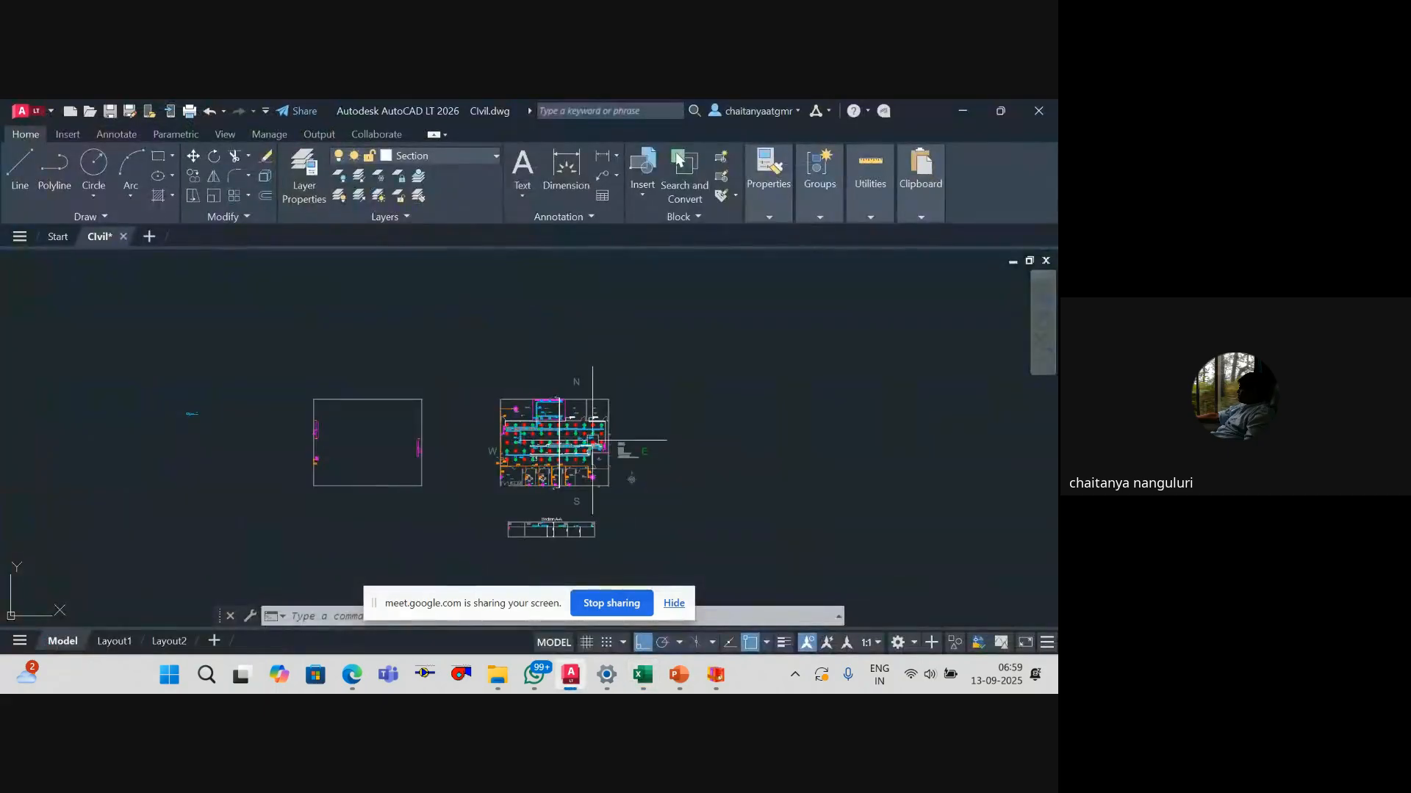
scroll(588, 439, up, 9)
key(Escape)
key(Escape)
scroll(589, 414, up, 4)
click(563, 377)
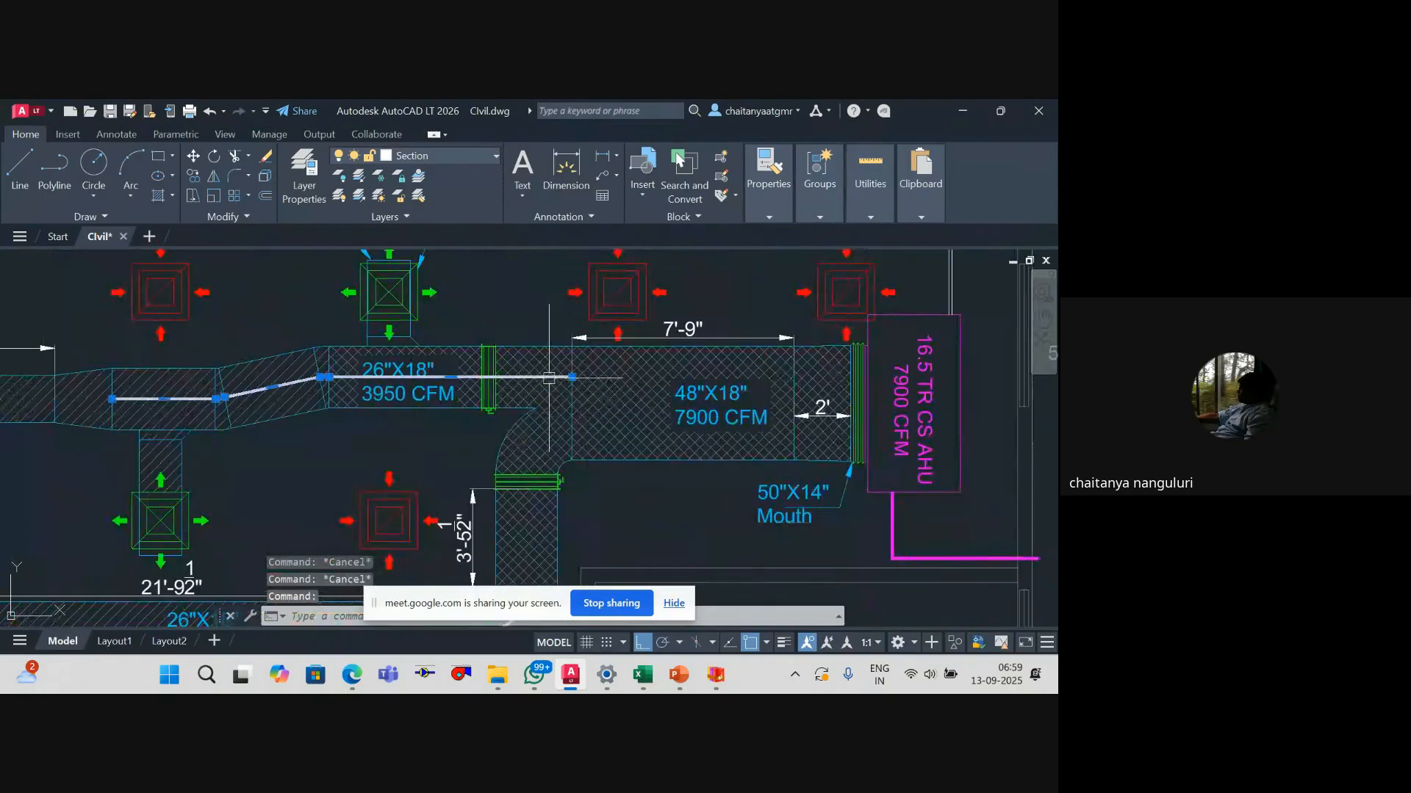
scroll(543, 476, down, 2)
drag(542, 475, 544, 369)
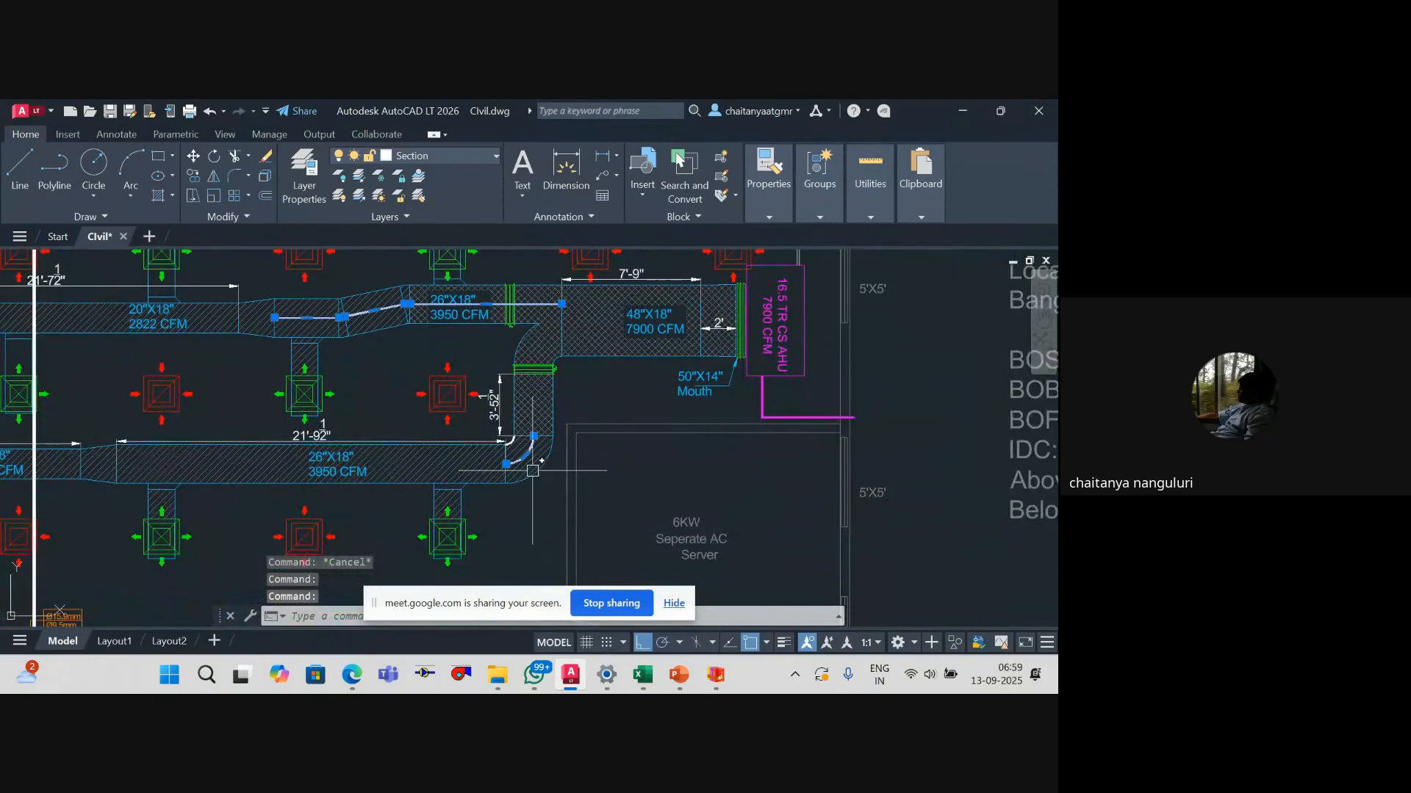
scroll(514, 464, up, 4)
key(Delete)
scroll(599, 451, down, 4)
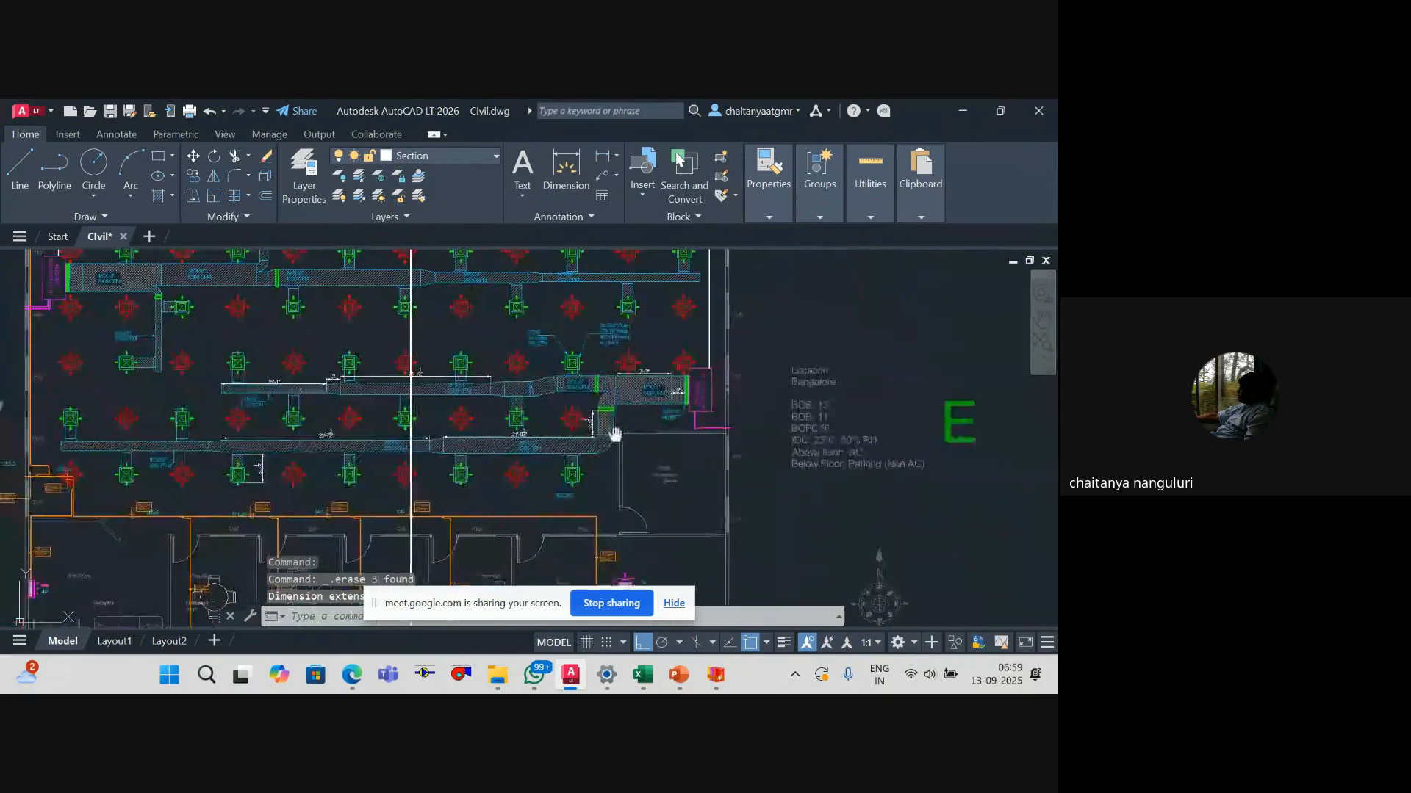
Step: Start a polyline at the duct mouth by the AHU, tracing the 48"X18" duct's lower edge and an arc around the inner bend
scroll(614, 434, up, 2)
text(pl)
key(Return)
scroll(697, 415, up, 10)
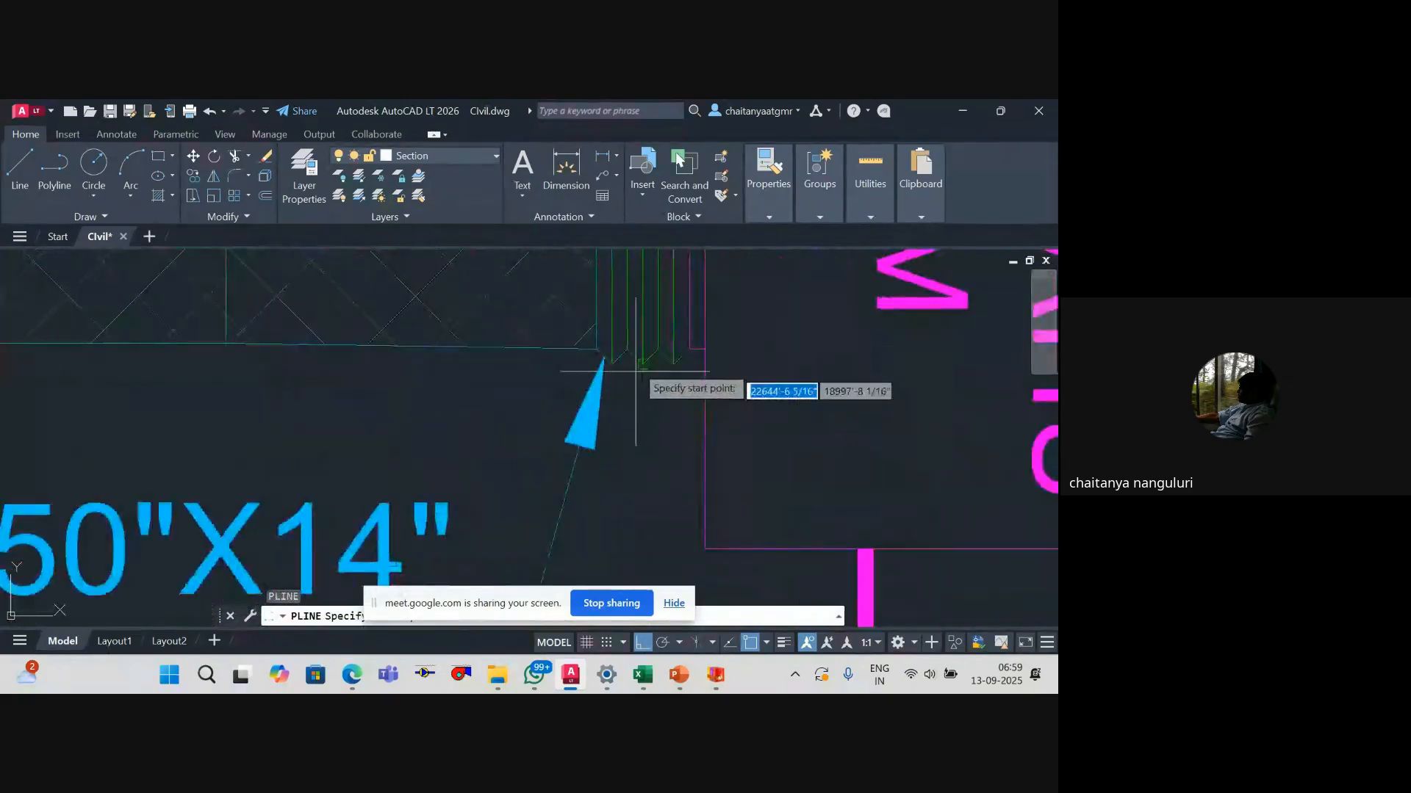
click(596, 349)
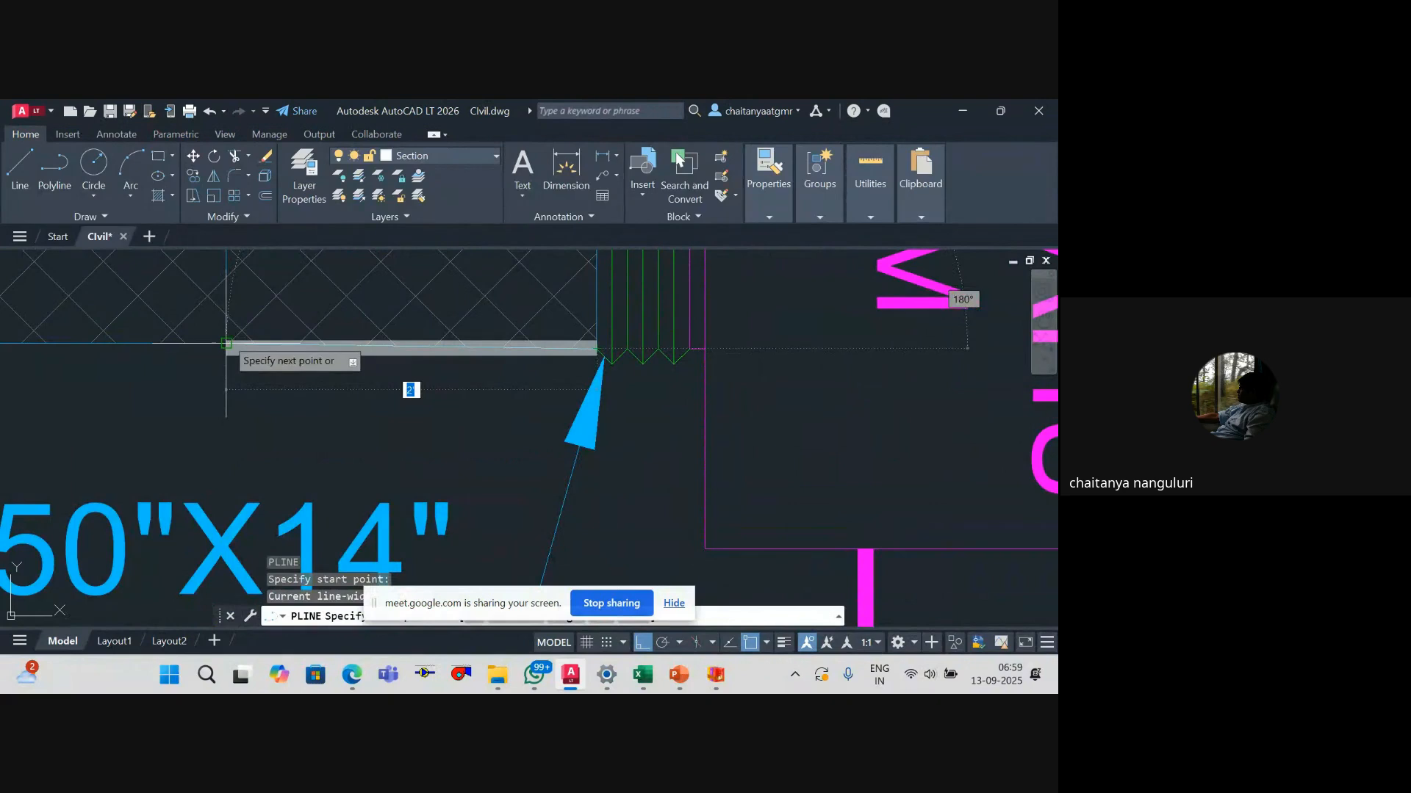
click(228, 363)
scroll(658, 378, down, 4)
scroll(658, 378, down, 3)
scroll(323, 372, up, 3)
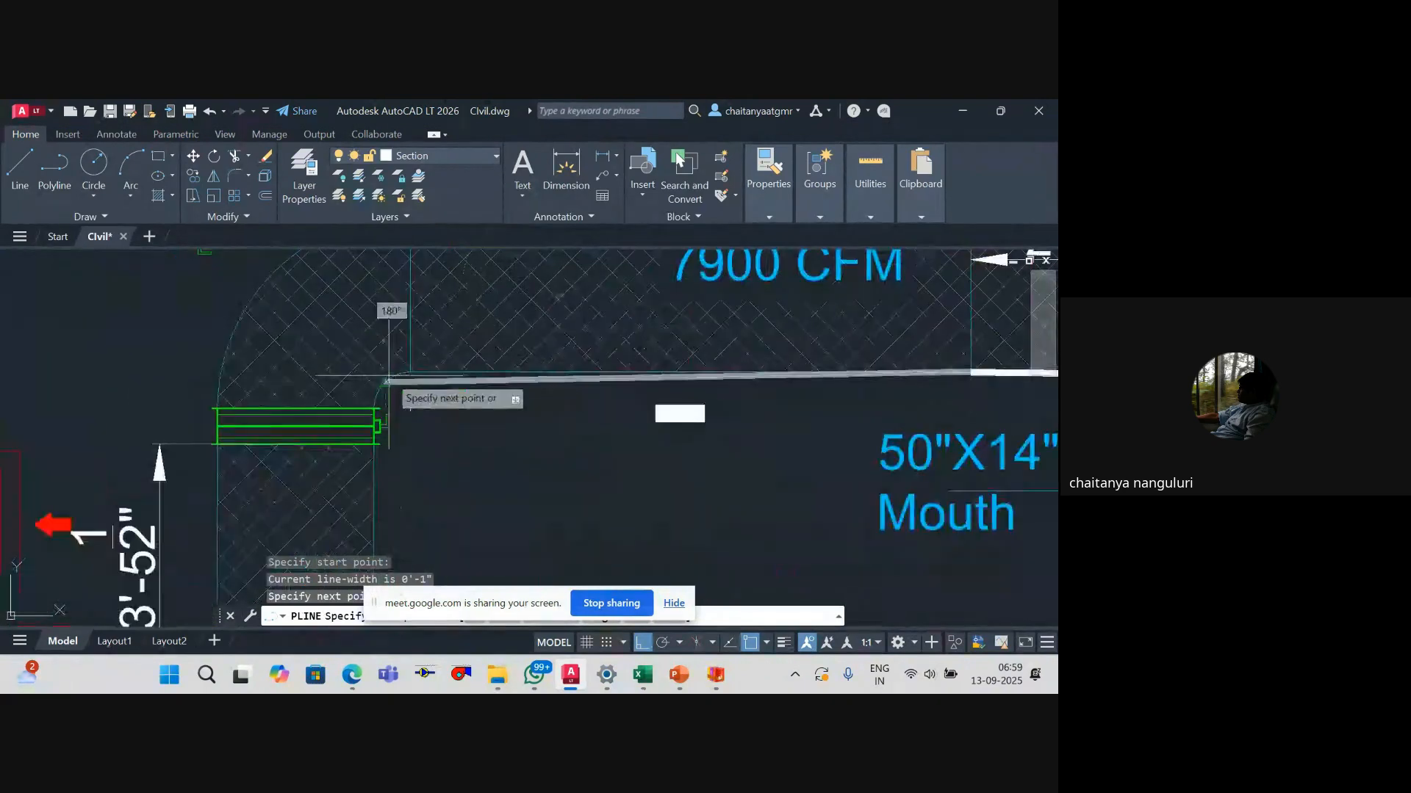
click(410, 372)
text(a)
key(Return)
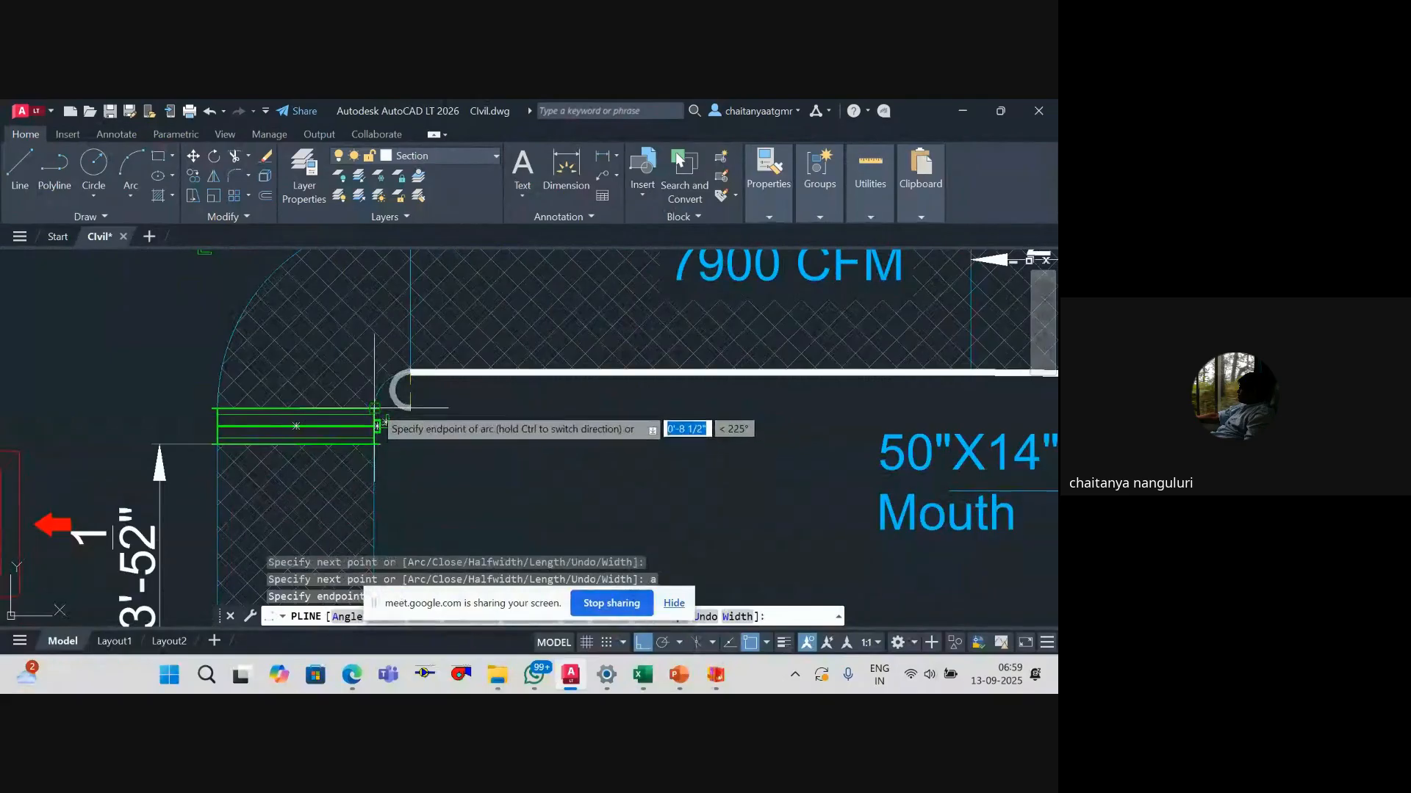
click(374, 408)
Step: Extend the polyline straight down the vertical duct's outer edge and trace an arc around the lower elbow's outer bend
scroll(386, 503, down, 7)
drag(389, 513, 455, 448)
scroll(405, 391, up, 5)
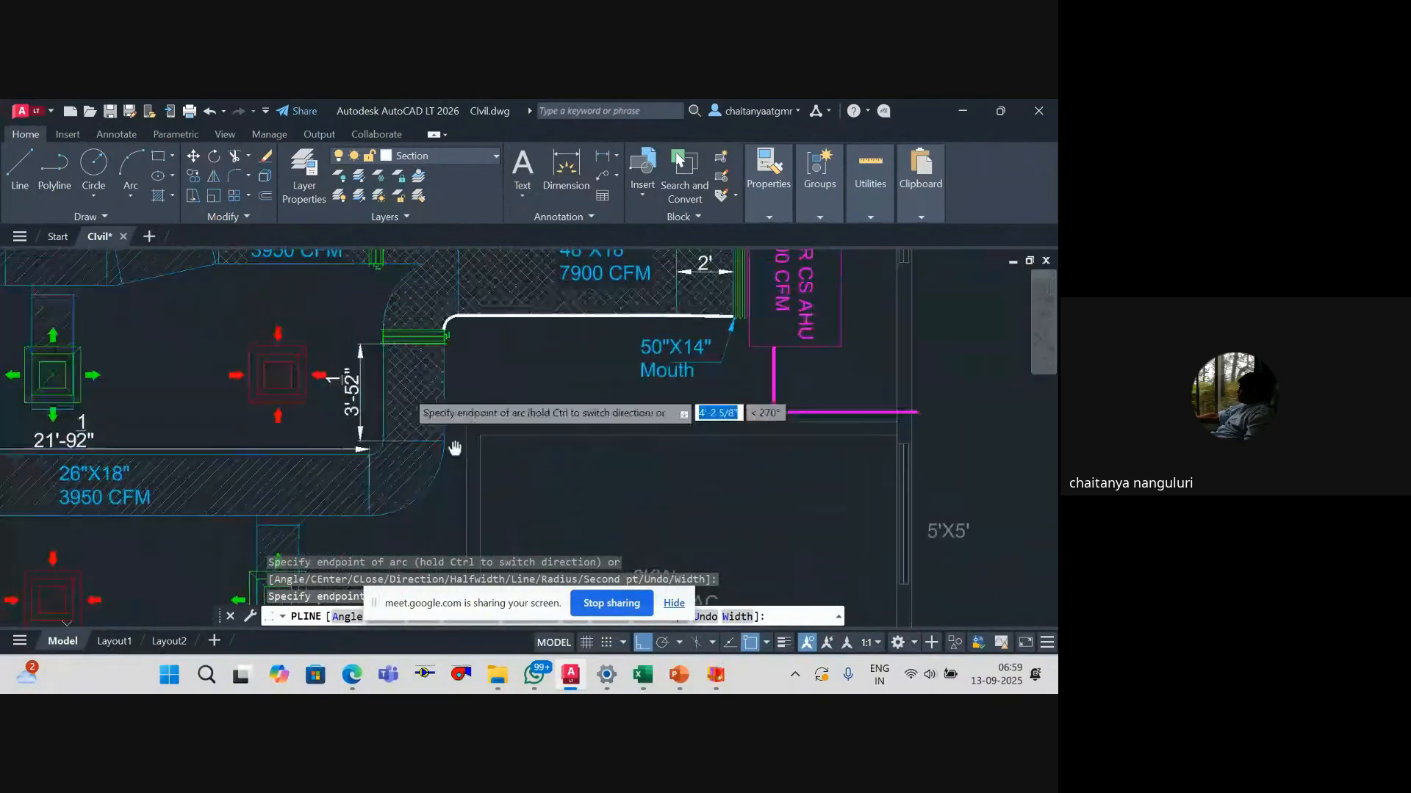
text(l)
key(Return)
scroll(441, 471, up, 5)
text(a)
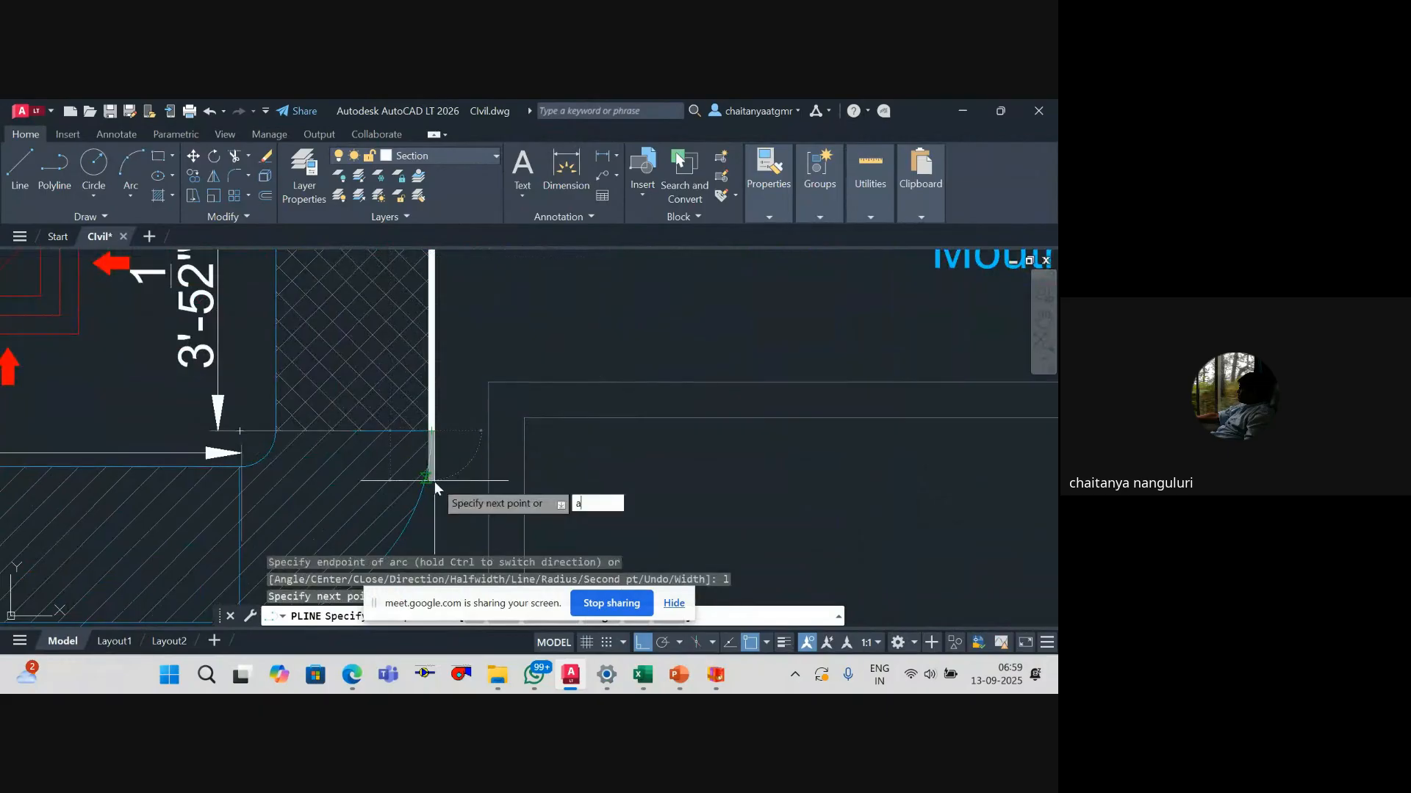
key(Return)
scroll(421, 425, down, 5)
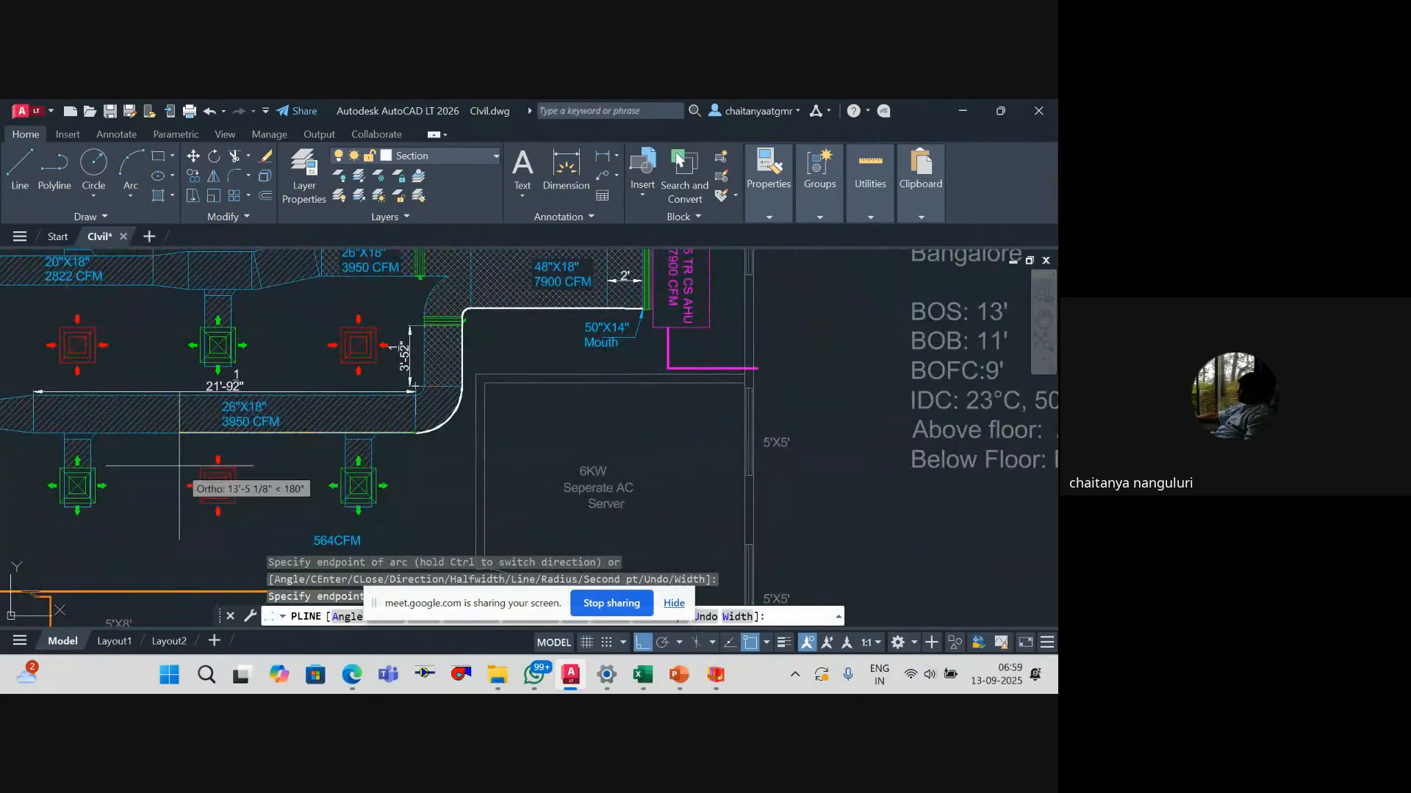
scroll(412, 441, up, 5)
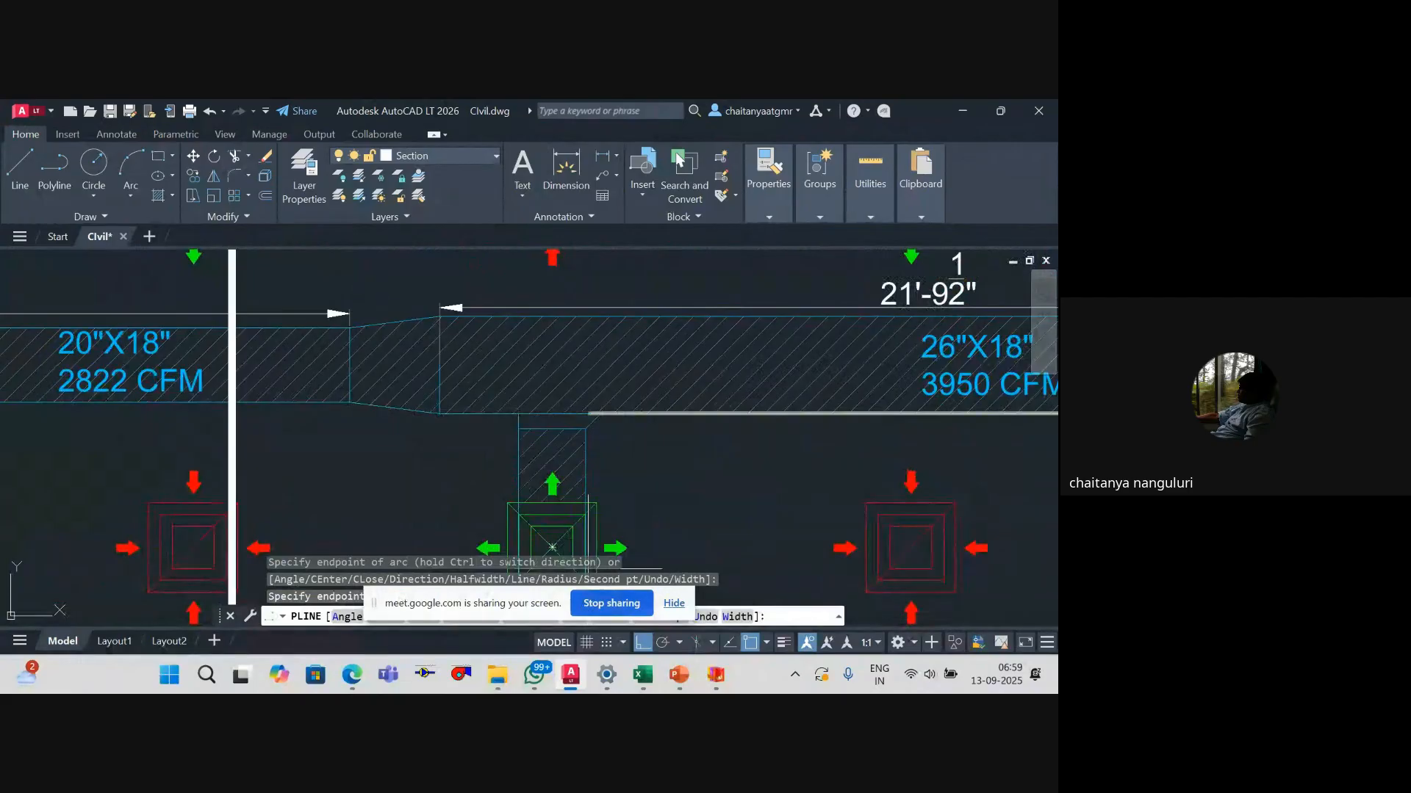
scroll(440, 429, up, 3)
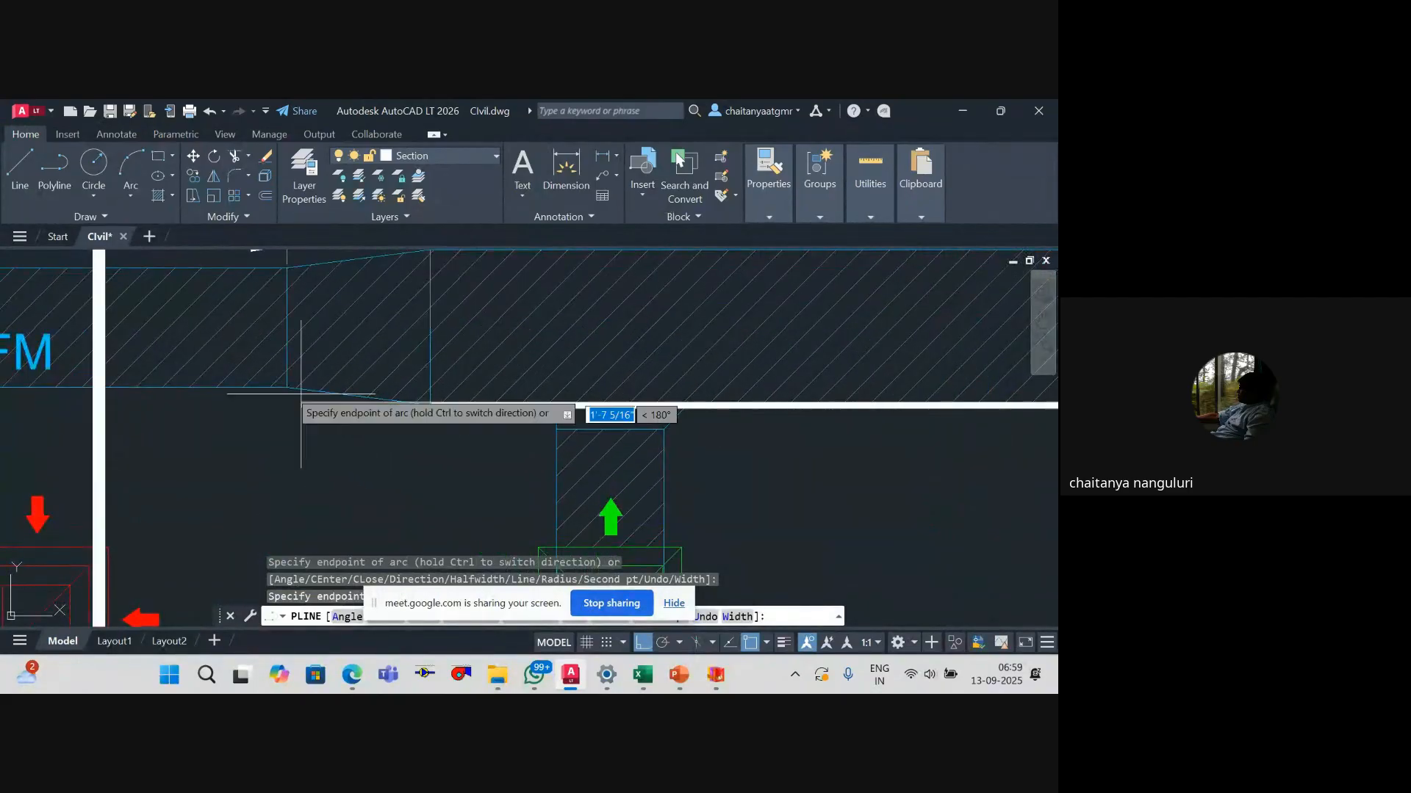
click(288, 387)
scroll(253, 460, down, 4)
scroll(275, 453, up, 4)
key(ctrl+z)
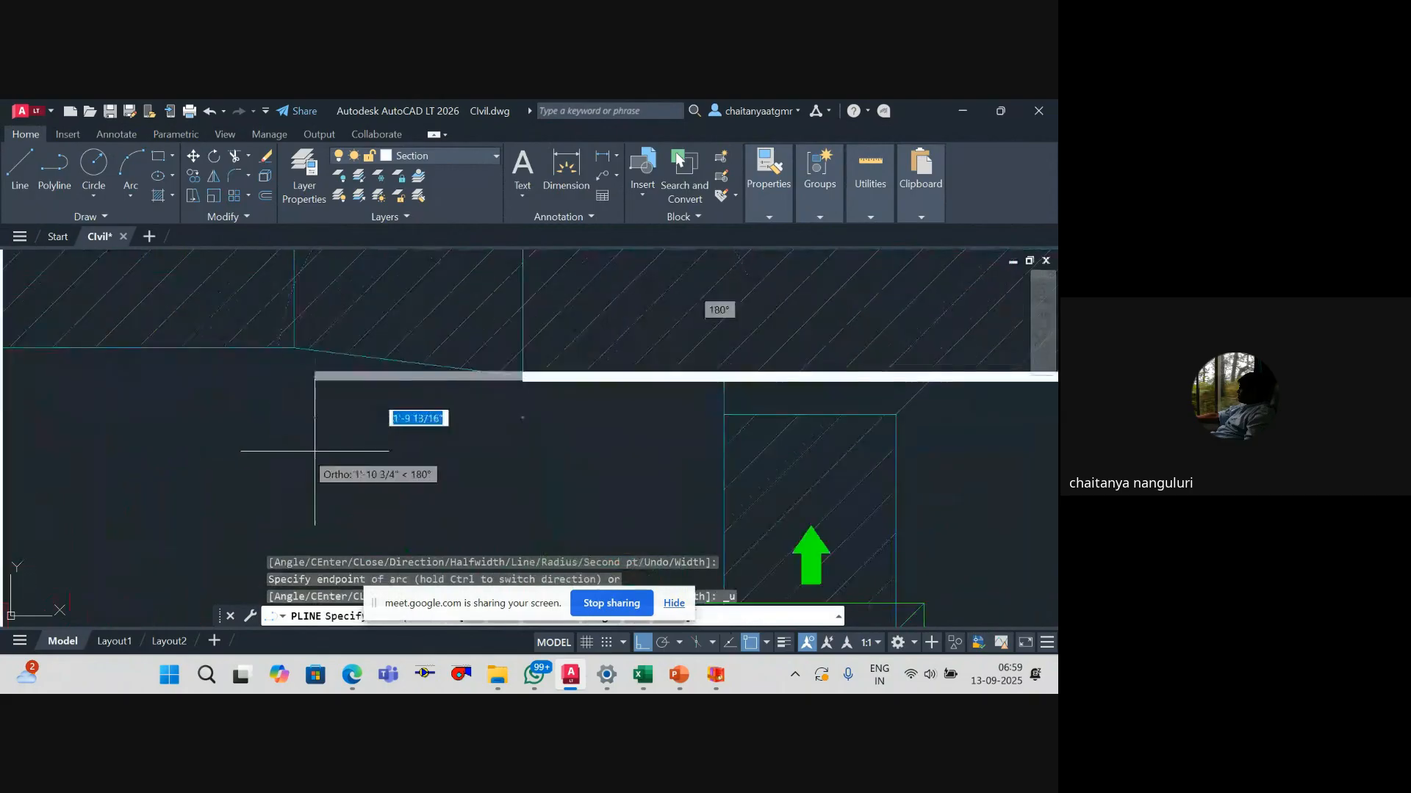
key(ctrl+z)
Step: Switch the polyline to straight segments and trace the lower 26"X18" duct's bottom edge and the reducer's sloping edge to the 20"X18" duct
scroll(530, 441, down, 5)
scroll(572, 452, up, 4)
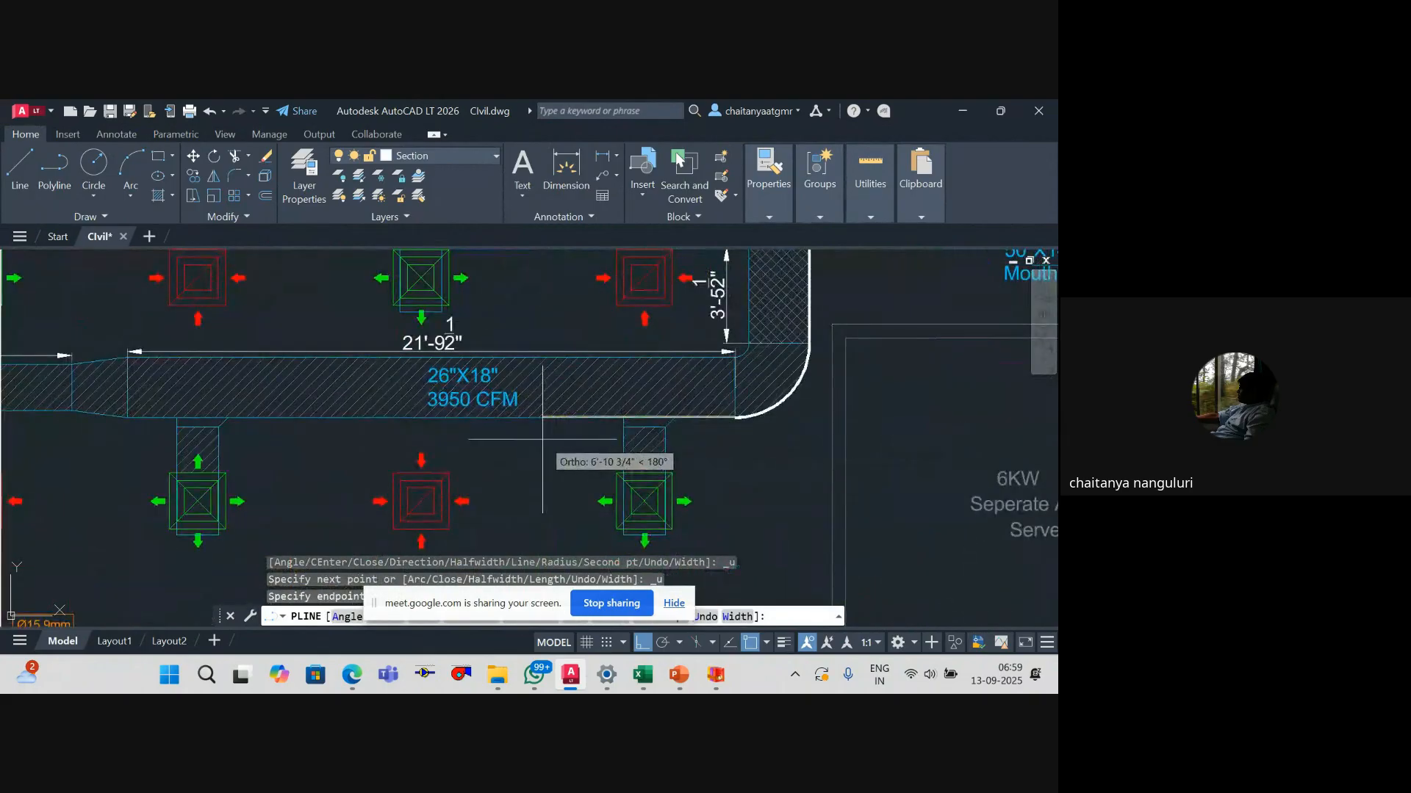
scroll(542, 440, up, 2)
text(l)
key(Return)
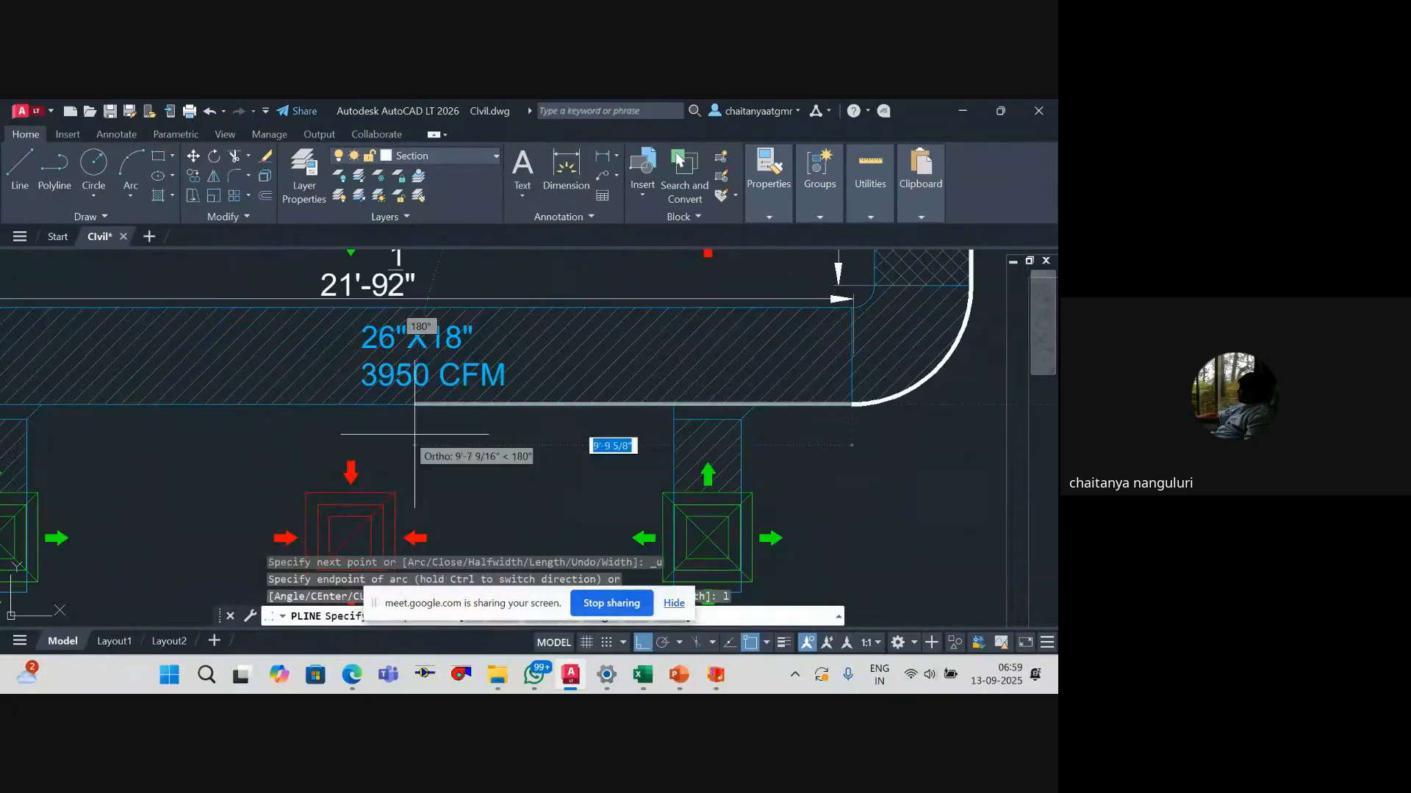
scroll(514, 411, down, 3)
scroll(508, 404, up, 2)
click(436, 405)
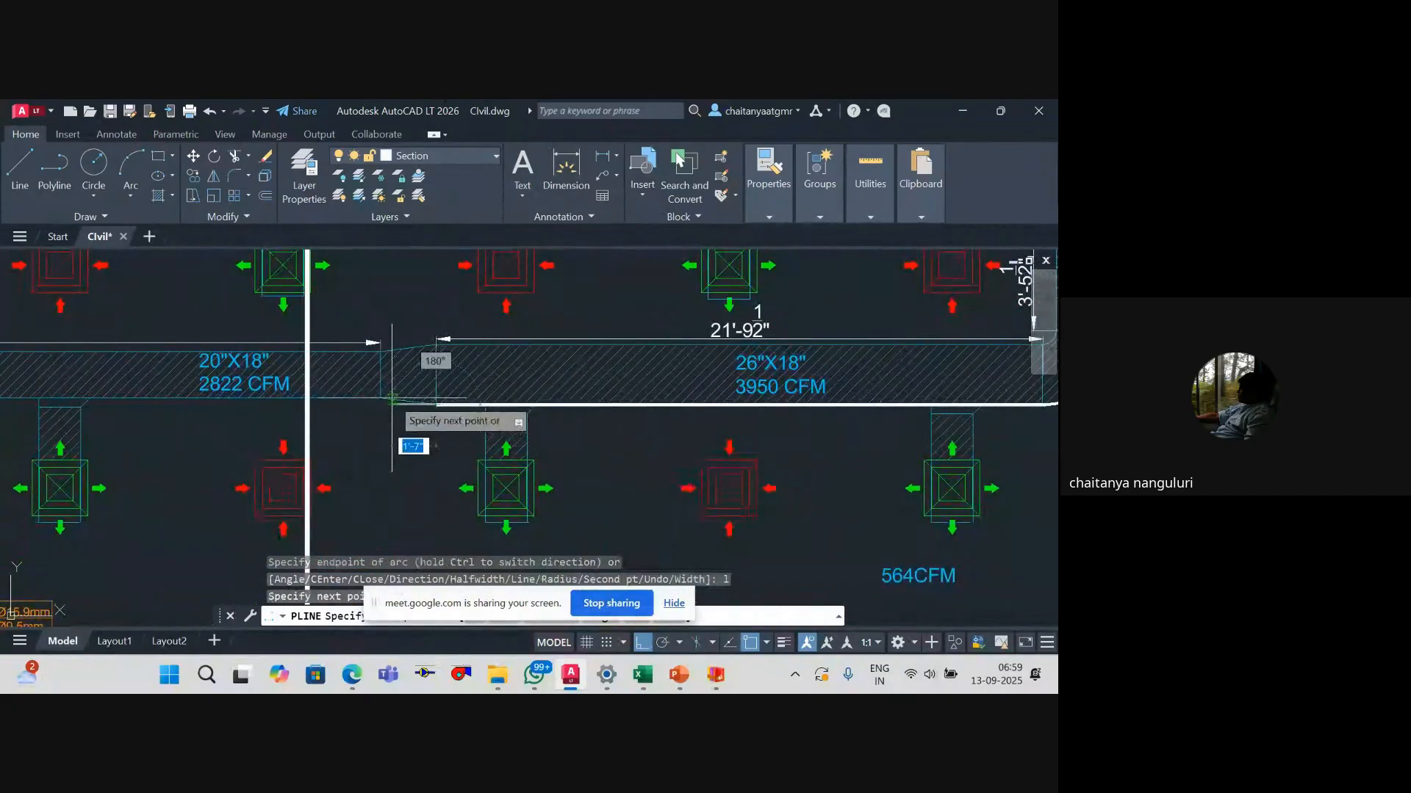
click(385, 397)
Step: Trace the lower 20"X18" duct's bottom edge and the reducer toward the 16"X16" duct, and cross the reducer's narrow end to its upper corner
scroll(338, 457, down, 4)
scroll(389, 425, up, 5)
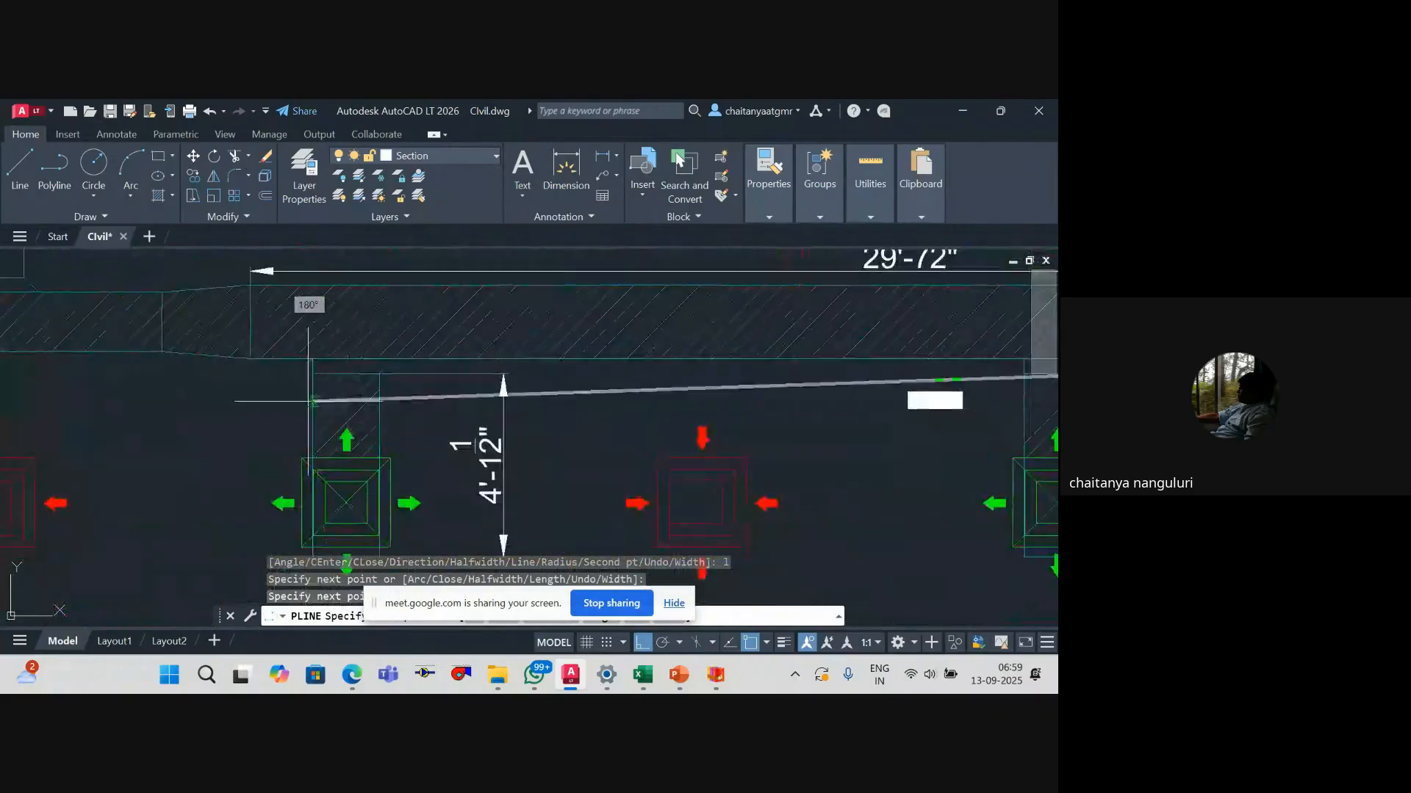
click(263, 358)
scroll(265, 358, down, 4)
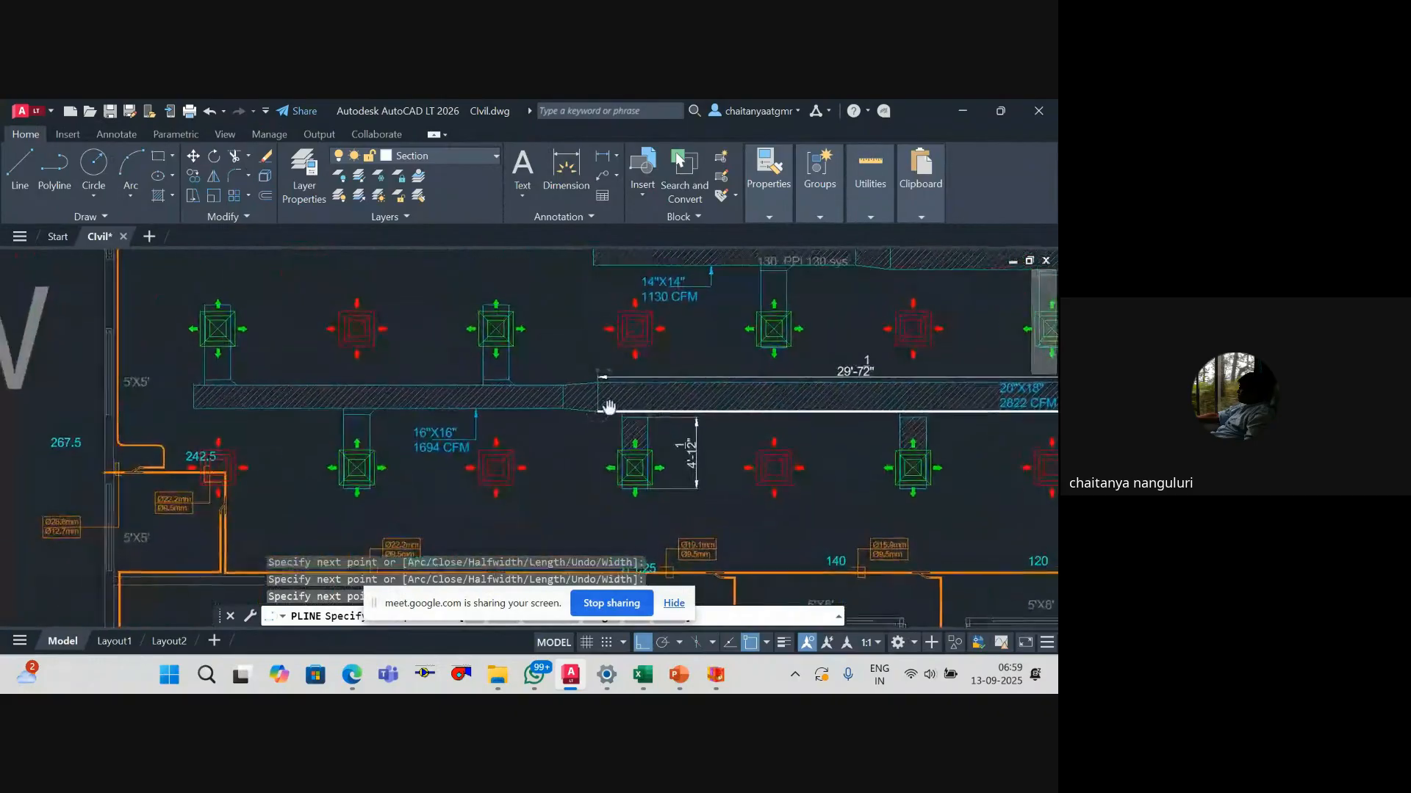
drag(601, 420, 538, 451)
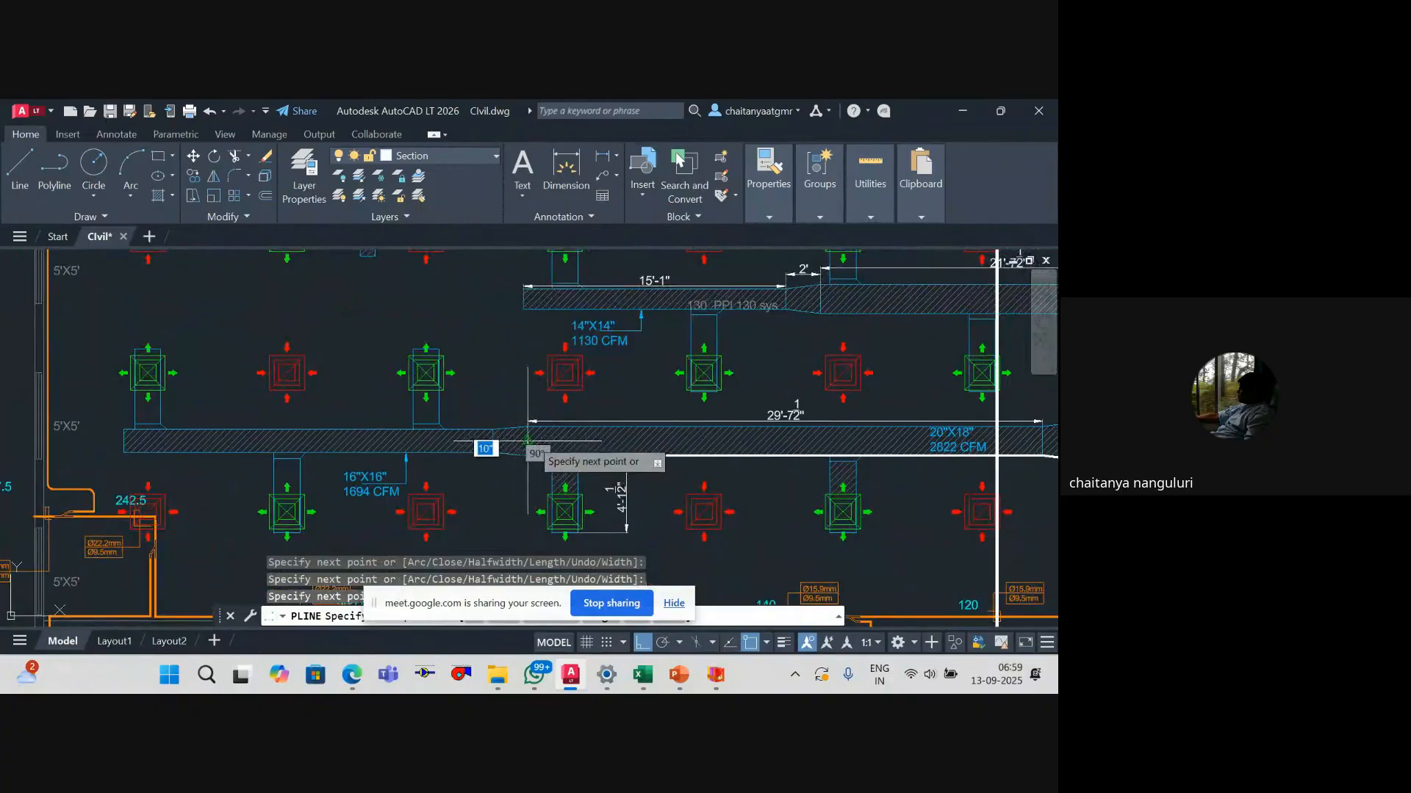
scroll(526, 441, up, 6)
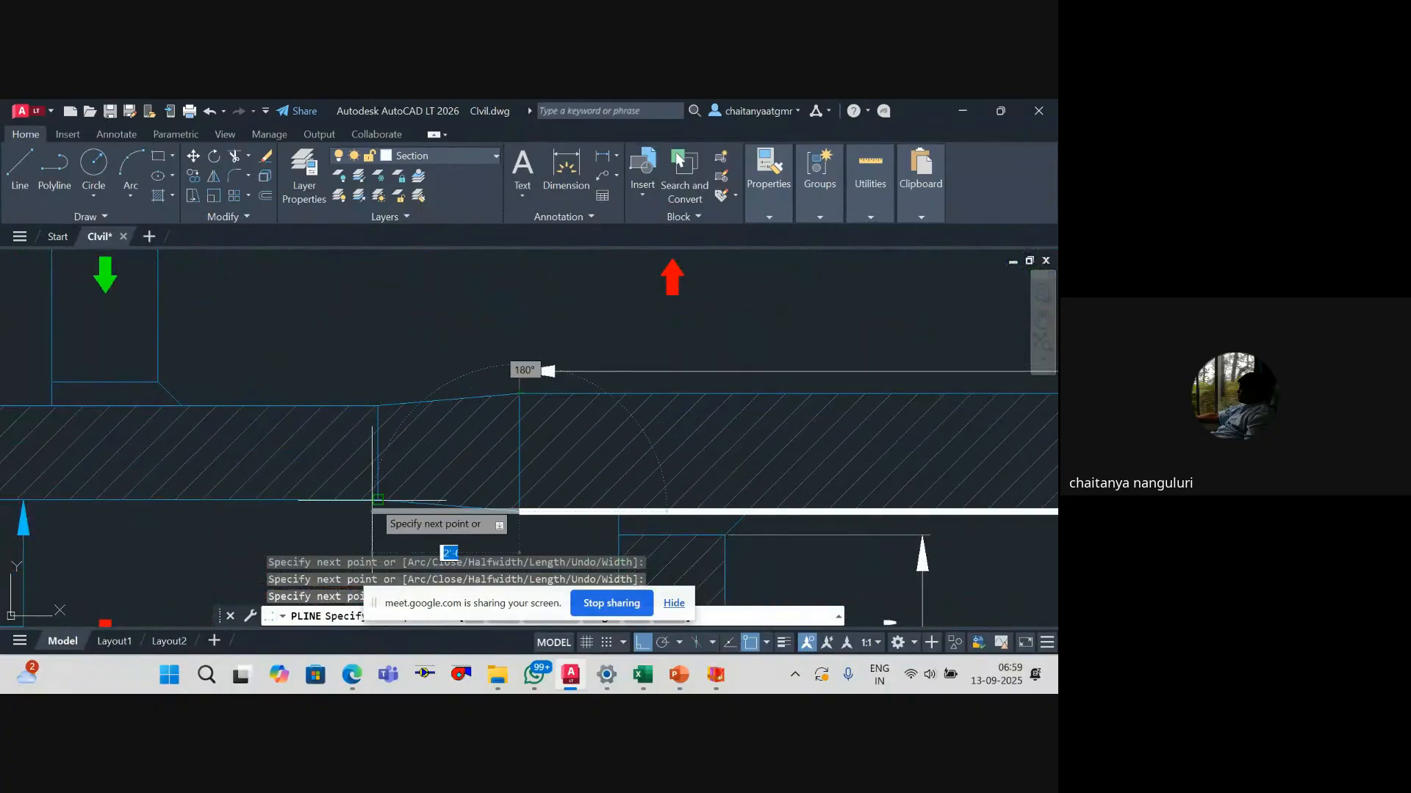
click(378, 500)
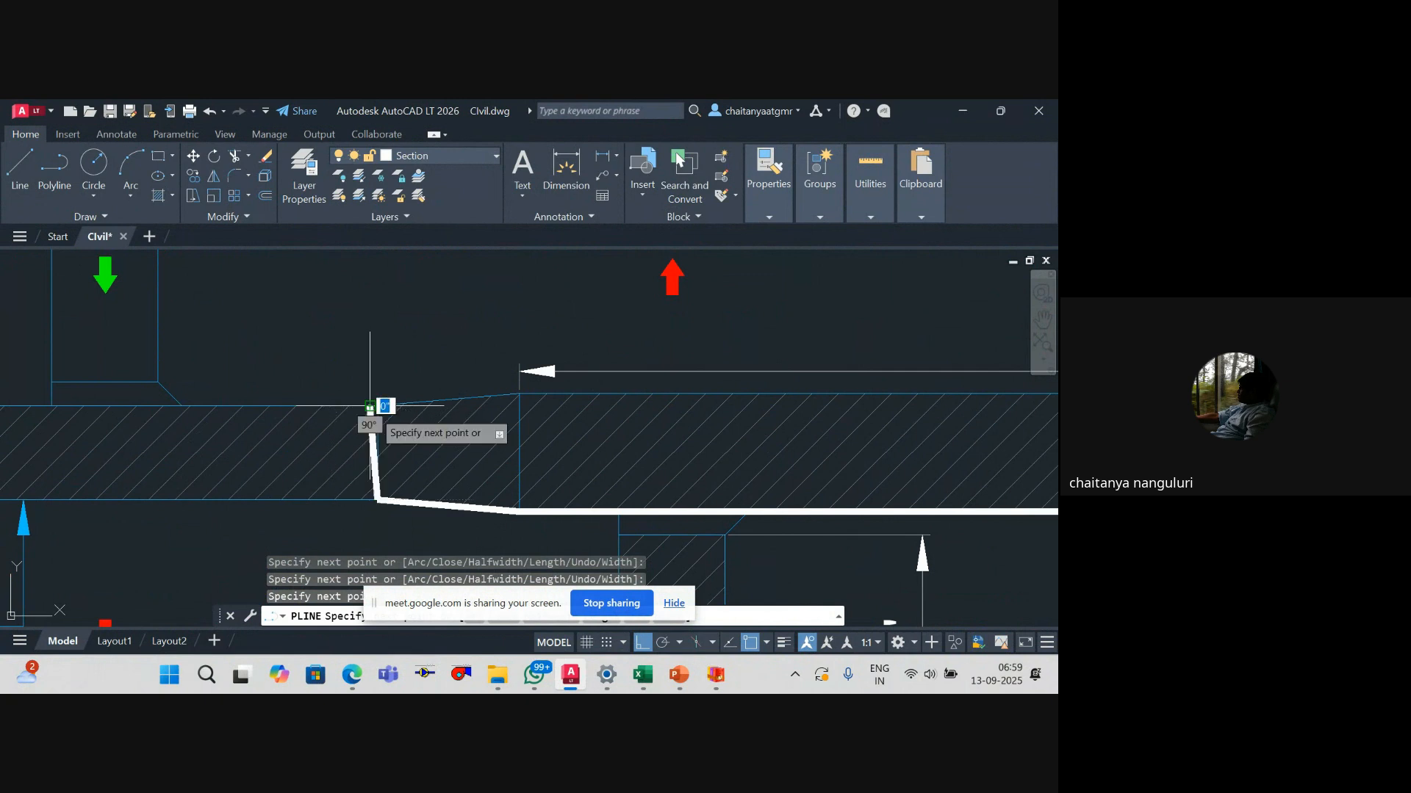
click(382, 409)
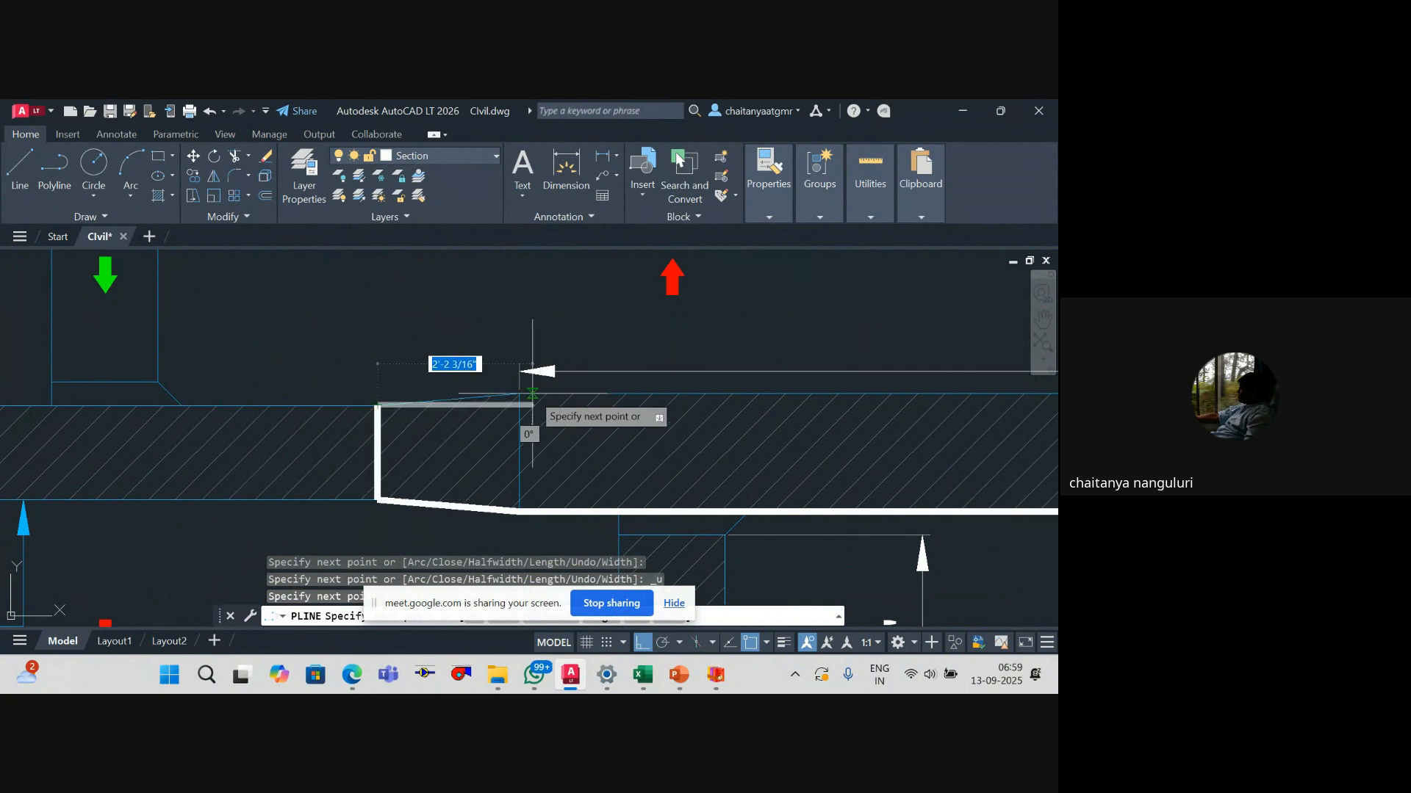
Step: Trace the same reducer's sloping upper edge and run the polyline back along the 20"X18" duct's upper edge to the 26"X18" reducer
click(519, 394)
scroll(607, 438, down, 6)
drag(723, 439, 196, 439)
scroll(359, 446, up, 6)
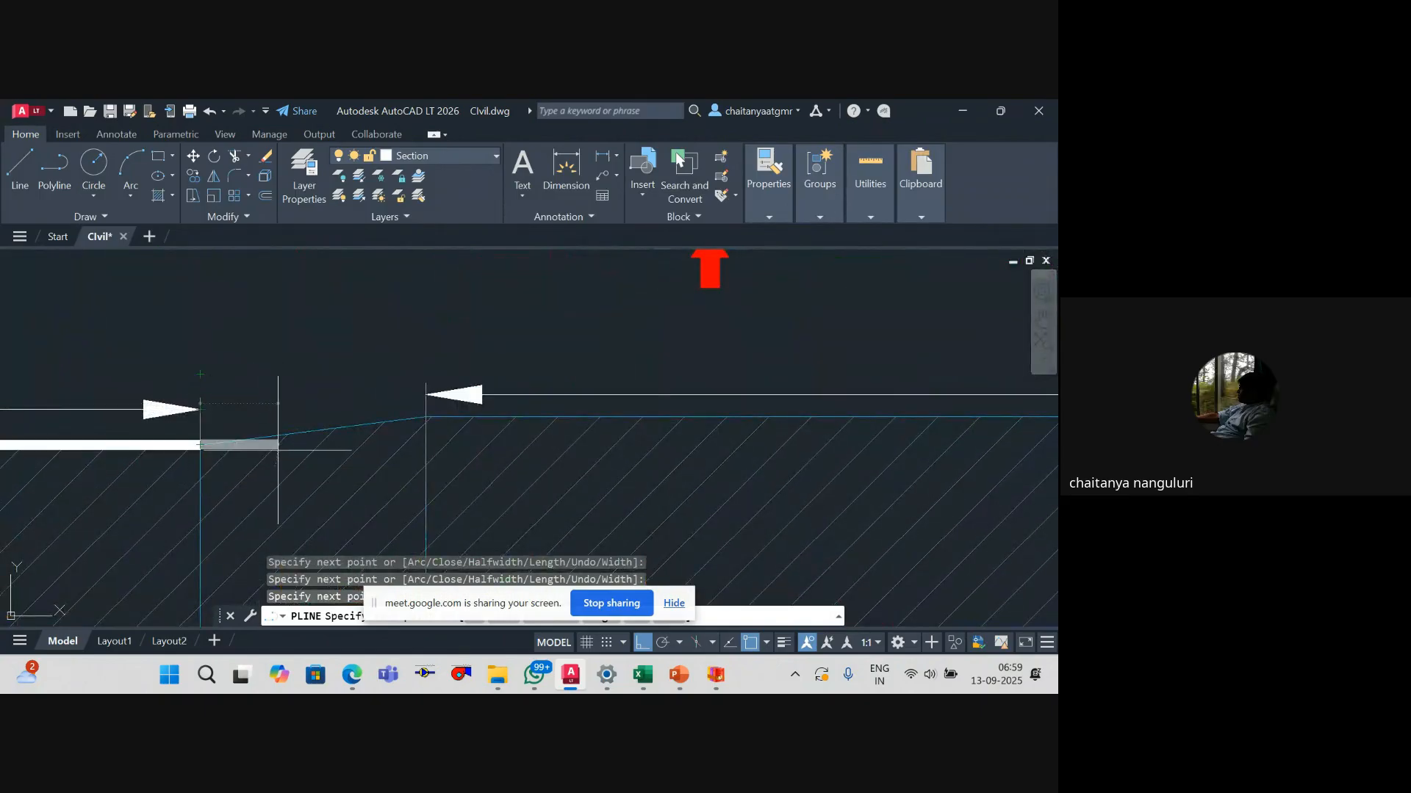
text(a)
key(Return)
scroll(643, 419, down, 3)
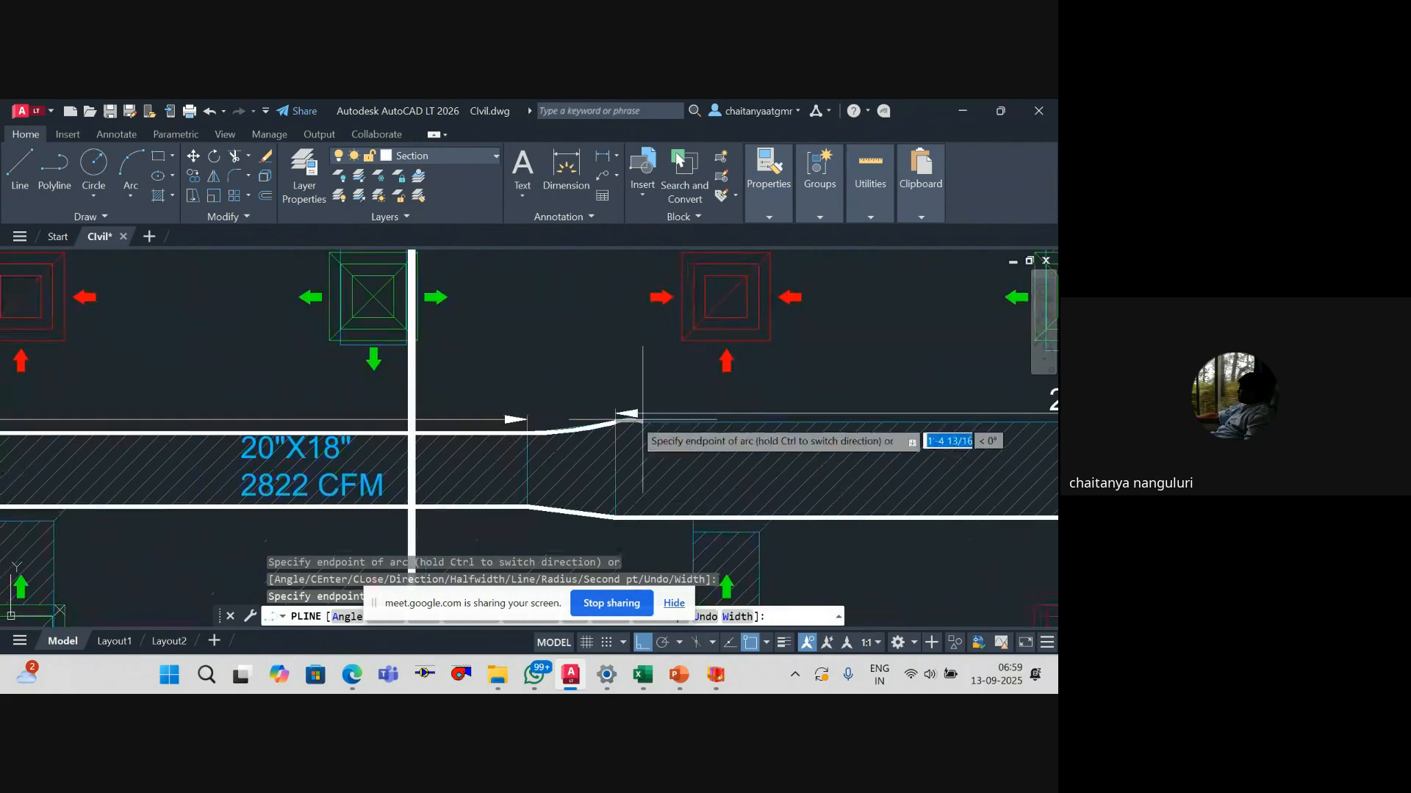
scroll(643, 420, up, 3)
key(ctrl+z)
scroll(478, 470, up, 2)
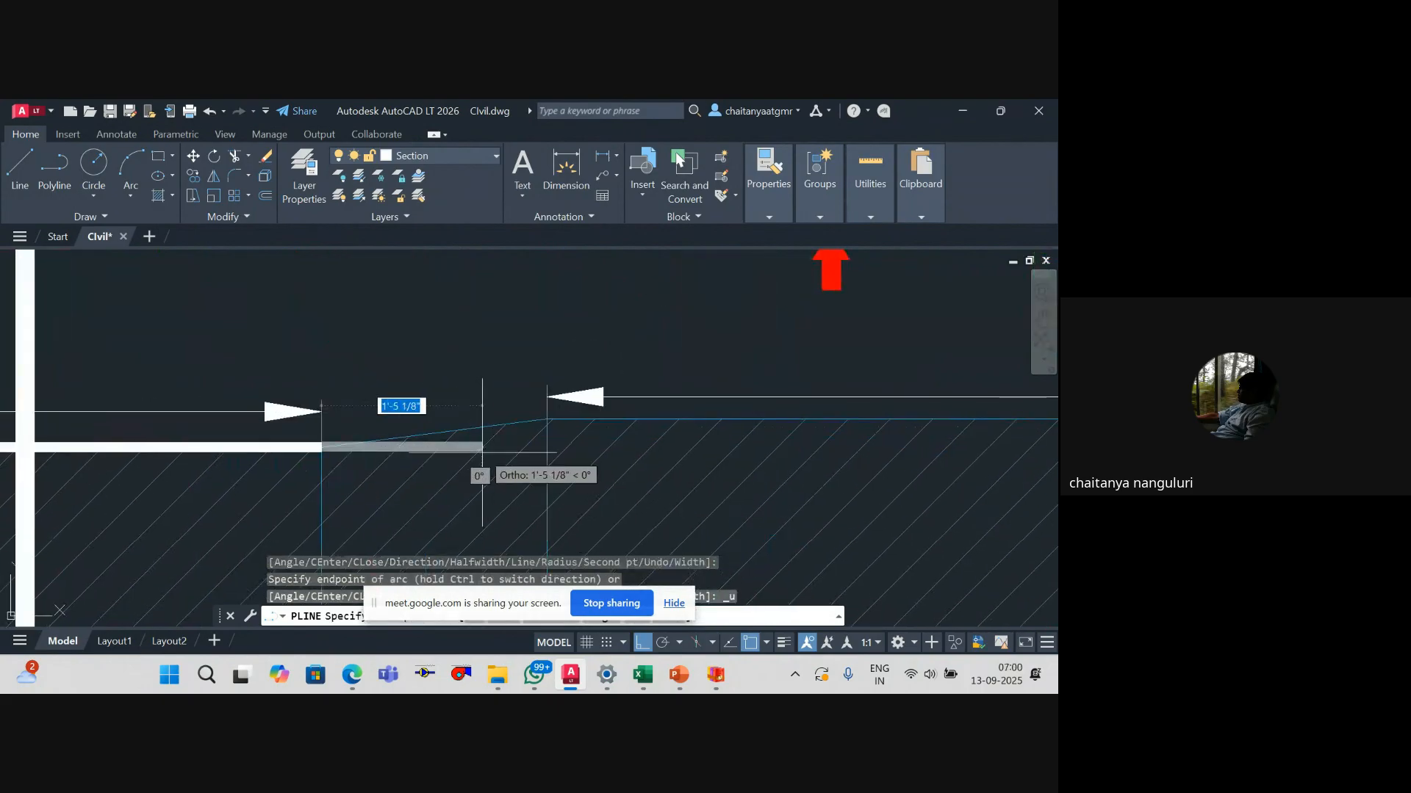
Step: Add straight polyline segments with length 1, and trace the reducer's upper edge and the 26"X18" duct's upper edge to the lower elbow
text(l)
key(Return)
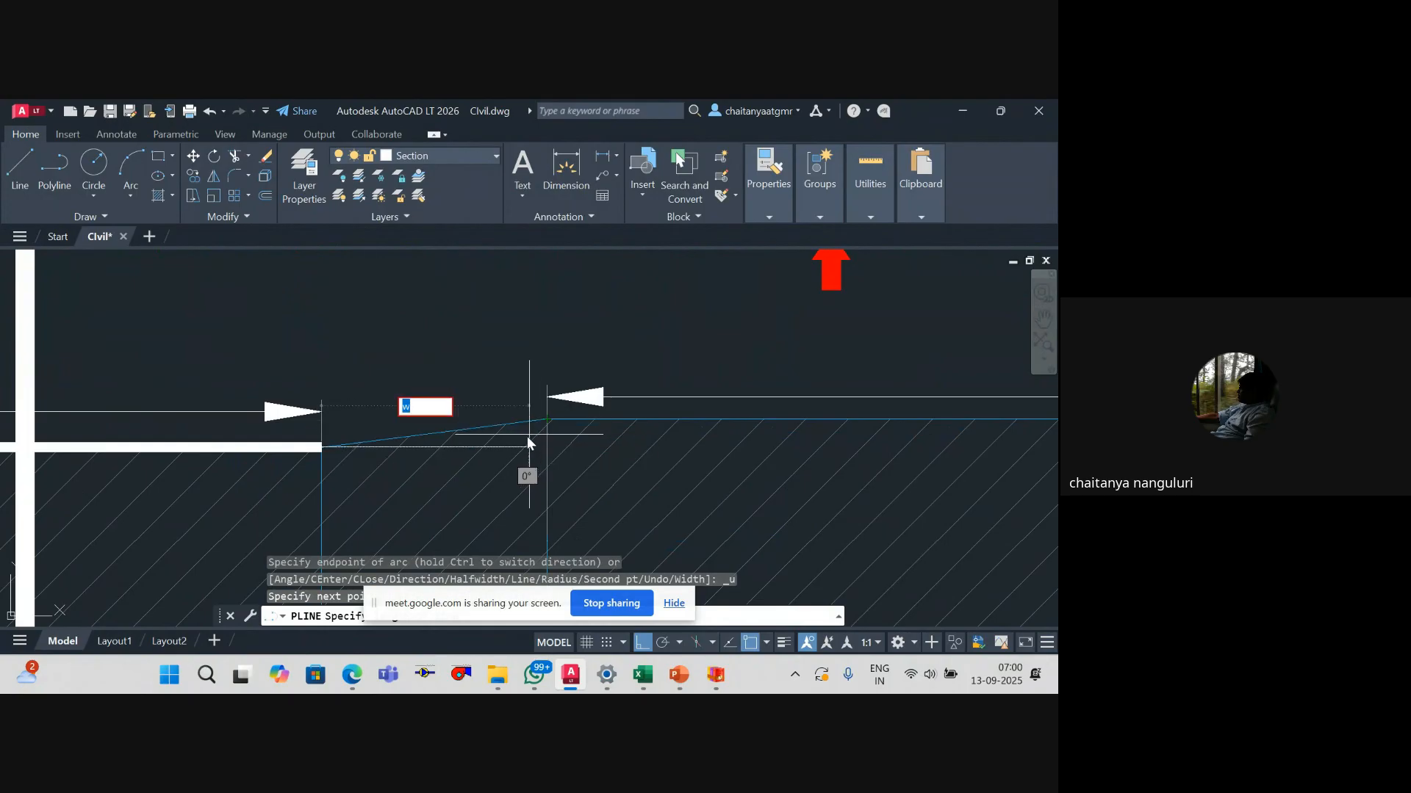
text(1)
key(Return)
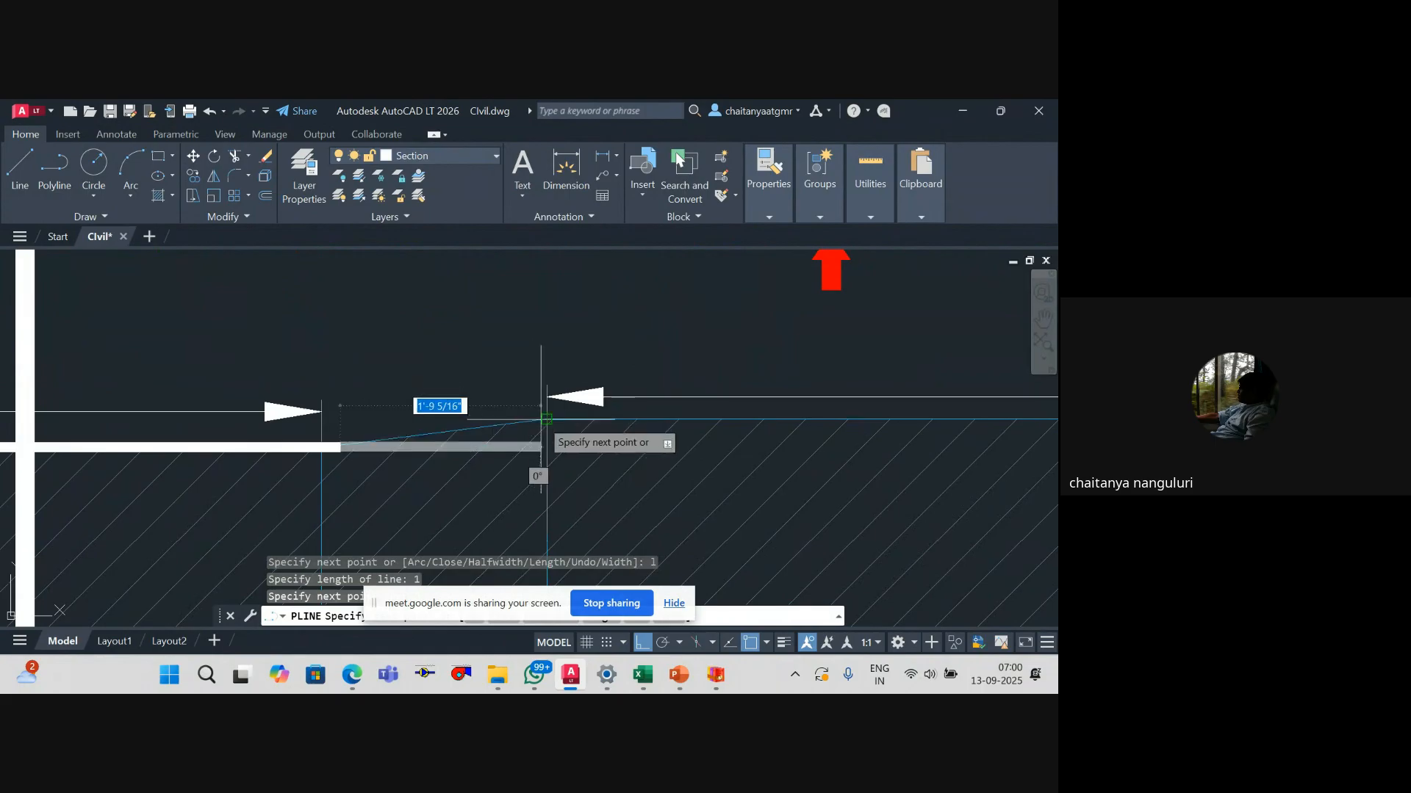
text(1)
key(Return)
scroll(556, 436, down, 5)
scroll(556, 446, down, 3)
drag(557, 446, 200, 442)
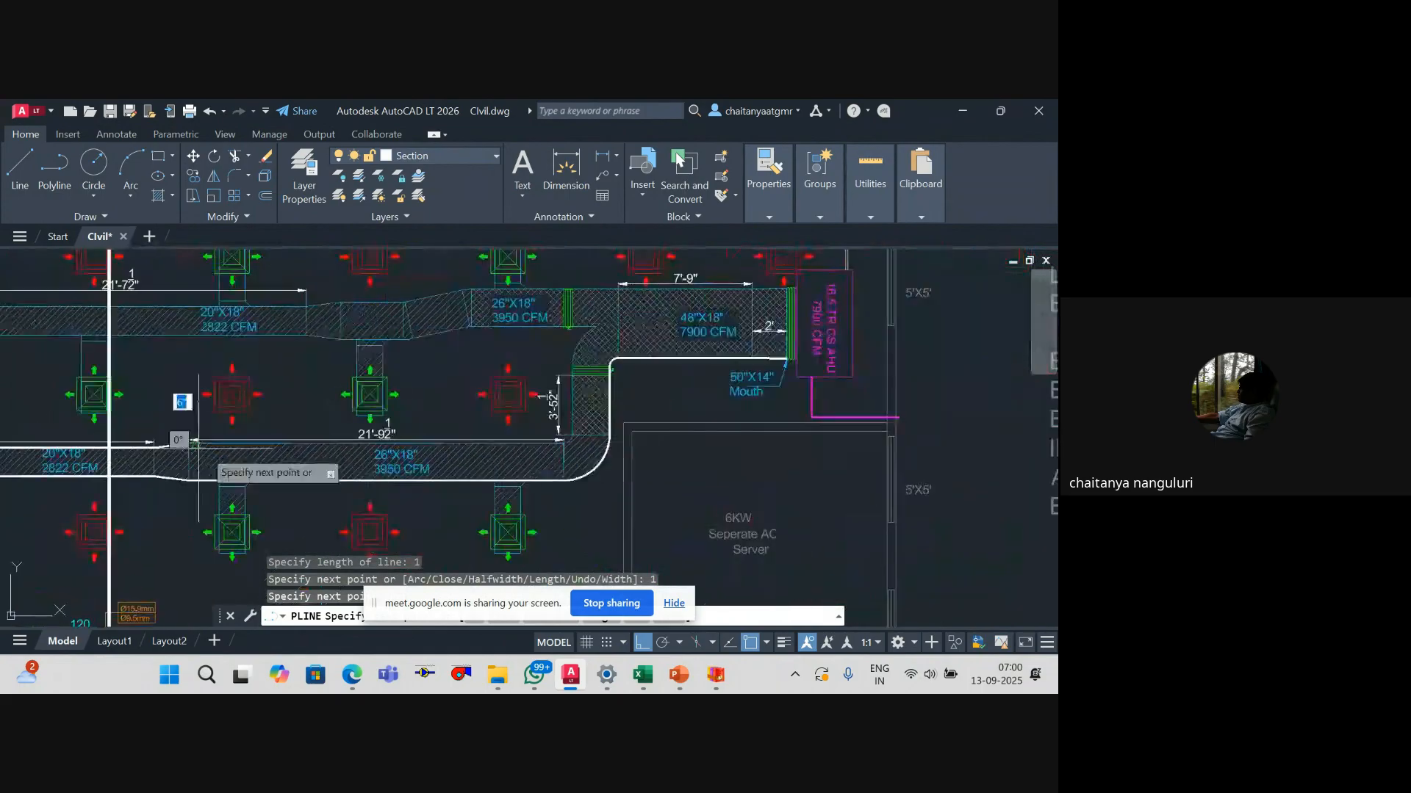
scroll(577, 441, up, 8)
click(470, 441)
Step: Trace an arc around the lower elbow's inner bend and a straight segment up the vertical duct's inner edge past the green damper
text(a)
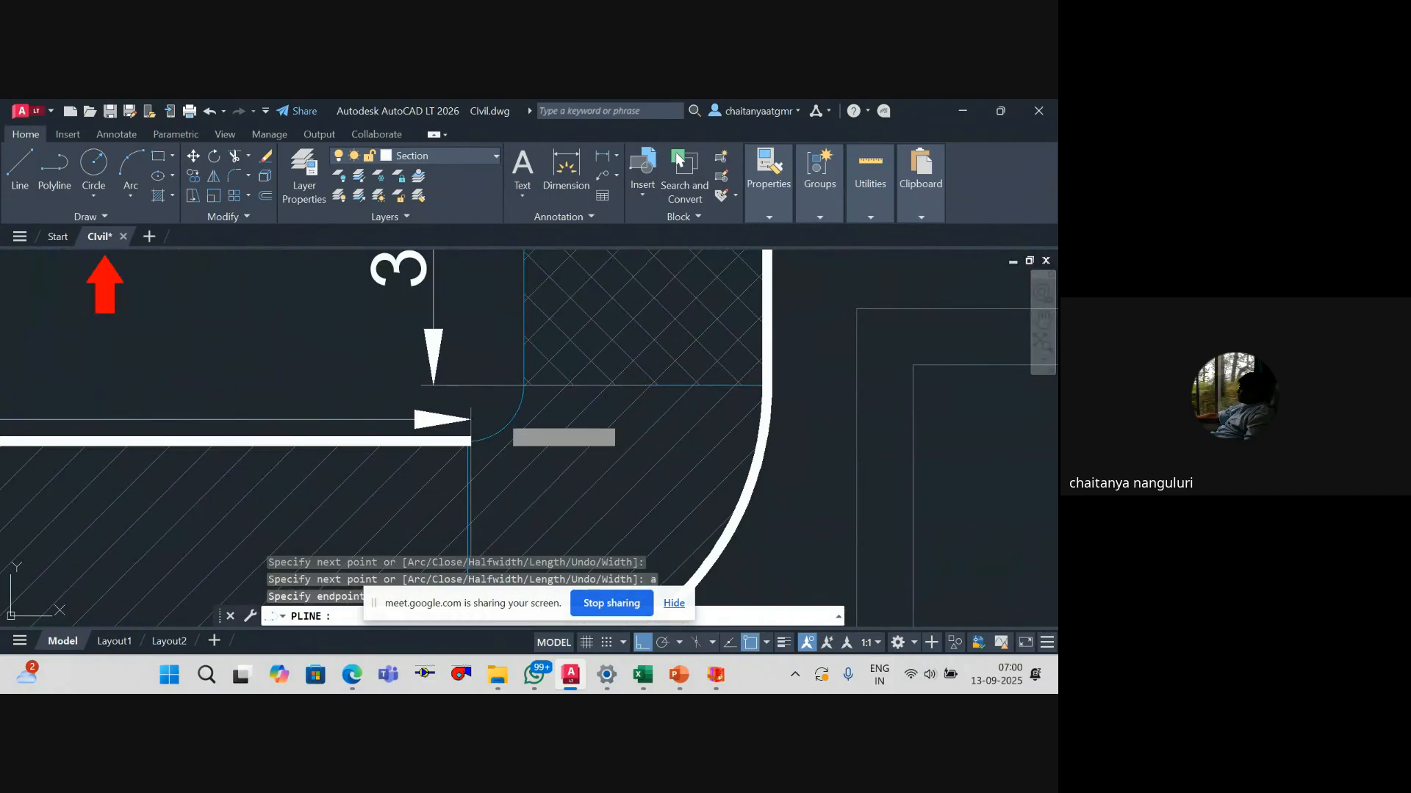
key(Return)
scroll(543, 451, down, 3)
drag(544, 452, 546, 497)
text(l)
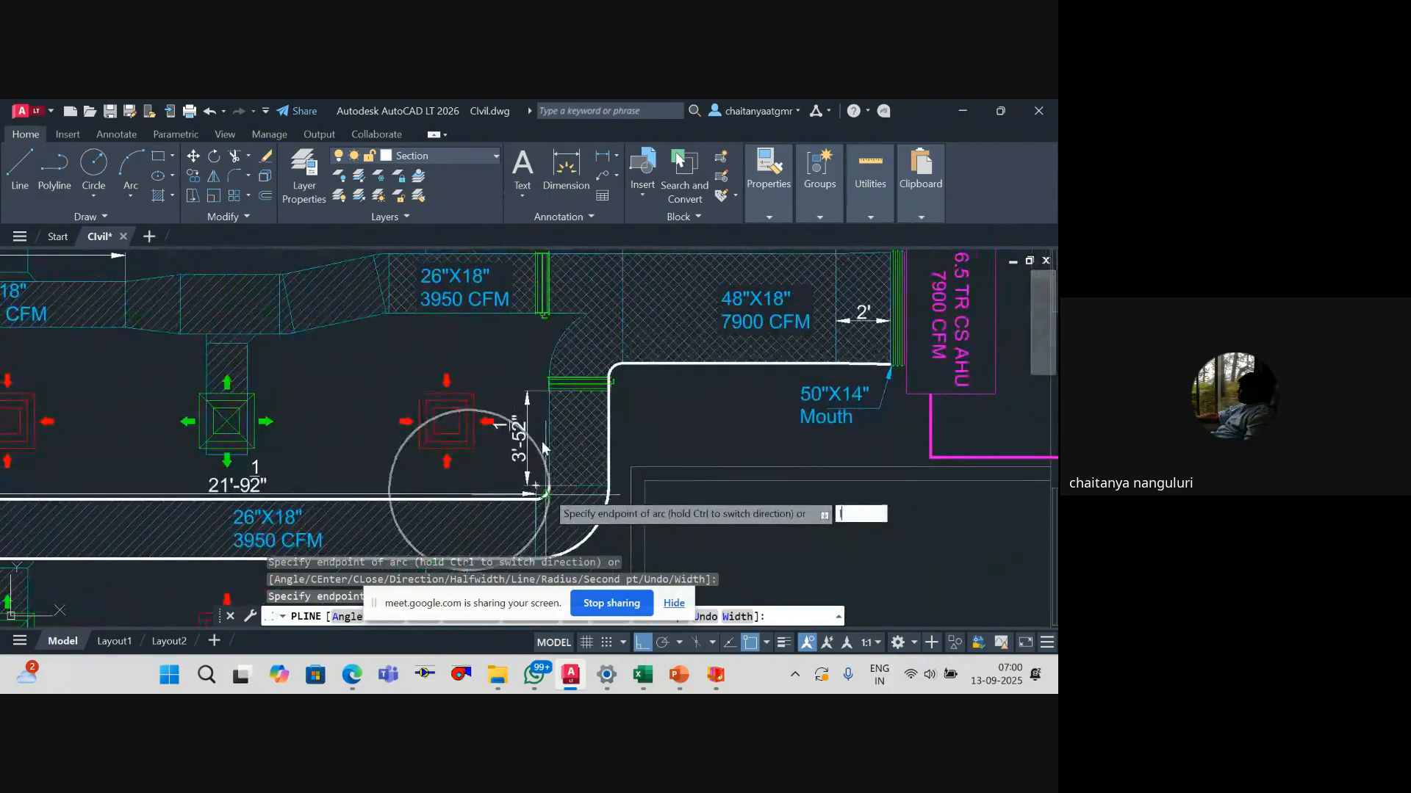
key(Return)
scroll(546, 383, up, 8)
click(564, 342)
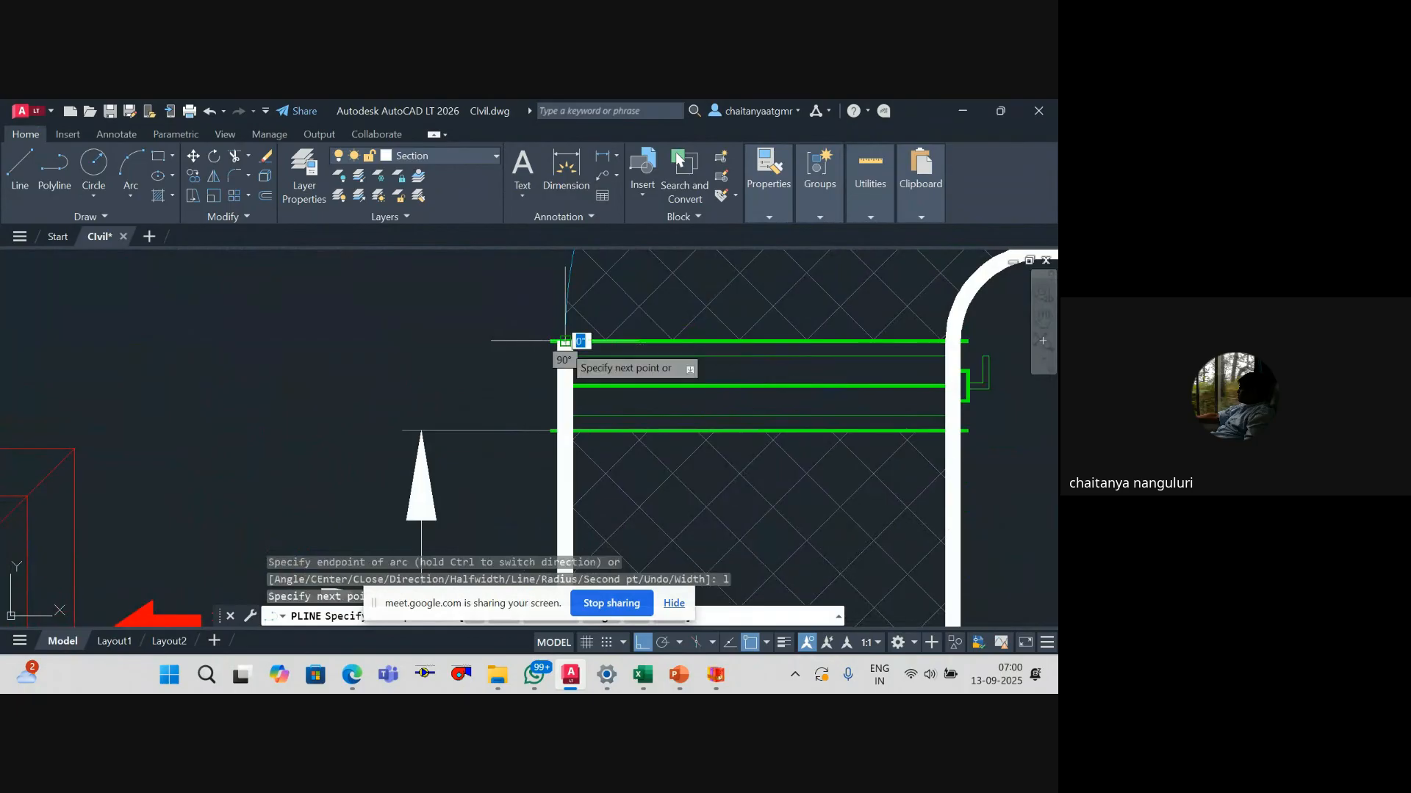
Step: Trace the curved throat above the damper with a polyline arc ending at the upper 26"X18" branch's lower edge
text(a)
key(Return)
scroll(565, 341, down, 2)
drag(565, 341, 486, 582)
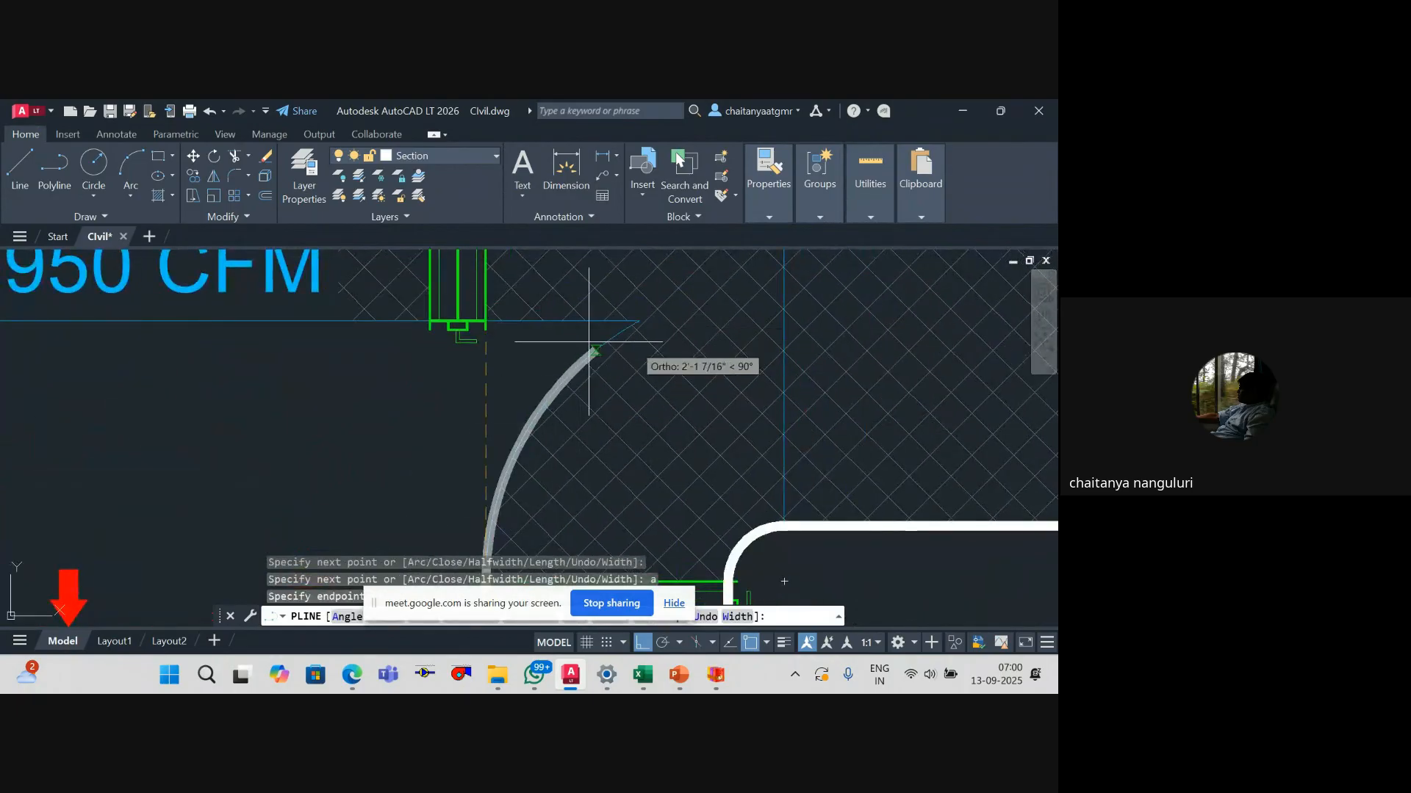
click(639, 320)
scroll(550, 376, down, 6)
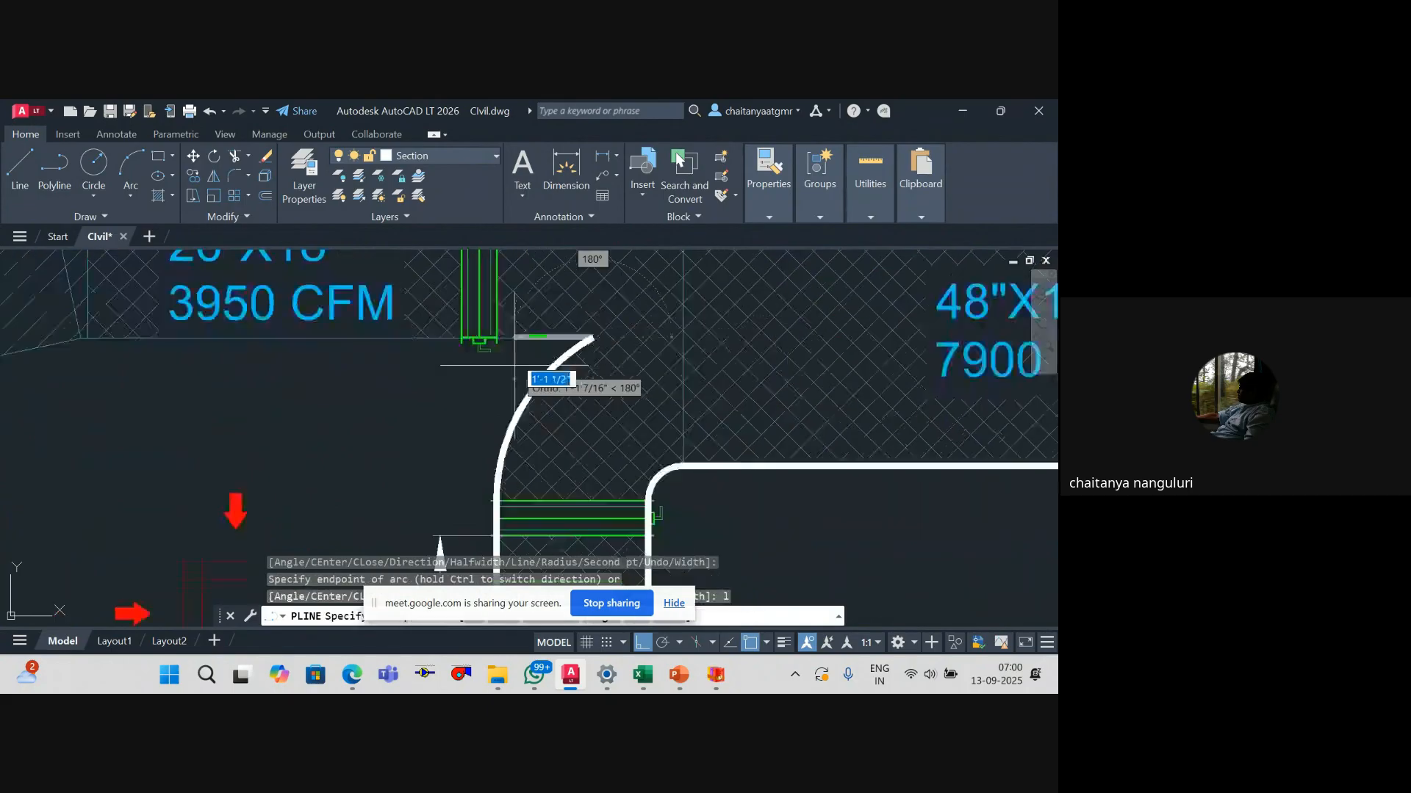
Step: Run the polyline straight along the upper 26"X18" duct's lower edge and add a short arc where the sloping offset begins
scroll(545, 372, up, 6)
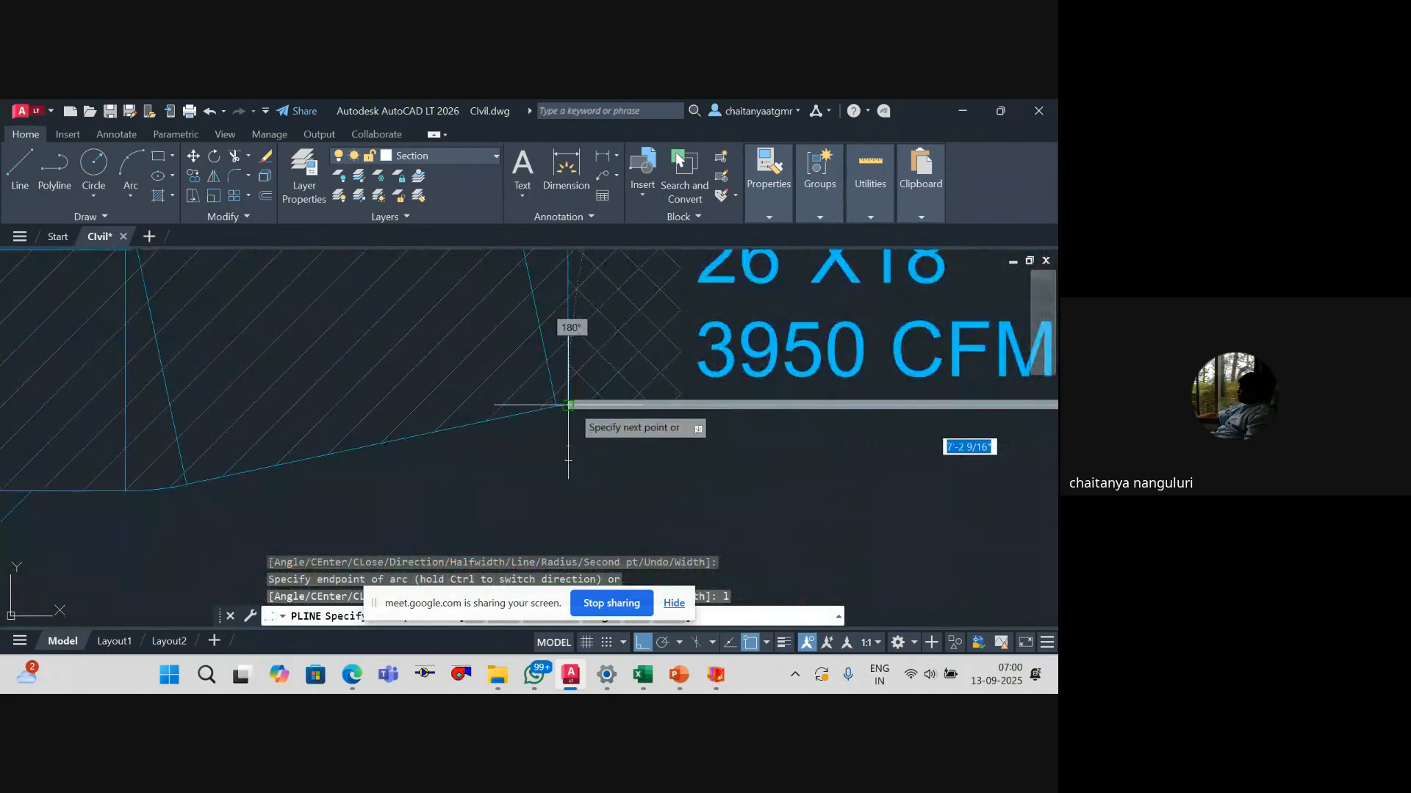
click(568, 405)
text(a)
key(Return)
scroll(558, 411, up, 4)
click(561, 397)
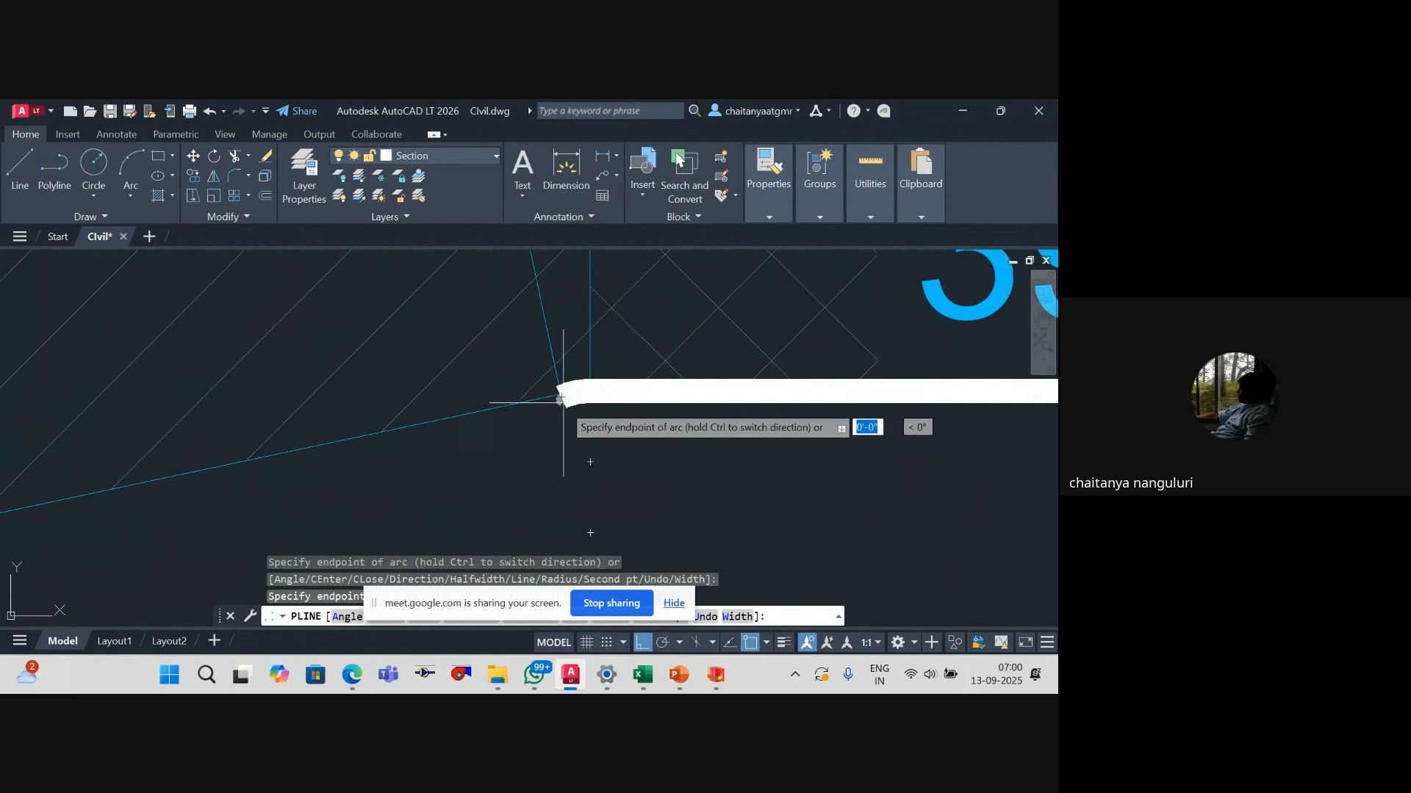
Step: Trace the offset's sloping lower edge with a straight segment and its far bend with an arc
text(l)
key(Return)
scroll(559, 398, down, 3)
scroll(536, 386, up, 4)
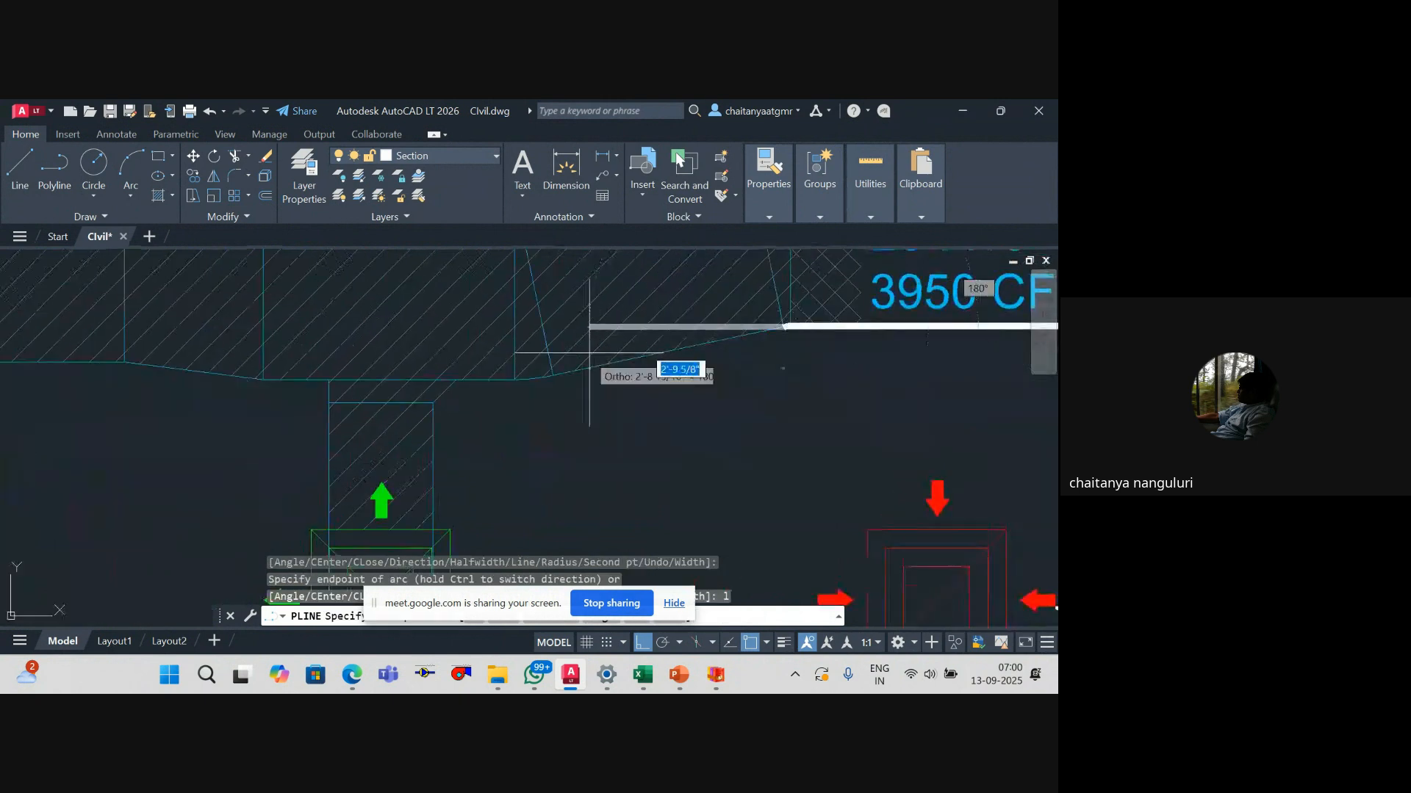
click(536, 386)
text(a)
key(Return)
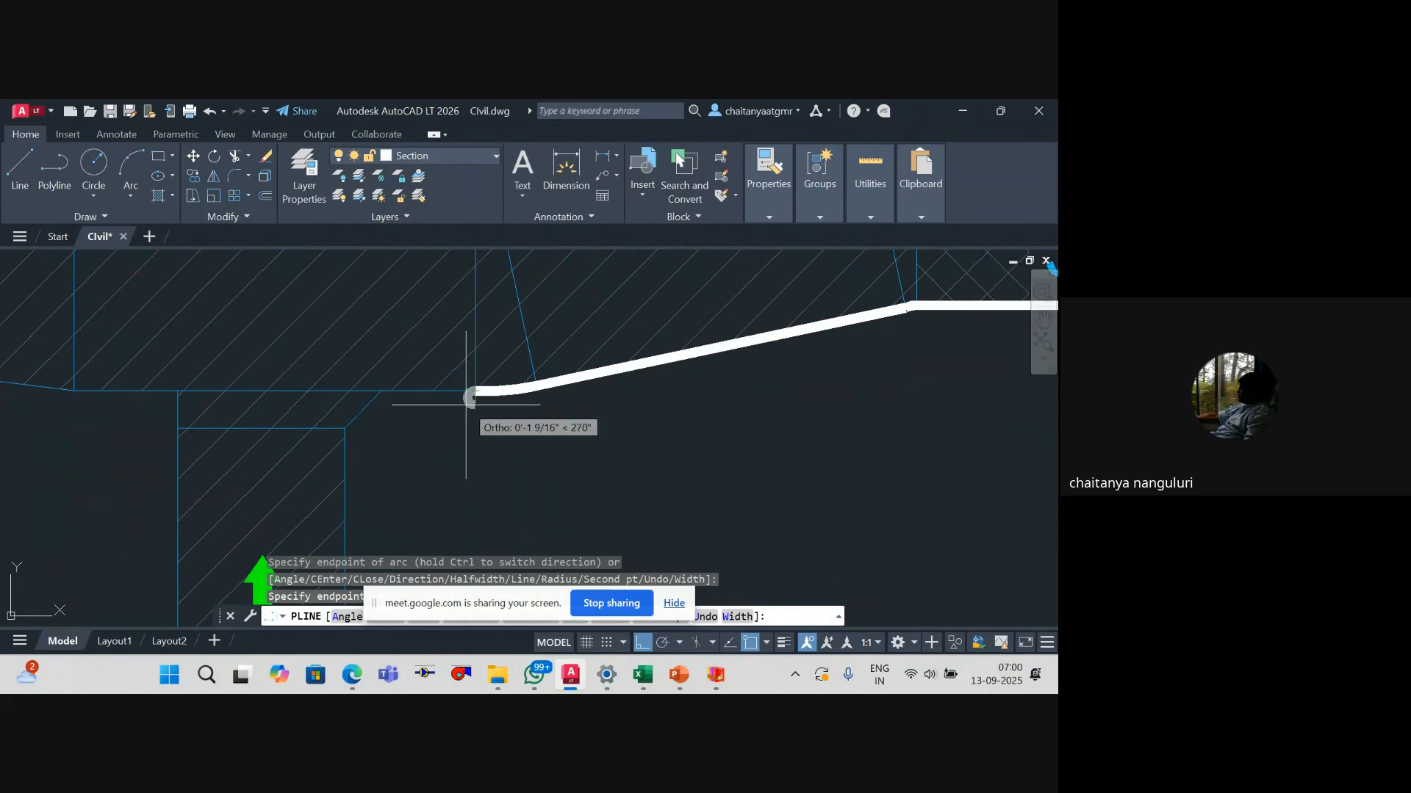
Step: Continue the polyline straight along the flat lower edge beyond the offset, past the diffuser branch, to the start of the reducer
text(l)
key(Return)
scroll(374, 404, down, 4)
scroll(531, 404, up, 6)
click(482, 380)
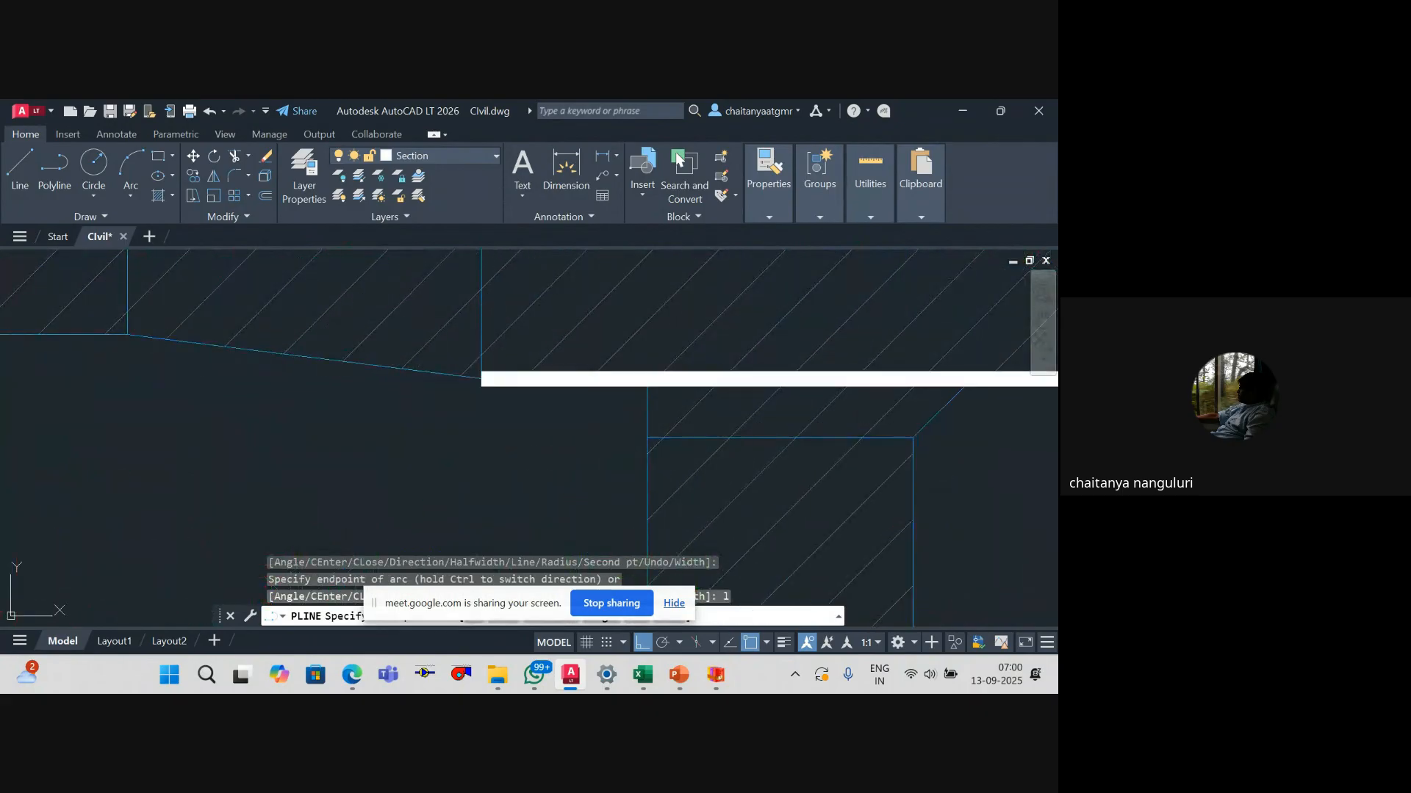
Step: Trace the reducer's sloping lower edge to the corner of the upper 20"X18" duct
scroll(433, 394, down, 2)
drag(434, 394, 702, 423)
scroll(596, 423, down, 6)
drag(593, 420, 620, 438)
scroll(617, 435, up, 4)
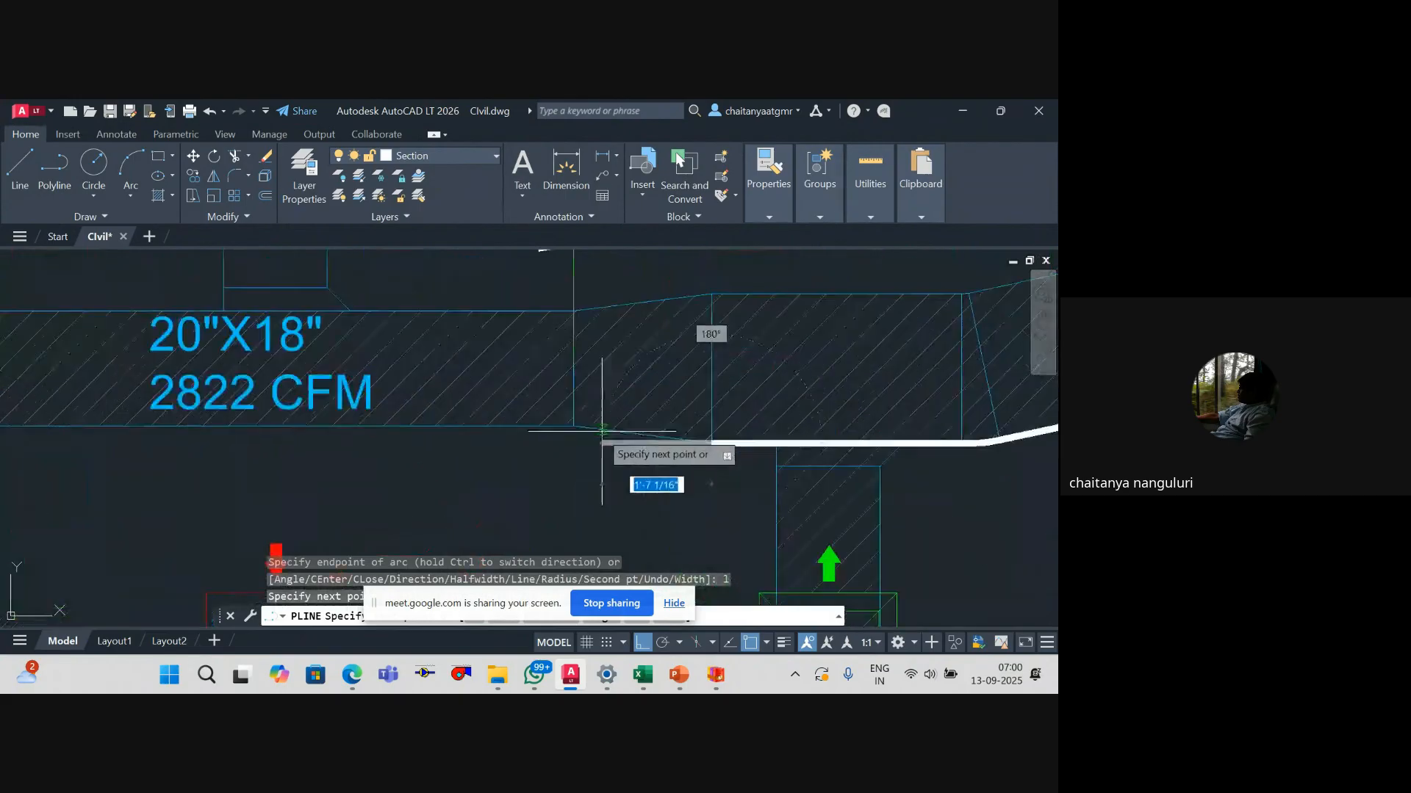
click(574, 426)
Step: Trace the upper 20"X18" duct's lower edge and continue around the 2' reducer's lower edge, narrow end and upper edge
scroll(379, 466, down, 6)
drag(378, 466, 694, 440)
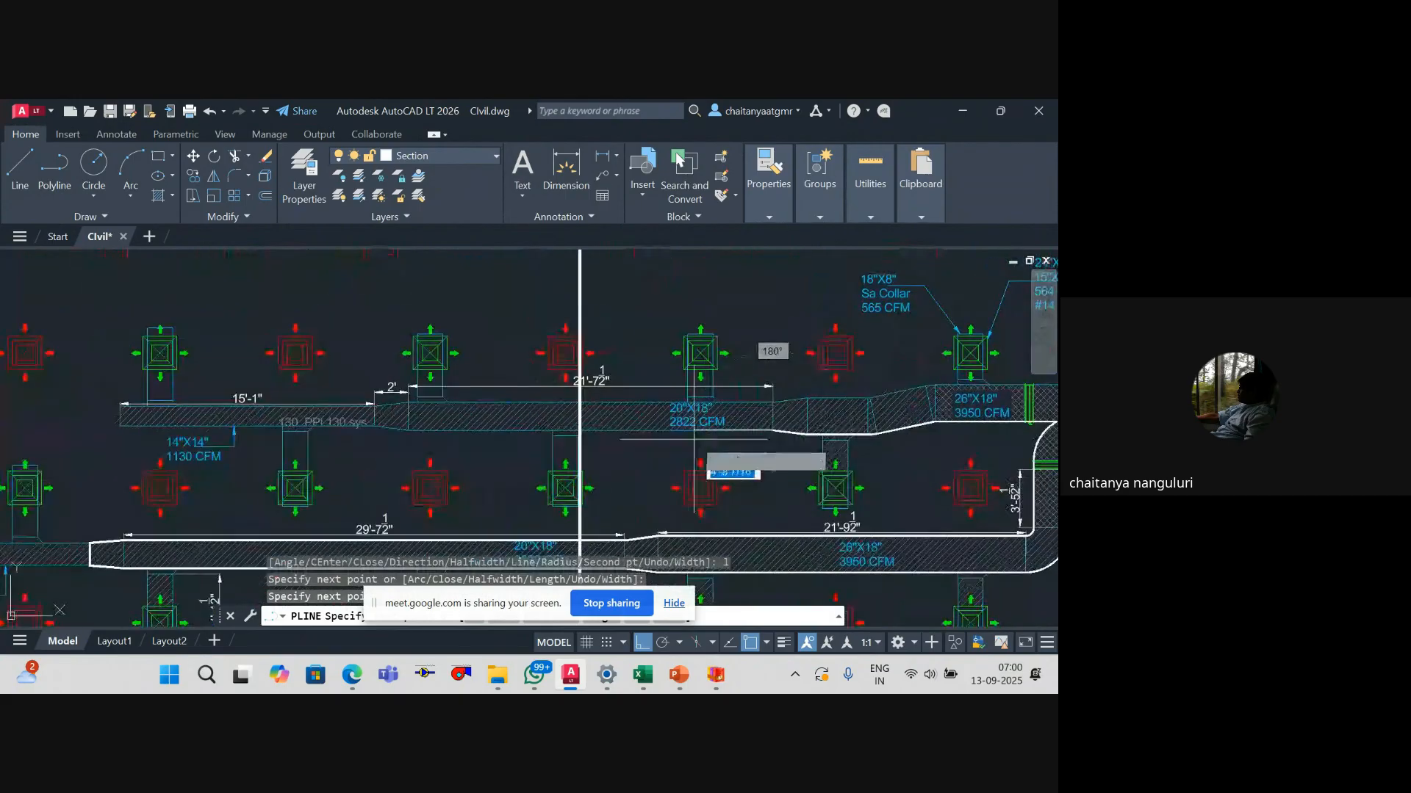
scroll(484, 424, up, 7)
scroll(270, 493, down, 2)
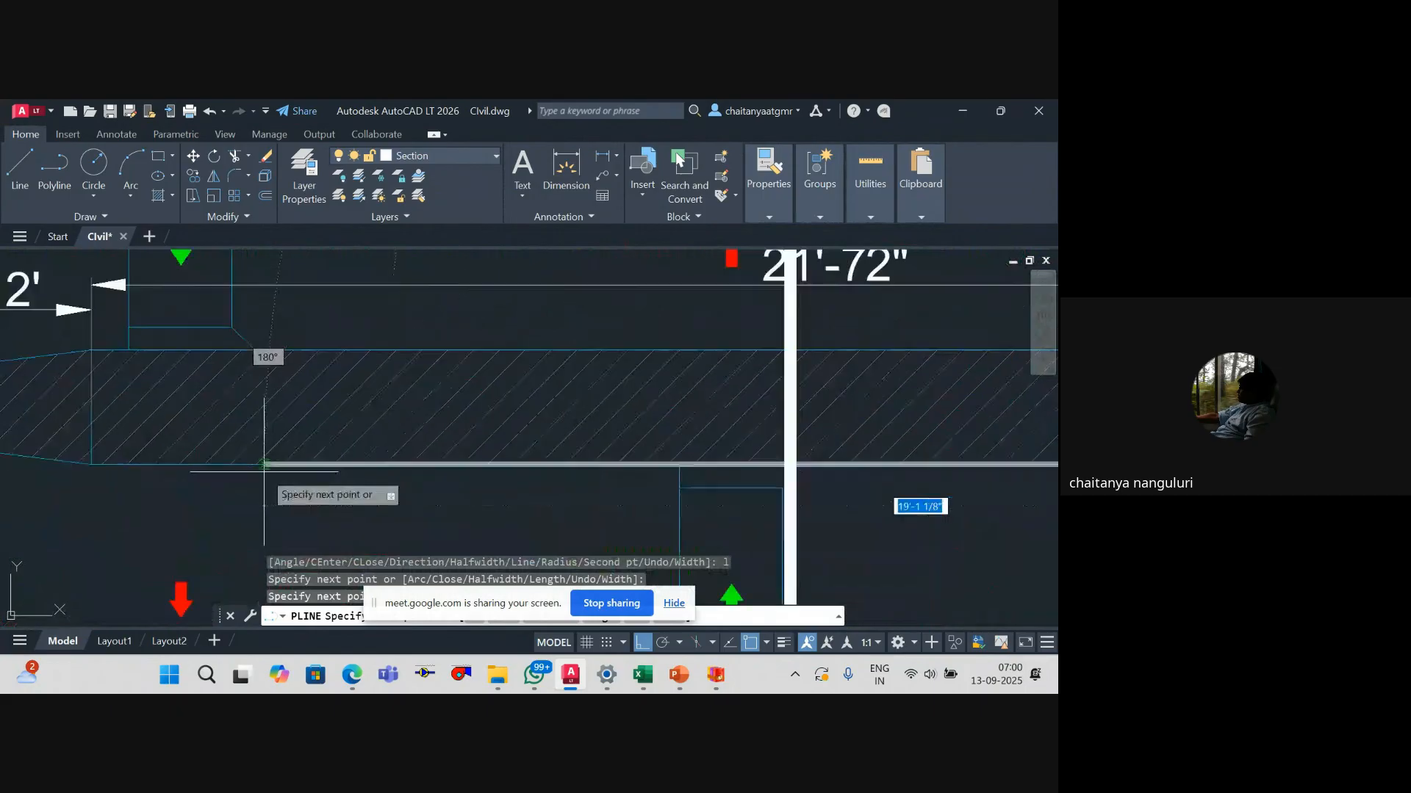
drag(129, 475, 531, 436)
click(484, 426)
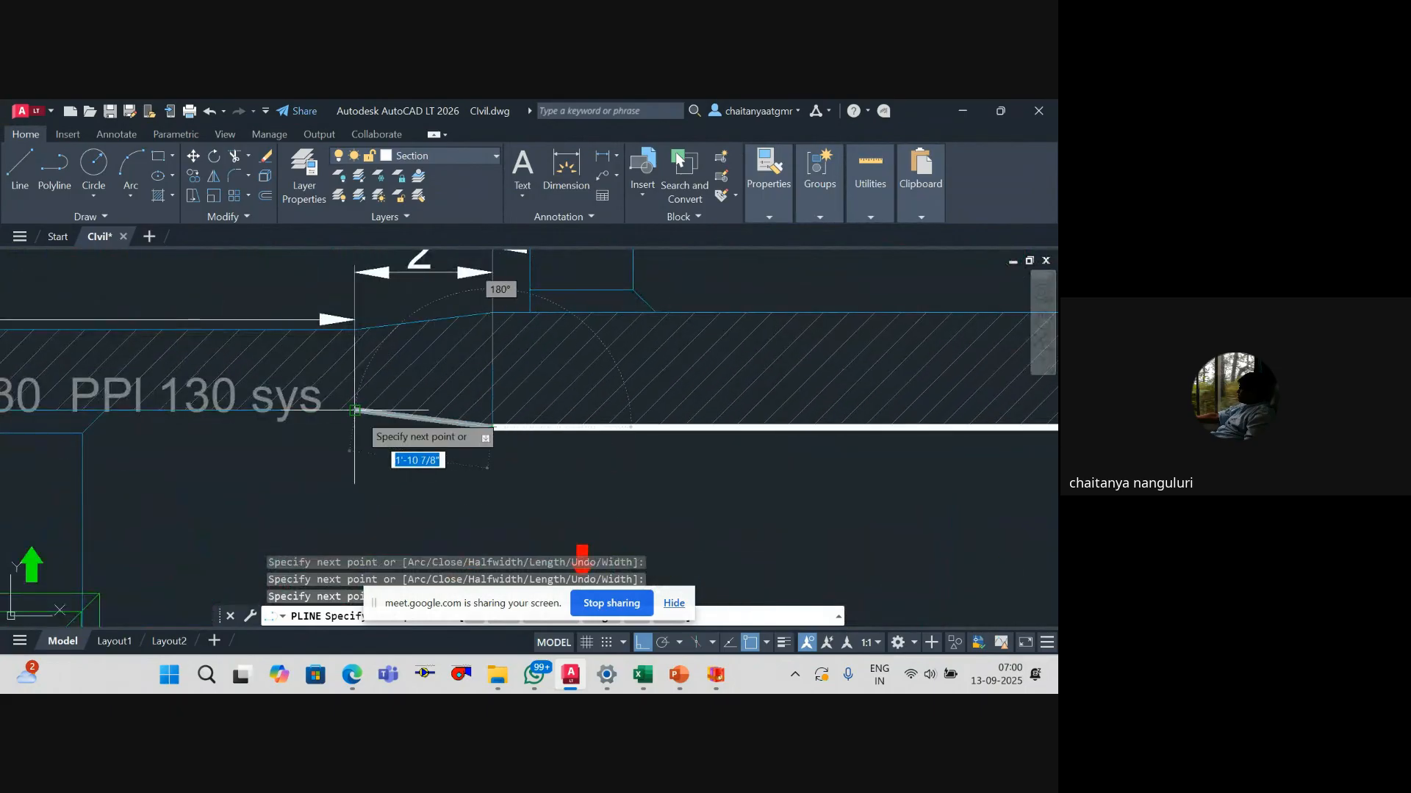
scroll(354, 326, down, 4)
scroll(406, 387, up, 2)
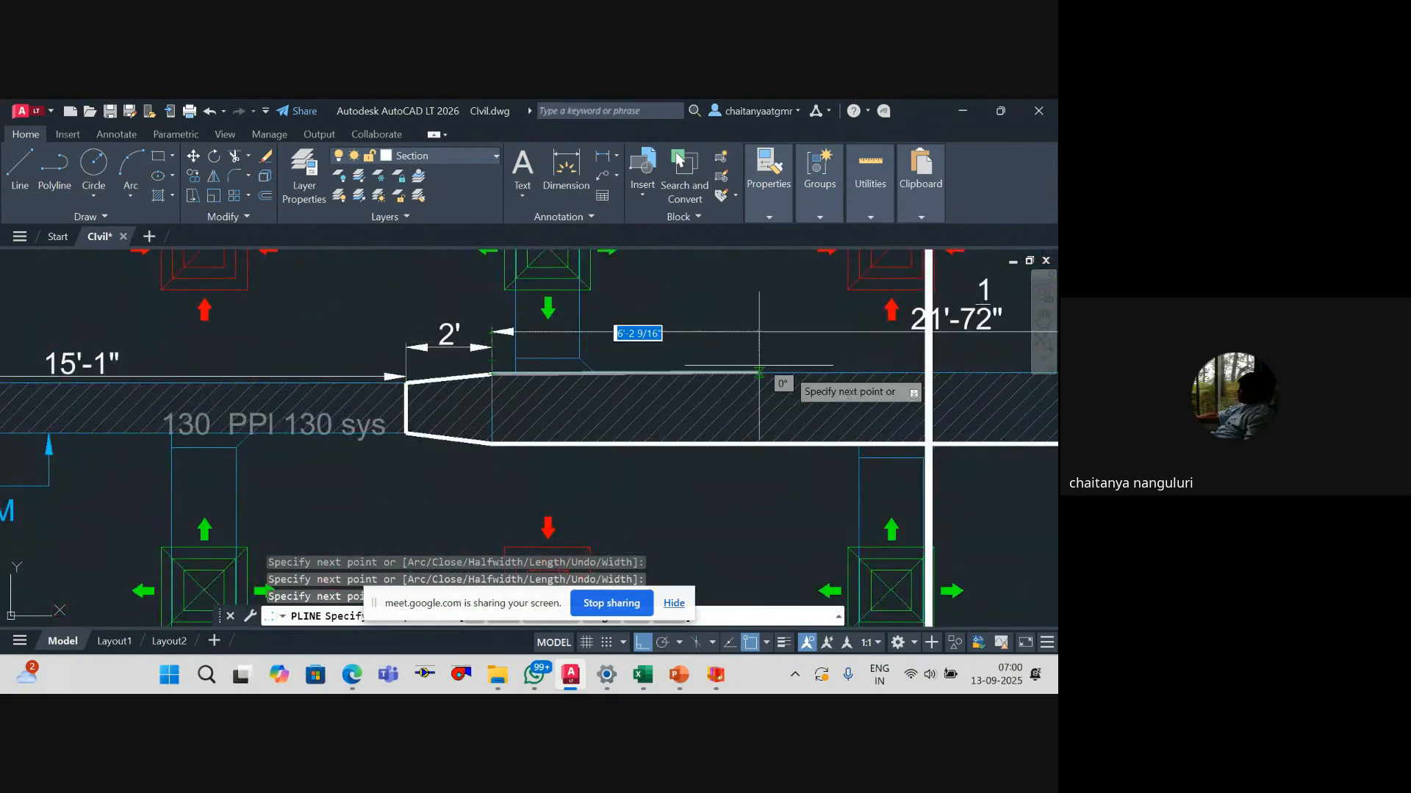
Step: Try to trace the upper 20"X18" duct's upper edge, and undo the polyline back to the 2' reducer's narrow-end upper corner
scroll(759, 366, down, 3)
drag(764, 370, 223, 455)
scroll(386, 463, up, 6)
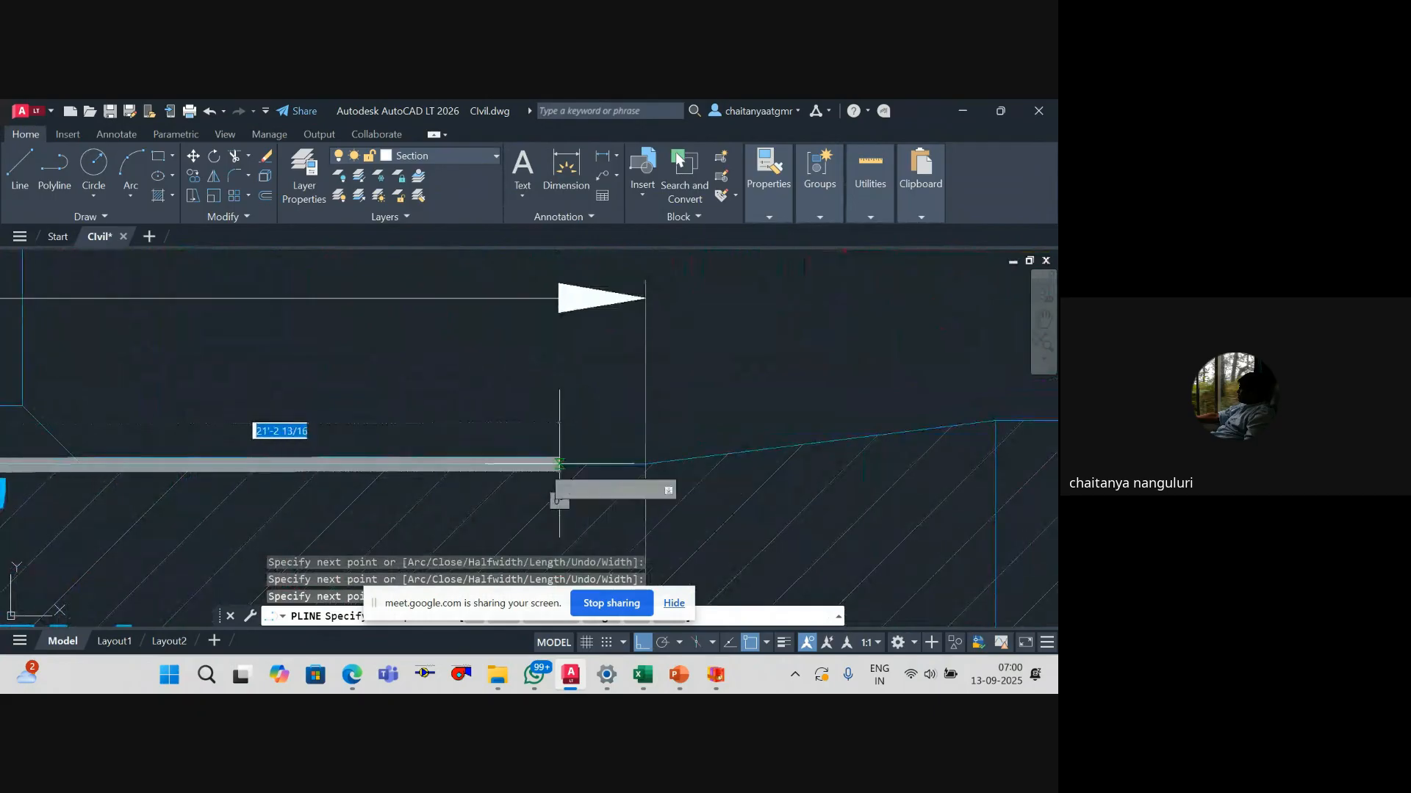
scroll(559, 464, down, 4)
drag(560, 463, 867, 426)
scroll(419, 478, down, 4)
drag(419, 478, 632, 465)
scroll(256, 446, up, 6)
drag(255, 445, 456, 474)
scroll(463, 456, down, 3)
scroll(435, 382, up, 3)
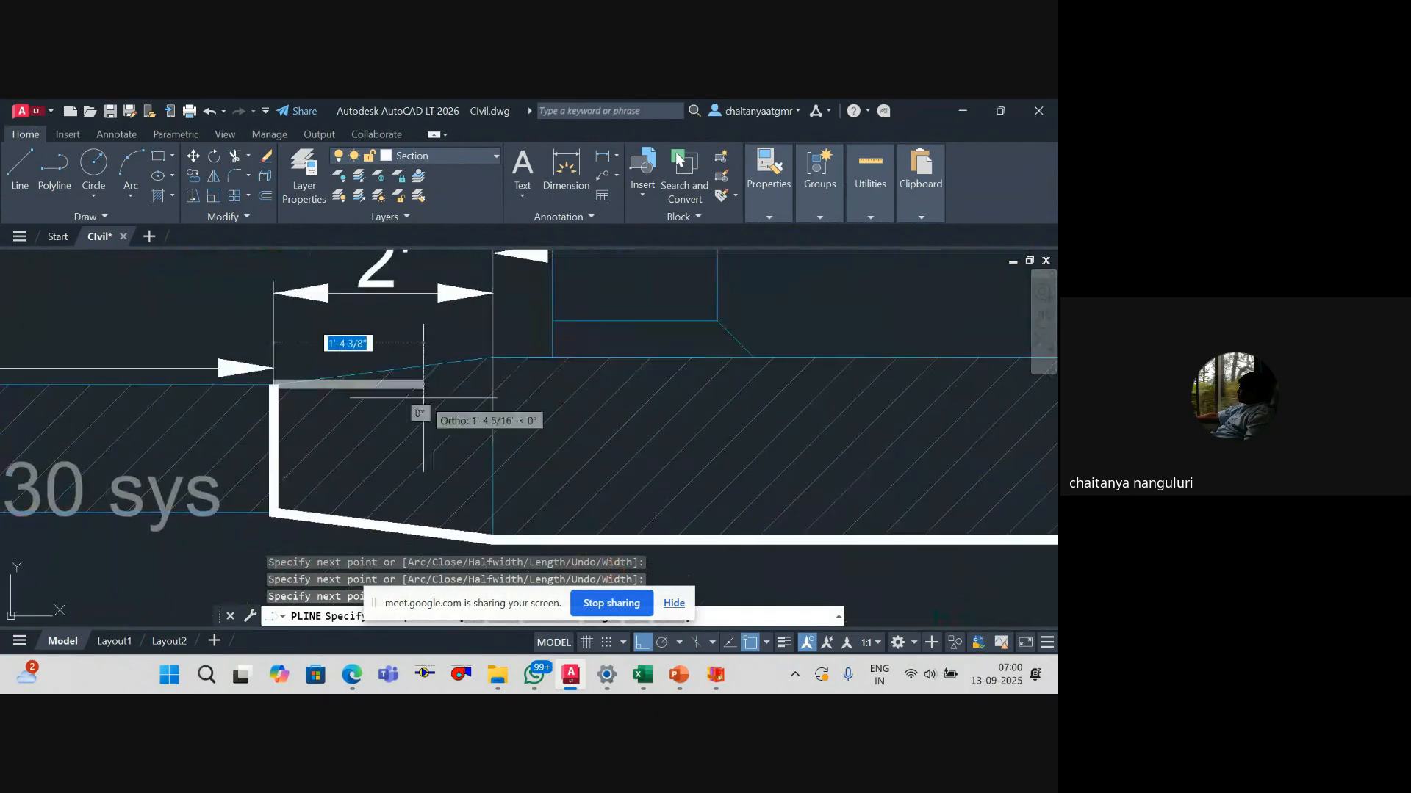
Step: Retrace the 2' reducer's sloping upper edge and run the polyline along the 20"X18" duct's upper edge to the next reducer
scroll(463, 377, up, 3)
click(532, 328)
scroll(693, 347, down, 7)
drag(692, 349, 465, 417)
scroll(367, 434, up, 8)
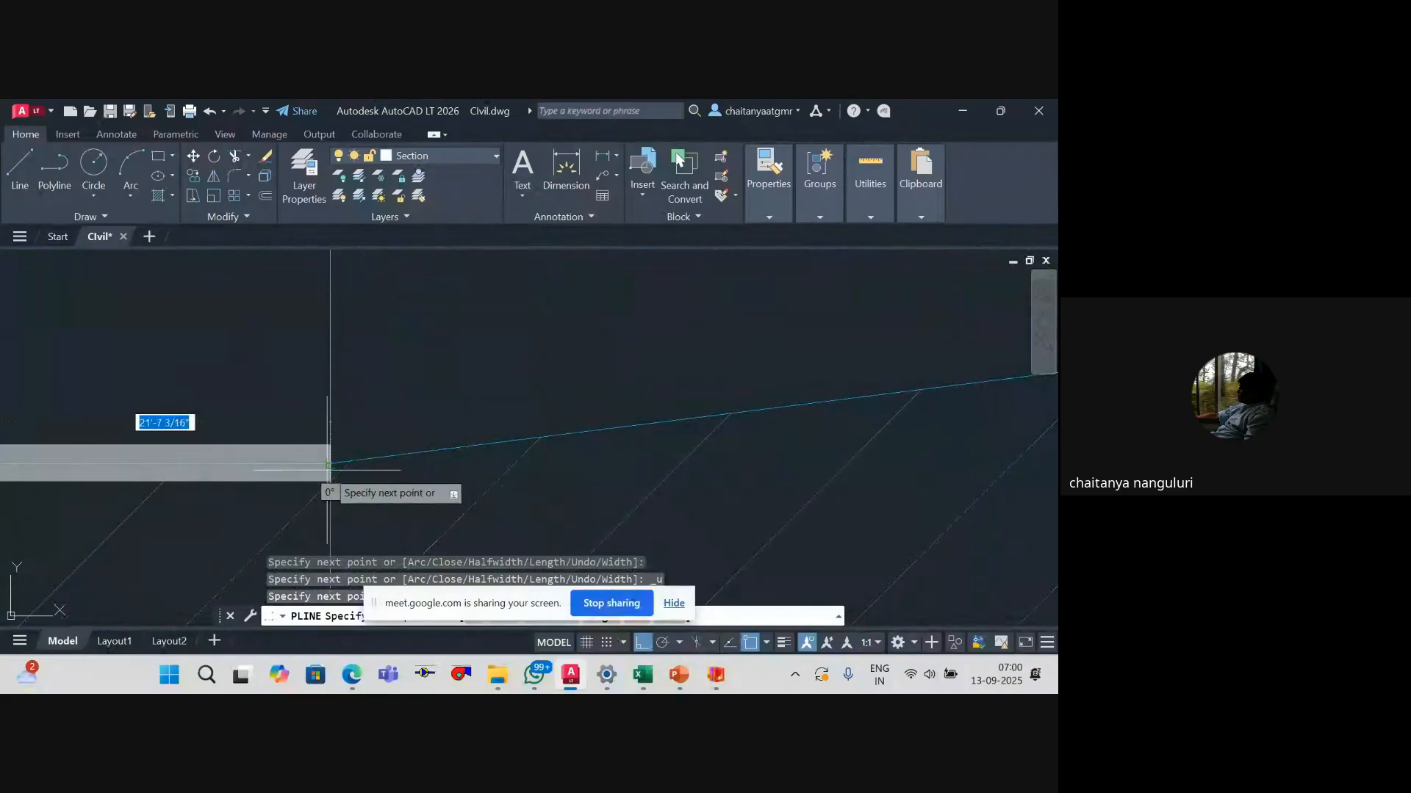
Step: Trace the reducer's sloping upper edge with a straight polyline segment to the corner of the next short straight duct
text(a)
key(Return)
scroll(441, 456, down, 3)
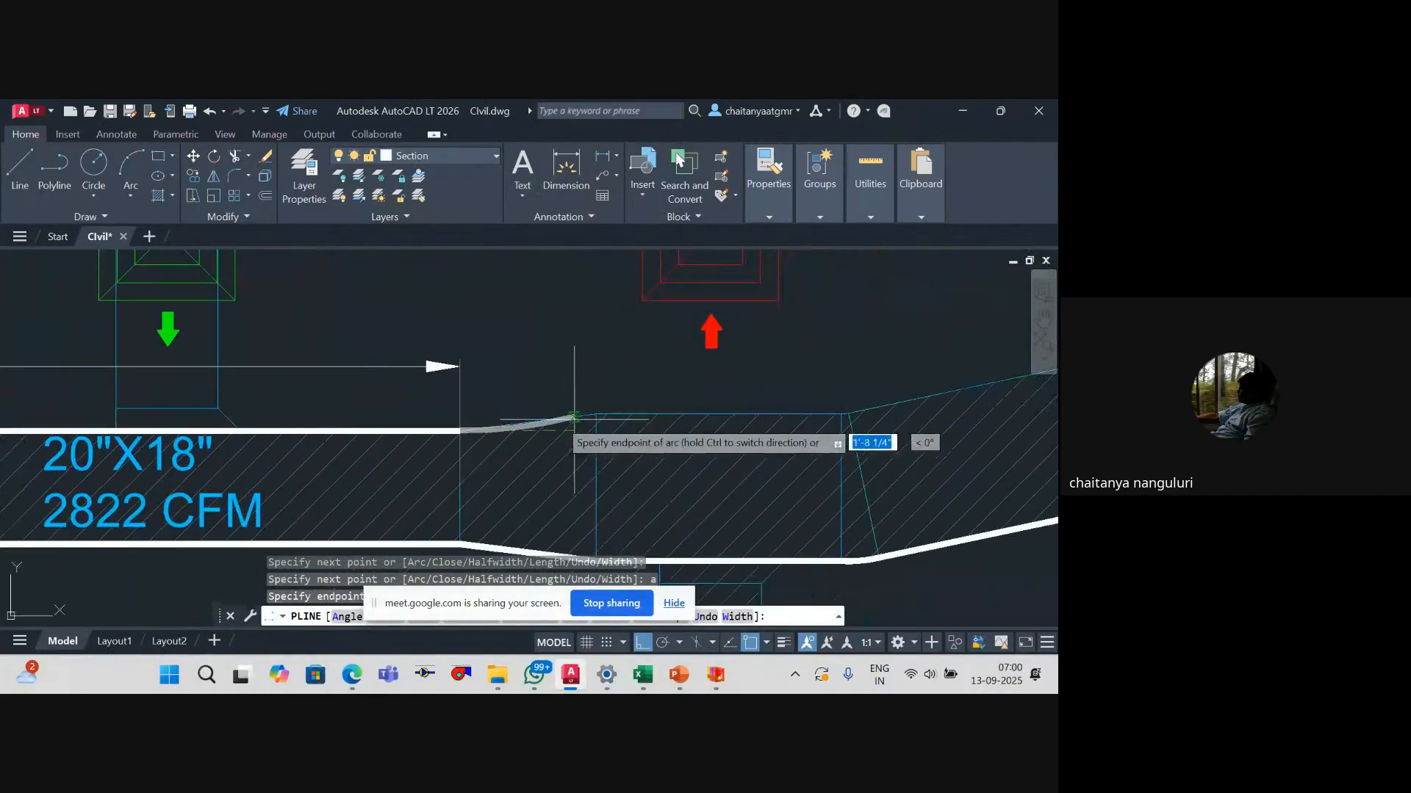
text(l)
key(Return)
scroll(537, 440, up, 4)
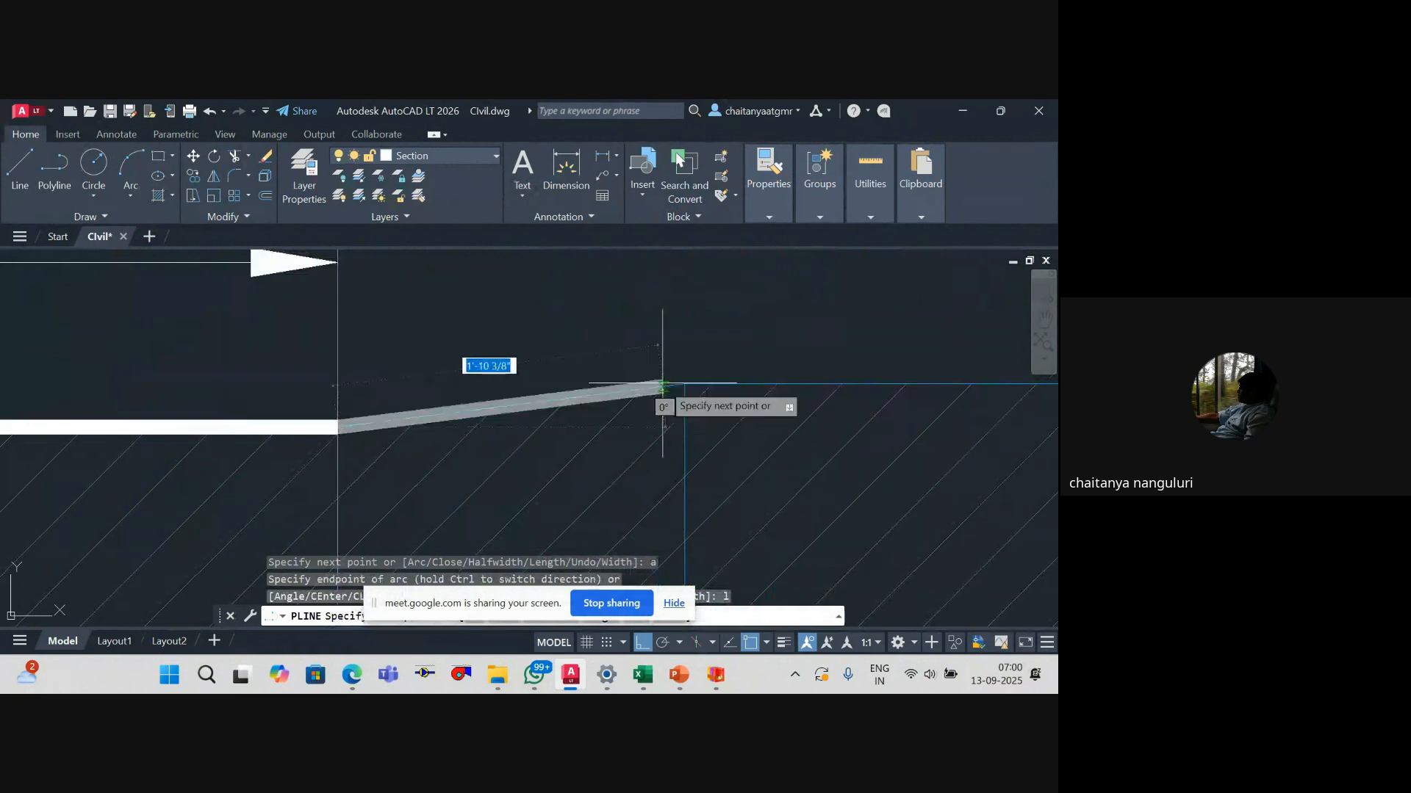
click(664, 385)
Step: Trace the short straight duct's upper edge and add a small arc to the start of the following sloping edge
drag(800, 390, 360, 434)
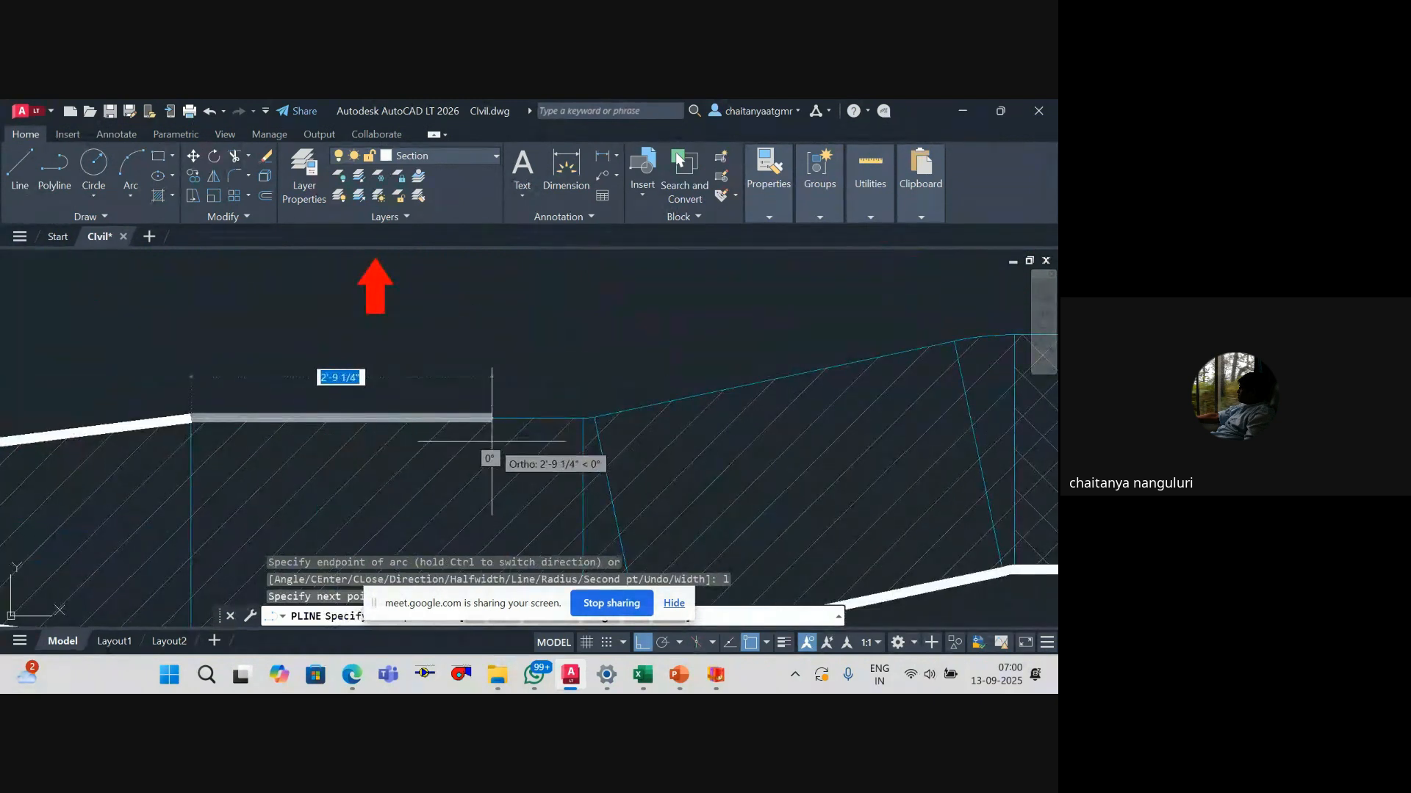
click(582, 418)
text(a)
key(Return)
scroll(604, 418, up, 5)
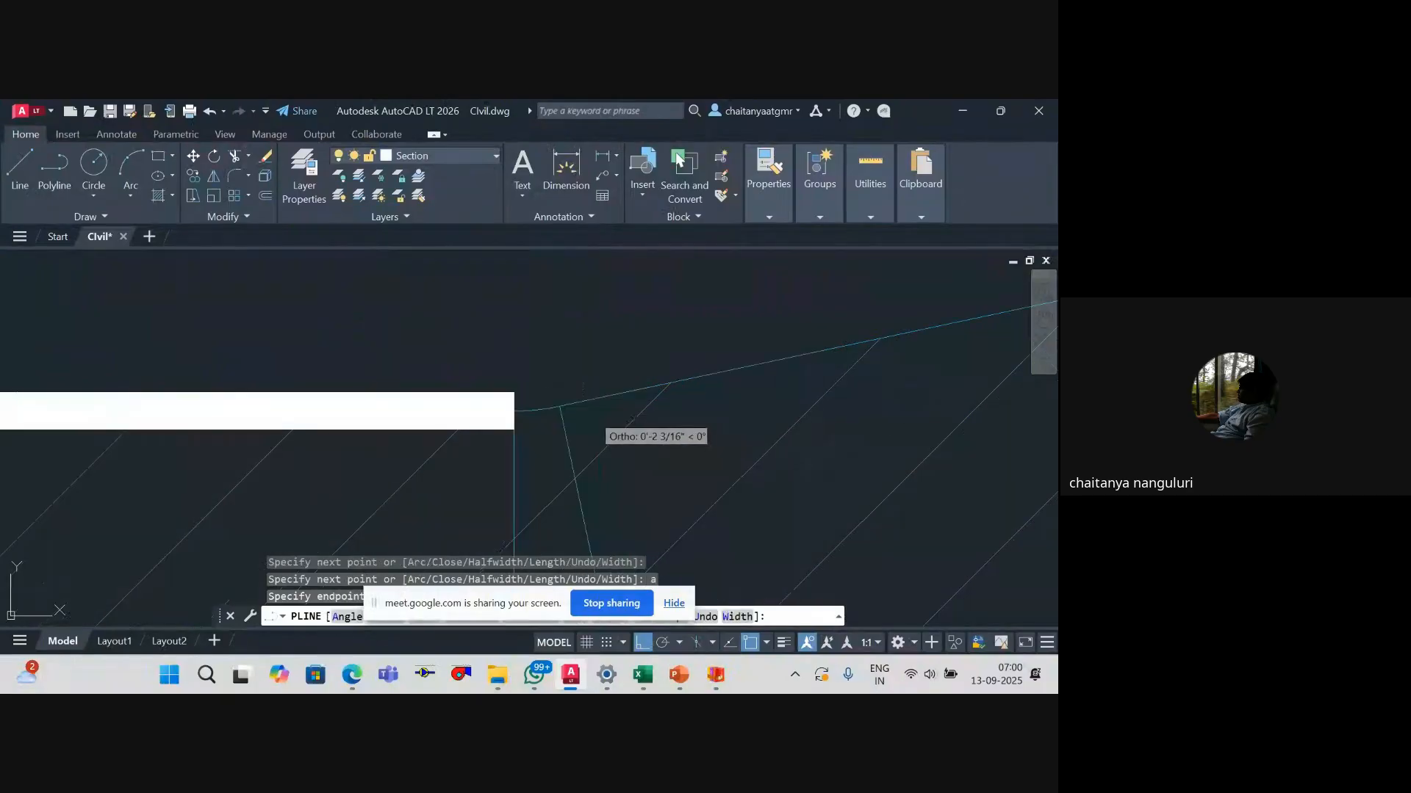
click(561, 407)
scroll(662, 397, down, 5)
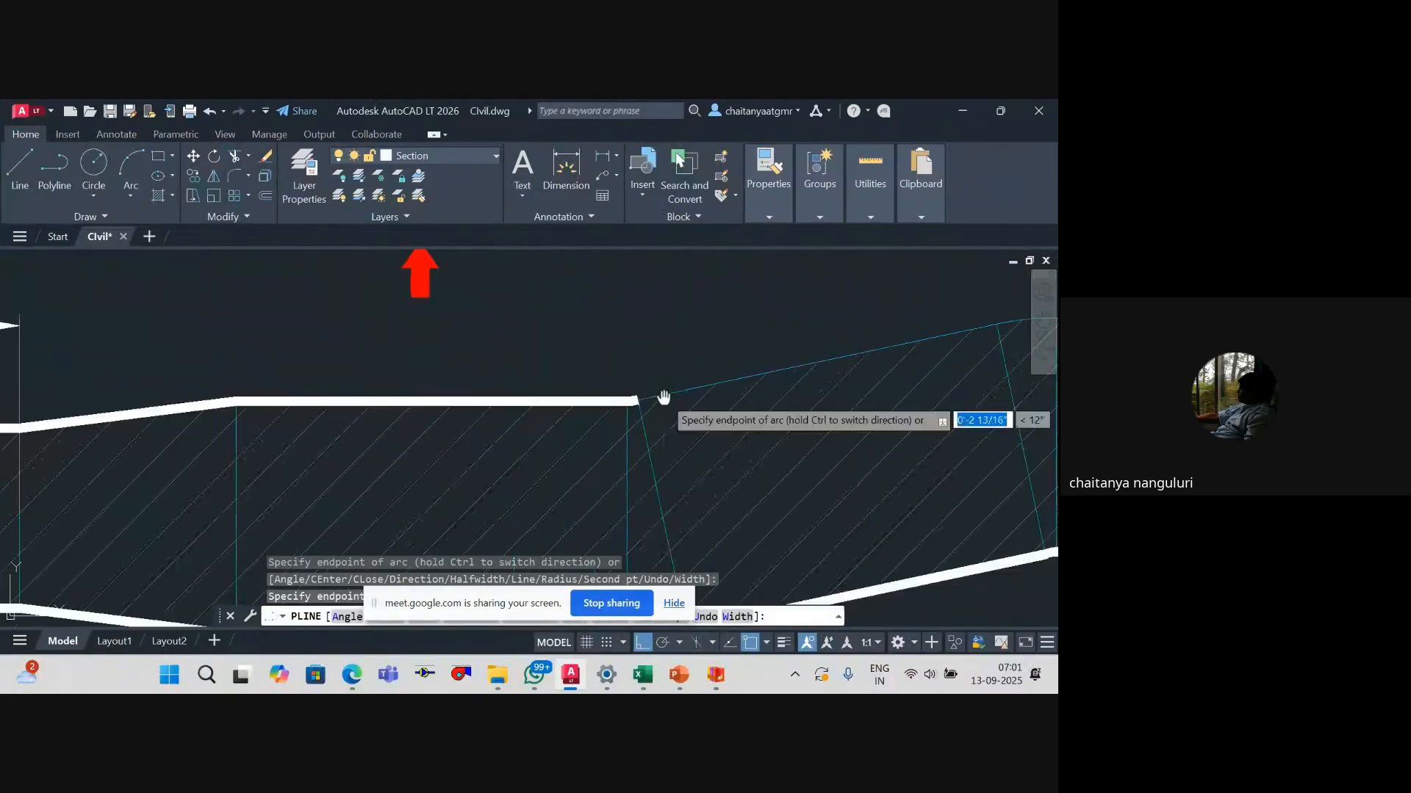
Step: Trace the sloping upper edge and round it with a small arc onto the 26"X18" duct's upper corner
drag(664, 397, 449, 449)
text(l)
key(Return)
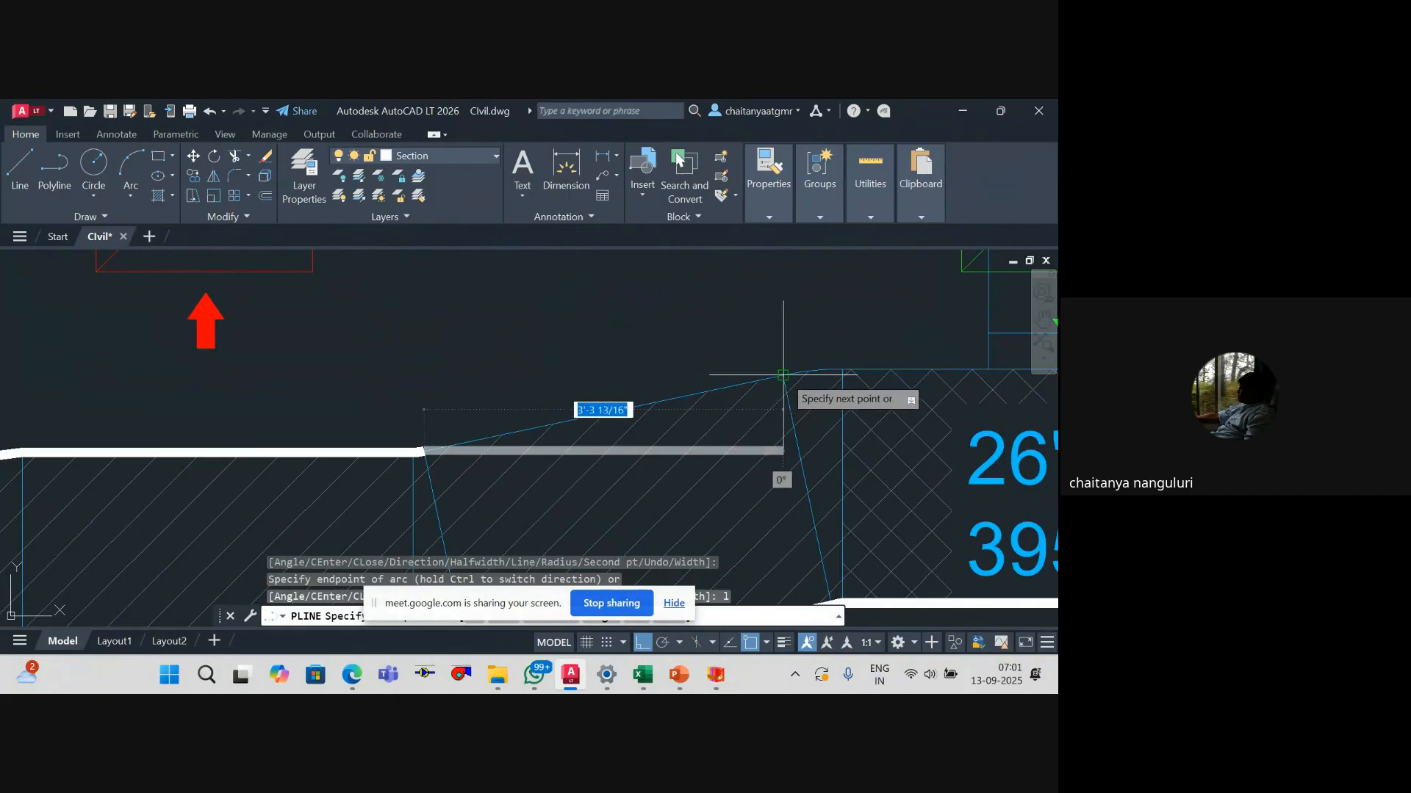
click(783, 375)
text(a)
key(Return)
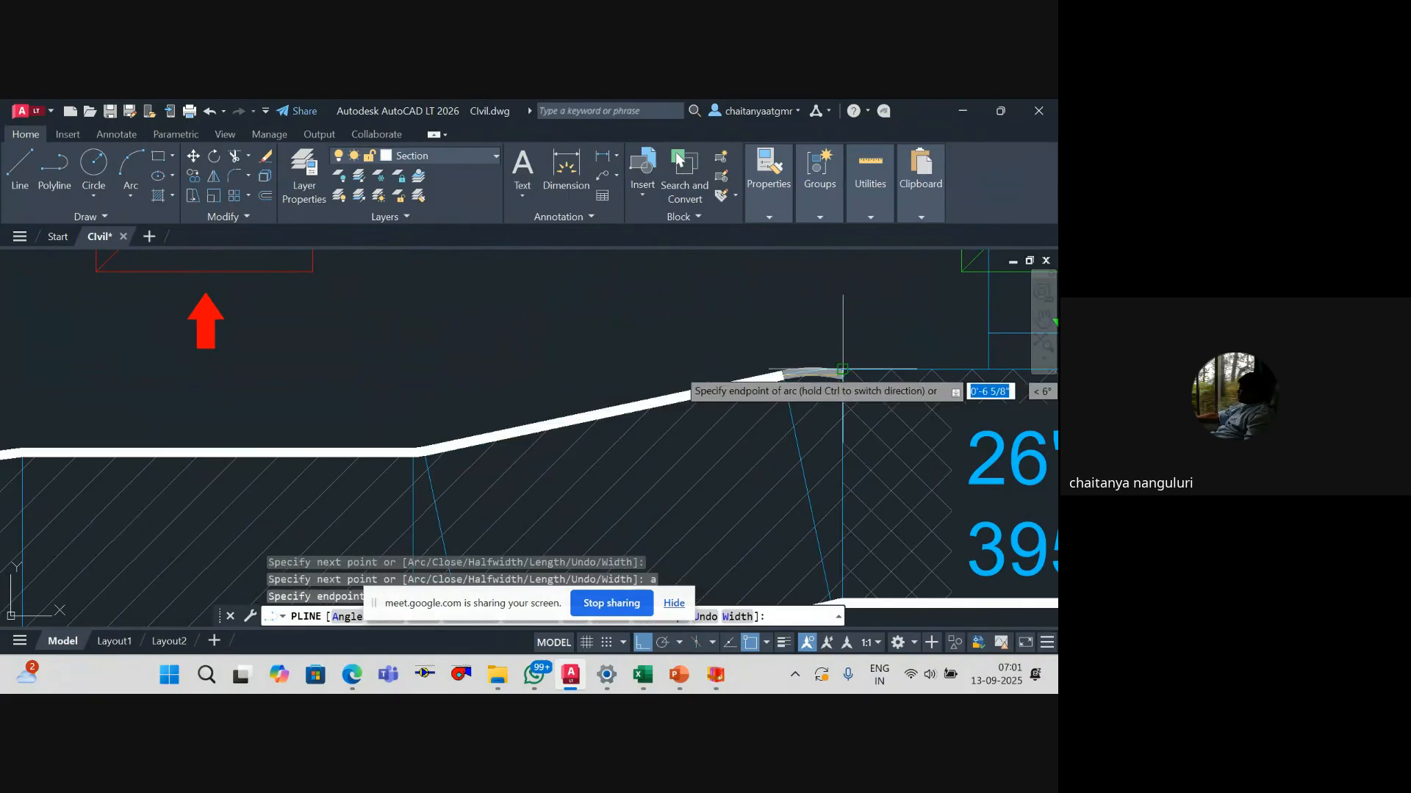
click(843, 370)
Step: Run a straight polyline segment along the 26"X18" duct's upper edge to the end of the 48"X18" duct
scroll(925, 382, down, 3)
drag(925, 382, 478, 439)
text(l)
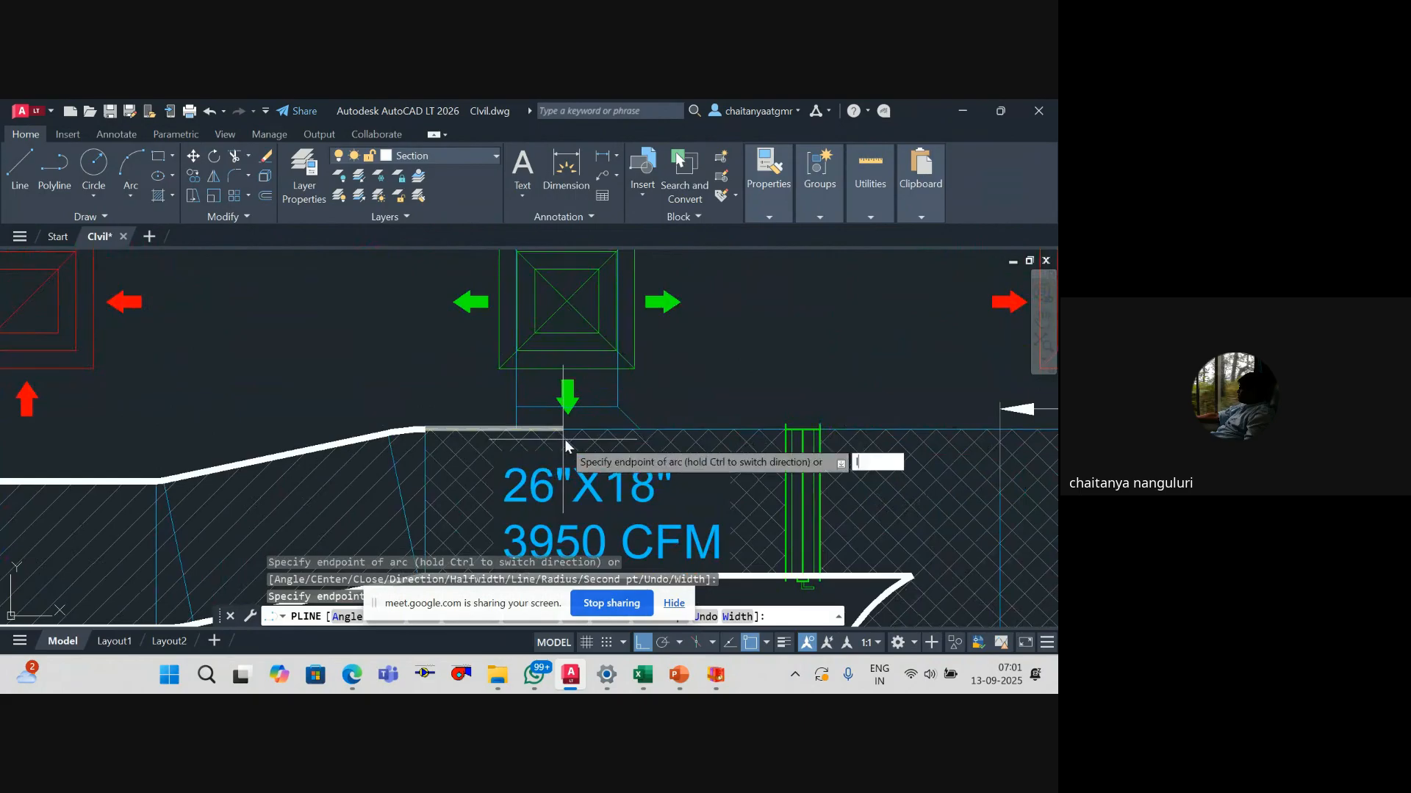
key(Return)
scroll(669, 431, down, 4)
drag(668, 431, 275, 481)
scroll(687, 489, up, 4)
scroll(646, 481, up, 3)
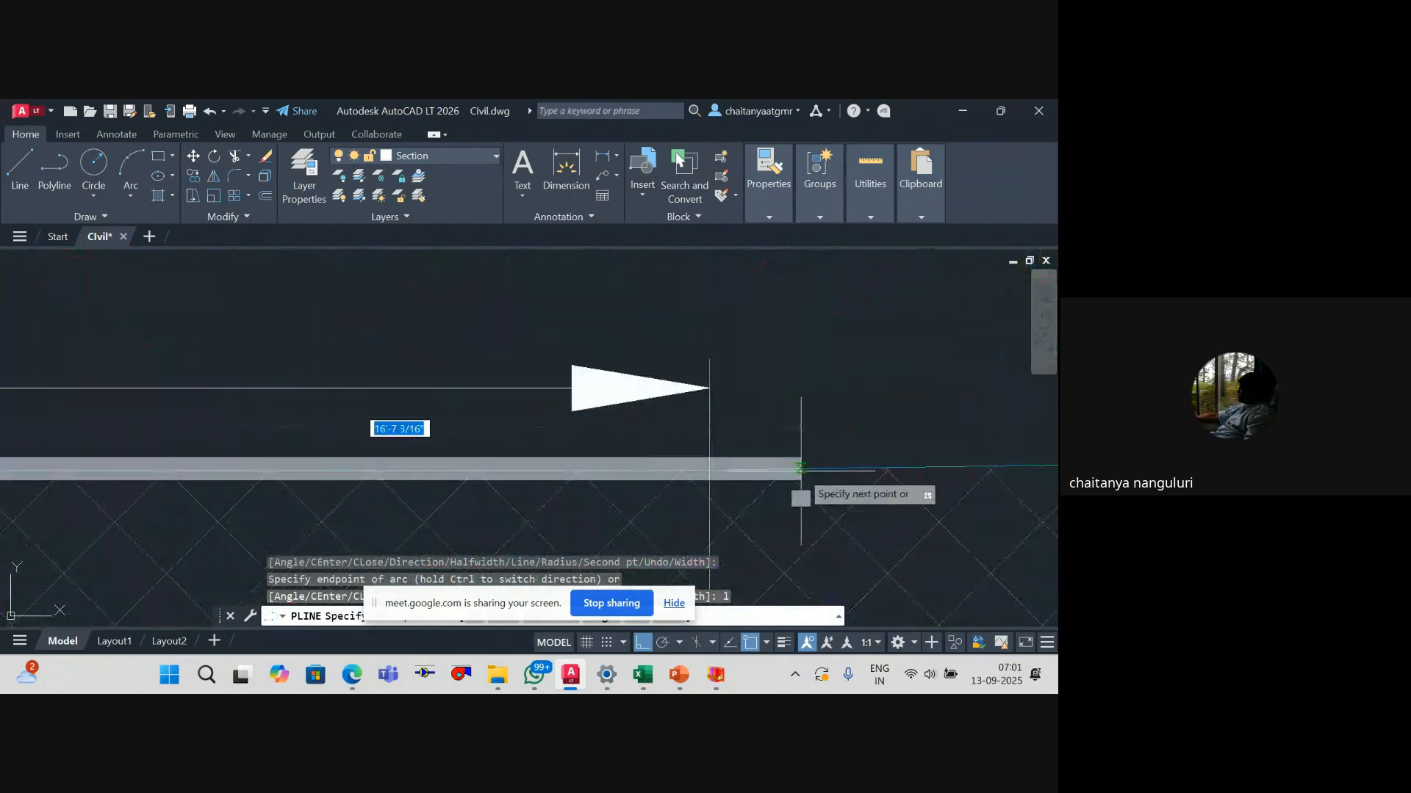
click(740, 473)
Step: Extend the polyline to the duct's end at the flexible connector beside the AHU, and close the outline
scroll(785, 474, down, 3)
drag(784, 475, 344, 484)
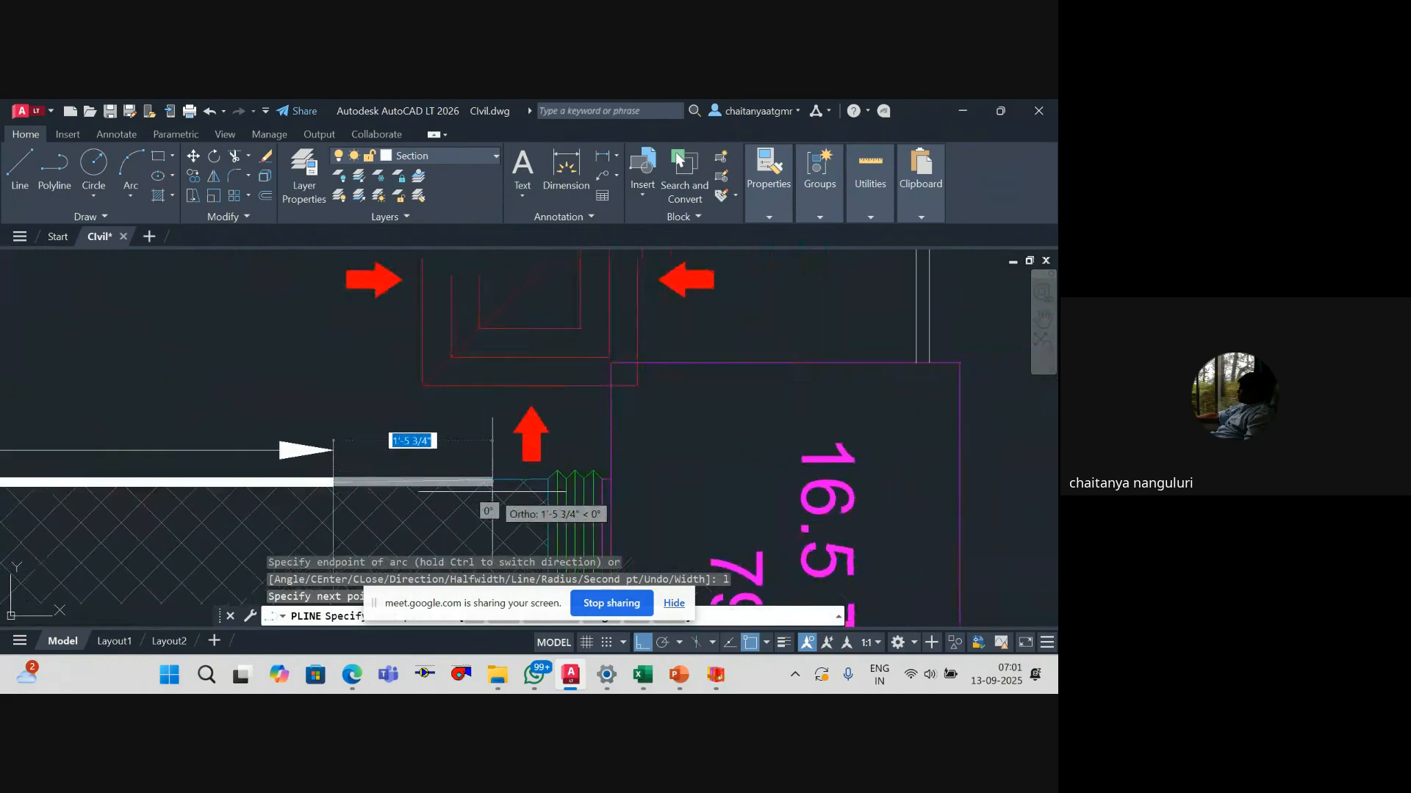
scroll(486, 488, up, 4)
click(638, 465)
scroll(637, 516, down, 5)
drag(637, 516, 613, 309)
scroll(614, 308, down, 2)
scroll(623, 406, up, 4)
drag(597, 398, 600, 452)
text(c)
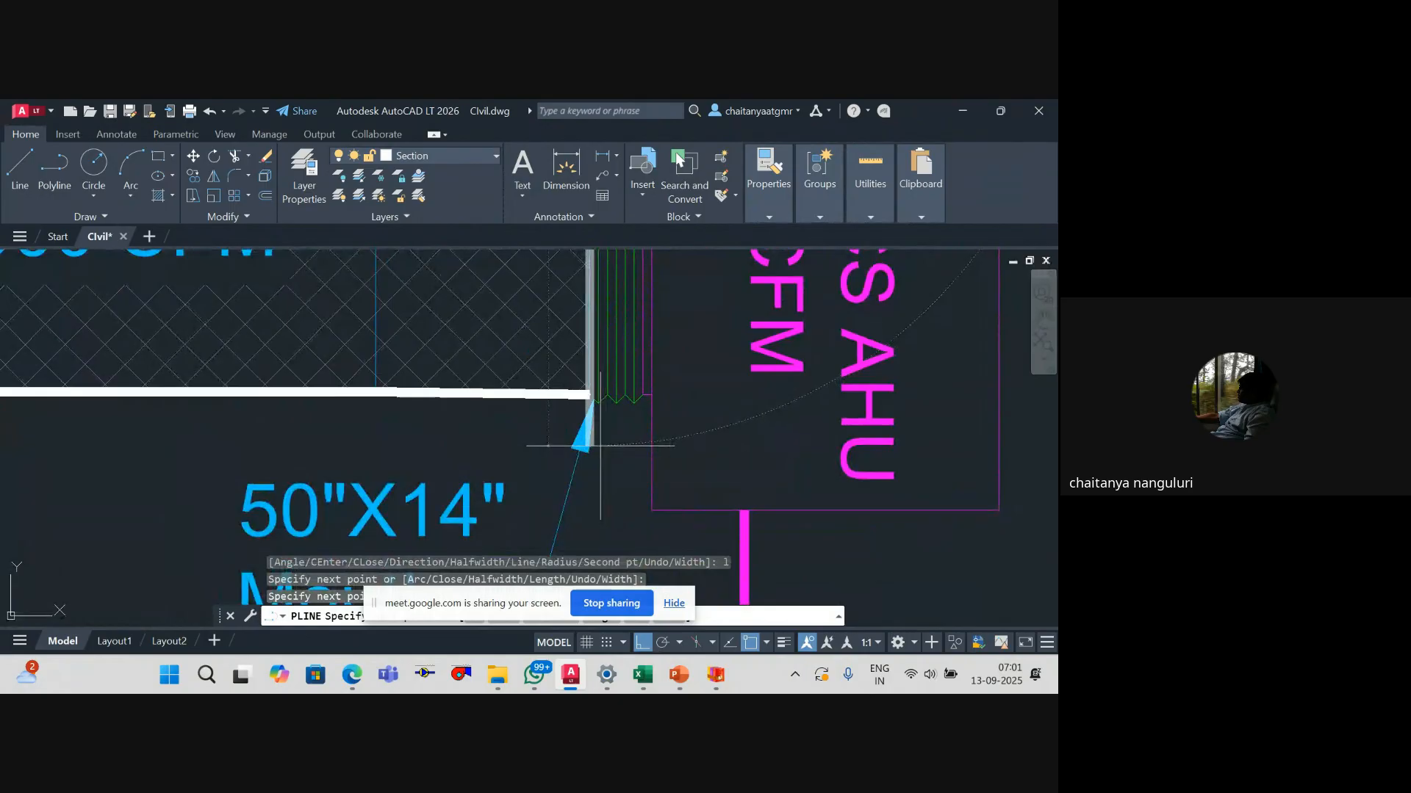
key(Return)
Step: List the properties of the closed duct outline and examine its area and perimeter
scroll(601, 453, down, 8)
scroll(603, 453, up, 5)
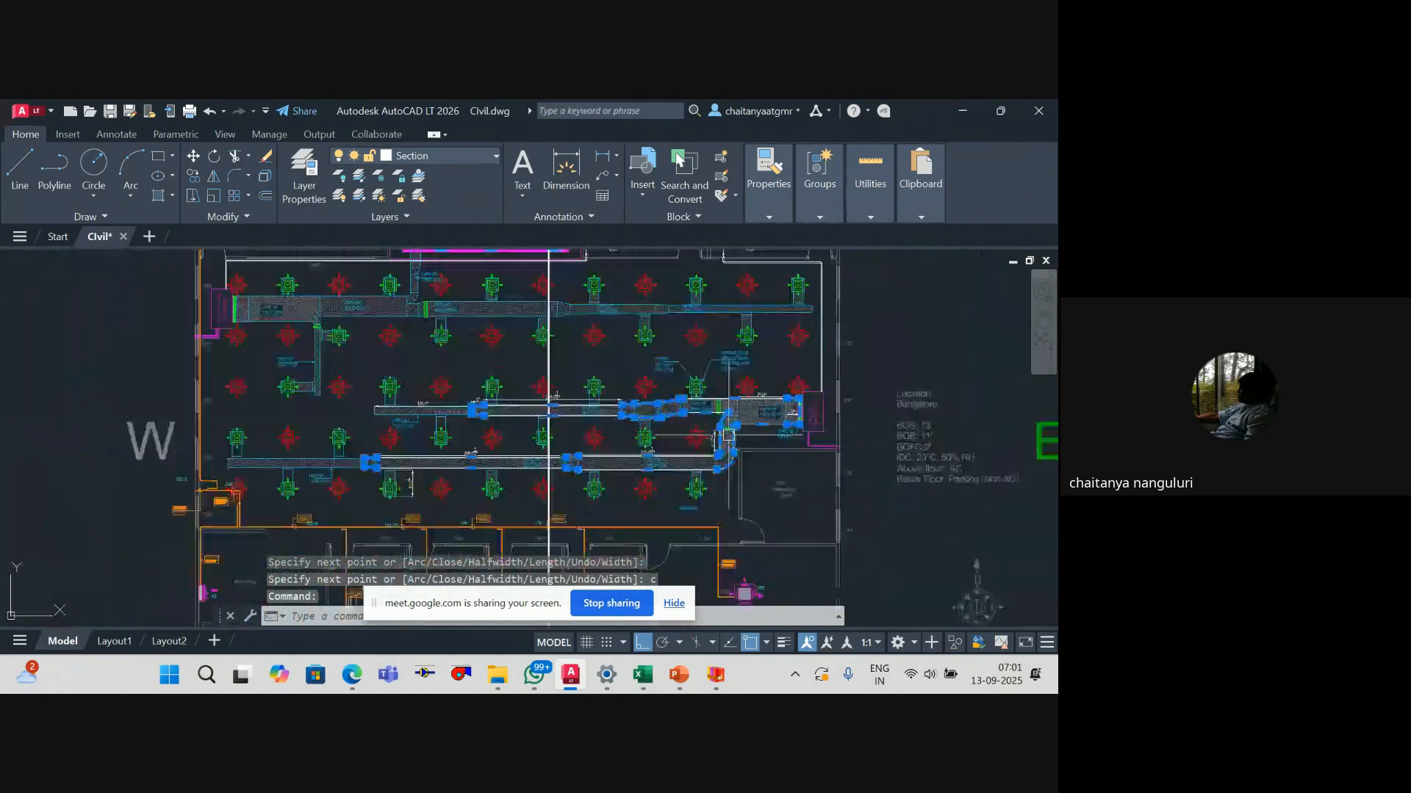
drag(355, 479, 445, 489)
drag(792, 474, 558, 506)
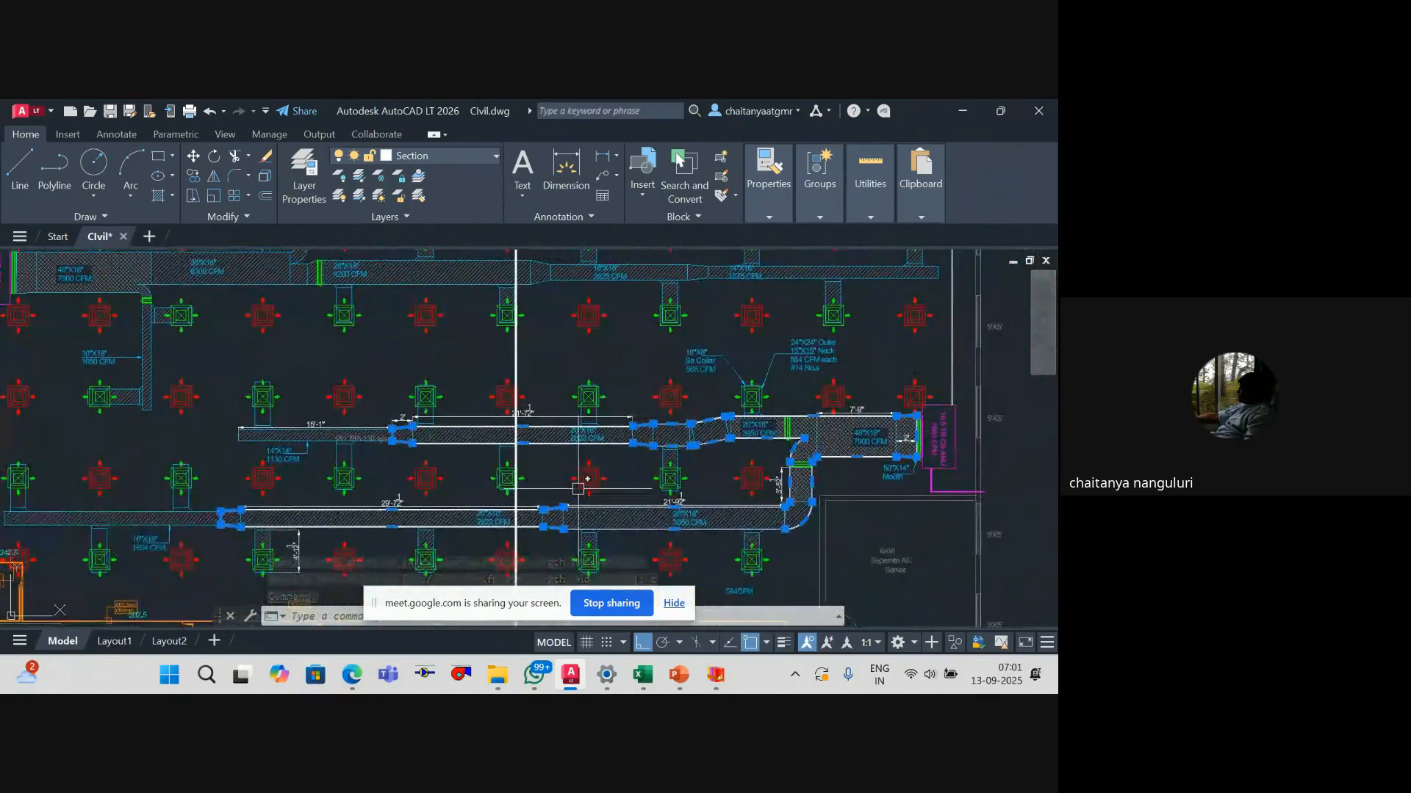
text(list)
key(Return)
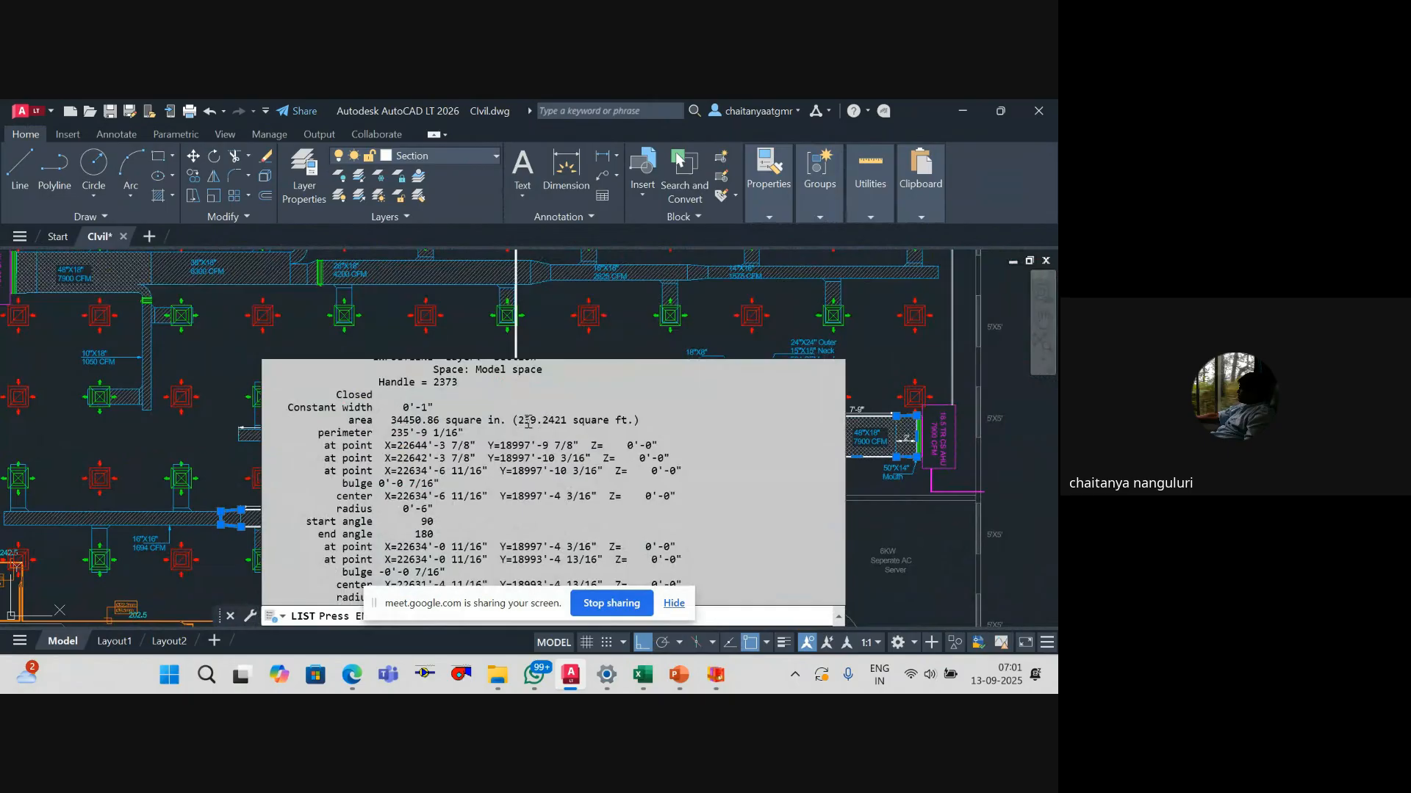
drag(521, 421, 536, 419)
scroll(570, 488, up, 6)
scroll(563, 507, up, 4)
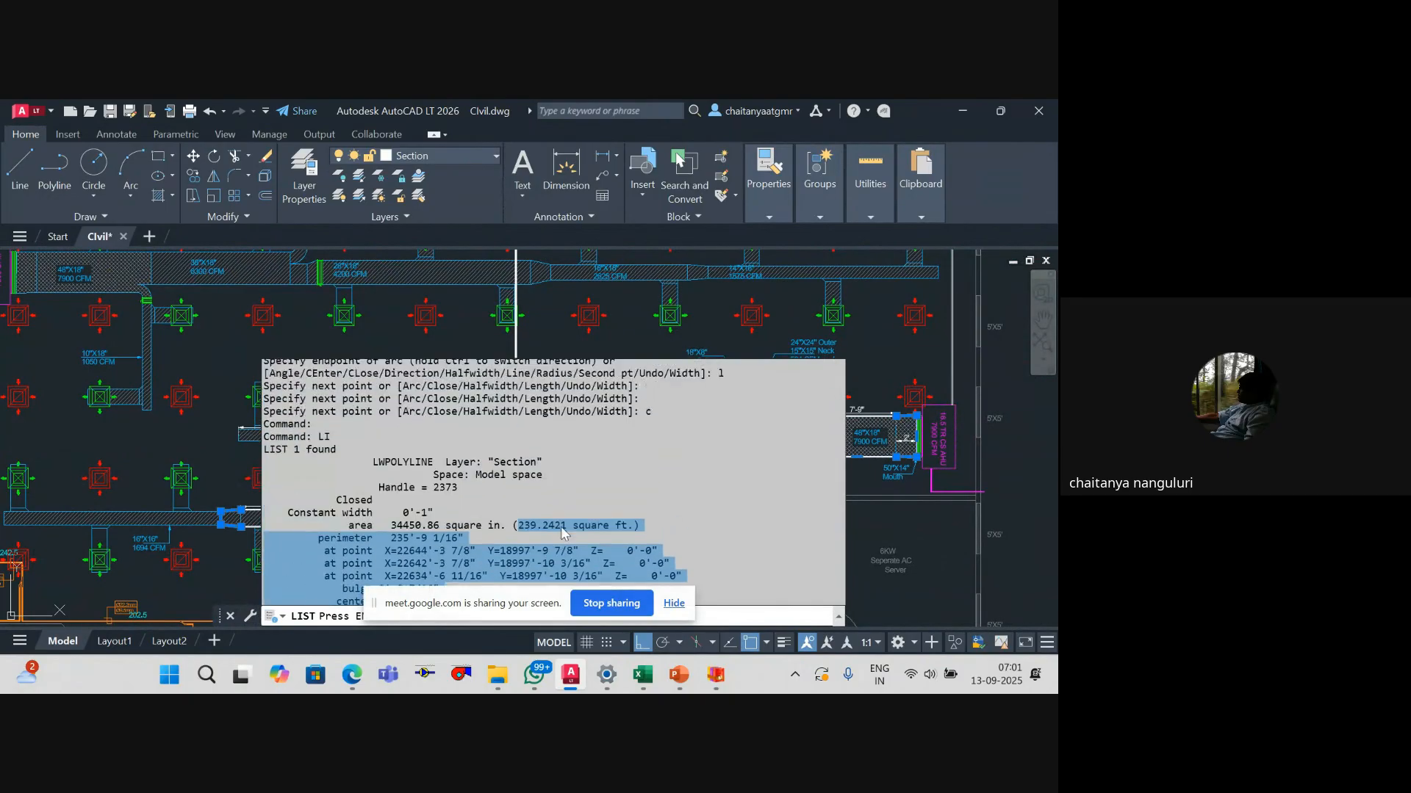
click(551, 540)
Step: Switch to the Duct Quantity workbook in Excel and clear the old calculations in A1:I14 of Sheet2
click(640, 672)
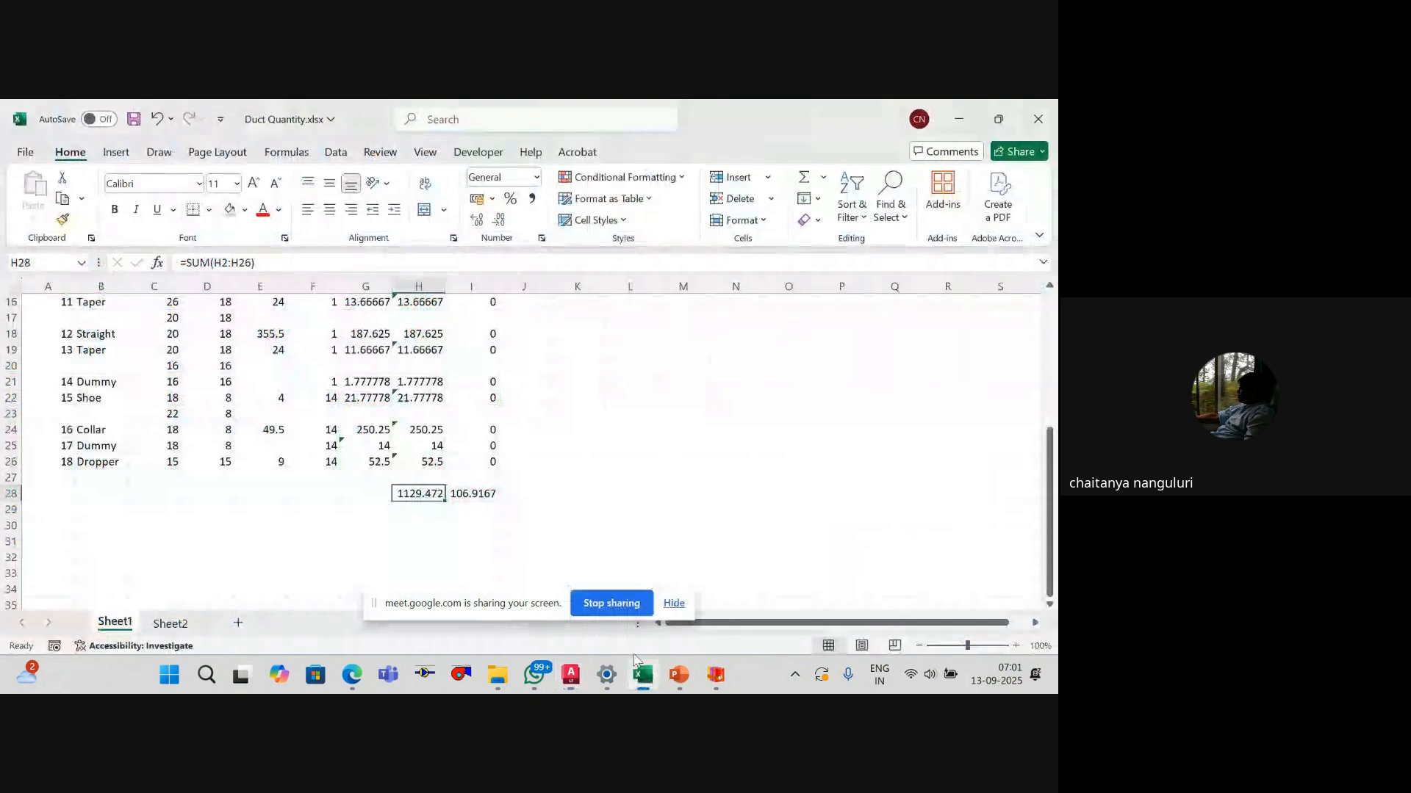
click(176, 626)
click(260, 481)
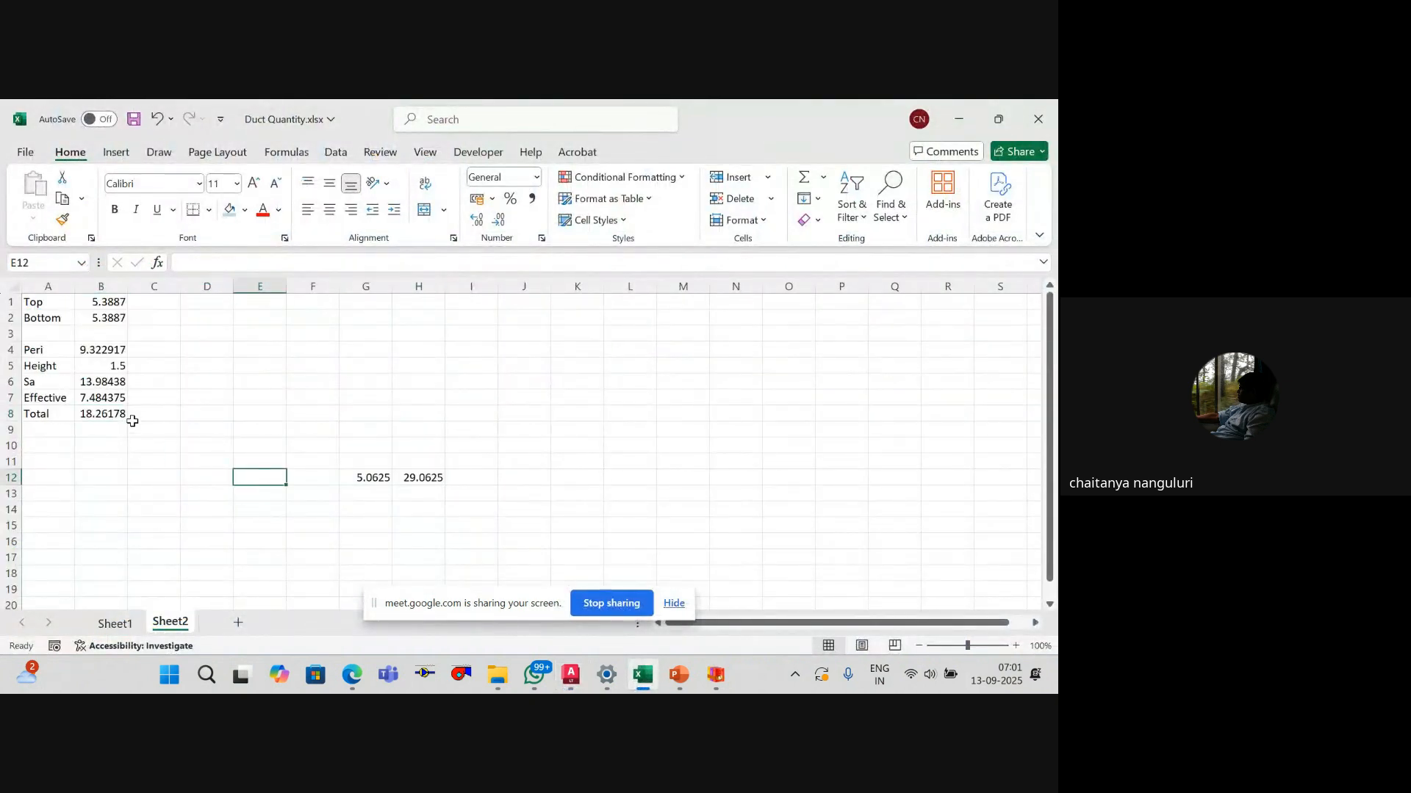
drag(157, 441, 42, 302)
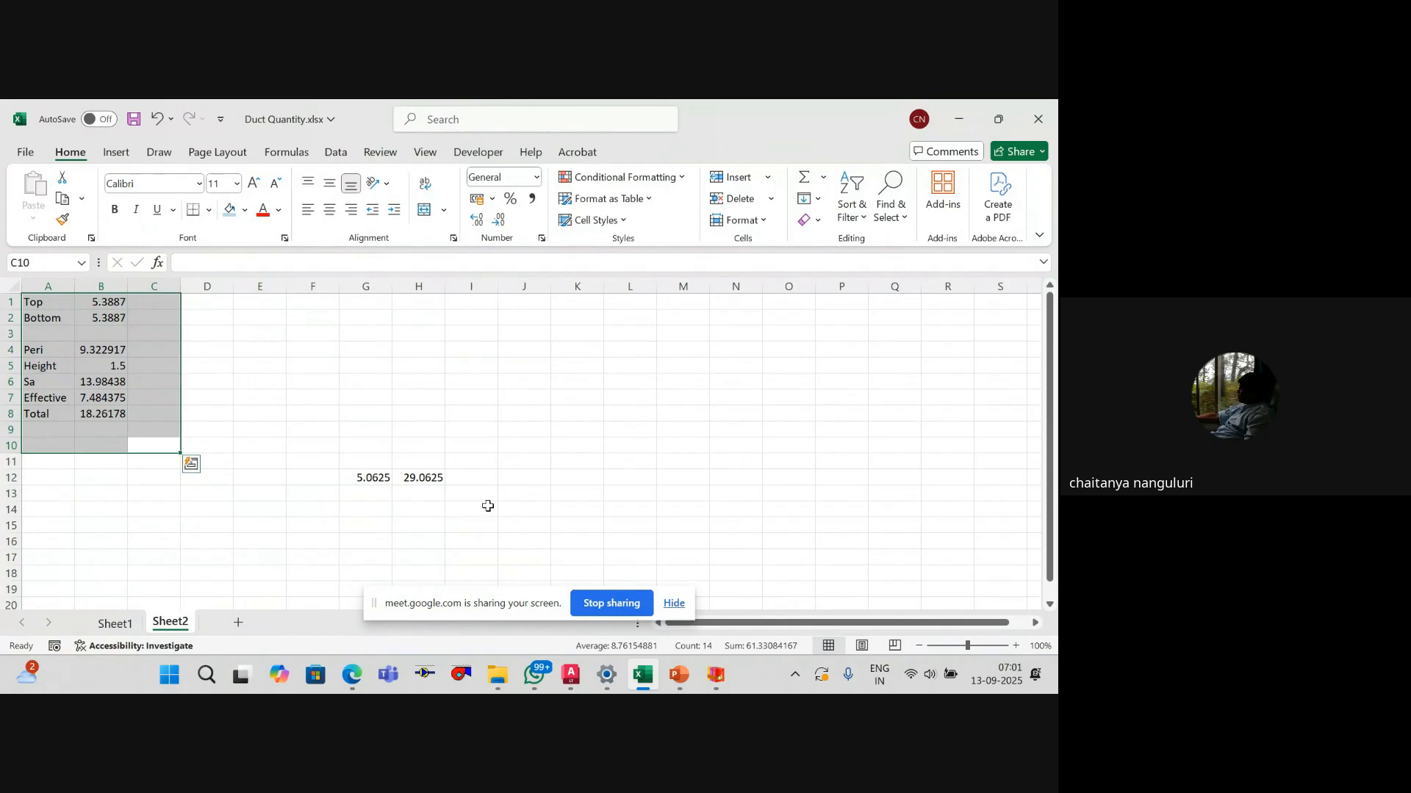
drag(488, 506, 43, 301)
key(Delete)
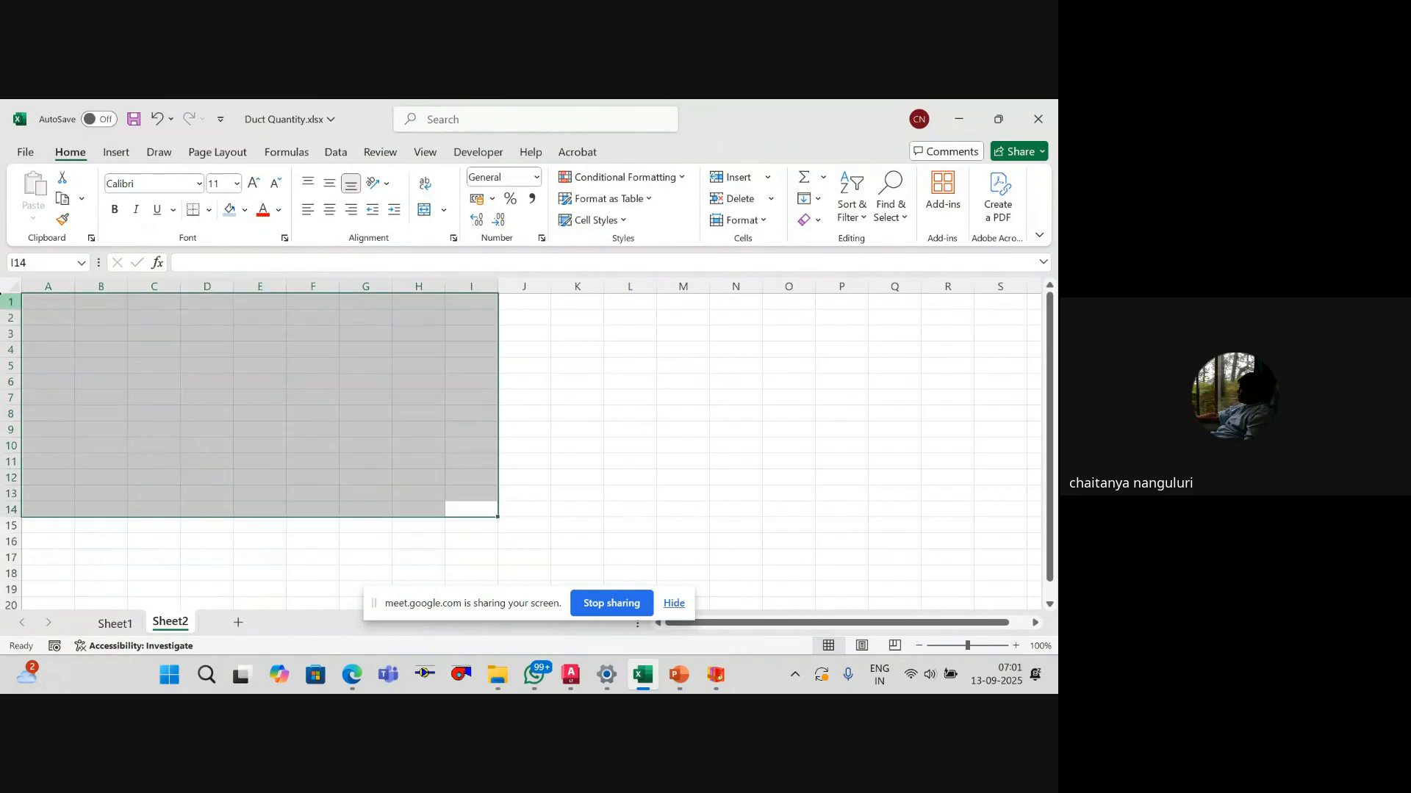
click(643, 474)
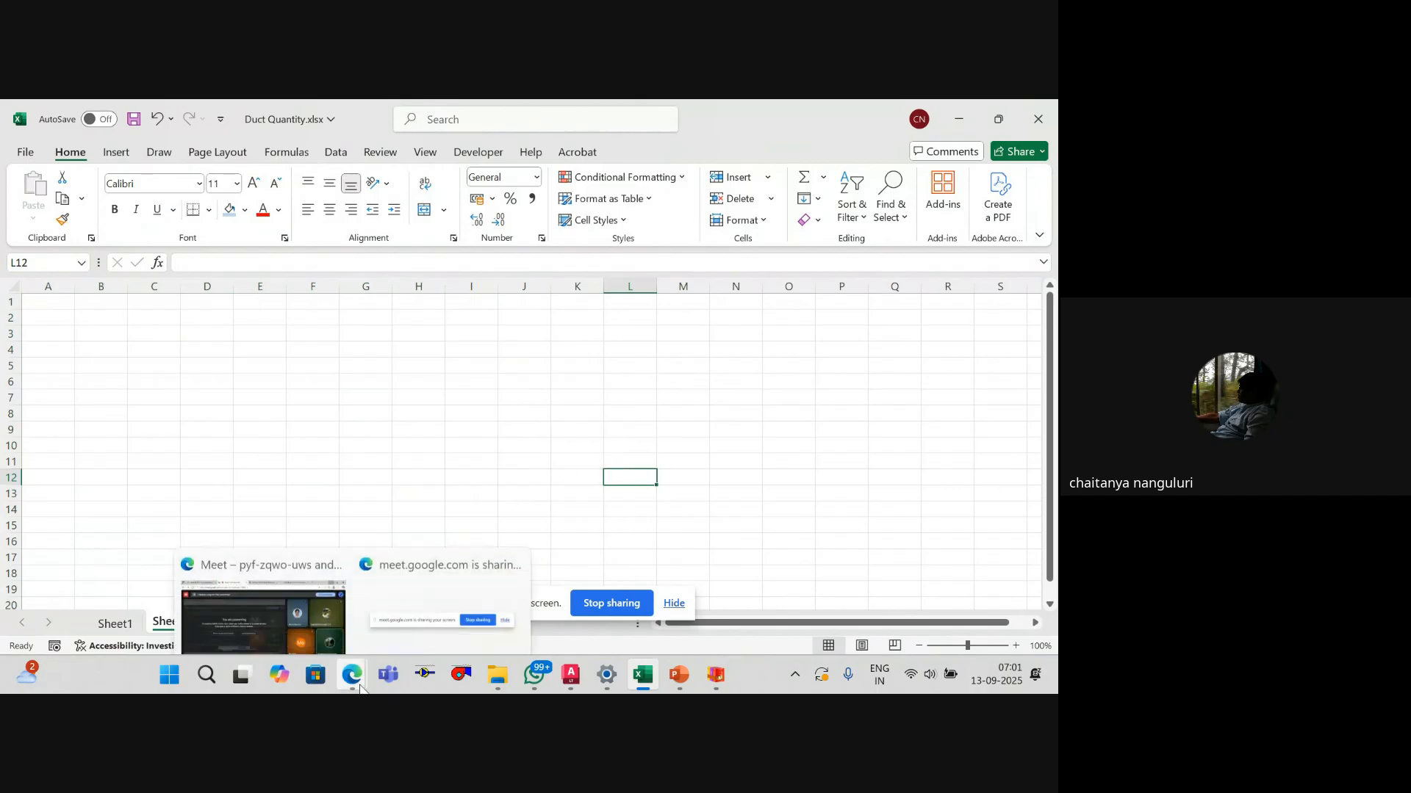
Step: Switch back to AutoCAD and list the properties of the duct outline polyline again
click(213, 397)
key(Escape)
key(Escape)
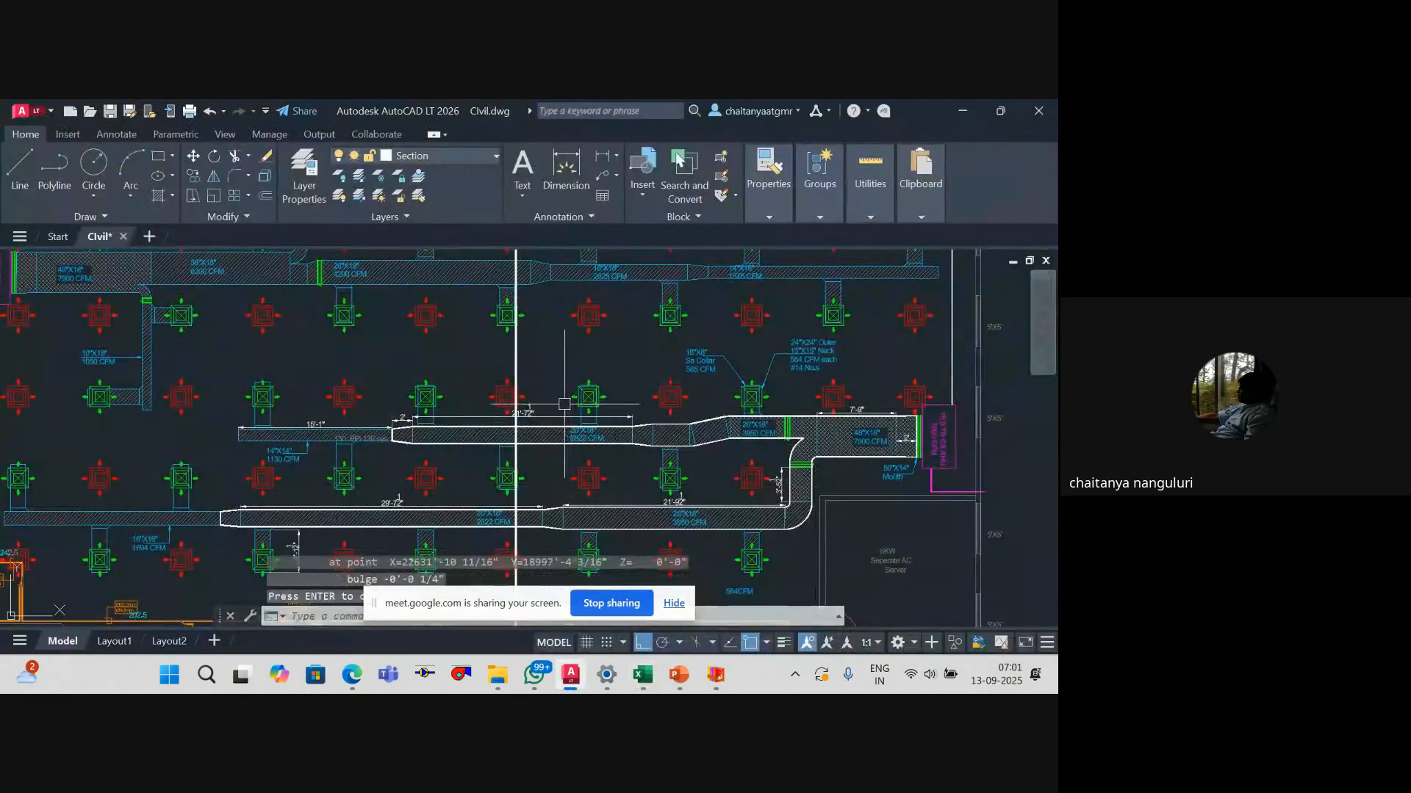
scroll(558, 424, up, 6)
click(582, 438)
key(Return)
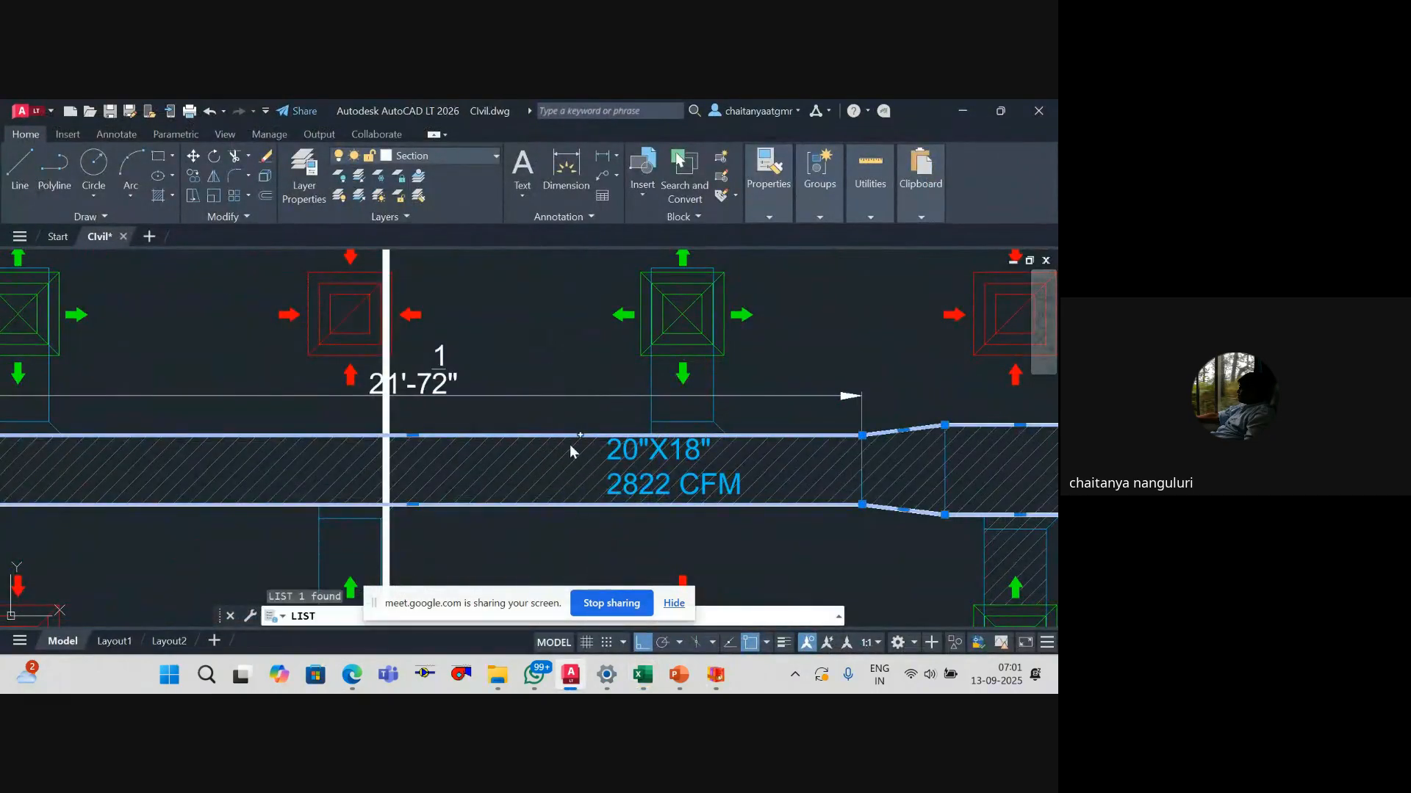
Step: Switch to Excel and enter the labels SA in A1 and Peri in A2 of Sheet2
key(alt+Tab)
click(62, 304)
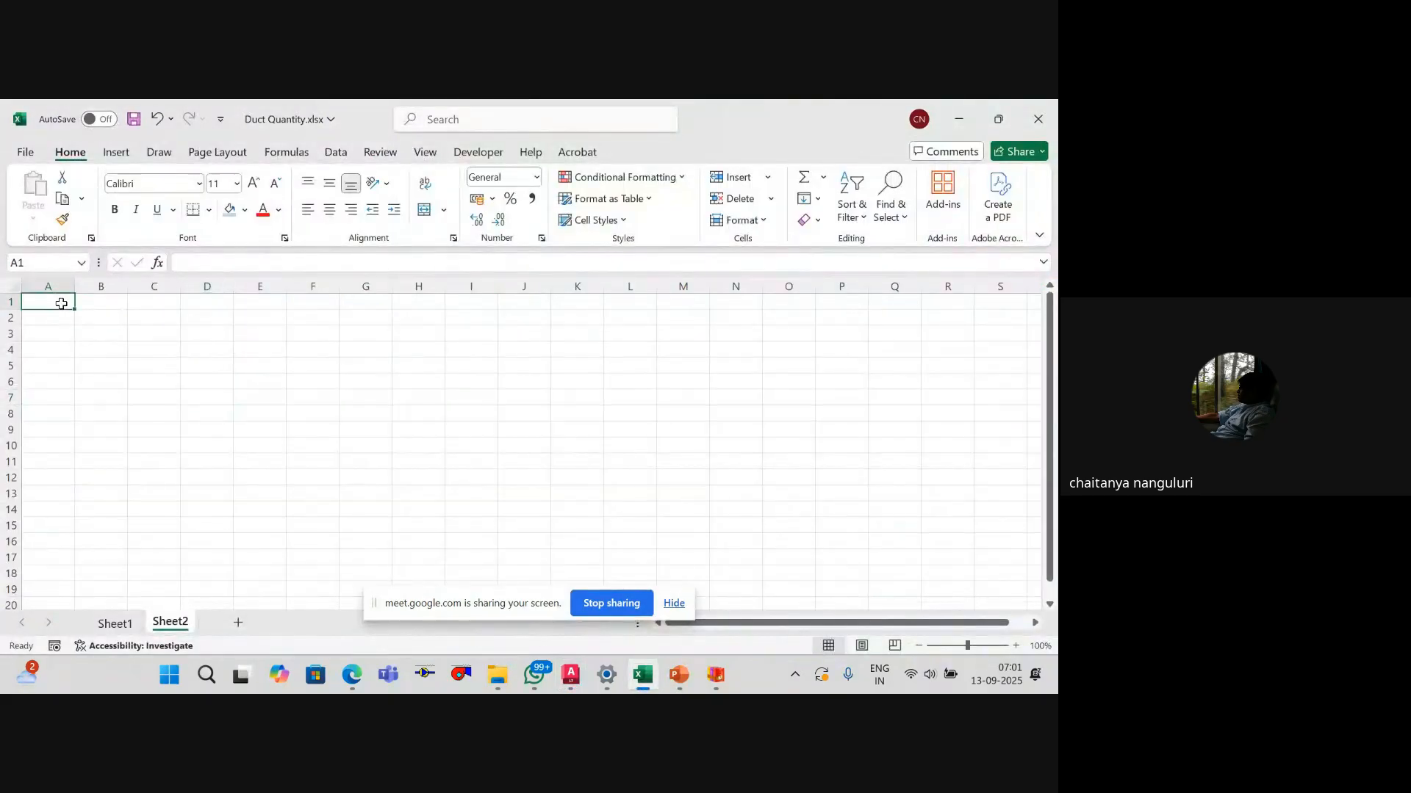
text(SA)
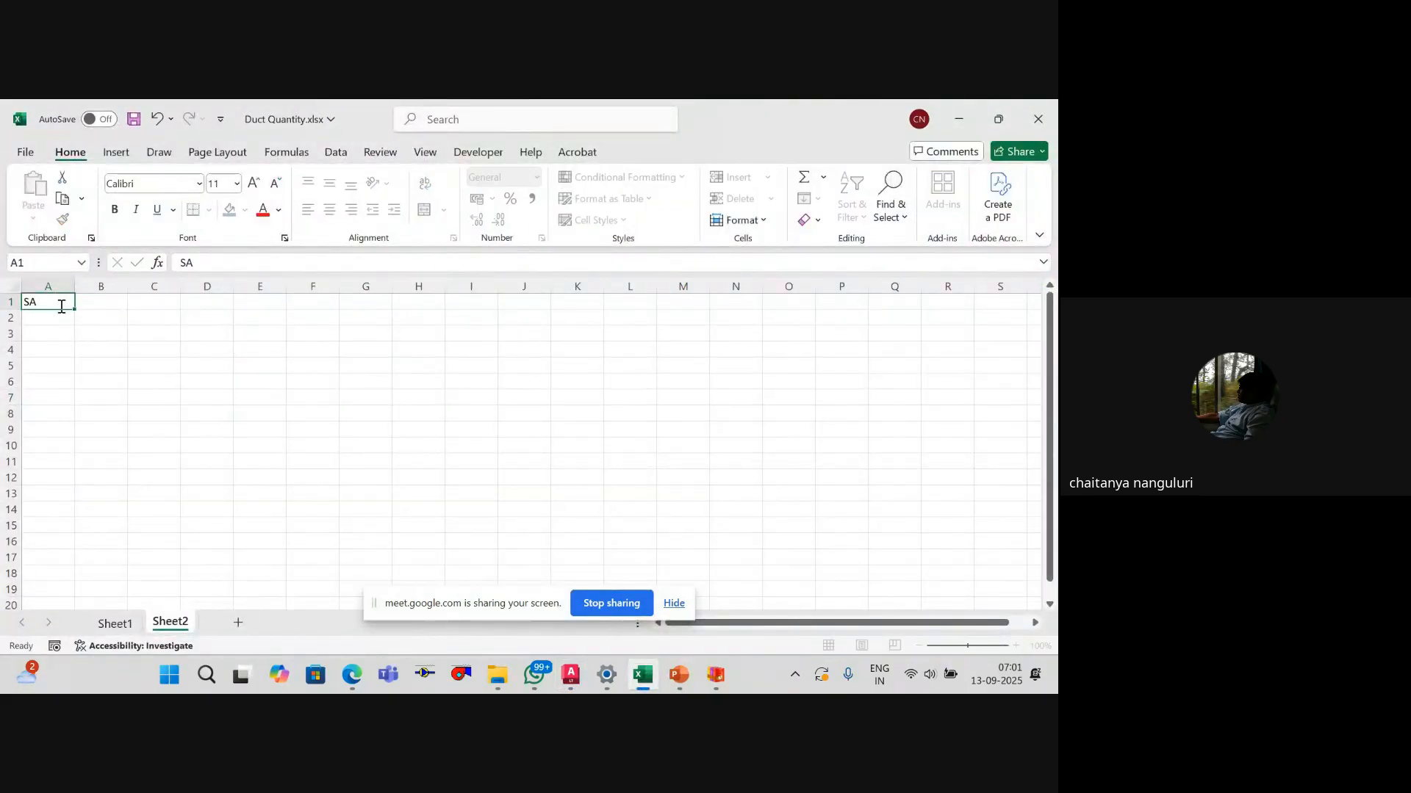
key(Return)
text(Peri)
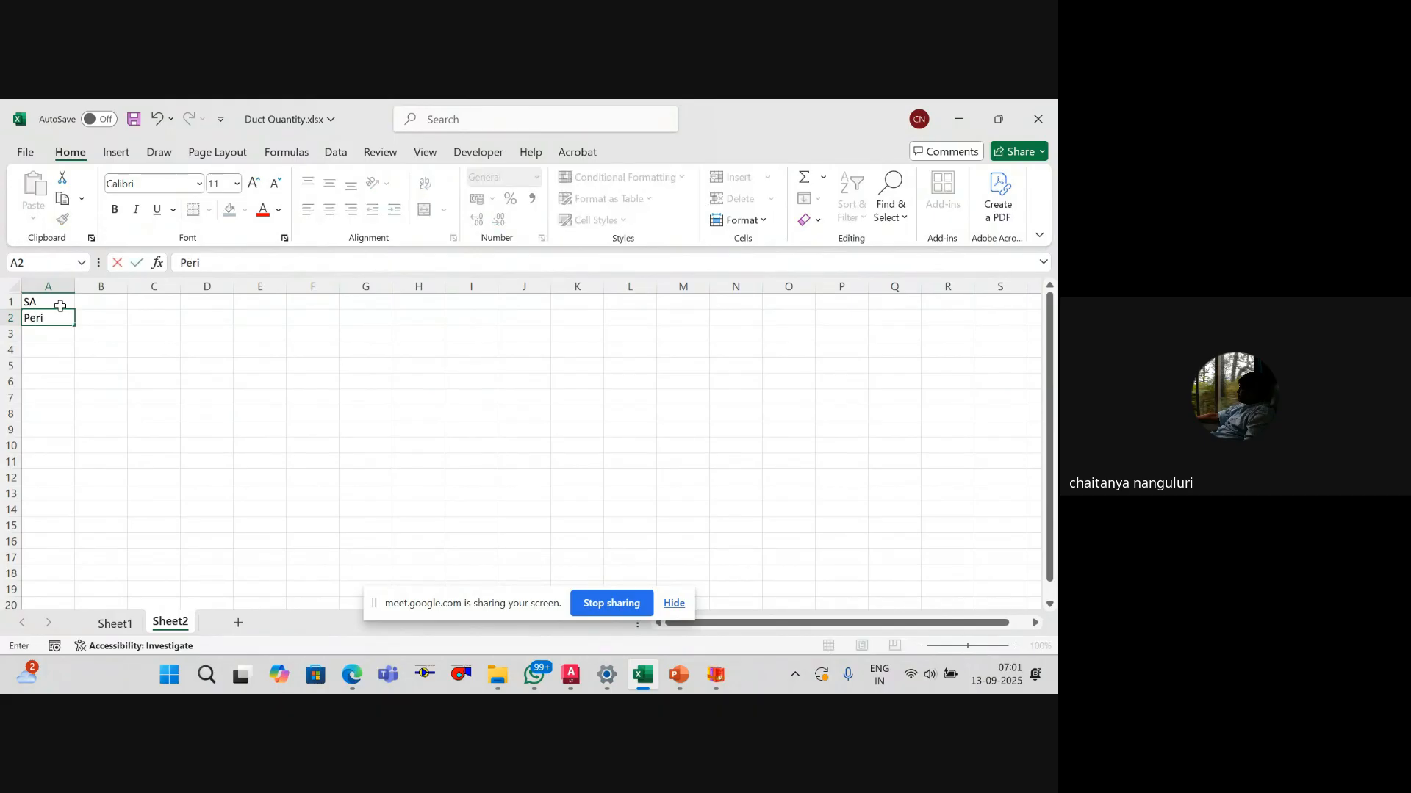
key(Return)
text(Tota)
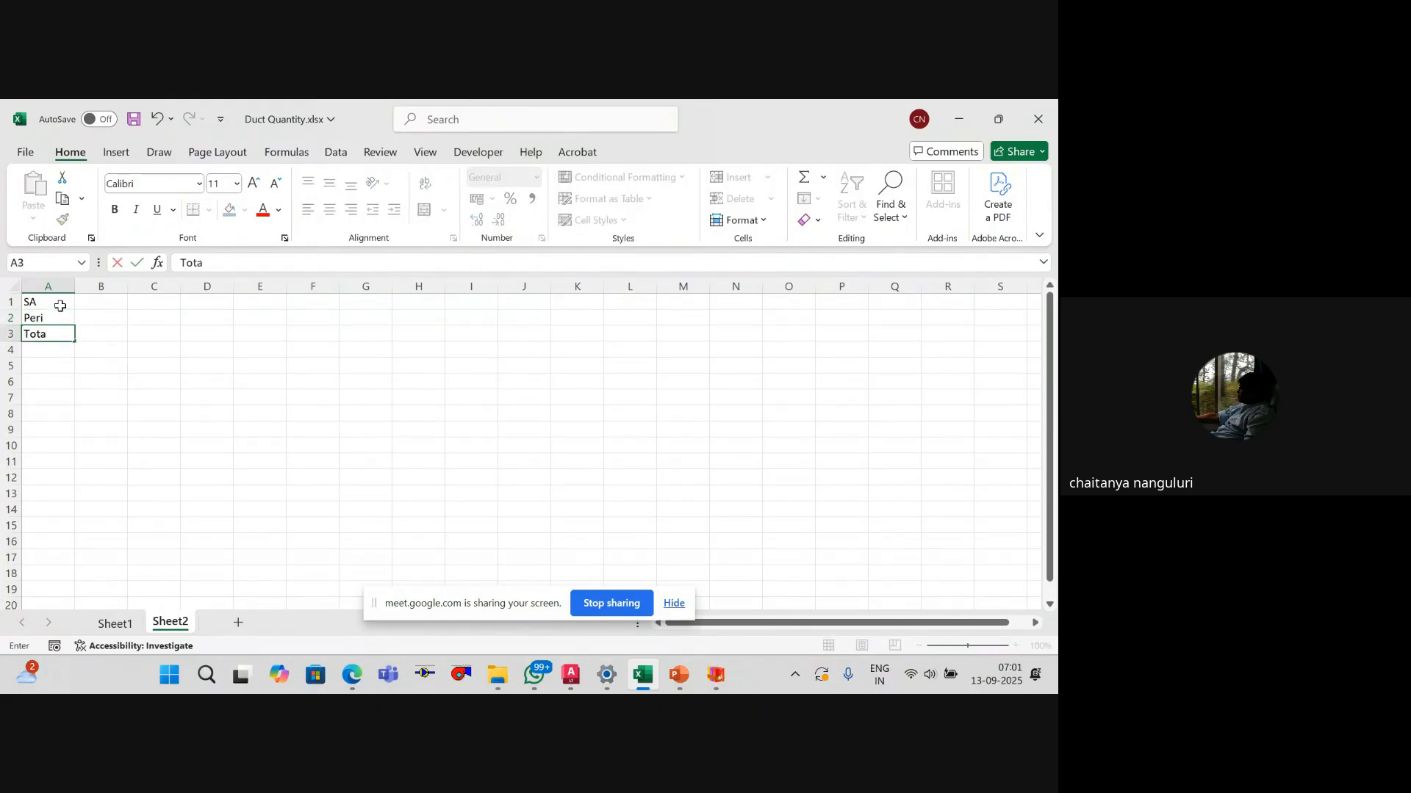
key(Return)
key(Up)
key(Right)
text(=)
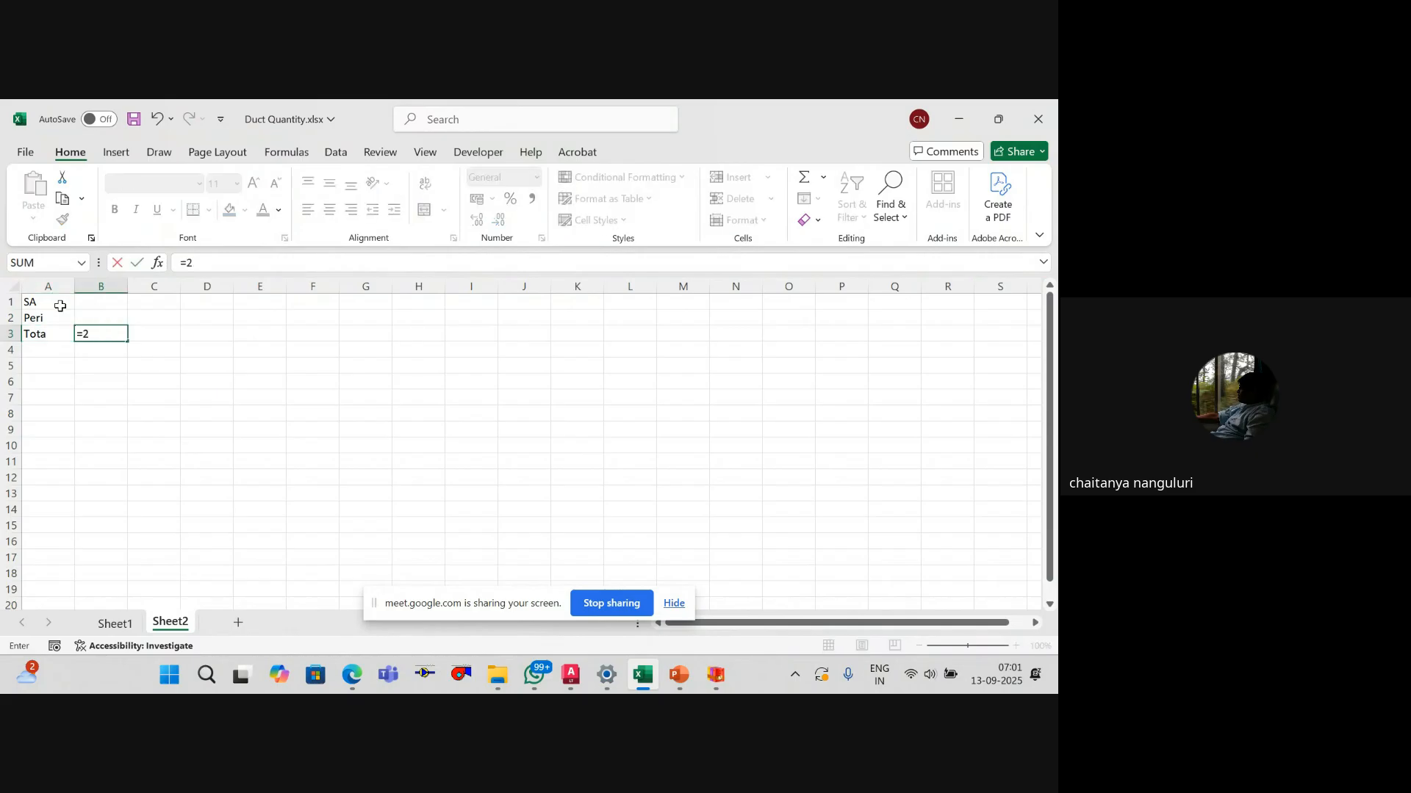
key(Escape)
key(Left)
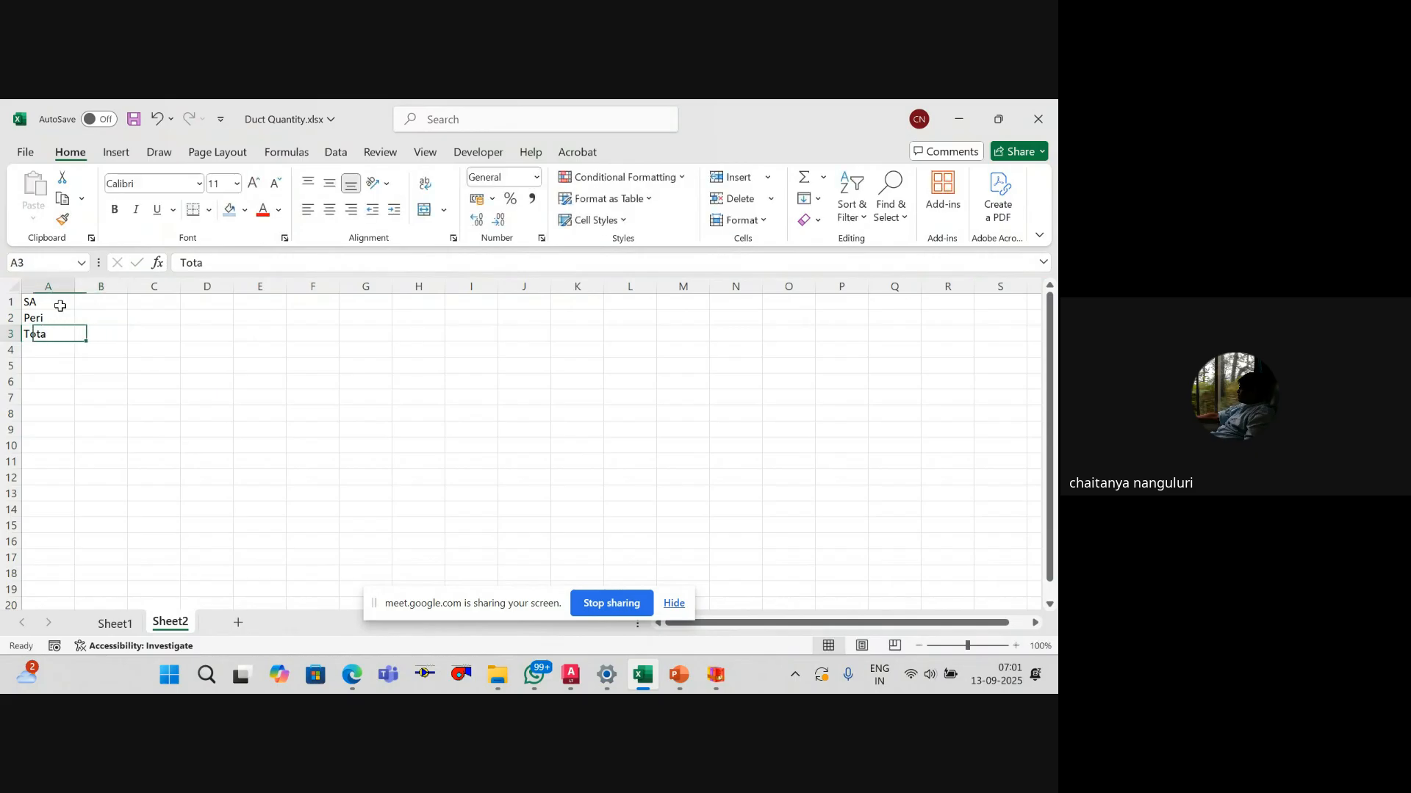
Step: Label A3 as Height and A5 as Total
text(Height)
key(Return)
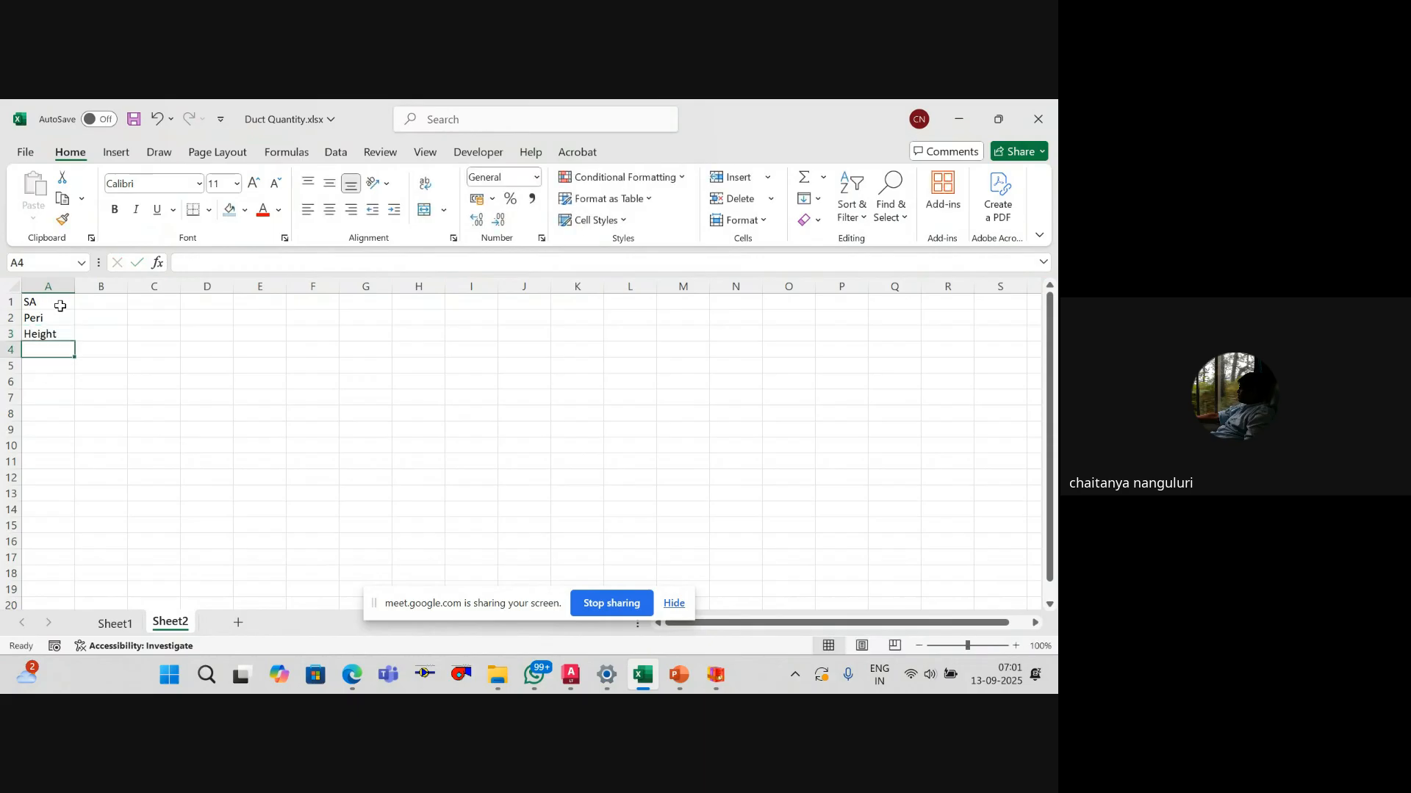
key(Down)
text(Total)
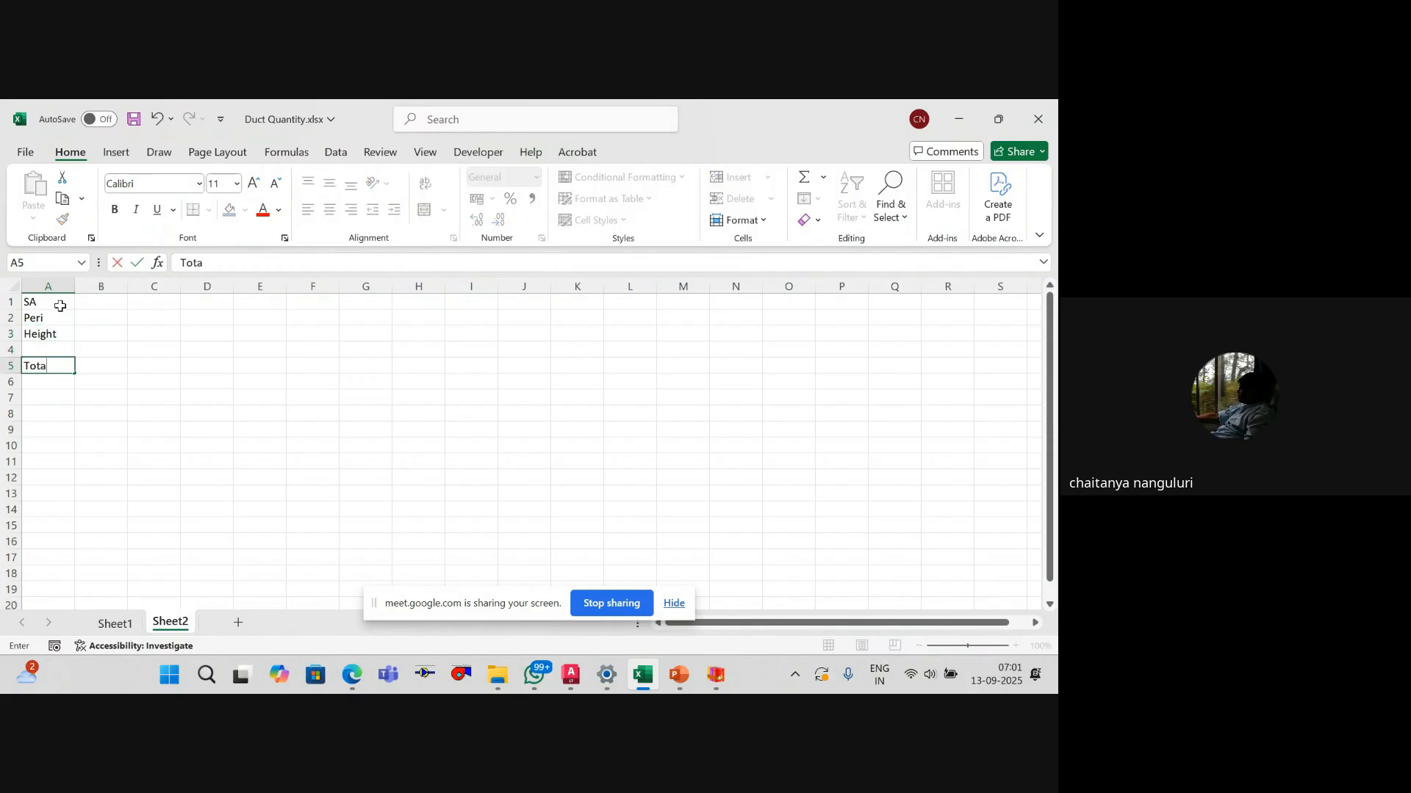
key(Return)
Step: Enter the total area formula =(2*B1)+(B2*B3) in B5 beside the Total label
key(Up)
key(Right)
text(=)
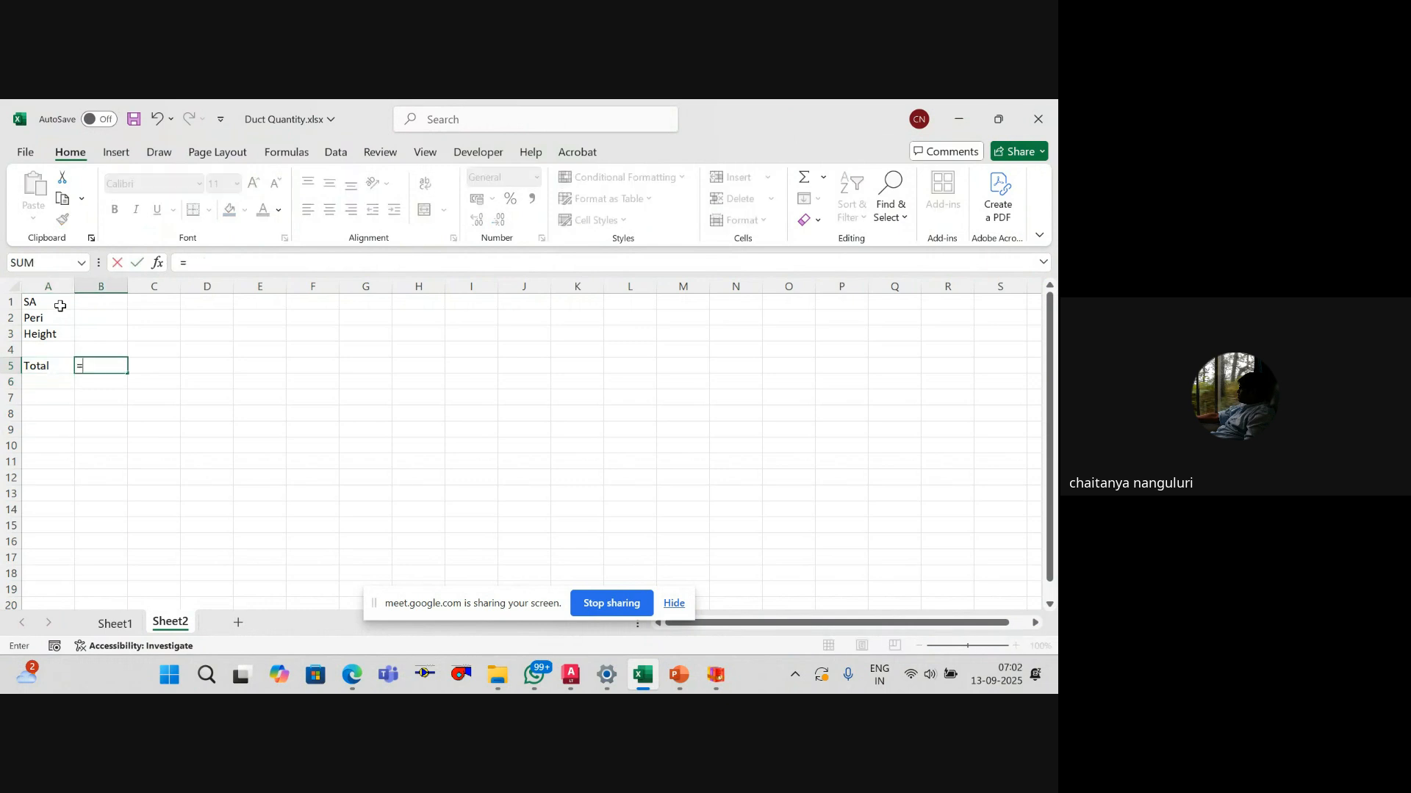
text(2*)
key(Up)
key(Up)
key(Up)
key(Up)
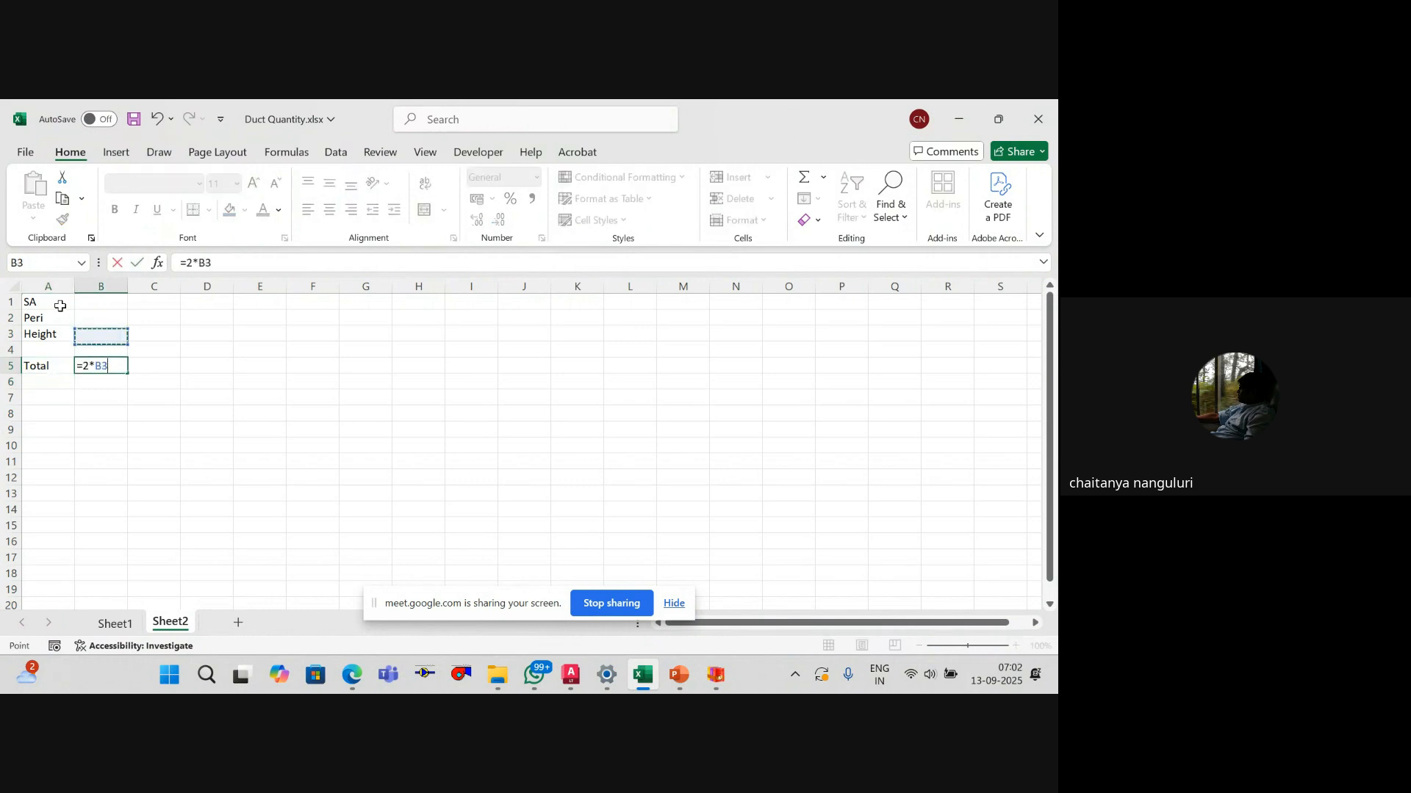
click(188, 266)
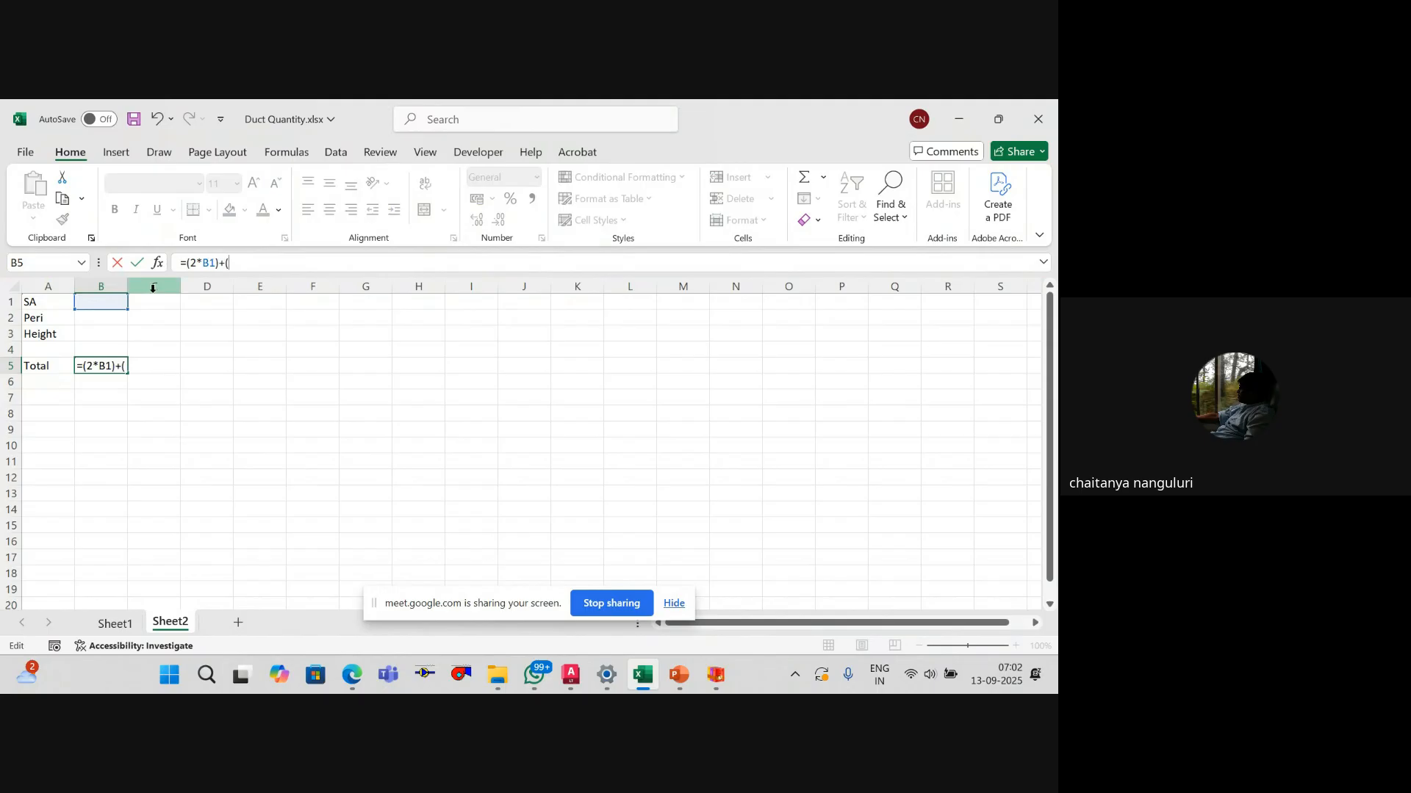
click(106, 321)
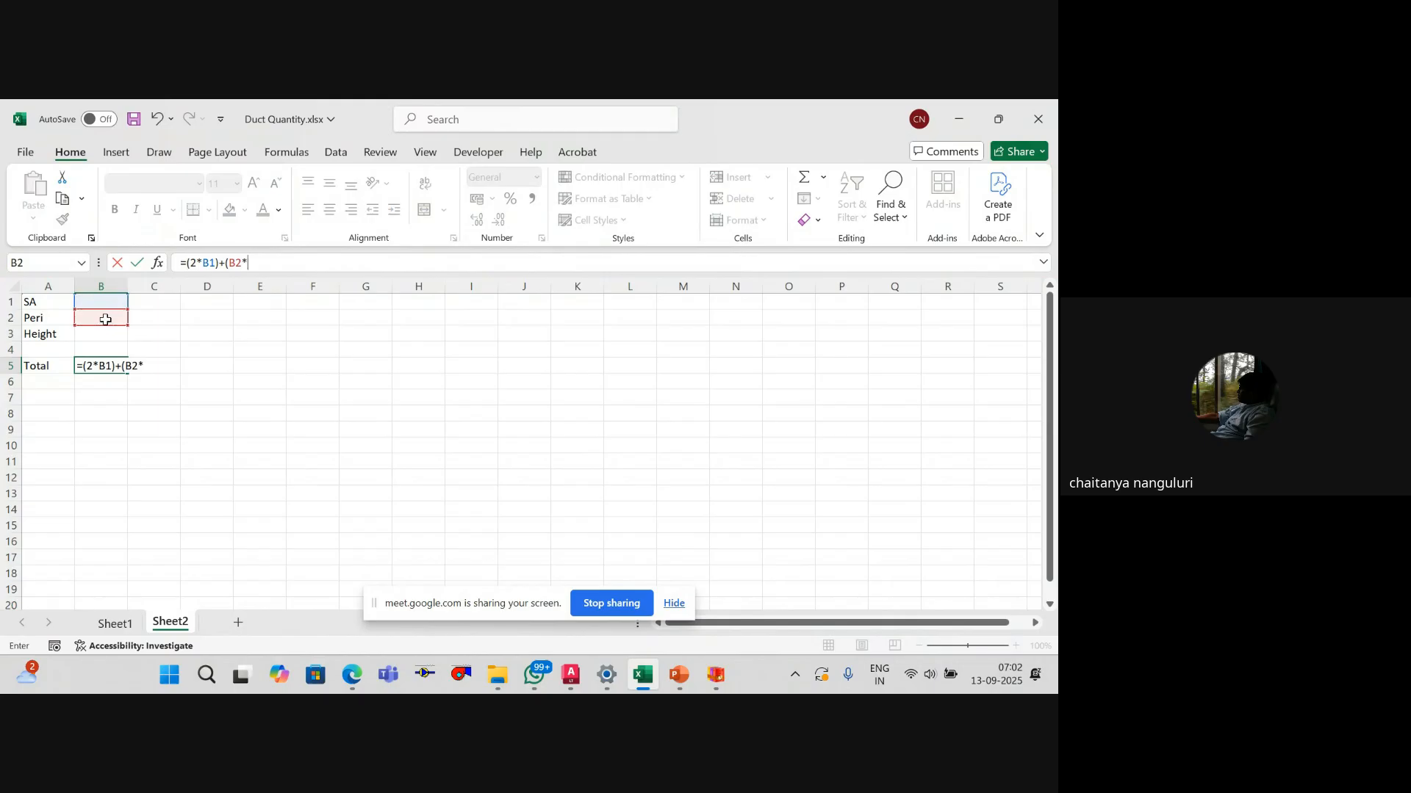
key(Down)
key(Up)
key(Up)
key(Up)
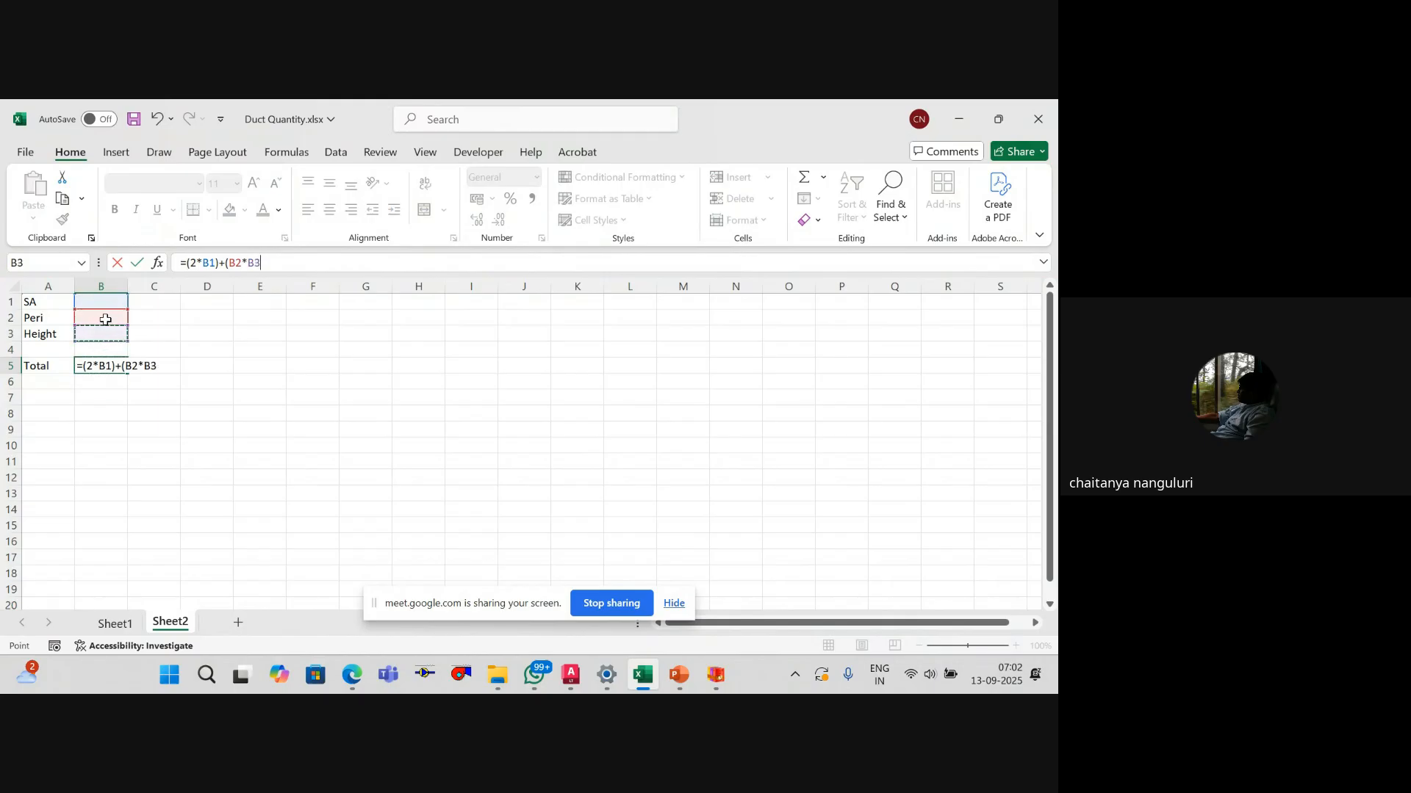
key(Return)
key(Up)
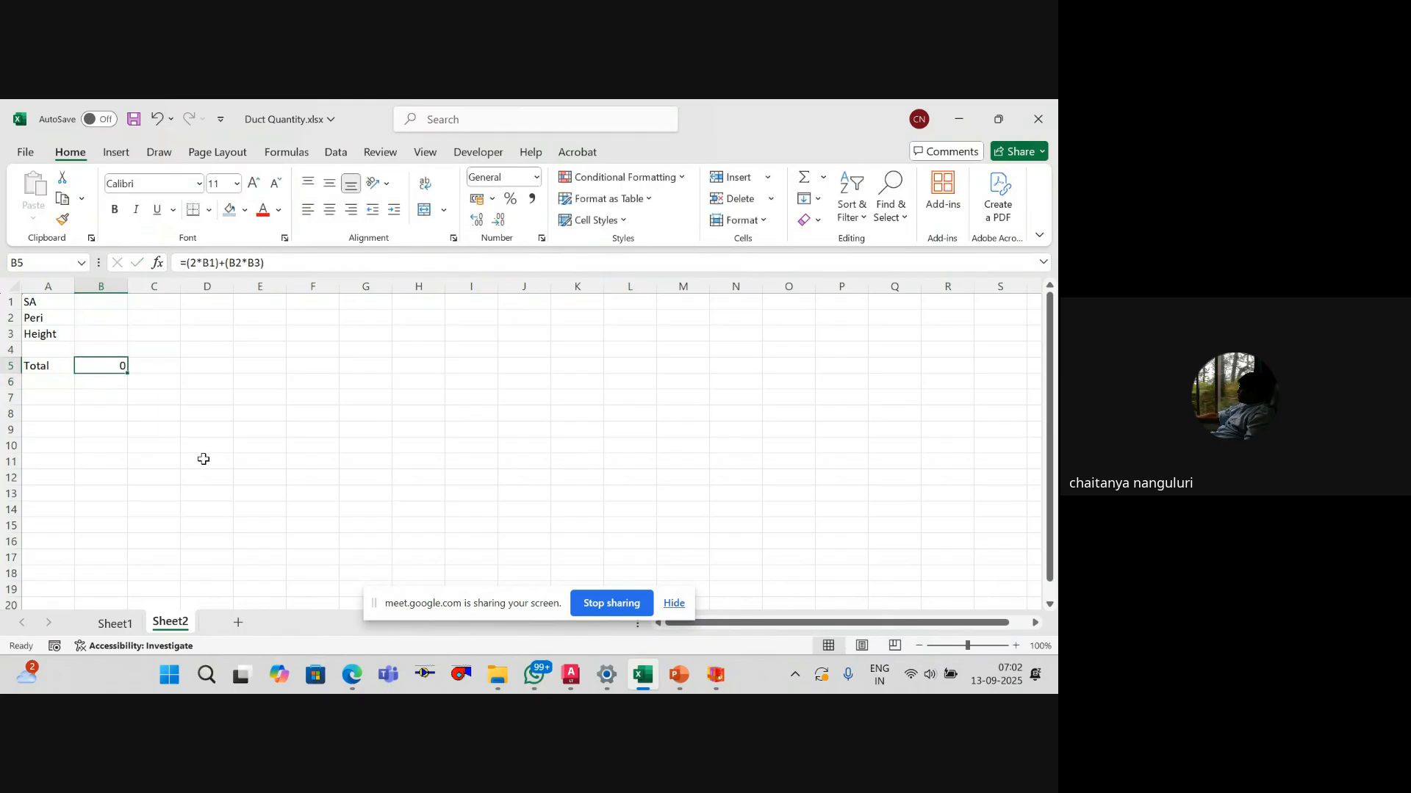
Step: Switch to AutoCAD and list the properties of the closed duct outline polyline to find its area
click(92, 304)
click(571, 674)
key(Escape)
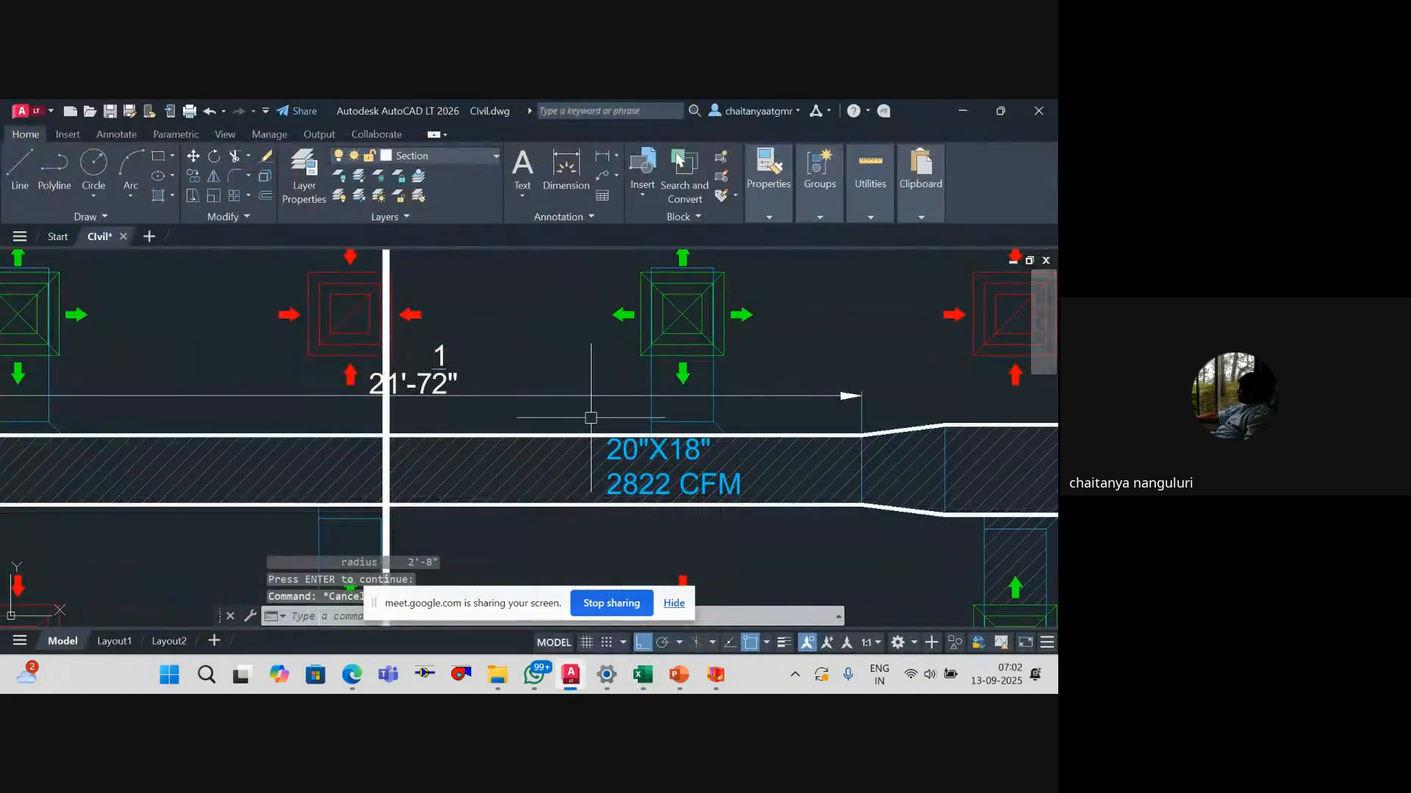
click(579, 435)
scroll(576, 445, down, 4)
key(Return)
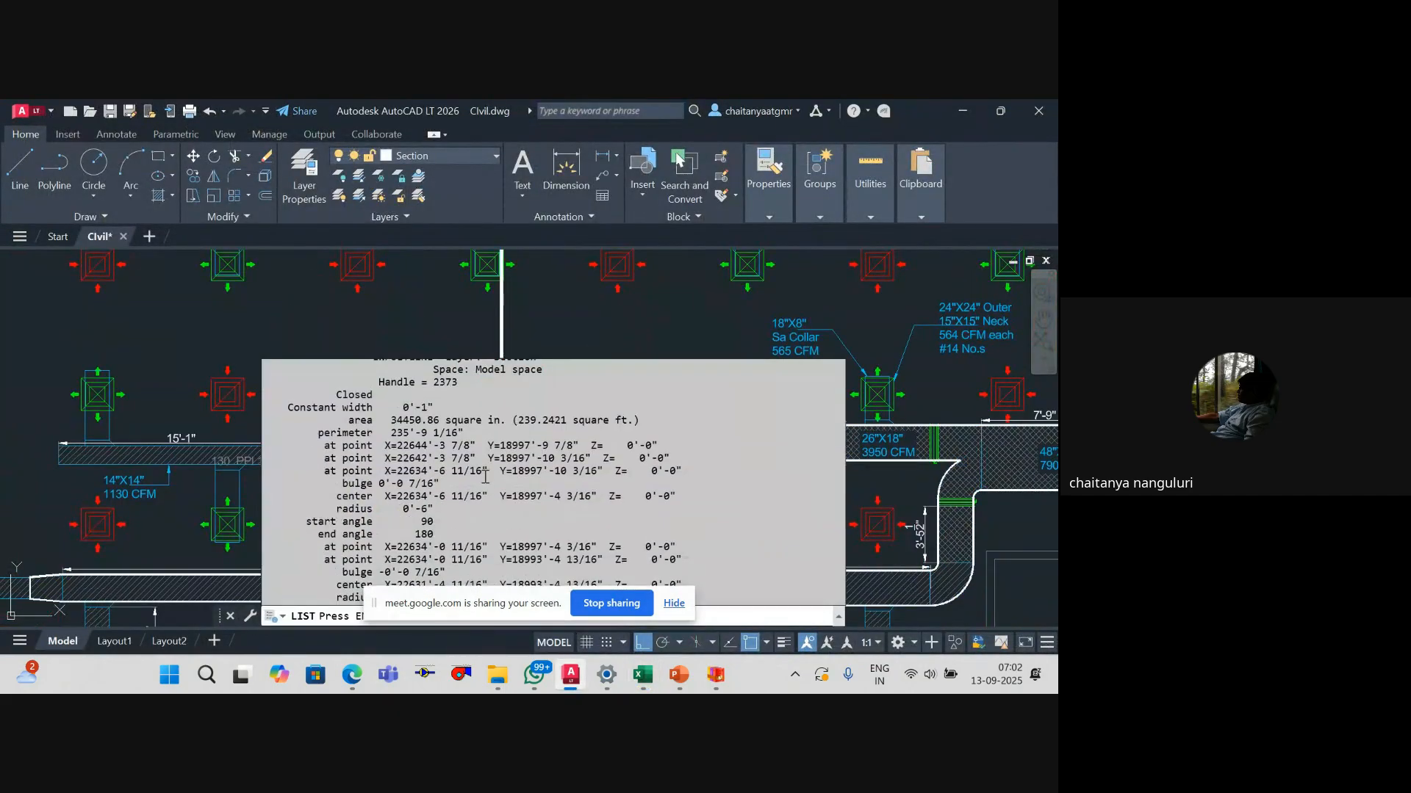
scroll(481, 474, up, 1)
drag(572, 434, 568, 432)
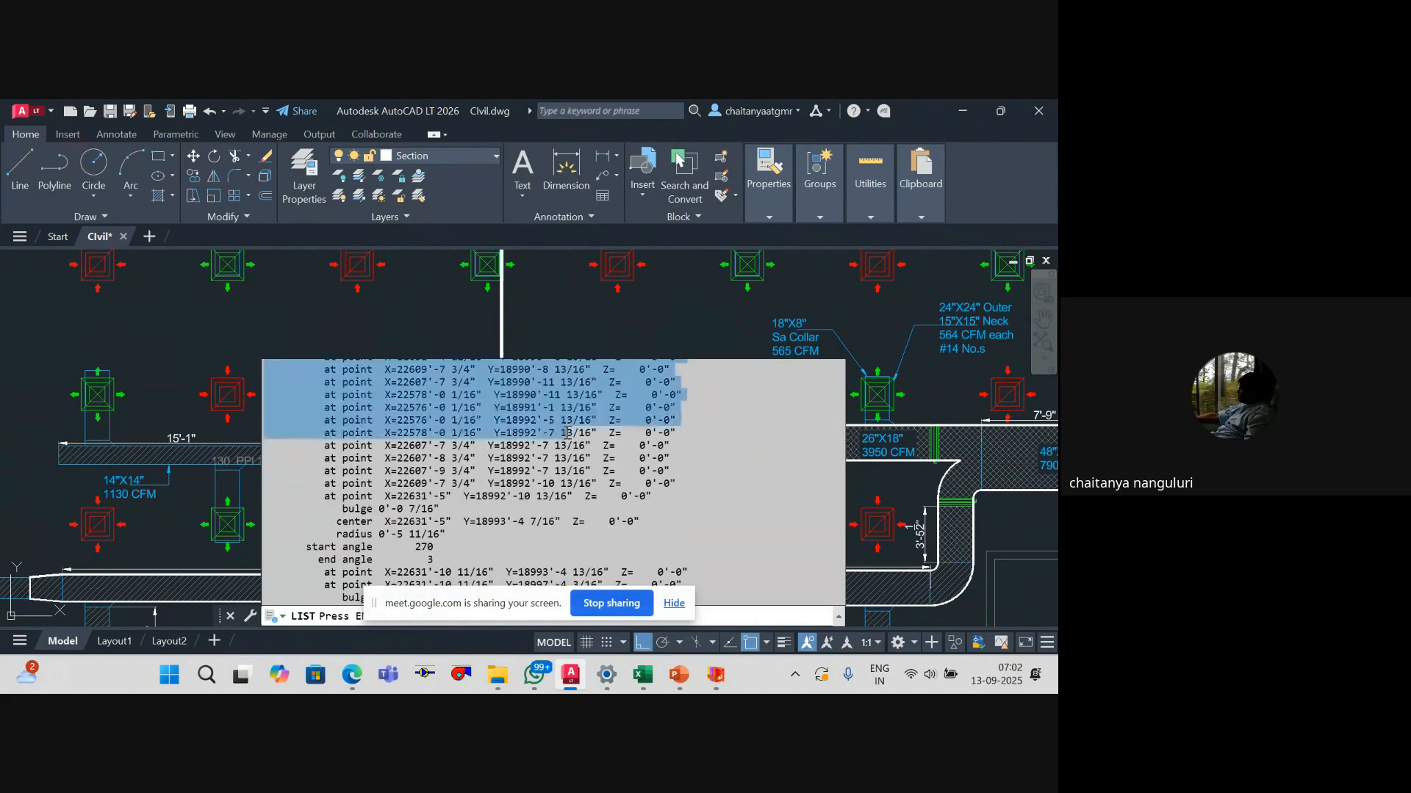
scroll(570, 503, up, 9)
click(535, 503)
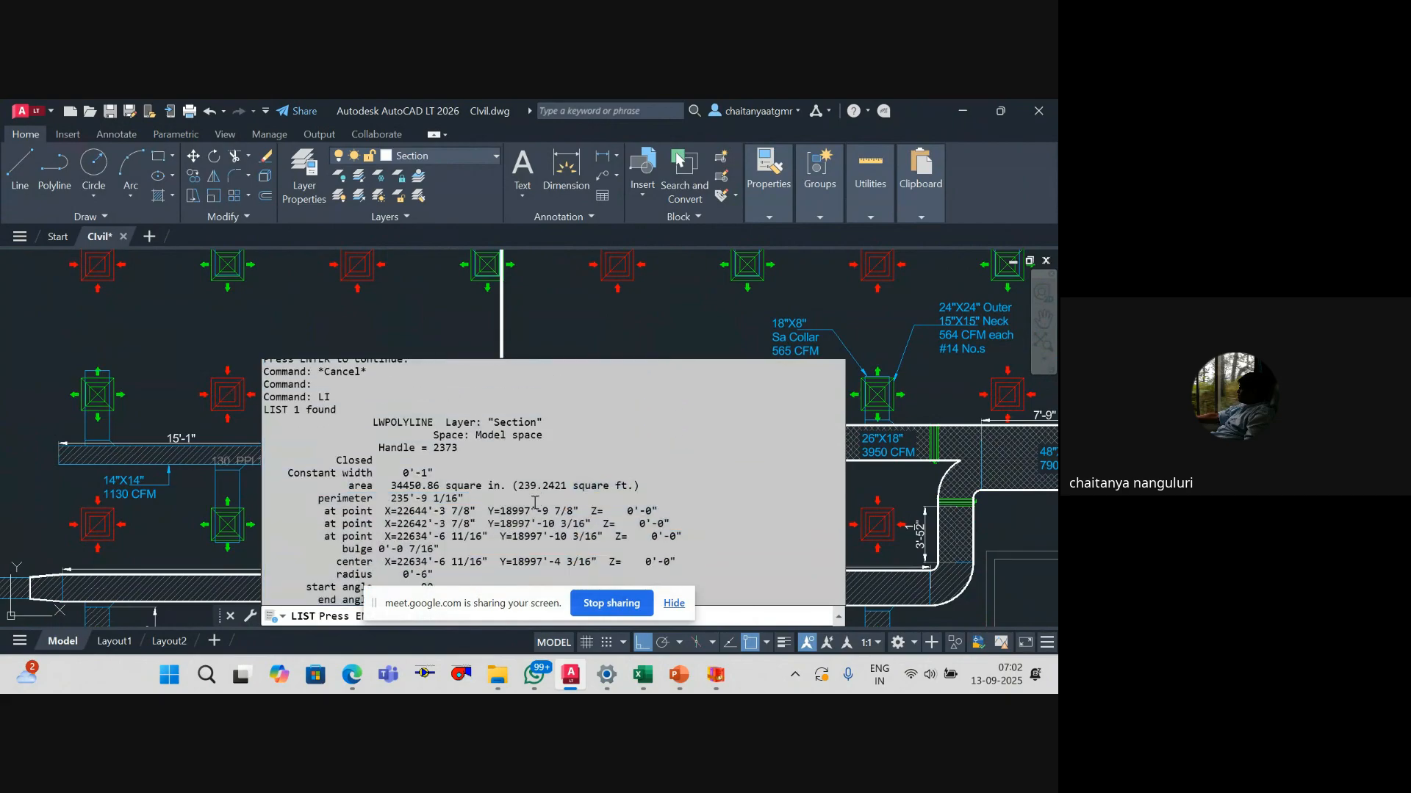
Step: Copy the listed area in square feet, 239.2421, and paste it into B1 of Sheet2 in Excel
drag(560, 483, 517, 482)
key(alt+Tab)
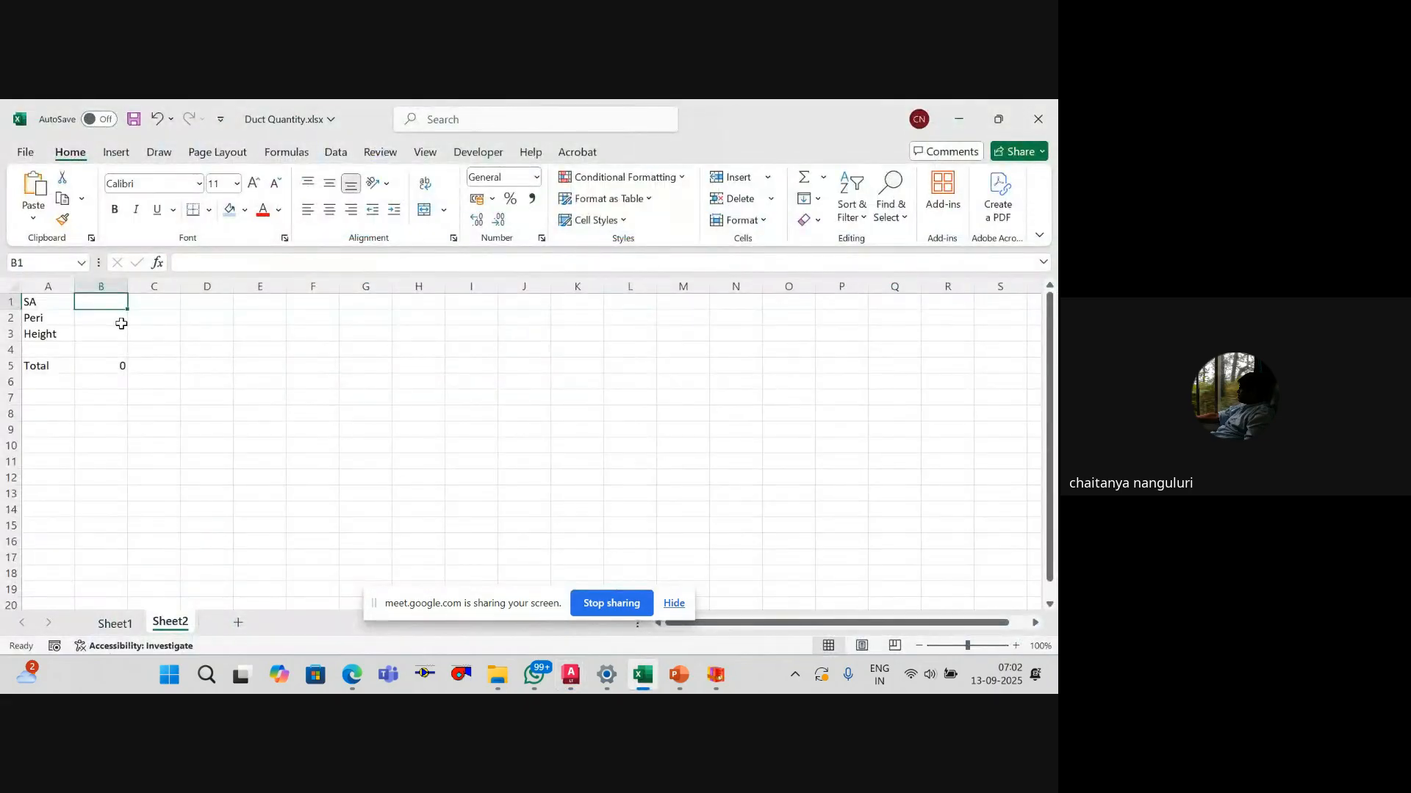
key(ctrl+v)
Step: List the outline polyline again in AutoCAD and convert the 9 inches of its perimeter to feet with =9/12 in E6 of the Excel sheet
key(alt+Tab)
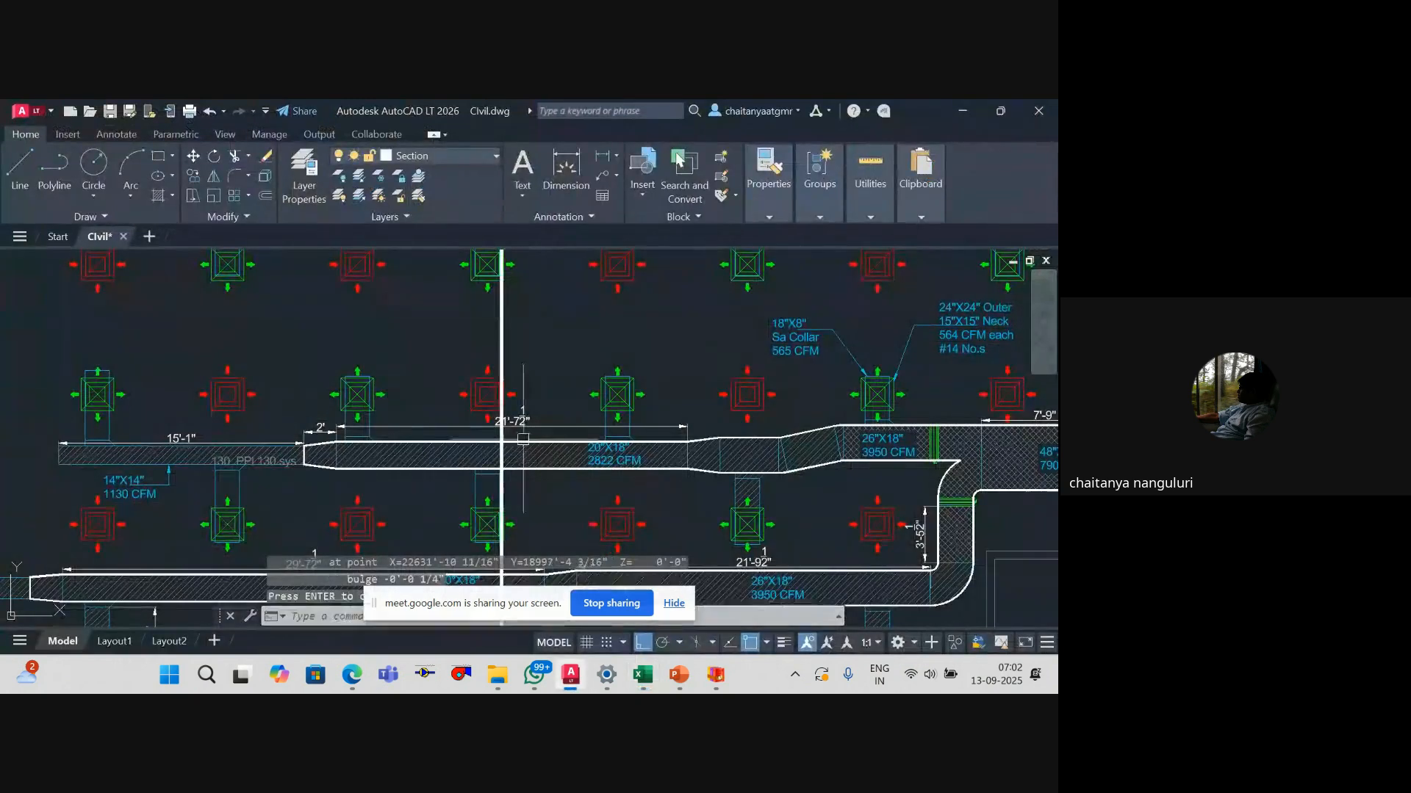
key(Return)
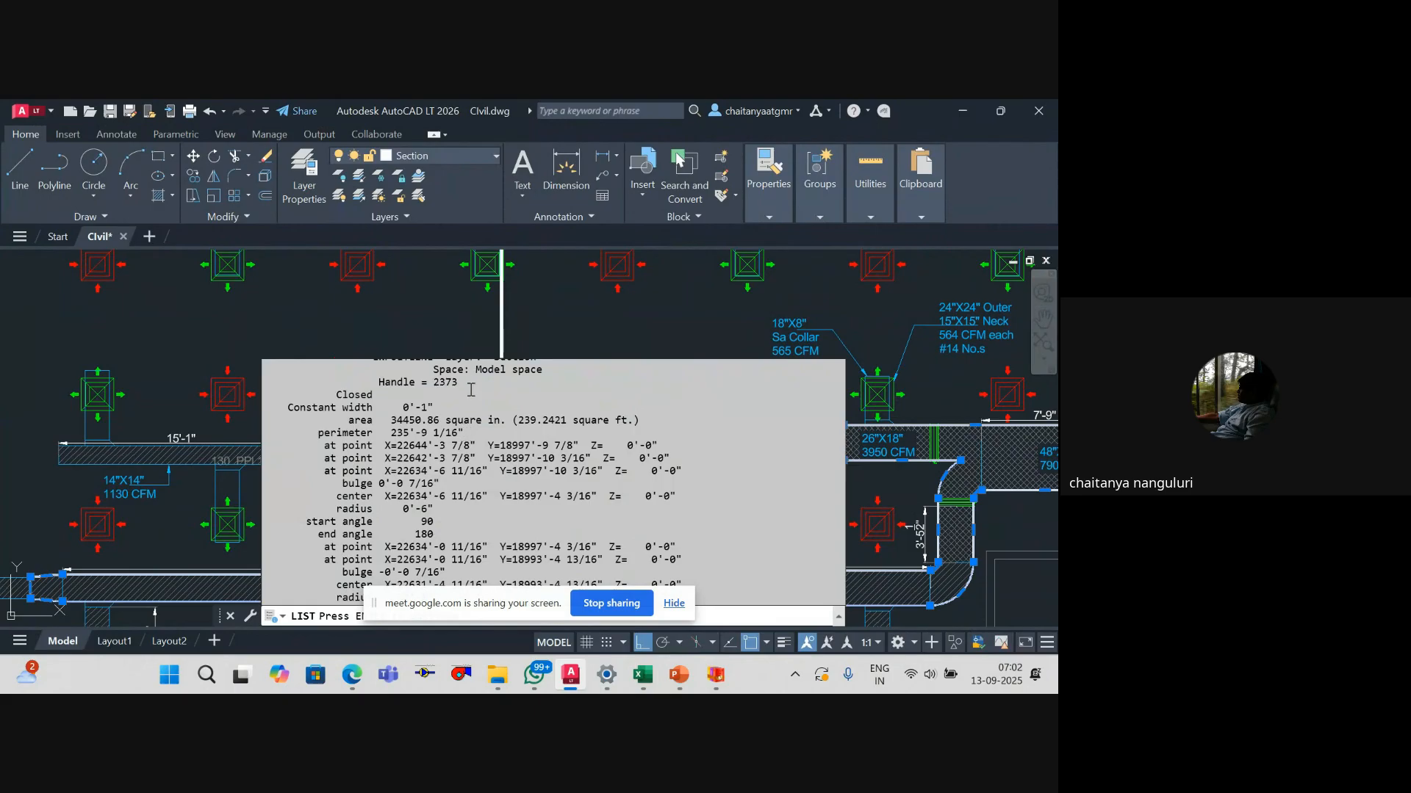
key(alt+Tab)
click(174, 352)
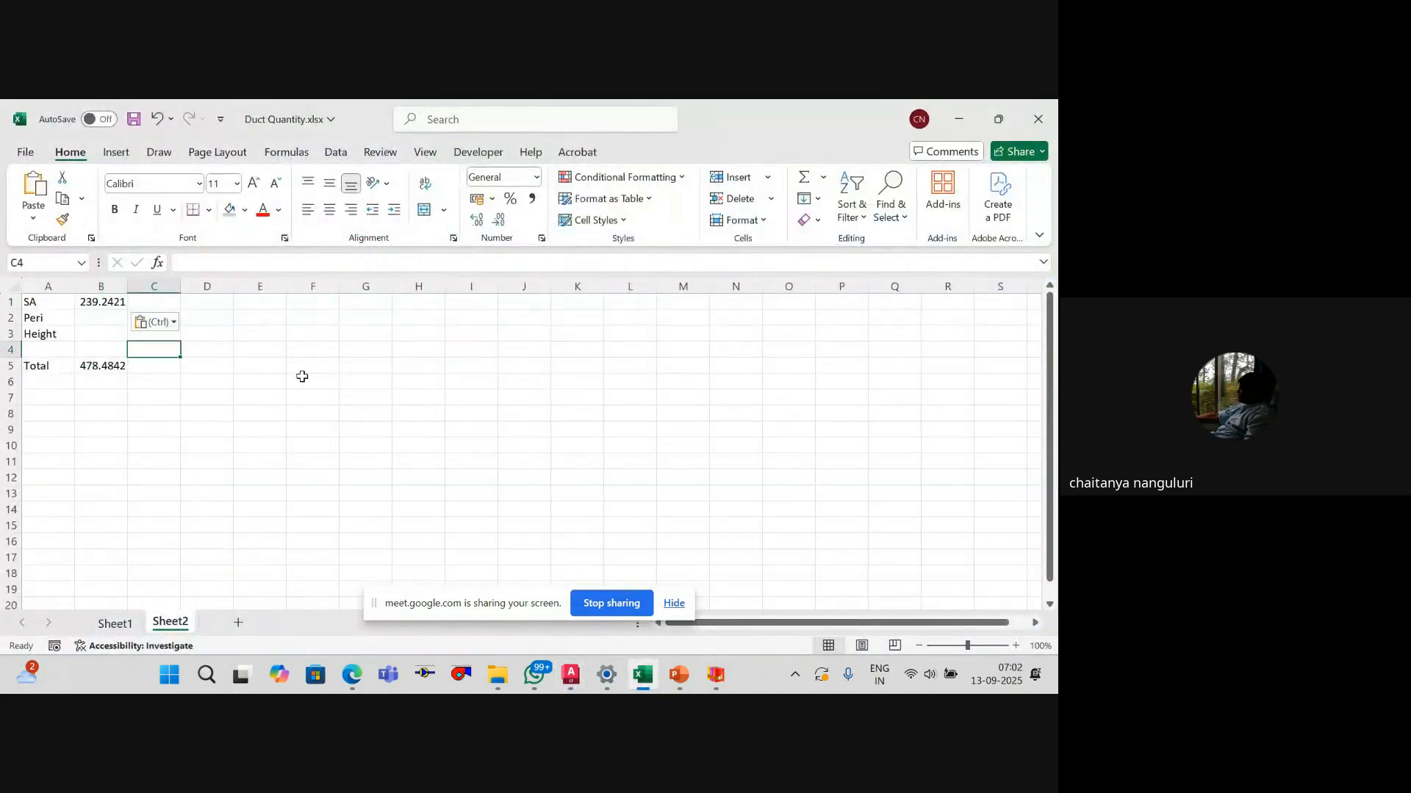
click(265, 380)
text(=)
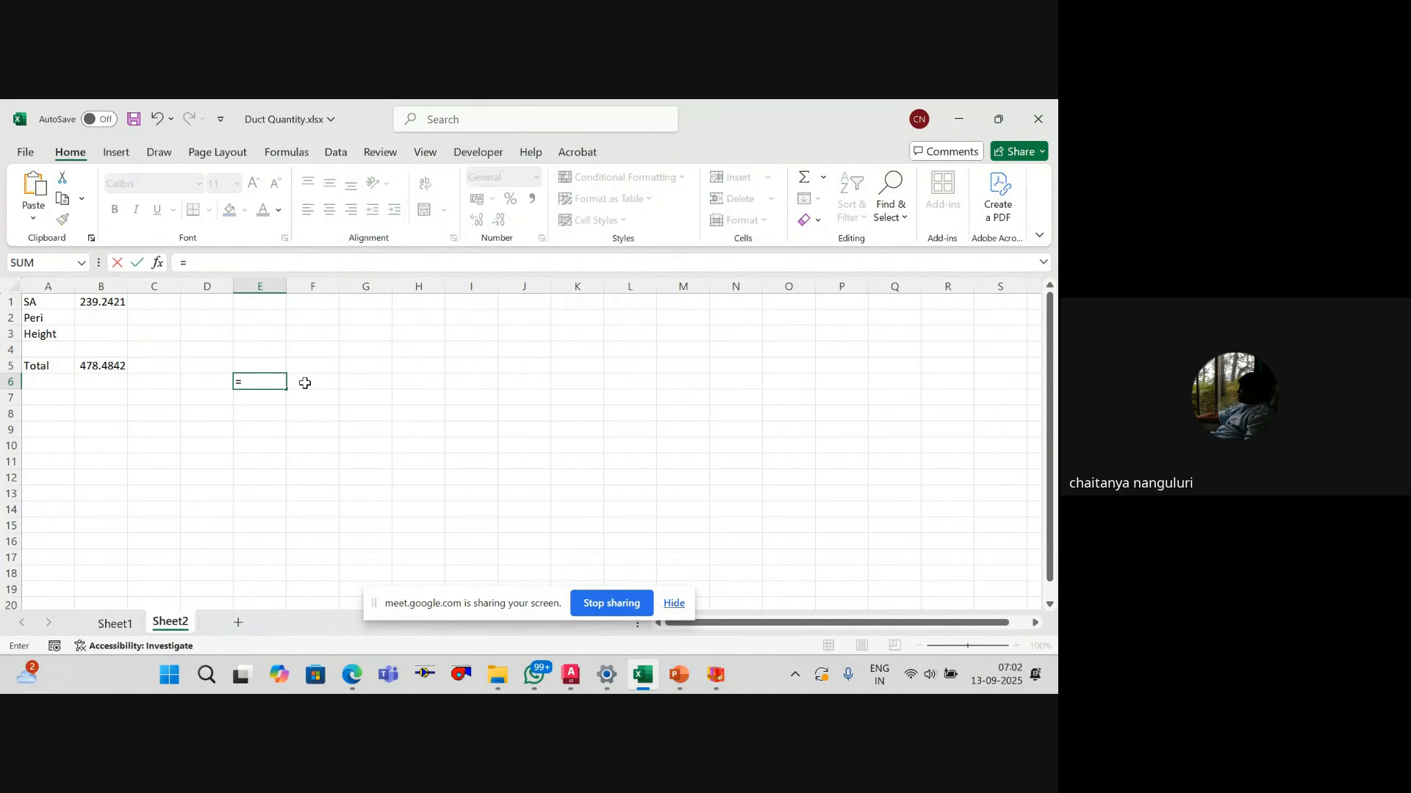
text(9/12)
key(Return)
key(Up)
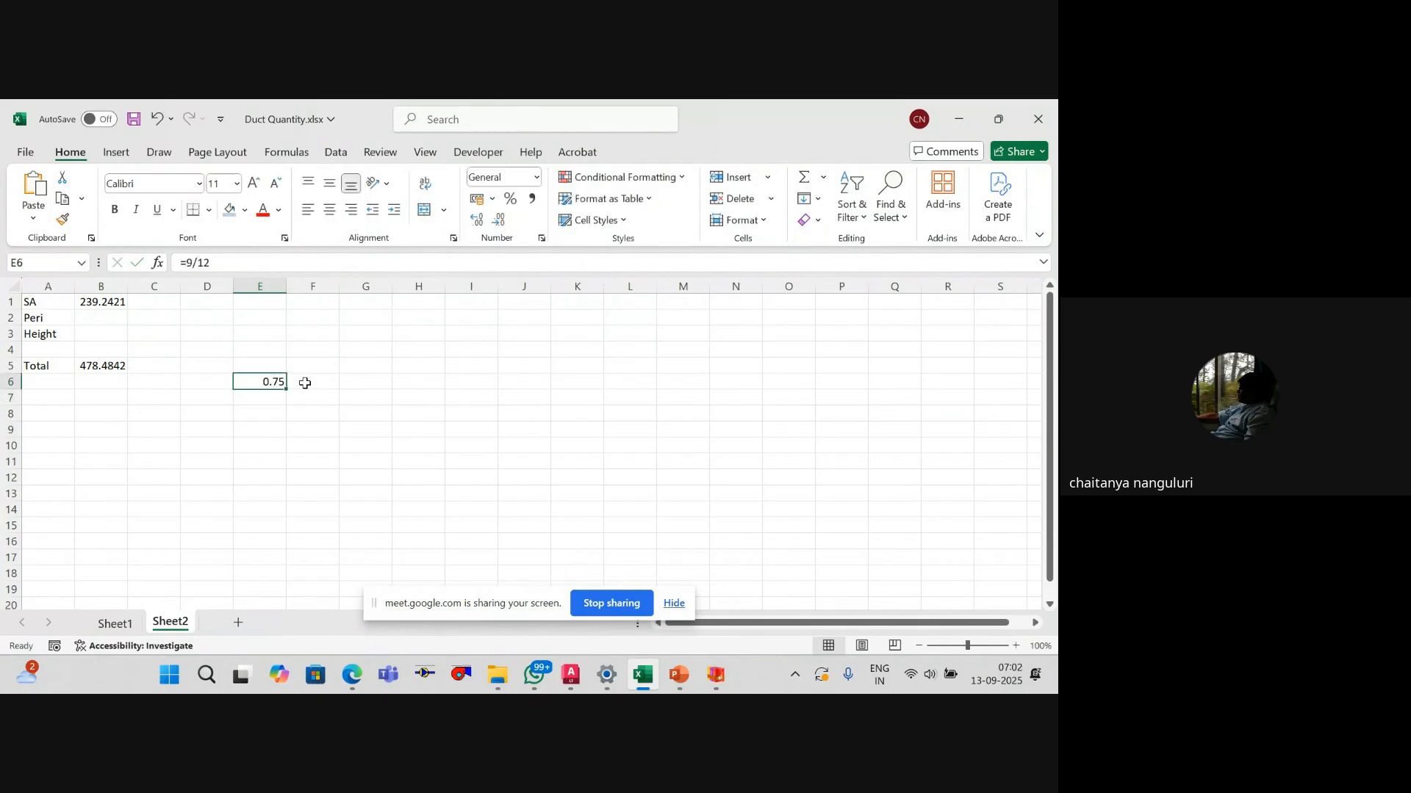
Step: List the outline polyline in AutoCAD once more and enter its perimeter as 235.75 in B2 of the Excel sheet
key(alt+Tab)
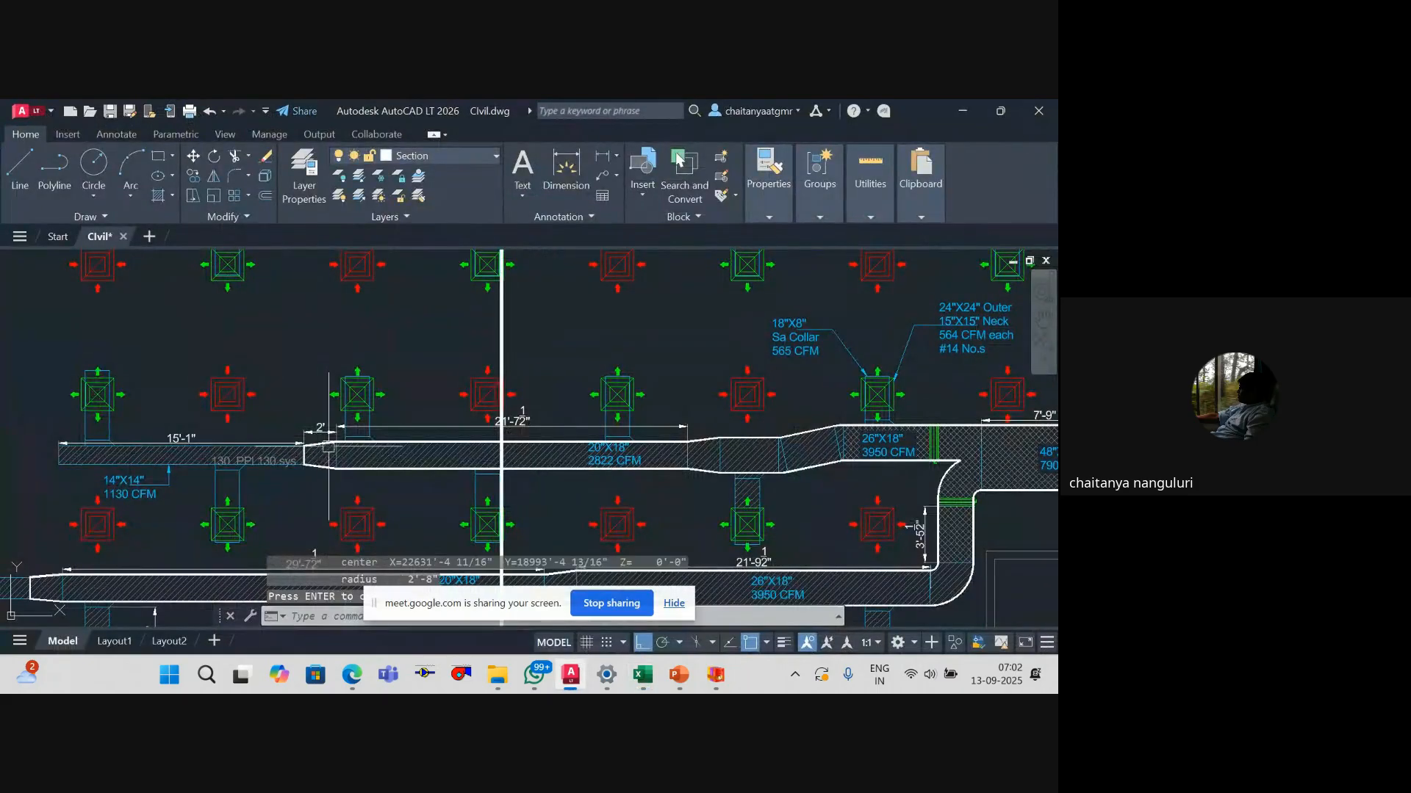
text(list)
key(Return)
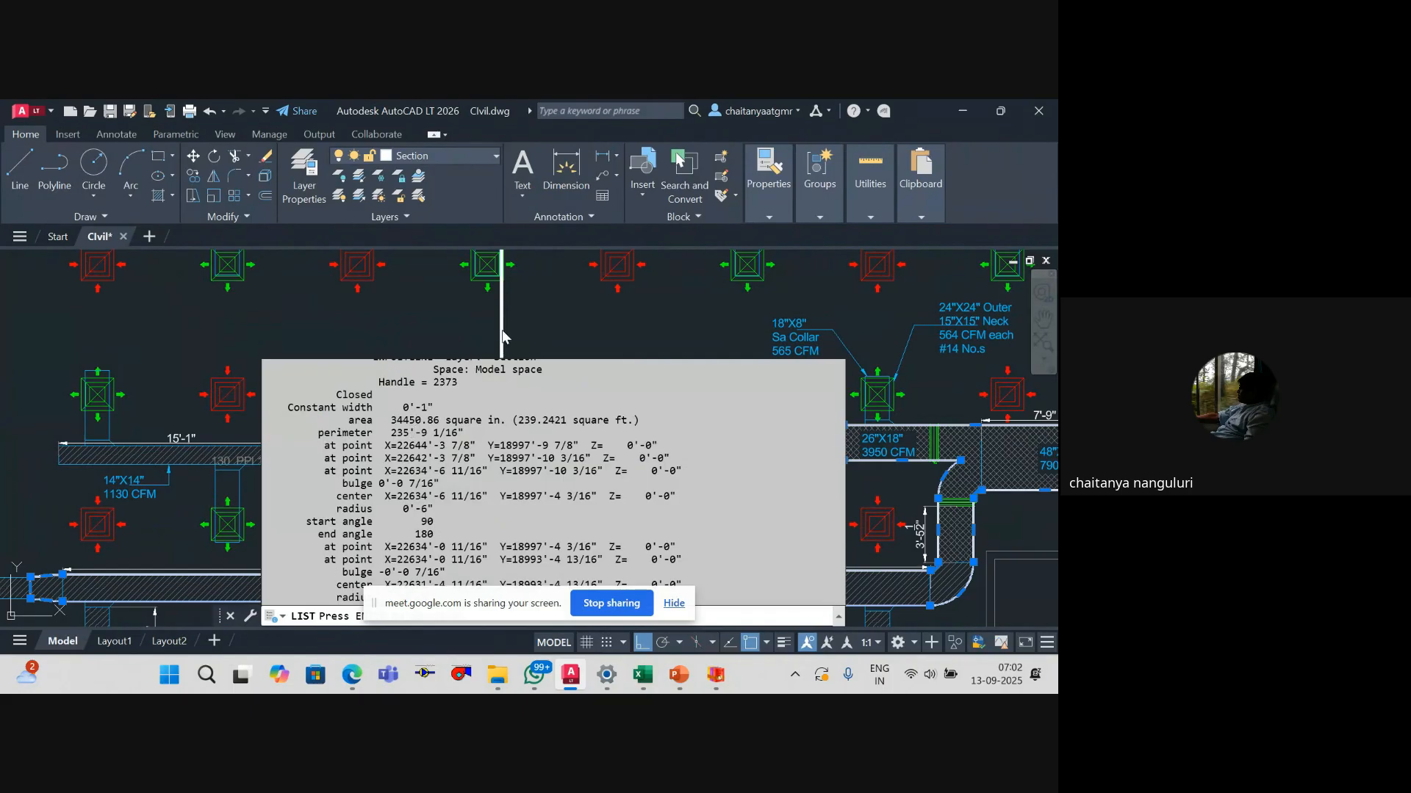
key(Escape)
key(alt+Tab)
click(106, 320)
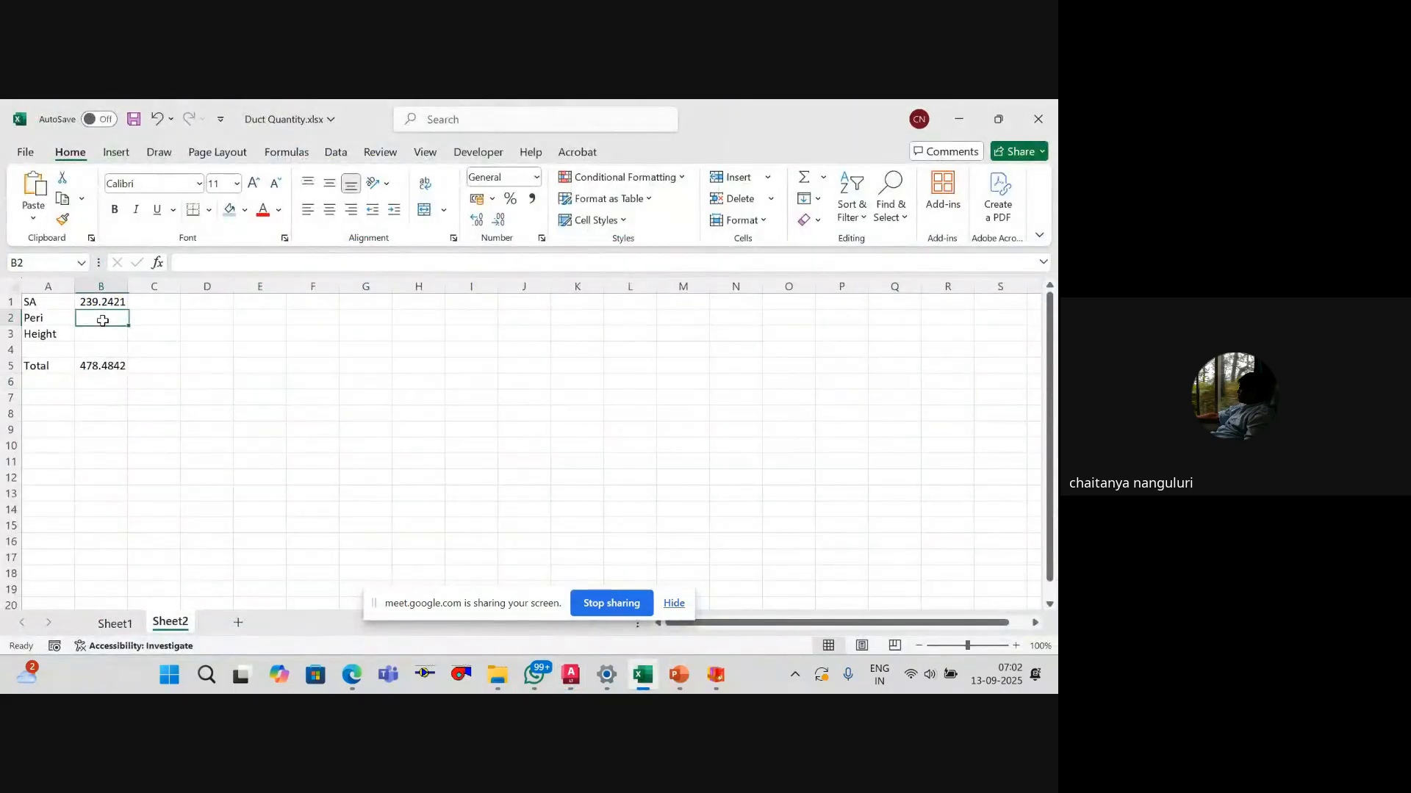
text(23)
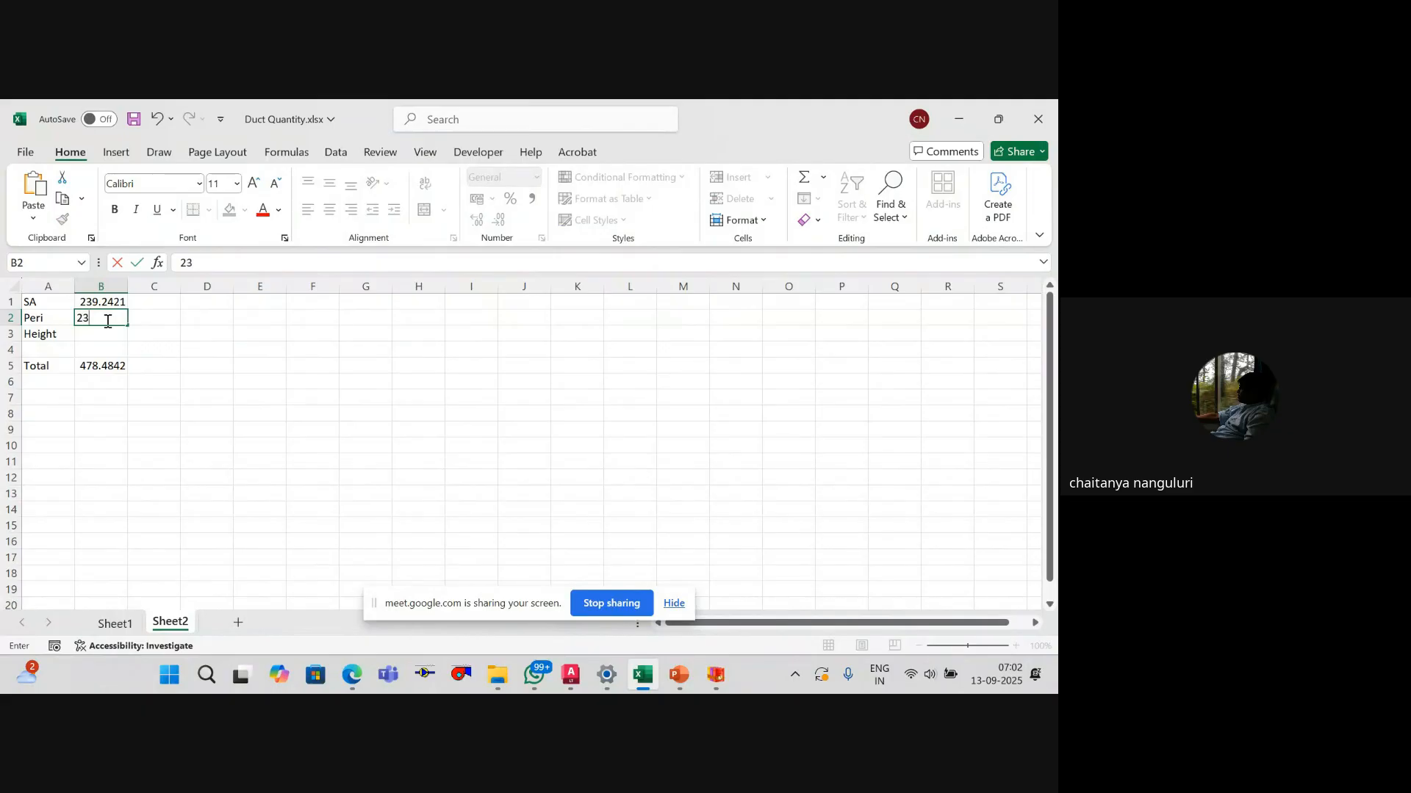
text(5.75)
key(Return)
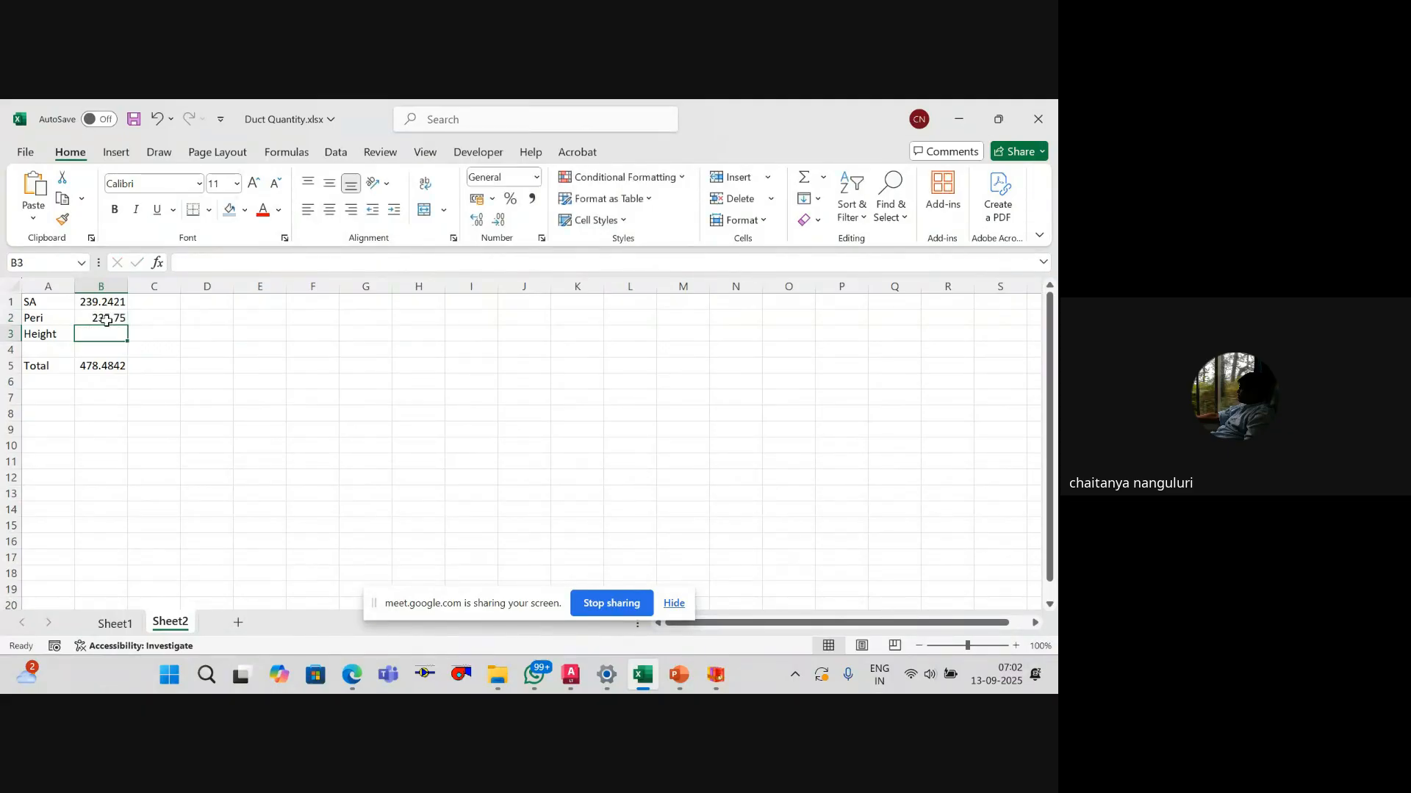
Step: Check the duct height label in AutoCAD and enter the height in feet as =18/12 in B3 of the Excel sheet
key(alt+Tab)
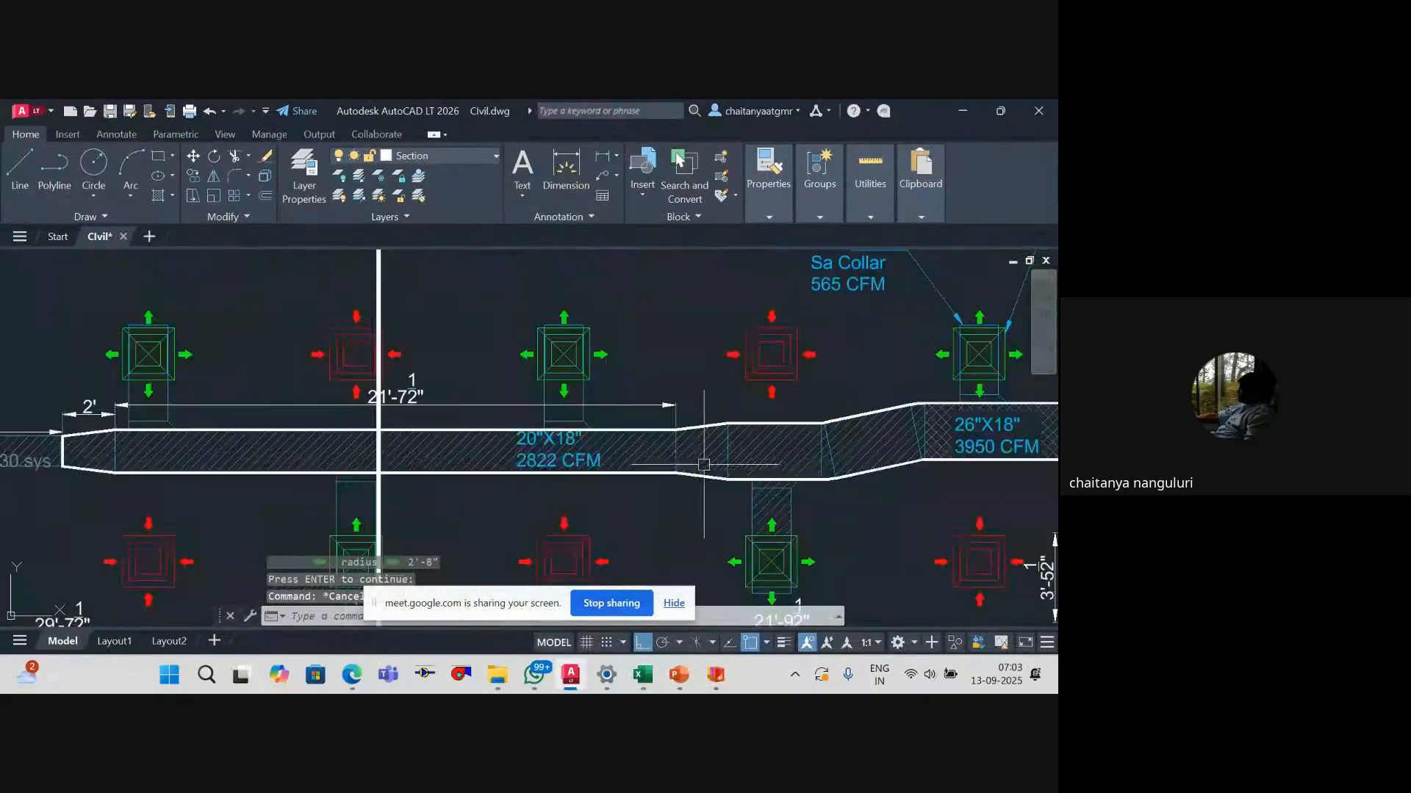
key(alt+Tab)
text(=1)
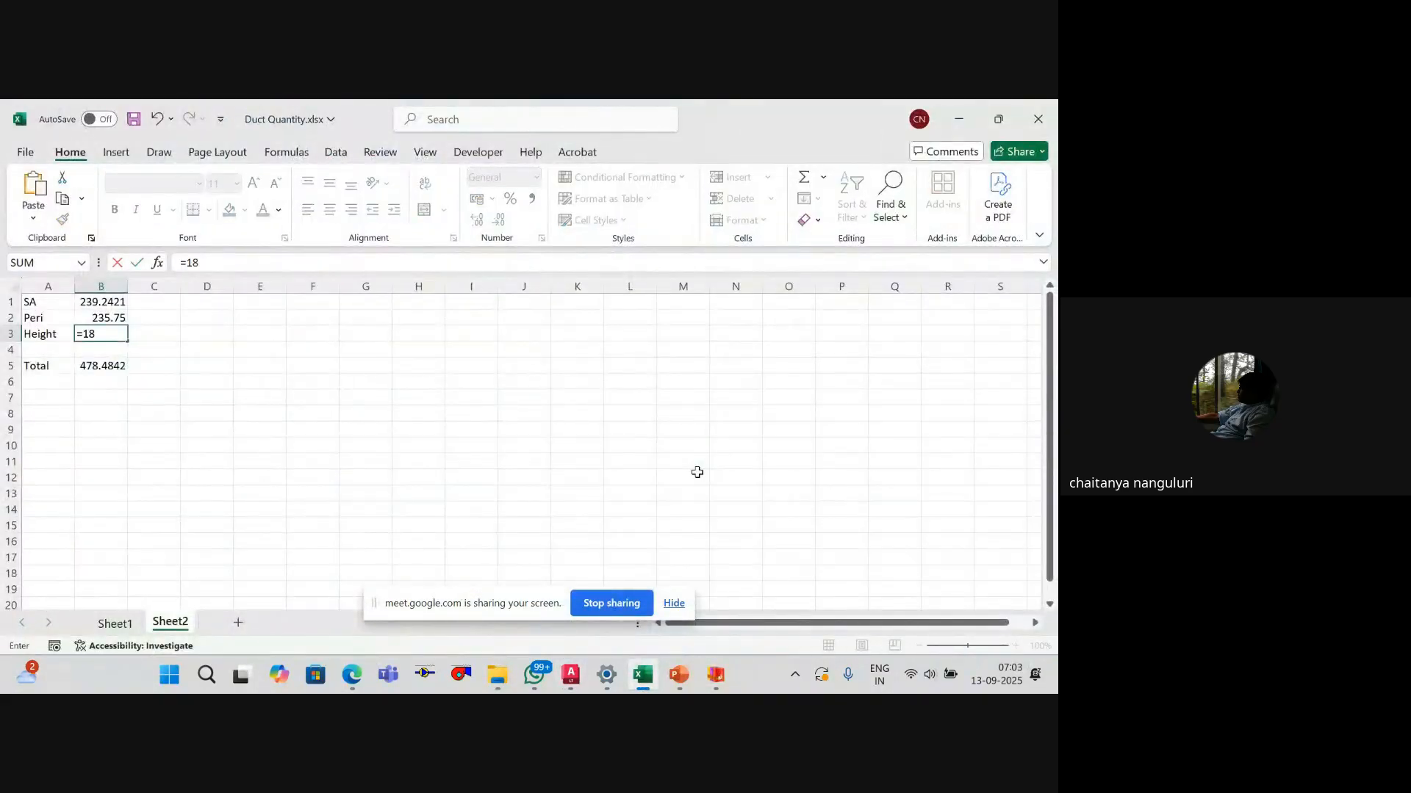
text(8/12)
key(Return)
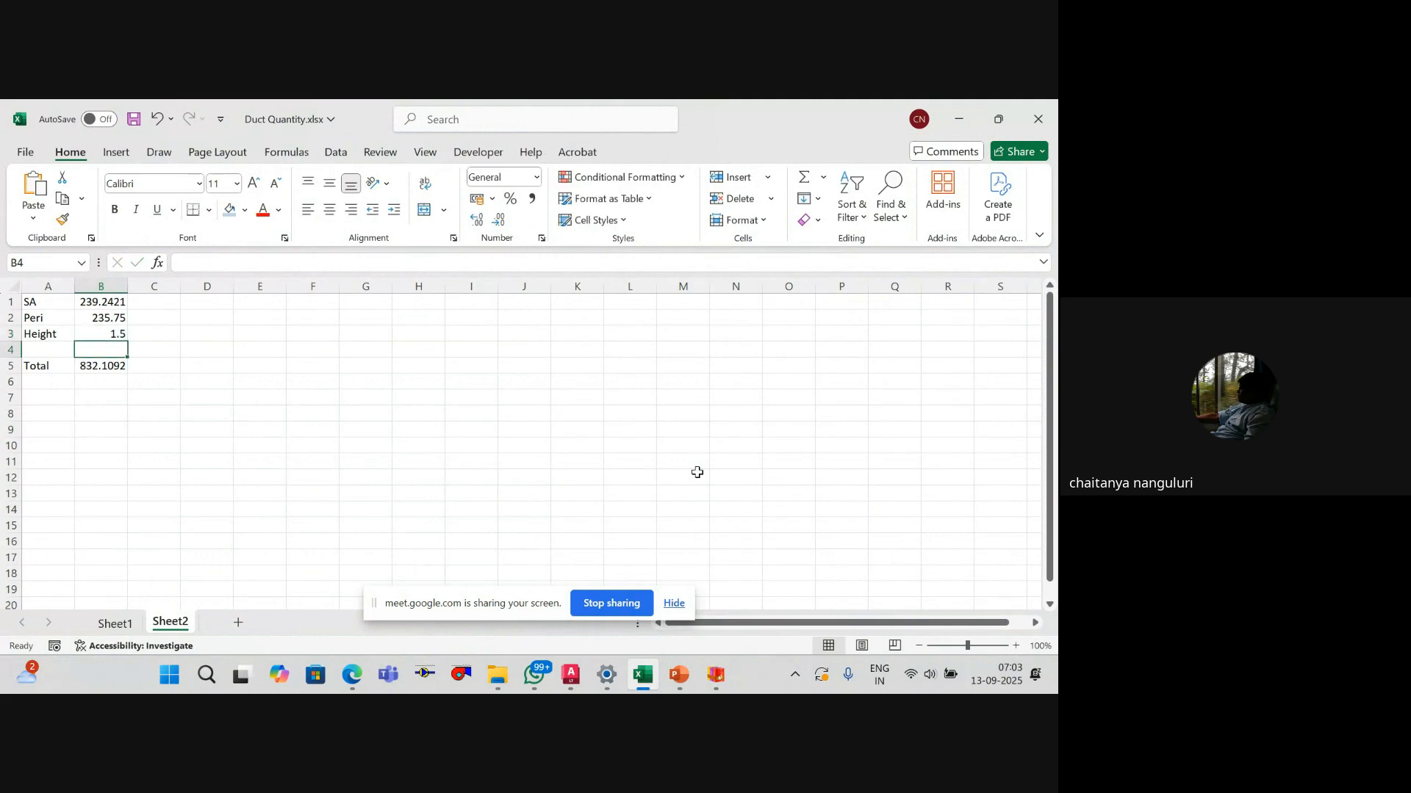
key(Down)
key(Down)
key(Up)
key(Down)
key(Up)
key(Left)
key(Down)
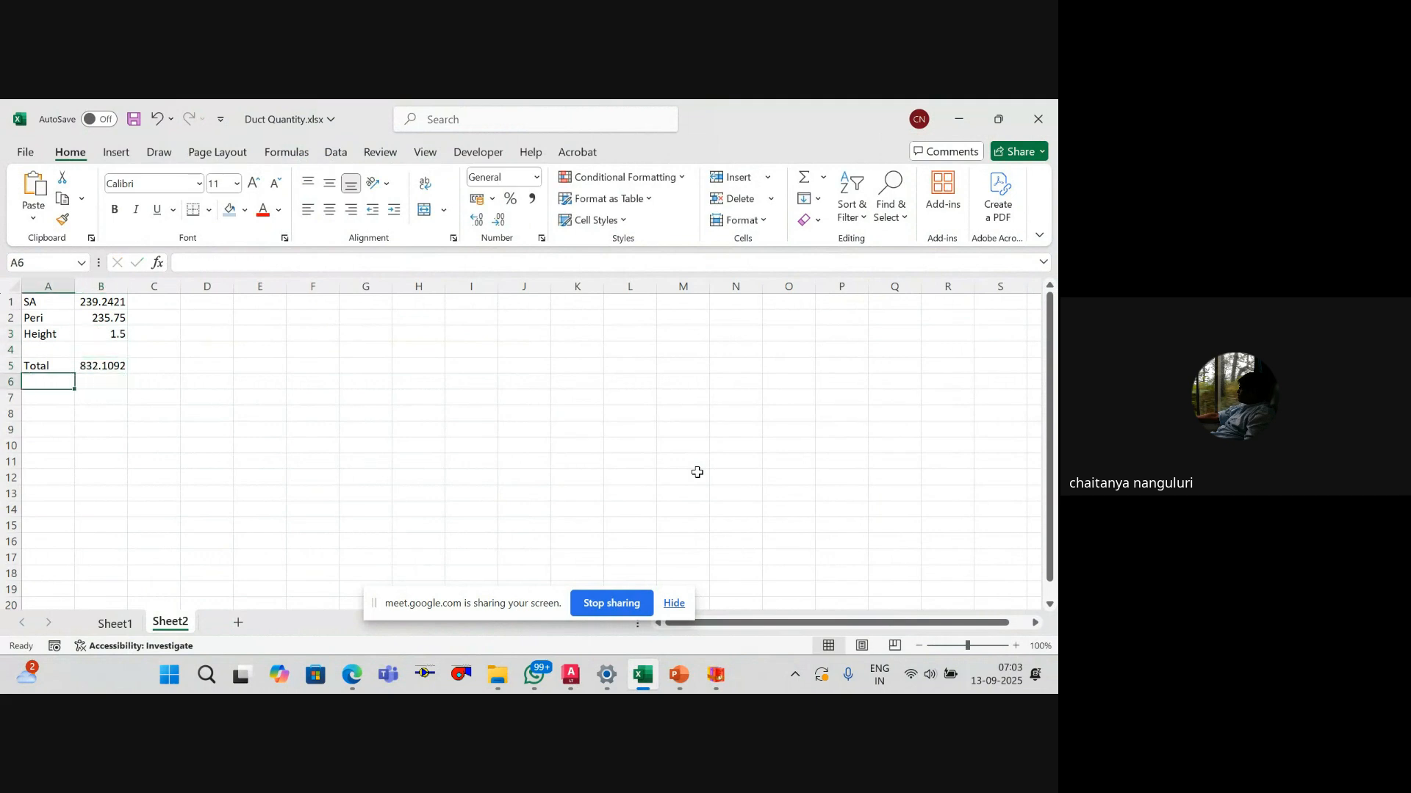
Step: Switch to AutoCAD and draw a rectangle corner to corner around the straight 14"X14" duct
key(alt+Tab)
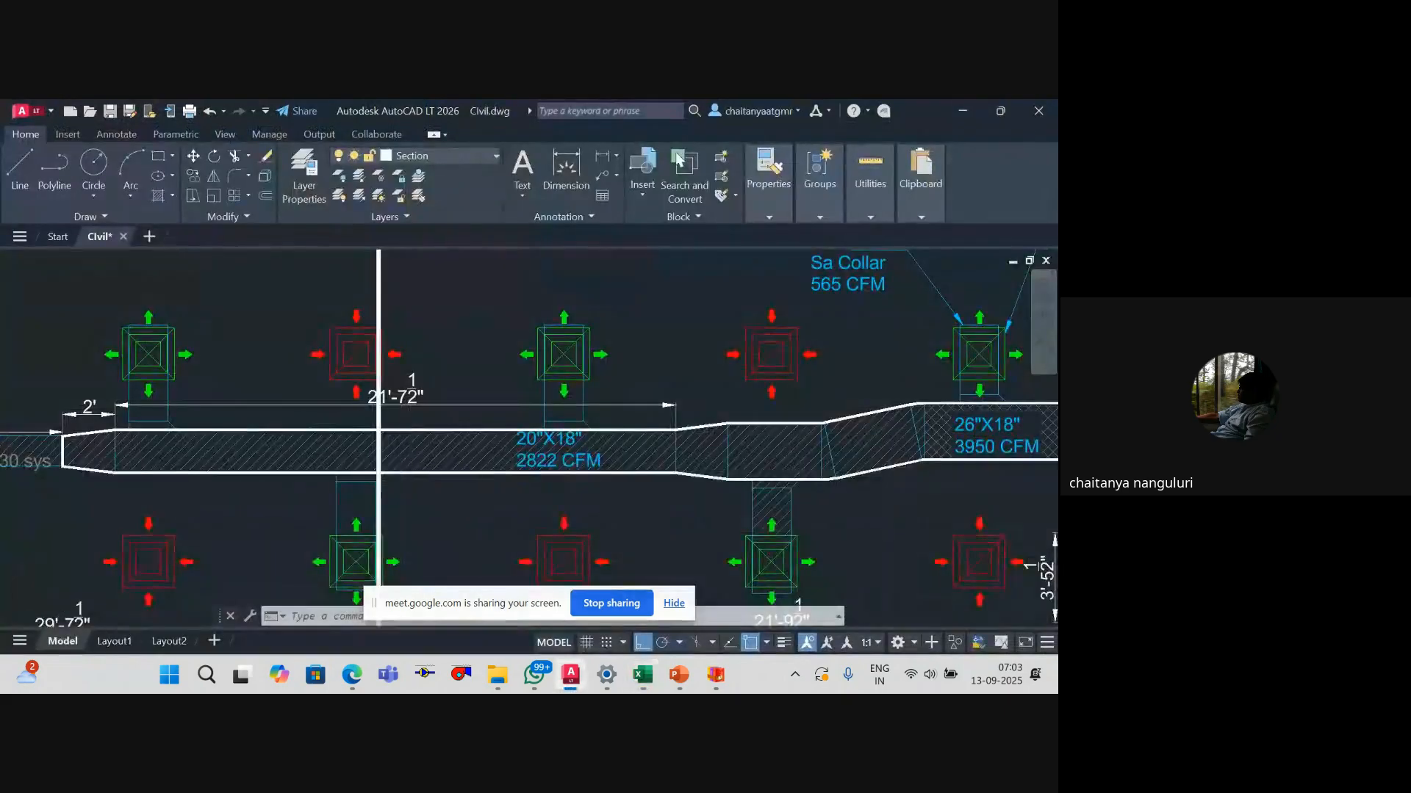
scroll(487, 394, down, 4)
key(Escape)
key(Escape)
scroll(487, 395, up, 4)
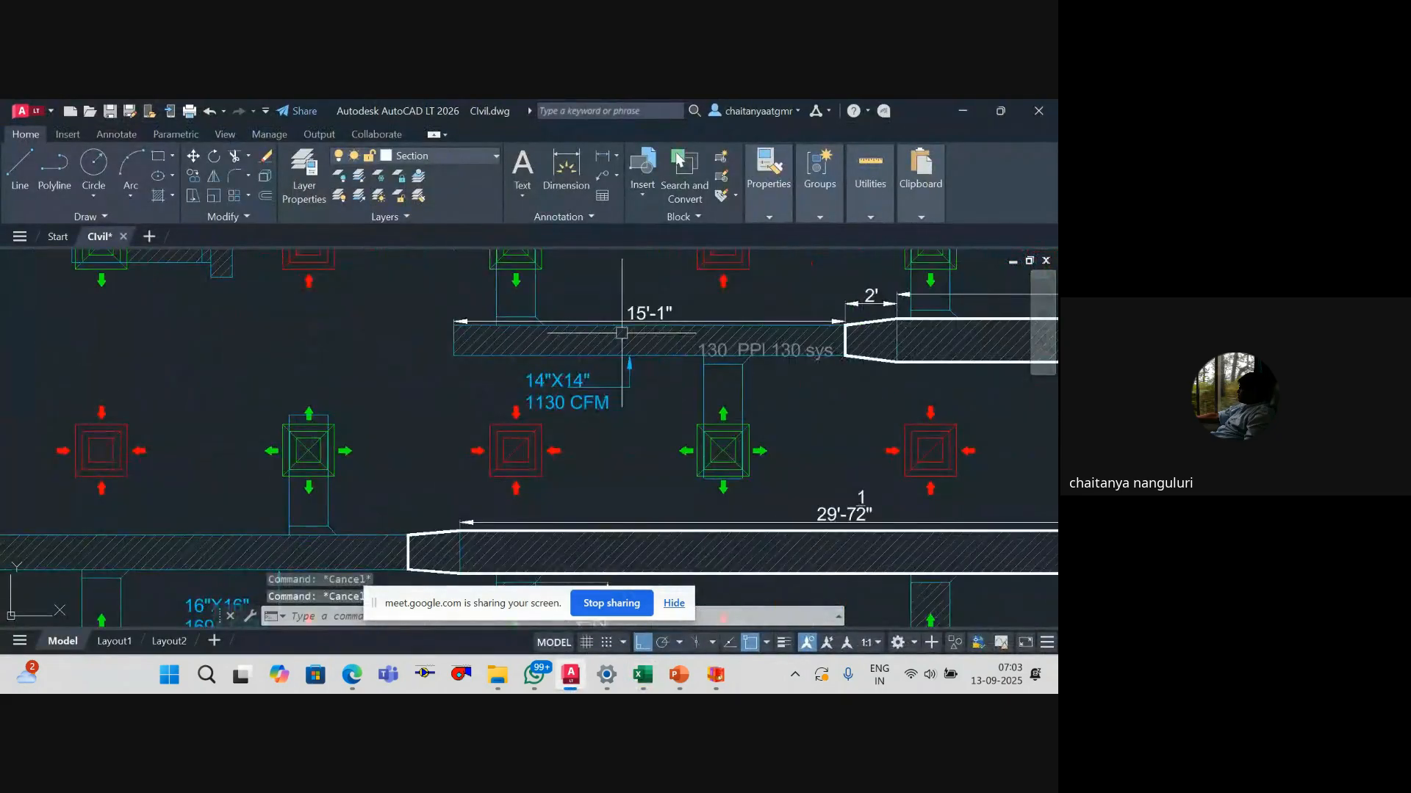
scroll(761, 330, down, 2)
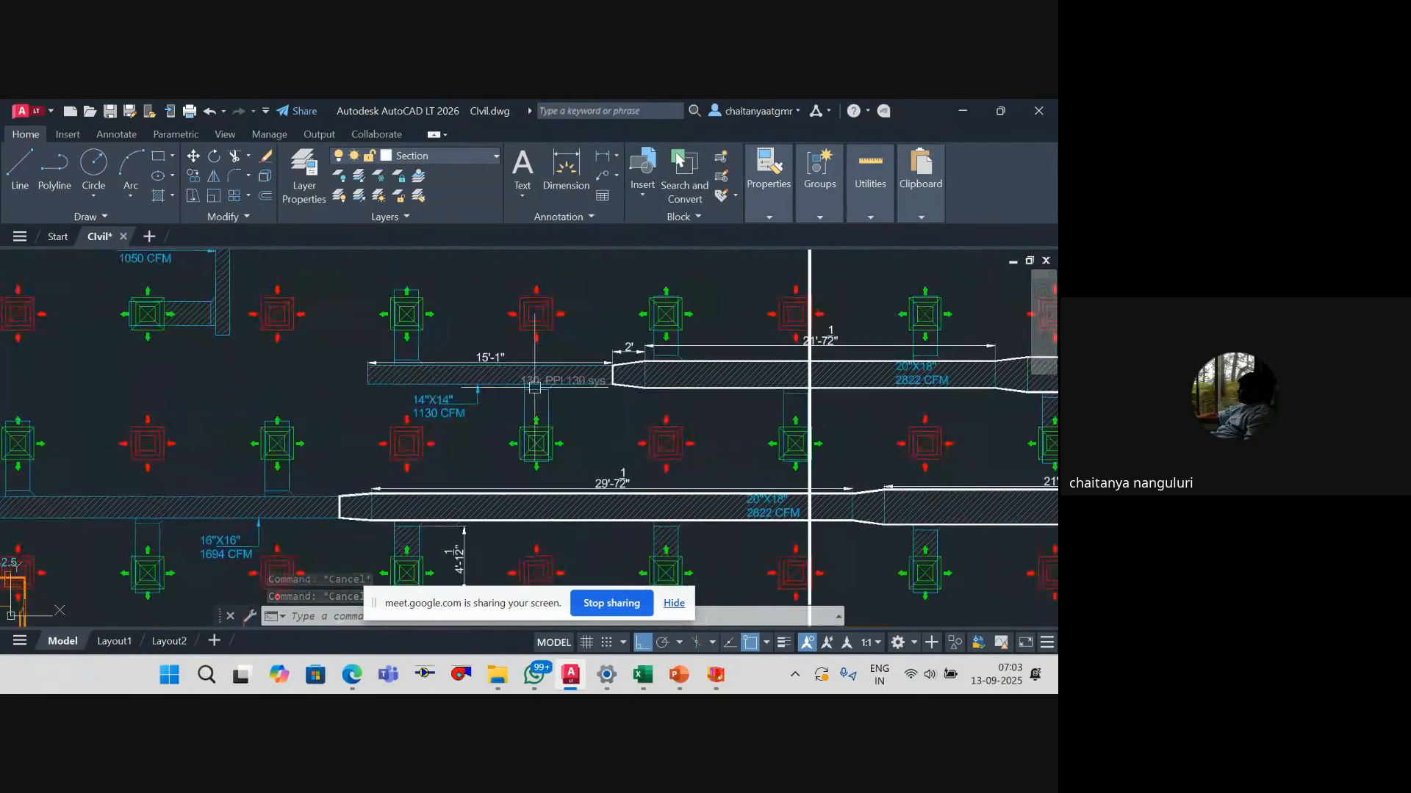
scroll(784, 391, up, 4)
text(rec)
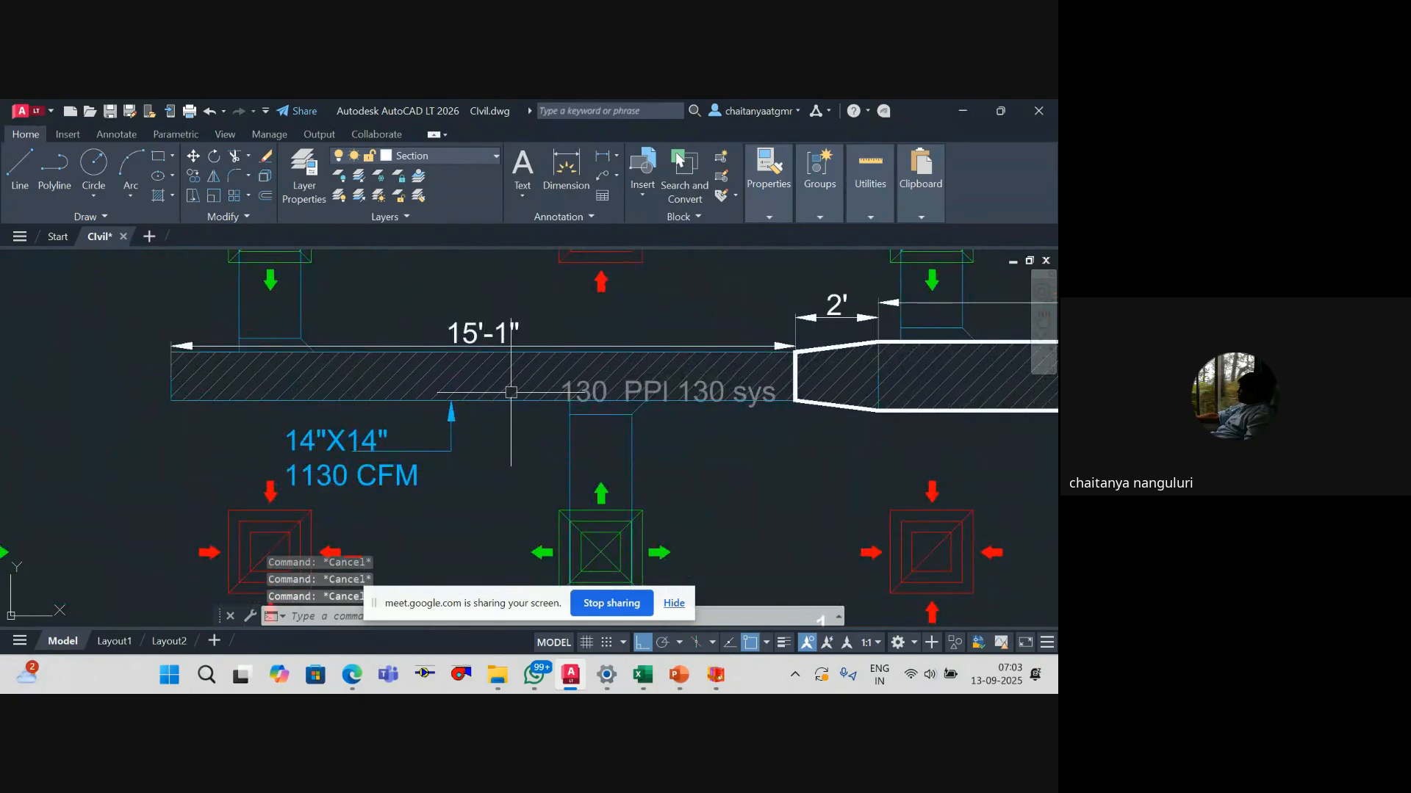
key(Return)
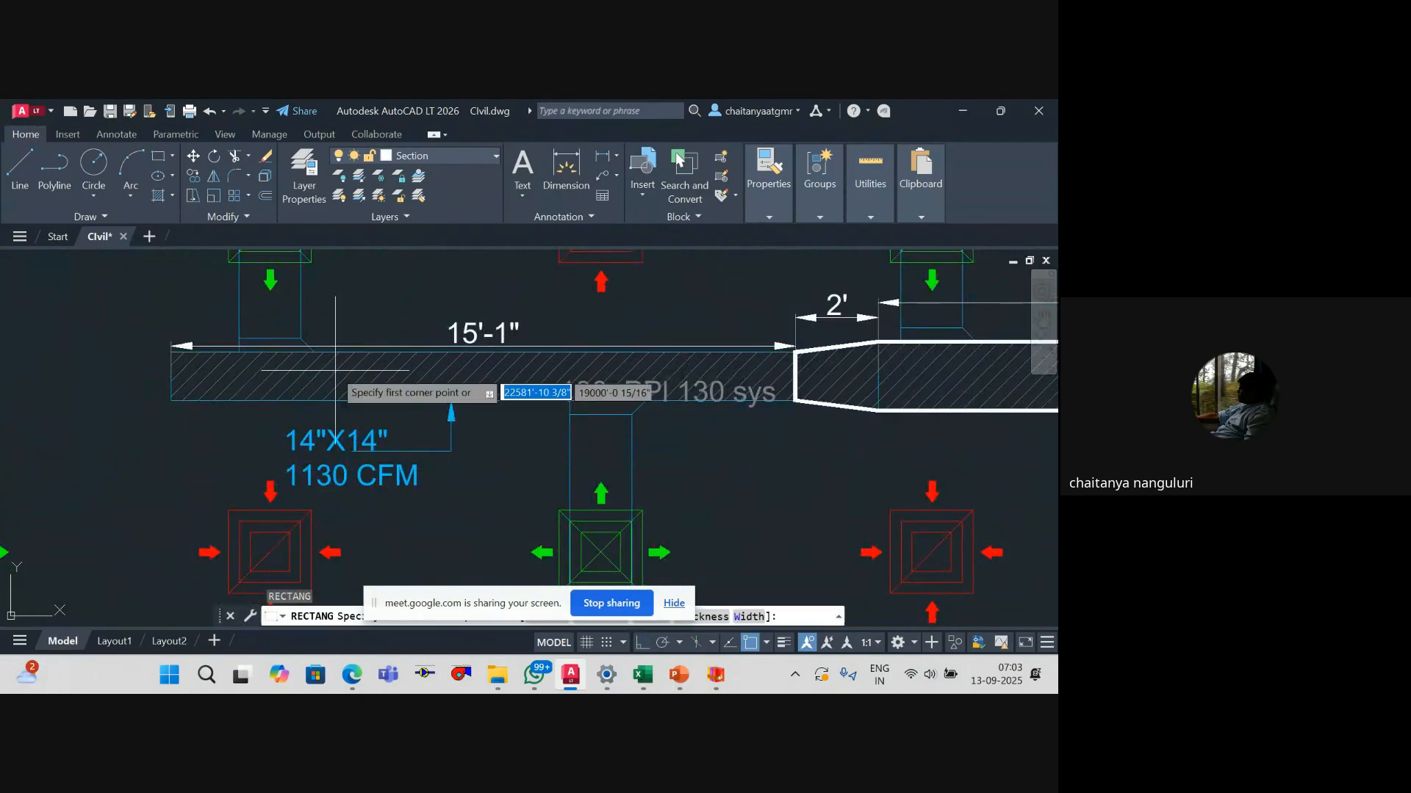
click(172, 352)
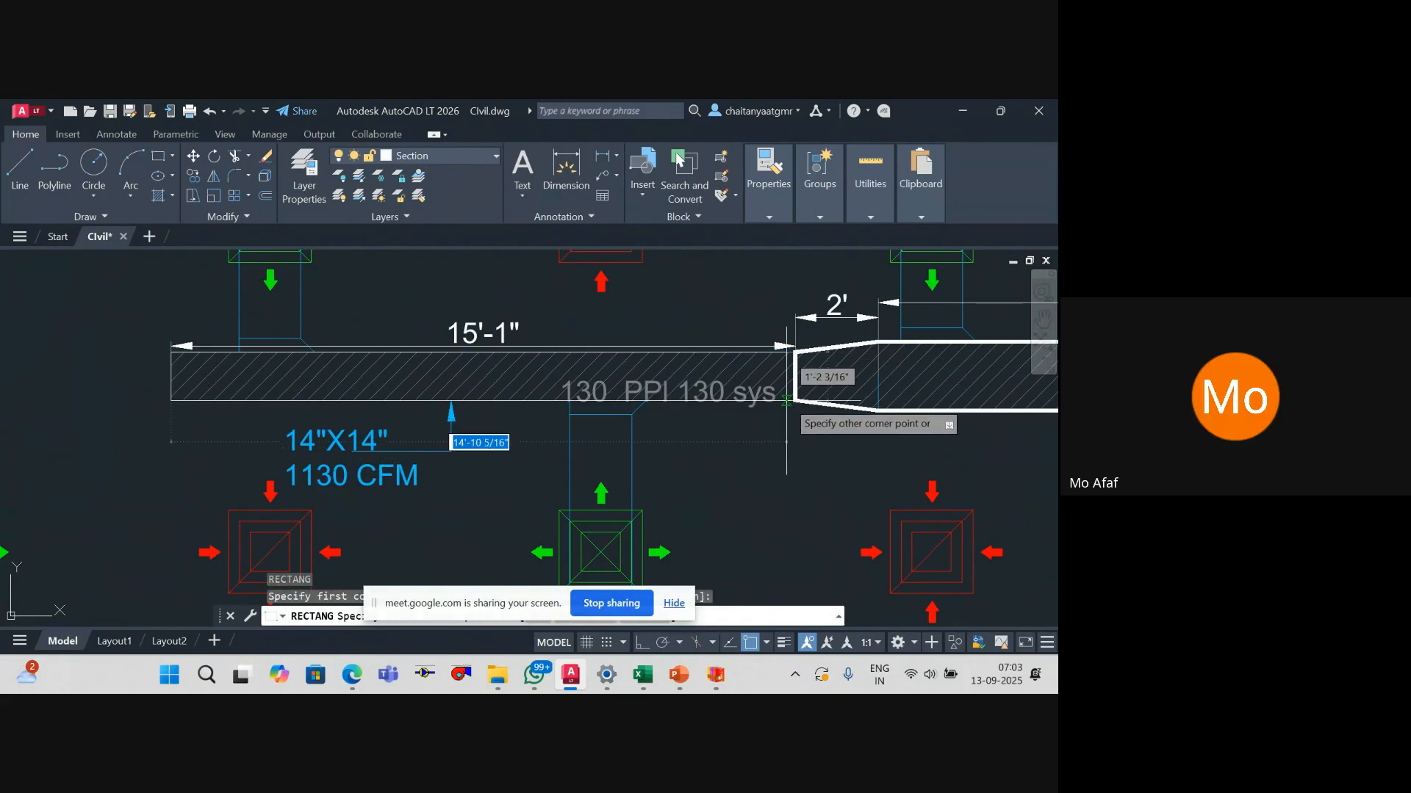
key(Escape)
Step: Draw a rectangle around the straight 16"X16" duct, ending where the white outlined taper starts
scroll(801, 420, down, 3)
scroll(444, 385, up, 5)
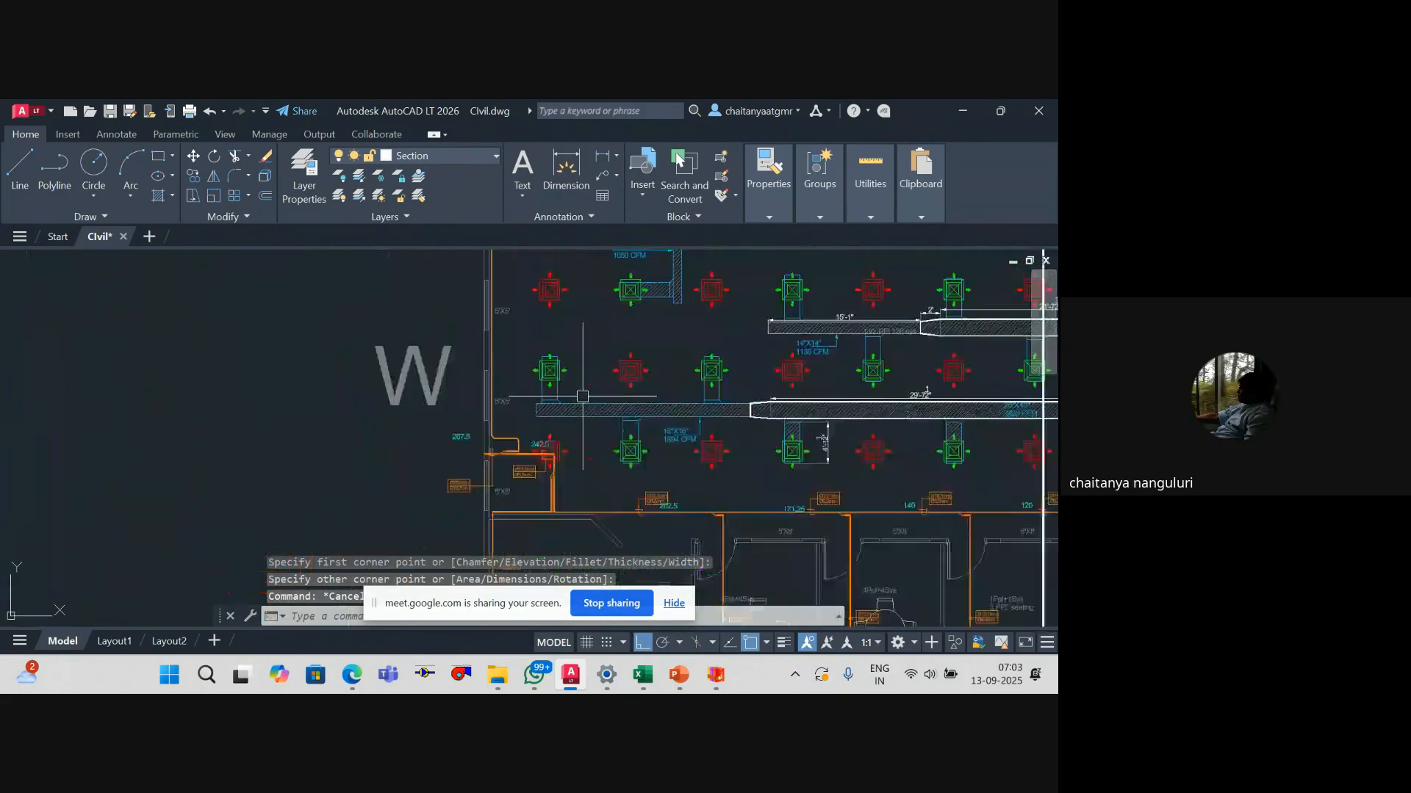
key(Return)
click(447, 390)
scroll(671, 435, down, 3)
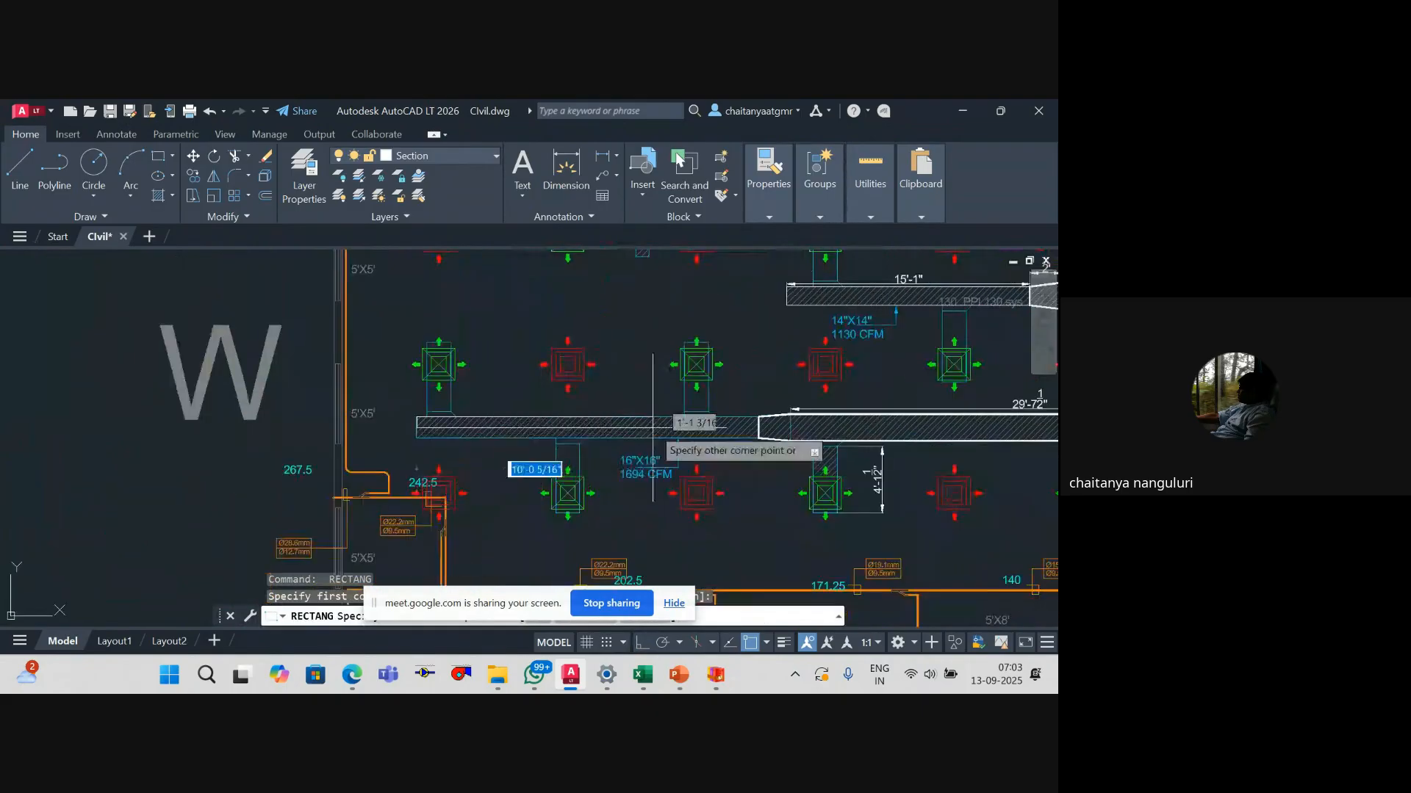
scroll(786, 463, up, 5)
key(Escape)
scroll(808, 456, down, 4)
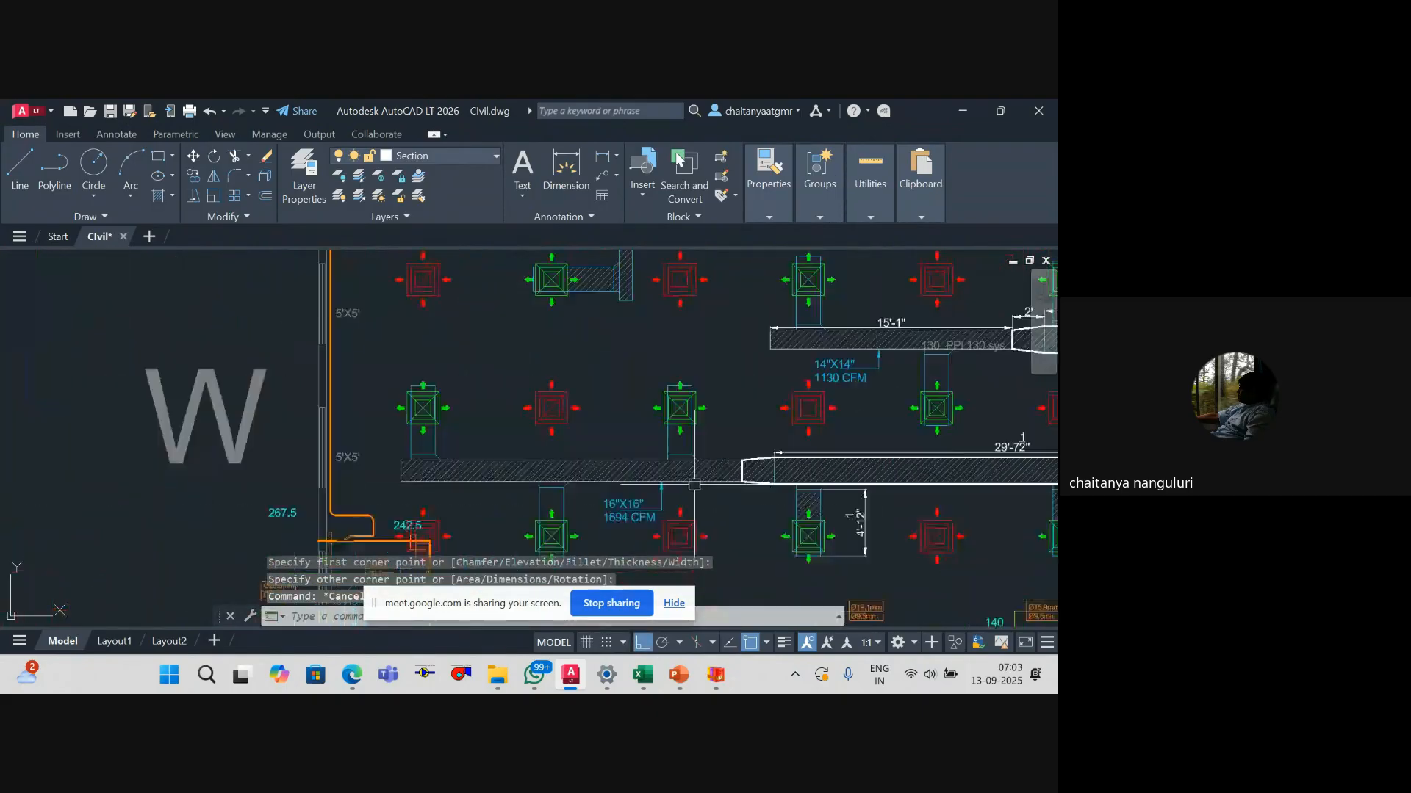
Step: List the rectangle around the 14"X14" duct in AutoCAD and enter its area in square feet as 17.6 in C1 of the Excel sheet
scroll(688, 485, up, 4)
key(Escape)
key(Escape)
click(688, 476)
text(LI)
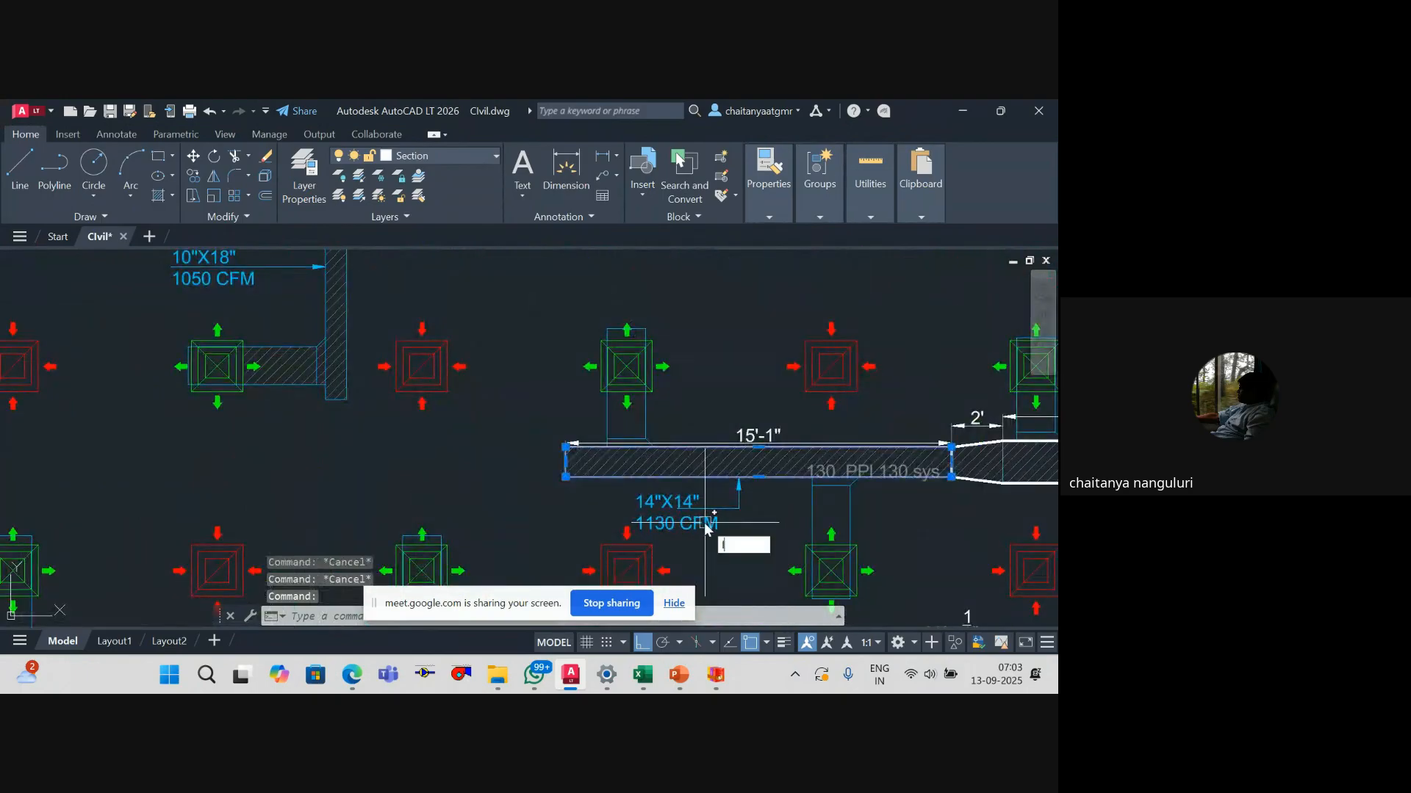
key(Return)
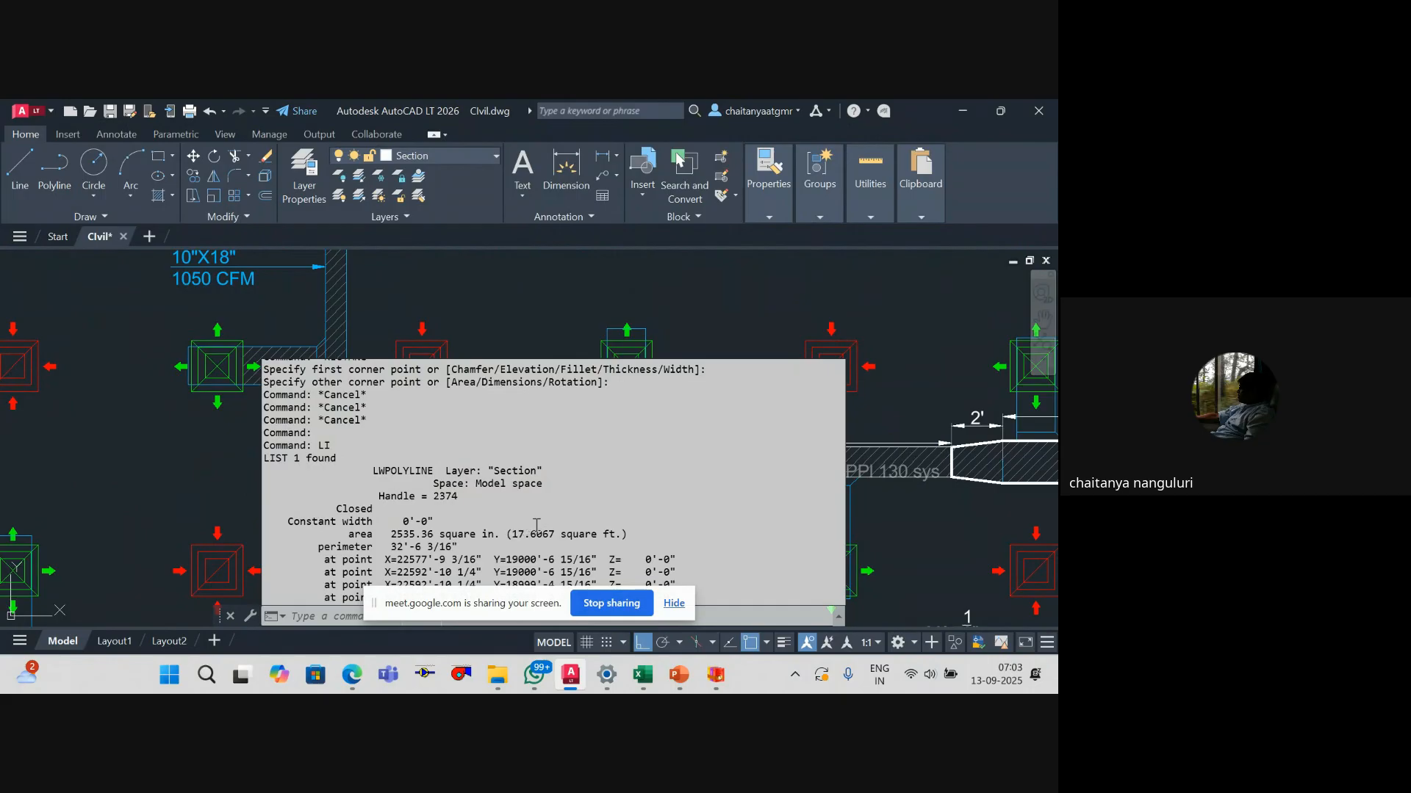
key(alt+Tab)
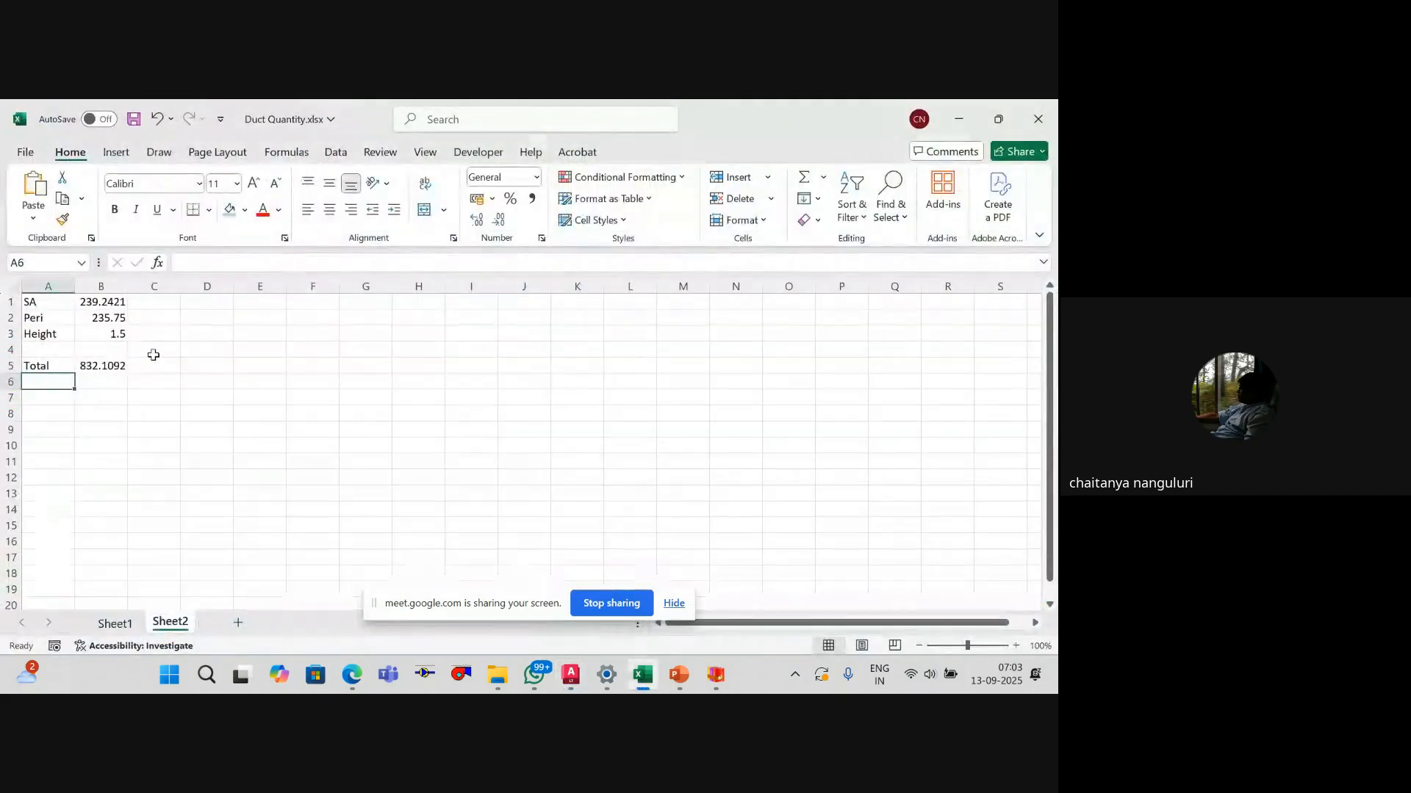
click(163, 302)
text(1)
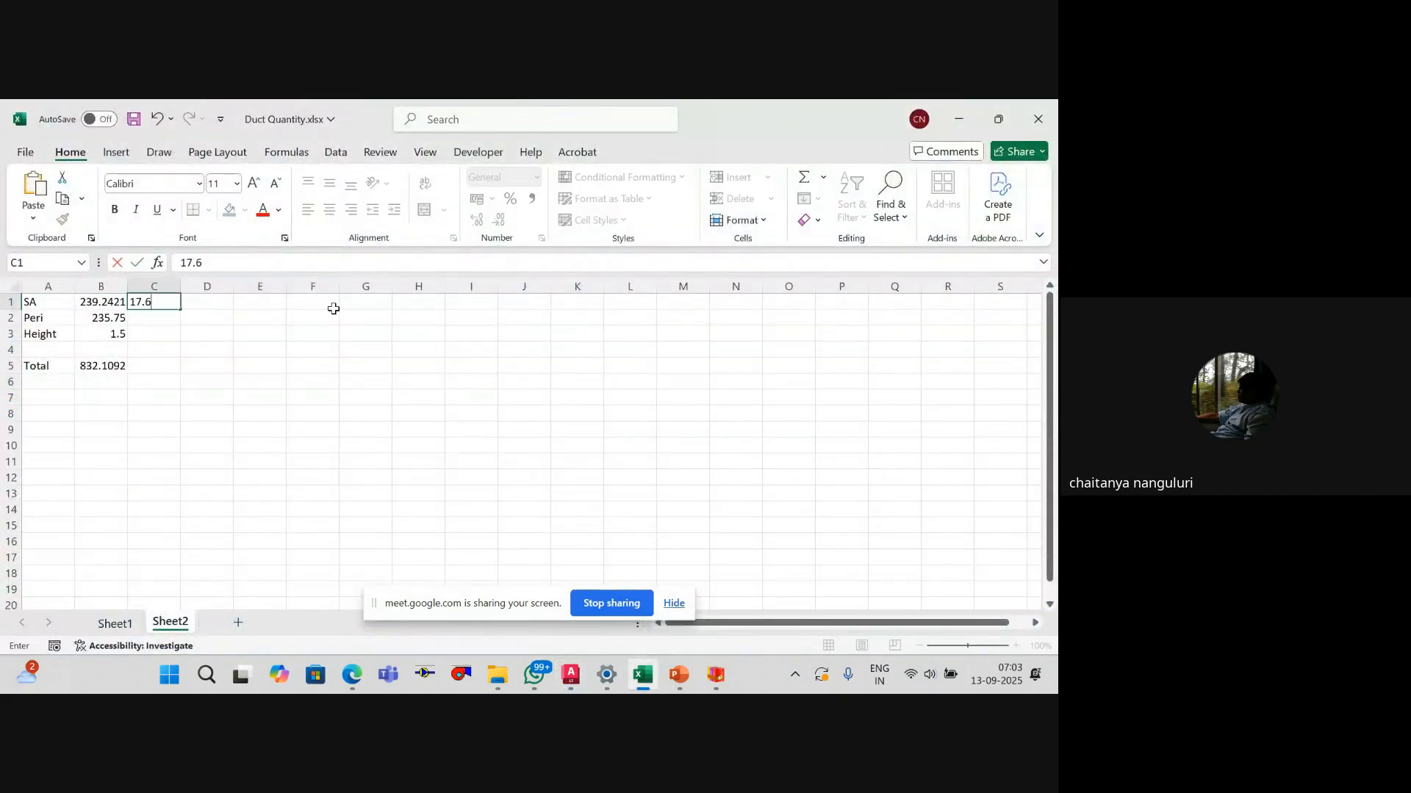
text(7.6)
key(Return)
Step: List the 14"X14" duct rectangle again in AutoCAD and enter its perimeter in feet as 32.5 in C2 of the Excel sheet
key(alt+Tab)
scroll(547, 457, down, 3)
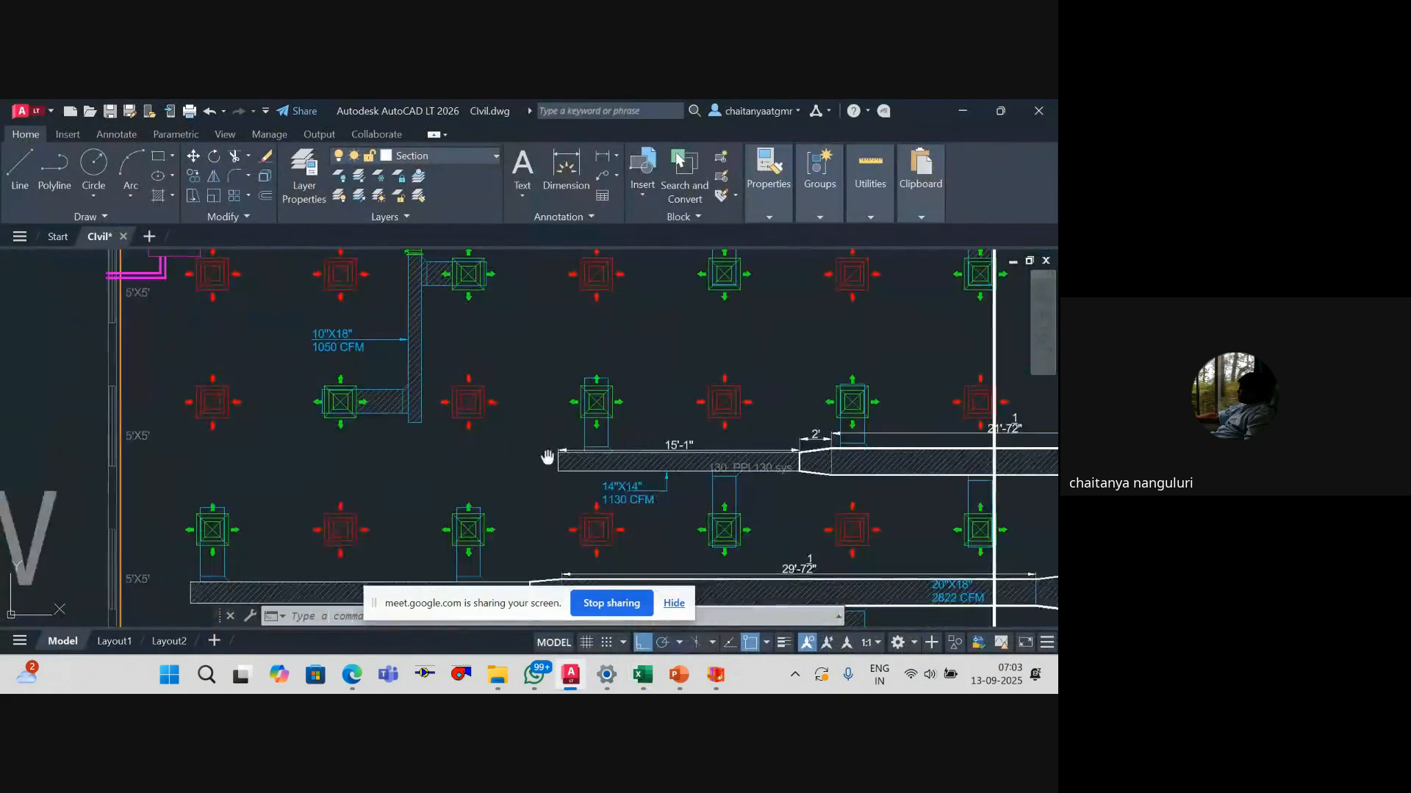
click(522, 403)
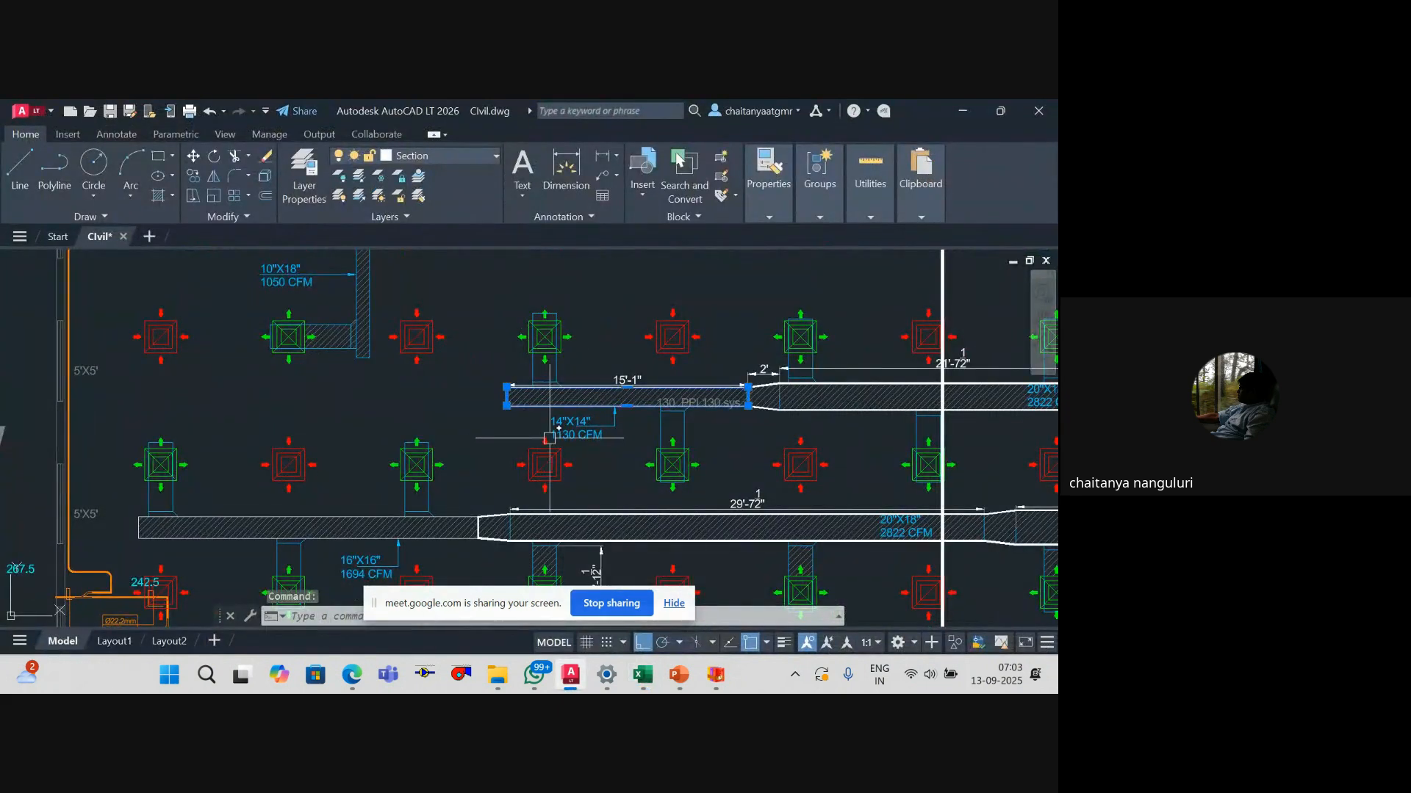
text(li)
key(Return)
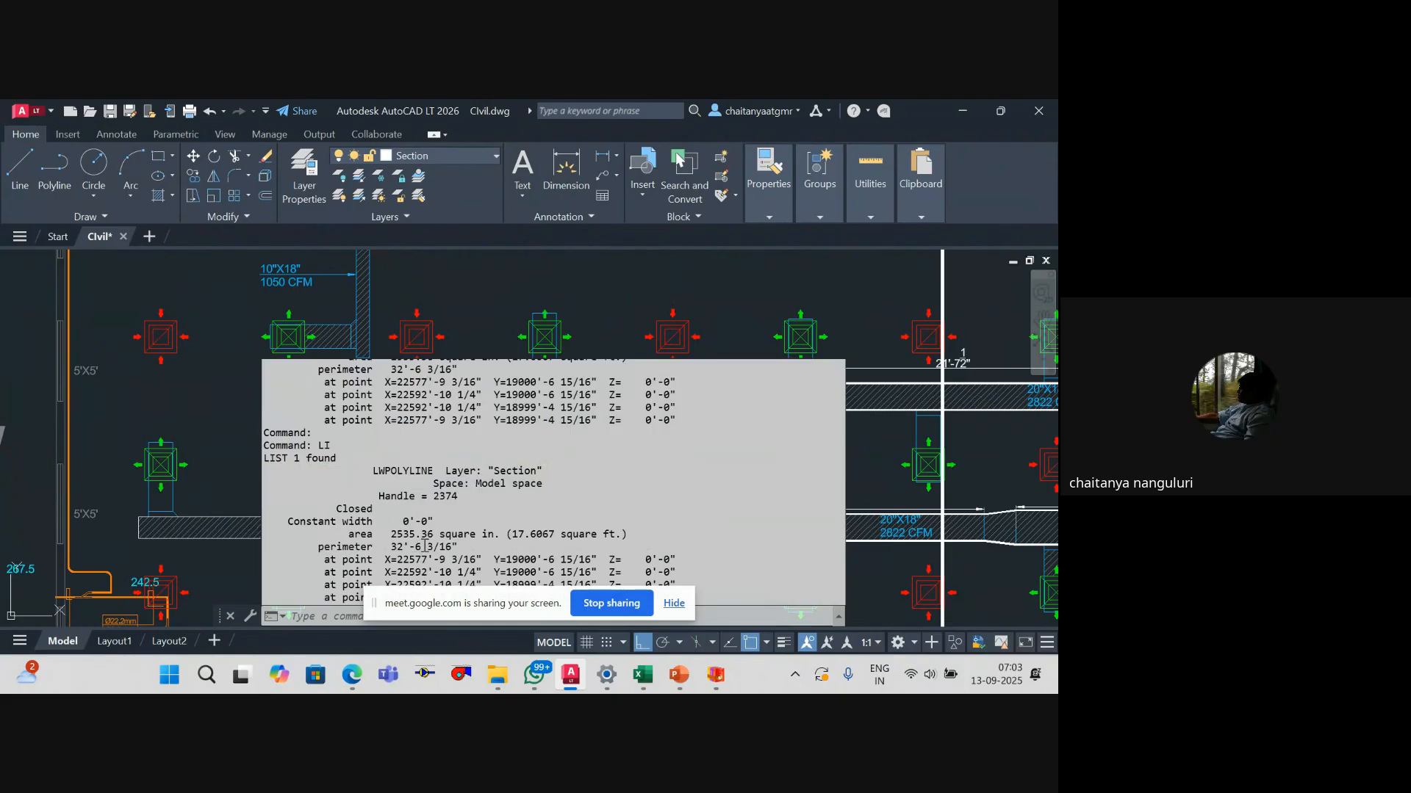
key(alt+Tab)
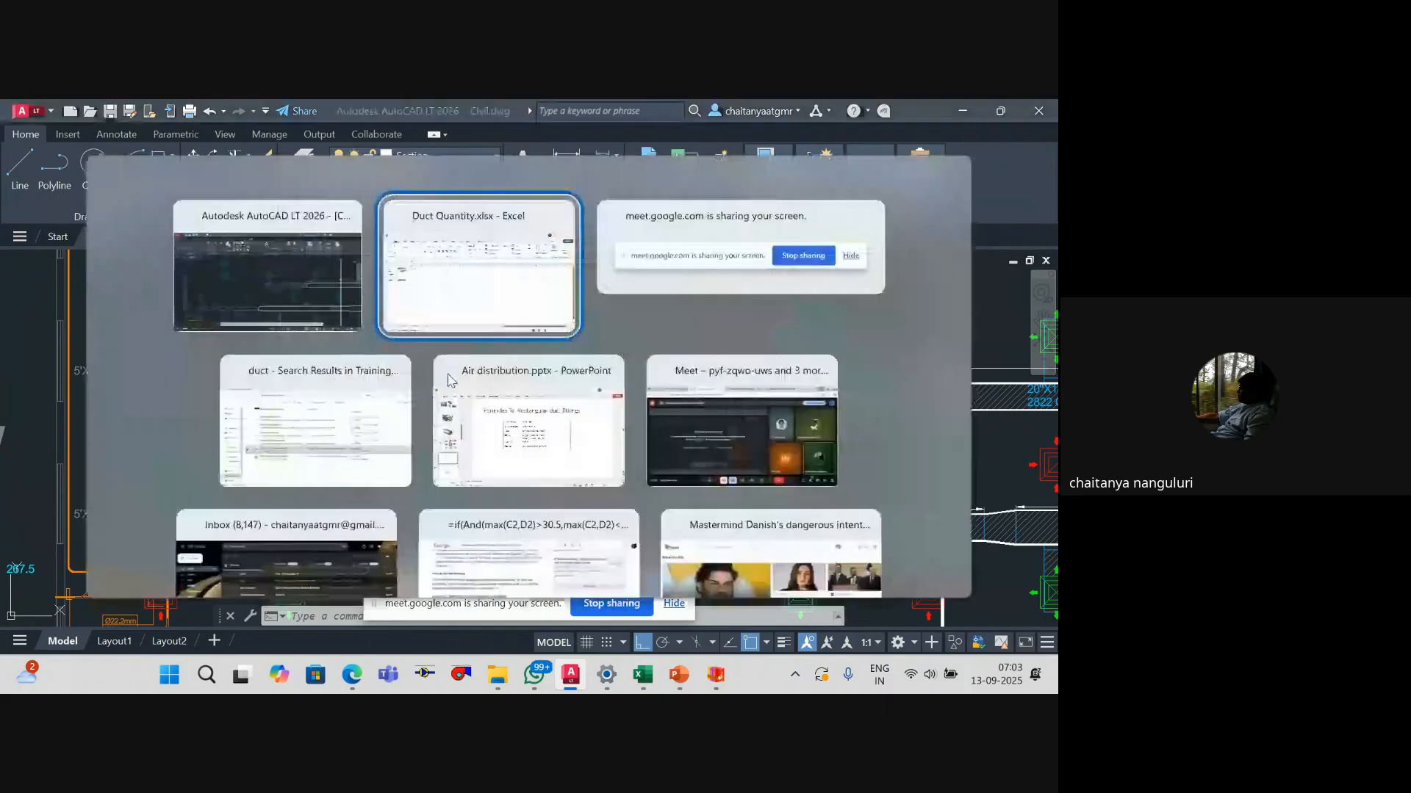
text(32.5)
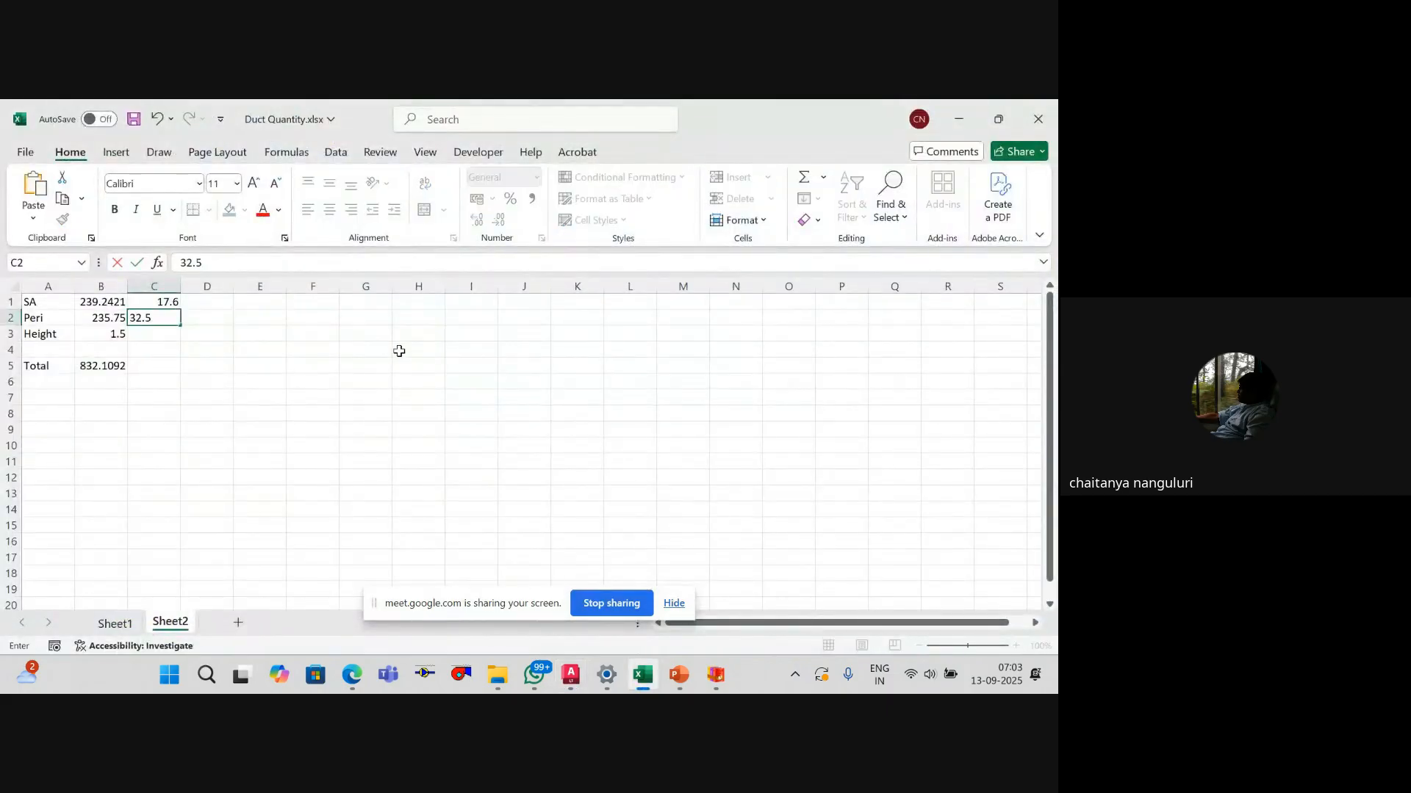
key(Return)
Step: Recheck the area and perimeter of the 14"X14" duct rectangle with List in AutoCAD, and return to the Excel sheet
key(alt+Tab)
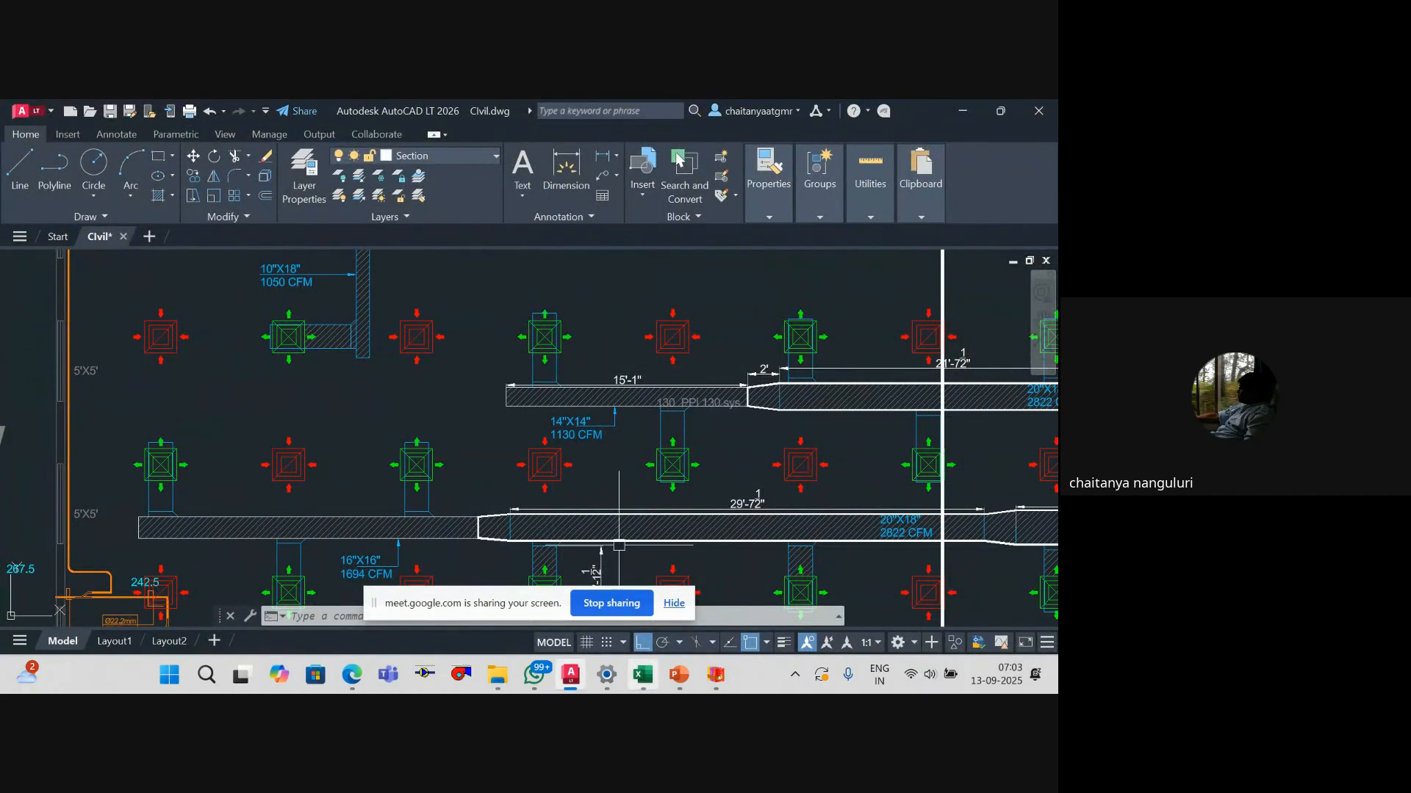
click(595, 471)
key(Escape)
key(Escape)
click(551, 406)
text(LIST)
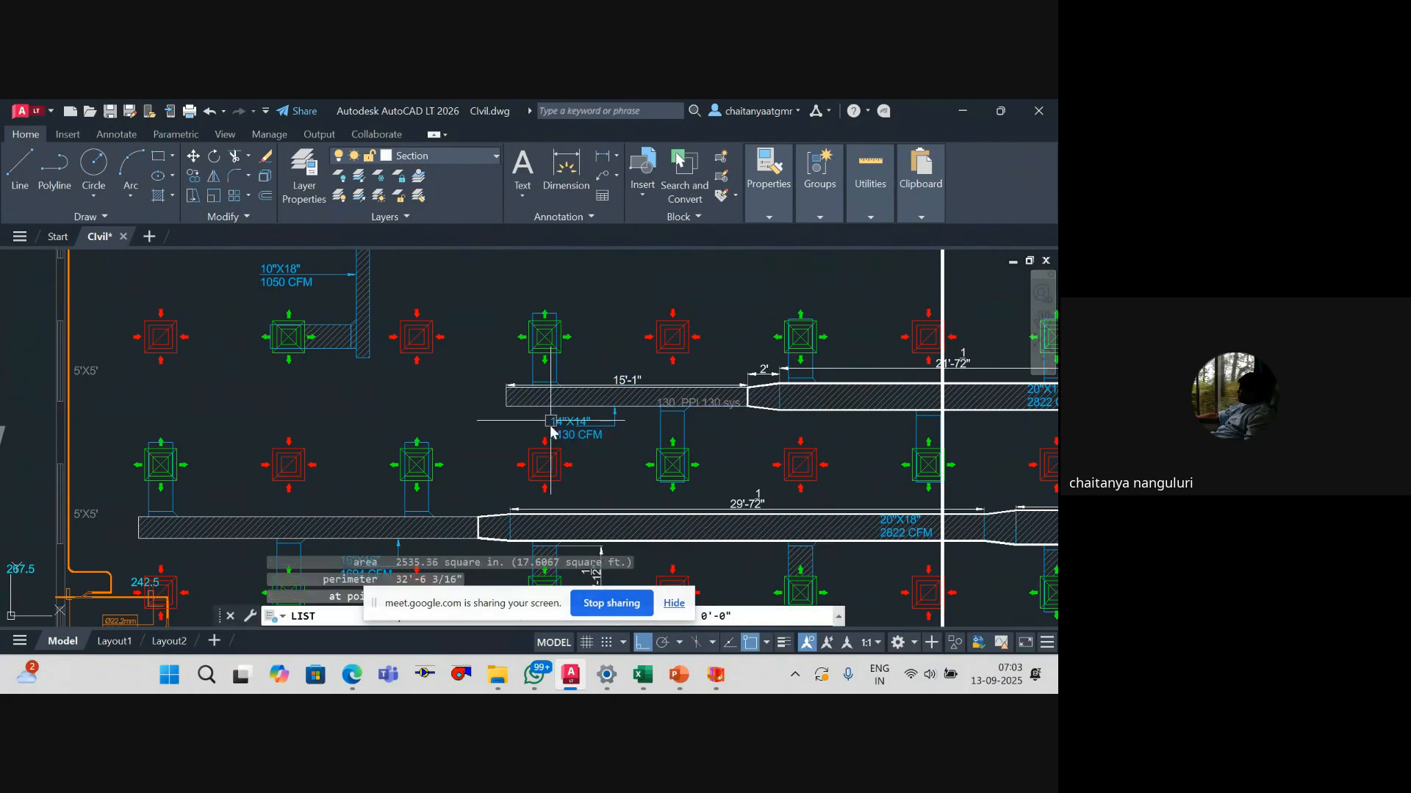
key(Return)
click(508, 266)
key(Escape)
key(Escape)
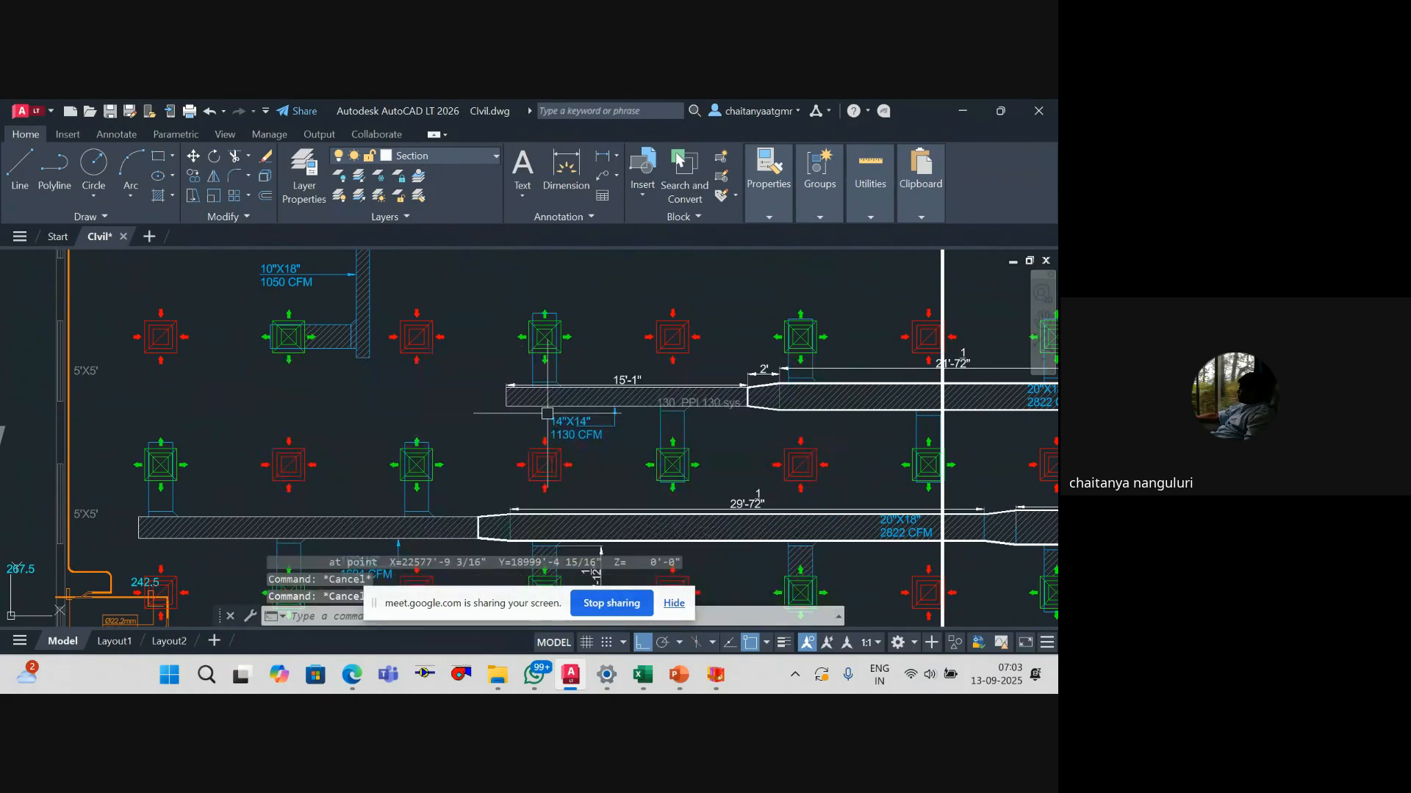
click(537, 406)
text(LIST)
key(Return)
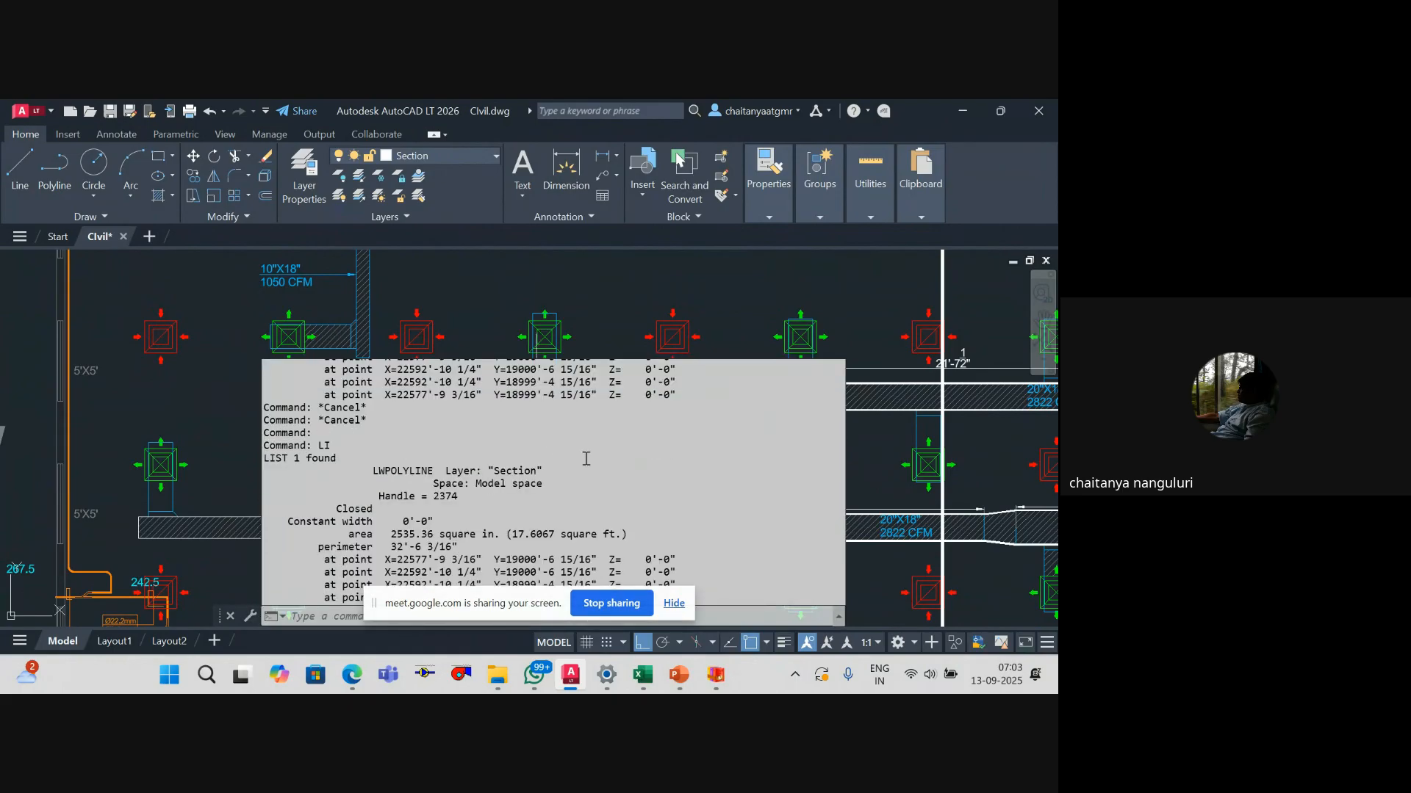
key(alt+Tab)
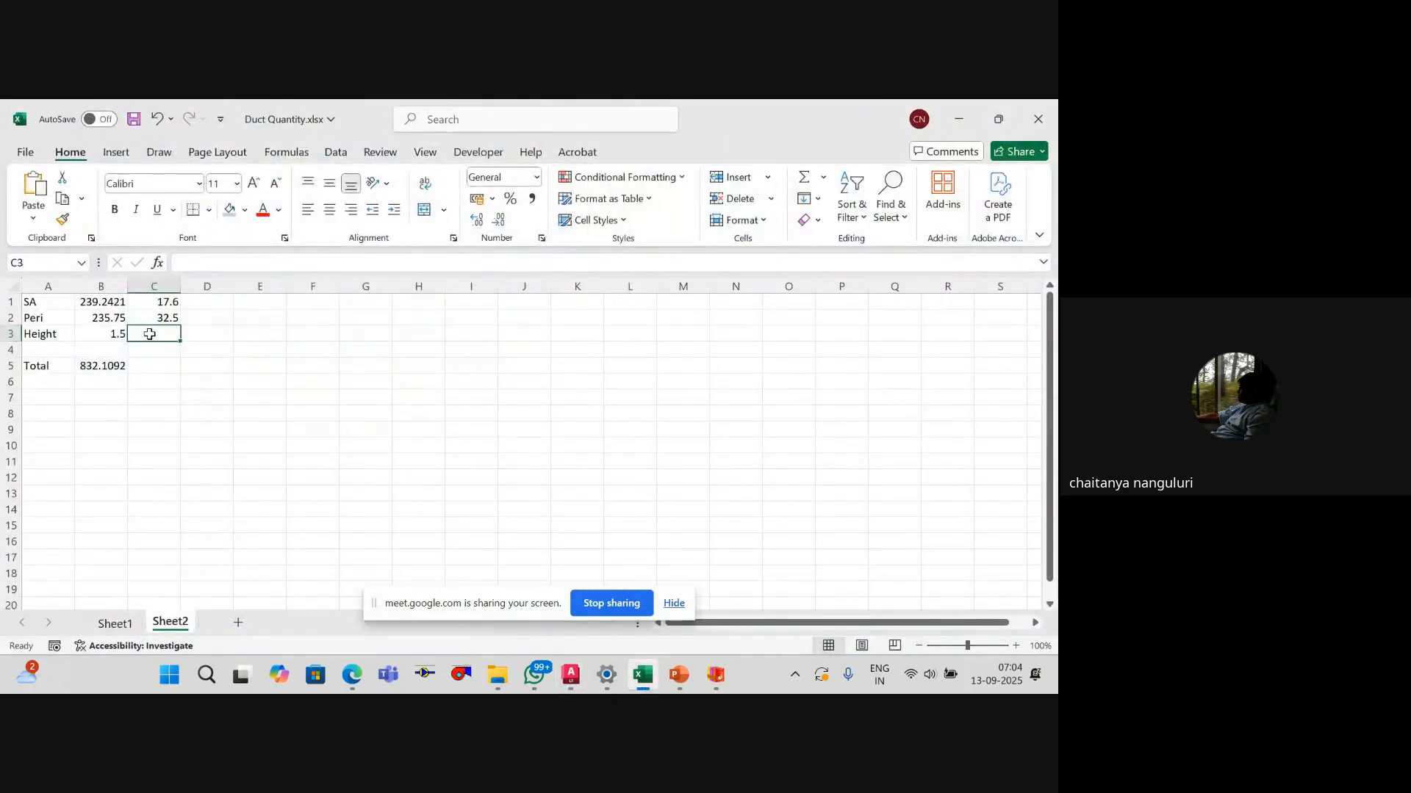
Step: Check the duct's size label in AutoCAD and enter the height in feet as =14/12 in C3 of the Excel sheet
key(alt+Tab)
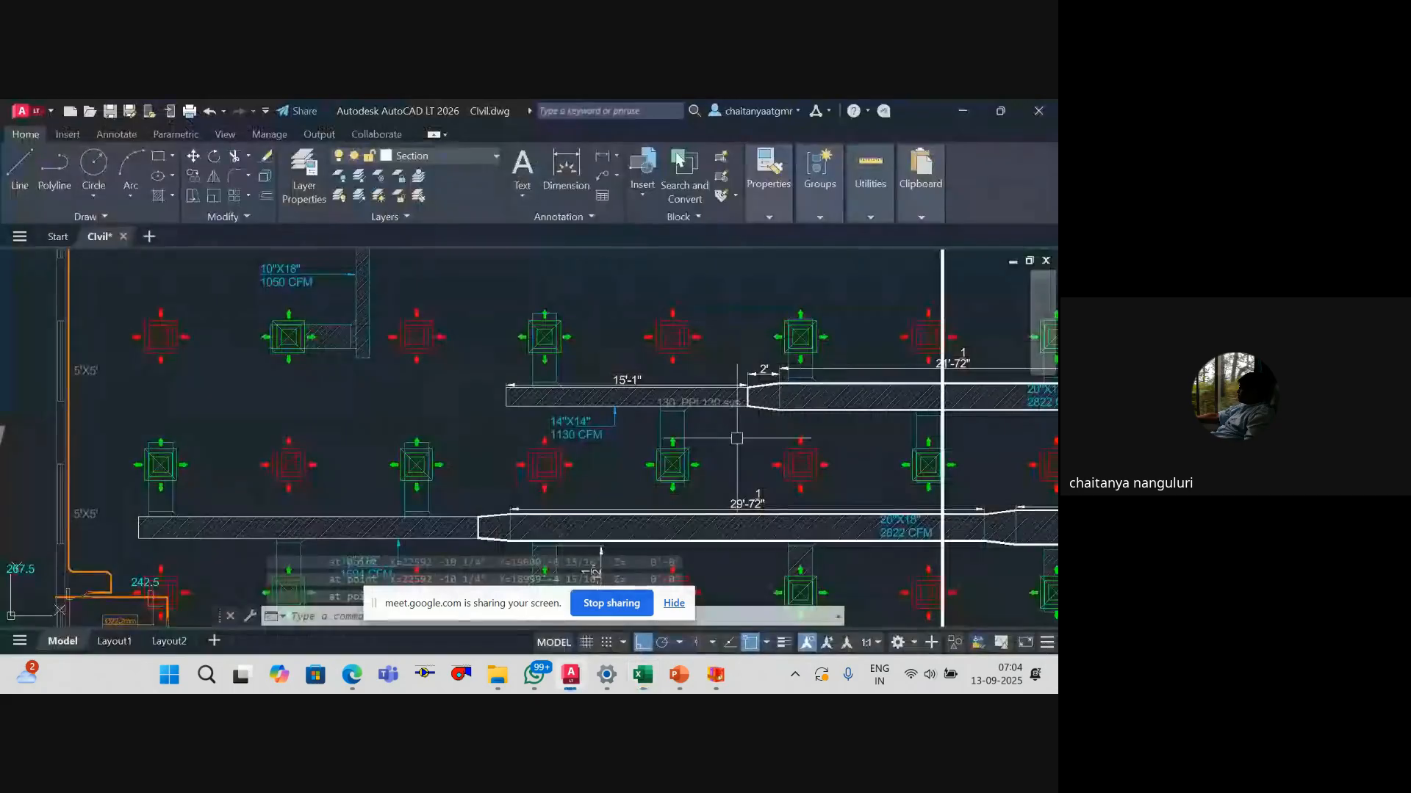
key(alt+Tab)
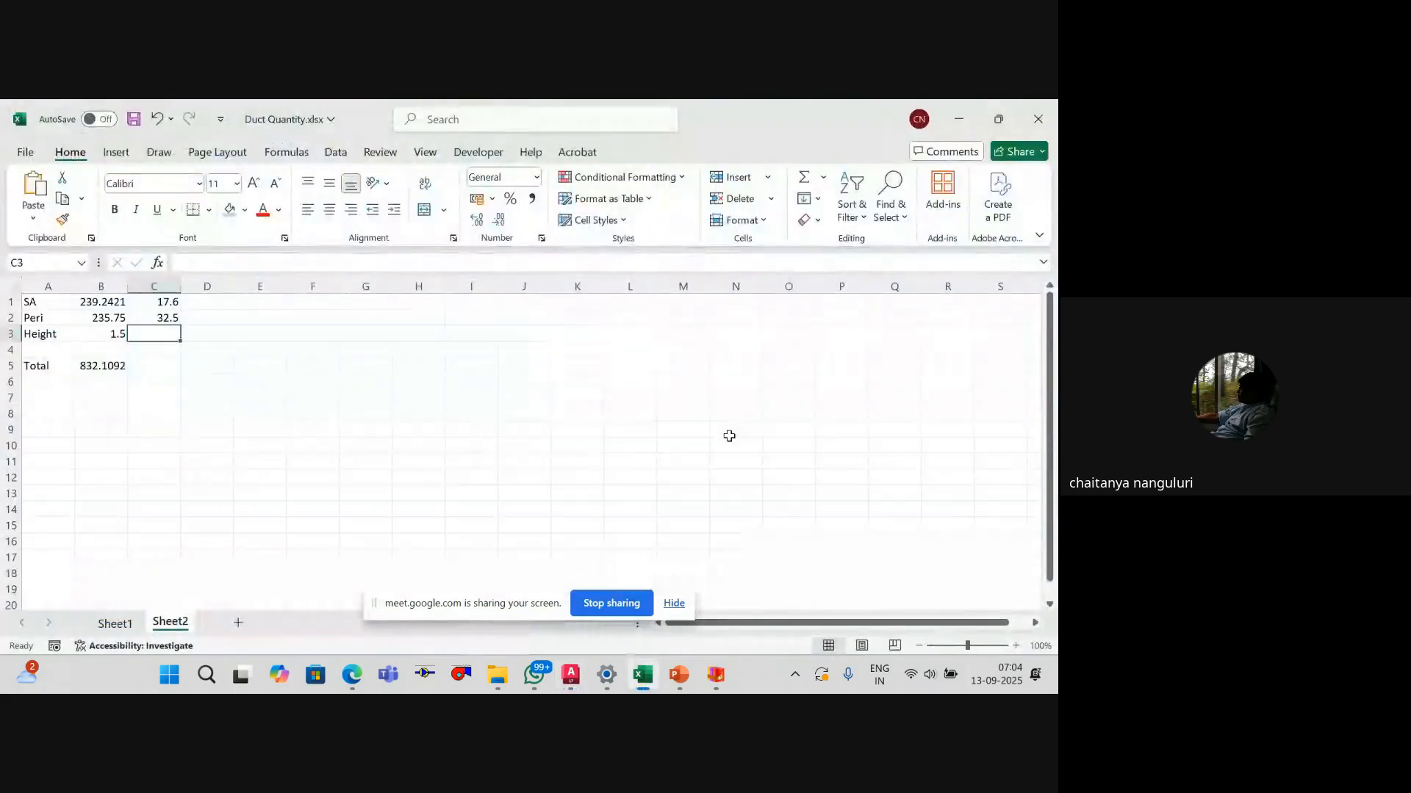
text(=14/12)
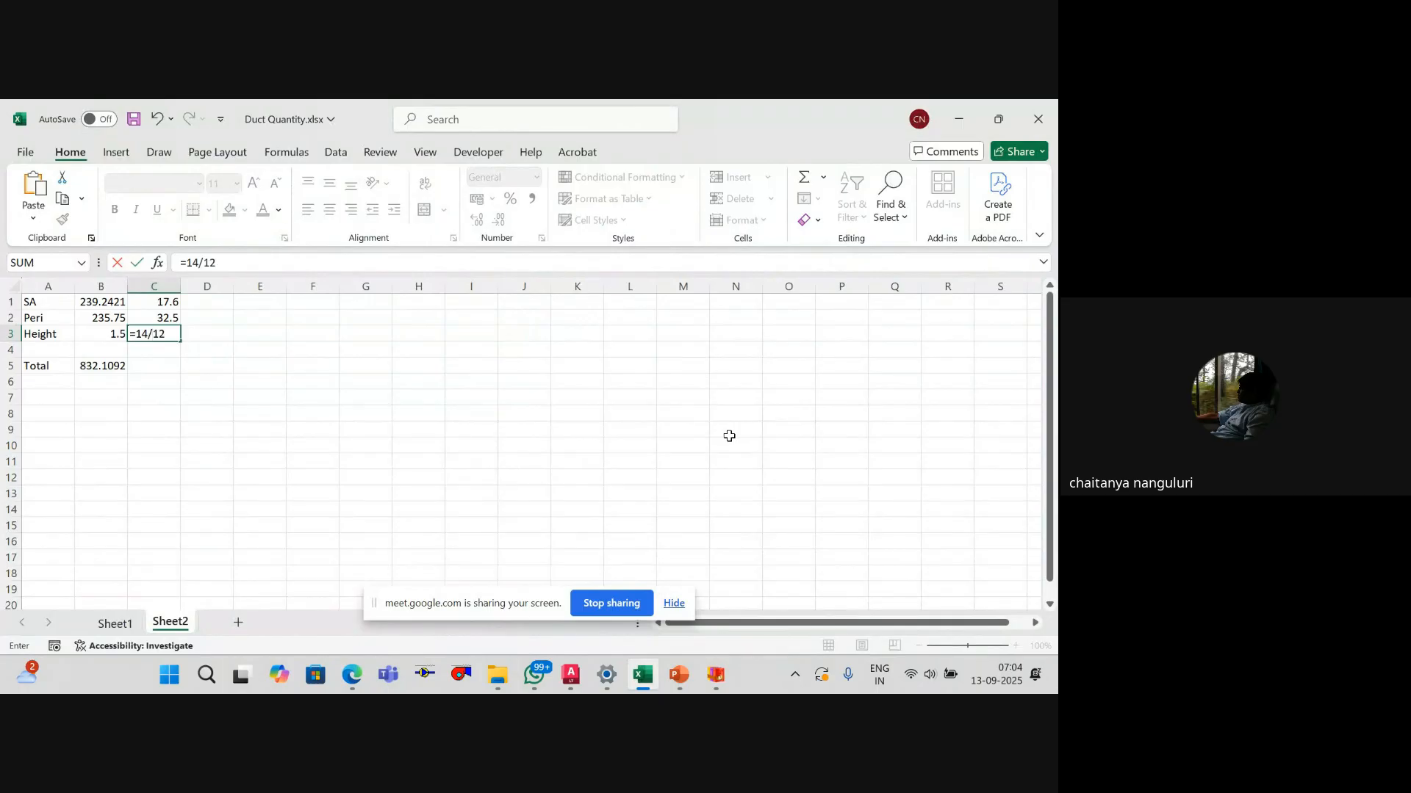
key(Return)
Step: Copy the total formula from B5 into C5 to calculate the 14"X14" duct's total area
key(Up)
key(Down)
key(Down)
key(Left)
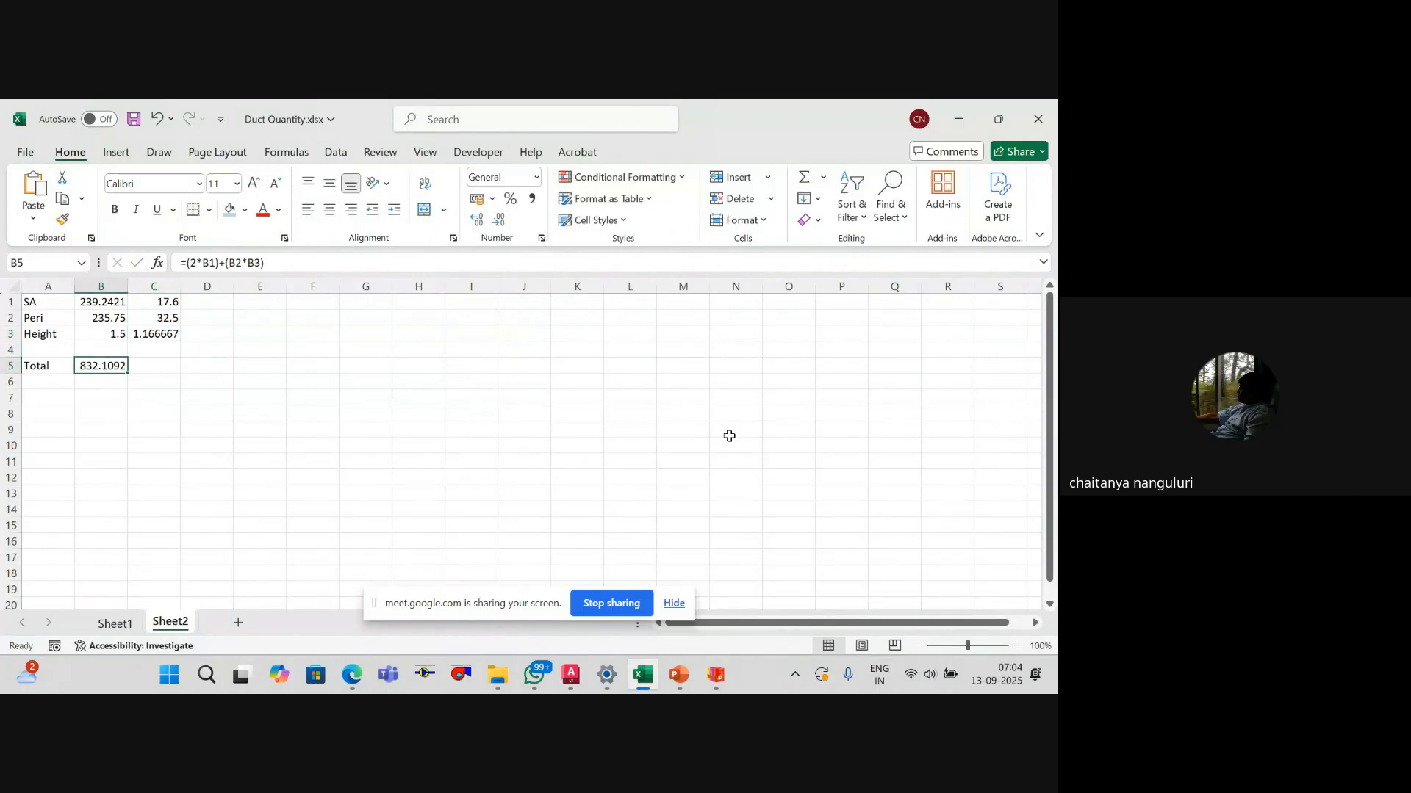
key(ctrl+c)
key(Right)
key(ctrl+v)
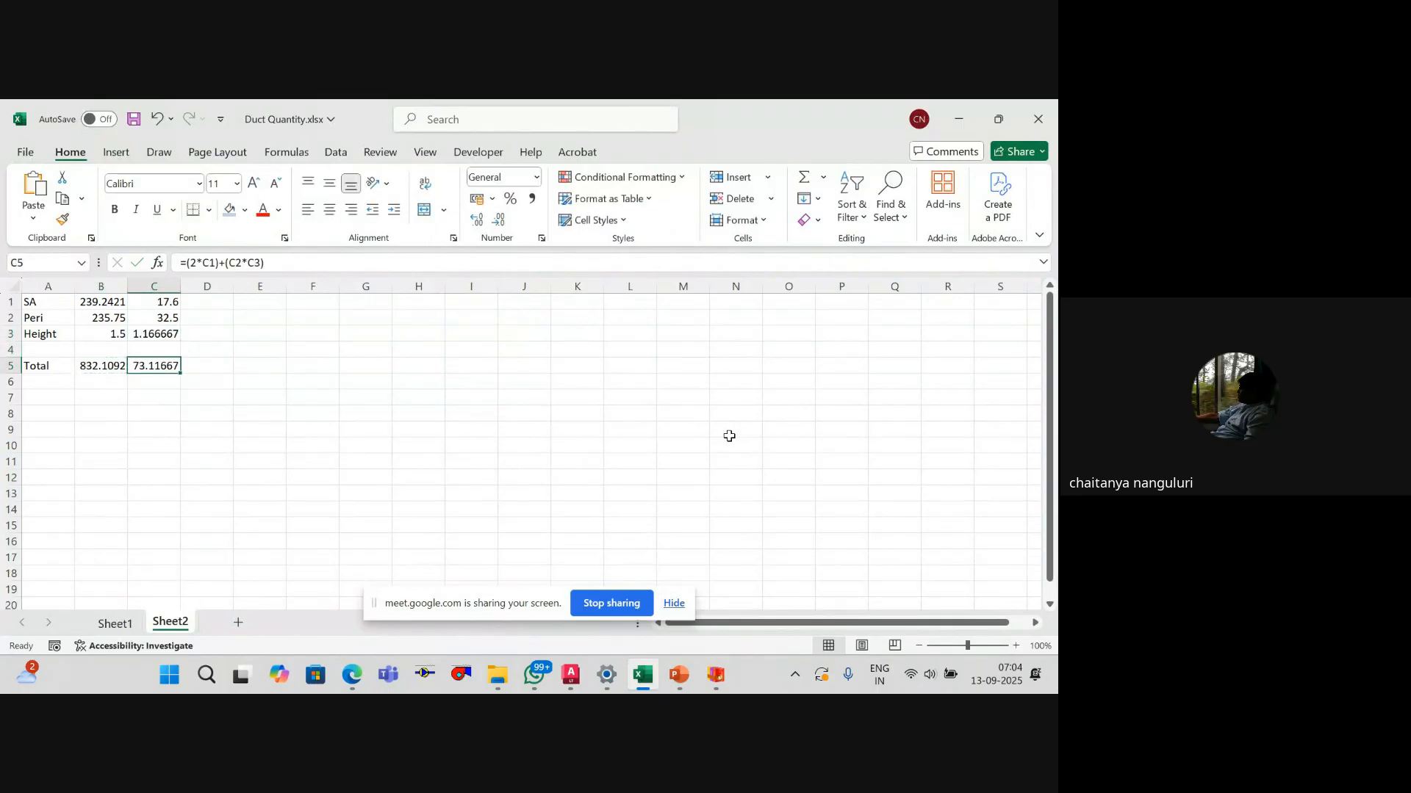
Step: Select D1, list the rectangle around the 16"X16" duct in AutoCAD to read its area, and return to the Excel sheet
key(Right)
key(Up)
key(Up)
key(Up)
key(Up)
key(alt+Tab)
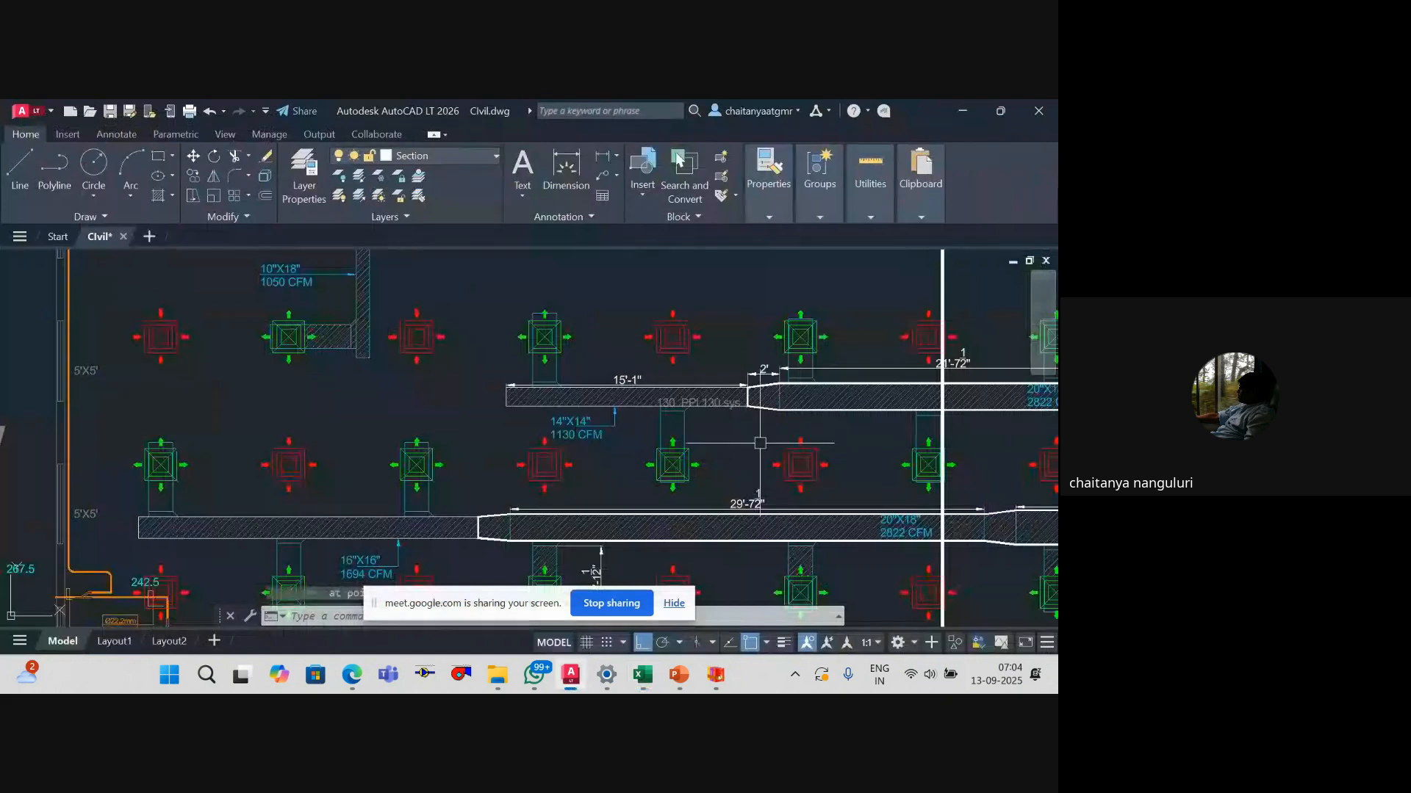
key(Escape)
key(Escape)
click(437, 518)
text(li)
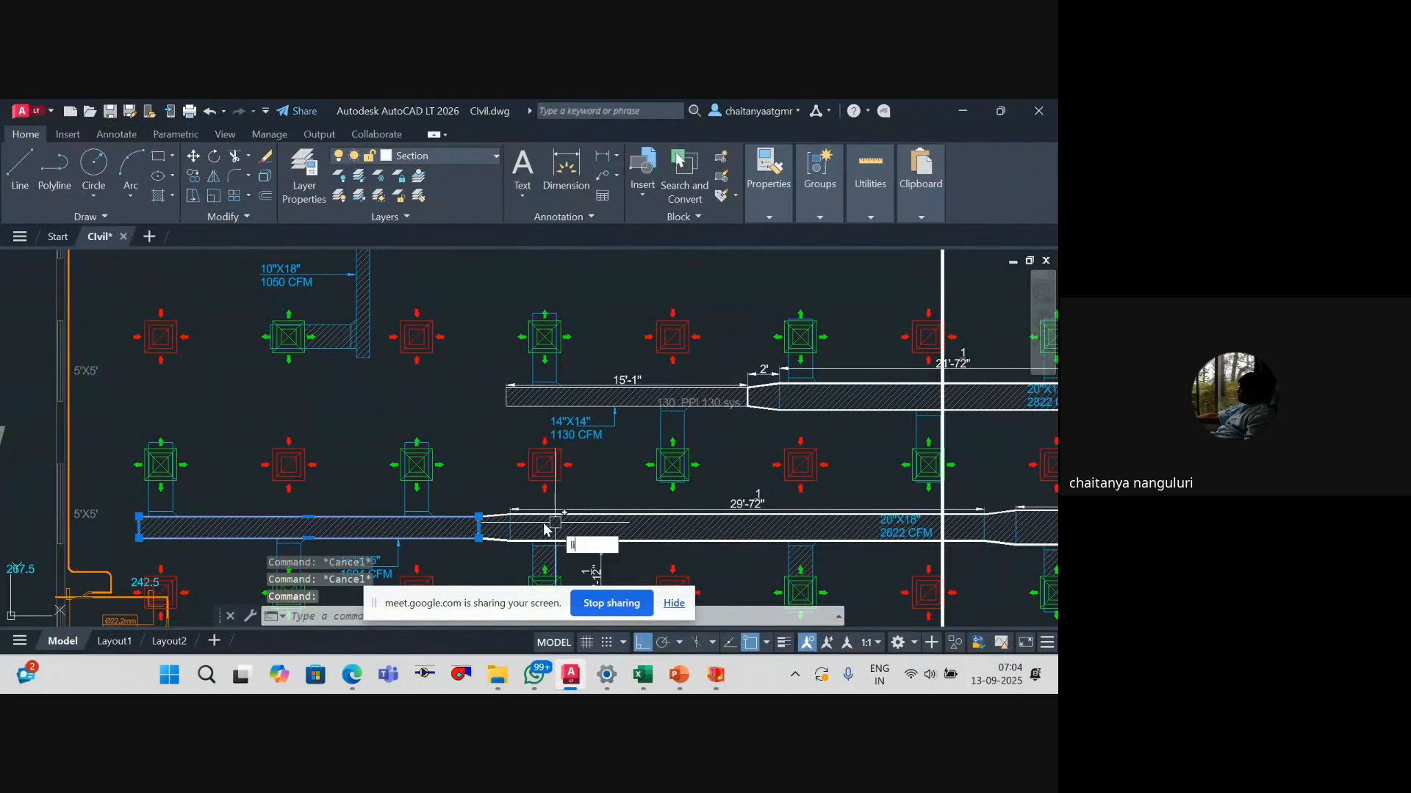
key(Return)
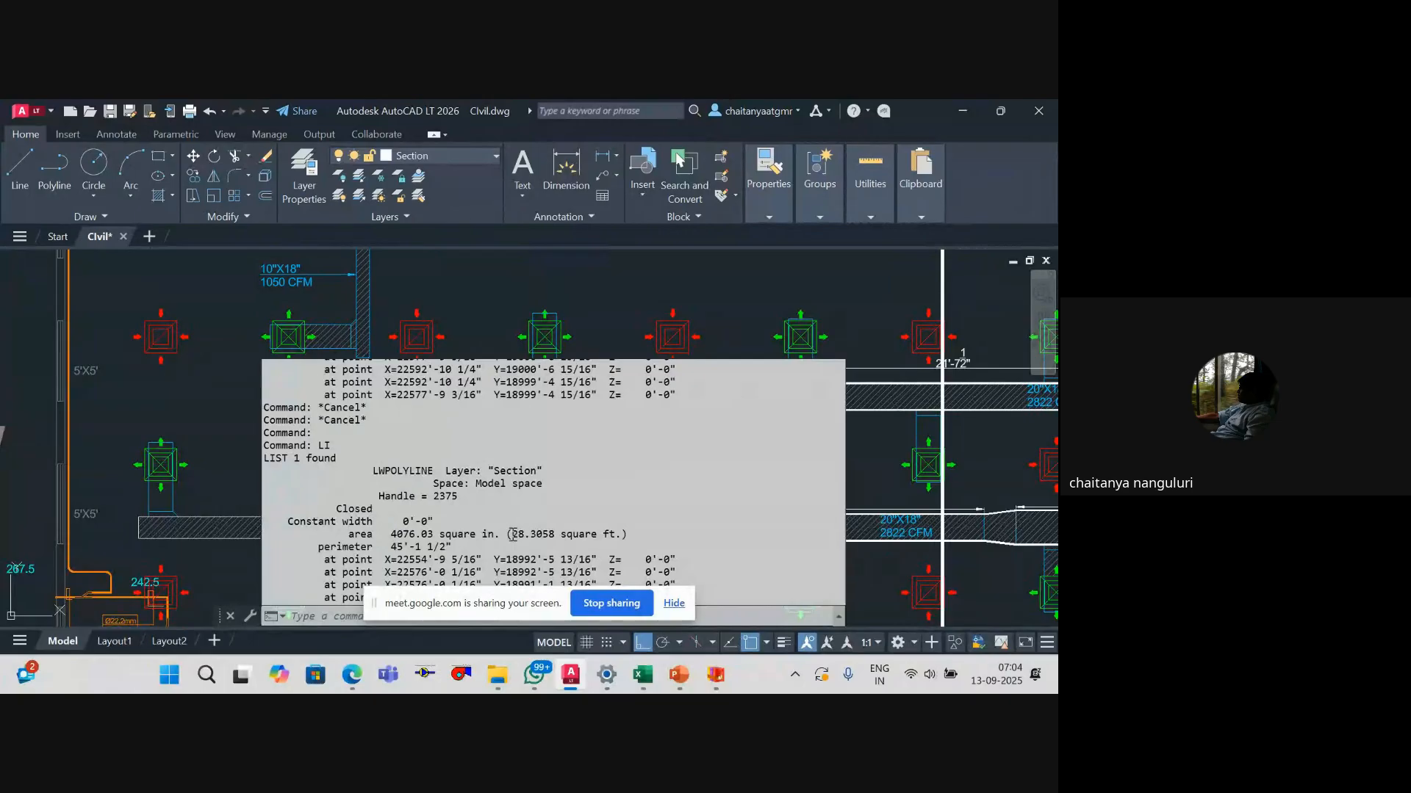
key(alt+Tab)
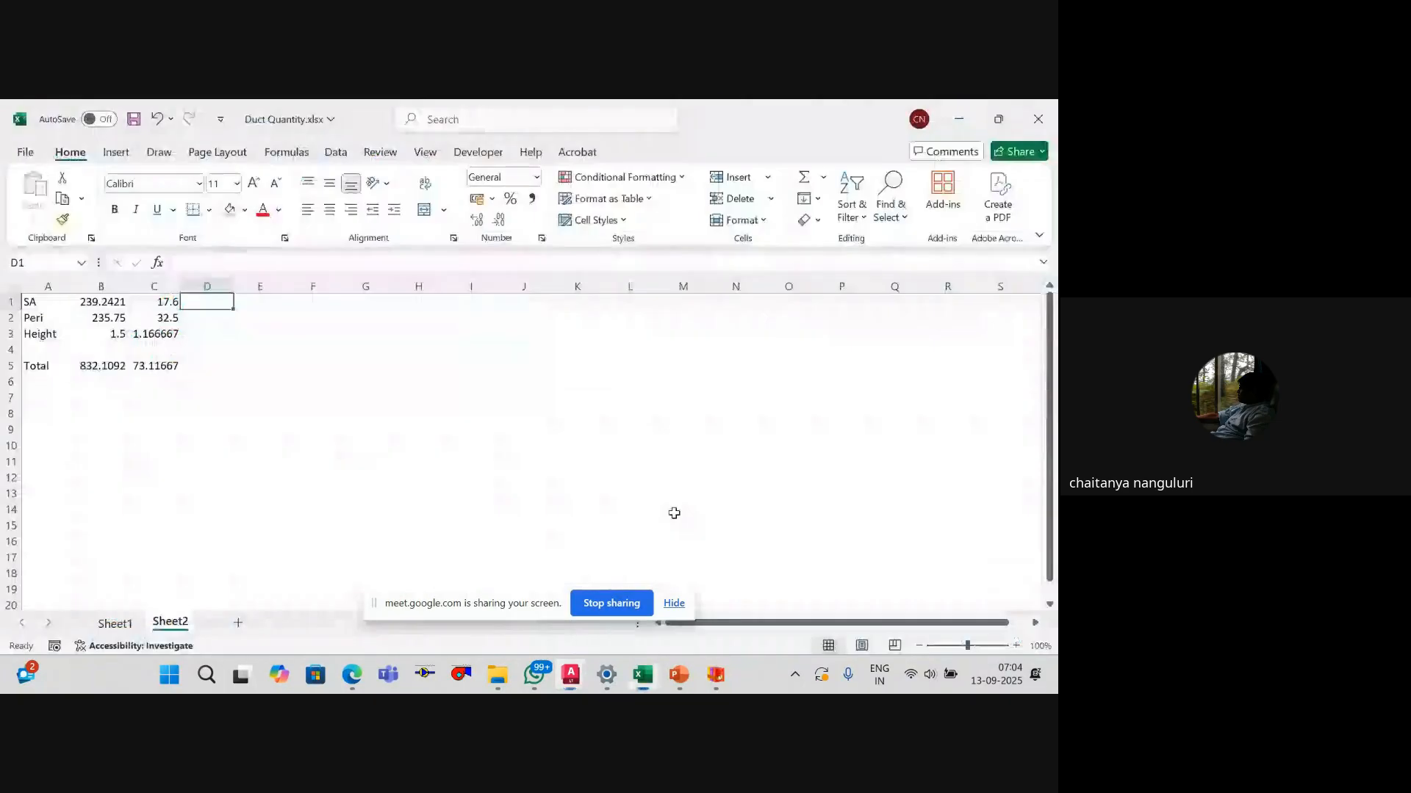
Step: List the 16"X16" duct rectangle again in AutoCAD and copy its square-foot area, 28.3058, into D1 of the Excel sheet
key(alt+Tab)
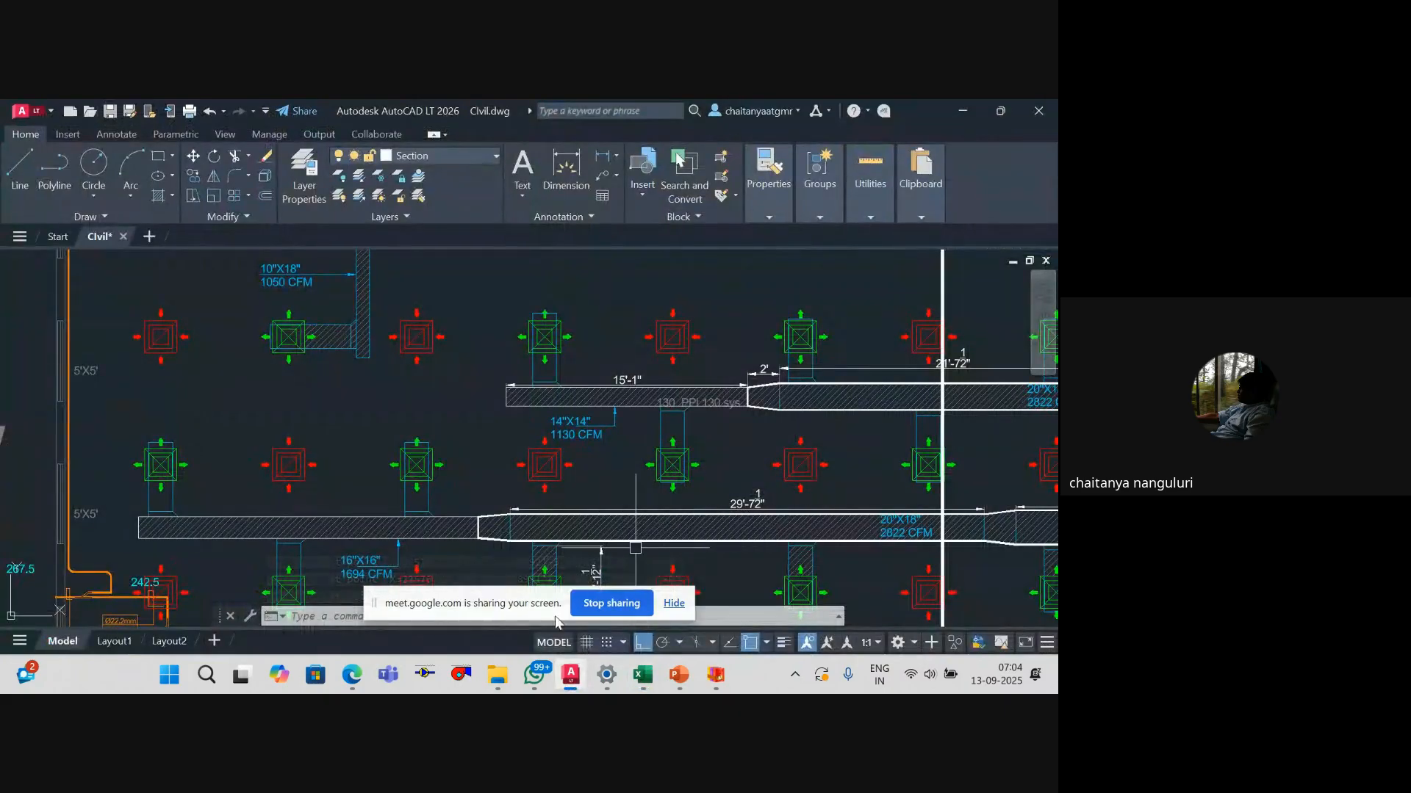
click(471, 537)
text(li)
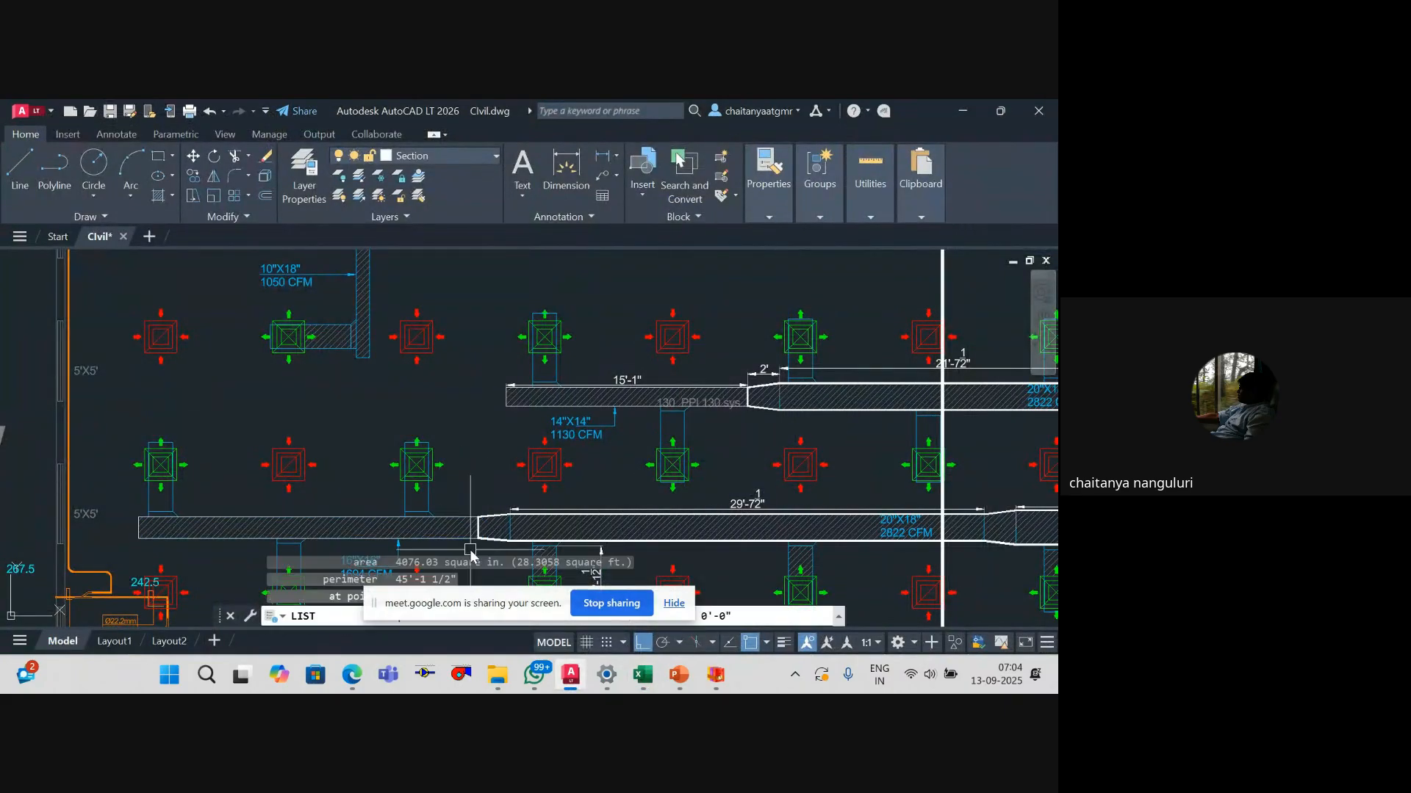
key(Return)
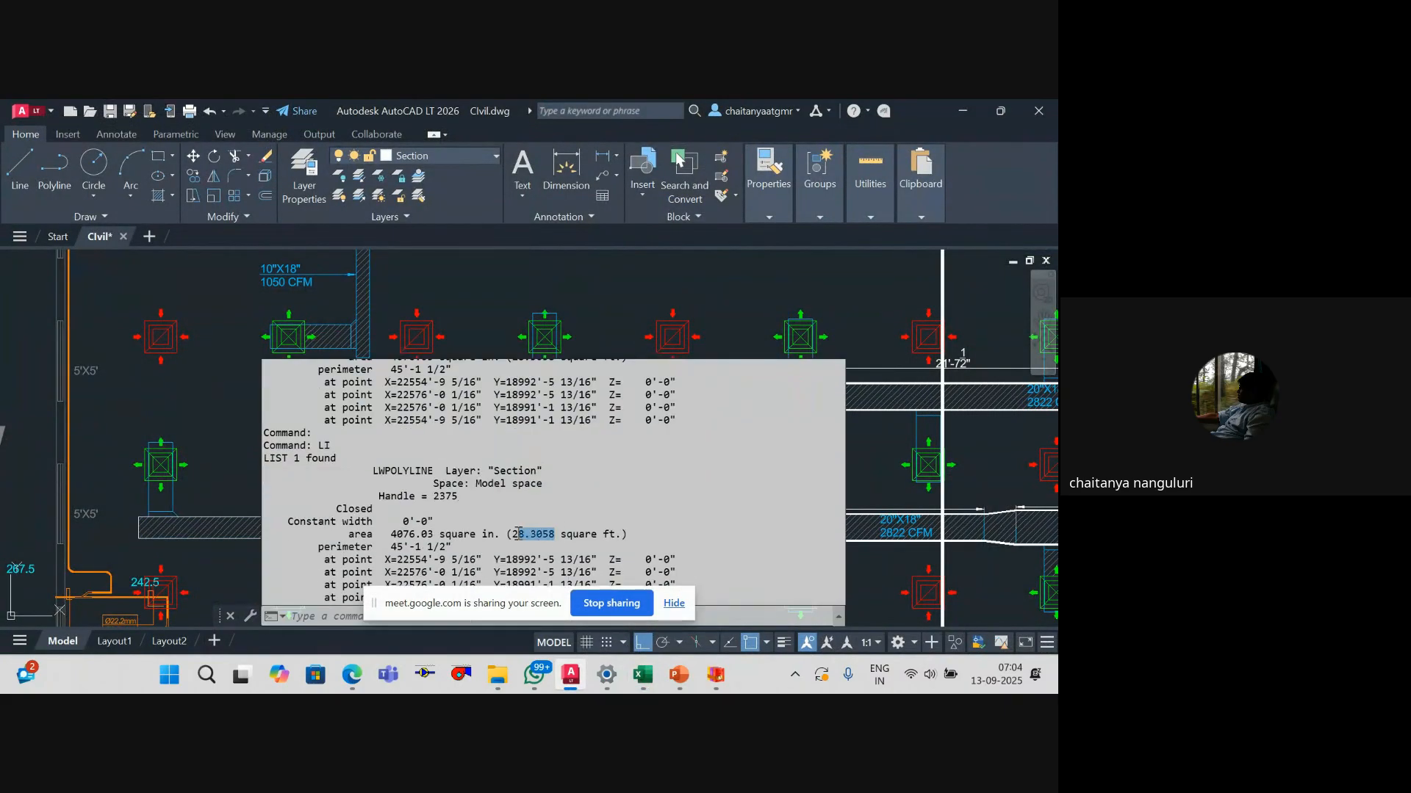
key(ctrl+c)
key(alt+Tab)
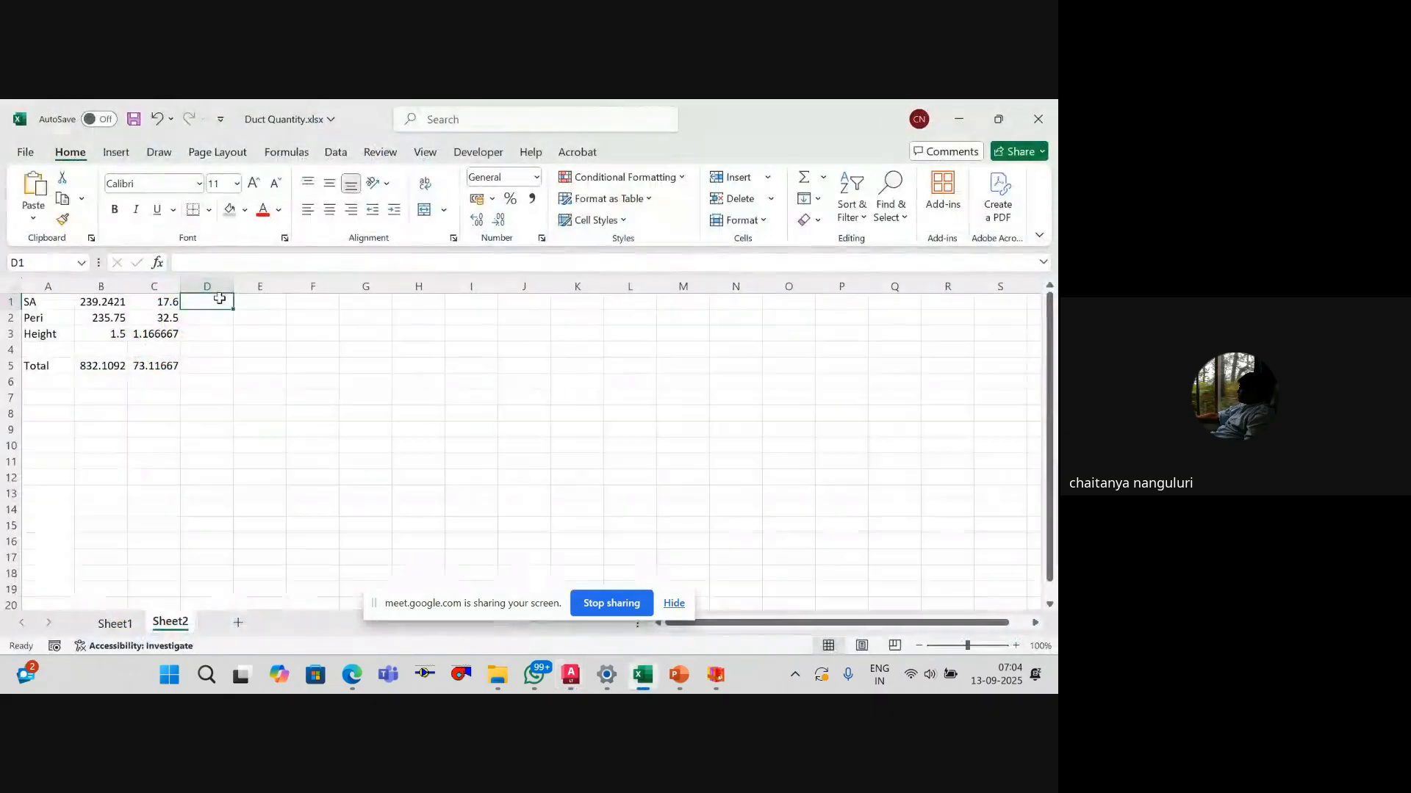
key(ctrl+v)
Step: Read the 16"X16" rectangle's perimeter with List in AutoCAD and convert its leftover inches to feet with =1.5/12 in D2 of the Excel sheet
key(alt+Tab)
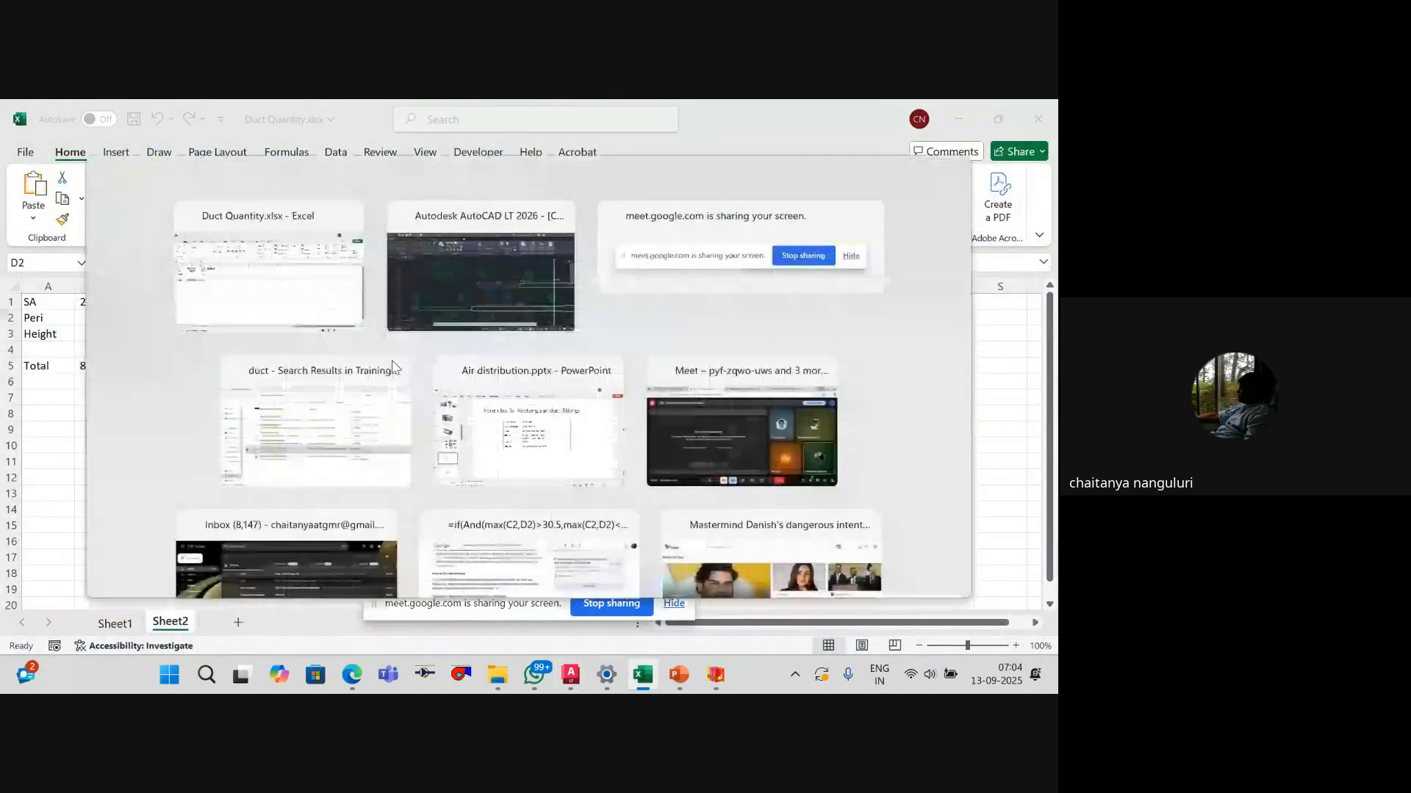
text(li)
key(Return)
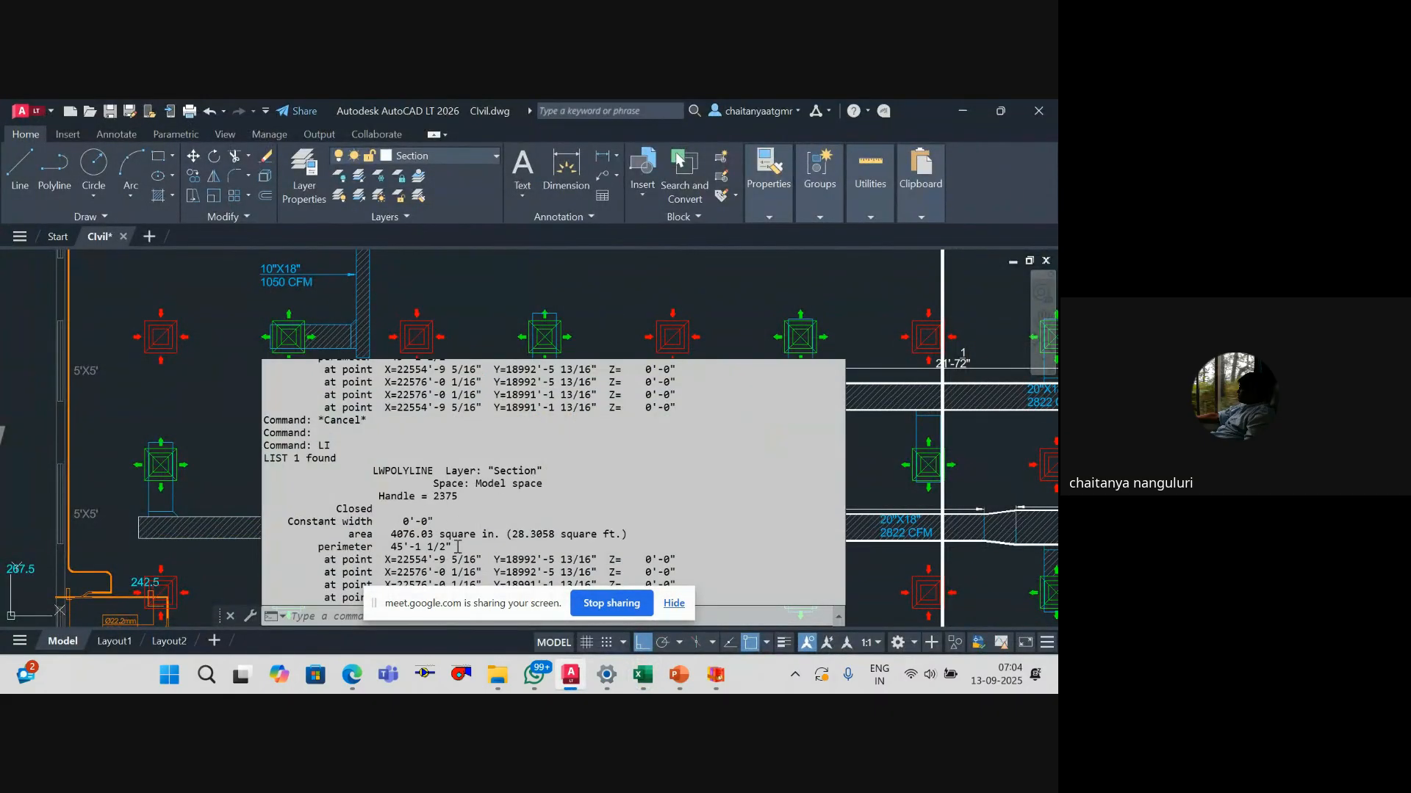
click(491, 548)
key(alt+Tab)
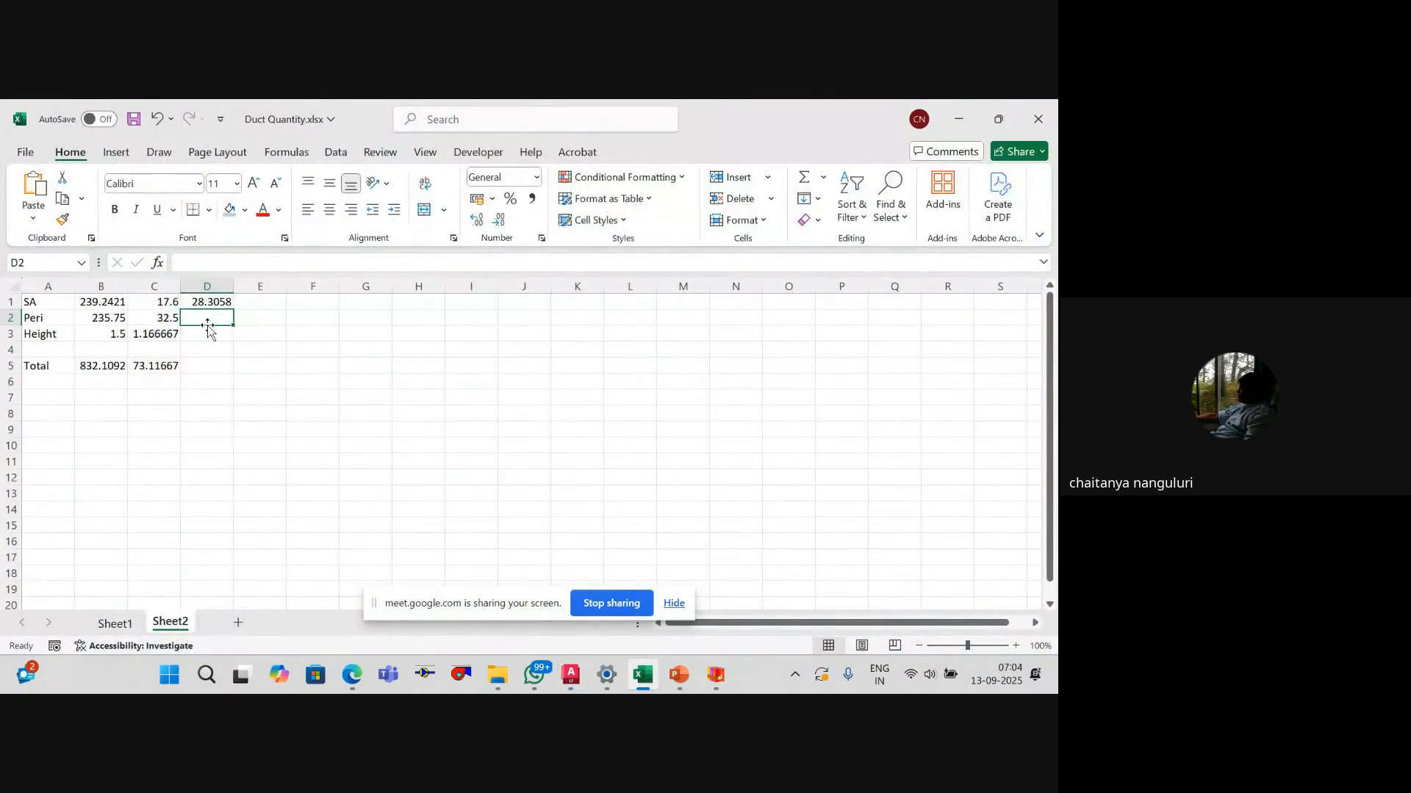
text(=)
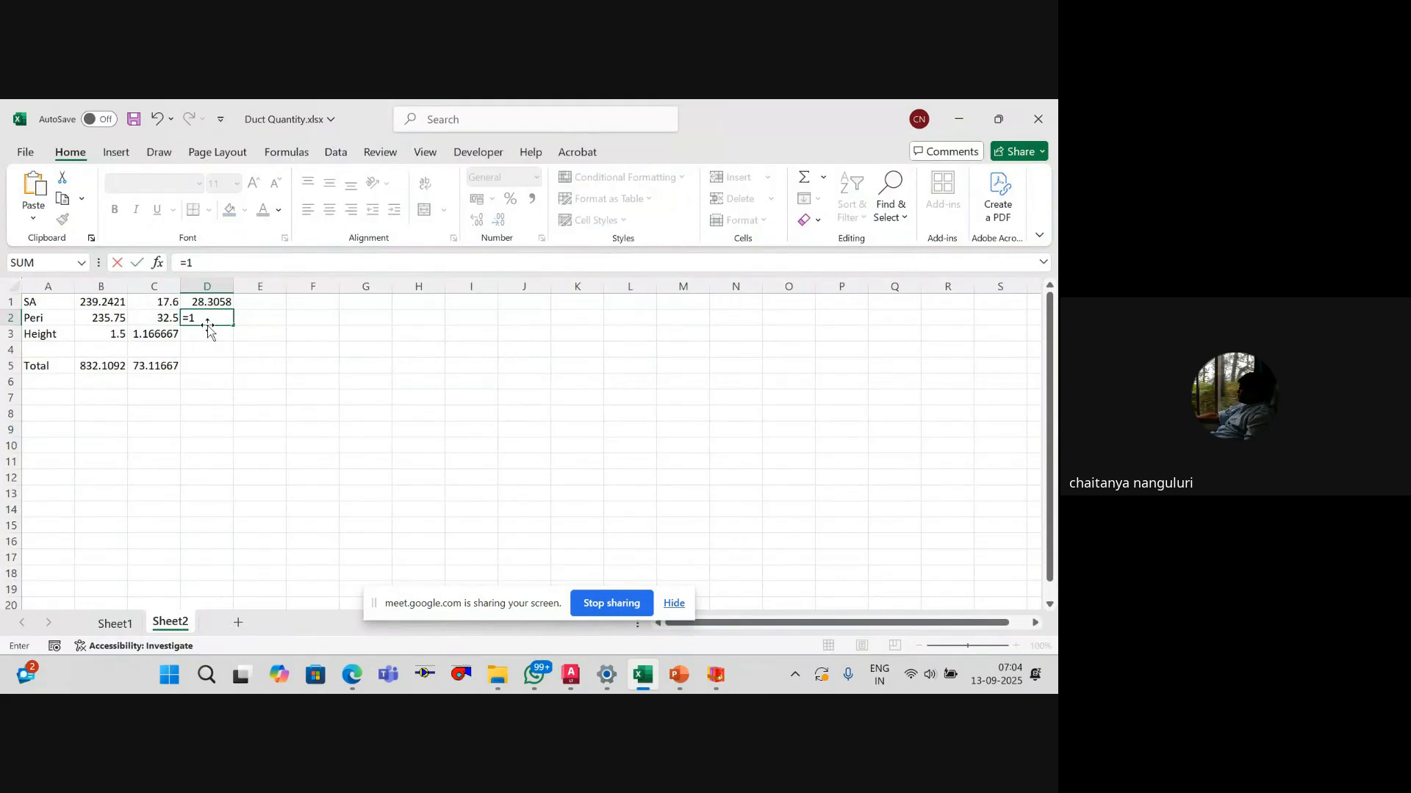
text(1.5/12)
key(Return)
click(208, 322)
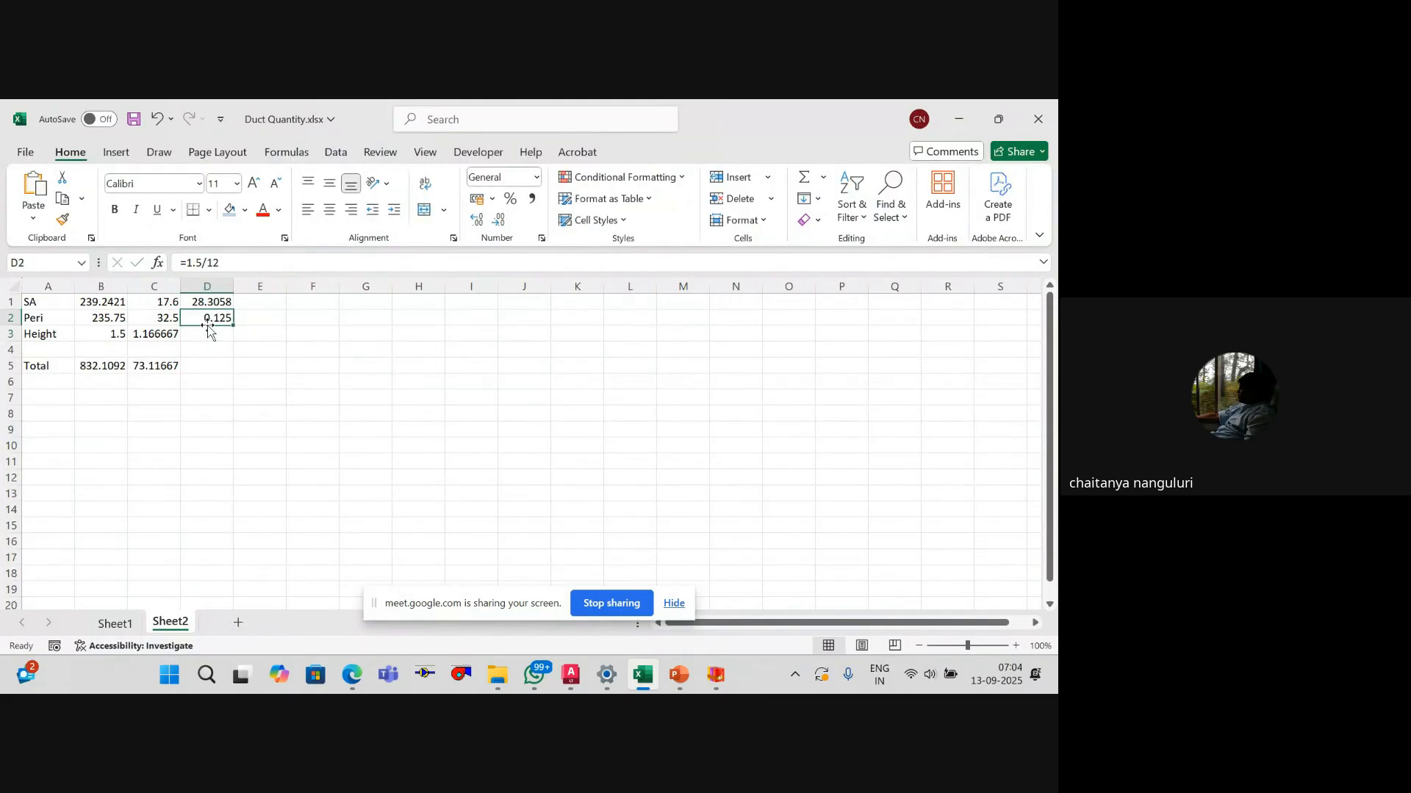
Step: List the 16"X16" duct rectangle again in AutoCAD and enter its perimeter in D2 of the Excel sheet as 41.125
key(alt+Tab)
key(Escape)
click(407, 517)
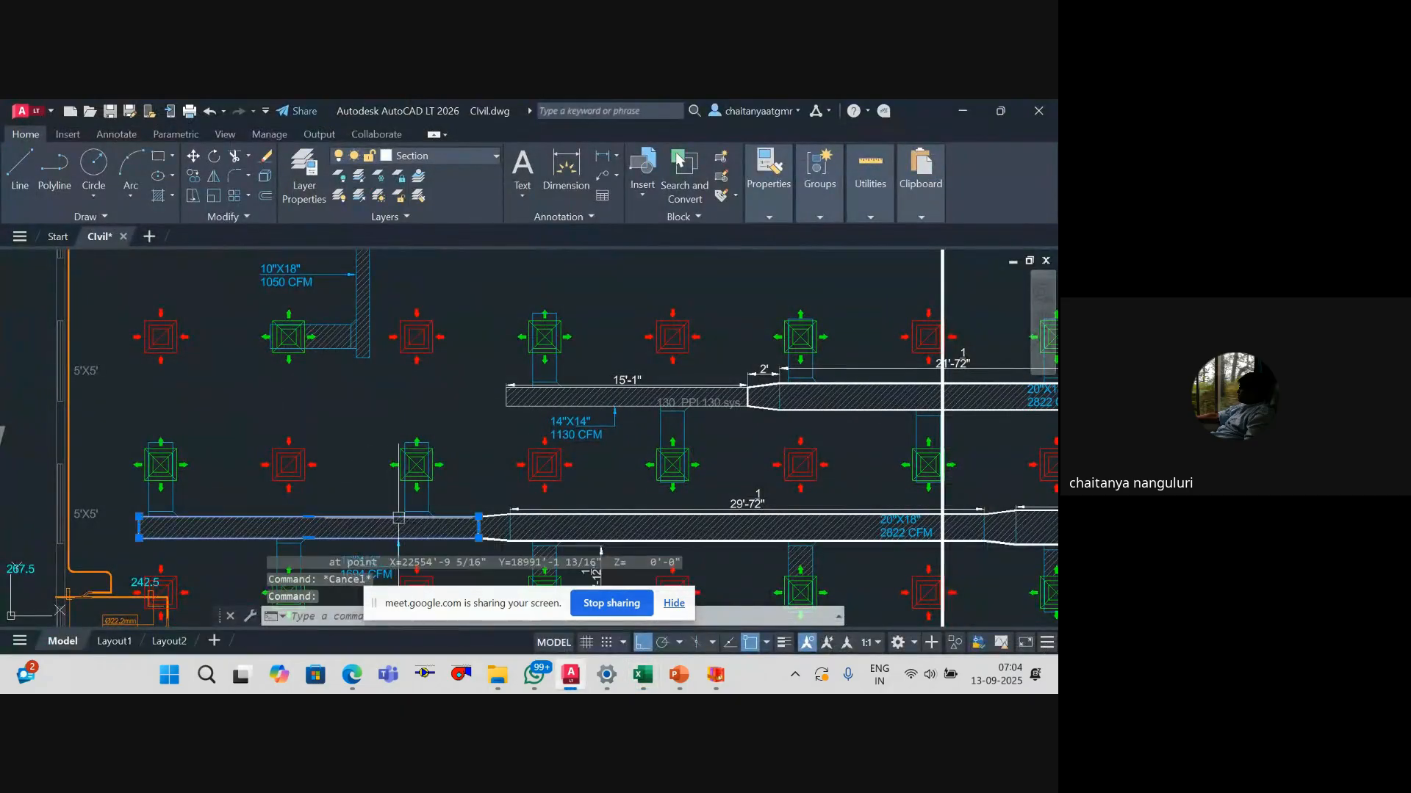
text(li)
key(Return)
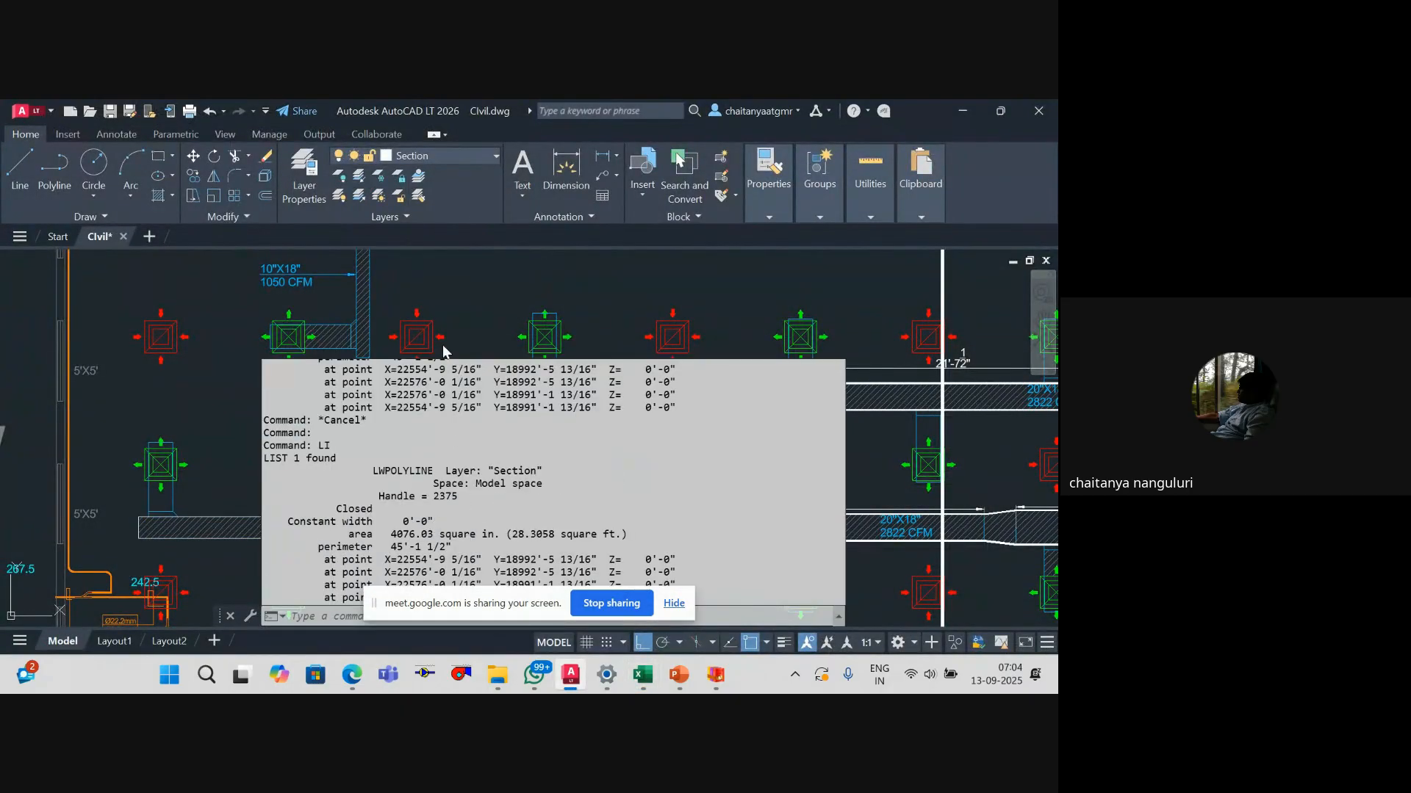
key(Escape)
key(alt+Tab)
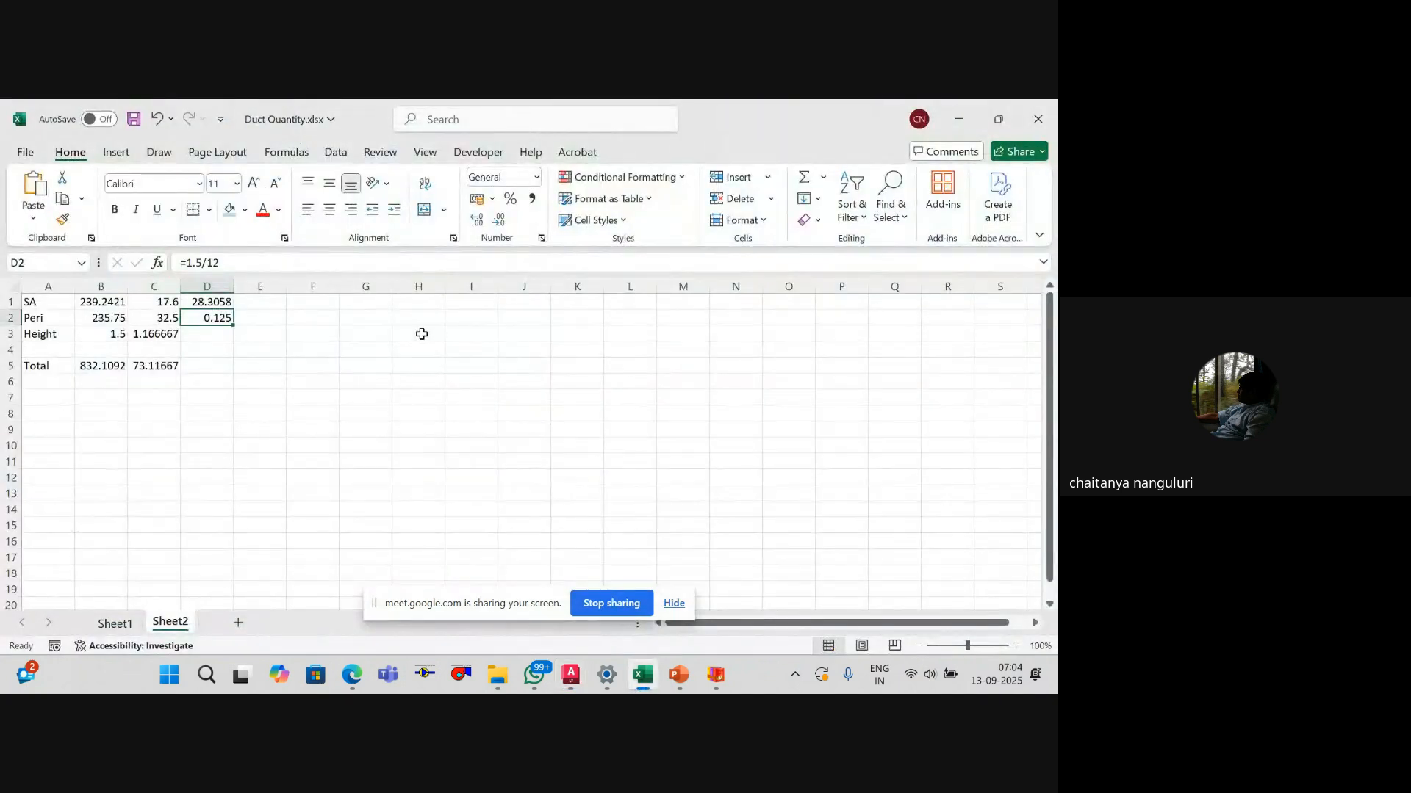
text(41.1)
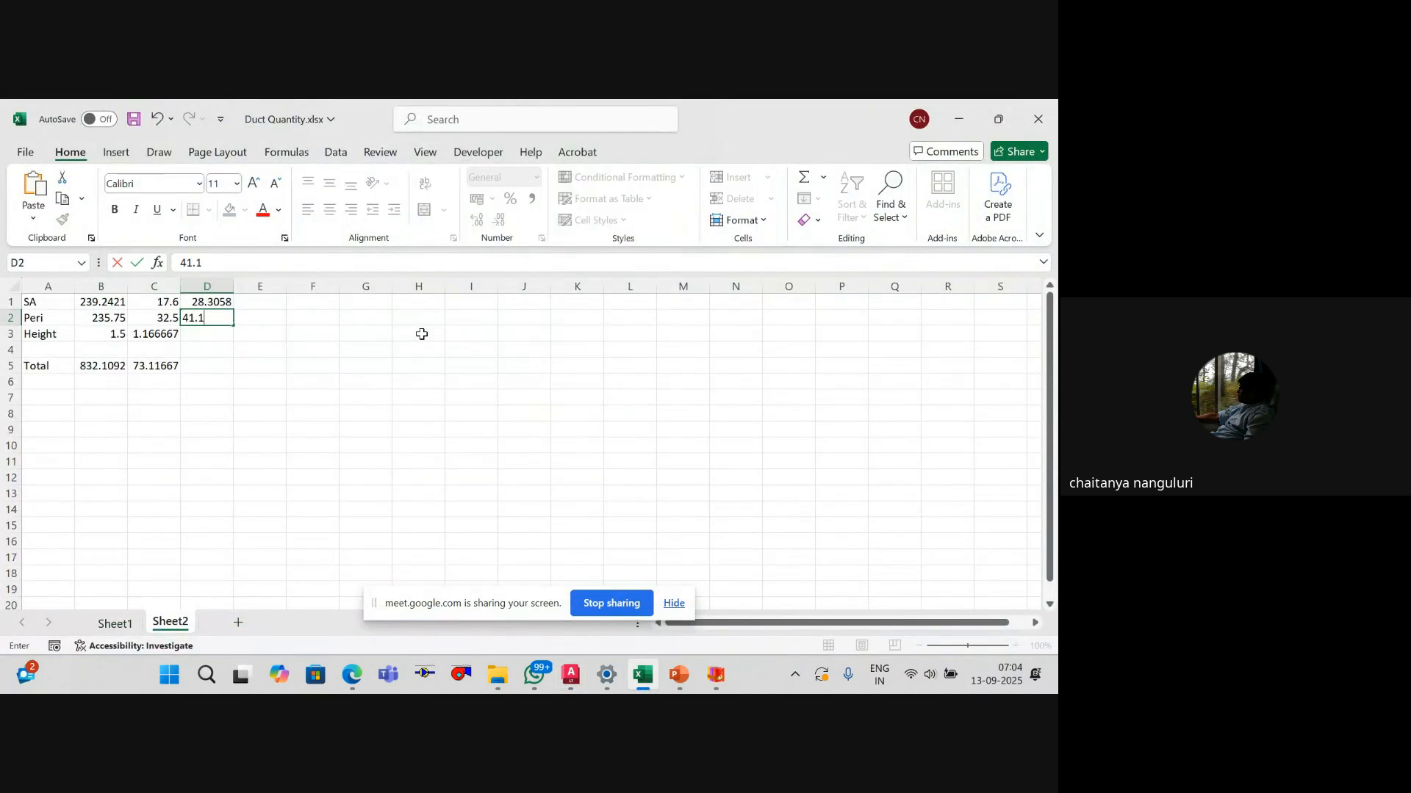
text(2)
key(Return)
key(Up)
Step: List the 16"X16" duct rectangle once more in AutoCAD to check its area and perimeter, returning to the Excel sheet
key(alt+Tab)
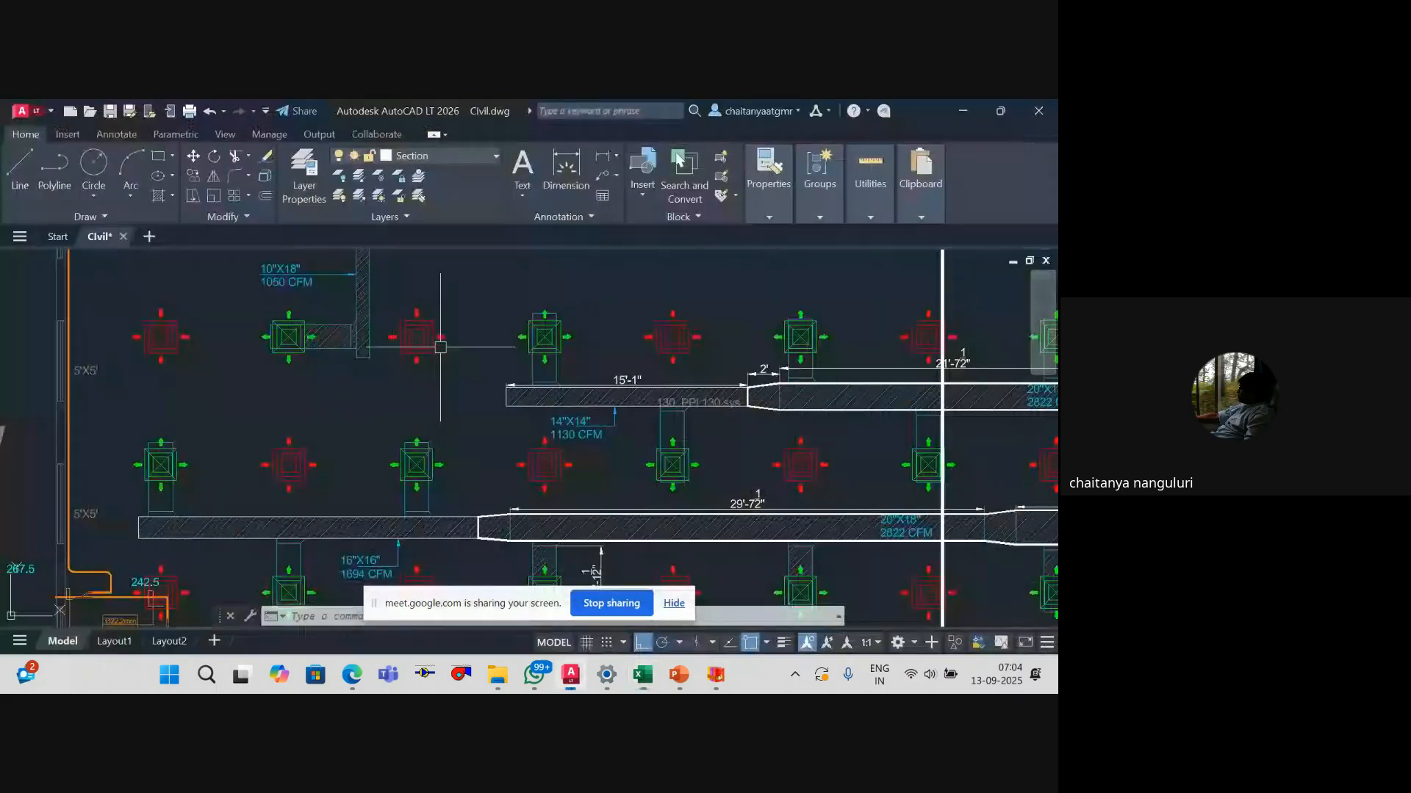
click(393, 534)
text(LI)
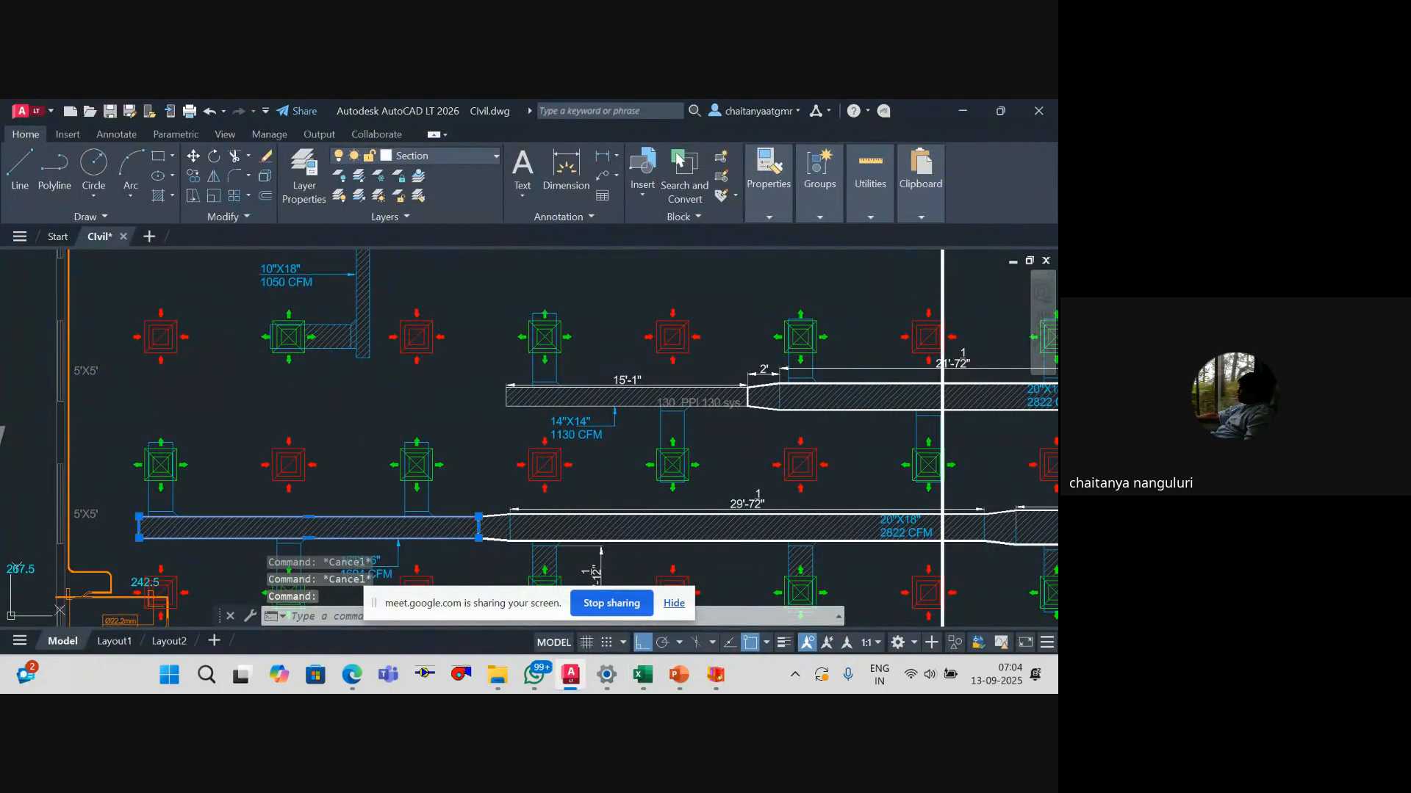
key(Return)
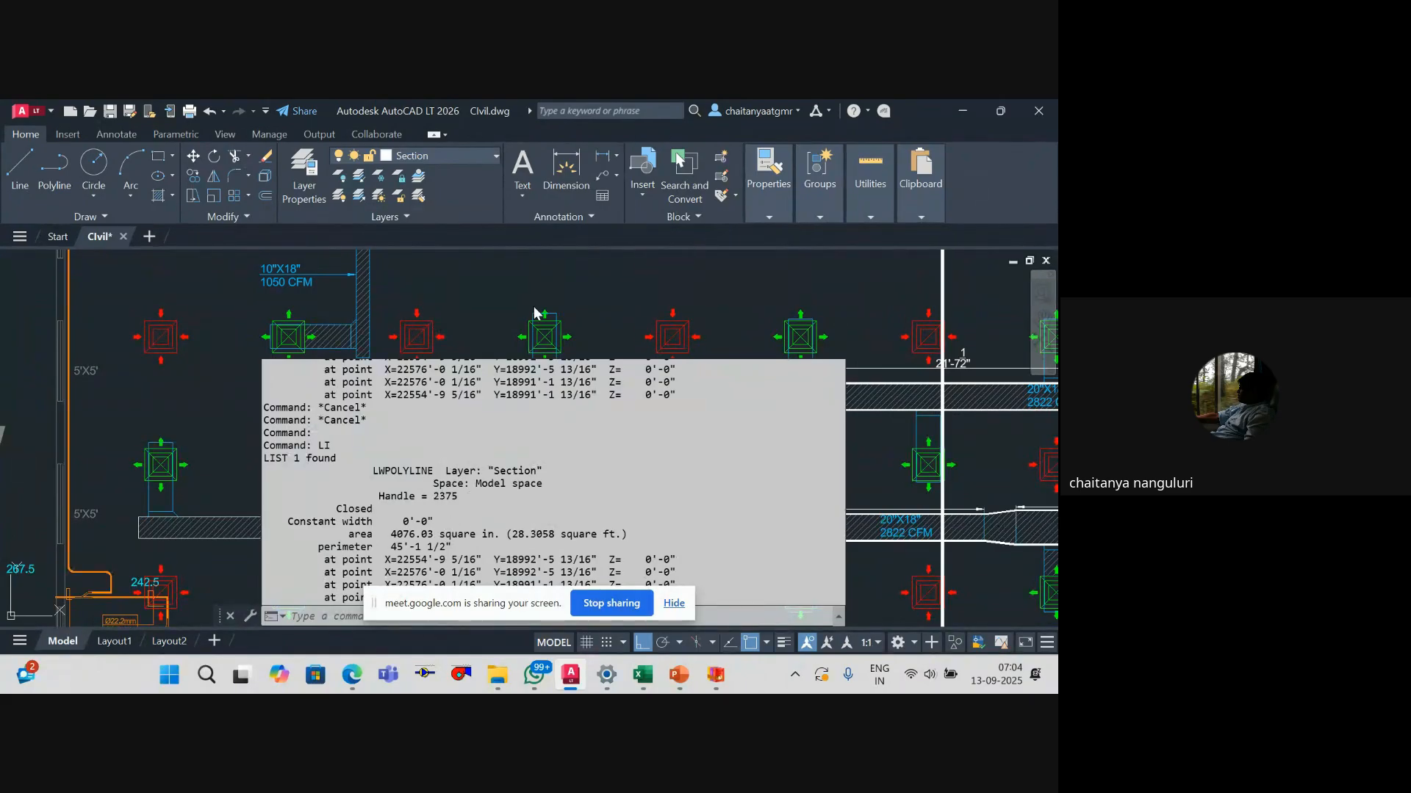
key(F2)
key(alt+Tab)
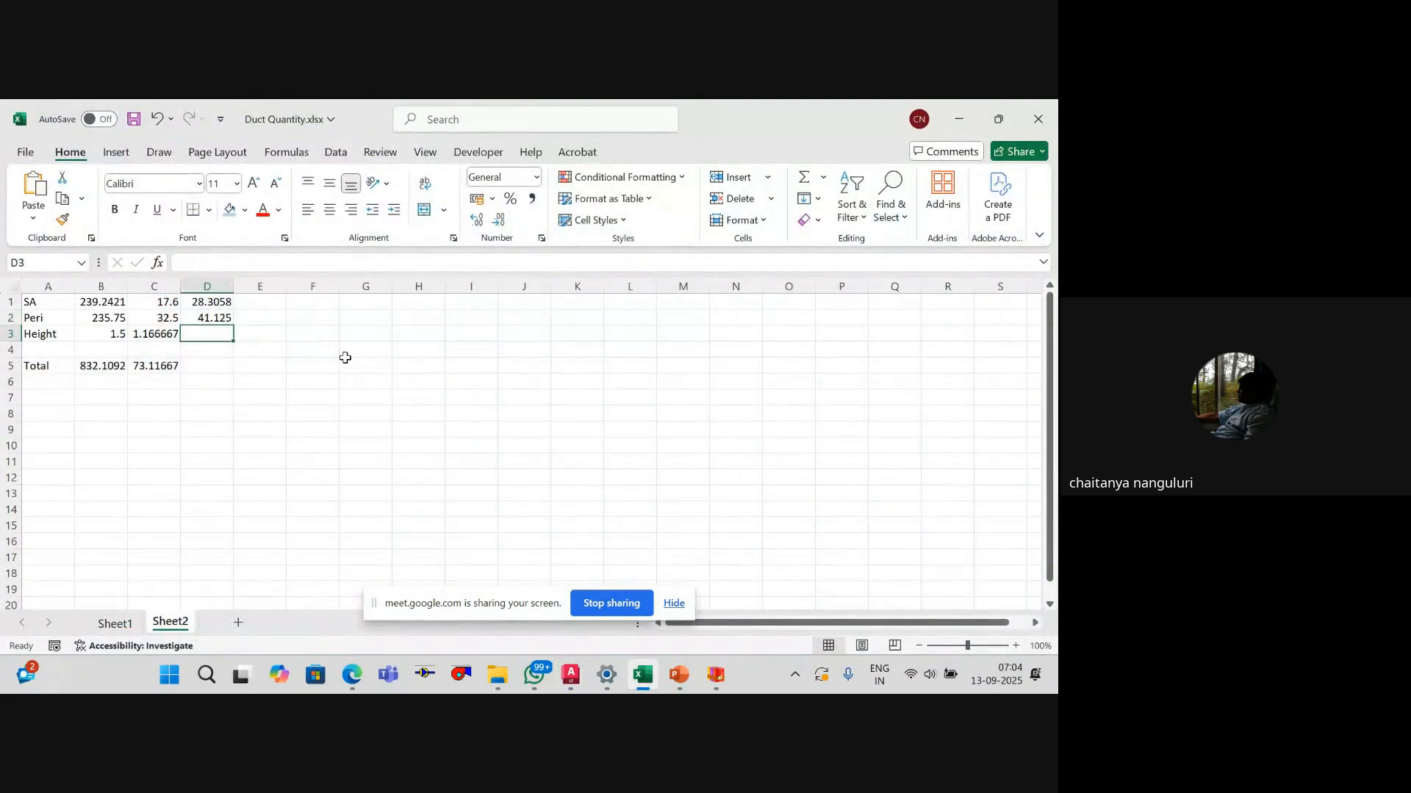
Step: Switch to AutoCAD and back to Excel, and enter the 16"X16" duct's height in feet as =16/12 in D3
key(alt+Tab)
key(alt+Tab)
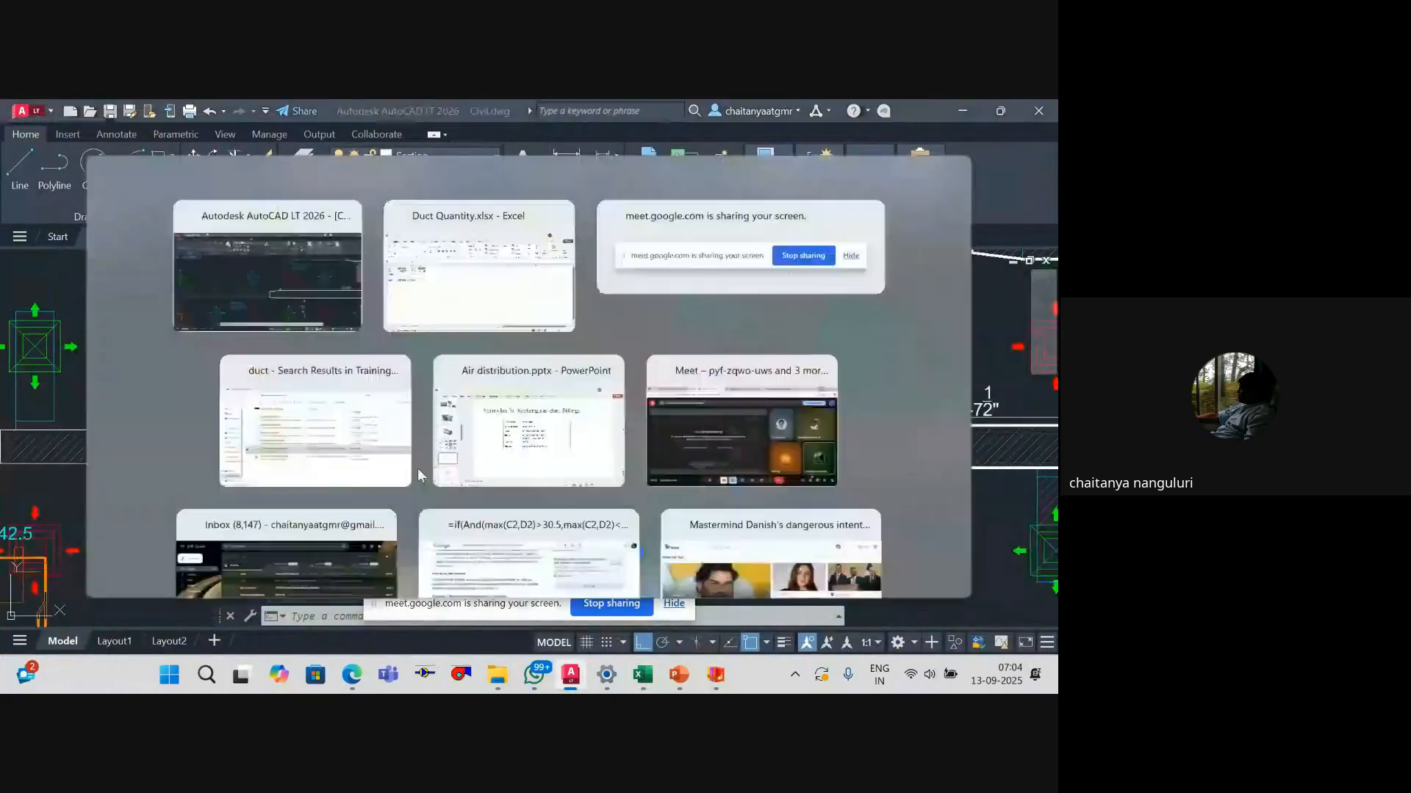
key(alt+Tab)
text(=1)
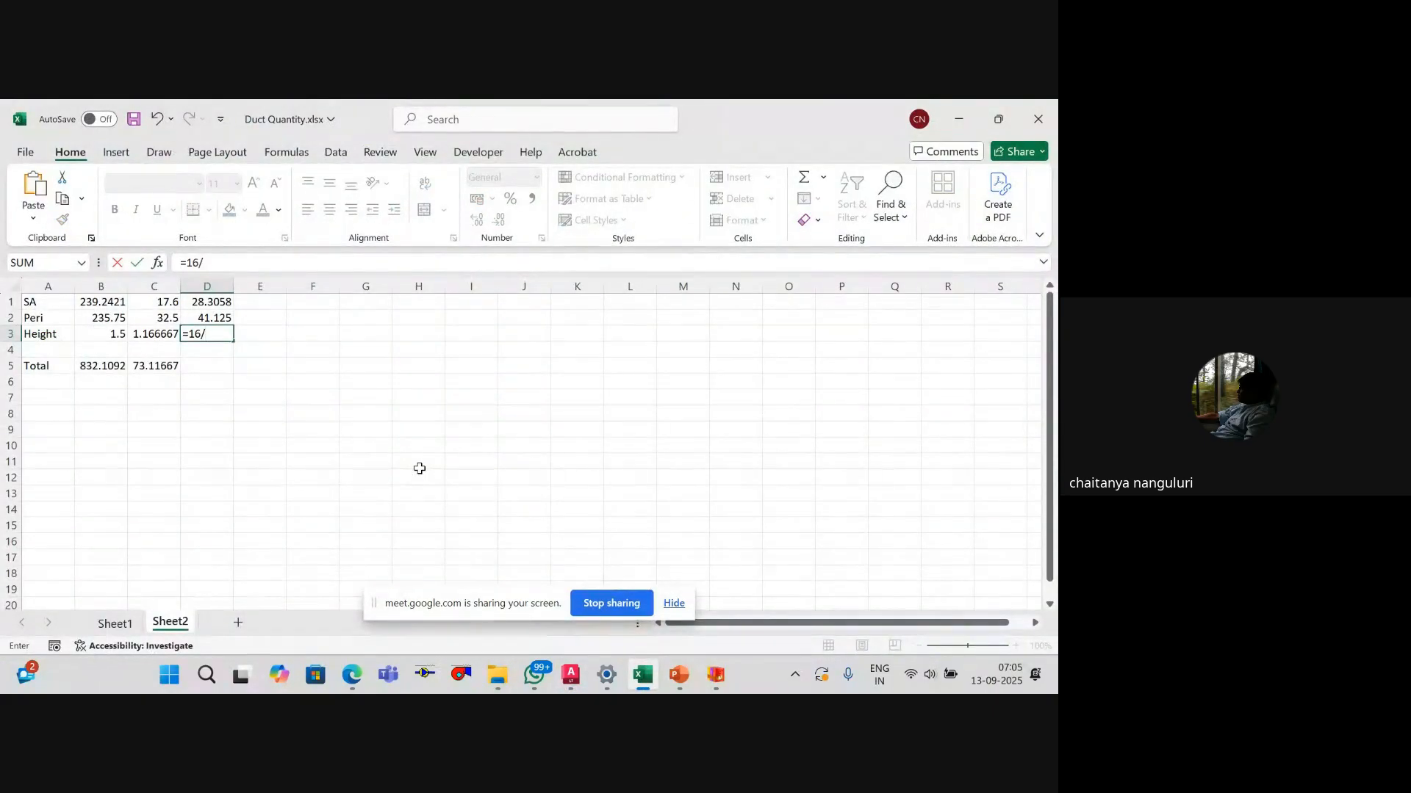
text(12)
key(Return)
key(Return)
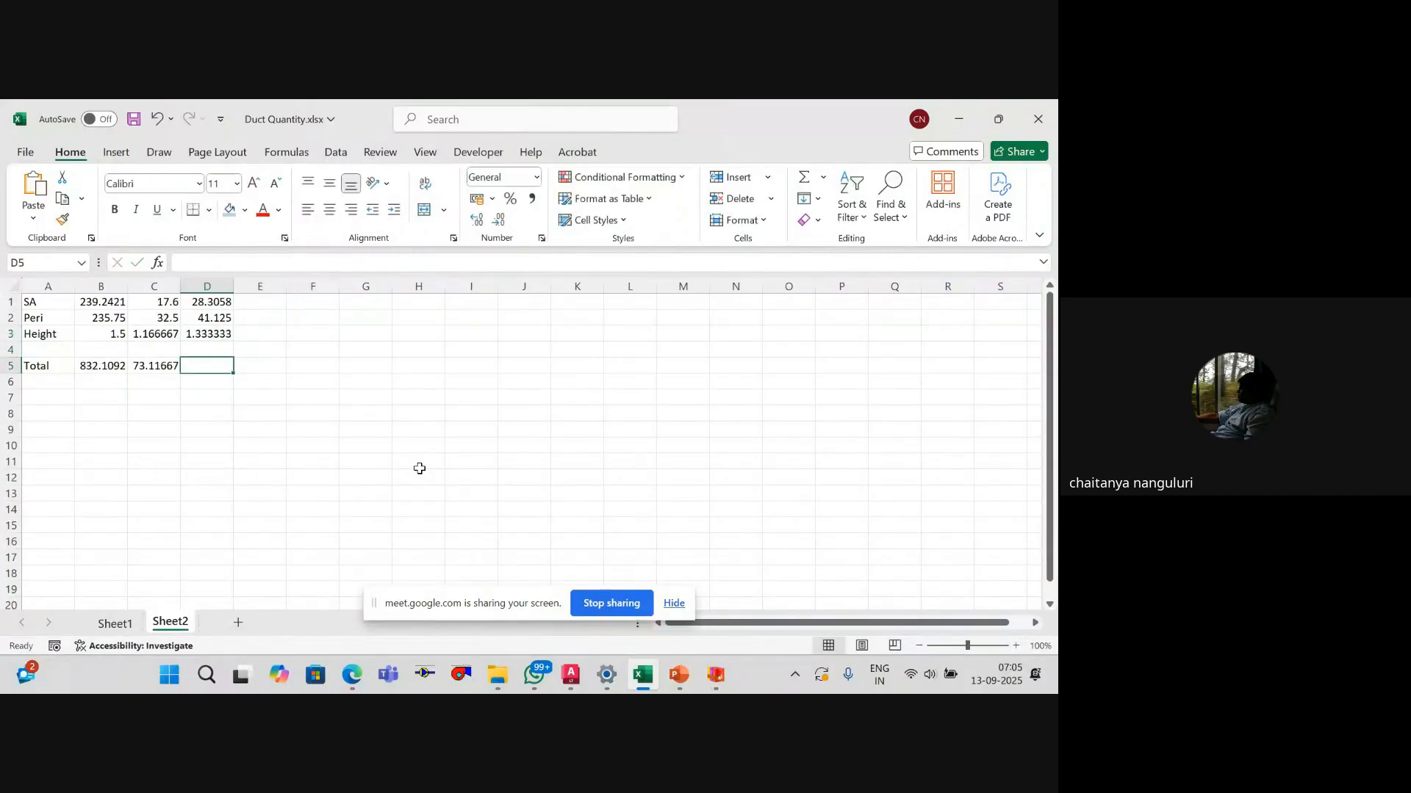
Step: Copy the total formula from C5 into D5 to calculate the 16"X16" duct's total area
key(Left)
key(ctrl+c)
key(Right)
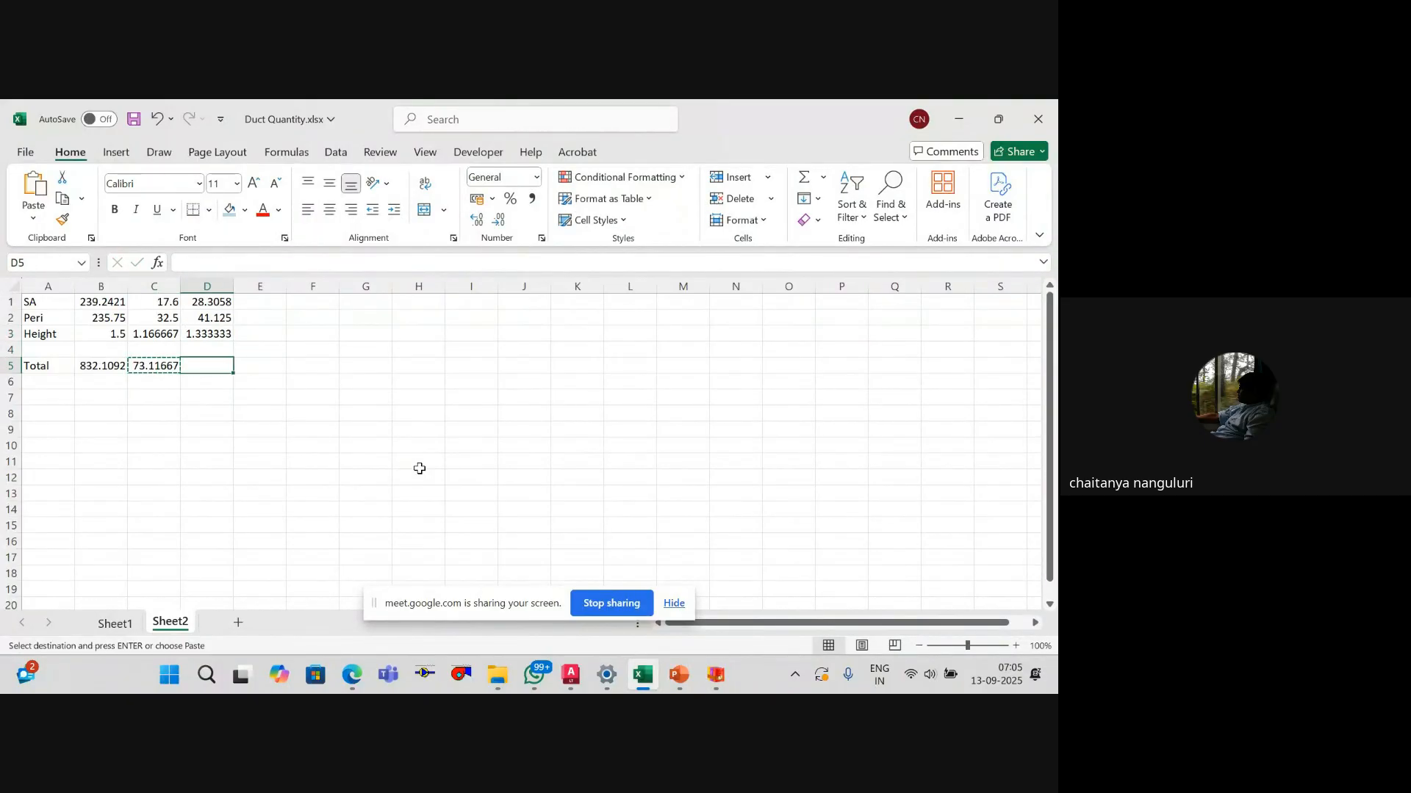
key(ctrl+v)
key(Escape)
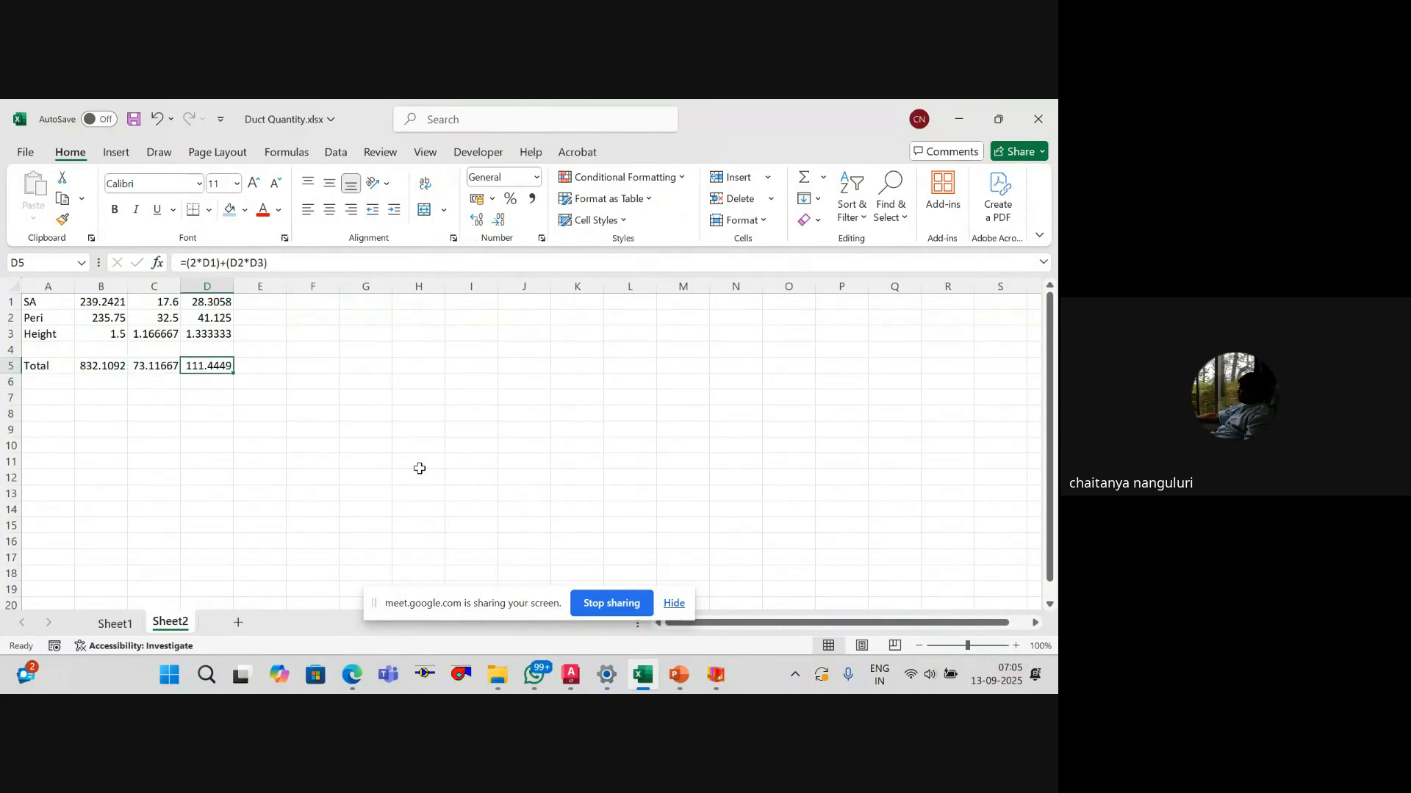
key(Right)
key(Right)
key(Left)
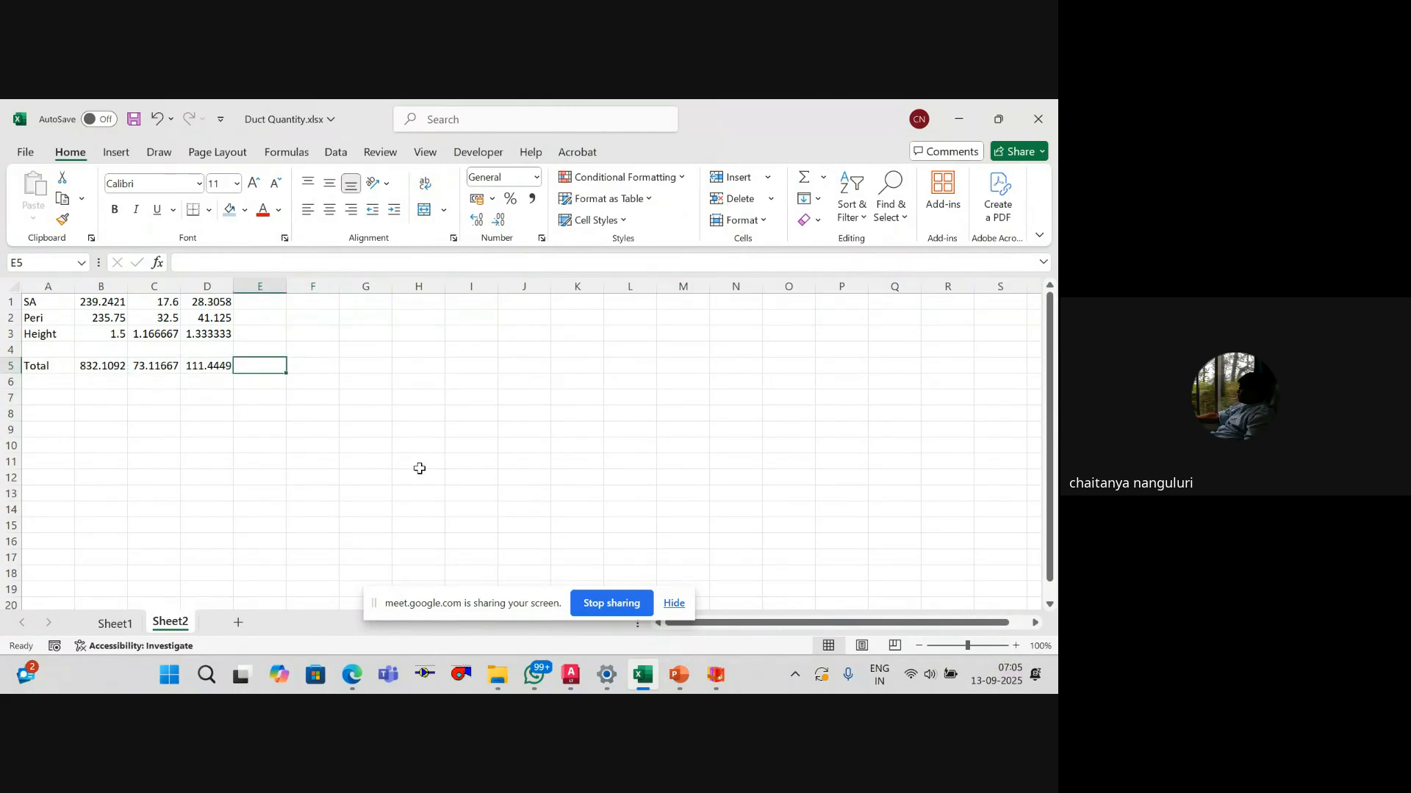
Step: Open Sheet1 and examine the size entries of the straight, taper and dummy pieces in rows 17 to 21
click(129, 623)
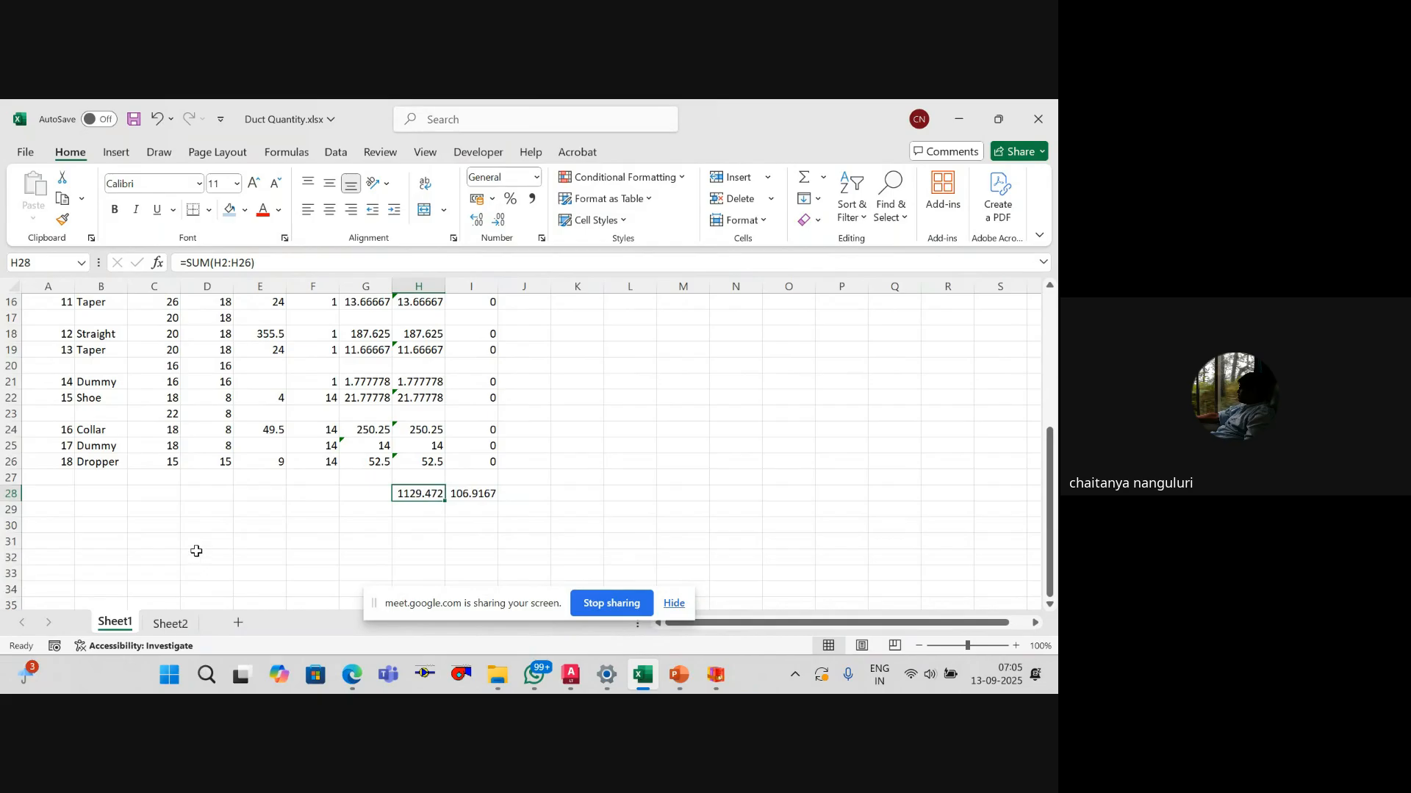
scroll(200, 542, up, 1)
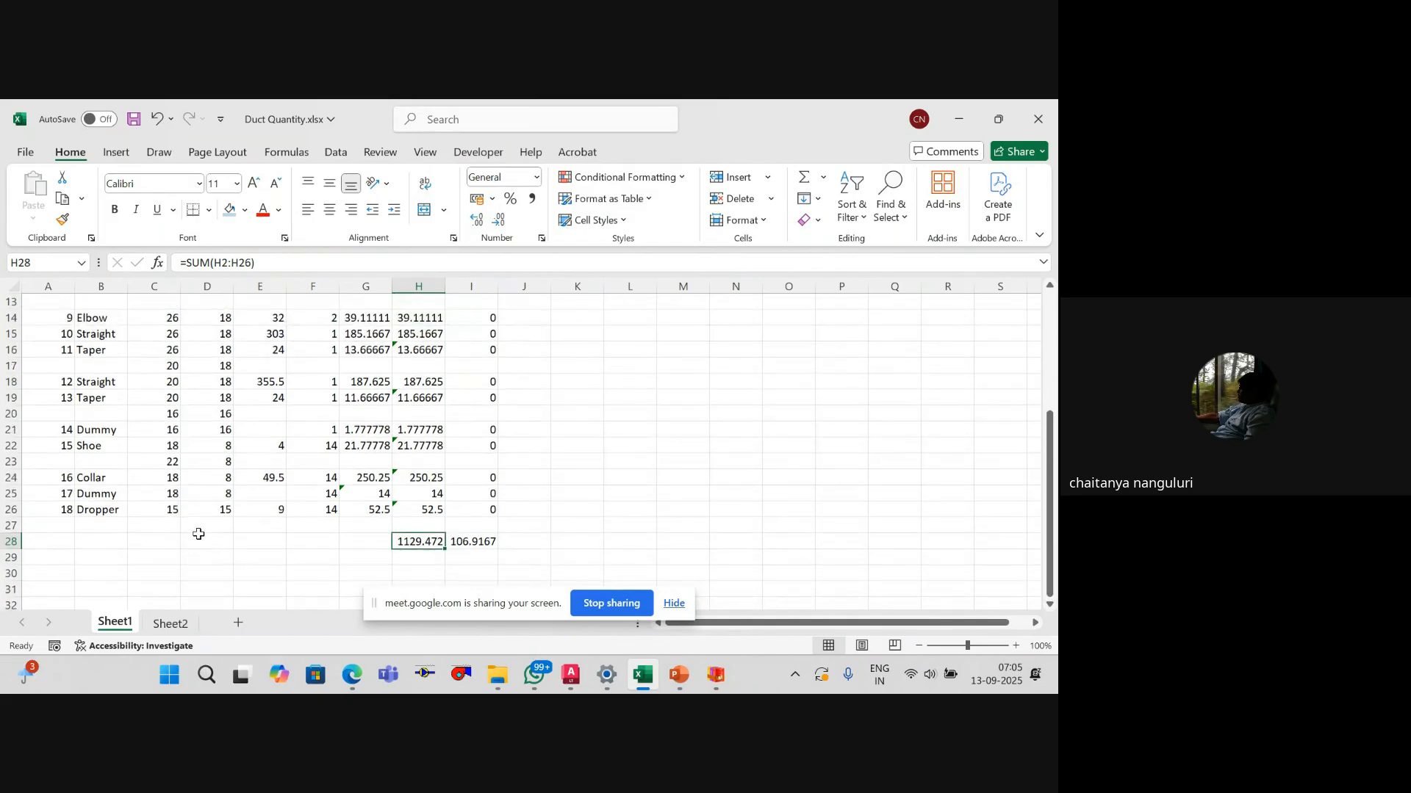
click(361, 427)
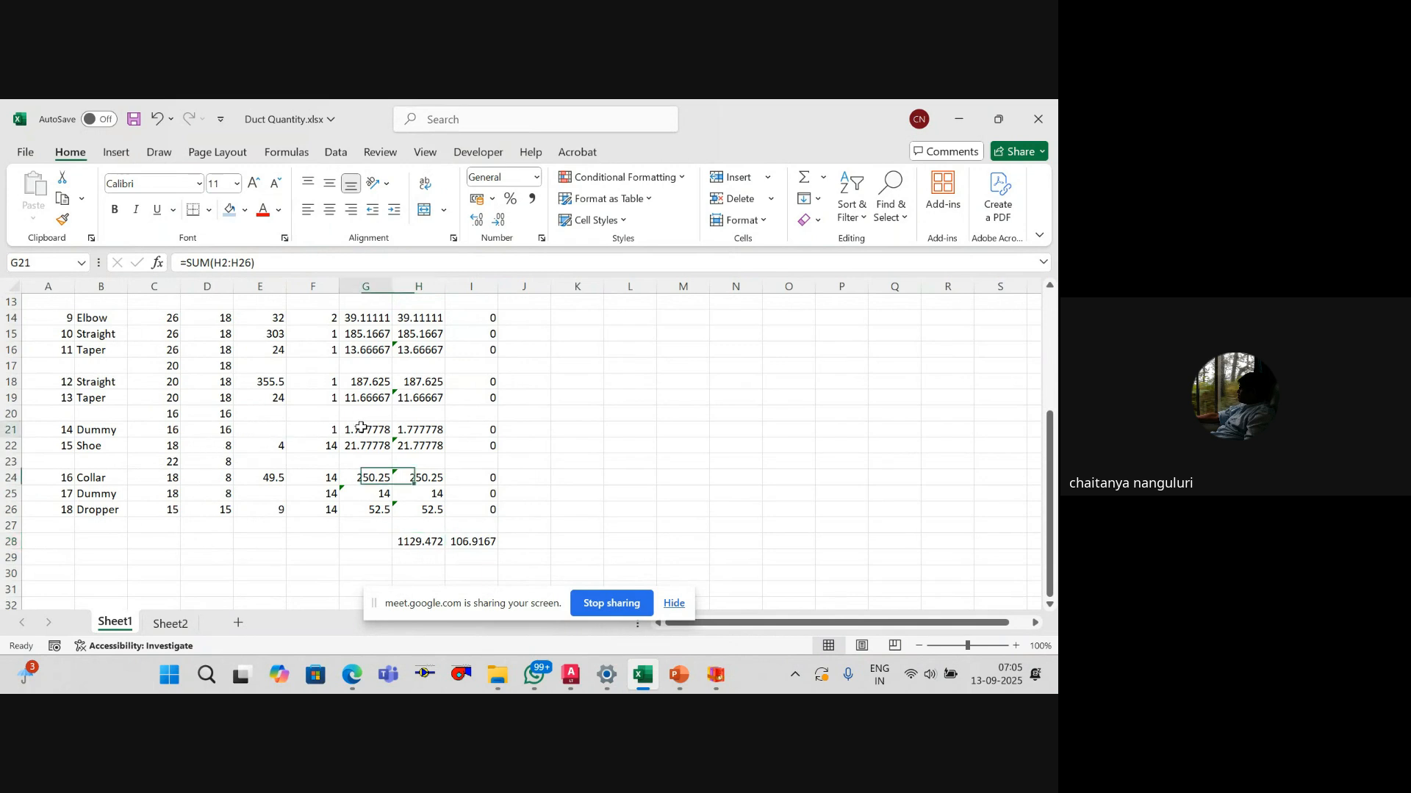
click(209, 432)
click(204, 380)
key(Down)
key(Down)
key(Down)
key(Down)
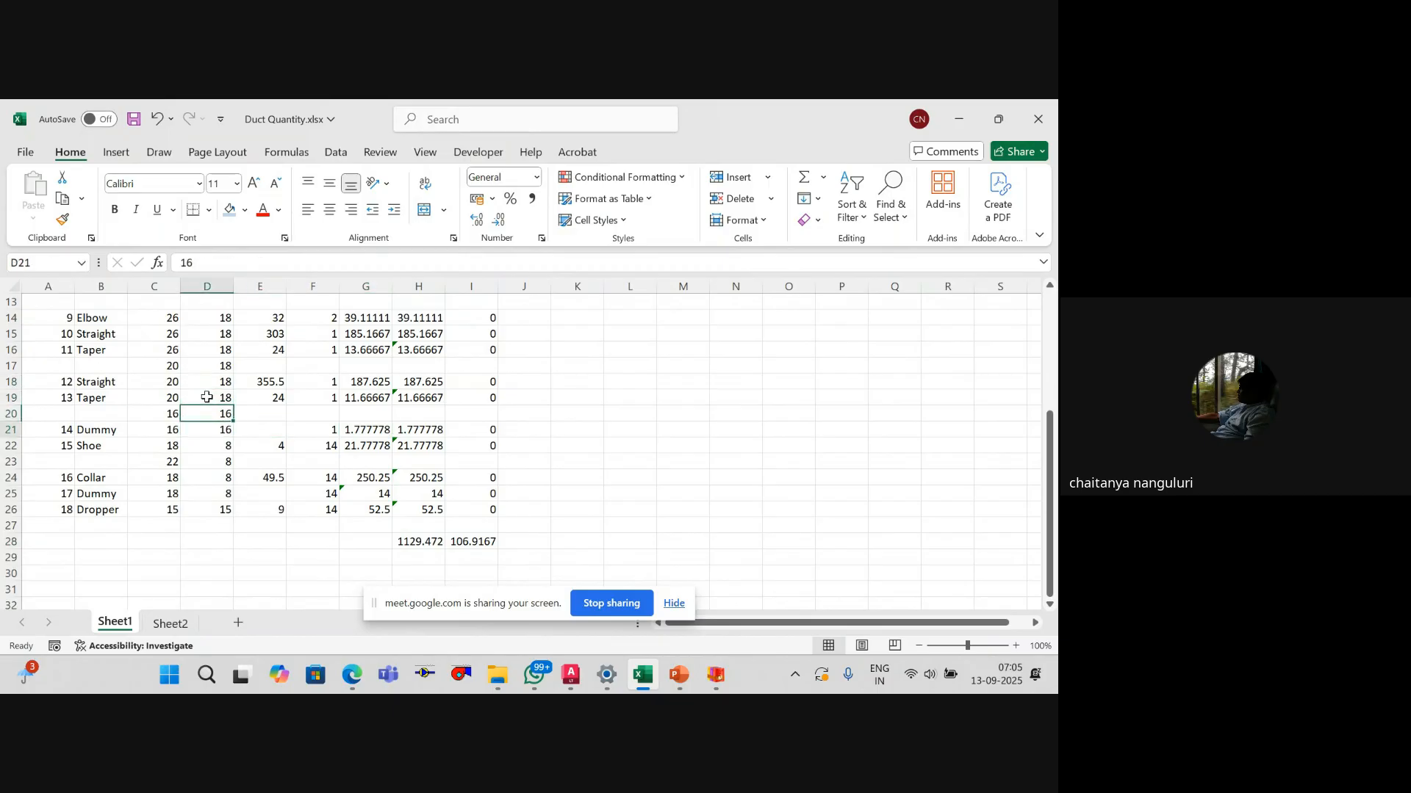
key(Up)
key(Up)
key(Up)
key(Down)
key(Down)
key(Down)
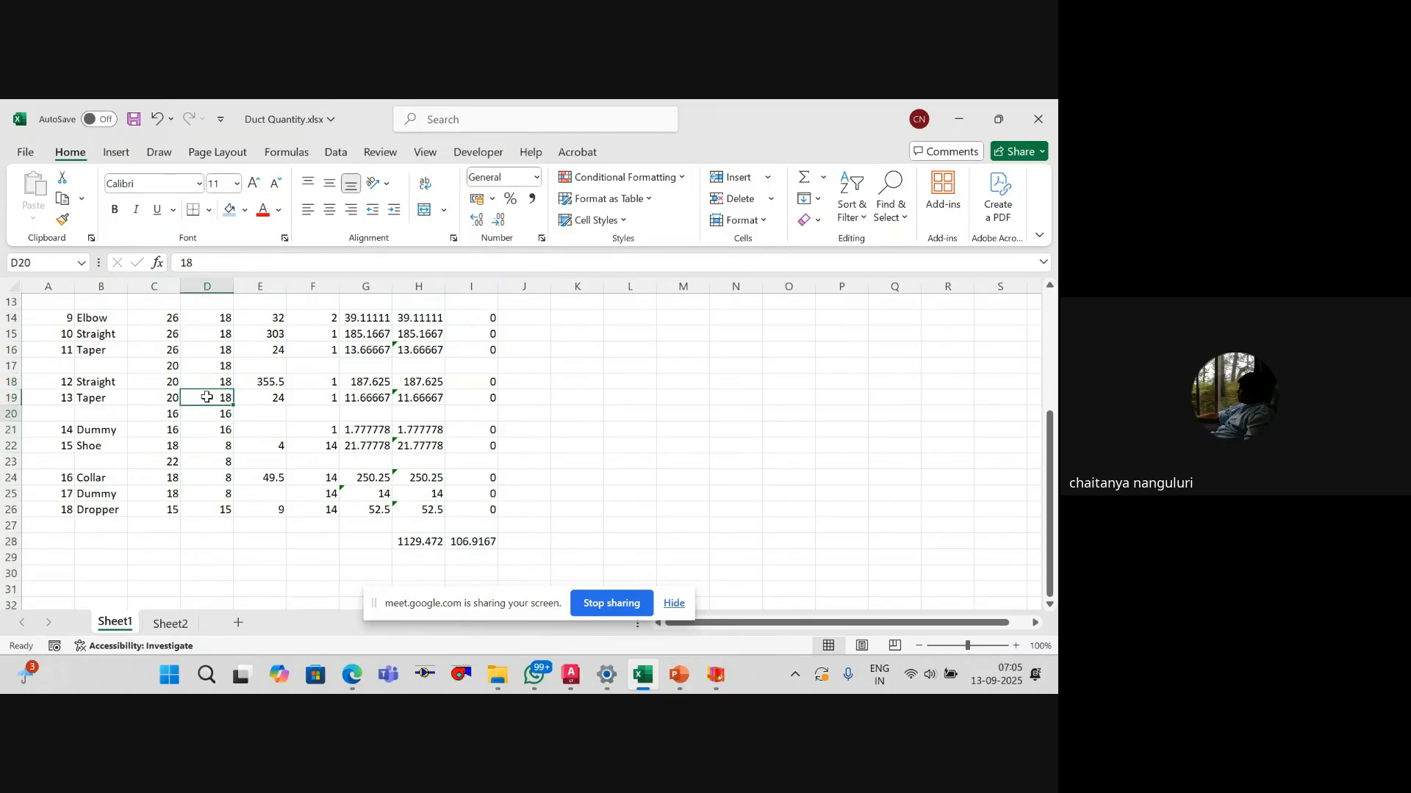
key(Up)
key(Up)
key(Up)
key(Up)
key(Up)
key(Up)
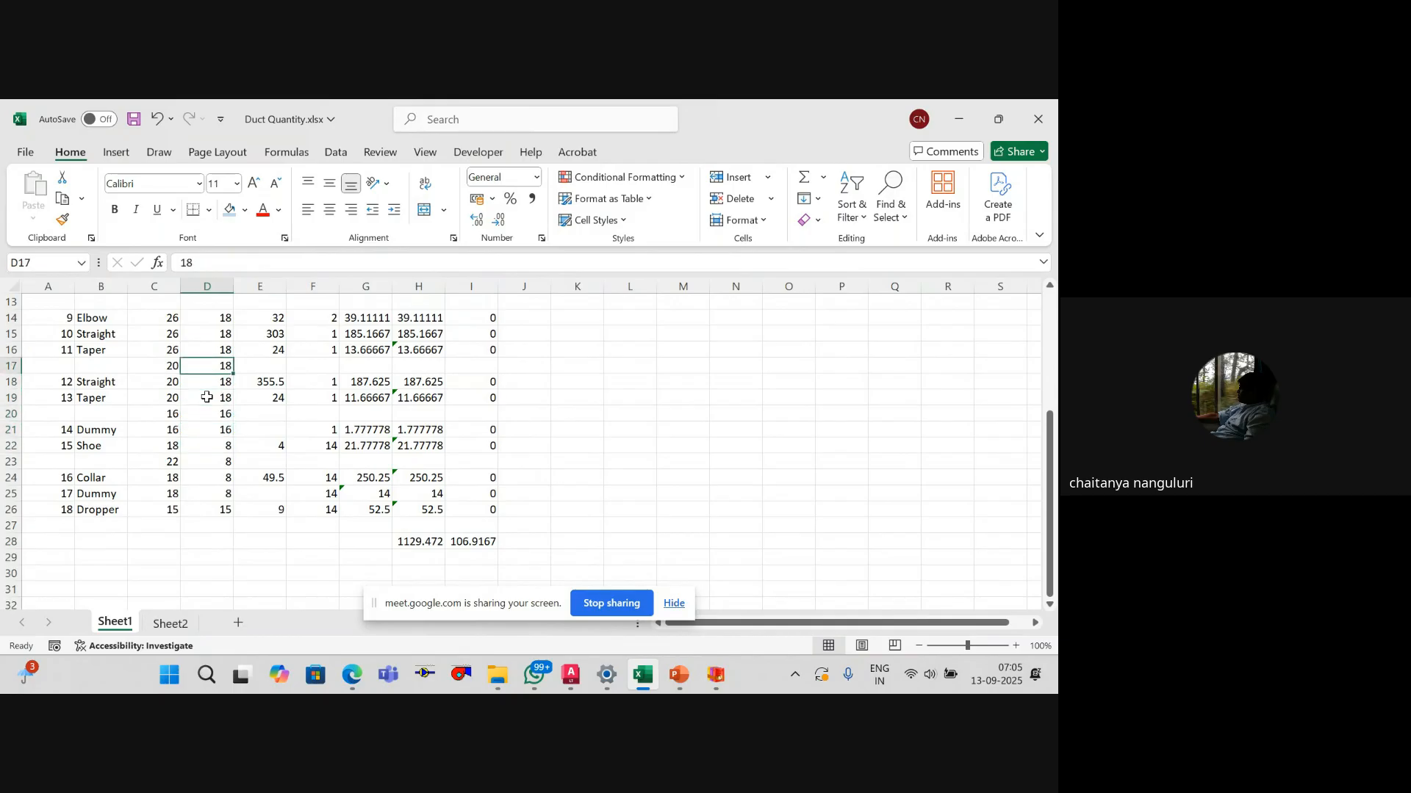
key(Down)
key(Down)
key(Down)
key(Down)
key(Left)
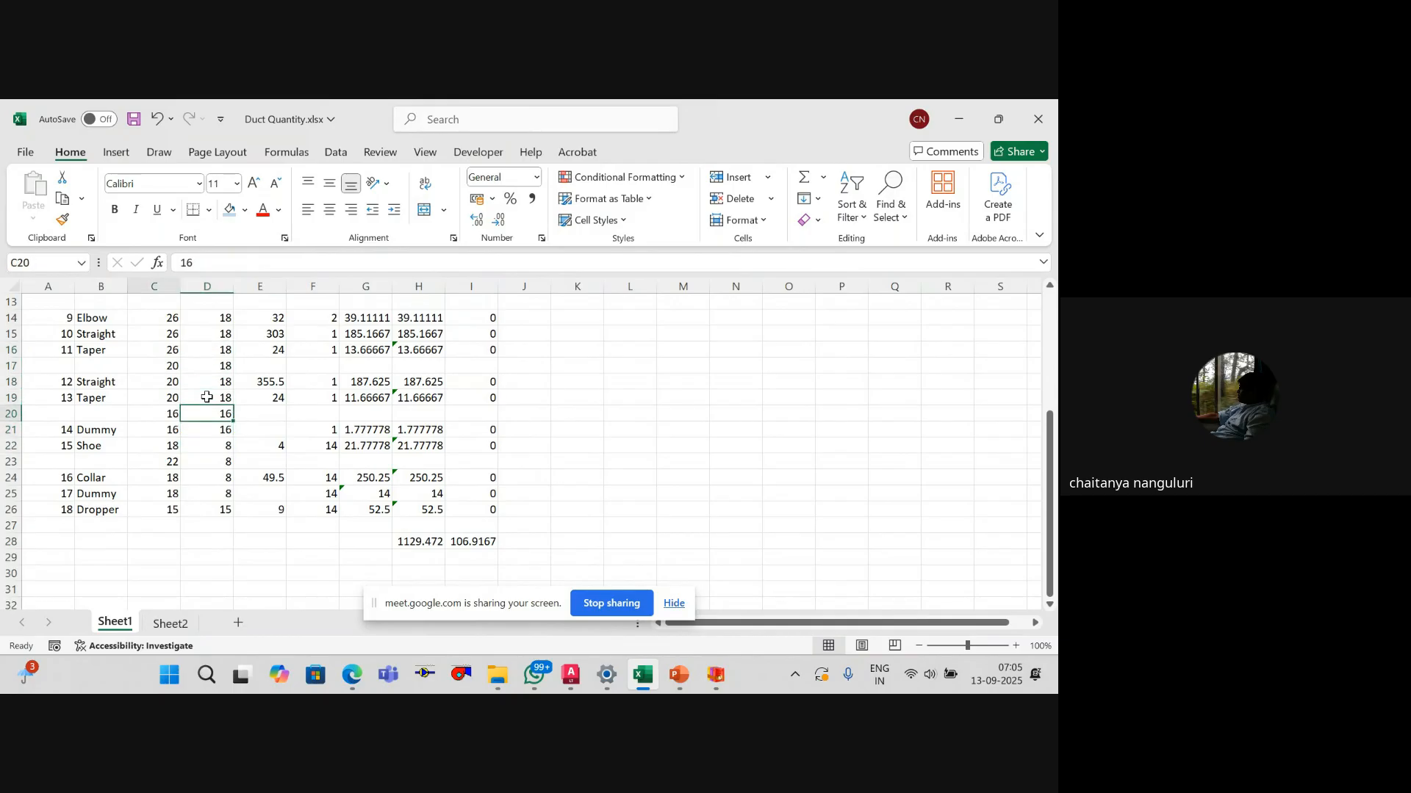
key(Right)
key(Left)
key(Down)
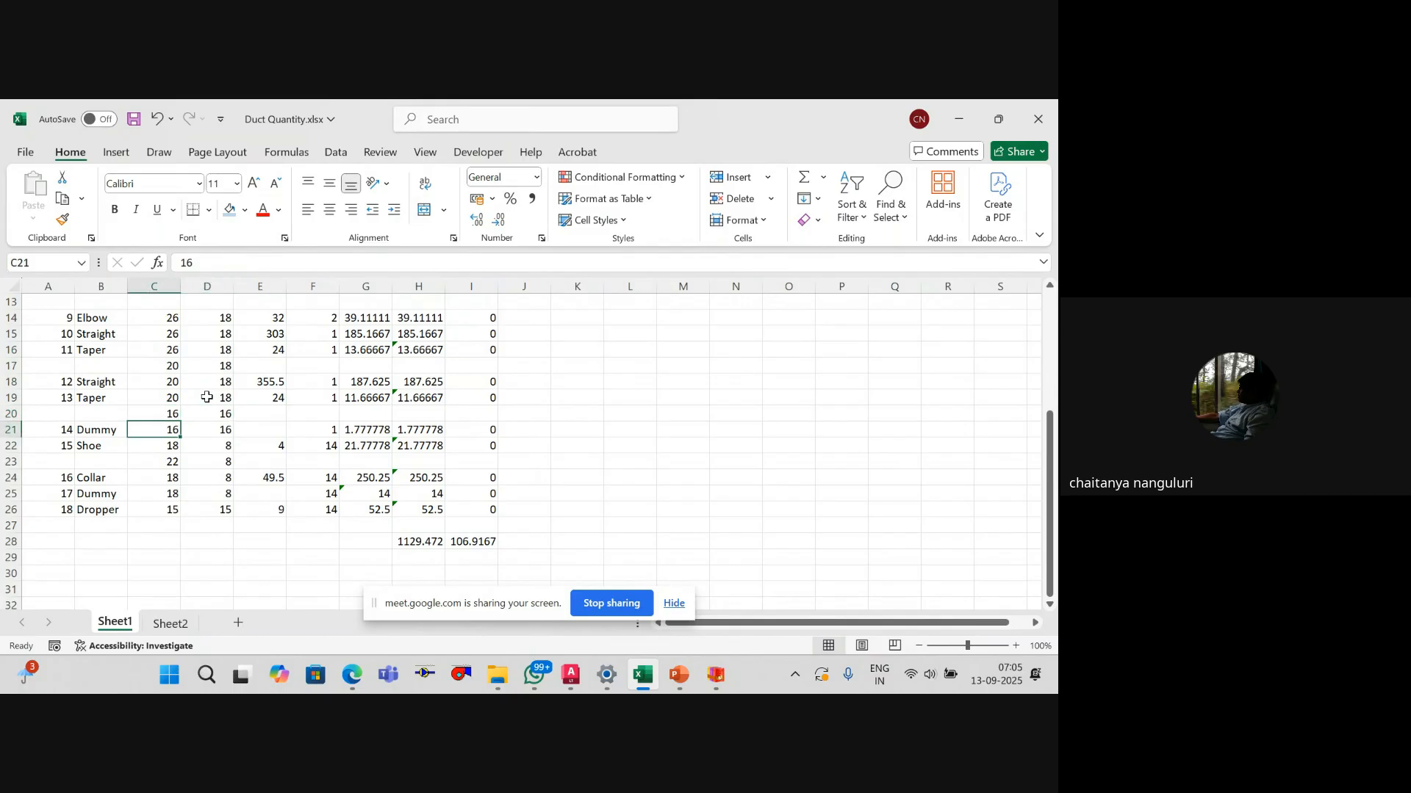
key(Up)
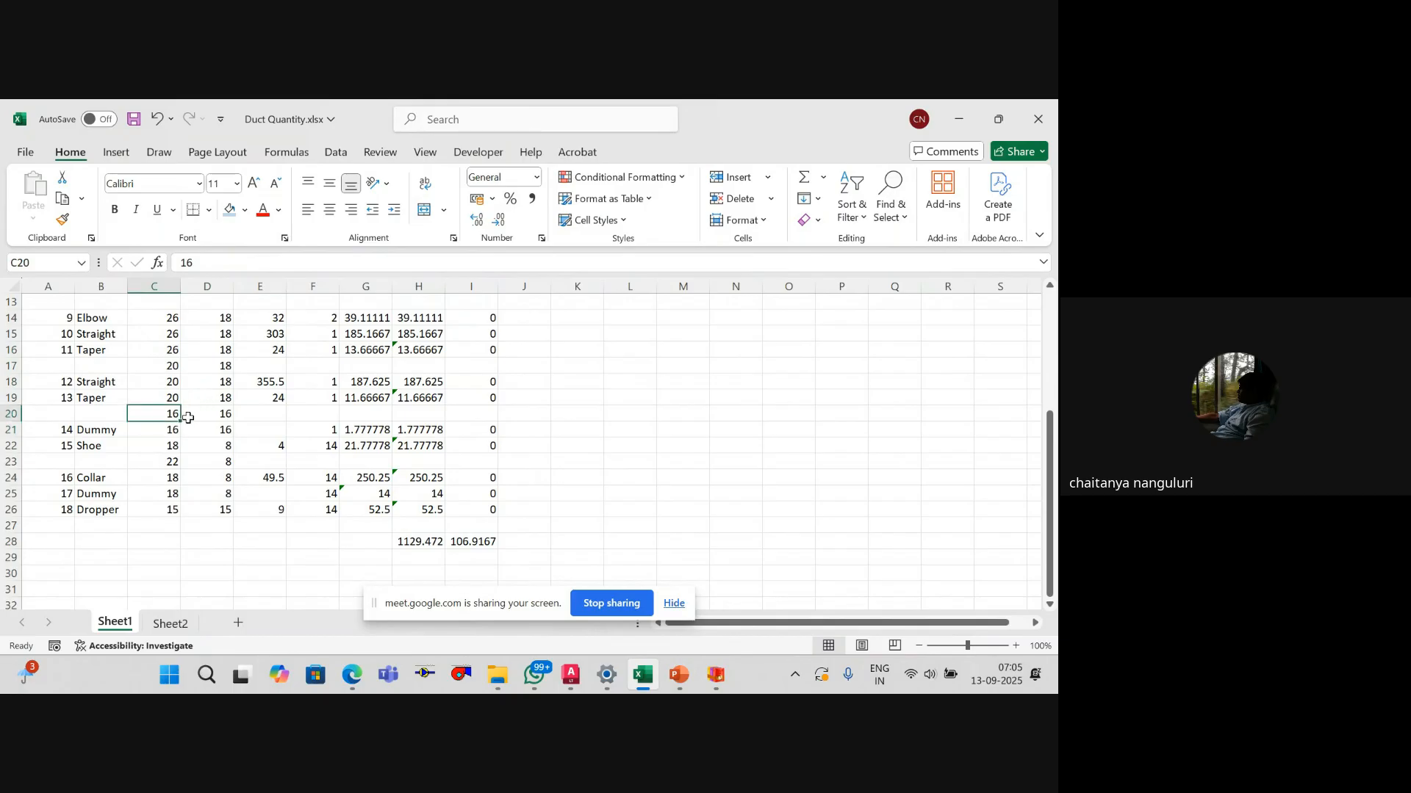
scroll(188, 417, up, 4)
scroll(180, 418, down, 4)
click(84, 413)
key(Up)
key(Right)
key(Up)
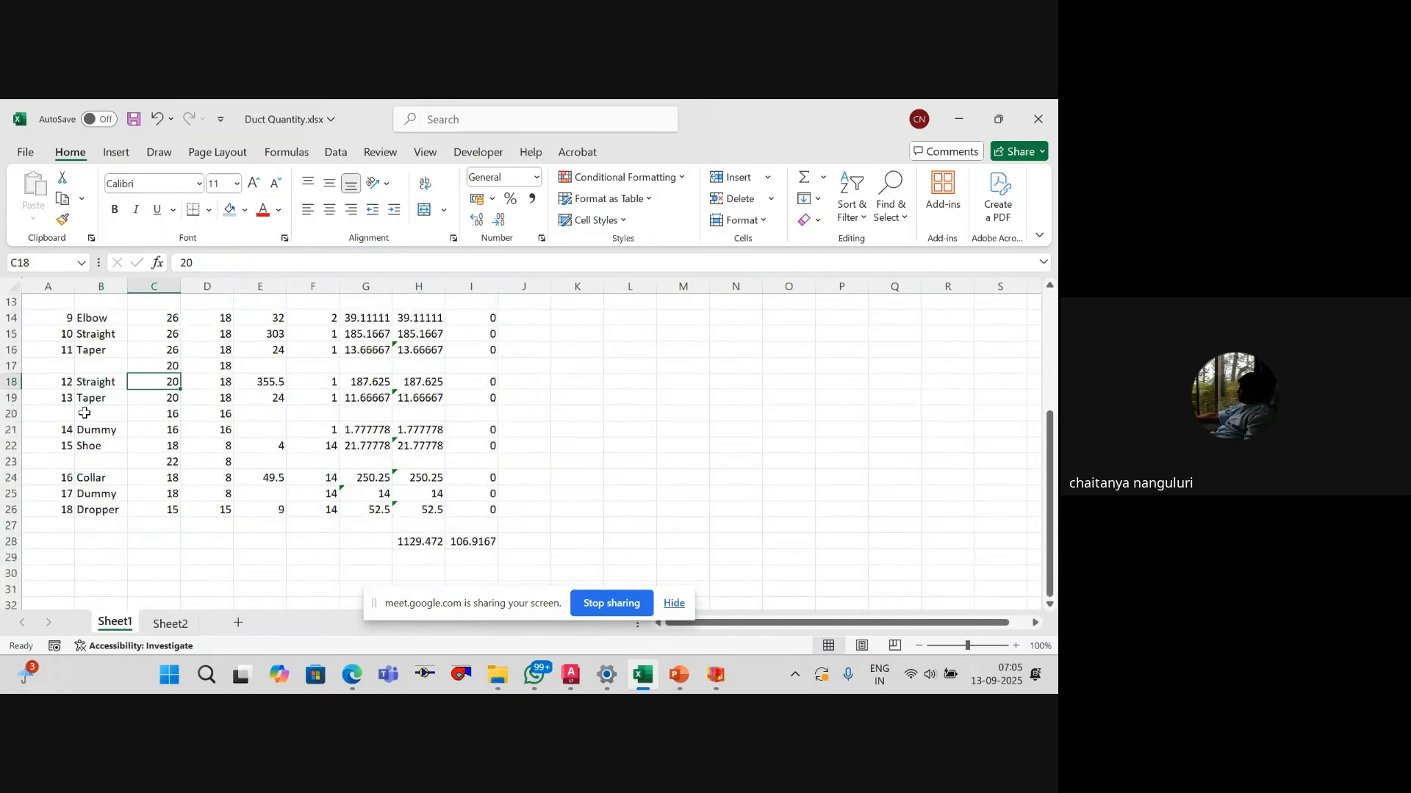
Step: Switch to AutoCAD and inspect the 14"X14" and 16"X16" duct runs beyond their tapers
key(alt+Tab)
scroll(378, 456, down, 4)
drag(411, 450, 479, 487)
scroll(608, 426, up, 4)
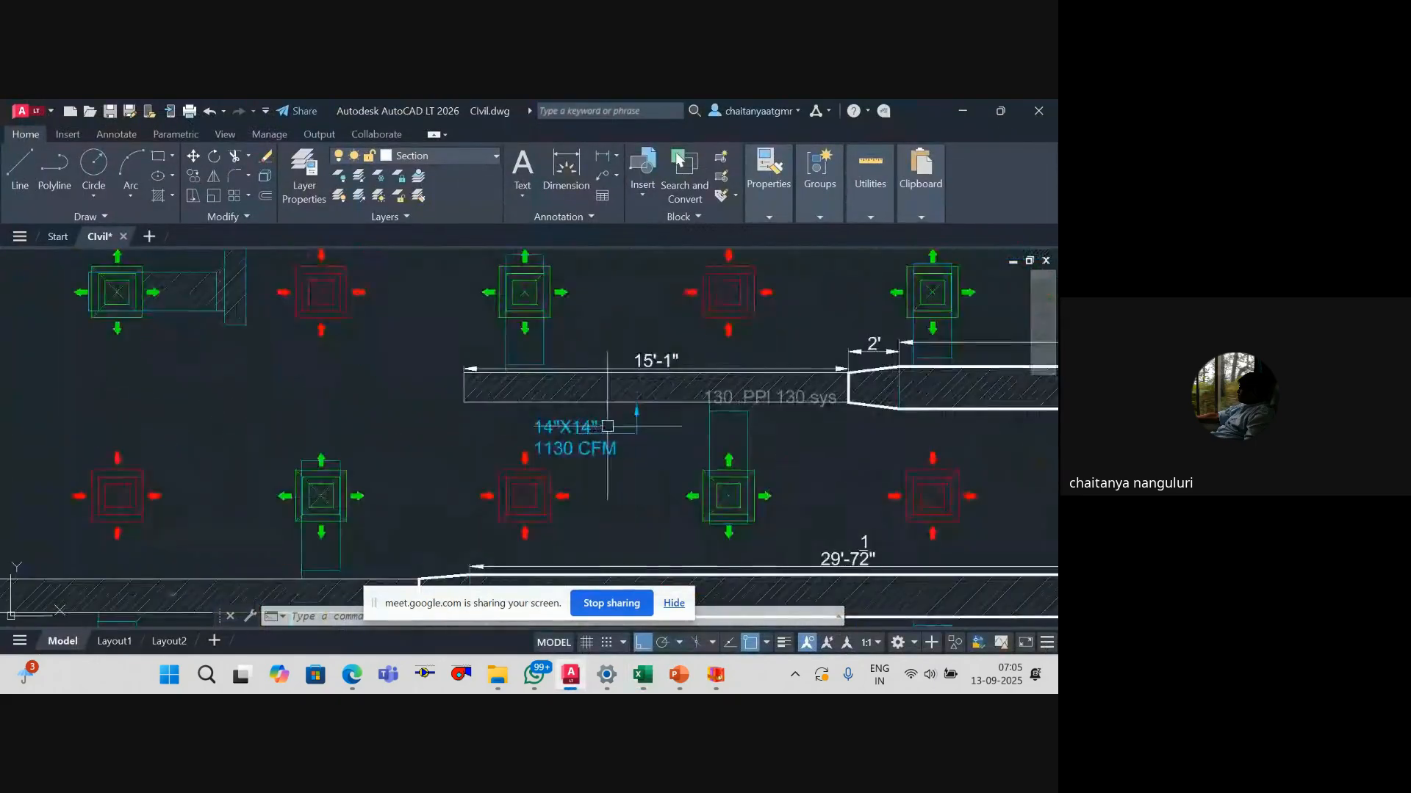
scroll(608, 427, down, 6)
scroll(464, 422, up, 4)
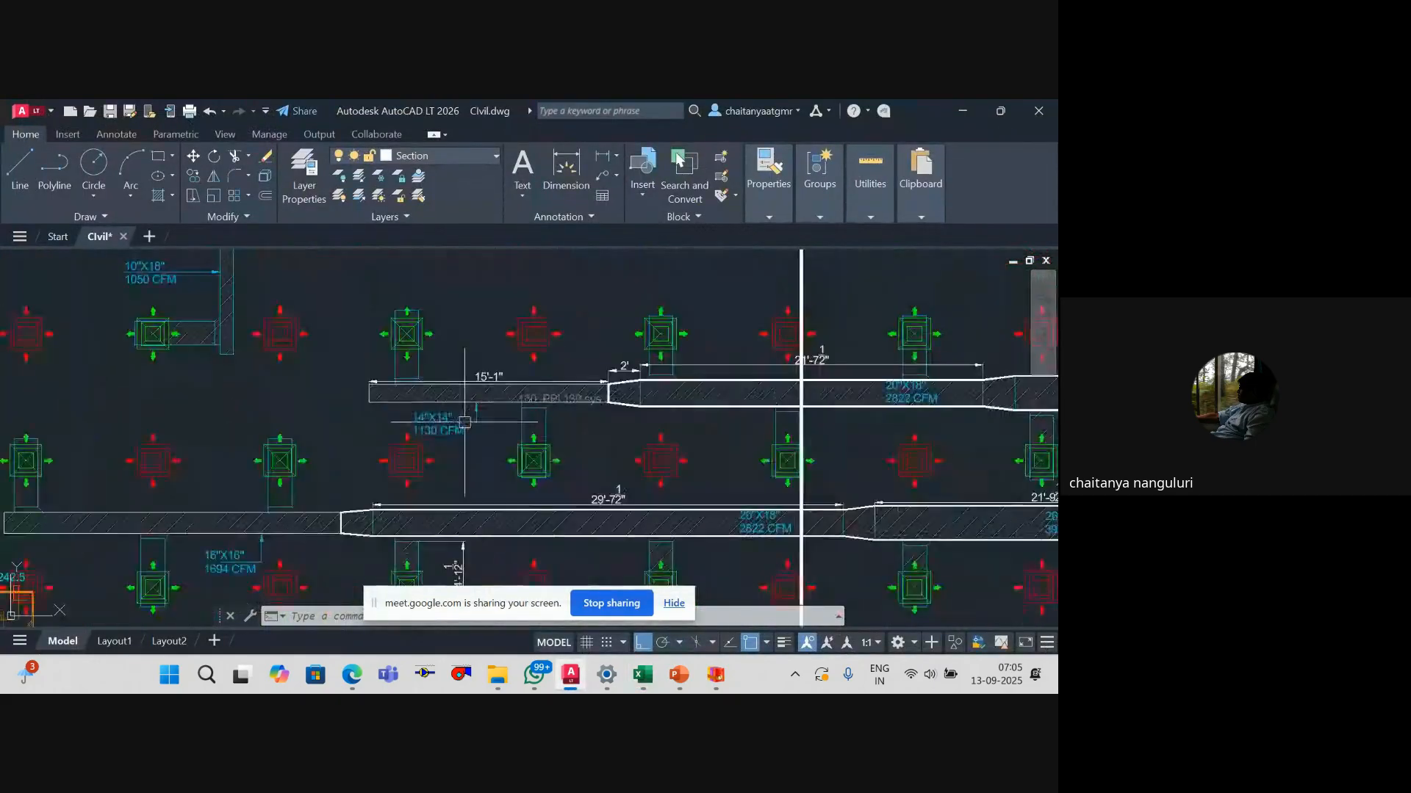
Step: Return to Sheet1 in Excel and check the size and length cells of the taper entry in rows 19 and 20
key(alt+Tab)
click(92, 477)
click(91, 444)
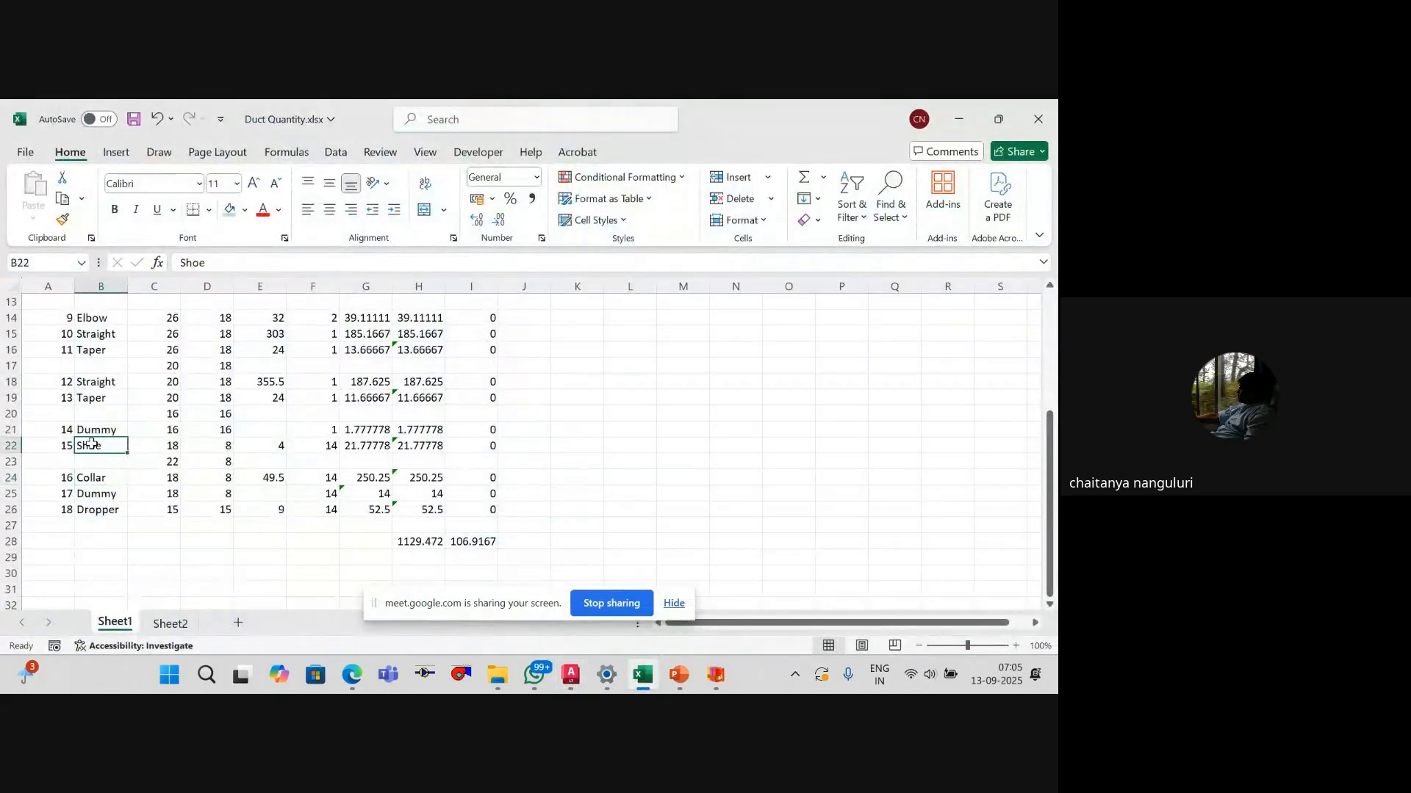
key(Up)
key(Right)
key(Up)
key(Right)
key(Right)
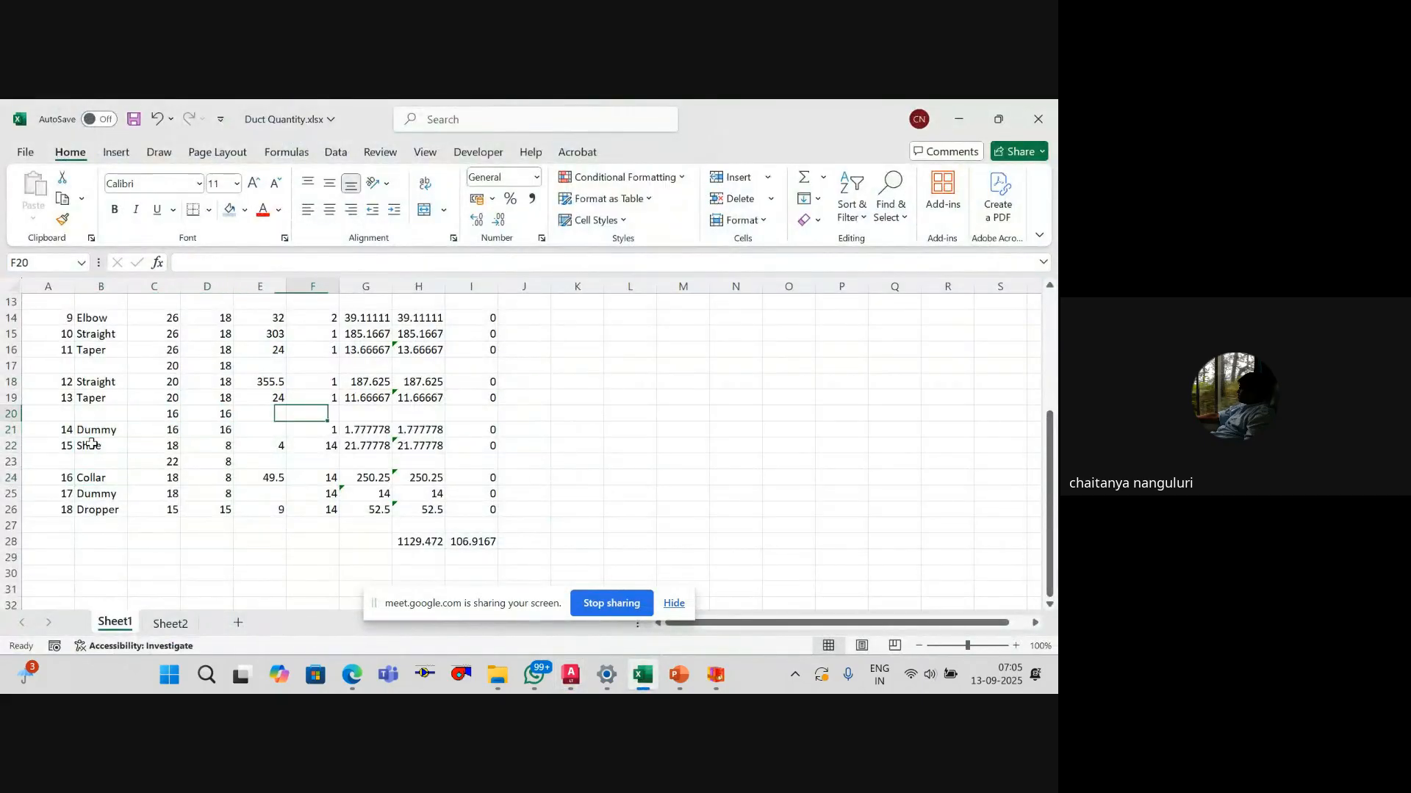
key(Up)
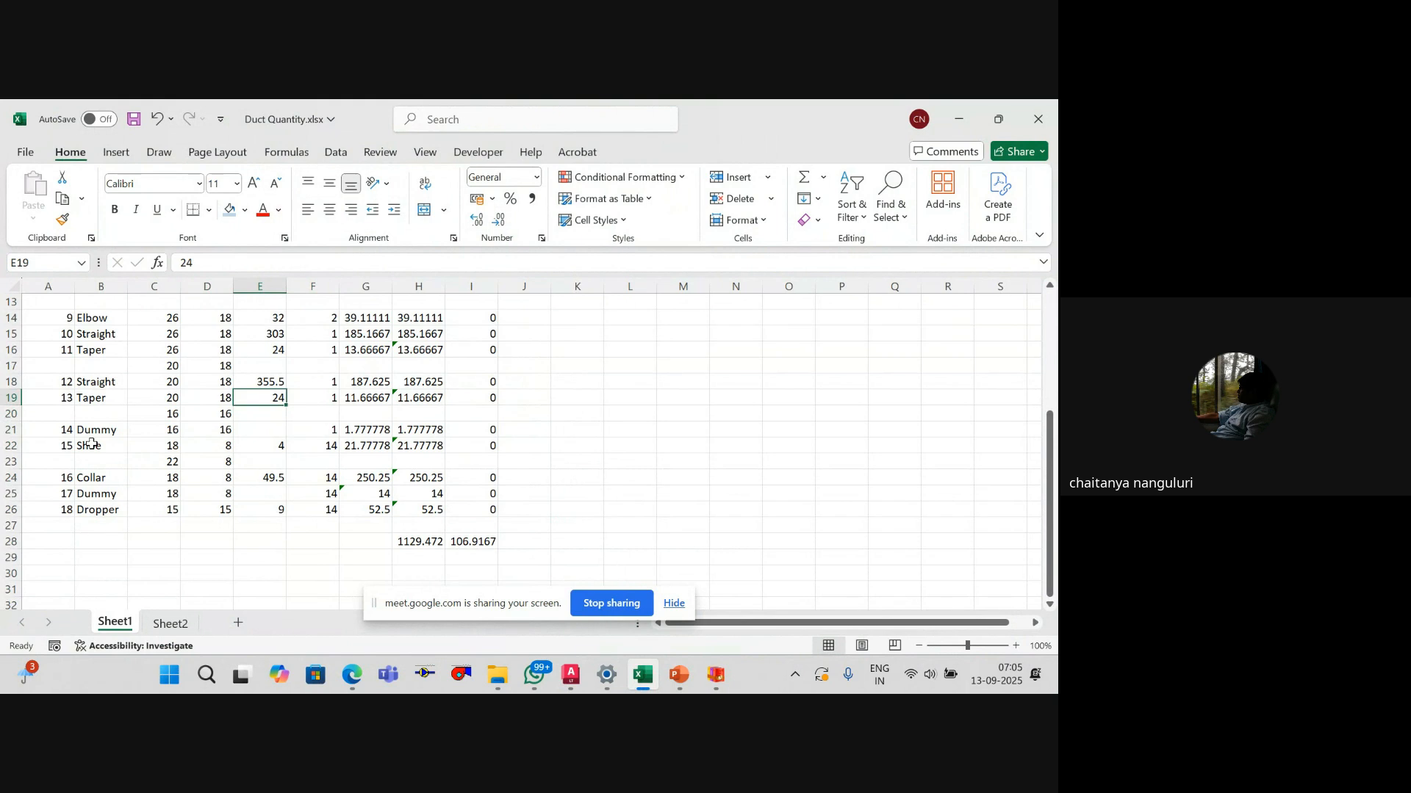
key(Down)
key(Left)
key(Left)
key(Left)
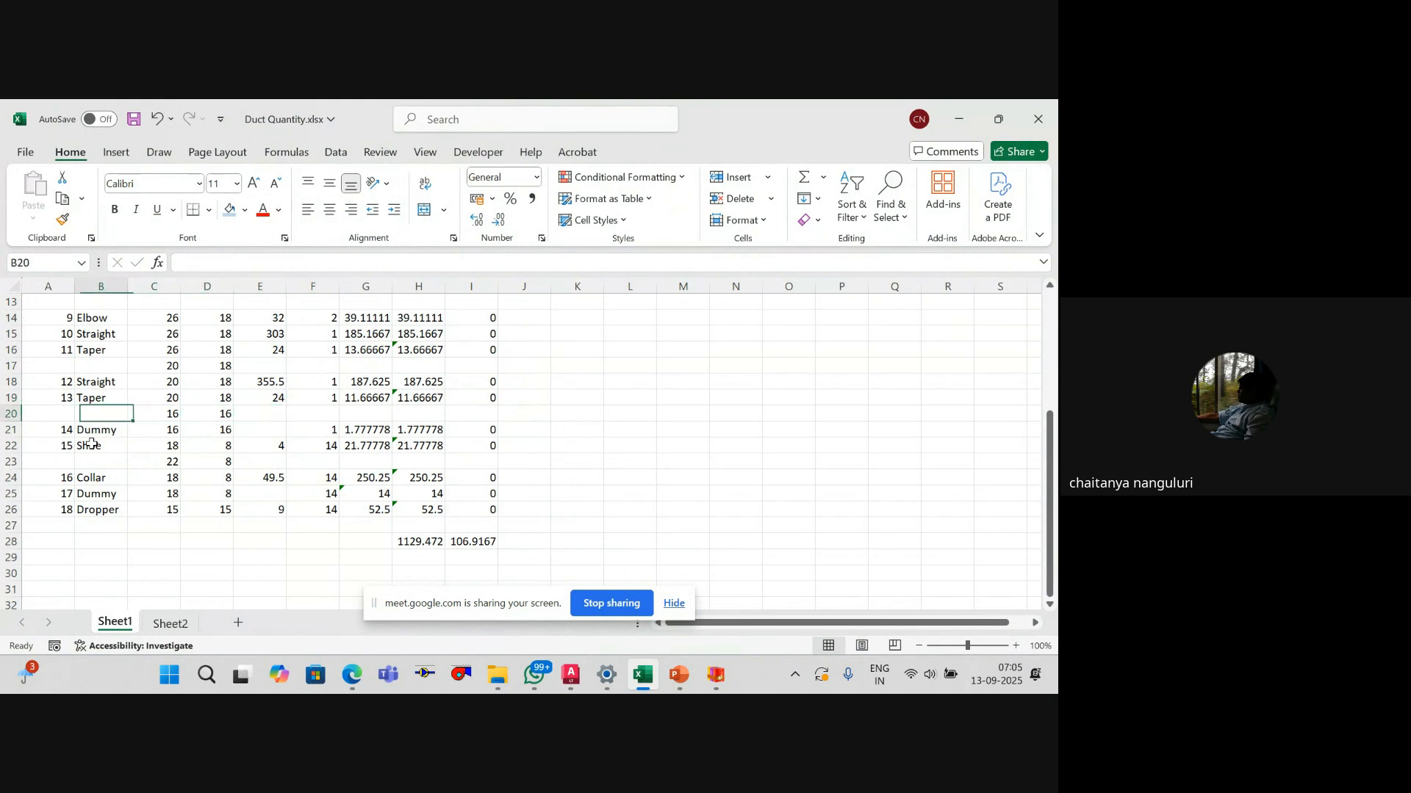
Step: Insert a row above the item 14 Dummy entry and enter Straight in B21
key(Down)
key(alt+i)
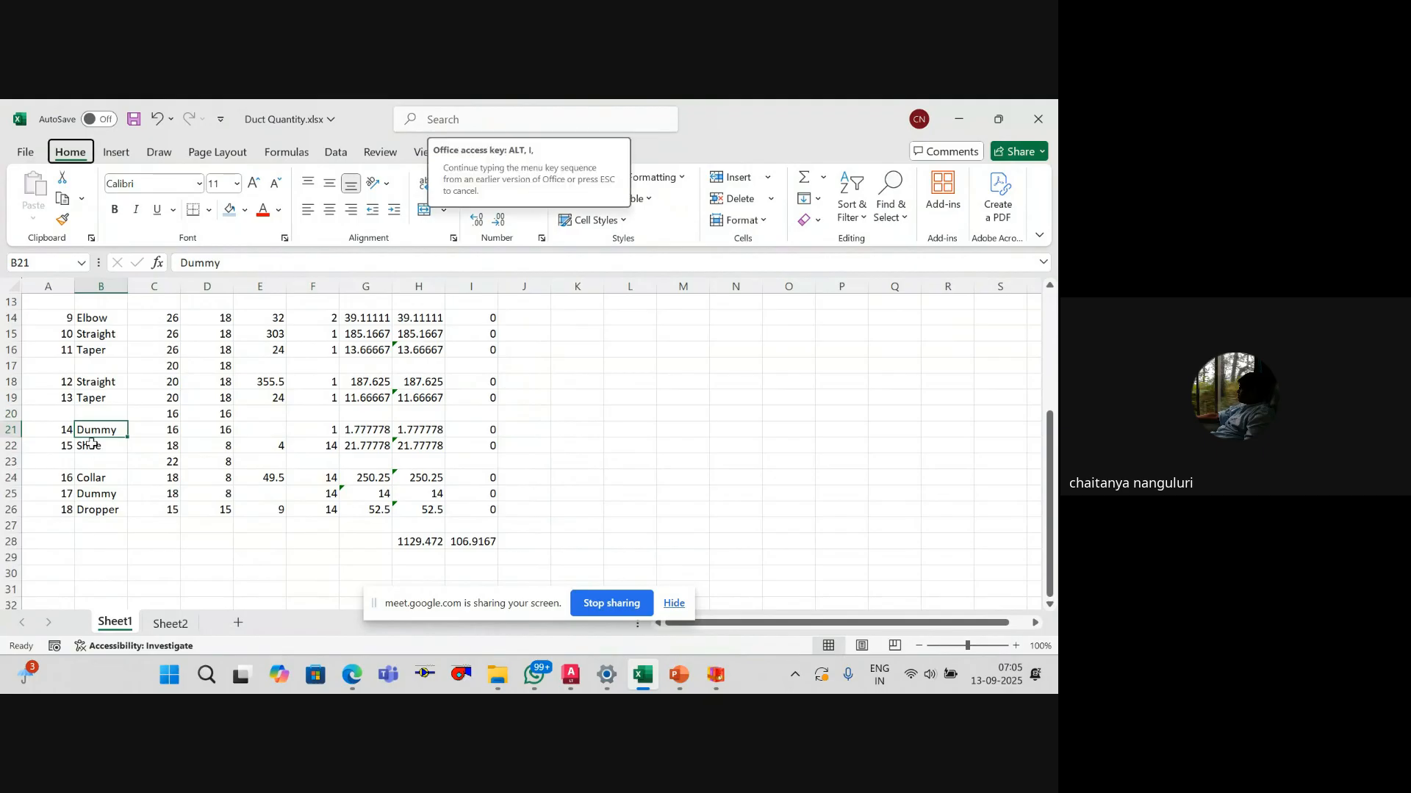
text(r)
text(Stra)
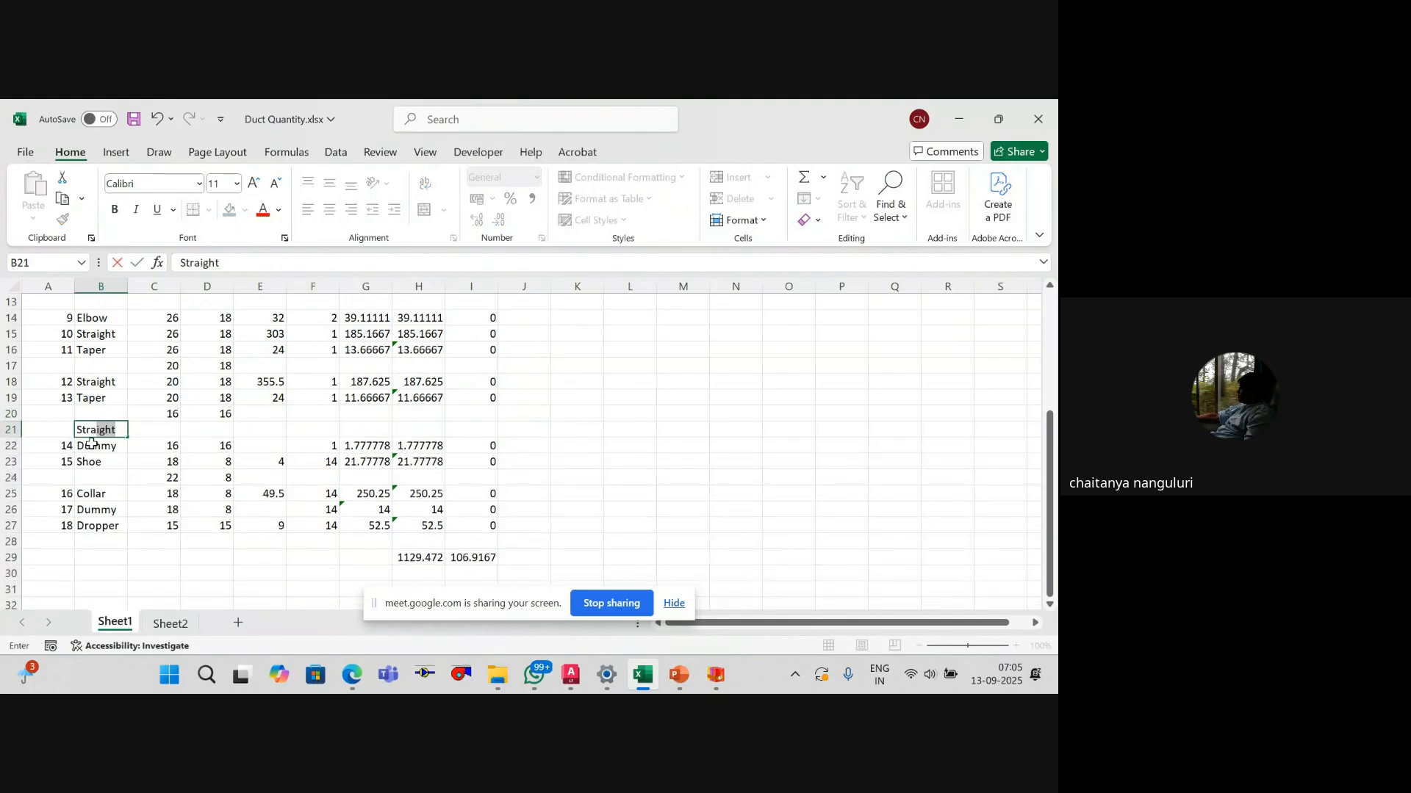
key(Return)
Step: Fill the 16 by 16 size from row 20 down into C21:D21 and select the length cell E21
key(Up)
key(Right)
key(shift+Right)
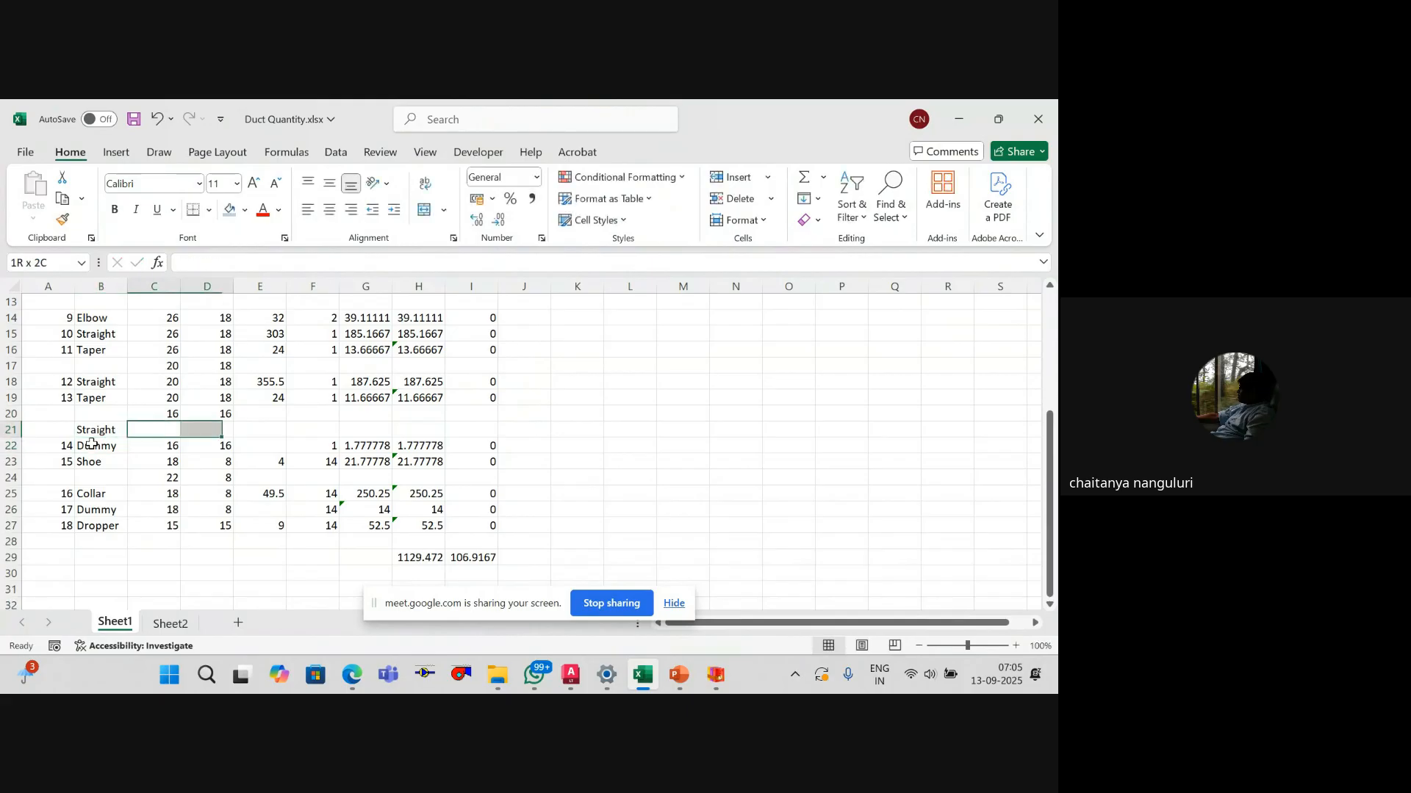
key(ctrl+d)
key(Right)
key(Right)
key(Right)
key(Left)
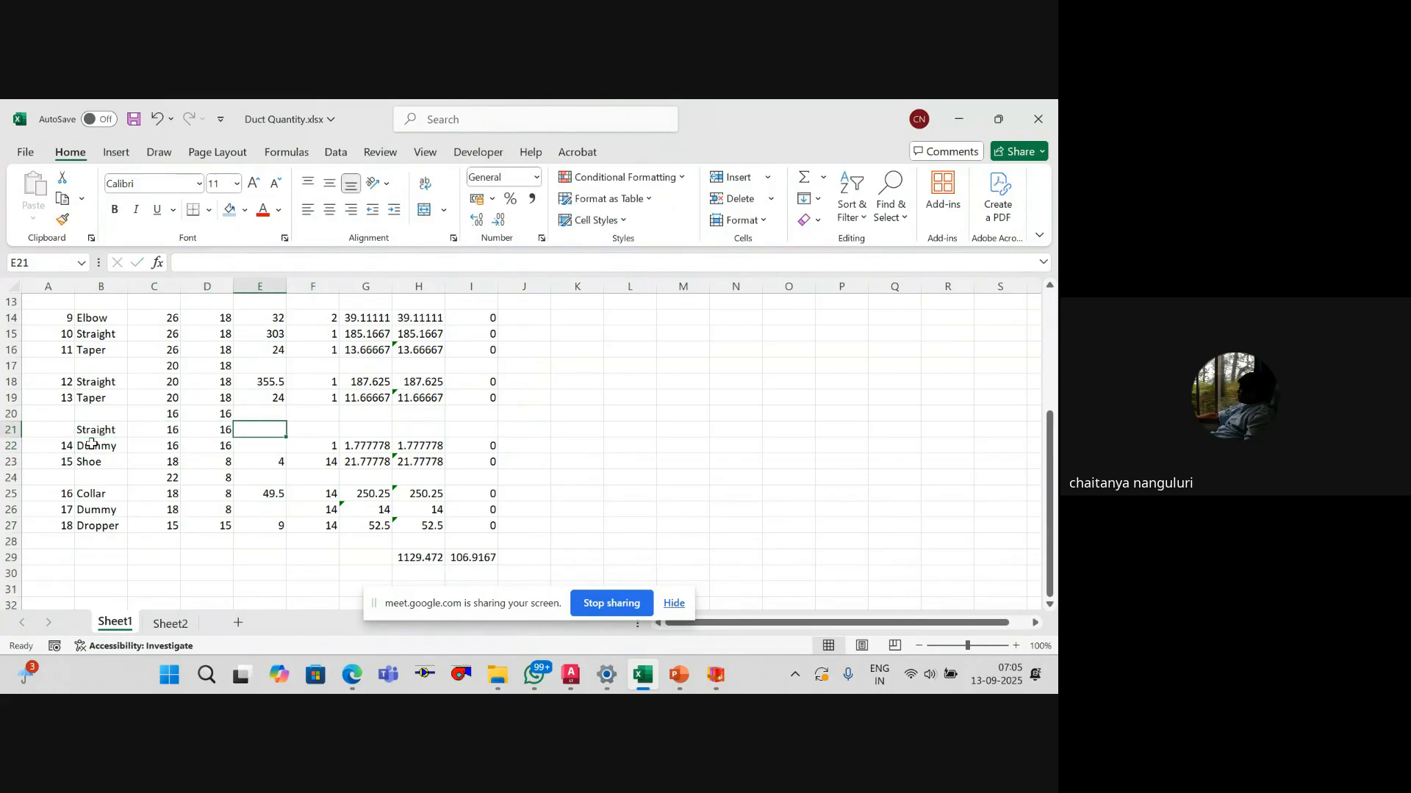
Step: Switch to AutoCAD, dimension the length of the 16"X16" straight duct, and return to Excel
key(alt+Tab)
key(Escape)
key(Escape)
scroll(356, 507, up, 2)
mouse_move(356, 508)
mouse_down()
mouse_move(526, 439)
mouse_move(445, 457)
mouse_up()
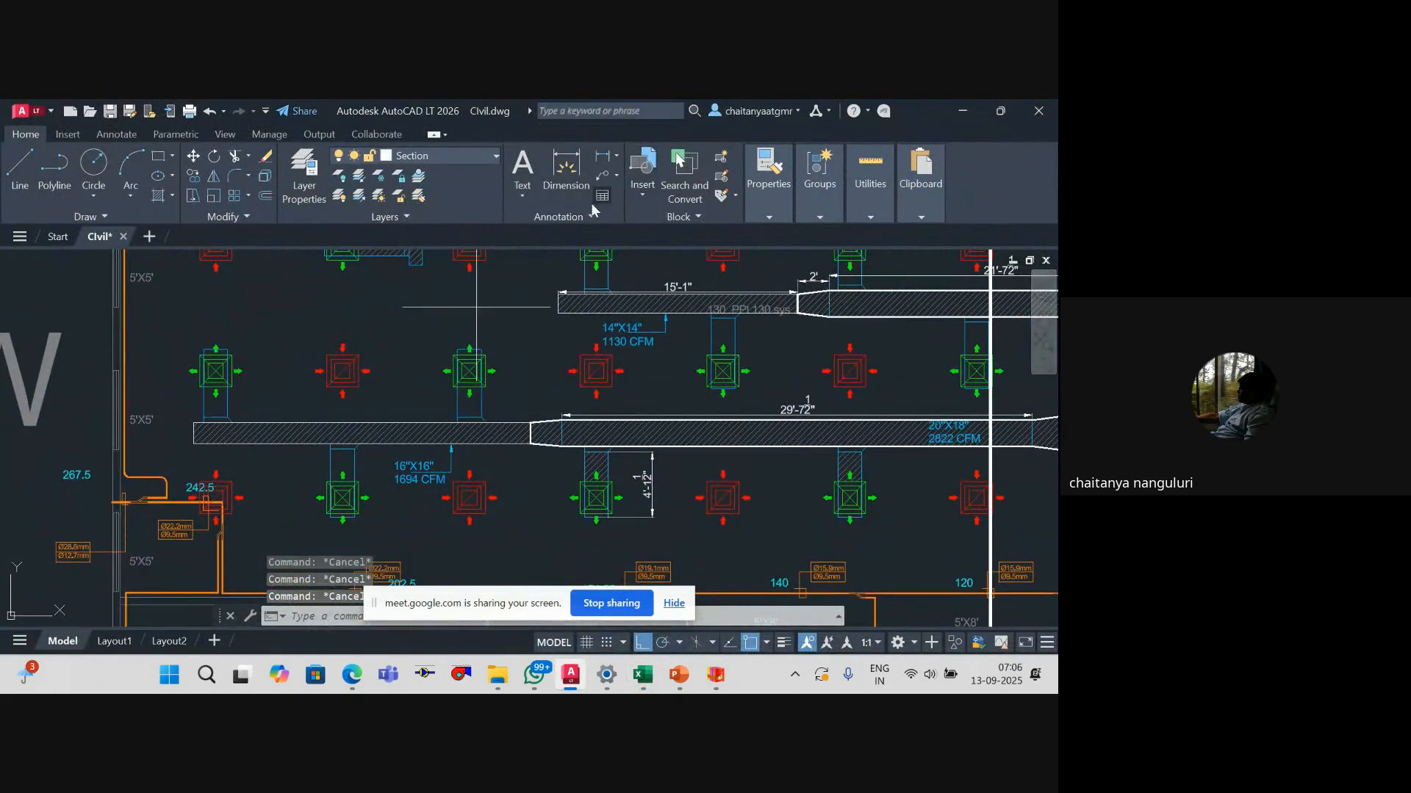
click(603, 156)
key(Return)
click(409, 428)
scroll(409, 437, up, 3)
key(Escape)
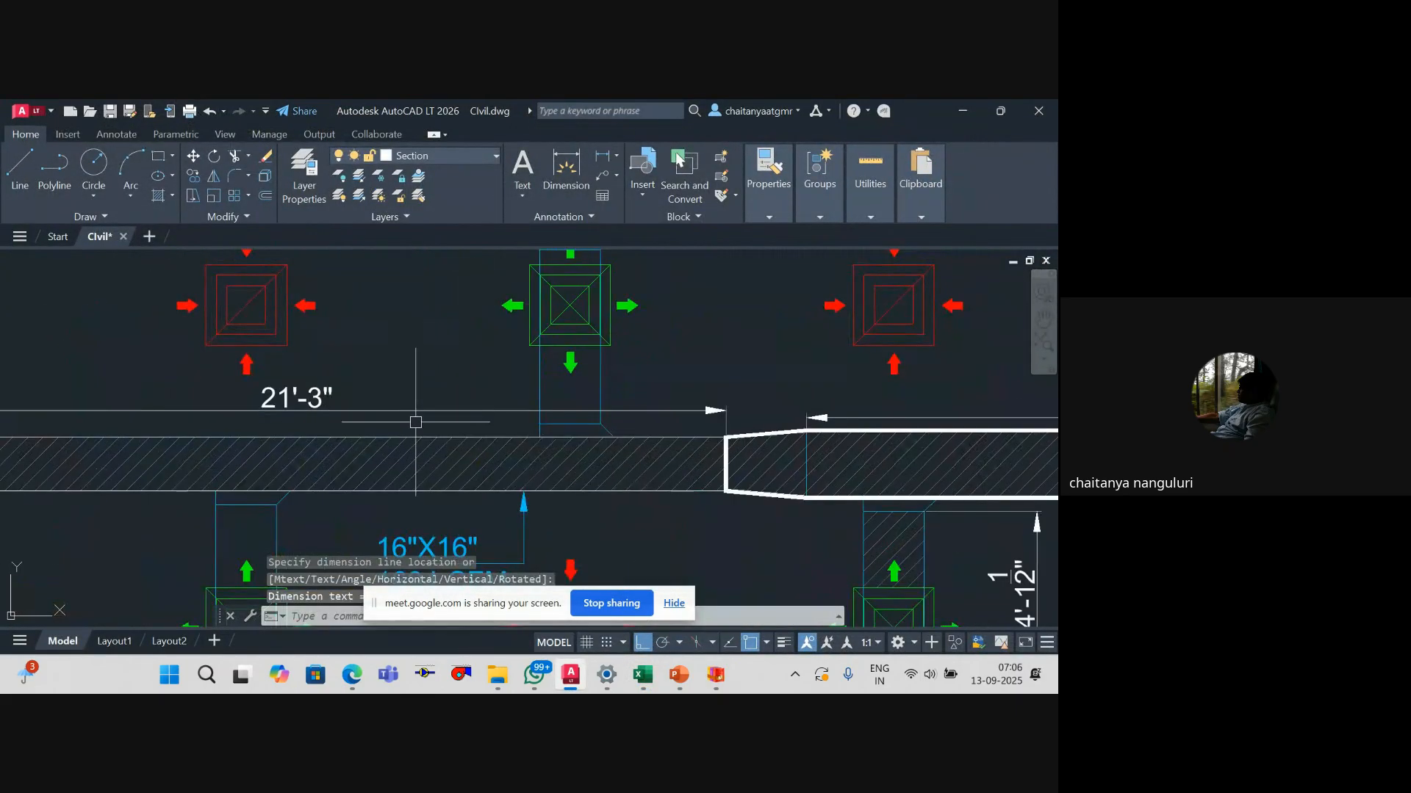
key(alt+Tab)
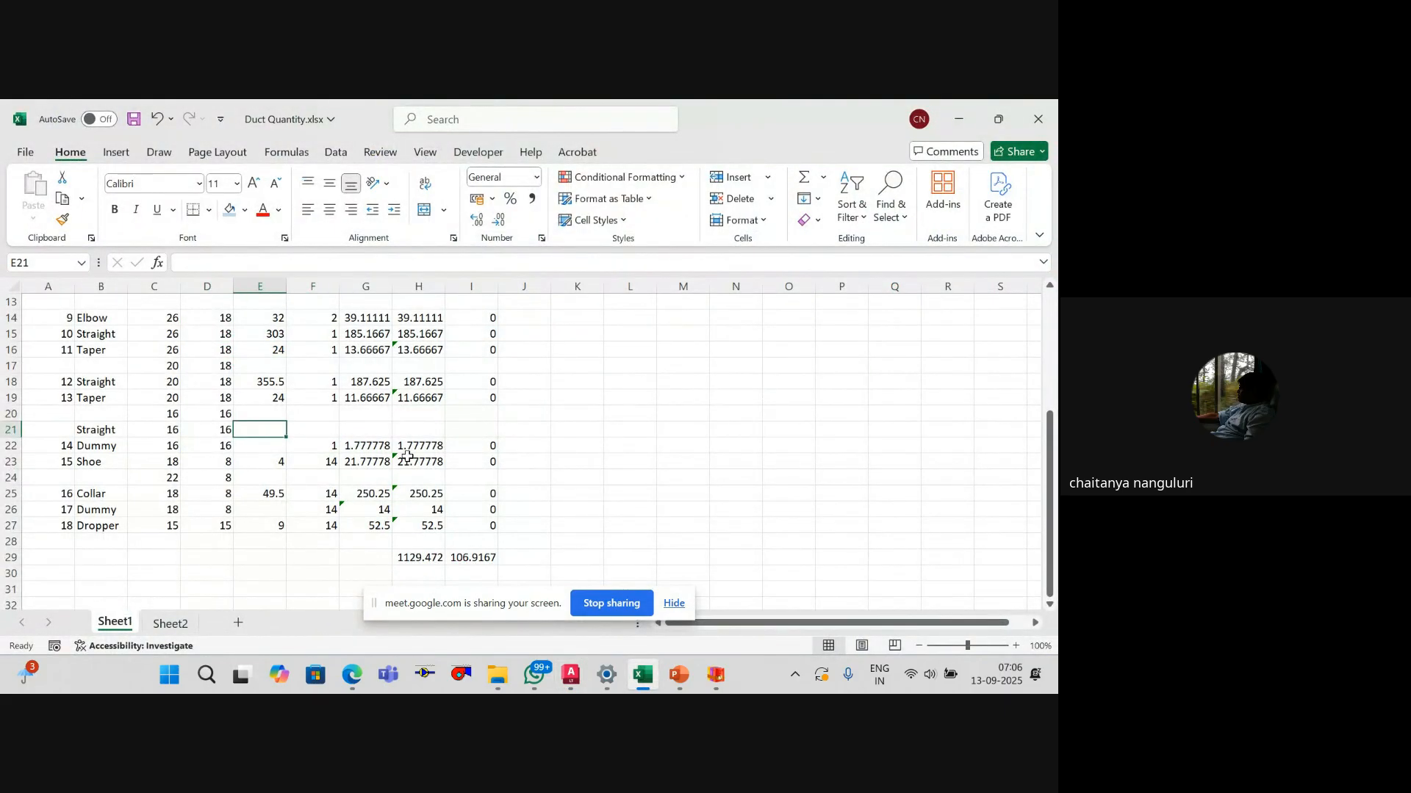
Step: Work out the straight duct's length in inches with =21*12 in E21 and =E21+3 in F21
text(=21)
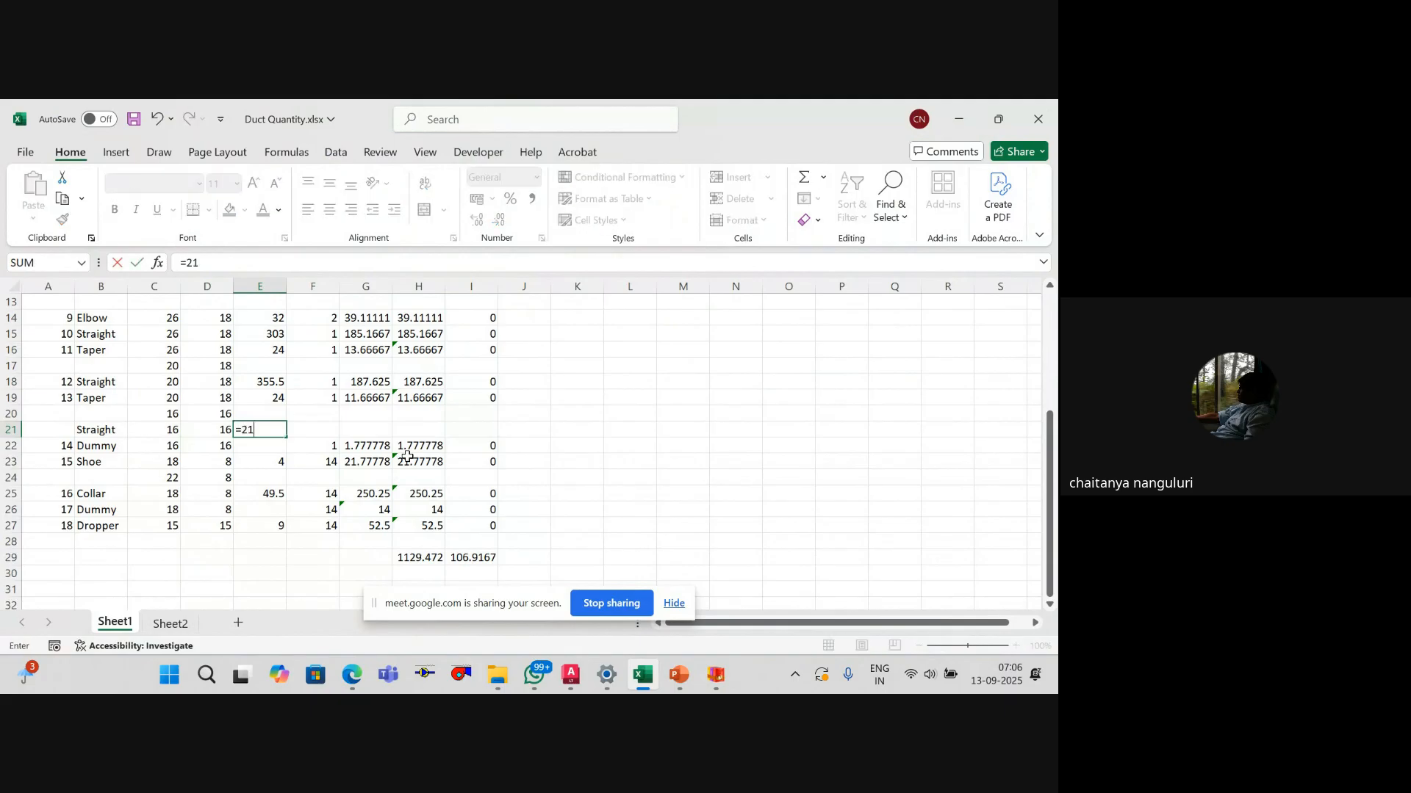
text(*12)
key(Return)
key(Up)
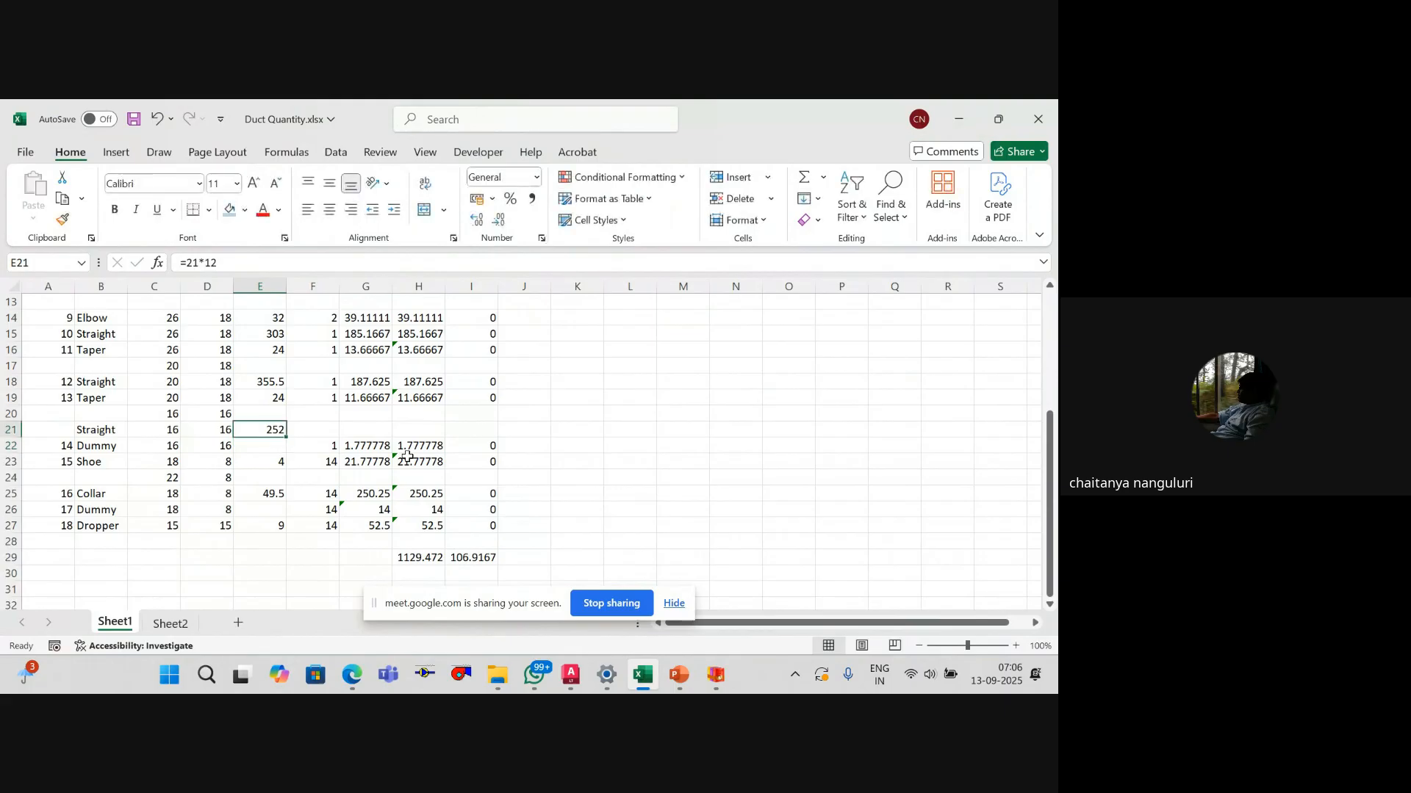
key(Right)
text(=)
key(Left)
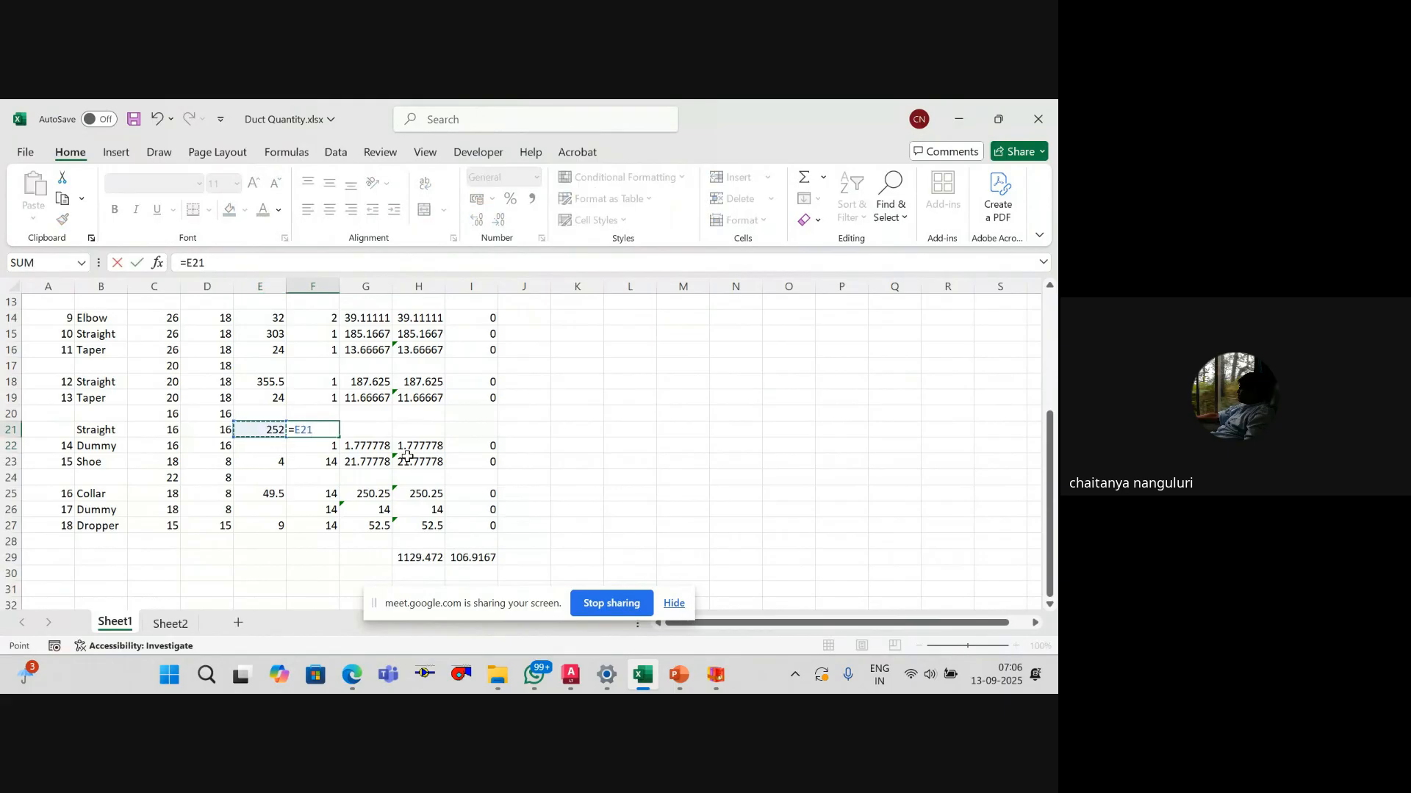
text(+3)
key(Return)
key(Up)
key(Left)
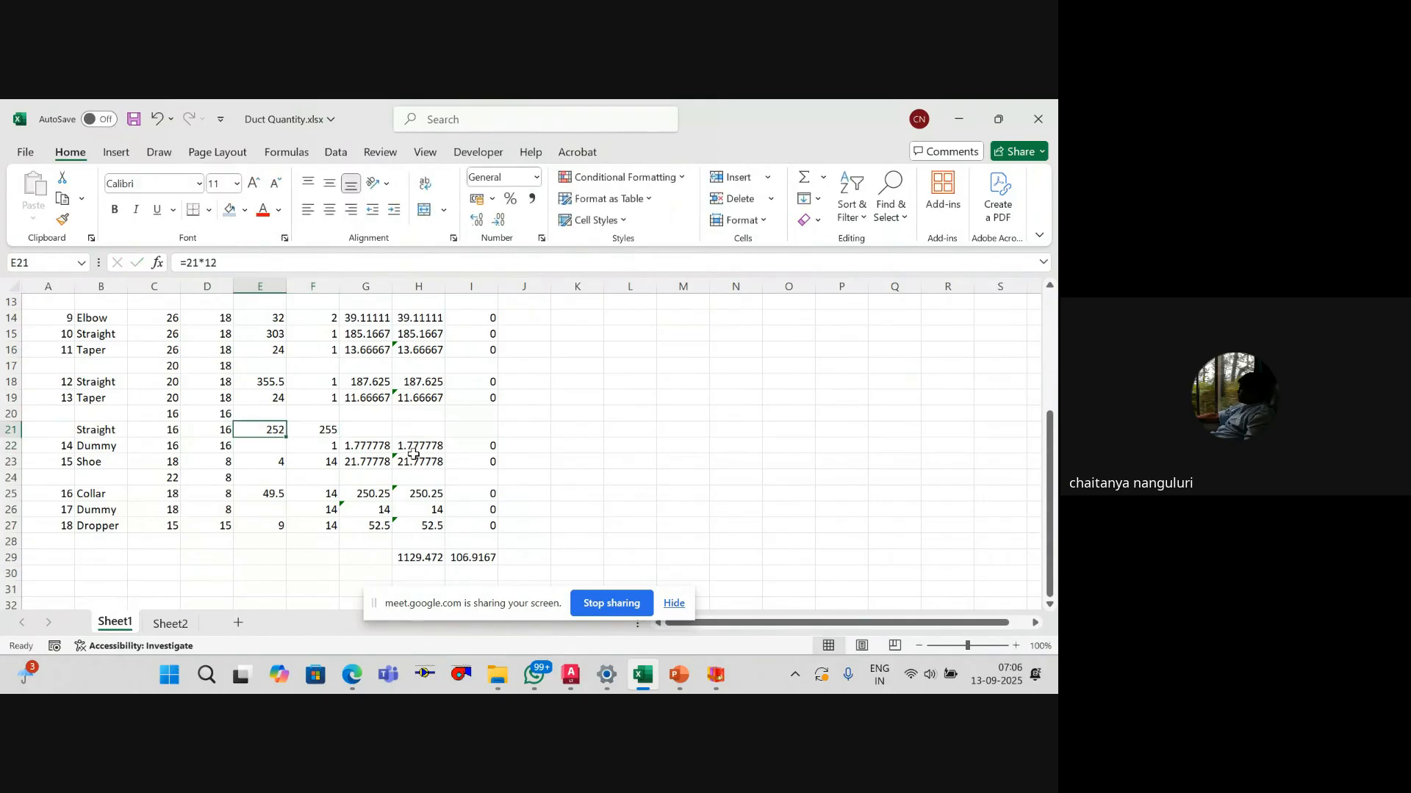
Step: Set the straight duct's length in E21 to 255 and its quantity in F21 to 1
text(255)
key(Right)
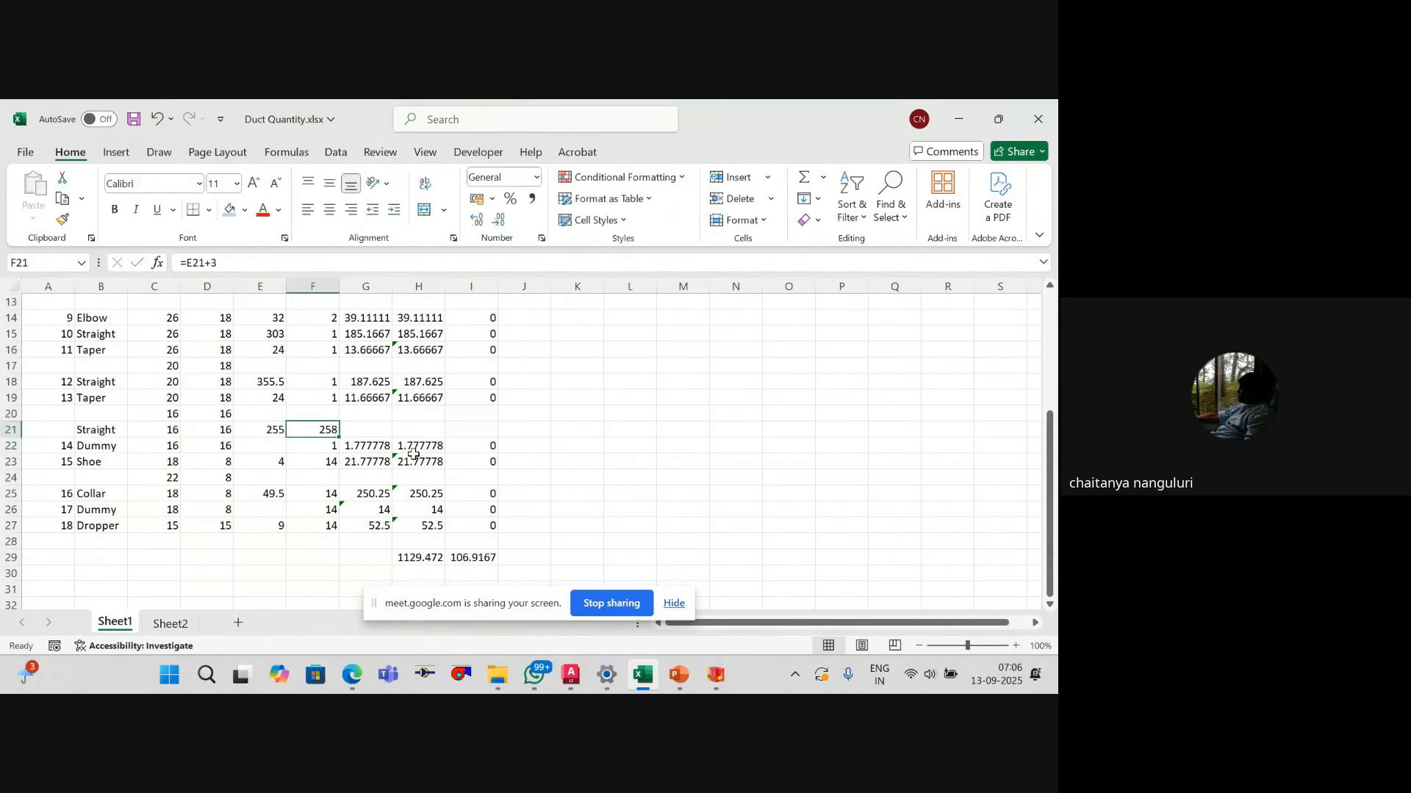
text(1)
Step: Copy the area and gauge formulas of the item 12 Straight entry from G18:I18 into G21:I21
key(Right)
key(Up)
key(Up)
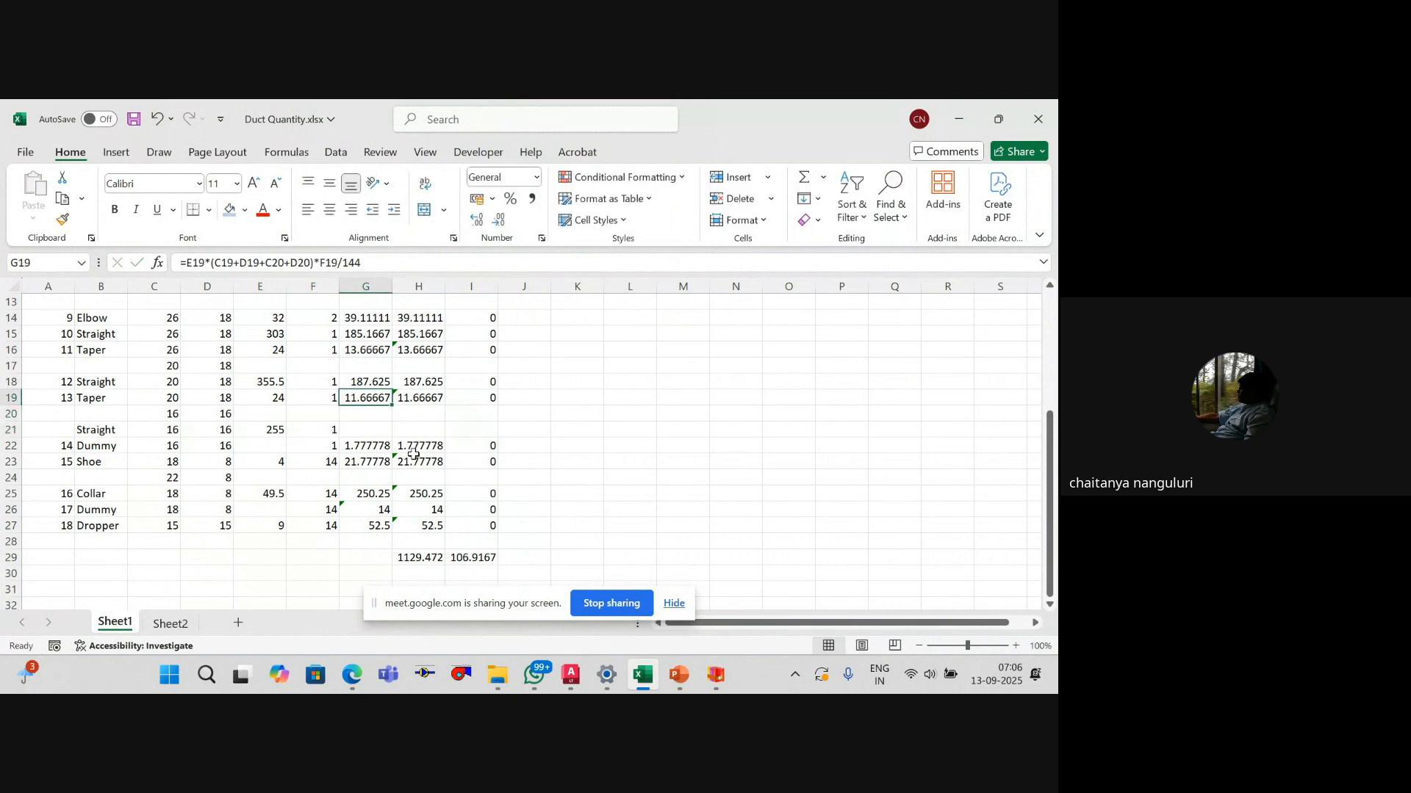
key(Up)
key(shift+Right)
key(shift+Right)
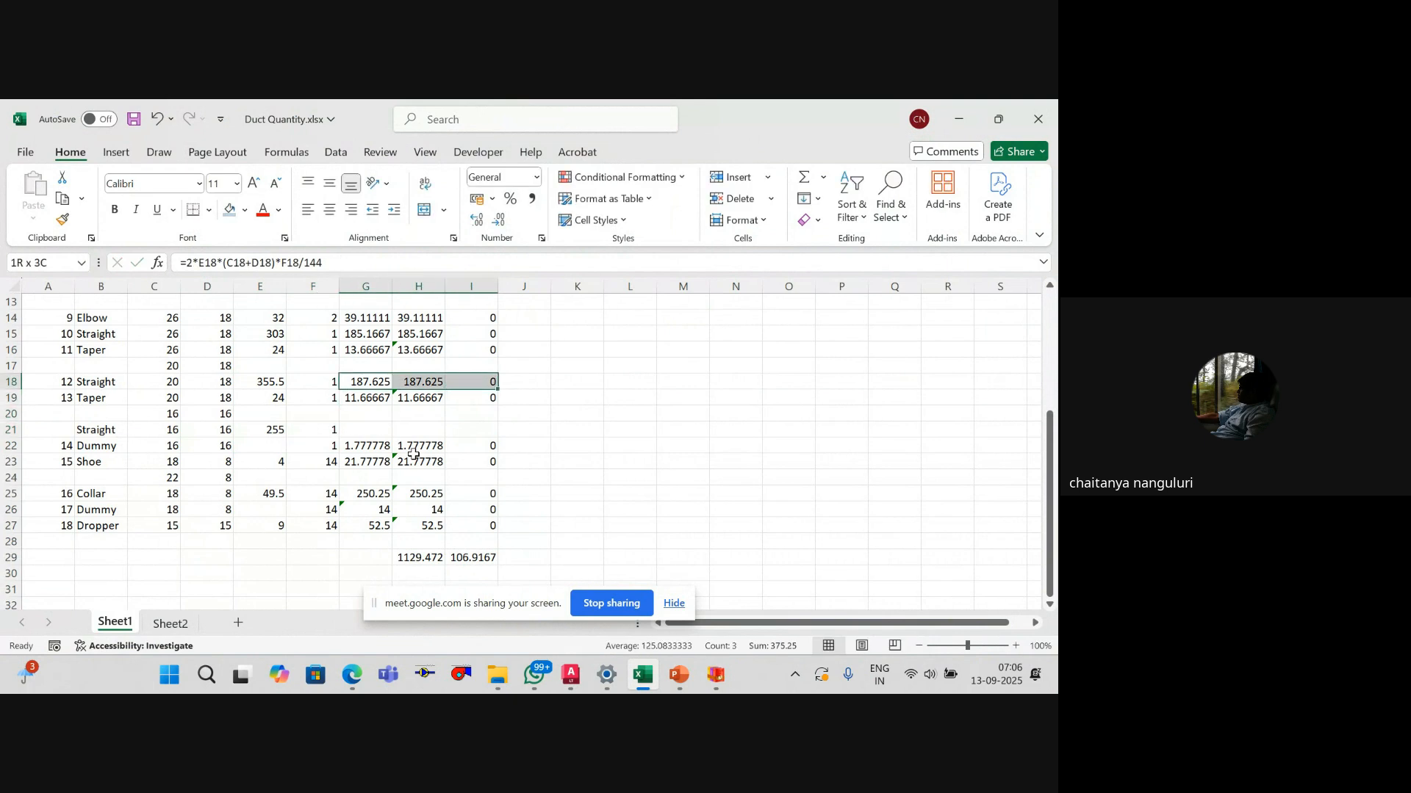
key(ctrl+c)
key(Down)
key(Down)
key(Down)
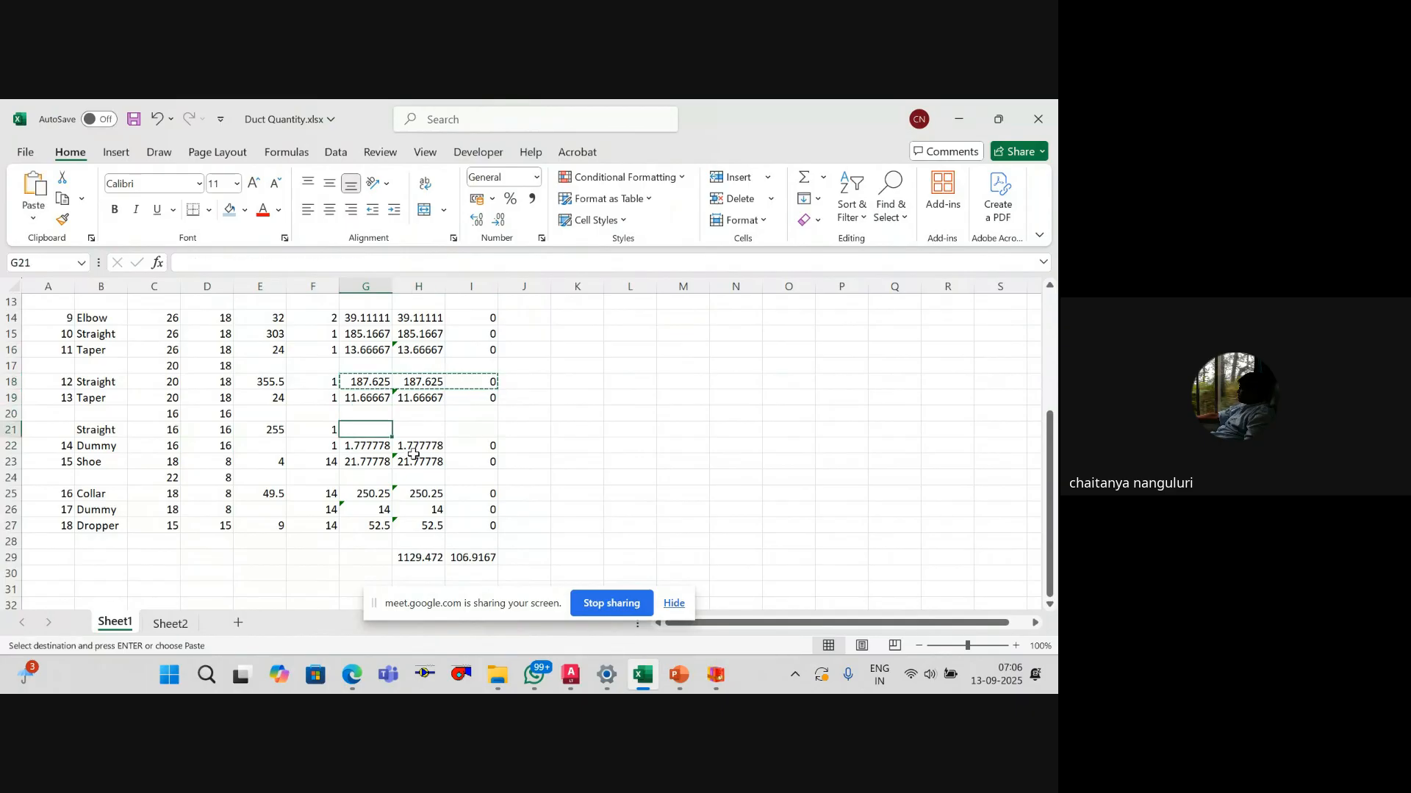
key(ctrl+v)
key(Escape)
Step: Save the Duct Quantity workbook
key(Down)
key(Down)
key(Down)
key(Down)
key(Down)
key(Down)
key(Down)
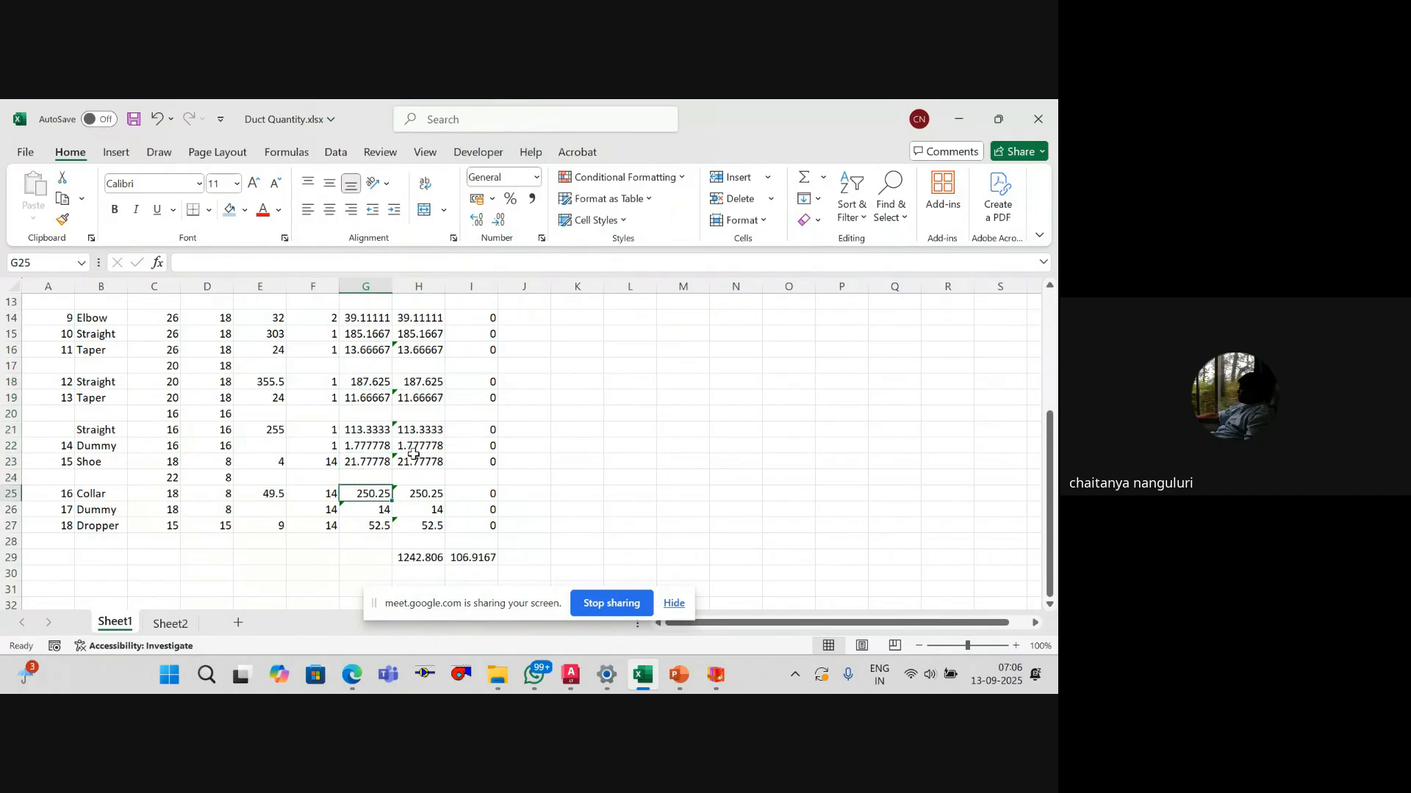
key(Up)
key(Up)
key(Up)
key(ctrl+s)
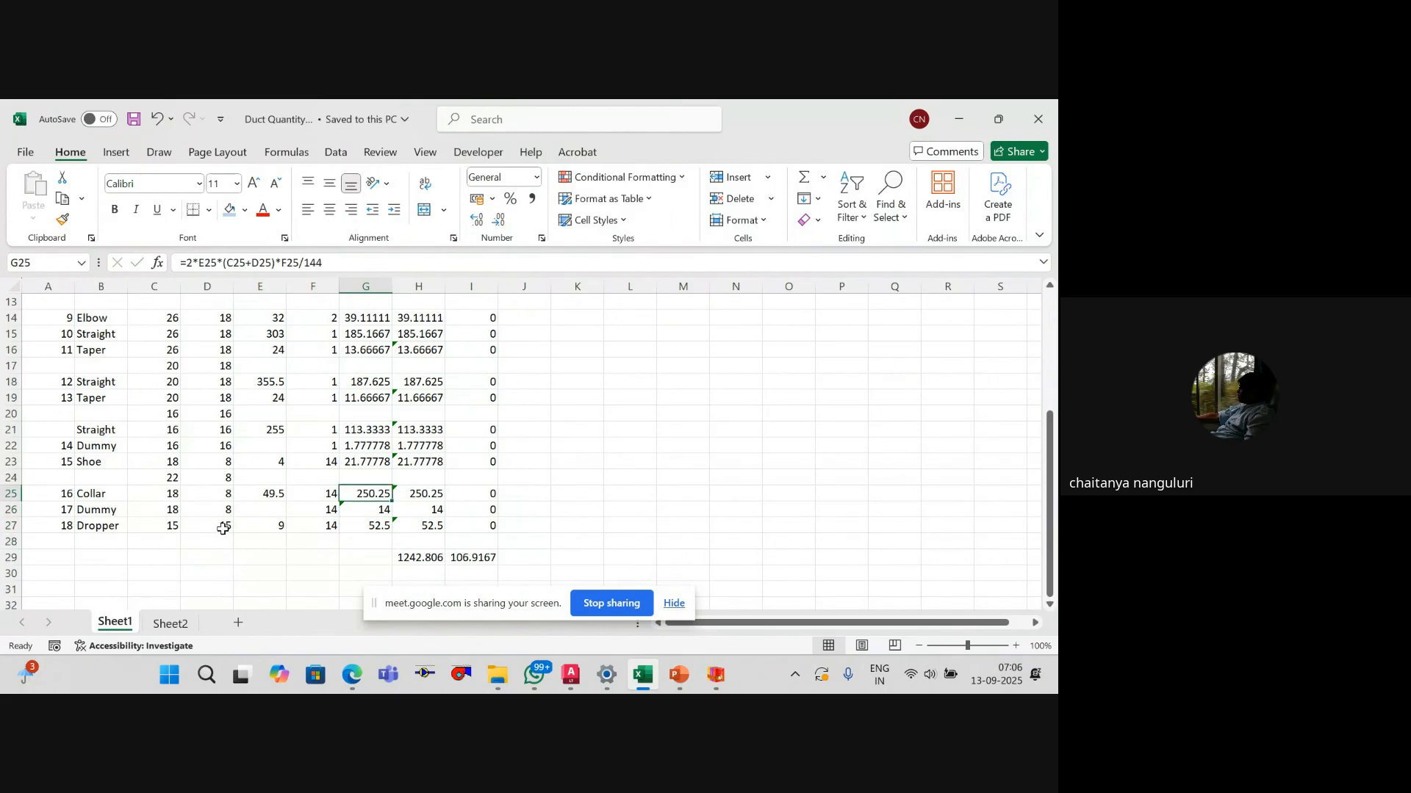
Step: Add up the three duct totals on Sheet2 by entering =SUM(B5:D5) in F5
click(171, 623)
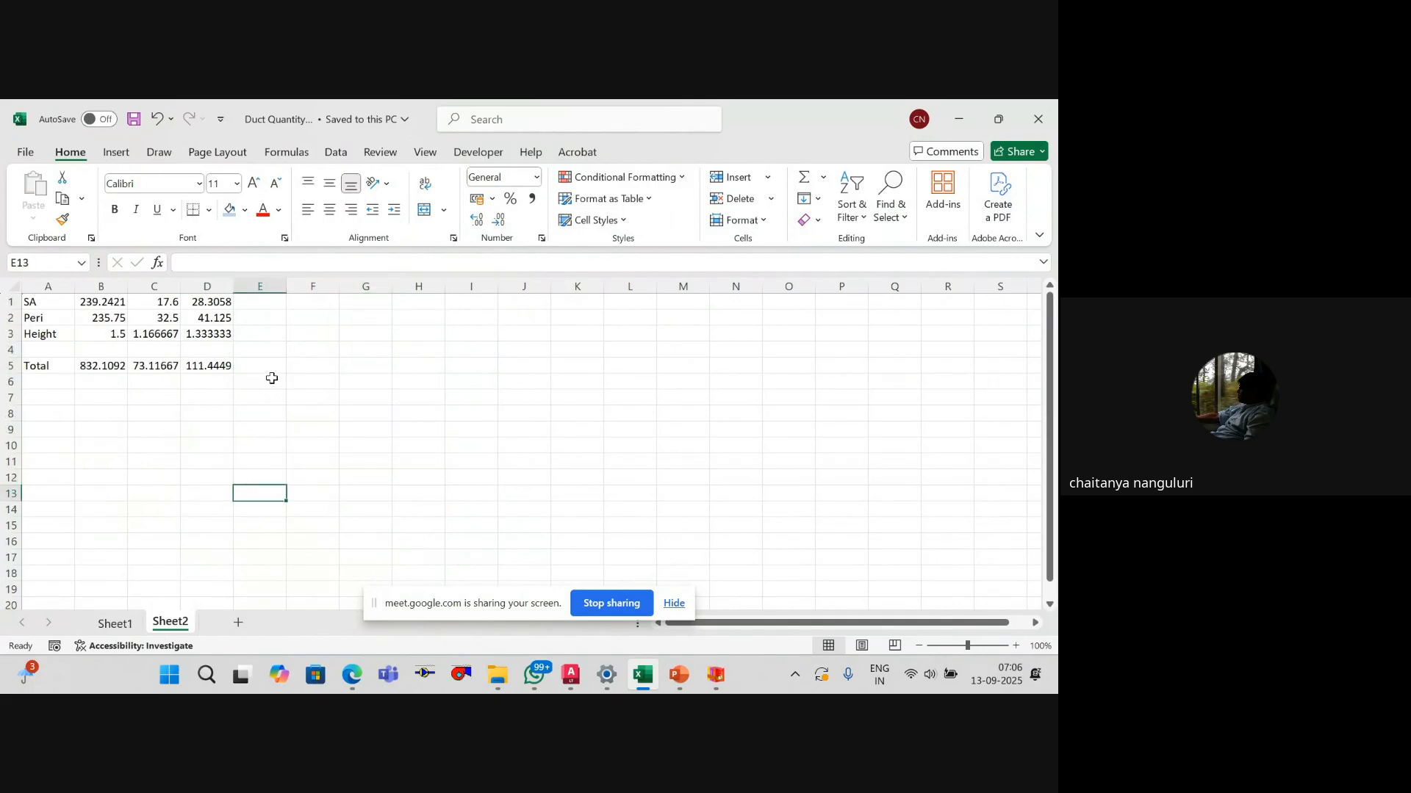
click(320, 367)
text(=sum()
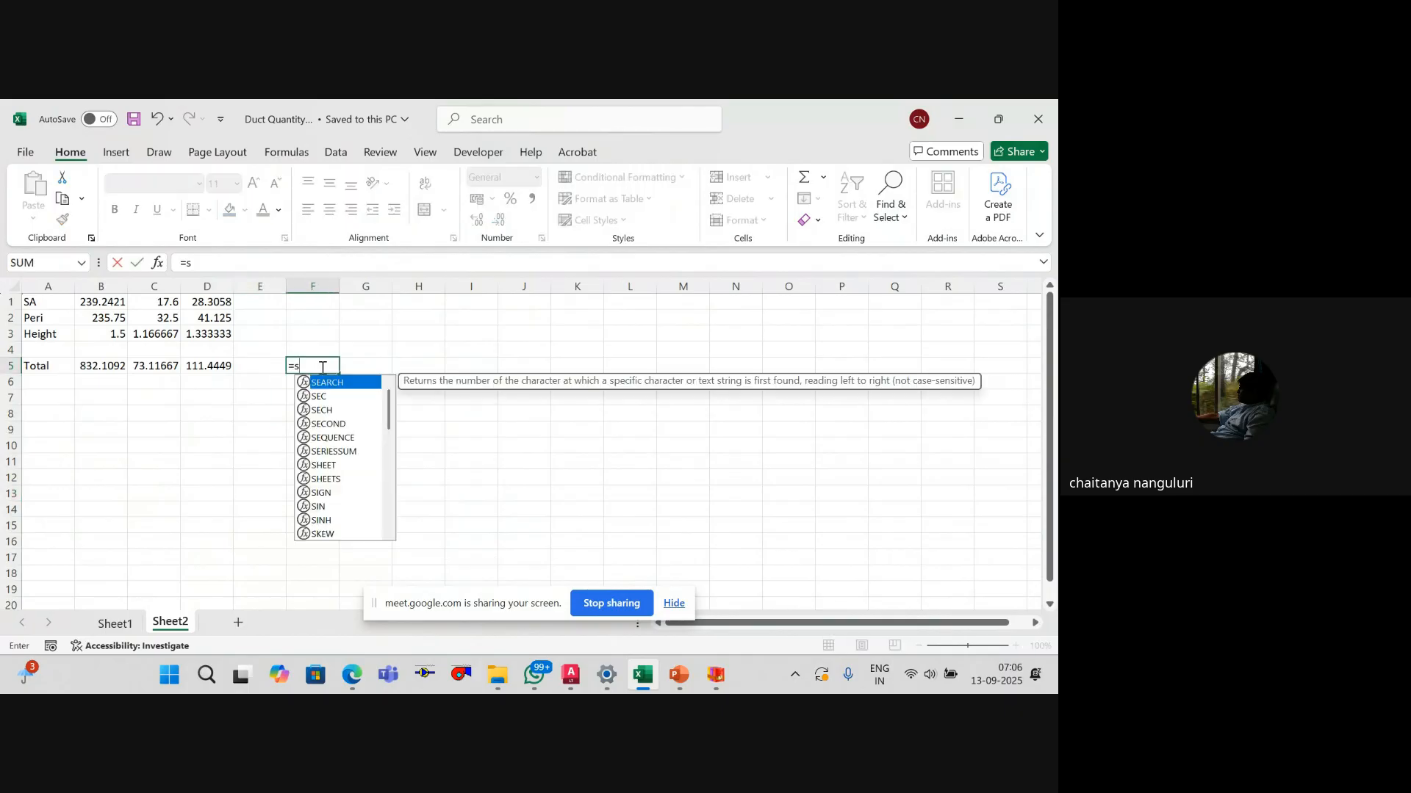
key(Left)
key(Left)
key(Left)
key(Left)
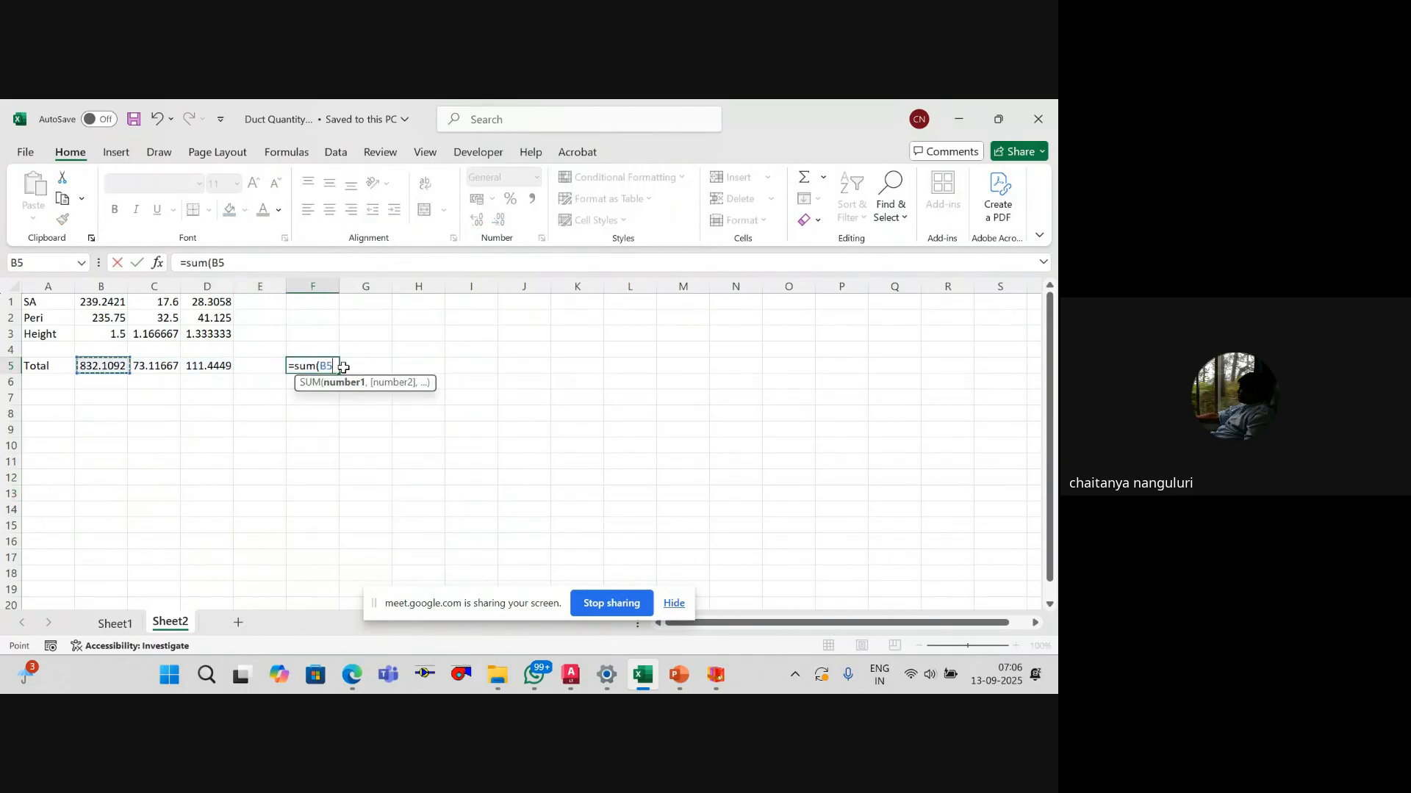
key(shift+Right)
key(shift+Right)
text())
key(ctrl+Return)
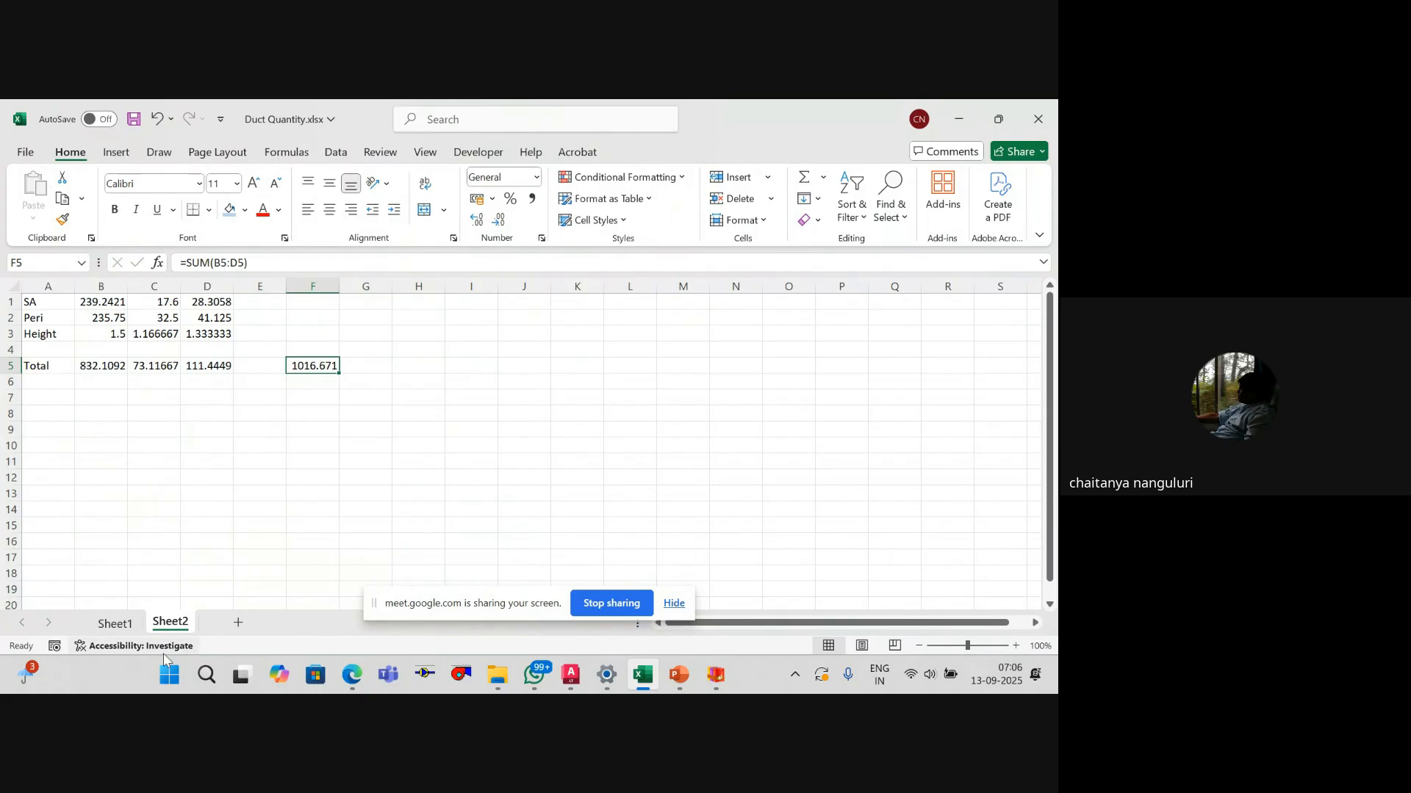
Step: Clear the quantities of the Shoe, Collar, Dummy and Dropper entries in F23:F27 on Sheet1
click(110, 628)
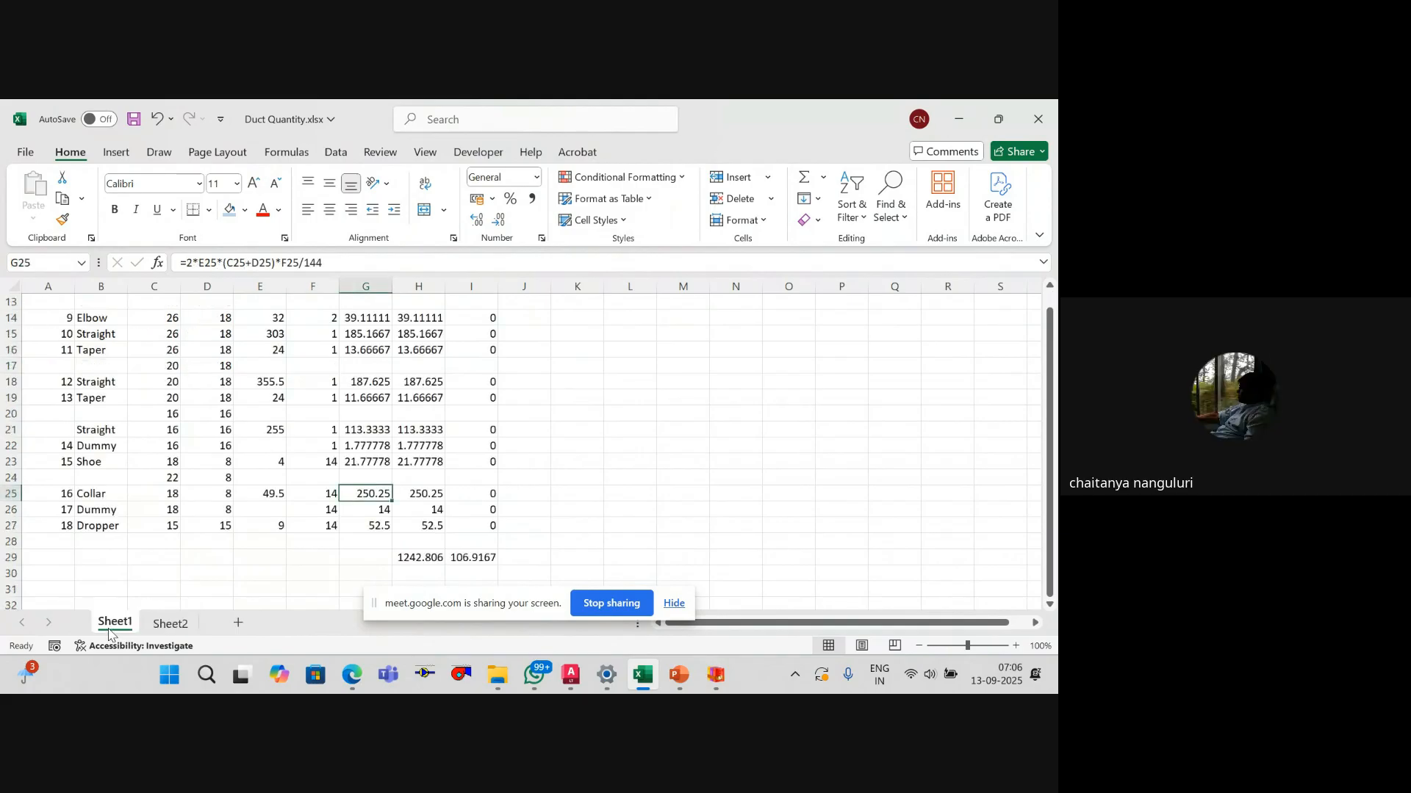
click(342, 543)
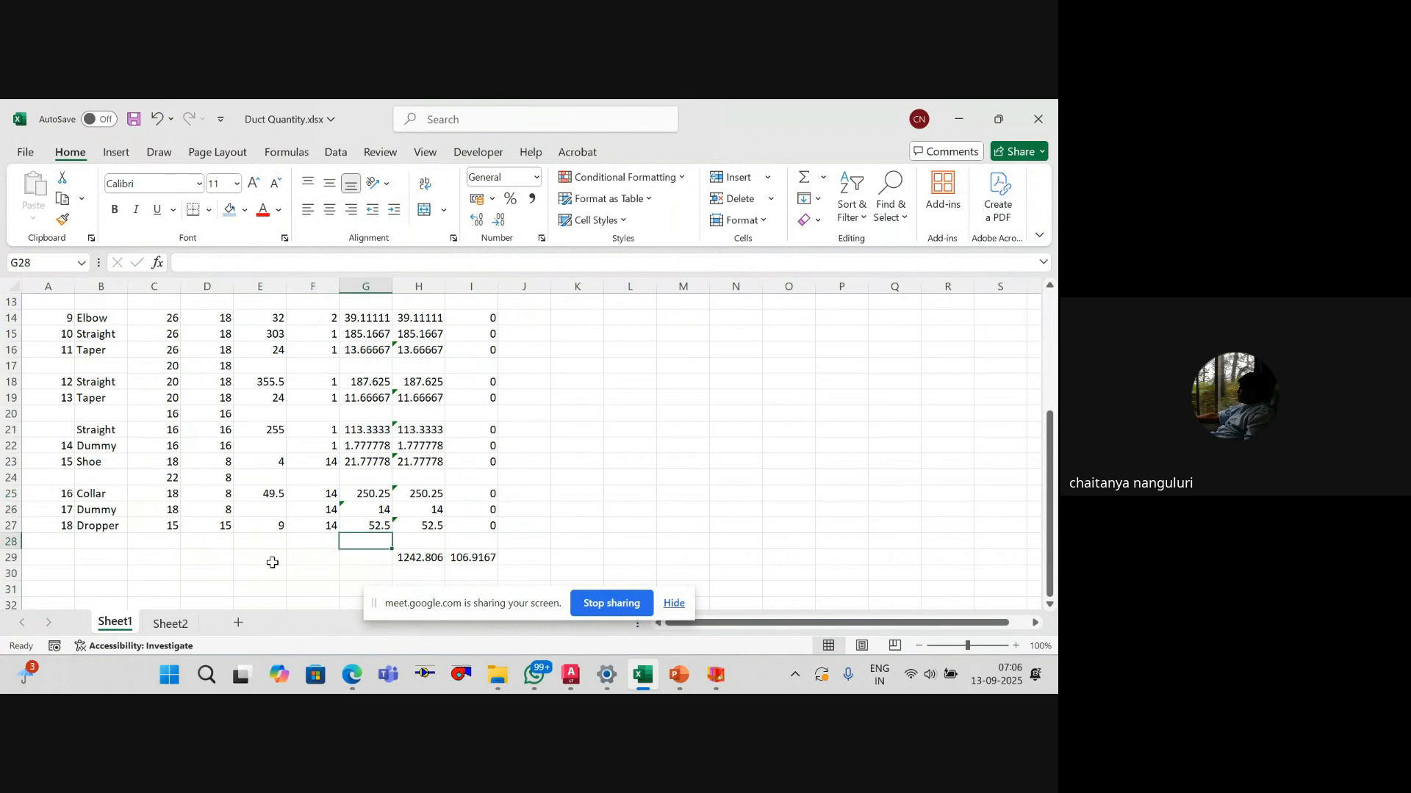
drag(281, 464, 269, 529)
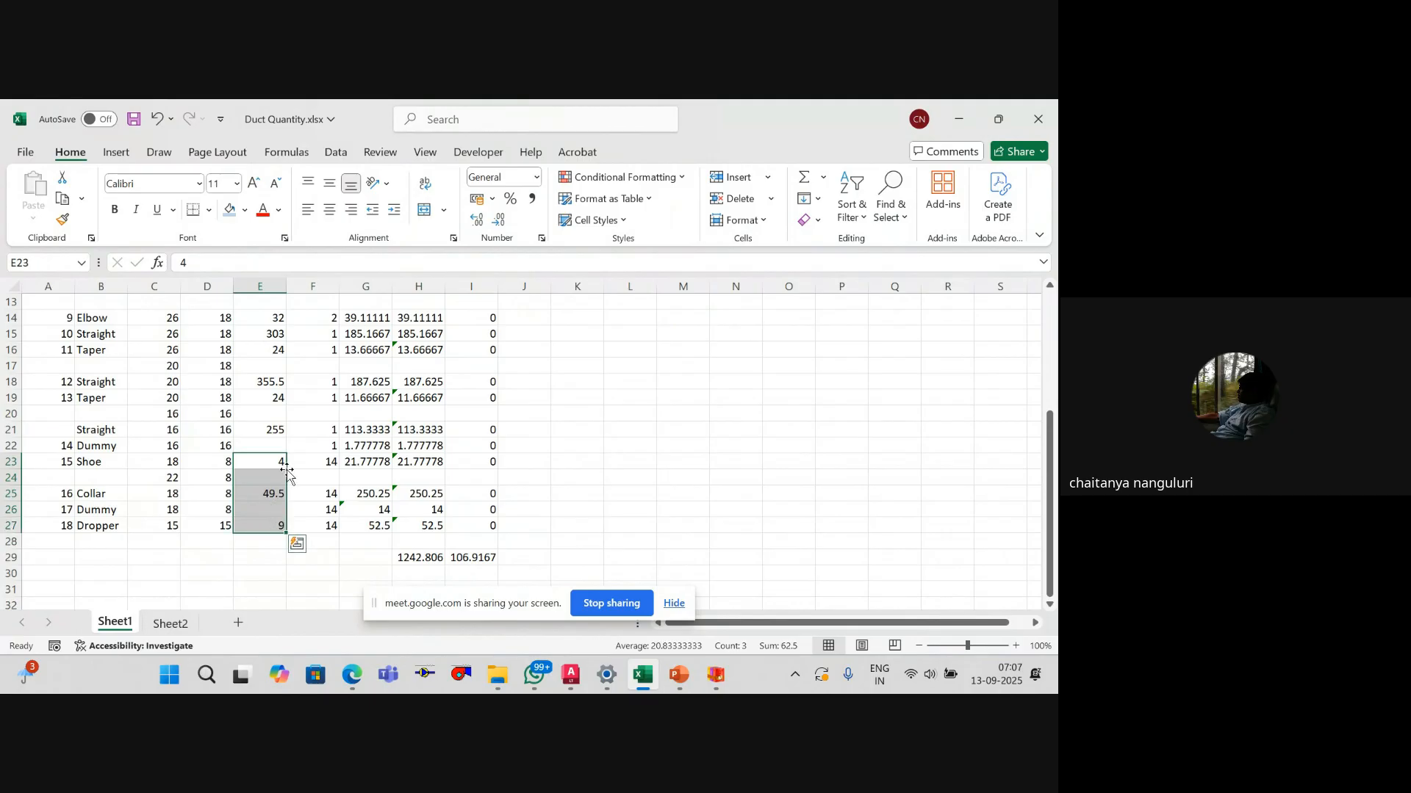
scroll(324, 481, up, 4)
scroll(324, 481, down, 3)
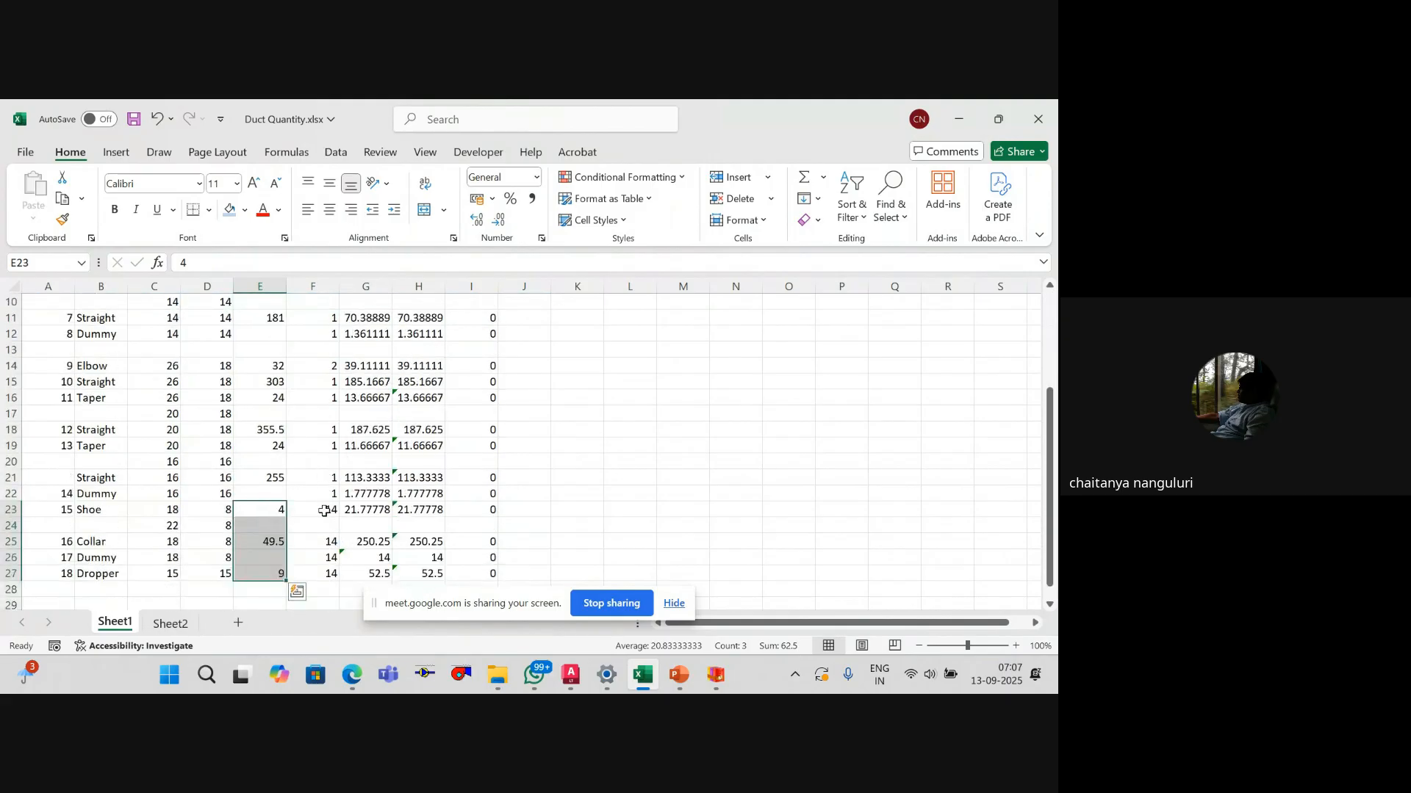
drag(324, 510, 324, 570)
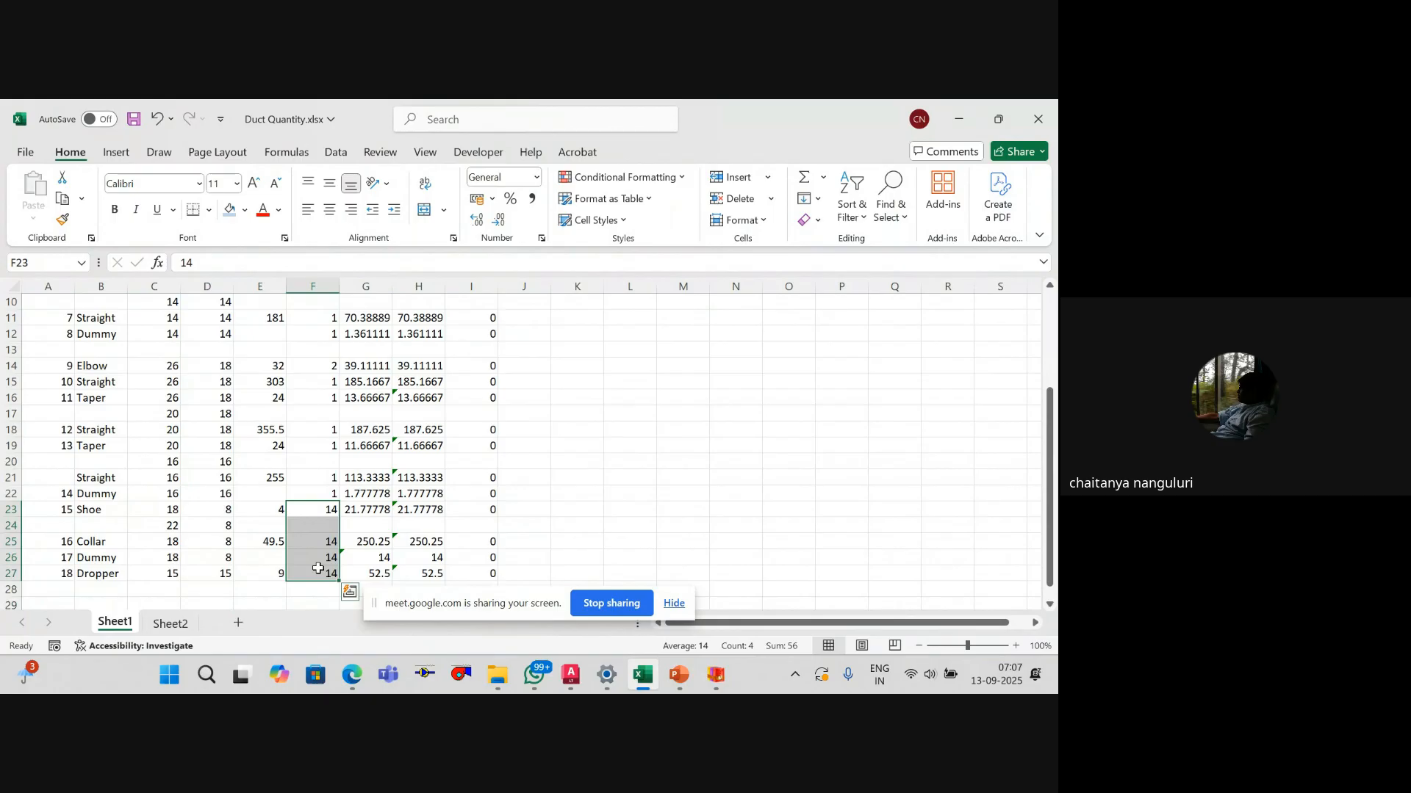
key(Delete)
Step: Check the combined sum of the 24 and 22 gauge totals in H29:I29
scroll(443, 495, down, 3)
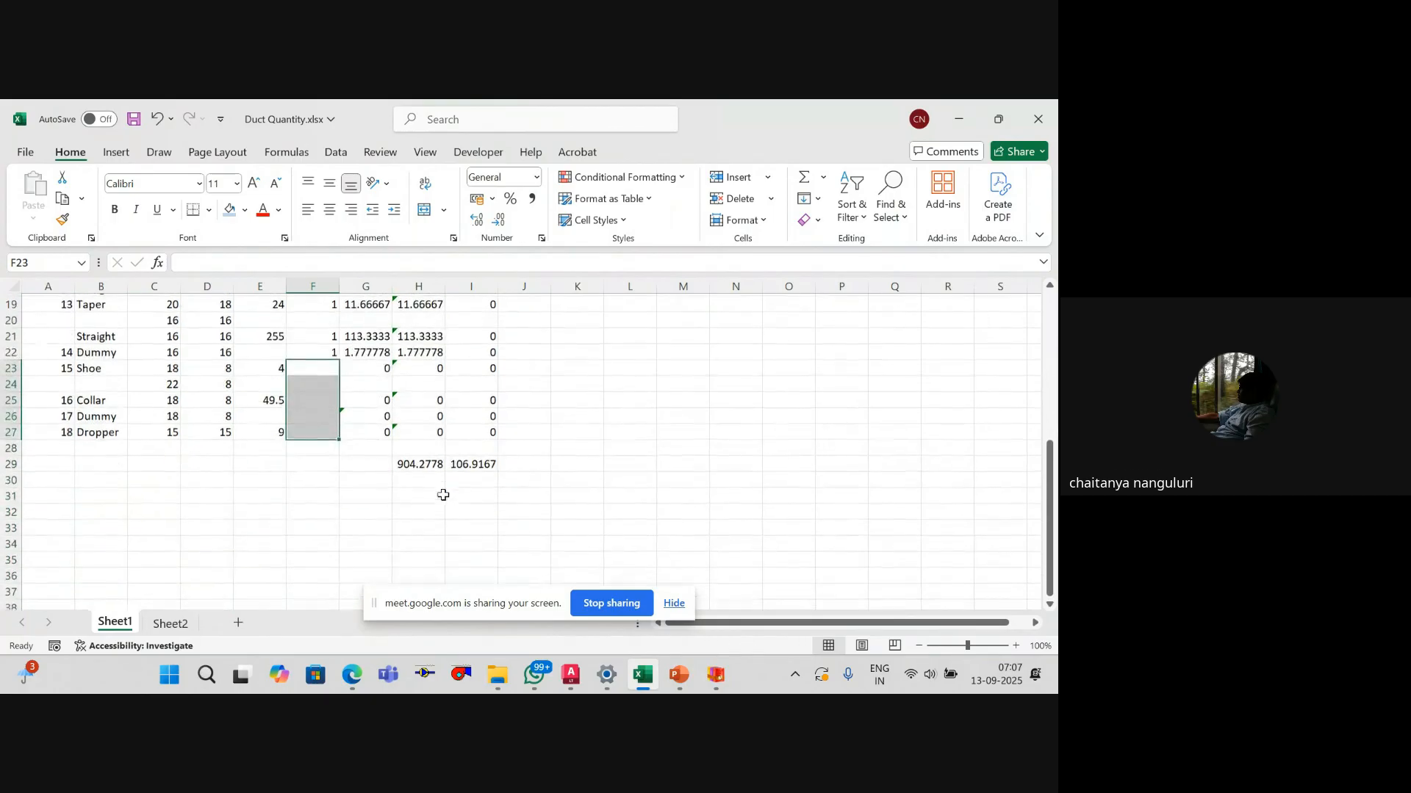
click(443, 495)
drag(422, 465, 474, 464)
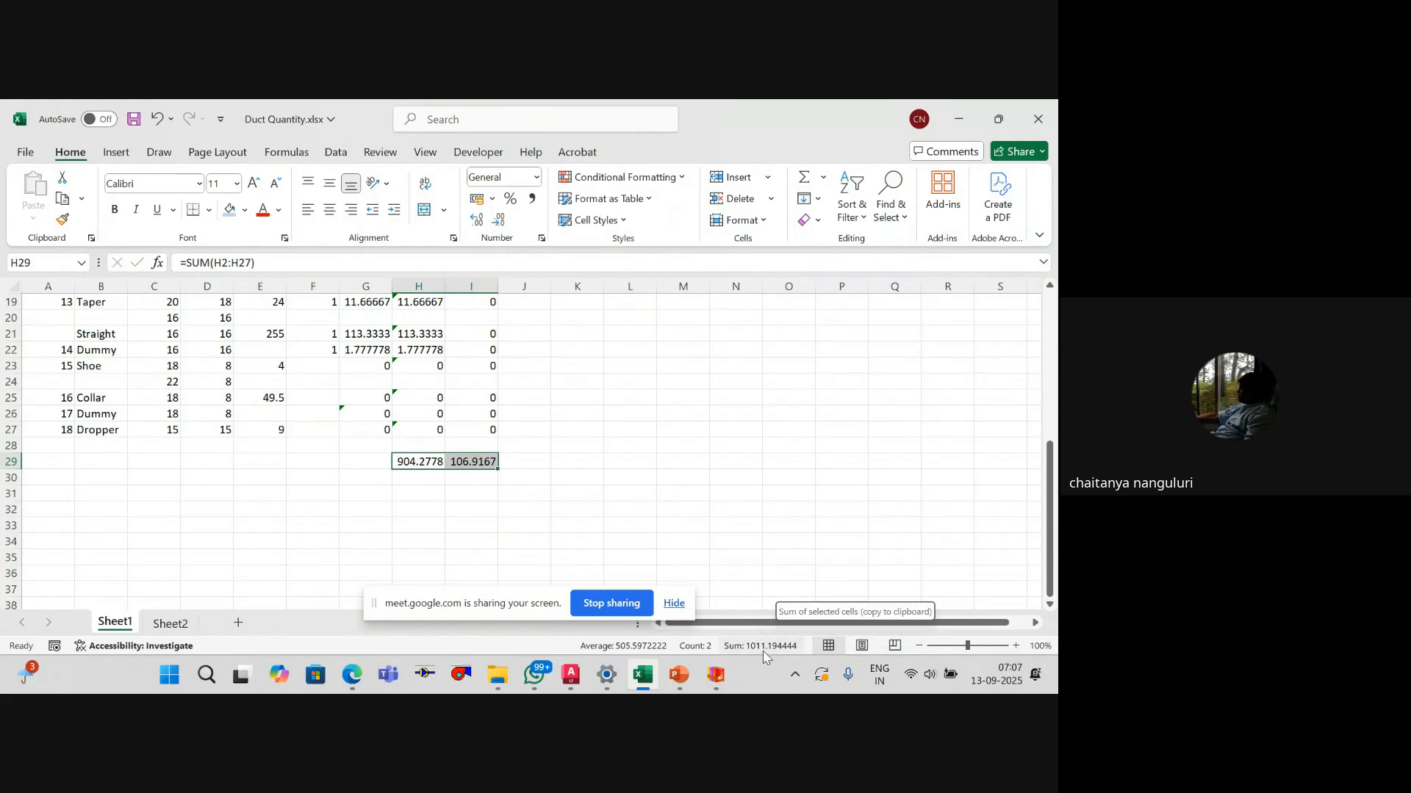
Step: Total the SA column in G29 with =SUM(G1:G27)
click(354, 510)
click(419, 509)
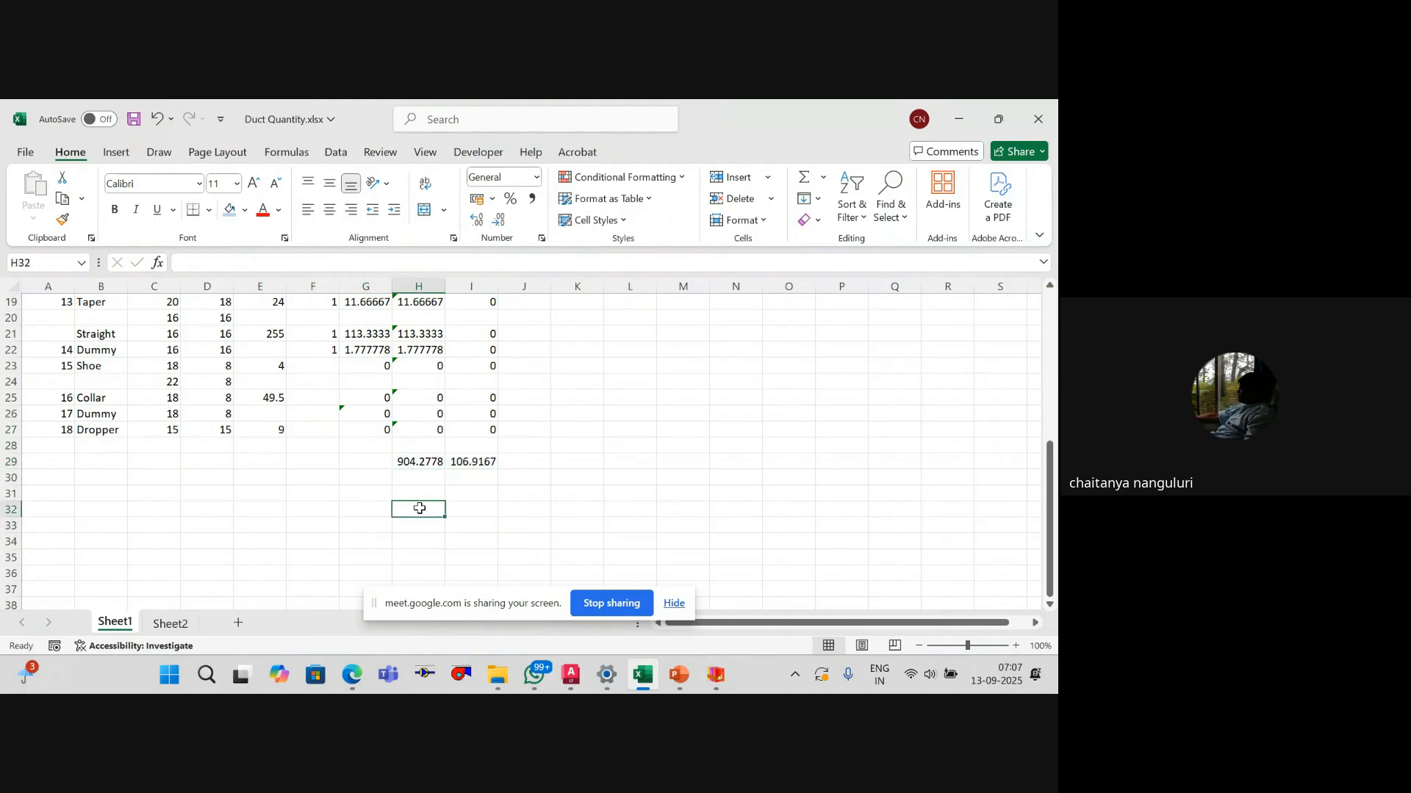
text(=)
key(Escape)
key(Up)
key(Up)
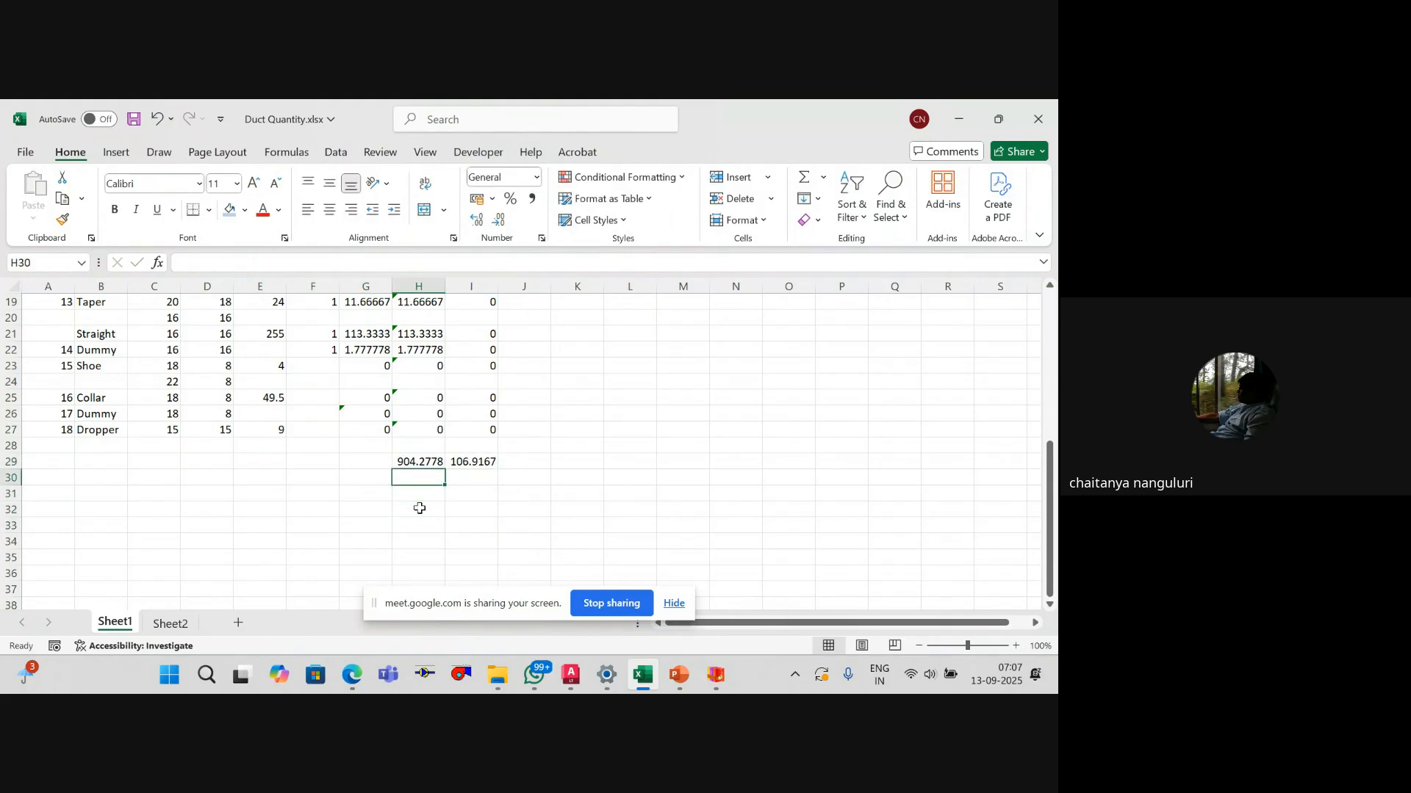
key(Up)
key(Left)
text(=sum()
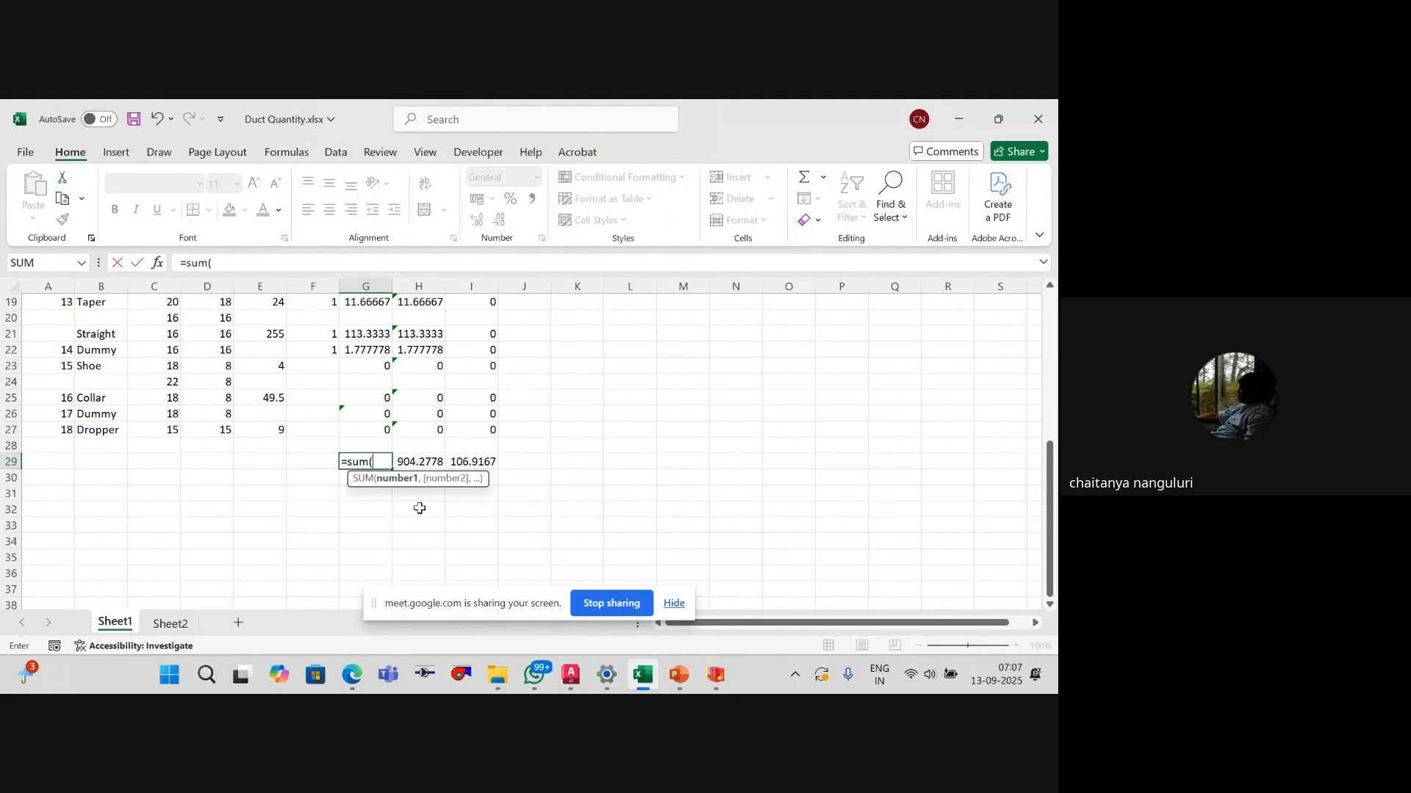
key(Up)
key(shift+Up)
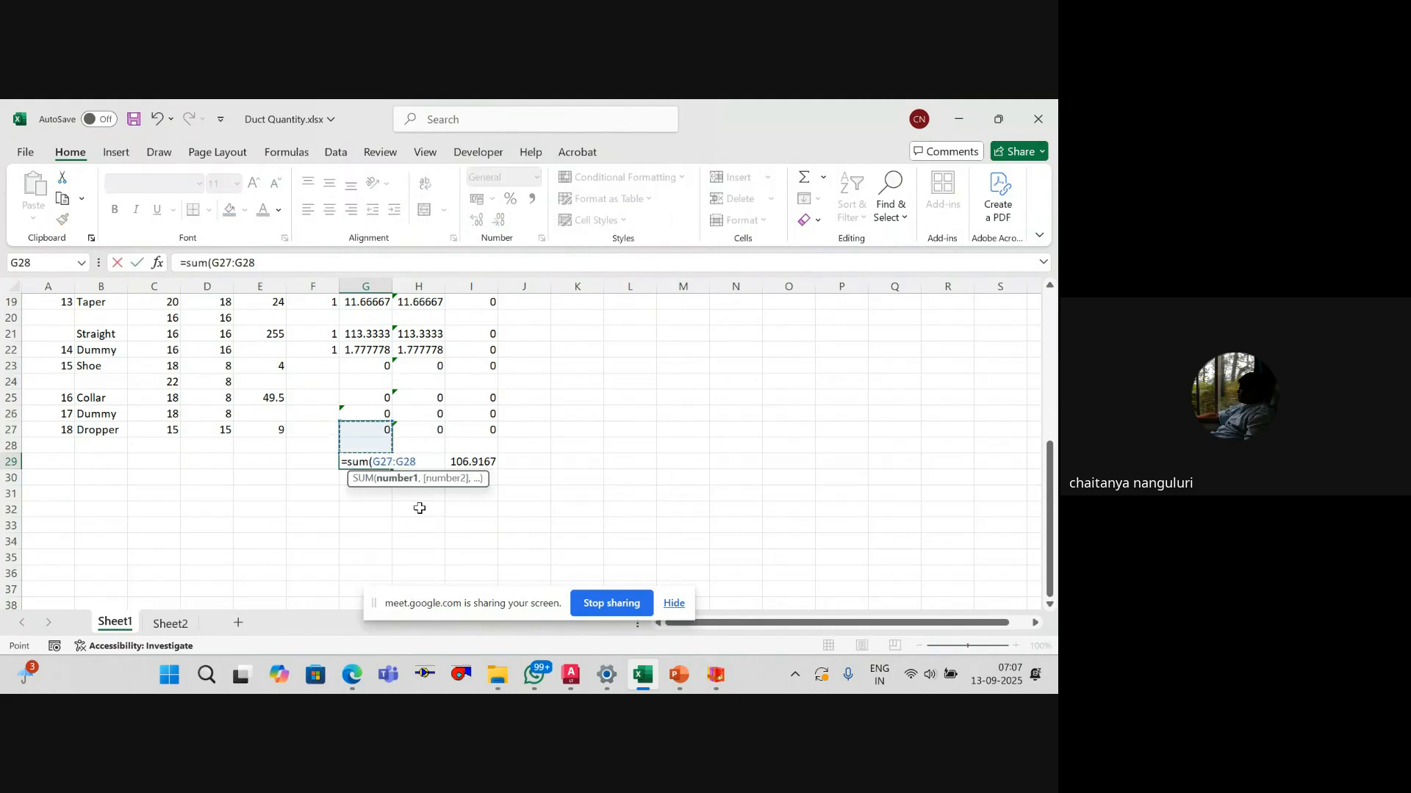
key(Up)
key(shift+Up)
key(shift+Up)
key(shift+Up)
key(shift+Up)
key(shift+Up)
key(shift+Up)
key(shift+Up)
key(shift+Up)
key(shift+Up)
key(shift+Up)
key(shift+Up)
key(shift+Up)
key(shift+Up)
key(shift+Up)
key(shift+Up)
key(shift+Up)
key(shift+Up)
key(shift+Up)
key(shift+Up)
key(shift+Up)
key(shift+Up)
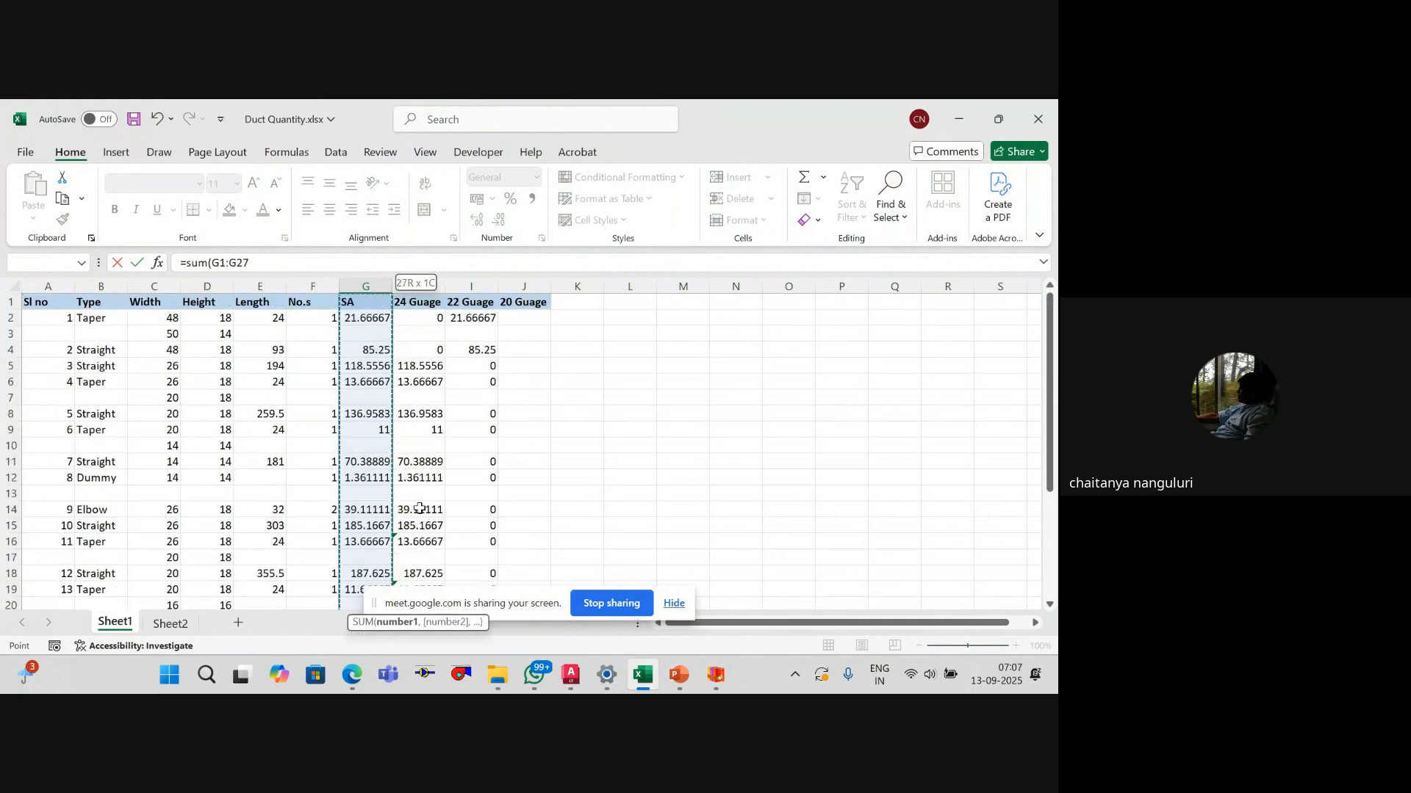
key(Return)
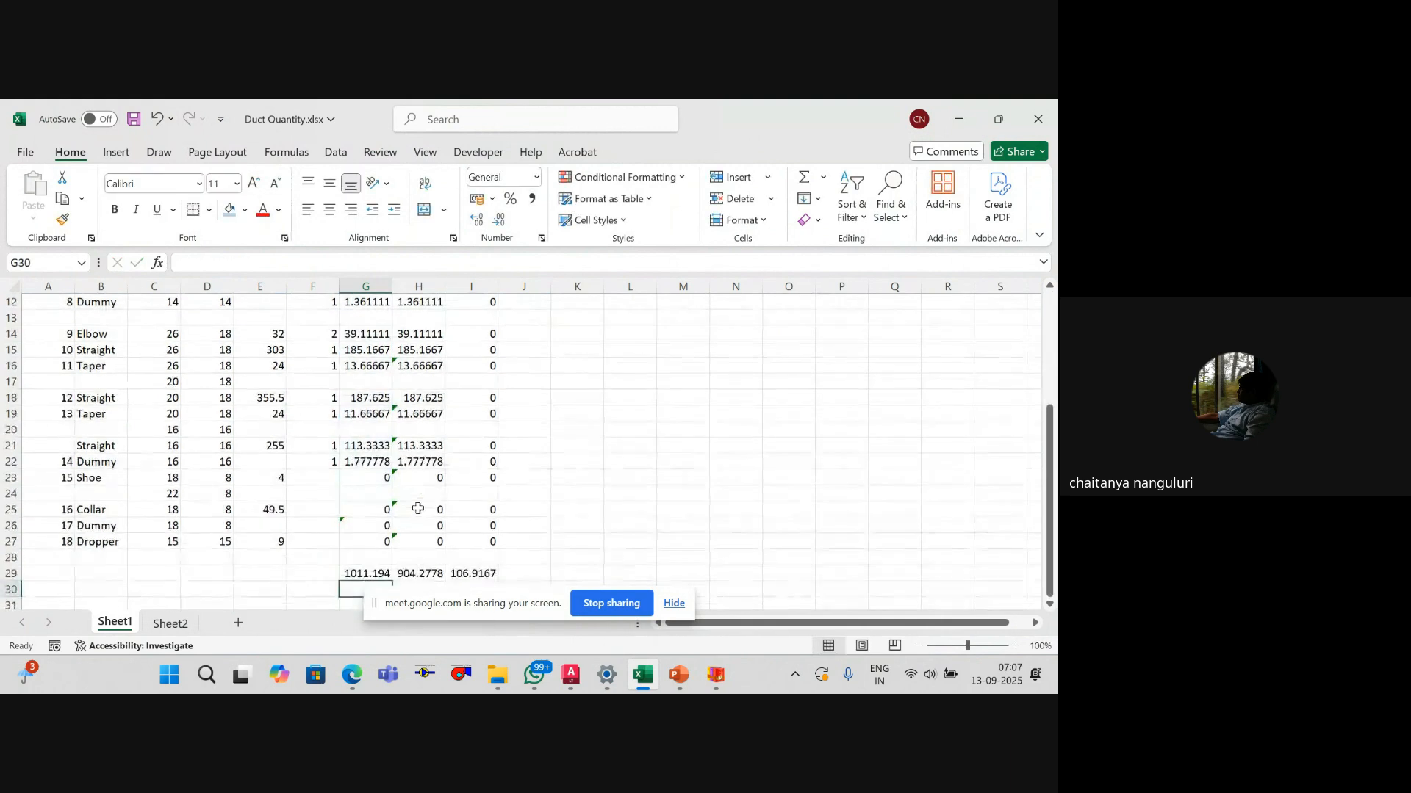
Step: Open Sheet2 and review the SA, Peri, Height and Total figures in A1:F6 for comparison
click(168, 623)
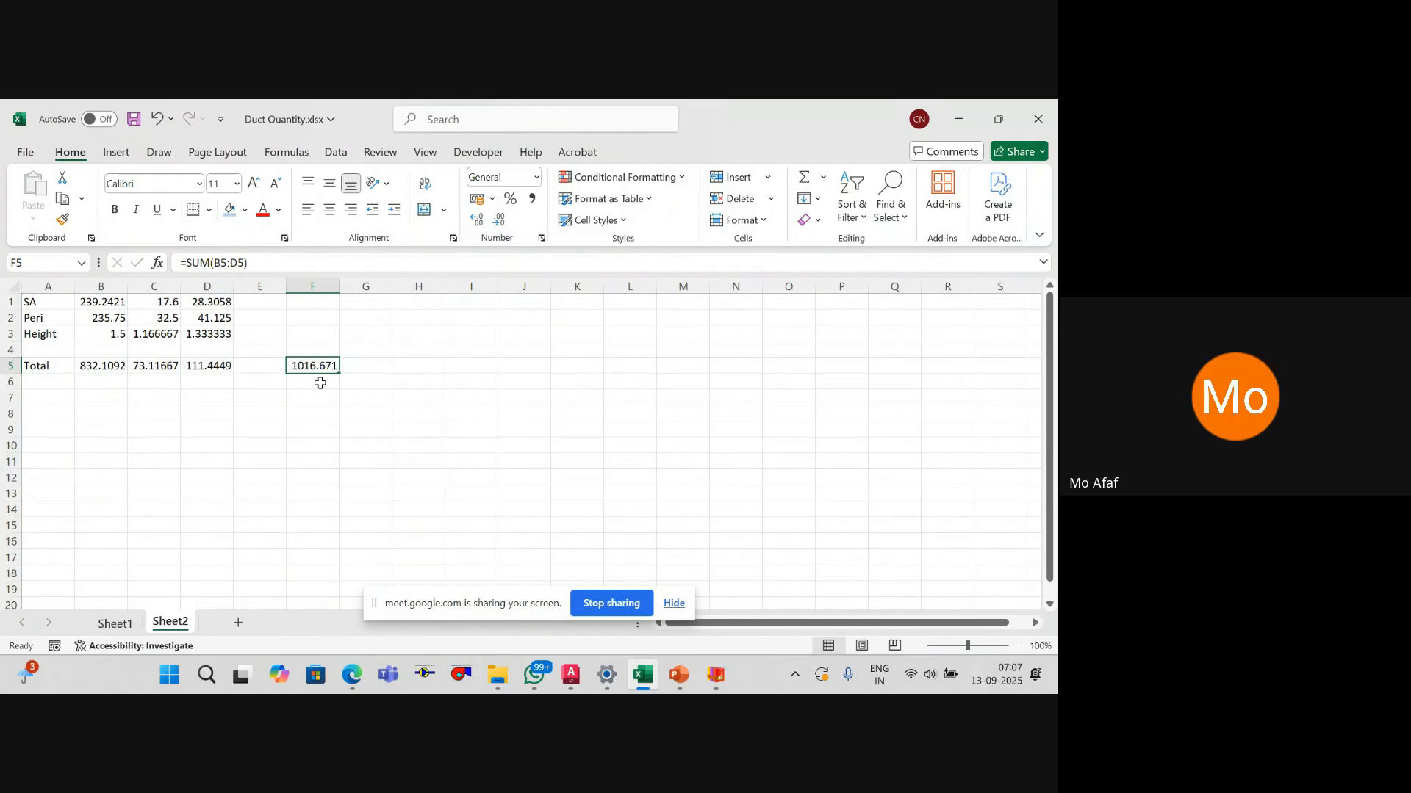
drag(11, 310, 322, 385)
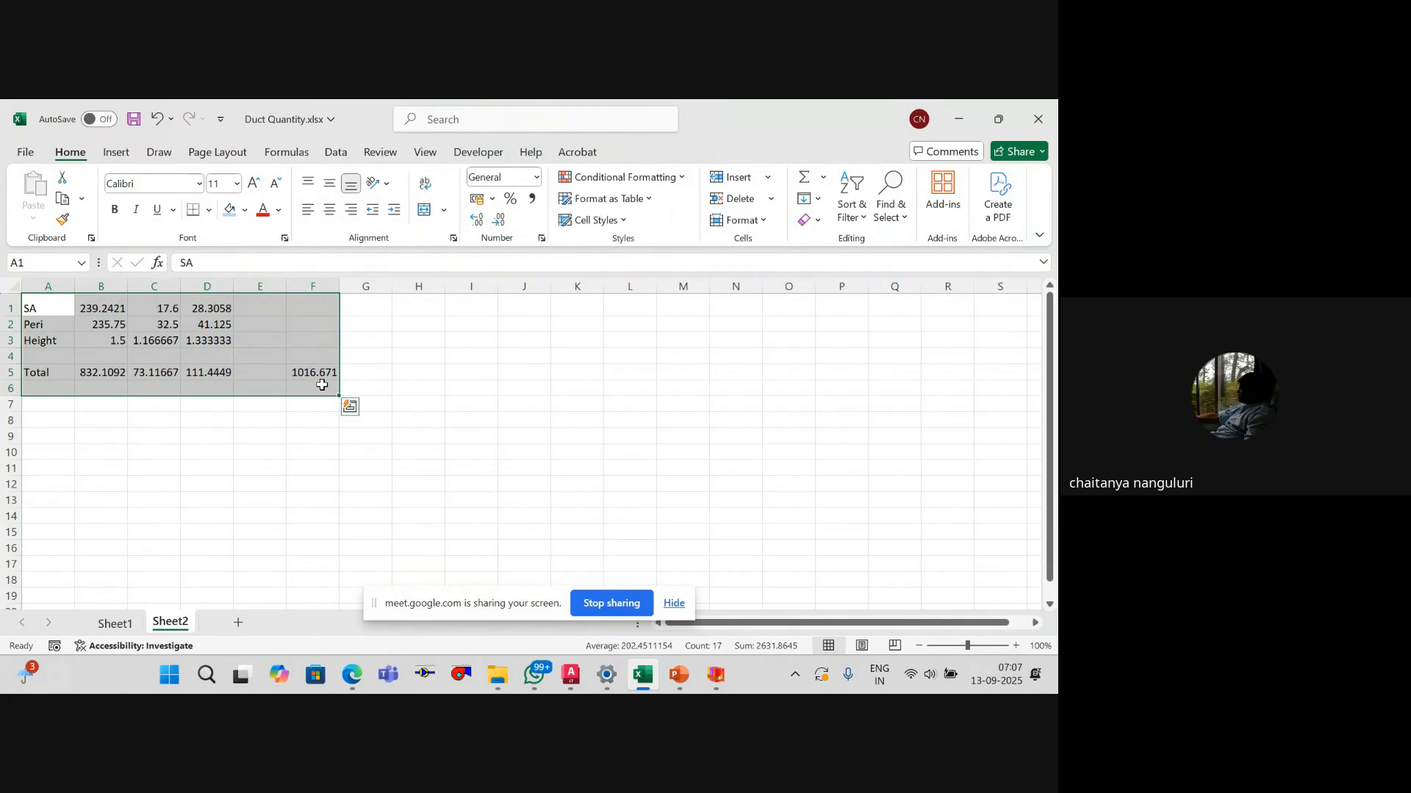
Step: Switch to AutoCAD and delete the outline polylines traced around the duct pieces of the lower two duct runs
click(571, 675)
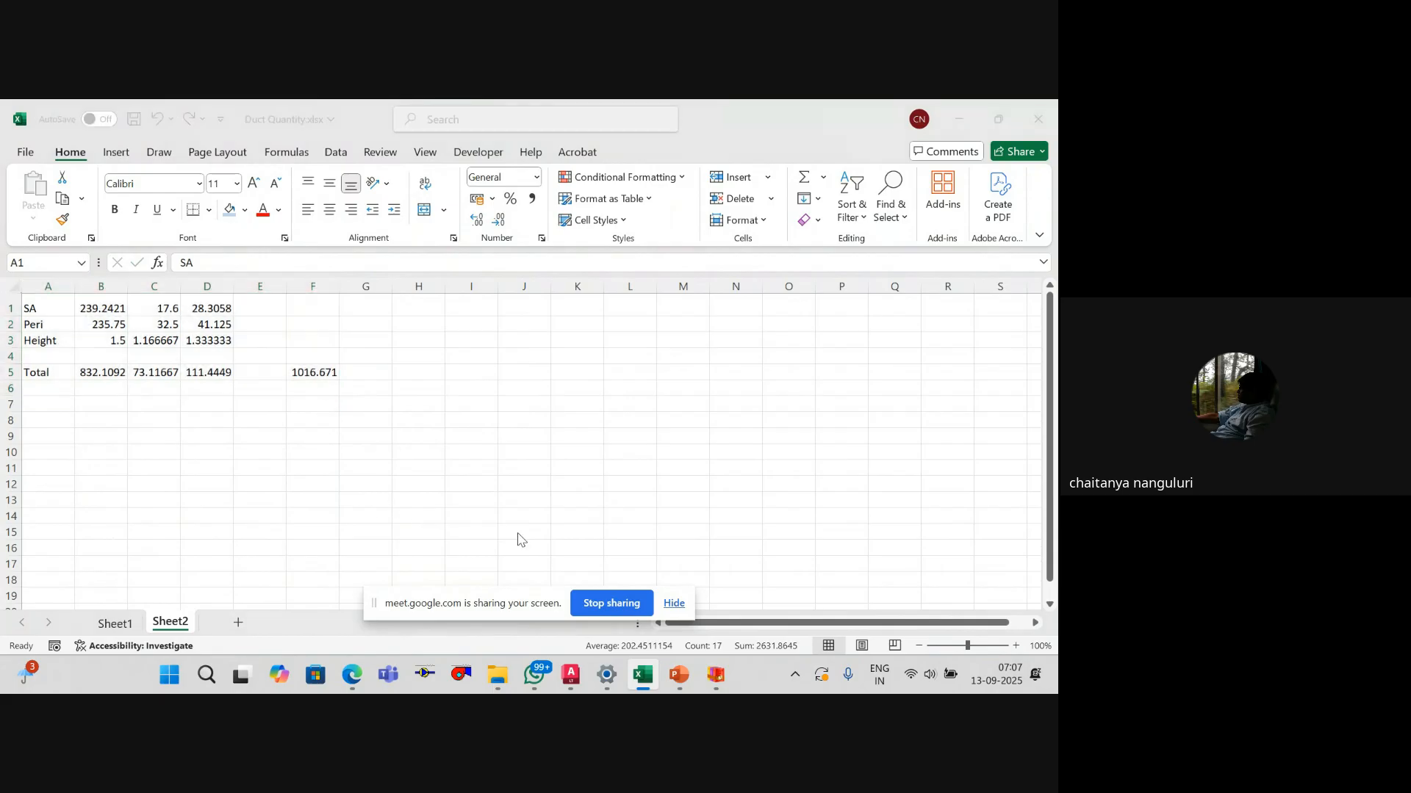
scroll(525, 409, down, 9)
key(Escape)
scroll(577, 407, up, 4)
click(565, 418)
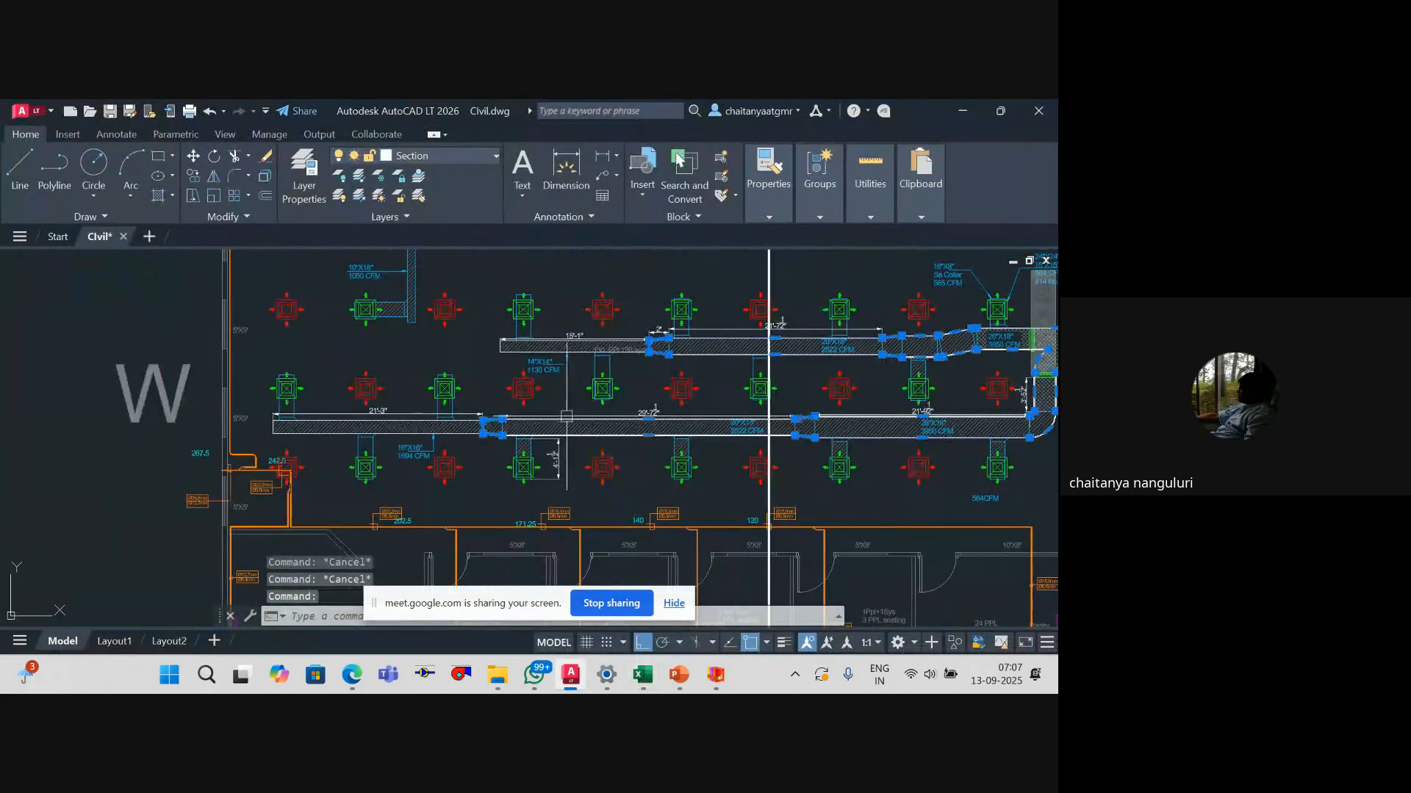
scroll(565, 353, up, 4)
click(554, 354)
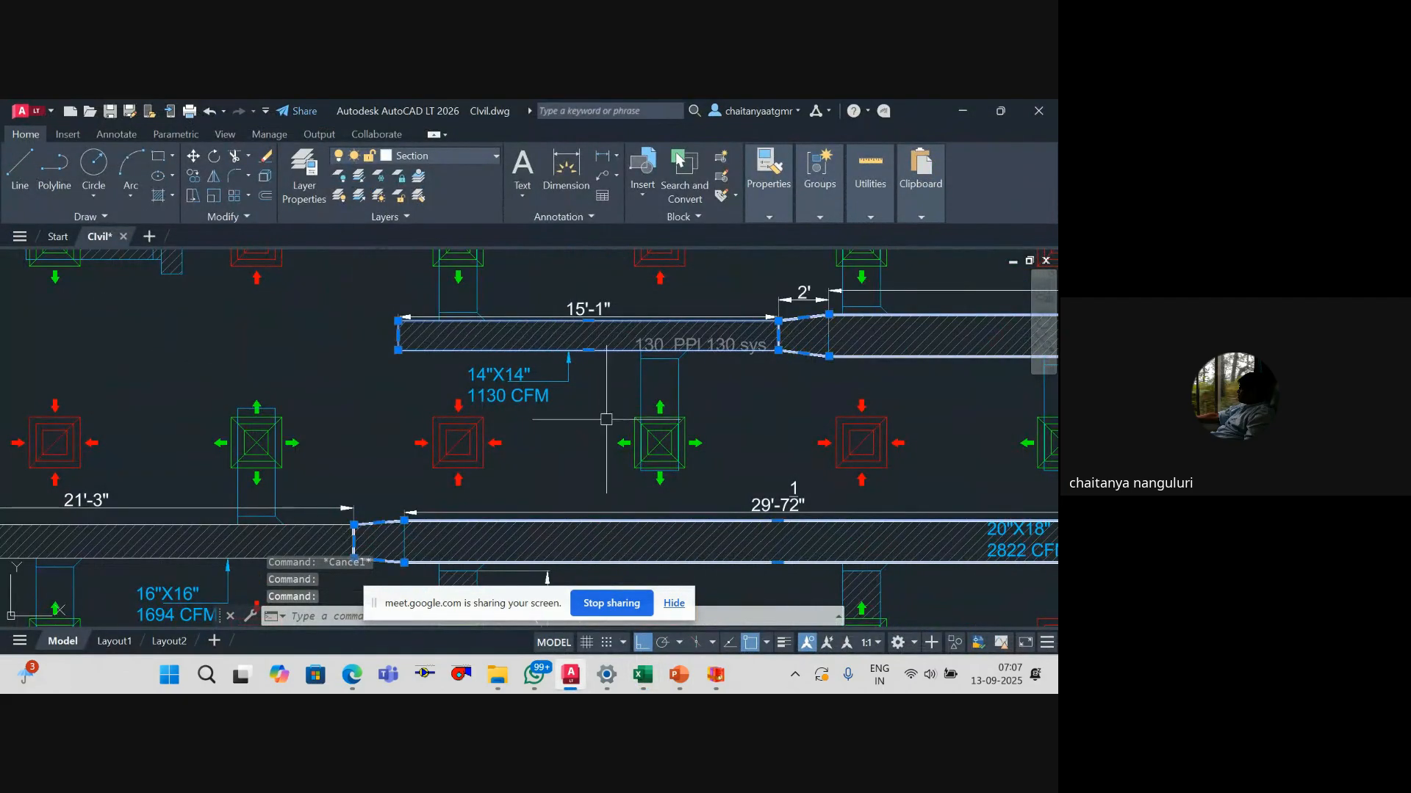
key(Delete)
scroll(735, 331, down, 3)
scroll(588, 309, up, 3)
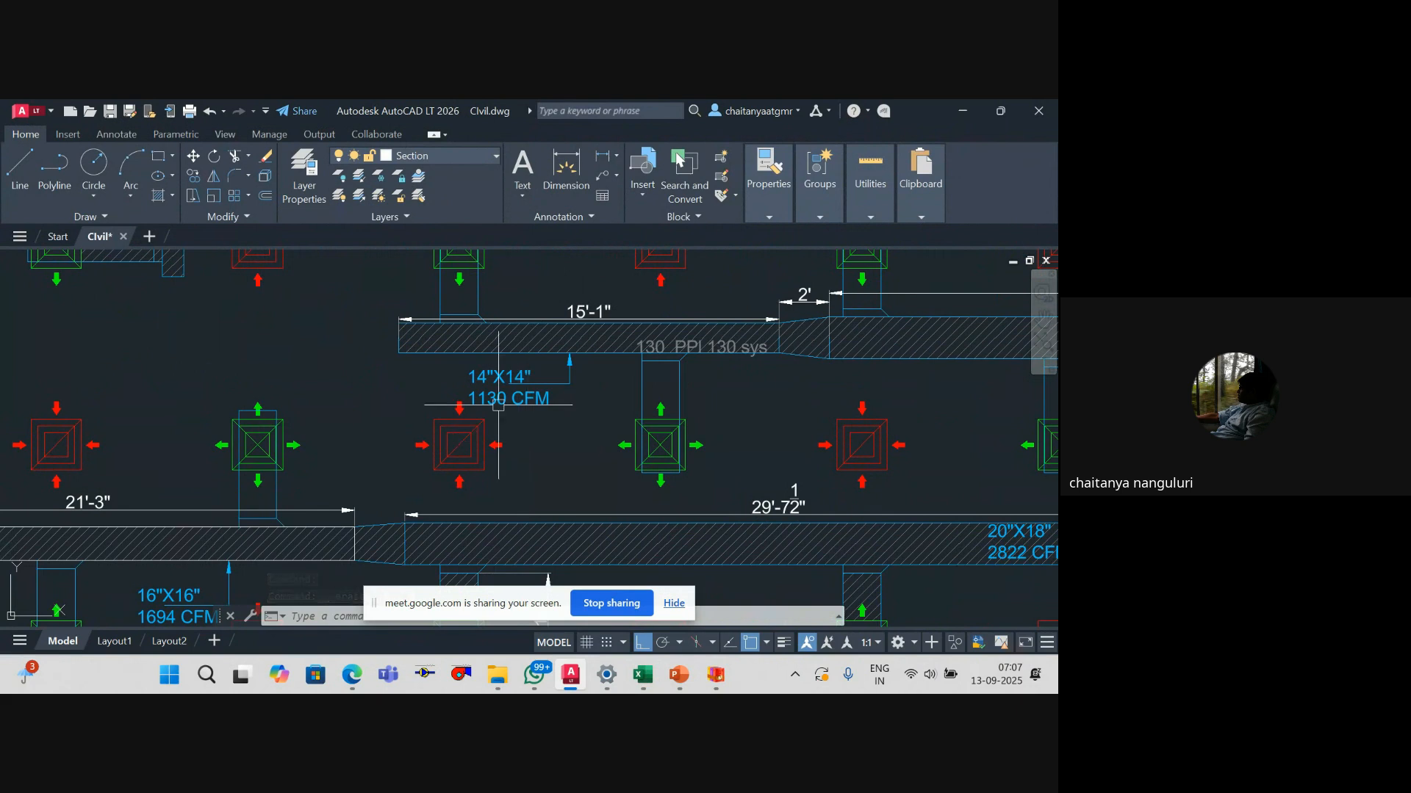
scroll(528, 431, down, 5)
scroll(608, 462, up, 5)
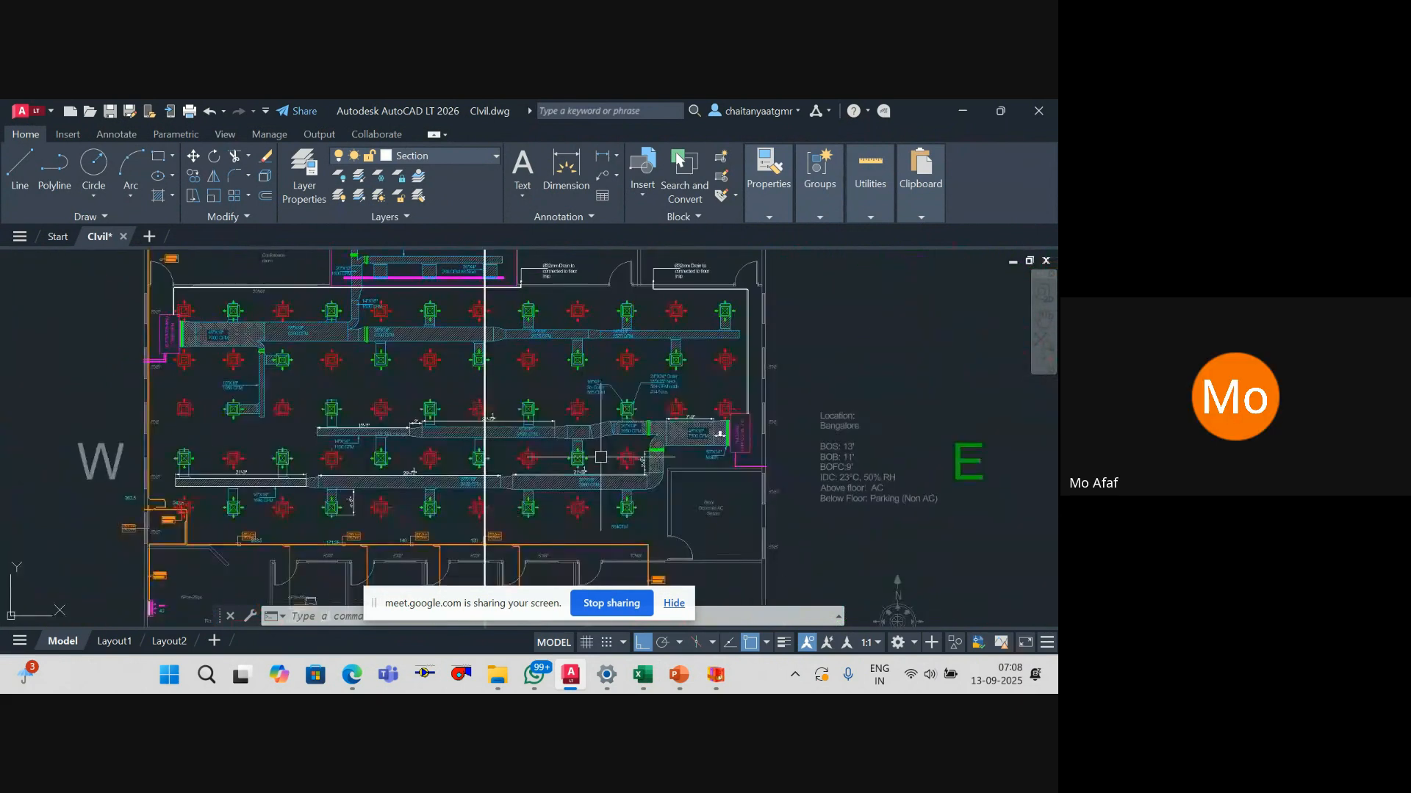
scroll(421, 432, down, 3)
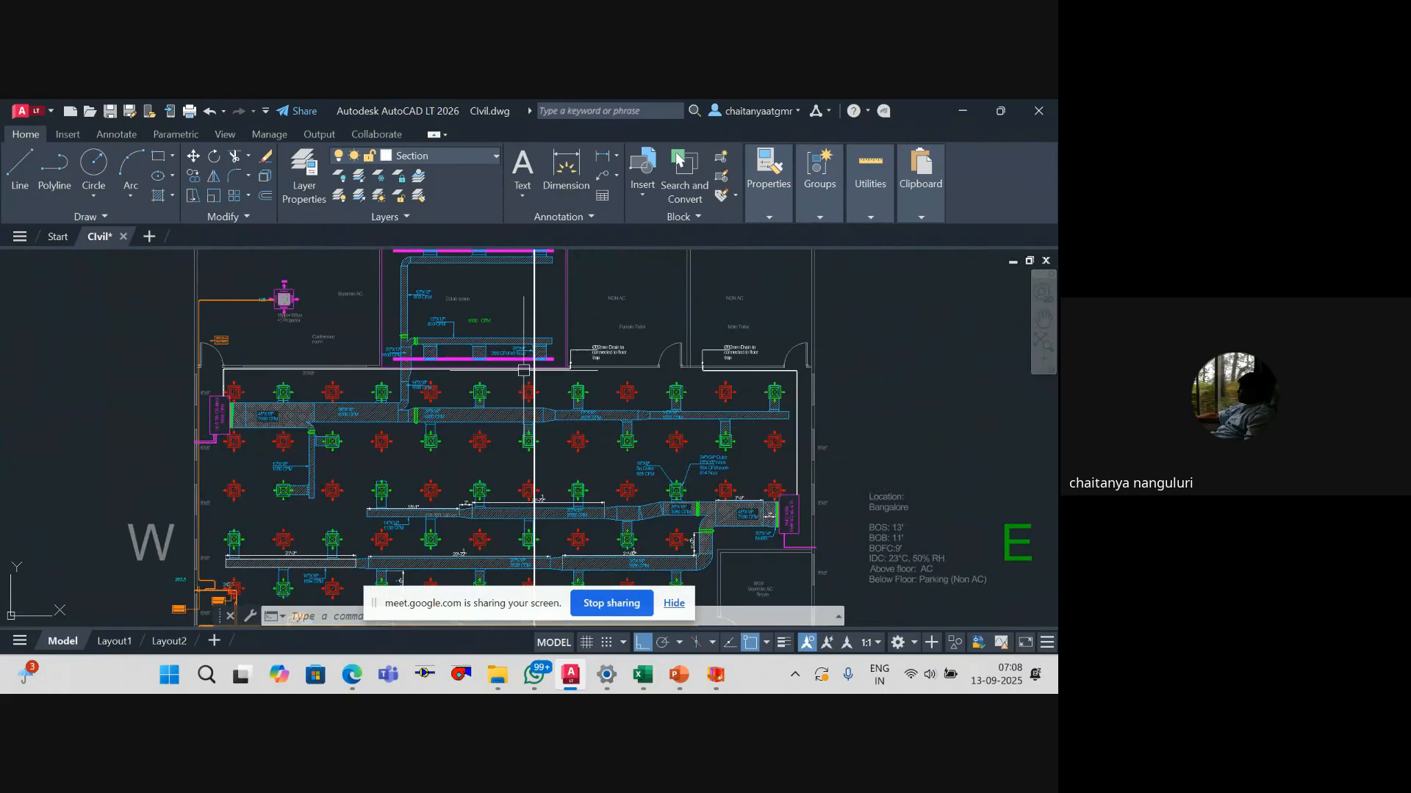
mouse_move(527, 384)
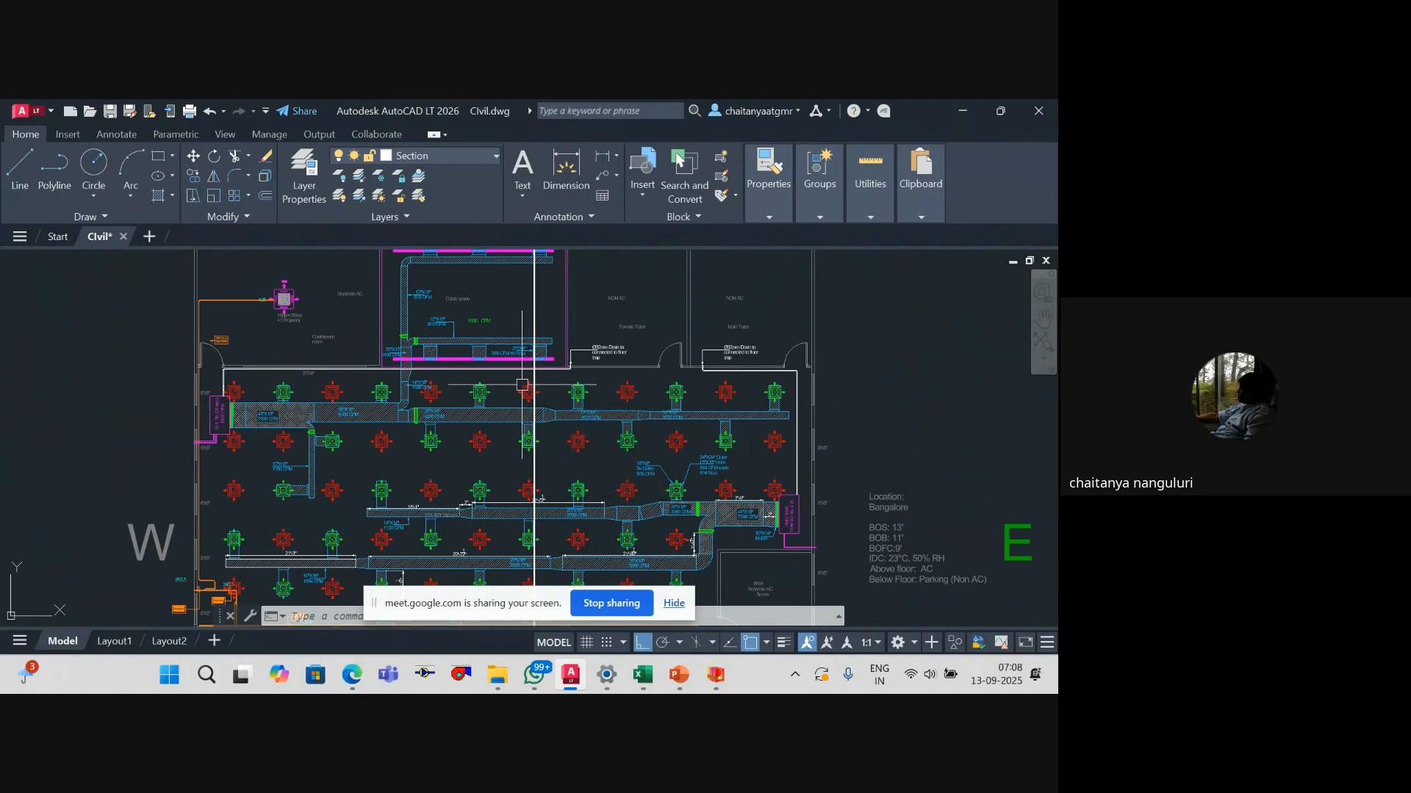
Step: Hide the screen-sharing notice, switch to the Google Meet call in the browser and just leave the call
click(677, 611)
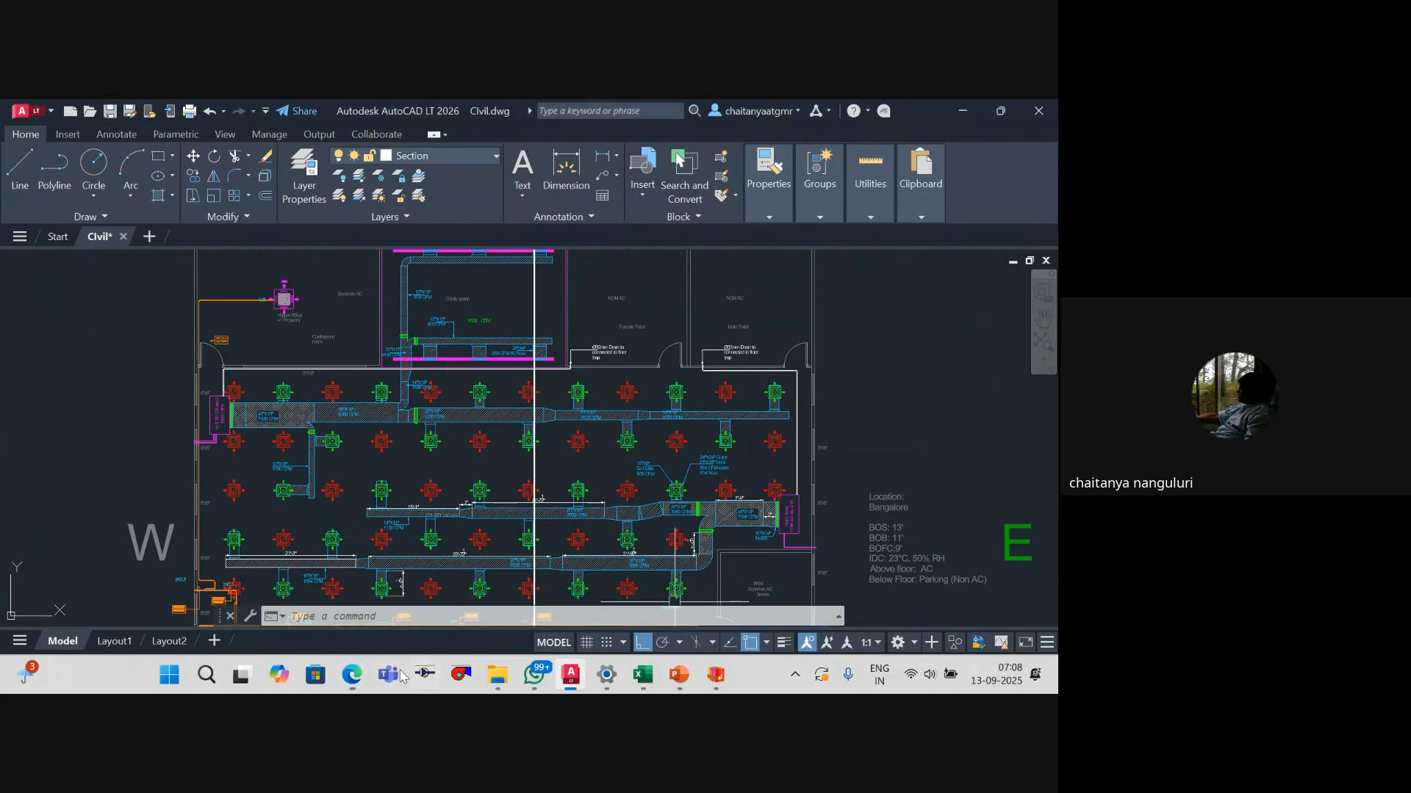
mouse_move(351, 675)
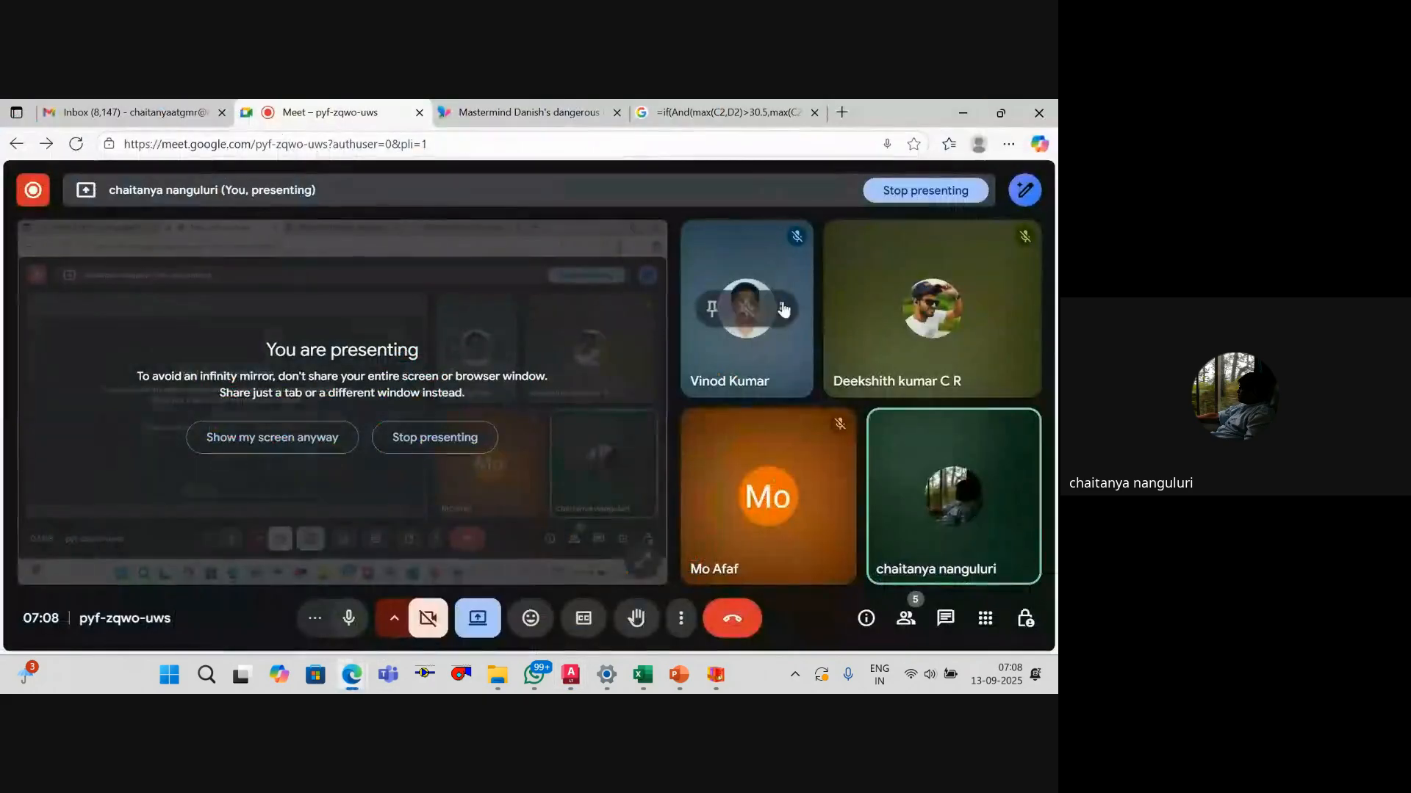
click(732, 618)
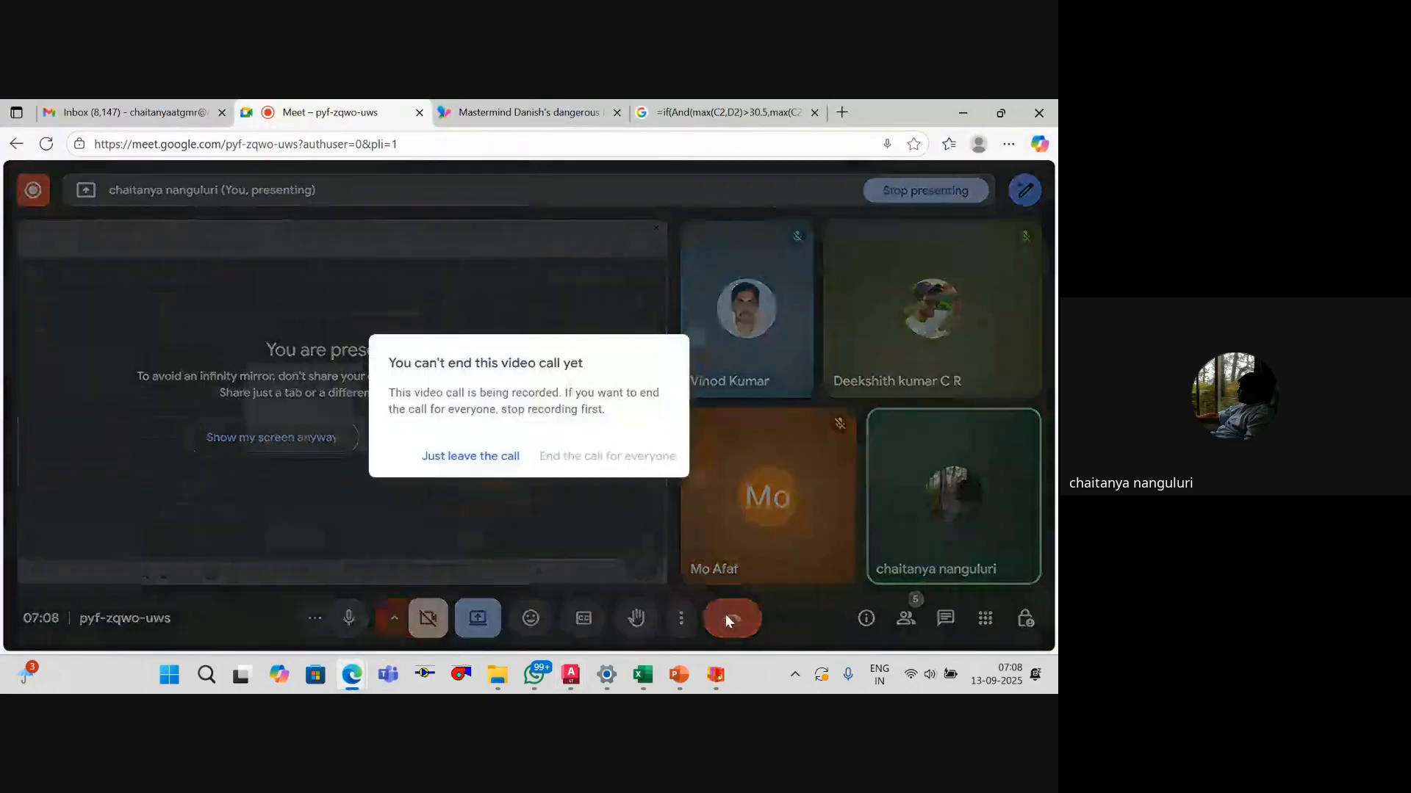
click(485, 458)
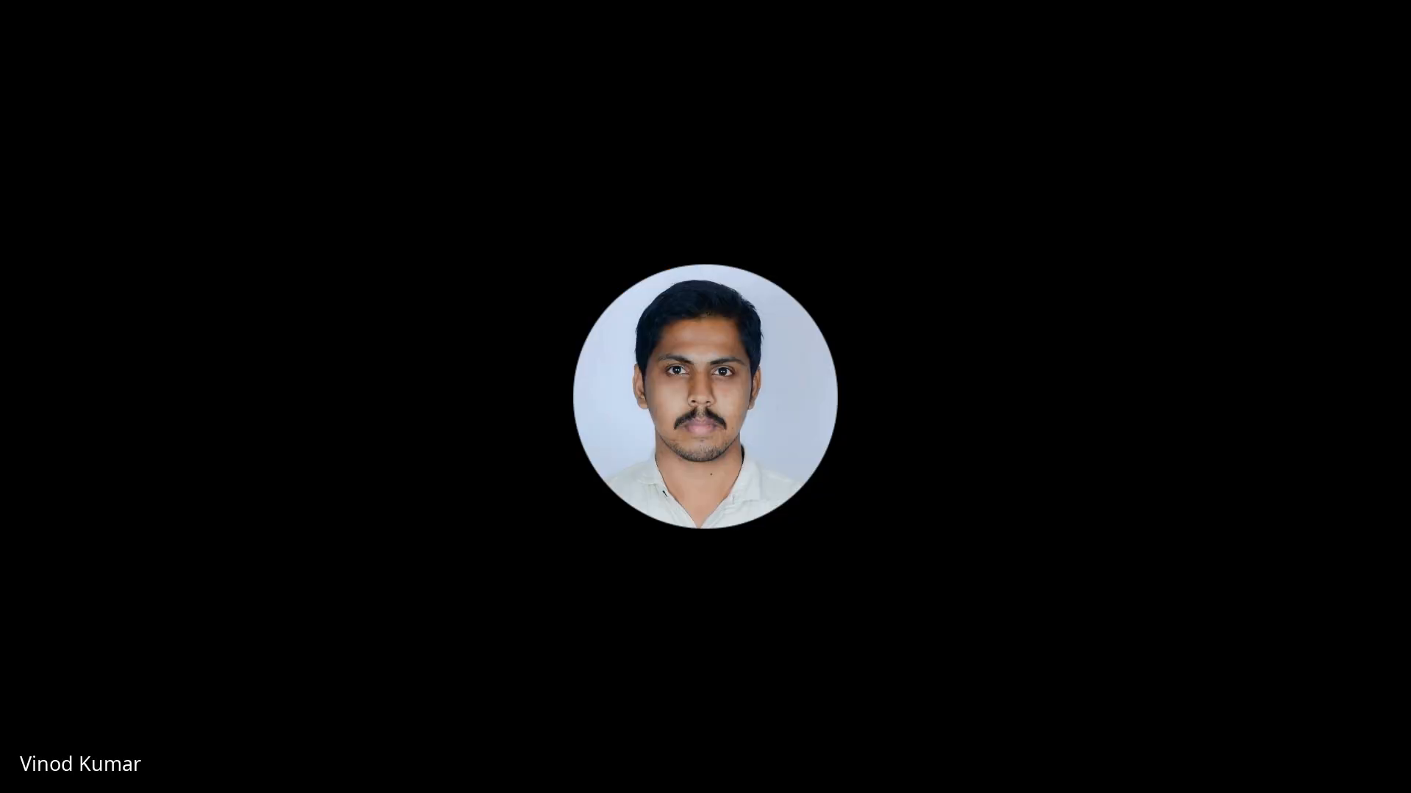